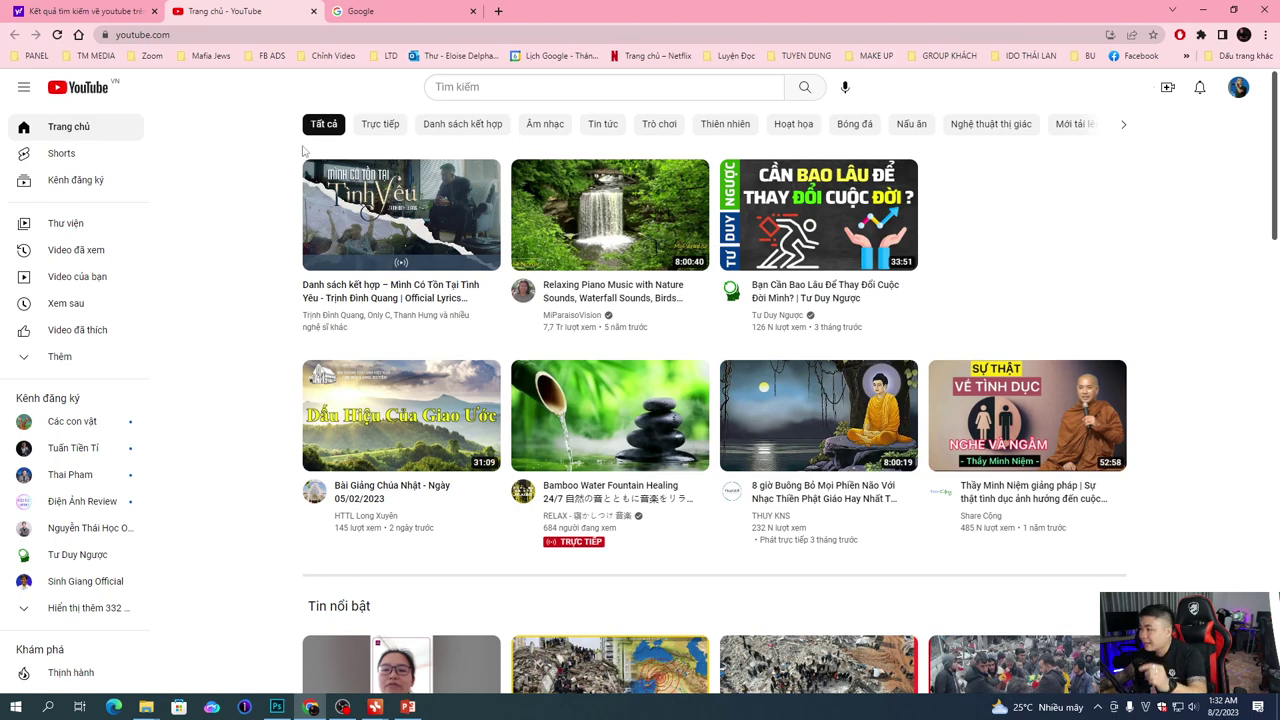
Step: Go to your own channel's playlists and show the full list of "Tự học photoshop cấp tốc mới nhất 2021"
click(1240, 89)
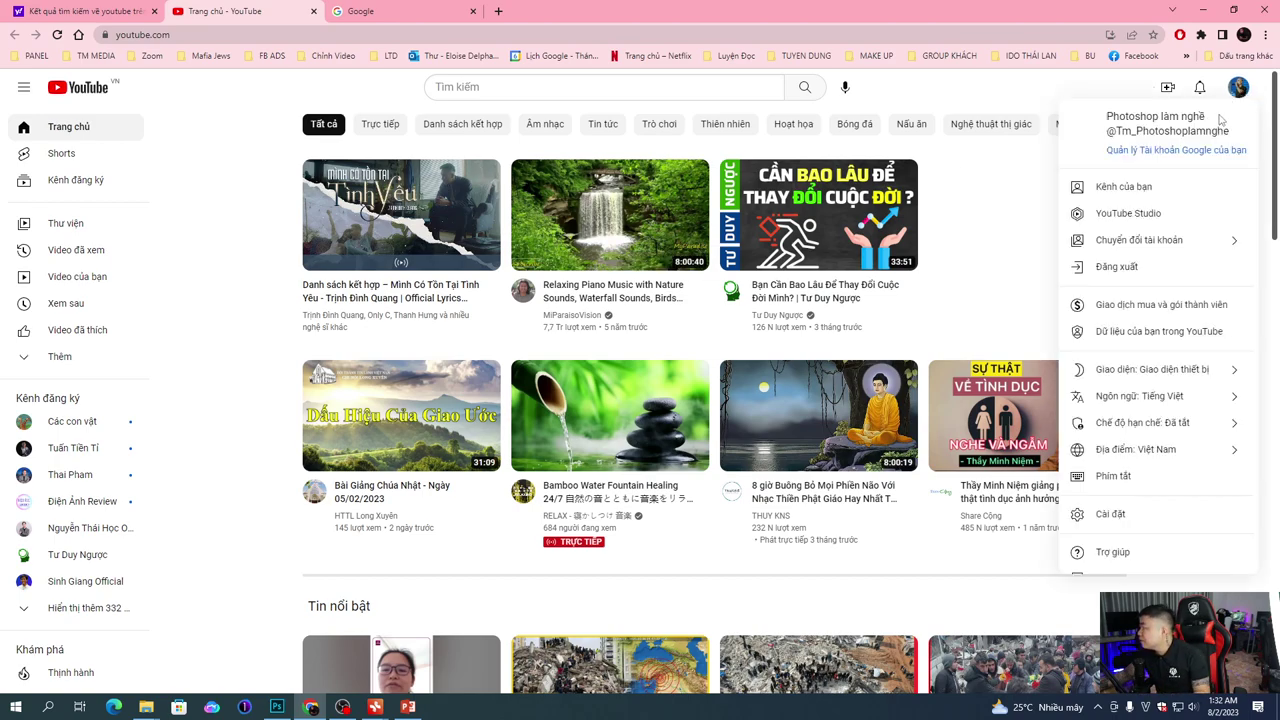
click(1141, 190)
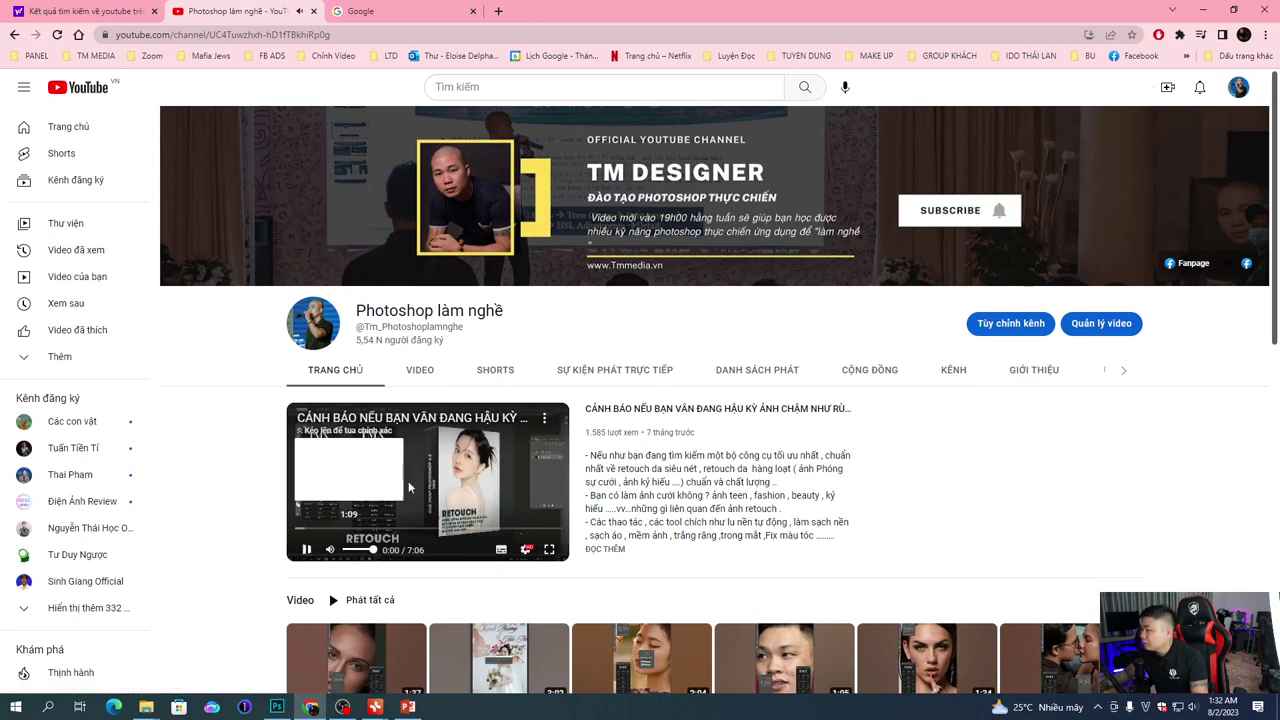
click(768, 375)
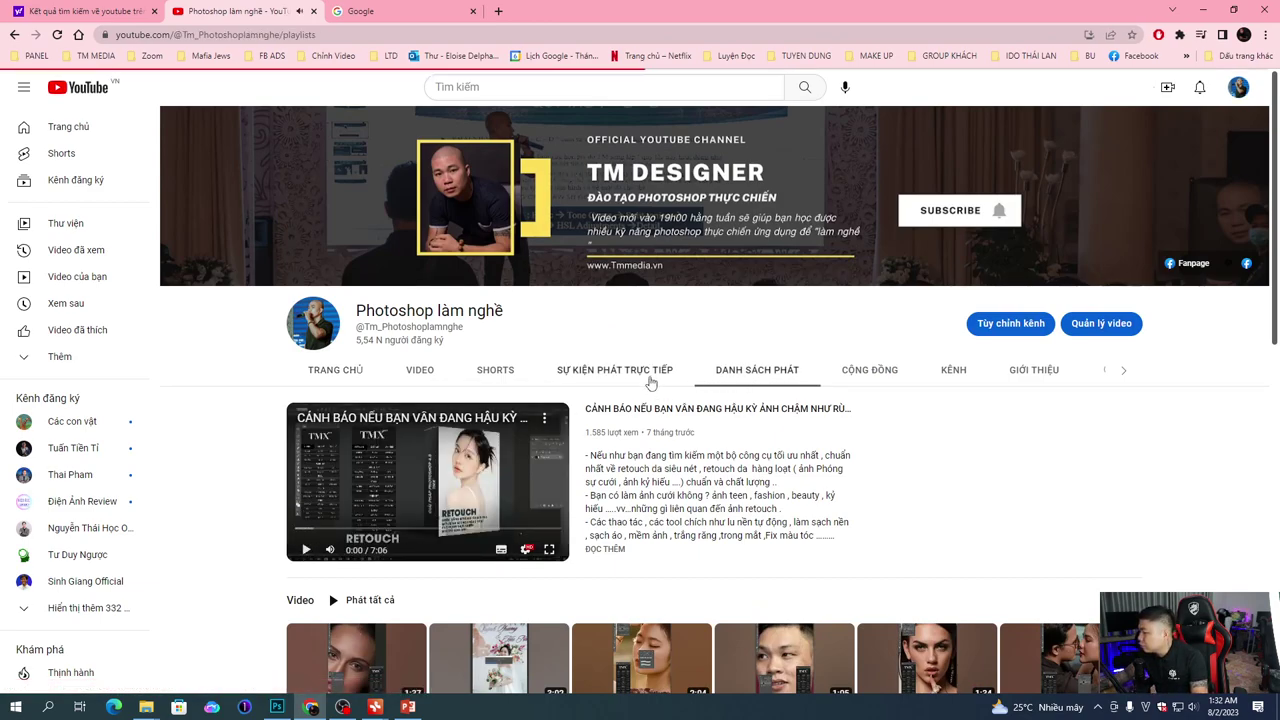
scroll(648, 342, down, 2)
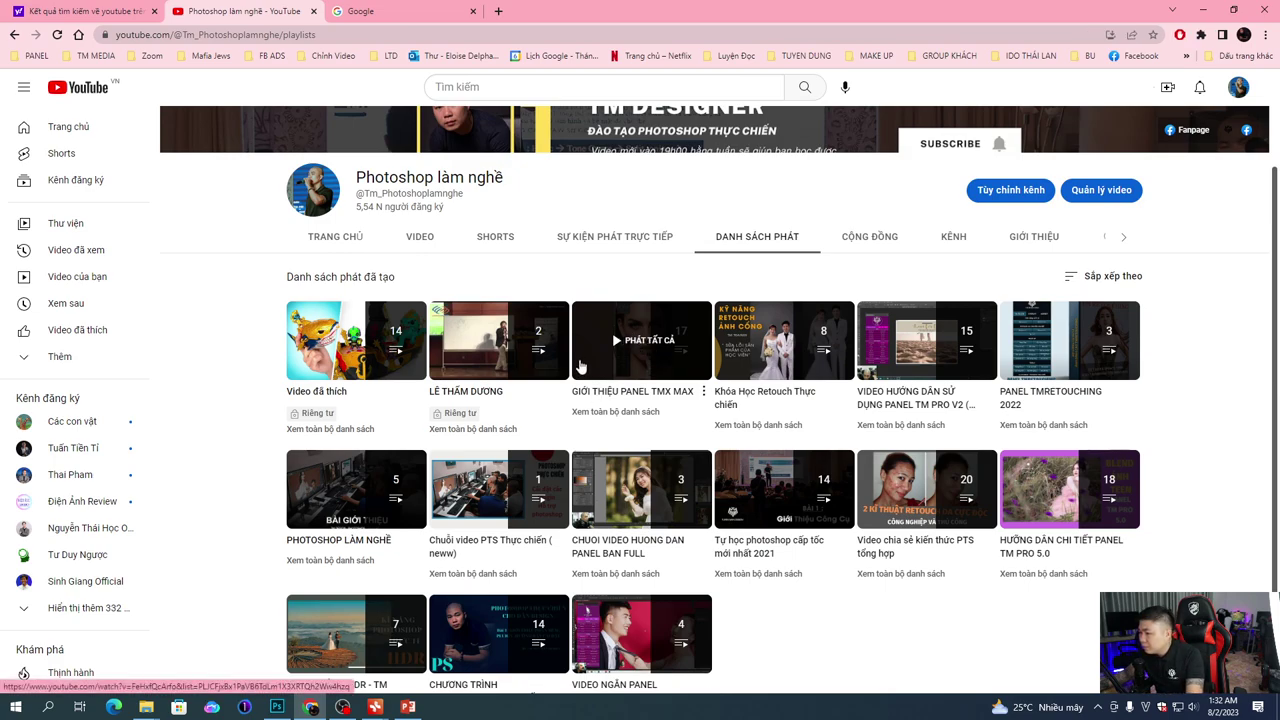
scroll(580, 368, down, 1)
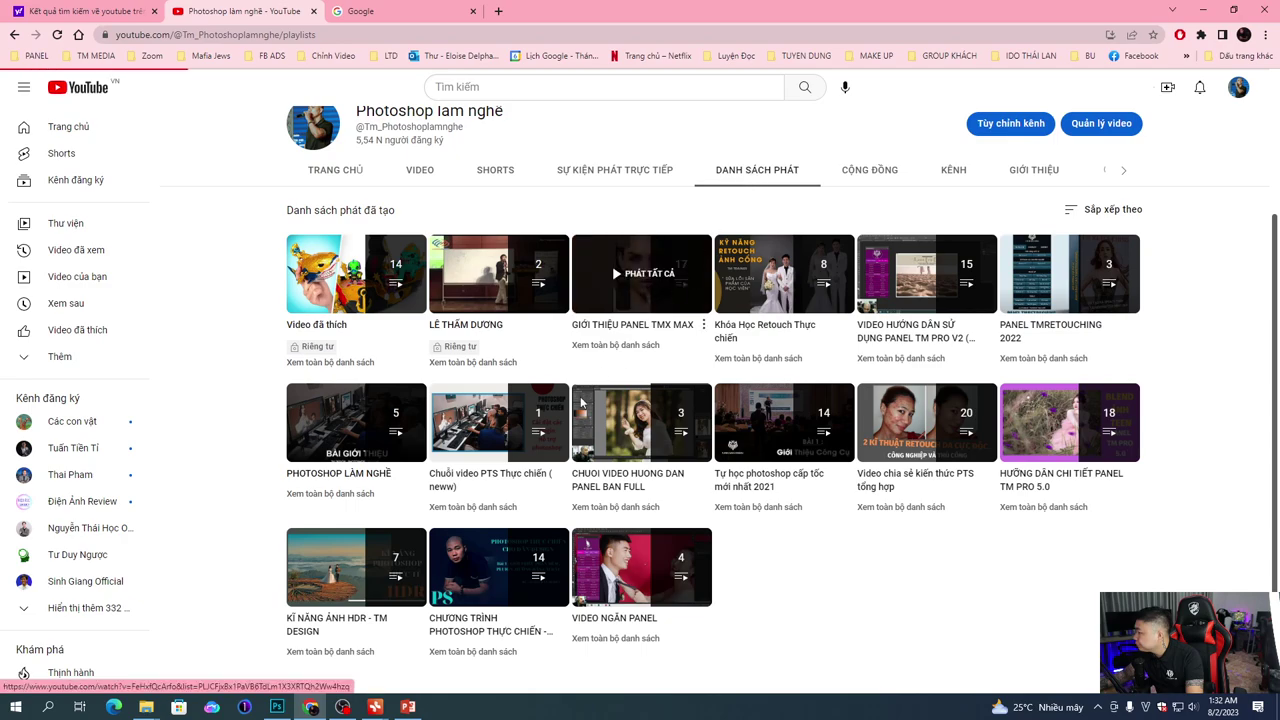
scroll(765, 497, up, 3)
scroll(770, 495, down, 2)
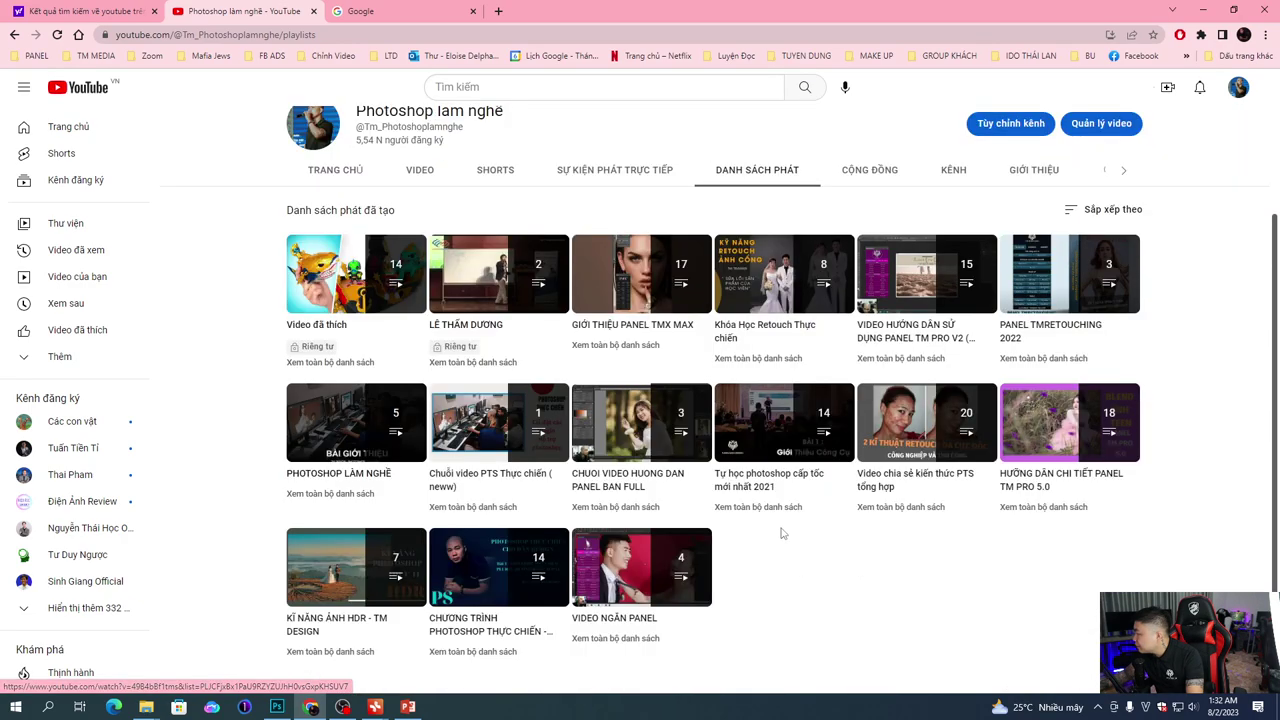
click(757, 507)
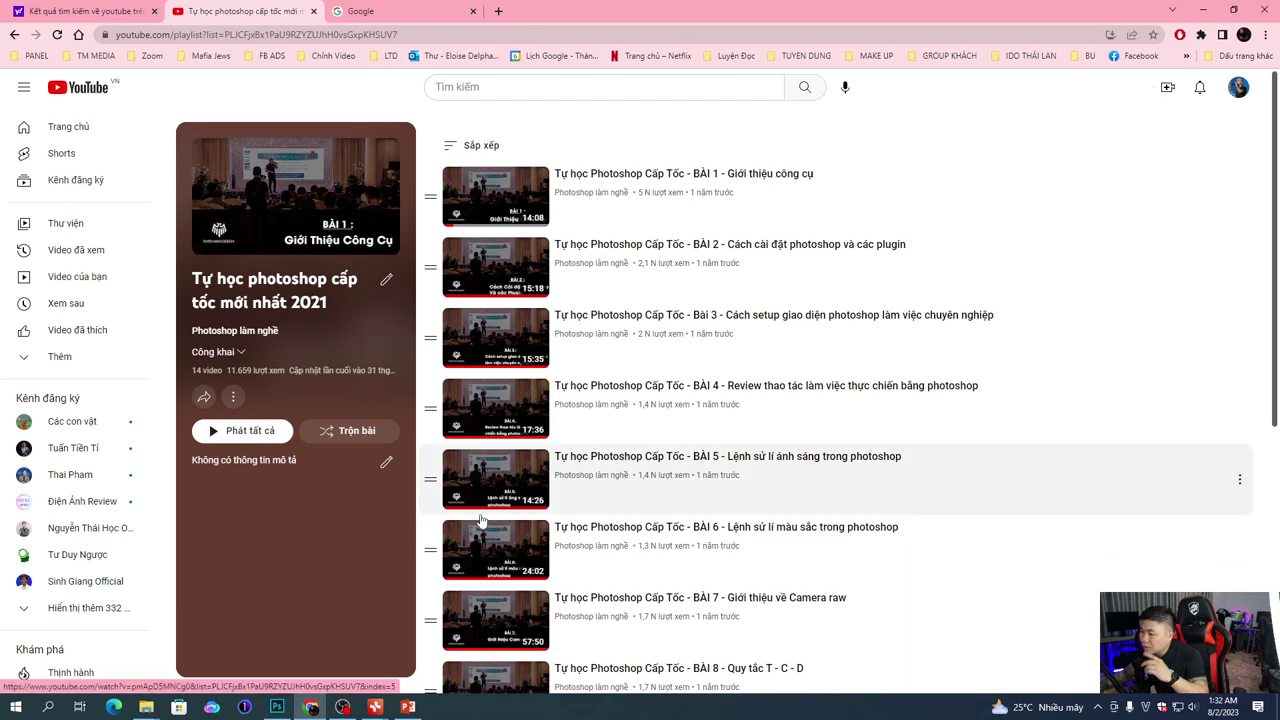
click(16, 707)
scroll(112, 479, down, 5)
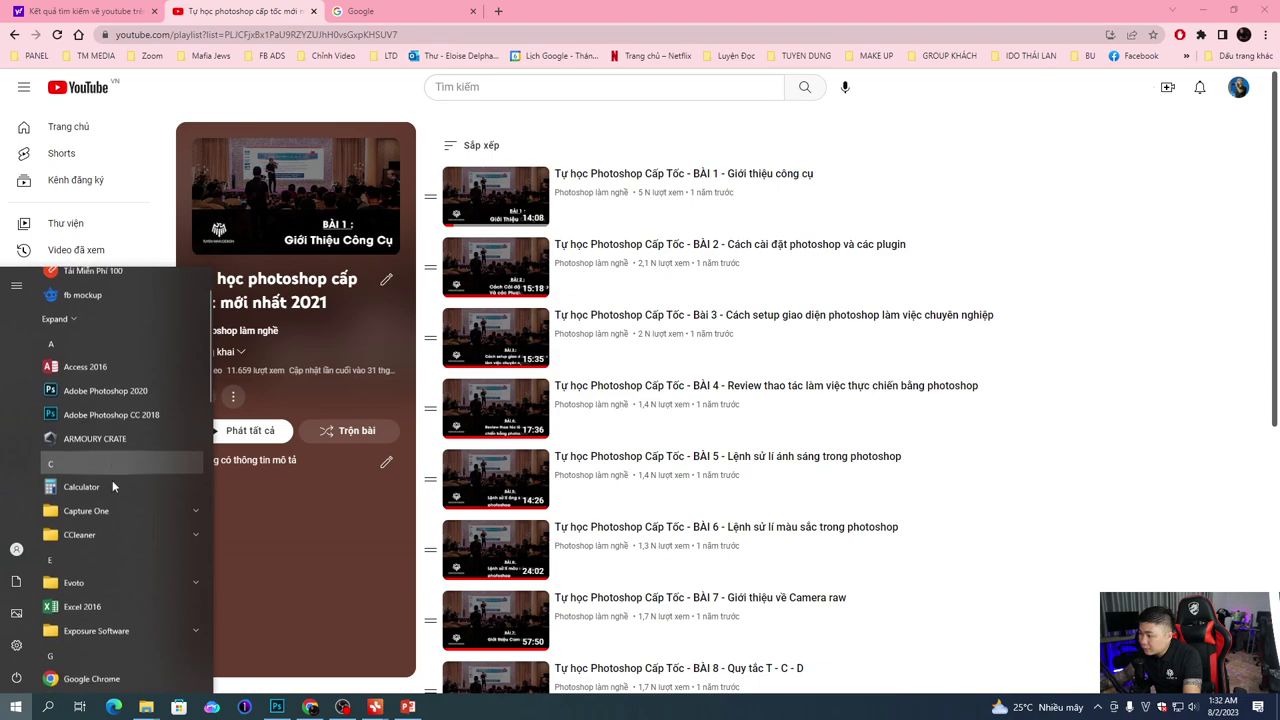
scroll(136, 486, down, 10)
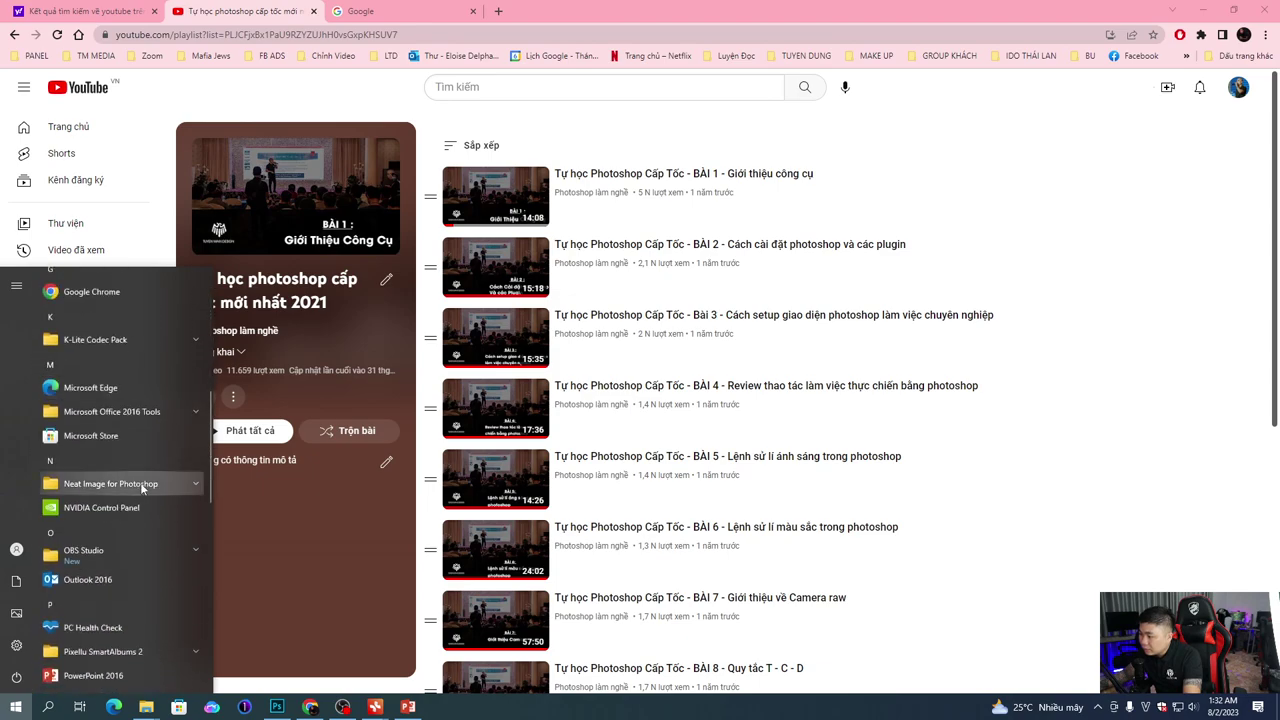
scroll(146, 478, up, 5)
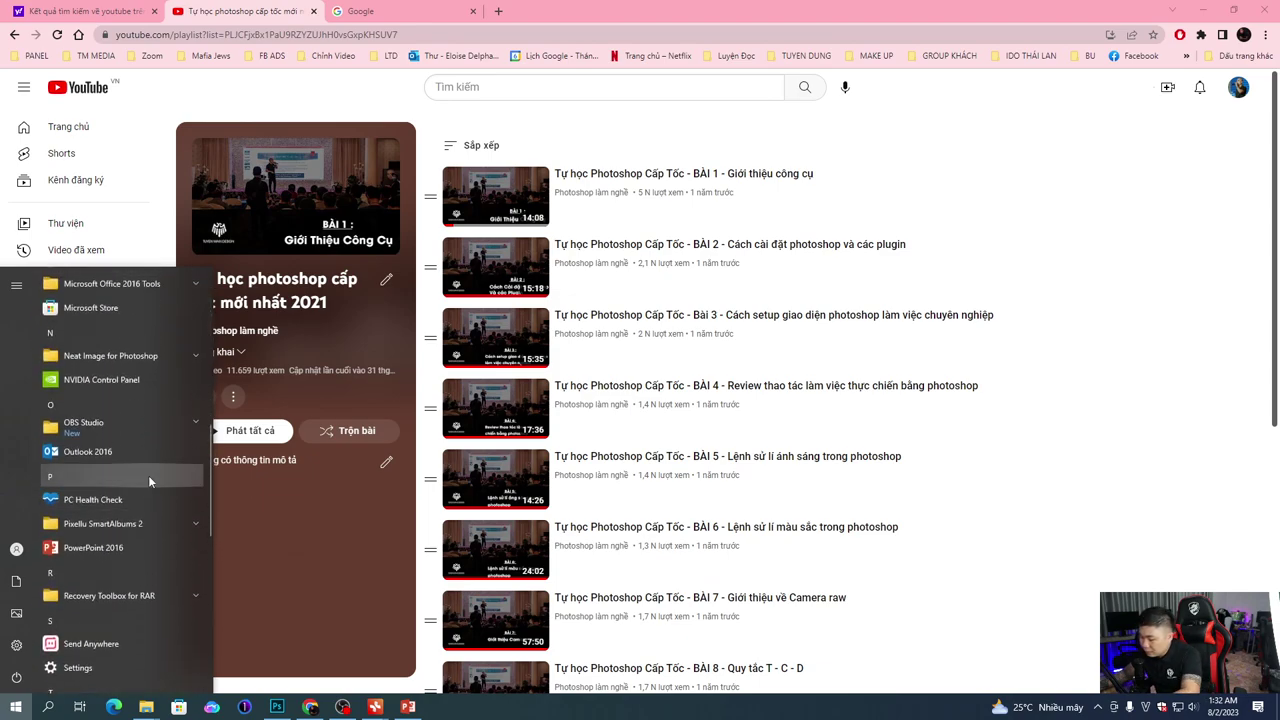
text(br)
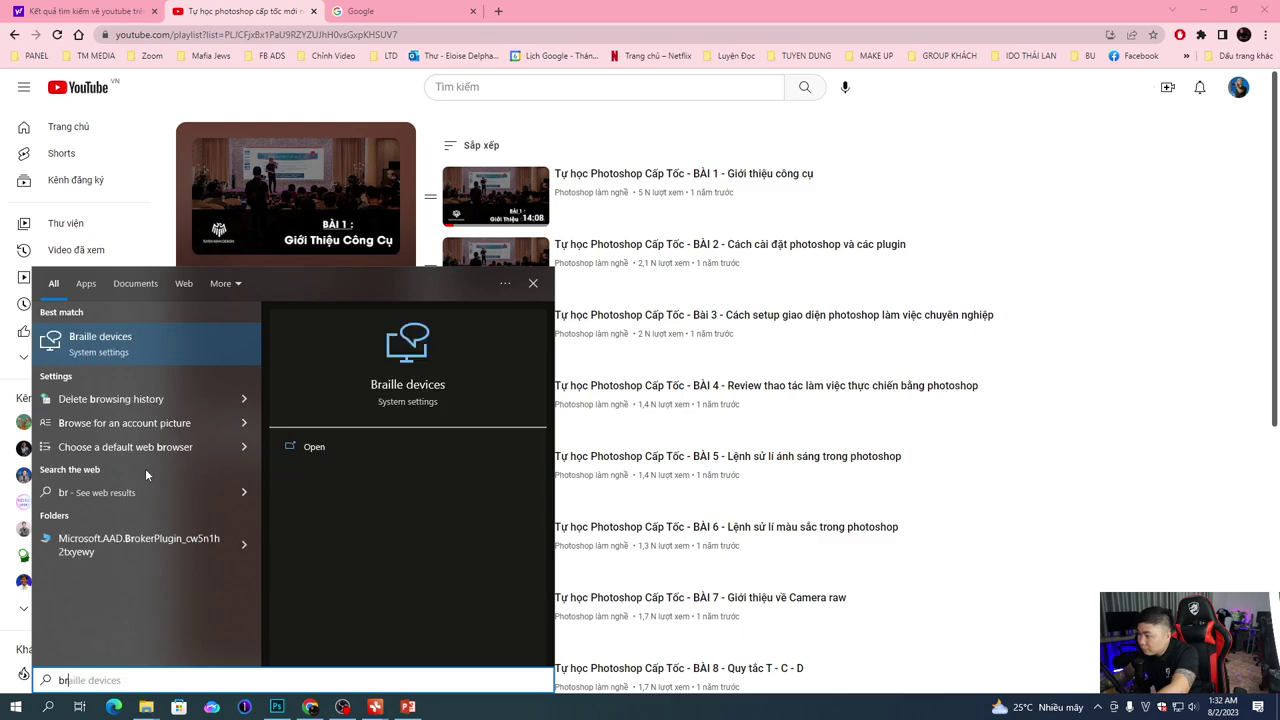
key(BackSpace)
key(BackSpace)
click(1106, 431)
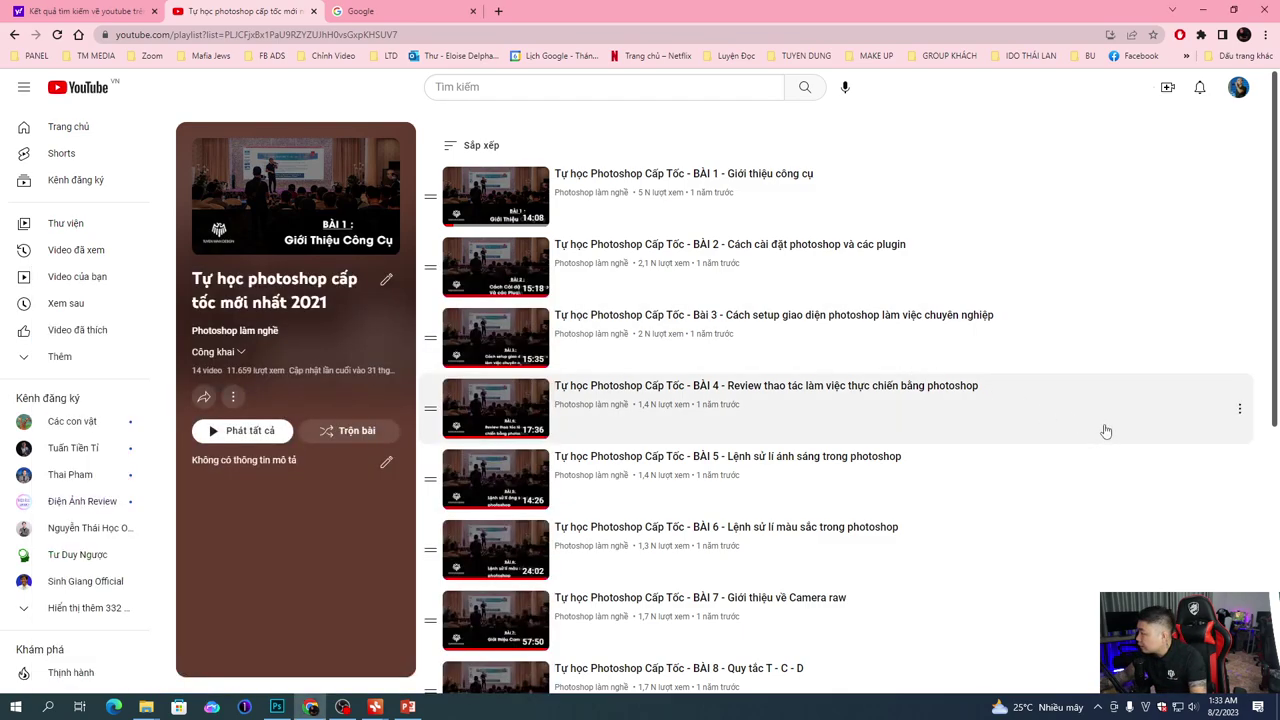
Step: Leave the browser for the desktop and launch Adobe Bridge
click(122, 586)
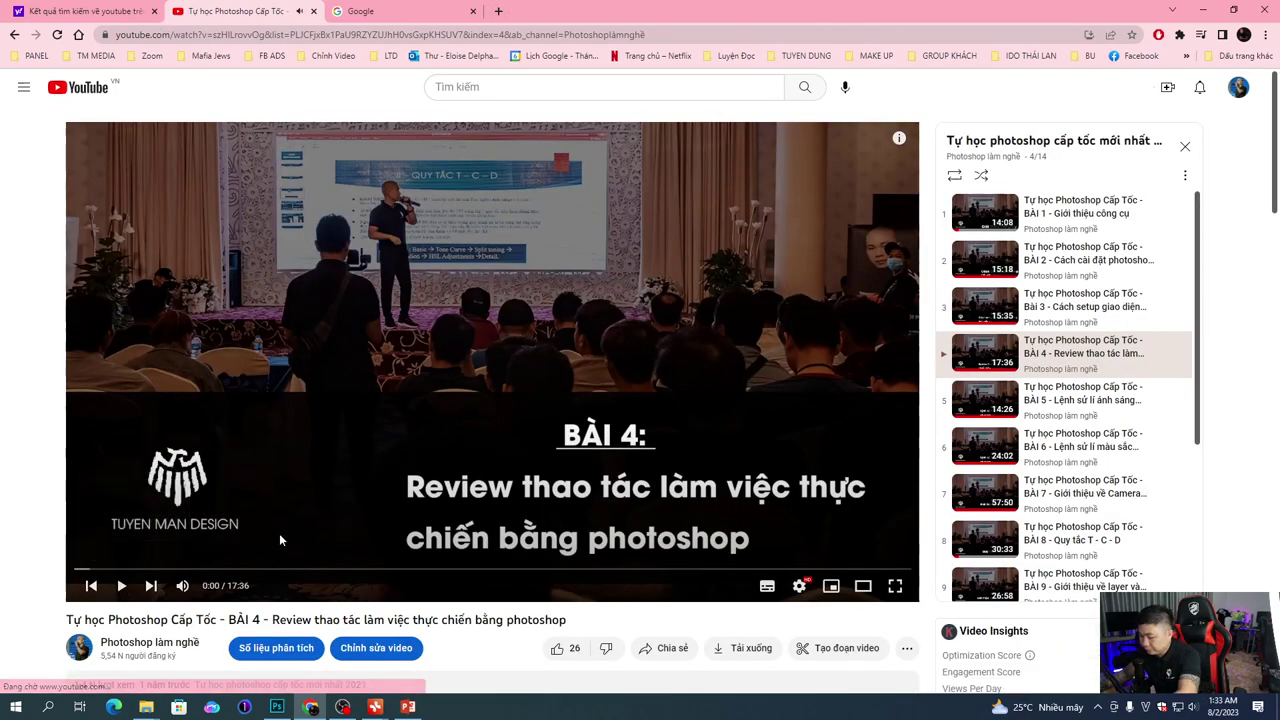
key(super+d)
double_click(177, 580)
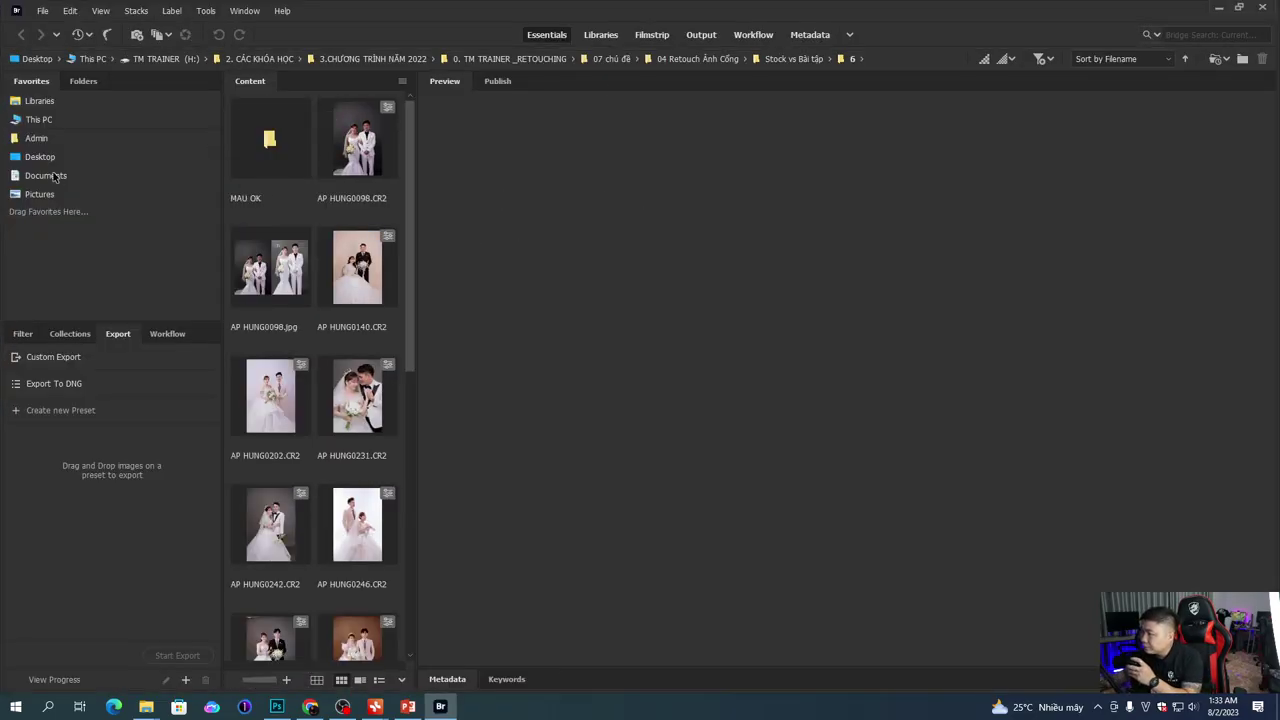
Step: Browse from This PC to TM TRAINER (H:) > 2. CÁC KHÓA HỌC > 10. Dự án 2023 > Stock > 0.STOCK QUAY VIDEO and widen the thumbnail area
click(53, 120)
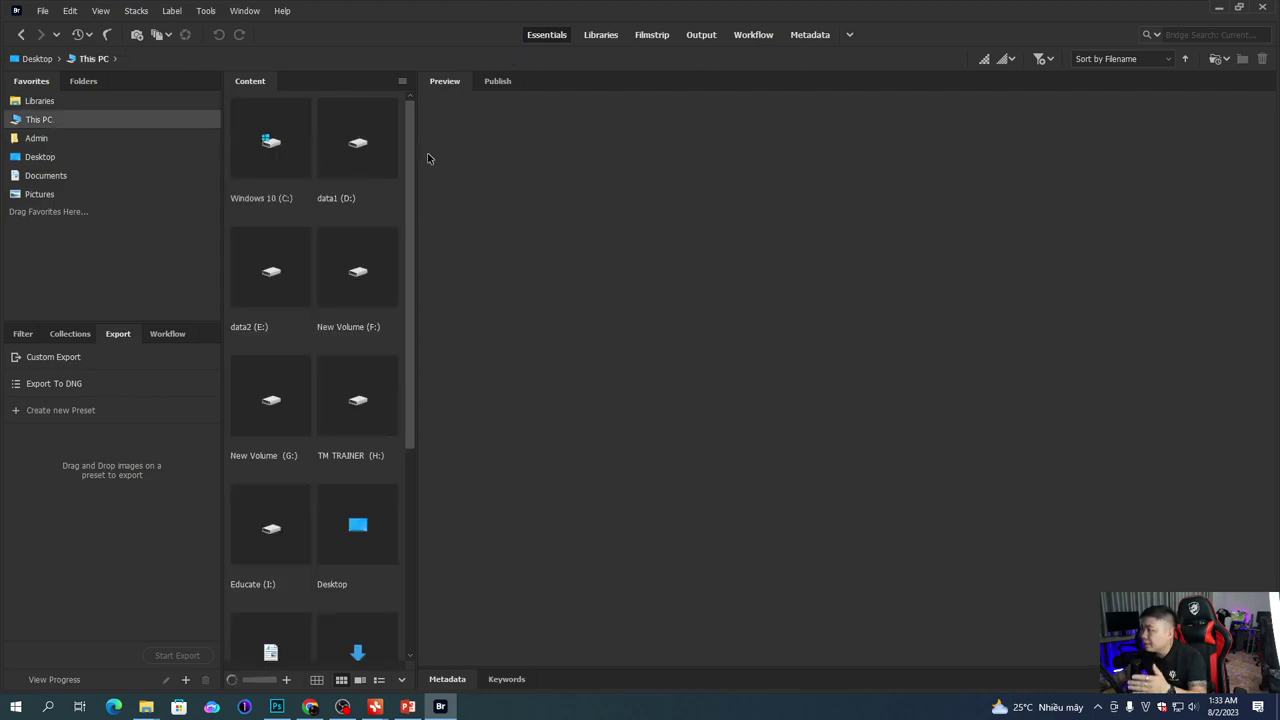
drag(415, 164, 476, 178)
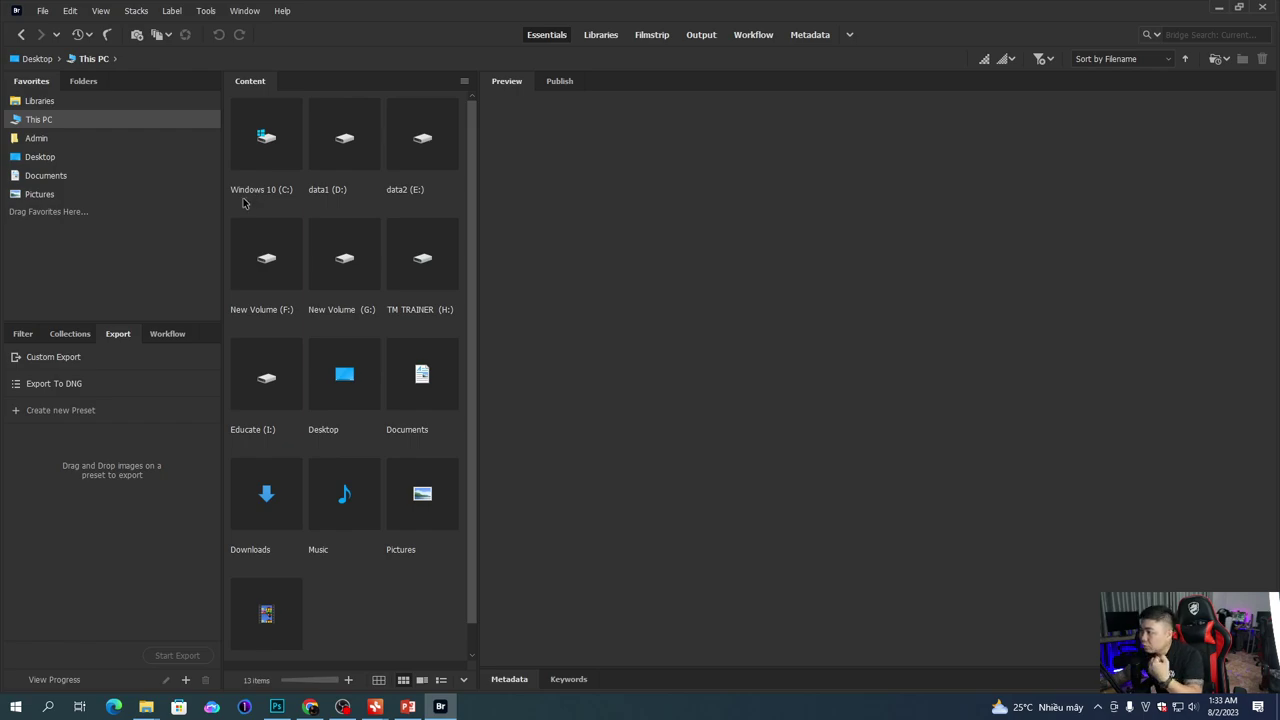
double_click(426, 260)
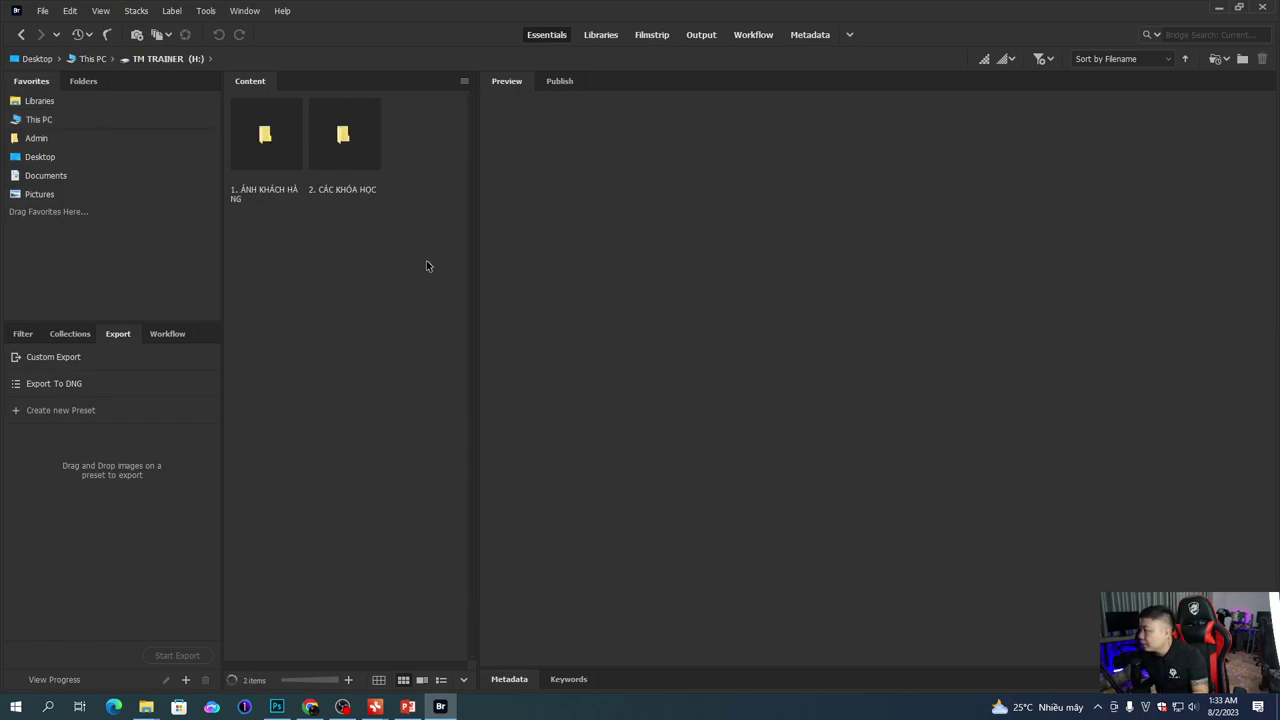
double_click(338, 135)
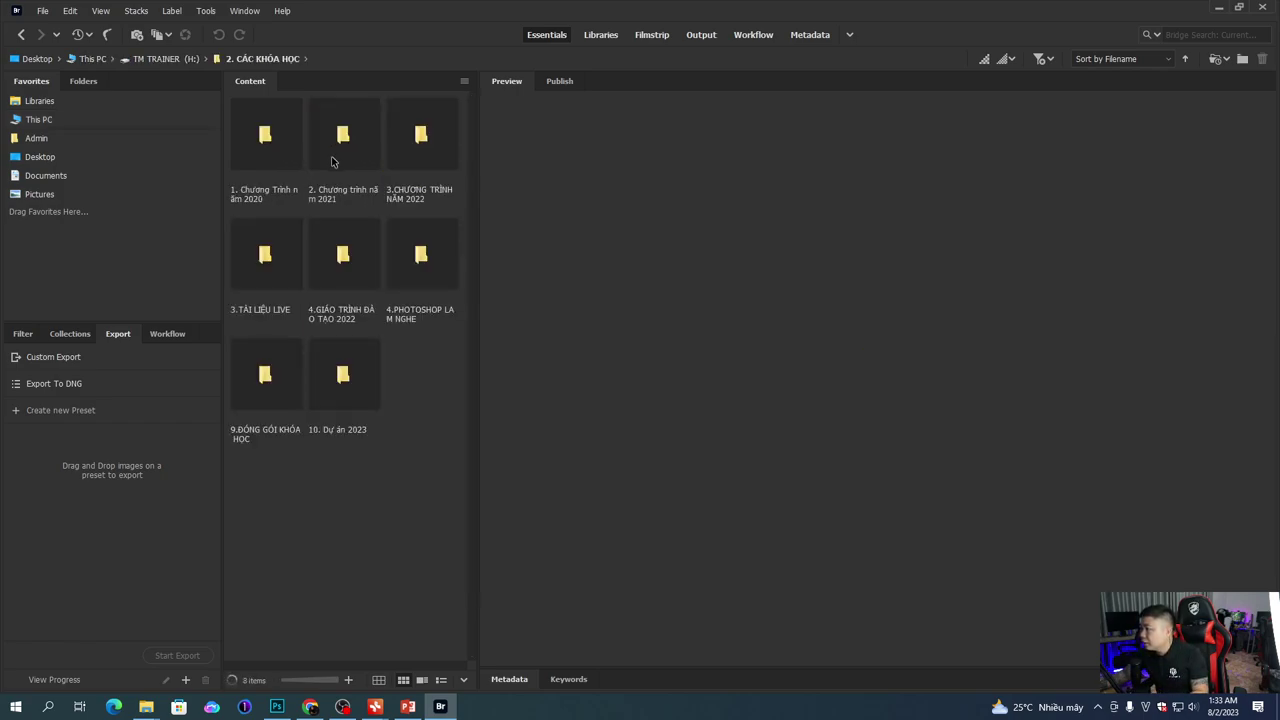
double_click(362, 400)
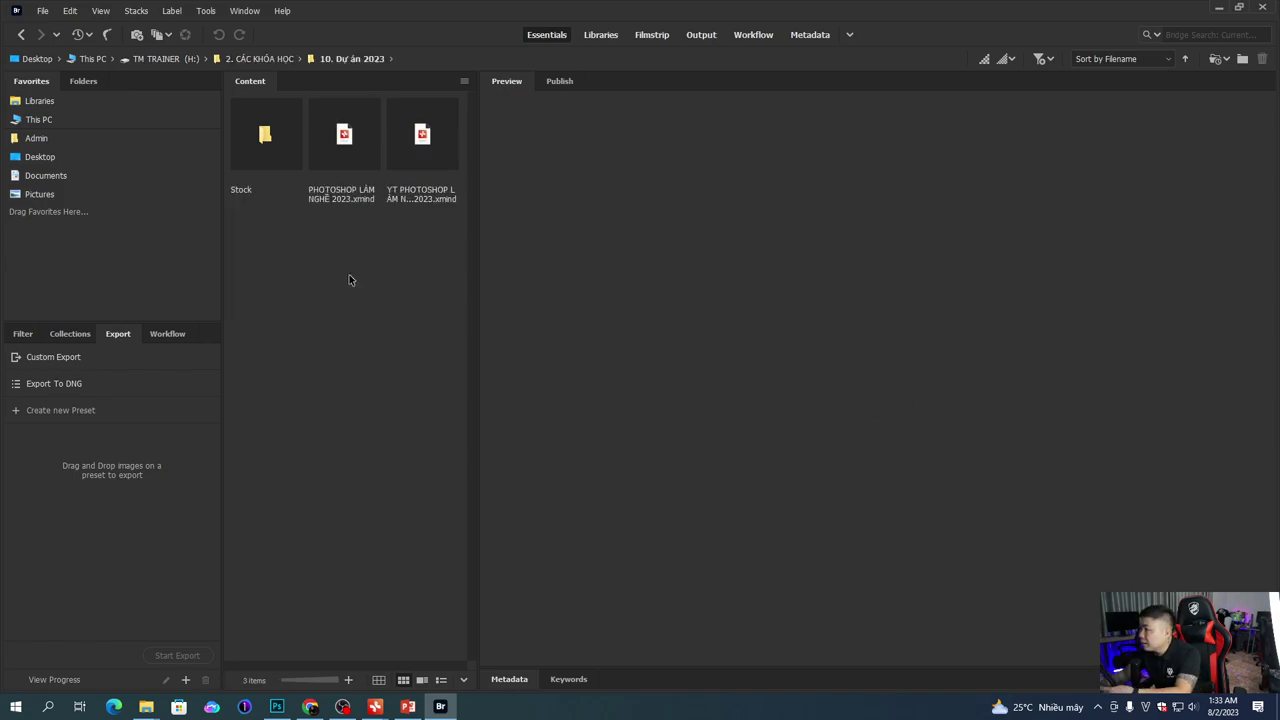
double_click(272, 148)
double_click(285, 160)
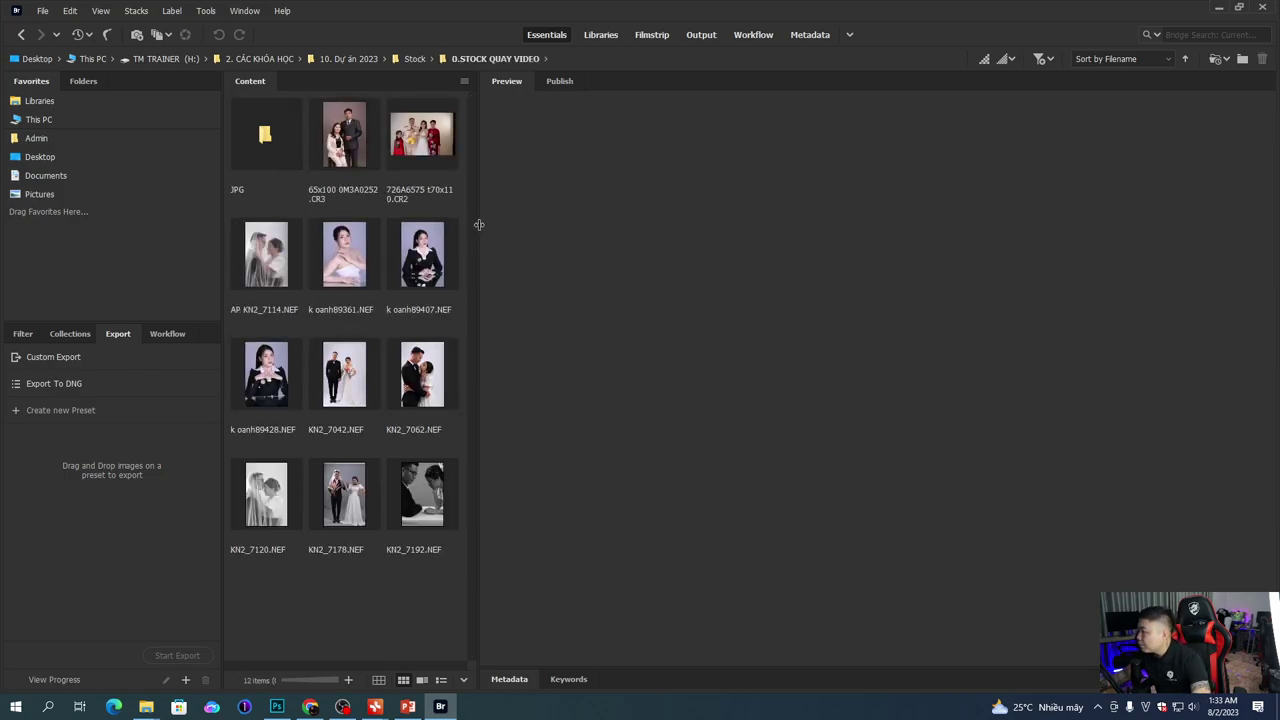
drag(487, 237, 607, 241)
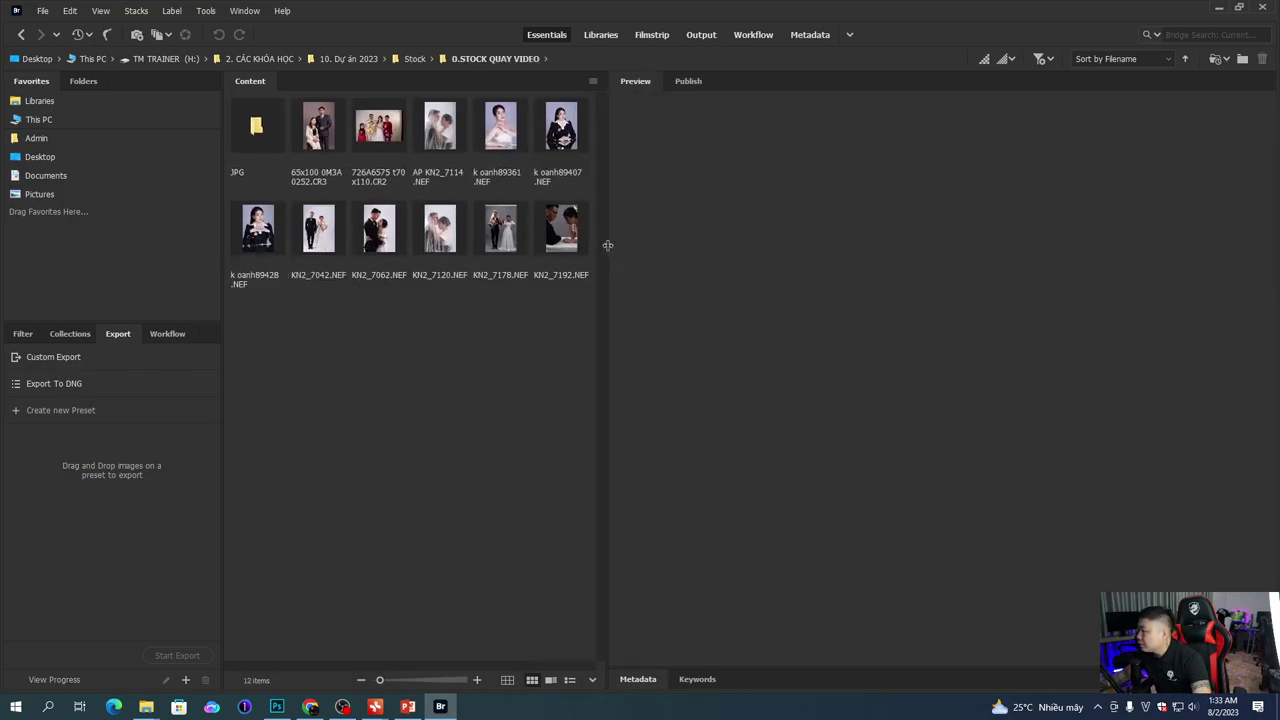
Step: Preview 65x100 0M3A0252.CR3, and look inside the JPG subfolder before returning to 0.STOCK QUAY VIDEO
click(322, 142)
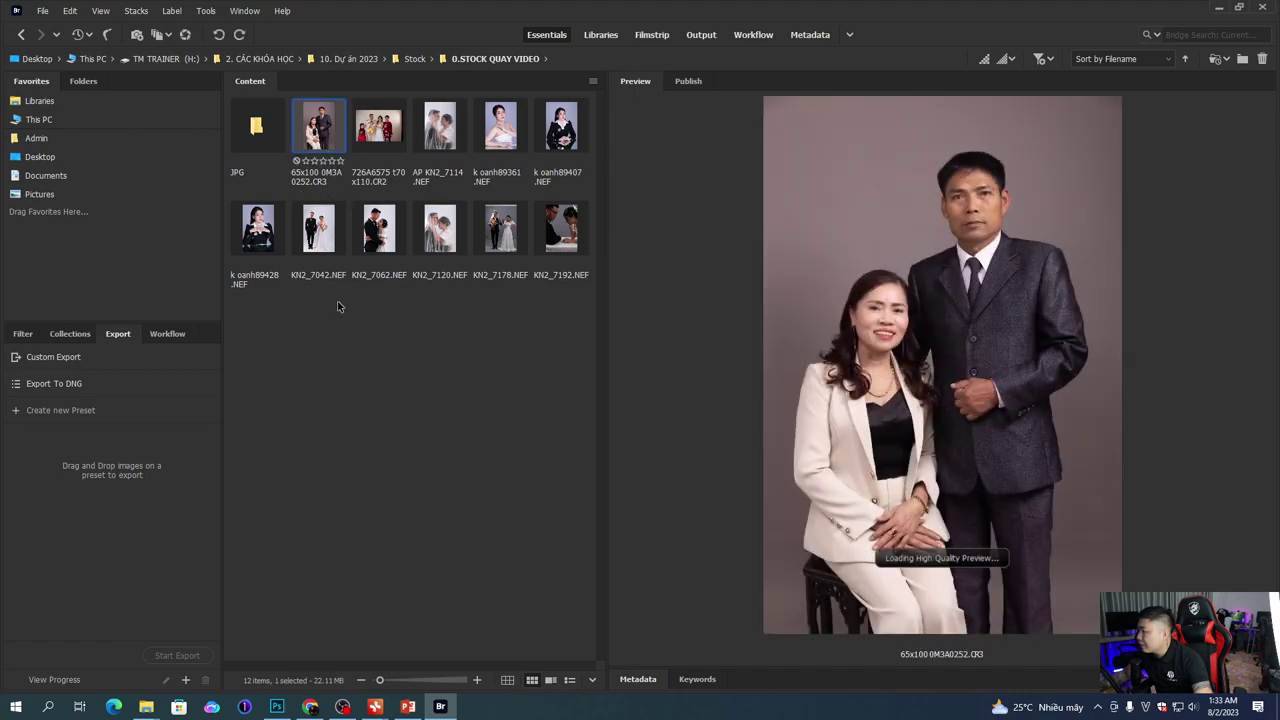
double_click(266, 141)
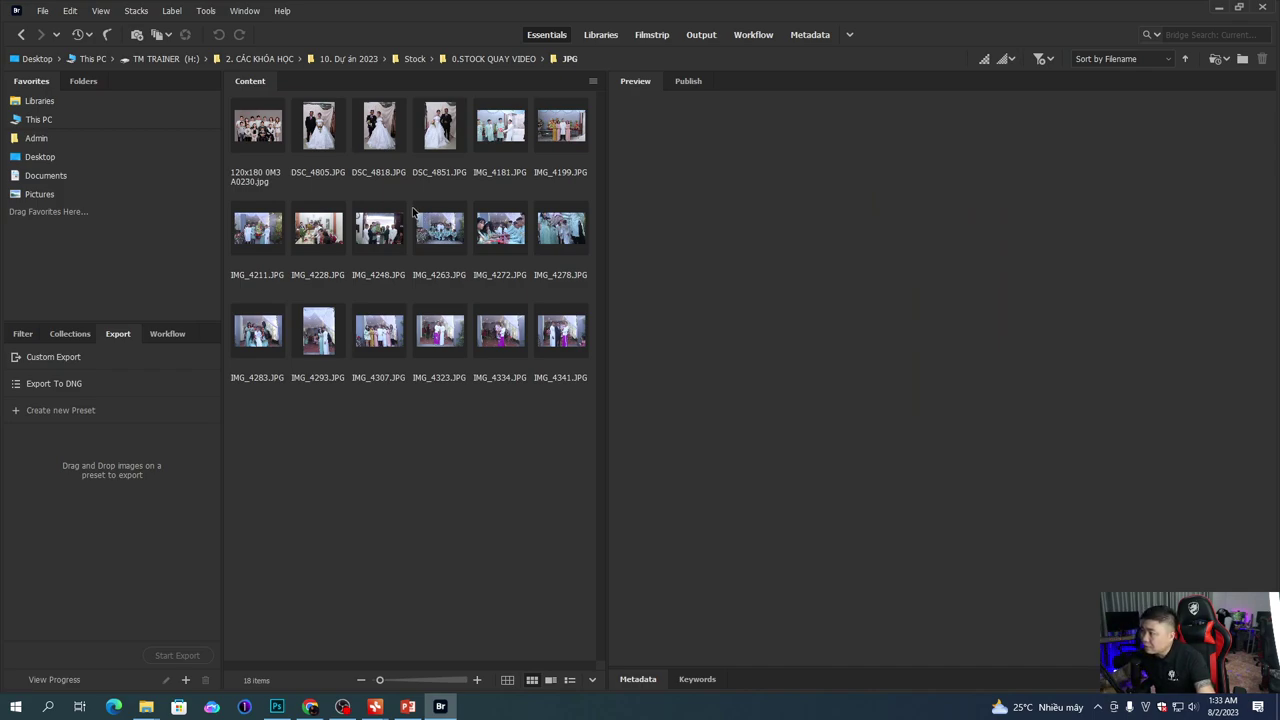
click(21, 34)
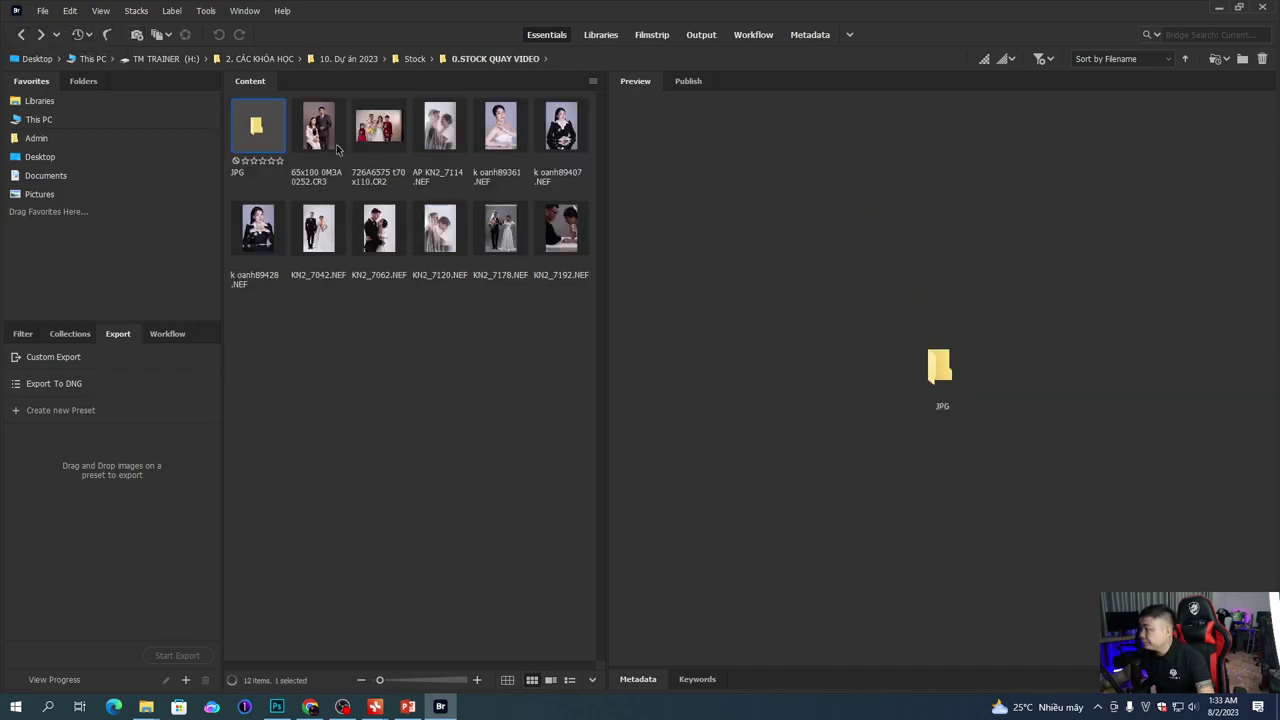
Step: Preview several RAW photos of the folder one after another, ending on 65x100 0M3A0252.CR3
click(319, 142)
click(545, 253)
click(327, 125)
click(379, 128)
click(432, 138)
click(499, 143)
click(343, 130)
key(Right)
key(Right)
key(Left)
key(Left)
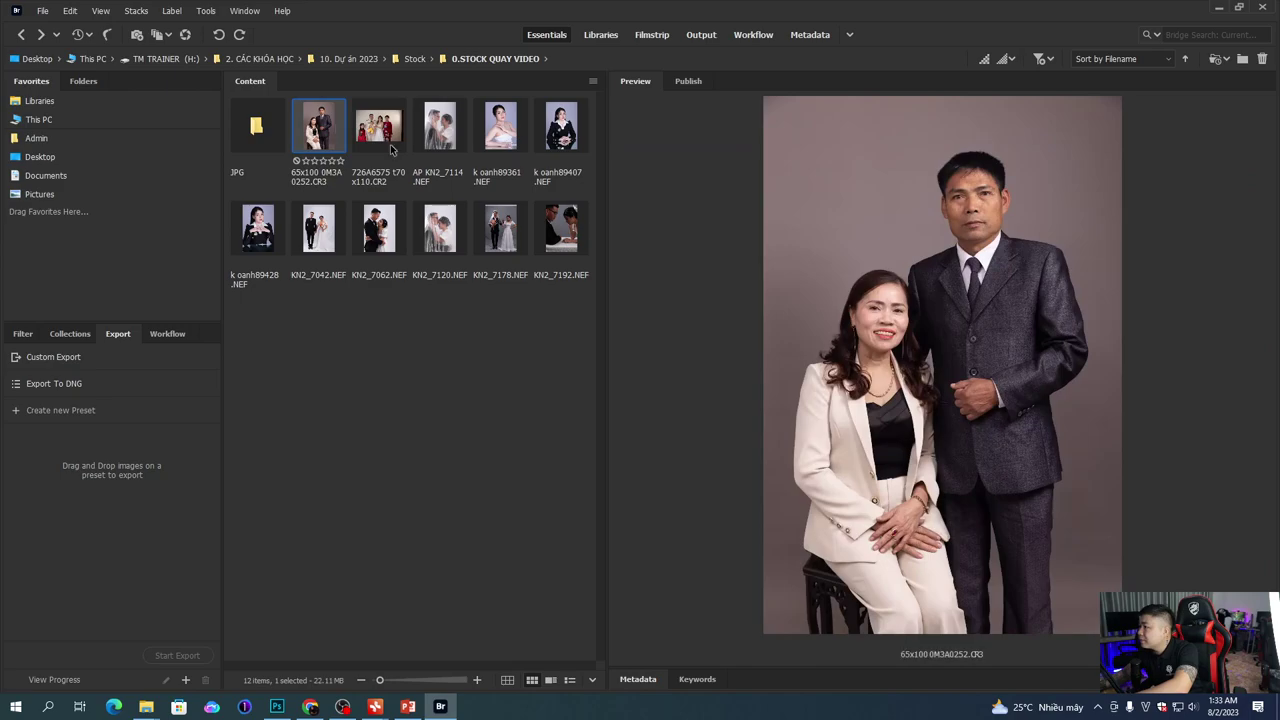
Step: View the photos in full-screen preview, starting at 65x100 0M3A0252.CR3 and moving forward, and return to the thumbnails
key(space)
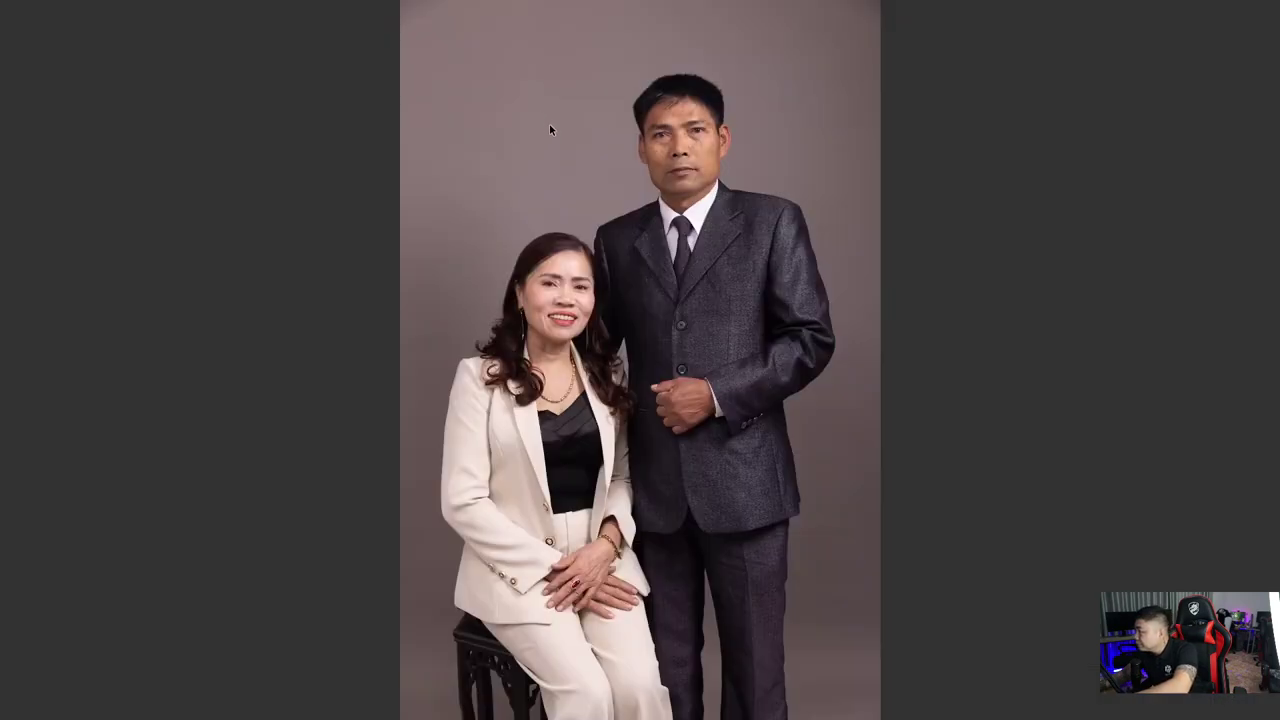
key(Right)
key(Right)
key(space)
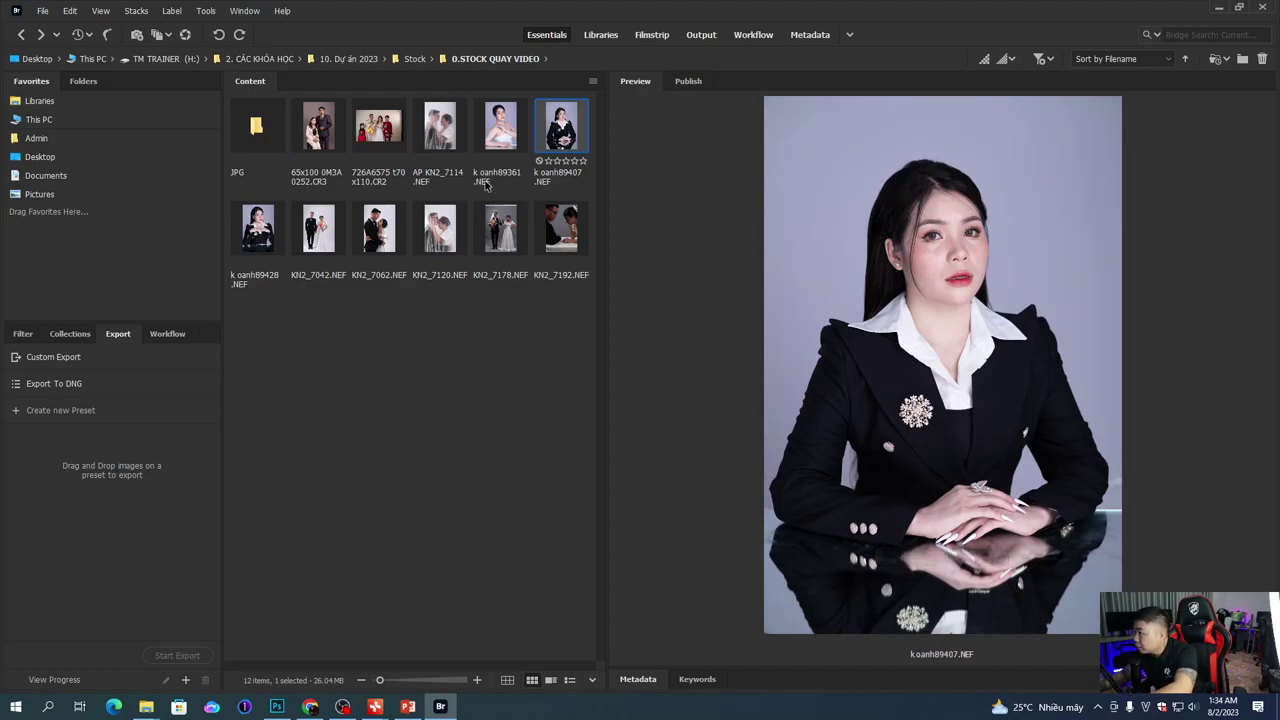
Step: Flip through the folder's photos in Review Mode from 65x100 0M3A0252.CR3 onward, and exit with nothing selected
click(332, 136)
key(ctrl+b)
key(Right)
key(Right)
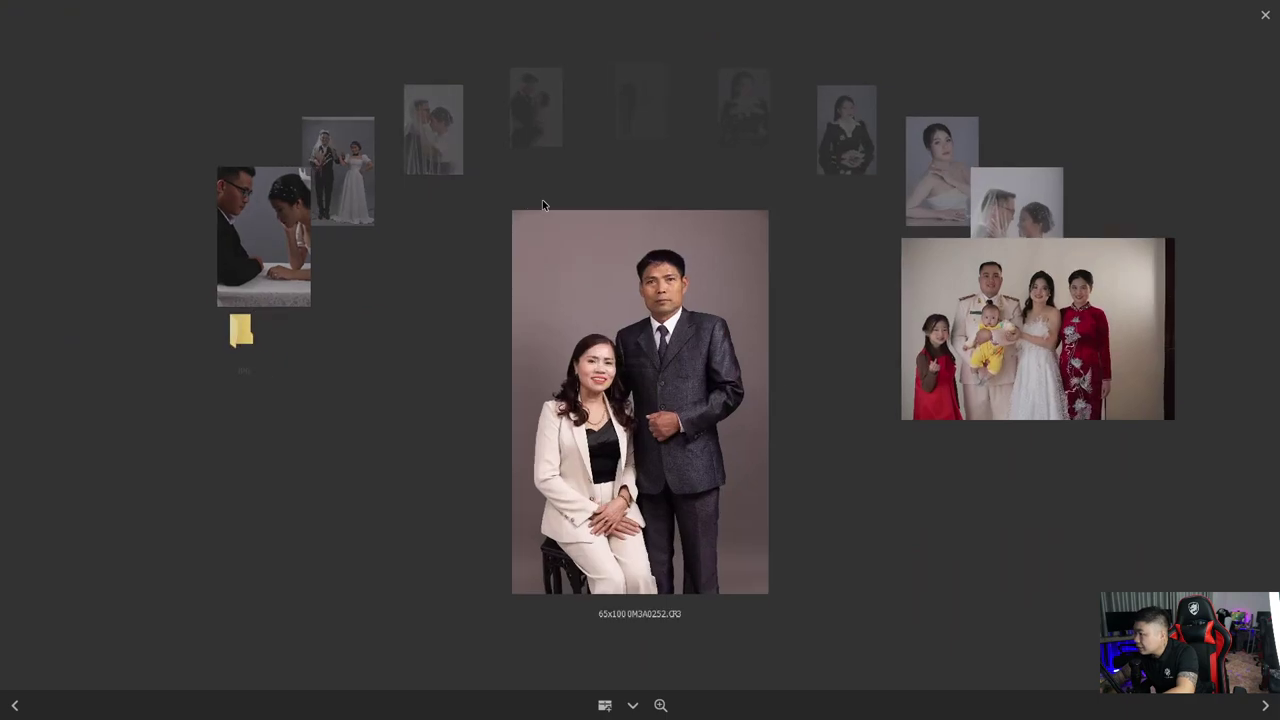
key(Right)
key(Right)
key(Right)
key(Right)
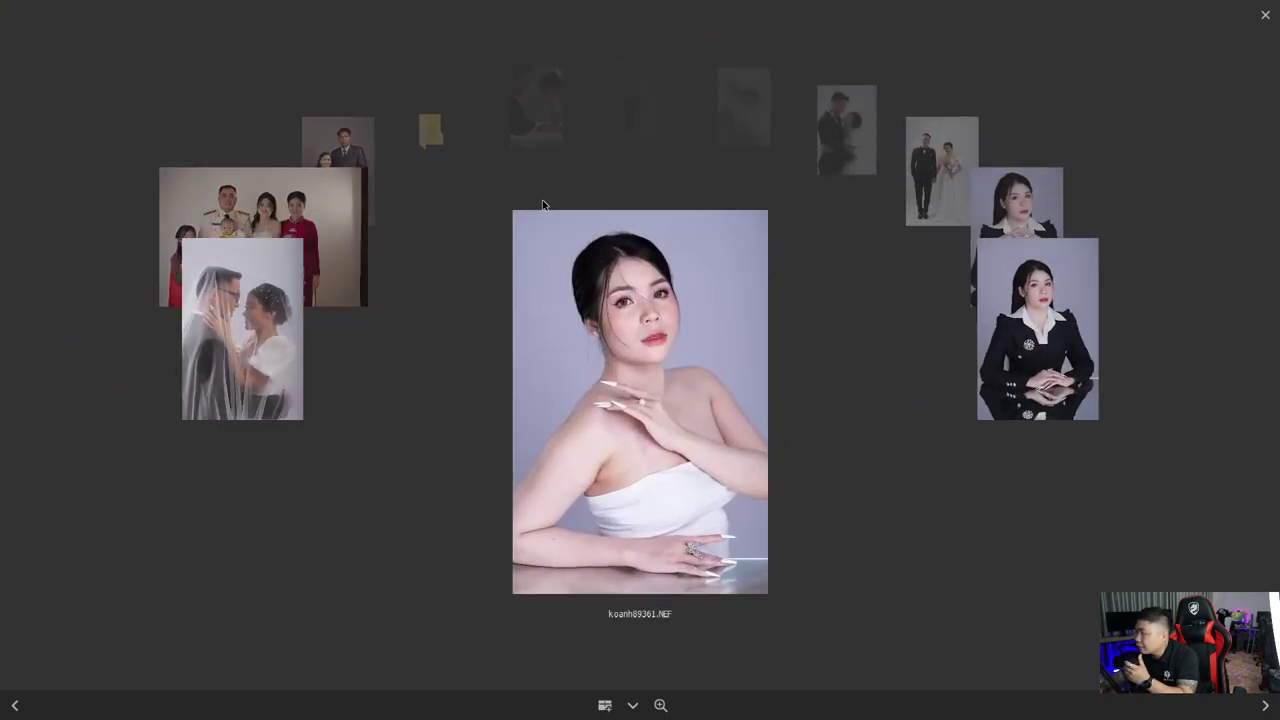
key(Right)
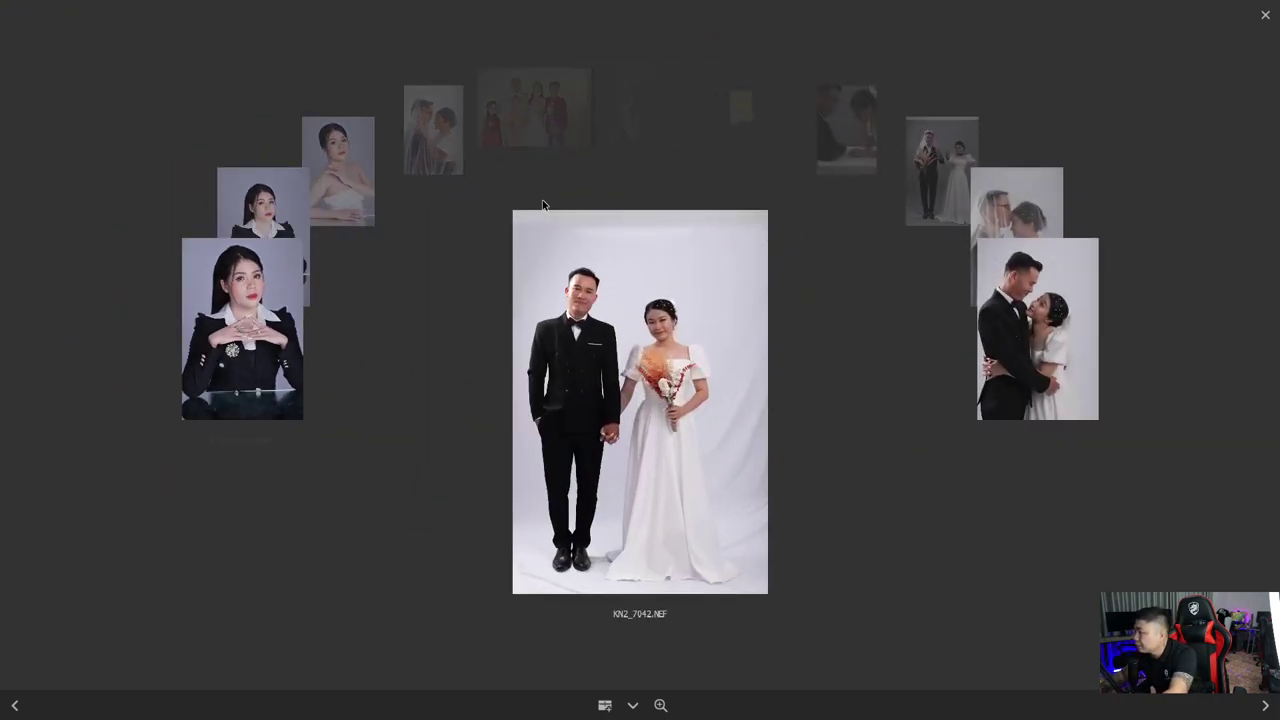
key(Escape)
click(393, 347)
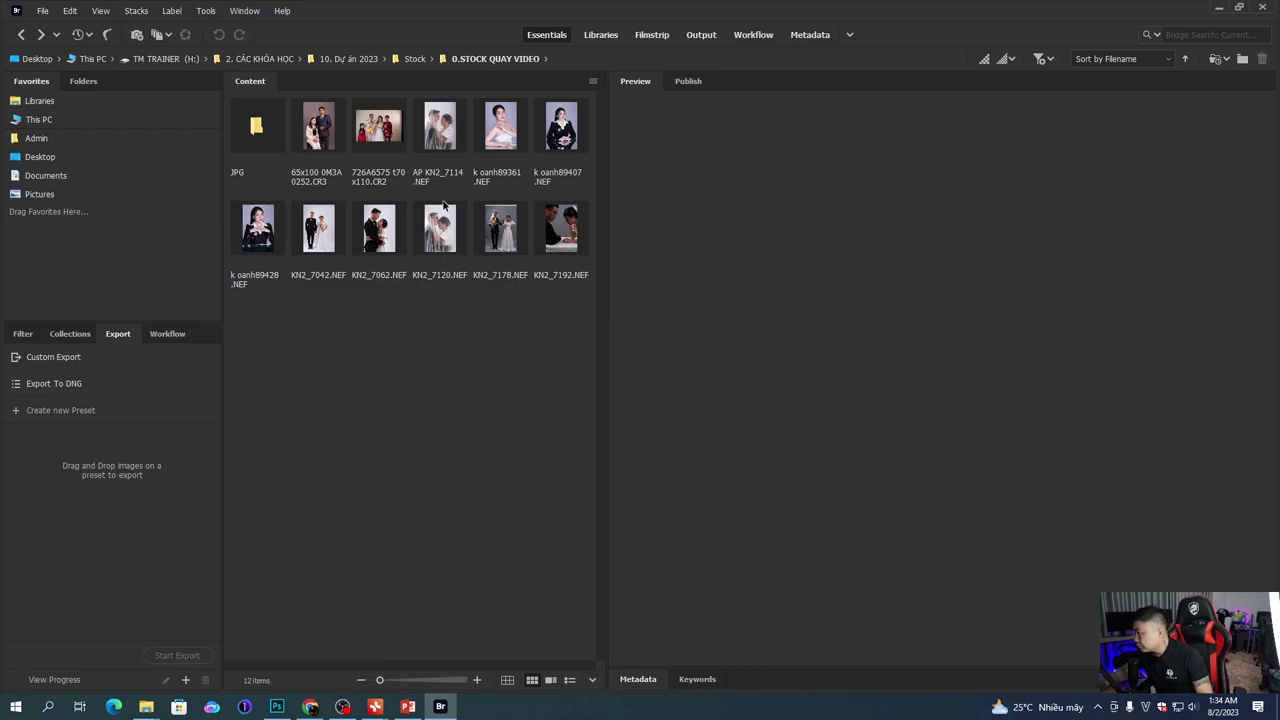
Step: Preview the portraits of the woman, and view 65x100 0M3A0252.CR3 full screen once more
click(519, 140)
click(561, 128)
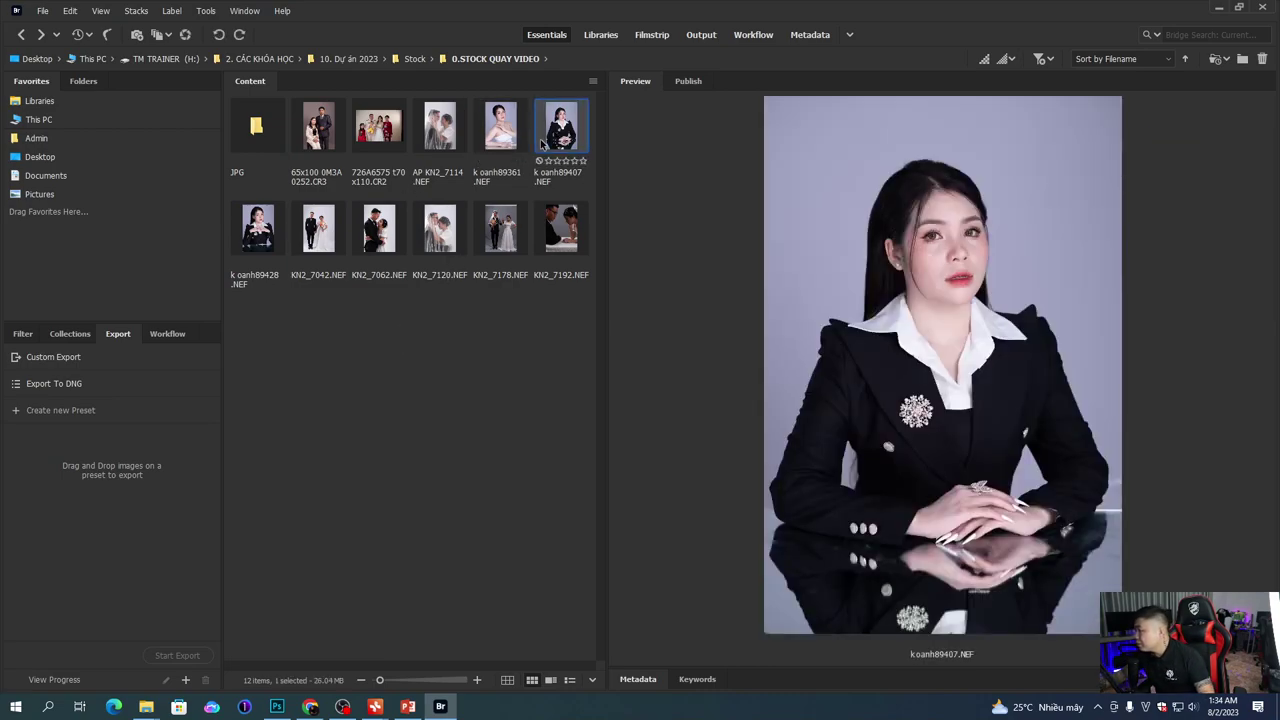
click(323, 135)
key(space)
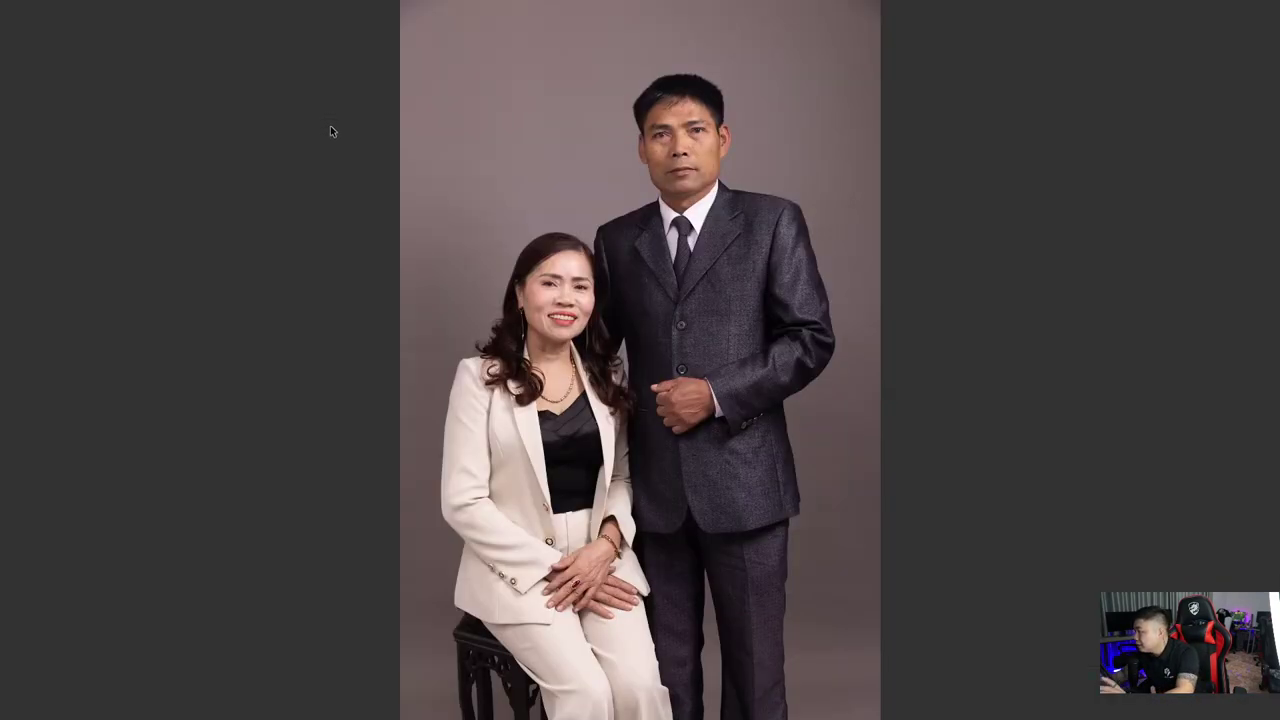
key(space)
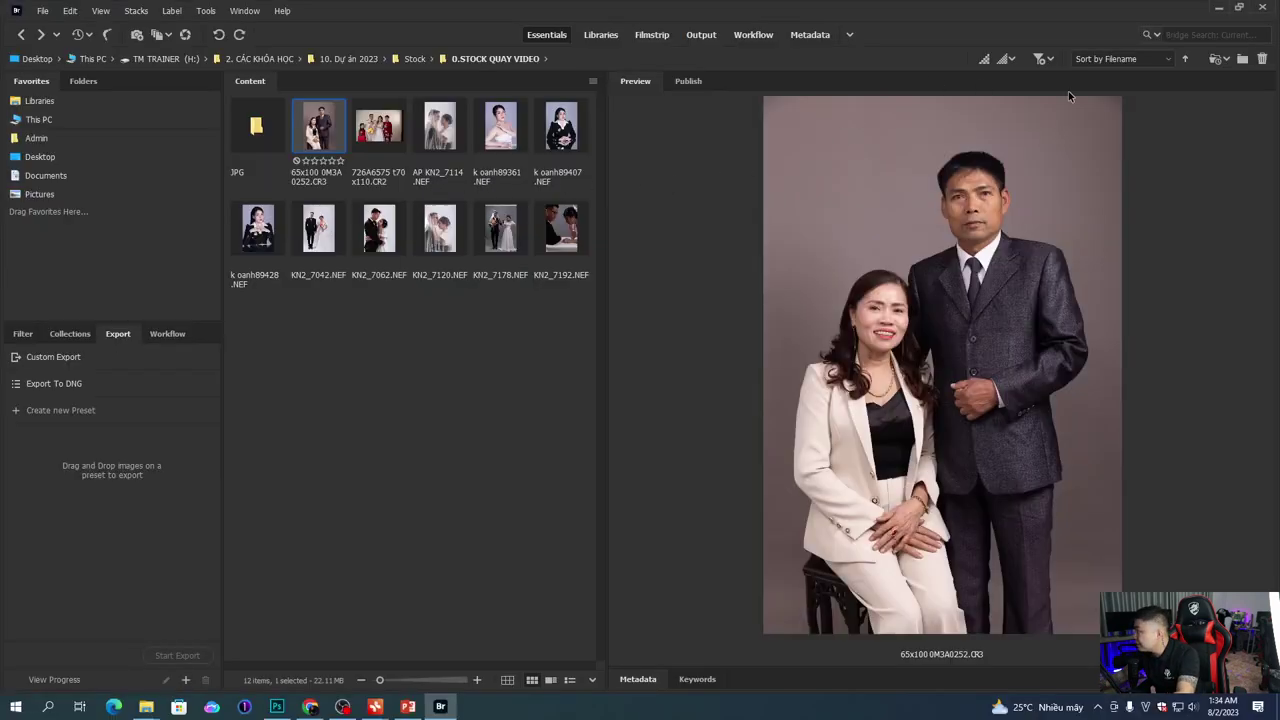
Step: Rate the first five photos, 65x100 0M3A0252.CR3 through k oanh89407.NEF, two stars in full-screen preview, and return to the thumbnails
click(1047, 59)
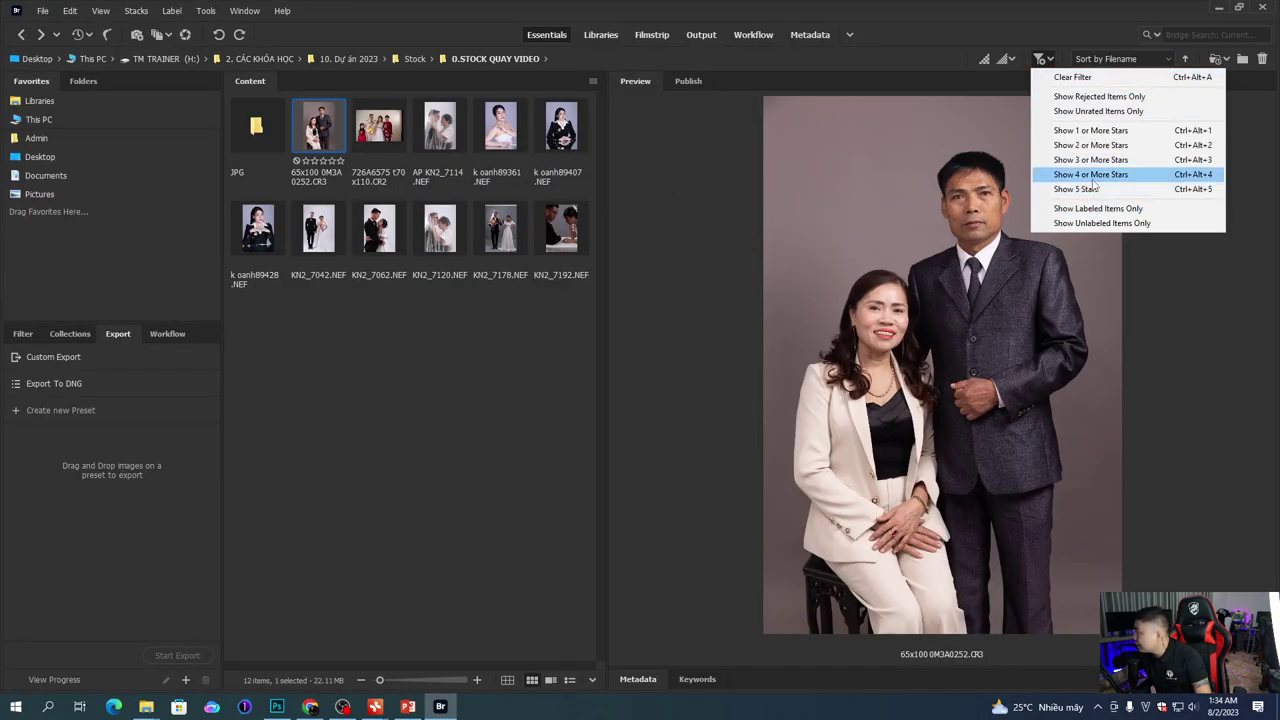
click(325, 334)
click(345, 116)
key(space)
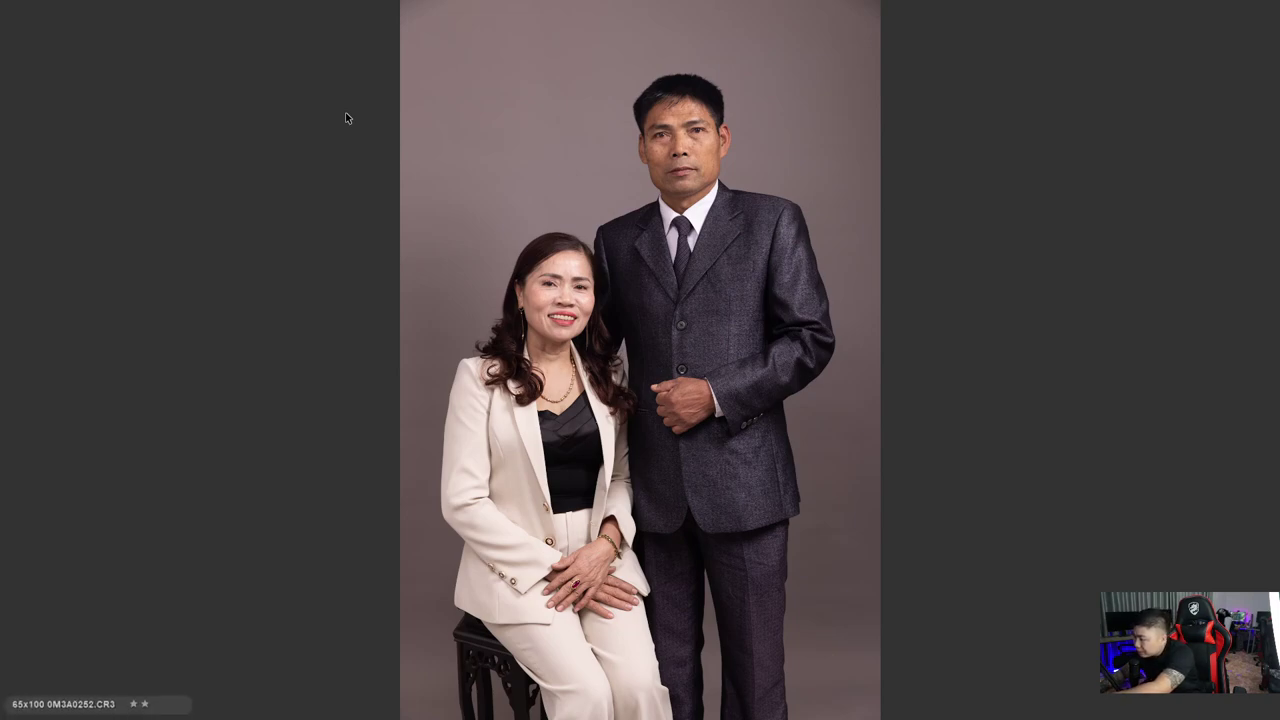
key(Right)
key(Right)
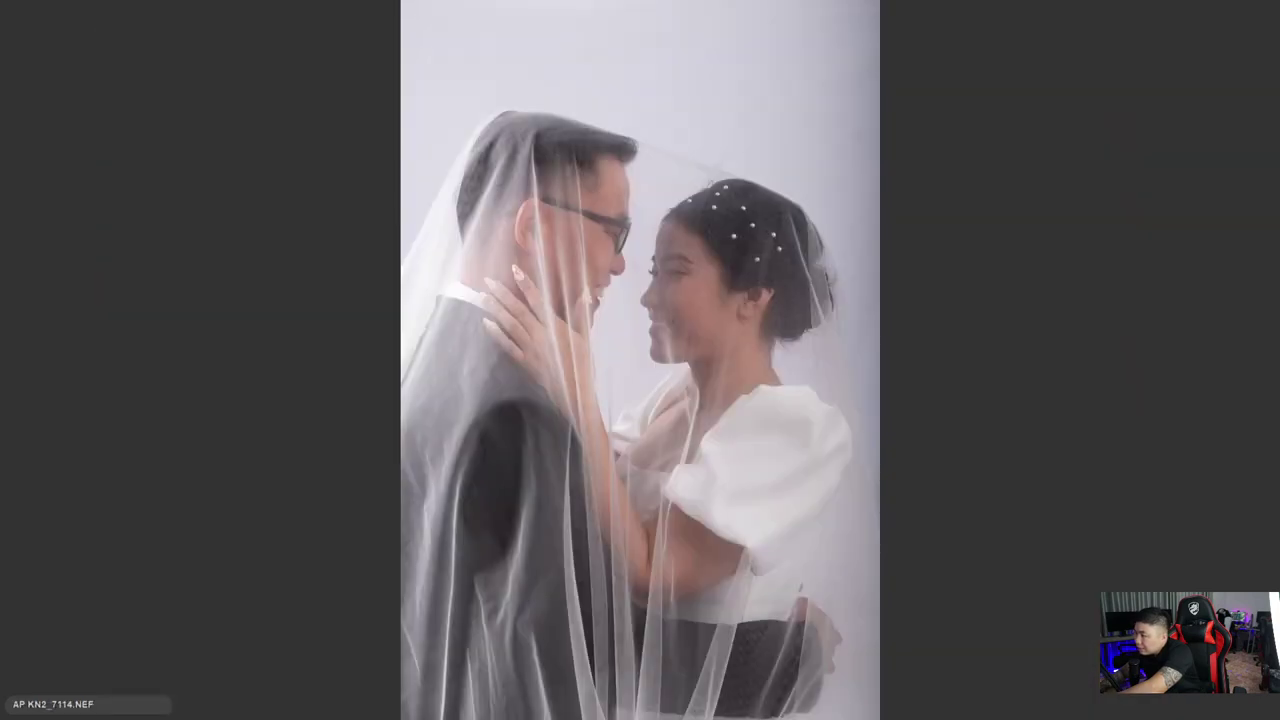
key(Right)
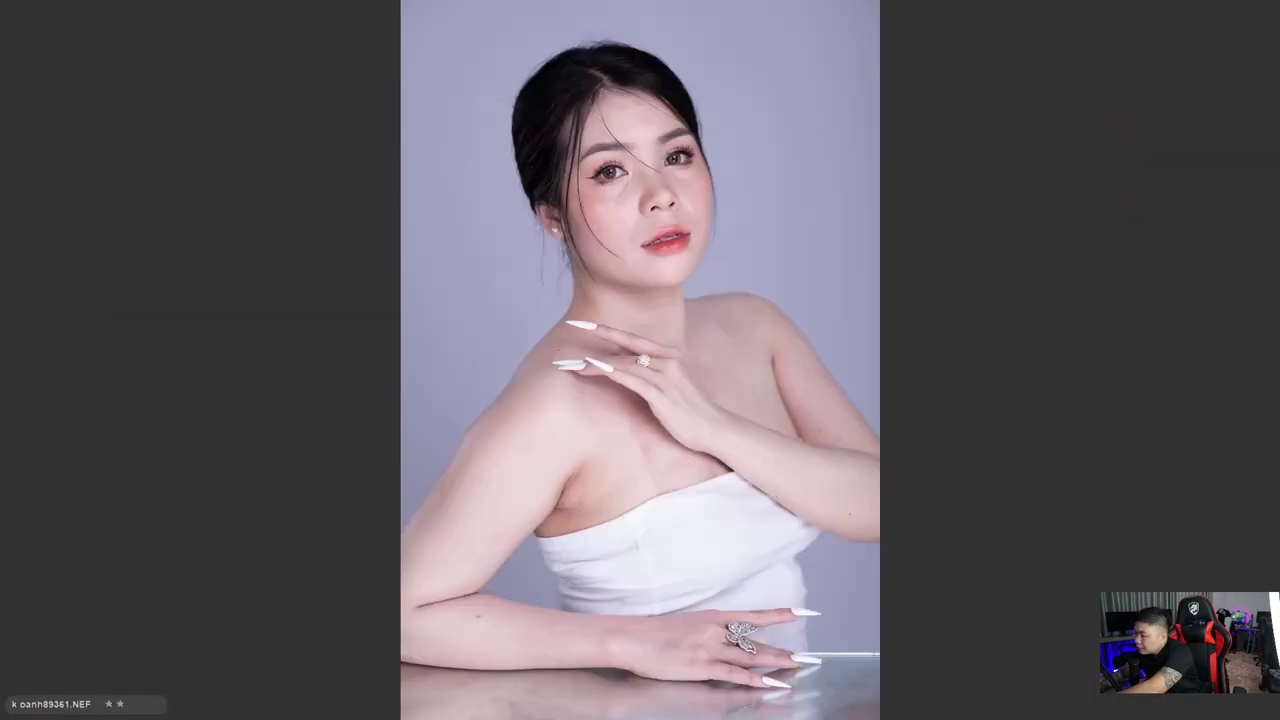
key(Right)
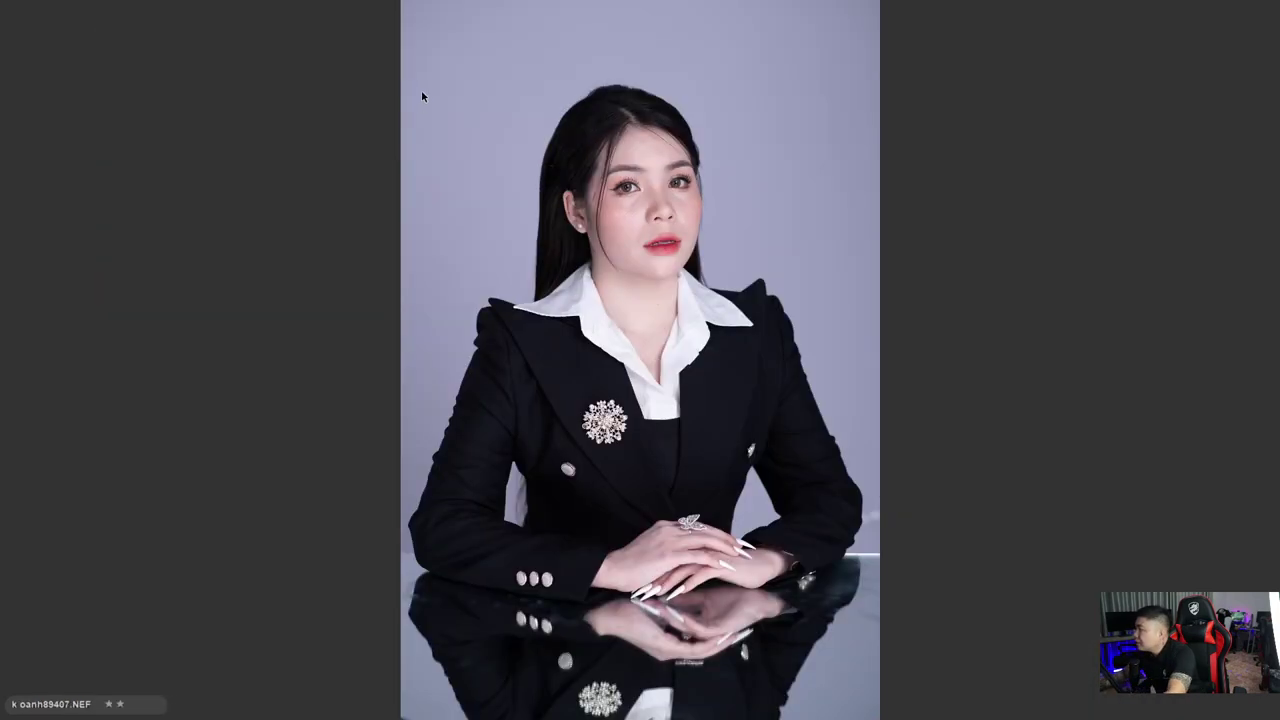
key(space)
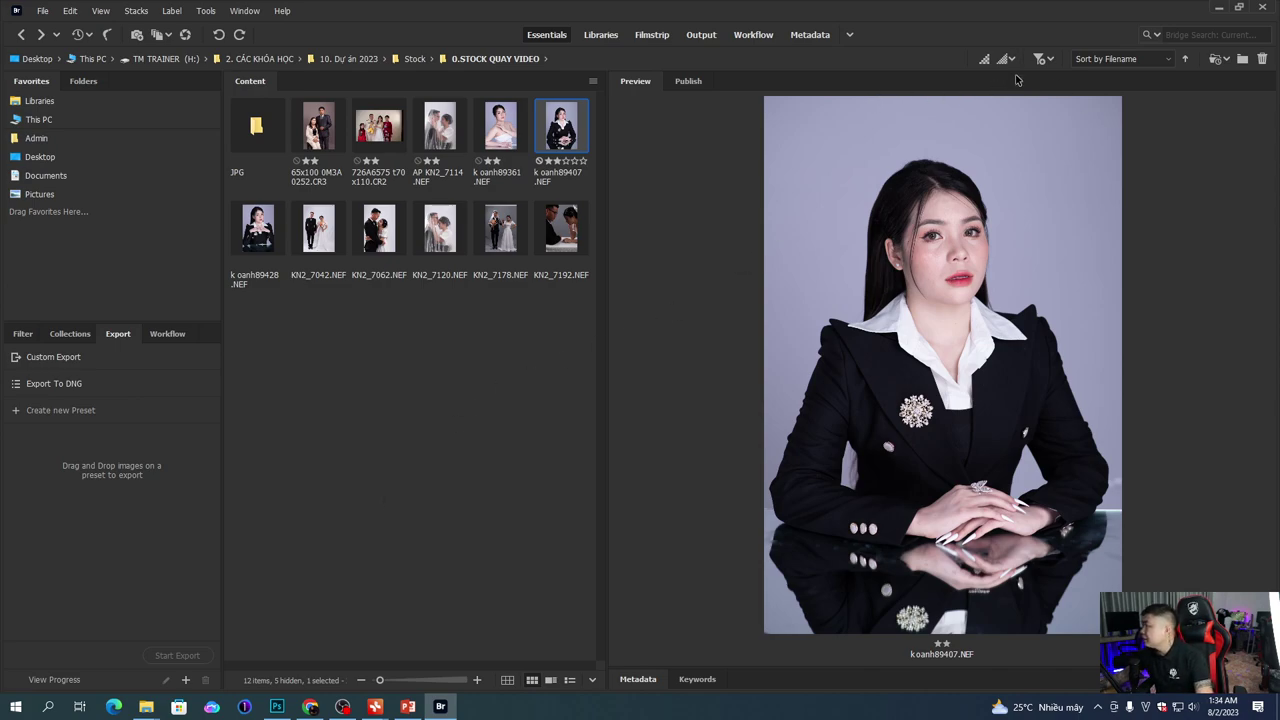
Step: Filter the folder to show items with 2 or more stars, and select all five remaining photos
click(1049, 60)
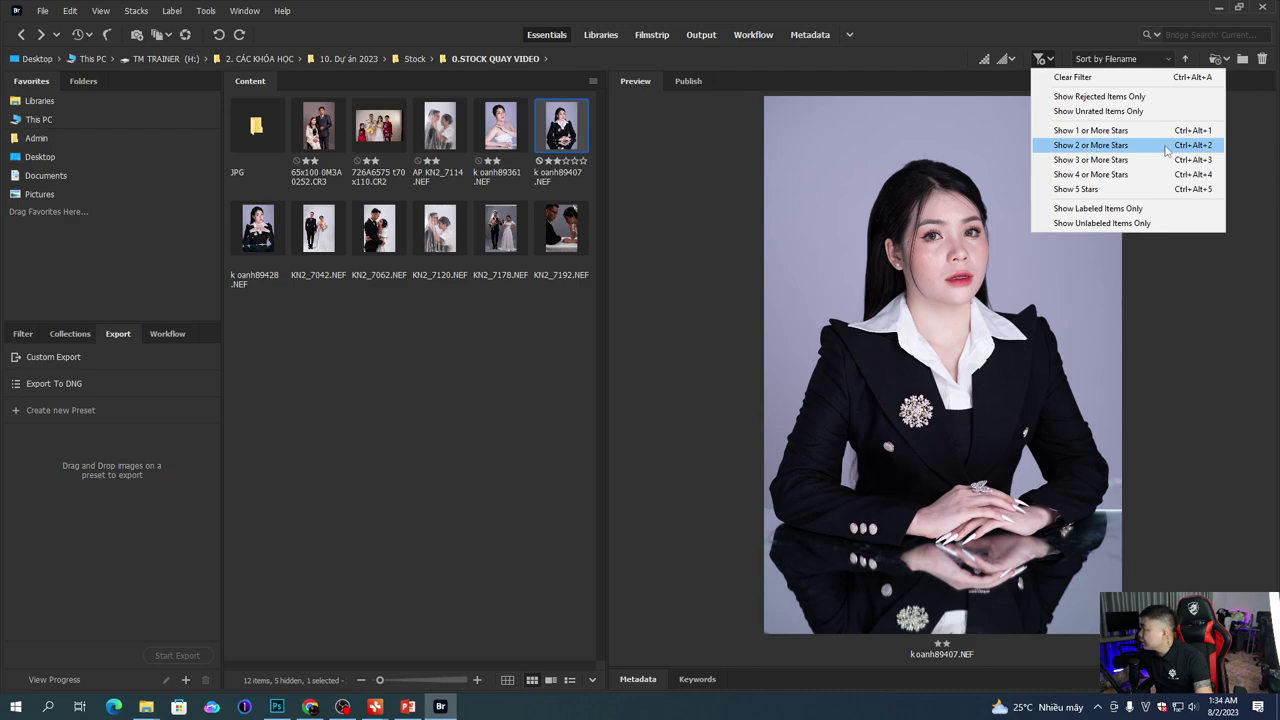
click(1111, 148)
drag(290, 207, 537, 182)
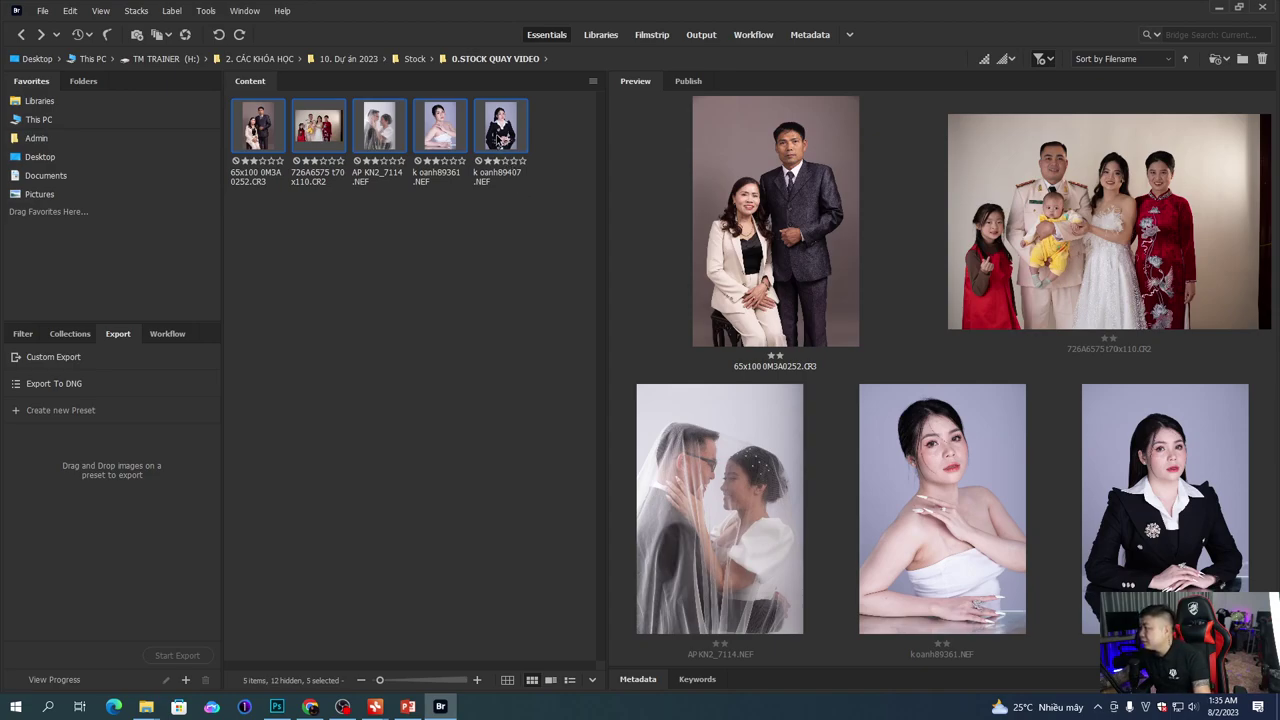
Step: Start moving the five selected photos to a chosen folder, browsing to TM TRAINER (H:) > 2. CÁC KHÓA HỌC > 10. Dự án 2023 > Stock > 0.STOCK QUAY VIDEO
right_click(500, 137)
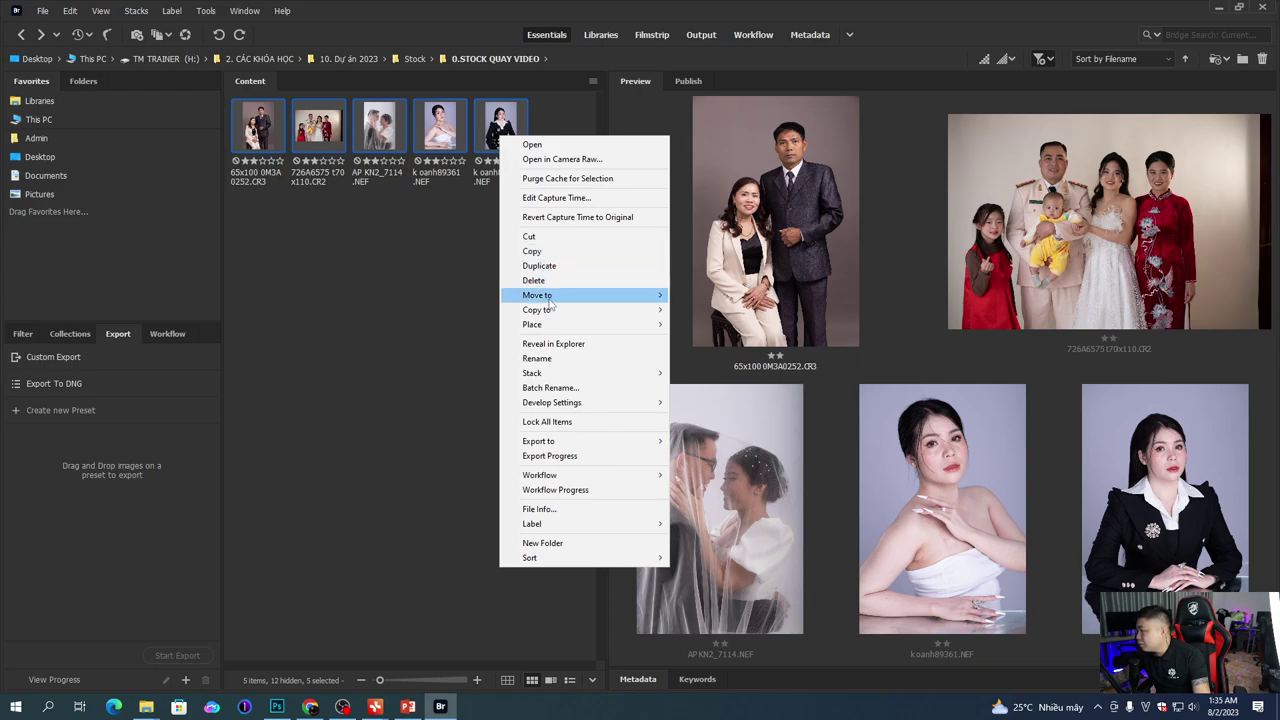
mouse_move(551, 298)
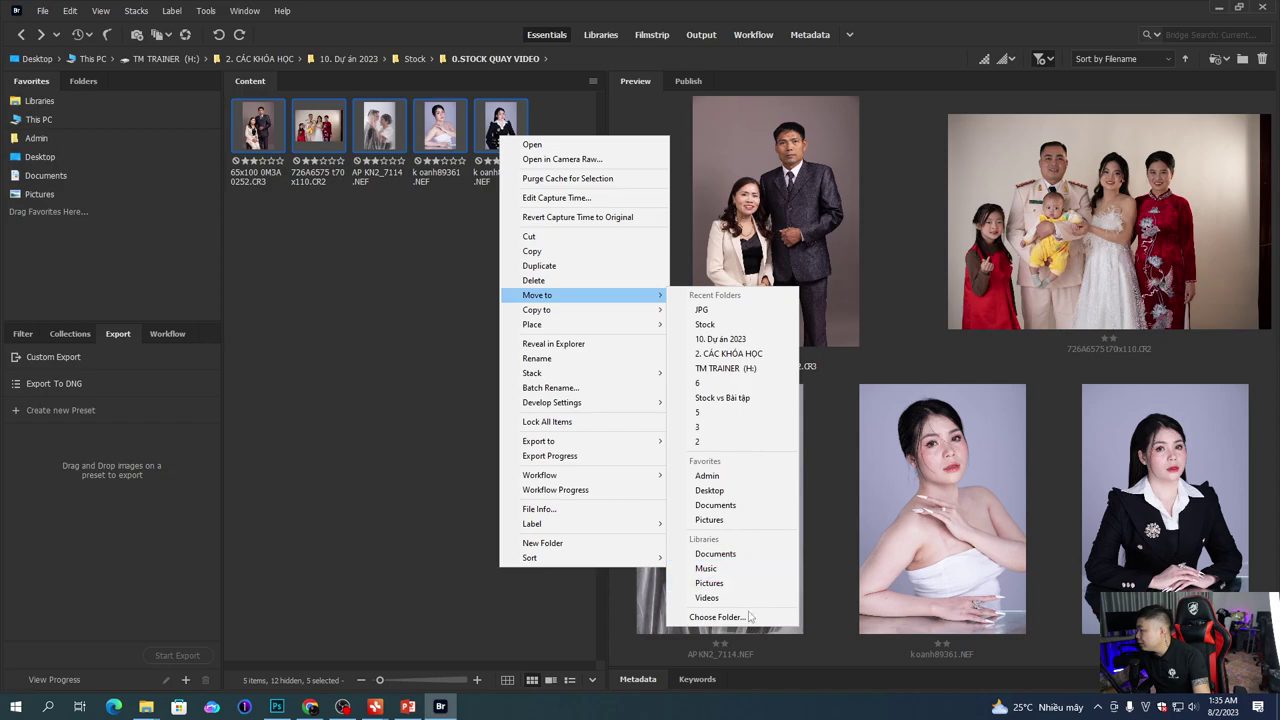
click(716, 617)
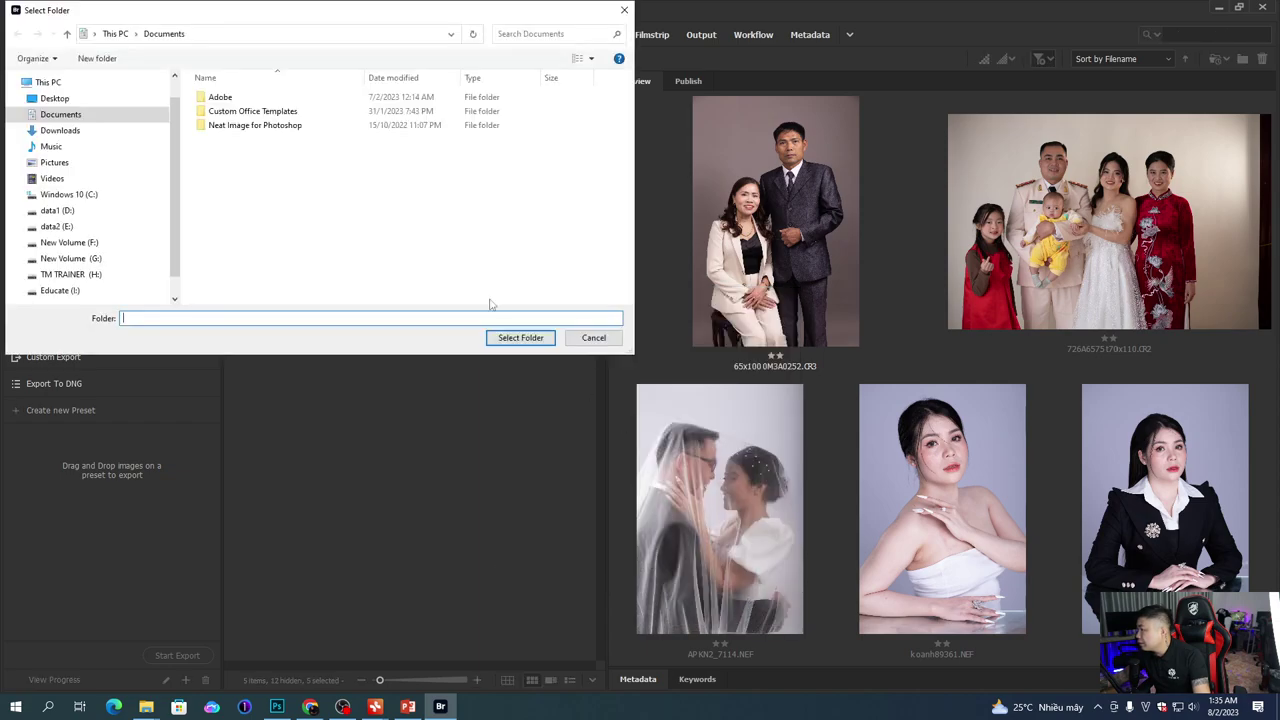
click(70, 274)
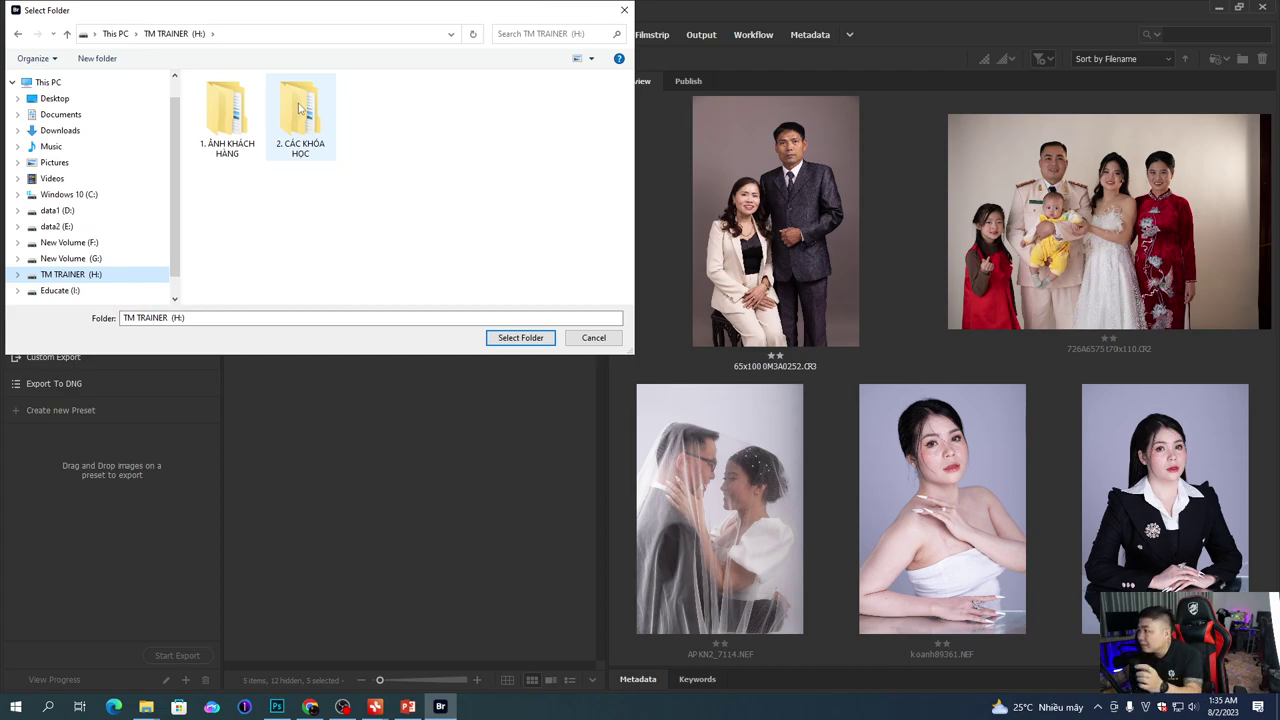
double_click(299, 110)
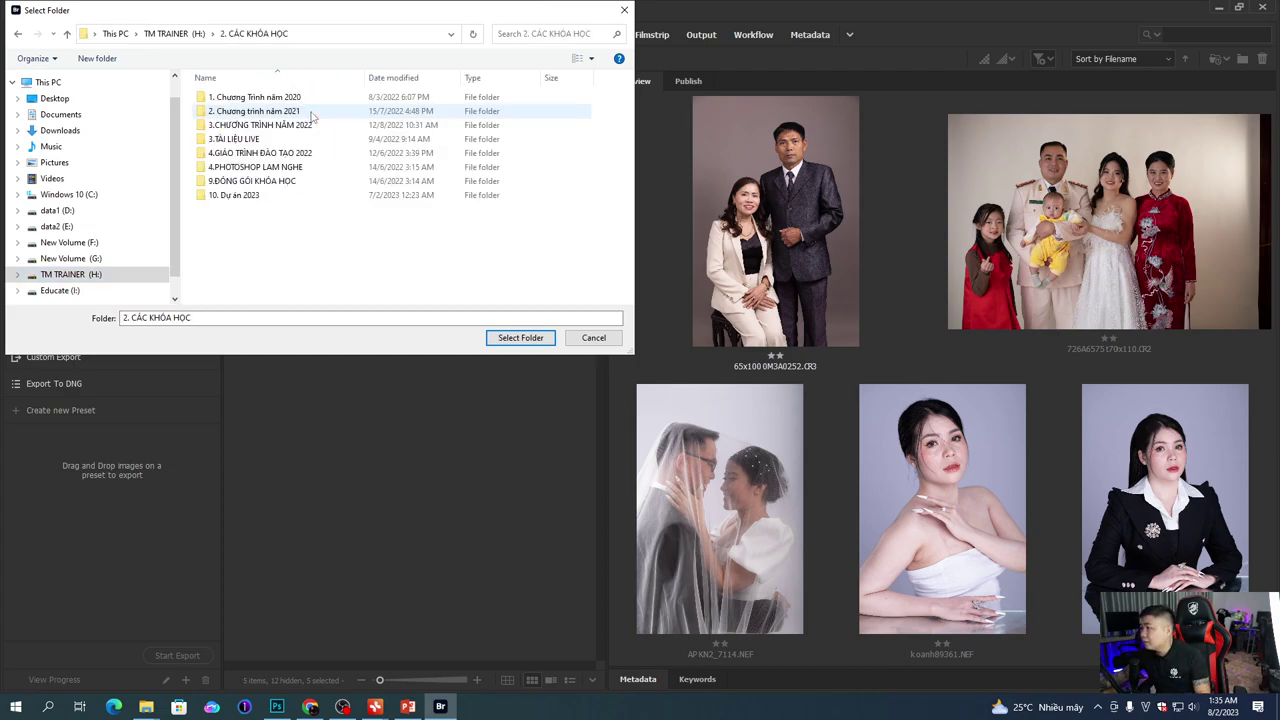
double_click(250, 195)
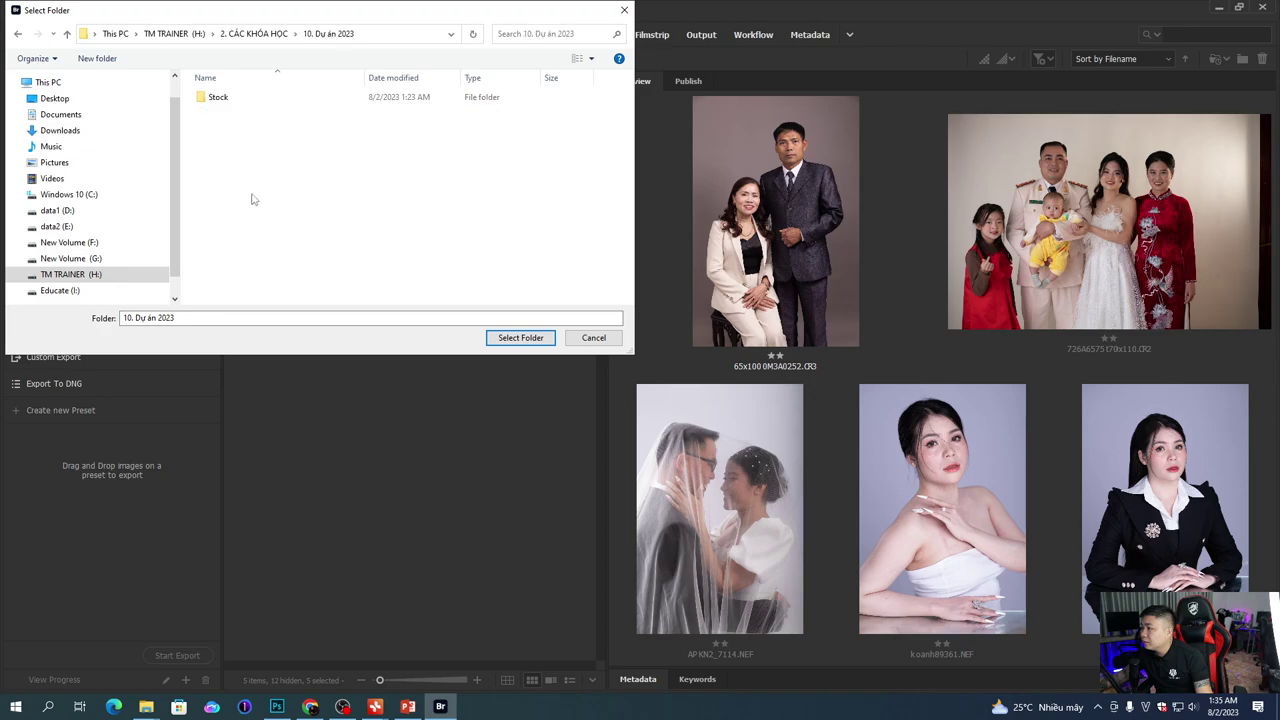
double_click(238, 100)
double_click(232, 120)
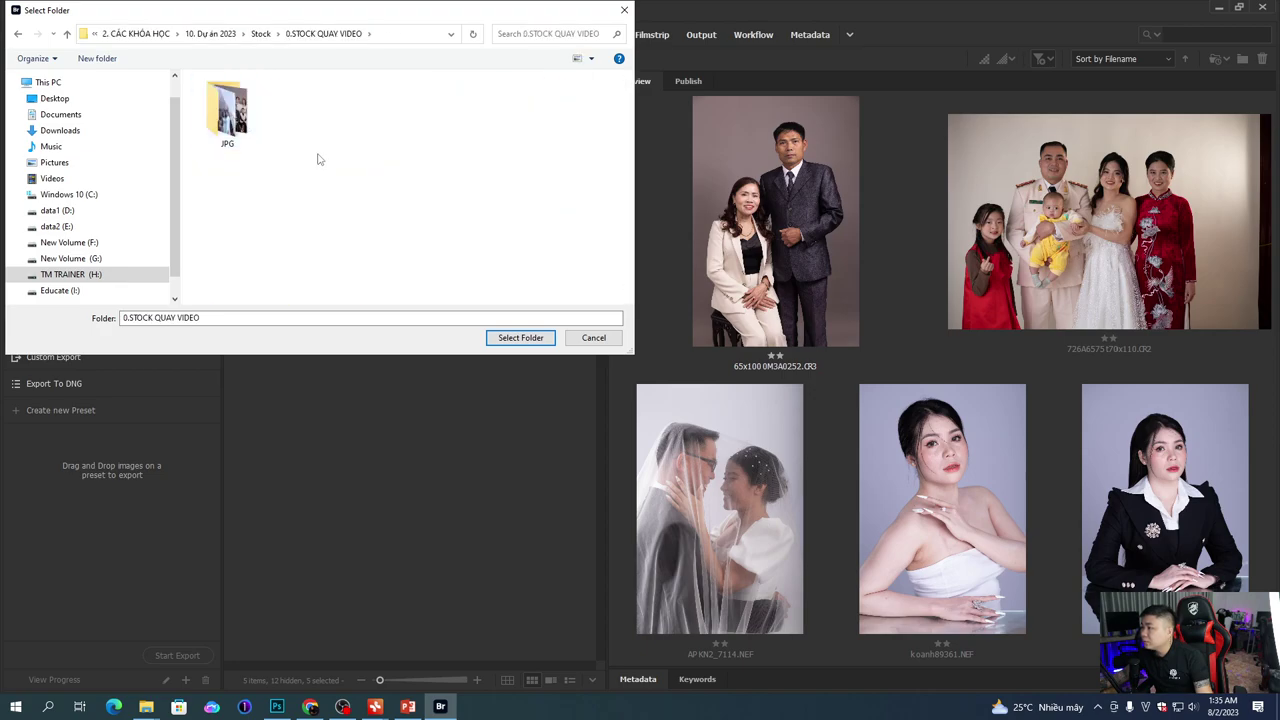
Step: Create a subfolder named "anh loc" in 0.STOCK QUAY VIDEO and move the selected photos into it
right_click(318, 159)
mouse_move(370, 294)
click(490, 295)
text(anh lo)
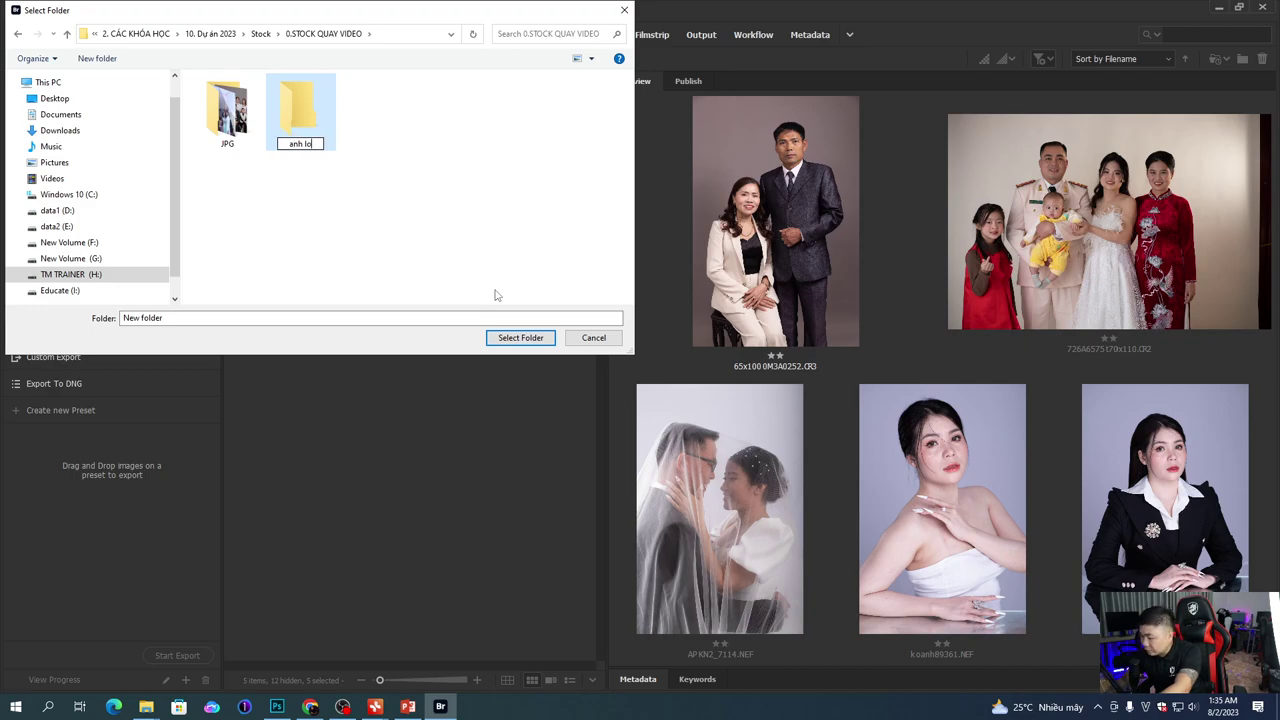
text(c)
key(Return)
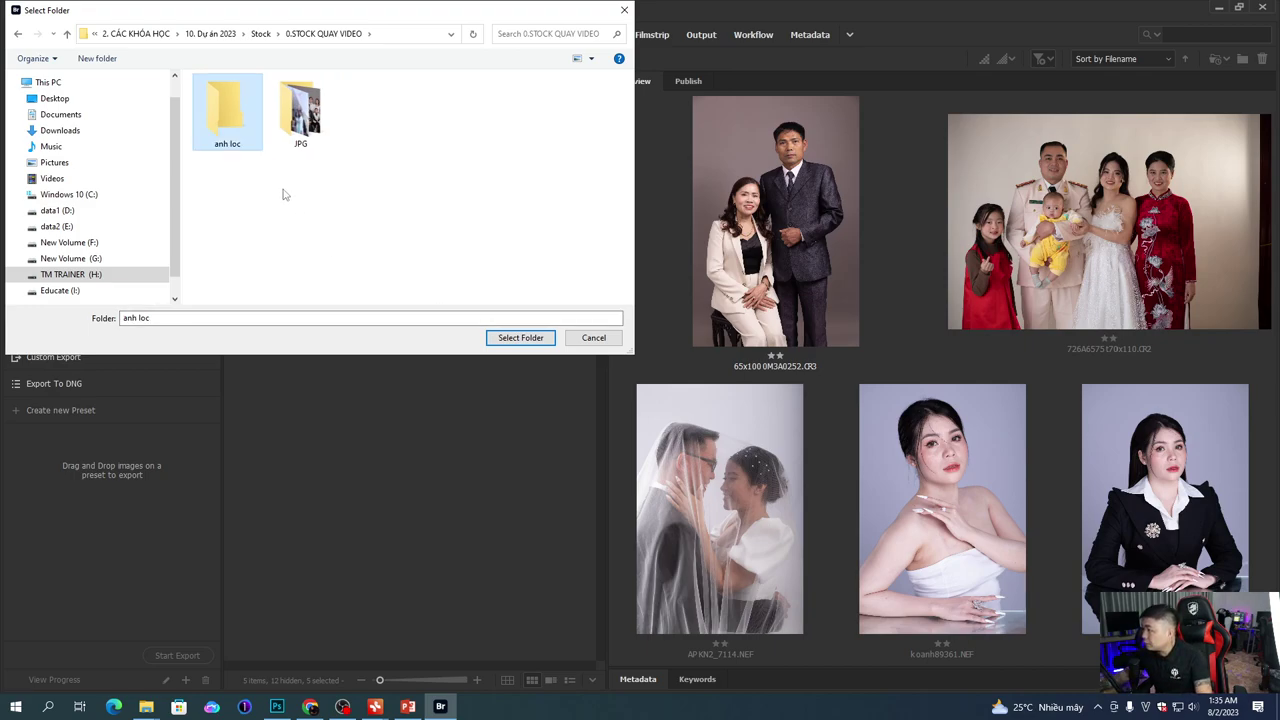
click(503, 340)
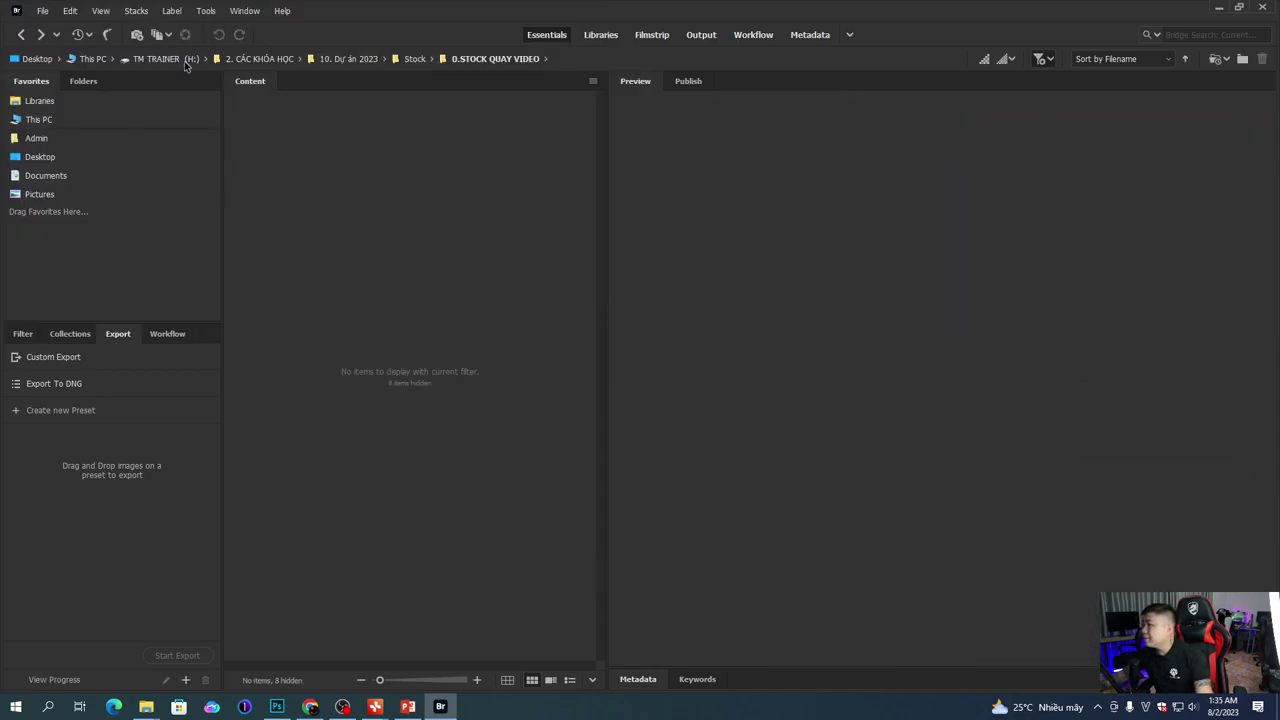
Step: Return to the unfiltered 0.STOCK QUAY VIDEO folder, and check the photos inside anh loc and those left outside it
click(415, 59)
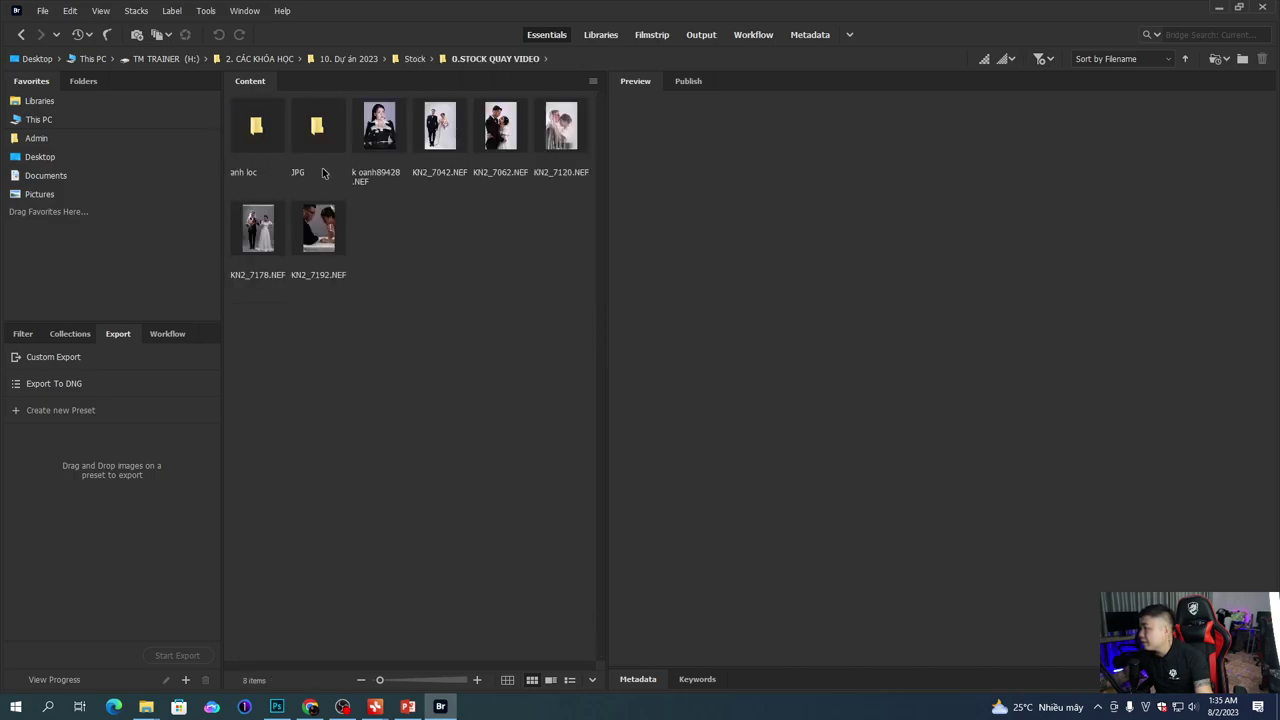
double_click(260, 138)
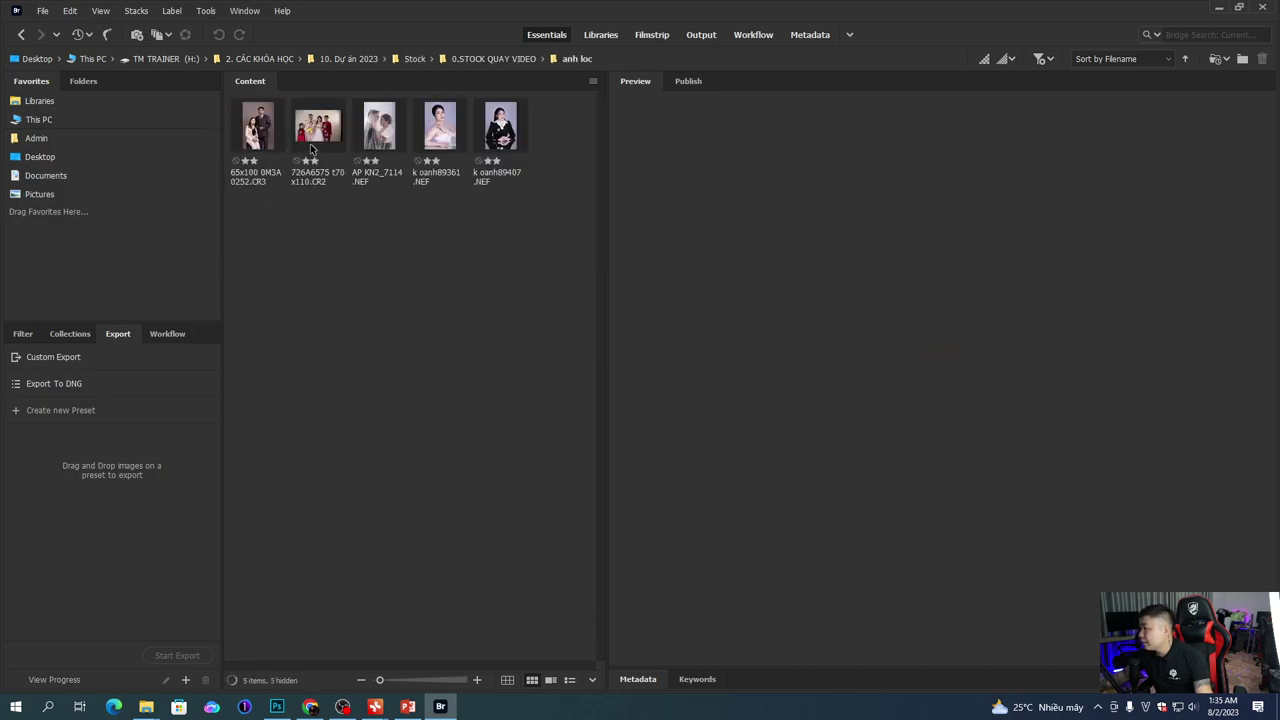
drag(260, 214, 524, 134)
click(530, 204)
click(21, 35)
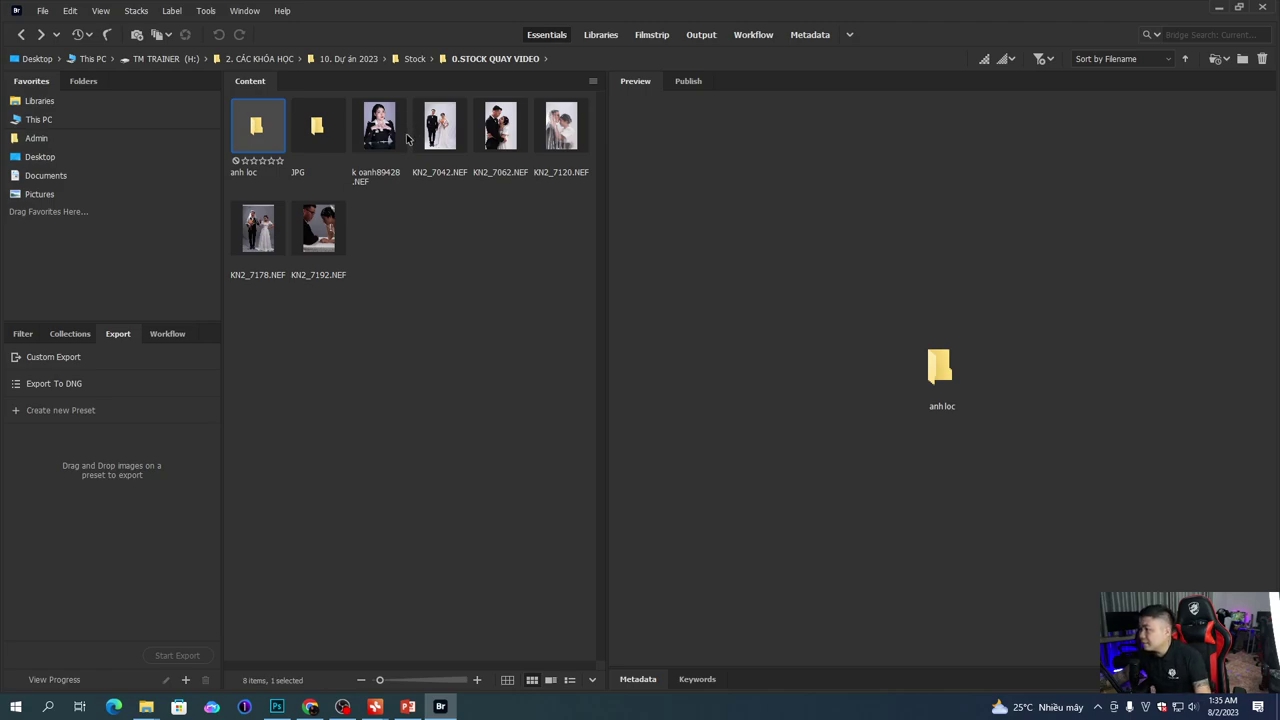
click(396, 142)
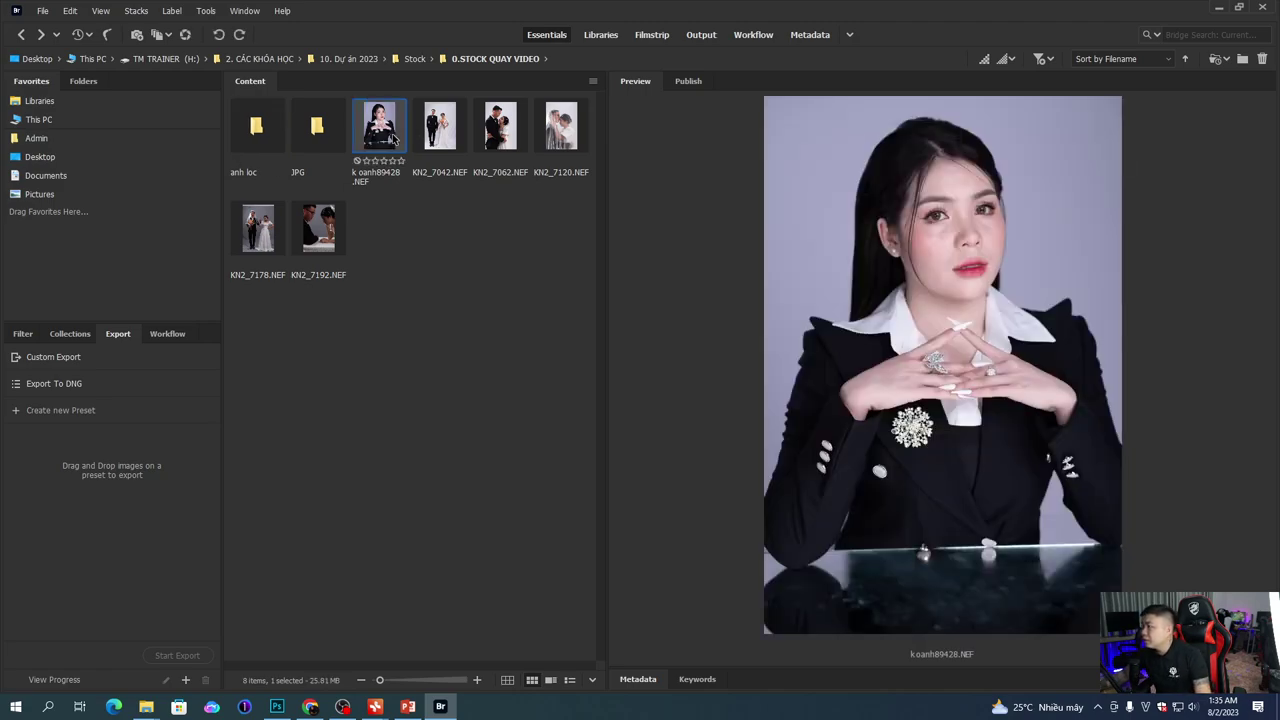
click(339, 234)
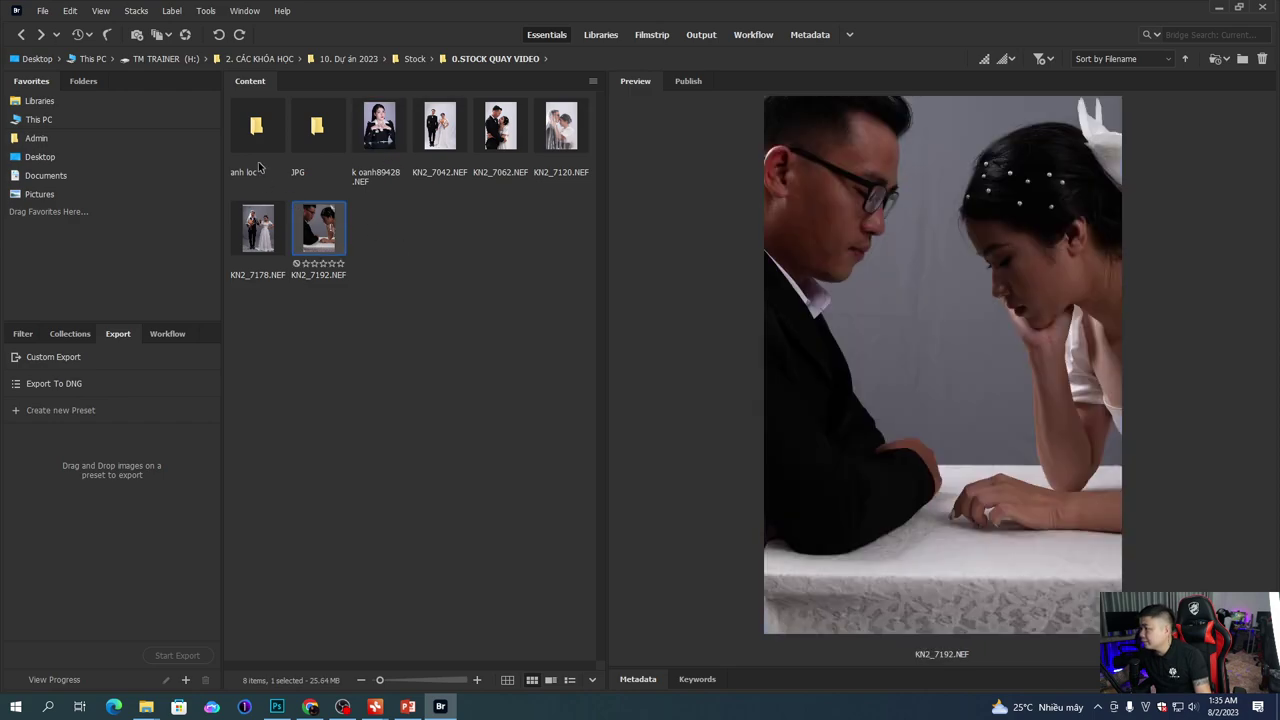
Step: Move all five photos from the anh loc folder back to 0.STOCK QUAY VIDEO
double_click(259, 168)
drag(242, 226, 497, 142)
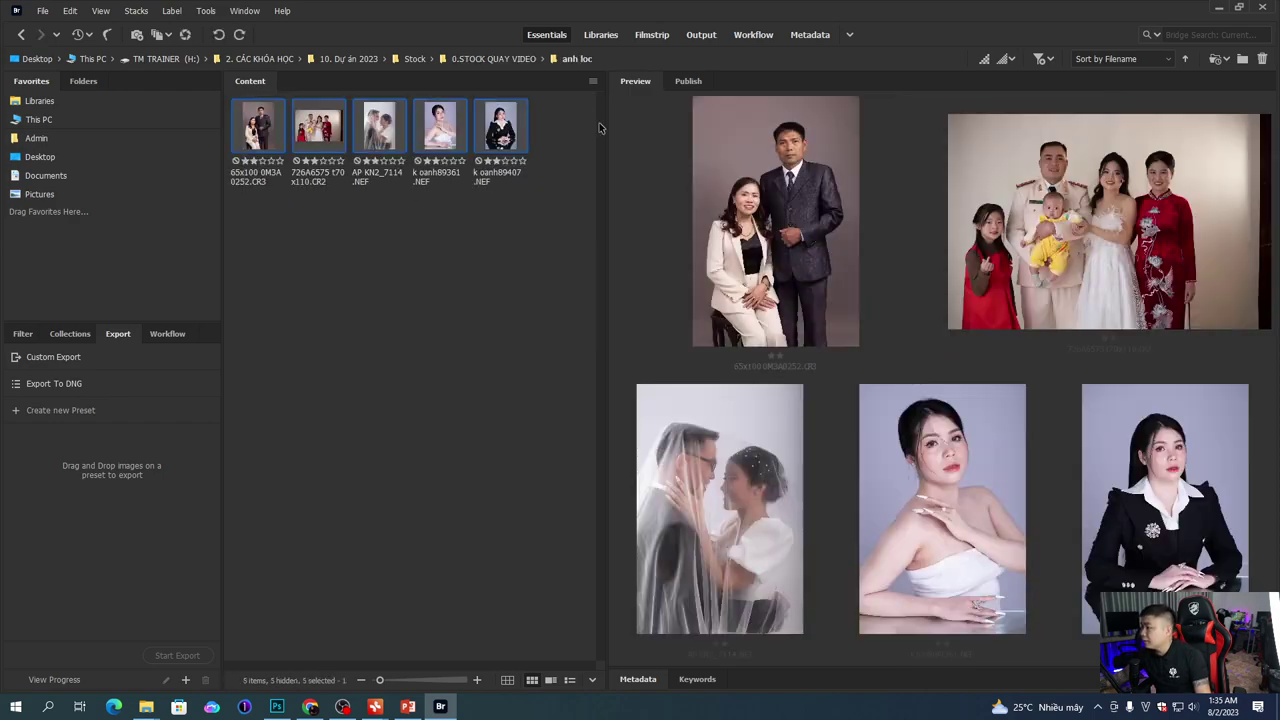
right_click(498, 142)
mouse_move(545, 300)
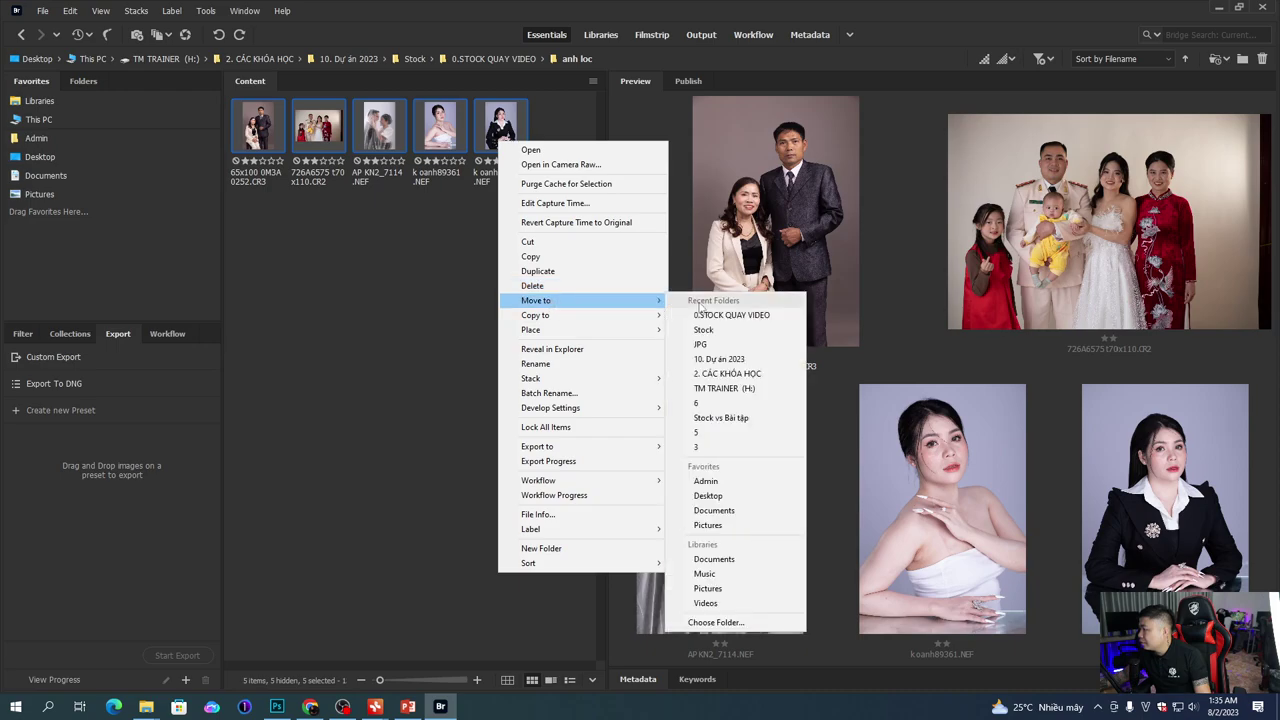
click(730, 315)
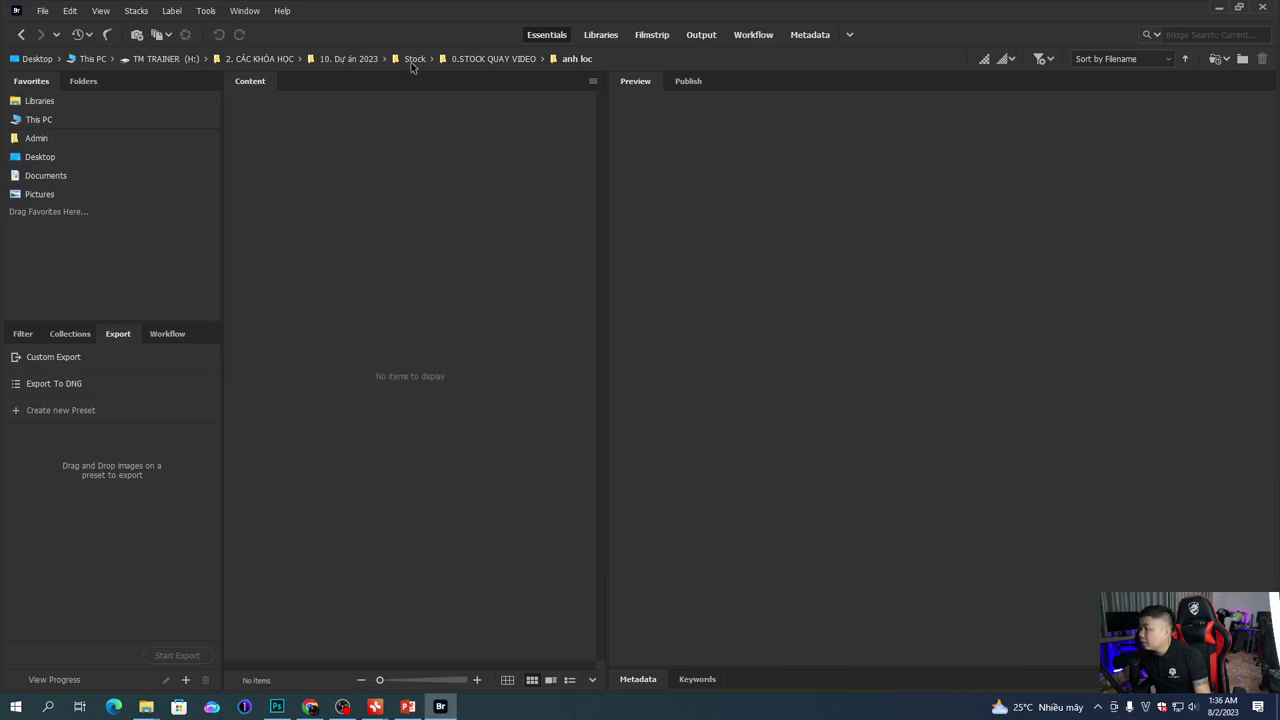
Step: Go back to 0.STOCK QUAY VIDEO and delete the emptied anh loc folder
click(493, 59)
click(420, 132)
click(379, 128)
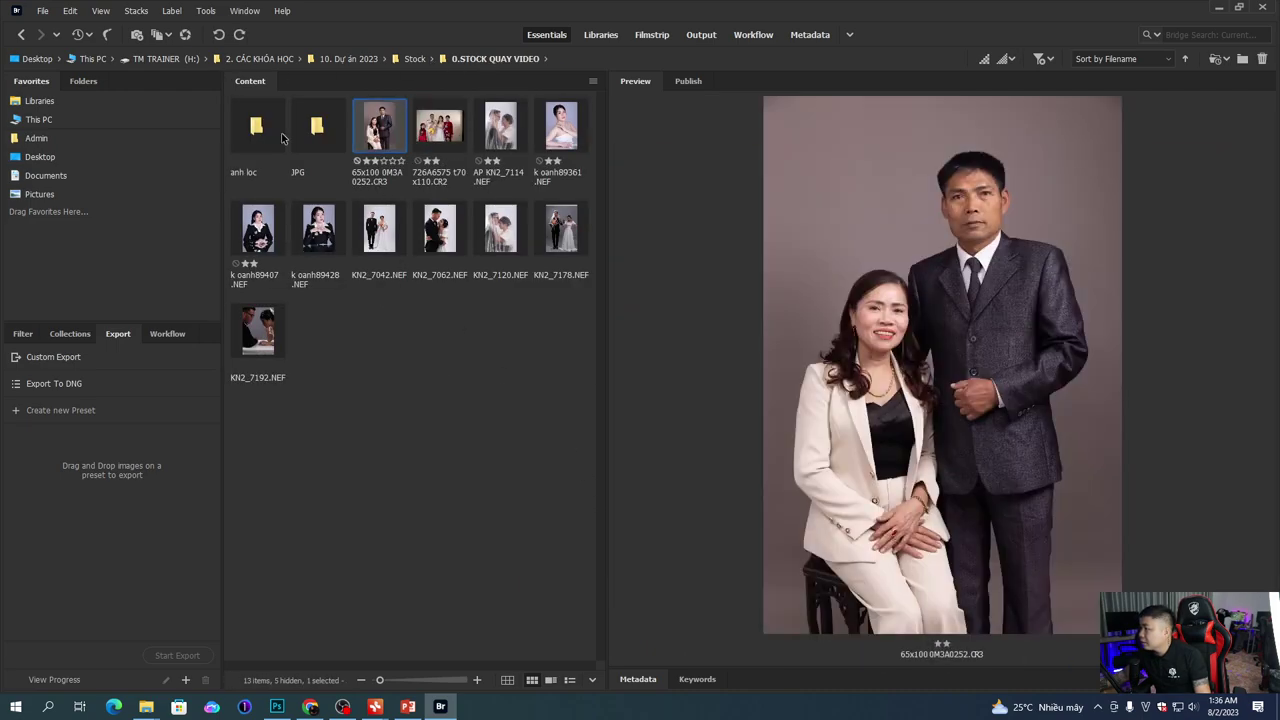
click(282, 138)
right_click(282, 138)
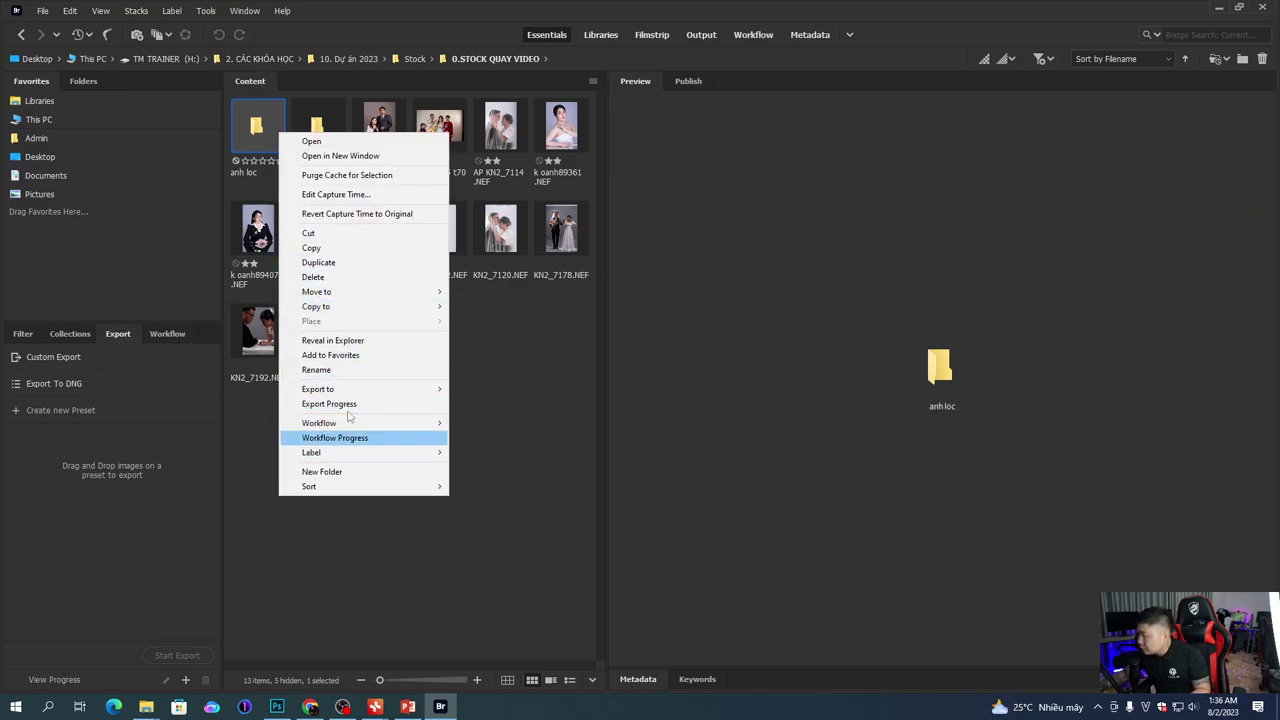
click(351, 279)
click(591, 358)
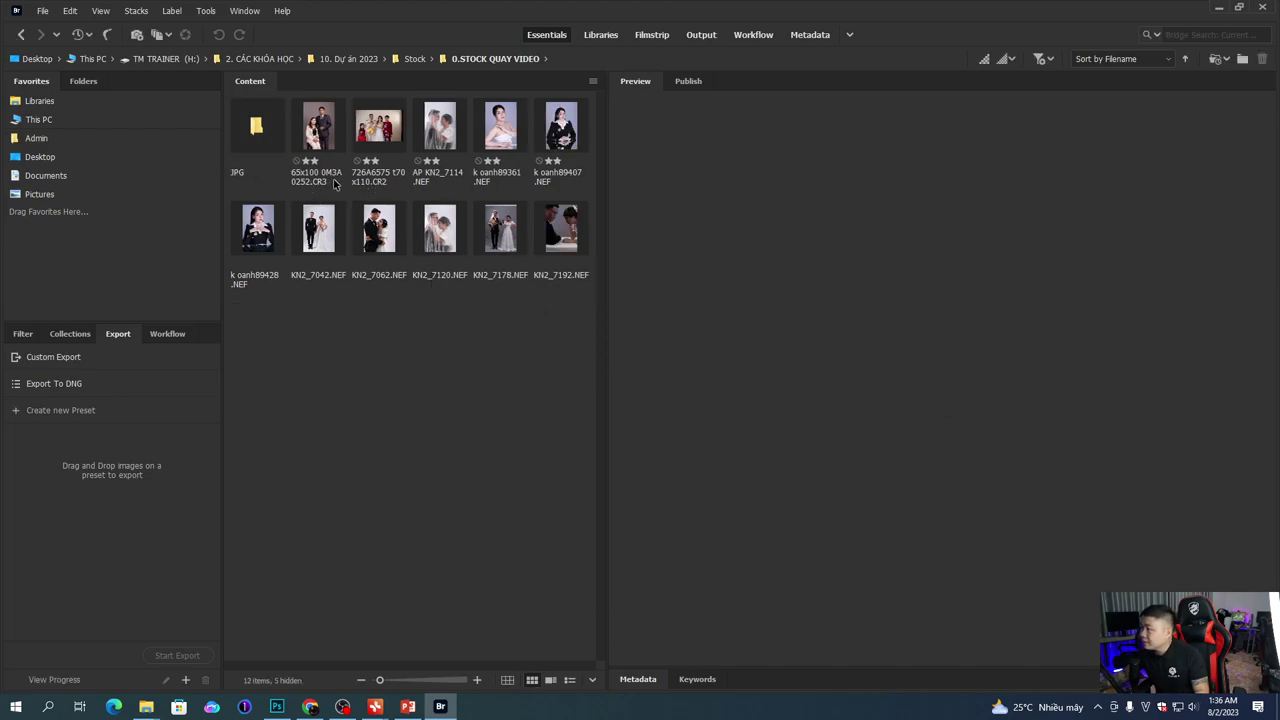
Step: Open all eleven RAW photos, 65x100 0M3A0252.CR3 through KN2_7192.NEF, in Photoshop's Camera Raw and display 726A6575 t70x110.CR2
click(338, 137)
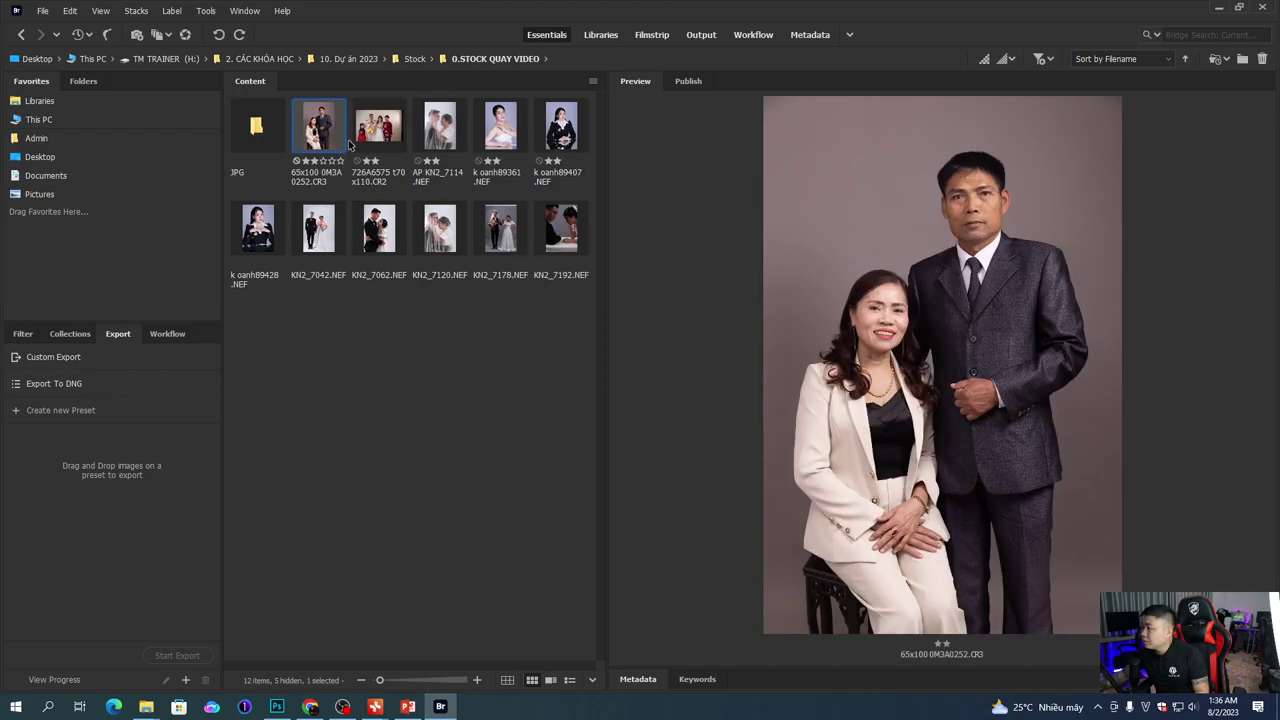
shift+click(570, 242)
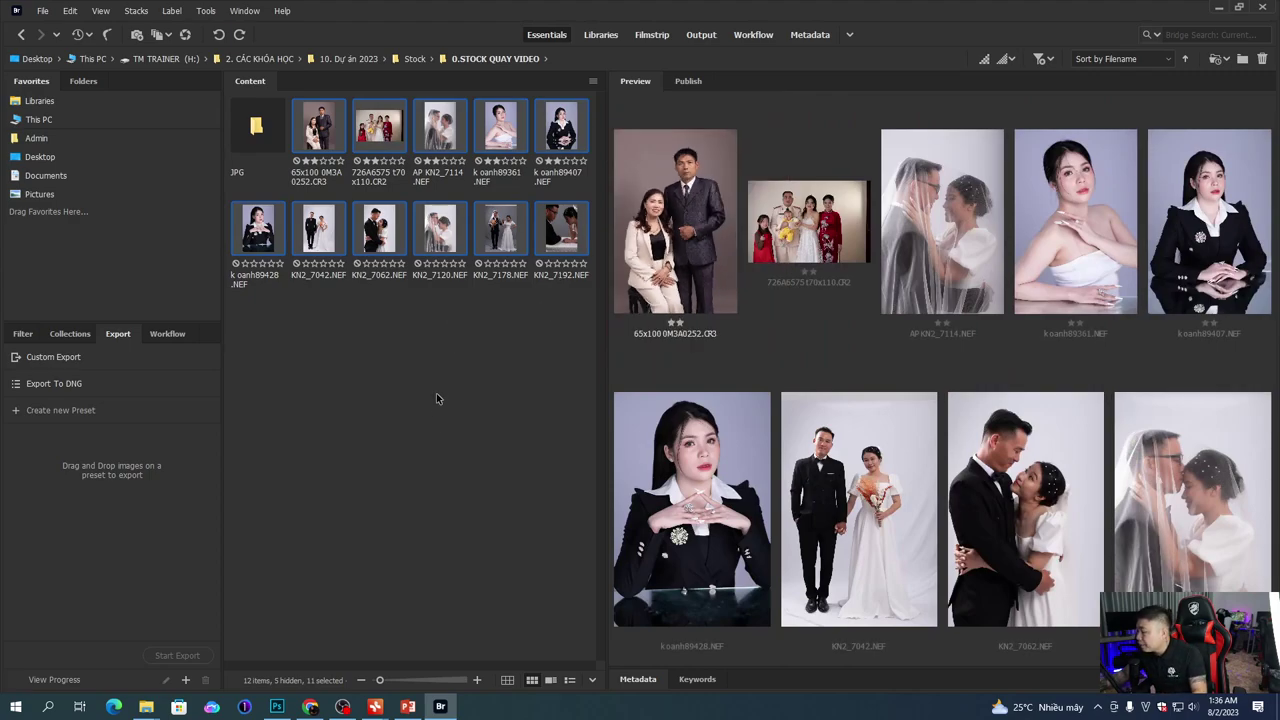
click(276, 706)
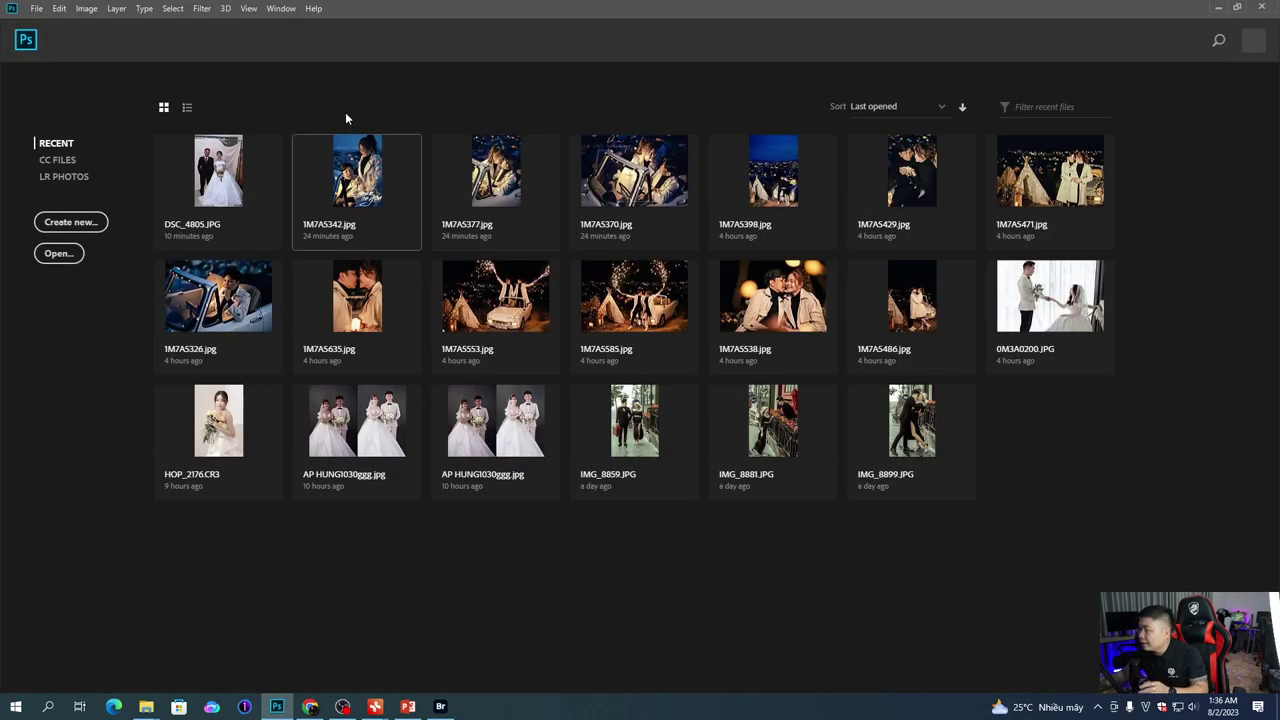
mouse_move(146, 706)
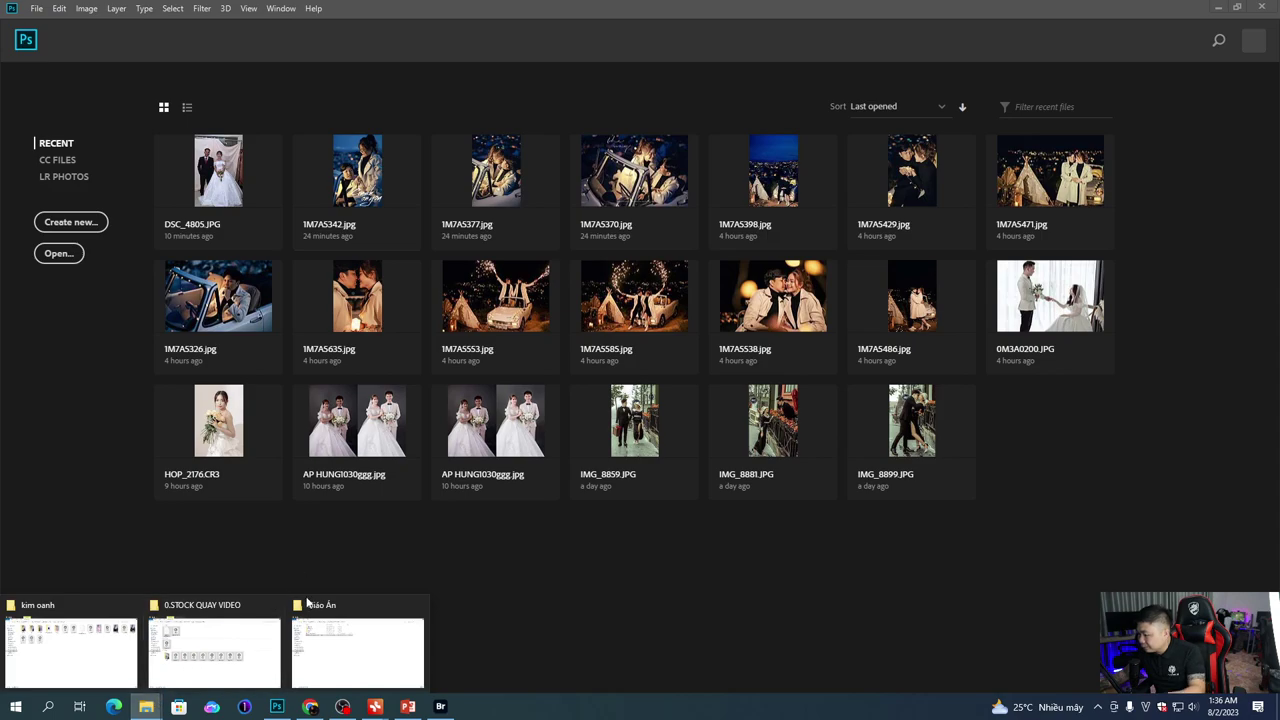
click(440, 706)
drag(437, 240, 640, 15)
key(alt+Tab)
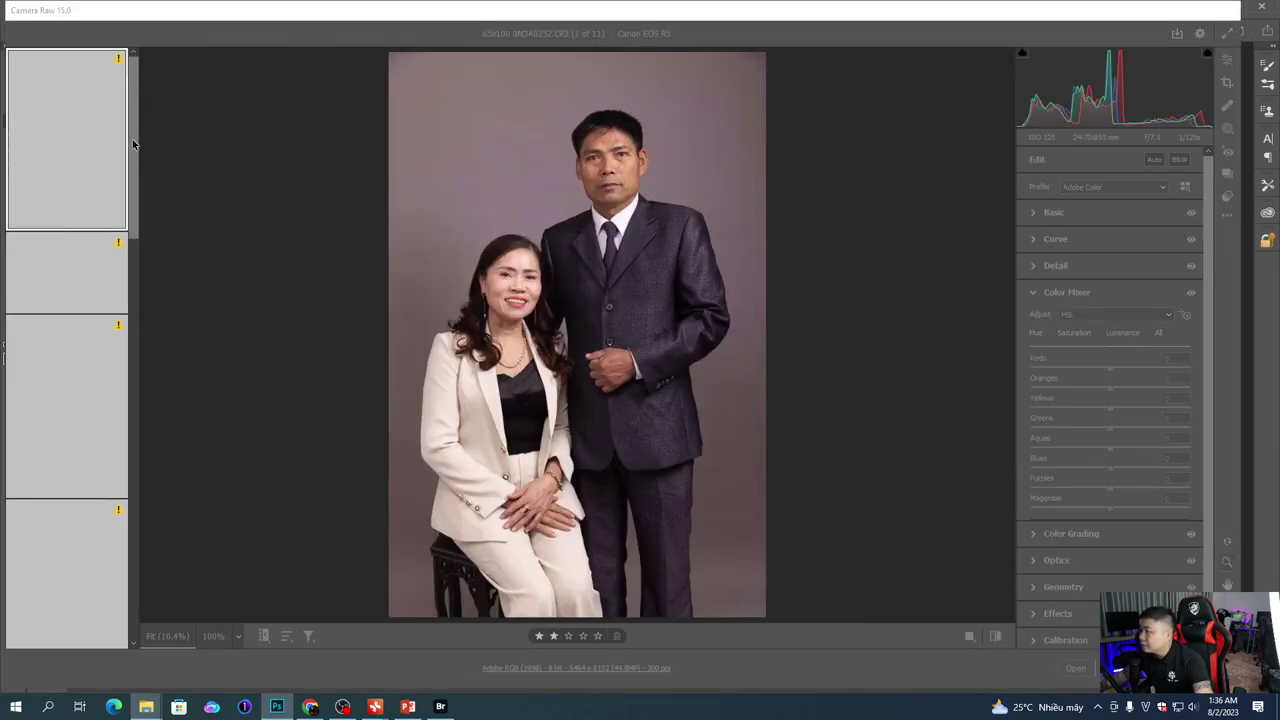
mouse_move(135, 144)
mouse_down()
mouse_move(139, 267)
mouse_move(146, 145)
mouse_up()
click(84, 184)
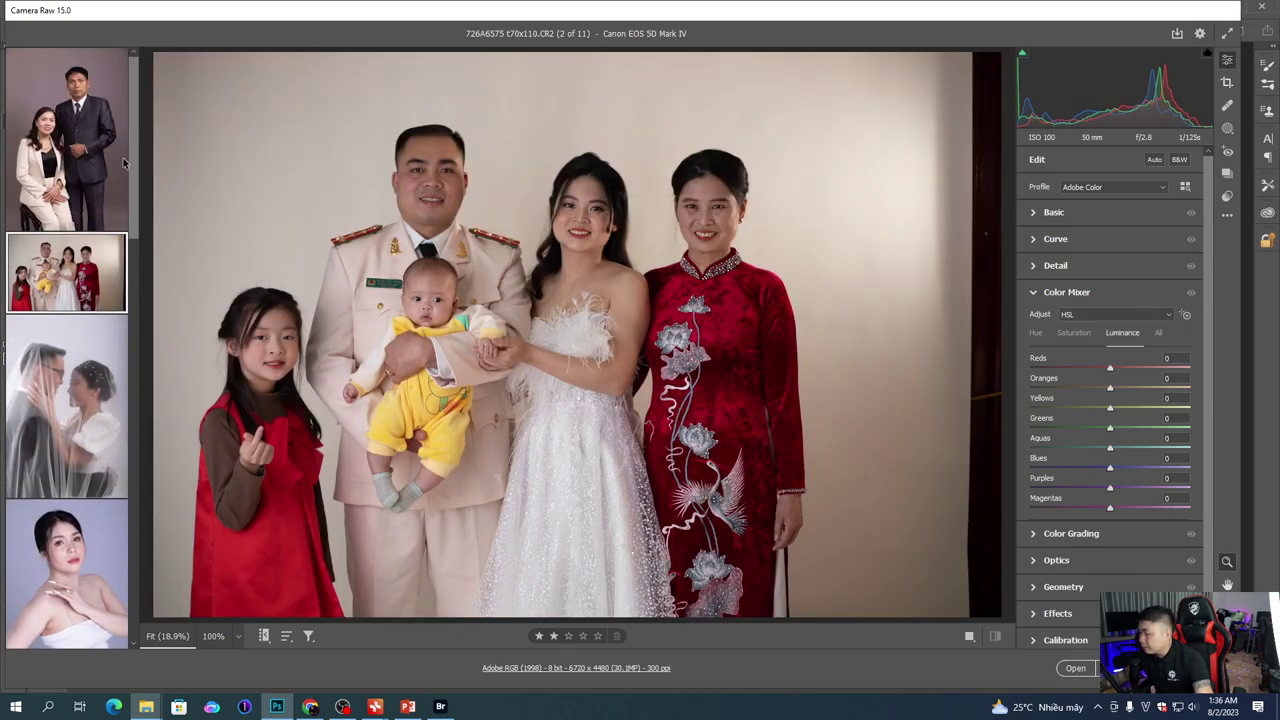
Step: Switch the filmstrip orientation to Horizontal and return it to Vertical
right_click(104, 196)
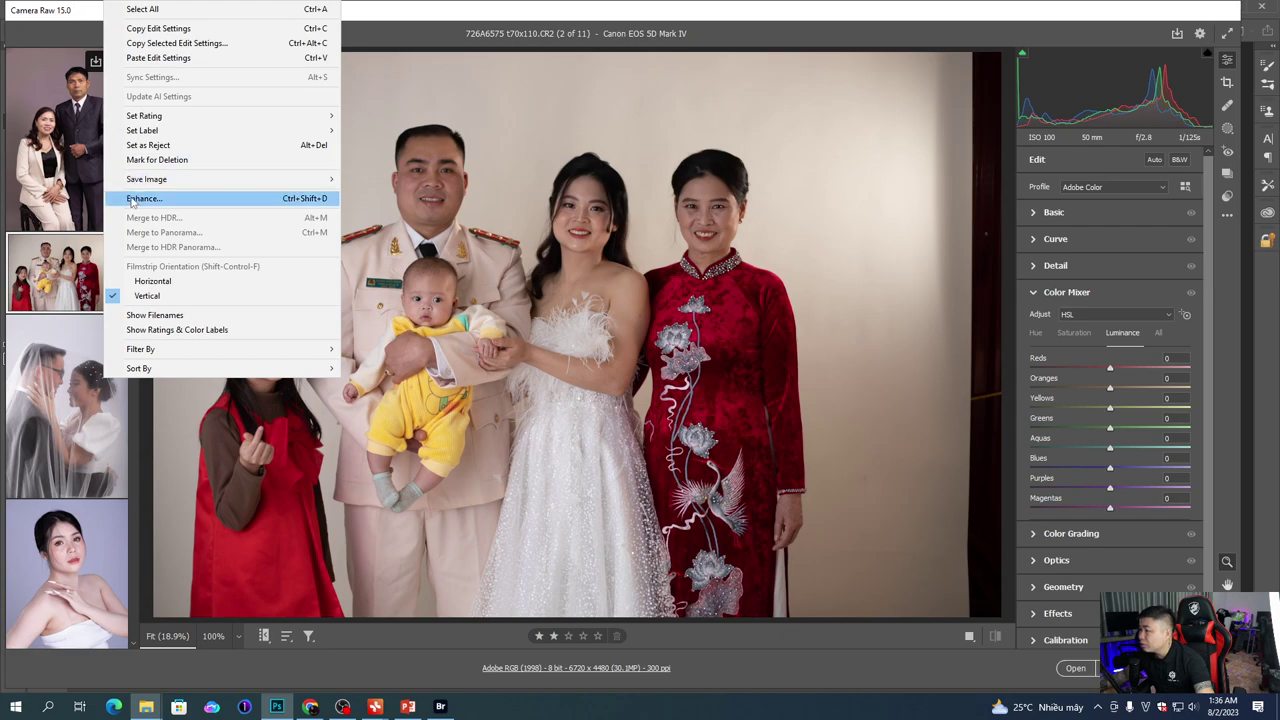
click(153, 281)
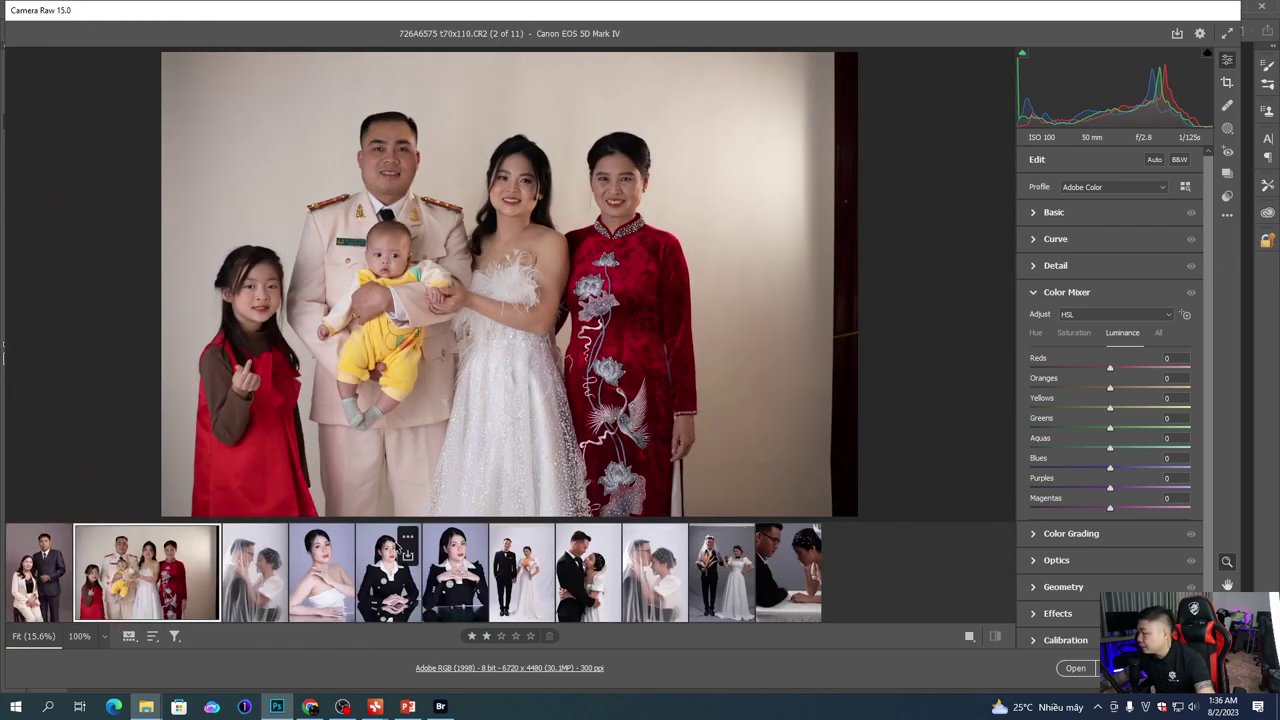
right_click(300, 516)
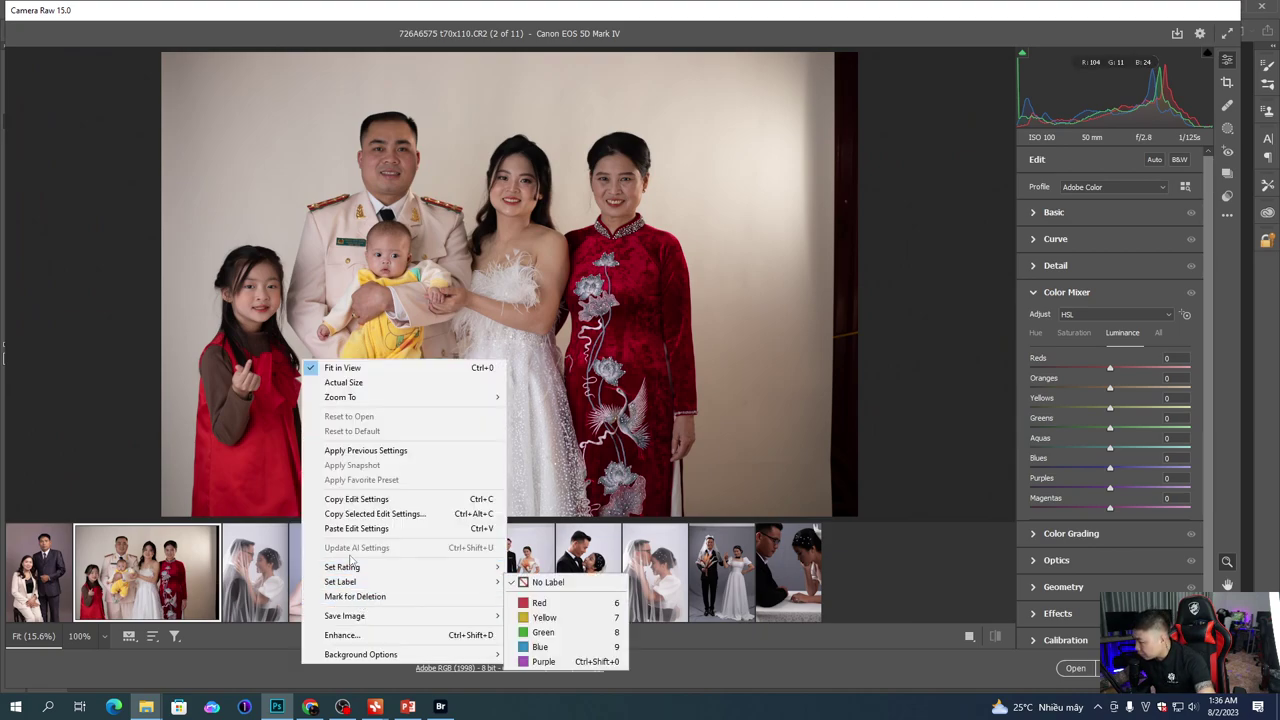
right_click(100, 557)
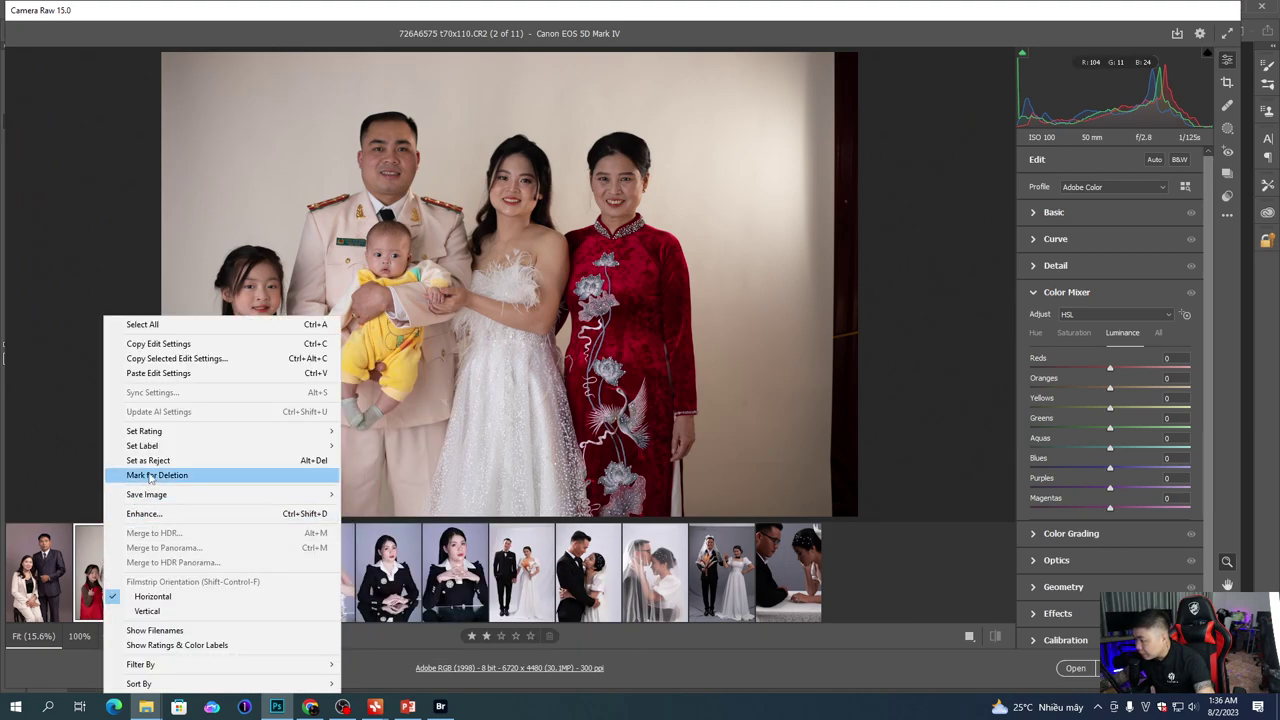
click(157, 615)
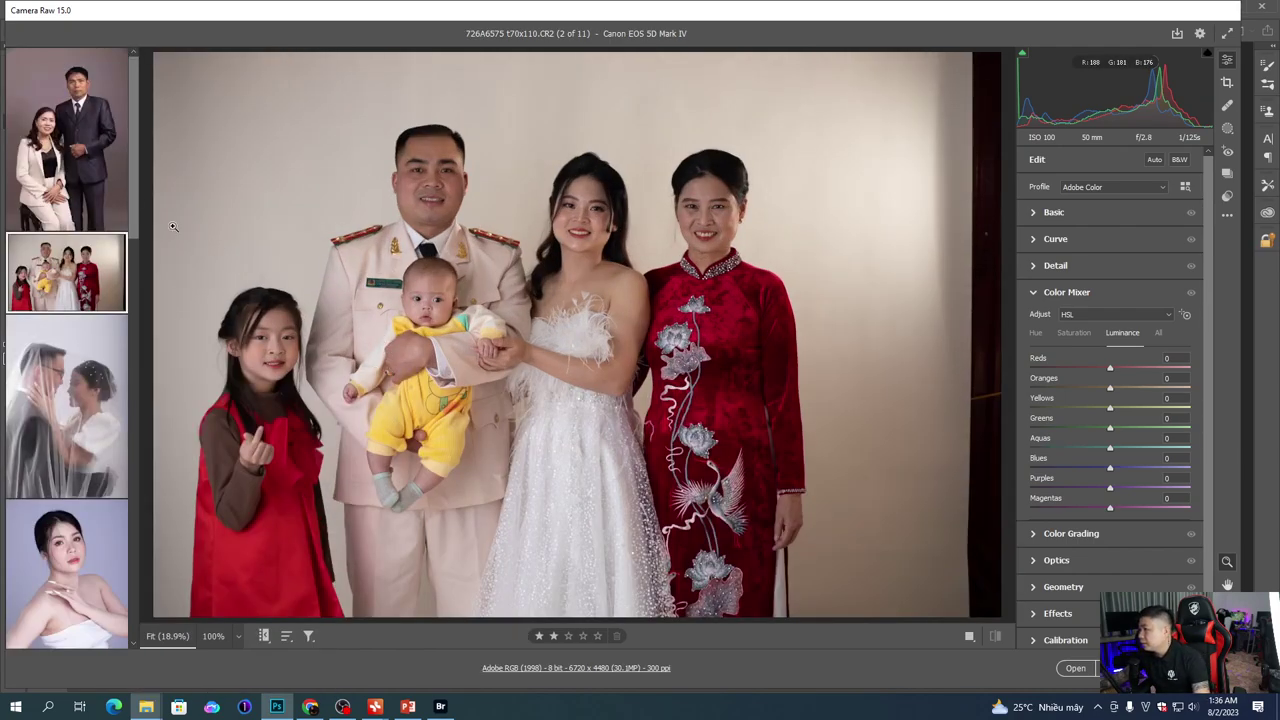
Step: Display 65x100 0M3A0252.CR3 and k oanh89361.NEF in turn while looking through the filmstrip
click(100, 168)
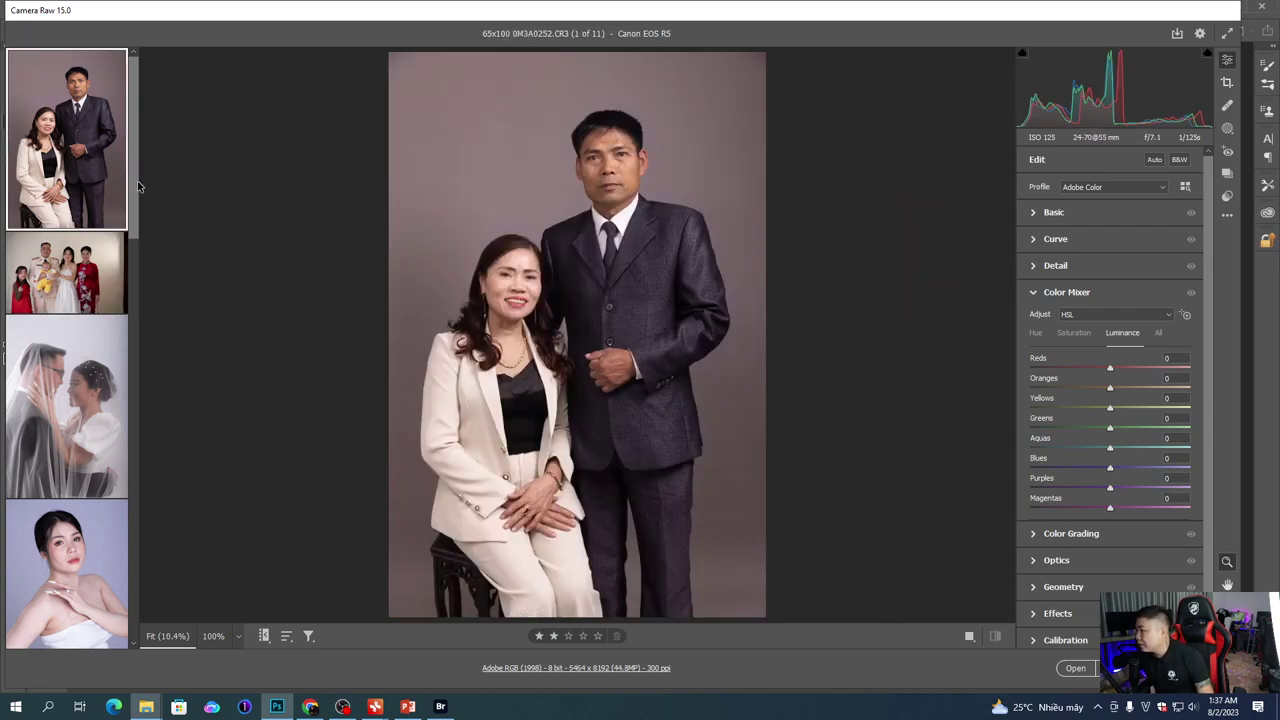
scroll(136, 188, down, 2)
scroll(138, 188, up, 2)
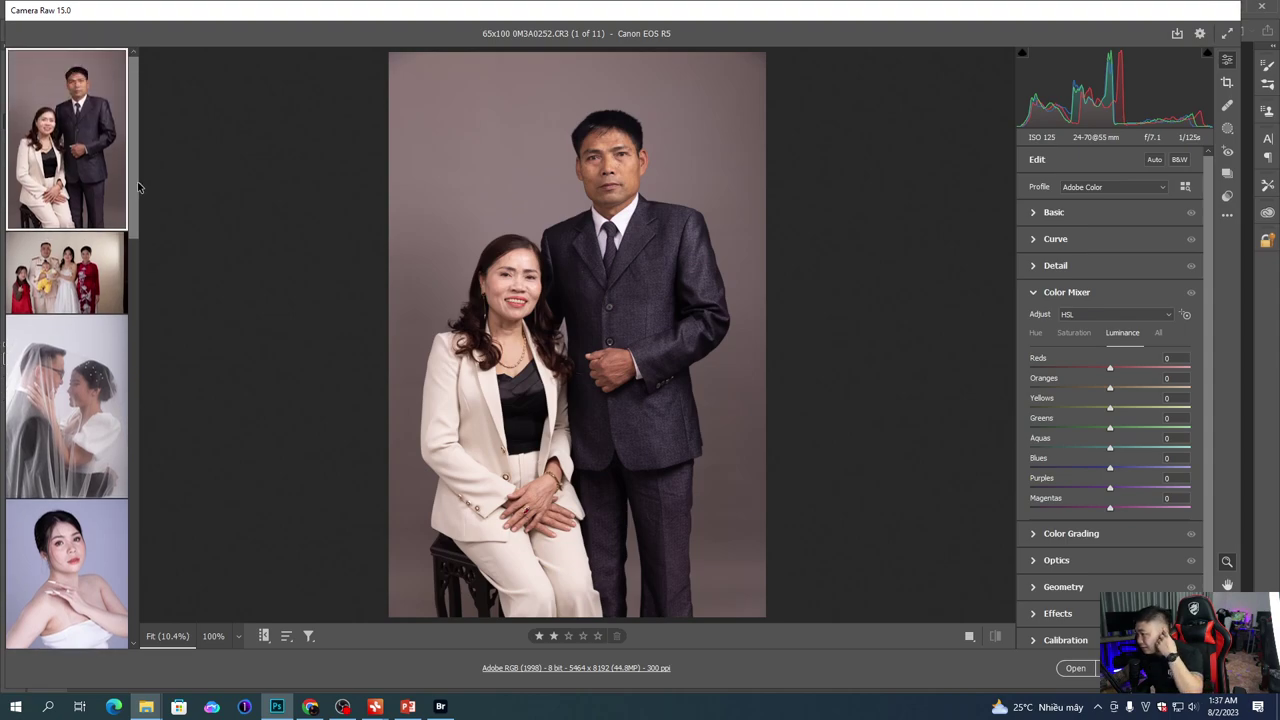
scroll(136, 230, down, 2)
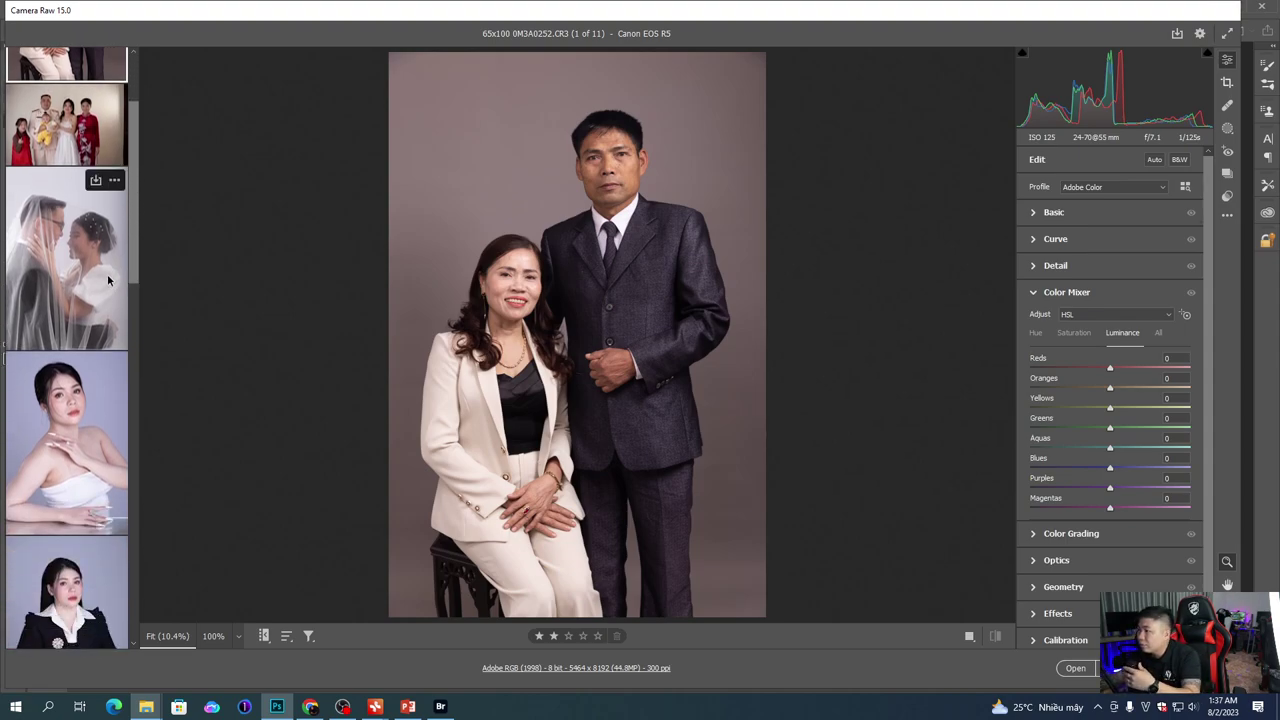
drag(137, 260, 133, 325)
click(120, 250)
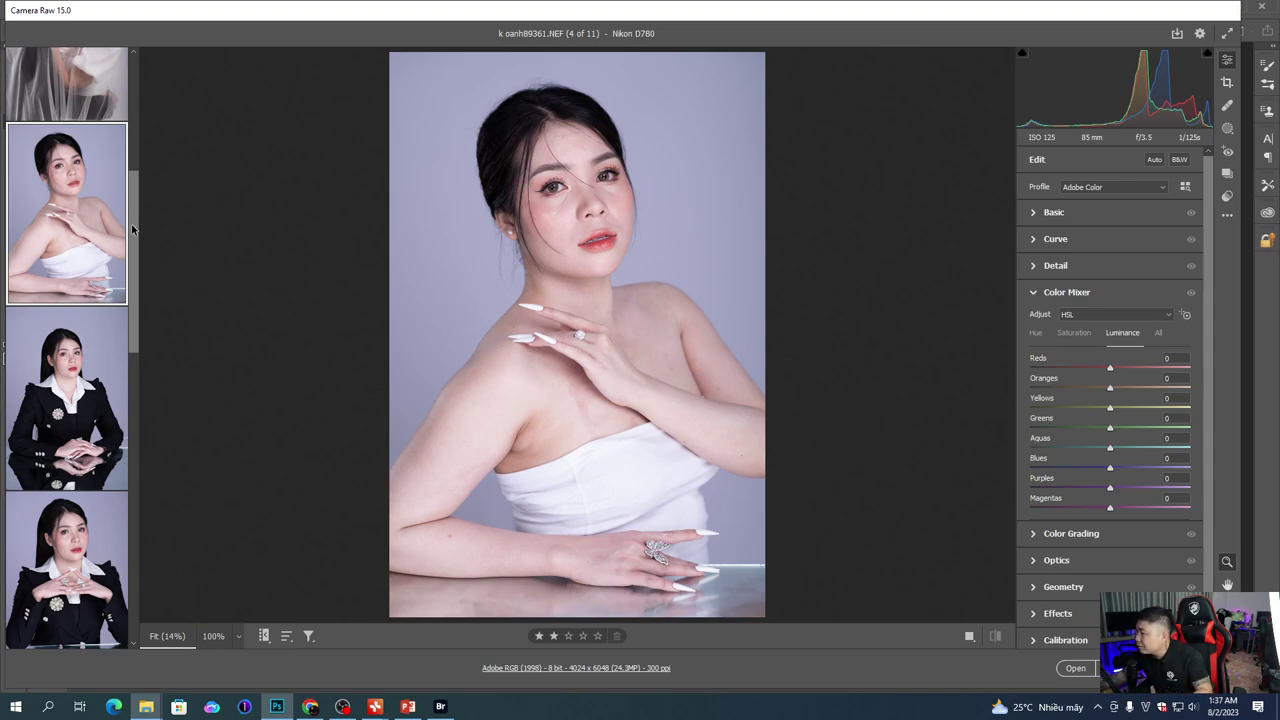
drag(131, 233, 129, 118)
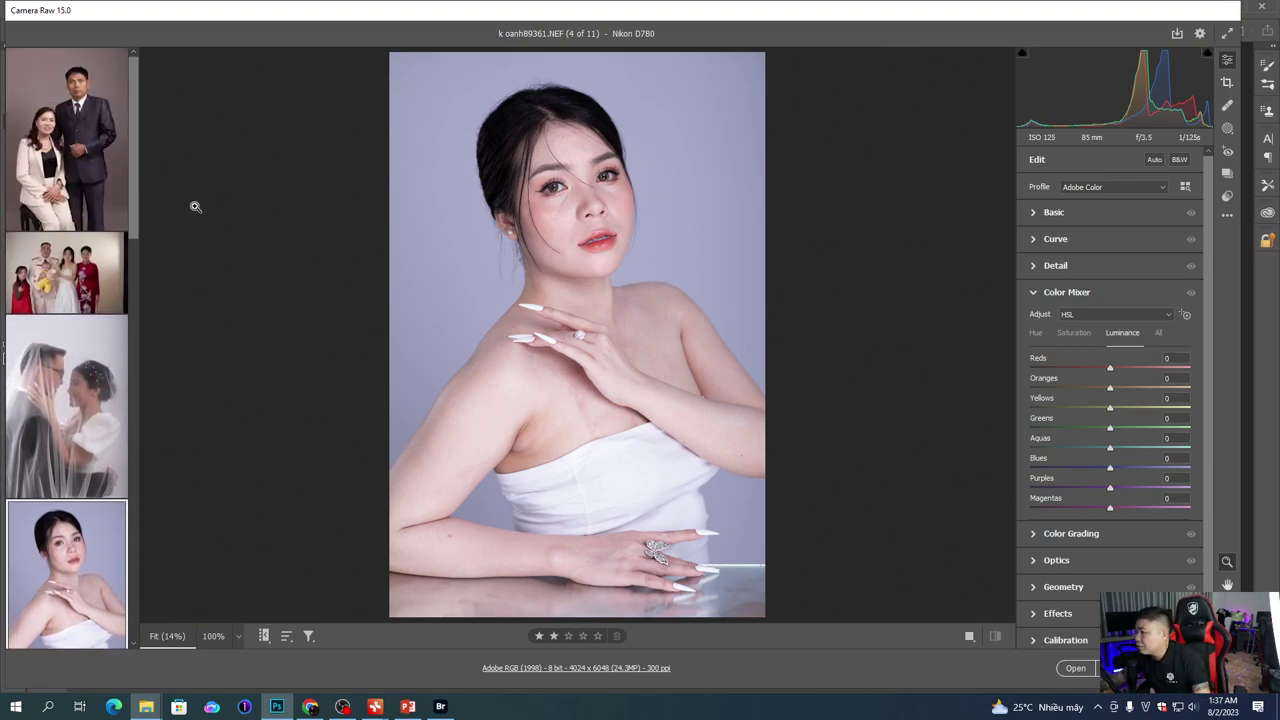
Step: View k oanh89407.NEF, k oanh89428.NEF and KN2_7042.NEF one after another and return to the start of the filmstrip
mouse_move(93, 330)
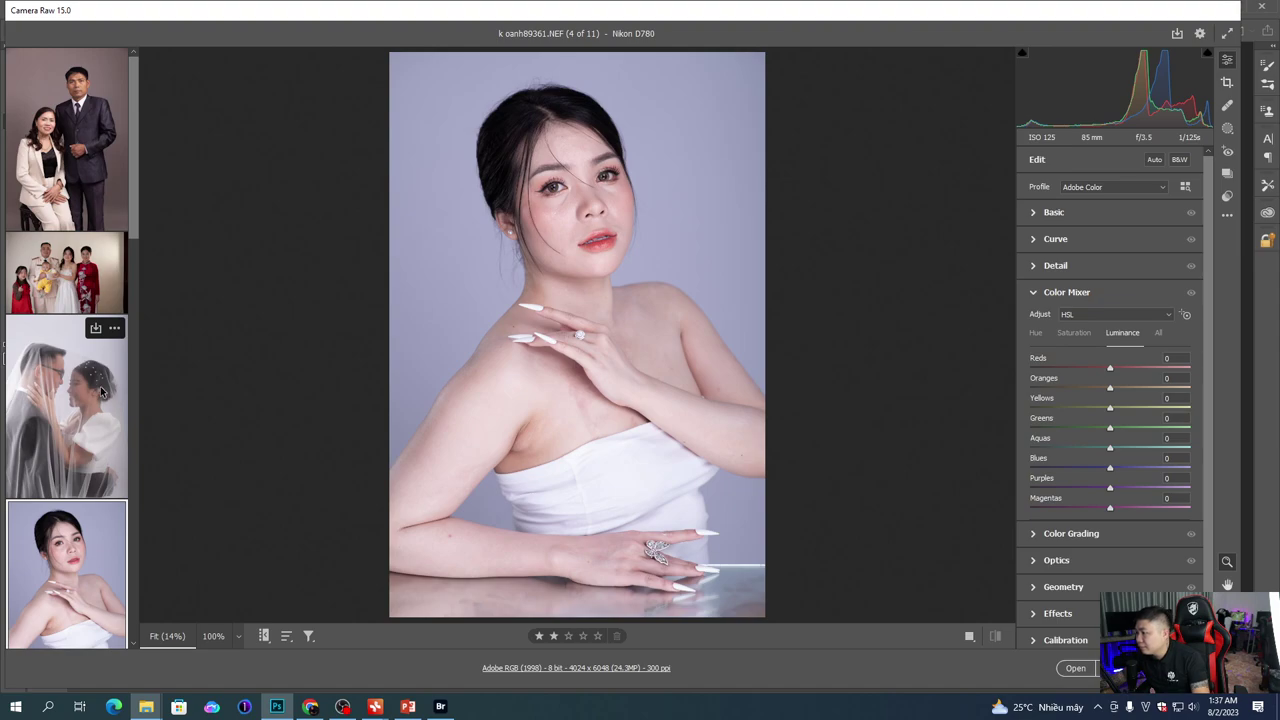
scroll(101, 388, down, 3)
scroll(110, 378, down, 3)
click(106, 352)
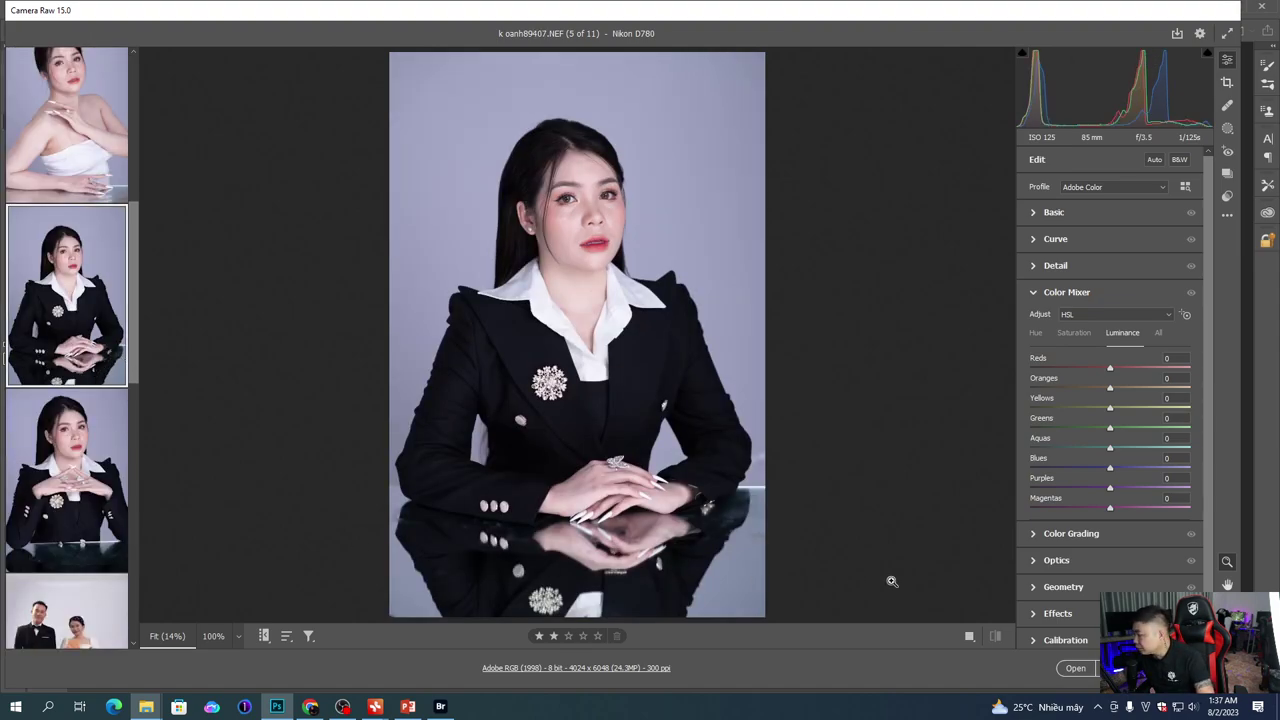
click(96, 442)
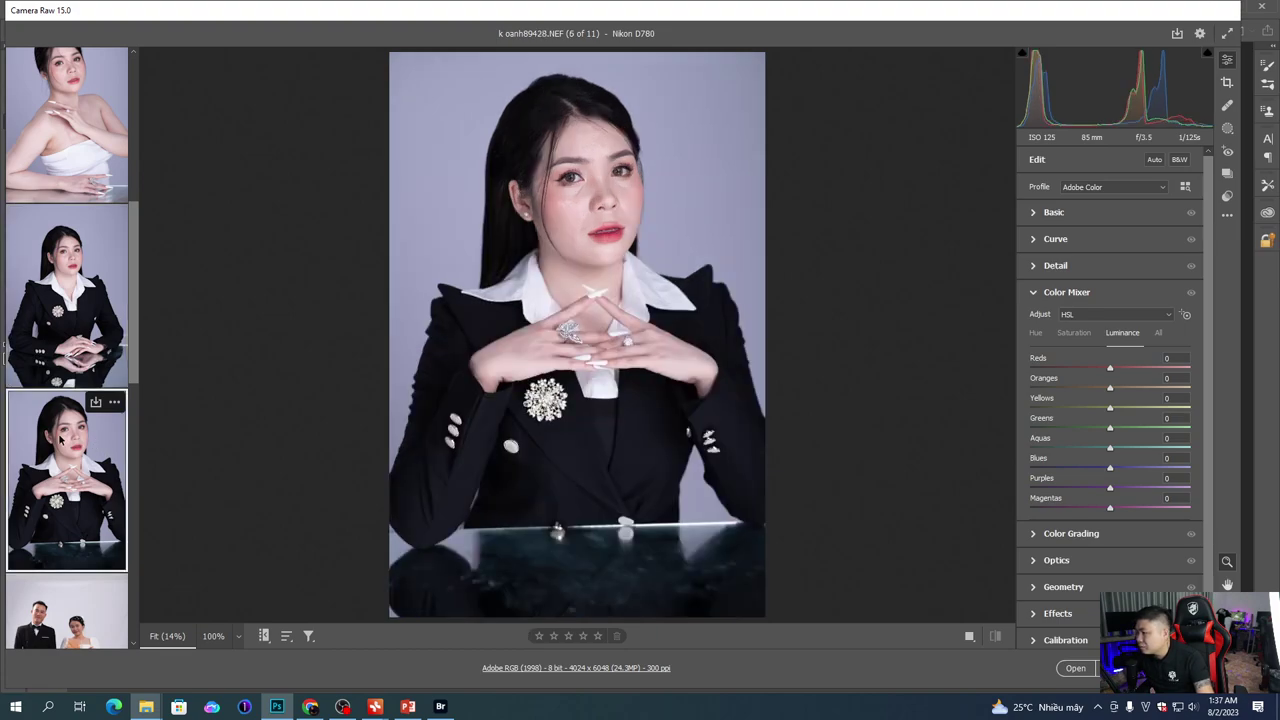
scroll(76, 427, down, 4)
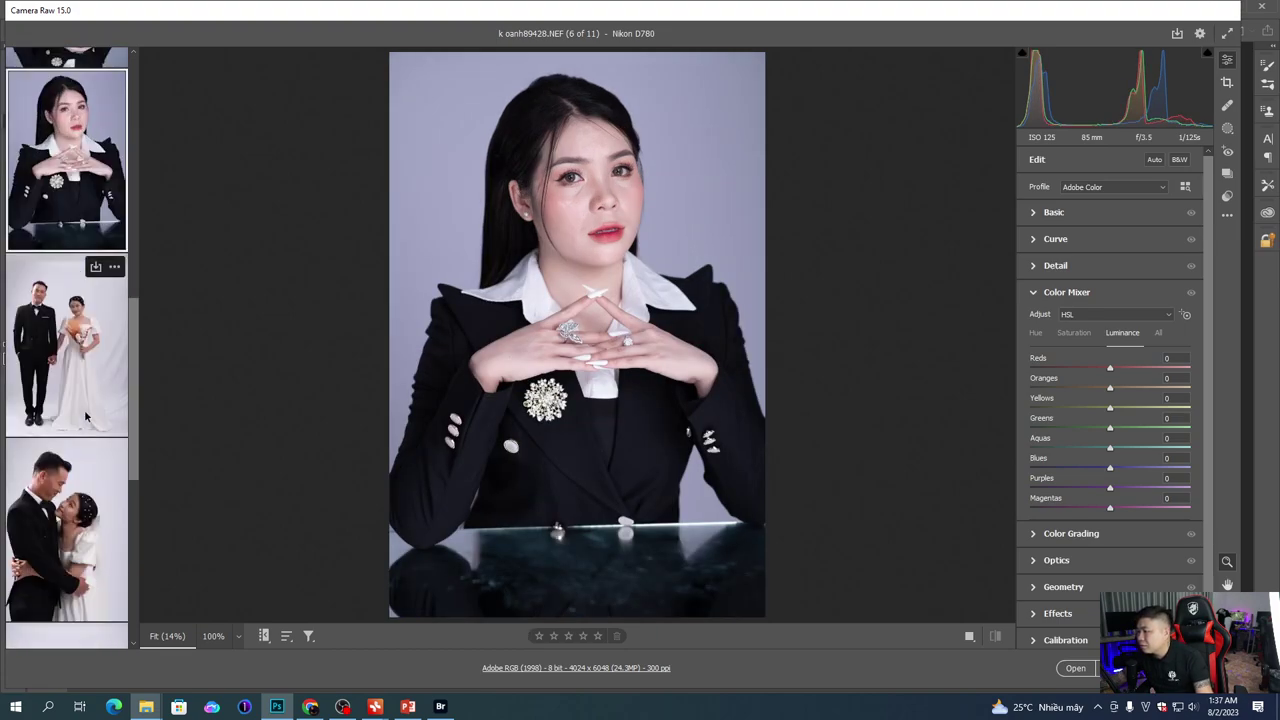
click(86, 418)
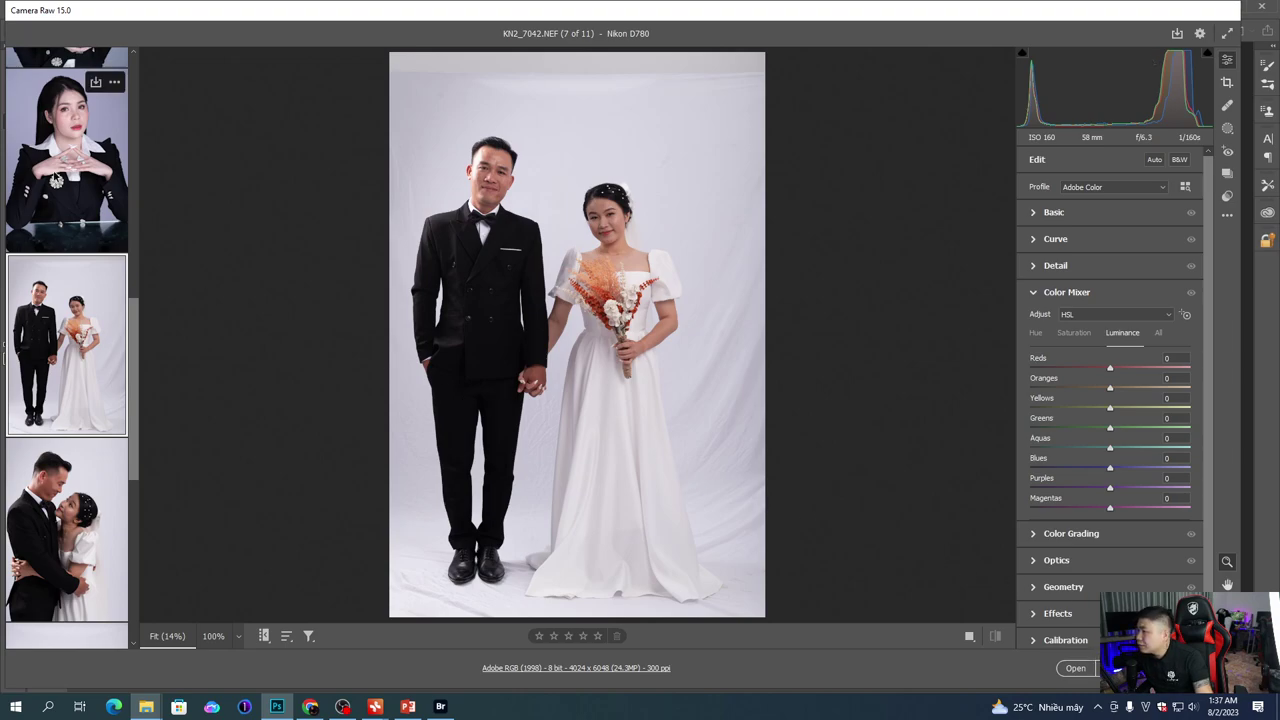
scroll(90, 271, down, 3)
scroll(90, 271, up, 10)
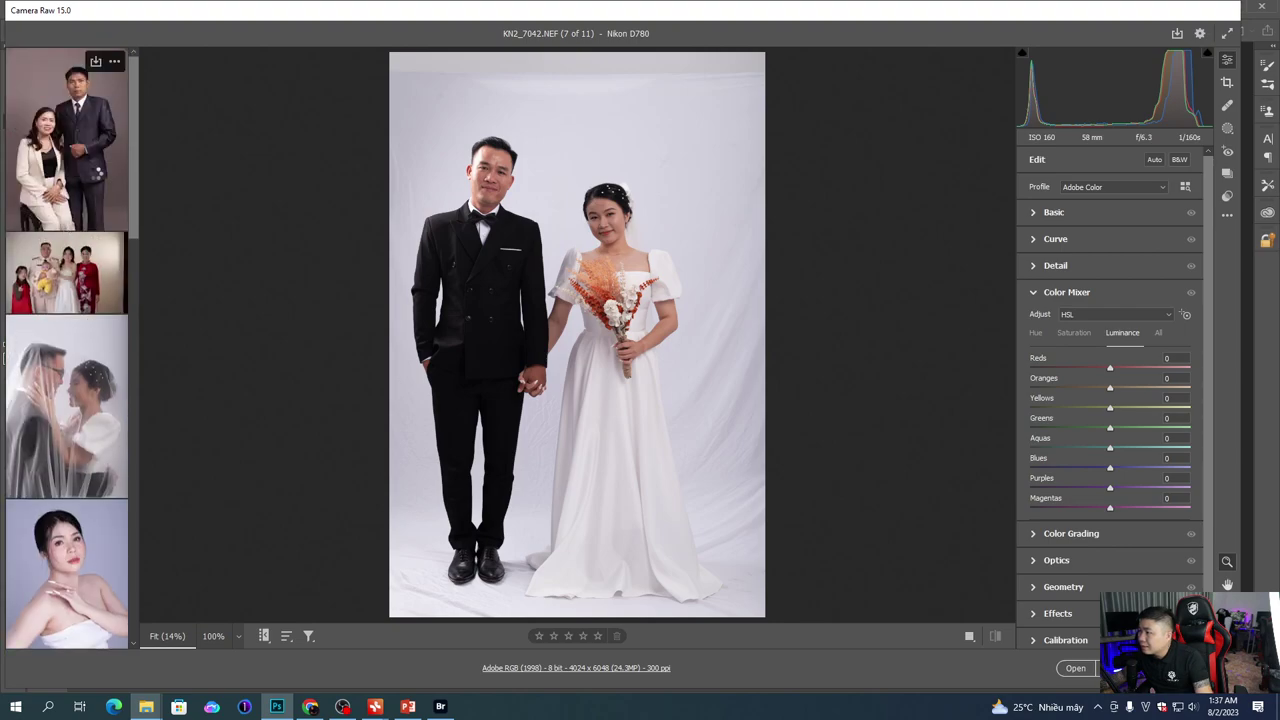
Step: Step through the photos from 65x100 0M3A0252.CR3 onward and display KN2_7178.NEF
click(93, 180)
click(72, 296)
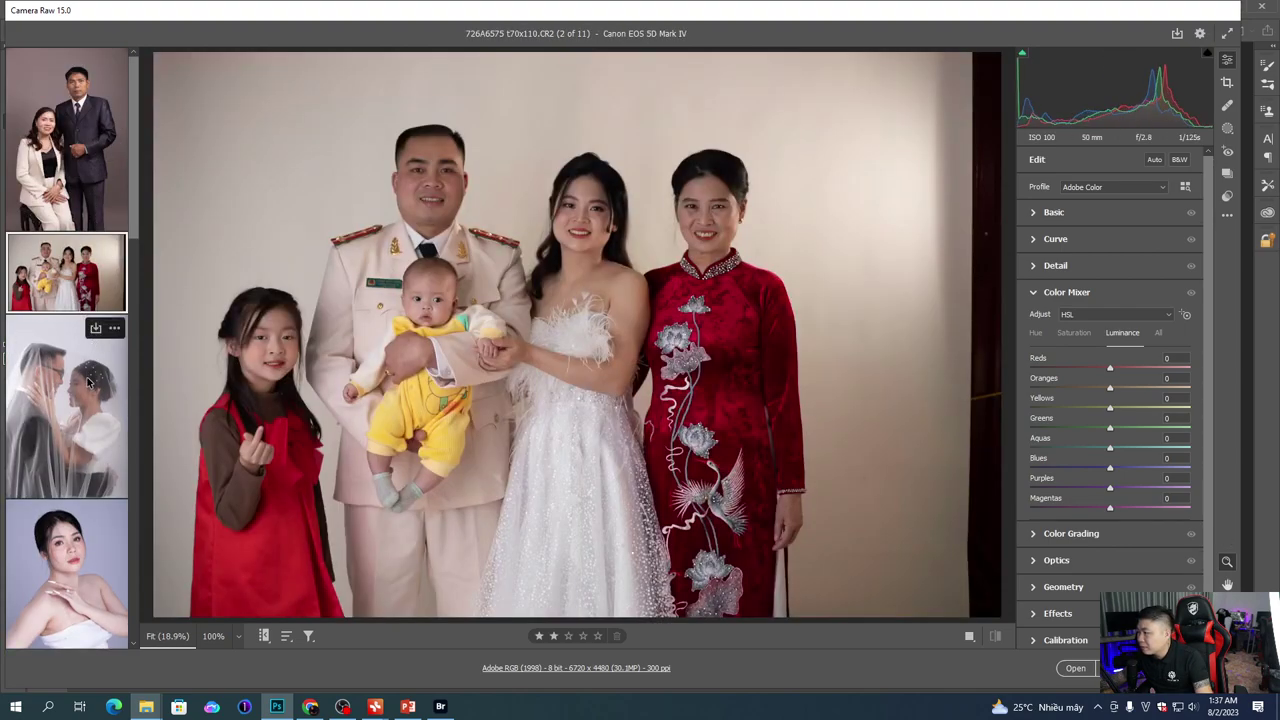
click(87, 377)
scroll(92, 424, down, 3)
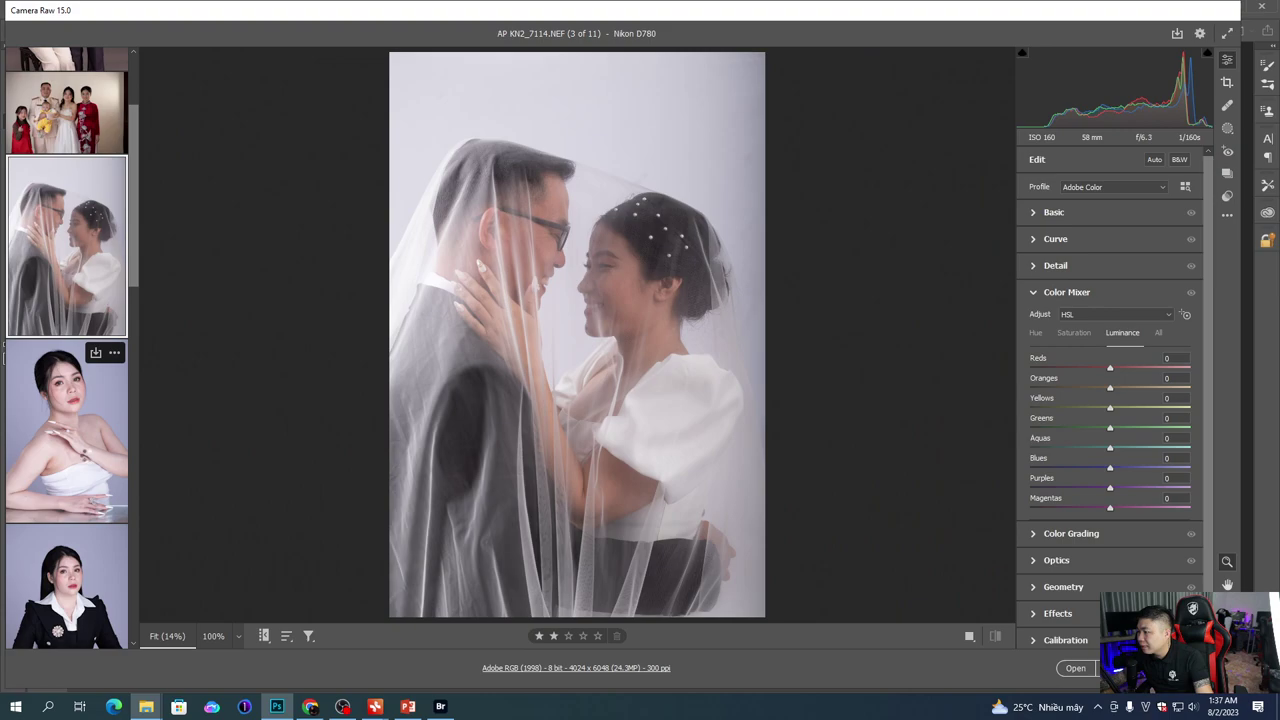
click(86, 455)
scroll(90, 453, down, 3)
scroll(95, 455, down, 2)
click(95, 455)
scroll(95, 455, down, 3)
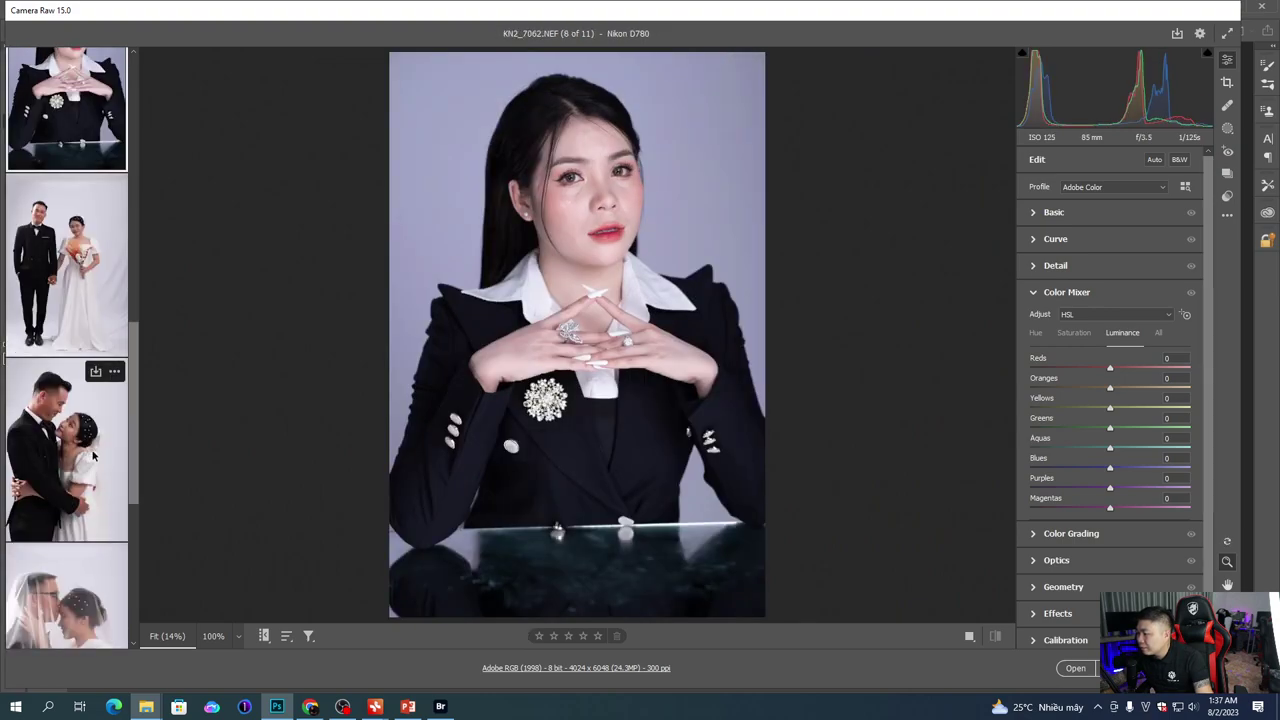
click(95, 455)
scroll(95, 455, down, 3)
click(92, 462)
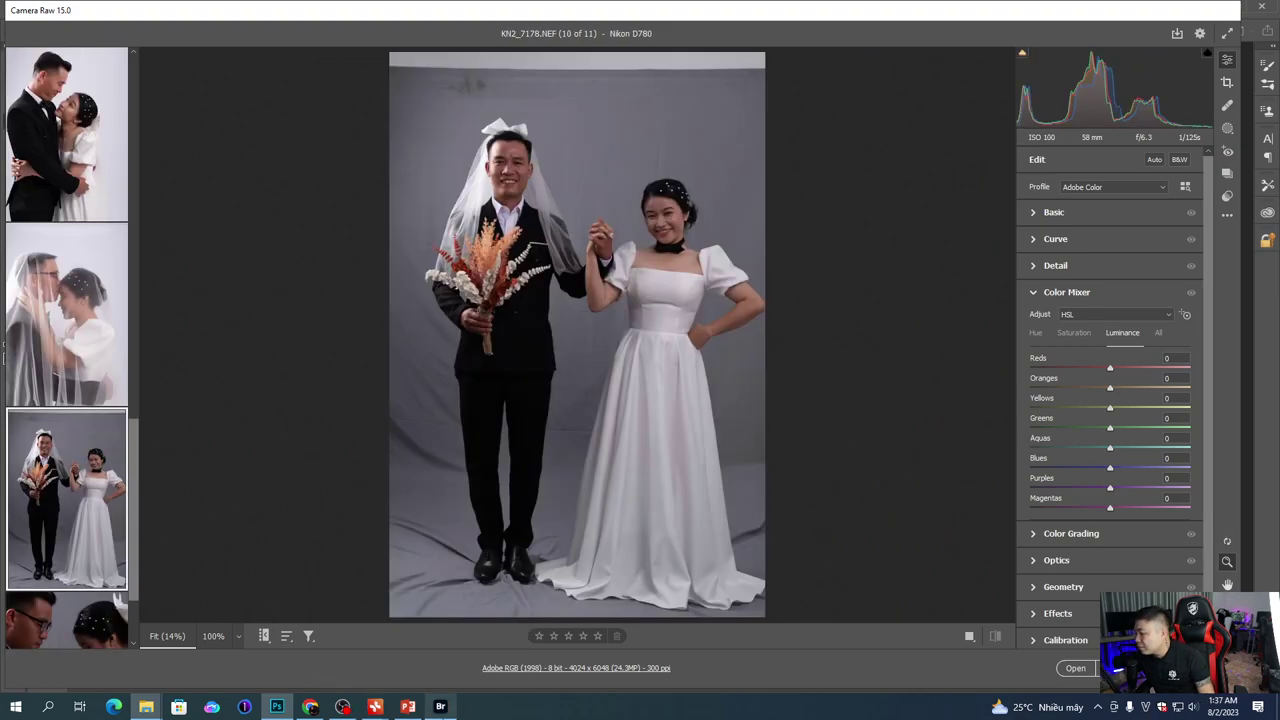
Step: Switch to the YT PHOTOSHOP LÀM NGHỀ 2023 mind map and review its post-processing workflow branches
mouse_move(375, 710)
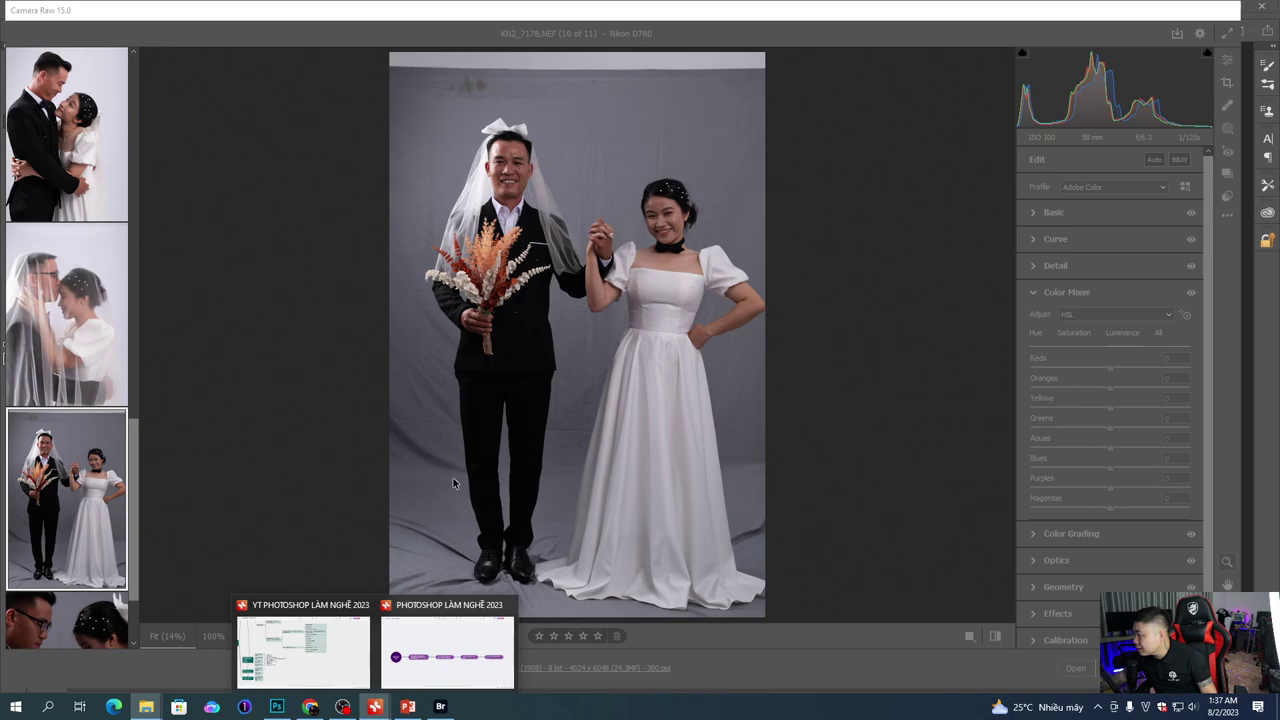
click(360, 620)
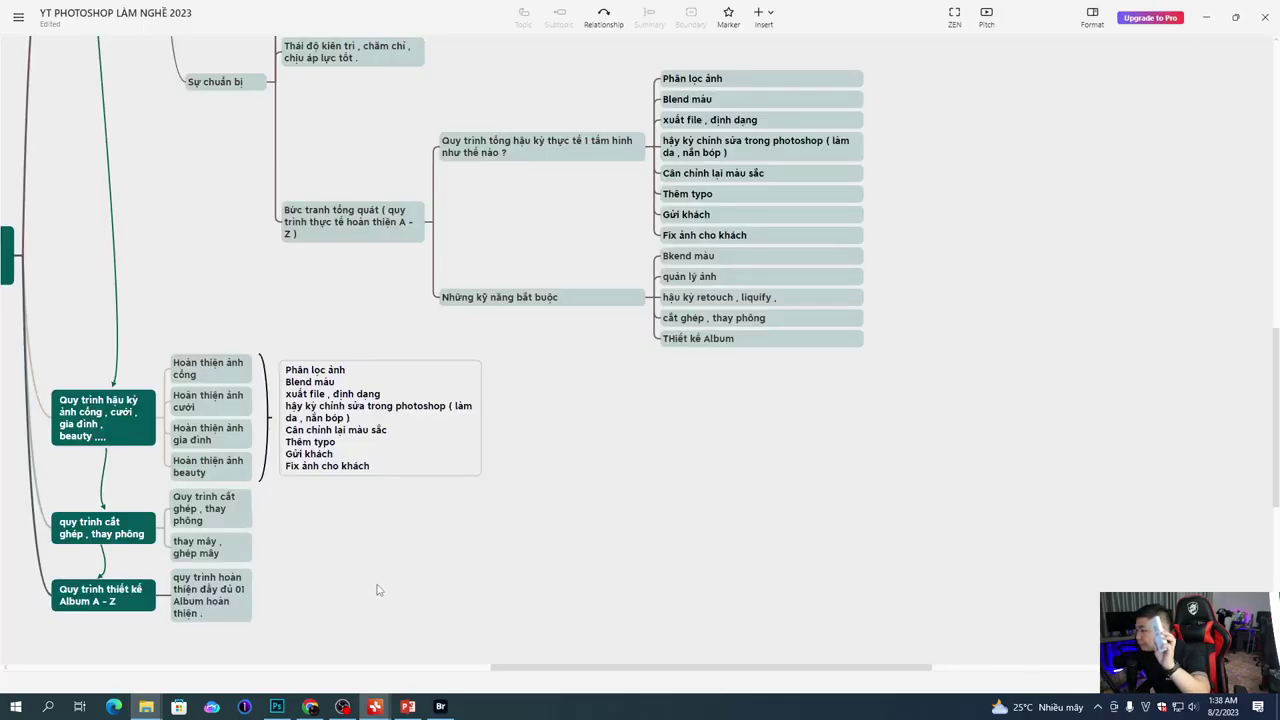
scroll(487, 370, up, 2)
scroll(487, 372, down, 1)
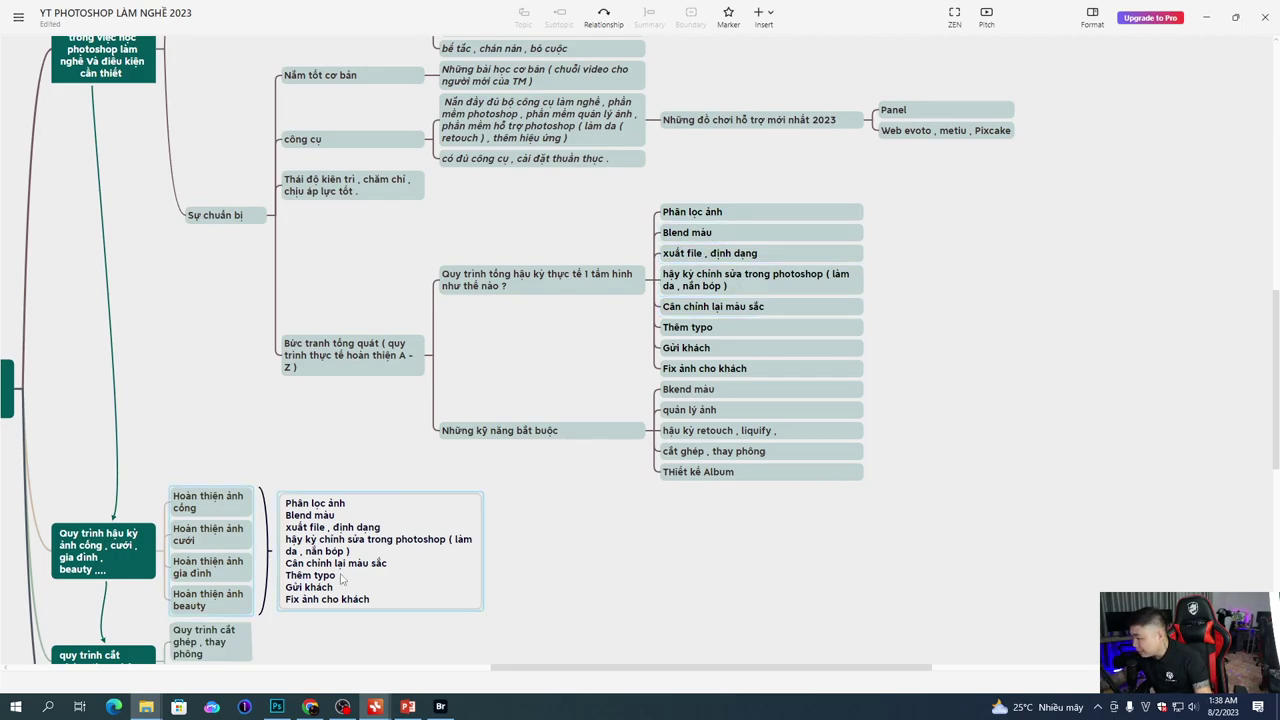
Step: Switch to Chrome, look through the lessons of the YouTube Photoshop playlist, and return to Camera Raw in Photoshop
click(310, 706)
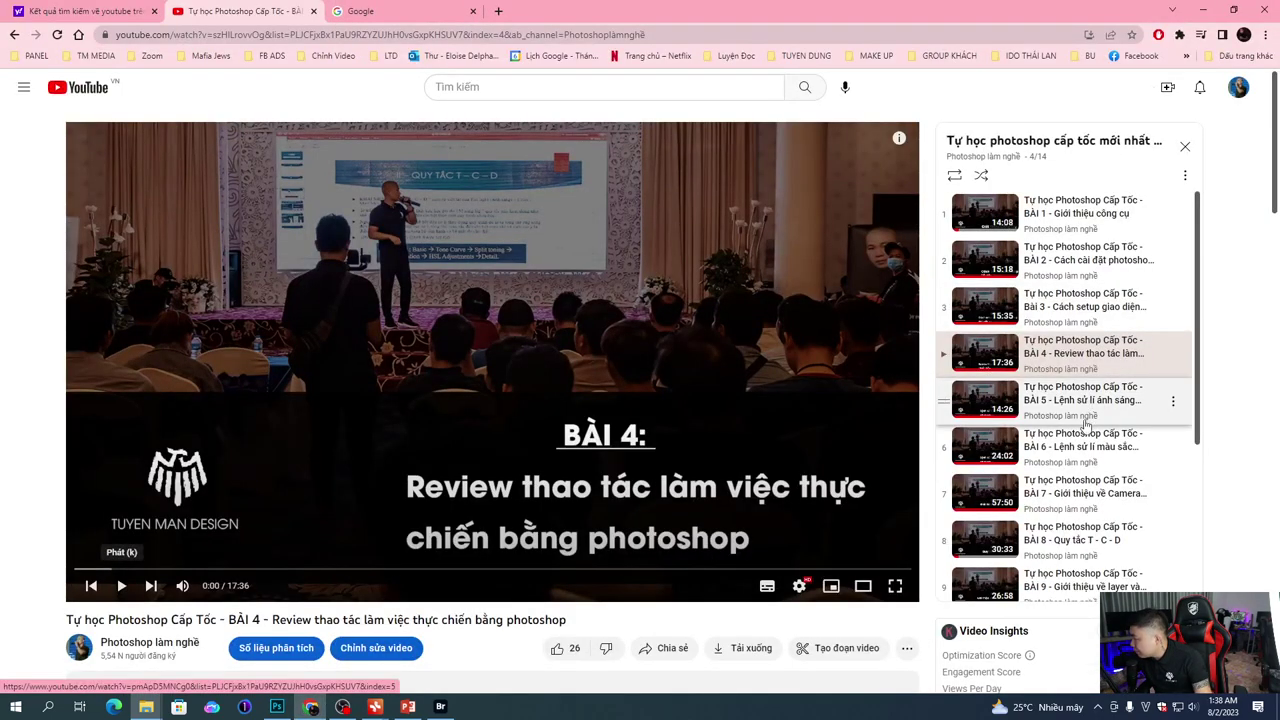
scroll(1107, 475, down, 1)
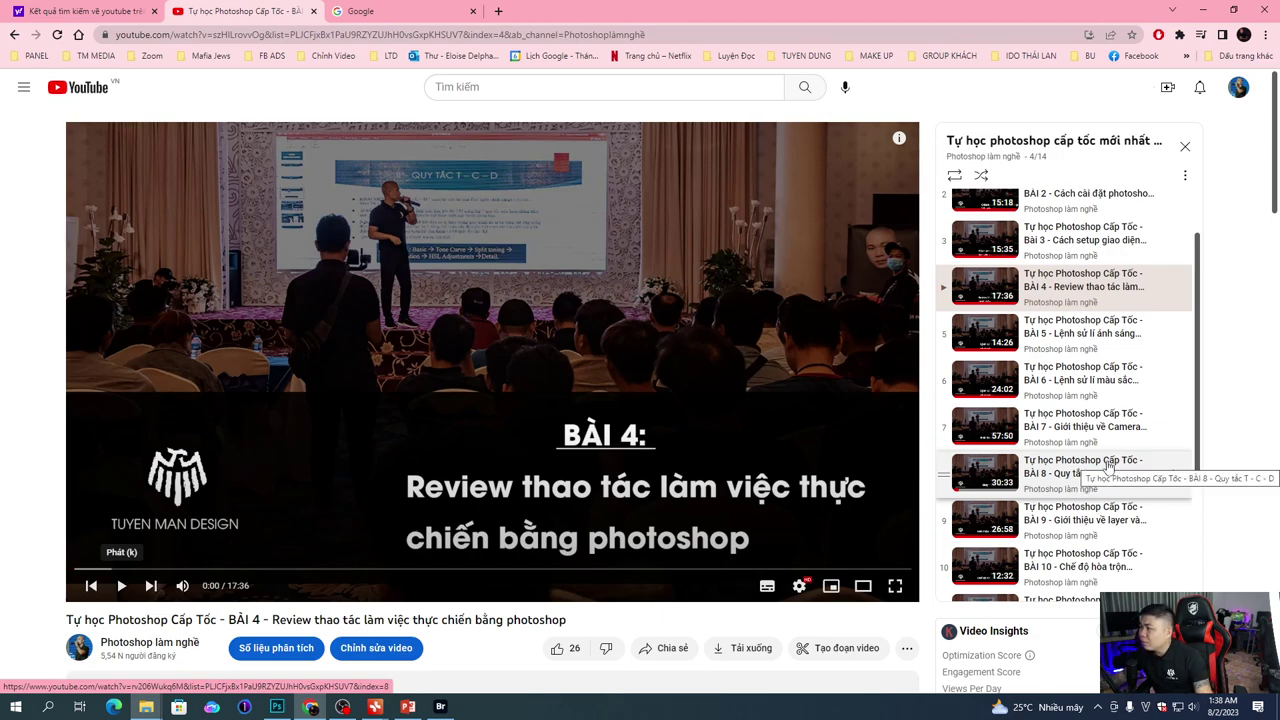
key(alt+Tab)
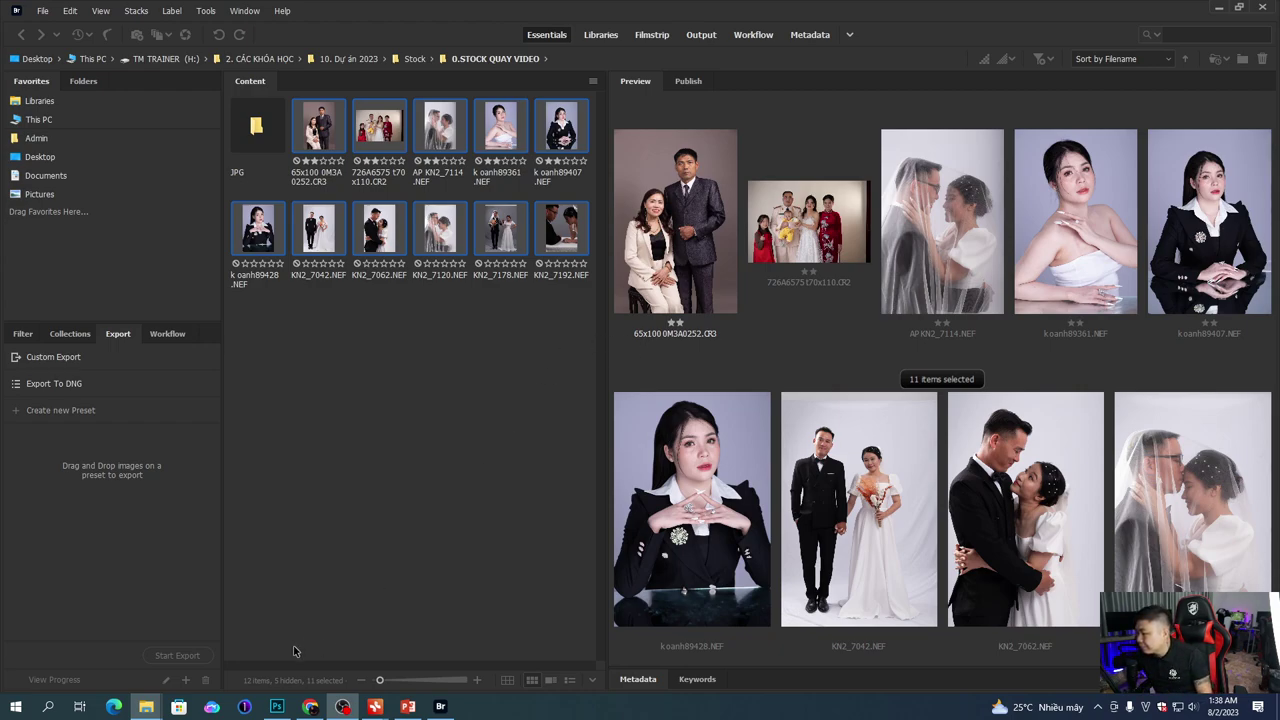
click(277, 707)
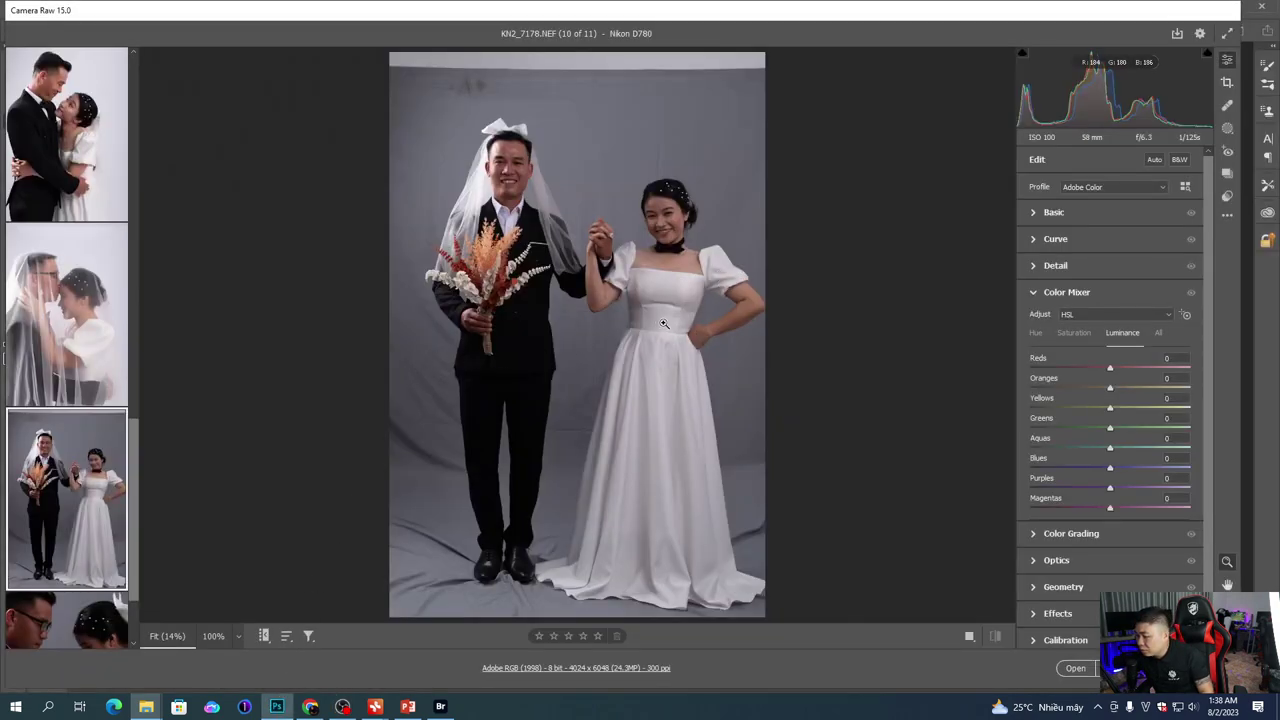
Step: Apply the noel t11 user preset to KN2_7178.NEF
click(1227, 195)
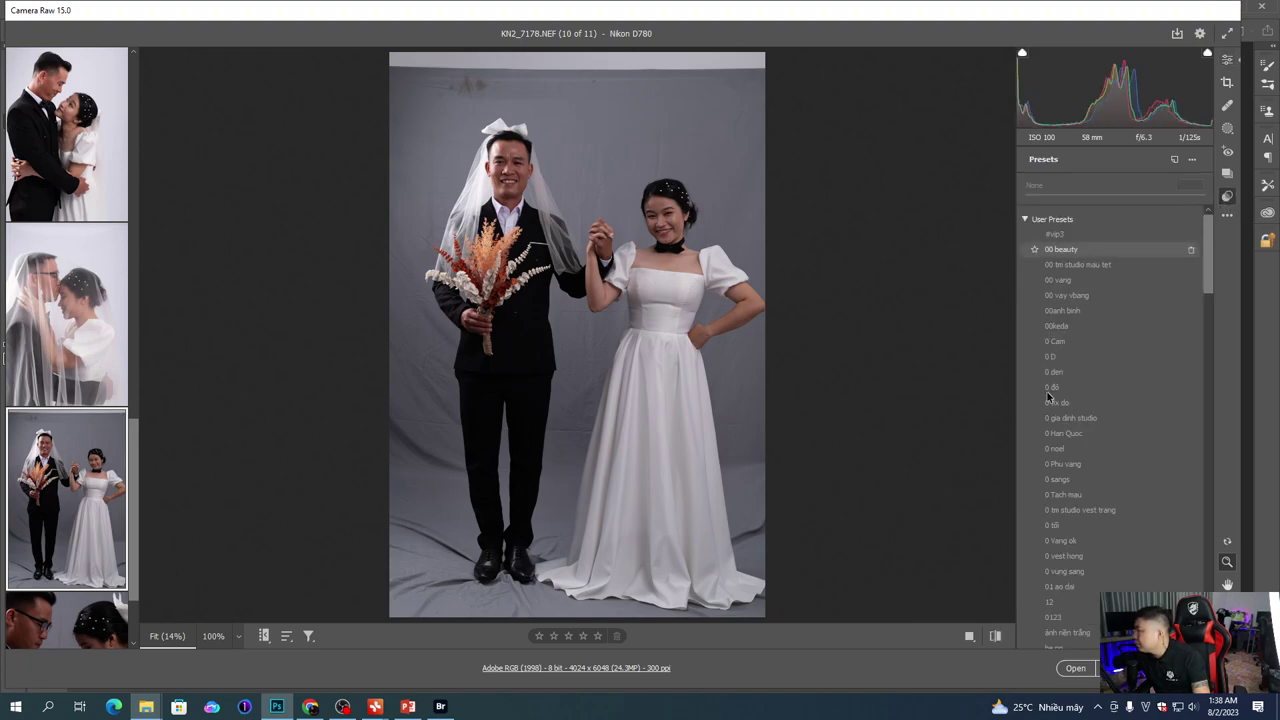
scroll(1048, 397, down, 5)
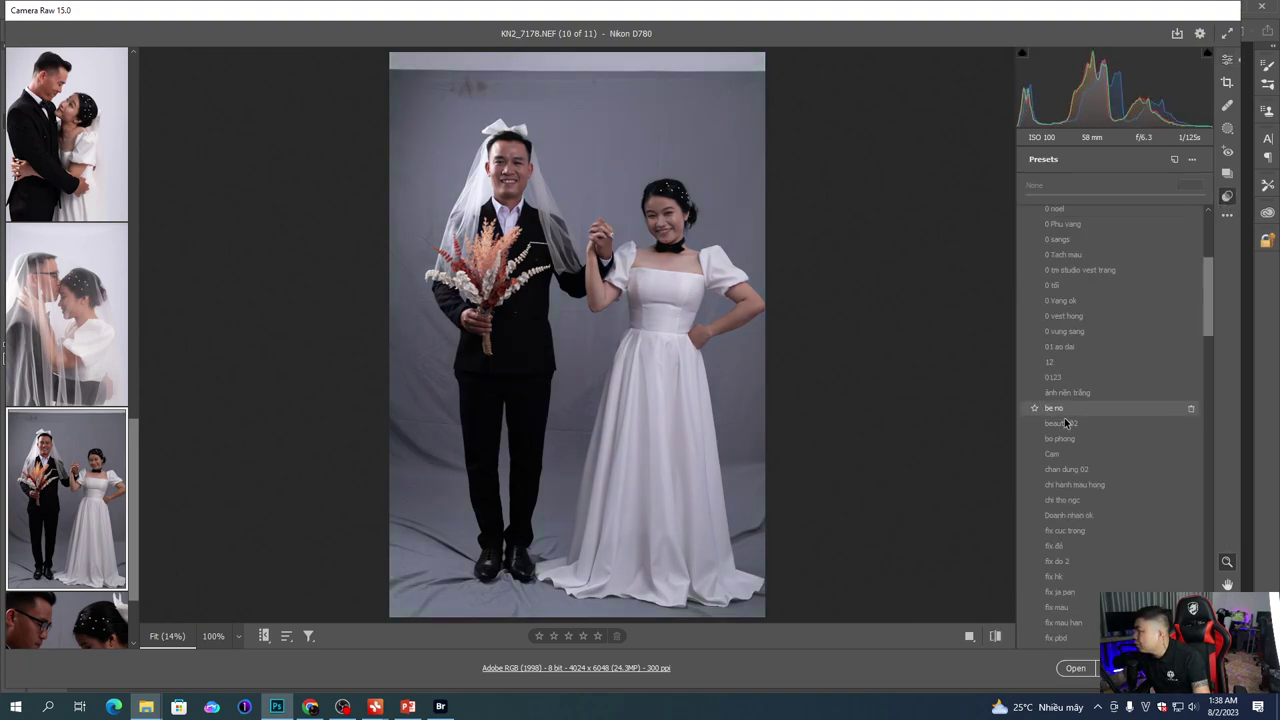
scroll(1075, 425, down, 8)
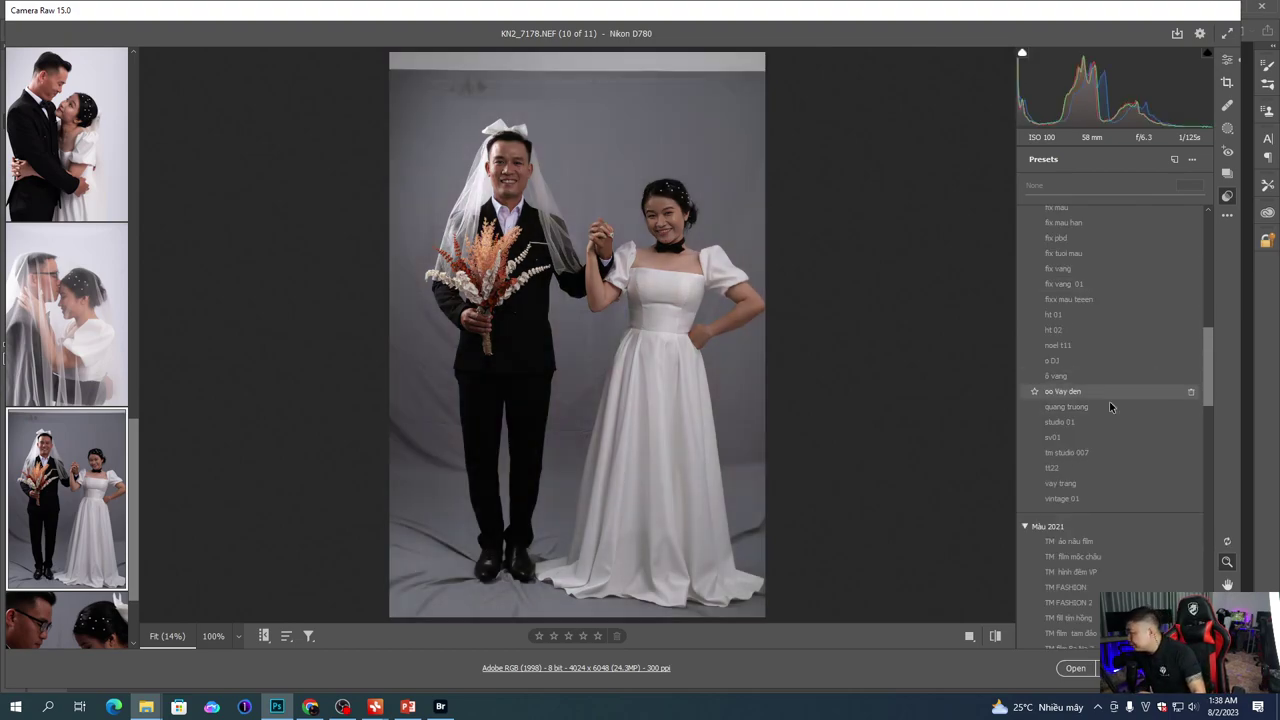
click(1057, 346)
Step: Raise the Exposure of KN2_7178.NEF to +1.15 in the Basic adjustments and inspect the couple up close
key(e)
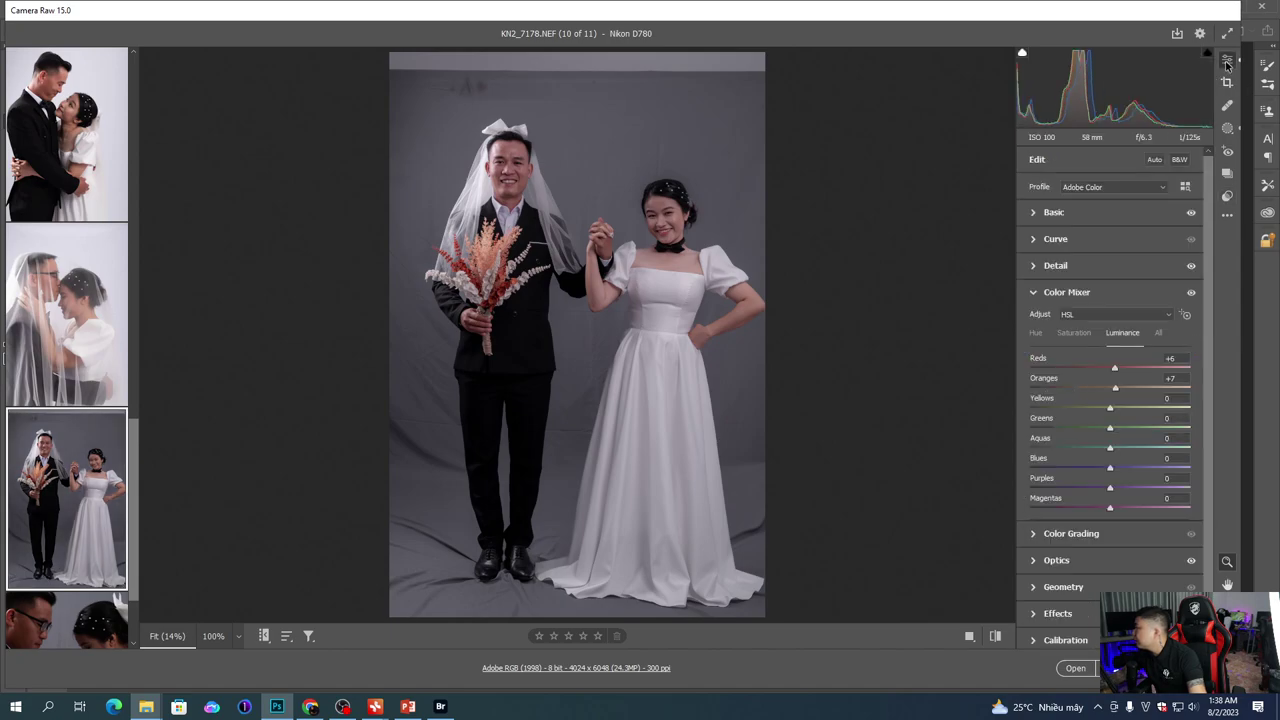
click(1054, 212)
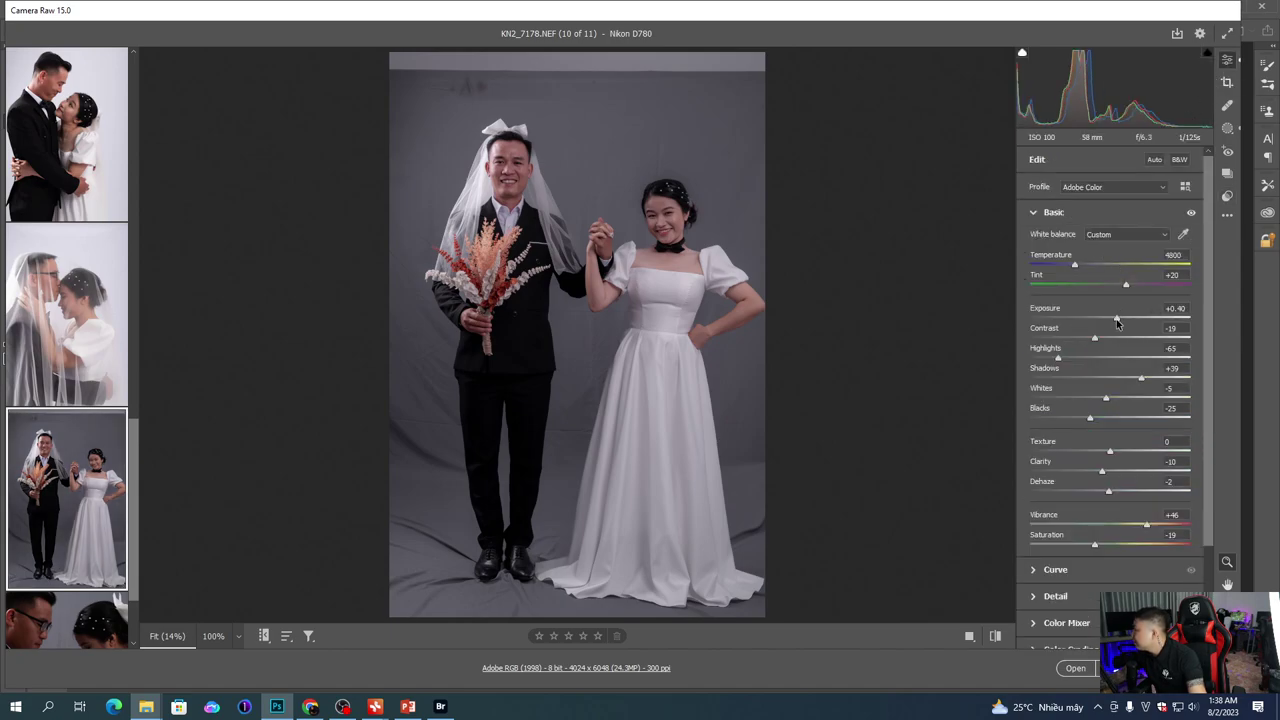
click(1124, 318)
drag(1126, 318, 1130, 319)
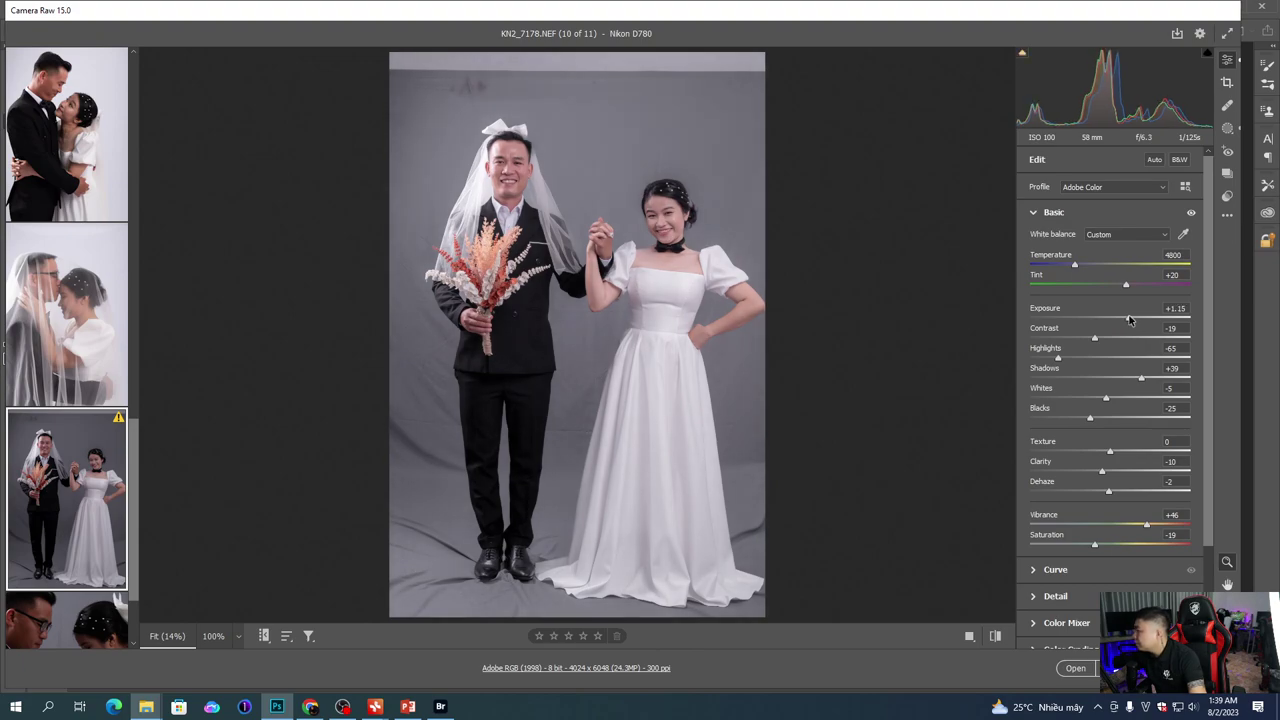
click(497, 178)
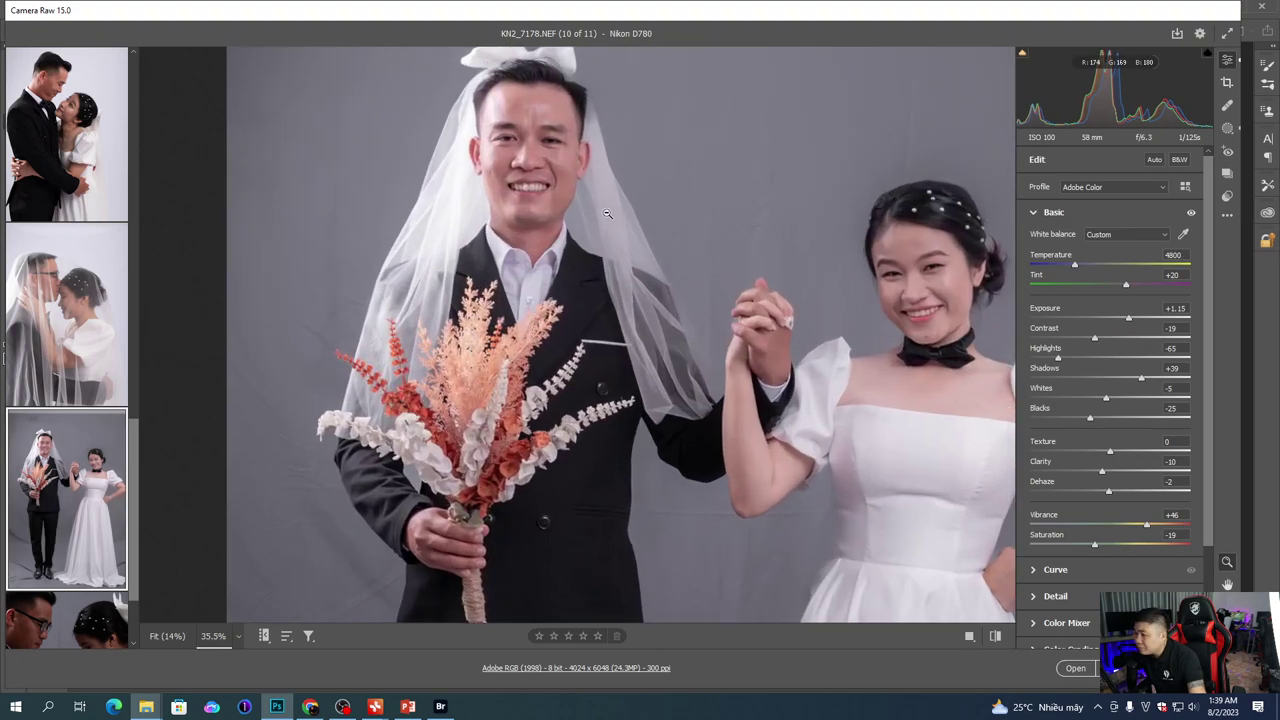
scroll(84, 397, down, 2)
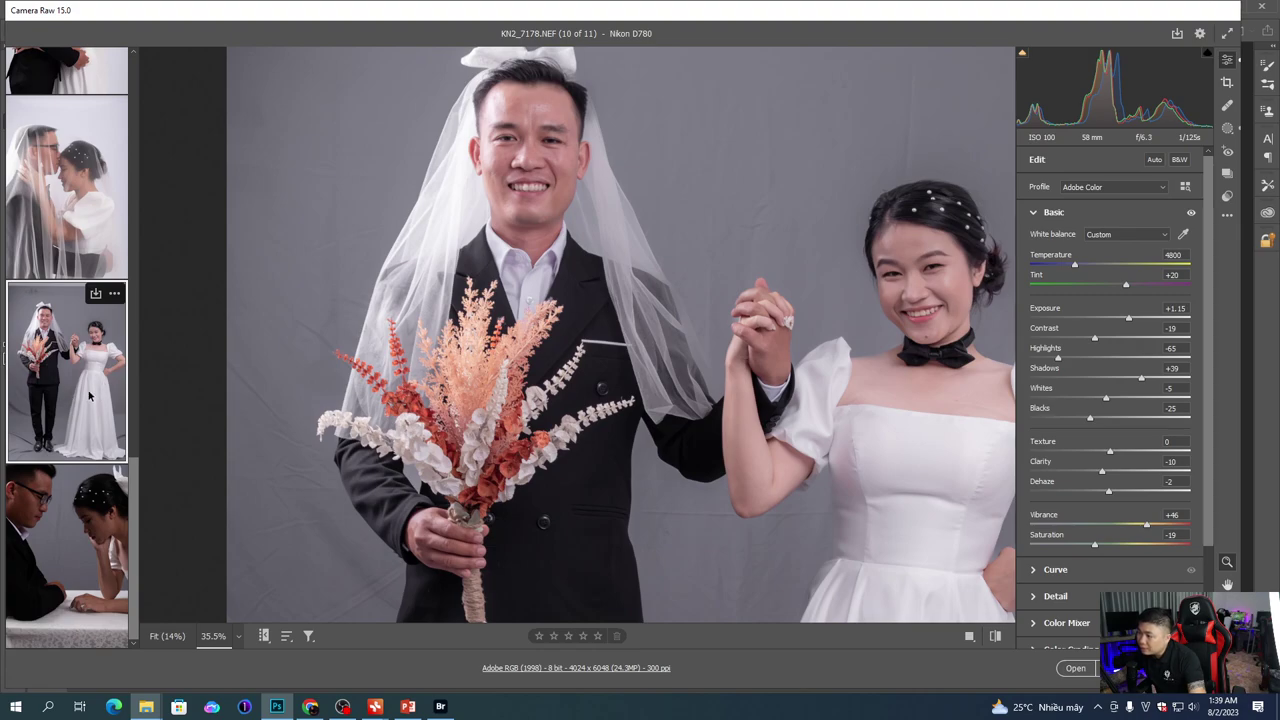
Step: Preview the user presets on KN2_7178.NEF and apply the TM tone hàn phông đen preset
scroll(89, 397, up, 10)
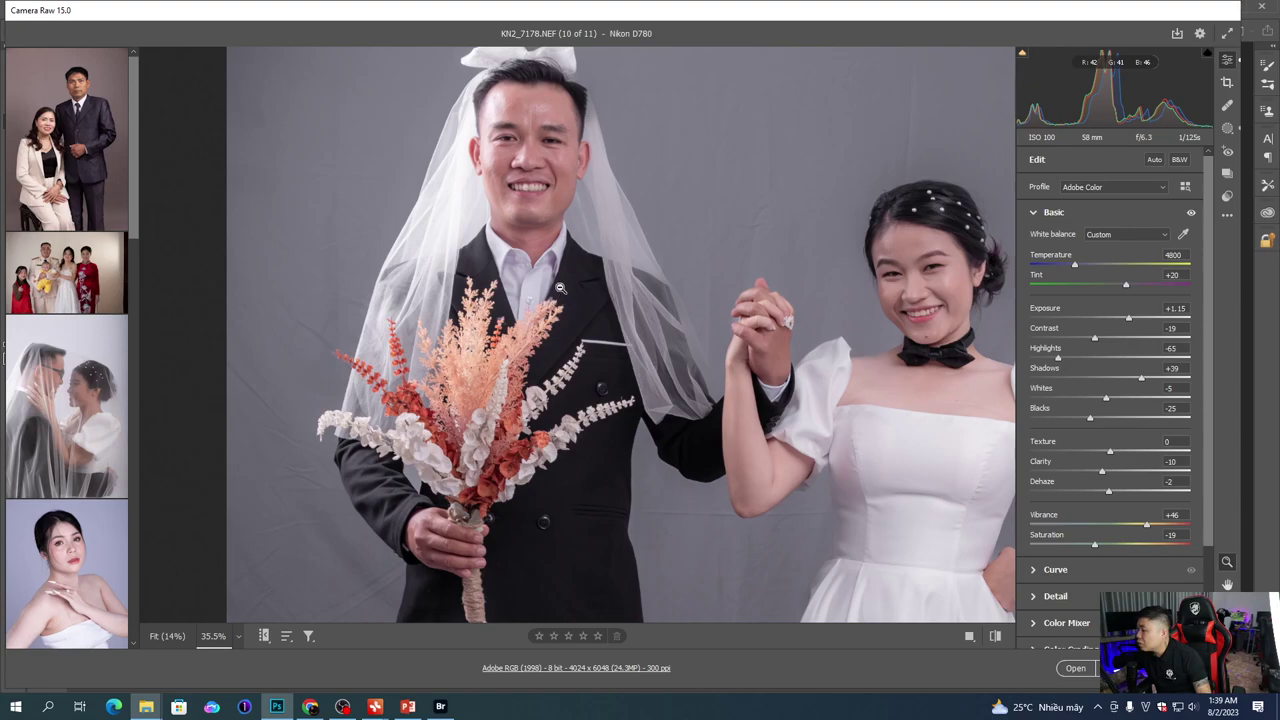
alt+click(620, 280)
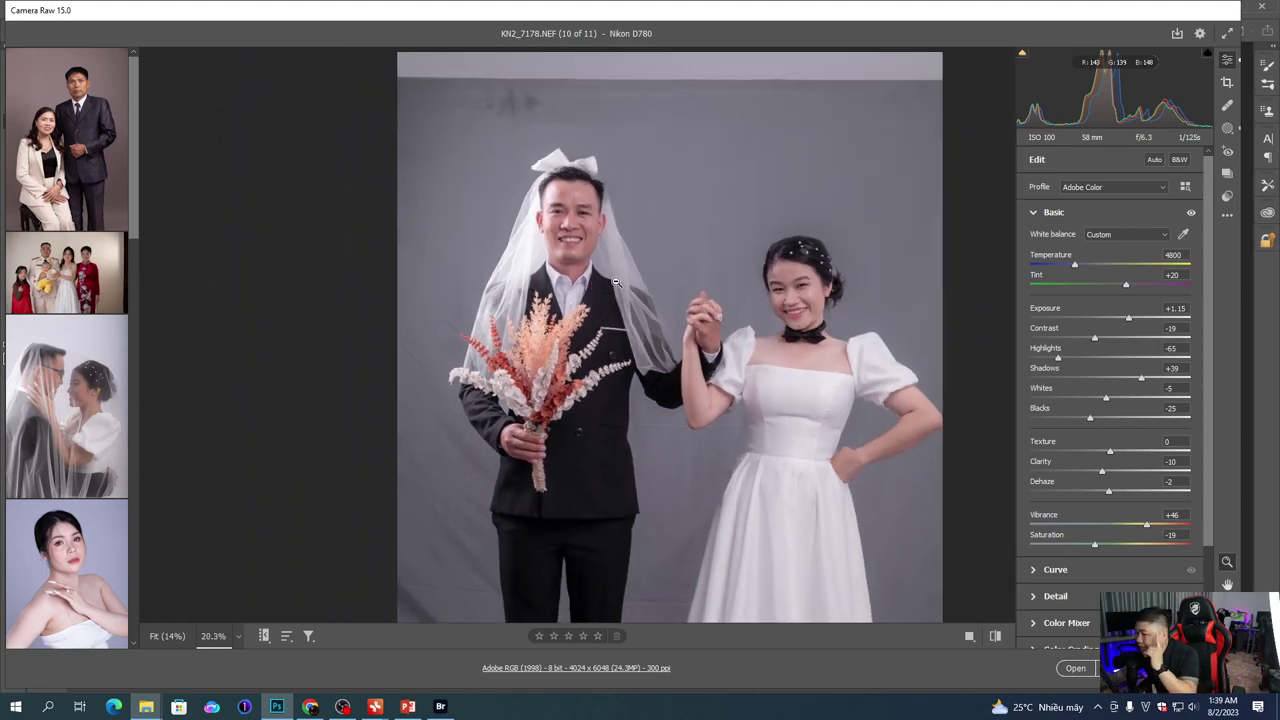
alt+click(740, 316)
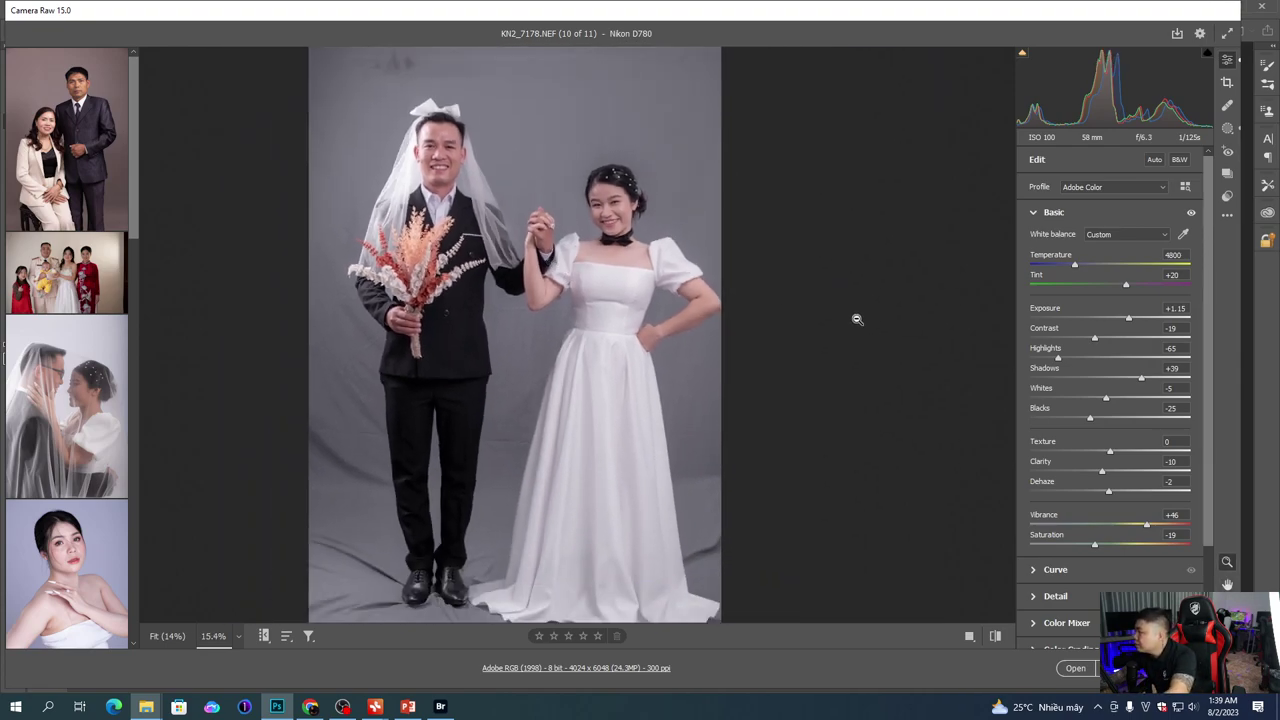
click(1227, 196)
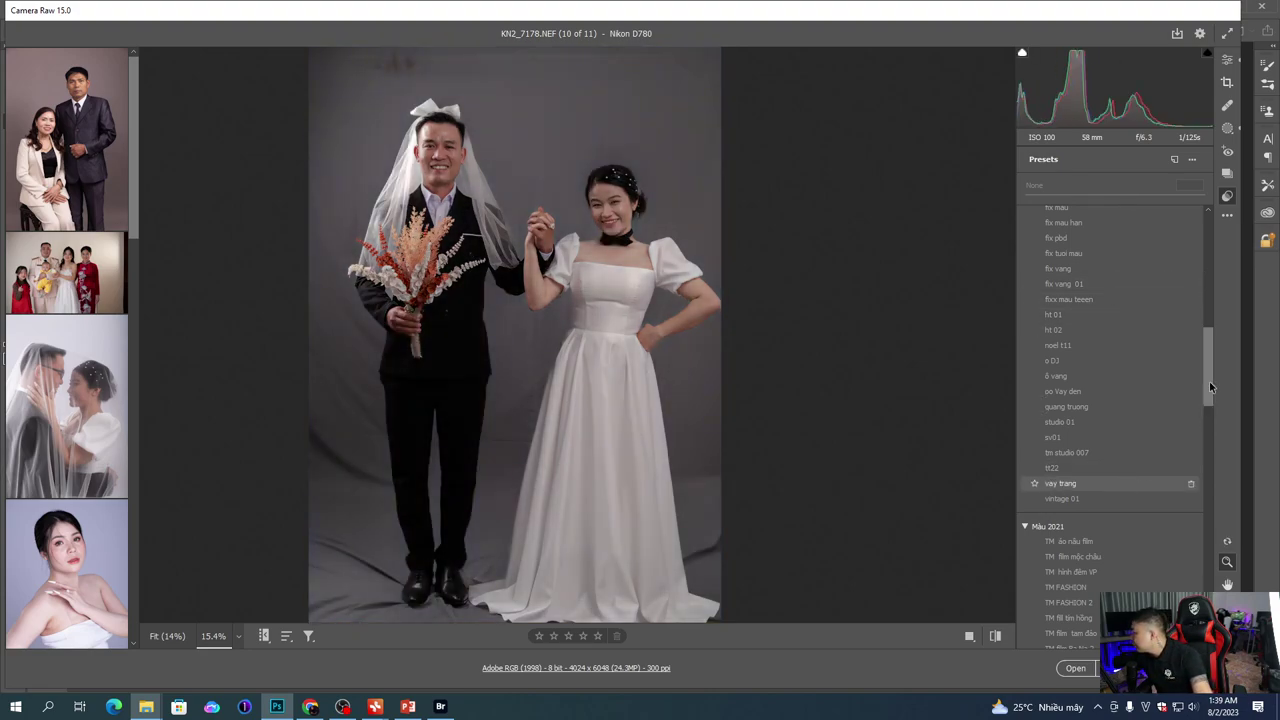
drag(1209, 345, 1211, 422)
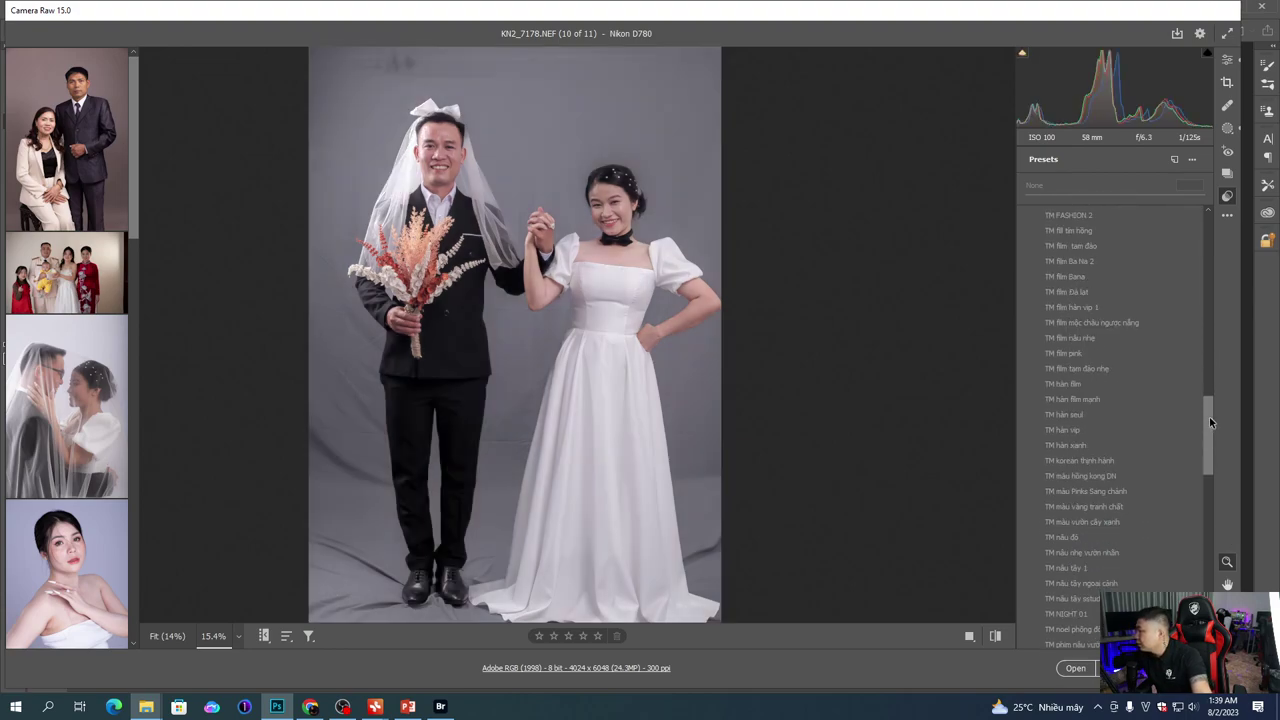
drag(1209, 417, 1211, 423)
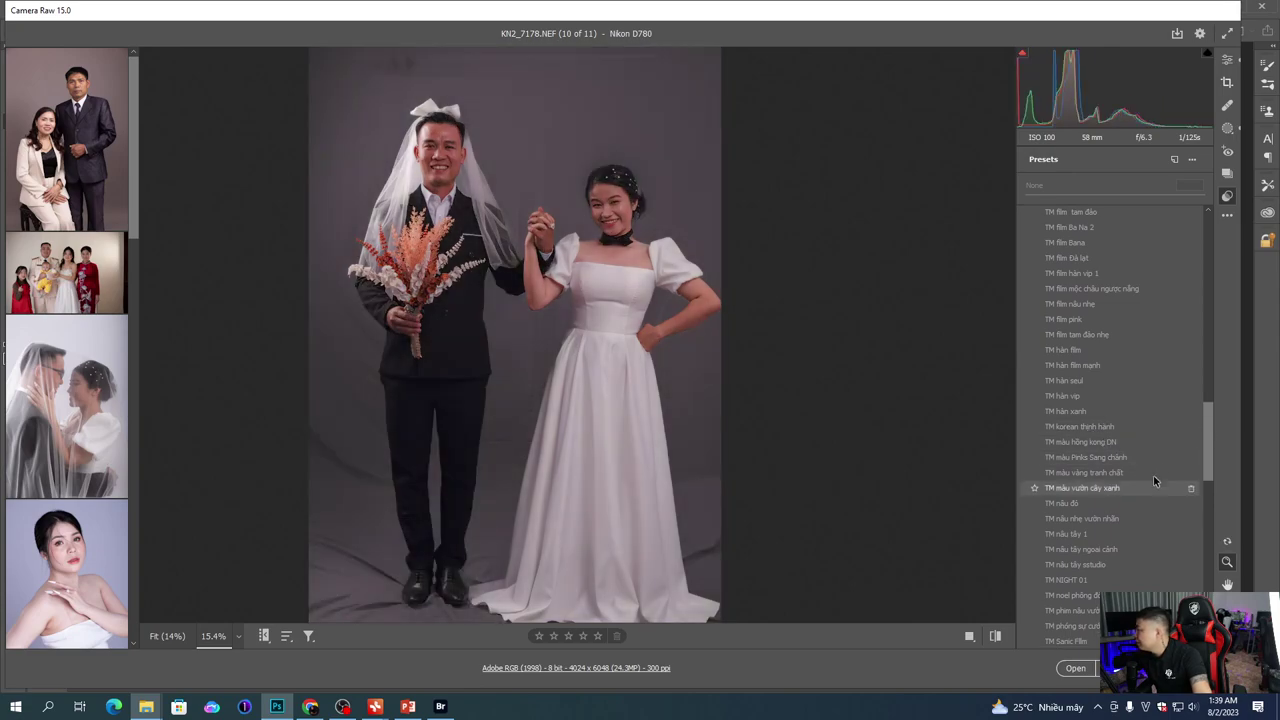
drag(1209, 452, 1215, 488)
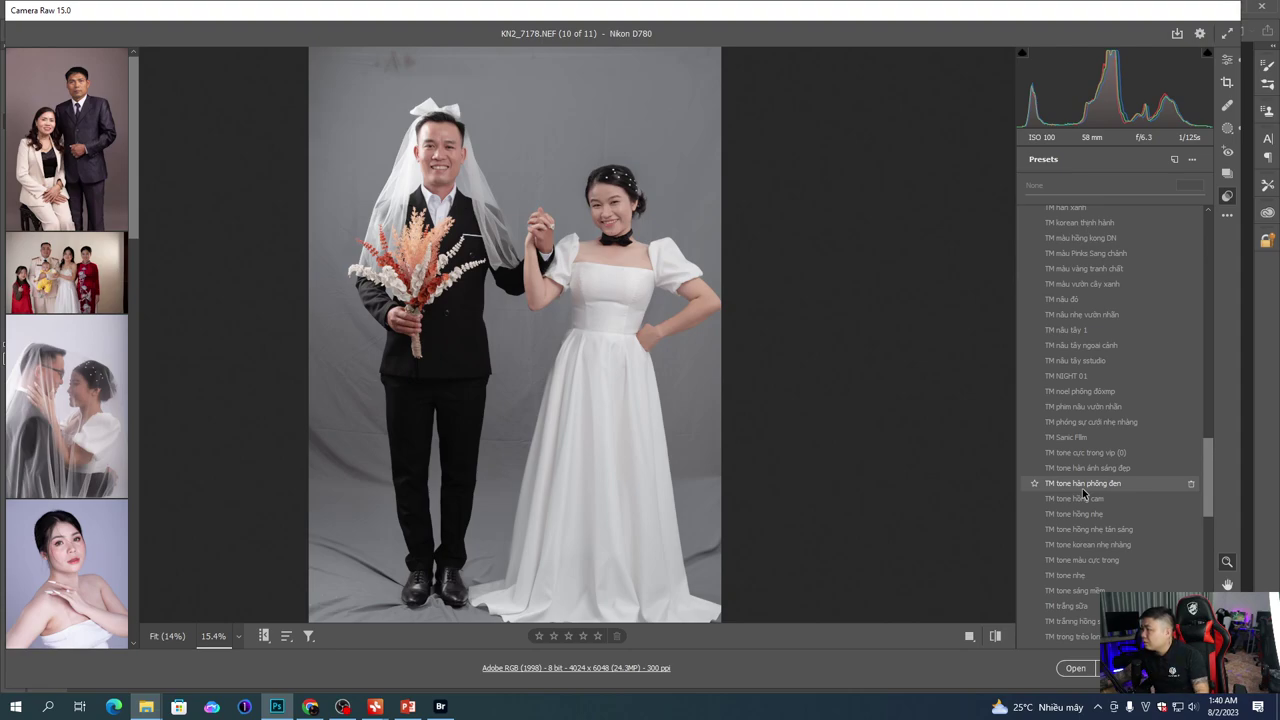
click(1082, 488)
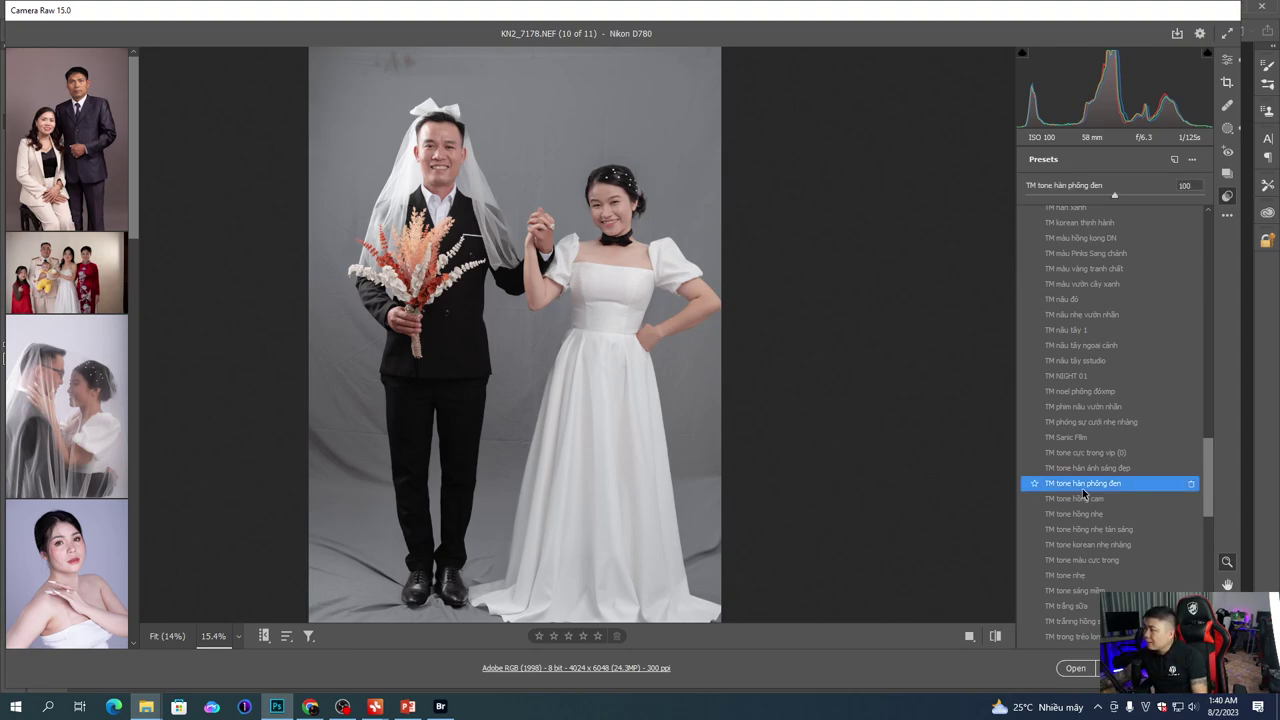
Step: Inspect the bride up close and set Exposure to +1.35, Whites to +34 and Highlights to -72 for KN2_7178.NEF
drag(618, 227, 780, 268)
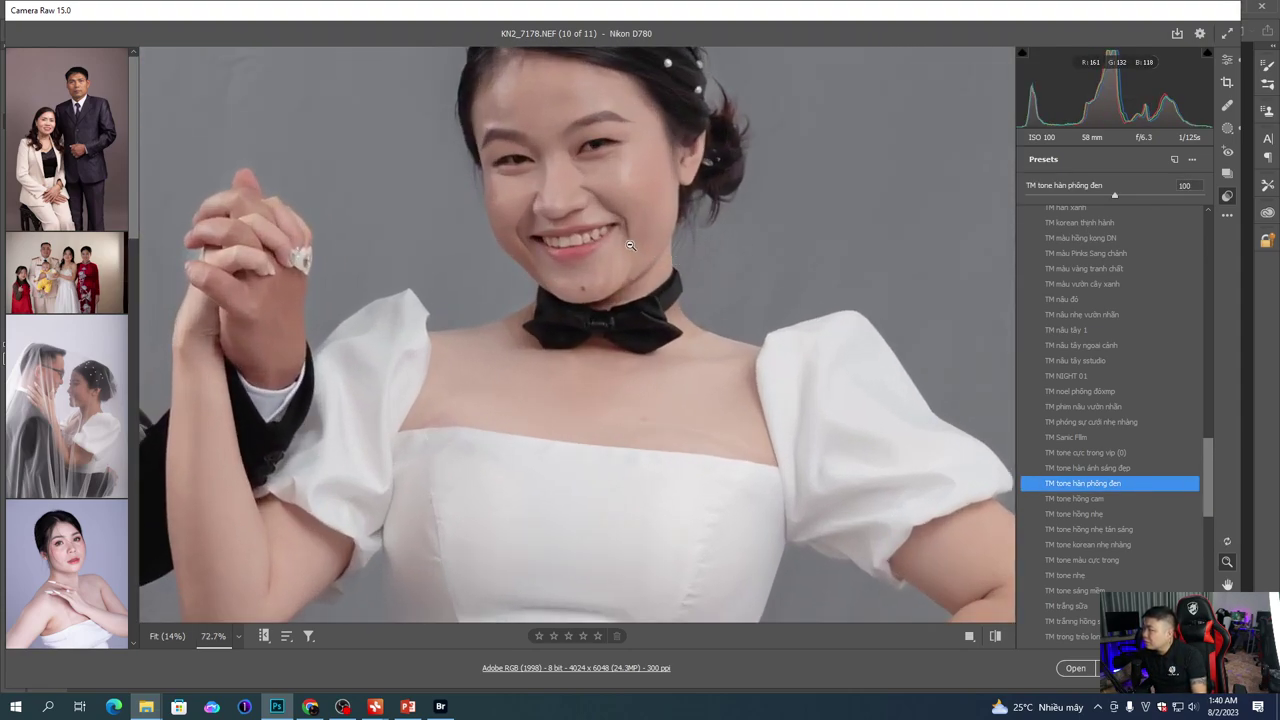
click(780, 268)
click(1228, 58)
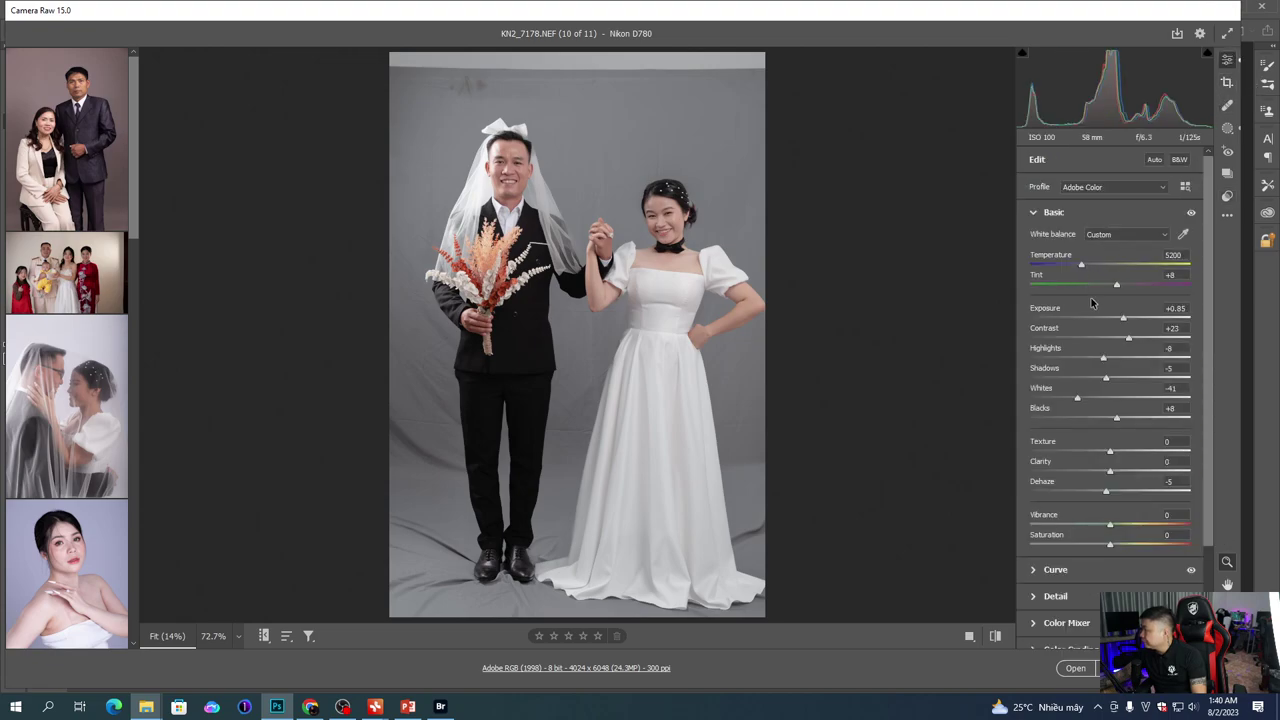
drag(1122, 318, 1131, 320)
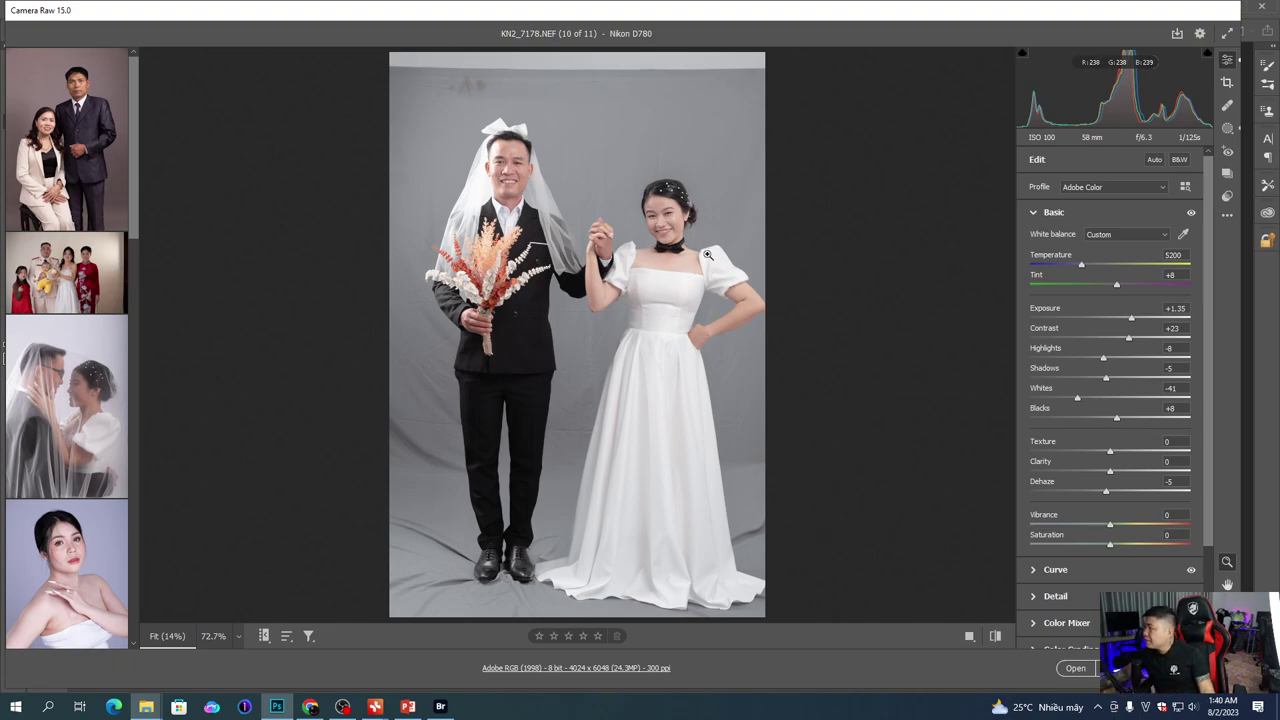
click(655, 215)
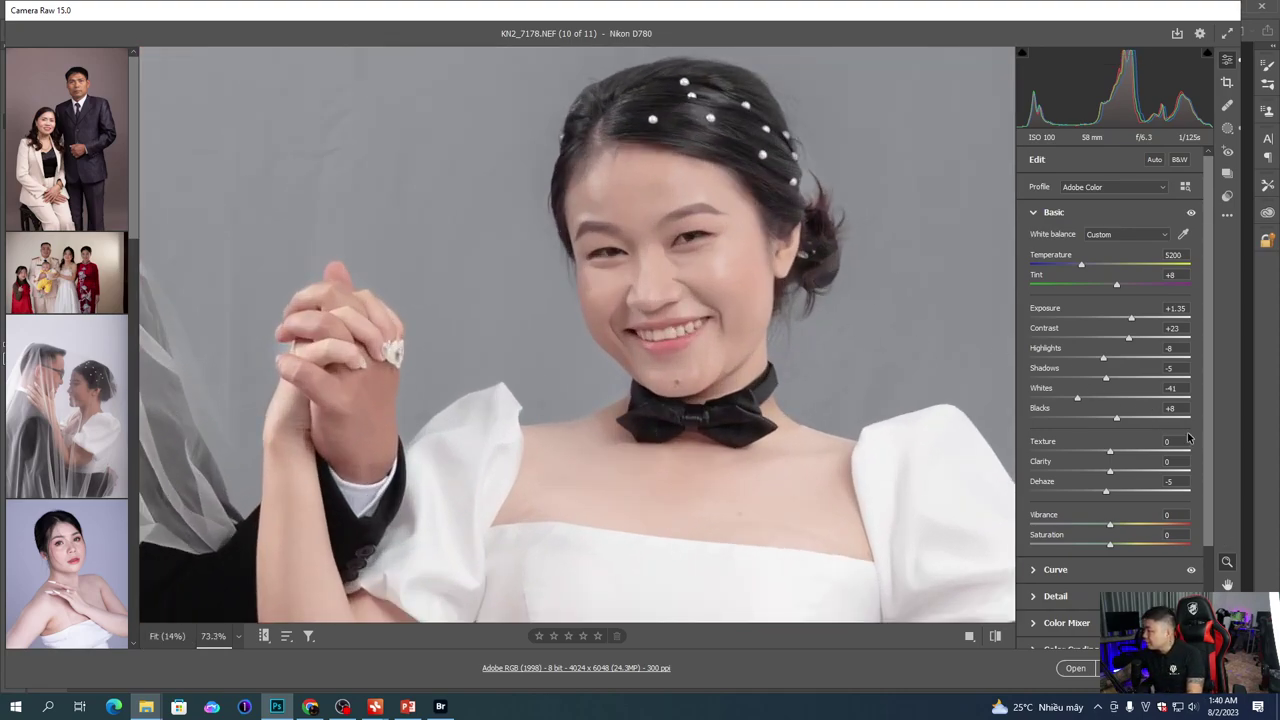
drag(1093, 403, 1137, 401)
drag(1102, 359, 1051, 362)
click(677, 322)
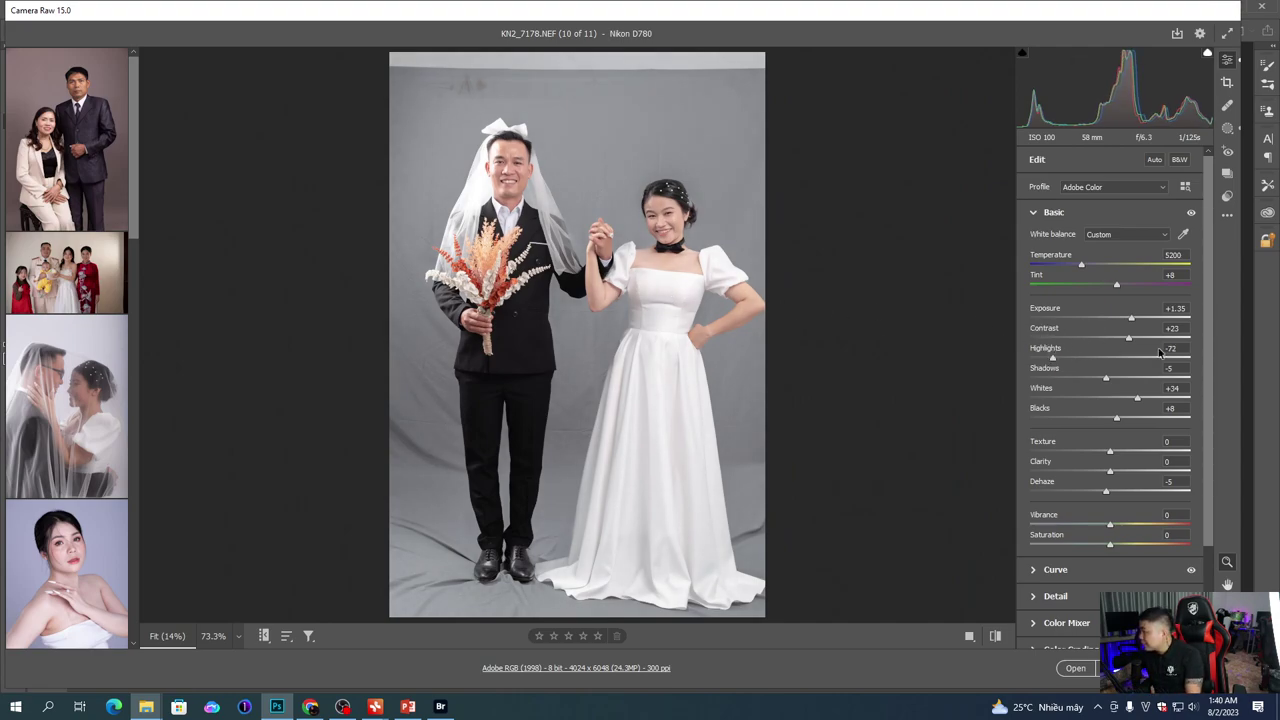
Step: Lower the Exposure of KN2_7178.NEF to +1.20 and inspect the bride's face and dress up close
click(1187, 308)
key(Down)
key(Down)
key(Down)
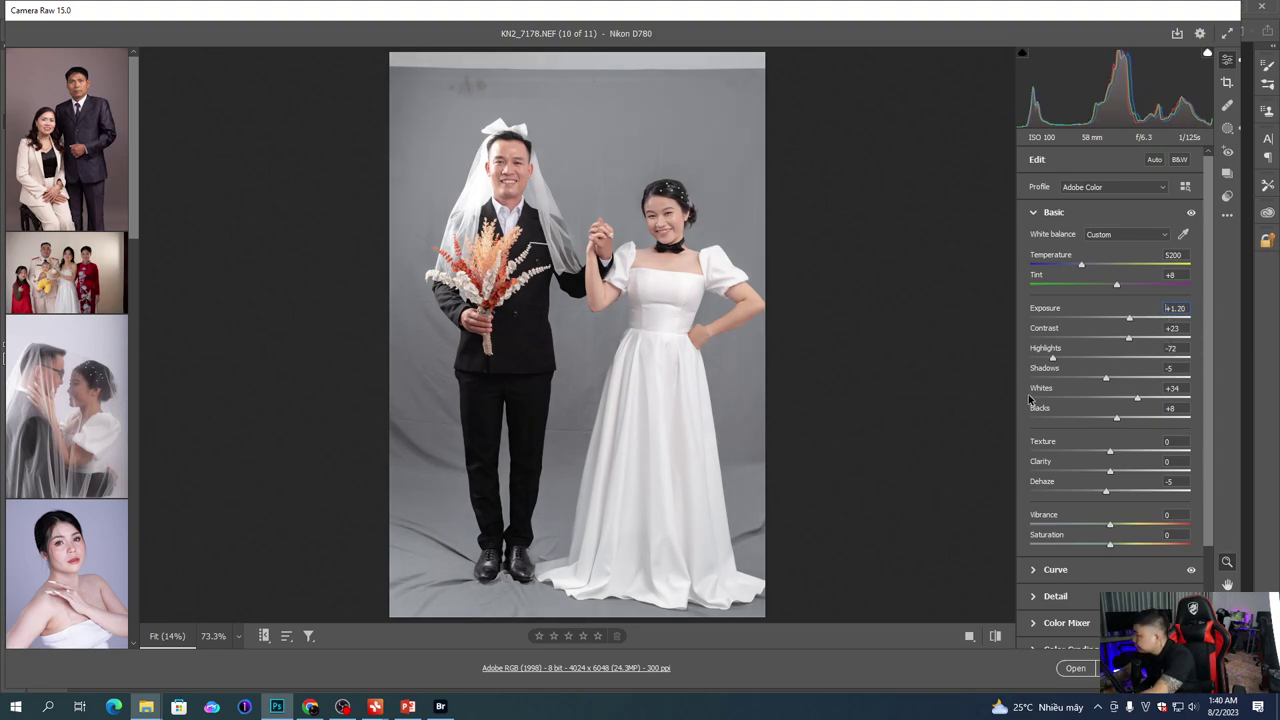
drag(552, 195, 650, 205)
drag(985, 418, 677, 305)
drag(672, 258, 697, 257)
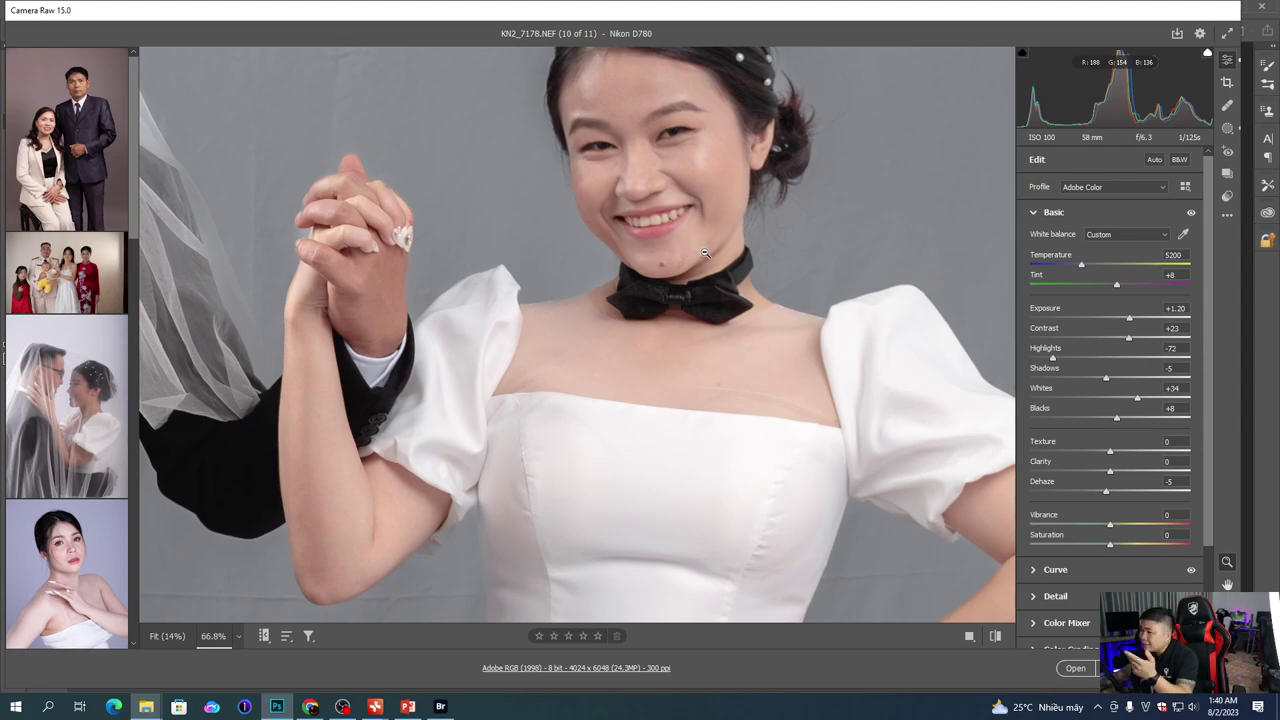
click(704, 250)
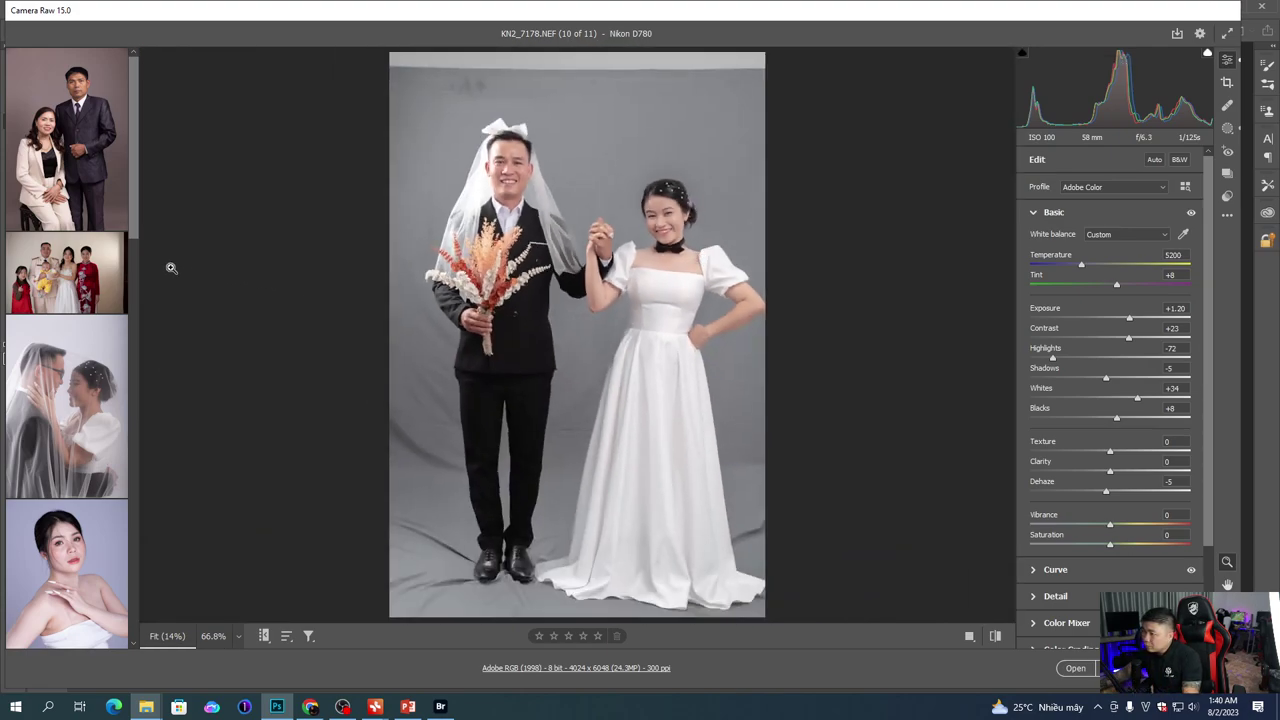
Step: Select all 11 photos and synchronize the edit settings of KN2_7178.NEF to them
scroll(84, 348, down, 10)
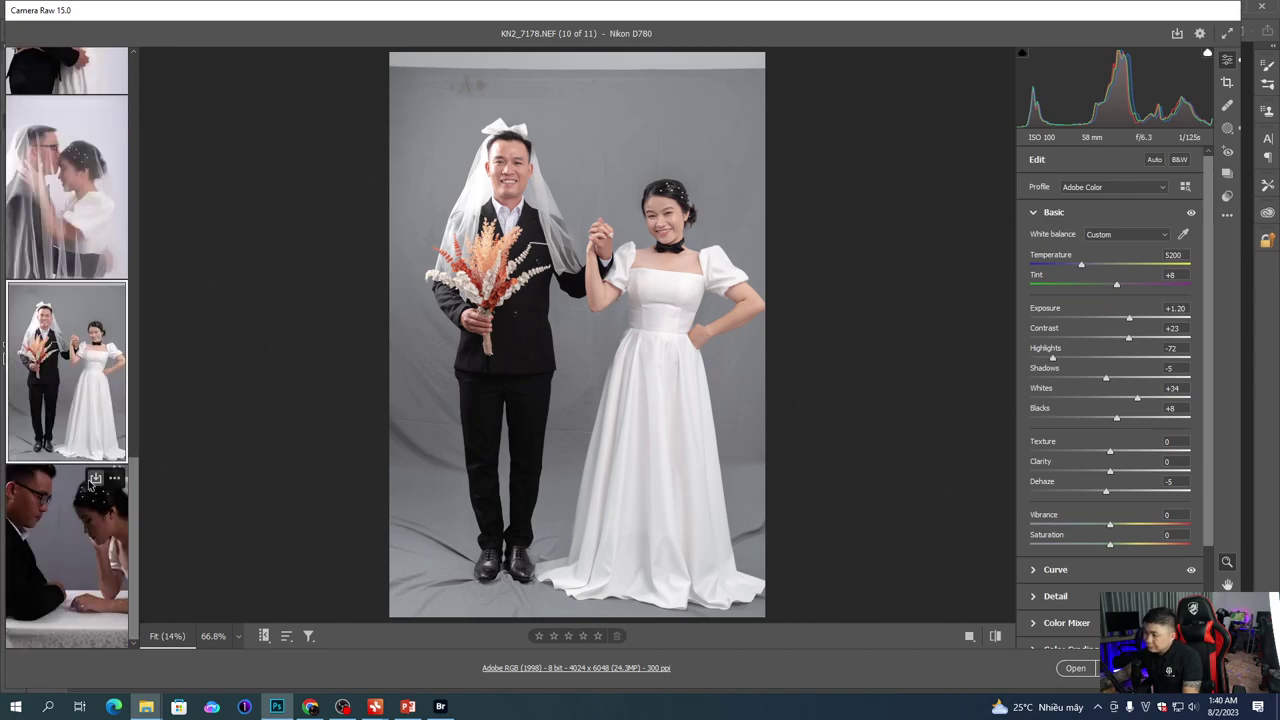
key(ctrl+a)
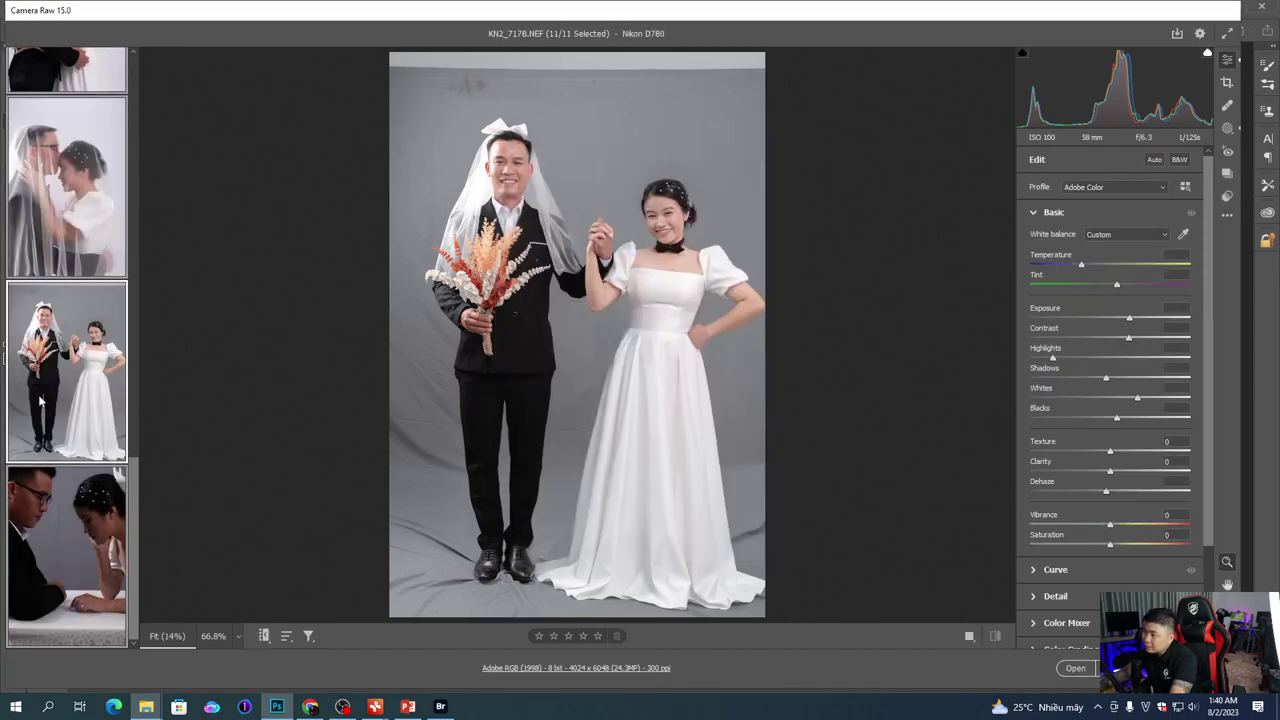
Step: Adjust KN2_7192.NEF to Exposure +1.65, Shadows +25, Blacks +36, Whites +43 and Highlights -59
click(71, 563)
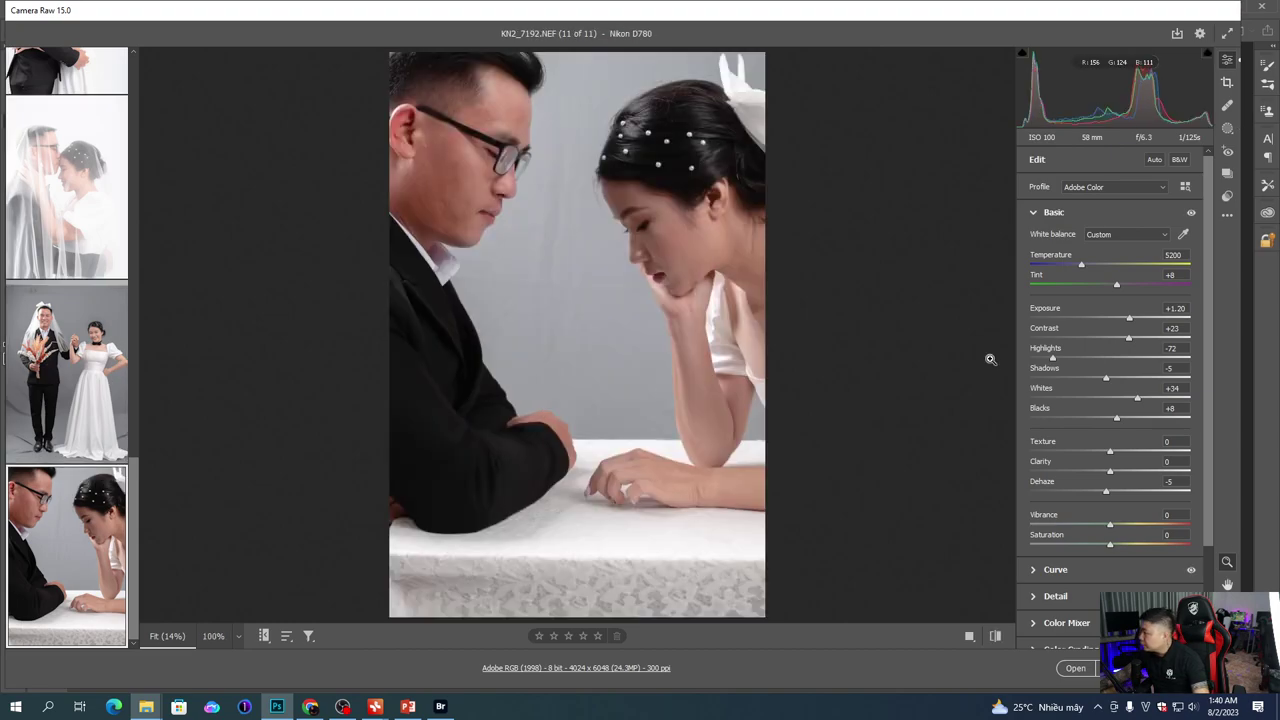
drag(1129, 318, 1138, 319)
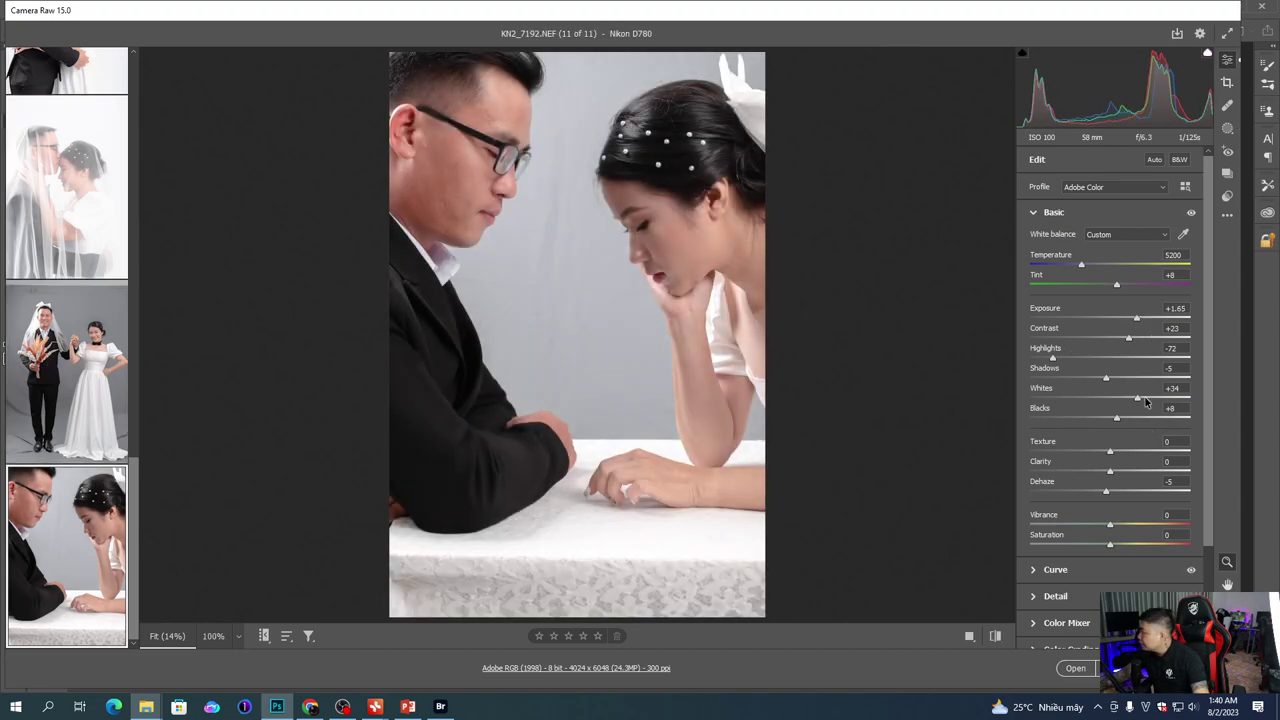
drag(1119, 380, 1140, 418)
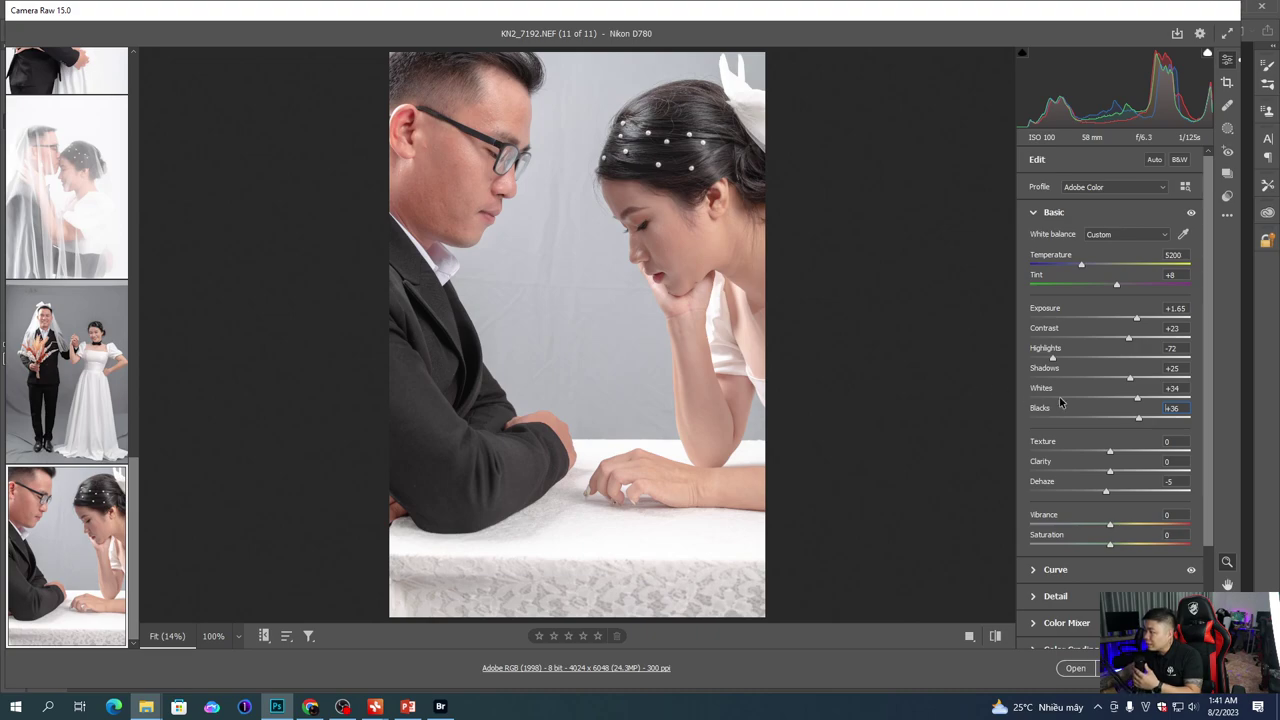
drag(1137, 397, 1145, 398)
drag(1065, 358, 1063, 362)
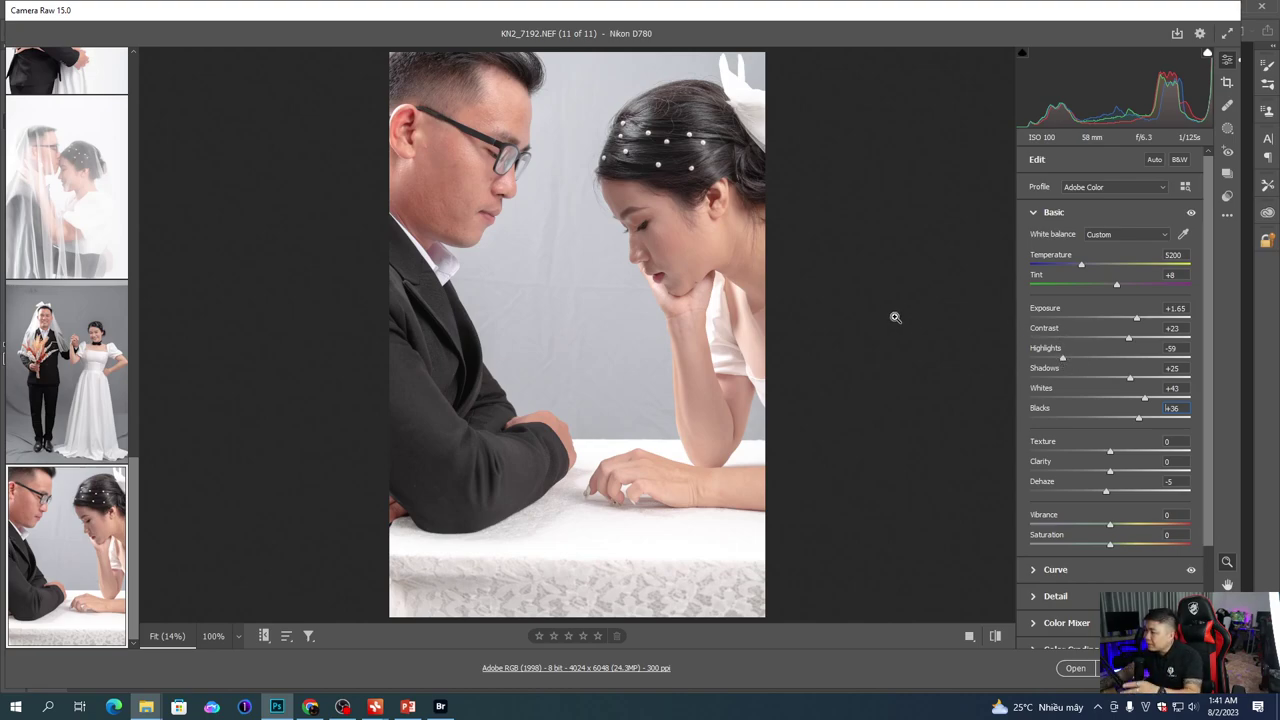
Step: Adjust the veiled couple photo KN2_7120.NEF to Exposure +0.10, Highlights -88 and Whites +1
click(95, 250)
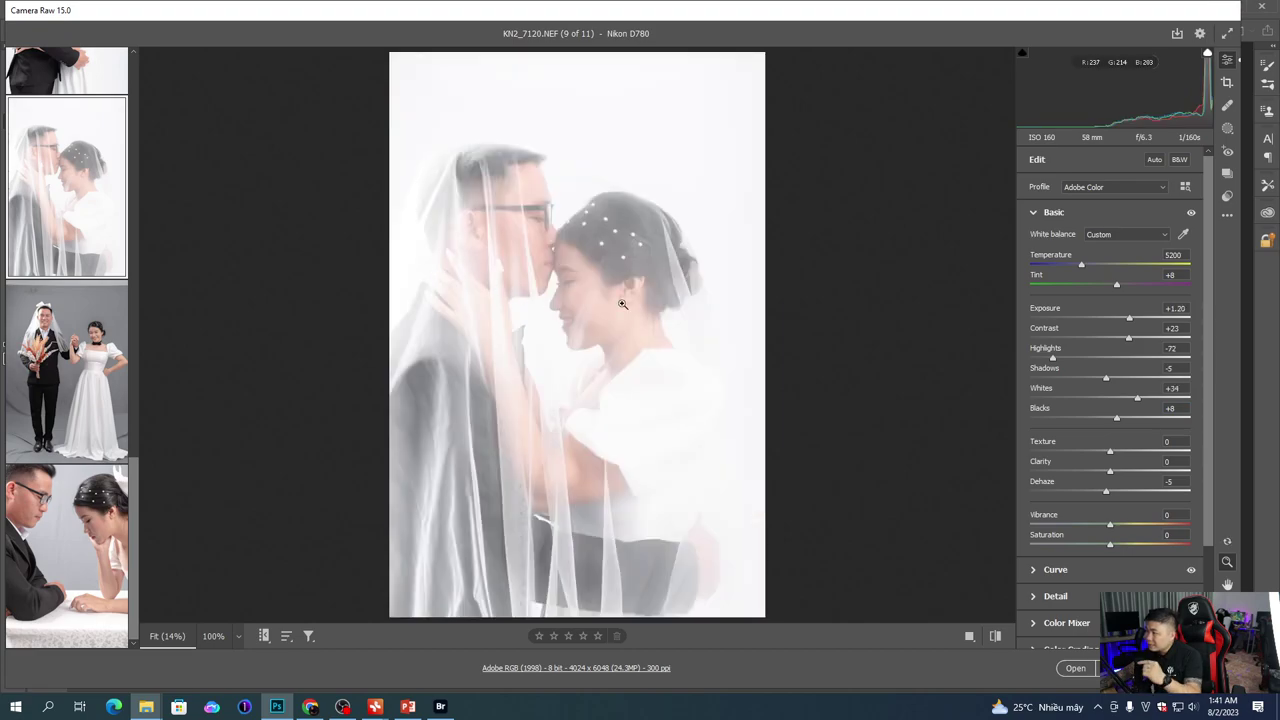
drag(1129, 318, 1113, 318)
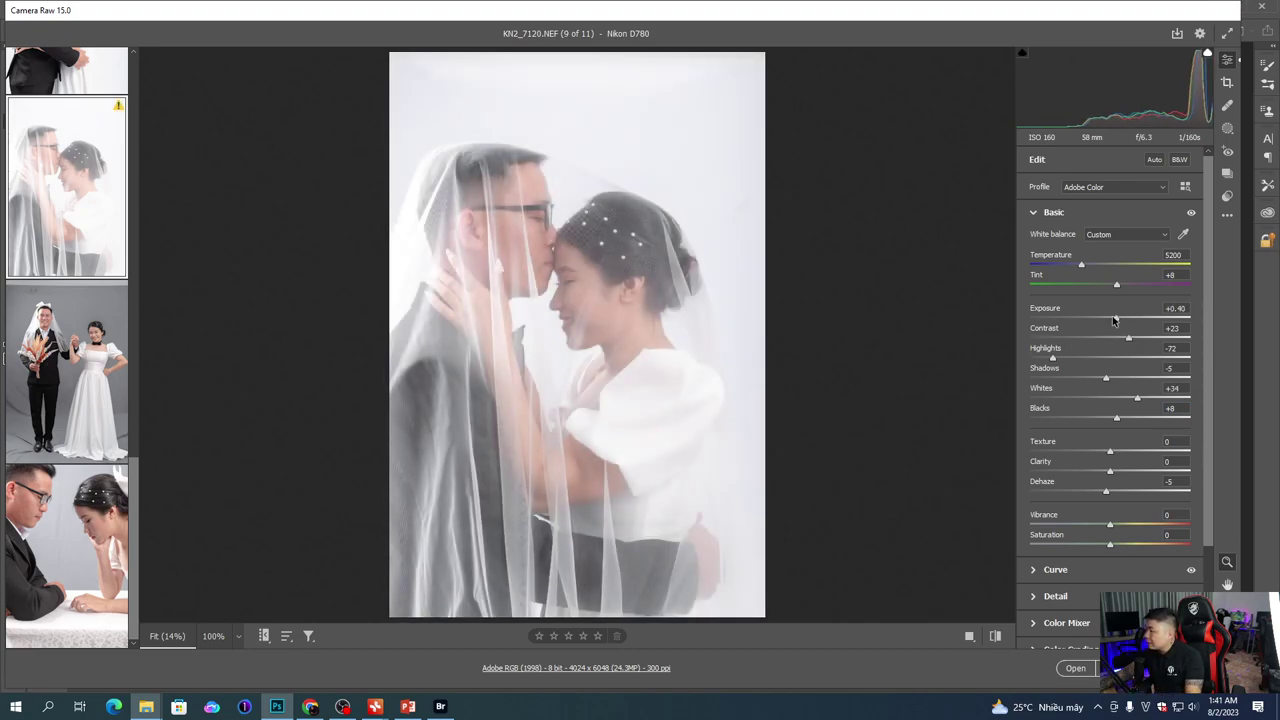
drag(1053, 357, 1040, 357)
drag(1137, 398, 1110, 398)
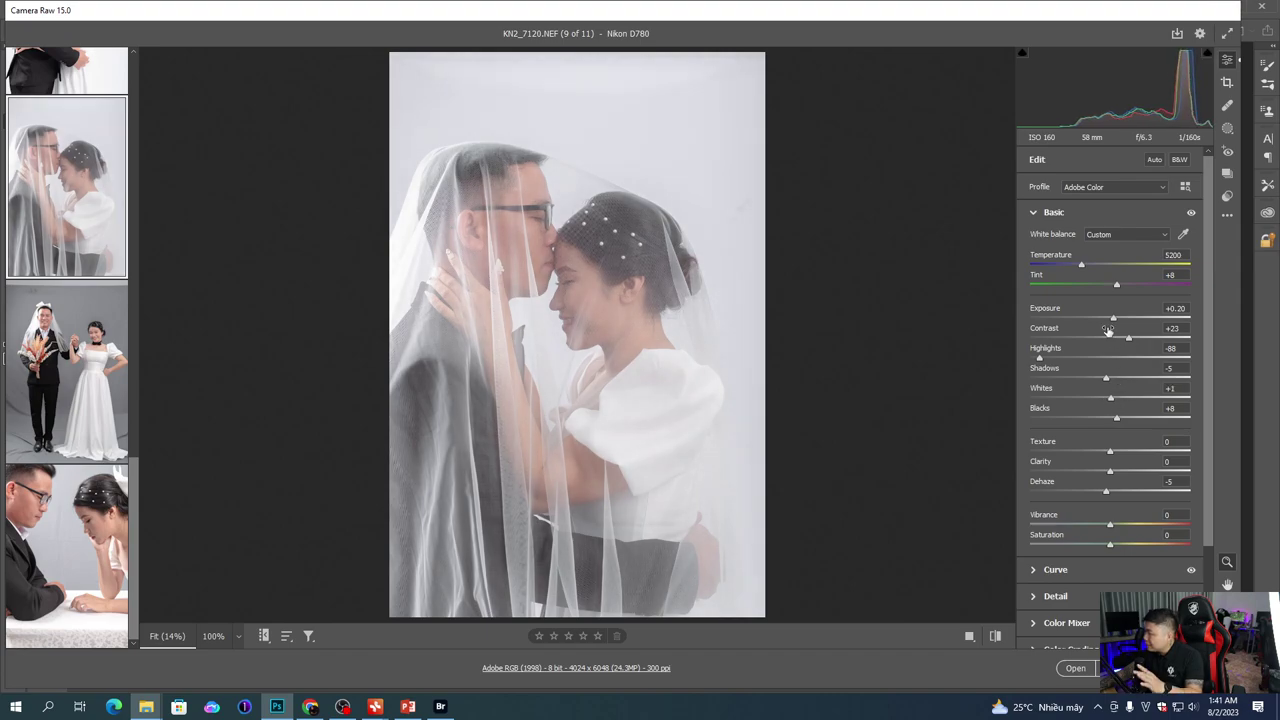
drag(1112, 316, 1109, 320)
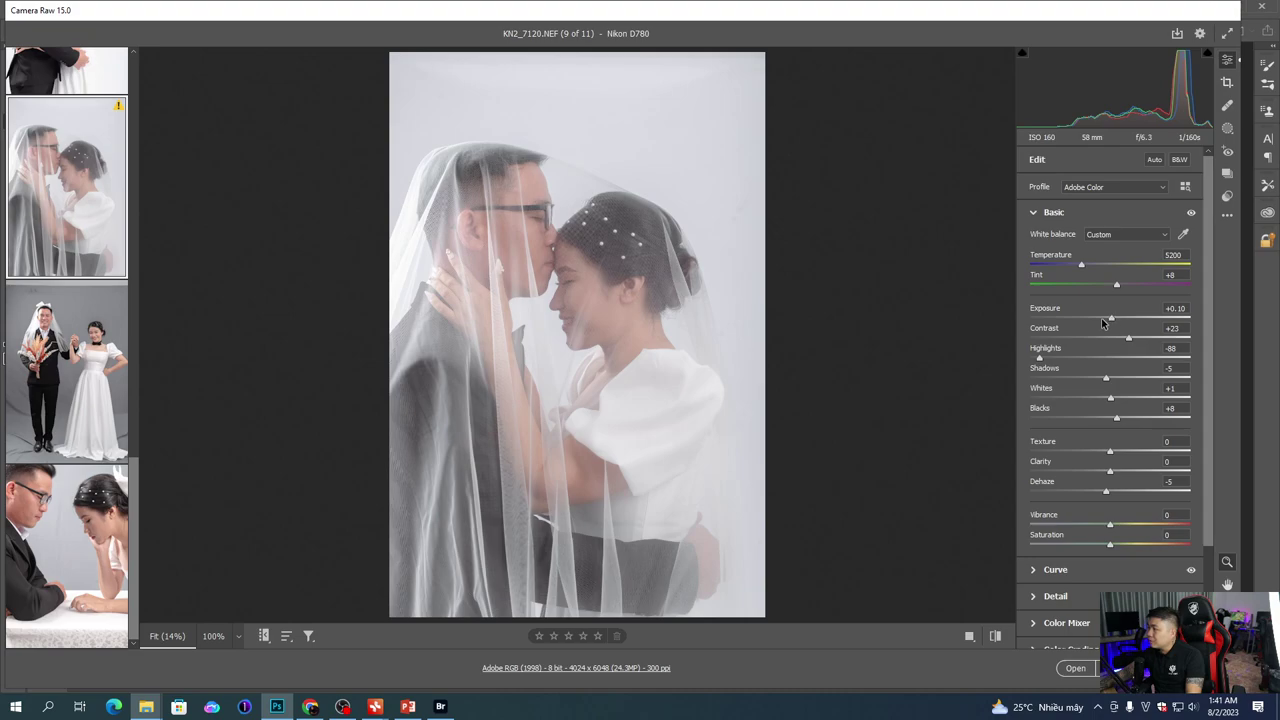
Step: Set the Exposure of the embracing couple photo KN2_7062.NEF to +0.65
scroll(73, 280, up, 2)
click(80, 265)
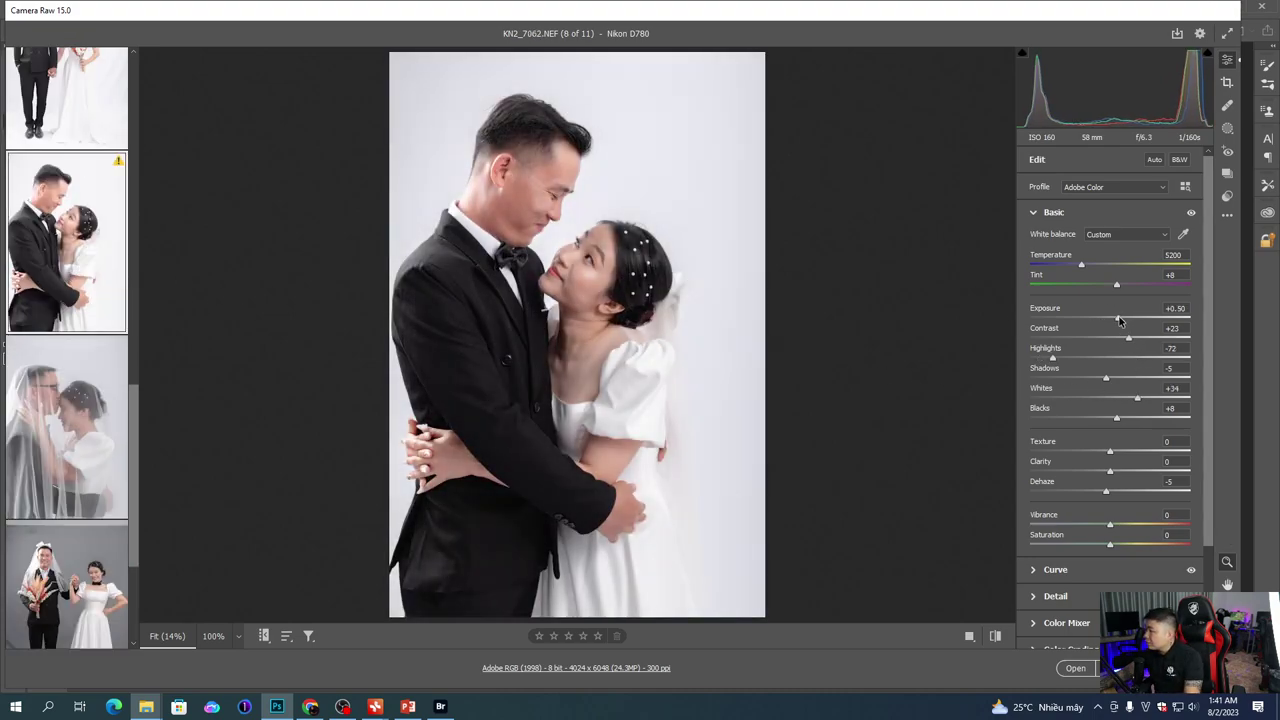
drag(1130, 319, 1122, 320)
mouse_move(37, 240)
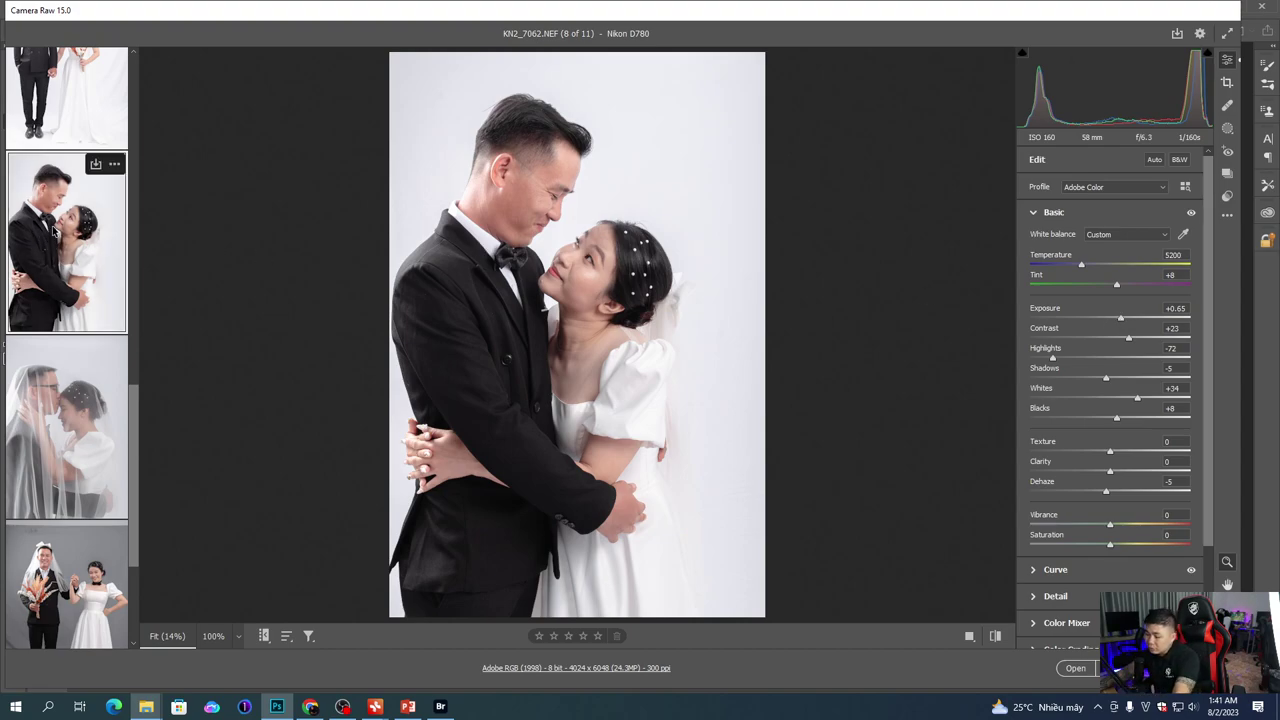
Step: Show the Sync Settings command for all 11 selected photos without running it, and return to KN2_7062.NEF alone
key(ctrl+a)
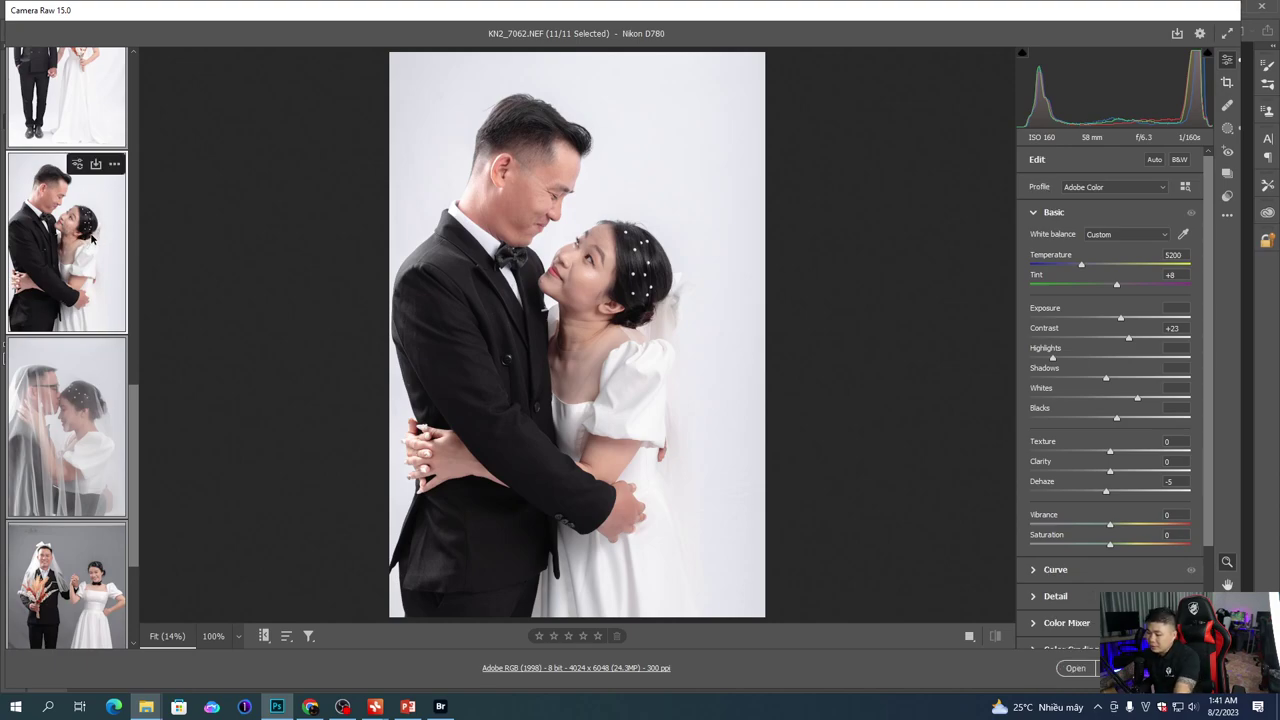
right_click(93, 239)
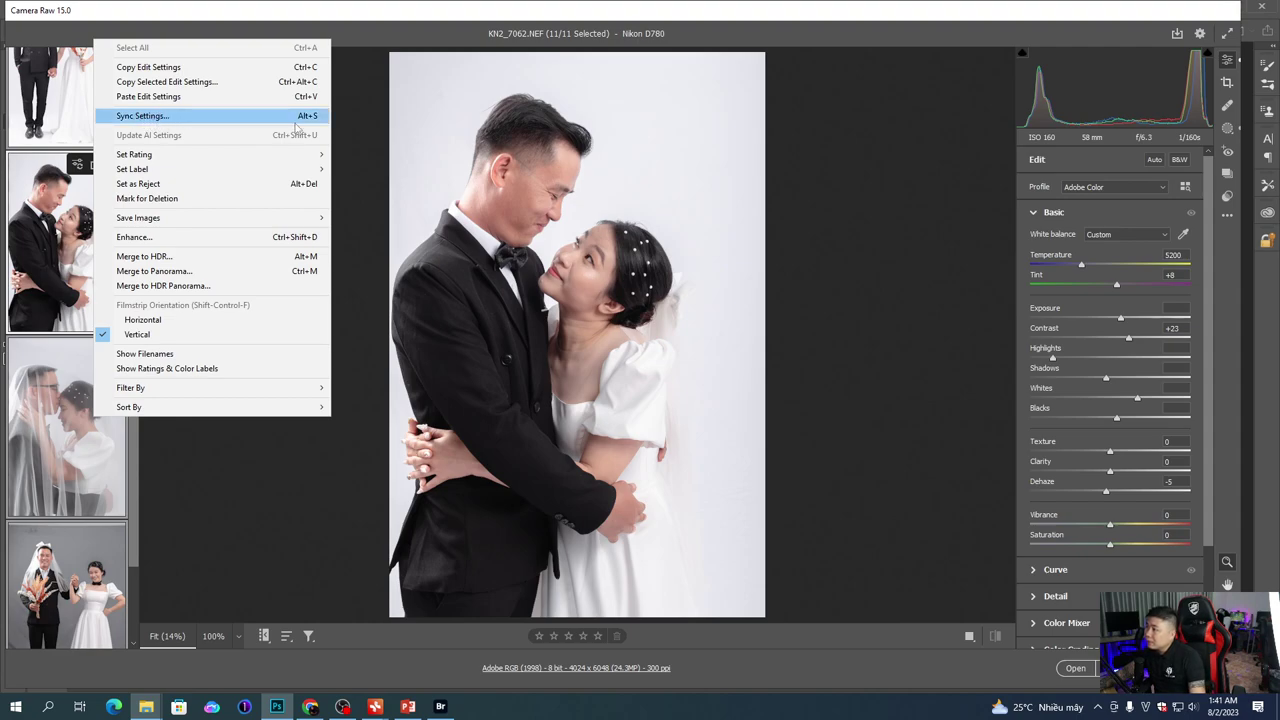
click(243, 489)
click(100, 276)
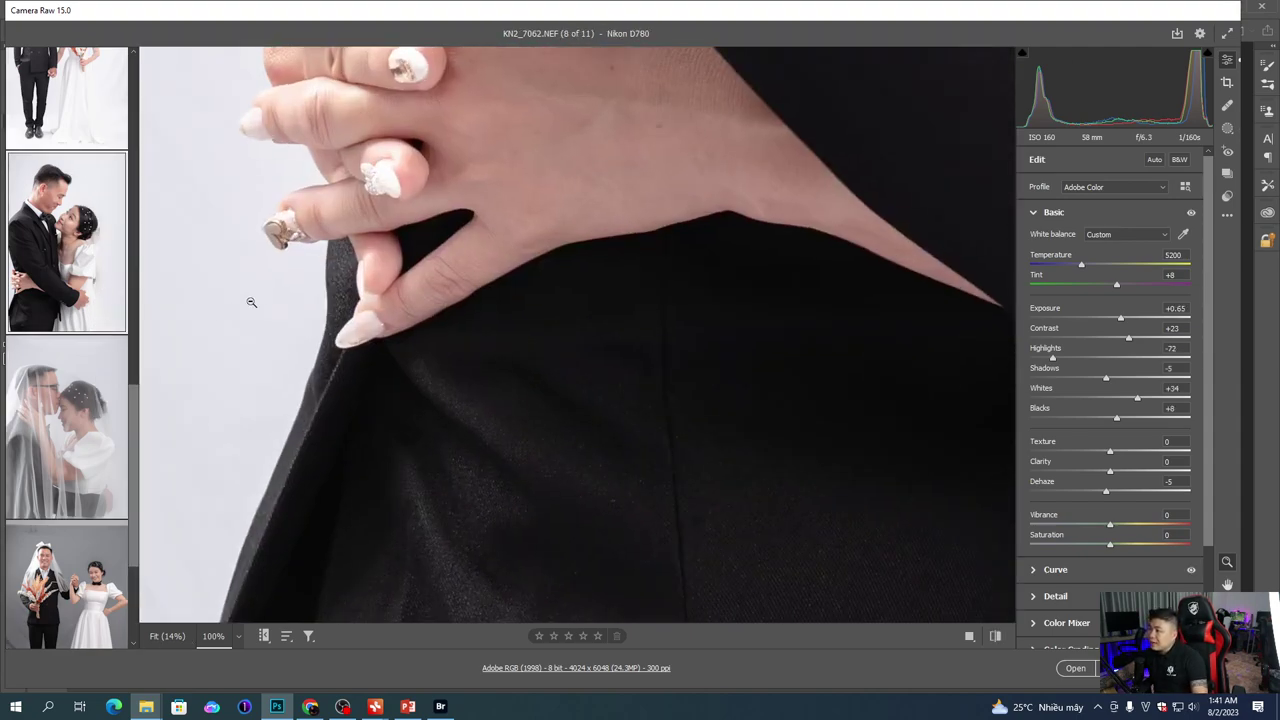
click(243, 305)
Step: Add the full-length couple photo KN2_7042.NEF to the selection and synchronize the settings of KN2_7062.NEF to it
scroll(100, 285, up, 3)
scroll(100, 289, down, 4)
scroll(88, 246, up, 2)
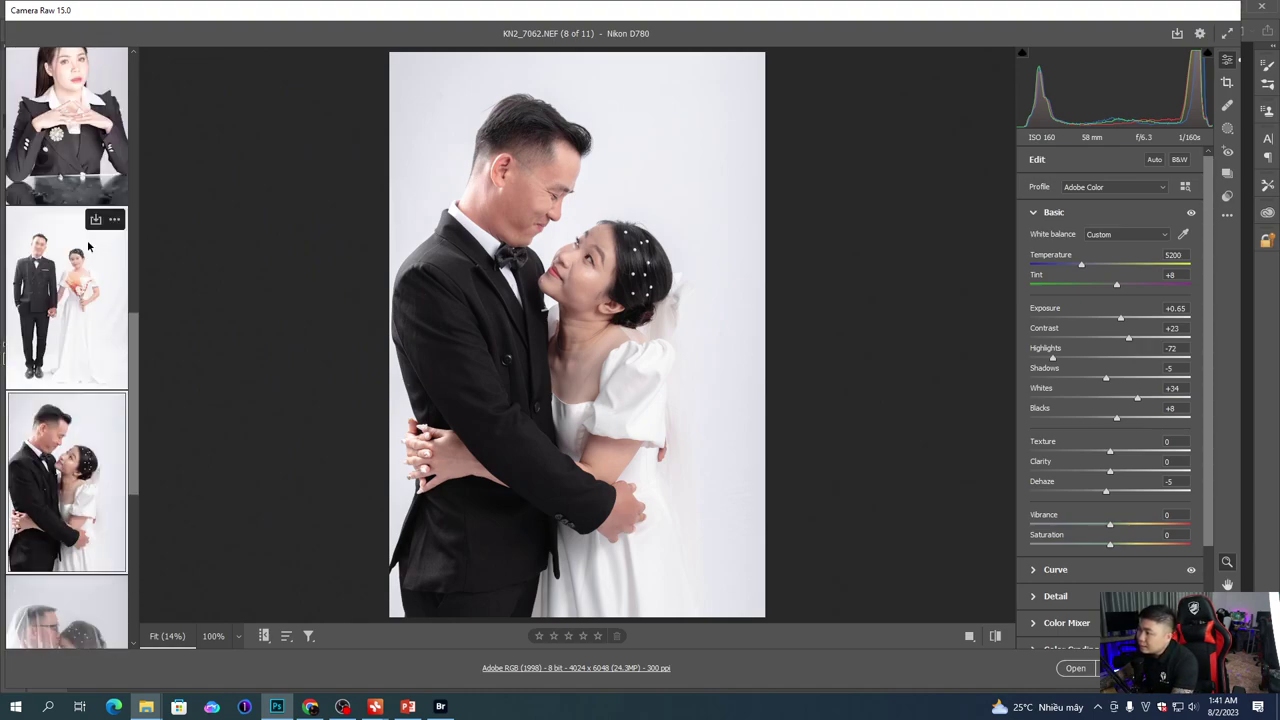
ctrl+click(85, 322)
key(alt+s)
key(Return)
Step: Inspect KN2_7042.NEF up close and as a whole, and set its Highlights to -74
click(85, 316)
click(667, 324)
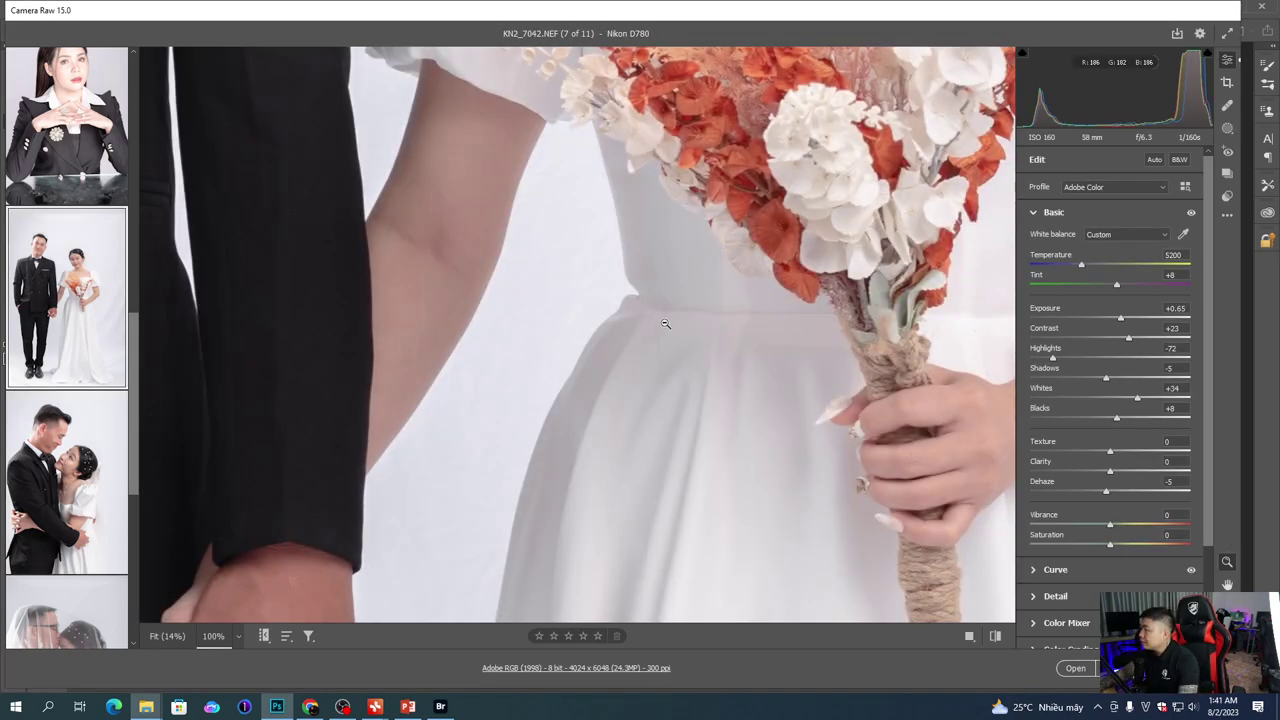
scroll(720, 304, down, 5)
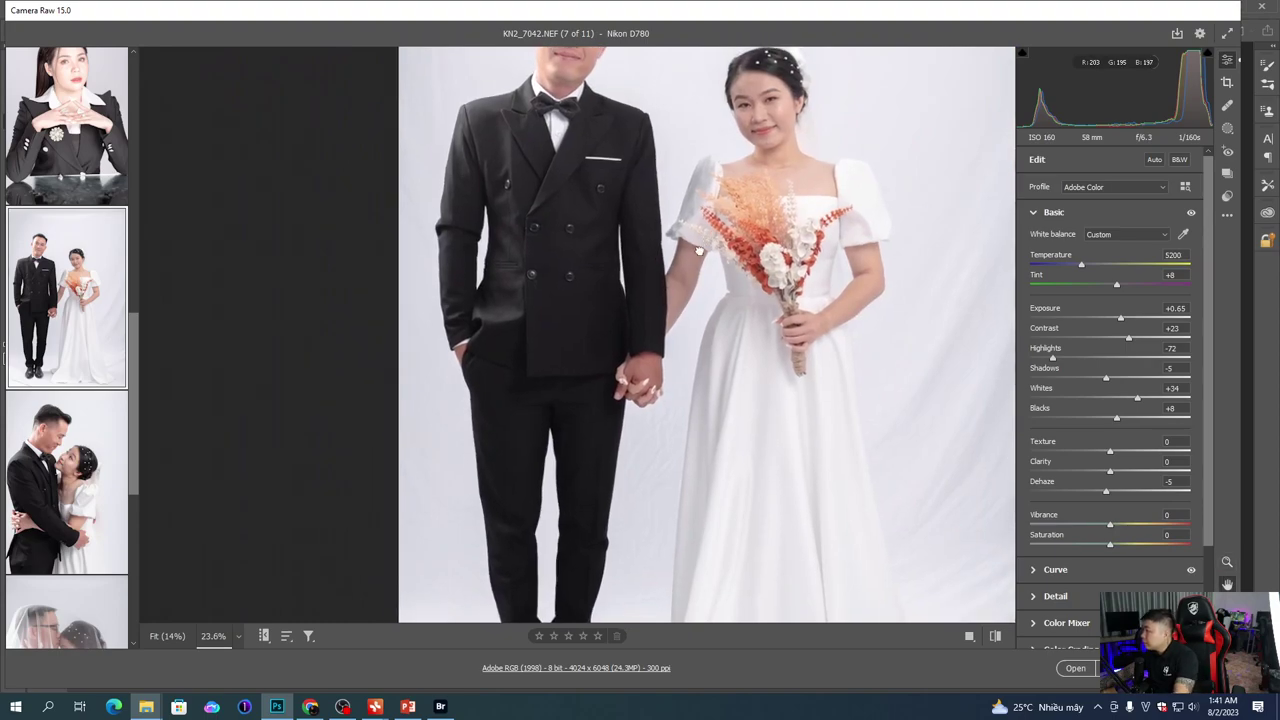
drag(714, 239, 665, 390)
scroll(540, 390, down, 3)
mouse_move(1139, 397)
mouse_down()
mouse_move(1157, 398)
mouse_move(1138, 397)
mouse_up()
drag(1053, 357, 1051, 357)
drag(626, 278, 600, 309)
scroll(600, 310, up, 1)
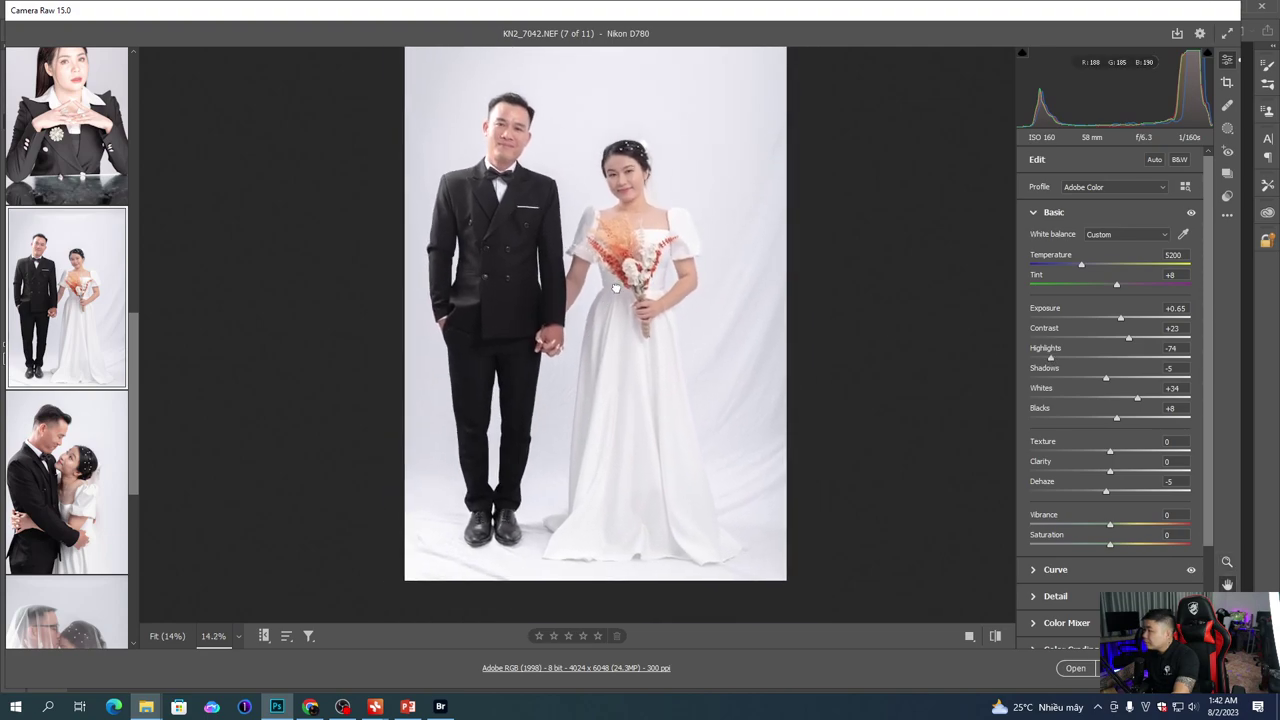
Step: Compare KN2_7042.NEF before and after side by side, and set its Shadows to +8 and Blacks to +22
key(q)
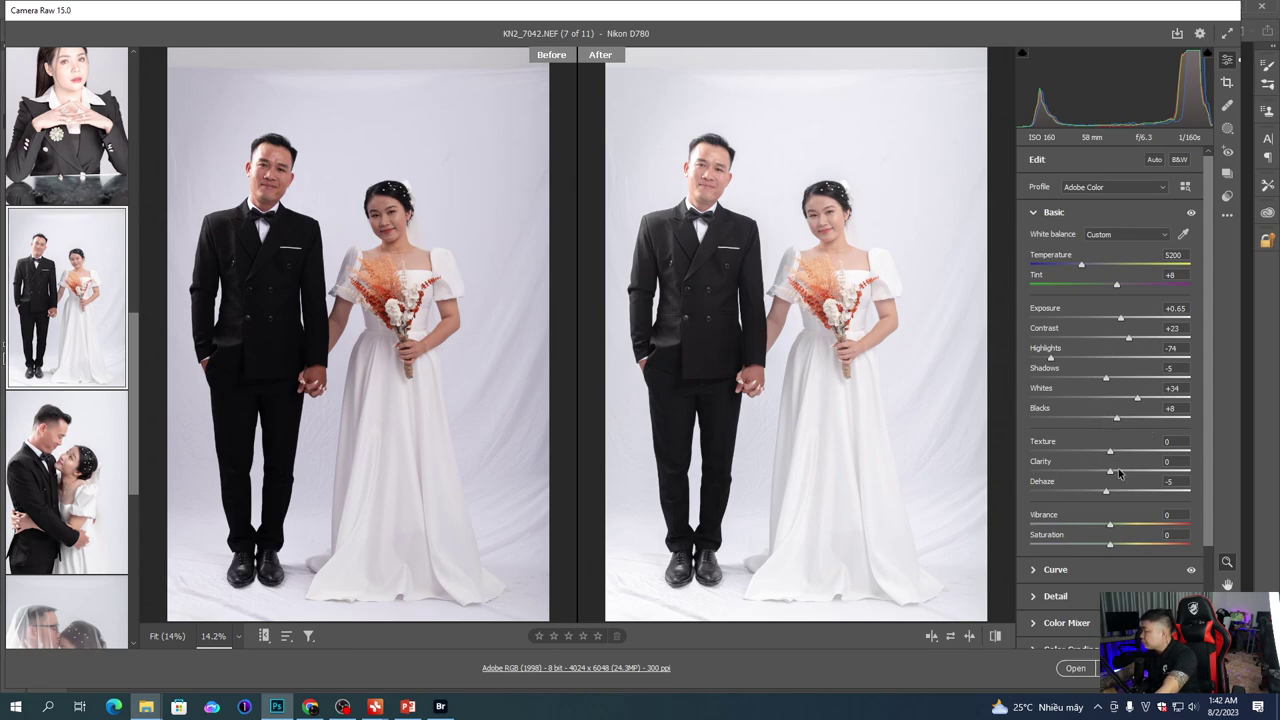
click(1048, 570)
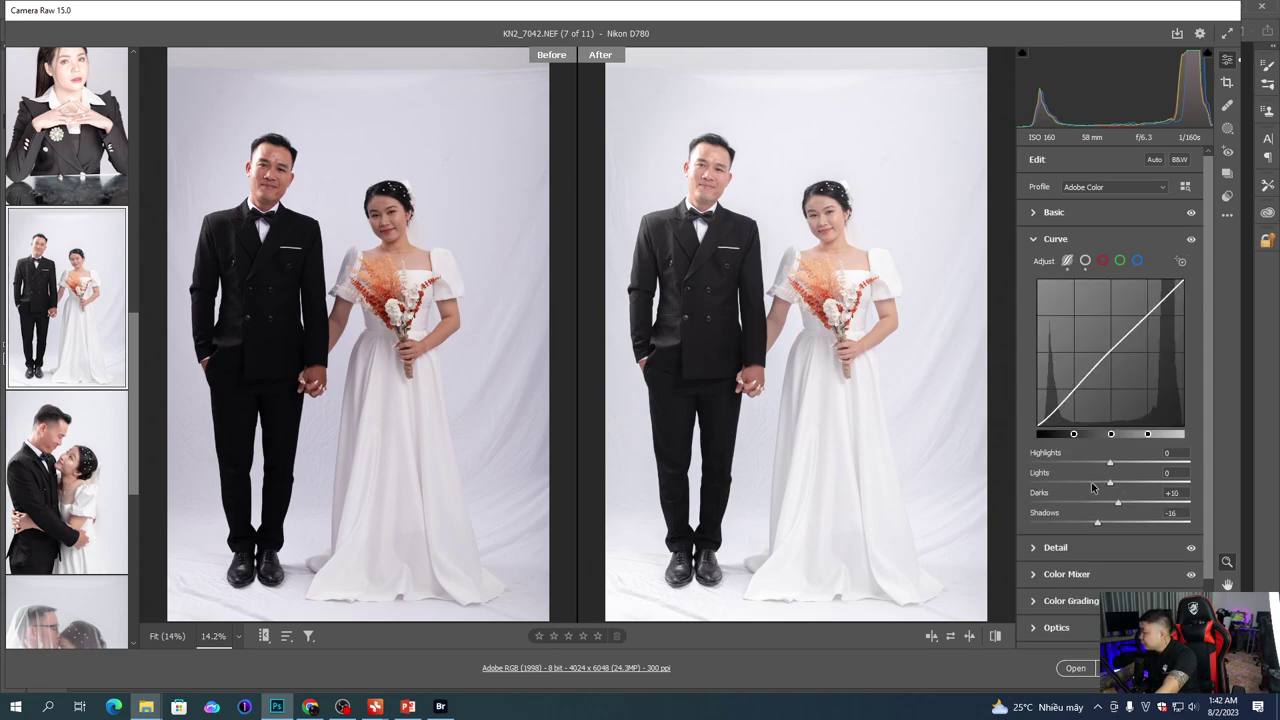
mouse_move(1115, 505)
mouse_down()
mouse_move(1074, 506)
mouse_move(1092, 505)
mouse_up()
click(1094, 505)
drag(1126, 419, 1118, 380)
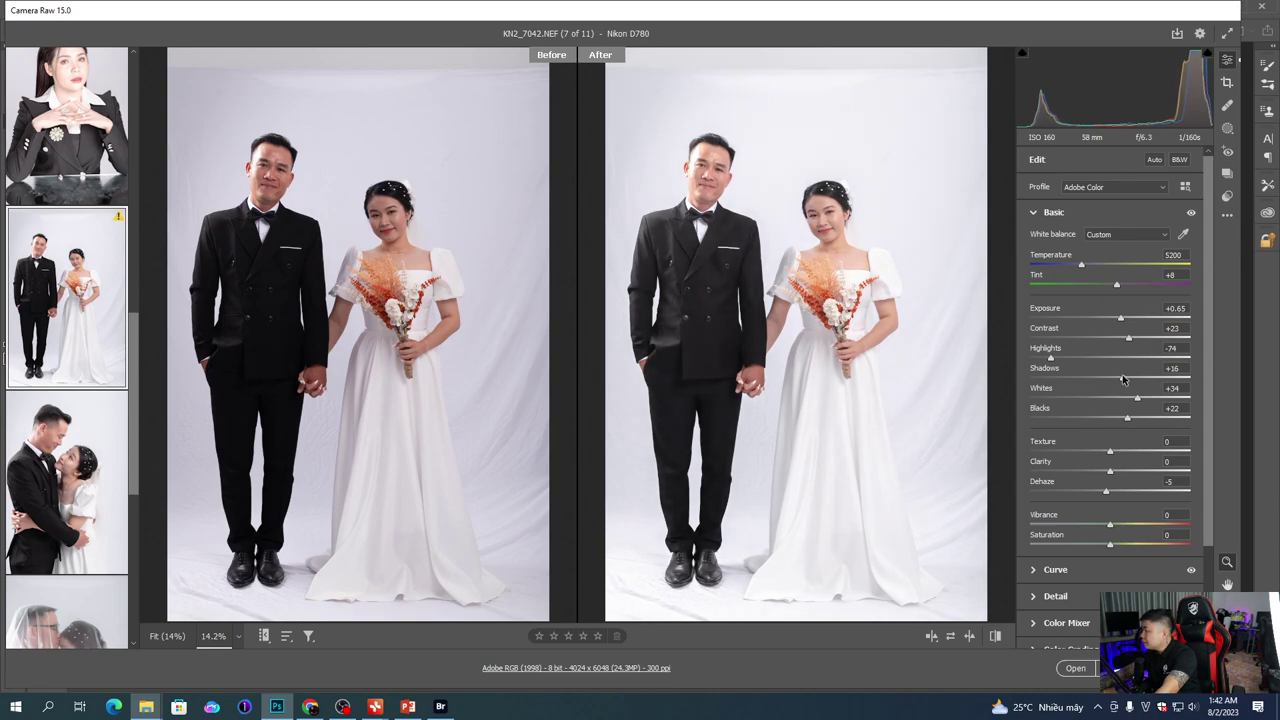
click(268, 232)
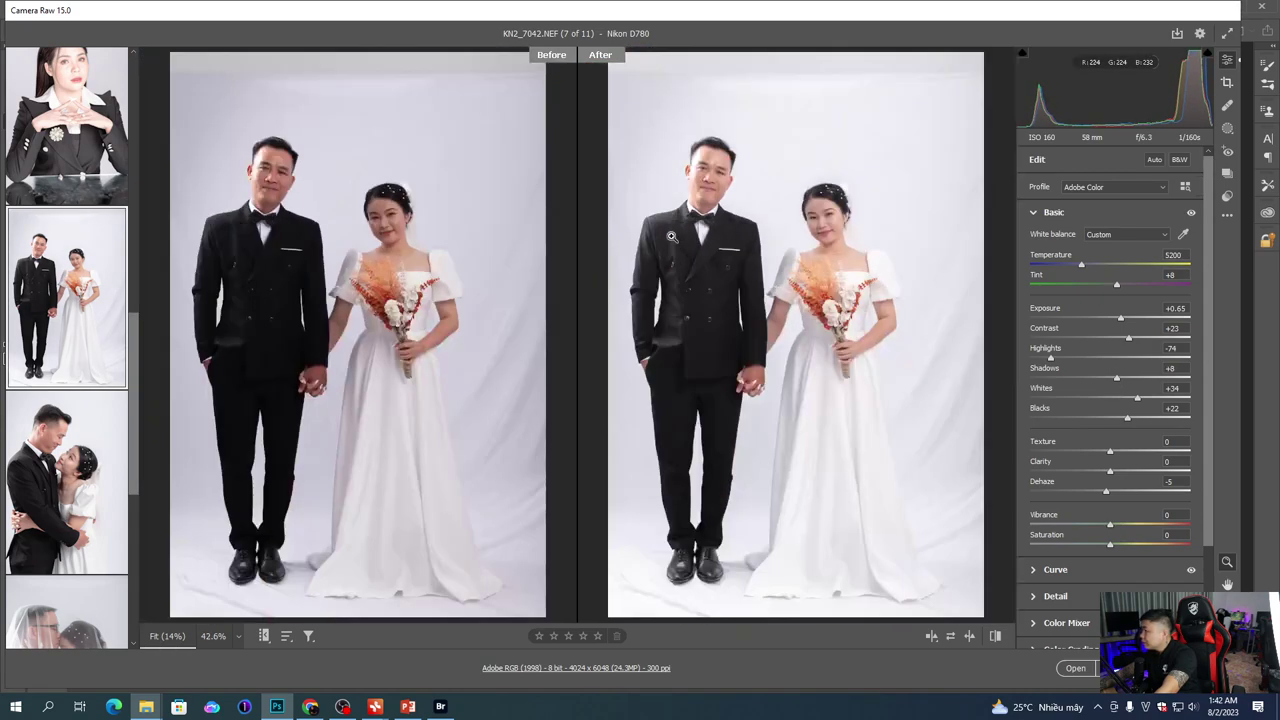
Step: Open the black-suit portrait with raised hands (6 of 11) in single view and reset it to its default settings
scroll(73, 287, up, 3)
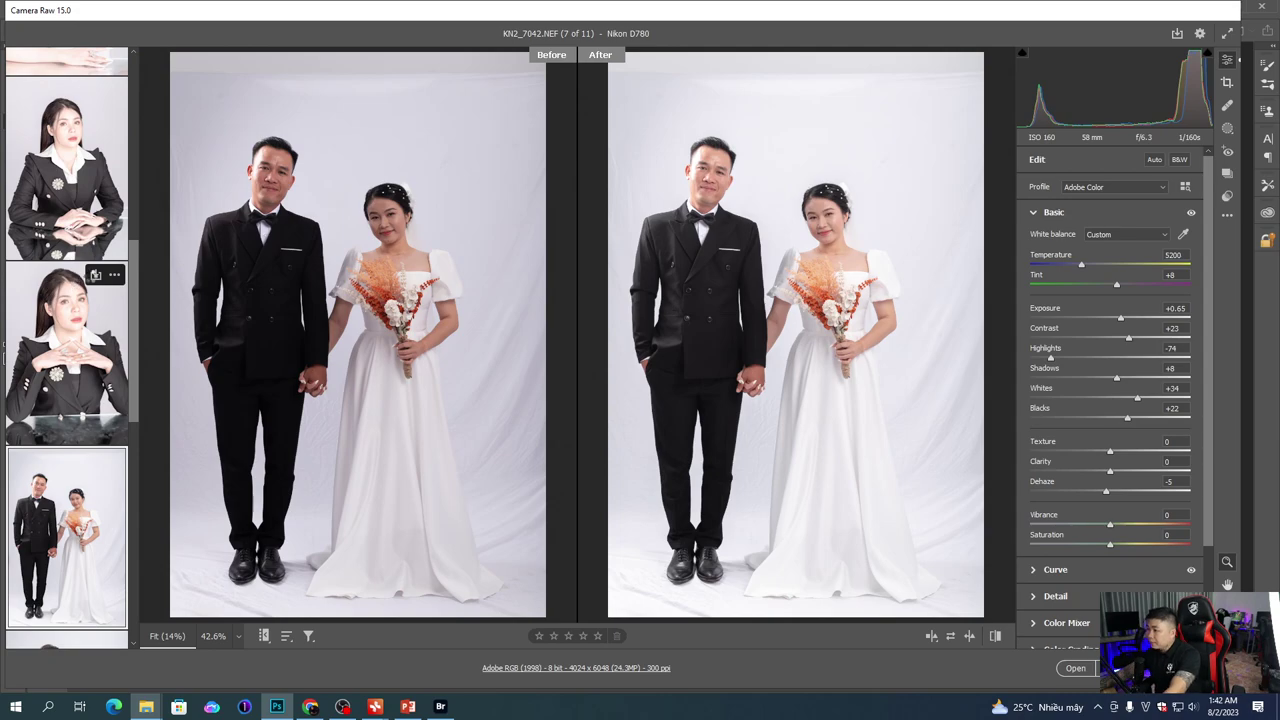
click(67, 350)
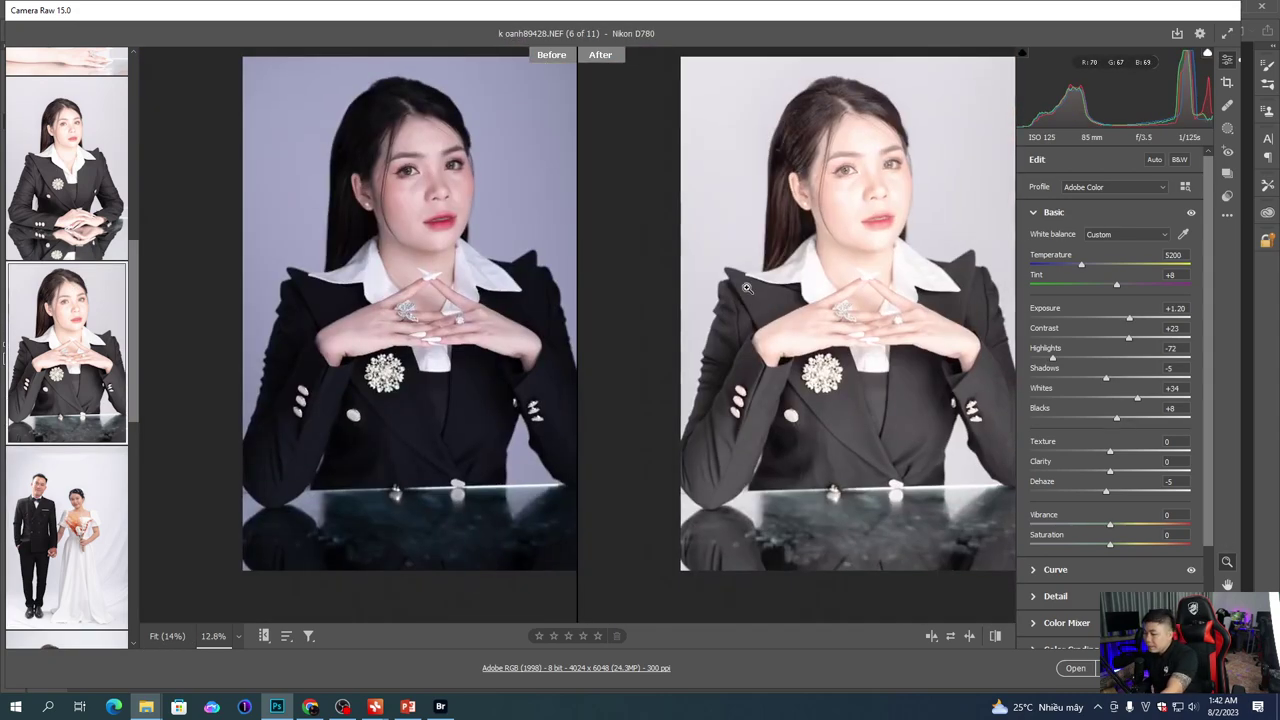
key(q)
key(q)
click(1226, 216)
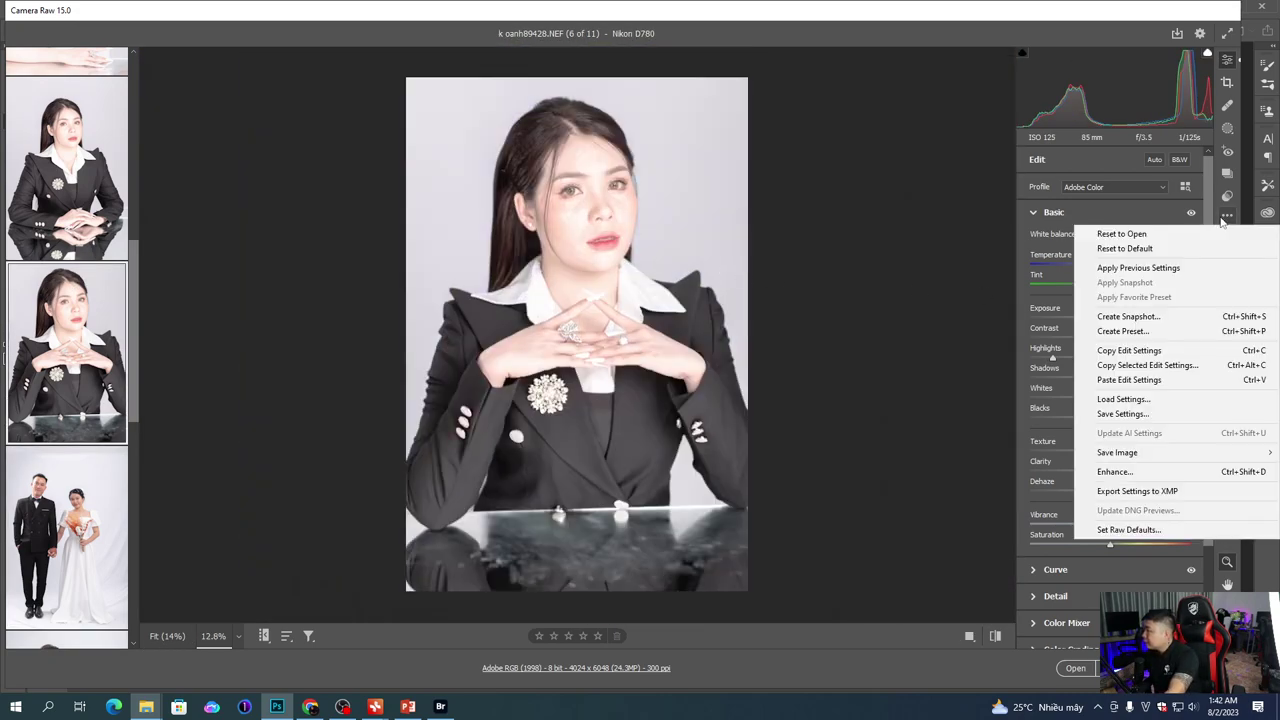
click(1152, 249)
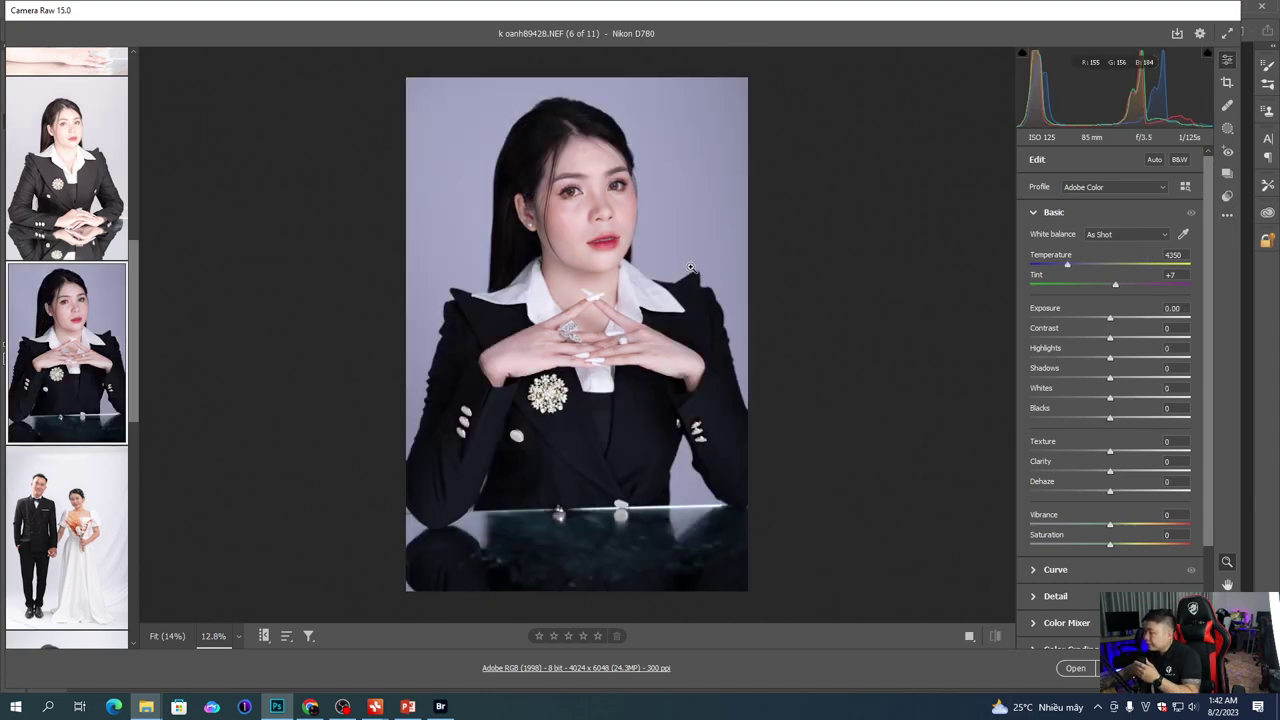
Step: Synchronize the default settings to the two preceding portraits of the woman, check the hands-on-table one, and return to the raised-hands portrait
scroll(68, 244, up, 2)
shift+click(73, 220)
key(alt+s)
key(Return)
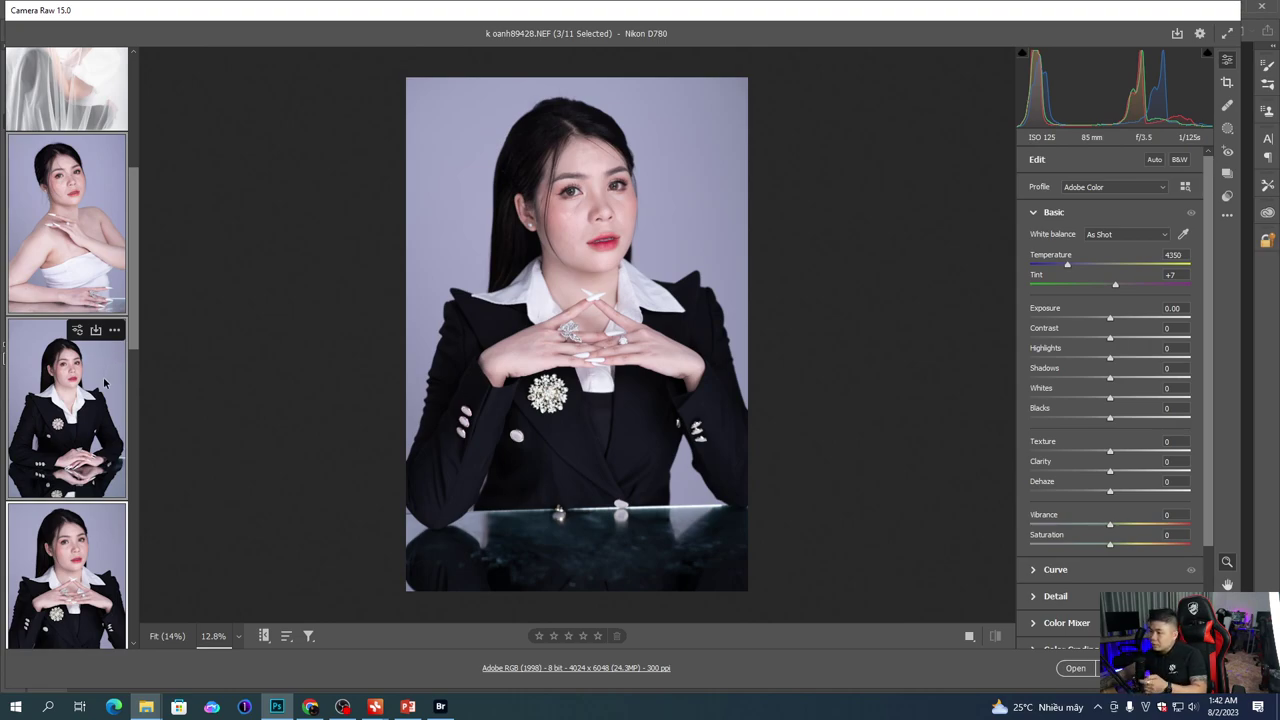
click(98, 395)
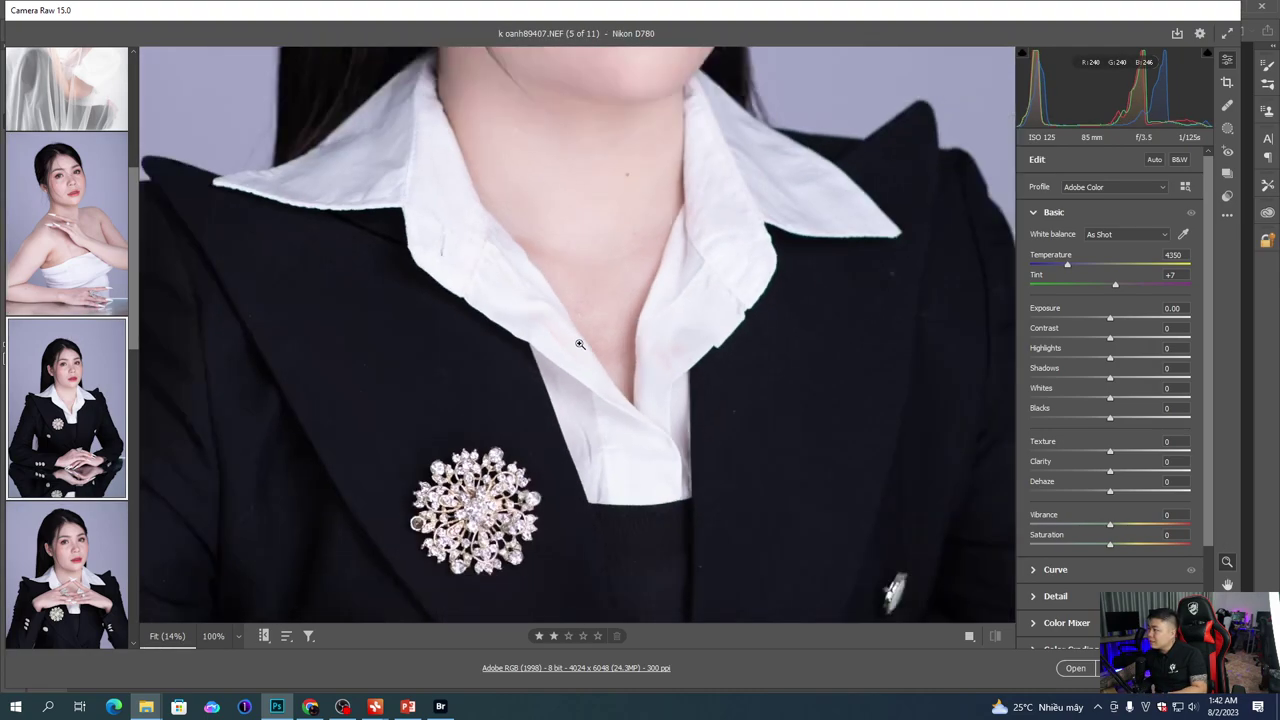
click(579, 344)
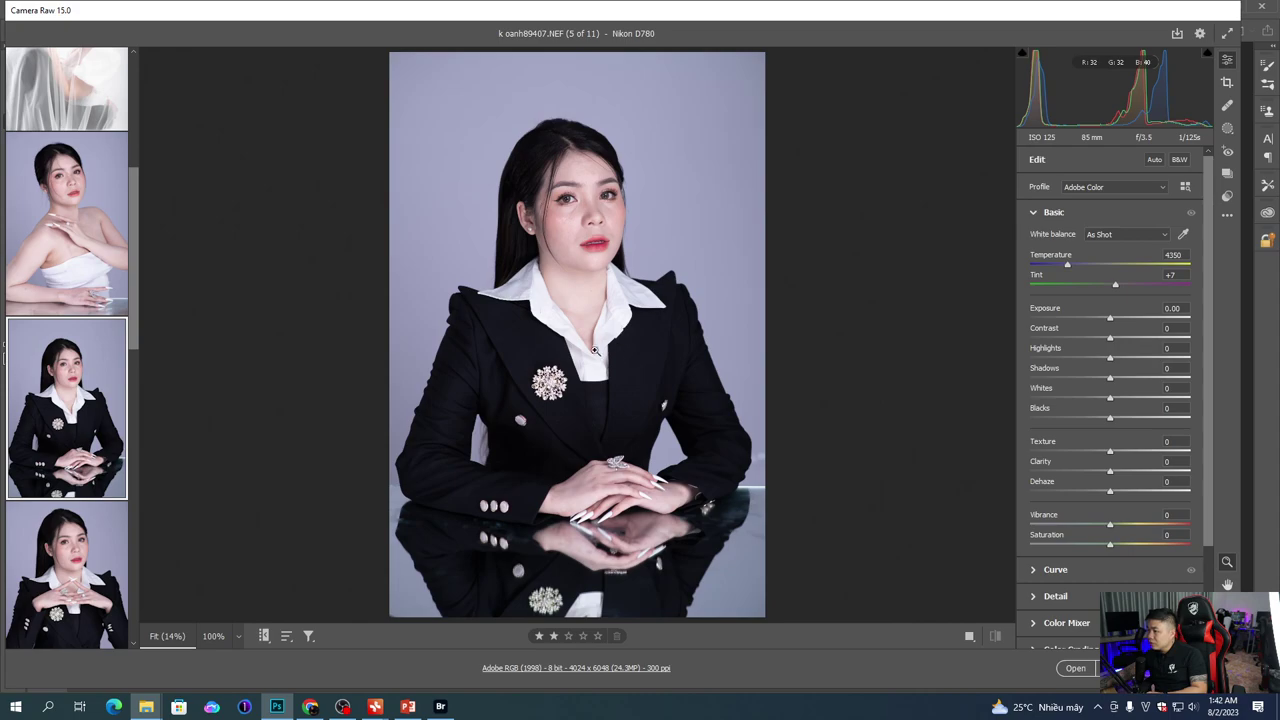
scroll(100, 380, down, 2)
click(96, 455)
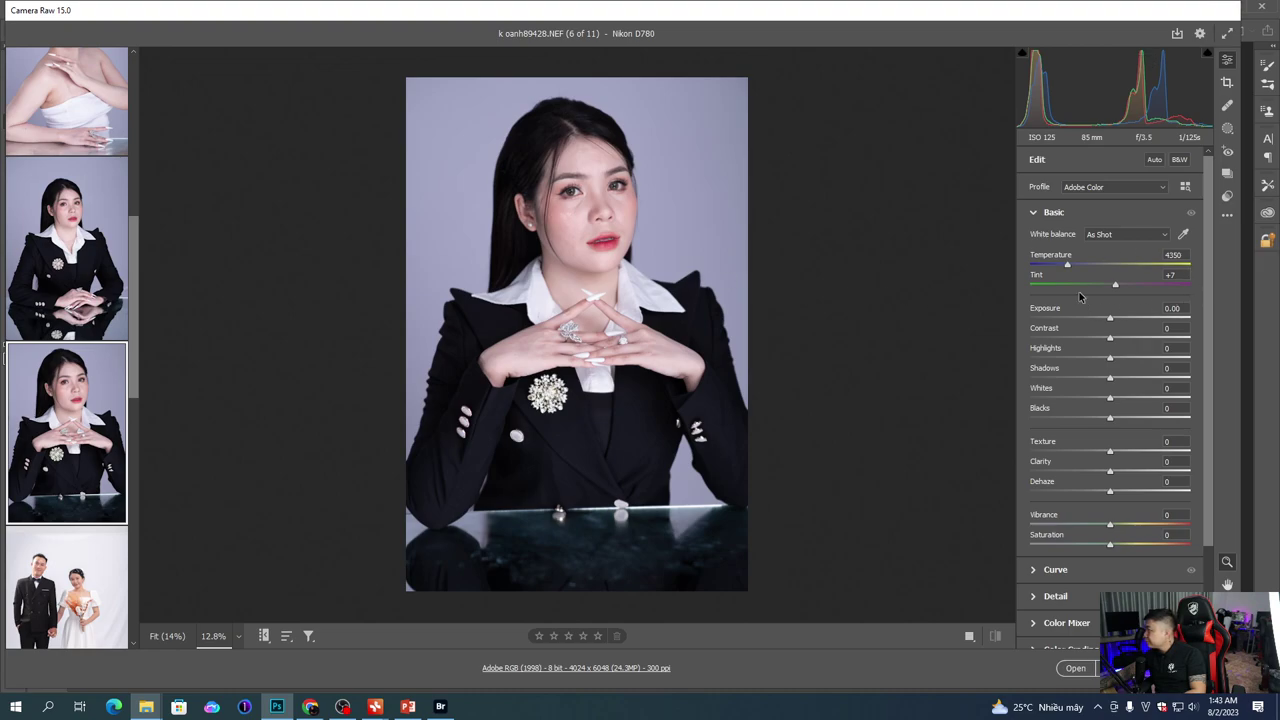
Step: Try Exposure +0.10, Shadows +39 and Blacks -28 on the raised-hands portrait
click(1113, 319)
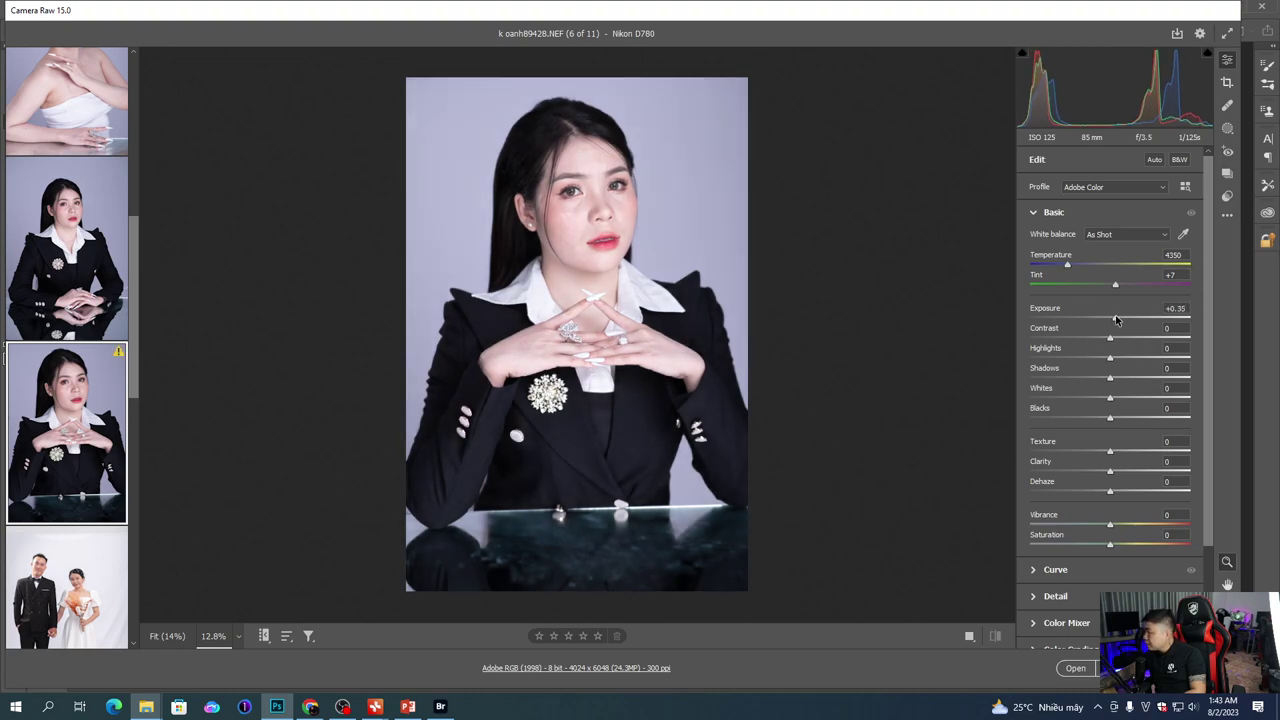
mouse_move(1124, 377)
mouse_down()
mouse_move(1142, 382)
mouse_move(1121, 380)
mouse_up()
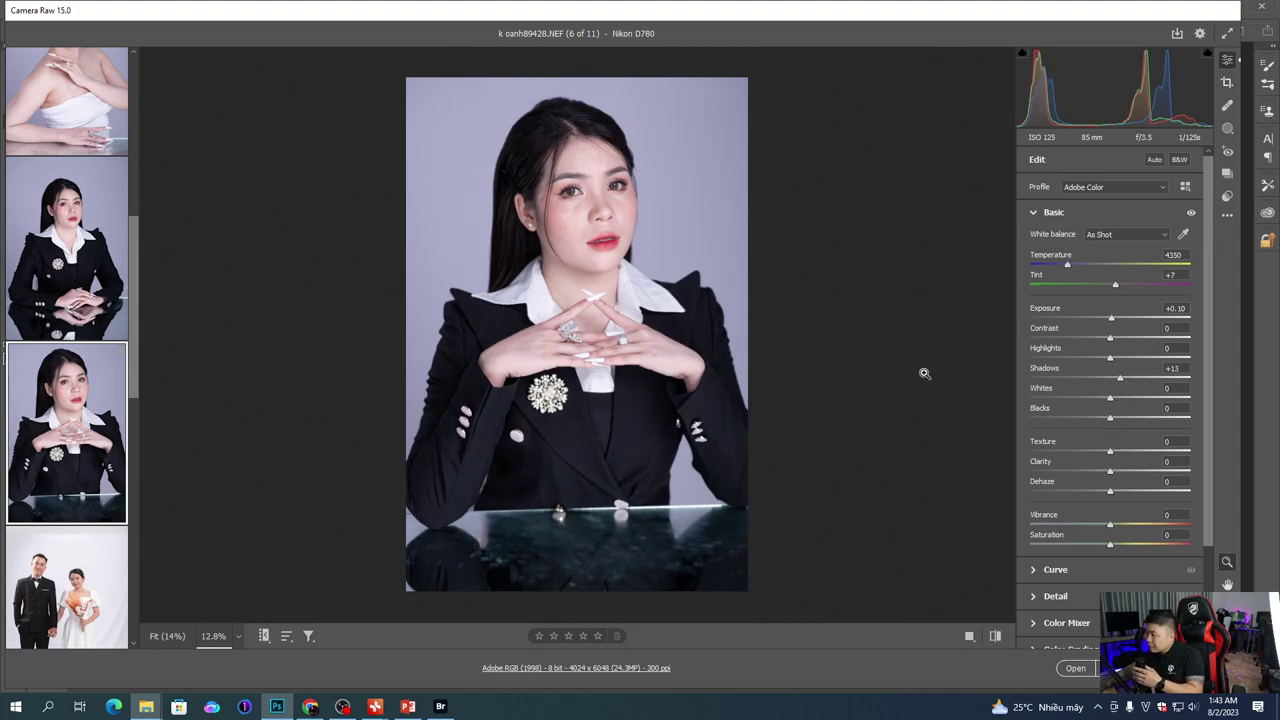
drag(1109, 421, 1105, 421)
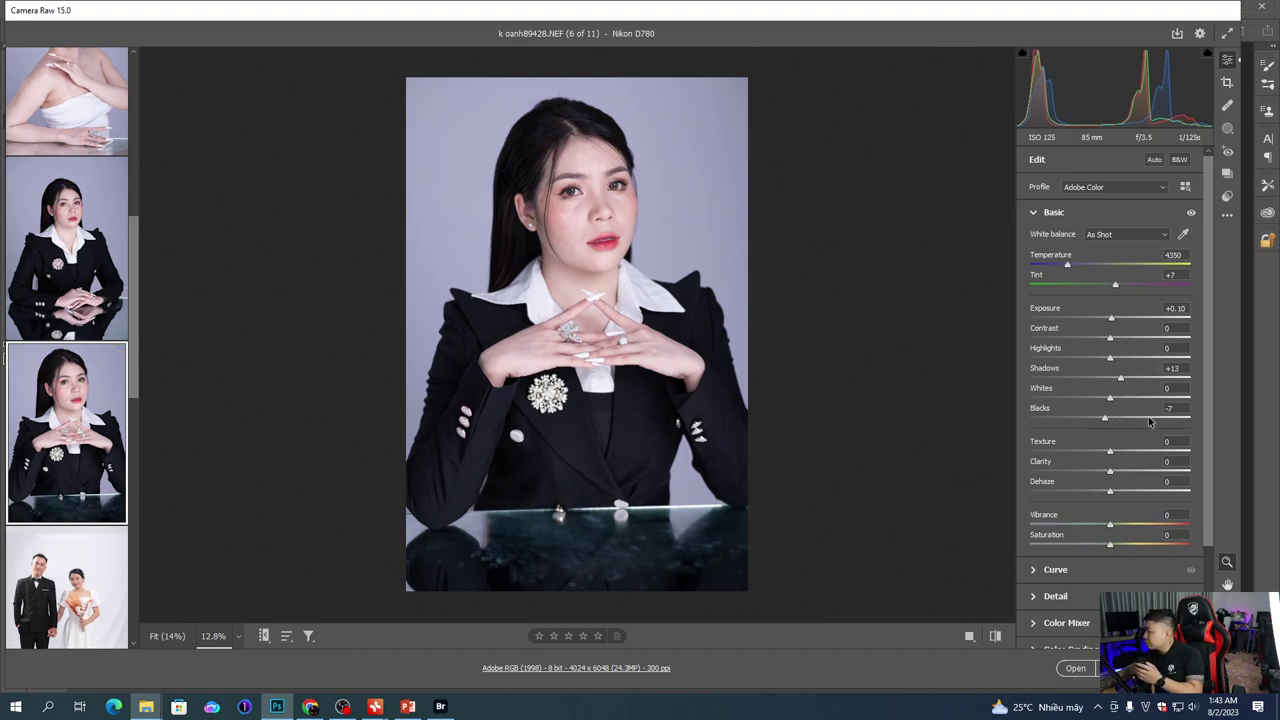
click(1142, 378)
drag(1105, 418, 1088, 418)
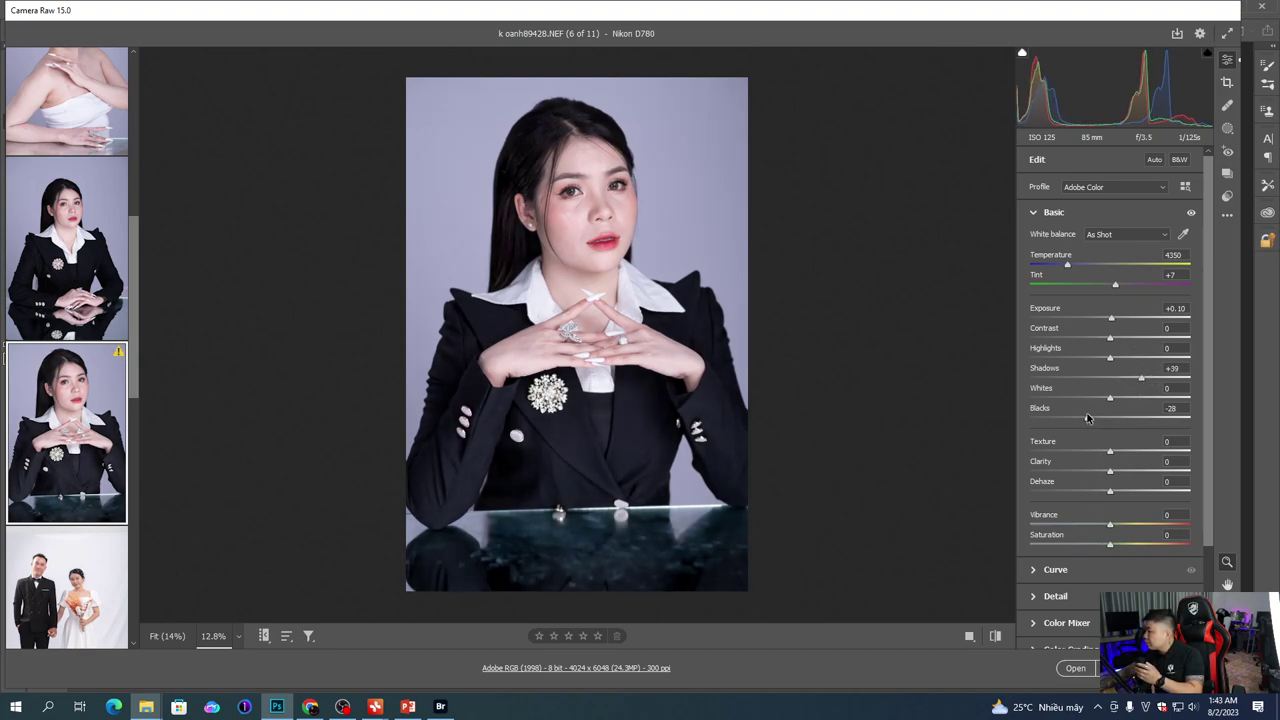
Step: Try Shadows +22 with Blacks -14 on the raised-hands portrait, and raise the Shadows to +68
click(1126, 381)
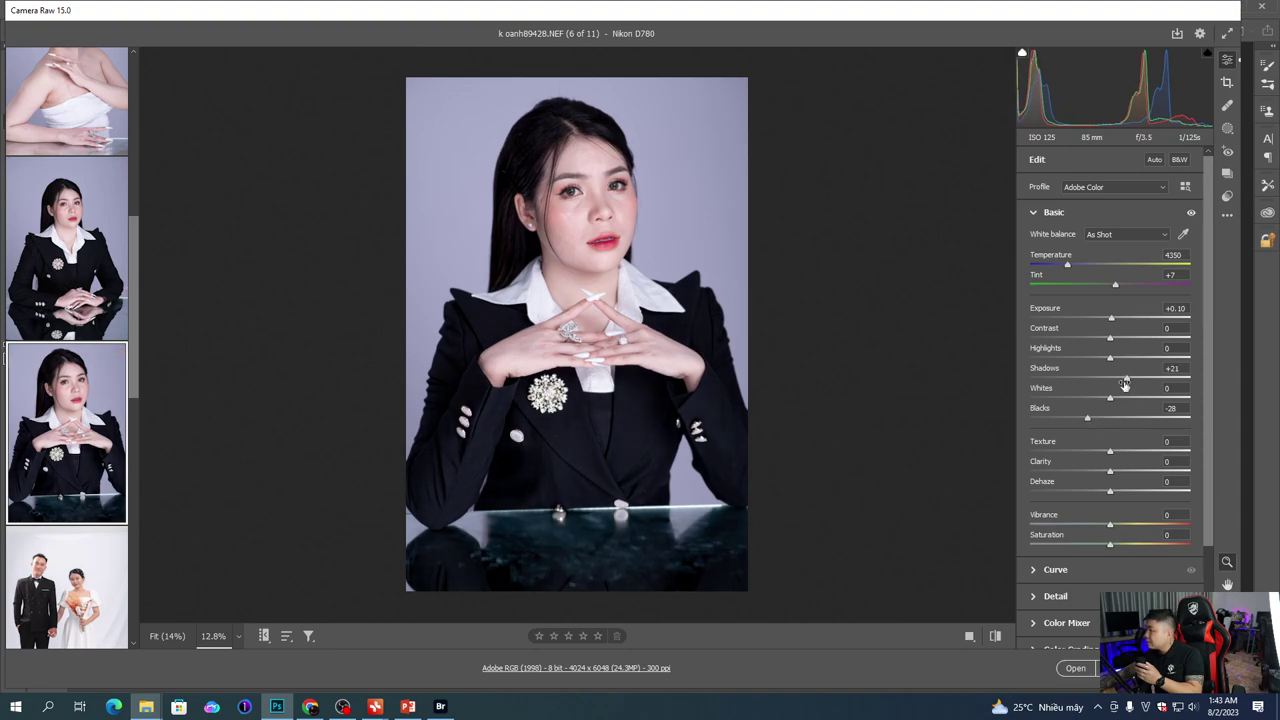
click(1128, 379)
click(1096, 419)
click(1099, 419)
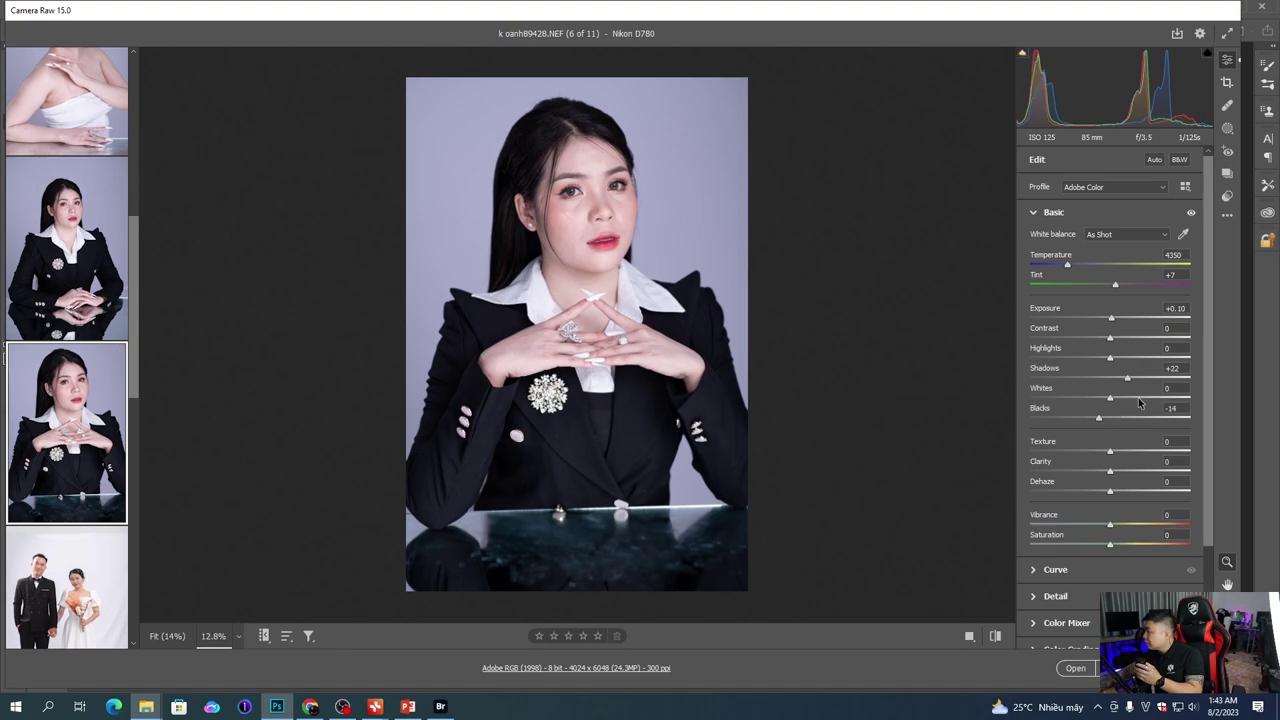
click(1151, 378)
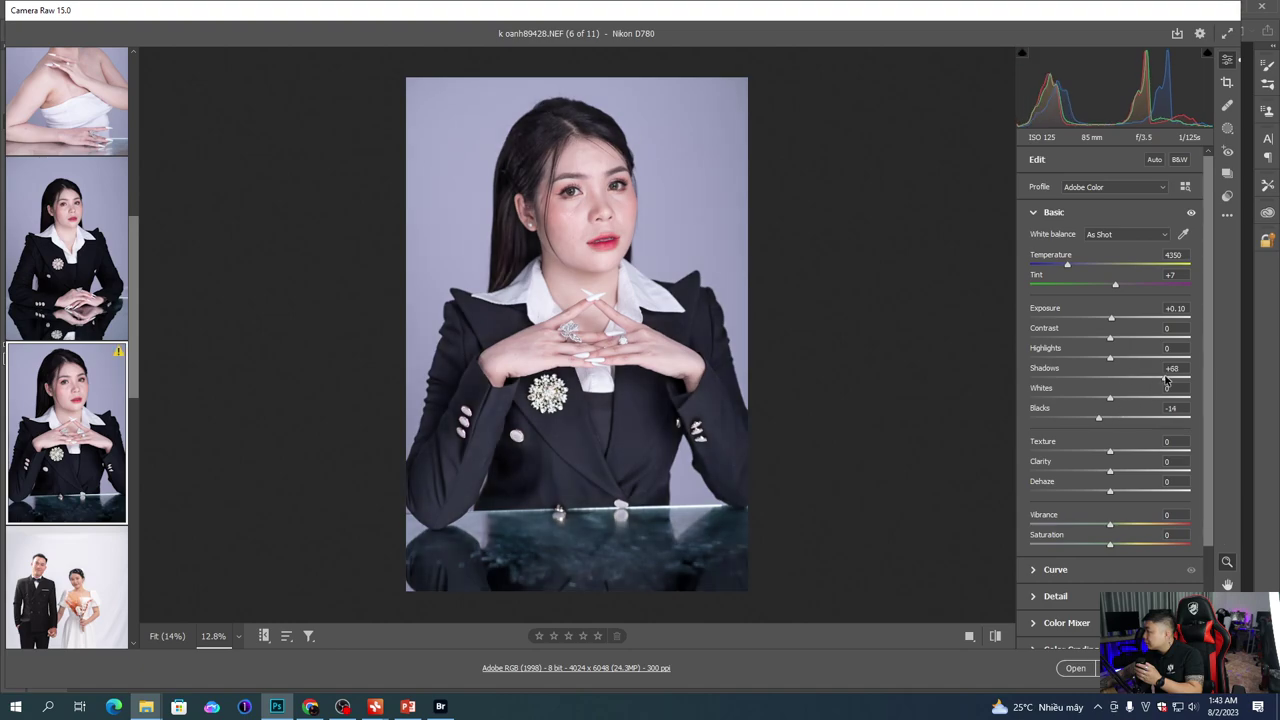
Step: Set the raised-hands portrait's Exposure to +0.40, Shadows to +11 and Blacks to -18
click(1096, 419)
click(1144, 379)
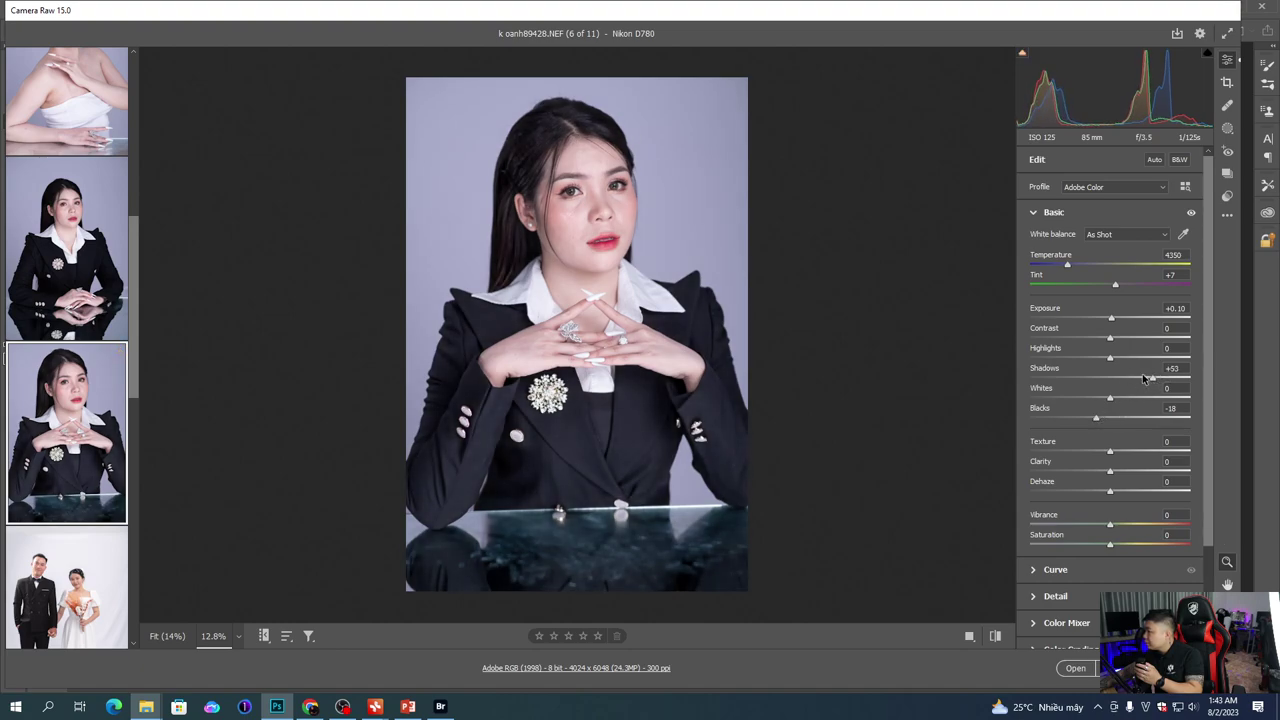
click(1114, 320)
click(1123, 379)
drag(1123, 379, 1119, 380)
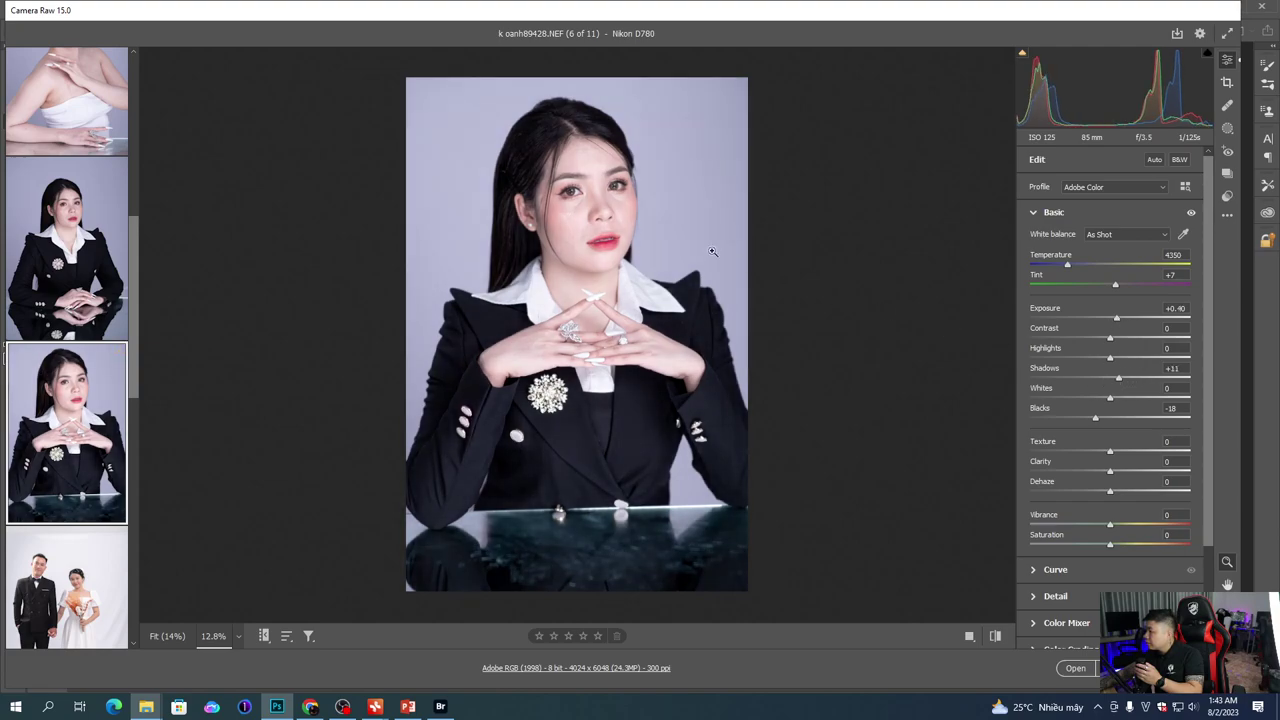
Step: Set the raised-hands portrait's Highlights to -35 and Saturation to -10, and reset its Dehaze to 0
drag(570, 263, 647, 247)
click(647, 246)
drag(1108, 358, 1084, 359)
drag(1110, 491, 1107, 491)
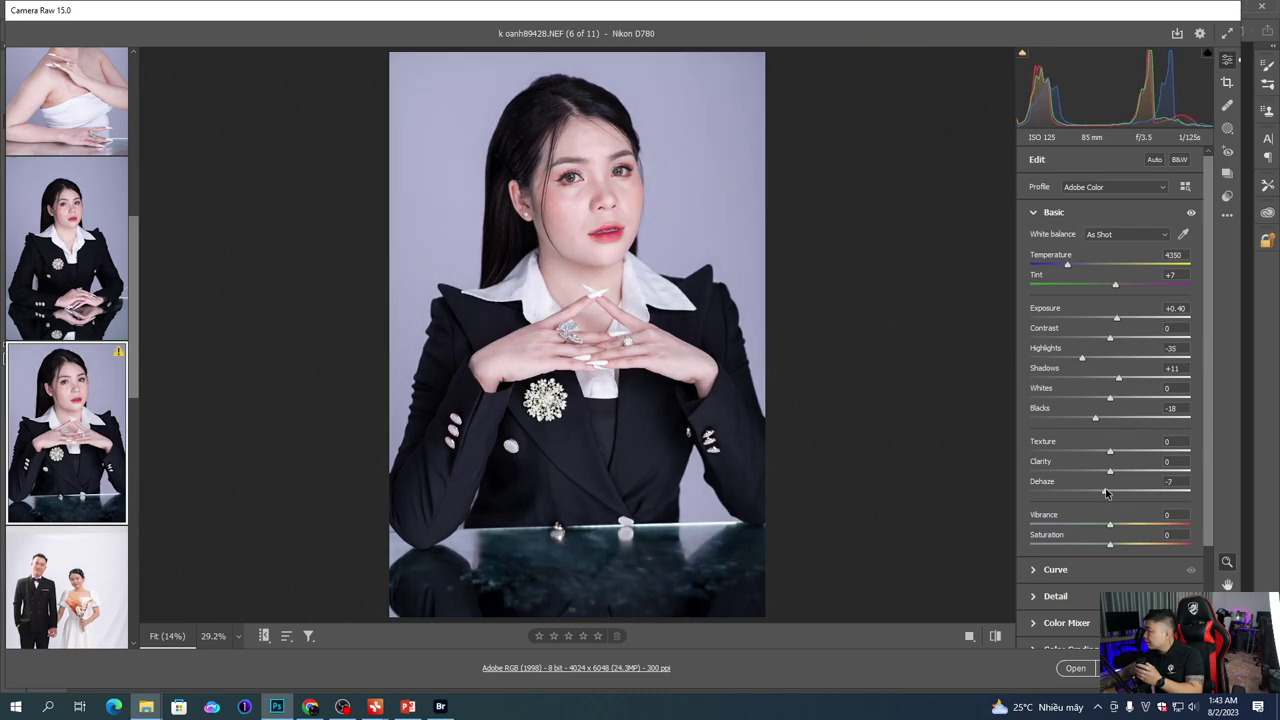
drag(1109, 545, 1100, 545)
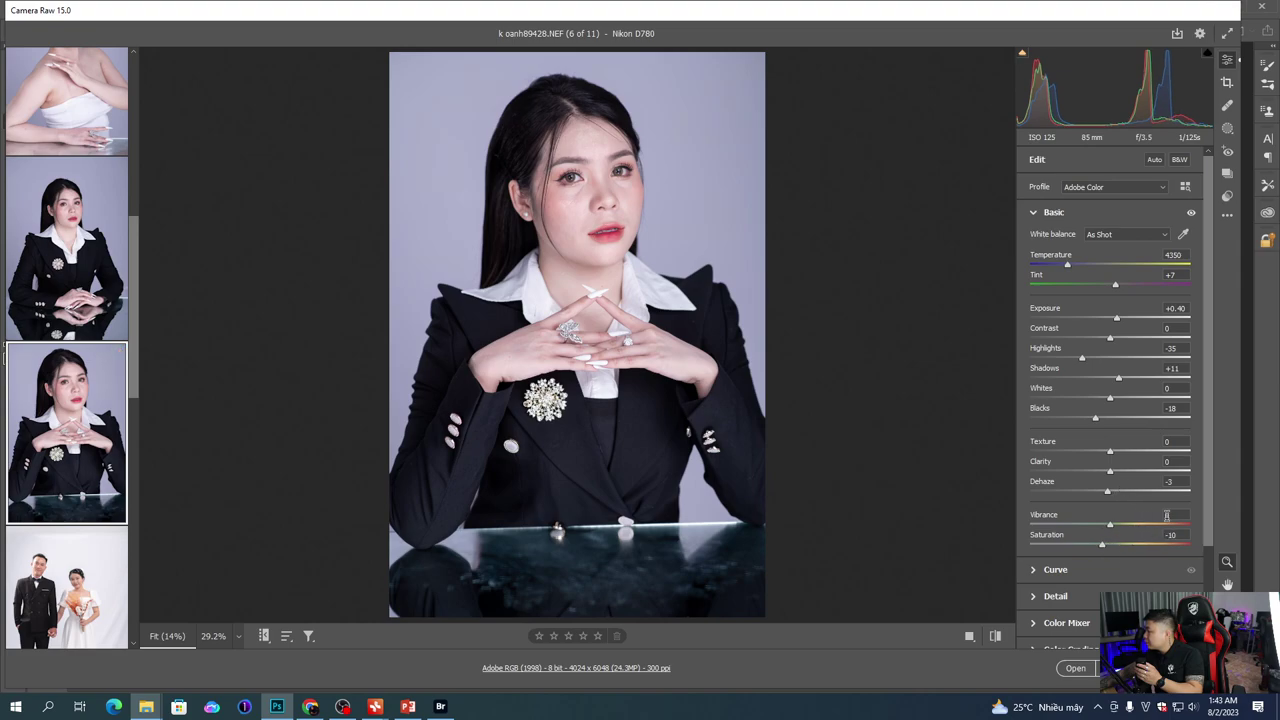
double_click(1059, 479)
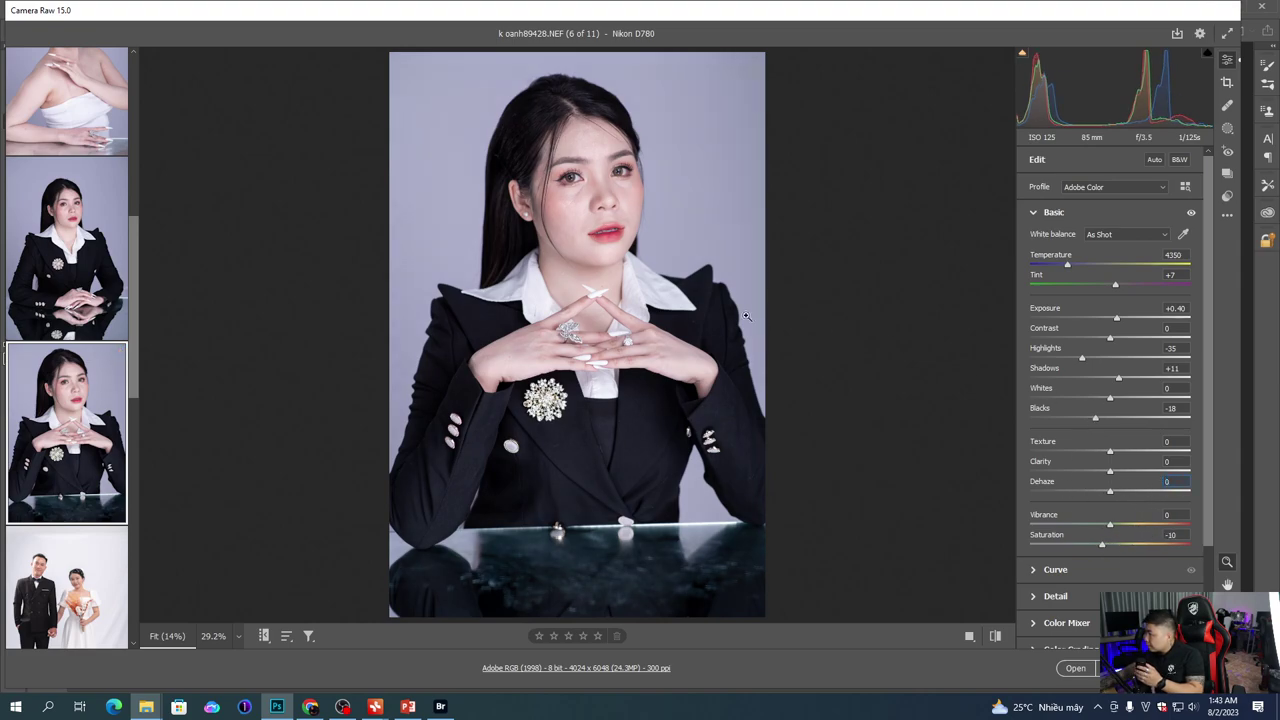
Step: Synchronize the raised-hands portrait's settings to the bare-shoulder and hands-on-table portraits, and check both photos individually
scroll(70, 200, up, 3)
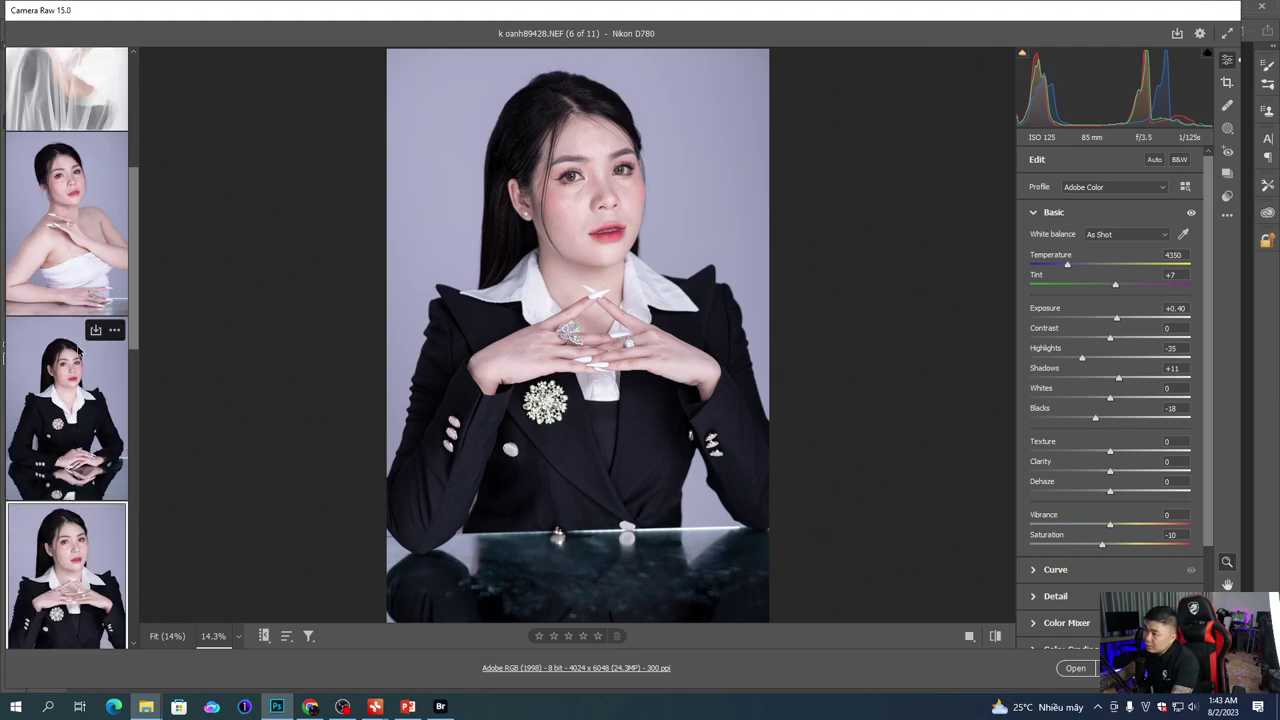
scroll(80, 473, down, 3)
scroll(80, 310, up, 2)
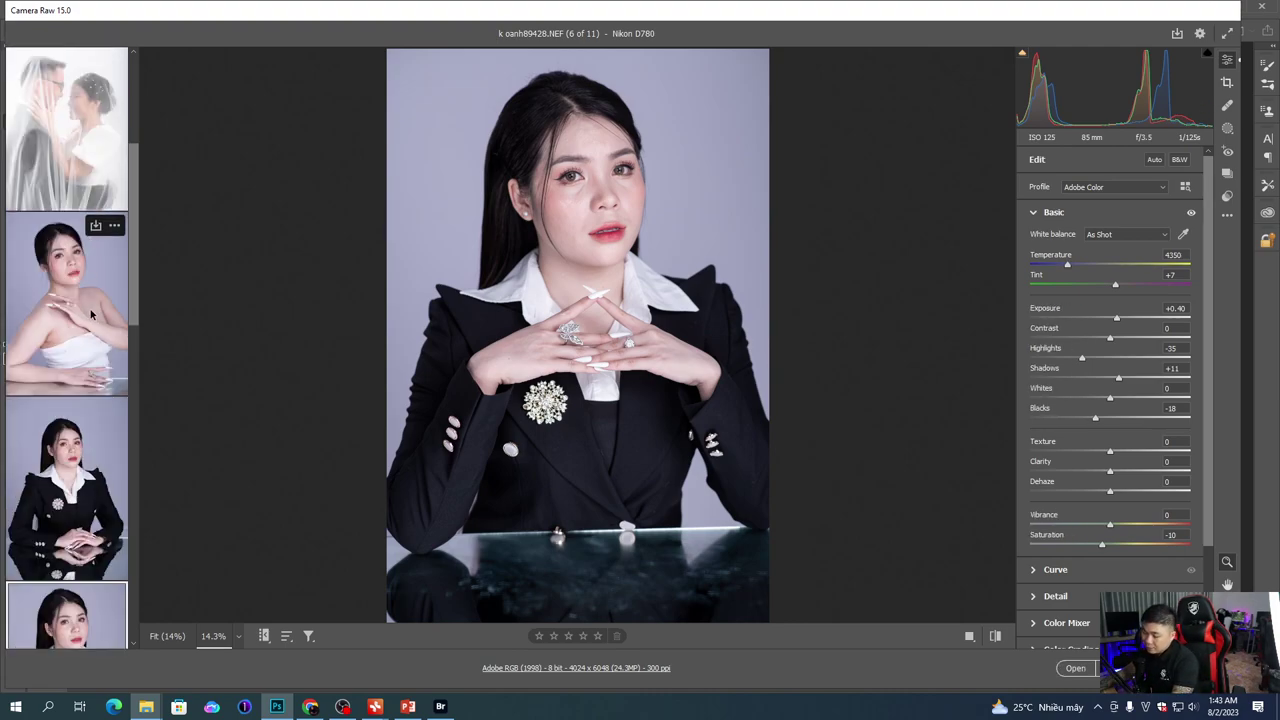
shift+click(80, 293)
scroll(85, 305, down, 1)
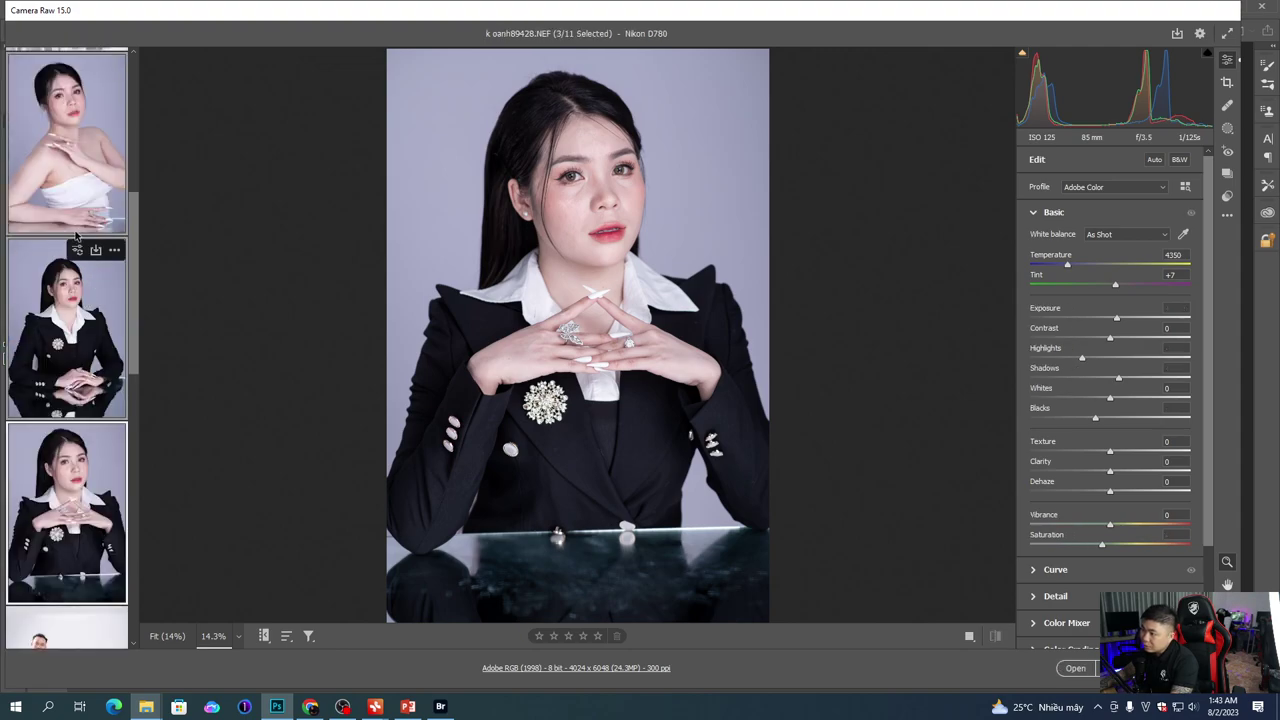
click(75, 305)
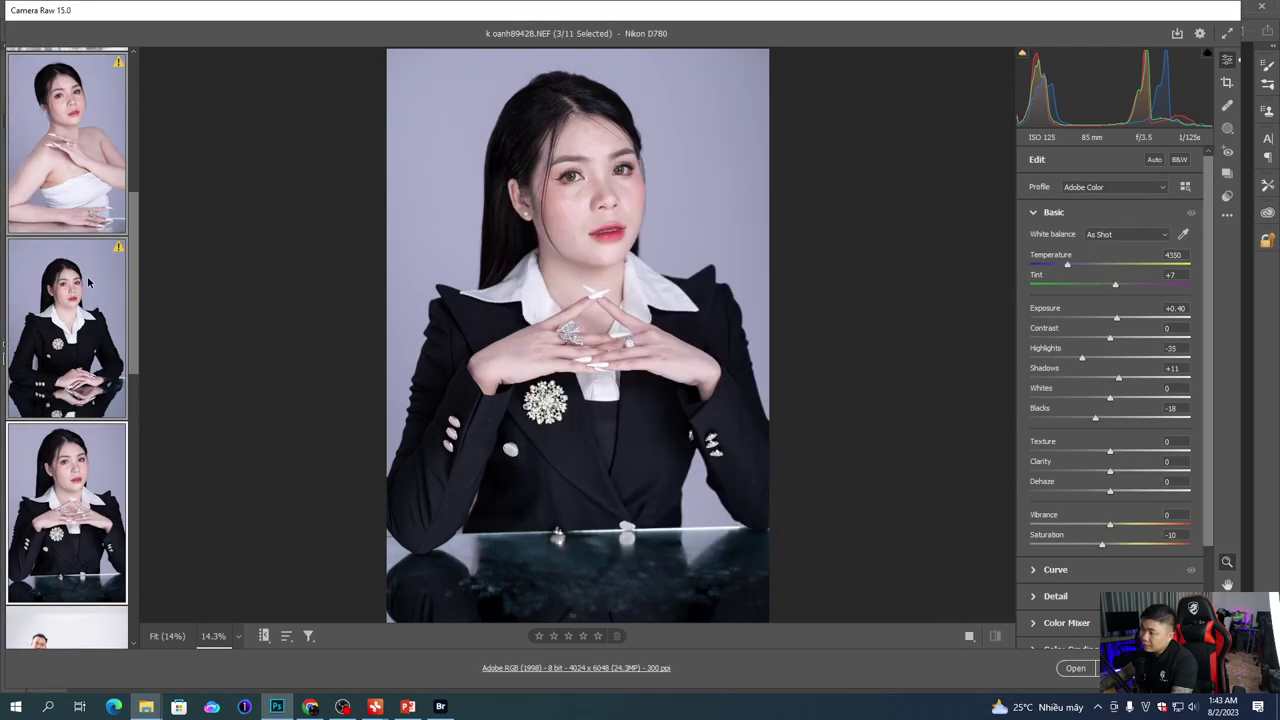
scroll(100, 300, up, 1)
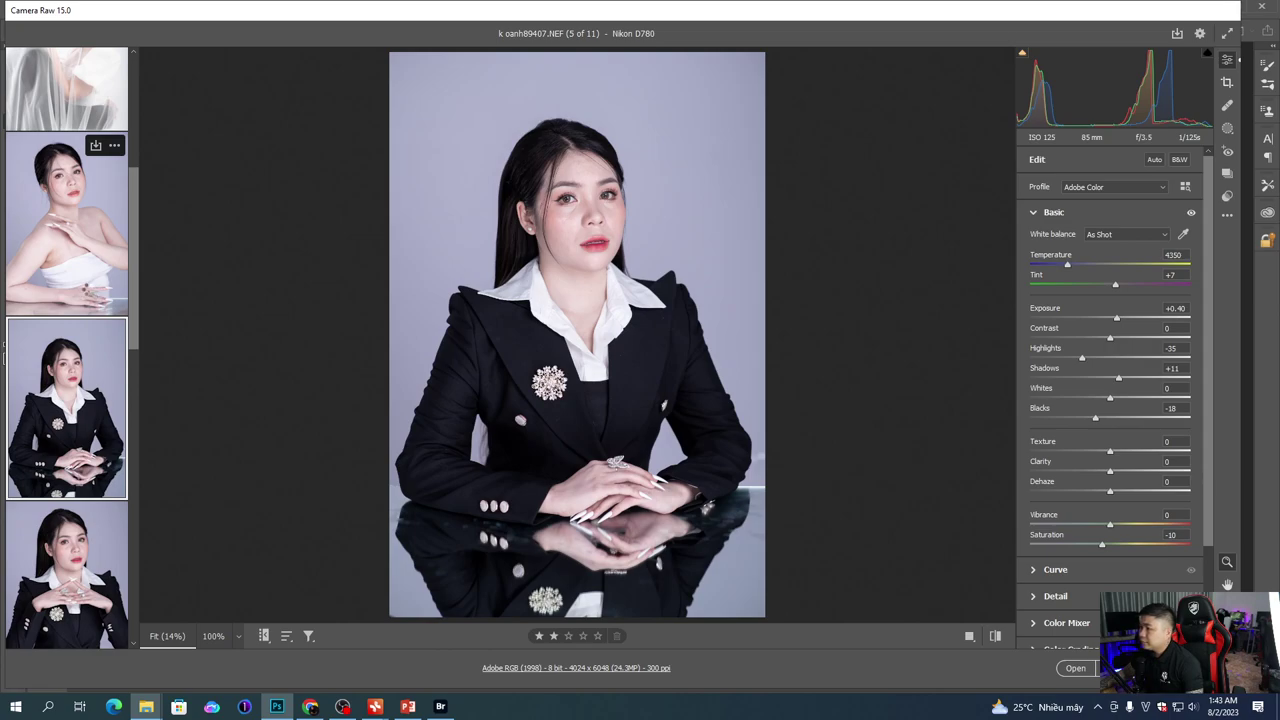
click(95, 150)
Step: Synchronize the settings of the veiled couple photo KN2_7120.NEF to AP KN2_7114.NEF, and check that photo alone
scroll(88, 300, up, 2)
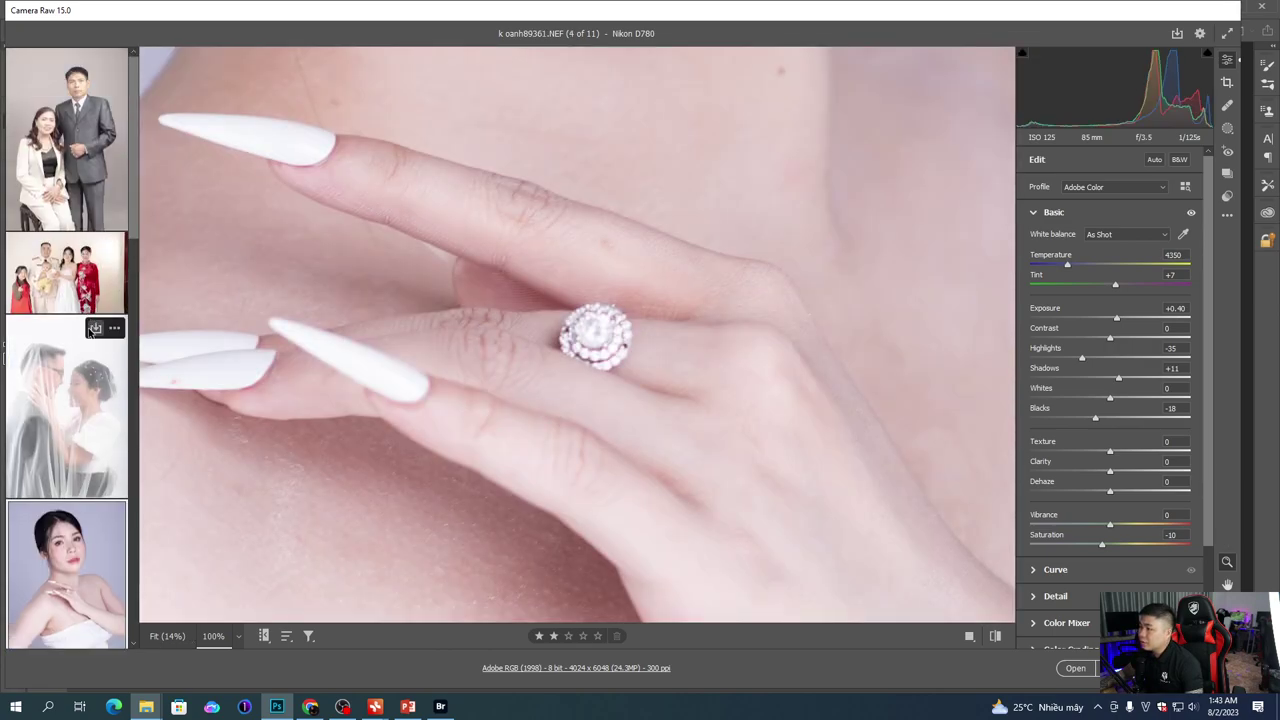
scroll(88, 330, down, 3)
scroll(78, 442, down, 2)
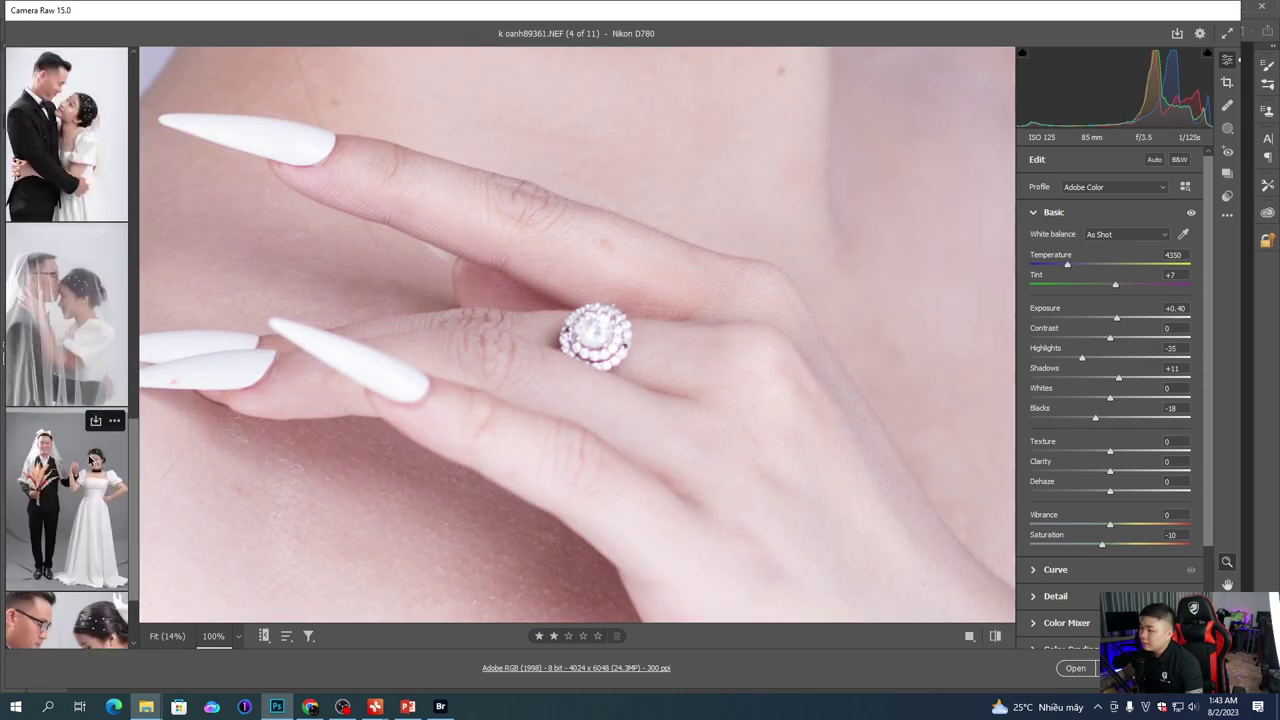
click(55, 332)
scroll(70, 330, up, 5)
scroll(93, 323, up, 3)
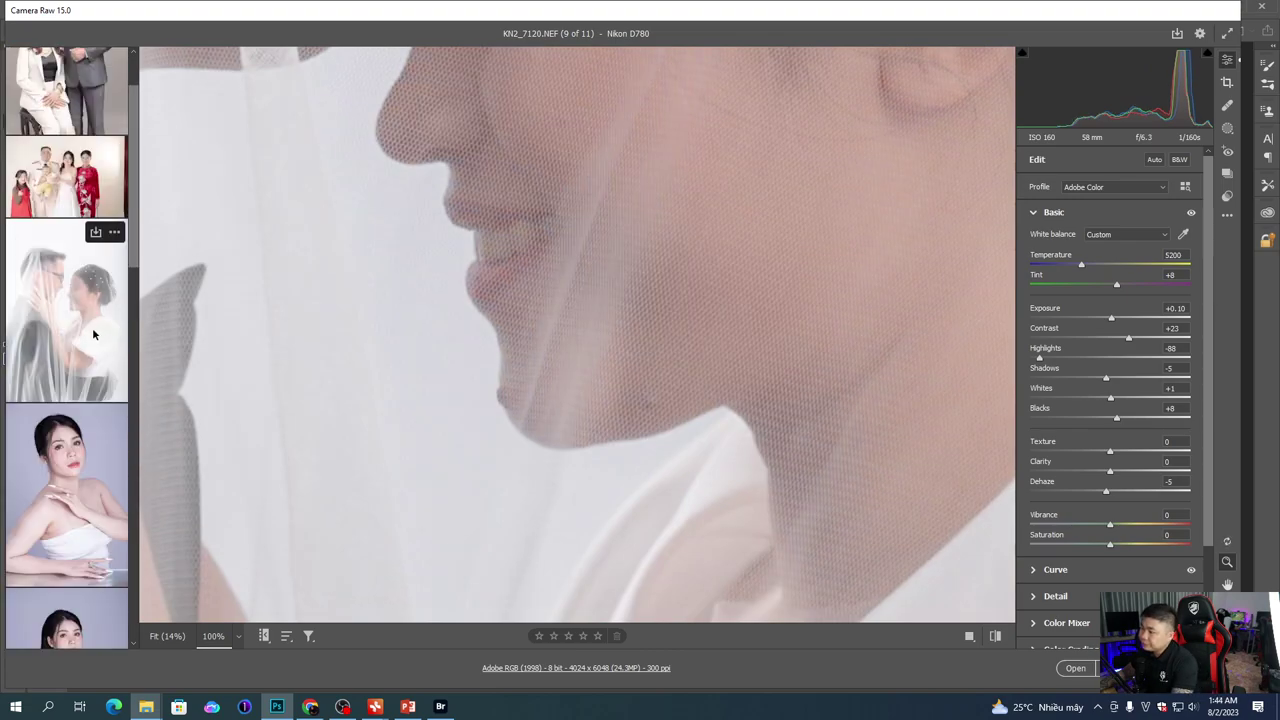
ctrl+click(64, 321)
key(alt+s)
key(Return)
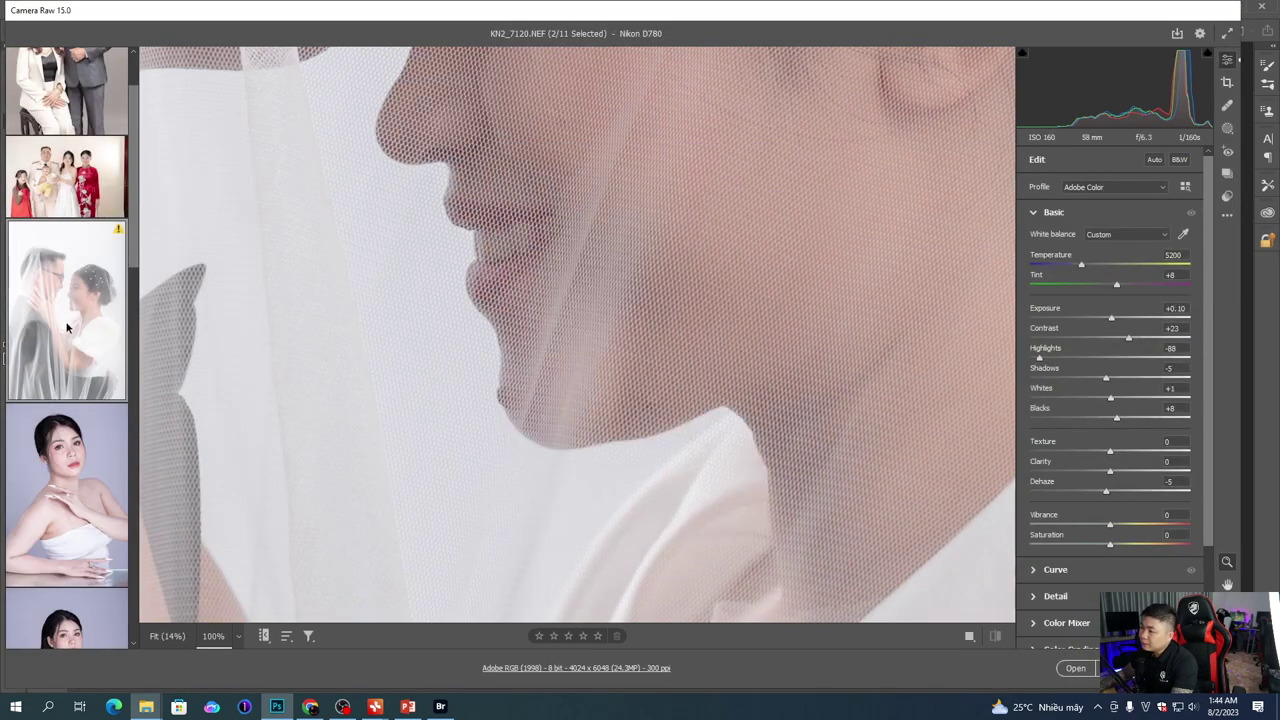
click(71, 318)
Step: Open the family group photo 726A6575 t70x110.CR2 and view it as a whole
scroll(71, 318, up, 1)
click(72, 272)
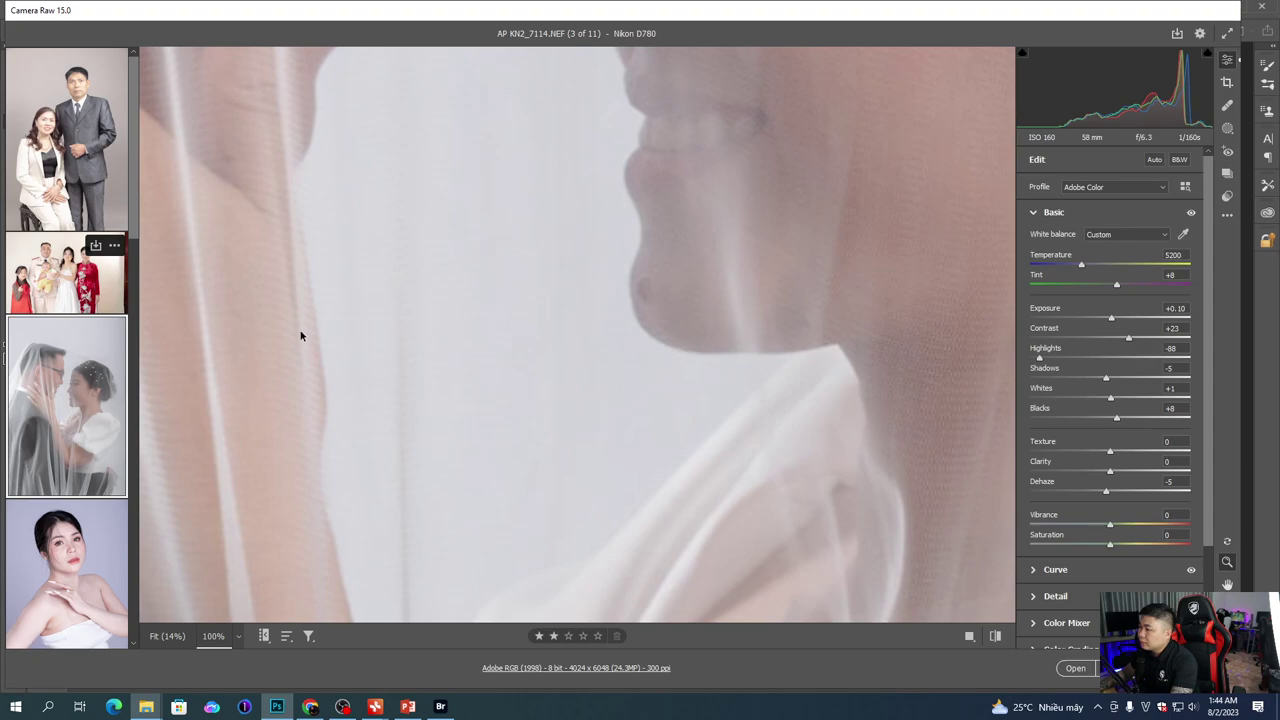
scroll(537, 308, down, 5)
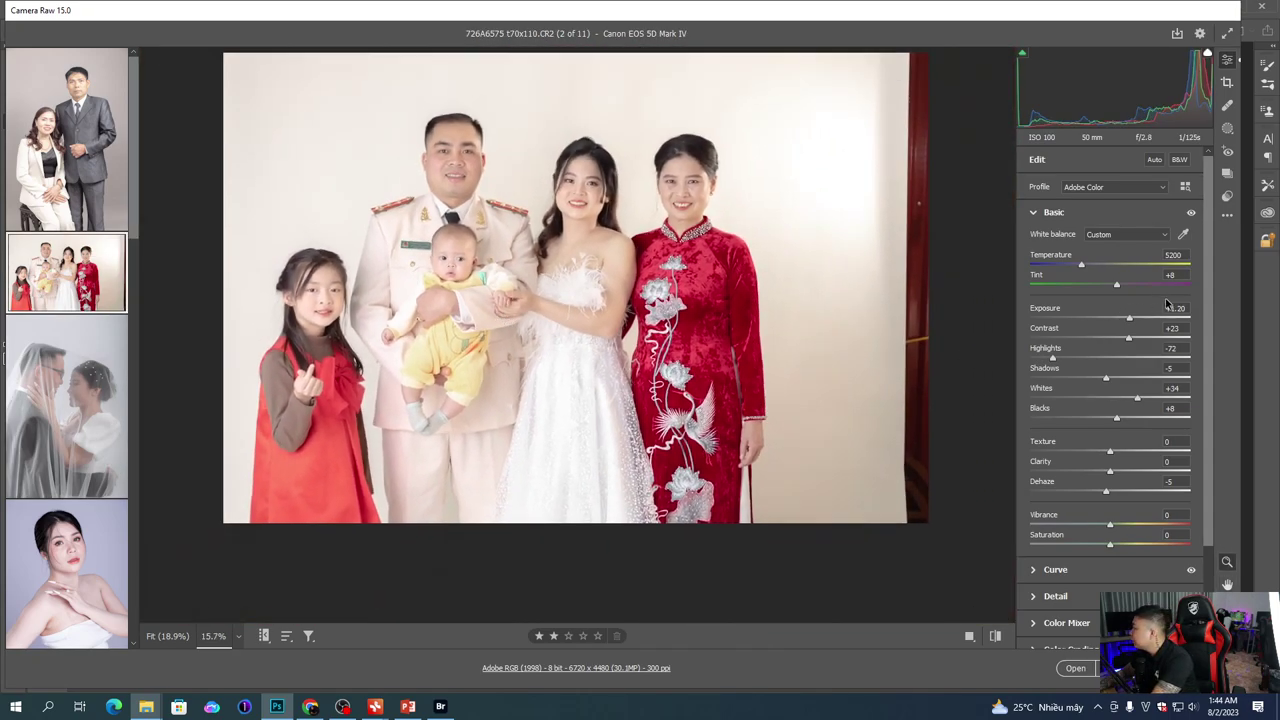
Step: Set the family photo's Exposure to +0.90 and Blacks to +19, and its parametric curve's Darks to -37 and Shadows to +11
drag(1166, 303, 1150, 318)
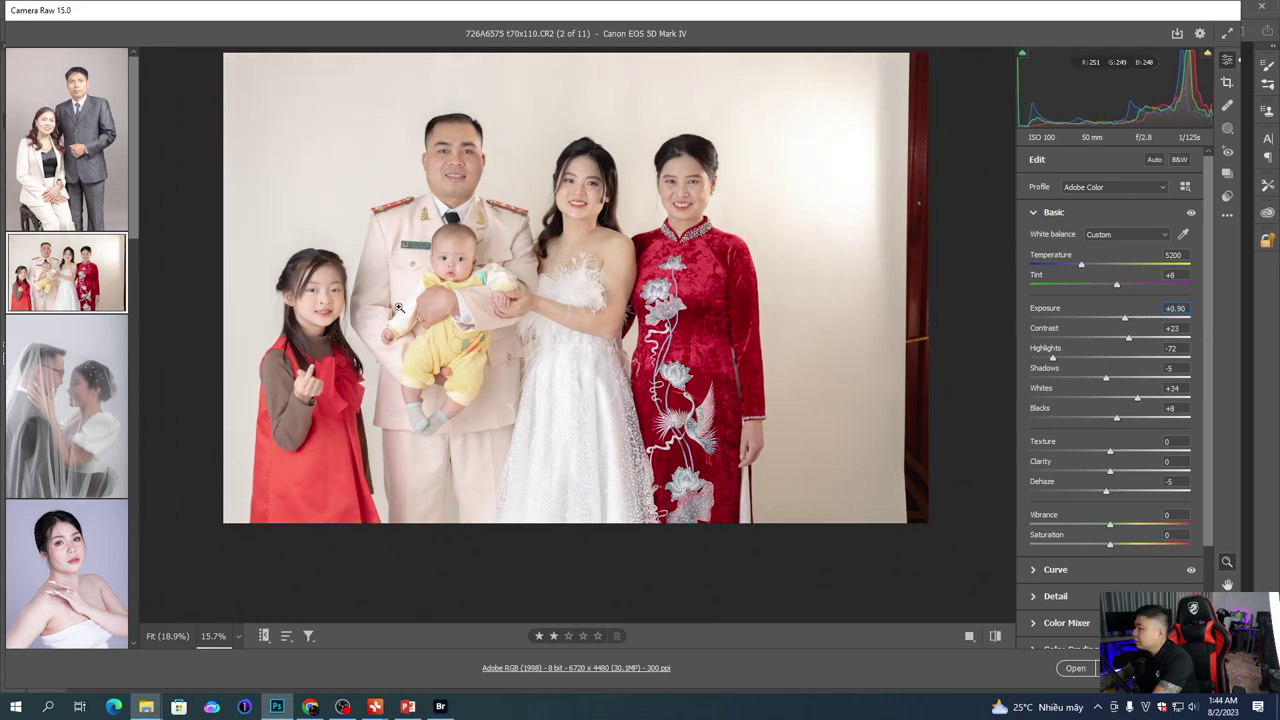
scroll(398, 308, up, 2)
mouse_move(1116, 418)
mouse_down()
mouse_move(1080, 420)
mouse_move(1125, 422)
mouse_up()
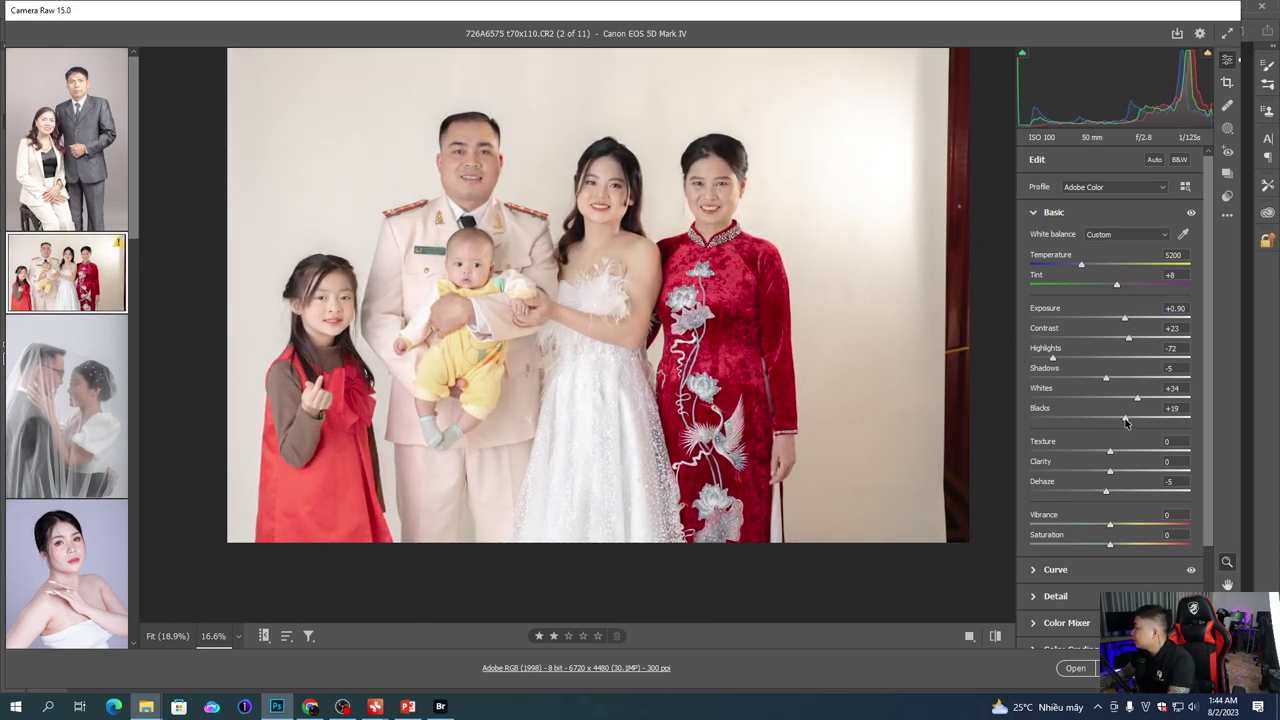
click(1057, 570)
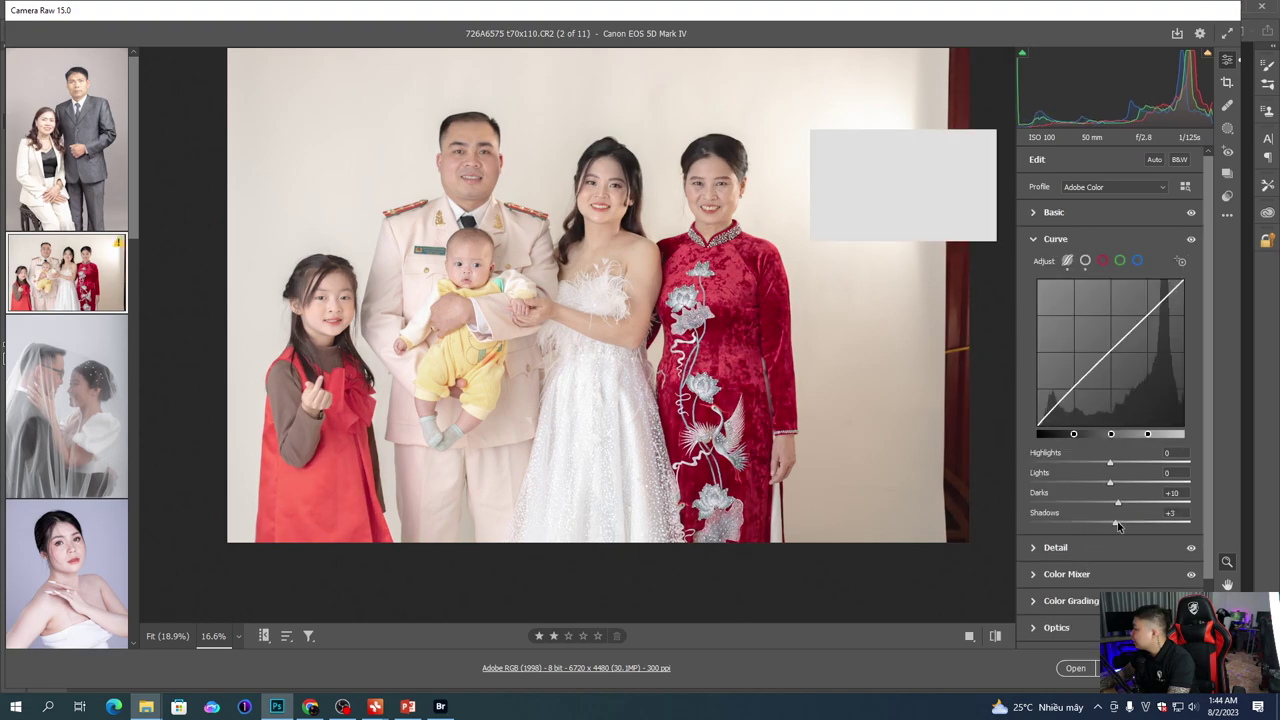
drag(1105, 502, 1079, 505)
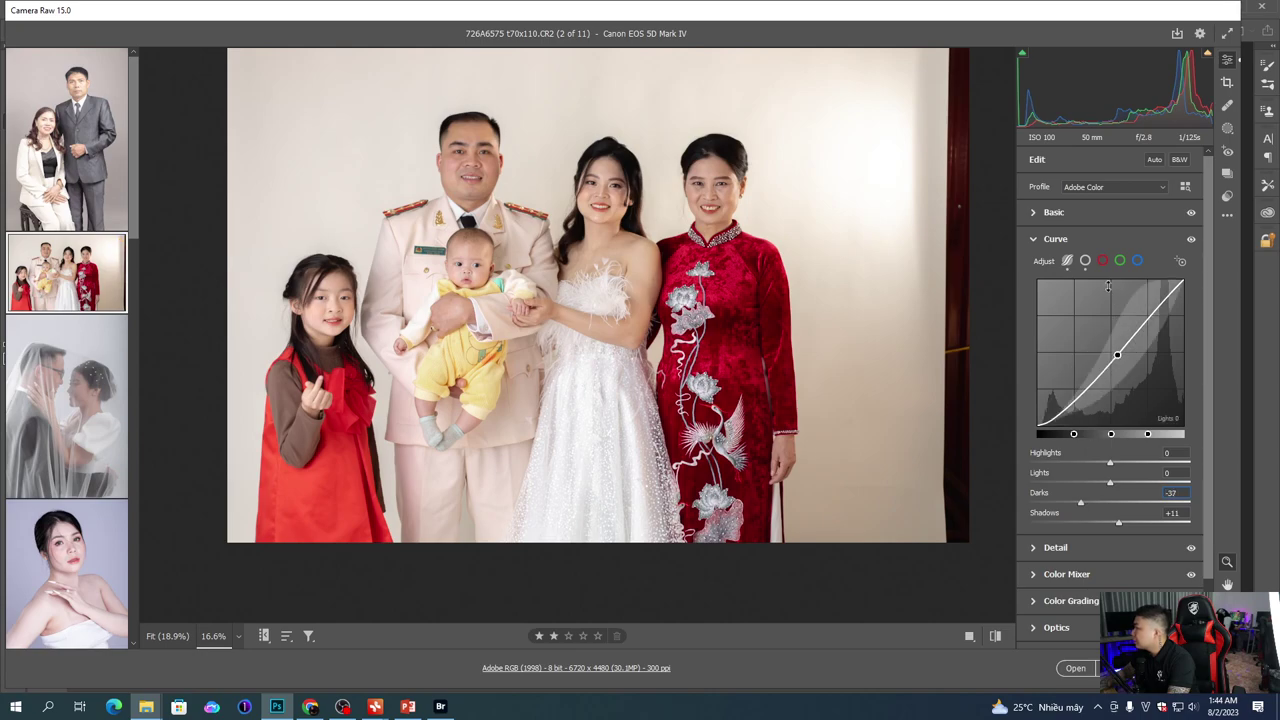
Step: Set the family photo's Temperature to 4900, Contrast to -3 and Exposure to +1.10
click(1054, 212)
mouse_move(1124, 320)
mouse_down()
mouse_move(1105, 338)
mouse_move(1125, 318)
mouse_up()
drag(1077, 264, 1076, 268)
click(1182, 307)
key(Up)
key(Up)
key(Up)
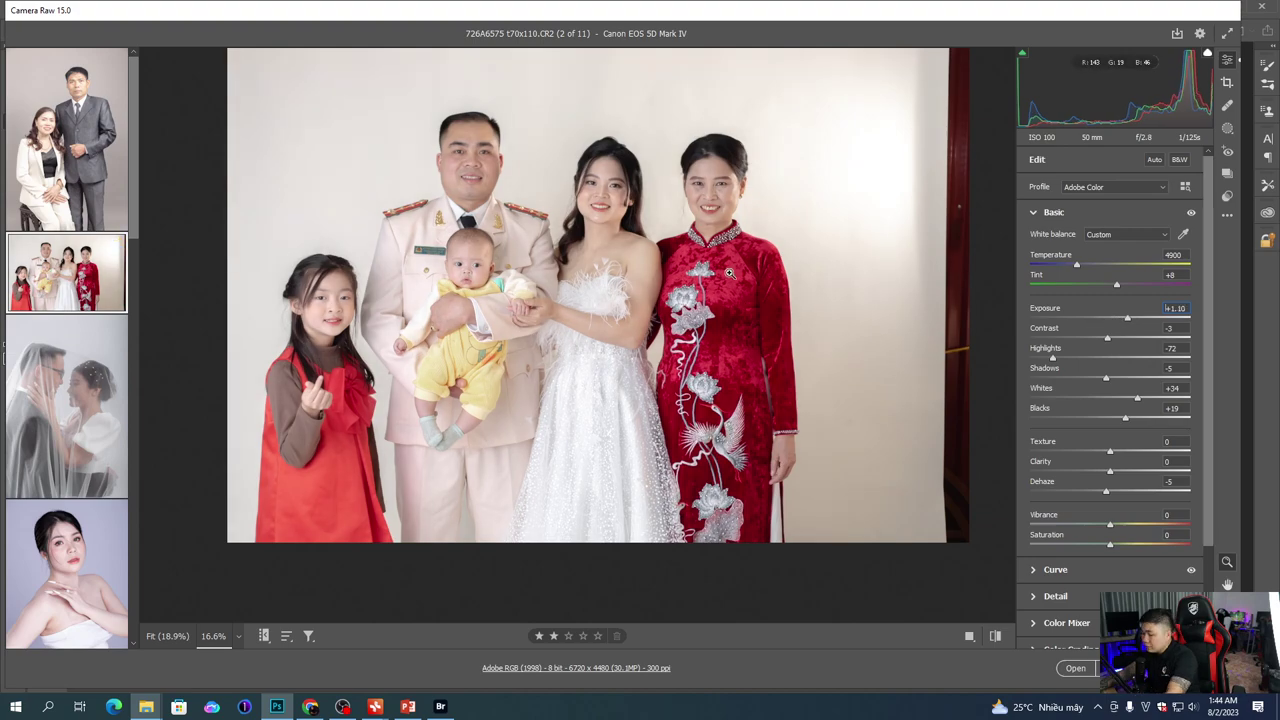
Step: Compare the family photo before and after editing, examining all the people, and return to the single view
key(q)
key(space)
drag(874, 297, 765, 230)
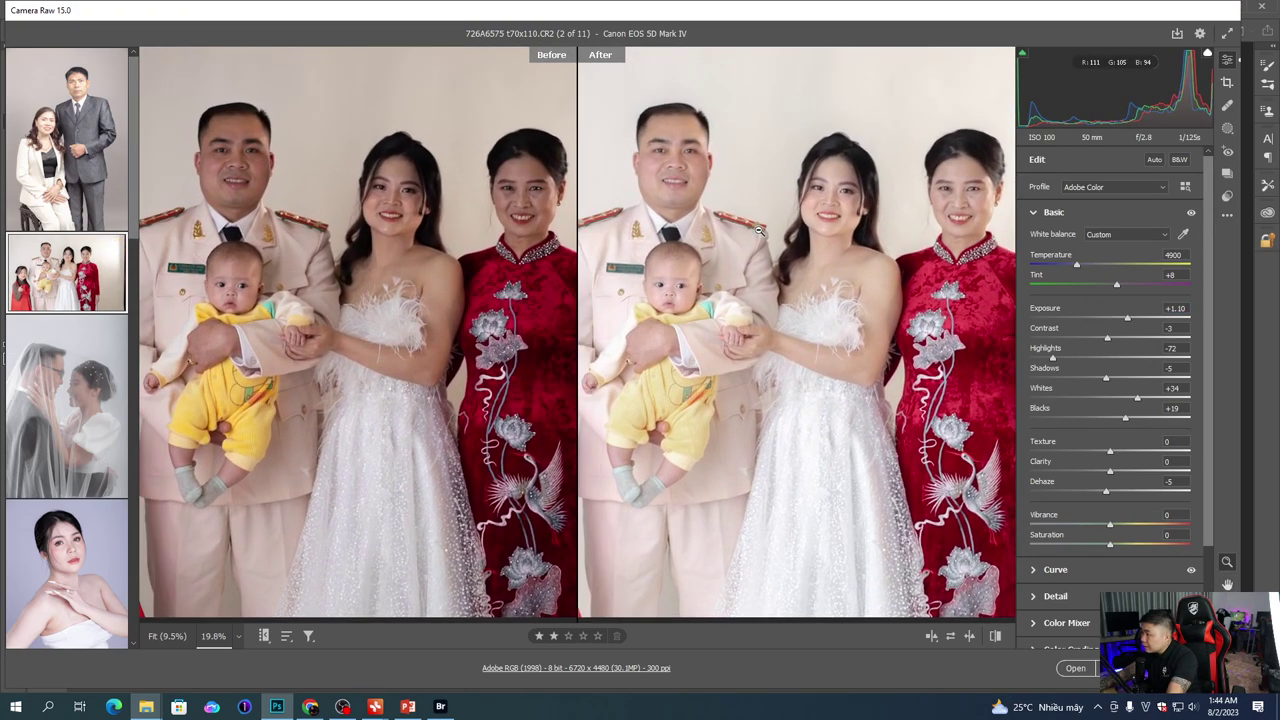
scroll(770, 266, down, 3)
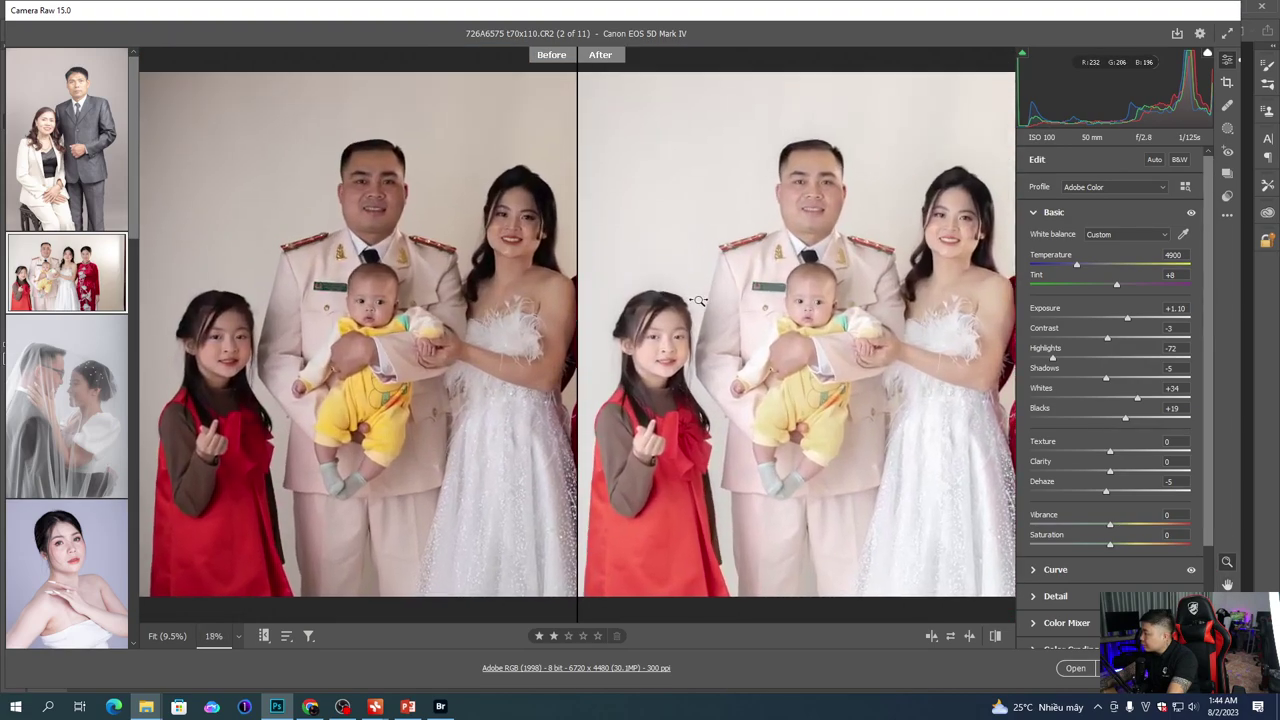
key(space)
drag(699, 301, 714, 210)
key(q)
key(q)
key(q)
key(q)
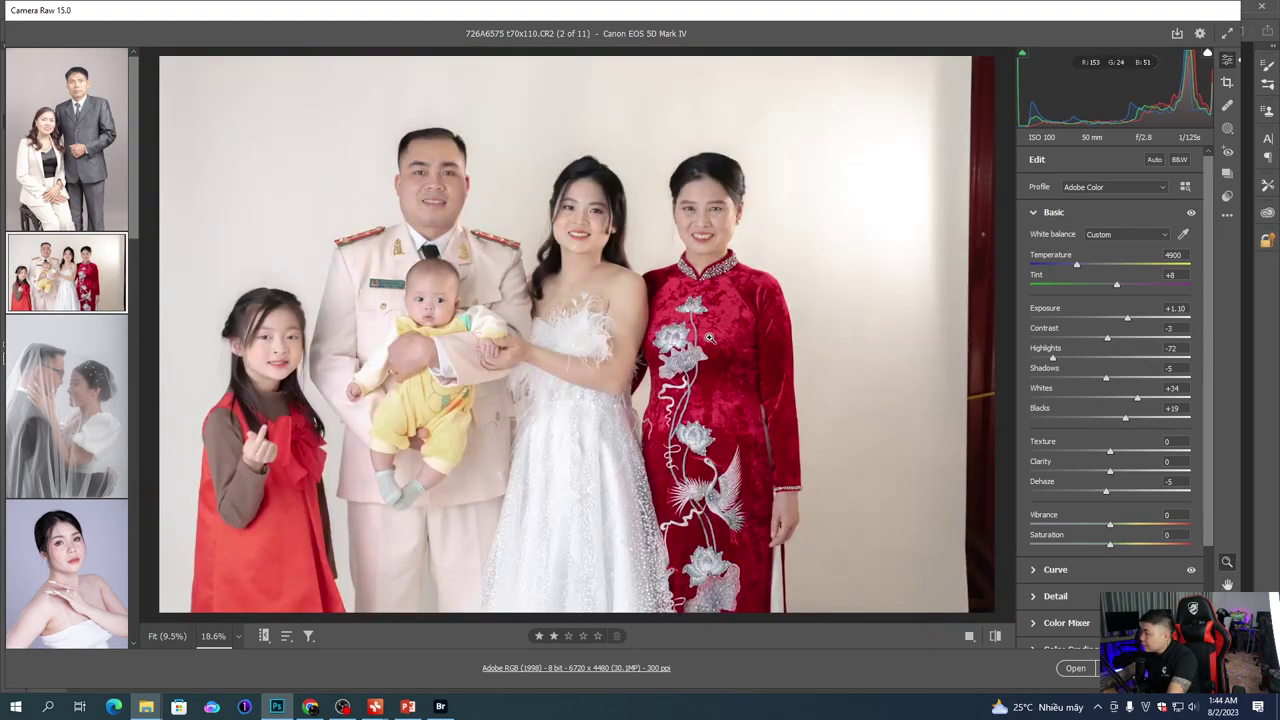
Step: Set the family photo's Color Mixer luminance to -22 for Reds and +4 for Oranges, and check its hue and saturation values
click(1068, 623)
drag(1102, 374, 1093, 372)
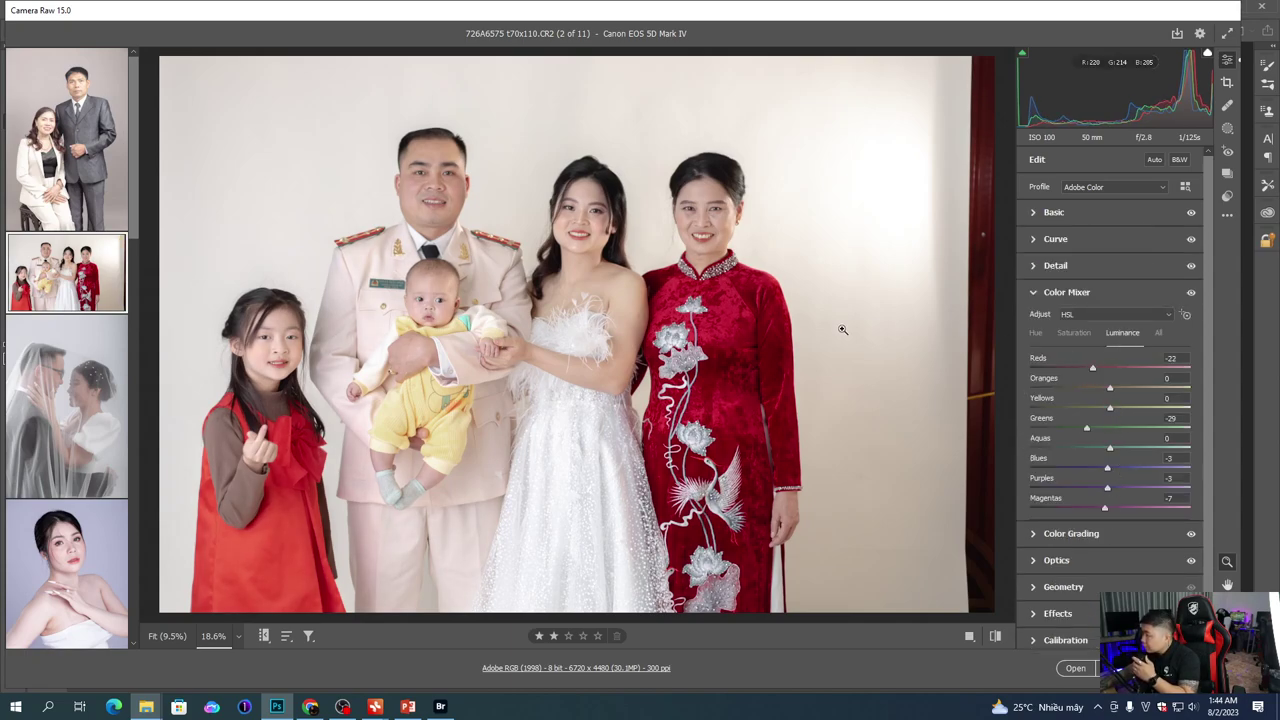
click(1036, 332)
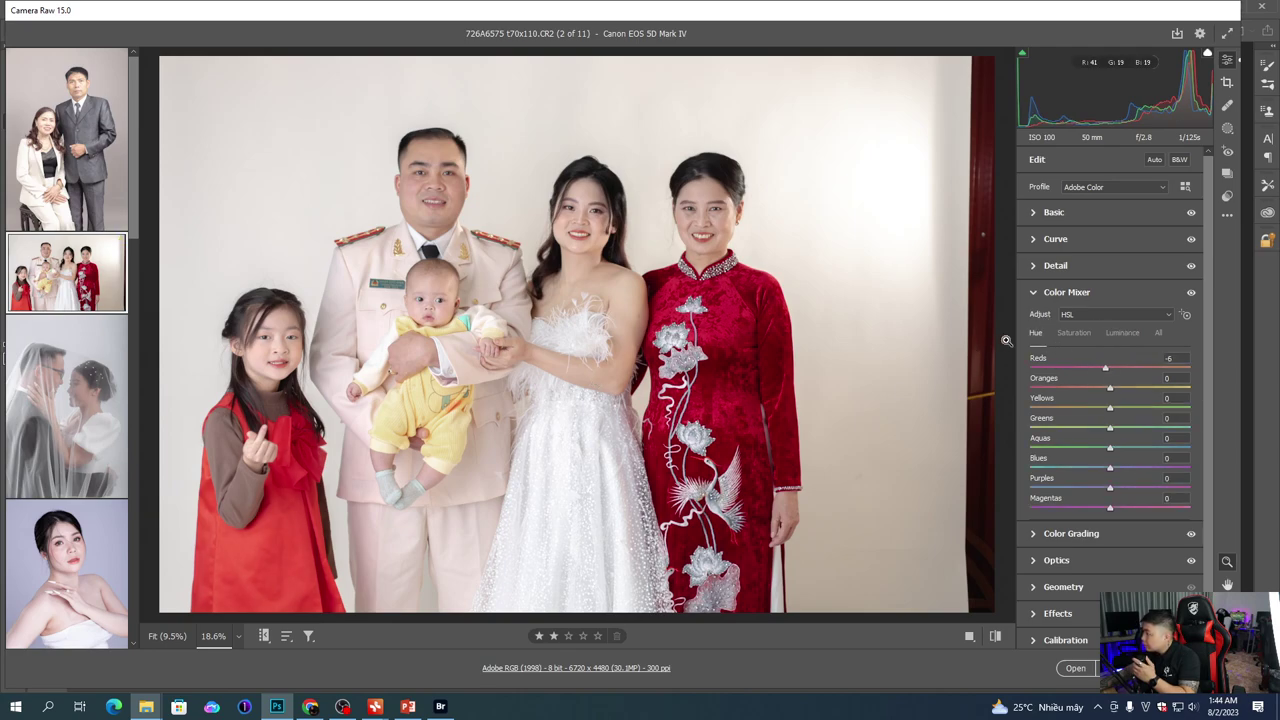
click(1122, 332)
click(1118, 388)
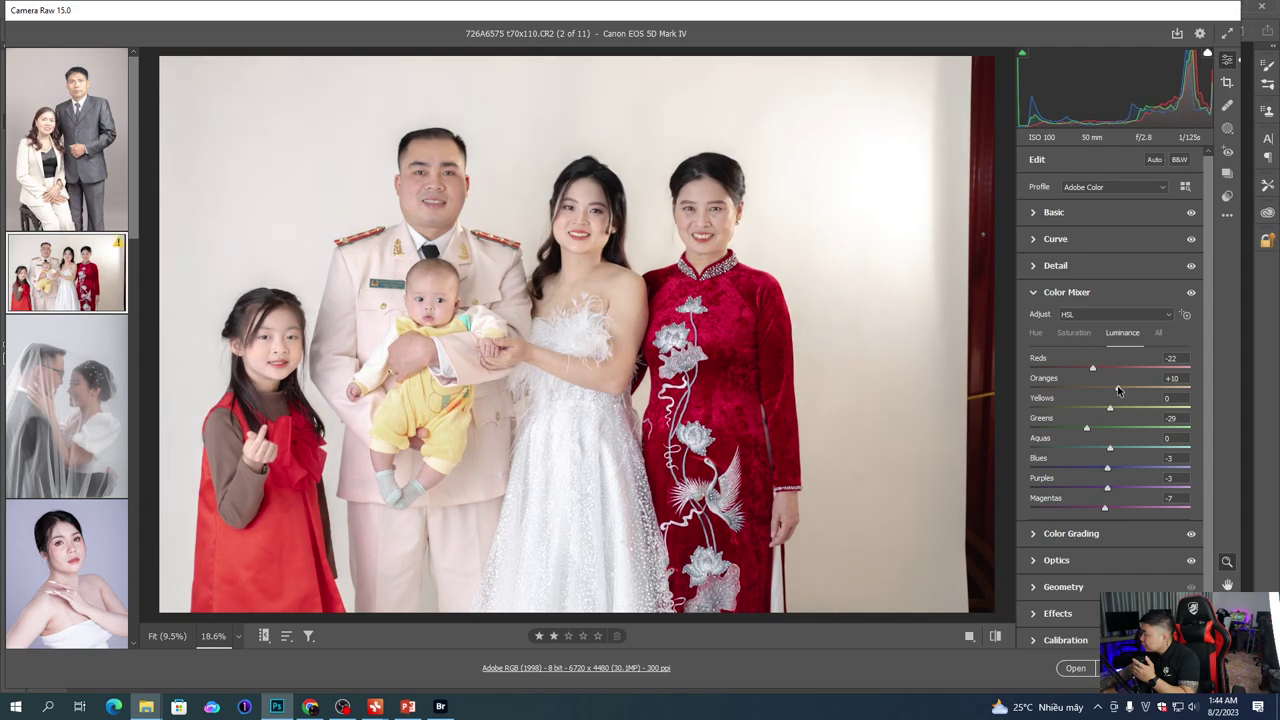
drag(1114, 387, 1112, 387)
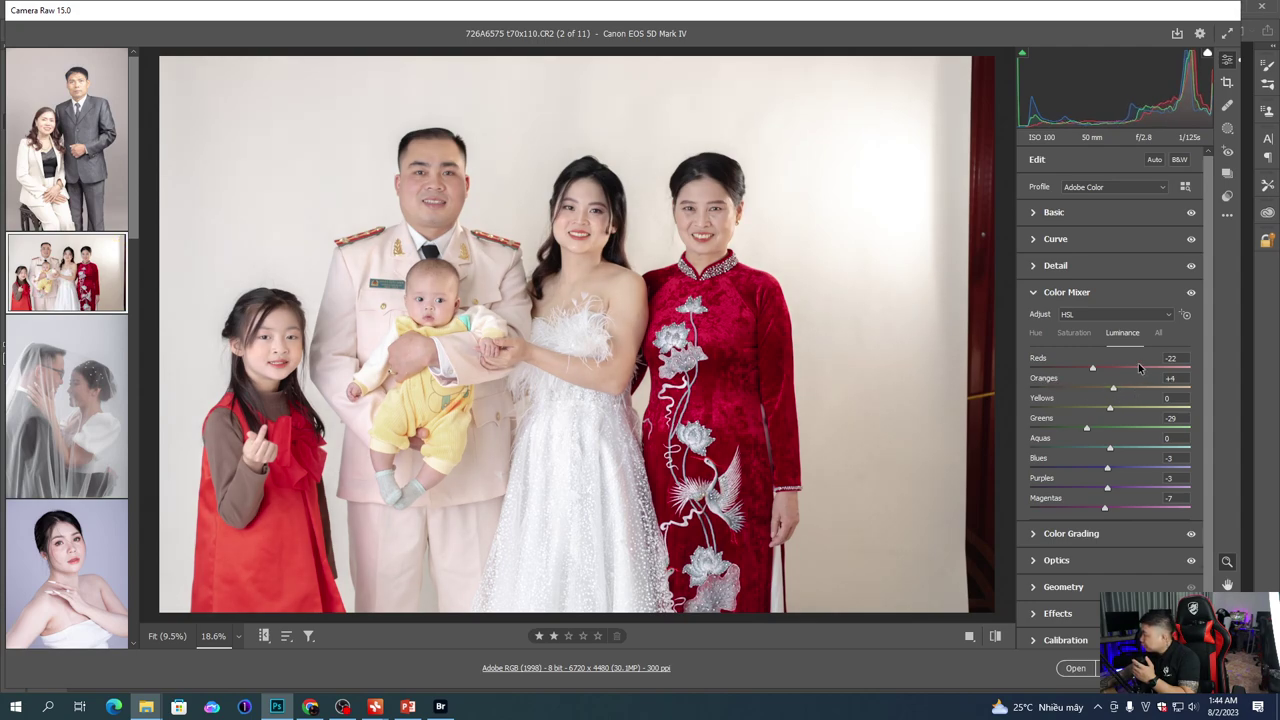
click(1077, 335)
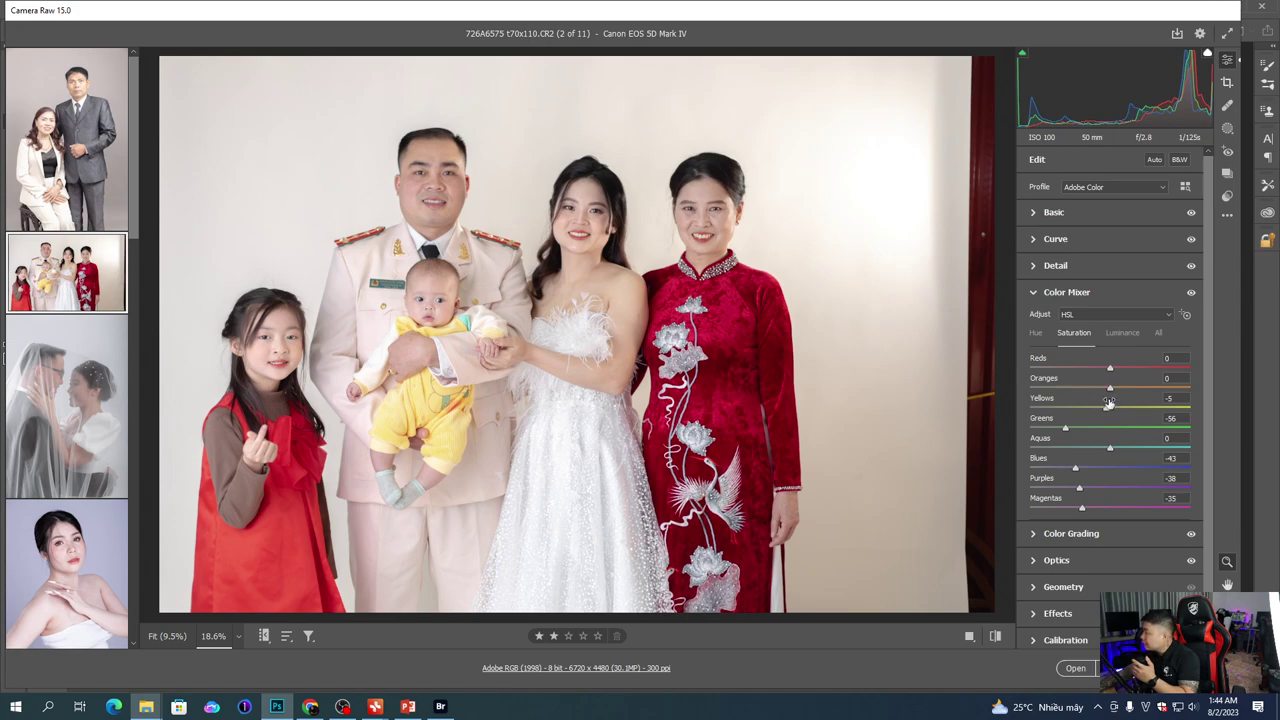
Step: Set the family photo's Texture to +17, Vibrance to +18 and Saturation to -10, checking the bride's face up close
click(1053, 220)
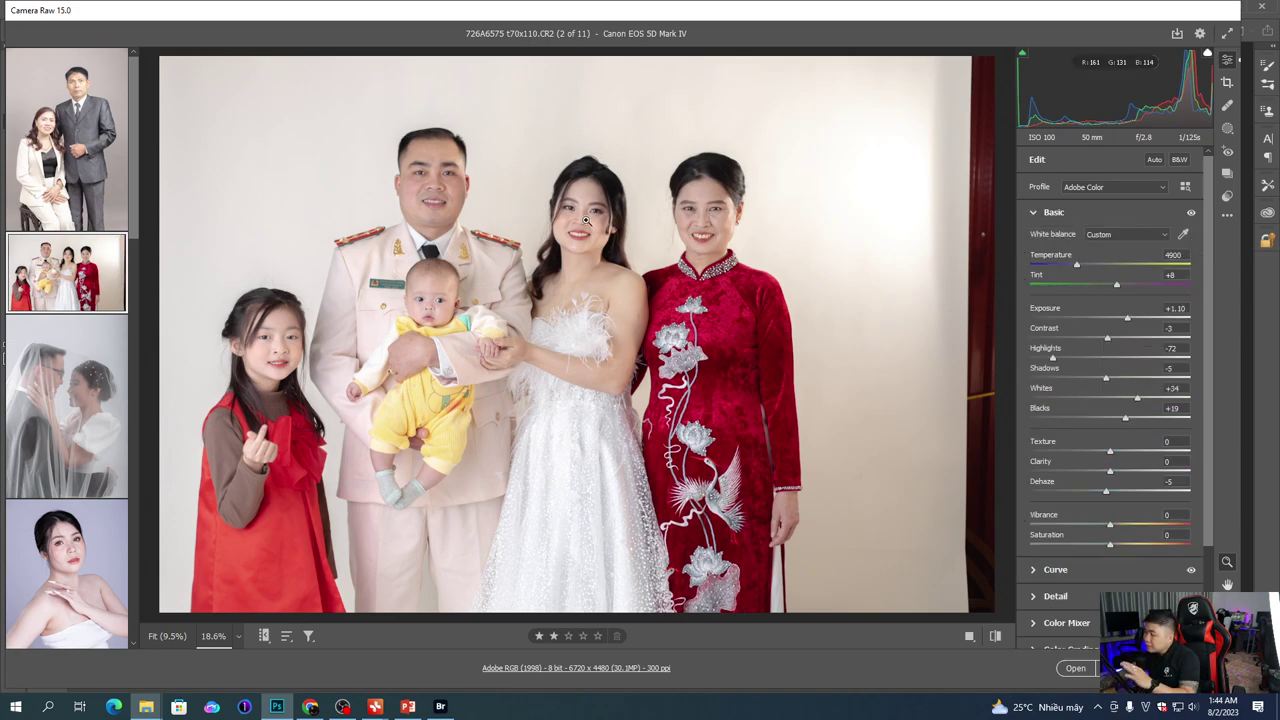
click(664, 300)
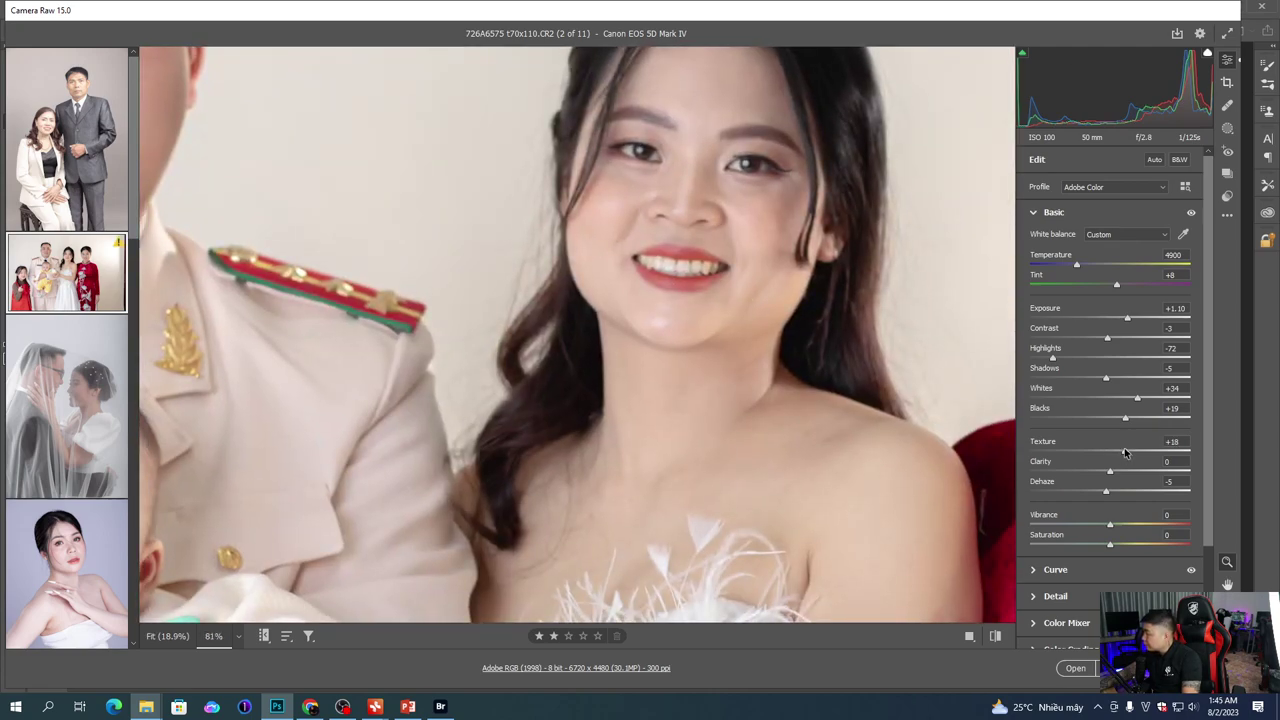
click(776, 385)
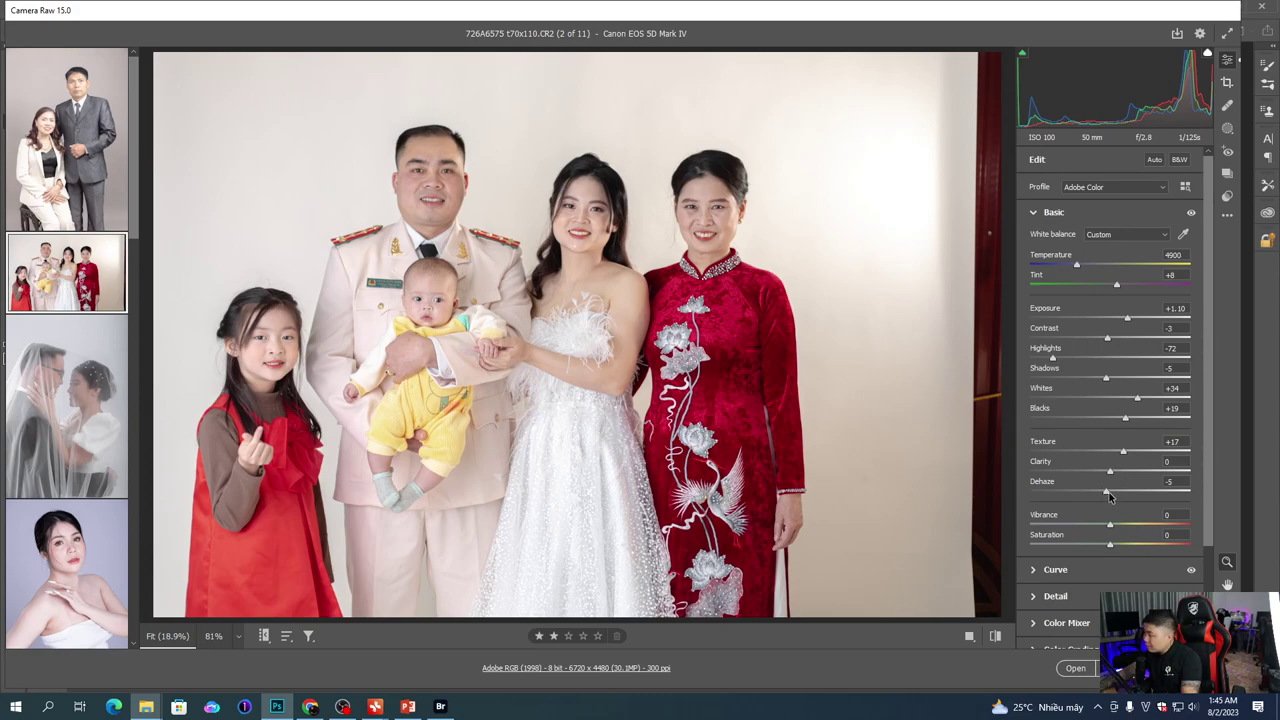
drag(1118, 524, 1102, 548)
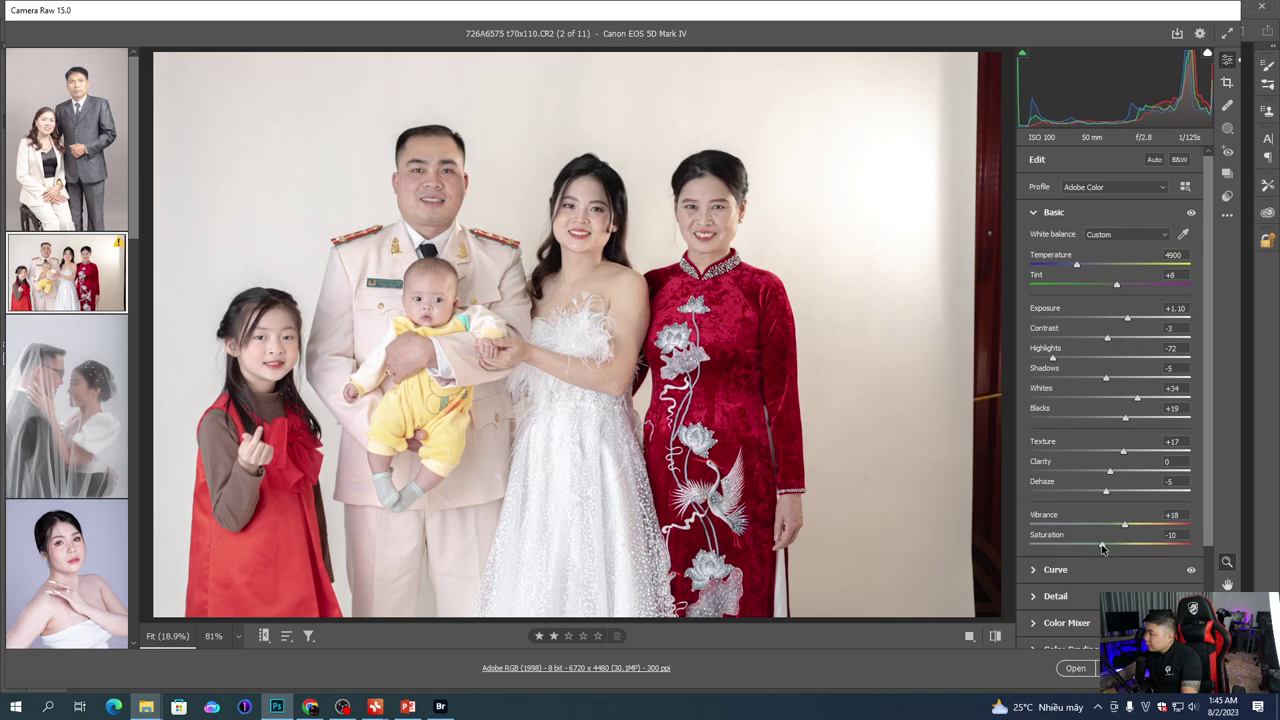
Step: Synchronize the family photo's settings to the older couple's portrait 65x100 0M3A0252.CR3, and inspect that photo alone
click(446, 253)
click(446, 253)
shift+click(87, 155)
key(alt+s)
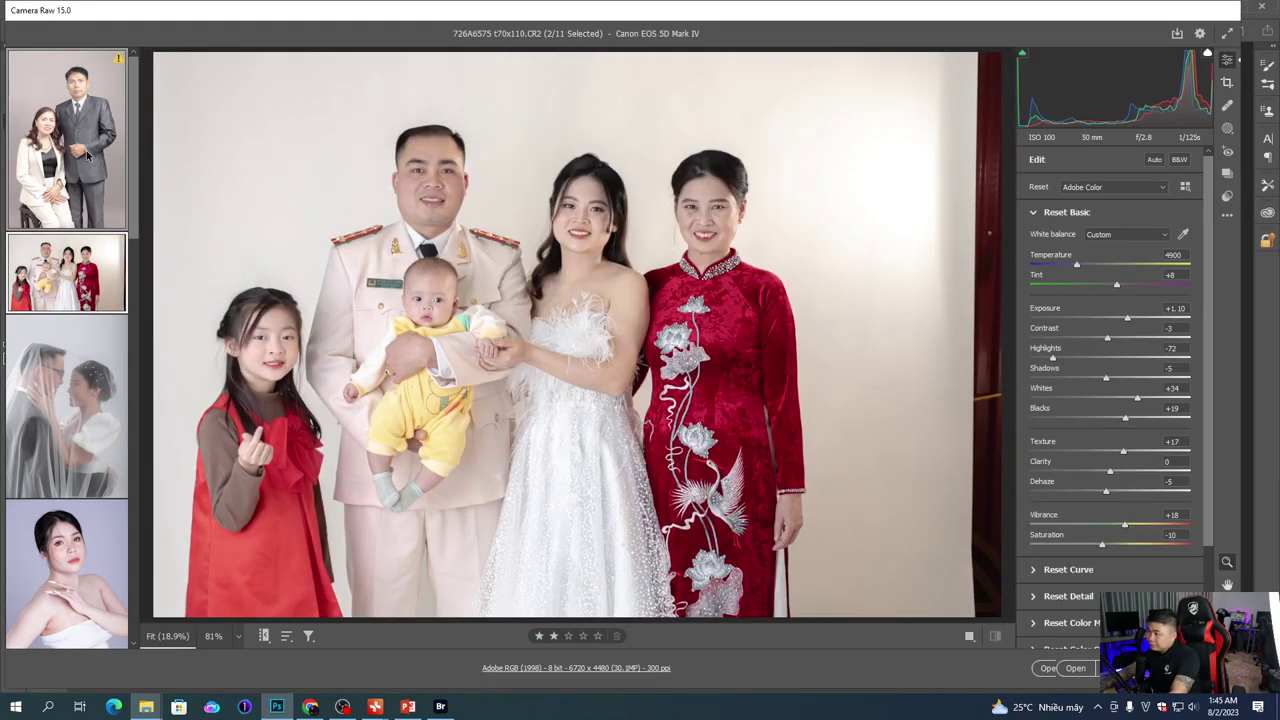
key(Up)
drag(605, 253, 672, 267)
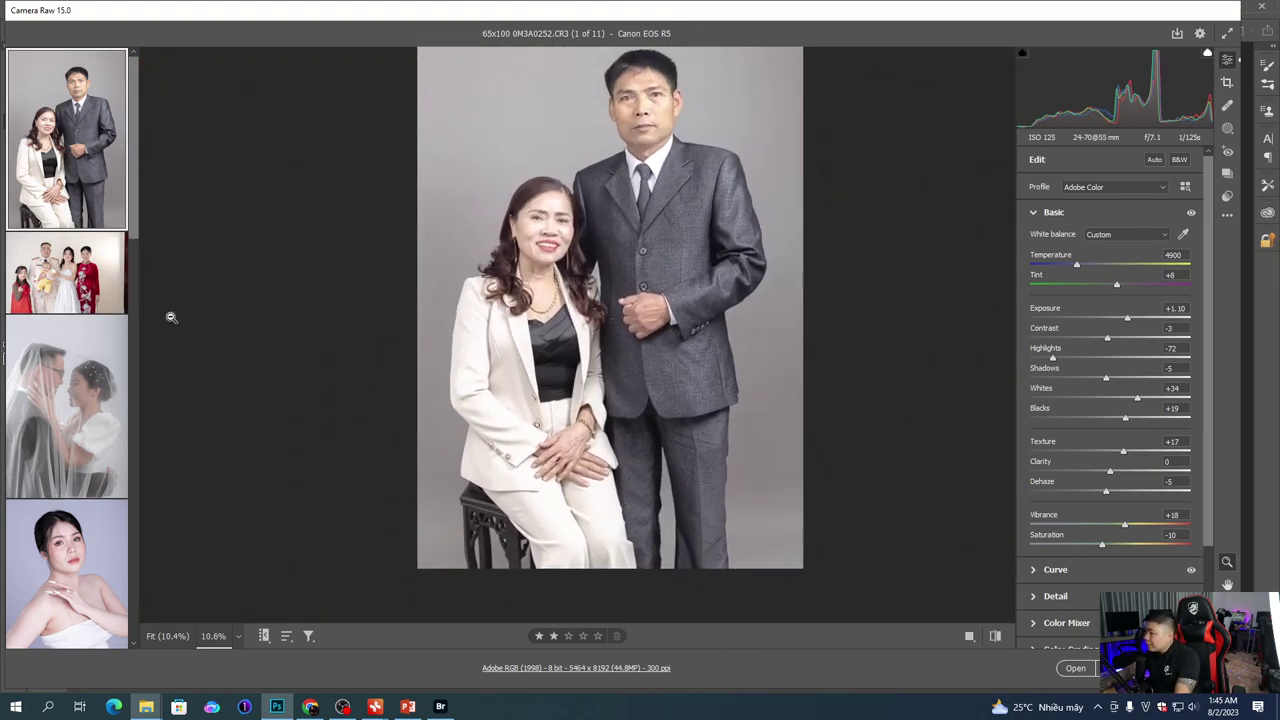
scroll(410, 380, down, 3)
scroll(410, 380, down, 1)
scroll(581, 347, up, 4)
scroll(610, 349, down, 1)
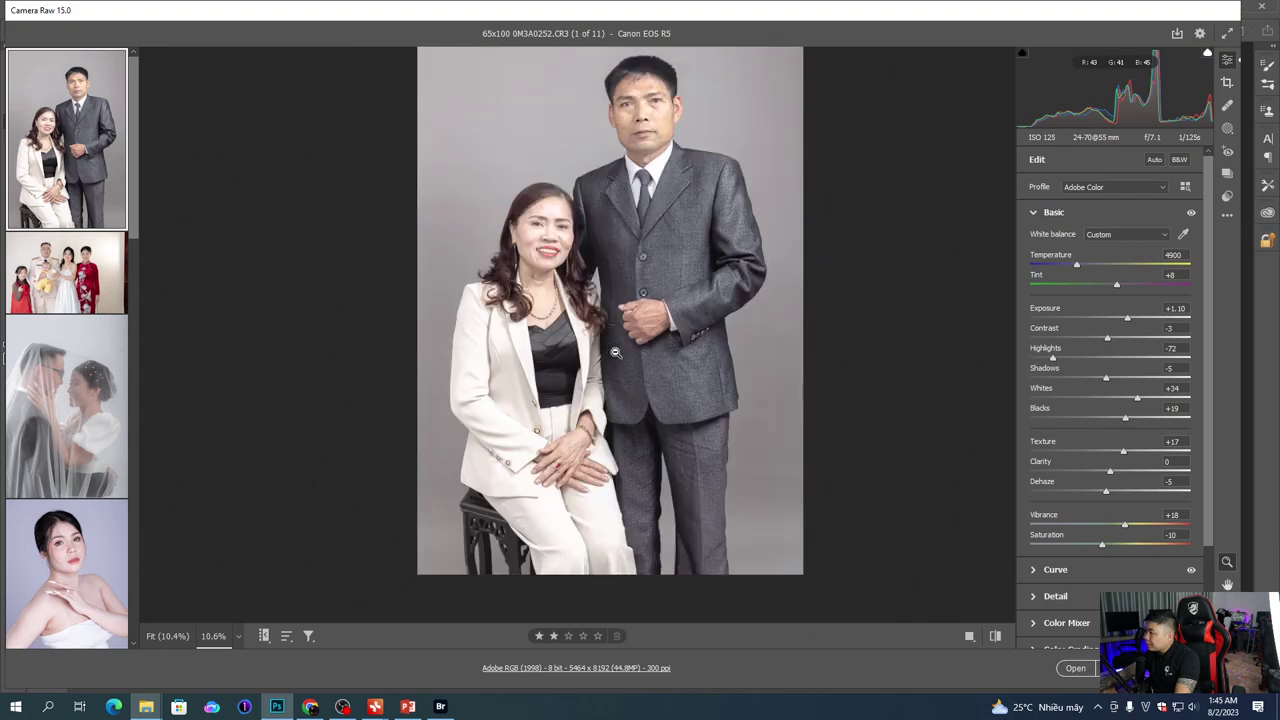
Step: Apply the preset TM trắnng hồng sáng nhẹ to the older couple's portrait and check it close up and as a whole
click(1227, 196)
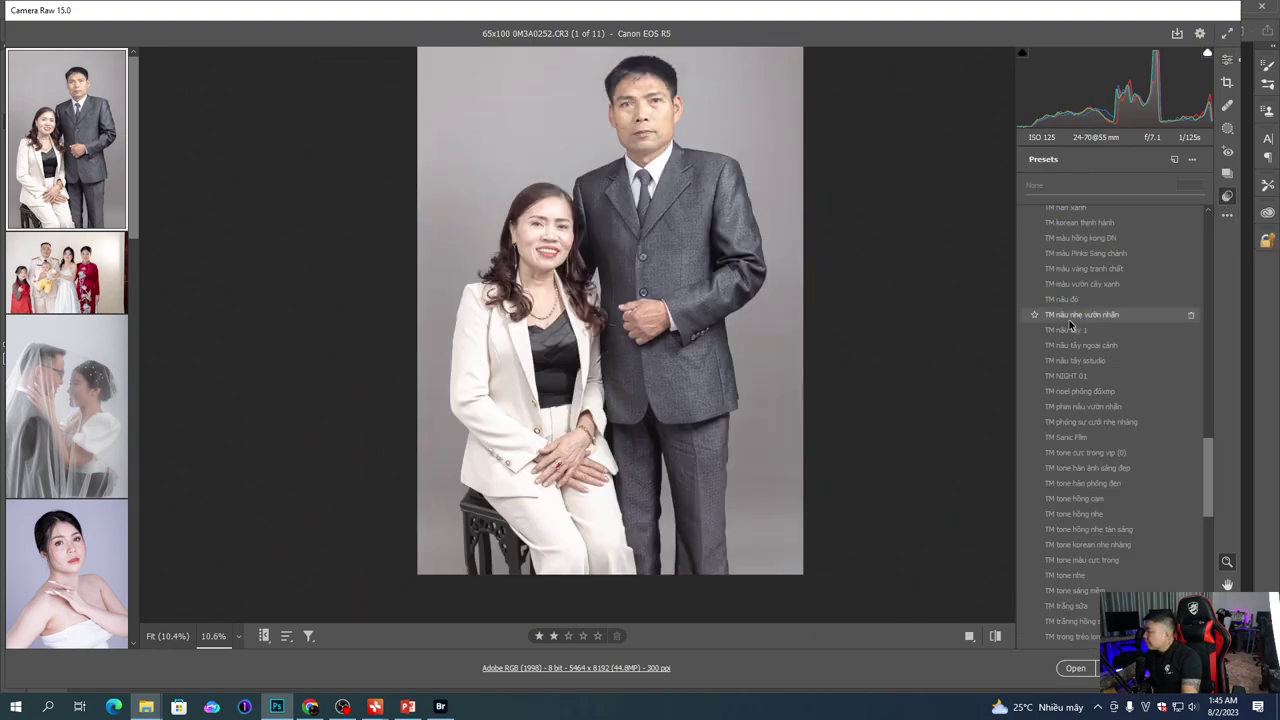
scroll(1085, 460, down, 5)
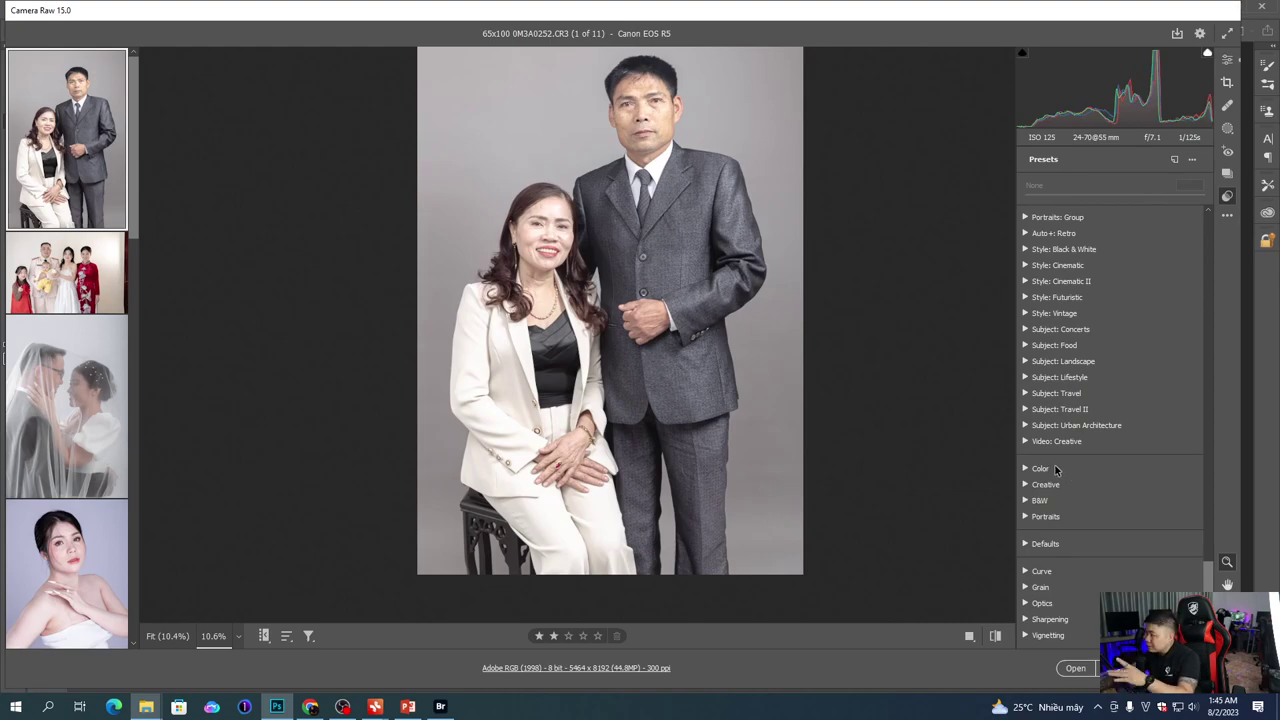
scroll(1060, 460, up, 10)
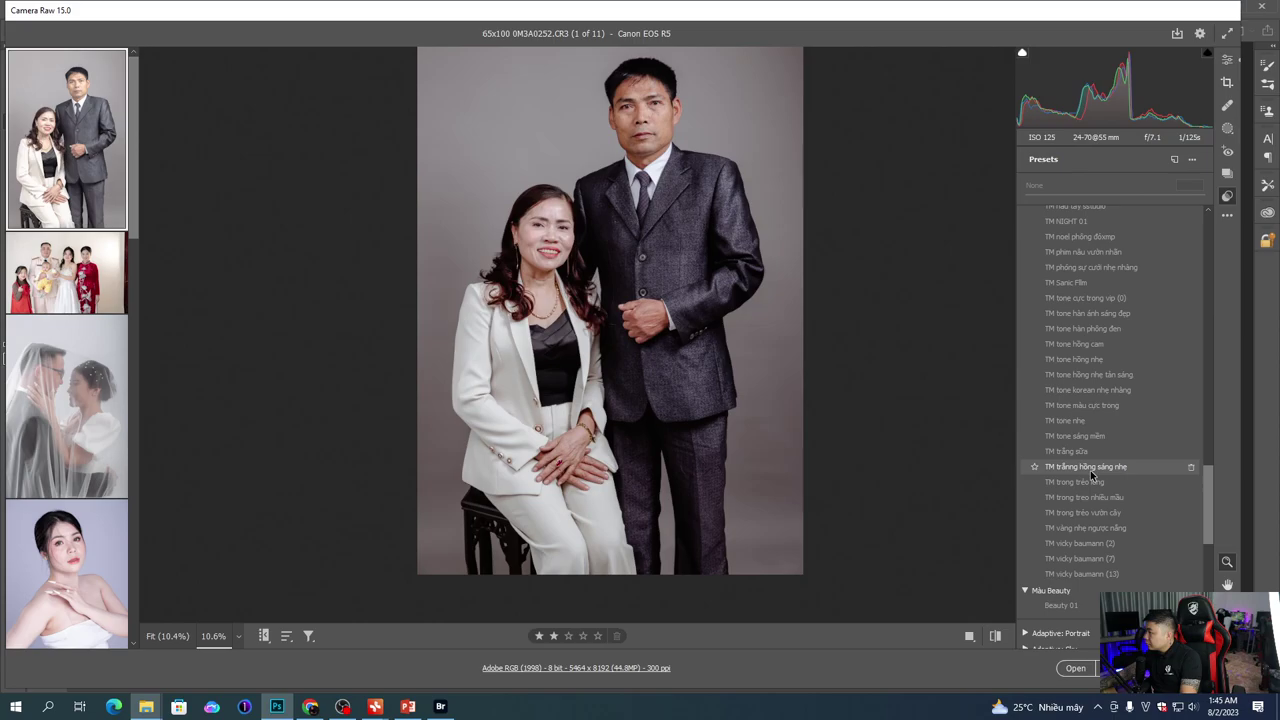
click(1090, 467)
drag(638, 264, 638, 262)
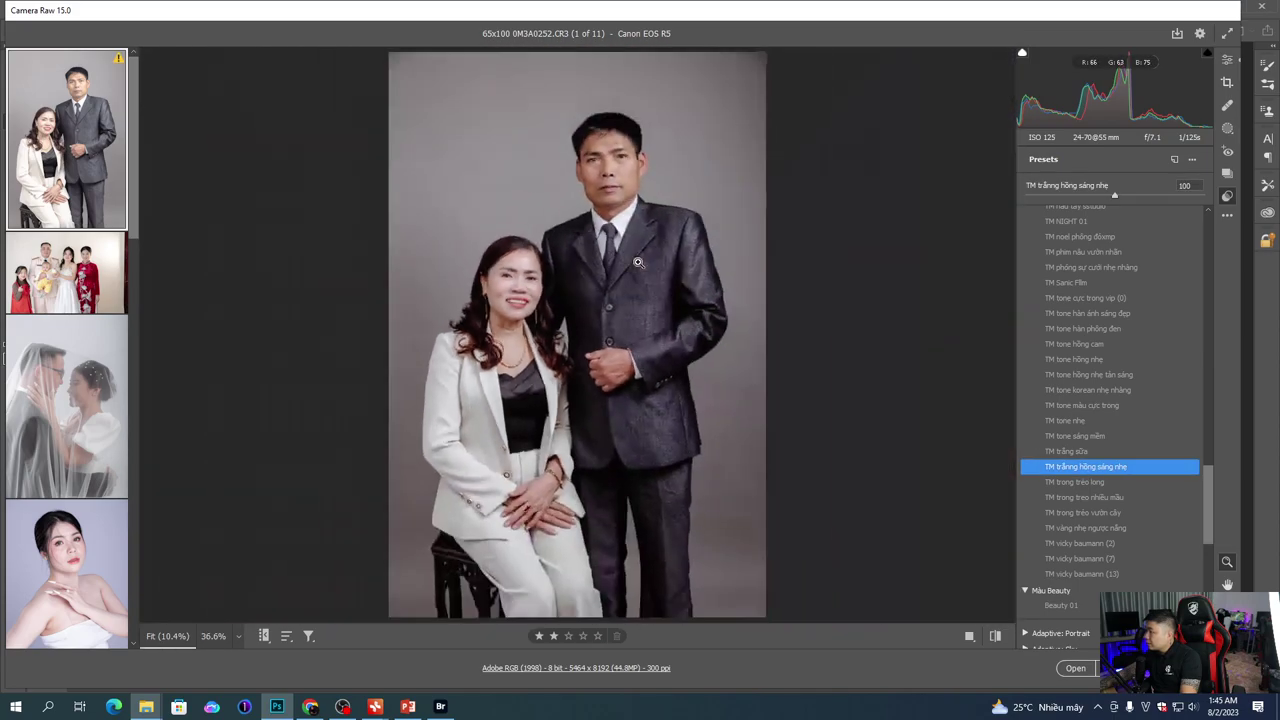
click(636, 193)
click(745, 293)
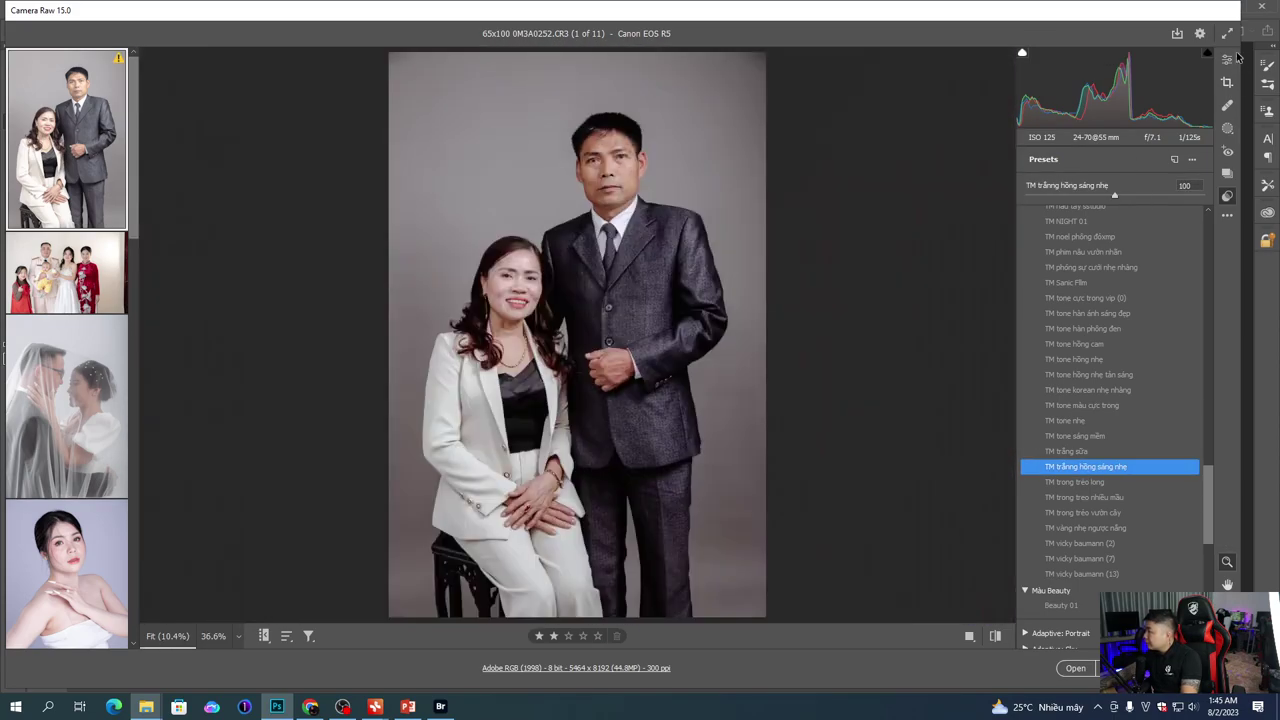
Step: Set the couple portrait's parametric curve Shadows to 0 and Darks to -46
click(1228, 62)
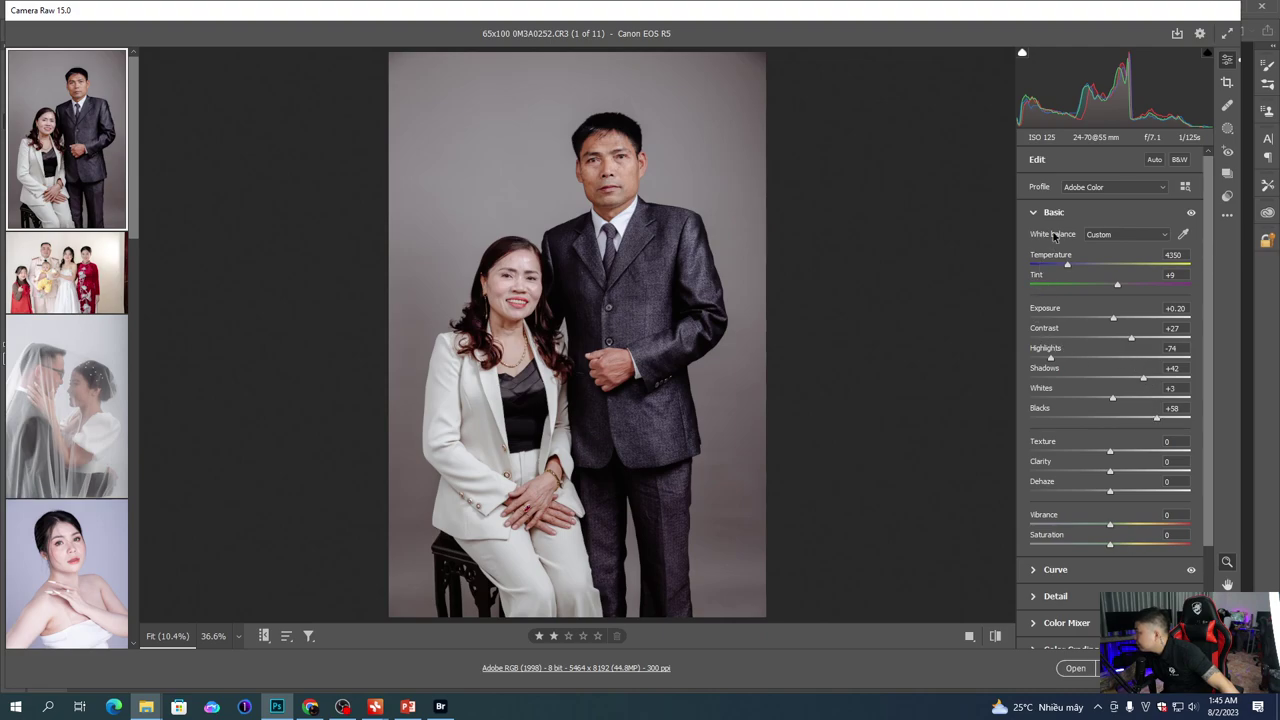
click(1057, 572)
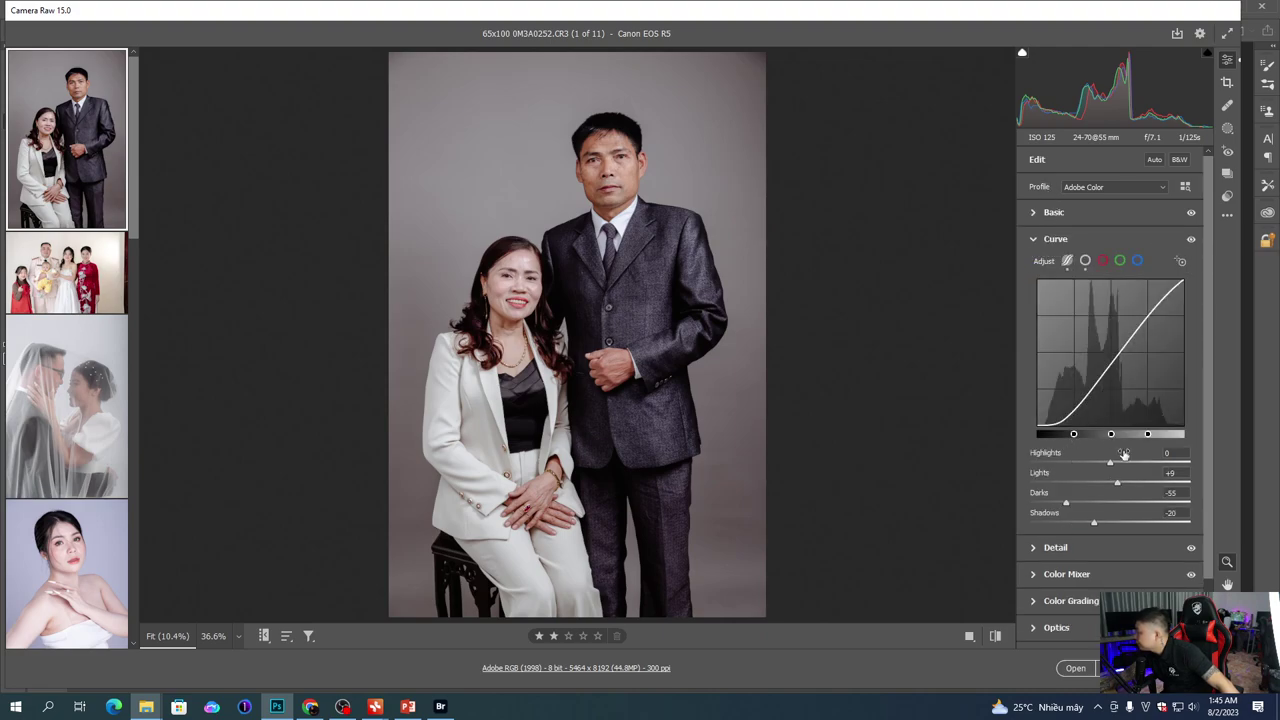
click(1167, 519)
text(0)
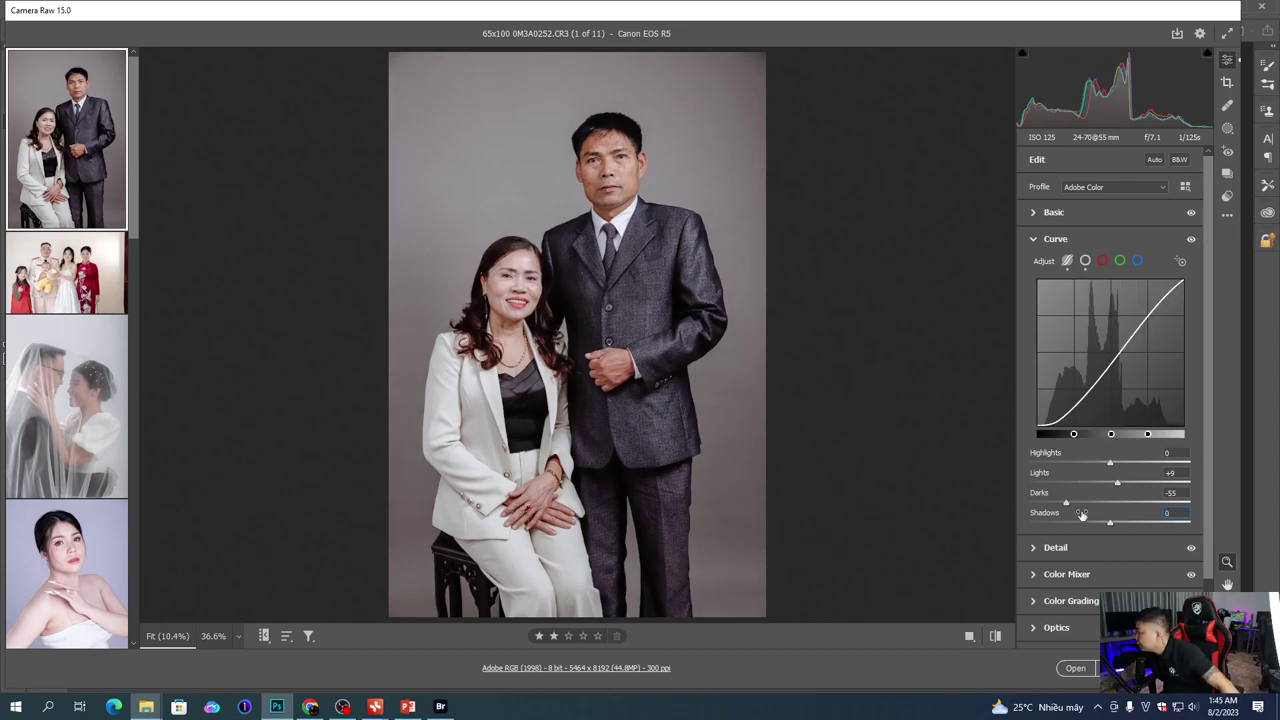
click(1073, 502)
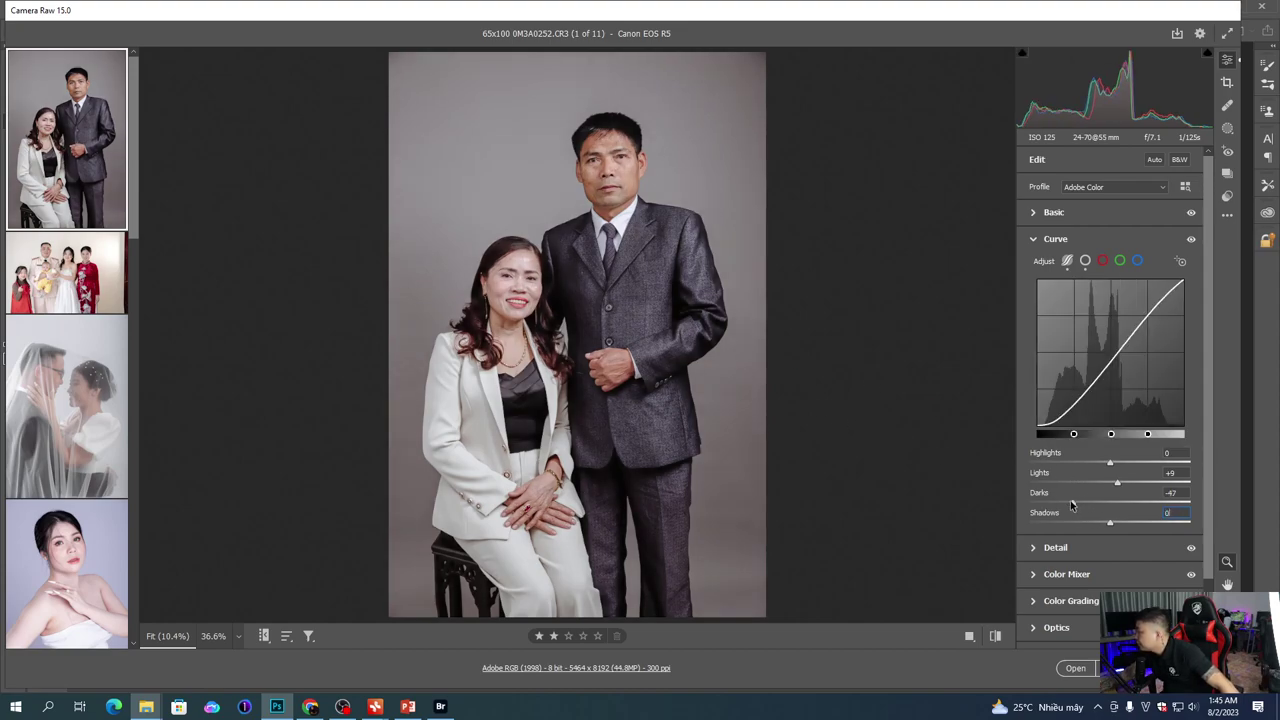
Step: Examine the seated woman's and the standing man's faces up close, and return to the whole portrait
click(533, 300)
click(533, 300)
click(533, 301)
click(533, 301)
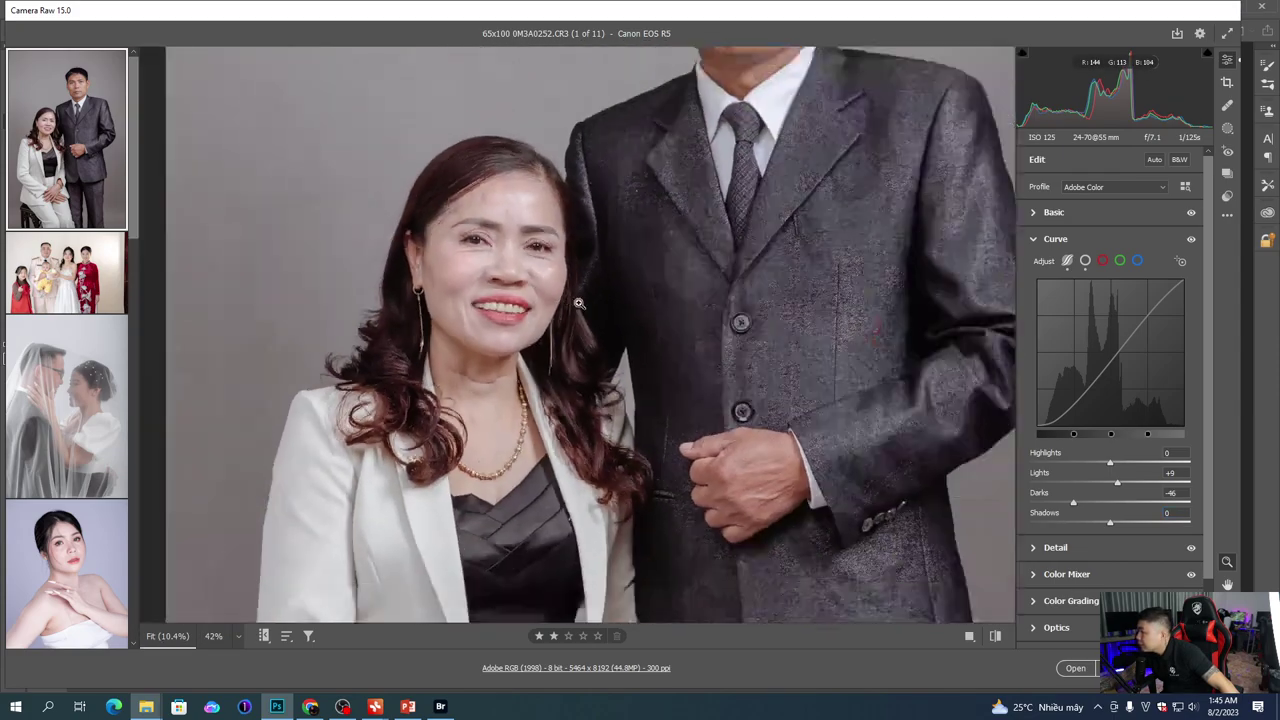
click(611, 185)
click(611, 185)
click(615, 179)
click(615, 179)
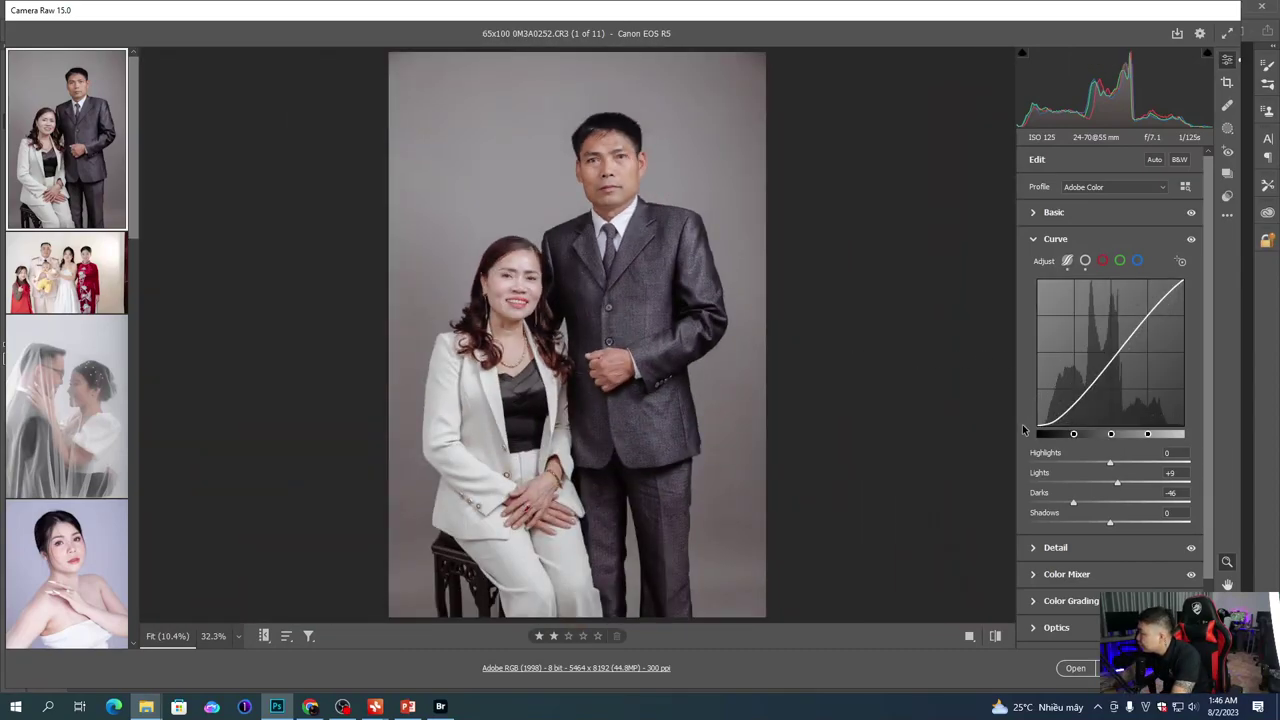
Step: Set the couple portrait's Exposure to +0.25, Whites to +4, Blacks to +53, Vibrance to +22 and Saturation to -6, and compare before and after
click(1054, 212)
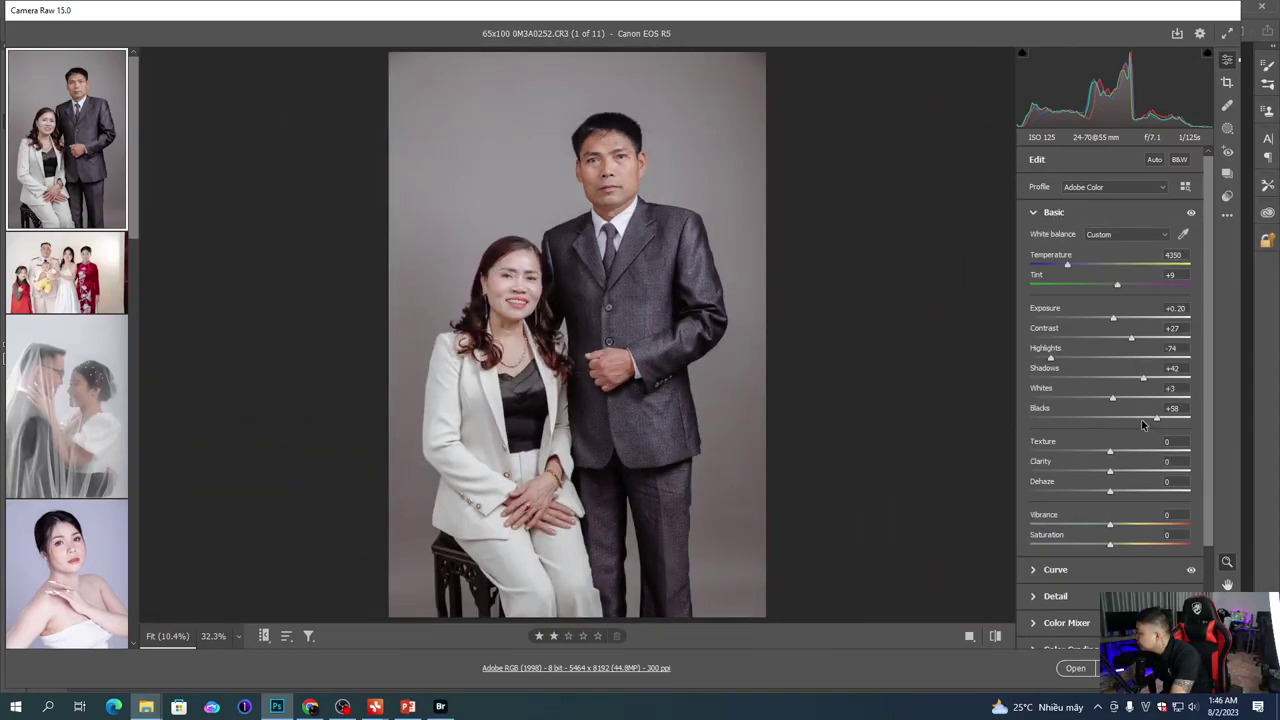
click(1176, 329)
click(1117, 319)
click(1115, 318)
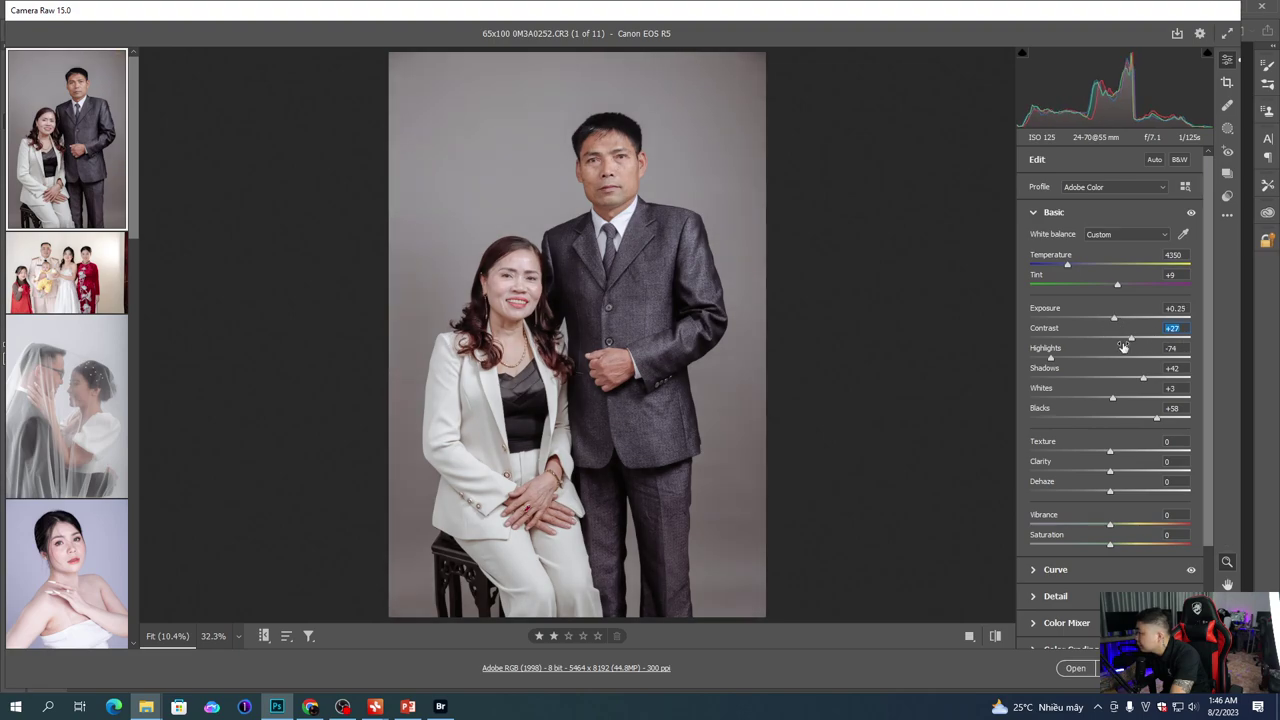
drag(1157, 418, 1119, 397)
mouse_move(1110, 524)
mouse_down()
mouse_move(1130, 525)
mouse_move(1104, 546)
mouse_up()
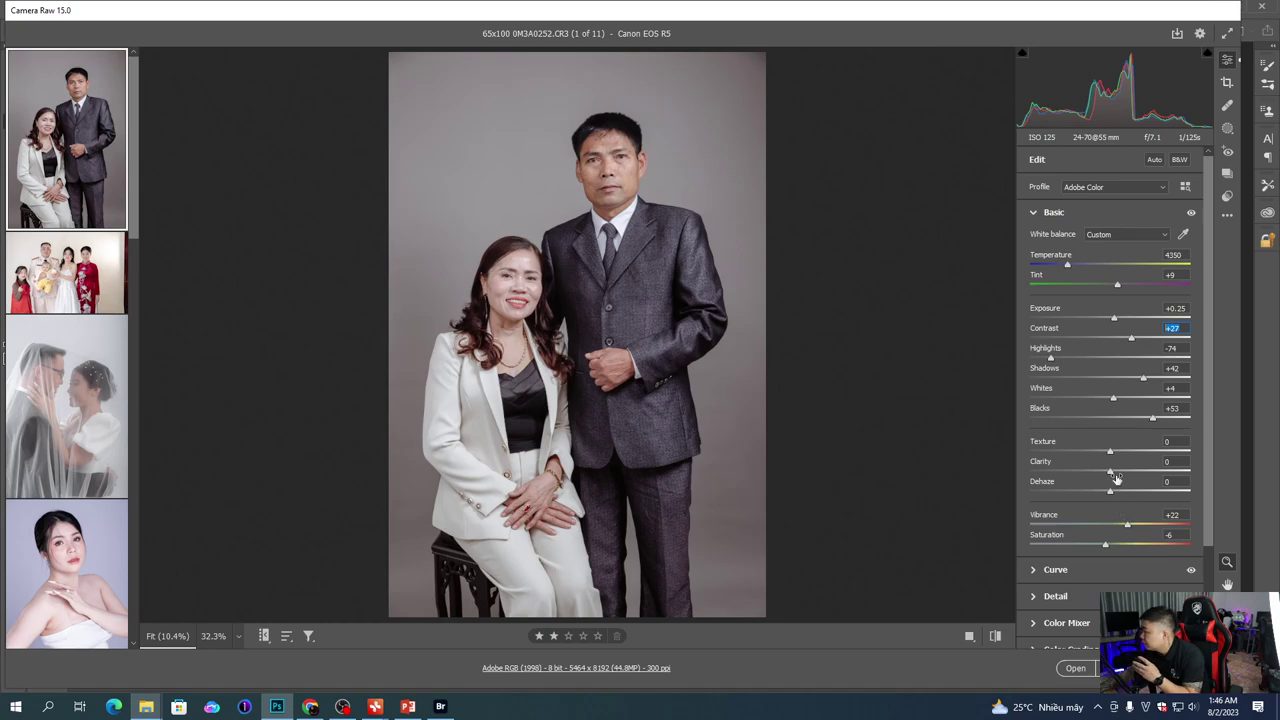
key(q)
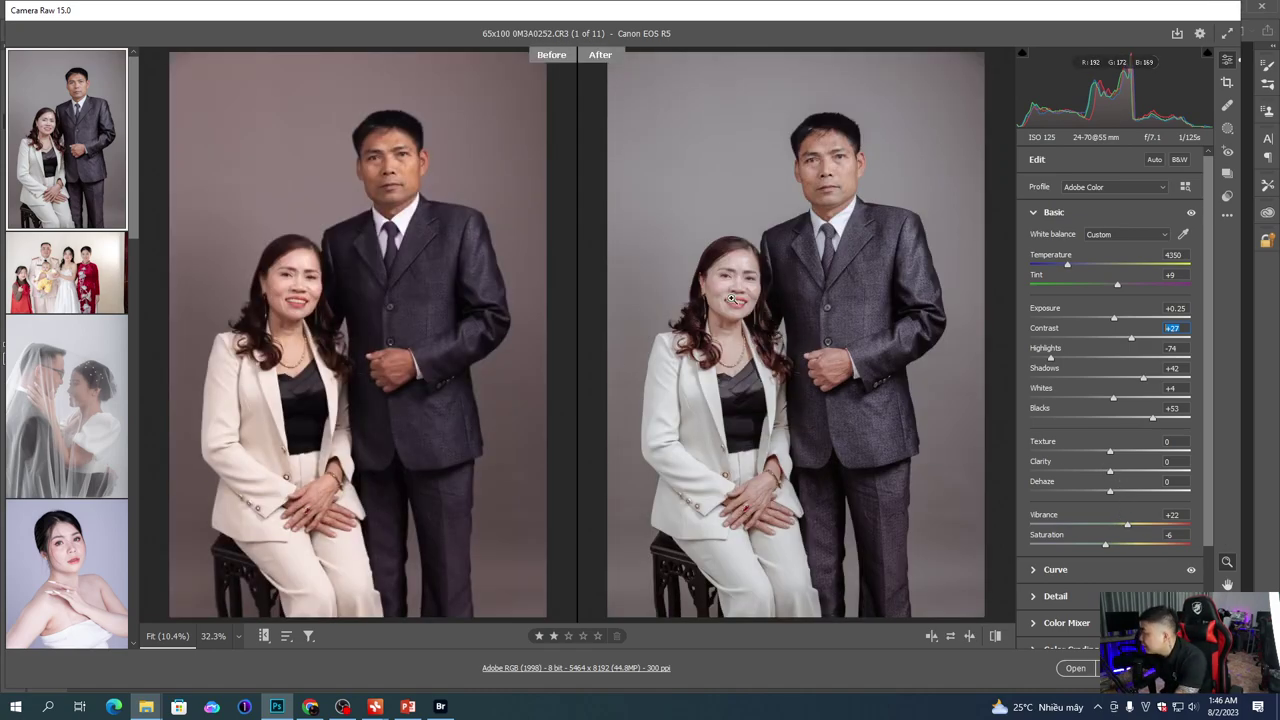
Step: Set the couple portrait's Highlights to -78 and Temperature to 4600, checking the seated woman's face up close
click(814, 330)
click(783, 311)
drag(722, 308, 900, 308)
alt+click(703, 313)
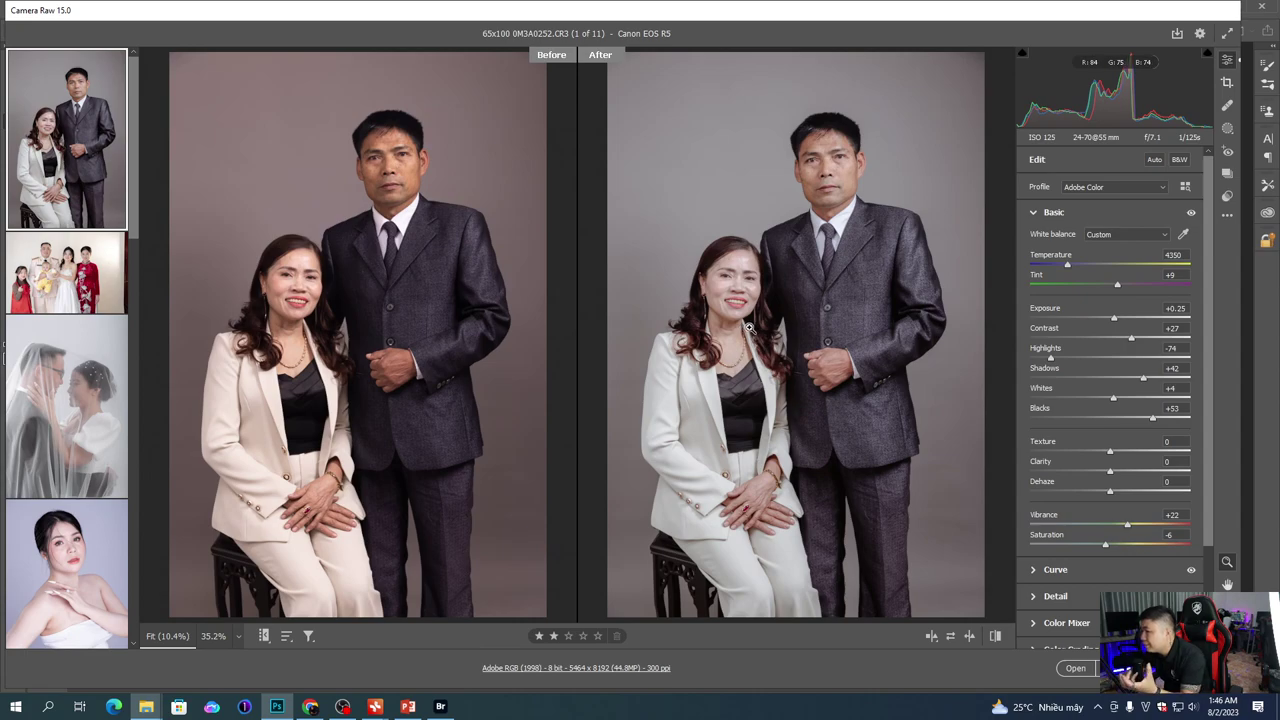
mouse_move(1066, 362)
mouse_down()
mouse_move(1083, 362)
mouse_move(1048, 360)
mouse_up()
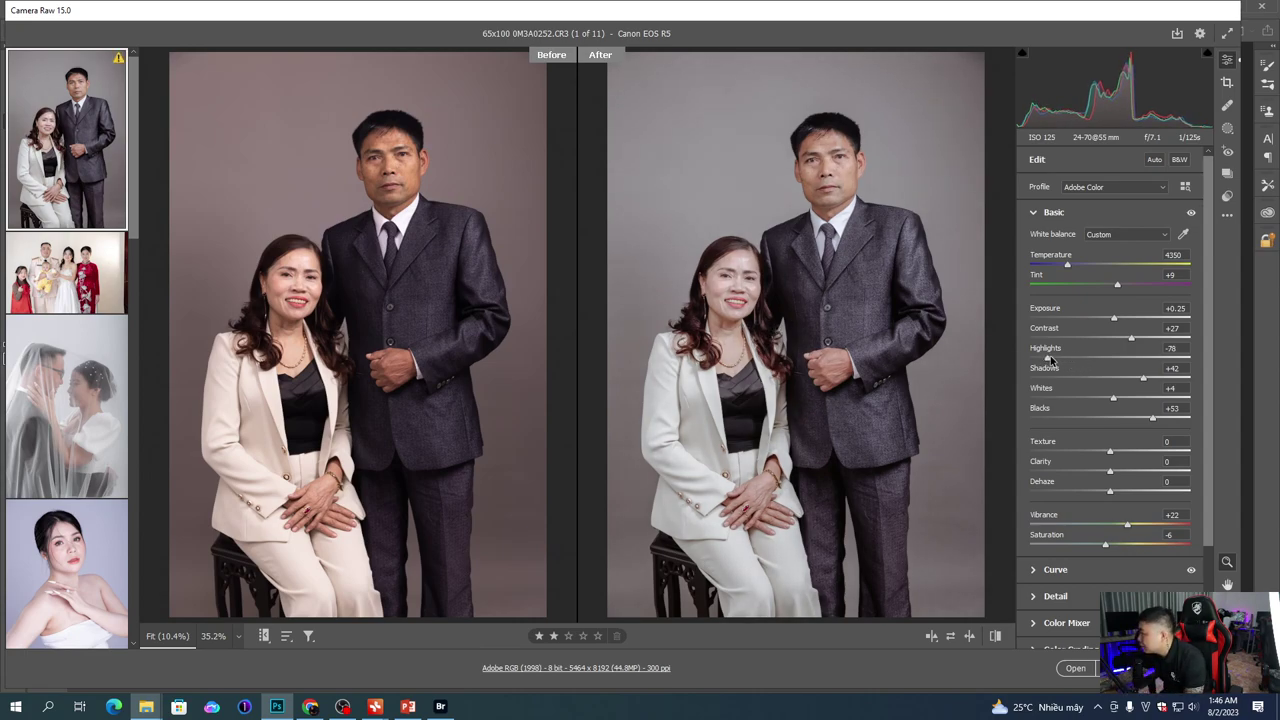
click(826, 342)
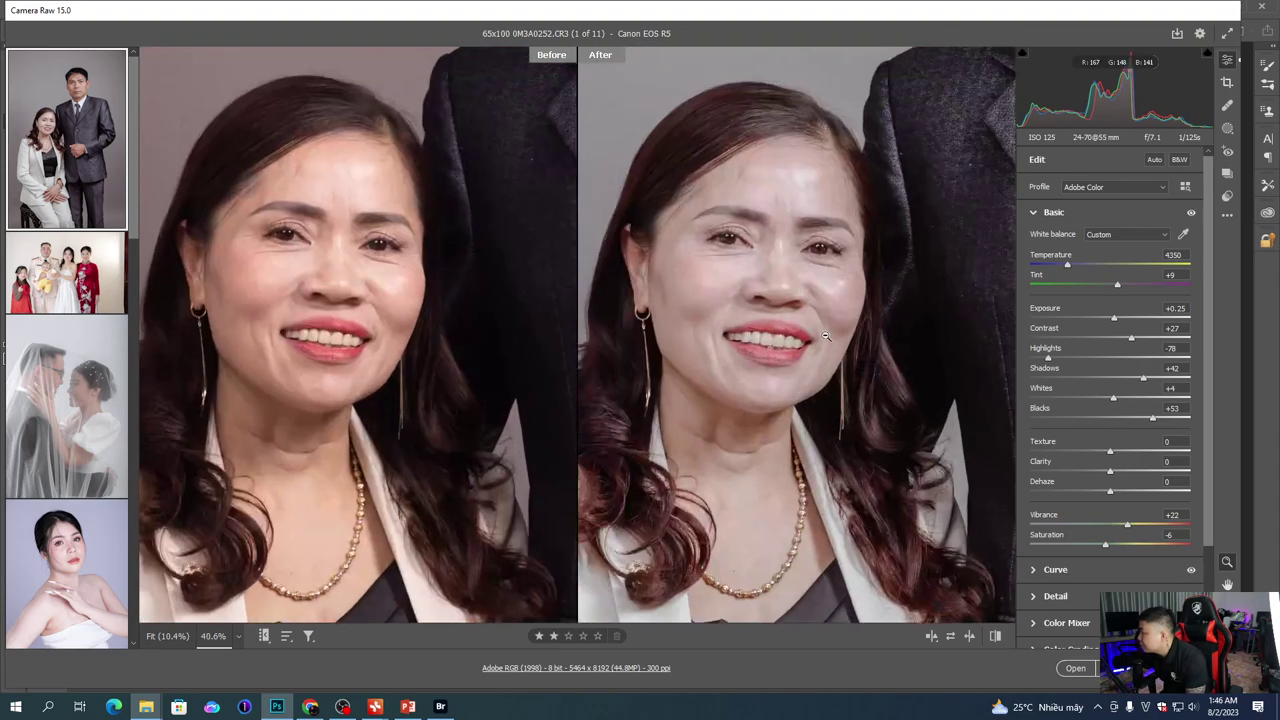
click(829, 340)
drag(1068, 268, 1074, 271)
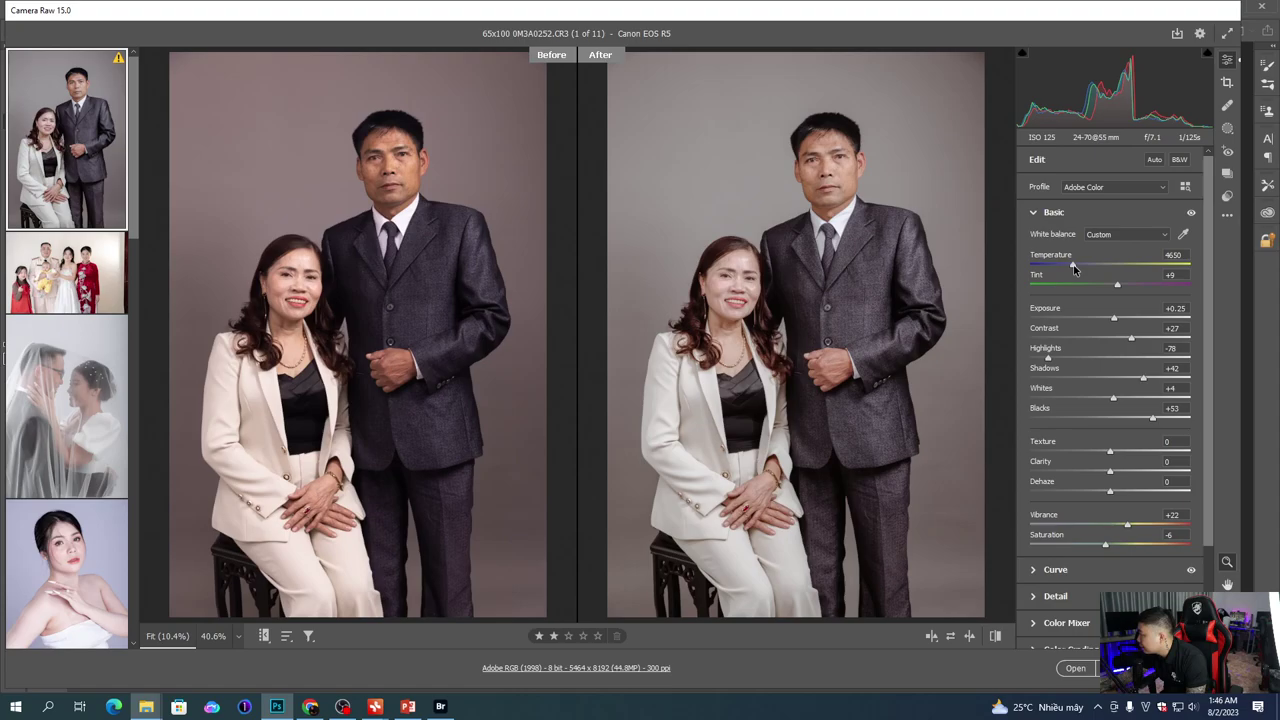
drag(738, 280, 793, 322)
click(793, 322)
Step: Open the bare-shouldered woman's portrait and cycle through its before/after views back to the single view
click(82, 432)
scroll(82, 432, down, 3)
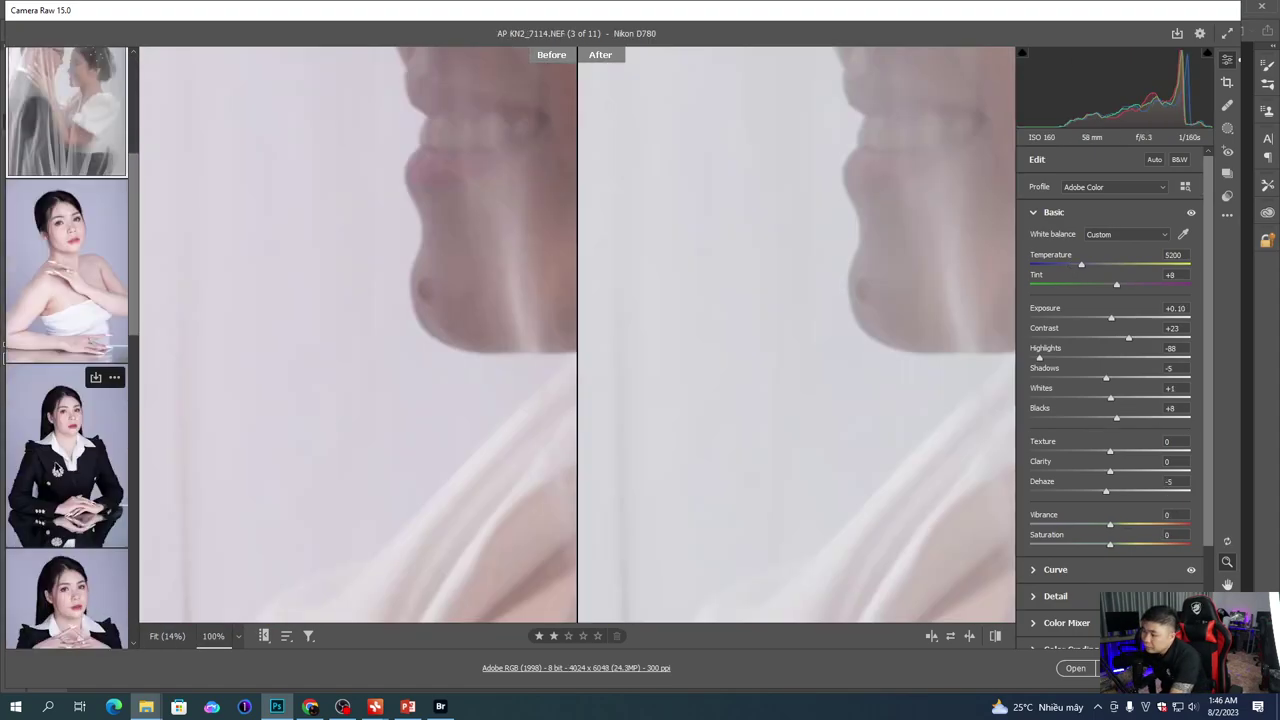
click(77, 322)
click(345, 345)
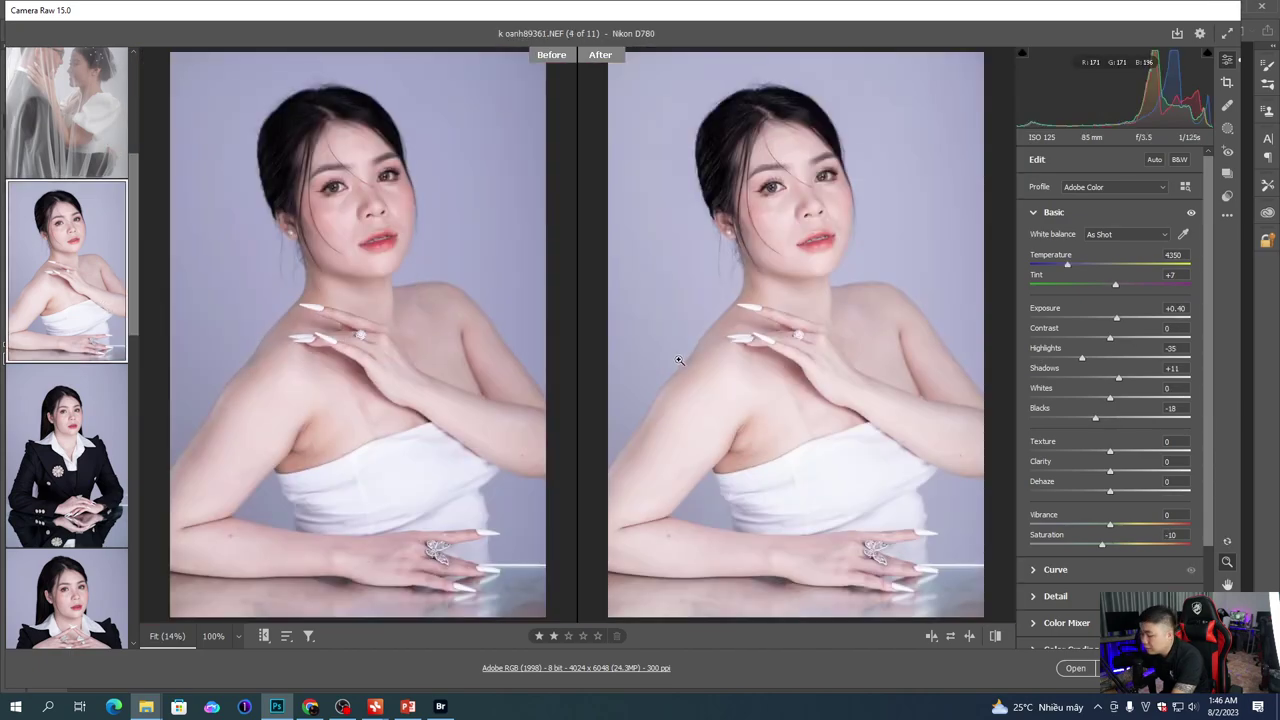
key(q)
key(q)
key(q)
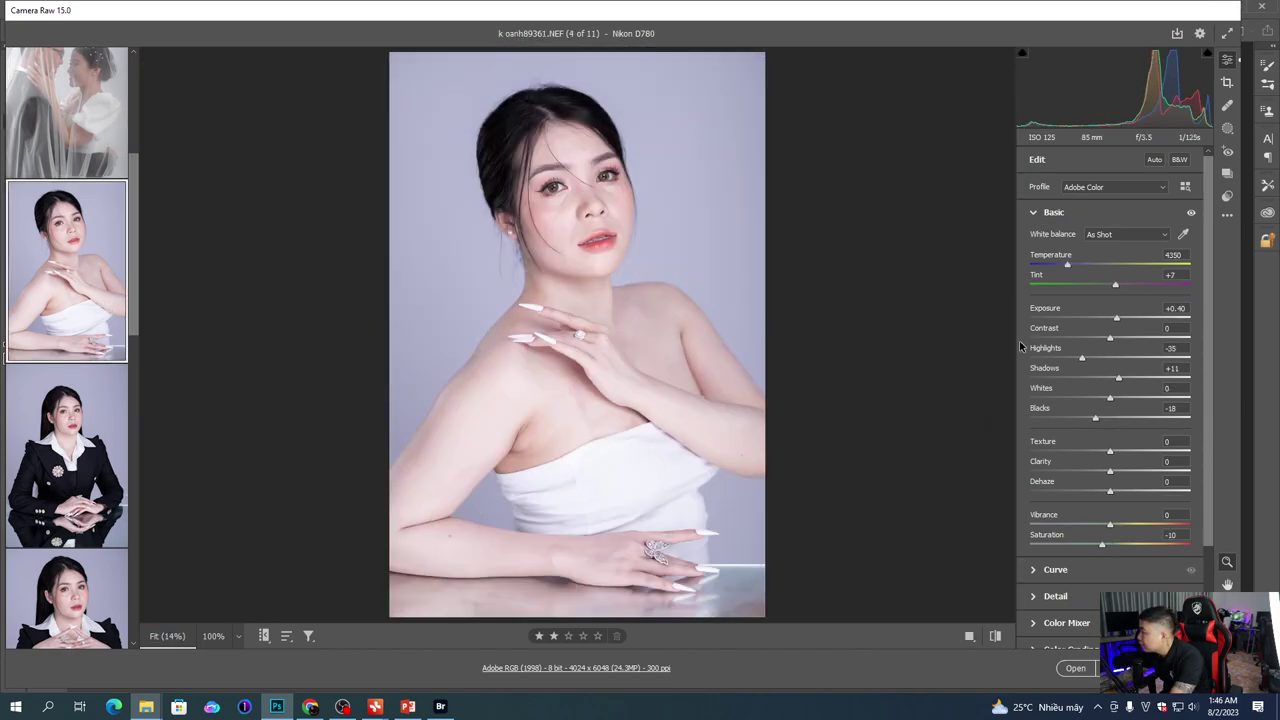
Step: Review the remaining edited photos one after another, from the black-suit portraits to the last wedding couple photo
click(50, 483)
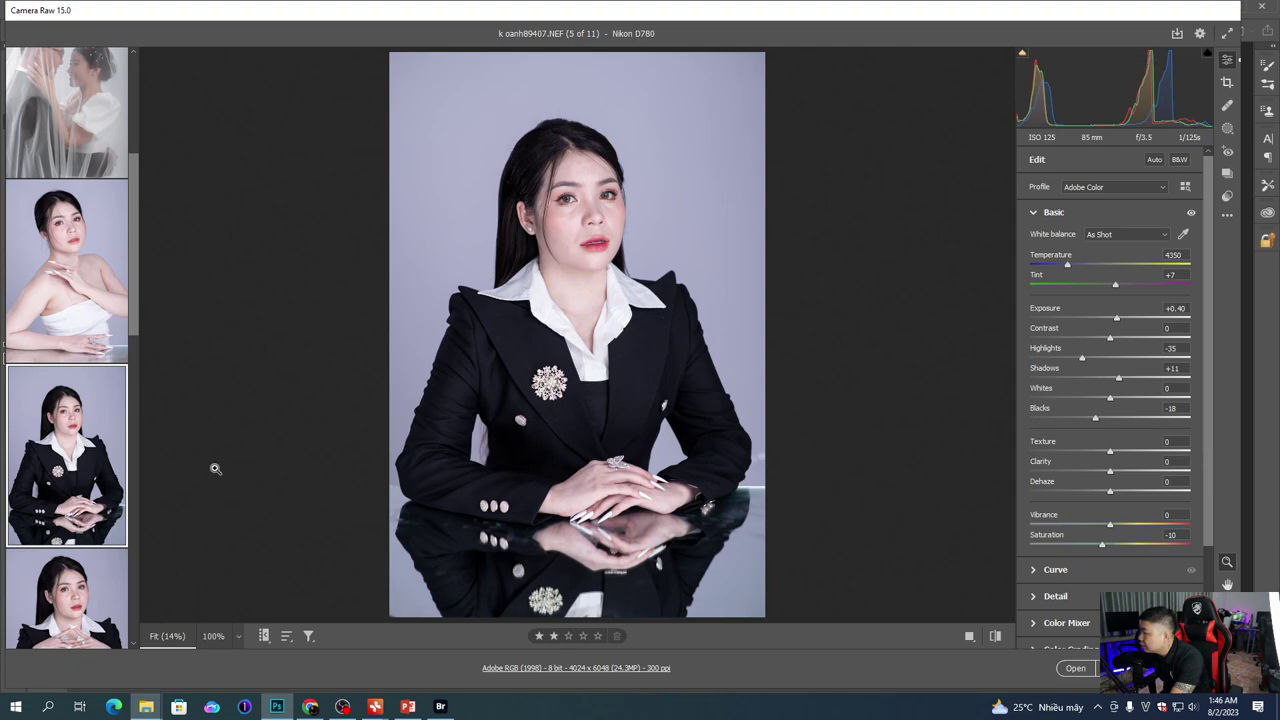
scroll(83, 508, down, 2)
click(84, 453)
scroll(84, 453, down, 2)
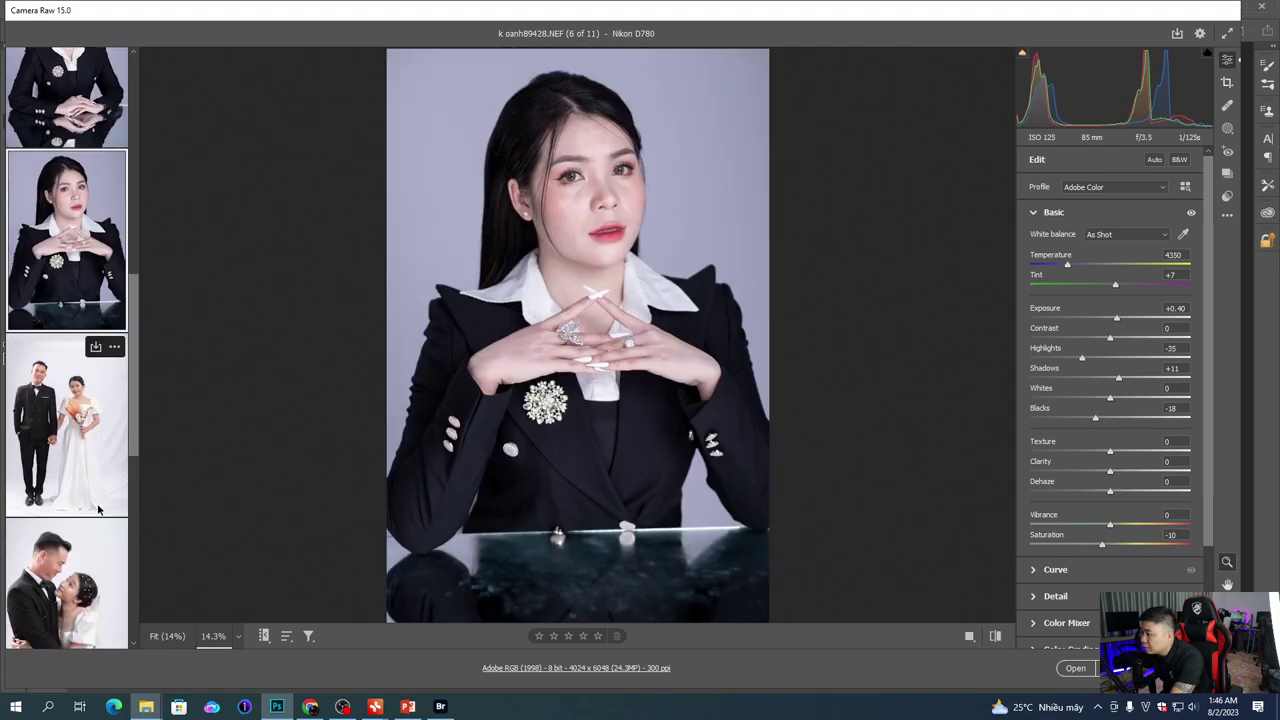
click(84, 453)
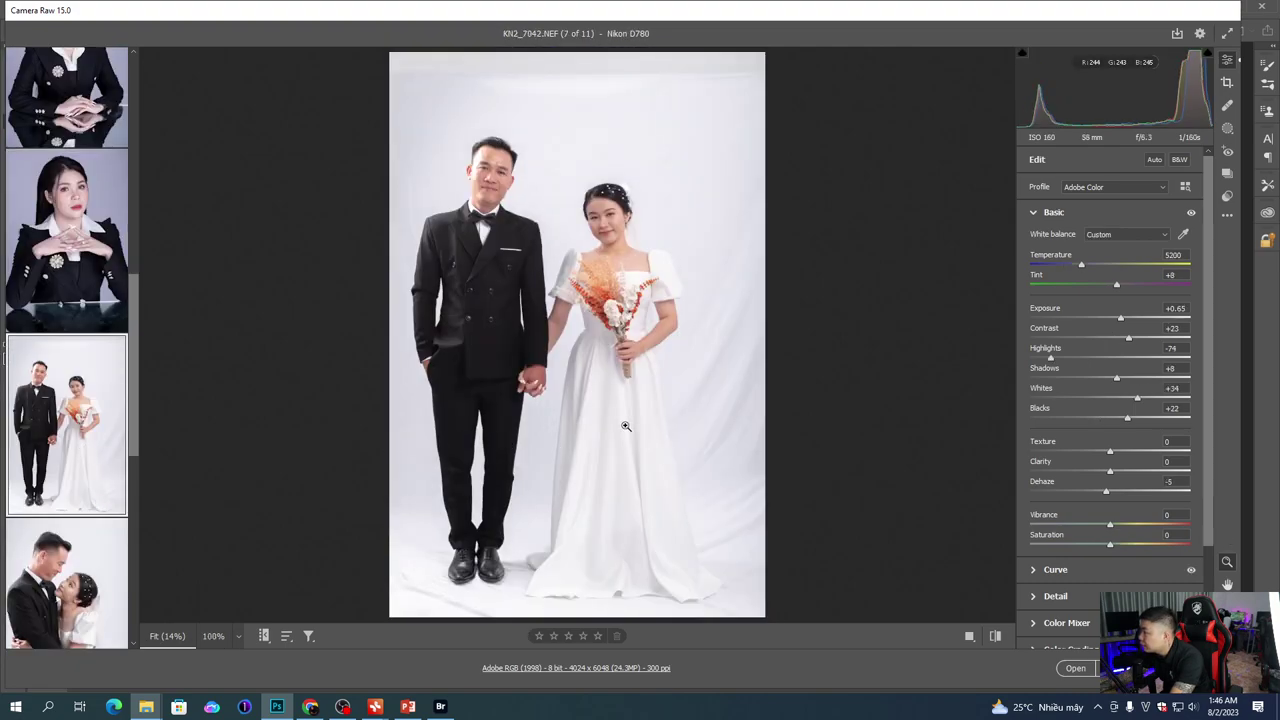
scroll(80, 420, down, 3)
click(78, 433)
scroll(78, 433, down, 2)
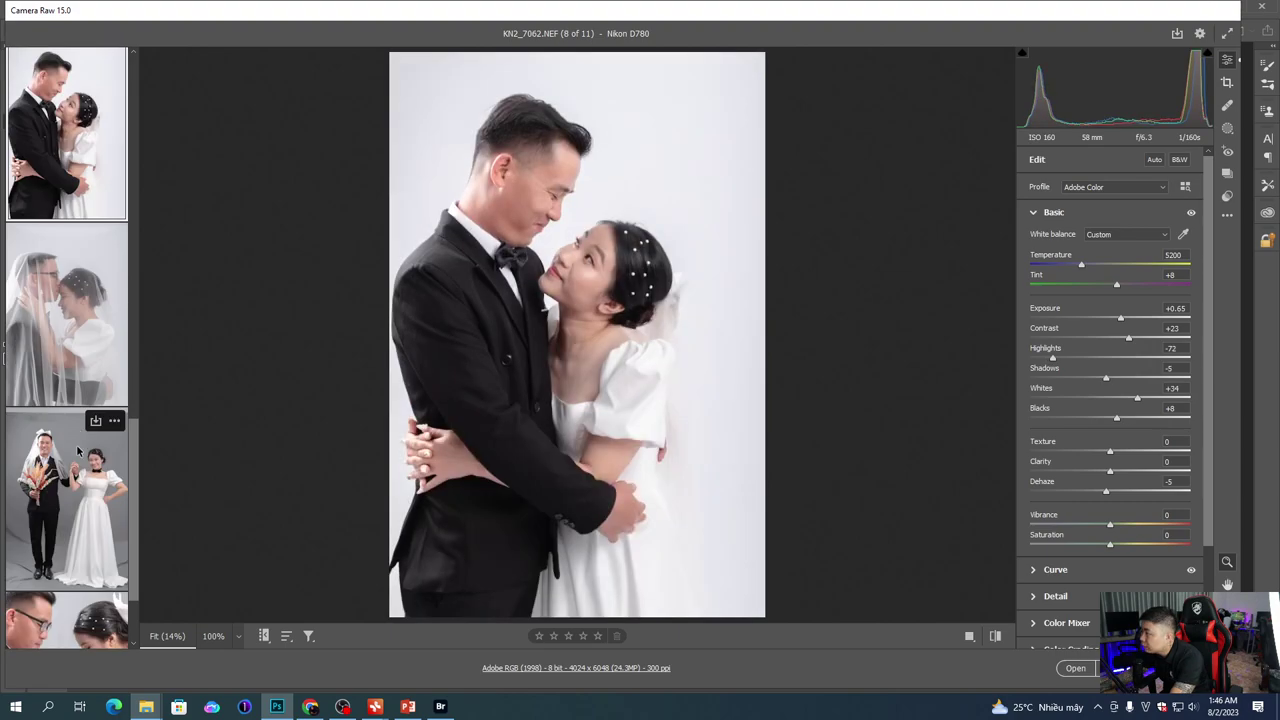
click(84, 458)
scroll(84, 458, down, 1)
key(Right)
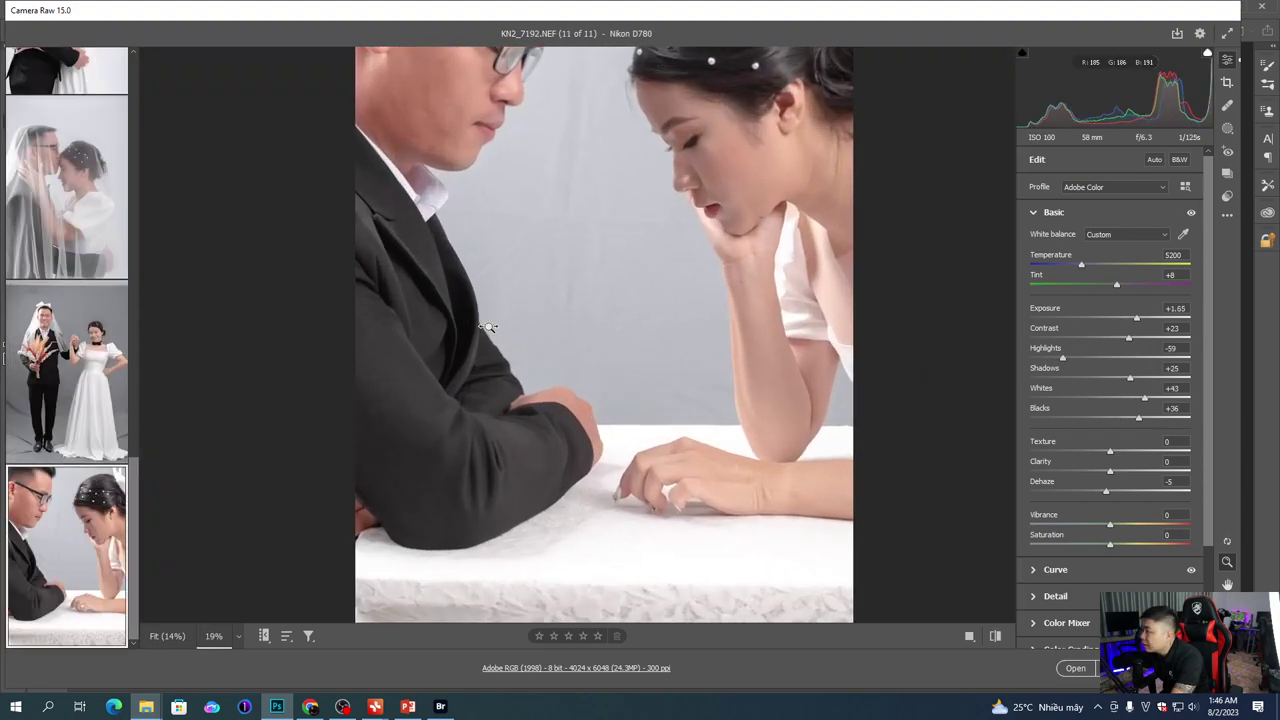
scroll(107, 257, up, 5)
scroll(107, 257, up, 5)
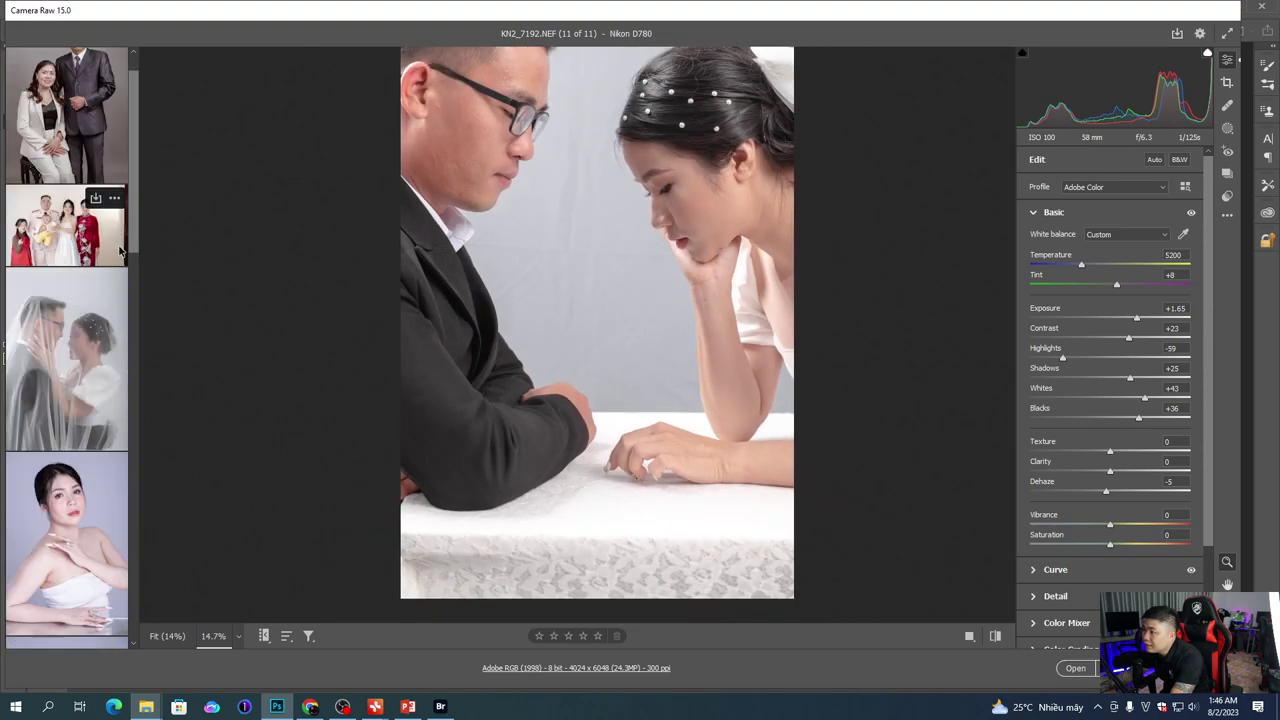
Step: Return to the older couple's portrait and select all eleven photos in the filmstrip
click(75, 165)
key(ctrl+a)
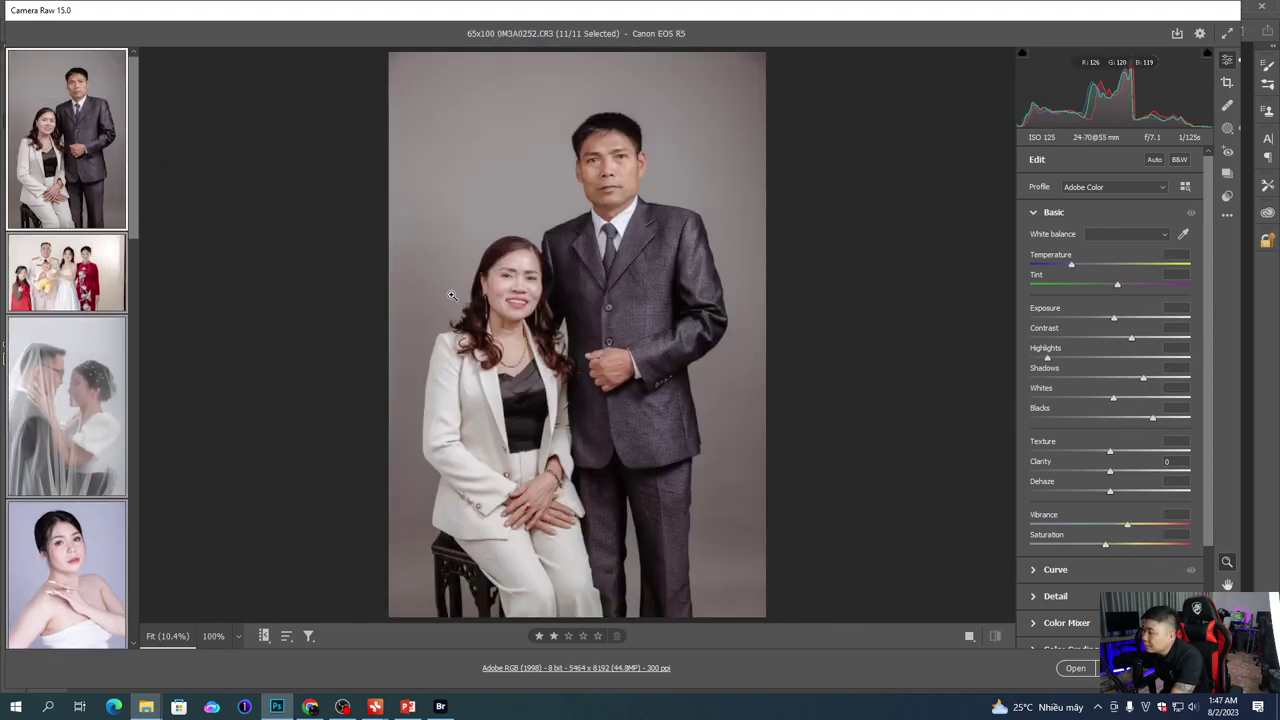
key(ctrl+d)
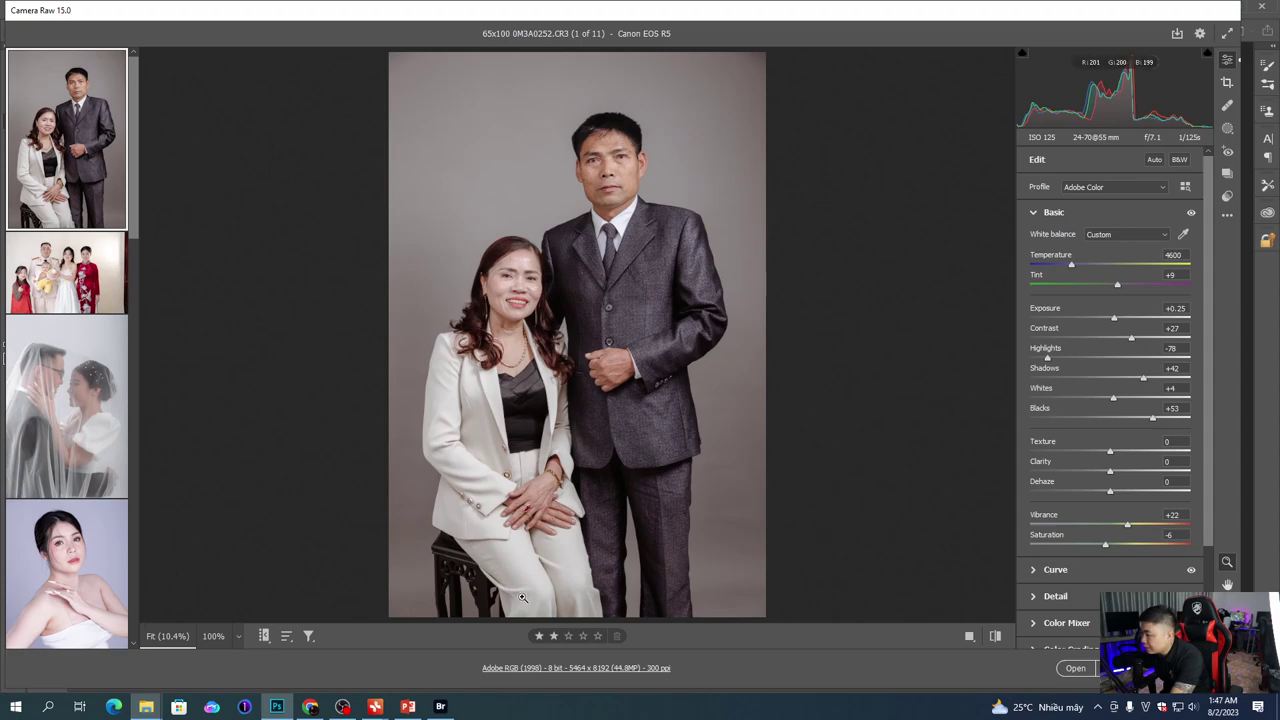
key(ctrl+s)
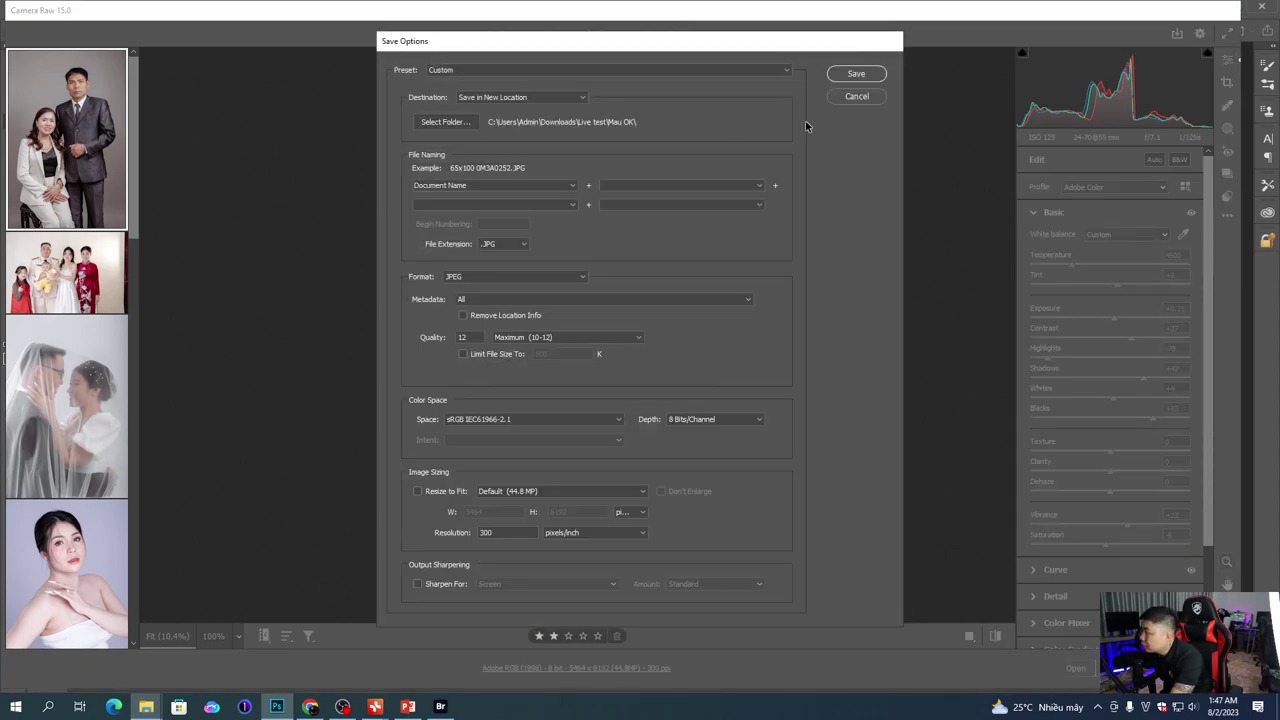
click(856, 73)
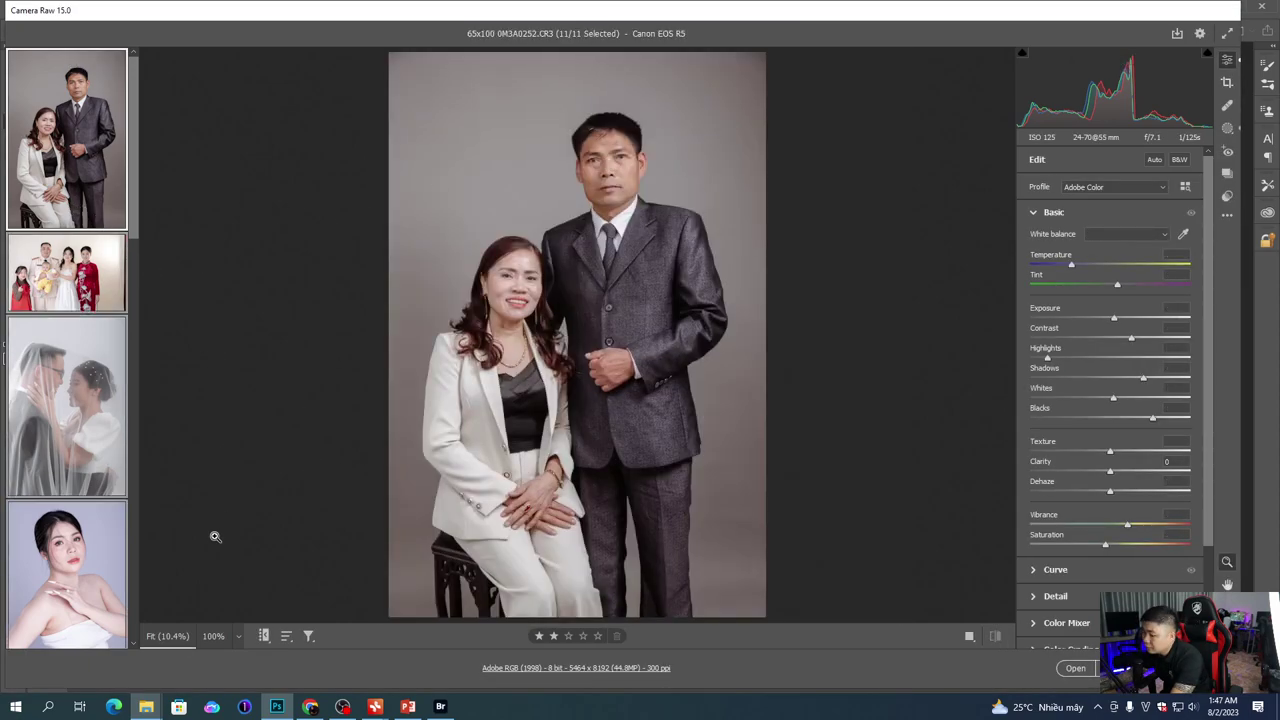
Step: Open the save options for the selected photos, choosing the sRGB IEC61966-2.1 color space and Save in New Location as destination
key(ctrl+s)
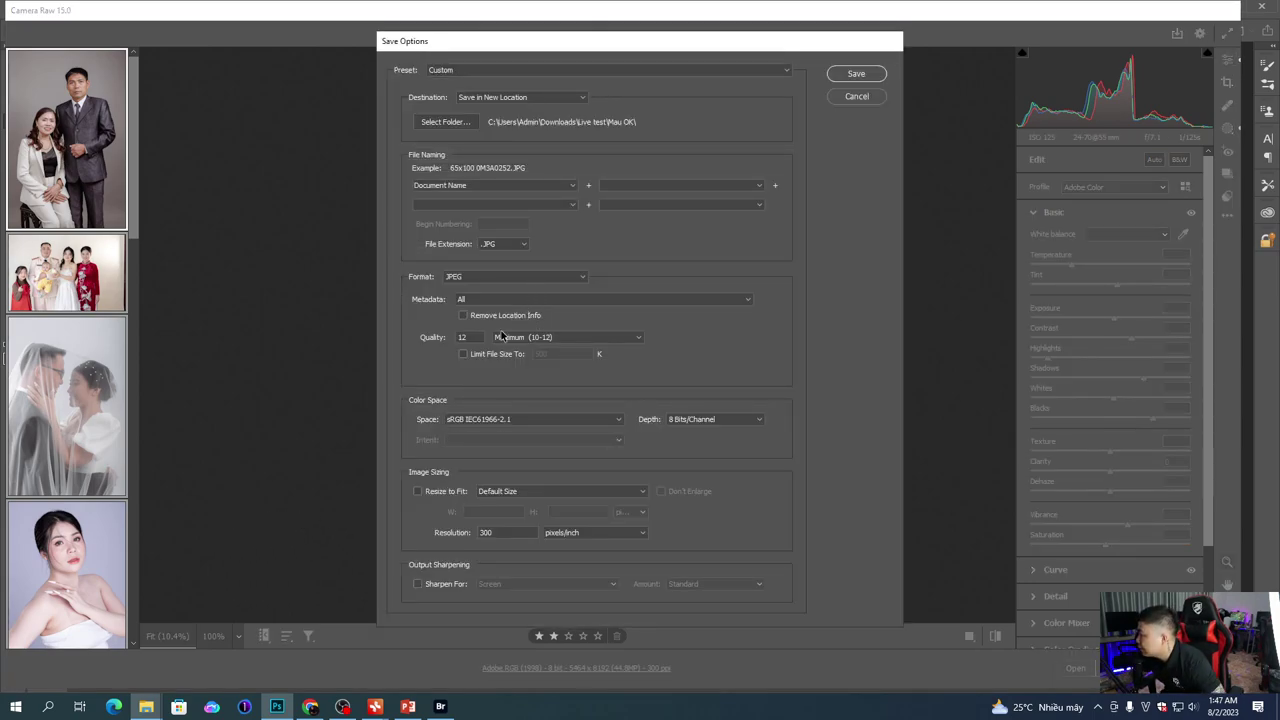
click(512, 420)
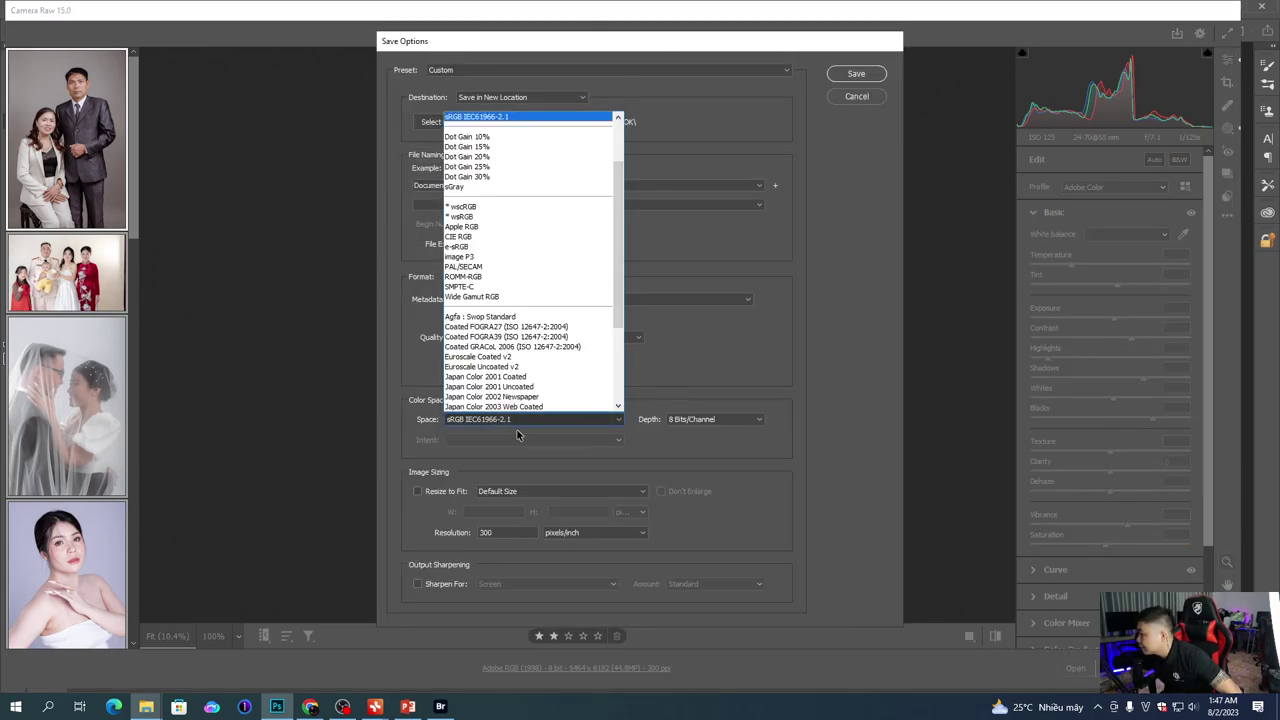
click(500, 118)
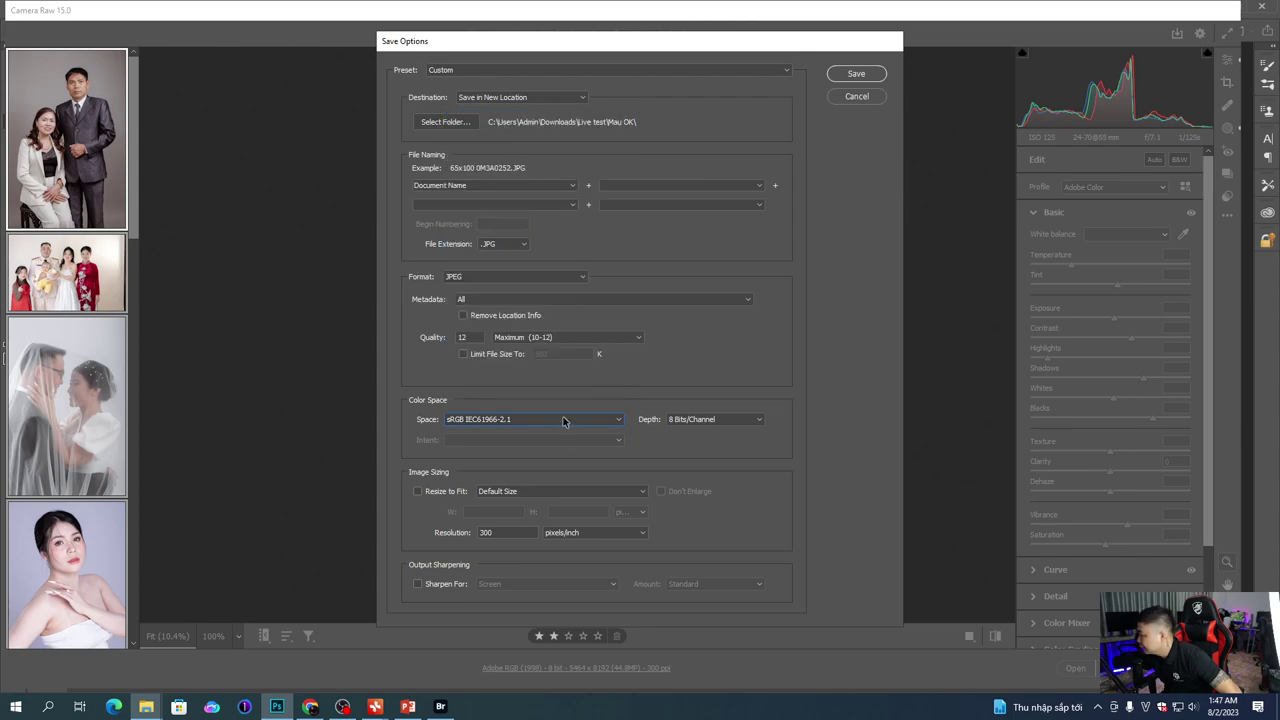
click(486, 98)
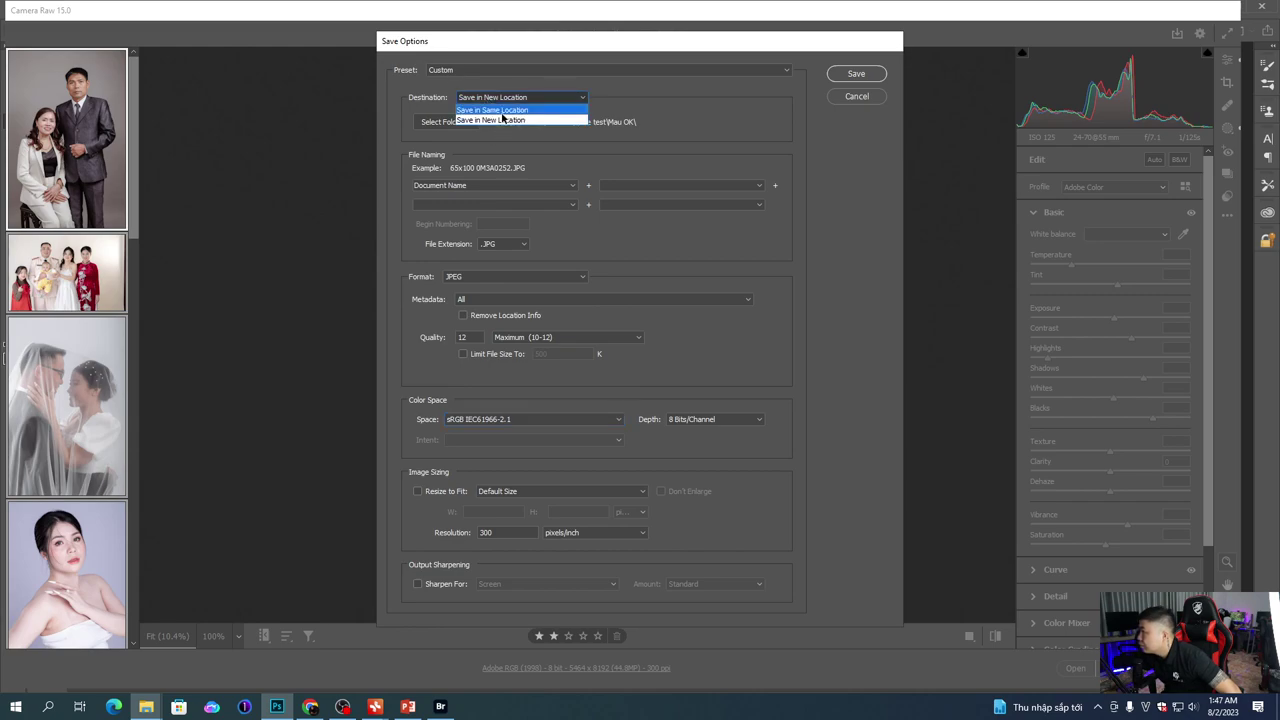
click(452, 118)
Step: Browse for the destination folder to H:\2. CÁC KHÓA HỌC\10. Dự án 2023\Stock\0.STOCK QUAY VIDEO\JPG
click(469, 125)
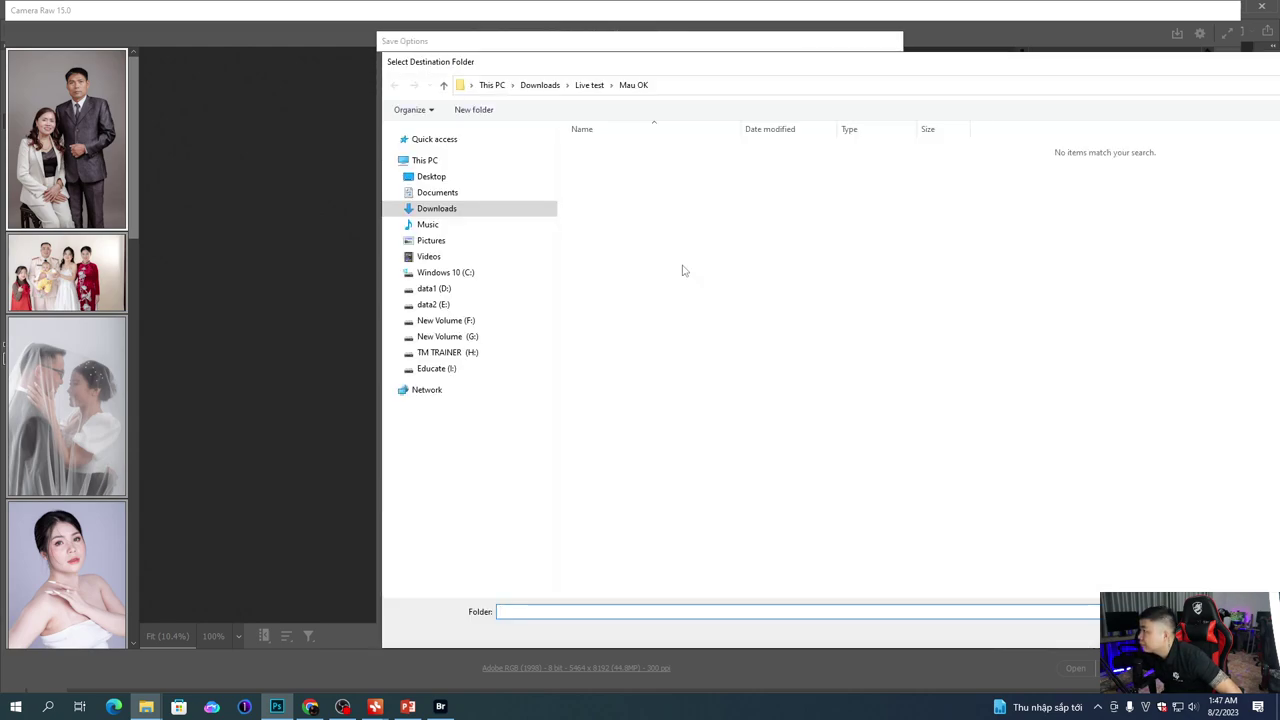
click(460, 354)
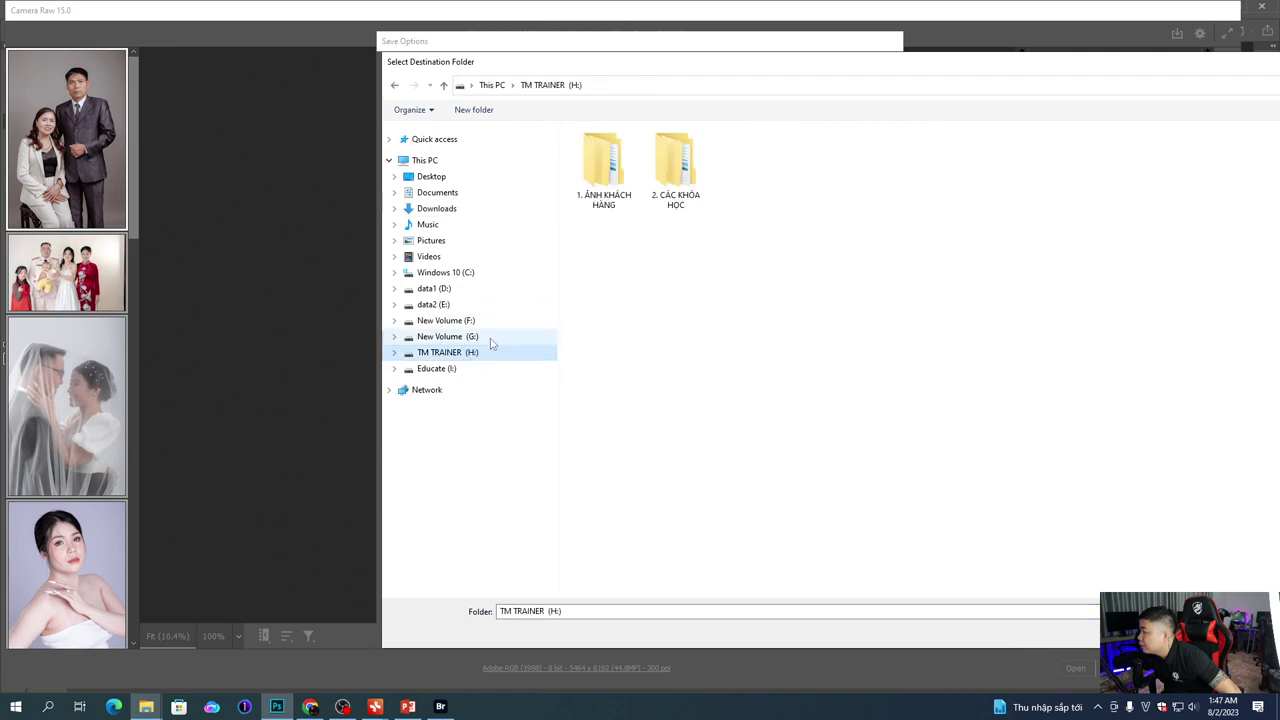
double_click(676, 165)
double_click(460, 61)
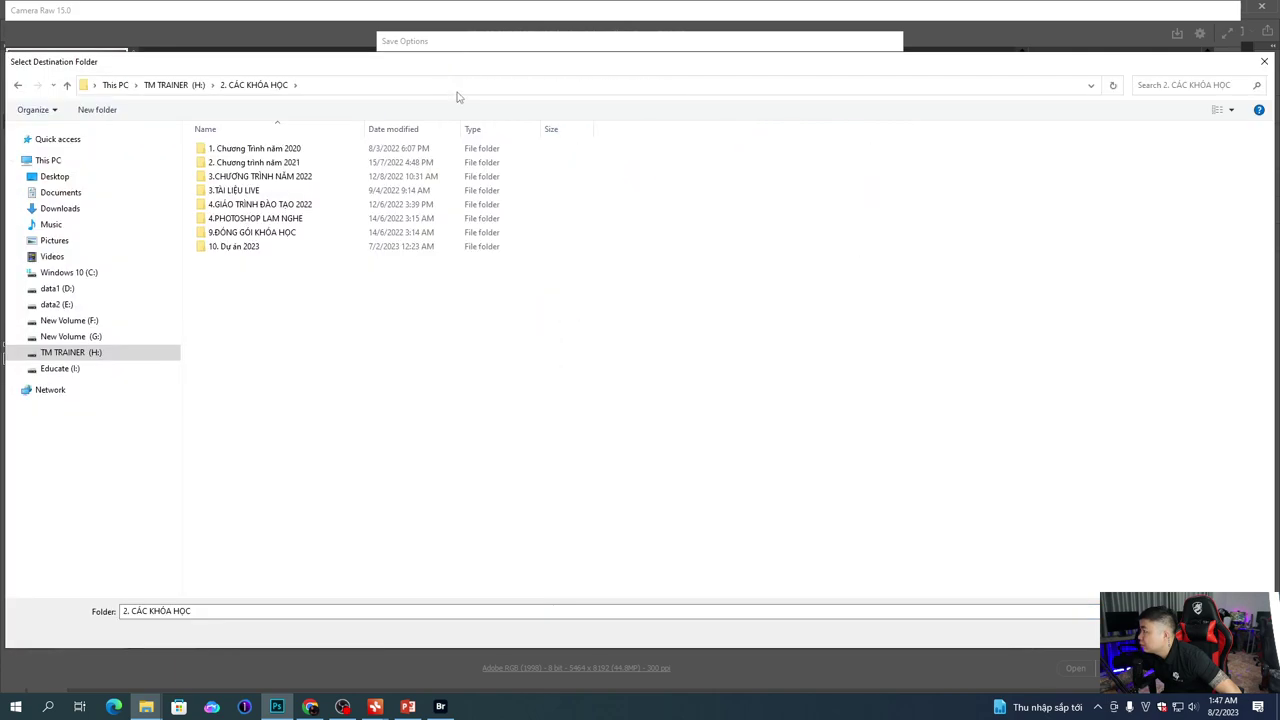
double_click(235, 246)
double_click(240, 160)
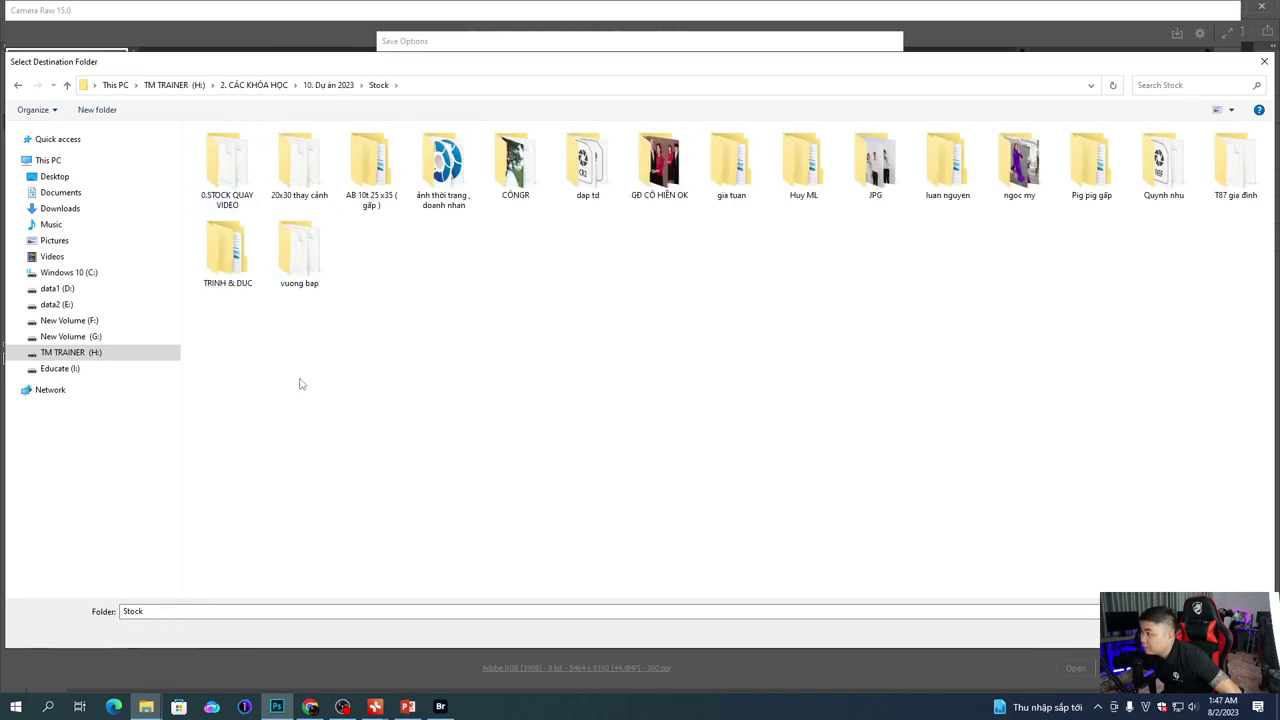
double_click(238, 188)
double_click(239, 176)
Step: Create a new folder named MAU OK inside JPG and choose it as the save destination
right_click(386, 299)
click(537, 449)
text(M)
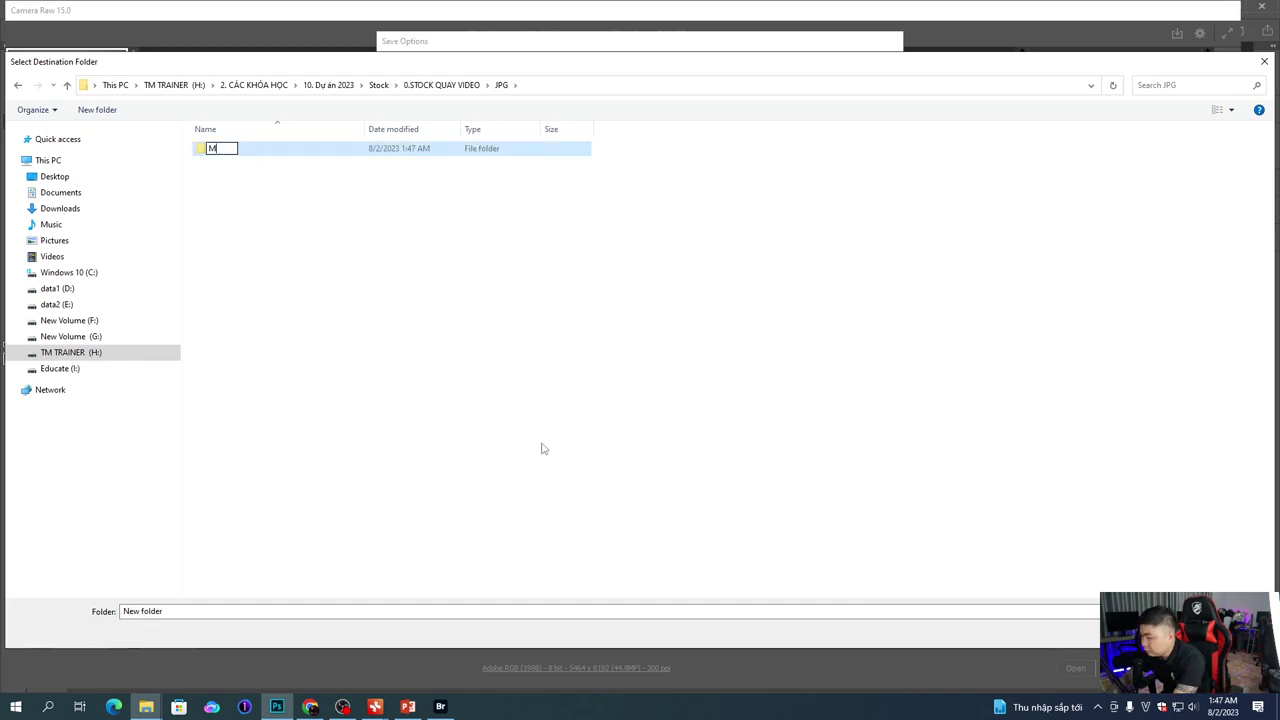
text(AU OK)
key(Return)
key(Return)
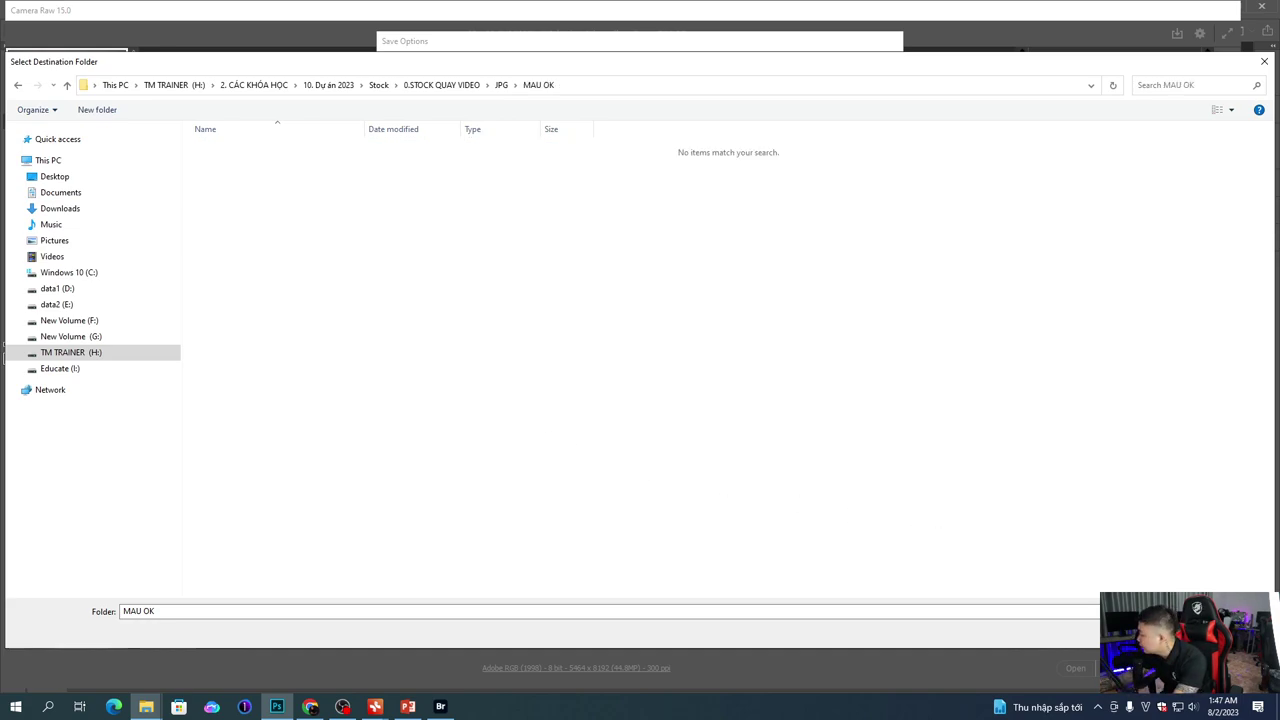
key(Return)
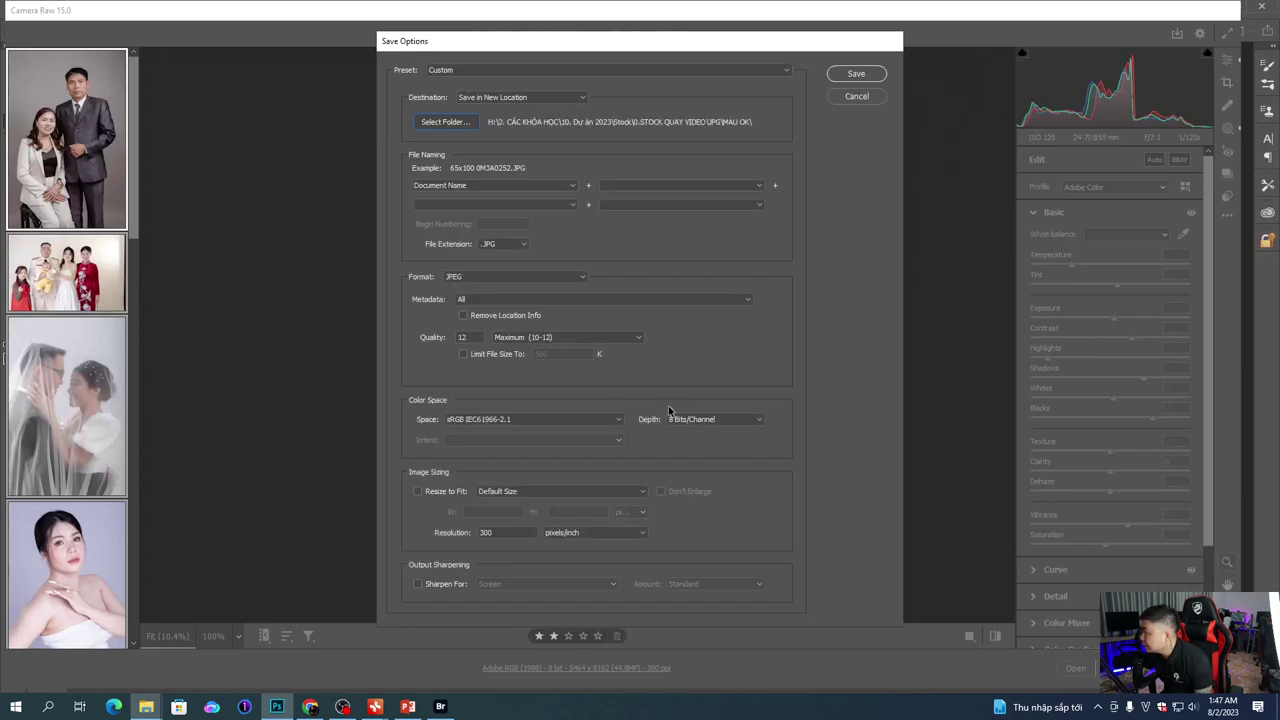
Step: Choose the .JPG file extension and save all the selected photos
click(508, 245)
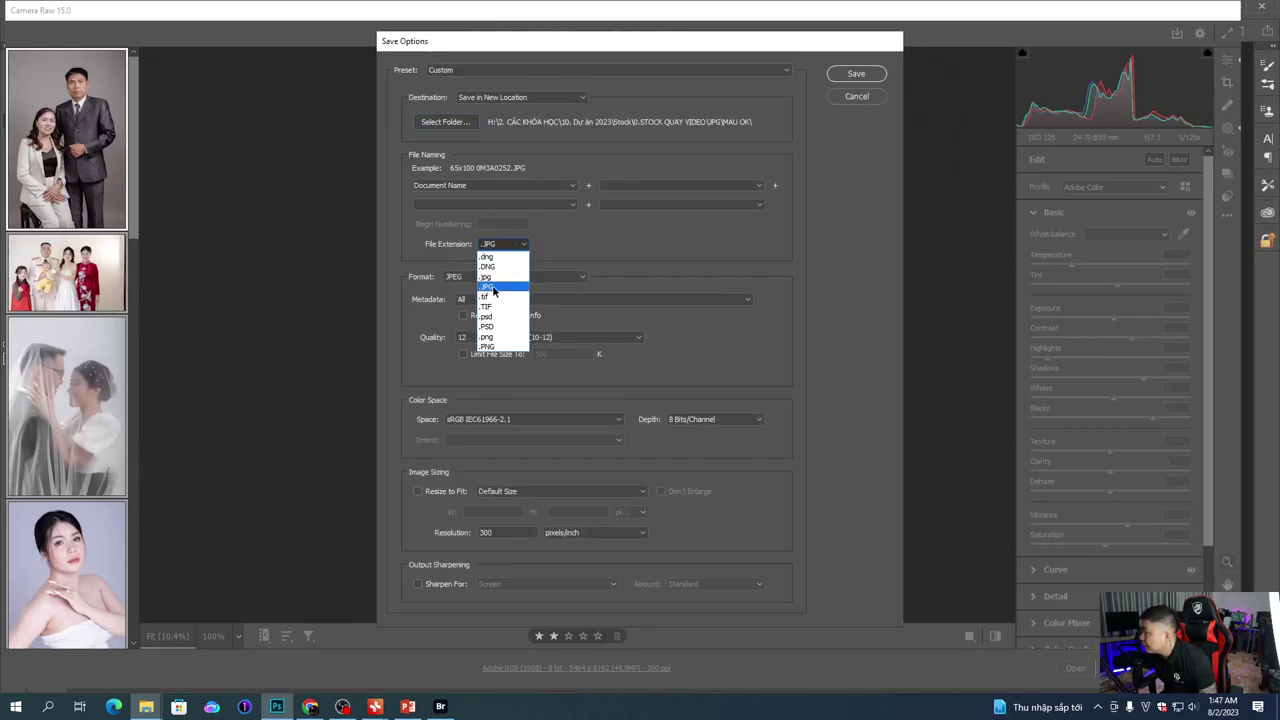
click(494, 288)
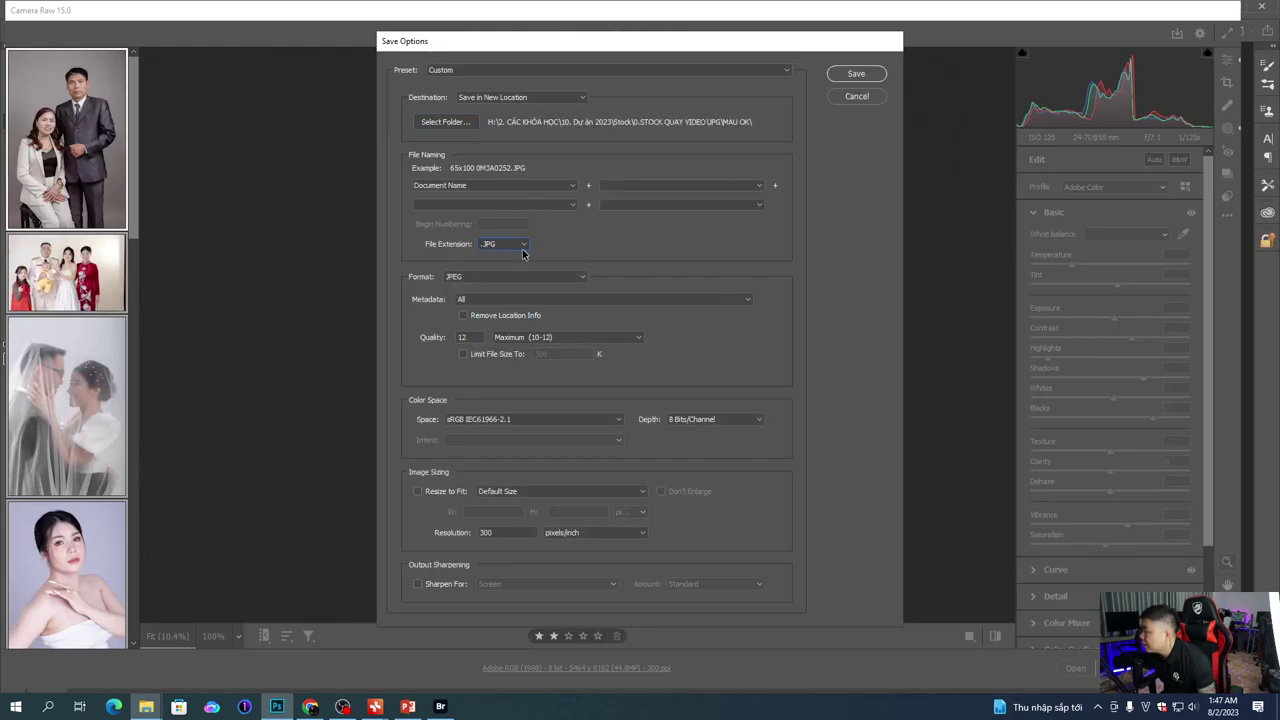
click(866, 76)
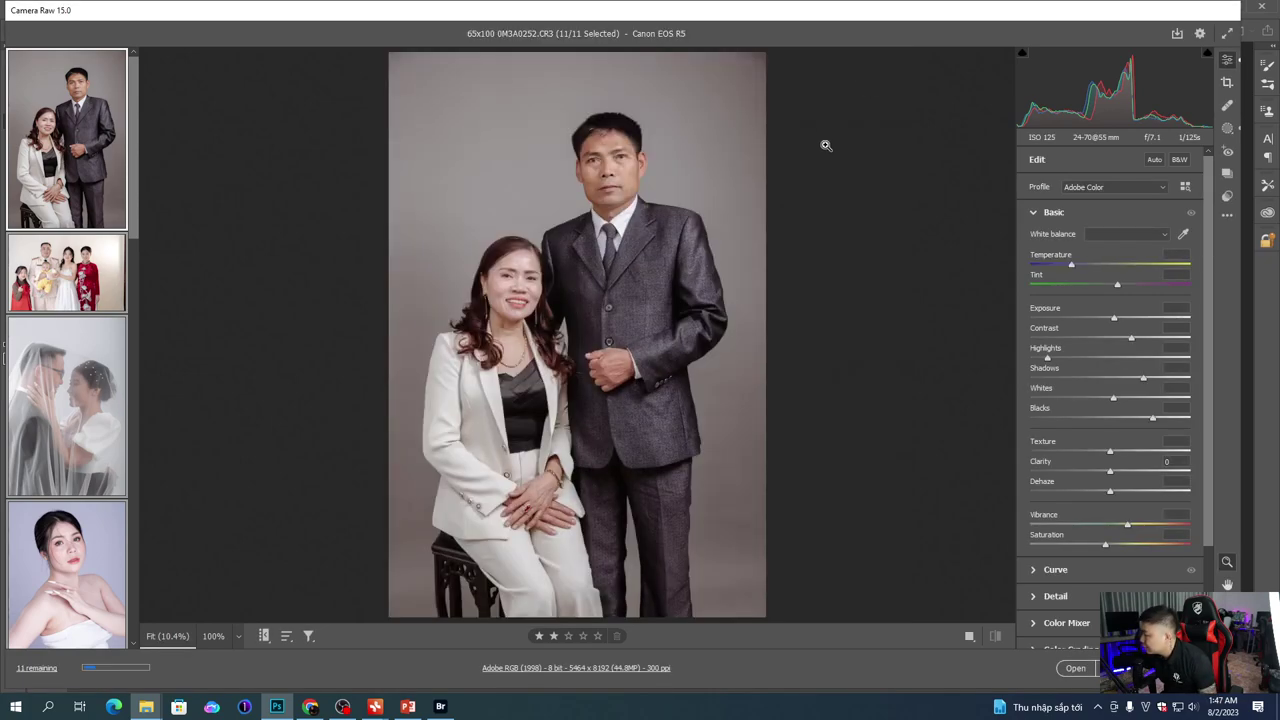
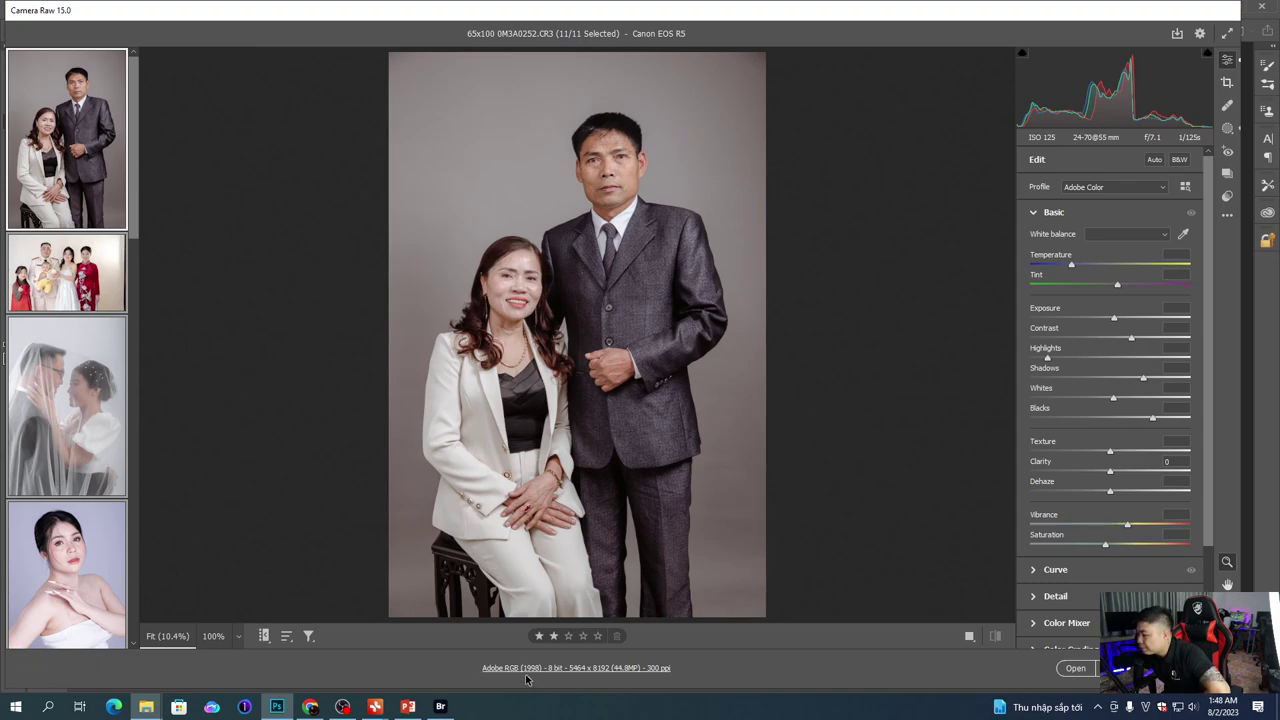
Step: Set the Camera Raw workflow color space to sRGB IEC61966-2.1 in the preferences
click(601, 669)
click(505, 161)
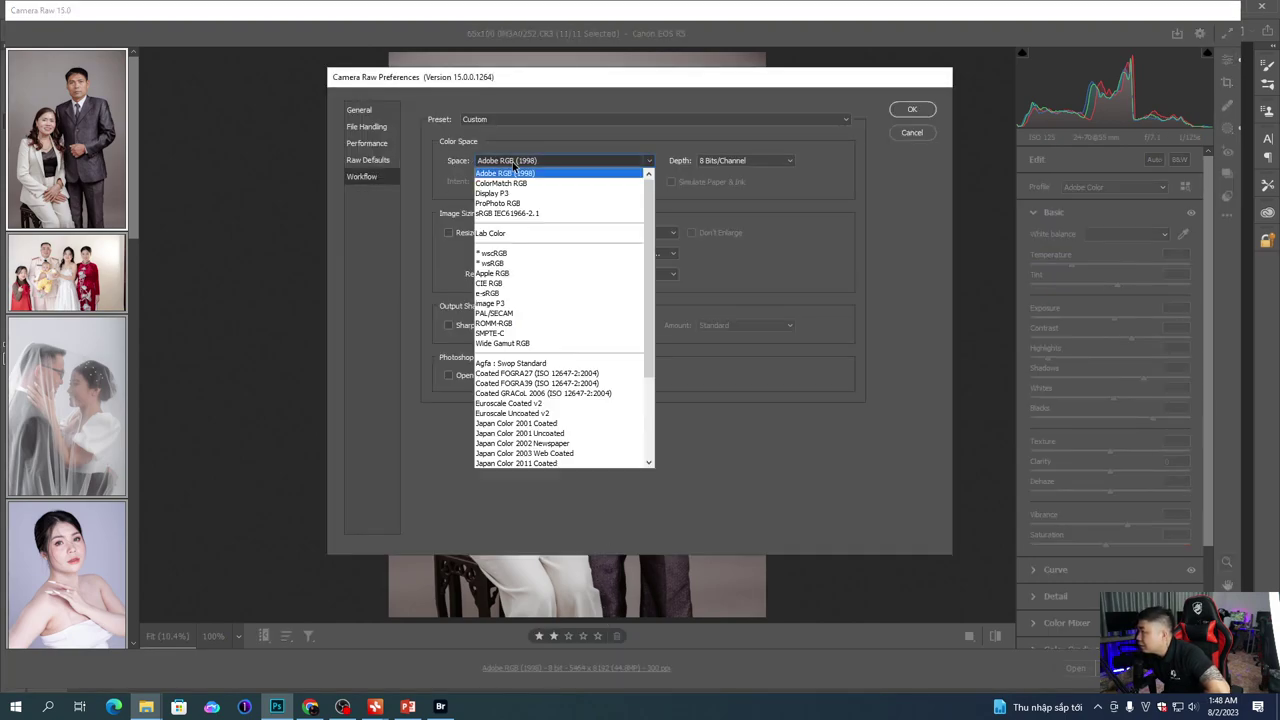
click(512, 214)
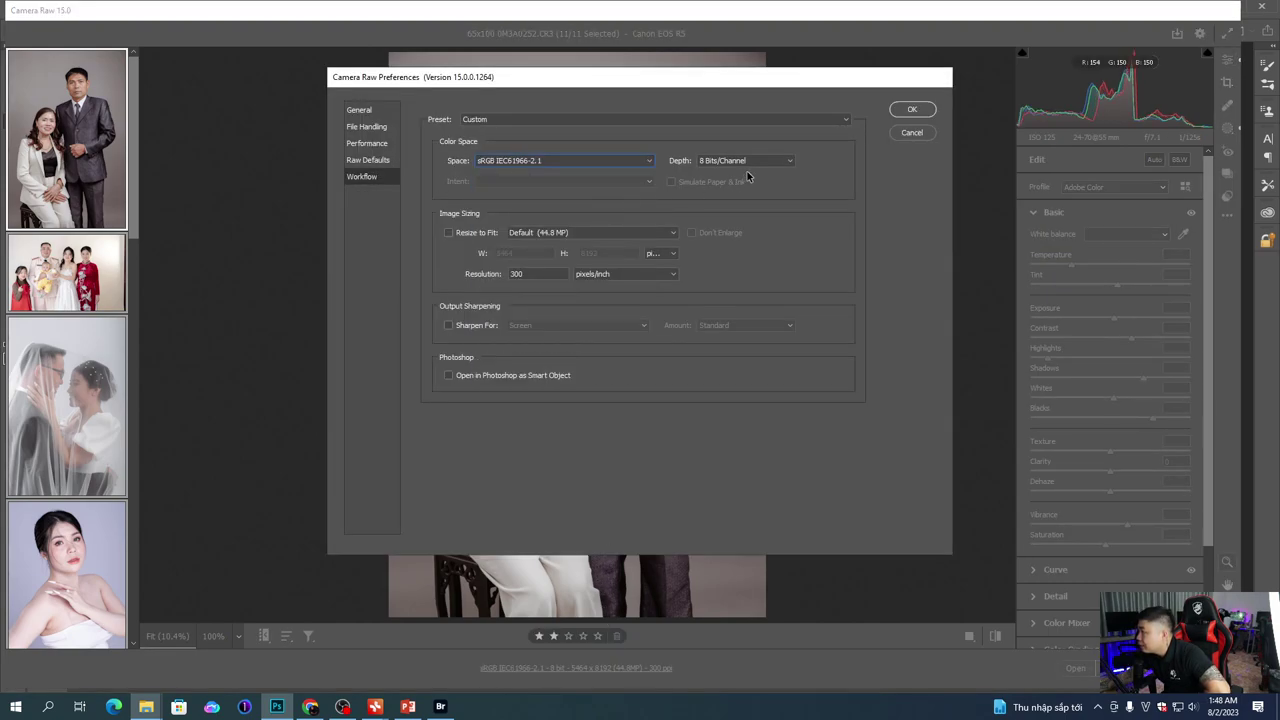
click(913, 111)
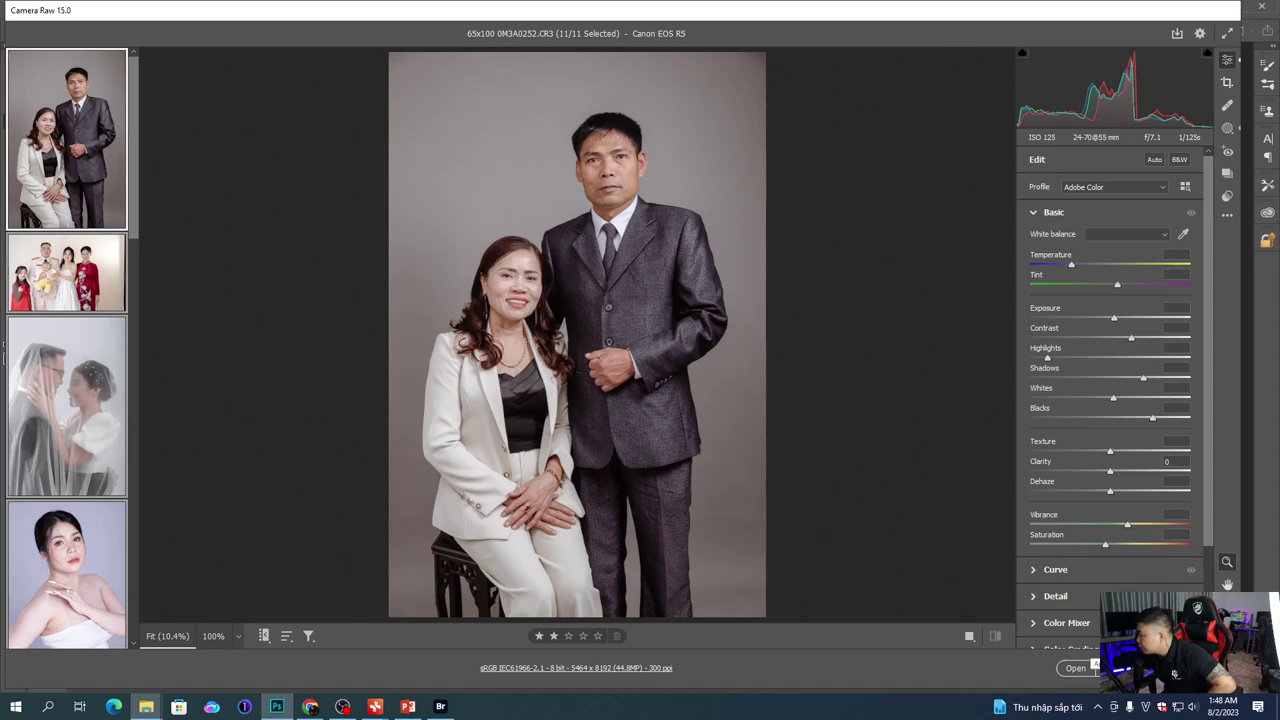
Step: Finish the Camera Raw session, then switch to File Explorer and check the exported MAU OK folder inside 0.STOCK QUAY VIDEO\JPG
click(1197, 668)
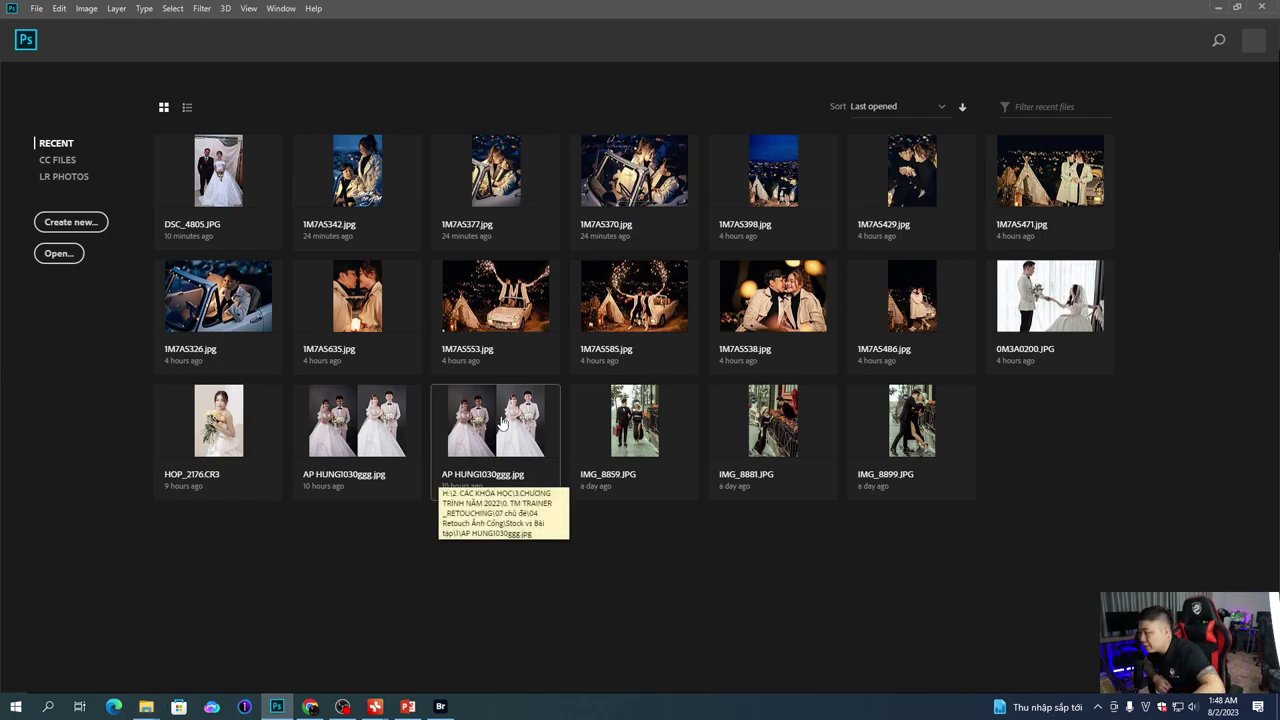
mouse_move(148, 700)
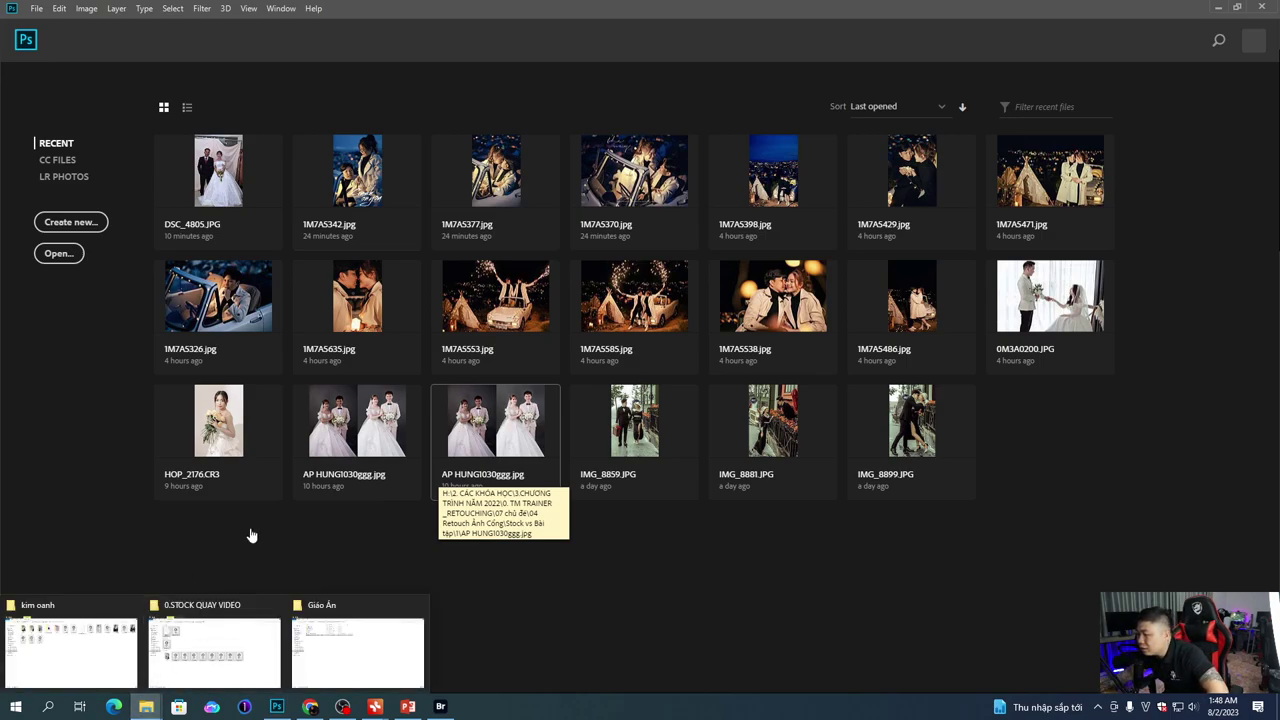
click(115, 658)
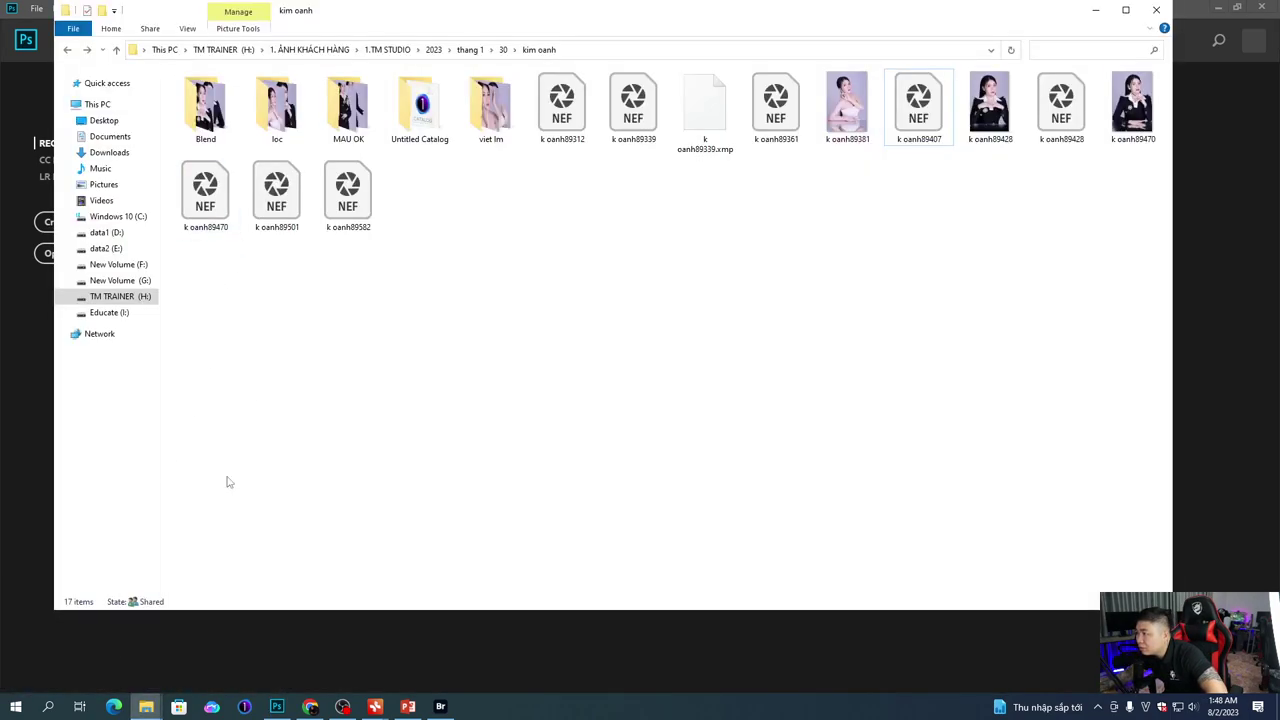
mouse_move(146, 706)
click(250, 670)
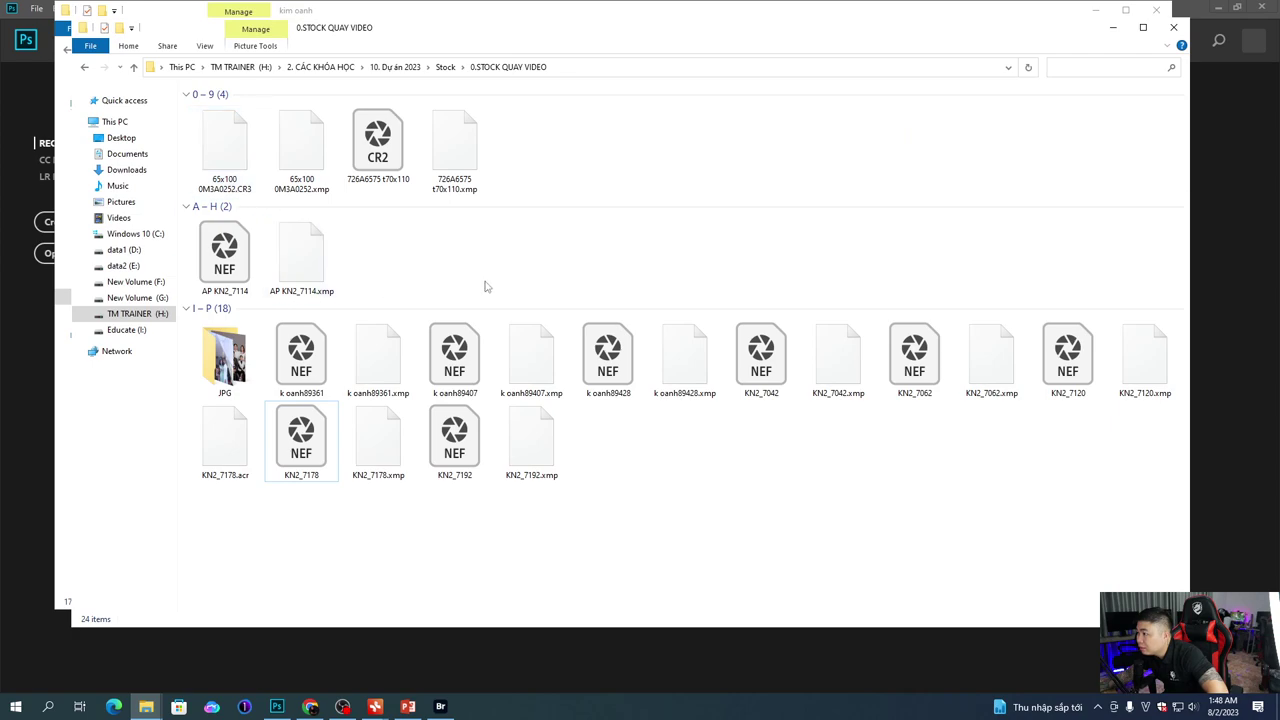
double_click(247, 365)
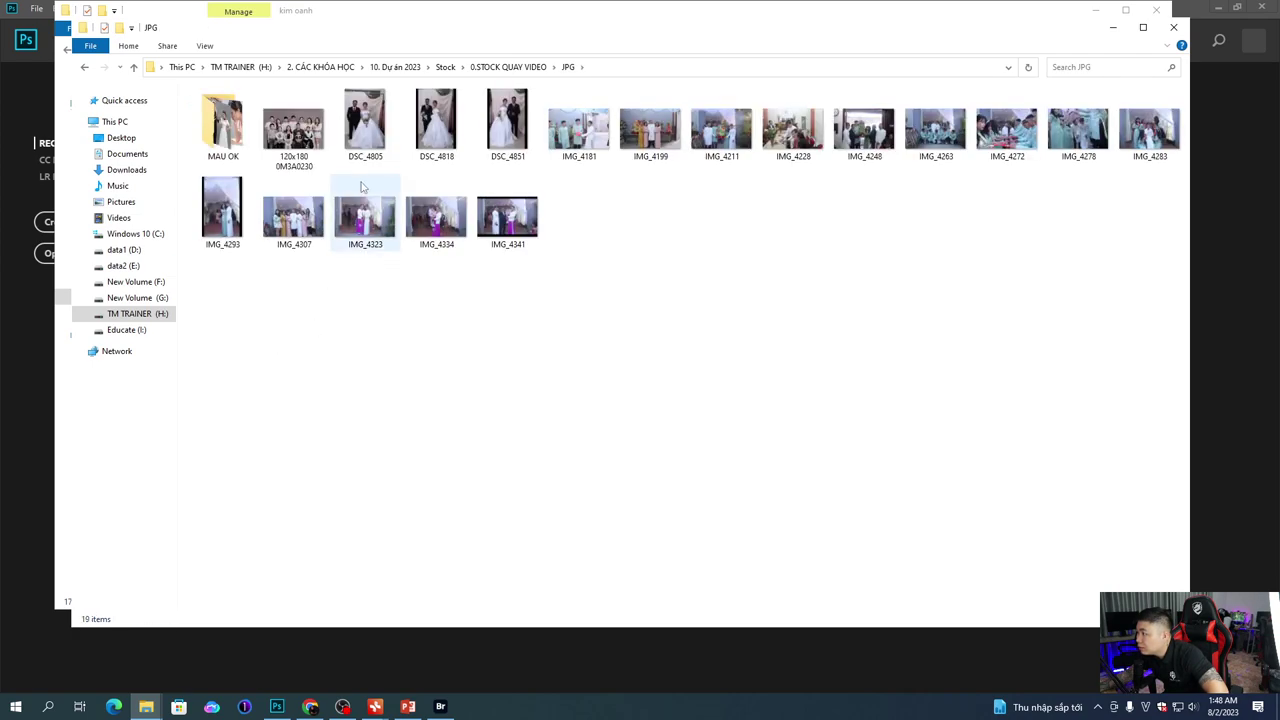
double_click(222, 125)
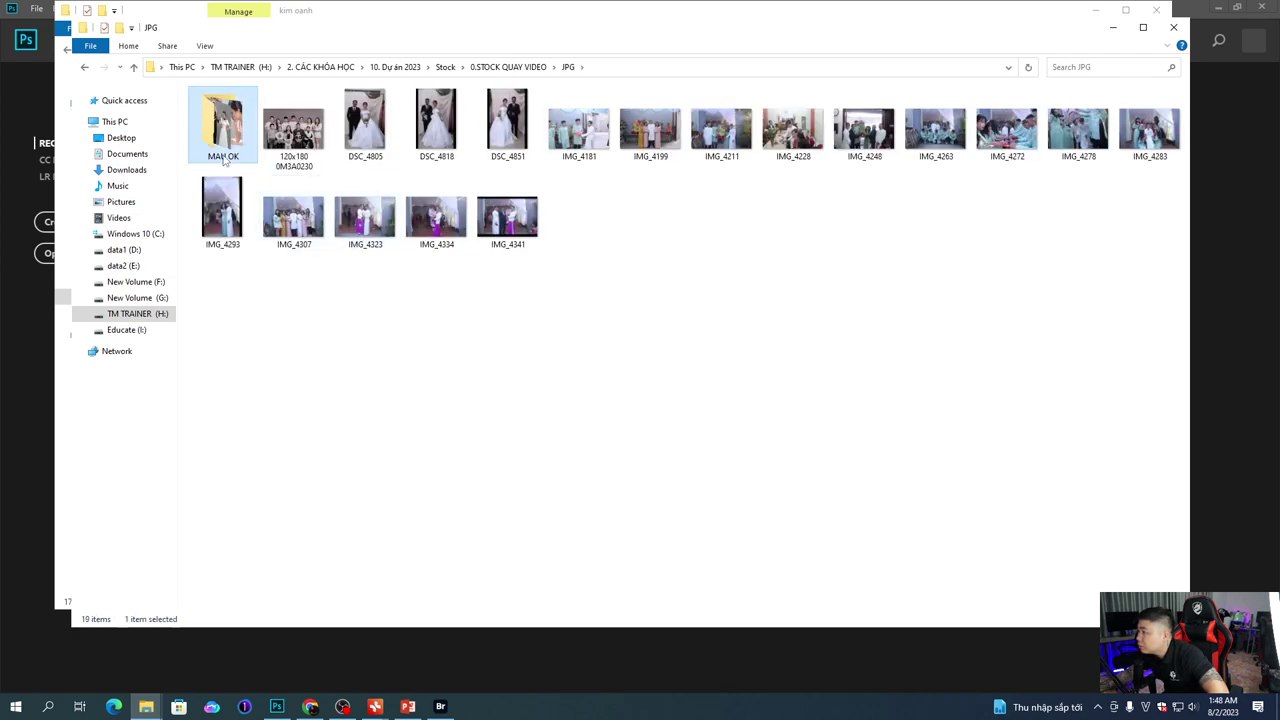
click(133, 67)
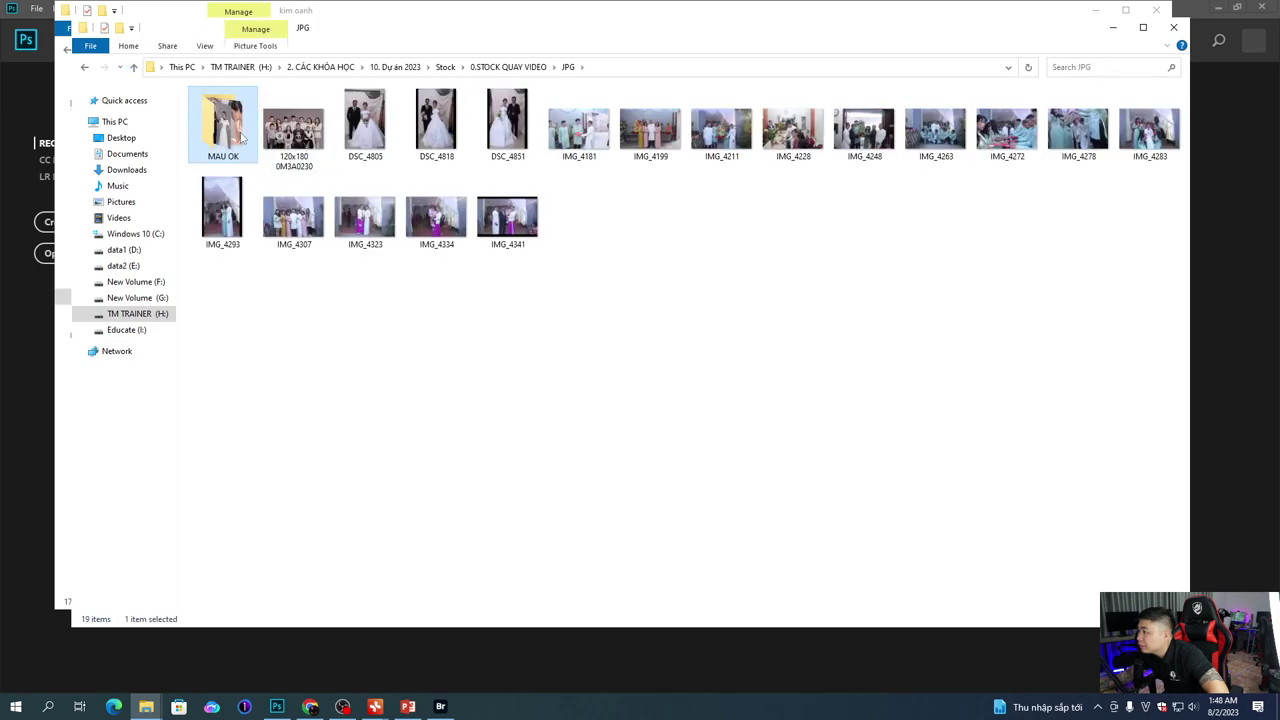
Step: Move the MAU OK folder out of JPG up into the 0.STOCK QUAY VIDEO folder
right_click(242, 130)
click(268, 410)
click(133, 67)
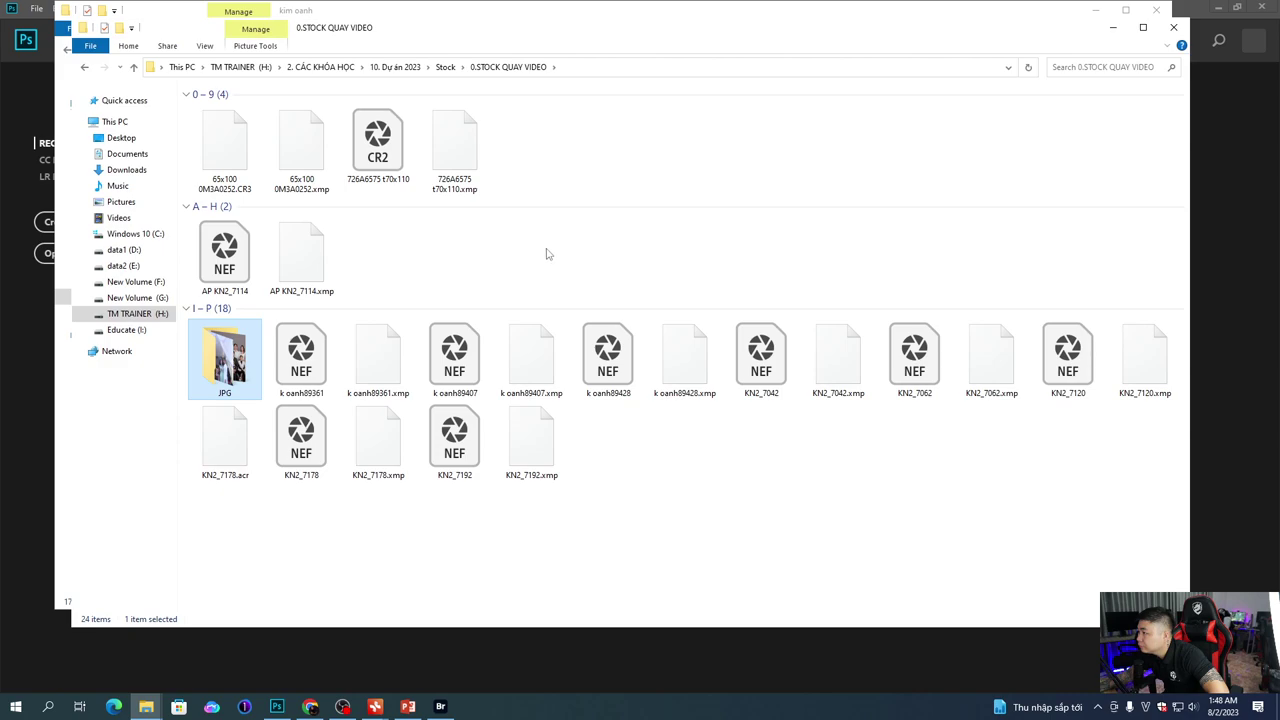
right_click(466, 264)
click(500, 348)
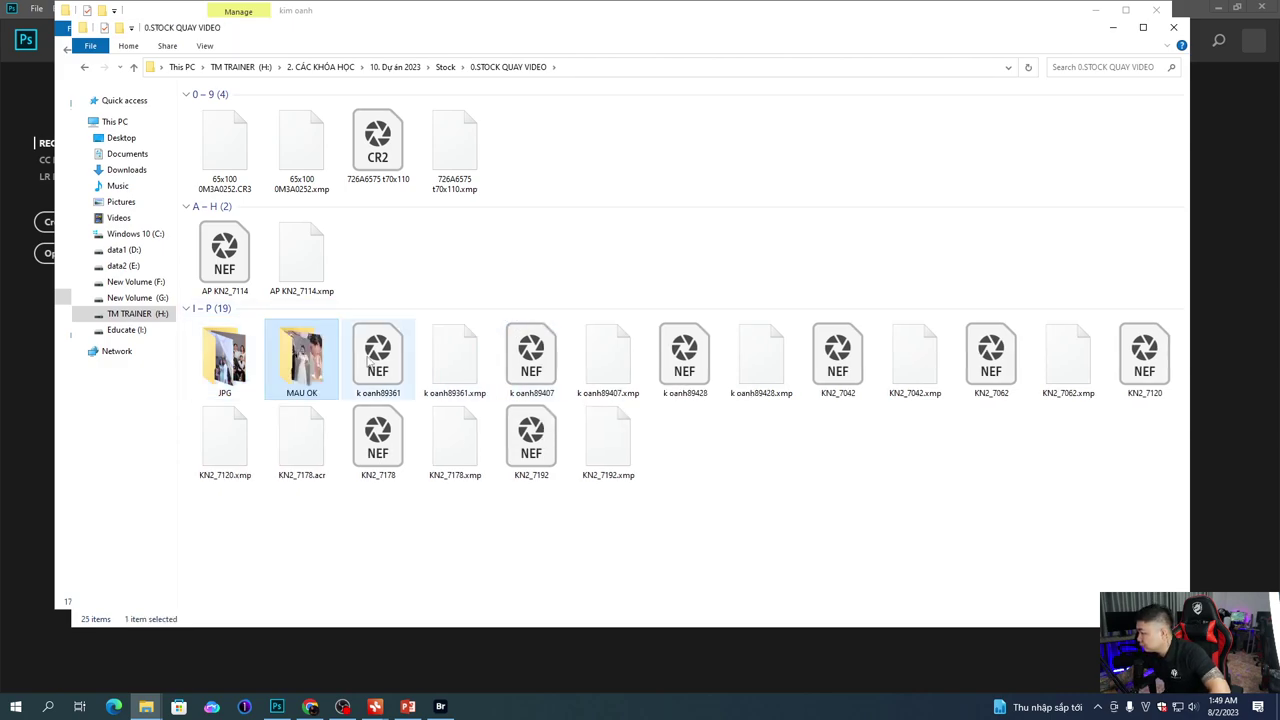
Step: Open IMG_4323, IMG_4334 and IMG_4341 from the JPG folder in Photoshop
double_click(238, 365)
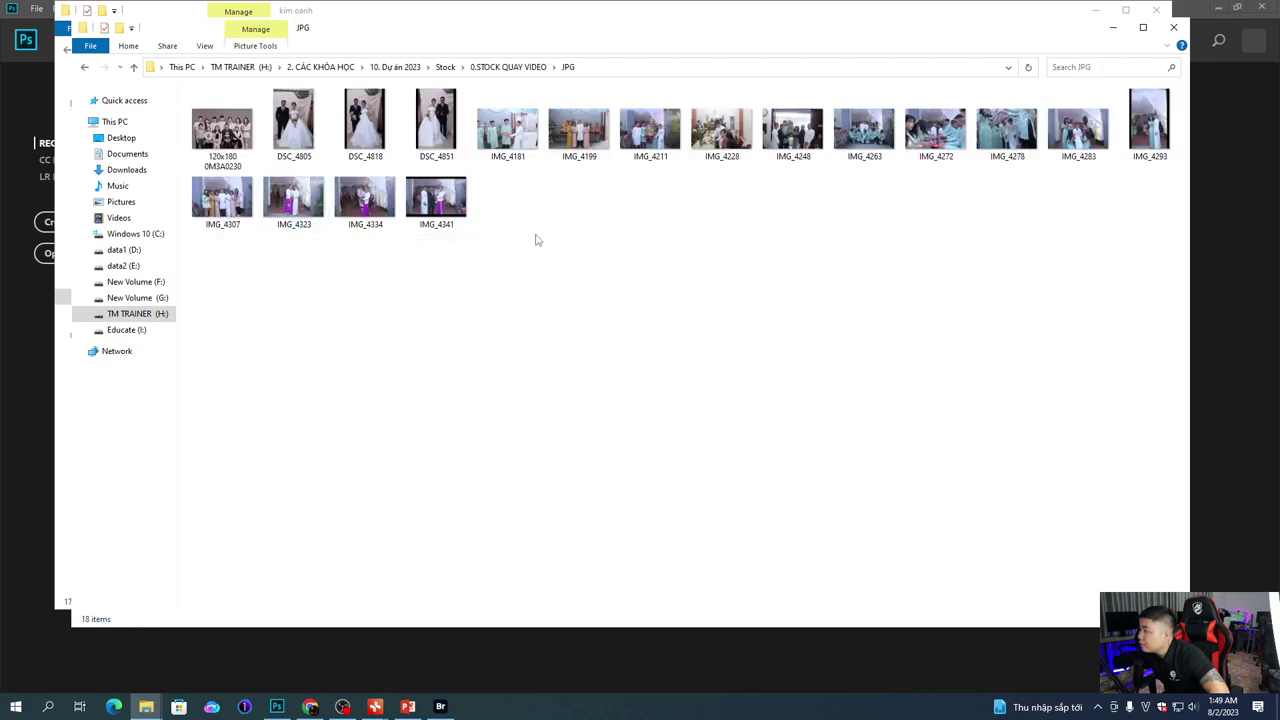
drag(309, 246, 517, 229)
drag(317, 232, 759, 40)
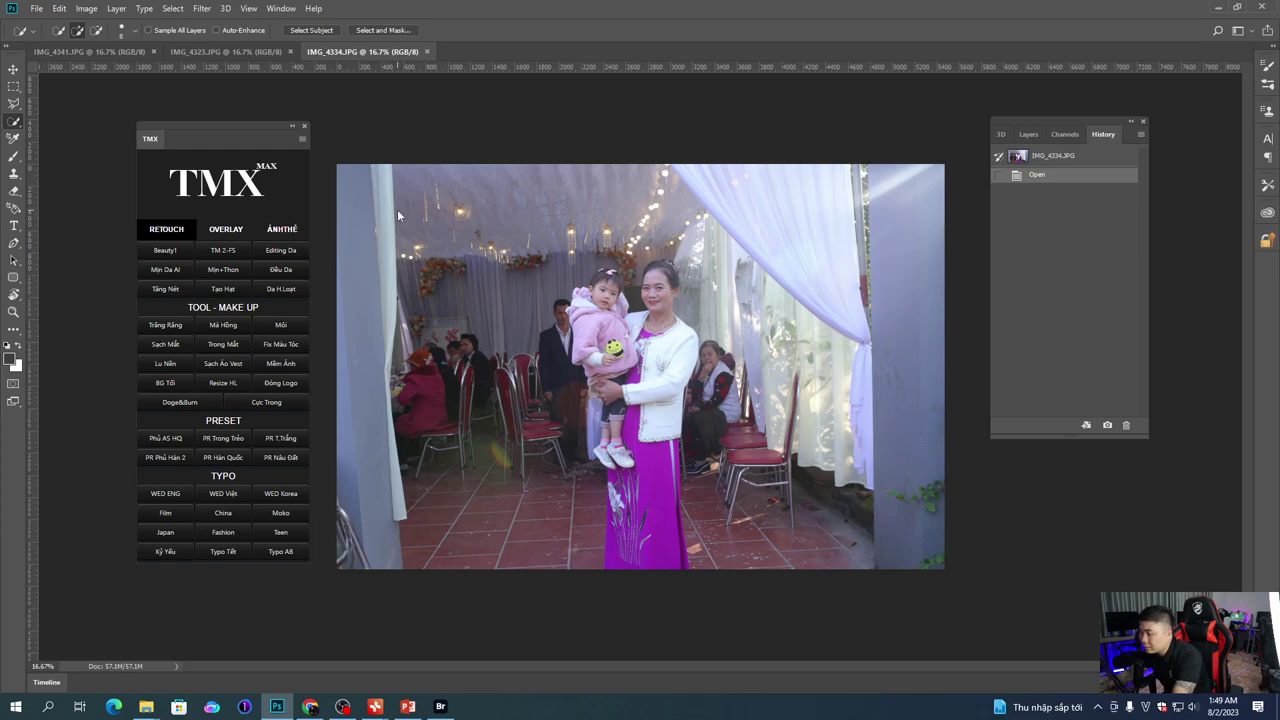
Step: Bring up the Camera Raw filter on IMG_4334.JPG, cancel it and close all open photos
key(ctrl+shift+a)
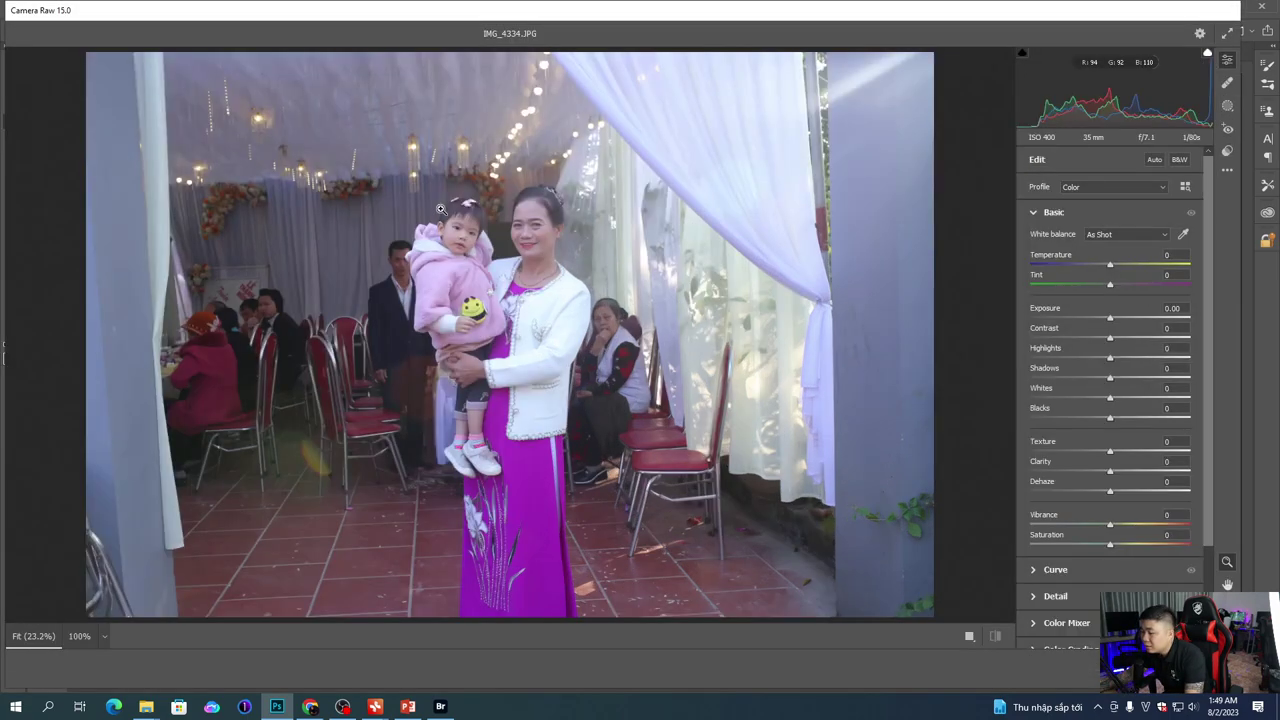
click(1150, 668)
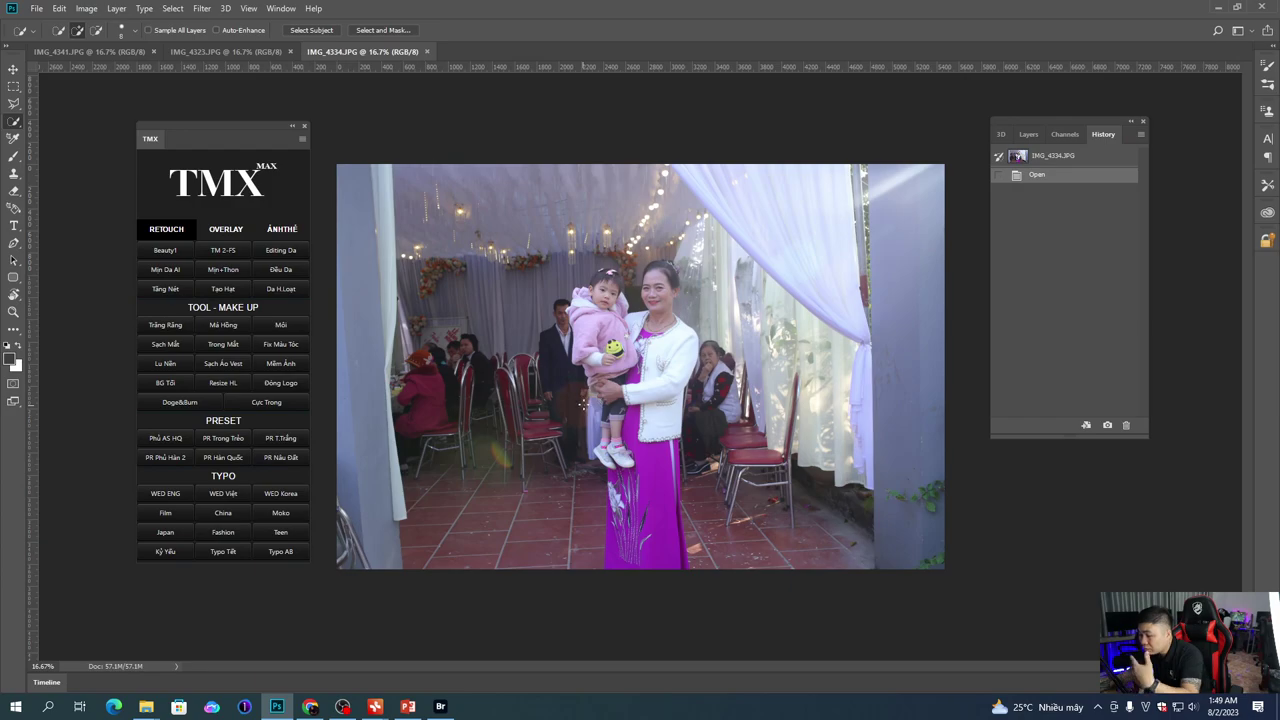
key(ctrl+alt+w)
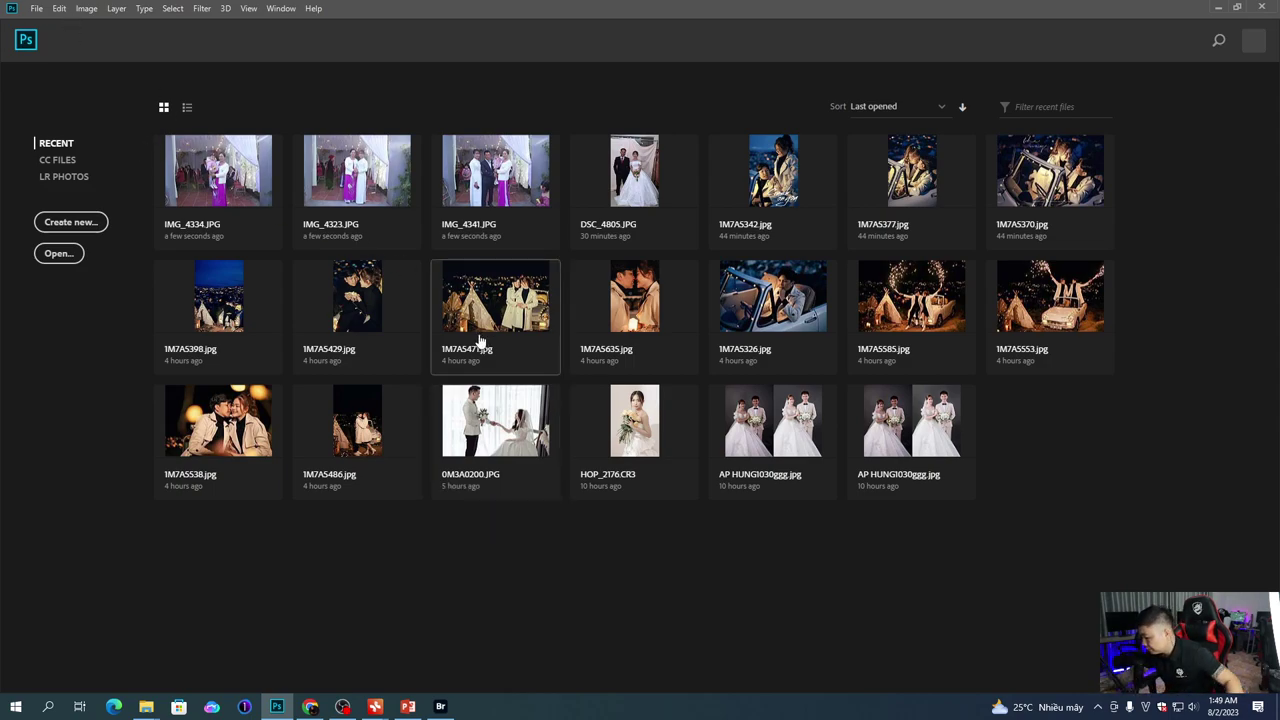
Step: Reopen IMG_4334.JPG from the recent files and open the Camera Raw preferences
click(245, 200)
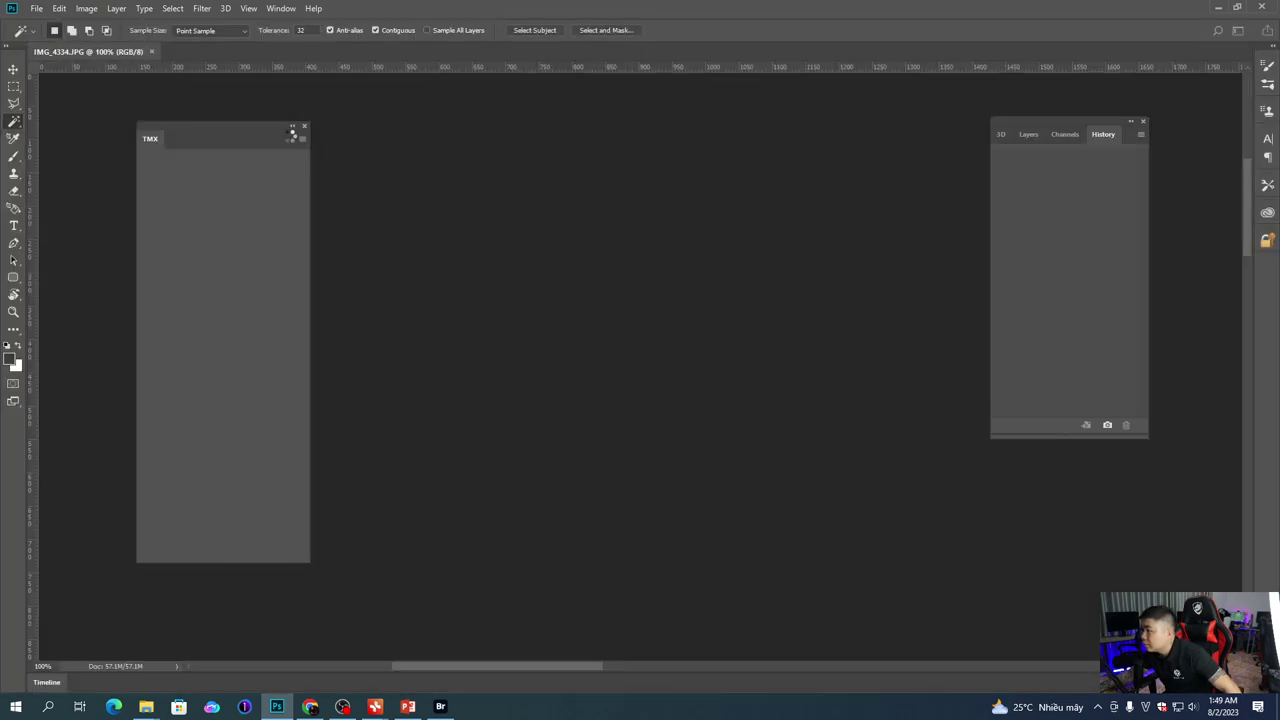
click(59, 8)
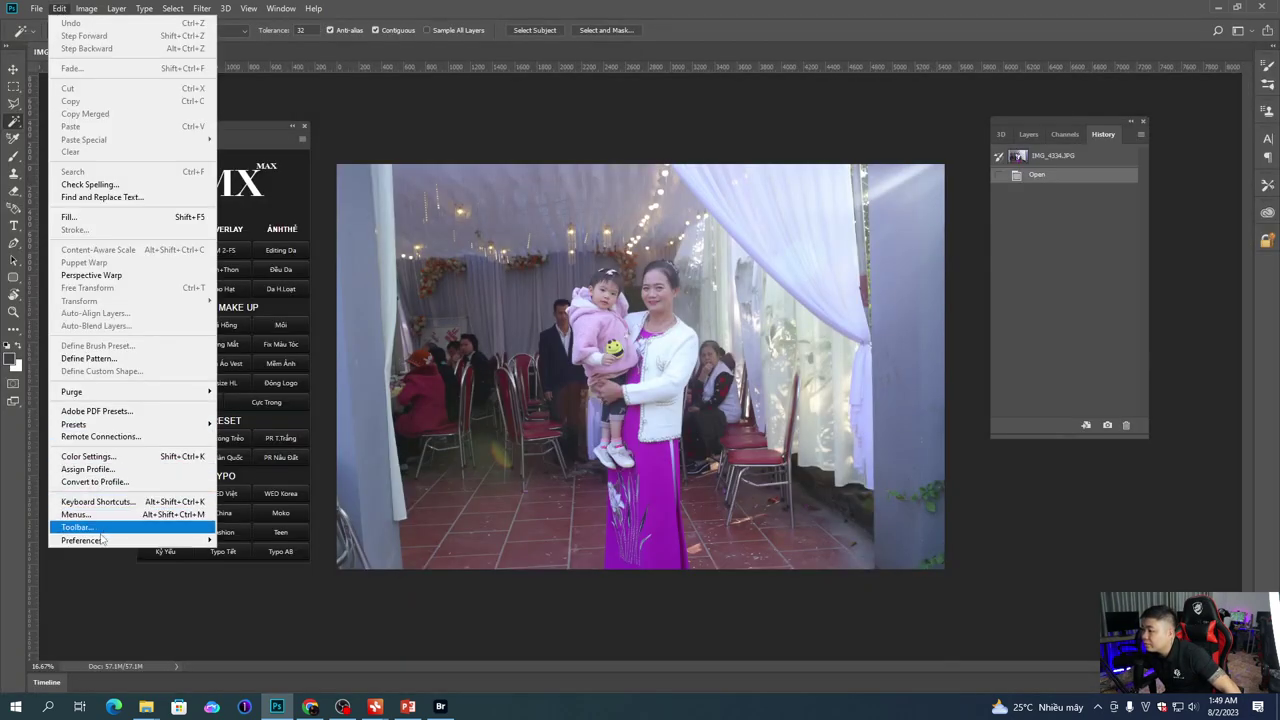
mouse_move(97, 541)
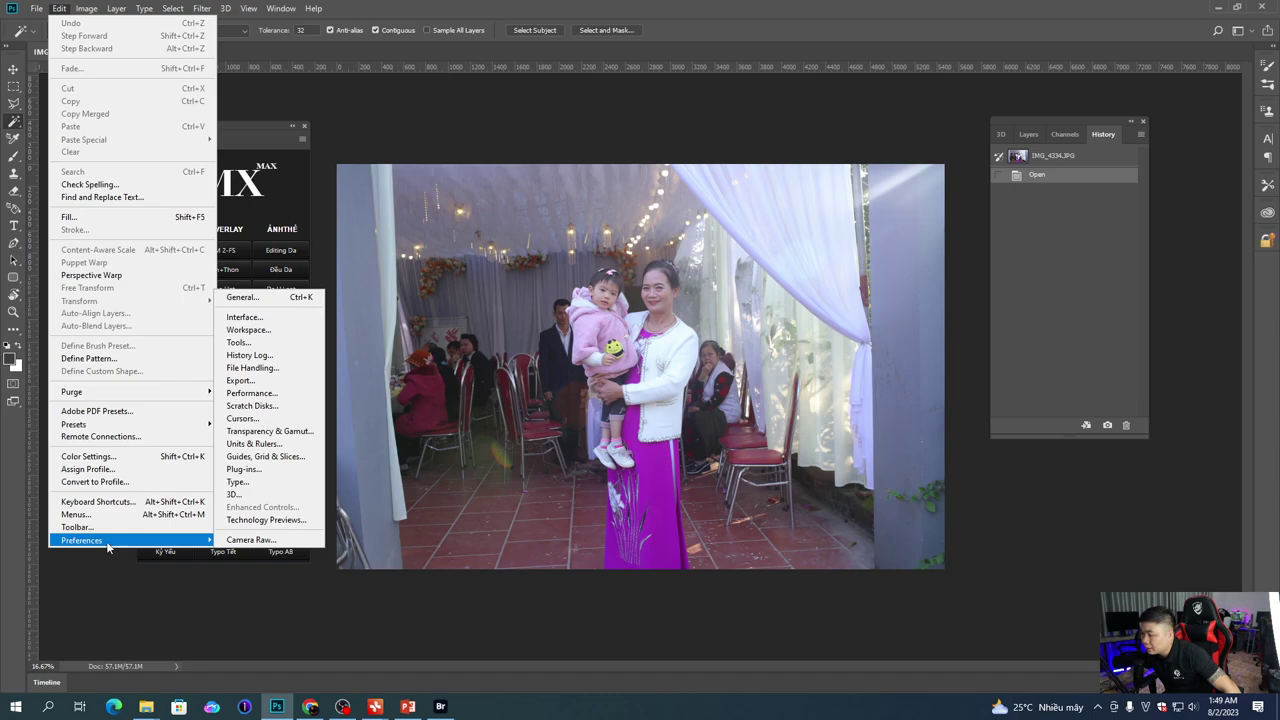
click(238, 545)
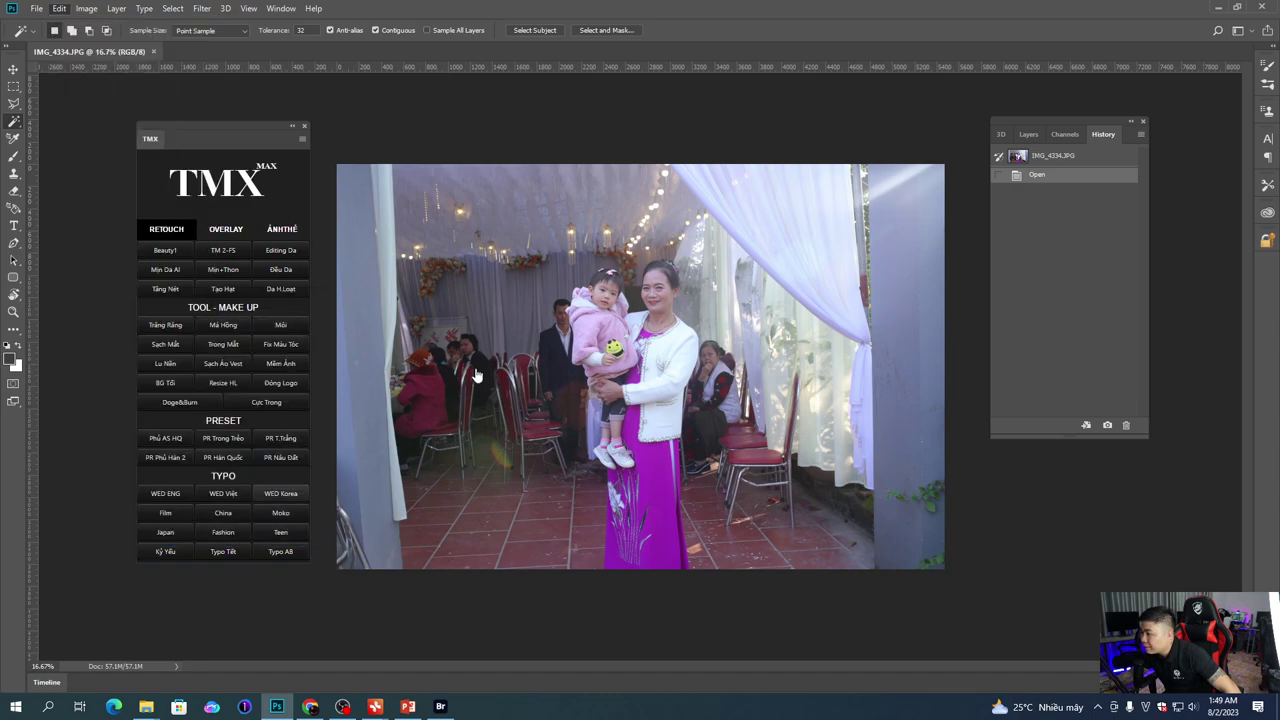
Step: Set the Camera Raw file handling to automatically open all supported JPEGs and all supported TIFFs, and save the preferences
click(375, 131)
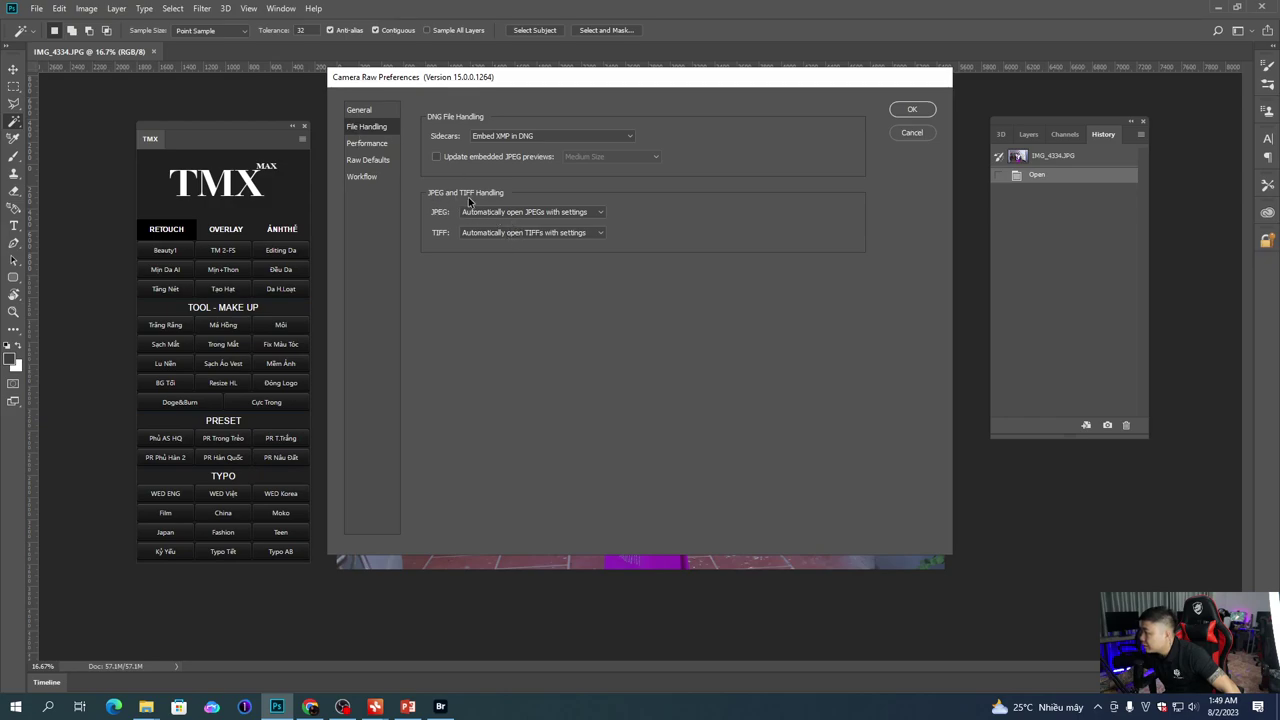
click(515, 213)
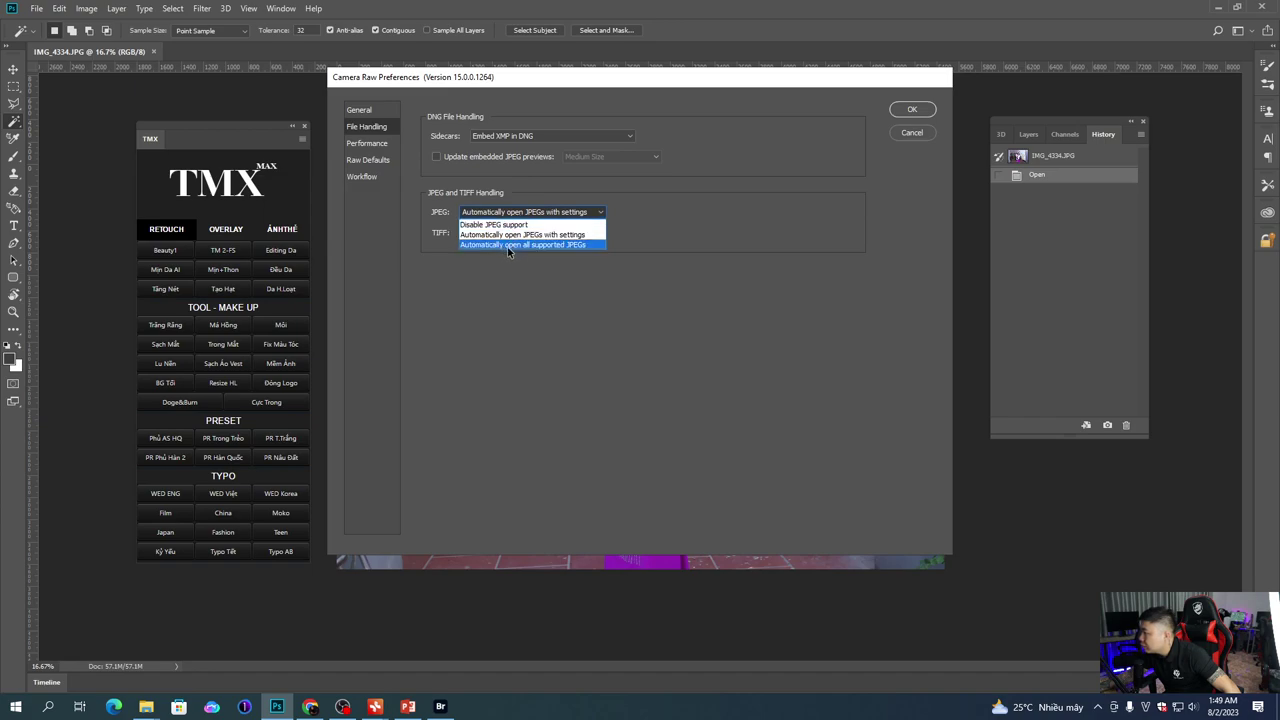
click(530, 245)
click(518, 233)
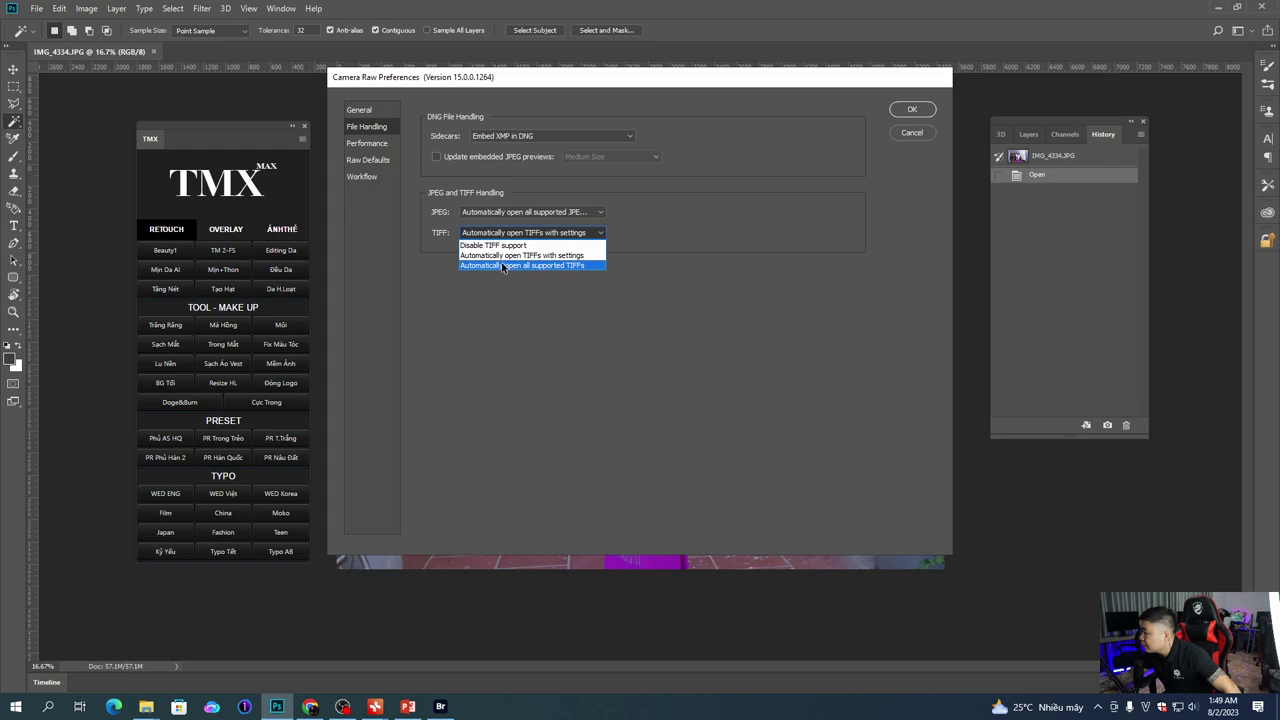
click(507, 266)
click(520, 212)
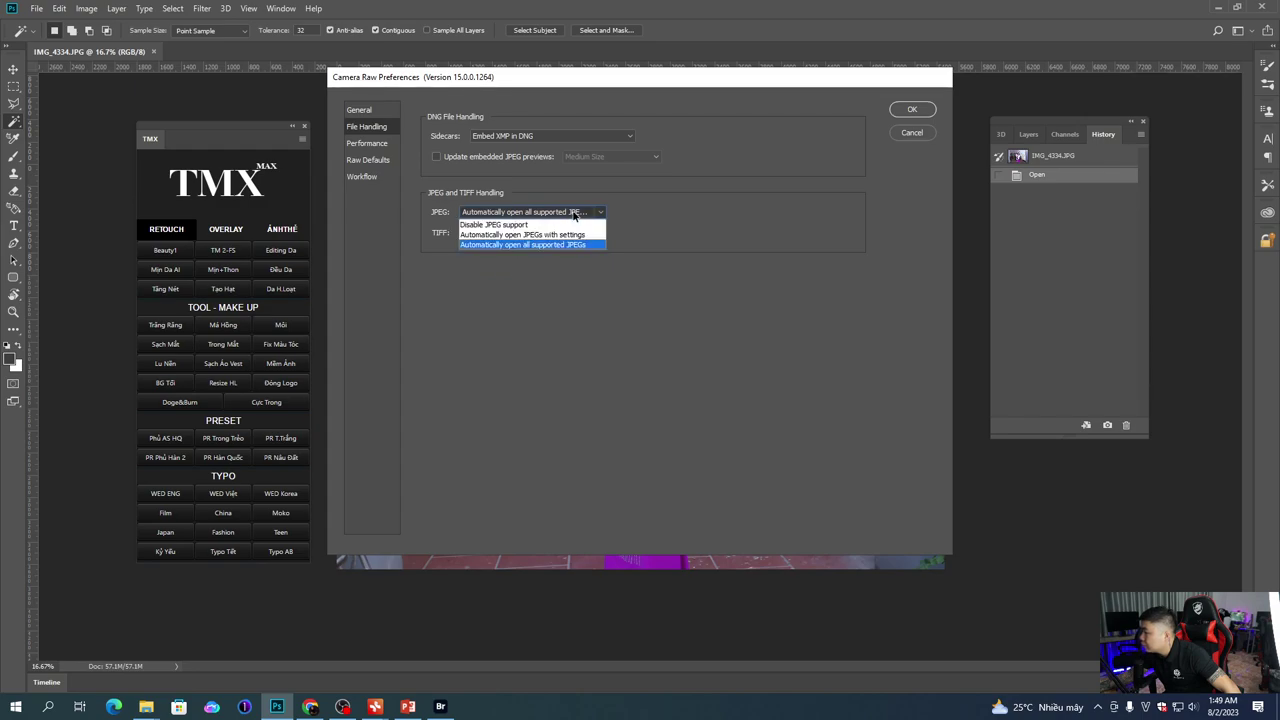
click(523, 246)
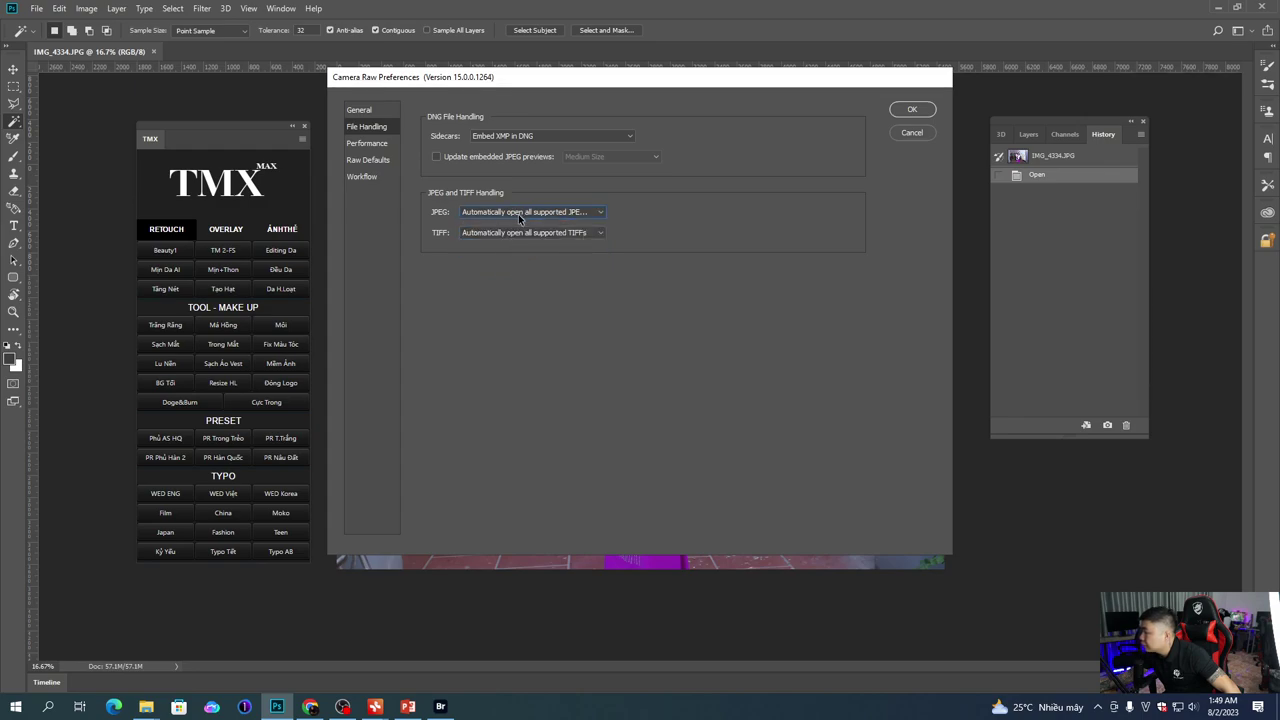
click(926, 112)
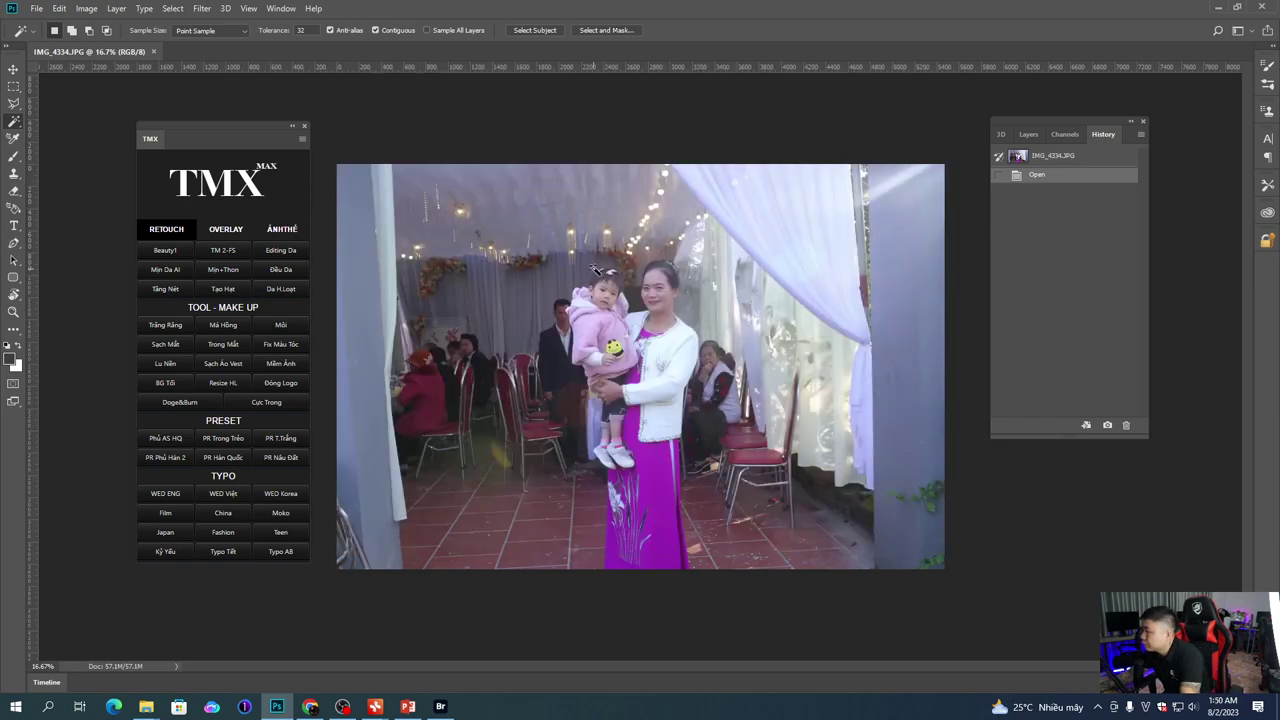
Step: Close IMG_4334.JPG and open all photos from the JPG folder together in Photoshop's Camera Raw
key(ctrl+w)
key(alt+Tab)
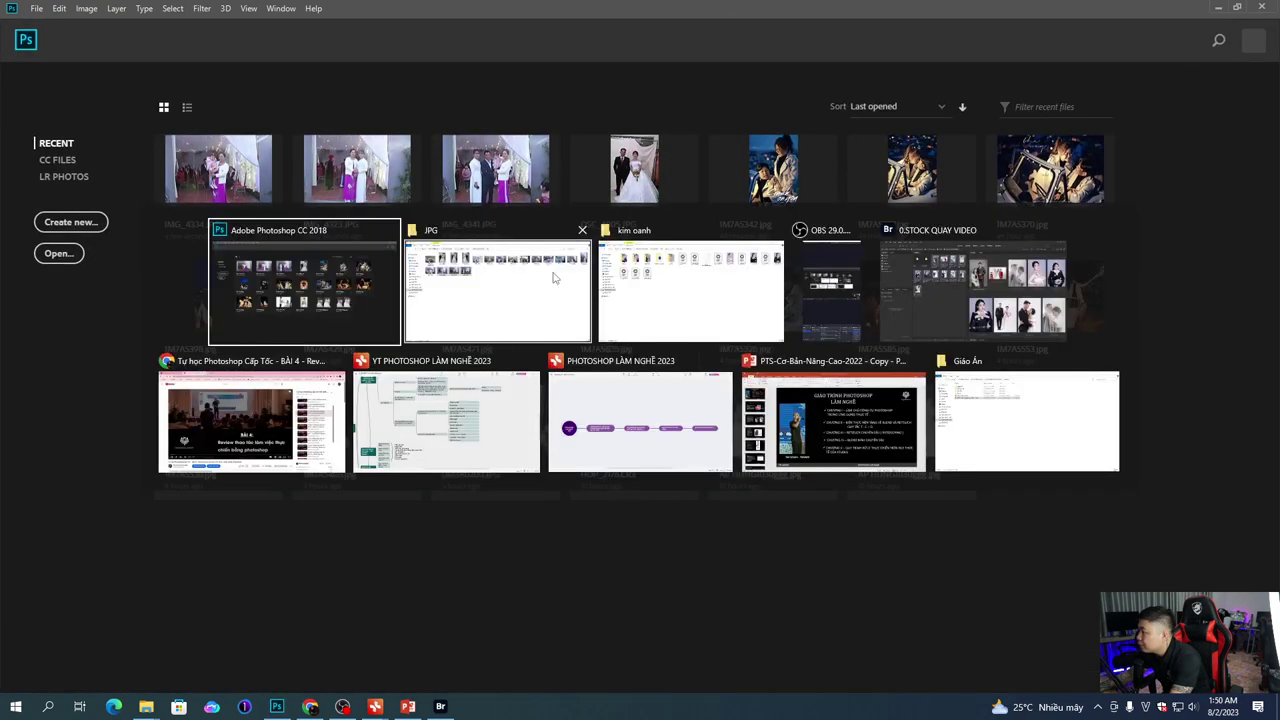
click(428, 222)
key(ctrl+a)
drag(428, 222, 677, 23)
key(alt+Tab)
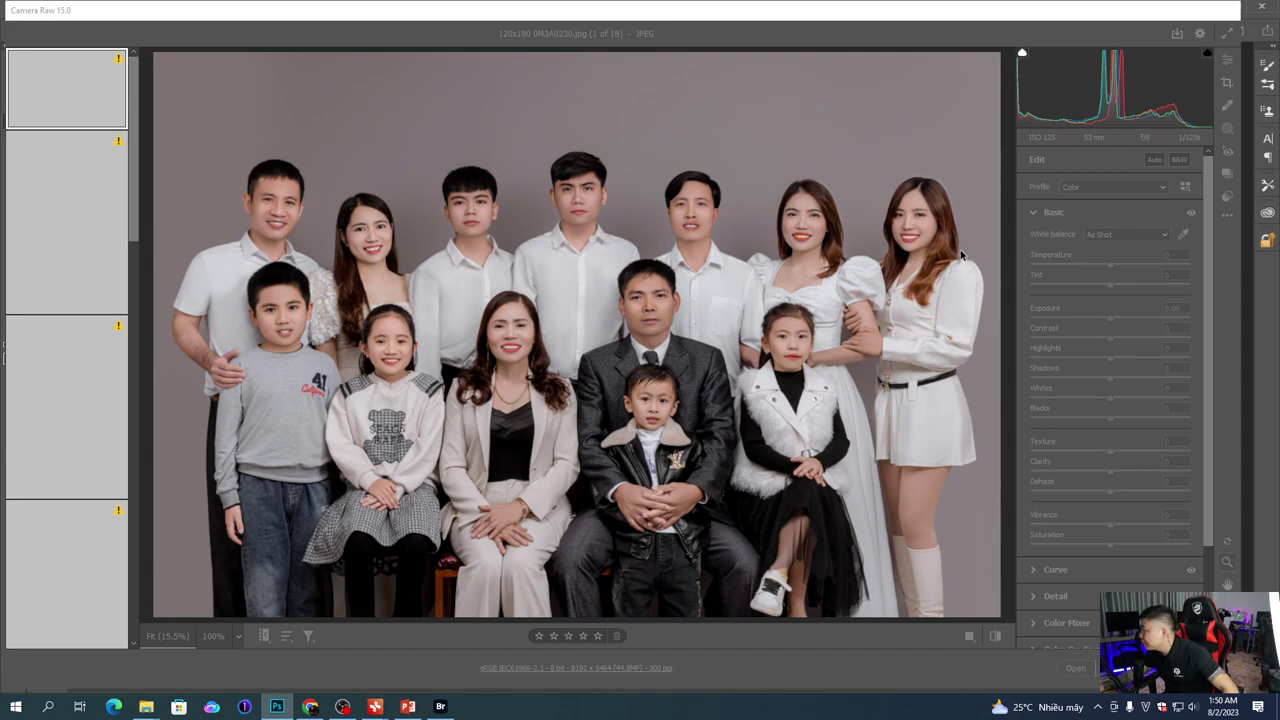
Step: Mark the group photo 120x180 0M3A0230.jpg for deletion and display DSC_4805.JPG
click(88, 208)
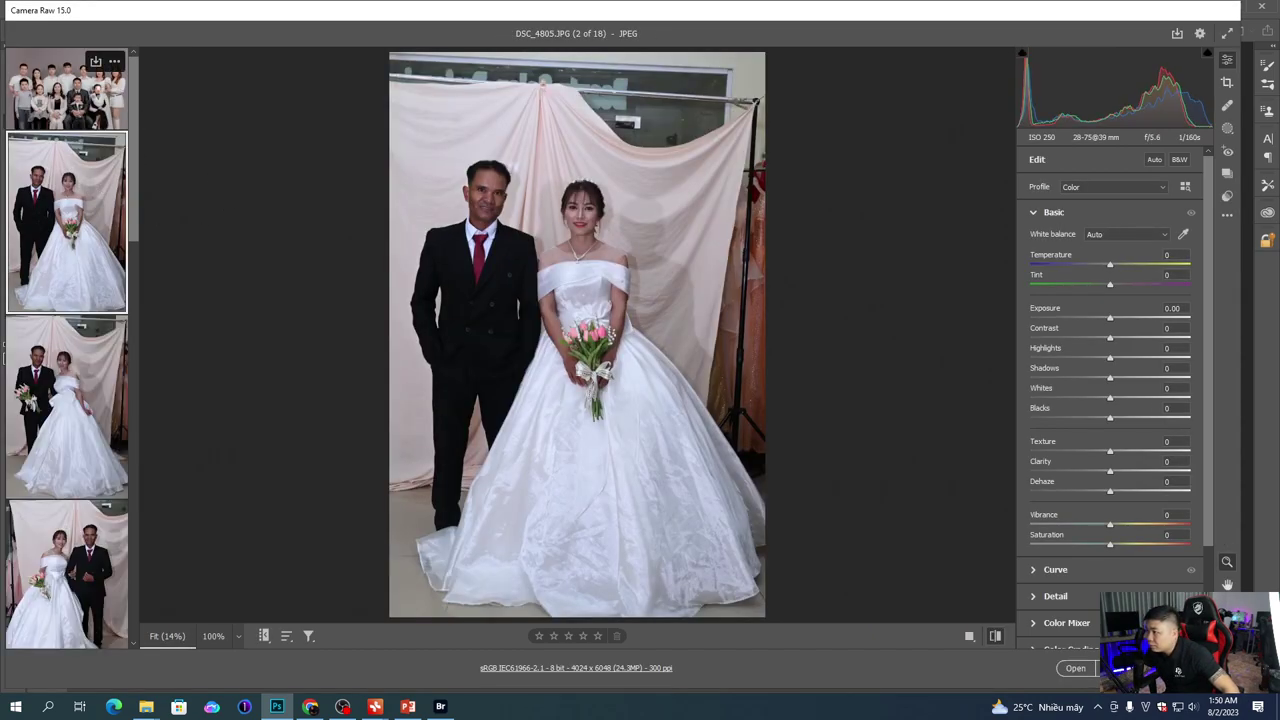
click(100, 95)
key(Delete)
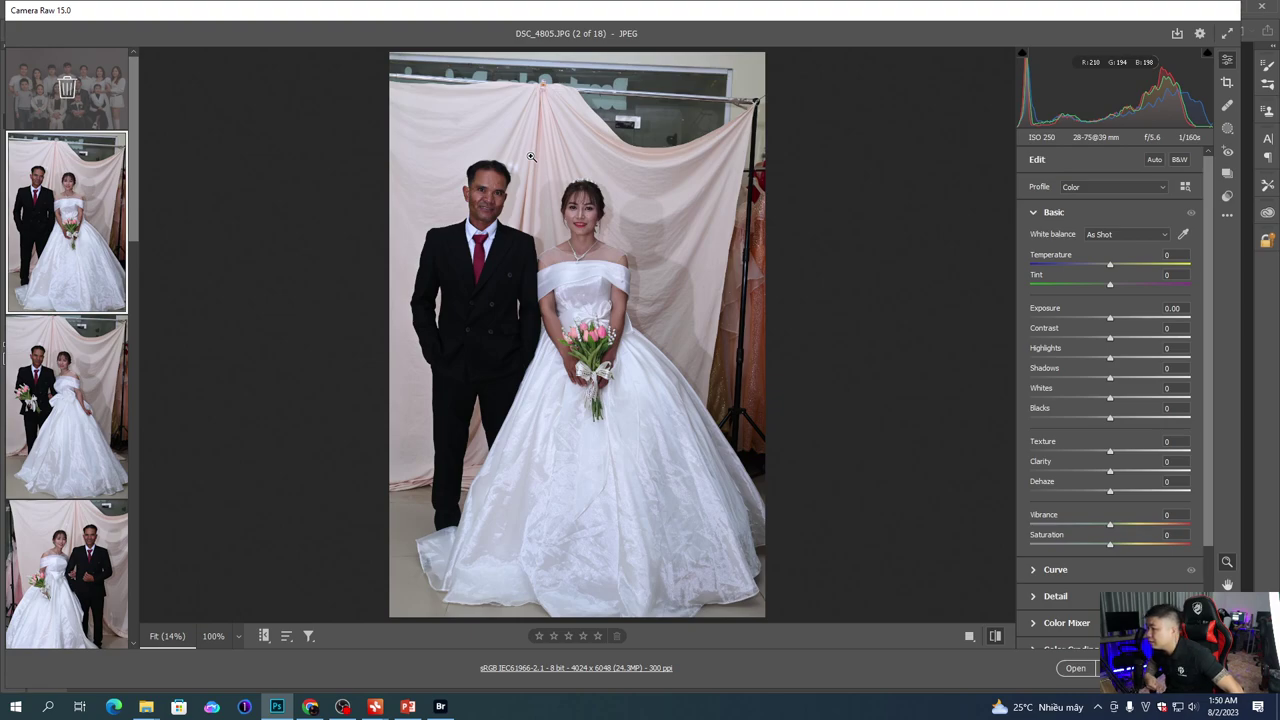
Step: Examine the groom's and bride's faces and skin tones up close in DSC_4805.JPG, then view the whole photo
click(473, 197)
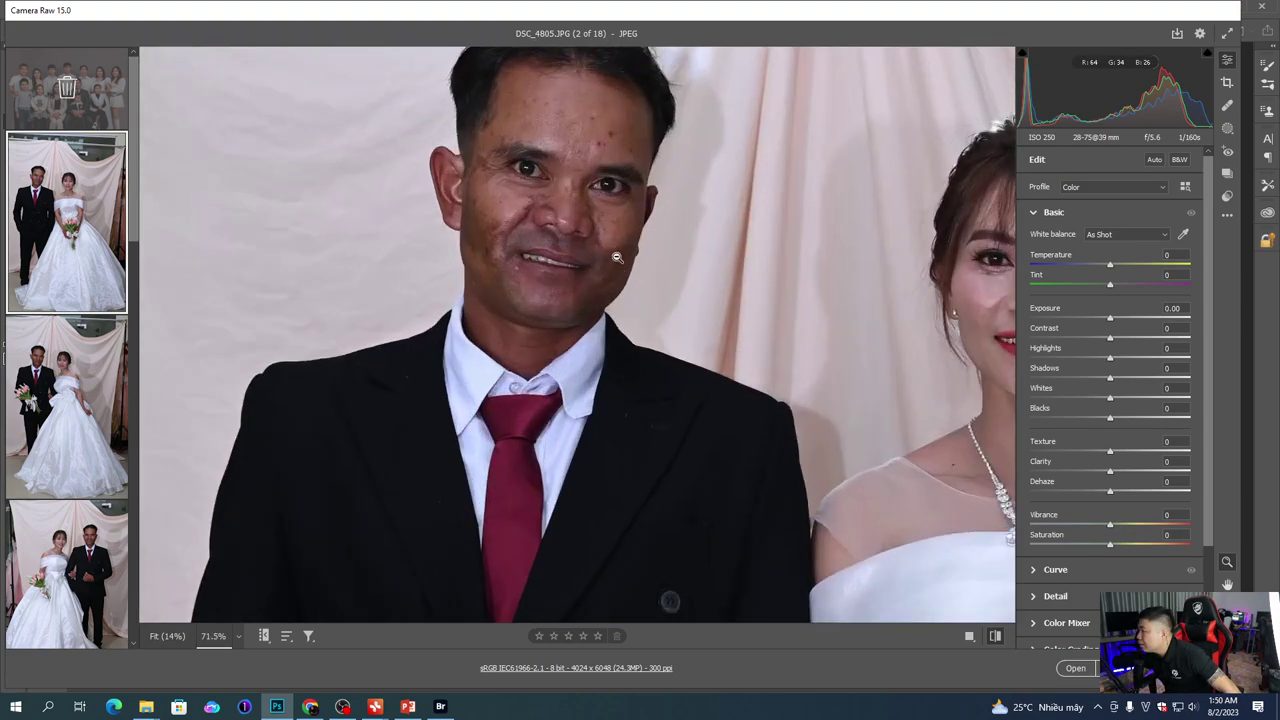
click(619, 250)
click(575, 277)
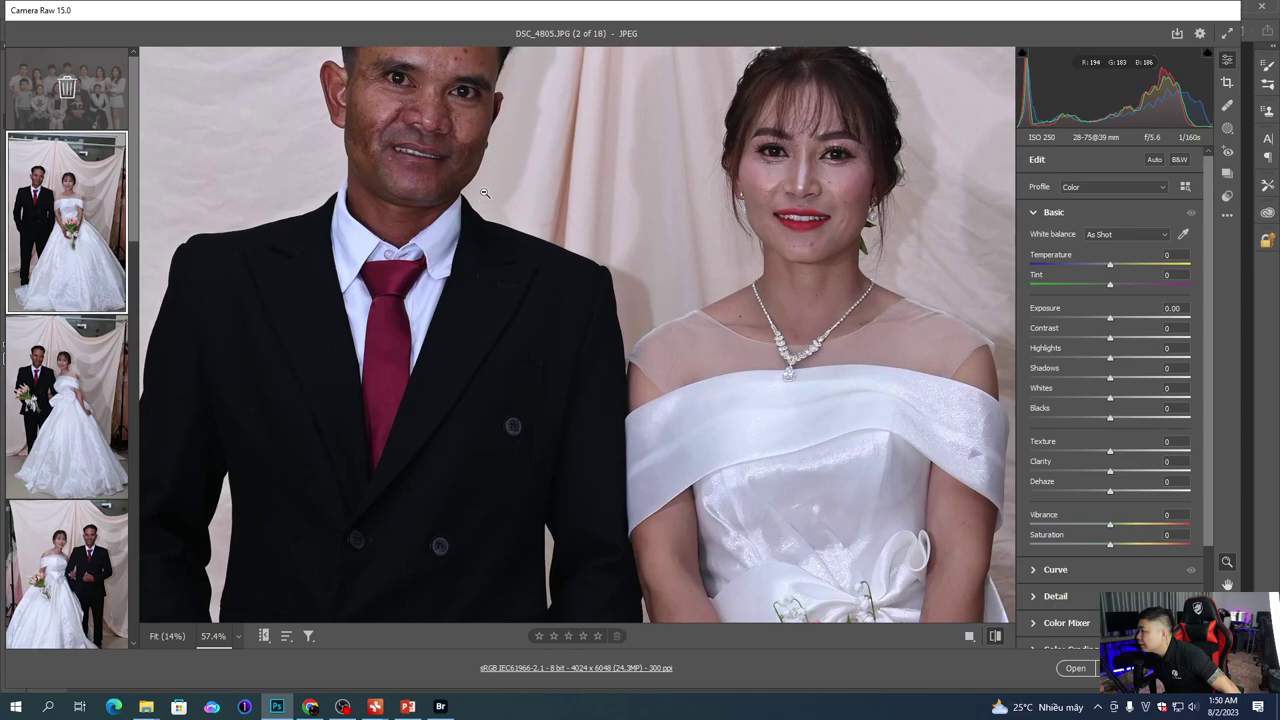
click(485, 193)
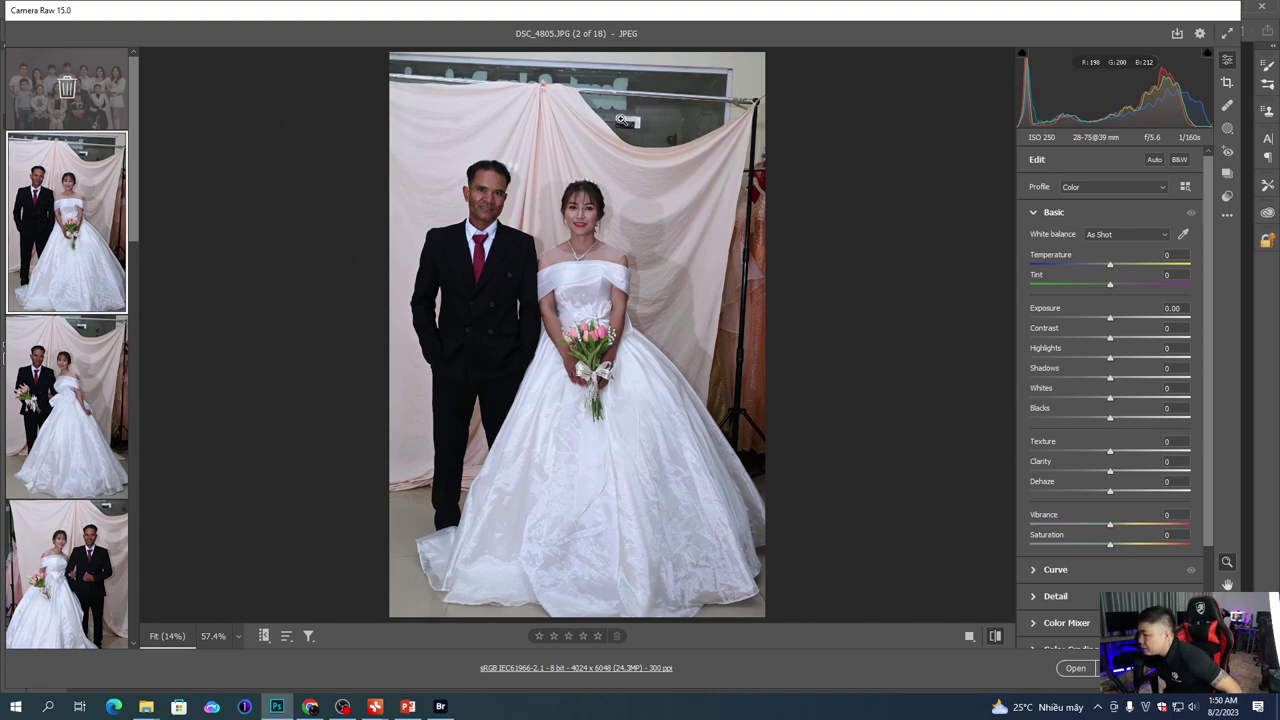
click(588, 222)
click(639, 272)
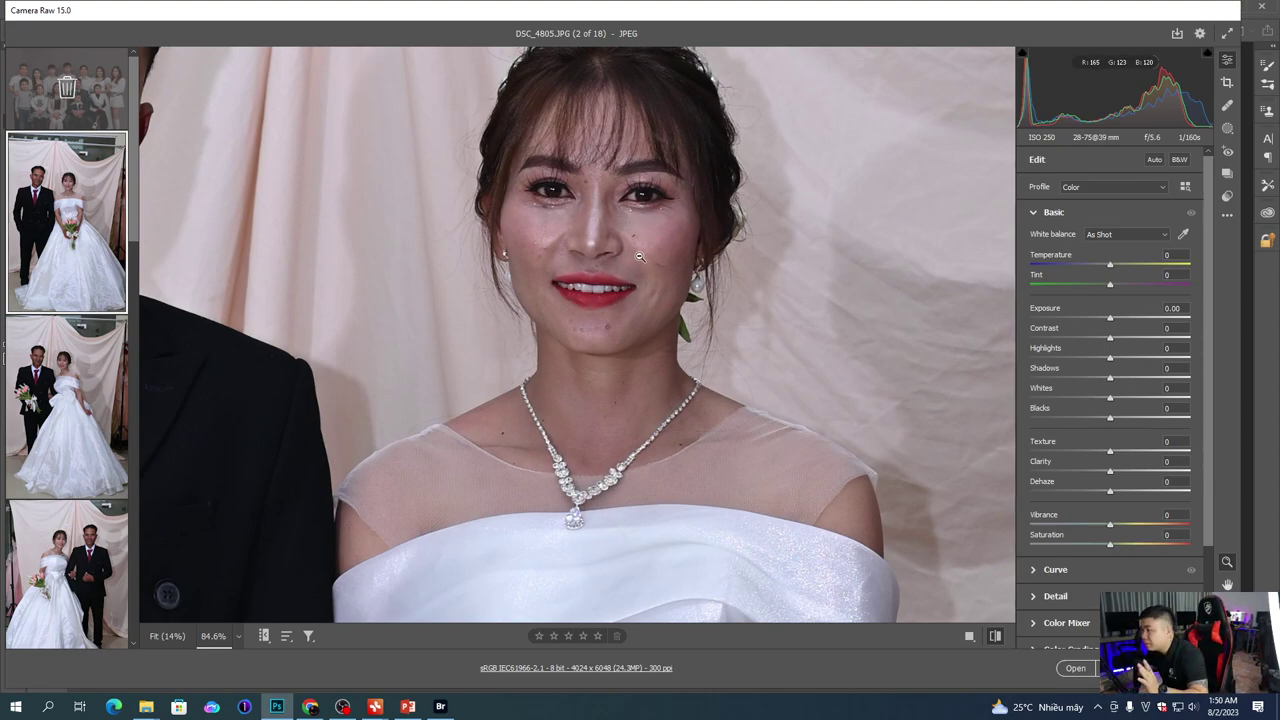
click(550, 256)
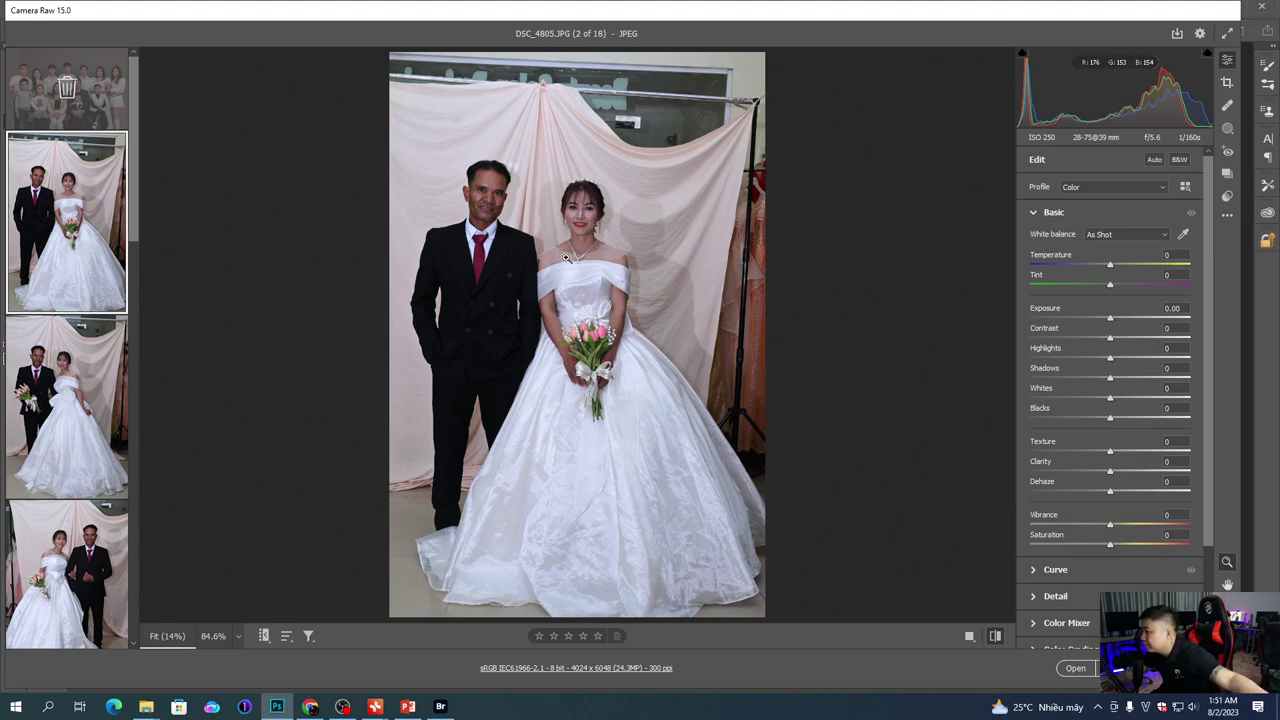
click(518, 234)
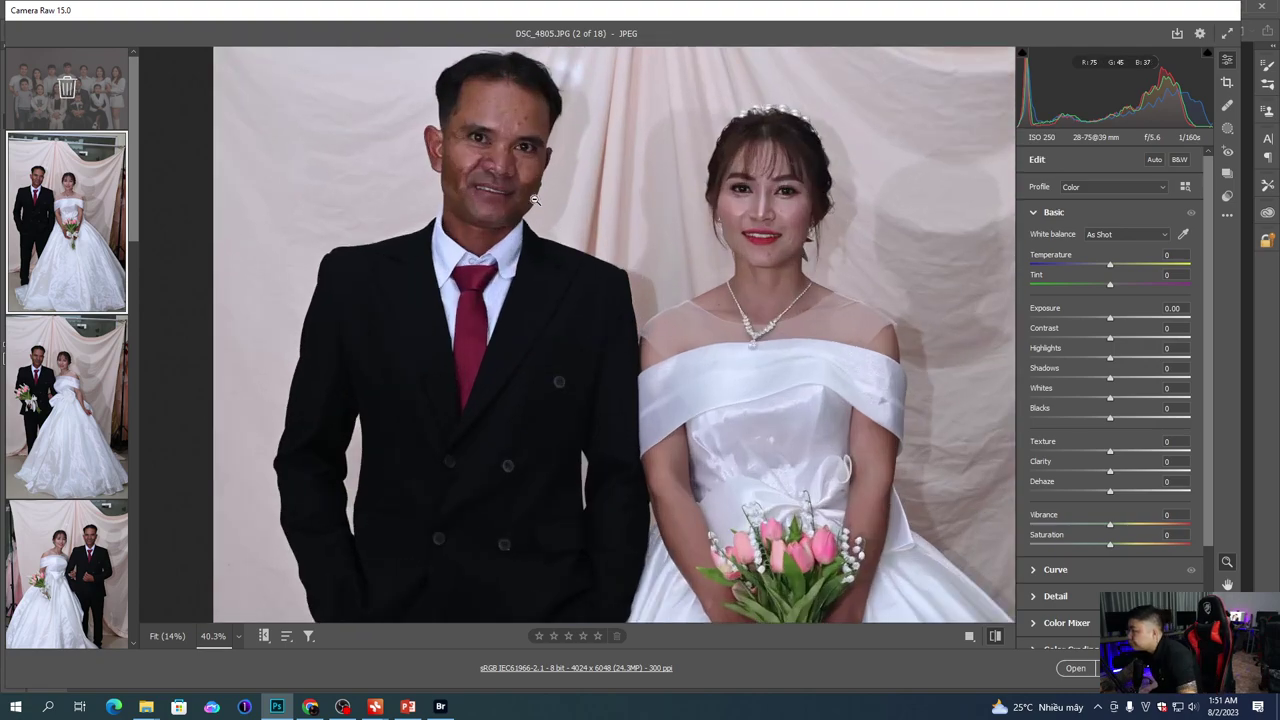
drag(493, 171, 535, 191)
key(space)
drag(501, 240, 472, 258)
scroll(472, 258, down, 3)
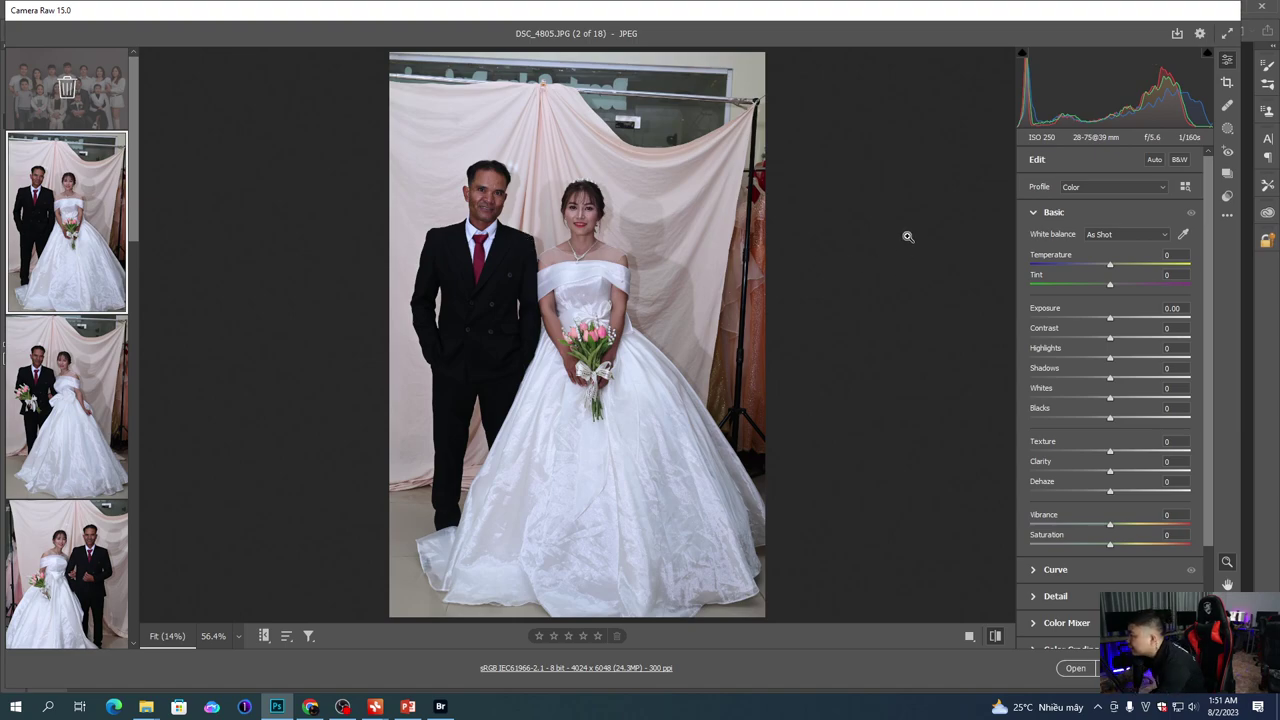
Step: Set DSC_4805.JPG's exposure to +0.75, highlights to -77, shadows to +33 and blacks to -23
click(1130, 318)
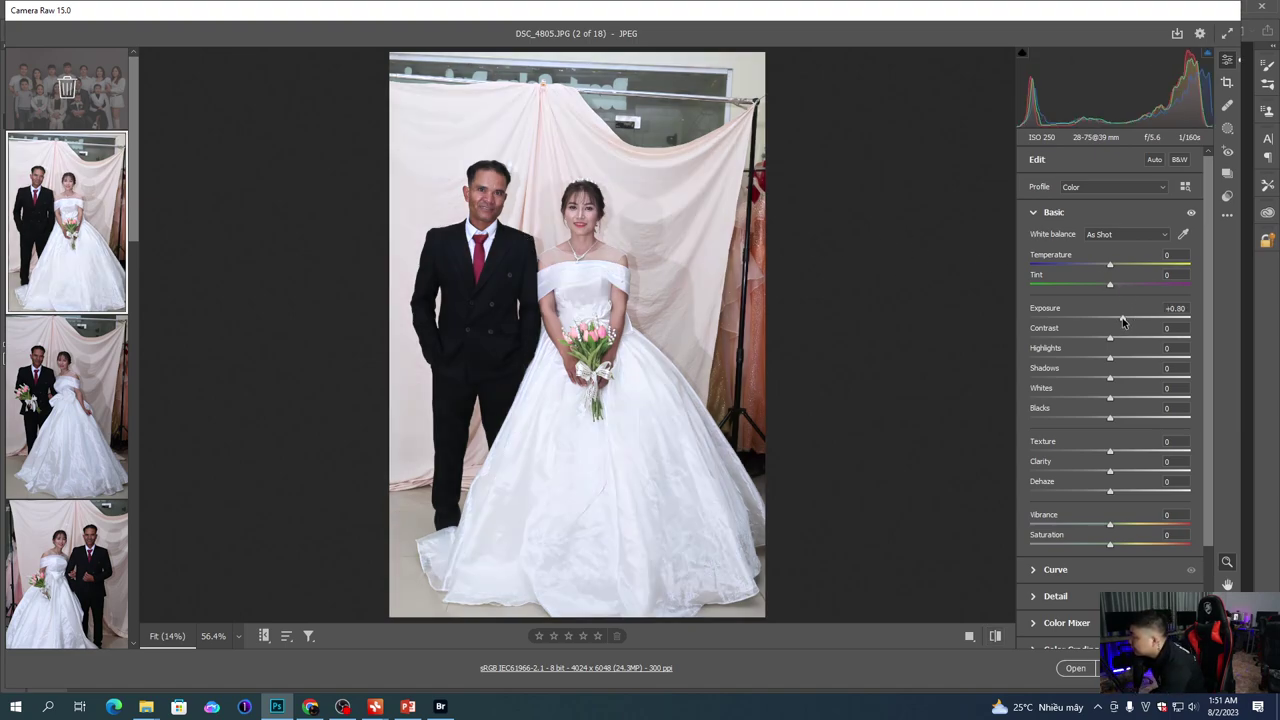
drag(1131, 318, 1122, 318)
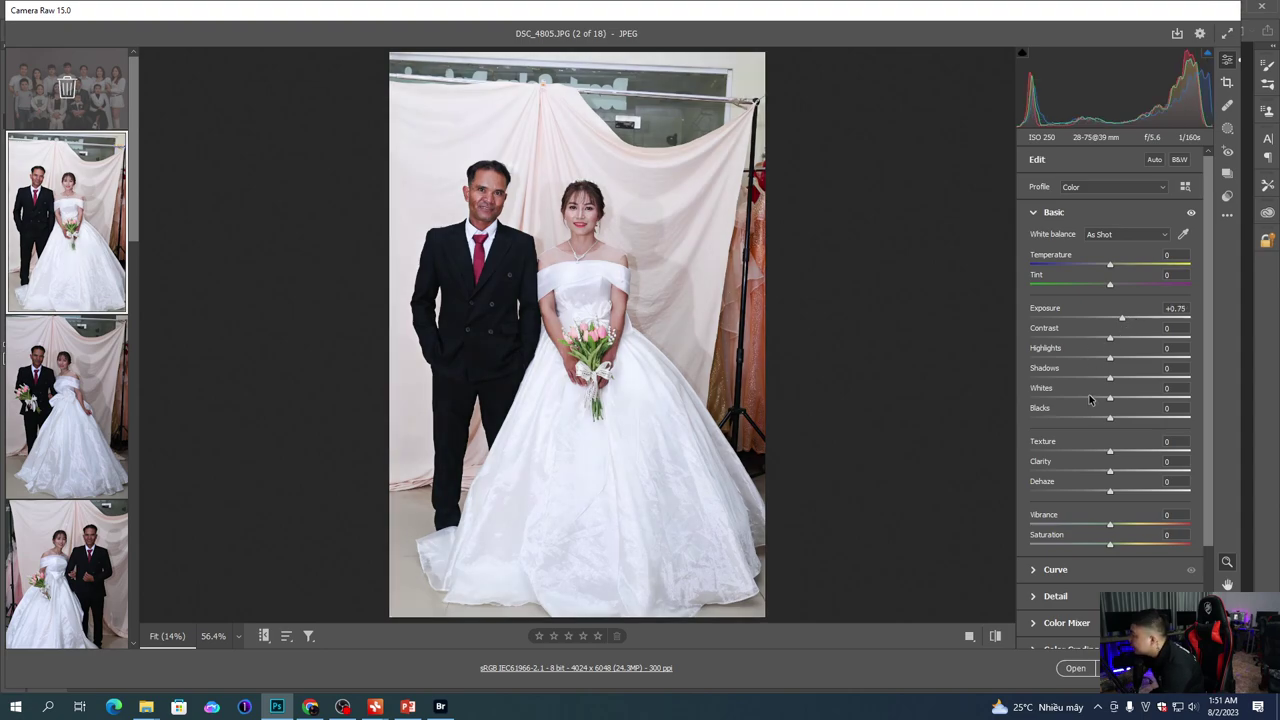
drag(1081, 360, 906, 357)
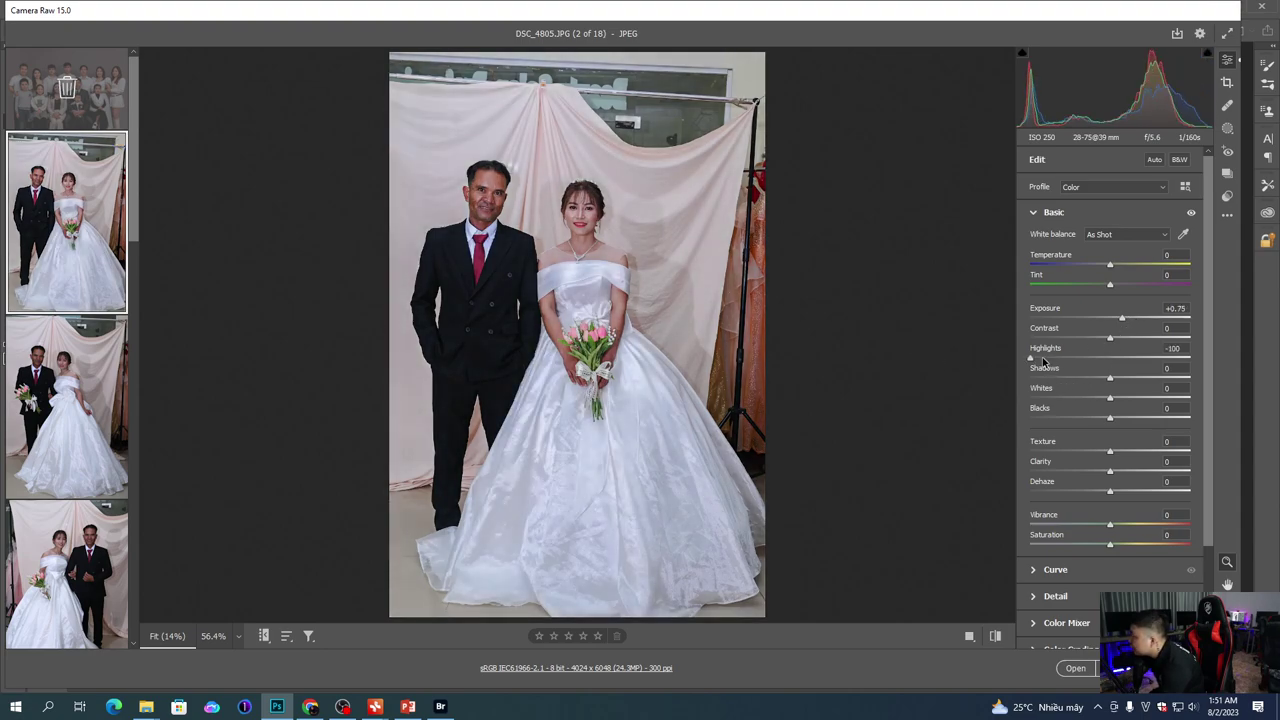
drag(1043, 362, 1048, 360)
drag(1131, 385, 1093, 421)
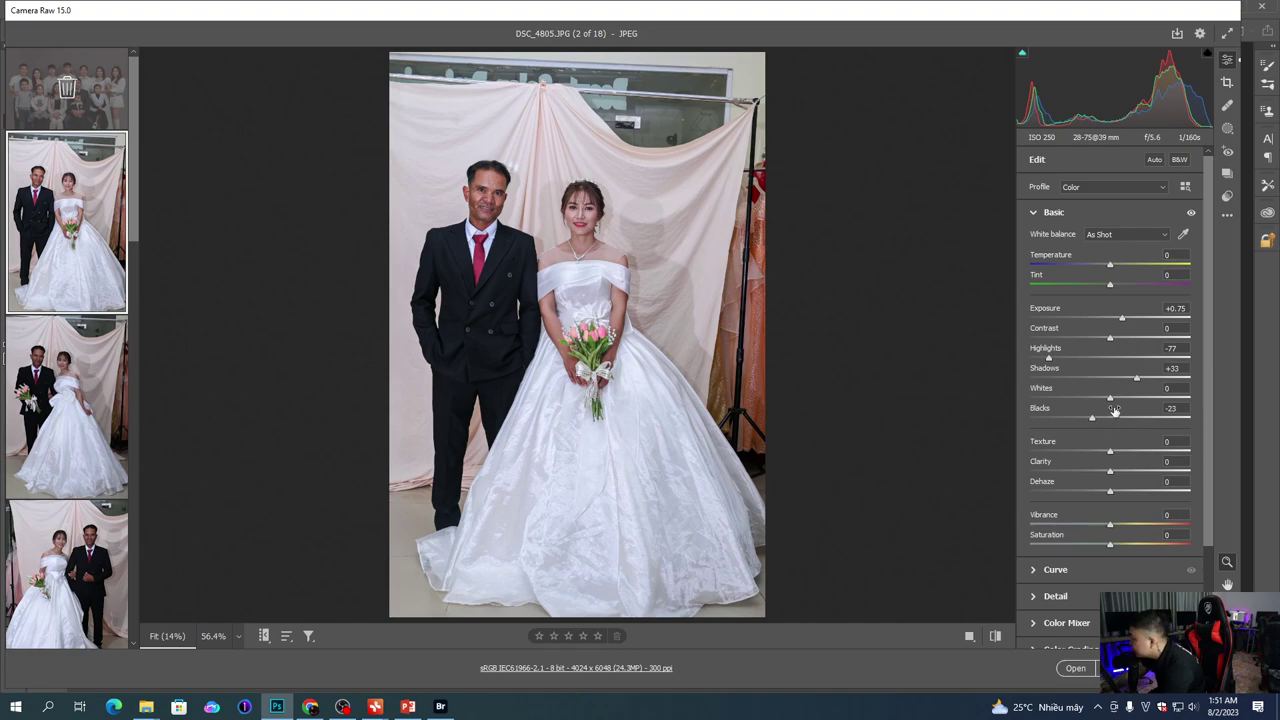
Step: Soften the couple's photo with clarity -9 and dehaze -5, and reduce its saturation to -11
drag(1110, 471, 1105, 494)
key(Up)
key(Up)
key(Up)
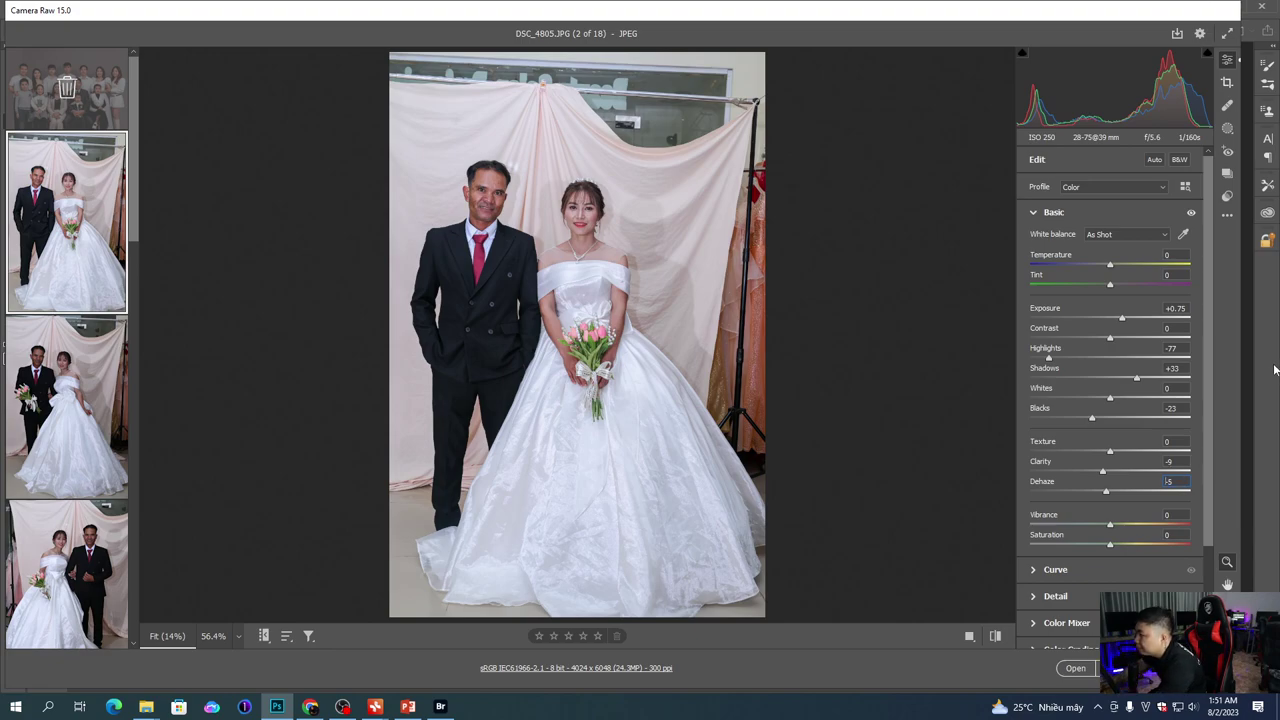
drag(1109, 547, 1101, 549)
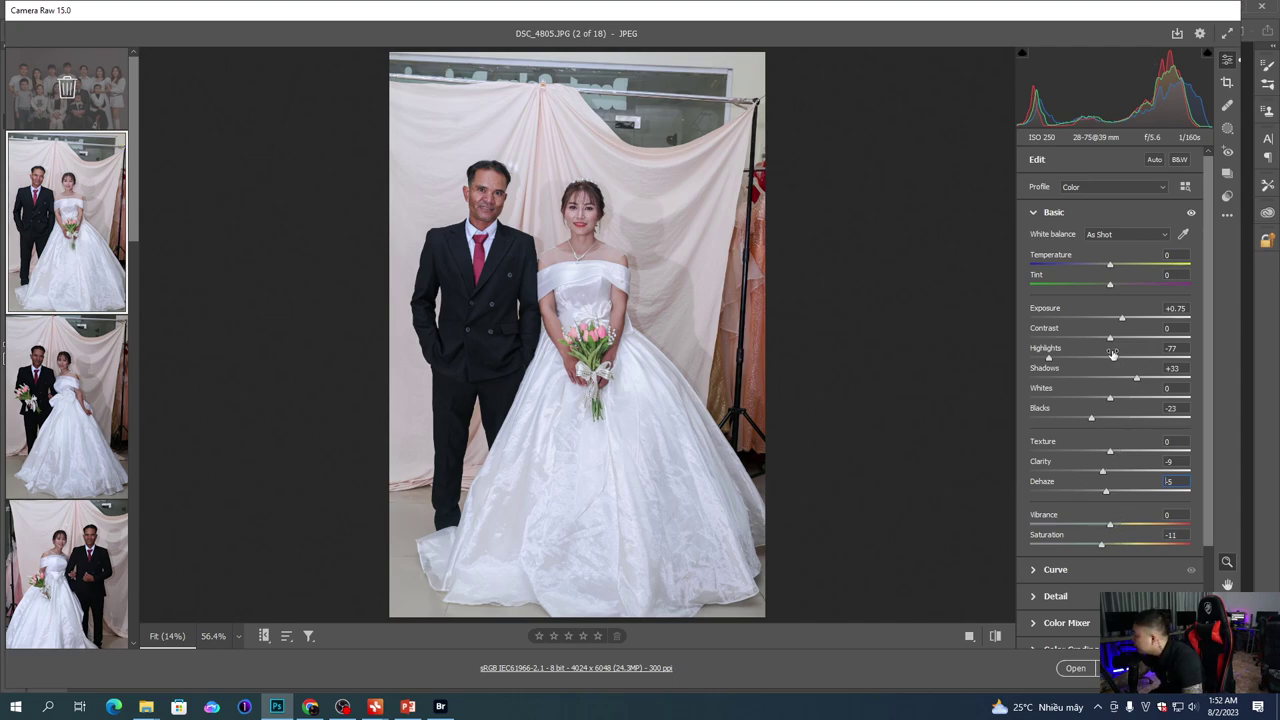
Step: Adjust the parametric tone curve, setting highlights to -27 and darks to -34
click(1056, 570)
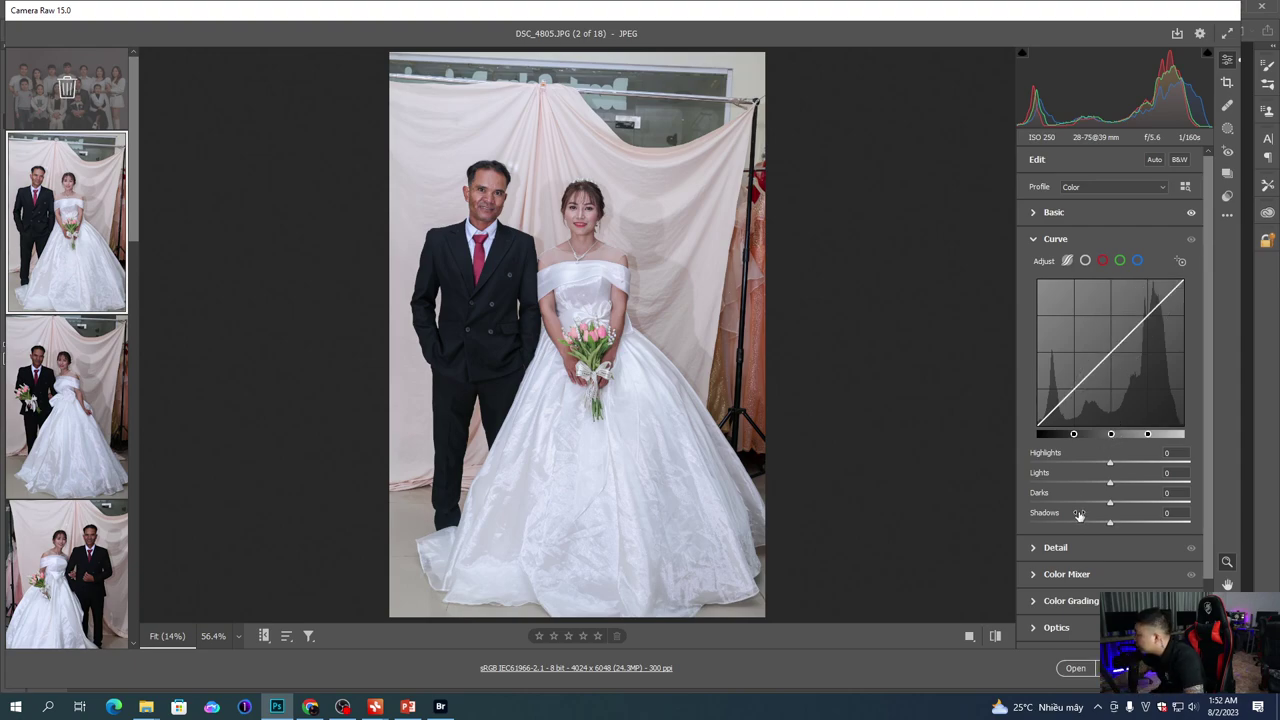
mouse_move(1088, 507)
mouse_down()
mouse_move(1061, 506)
mouse_move(1083, 507)
mouse_up()
drag(1110, 463, 1090, 470)
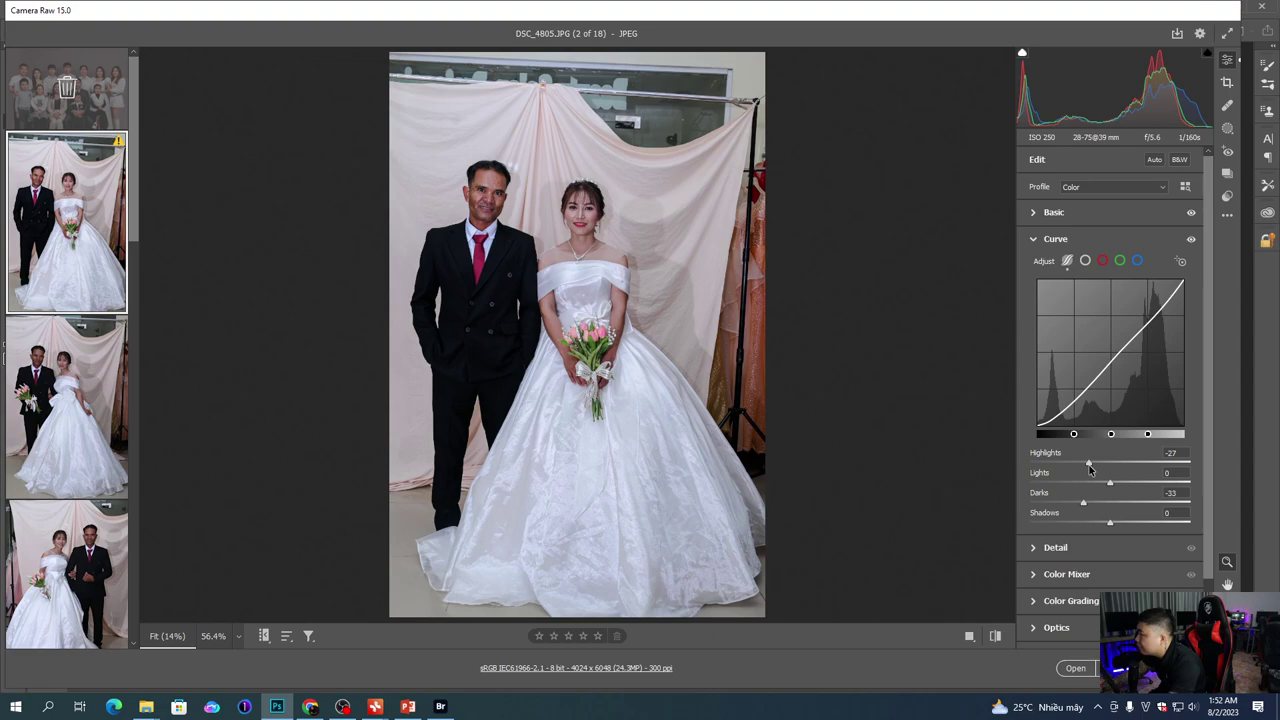
drag(1088, 505, 1084, 505)
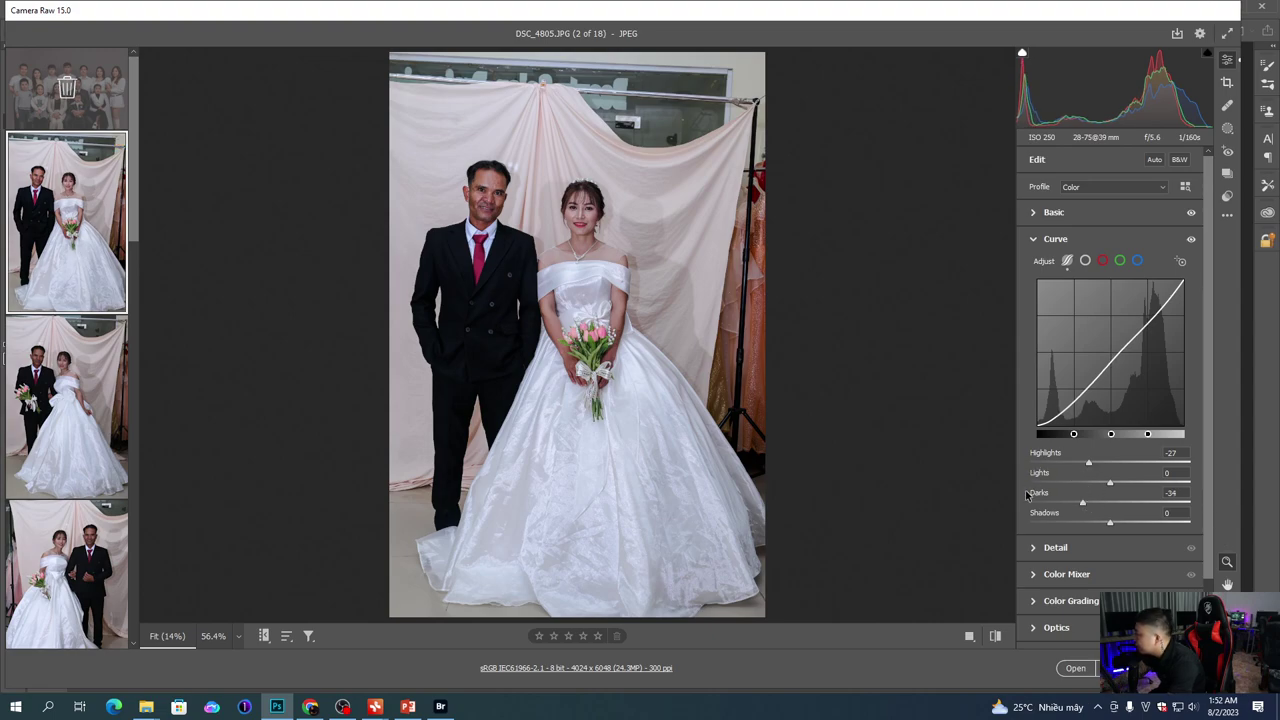
Step: Check the faces up close, then refine the basic tones with exposure +1.00, contrast -14 and blacks -6
drag(498, 212, 590, 216)
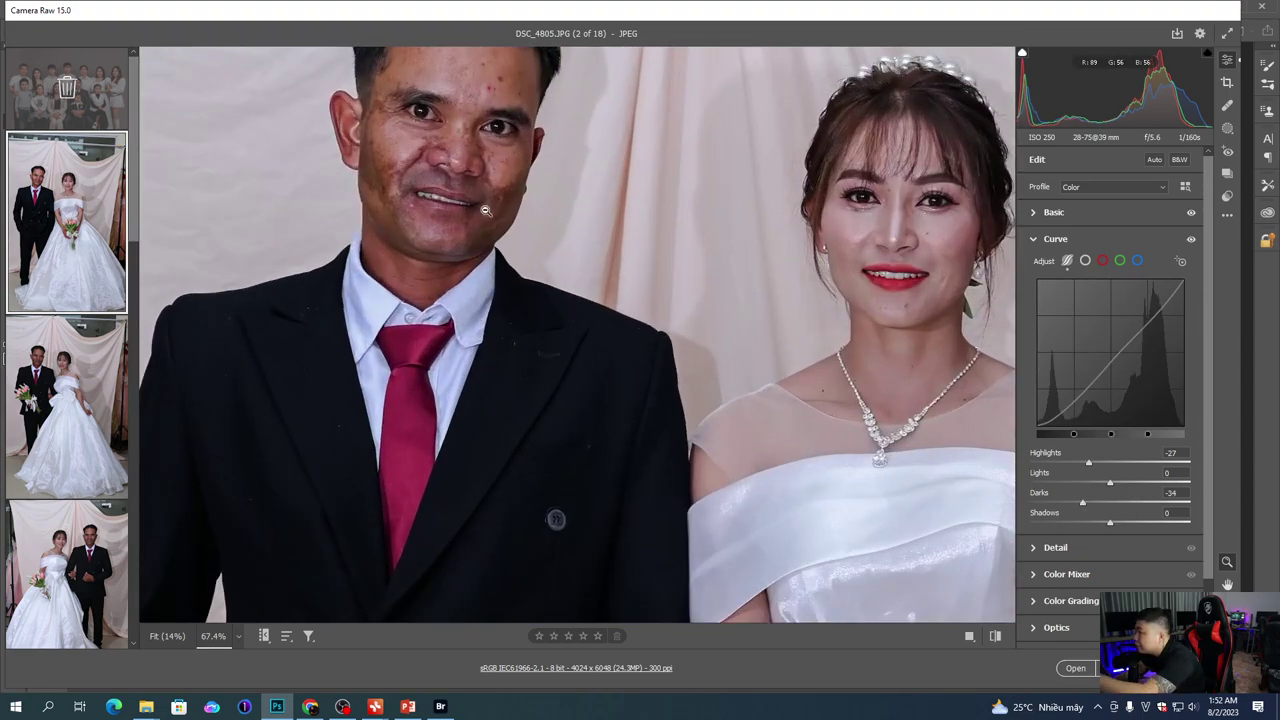
scroll(524, 254, down, 5)
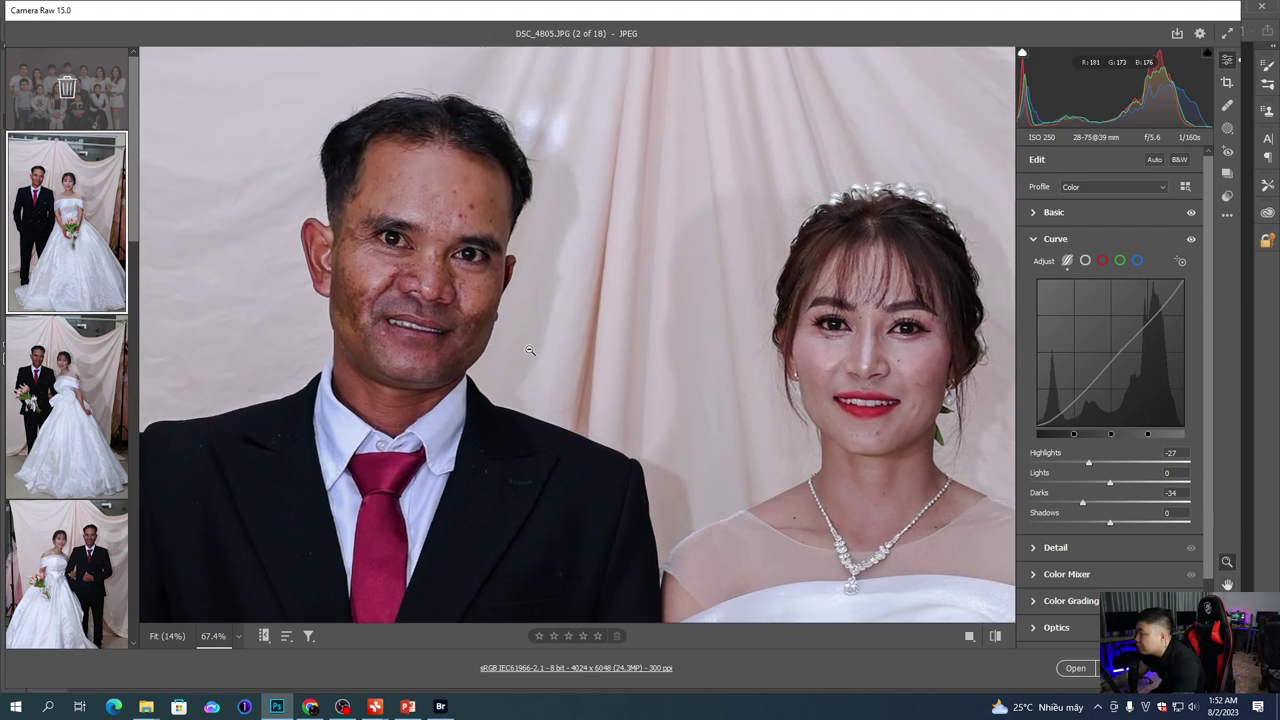
click(1055, 214)
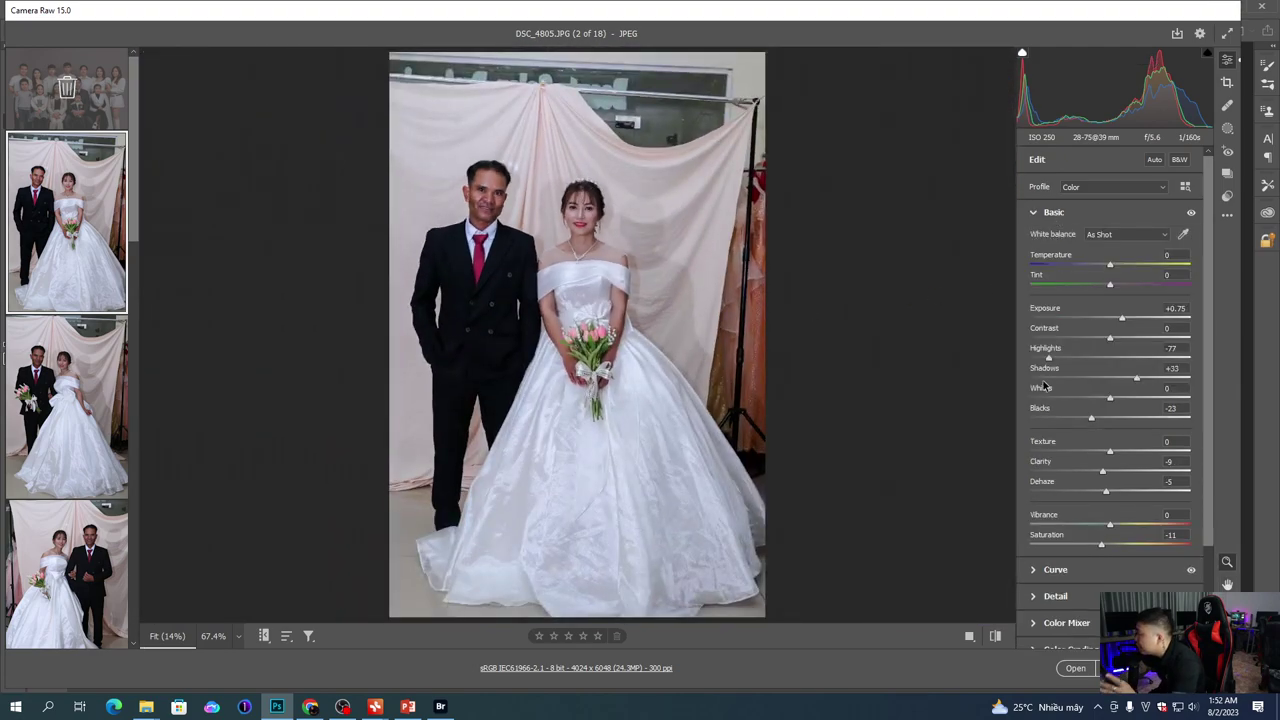
scroll(876, 288, up, 2)
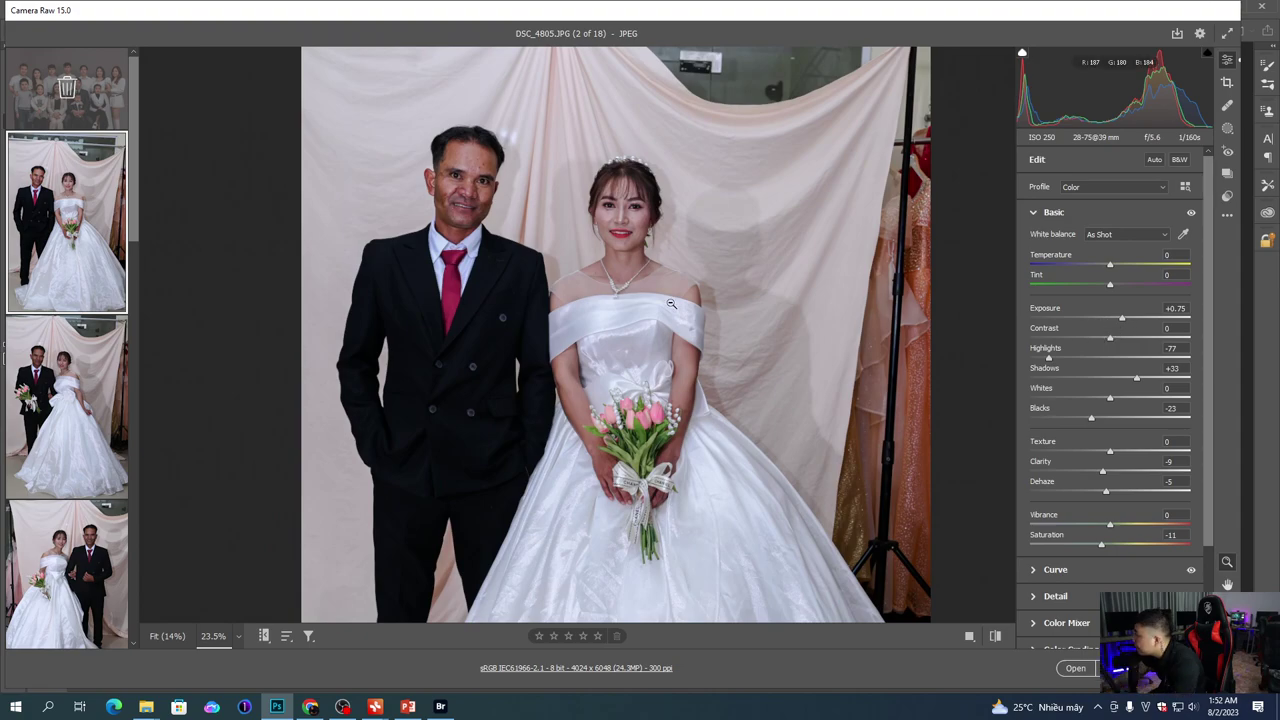
scroll(876, 288, up, 1)
mouse_move(1110, 338)
mouse_down()
mouse_move(1097, 341)
mouse_move(1125, 321)
mouse_up()
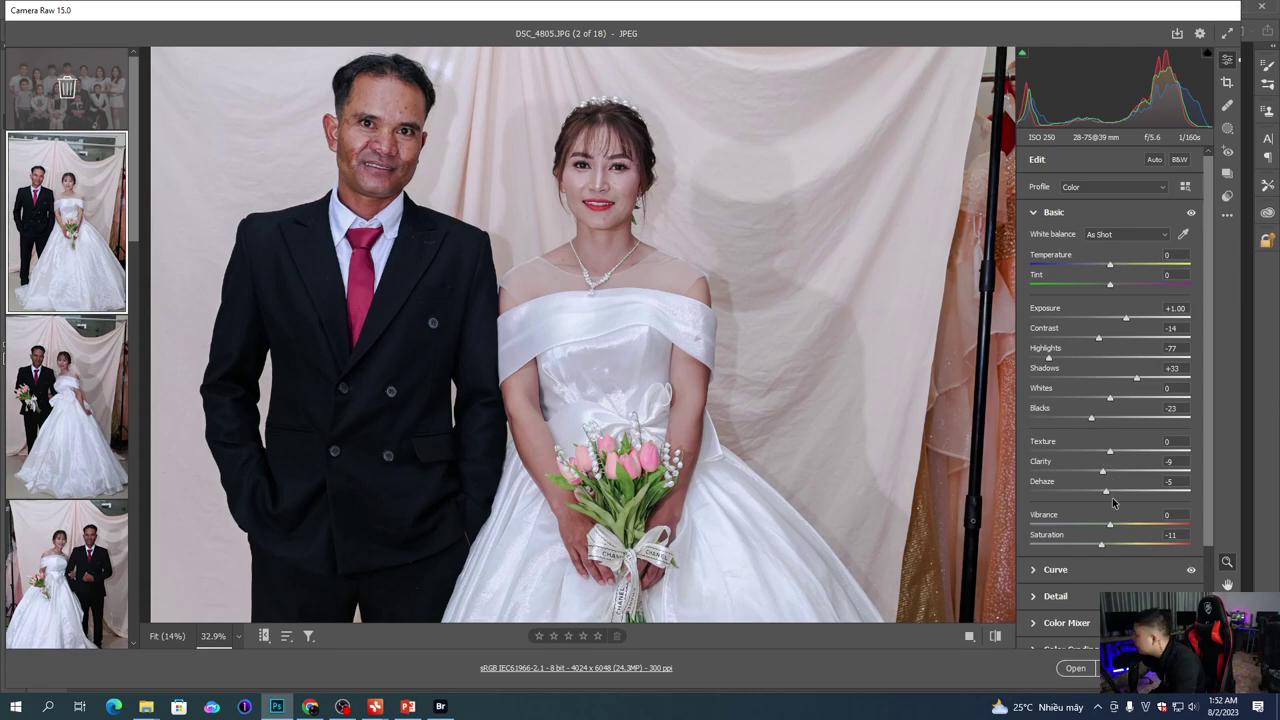
mouse_move(1091, 421)
mouse_down()
mouse_move(1121, 423)
mouse_move(1105, 420)
mouse_up()
Step: Inspect the groom's and bride's skin up close and set the blacks to -11
drag(683, 402, 665, 433)
key(space)
scroll(405, 208, up, 3)
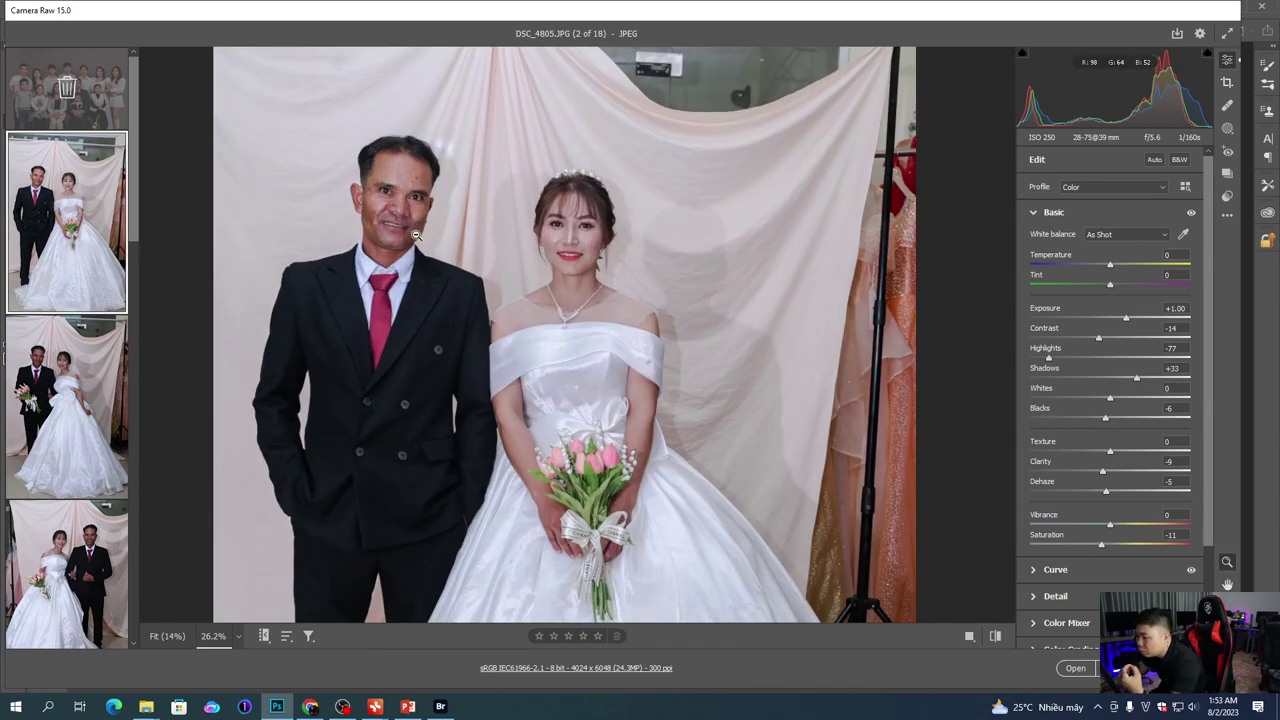
scroll(390, 210, up, 3)
scroll(473, 262, down, 2)
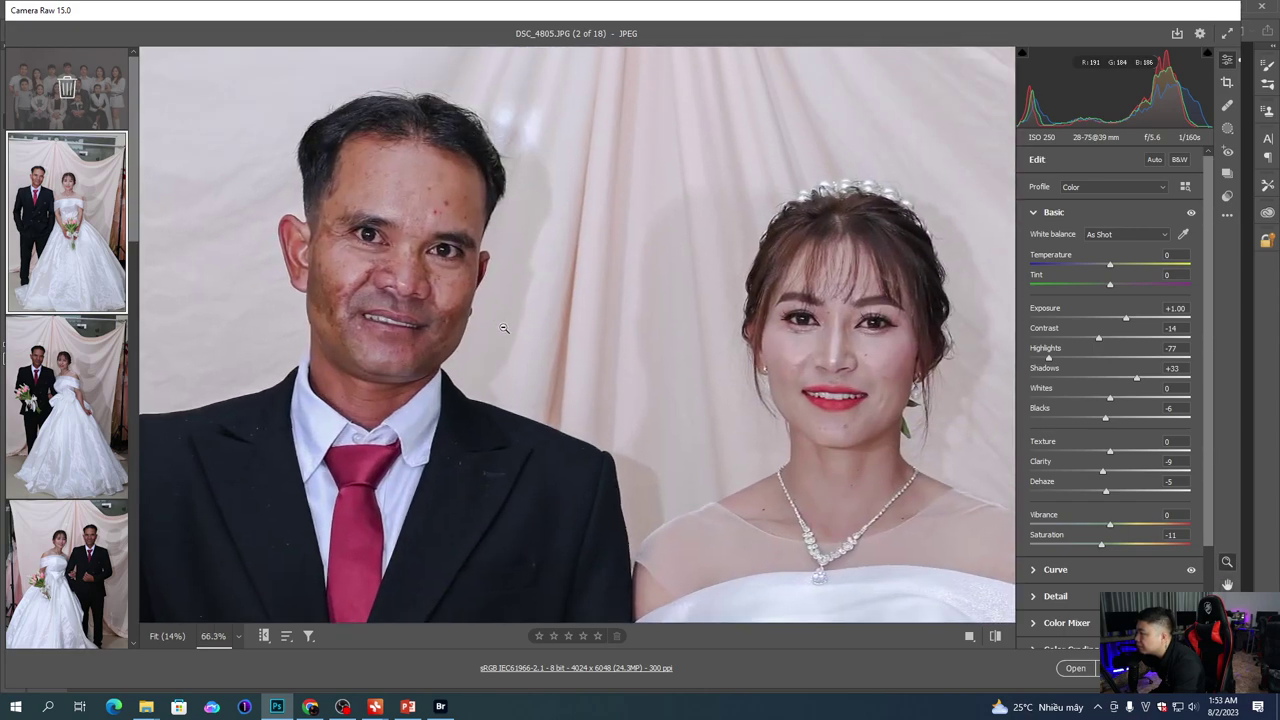
drag(767, 437, 687, 335)
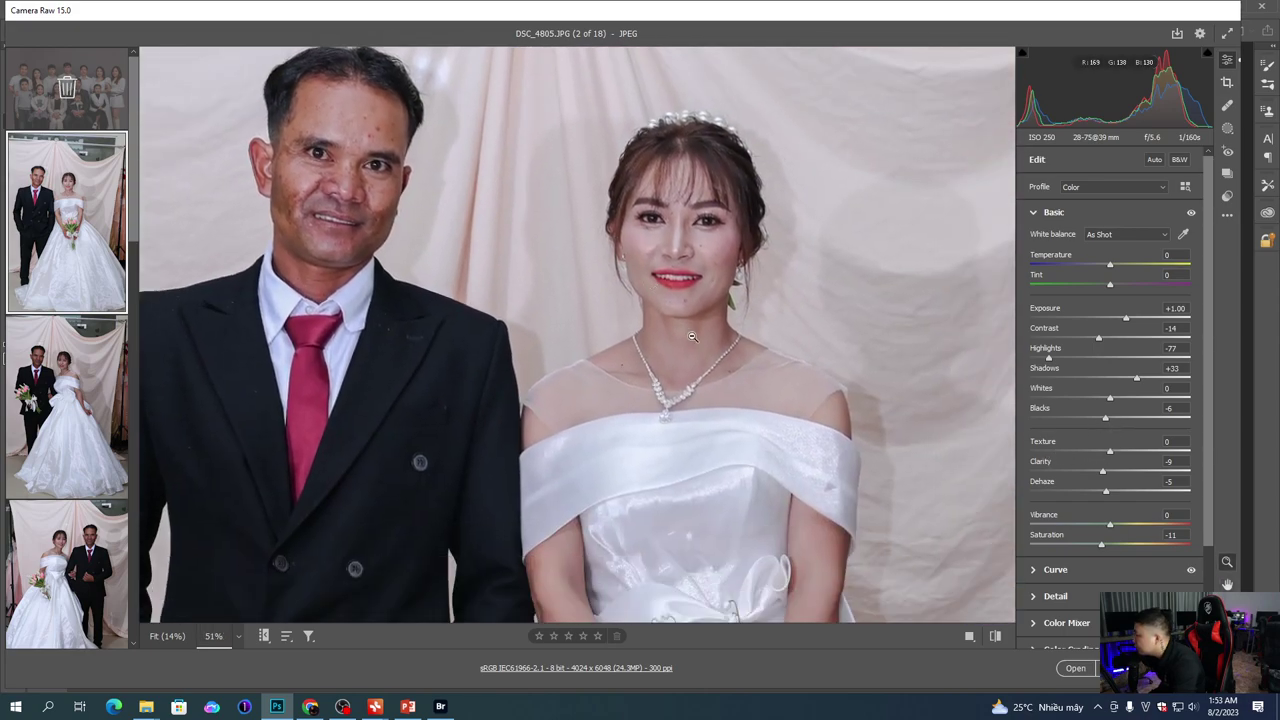
drag(1106, 419, 1101, 419)
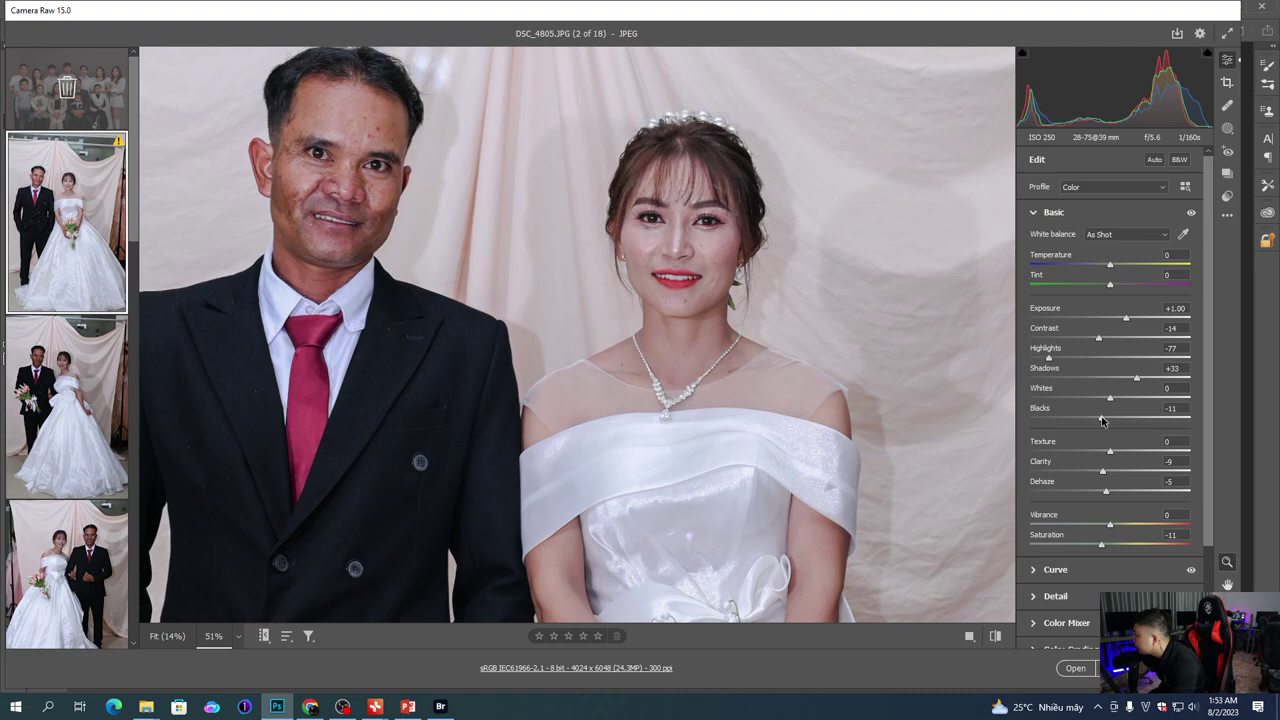
click(660, 396)
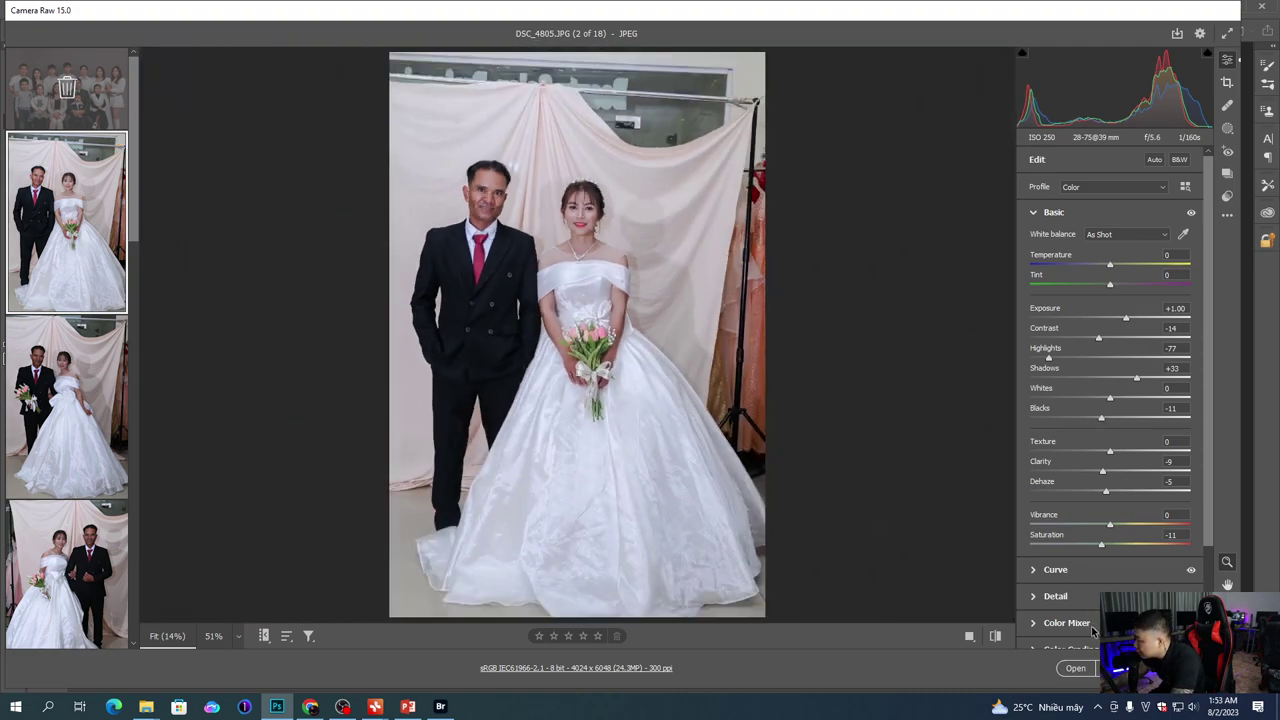
Step: Brighten the skin tones in the Color Mixer by setting the luminance of reds to +16 and oranges to +11
scroll(1137, 590, down, 3)
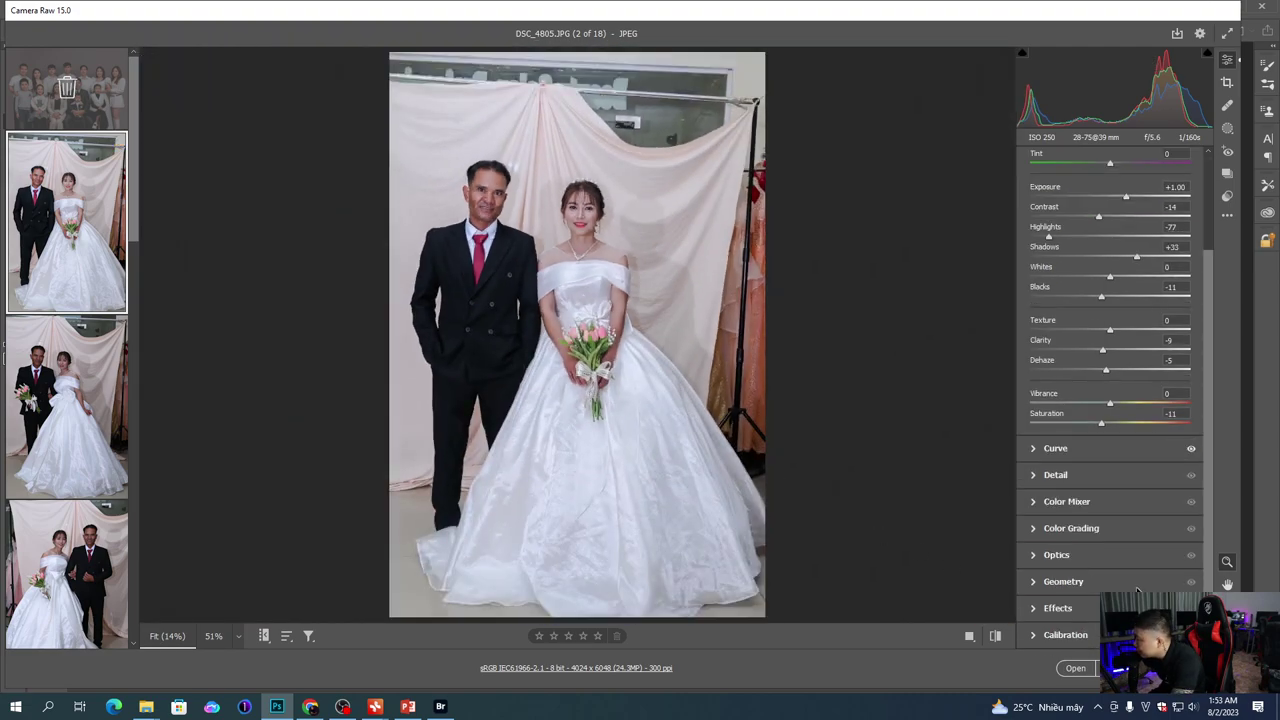
click(1066, 501)
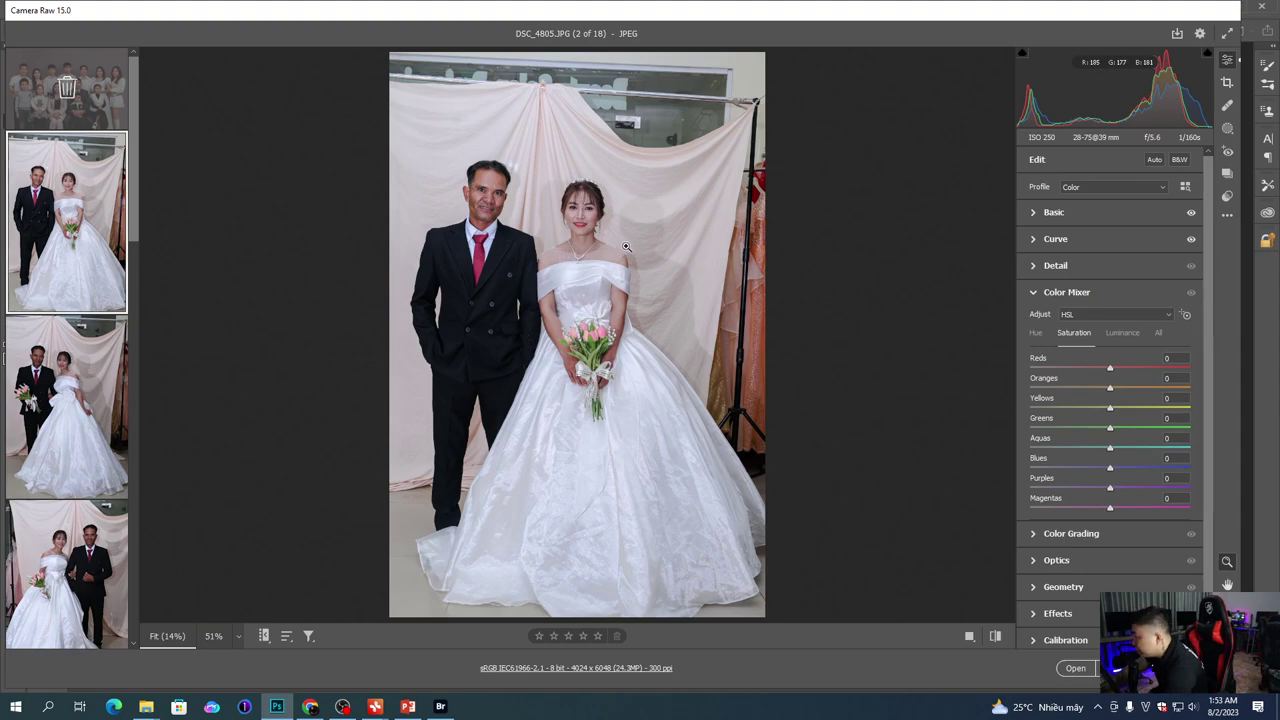
drag(510, 214, 550, 235)
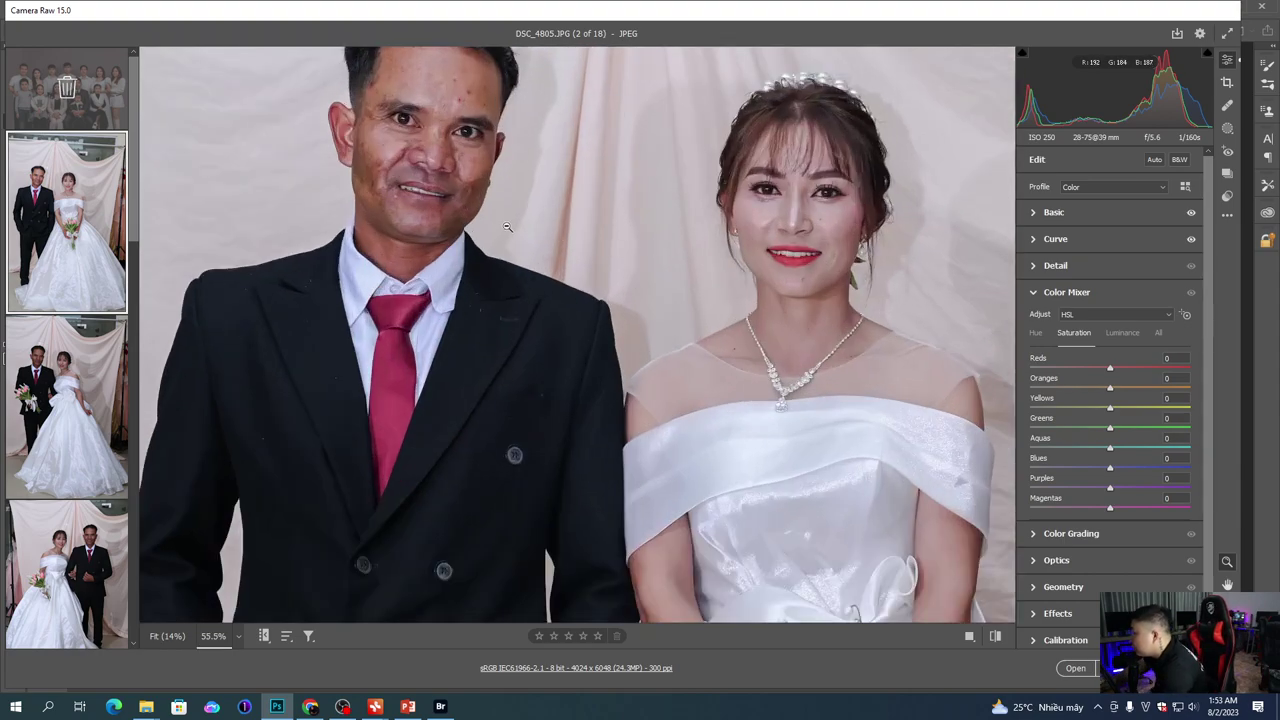
click(564, 248)
click(1122, 333)
click(1133, 367)
click(1134, 388)
drag(1122, 391, 1120, 387)
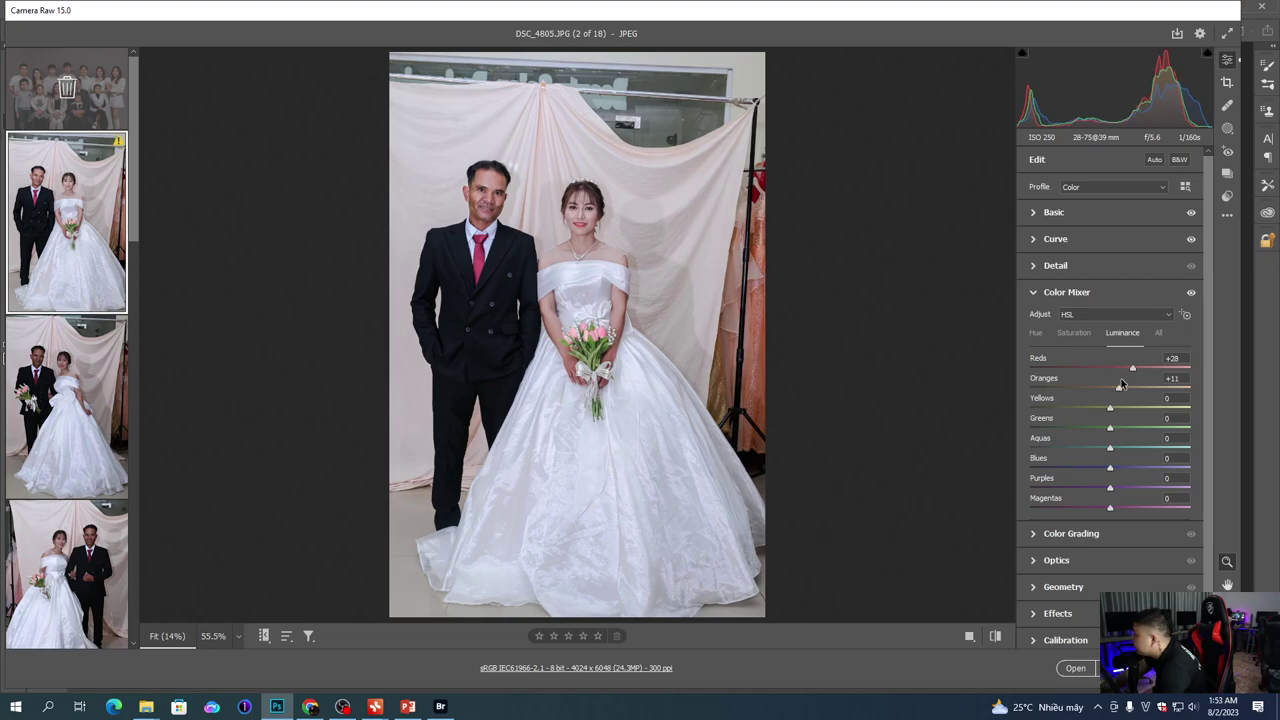
click(484, 213)
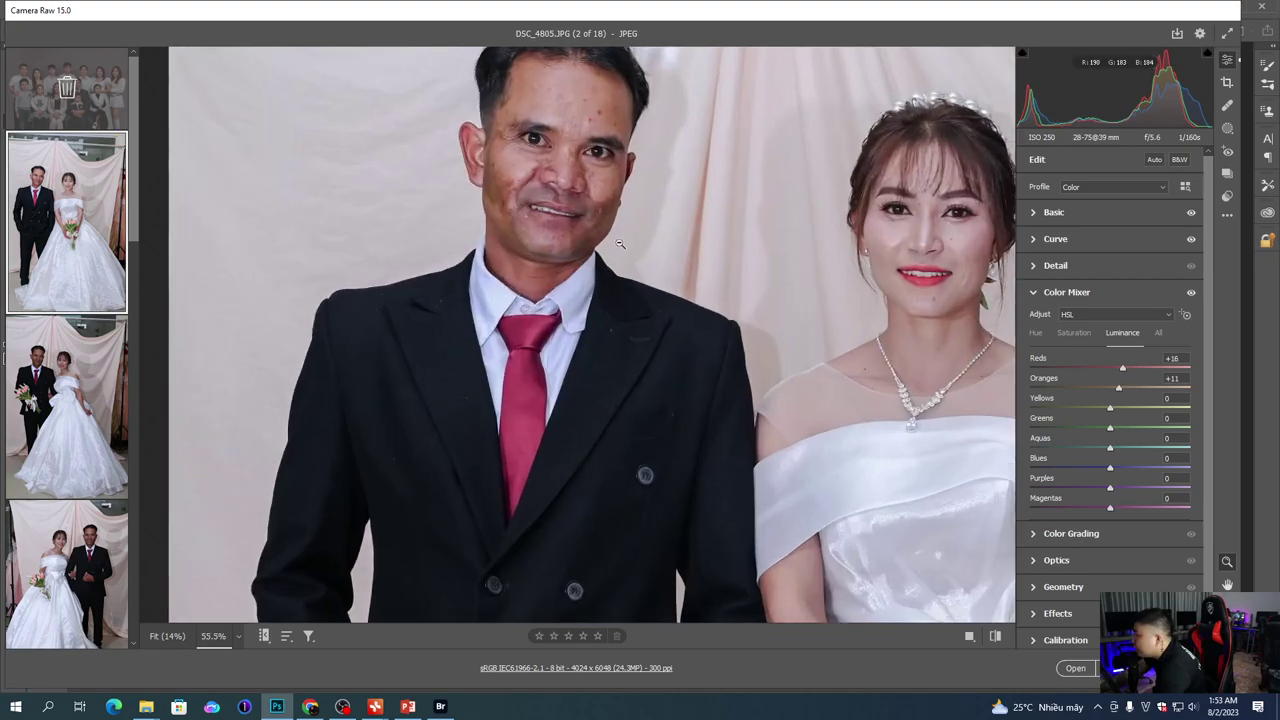
click(666, 262)
Step: Set the greens' luminance to +13 and saturation to +18 for the bouquet, and the yellows' saturation to -34
drag(620, 322, 644, 322)
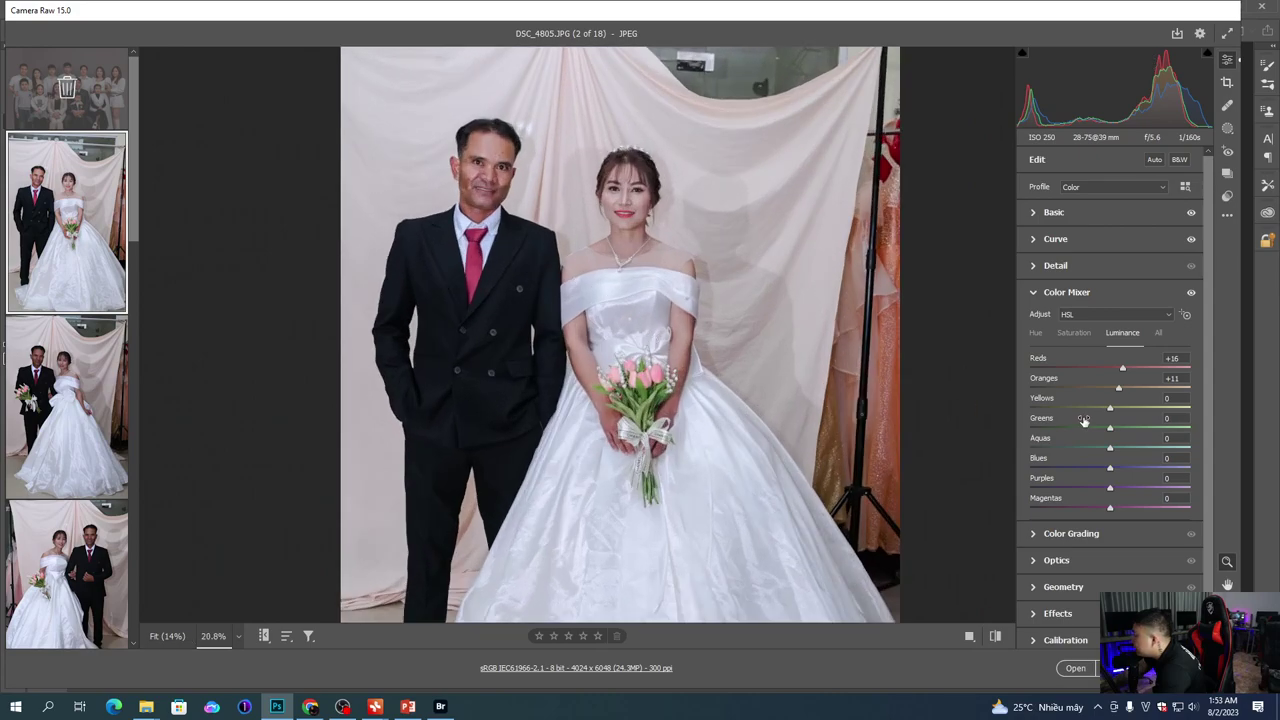
click(598, 360)
drag(598, 361, 702, 381)
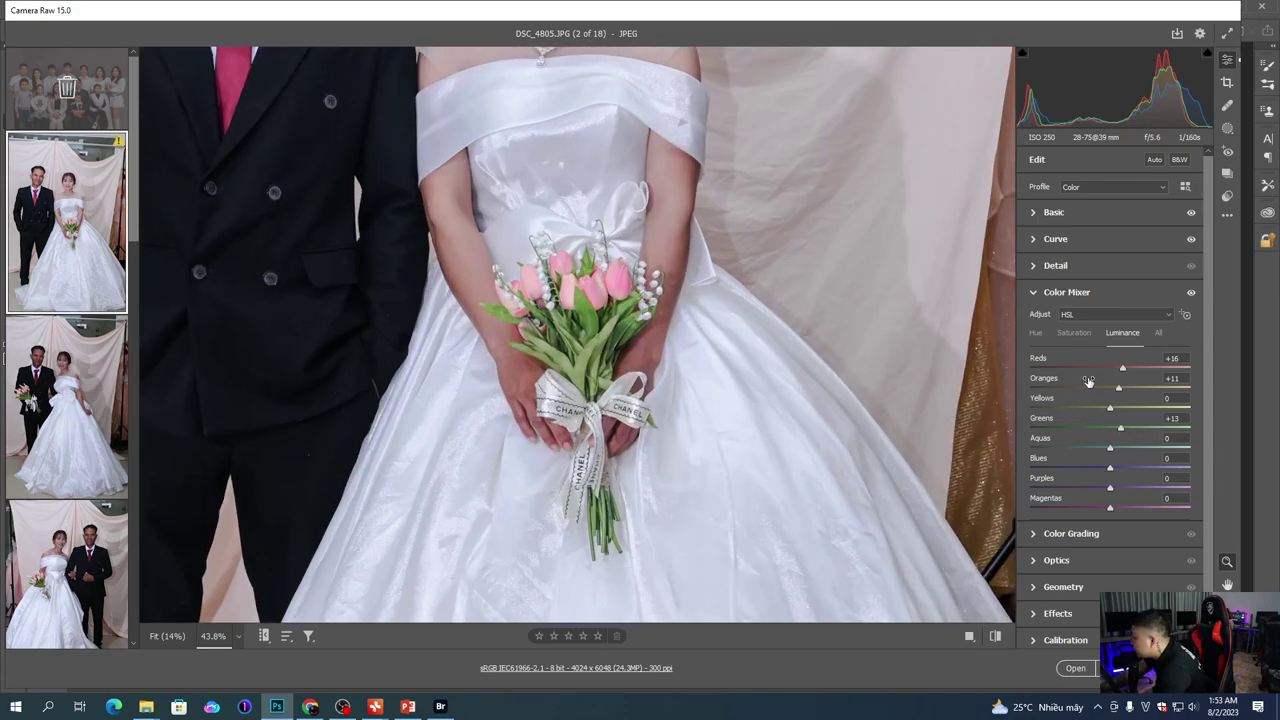
click(1074, 332)
drag(1110, 428, 1131, 432)
click(815, 381)
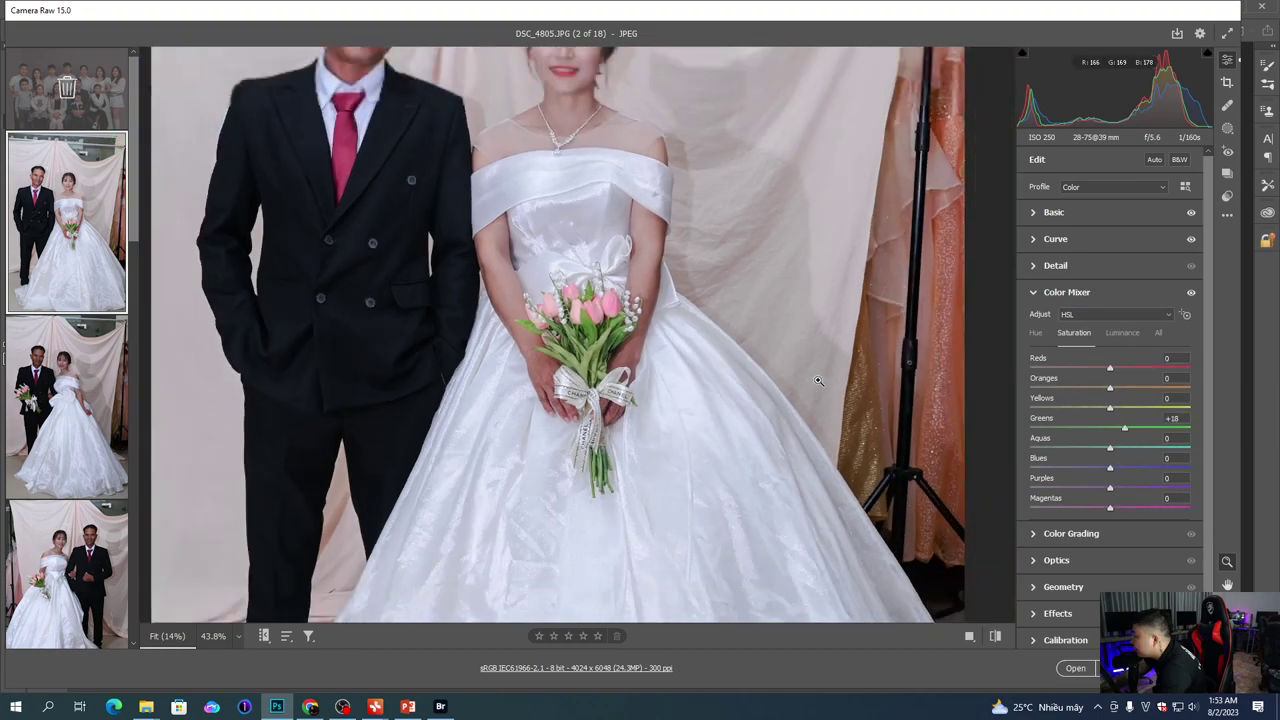
drag(1109, 410, 1022, 412)
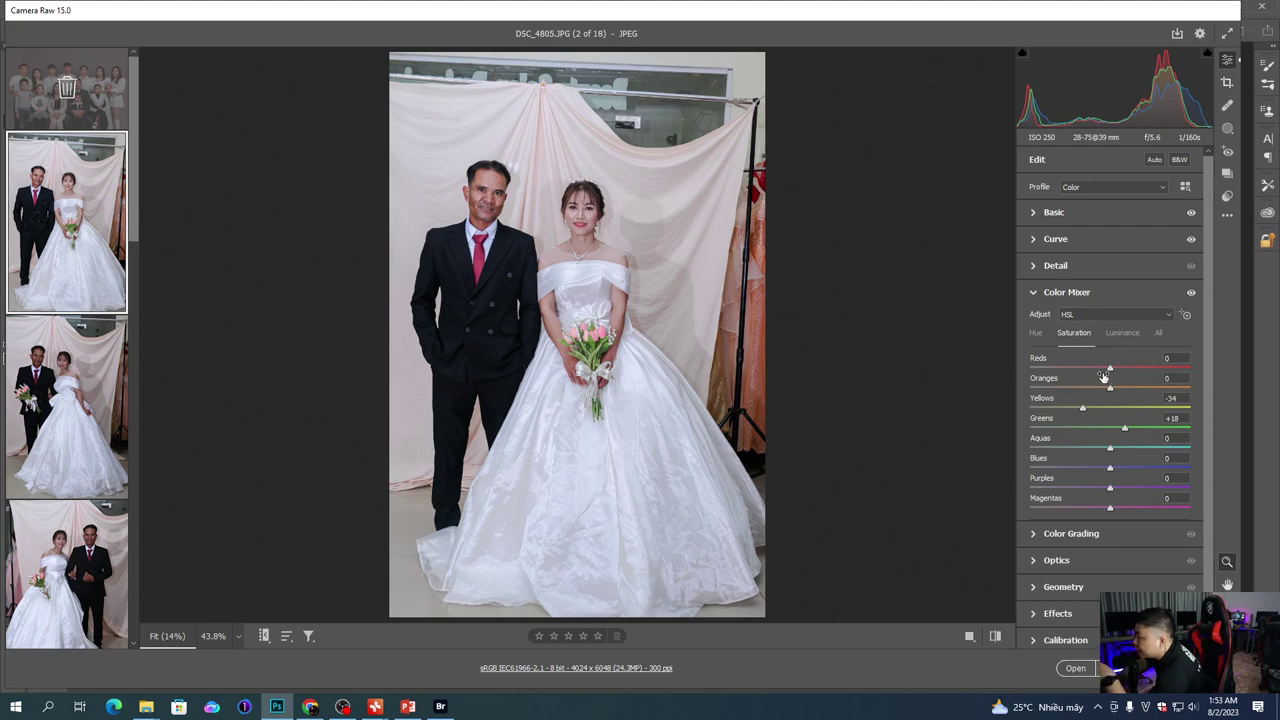
Step: Refine the orange skin tones by setting the oranges' luminance to +23 and saturation to +5
drag(486, 204, 605, 241)
click(605, 241)
click(530, 221)
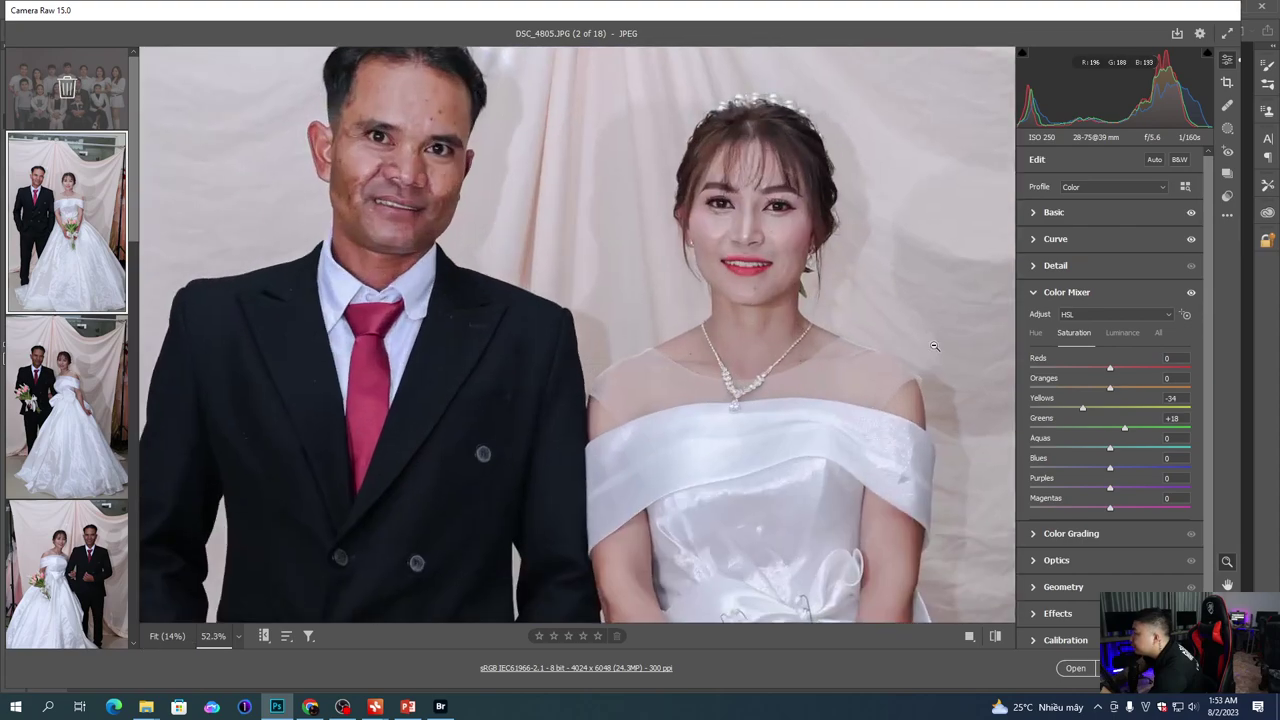
click(1124, 333)
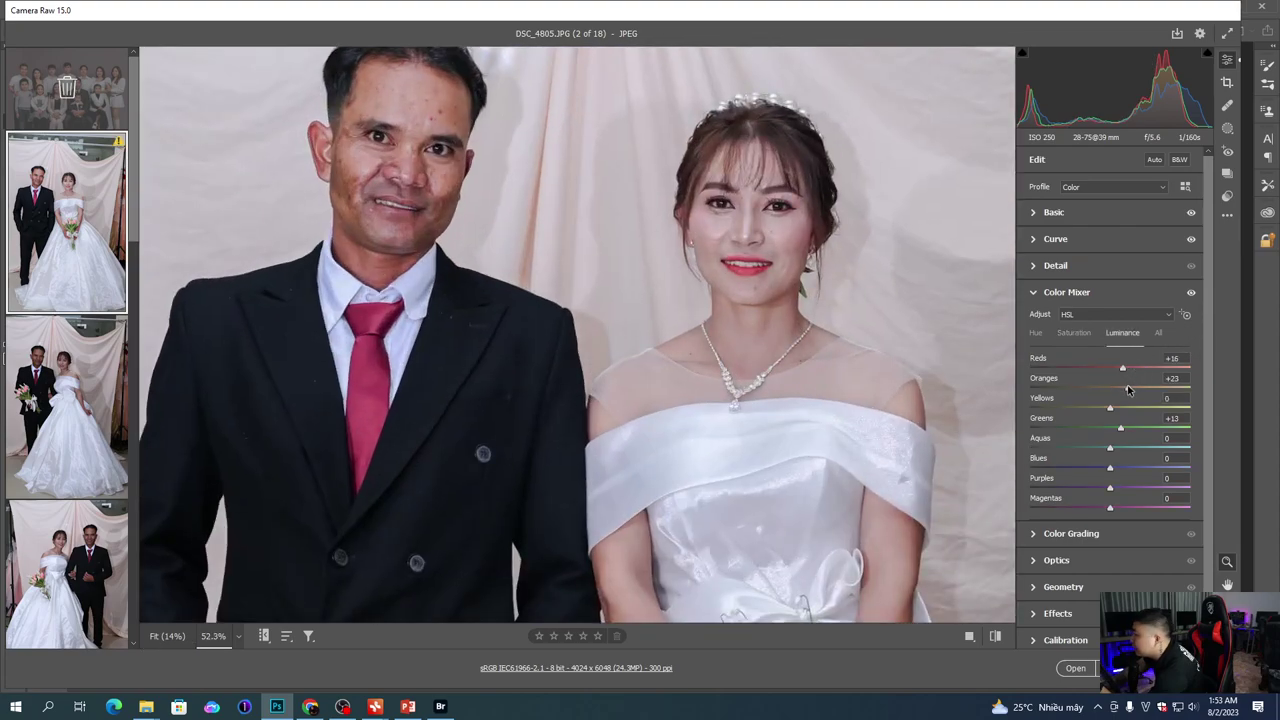
click(1074, 333)
drag(1115, 397, 1108, 396)
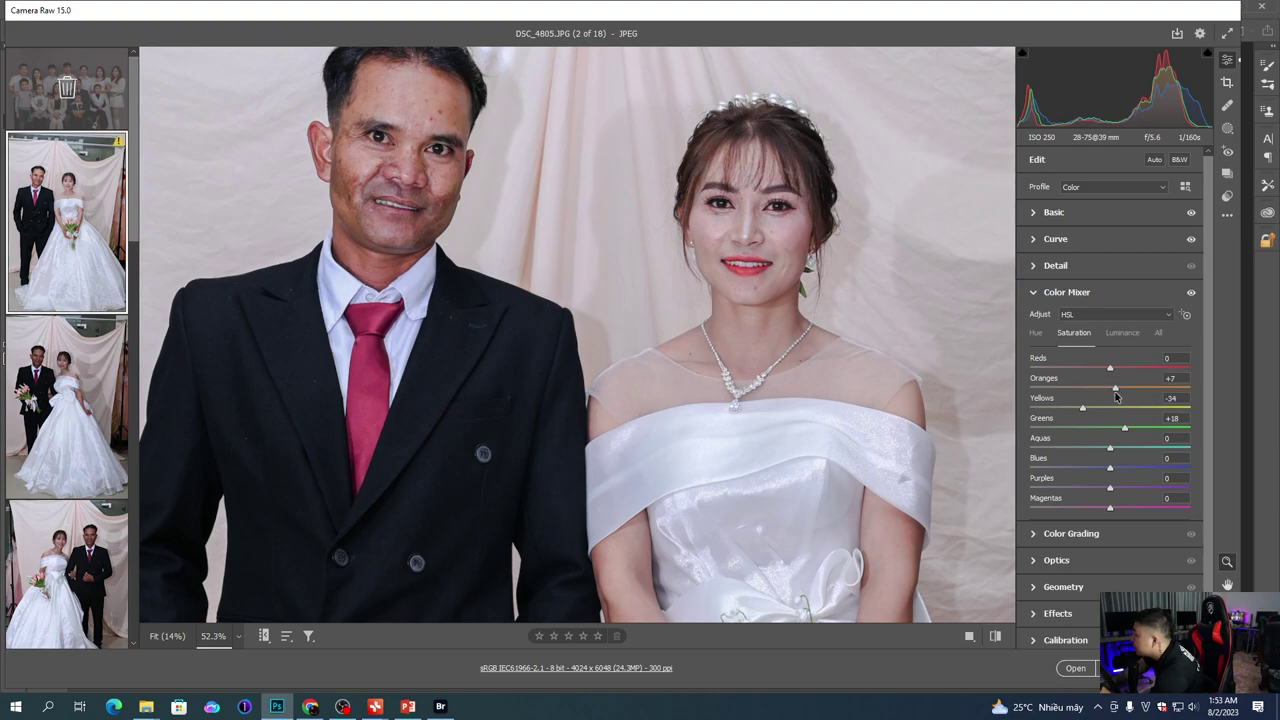
click(694, 300)
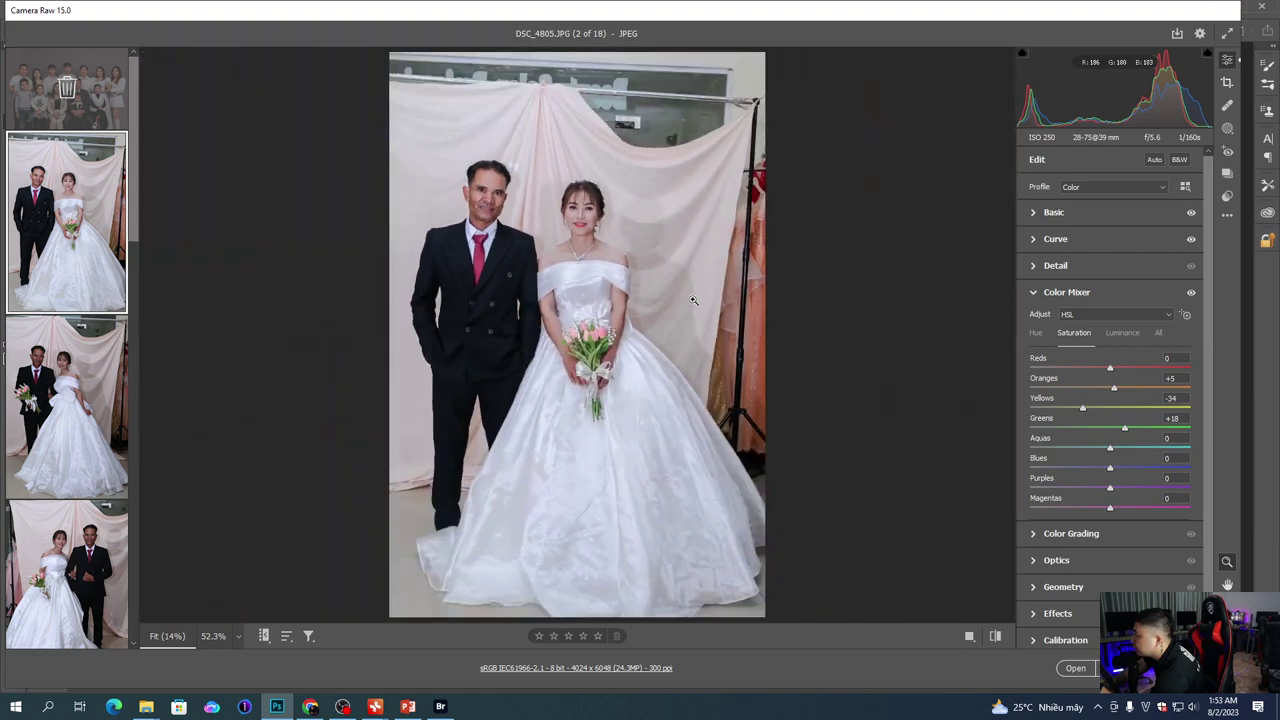
Step: Compare the before and after versions of DSC_4805.JPG in the different preview layouts and examine the edited couple up close
click(466, 185)
click(577, 223)
key(q)
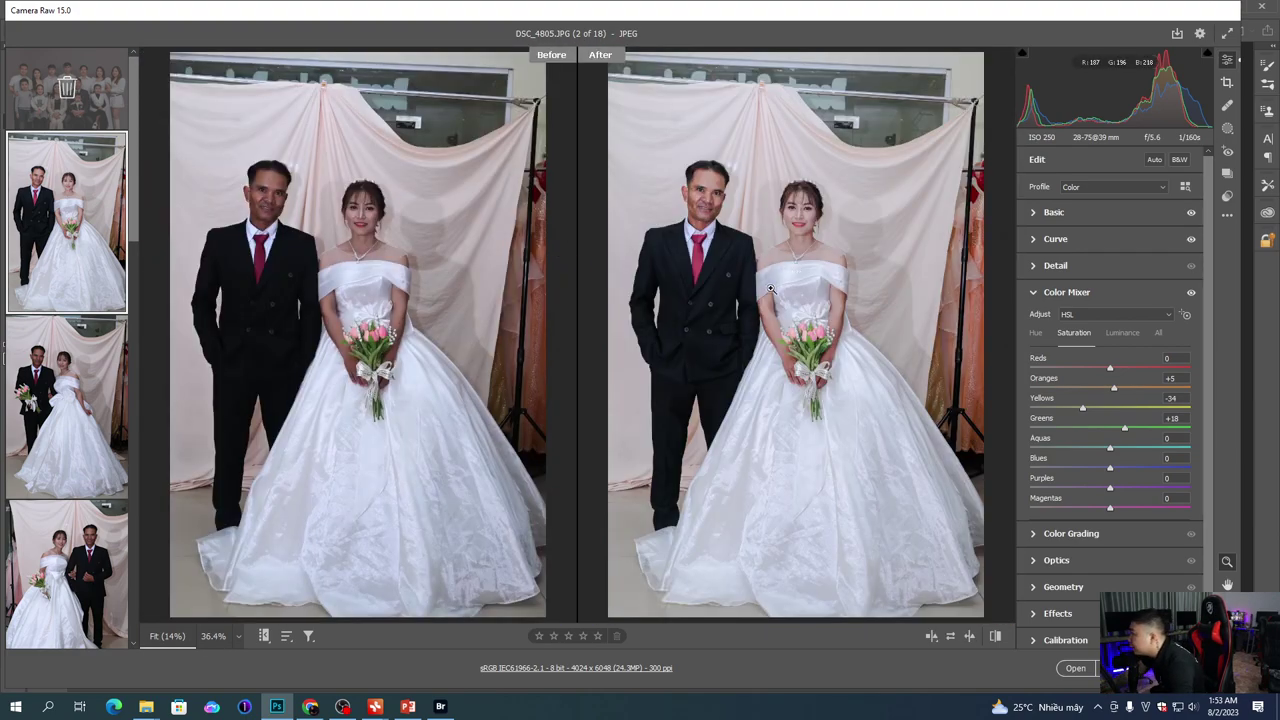
drag(726, 253, 775, 257)
key(space)
key(q)
key(q)
key(q)
key(q)
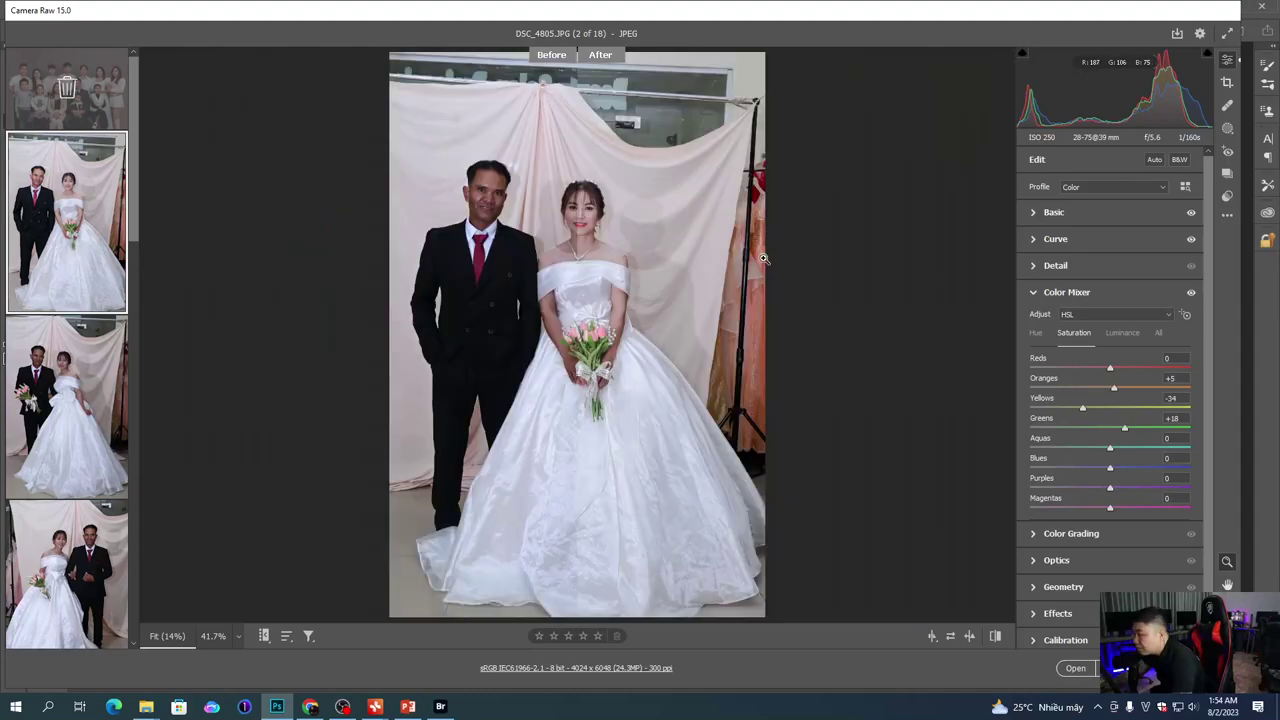
click(490, 258)
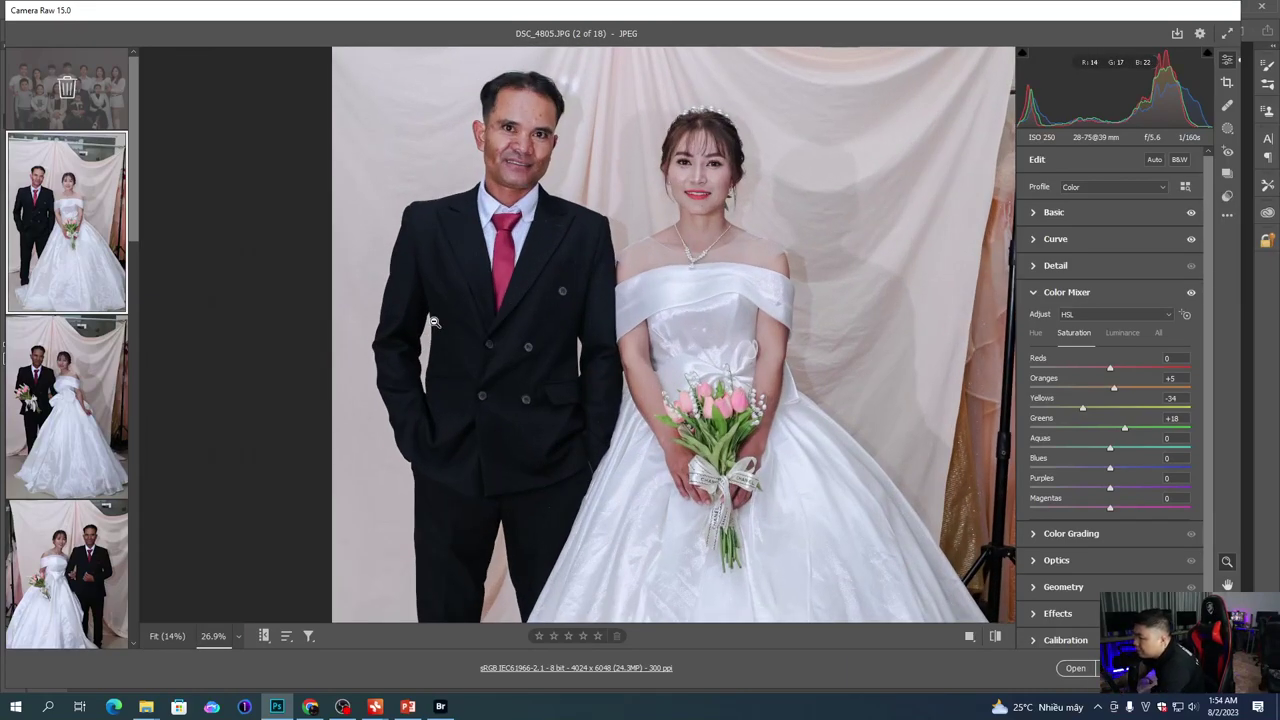
Step: Try brightening the groom's face with a brush mask, zeroing contrast, highlights and whites and setting exposure to +0.65 and blacks to +37
click(545, 168)
click(589, 212)
drag(530, 231, 555, 250)
click(550, 251)
drag(465, 201, 605, 255)
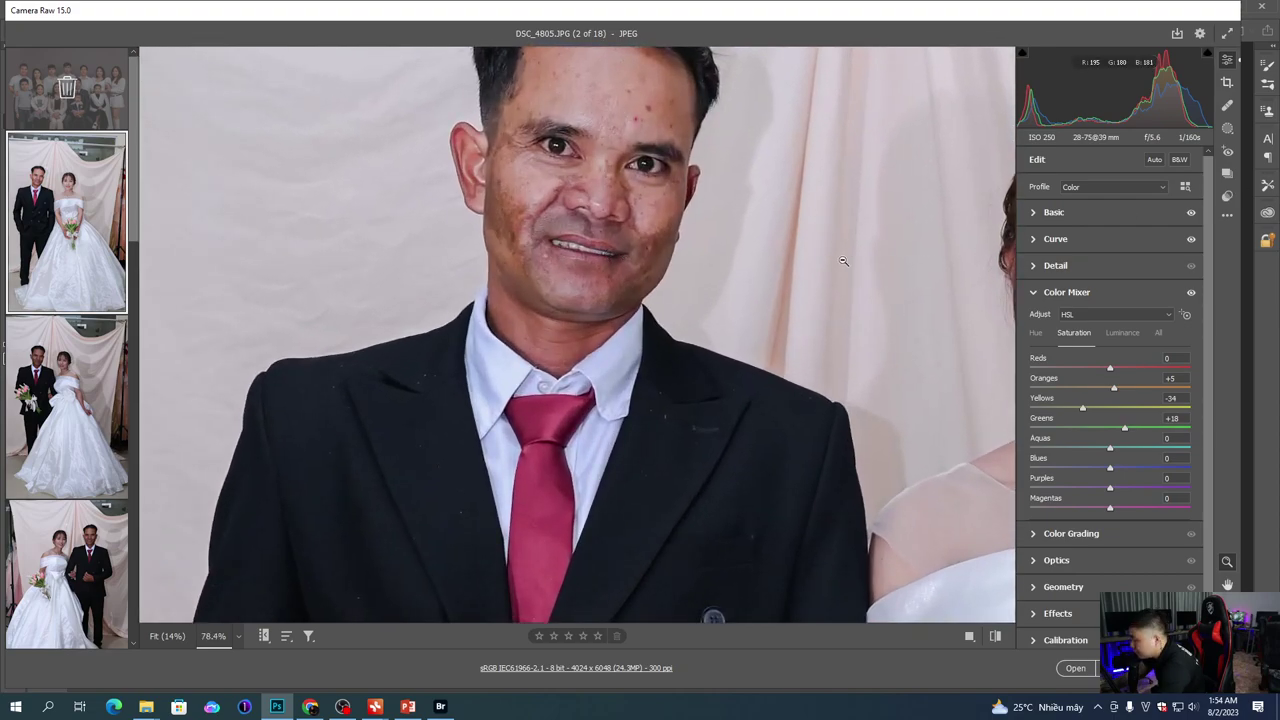
key(k)
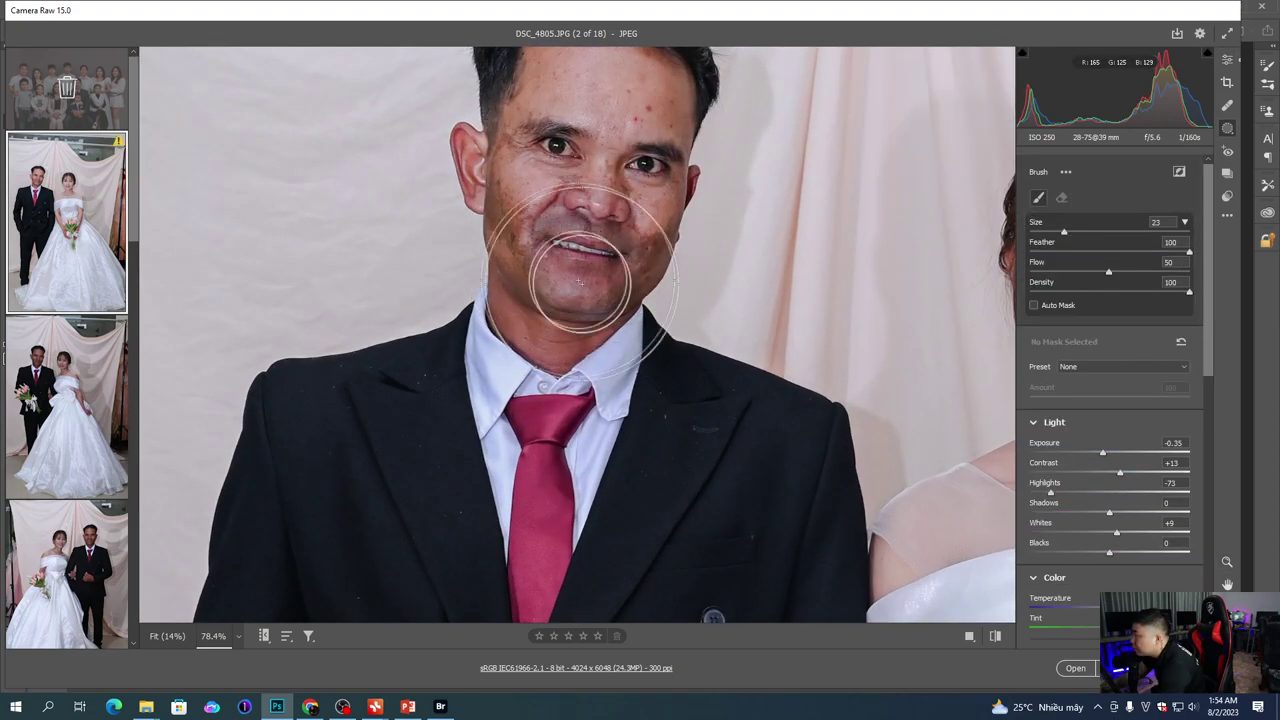
double_click(1183, 453)
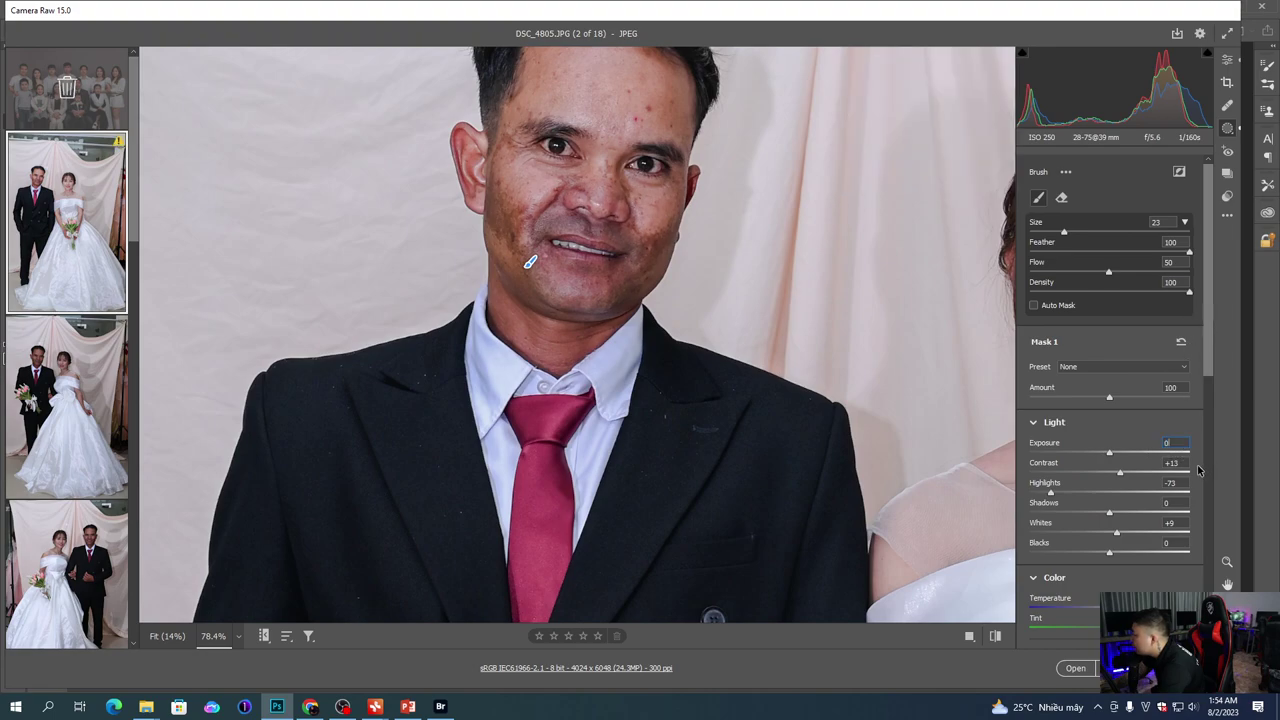
double_click(1178, 489)
double_click(1182, 476)
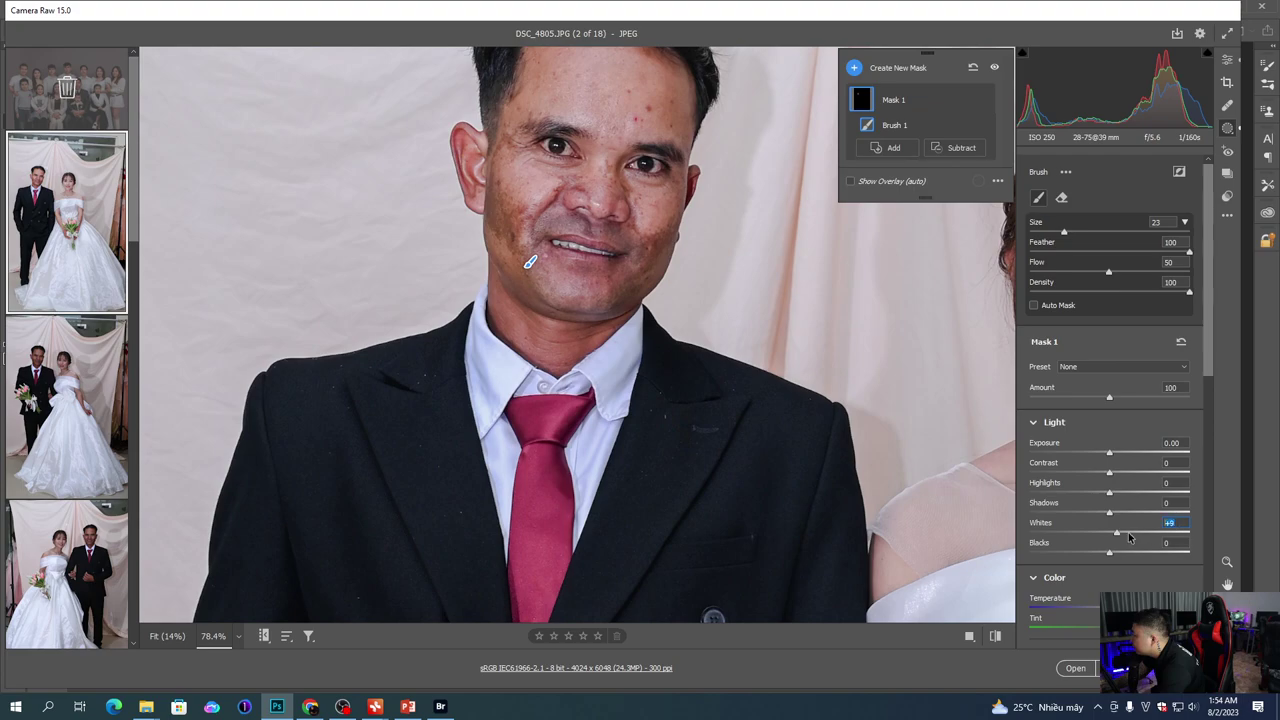
text(0)
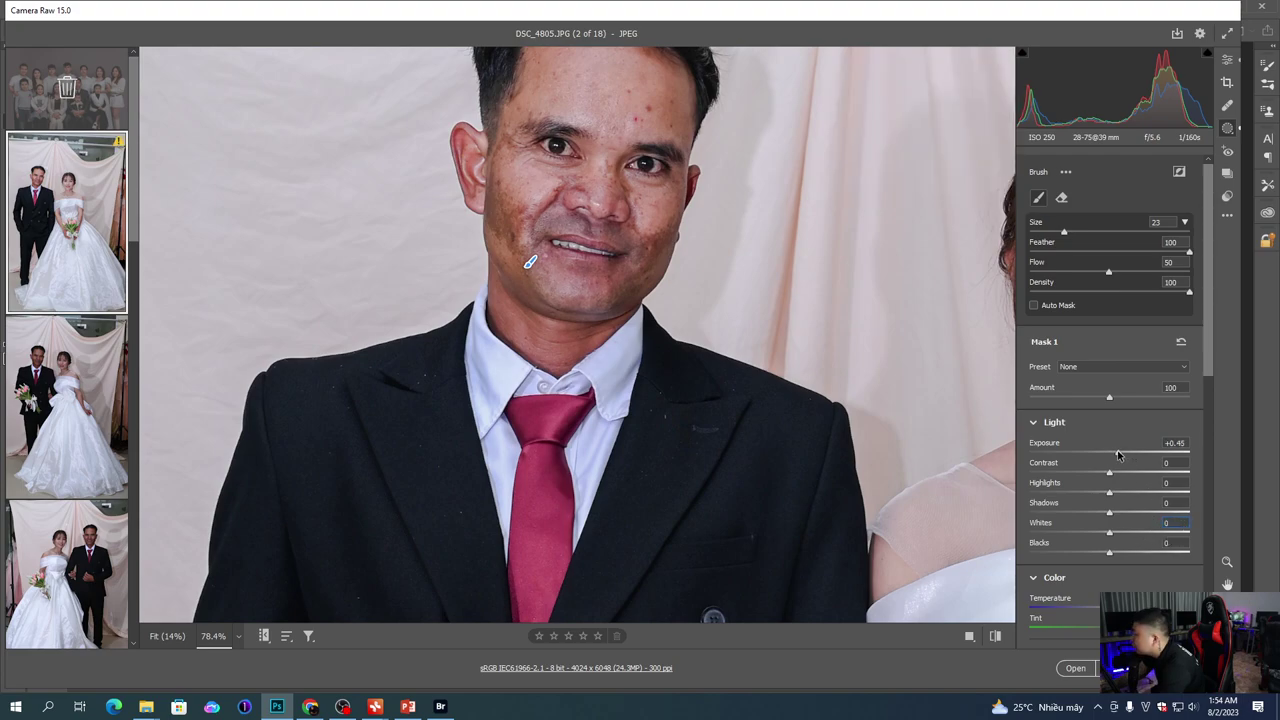
drag(1111, 453, 1129, 455)
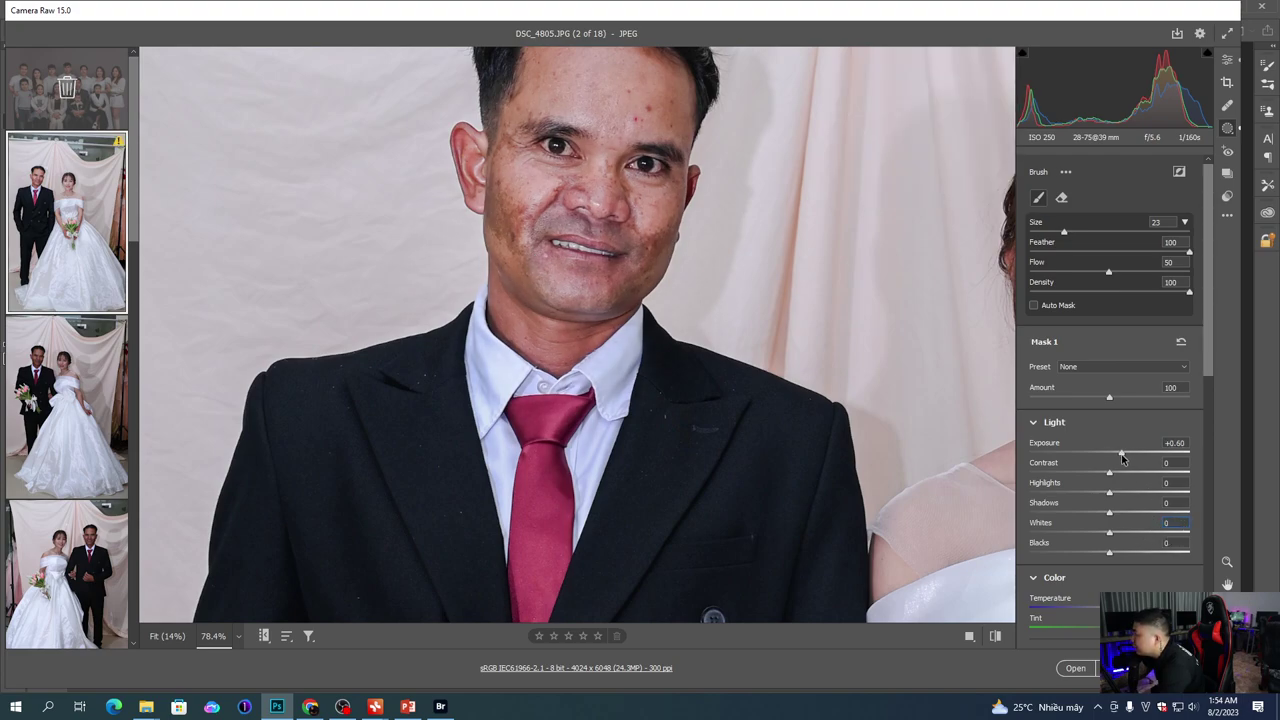
click(1136, 553)
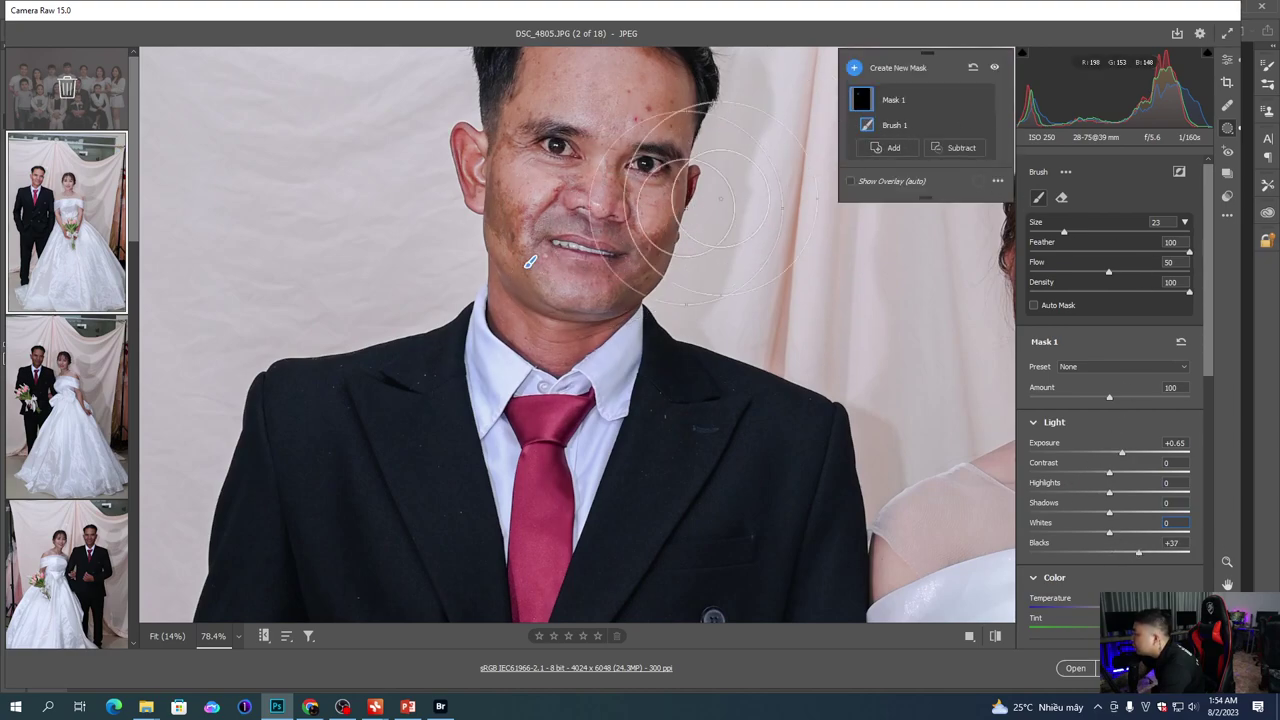
Step: Delete all masks from DSC_4805.JPG
click(967, 100)
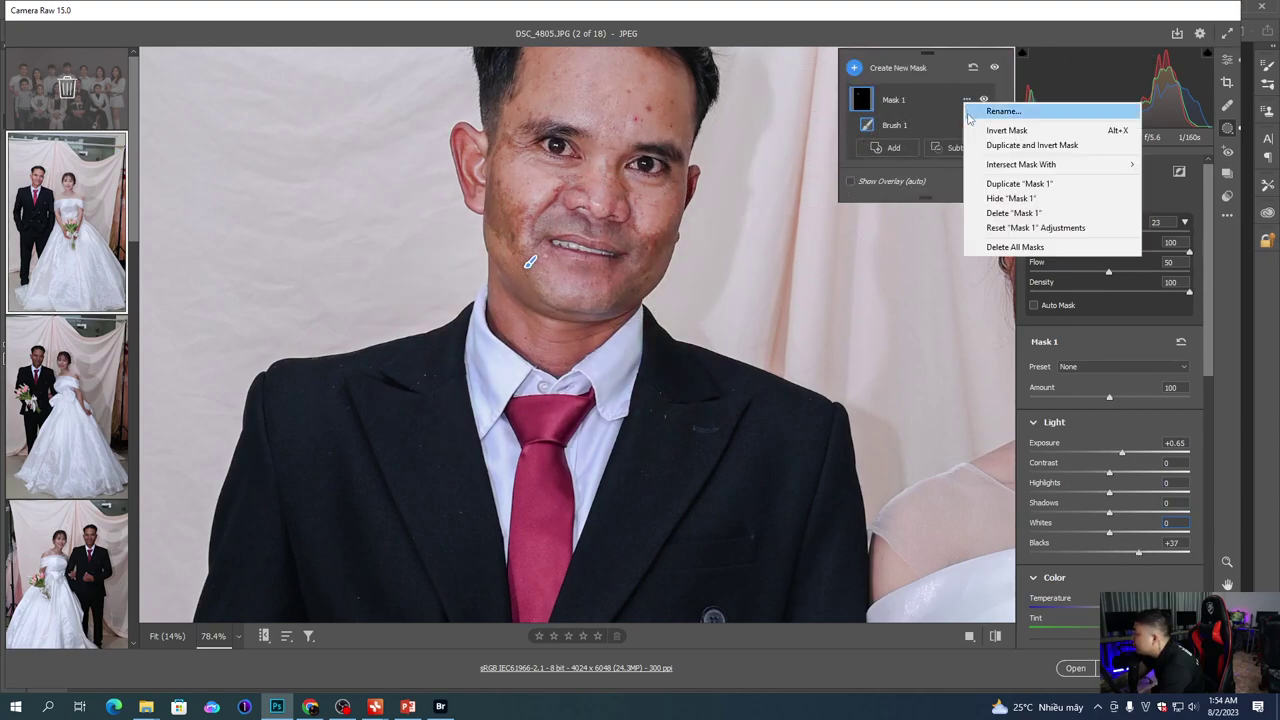
click(1015, 247)
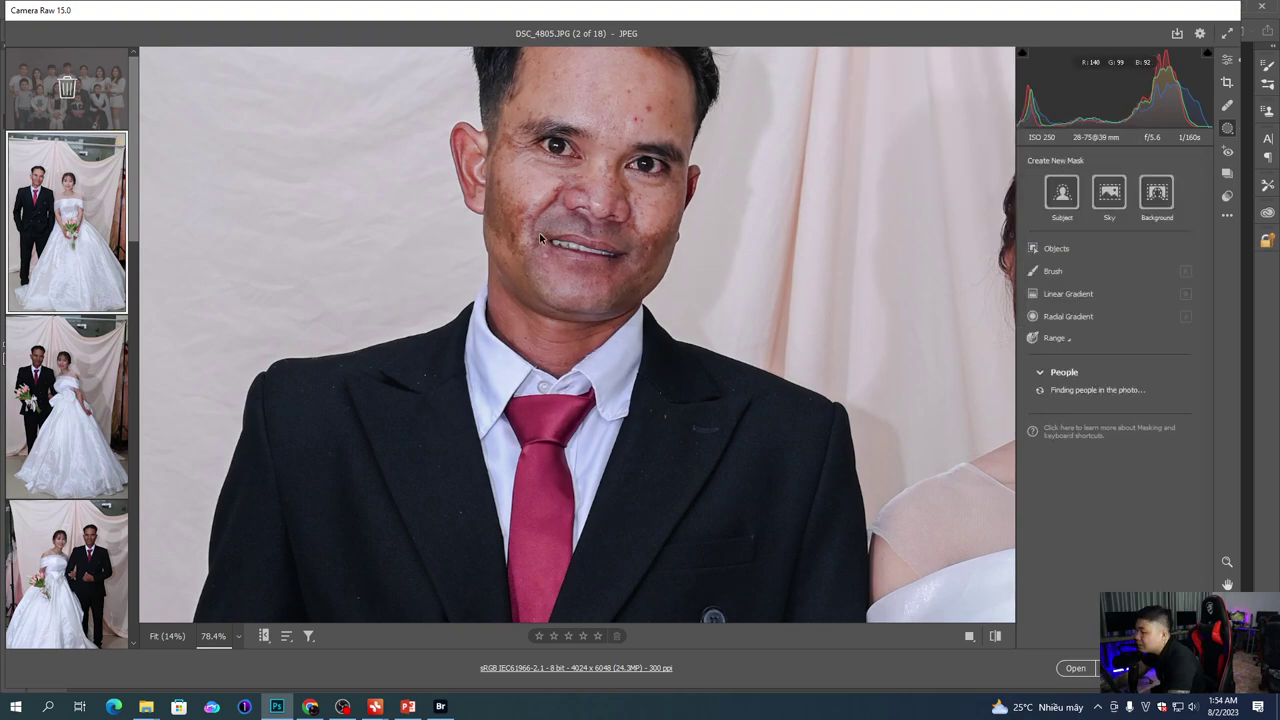
scroll(539, 234, down, 5)
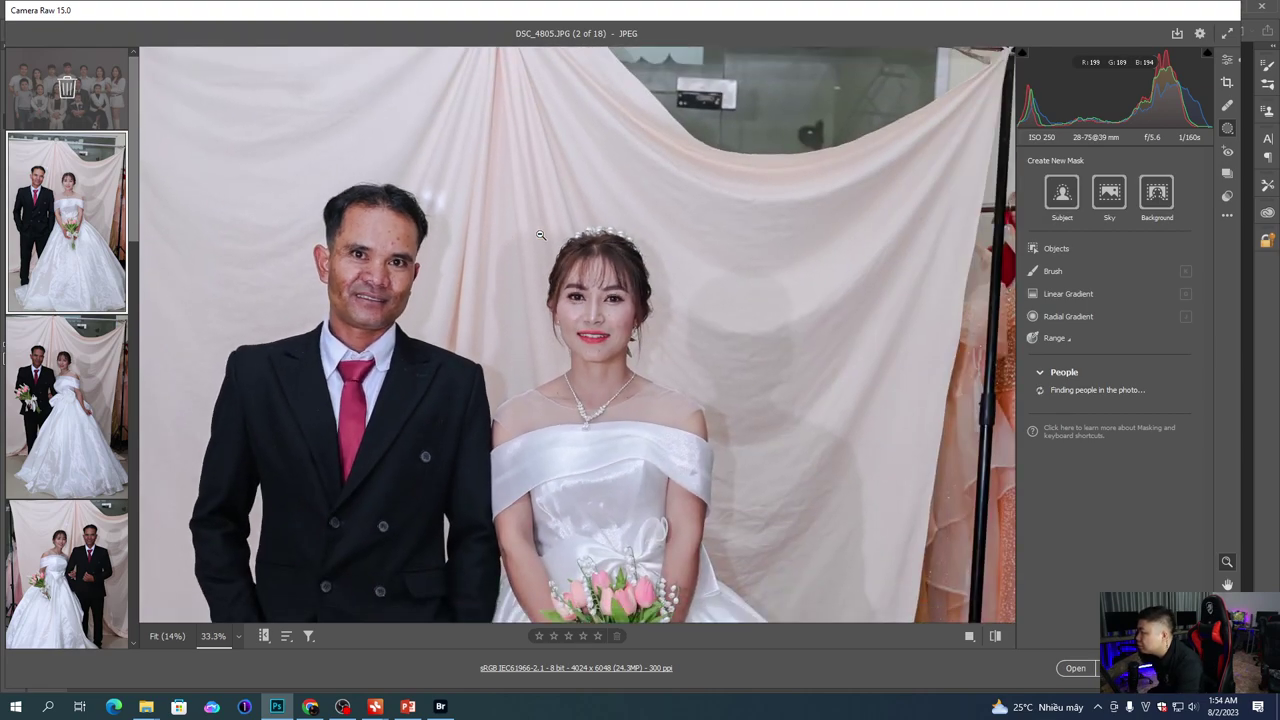
scroll(458, 291, down, 2)
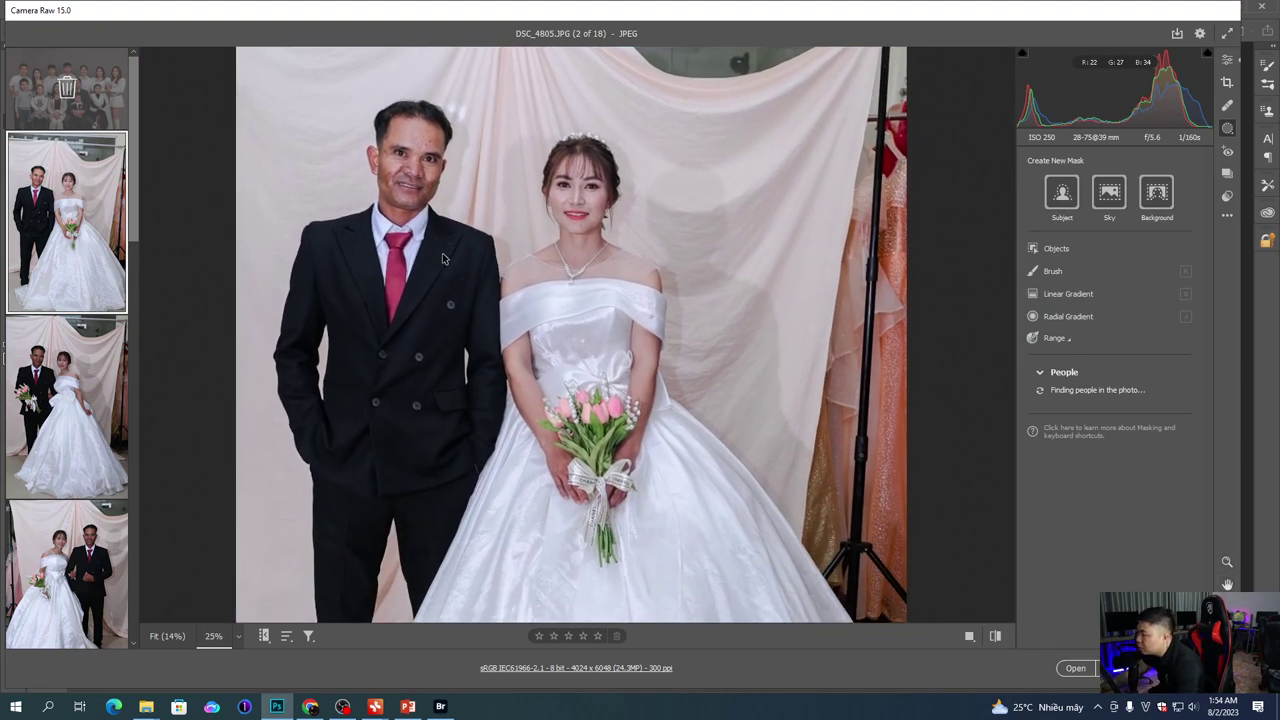
scroll(444, 257, down, 1)
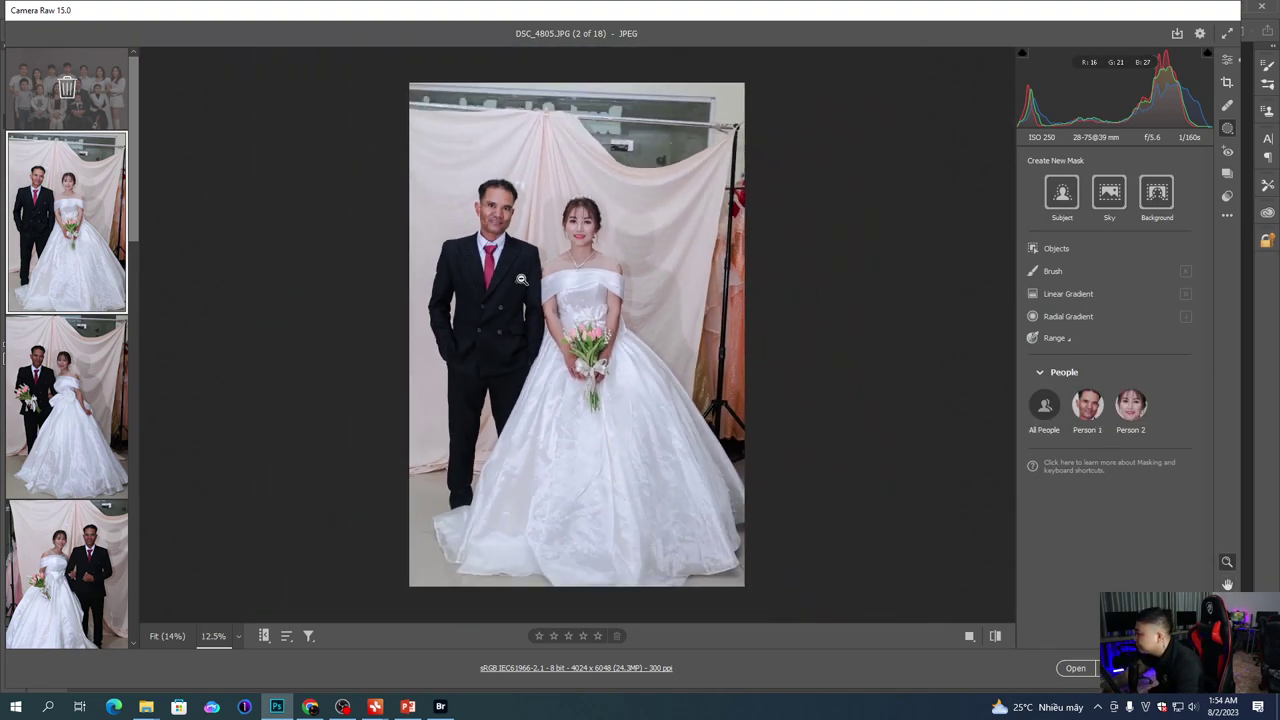
Step: Return to the global adjustments and set highlights to -80 and whites to -2
key(ctrl+plus)
click(1228, 62)
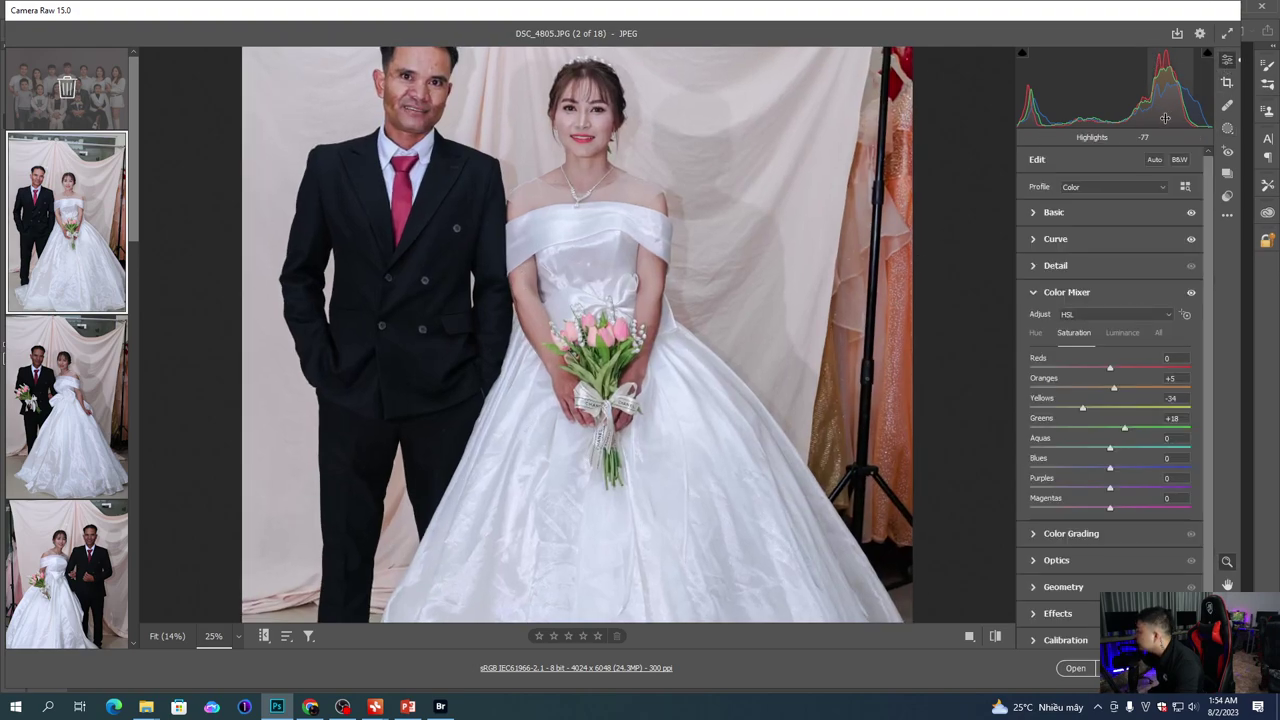
click(1052, 213)
drag(1052, 354, 1046, 358)
drag(1107, 401, 1108, 401)
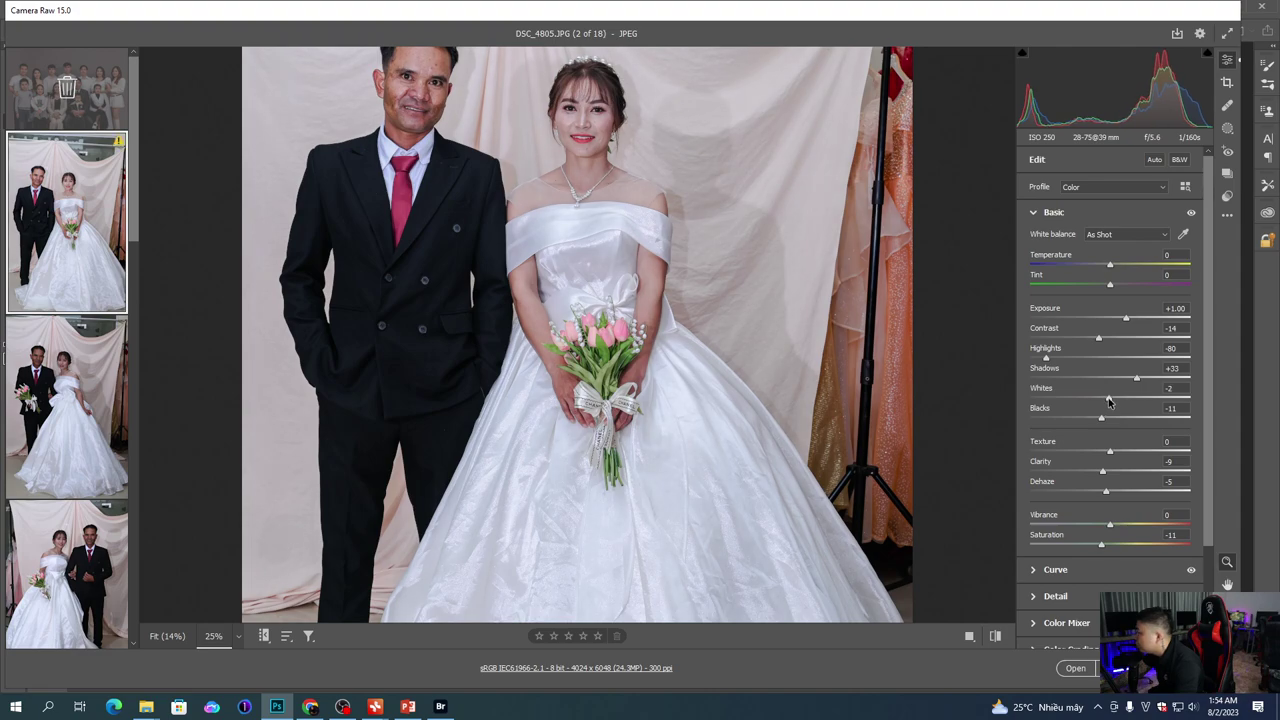
Step: Examine the edited DSC_4805.JPG as a whole and the couple's skin tones and clothing up close
key(ctrl+minus)
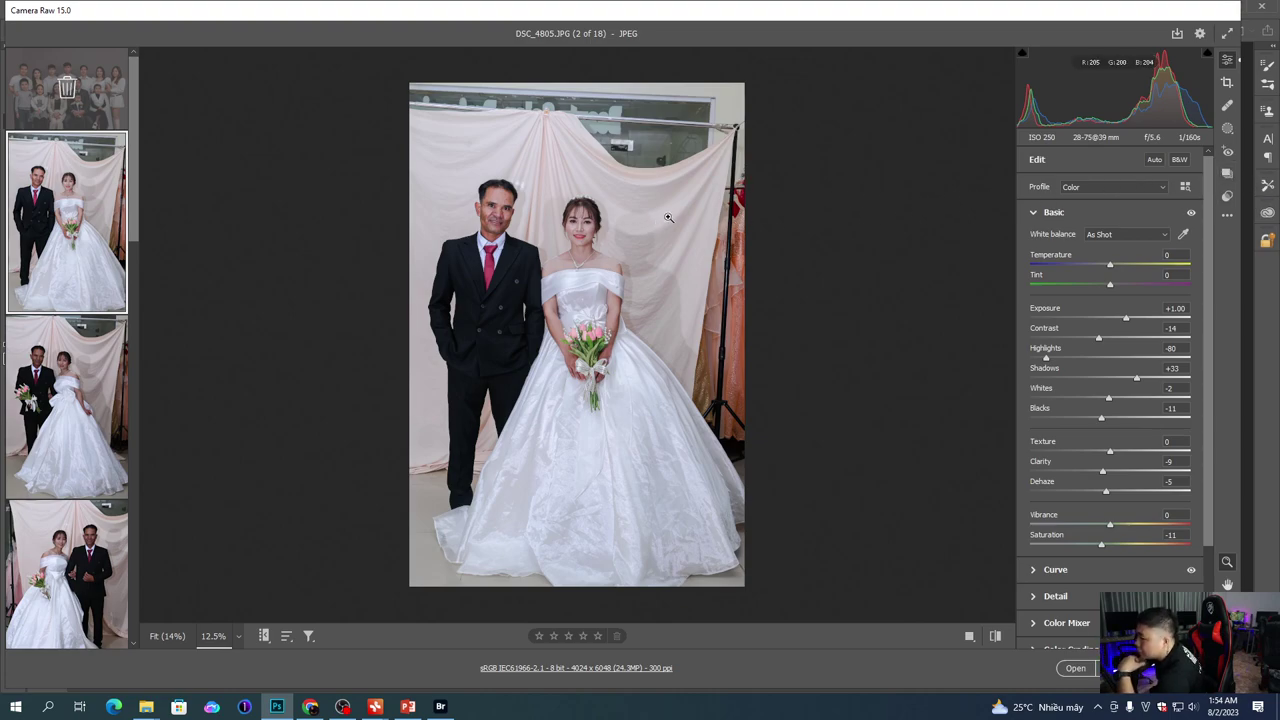
click(617, 226)
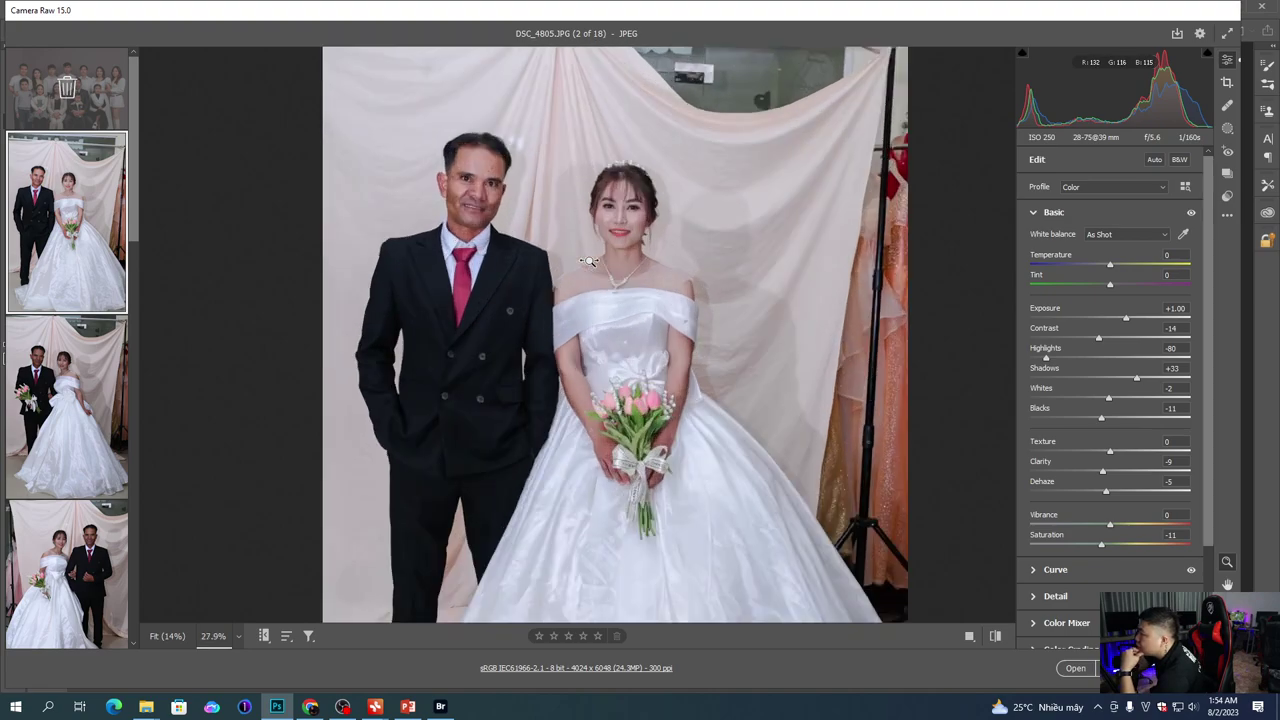
click(509, 201)
drag(550, 238, 545, 224)
scroll(545, 224, down, 2)
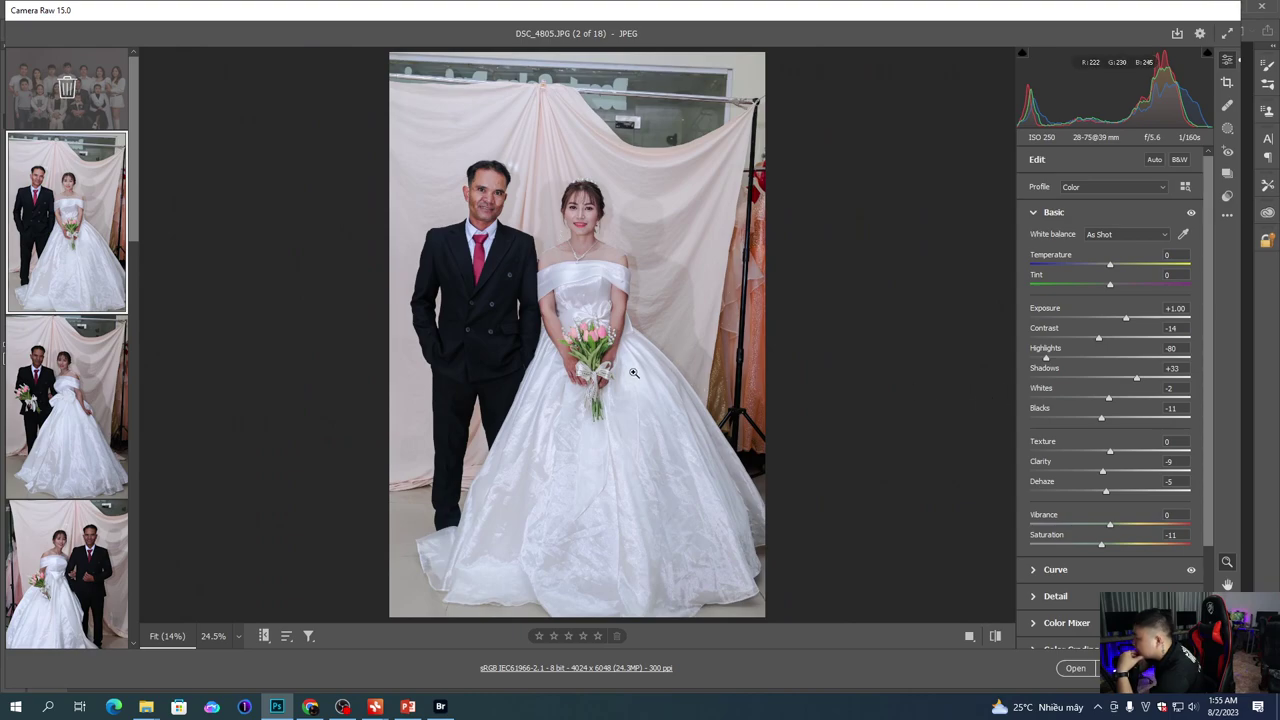
scroll(565, 240, up, 4)
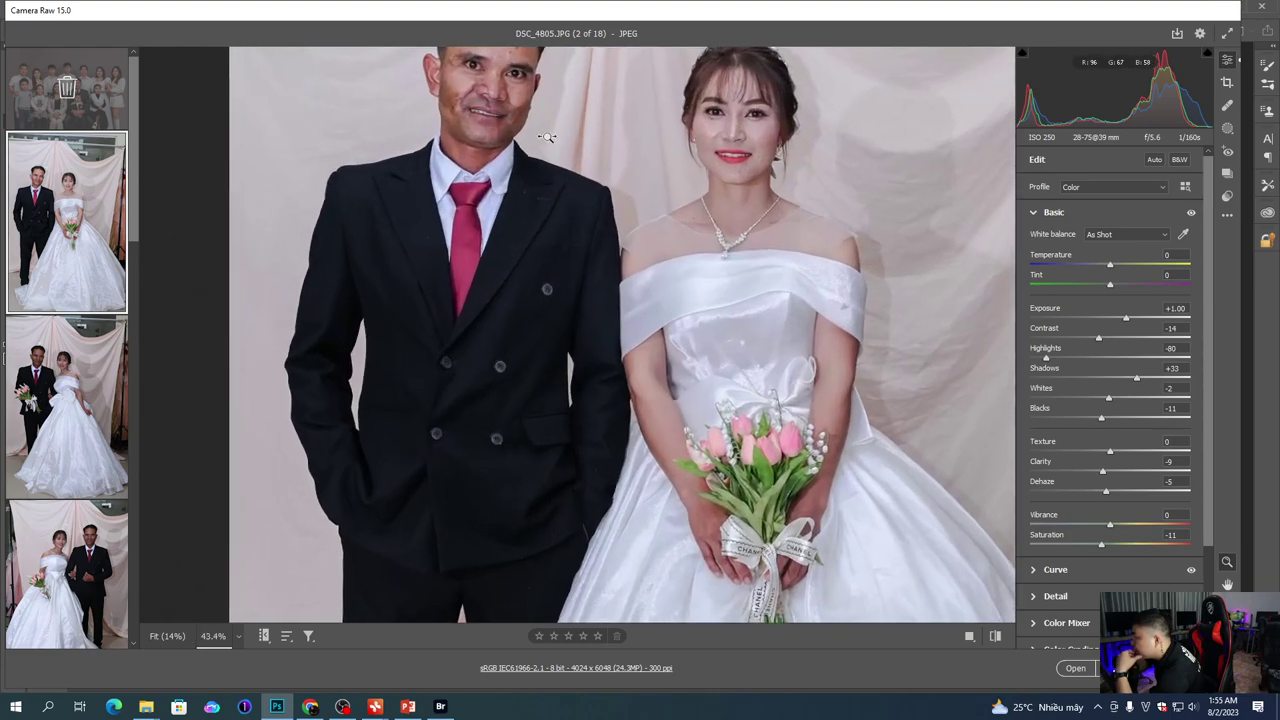
scroll(545, 115, up, 4)
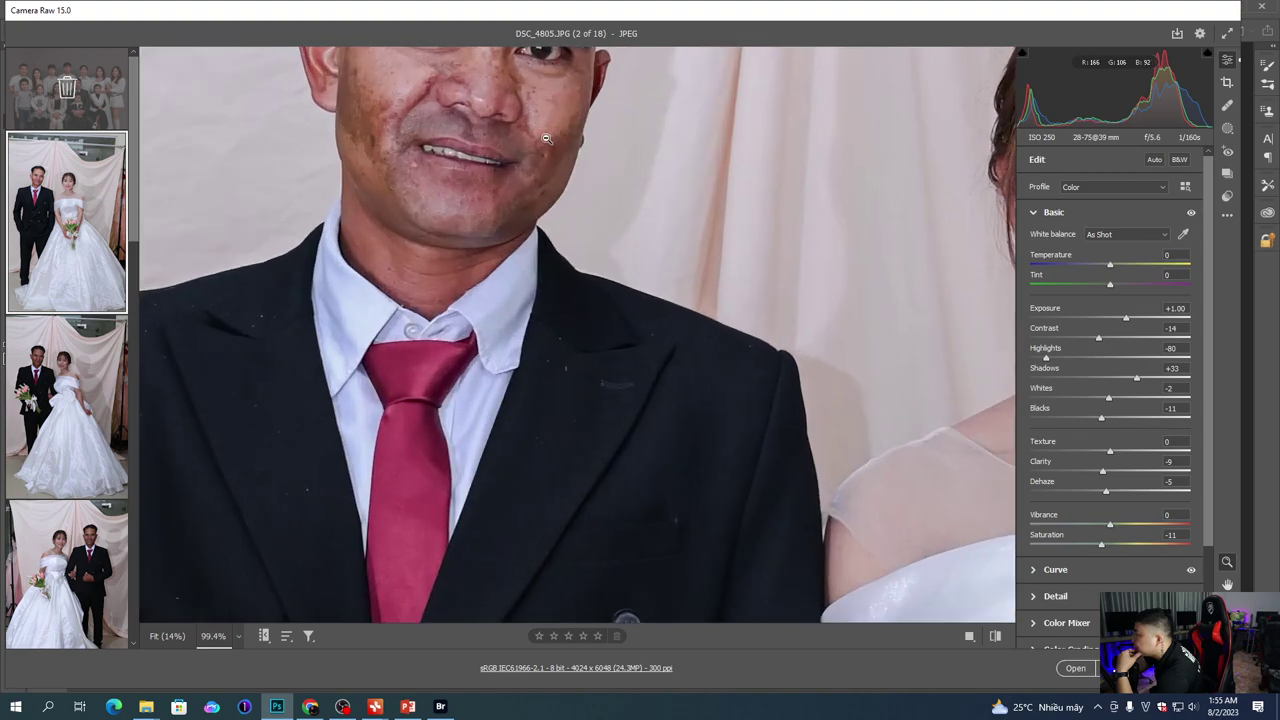
click(543, 134)
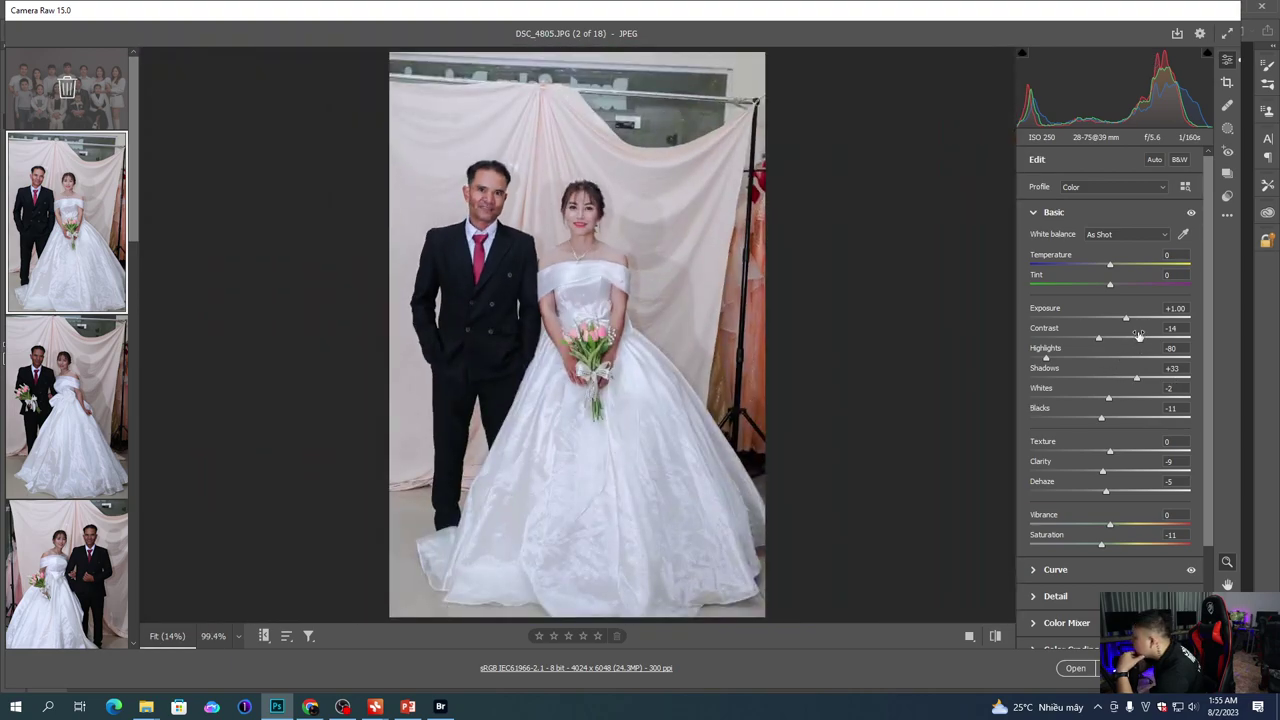
Step: Set exposure to +1.05, whites to +10 and blacks to +2, and synchronize the settings of DSC_4805.JPG to all photos
drag(1126, 320, 1127, 317)
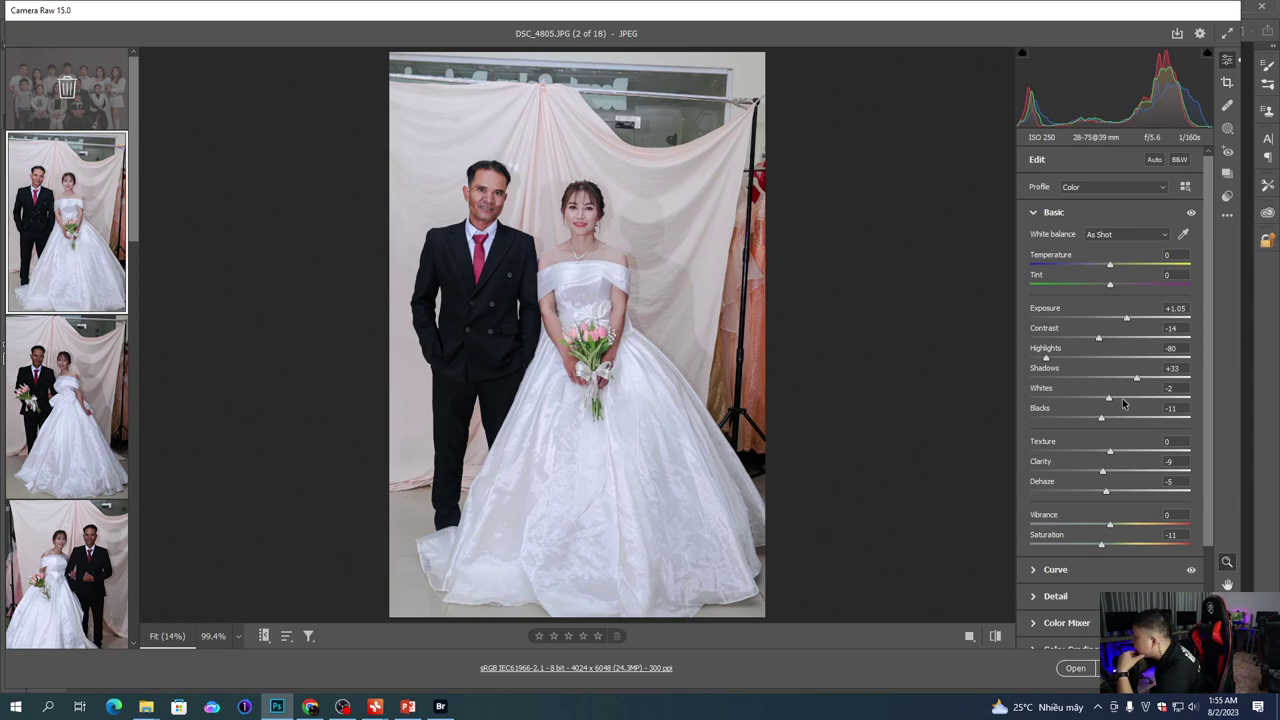
mouse_move(1120, 401)
mouse_down()
mouse_move(1105, 420)
mouse_move(1128, 420)
mouse_move(1112, 420)
mouse_up()
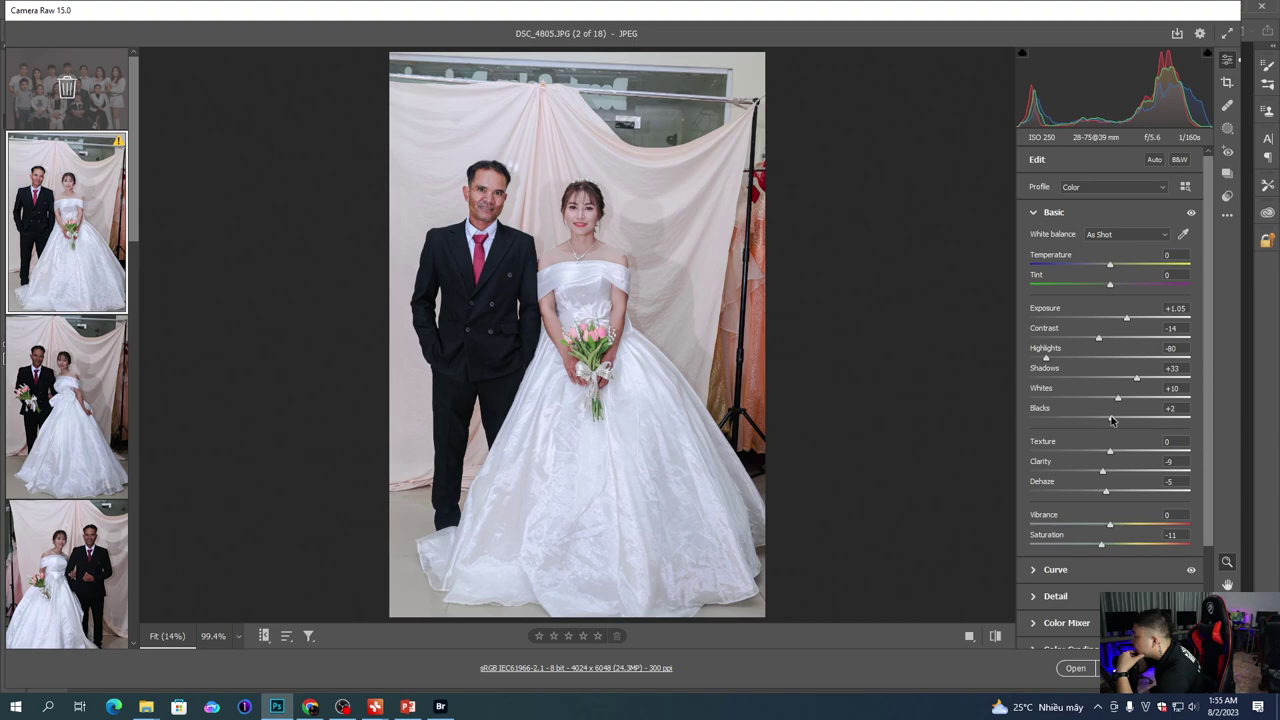
drag(503, 190, 590, 190)
click(590, 190)
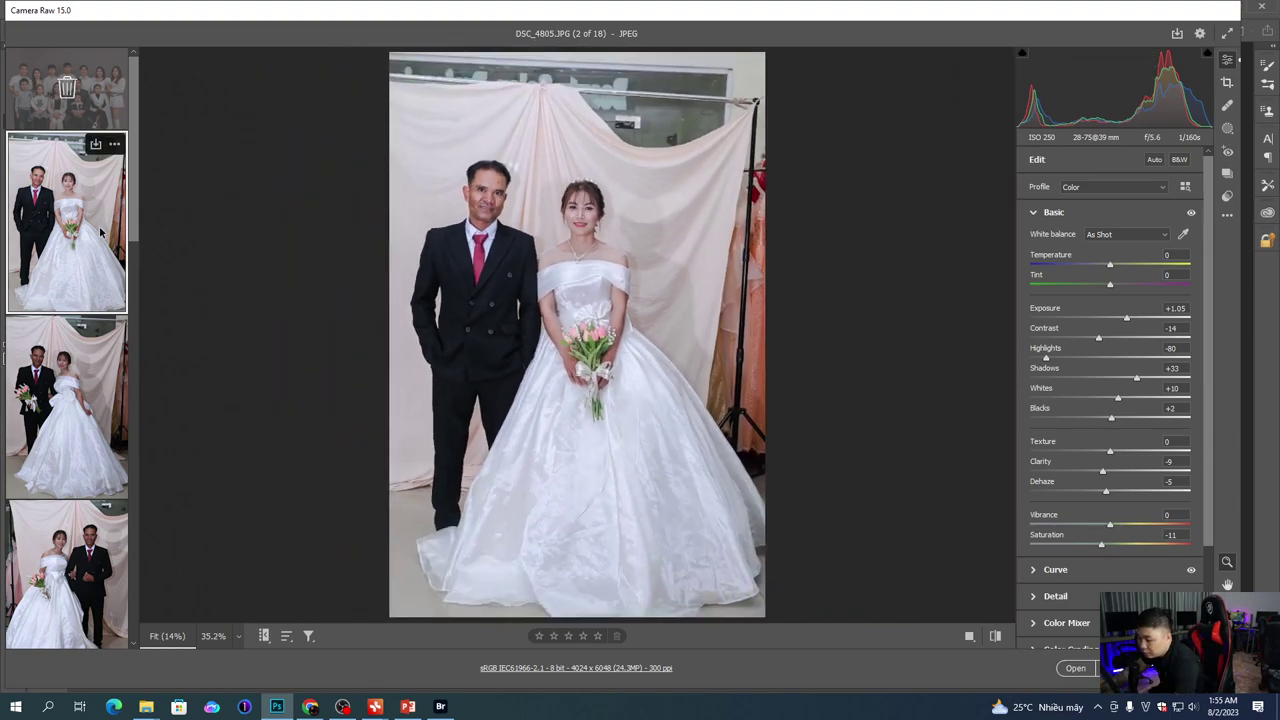
key(ctrl+a)
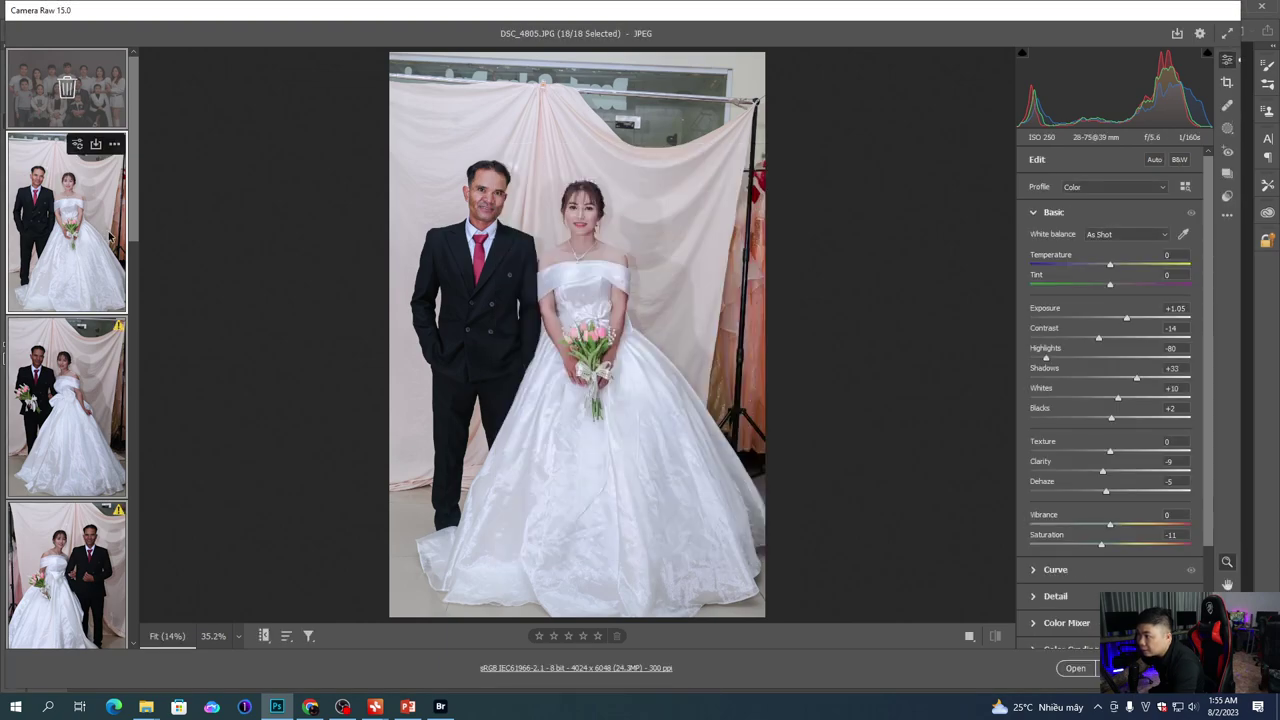
Step: Open DSC_4818.JPG and raise its exposure to +1.20
click(105, 370)
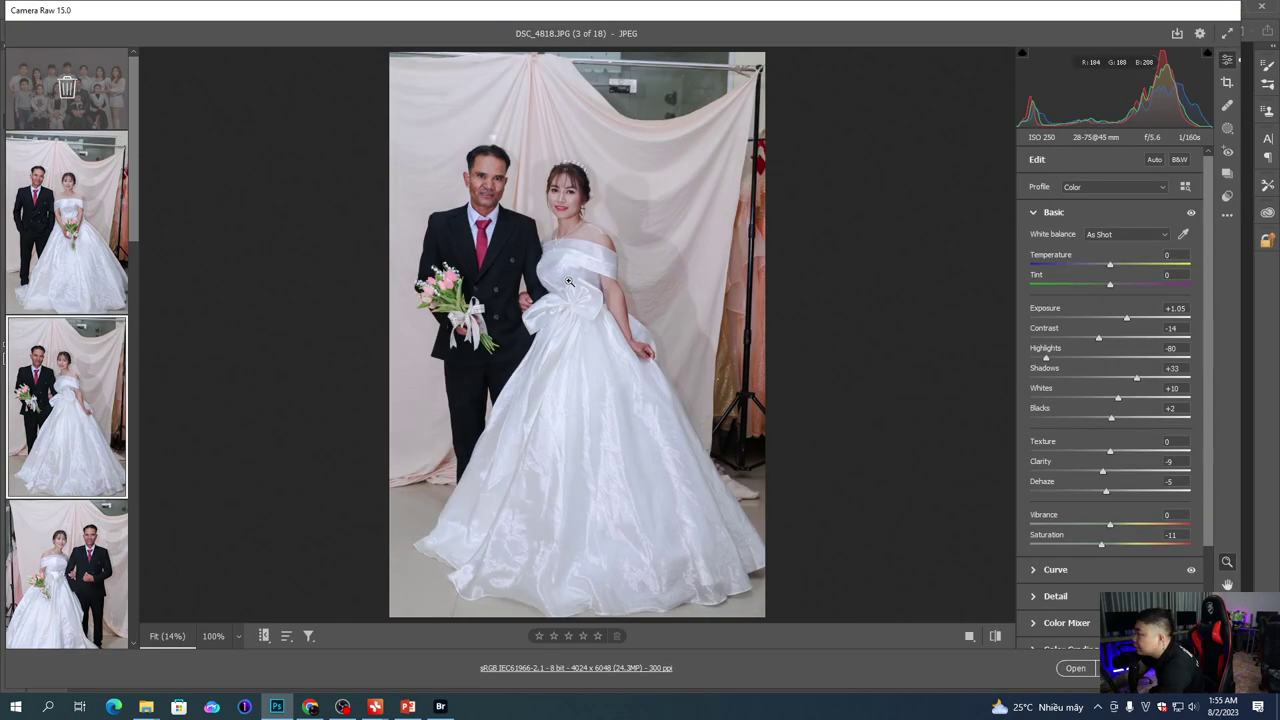
key(Up)
key(Up)
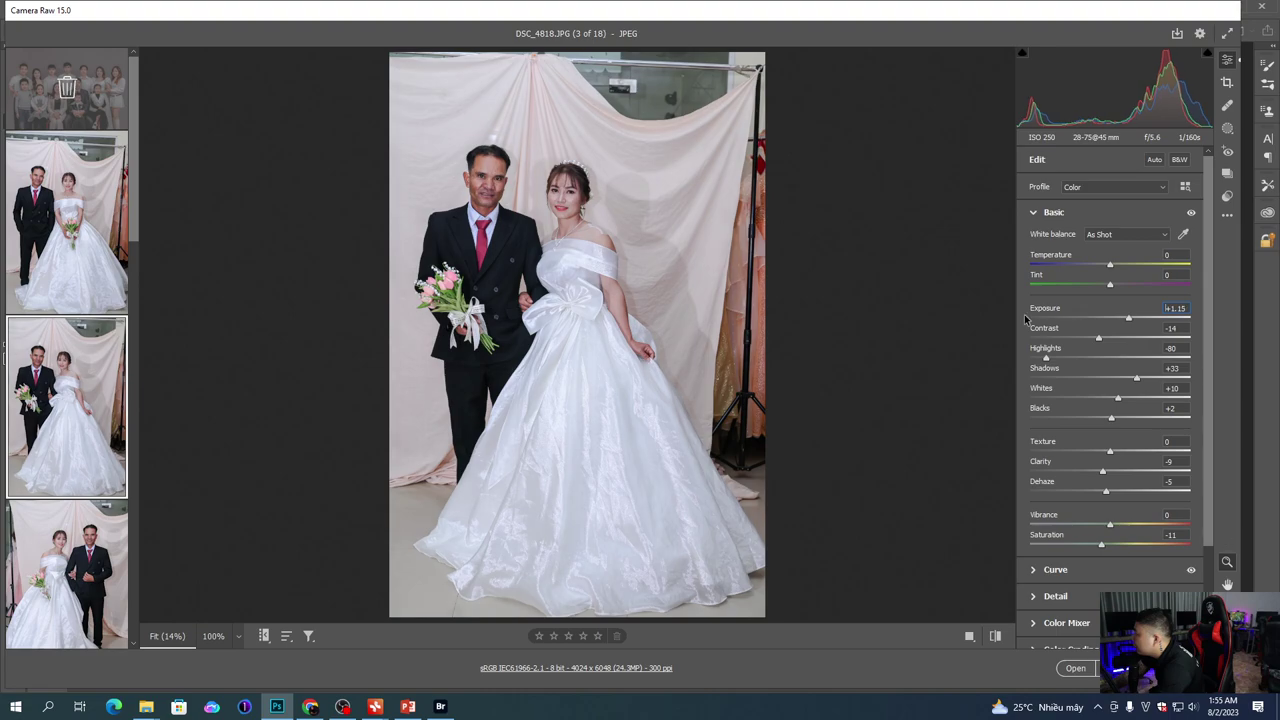
key(Up)
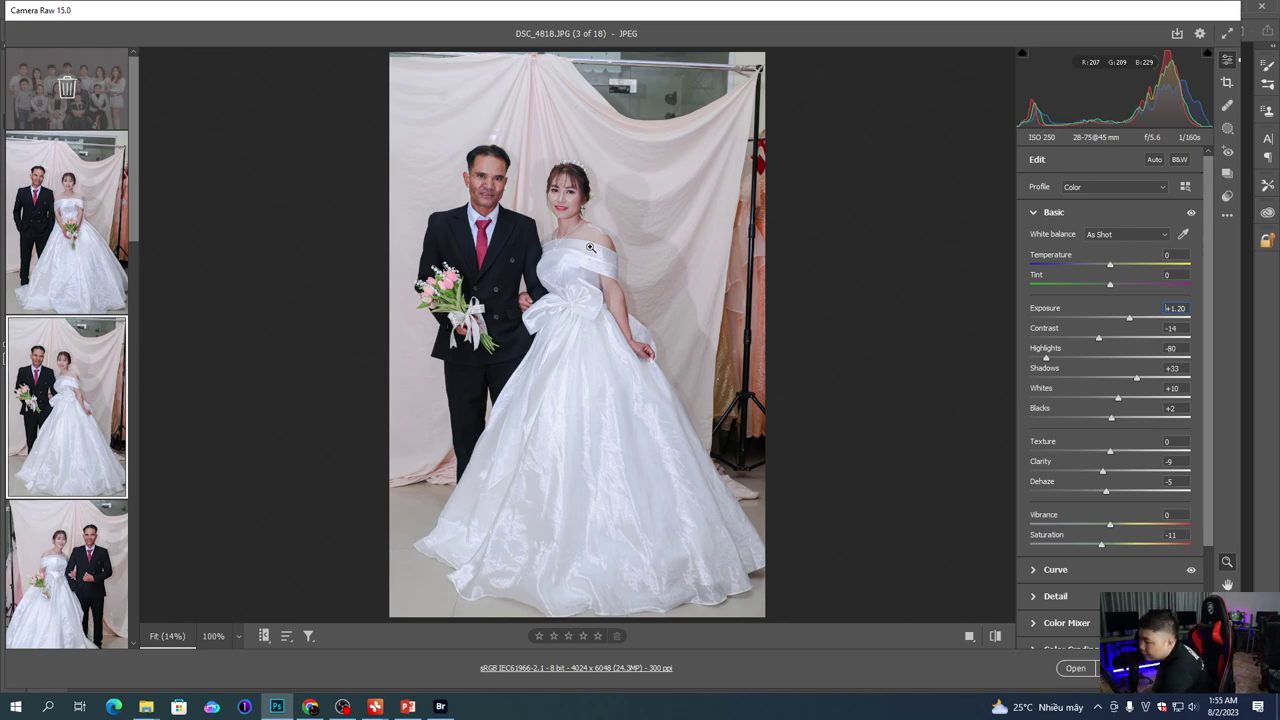
Step: Check the couple in DSC_4818.JPG up close and raise the photo's exposure to +1.35
drag(463, 203, 533, 265)
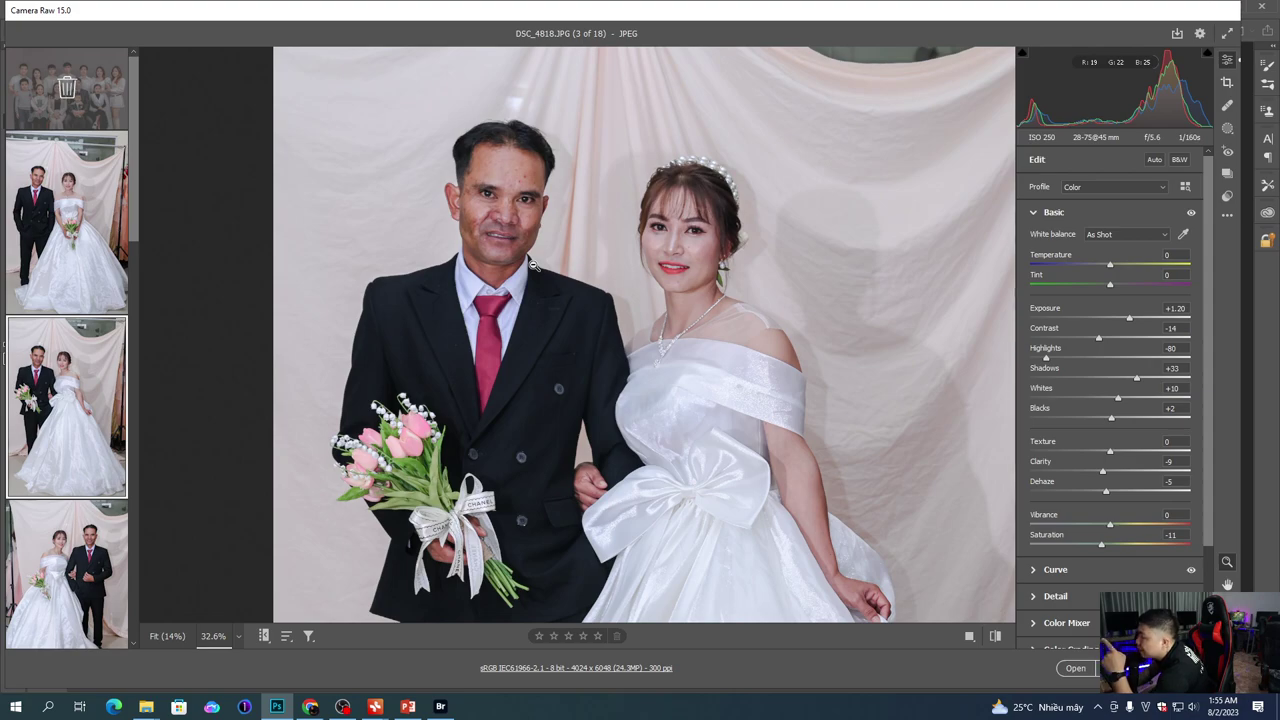
scroll(730, 230, down, 4)
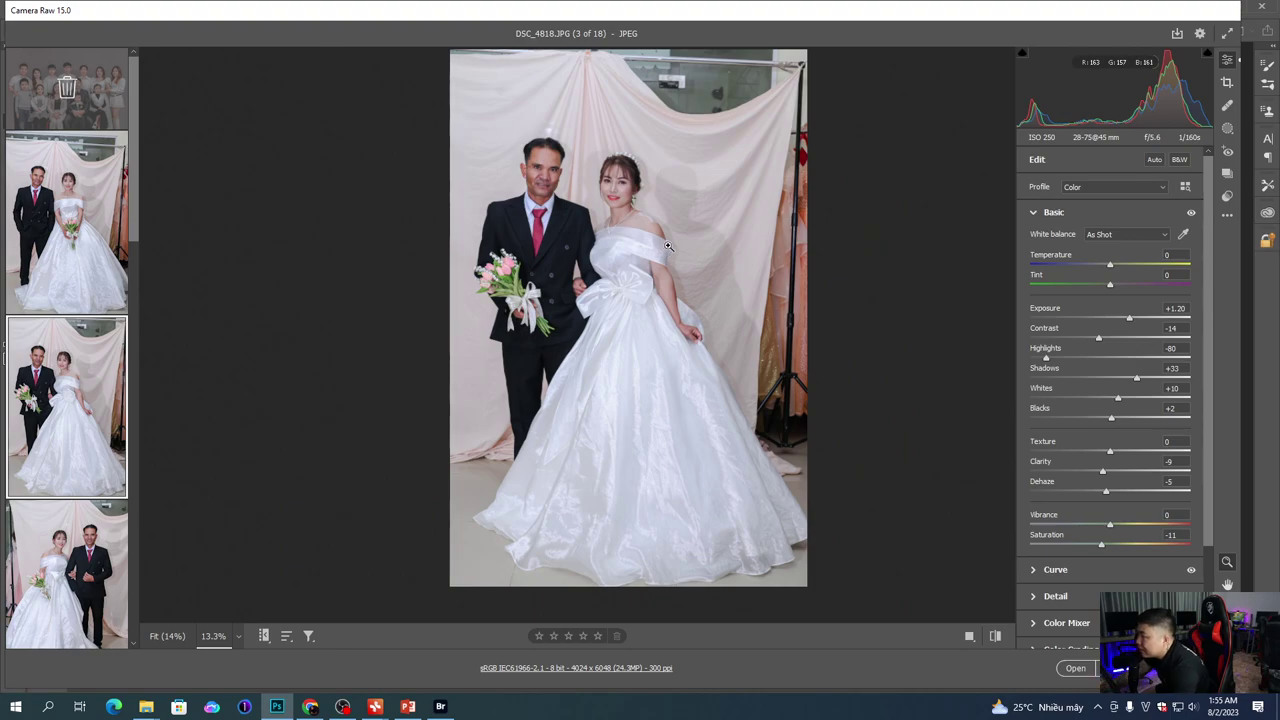
scroll(617, 241, up, 5)
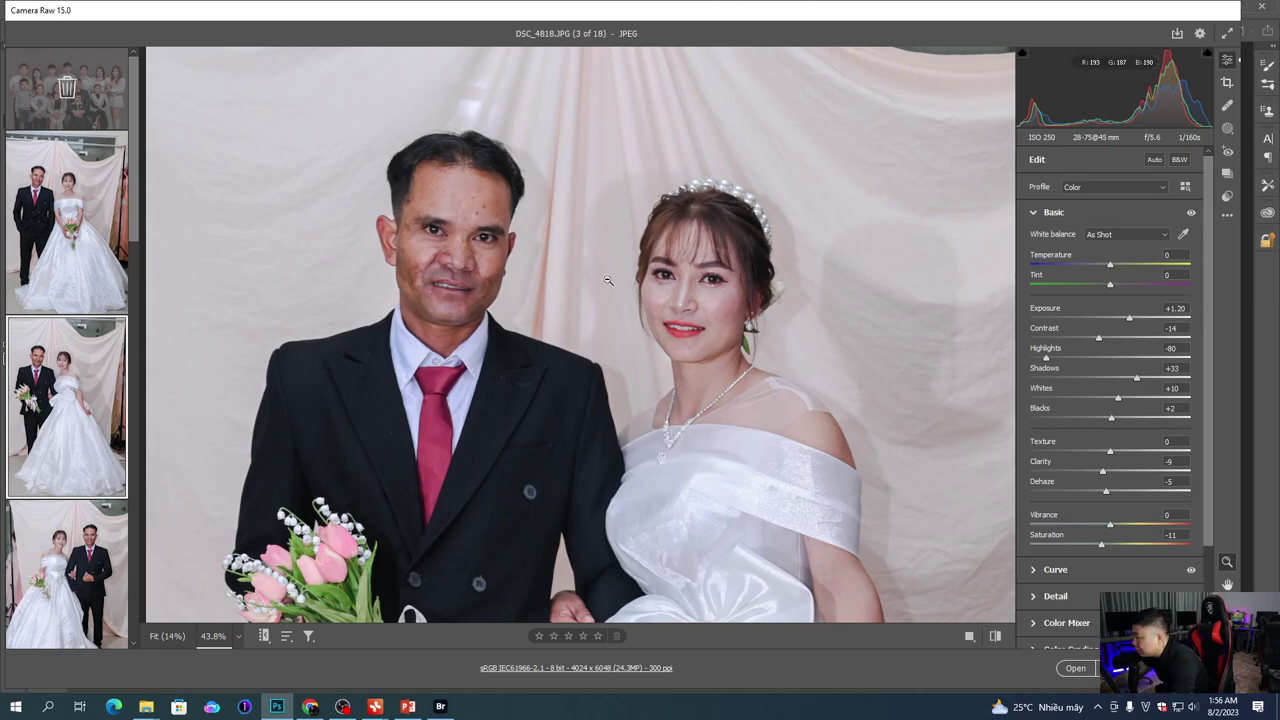
scroll(961, 189, down, 3)
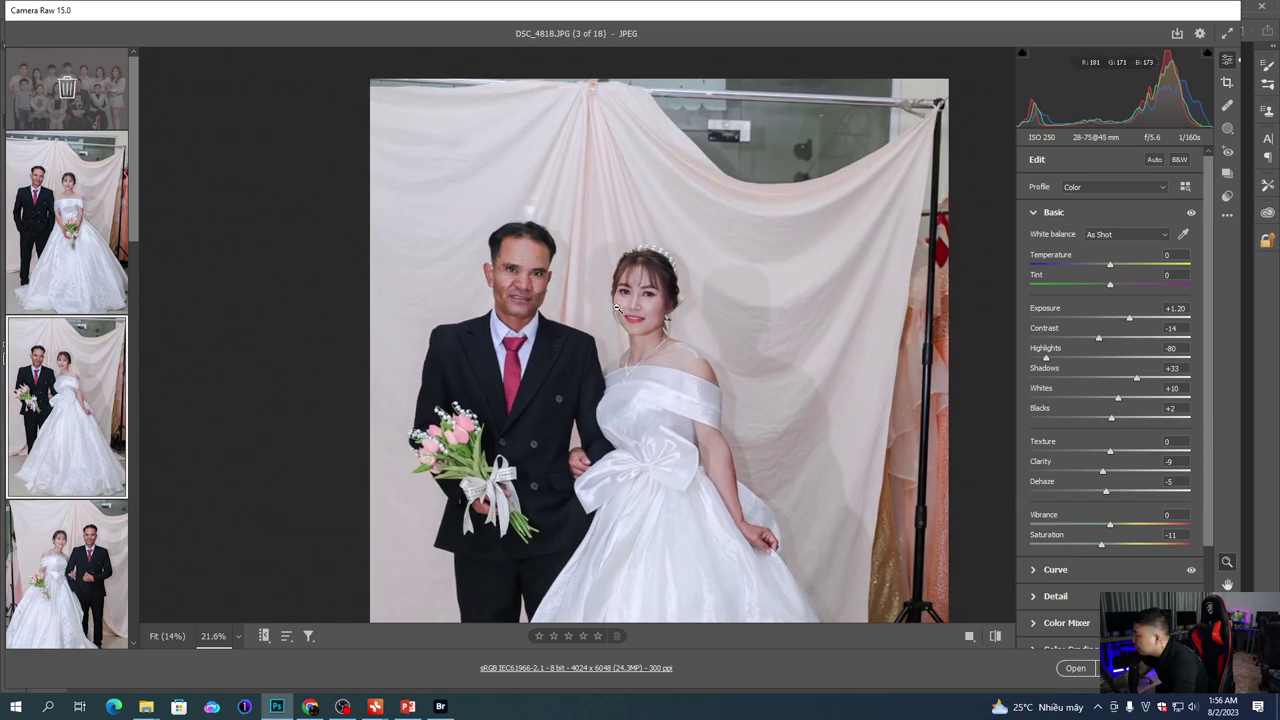
scroll(603, 340, up, 3)
scroll(603, 340, down, 2)
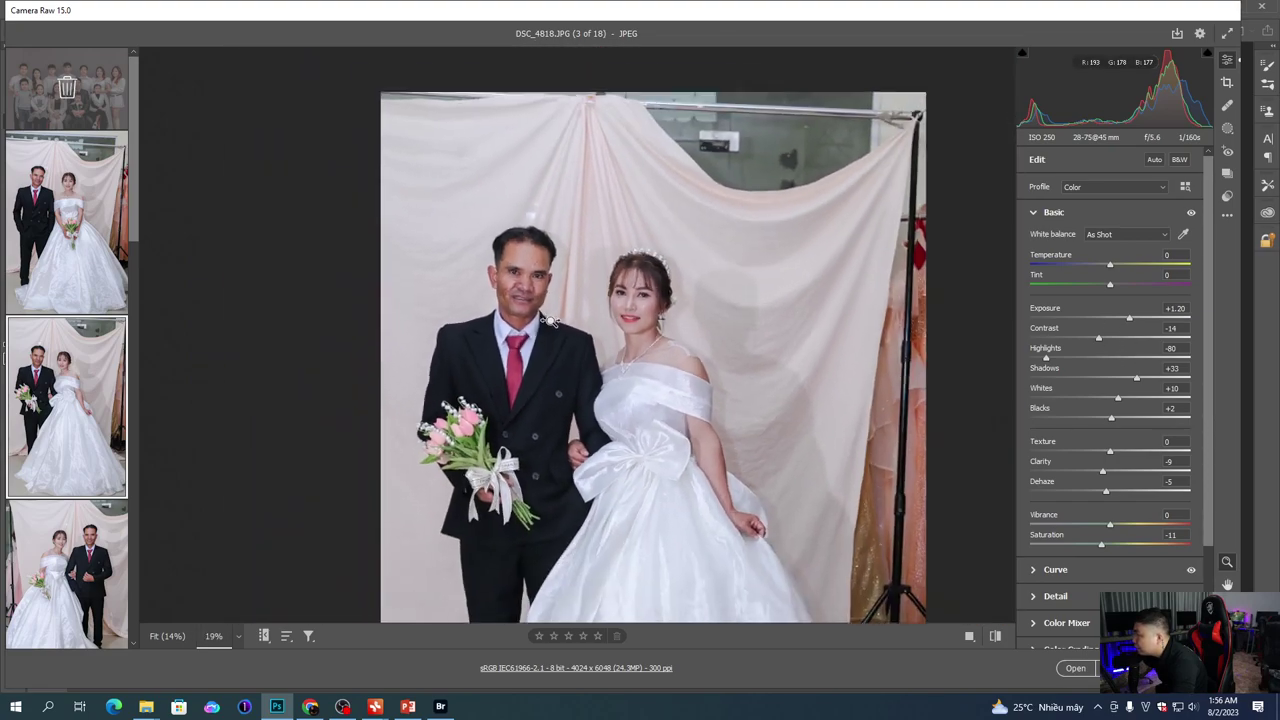
scroll(610, 342, up, 4)
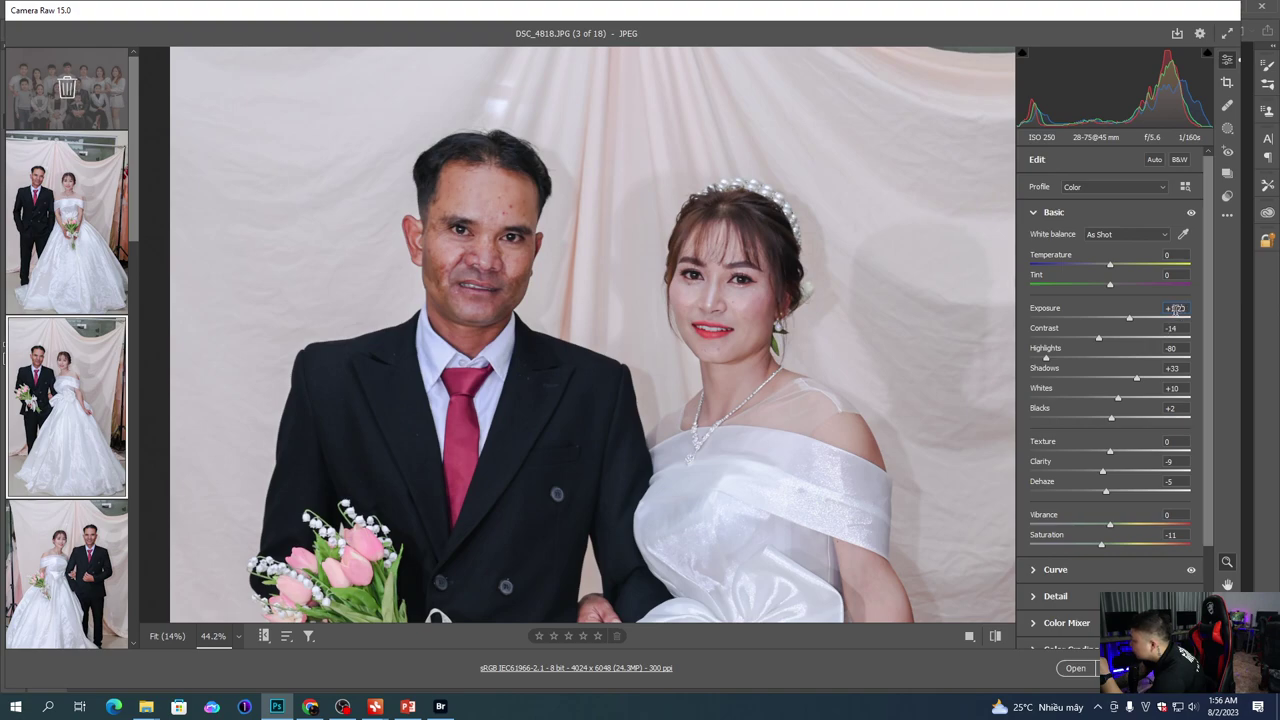
drag(1176, 316, 1178, 309)
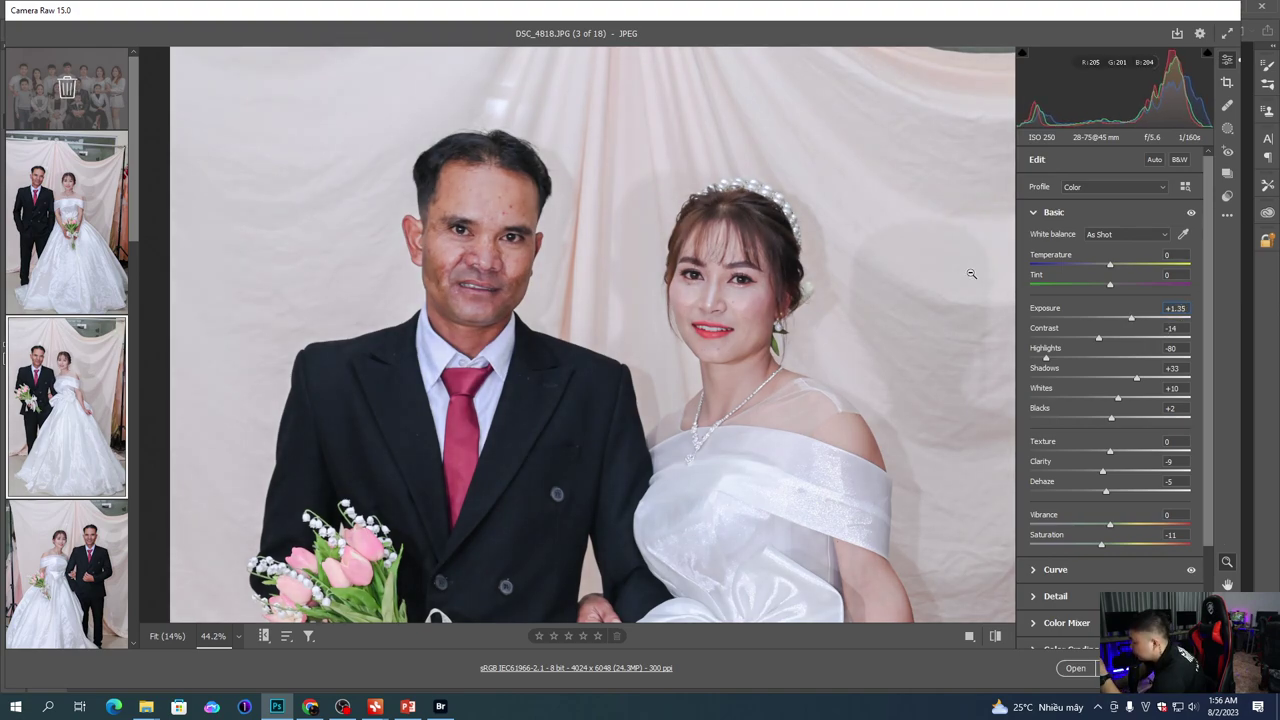
click(566, 343)
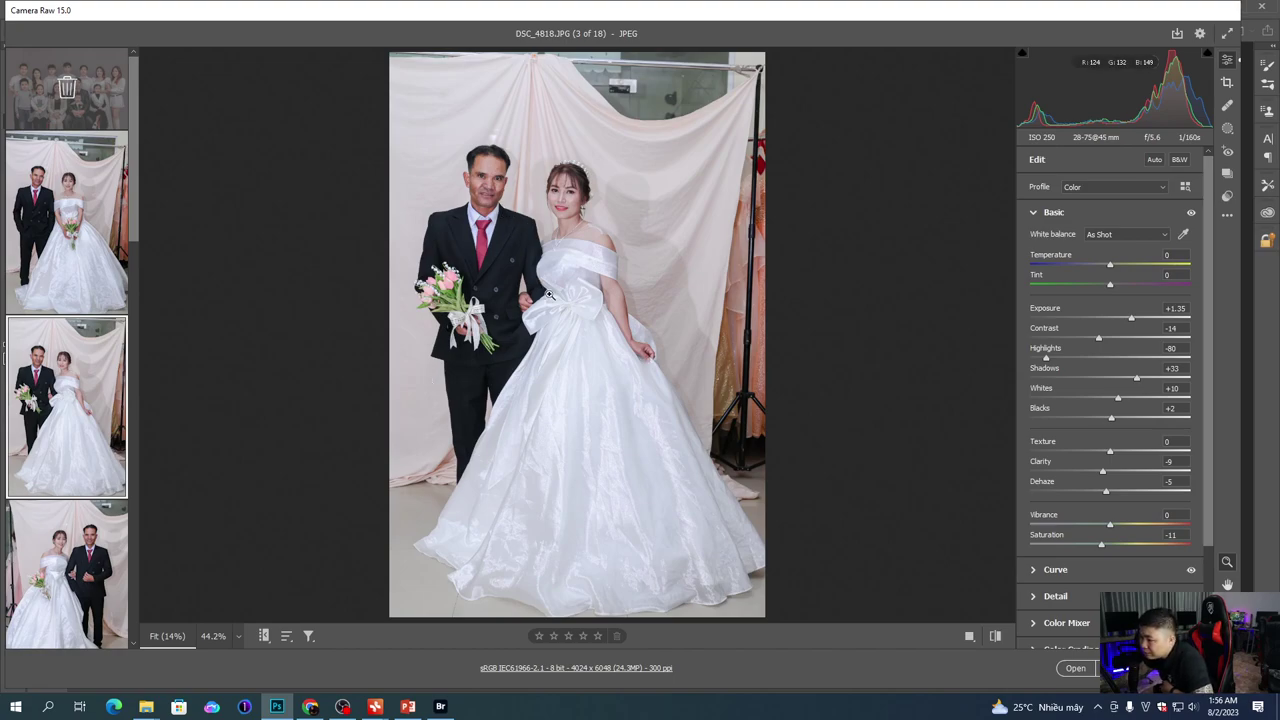
Step: Check DSC_4818.JPG up close, and examine the couple's faces and clothing in DSC_4851.JPG both zoomed in and as a whole
drag(522, 176, 611, 246)
click(613, 248)
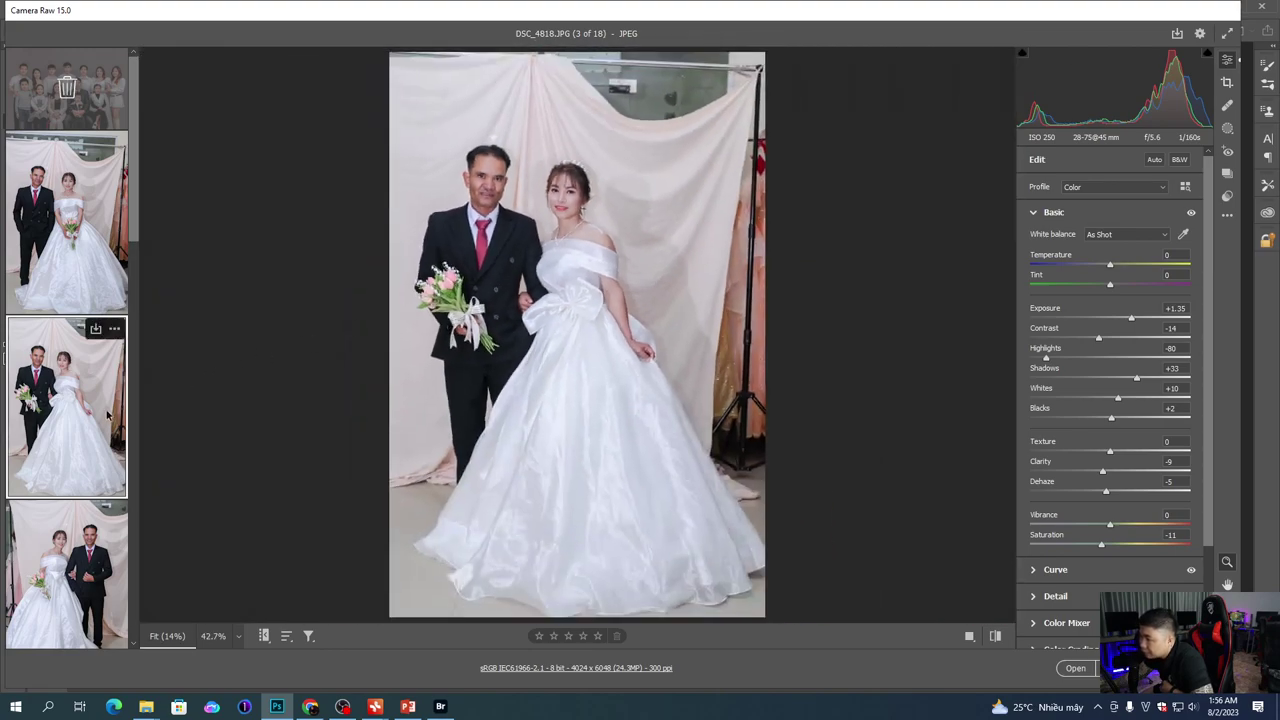
scroll(95, 330, down, 3)
click(91, 365)
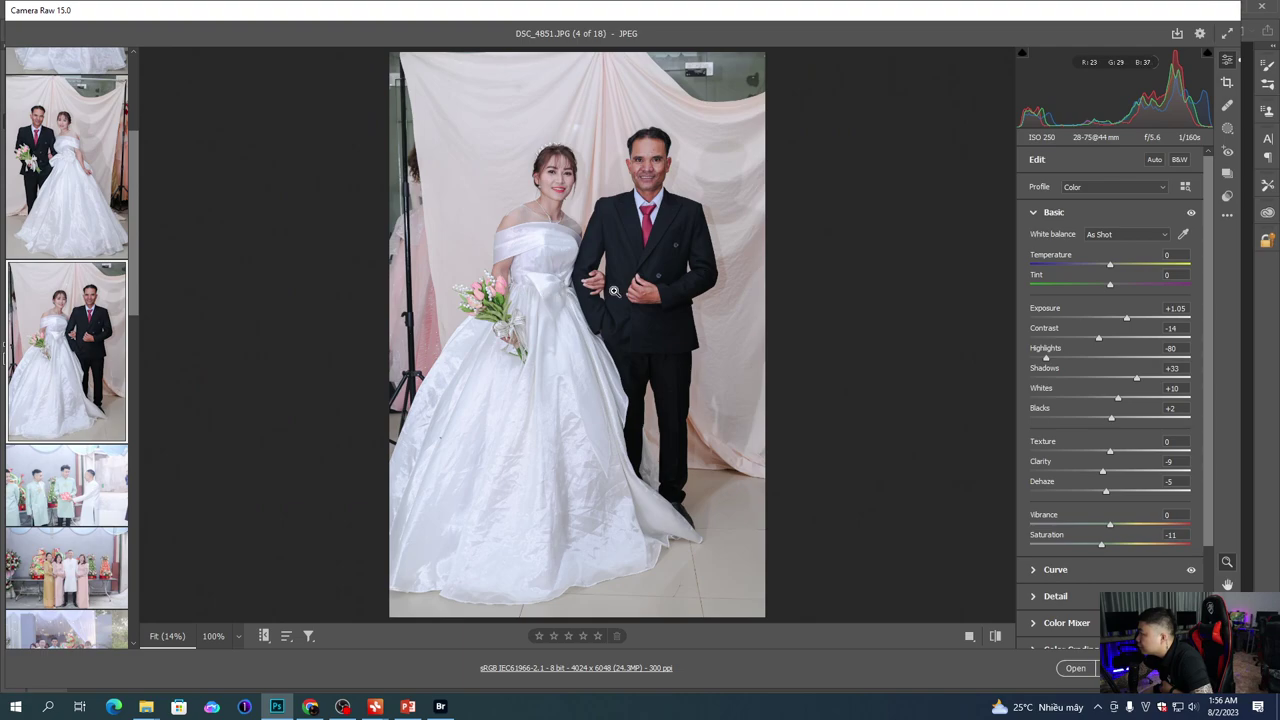
drag(624, 174, 731, 219)
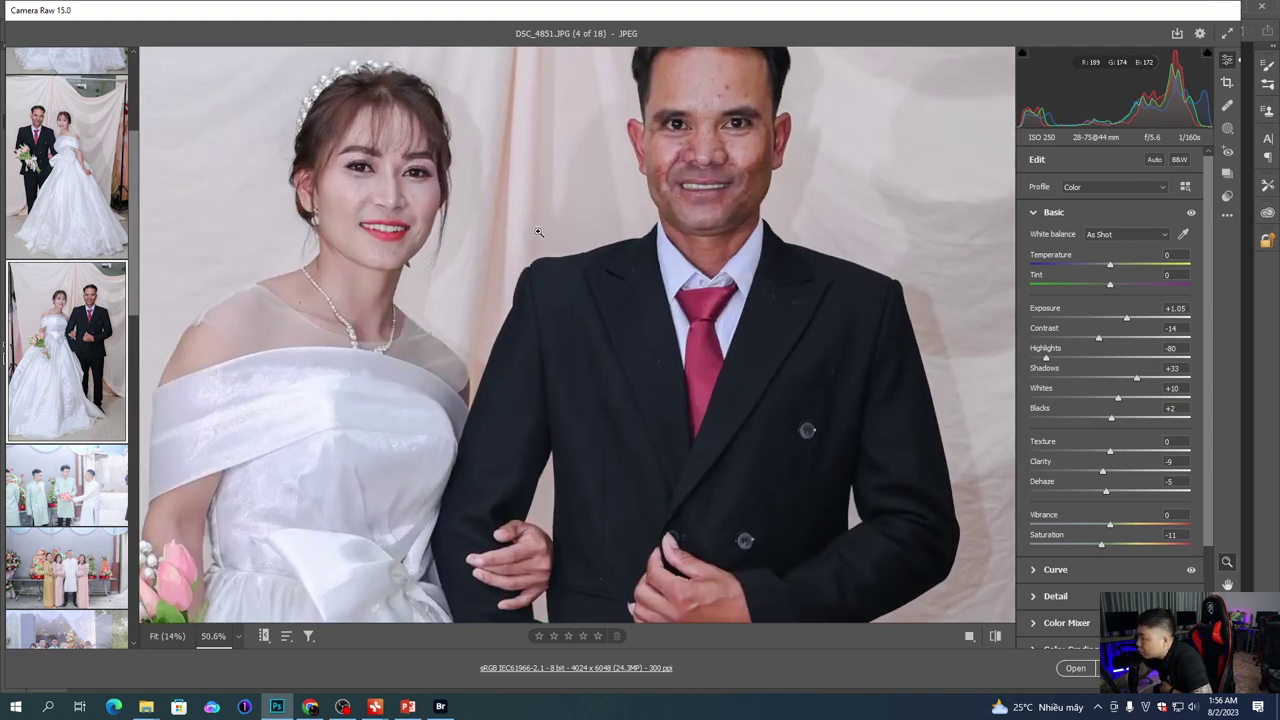
key(ctrl+0)
drag(620, 240, 701, 259)
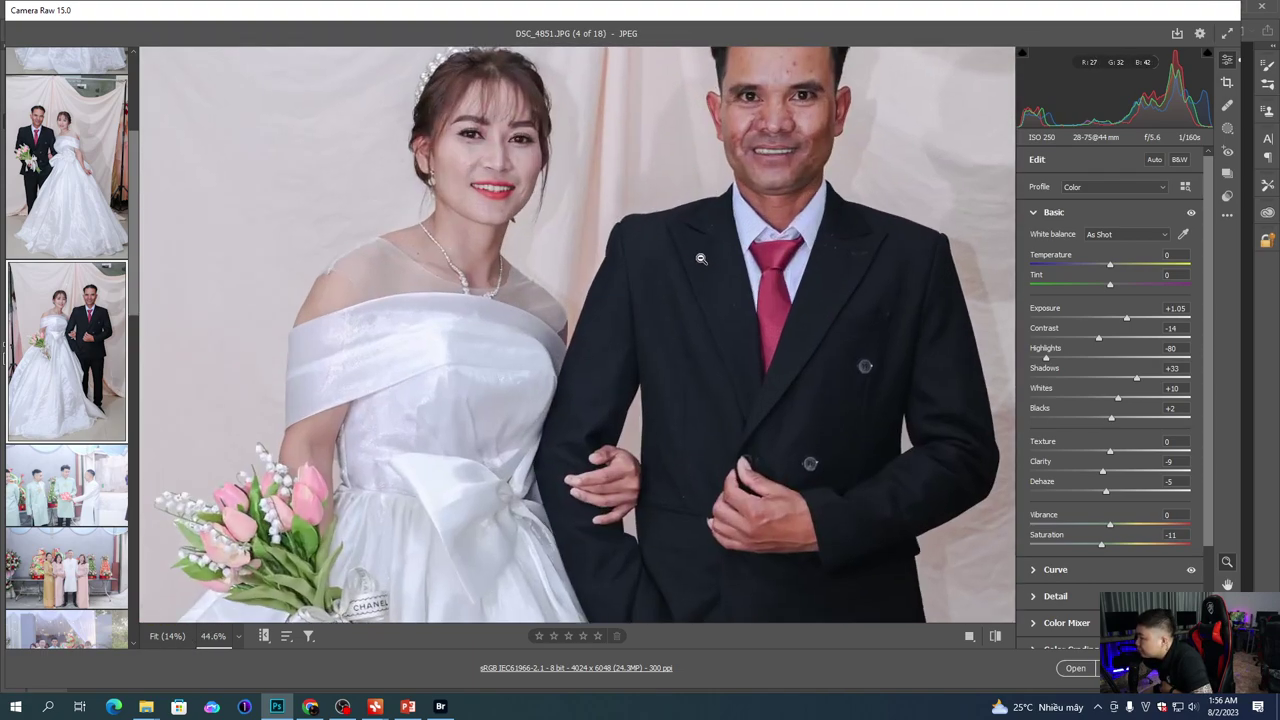
click(701, 259)
drag(625, 192, 699, 204)
click(709, 215)
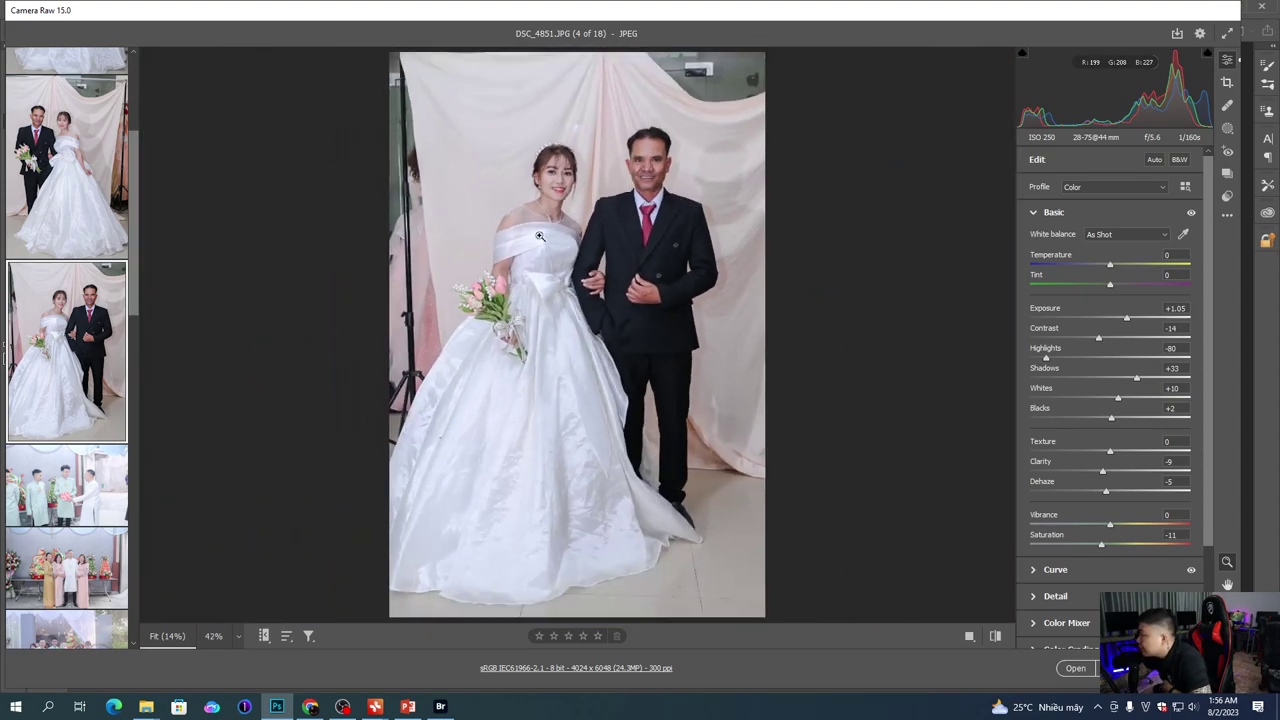
Step: Return to DSC_4818.JPG and compare it with its unedited version by resetting it to default and undoing the reset
scroll(75, 288, up, 3)
click(70, 290)
click(82, 376)
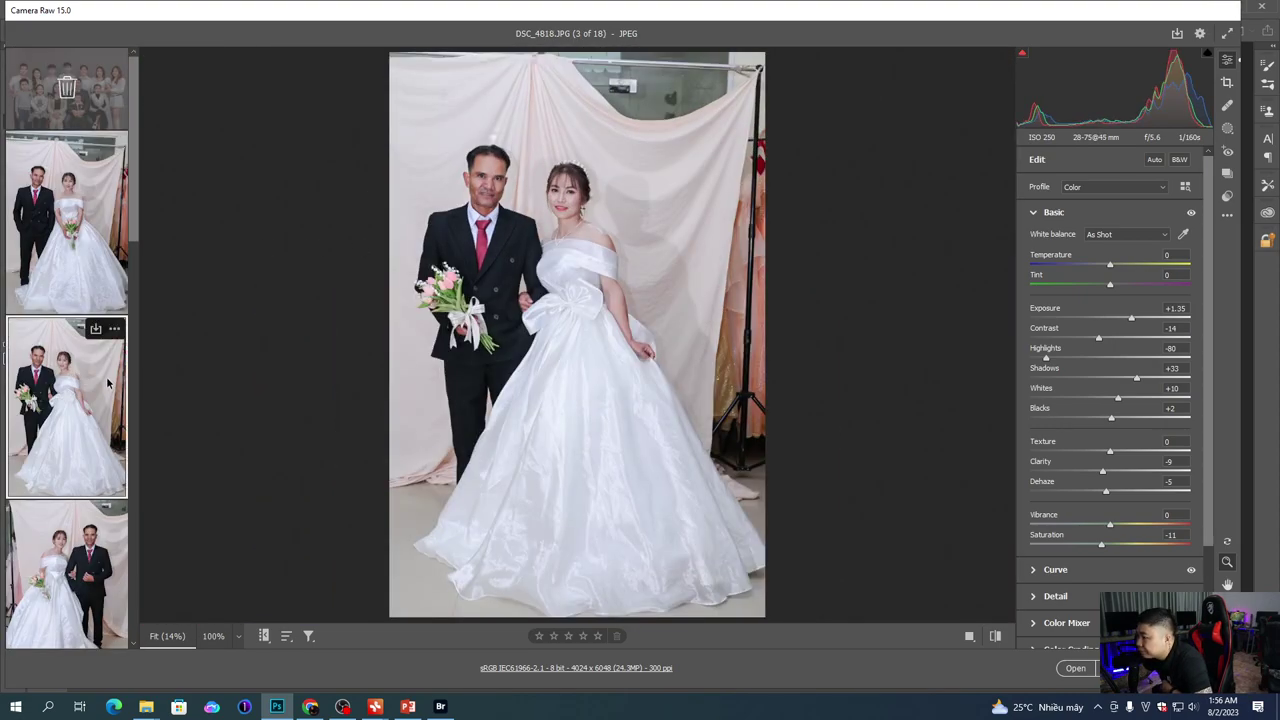
click(1227, 214)
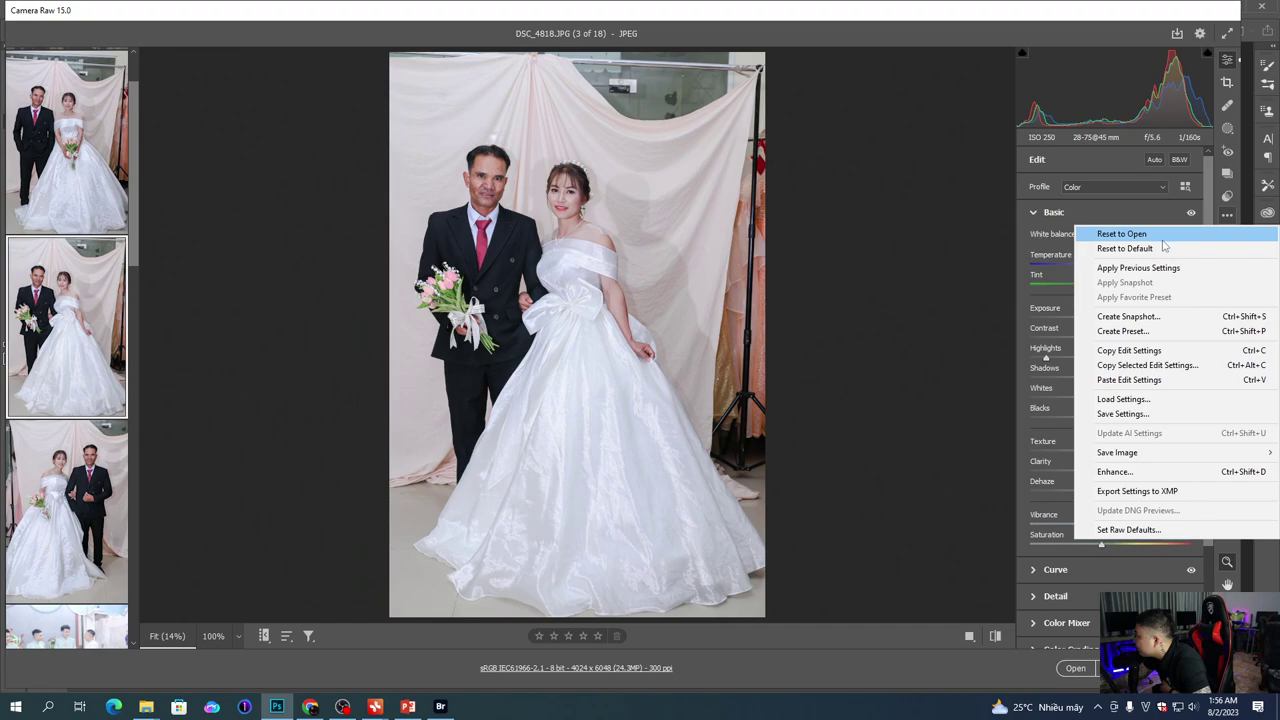
click(1162, 246)
key(ctrl+z)
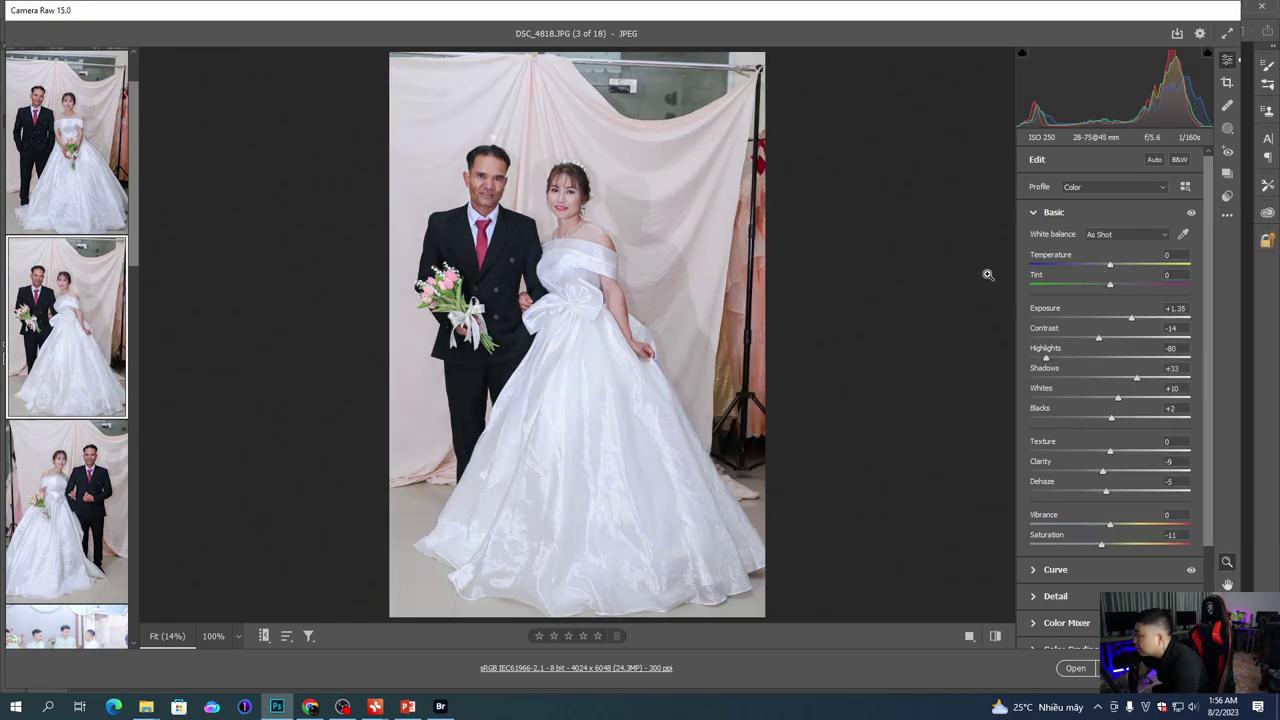
Step: Set highlights to -93 and whites to -11 in DSC_4818.JPG, and highlights to -89 and whites to -11 in DSC_4851.JPG
drag(1046, 360, 1036, 362)
drag(1118, 398, 1097, 400)
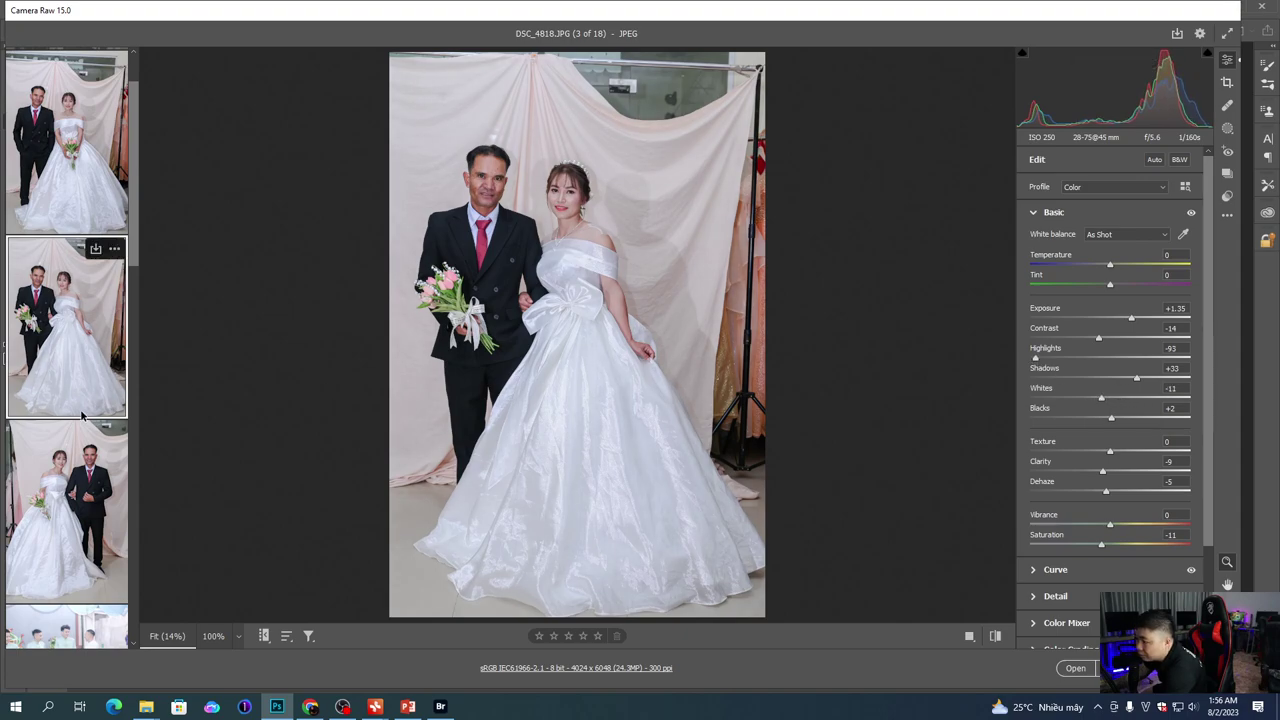
click(86, 522)
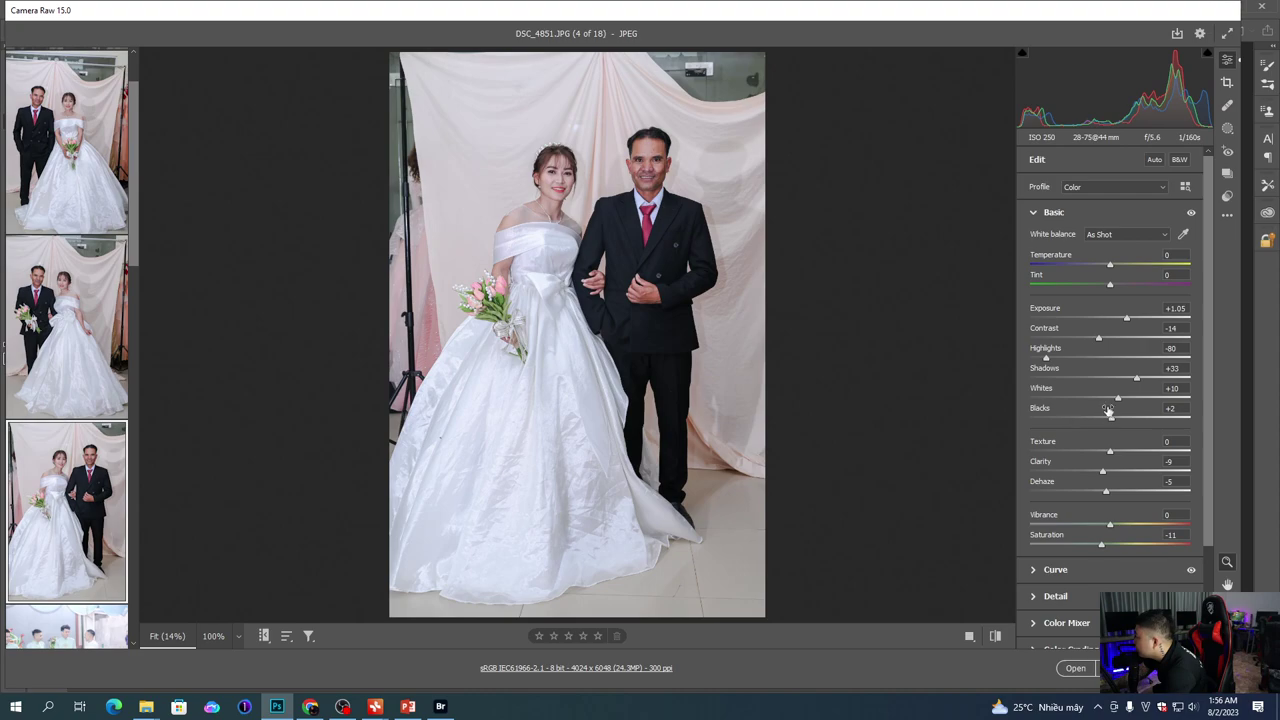
drag(1099, 399, 1102, 399)
drag(1046, 357, 1039, 357)
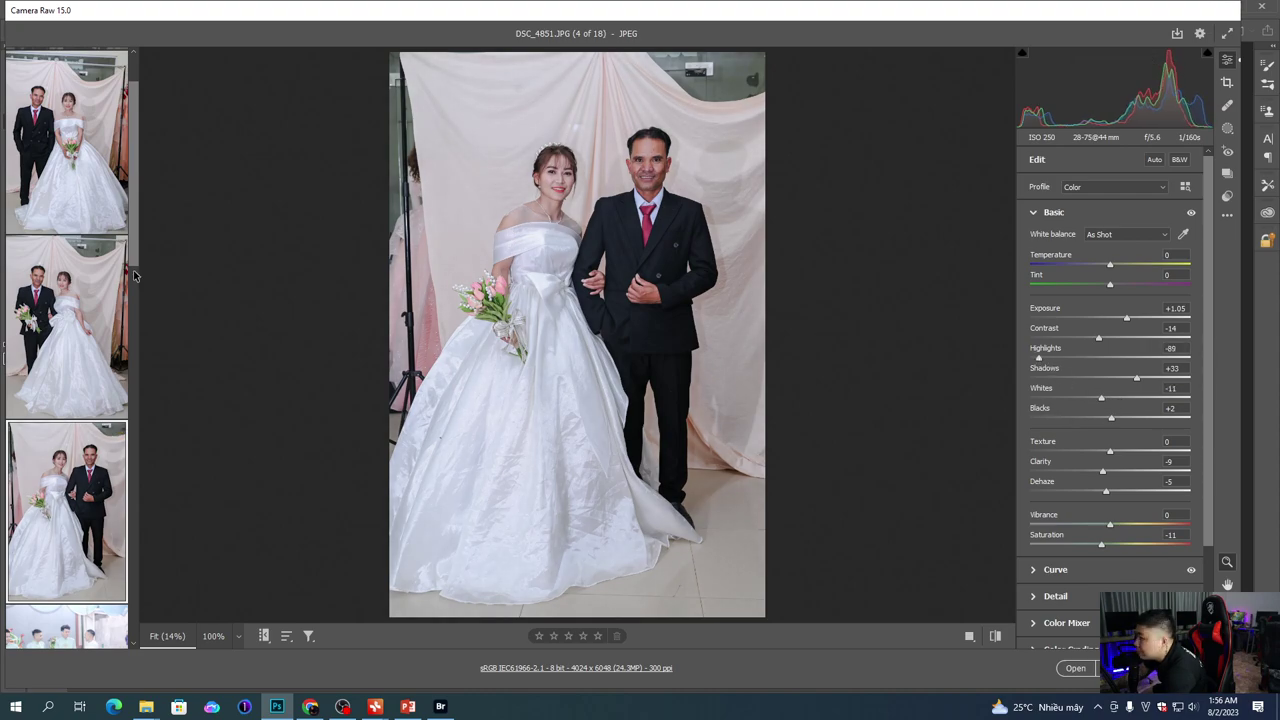
Step: Open DSC_4805.JPG and set its whites to -9 and highlights to -86
scroll(88, 212, up, 1)
click(88, 212)
drag(1099, 398, 1103, 398)
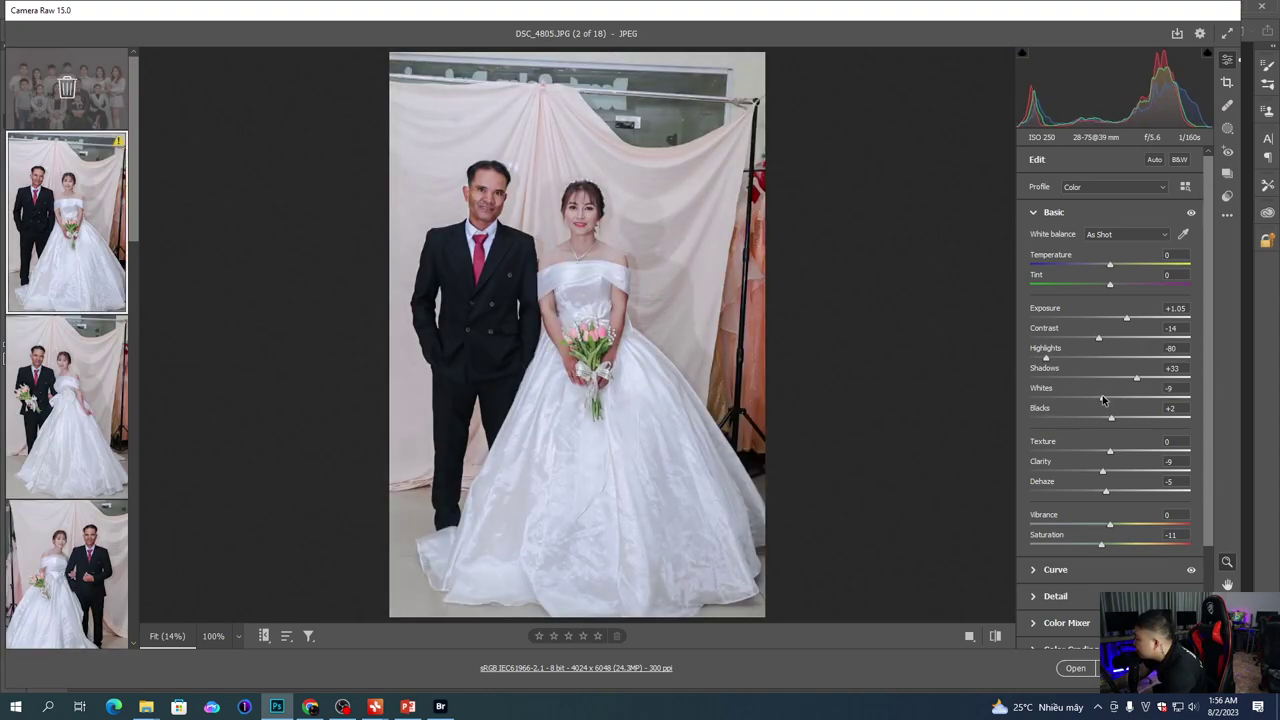
drag(1045, 358, 1040, 358)
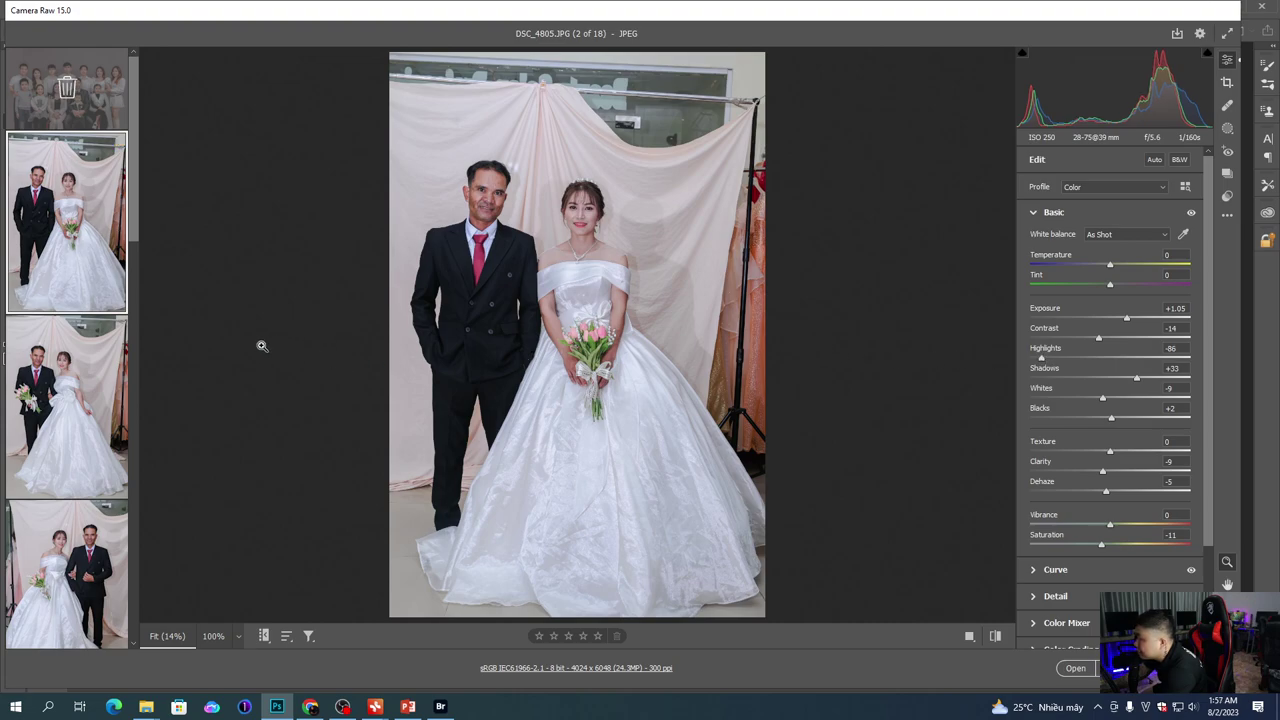
Step: Examine how the synchronized settings look on the ceremony and group photos, including IMG_4181.JPG, IMG_4199.JPG and IMG_4263.JPG
scroll(55, 380, down, 2)
scroll(70, 420, down, 2)
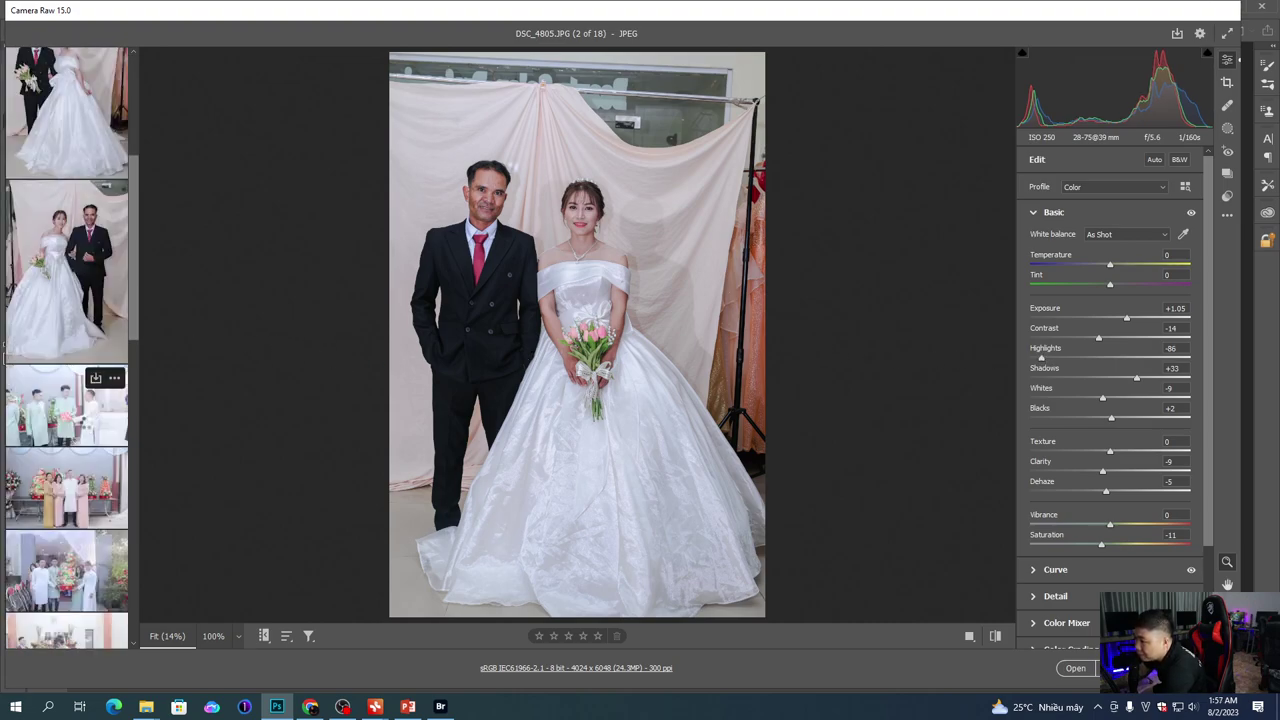
click(66, 405)
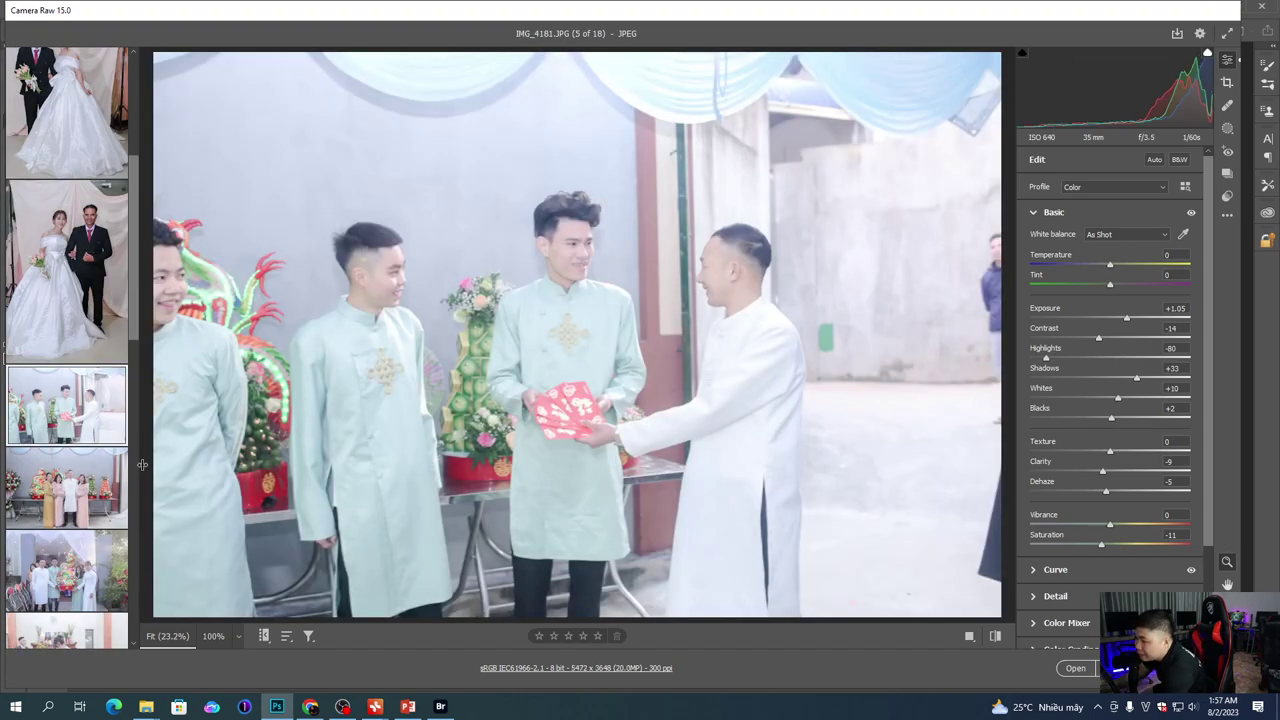
click(95, 478)
scroll(60, 500, down, 2)
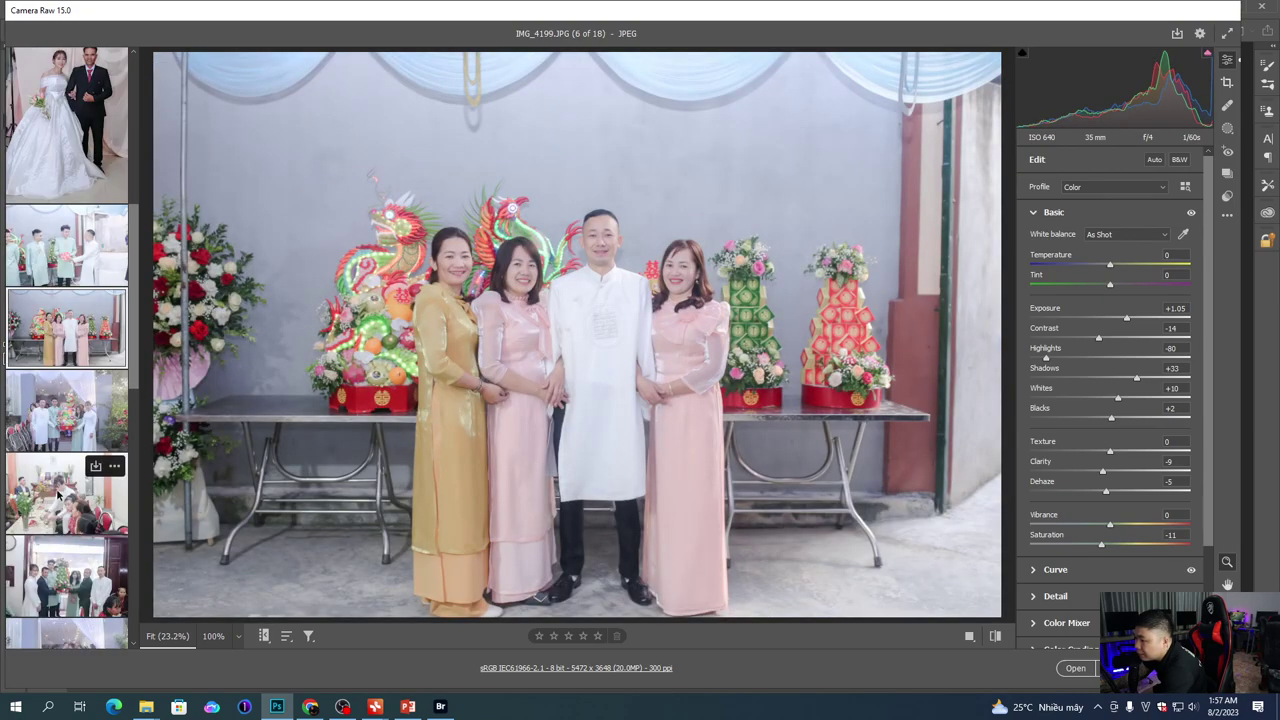
click(60, 410)
scroll(70, 420, down, 3)
click(110, 412)
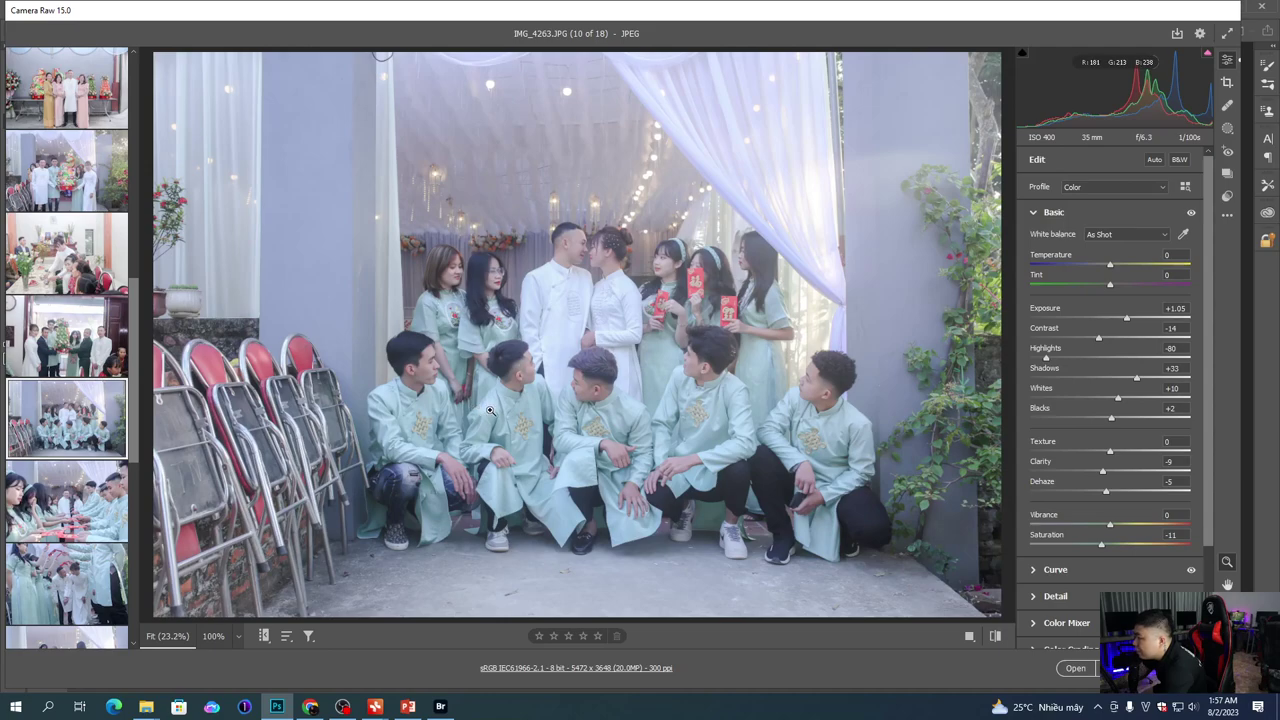
scroll(546, 408, down, 3)
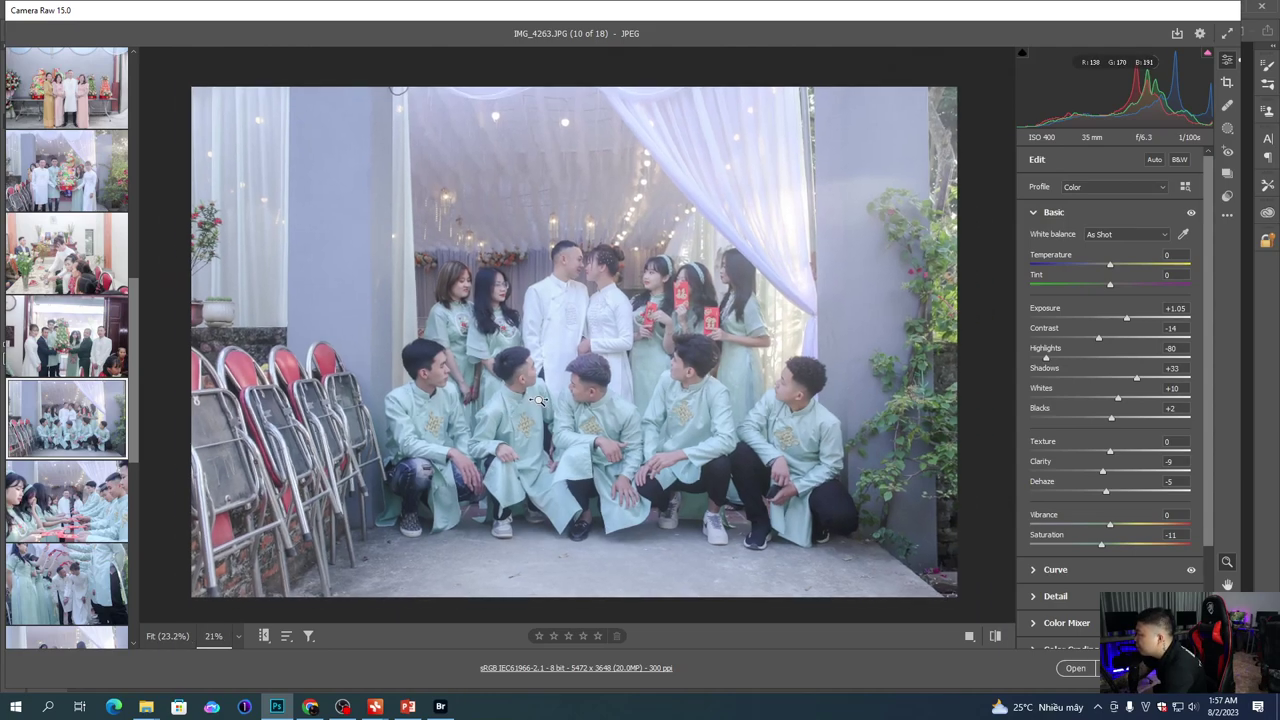
scroll(540, 407, down, 1)
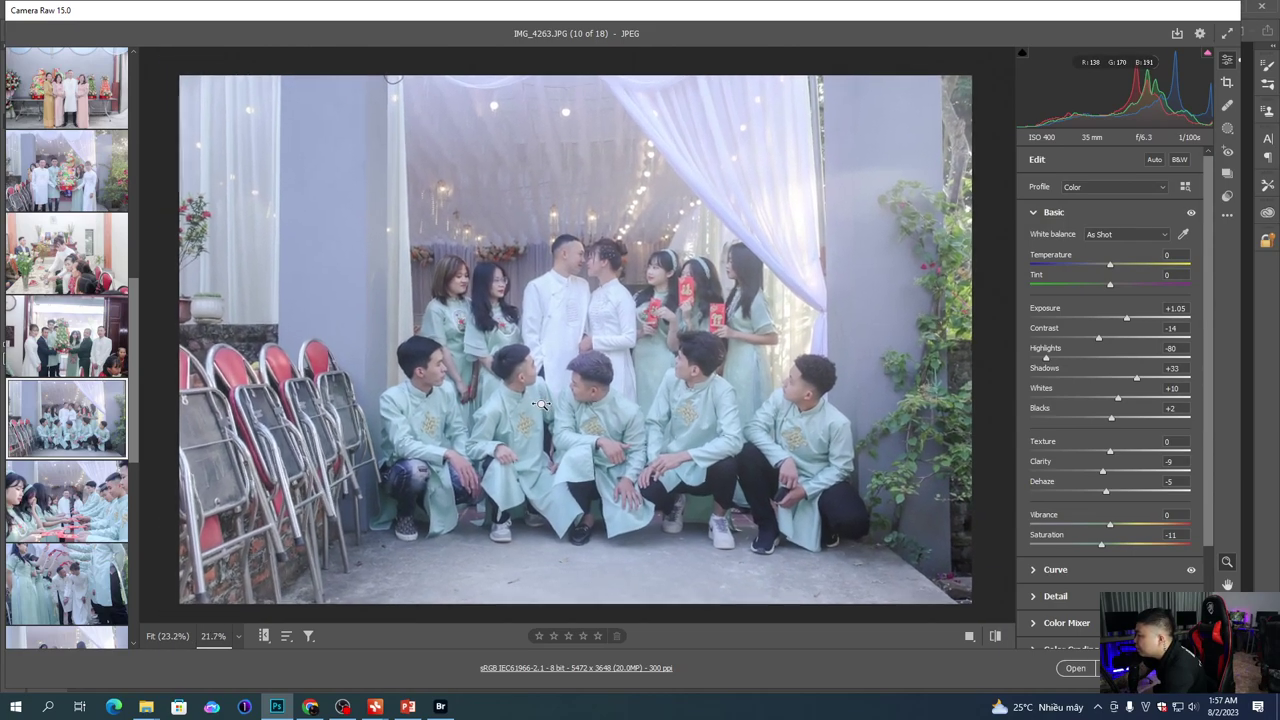
Step: Reset the edit settings of IMG_4263.JPG and IMG_4272.JPG to default
click(1227, 214)
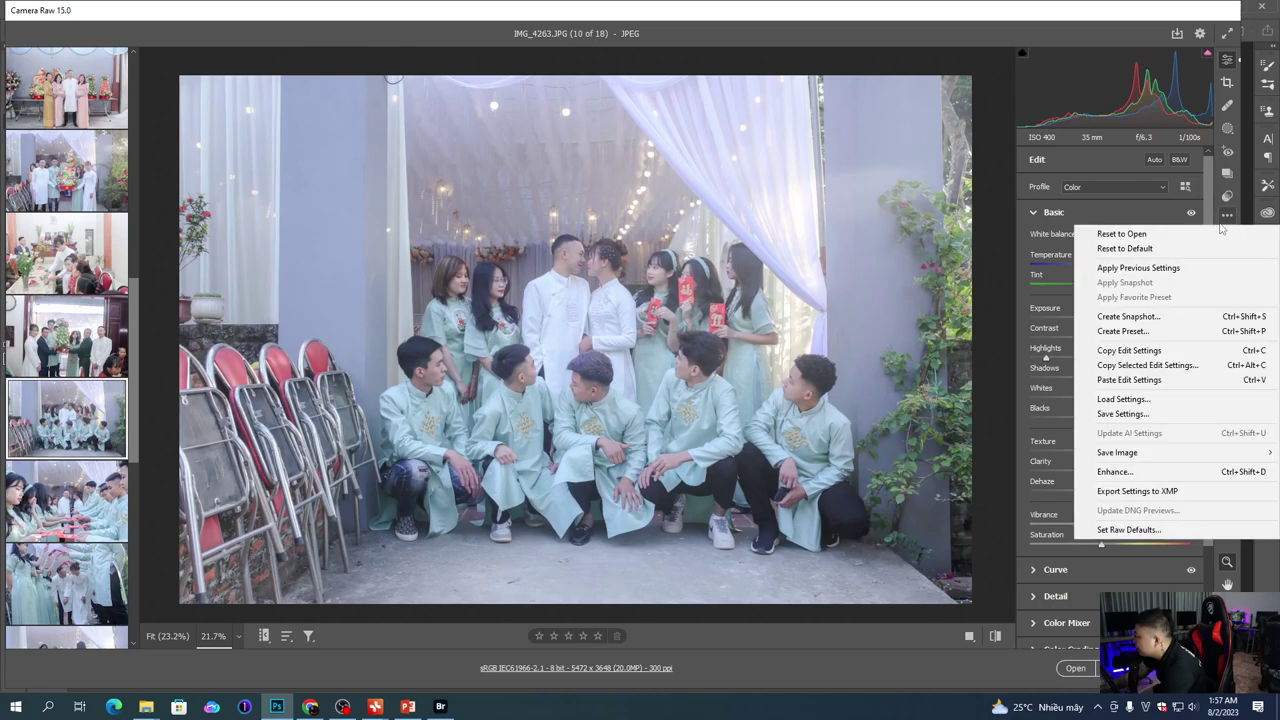
click(1130, 246)
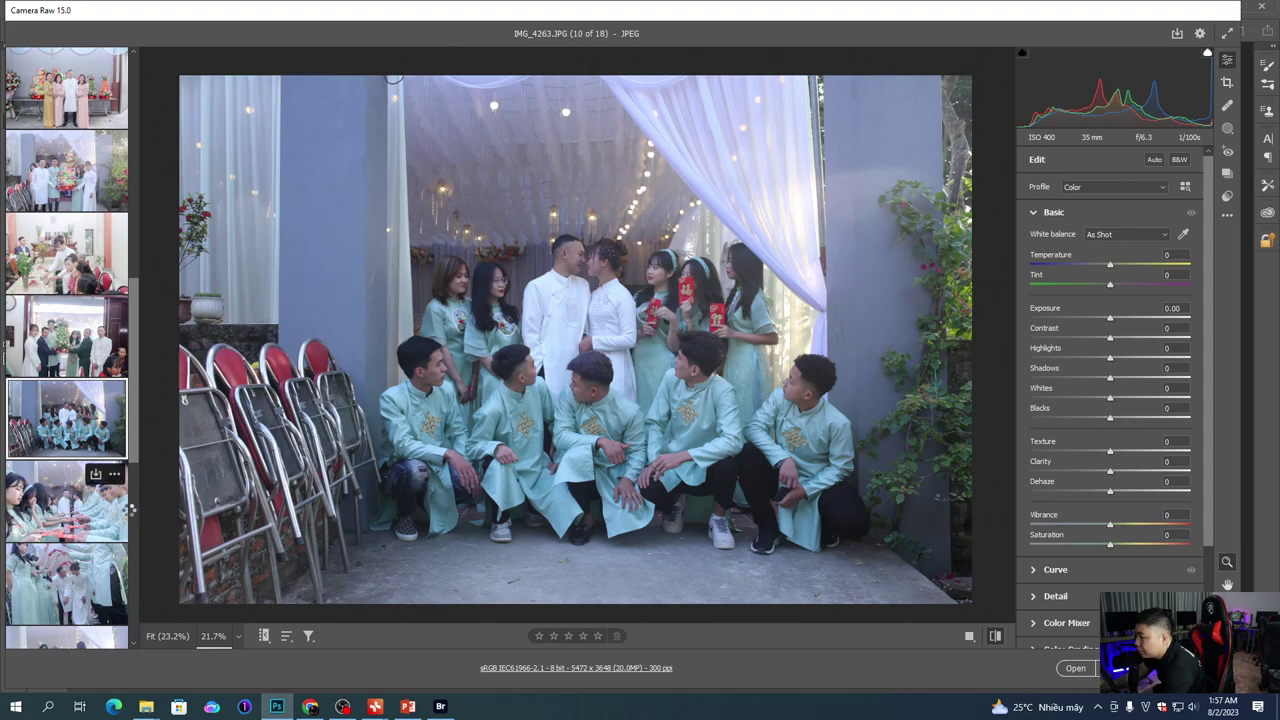
click(117, 512)
click(1227, 214)
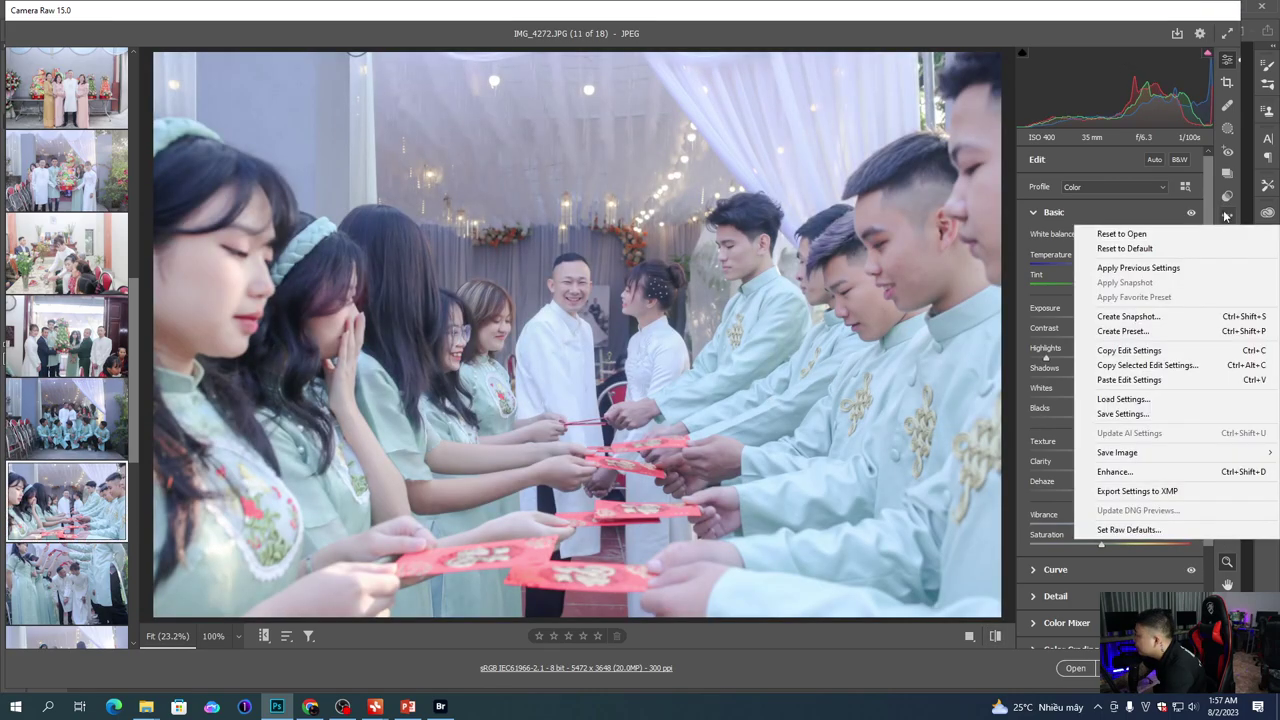
click(1150, 247)
drag(862, 305, 785, 332)
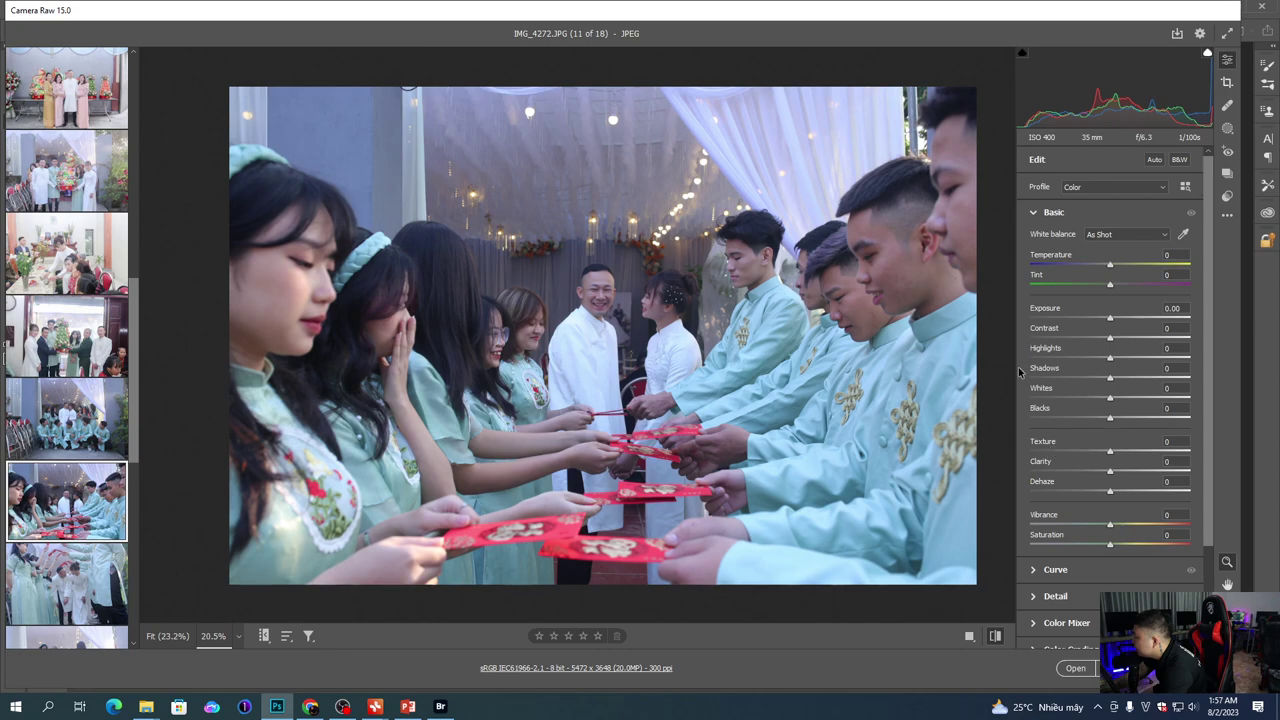
Step: In IMG_4272.JPG, set the curve's darks to -48, exposure to +0.55 and highlights to -67
click(1050, 571)
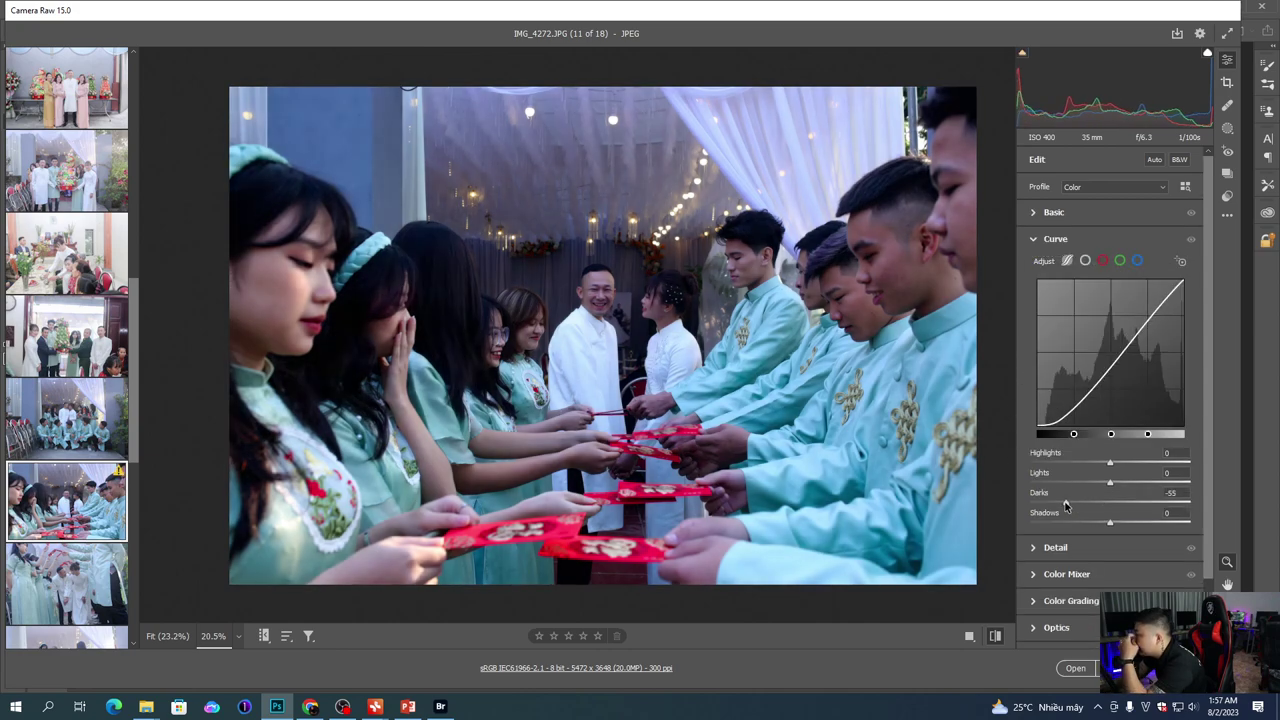
mouse_move(1076, 504)
mouse_down()
mouse_move(1062, 508)
mouse_move(1071, 503)
mouse_up()
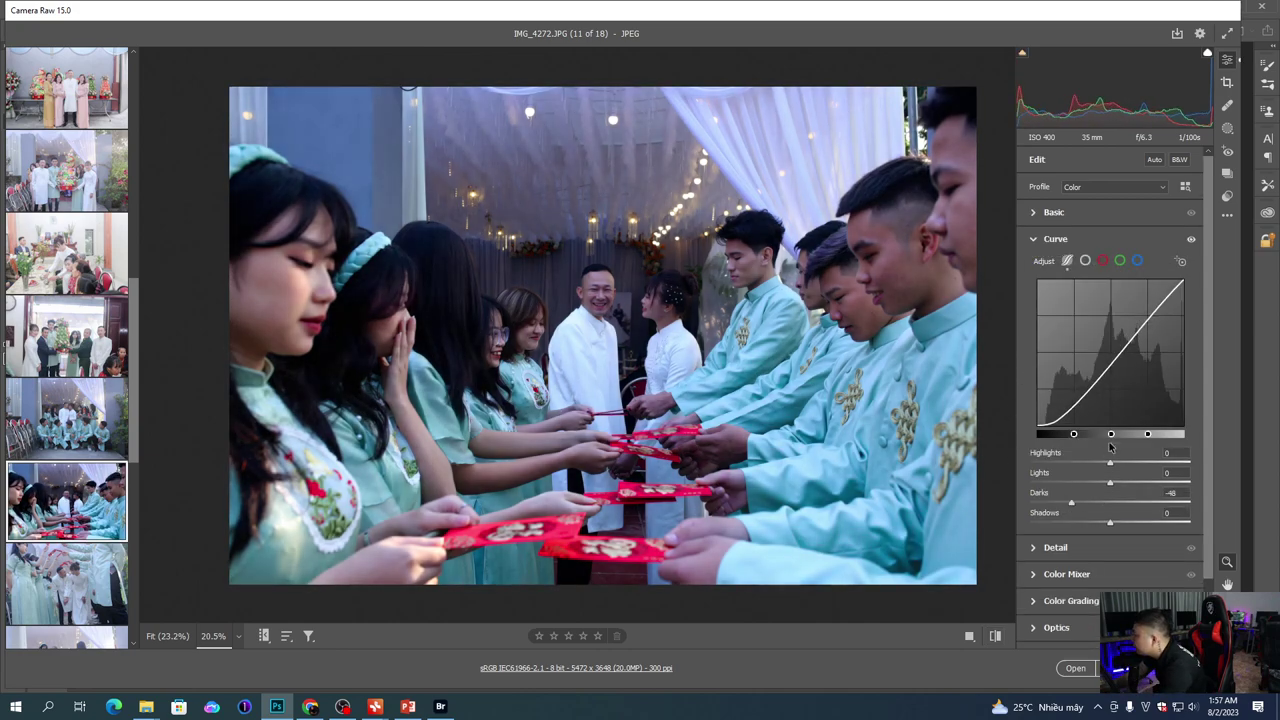
click(1055, 212)
click(1128, 320)
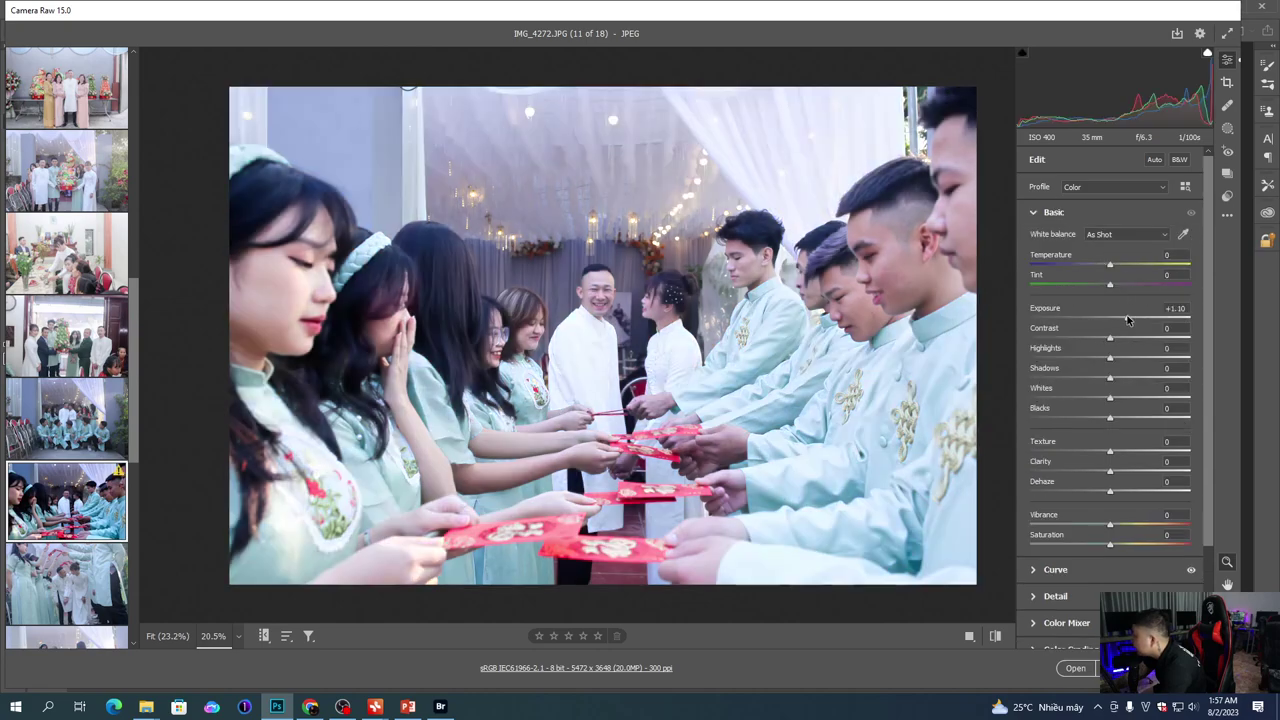
drag(1128, 320, 1057, 360)
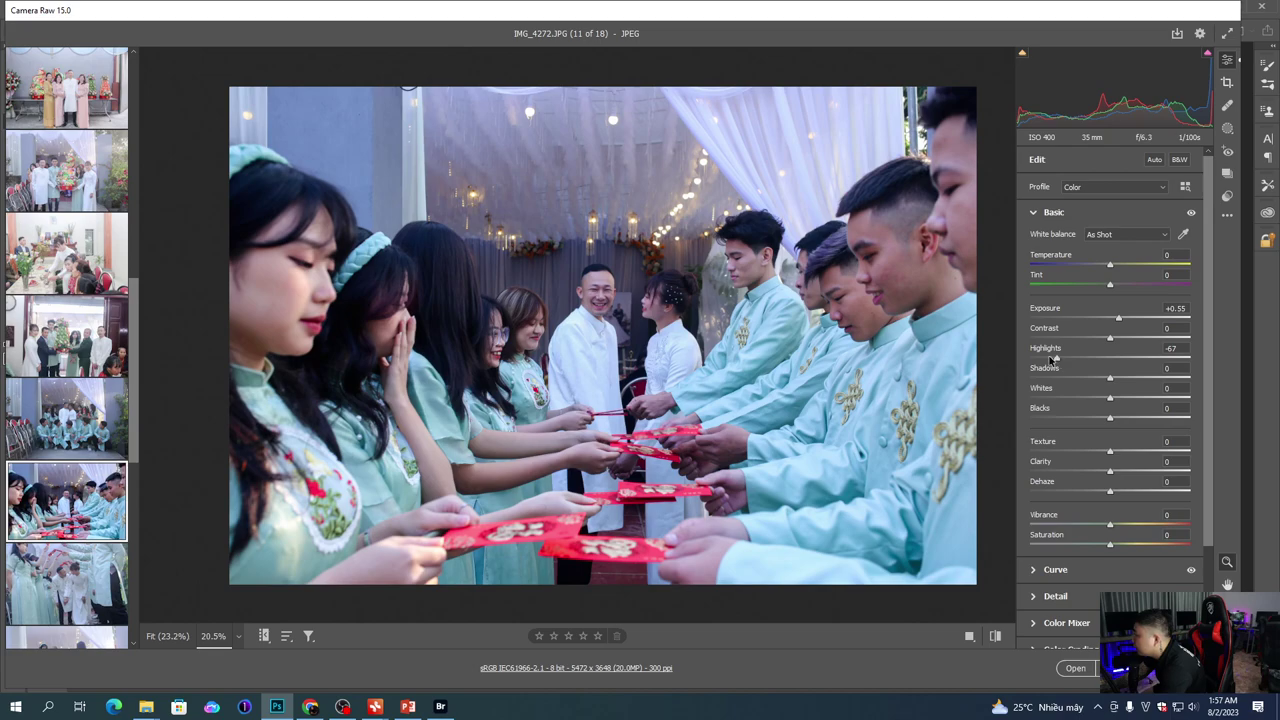
Step: Set temperature to +13, shadows to +16, blacks to -33, clarity to -15, dehaze to -6 and saturation to -14 in IMG_4272.JPG
drag(1131, 267, 1118, 267)
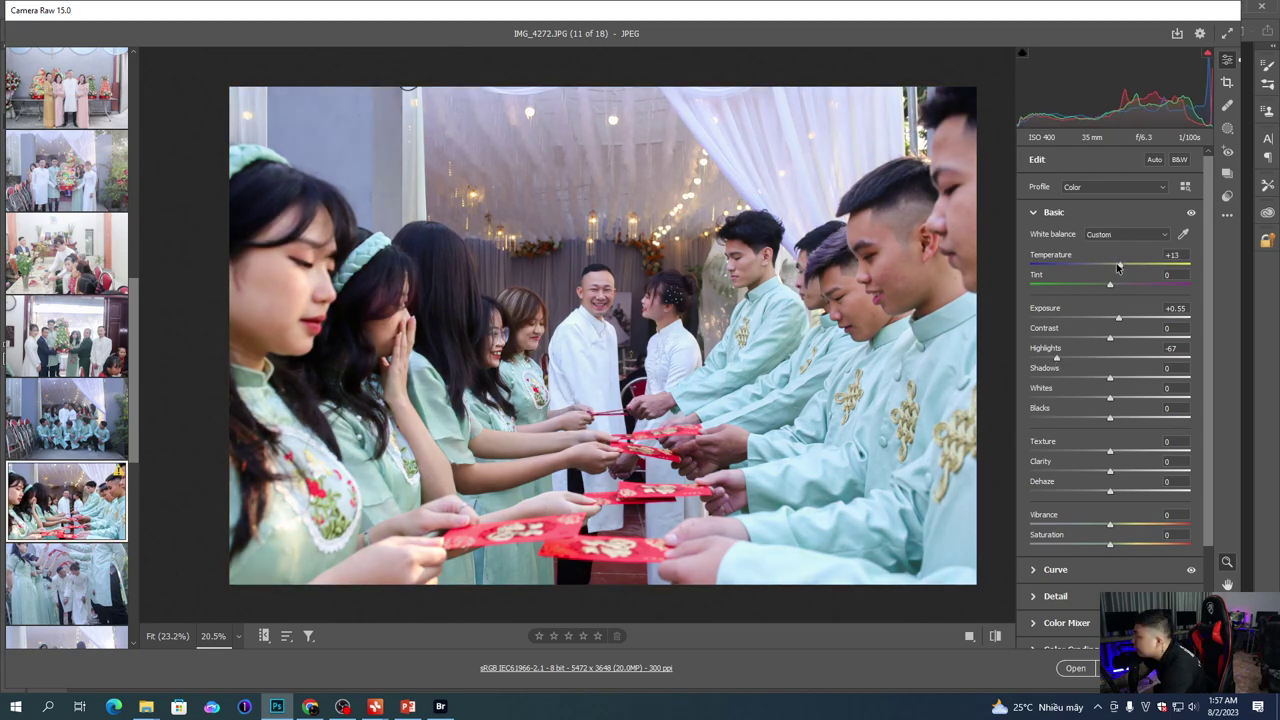
drag(1126, 377, 1123, 378)
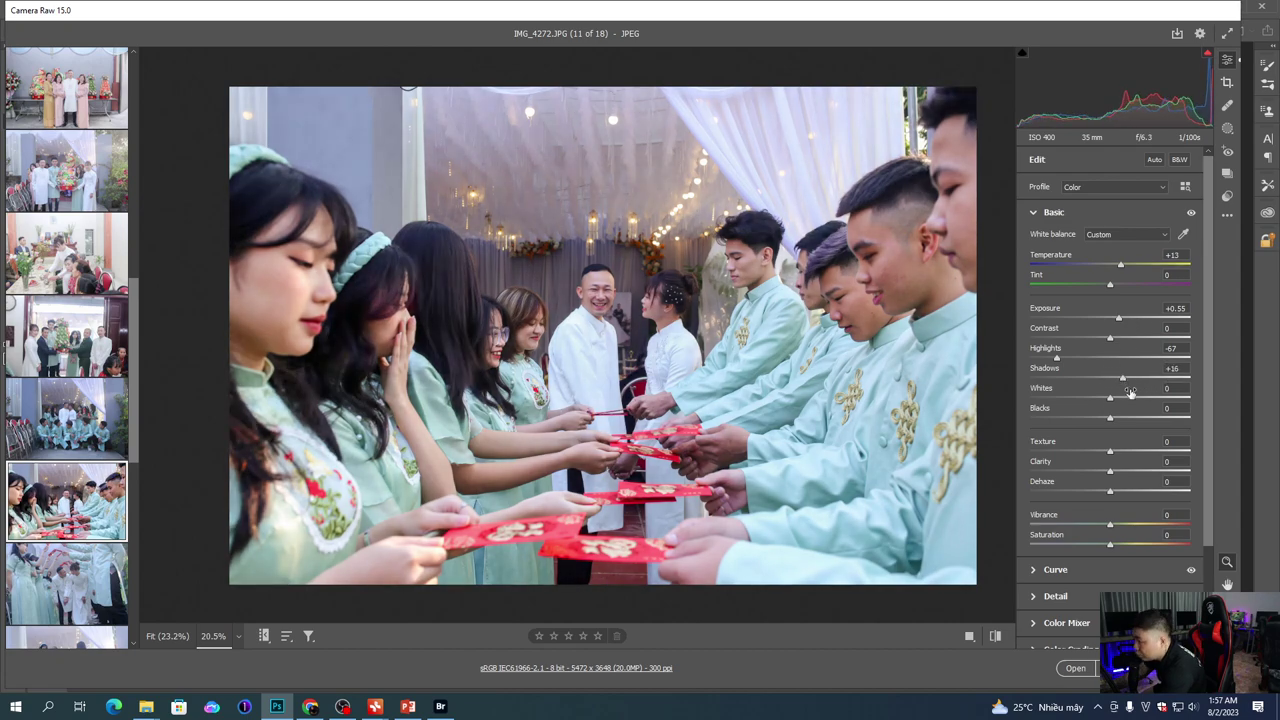
drag(1090, 424, 1085, 421)
mouse_move(1110, 471)
mouse_down()
mouse_move(1092, 493)
mouse_move(1105, 491)
mouse_up()
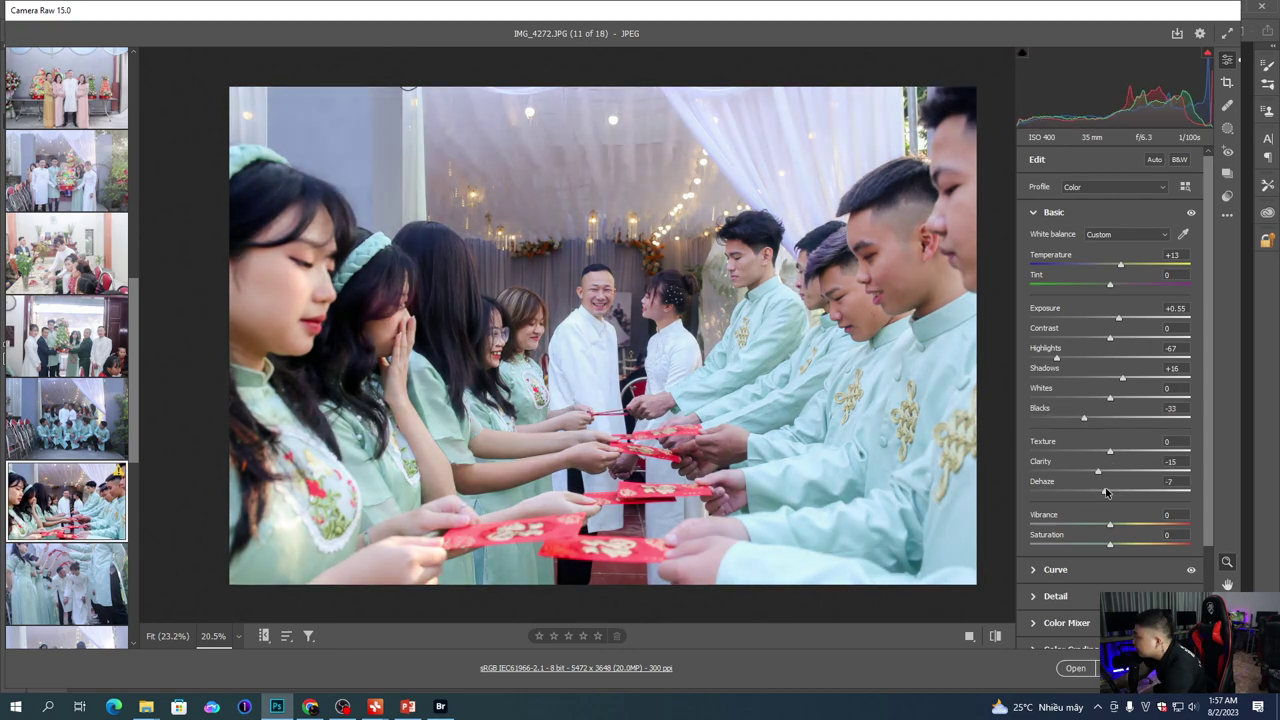
drag(1110, 546, 1100, 545)
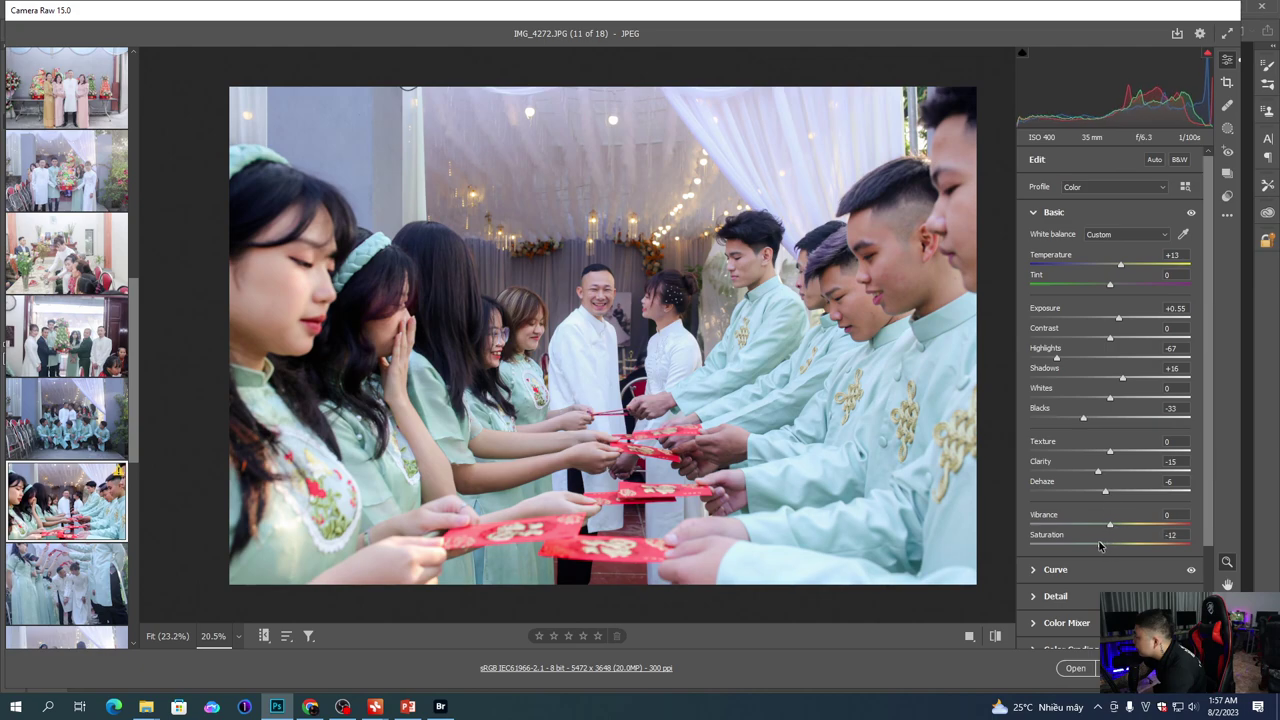
Step: Refine IMG_4272.JPG with exposure +0.65, contrast -15, highlights -78, curve highlights -25 and blacks -61
drag(1120, 320, 1047, 358)
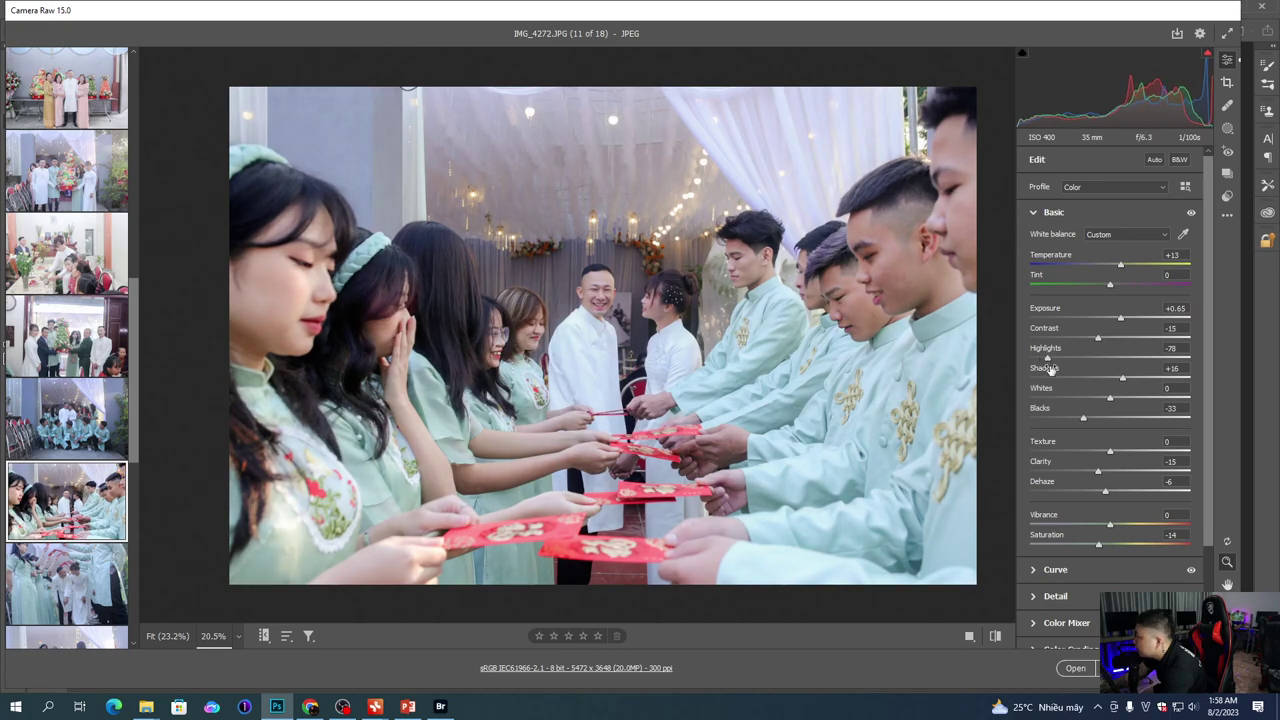
click(1069, 572)
drag(1108, 466, 1090, 466)
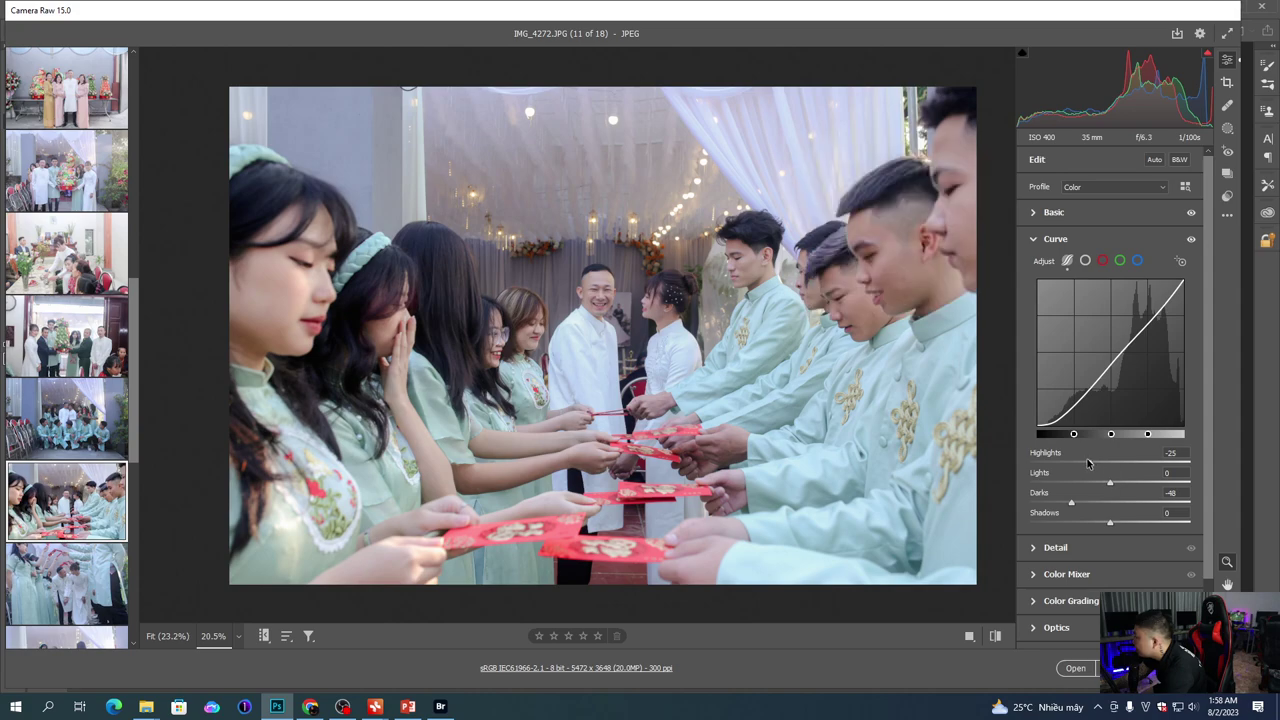
click(1100, 212)
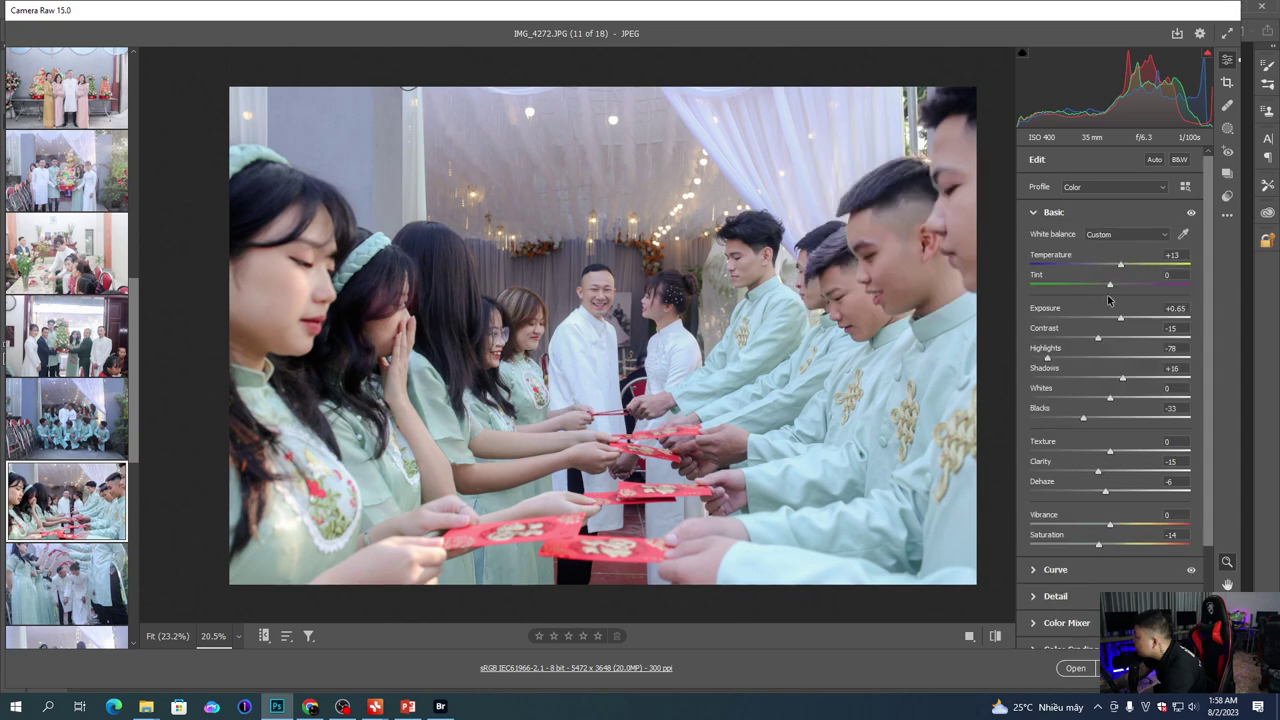
drag(1078, 420, 1064, 420)
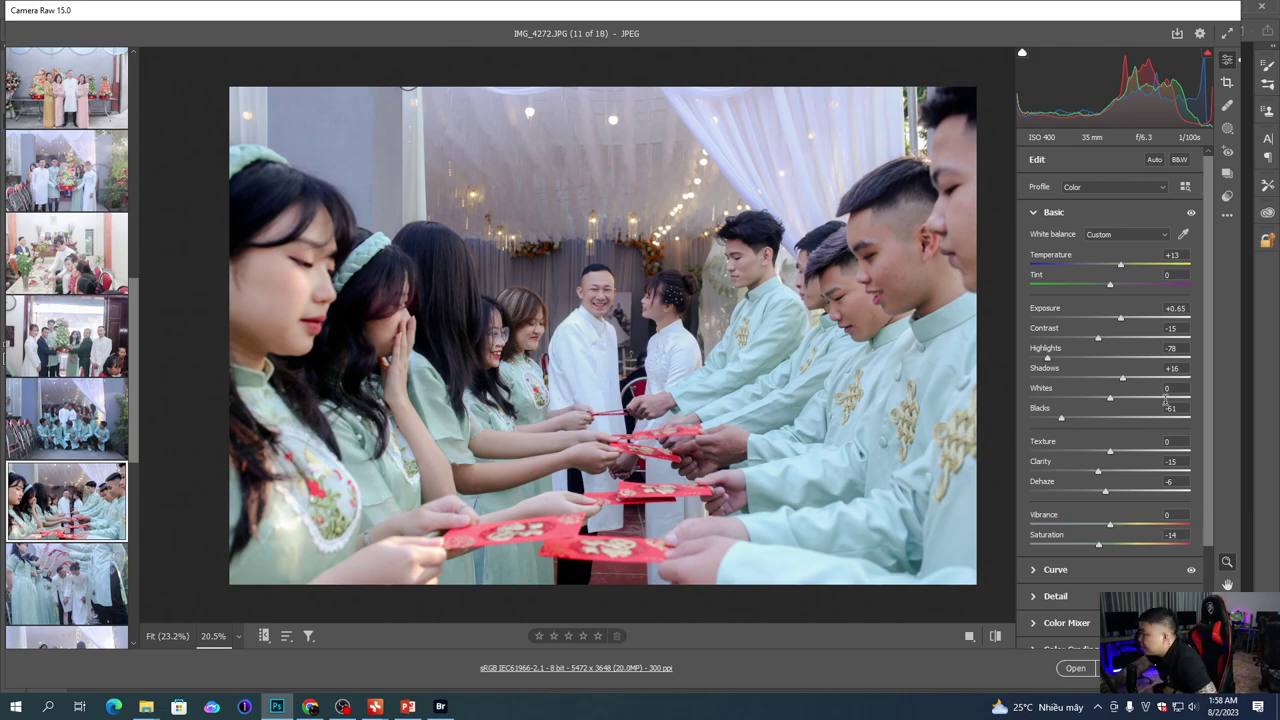
Step: Try a sharpening amount of 41 on IMG_4272 and check the smiling man's face up close
drag(614, 284, 708, 339)
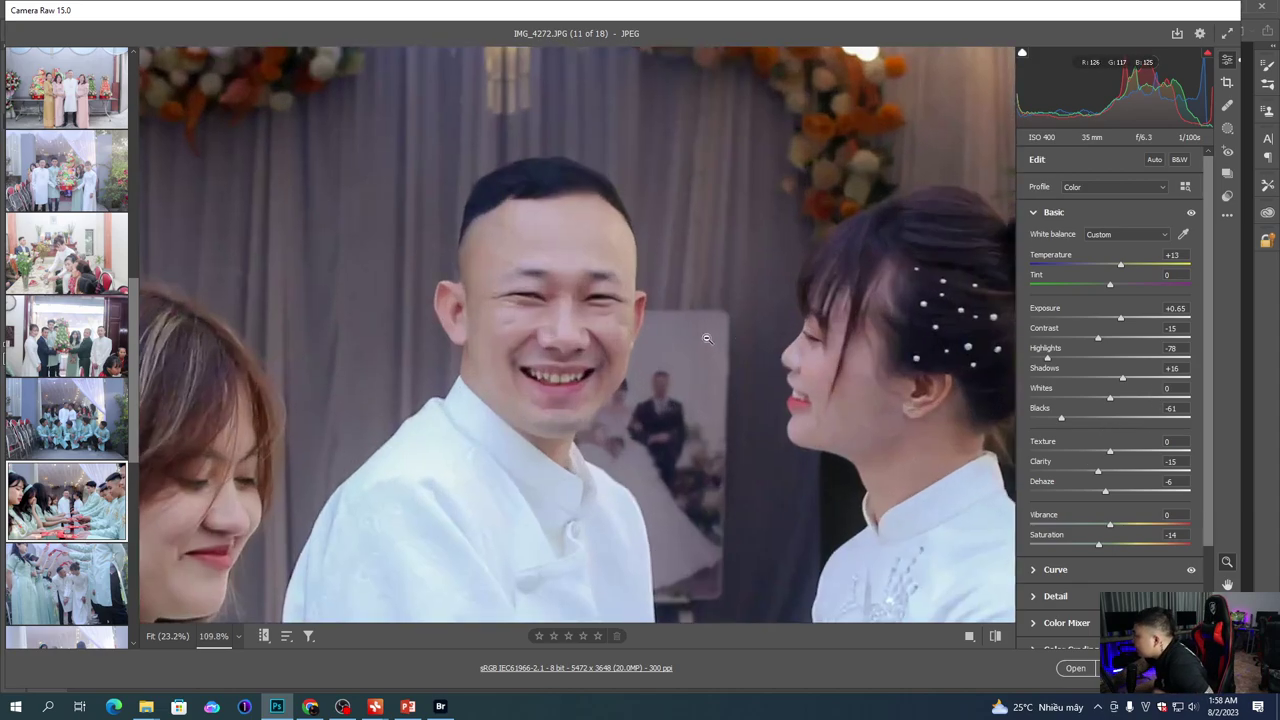
click(637, 335)
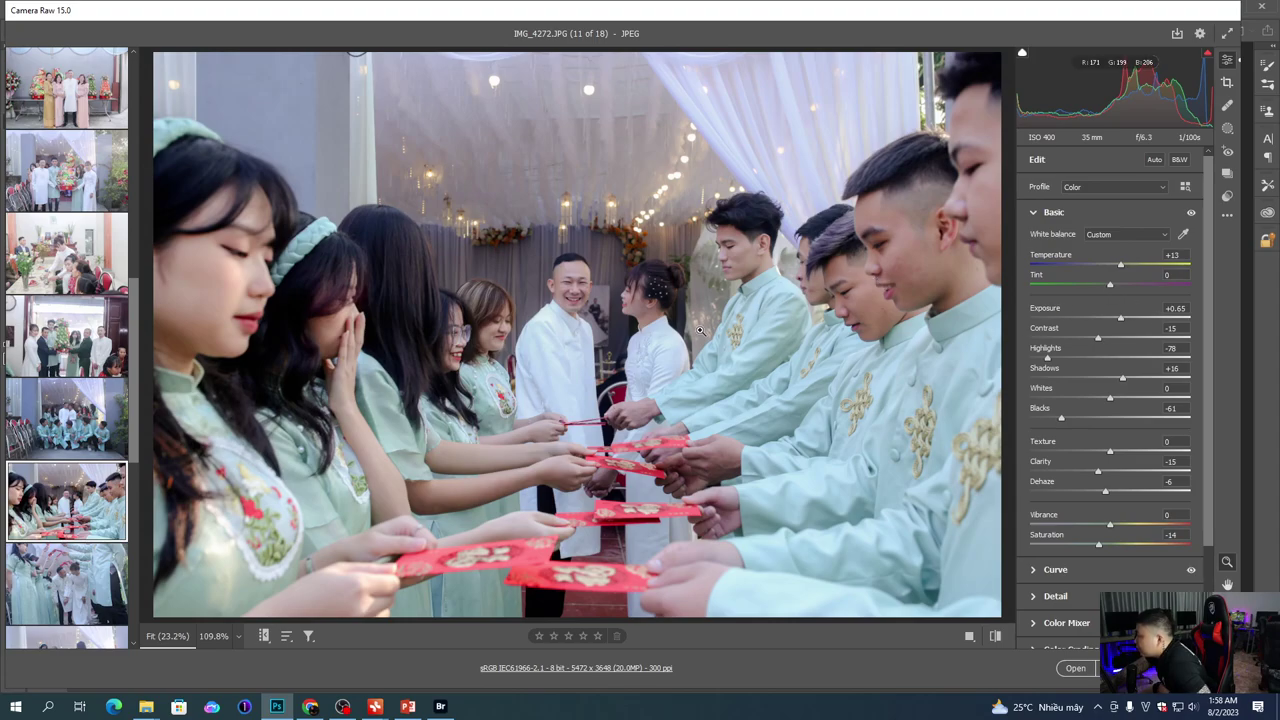
click(600, 332)
click(692, 326)
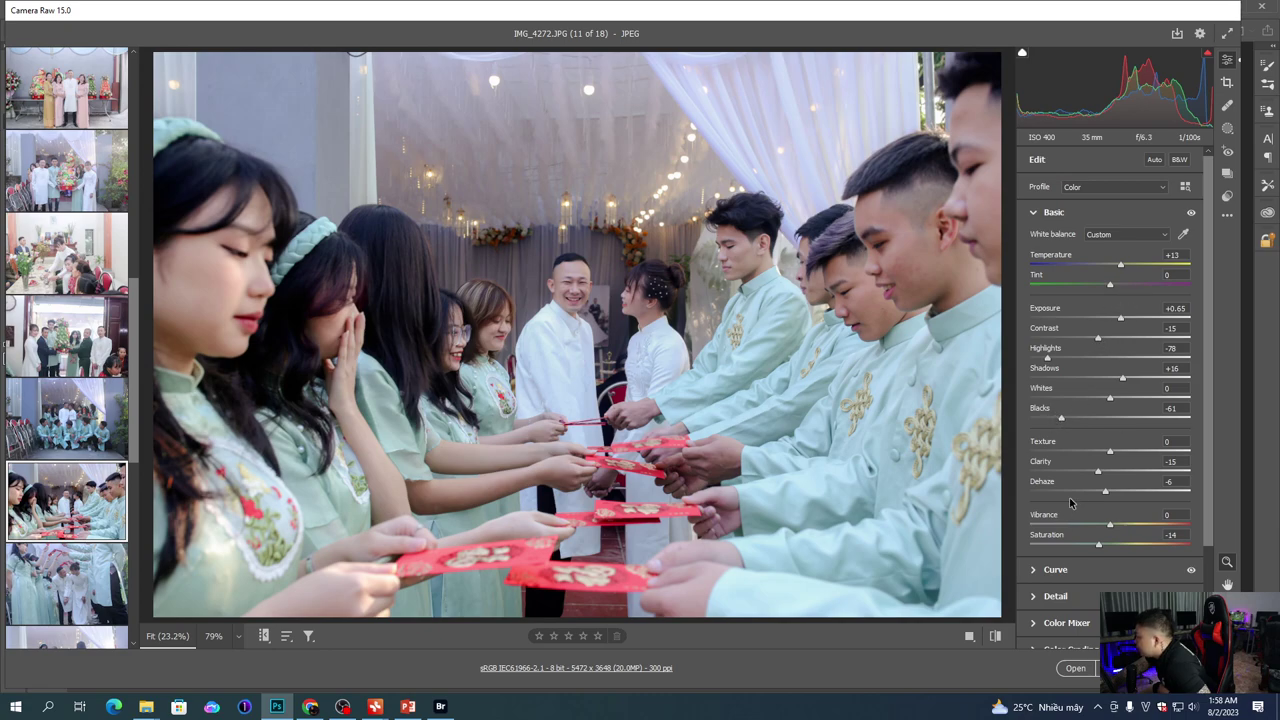
click(1056, 570)
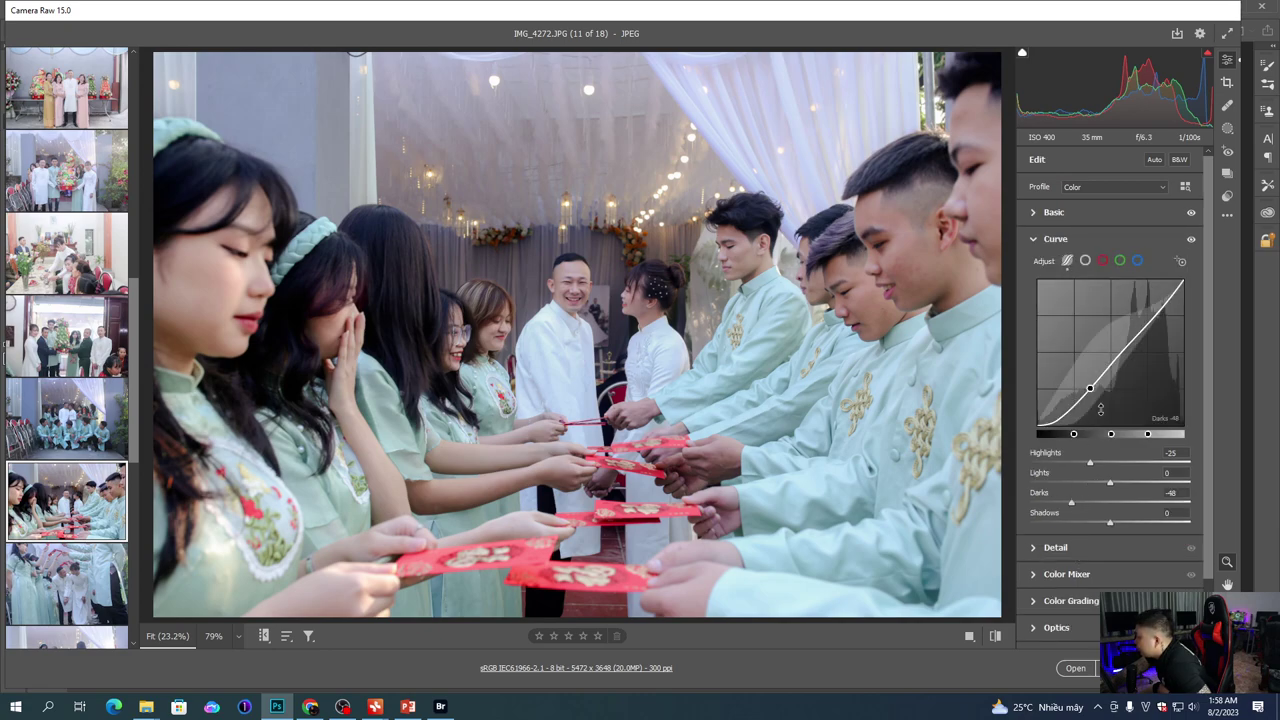
click(1058, 548)
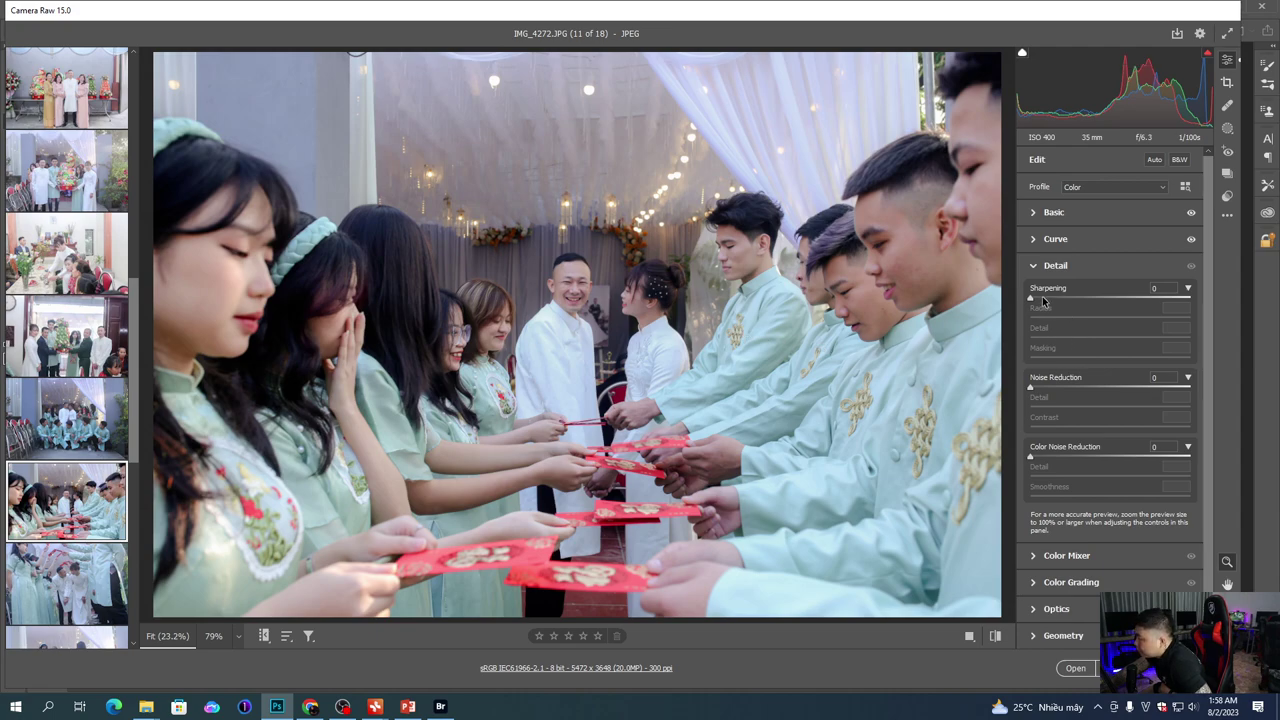
mouse_move(1051, 298)
mouse_down()
mouse_move(1088, 299)
mouse_move(1056, 298)
mouse_move(1075, 302)
mouse_up()
click(770, 317)
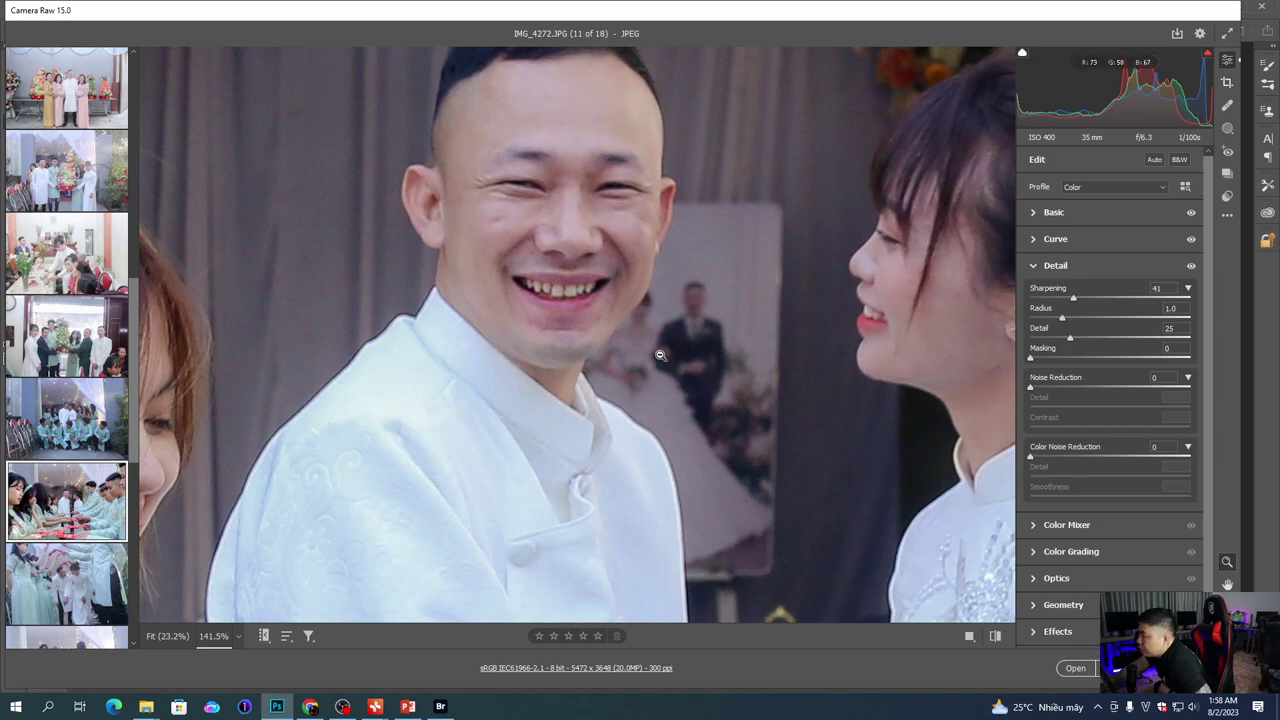
click(697, 350)
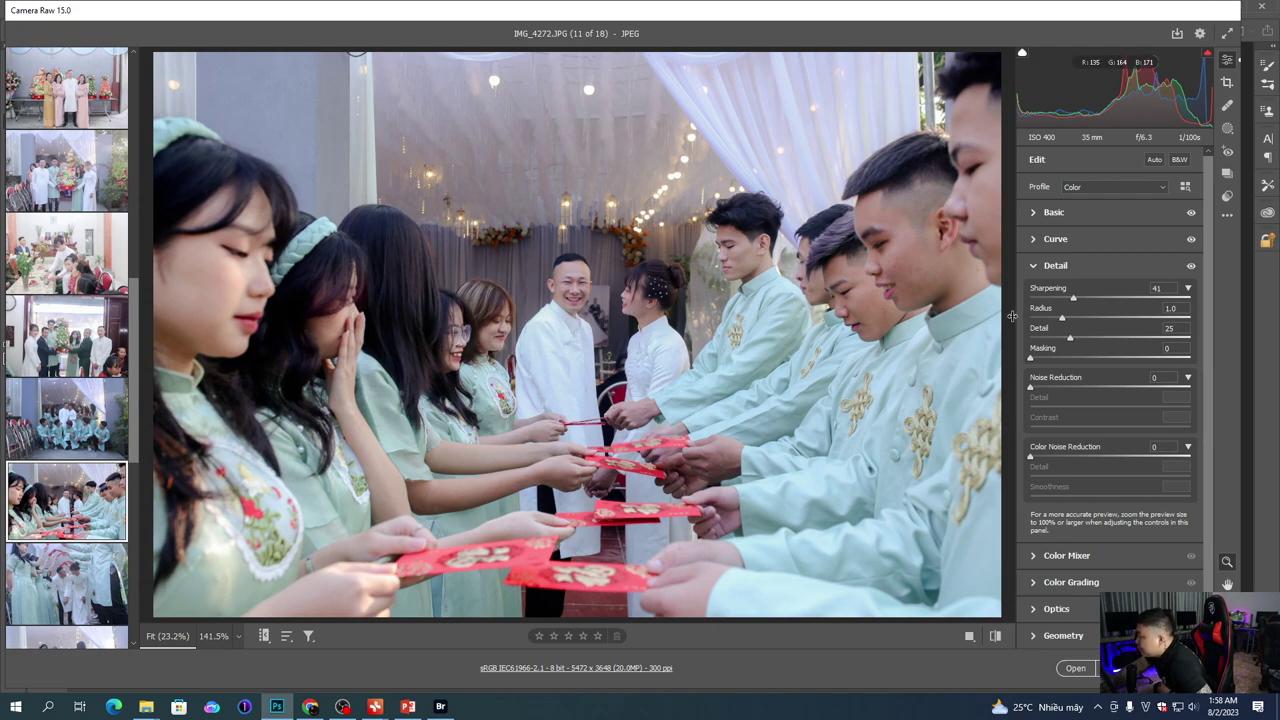
Step: Try raising the sharpening to 131 and check its effect on the man's face
drag(1085, 311, 1171, 303)
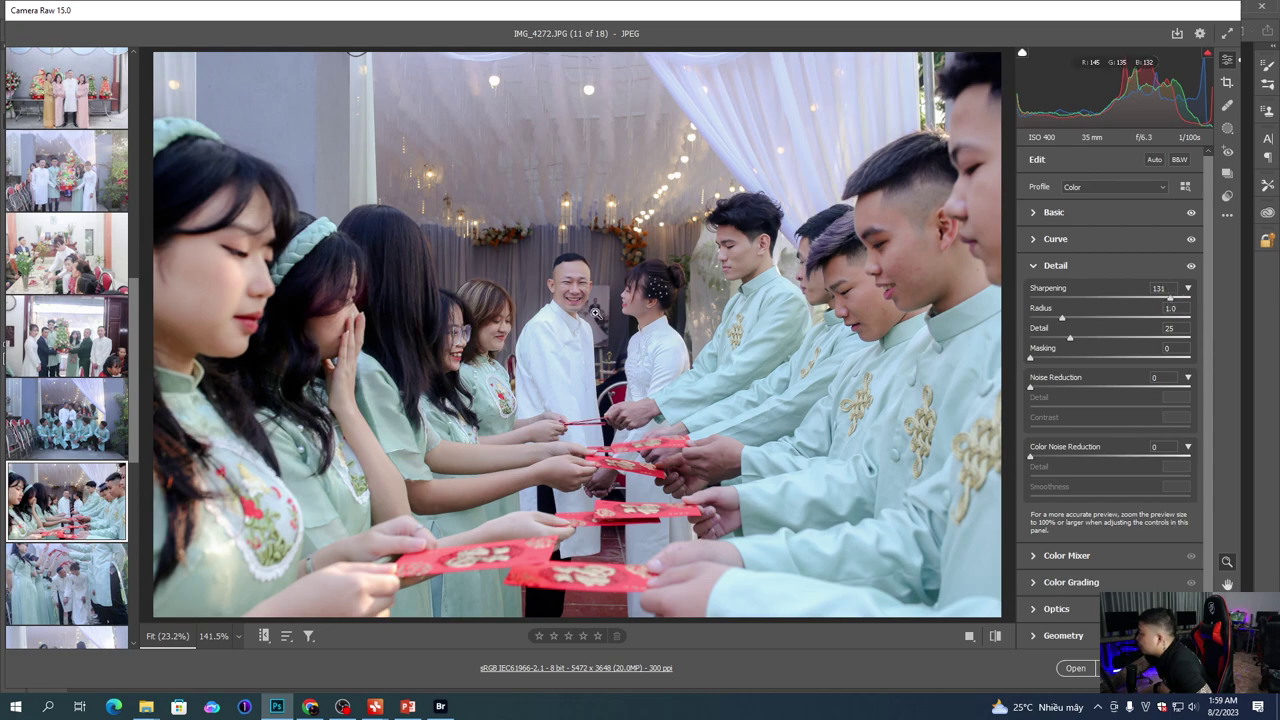
click(600, 318)
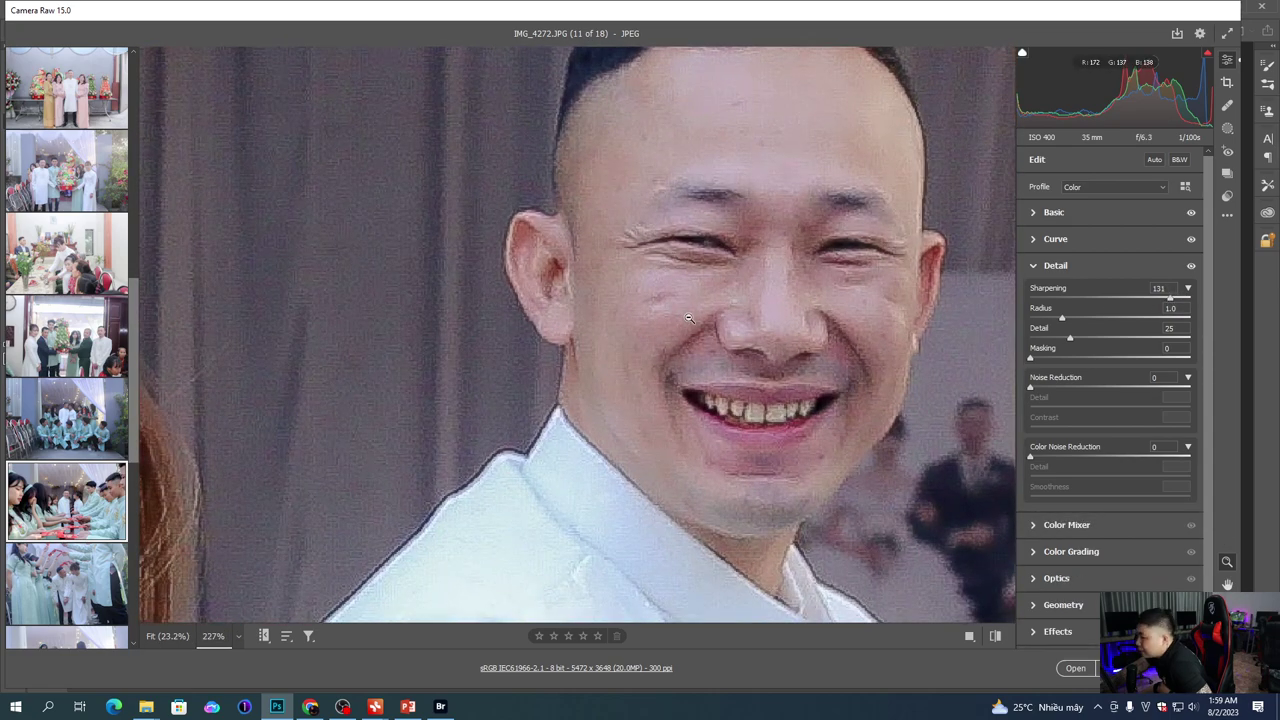
alt+click(690, 316)
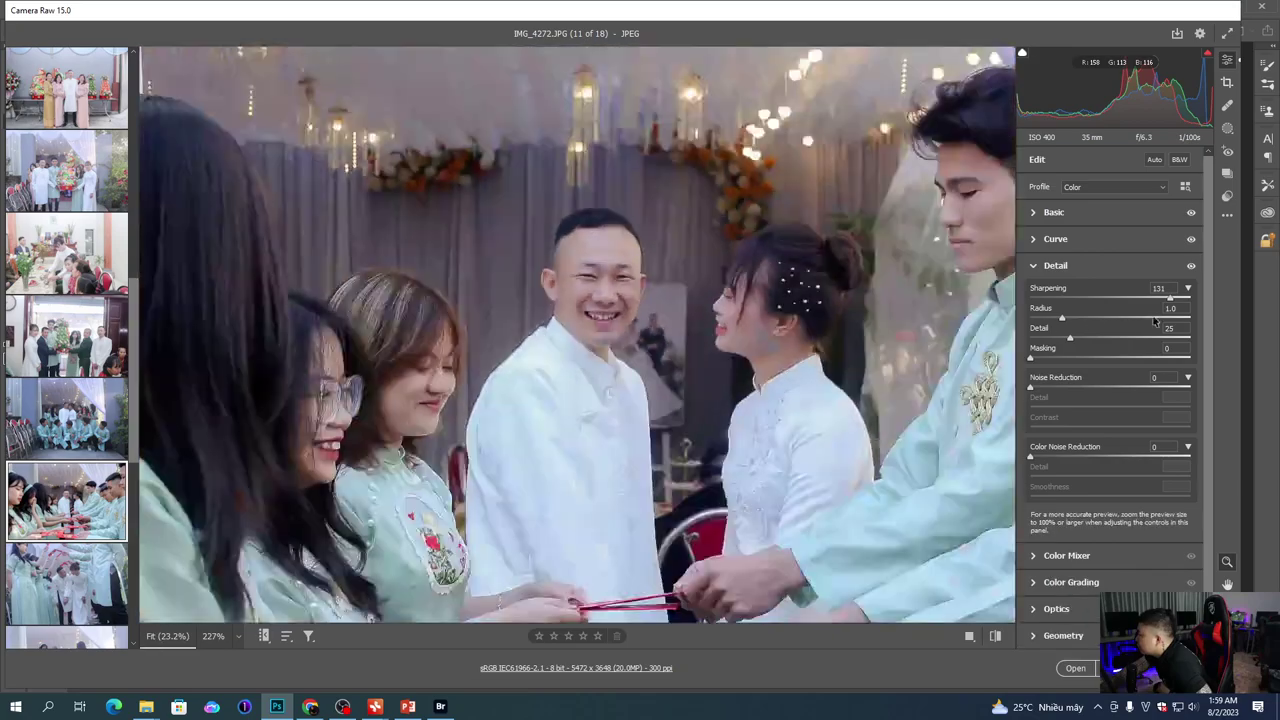
Step: Set sharpening to 21, noise reduction to 8 and color noise reduction to 69, checking the faces up close
drag(1172, 304, 1053, 307)
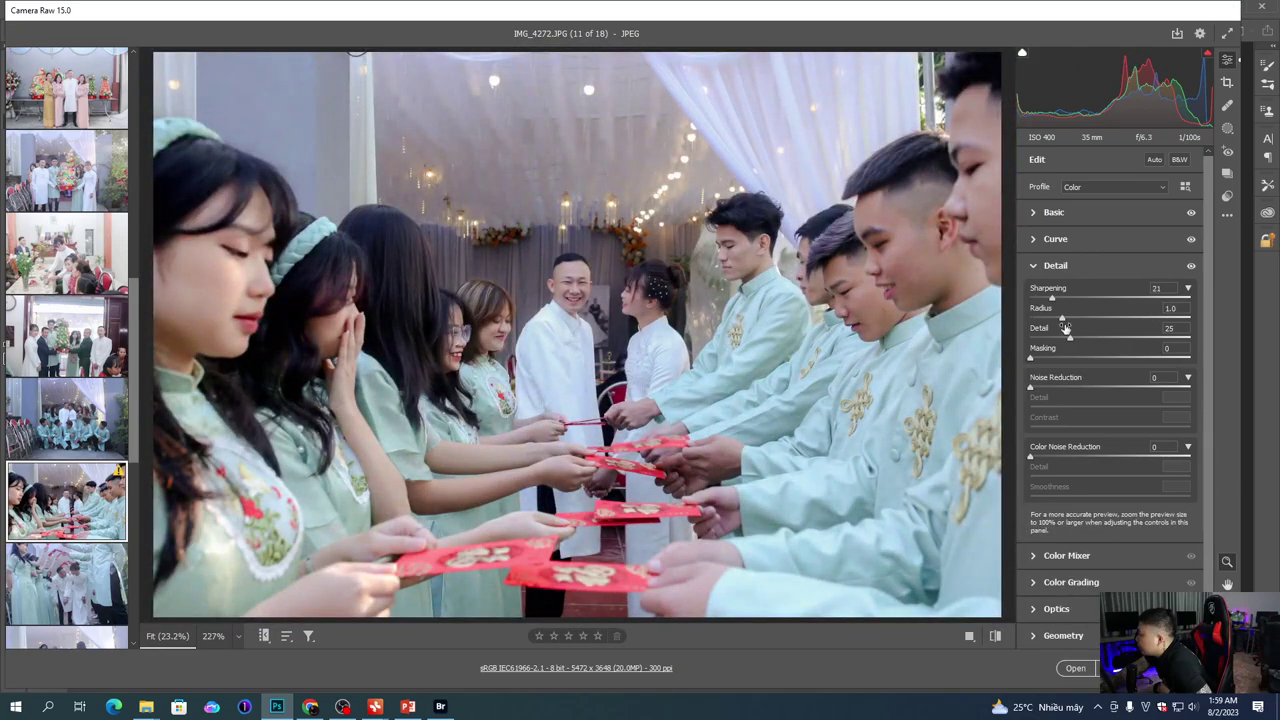
drag(1036, 391, 1046, 391)
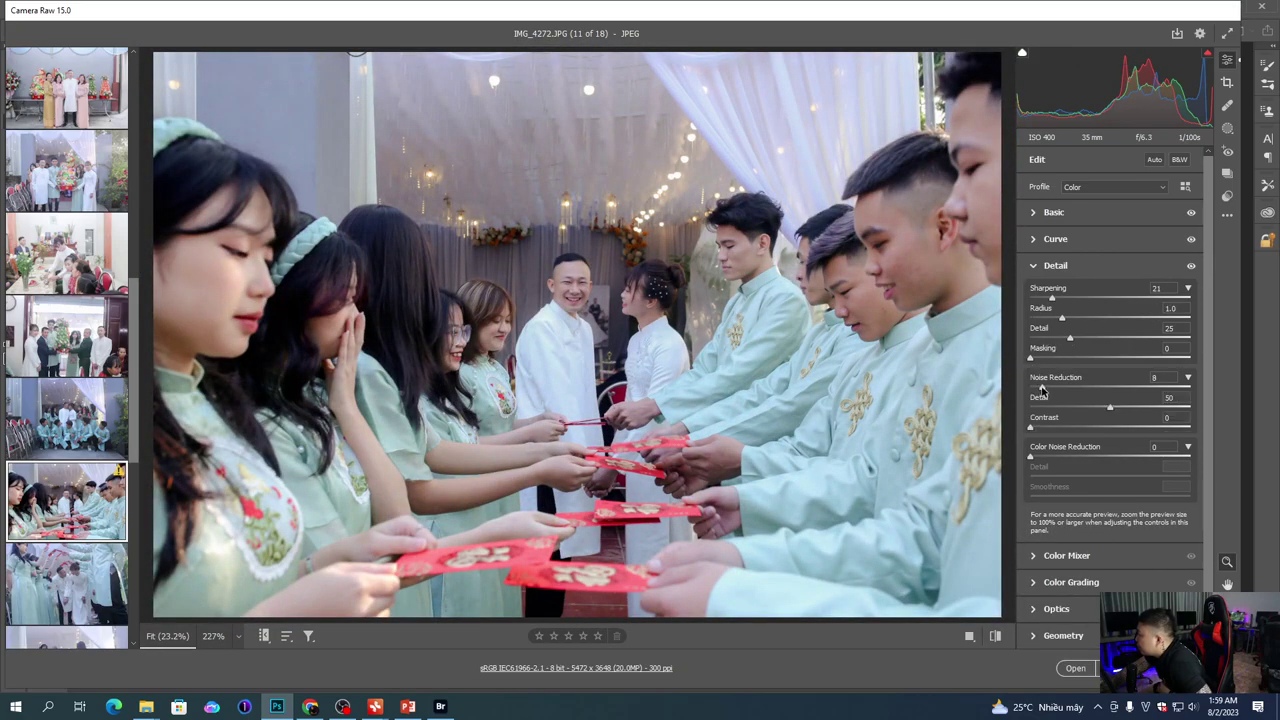
drag(1041, 456, 1141, 456)
drag(567, 298, 695, 325)
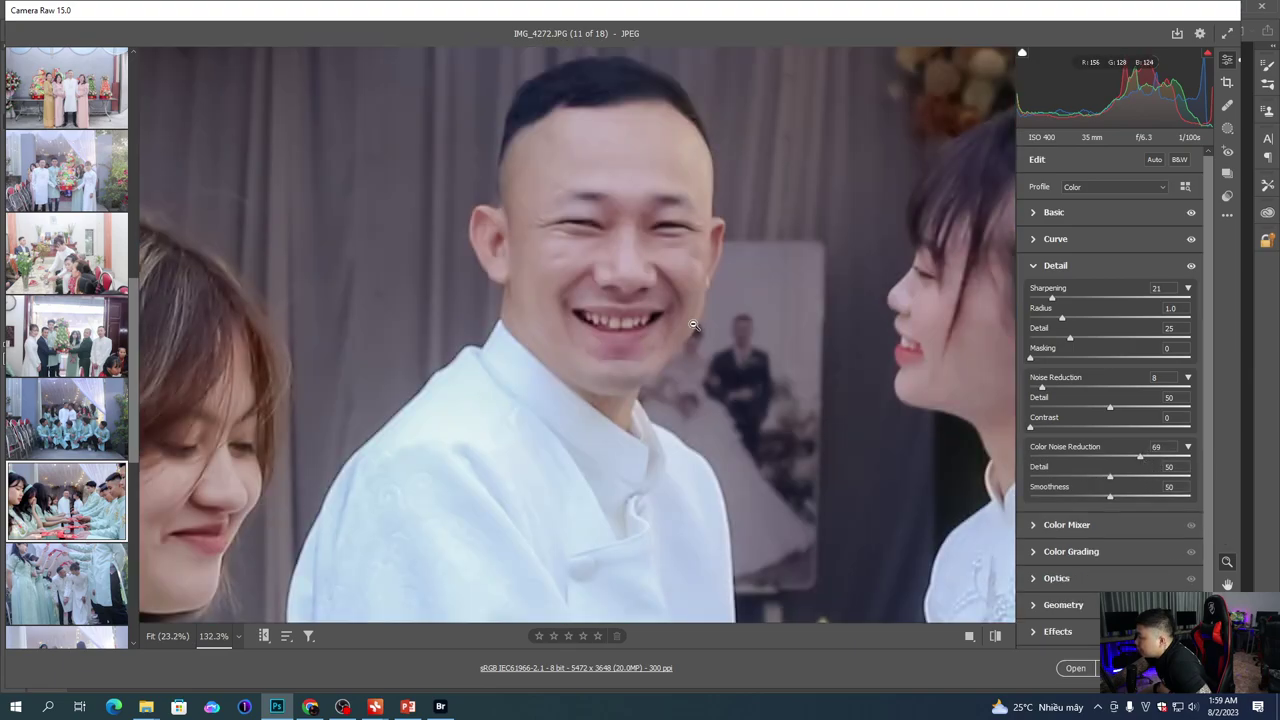
click(699, 325)
drag(938, 293, 891, 308)
drag(567, 311, 687, 329)
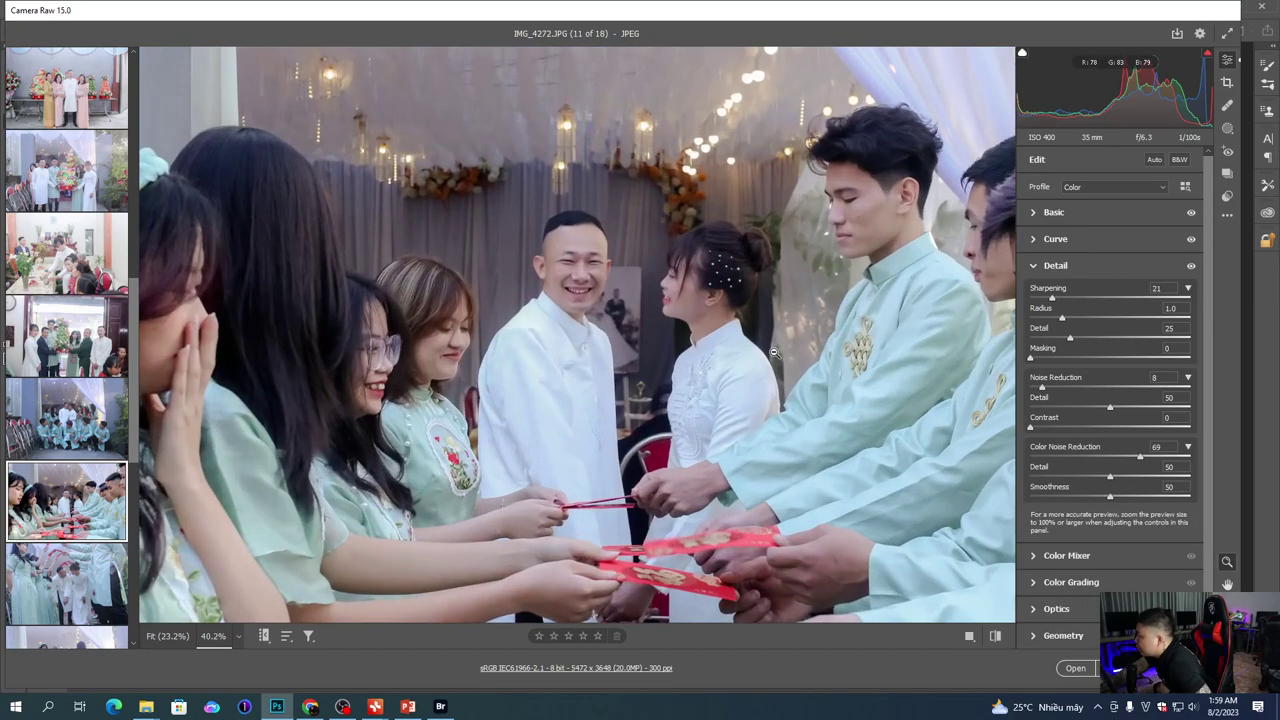
drag(772, 370, 775, 372)
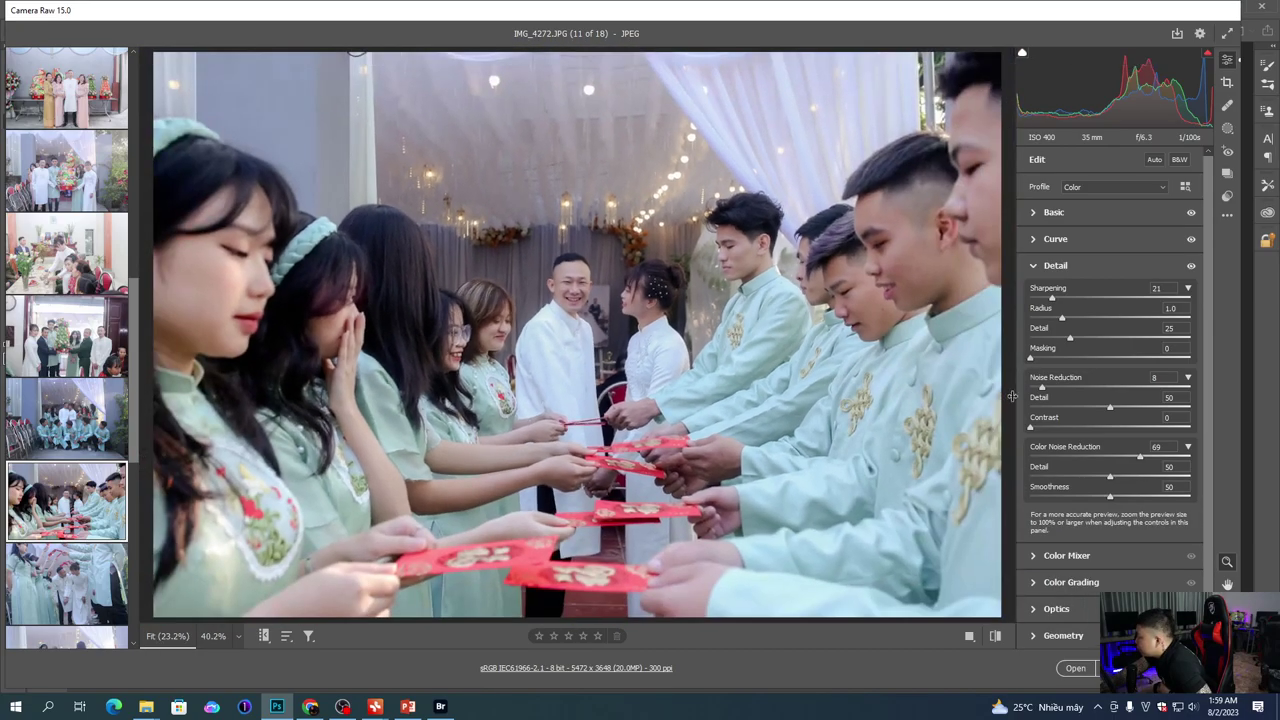
drag(586, 316, 636, 316)
Step: Compare the before and after versions of IMG_4272 side by side, including the couple up close
click(1065, 215)
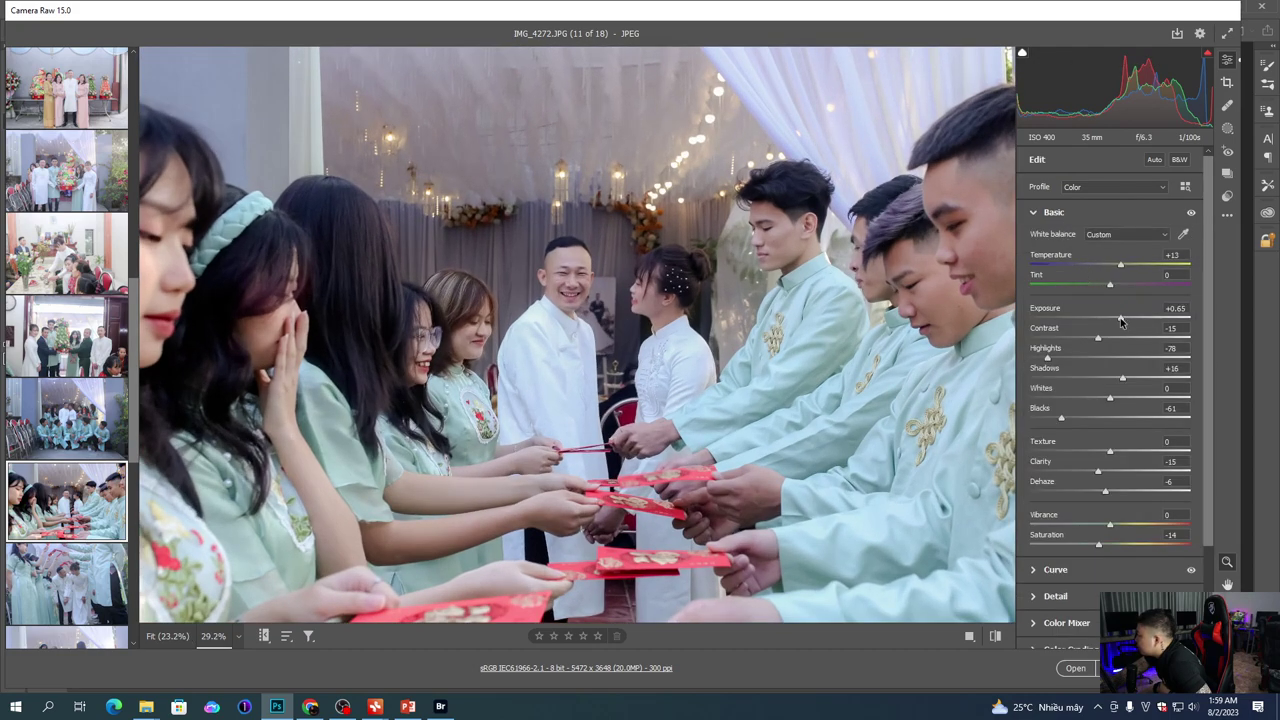
scroll(850, 340, down, 2)
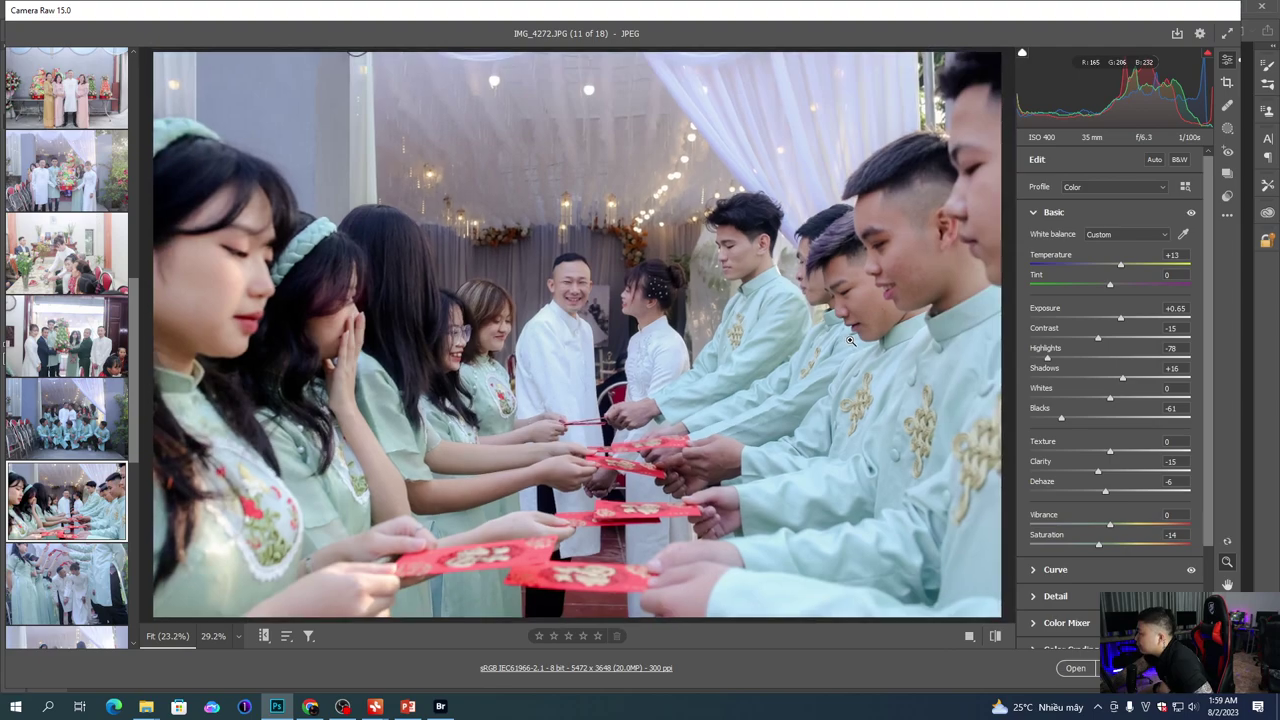
scroll(850, 340, down, 2)
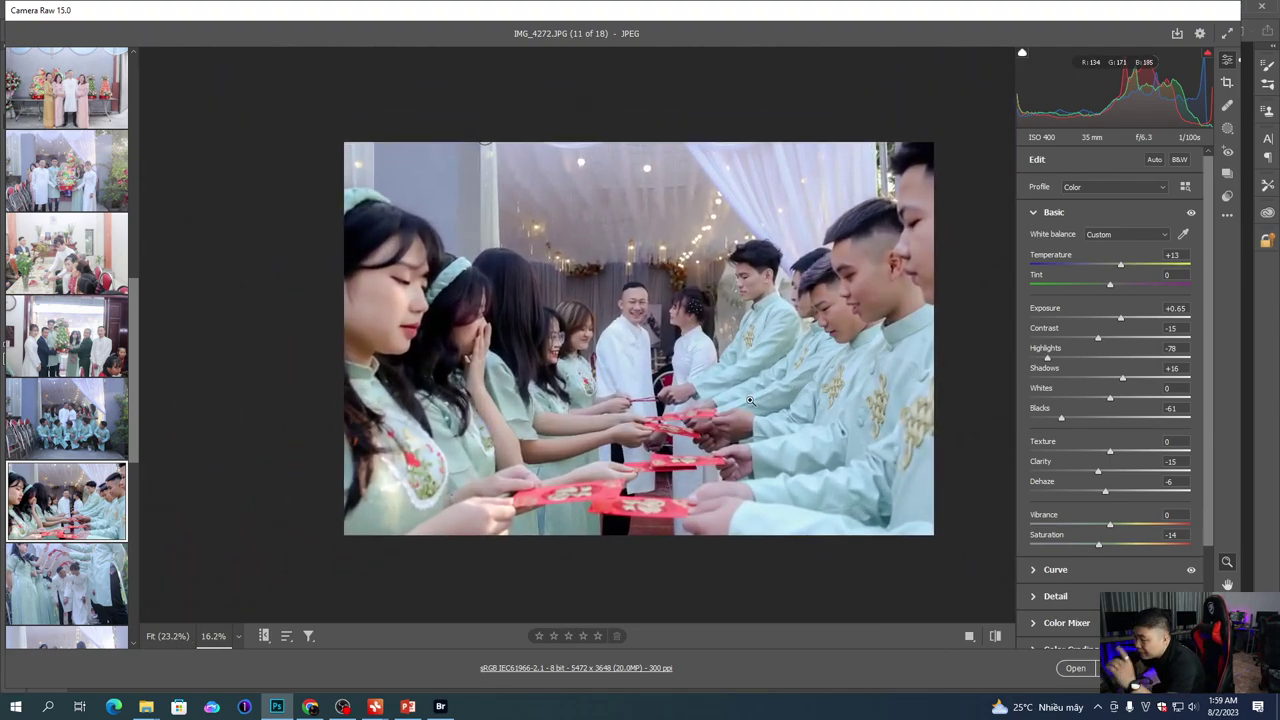
key(q)
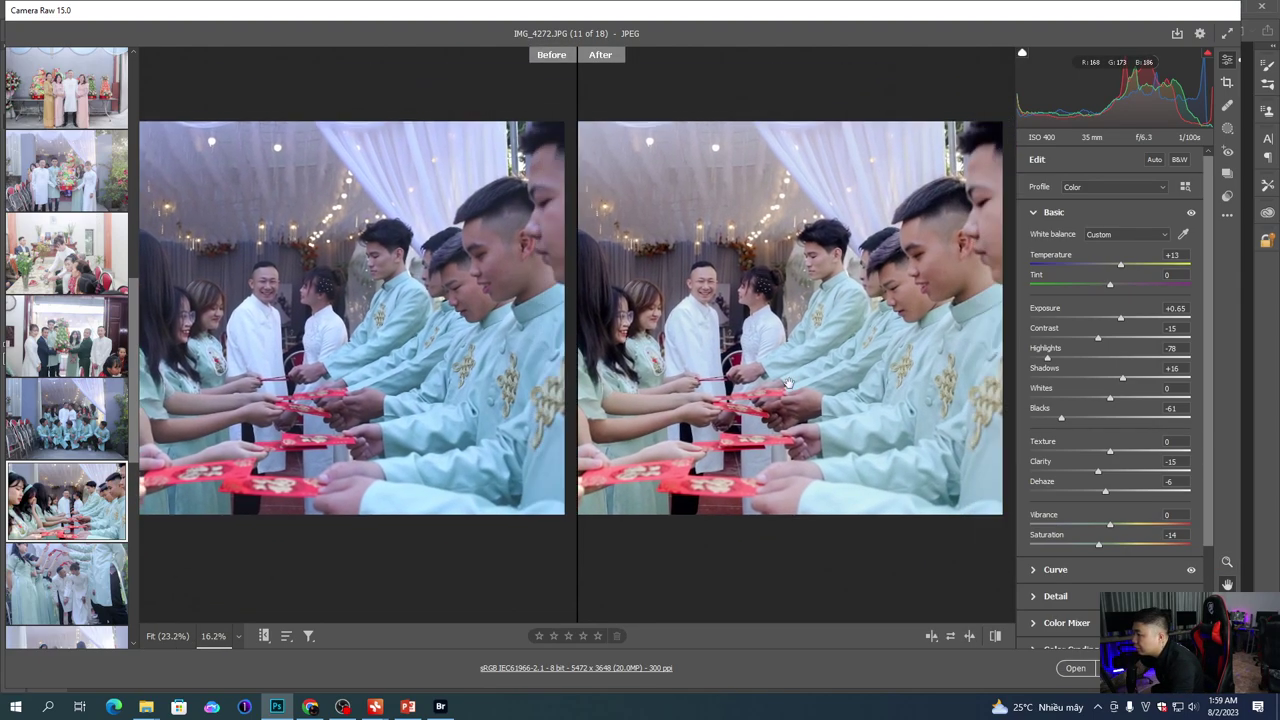
scroll(780, 385, up, 5)
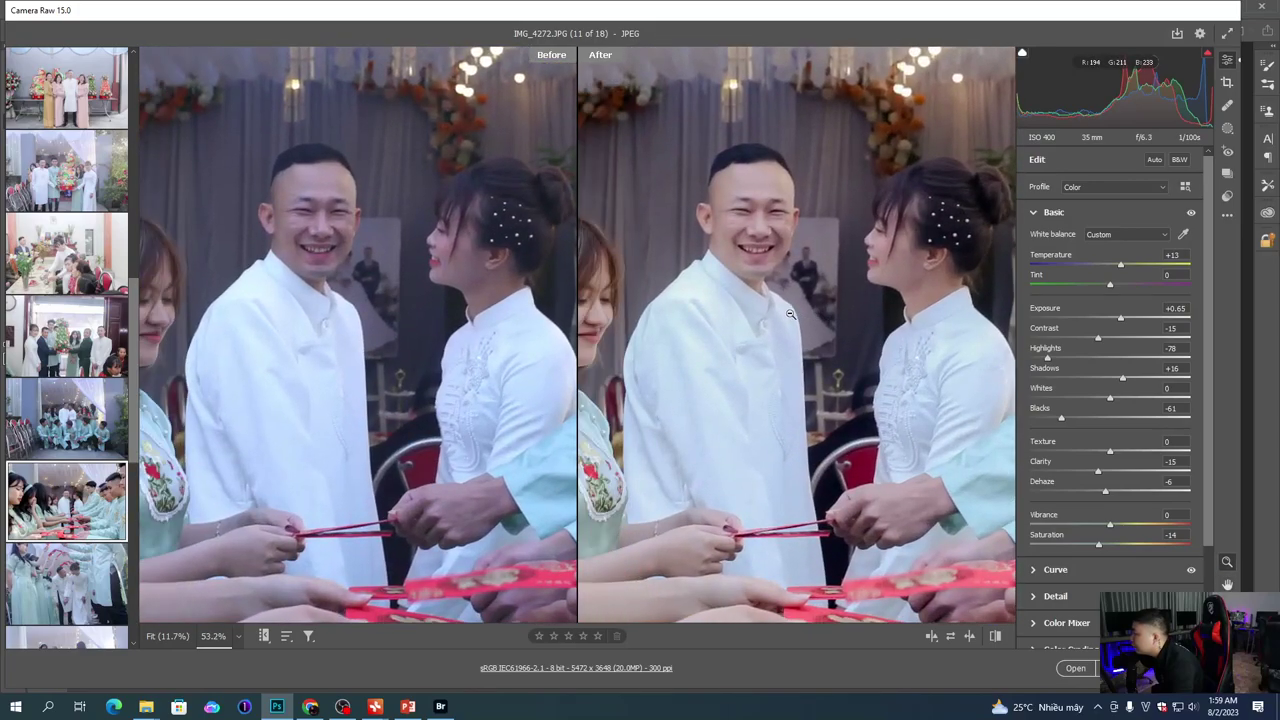
scroll(793, 316, down, 5)
key(q)
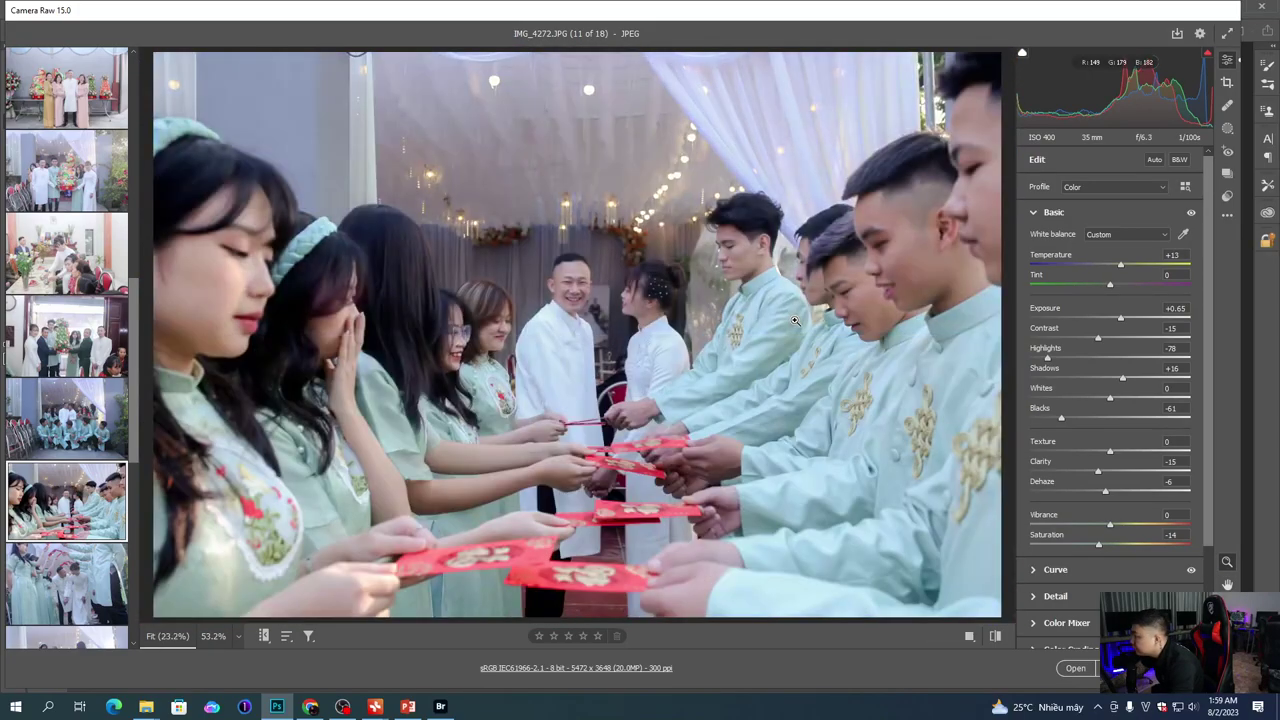
scroll(709, 376, down, 4)
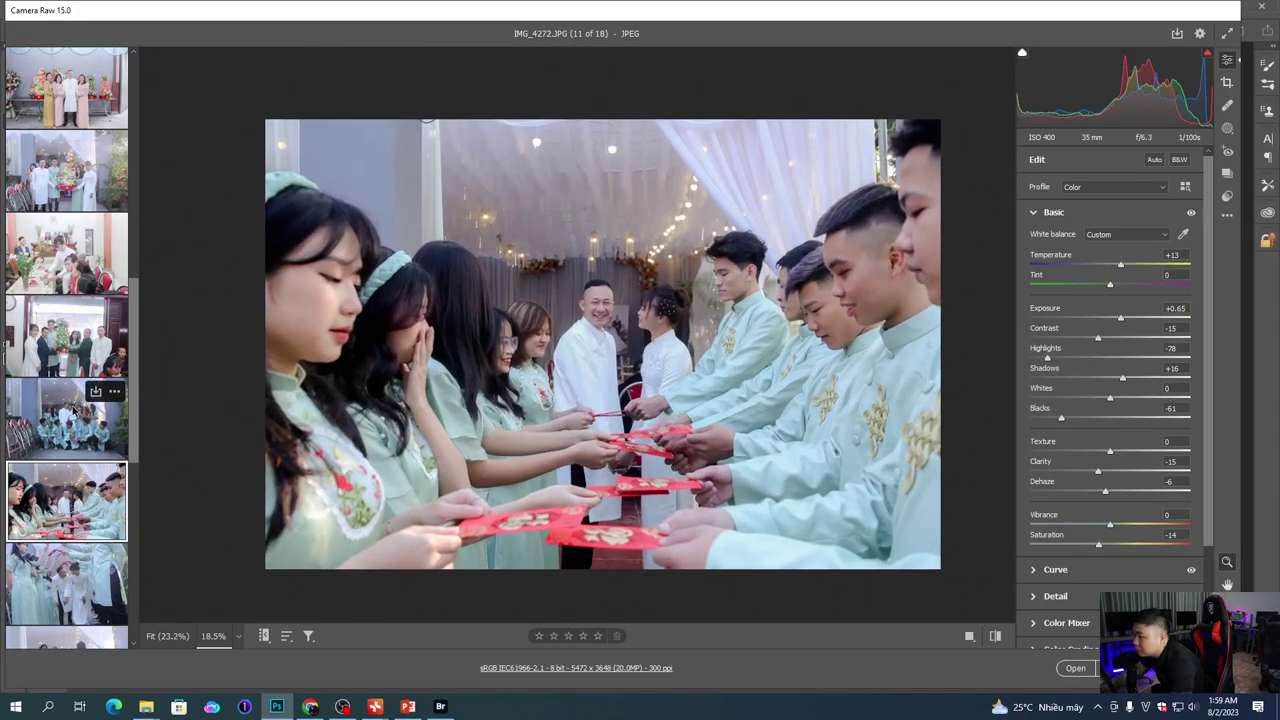
Step: Select the photos from IMG_4272 through the last one and synchronize the edit settings across them
scroll(84, 478, down, 5)
shift+click(84, 606)
key(alt+s)
key(Return)
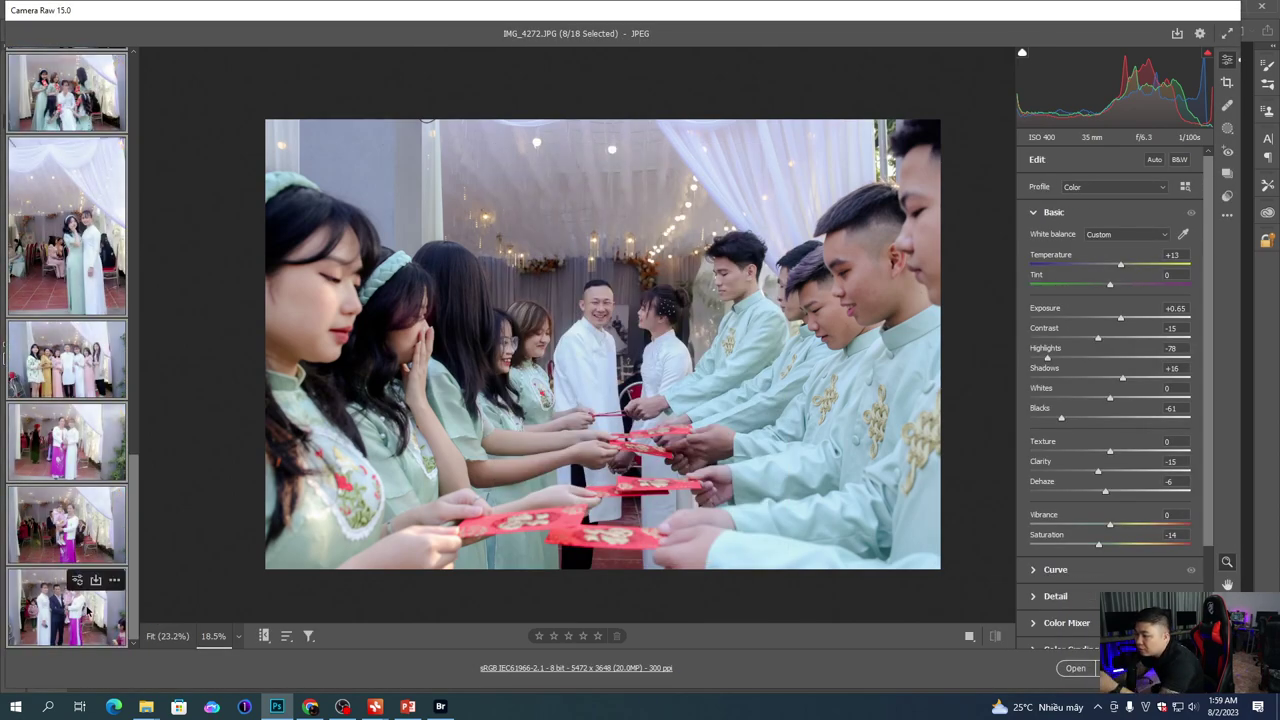
Step: Open the last photo, IMG_4341, and set its exposure to +0.55
click(84, 610)
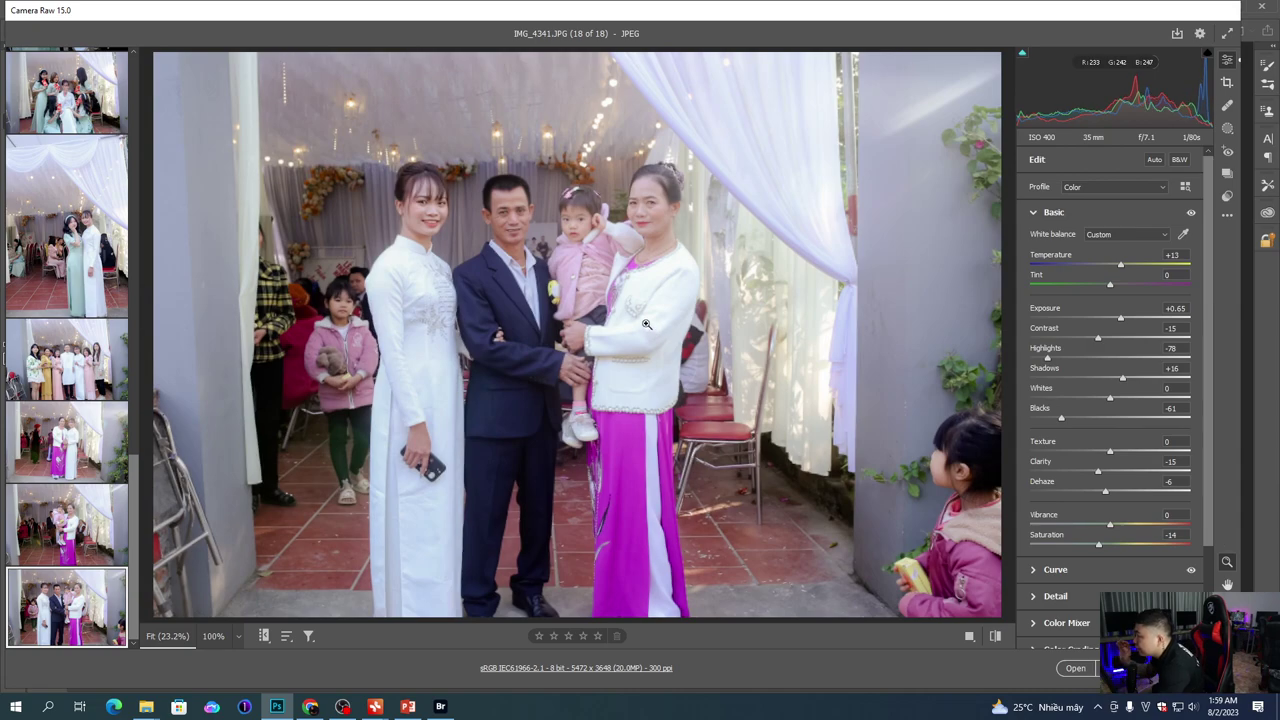
drag(562, 313, 588, 310)
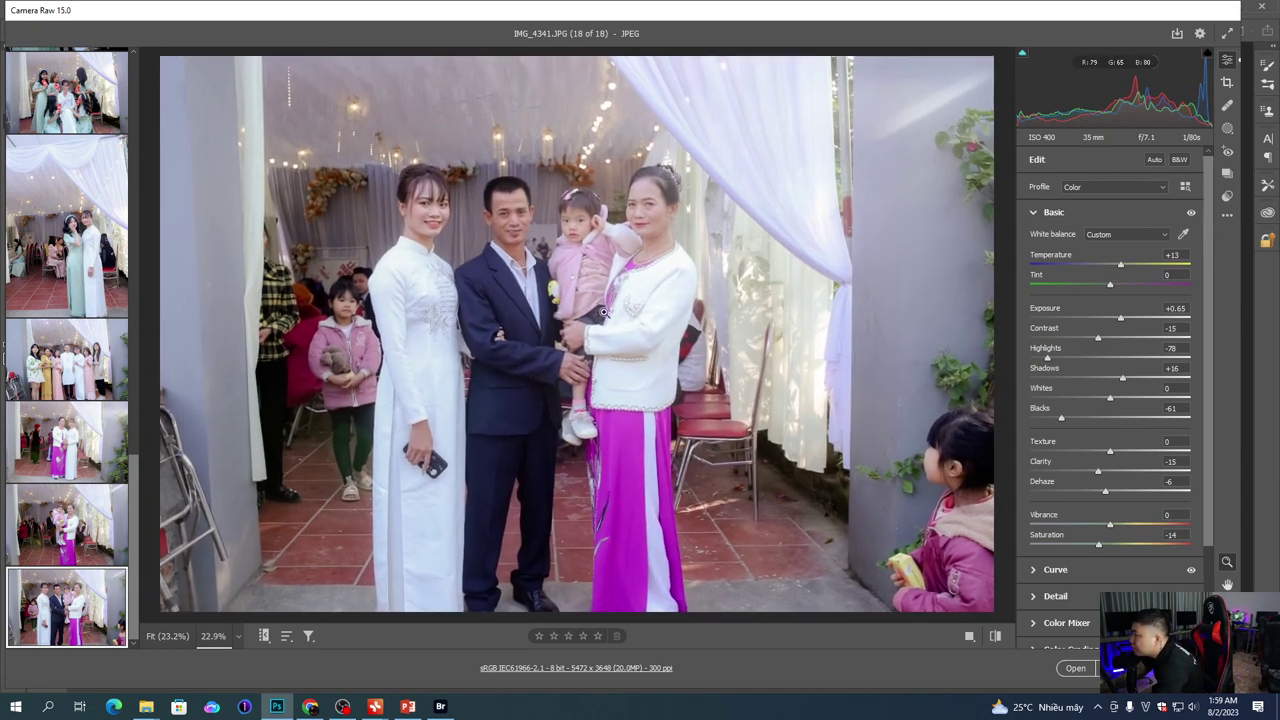
drag(1180, 310, 1143, 320)
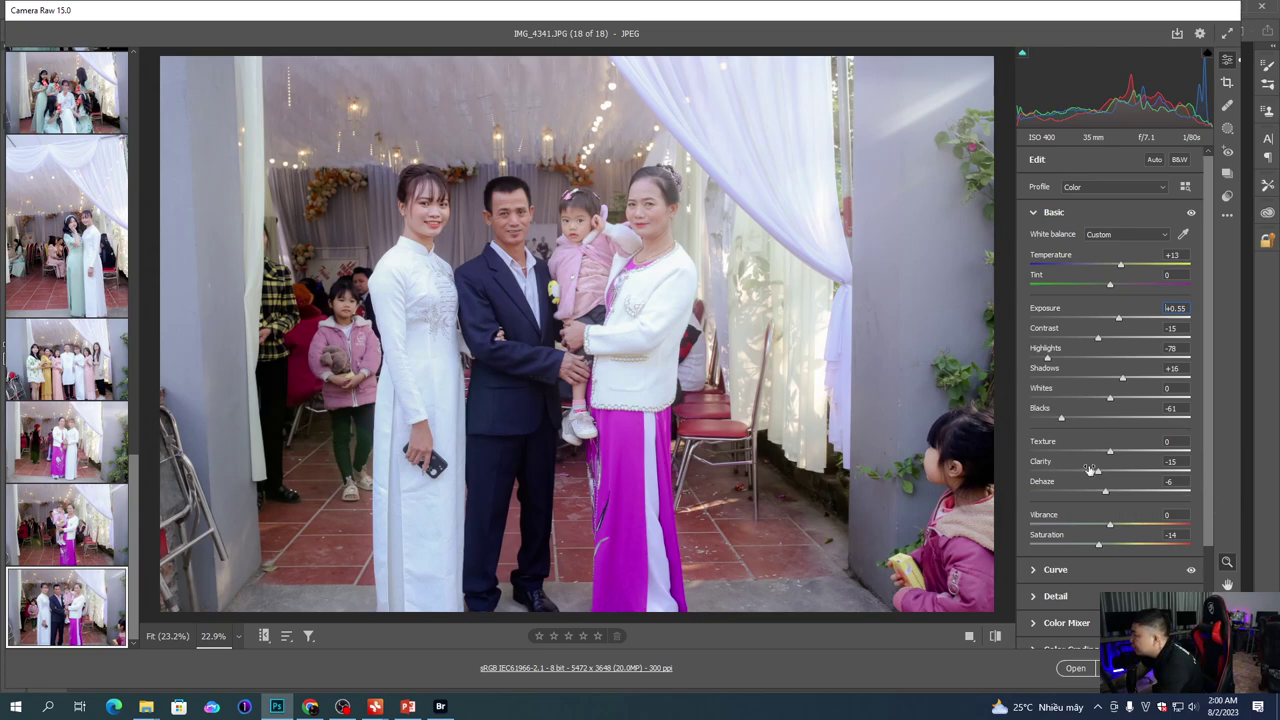
Step: In the Color Mixer, set oranges to saturation -22 and luminance +15 and yellows to saturation -6, then check the faces
click(1066, 622)
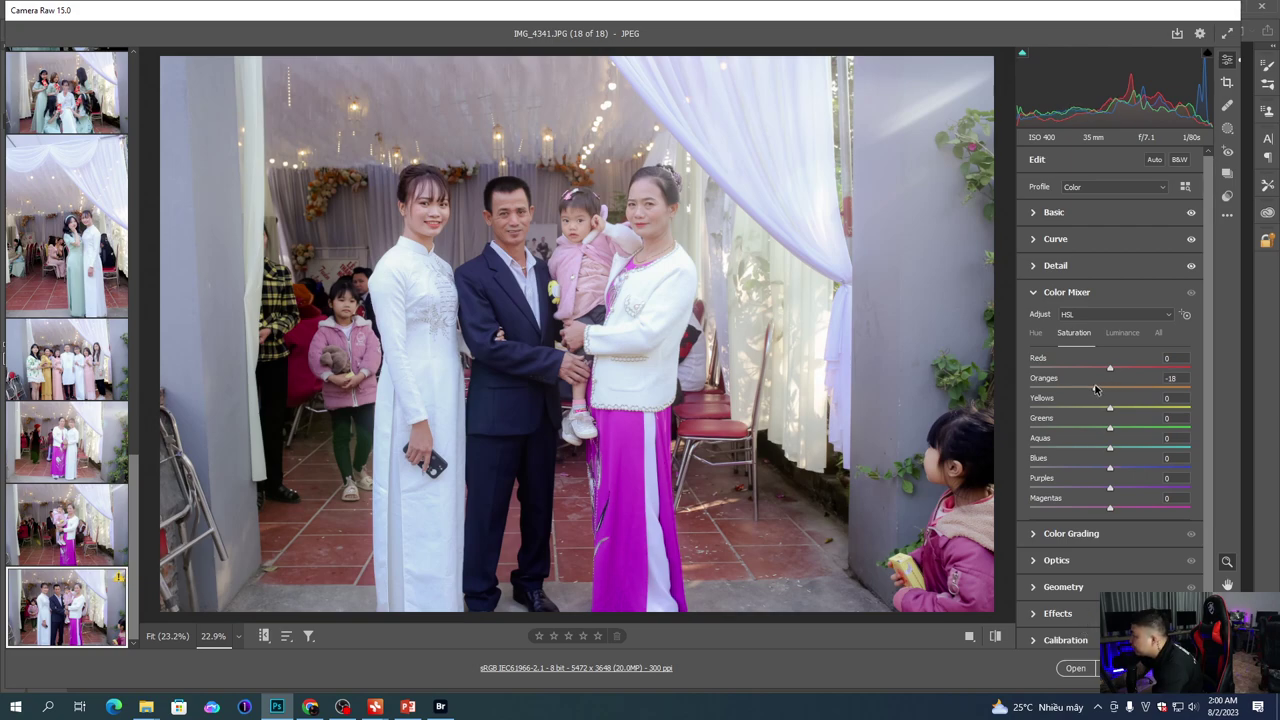
click(1122, 332)
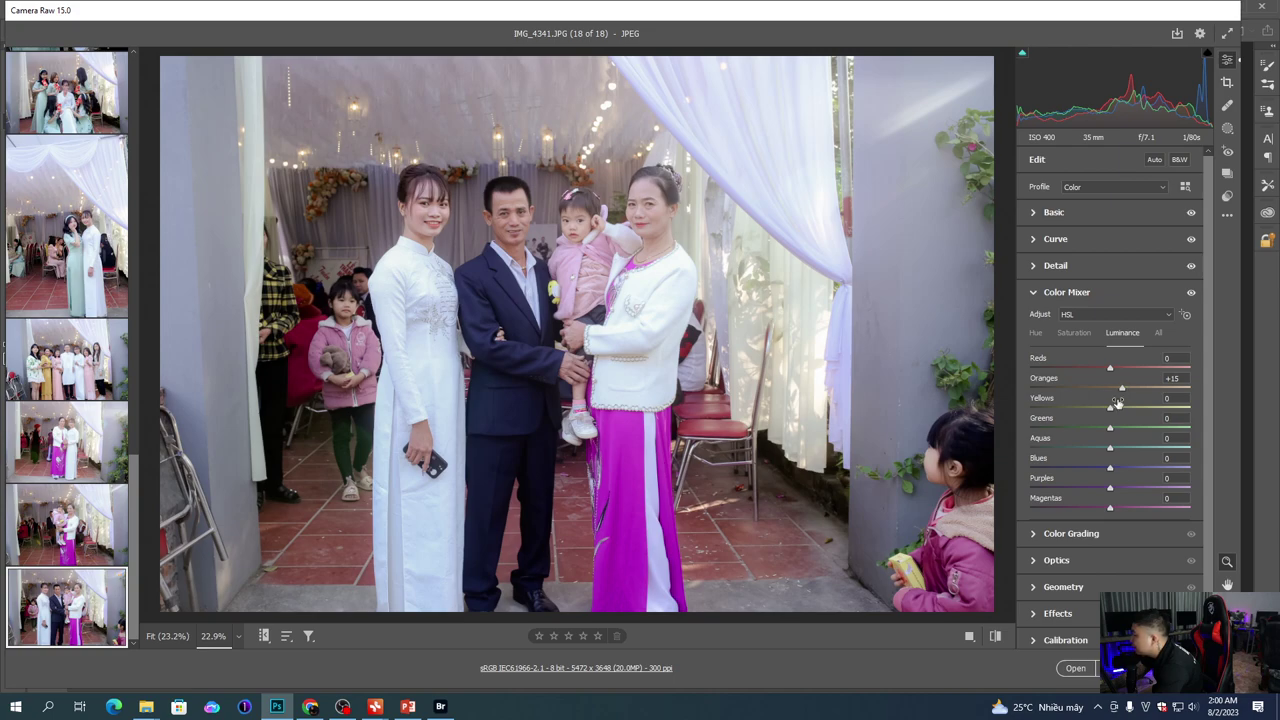
click(1074, 333)
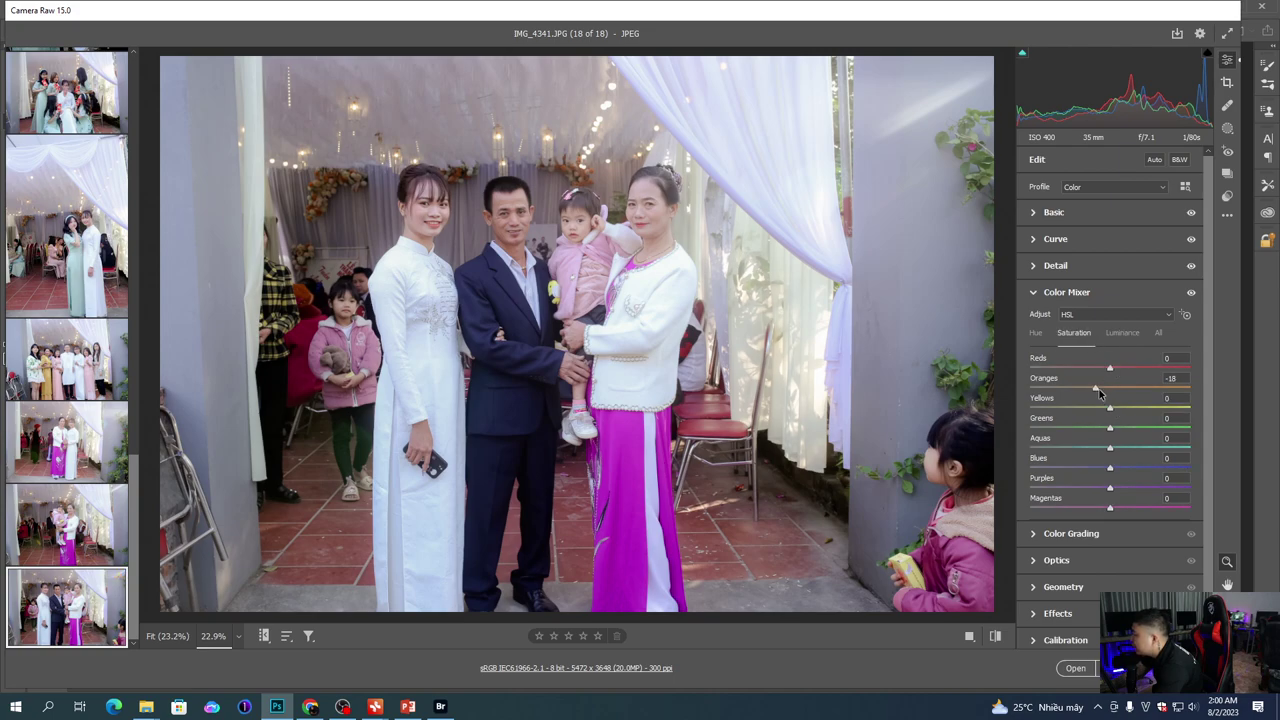
drag(1110, 408, 1104, 409)
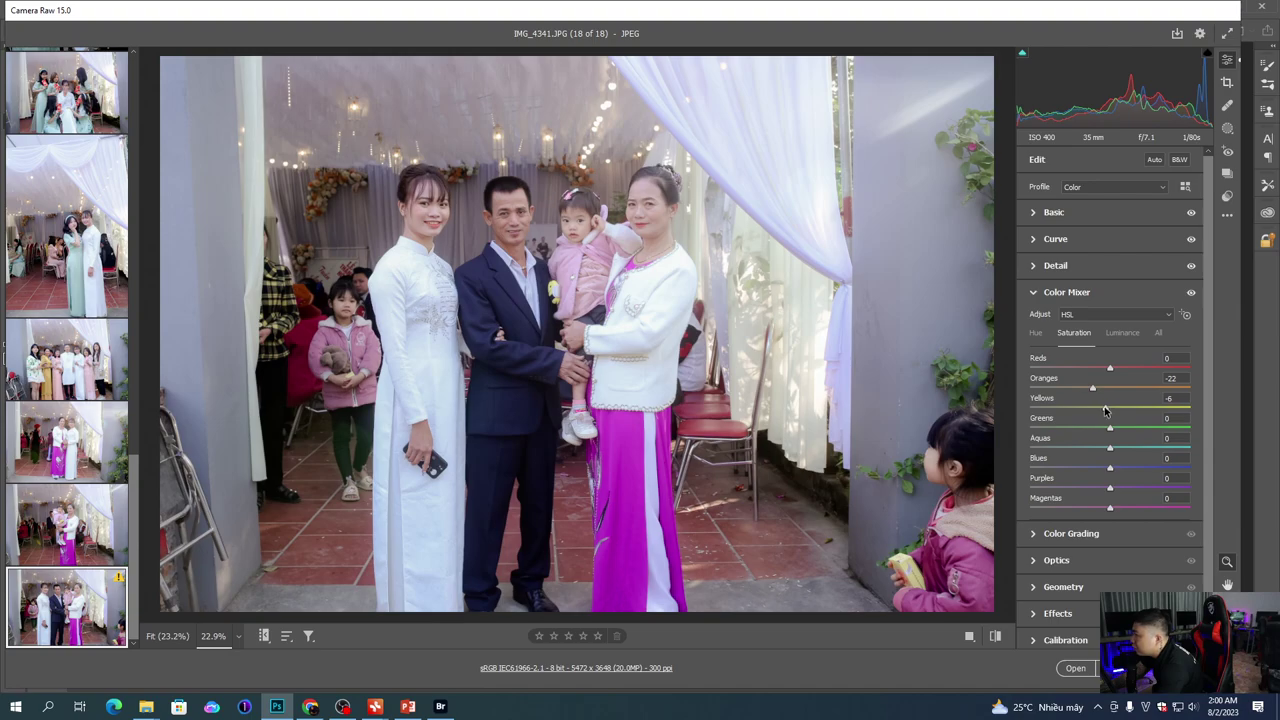
click(546, 261)
click(546, 261)
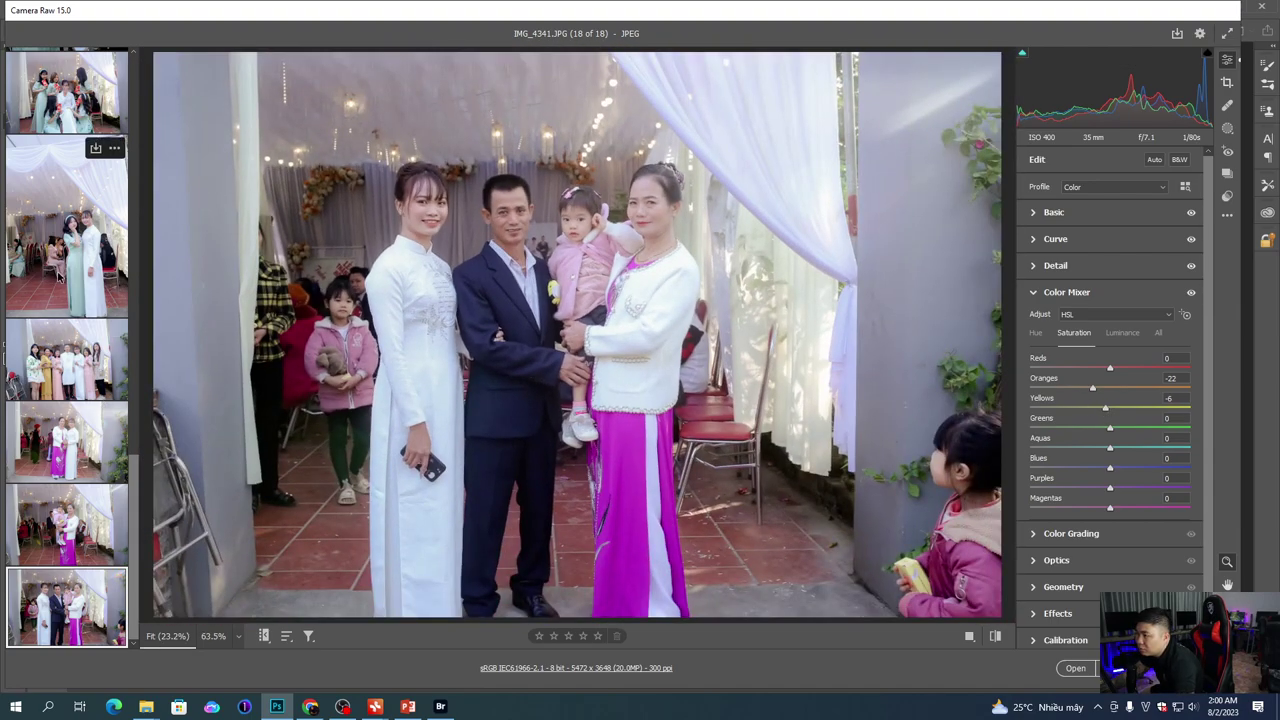
Step: Apply the color settings of IMG_4341 to the last seven photos and check the faces in IMG_4334
scroll(68, 290, up, 2)
scroll(68, 290, up, 2)
key(shift)
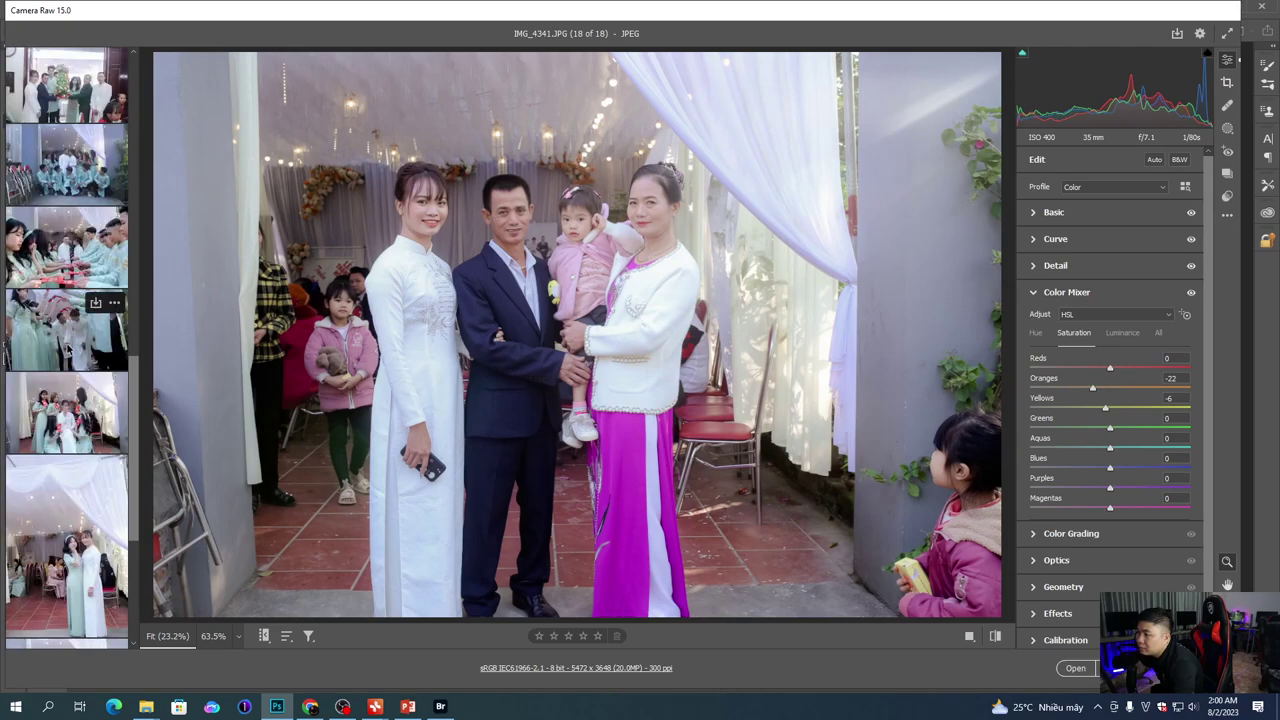
shift+click(70, 345)
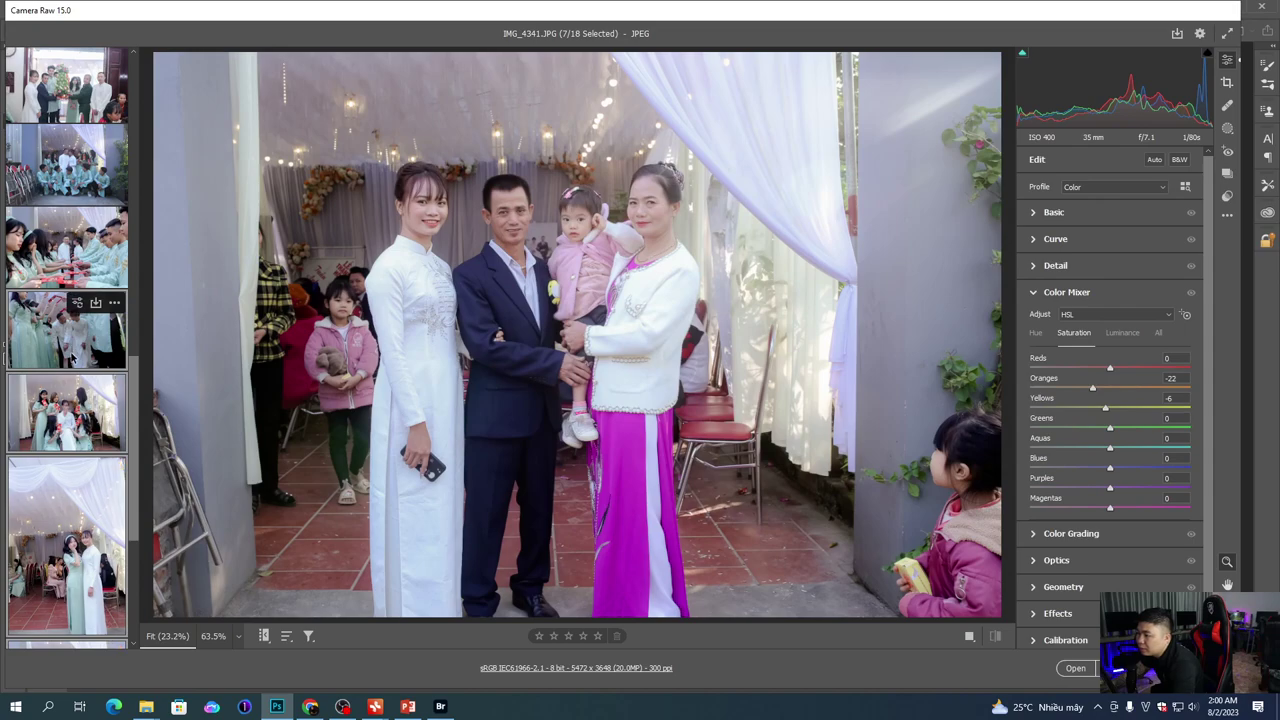
scroll(76, 395, down, 4)
click(83, 500)
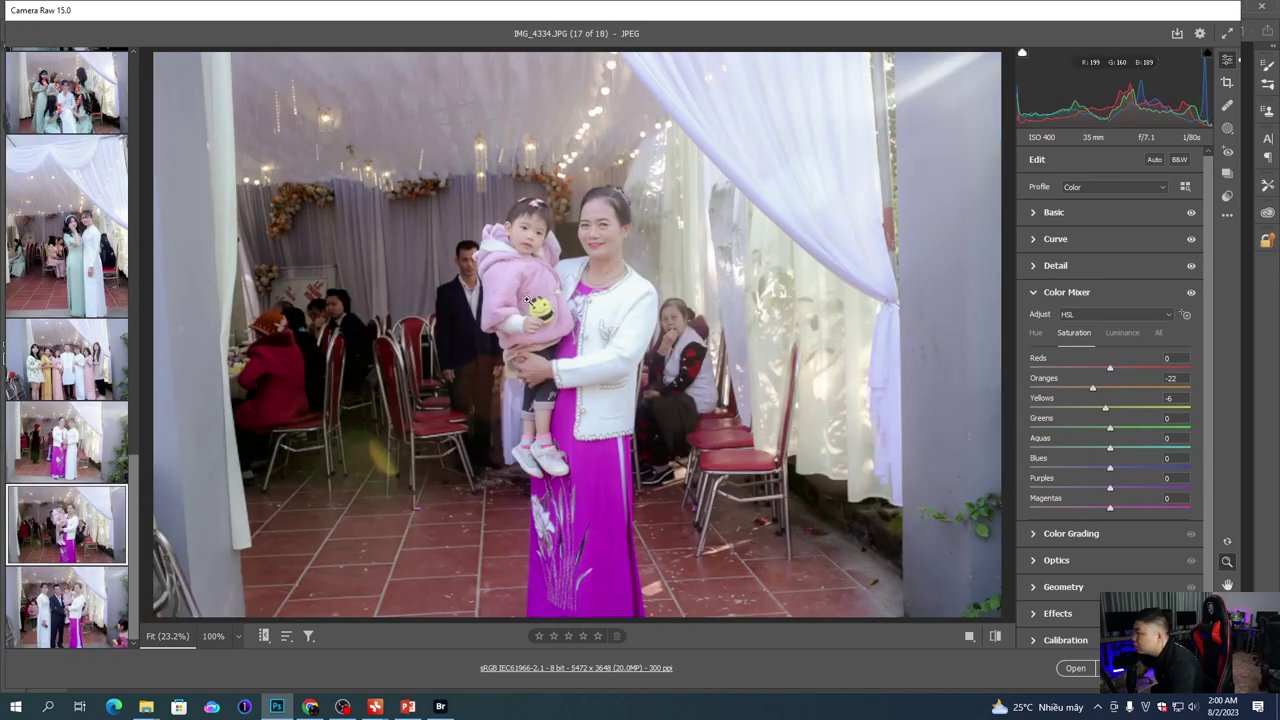
drag(588, 243, 736, 283)
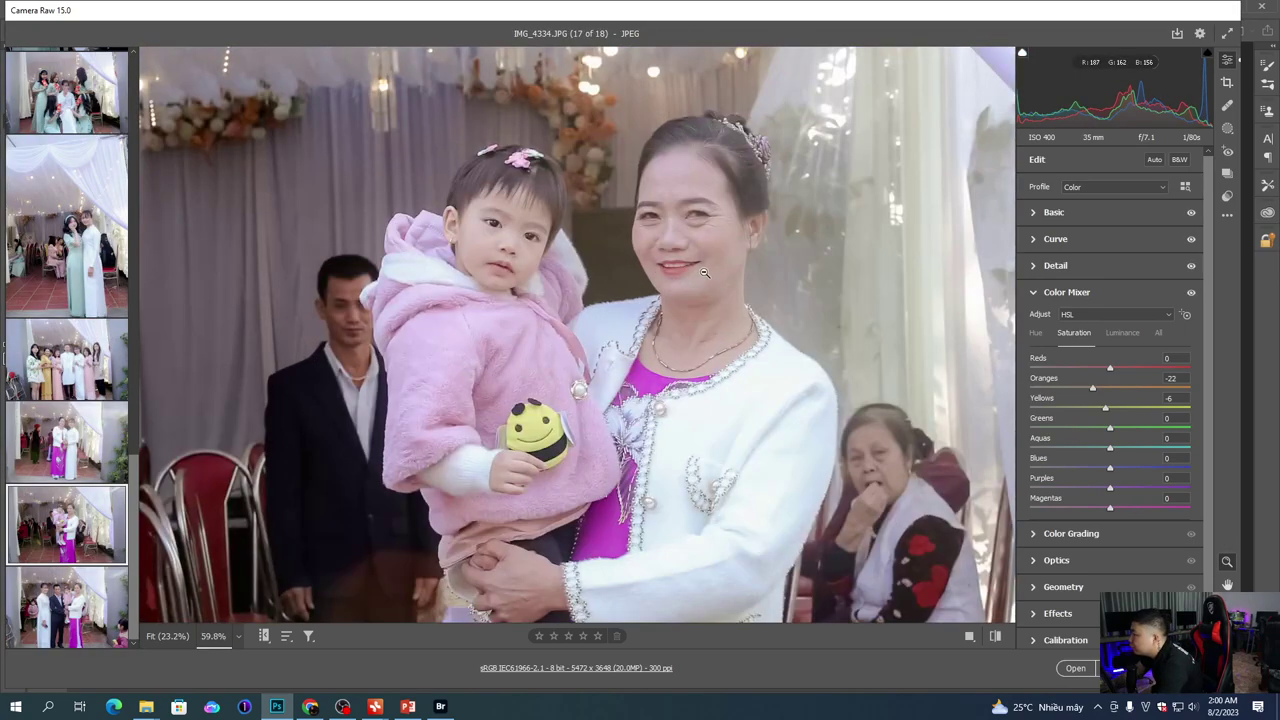
Step: Set the exposure of IMG_4334 to +0.40 in the basic adjustments
click(704, 272)
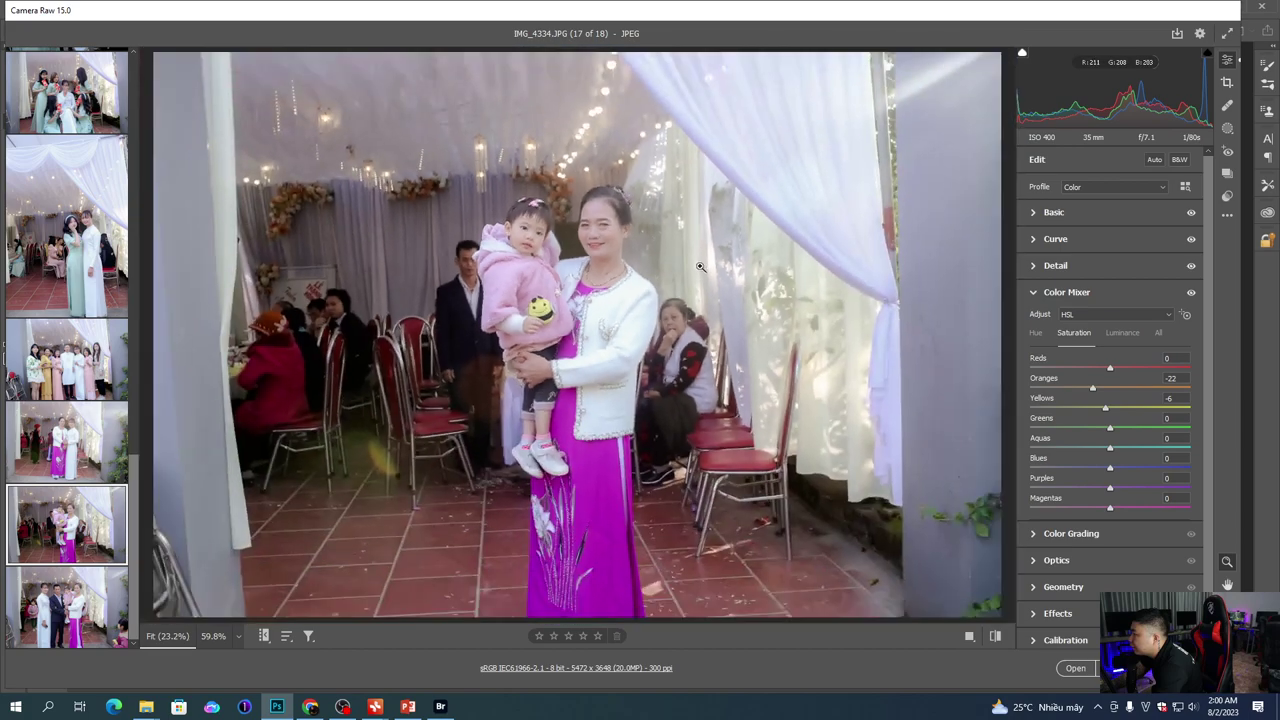
click(1082, 214)
drag(1120, 316, 1116, 316)
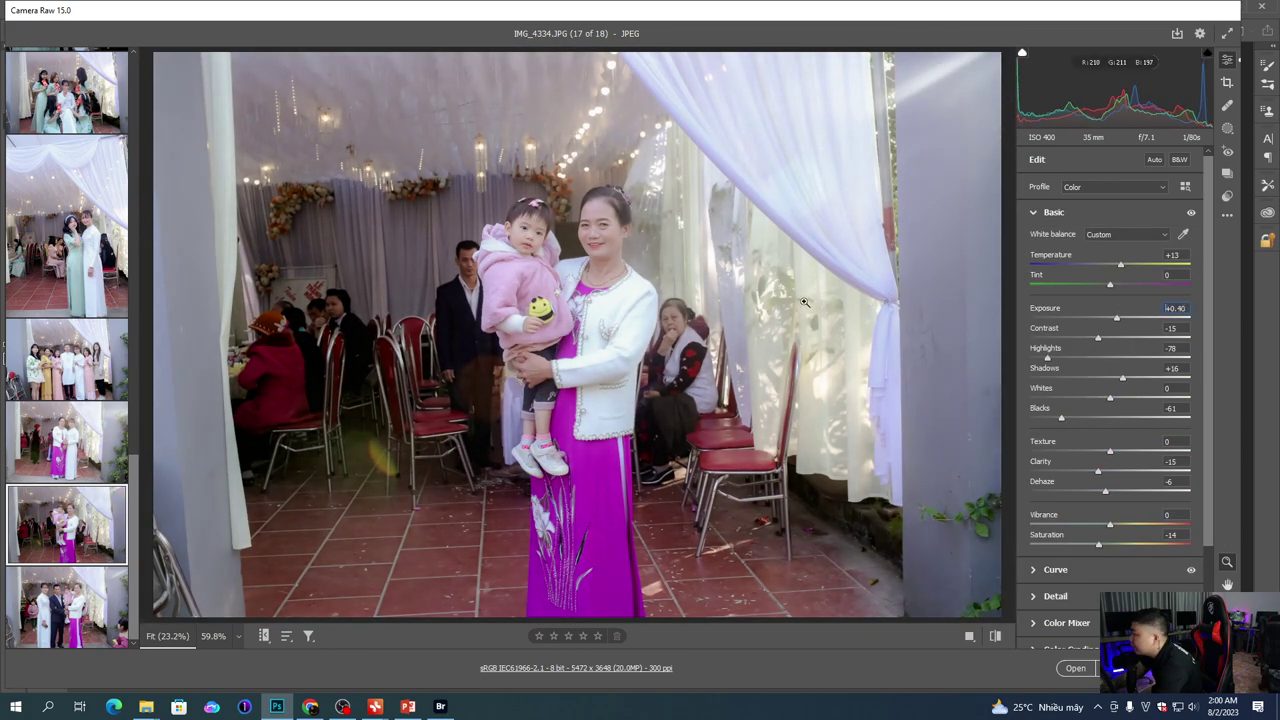
Step: Set the exposure to +0.30 on IMG_4323 and to +0.45 on IMG_4307
click(67, 440)
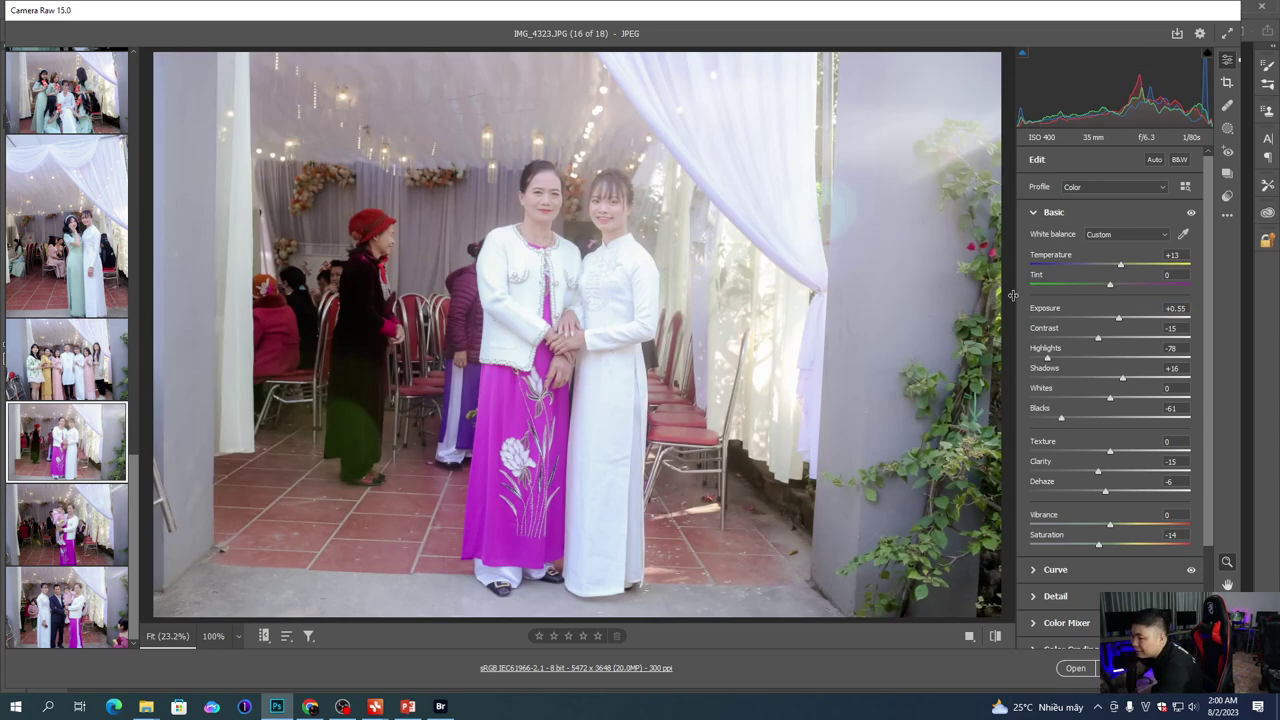
drag(1186, 308, 1161, 308)
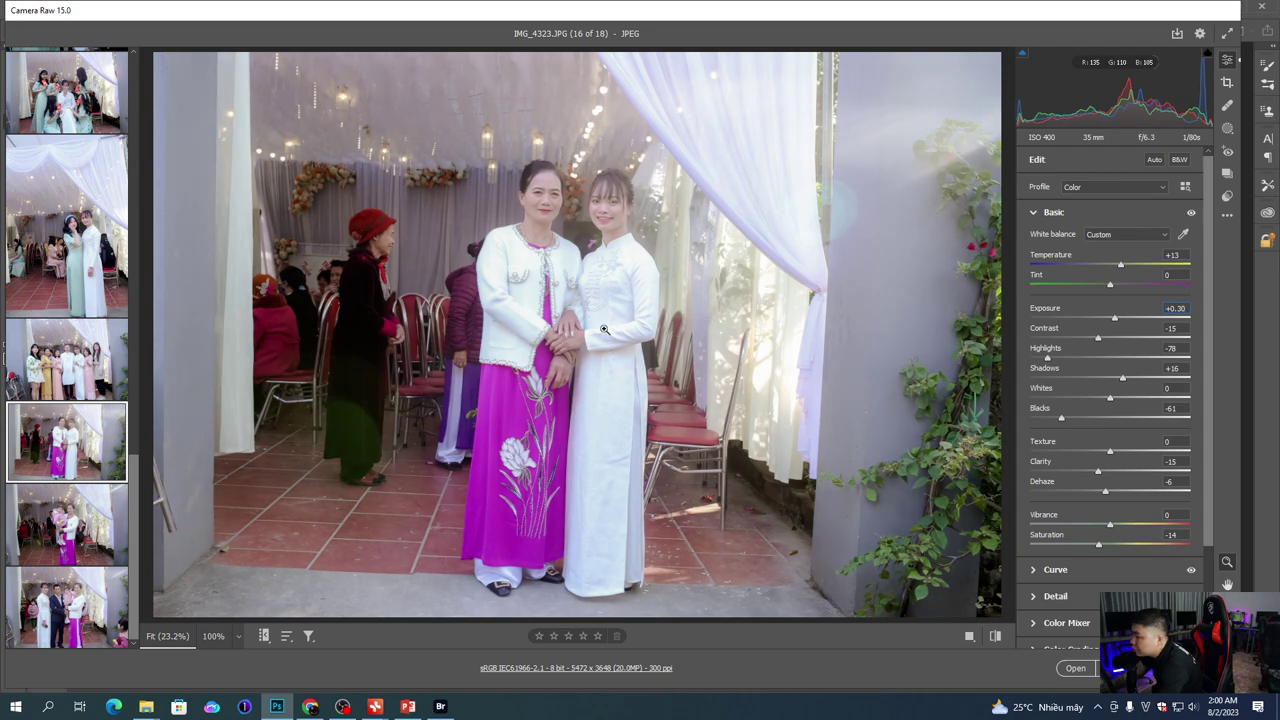
click(70, 385)
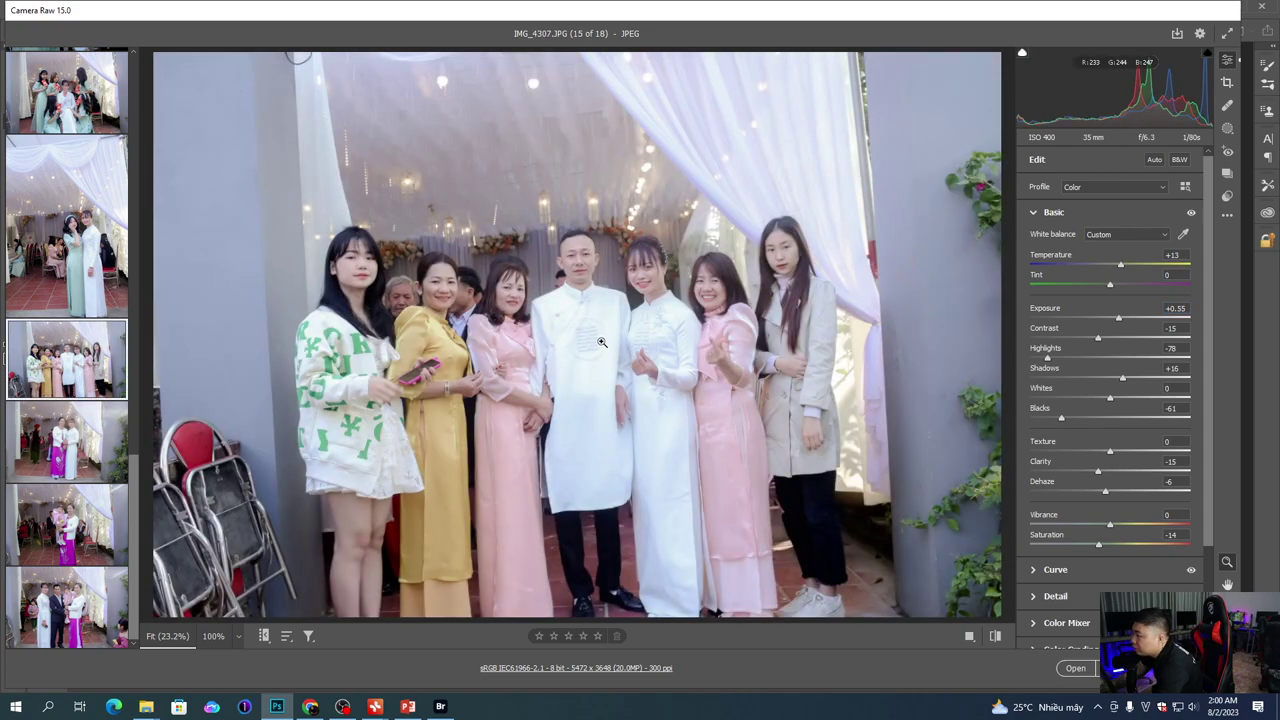
key(Down)
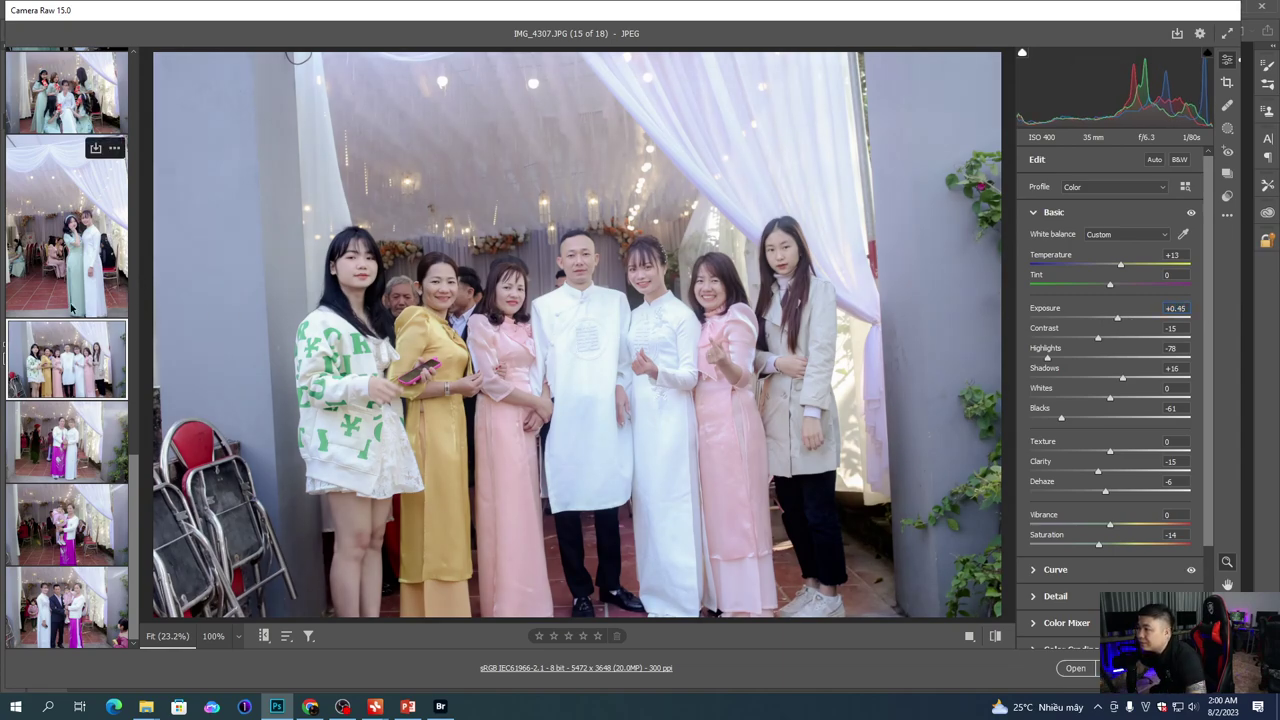
Step: Open IMG_4283, set its exposure to +0.85 and compare the edit with the default settings
scroll(72, 310, up, 1)
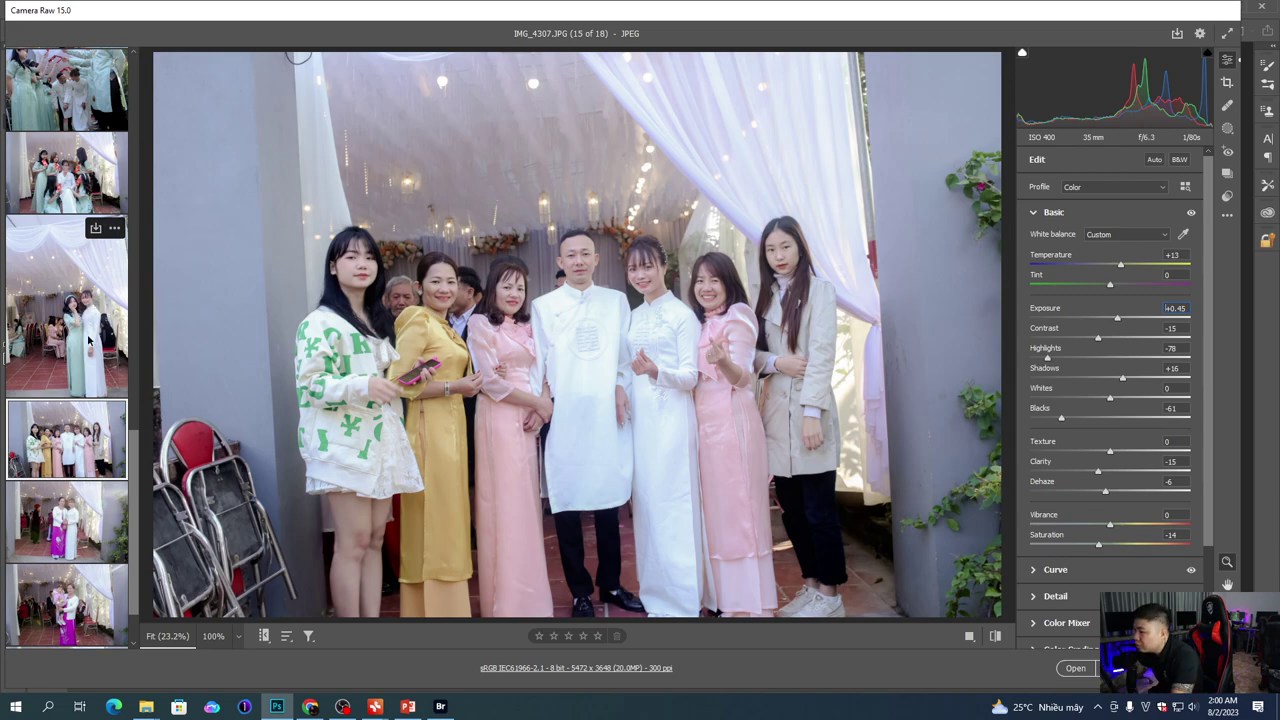
click(88, 196)
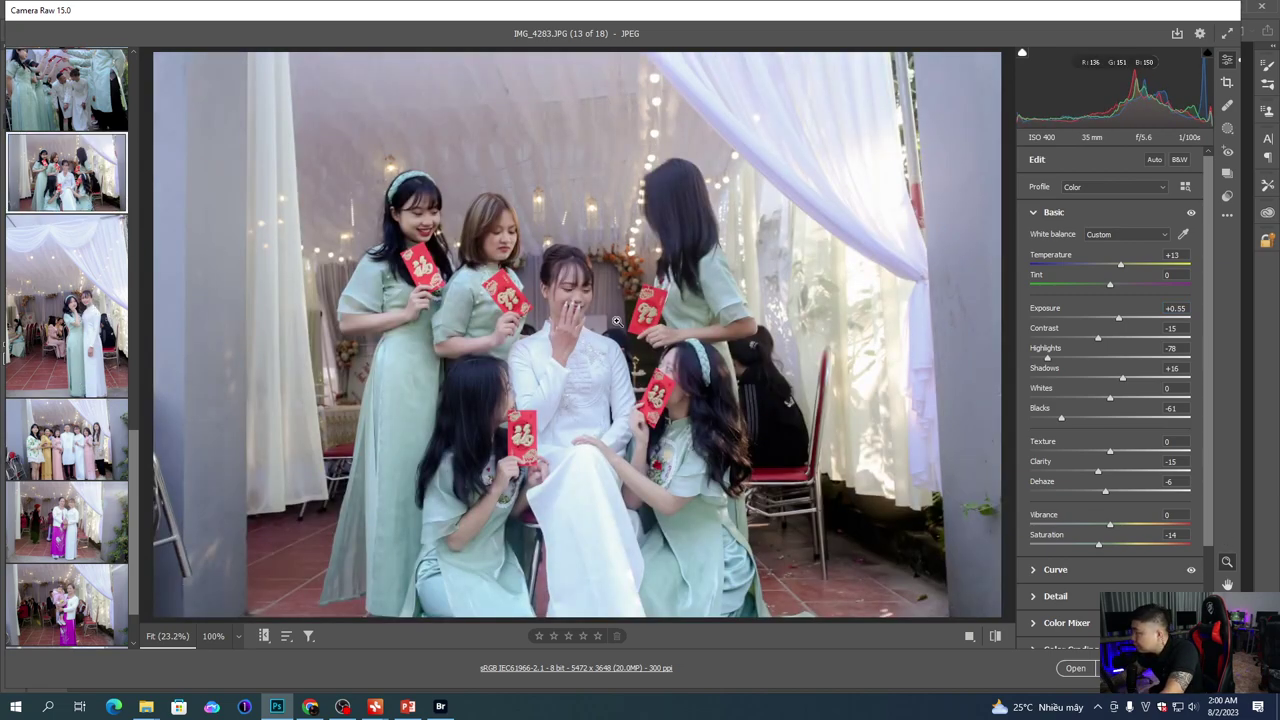
drag(1117, 318, 1123, 318)
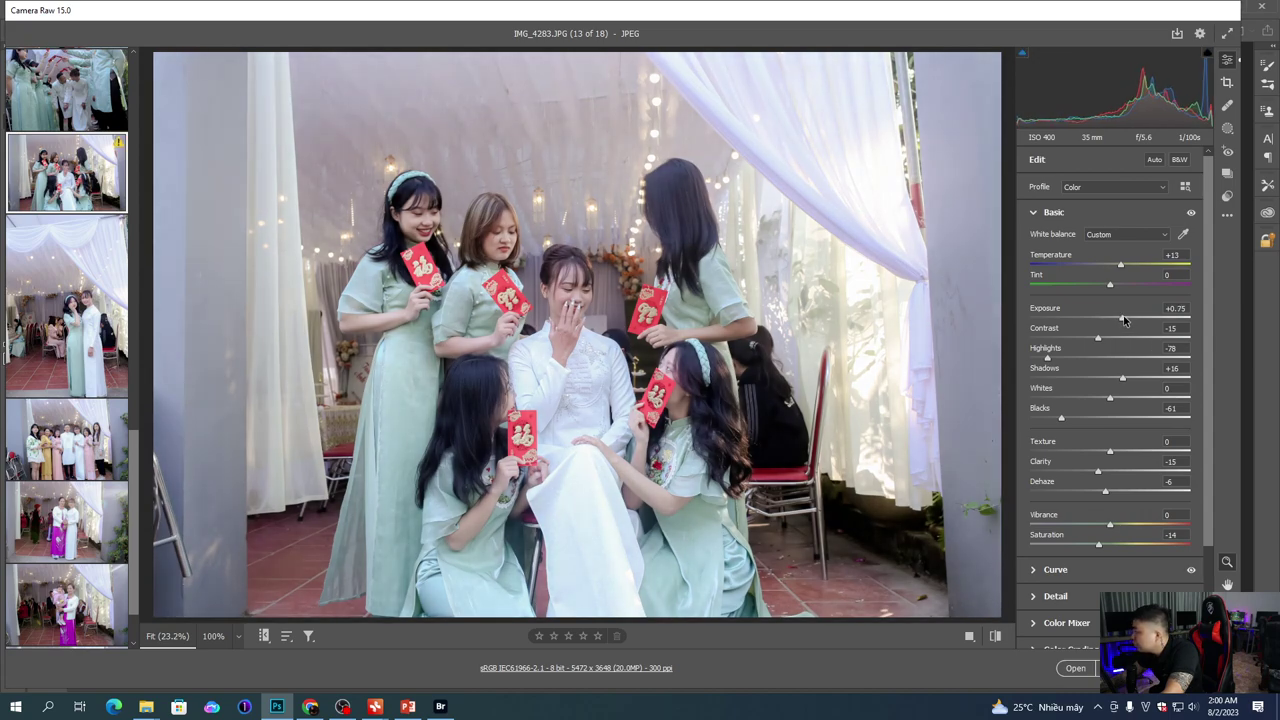
click(1228, 214)
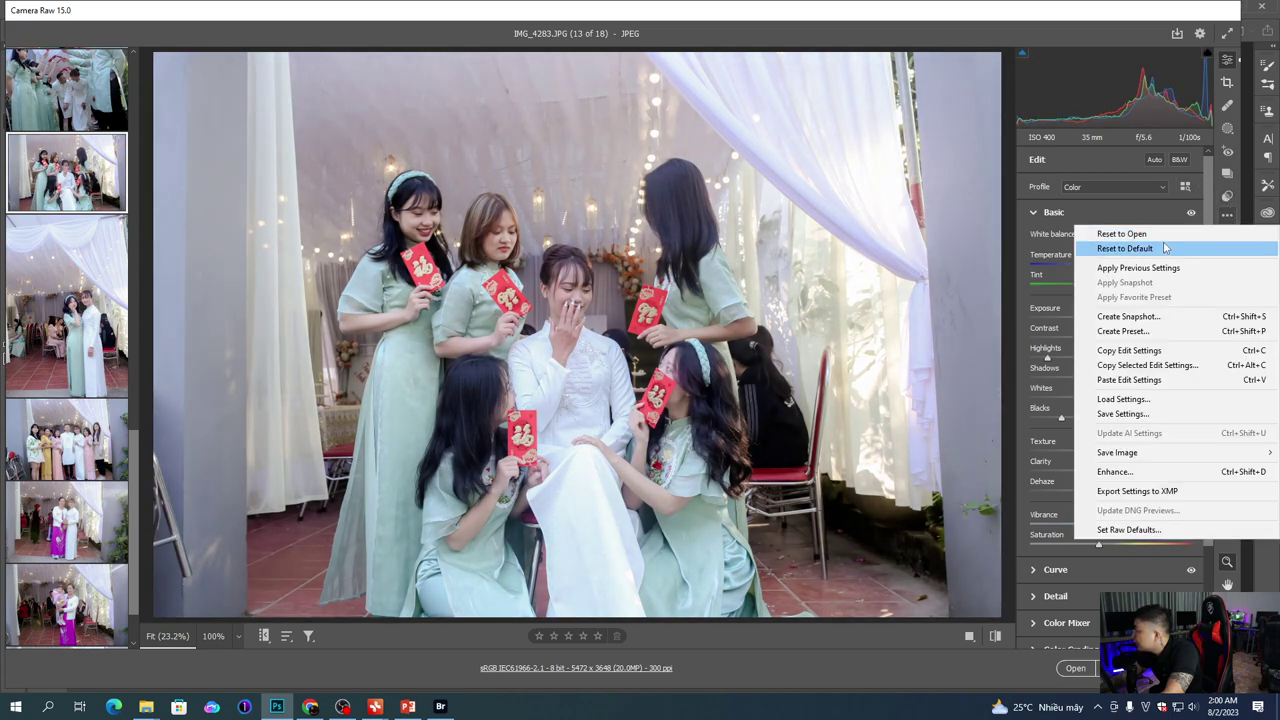
click(1128, 249)
key(ctrl+z)
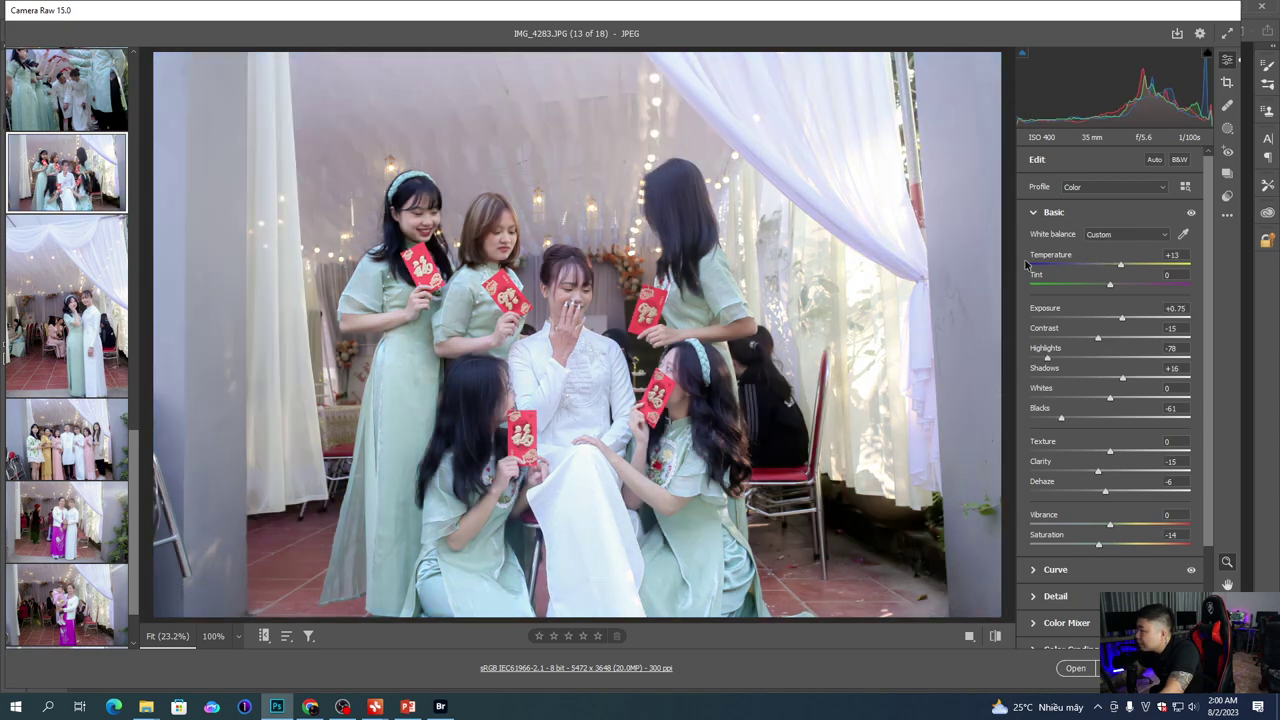
drag(1123, 321, 1123, 320)
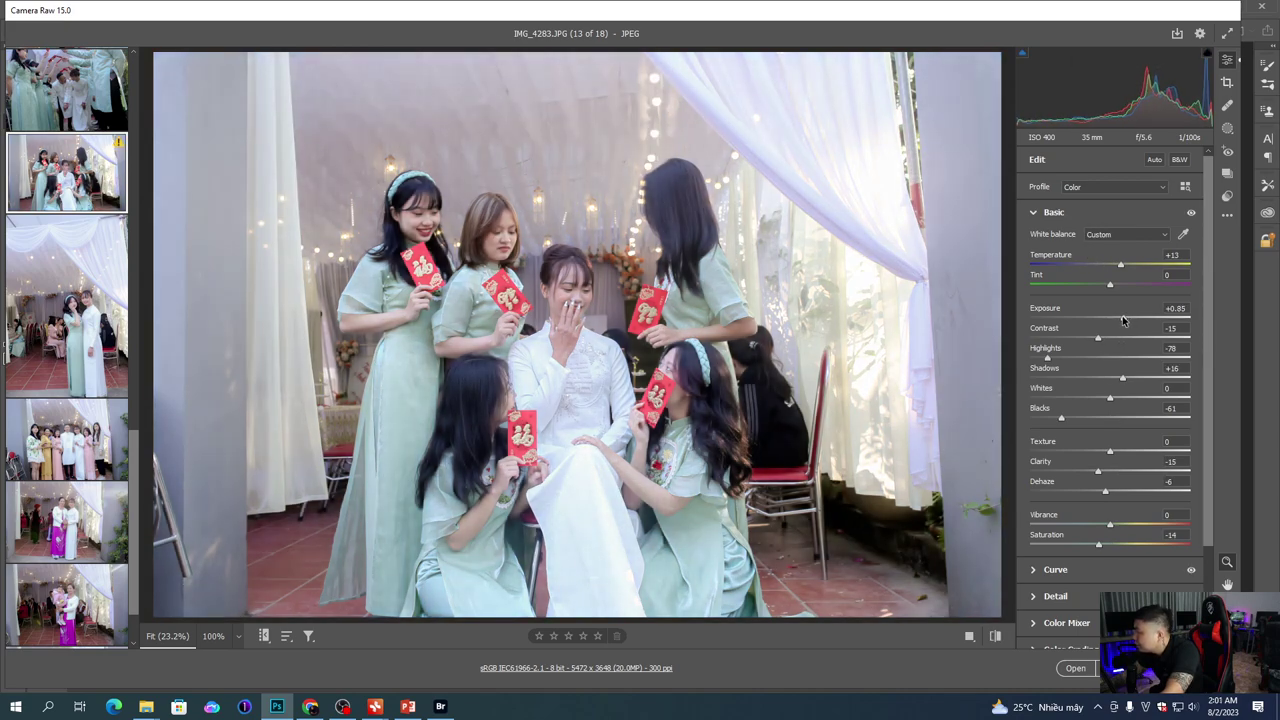
Step: Select the nine photos ending with IMG_4283 and synchronize its edit settings across them
scroll(82, 285, up, 3)
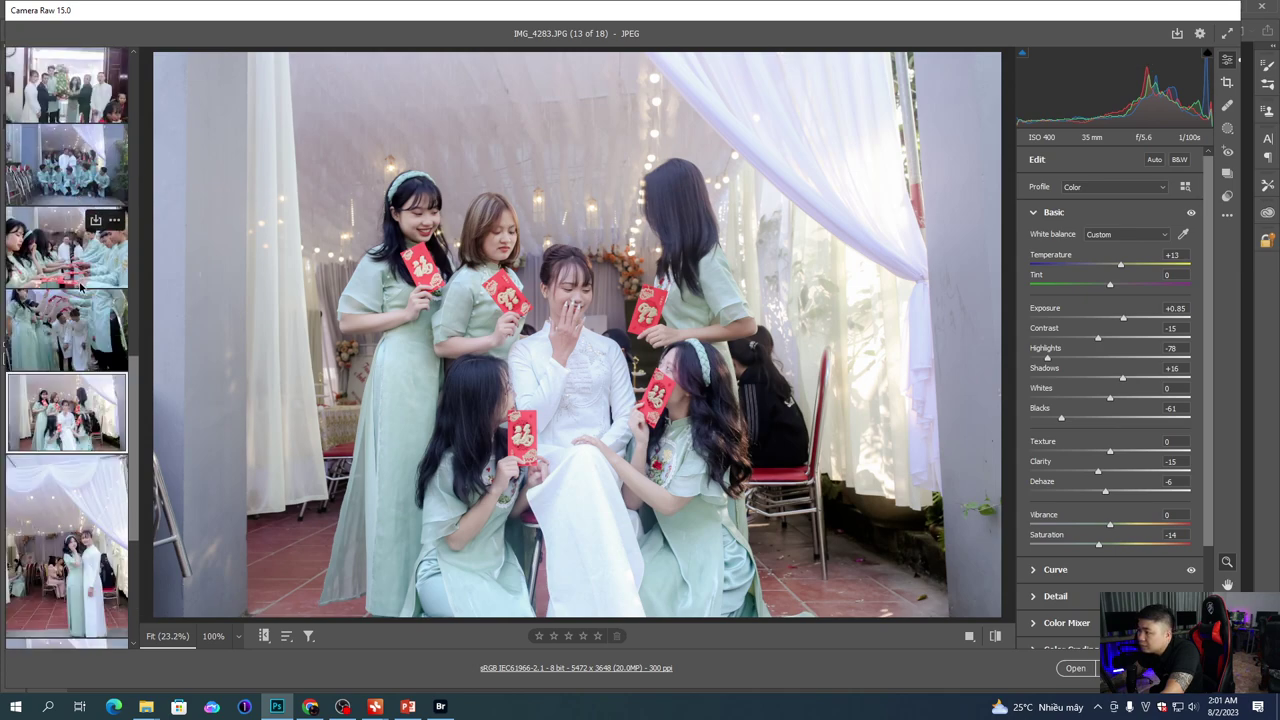
scroll(85, 286, up, 6)
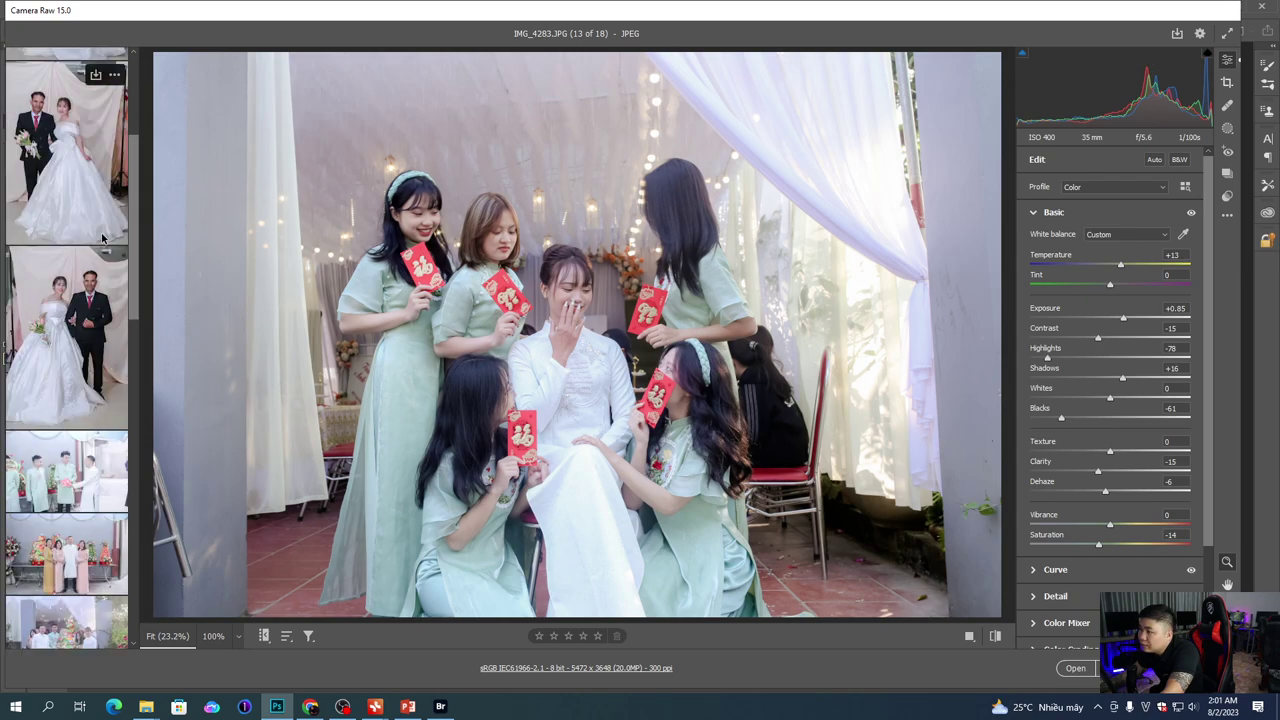
shift+click(97, 276)
key(alt+s)
key(Return)
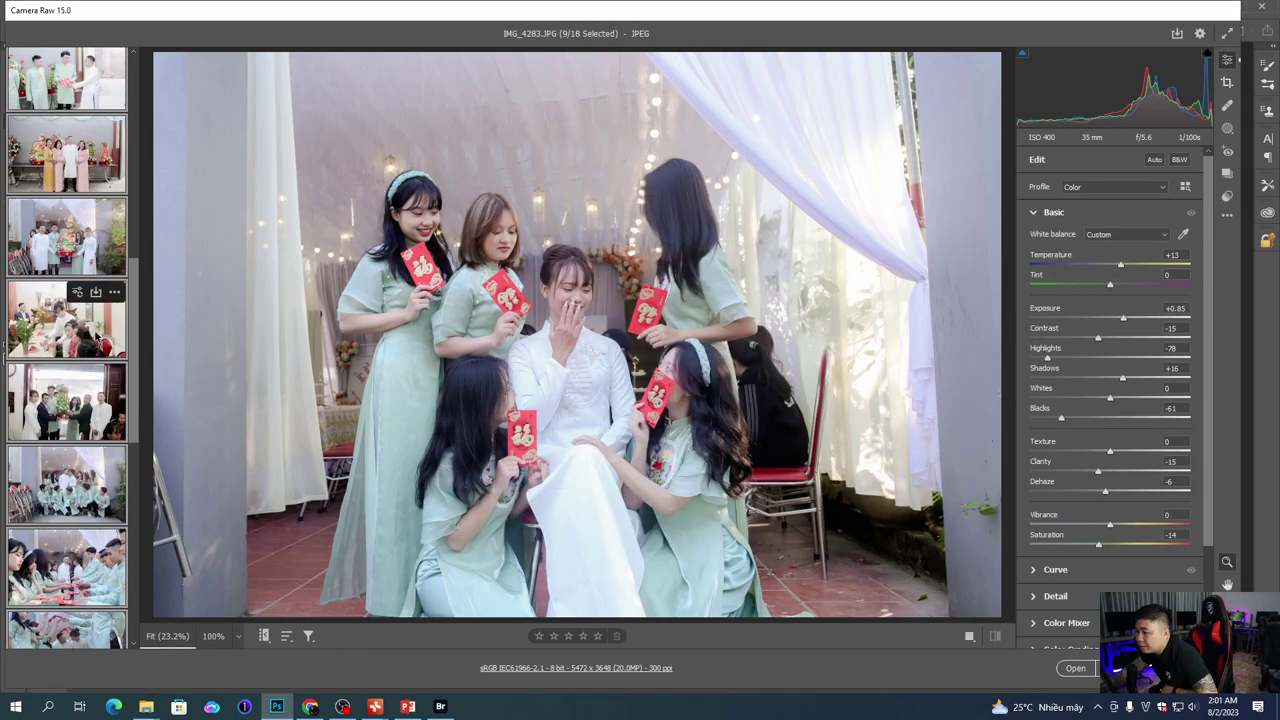
Step: Open IMG_4278 and set its exposure to +1.15, shadows to -9 and blacks to -58
scroll(88, 362, down, 4)
scroll(101, 421, down, 2)
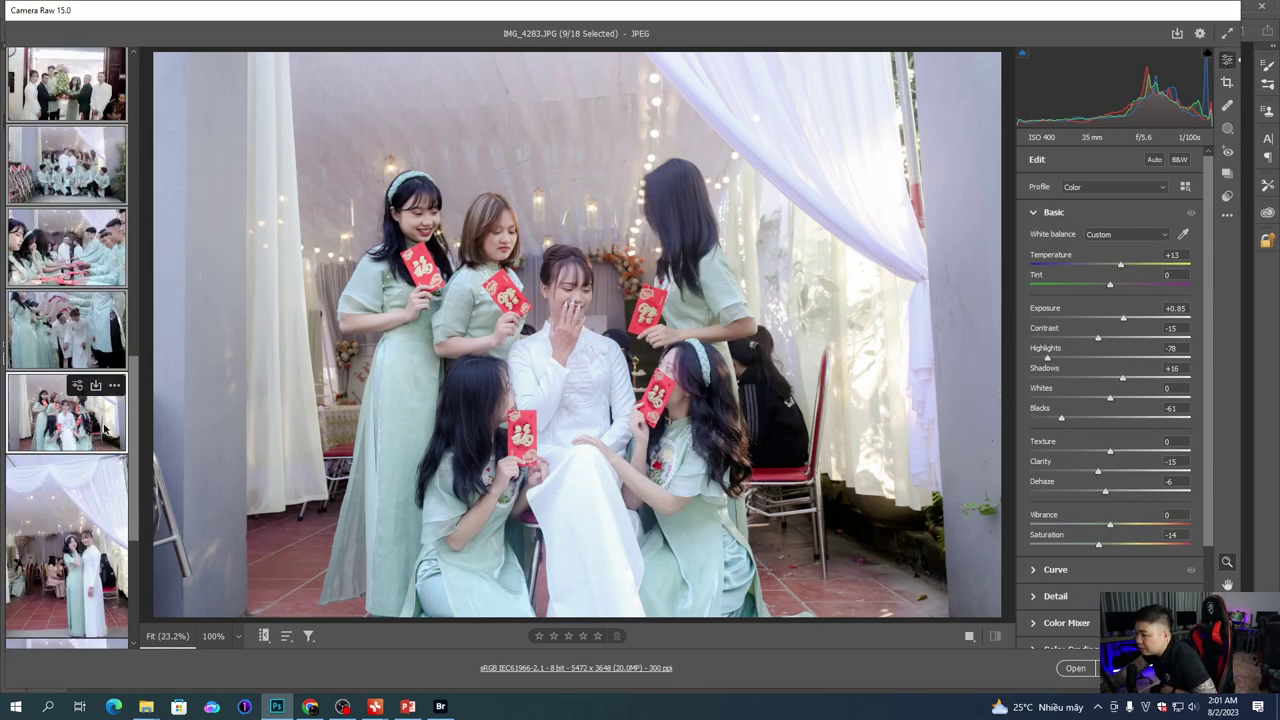
scroll(100, 485, down, 2)
scroll(105, 480, up, 3)
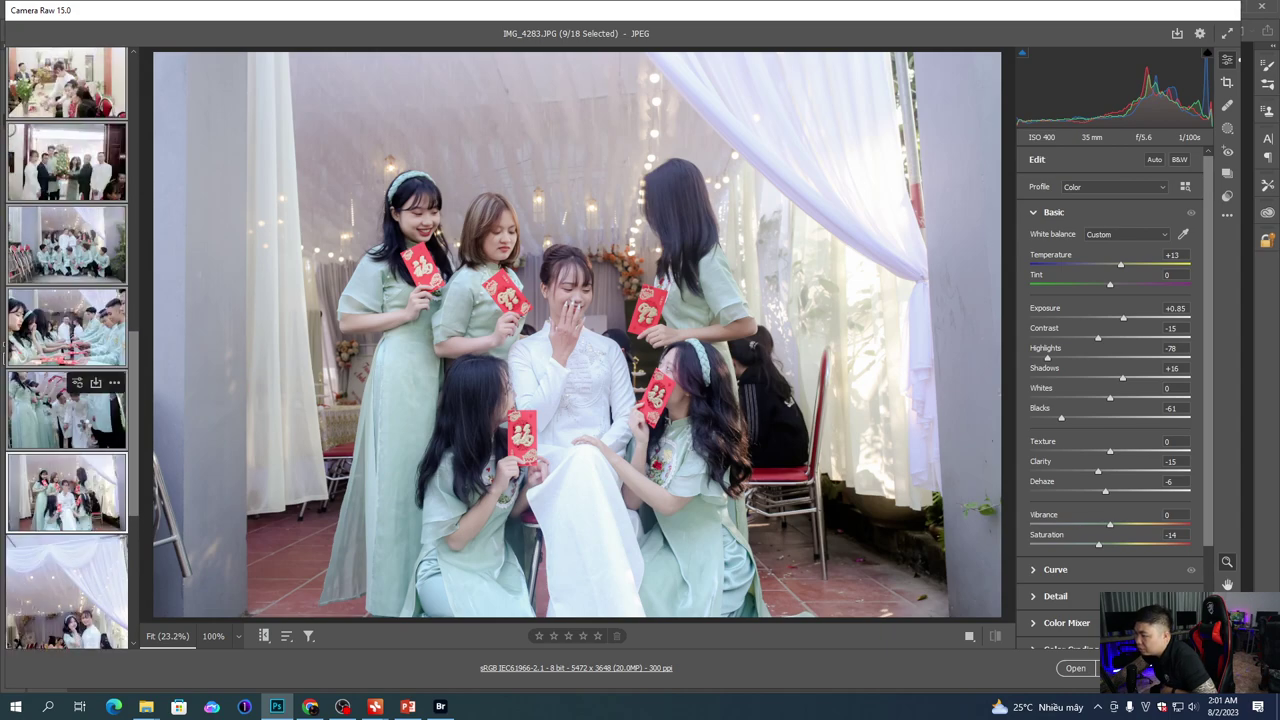
click(67, 410)
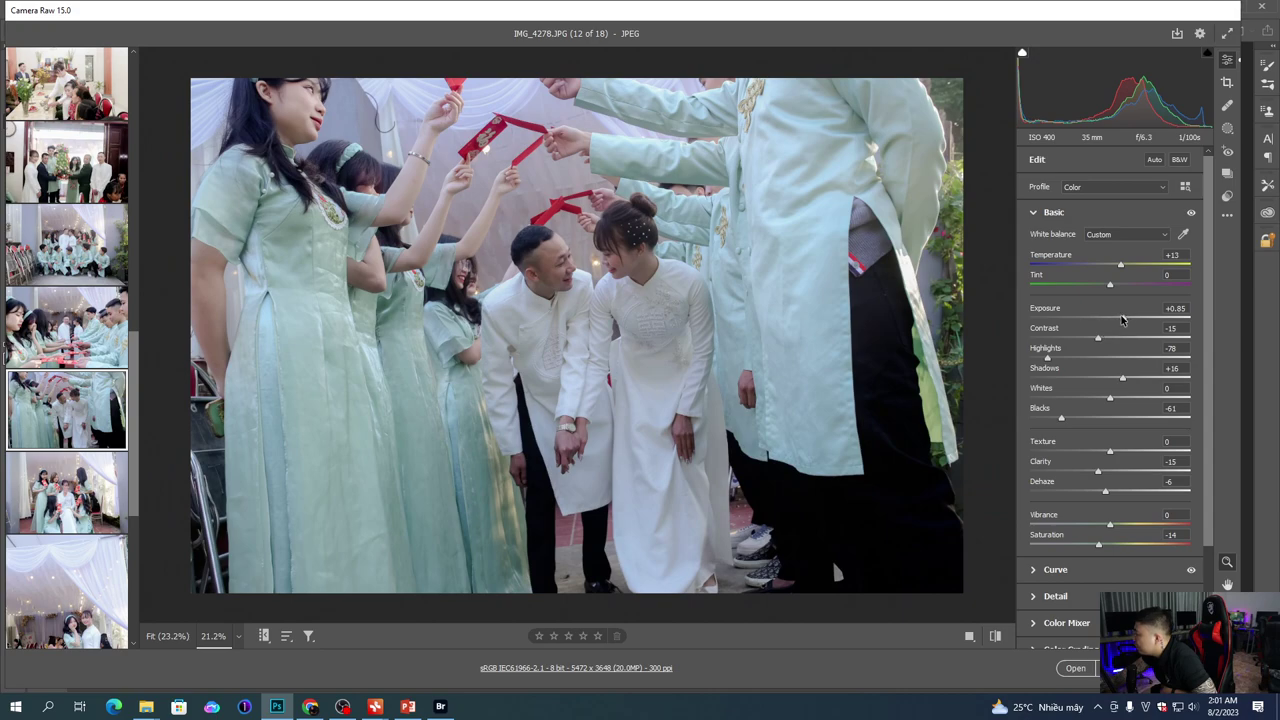
drag(1122, 319, 1127, 320)
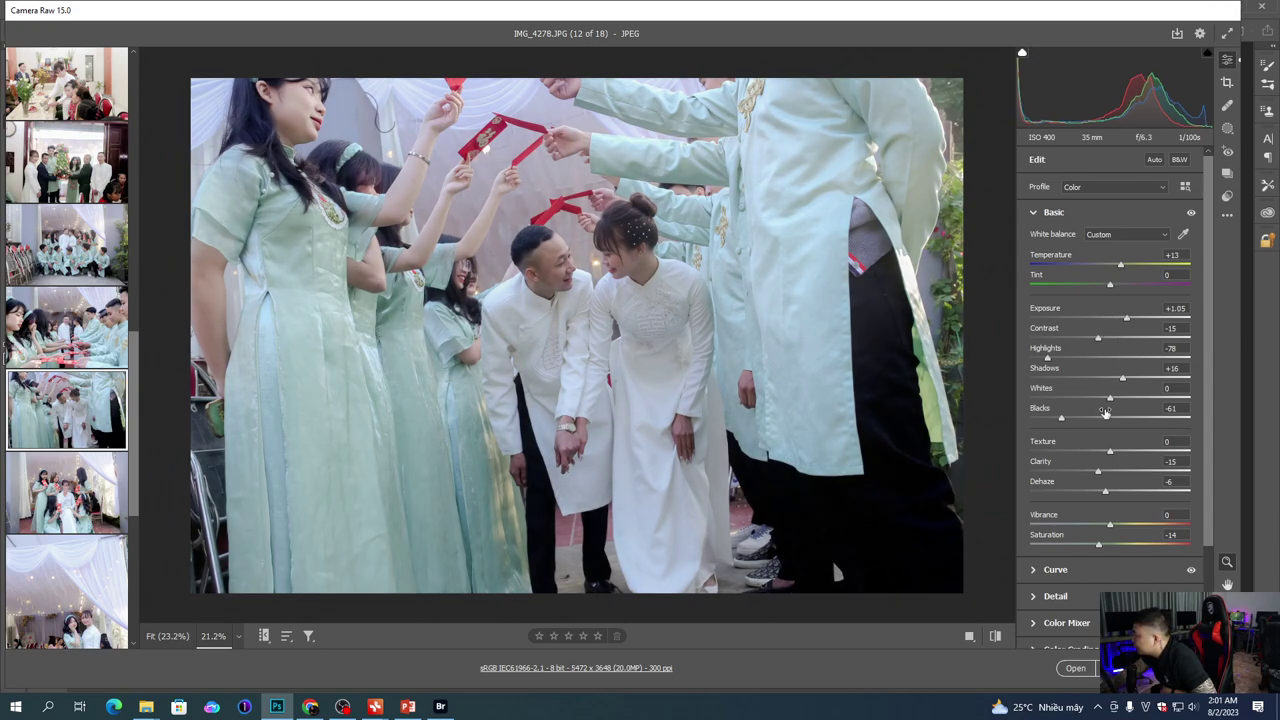
mouse_move(1061, 419)
mouse_down()
mouse_move(1050, 421)
mouse_move(1063, 420)
mouse_up()
drag(1122, 378, 1103, 378)
drag(1127, 318, 1129, 318)
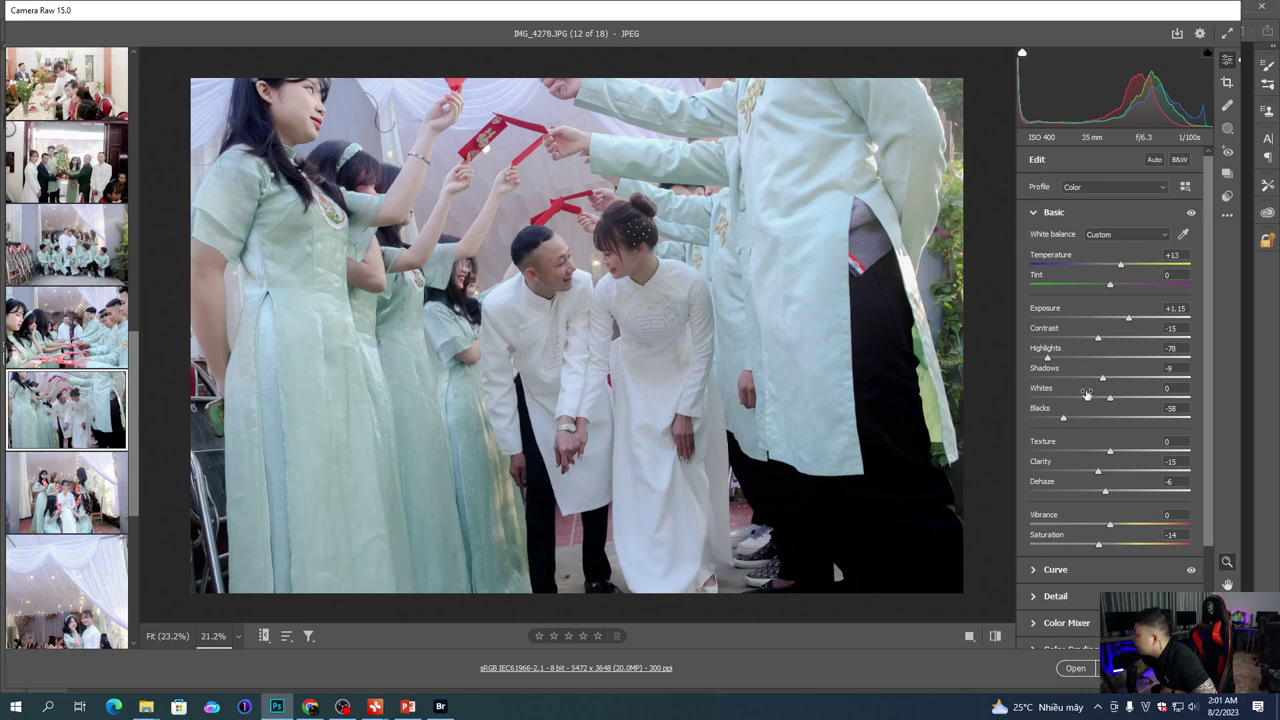
Step: In the parametric curve of IMG_4278, set darks to -61 and highlights to -13
click(1070, 573)
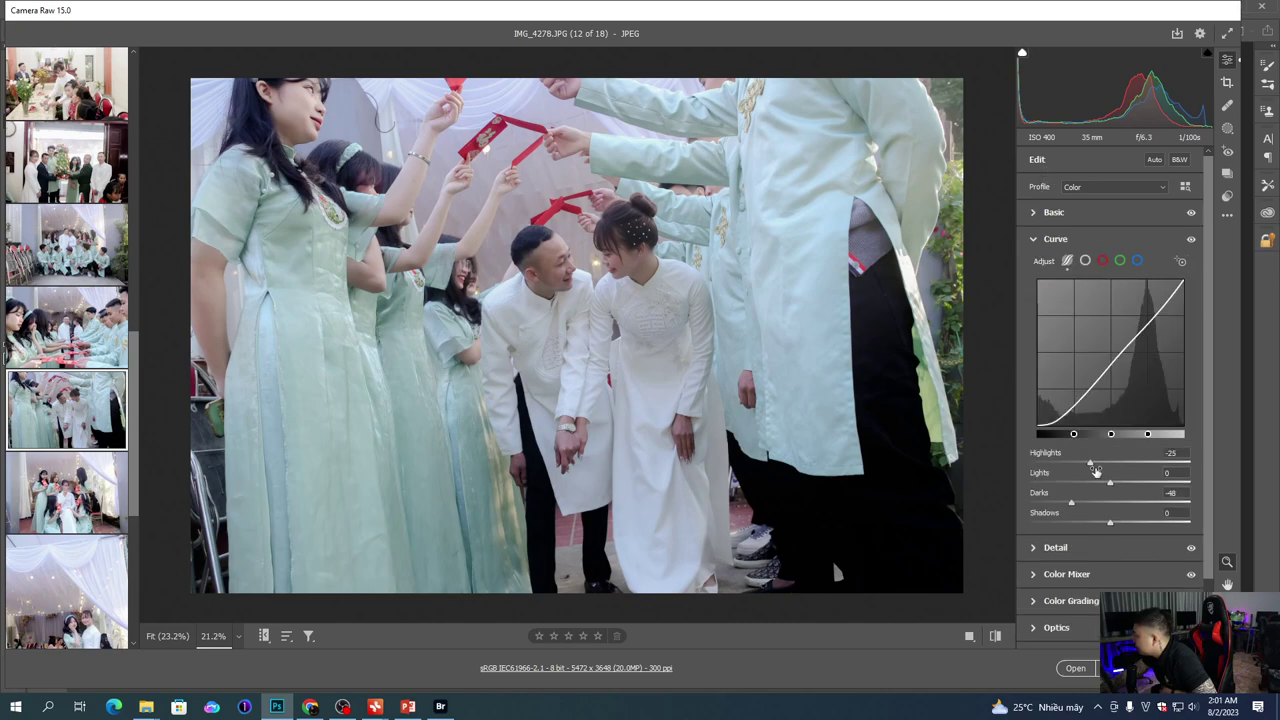
drag(1071, 508, 1062, 507)
drag(1097, 465, 1101, 465)
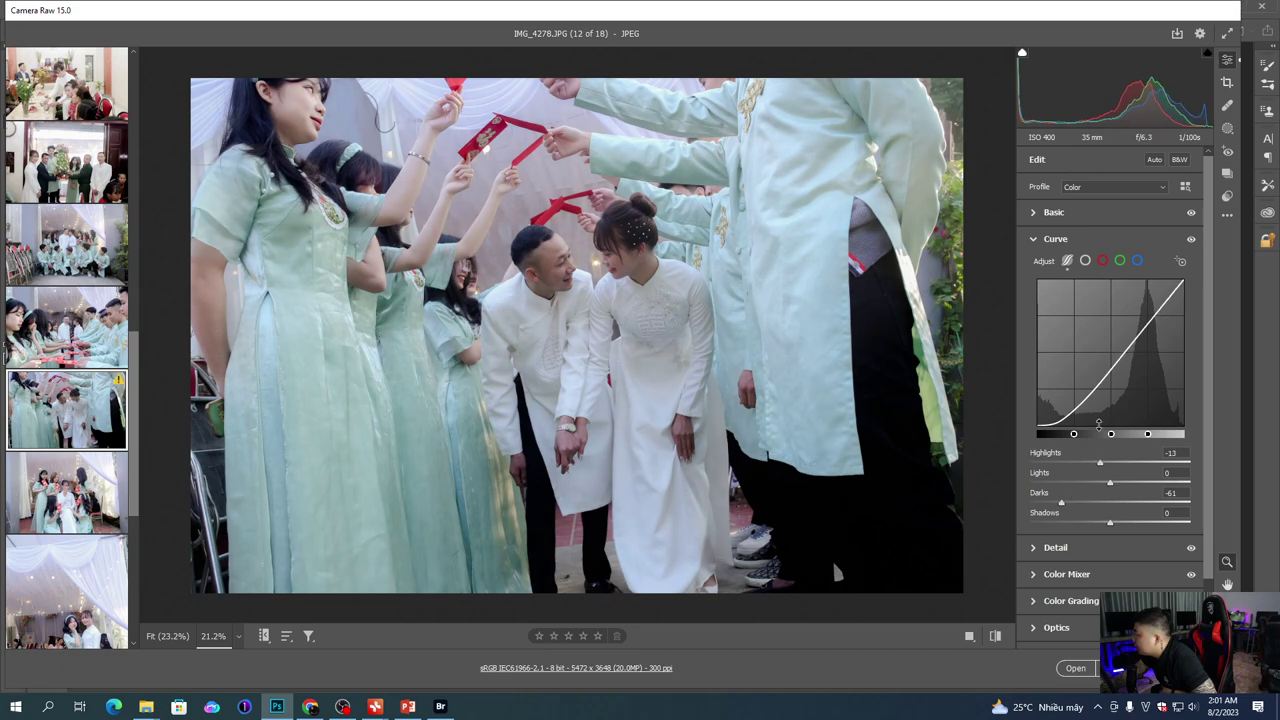
Step: Set the exposure of IMG_4278 to +1.30, contrast to -3 and temperature to +20
click(1062, 216)
drag(1127, 320, 1107, 342)
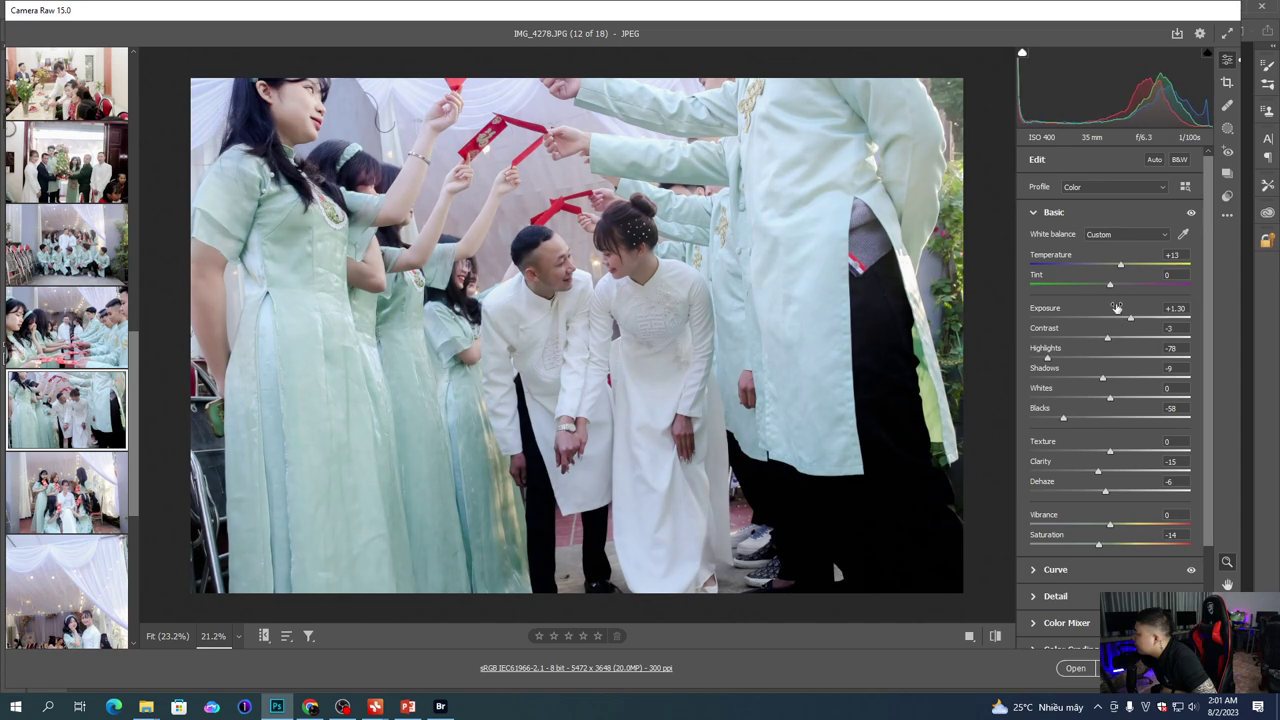
drag(1121, 268, 1126, 268)
Step: Set the noise reduction of IMG_4278 to 4 and check the couple up close
drag(595, 268, 711, 271)
click(494, 301)
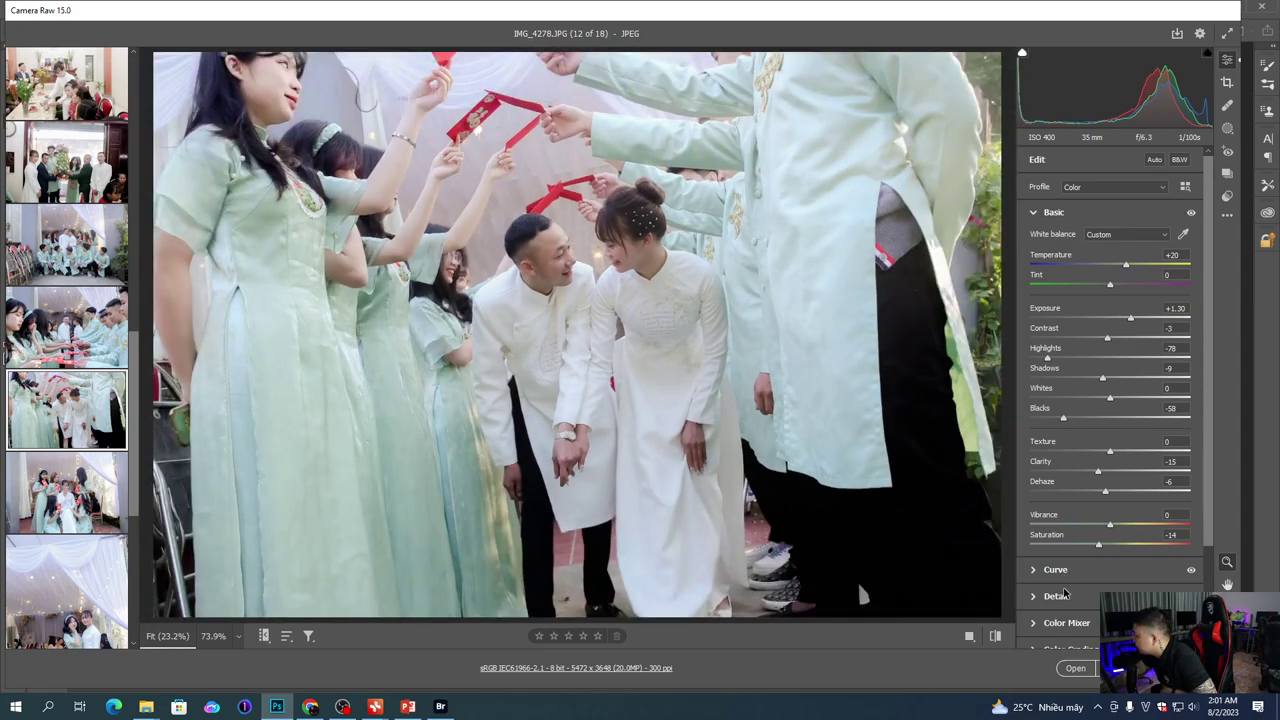
click(1057, 596)
drag(1059, 390, 1036, 390)
click(640, 374)
click(646, 354)
scroll(606, 340, down, 1)
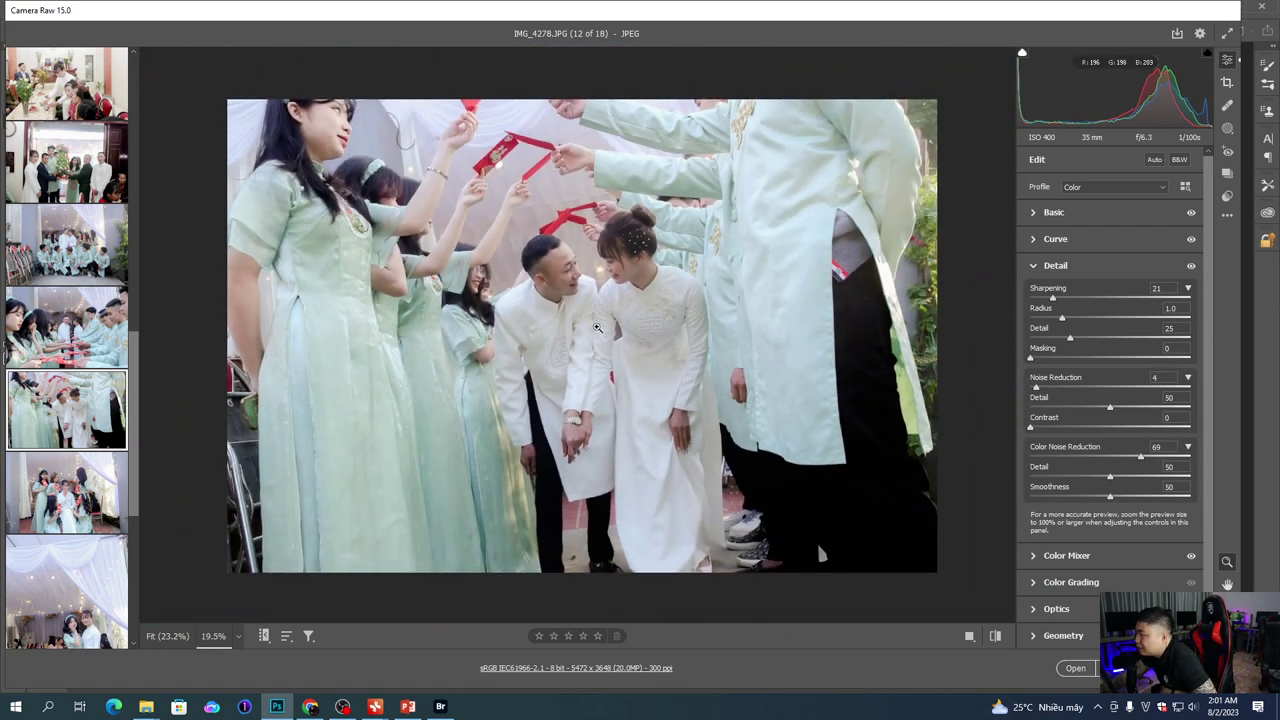
Step: Set the curve shadows of IMG_4278 to -50, then its exposure to +1.35 and whites to +6
click(1060, 247)
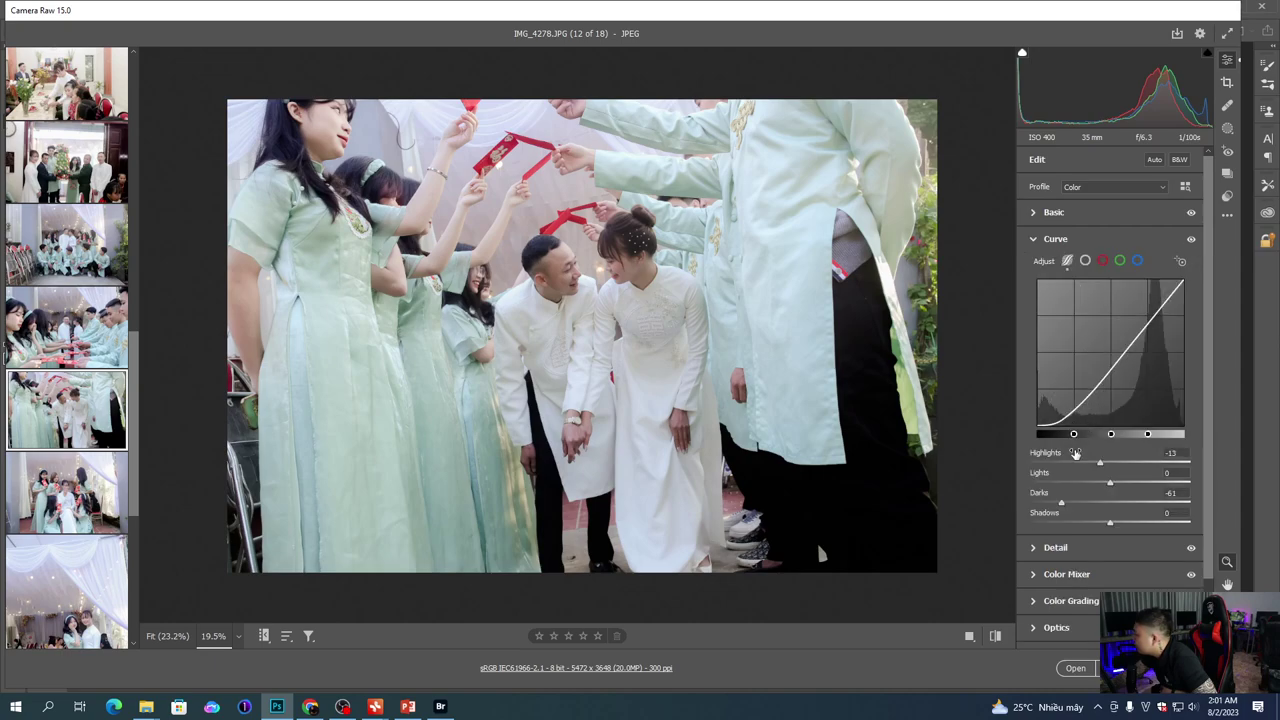
drag(1093, 527, 1069, 524)
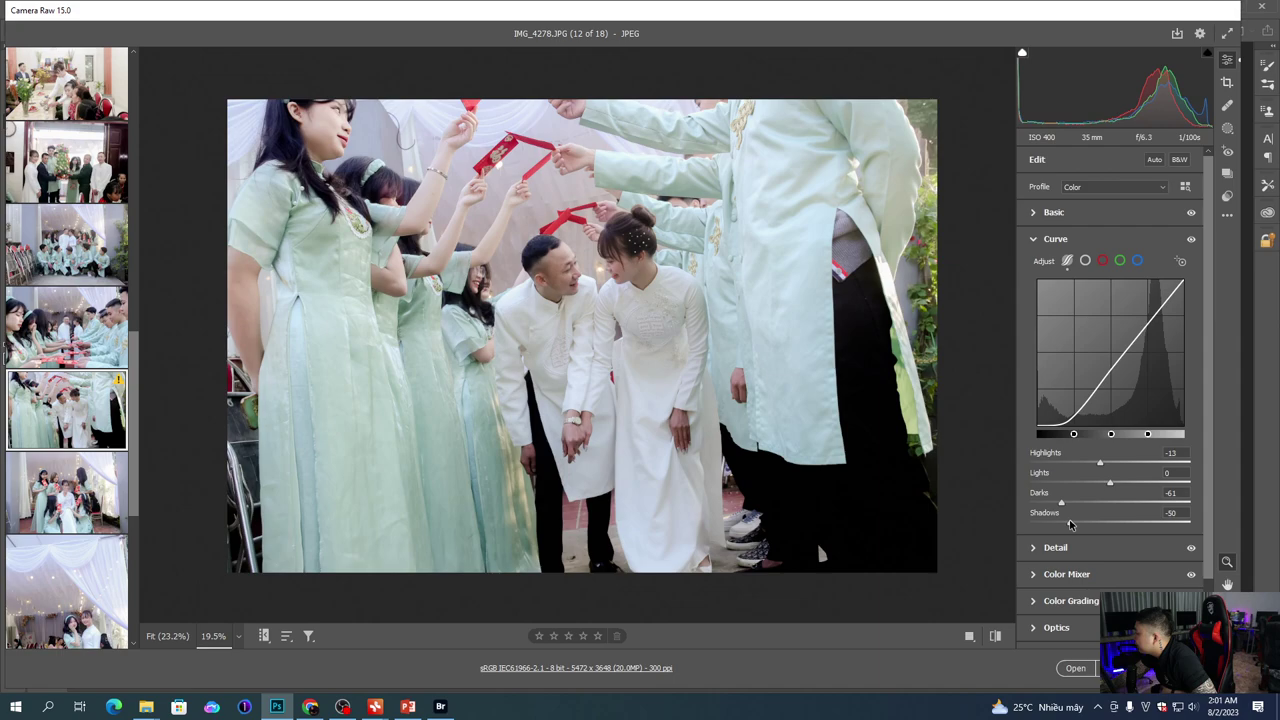
click(1062, 216)
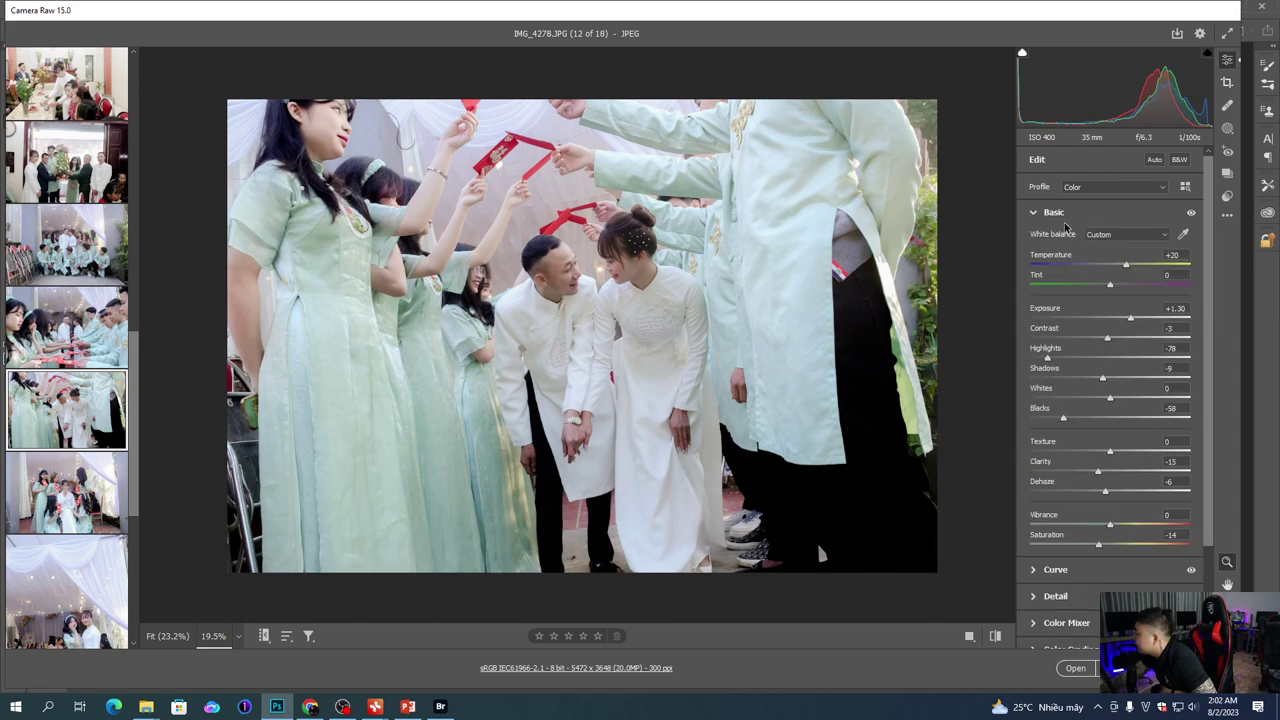
drag(1130, 322, 1133, 320)
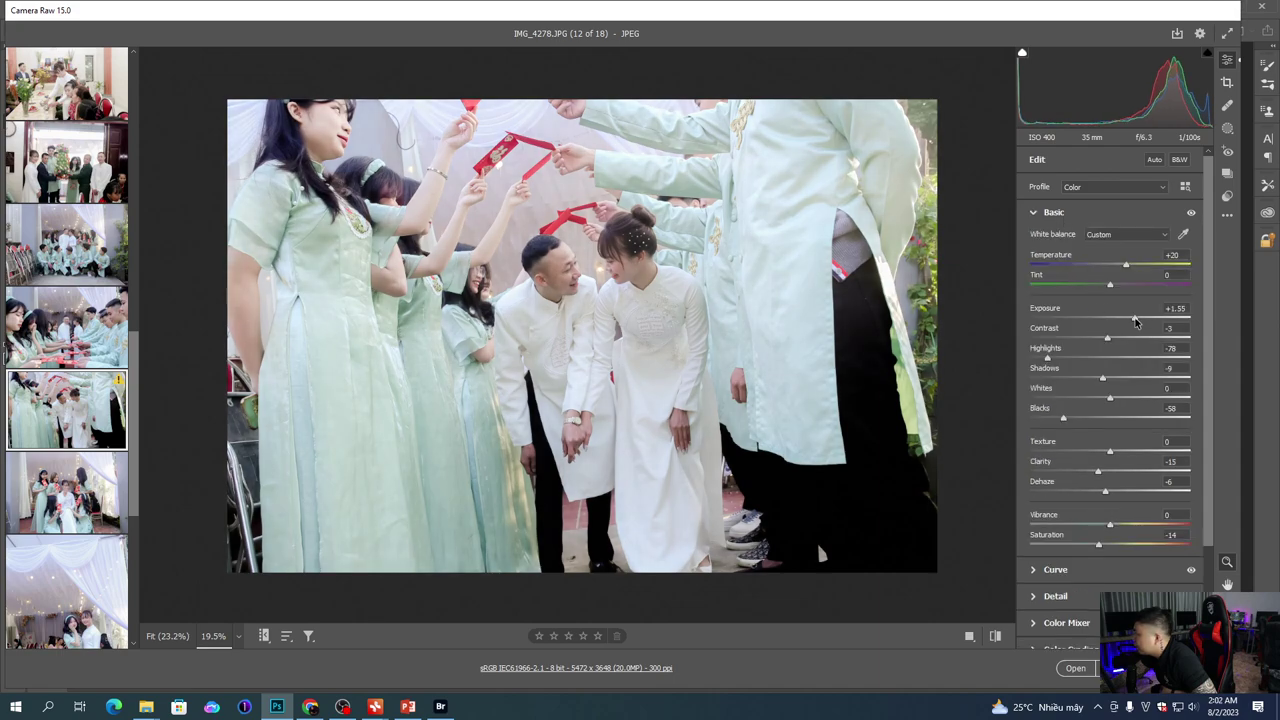
drag(1044, 359, 1046, 362)
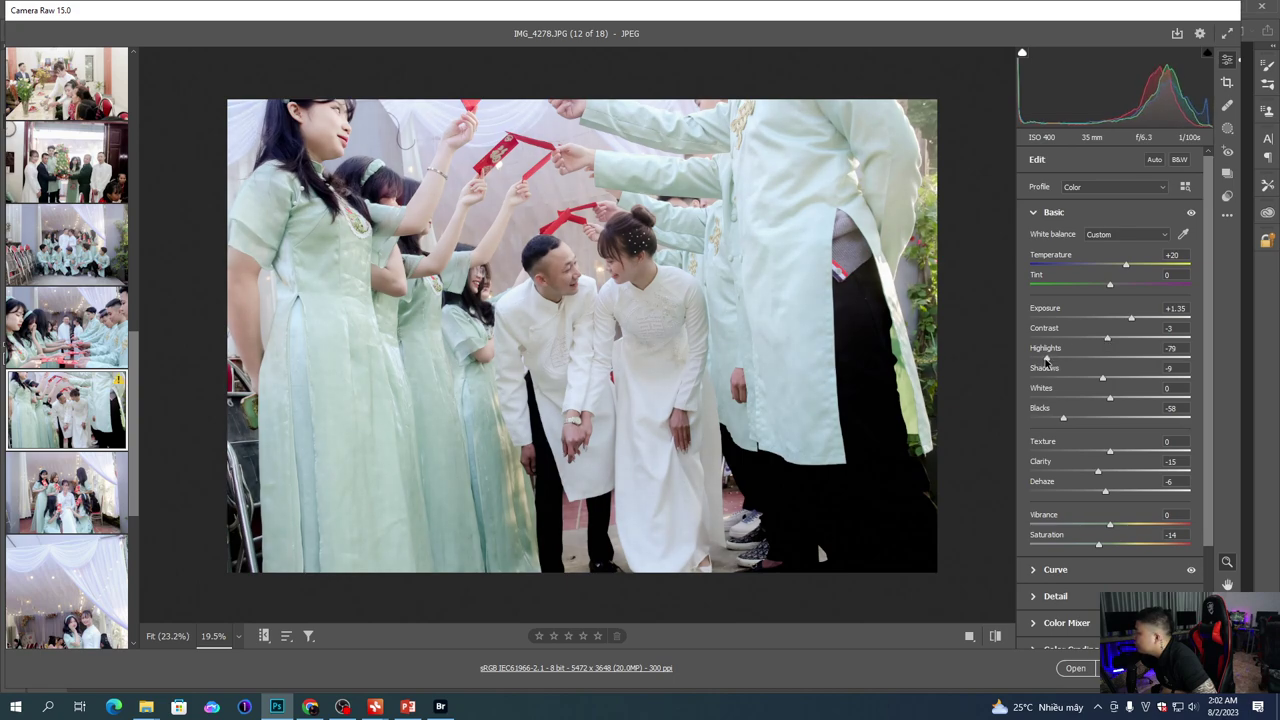
mouse_move(1110, 398)
mouse_down()
mouse_move(1132, 402)
mouse_move(1117, 400)
mouse_up()
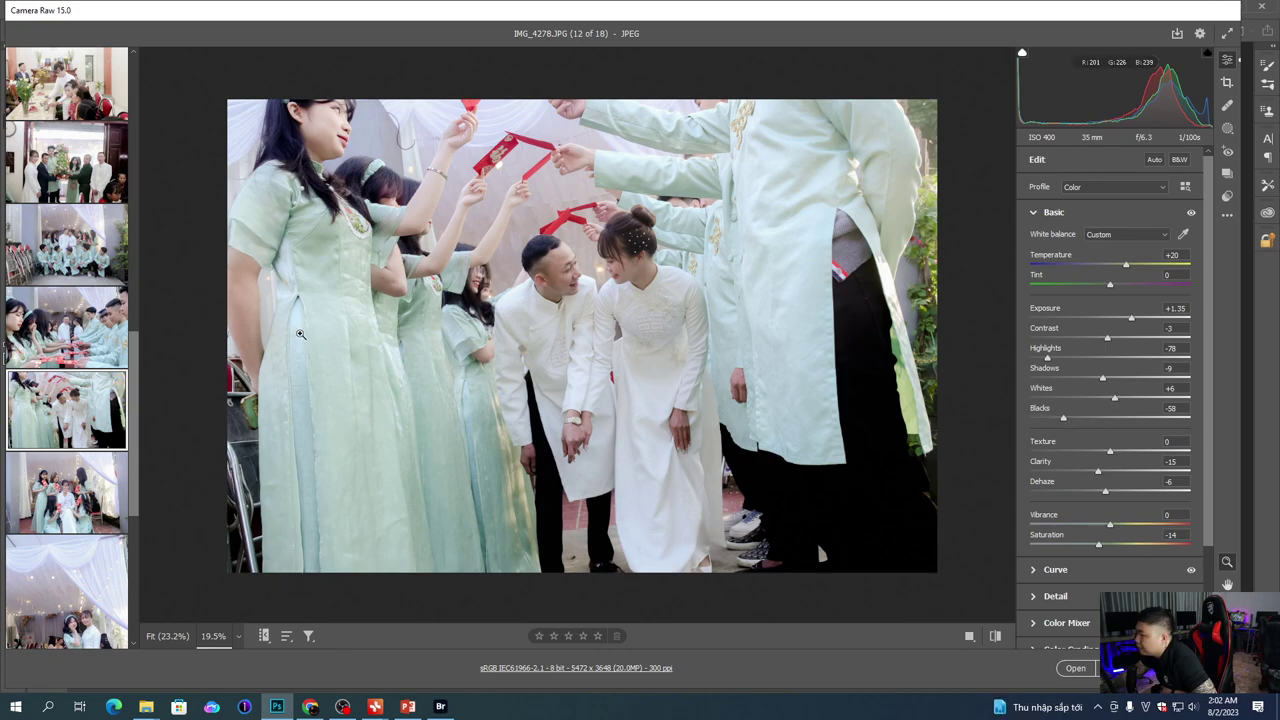
Step: Open IMG_4263 and compare its edited look with the unedited default version
scroll(128, 312, up, 2)
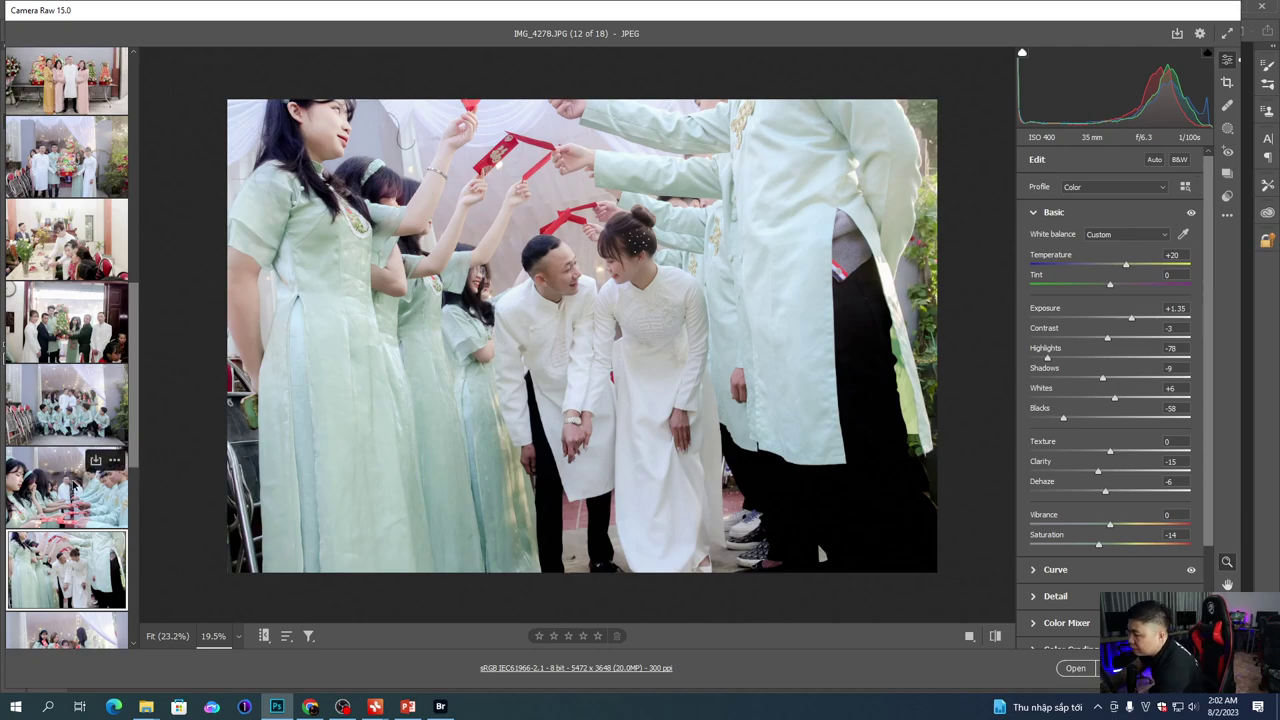
click(80, 485)
click(55, 405)
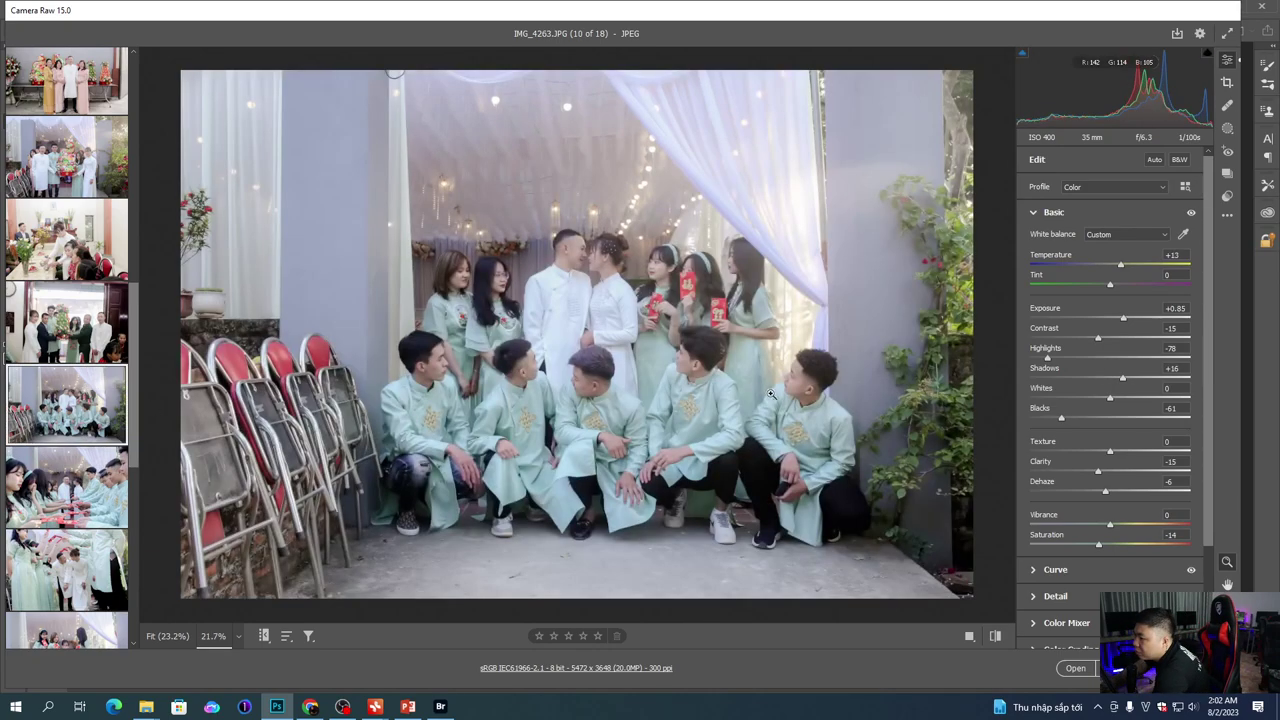
click(1227, 216)
click(1150, 254)
key(ctrl+v)
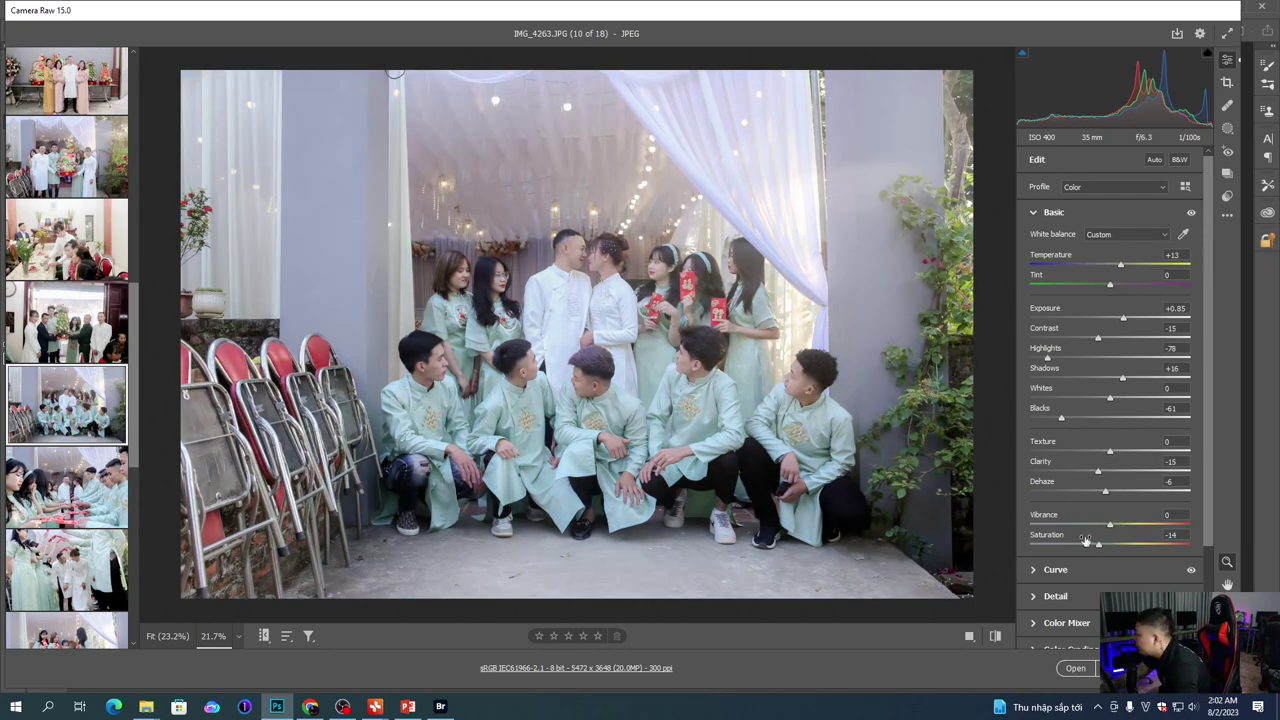
Step: In the color grading of IMG_4263, set the highlights hue to 220 and saturation to 3
scroll(1092, 630, down, 3)
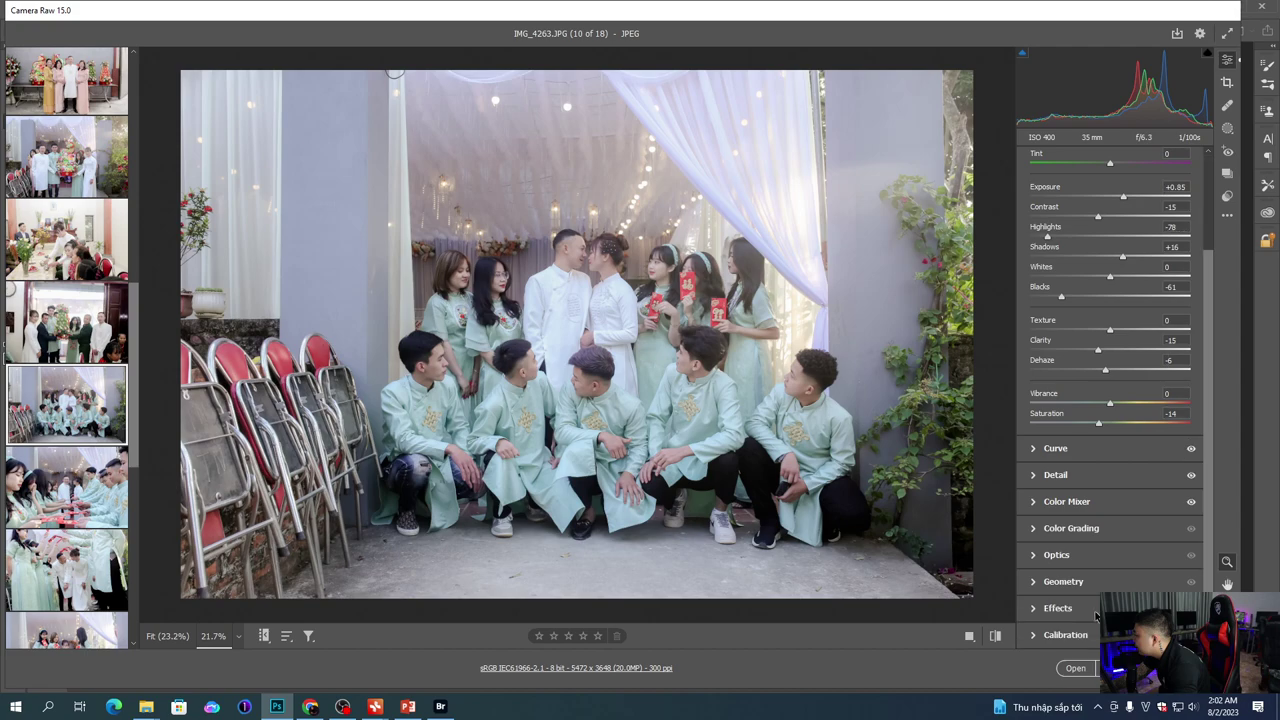
click(1086, 528)
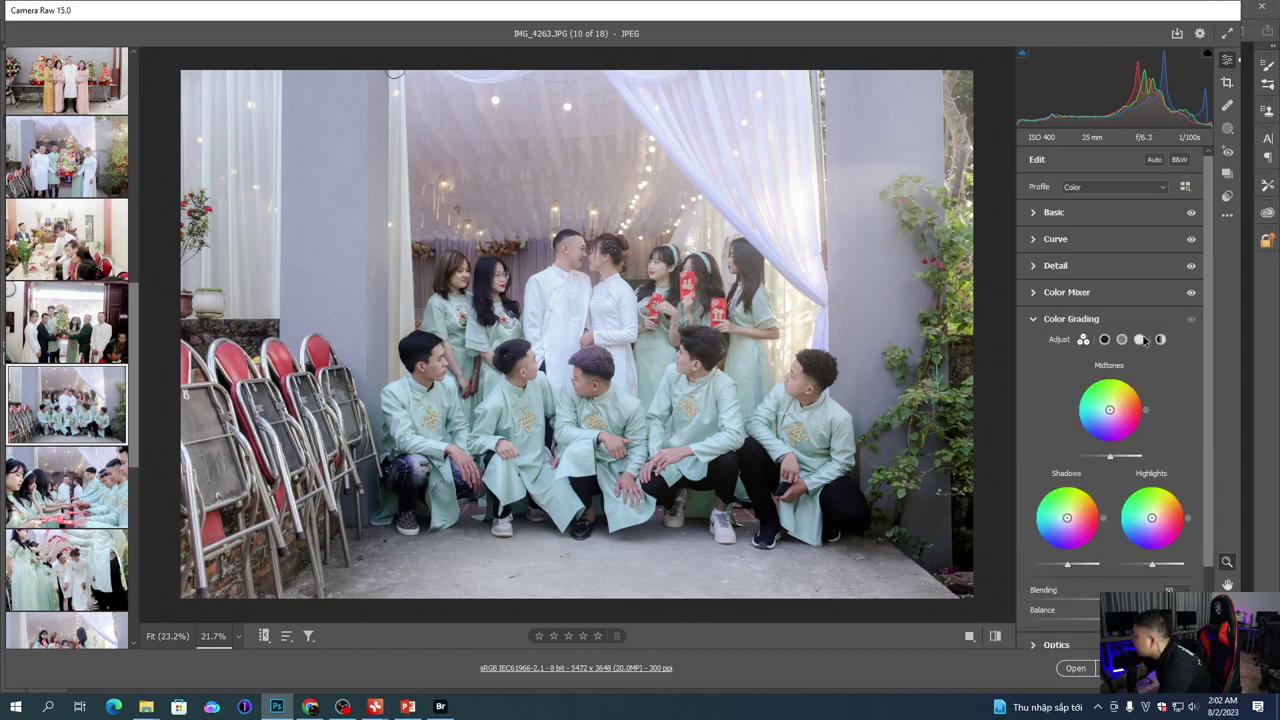
click(1141, 340)
click(1163, 514)
text(220)
key(Return)
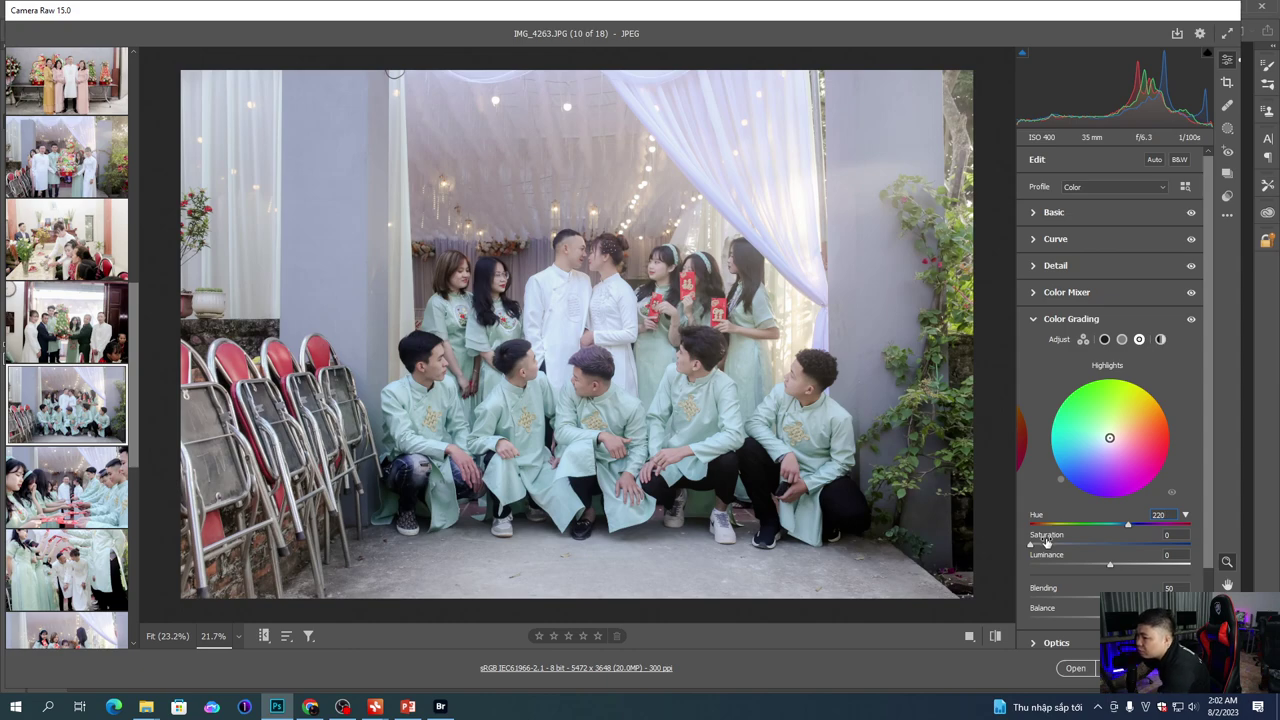
drag(1035, 547, 1036, 549)
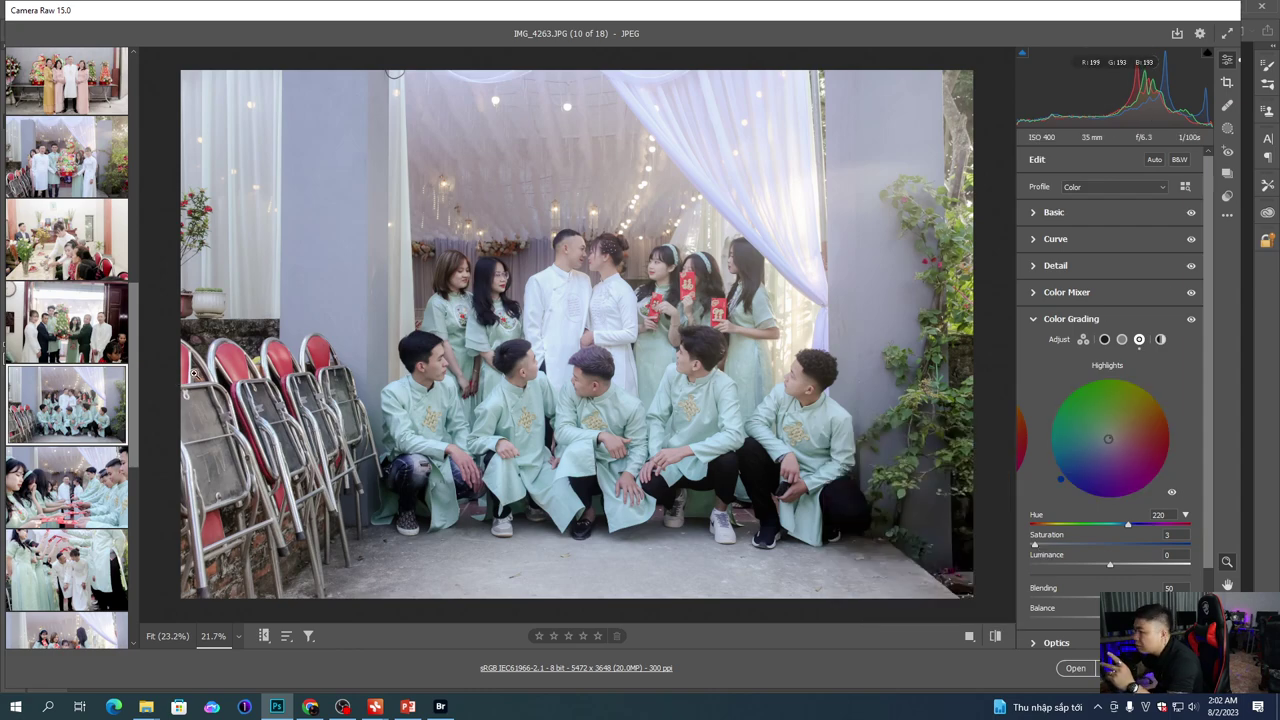
Step: Open IMG_4248 and review its basic adjustments and the group holding the gift tower
click(104, 357)
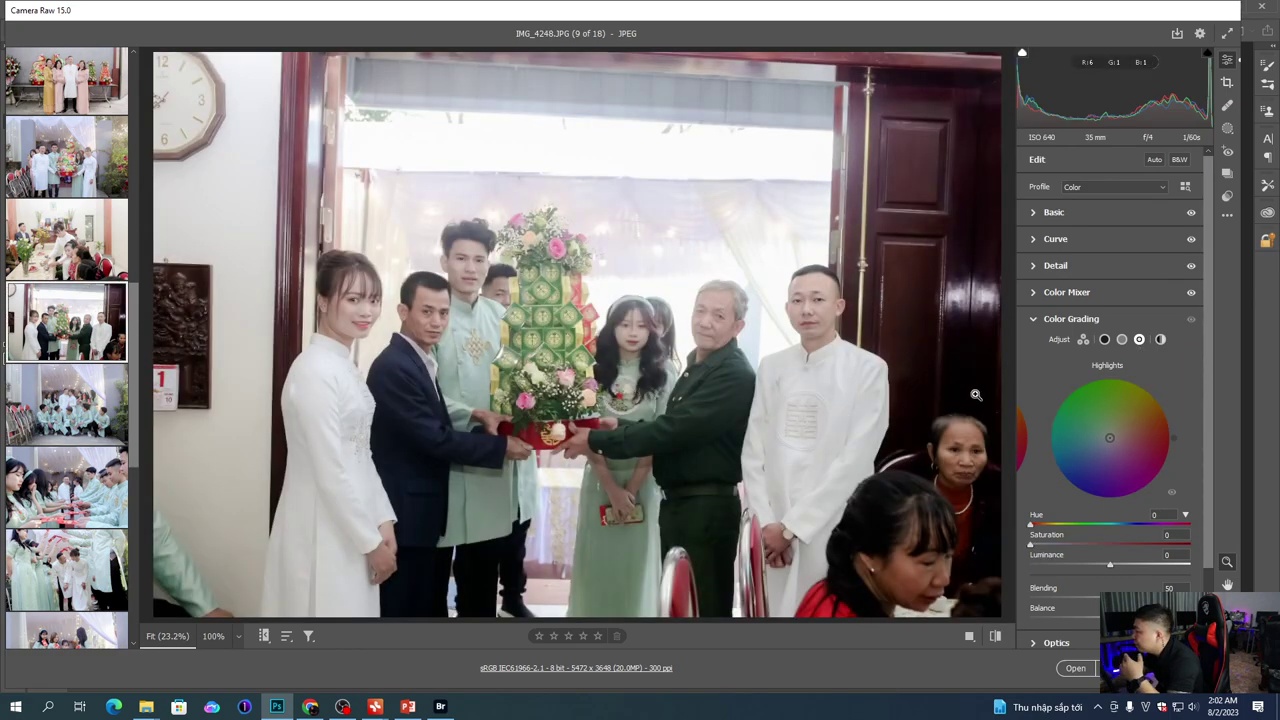
click(1062, 212)
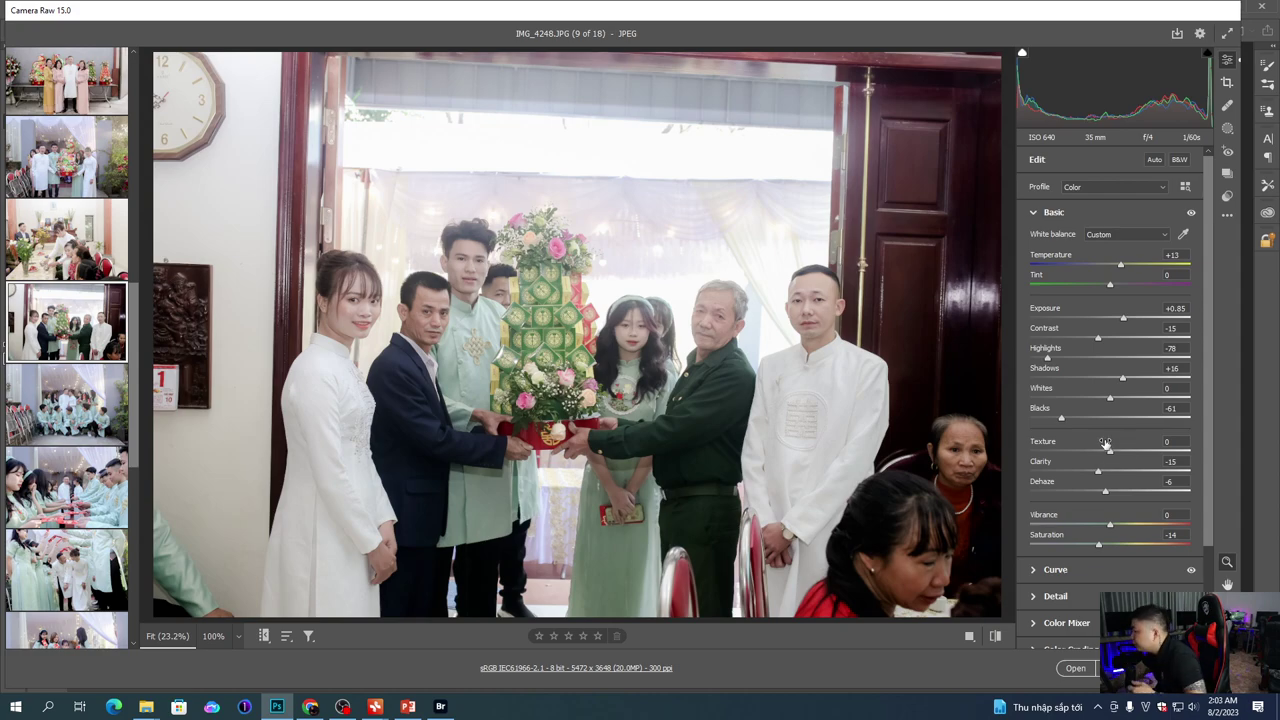
drag(445, 393, 455, 388)
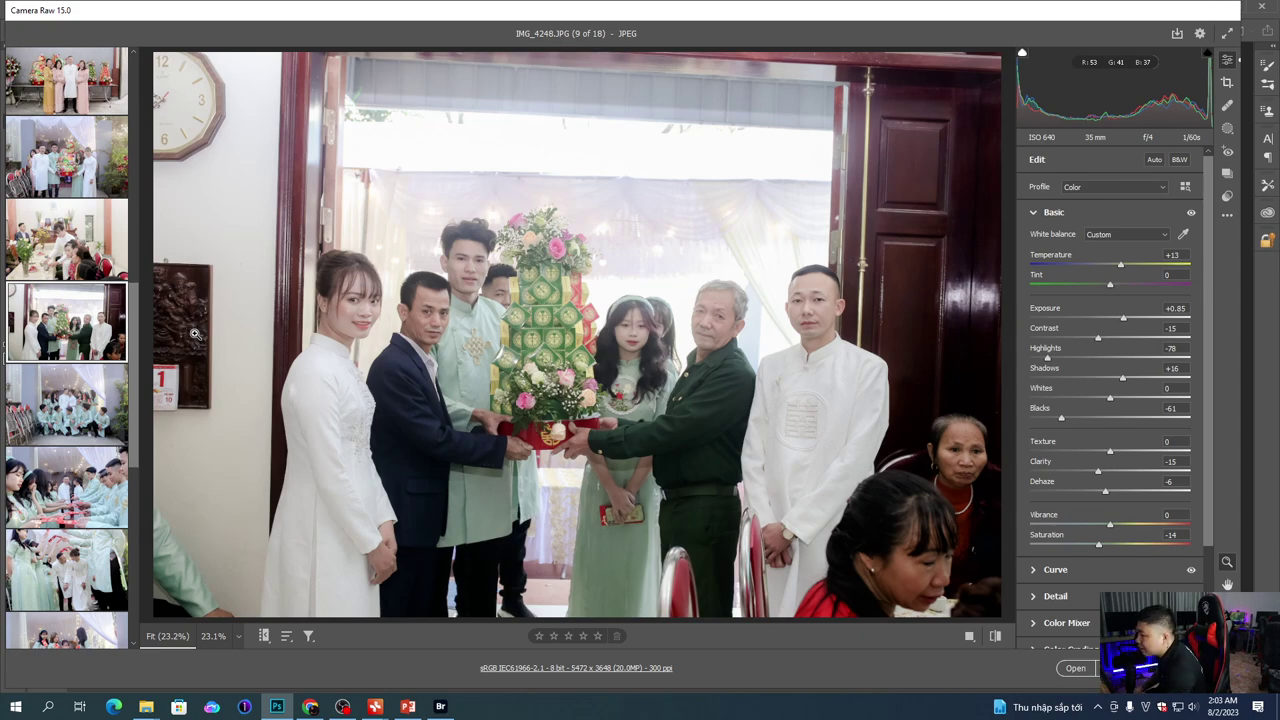
Step: Open IMG_4228 and set its shadows to -27 and temperature to +10
click(66, 246)
drag(1122, 378, 1092, 382)
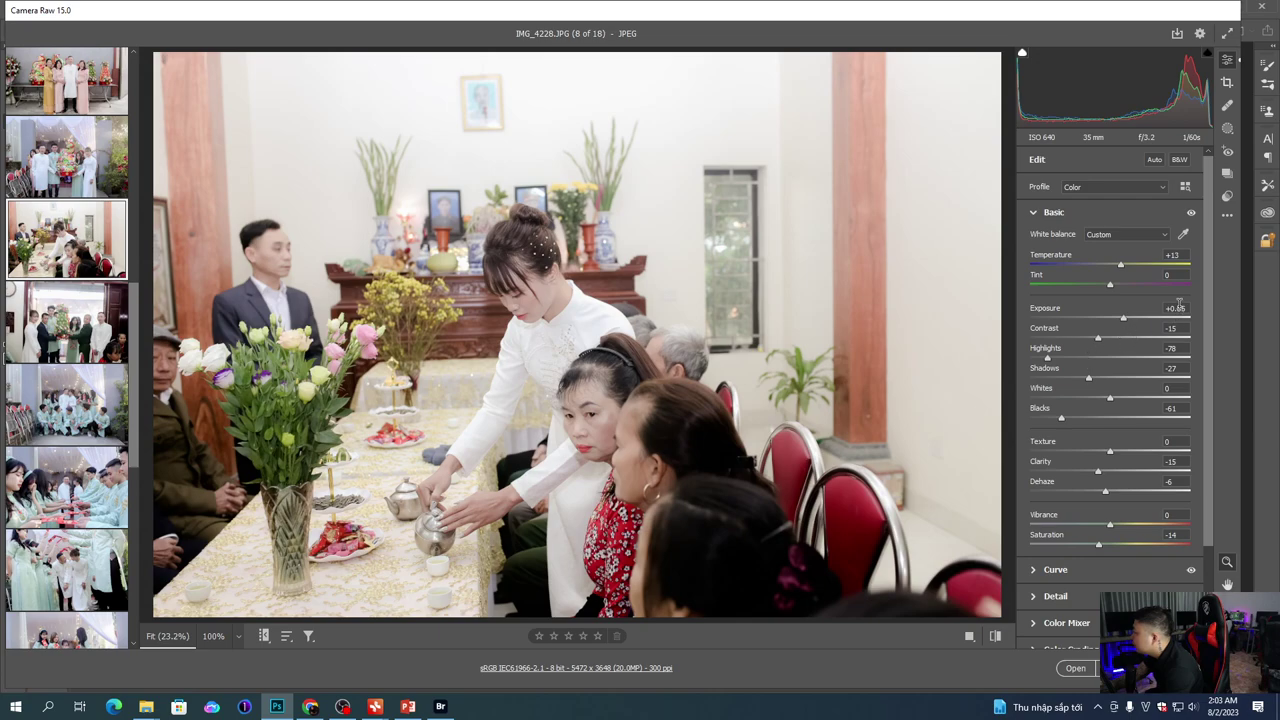
drag(1181, 252, 1115, 287)
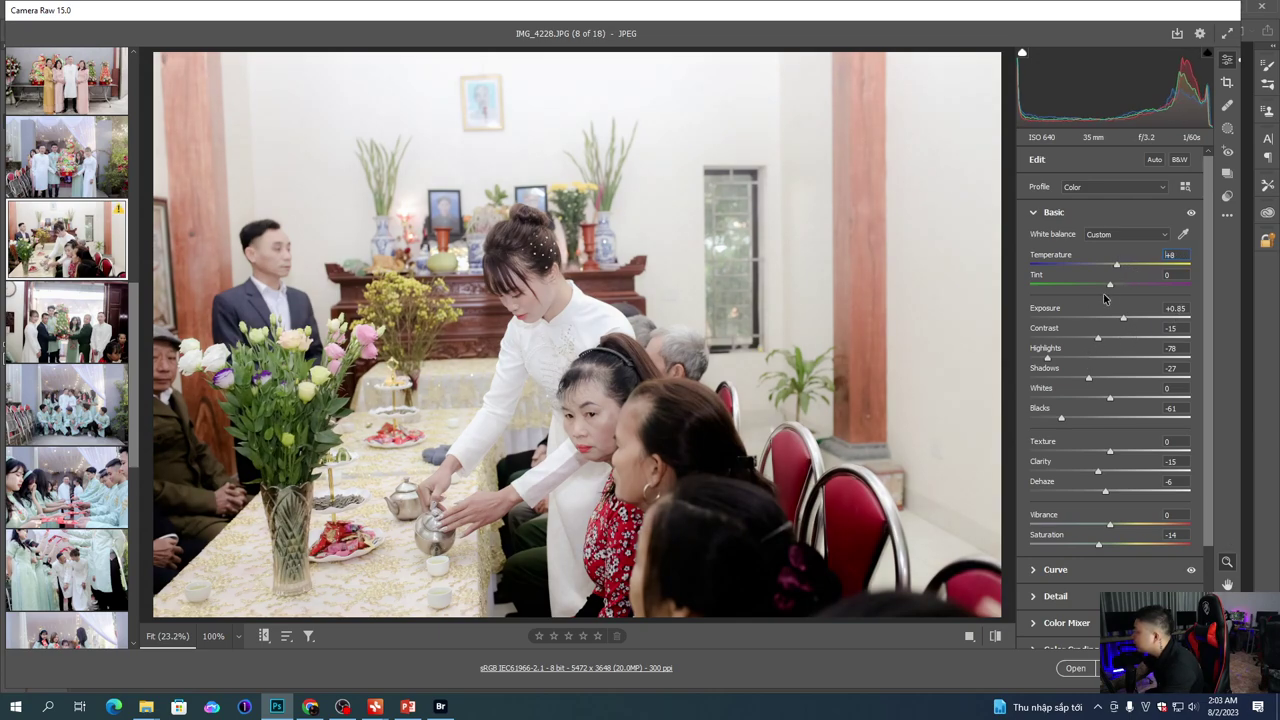
key(Up)
key(Up)
Step: Open IMG_4211 and compare its edited look with the unedited default settings, then restore the edit
scroll(98, 318, up, 1)
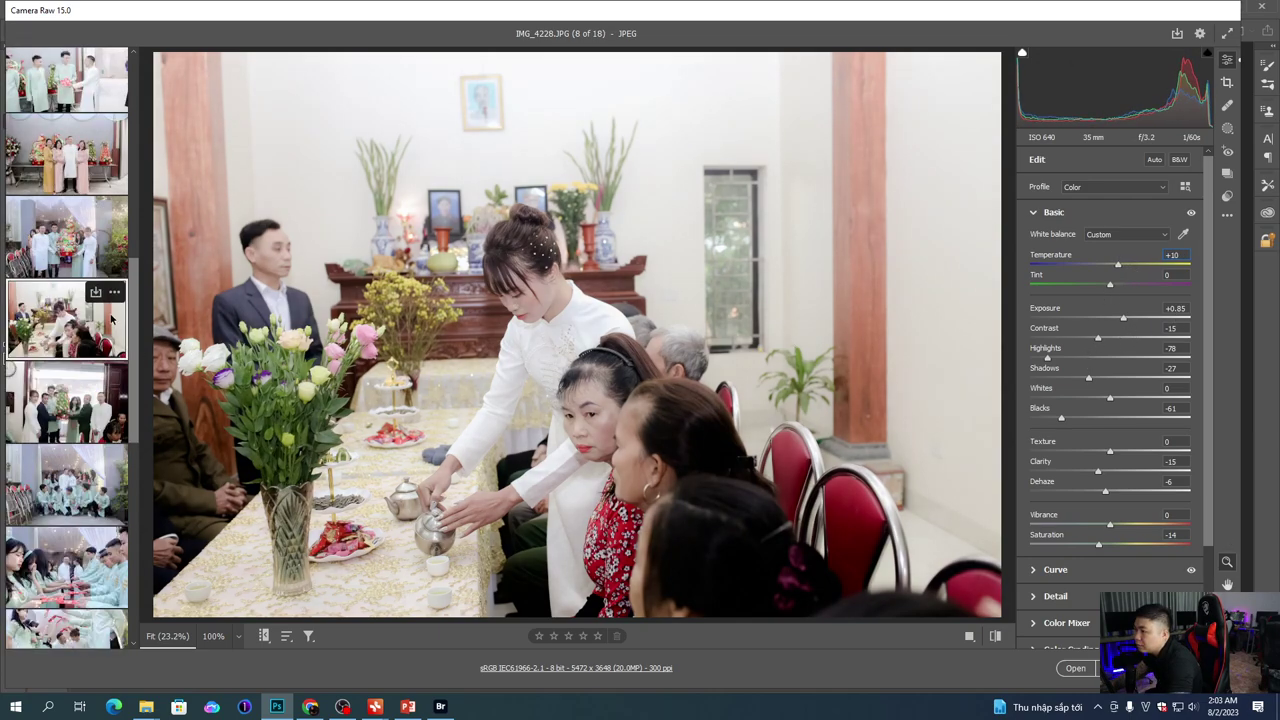
scroll(97, 318, up, 2)
click(74, 394)
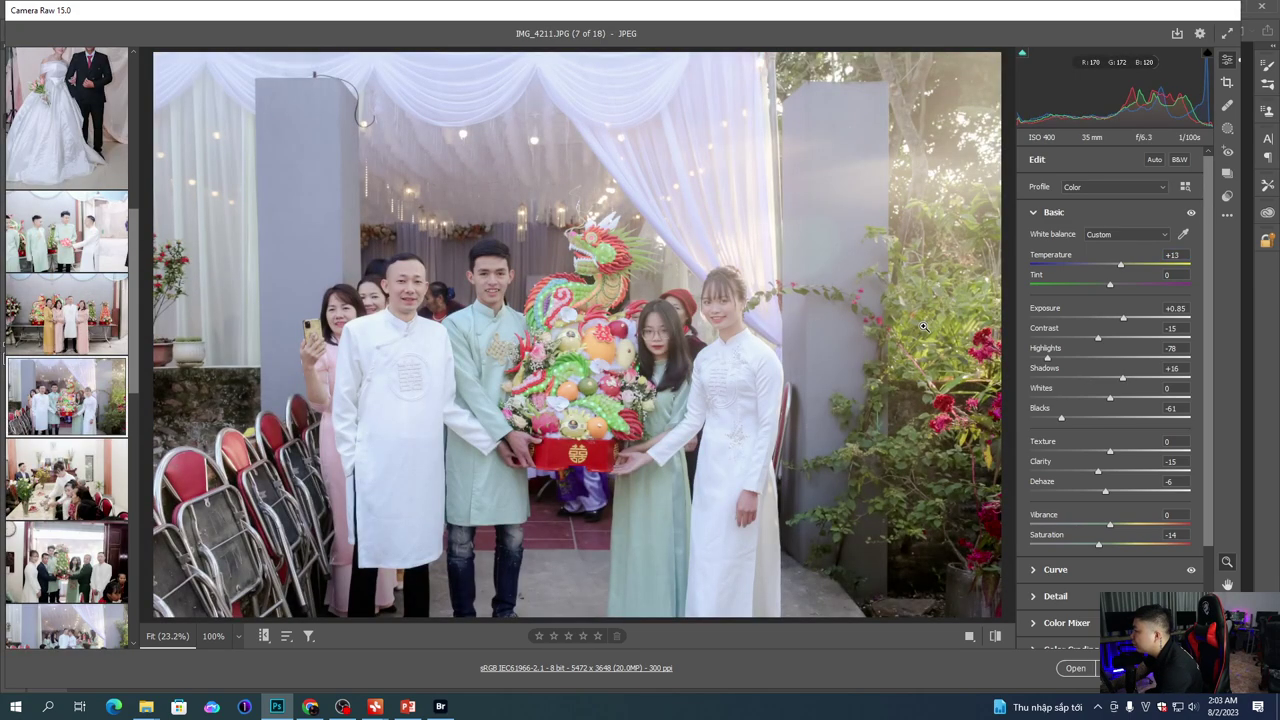
click(1227, 218)
click(1166, 250)
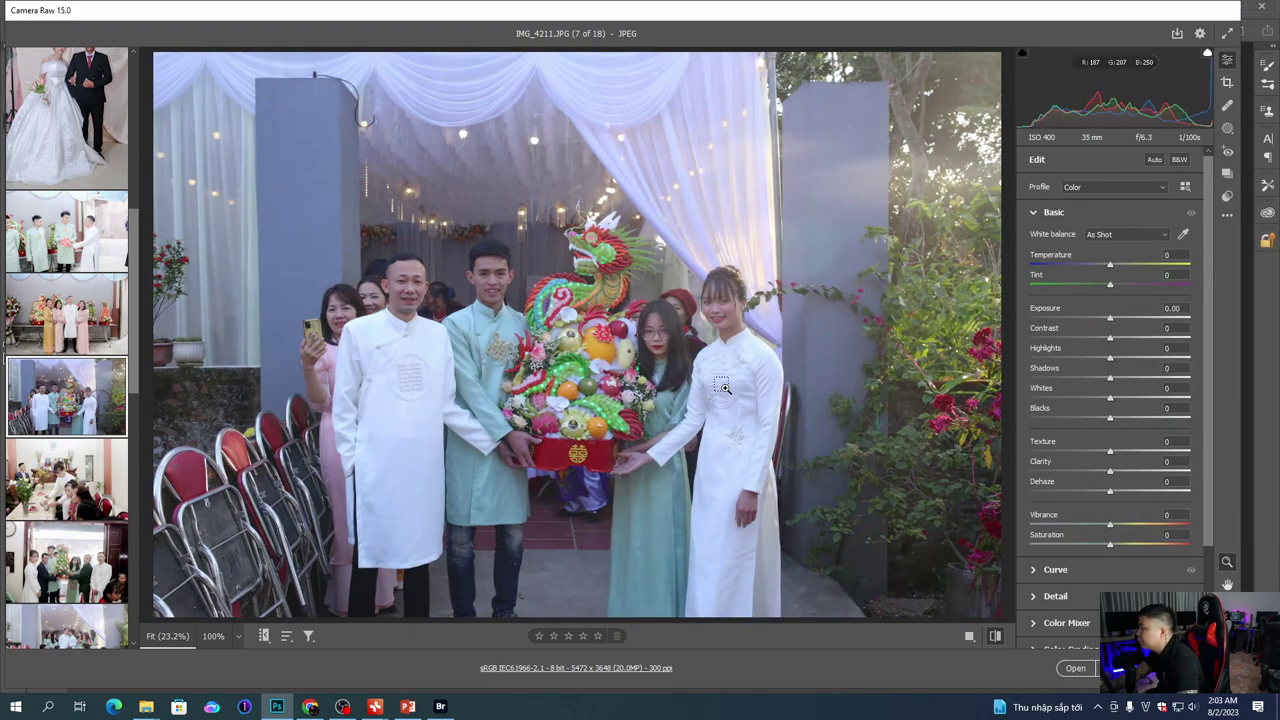
key(ctrl+alt+v)
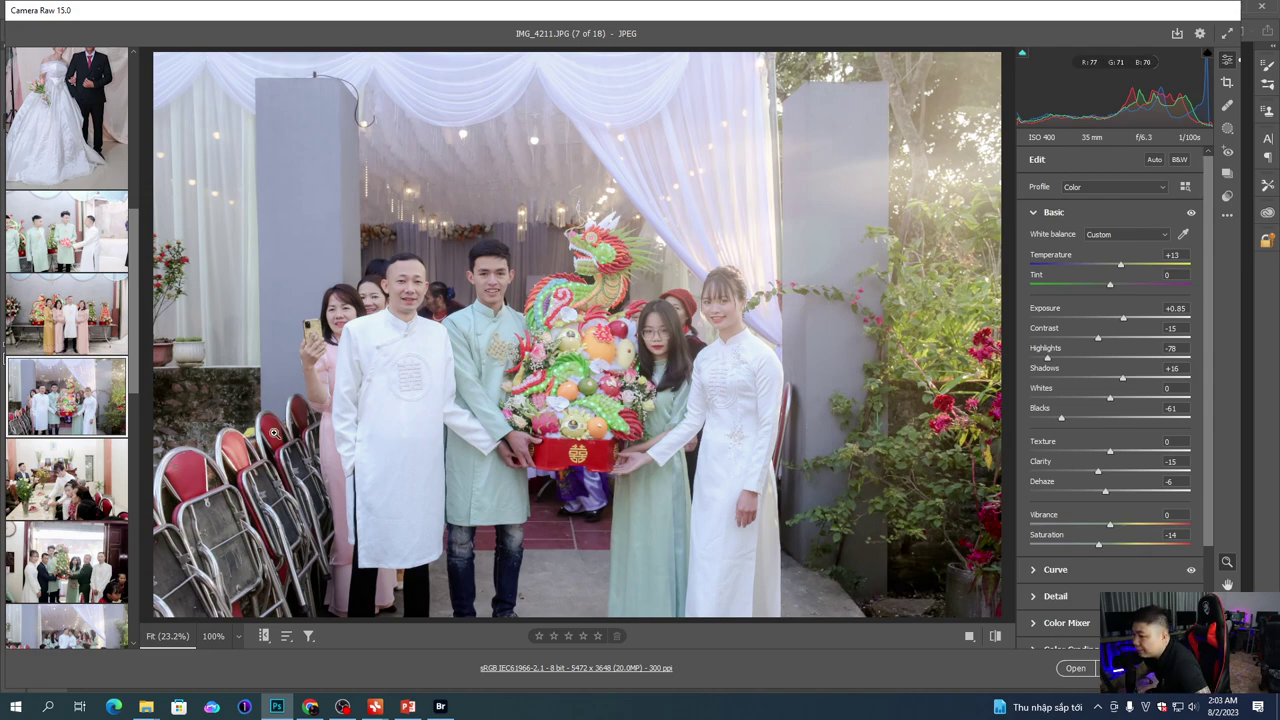
Step: Open IMG_4199, set its shadows to -20 and check the faces up close
click(110, 345)
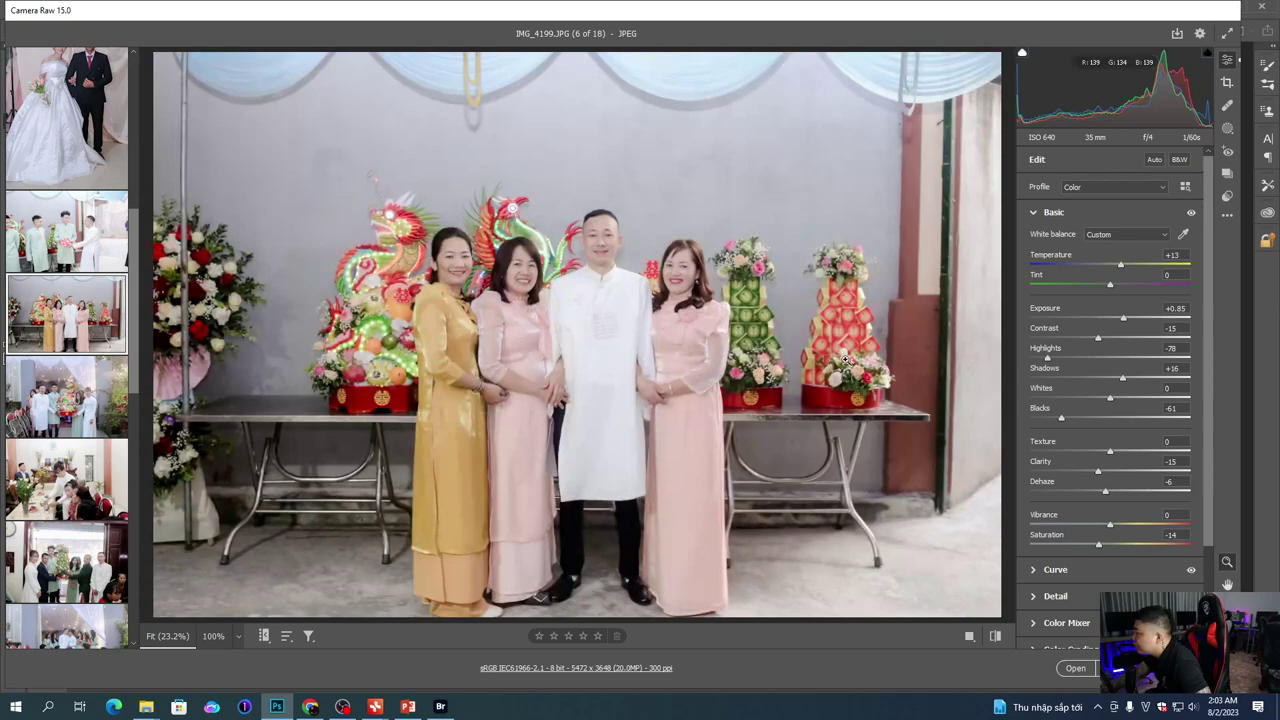
drag(1113, 380, 1094, 380)
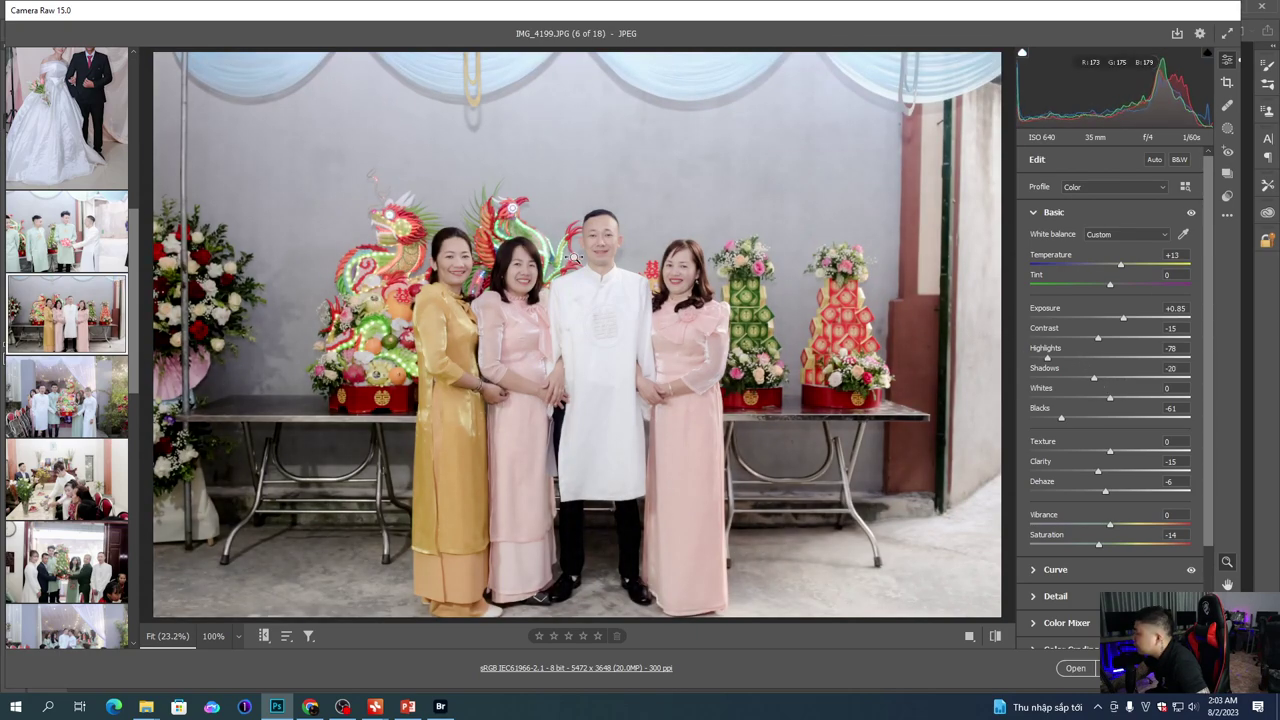
click(572, 255)
click(699, 290)
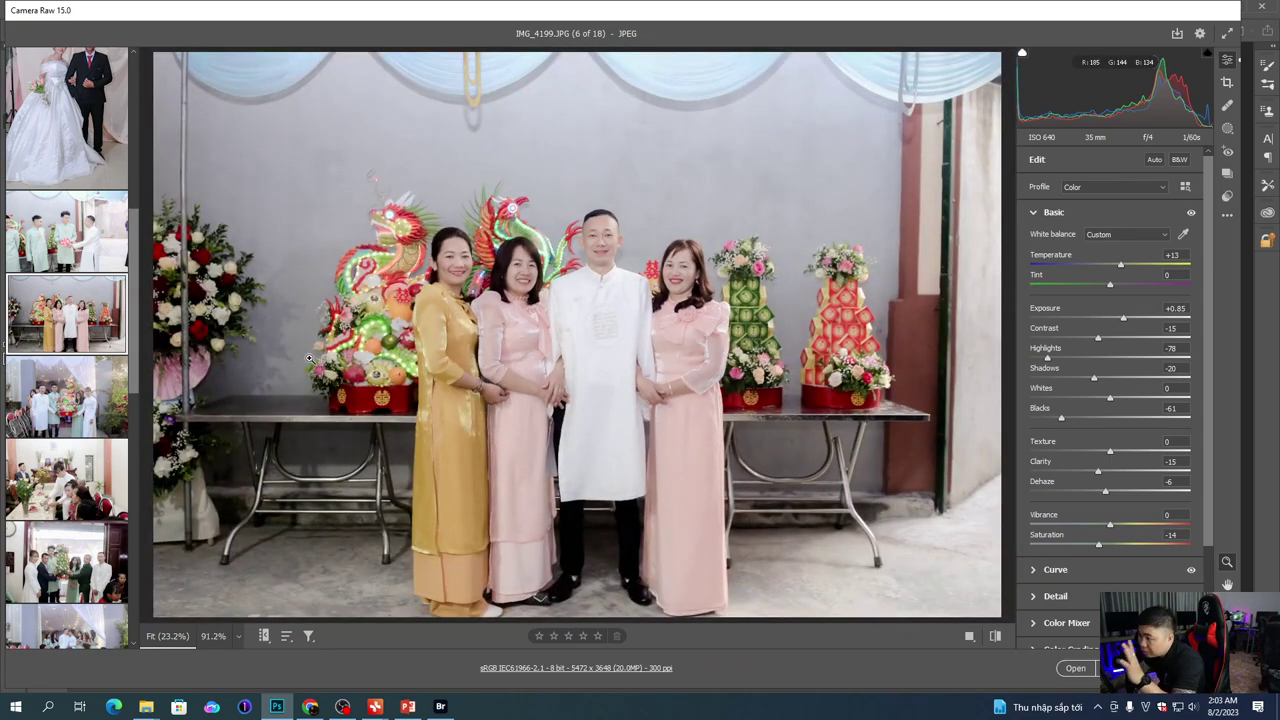
Step: Open IMG_4181 and set its whites to +23, highlights to -59 and exposure to 0
click(95, 250)
click(736, 278)
click(704, 312)
drag(1123, 319, 1112, 320)
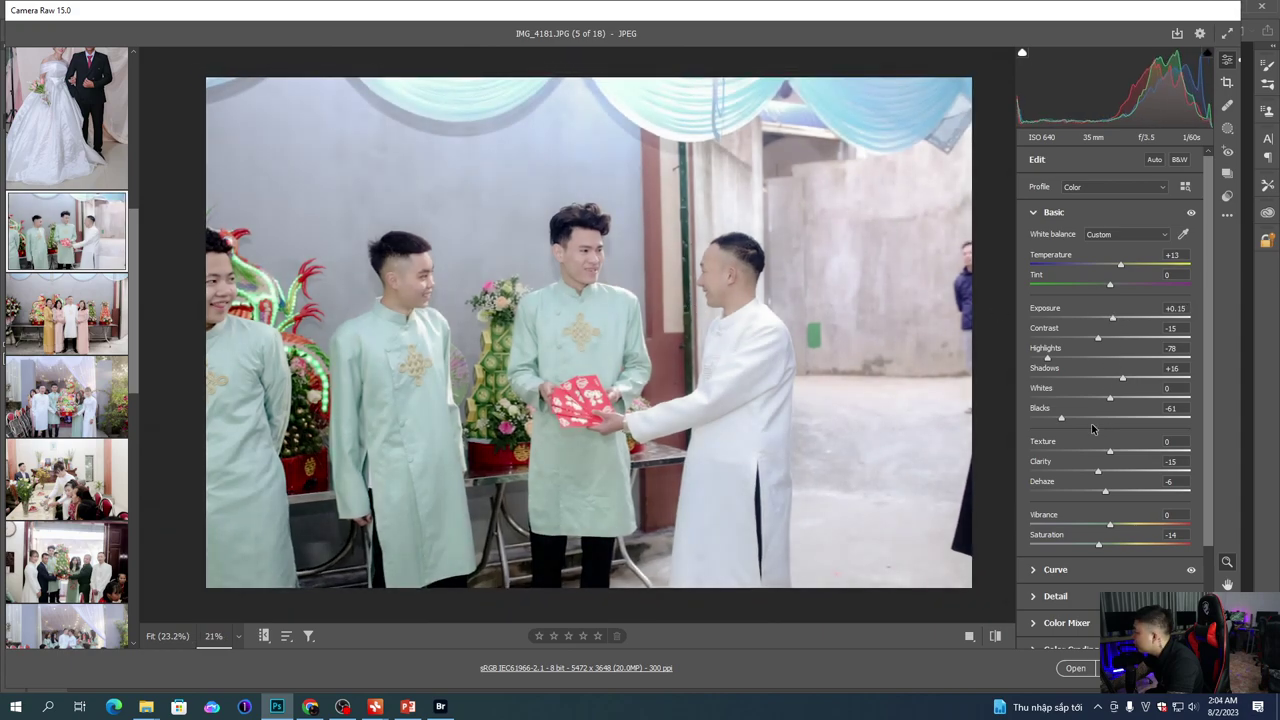
drag(1110, 398, 1126, 400)
click(1062, 358)
double_click(1111, 319)
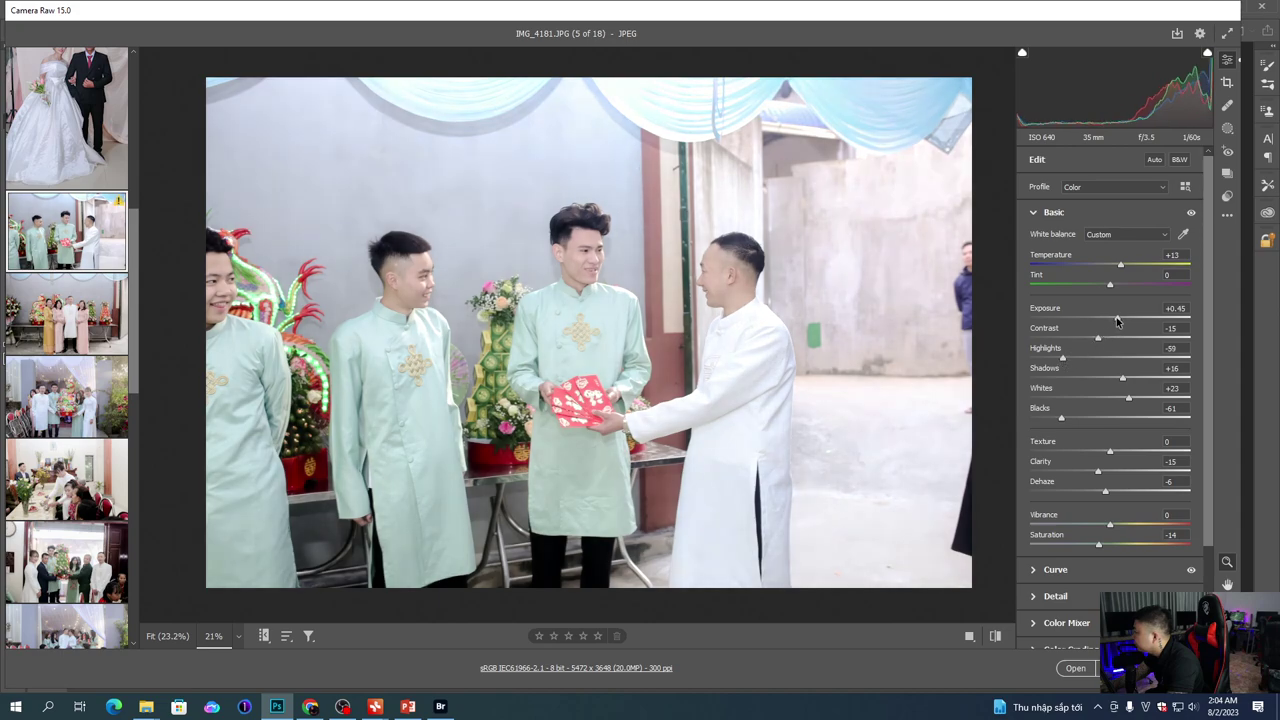
Step: Review the finished color of IMG_4199, IMG_4181, DSC_4851, DSC_4818 and DSC_4805 one after another
scroll(80, 308, up, 2)
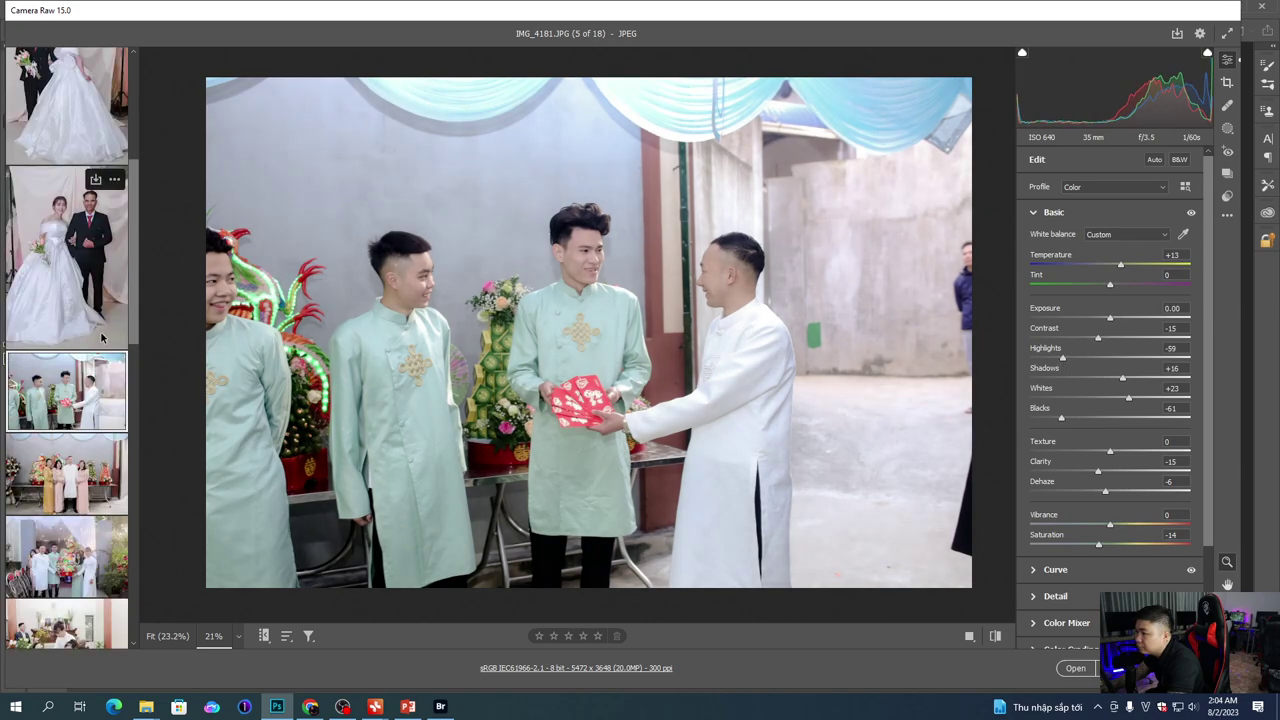
click(82, 310)
scroll(72, 398, down, 3)
click(74, 236)
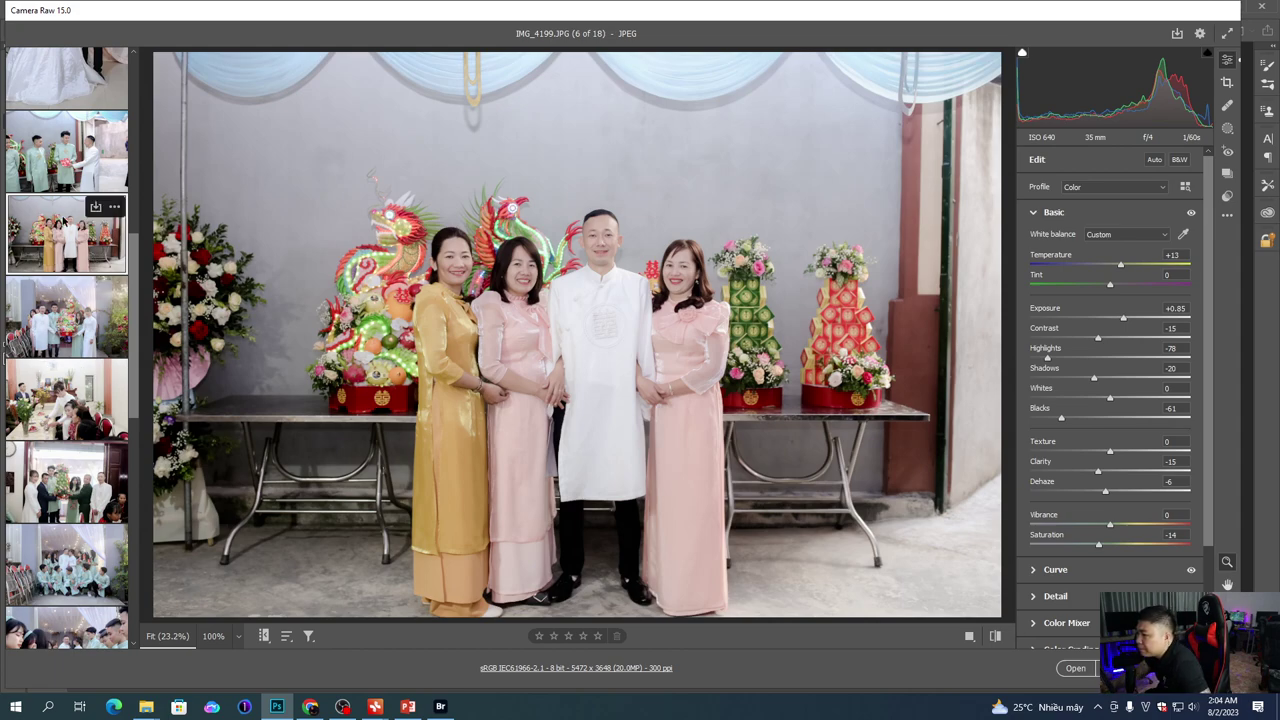
scroll(60, 228, up, 1)
click(60, 240)
scroll(80, 282, up, 1)
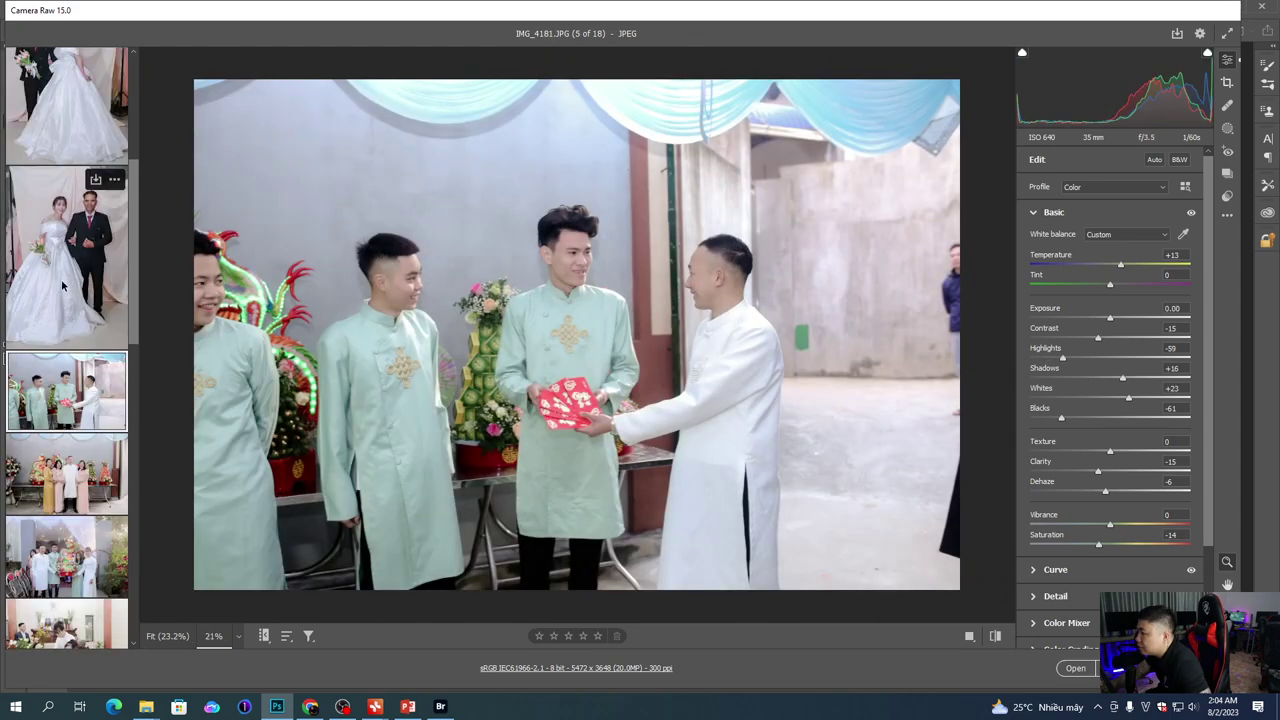
click(66, 286)
scroll(88, 300, up, 1)
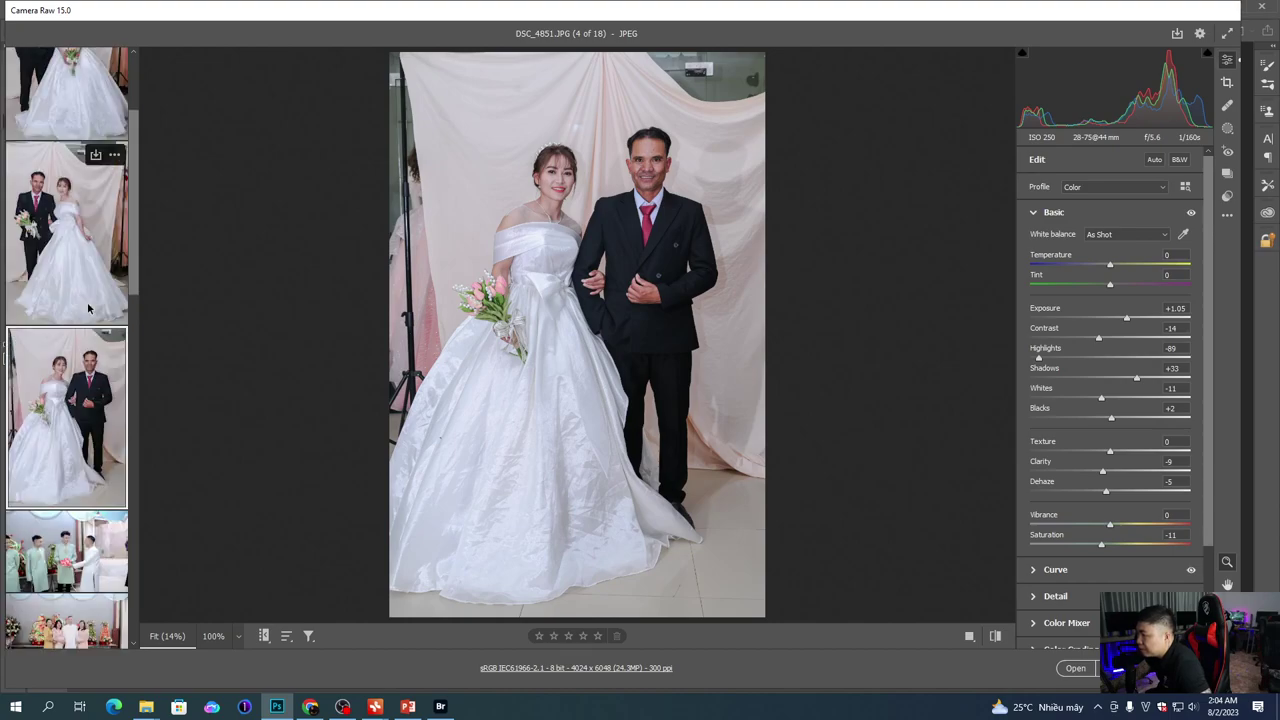
click(90, 311)
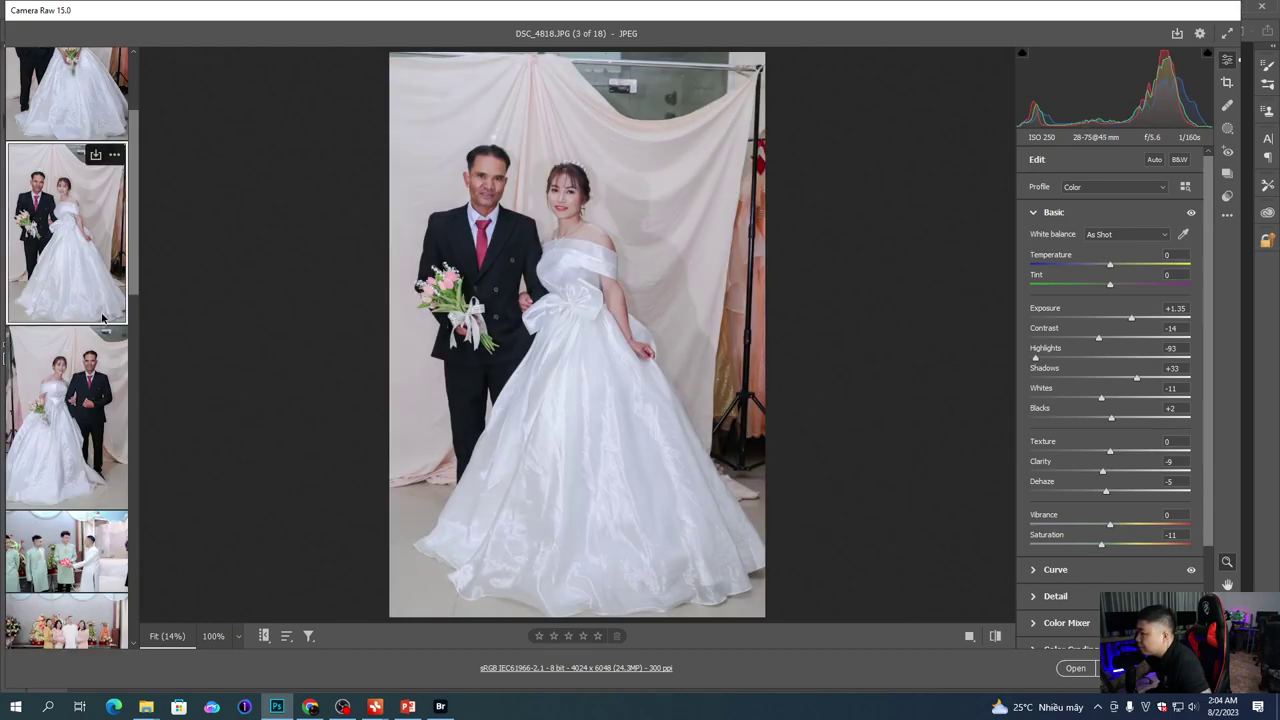
scroll(88, 308, up, 1)
click(86, 290)
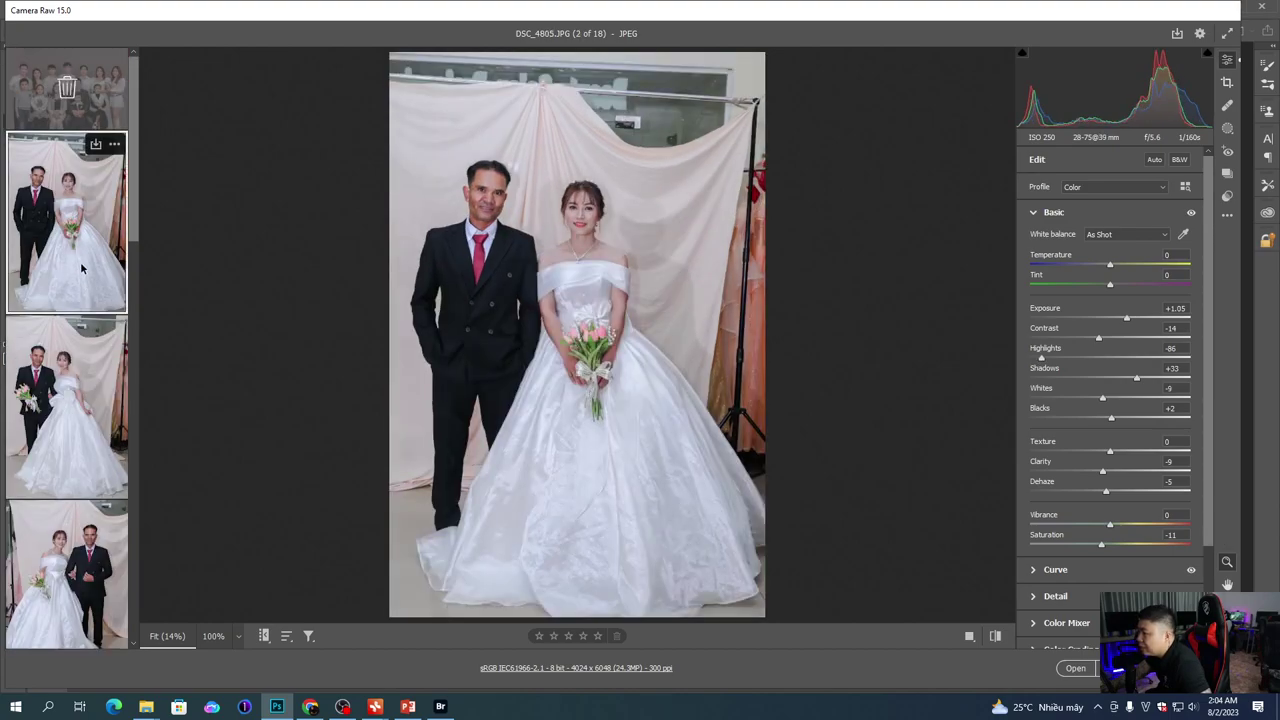
Step: Select the 17 photos from DSC_4805 to the last one and open the save options for them
scroll(92, 330, down, 10)
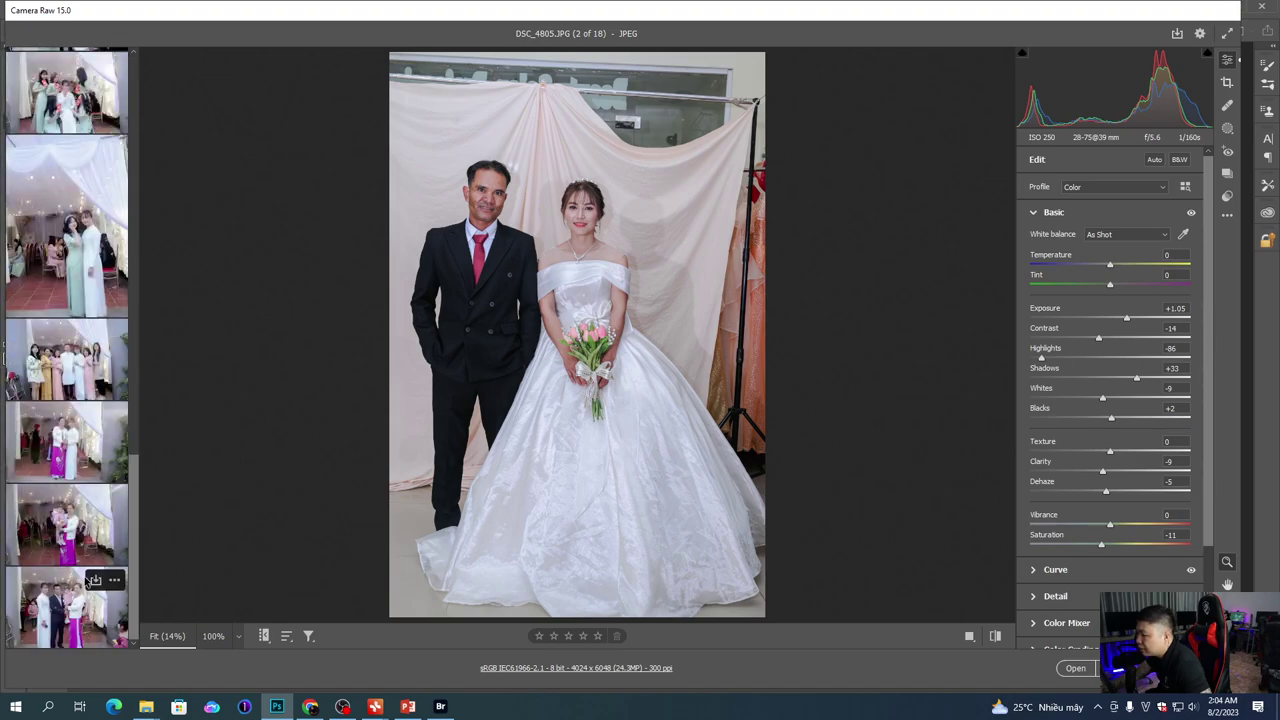
scroll(105, 520, up, 3)
scroll(110, 535, down, 3)
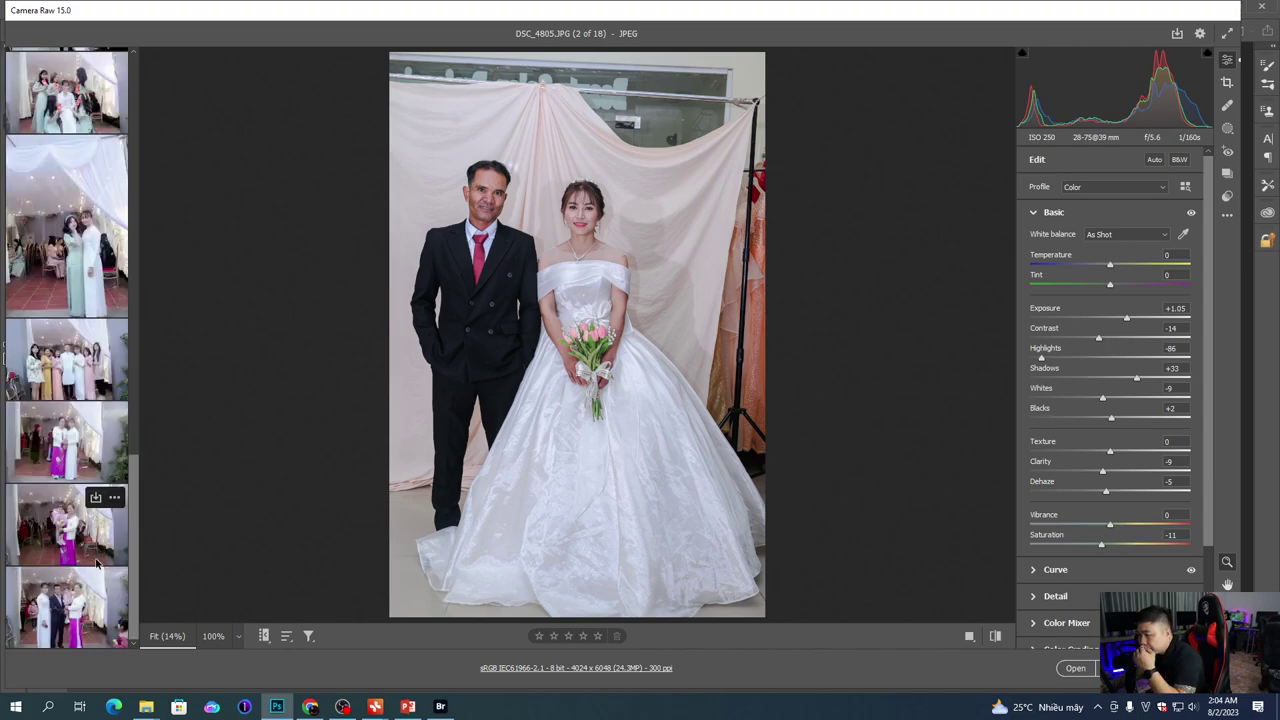
key(shift)
key(ctrl+a)
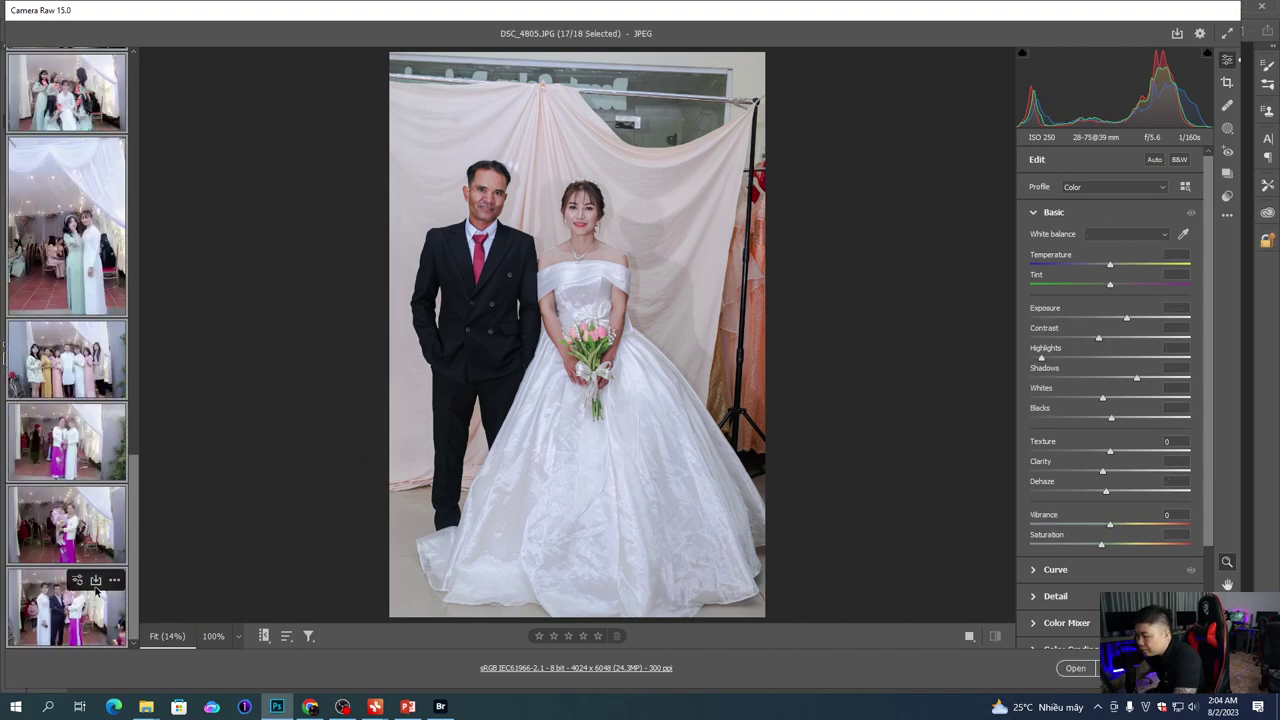
key(ctrl+s)
Step: Create a folder named MAU OK inside the JPG folder, choose it as the destination and save the selected photos there
click(474, 124)
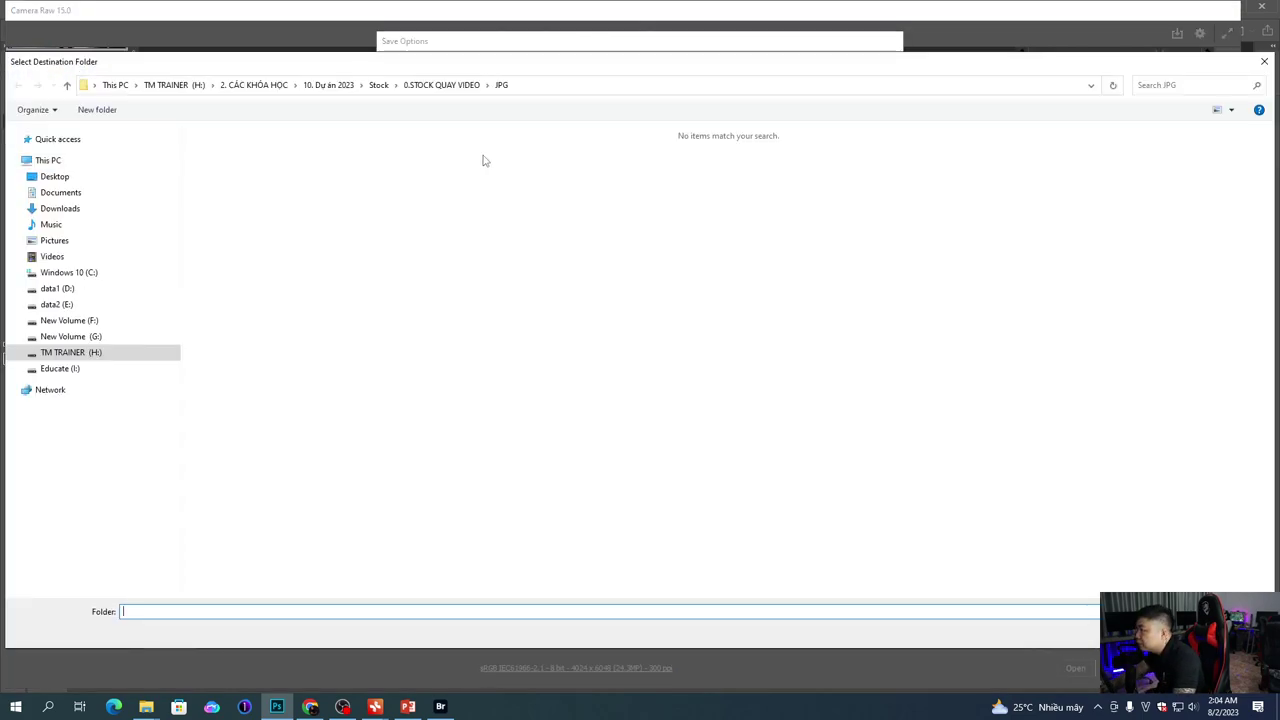
right_click(404, 208)
mouse_move(456, 344)
click(560, 346)
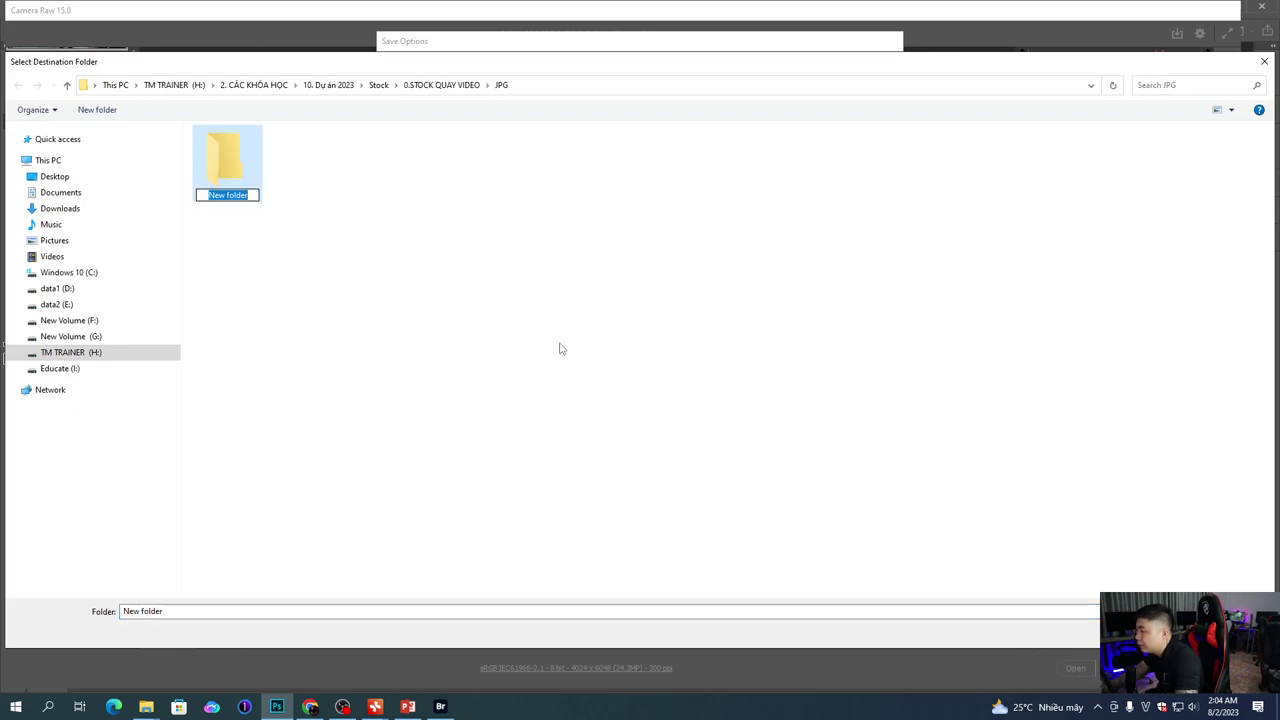
text(MAU OK)
key(Return)
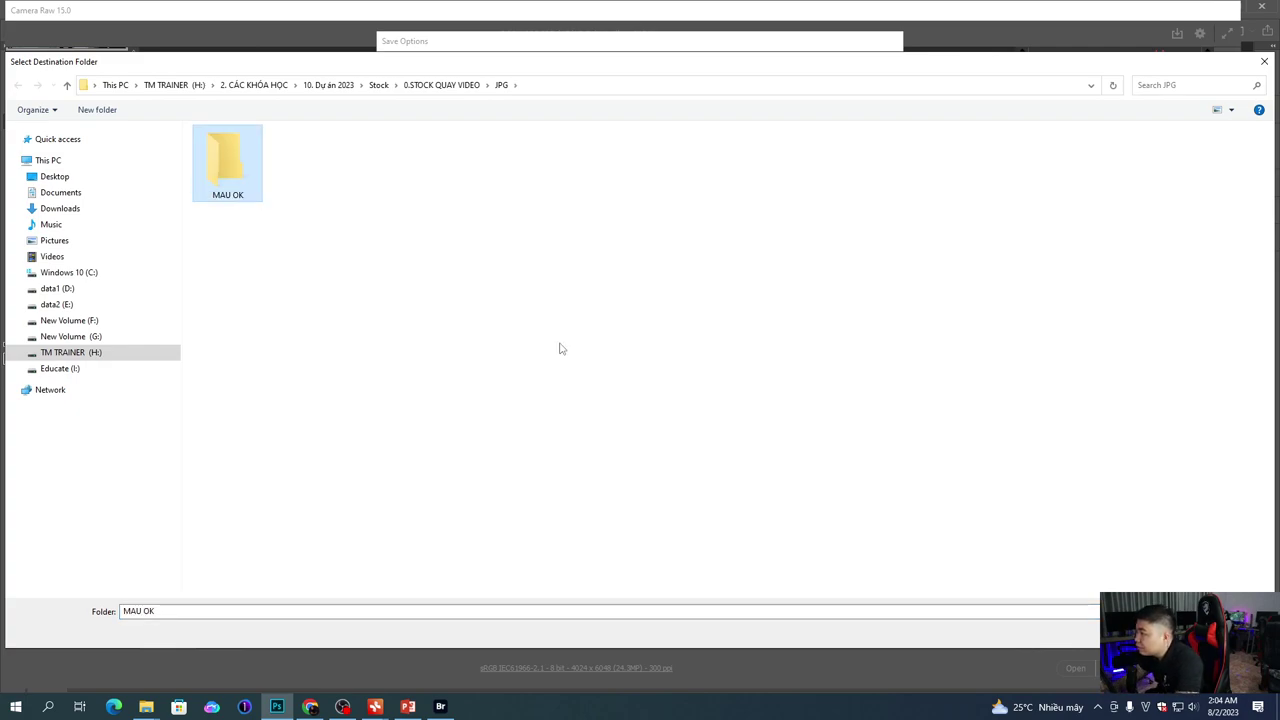
key(Return)
click(1150, 631)
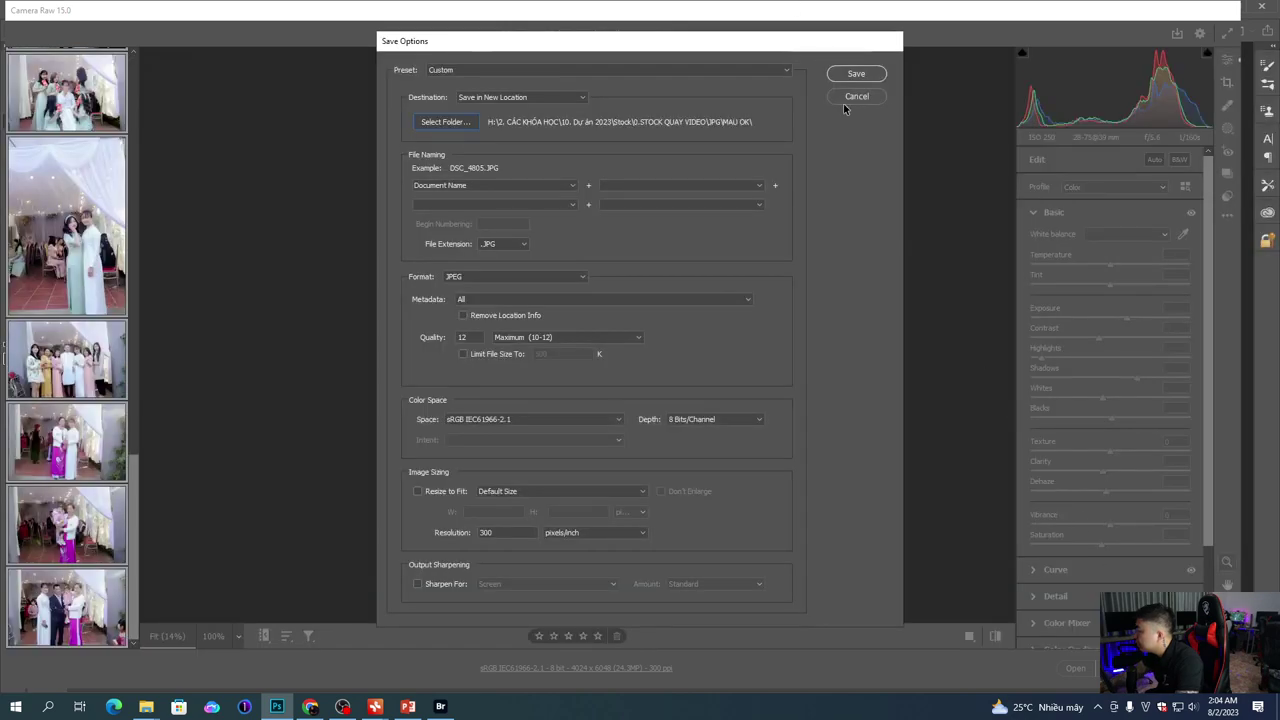
click(866, 79)
Step: Switch to the mind map YT PHOTOSHOP LÀM NGHỀ 2023 to view the post-processing workflow
click(407, 706)
mouse_move(390, 703)
click(318, 655)
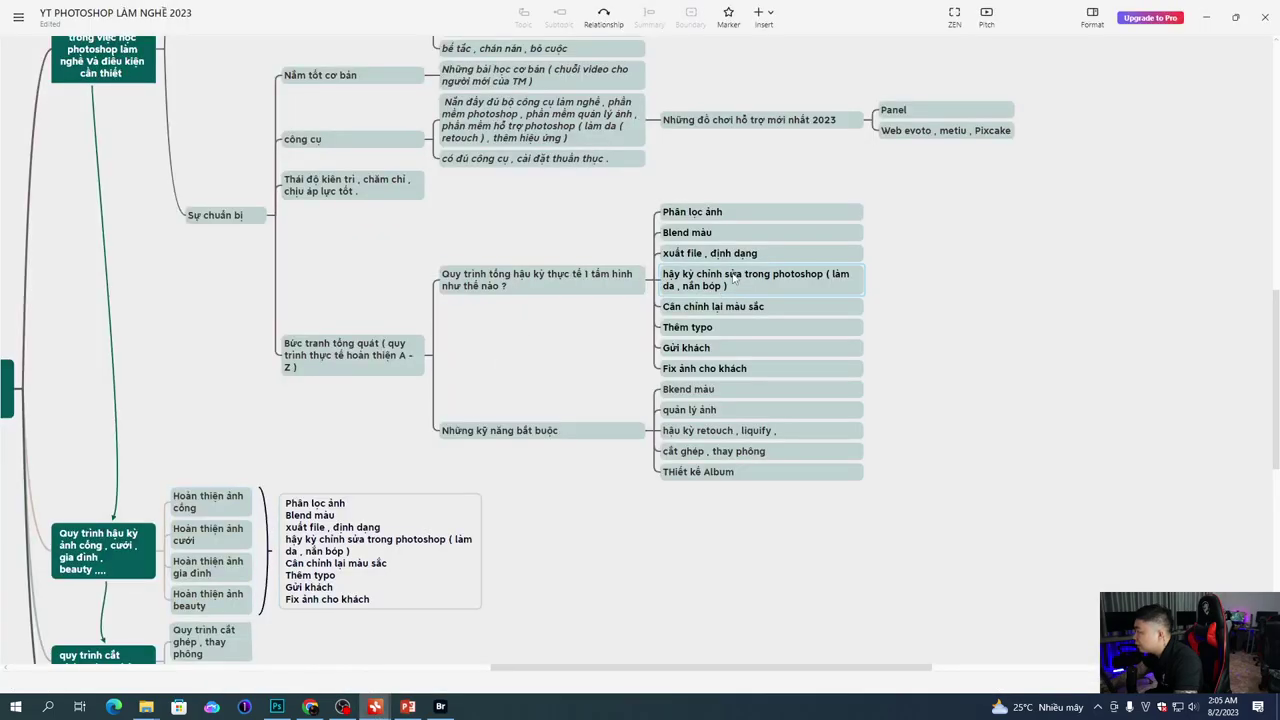
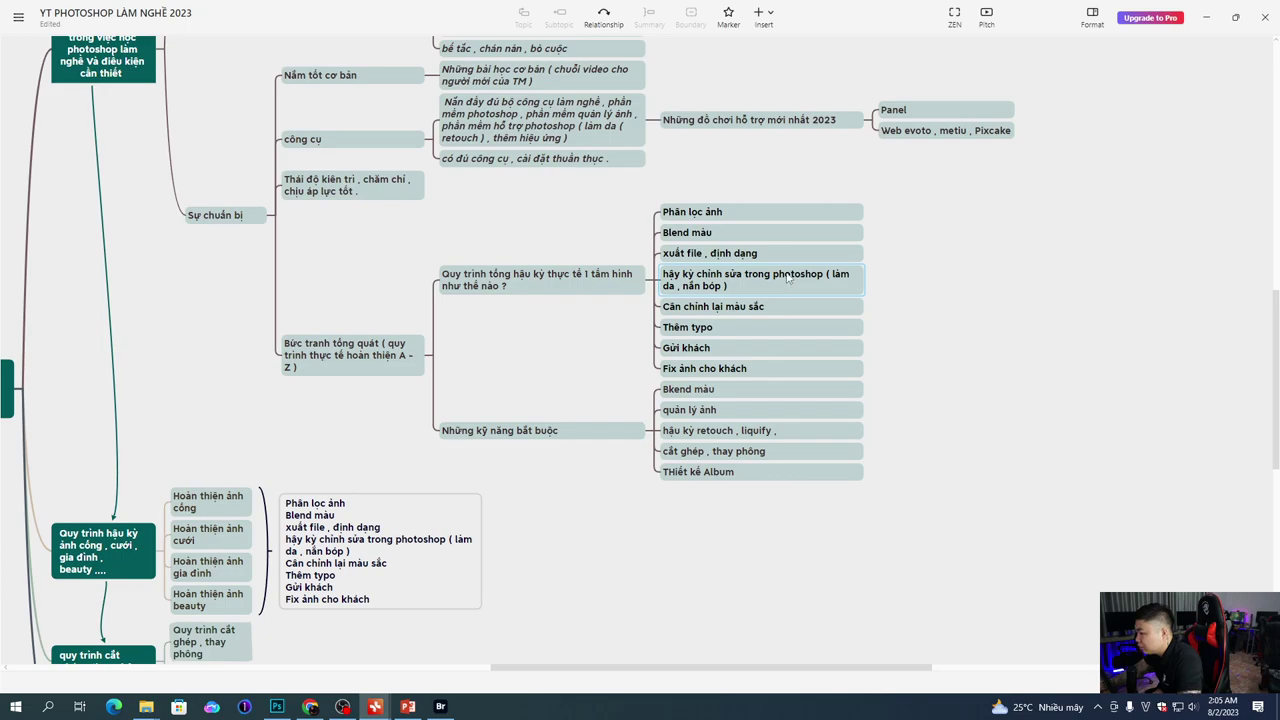
Step: Return to Camera Raw, close it, and open the exported MAU OK folder inside the JPG folder in File Explorer
click(285, 707)
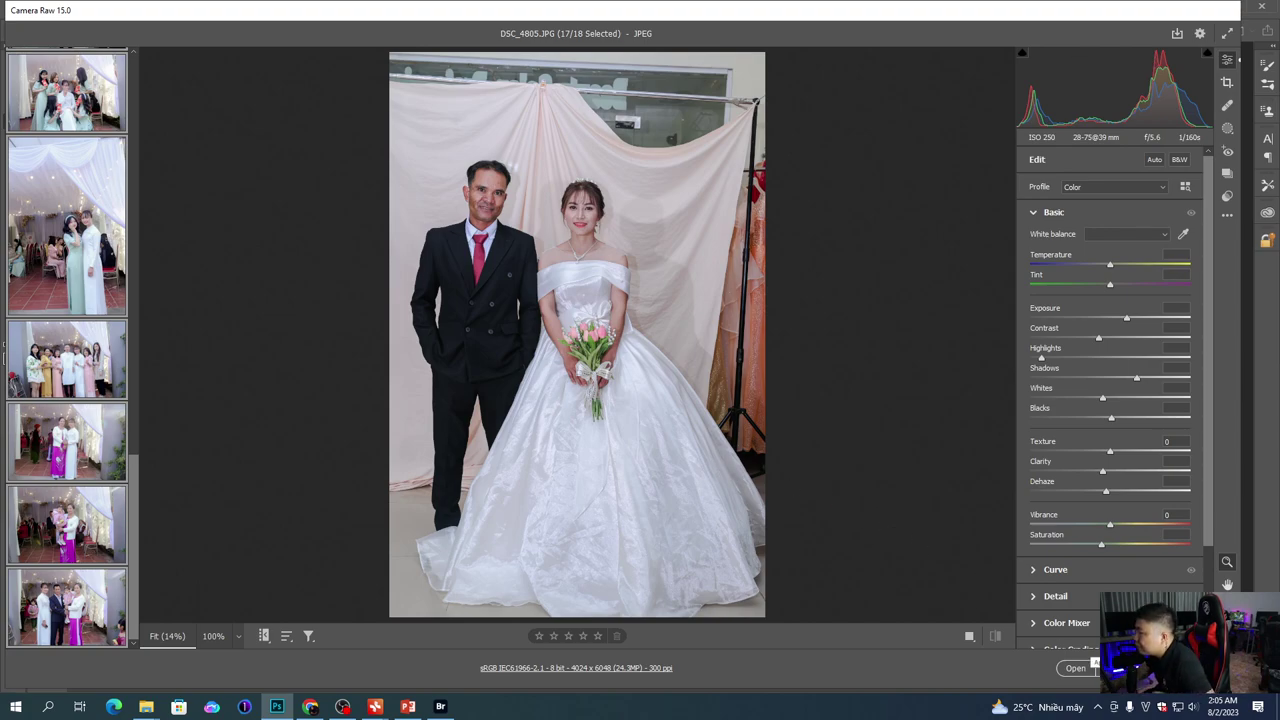
click(1197, 668)
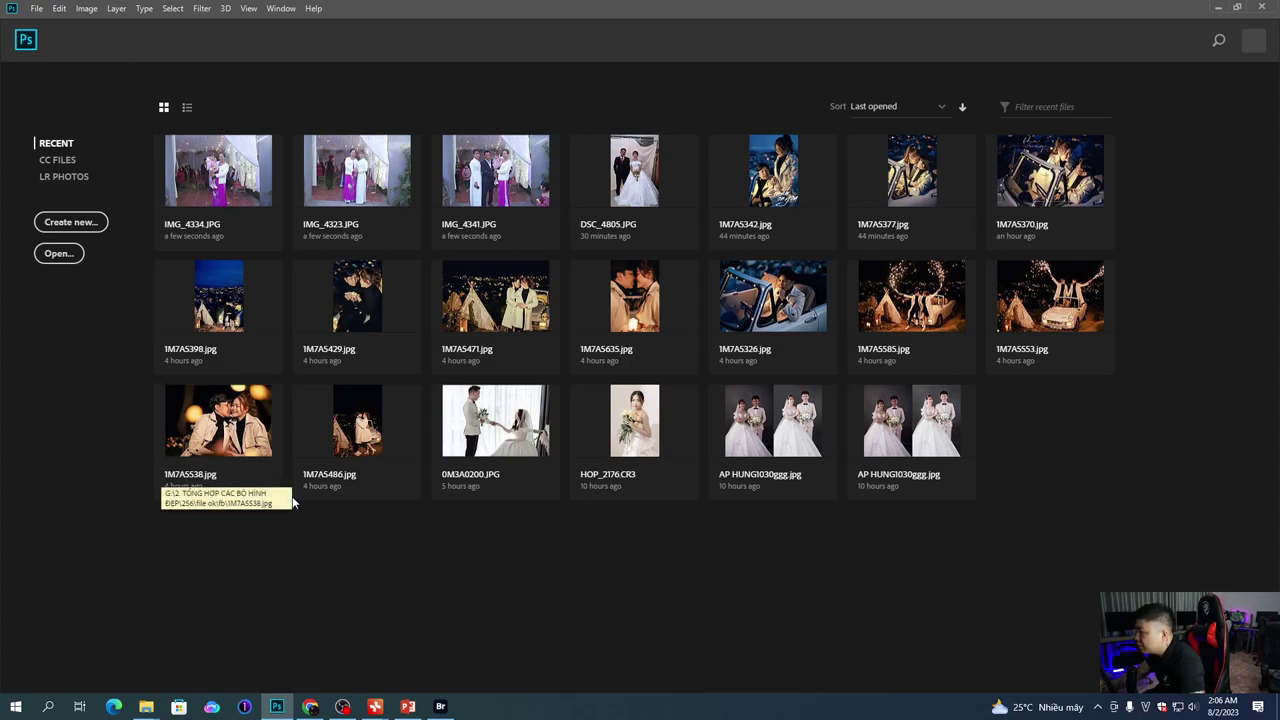
mouse_move(146, 706)
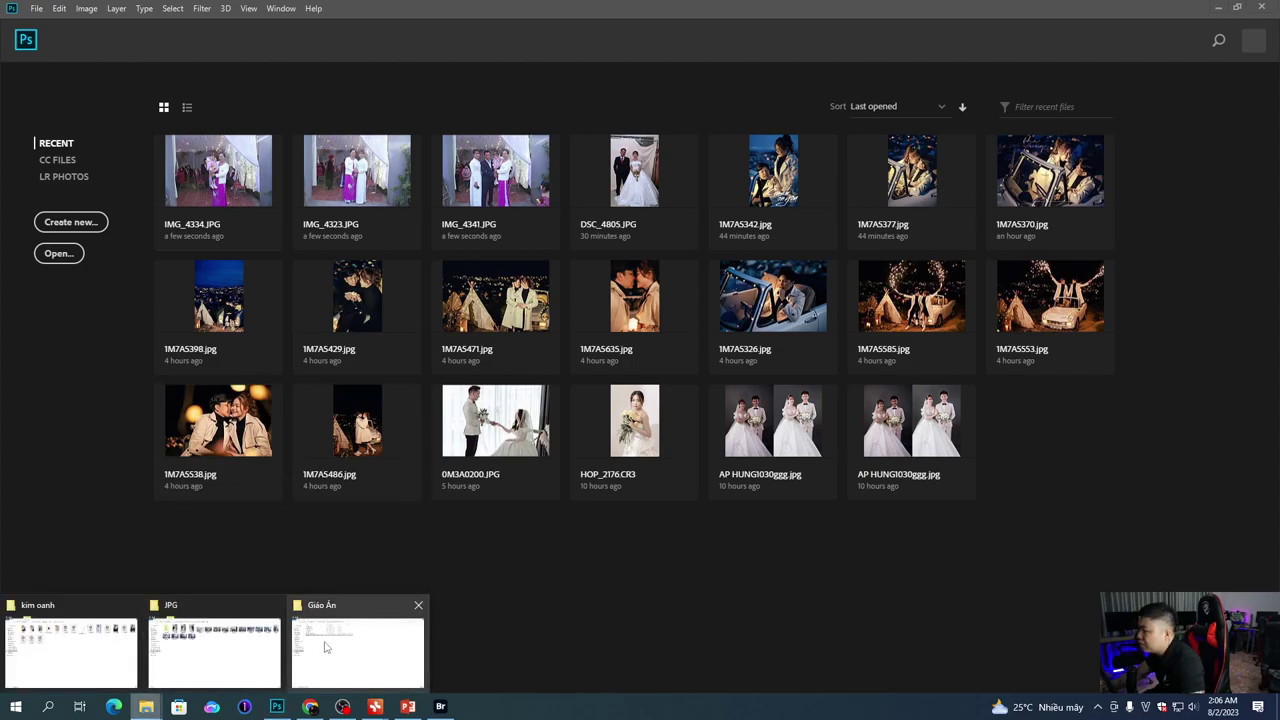
click(197, 668)
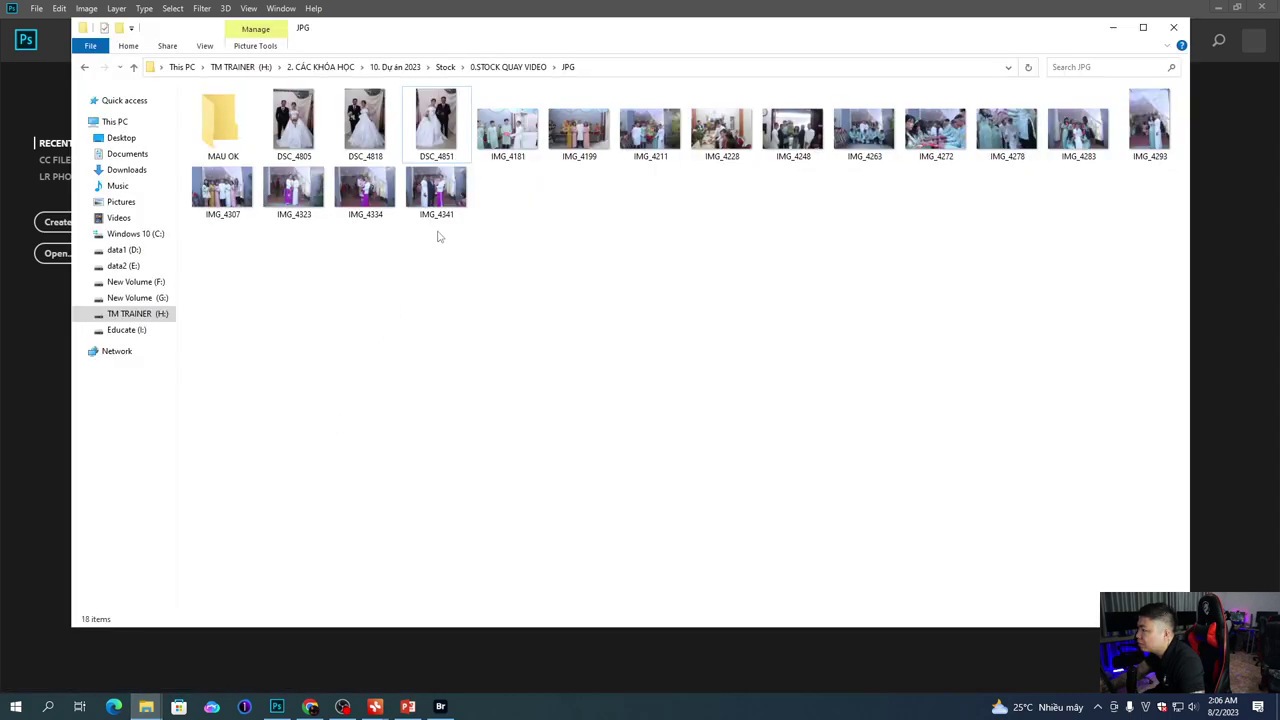
double_click(234, 131)
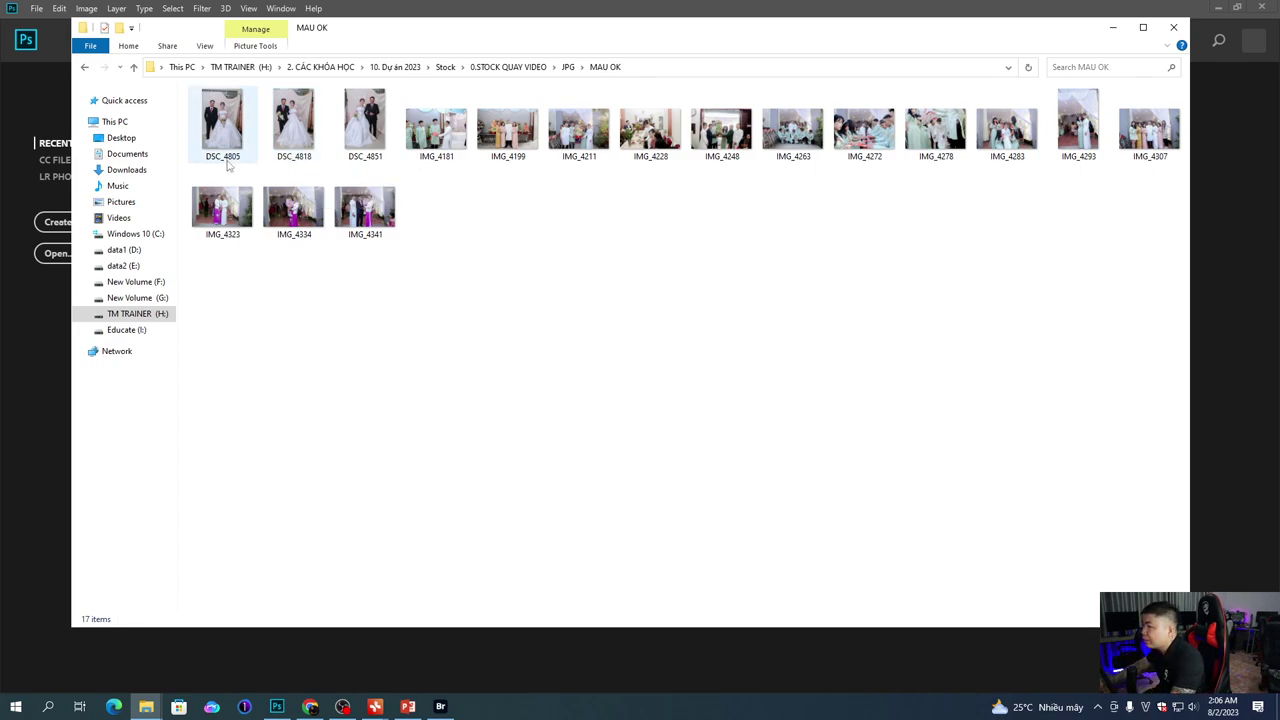
Step: Go back up to the 0.STOCK QUAY VIDEO folder and view the contents of its own MAU OK folder
key(alt+Left)
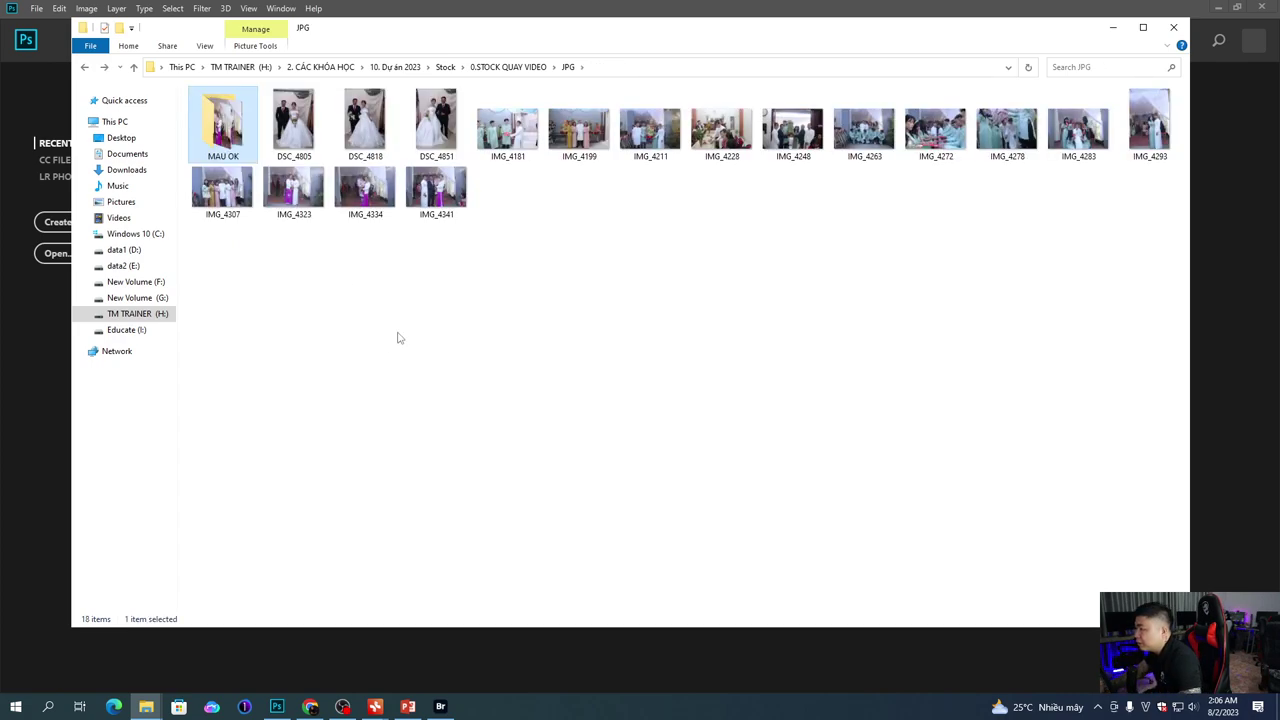
click(398, 338)
key(alt+Left)
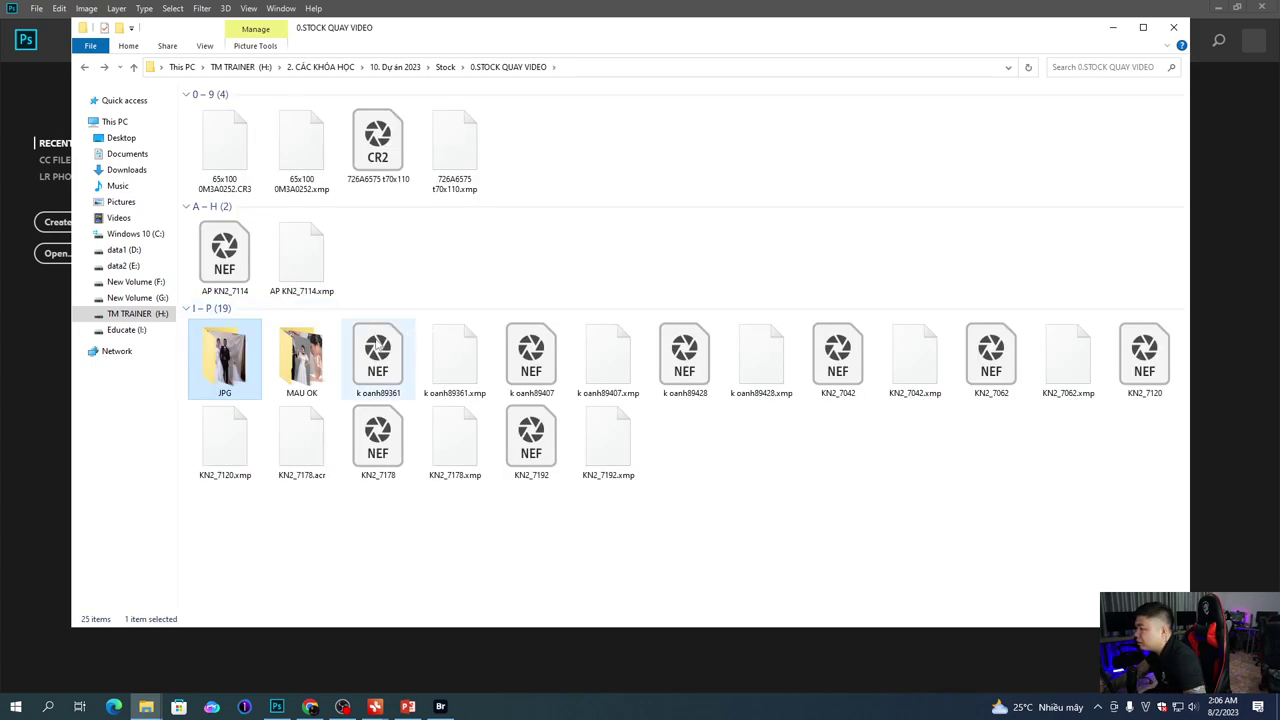
double_click(315, 357)
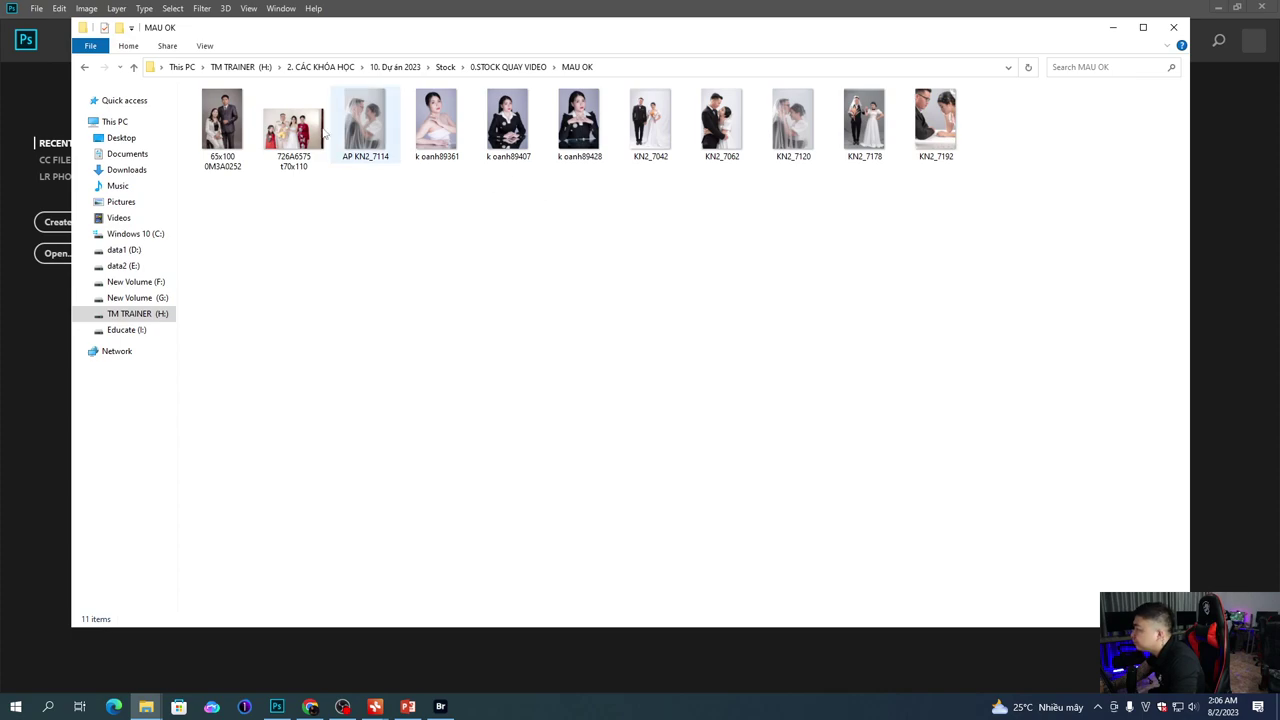
Step: Return to the JPG folder and compare its original photos with the exported ones in its MAU OK folder
click(133, 67)
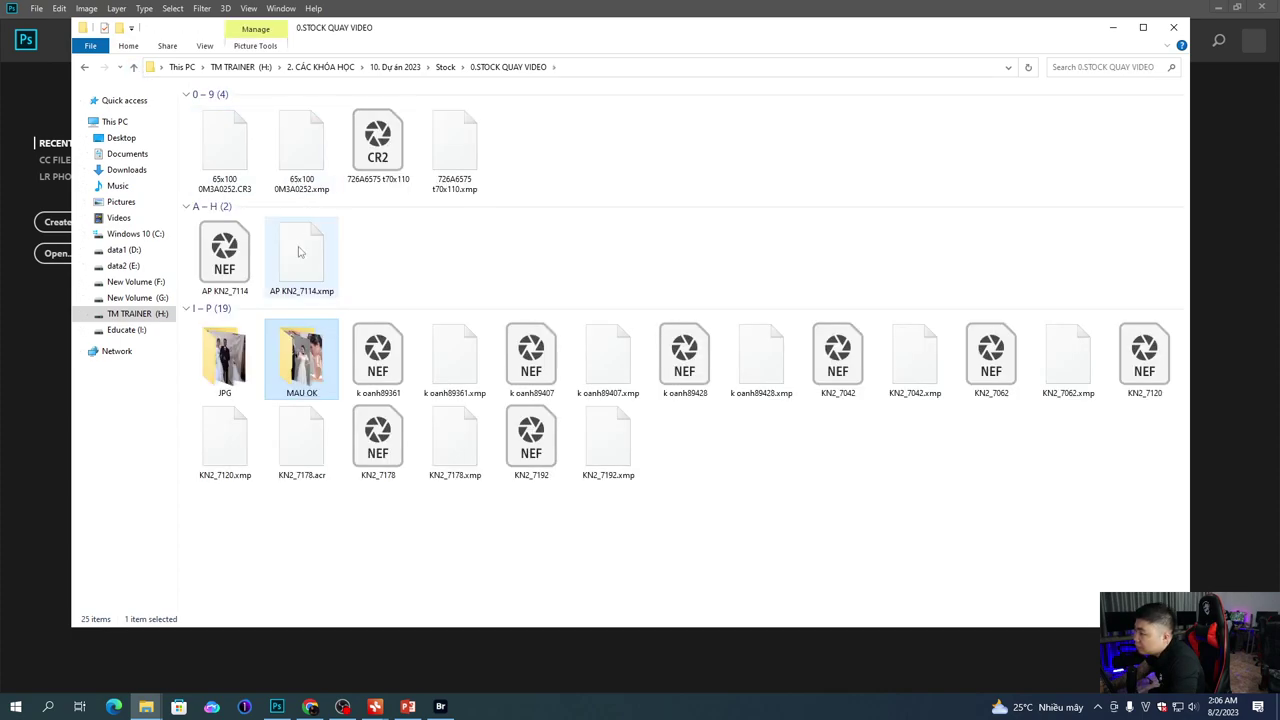
double_click(239, 357)
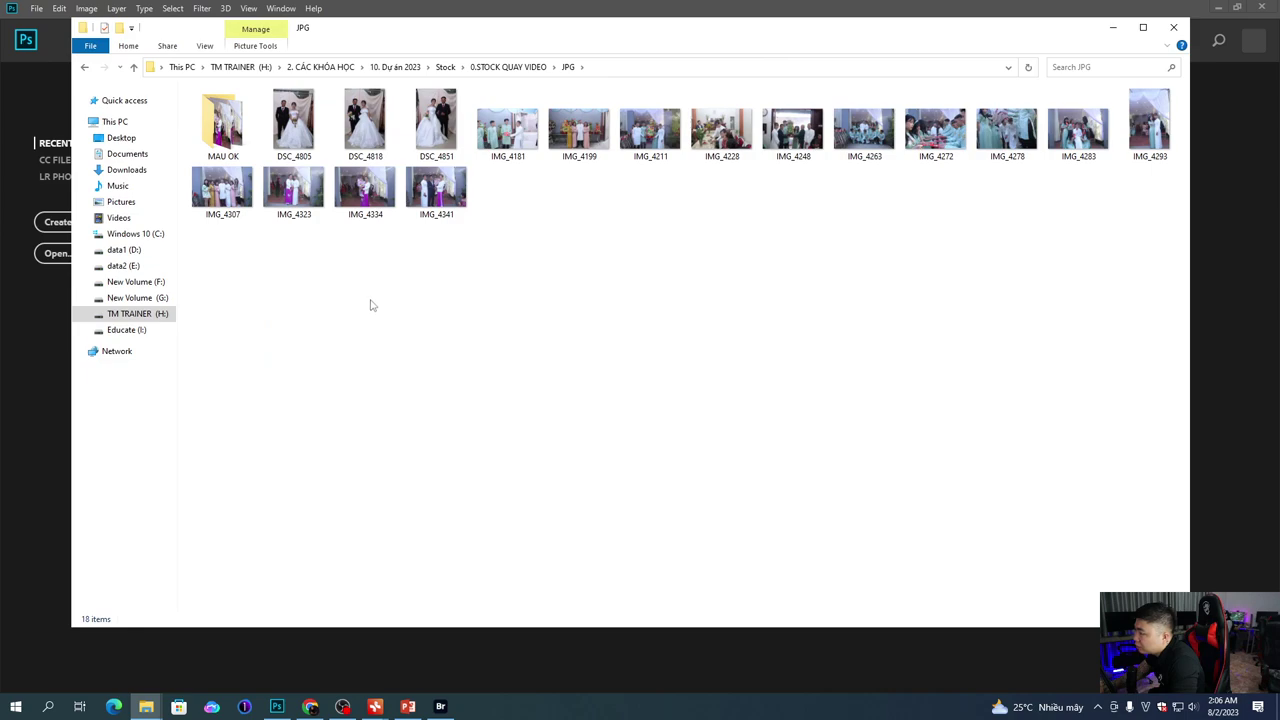
double_click(250, 146)
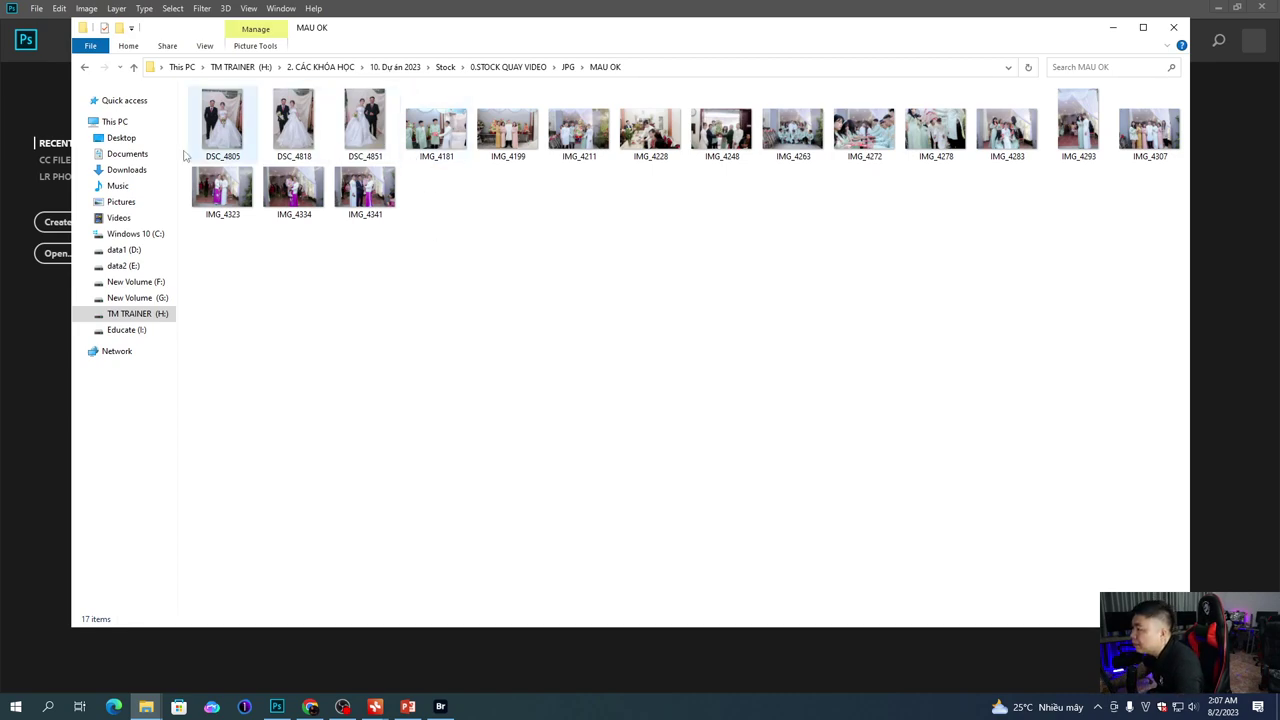
click(133, 67)
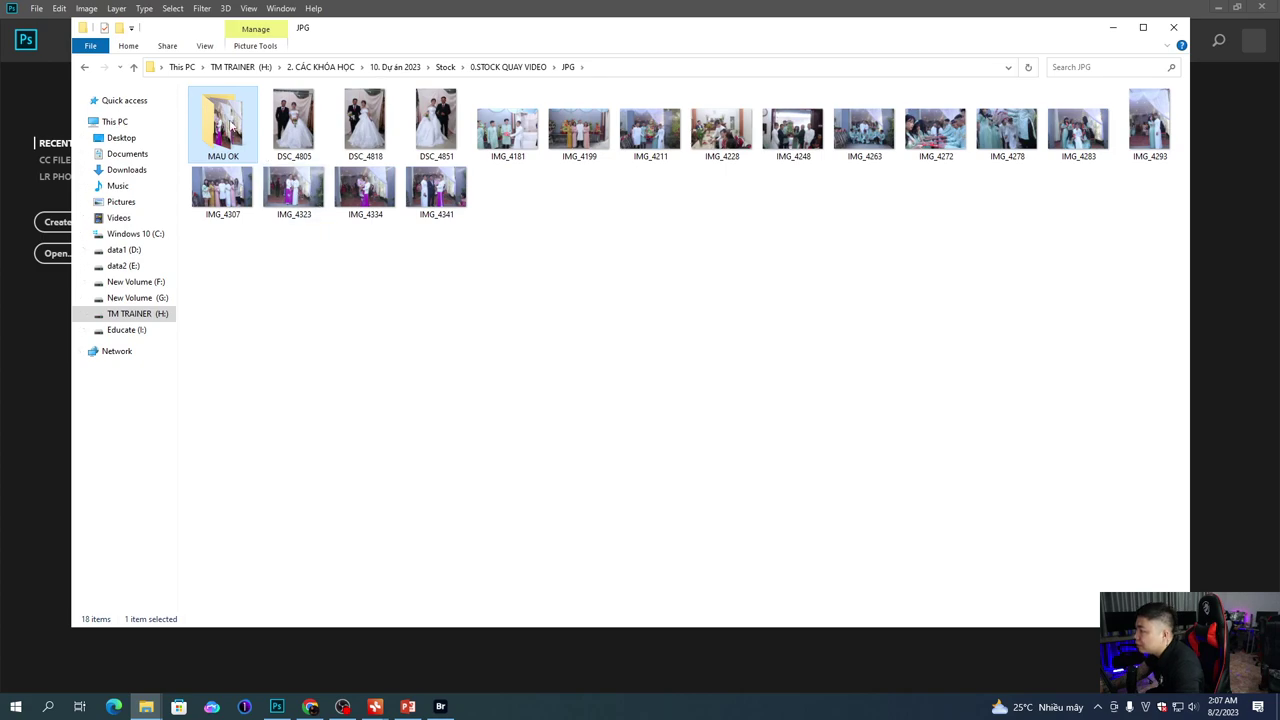
key(Return)
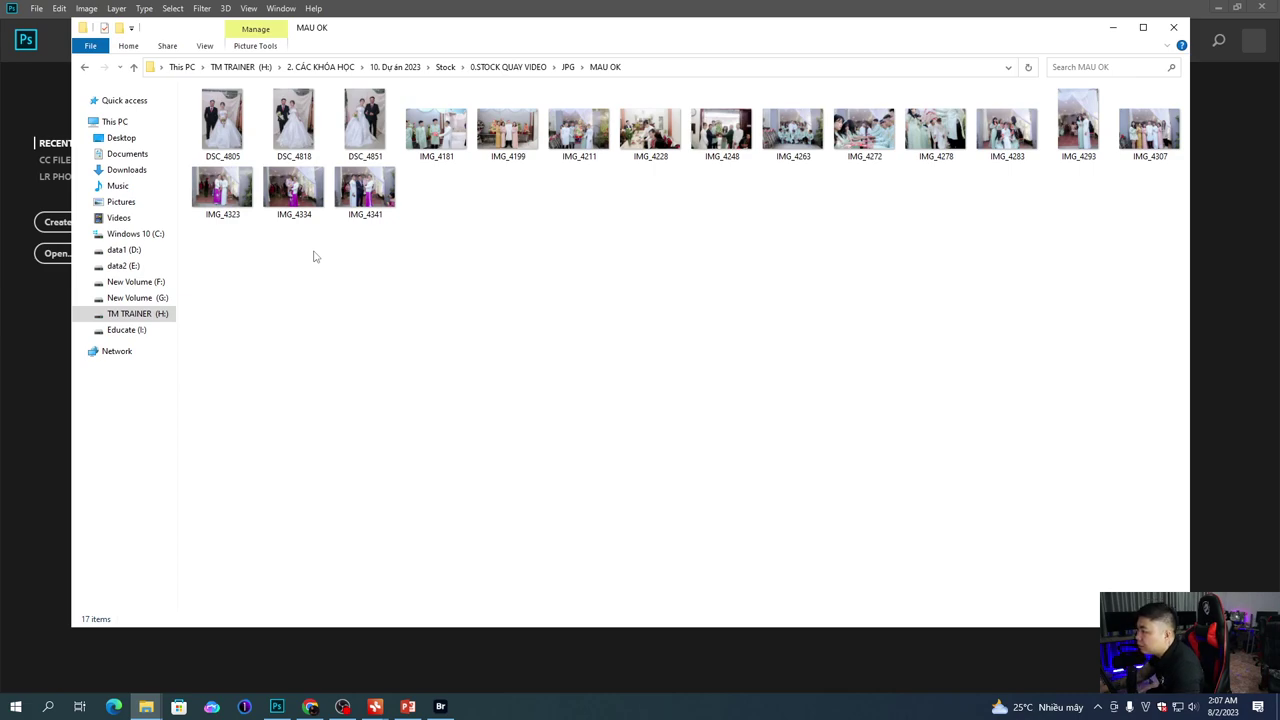
click(133, 67)
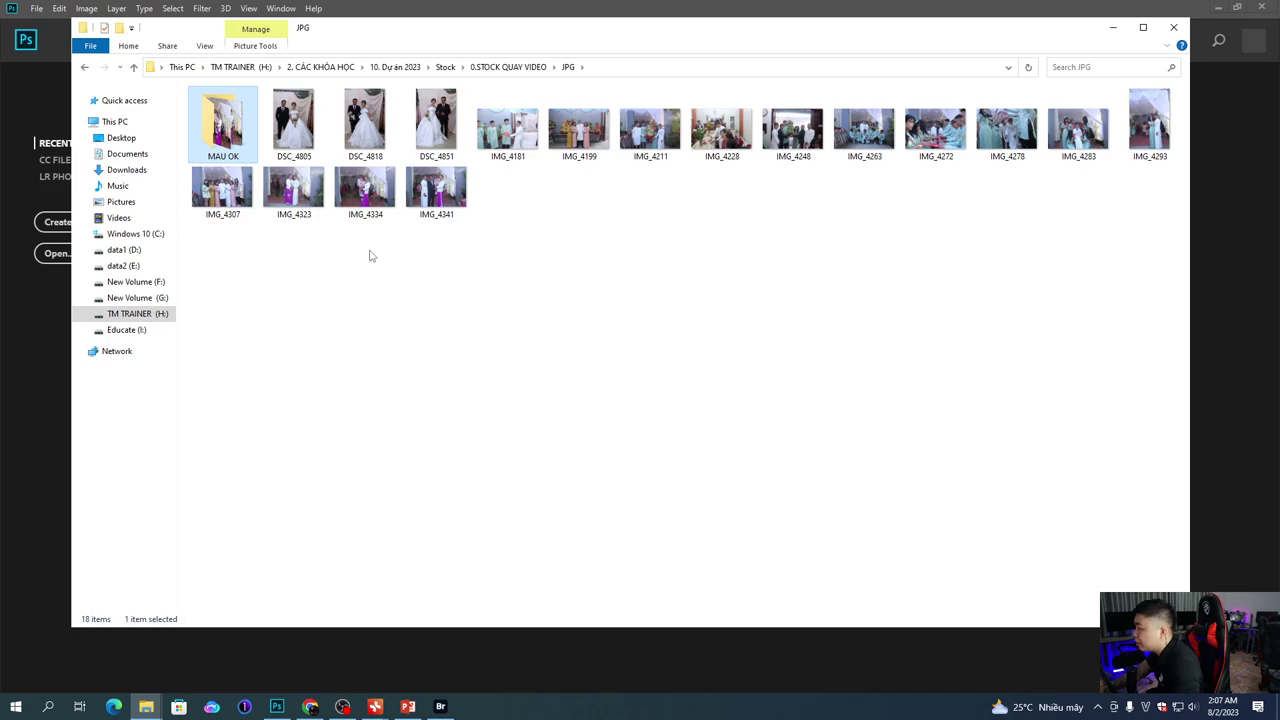
click(454, 331)
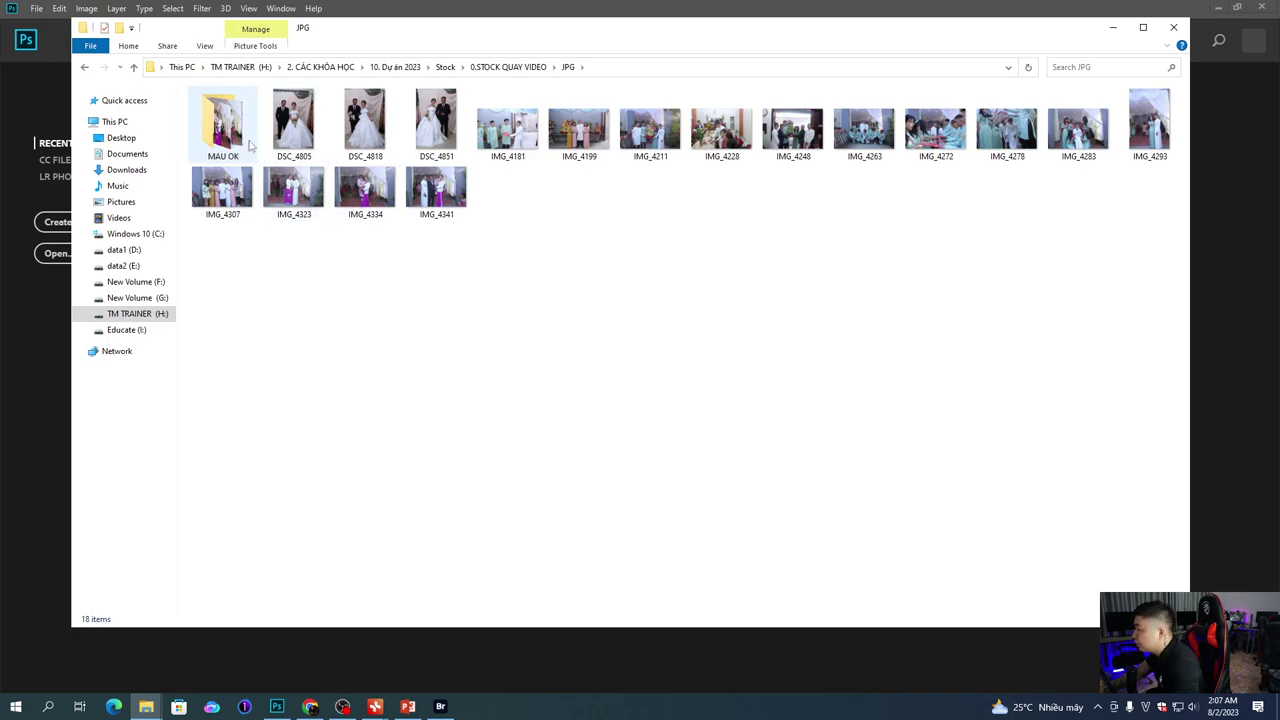
Step: Preview the photos in 0.STOCK QUAY VIDEO's MAU OK folder in Windows Photo Viewer, from AP KN2_7114 to KN2_7192, and close the viewer
click(133, 67)
double_click(320, 360)
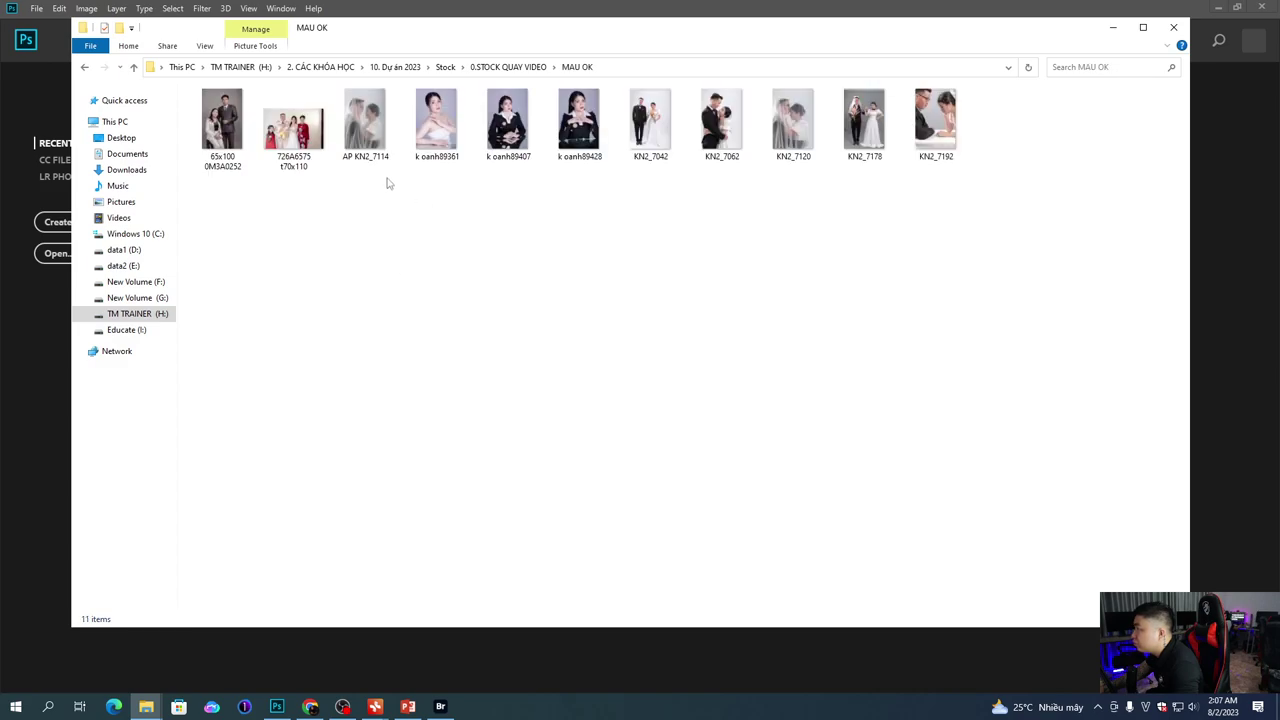
click(382, 147)
right_click(382, 147)
click(415, 158)
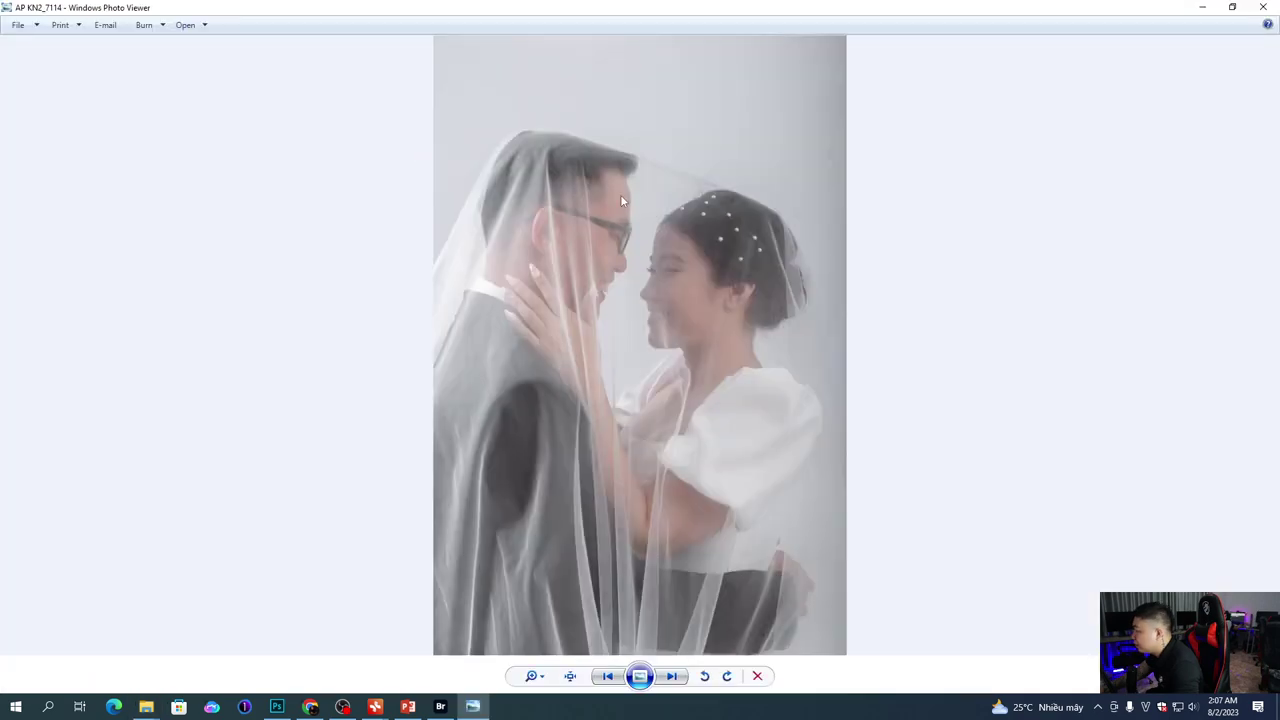
key(Right)
key(Right)
key(Right)
key(Right)
key(Right)
key(Right)
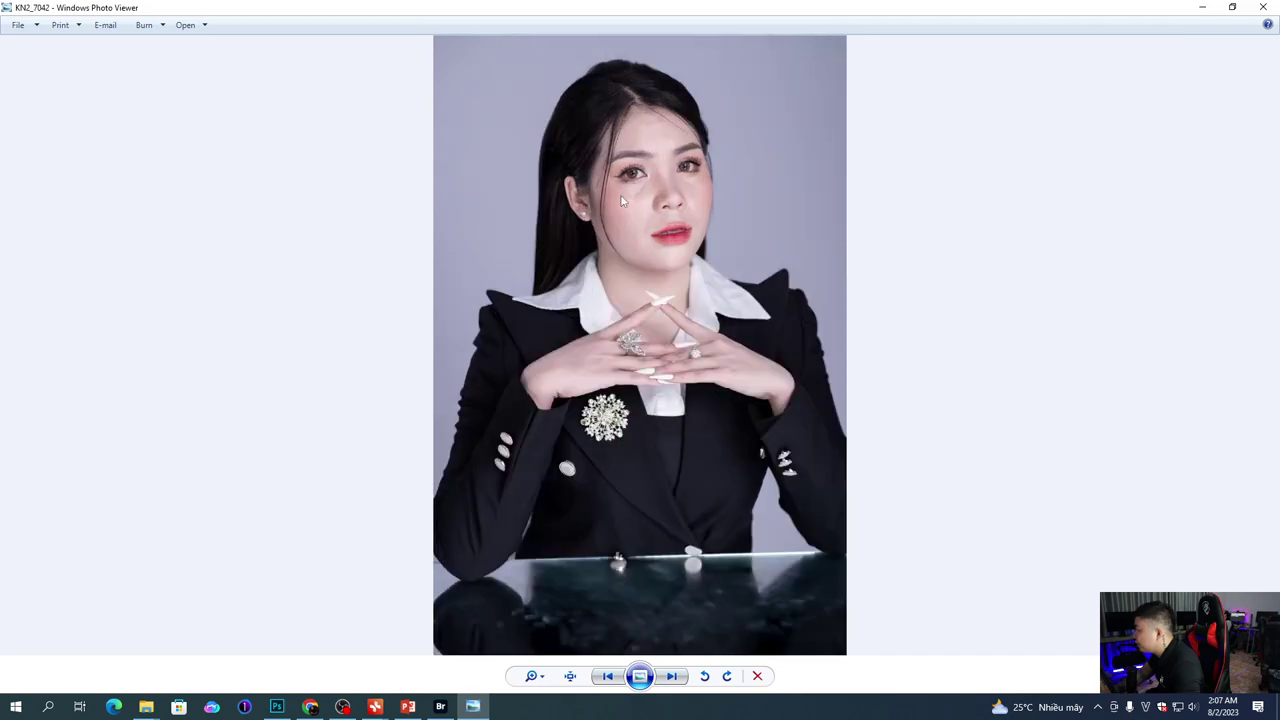
key(Right)
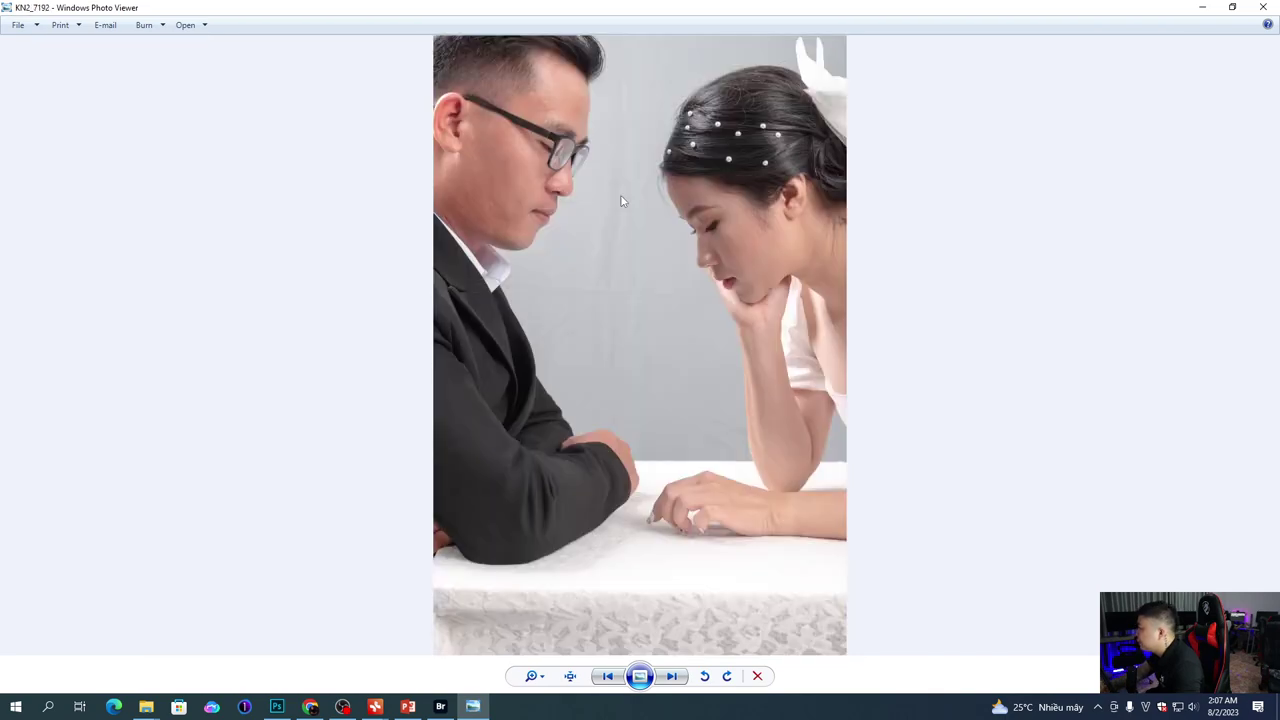
click(1263, 7)
Step: Go to the MAU OK folder inside the JPG folder and preview the exported photo DSC_4805 in Windows Photo Viewer
click(133, 67)
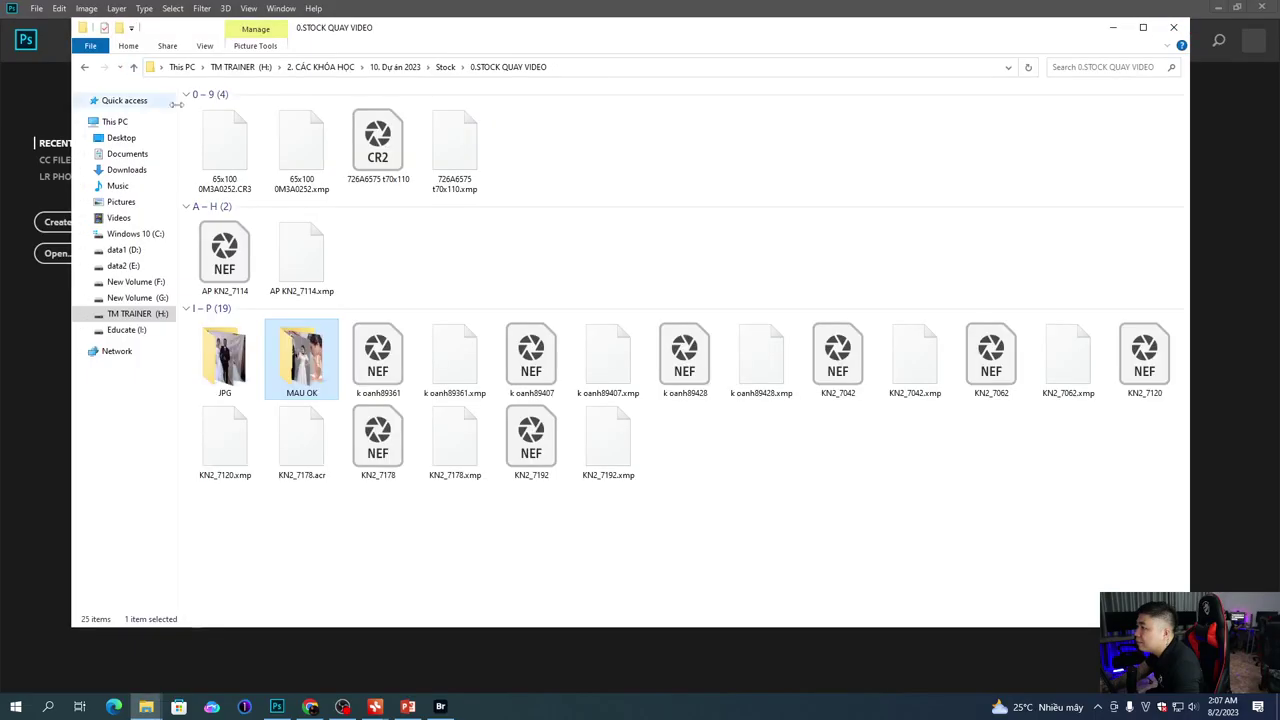
double_click(252, 338)
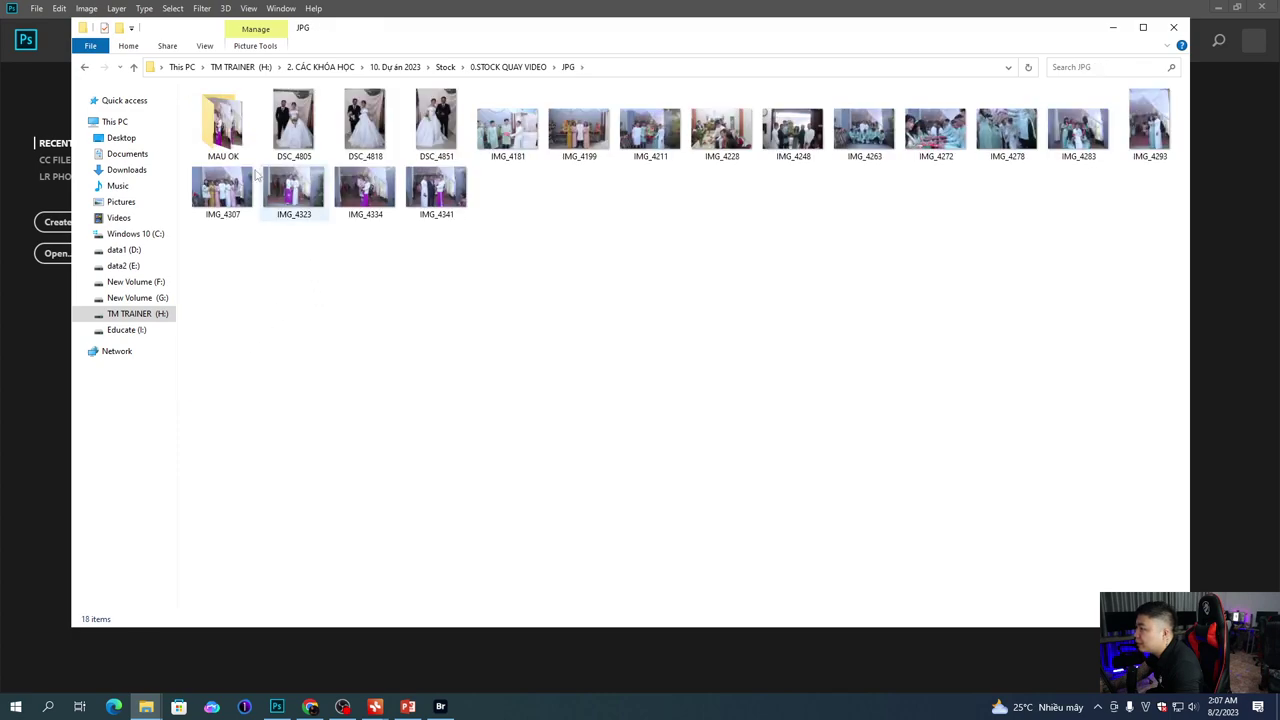
double_click(222, 122)
right_click(234, 153)
click(270, 160)
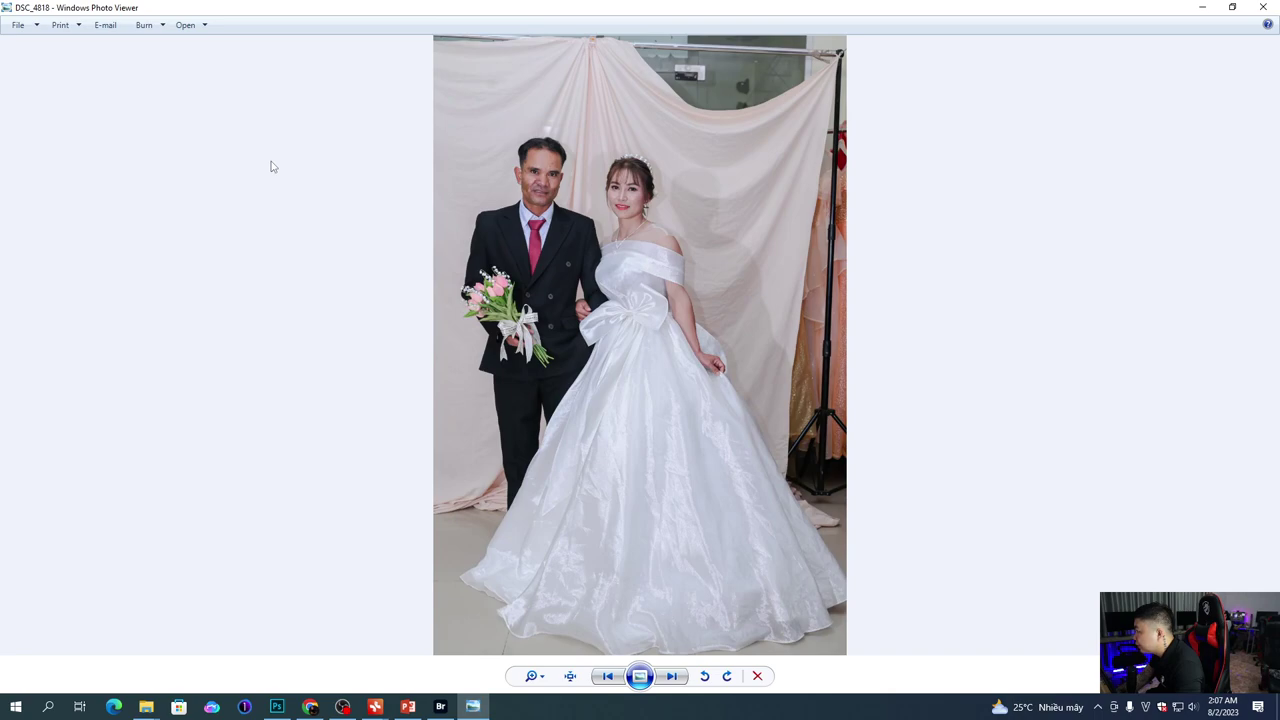
Step: Page through the exported wedding photos and compare the color of DSC_4805 and DSC_4818
key(Right)
key(Right)
key(Right)
key(Right)
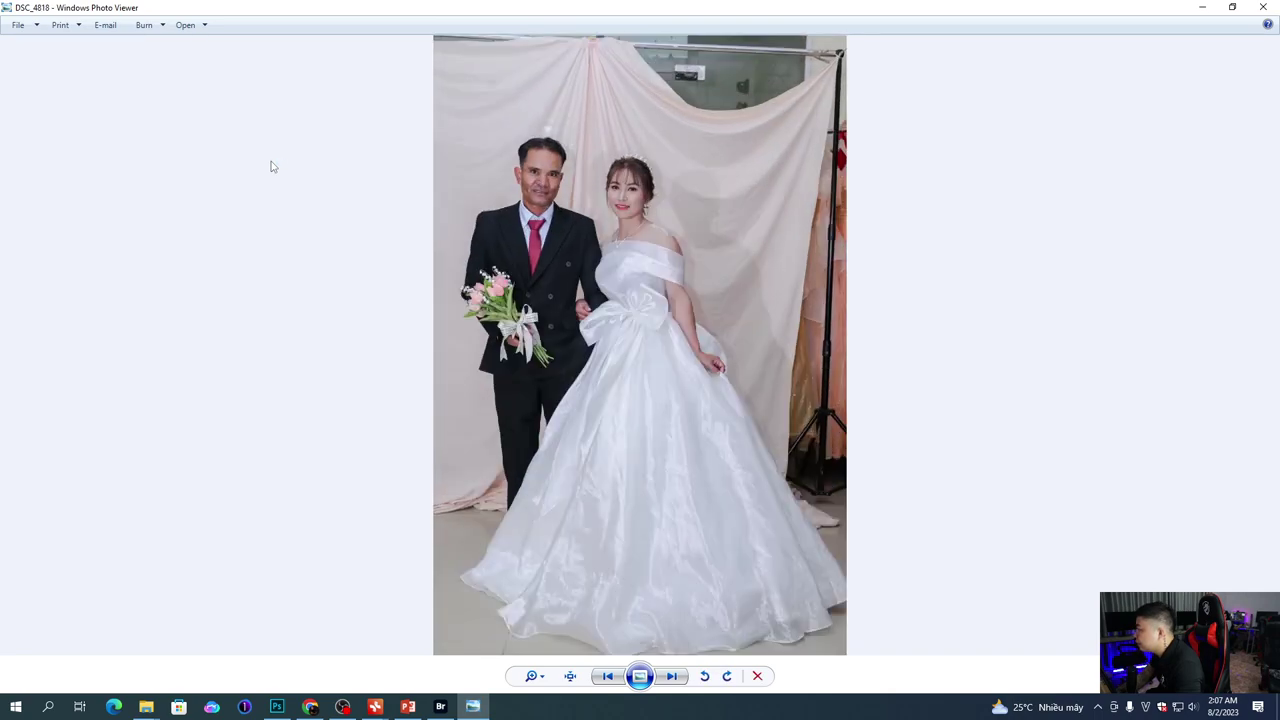
key(Left)
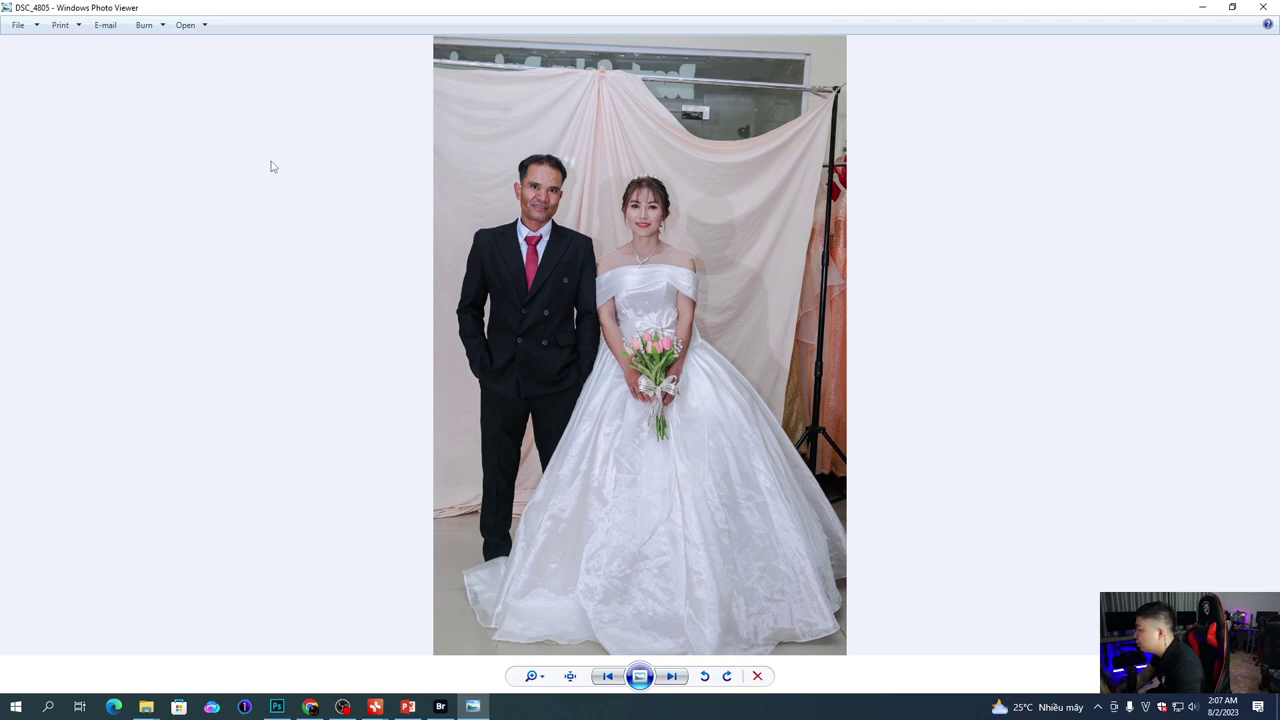
key(Right)
key(Left)
key(Right)
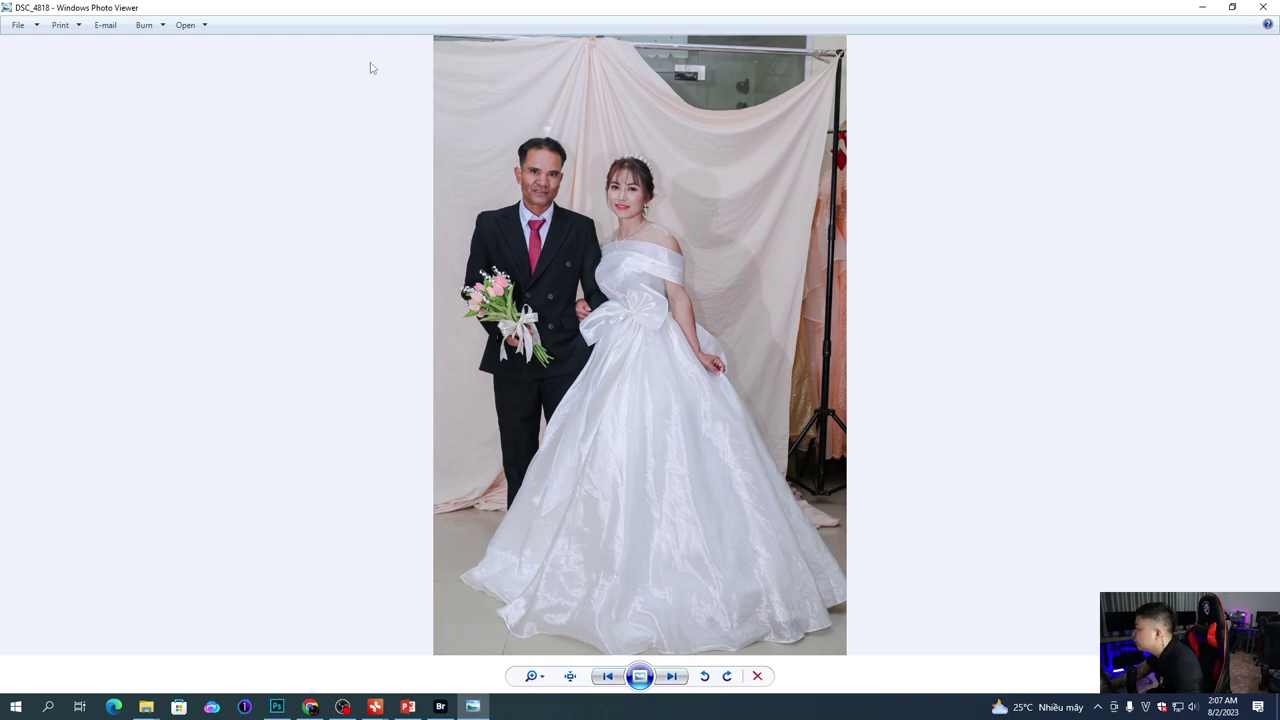
Step: Examine the couple's faces and skin up close in DSC_4818 and DSC_4805, and close the photo viewer
scroll(595, 180, up, 2)
scroll(367, 173, up, 1)
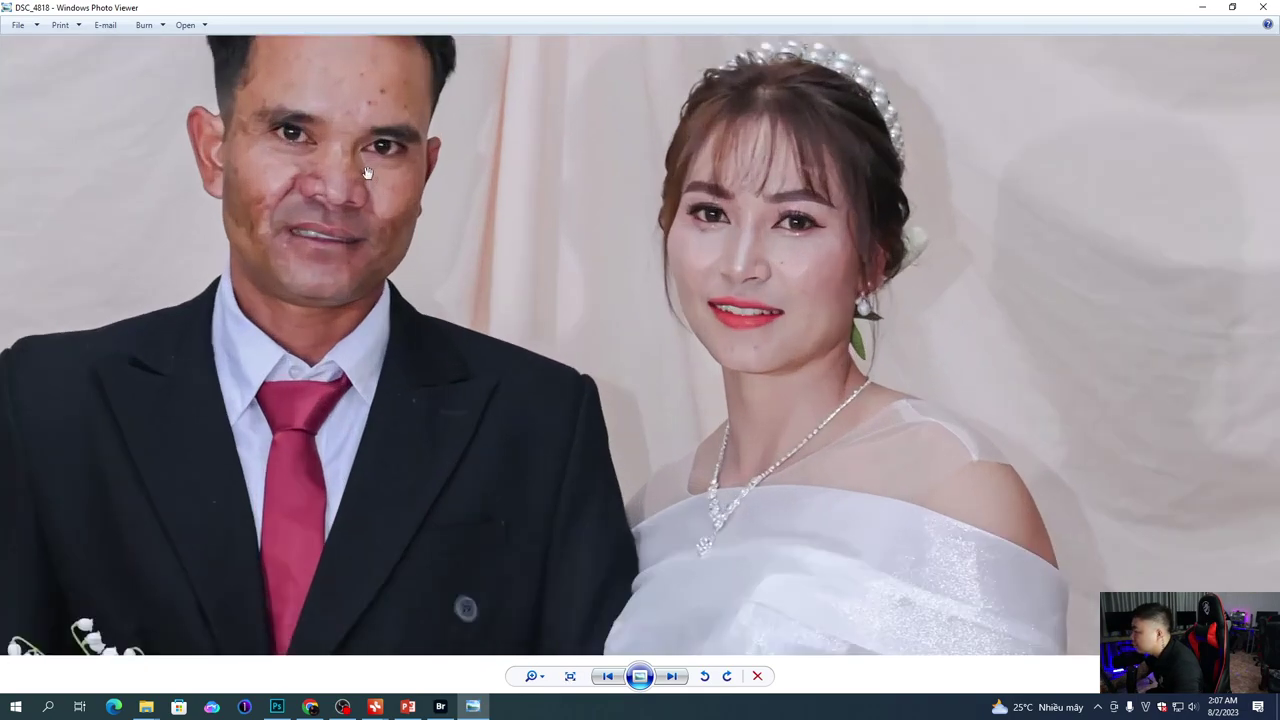
scroll(367, 173, down, 2)
key(Left)
key(Left)
scroll(392, 165, up, 2)
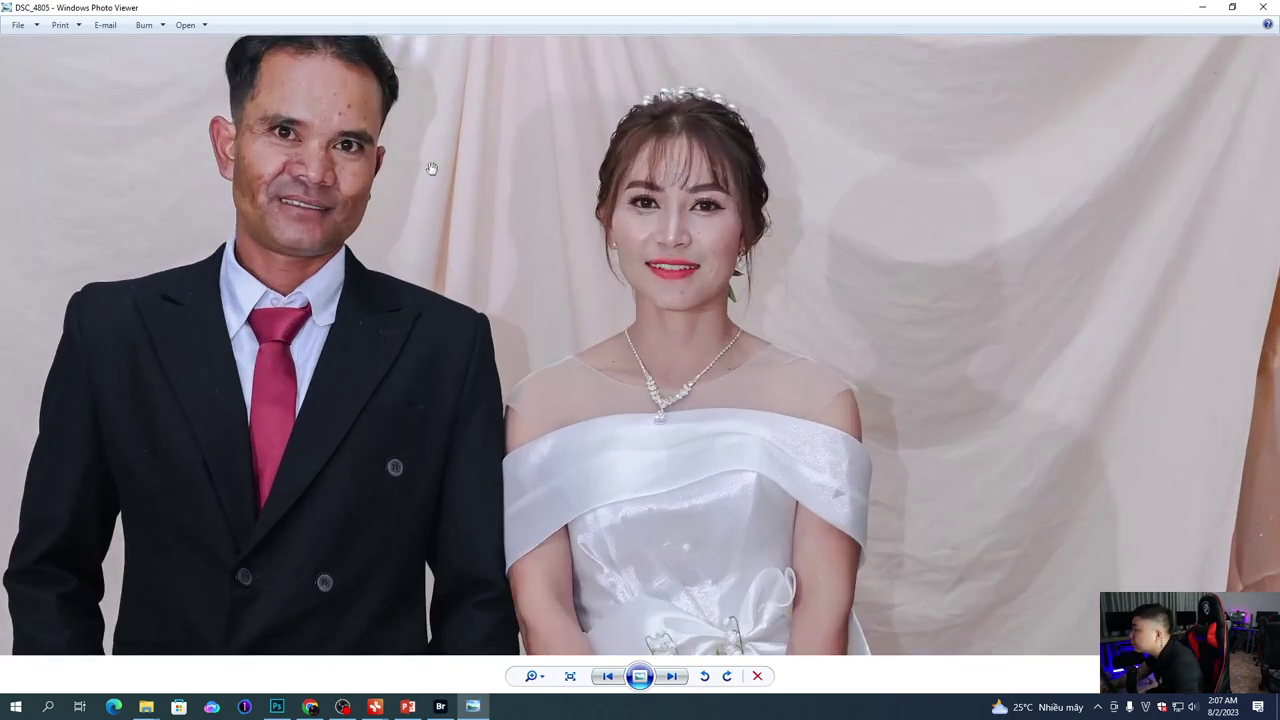
scroll(432, 168, down, 2)
key(Right)
key(Left)
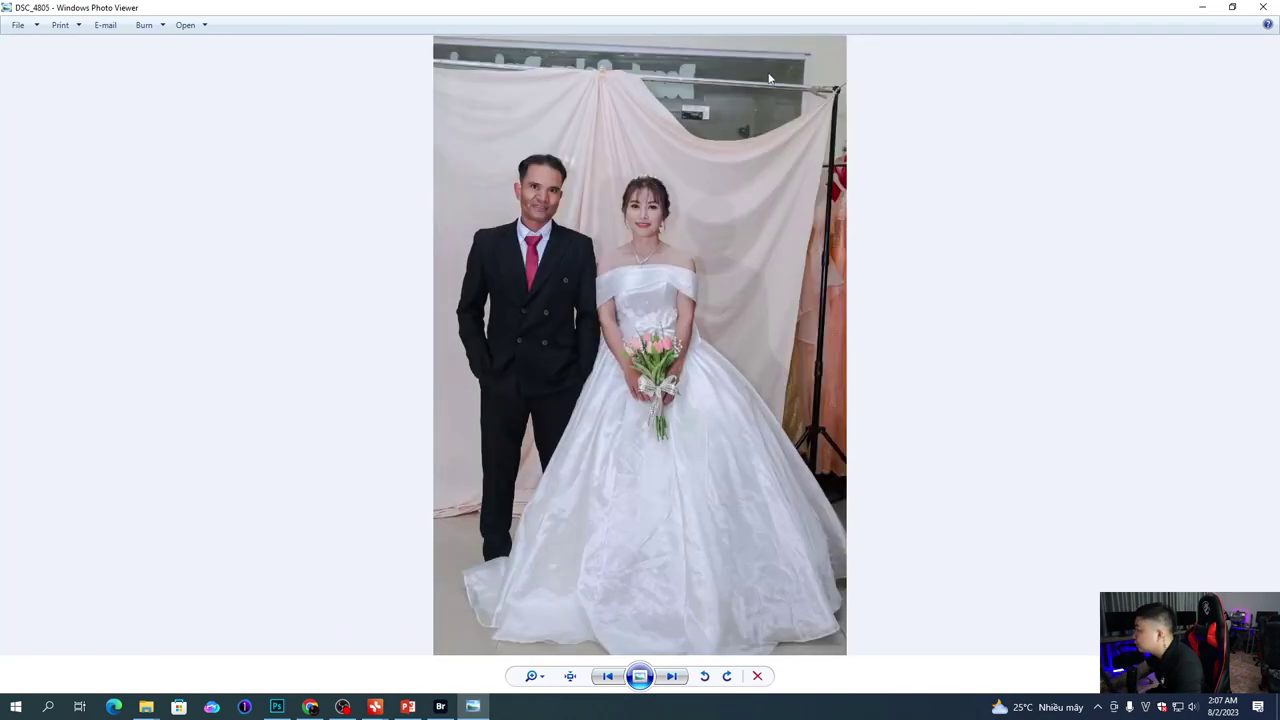
scroll(500, 130, up, 3)
scroll(400, 270, up, 1)
scroll(437, 260, down, 1)
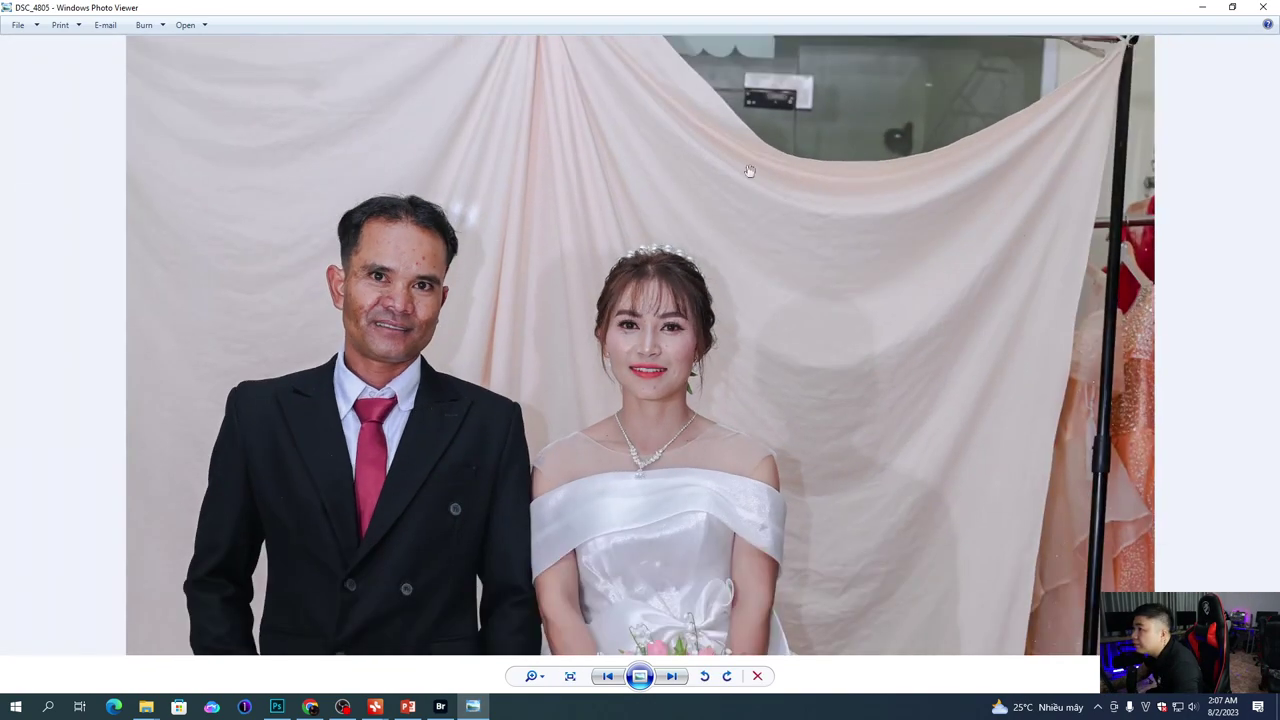
click(1263, 7)
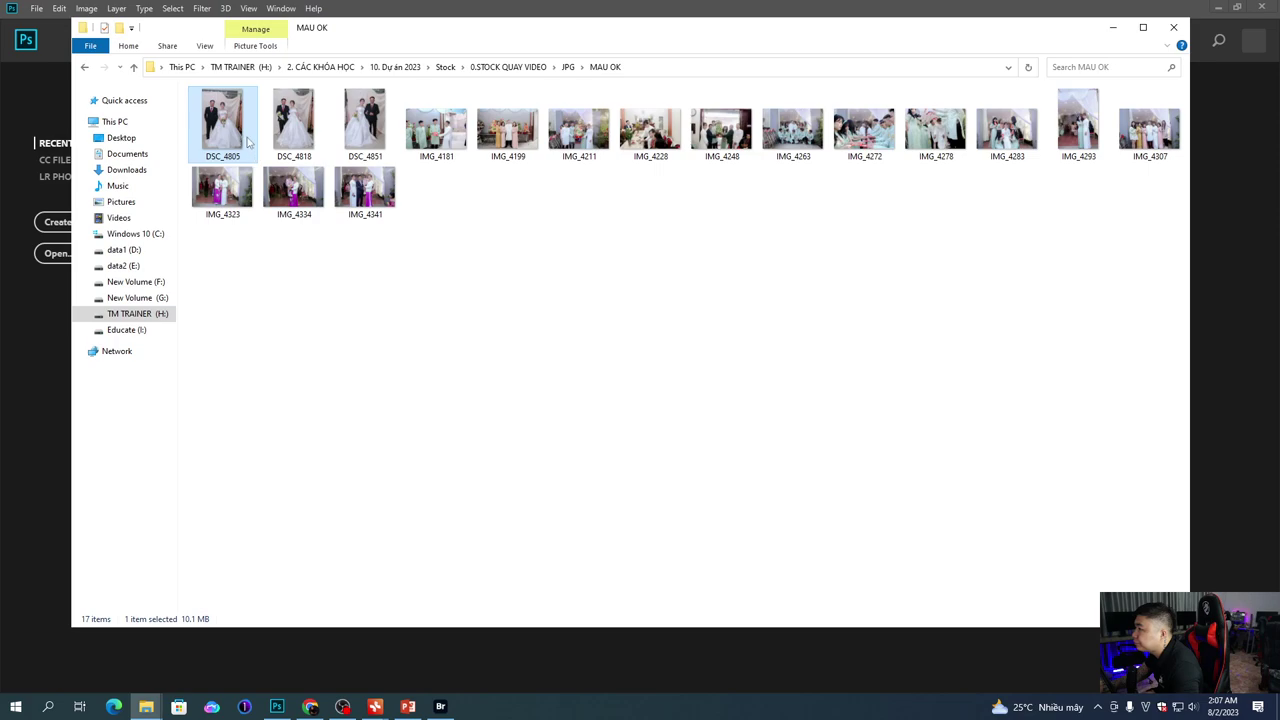
Step: Leave the MAU OK folder and switch to Chrome to view the YouTube page of Photoshop lesson BÀI 4
drag(494, 35, 640, 70)
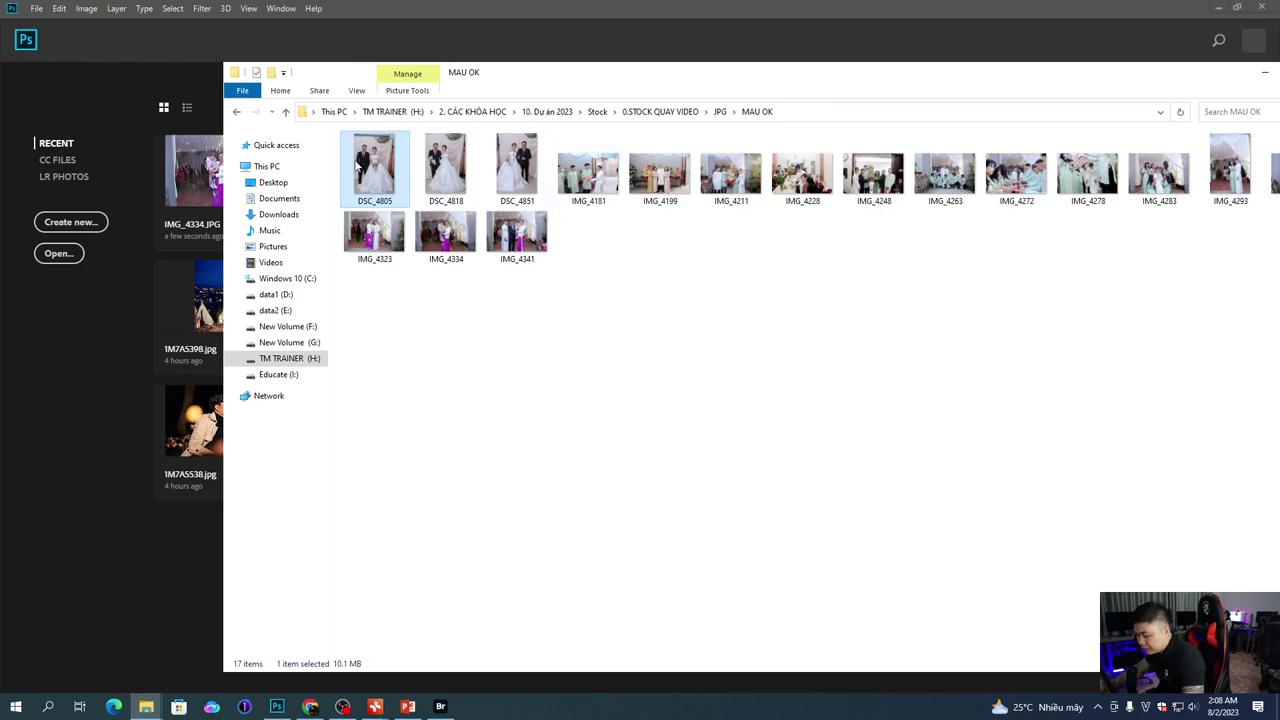
key(super+d)
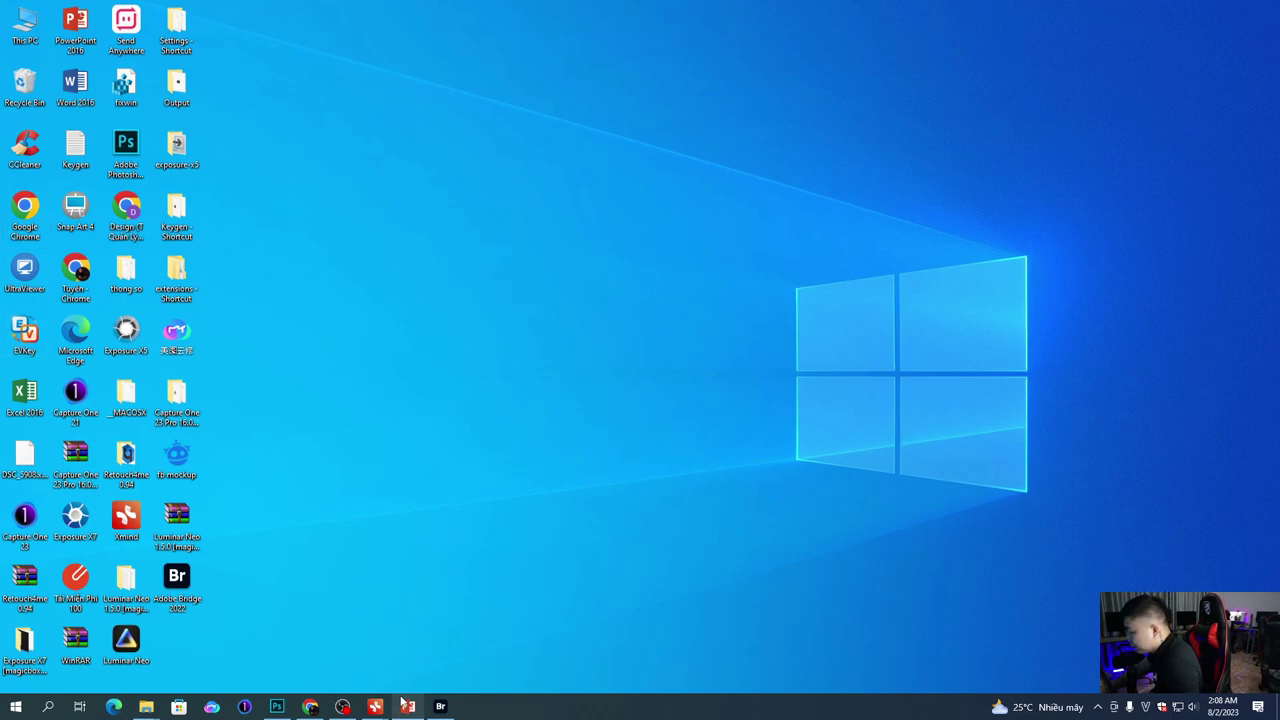
click(277, 707)
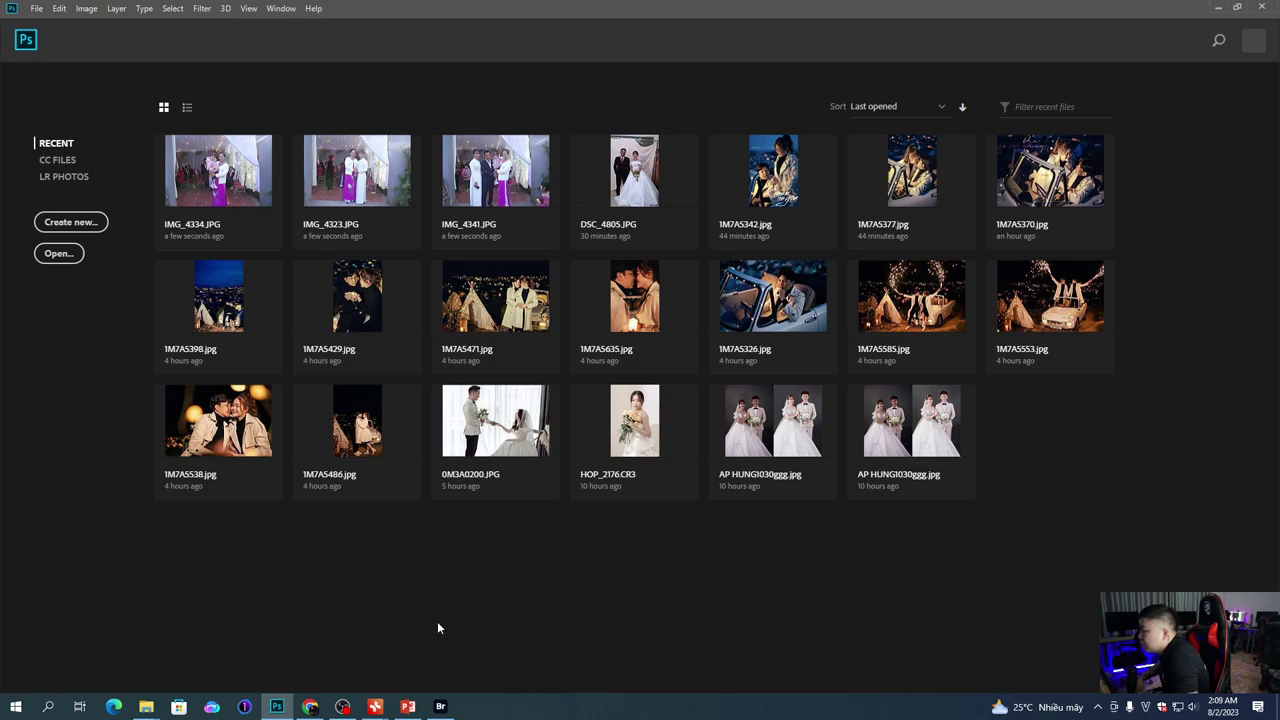
click(310, 706)
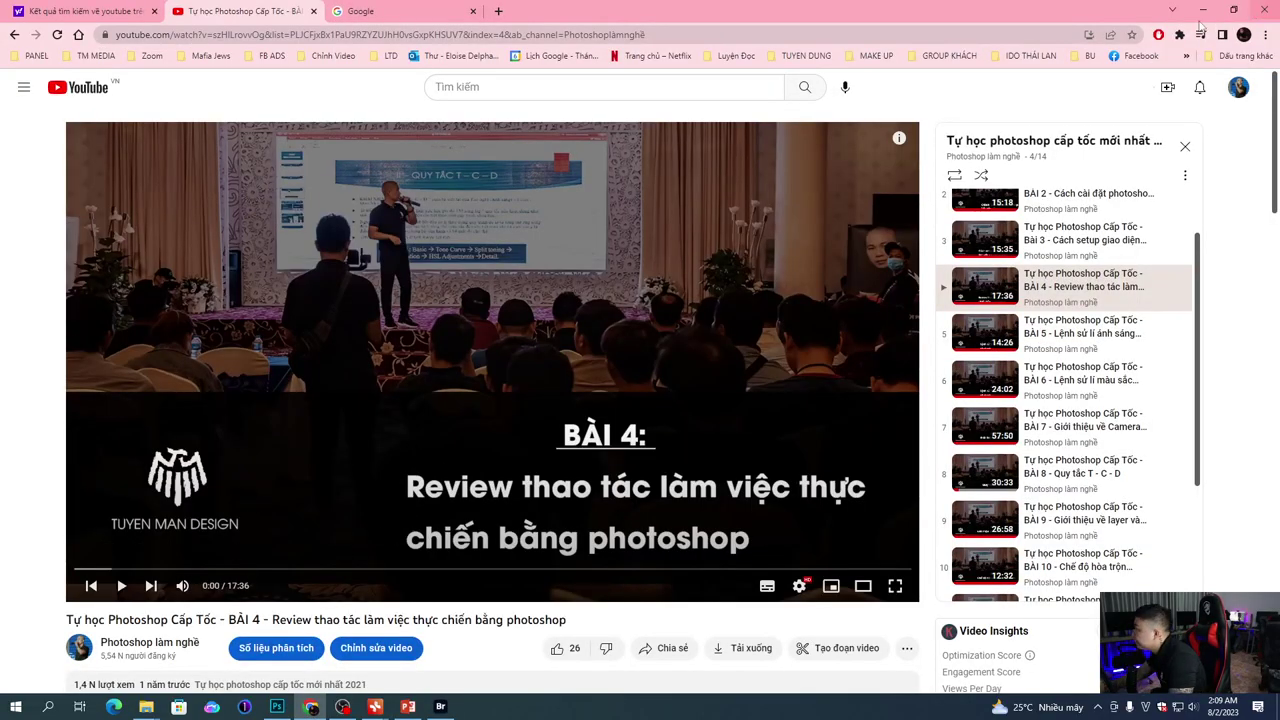
Step: Switch to the MAU OK folder, try to open DSC_4805 in Photoshop, and cancel the Camera Raw window
click(1173, 11)
mouse_move(146, 706)
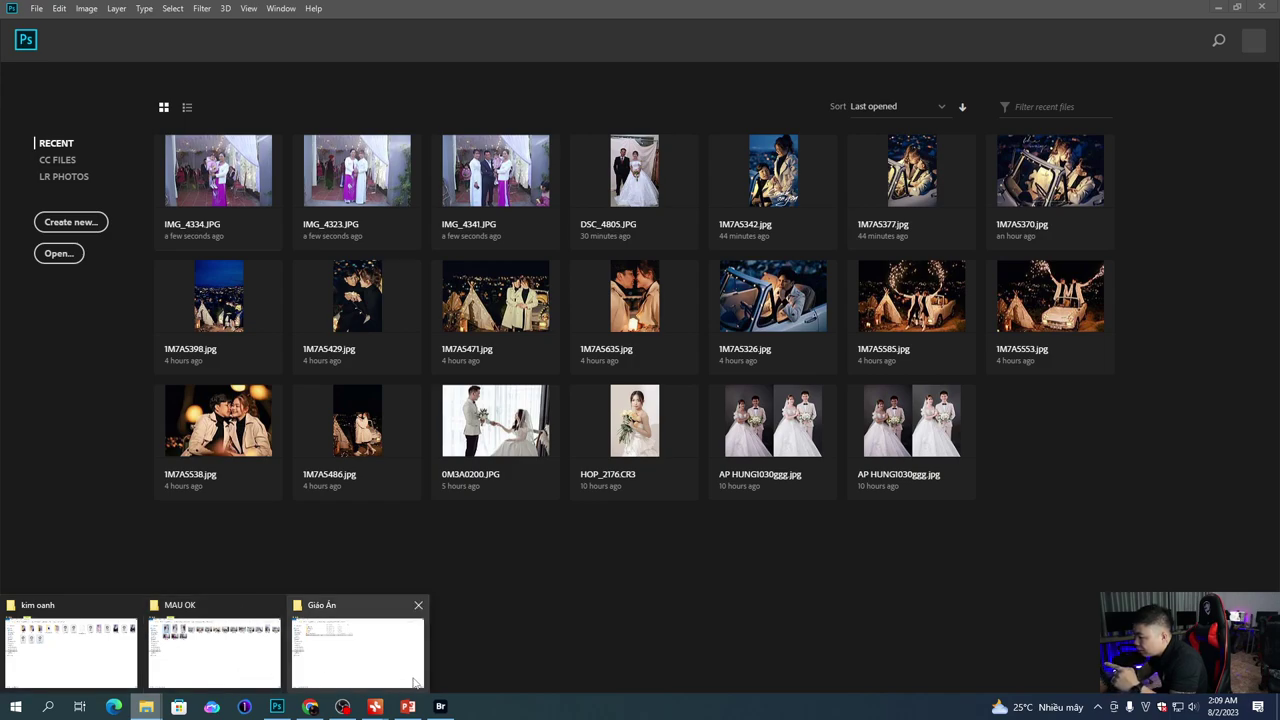
click(264, 660)
drag(388, 180, 706, 12)
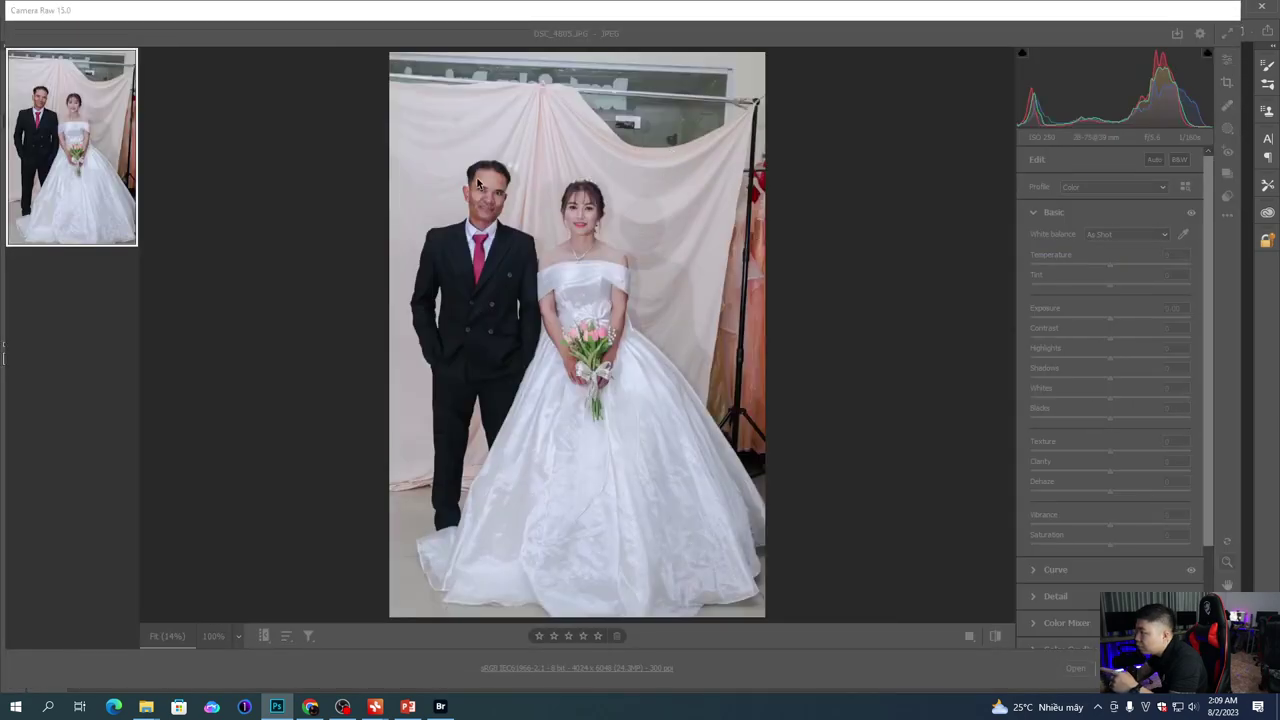
drag(560, 220, 590, 234)
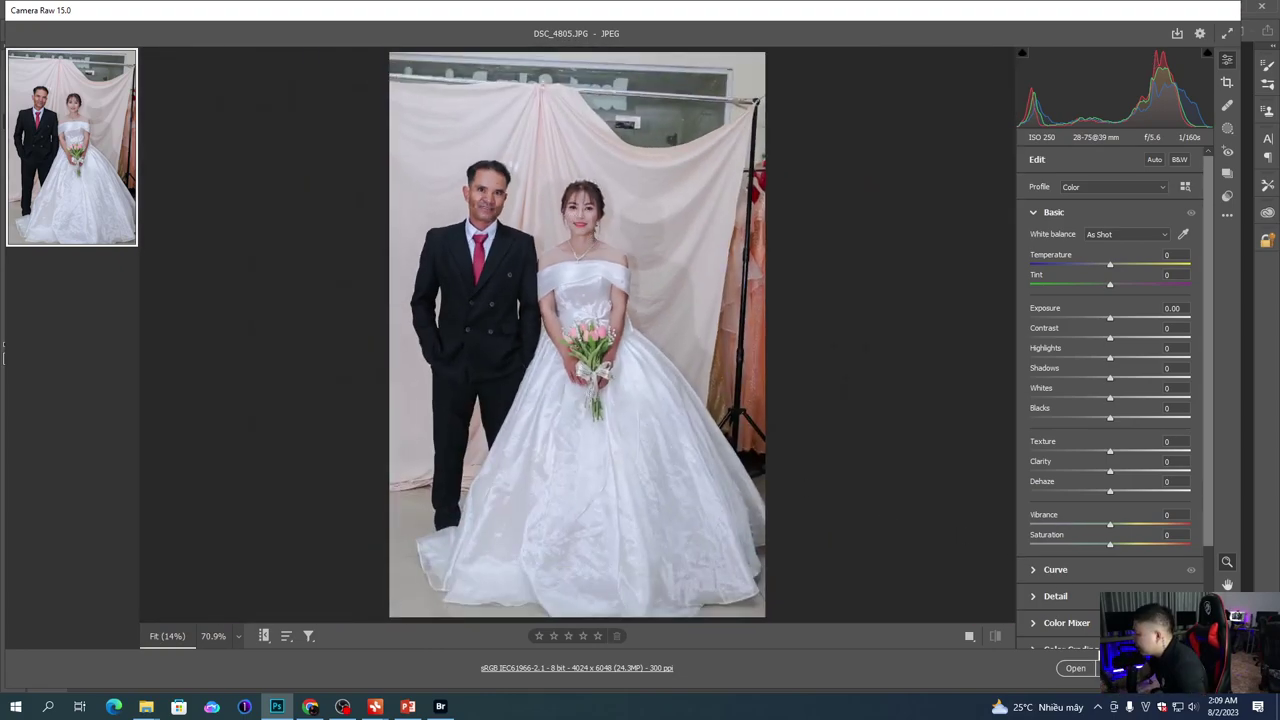
key(Escape)
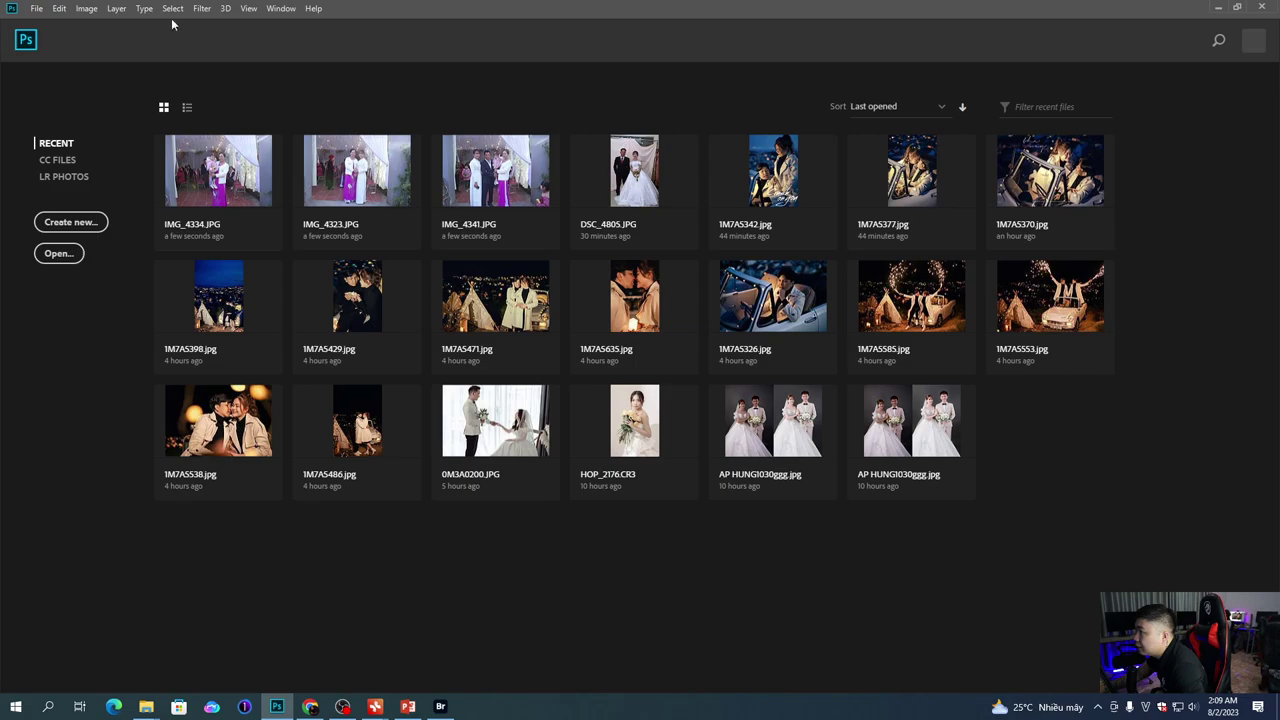
Step: Set the JPEG handling in the Camera Raw preferences to "Automatically open JPEGs with settings"
click(60, 8)
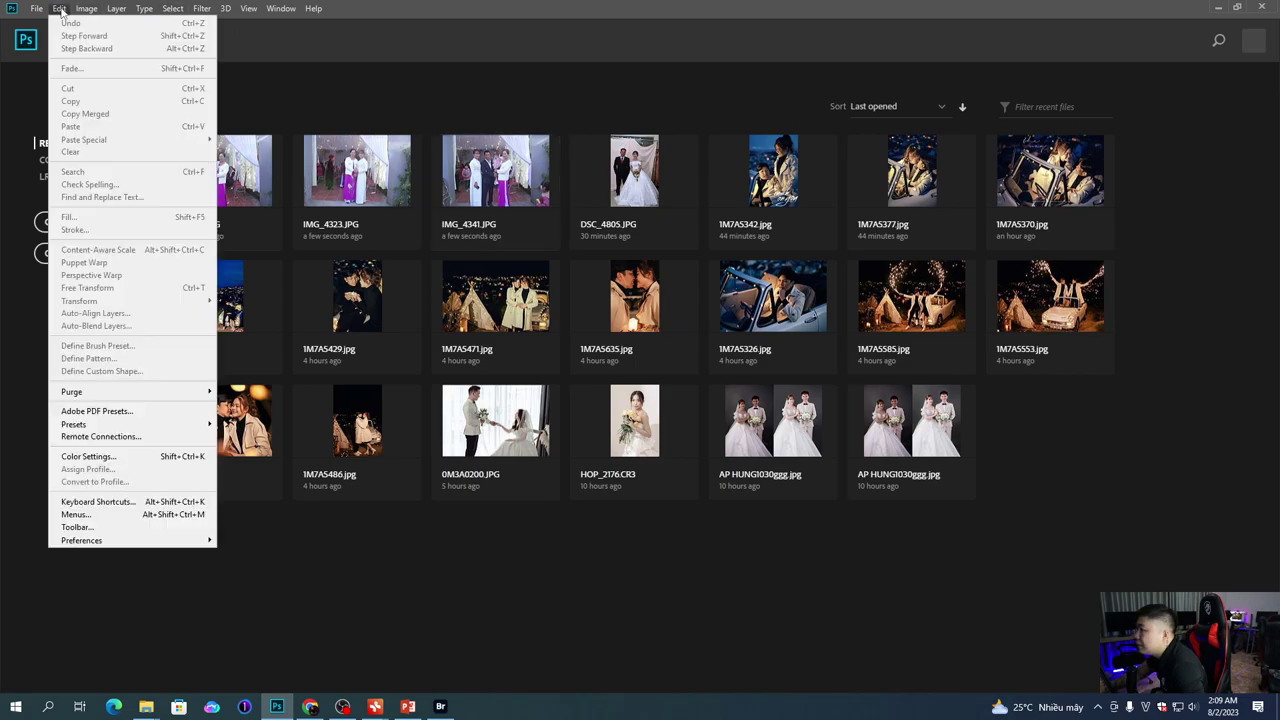
mouse_move(90, 543)
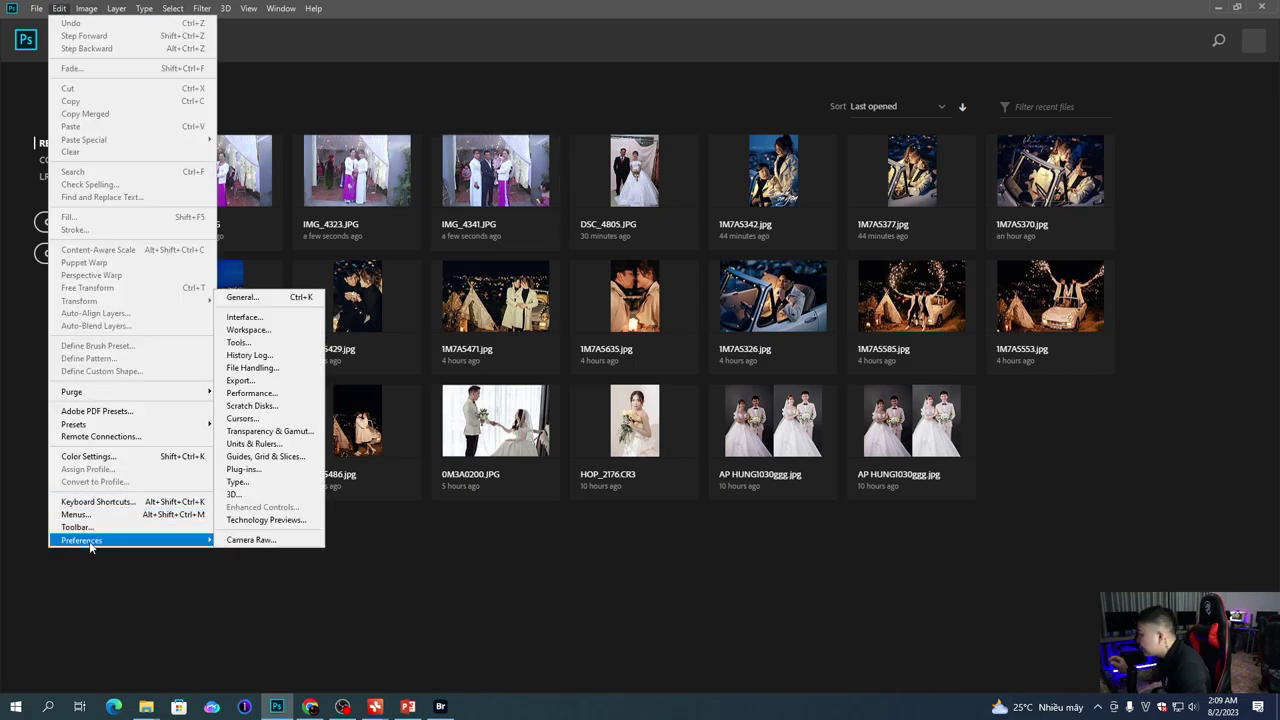
click(229, 540)
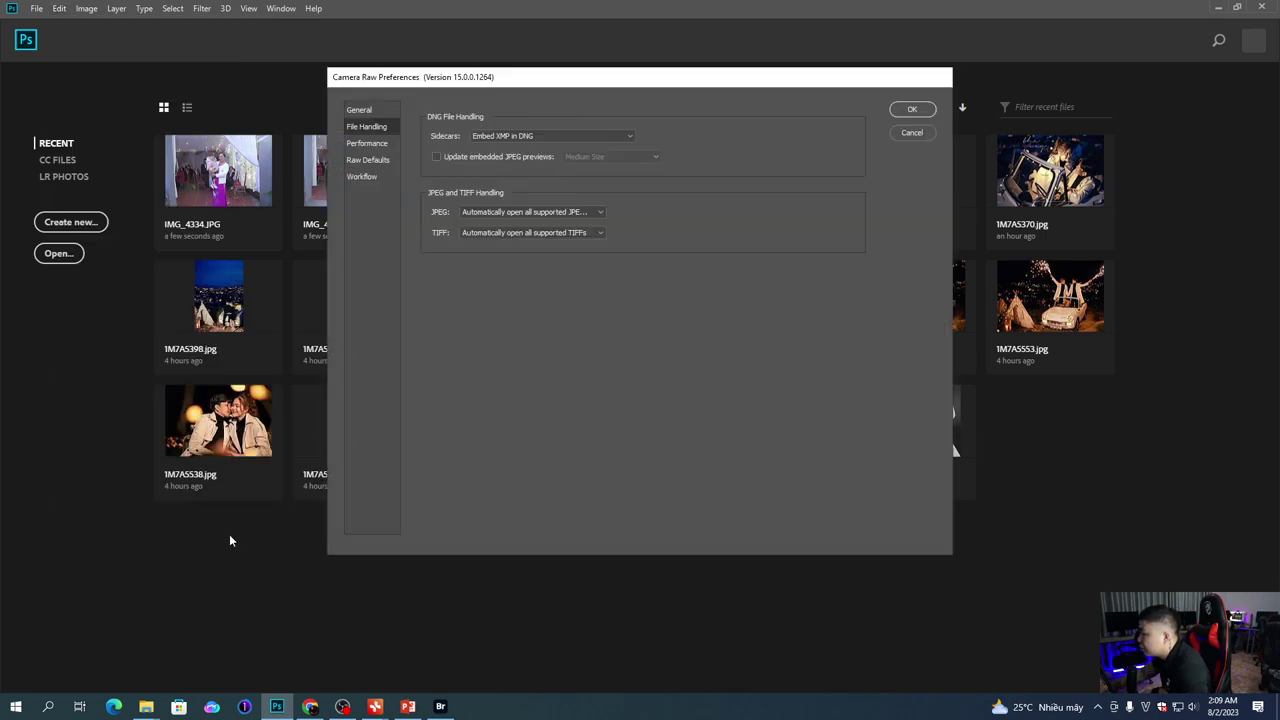
click(577, 213)
click(515, 235)
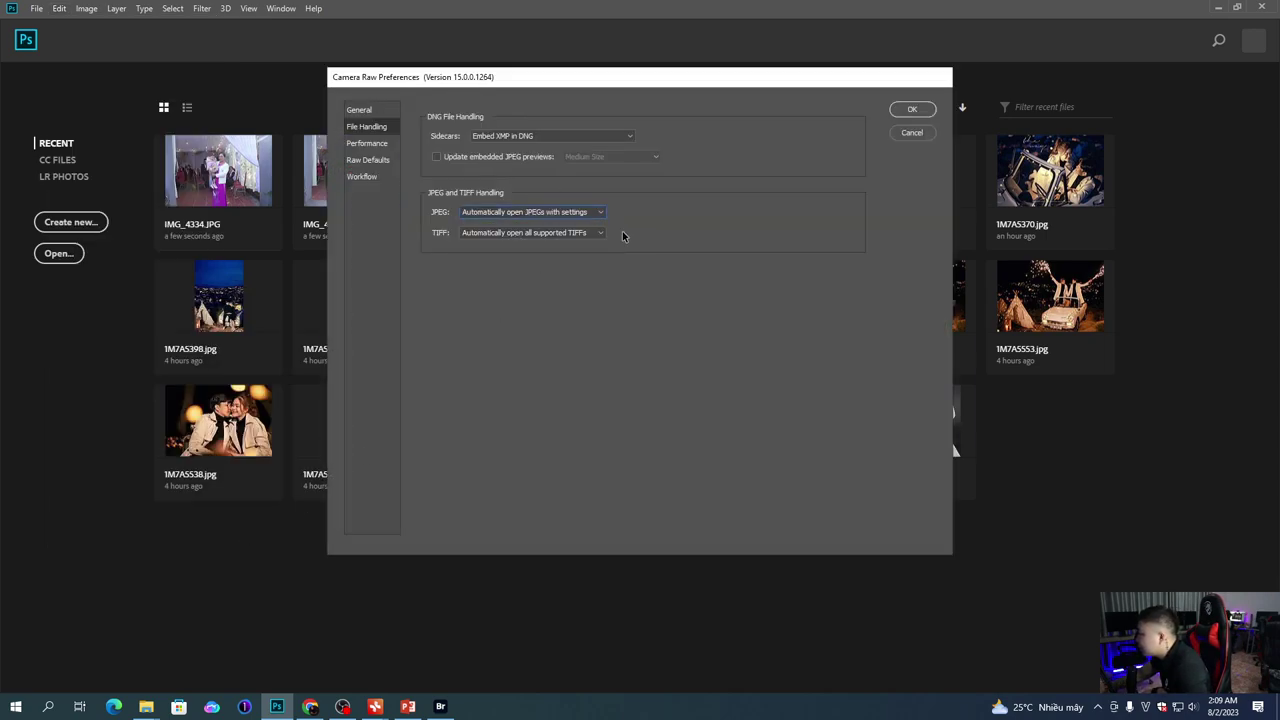
click(912, 110)
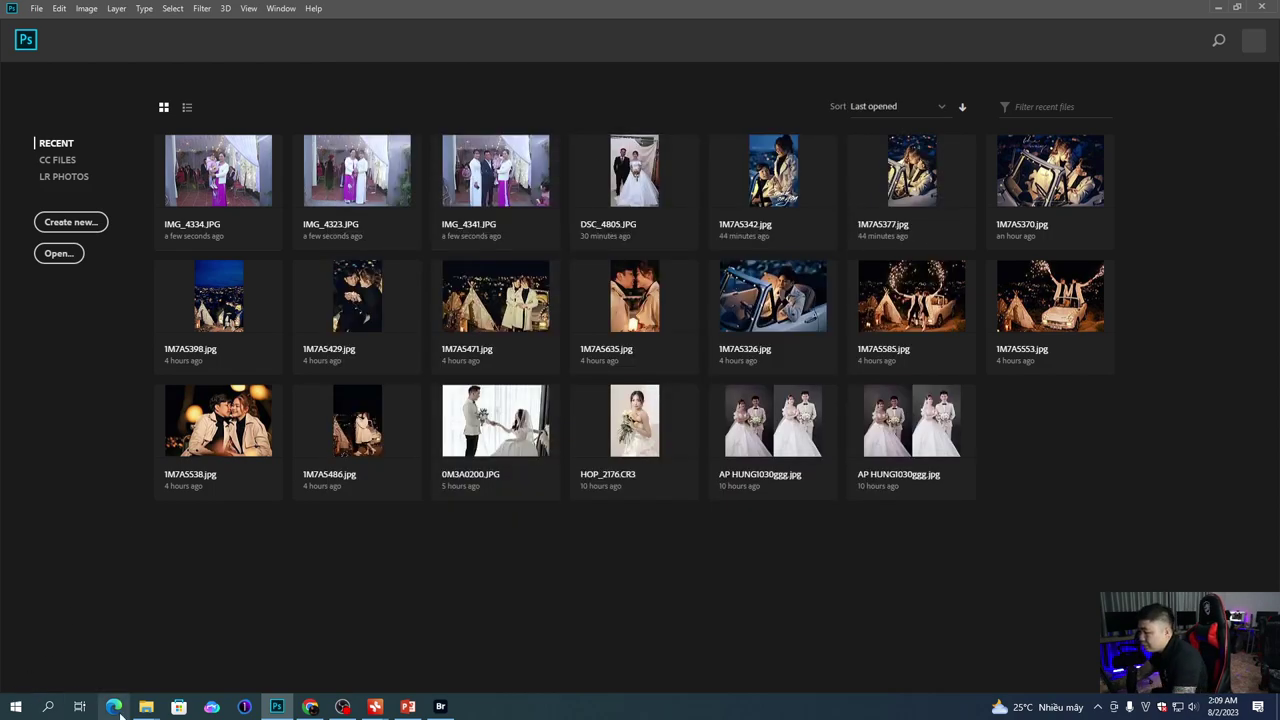
Step: Open DSC_4805 from the MAU OK folder as a document in Photoshop
click(240, 649)
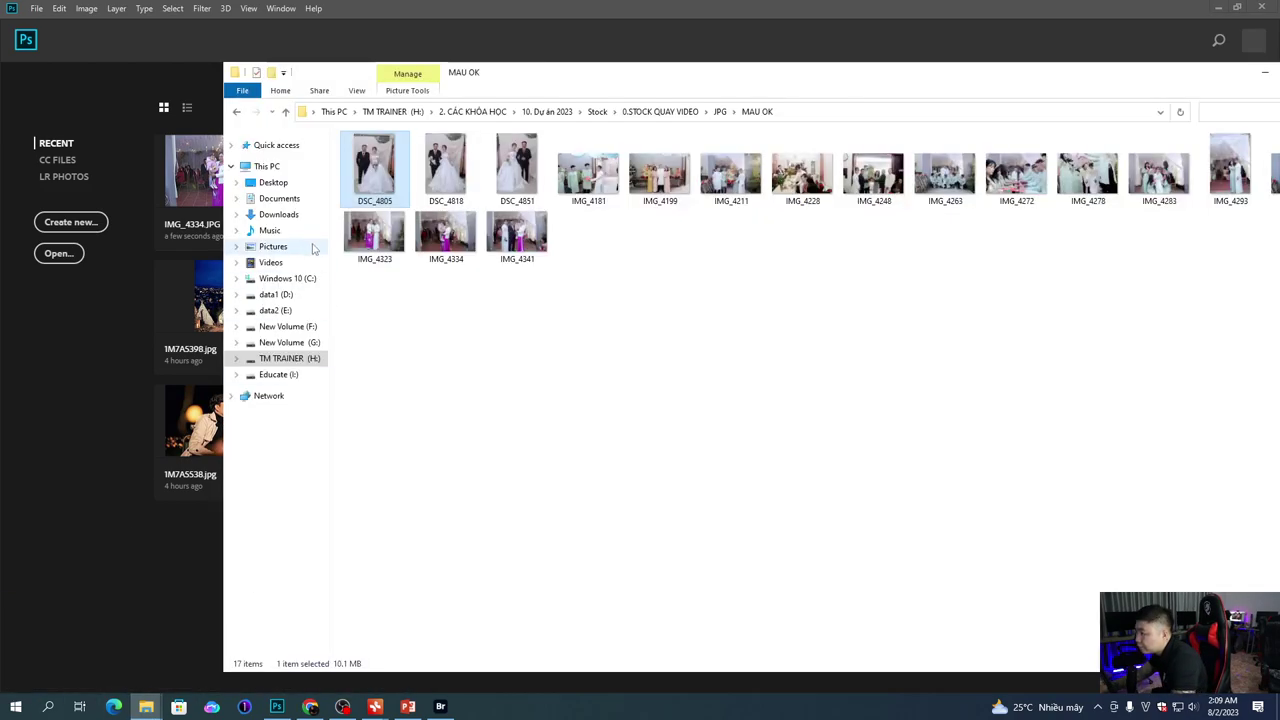
click(745, 31)
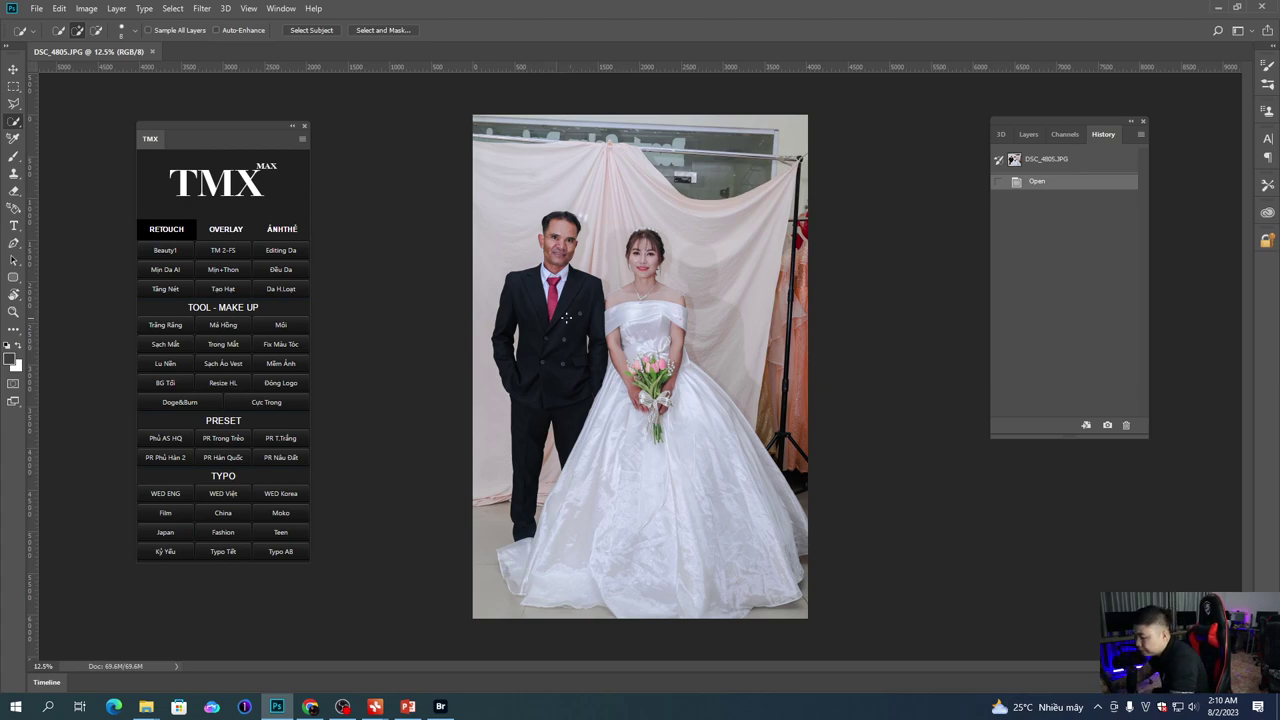
Step: Rotate and tighten the crop around the couple in DSC_4805, clear the fixed crop ratio values, and apply the crop
key(c)
mouse_move(852, 254)
mouse_down()
mouse_move(863, 247)
mouse_move(843, 246)
mouse_up()
drag(666, 199, 676, 164)
drag(871, 283, 880, 257)
mouse_move(672, 321)
mouse_down()
mouse_move(653, 360)
mouse_move(657, 340)
mouse_up()
drag(809, 372, 803, 372)
drag(889, 385, 888, 391)
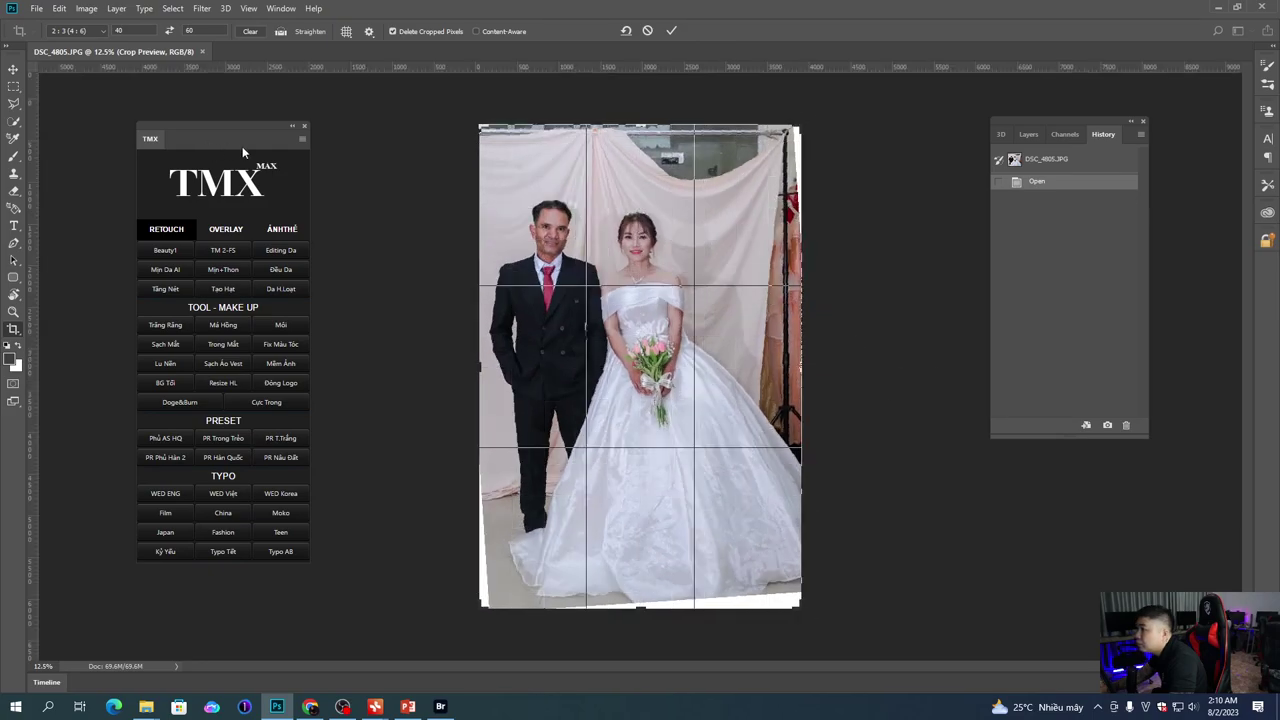
click(250, 31)
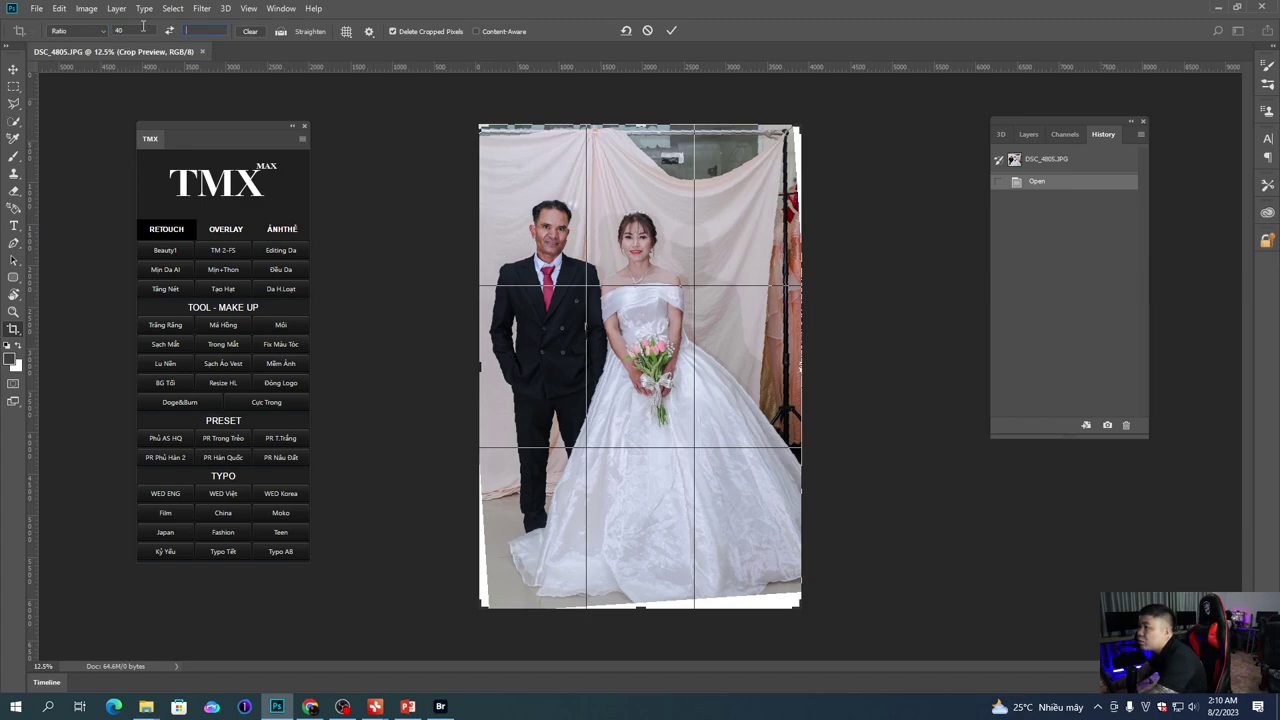
click(671, 31)
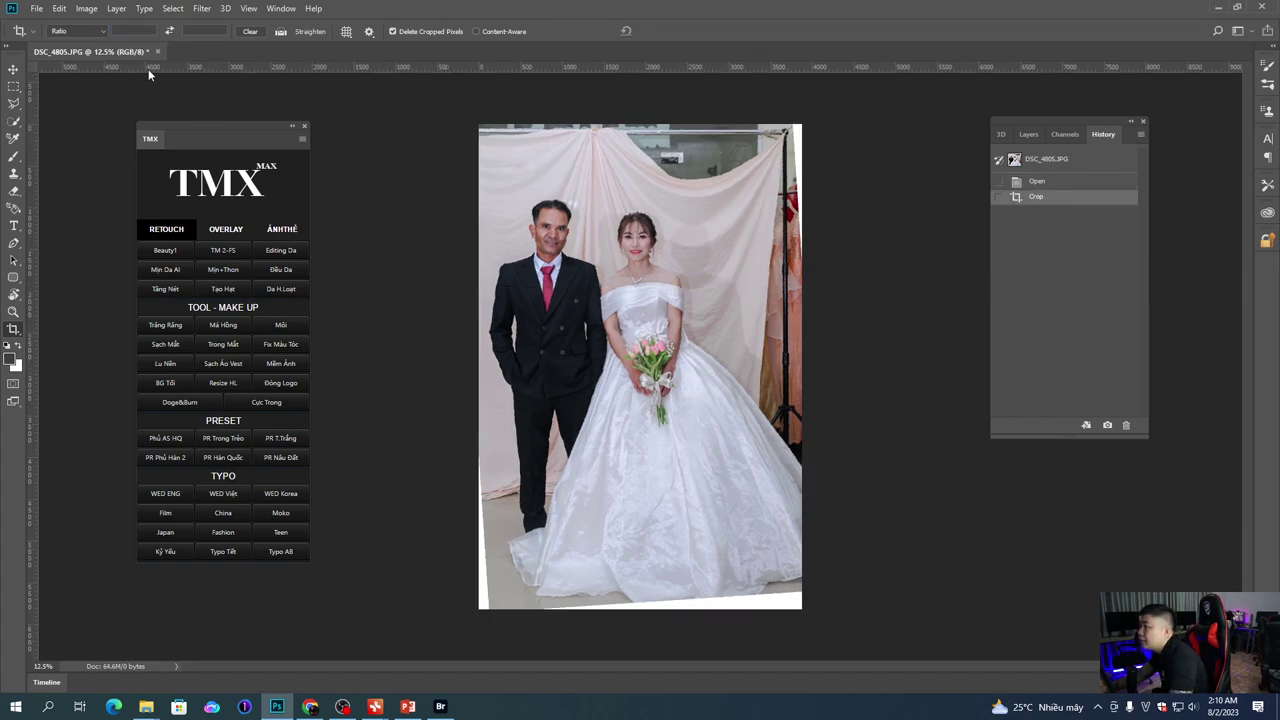
Step: Try the W x H x Resolution crop preset and return the Crop tool to the Ratio preset
click(102, 32)
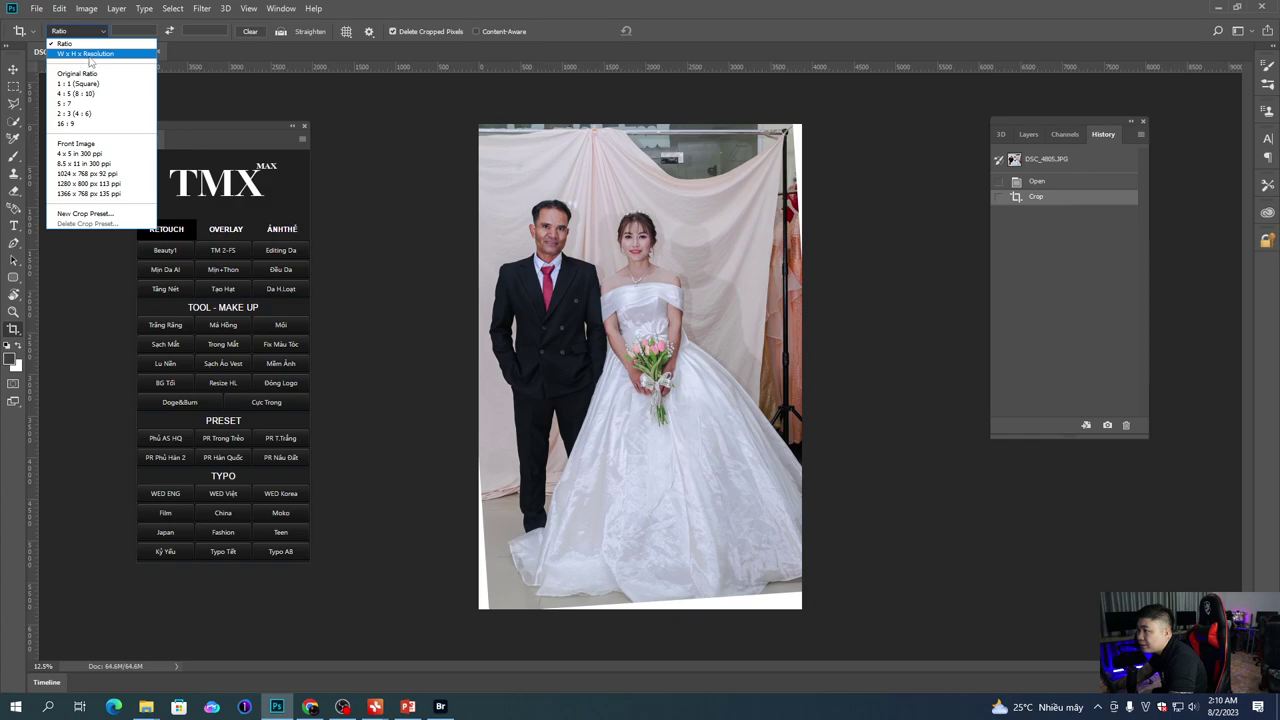
click(69, 56)
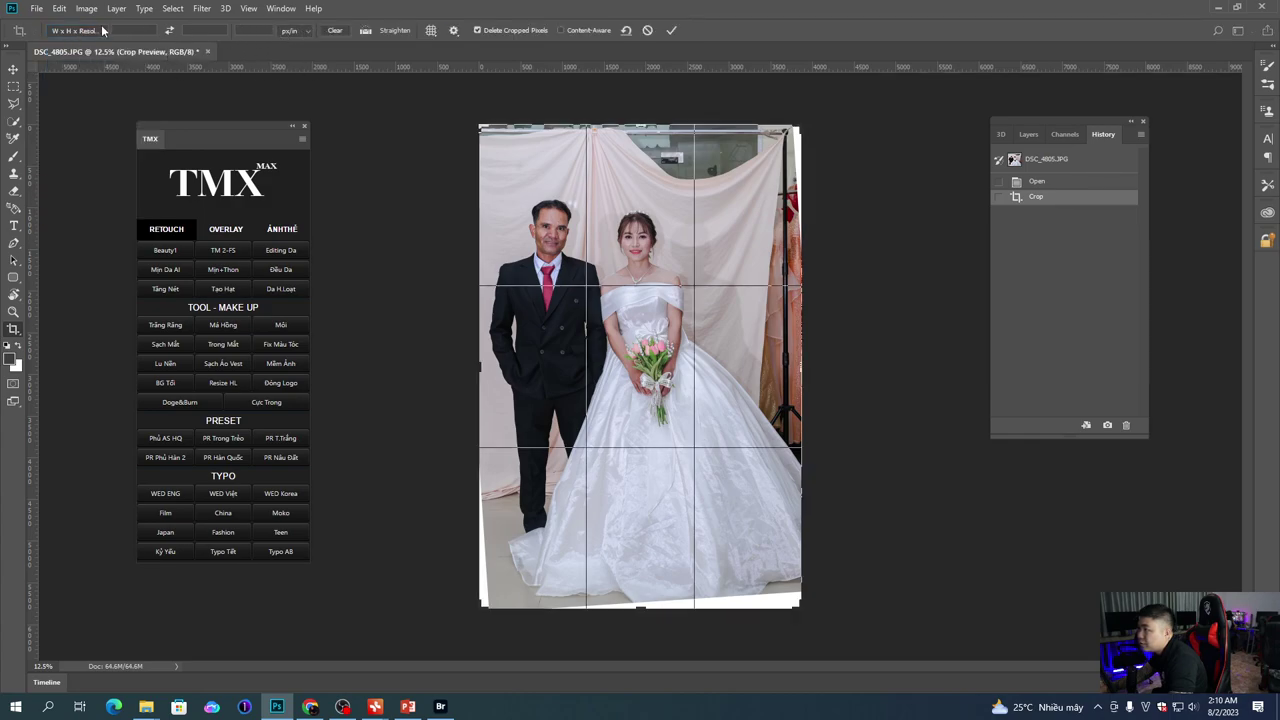
click(102, 31)
click(70, 42)
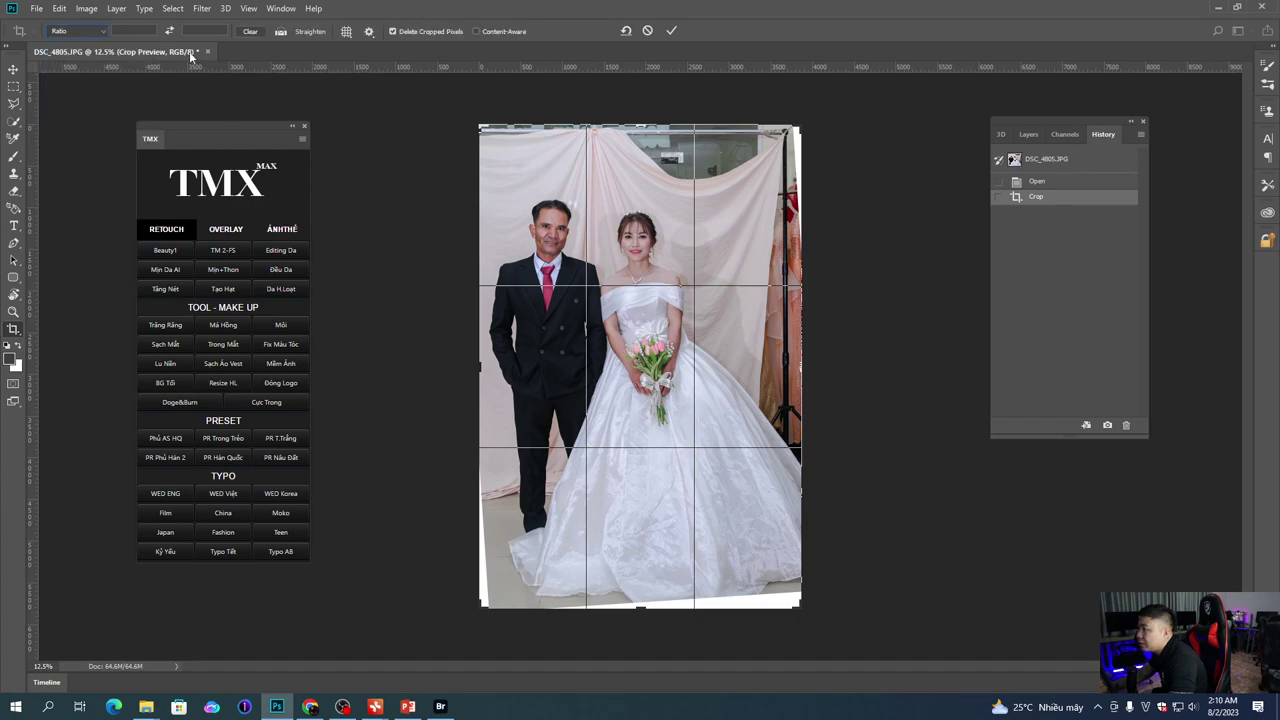
click(102, 31)
click(469, 120)
Step: Reframe the crop box freely around the couple and rotate the photo to try out different tilts
mouse_move(488, 130)
mouse_down()
mouse_move(504, 144)
mouse_move(472, 112)
mouse_move(483, 132)
mouse_up()
drag(800, 135, 795, 137)
drag(837, 220, 834, 228)
key(ctrl+r)
drag(490, 141, 485, 139)
drag(815, 240, 820, 244)
drag(487, 141, 482, 133)
drag(631, 206, 628, 198)
drag(871, 271, 900, 266)
drag(689, 335, 706, 334)
drag(894, 362, 896, 380)
drag(631, 373, 654, 371)
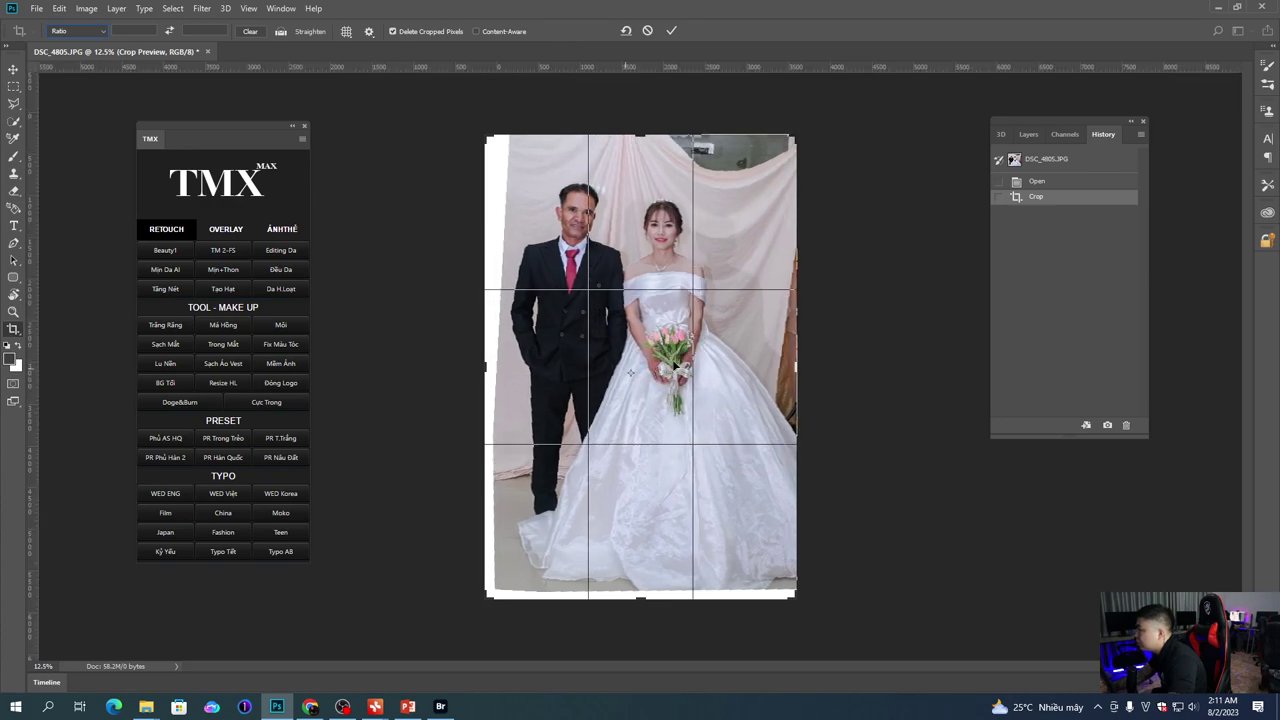
Step: Set the crop ratio to 16 : 9 on the small area around the bouquet and apply the crop
scroll(550, 391, down, 8)
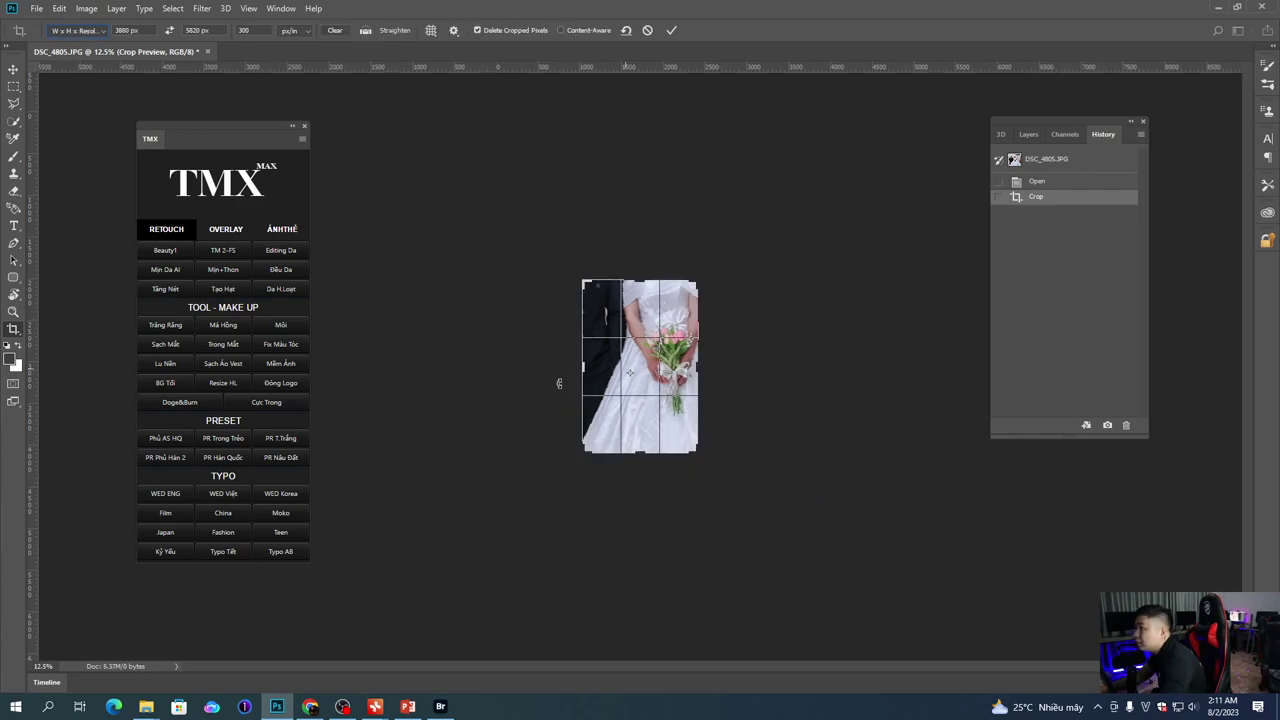
click(104, 31)
click(75, 124)
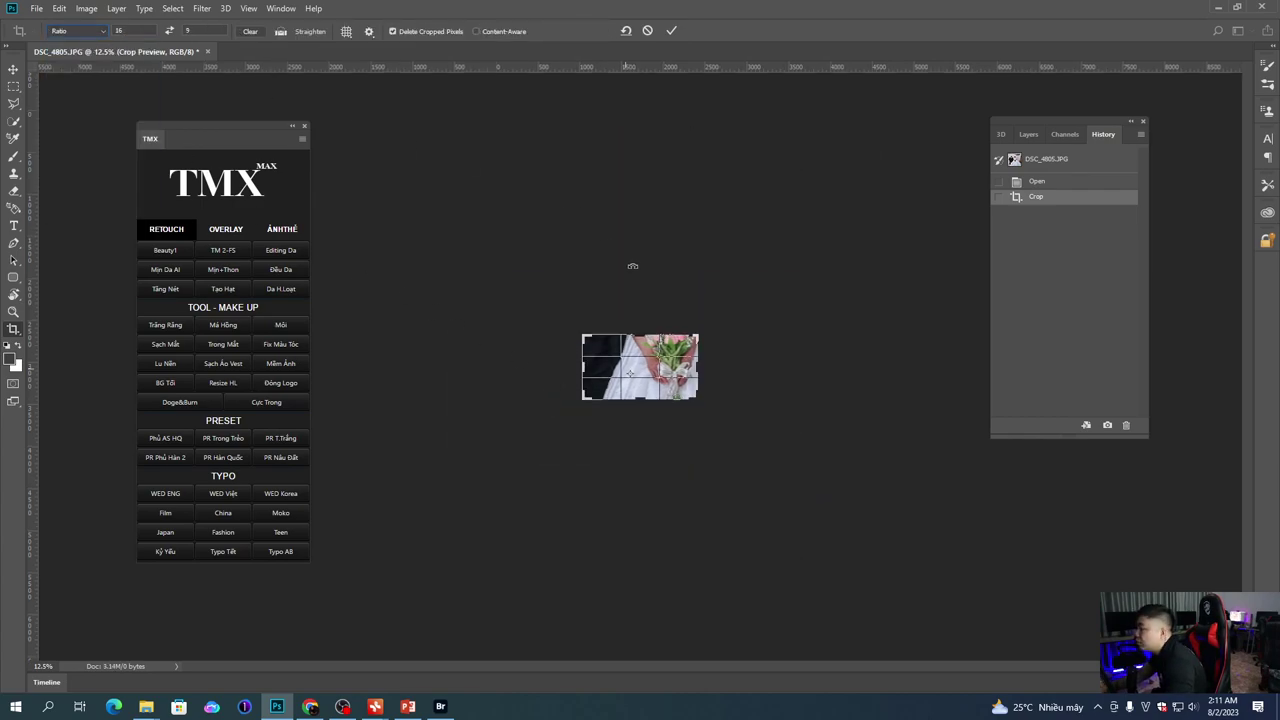
click(671, 31)
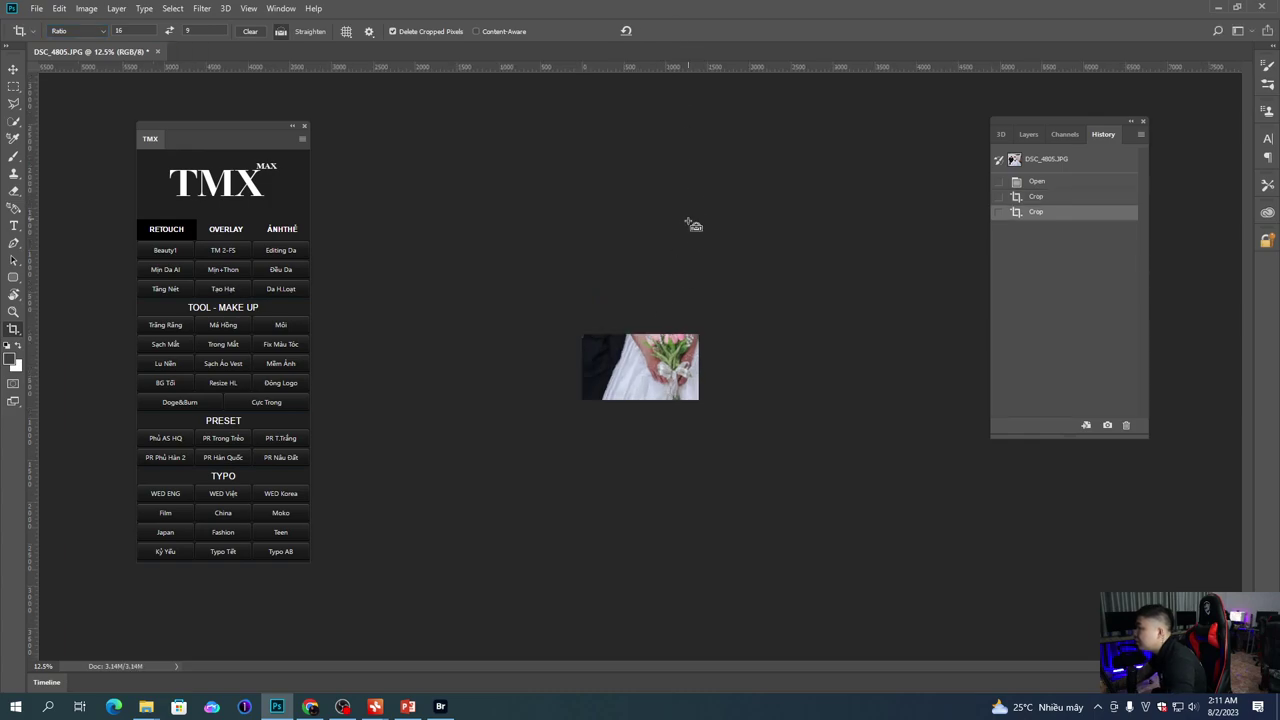
Step: Clear the 16 : 9 crop ratio values, cancel the pending crop, and return the photo to its Open history state
click(103, 33)
click(91, 44)
mouse_move(114, 32)
mouse_down()
mouse_move(184, 39)
mouse_move(125, 42)
mouse_up()
key(BackSpace)
key(Return)
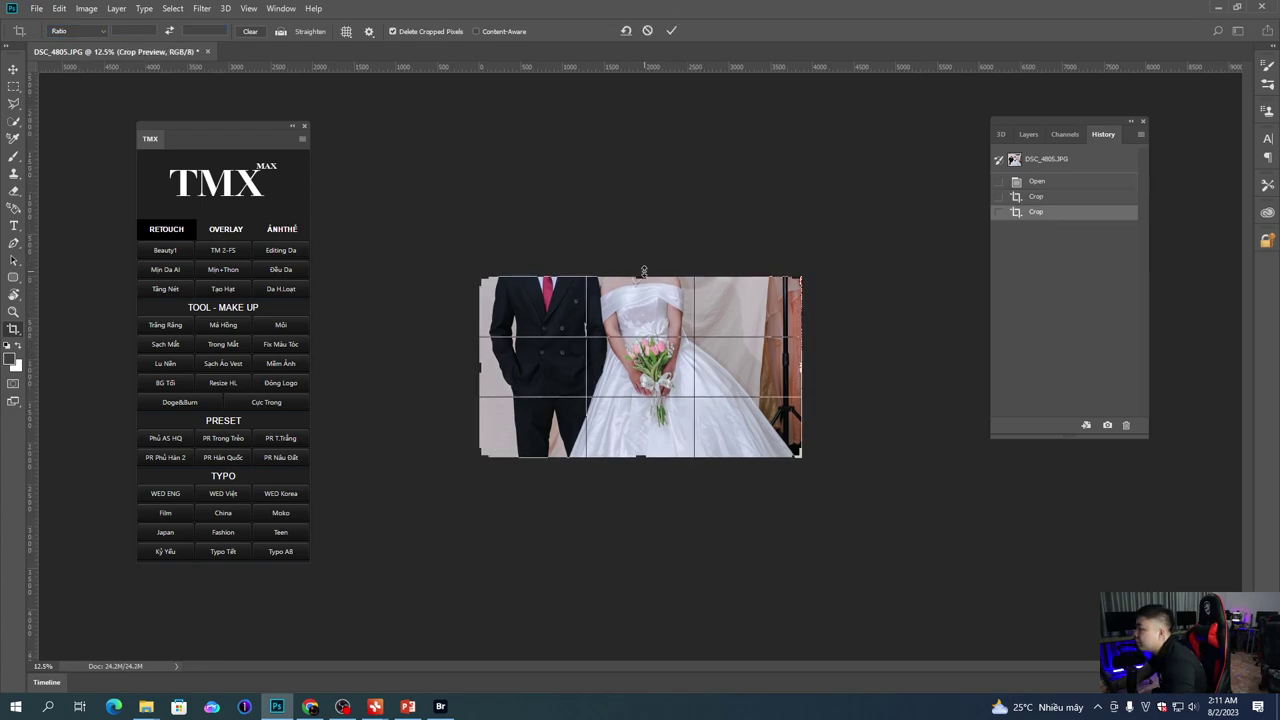
key(Escape)
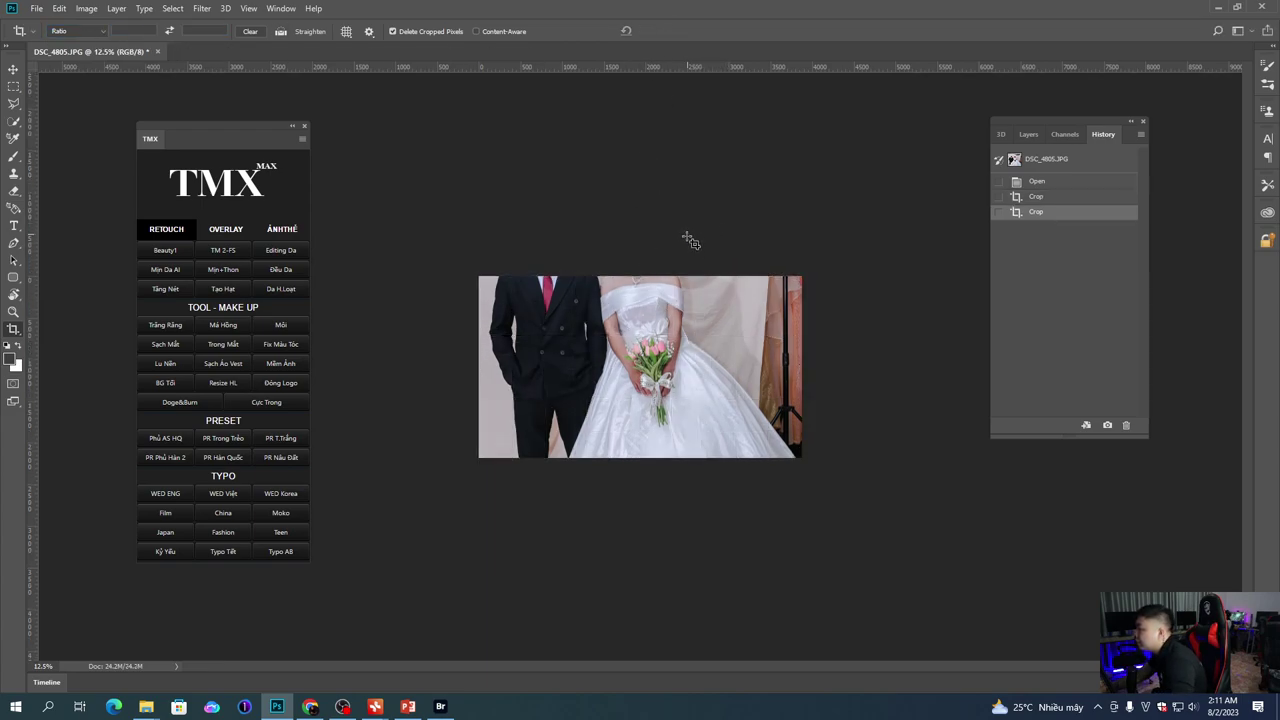
click(1037, 181)
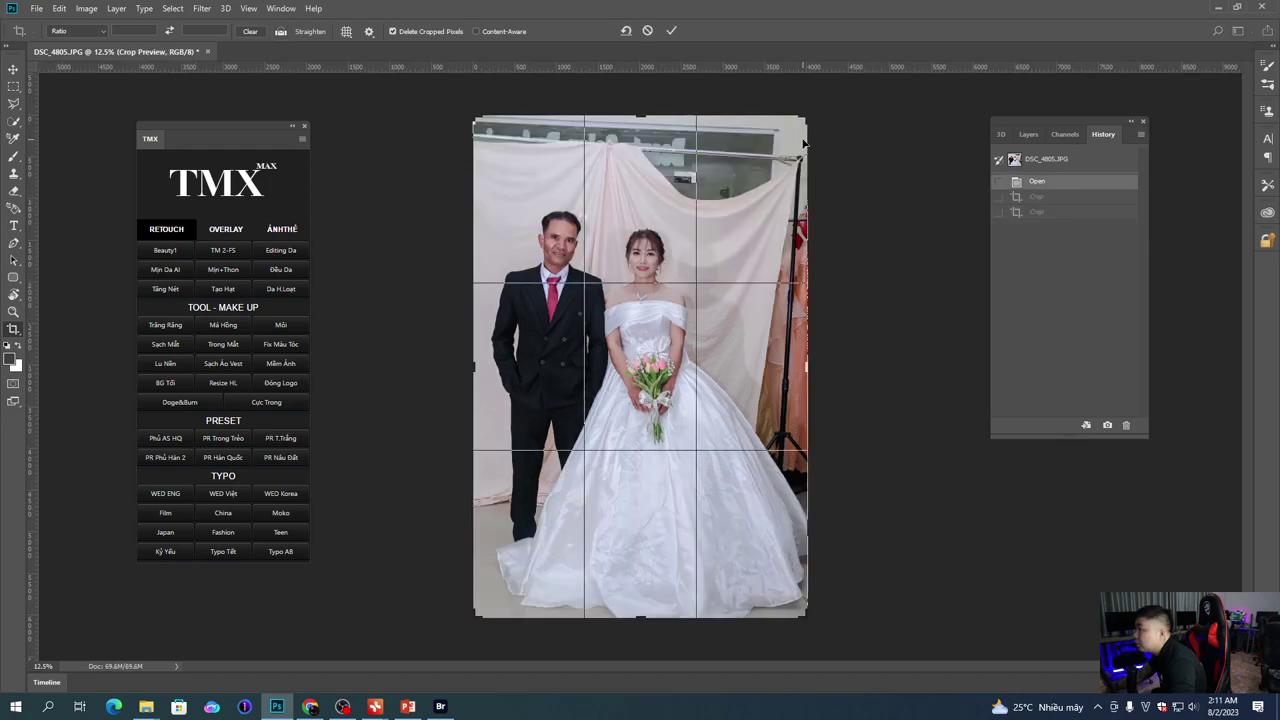
Step: Crop the photo tighter around the couple, rotate it to stand them upright, and apply the crop
drag(809, 116, 788, 139)
drag(870, 190, 853, 209)
drag(489, 364, 482, 364)
drag(568, 385, 566, 369)
key(Return)
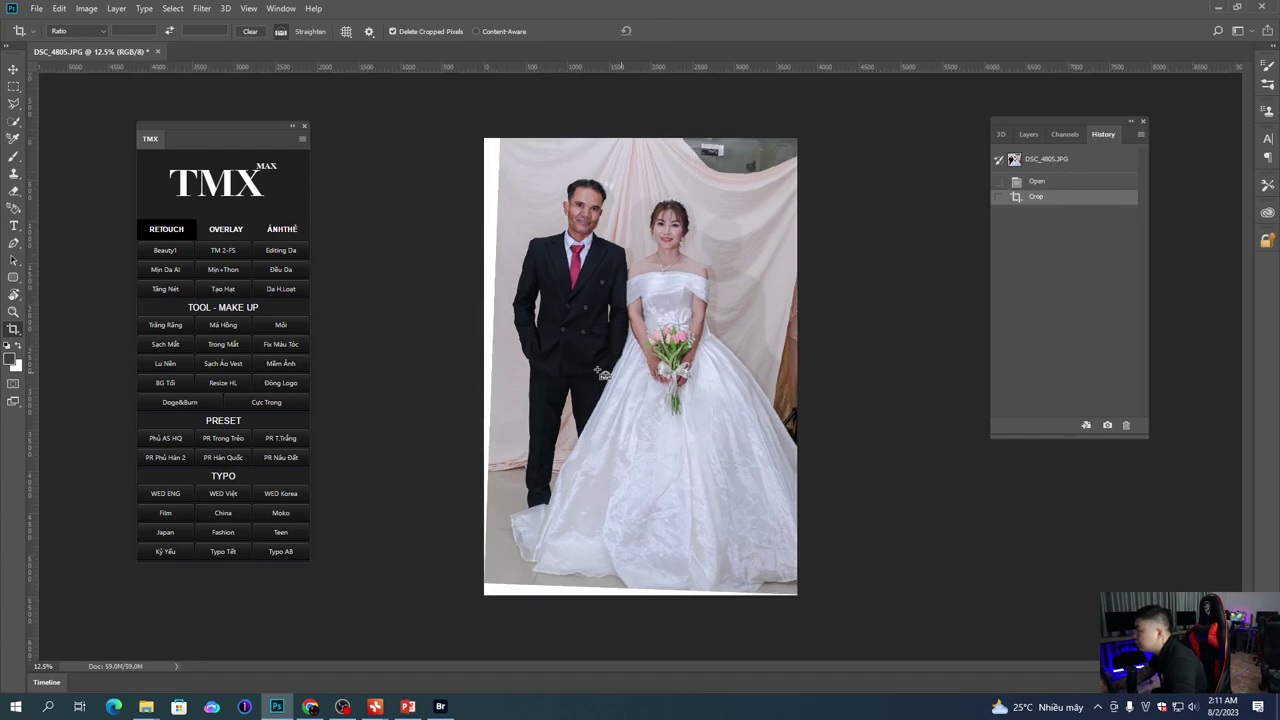
Step: Select a full-height strip along the photo's left edge, stretch it outward with Free Transform over the blank corner, and deselect
key(m)
drag(420, 129, 507, 610)
key(ctrl+t)
drag(484, 367, 430, 369)
key(Return)
key(ctrl+d)
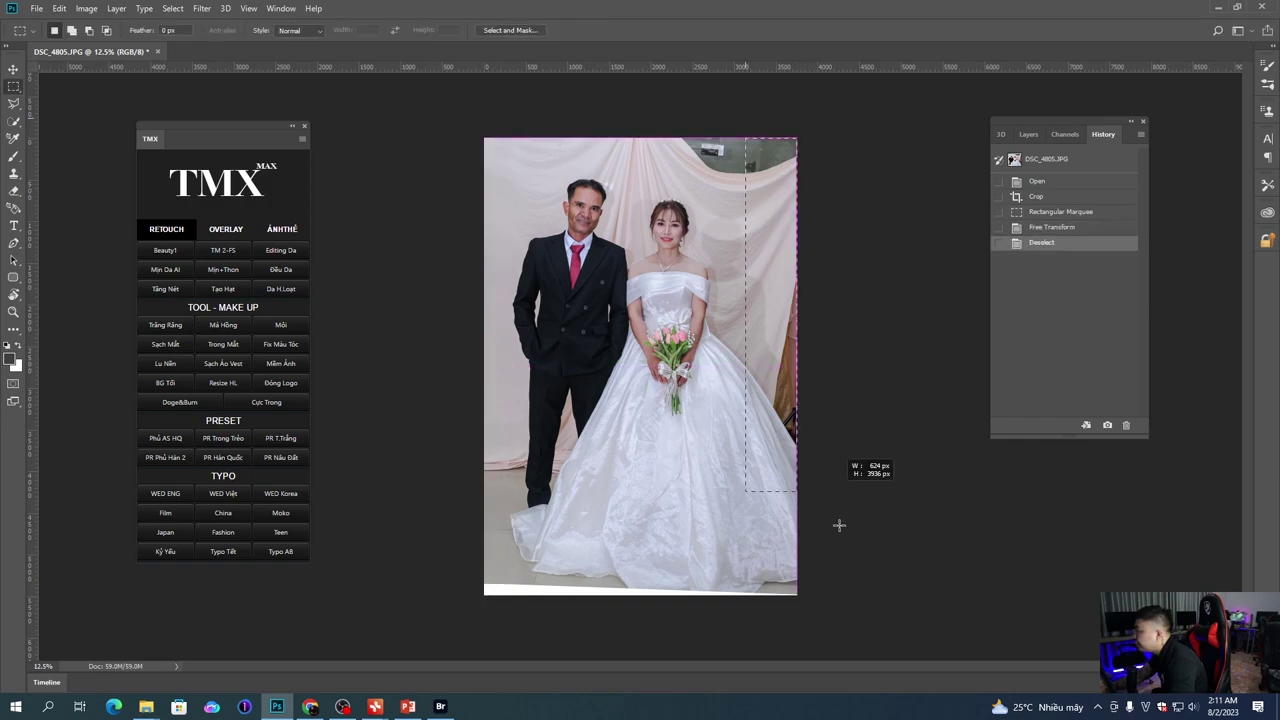
Step: Select a full-height strip along the photo's right edge, stretch it outward with Free Transform, and deselect
drag(862, 635, 862, 635)
key(ctrl+t)
drag(797, 366, 828, 368)
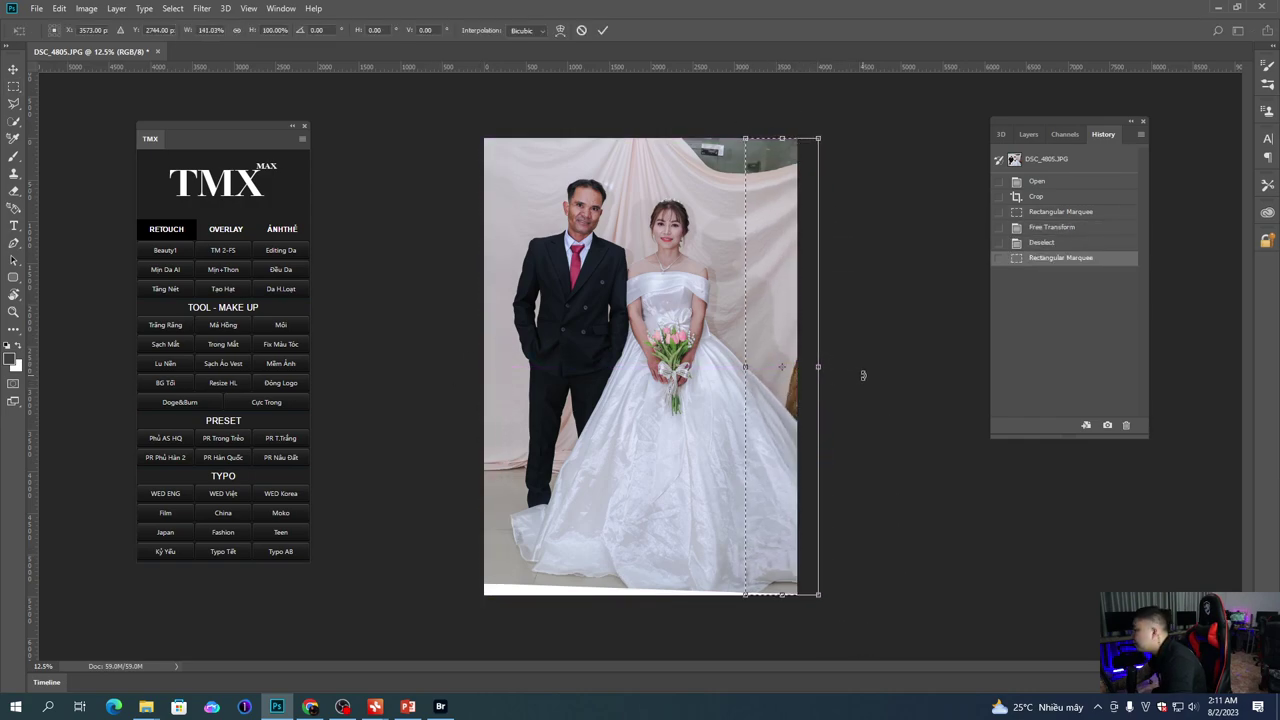
key(Return)
key(ctrl+d)
Step: Select the lower part of the photo, stretch it downward with Free Transform over the blank bottom edge, and deselect
drag(426, 595, 929, 420)
key(ctrl+t)
drag(638, 595, 640, 603)
key(Return)
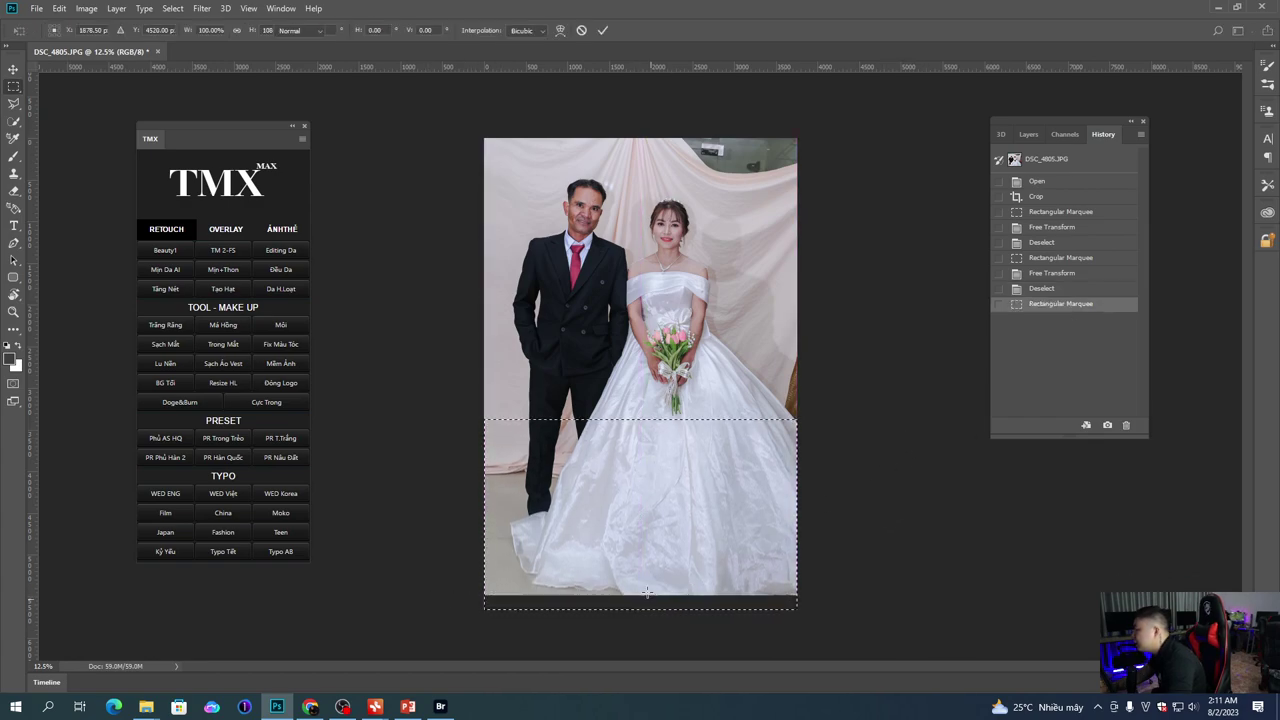
key(ctrl+d)
Step: Crop the photo slightly tighter around the couple in two passes, applying each crop
key(c)
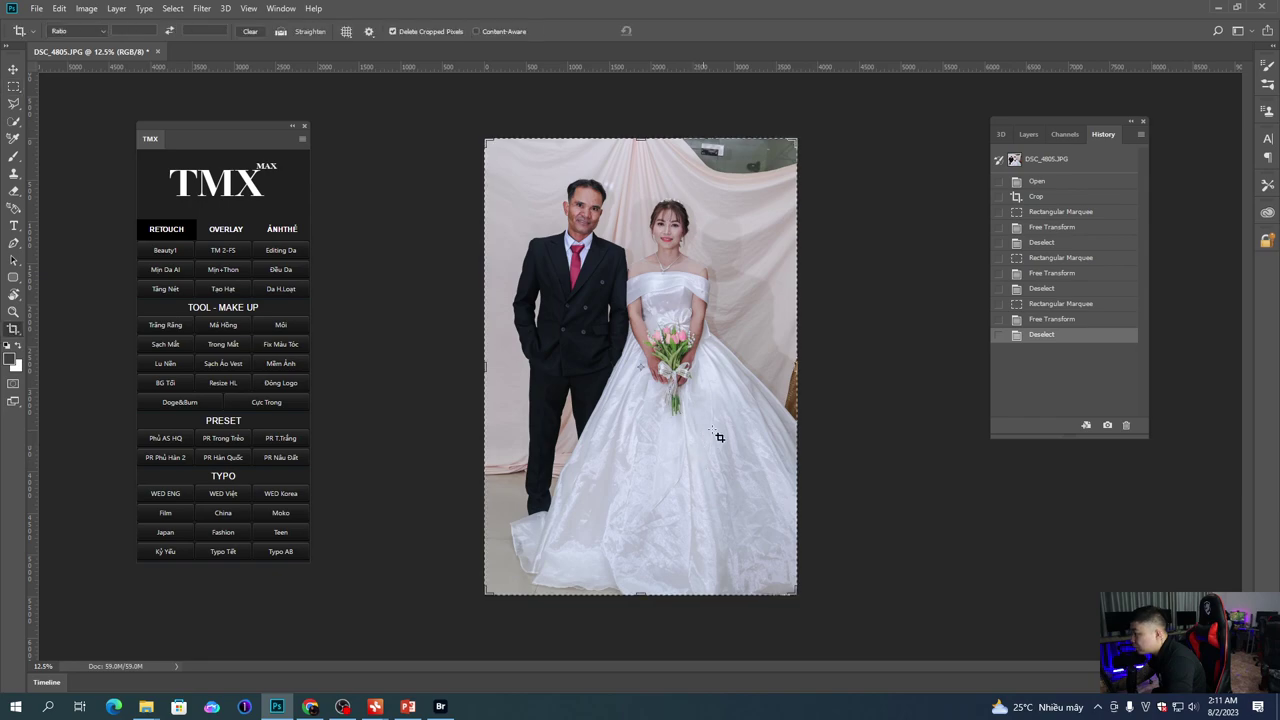
drag(797, 140, 791, 144)
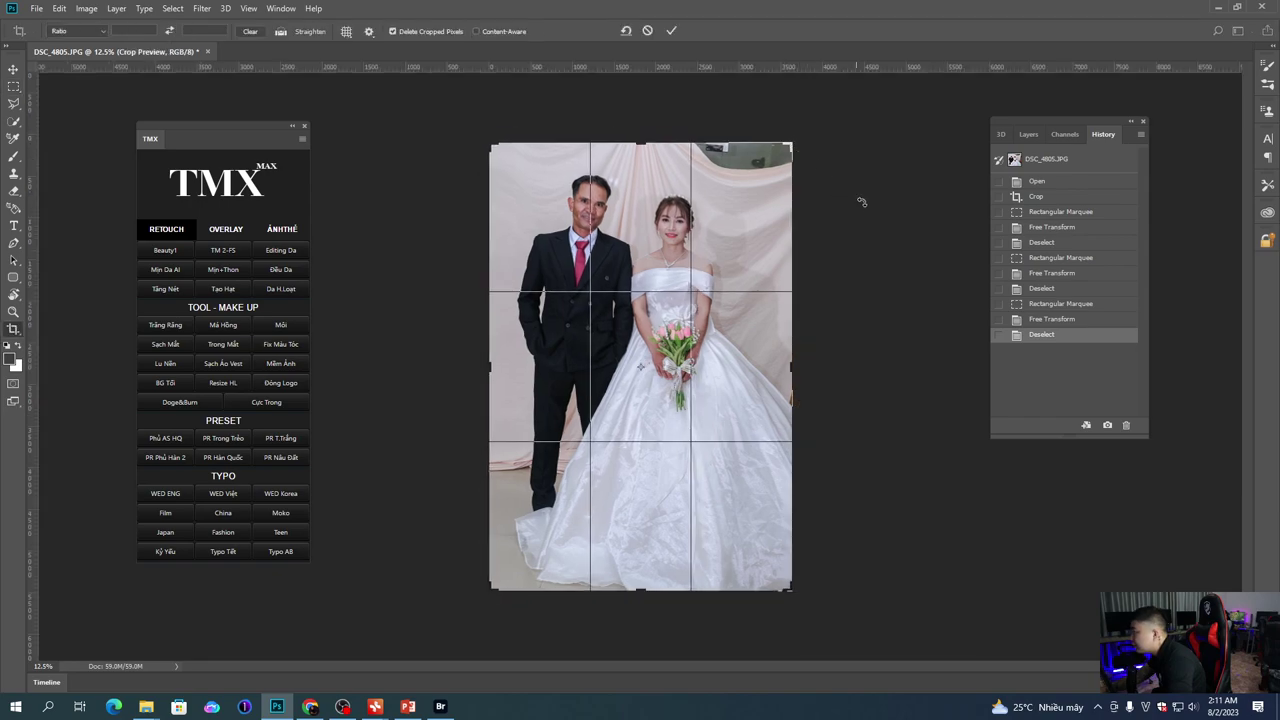
key(Return)
click(653, 354)
drag(850, 383, 849, 378)
key(Return)
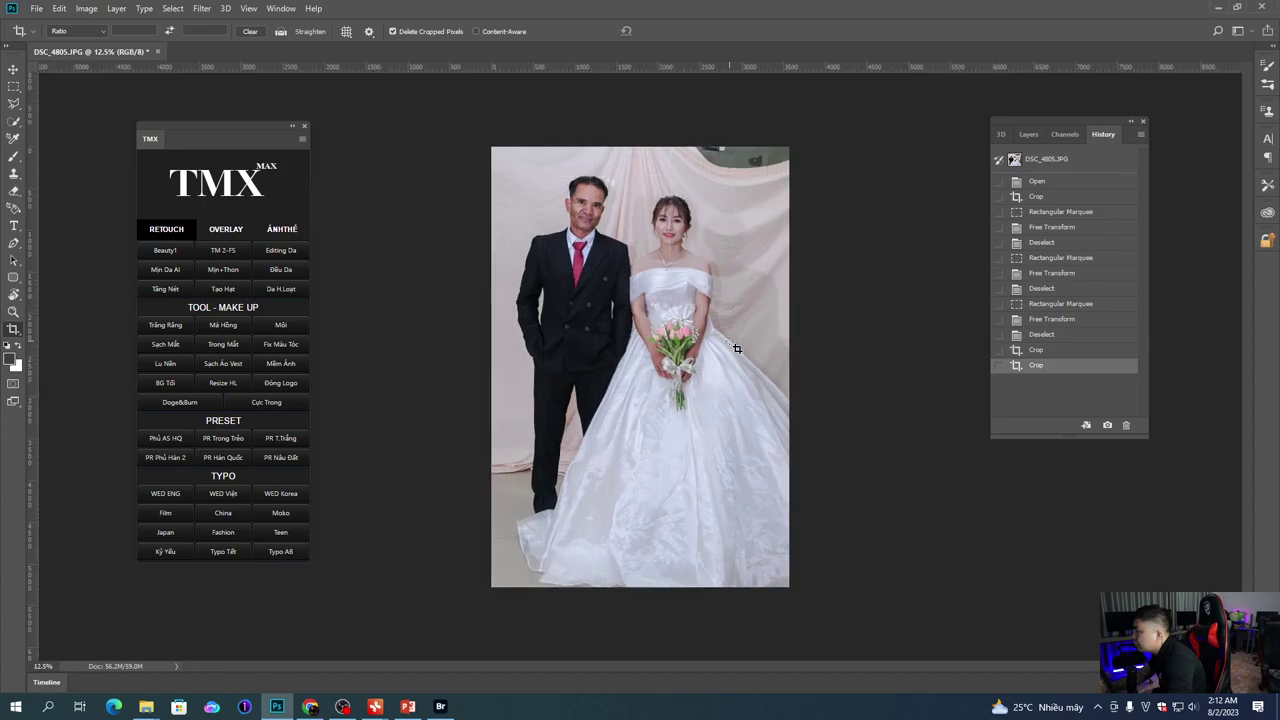
Step: Revert DSC_4805 to its original history snapshot and toggle the last change to compare it with the cropped version
click(1042, 159)
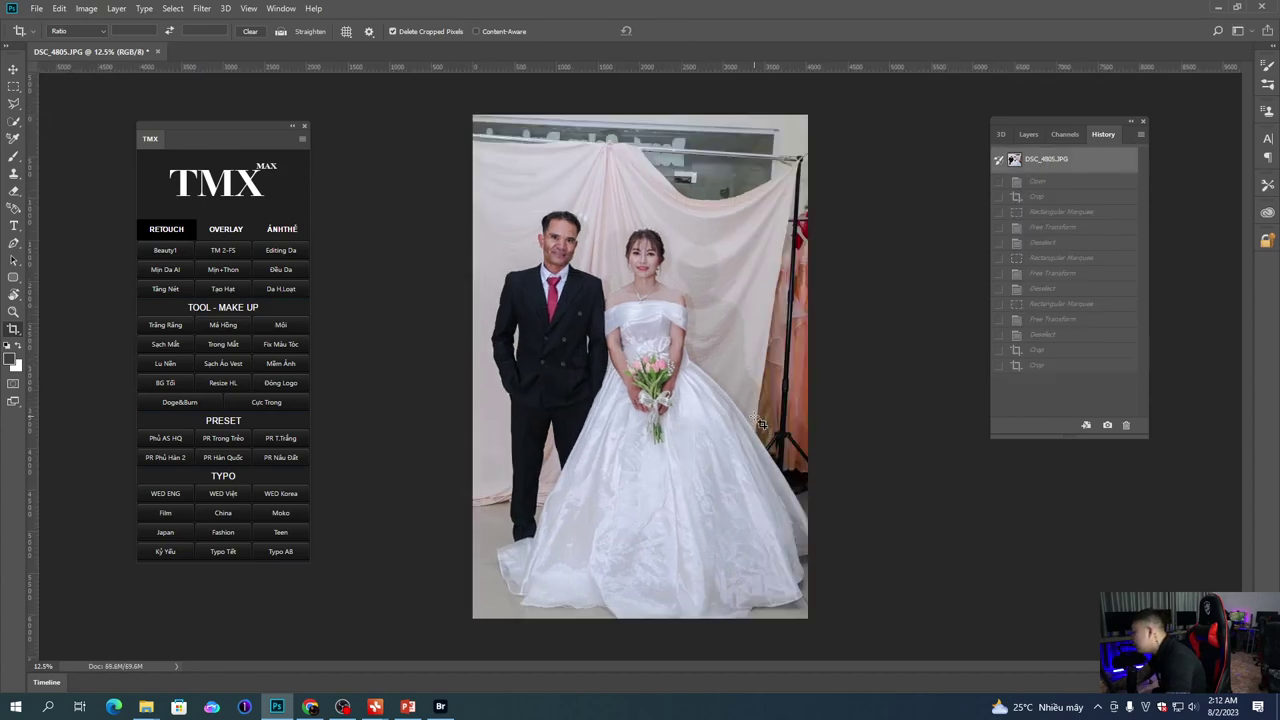
key(ctrl+z)
key(ctrl+z)
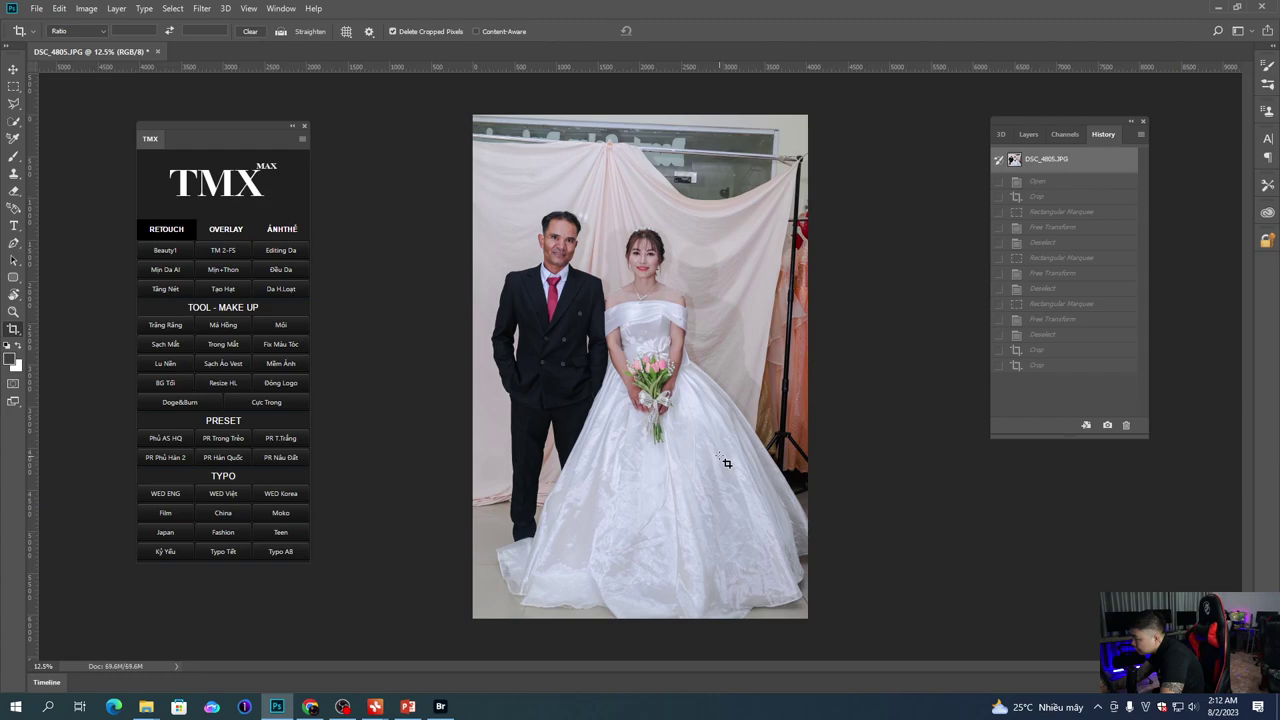
Step: Extend the crop beyond the photo's upper-left corner, rotate the photo slightly, trim the excess at the left and top, and apply
click(700, 305)
drag(475, 117, 455, 111)
drag(877, 350, 874, 355)
drag(451, 365, 470, 365)
drag(640, 107, 641, 115)
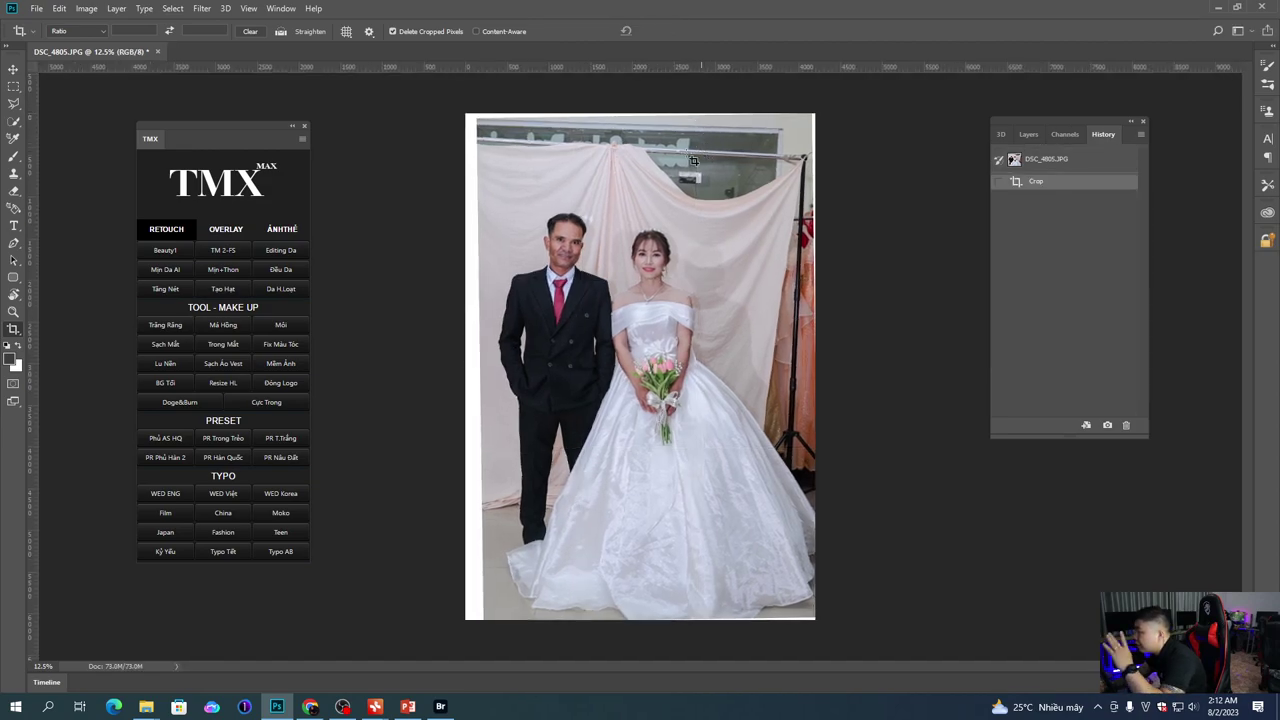
Step: Rotate the photo very slightly within the crop frame to fine-tune its straightness, and apply the crop
click(668, 240)
drag(884, 266, 882, 262)
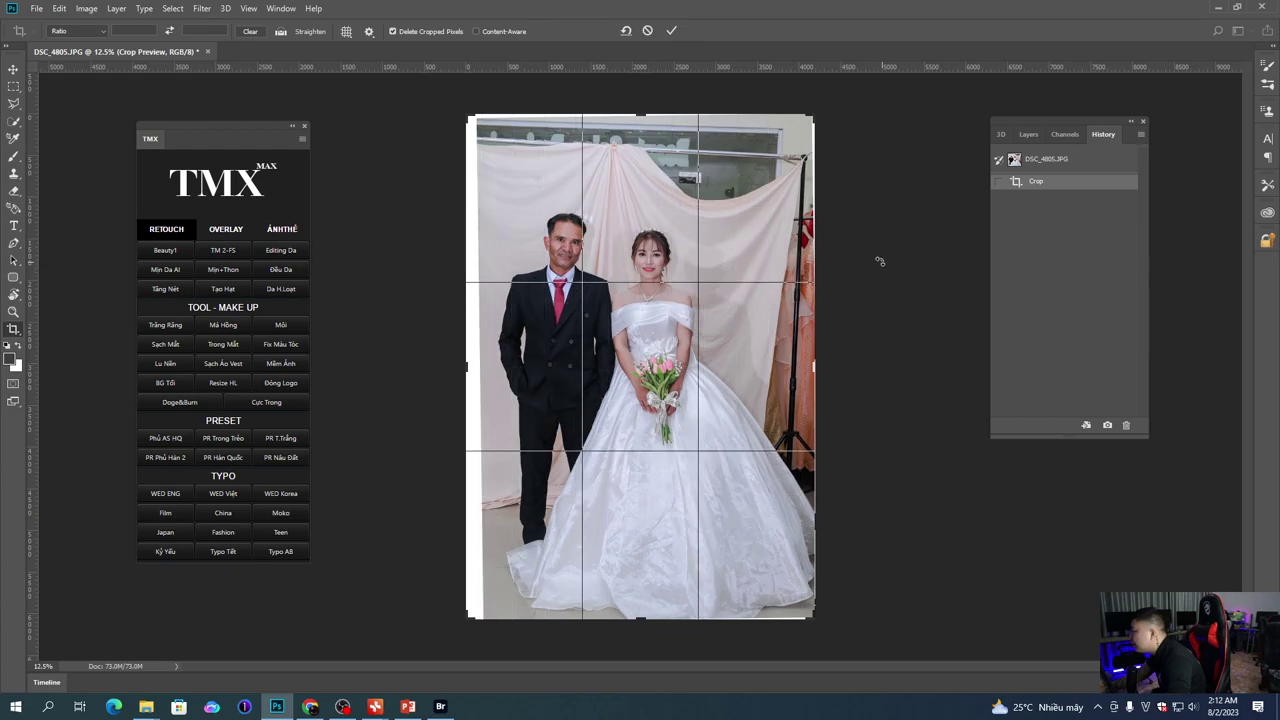
key(Return)
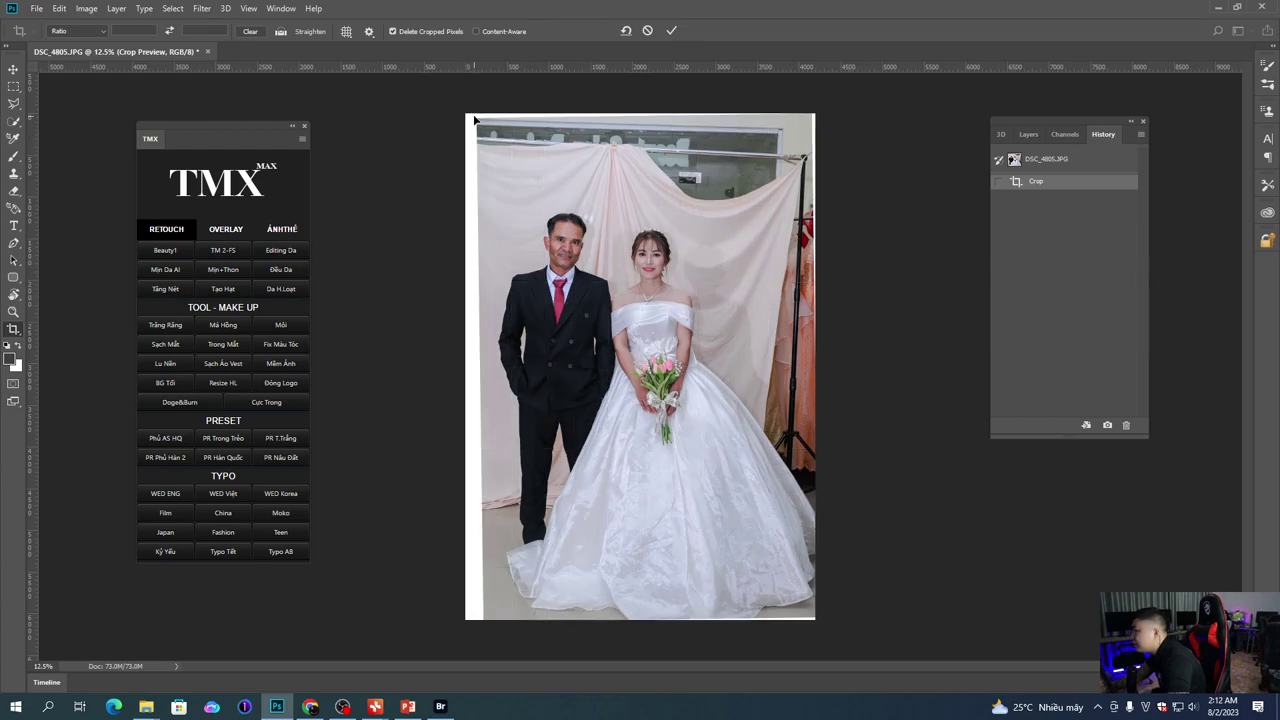
Step: Select the upper part of the backdrop, stretch it upward with Free Transform over the blank top edge, and deselect
key(ctrl+0)
key(m)
drag(480, 135, 829, 208)
key(ctrl+t)
scroll(624, 154, down, 2)
drag(640, 178, 643, 91)
key(Return)
key(ctrl+d)
Step: Select the backdrop strip beside the groom, stretch it outward with Free Transform over the blank left edge, and deselect
drag(507, 174, 511, 556)
drag(510, 512, 529, 605)
key(ctrl+0)
key(ctrl+t)
drag(451, 352, 411, 337)
key(Return)
key(ctrl+d)
scroll(697, 316, down, 2)
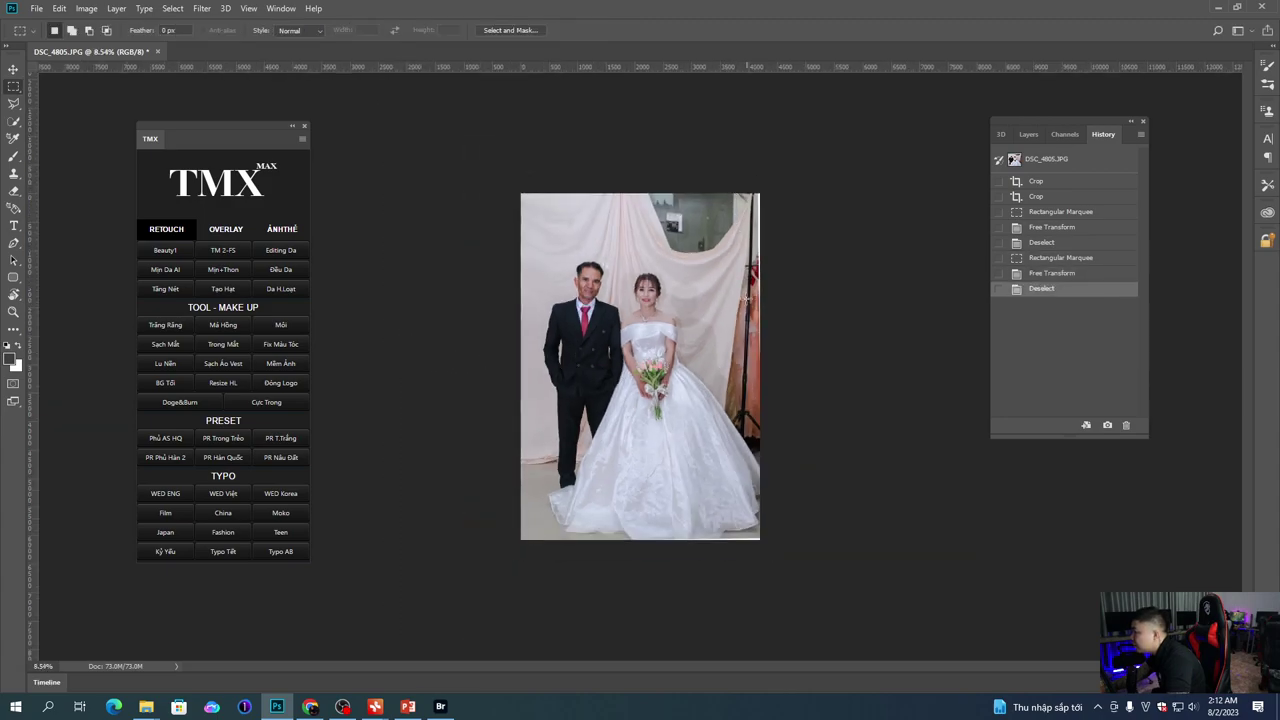
scroll(740, 310, up, 2)
scroll(704, 348, down, 1)
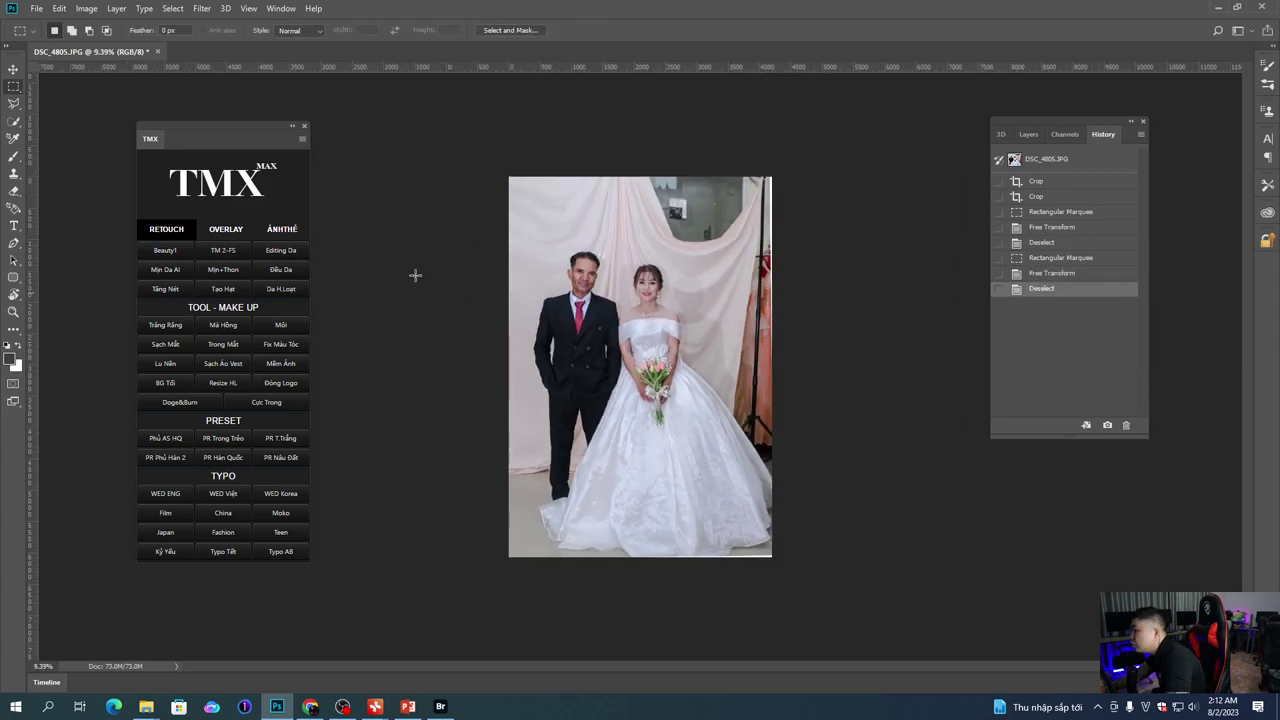
Step: Set the crop ratio to 60 by 90, shift the photo slightly inside the frame, and apply the crop
key(c)
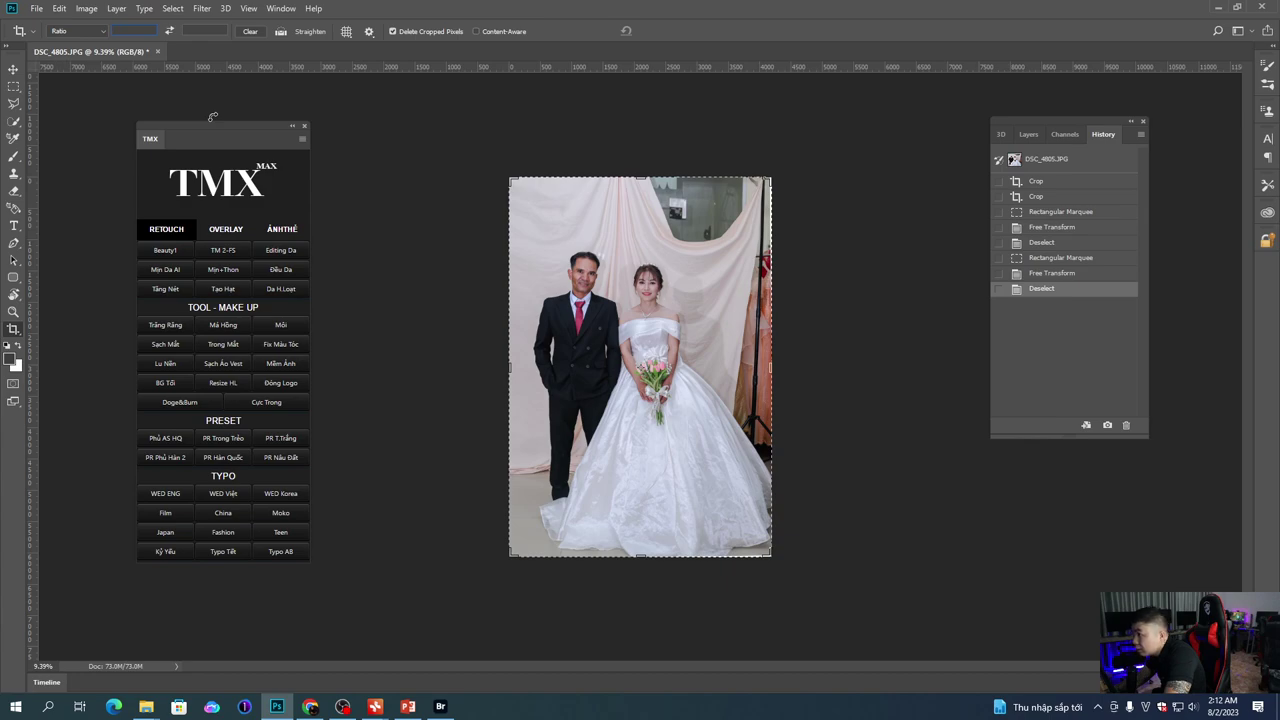
text(60)
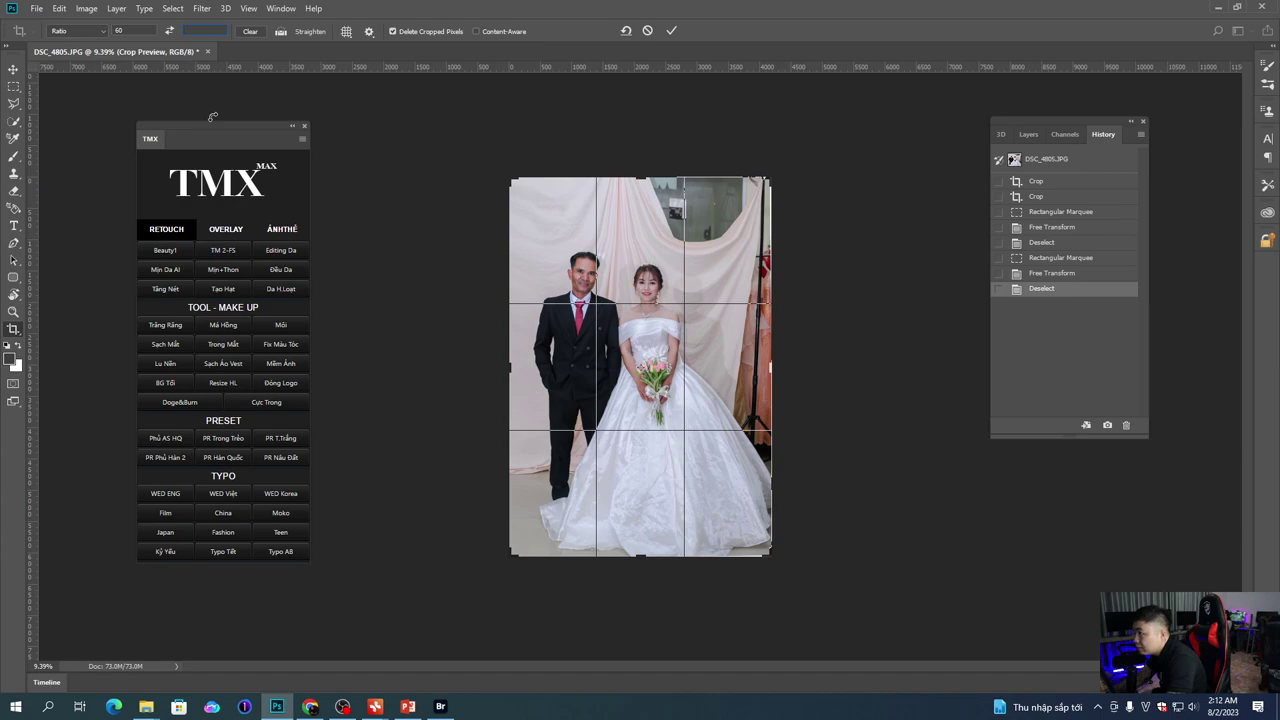
text(7)
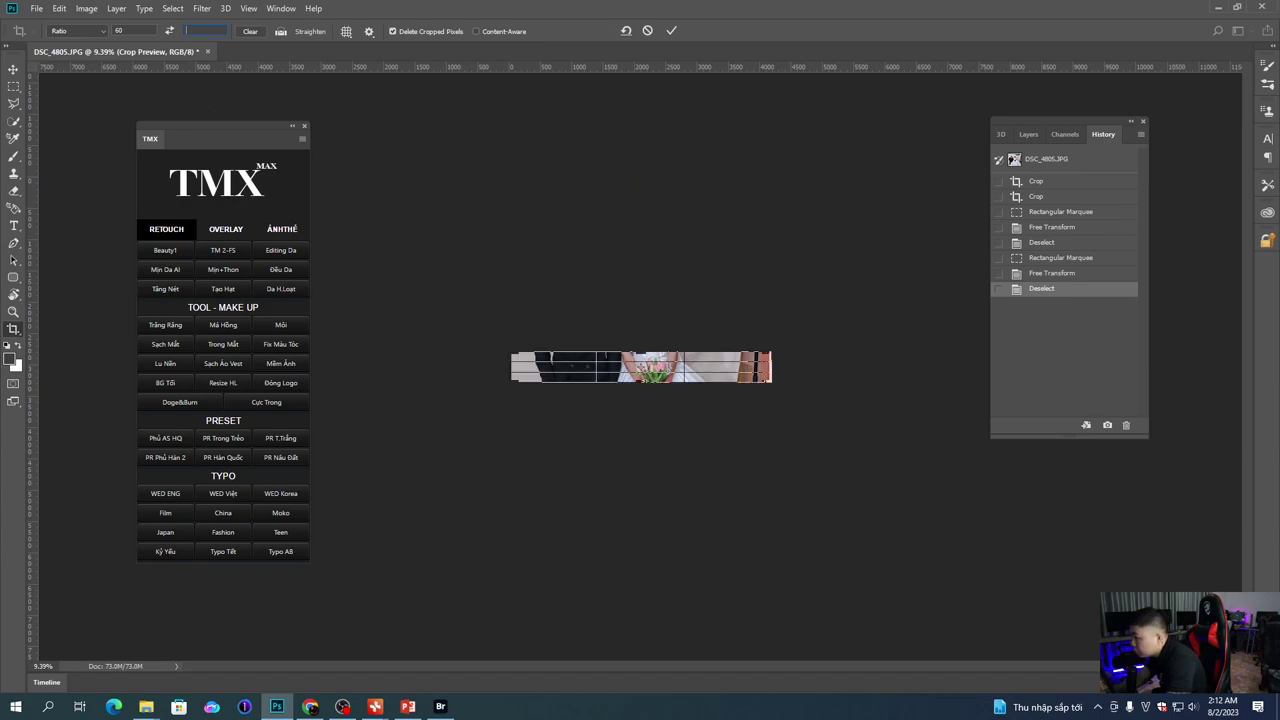
text(90)
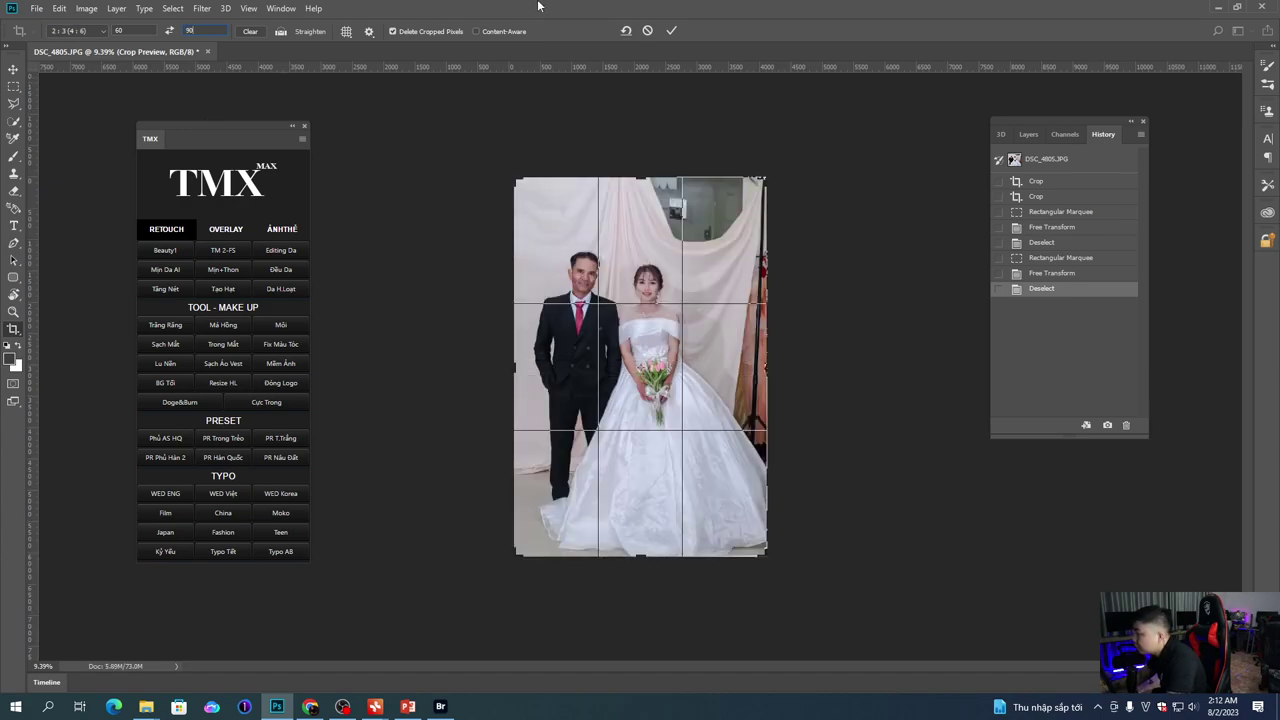
drag(679, 410, 675, 409)
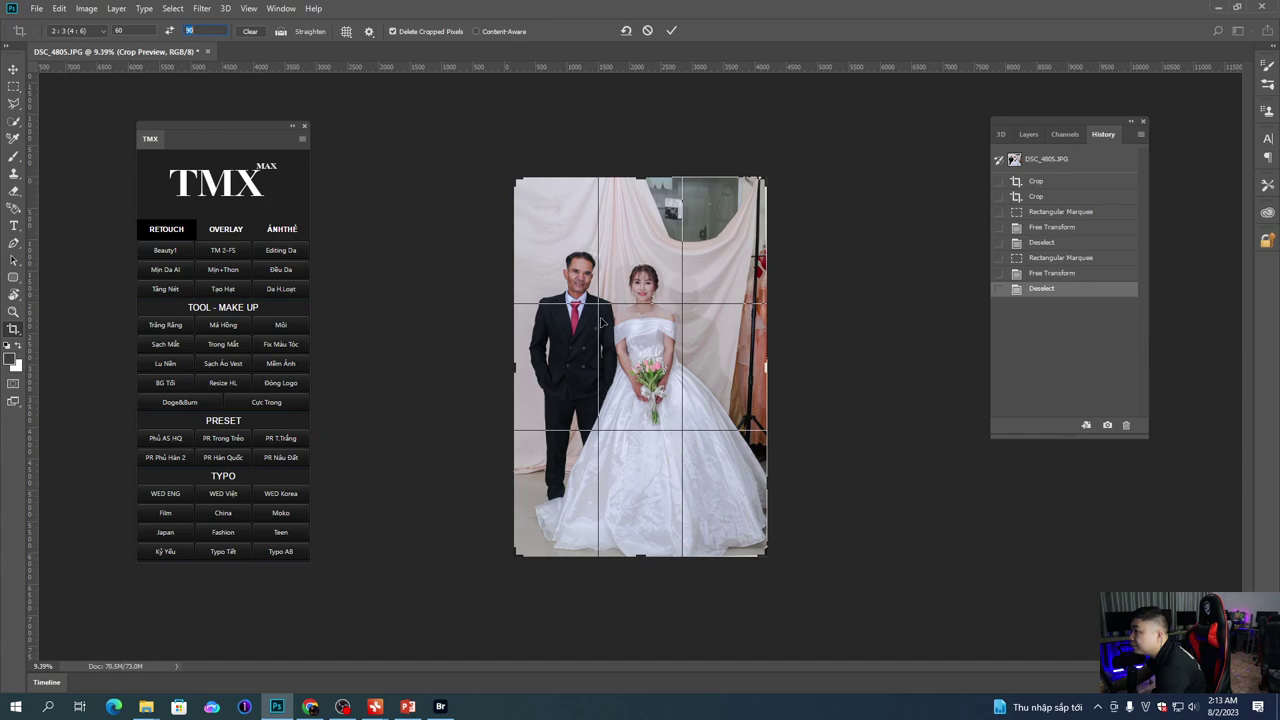
click(670, 31)
Step: Tighten the crop to remove the remaining white slivers along the photo's right and bottom edges, and apply it
key(ctrl+plus)
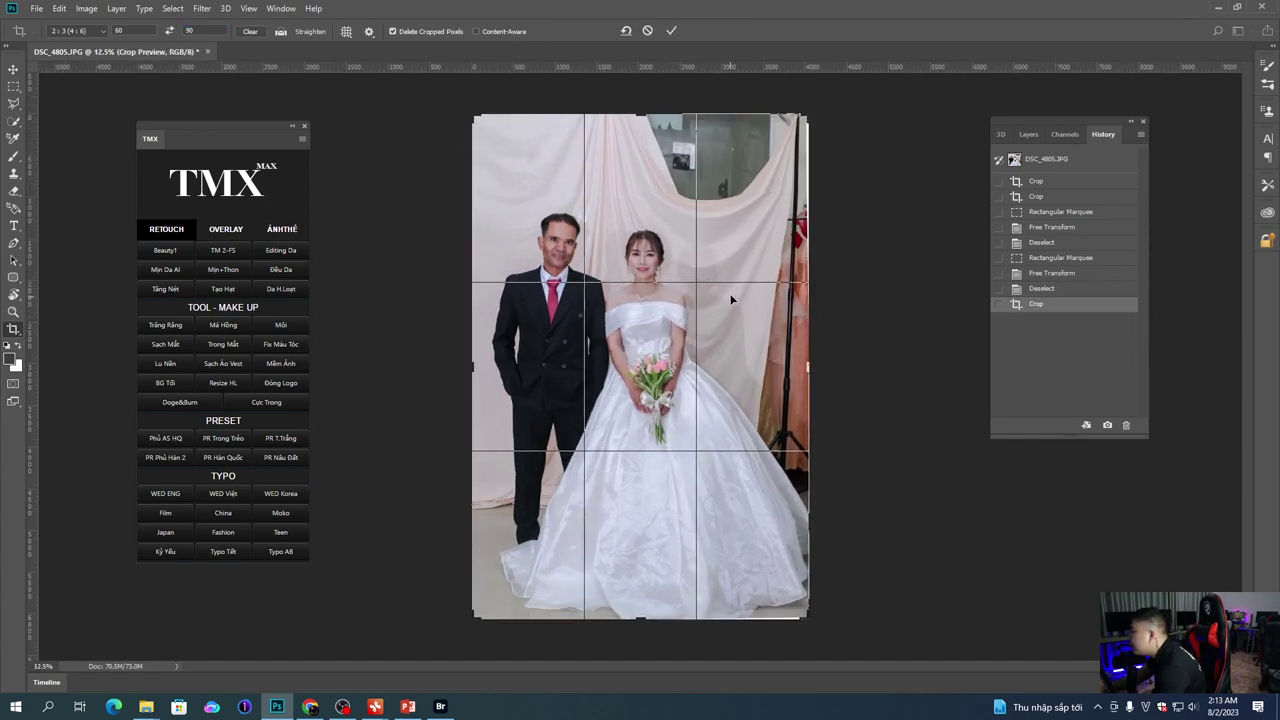
key(ctrl+plus)
key(ctrl+minus)
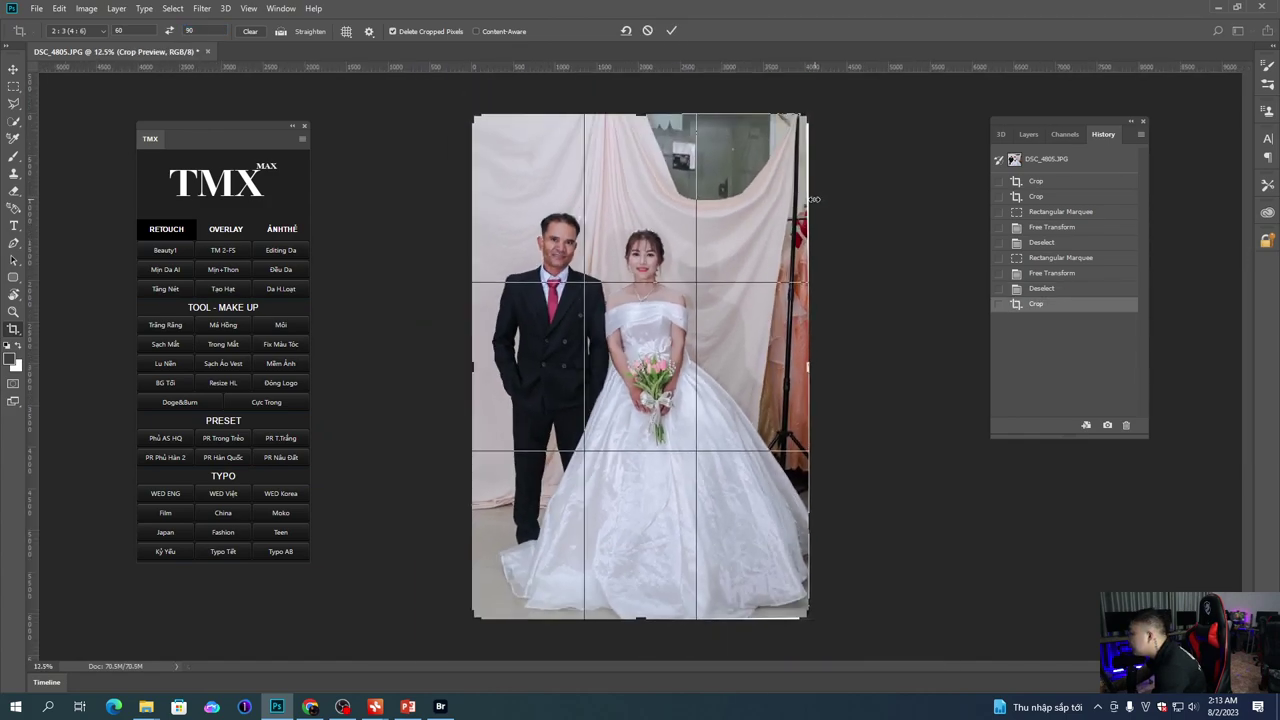
scroll(800, 152, up, 6)
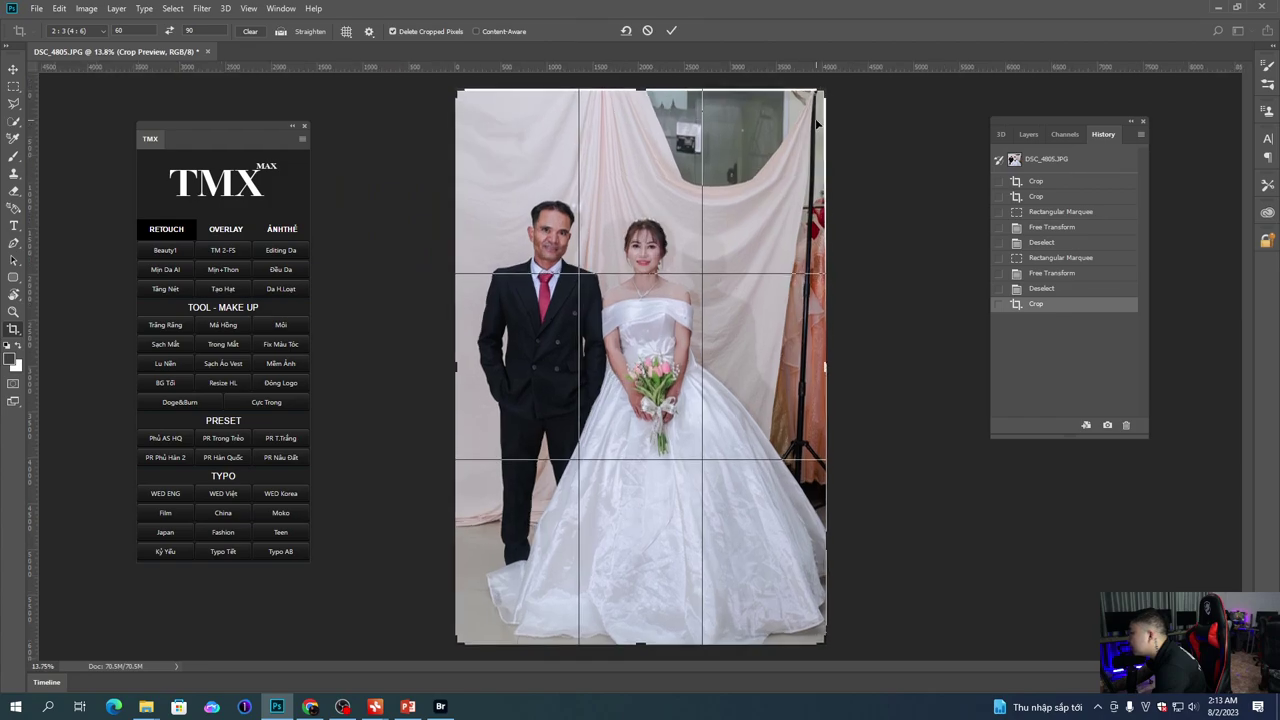
scroll(815, 178, up, 2)
drag(813, 176, 805, 186)
scroll(805, 186, down, 8)
key(Return)
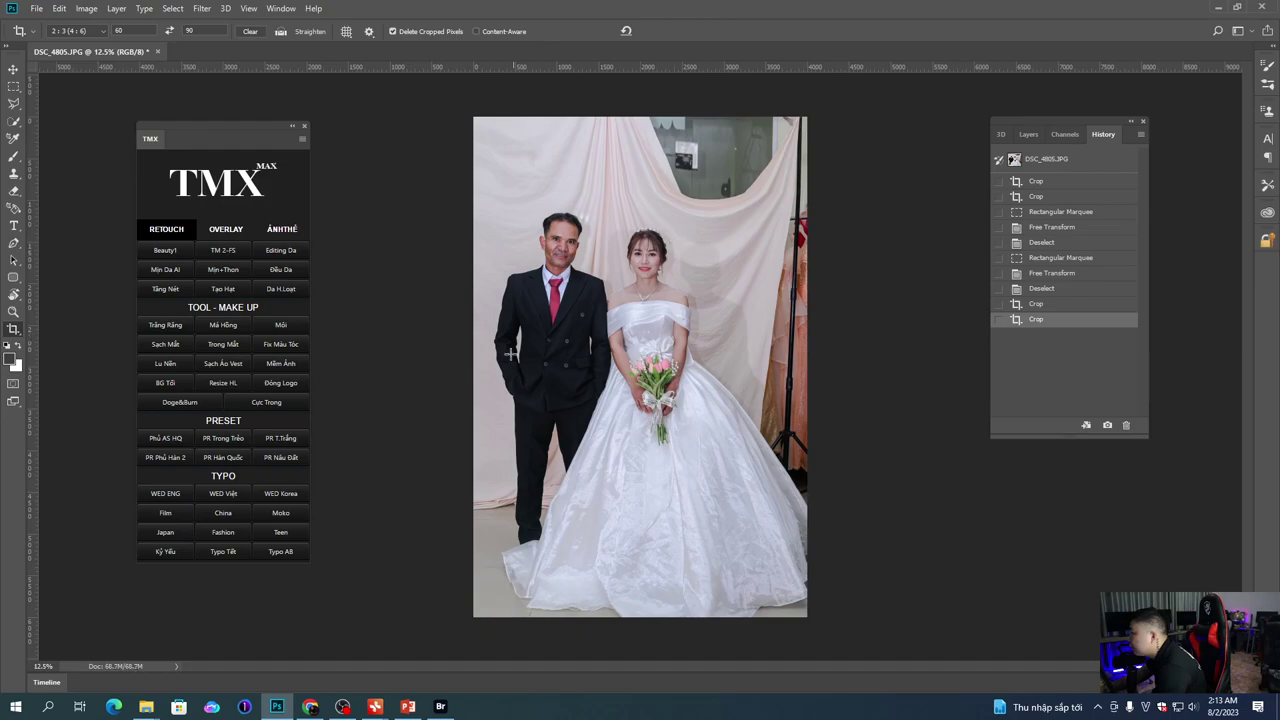
key(ctrl+shift+r)
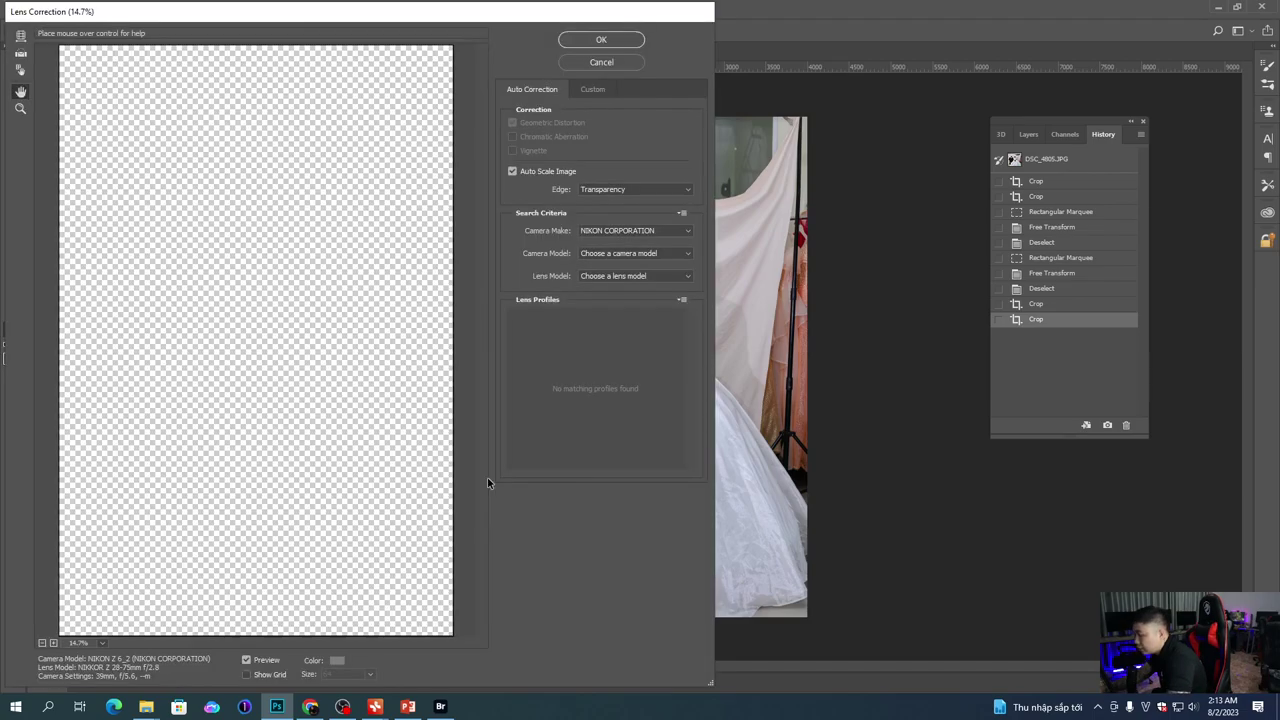
click(611, 63)
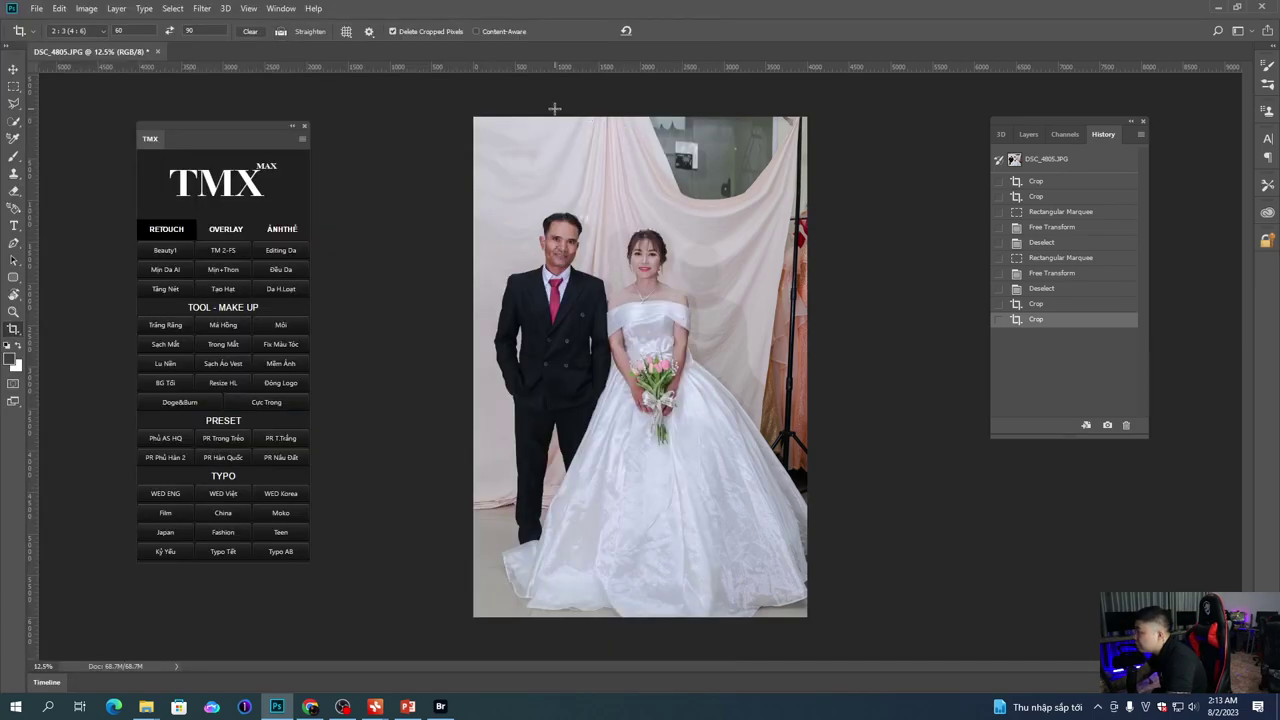
Step: Outline the exposed window above the bride with the Patch tool, fill it with Content-Aware twice, and deselect
key(j)
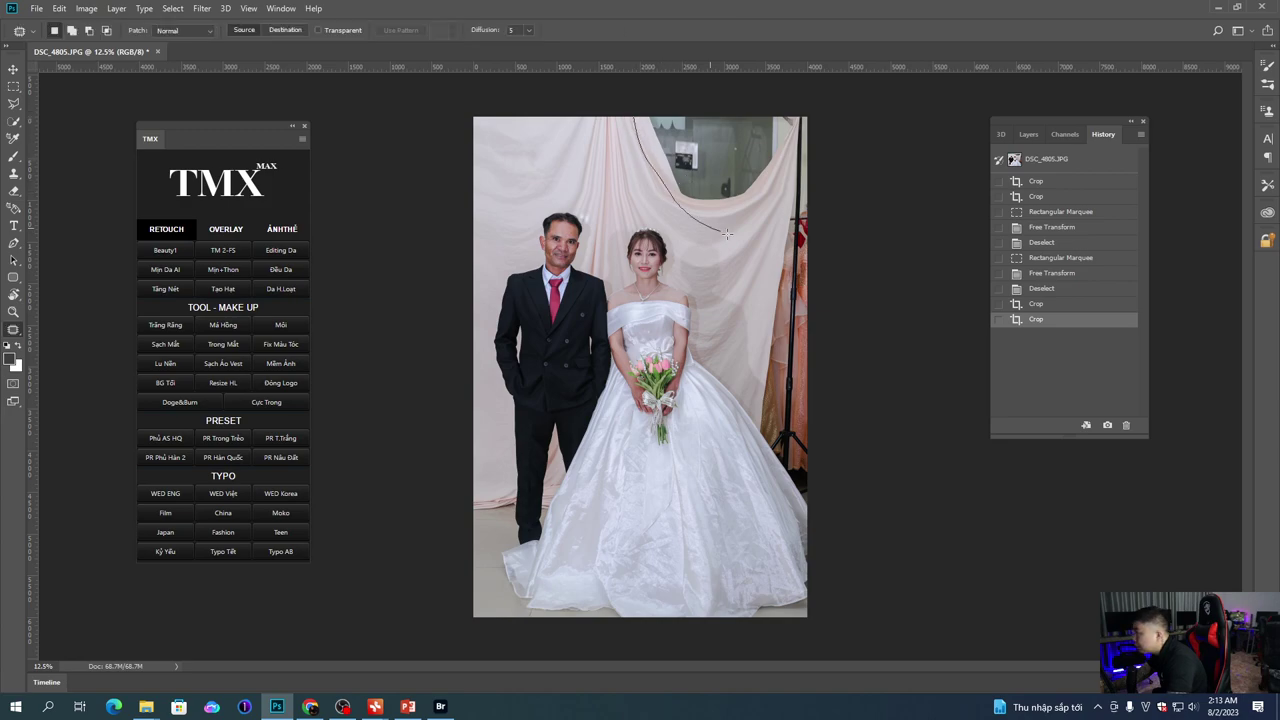
drag(714, 97, 716, 100)
key(shift+F5)
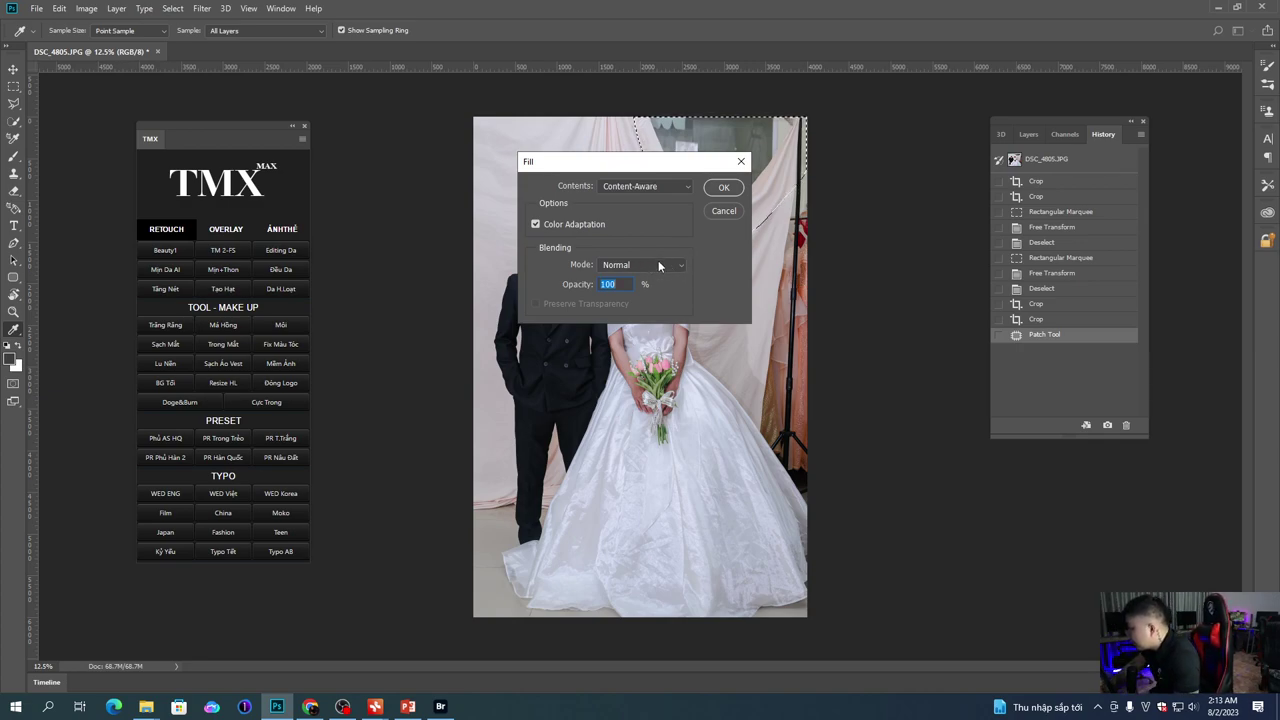
click(724, 188)
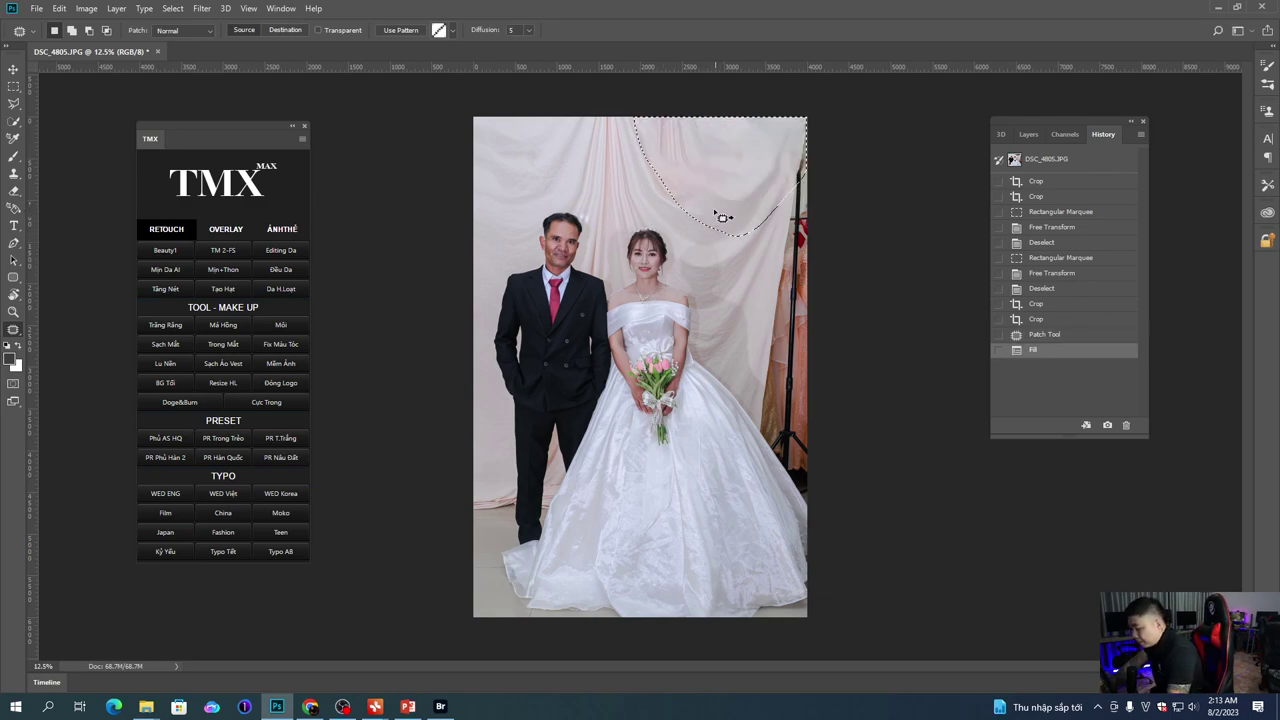
key(shift+F5)
click(645, 186)
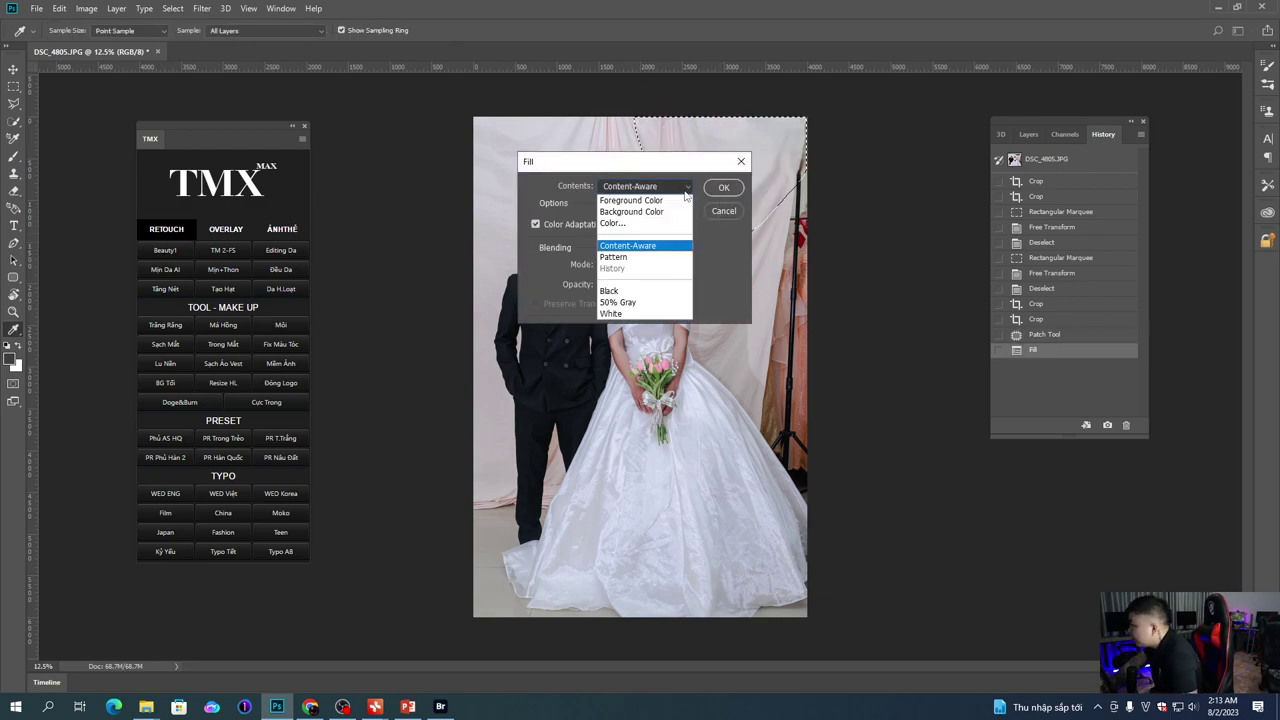
click(649, 251)
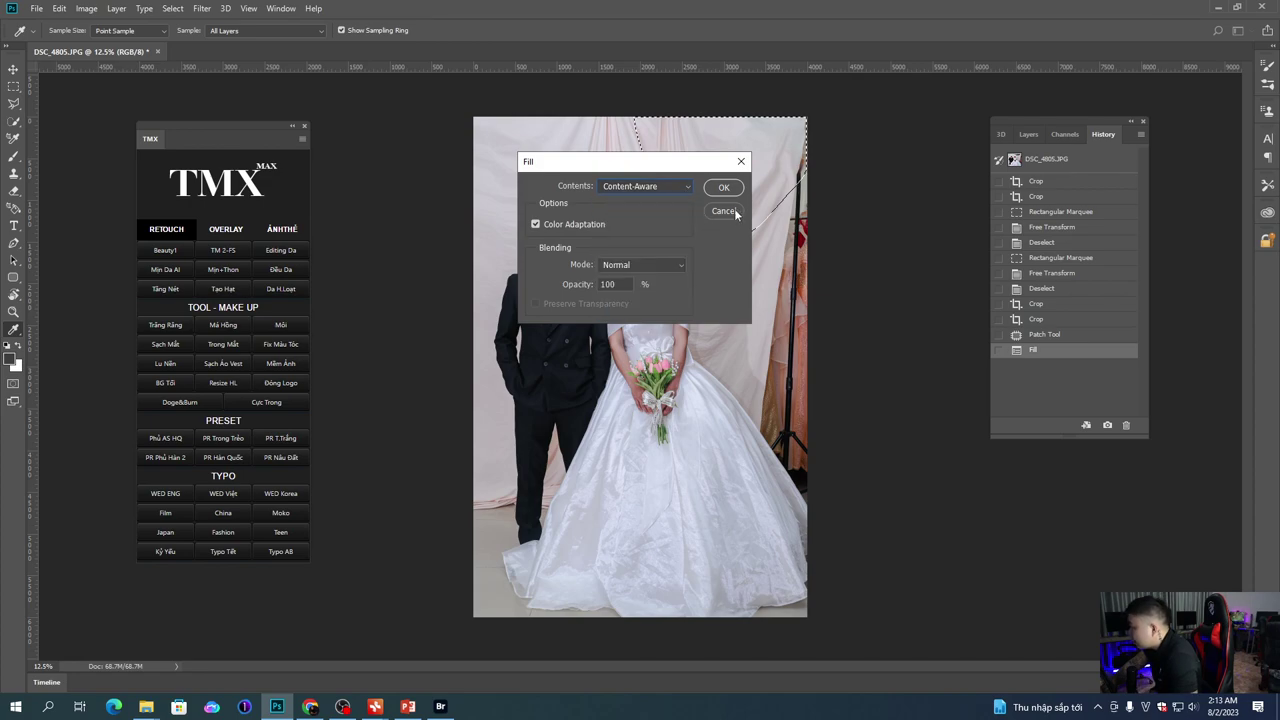
click(724, 188)
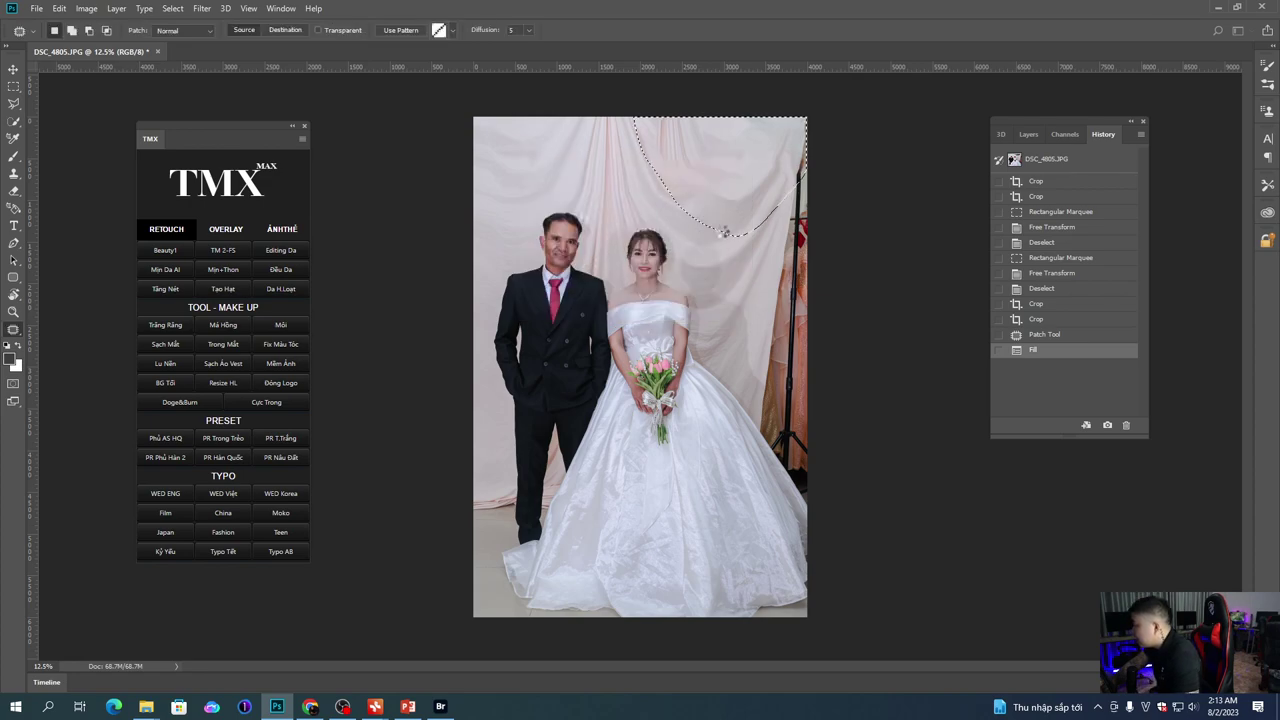
key(ctrl+d)
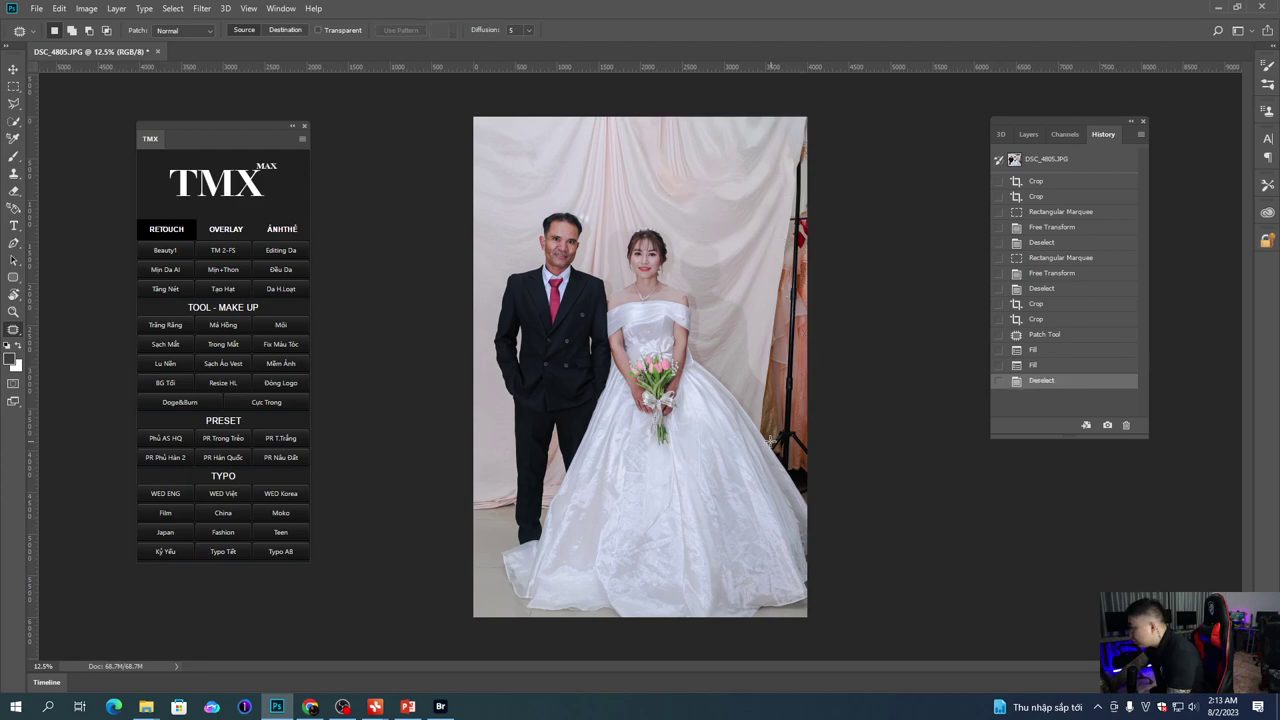
Step: Outline the upright stand and orange fabric along the photo's right edge with the Patch tool, fill it with Content-Aware, and deselect
key(shift+j)
key(shift+j)
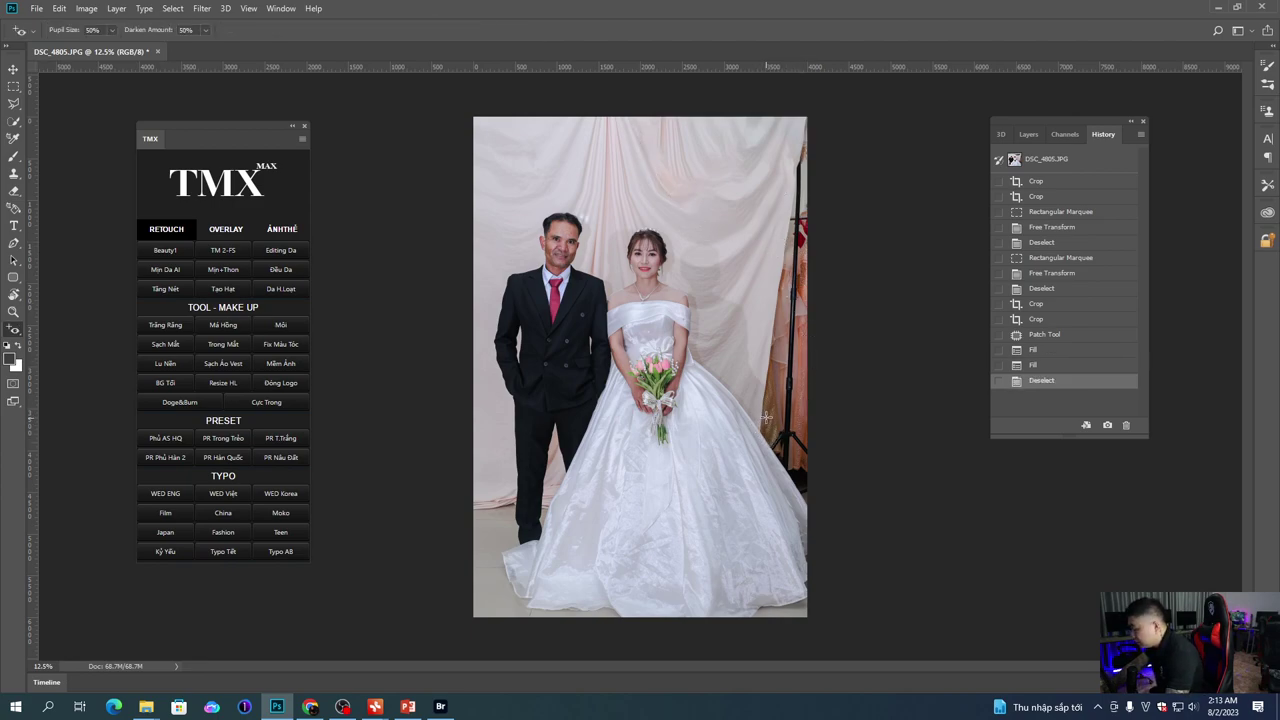
key(shift+j)
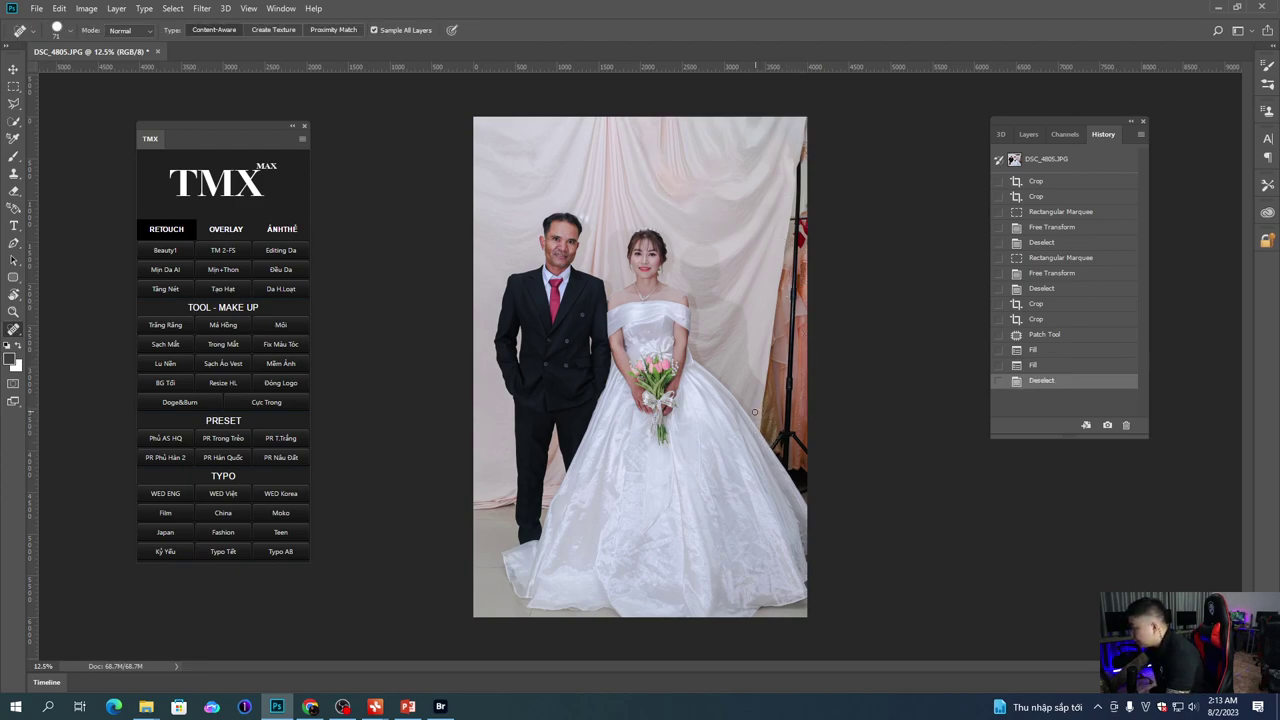
key(shift+j)
key(shift+j)
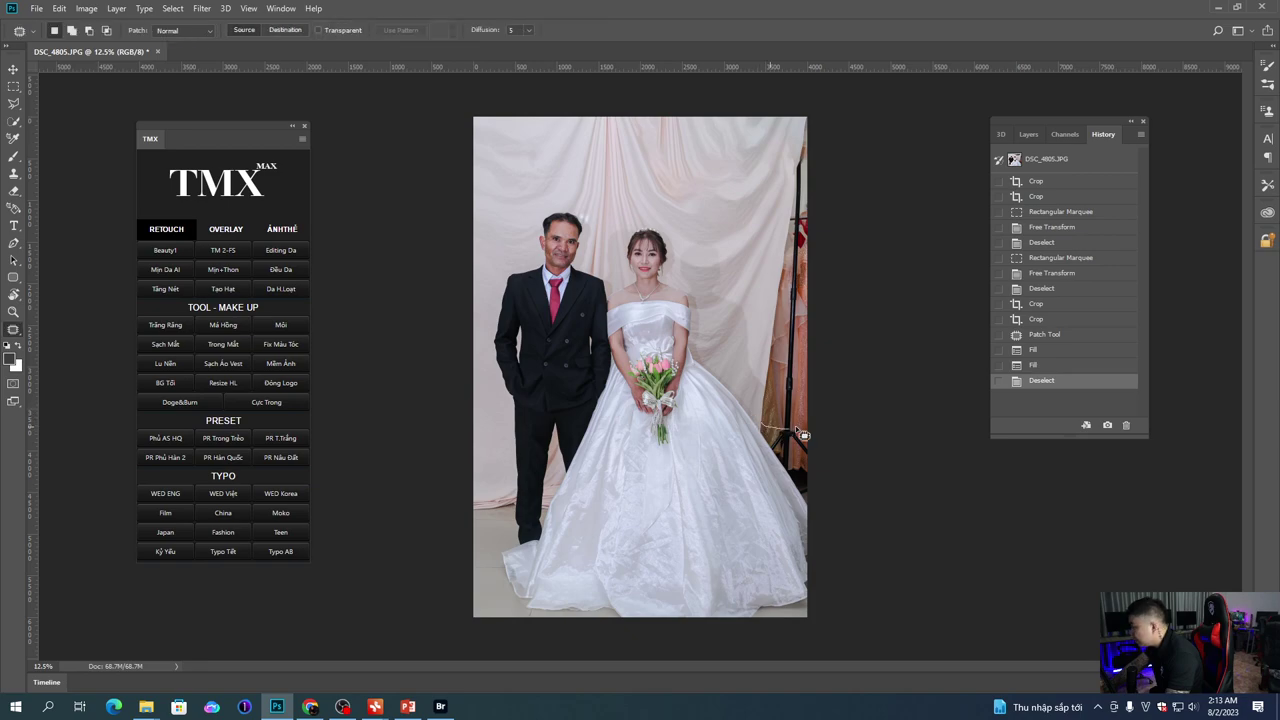
drag(803, 128, 800, 131)
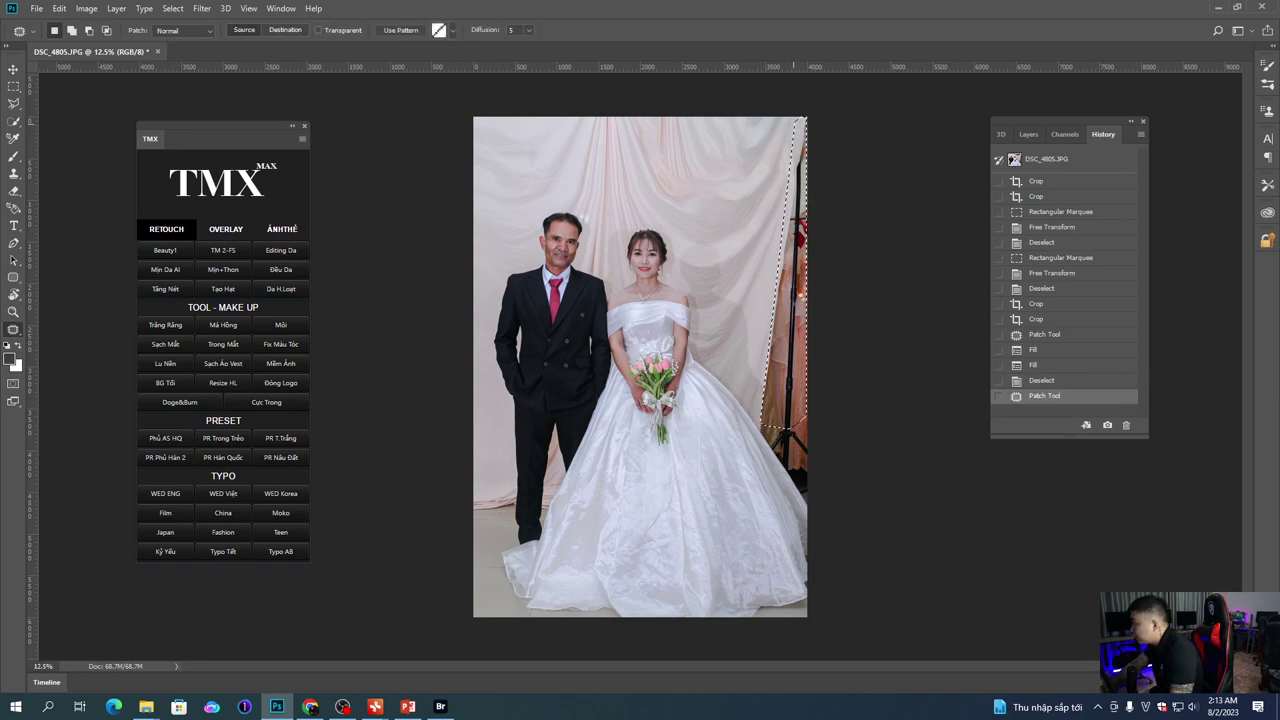
key(shift+BackSpace)
key(Return)
key(ctrl+d)
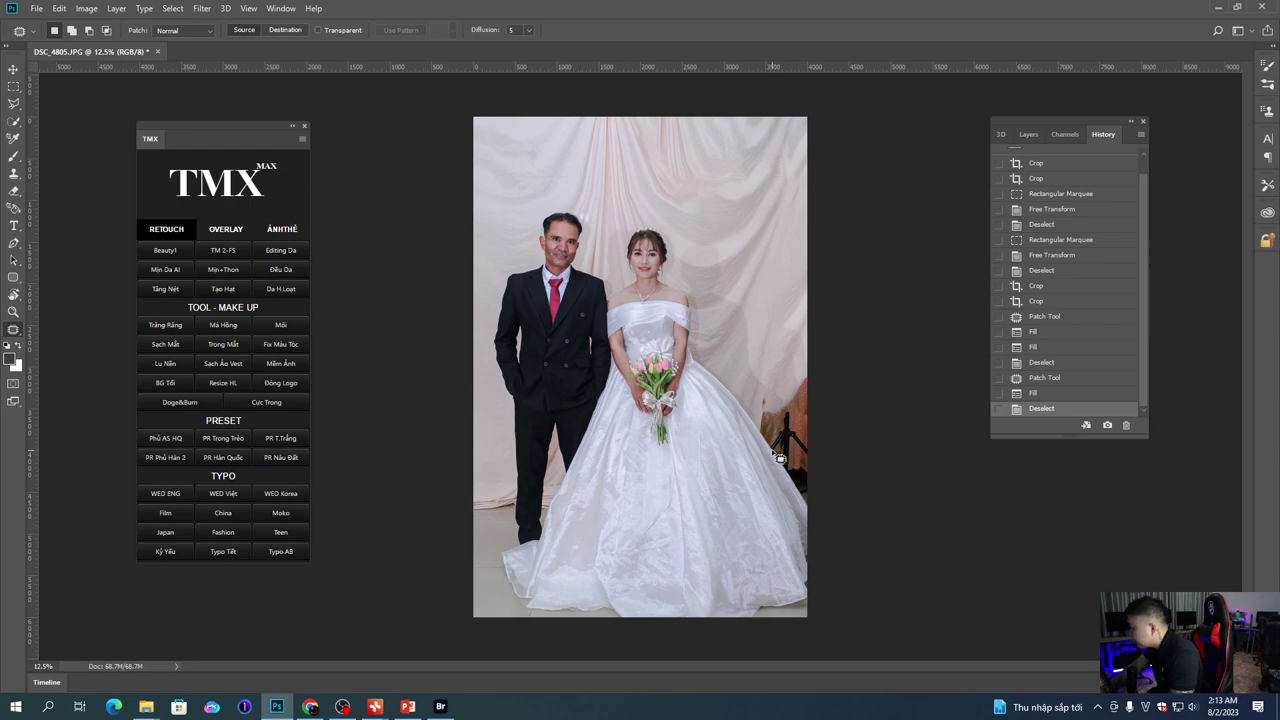
Step: Outline the backdrop hem on the floor beside the groom's leg, fill it with Content-Aware, and deselect
drag(440, 511, 462, 506)
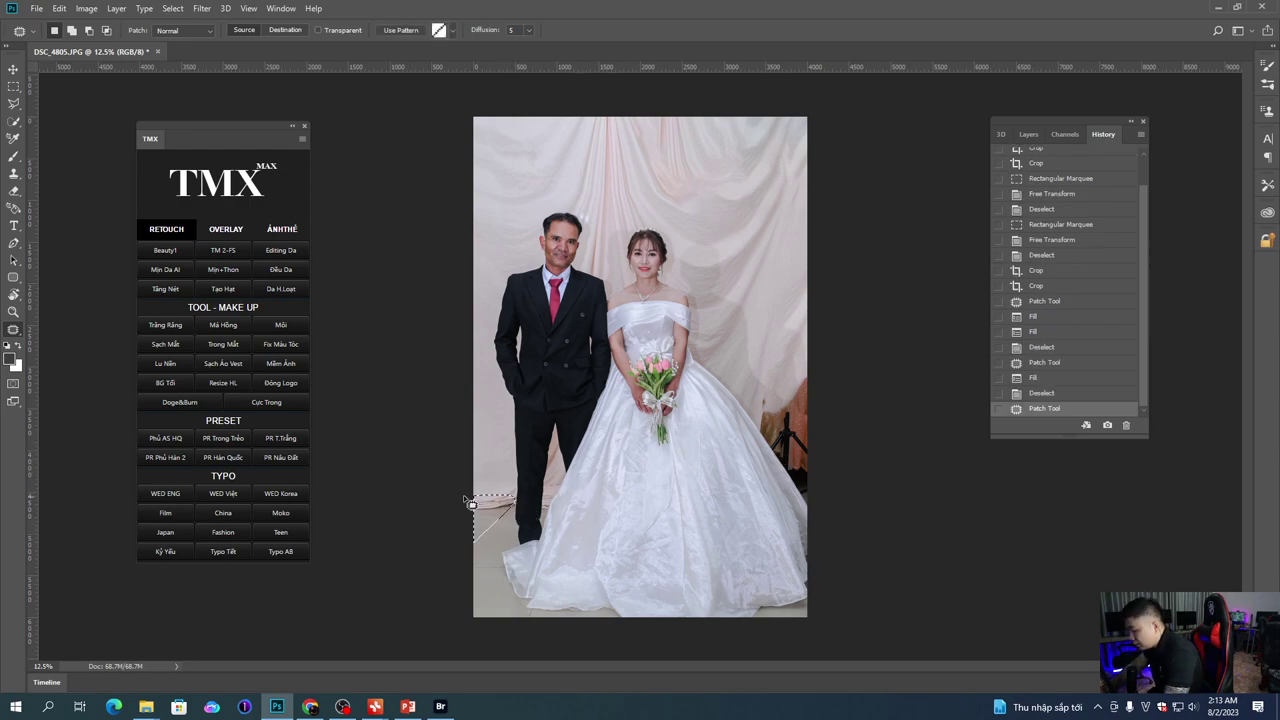
key(shift+BackSpace)
key(Return)
key(ctrl+d)
Step: Quick-select the backdrop and the leftover tripod area to the right of the bride, and feather the selection
scroll(790, 435, up, 1)
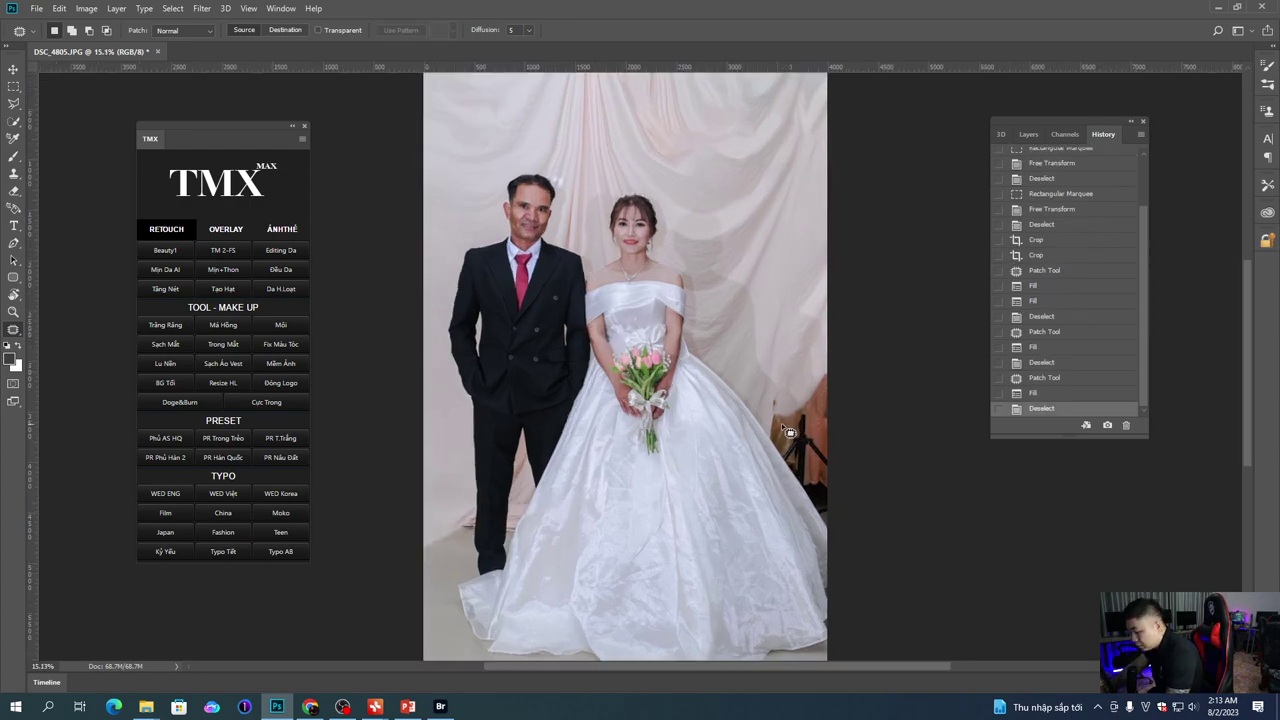
key(w)
mouse_move(832, 410)
mouse_down()
mouse_move(820, 430)
mouse_move(840, 514)
mouse_up()
click(769, 200)
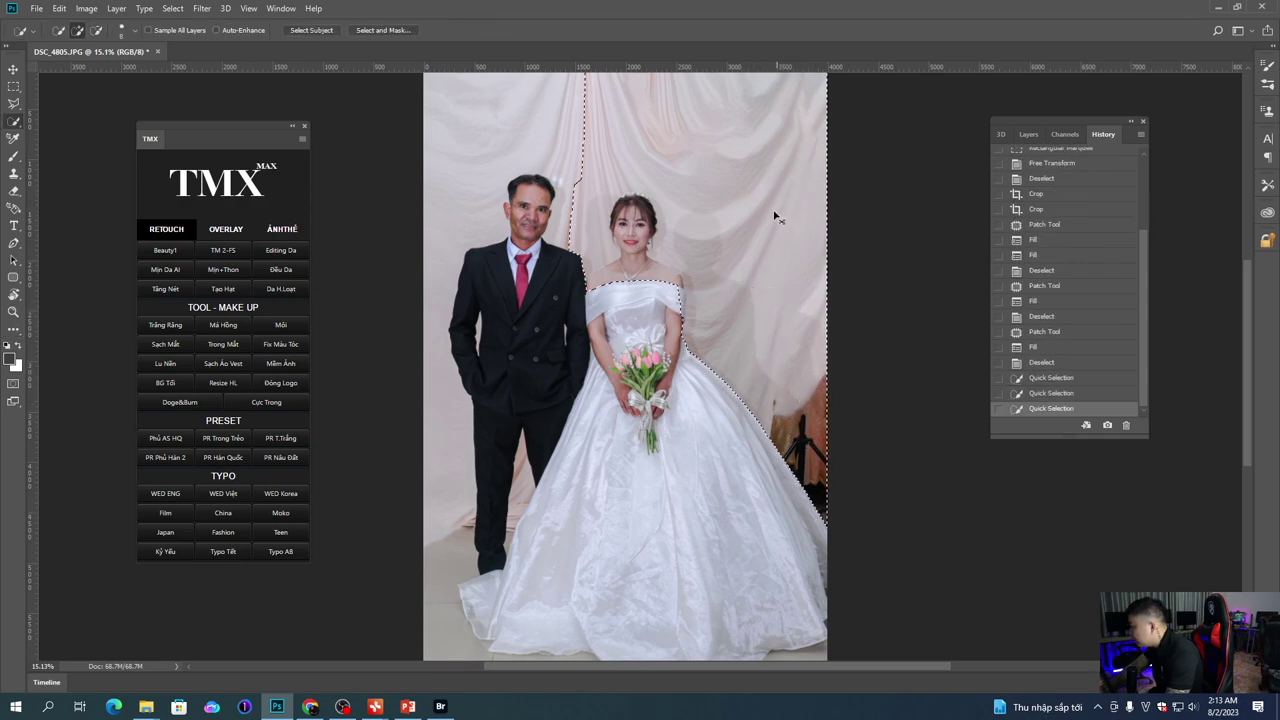
key(shift+F6)
key(Return)
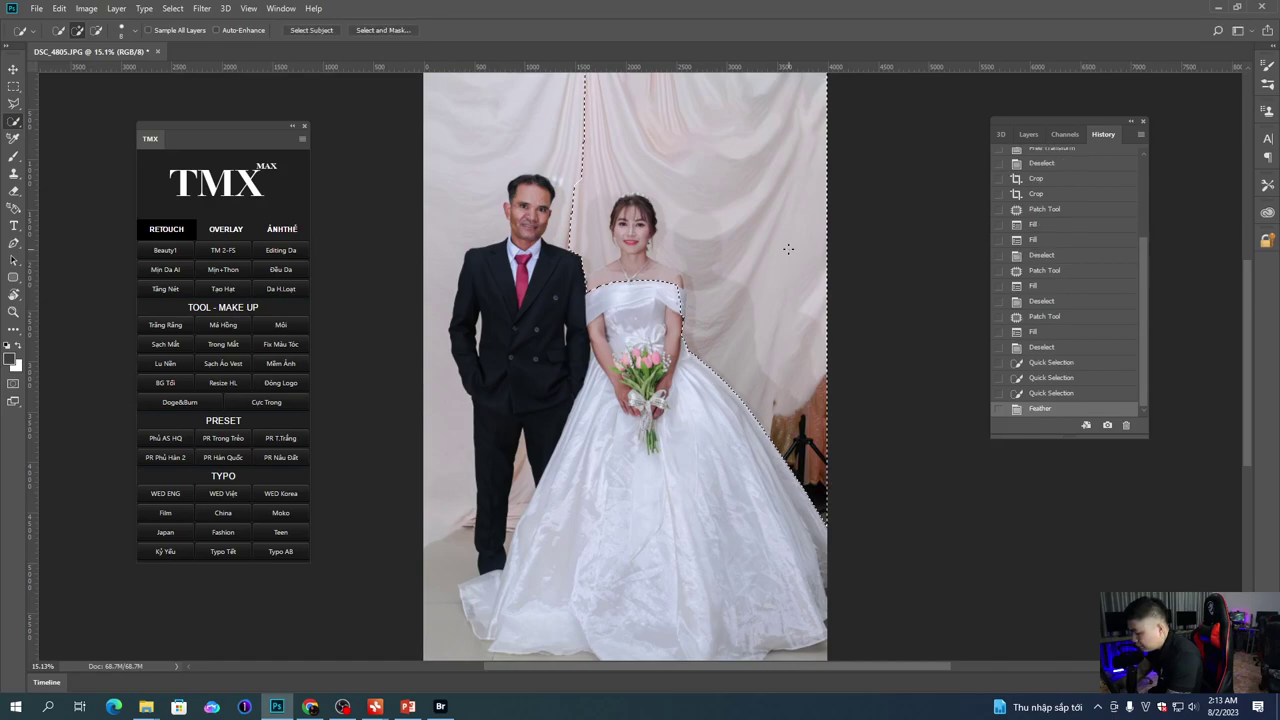
Step: Paint over the leftover tripod area with a 1811 px Soft Round brush in the sampled backdrop color, and deselect
key(b)
right_click(768, 380)
drag(902, 412, 909, 412)
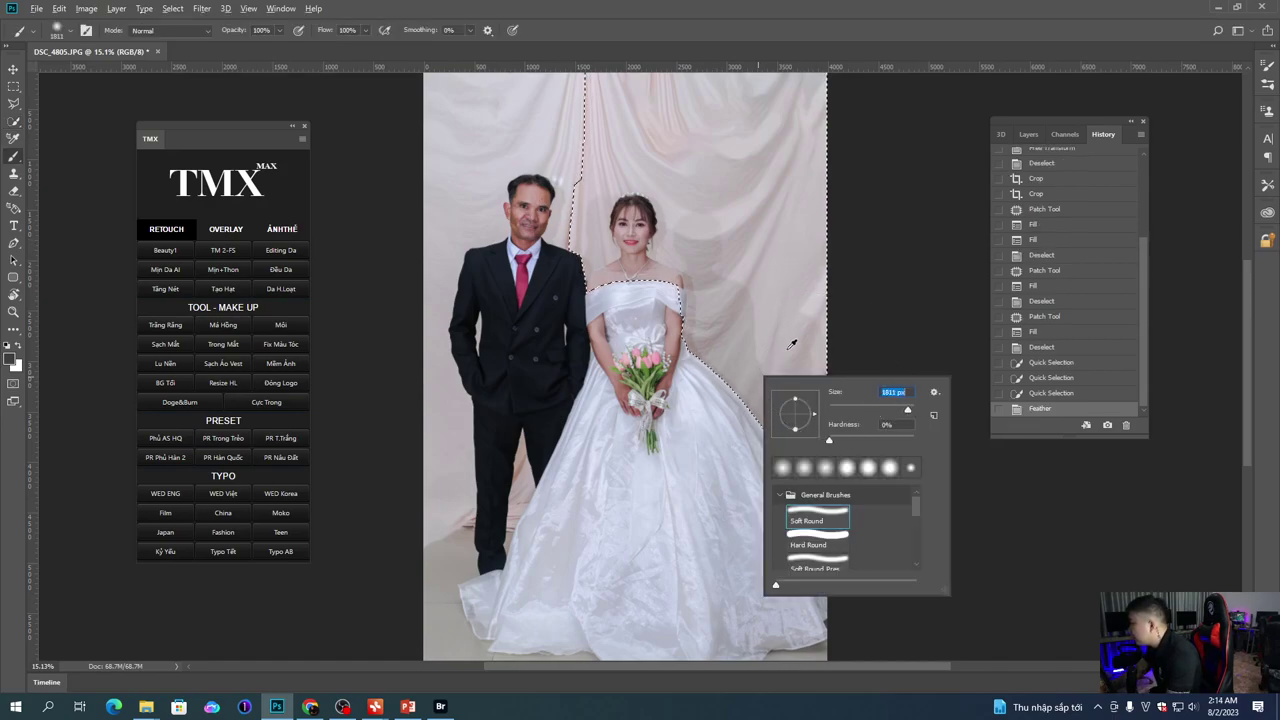
alt+click(795, 348)
drag(809, 405, 817, 534)
key(ctrl+d)
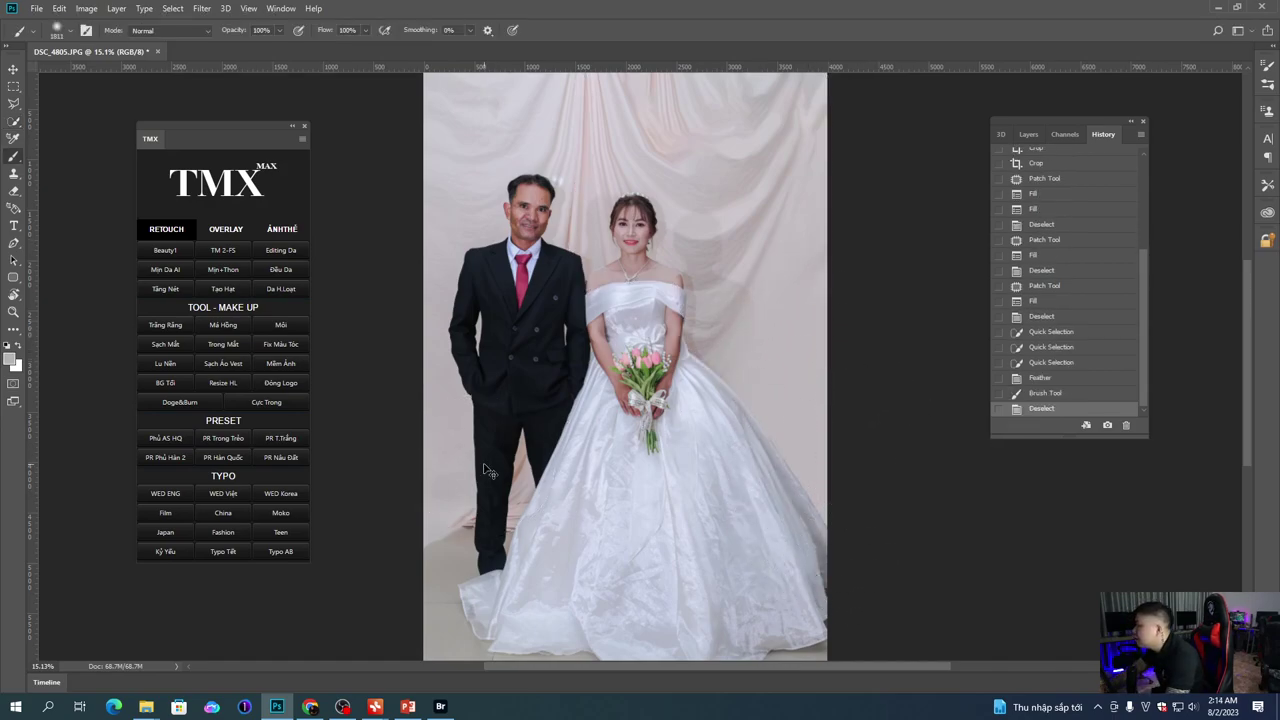
key(ctrl+minus)
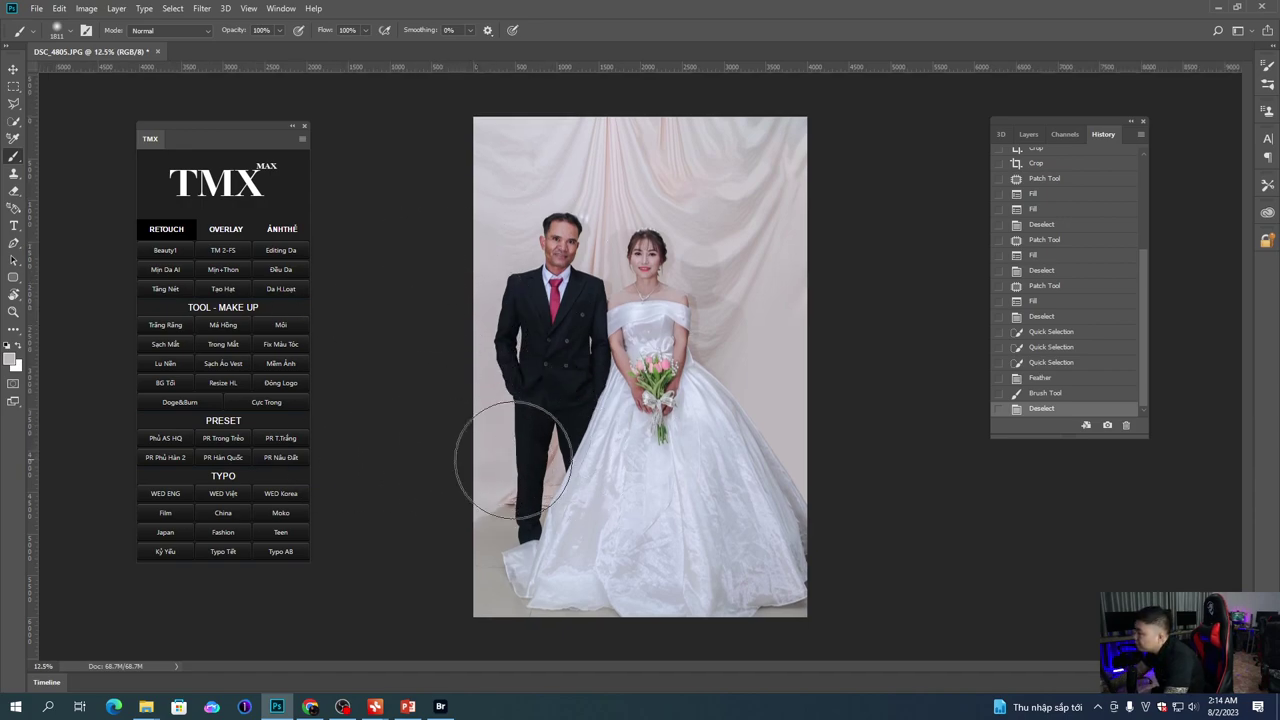
drag(592, 302, 618, 287)
right_click(606, 294)
click(625, 301)
key(ctrl+minus)
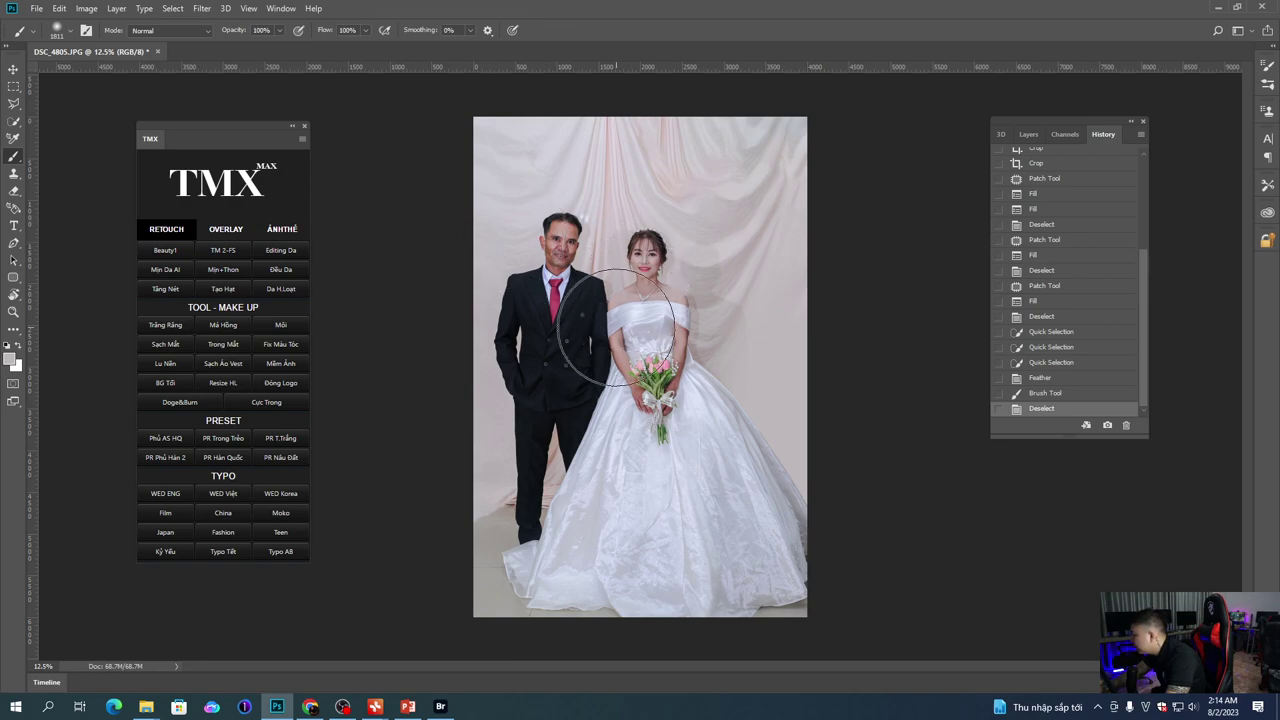
Step: Select the full width of the photo below its top strip with a rectangular marquee and open the Liquify filter
key(m)
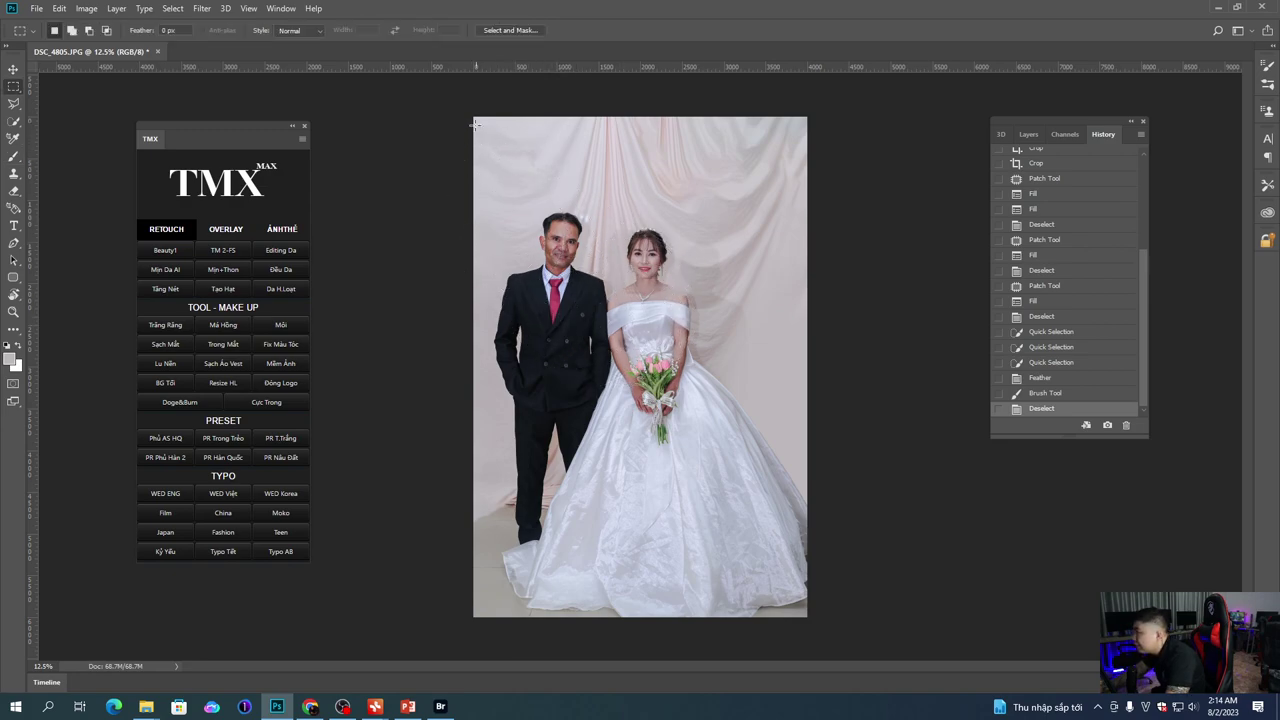
drag(434, 145, 822, 610)
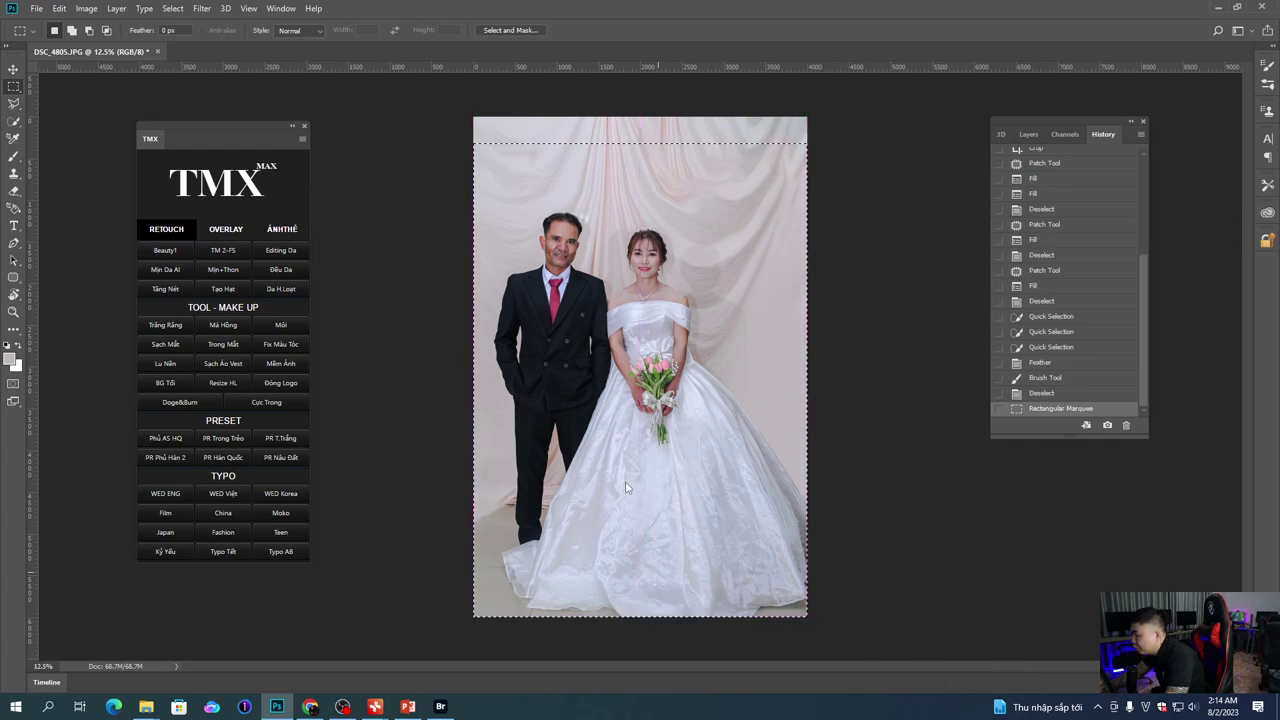
key(ctrl+shift+x)
Step: Reshape the gown's outer edge against the plain backdrop with Forward Warp, using brush sizes from 1200 to 1500 at pressure 30
key(bracketright)
key(bracketright)
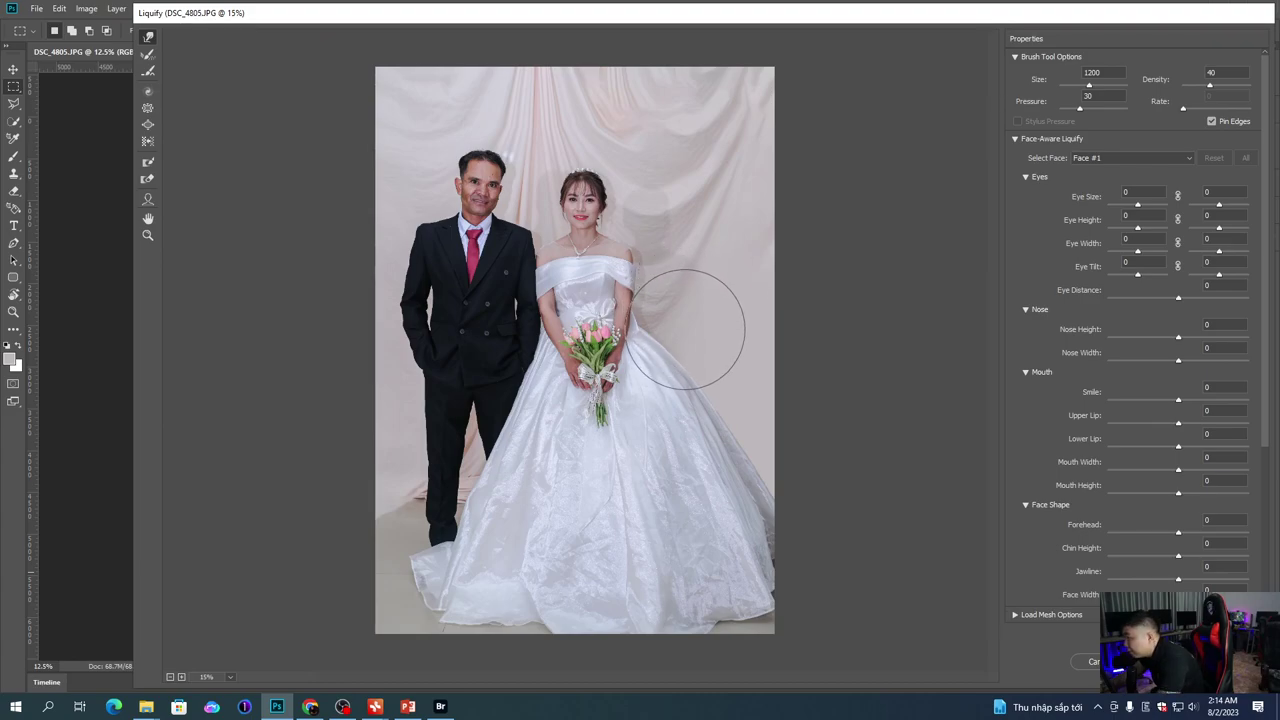
key(bracketleft)
key(bracketleft)
key(bracketright)
key(bracketright)
key(bracketright)
key(bracketright)
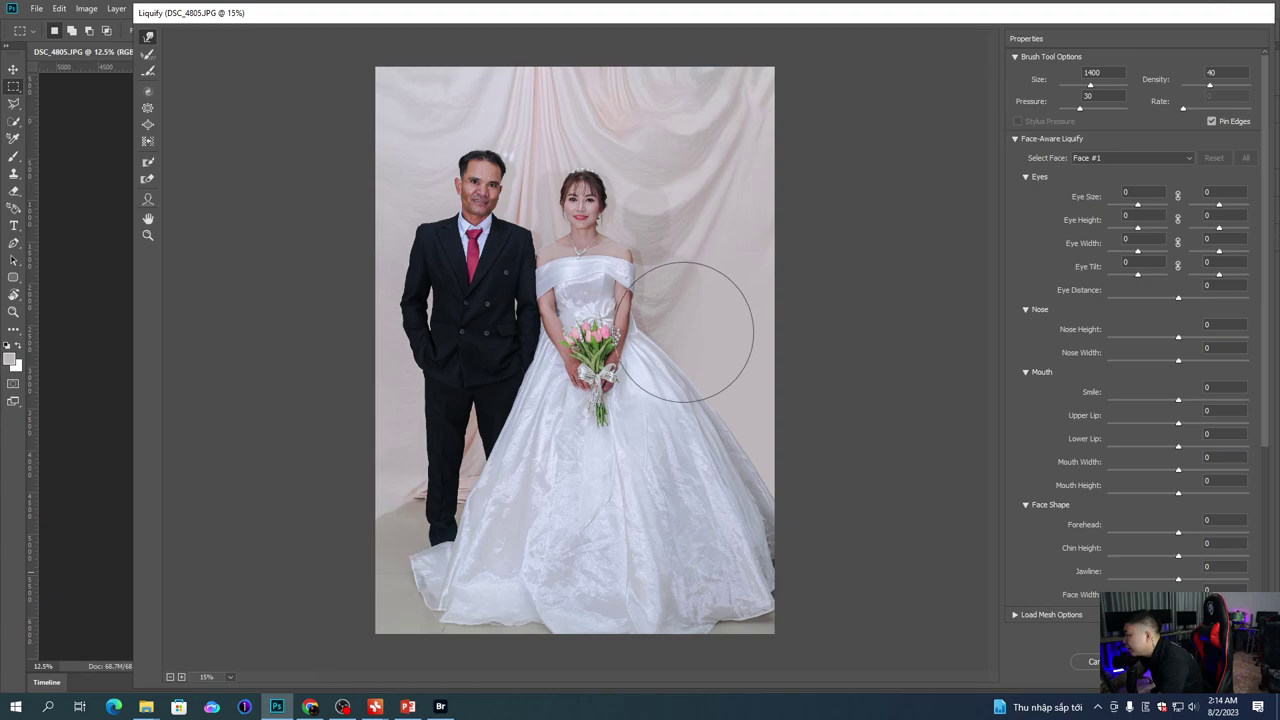
key(bracketright)
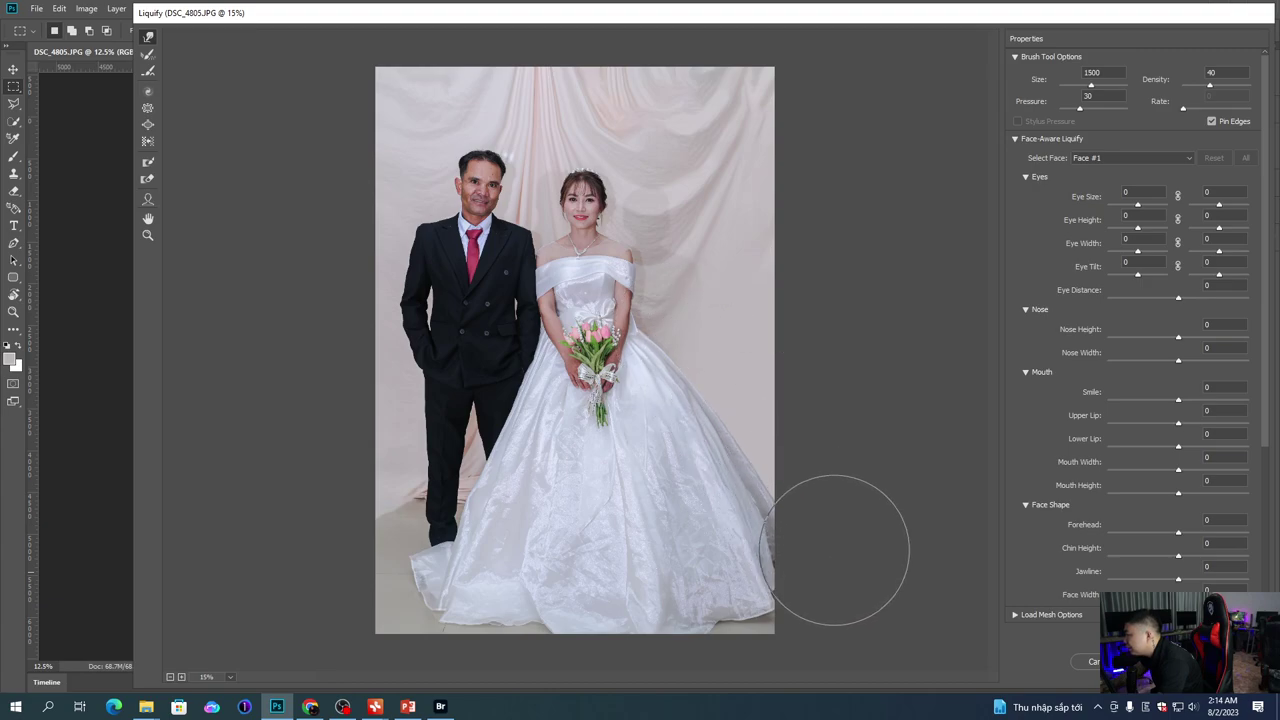
key(bracketright)
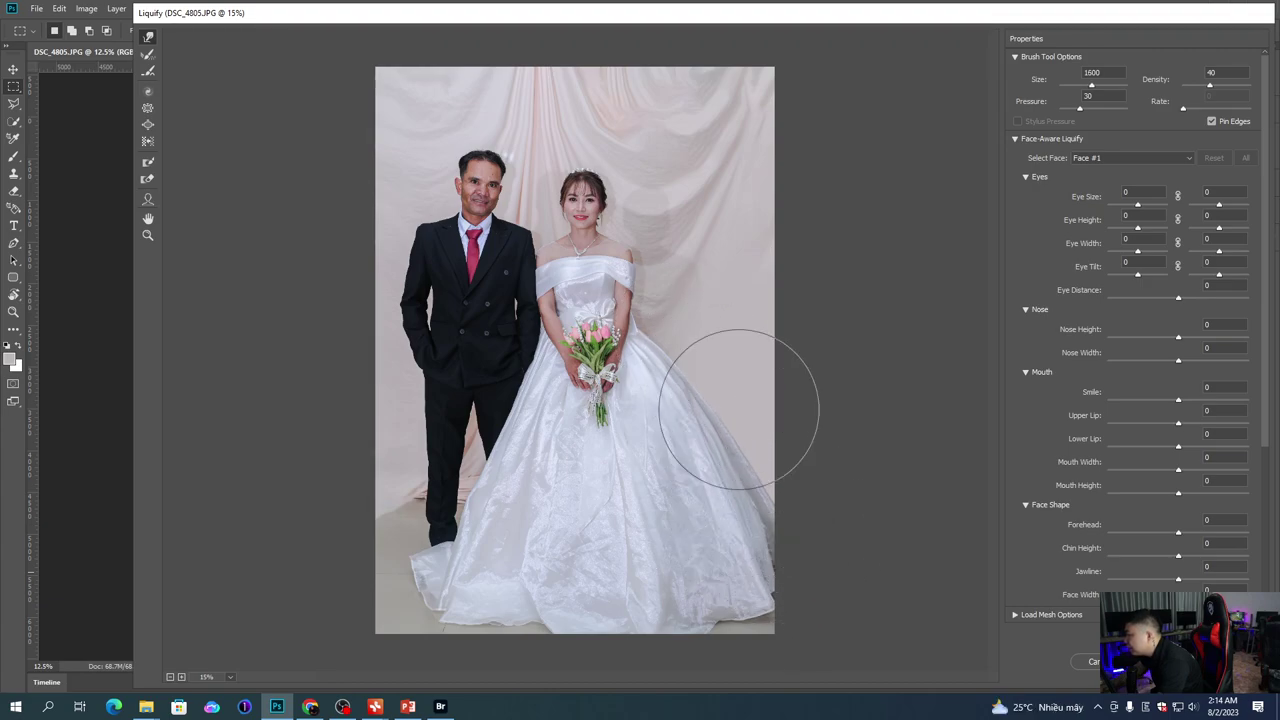
key(bracketleft)
key(bracketleft)
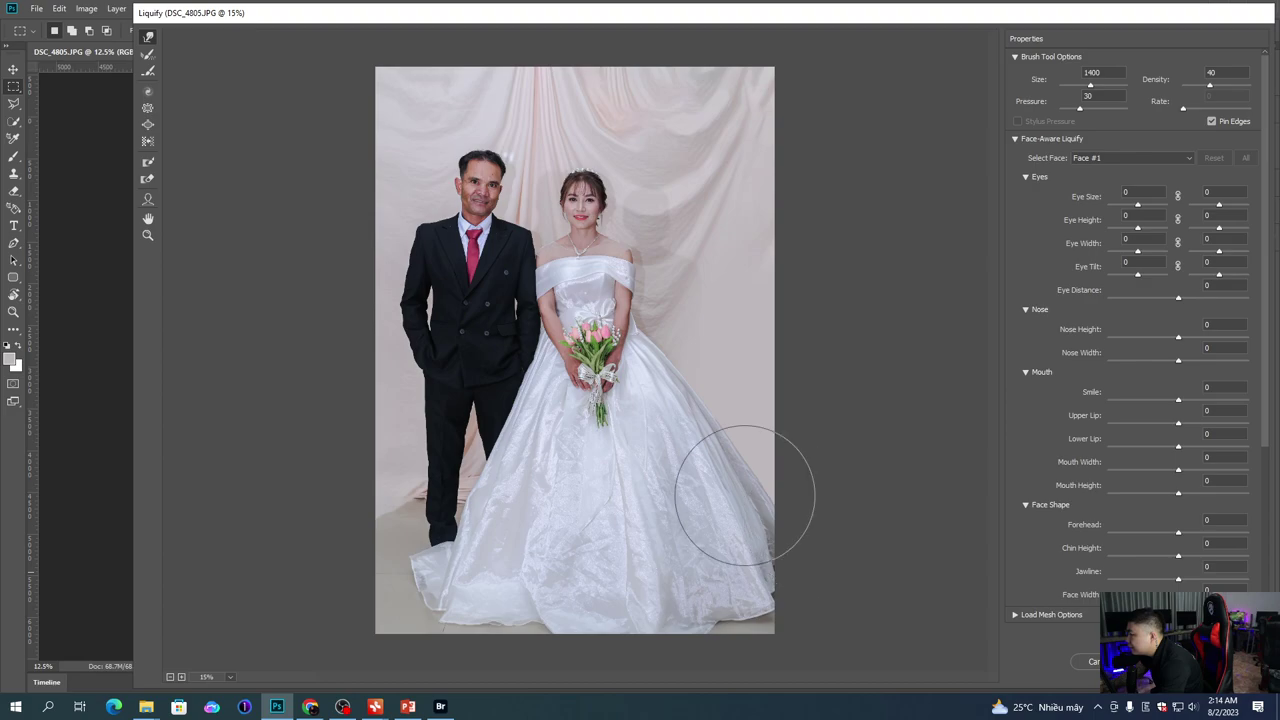
Step: Reduce the Forward Warp brush to size 400 and refine the outer edge of the groom's trouser leg
key(bracketleft)
key(bracketleft)
key(bracketleft)
key(bracketleft)
key(bracketleft)
key(bracketleft)
key(bracketleft)
key(bracketleft)
key(bracketleft)
key(bracketleft)
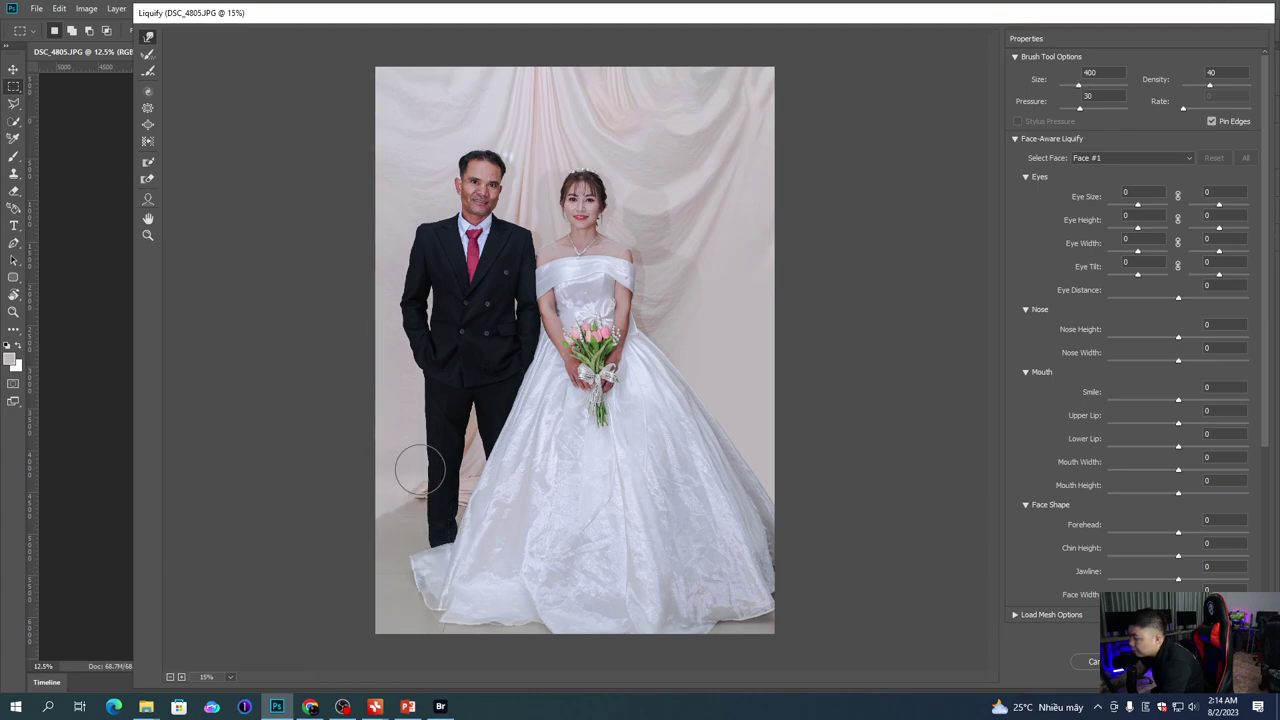
Step: Refine the inner edges of the groom's trouser legs beside the gown with Forward Warp at brush sizes 400 to 600
key(bracketright)
key(bracketright)
key(bracketright)
key(bracketleft)
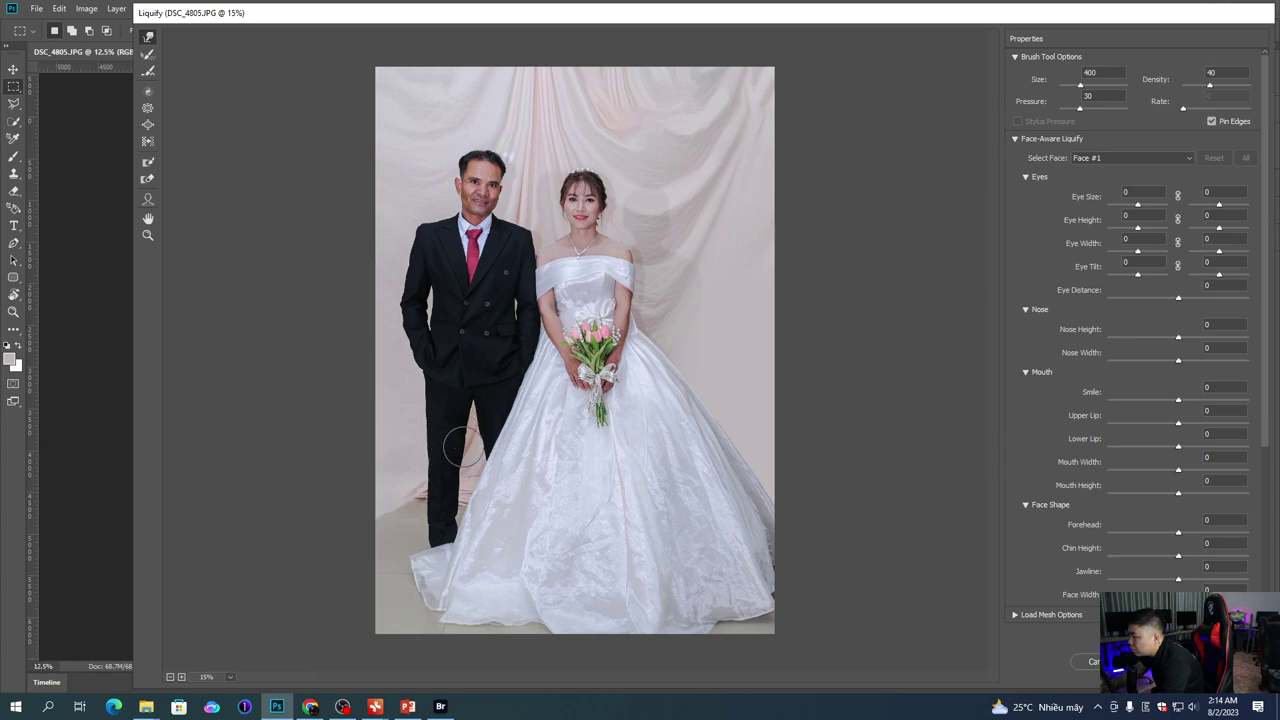
key(bracketleft)
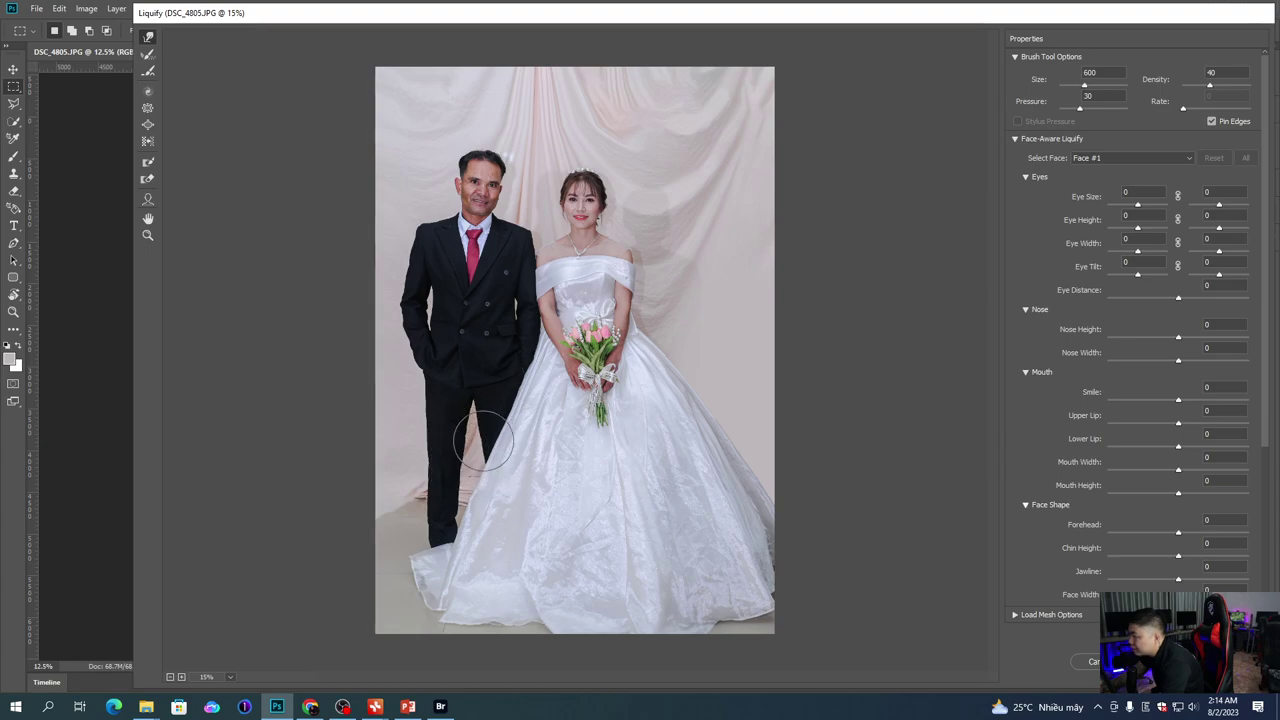
key(bracketright)
key(bracketright)
Step: Refine the bride's arms and shoulders with Forward Warp, using brush sizes from 600 down to 300
scroll(480, 345, up, 3)
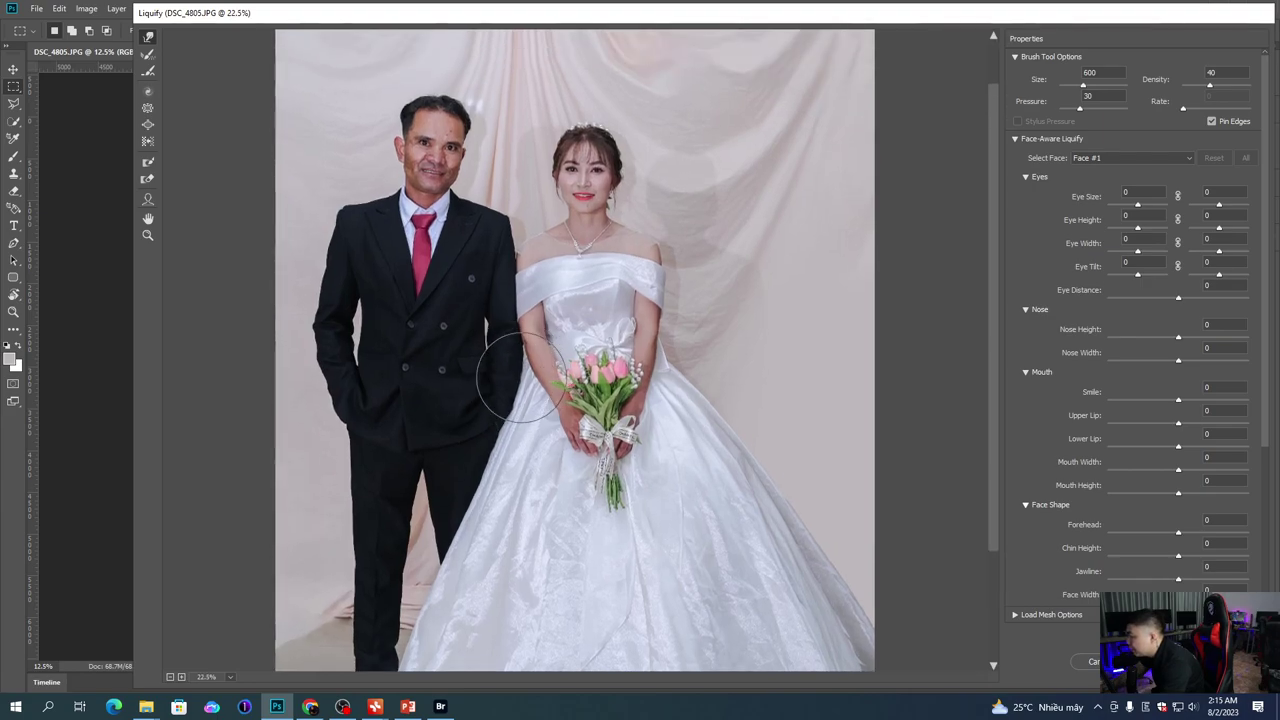
key(bracketleft)
key(bracketleft)
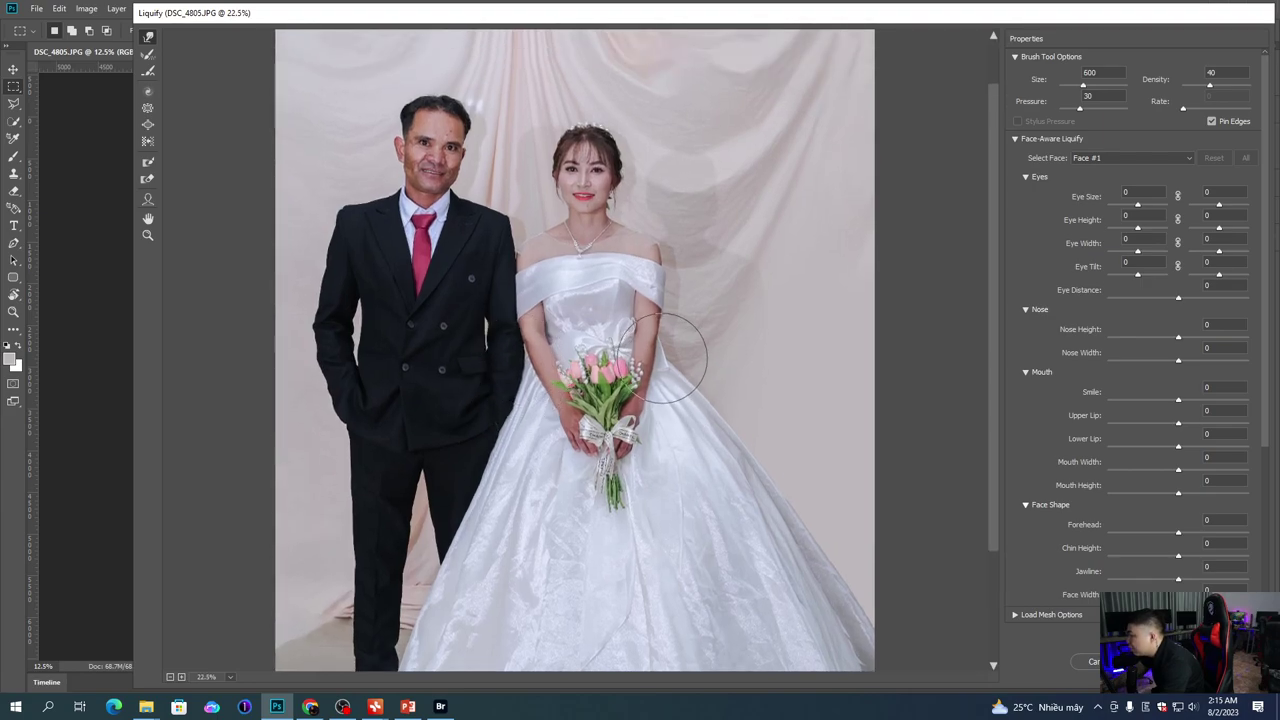
scroll(670, 265, up, 1)
key(bracketright)
drag(676, 254, 676, 290)
key(bracketleft)
key(bracketleft)
key(bracketright)
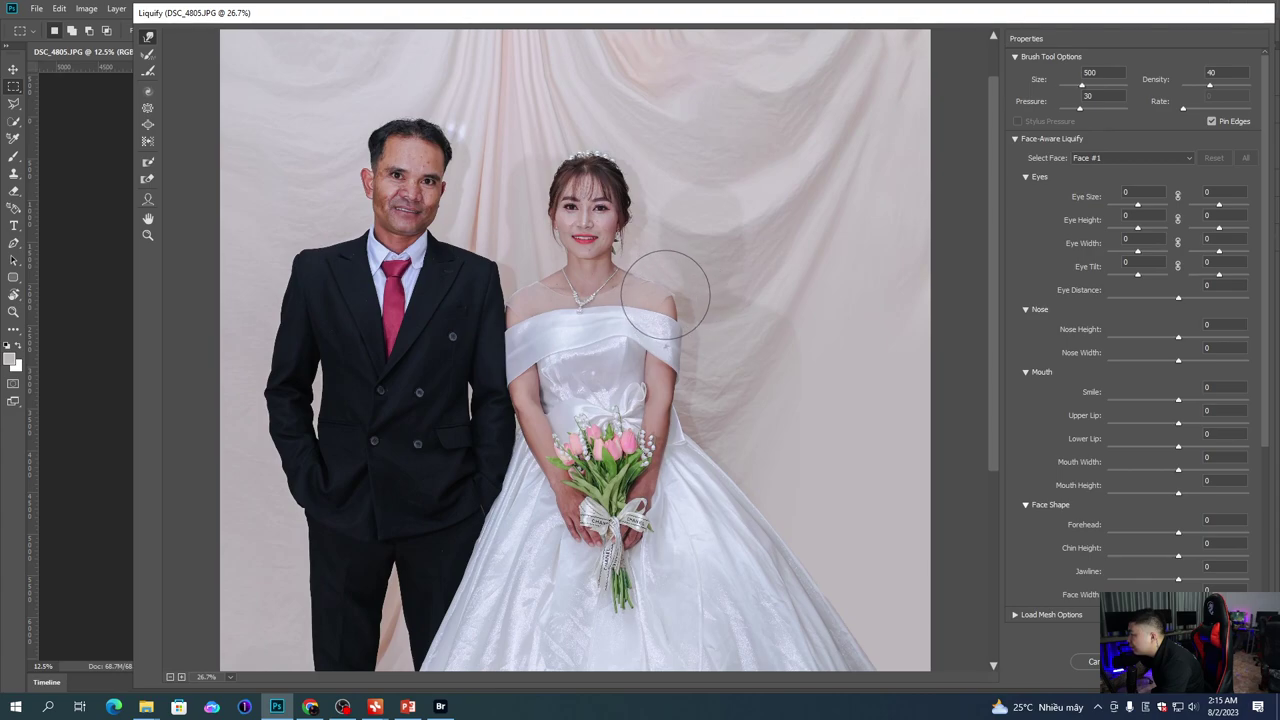
key(bracketleft)
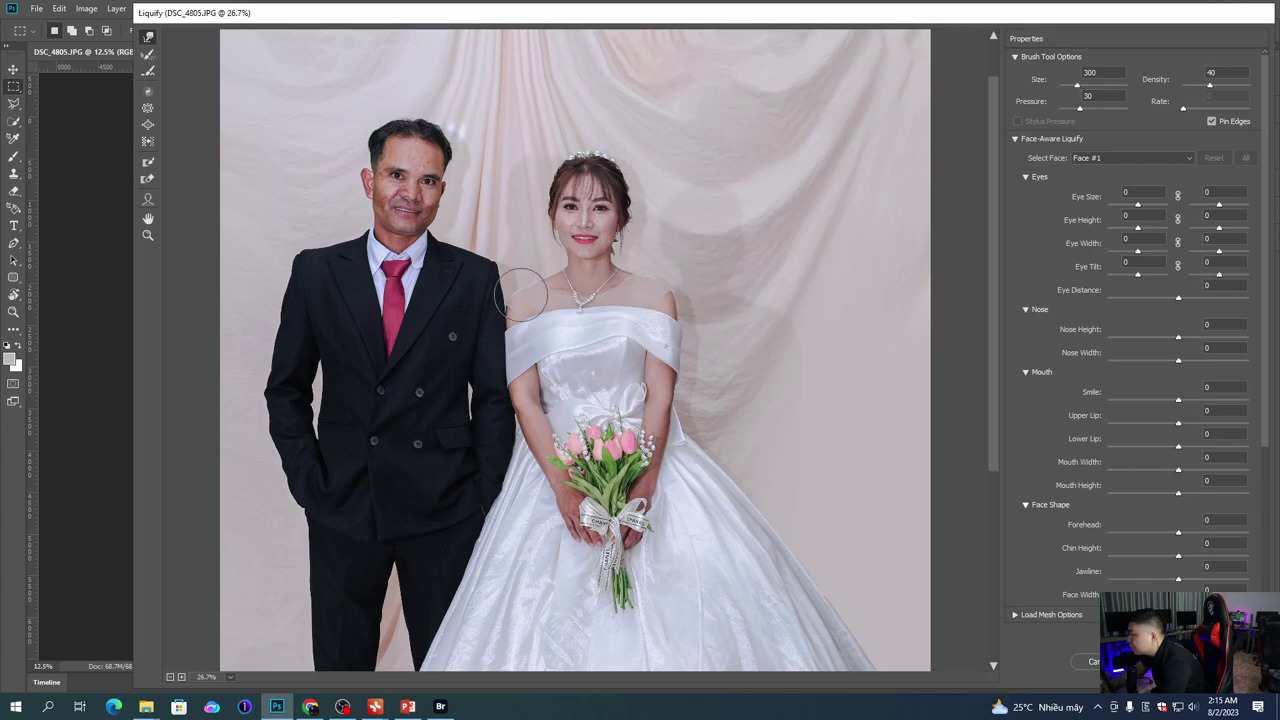
Step: Enlarge the Forward Warp brush to 700 and shape the flare of the gown below the bride's waist
key(bracketright)
key(bracketright)
key(bracketright)
key(bracketleft)
key(bracketleft)
key(bracketleft)
key(bracketright)
key(bracketright)
key(bracketright)
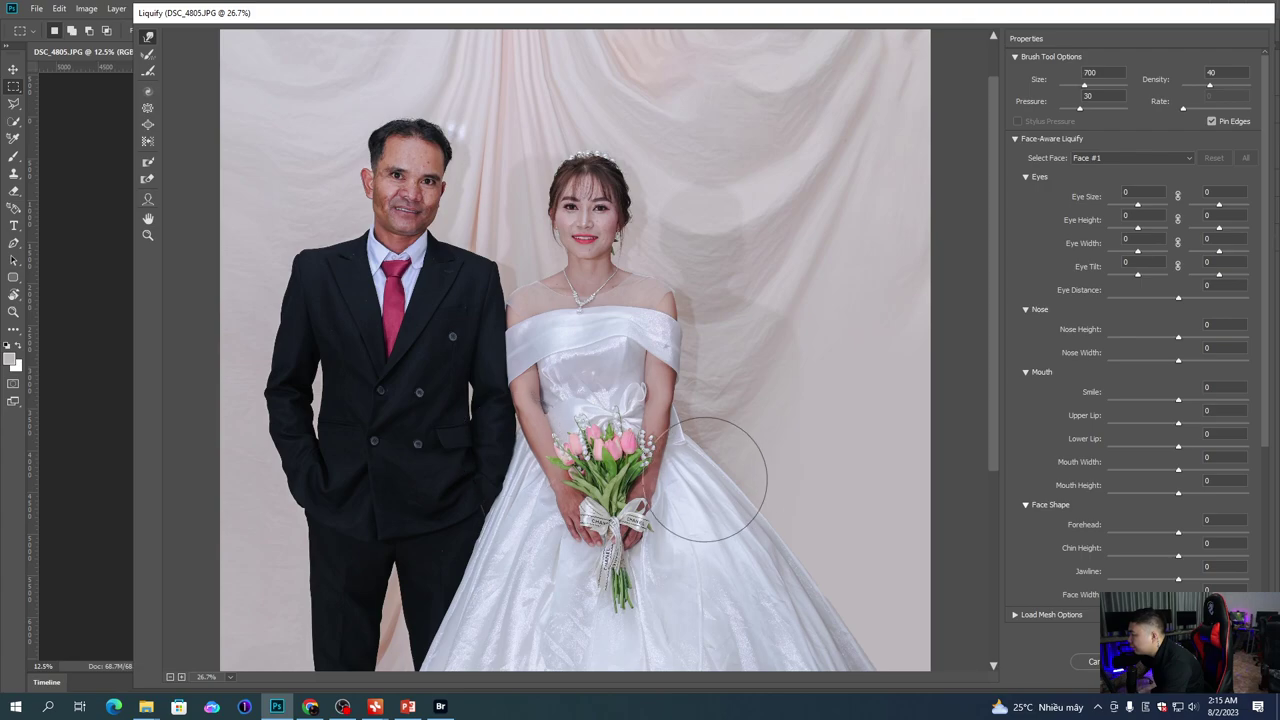
Step: Adjust the shoulder line of the groom's jacket on the bride's side with Forward Warp at brush size 400
scroll(683, 447, down, 1)
drag(497, 346, 497, 355)
key(bracketleft)
key(bracketleft)
key(bracketleft)
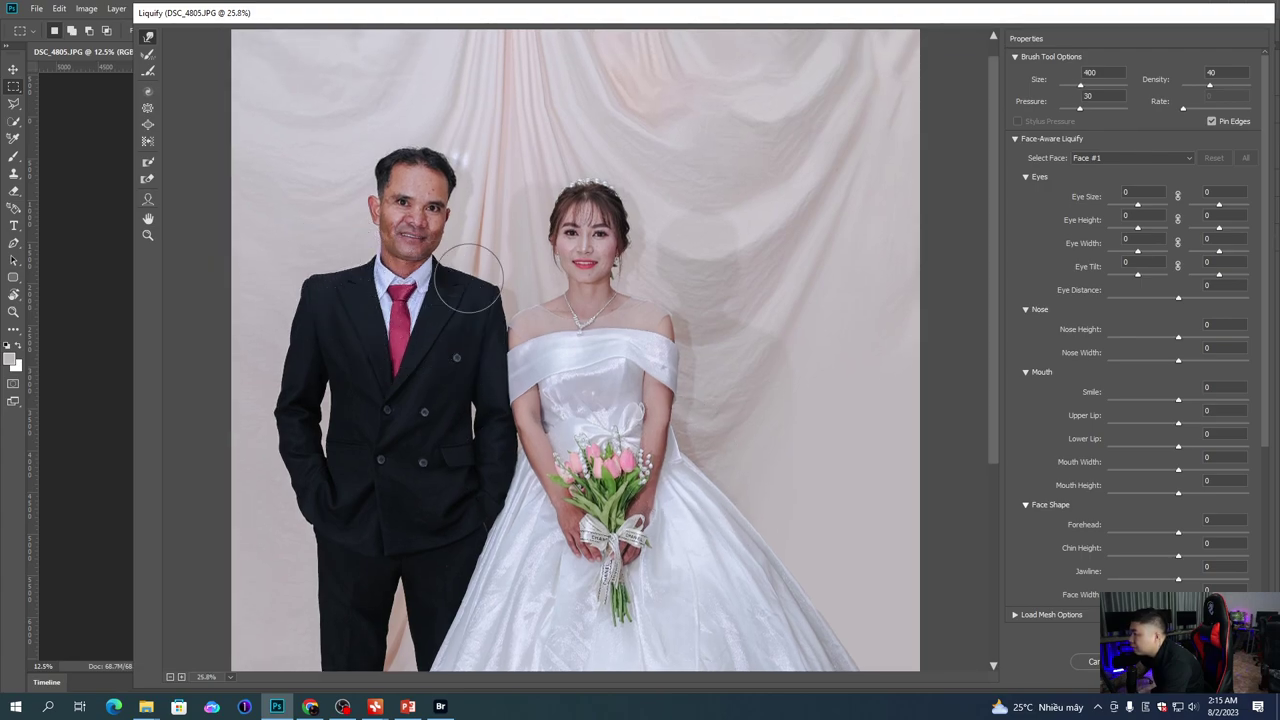
key(bracketright)
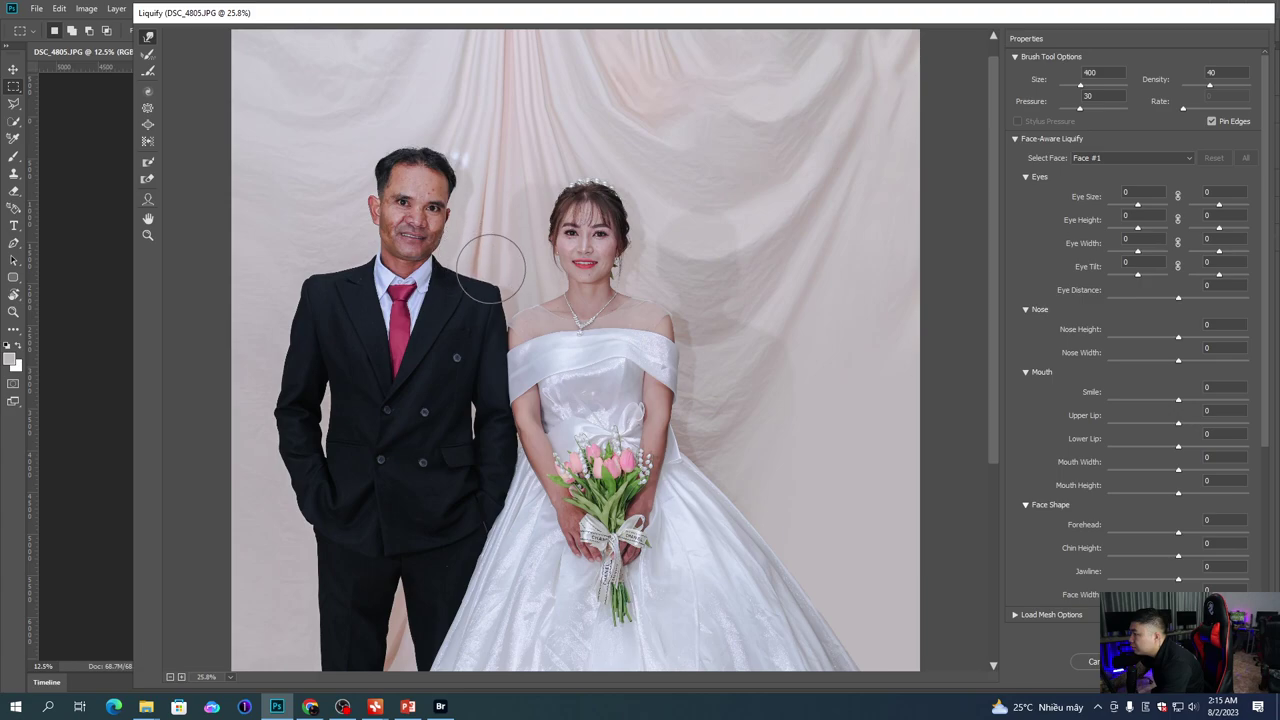
Step: Slim the bride's arm next to the groom with Forward Warp at brush sizes 600 and 400
scroll(495, 300, down, 1)
drag(508, 388, 517, 290)
key(bracketright)
key(bracketright)
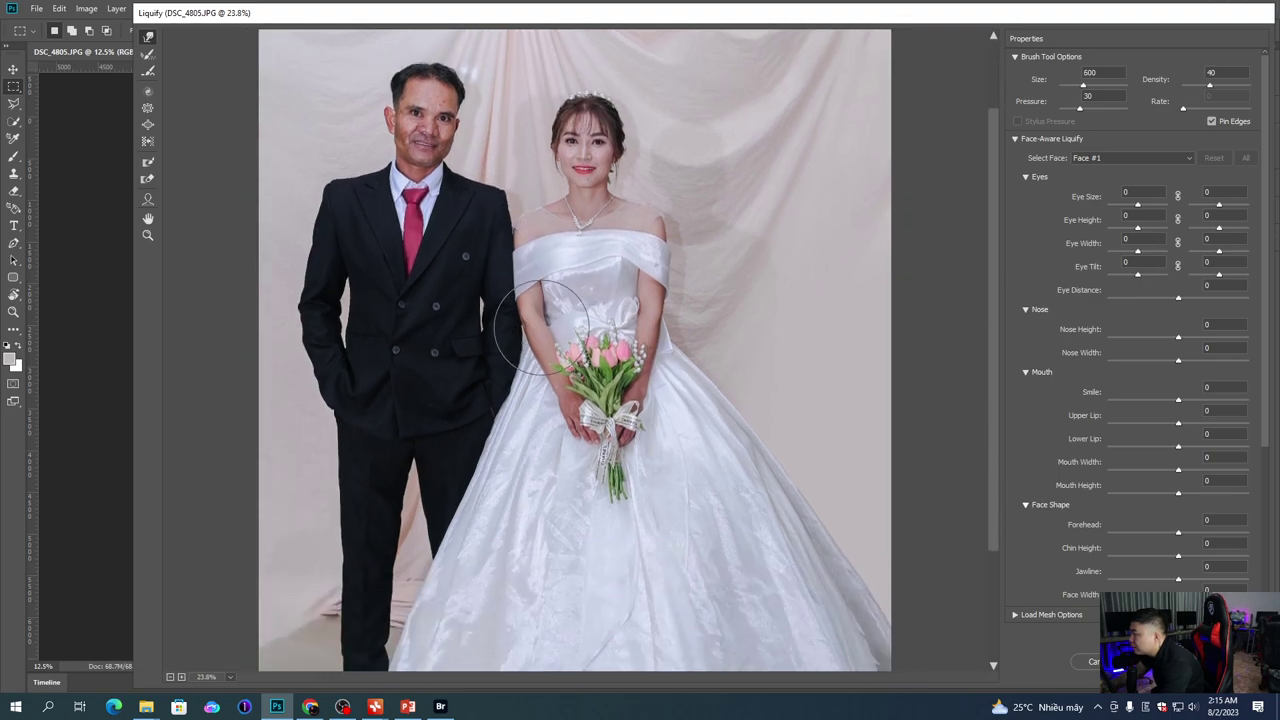
scroll(450, 330, down, 1)
key(bracketleft)
key(bracketleft)
key(bracketleft)
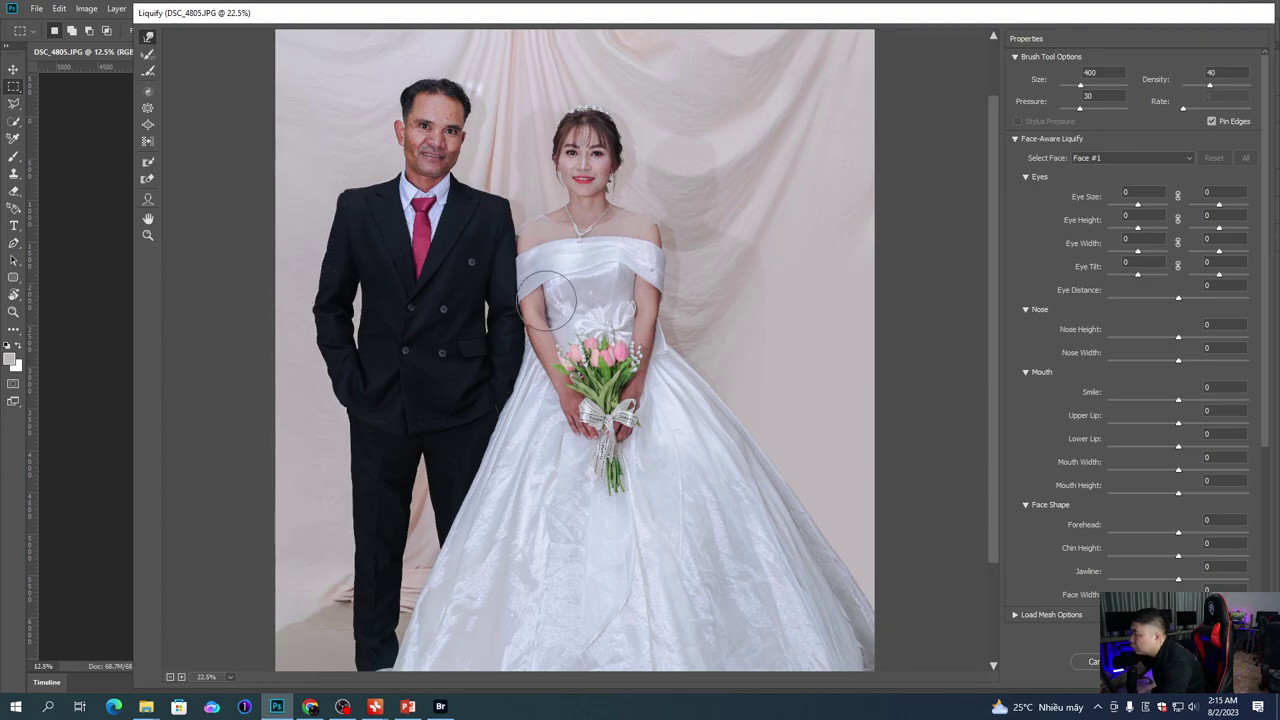
Step: Shape both sides of the gown's skirt with Forward Warp, using large brush sizes between 900 and 1600
key(bracketright)
key(bracketright)
scroll(700, 310, down, 2)
key(bracketright)
key(bracketright)
key(bracketright)
key(bracketright)
key(bracketright)
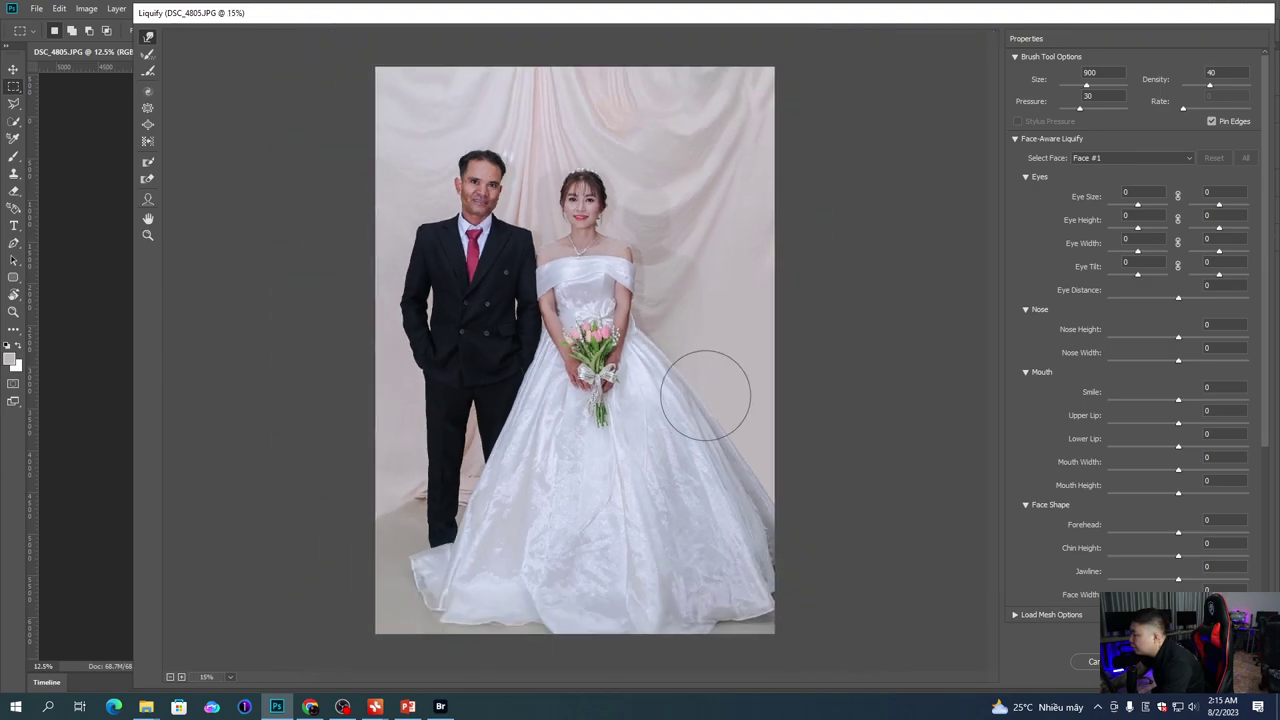
key(bracketright)
key(bracketright)
key(bracketright)
key(bracketright)
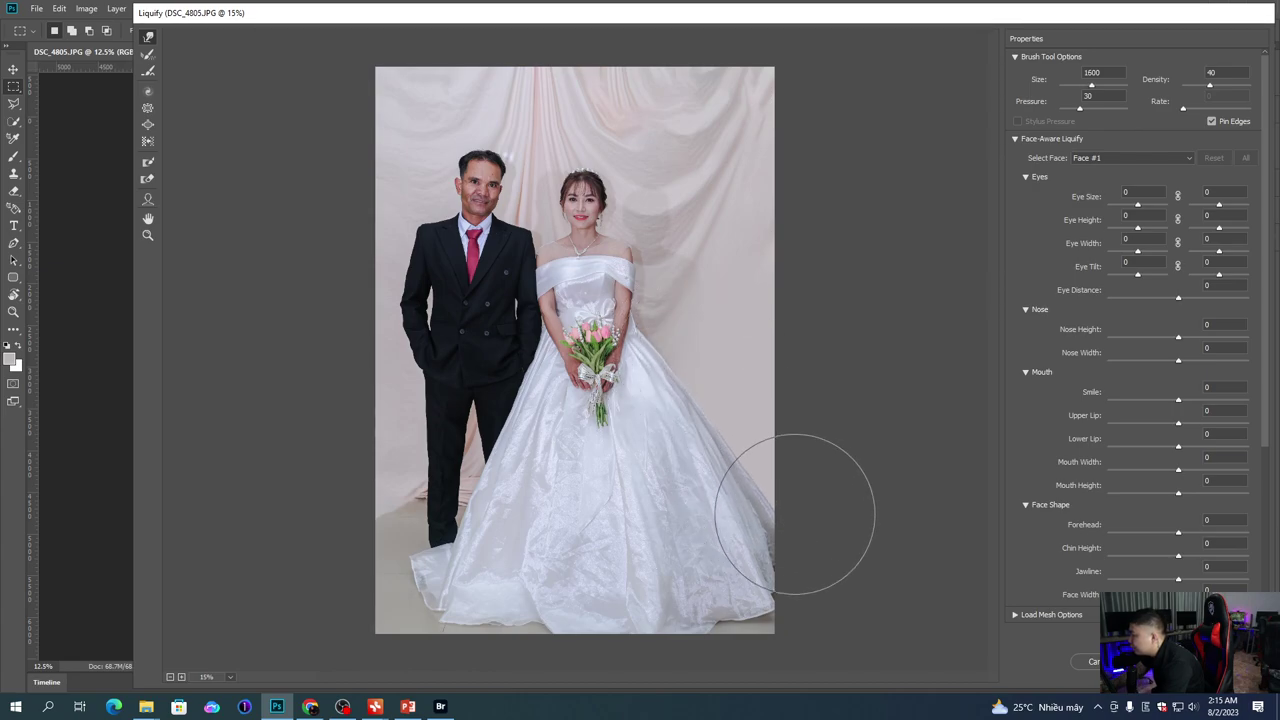
key(bracketleft)
key(bracketleft)
key(bracketleft)
key(bracketleft)
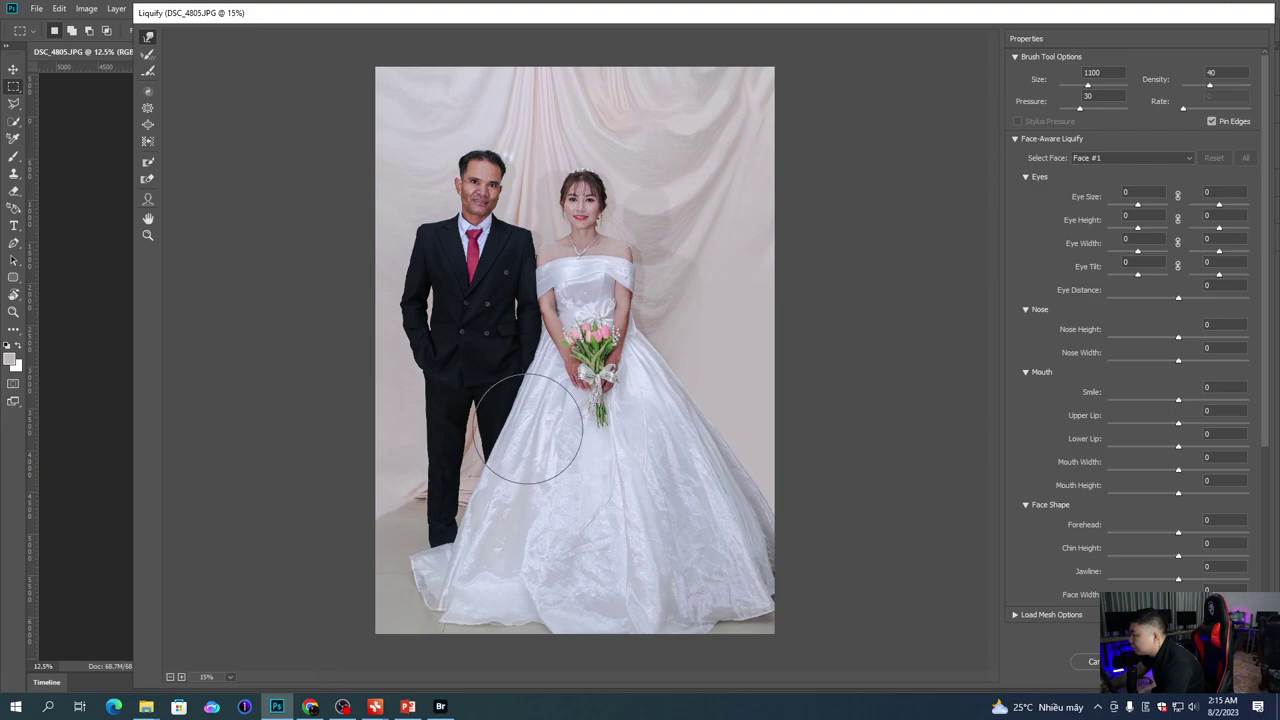
Step: Straighten the groom's lower trouser leg with Forward Warp at brush size 600
key(bracketleft)
key(bracketleft)
key(bracketleft)
key(bracketleft)
key(bracketleft)
key(bracketleft)
key(bracketleft)
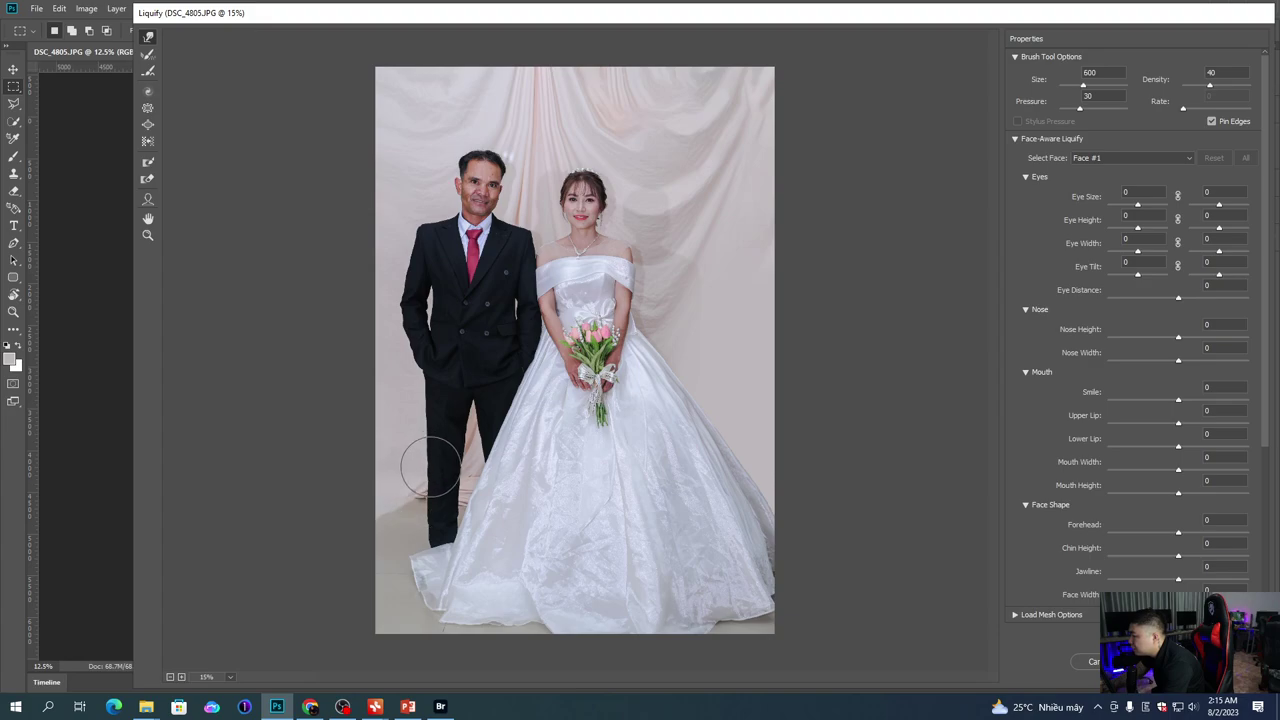
Step: Smooth the groom's outer sleeve with Forward Warp at brush sizes 250 and 400, and his lower leg at 700
key(ctrl+0)
key(bracketleft)
key(bracketleft)
key(bracketleft)
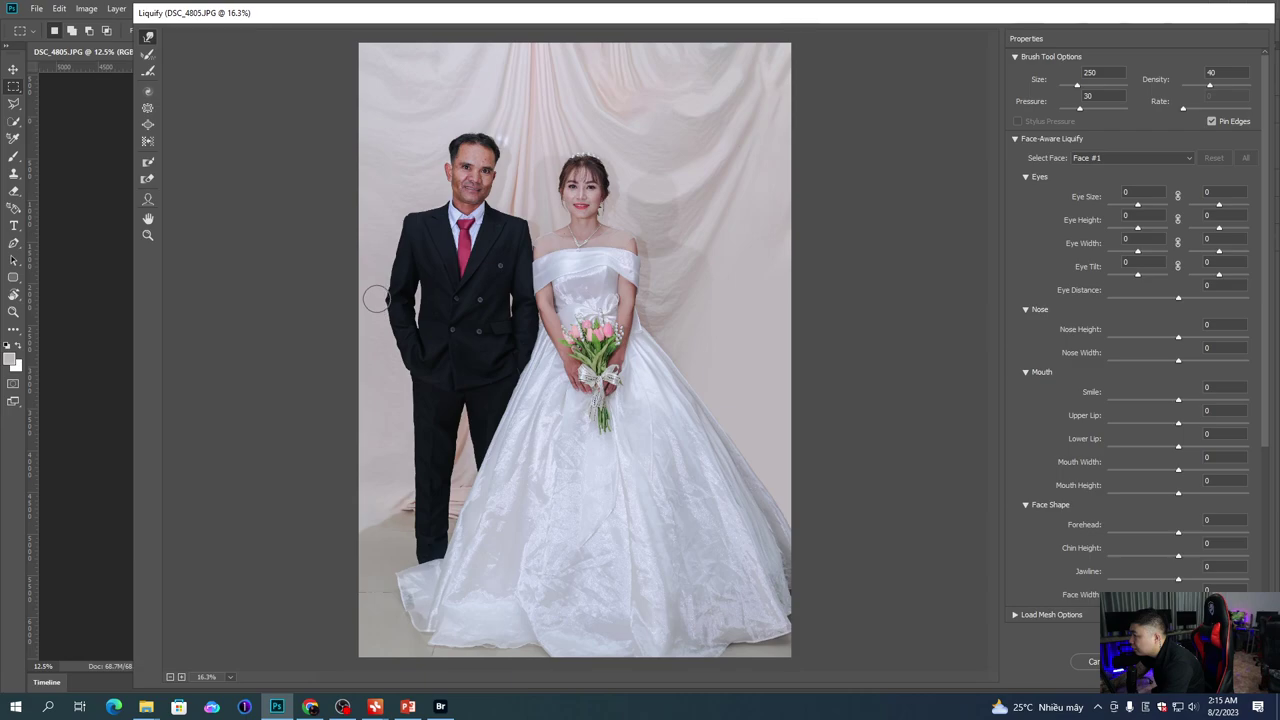
key(bracketright)
key(bracketright)
key(bracketright)
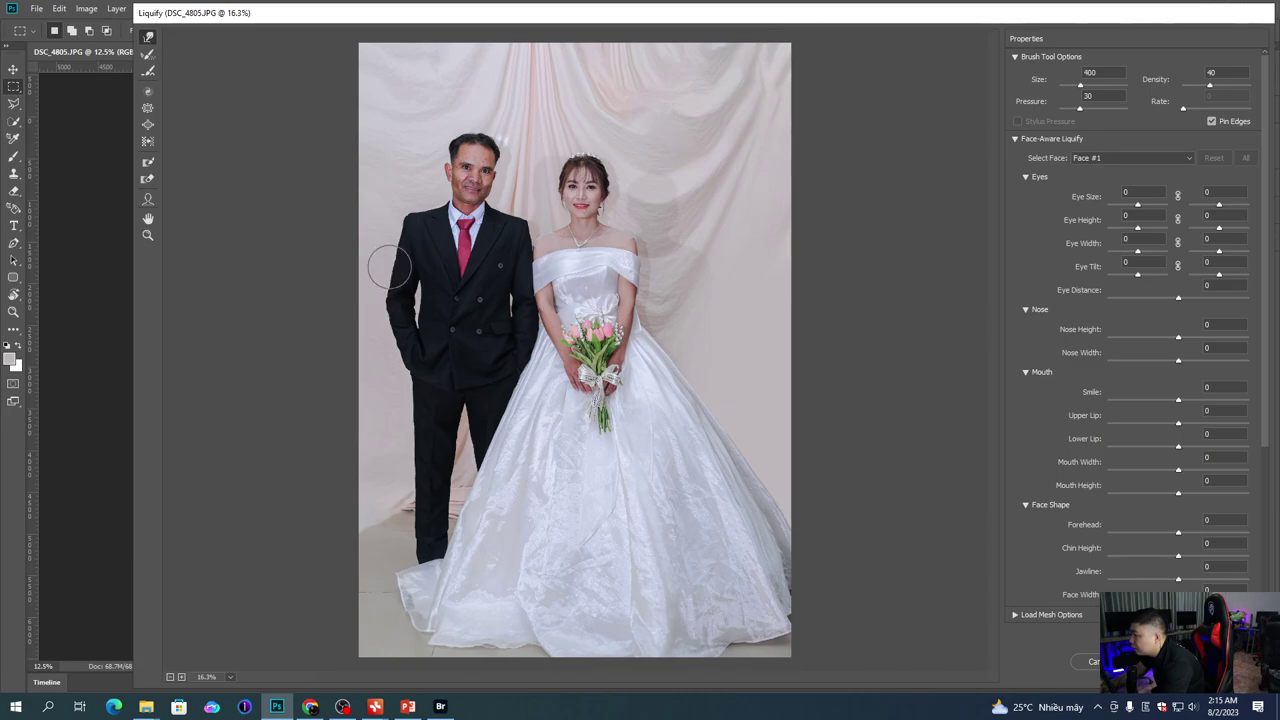
key(bracketright)
key(bracketright)
key(bracketright)
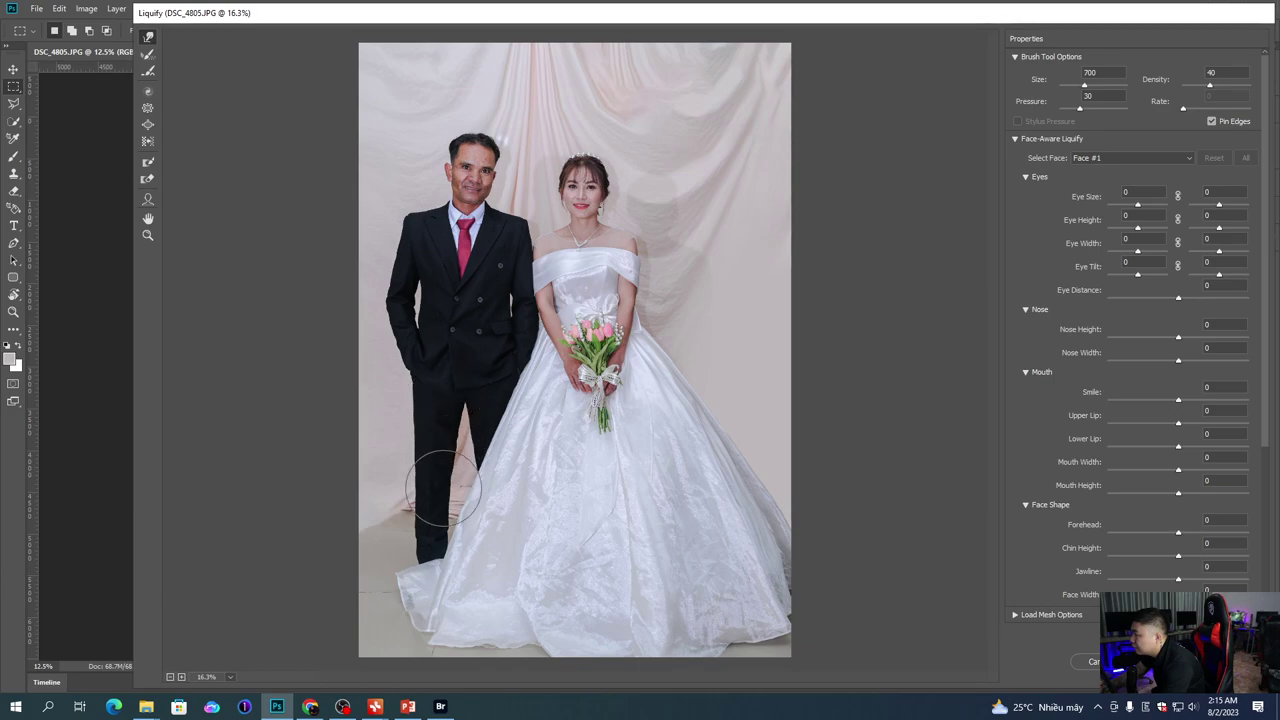
Step: Set the warp brush to size 1500, pressure 20 and density 62, and push the gown's lower outer edge into shape
scroll(457, 543, down, 2)
key(bracketright)
key(bracketright)
key(bracketright)
key(bracketright)
key(bracketright)
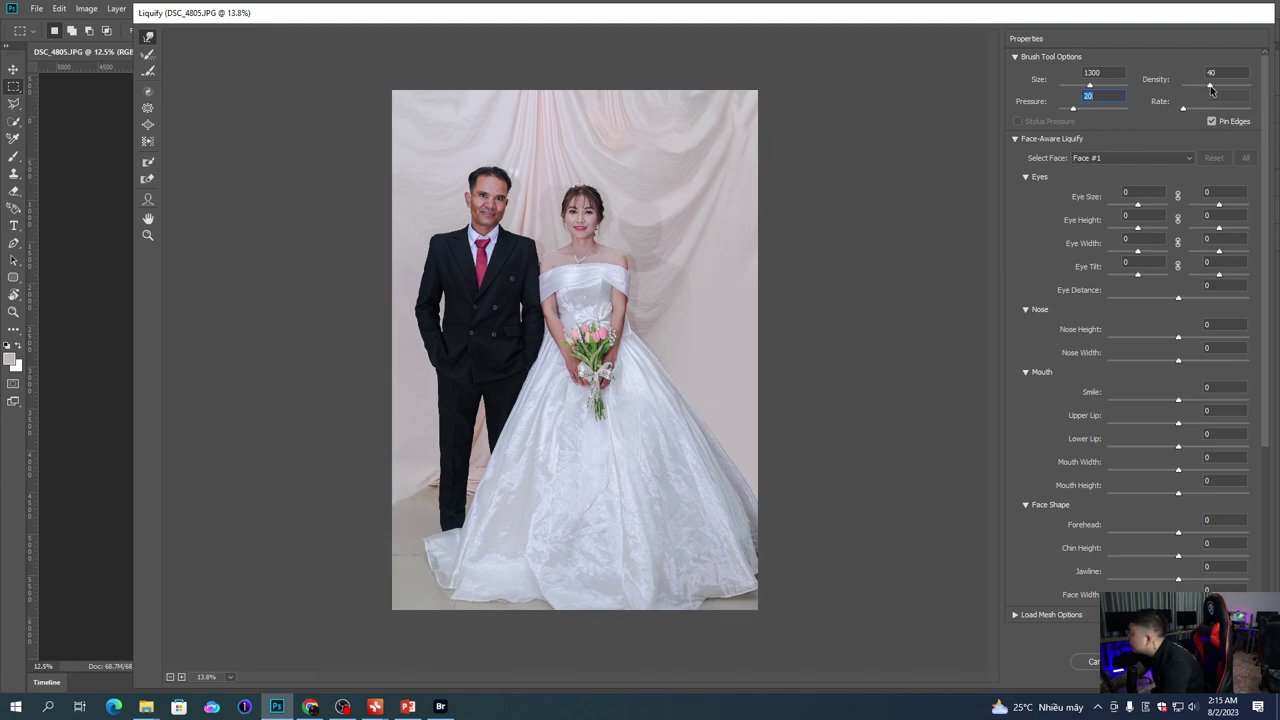
key(bracketright)
key(bracketright)
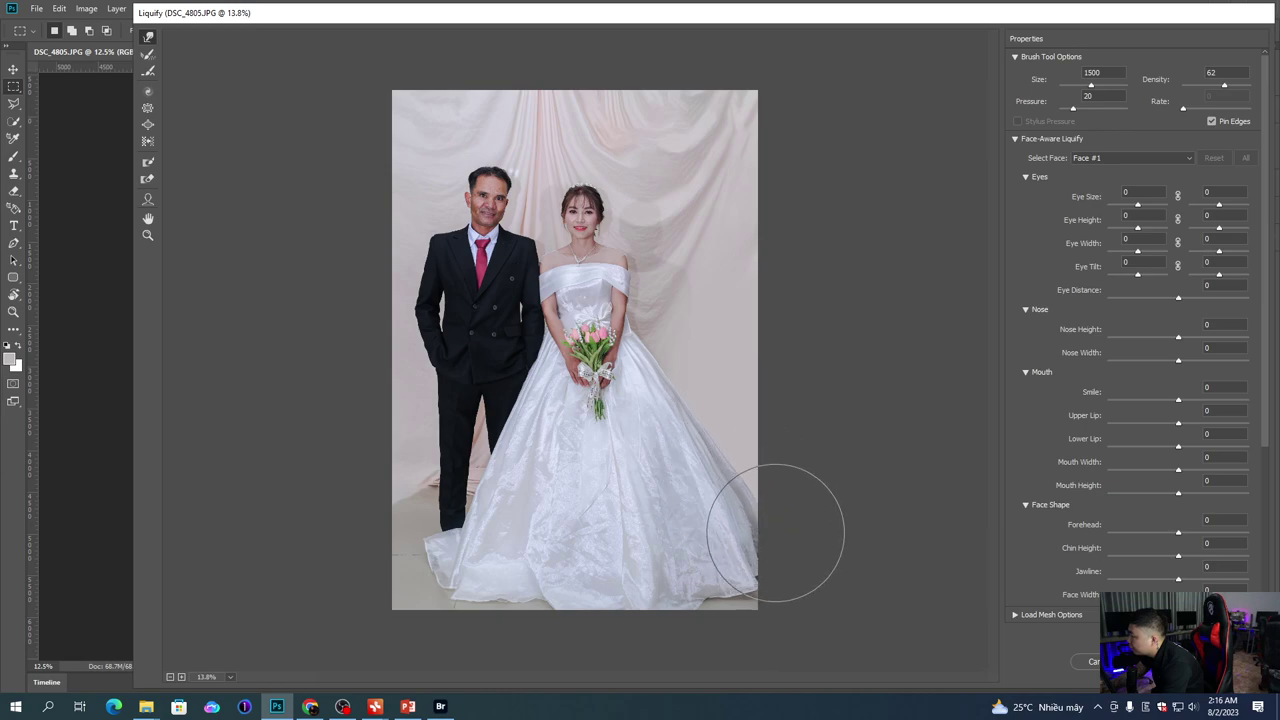
Step: Set the warp brush to size 1300, pressure 13 and density 73, and soften the gown's skirt outline
key(bracketright)
key(bracketleft)
key(bracketleft)
key(bracketleft)
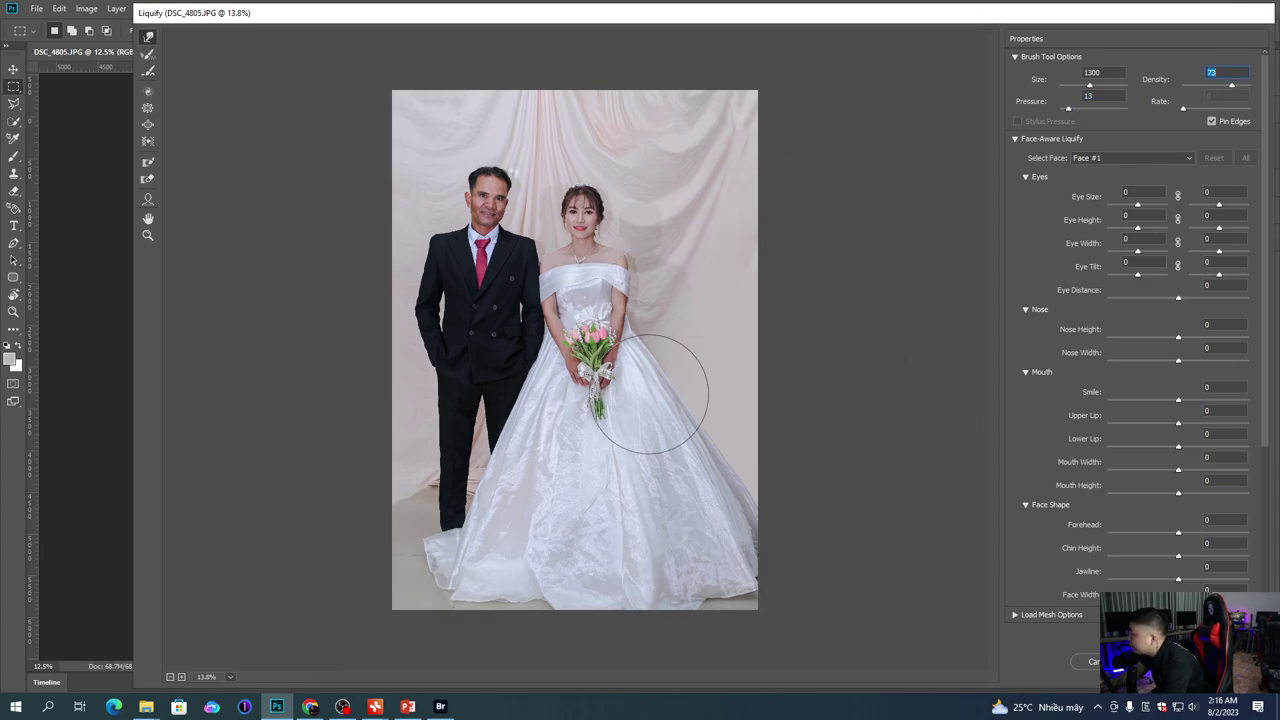
key(bracketright)
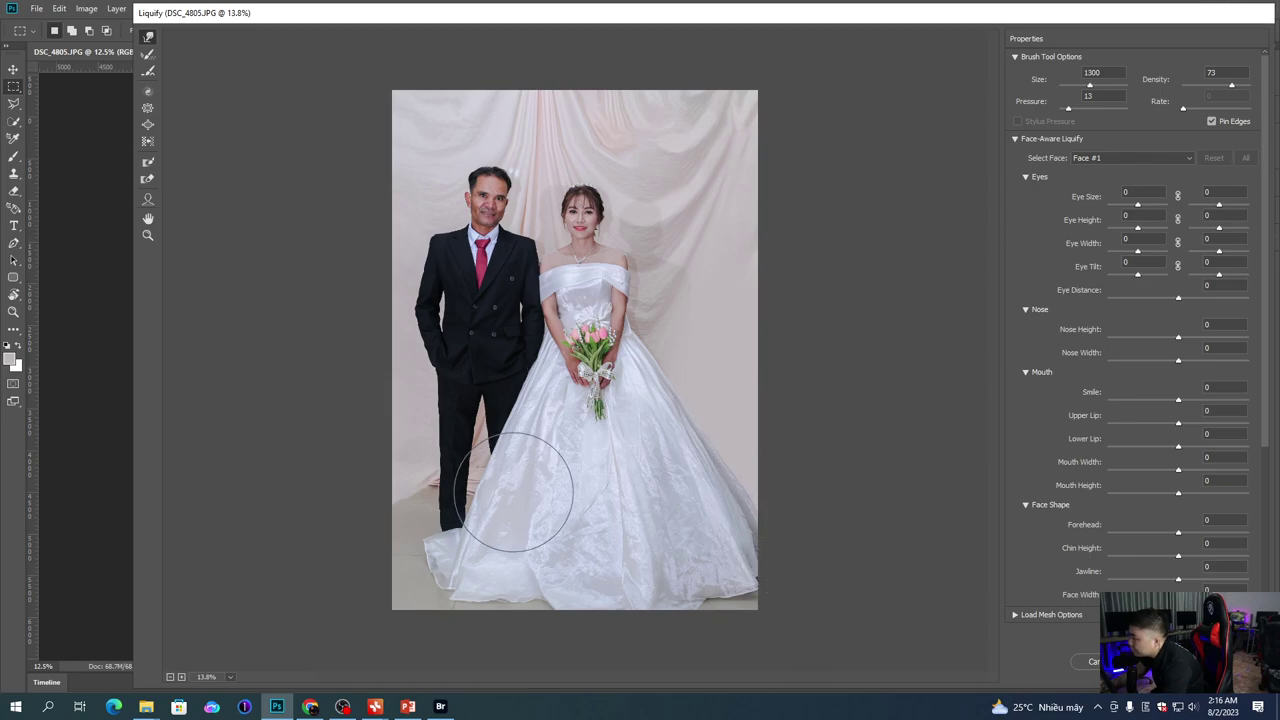
Step: Refine the bride's upper body with Forward Warp at brush sizes 1200 and 1000
scroll(578, 250, up, 3)
key(bracketleft)
scroll(598, 211, up, 3)
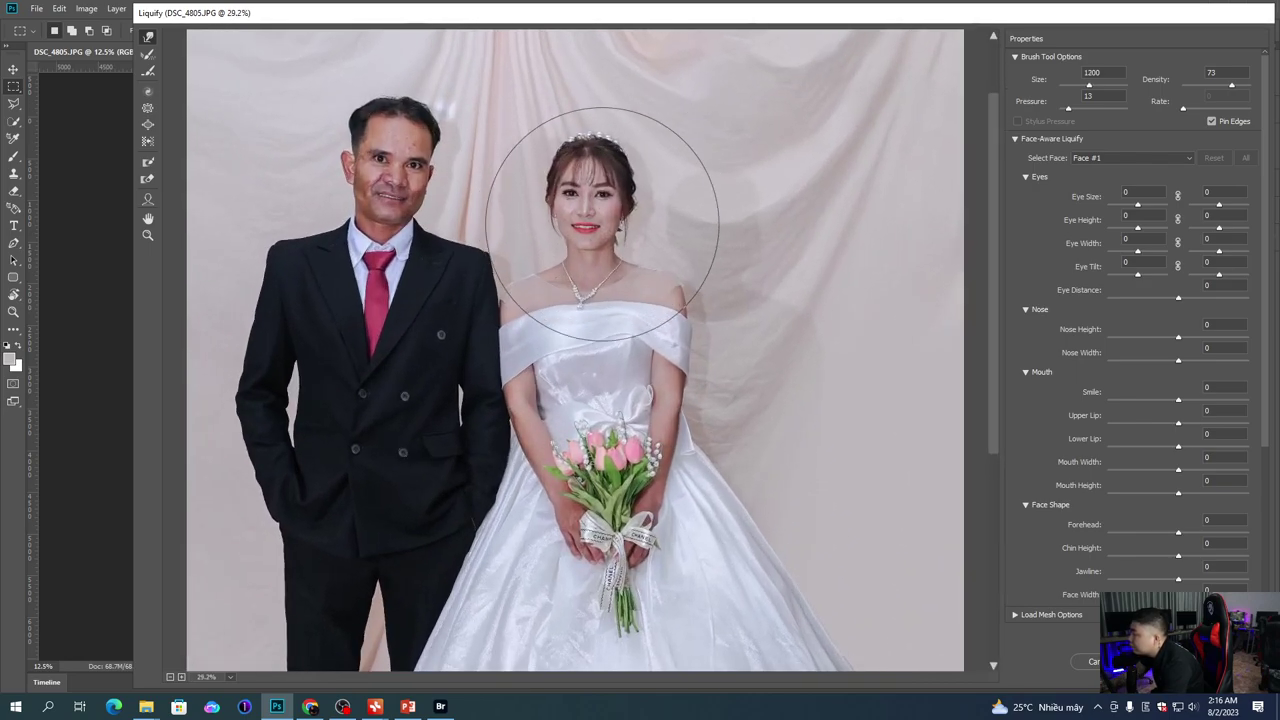
key(bracketleft)
key(bracketleft)
key(bracketleft)
scroll(545, 295, down, 5)
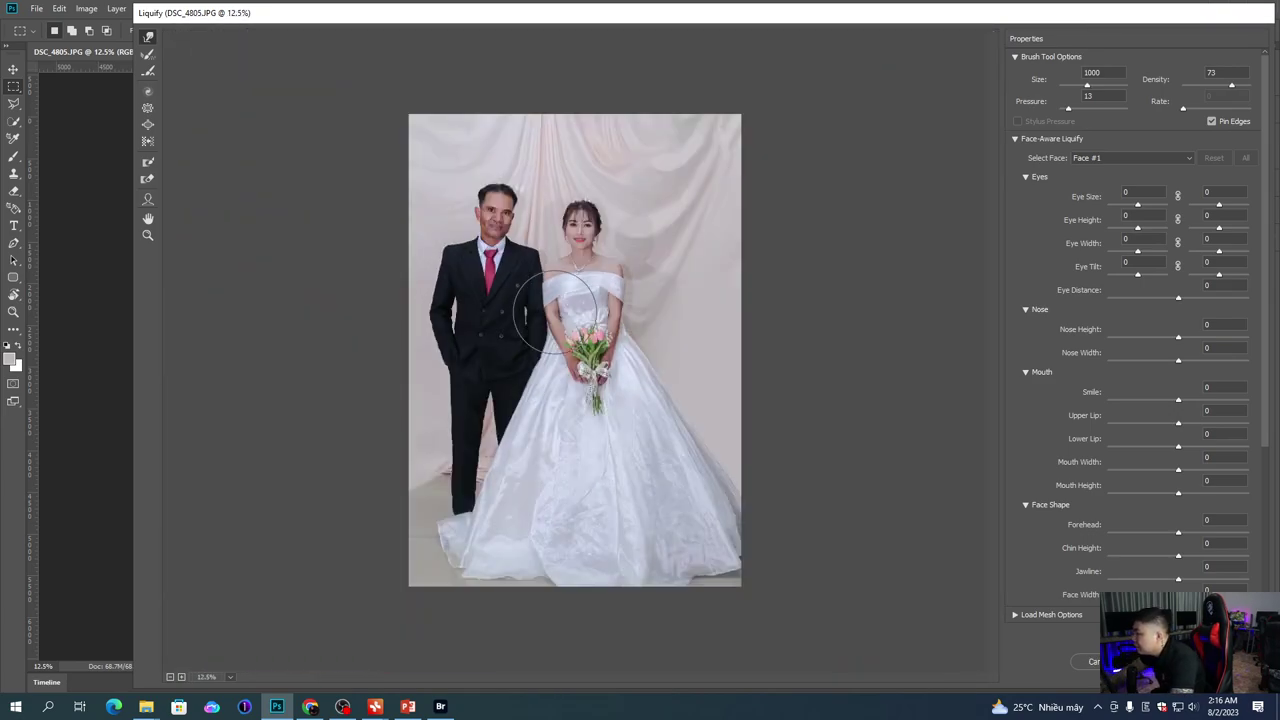
Step: Reduce the Forward Warp brush to size 250 and reshape the outline of the groom's hair
scroll(560, 255, up, 8)
scroll(491, 398, down, 3)
key(bracketleft)
key(bracketleft)
key(bracketleft)
key(bracketleft)
key(bracketleft)
key(bracketleft)
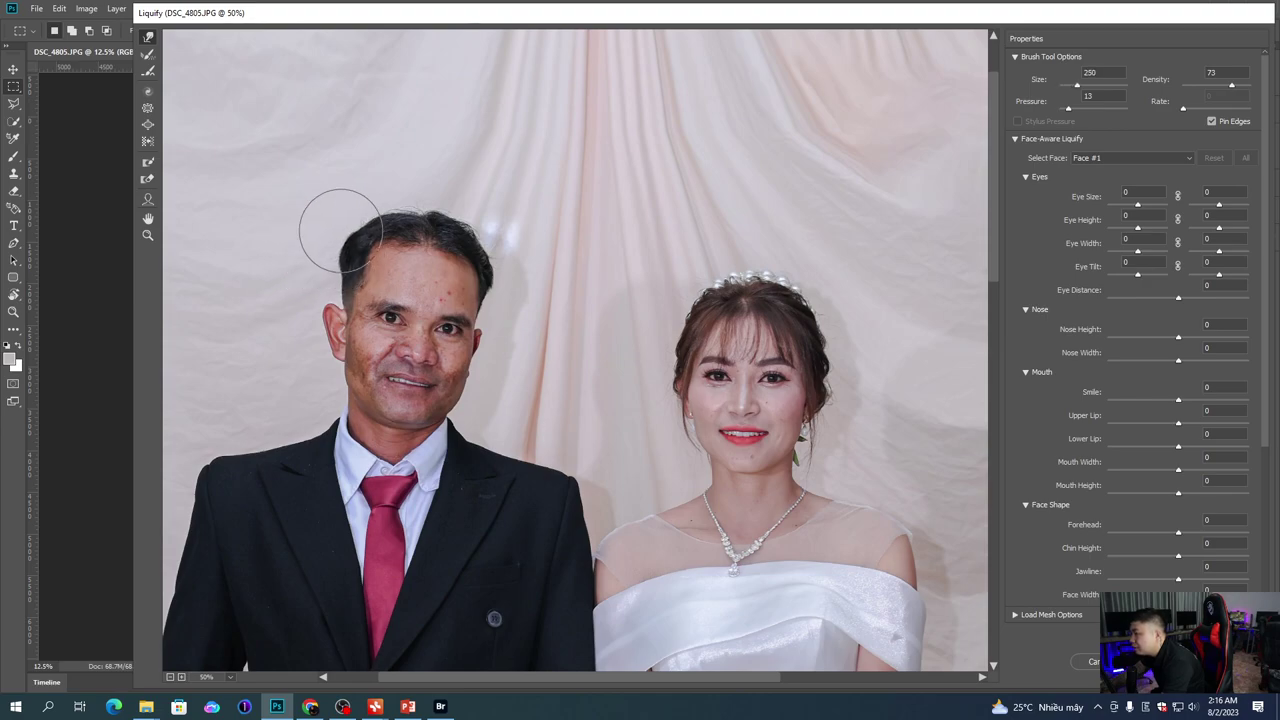
Step: Refine the groom's neck, jaw and chin with the Forward Warp brush, working at sizes 200, 175 and 125
key(bracketright)
key(bracketright)
key(bracketright)
key(bracketright)
key(bracketleft)
key(bracketleft)
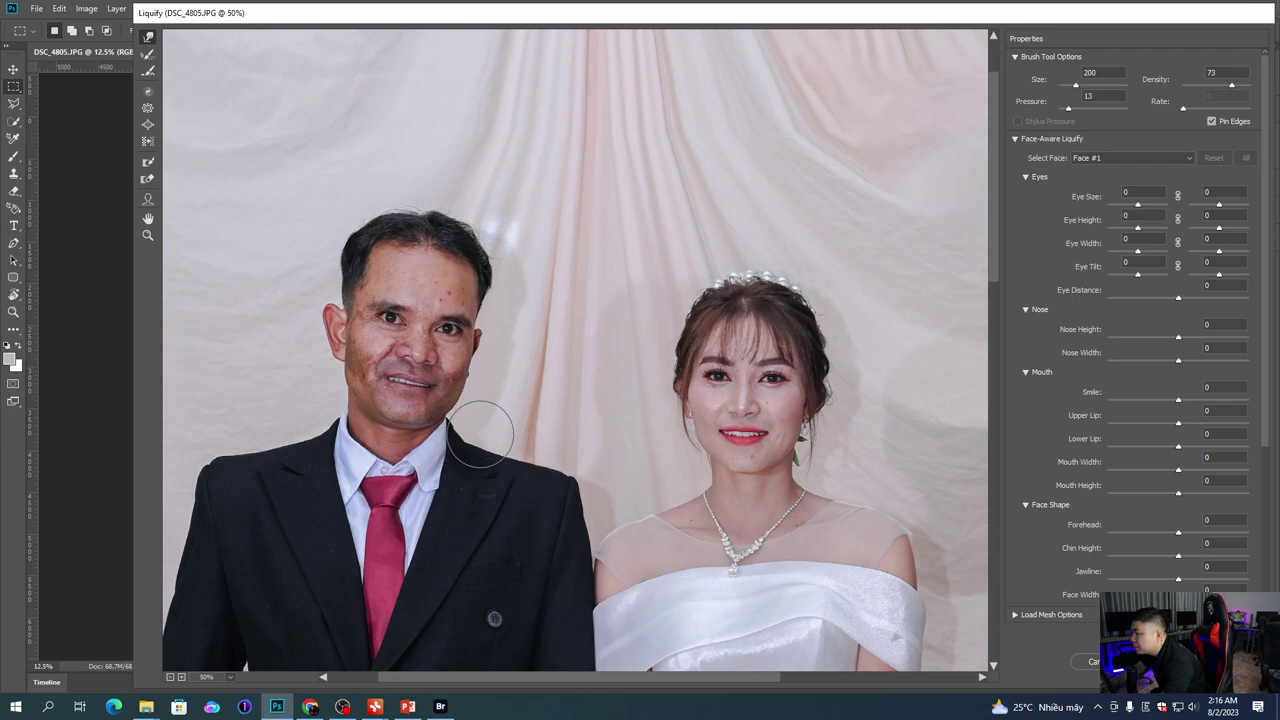
key(bracketleft)
key(bracketleft)
key(bracketleft)
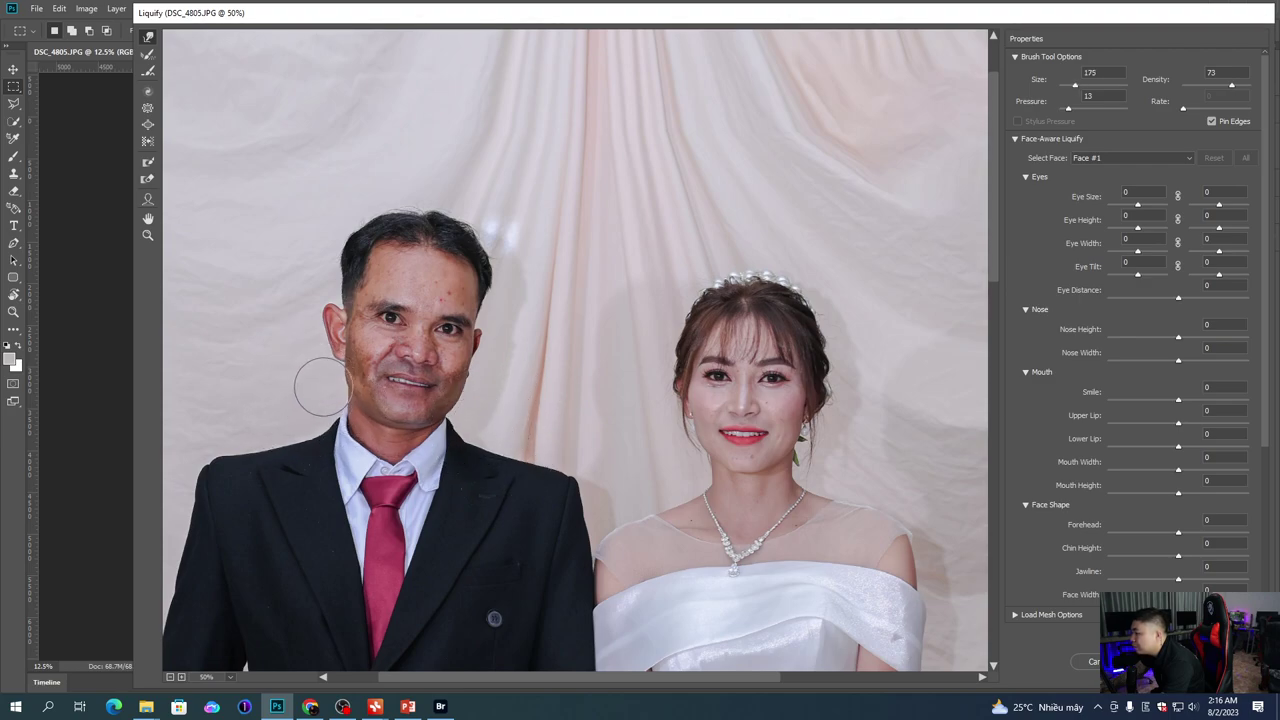
key(bracketright)
key(bracketright)
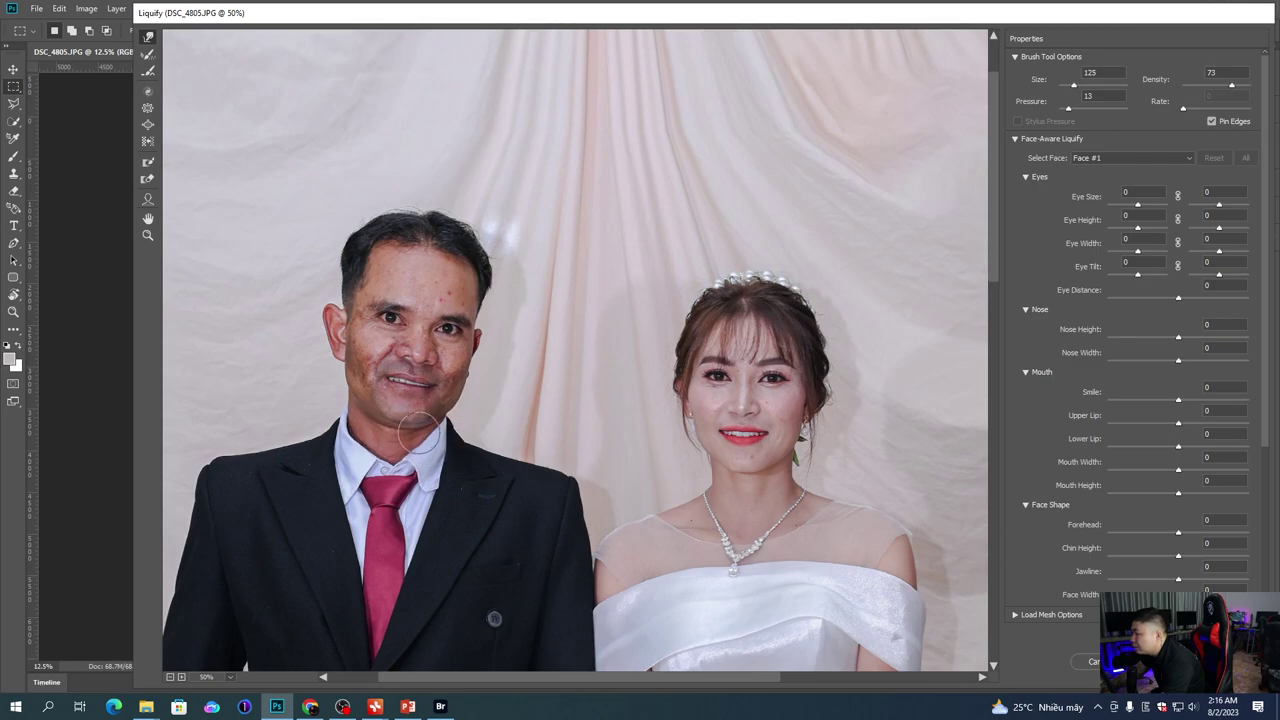
key(bracketright)
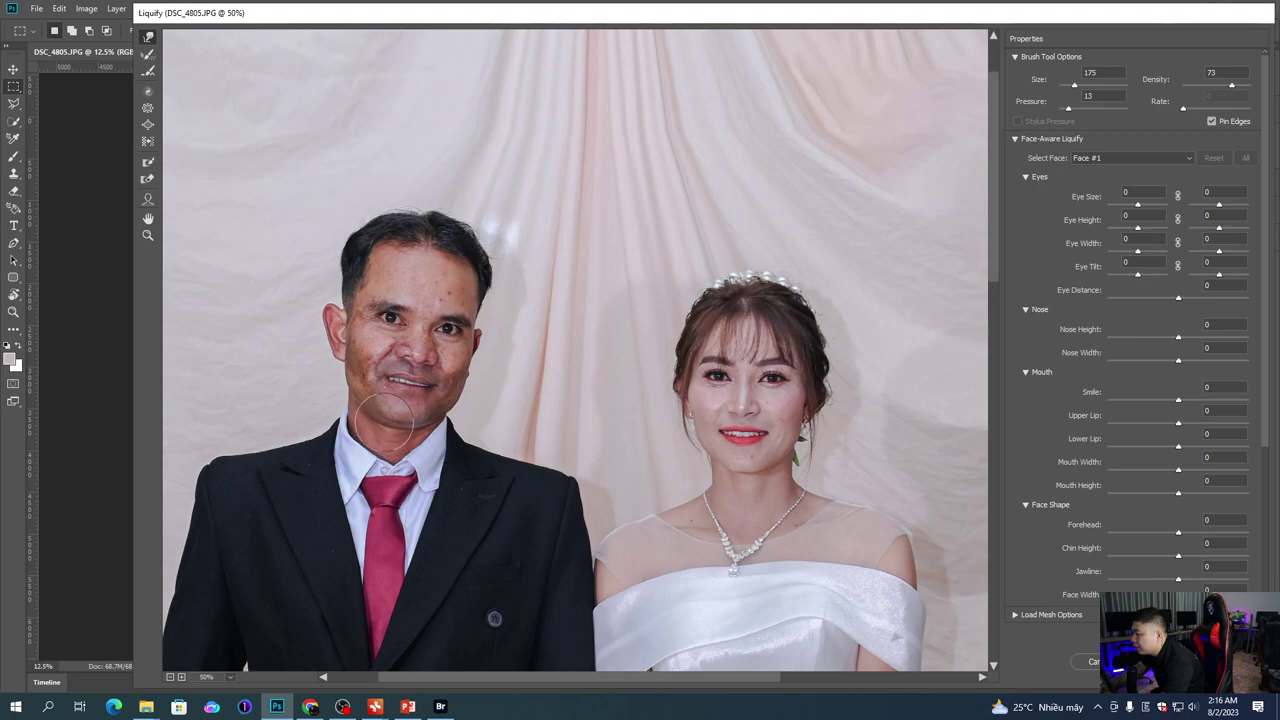
Step: Enlarge the Forward Warp brush to 300 and 500 and shape both sides of the bride's hair
key(bracketright)
key(bracketright)
key(bracketright)
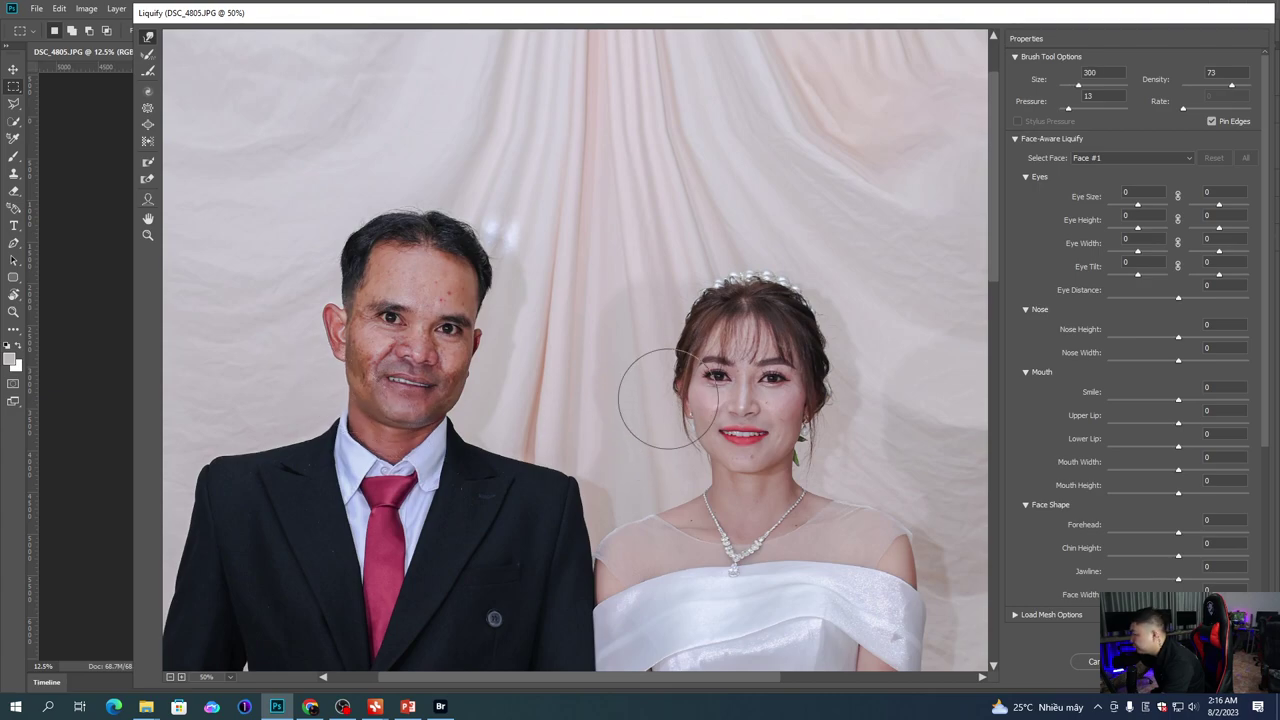
key(bracketright)
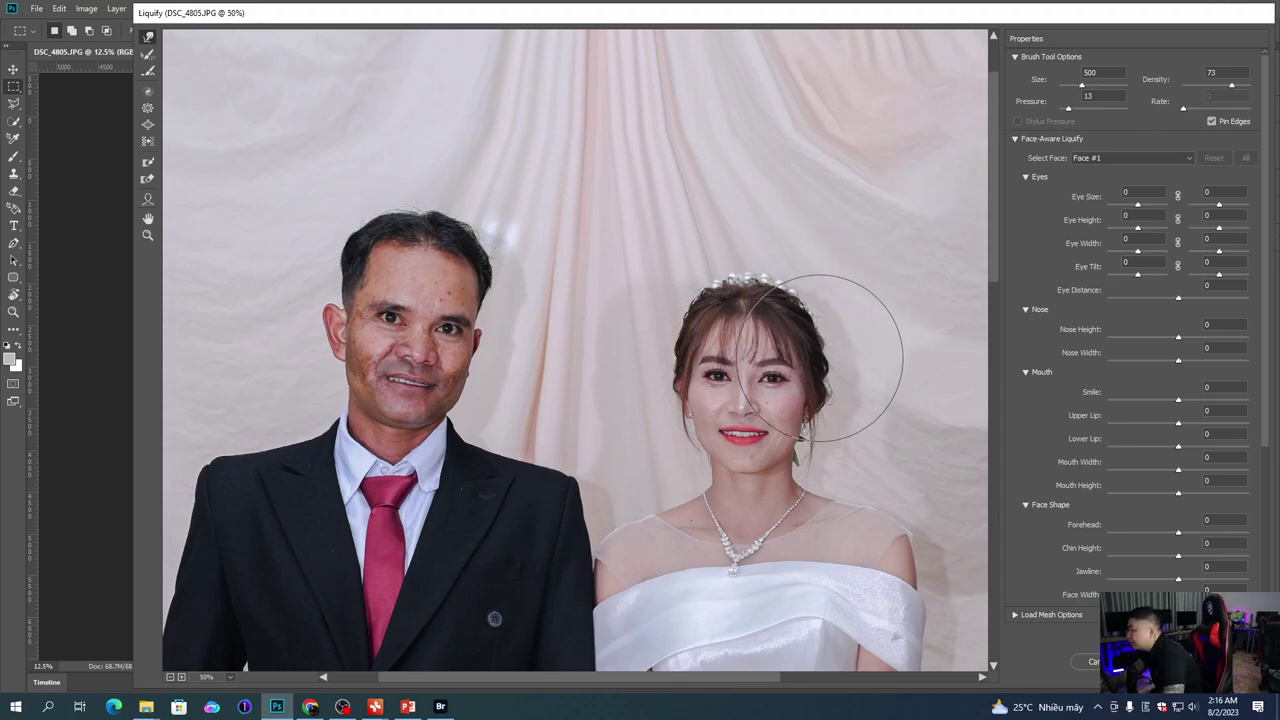
Step: Adjust the Forward Warp brush to 250 and 200 and refine the bride's neck and the side of her face
drag(824, 440, 734, 334)
scroll(750, 370, down, 1)
scroll(746, 372, up, 2)
key(bracketright)
key(bracketright)
key(bracketright)
key(bracketright)
key(bracketright)
key(bracketright)
key(bracketright)
key(bracketright)
key(bracketright)
key(bracketright)
key(bracketright)
key(bracketright)
key(bracketright)
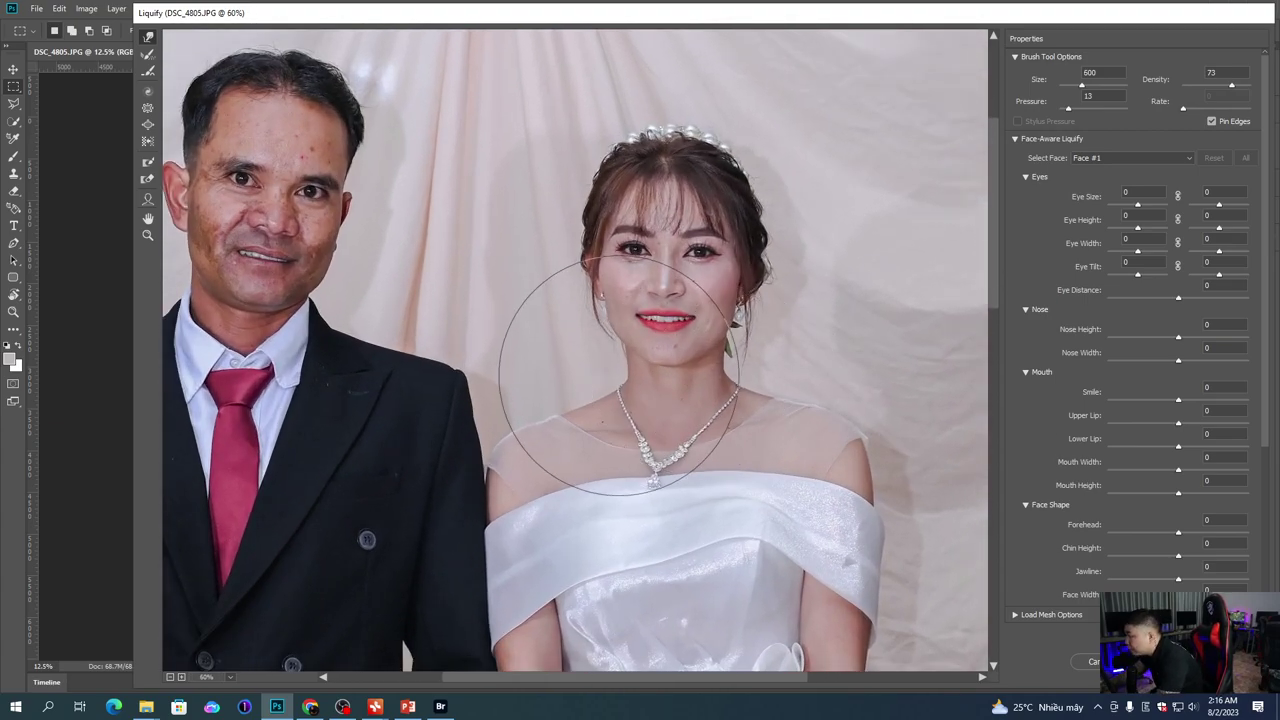
key(bracketleft)
key(bracketleft)
key(bracketleft)
key(bracketleft)
key(bracketleft)
key(bracketleft)
key(bracketleft)
key(bracketleft)
key(bracketleft)
key(bracketleft)
key(bracketleft)
key(bracketleft)
key(bracketleft)
key(bracketleft)
key(bracketleft)
key(bracketleft)
key(bracketleft)
key(bracketleft)
key(bracketleft)
key(bracketleft)
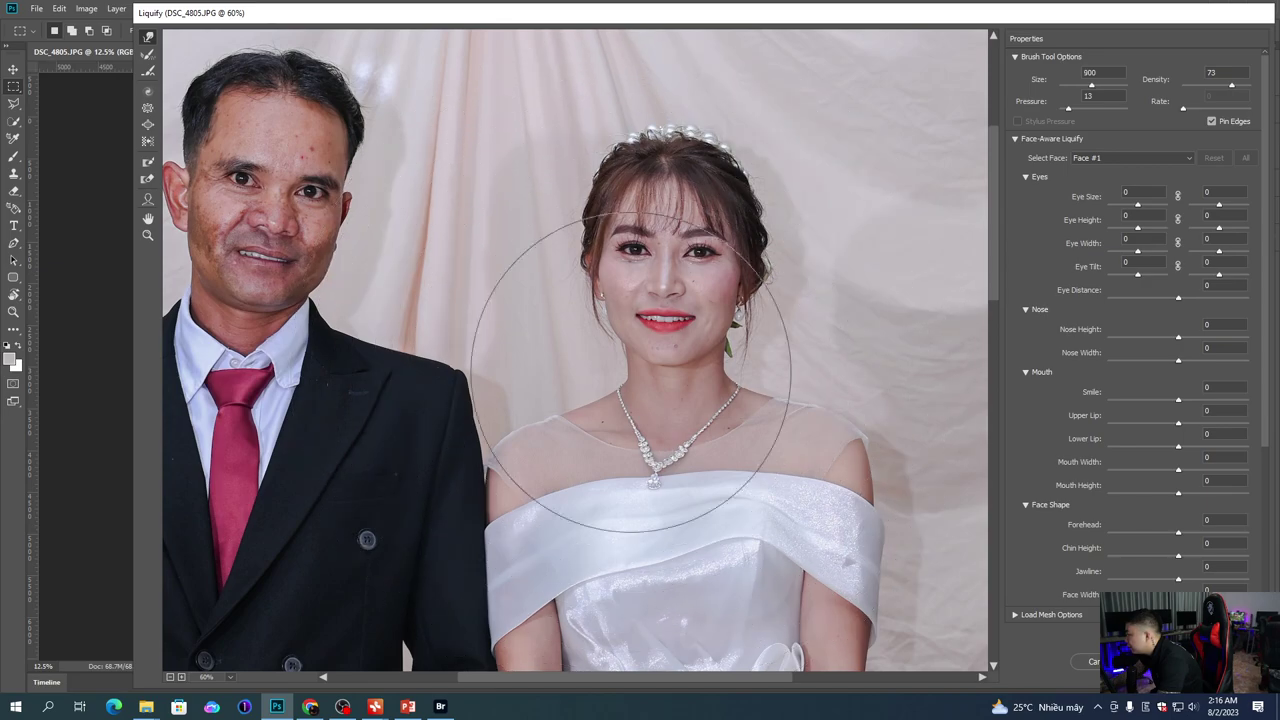
key(bracketright)
key(bracketright)
key(bracketright)
key(bracketright)
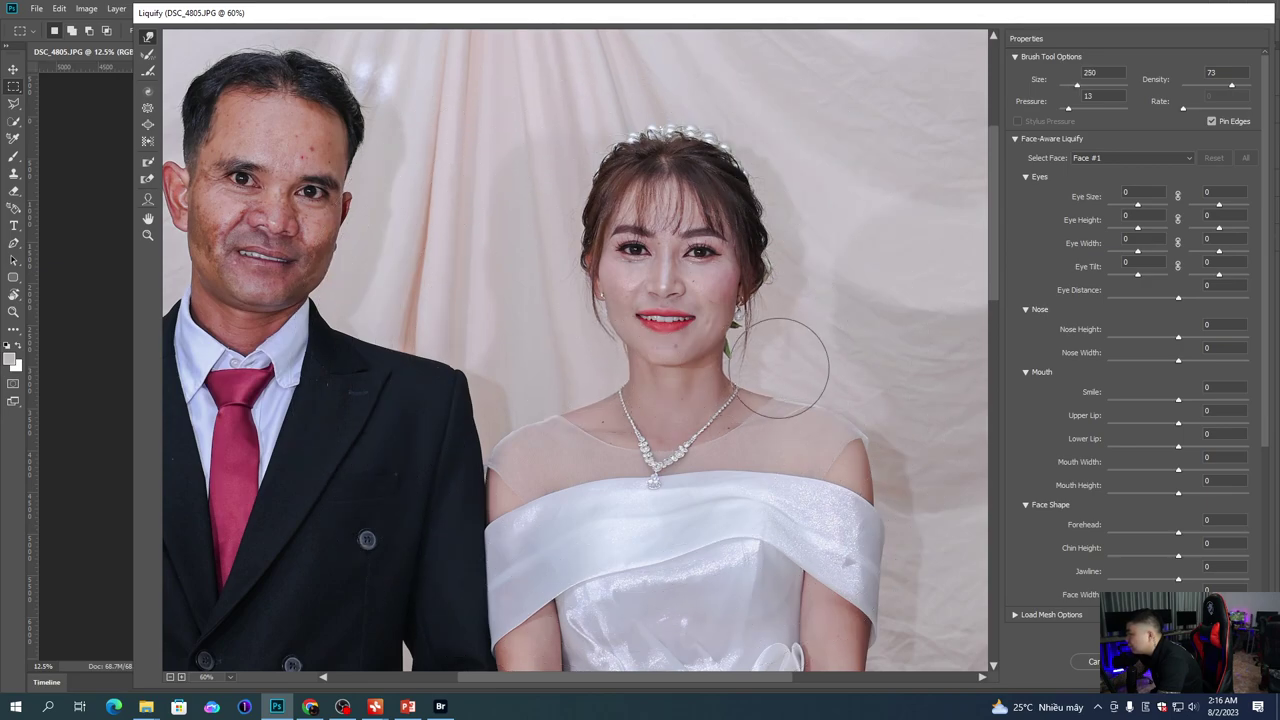
key(bracketright)
key(bracketleft)
key(bracketleft)
key(bracketleft)
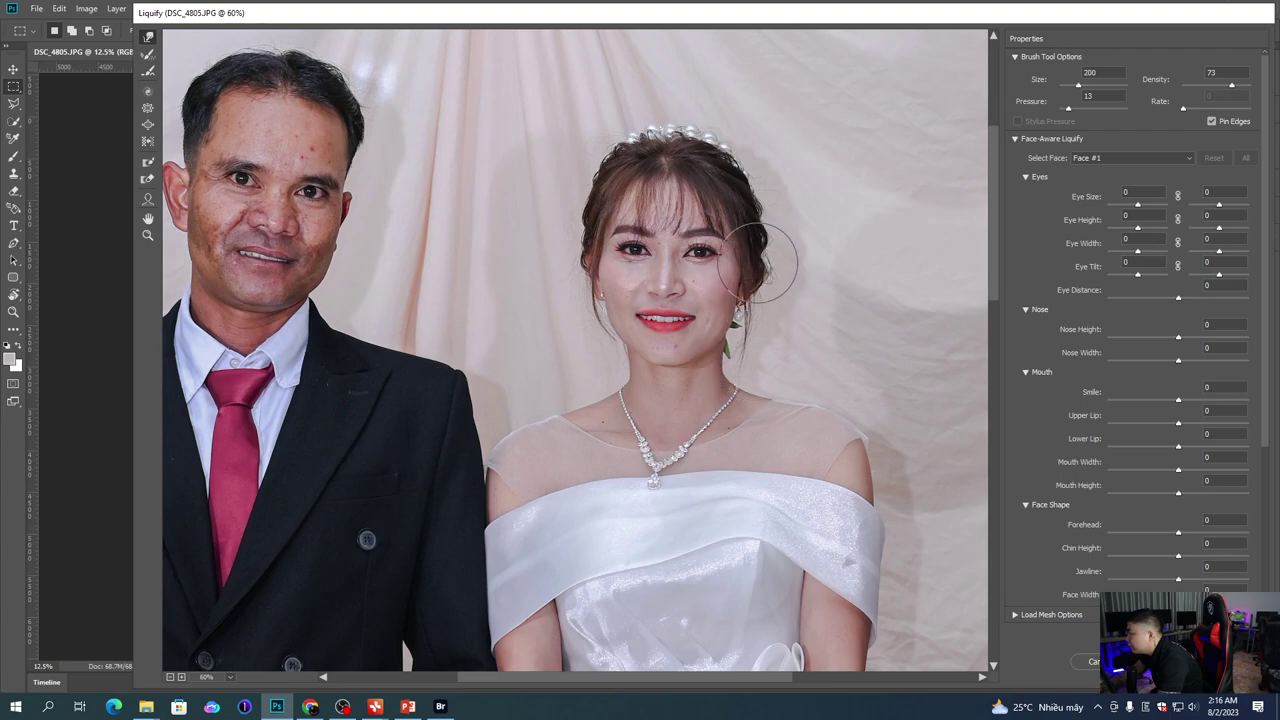
Step: Refine the contours of the bride's neck and jaw with Forward Warp at brush sizes 100 and 175
key(ctrl+plus)
key(bracketleft)
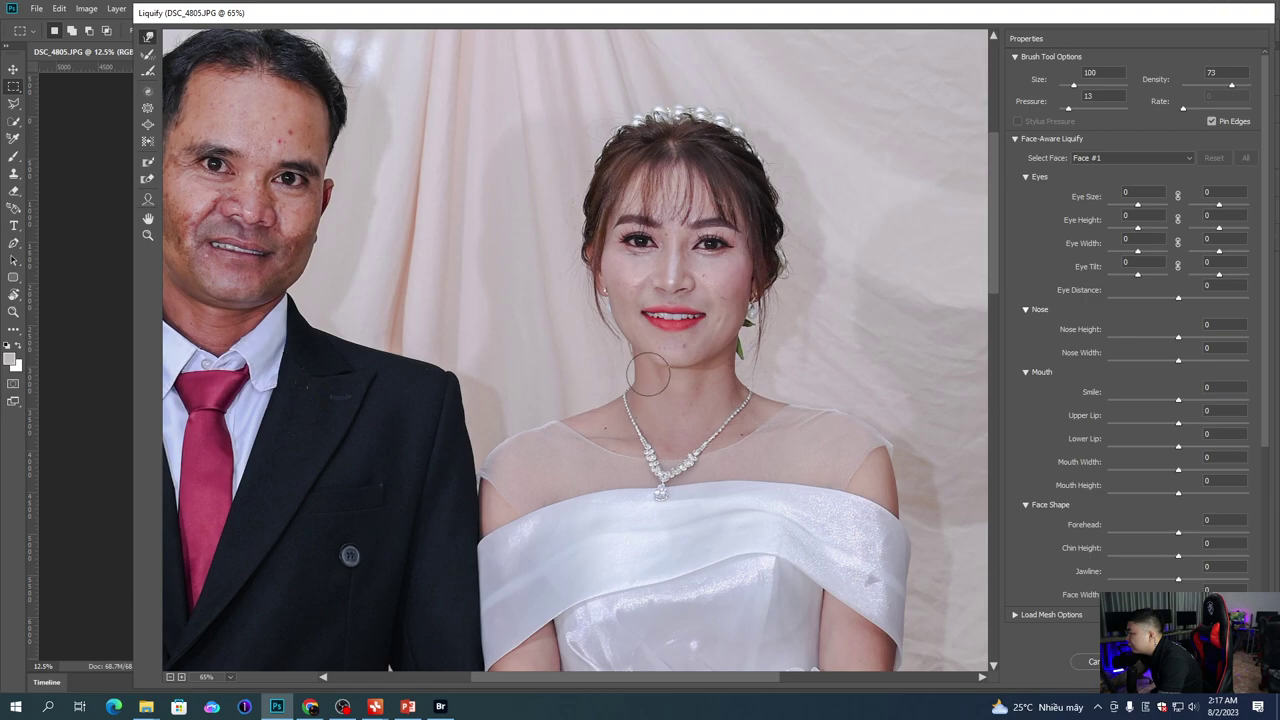
key(bracketright)
key(bracketright)
scroll(698, 379, up, 1)
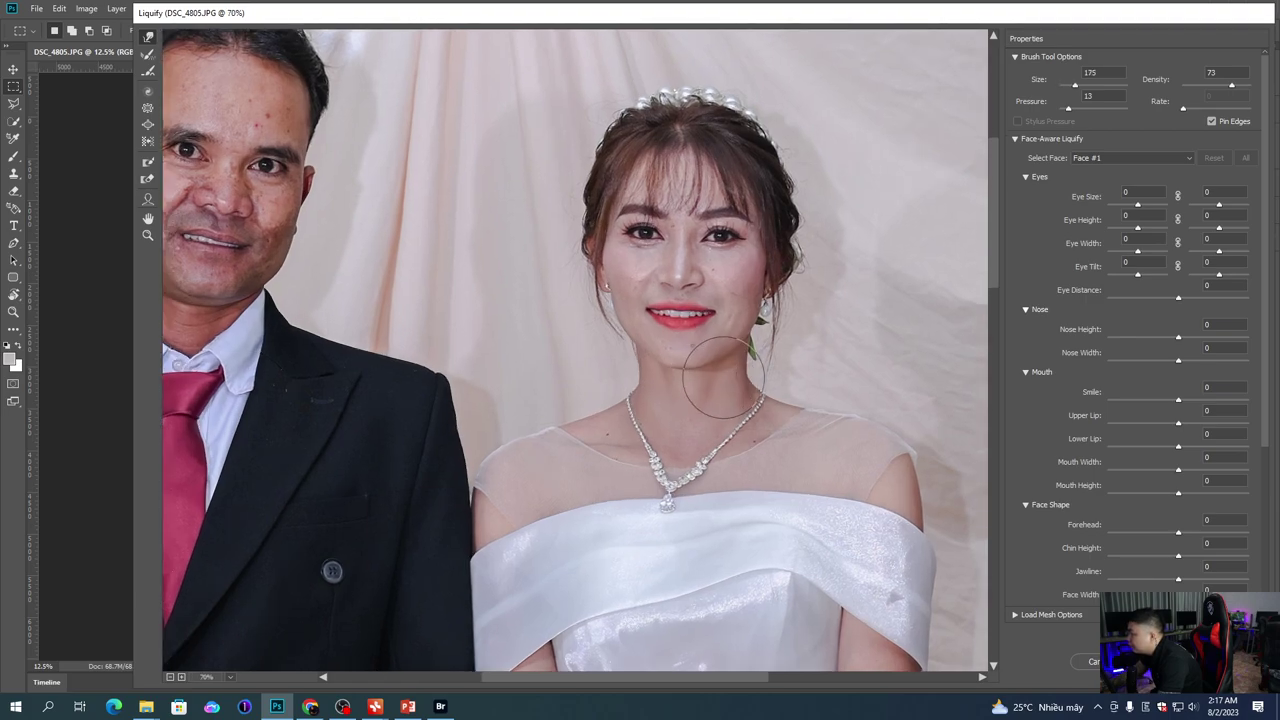
Step: Reshape the bride's cheek and hair outline on the groom's side with Forward Warp at brush sizes 125 and 200
drag(712, 318, 760, 372)
key(bracketleft)
key(bracketleft)
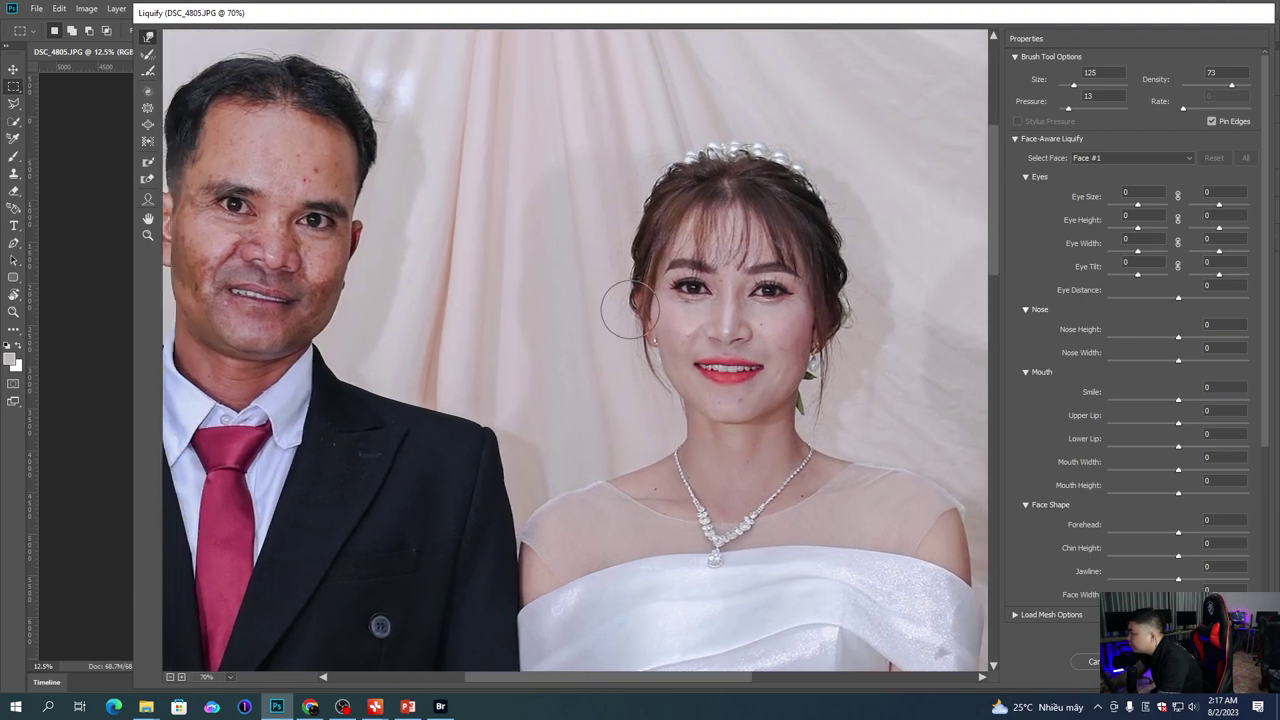
key(bracketleft)
key(bracketright)
key(bracketright)
key(bracketright)
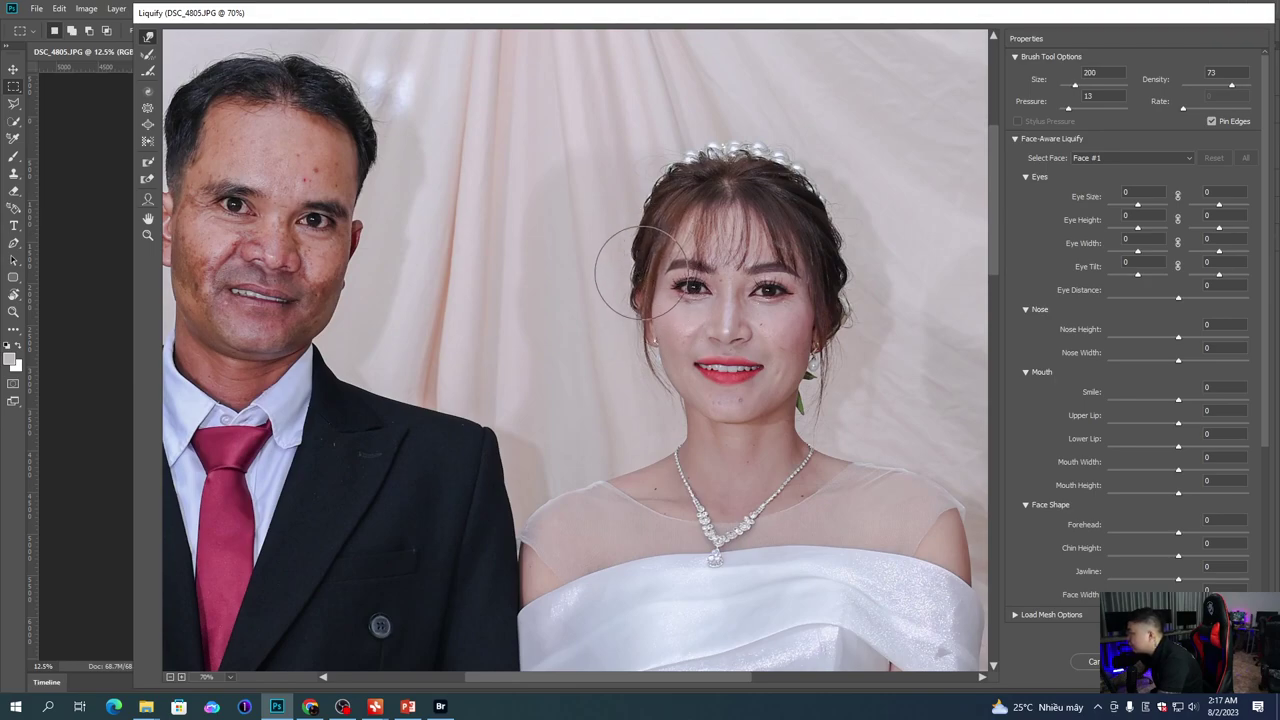
key(bracketright)
key(bracketright)
key(bracketright)
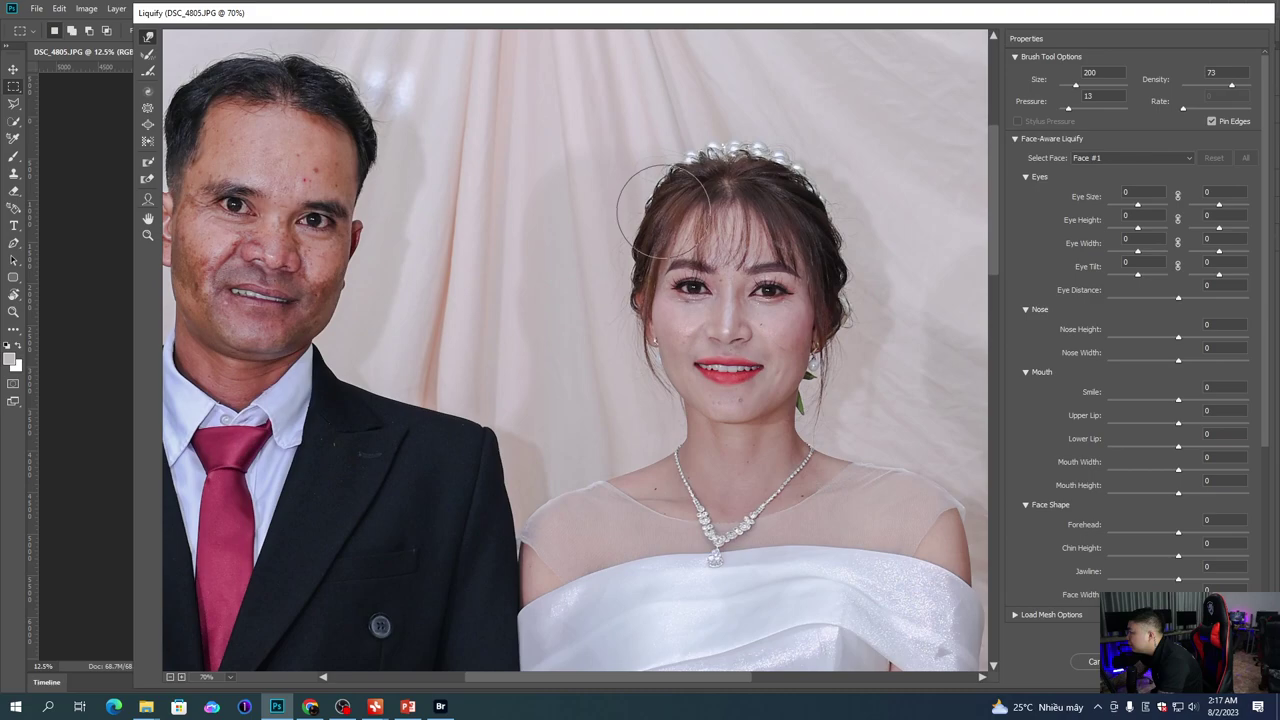
Step: Reduce the Forward Warp brush to 125 and 70 and refine the area around the bride's eyes
key(bracketleft)
key(bracketleft)
key(bracketleft)
key(bracketleft)
key(bracketleft)
key(bracketleft)
key(bracketleft)
key(bracketleft)
key(ctrl+plus)
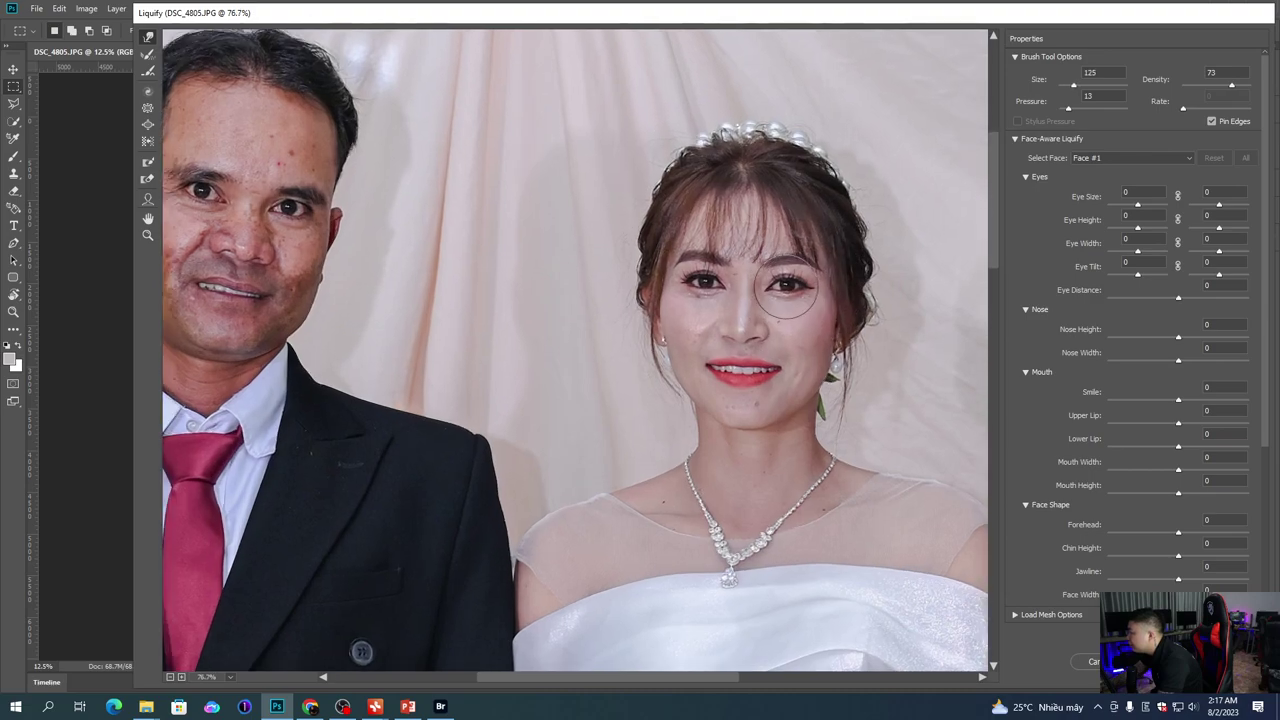
key(bracketleft)
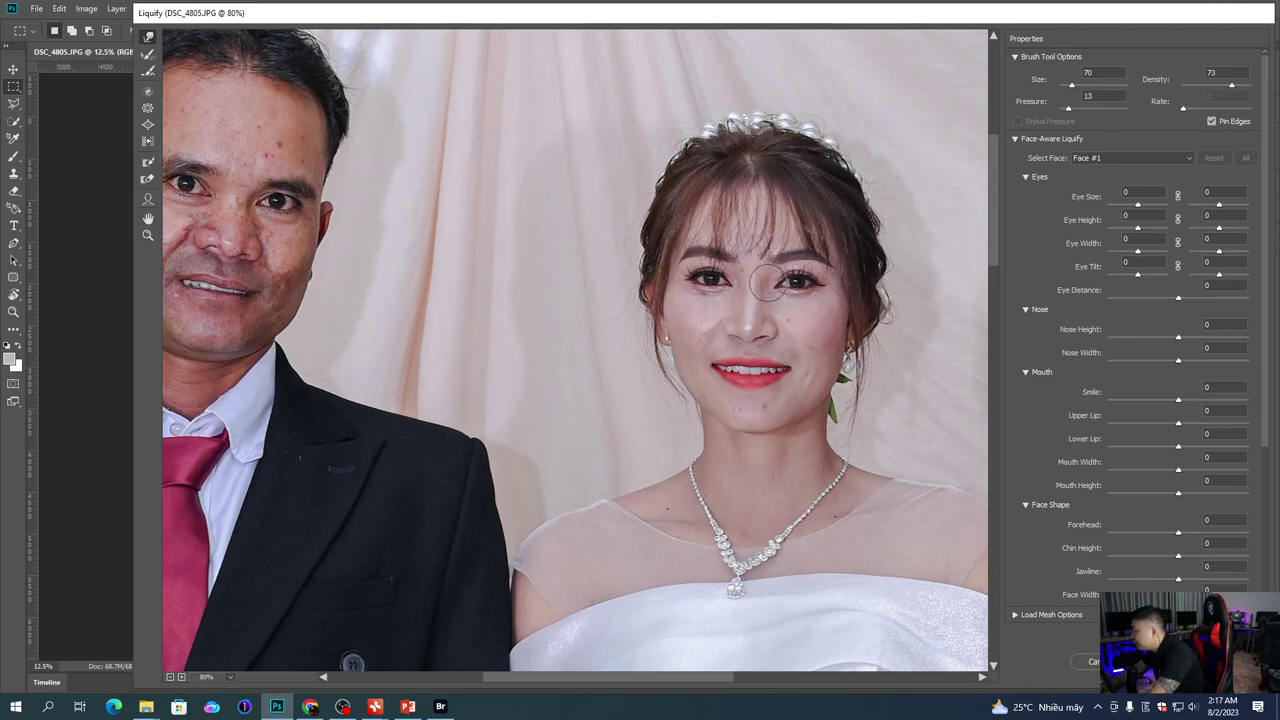
scroll(766, 270, down, 3)
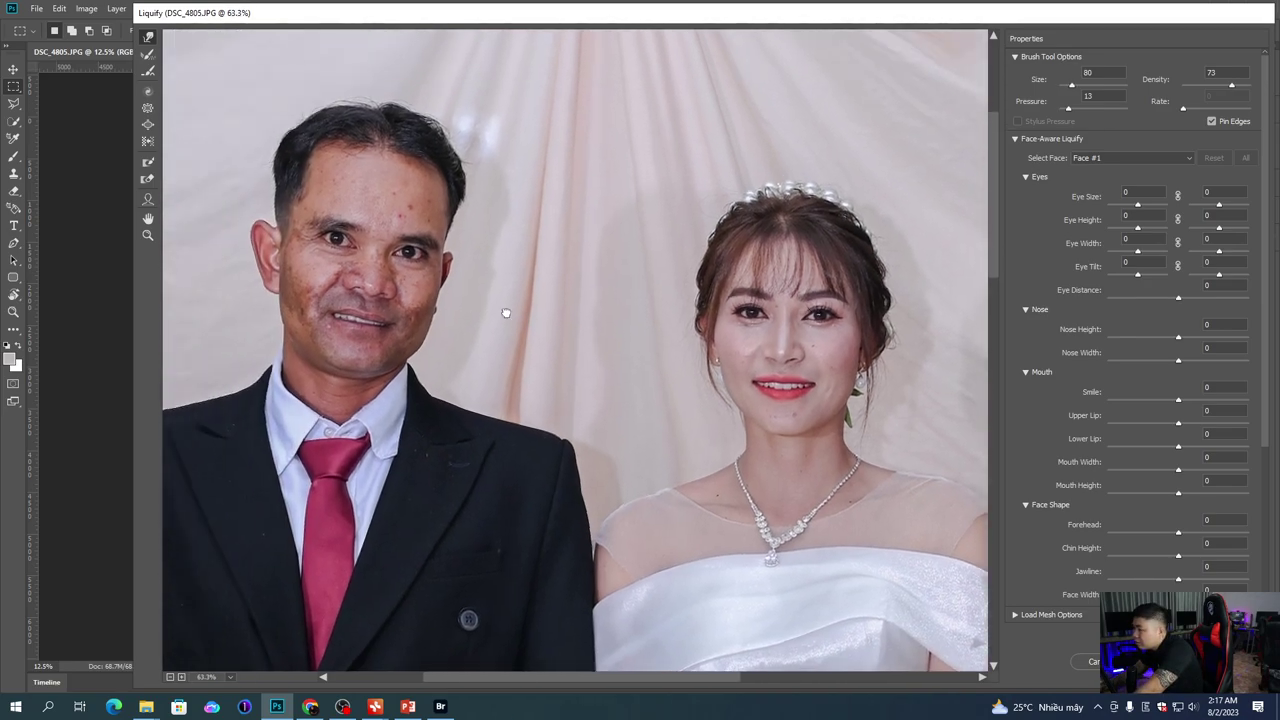
Step: Set the Forward Warp brush to size 150 and refine both sides of the groom's hair
scroll(517, 221, down, 1)
key(bracketright)
key(bracketright)
key(bracketright)
key(bracketright)
key(bracketright)
key(bracketright)
key(bracketright)
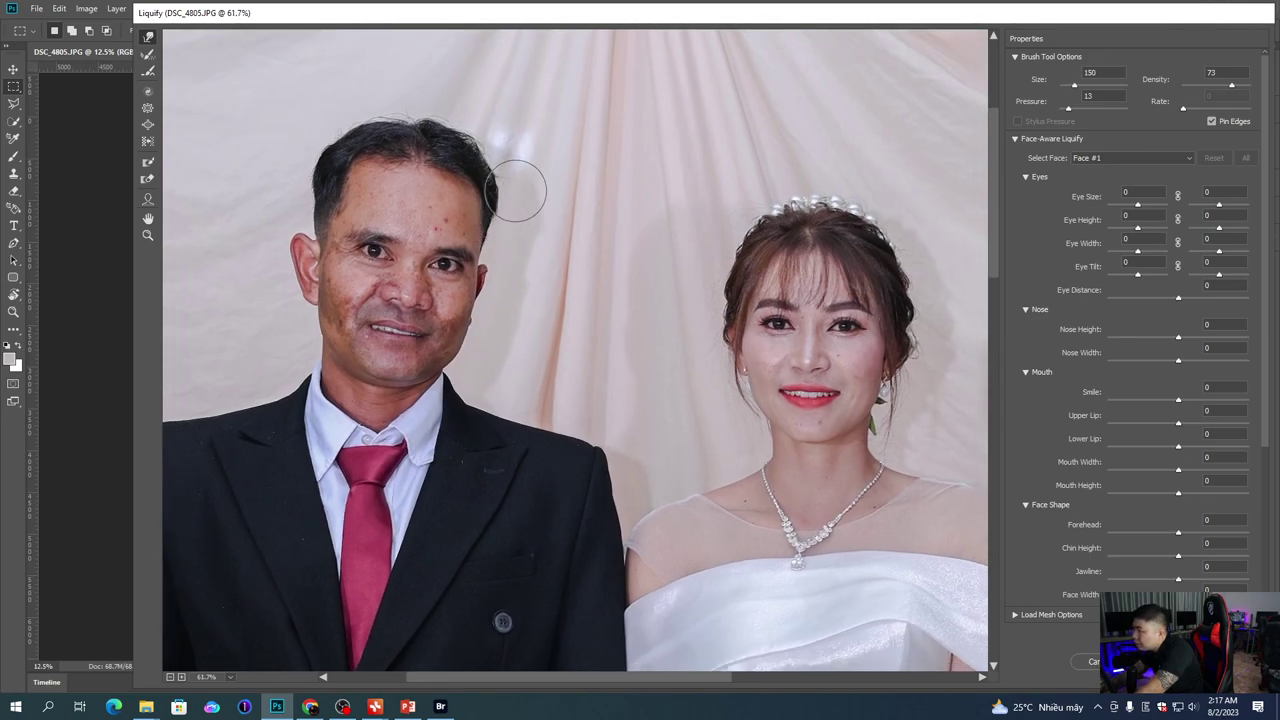
key(bracketright)
key(bracketright)
key(bracketright)
key(bracketright)
key(bracketright)
key(bracketleft)
key(bracketleft)
key(bracketleft)
key(bracketleft)
key(bracketleft)
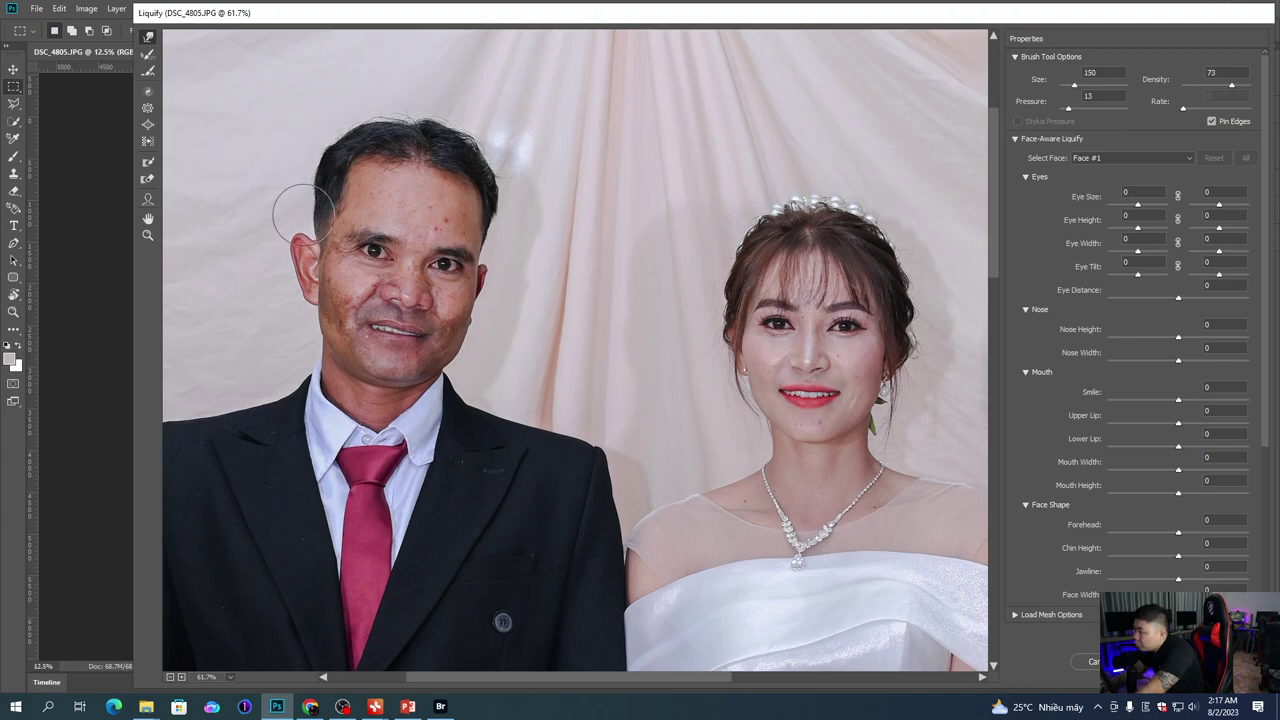
Step: Enlarge the Forward Warp brush to 250 and refine the groom's suit shoulder next to the bride
scroll(407, 287, down, 3)
drag(524, 458, 529, 374)
scroll(540, 365, down, 2)
key(bracketright)
key(bracketright)
key(bracketright)
key(bracketright)
key(bracketright)
key(bracketright)
key(bracketright)
key(bracketright)
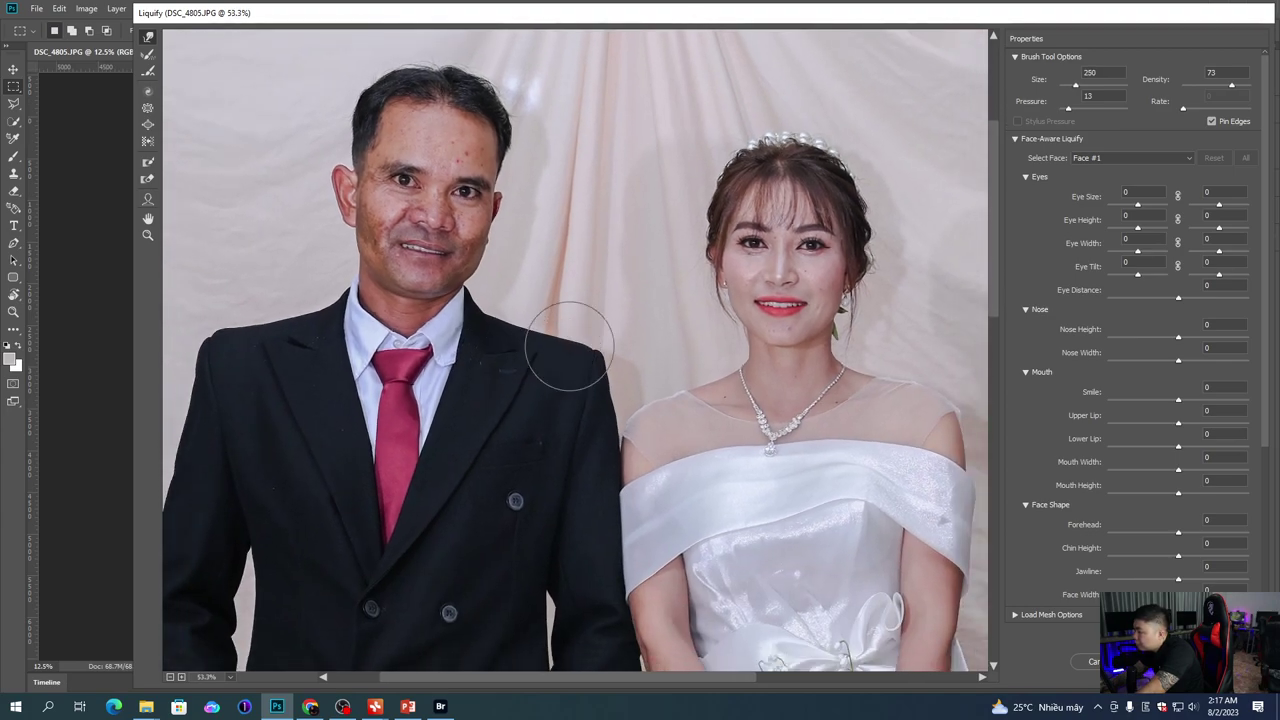
Step: Refine the bride's shoulder and neck with Forward Warp at brush sizes 300 and 200
scroll(545, 320, down, 1)
key(bracketright)
key(bracketleft)
key(bracketleft)
key(bracketleft)
key(bracketright)
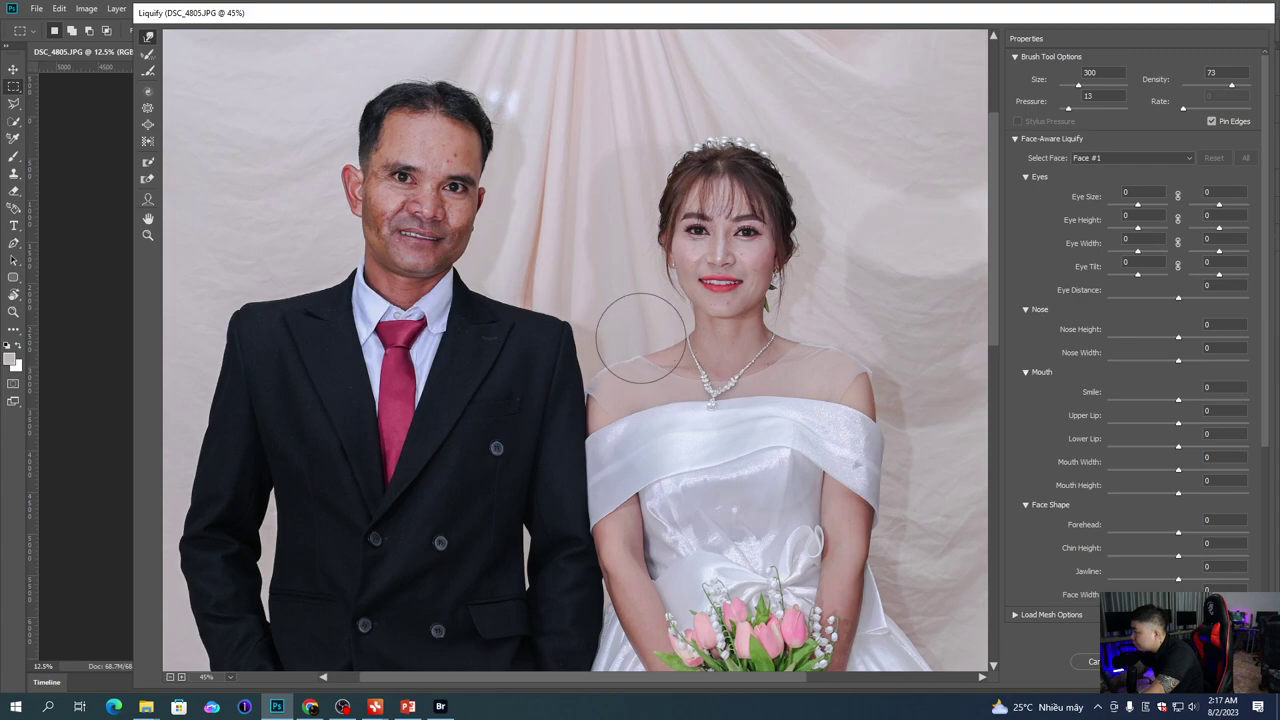
key(bracketleft)
key(bracketleft)
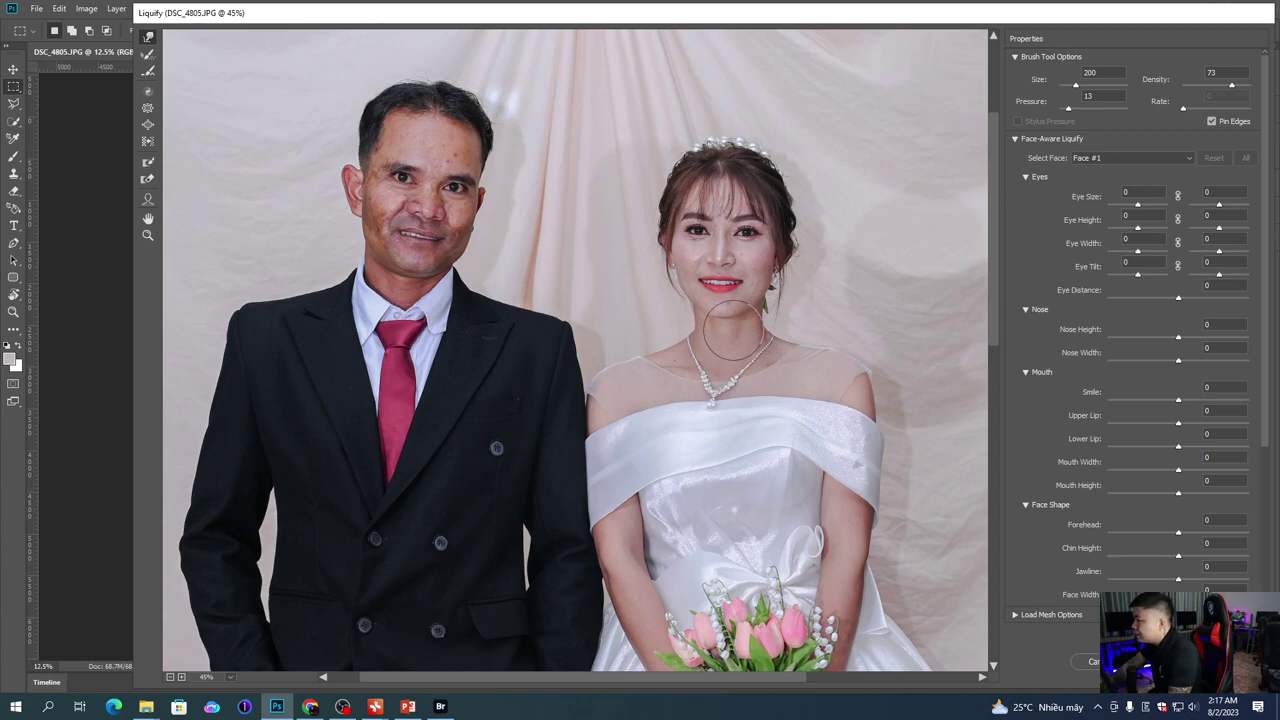
Step: Check the couple and the gown from head to hem, and apply the Liquify adjustments
drag(560, 298, 391, 190)
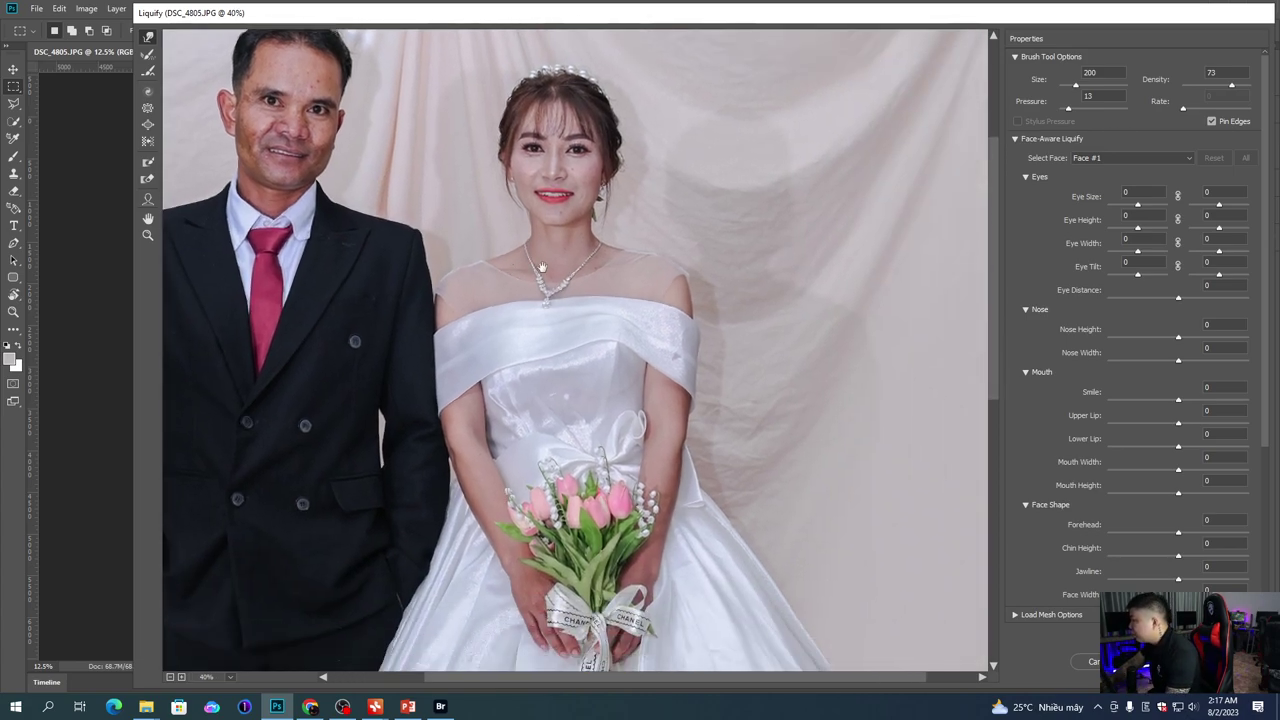
key(ctrl+minus)
scroll(619, 293, down, 1)
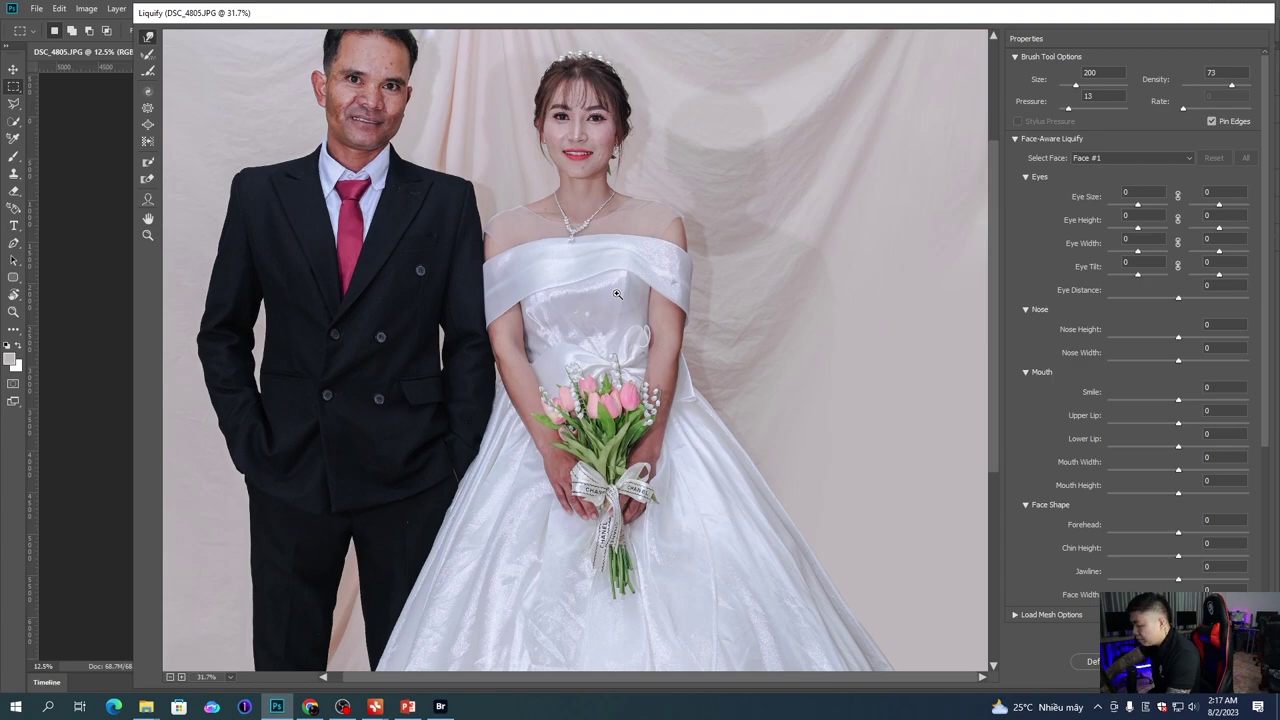
scroll(617, 293, down, 1)
scroll(611, 310, down, 5)
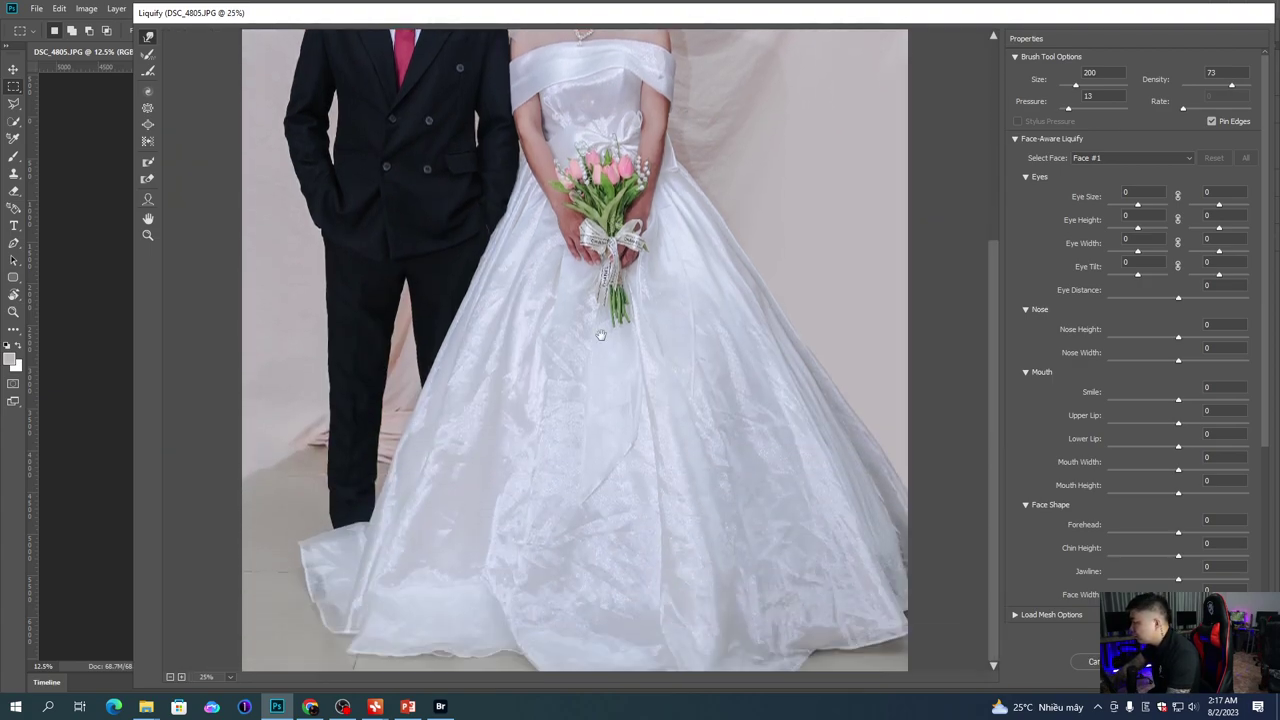
scroll(560, 330, up, 5)
scroll(409, 127, up, 3)
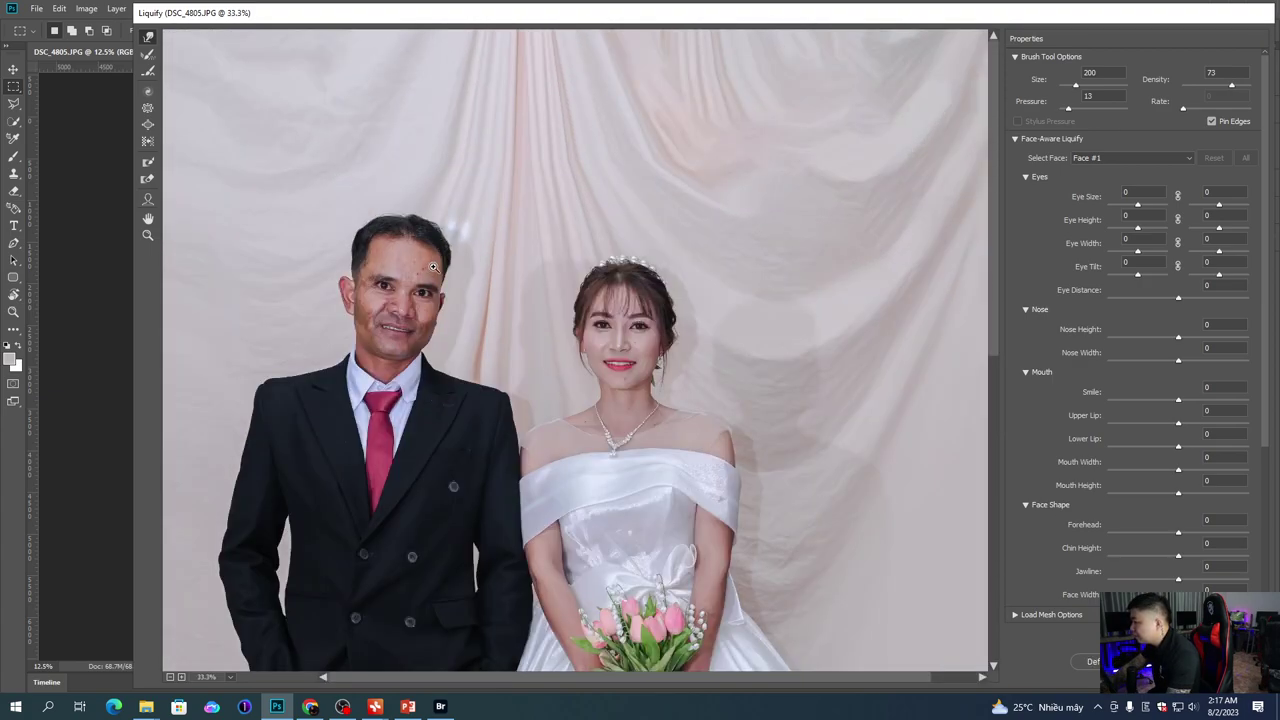
key(Return)
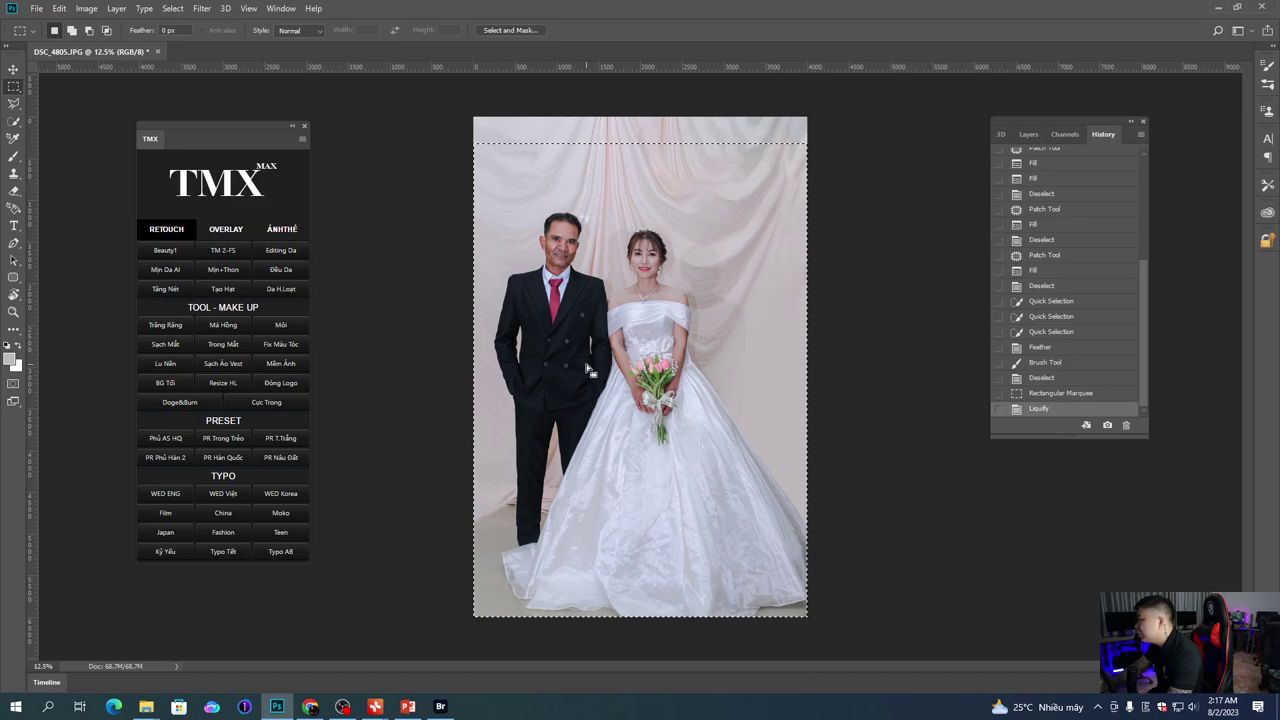
Step: Clear the rectangular selection and review the reshaped couple up close and in the full photo
scroll(589, 329, up, 3)
scroll(585, 336, down, 3)
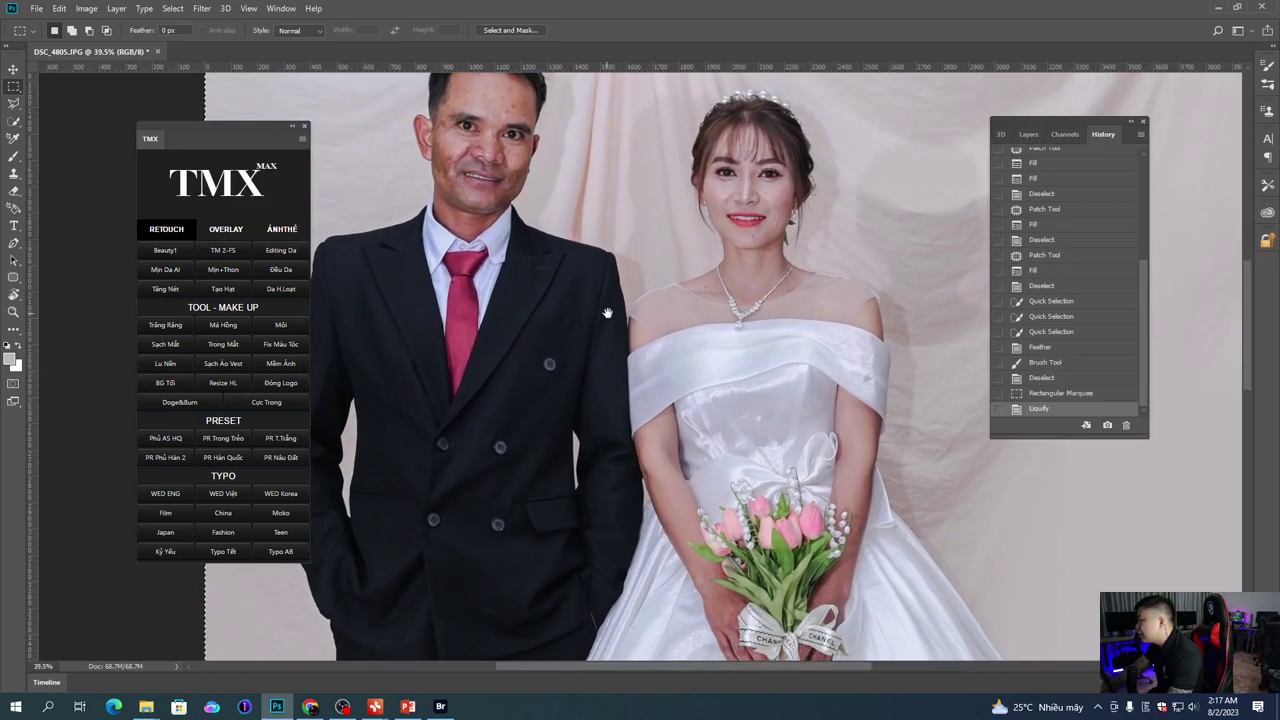
key(ctrl+d)
scroll(637, 330, up, 3)
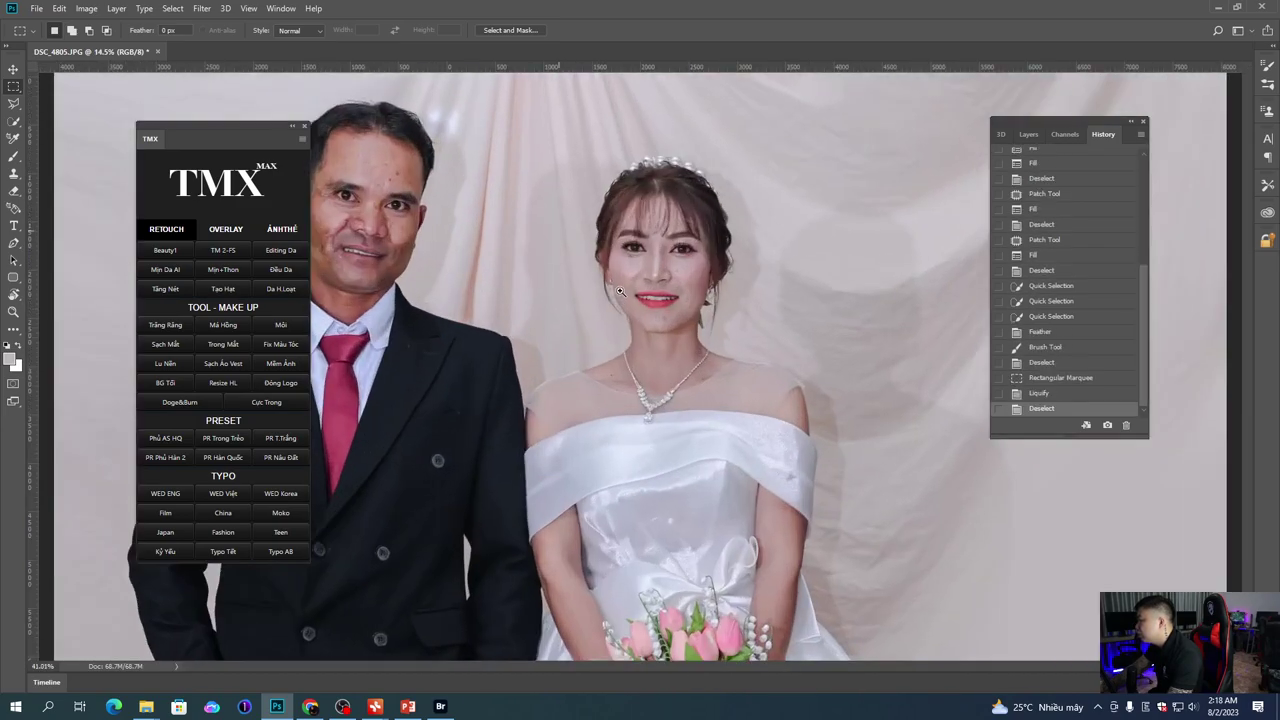
scroll(632, 300, down, 3)
scroll(632, 296, down, 1)
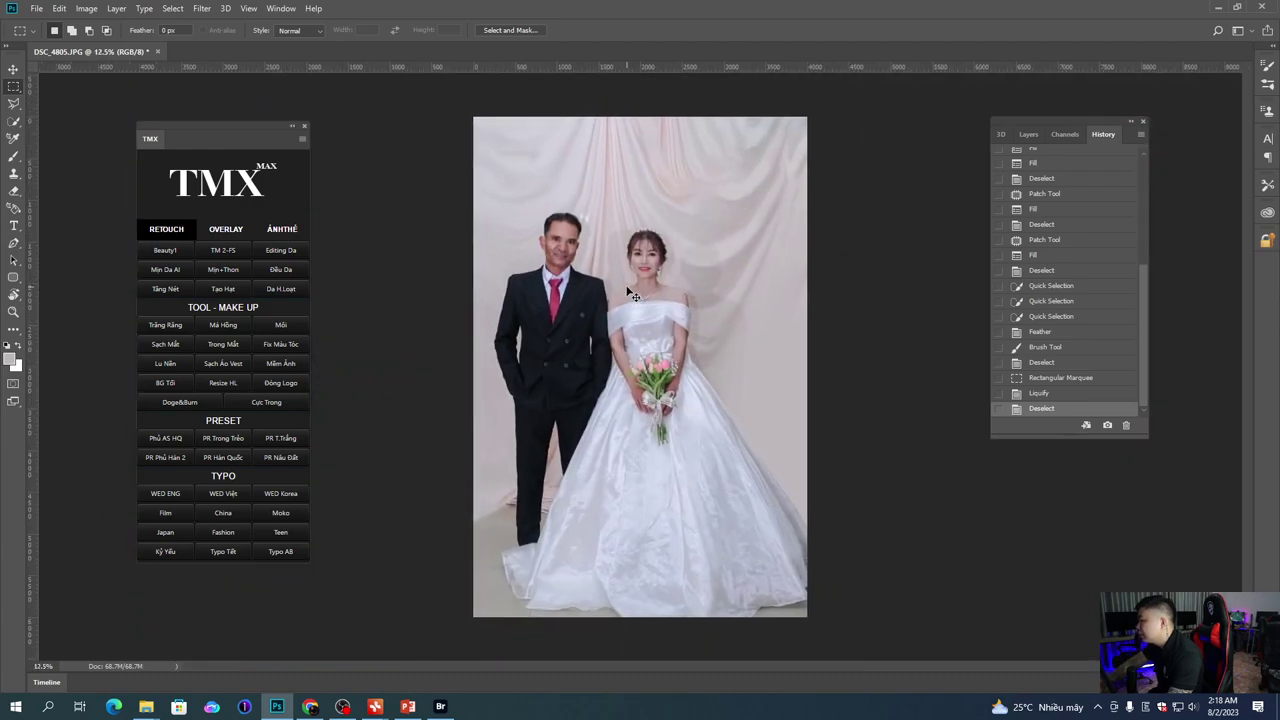
scroll(623, 292, up, 1)
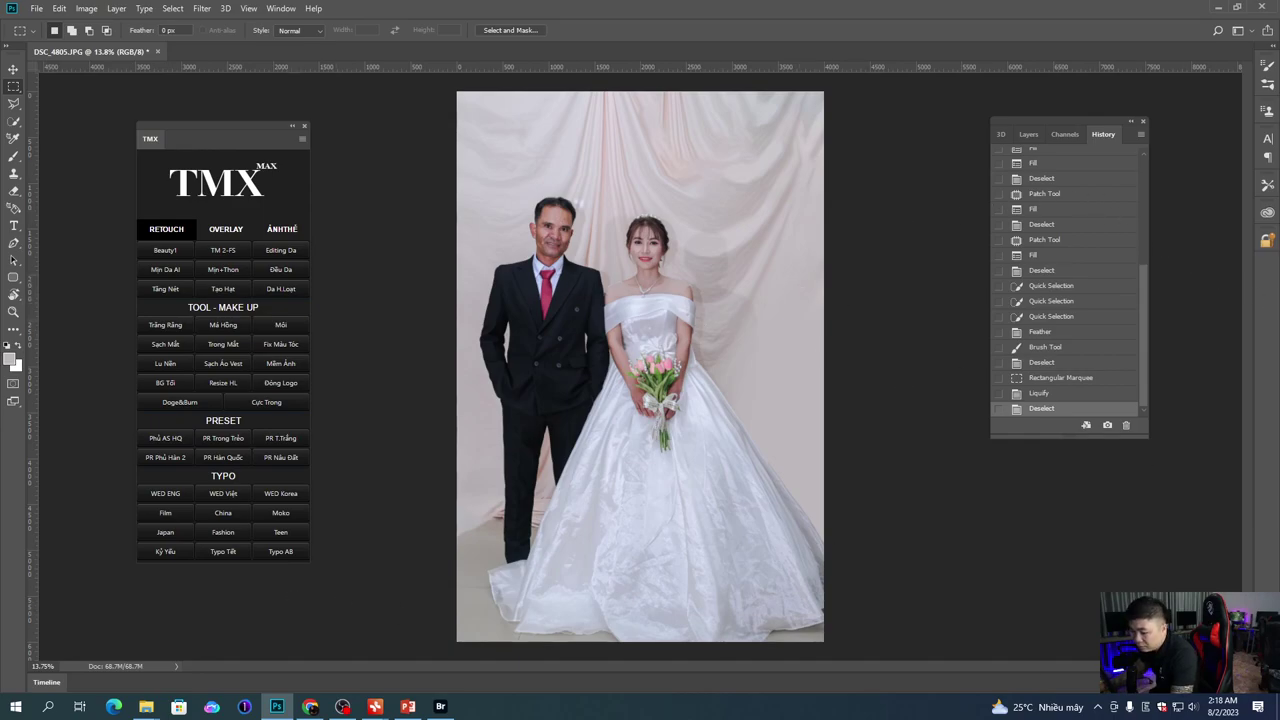
Step: Switch to Bridge, minimize its window and return to DSC_4805 in Photoshop
key(alt+Tab)
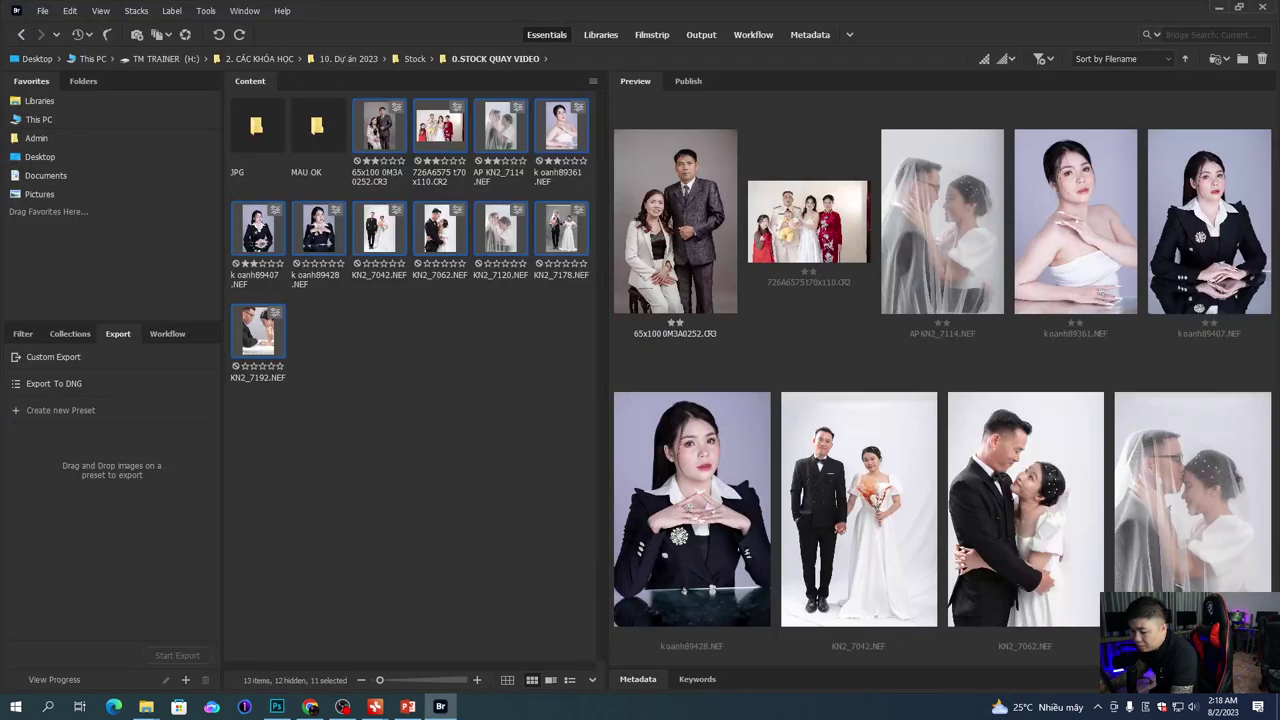
key(alt+Tab)
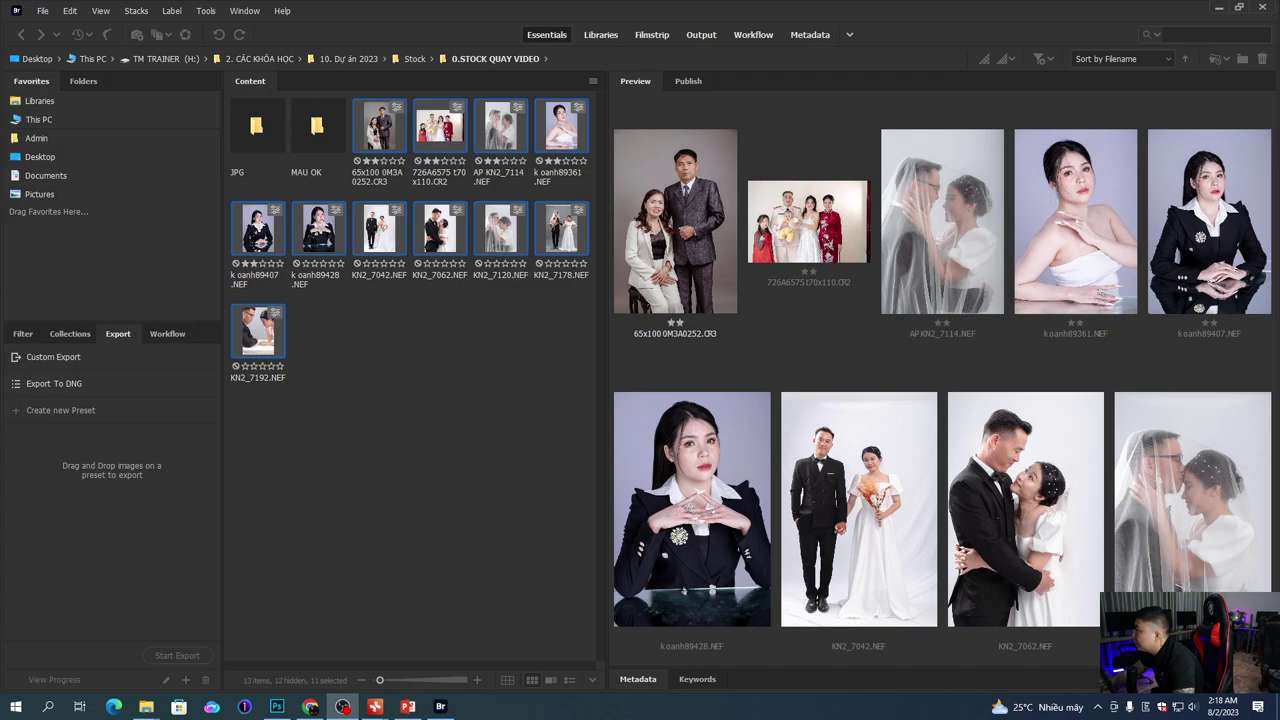
click(1221, 8)
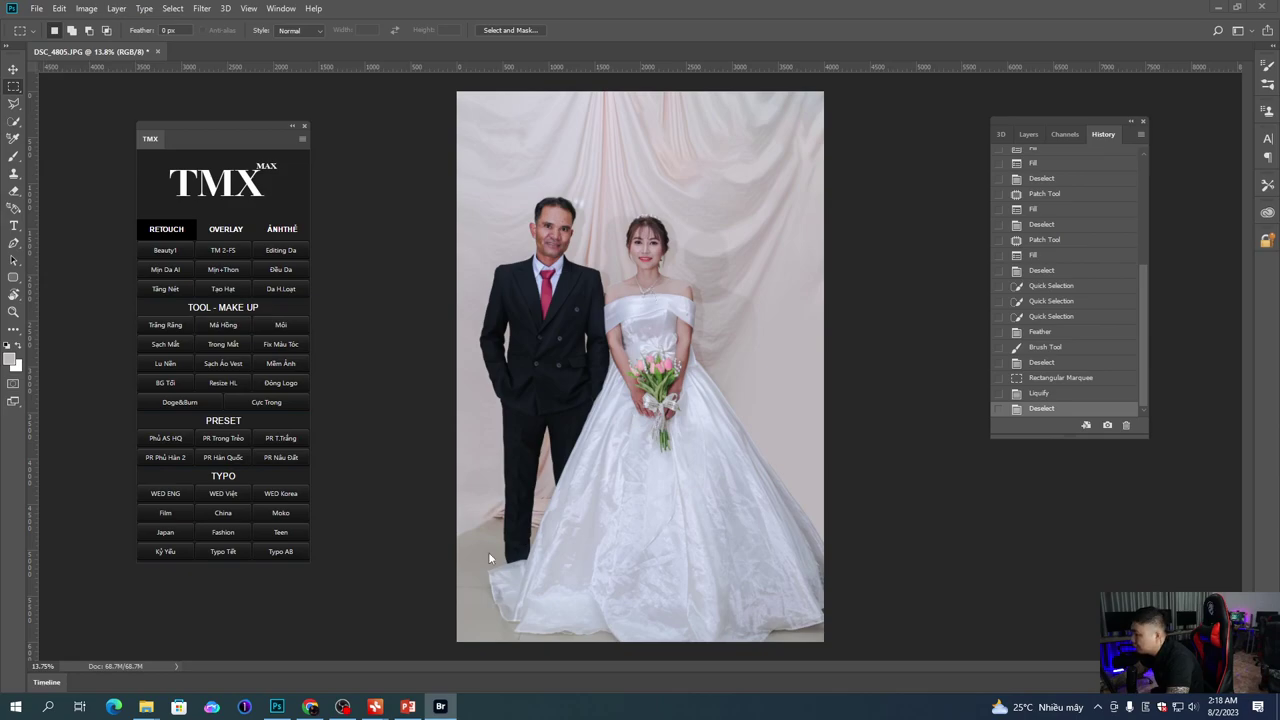
Step: Compare the retouched photo with its original history state, return to the latest edit, and review the couple and backdrop
click(440, 706)
drag(1142, 297, 1142, 182)
click(1080, 170)
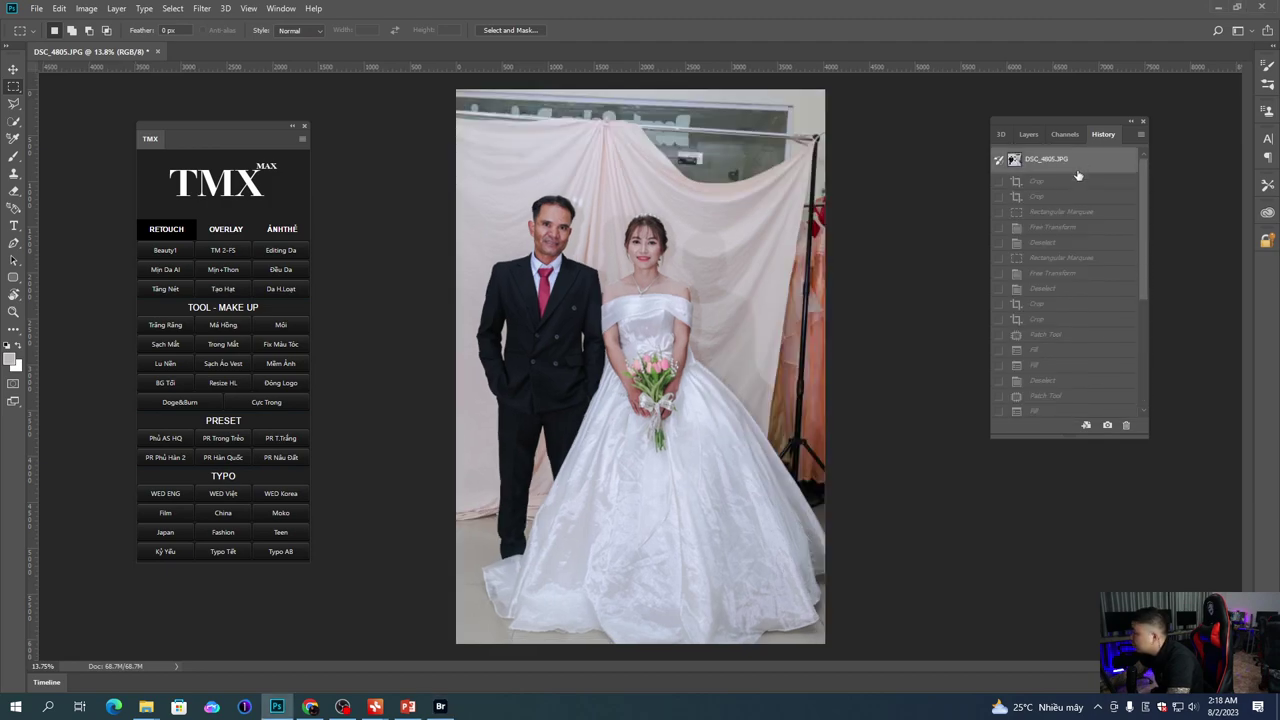
key(ctrl+minus)
key(ctrl+z)
key(ctrl+z)
key(ctrl+z)
key(ctrl+z)
key(ctrl+z)
key(ctrl+z)
key(ctrl+z)
key(ctrl+z)
key(ctrl+z)
key(ctrl+alt+z)
key(ctrl+alt+z)
scroll(617, 283, up, 3)
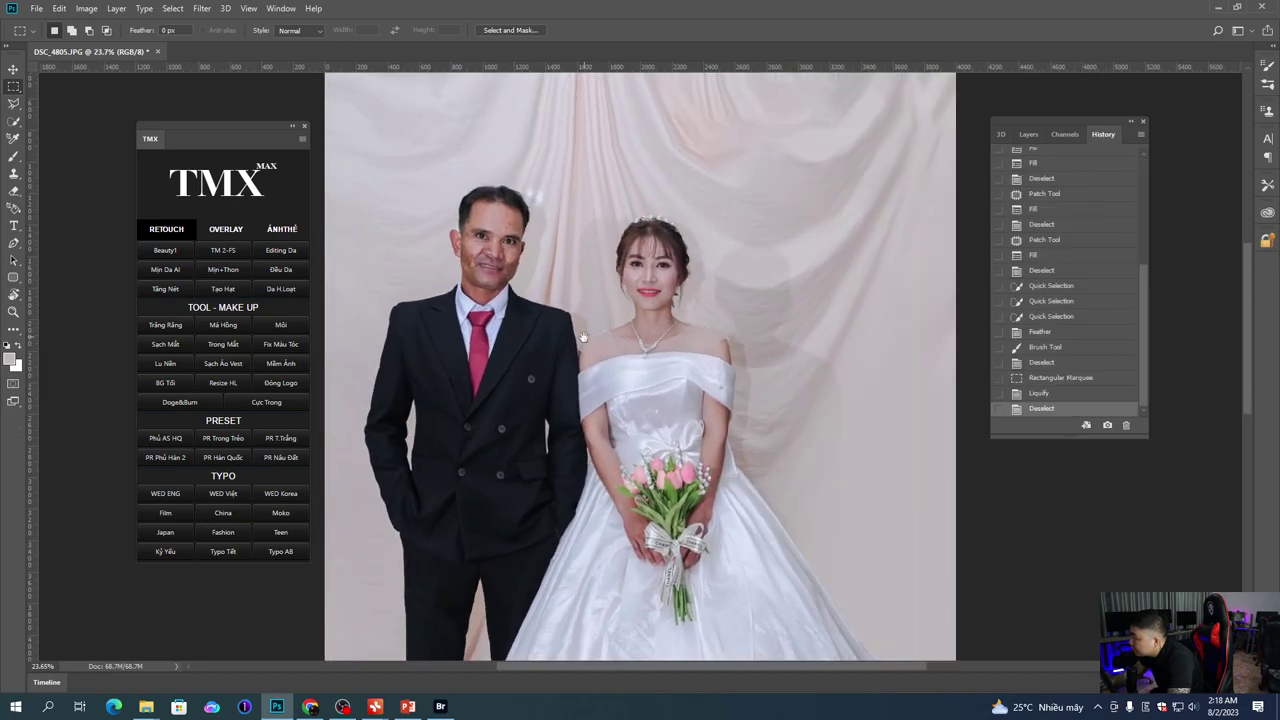
scroll(600, 330, down, 2)
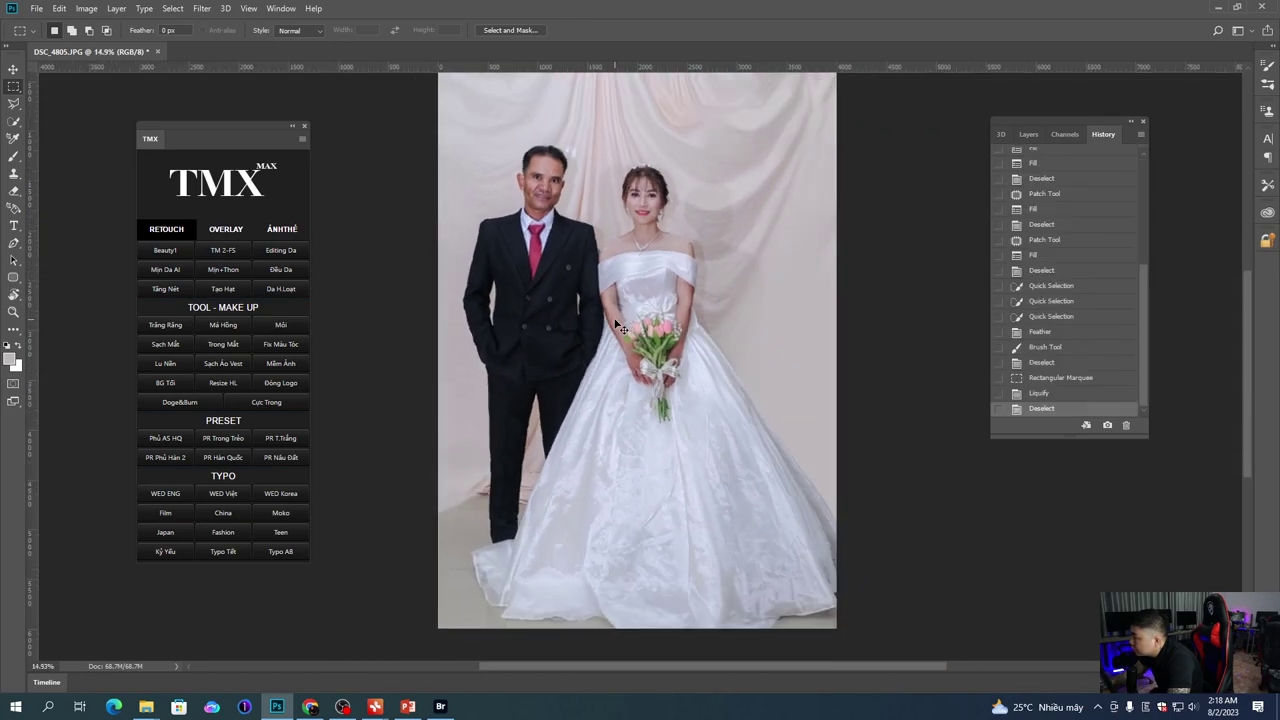
drag(678, 341, 716, 341)
drag(716, 257, 680, 363)
key(ctrl+0)
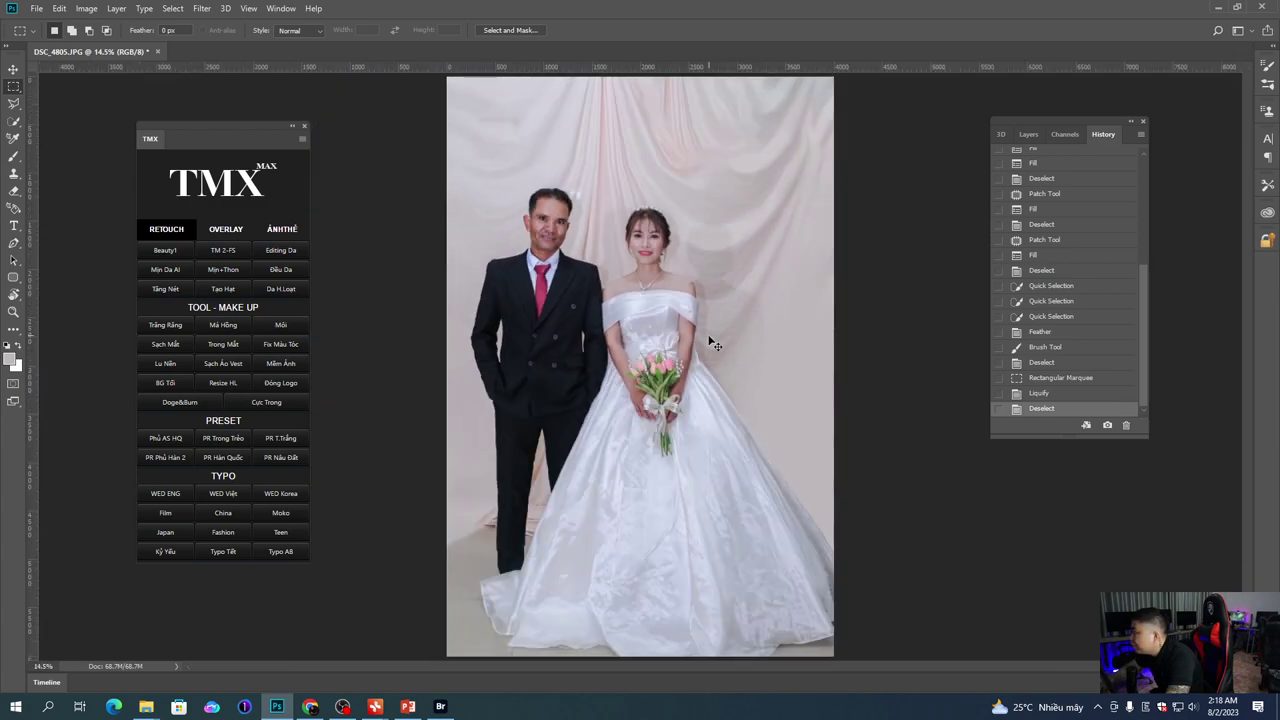
key(ctrl+minus)
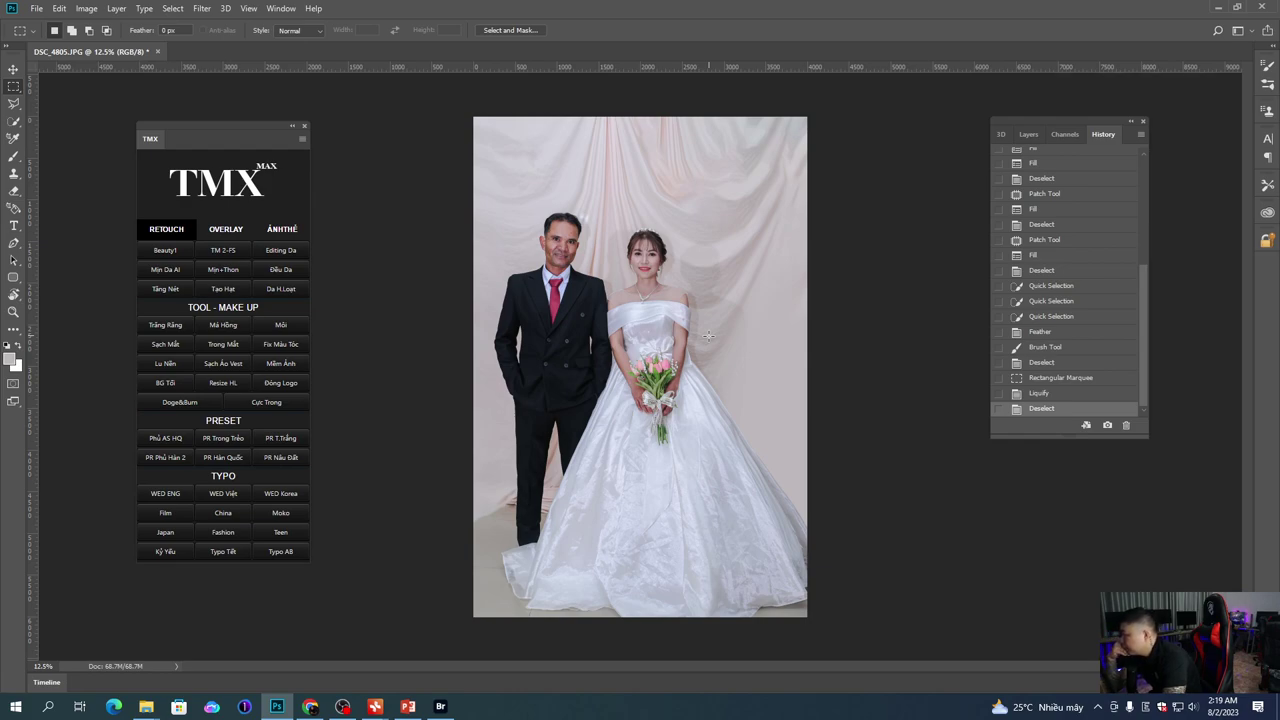
Step: Select the couple with Select Subject and refine the selection around the bride's shoulders with Quick Selection
key(w)
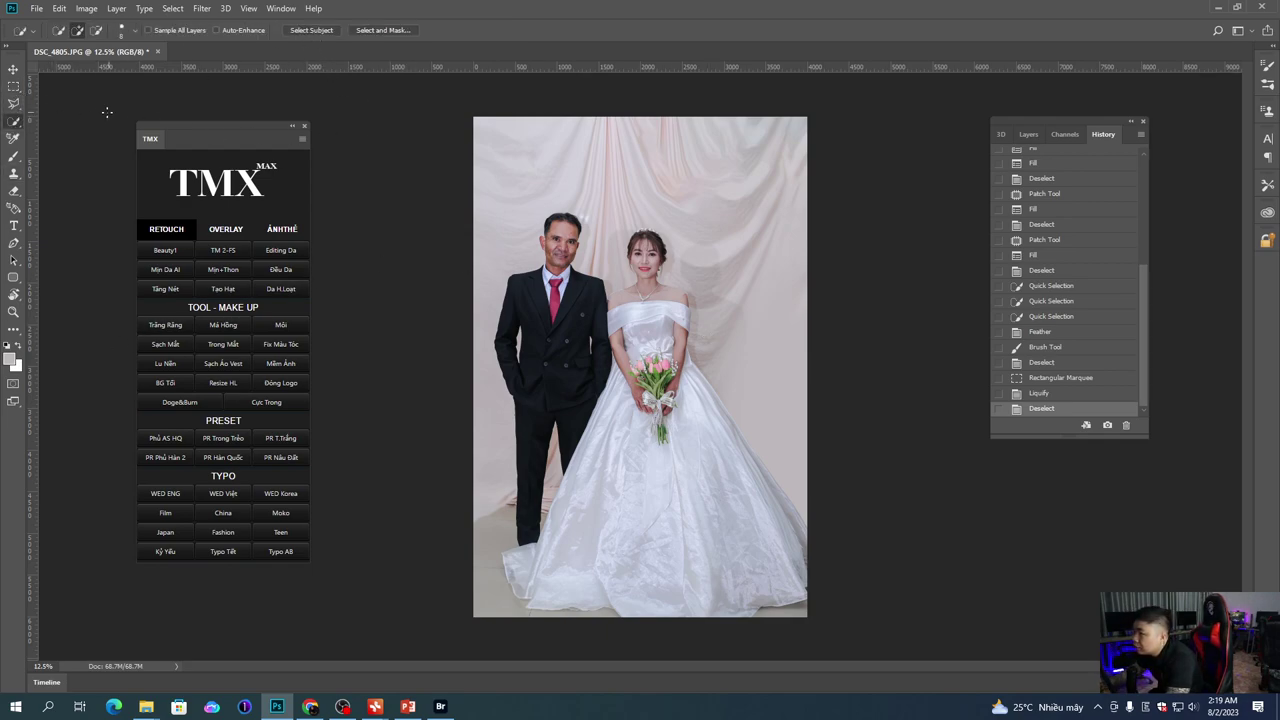
click(311, 31)
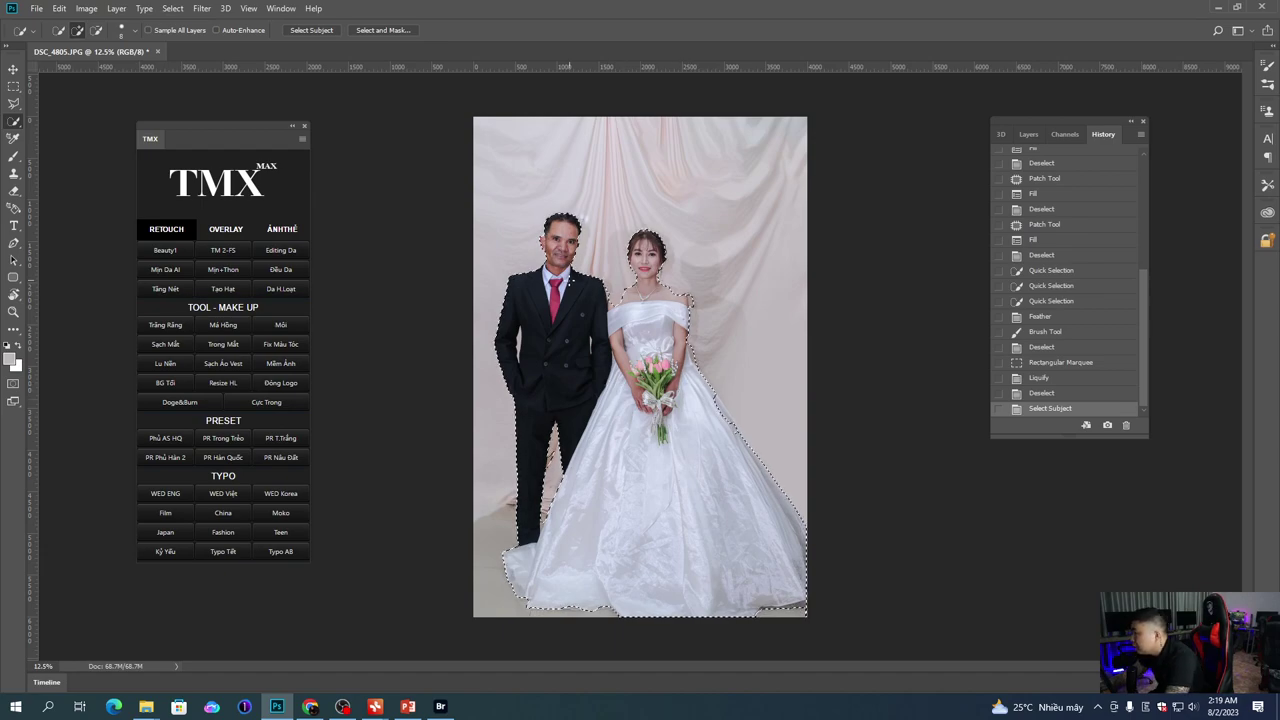
scroll(579, 286, up, 3)
drag(657, 320, 800, 304)
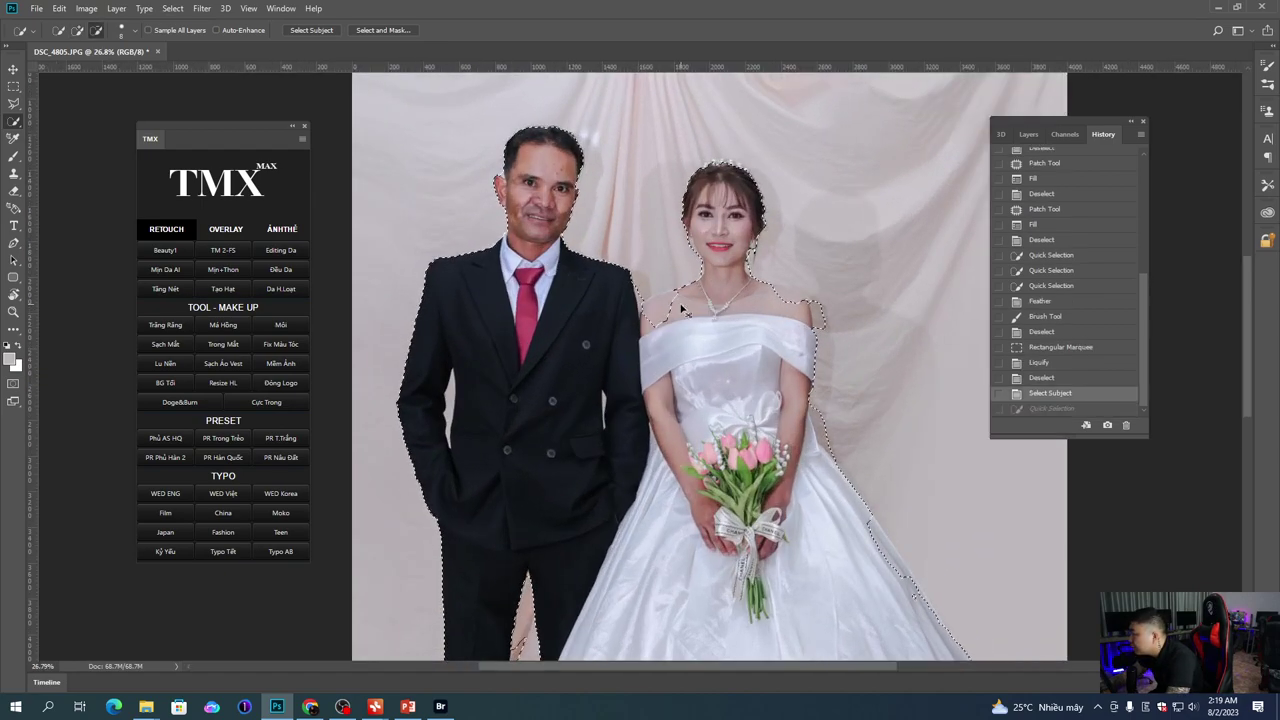
click(813, 314)
click(817, 320)
alt+click(819, 314)
alt+click(816, 320)
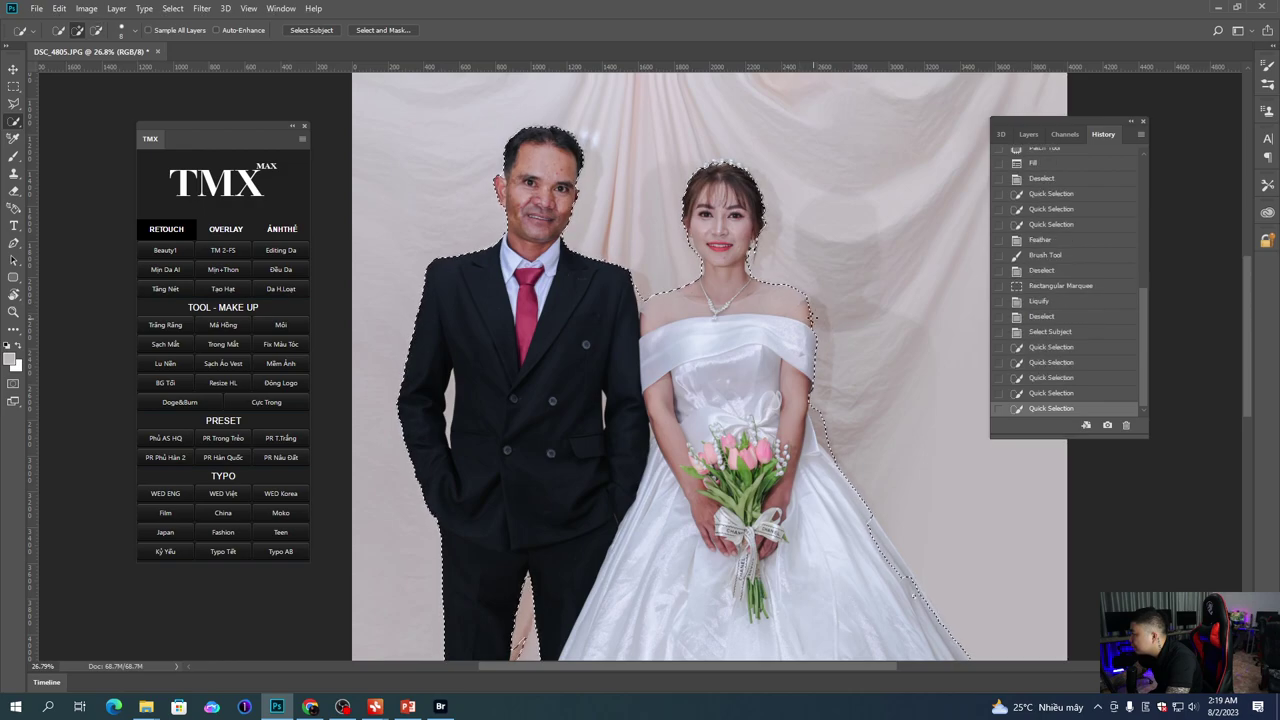
alt+click(766, 286)
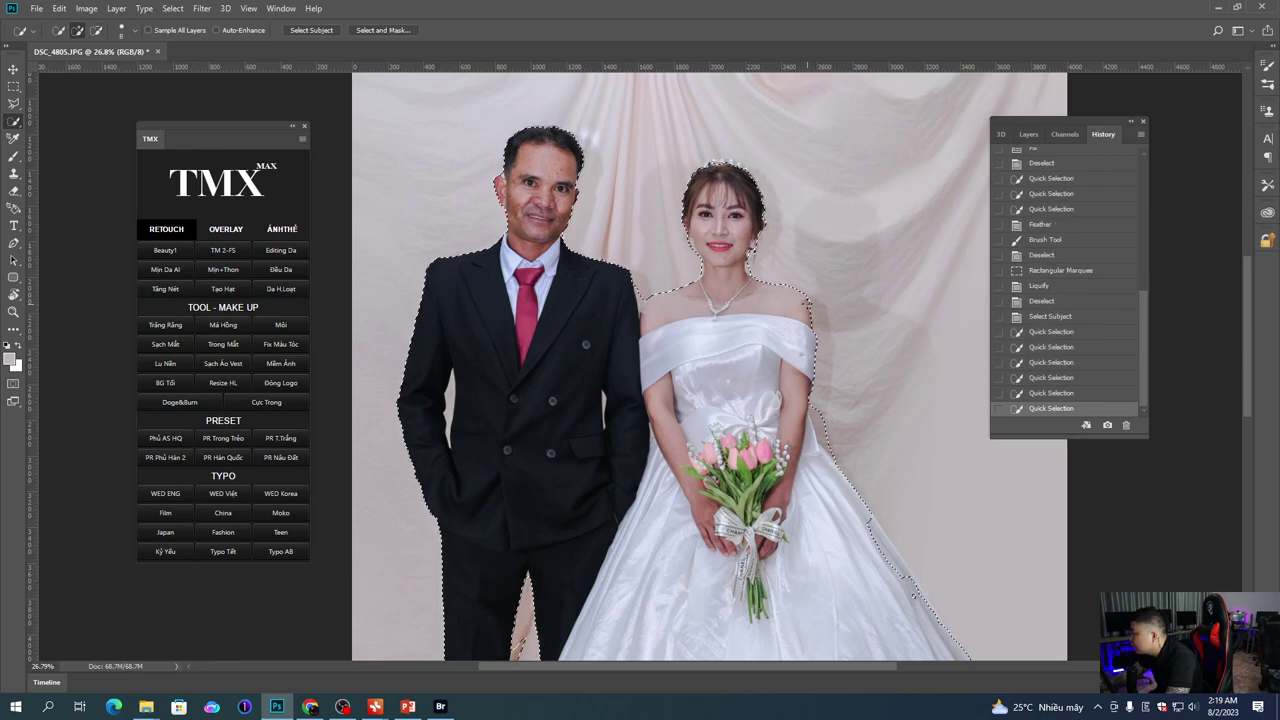
Step: Feather the couple's selection and invert it to cover the backdrop
scroll(756, 281, down, 6)
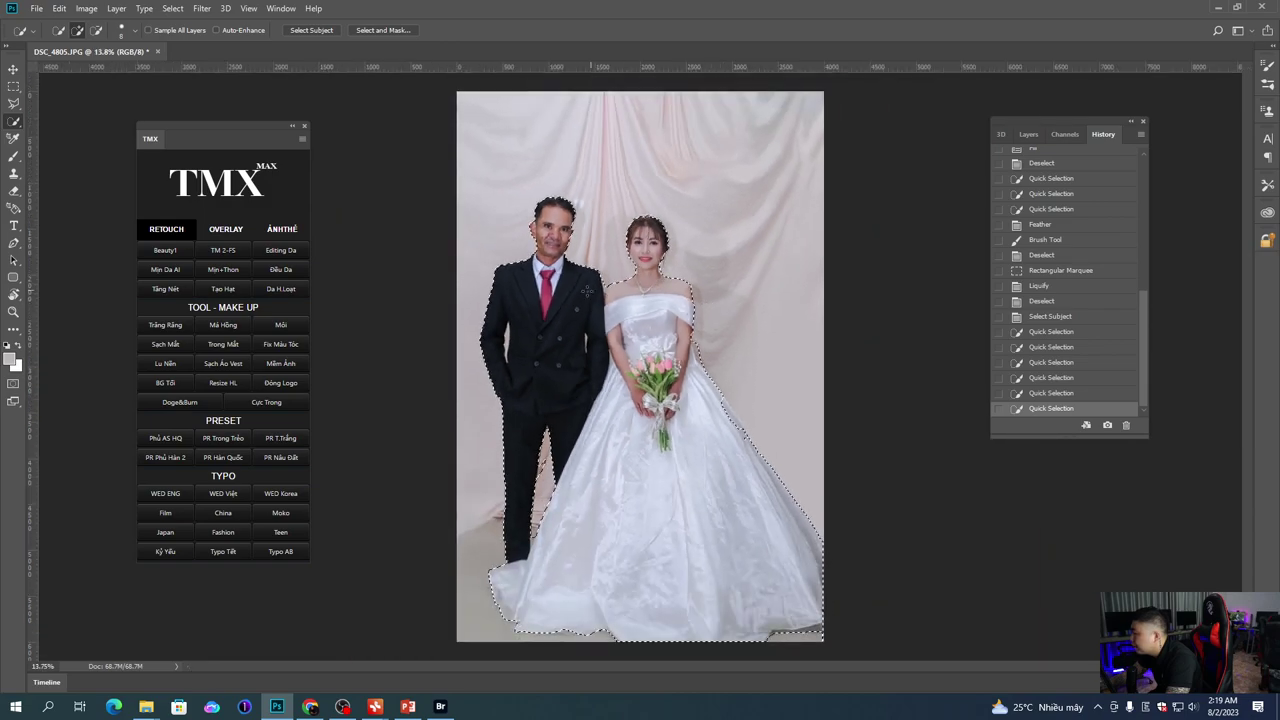
scroll(756, 281, up, 3)
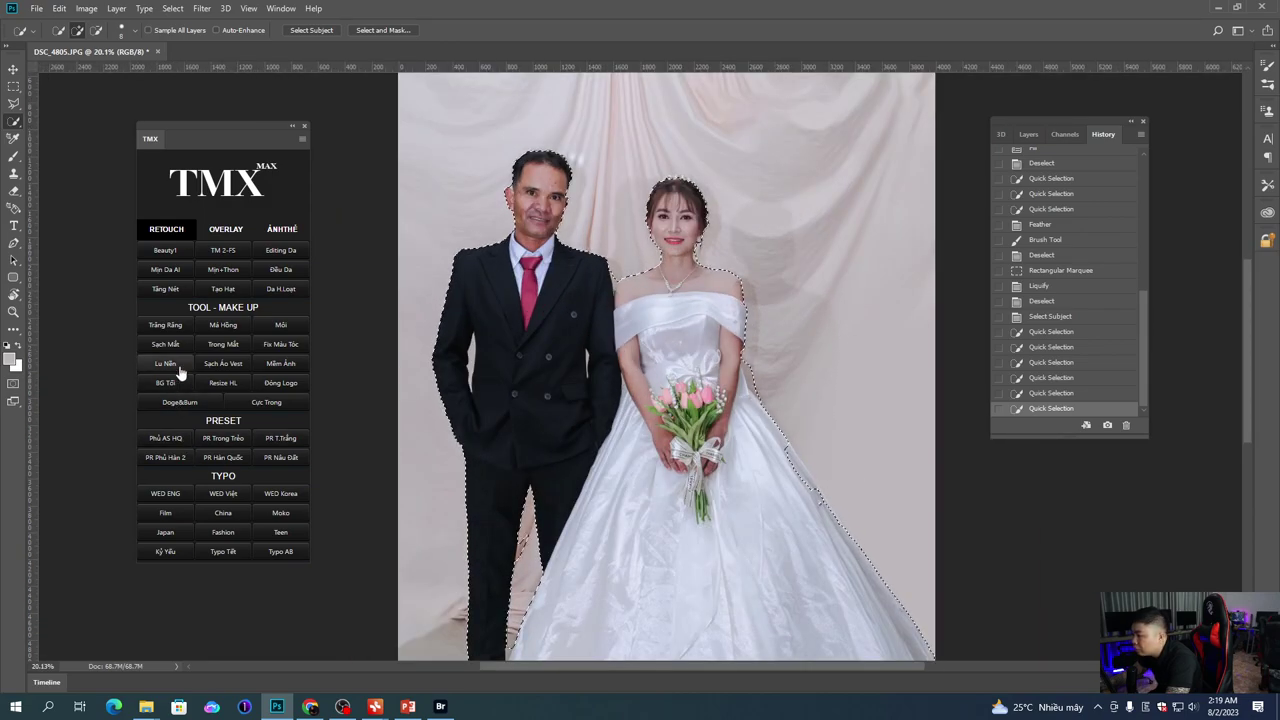
key(shift+F6)
key(Return)
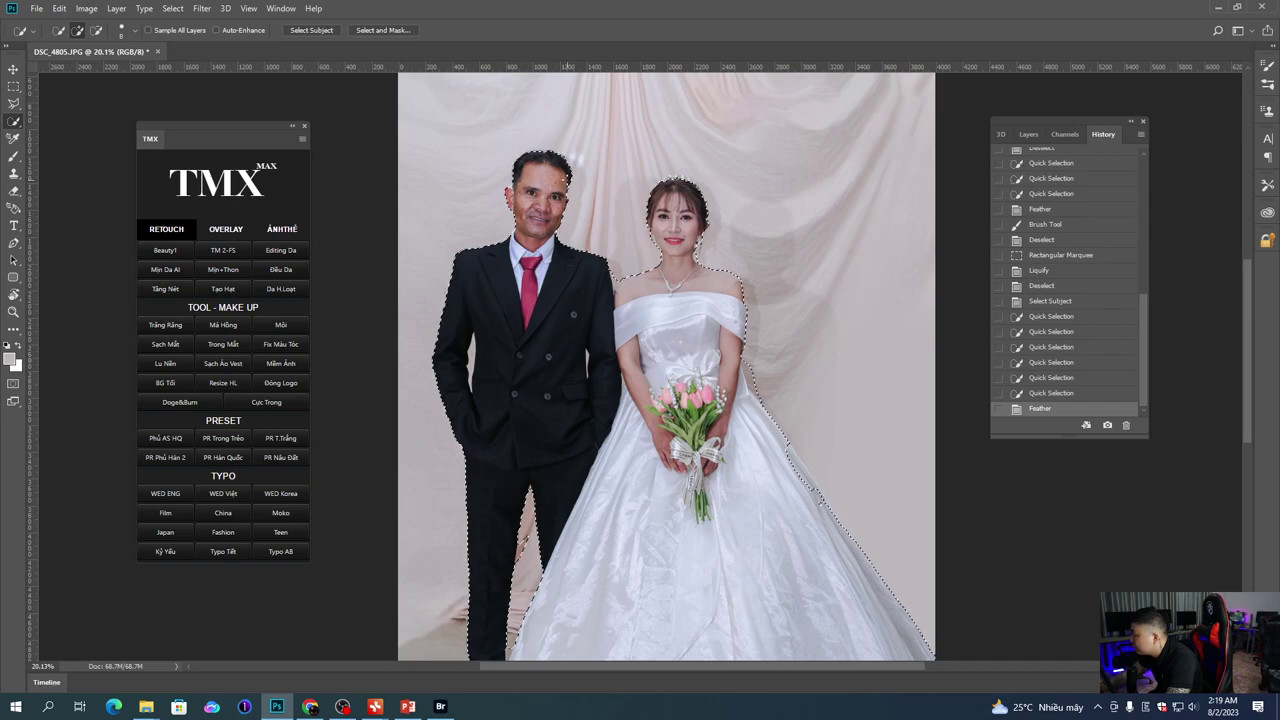
scroll(530, 330, down, 2)
key(ctrl+shift+i)
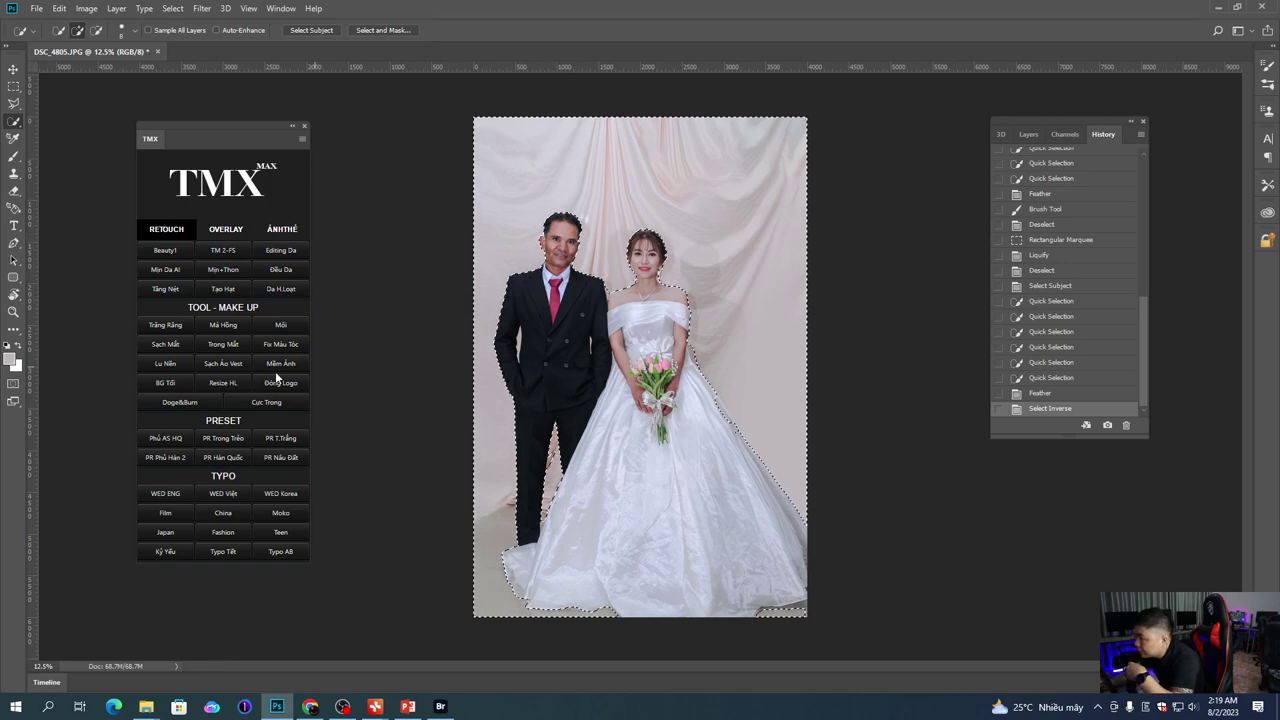
Step: Try the Lu Nền action with its Gaussian Blur on the selected backdrop, and show the layer list
click(165, 363)
click(672, 322)
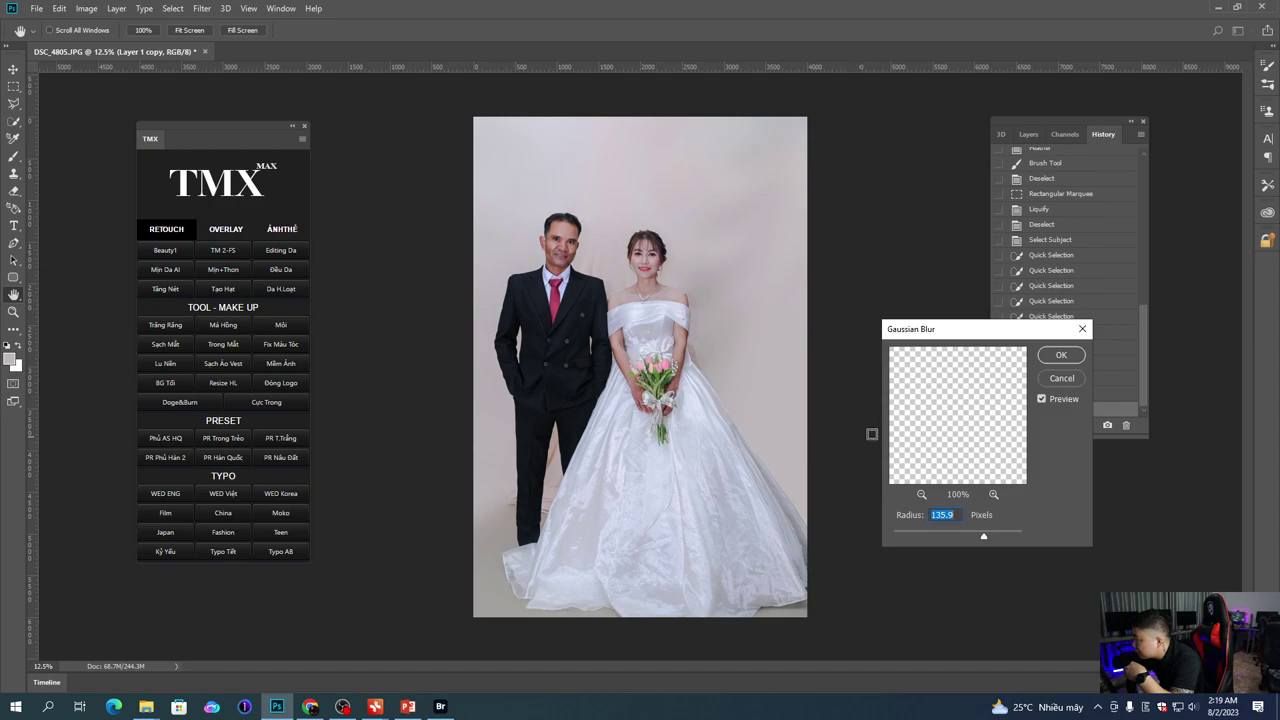
key(Return)
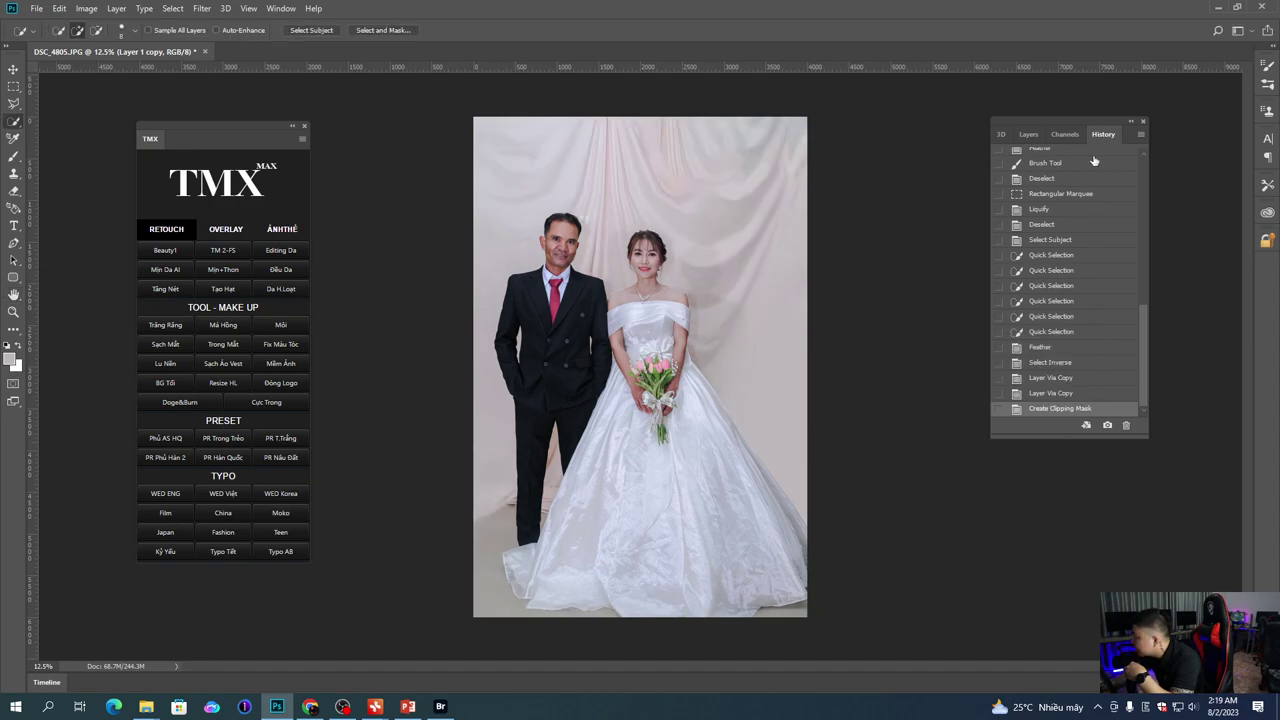
click(1036, 138)
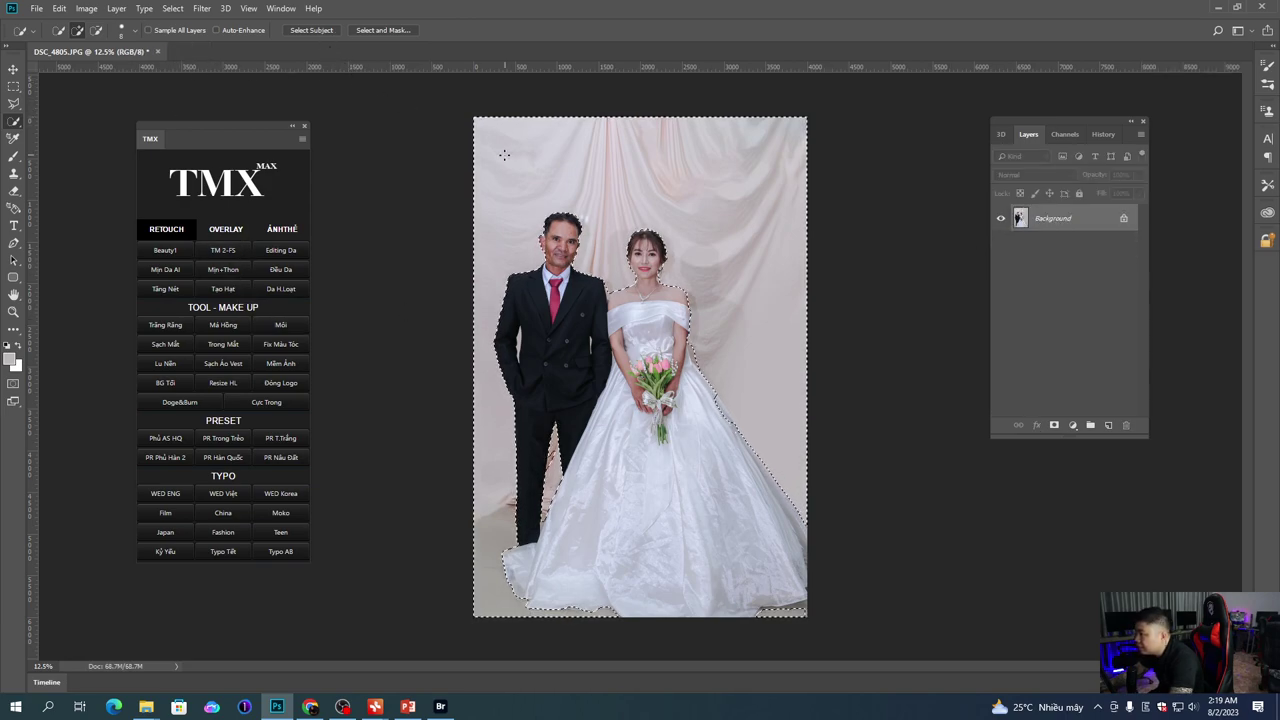
Step: Refine the backdrop selection along the gown's edge and the bride's shoulder with Quick Selection, and feather it by 1 pixel
scroll(577, 519, up, 3)
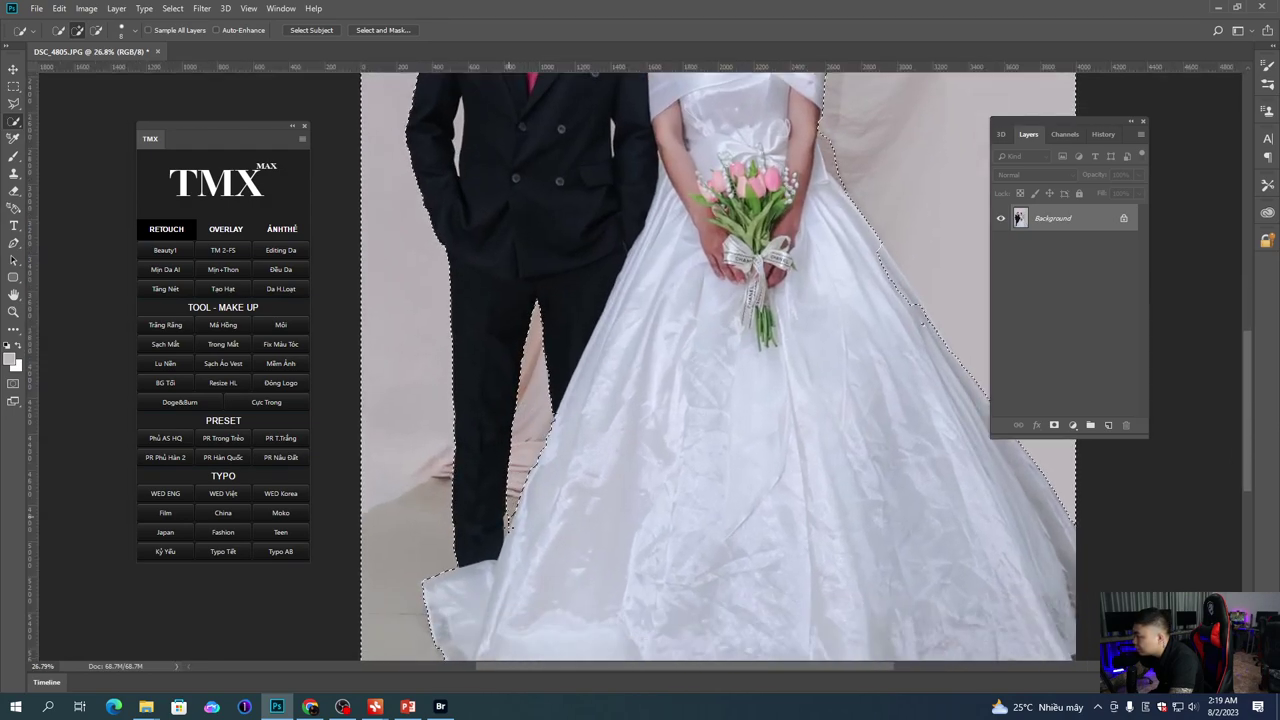
alt+click(510, 515)
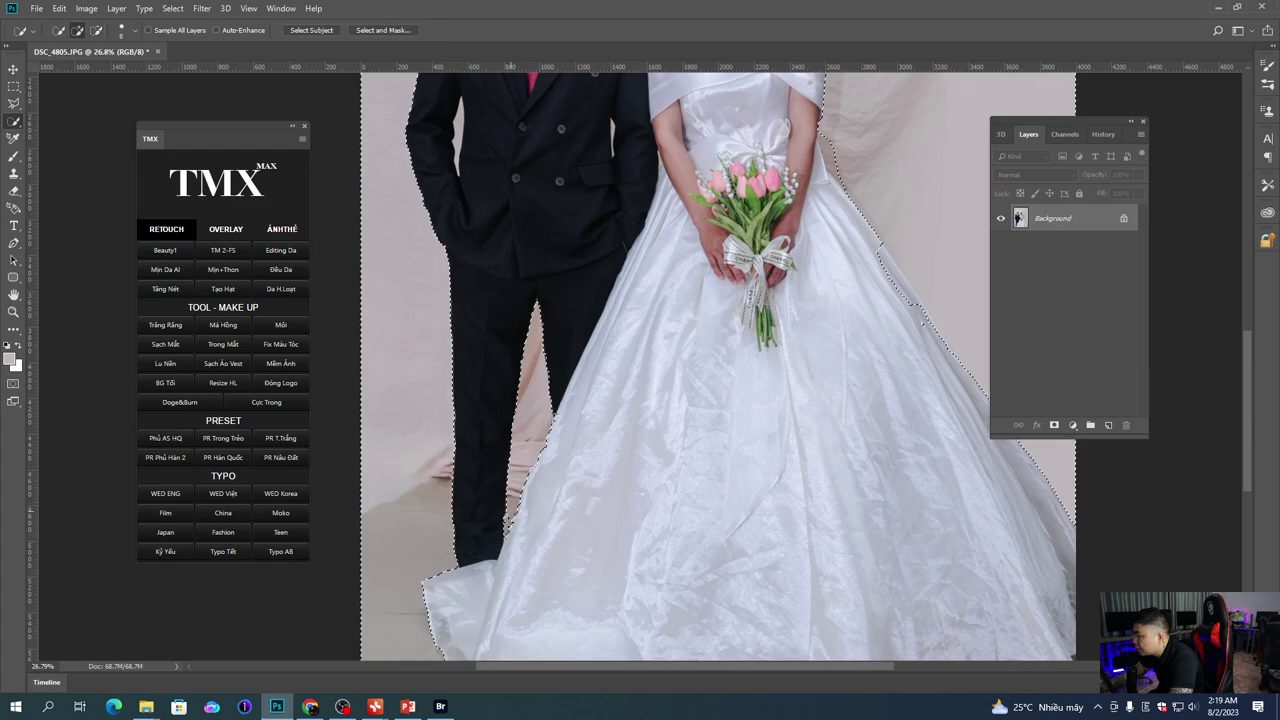
scroll(543, 506, down, 2)
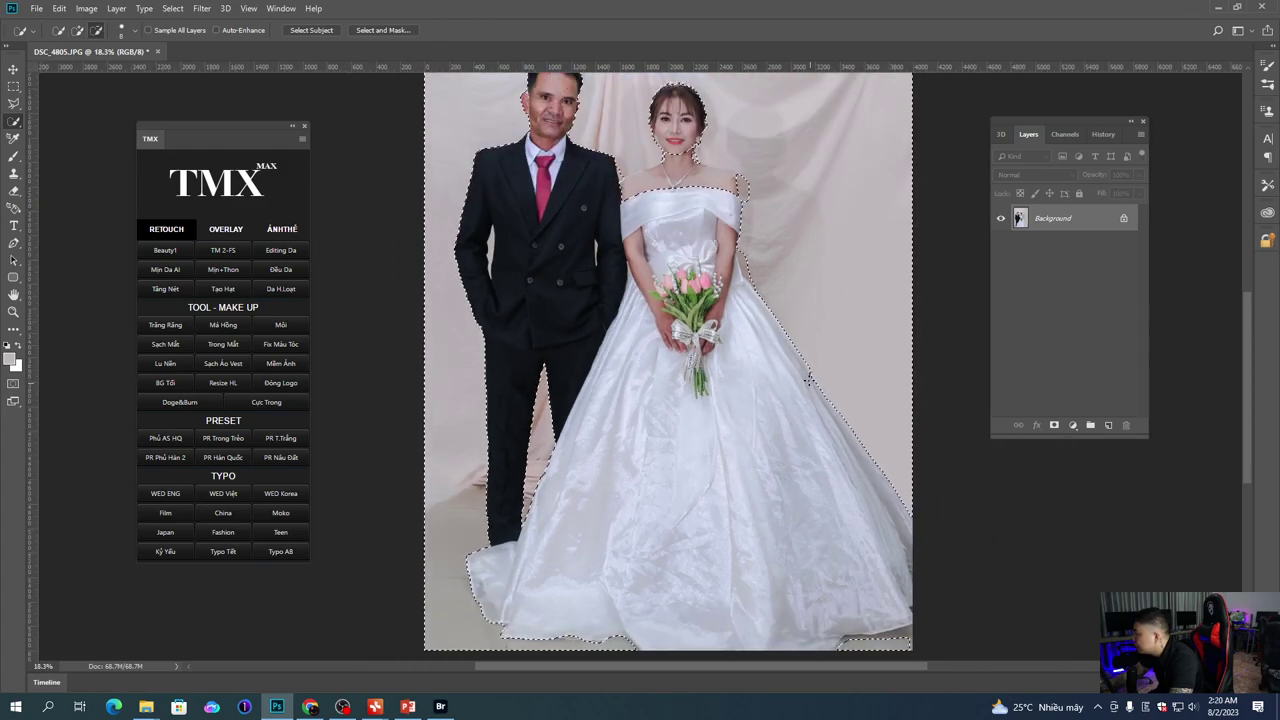
scroll(864, 482, down, 1)
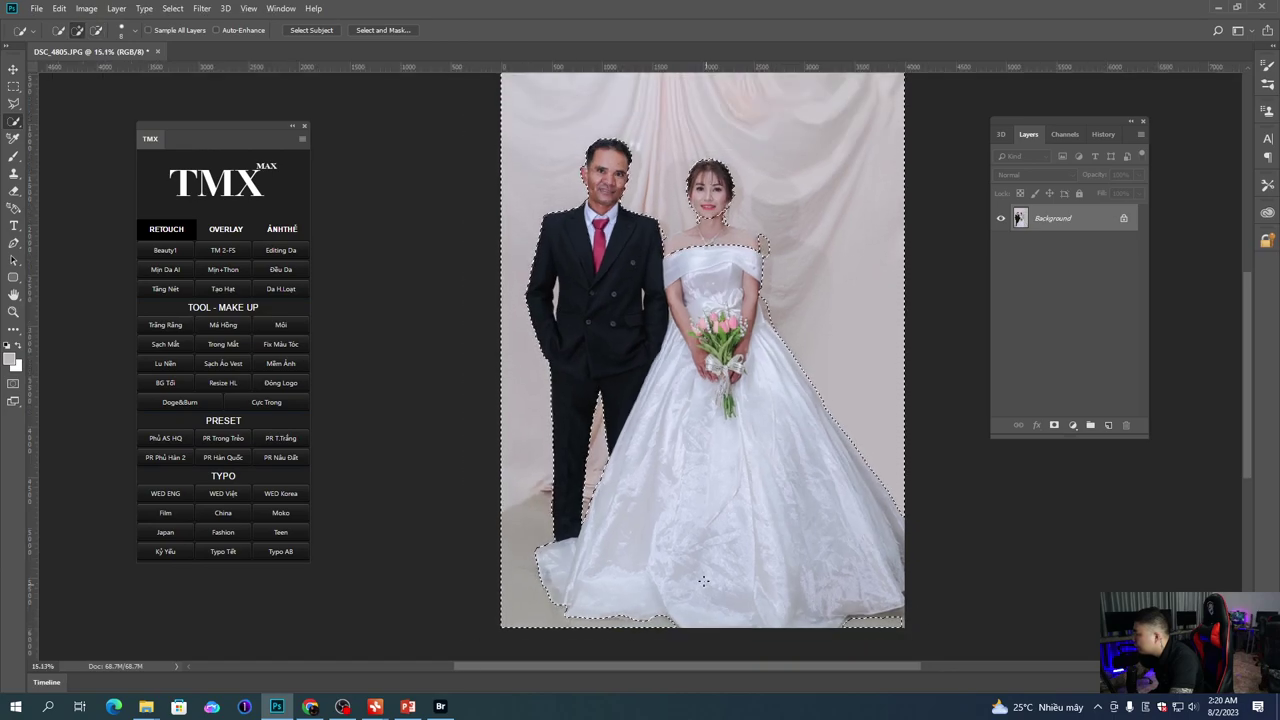
scroll(585, 340, up, 1)
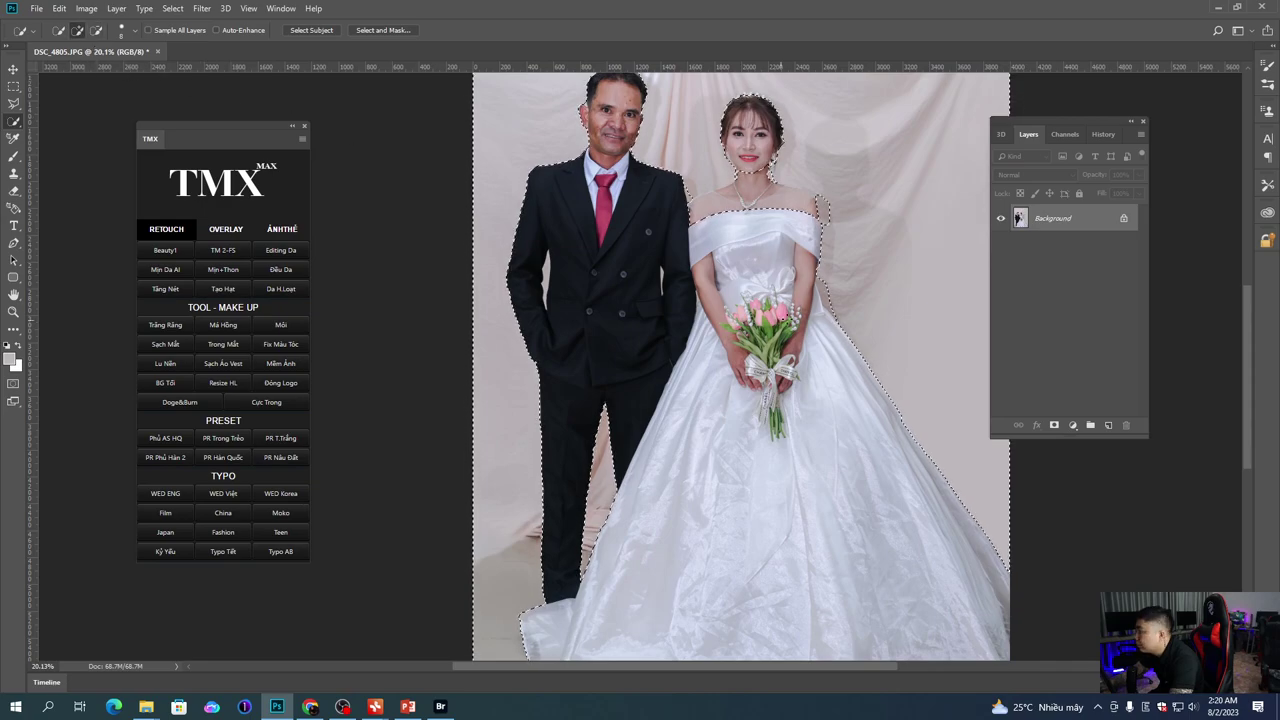
key(ctrl+d)
scroll(664, 263, down, 1)
scroll(664, 263, up, 2)
drag(781, 324, 668, 258)
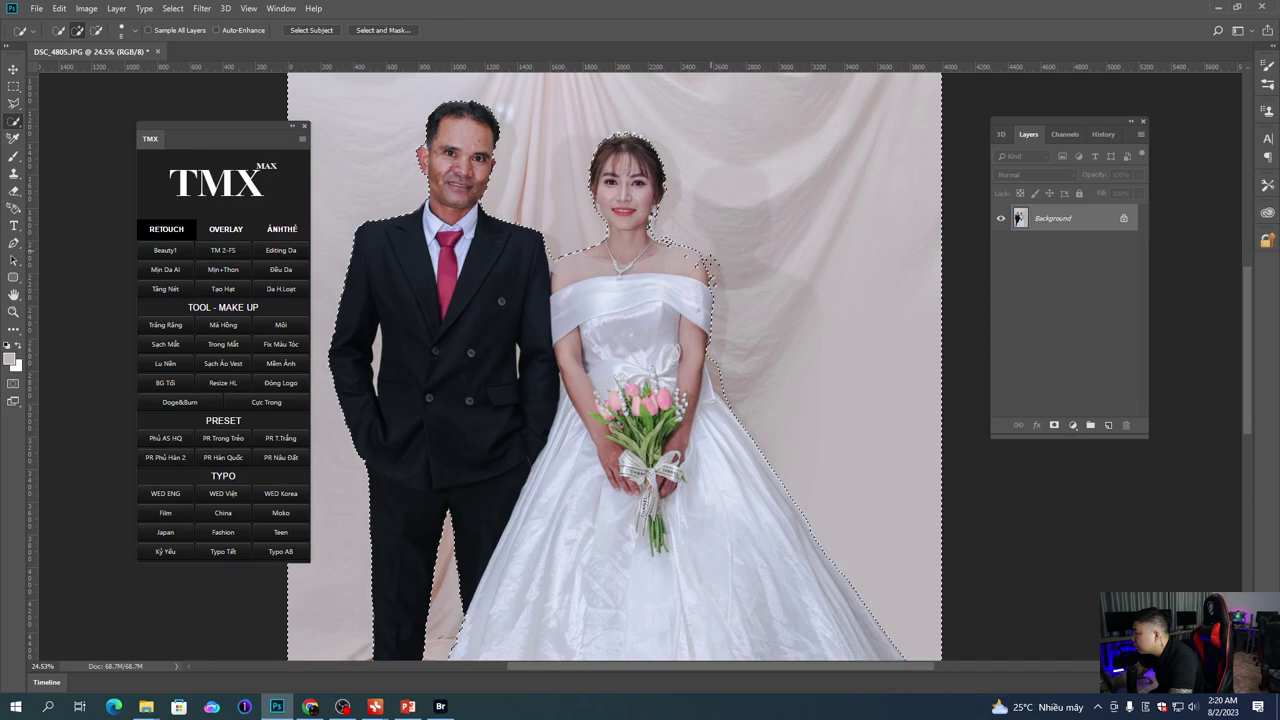
scroll(707, 260, down, 4)
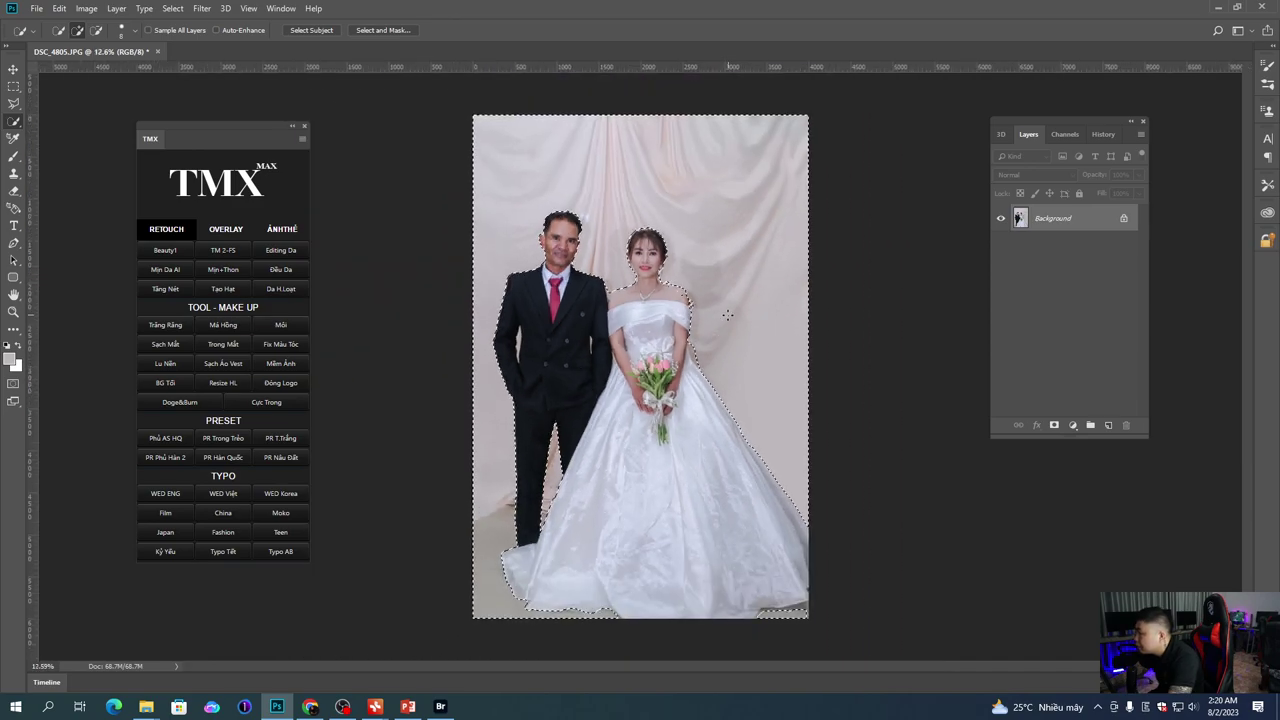
key(shift+F6)
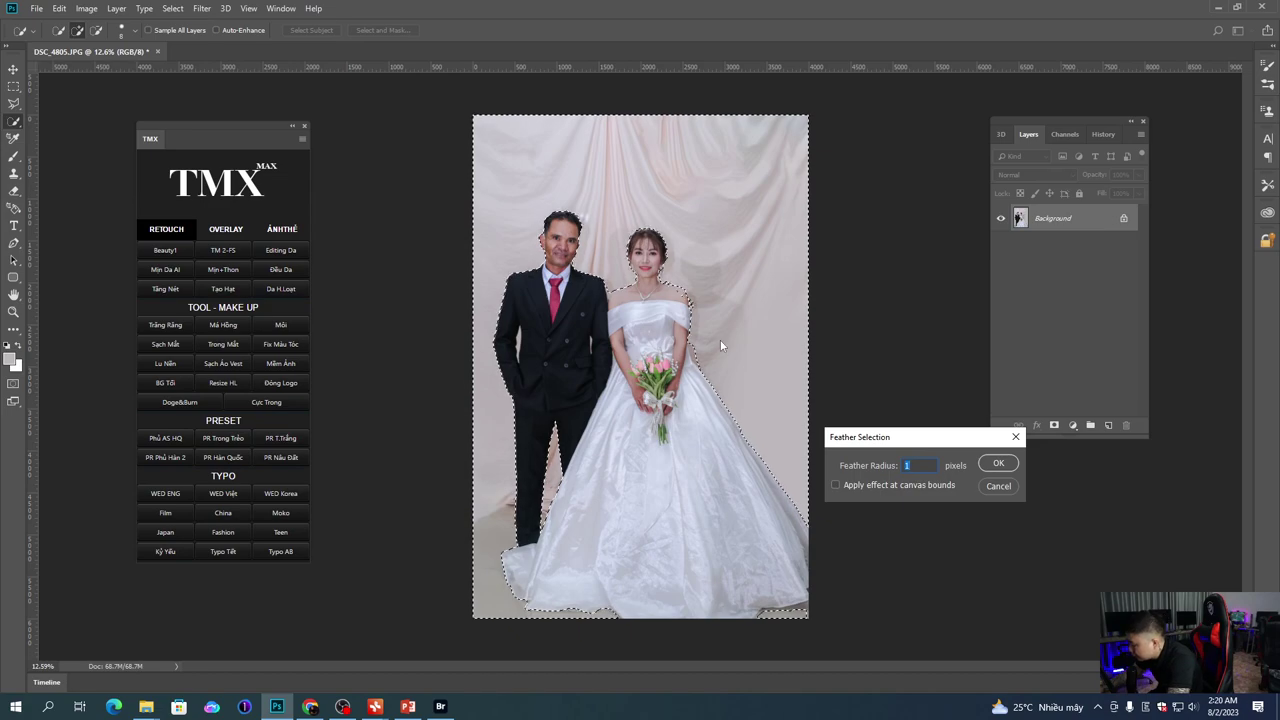
key(Return)
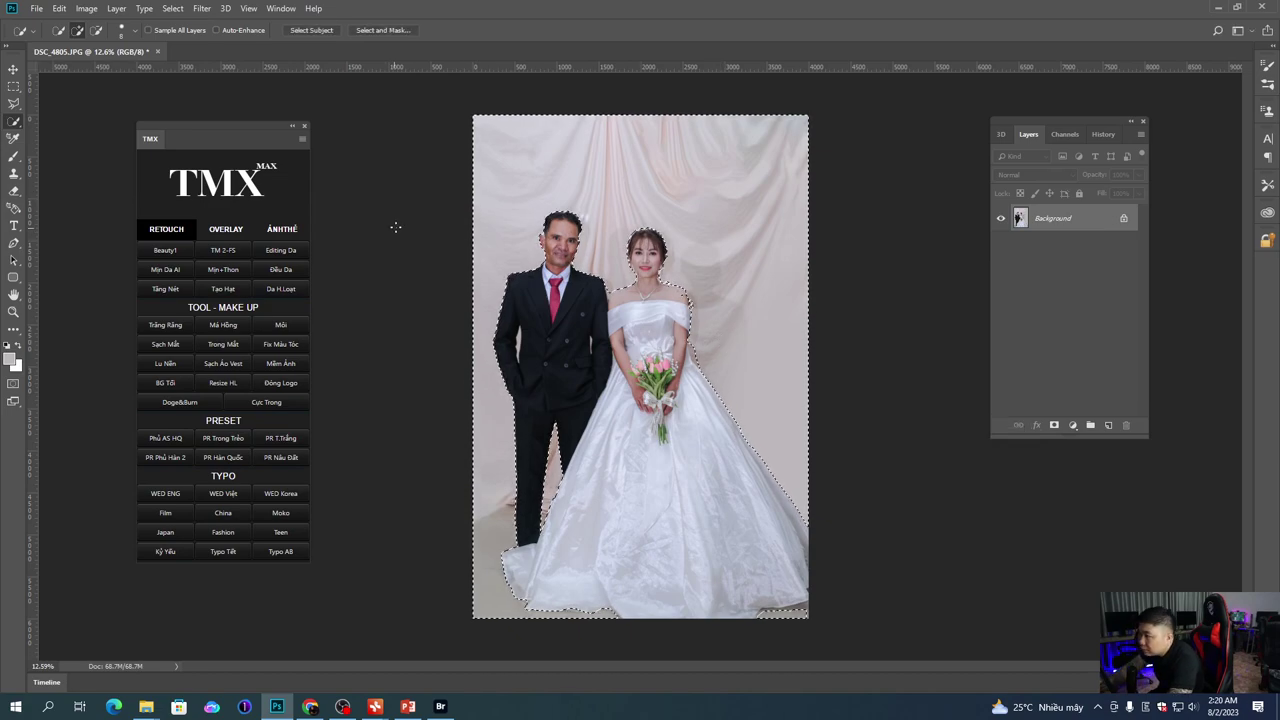
Step: Copy the selected backdrop onto two stacked layers and clip the upper copy to the lower one
scroll(519, 284, up, 1)
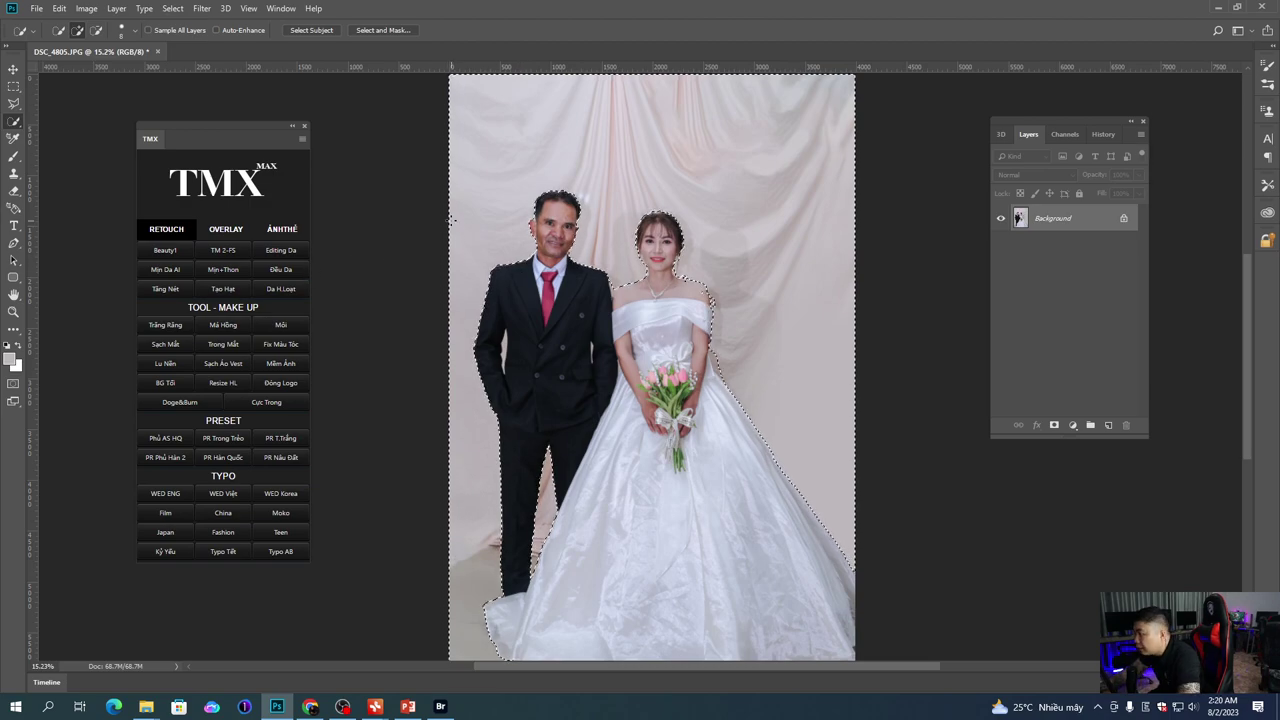
scroll(525, 264, down, 1)
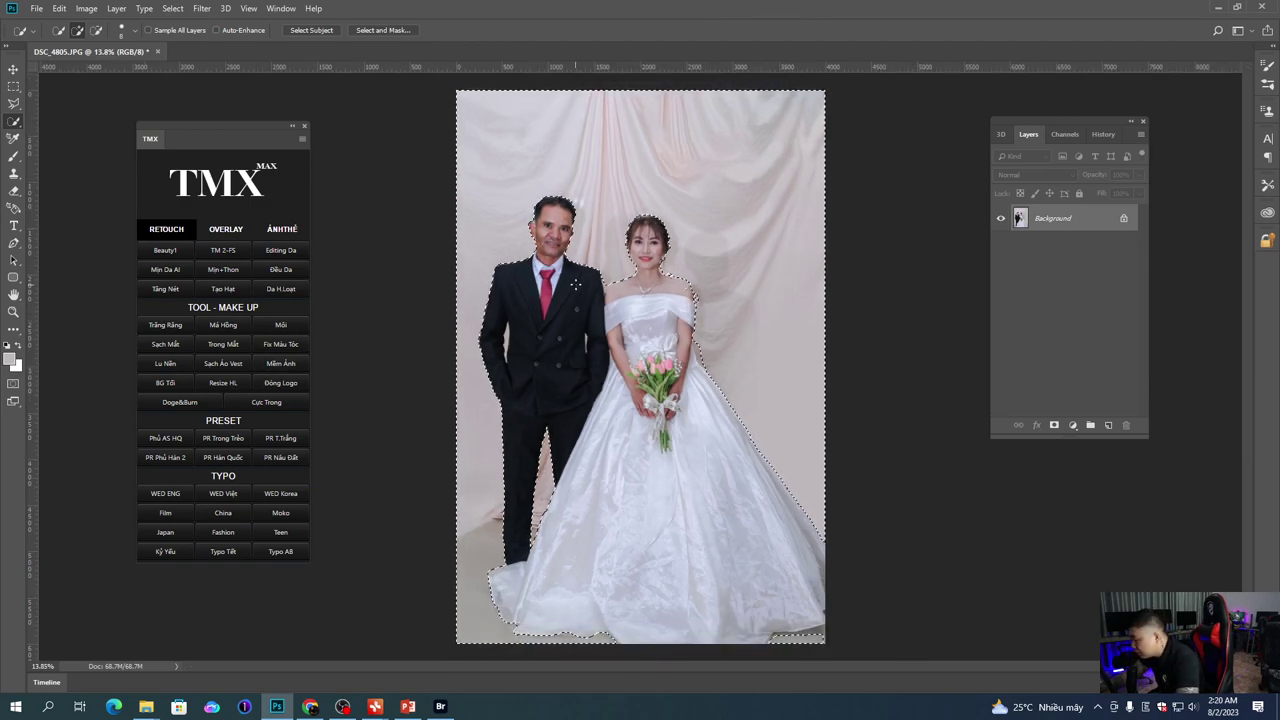
key(ctrl+j)
key(ctrl+j)
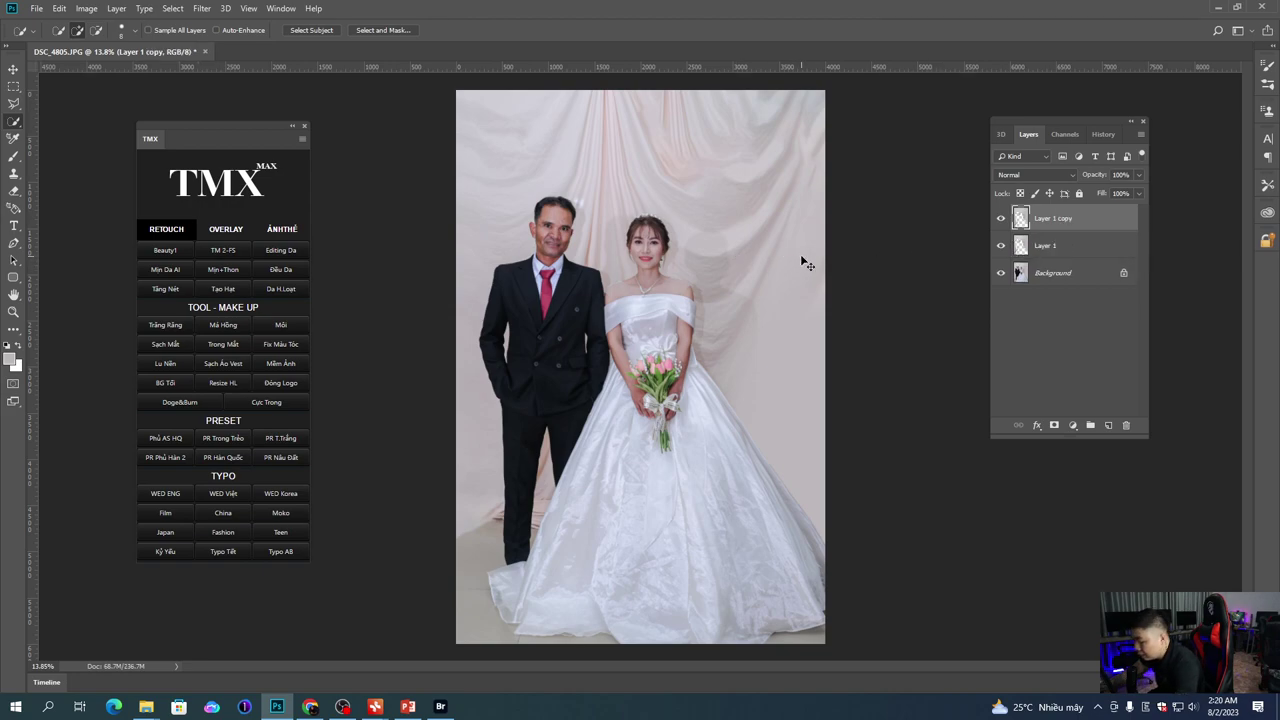
key(ctrl+alt+g)
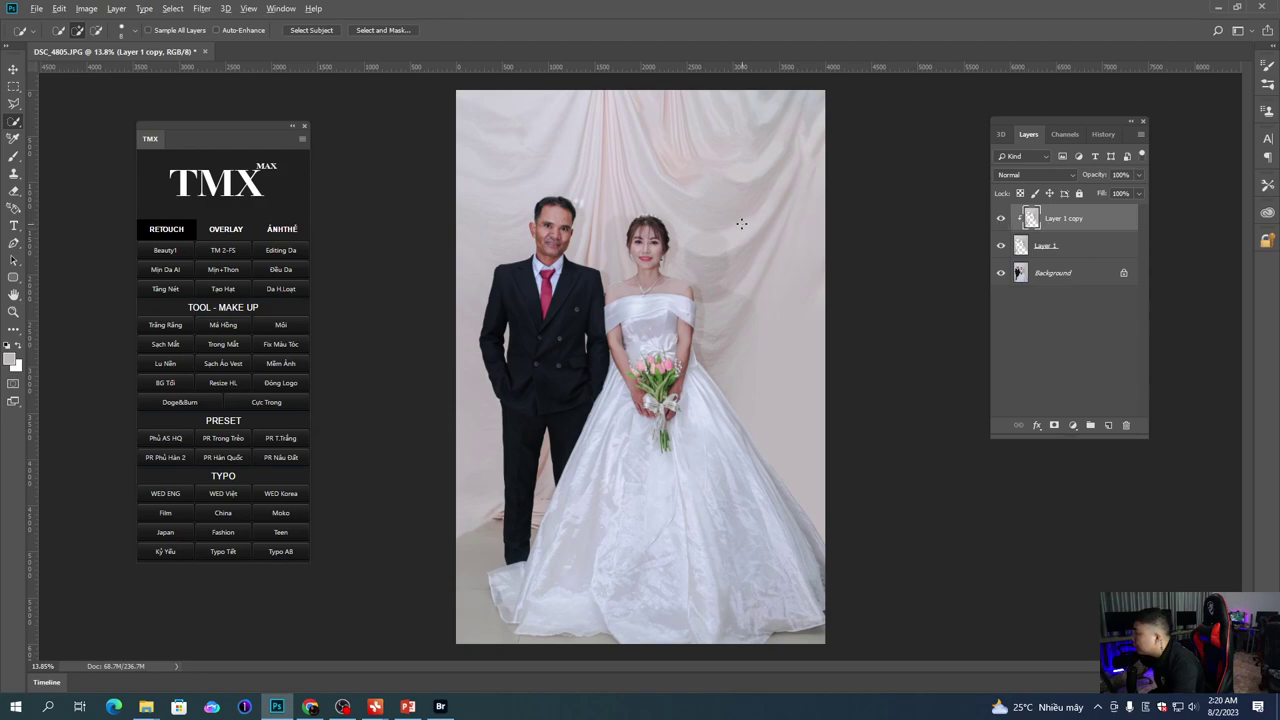
Step: Start a Gaussian Blur on the clipped backdrop copy and preview it with a radius of 133 pixels
key(alt+t)
mouse_move(361, 162)
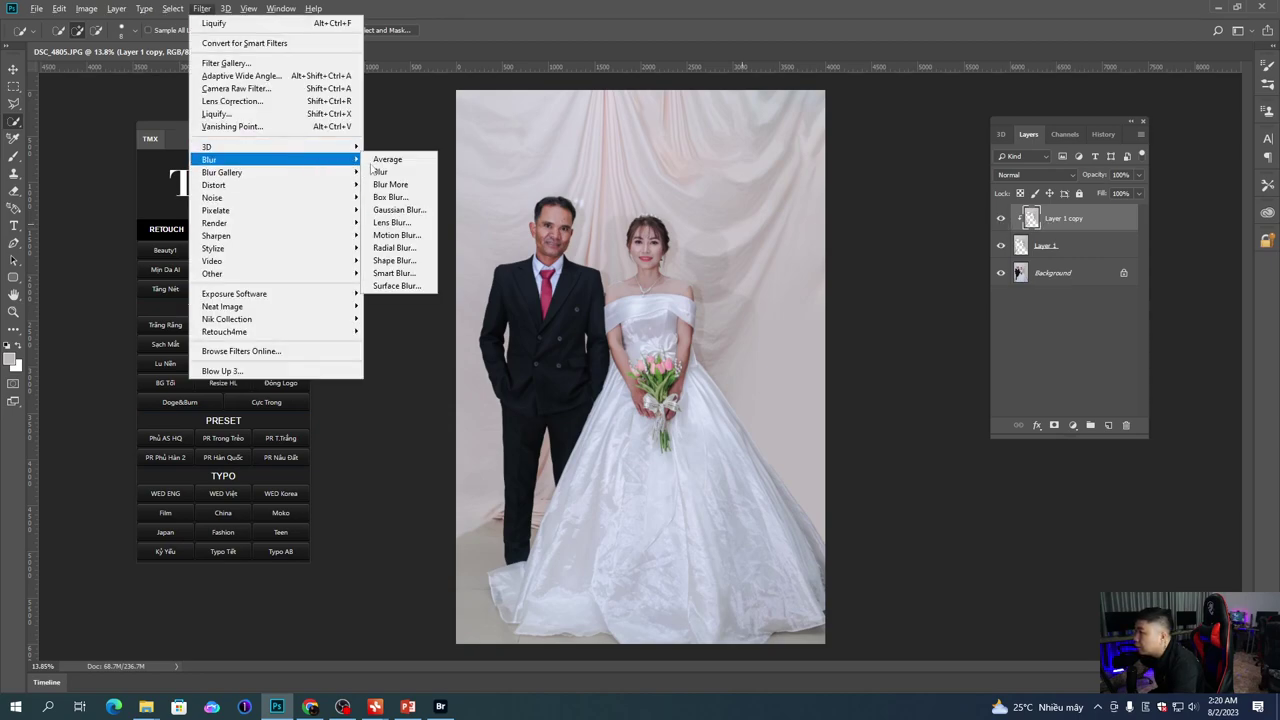
click(399, 209)
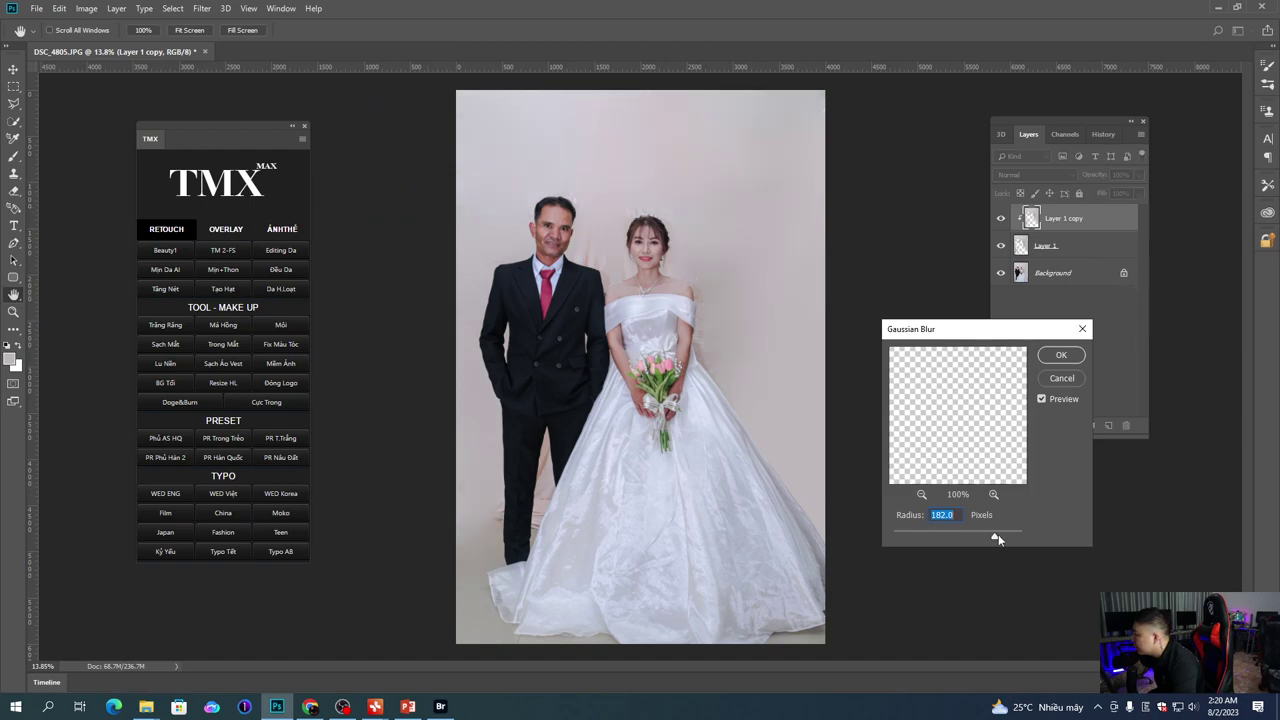
mouse_move(993, 538)
mouse_down()
mouse_move(956, 540)
mouse_move(989, 539)
mouse_up()
ctrl+click(614, 203)
ctrl+click(614, 203)
key(ctrl+minus)
key(ctrl+minus)
key(ctrl+minus)
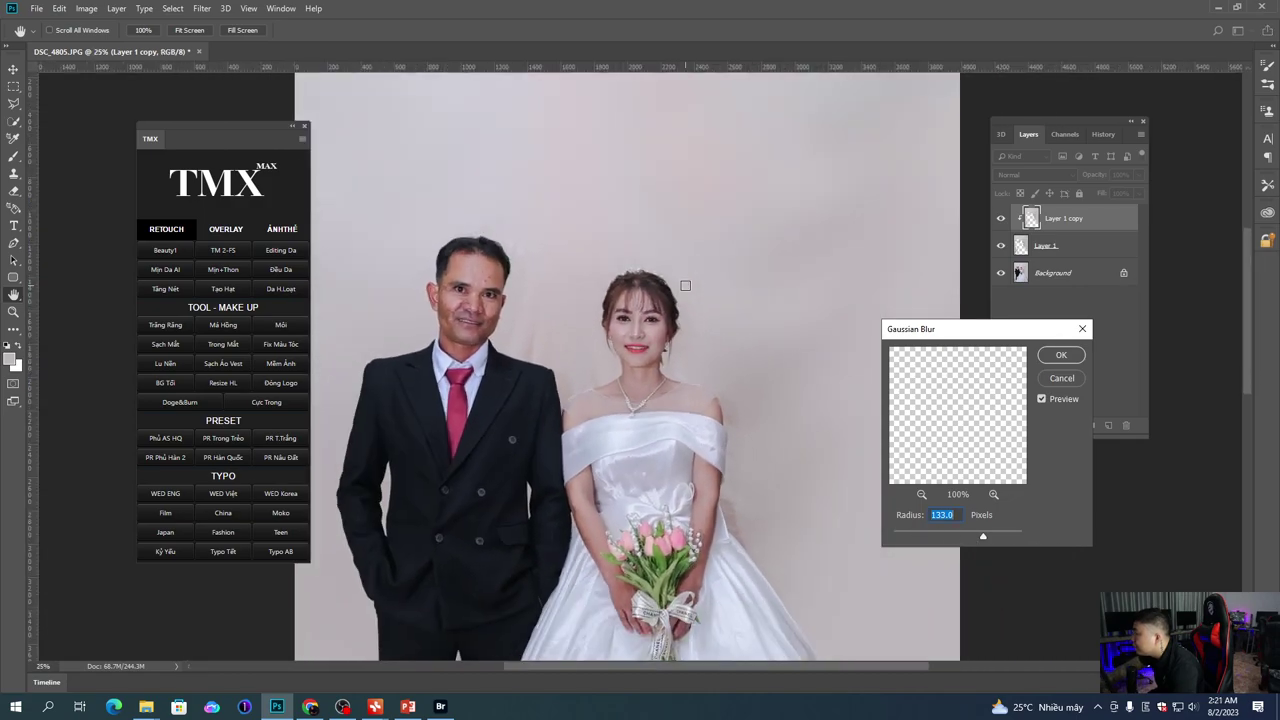
Step: Raise the Gaussian Blur radius to 167.6 pixels and apply it to the clipped backdrop copy
click(1017, 538)
drag(1010, 540, 993, 538)
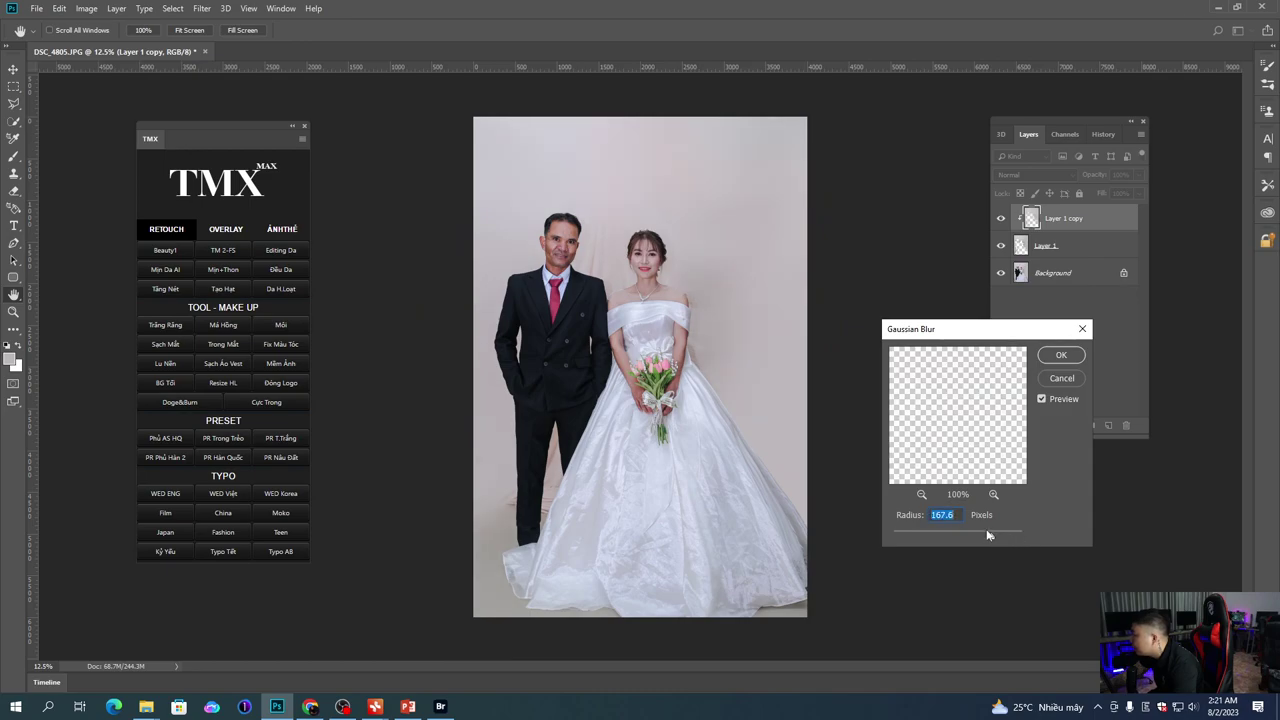
scroll(720, 297, up, 5)
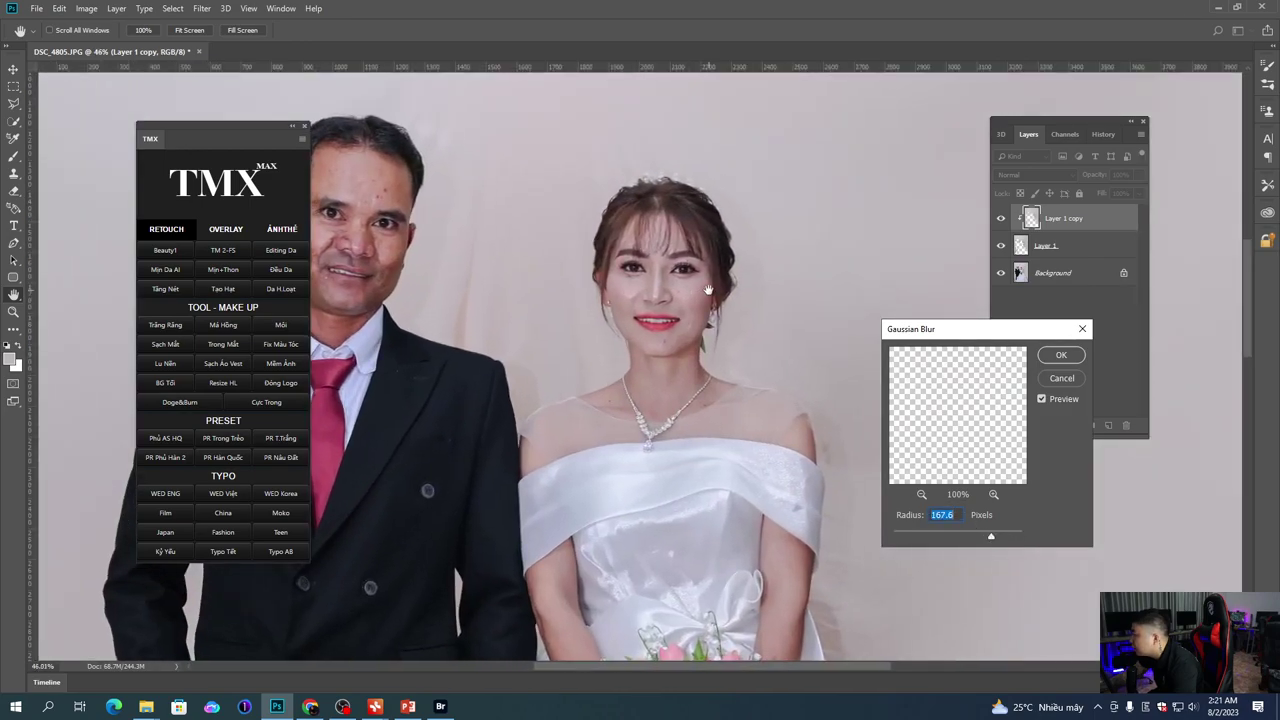
scroll(708, 290, down, 2)
scroll(710, 289, down, 1)
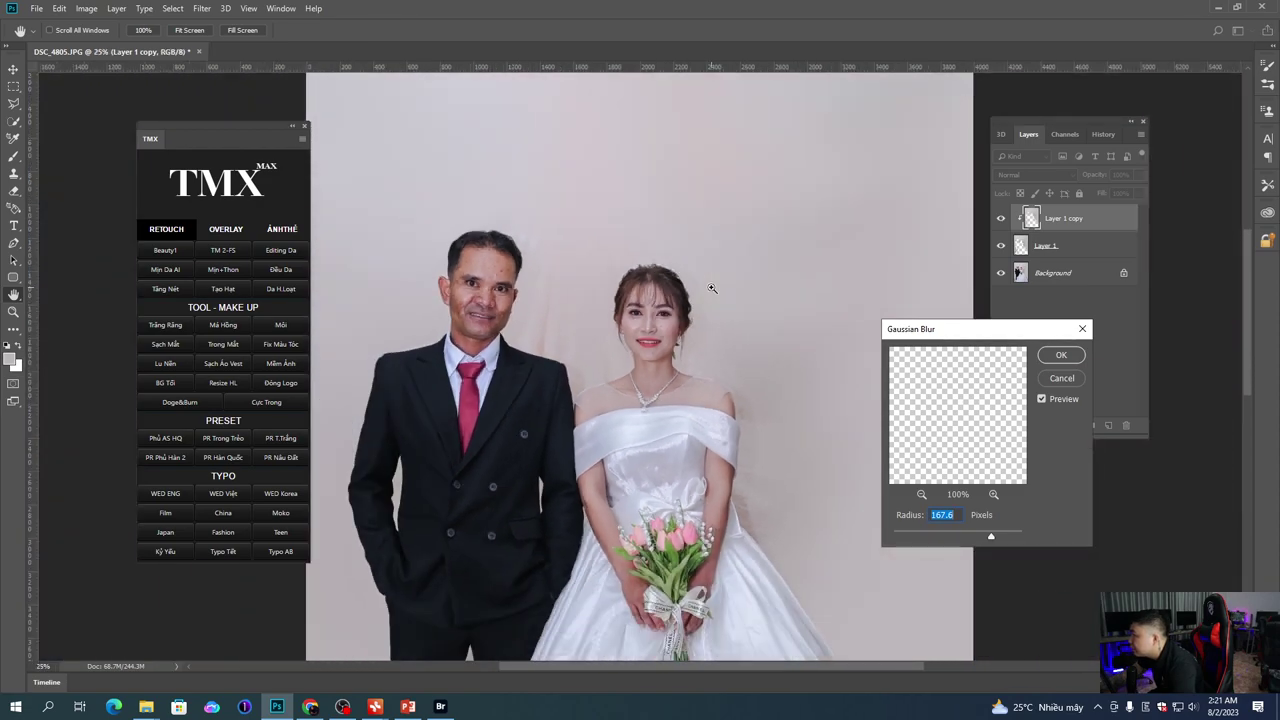
drag(705, 337, 616, 247)
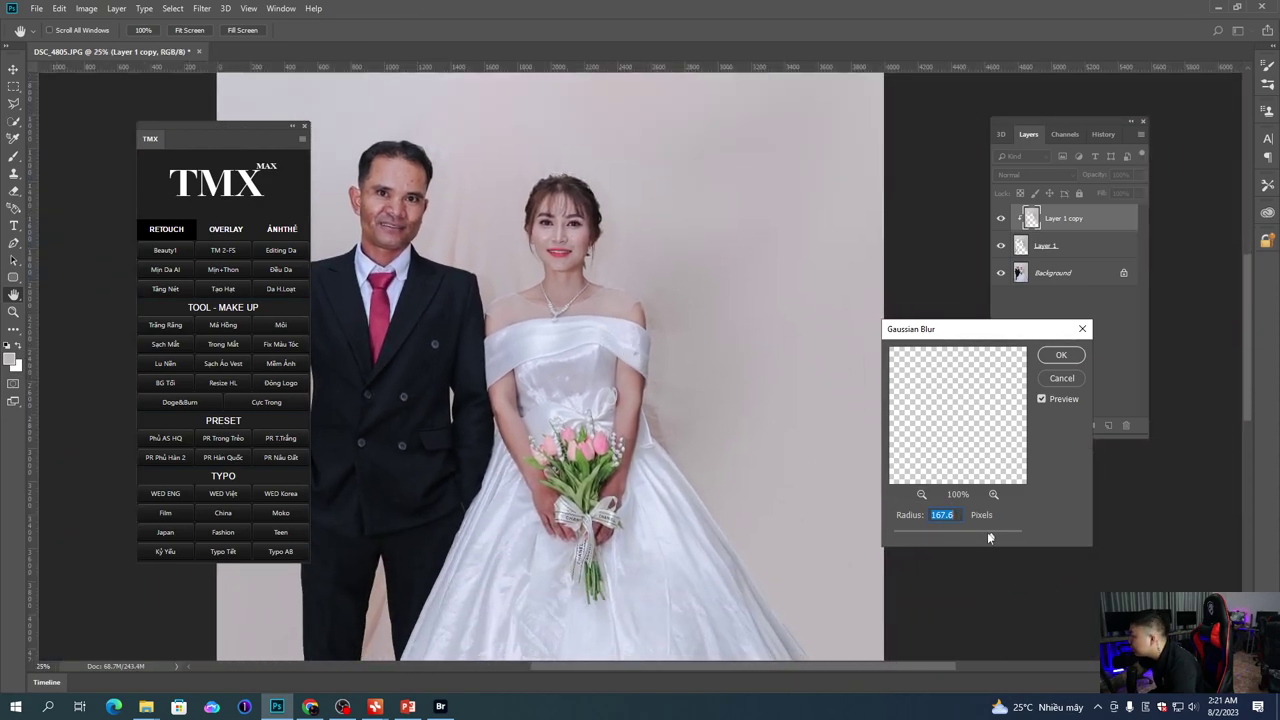
scroll(726, 417, down, 2)
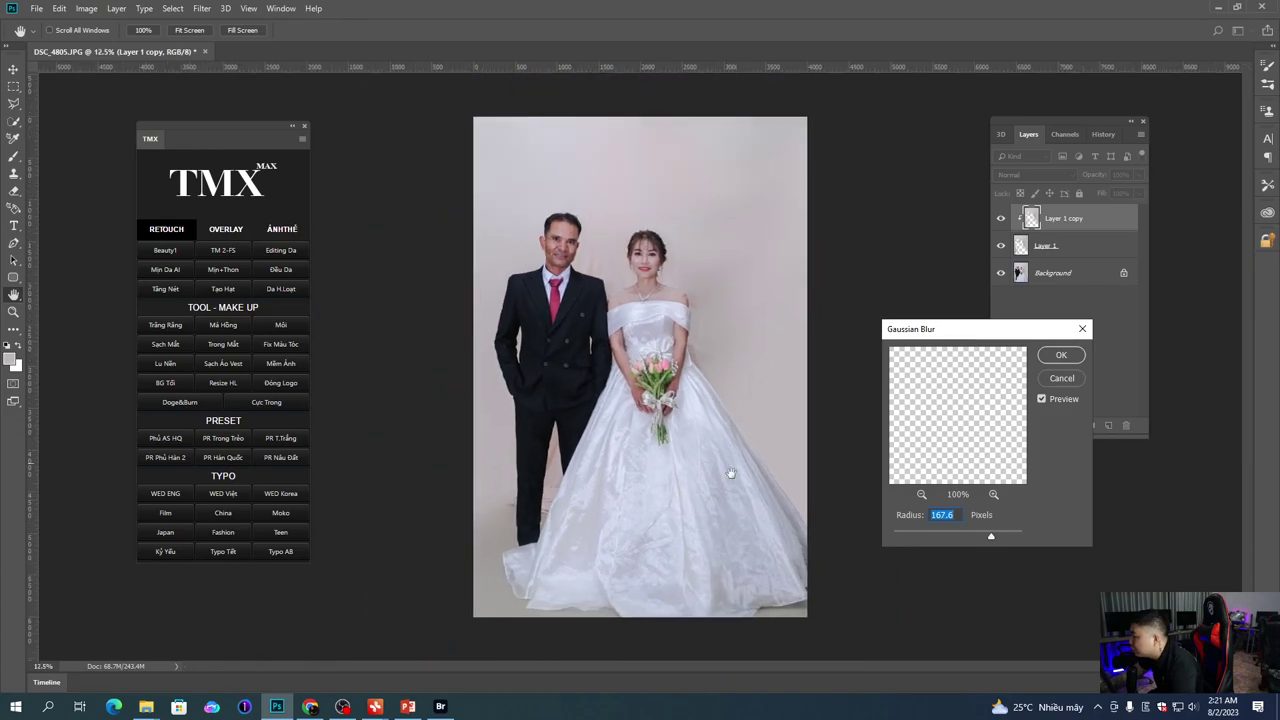
scroll(548, 532, up, 3)
drag(566, 551, 728, 480)
click(1068, 358)
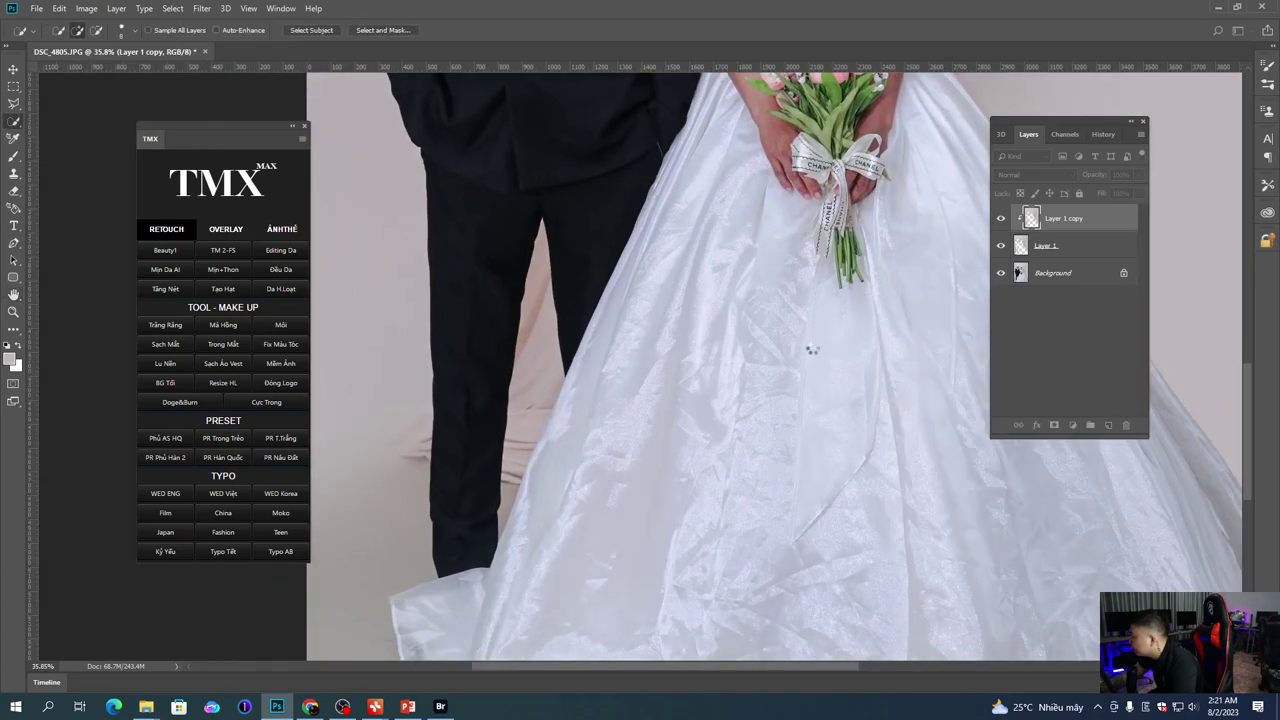
Step: Check the blurred backdrop around the couple and merge all visible layers into the background
scroll(669, 340, down, 4)
drag(717, 186, 717, 297)
scroll(735, 300, up, 3)
right_click(729, 311)
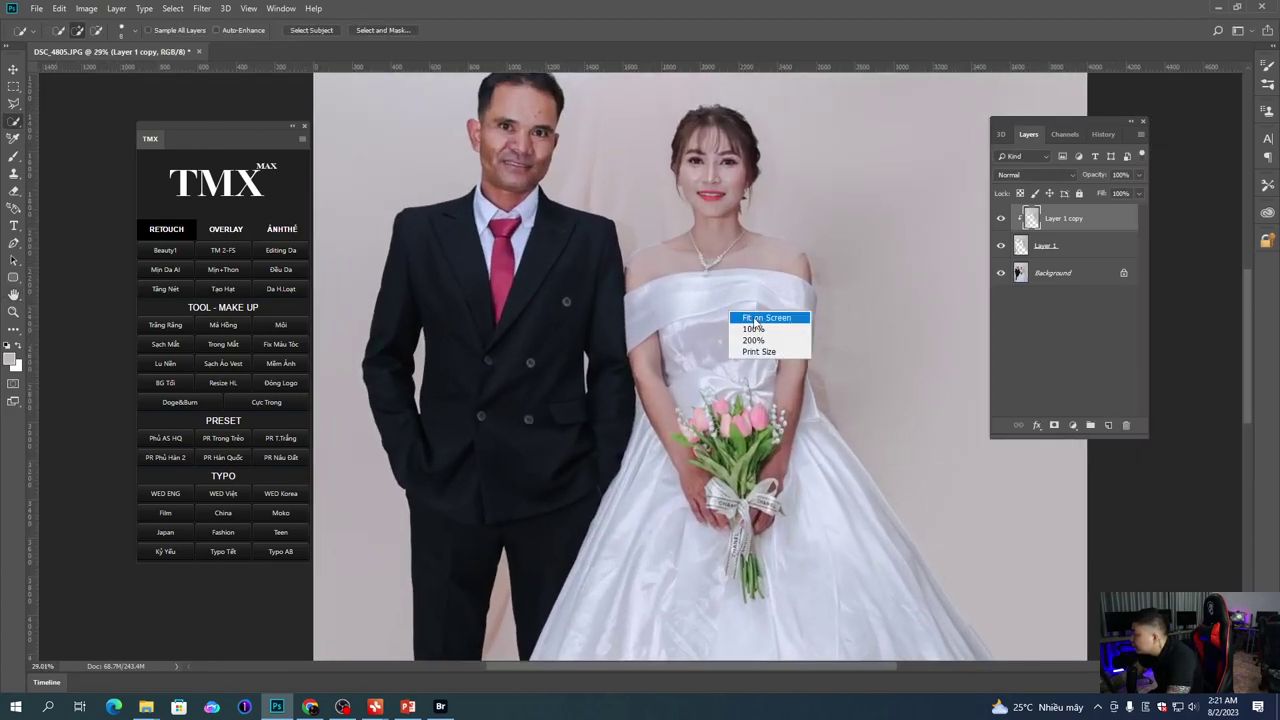
click(755, 318)
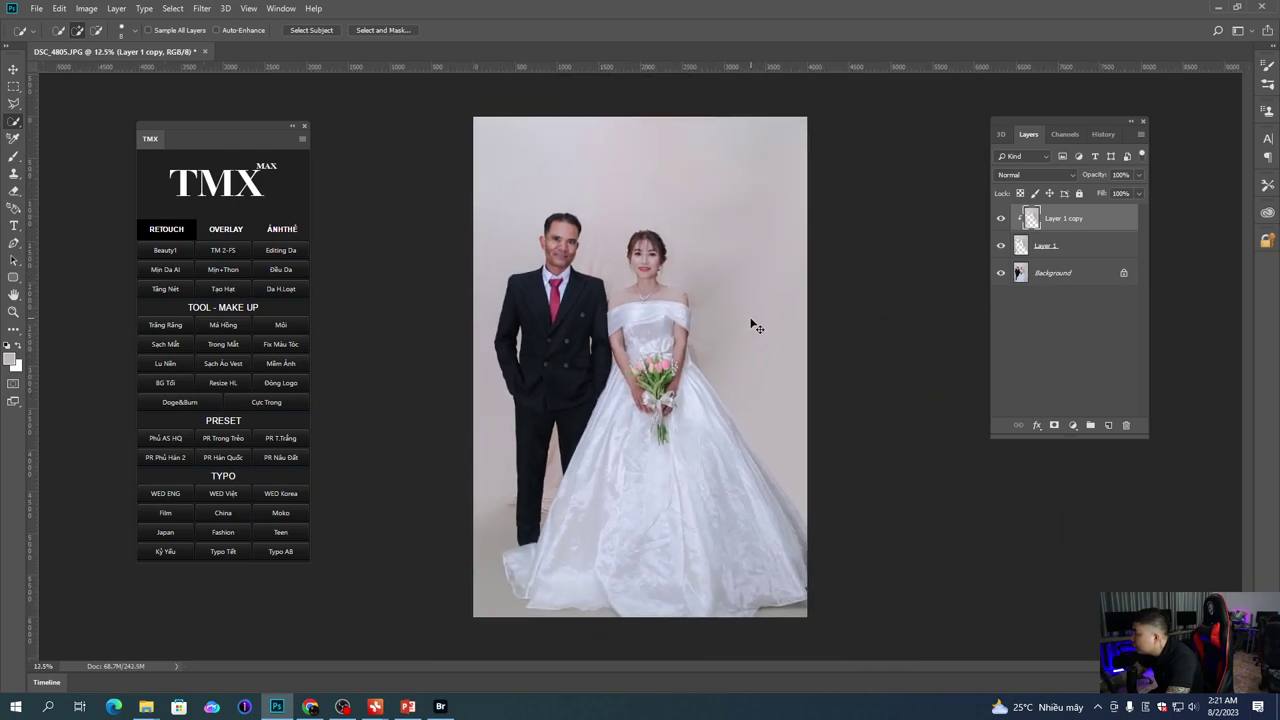
ctrl+drag(609, 254, 700, 254)
drag(397, 277, 556, 336)
key(ctrl+shift+e)
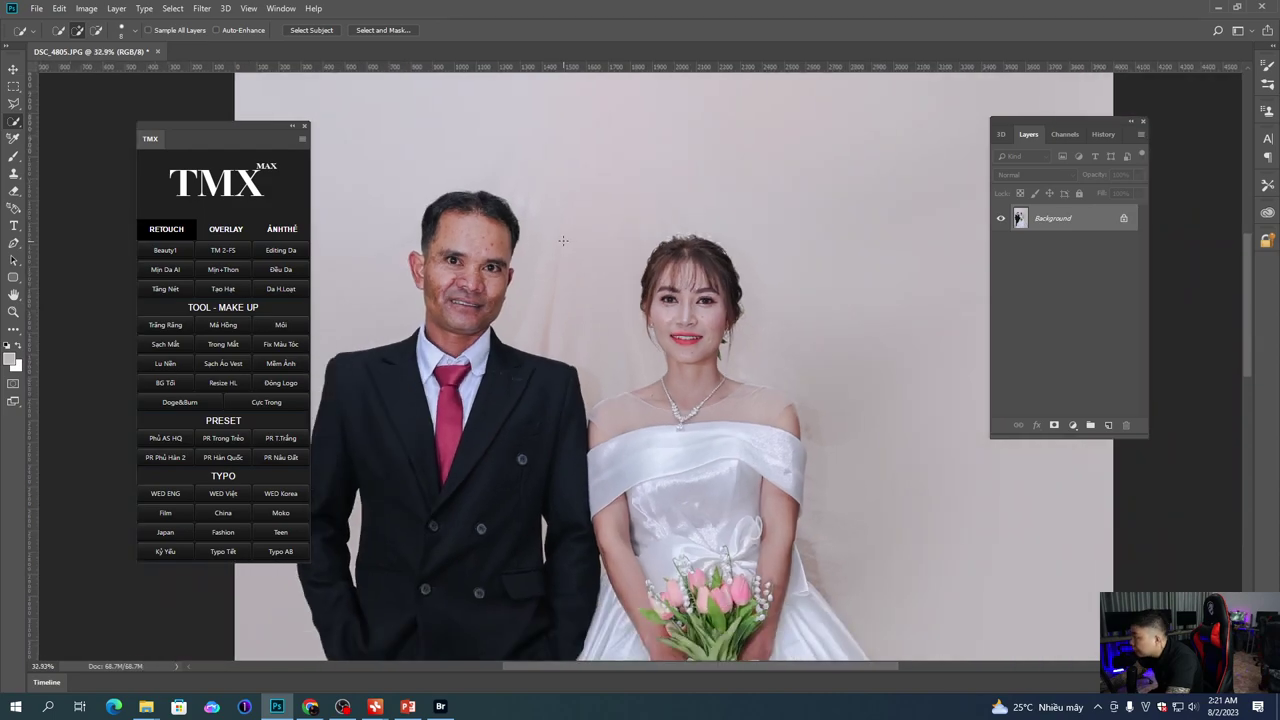
Step: Select the backdrop between the groom and the bride with Quick Selection and feather the selection by 2 pixels
drag(497, 126, 655, 300)
mouse_move(774, 244)
mouse_down()
mouse_move(703, 263)
mouse_move(731, 403)
mouse_up()
key(ctrl+z)
key(shift+F6)
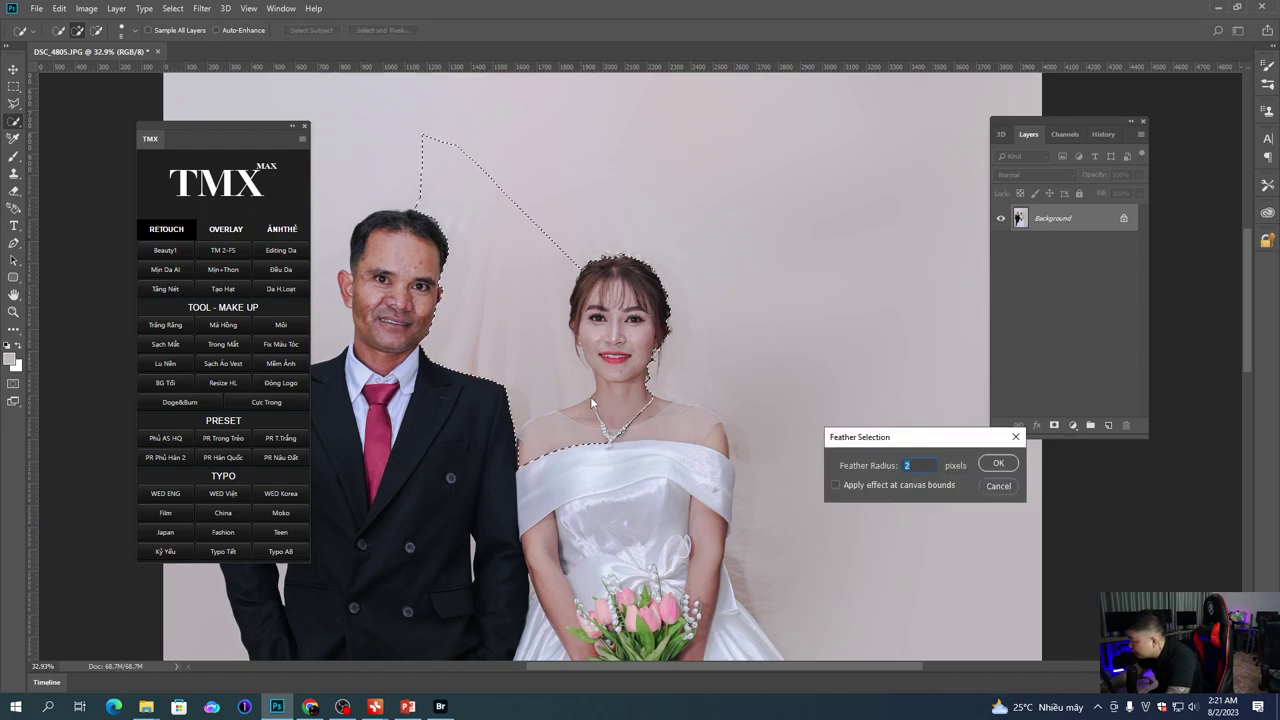
key(Return)
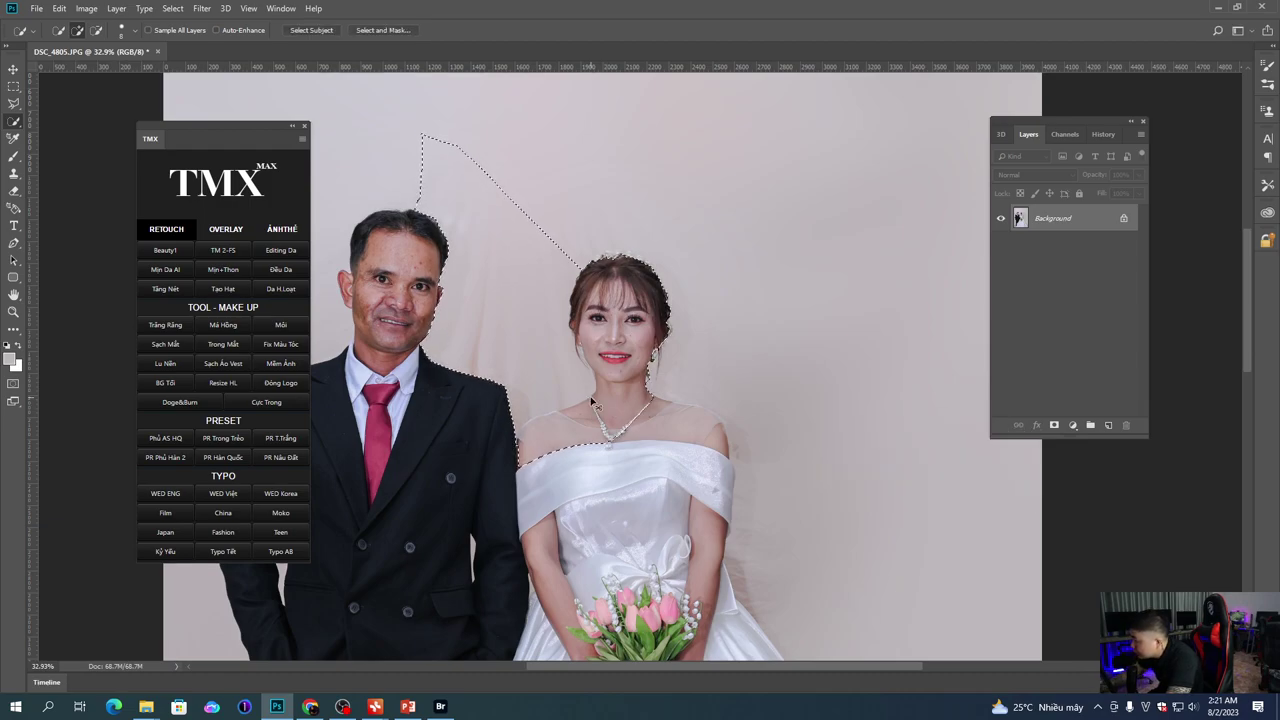
key(shift+F6)
key(Return)
Step: Paint over the folds between the couple with a 511 px soft round brush at 50% opacity in a sampled backdrop tone, and deselect
key(b)
right_click(622, 338)
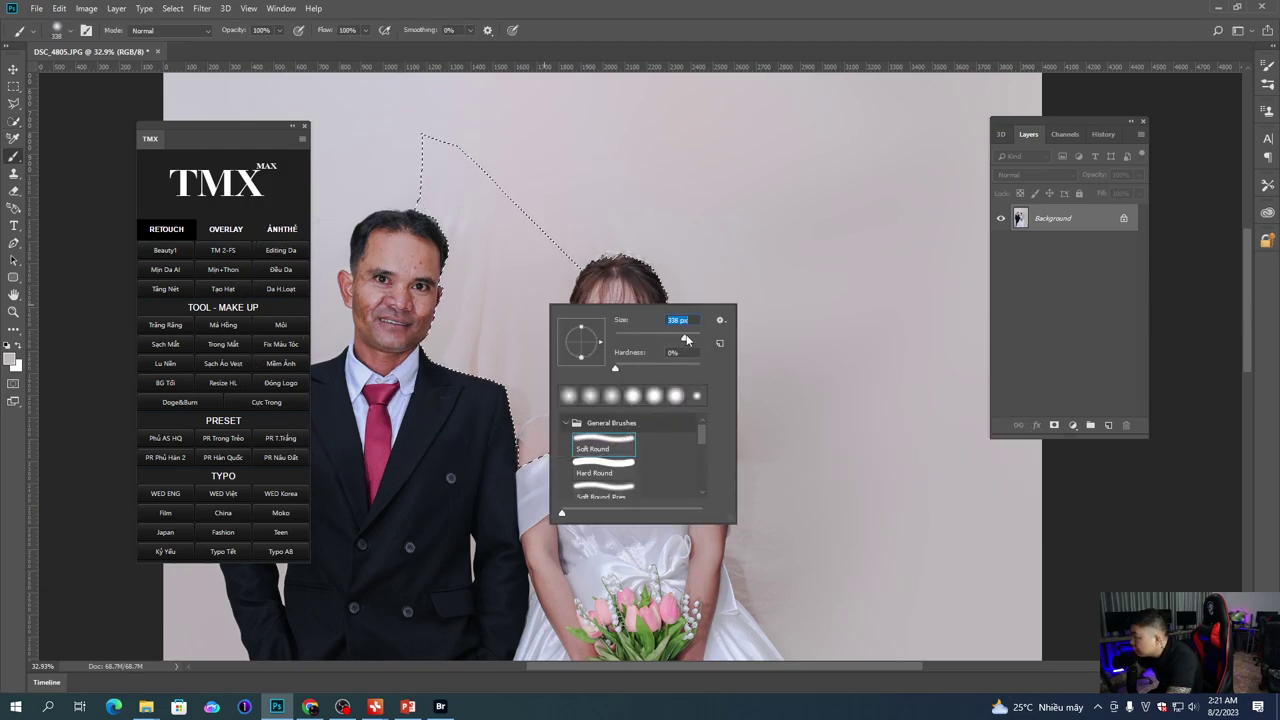
alt+click(514, 260)
alt+click(473, 219)
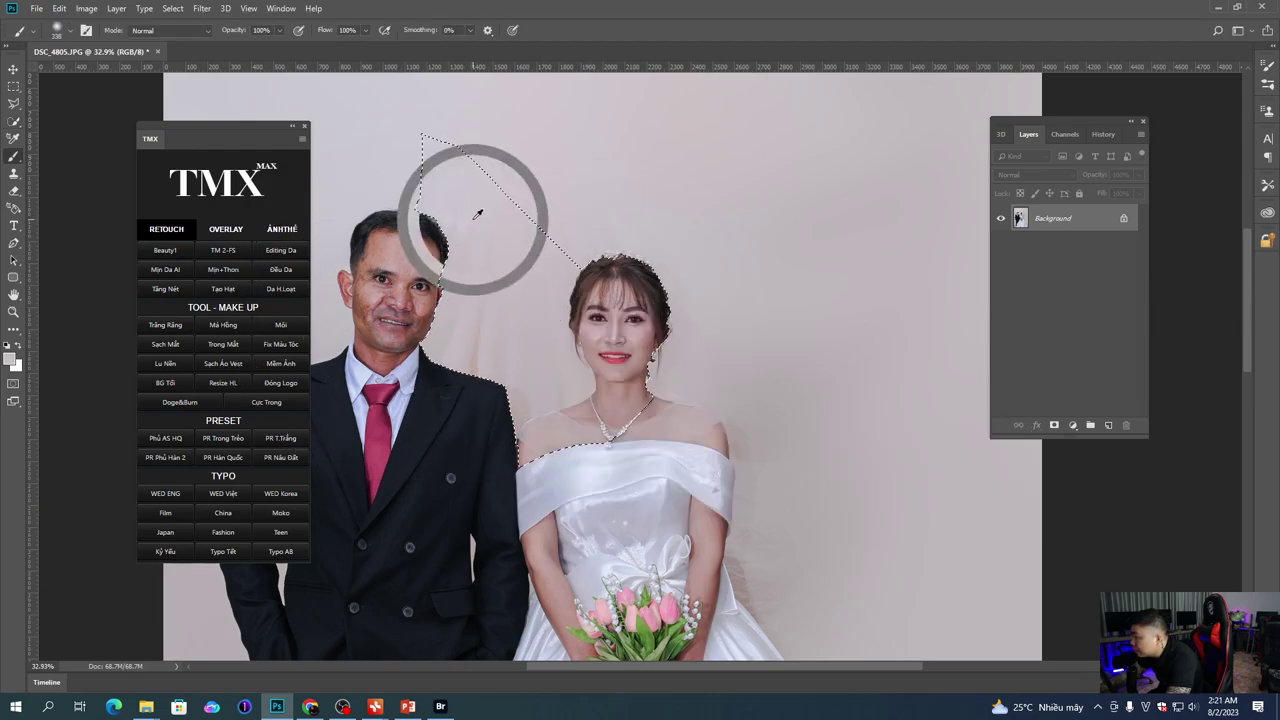
right_click(498, 298)
click(643, 335)
click(484, 263)
key(5)
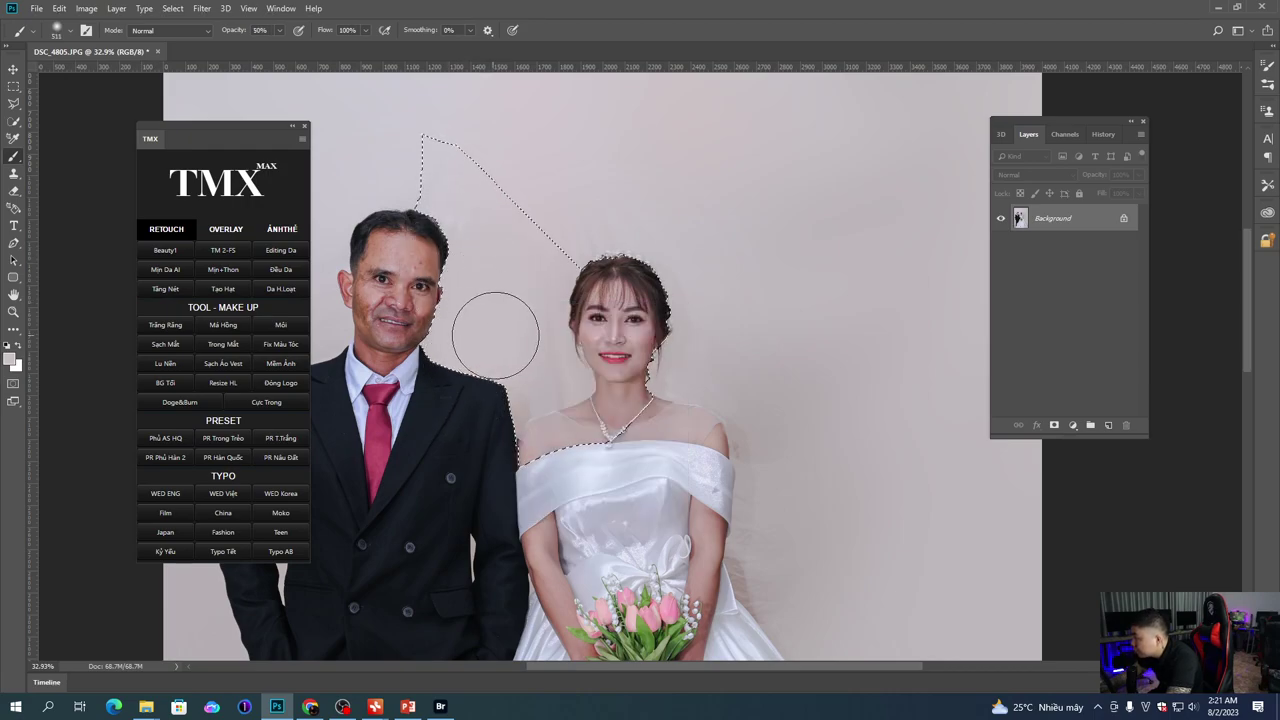
scroll(514, 352, down, 1)
drag(526, 406, 542, 354)
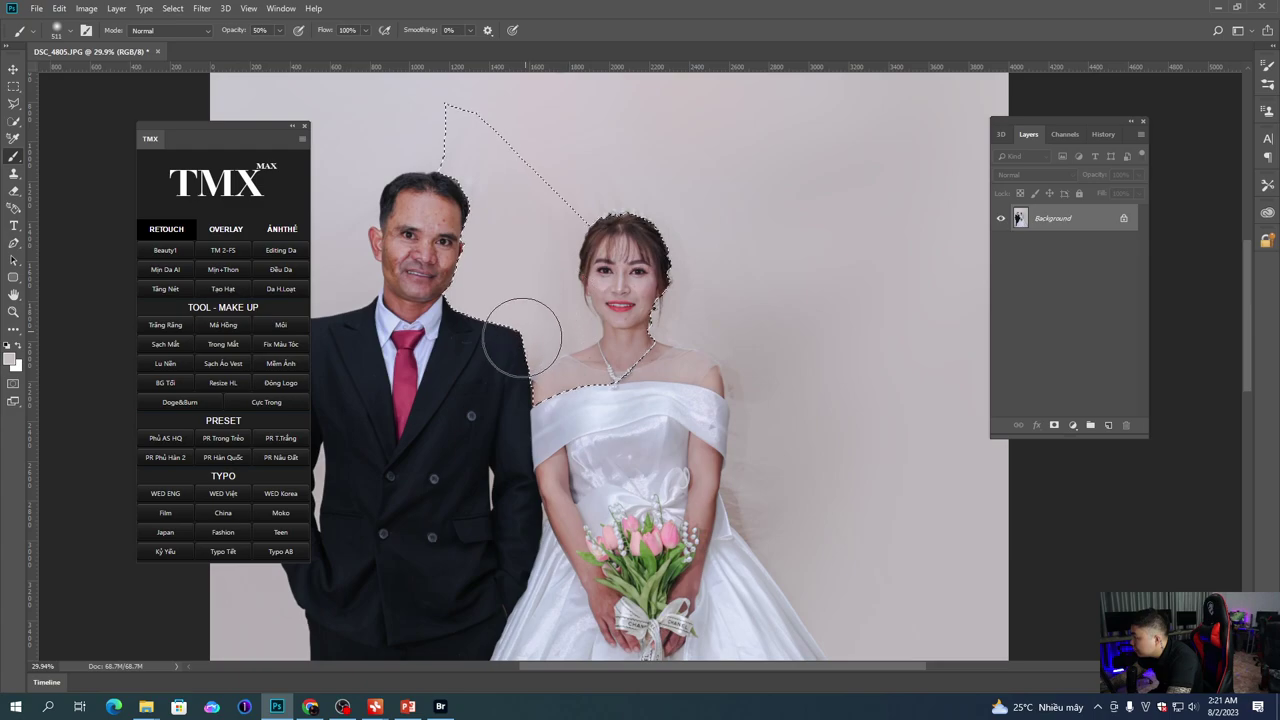
drag(762, 380, 677, 336)
key(ctrl+d)
scroll(718, 387, up, 2)
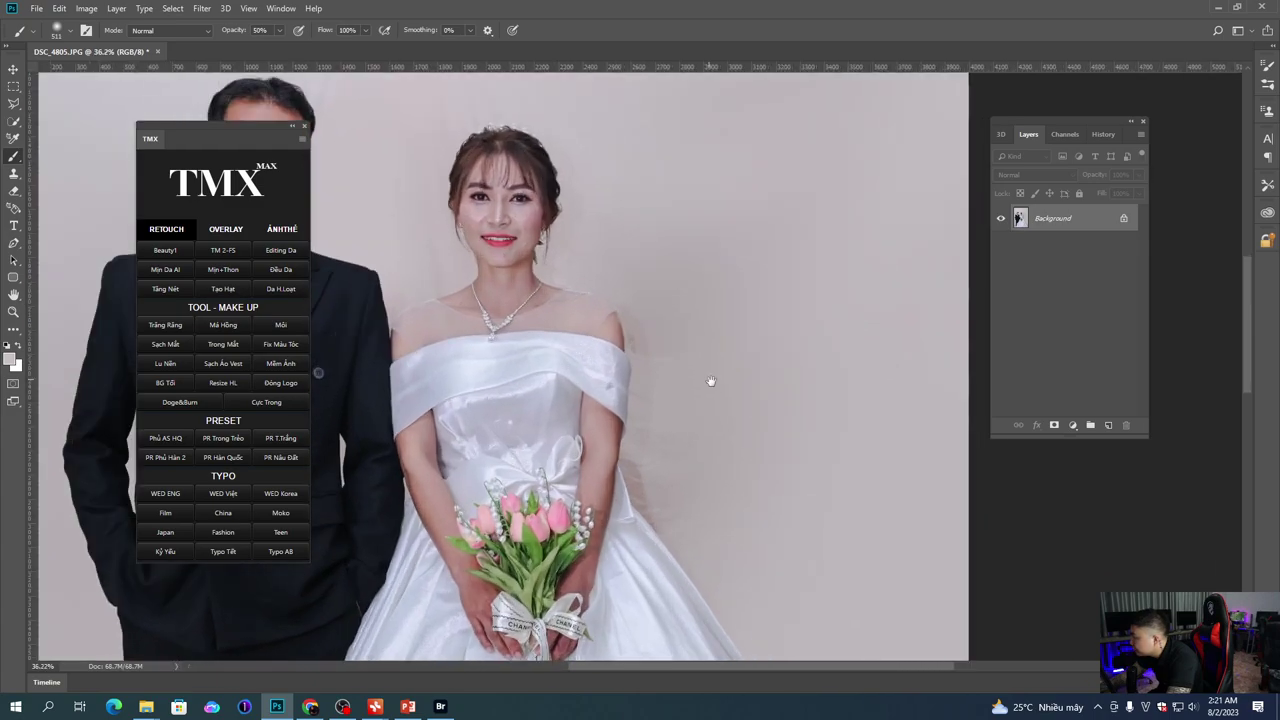
right_click(665, 380)
alt+click(582, 302)
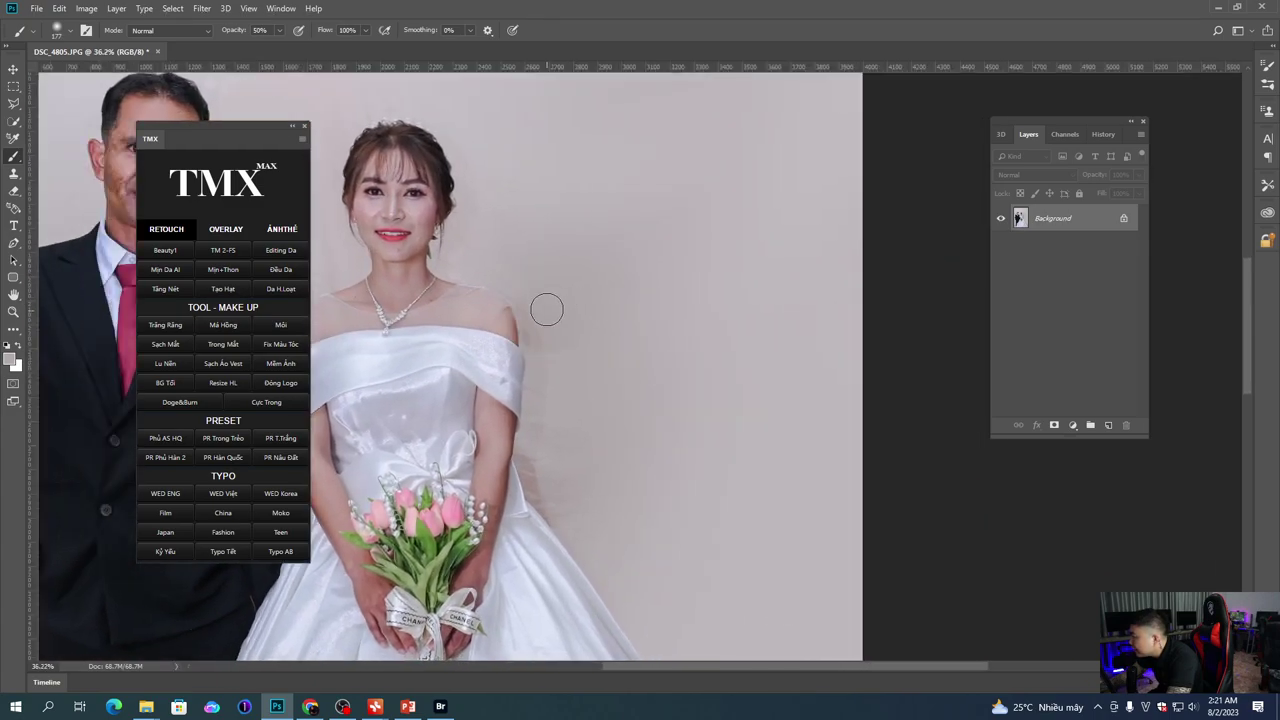
Step: Quick-select the backdrop beside the bride, subtract her shoulder, sleeve and arm from the selection, and feather it
click(14, 122)
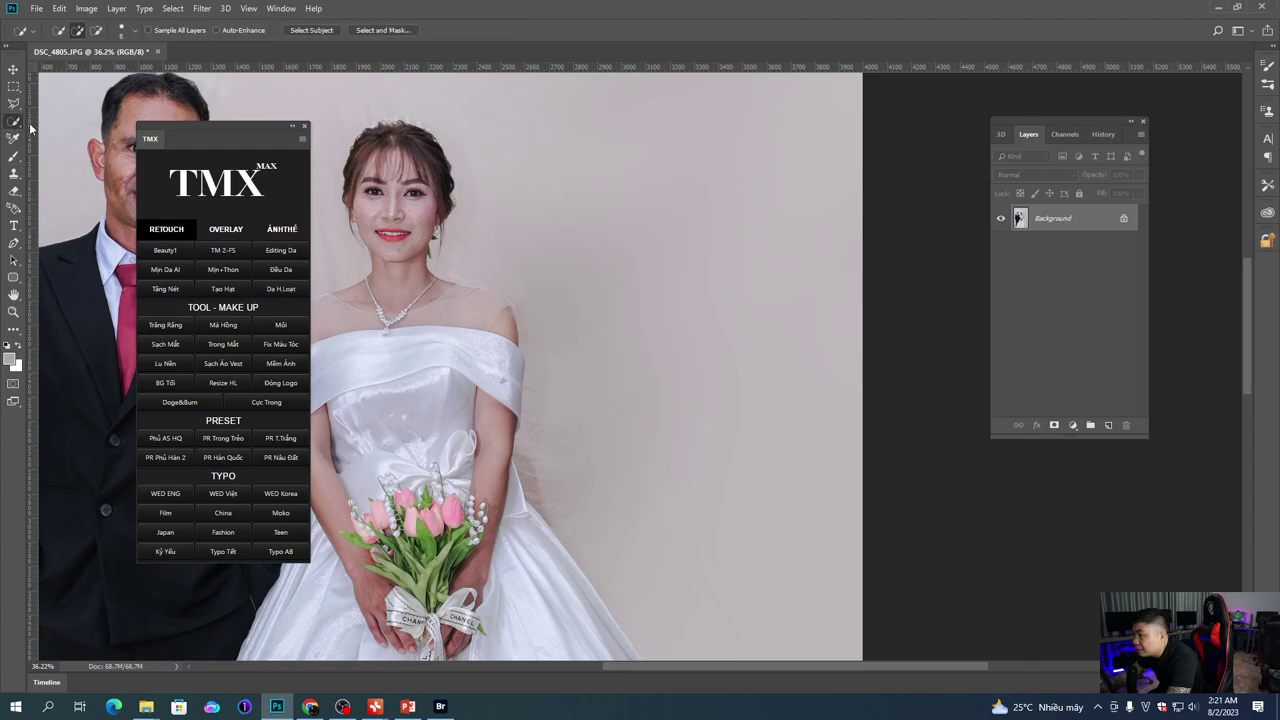
key(ctrl+h)
mouse_move(597, 463)
mouse_down()
mouse_move(574, 506)
mouse_move(529, 424)
mouse_move(594, 480)
mouse_up()
drag(434, 334, 516, 424)
drag(511, 312, 505, 363)
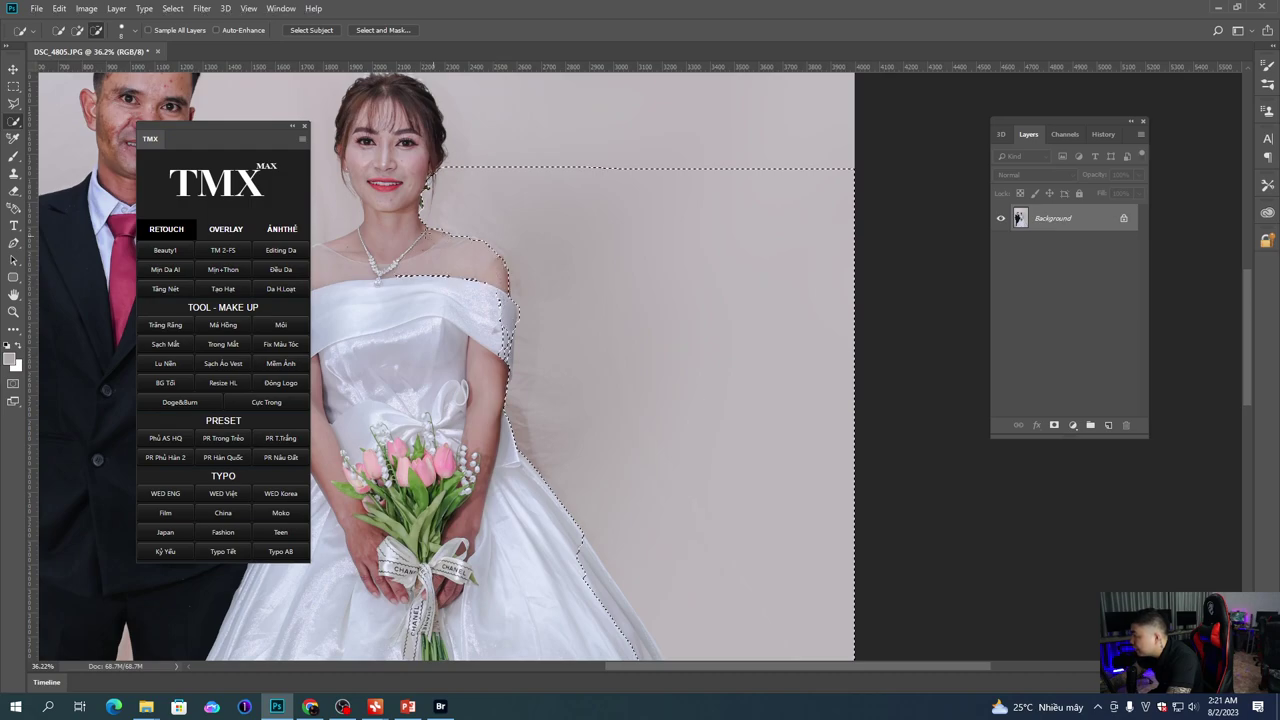
drag(512, 363, 509, 374)
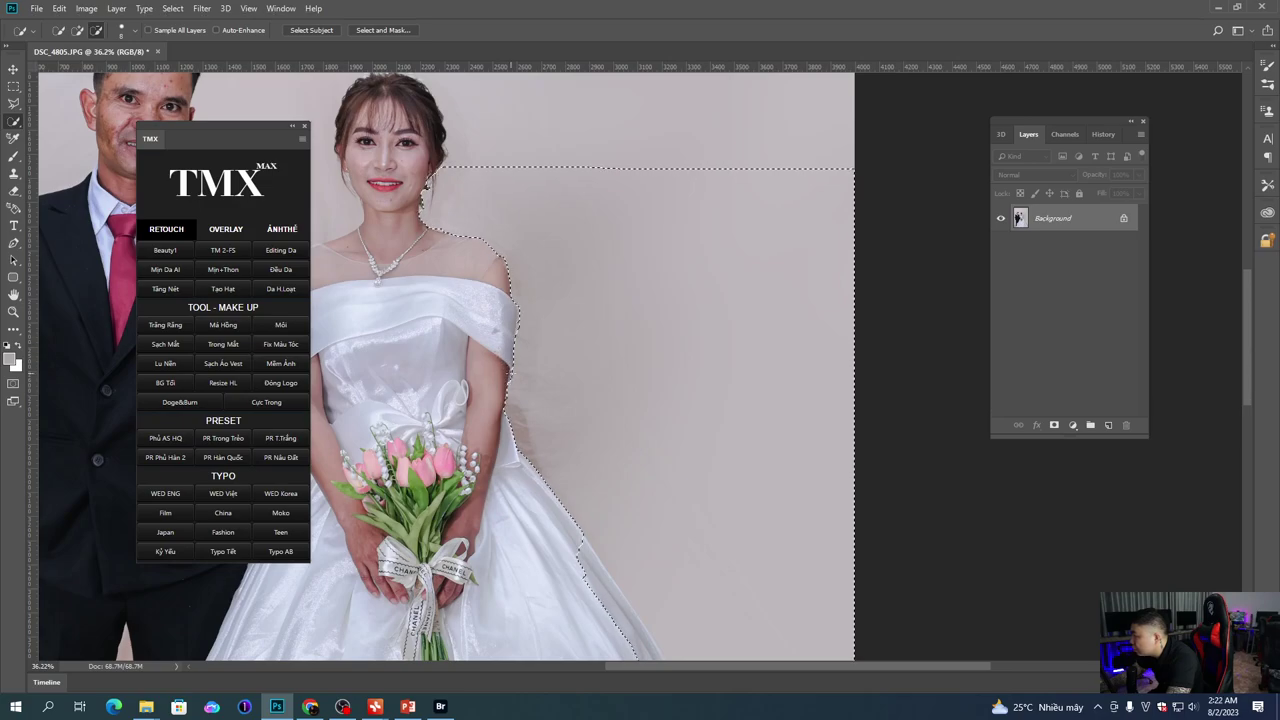
key(shift+F6)
key(Return)
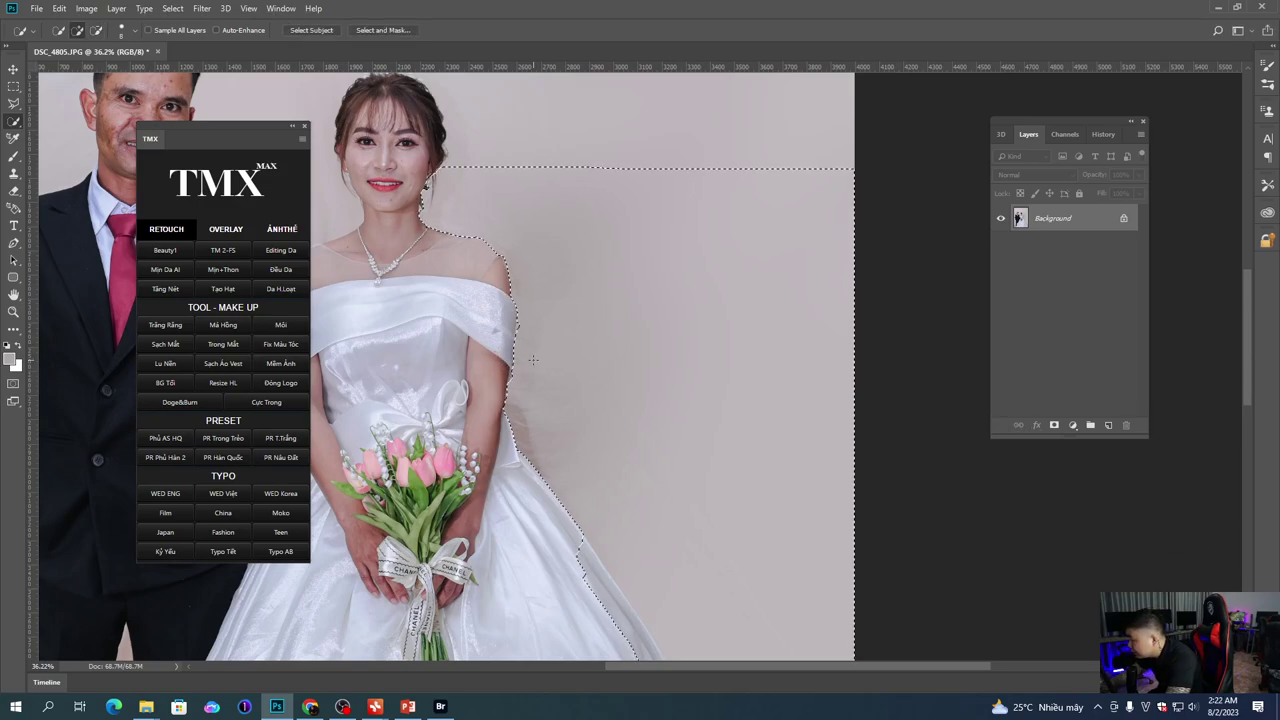
Step: Paint over the shadows beside the bride's arm and gown with a 480 px soft brush in a sampled backdrop tone, and deselect
key(b)
right_click(566, 379)
drag(703, 412, 710, 411)
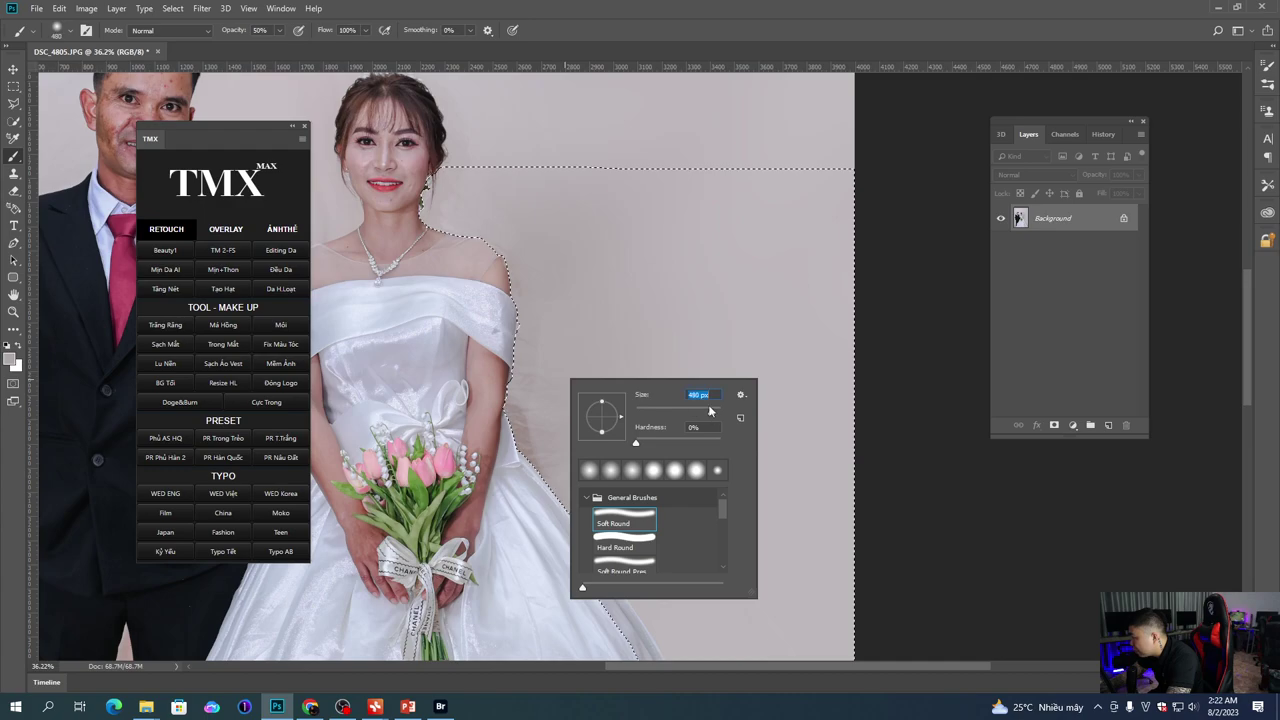
alt+click(588, 366)
mouse_move(553, 374)
mouse_down()
mouse_move(544, 421)
mouse_move(573, 459)
mouse_move(519, 359)
mouse_up()
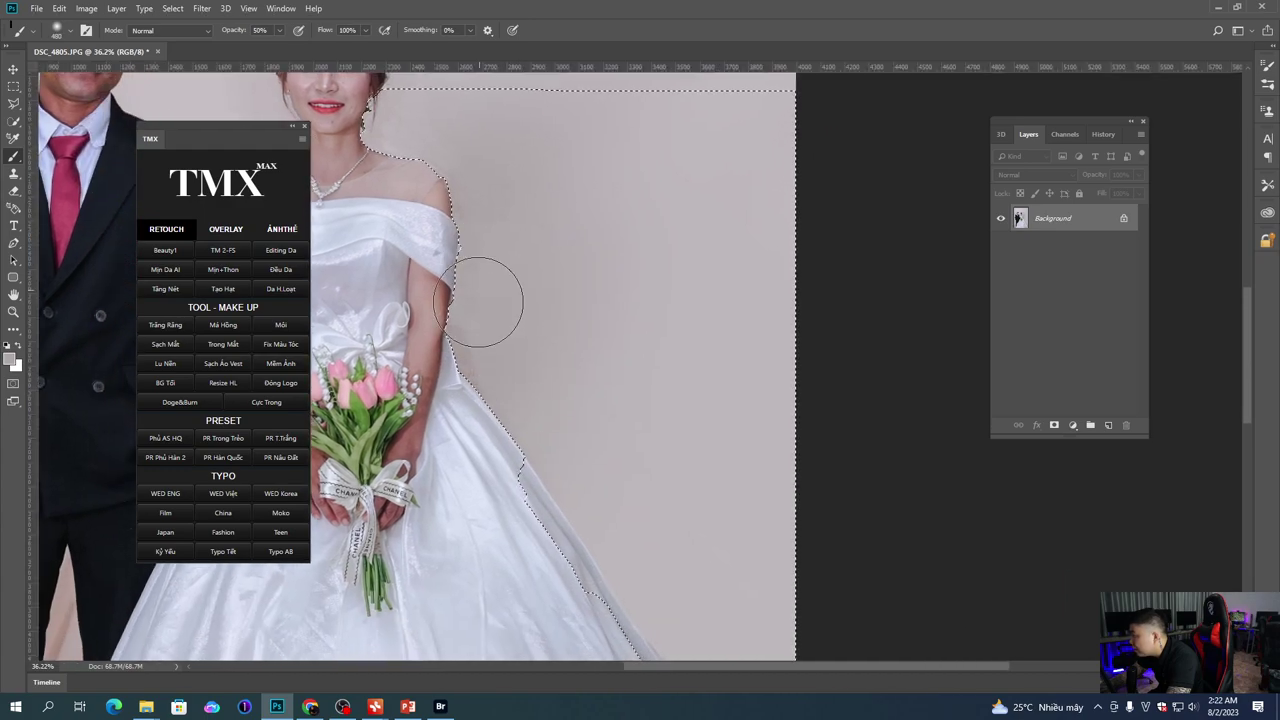
mouse_move(511, 275)
mouse_down()
mouse_move(510, 359)
mouse_move(525, 387)
mouse_up()
scroll(478, 322, down, 2)
key(ctrl+d)
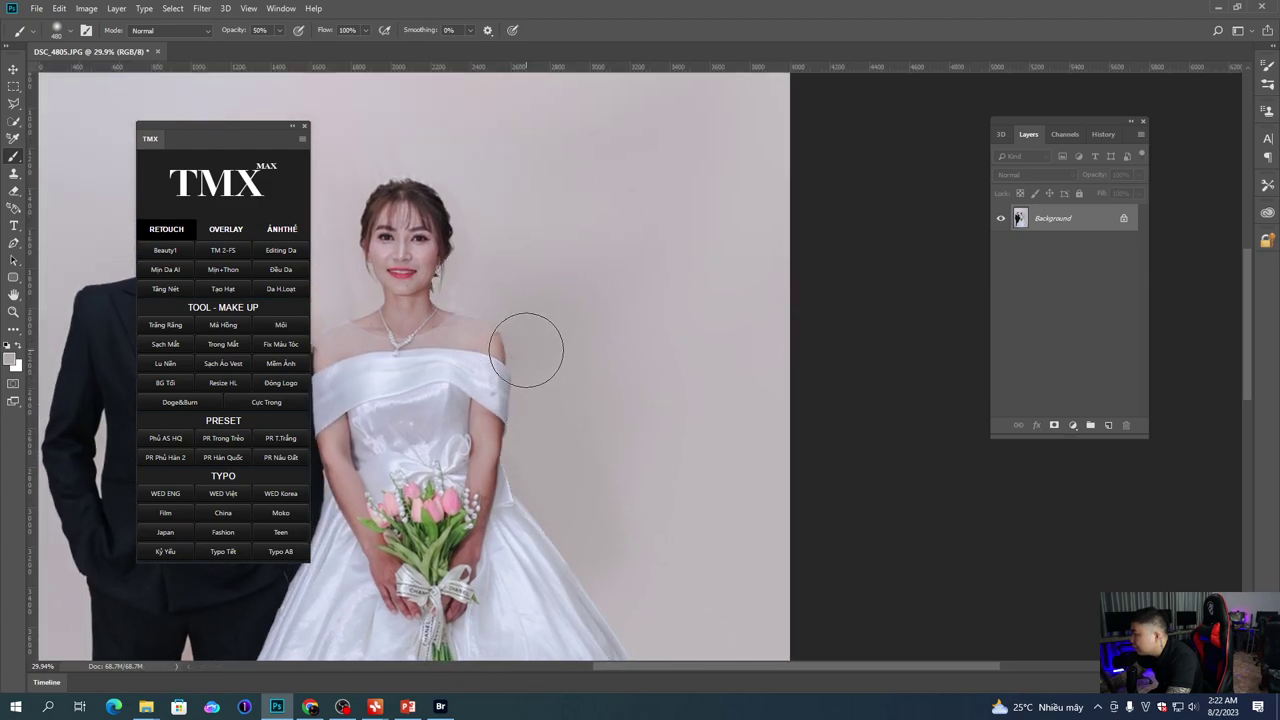
Step: Blend the backdrop beside the bride's head and shoulder with a 171 px soft brush in a sampled tone
scroll(526, 350, up, 2)
right_click(558, 356)
alt+click(492, 279)
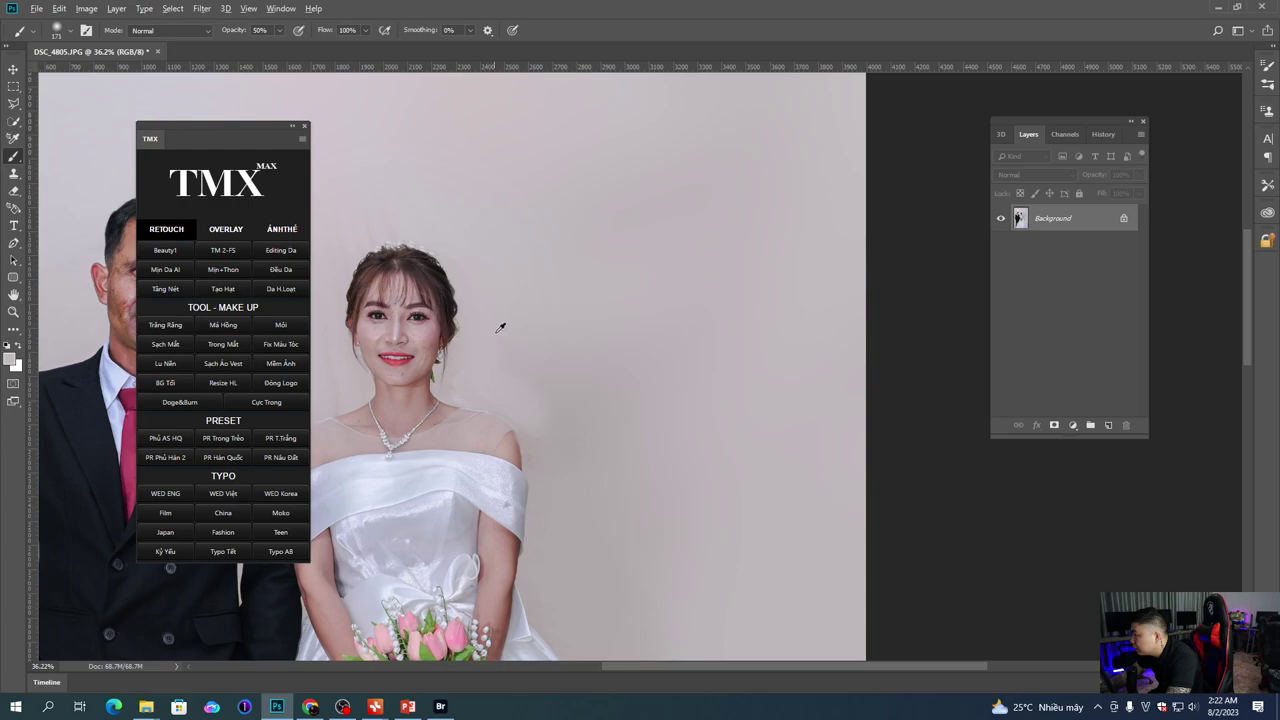
Step: Quick-select the backdrop and floor beside the groom's leg and the gown's hem, and feather the selection by 1 pixel
scroll(577, 343, down, 5)
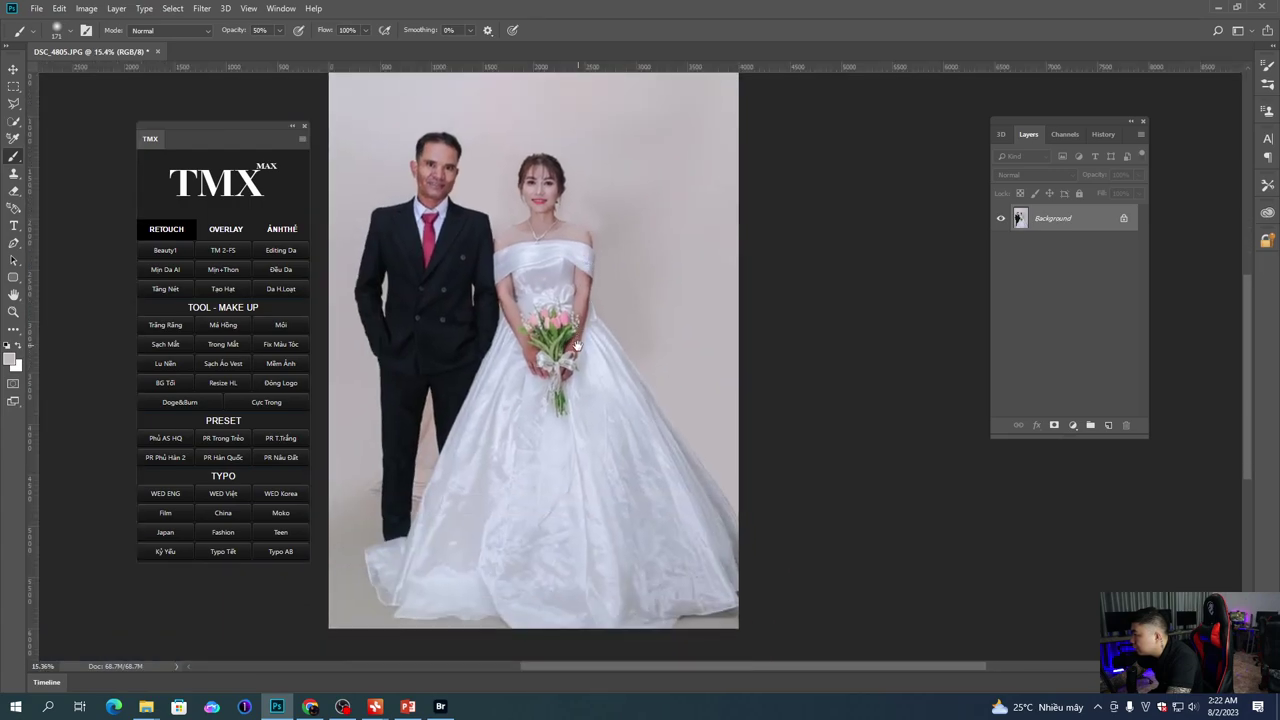
scroll(440, 395, up, 3)
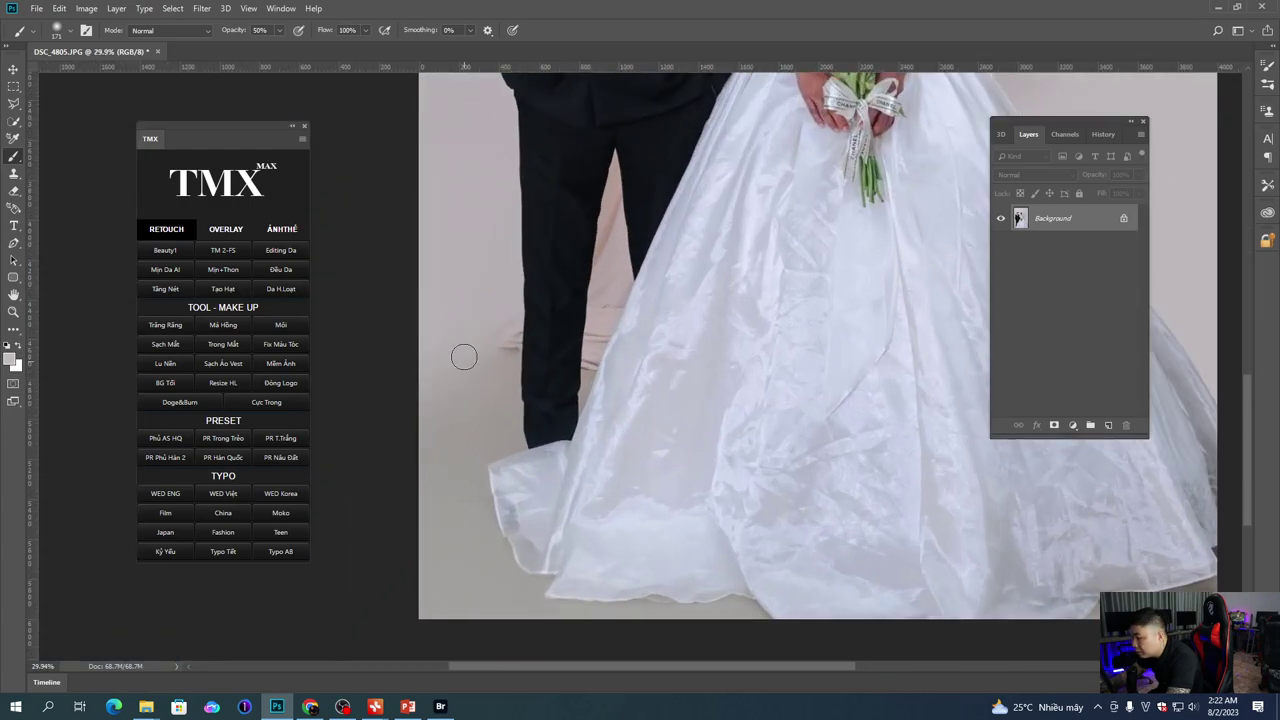
key(w)
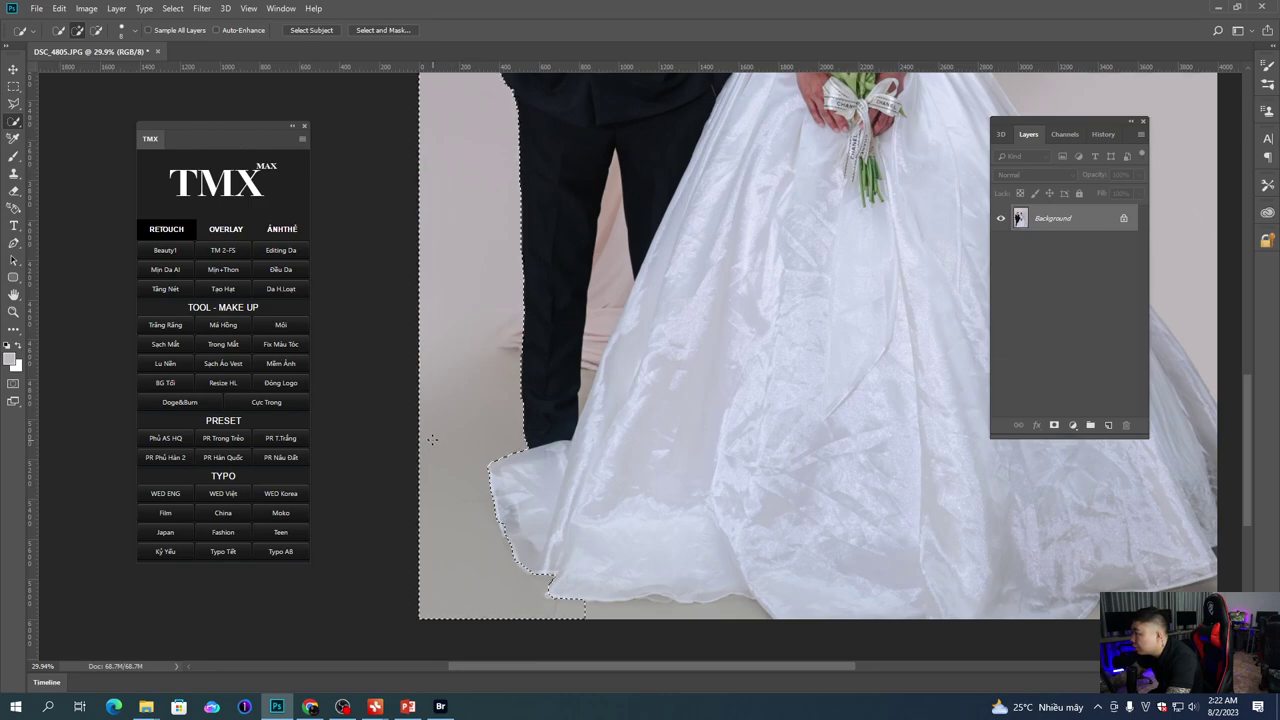
key(shift+F6)
text(1)
key(Return)
Step: Blend the shadowed backdrop beside the groom's leg with a 464 px soft brush in sampled tones, and deselect
key(b)
right_click(492, 392)
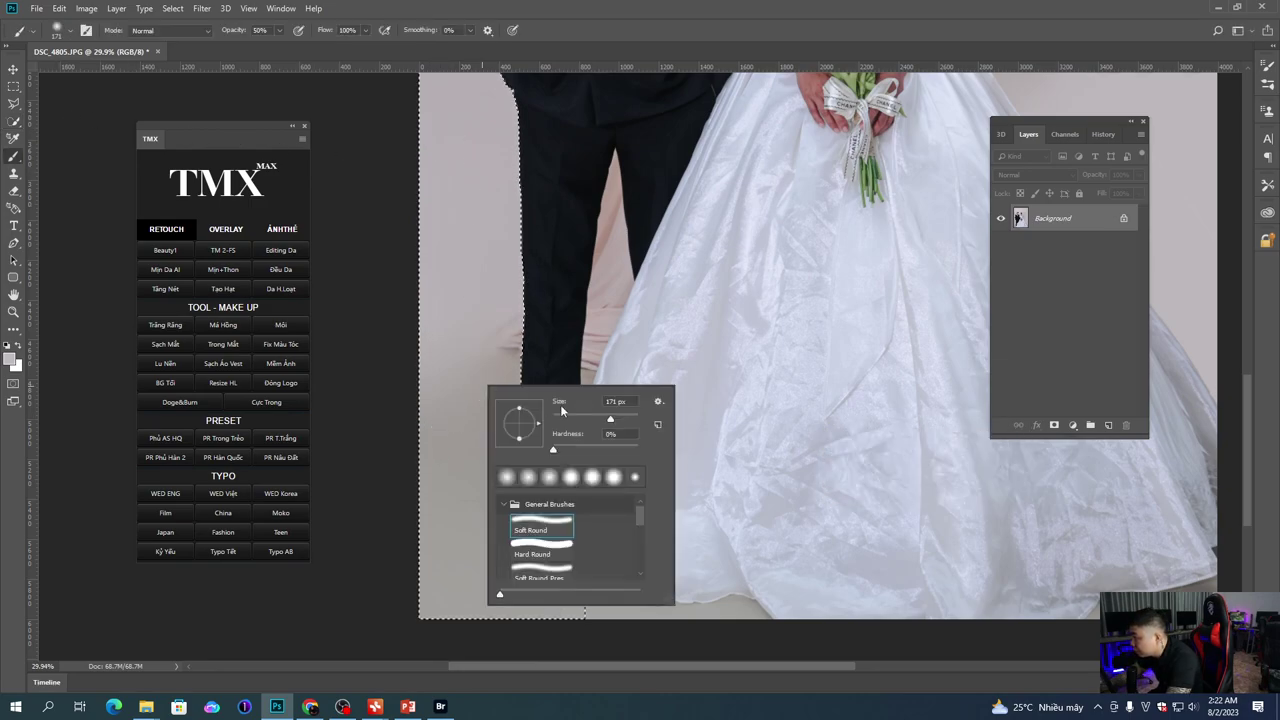
click(628, 419)
key(Return)
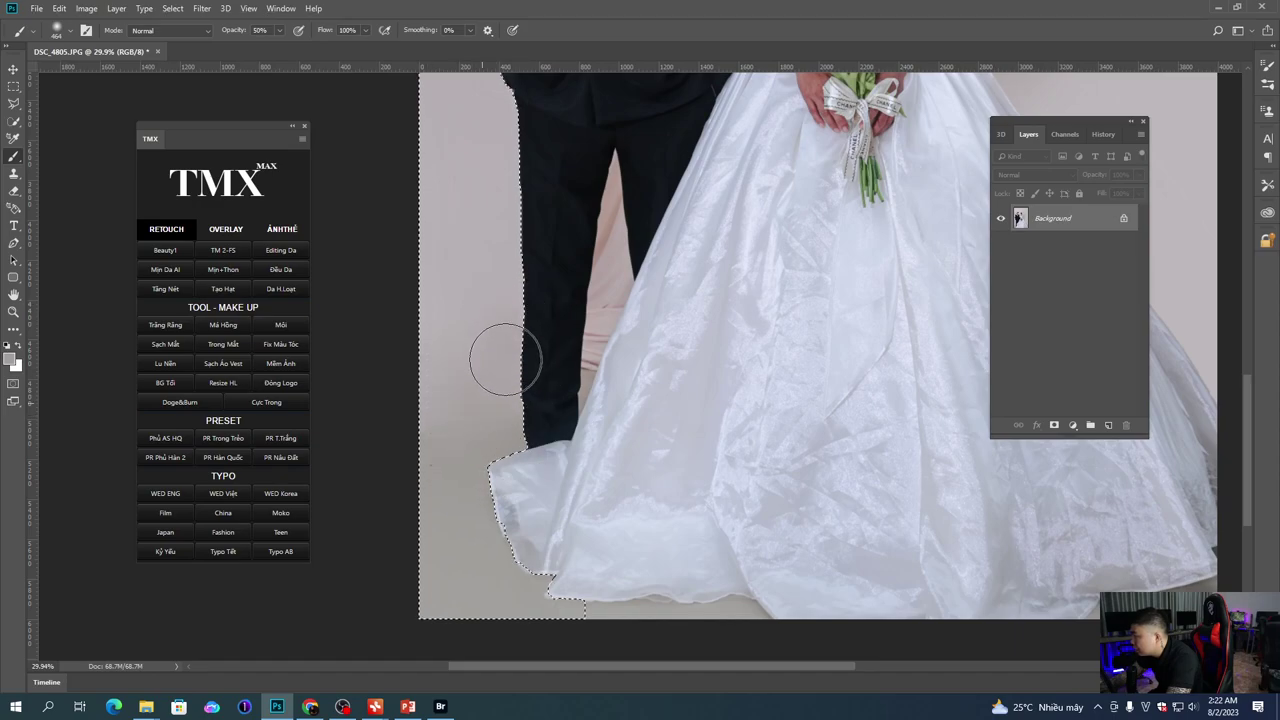
key(ctrl+z)
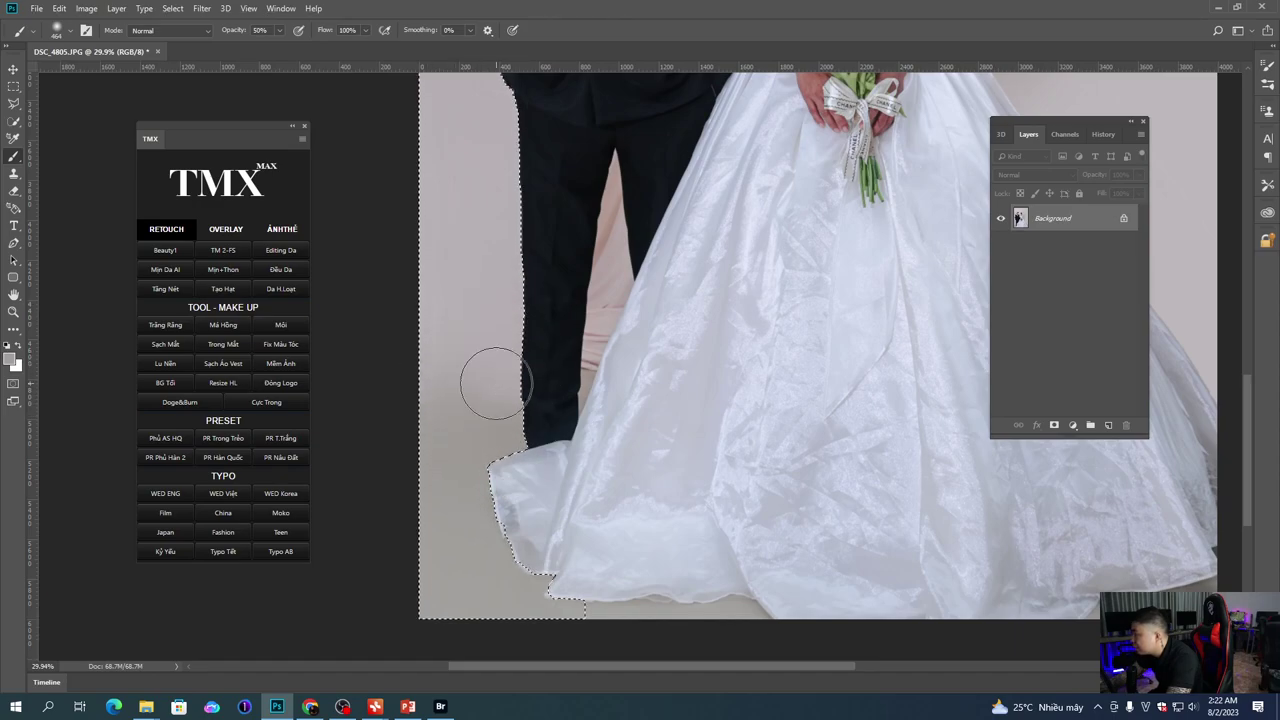
alt+click(450, 384)
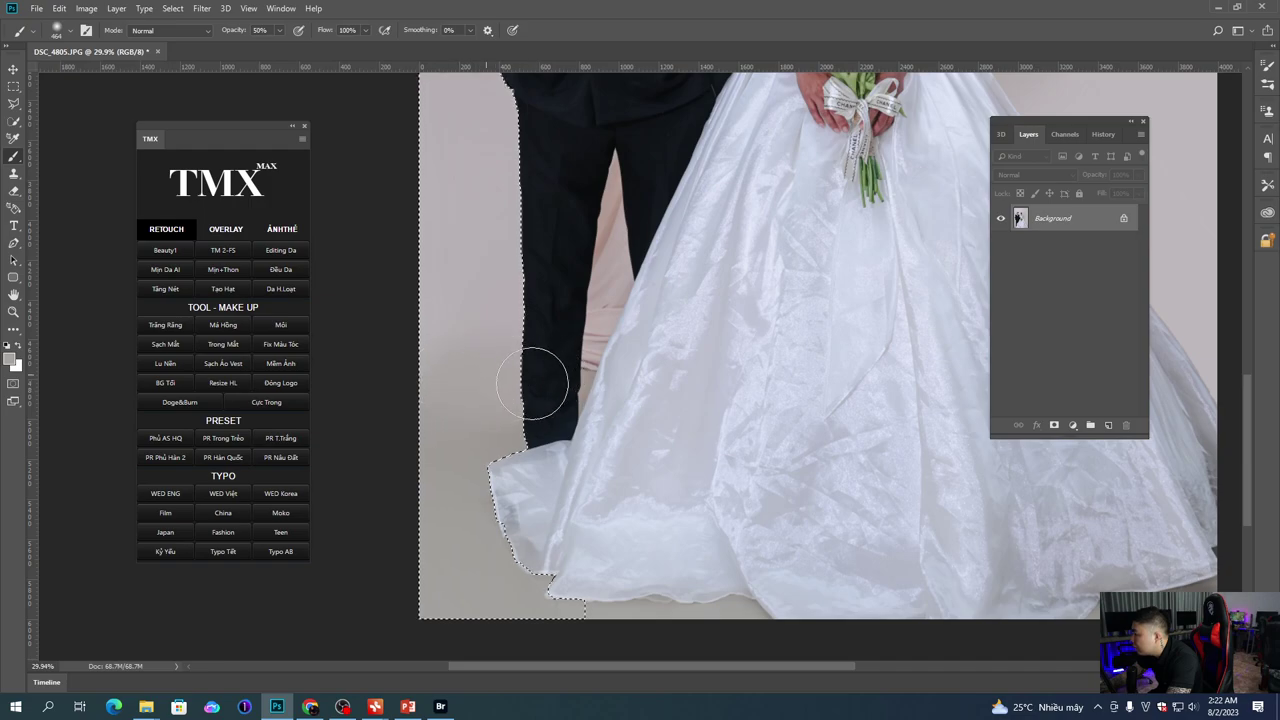
key(ctrl+d)
Step: Quick-select the pink backdrop gap between the groom's legs and the gown, and feather the selection by 1 pixel
scroll(568, 371, down, 3)
drag(604, 366, 541, 404)
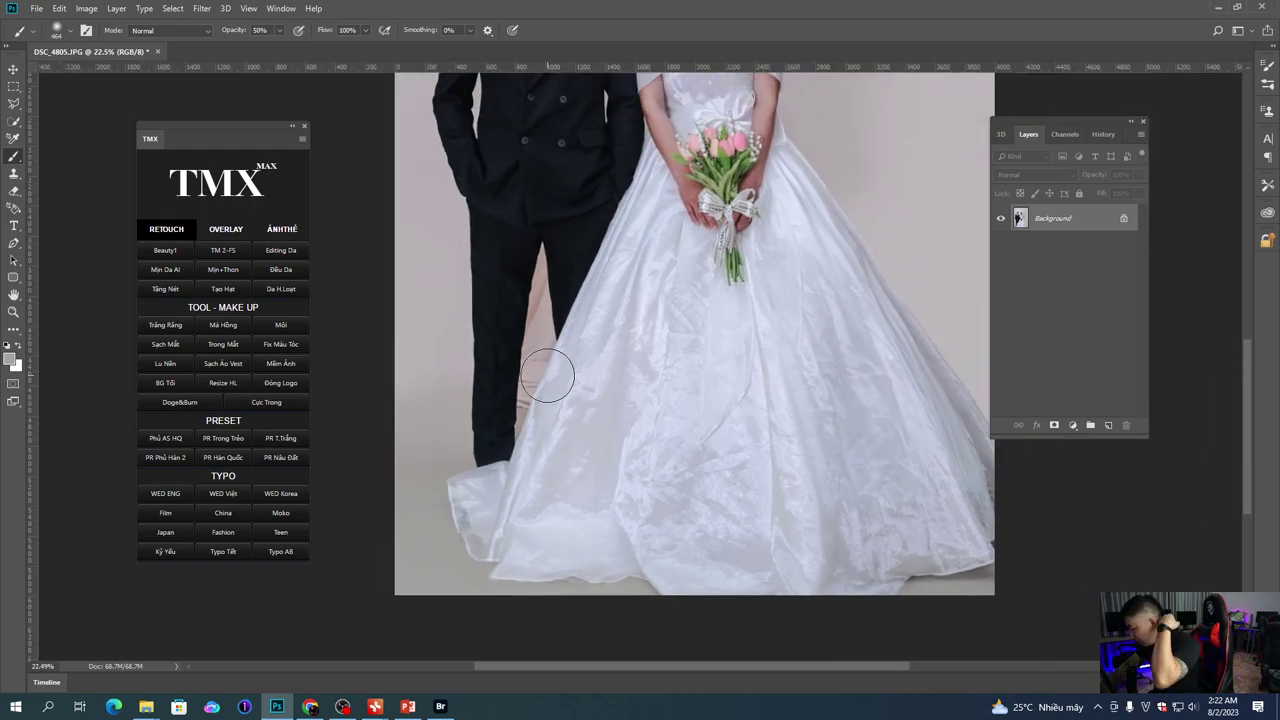
key(p)
scroll(537, 300, up, 3)
scroll(492, 327, up, 2)
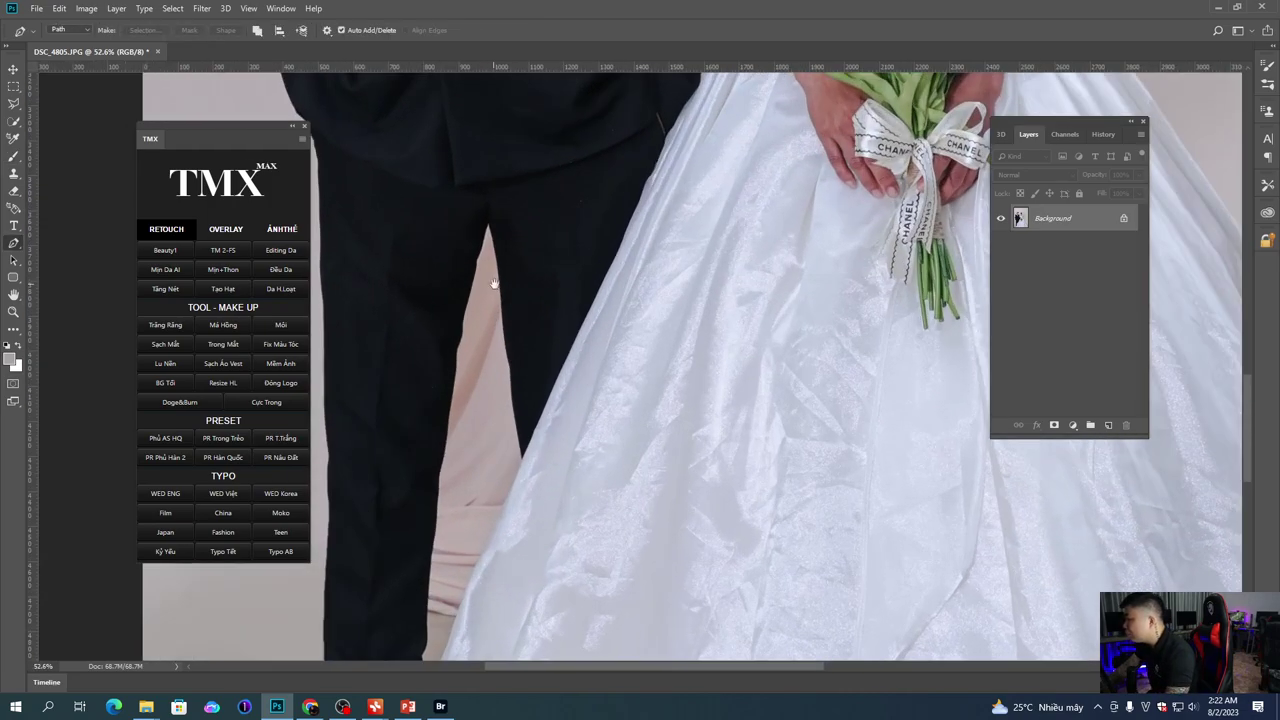
scroll(517, 254, down, 3)
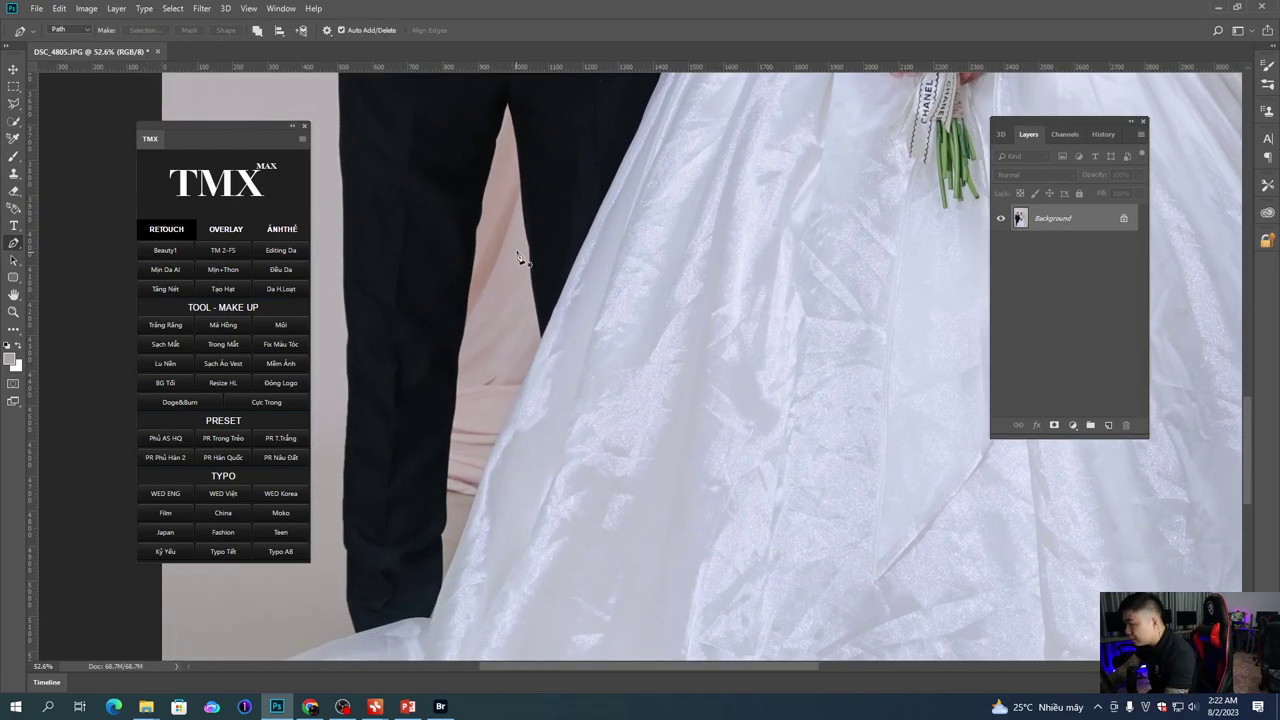
key(w)
mouse_move(518, 258)
mouse_down()
mouse_move(488, 328)
mouse_move(506, 235)
mouse_up()
drag(500, 356, 494, 416)
scroll(549, 232, up, 3)
drag(549, 232, 528, 363)
scroll(530, 363, down, 3)
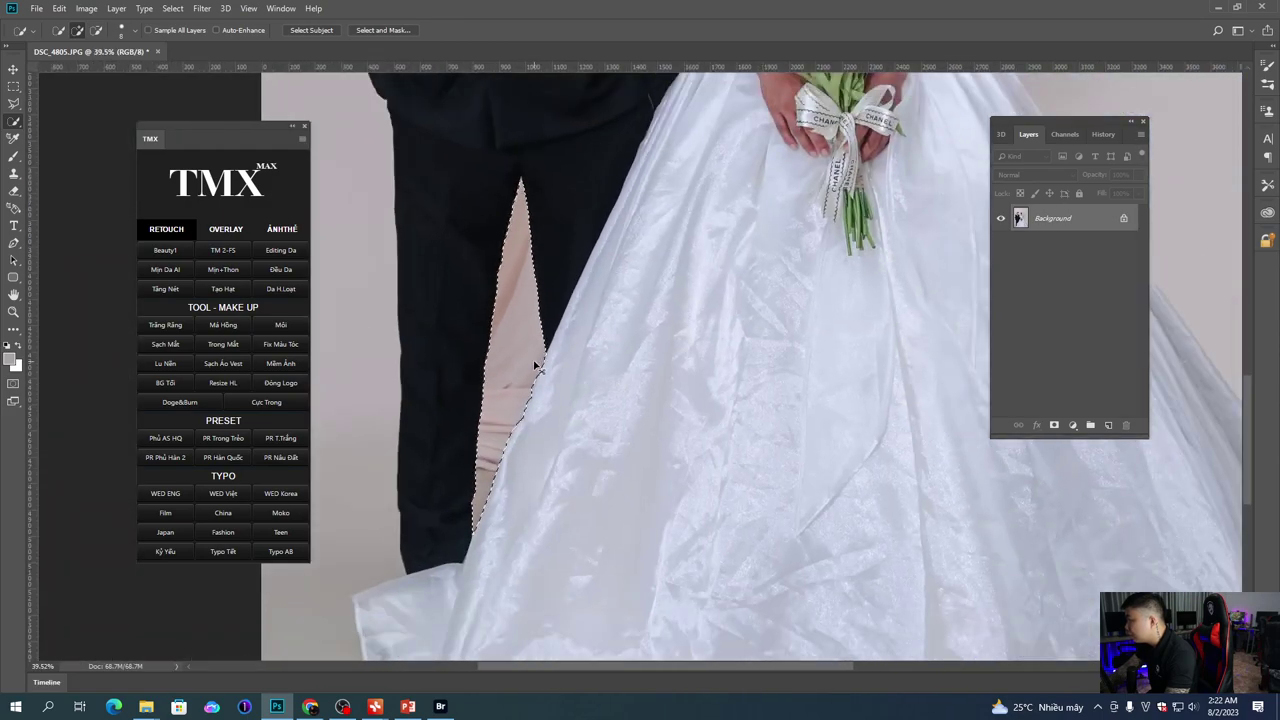
key(shift+F6)
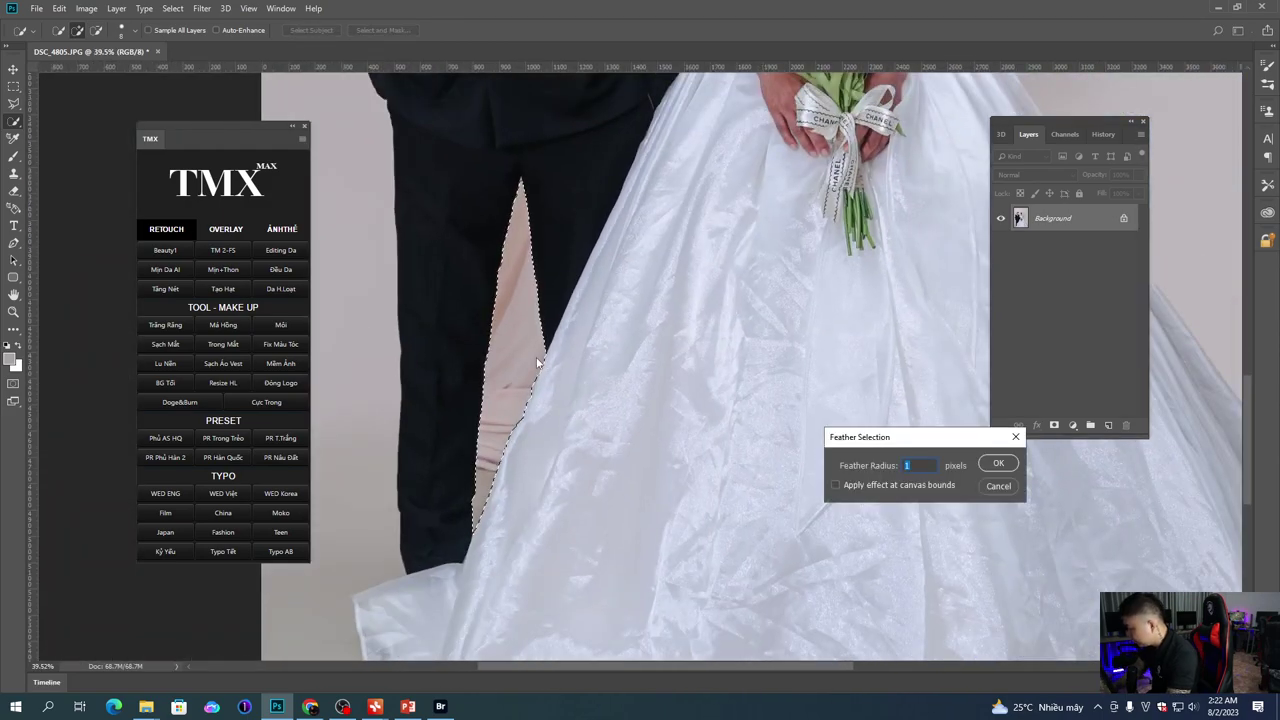
key(Return)
Step: Paint over the pink folds in the gap between the groom's legs with a backdrop tone sampled beside him, and deselect
scroll(537, 363, down, 1)
key(b)
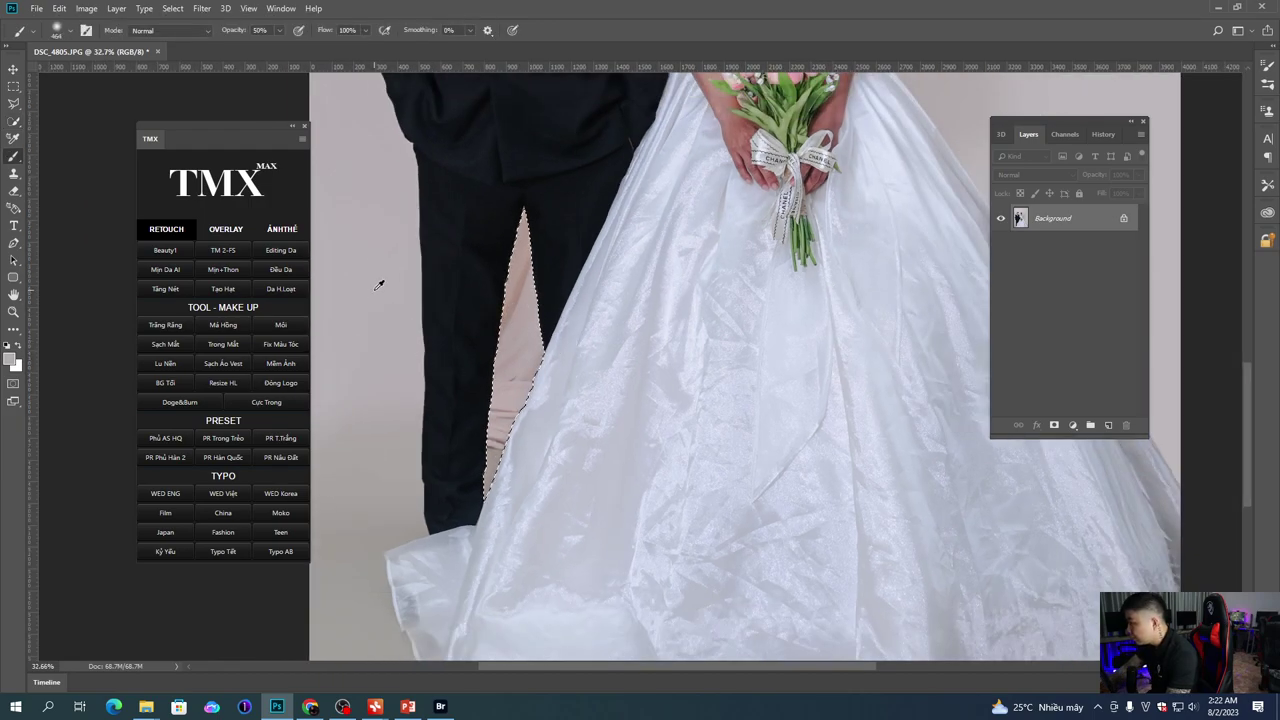
mouse_move(531, 348)
mouse_down()
mouse_move(504, 397)
mouse_move(521, 271)
mouse_move(475, 432)
mouse_move(468, 525)
mouse_up()
scroll(509, 420, down, 3)
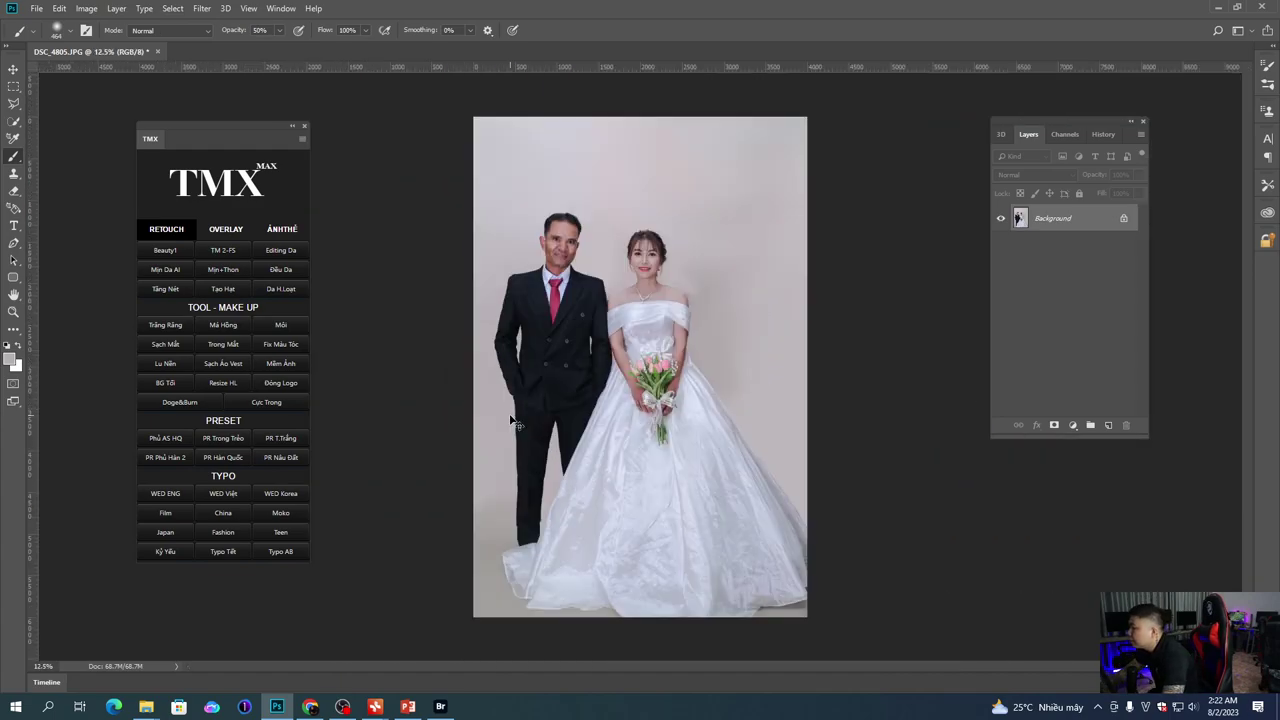
drag(668, 480, 765, 489)
right_click(813, 484)
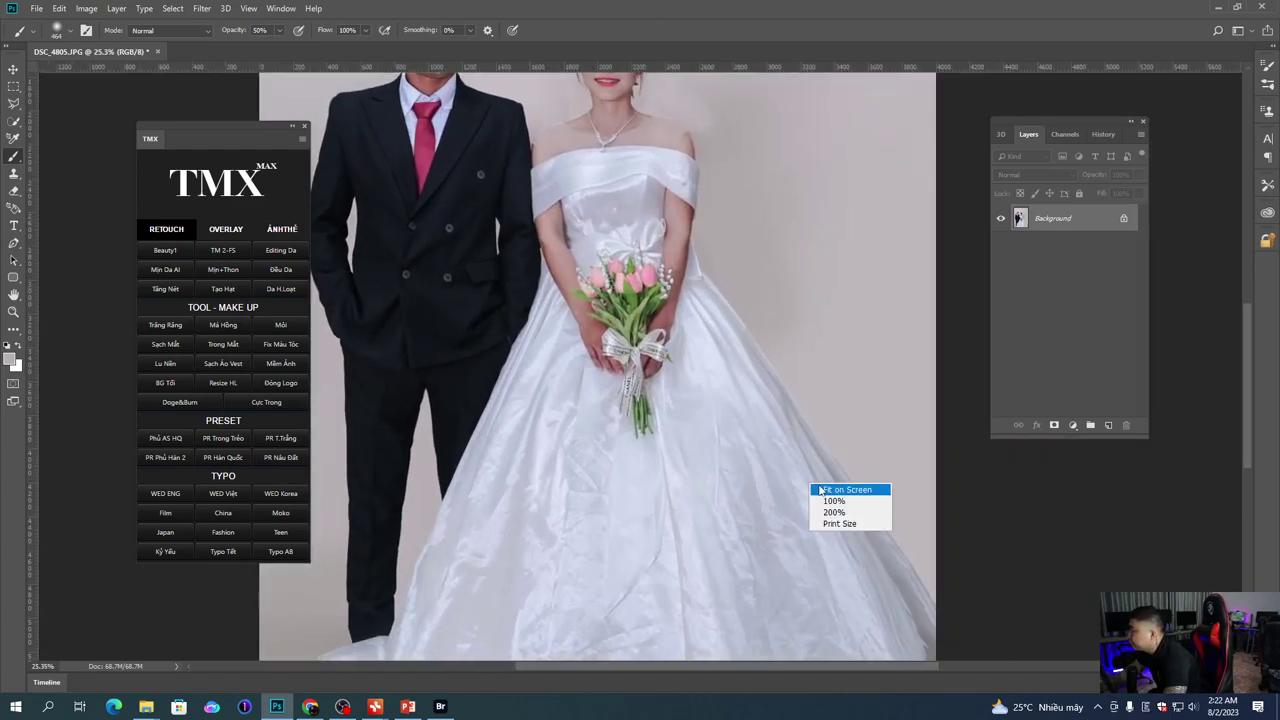
click(822, 488)
key(ctrl+minus)
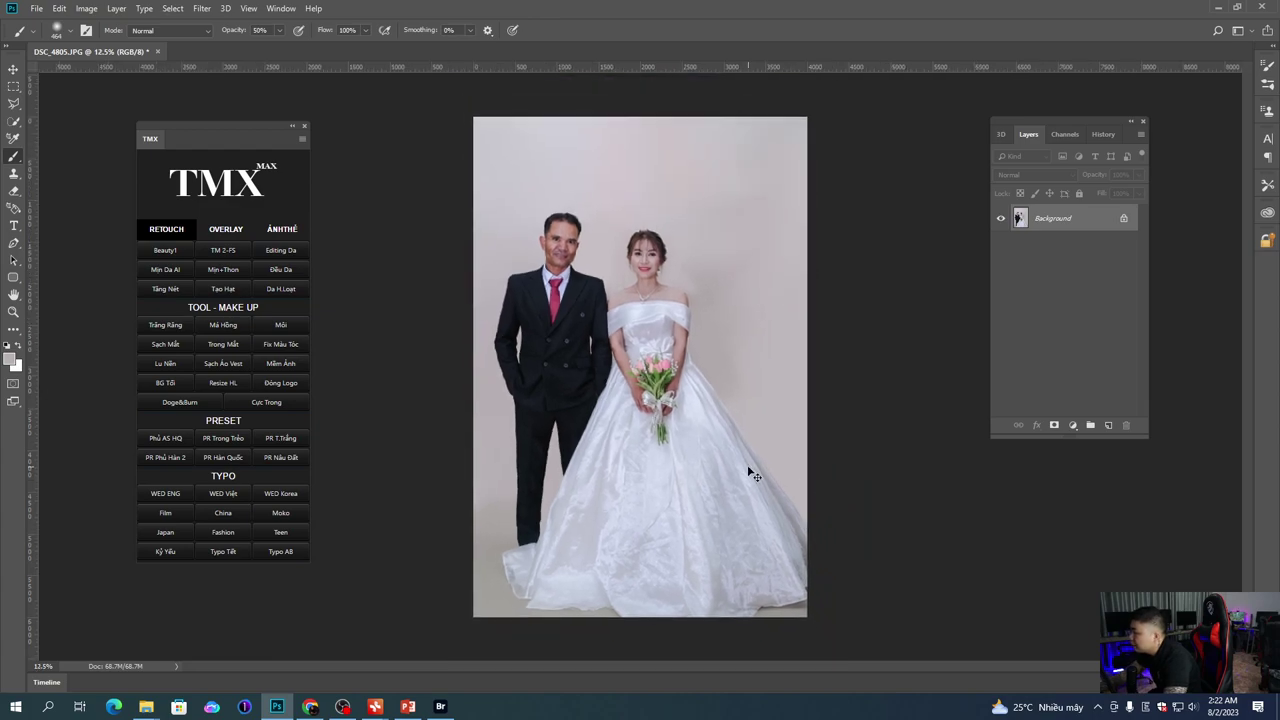
Step: Select the lower half of the photo with a rectangular marquee and open it in Liquify
key(m)
drag(452, 360, 1055, 678)
key(ctrl+shift+x)
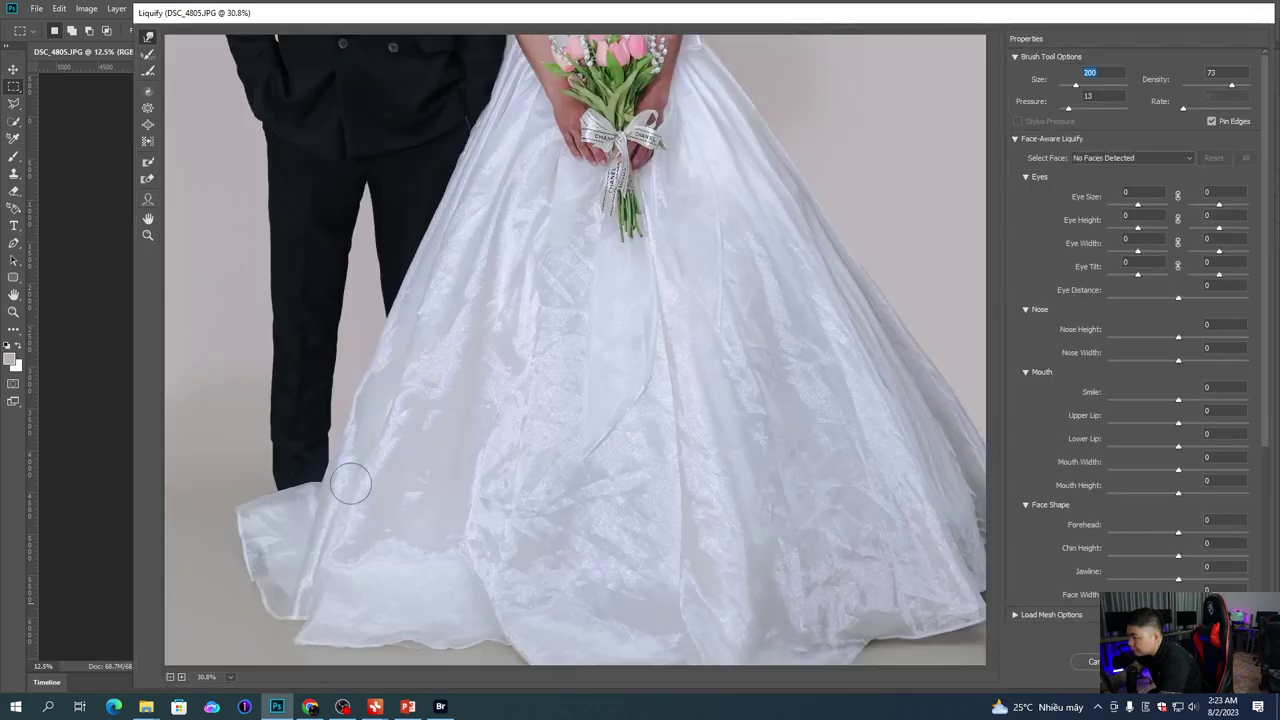
Step: Smooth the gown's hem corner beside the groom's foot by warping it with brush sizes of 100 and 400
scroll(288, 483, up, 1)
key(bracketright)
key(bracketright)
key(bracketright)
key(bracketright)
key(bracketright)
key(bracketright)
key(bracketright)
key(bracketright)
key(bracketright)
key(bracketright)
key(bracketright)
key(bracketright)
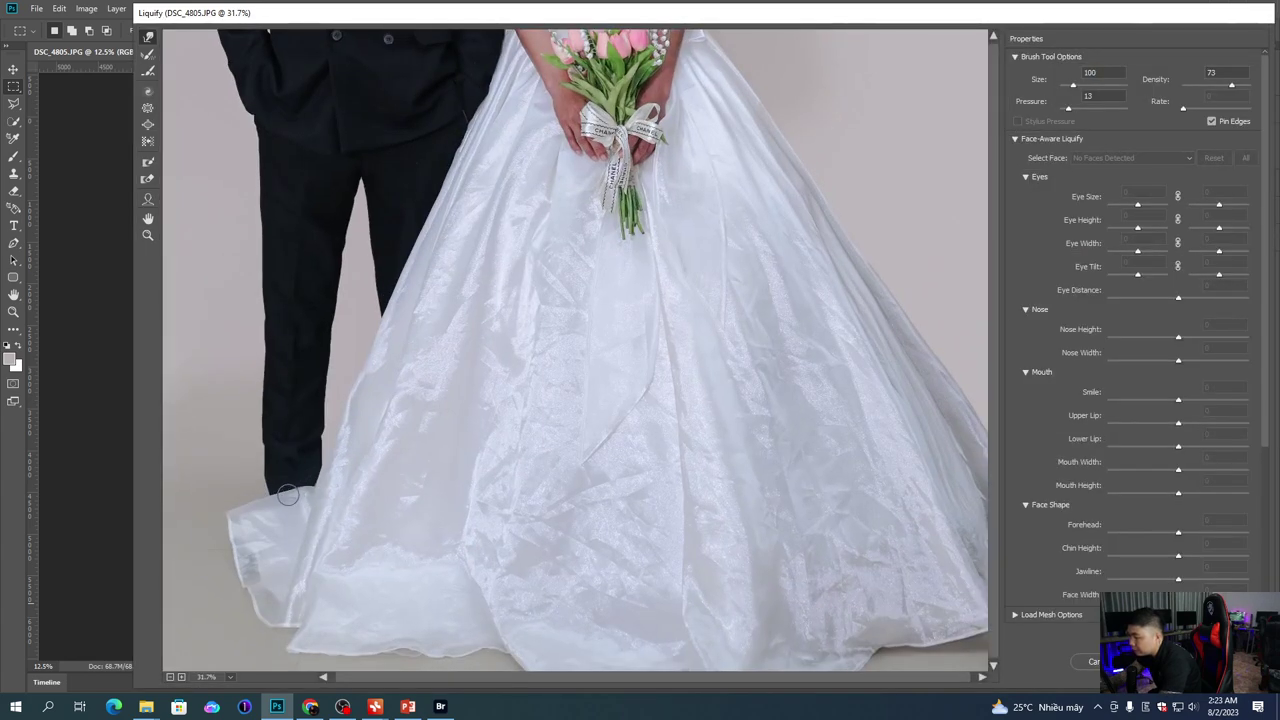
key(bracketleft)
key(bracketleft)
key(bracketleft)
key(bracketleft)
key(bracketleft)
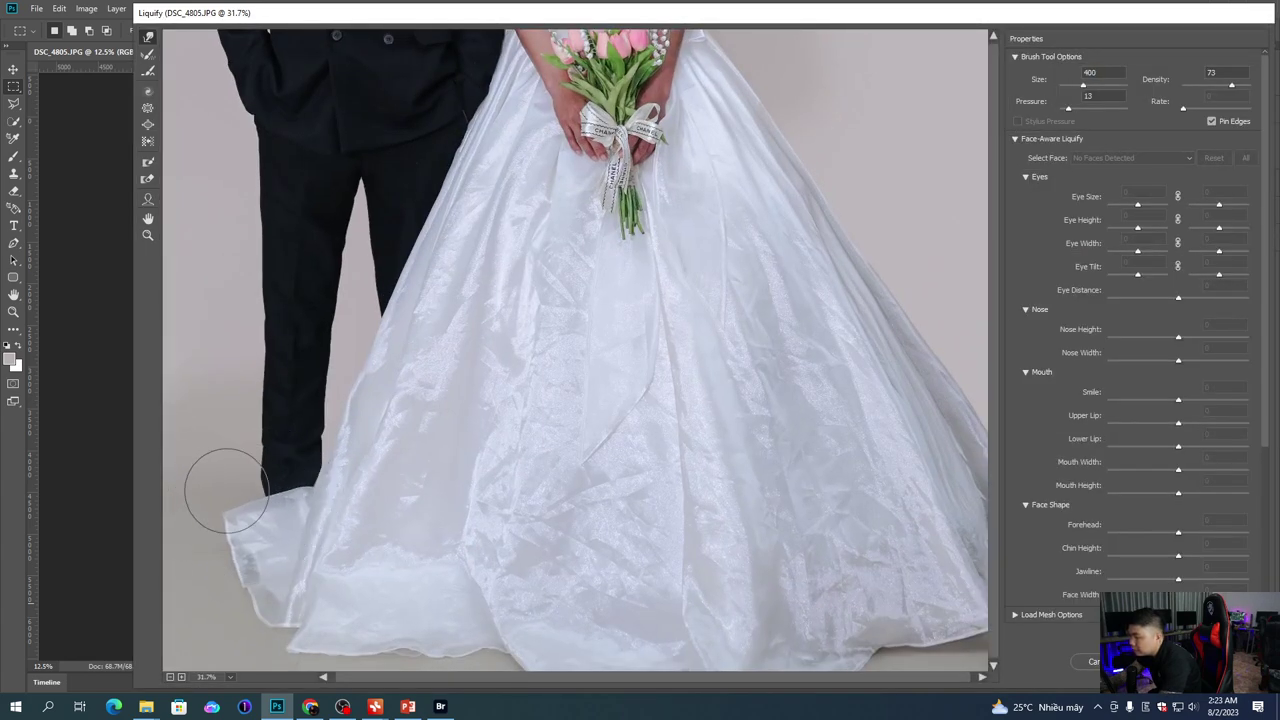
Step: Reshape the groom's lower trouser leg by warping its edges with brush sizes between 600 and 1000
key(bracketright)
key(bracketright)
key(bracketright)
key(bracketright)
key(bracketright)
key(bracketright)
key(bracketright)
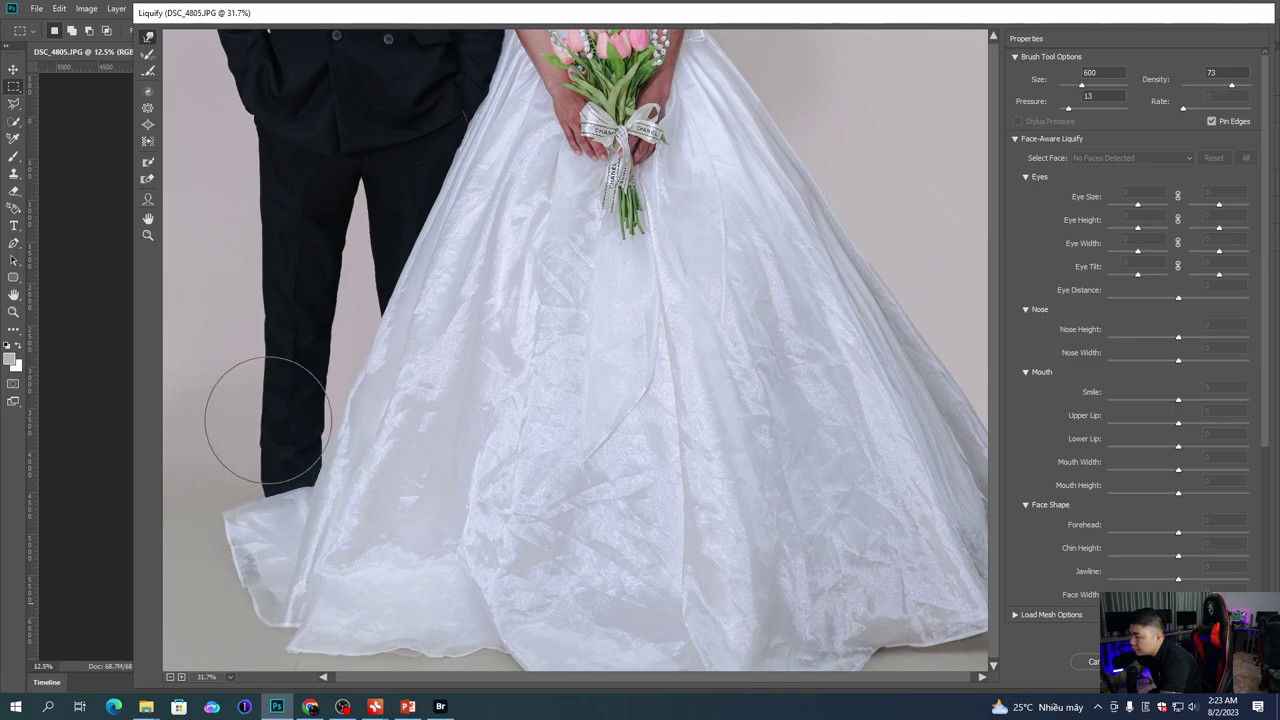
key(bracketleft)
key(bracketleft)
key(bracketleft)
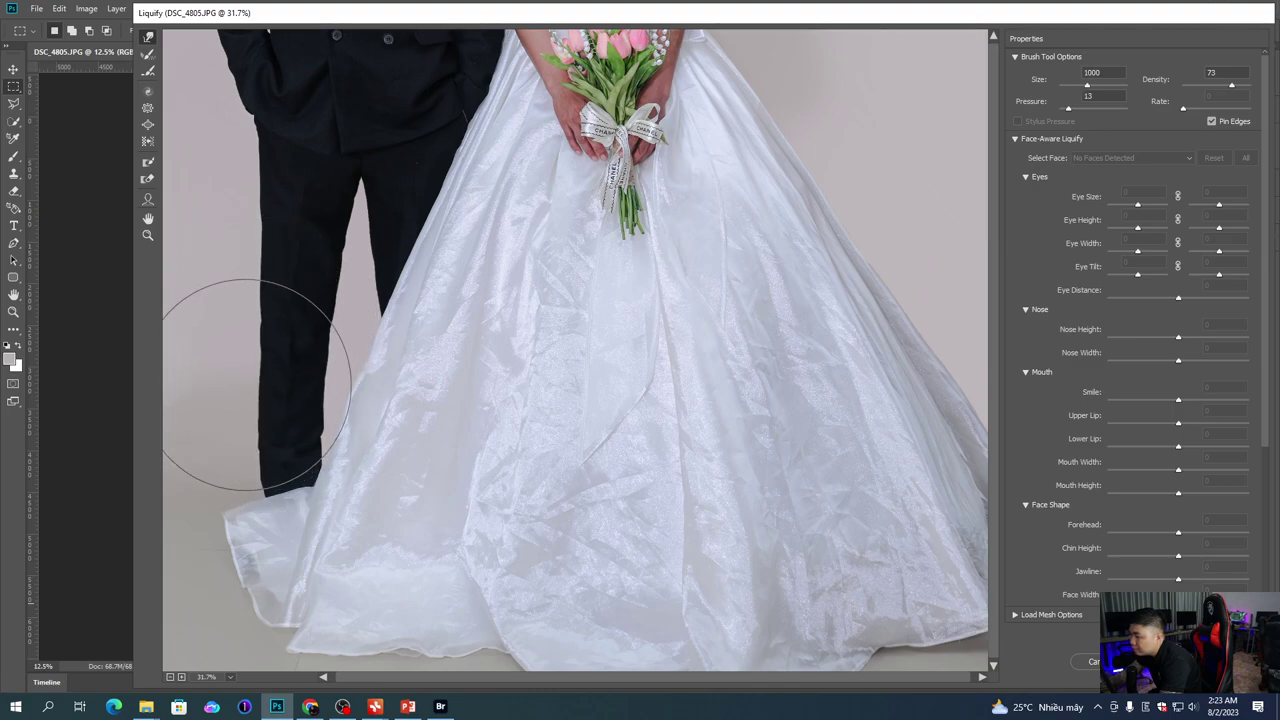
key(bracketleft)
key(bracketleft)
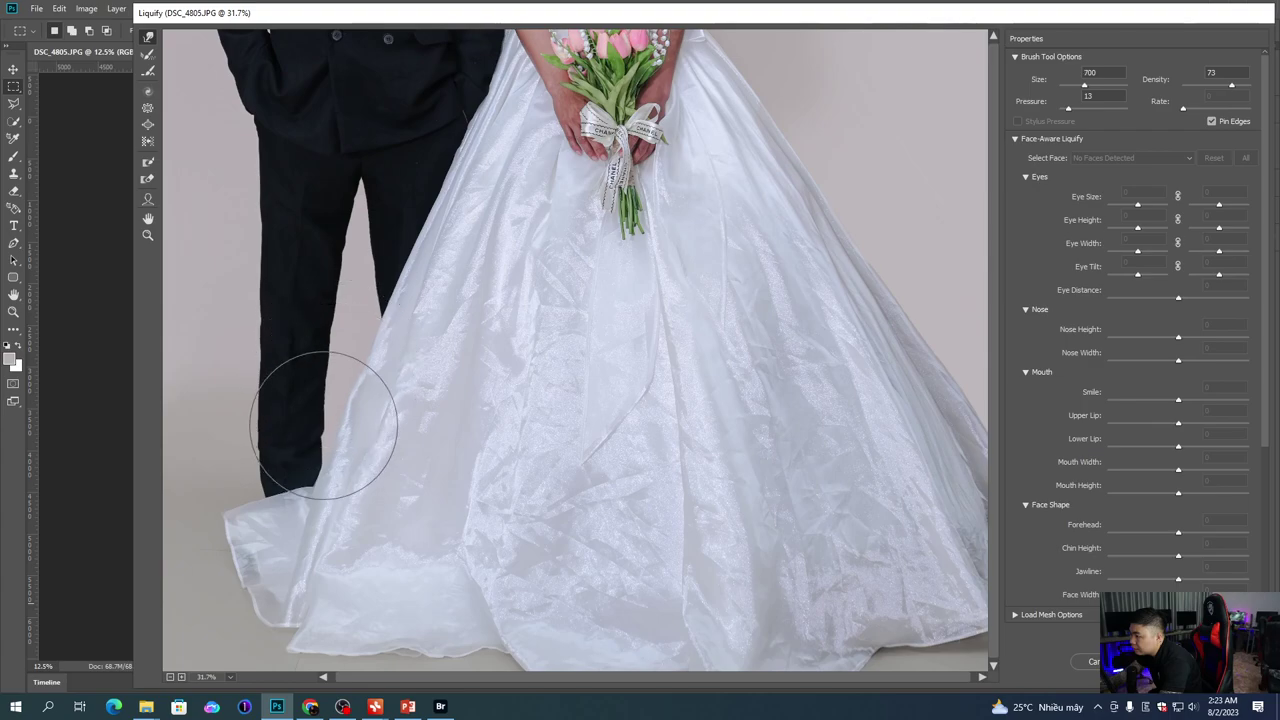
Step: Push the gown's train and lower hem outward with a 900 warp brush, and apply the Liquify changes
scroll(351, 438, down, 1)
key(bracketright)
key(bracketright)
key(bracketright)
key(bracketright)
mouse_move(286, 514)
mouse_down()
mouse_move(240, 530)
mouse_move(311, 594)
mouse_up()
scroll(264, 541, down, 1)
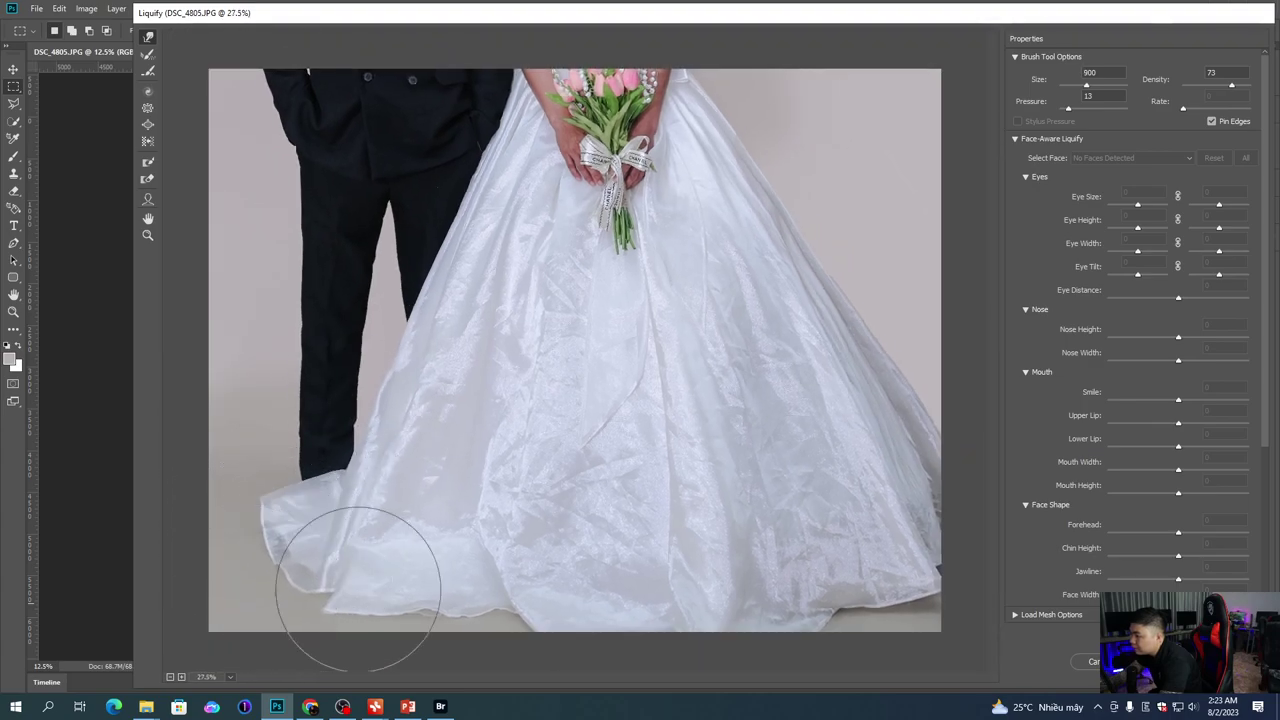
drag(498, 597, 504, 636)
key(Return)
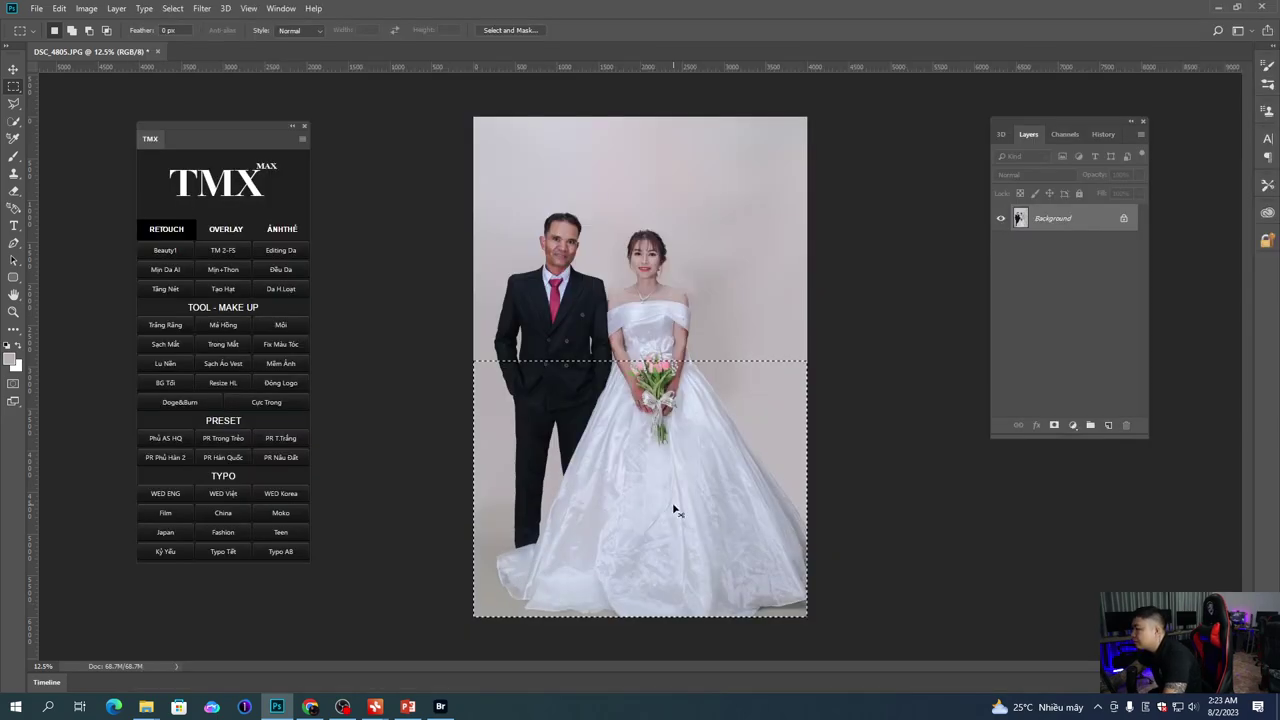
Step: Quick-select the backdrop around the couple, subtract the bride's head and shoulders from the selection, and feather it by 1 pixel
drag(618, 259, 618, 339)
drag(645, 208, 717, 324)
right_click(717, 324)
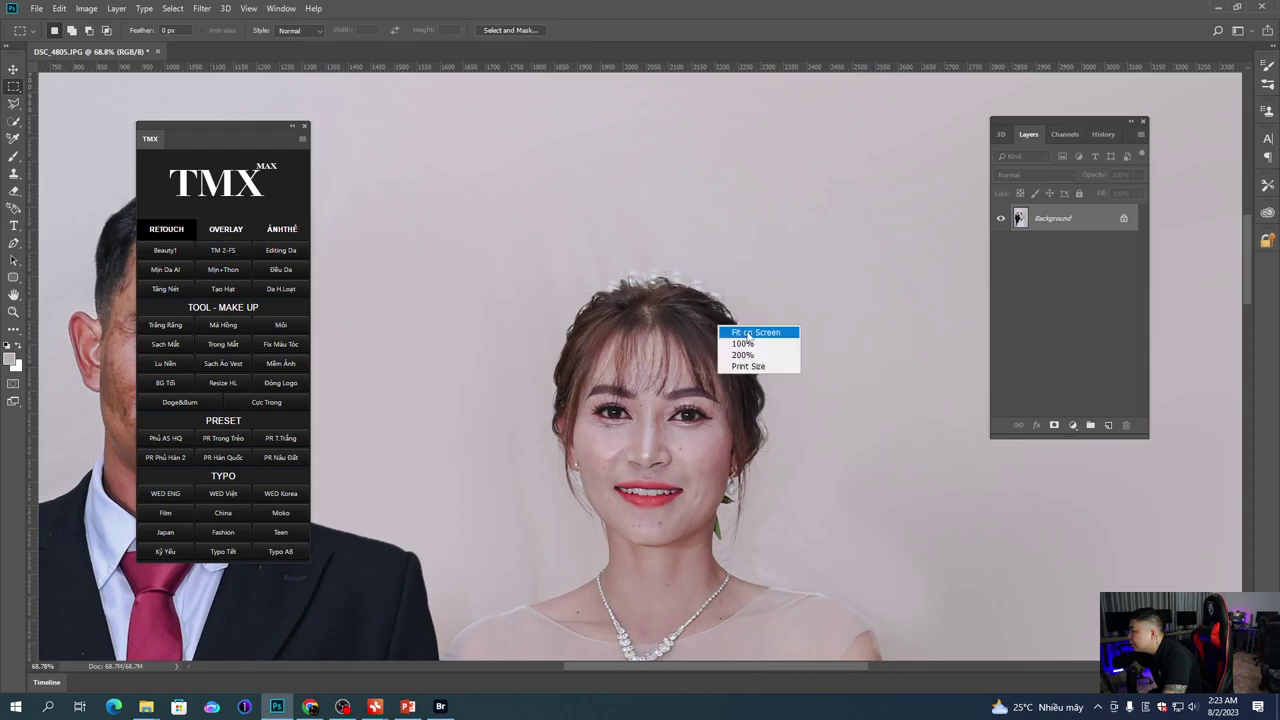
click(737, 333)
scroll(736, 342, up, 5)
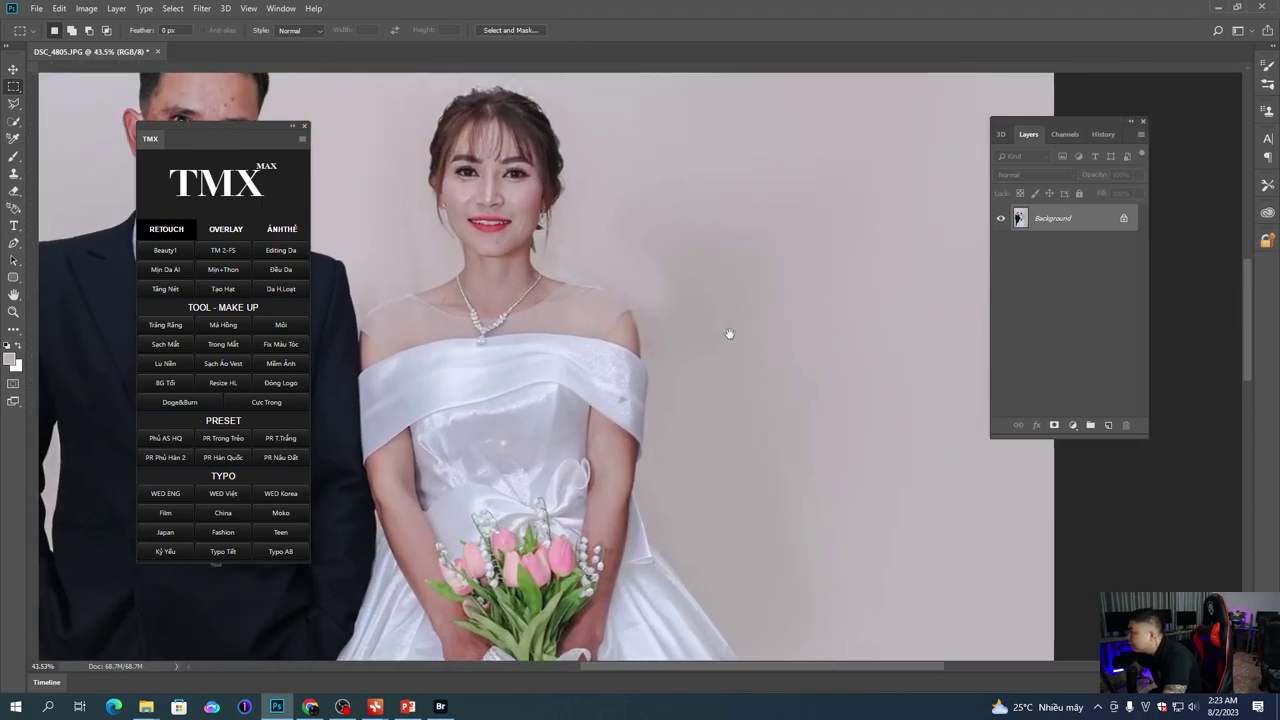
right_click(704, 306)
click(734, 314)
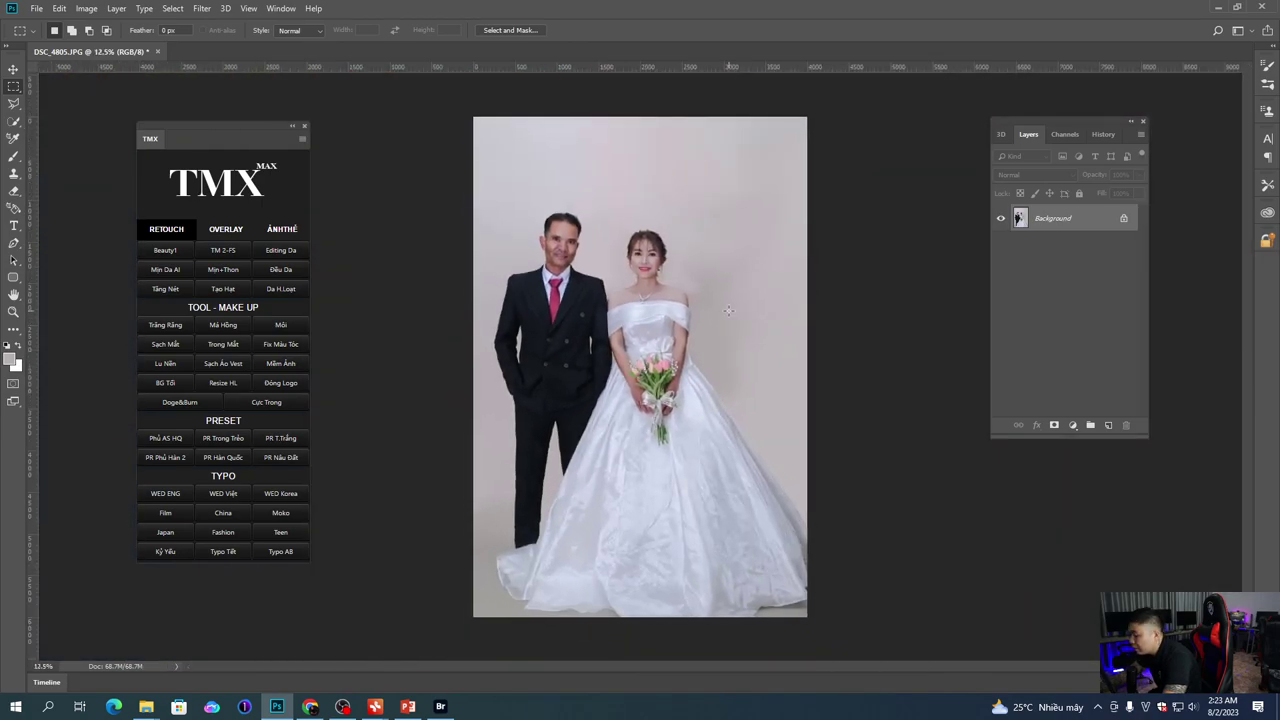
scroll(718, 290, up, 1)
key(w)
drag(811, 338, 763, 297)
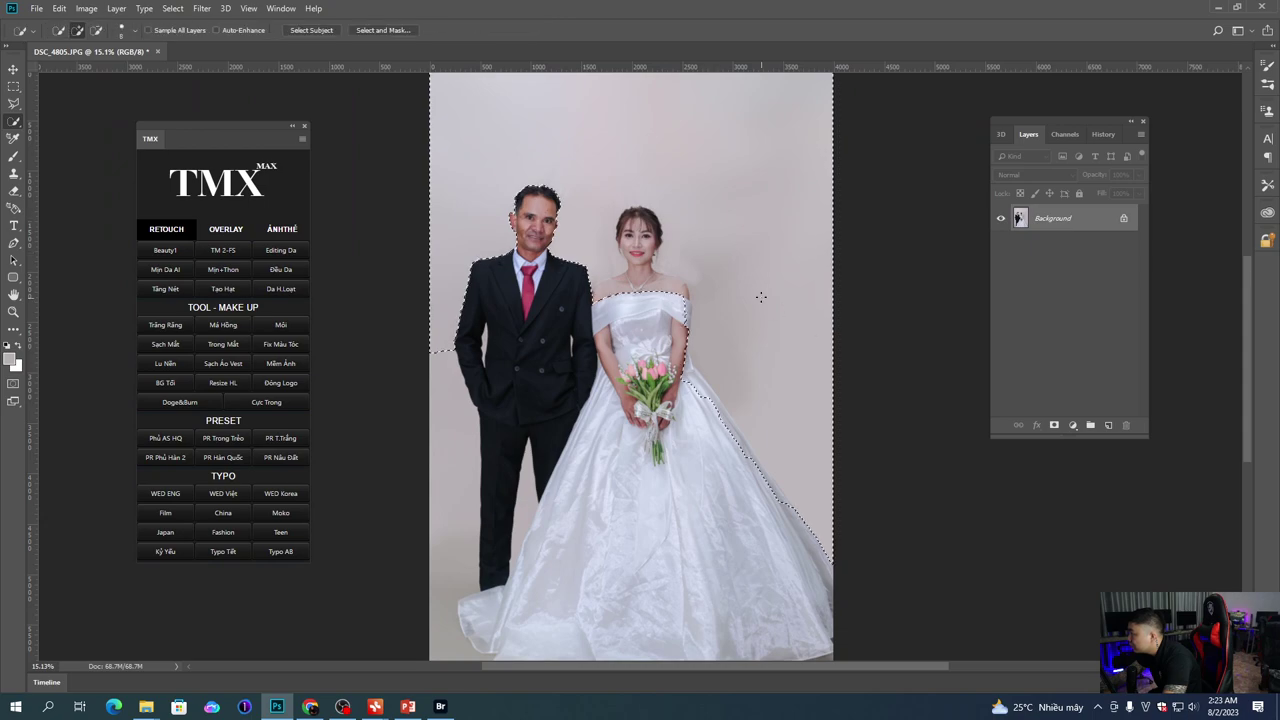
scroll(725, 273, up, 3)
mouse_move(598, 280)
mouse_down()
mouse_move(646, 297)
mouse_move(633, 282)
mouse_move(663, 318)
mouse_move(645, 282)
mouse_move(593, 262)
mouse_move(532, 294)
mouse_up()
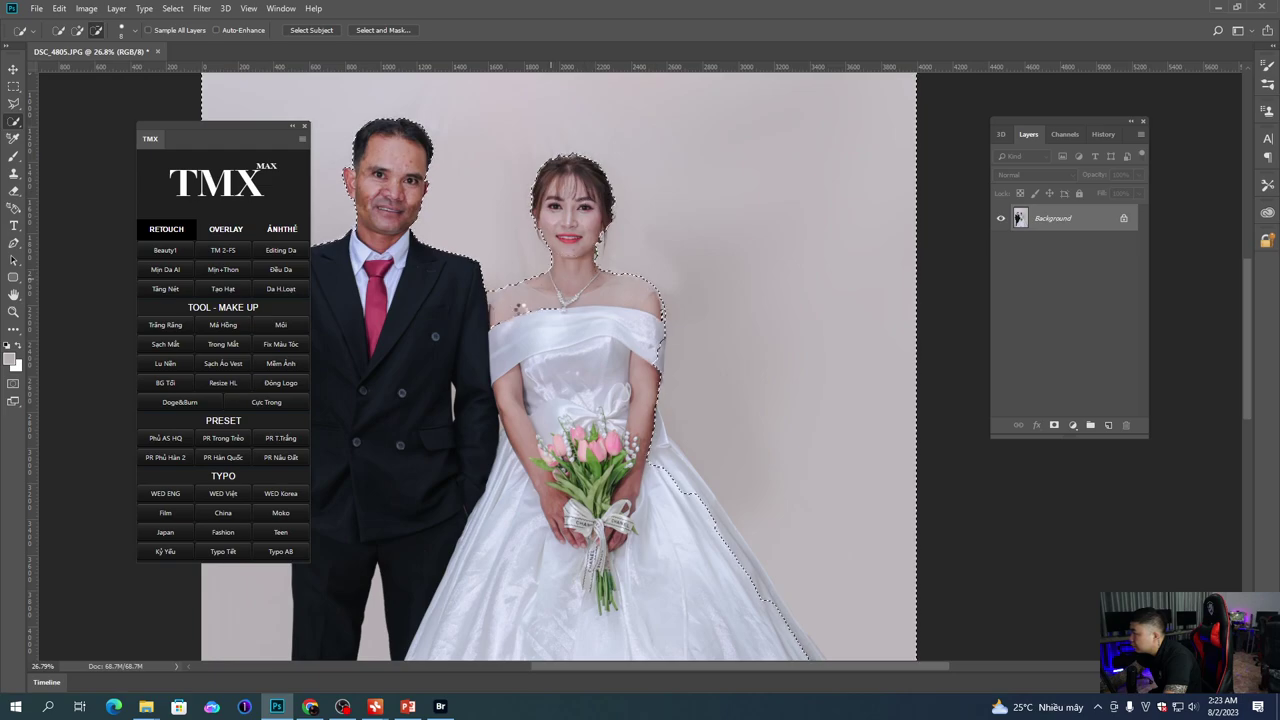
scroll(668, 291, up, 1)
scroll(672, 292, up, 2)
key(shift+F6)
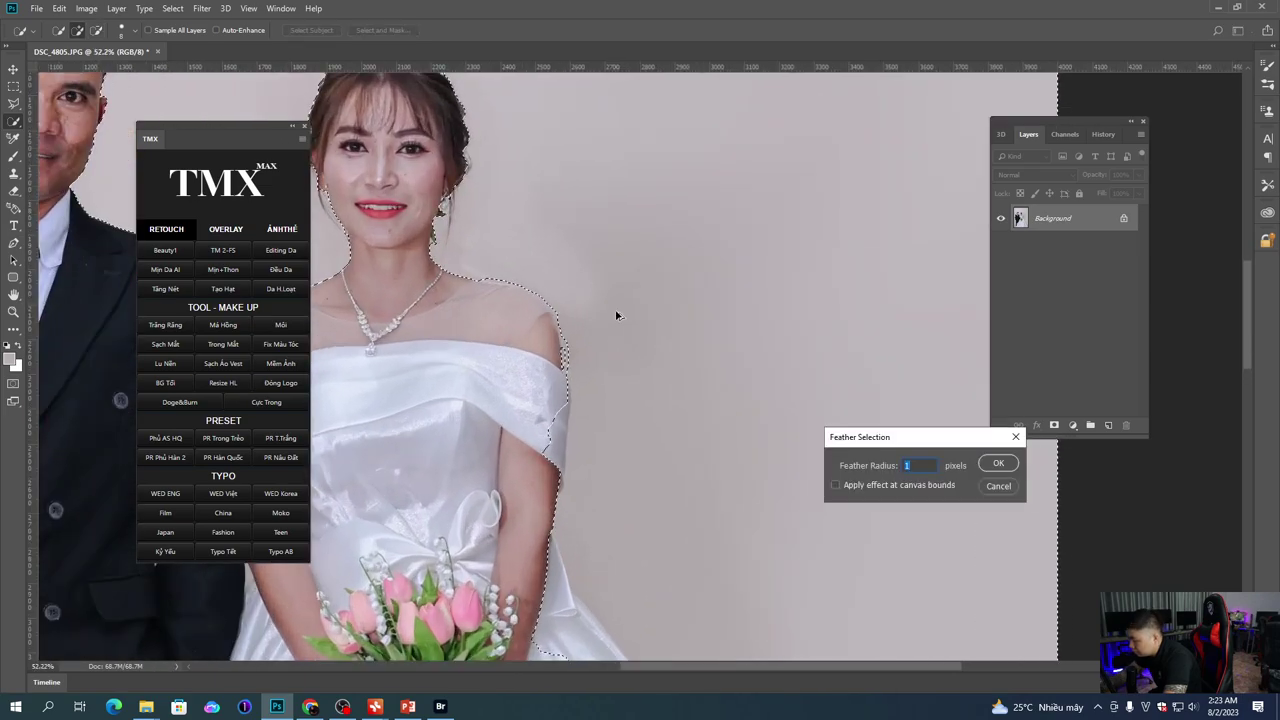
key(Return)
Step: Even out the backdrop beside the bride's head and shoulder with the 464 px soft brush at 30% opacity, and deselect
scroll(577, 325, down, 3)
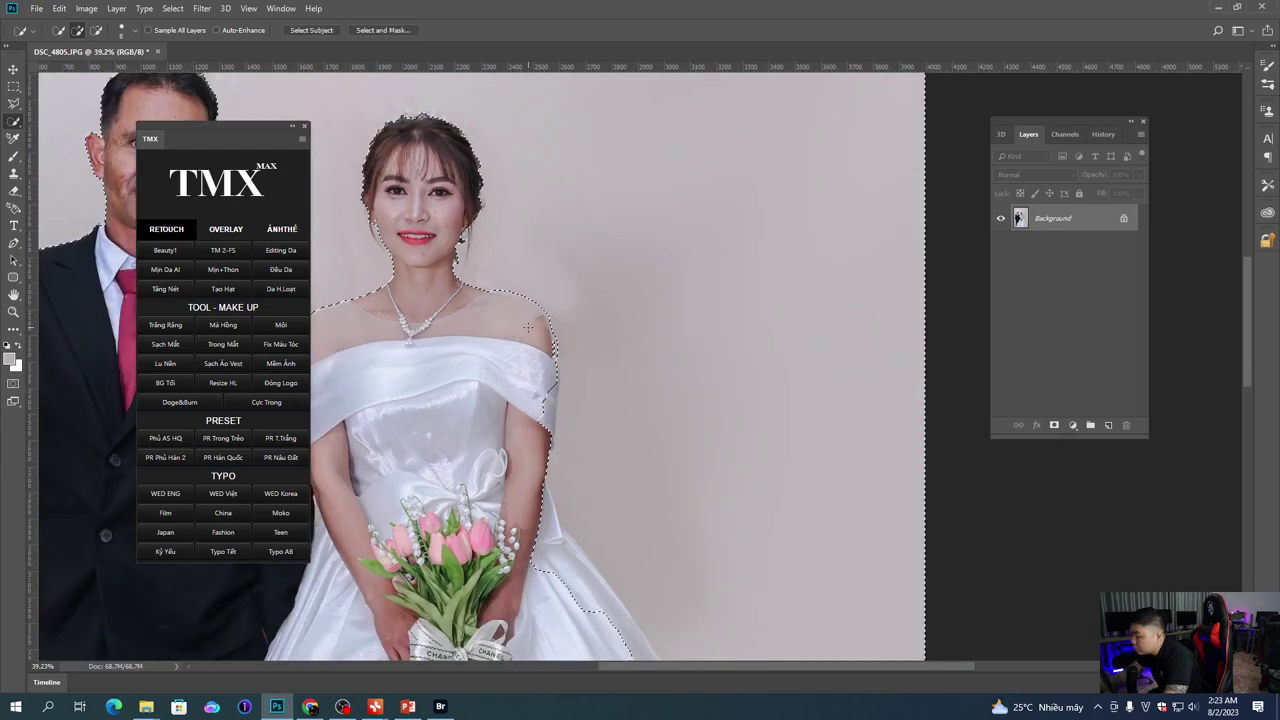
key(b)
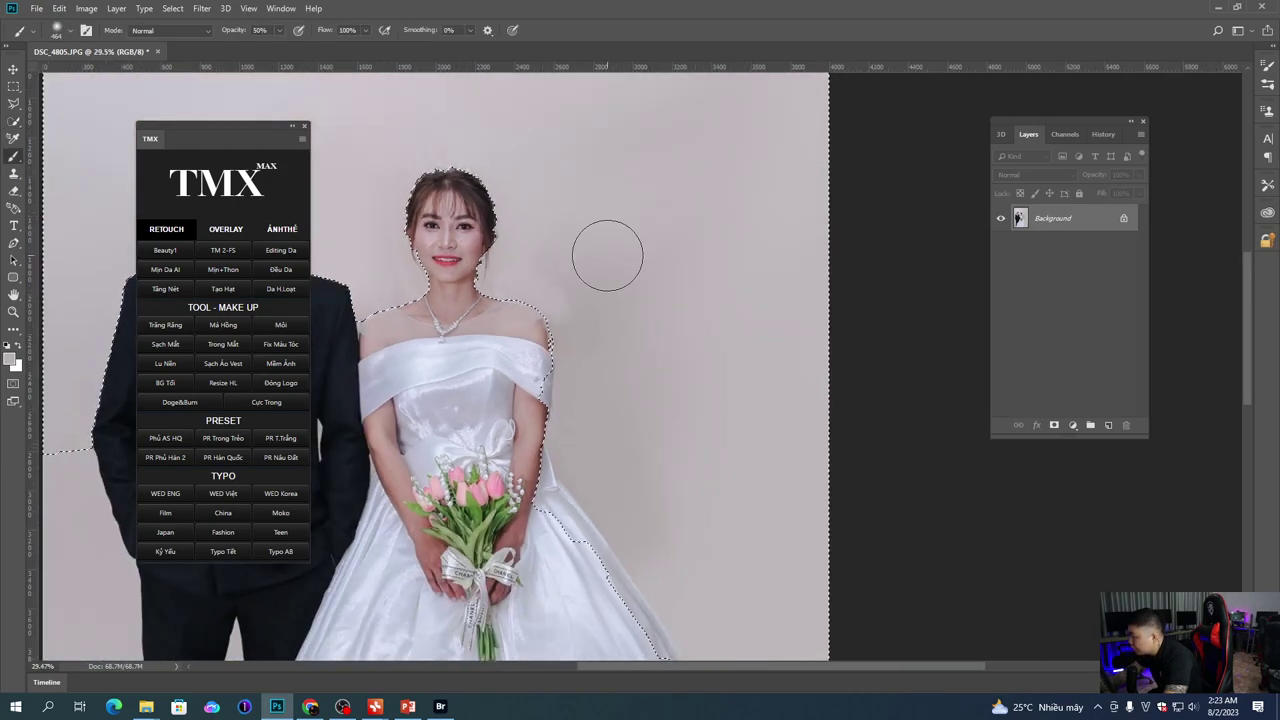
key(3)
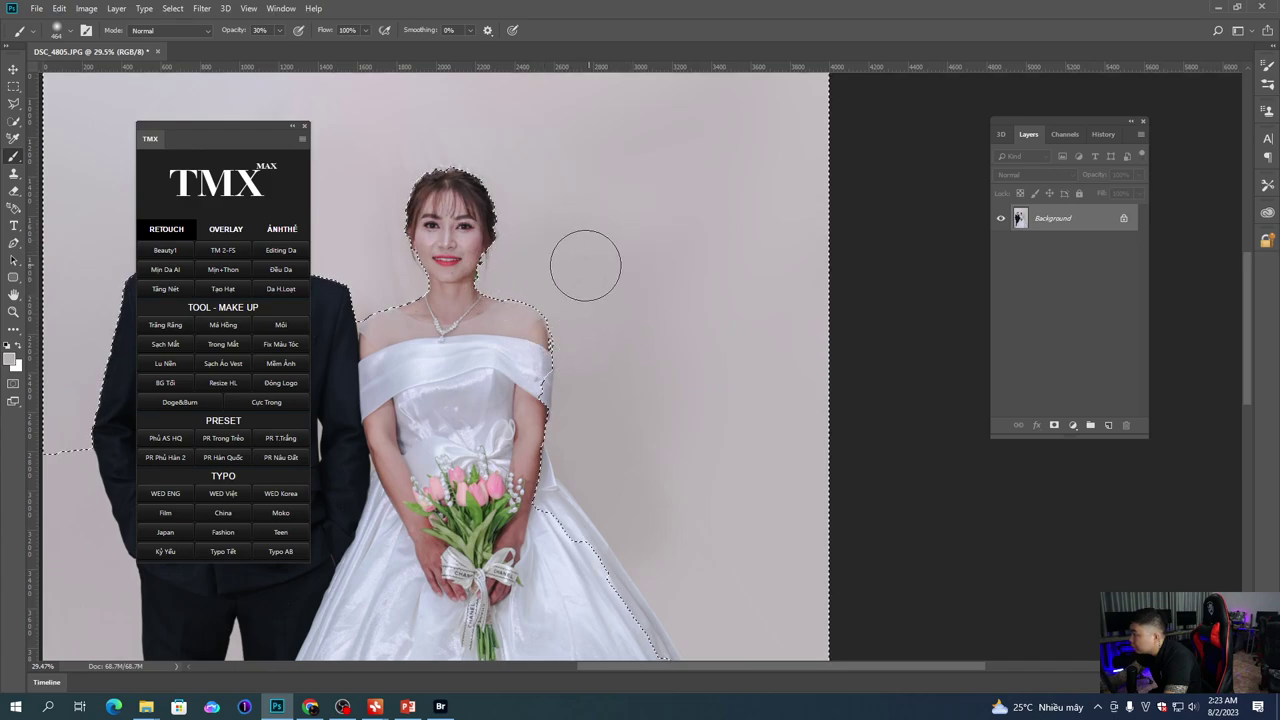
scroll(551, 264, up, 3)
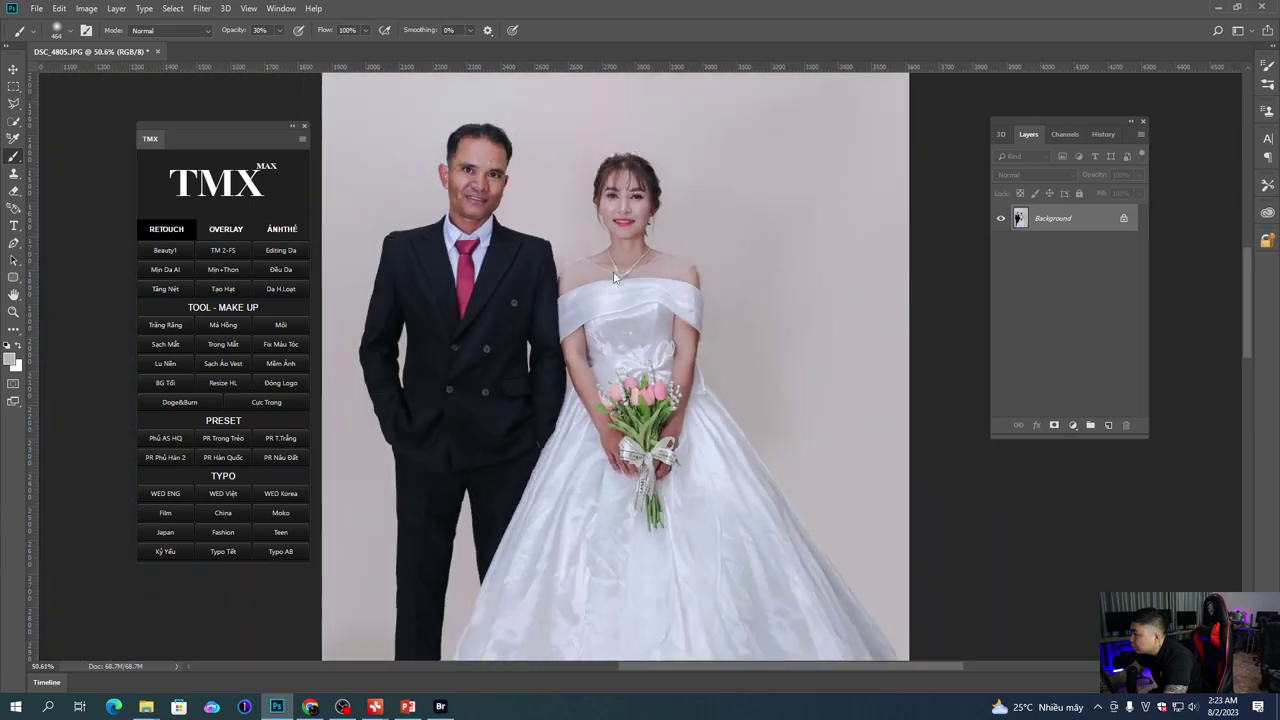
scroll(640, 226, up, 3)
key(ctrl+0)
Step: Zoom in on the couple's faces and move the TMX panel away from the groom's shoulder
scroll(600, 277, up, 6)
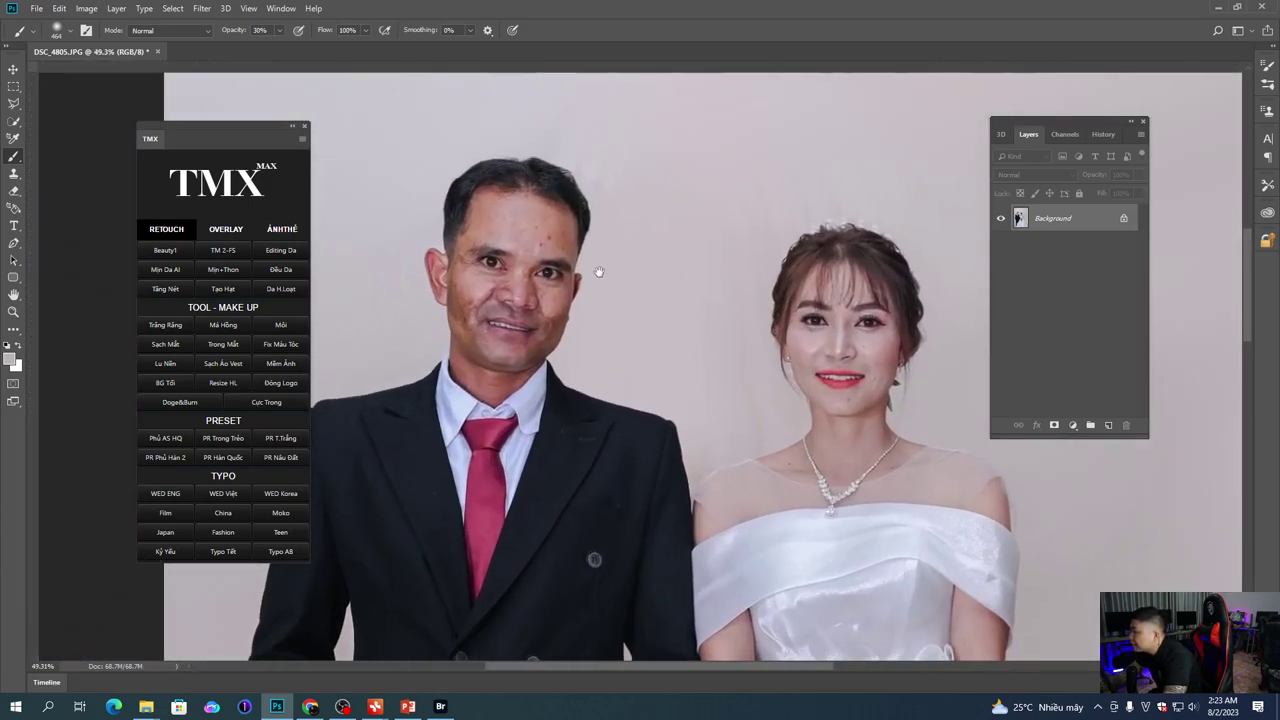
scroll(560, 300, down, 1)
key(w)
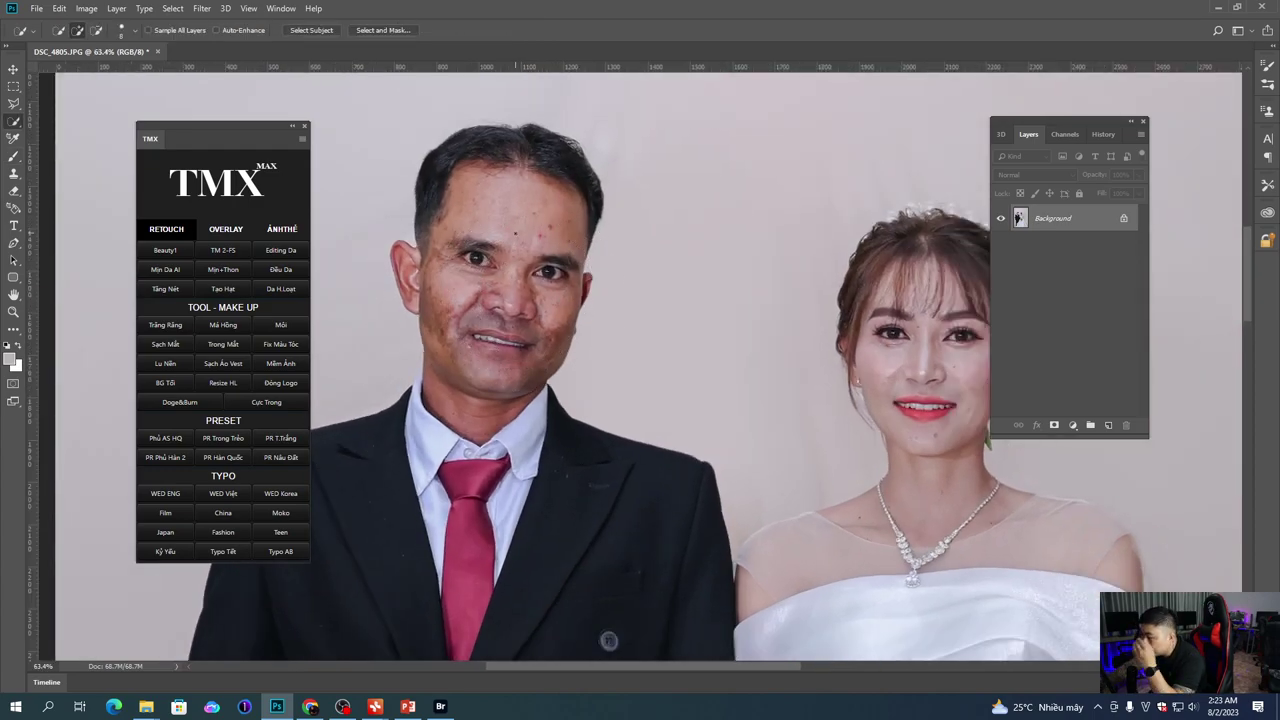
drag(214, 143, 178, 129)
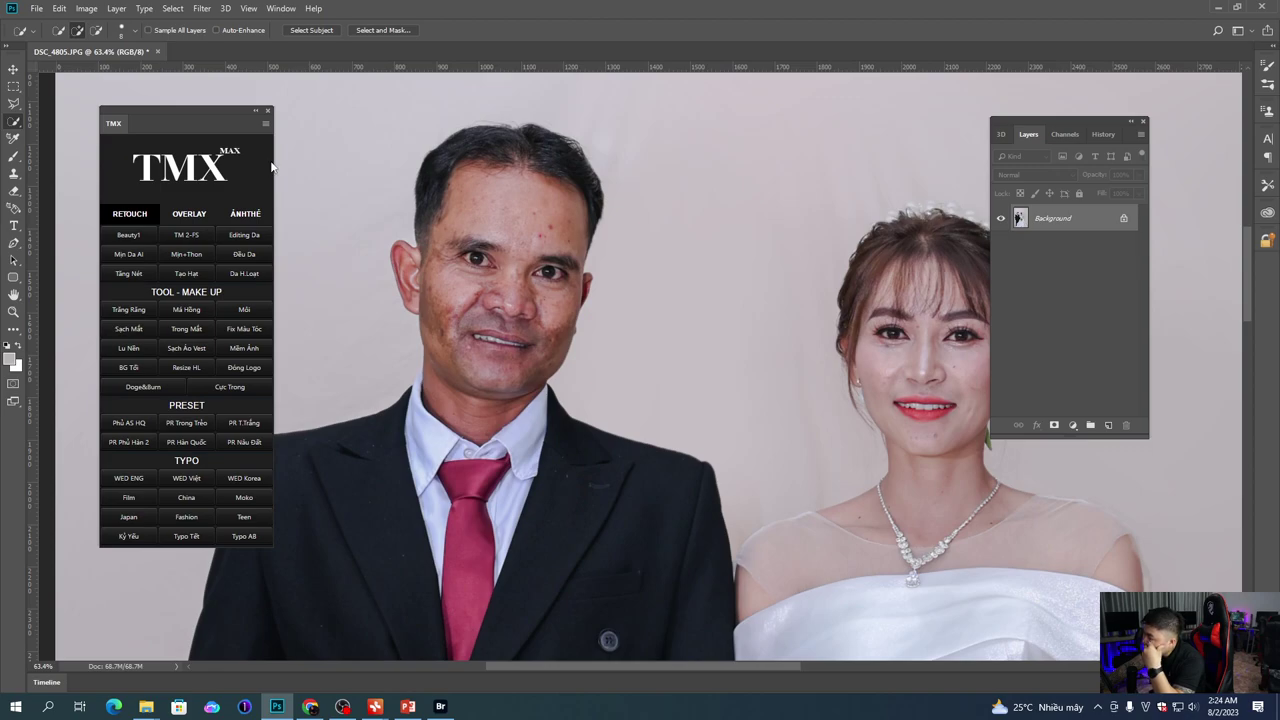
drag(206, 119, 167, 91)
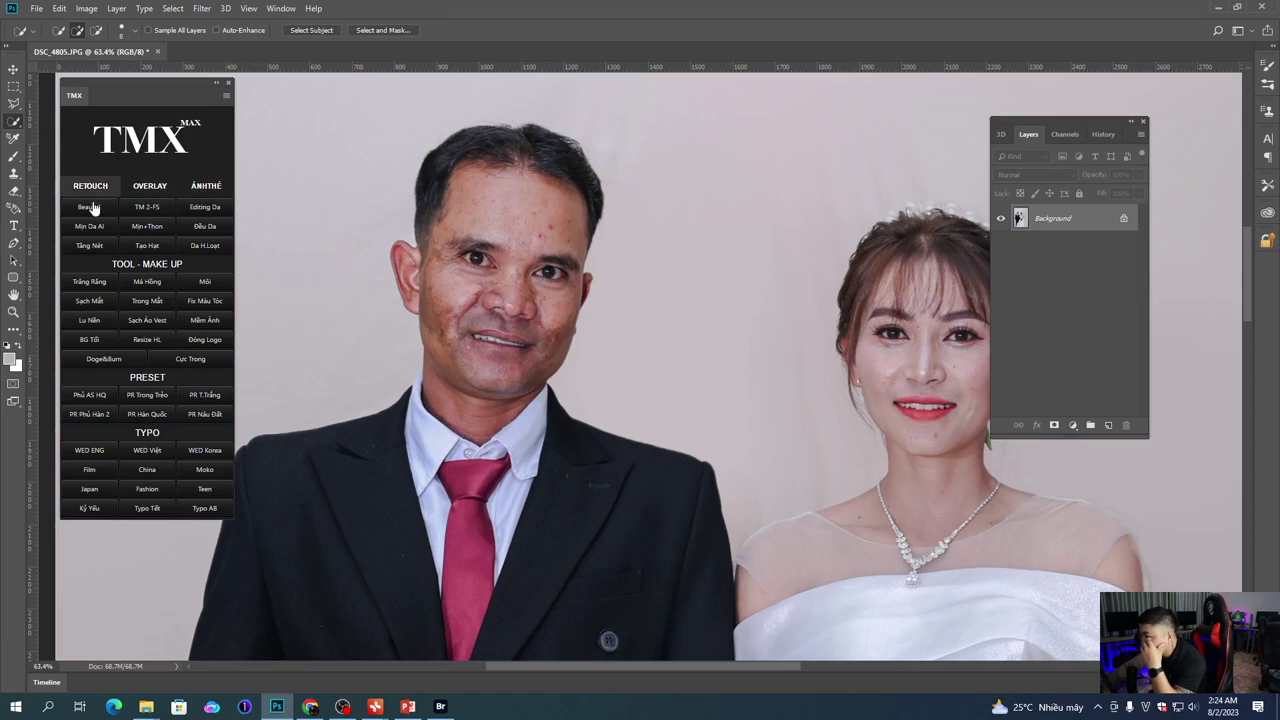
Step: Quick-select the groom's face, hair and neck, and bring up the list of Retouch4me filters
drag(173, 95, 171, 96)
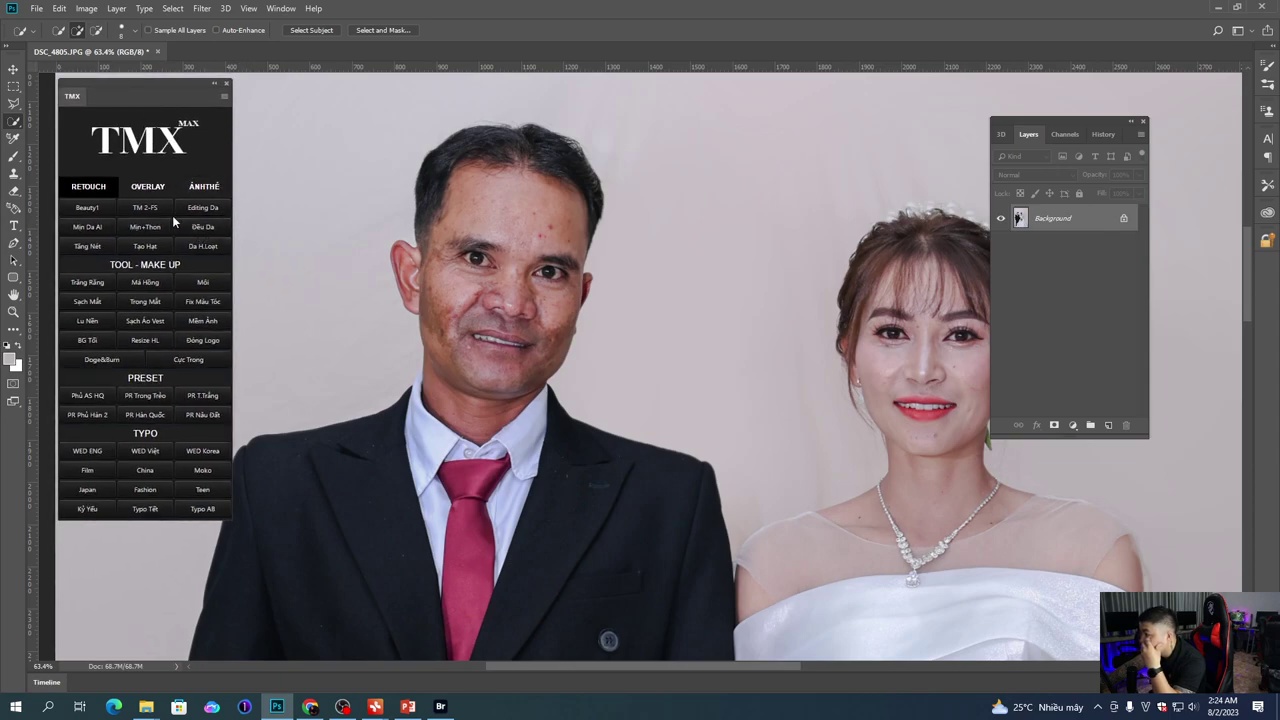
mouse_move(510, 289)
mouse_down()
mouse_move(505, 395)
mouse_move(500, 170)
mouse_up()
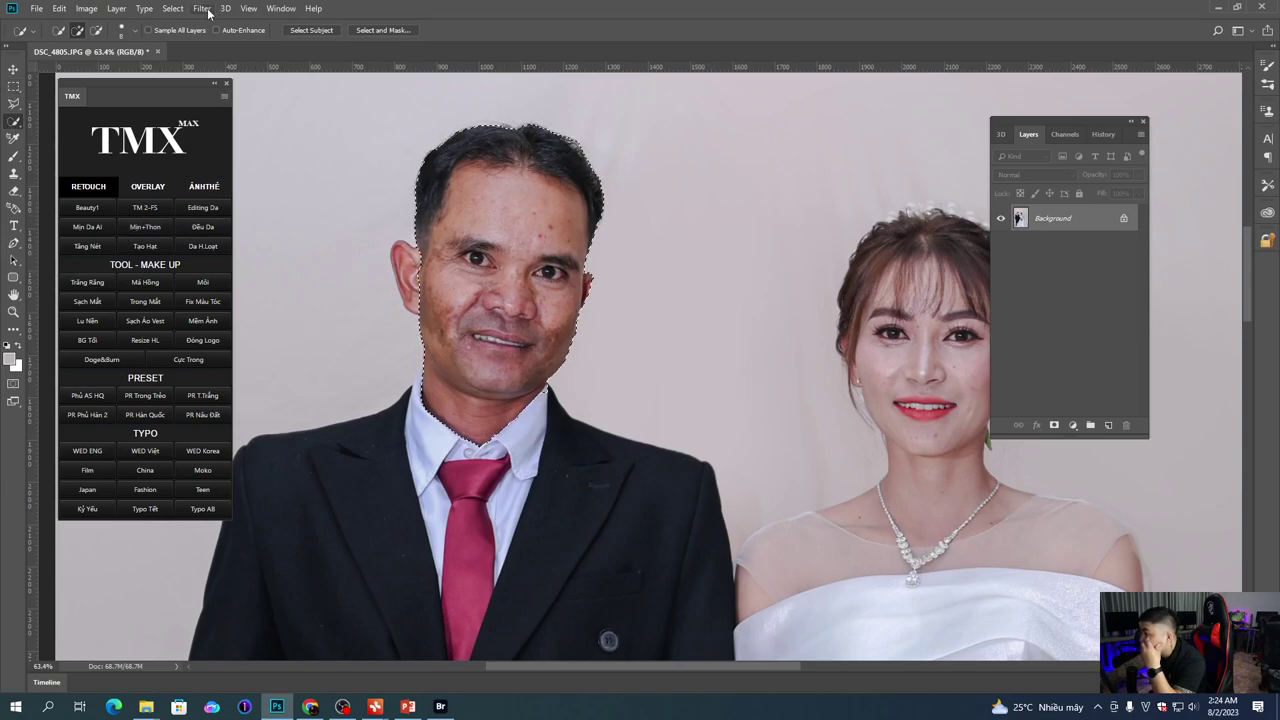
click(204, 9)
mouse_move(255, 338)
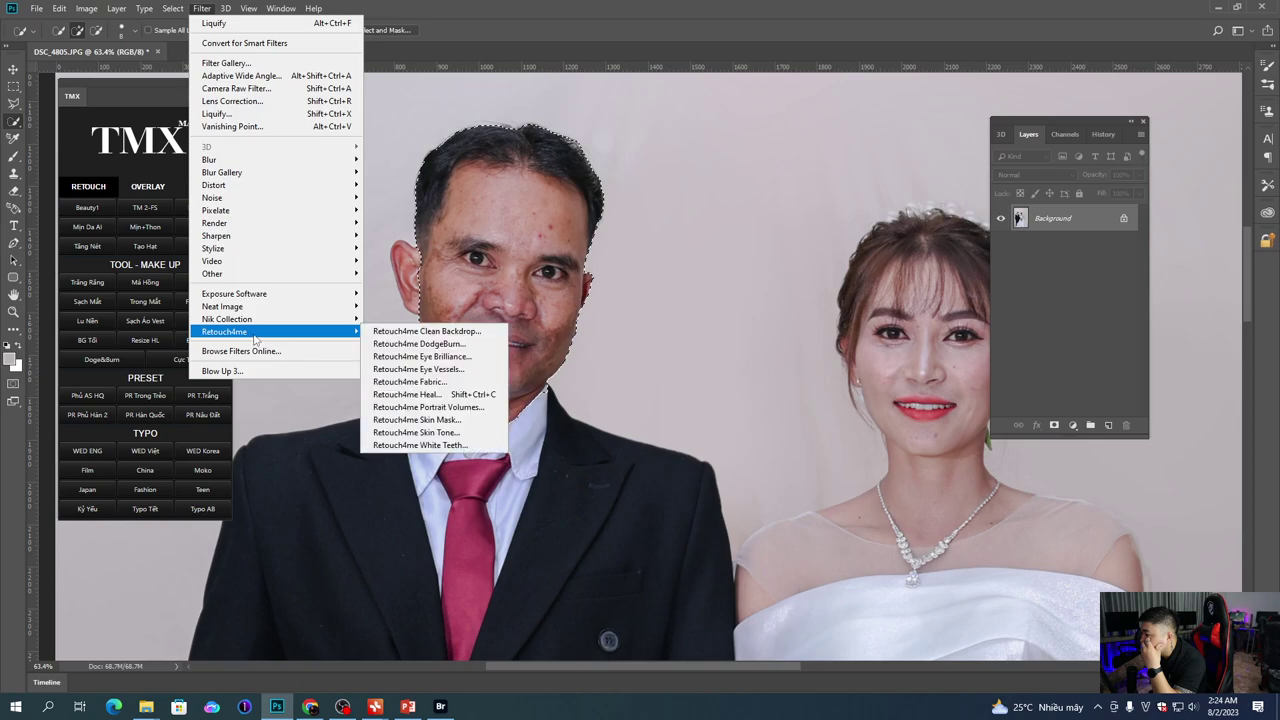
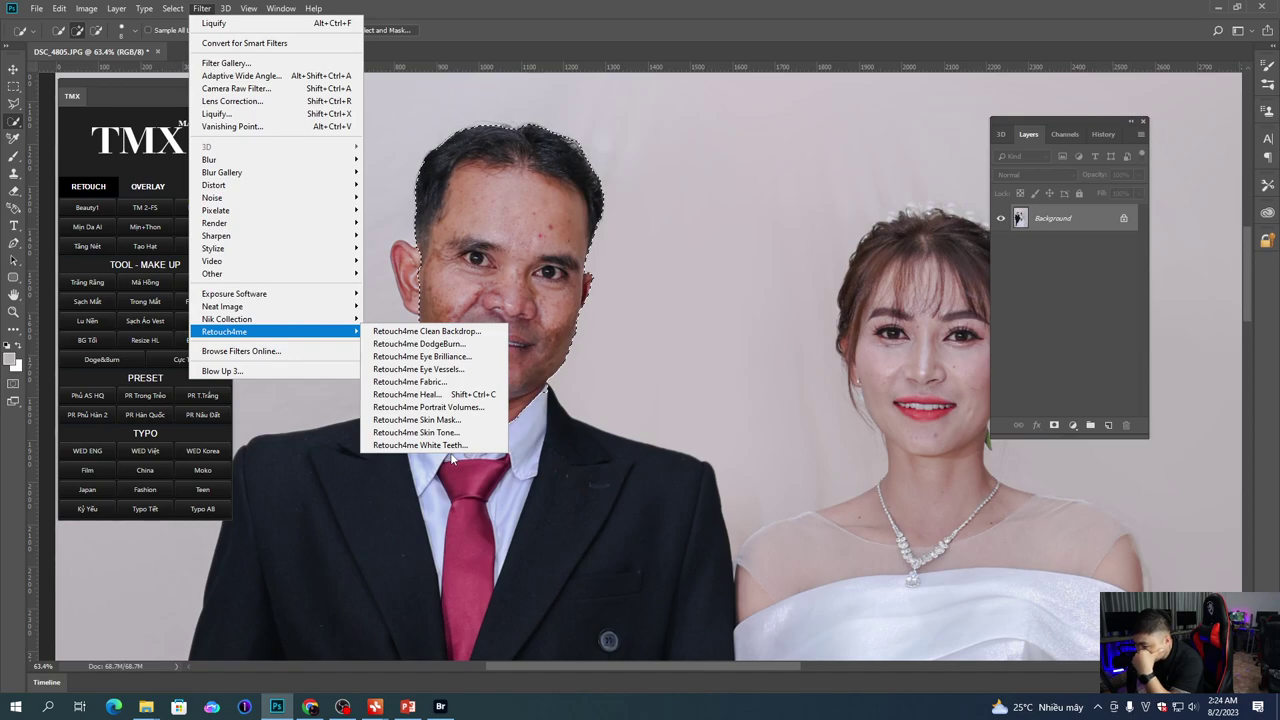
Step: Switch to the PowerPoint course deck and review slides 4 and 5 on PC configuration and on software and plugins
click(408, 706)
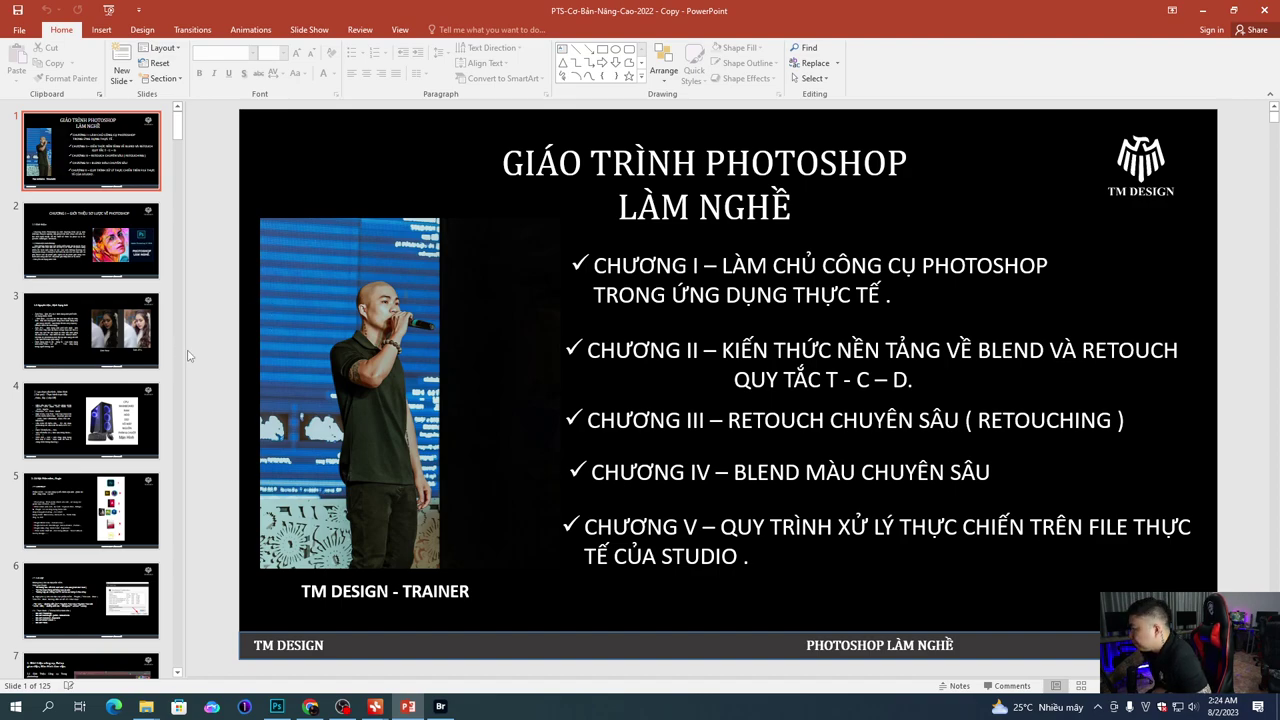
scroll(112, 445, down, 1)
click(108, 455)
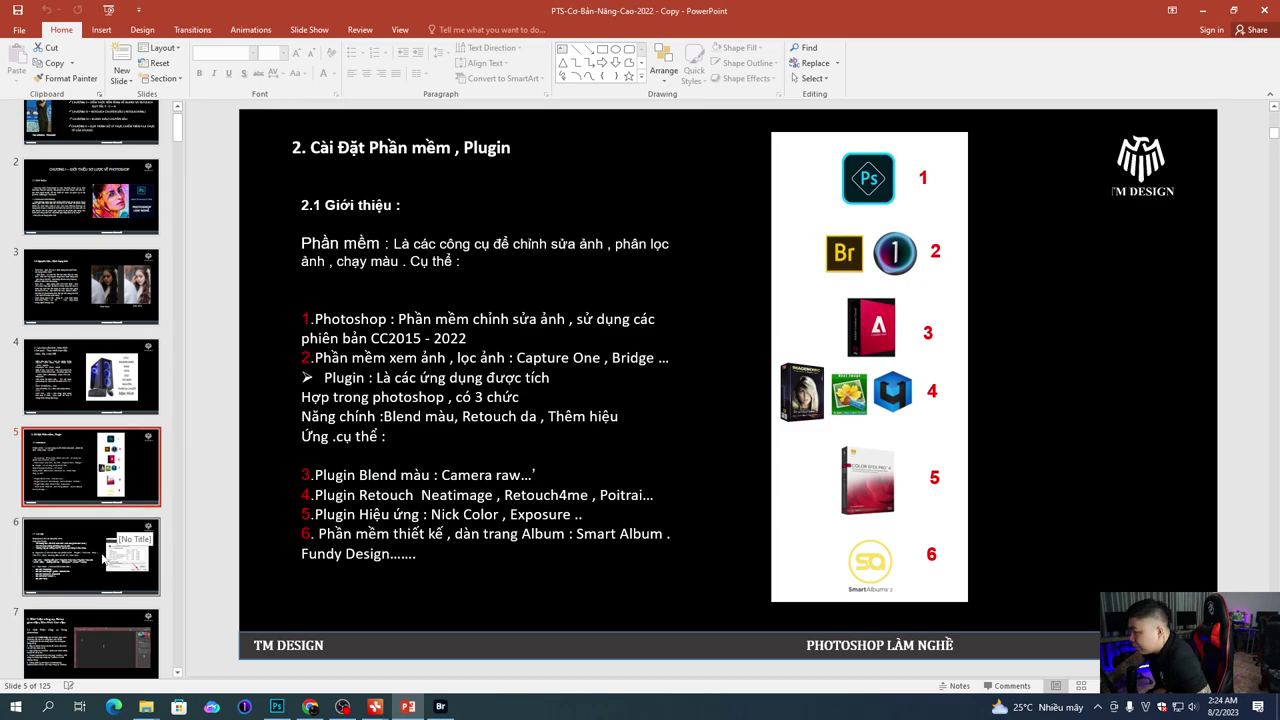
click(124, 406)
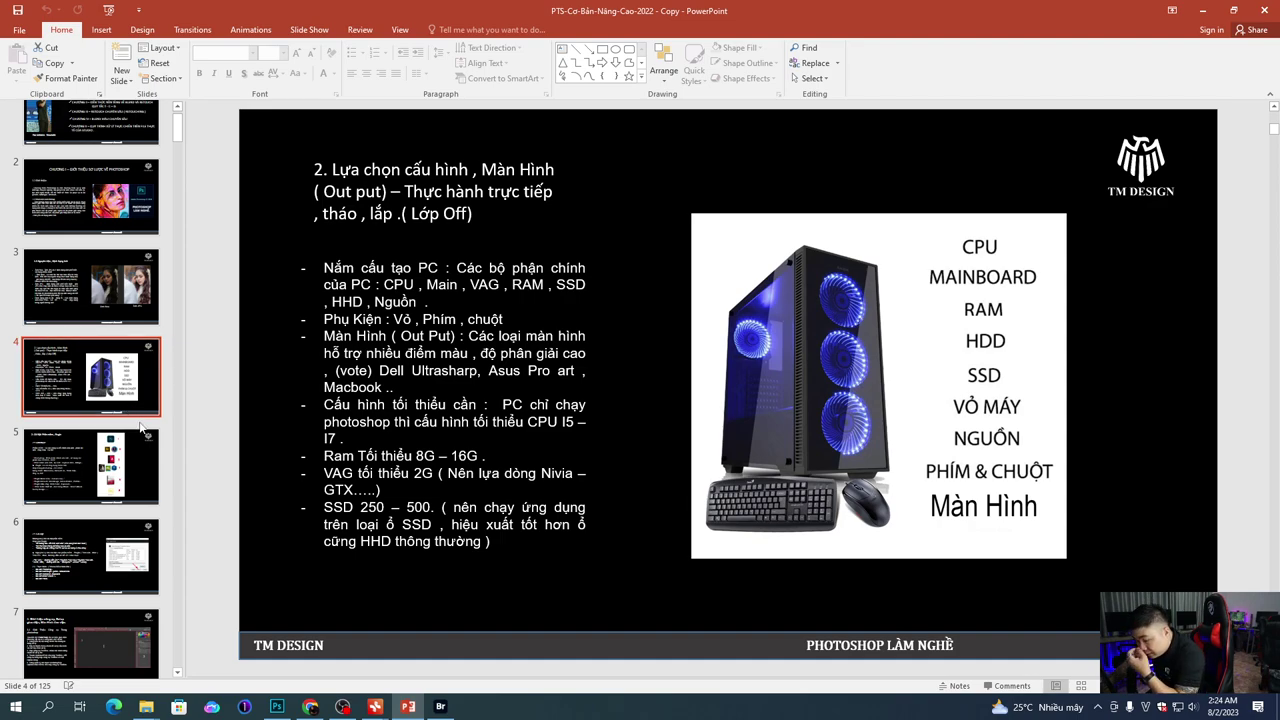
click(145, 435)
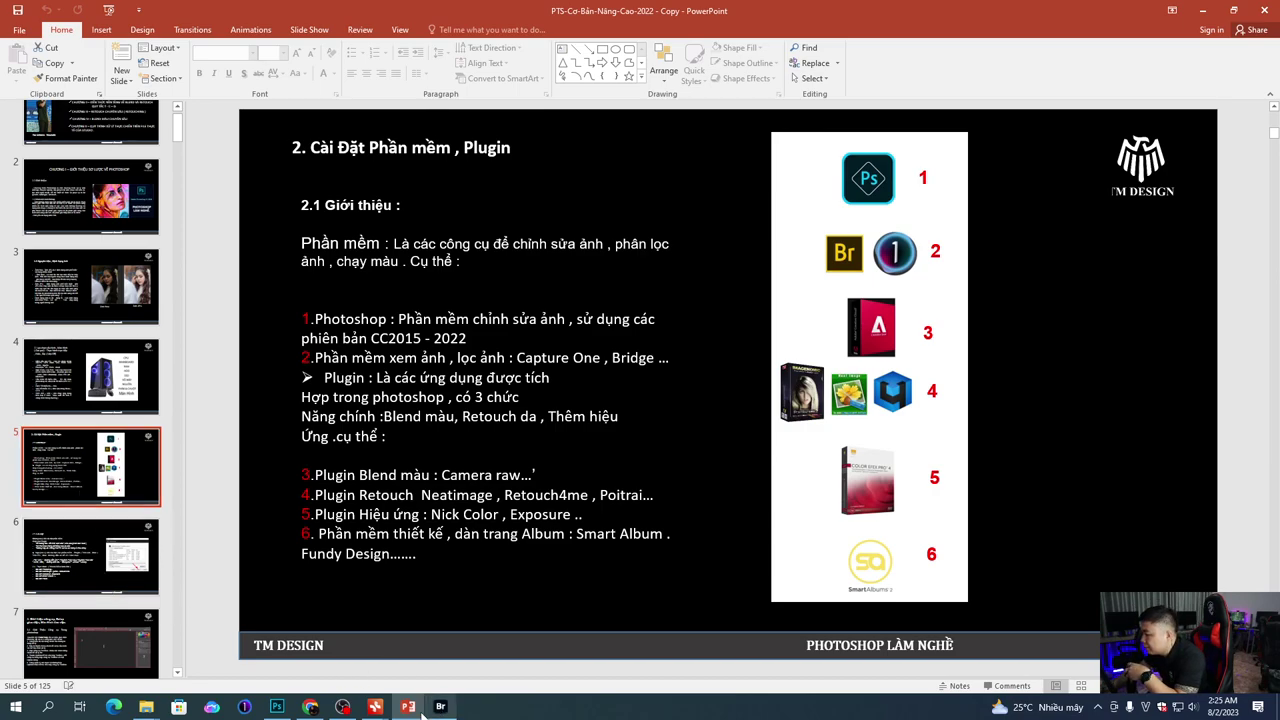
Step: Return to Photoshop, add the groom's ear to the head selection, and feather the selection by 2 pixels
click(277, 706)
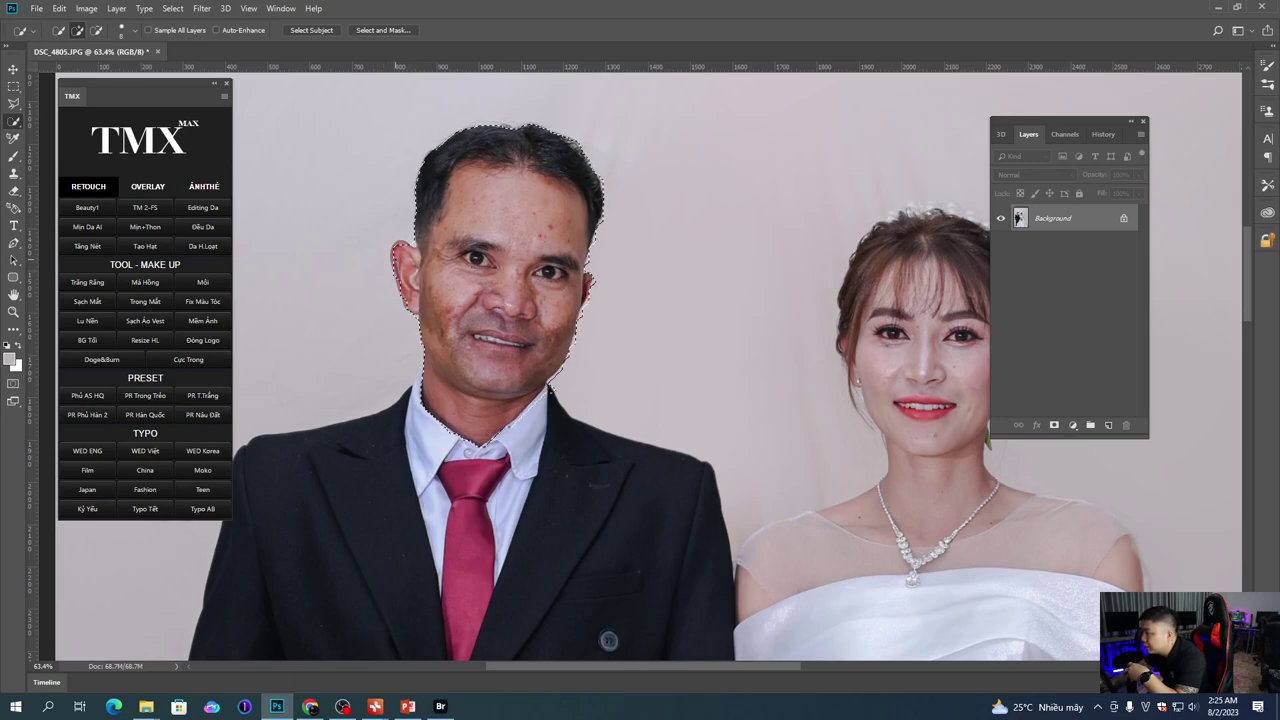
click(408, 270)
key(shift+F6)
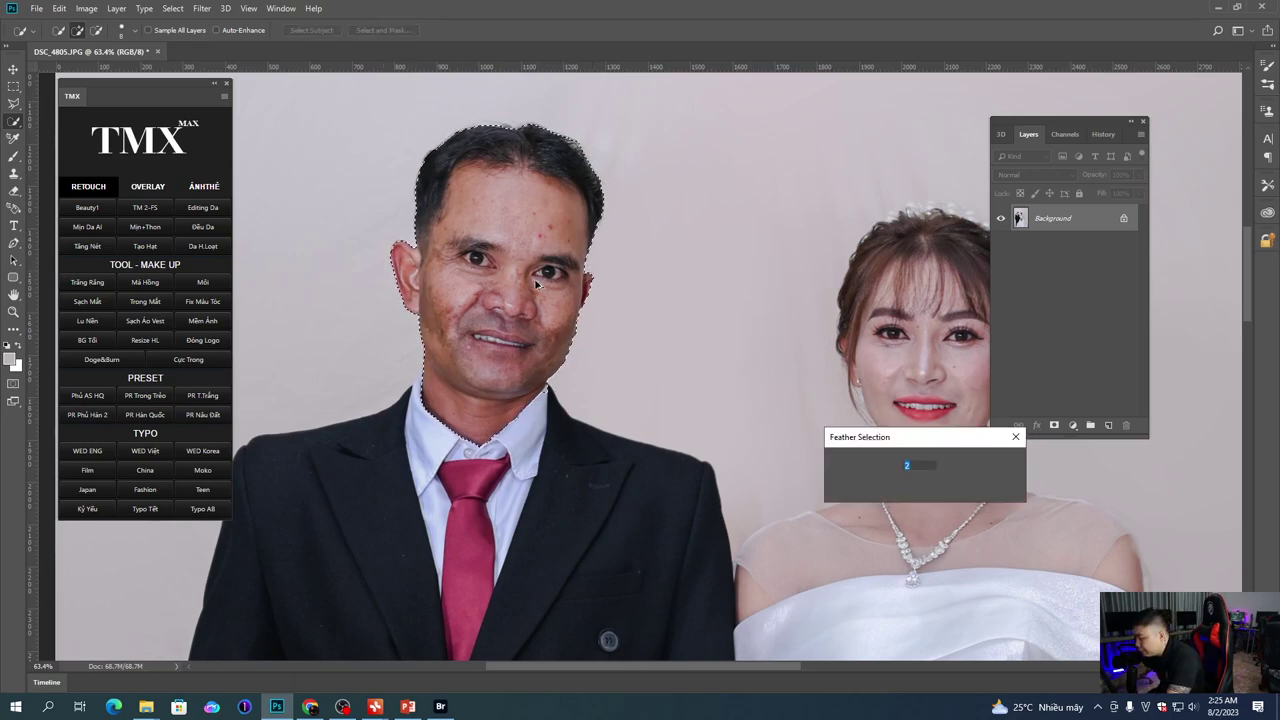
key(Return)
Step: Apply the Retouch4me Heal filter to the groom's selected head at sensitivity 100
click(202, 8)
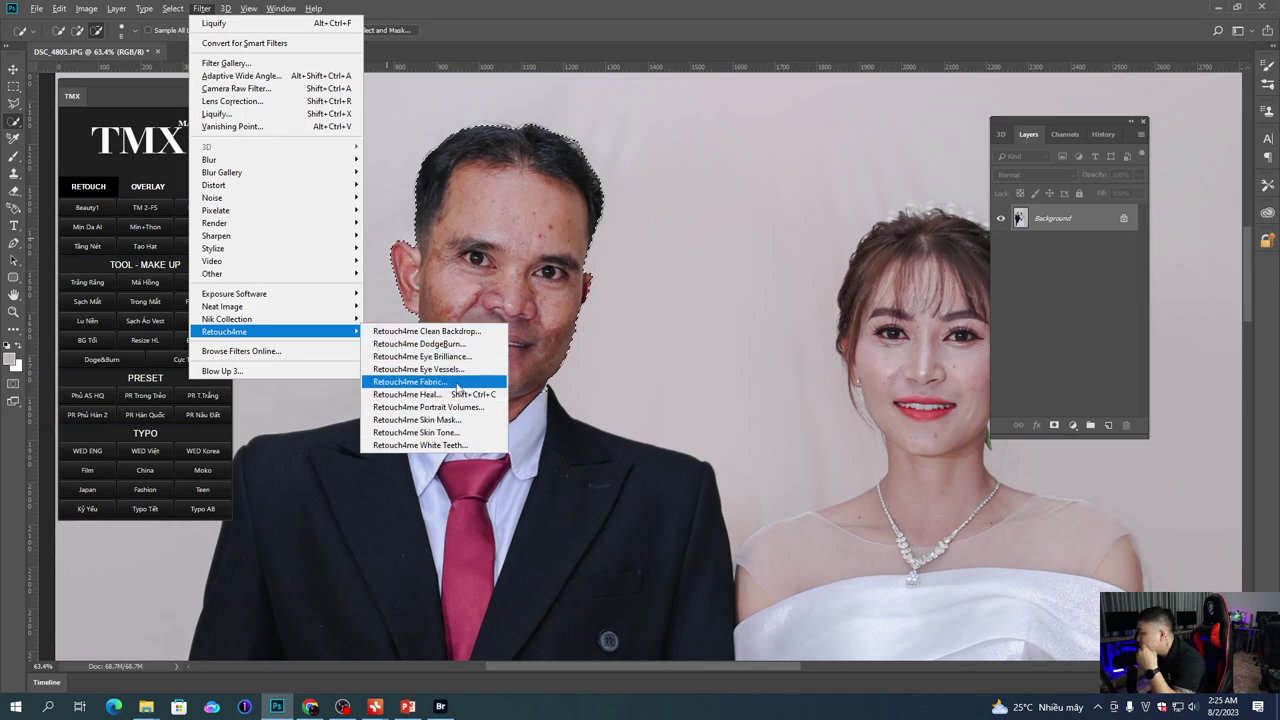
click(444, 396)
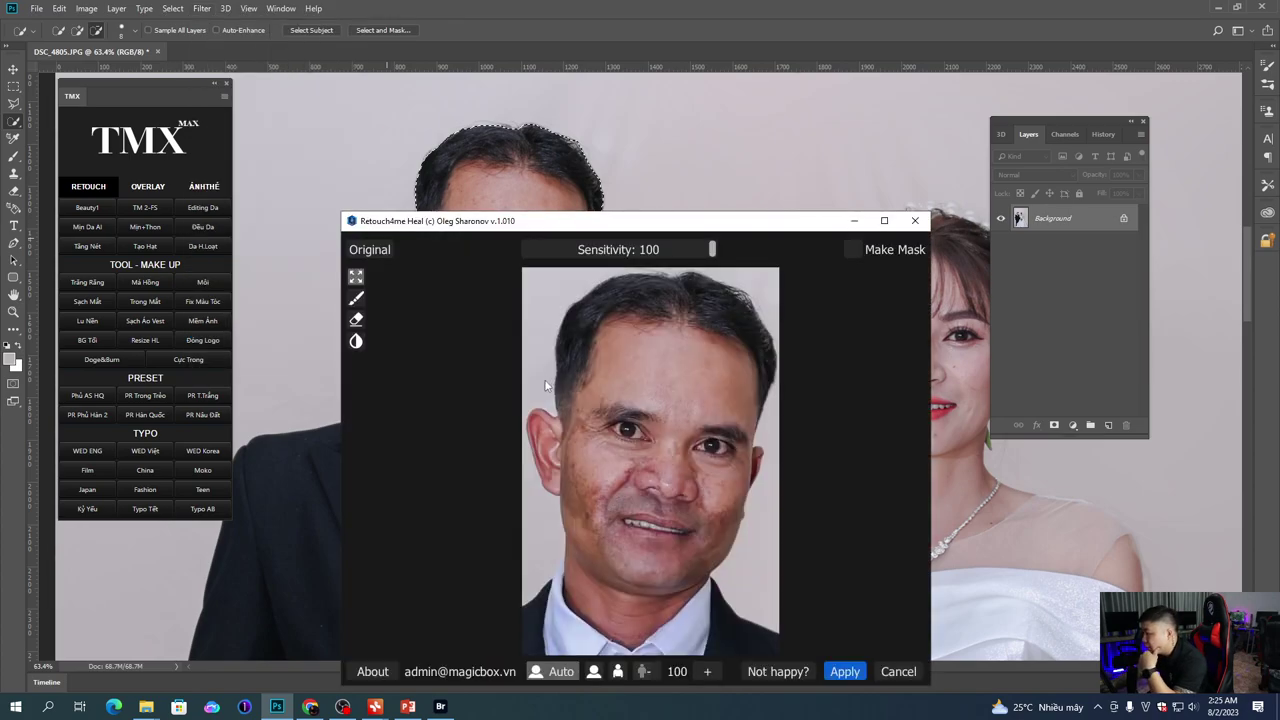
click(848, 669)
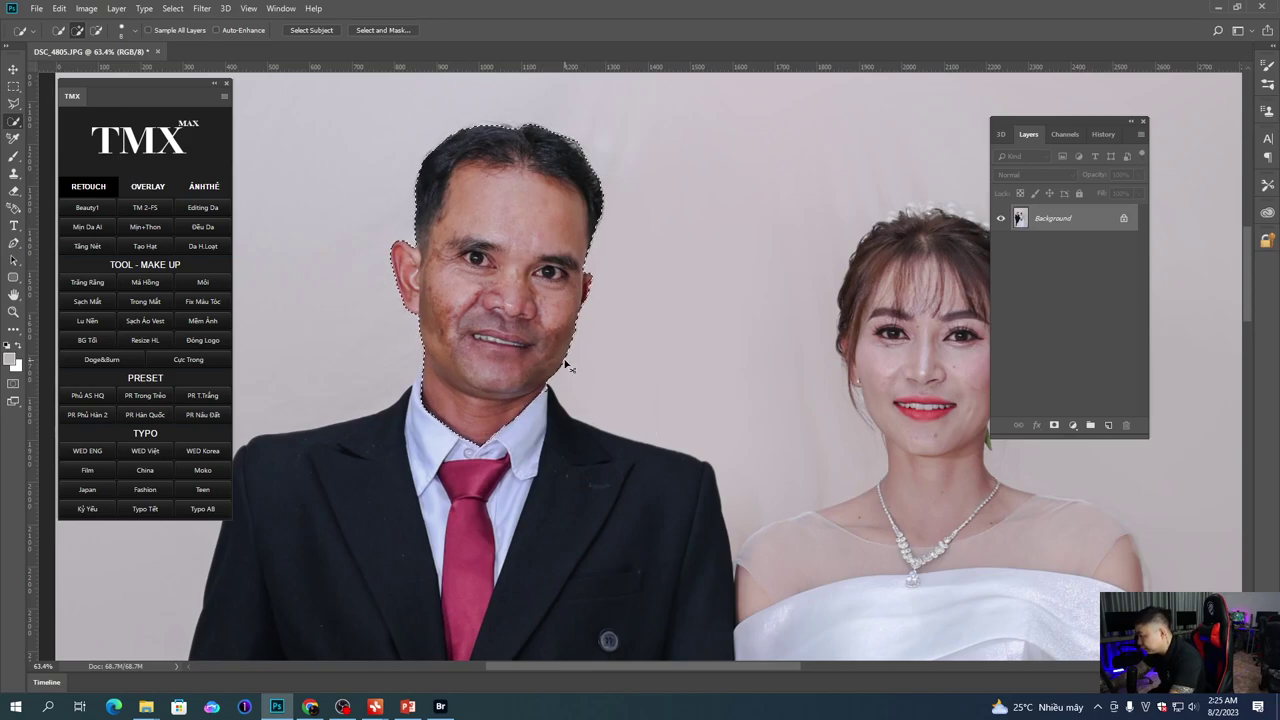
Step: Apply the Retouch4me DodgeBurn filter to even out the skin on the groom's selected face
key(alt)
key(alt+t)
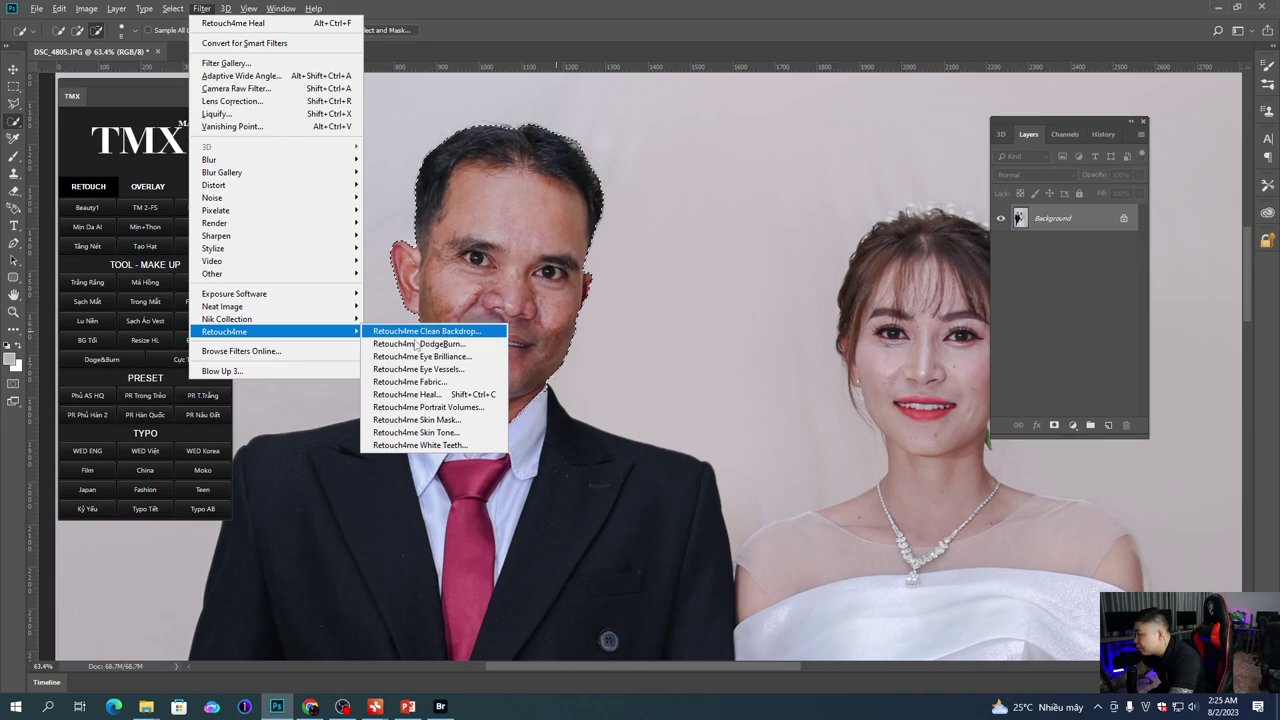
click(426, 347)
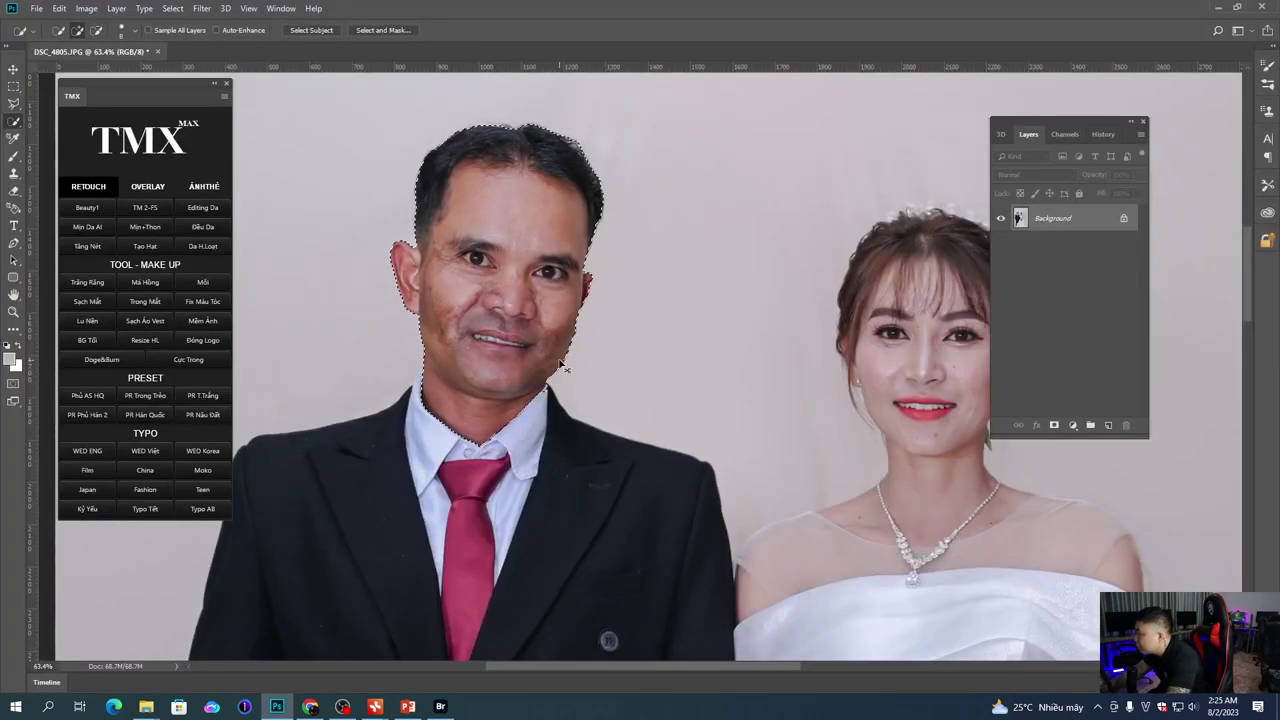
Step: Deselect the man's head and compare the history states before and after the Retouch4me Heal and DodgeBurn passes
key(ctrl+d)
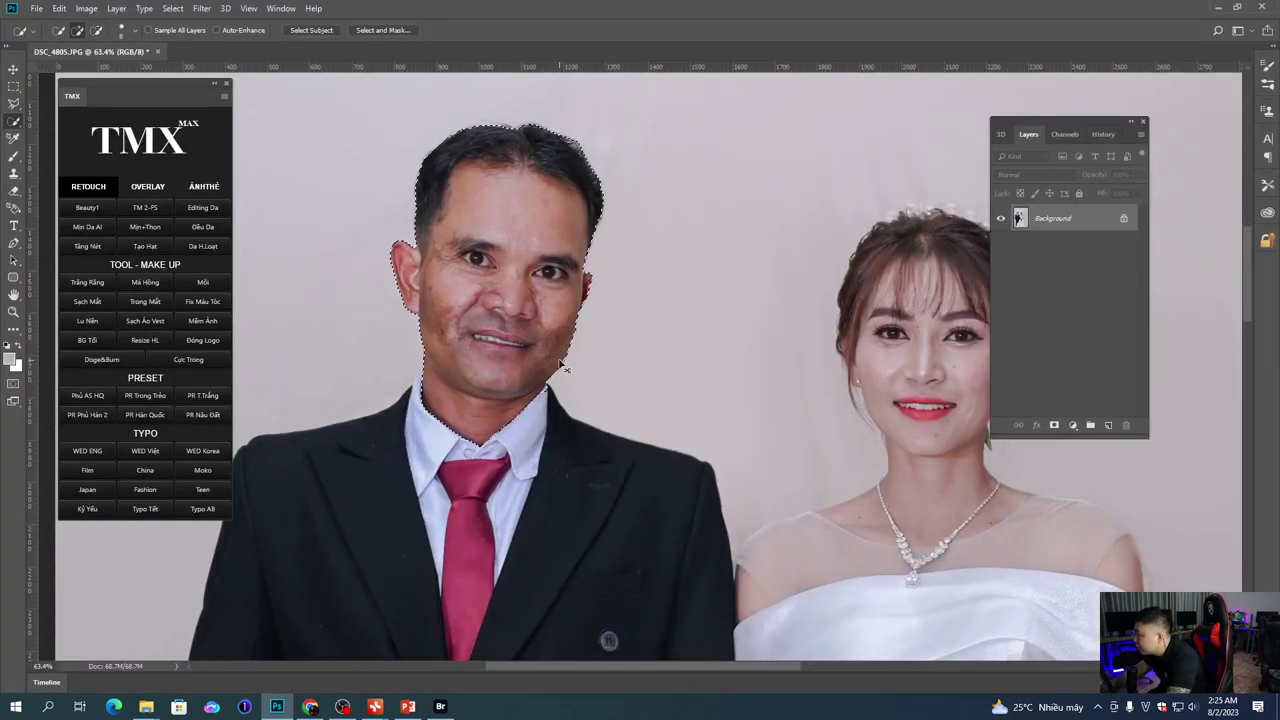
click(1103, 134)
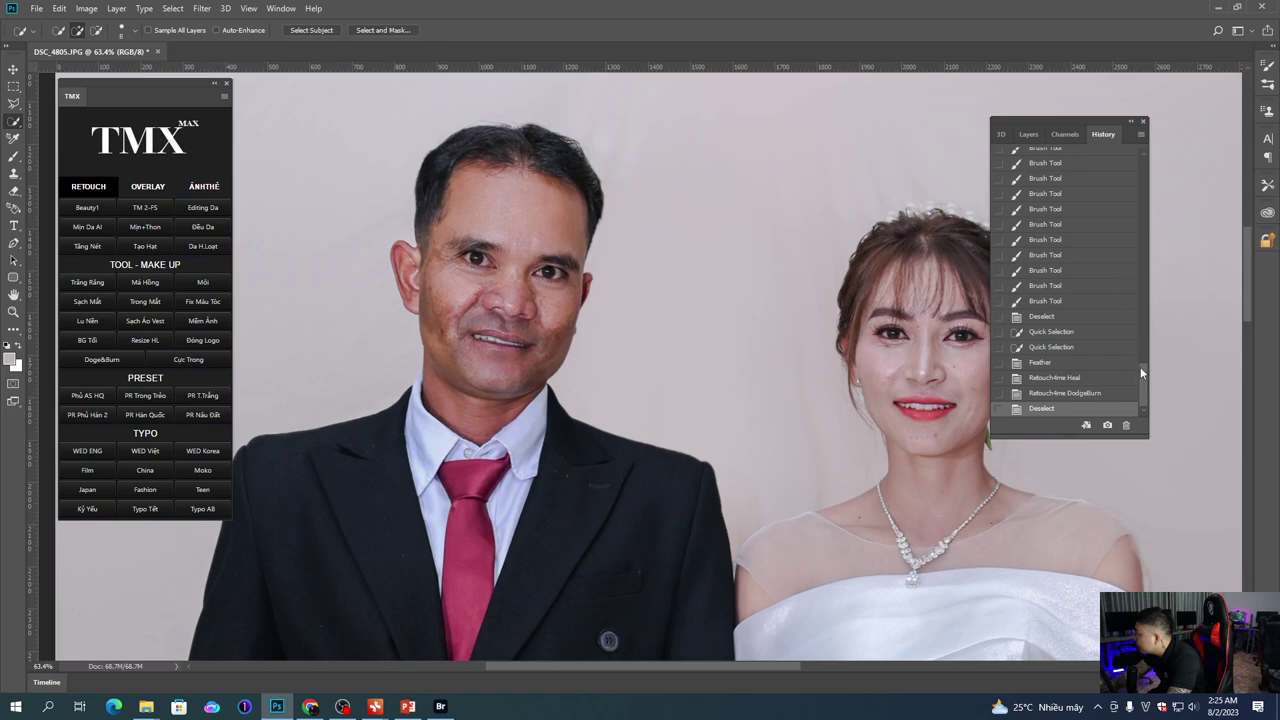
click(1050, 364)
click(1056, 409)
click(1051, 350)
key(ctrl+z)
click(1055, 369)
click(1035, 404)
Step: Select the bride's head, neck, chest and arms with the Quick Selection tool
mouse_move(907, 380)
mouse_down()
mouse_move(730, 321)
mouse_move(745, 385)
mouse_move(722, 388)
mouse_move(750, 460)
mouse_up()
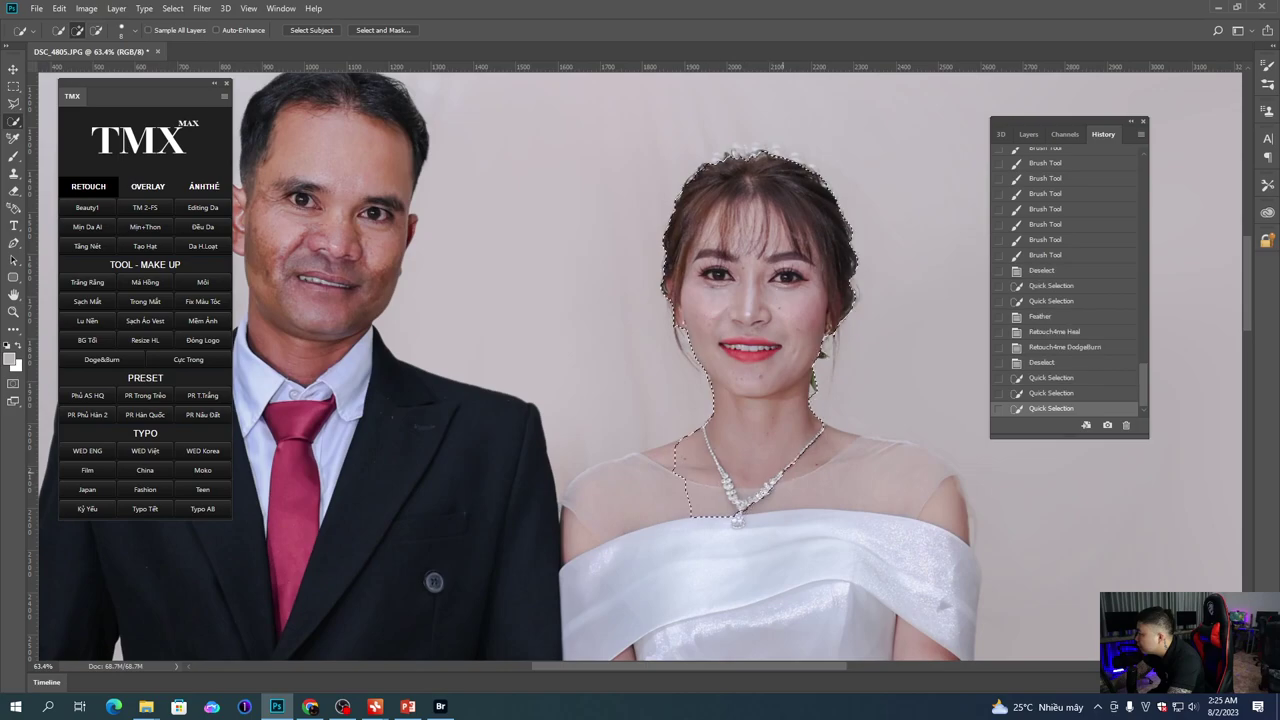
scroll(657, 456, down, 4)
drag(693, 498, 709, 215)
drag(645, 335, 708, 558)
drag(832, 510, 855, 335)
drag(729, 184, 733, 280)
Step: Feather the bride's selection with a radius of 2 pixels
scroll(733, 280, up, 2)
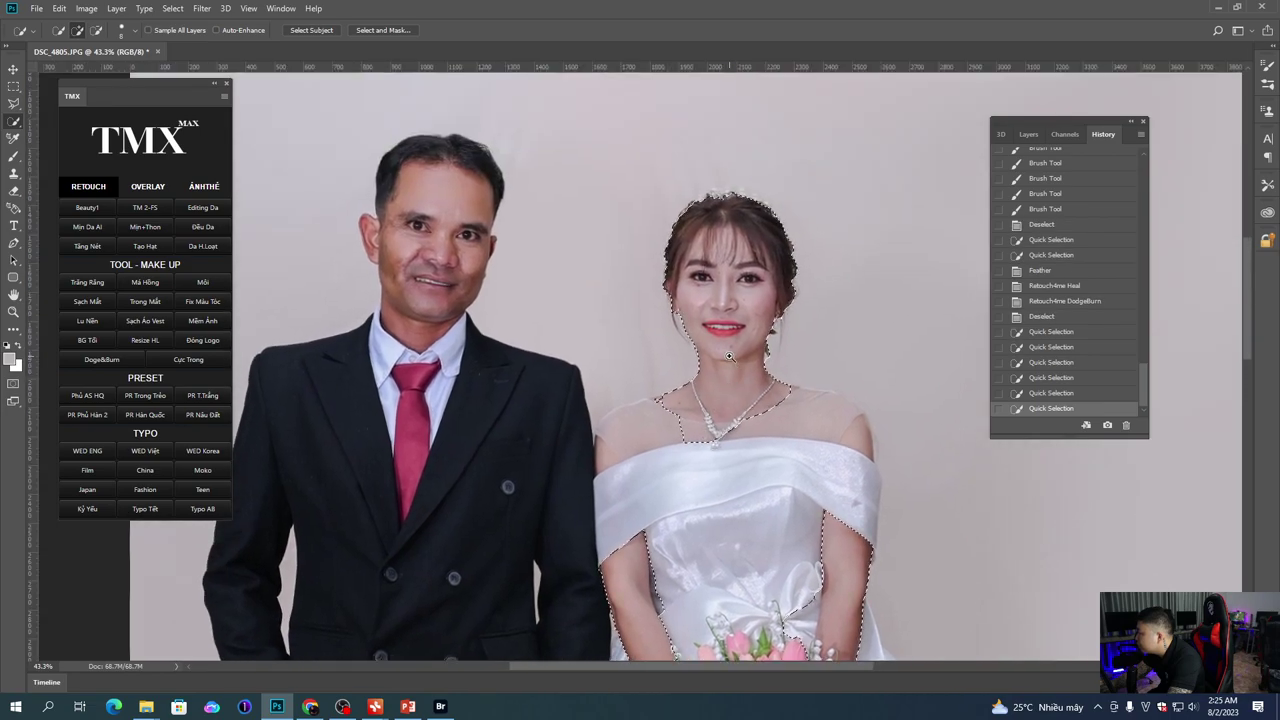
scroll(737, 240, up, 2)
key(shift+F6)
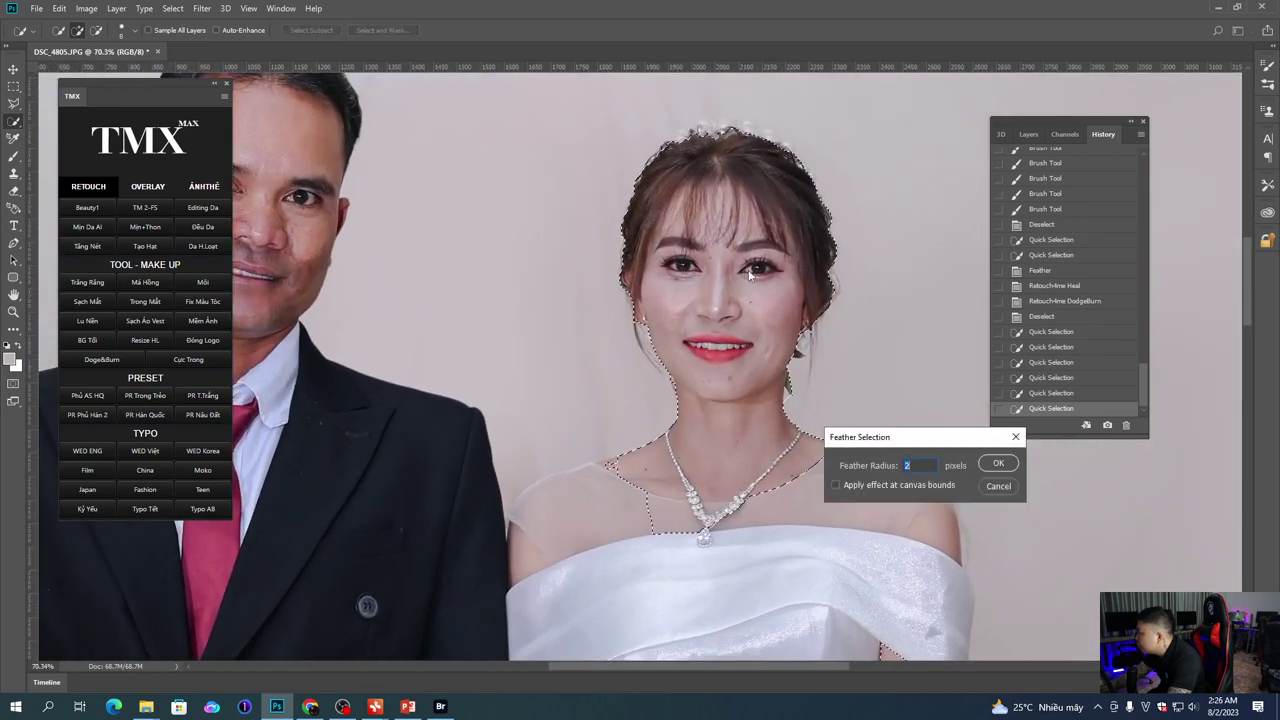
key(Return)
click(201, 8)
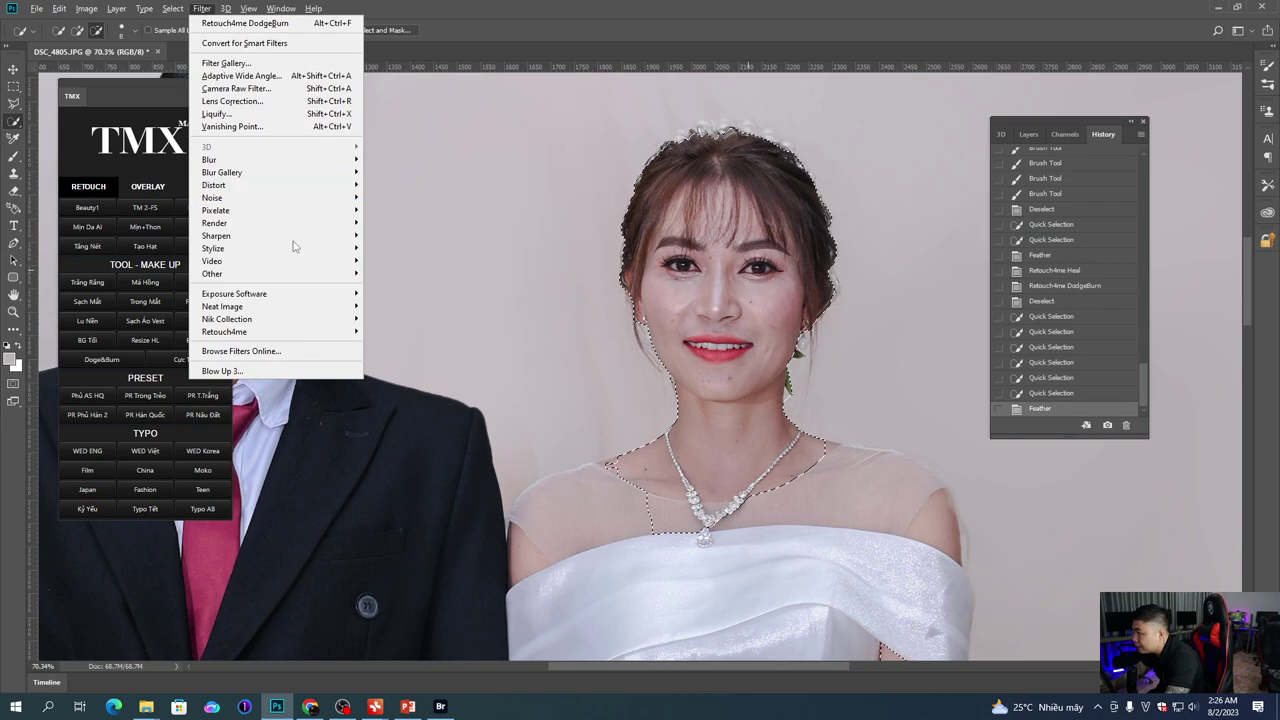
mouse_move(290, 331)
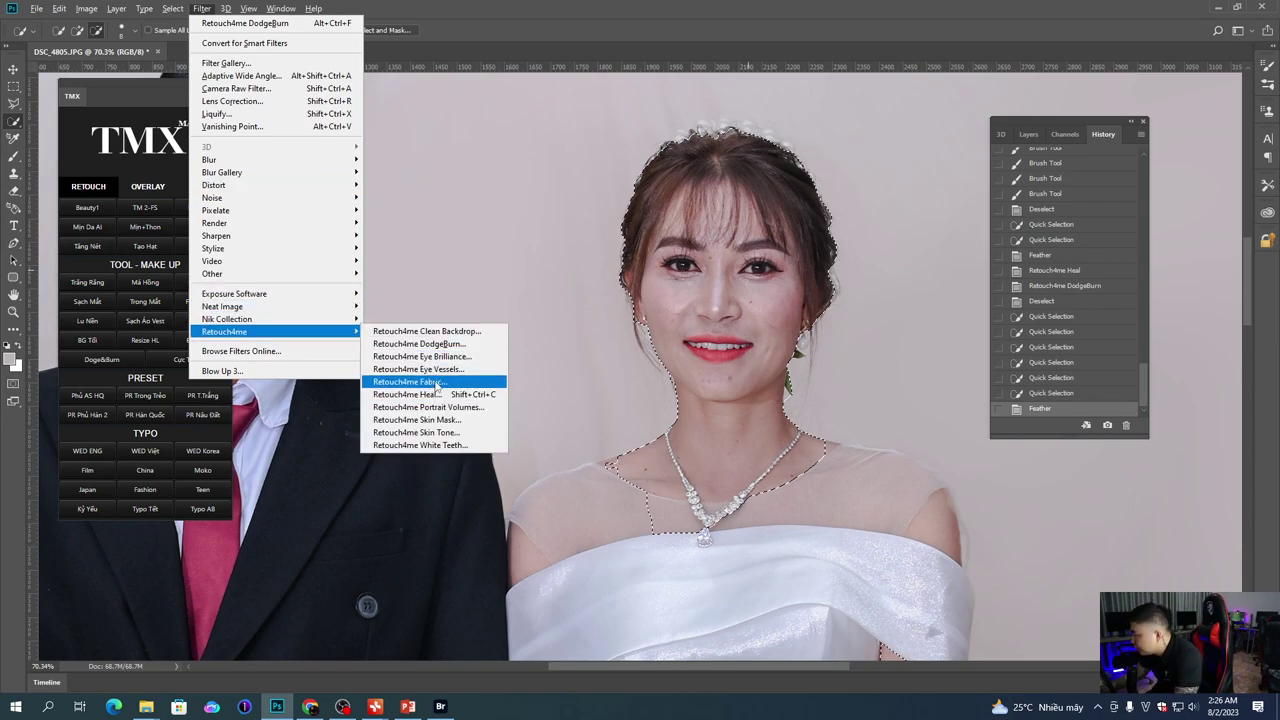
click(436, 382)
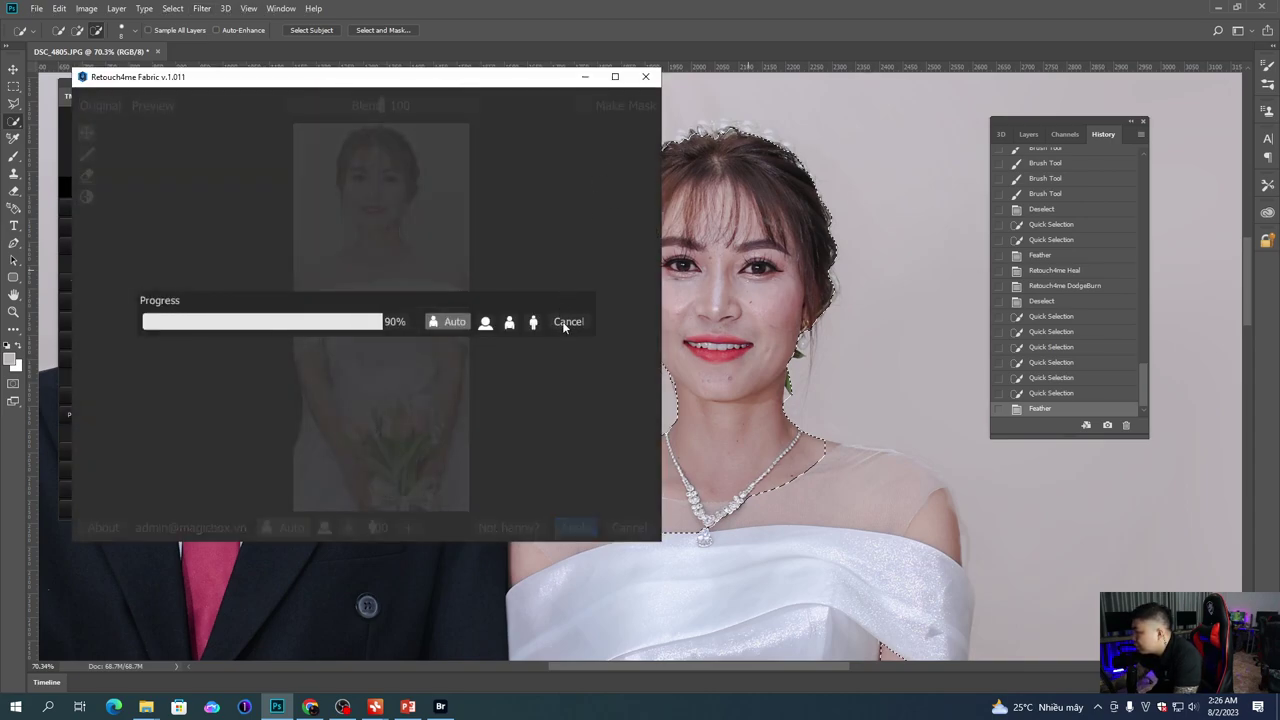
click(575, 527)
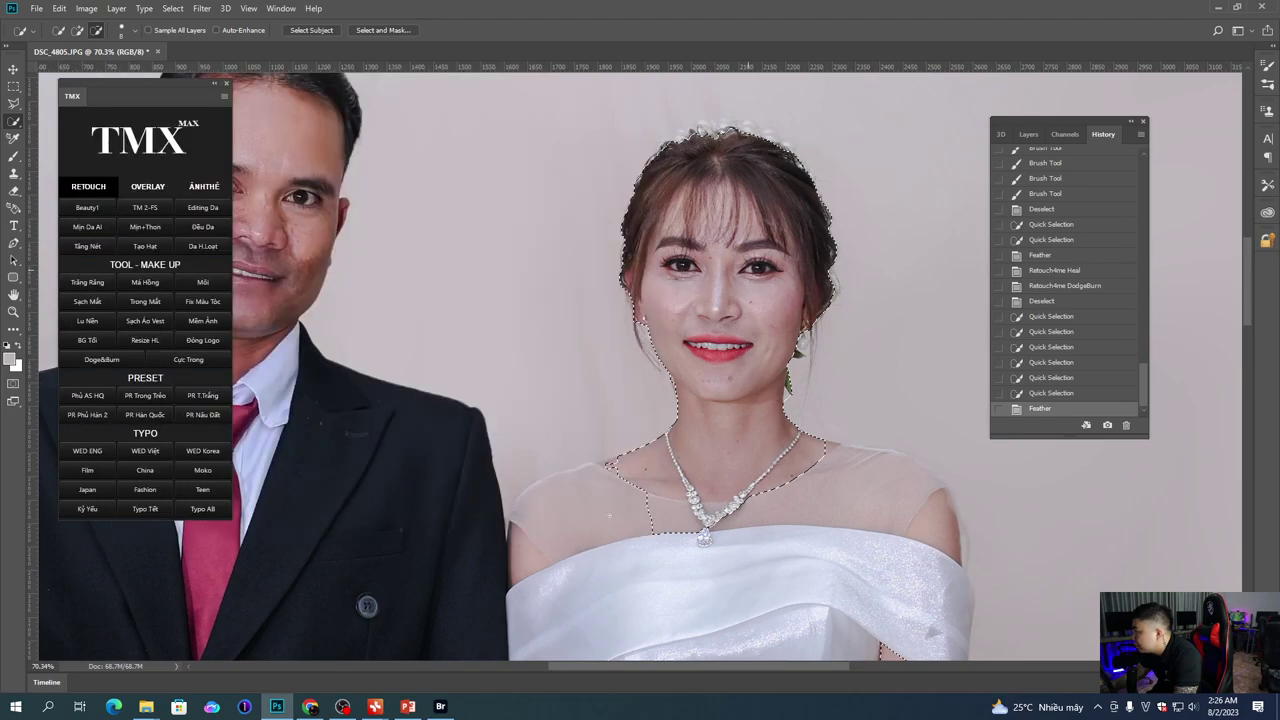
key(ctrl+z)
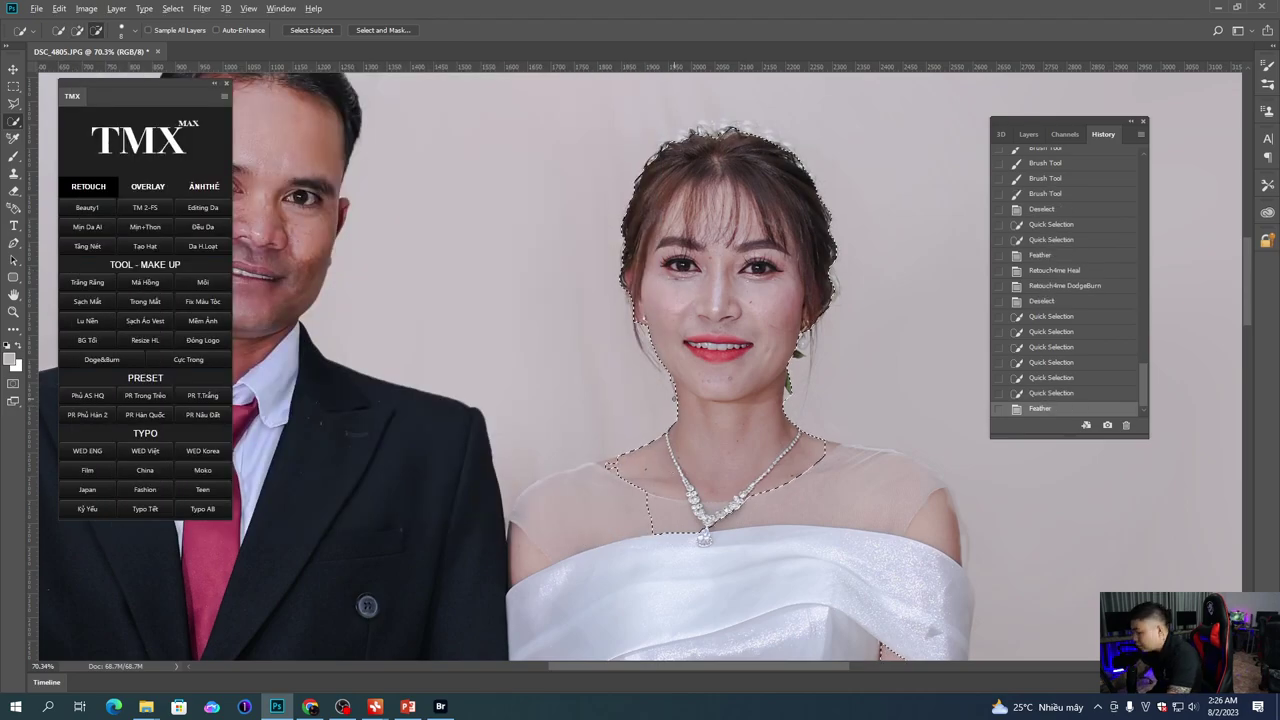
Step: Apply the Retouch4me Heal filter to the bride's selected skin and clear the selection
key(alt+t)
mouse_move(310, 331)
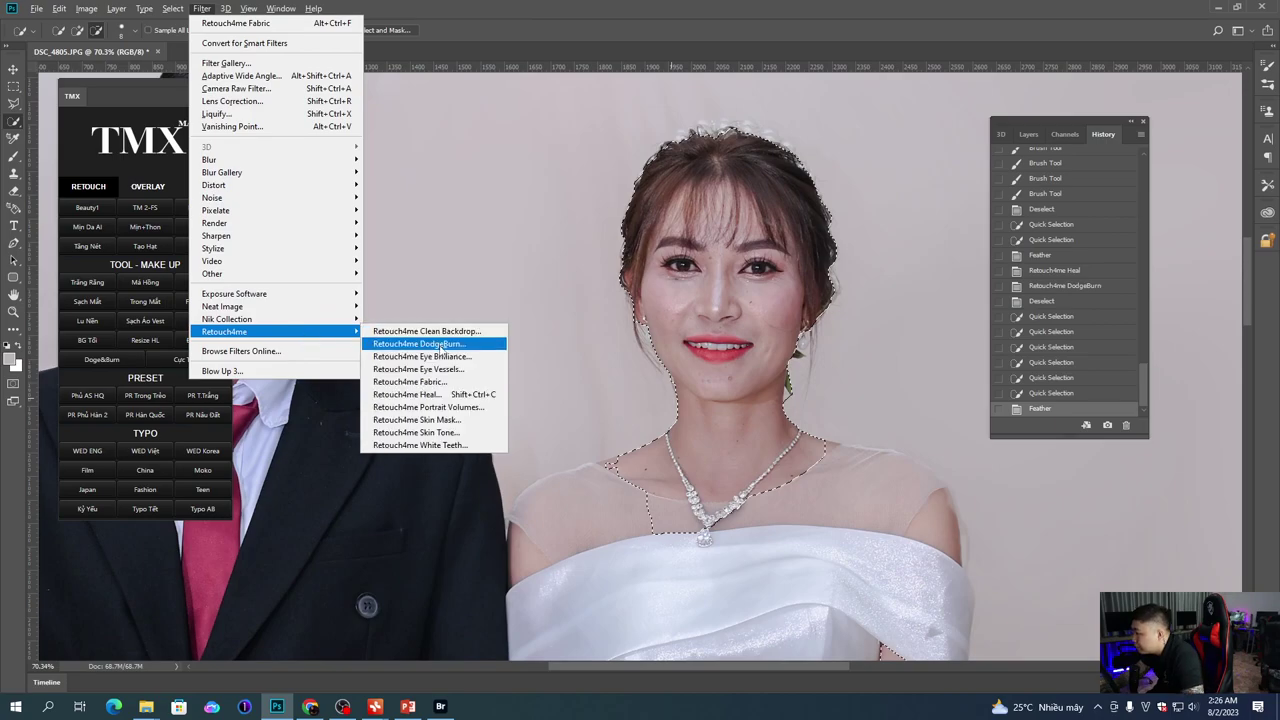
click(456, 396)
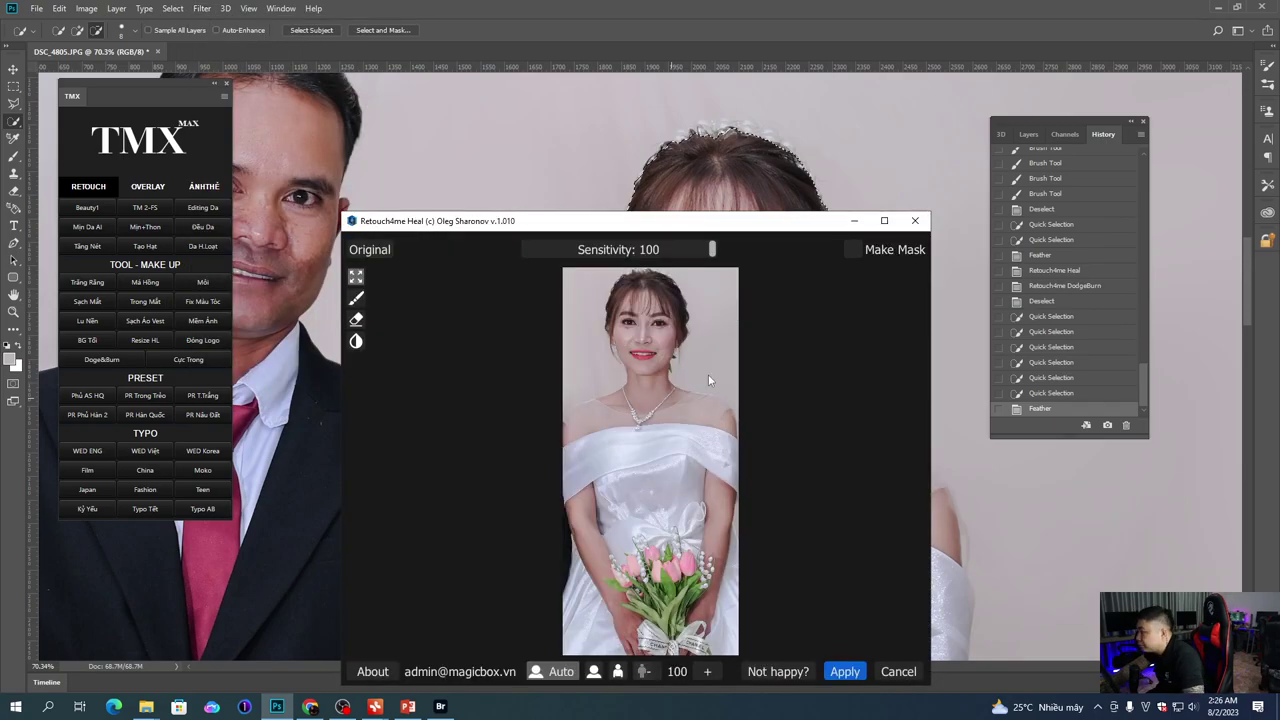
click(844, 671)
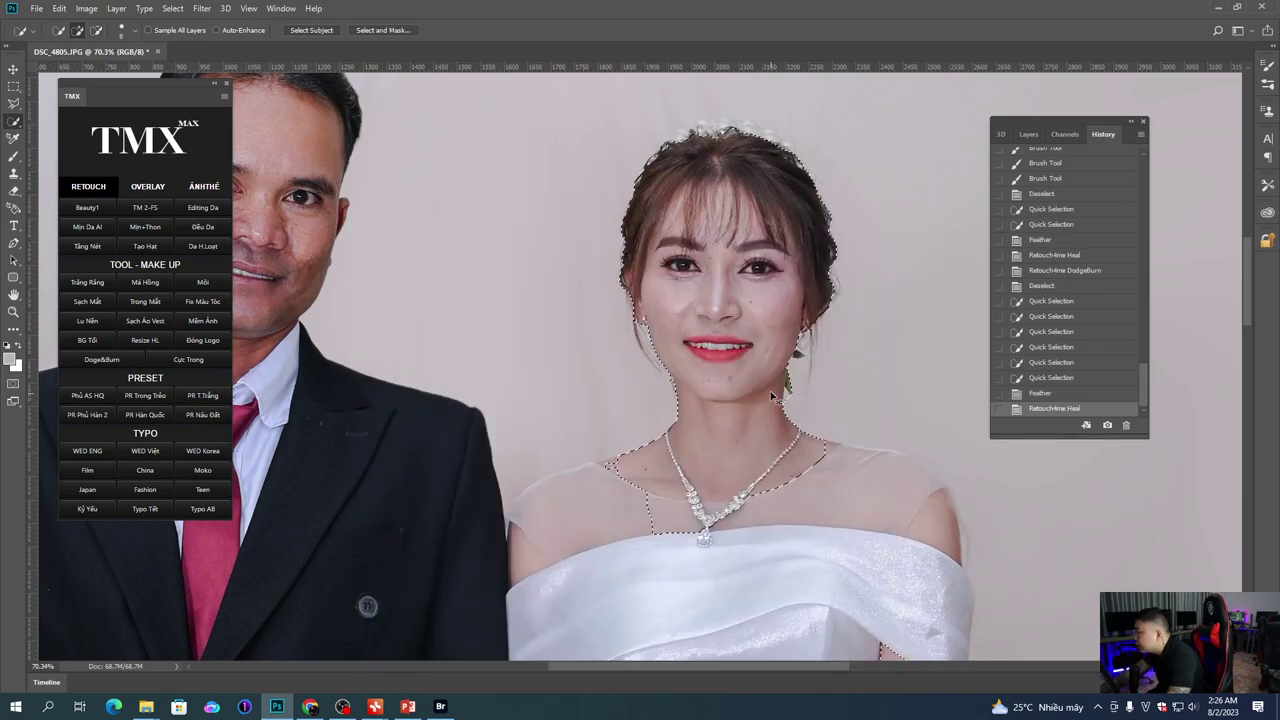
scroll(772, 398, up, 1)
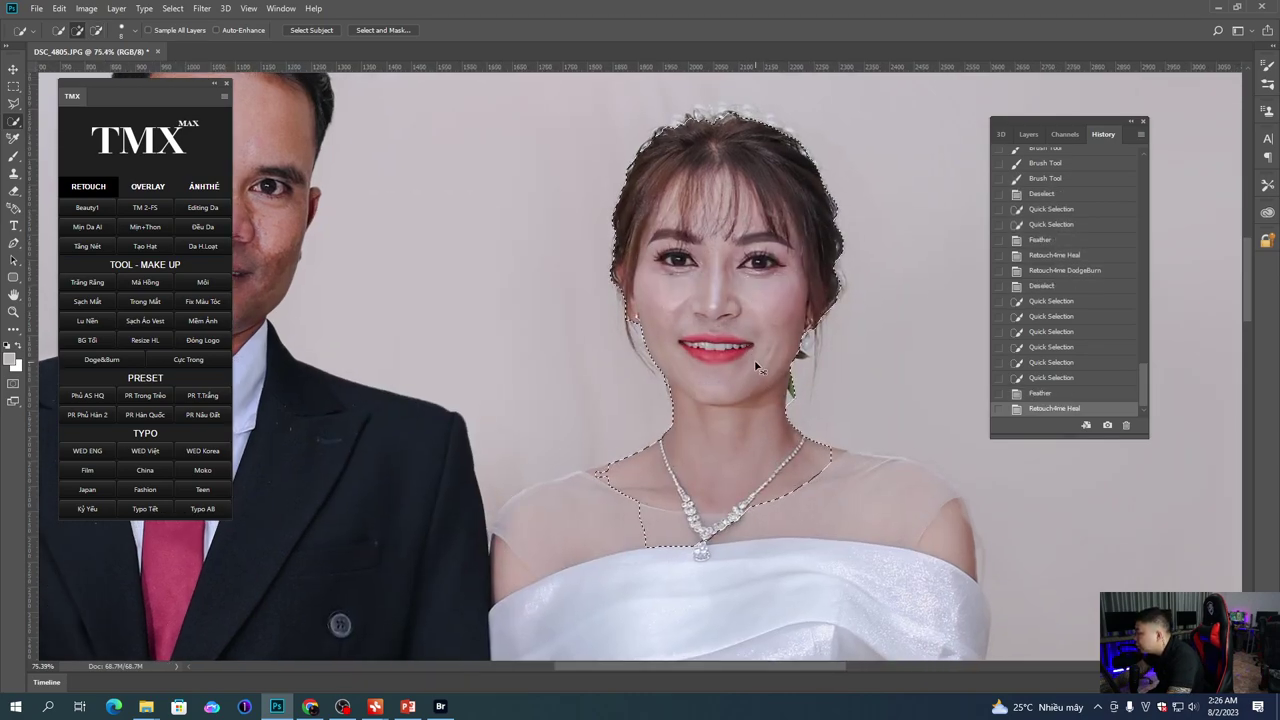
key(ctrl+d)
Step: Examine the retouched skin of both people across the whole photo and in close-ups of the man's face
scroll(752, 368, down, 7)
drag(743, 371, 640, 154)
drag(532, 418, 637, 370)
drag(745, 118, 671, 398)
scroll(671, 398, up, 4)
scroll(671, 398, down, 3)
key(ctrl+0)
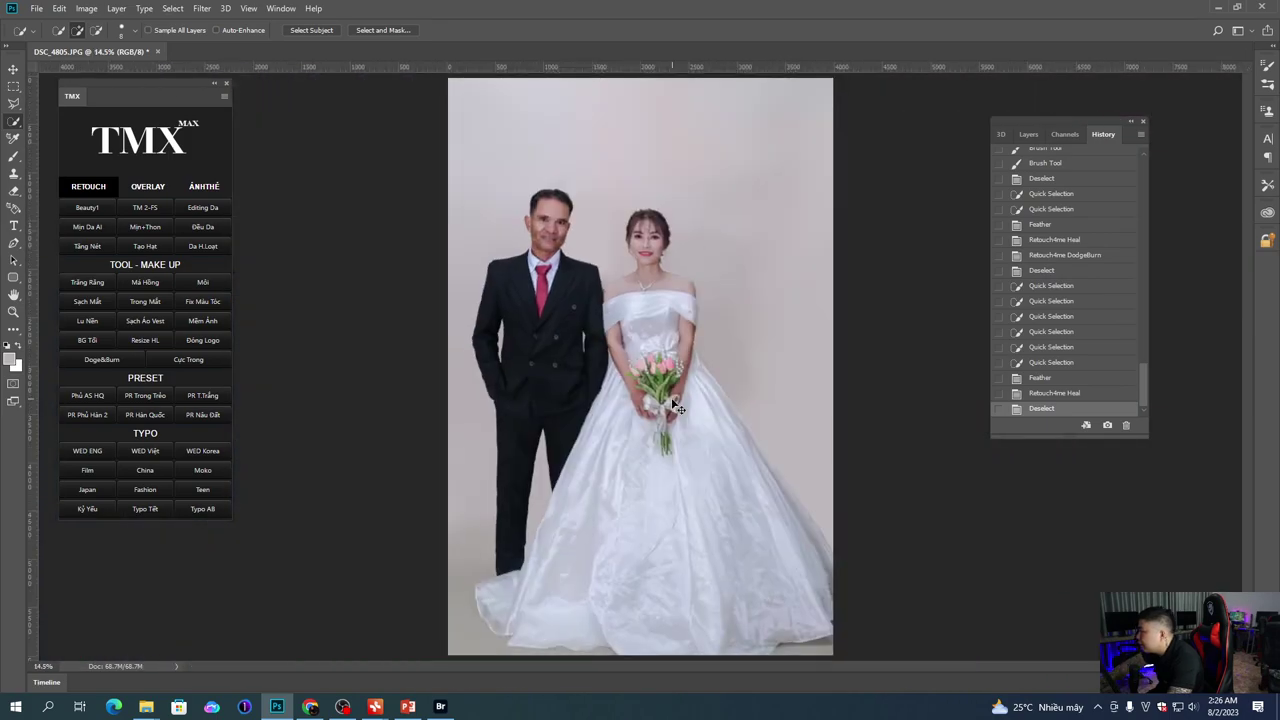
scroll(583, 277, up, 8)
drag(447, 264, 482, 268)
right_click(484, 269)
click(506, 276)
drag(534, 236, 577, 258)
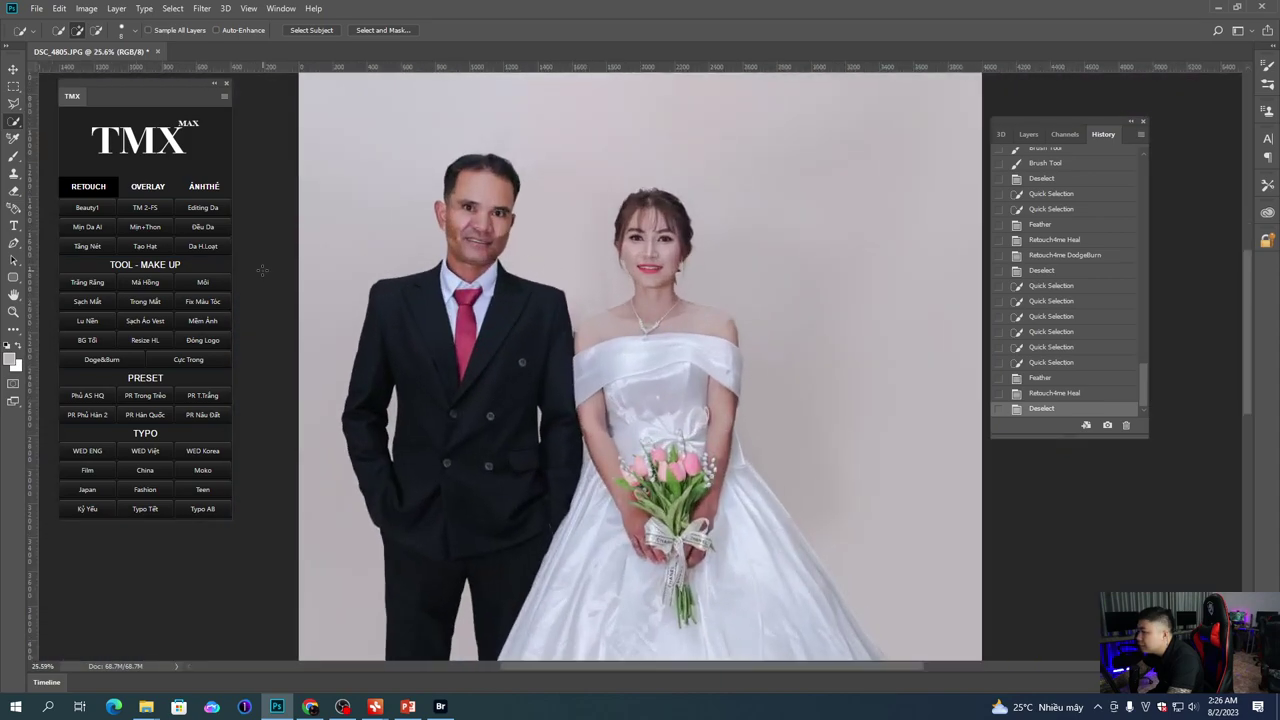
scroll(476, 258, up, 3)
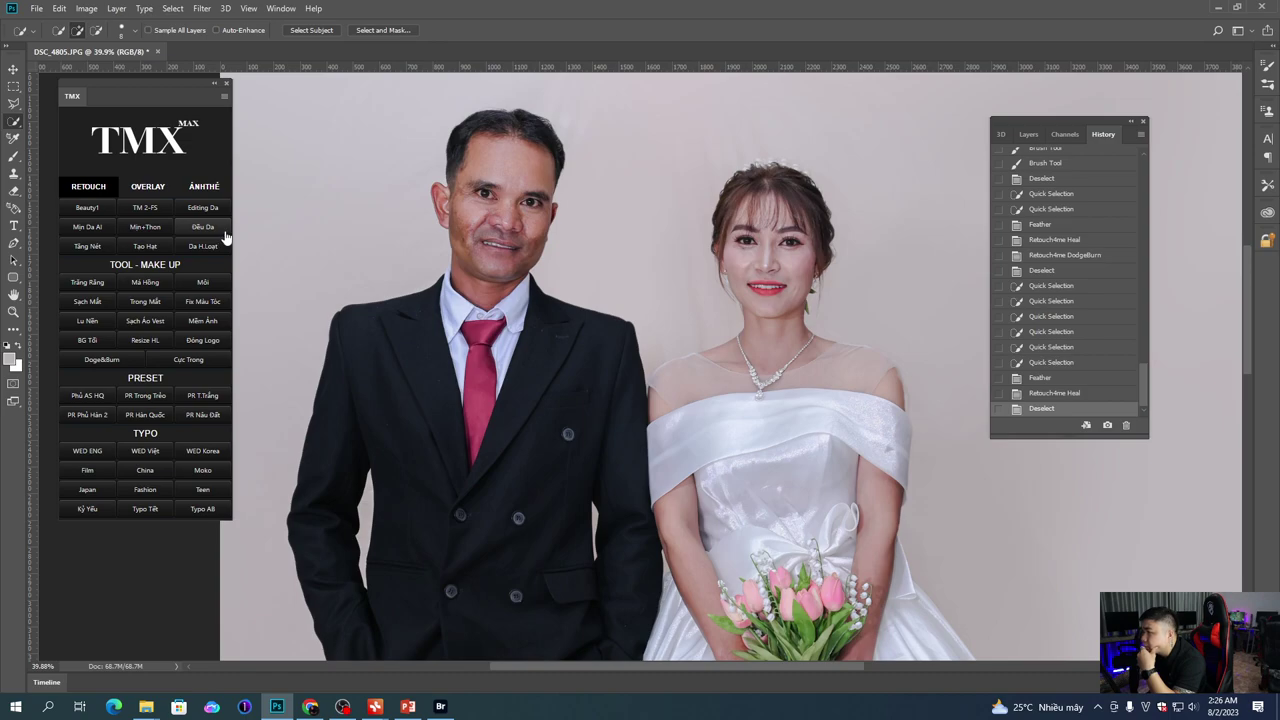
scroll(527, 189, up, 5)
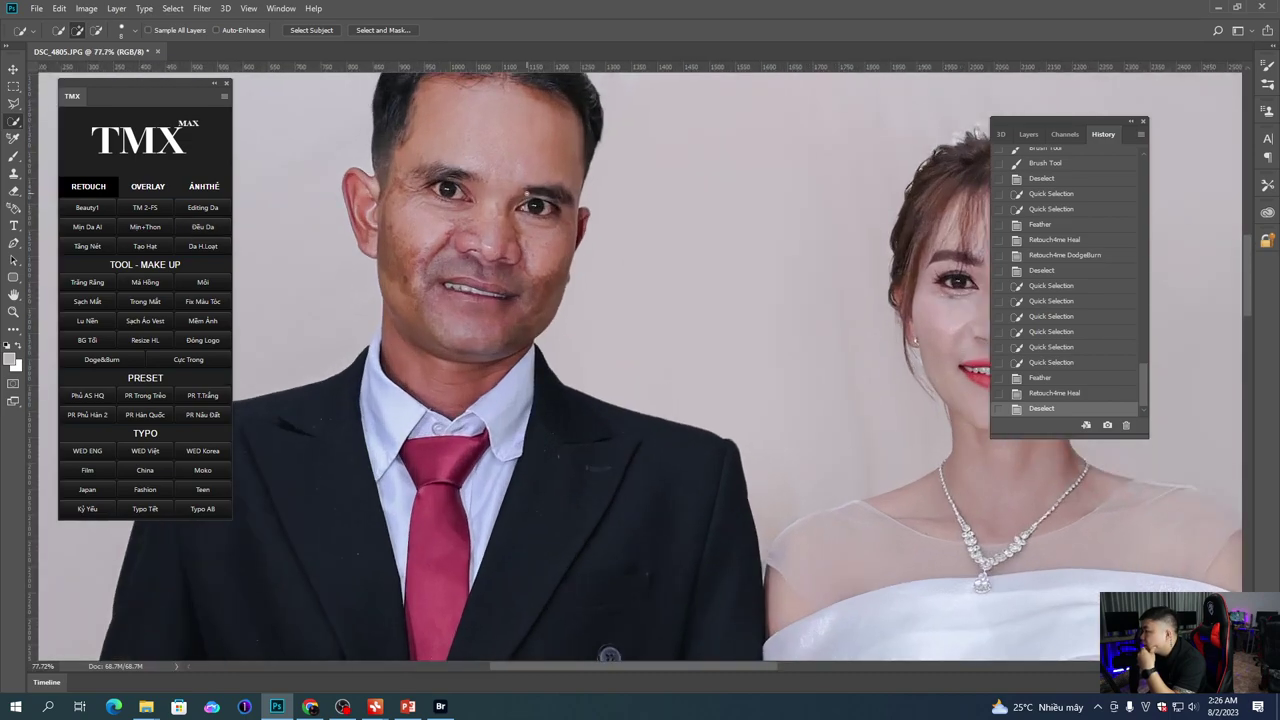
scroll(527, 189, down, 3)
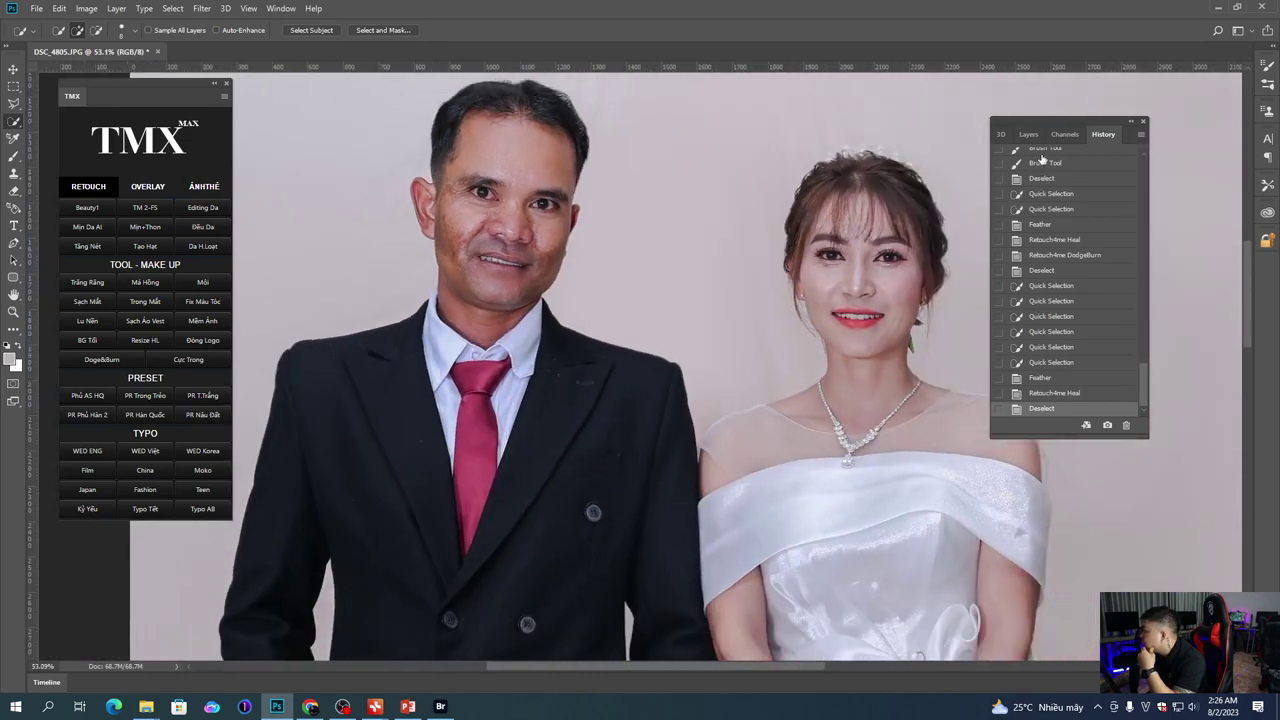
click(1028, 134)
click(1103, 134)
scroll(540, 292, down, 4)
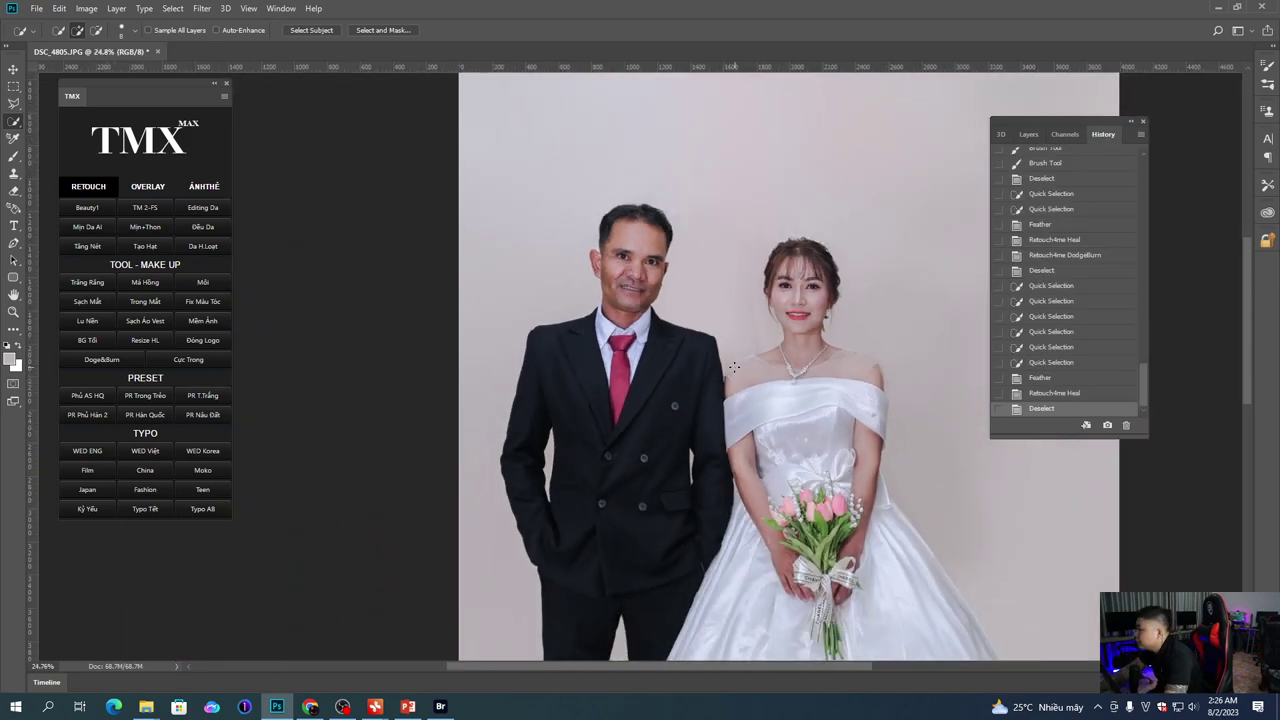
drag(541, 505, 514, 329)
drag(589, 262, 579, 404)
scroll(534, 280, up, 6)
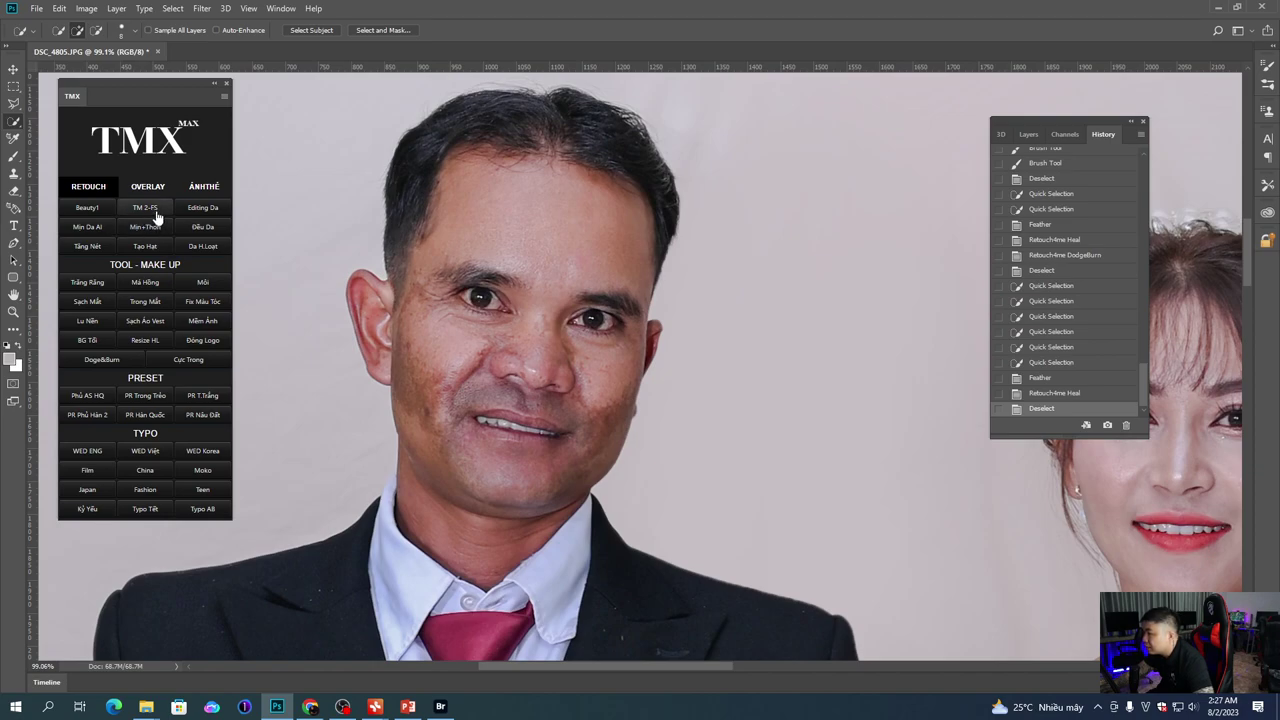
Step: Run the TM 2-FS skin retouch action with a Gaussian Blur radius of 2 pixels
click(1030, 134)
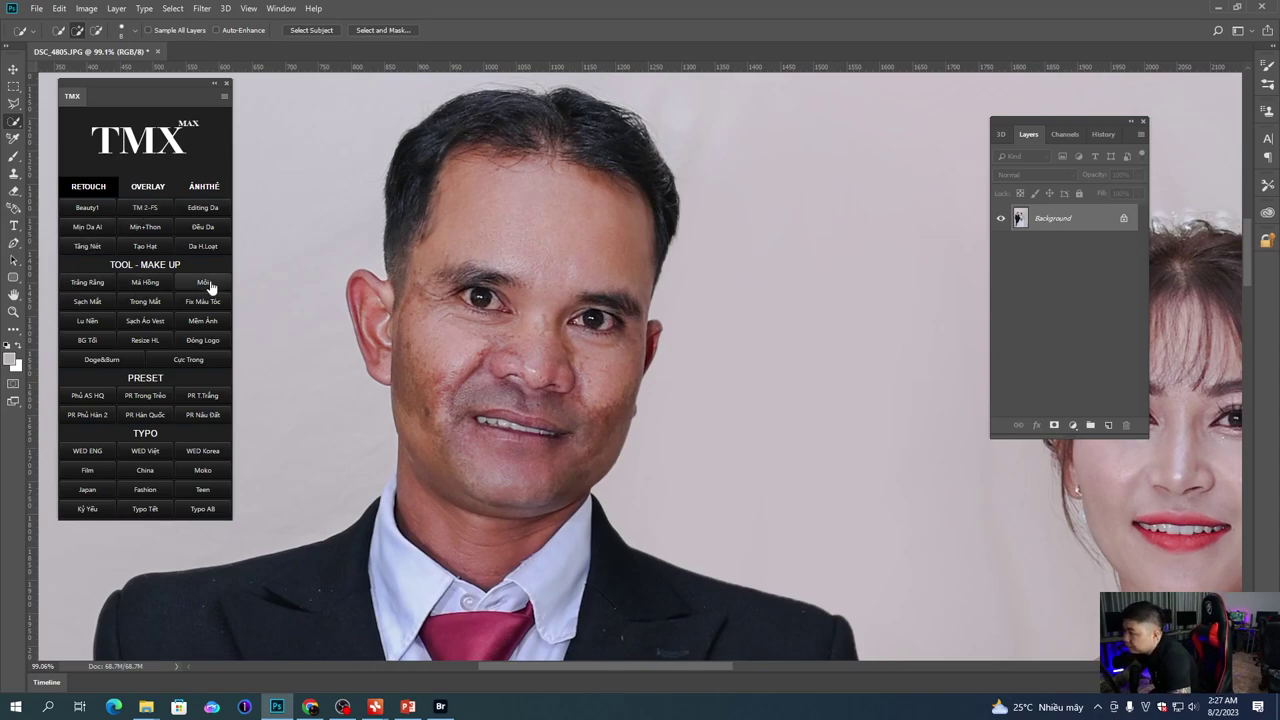
click(161, 208)
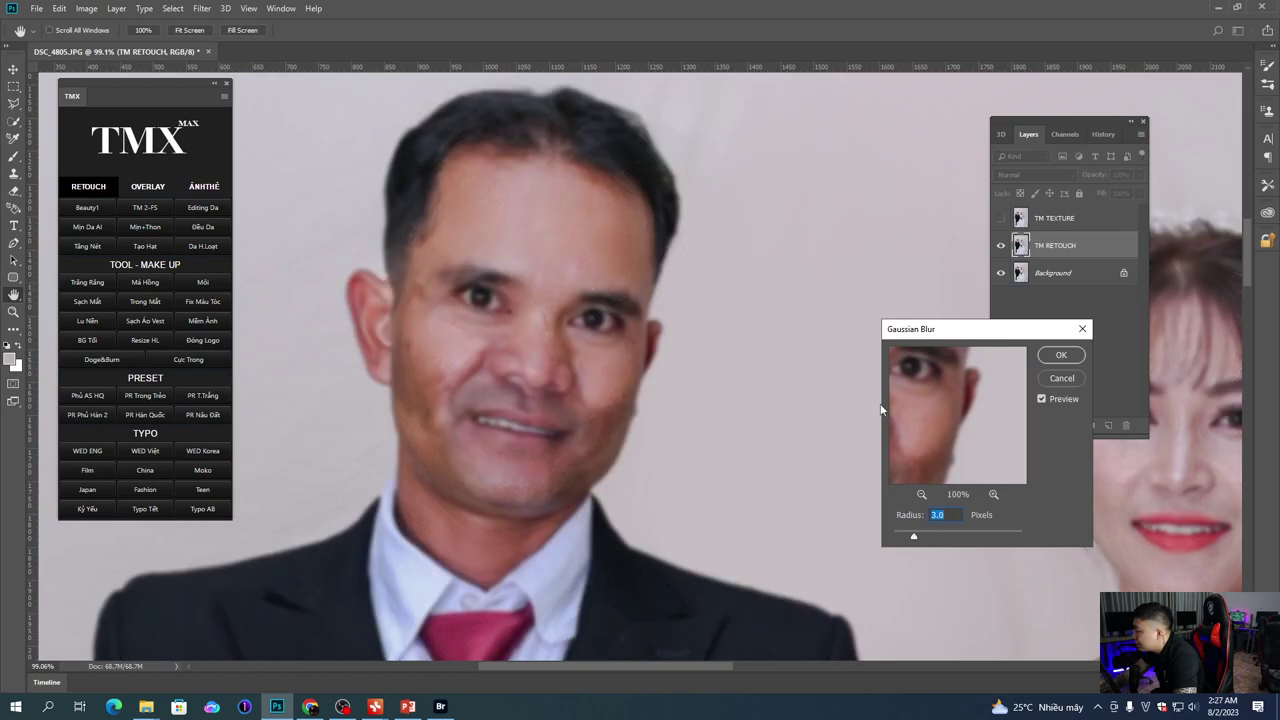
text(2)
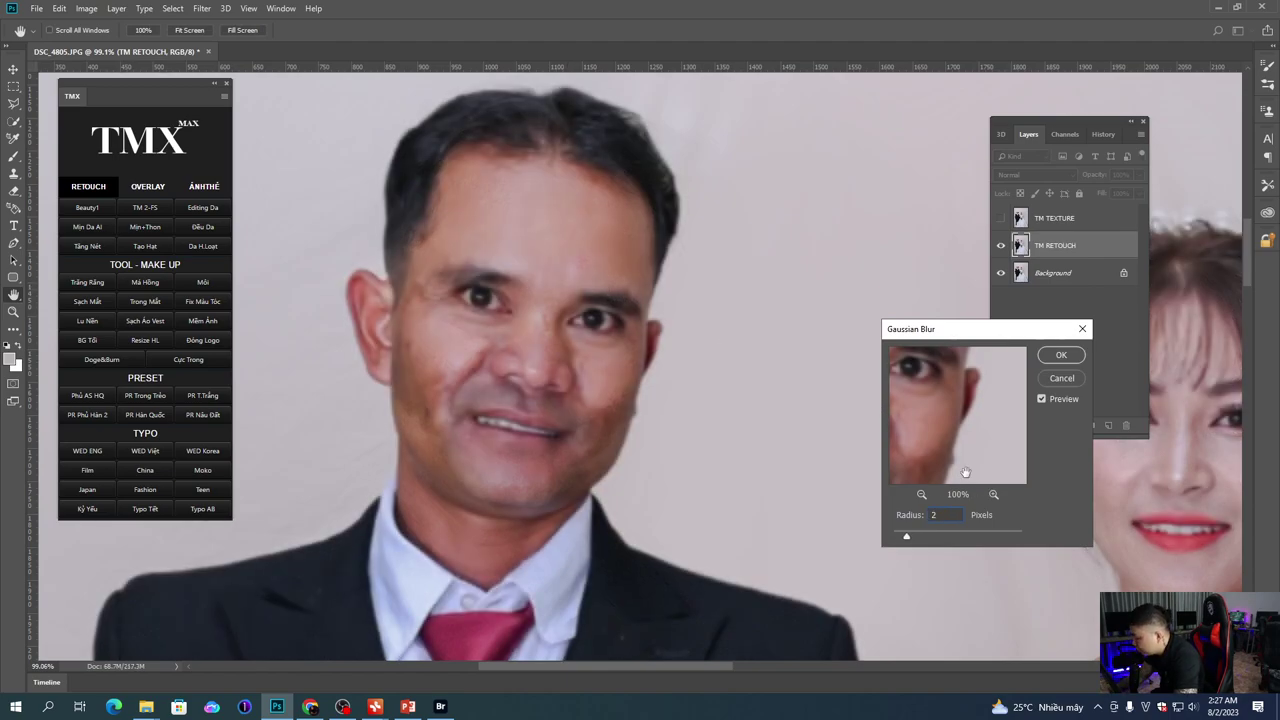
key(Return)
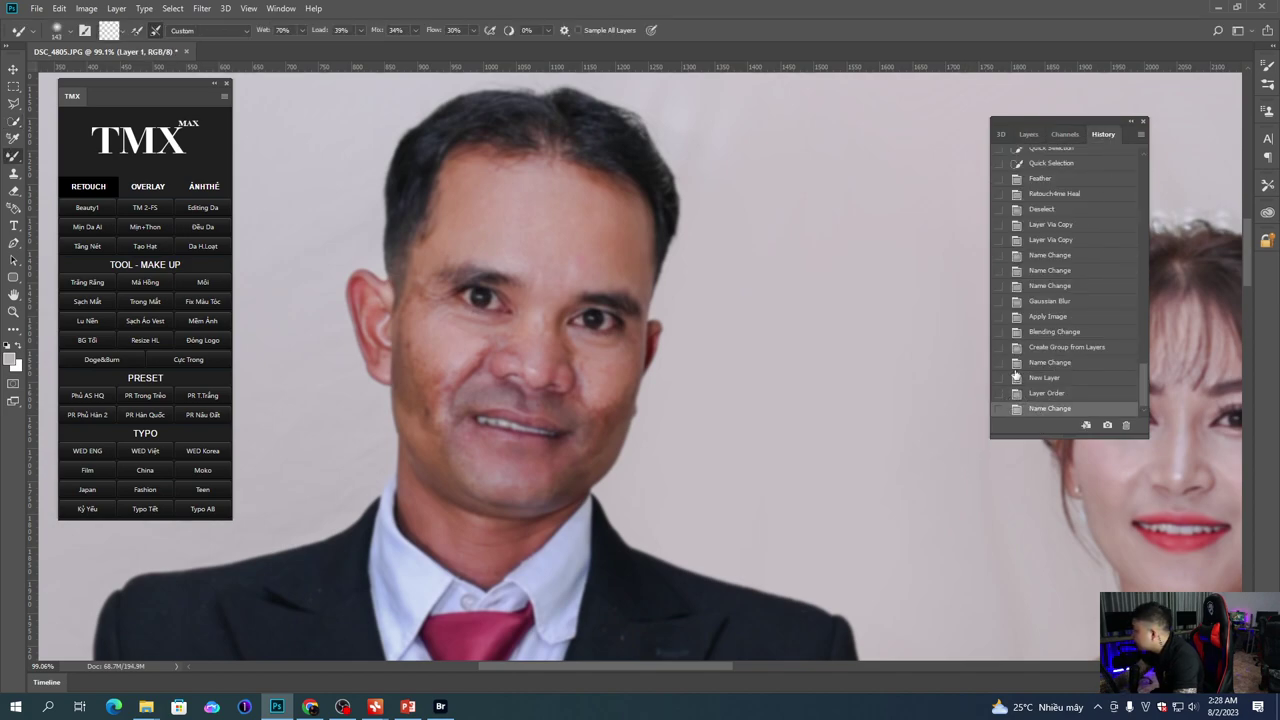
click(1000, 209)
click(1028, 134)
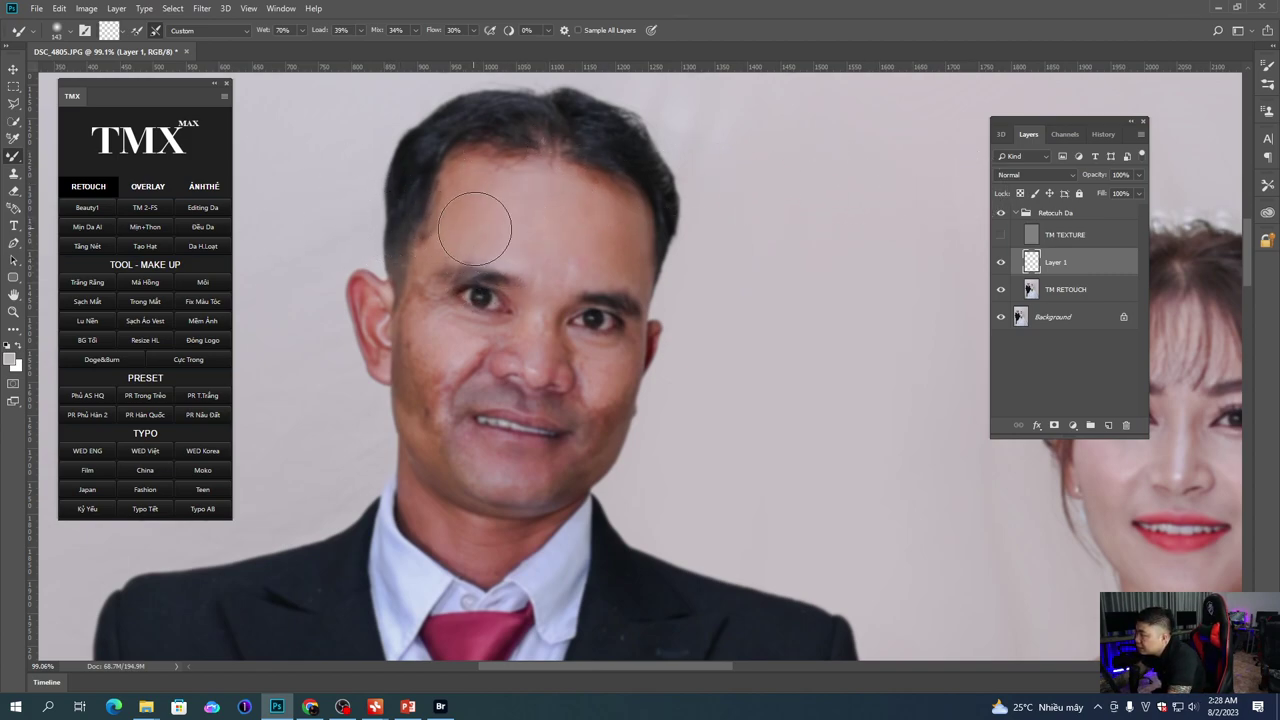
drag(526, 220, 451, 257)
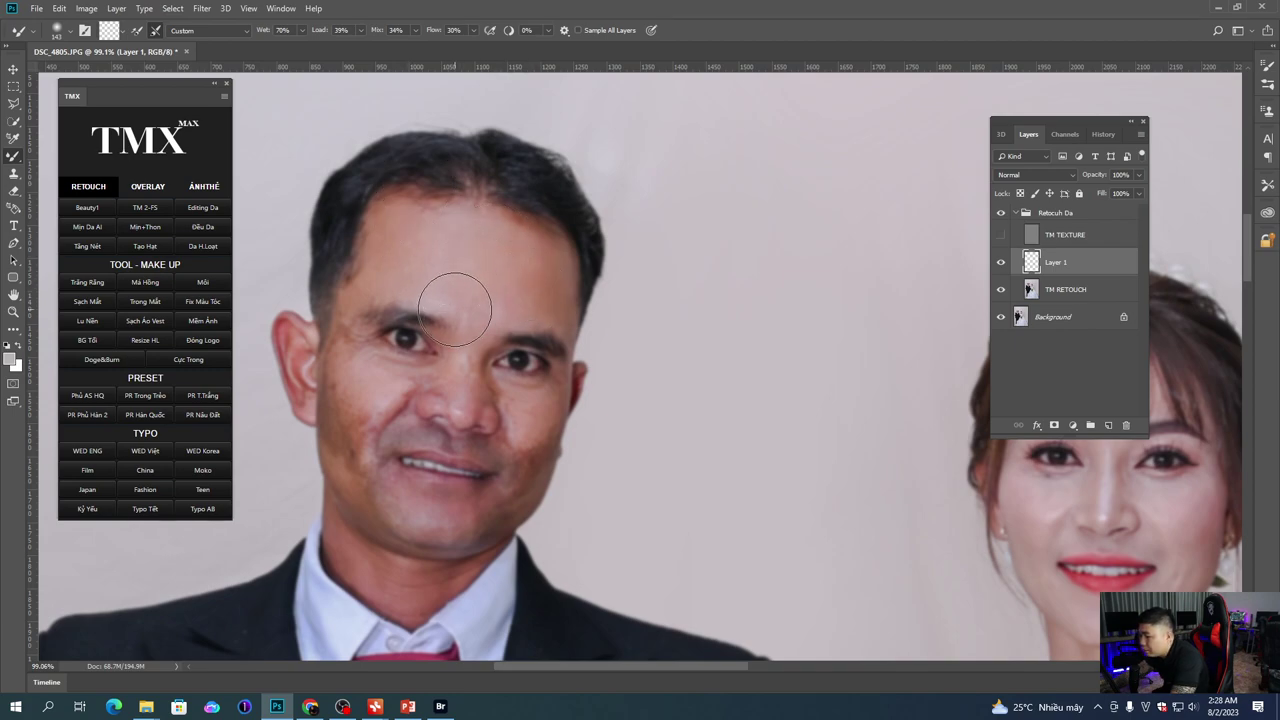
mouse_move(402, 447)
mouse_down()
mouse_move(485, 433)
mouse_move(396, 418)
mouse_move(414, 404)
mouse_move(328, 443)
mouse_up()
mouse_move(405, 480)
mouse_down()
mouse_move(429, 517)
mouse_move(452, 485)
mouse_up()
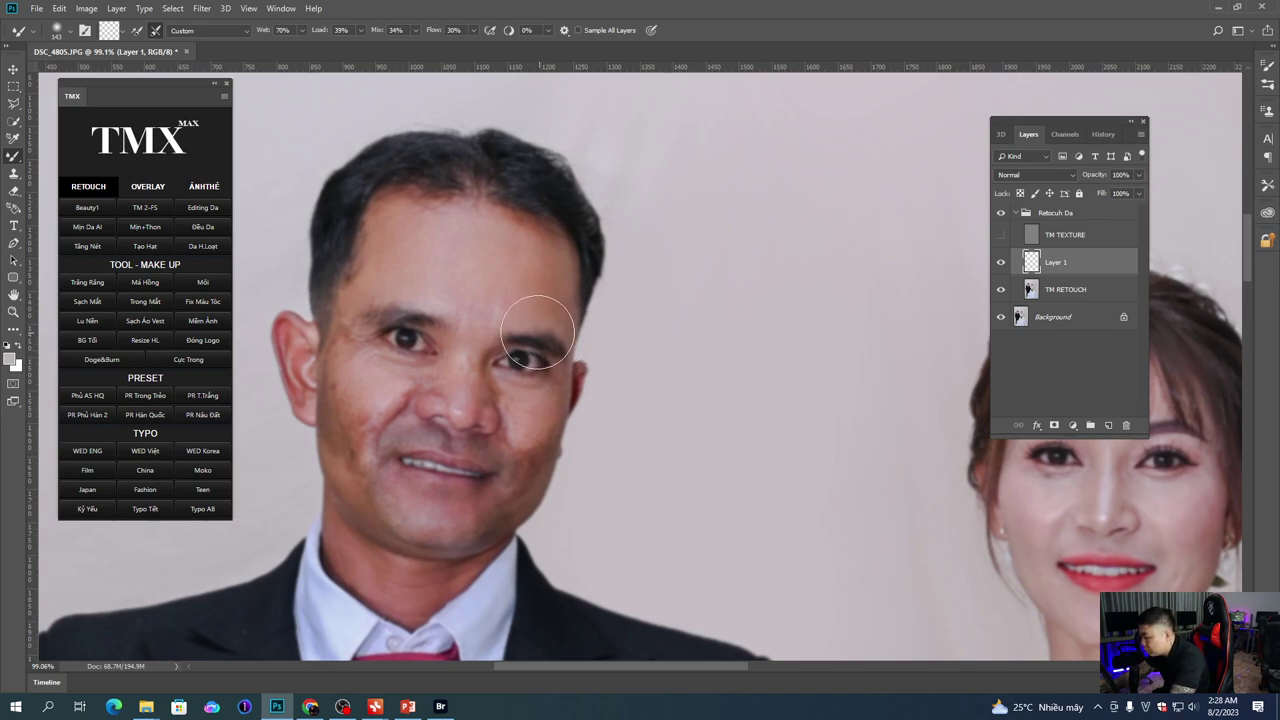
Step: Outline patches of skin on the man's face and neck with the freehand Lasso tool
key(l)
key(shift+l)
key(shift+l)
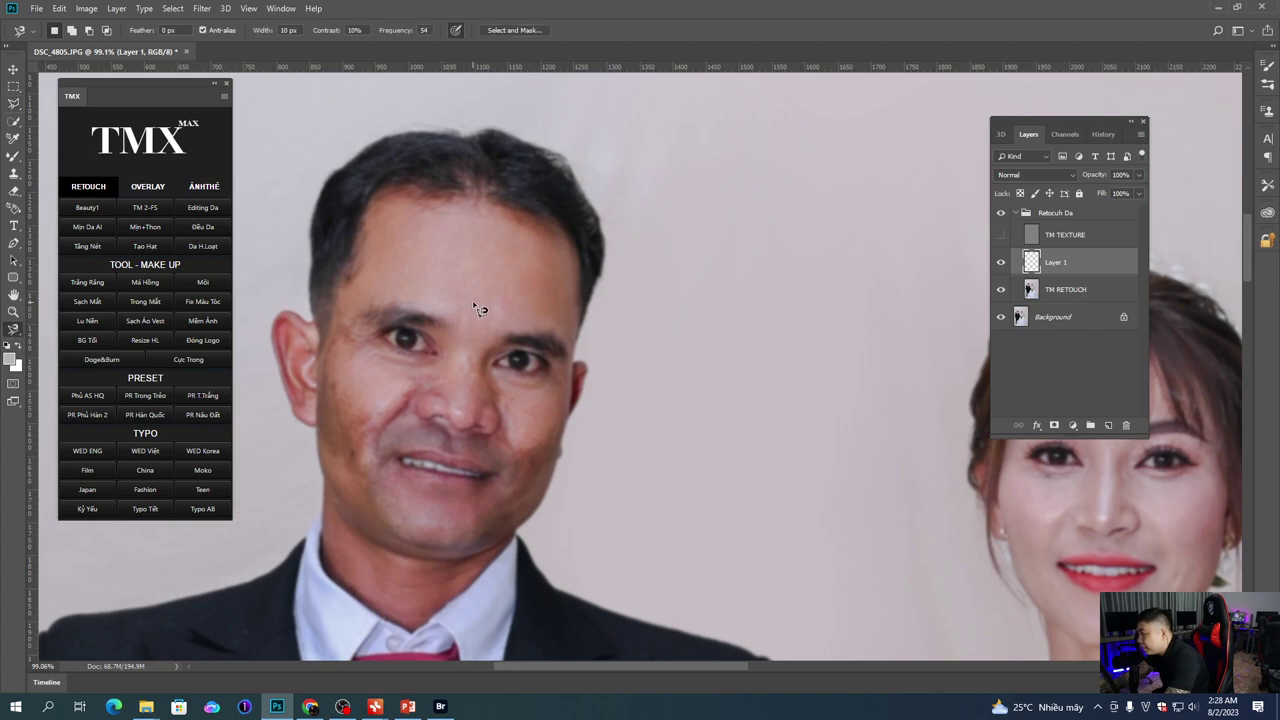
drag(420, 226, 440, 221)
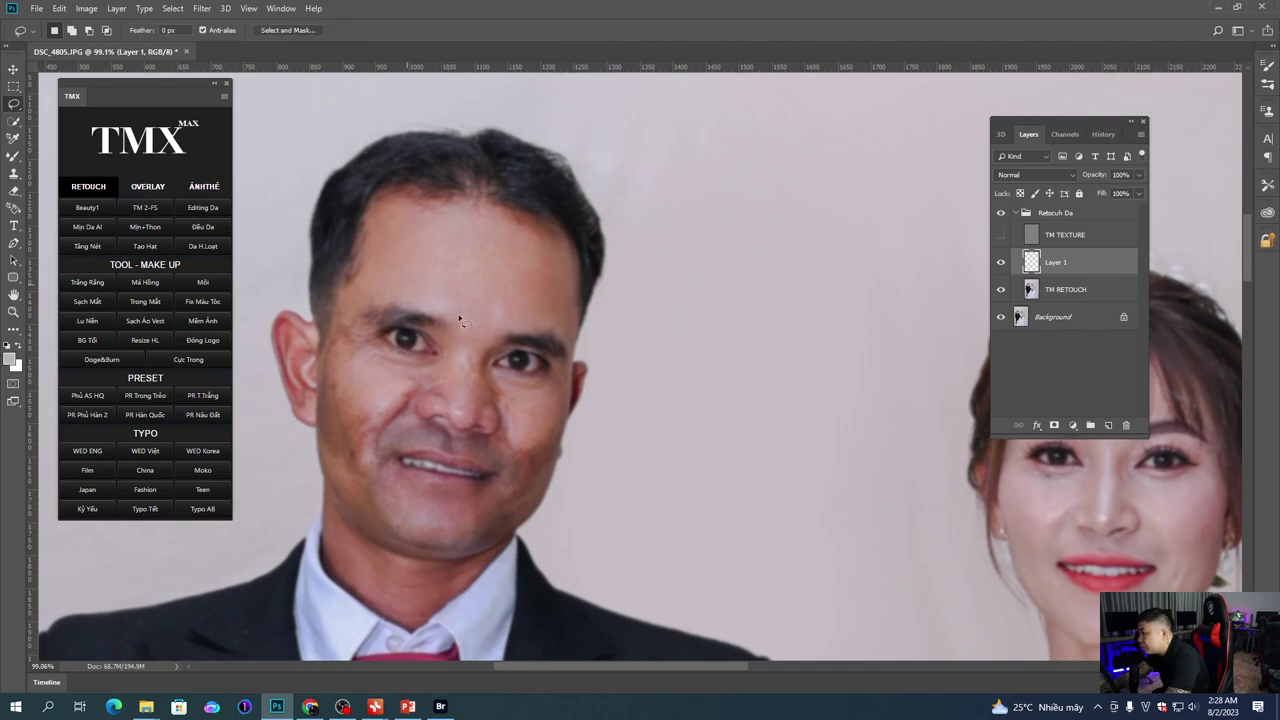
click(452, 374)
drag(472, 354, 480, 414)
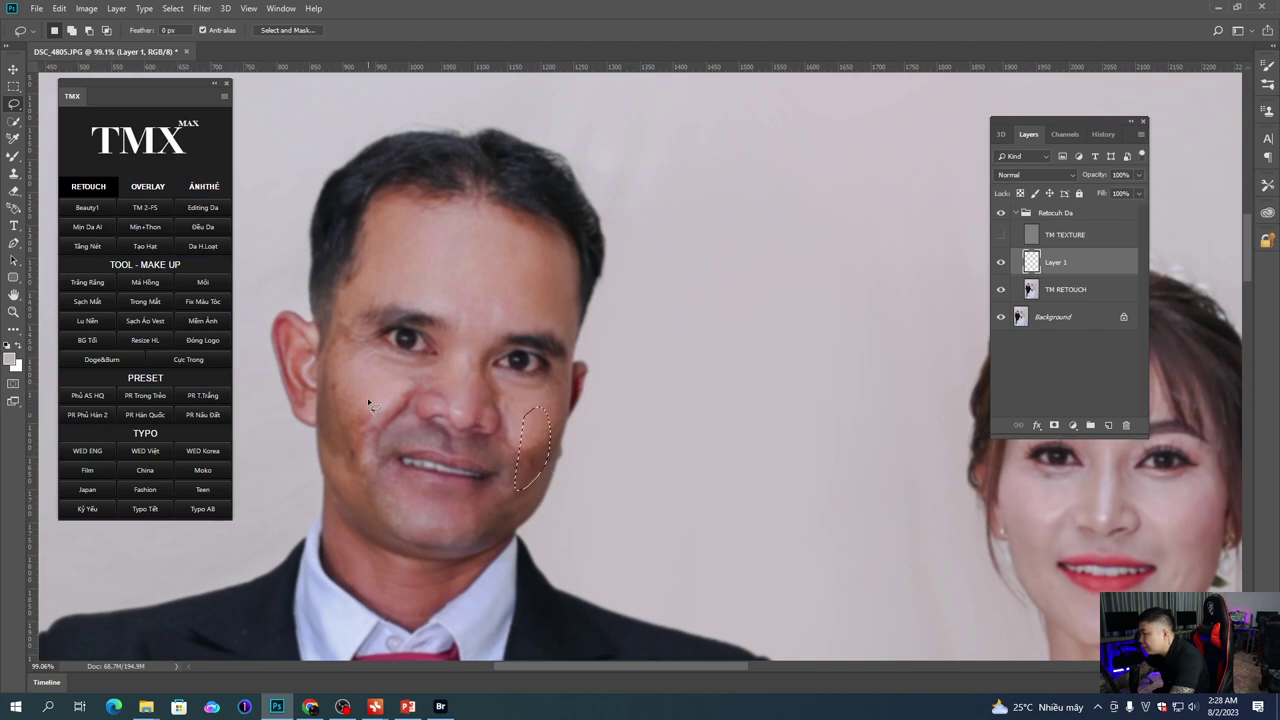
mouse_move(364, 503)
mouse_down()
mouse_move(450, 535)
mouse_move(368, 506)
mouse_up()
mouse_move(376, 590)
mouse_down()
mouse_move(456, 577)
mouse_move(378, 590)
mouse_up()
scroll(450, 557, down, 5)
drag(430, 645, 438, 321)
drag(497, 368, 437, 493)
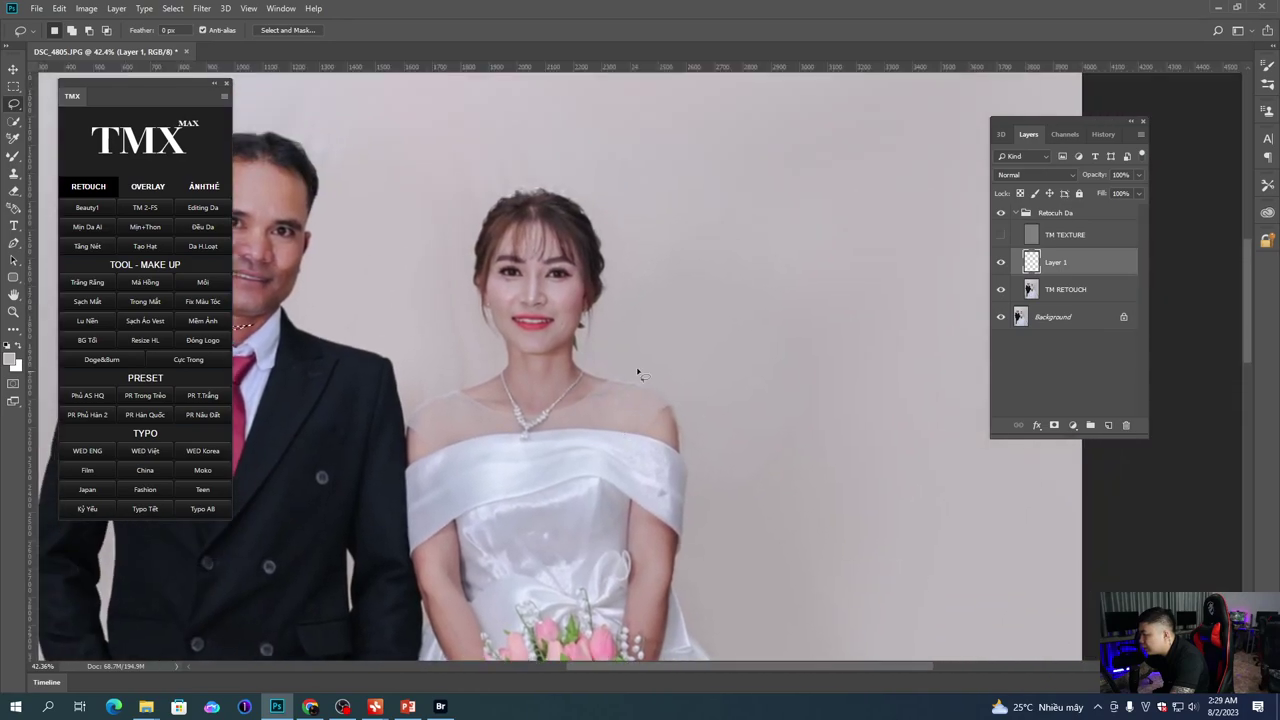
scroll(643, 374, down, 3)
drag(529, 409, 640, 340)
scroll(420, 150, up, 4)
scroll(415, 148, up, 1)
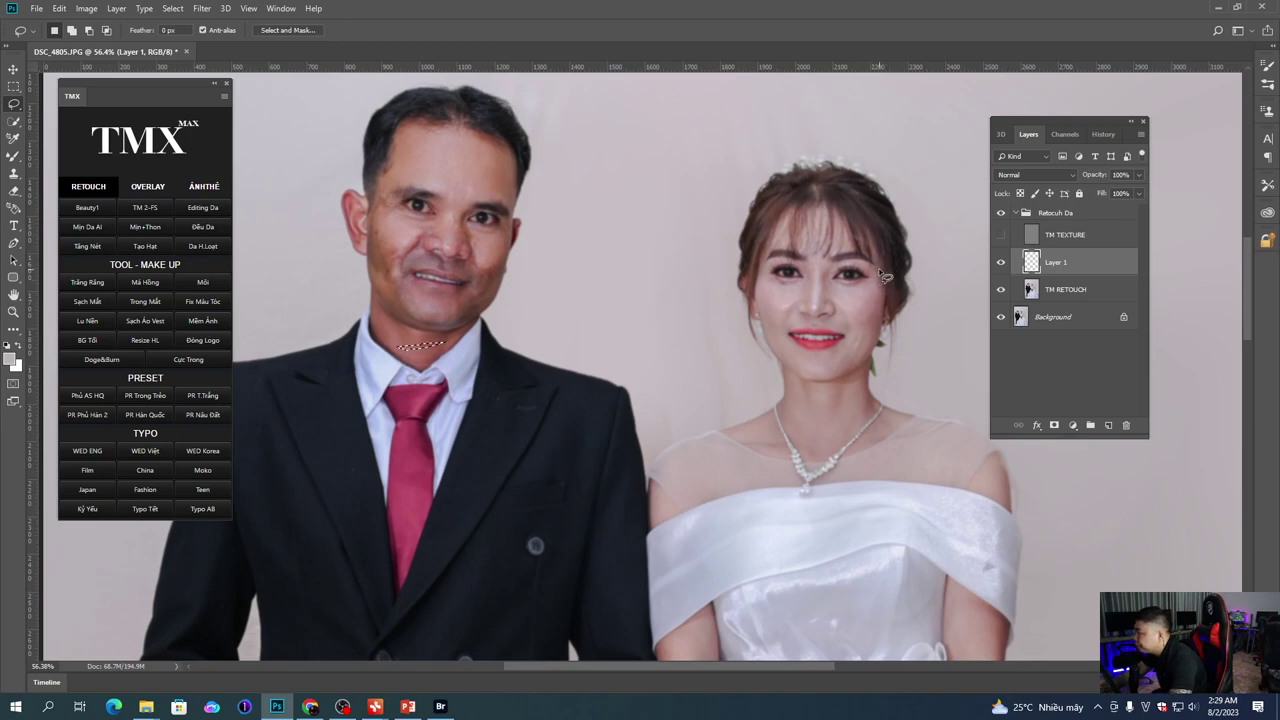
Step: Delete the Retocuh Da layer group so that only the Background remains
click(1054, 216)
key(Delete)
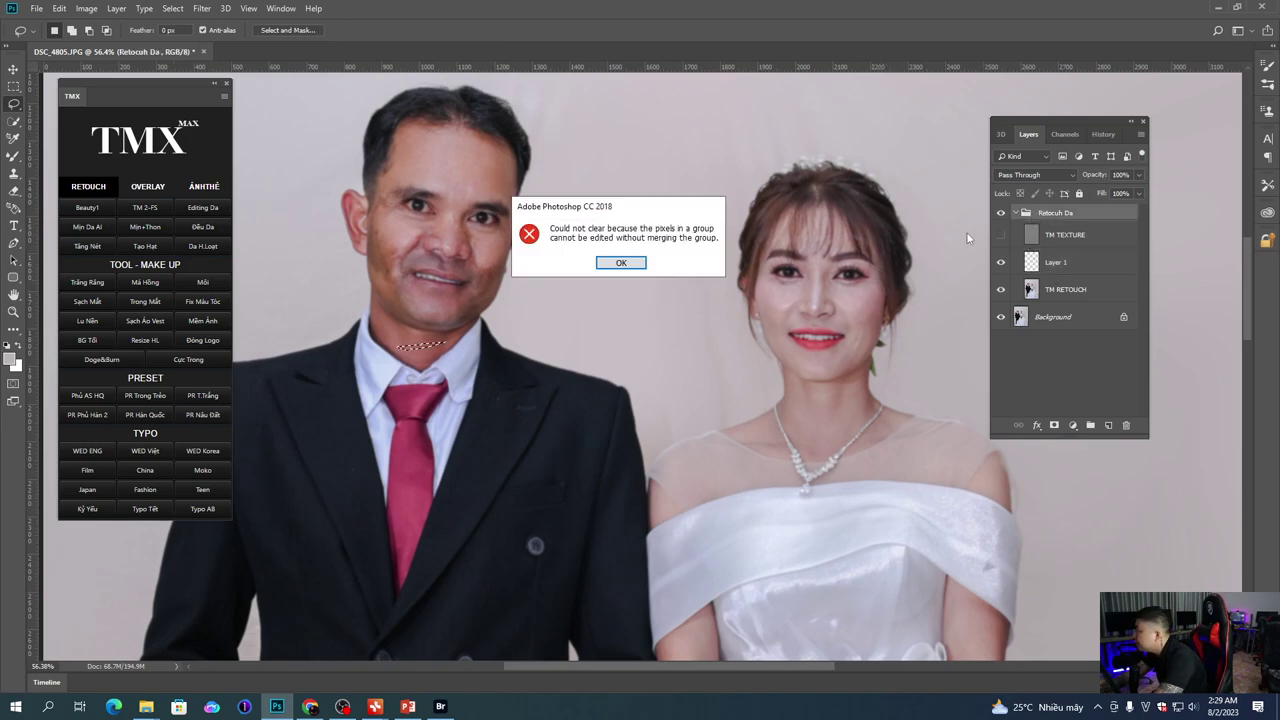
click(621, 263)
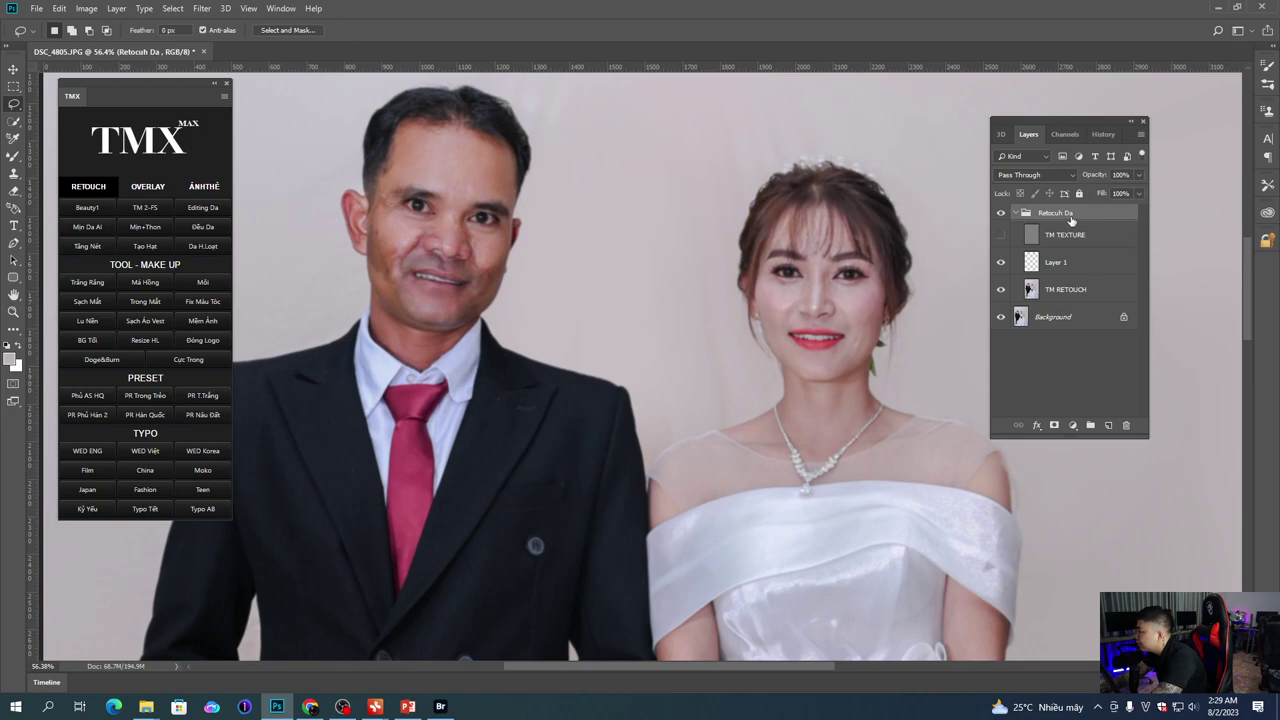
key(Delete)
Step: Patch small blemishes across the man's forehead and along his hairline with the Patch tool
scroll(466, 254, up, 8)
mouse_move(330, 131)
mouse_down()
mouse_move(402, 268)
mouse_move(381, 236)
mouse_up()
scroll(420, 250, up, 1)
key(j)
scroll(400, 263, up, 3)
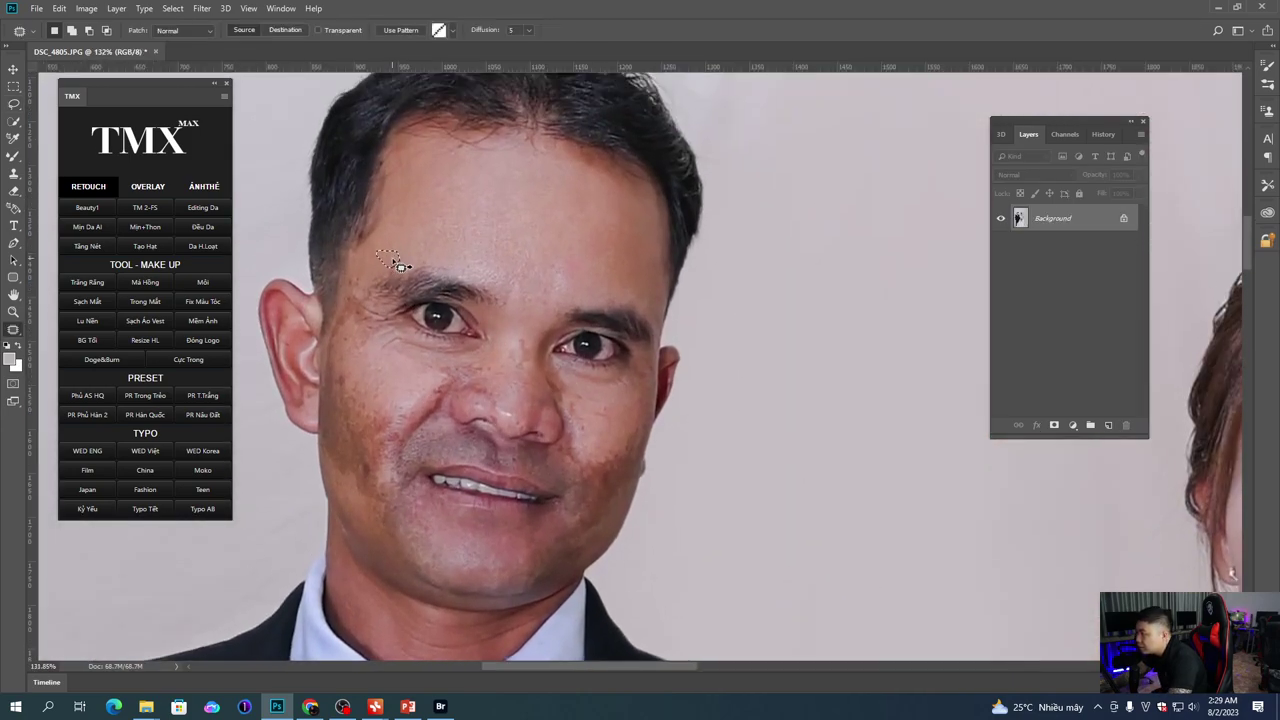
click(462, 196)
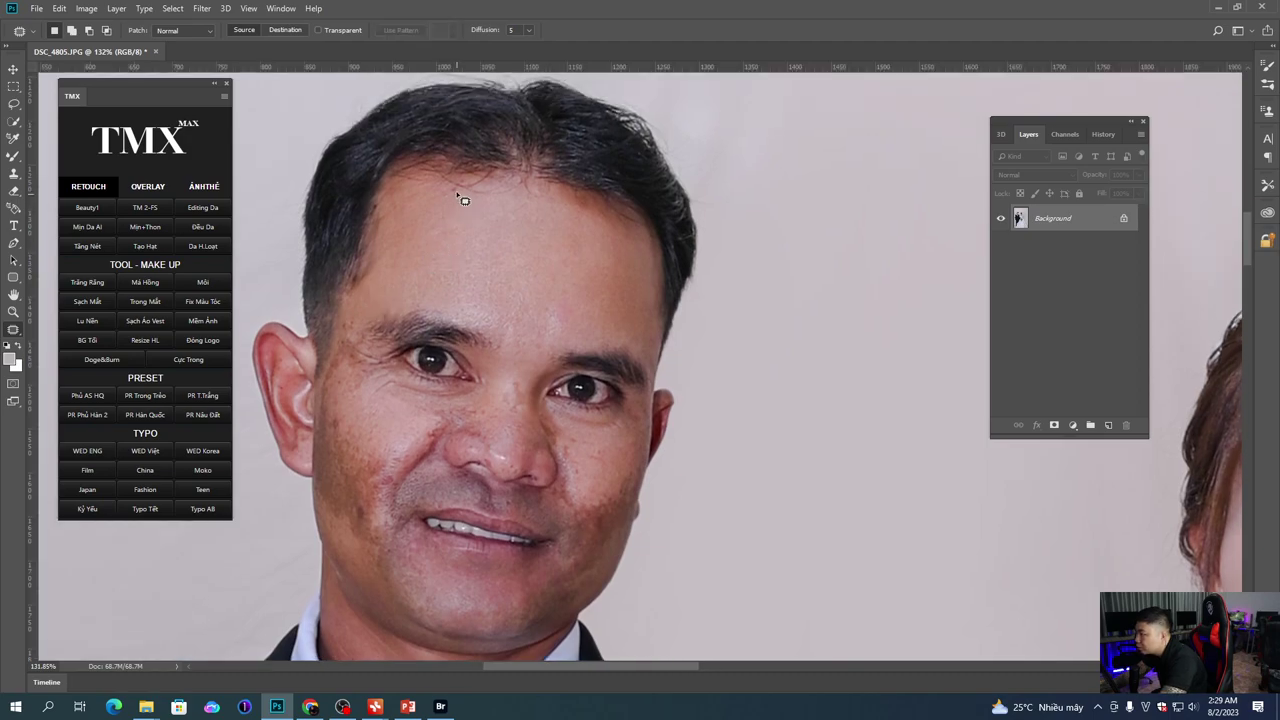
mouse_move(510, 191)
mouse_down()
mouse_move(459, 196)
mouse_move(526, 182)
mouse_up()
drag(584, 218, 575, 224)
scroll(396, 368, down, 3)
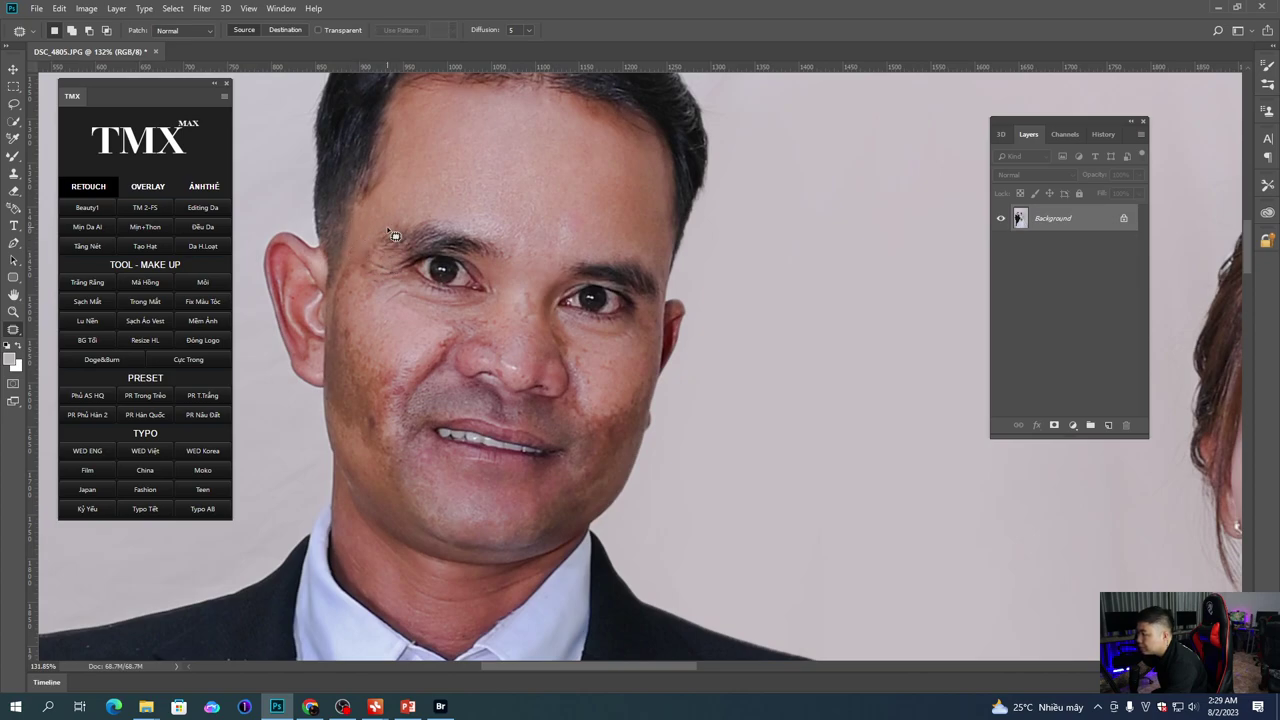
Step: Patch the spots on the man's cheek and nose and the skin under his eye
scroll(340, 283, down, 1)
scroll(380, 365, down, 1)
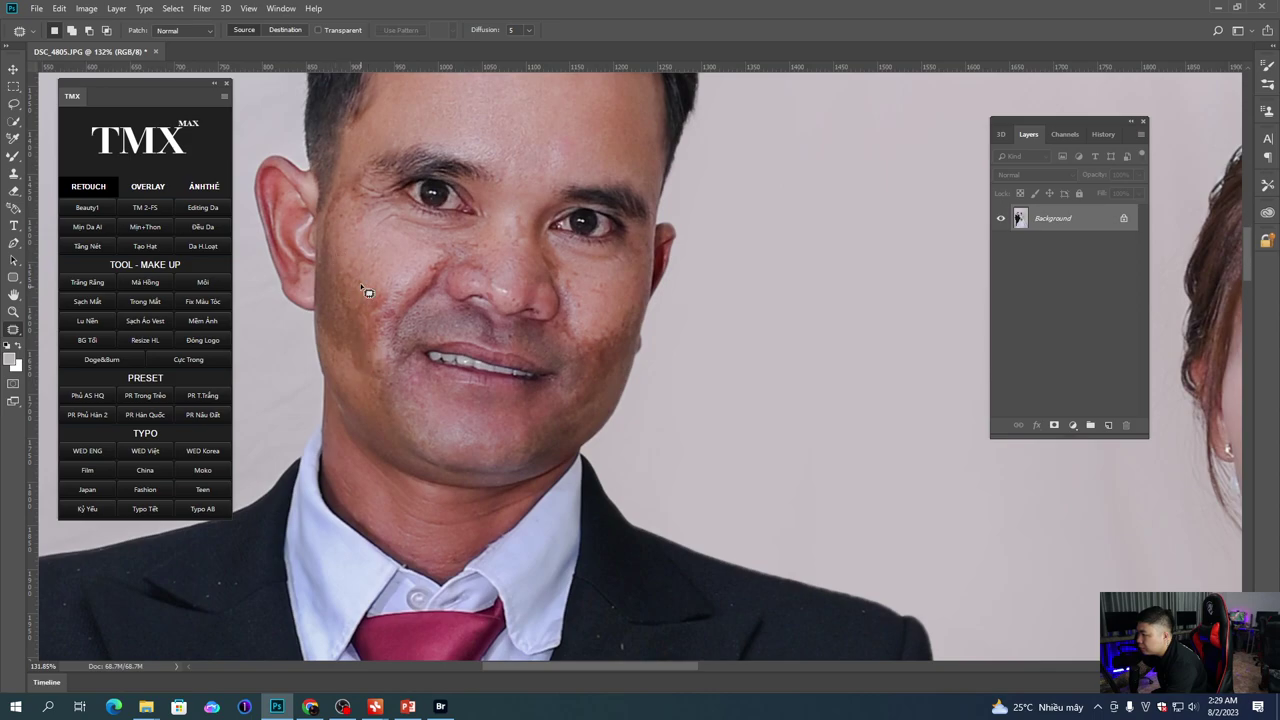
drag(349, 284, 360, 303)
key(ctrl+d)
scroll(443, 350, right, 2)
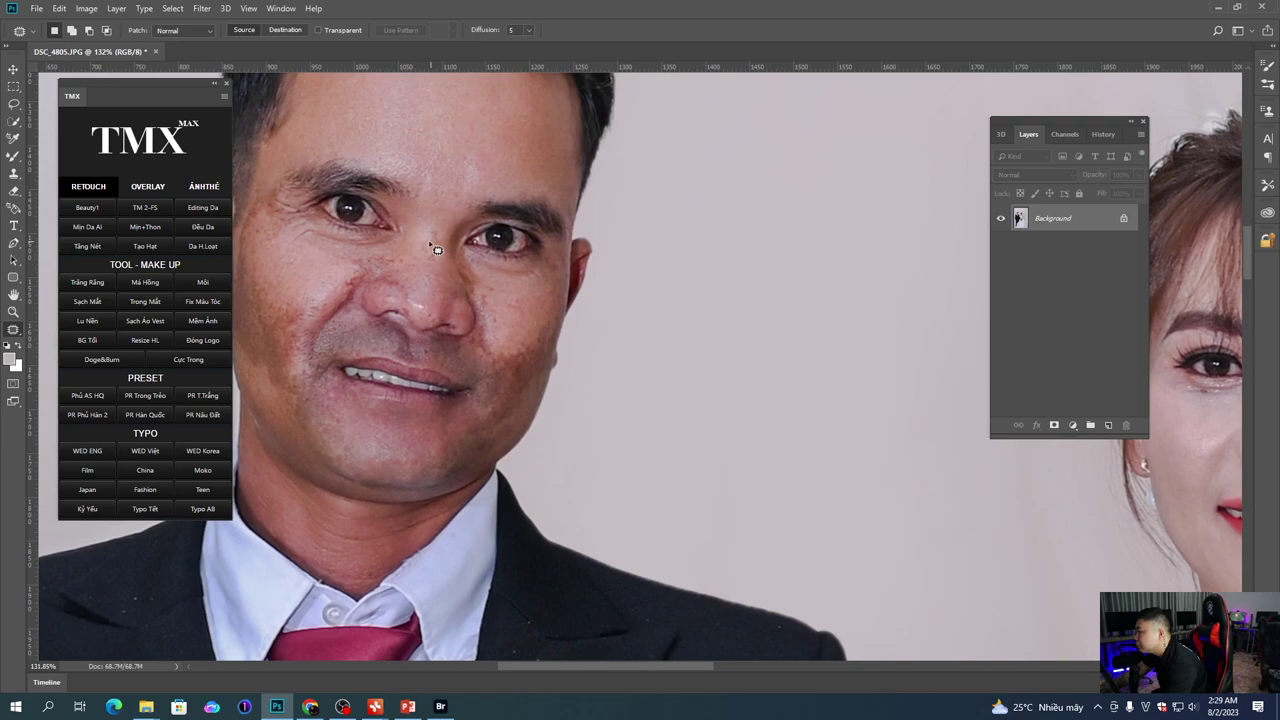
scroll(392, 280, left, 1)
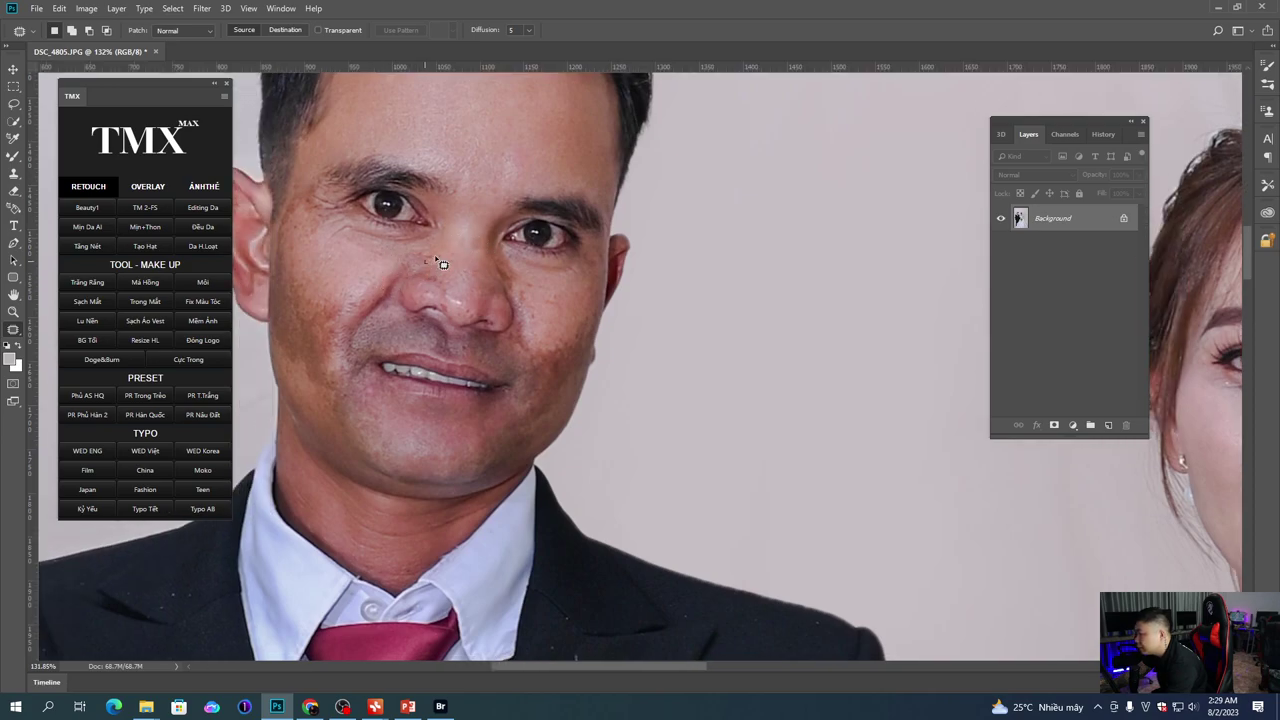
drag(385, 258, 391, 260)
drag(349, 231, 369, 249)
key(ctrl+d)
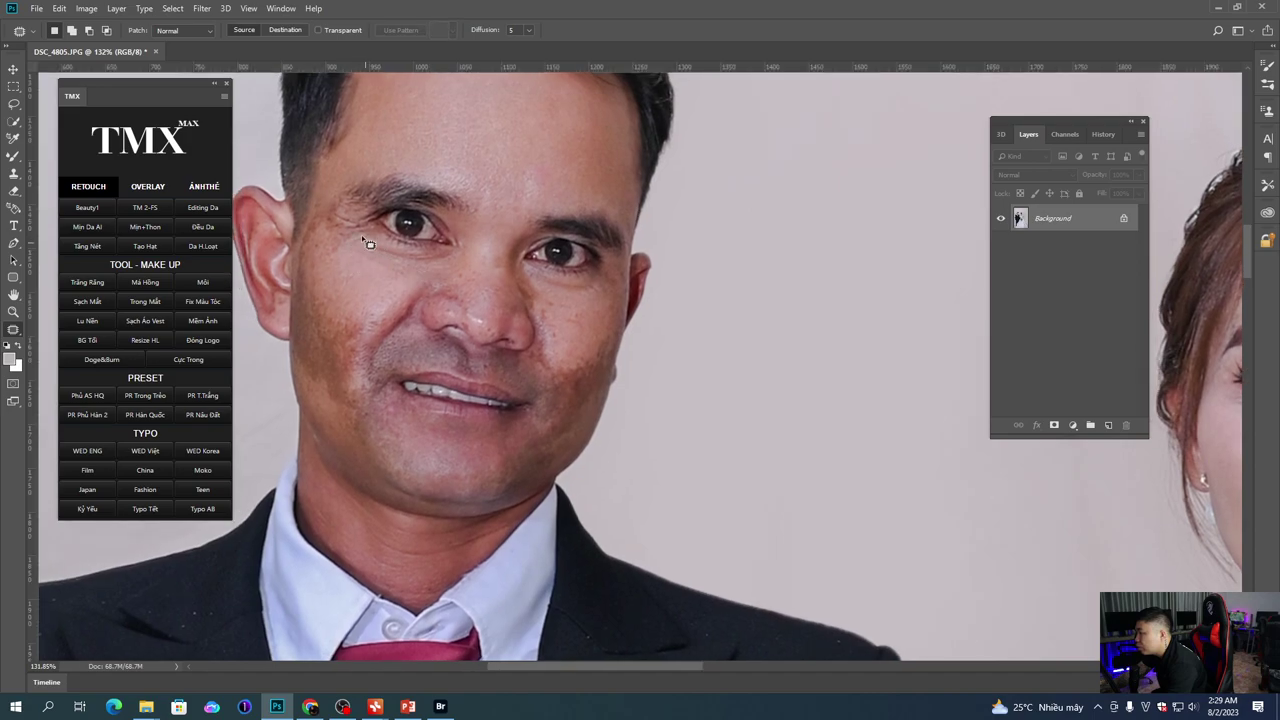
Step: Patch the creases on the man's neck and the lint specks on his jacket lapel
drag(497, 433, 456, 346)
scroll(455, 346, down, 2)
scroll(448, 356, left, 1)
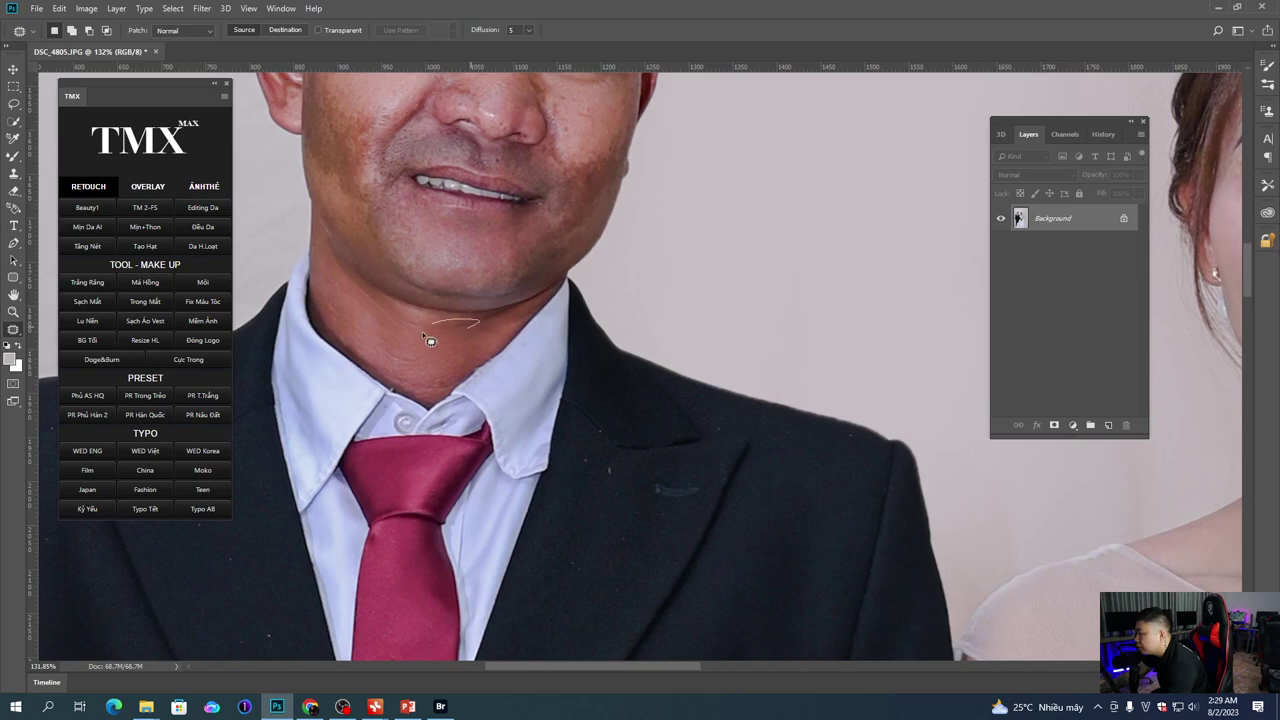
mouse_move(383, 304)
mouse_down()
mouse_move(433, 323)
mouse_move(494, 317)
mouse_move(392, 309)
mouse_up()
mouse_move(678, 518)
mouse_down()
mouse_move(503, 332)
mouse_move(456, 350)
mouse_up()
scroll(498, 349, down, 1)
mouse_move(518, 314)
mouse_down()
mouse_move(400, 362)
mouse_move(480, 348)
mouse_up()
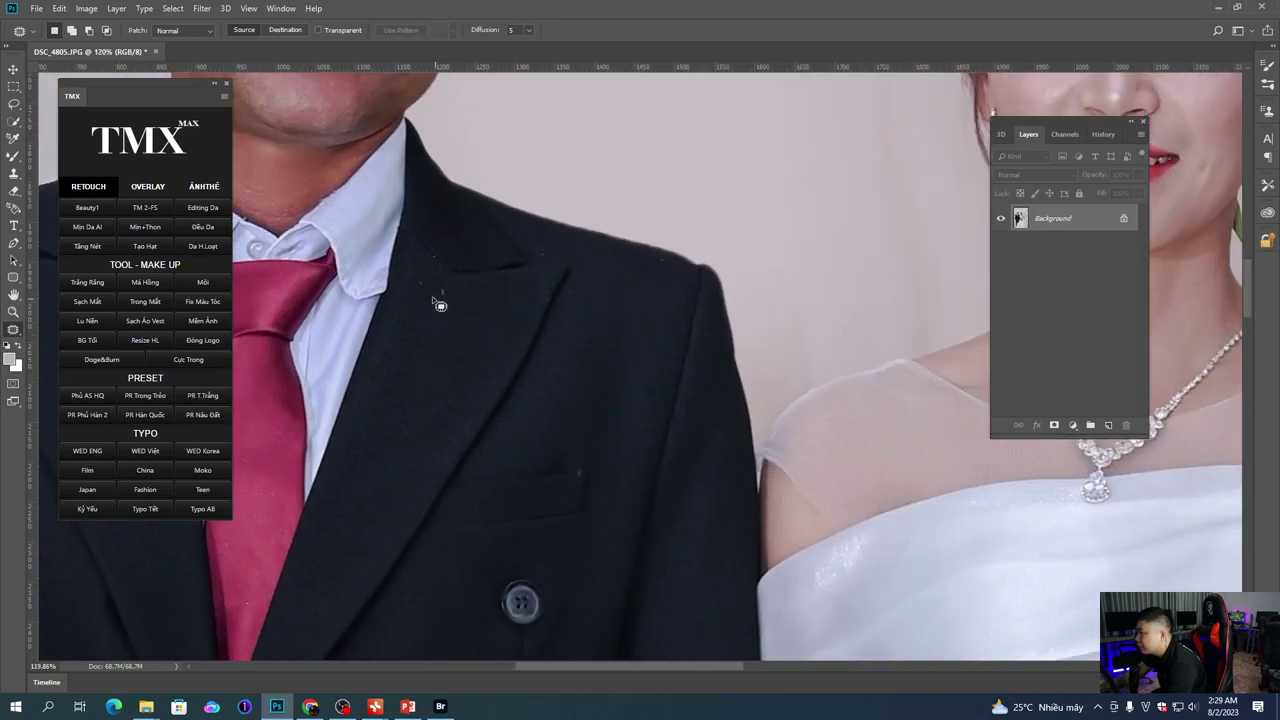
Step: Patch small blemishes on the bride's cheeks and between her eyes
scroll(540, 315, down, 7)
drag(649, 371, 325, 376)
scroll(560, 283, up, 2)
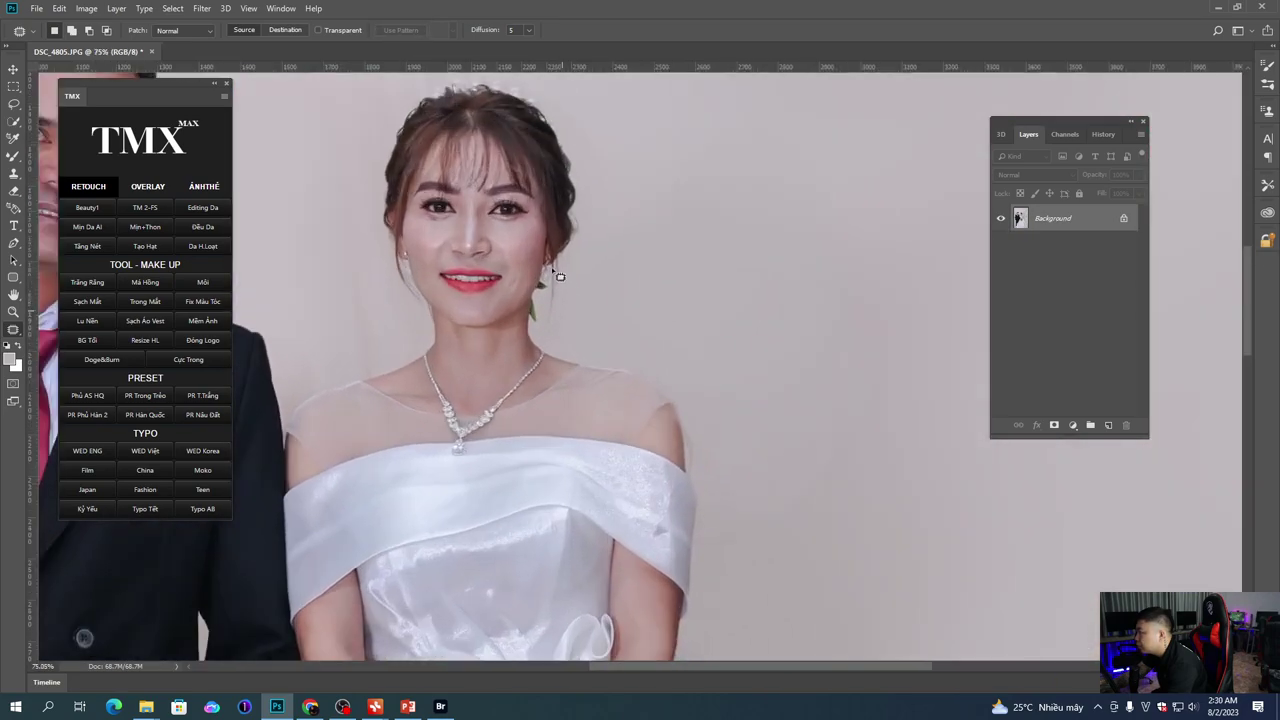
scroll(567, 289, up, 5)
drag(546, 384, 527, 365)
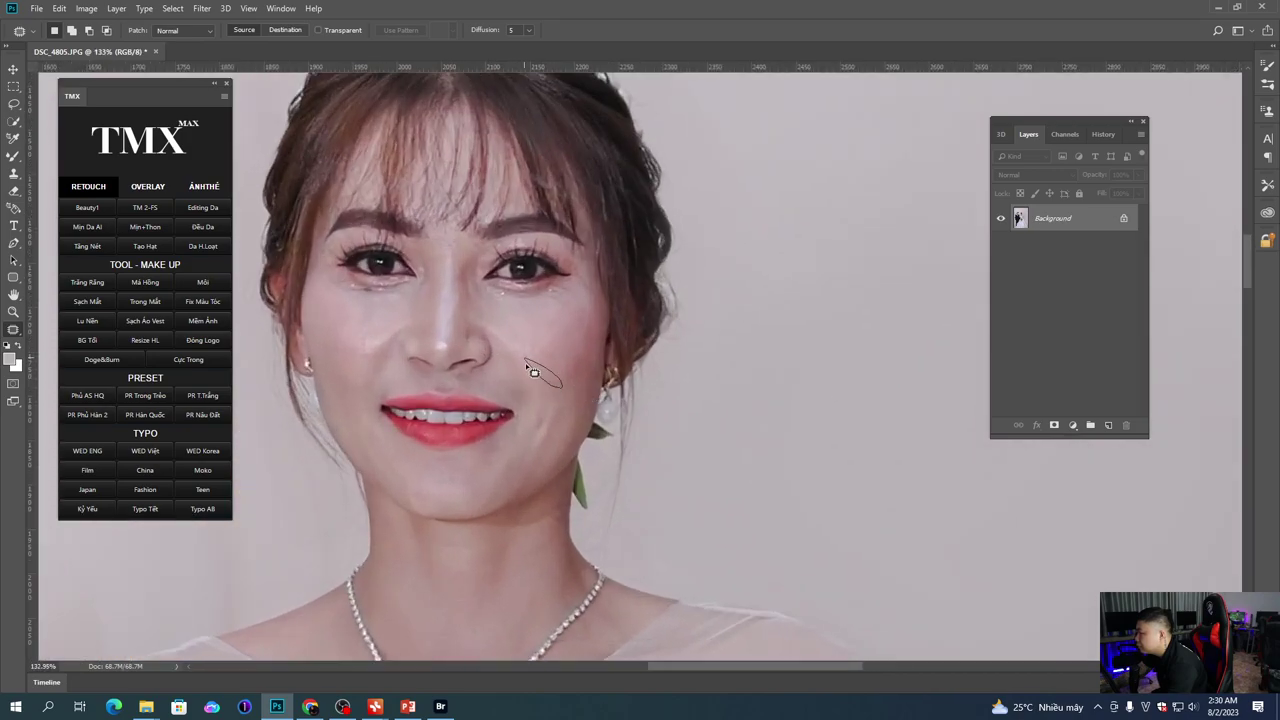
key(ctrl+d)
drag(449, 293, 485, 318)
drag(401, 328, 408, 319)
key(ctrl+d)
drag(532, 276, 530, 289)
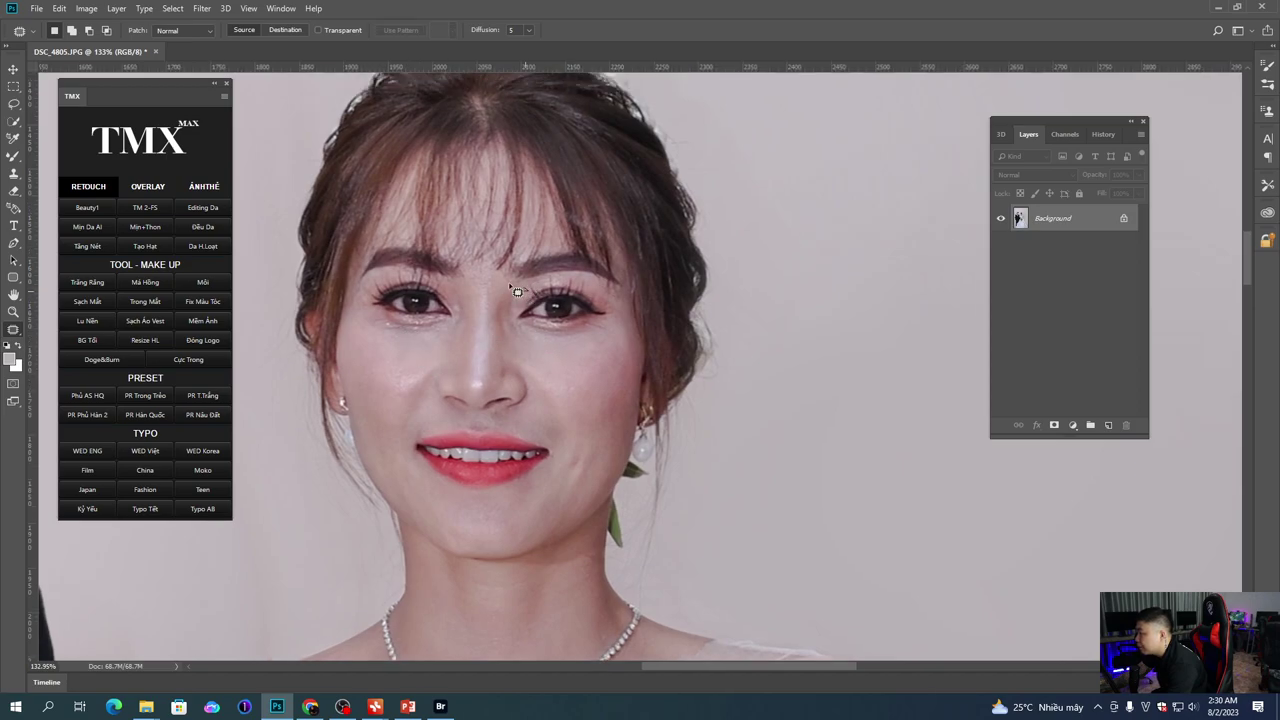
scroll(525, 300, down, 5)
scroll(440, 318, up, 2)
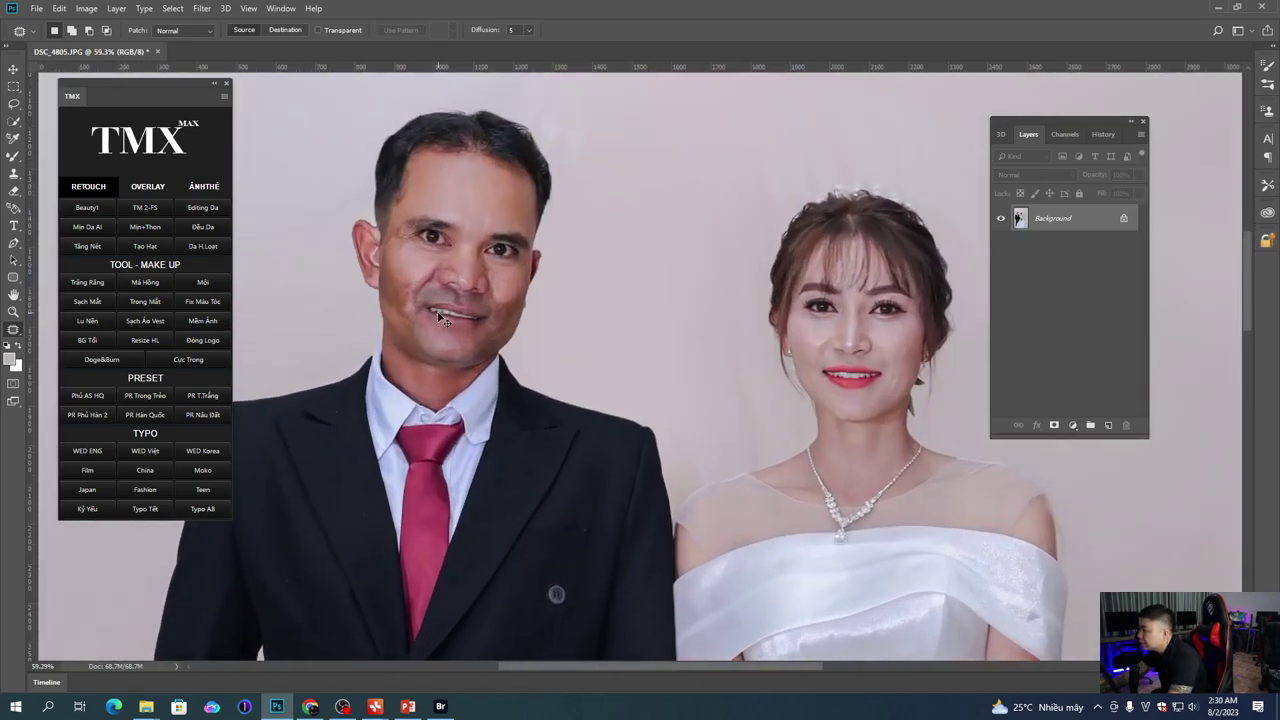
click(145, 209)
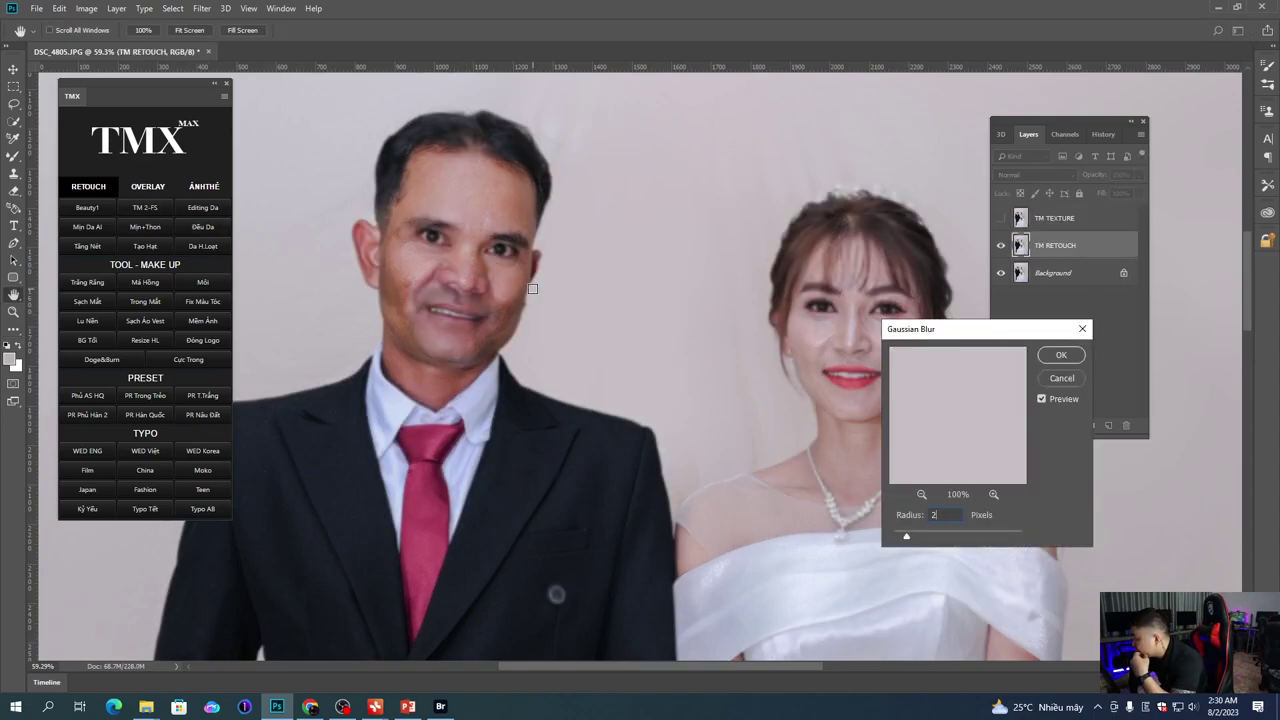
key(Return)
click(1055, 216)
key(Delete)
Step: Run the TM 2-FS skin retouch action on the photo and accept its Gaussian Blur radius
click(151, 208)
key(Return)
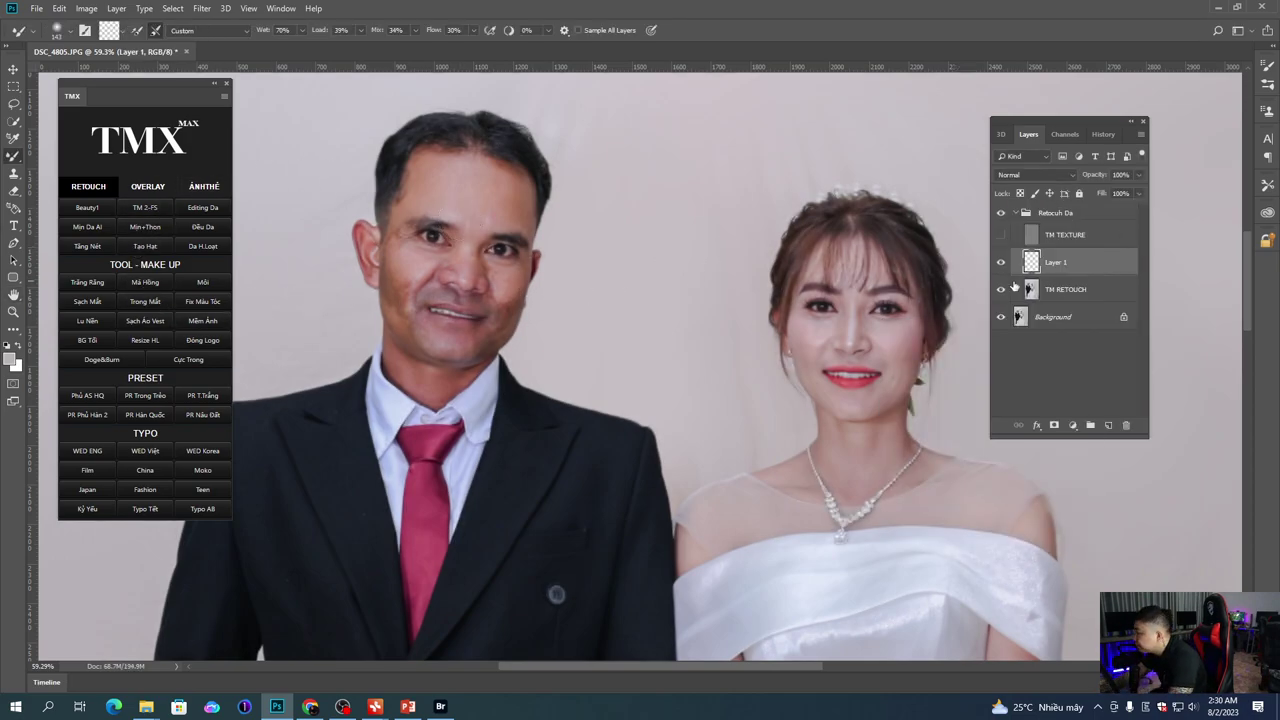
Step: Blend the man's forehead with an 84 px Mixer Brush at Wet 20% and Load, Mix and Flow 35%, sampling all layers
scroll(440, 255, up, 5)
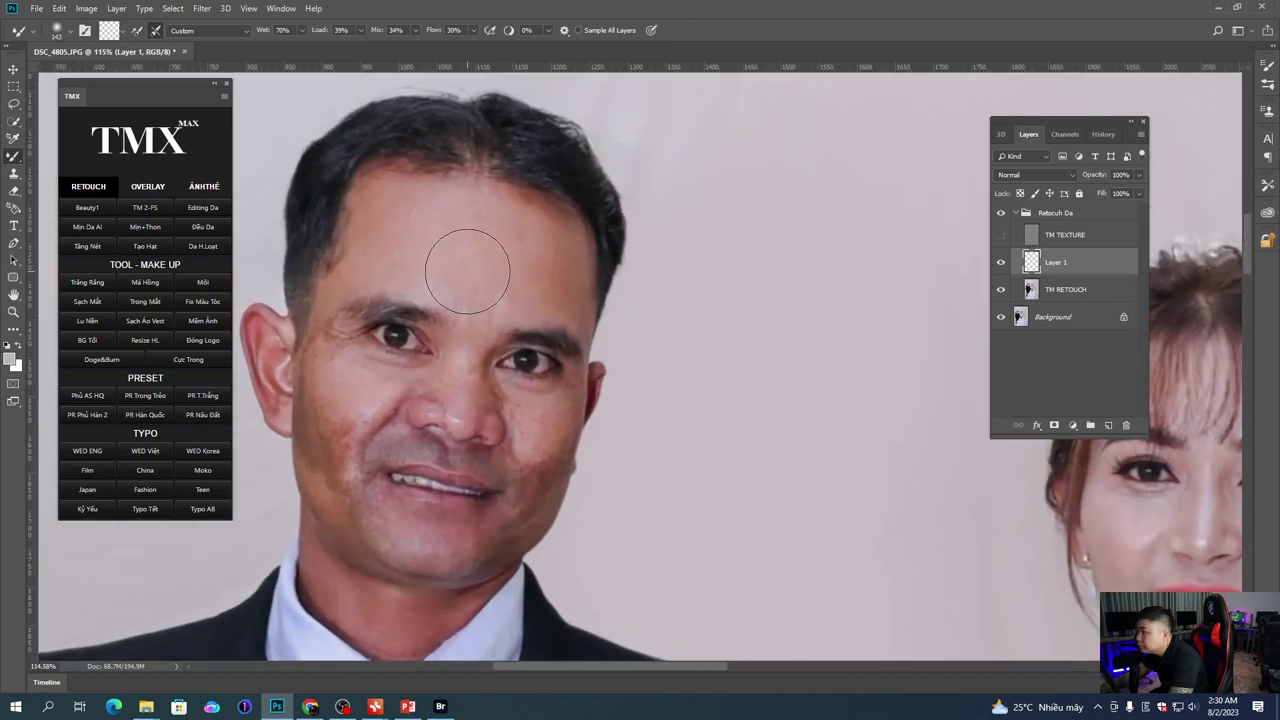
scroll(478, 263, up, 1)
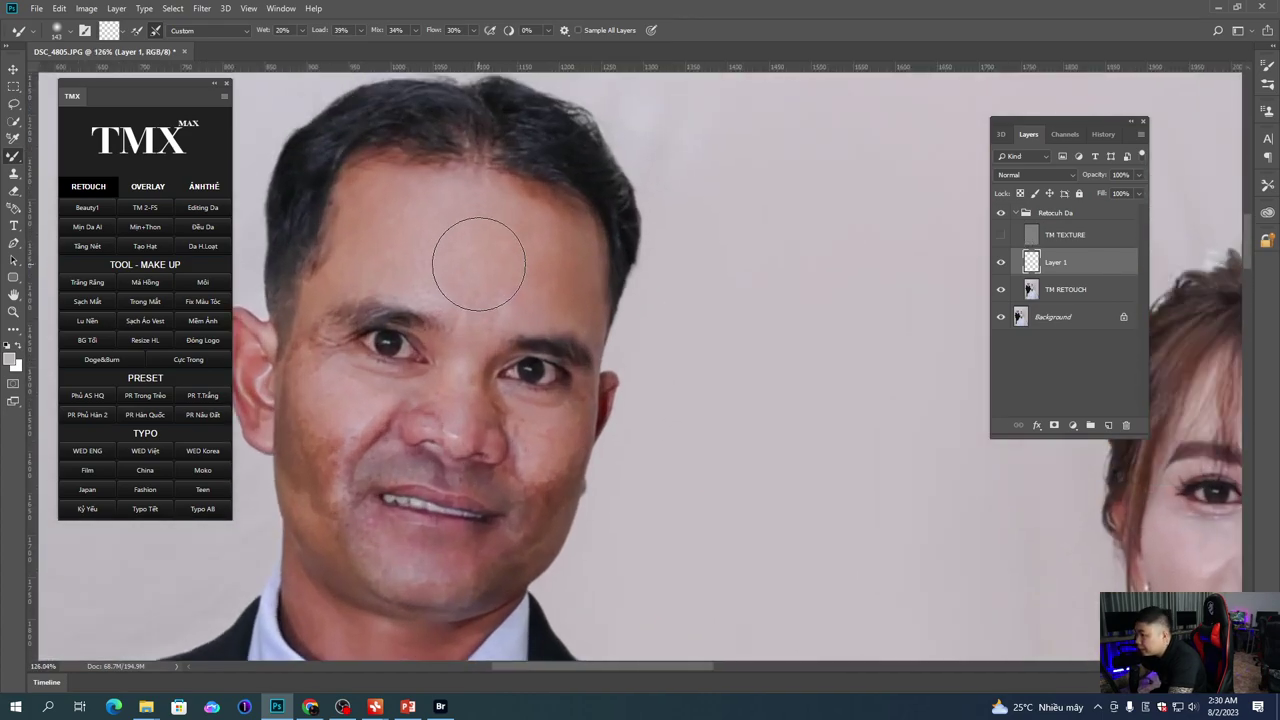
right_click(500, 298)
click(605, 348)
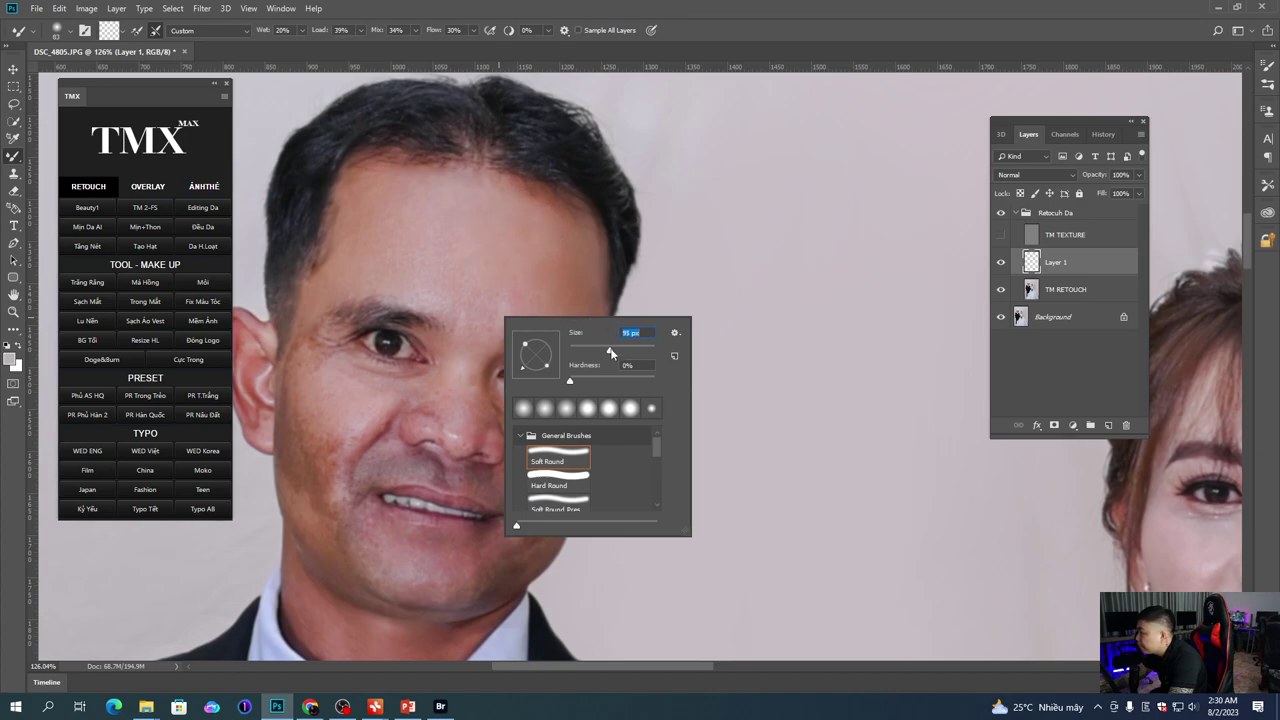
click(606, 352)
drag(482, 197, 515, 200)
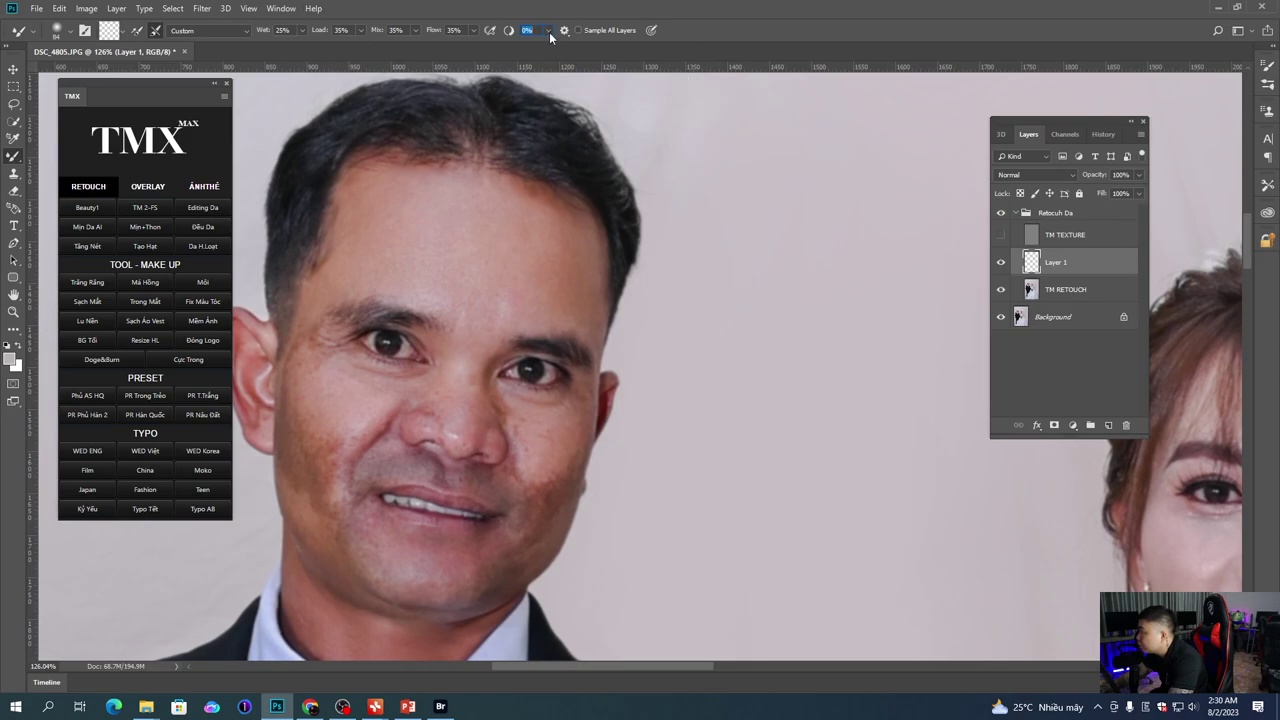
mouse_move(492, 276)
mouse_down()
mouse_move(480, 235)
mouse_move(426, 239)
mouse_move(492, 264)
mouse_move(468, 282)
mouse_move(528, 292)
mouse_up()
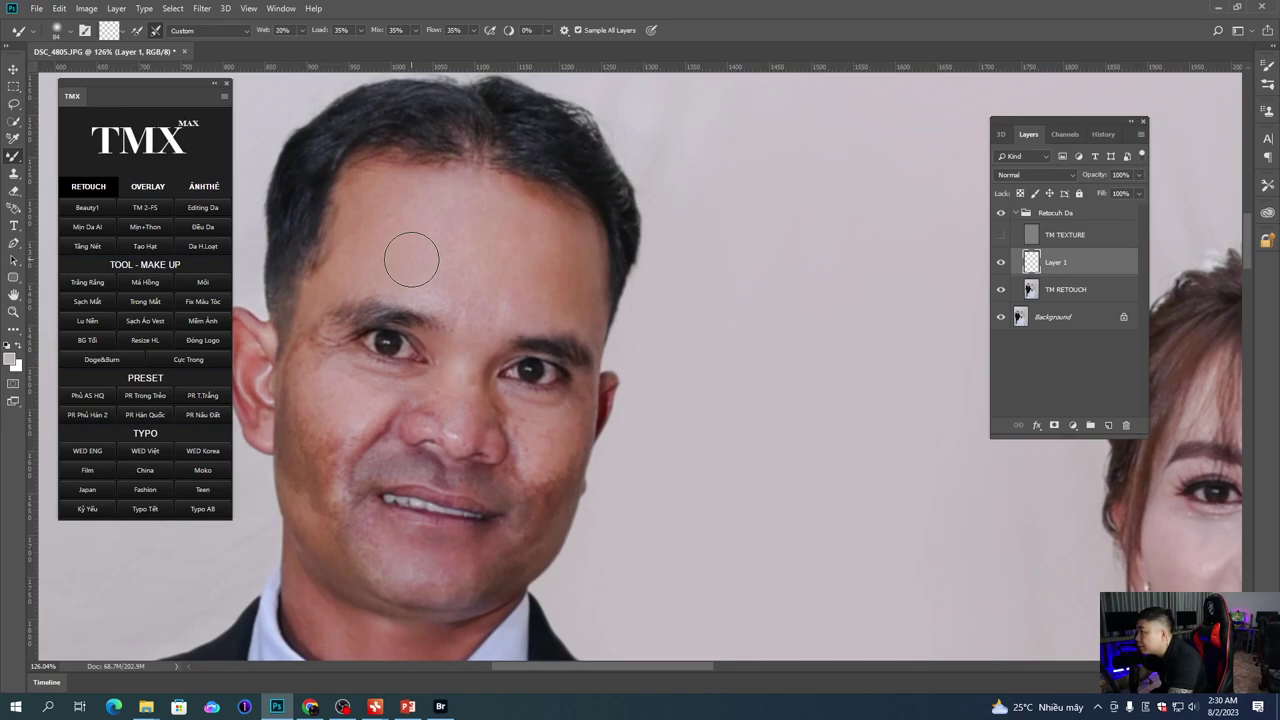
Step: Smooth the man's forehead up to the hairline with the Mixer Brush at 77 px and 69 px
right_click(538, 274)
click(641, 307)
key(Return)
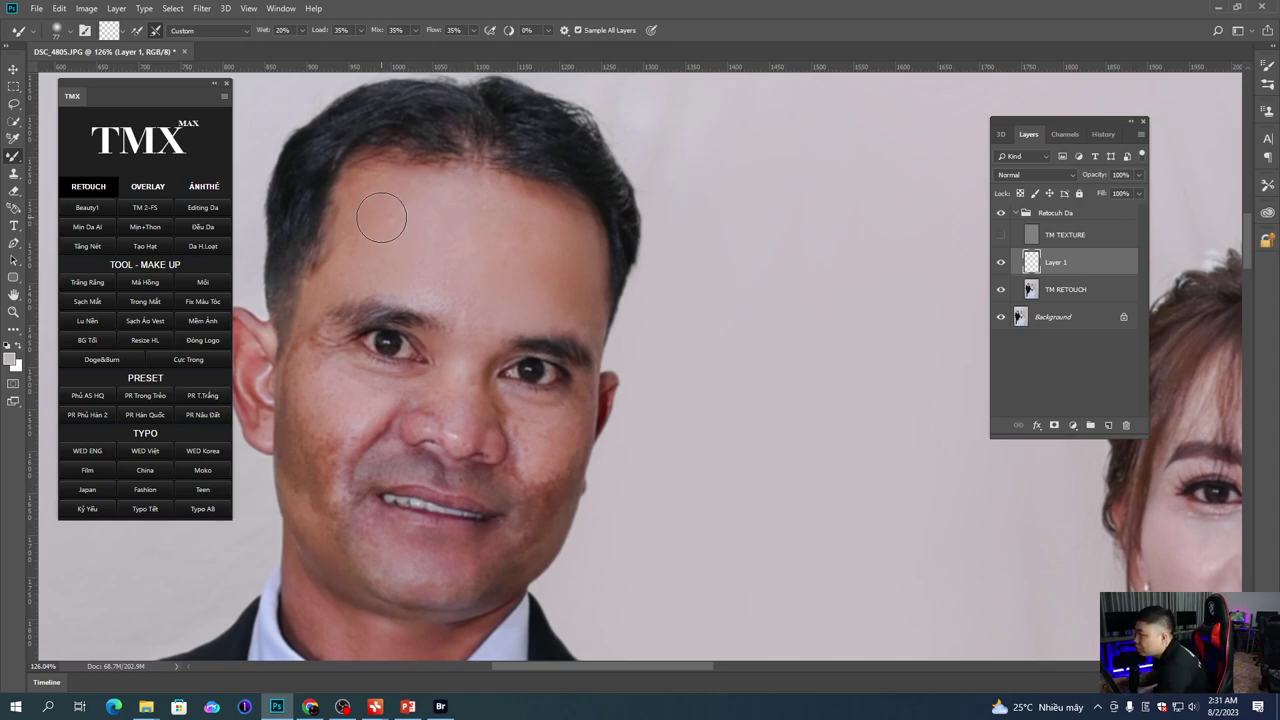
right_click(488, 239)
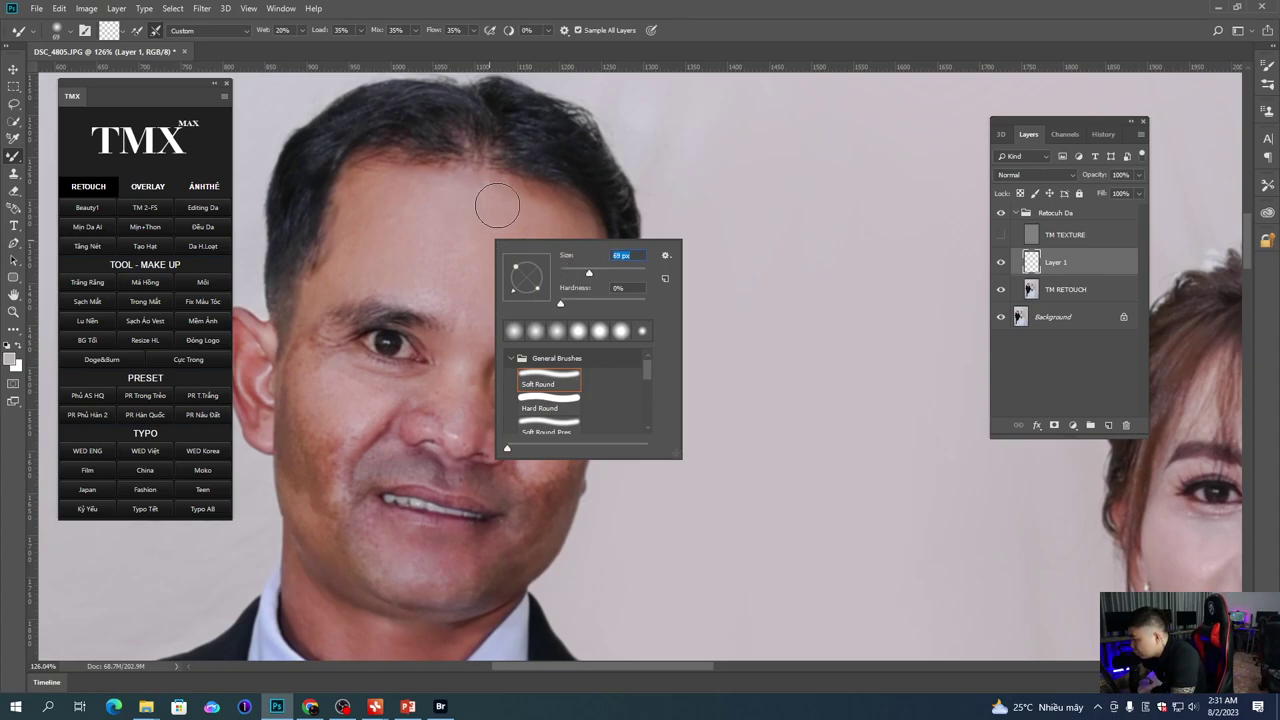
key(Return)
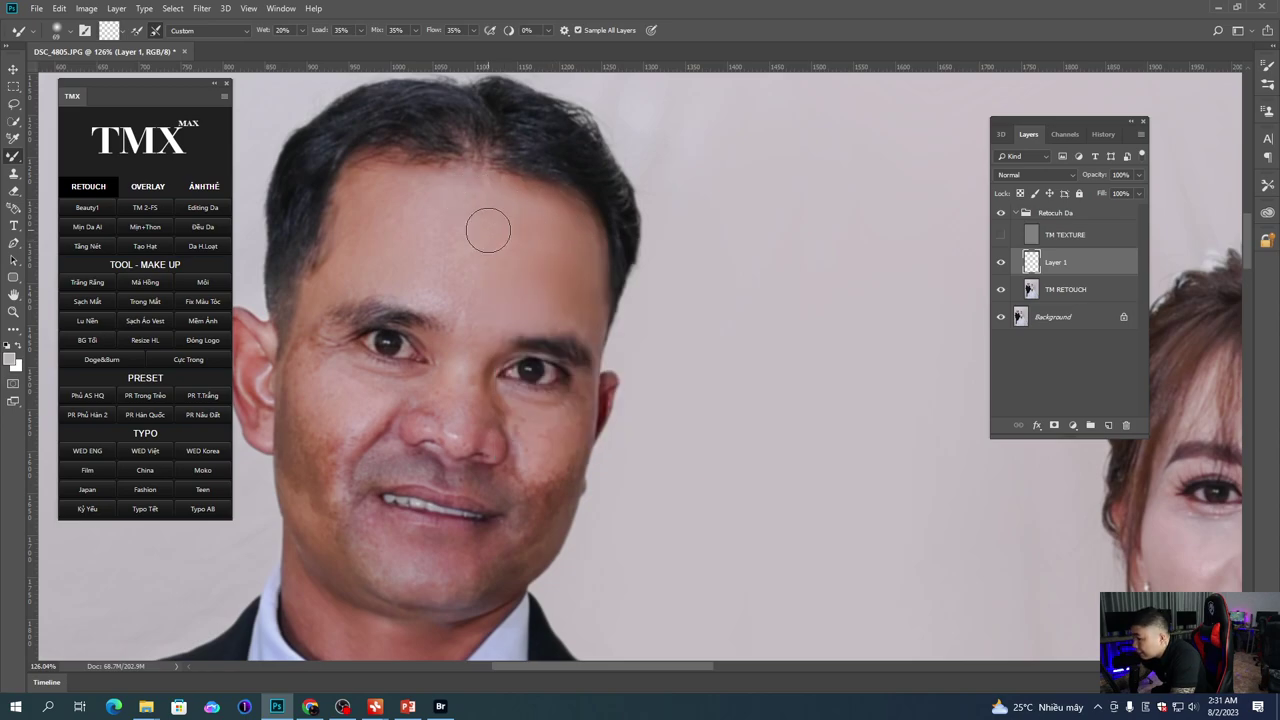
right_click(568, 226)
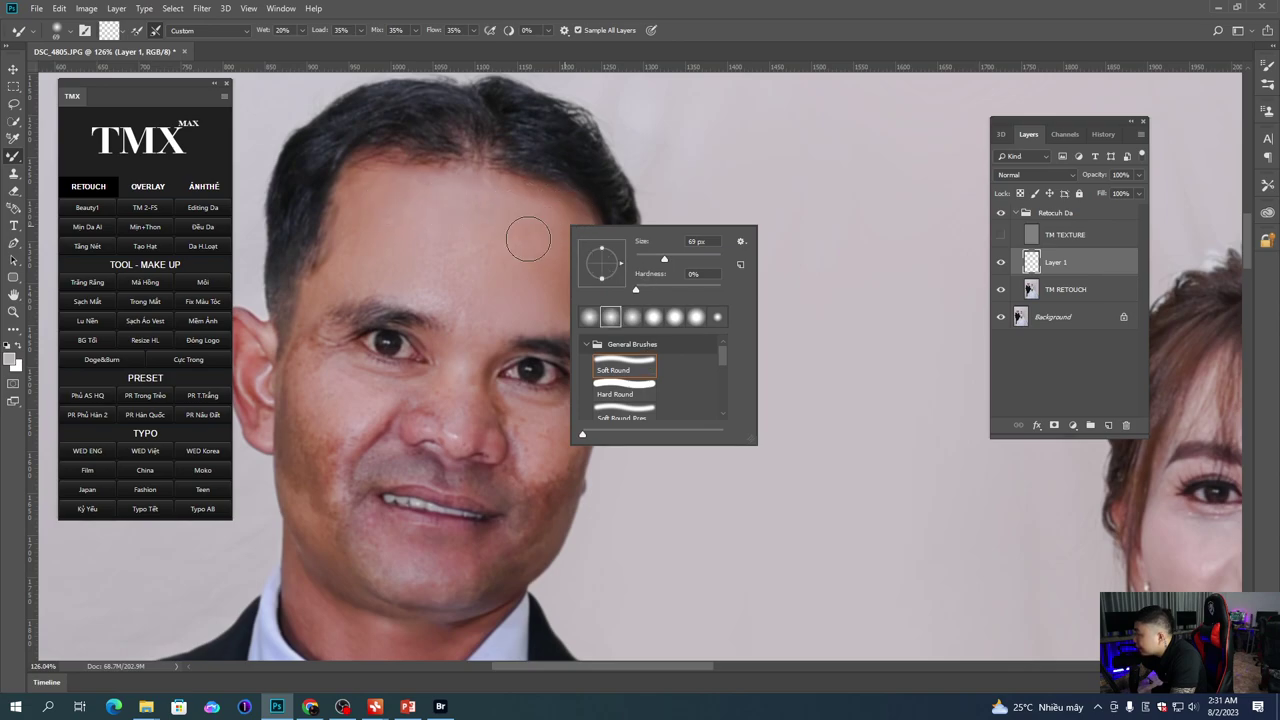
mouse_move(553, 200)
mouse_down()
mouse_move(583, 231)
mouse_move(572, 216)
mouse_up()
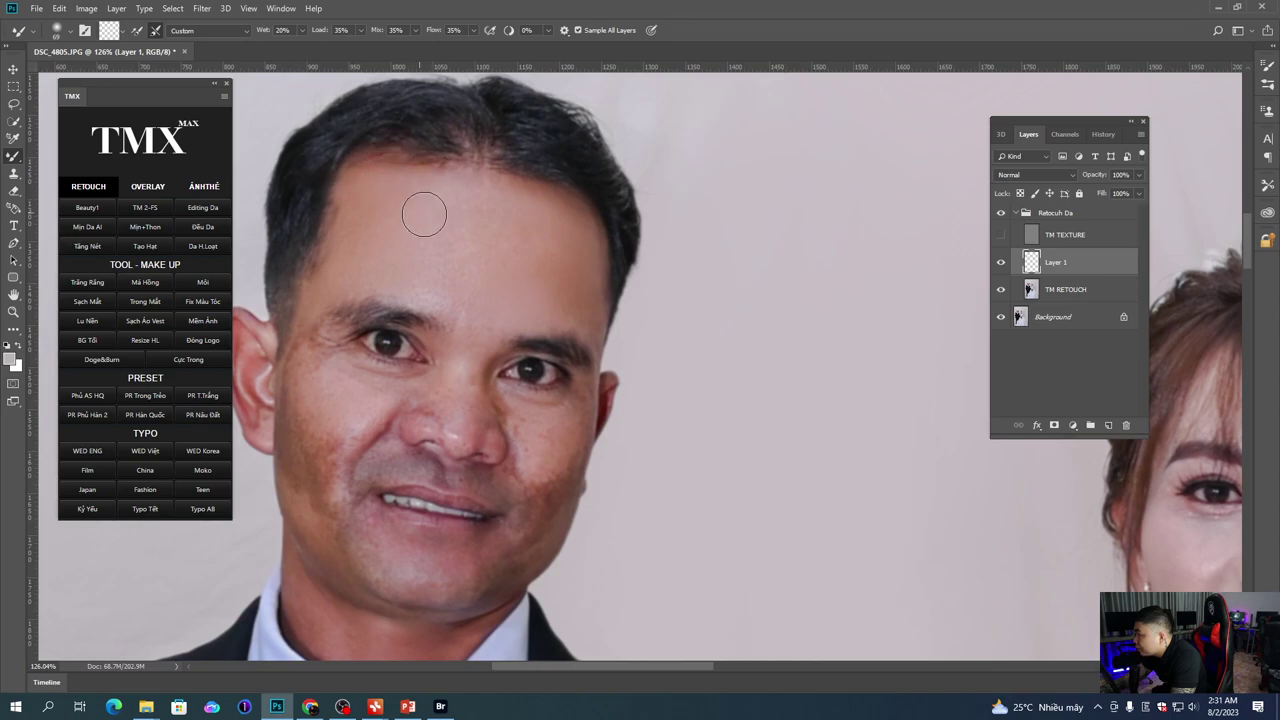
drag(444, 240, 427, 212)
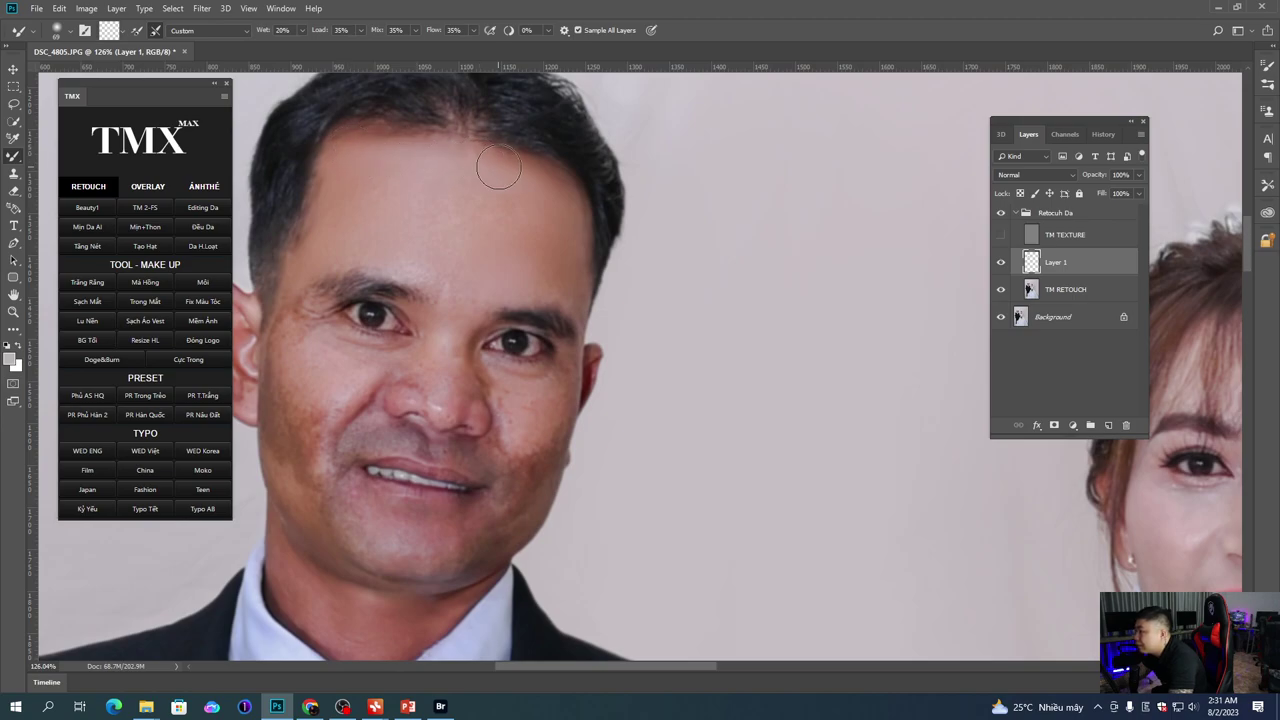
Step: Reduce the Mixer Brush to 62 px and continue blending the man's forehead
right_click(454, 214)
drag(549, 247, 545, 247)
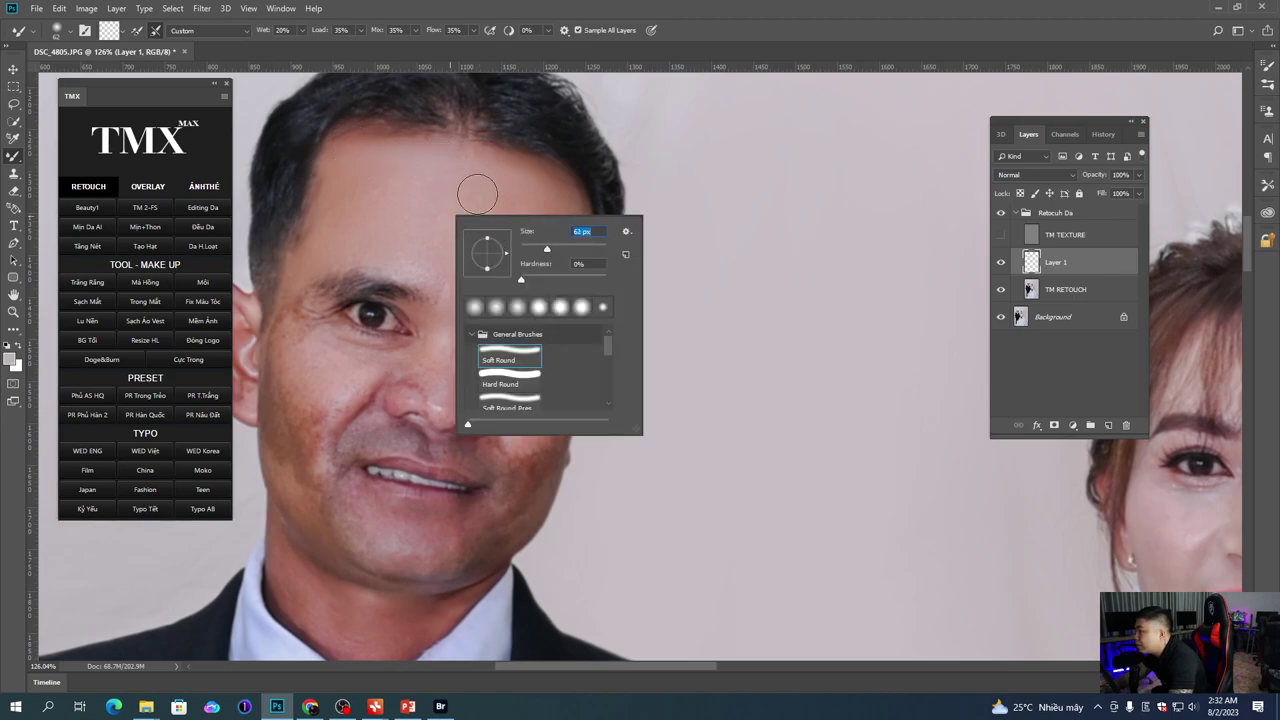
key(Return)
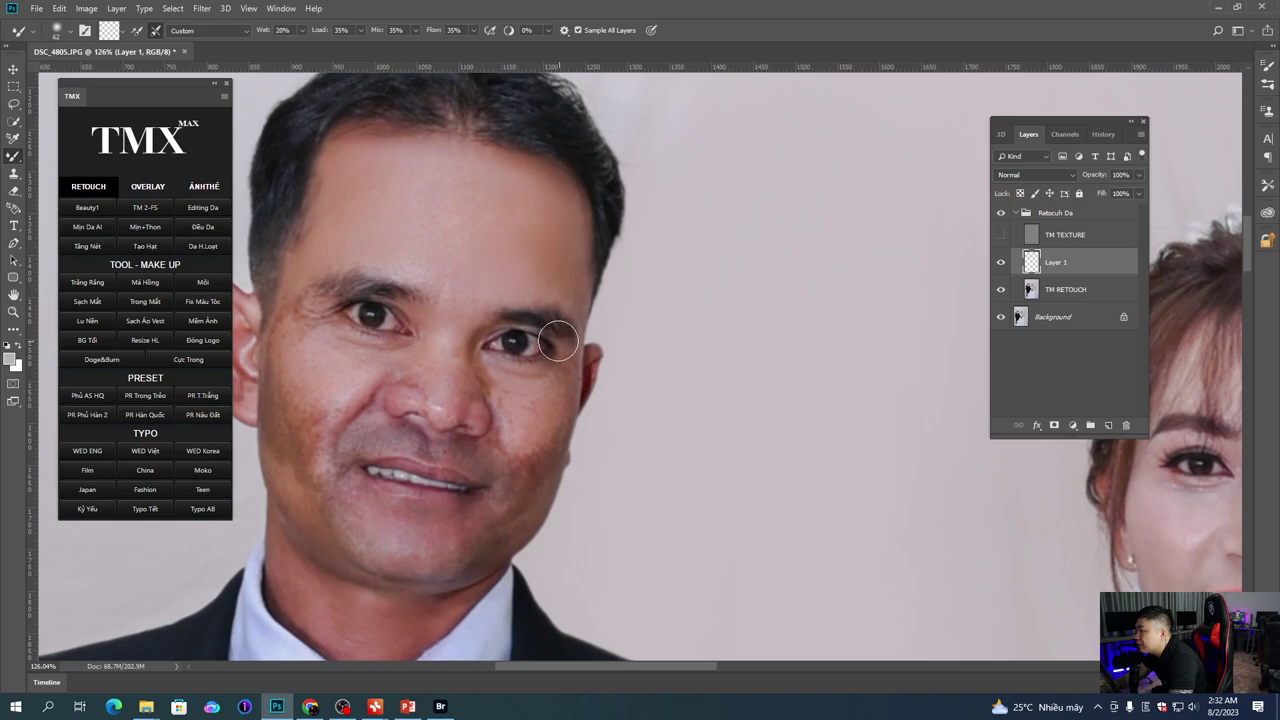
scroll(446, 256, left, 1)
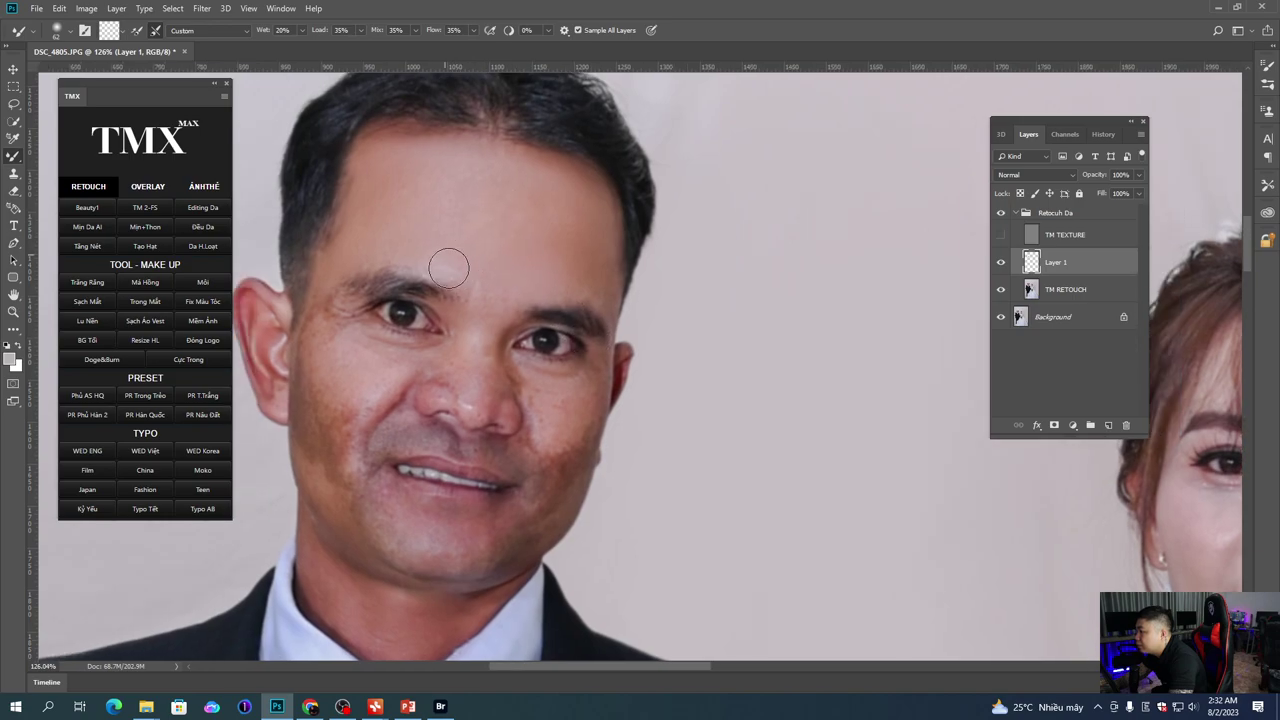
Step: Reduce the Mixer Brush to 45 px and blend the skin around the man's eyes and between his brows
right_click(399, 286)
drag(485, 318, 481, 317)
click(349, 216)
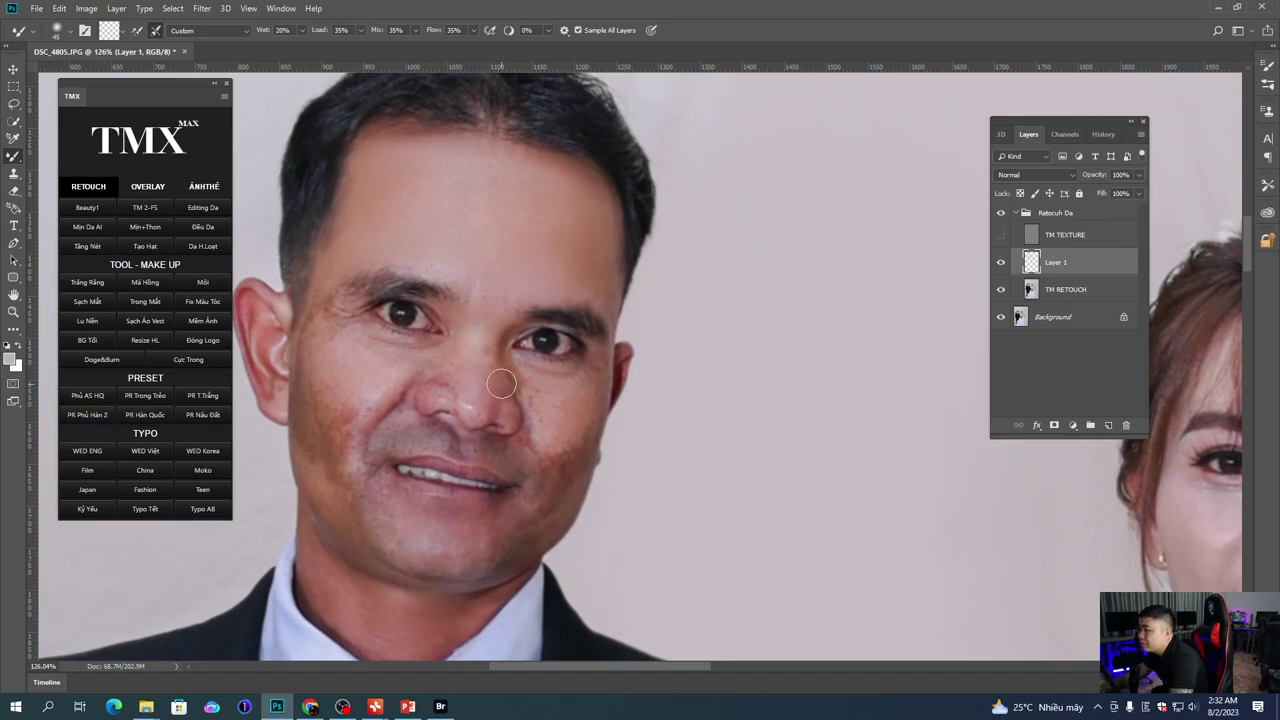
drag(389, 366, 388, 328)
drag(485, 268, 471, 284)
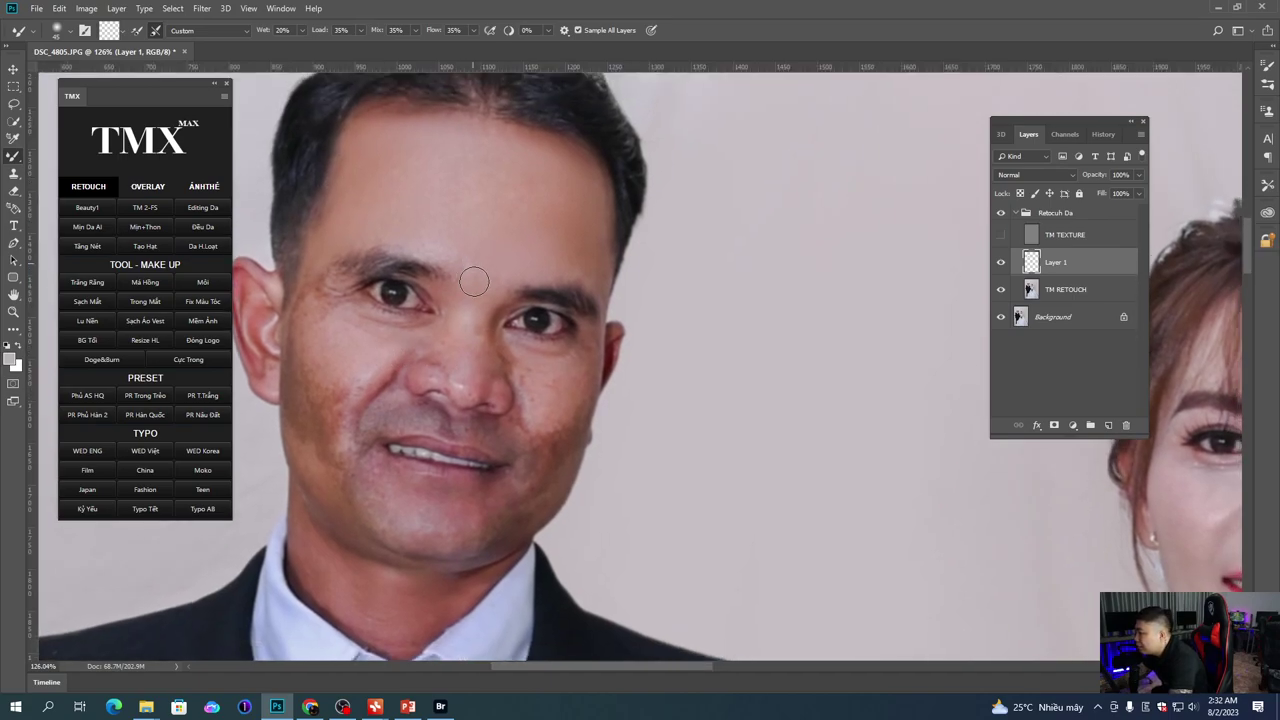
Step: Reduce the Mixer Brush to 28 px and blend the skin on the man's nose and around its bridge
scroll(458, 321, down, 1)
right_click(480, 334)
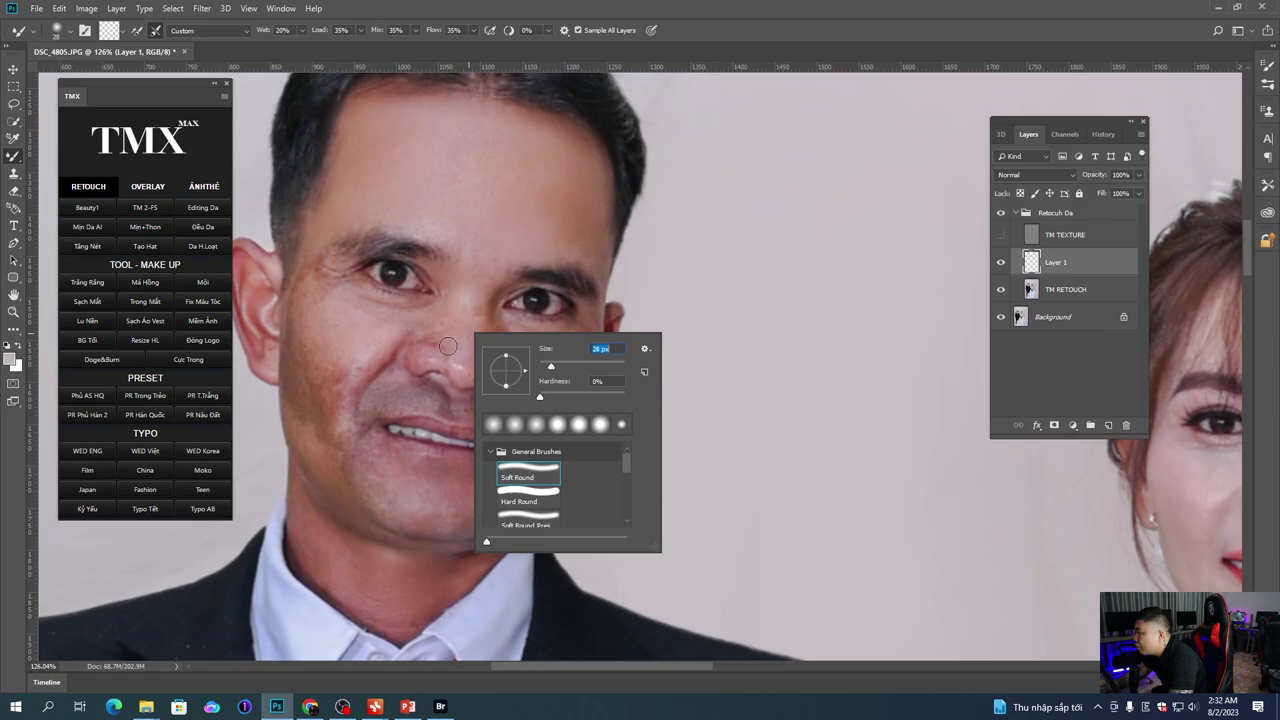
key(Return)
scroll(444, 326, up, 2)
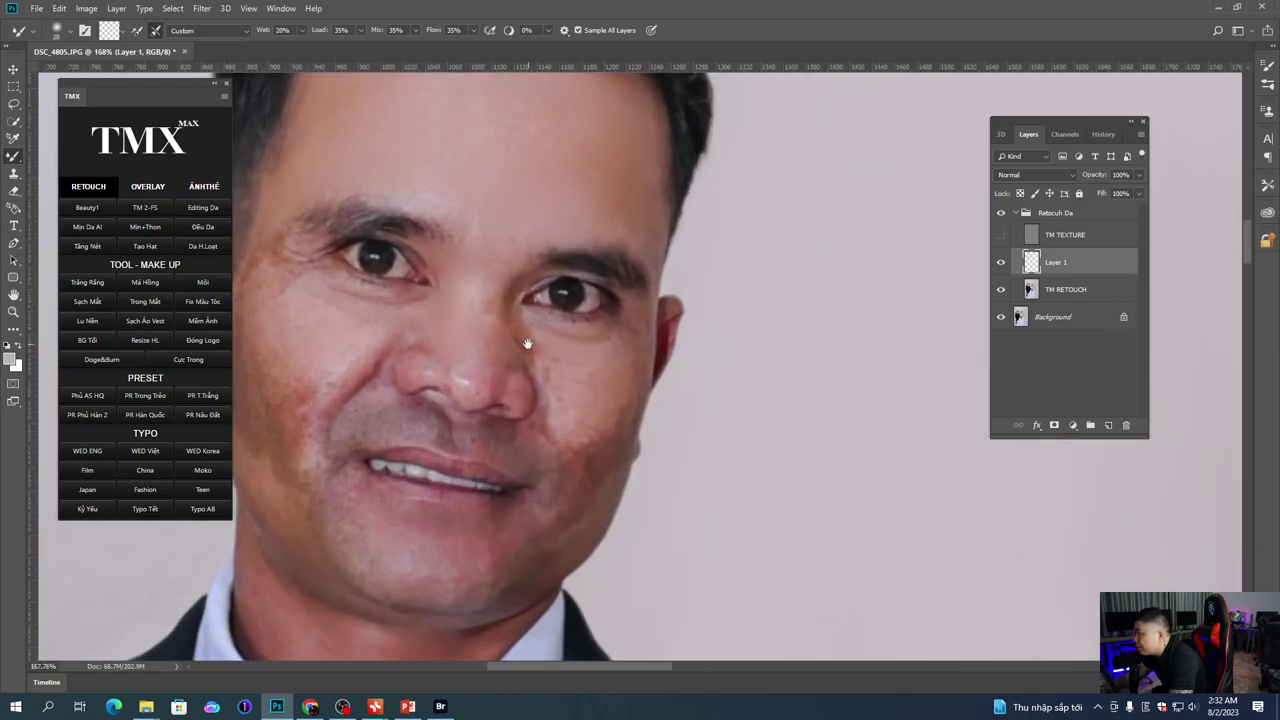
drag(523, 344, 466, 333)
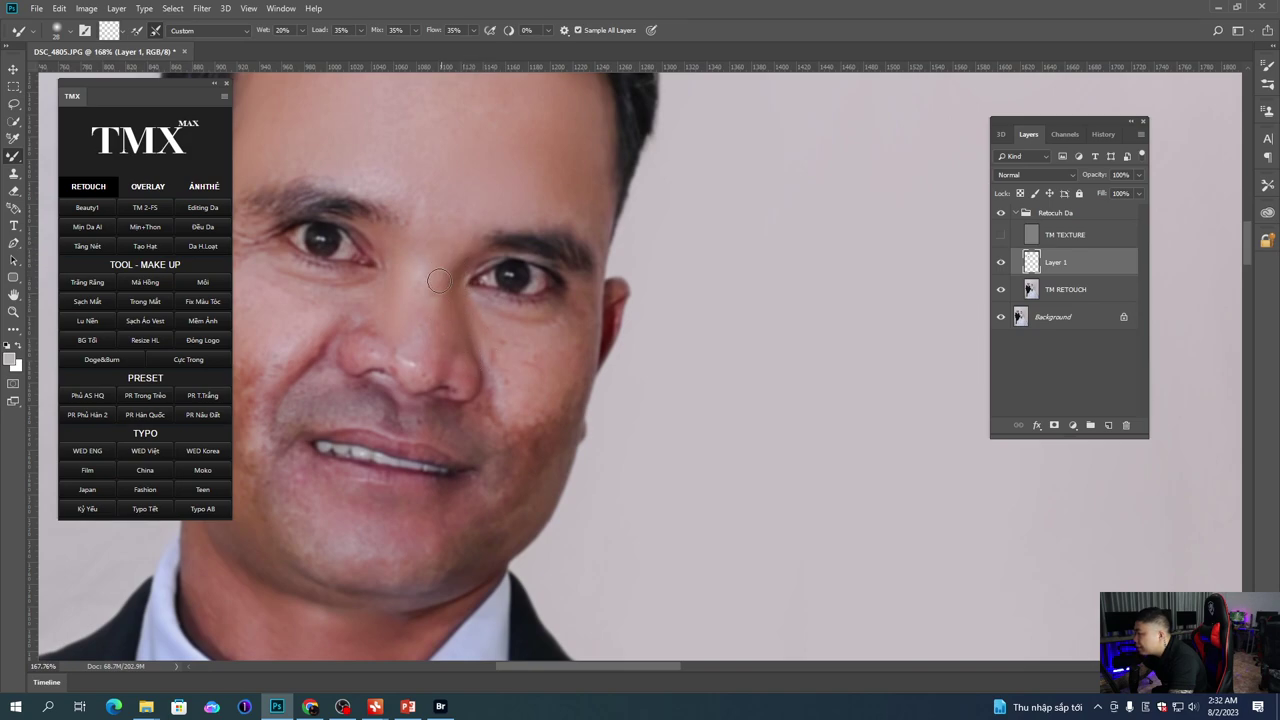
drag(443, 183, 449, 229)
drag(408, 340, 444, 304)
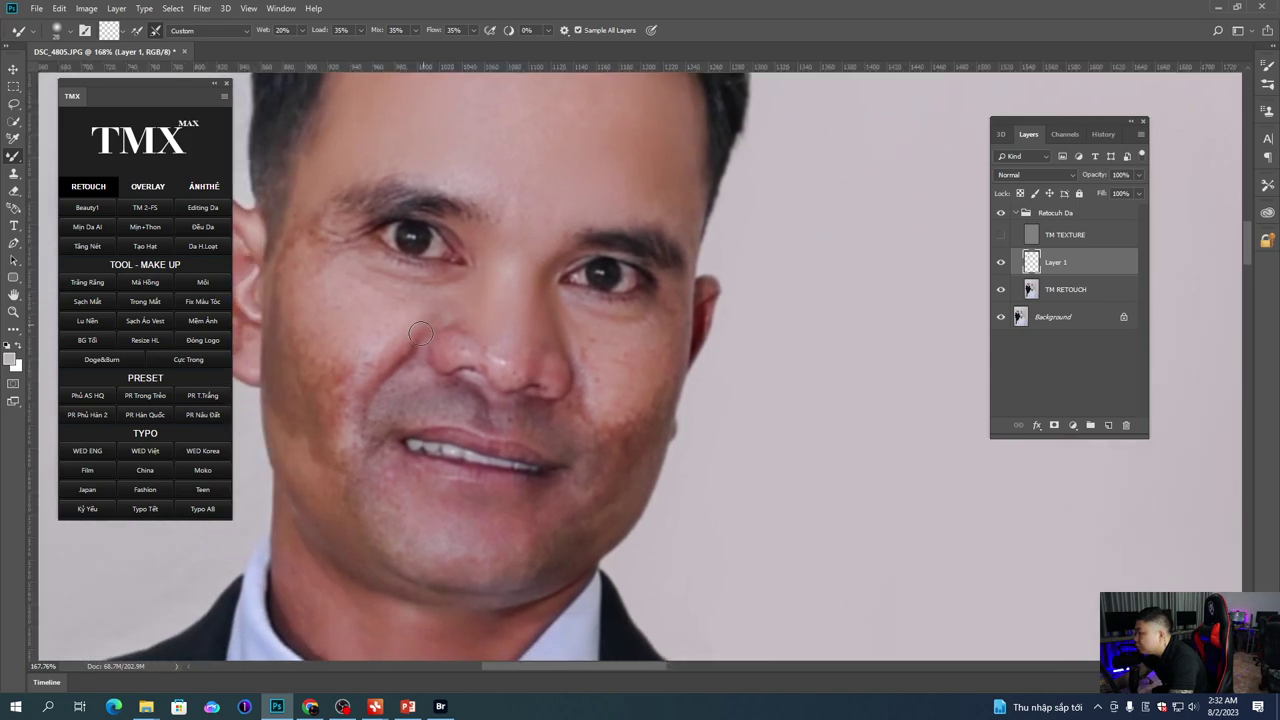
drag(490, 364, 477, 328)
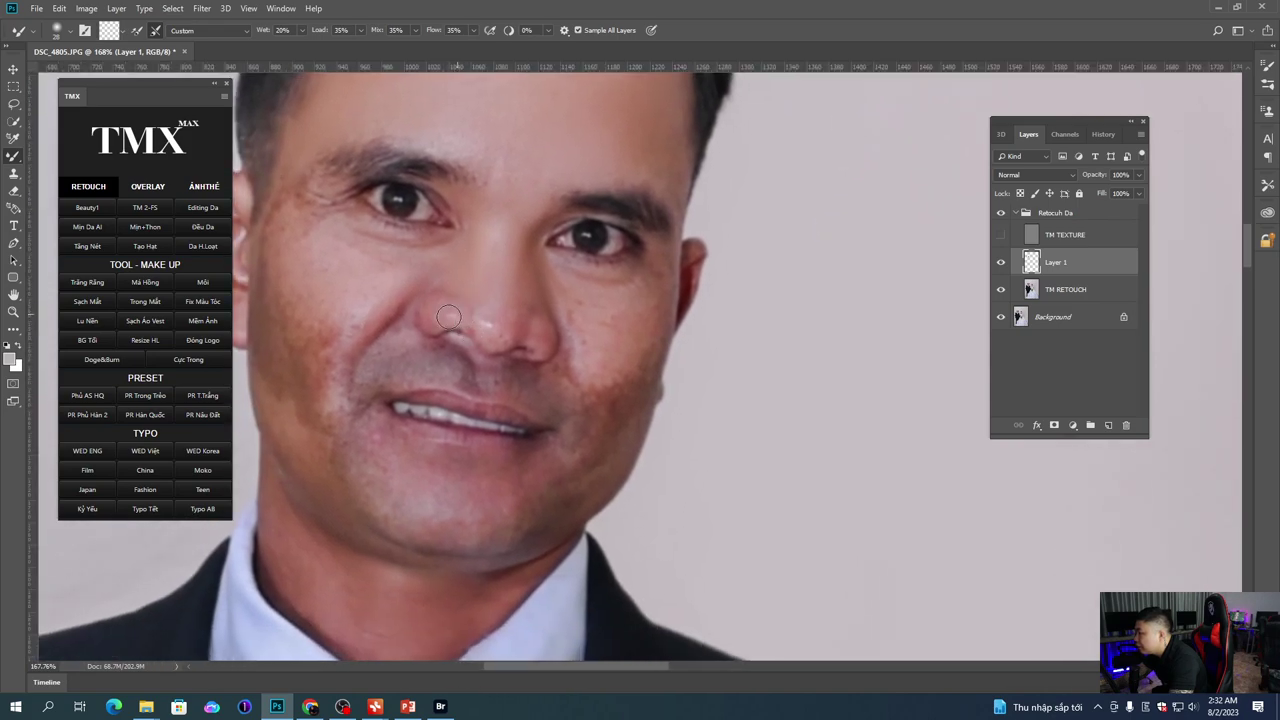
Step: Blend the man's right cheek below the eye at 59 px and smooth the outer eye corner with a 44 px Mixer Brush
drag(429, 260, 485, 289)
right_click(443, 324)
click(545, 358)
key(Return)
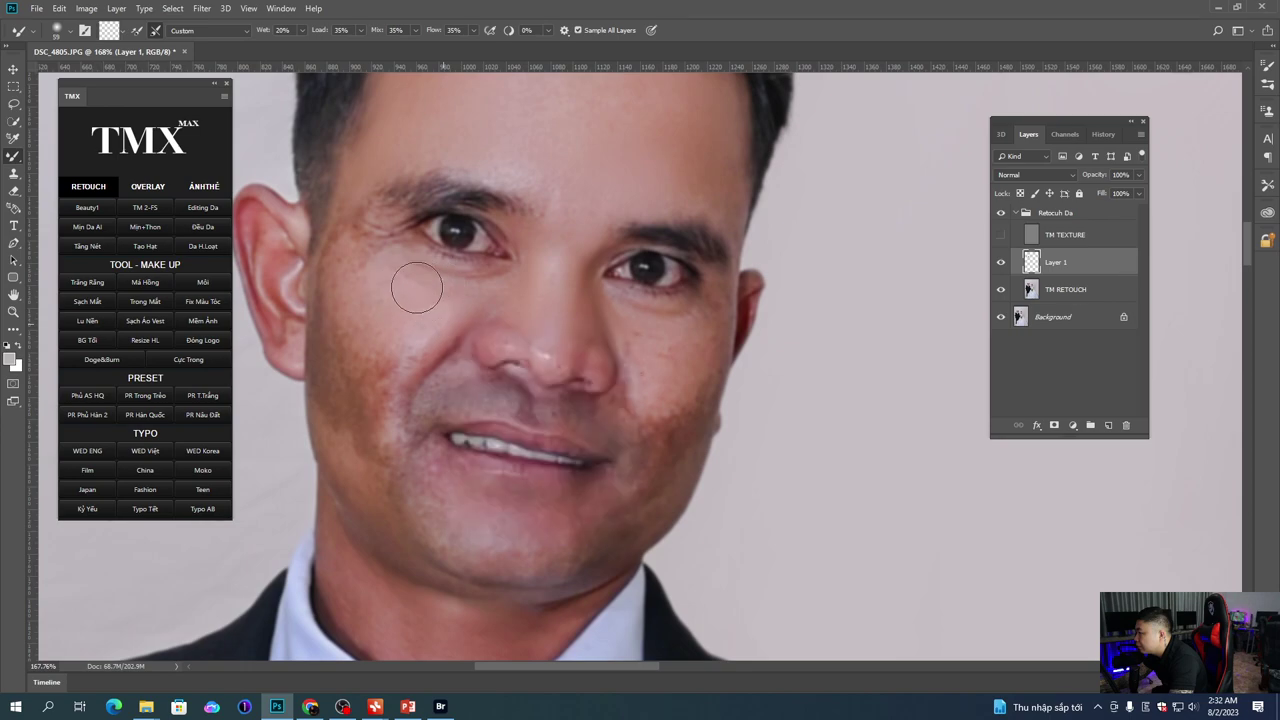
drag(408, 277, 470, 302)
right_click(420, 302)
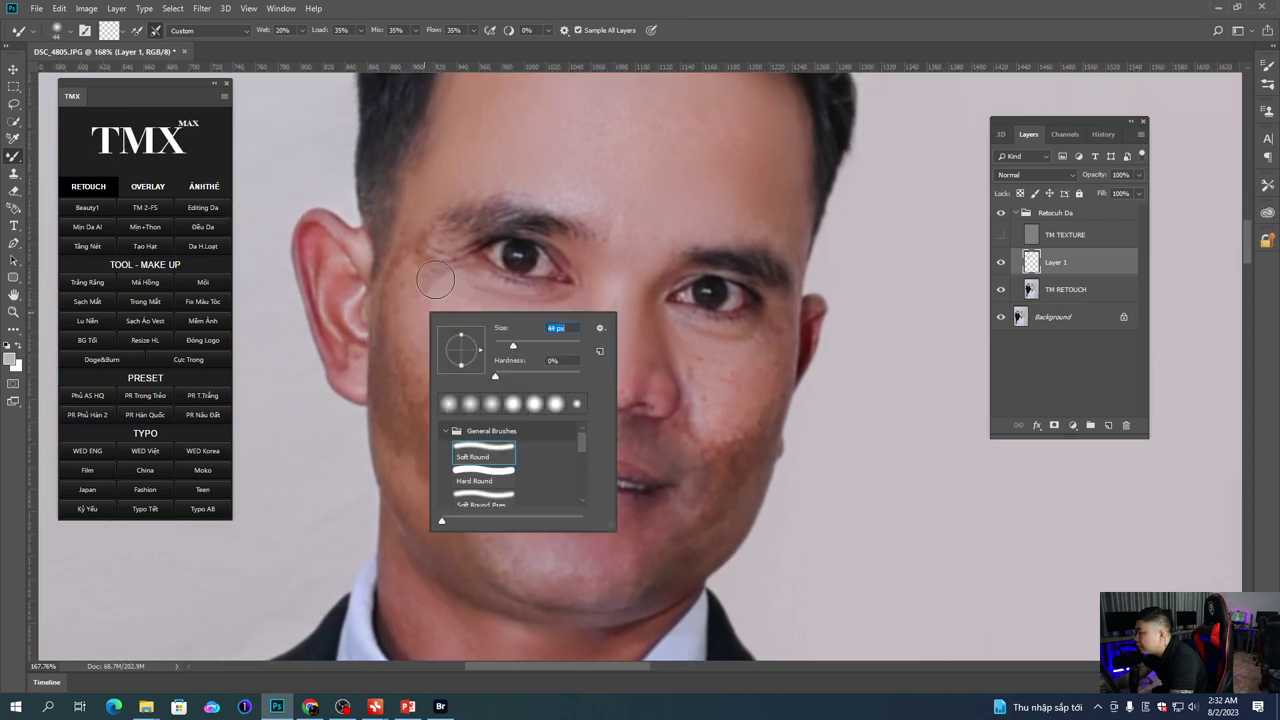
key(Return)
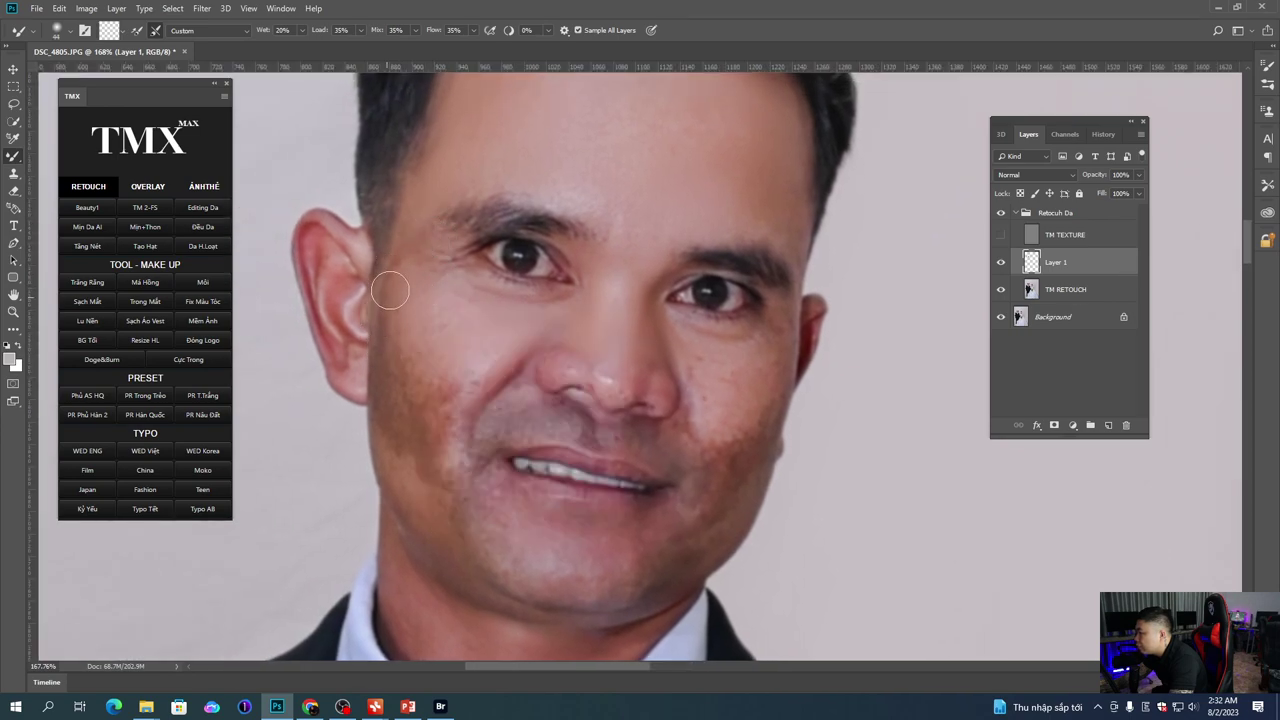
Step: Enlarge the Mixer Brush to 61 px and blend the blotchy skin across the man's right cheek
scroll(410, 345, down, 2)
right_click(426, 360)
click(512, 383)
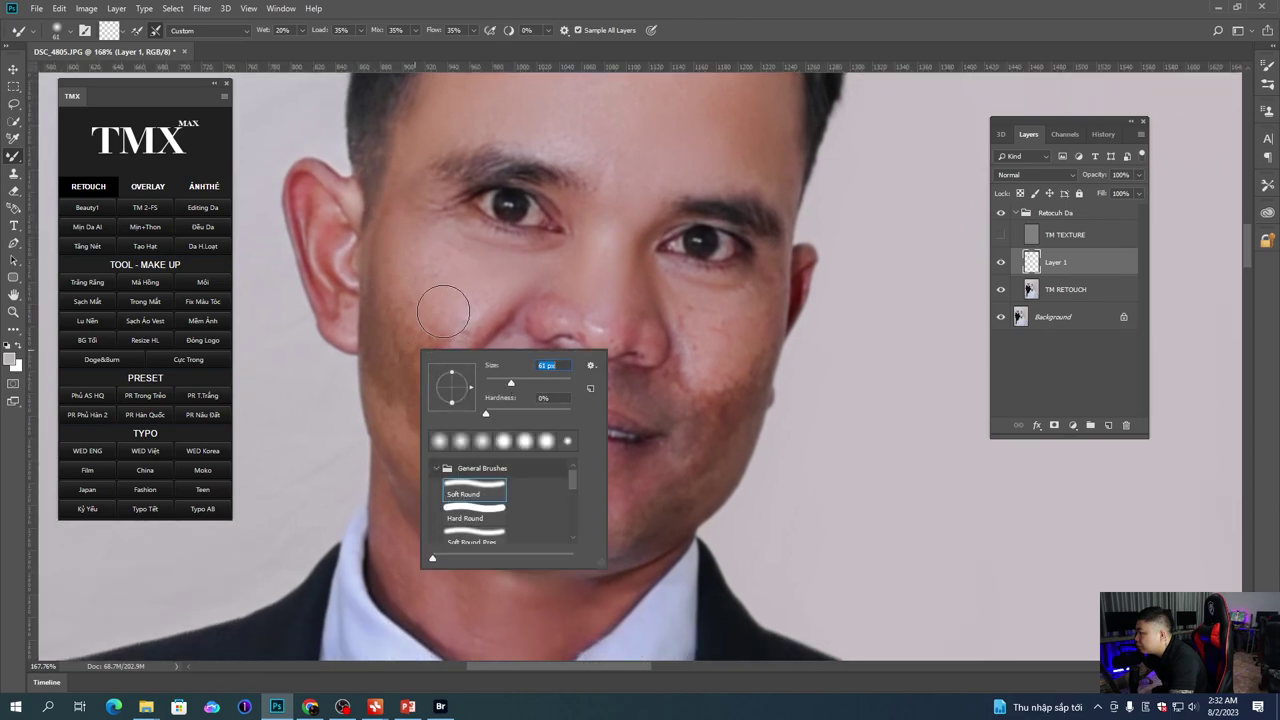
key(Return)
drag(402, 357, 420, 366)
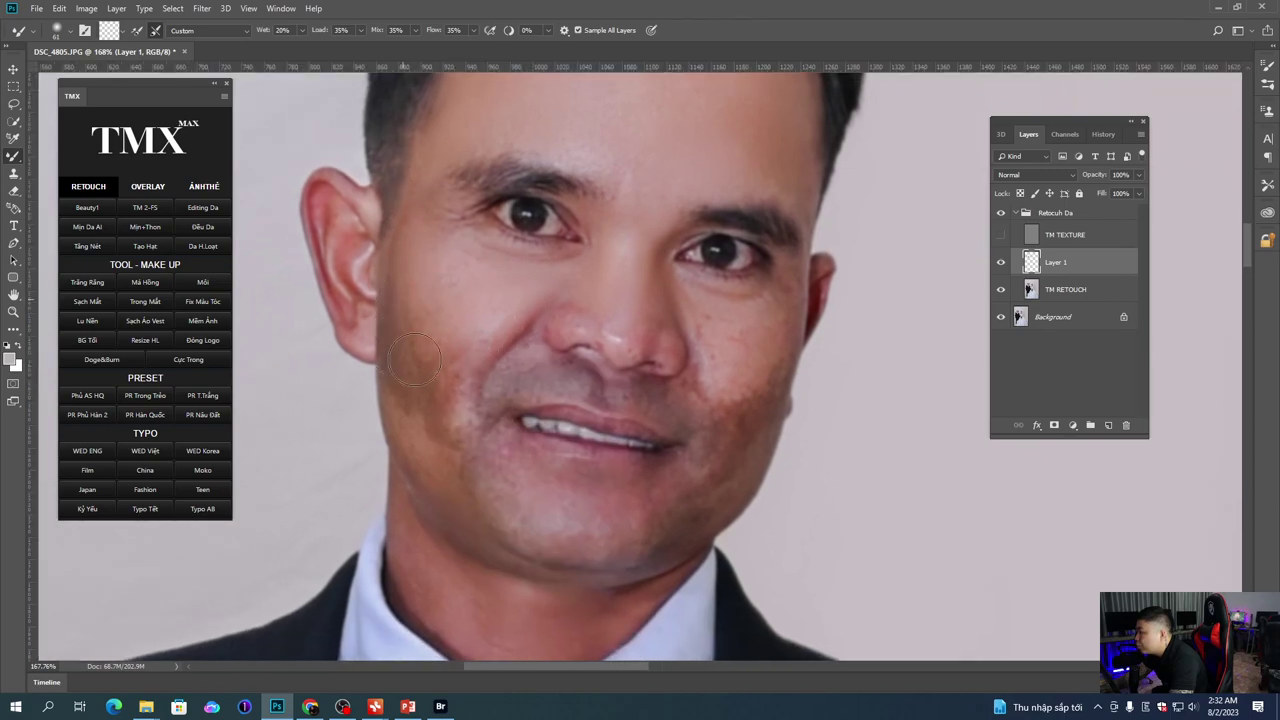
drag(446, 409, 428, 352)
scroll(431, 375, up, 1)
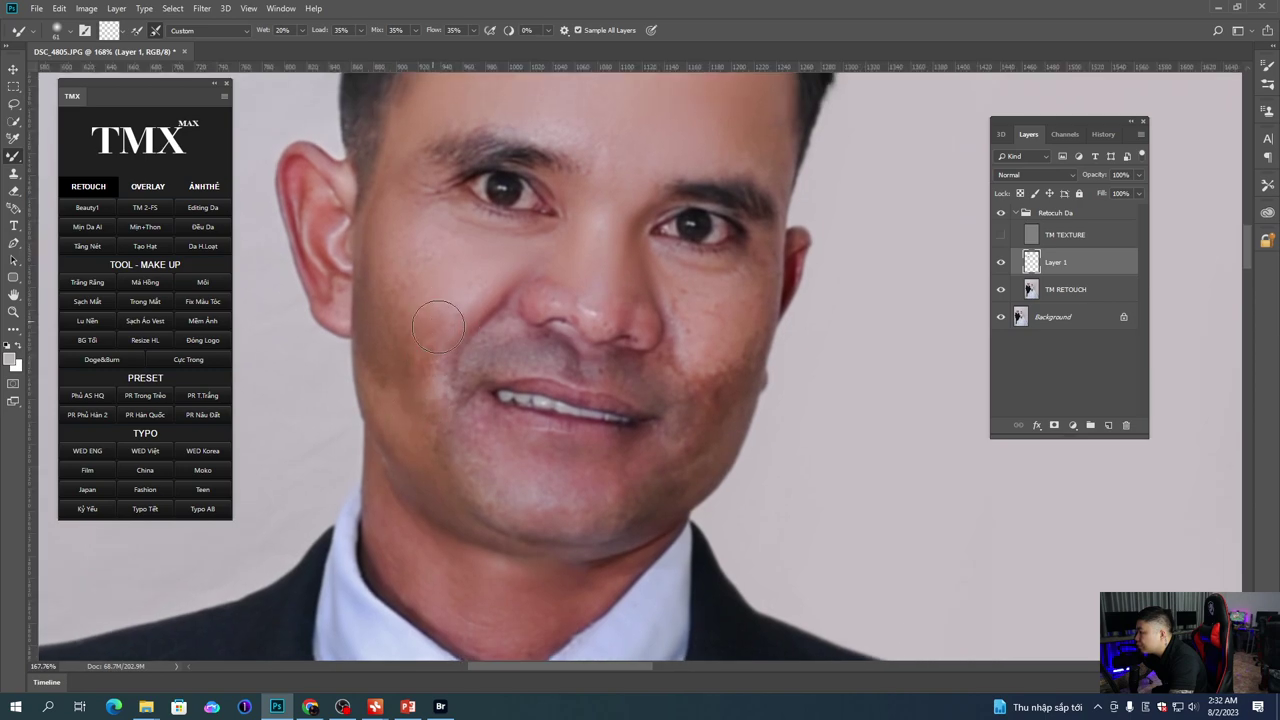
scroll(447, 330, up, 1)
mouse_move(417, 271)
mouse_down()
mouse_move(421, 302)
mouse_move(399, 282)
mouse_up()
Step: Reduce the Mixer Brush to 26 px and smooth the skin of the man's right ear
right_click(404, 321)
click(483, 355)
key(Return)
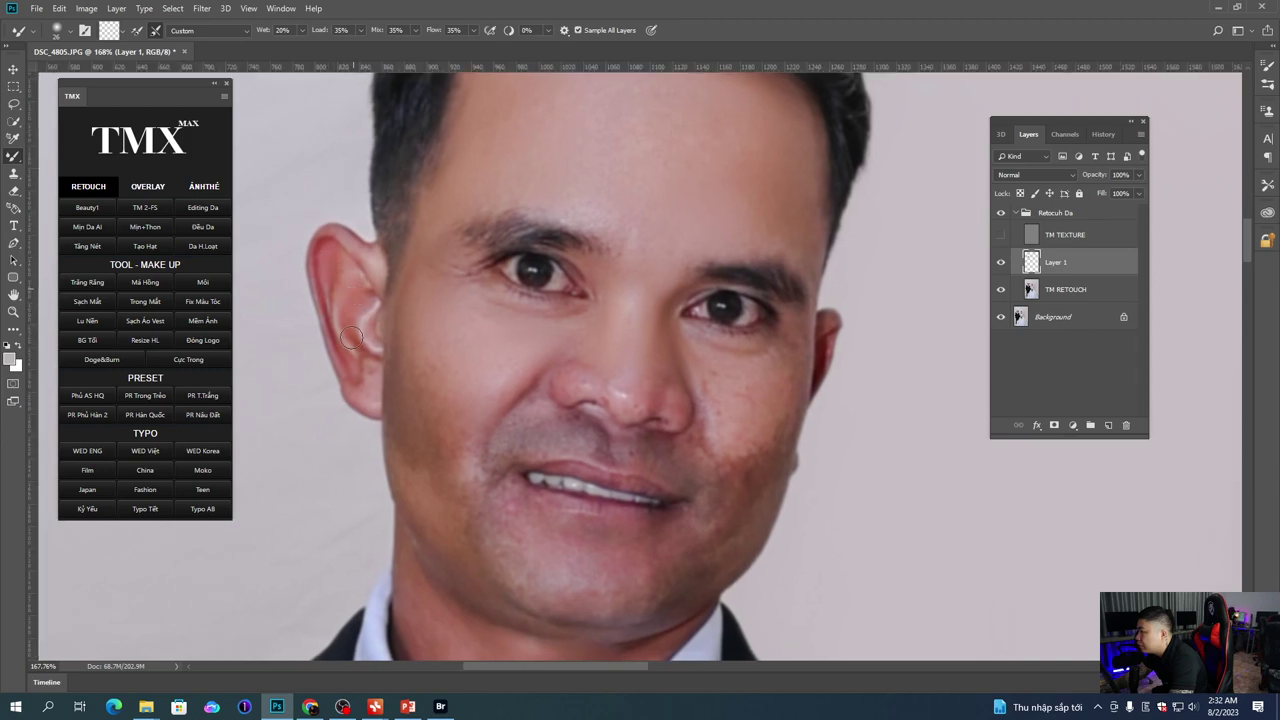
drag(361, 402, 354, 367)
scroll(363, 334, down, 1)
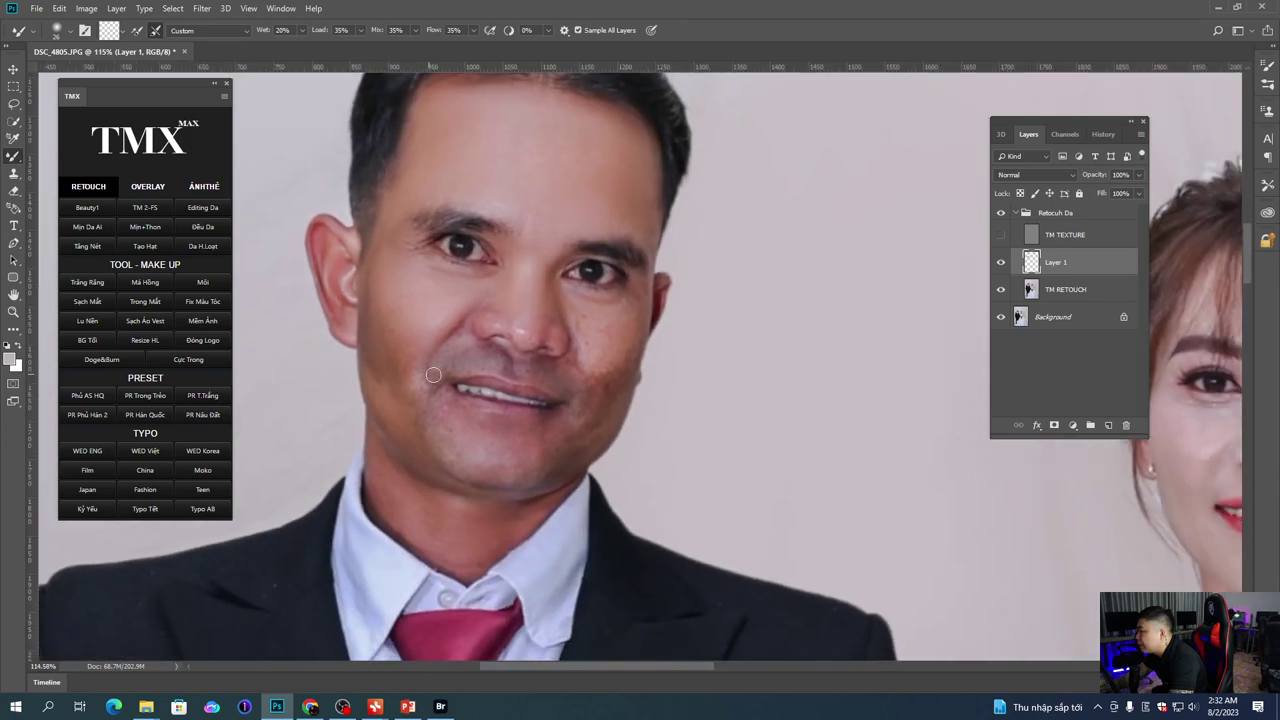
Step: Set the Mixer Brush to 39 px and blend the skin beside the man's nose and on his upper left cheek
scroll(430, 372, up, 1)
right_click(458, 362)
click(441, 340)
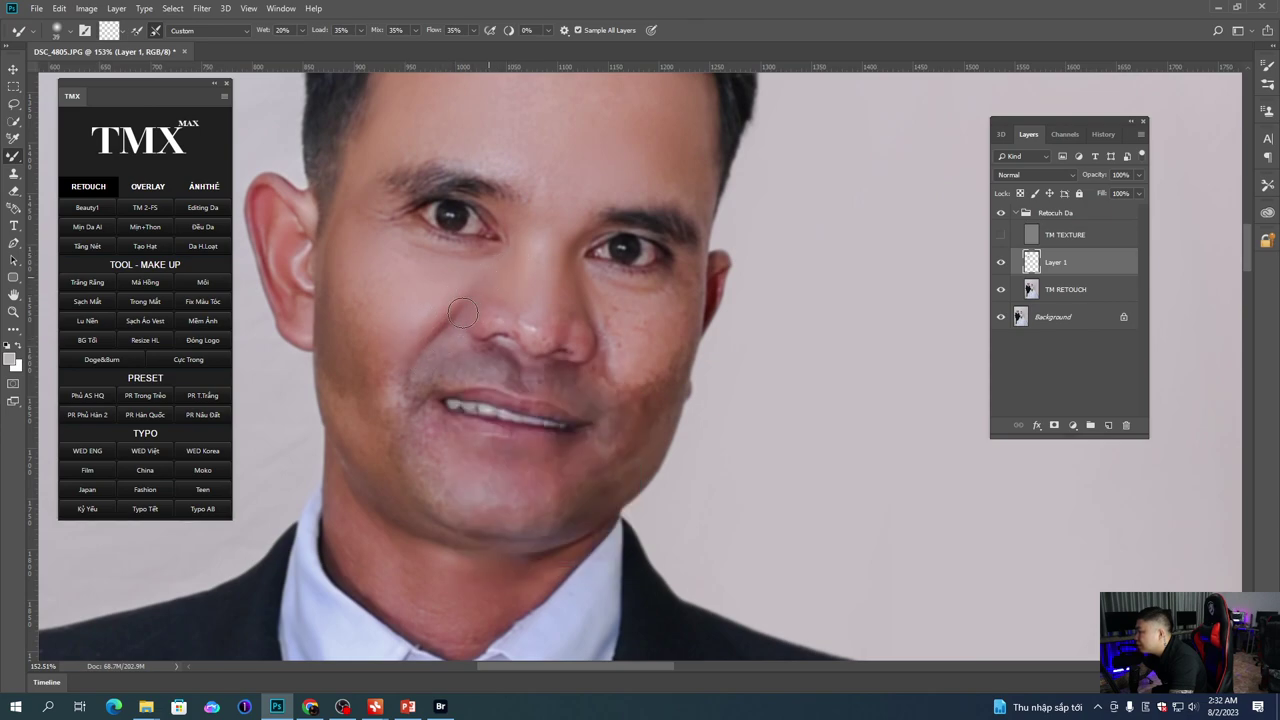
scroll(470, 315, right, 3)
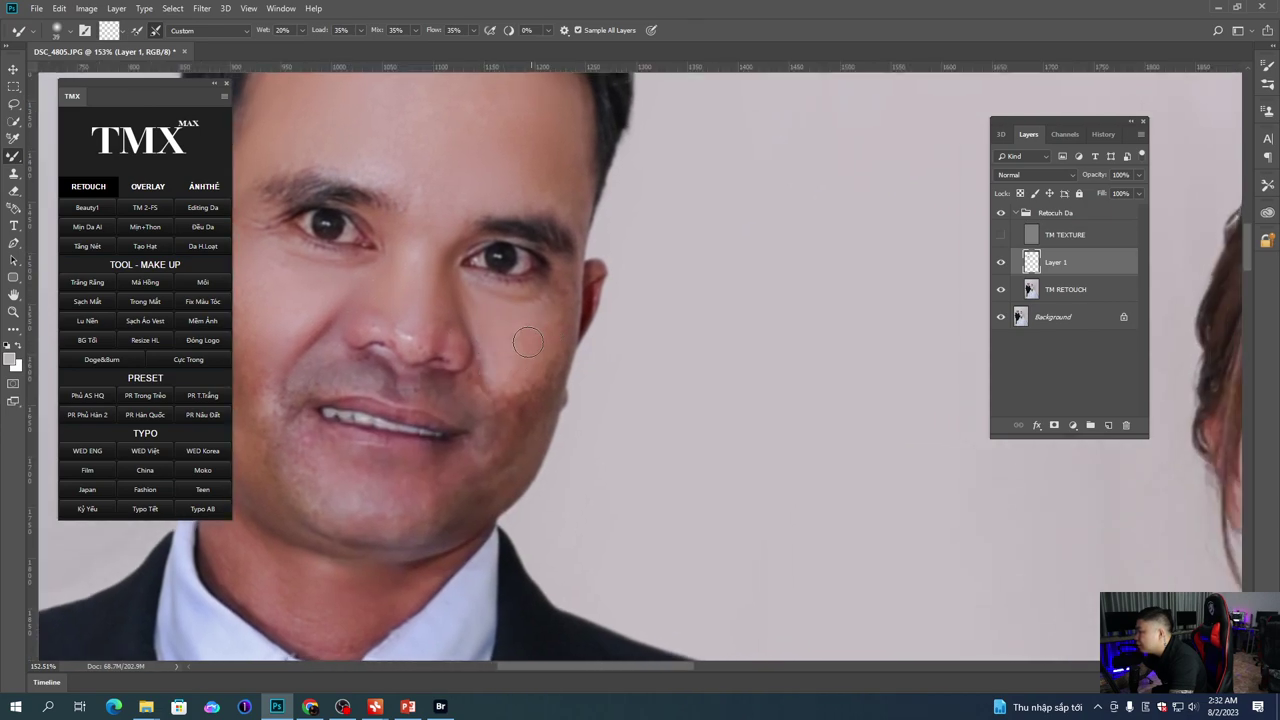
Step: Enlarge the Mixer Brush to 47 px and blend the man's left cheek down to the mouth corner and chin
drag(523, 408, 544, 333)
right_click(535, 347)
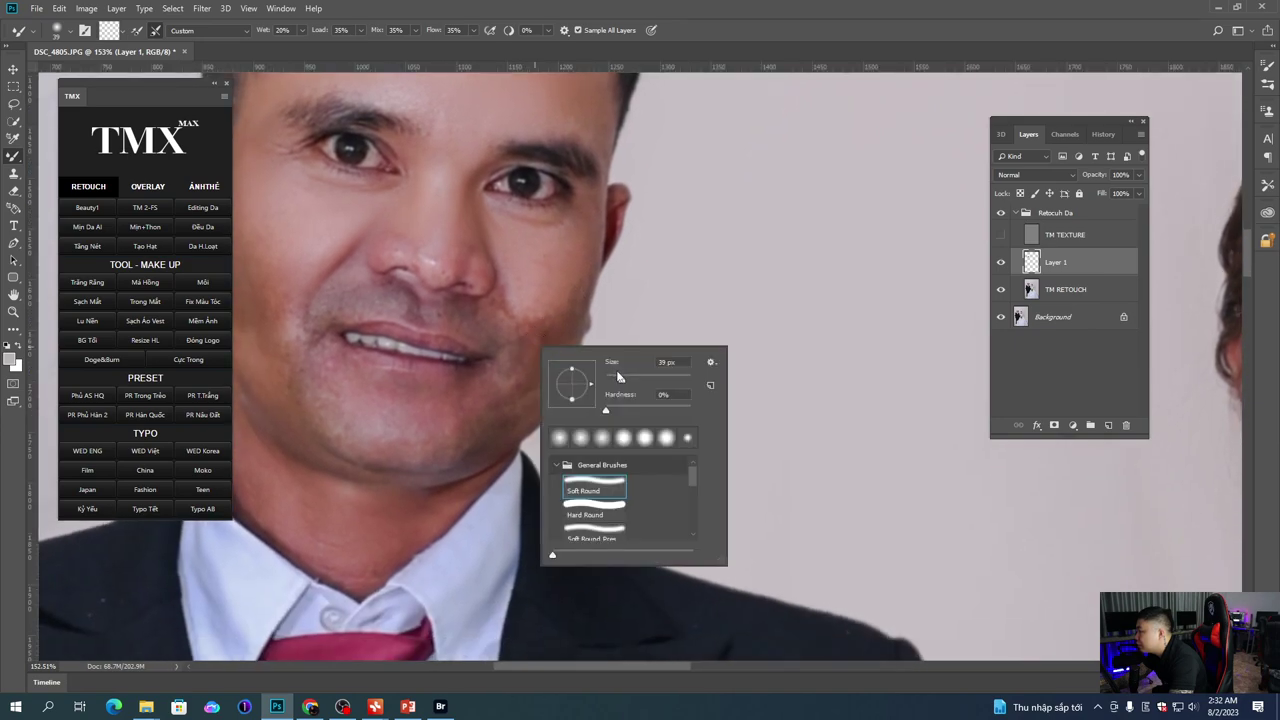
click(626, 379)
click(553, 300)
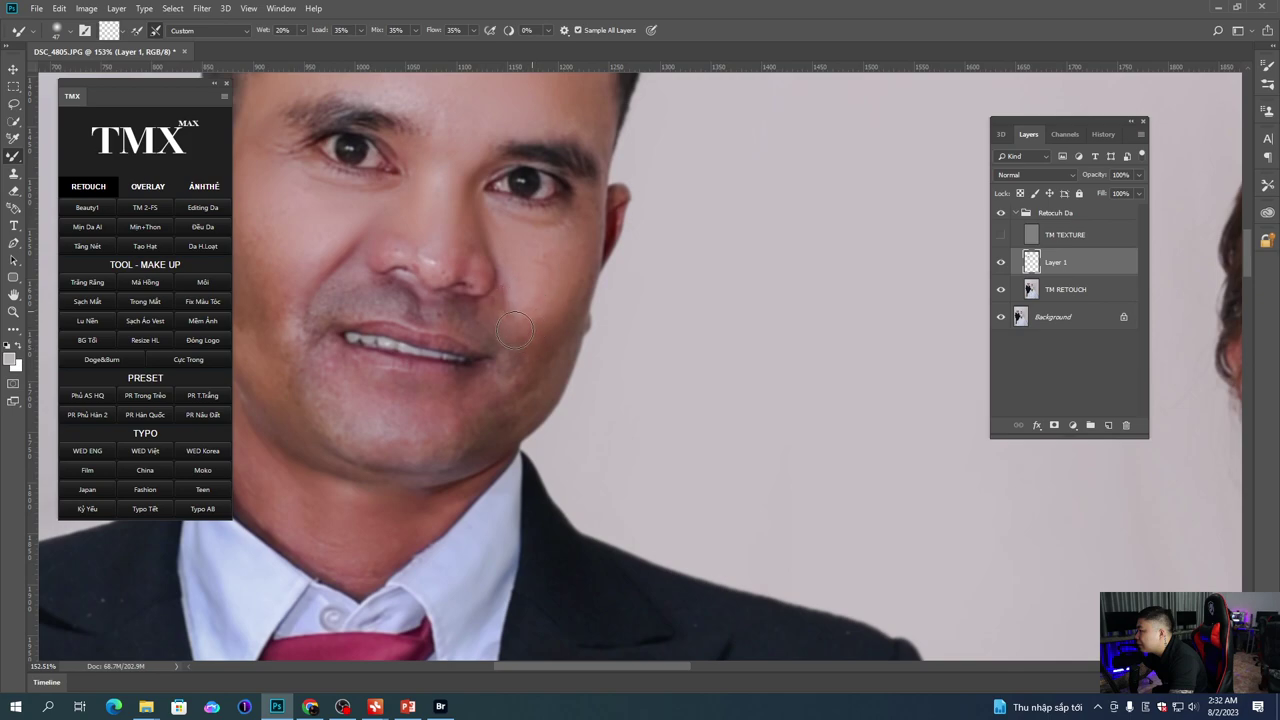
scroll(523, 323, down, 2)
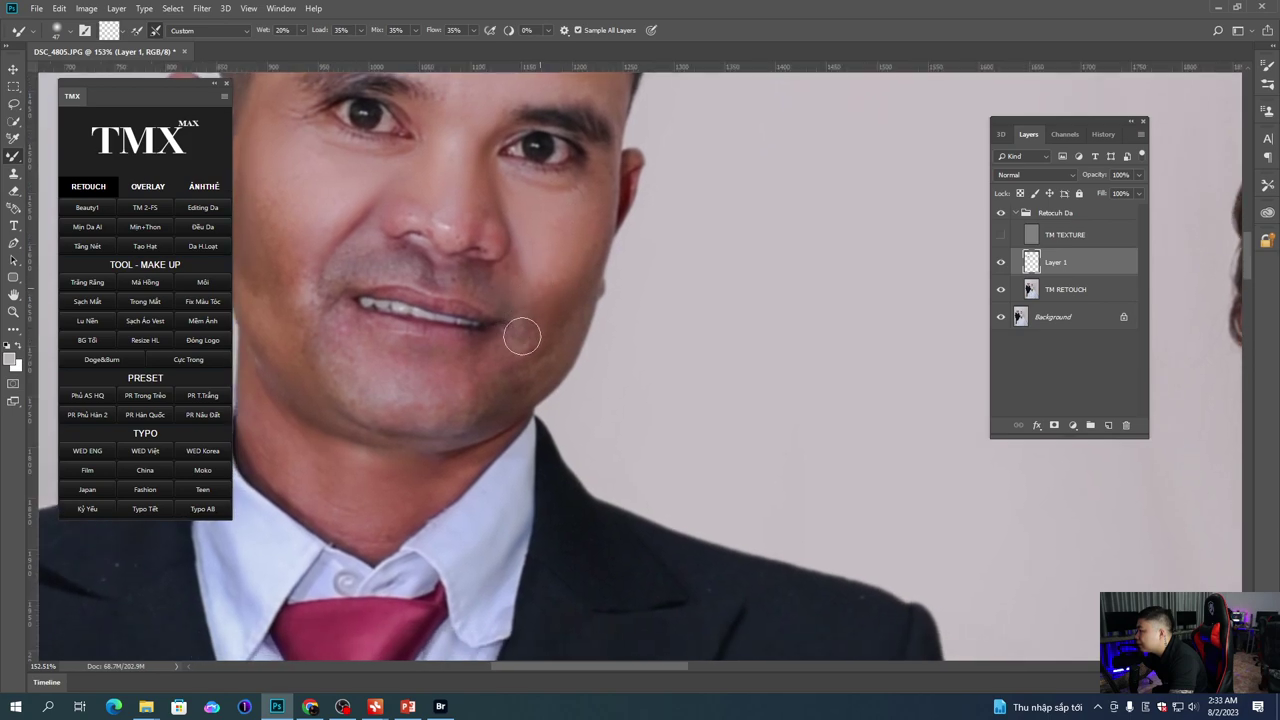
drag(463, 351, 525, 358)
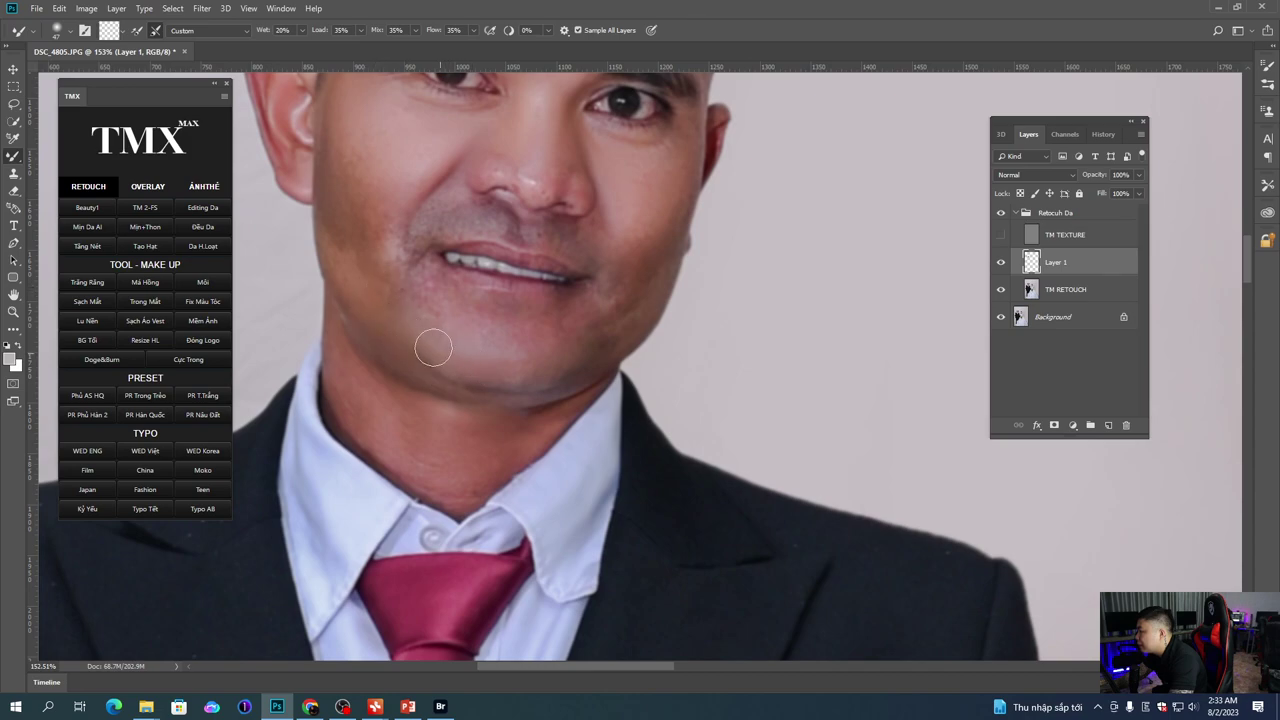
Step: Even out the man's right cheek and jaw again with the Mixer Brush at 66 px
scroll(420, 340, up, 1)
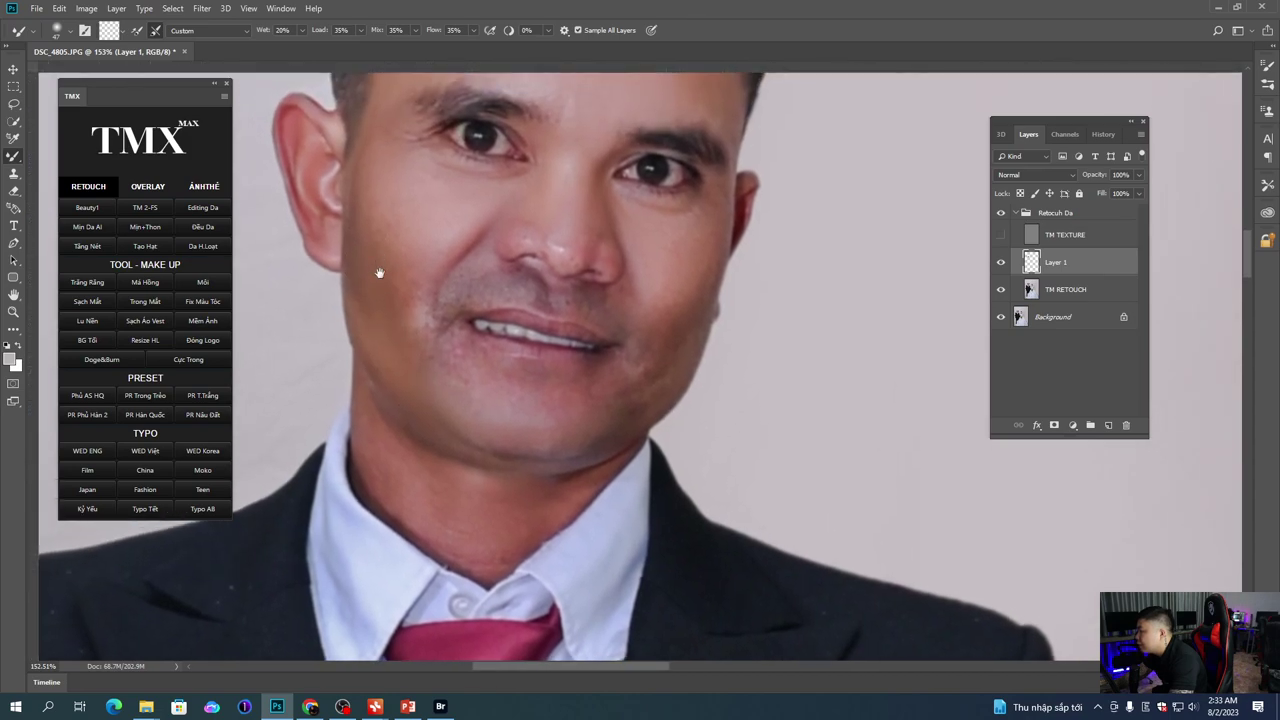
scroll(374, 266, up, 1)
right_click(400, 314)
click(491, 344)
click(398, 254)
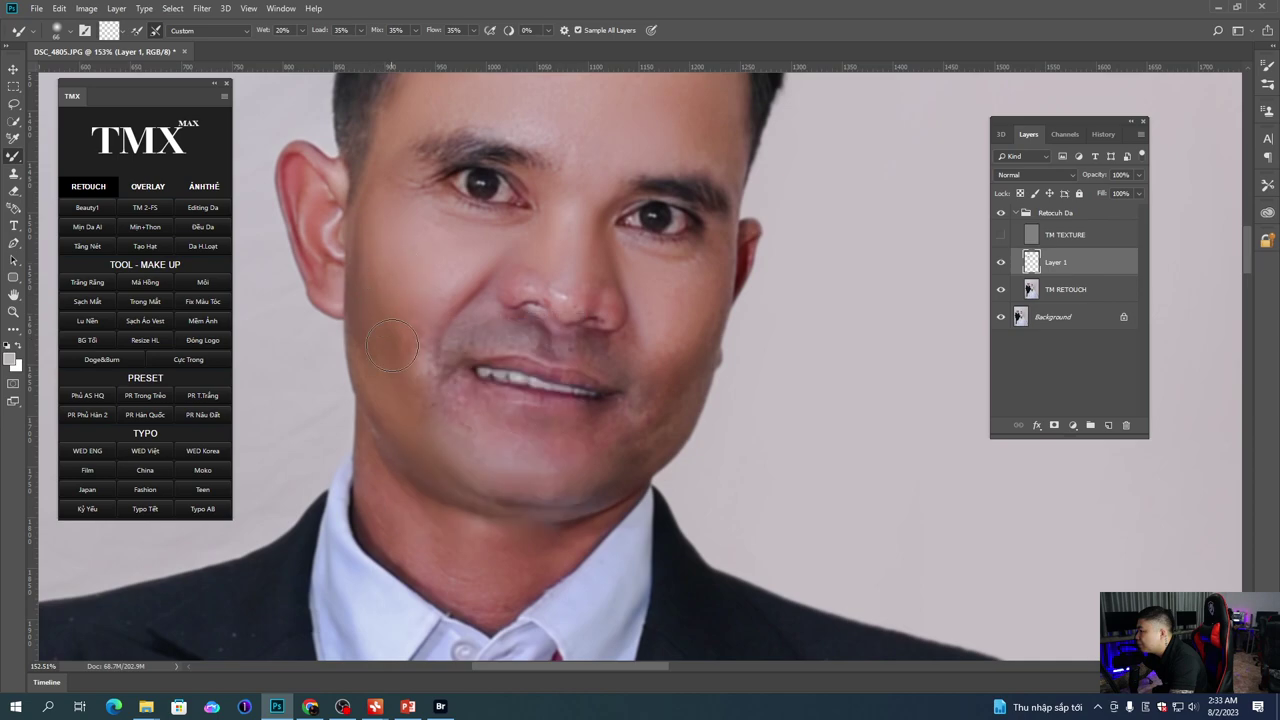
Step: Reduce the Mixer Brush to 44 px and blend the skin around the man's right mouth corner and chin
right_click(455, 397)
mouse_move(495, 450)
mouse_down()
mouse_move(452, 391)
mouse_move(469, 380)
mouse_move(535, 397)
mouse_up()
click(538, 428)
click(435, 371)
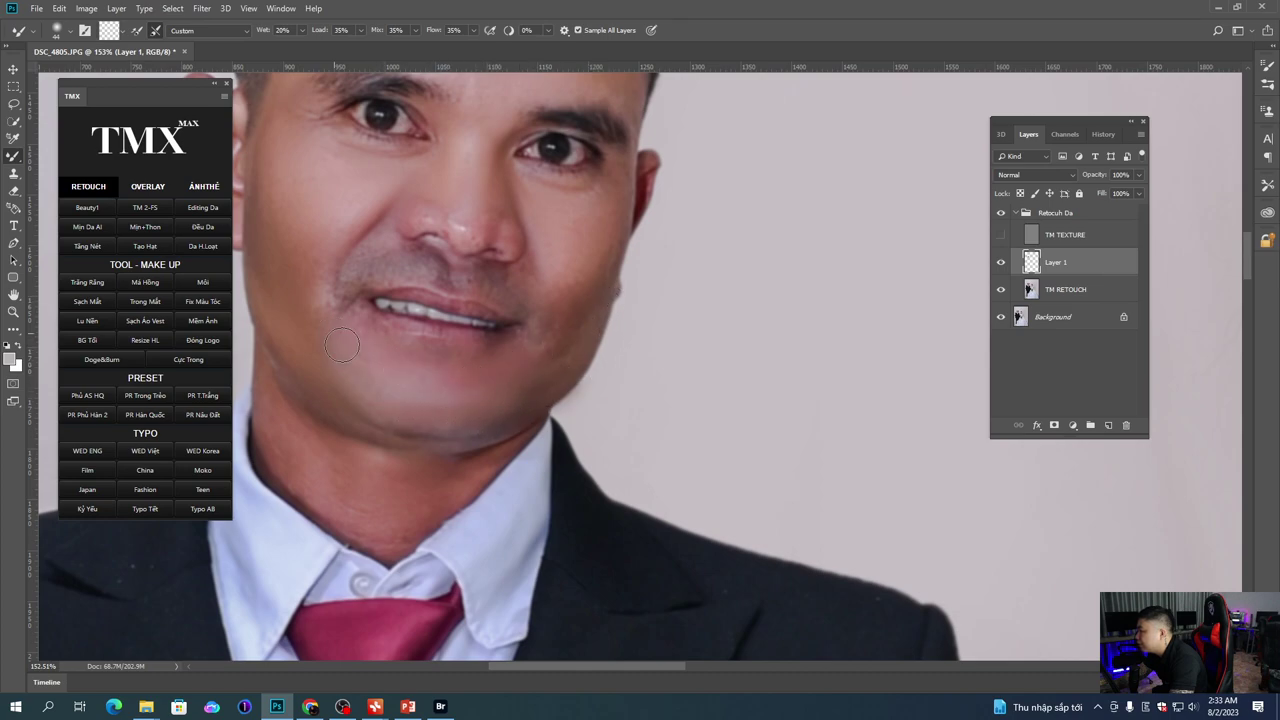
Step: Reduce the Mixer Brush to 31 px and smooth the skin above the man's upper lip and at his left mouth corner
scroll(355, 303, up, 1)
right_click(397, 324)
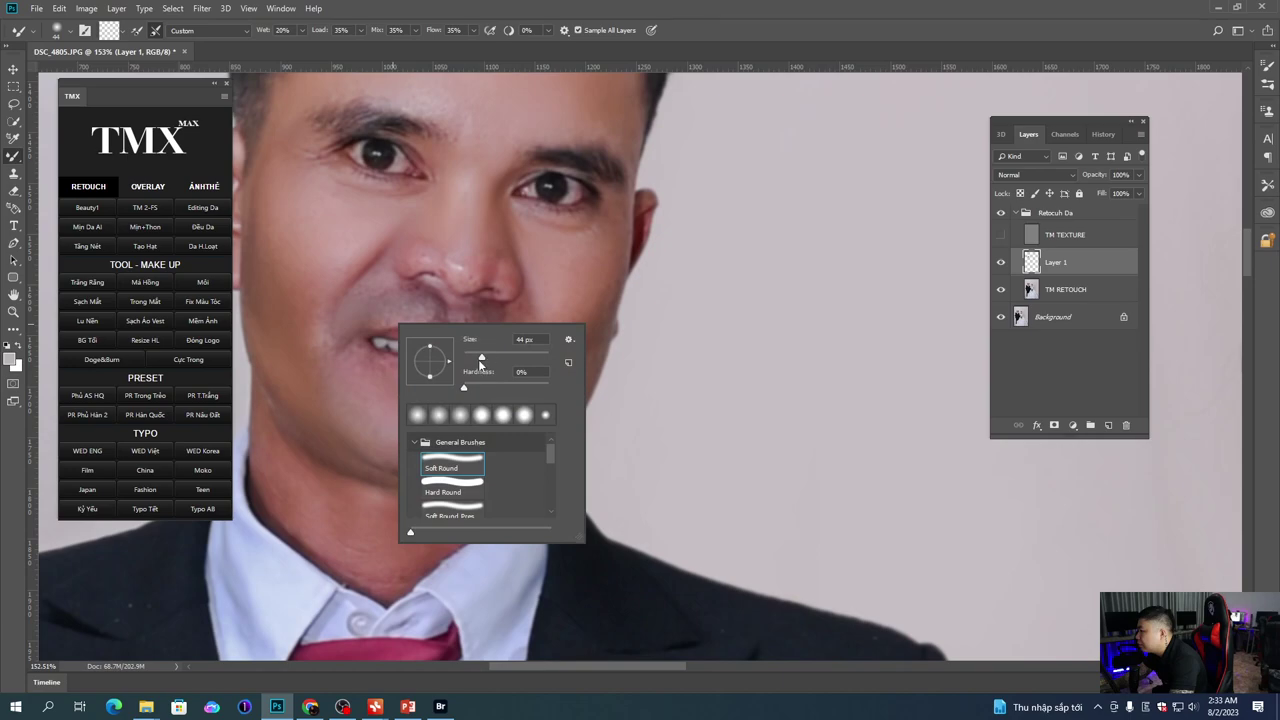
click(405, 295)
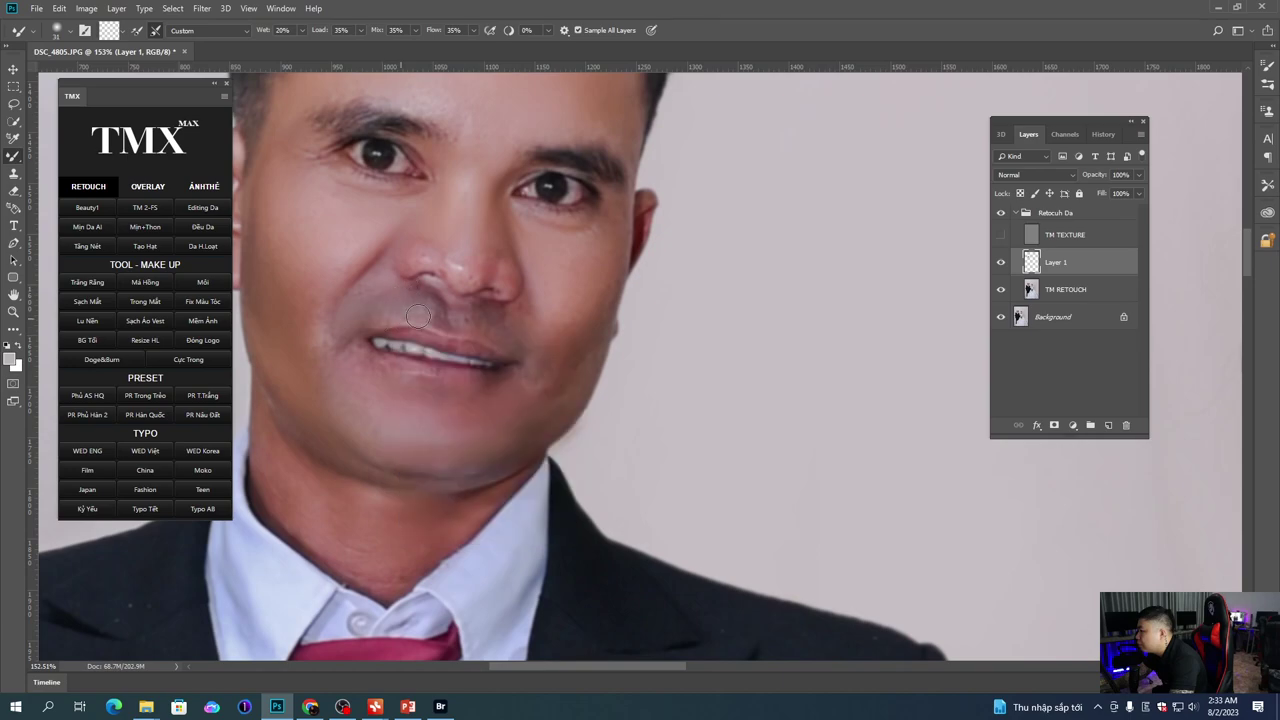
mouse_move(463, 312)
mouse_down()
mouse_move(444, 335)
mouse_move(448, 305)
mouse_move(440, 323)
mouse_move(425, 306)
mouse_move(388, 314)
mouse_up()
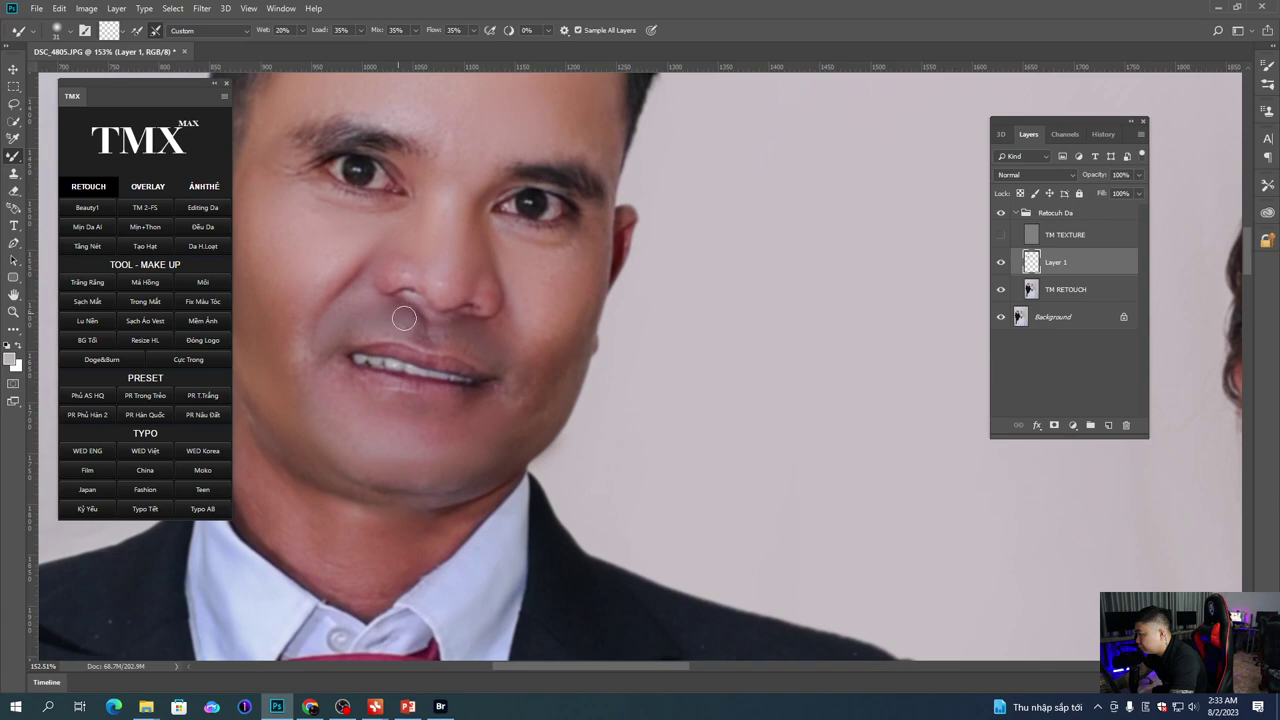
scroll(433, 328, right, 1)
scroll(430, 326, down, 1)
drag(489, 375, 460, 337)
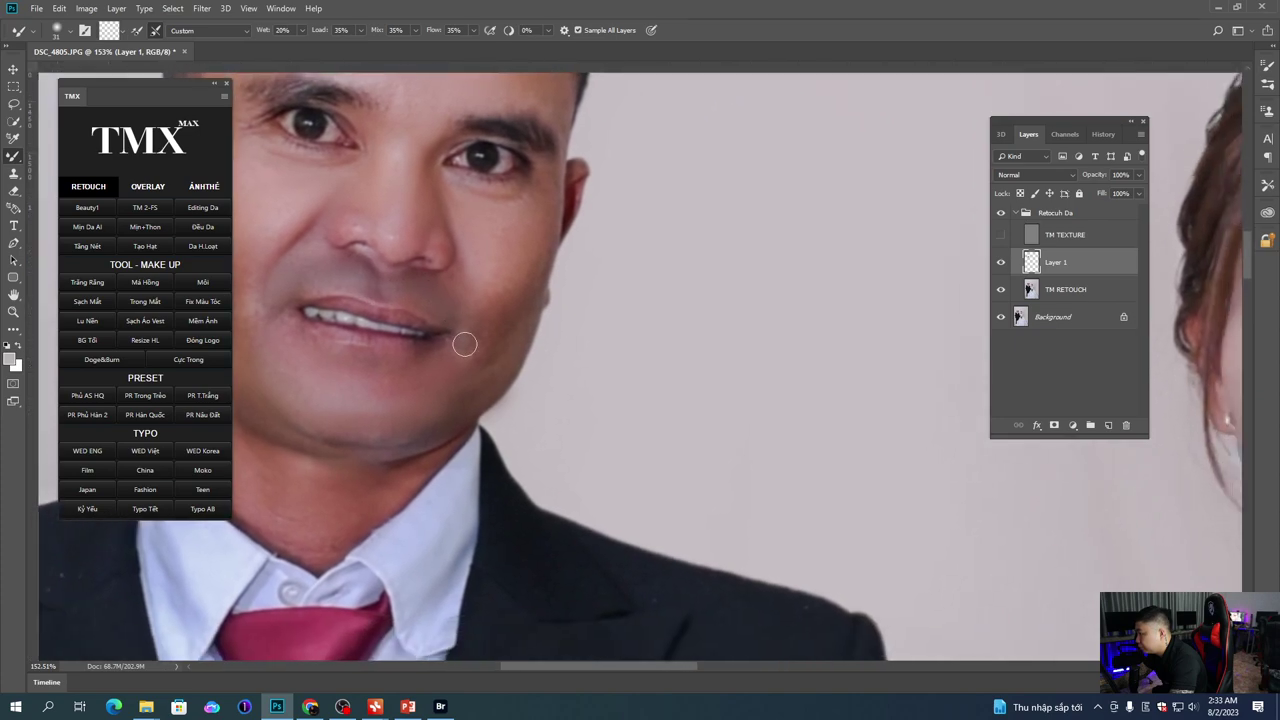
Step: Enlarge the Mixer Brush to 72 px and soften the tones across the man's left cheek
right_click(463, 342)
click(561, 382)
click(491, 305)
scroll(520, 258, down, 1)
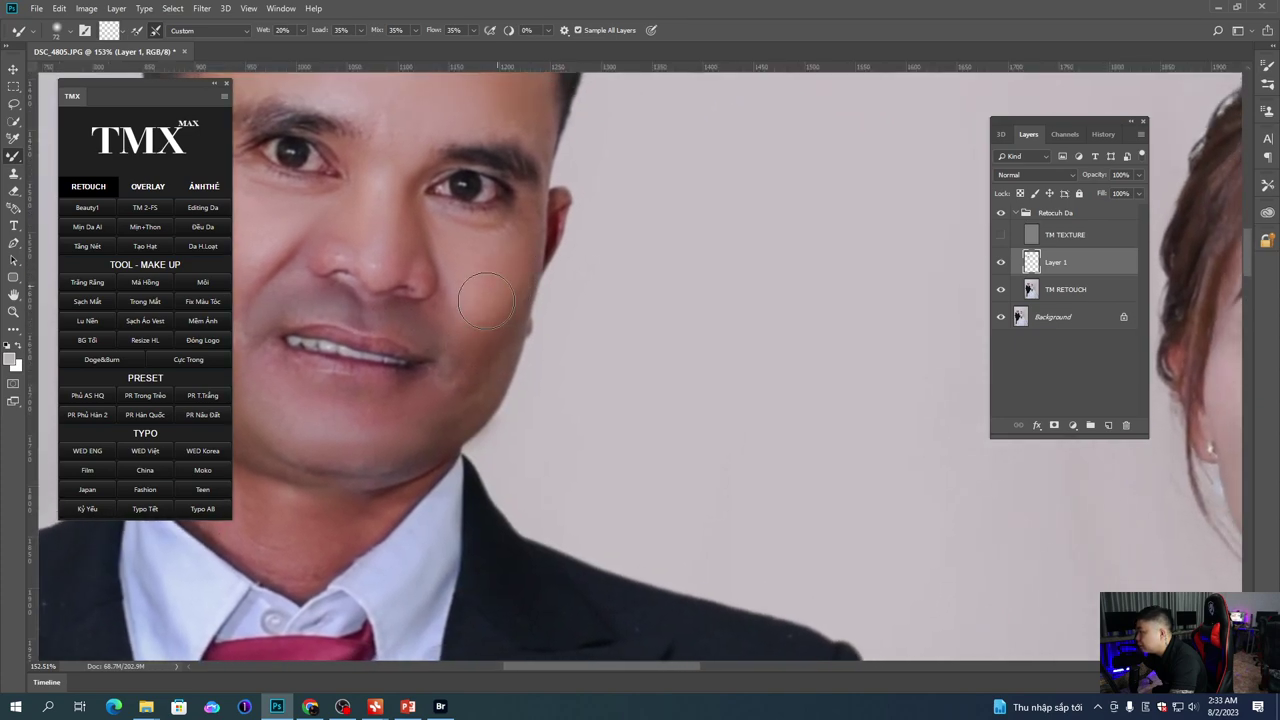
Step: Set the Mixer Brush to 59 px and blend the man's chin and jawline
scroll(480, 257, down, 2)
right_click(517, 343)
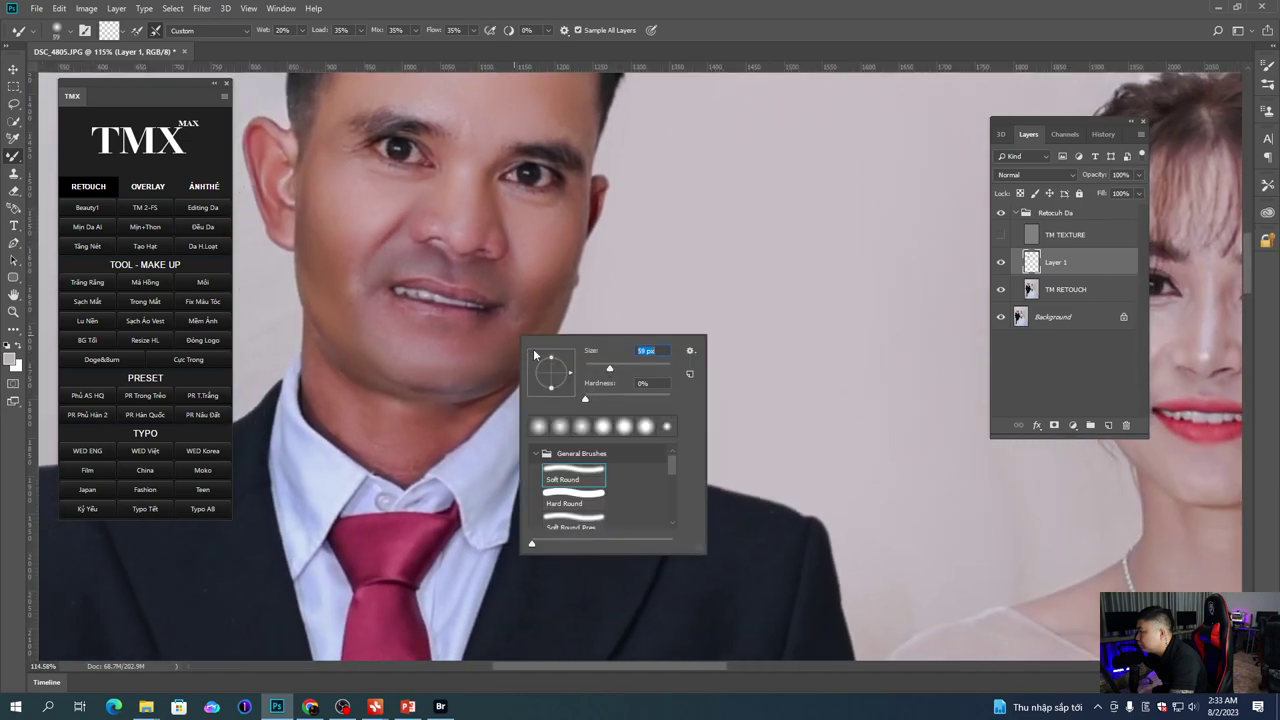
click(503, 331)
drag(440, 380, 486, 340)
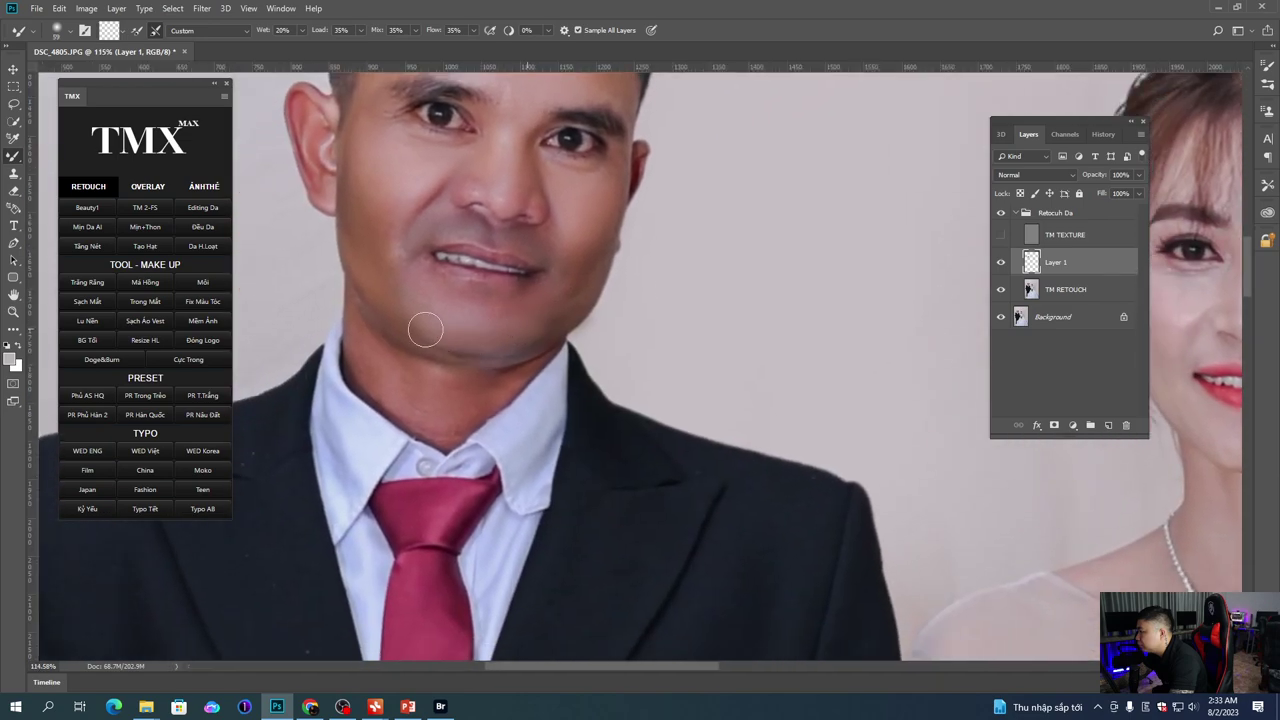
mouse_move(374, 261)
mouse_down()
mouse_move(398, 310)
mouse_move(380, 280)
mouse_move(379, 301)
mouse_up()
scroll(408, 295, down, 1)
scroll(420, 345, down, 1)
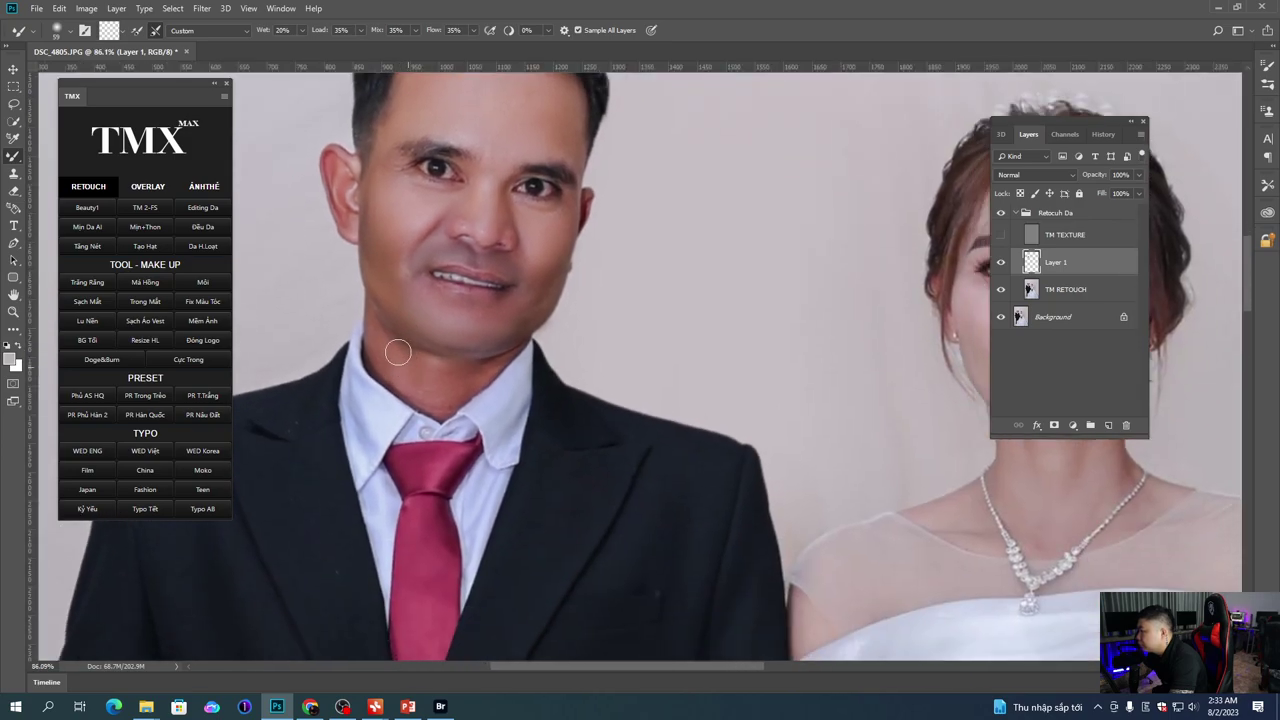
Step: Reduce the Mixer Brush to 34 px and blend the skin along the man's lower chin and neck
drag(494, 355, 481, 370)
right_click(484, 370)
key(Return)
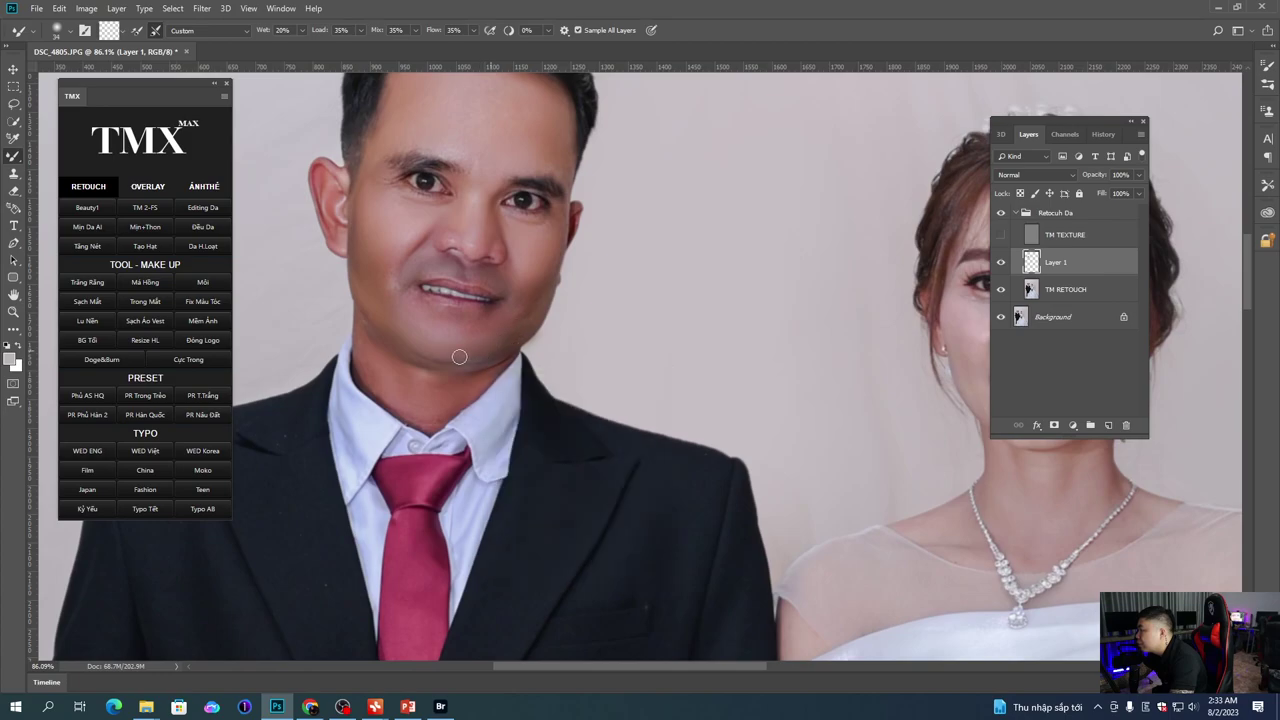
scroll(375, 305, up, 1)
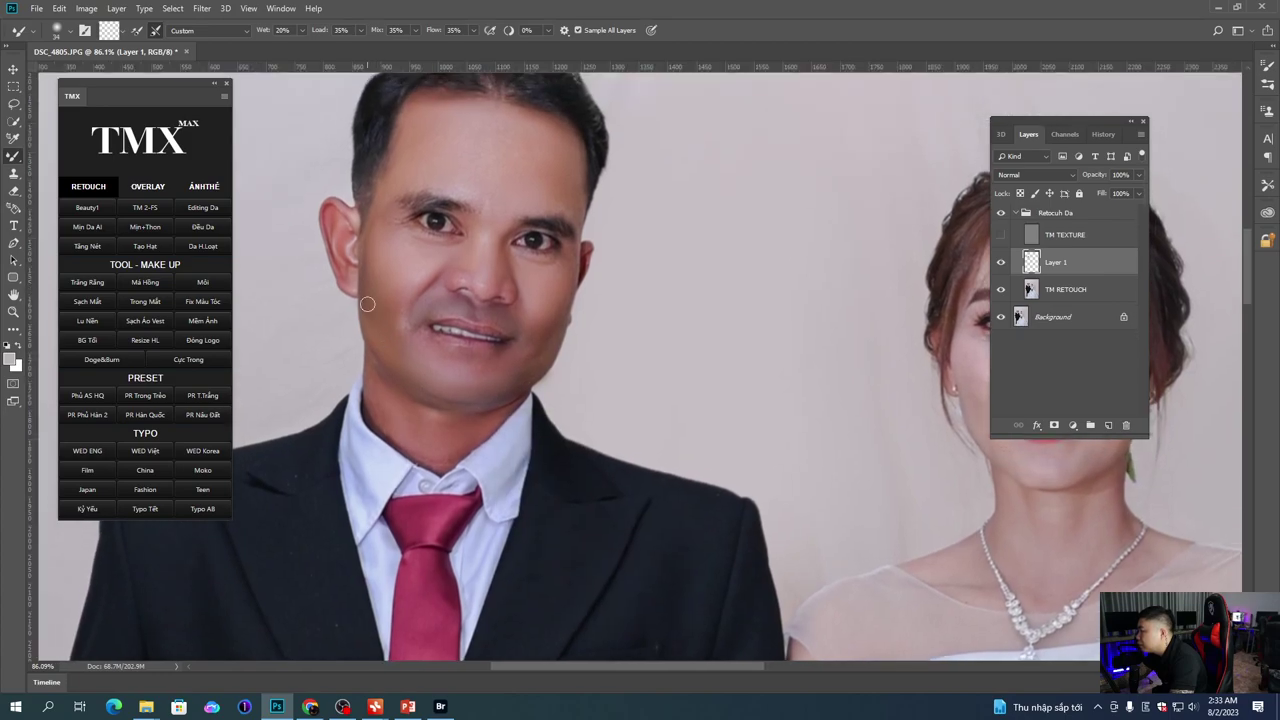
Step: Look over the man's blended face, then examine the skin of the bride's arms and hands around the bouquet
scroll(381, 283, down, 2)
scroll(482, 387, up, 2)
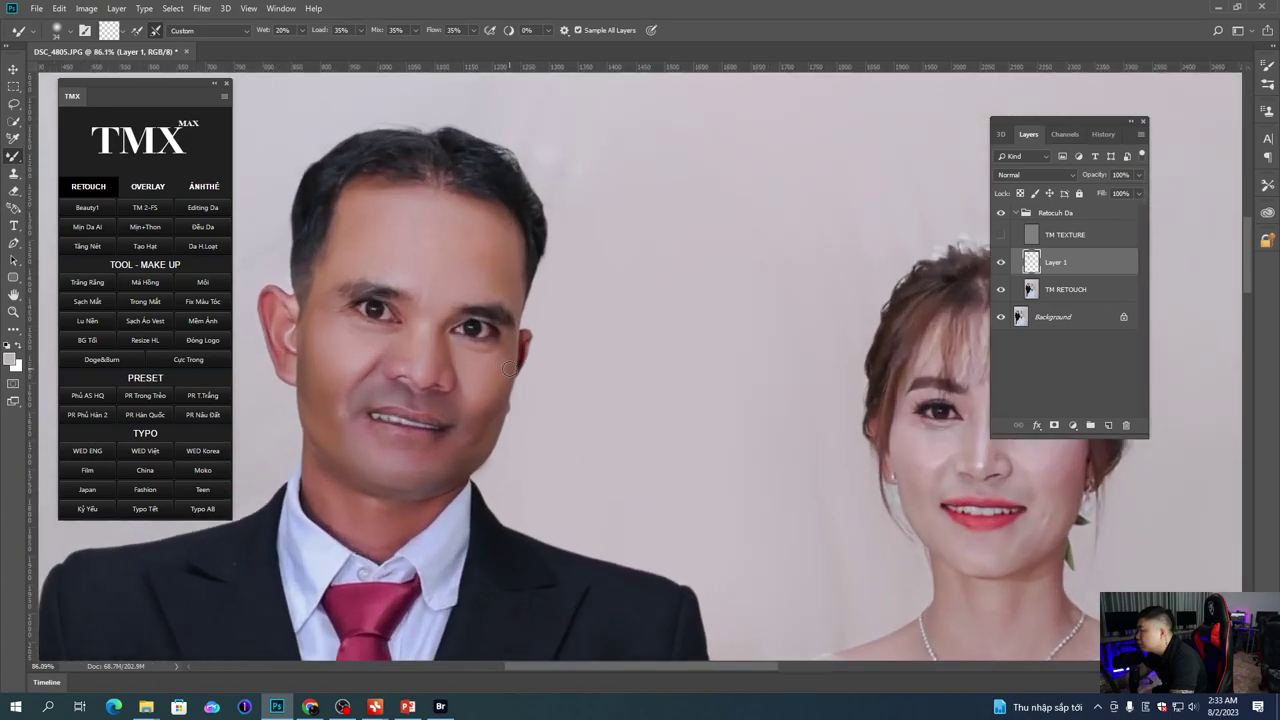
scroll(487, 360, down, 1)
scroll(487, 355, down, 2)
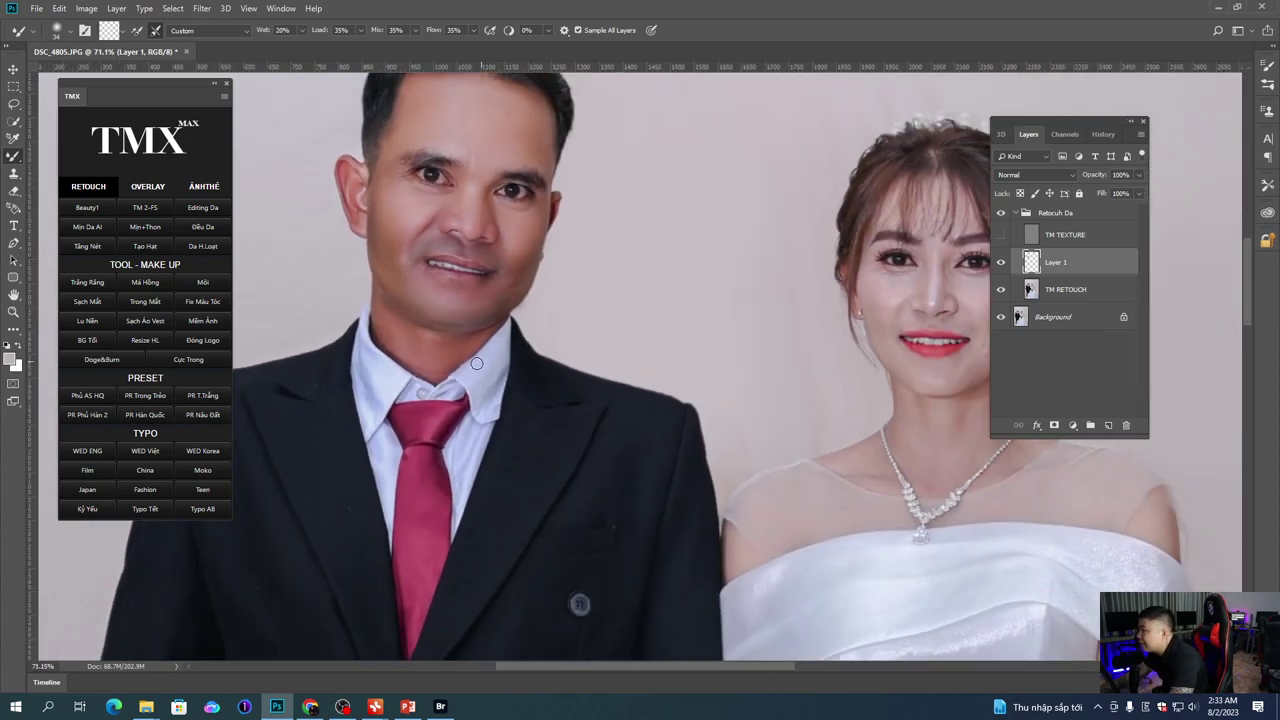
drag(405, 535, 414, 398)
scroll(414, 398, down, 2)
drag(535, 505, 416, 316)
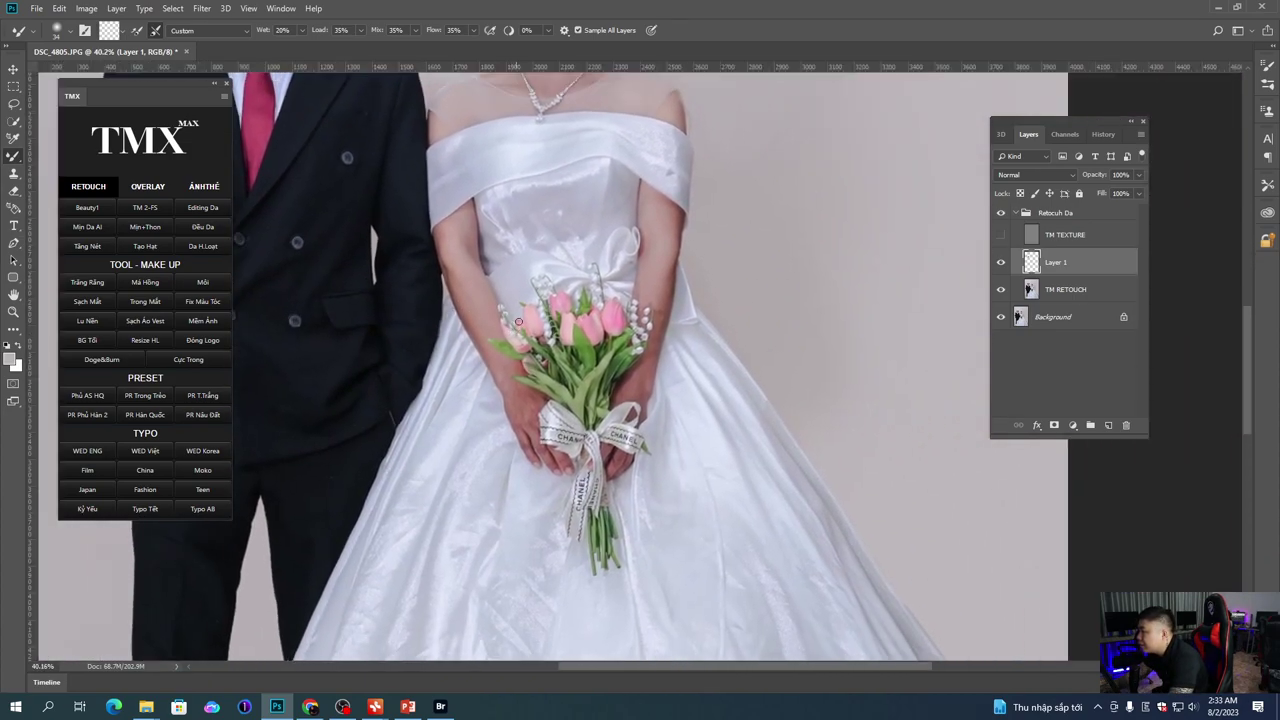
Step: Set the Mixer Brush to 50 px, then 40 px, and blend the skin of the bride's cheek beside her nose
scroll(580, 485, up, 2)
drag(560, 150, 520, 620)
scroll(491, 387, up, 2)
scroll(491, 387, up, 1)
right_click(491, 387)
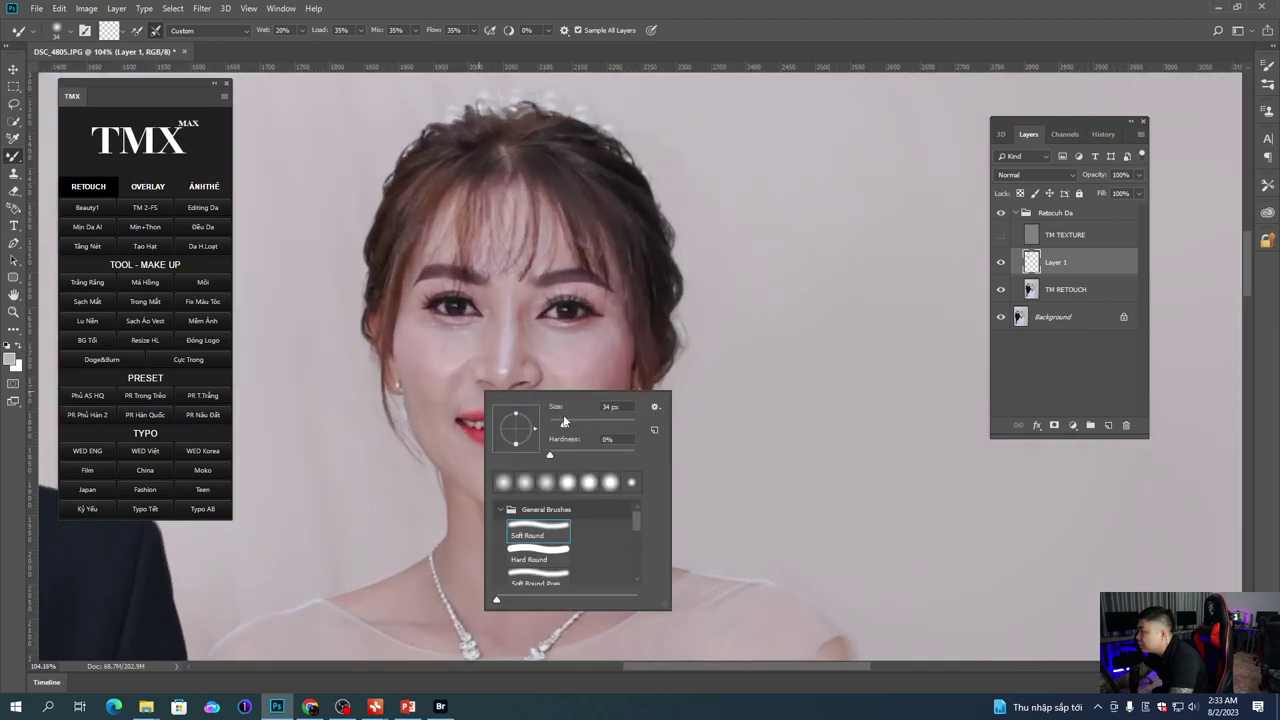
key(Return)
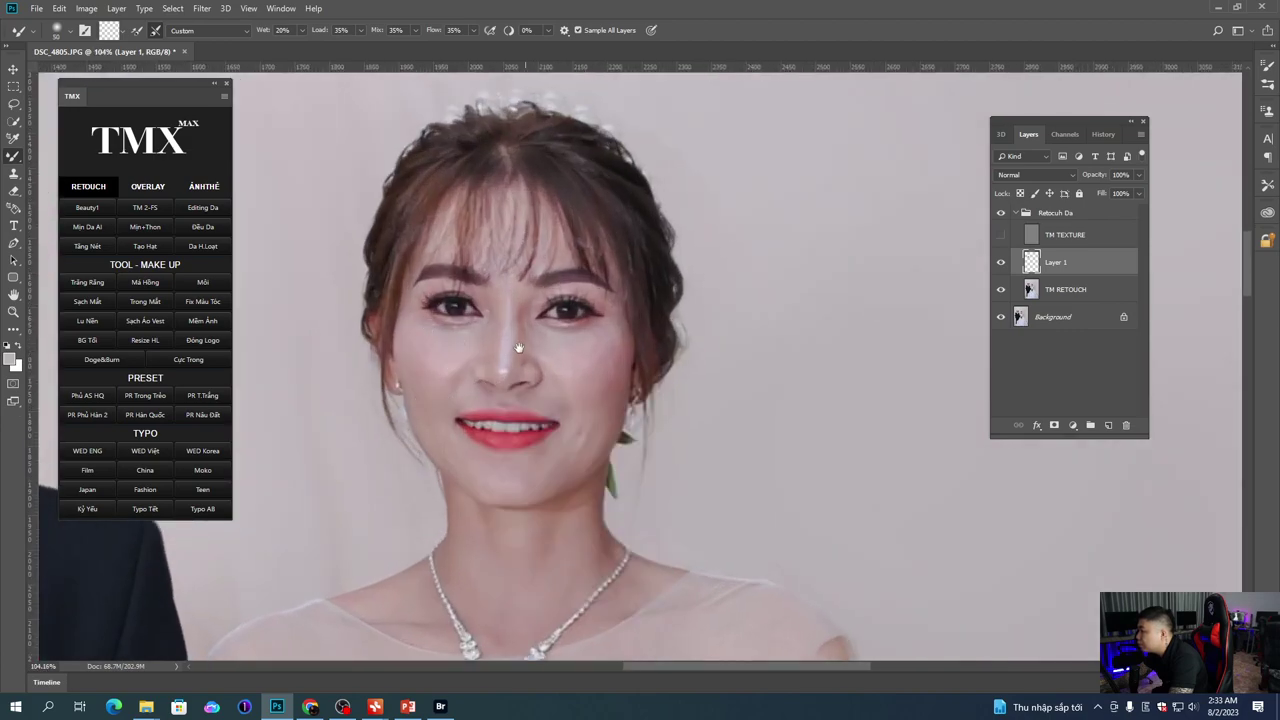
drag(523, 348, 488, 353)
right_click(577, 399)
key(Return)
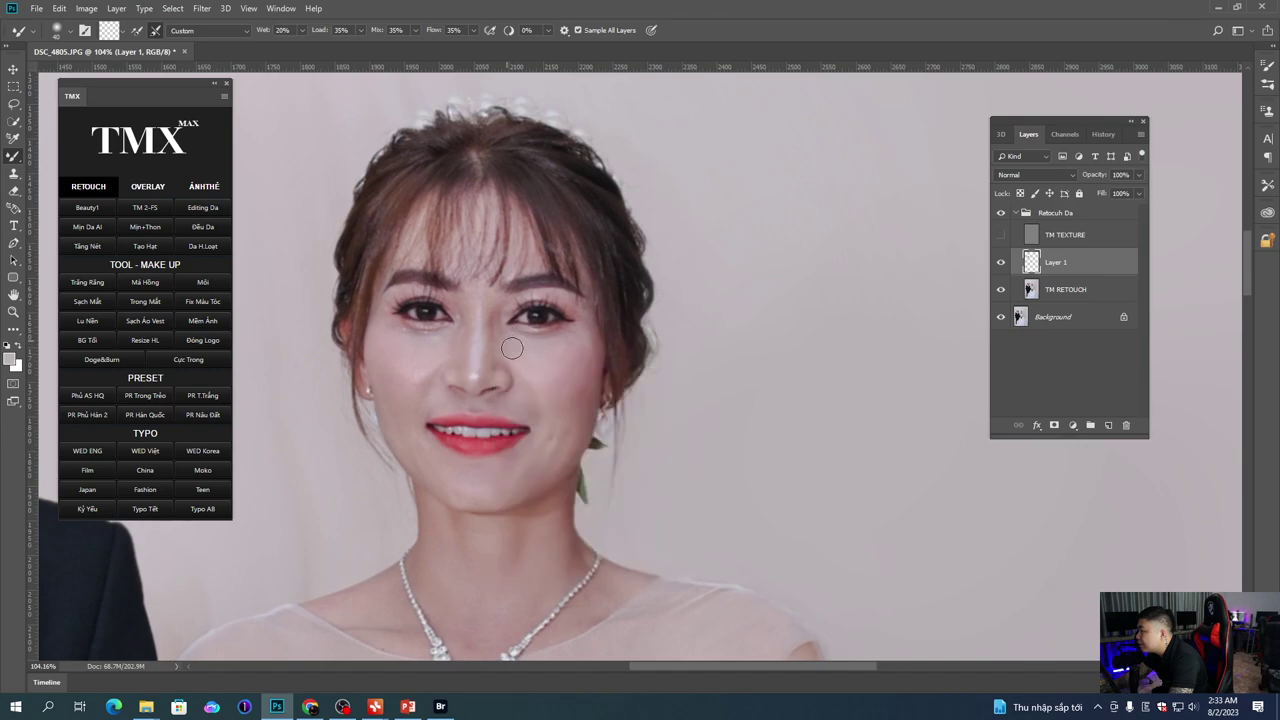
Step: Resize the Mixer Brush to 47 px and soften the tones across the bride's cheeks and around her mouth
right_click(564, 366)
key(Return)
right_click(541, 376)
key(Return)
mouse_move(446, 350)
mouse_down()
mouse_move(468, 314)
mouse_move(431, 337)
mouse_up()
key(ctrl+r)
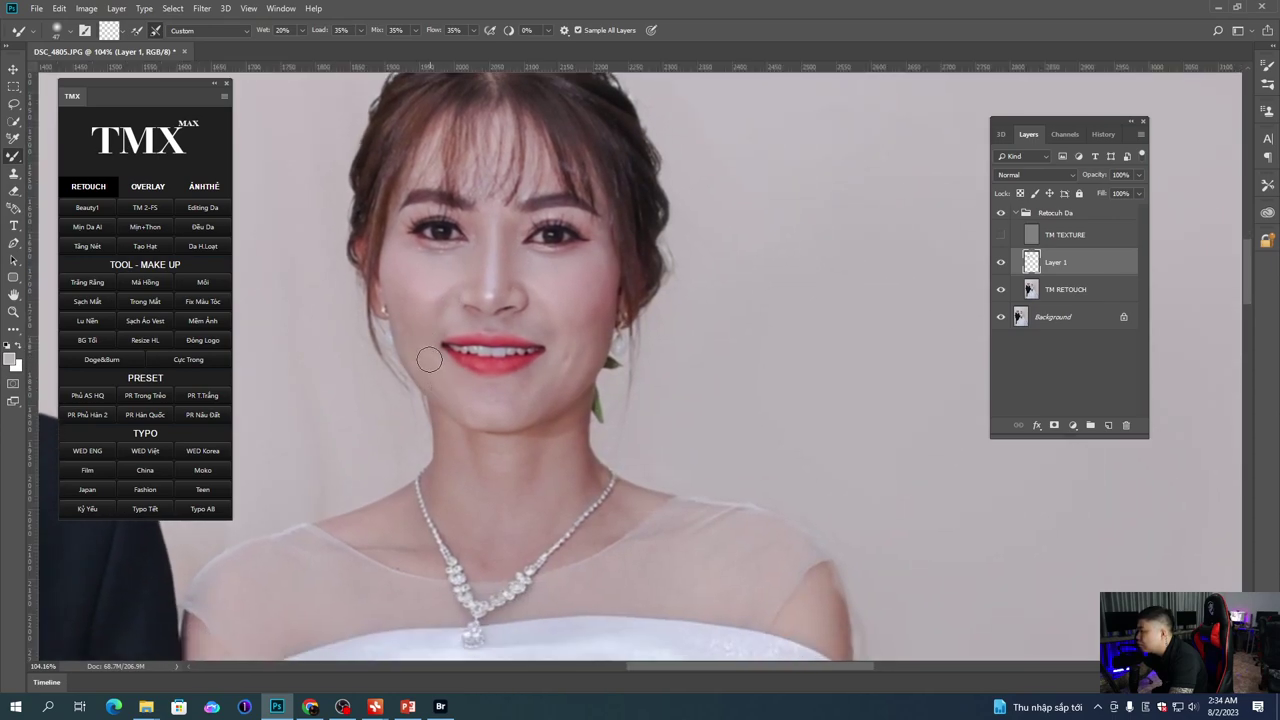
drag(502, 416, 481, 401)
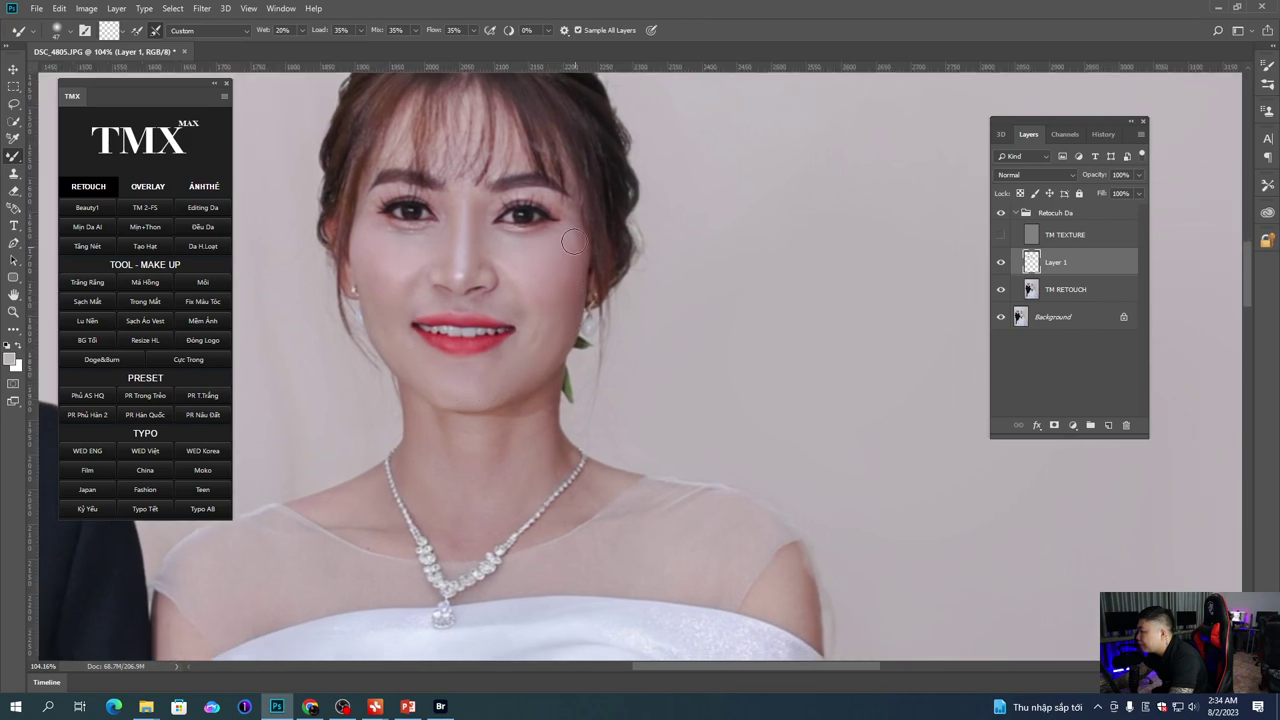
Step: Blend the skin along the bride's chin, jawline and outer cheeks with the 47 px Mixer Brush
scroll(551, 299, down, 1)
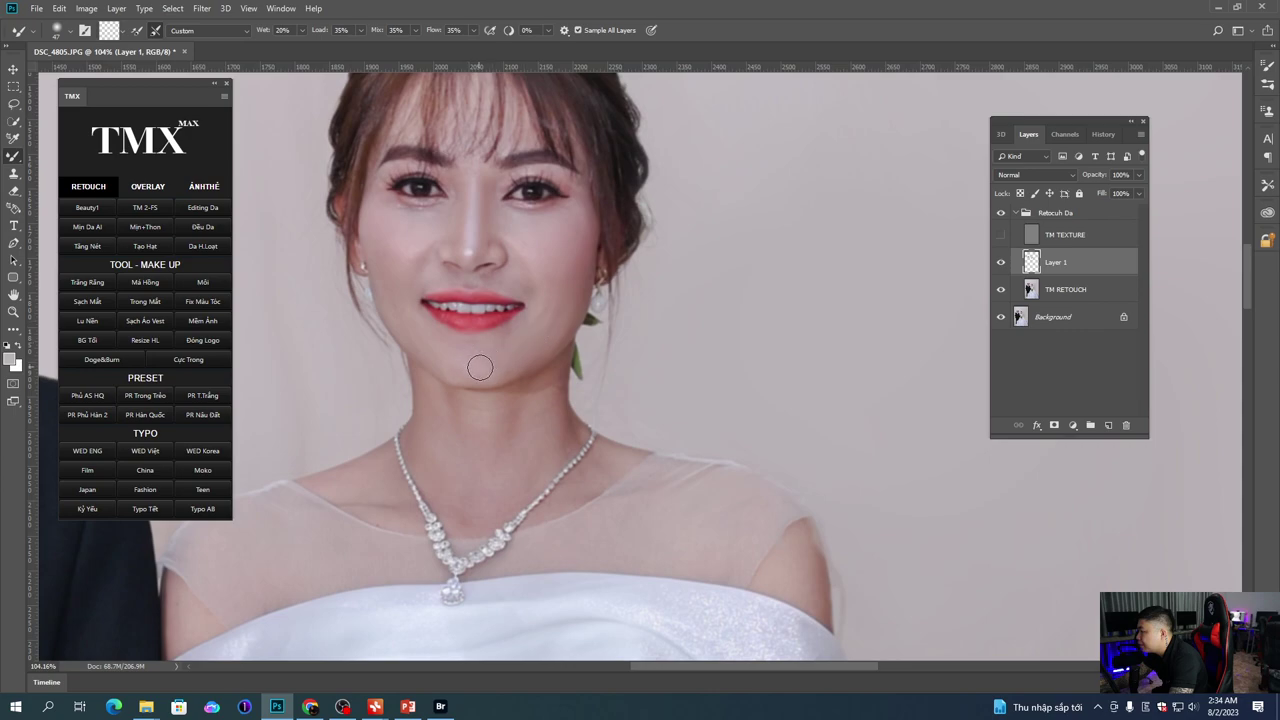
drag(406, 334, 431, 364)
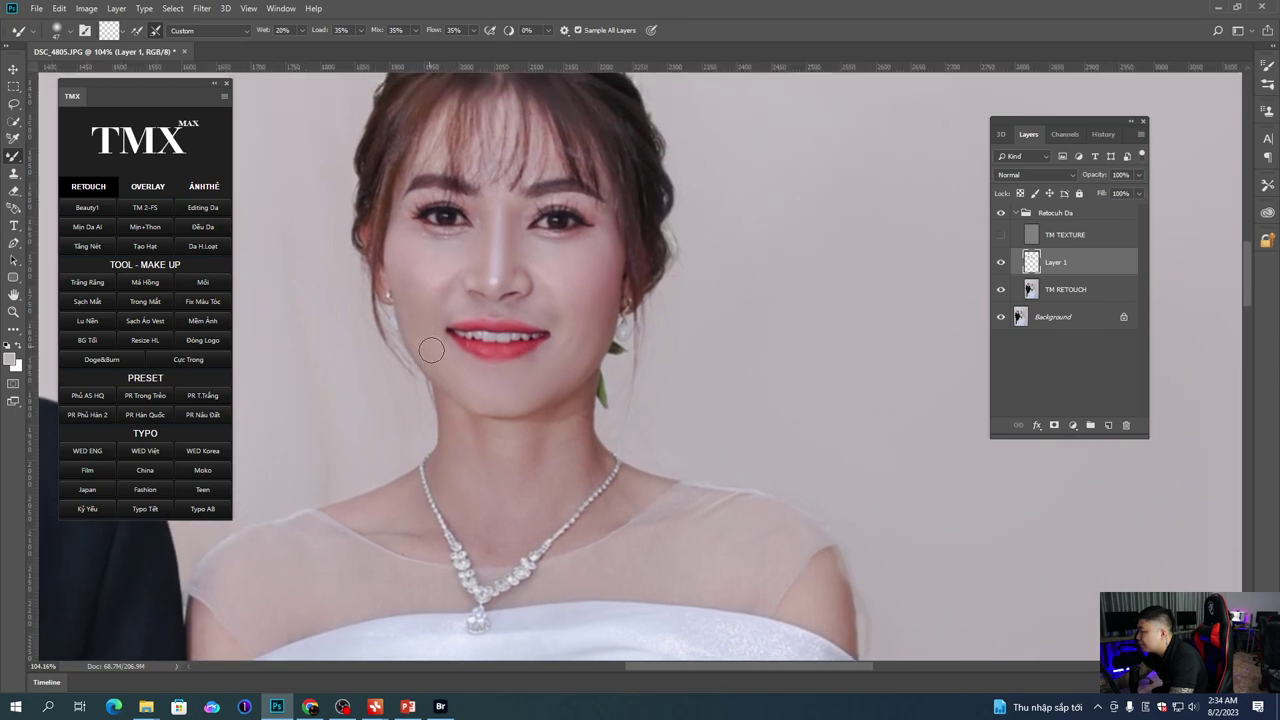
scroll(444, 362, up, 3)
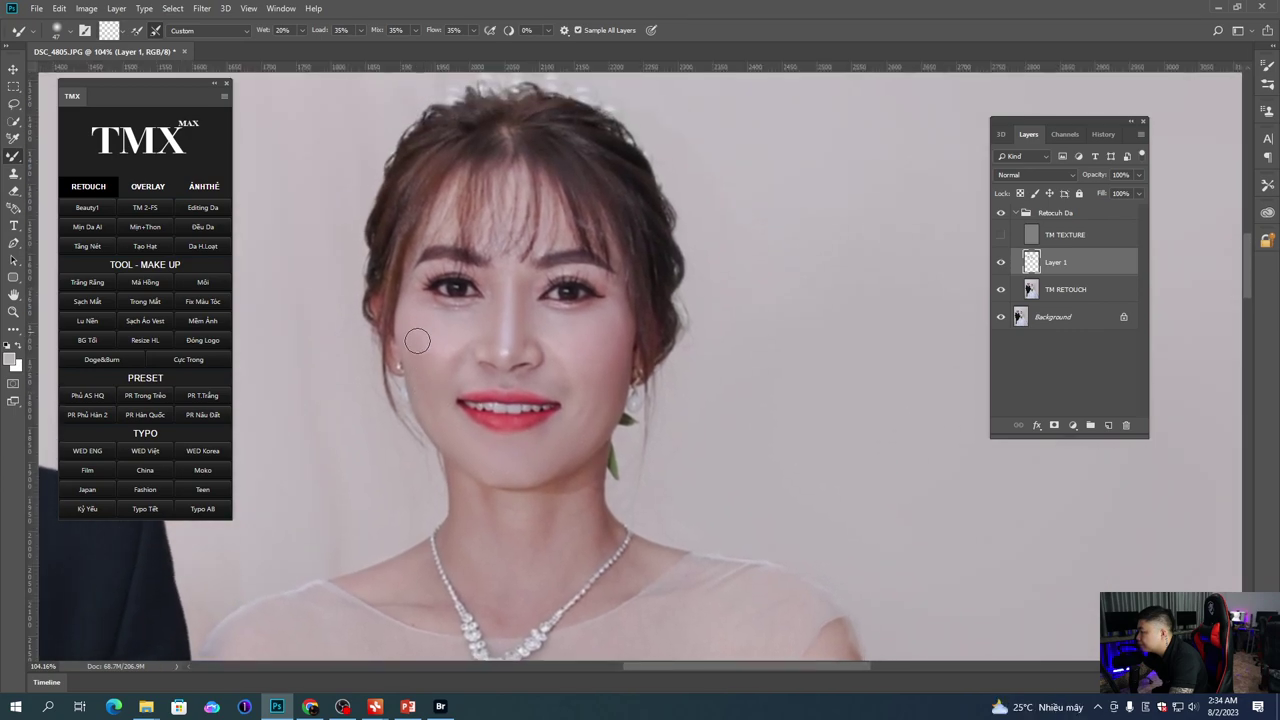
scroll(470, 375, right, 3)
scroll(500, 380, down, 2)
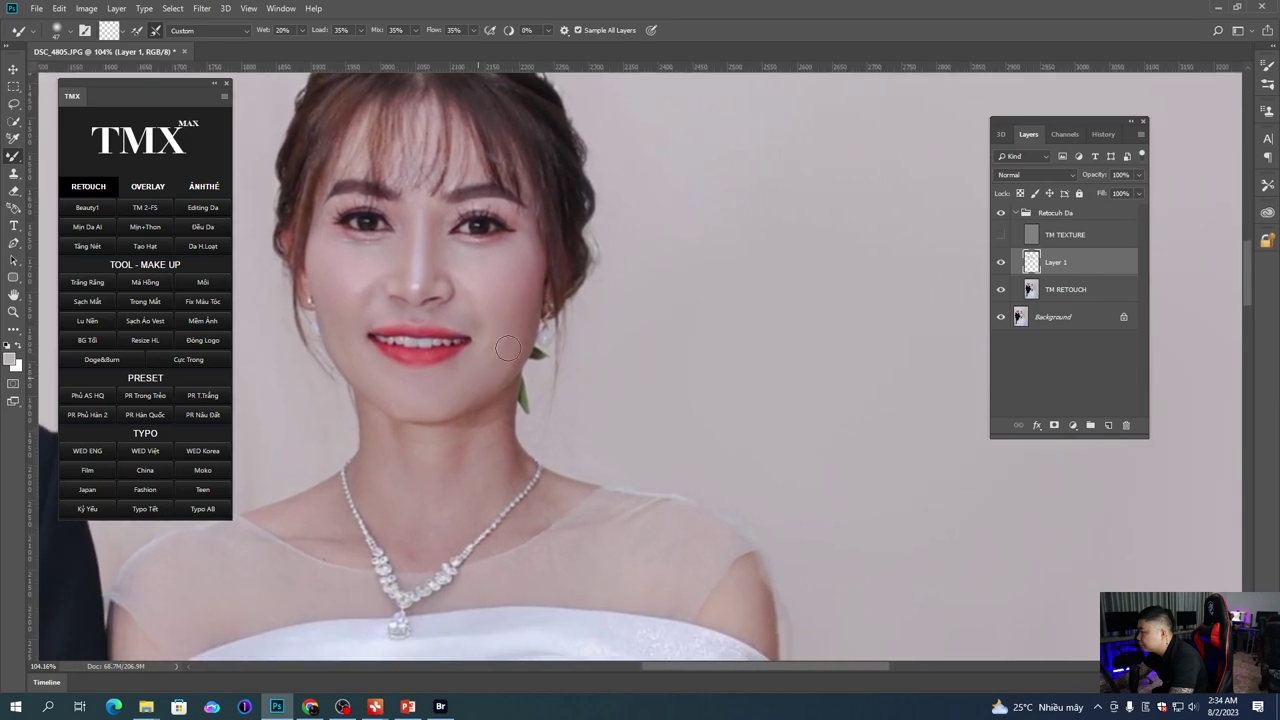
scroll(482, 370, up, 2)
Step: Reduce the Mixer Brush to 37 px and blend the skin between the bride's eyebrows and around her nose and upper lip
right_click(490, 375)
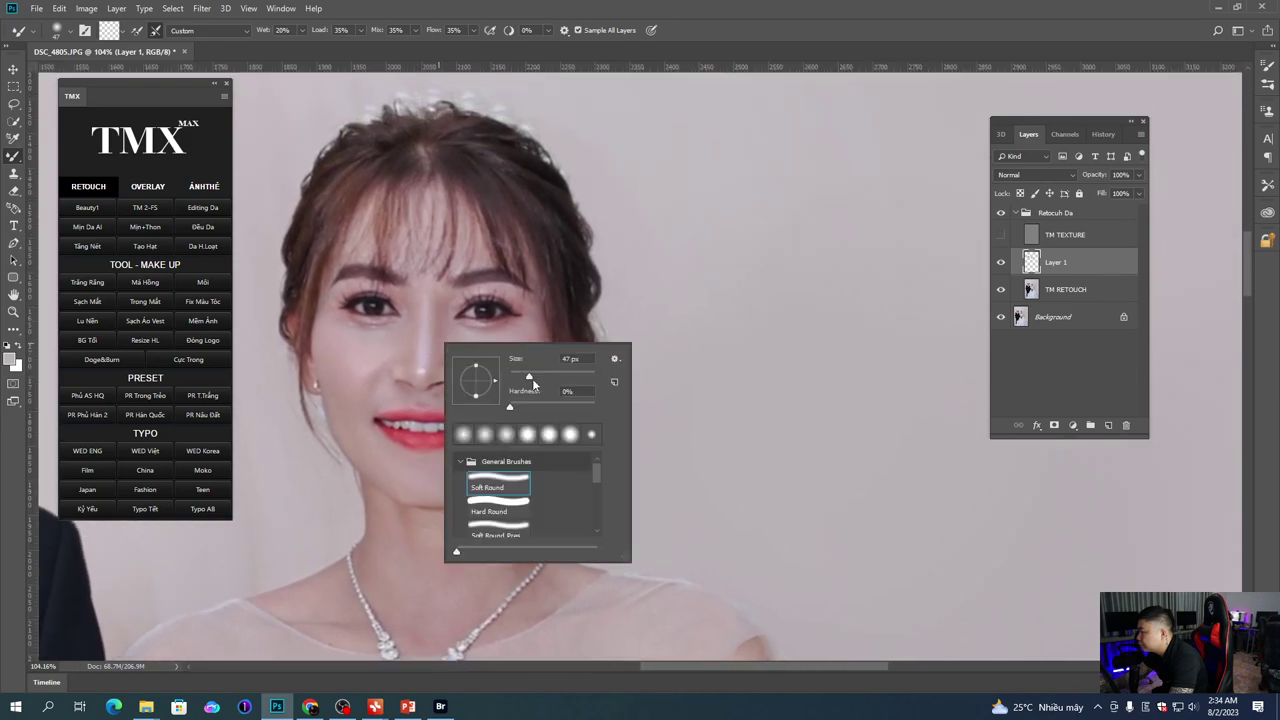
key(Return)
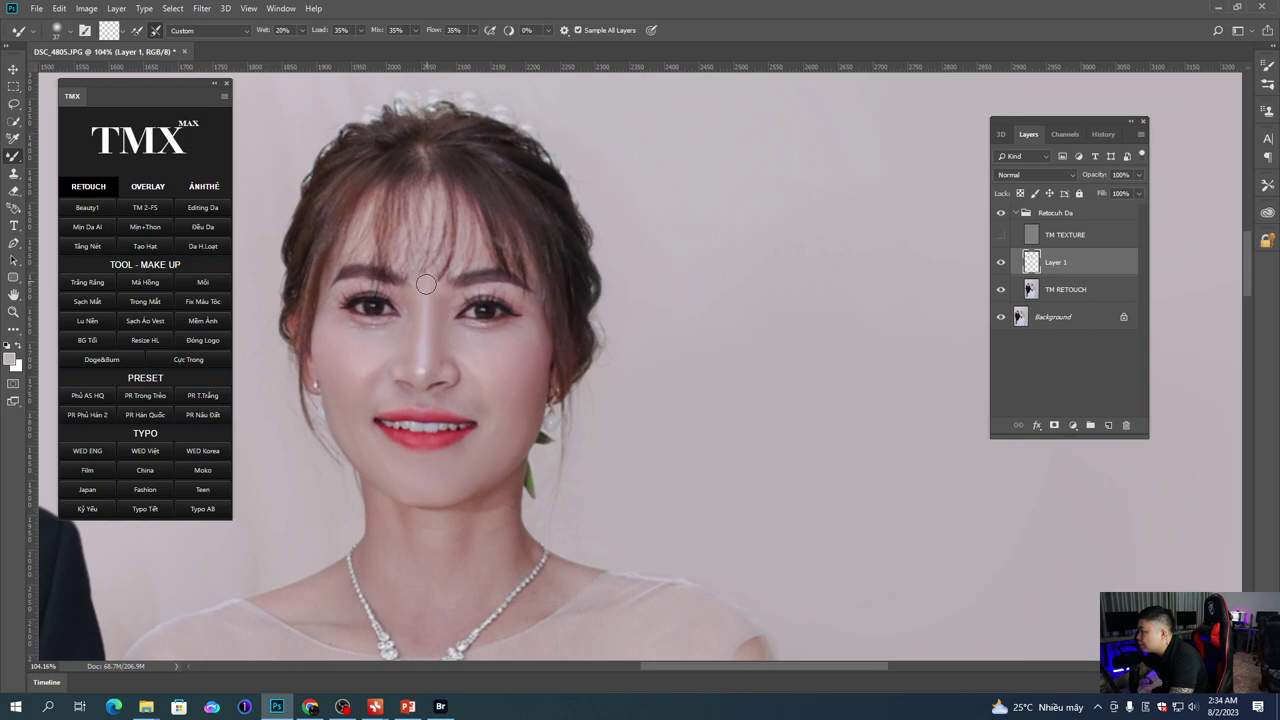
scroll(430, 300, down, 3)
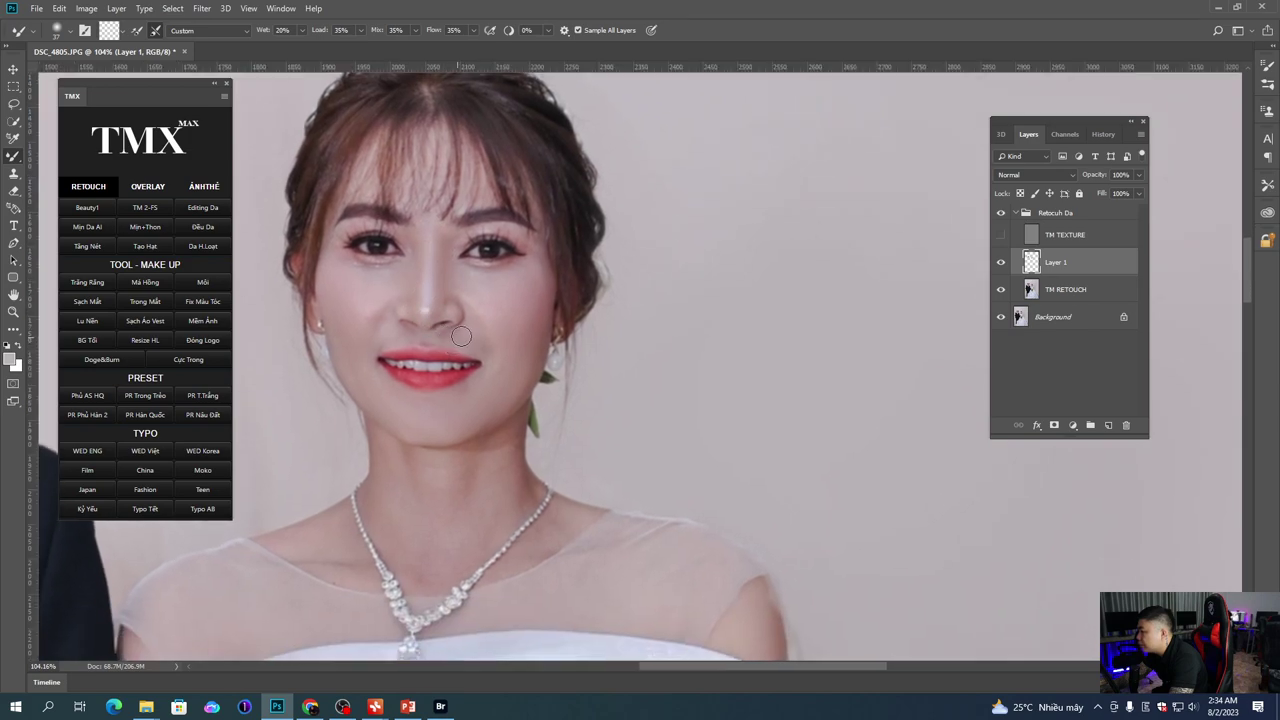
scroll(419, 338, left, 1)
scroll(394, 326, up, 1)
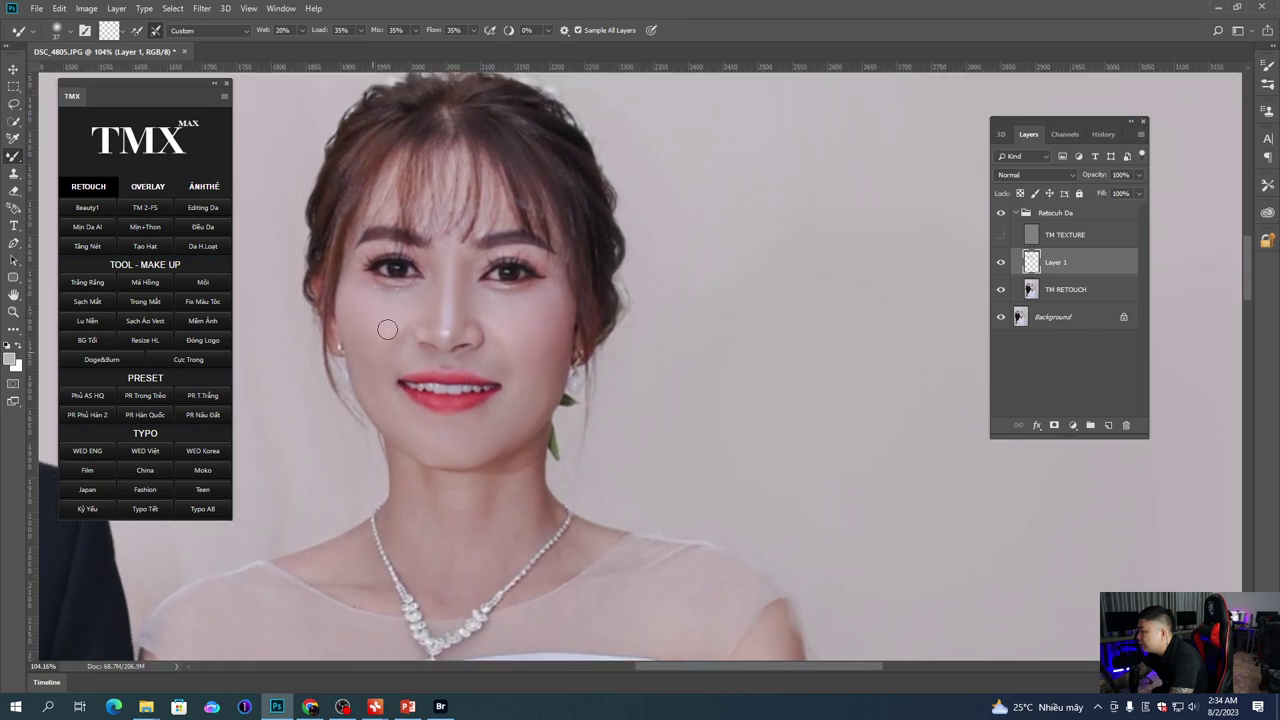
scroll(459, 340, right, 1)
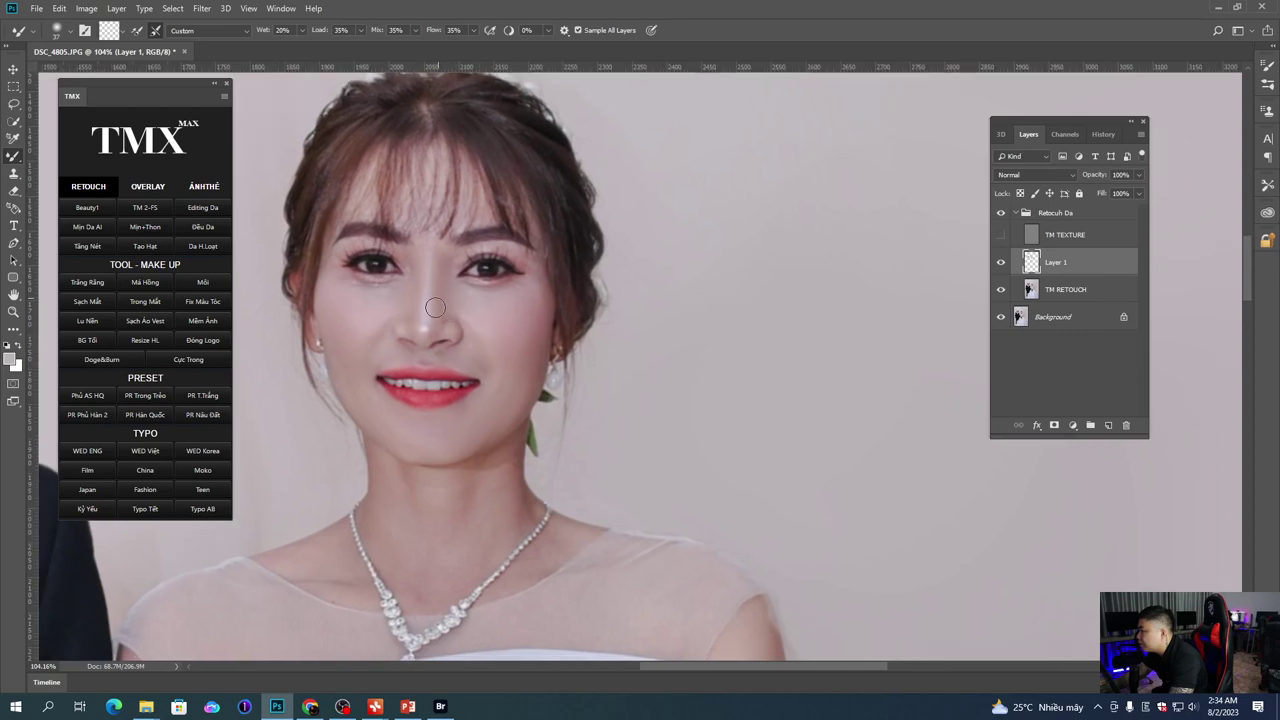
scroll(430, 314, down, 1)
Step: Set the Mixer Brush to 70 px and smooth the bride's neck and upper chest around the necklace
right_click(482, 339)
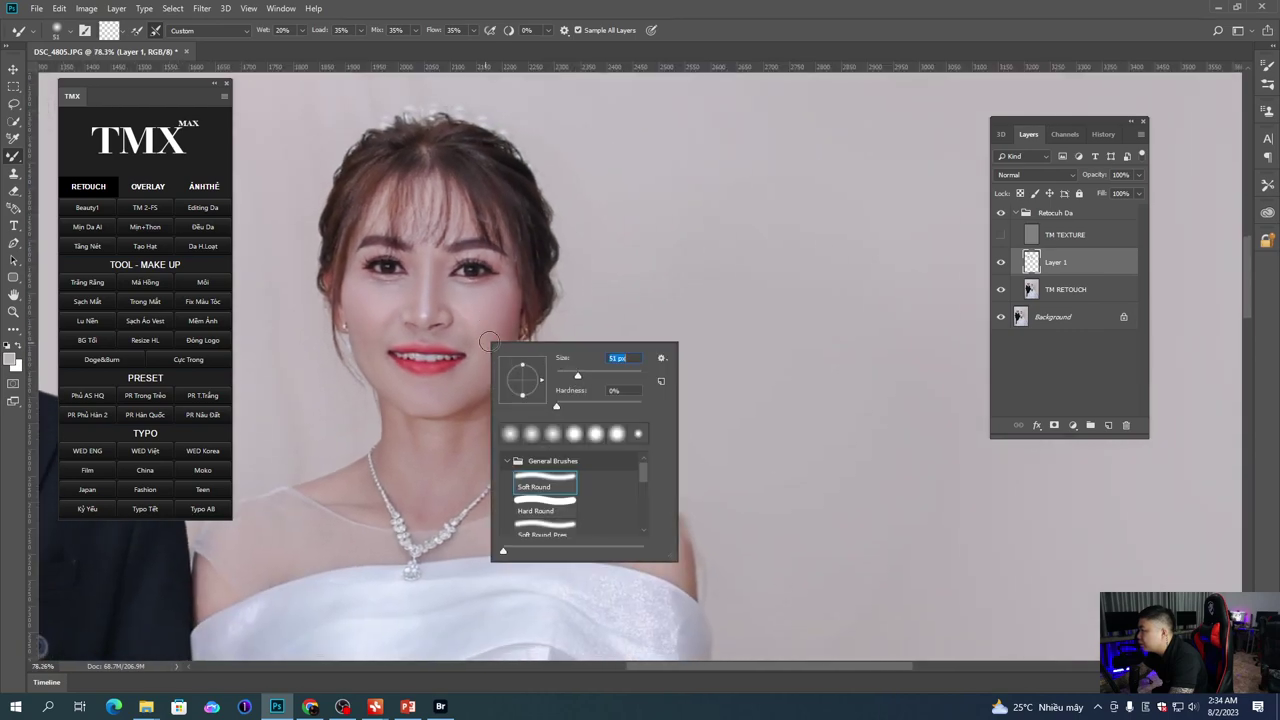
key(Escape)
scroll(481, 366, down, 5)
right_click(523, 404)
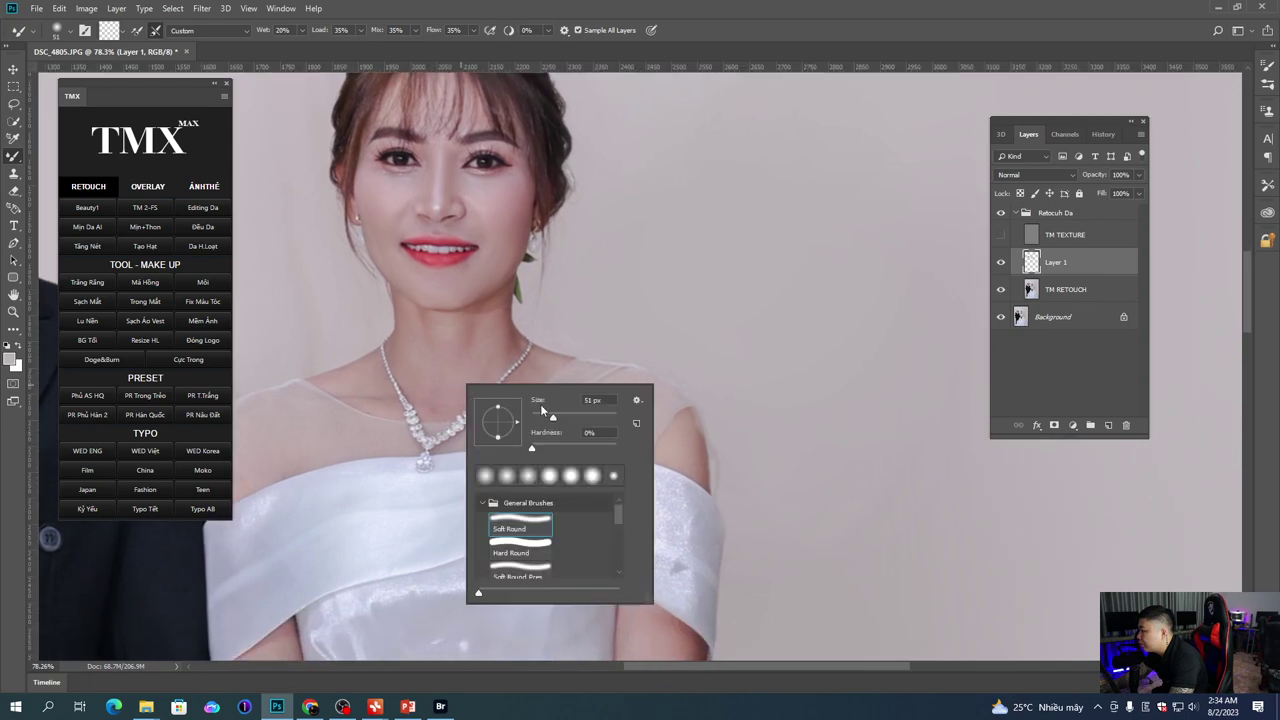
click(436, 376)
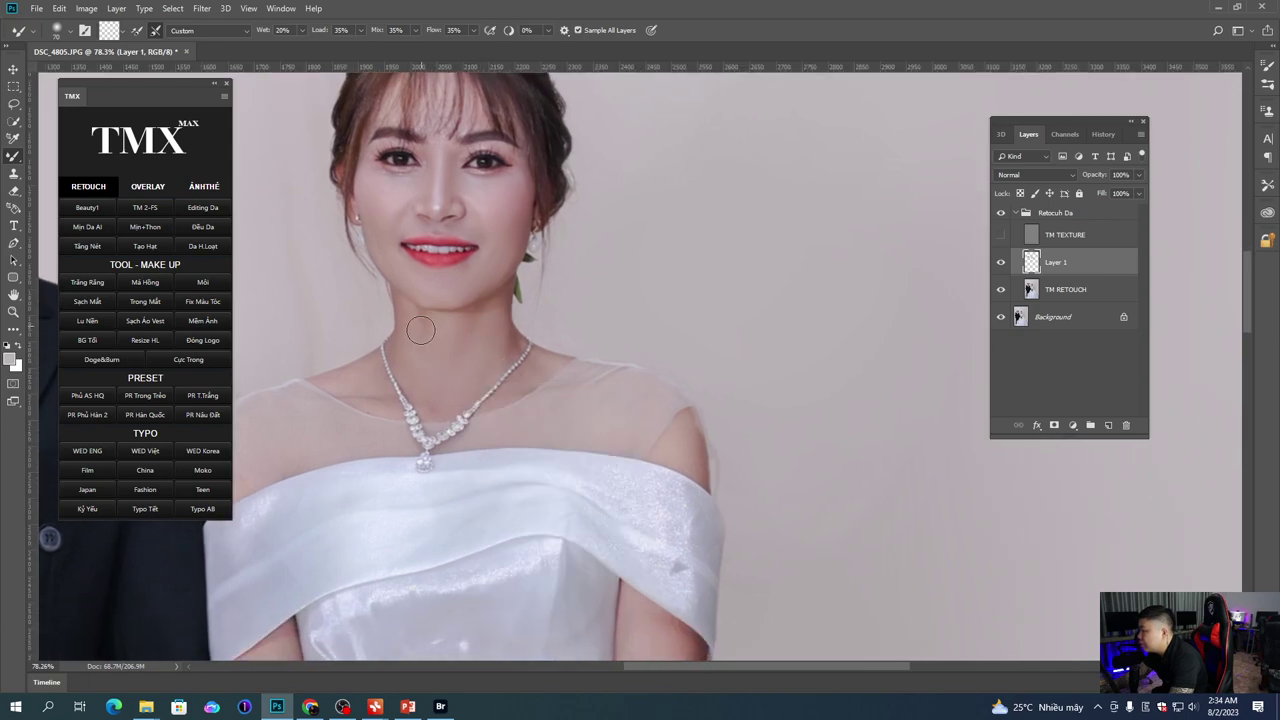
drag(375, 413, 401, 379)
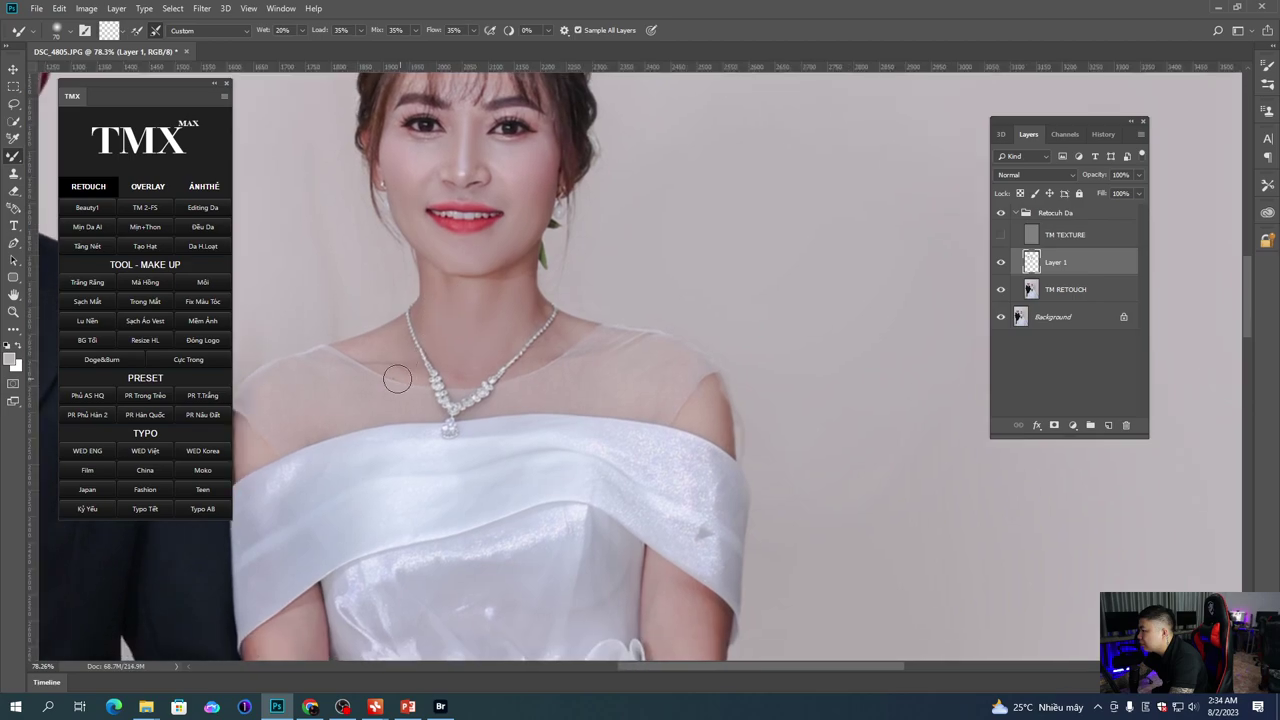
scroll(408, 365, right, 2)
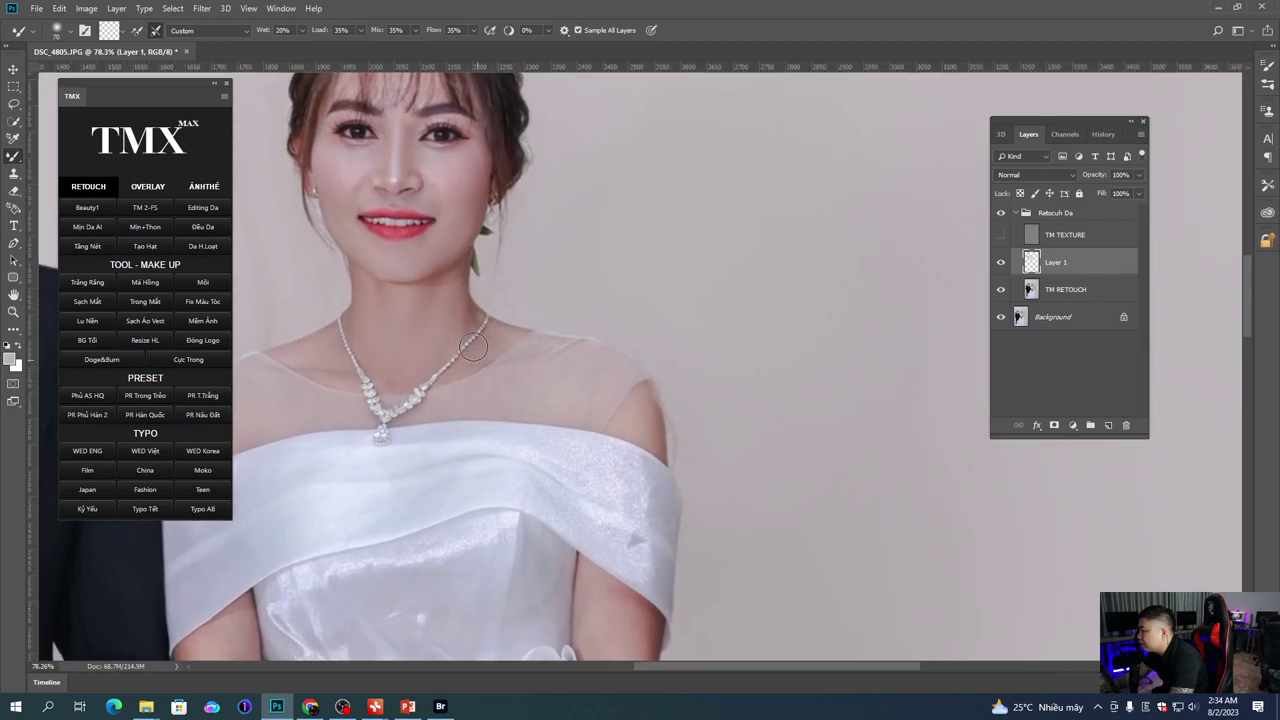
scroll(446, 352, up, 1)
Step: Reduce the Mixer Brush to 59 px and blend the shading beneath the bride's jaw
right_click(439, 345)
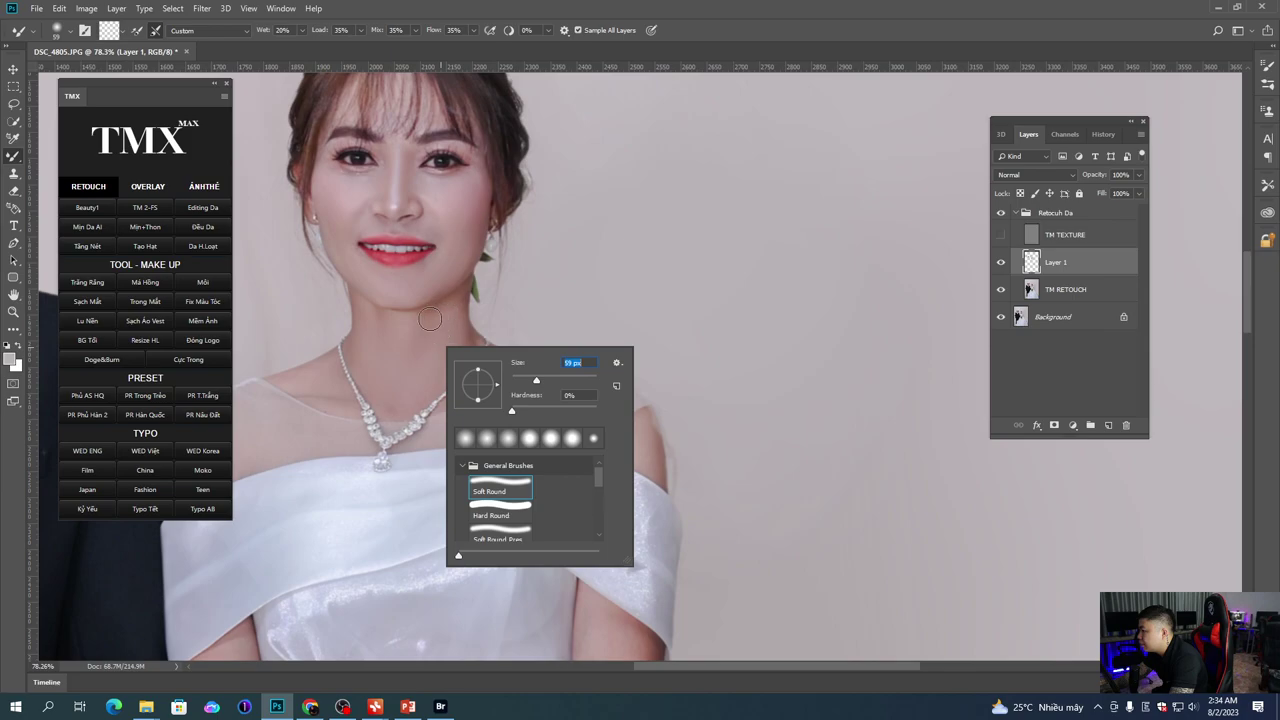
key(Return)
drag(452, 264, 440, 289)
Step: Enlarge the Mixer Brush to 83 px and blend the skin along the bride's arm farther from the man
scroll(442, 287, down, 4)
drag(557, 357, 550, 237)
right_click(552, 417)
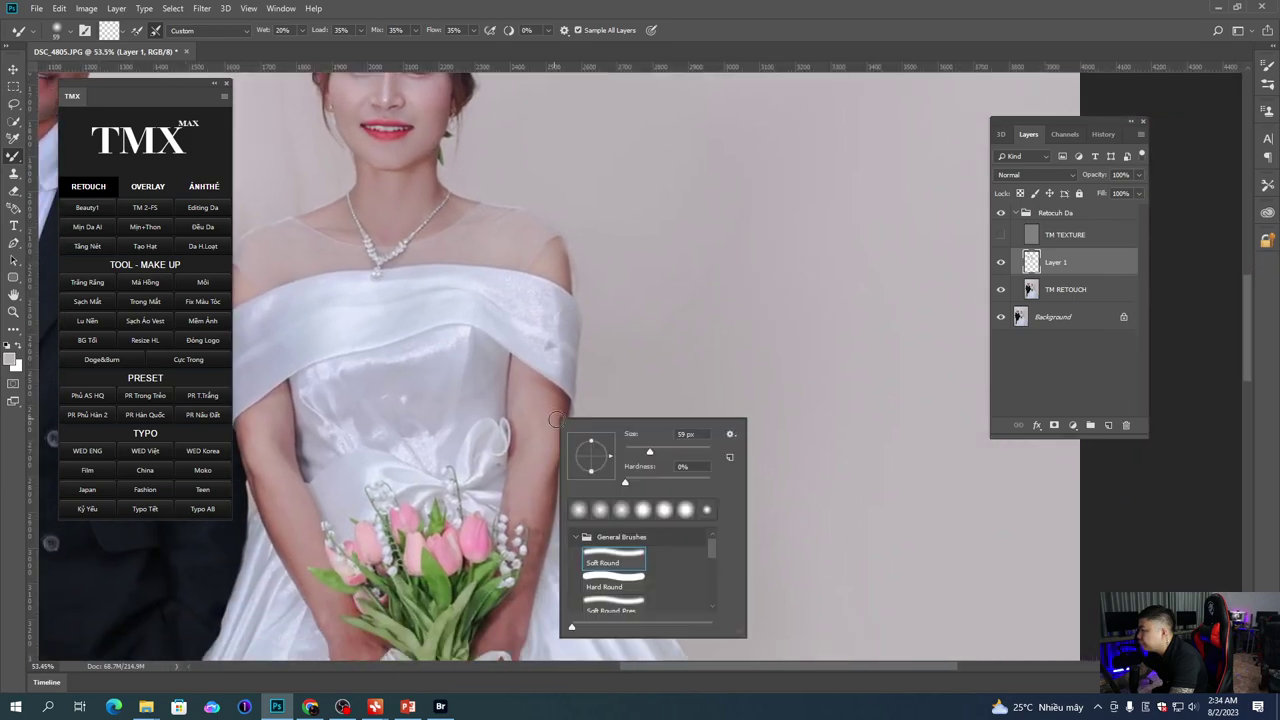
key(Return)
scroll(541, 405, down, 2)
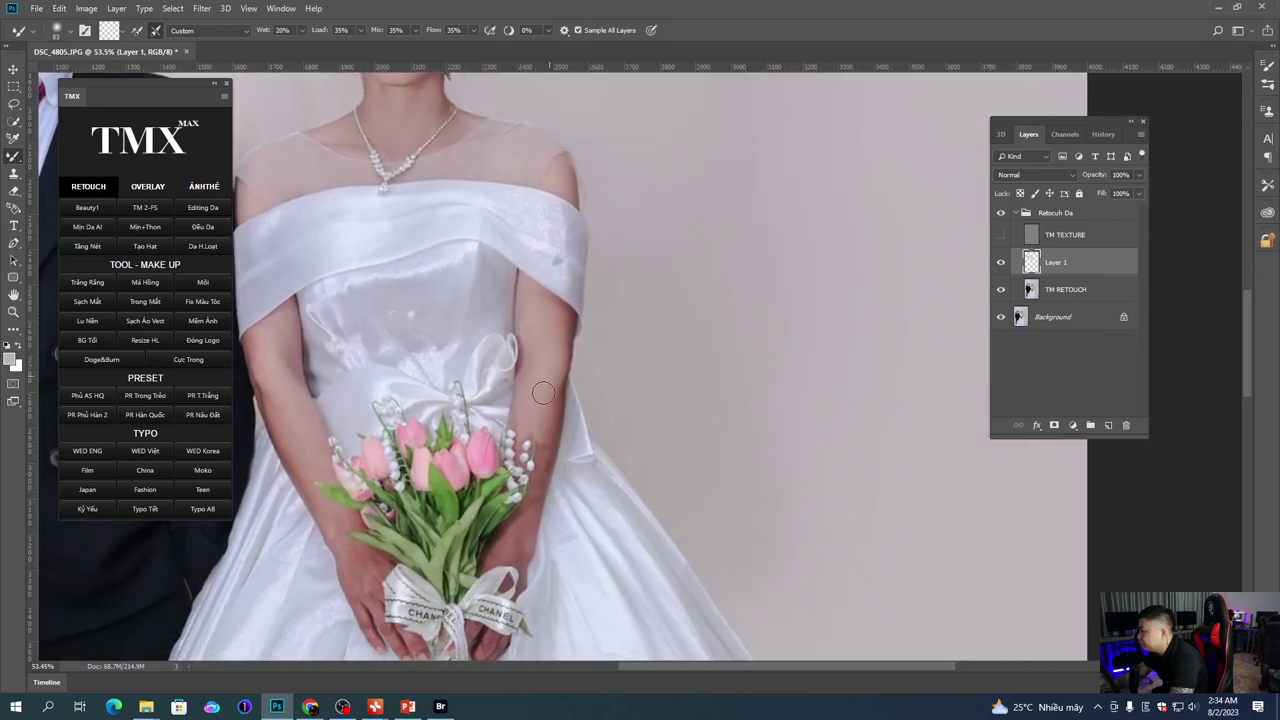
scroll(550, 370, down, 3)
scroll(479, 430, left, 3)
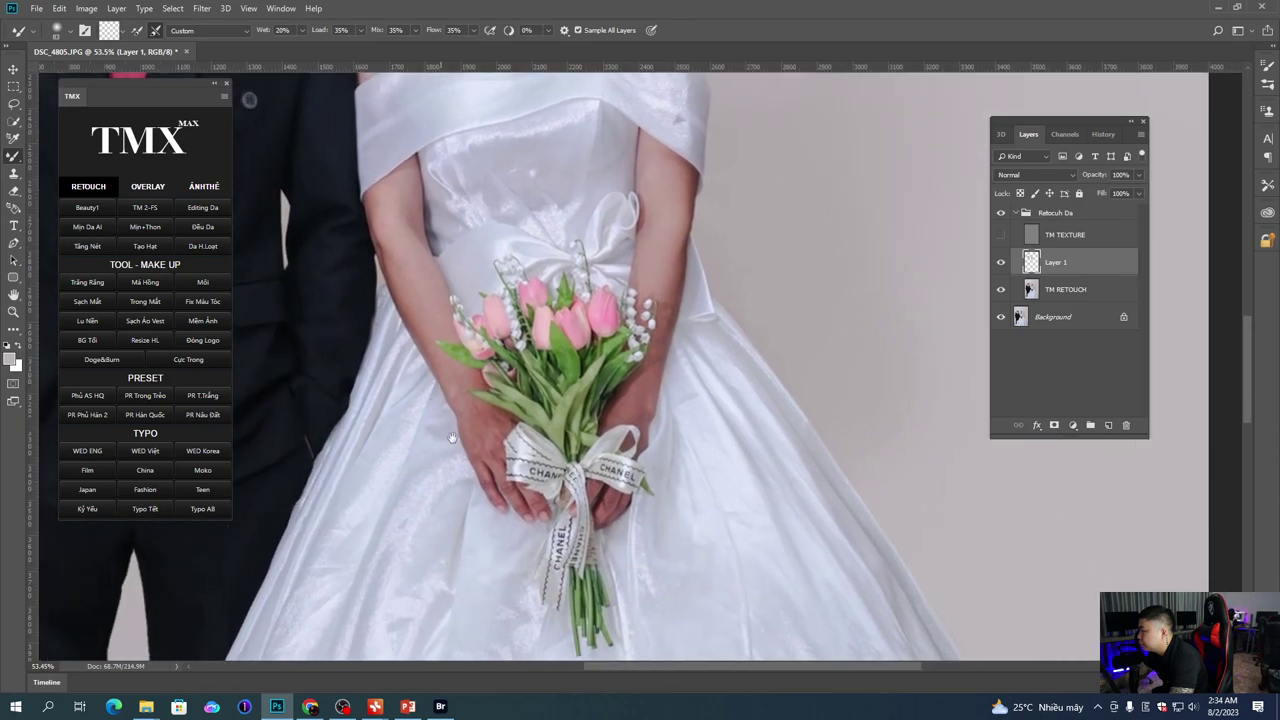
Step: Blend the skin along the bride's arm nearer the man with the 83 px Mixer Brush
scroll(442, 361, up, 3)
scroll(430, 345, left, 1)
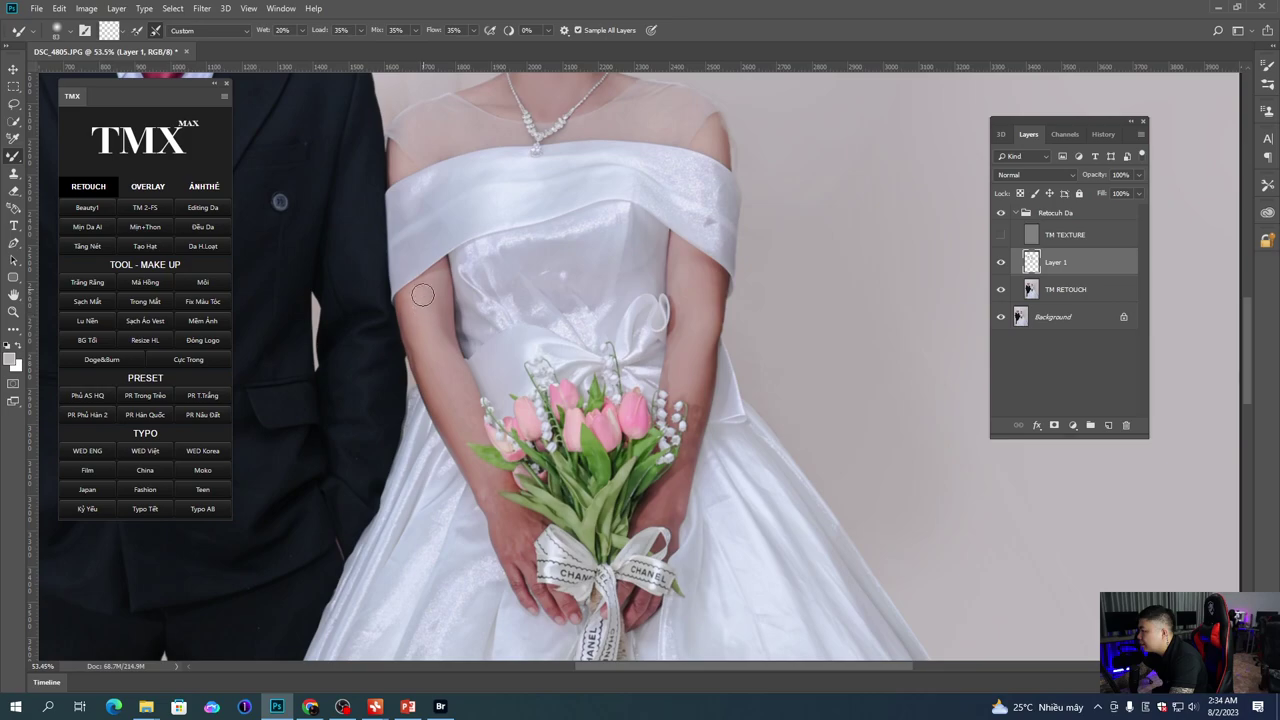
scroll(422, 289, up, 5)
scroll(413, 327, down, 2)
scroll(413, 327, down, 5)
scroll(413, 327, right, 2)
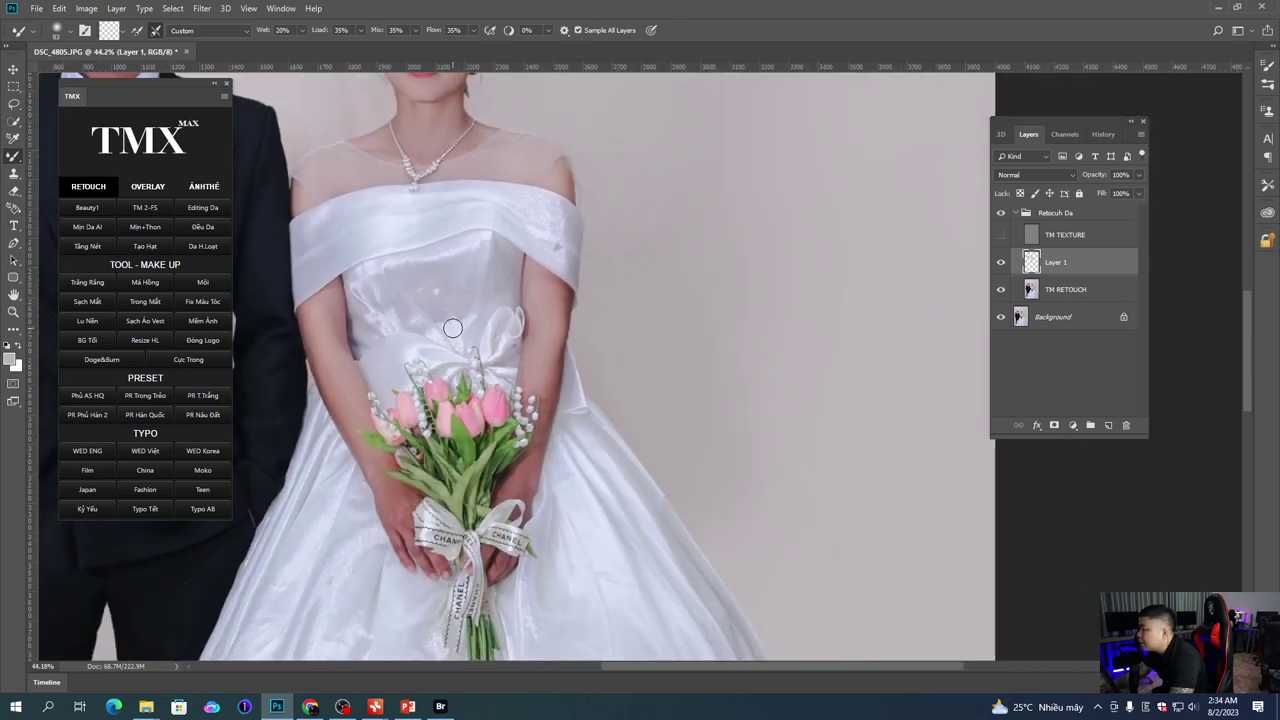
Step: Set the Mixer Brush to 105 px and smooth the wrinkled satin on the dress bodice
right_click(457, 326)
click(453, 296)
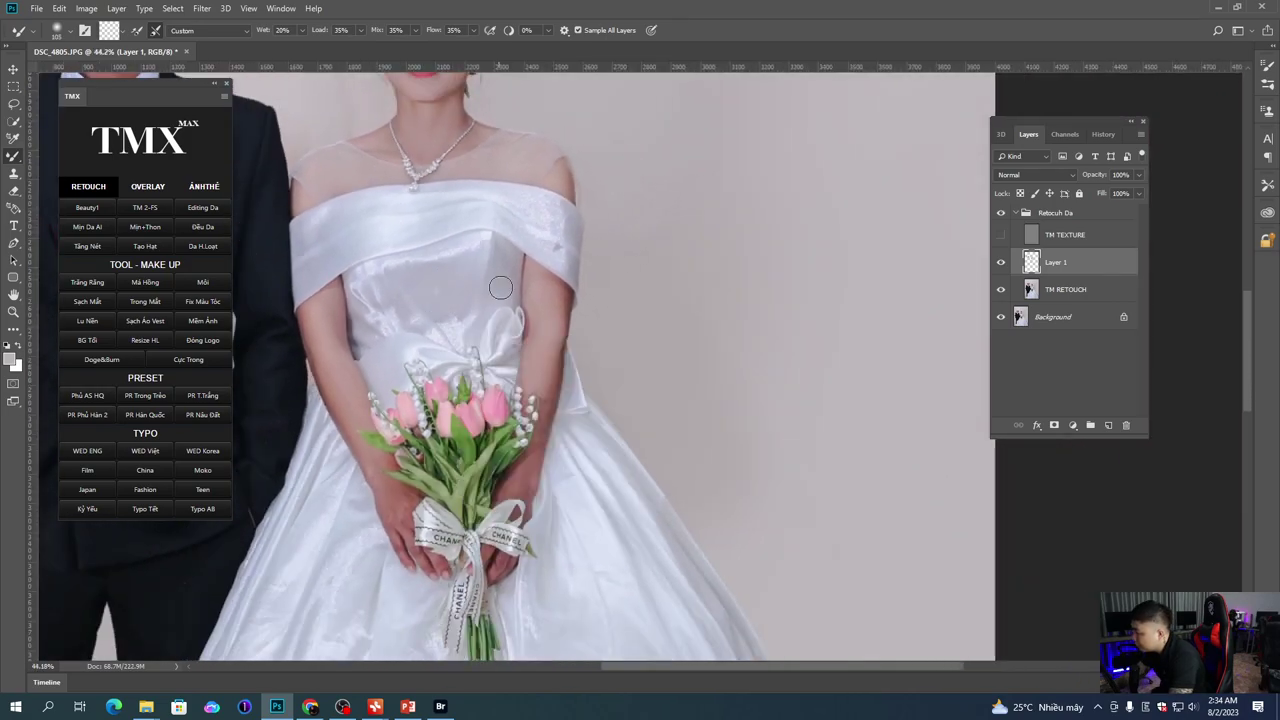
drag(404, 299, 416, 289)
drag(475, 228, 463, 254)
Step: Enlarge the Mixer Brush to 174 px and smooth the creases on the skirt's side nearest the man
scroll(559, 238, down, 5)
drag(439, 555, 445, 300)
right_click(445, 300)
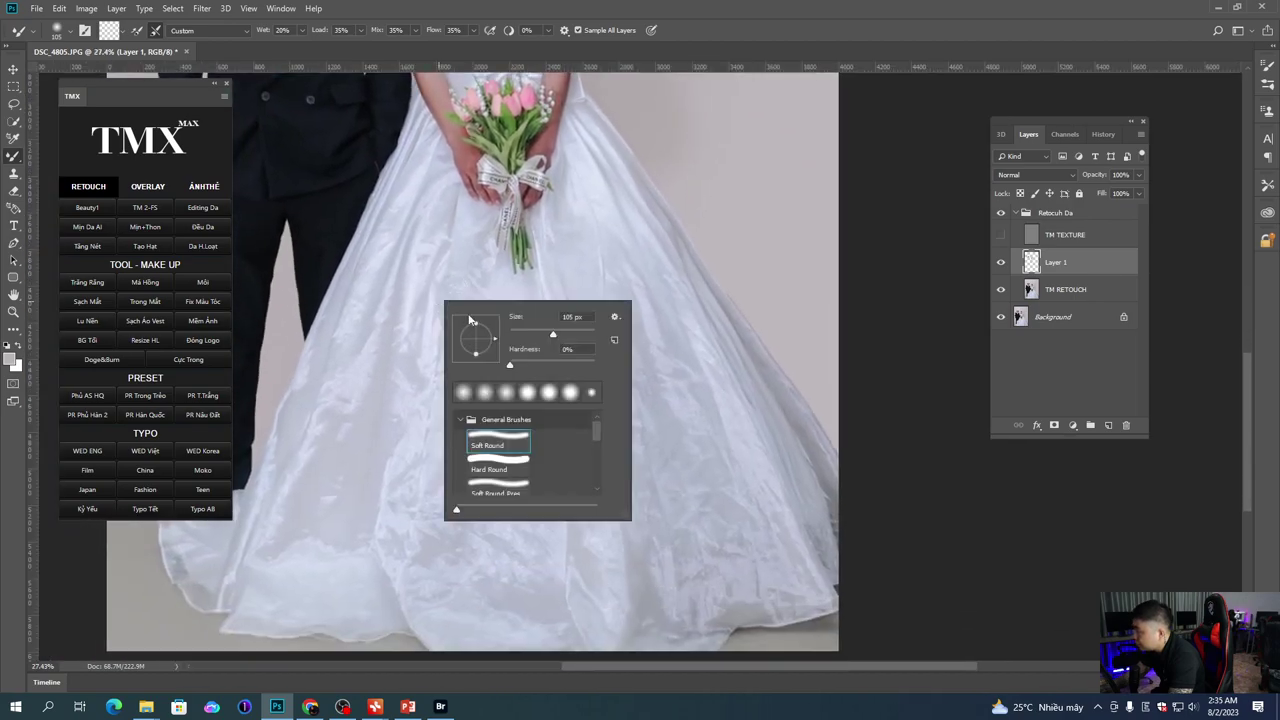
click(408, 228)
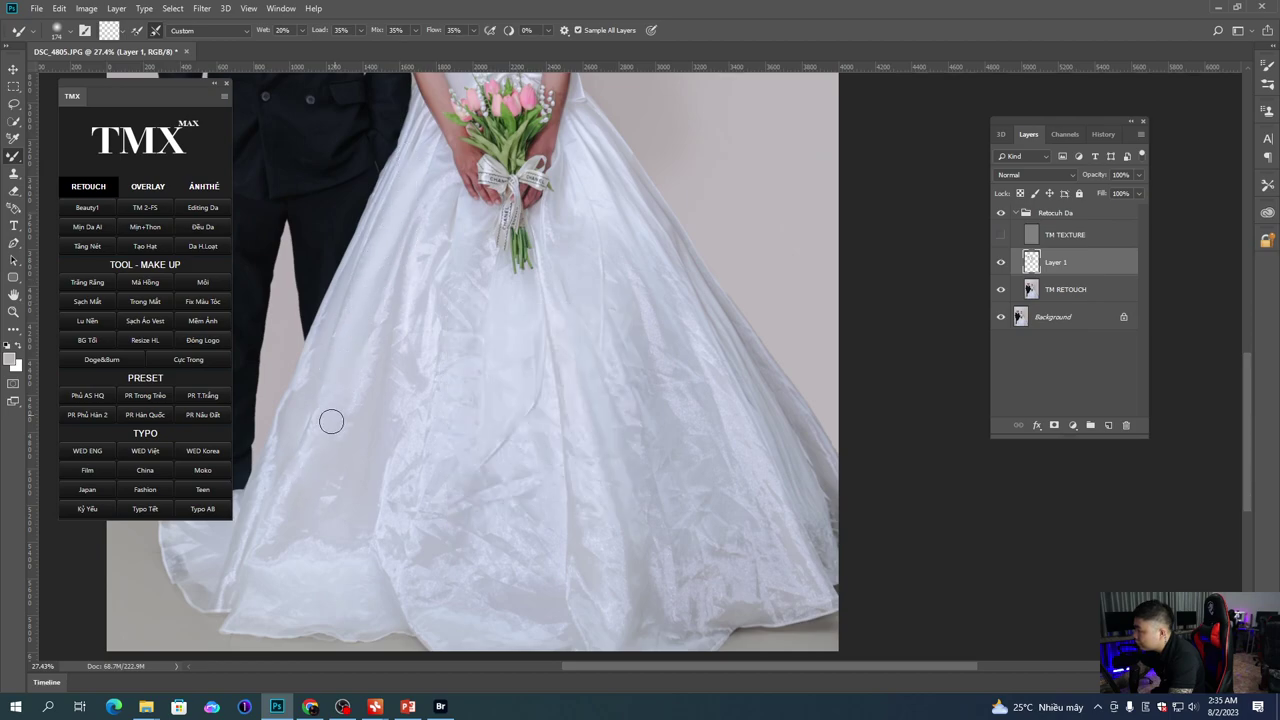
scroll(335, 414, down, 2)
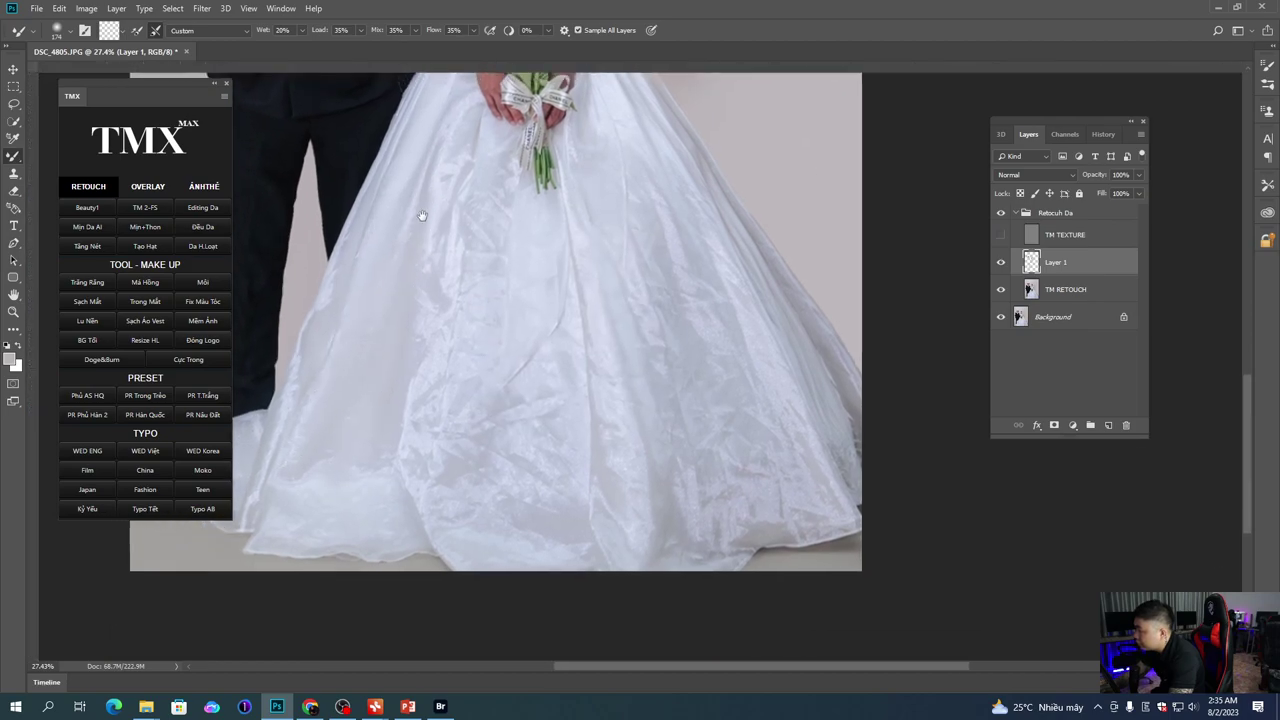
scroll(376, 260, up, 2)
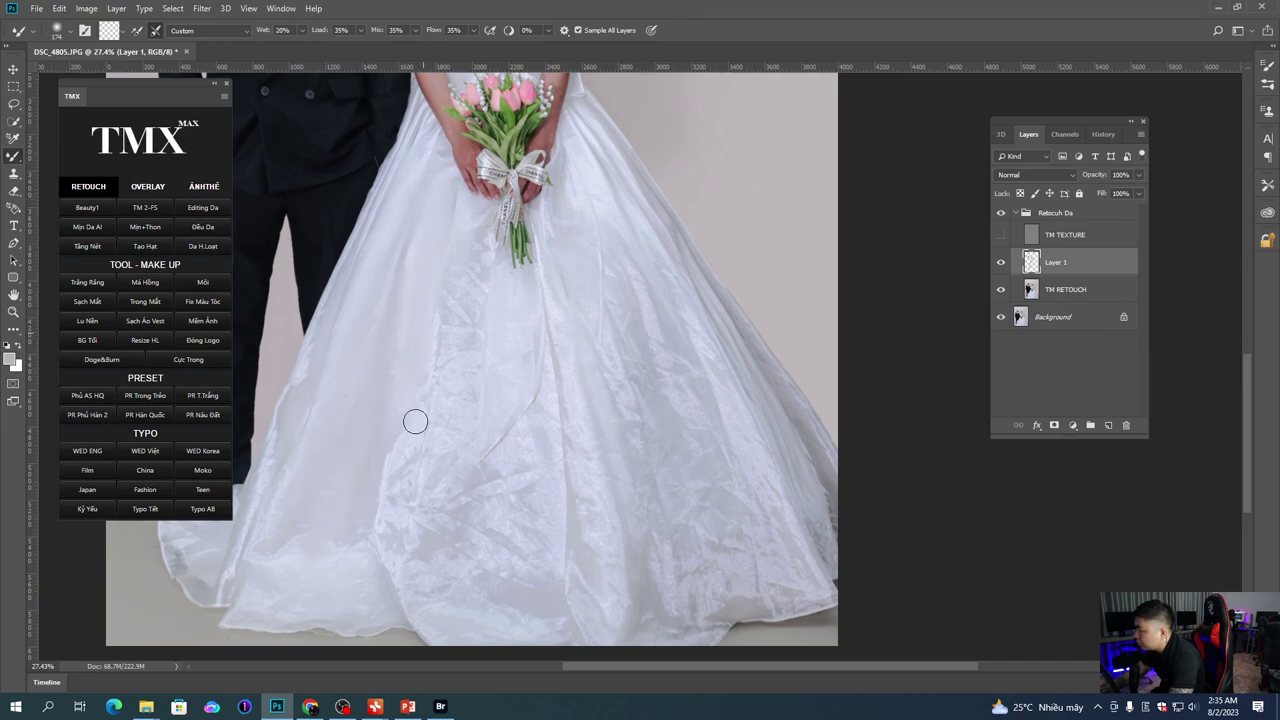
Step: Enlarge the Mixer Brush to 338 px and smooth the lower skirt near the man's legs
scroll(413, 425, down, 2)
mouse_move(378, 418)
mouse_down()
mouse_move(377, 464)
mouse_move(357, 492)
mouse_move(447, 413)
mouse_up()
right_click(447, 413)
drag(578, 446, 588, 446)
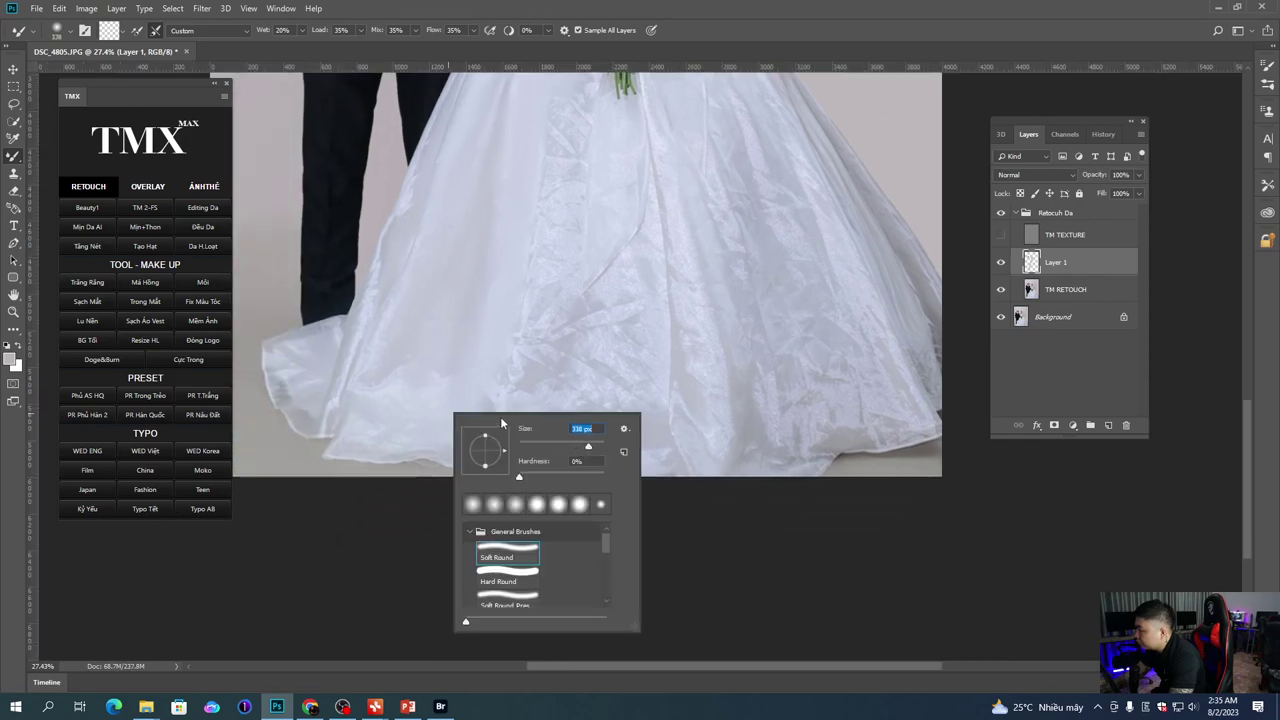
click(428, 378)
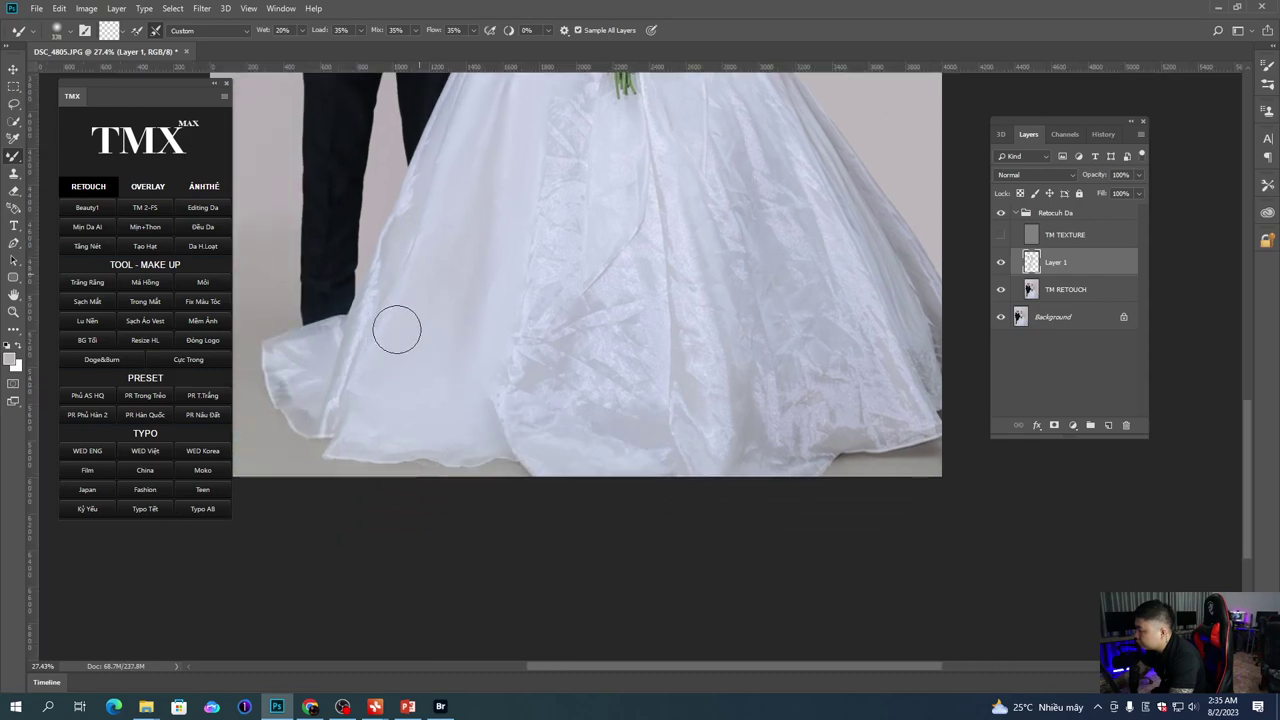
Step: Smooth the creases on the skirt's front panel, from the hem up to the bouquet, with the 338 px Mixer Brush
mouse_move(520, 349)
mouse_down()
mouse_move(417, 367)
mouse_move(456, 384)
mouse_move(511, 448)
mouse_up()
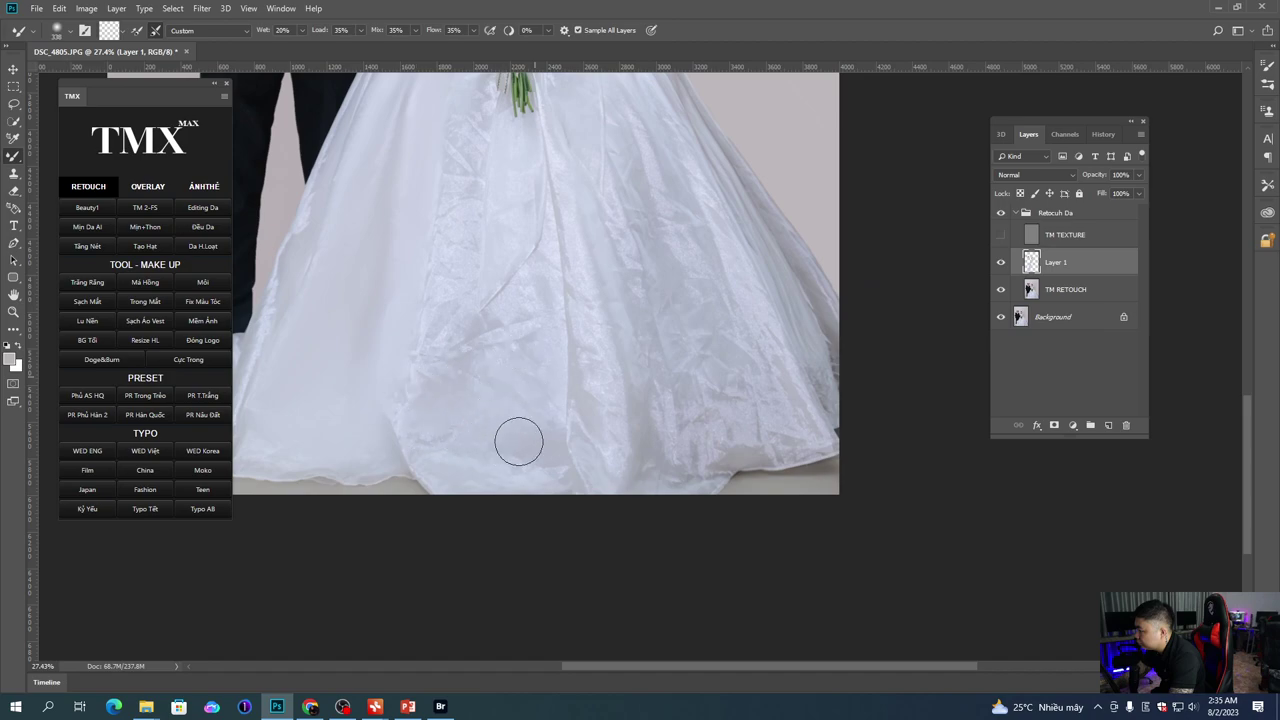
drag(543, 274, 505, 322)
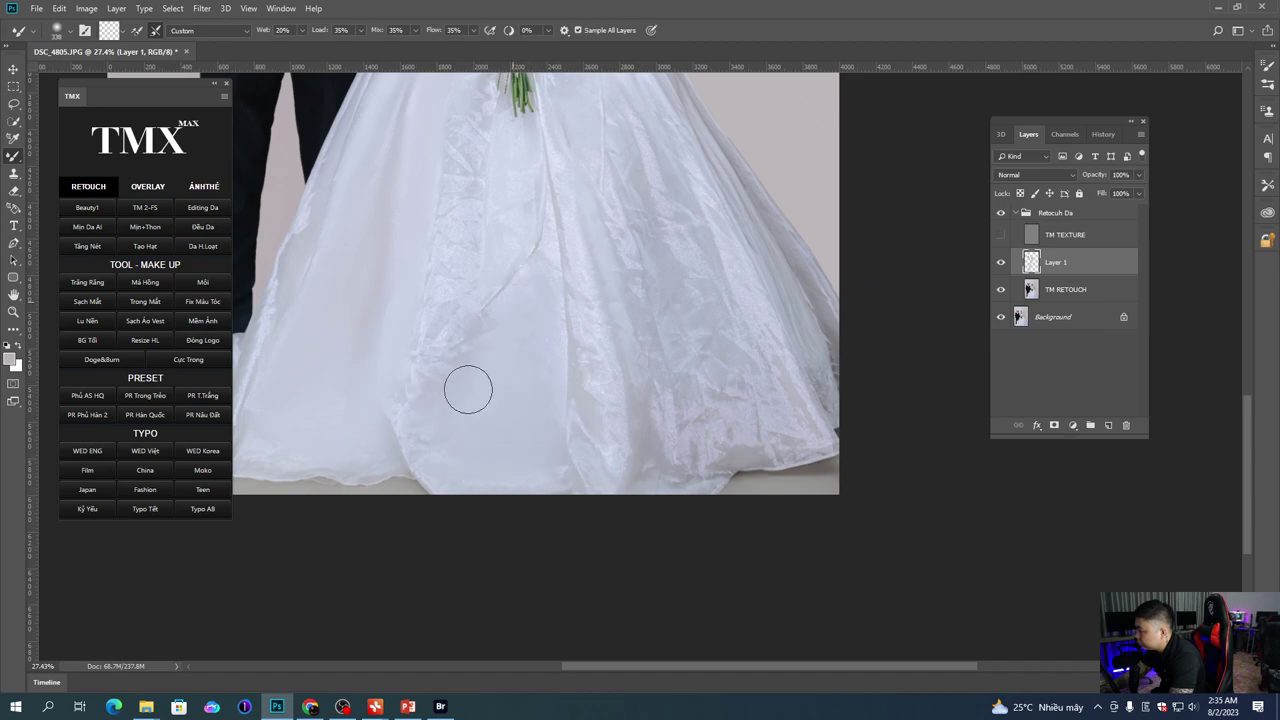
drag(466, 240, 438, 326)
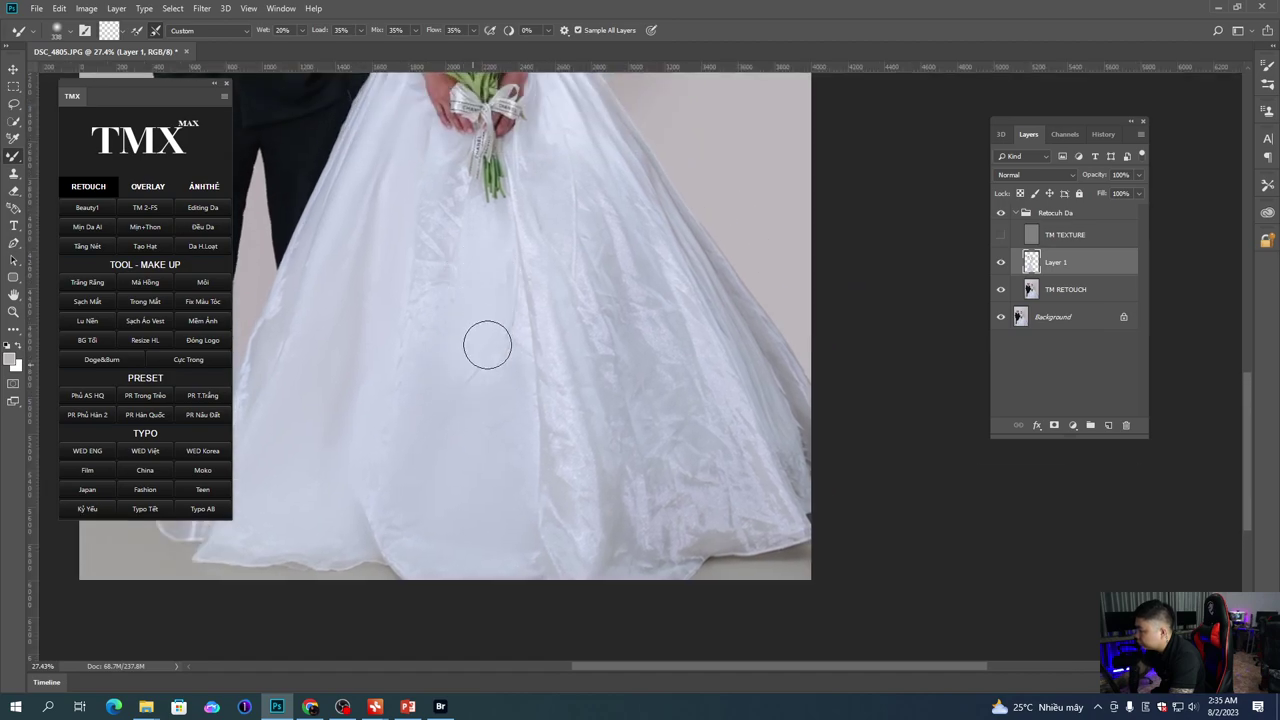
drag(430, 184, 430, 234)
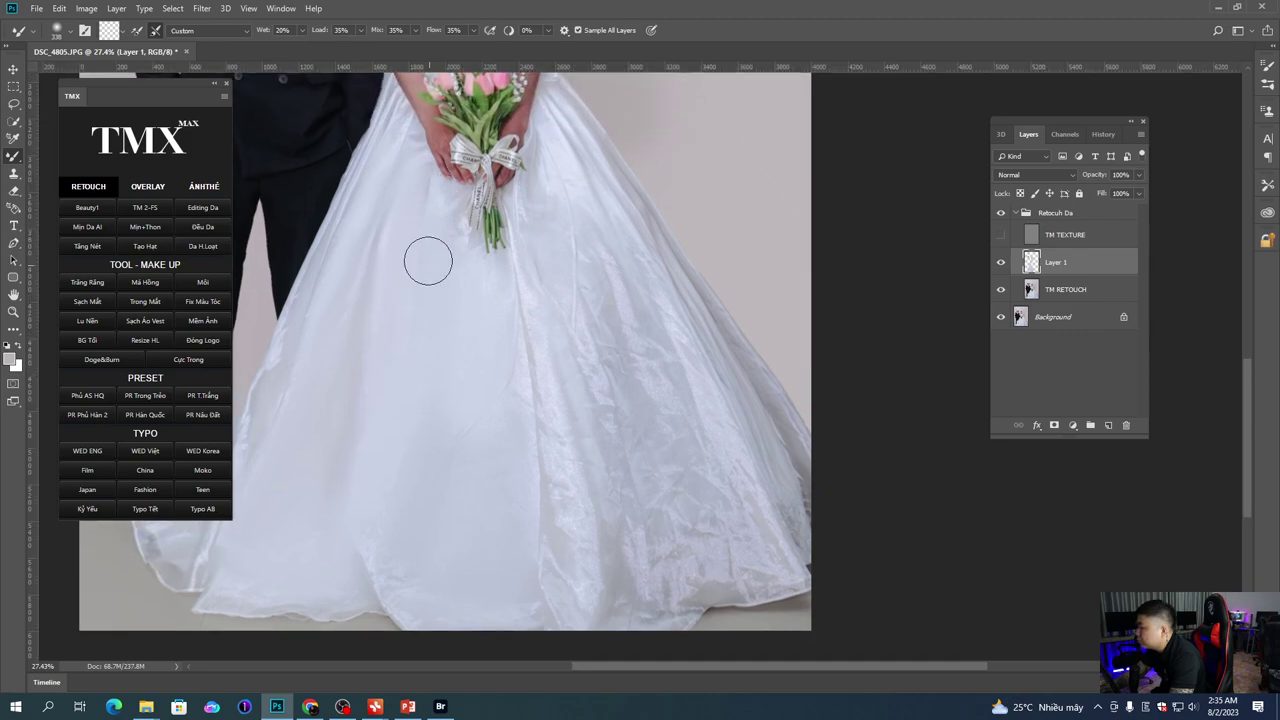
drag(413, 412, 420, 320)
drag(449, 366, 329, 394)
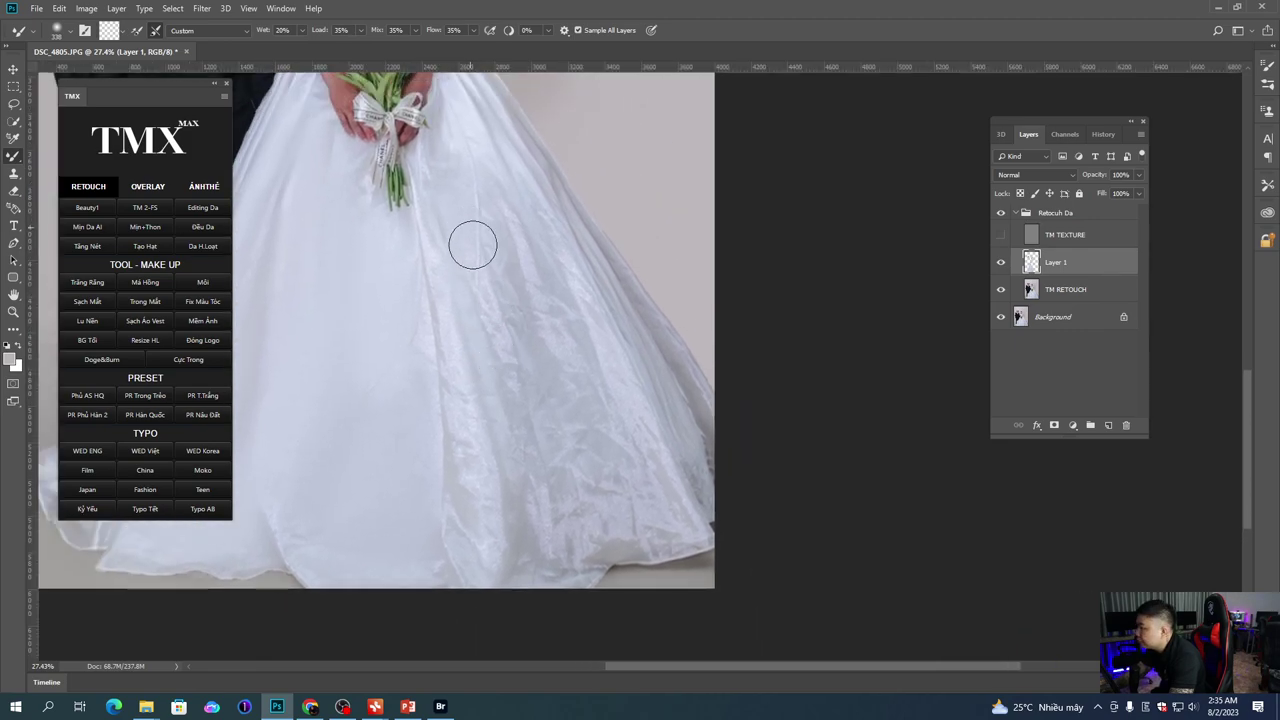
Step: Smooth the wrinkled fabric on the skirt's side away from the man, including the centre fold and the area near the hem
scroll(525, 430, right, 2)
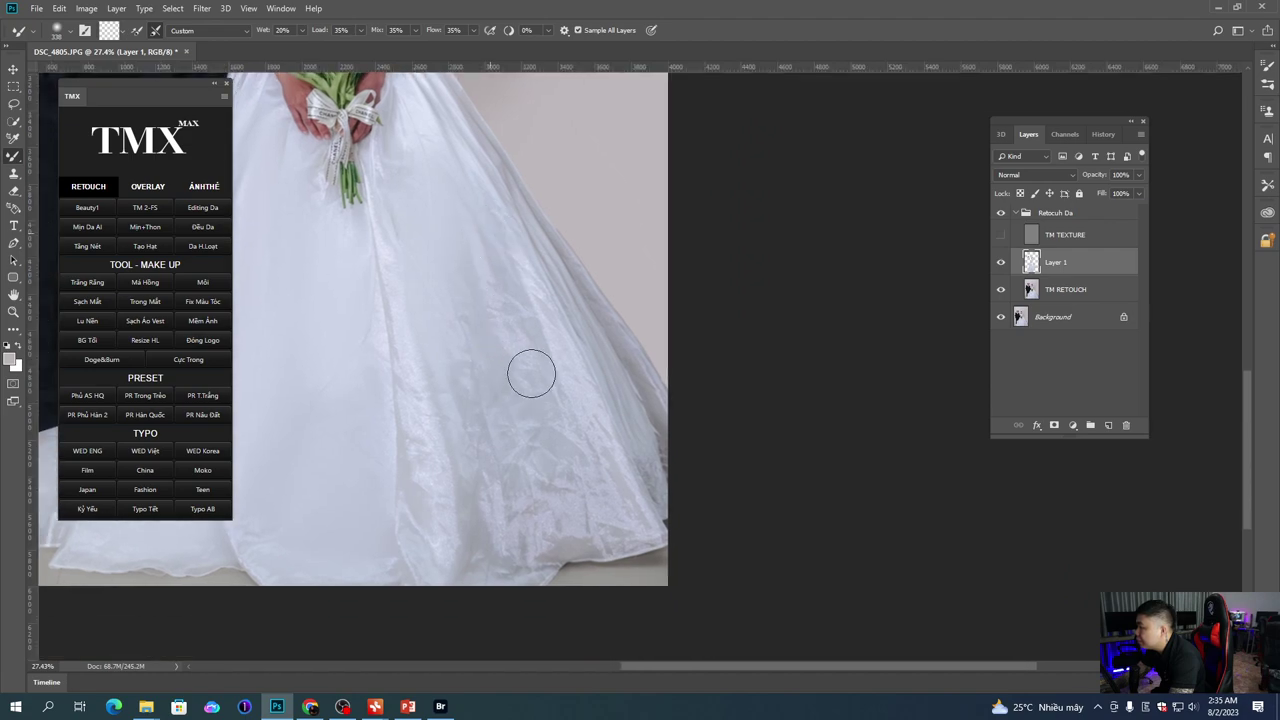
drag(591, 469, 576, 440)
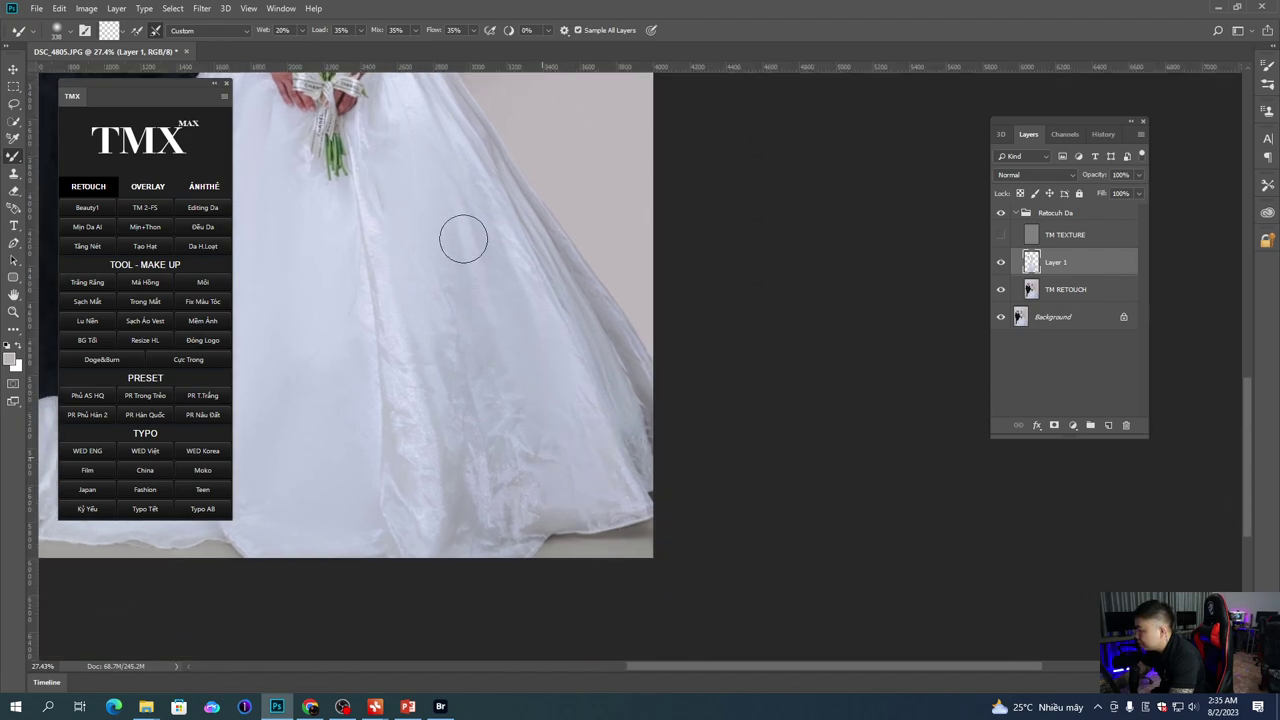
scroll(490, 460, down, 1)
scroll(500, 475, right, 1)
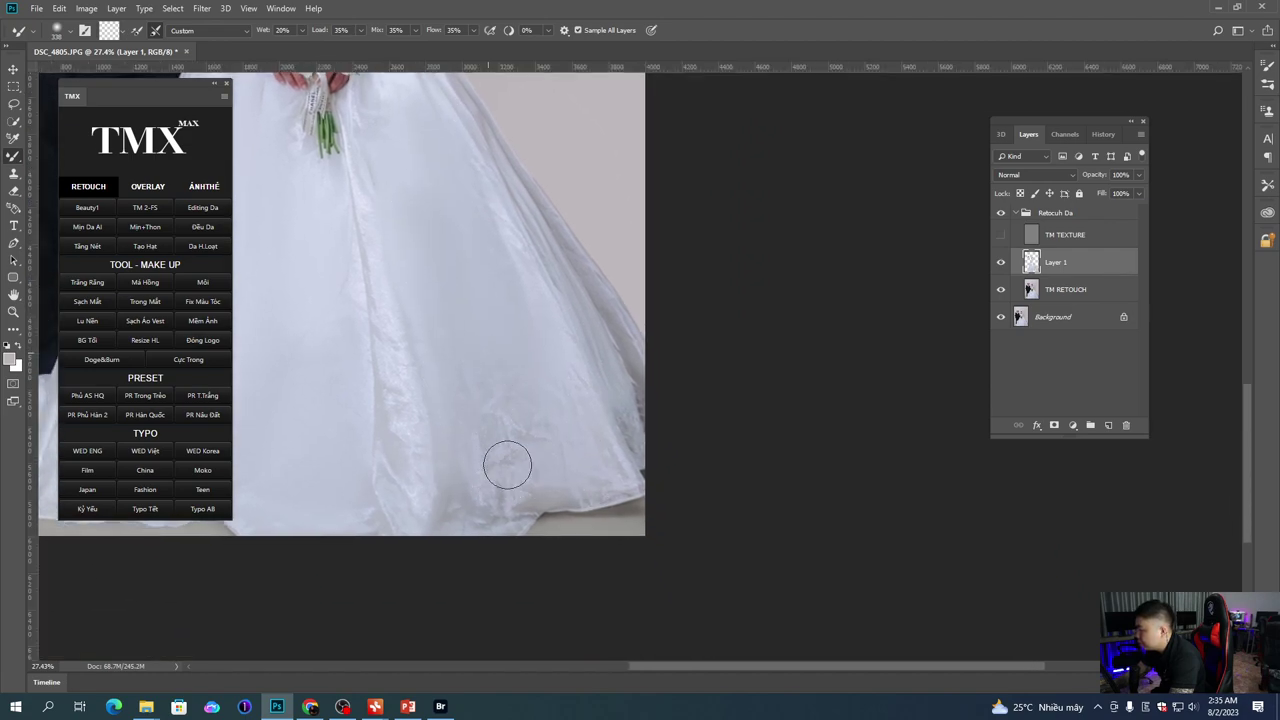
scroll(425, 370, up, 1)
scroll(425, 370, left, 1)
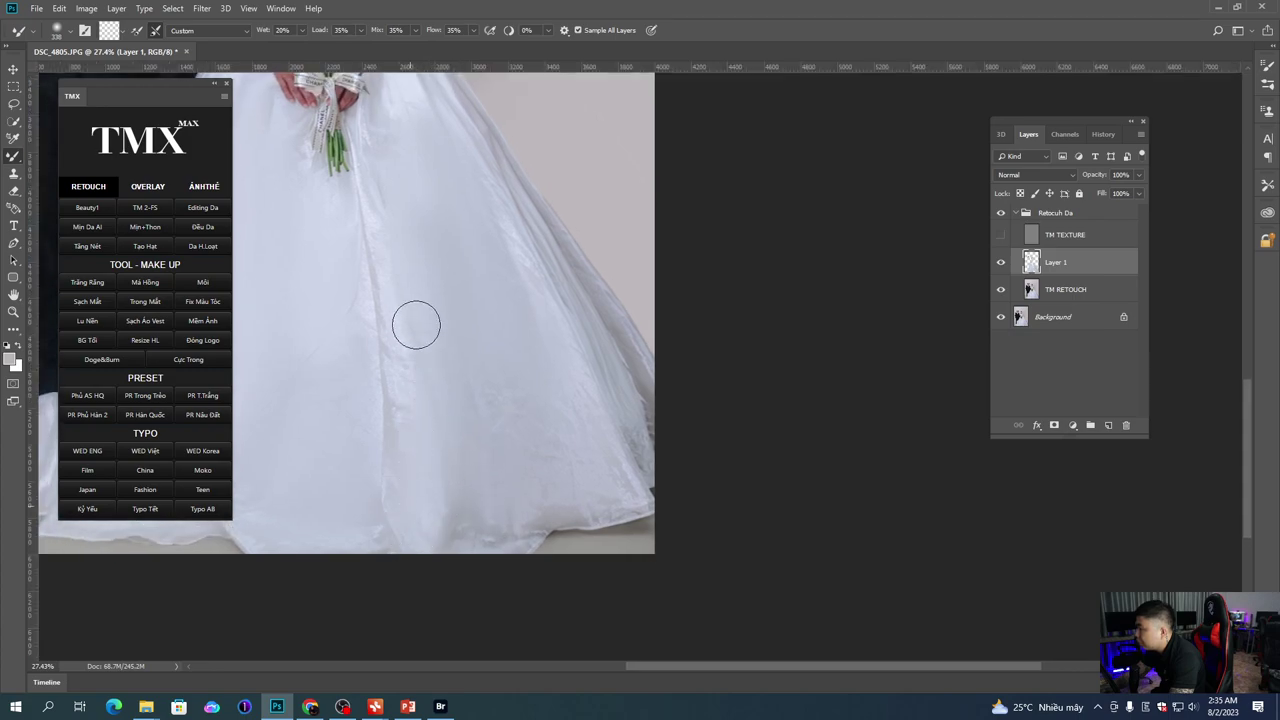
scroll(450, 430, up, 2)
scroll(450, 430, left, 1)
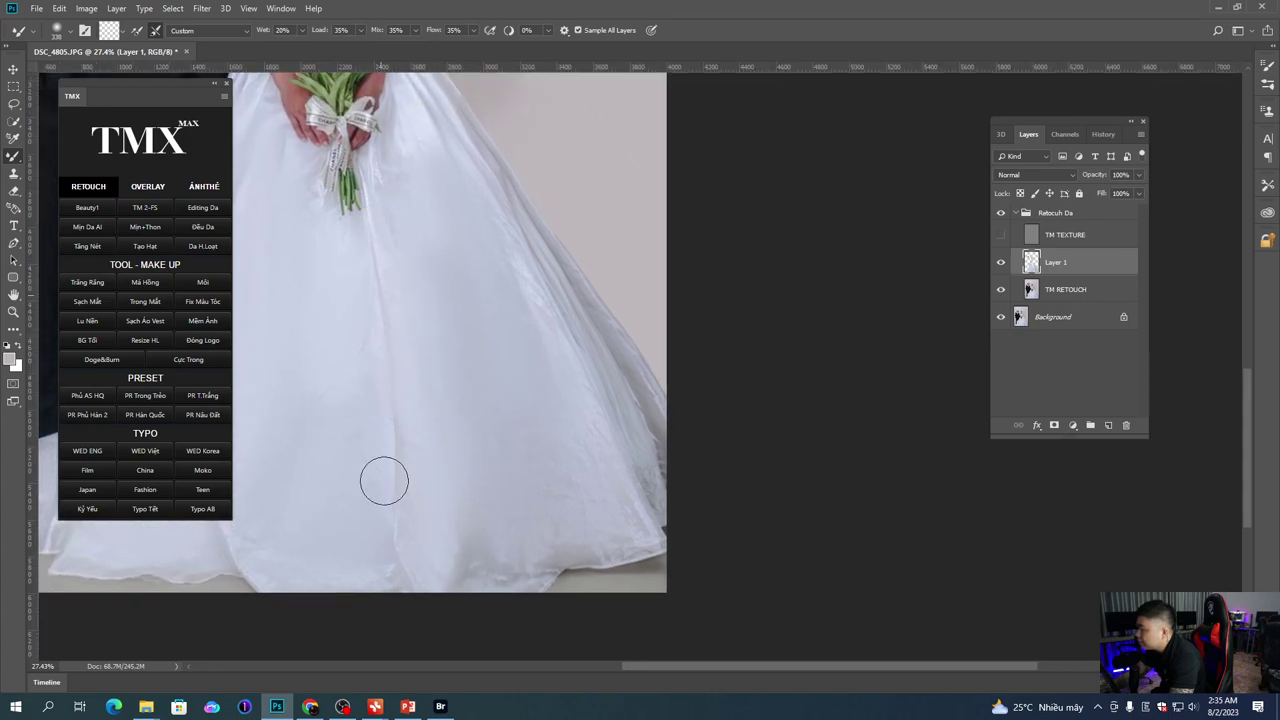
Step: Blend the upper skirt beside the bouquet and along its outer edge away from the man
scroll(410, 470, up, 6)
scroll(410, 470, left, 1)
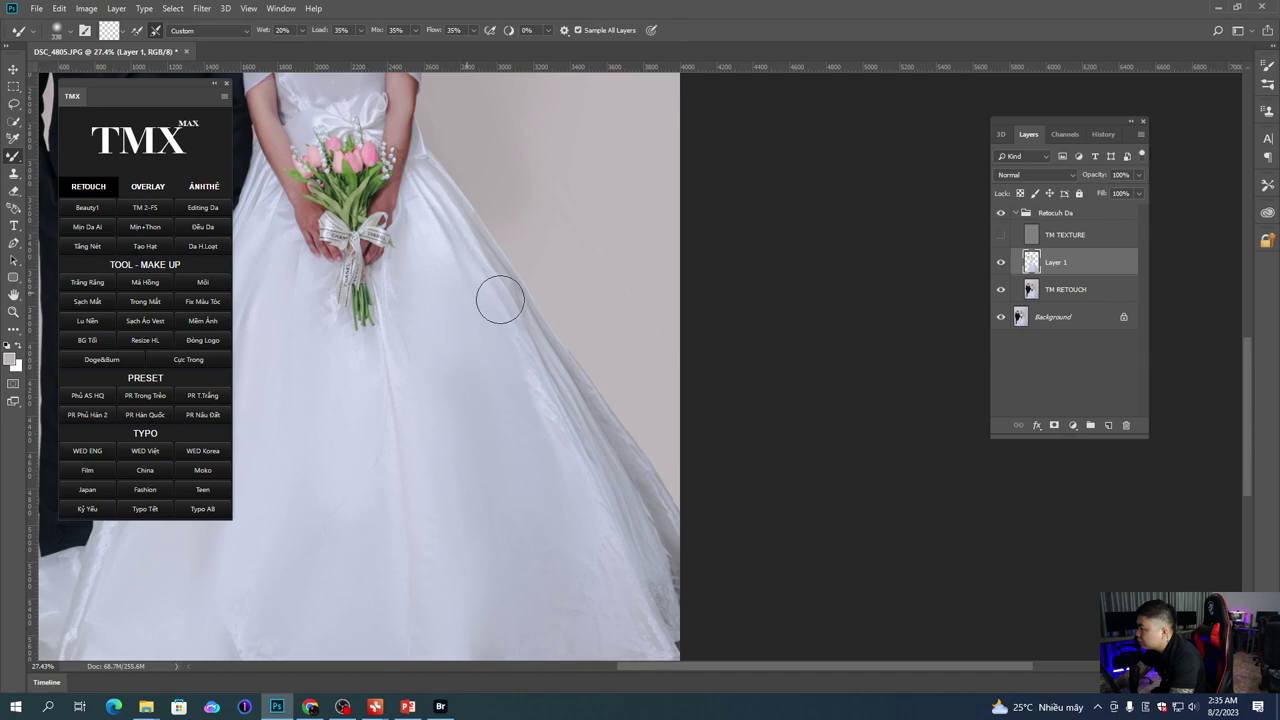
drag(545, 464, 488, 309)
drag(282, 269, 508, 406)
scroll(507, 406, down, 2)
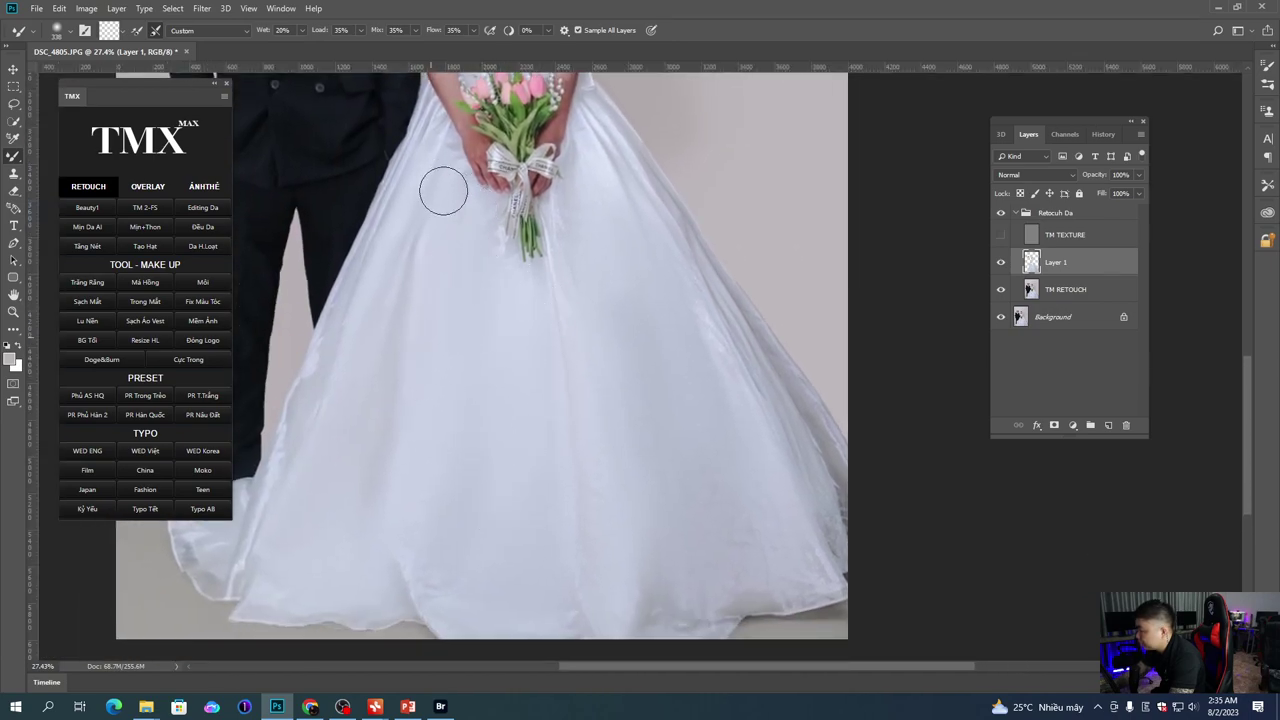
Step: Even out the remaining creases on the skirt between the hem and the bouquet on the man's side
scroll(320, 477, down, 3)
scroll(320, 477, left, 2)
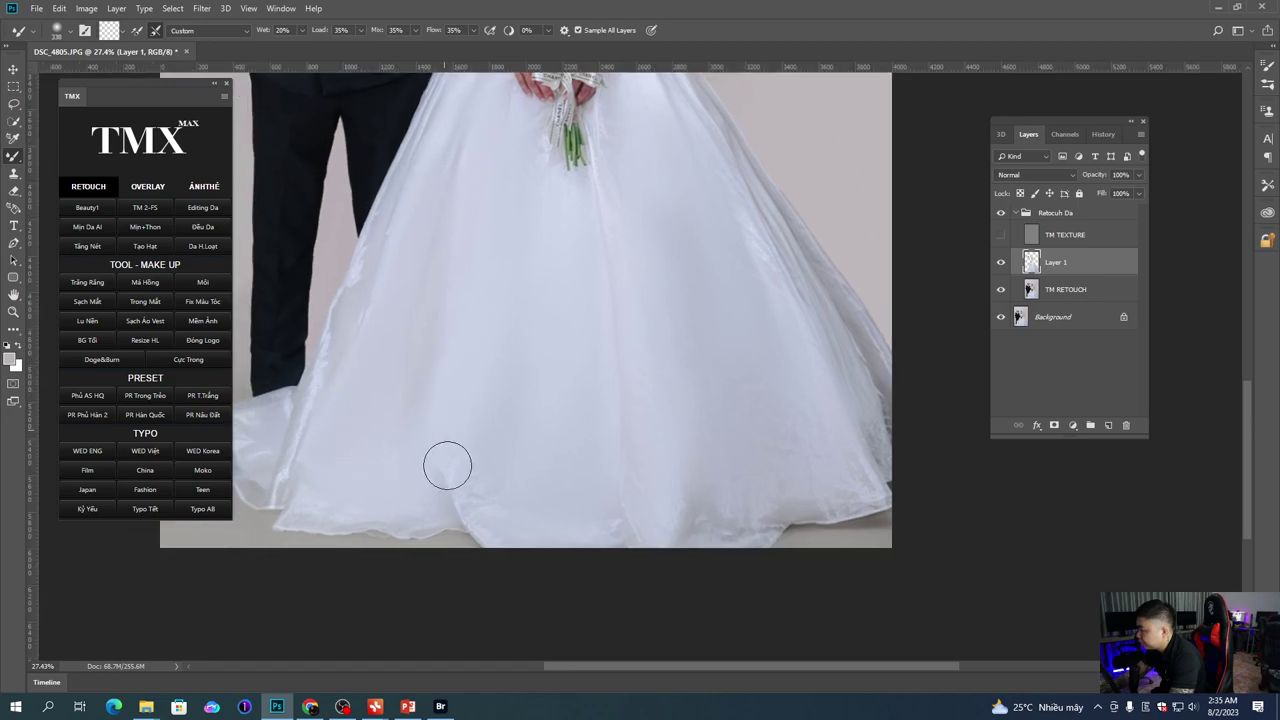
scroll(405, 470, down, 1)
scroll(405, 470, left, 2)
scroll(427, 425, up, 6)
scroll(427, 425, right, 2)
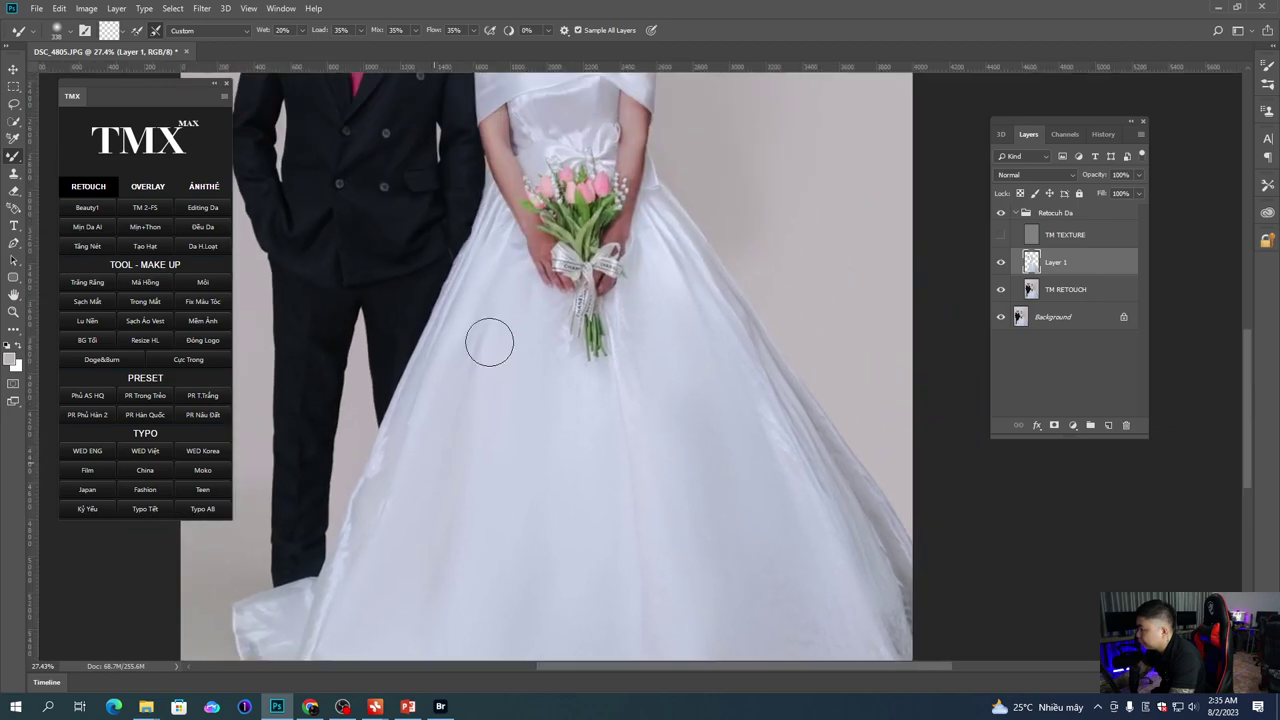
Step: Reduce the Mixer Brush to 202 px and touch up the satin on the dress bodice
scroll(514, 289, up, 5)
scroll(514, 289, right, 2)
right_click(486, 408)
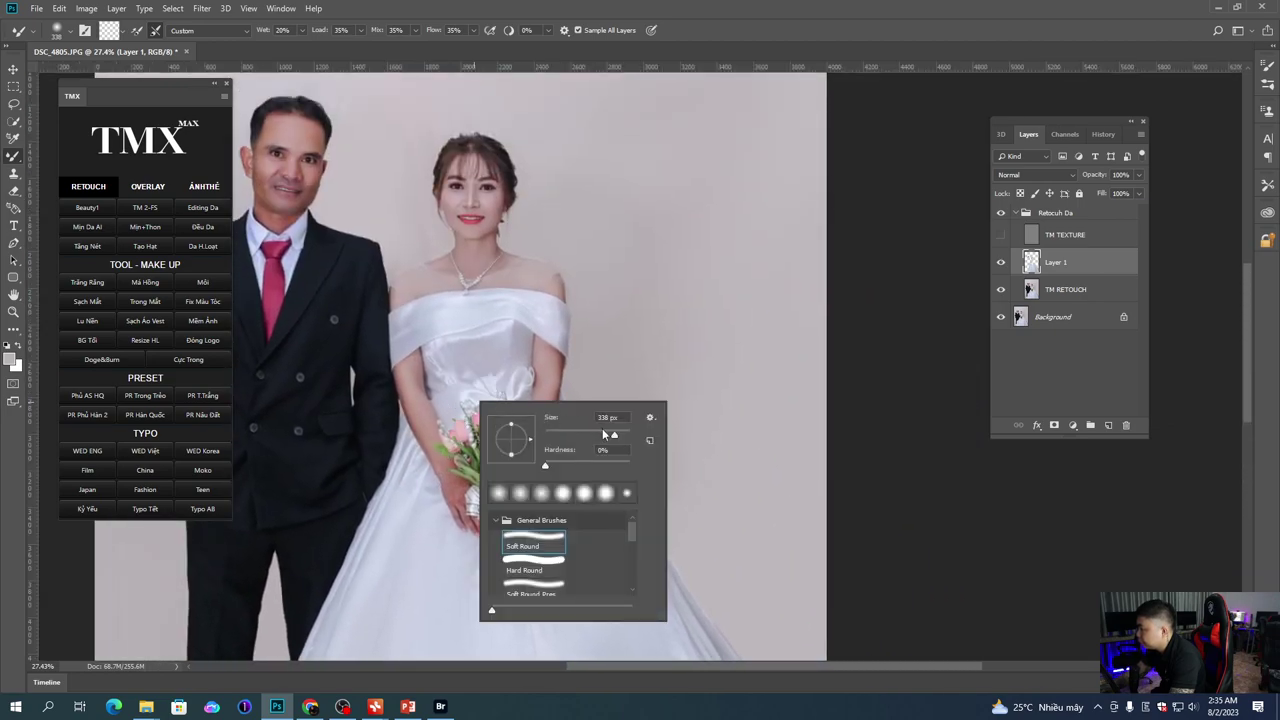
click(492, 359)
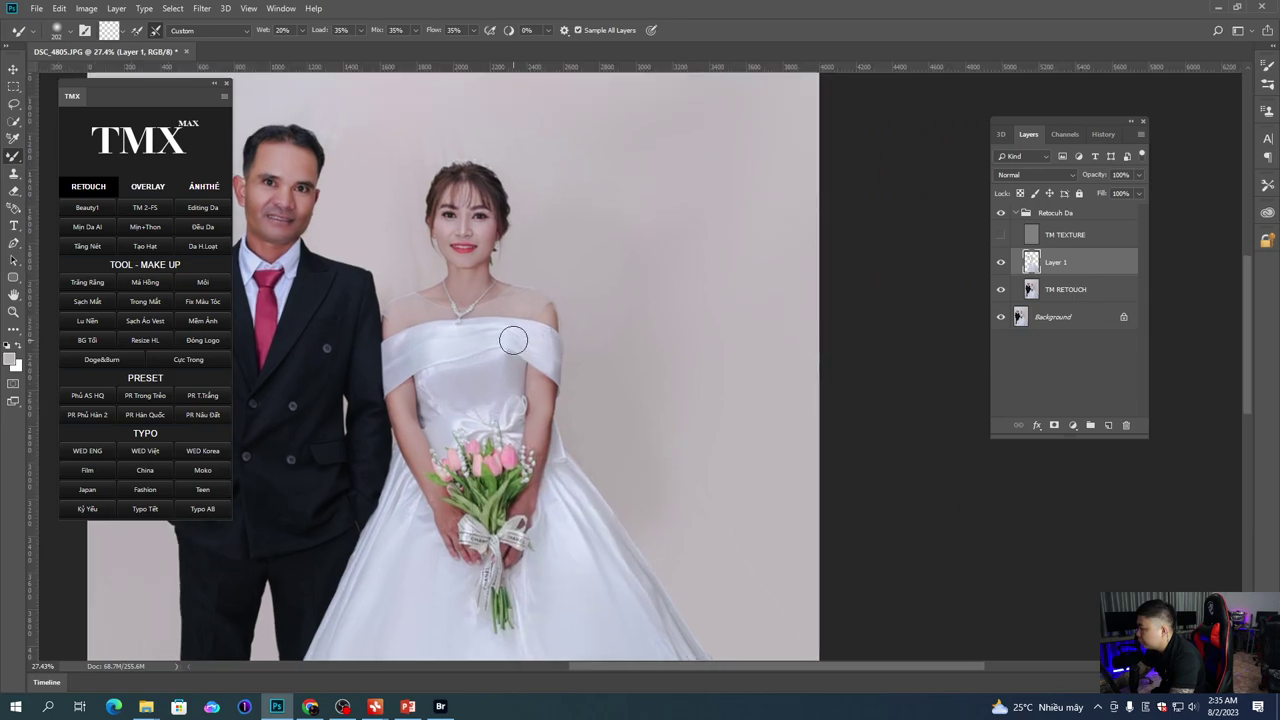
scroll(508, 340, down, 3)
scroll(518, 242, down, 1)
Step: Show the TM TEXTURE layer again and compare the whole portrait with and without the retouching group
key(ctrl+r)
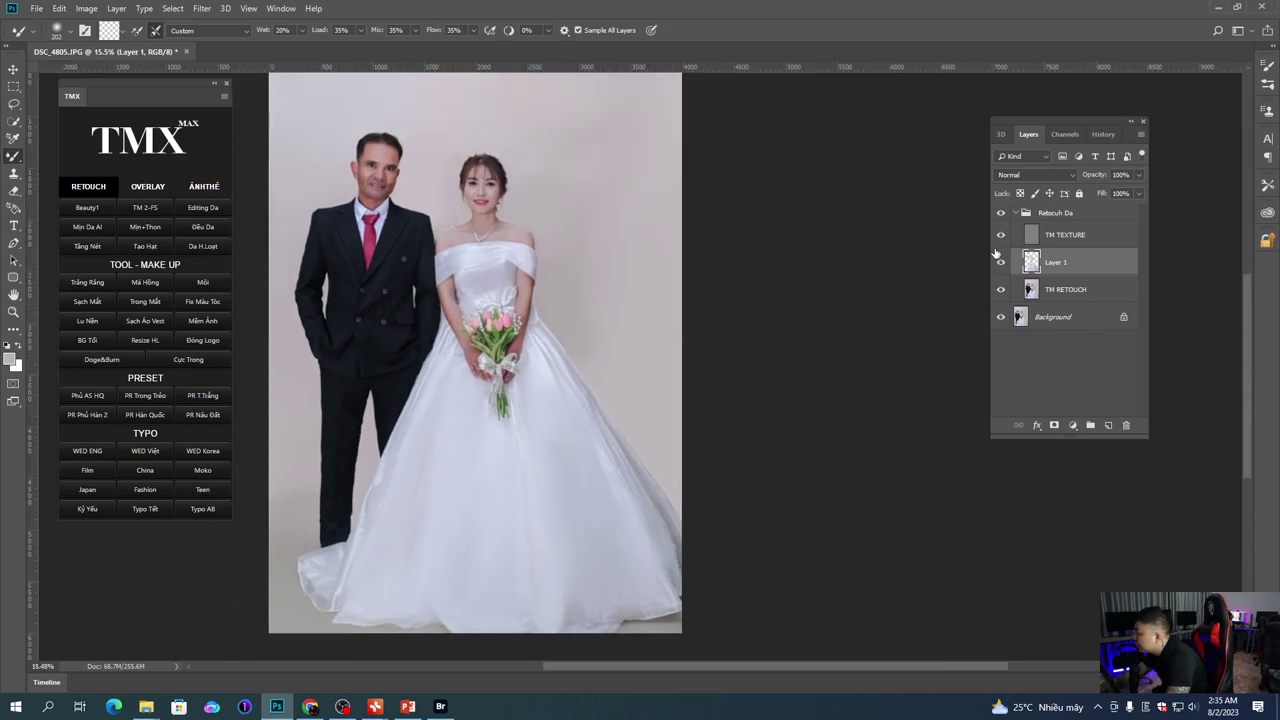
click(1002, 214)
click(1002, 214)
click(1002, 214)
click(1002, 214)
click(1002, 214)
click(1002, 214)
scroll(514, 149, up, 7)
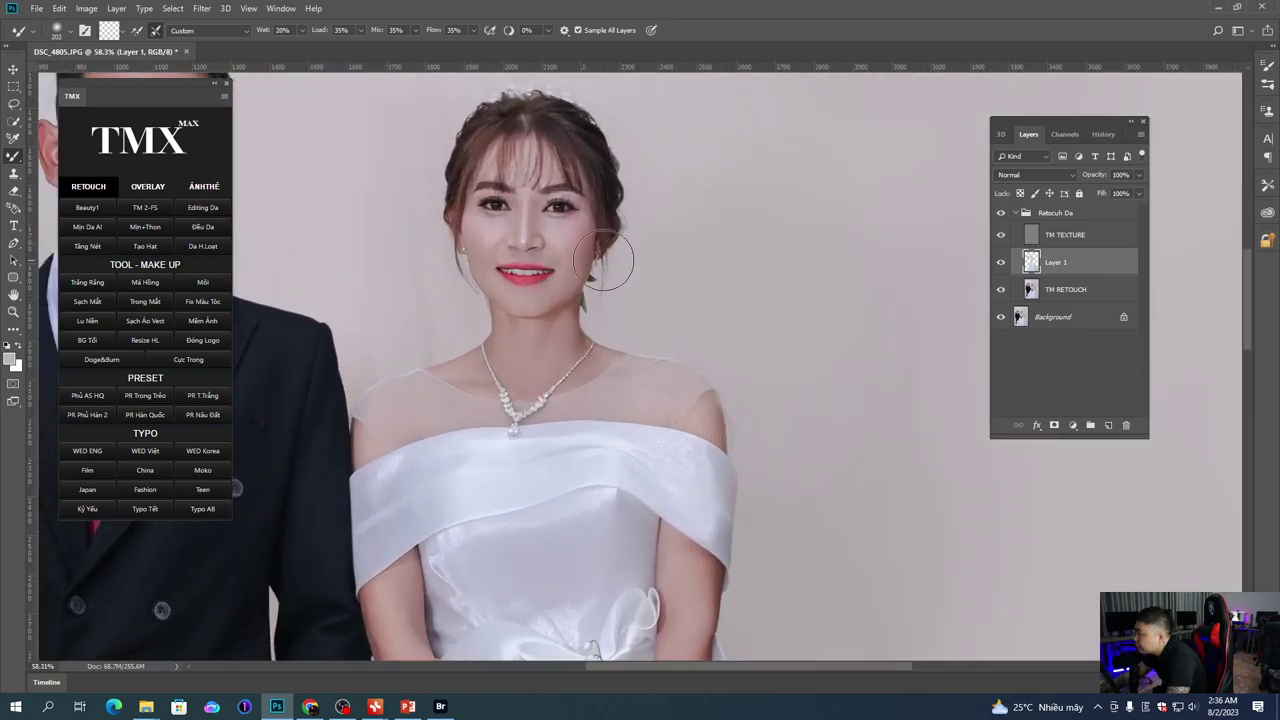
Step: Compare the bride's face and bodice before and after retouching by toggling the retouching group's visibility
click(1003, 214)
click(1003, 214)
click(1003, 214)
click(1003, 214)
click(1003, 214)
click(1002, 213)
click(1002, 213)
scroll(674, 205, up, 1)
click(1000, 216)
Step: Compare the faces of both the man and the bride with and without the retouching group
drag(448, 315, 800, 374)
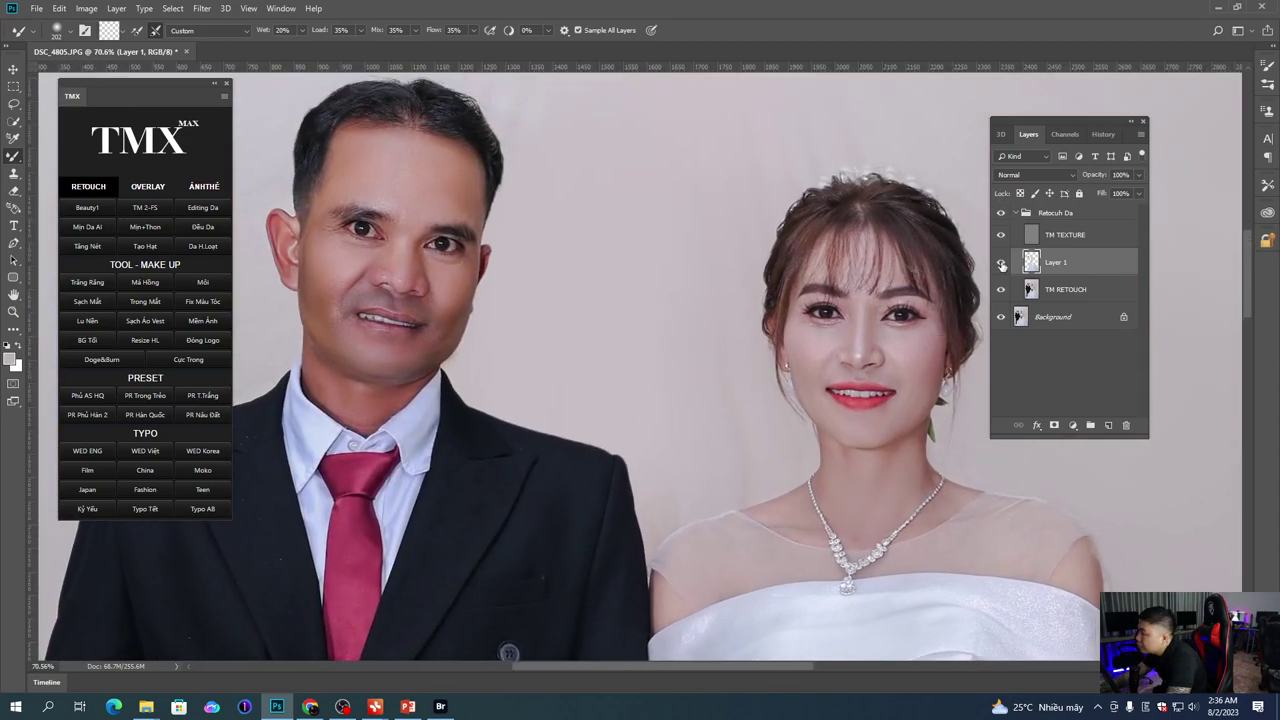
click(1000, 213)
click(1000, 213)
click(1000, 213)
click(1000, 213)
click(1000, 213)
click(1000, 213)
click(1000, 213)
click(999, 213)
click(999, 213)
click(999, 213)
Step: Merge all layers into the background and select the man's lower face and neck using Quick Mask and a 291 px brush
key(ctrl+minus)
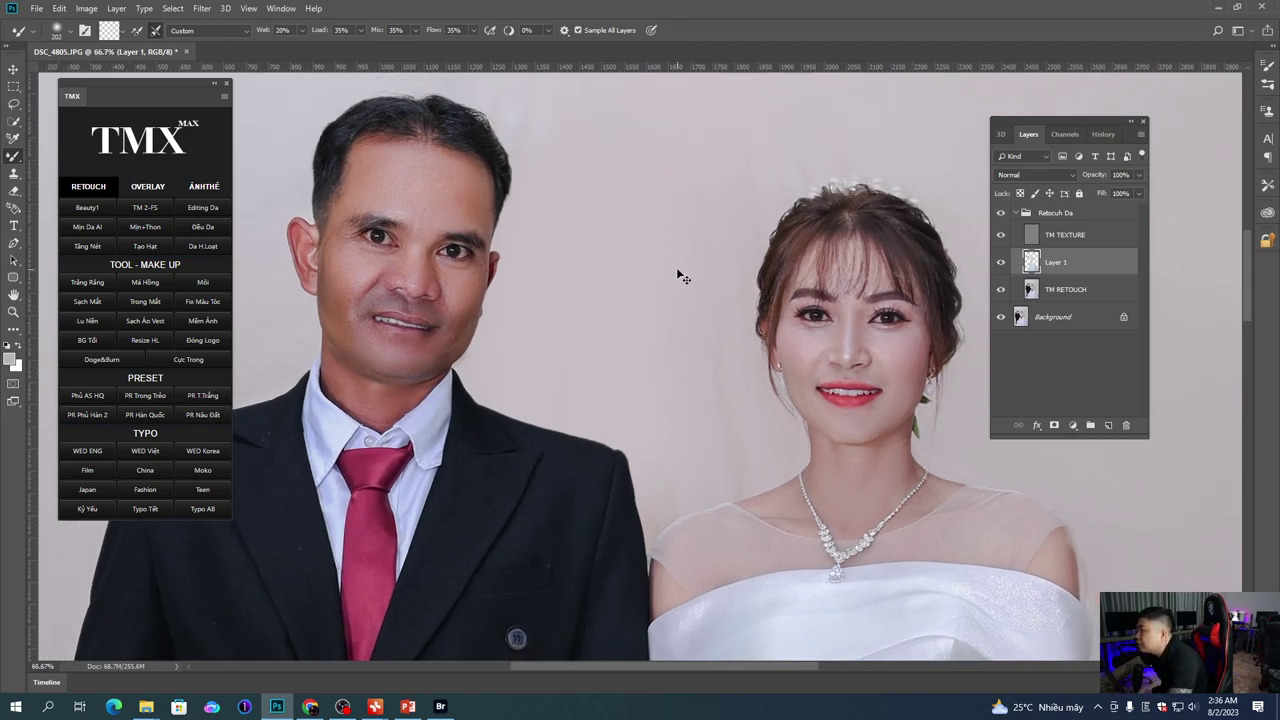
key(ctrl+shift+e)
key(q)
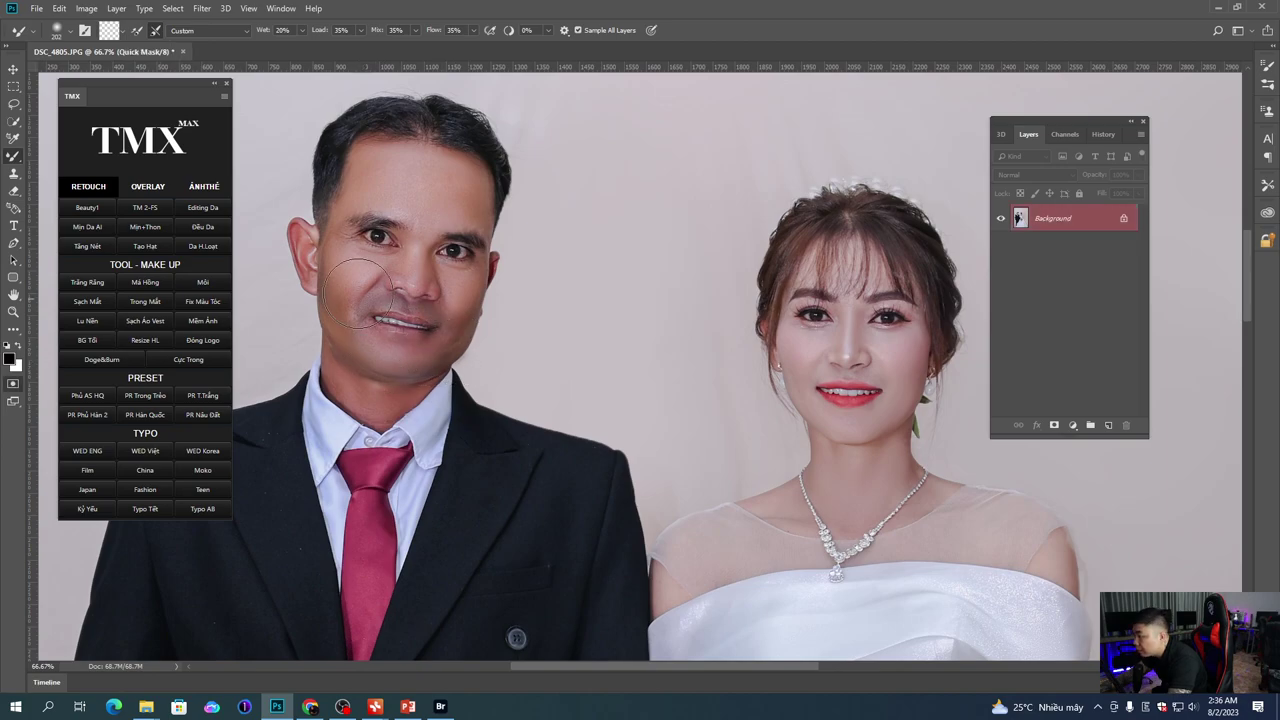
key(shift+b)
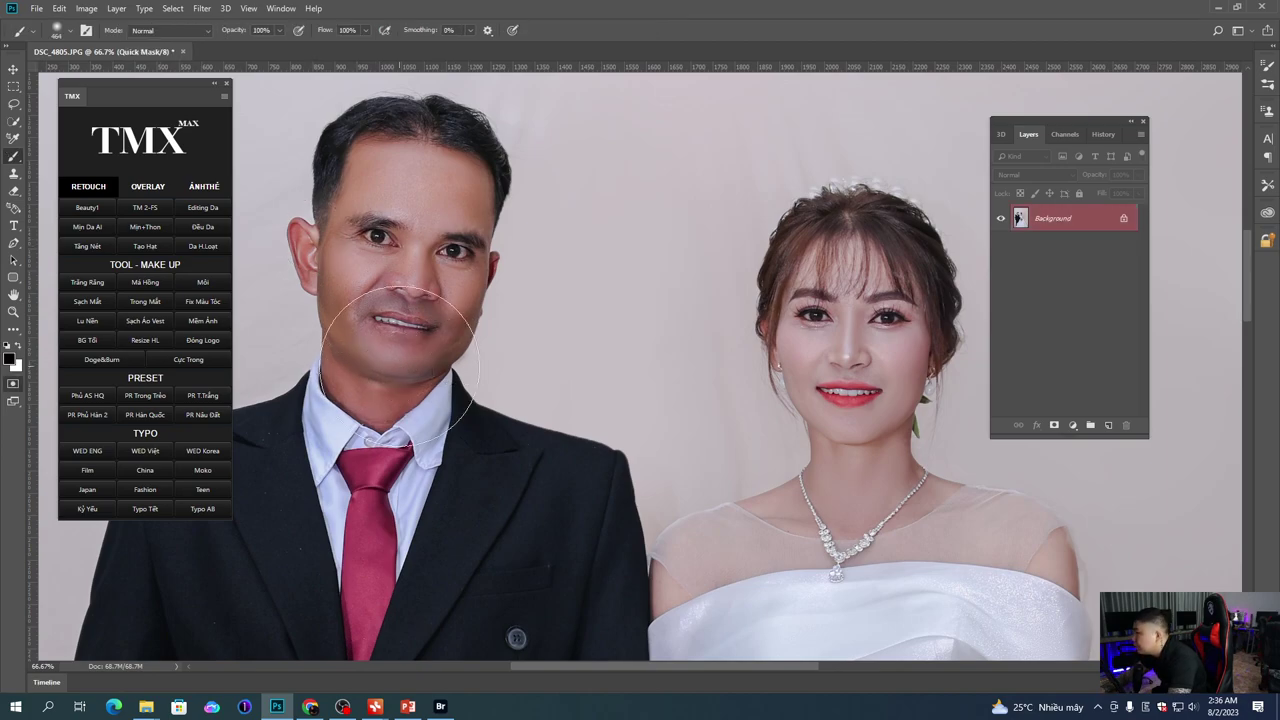
right_click(422, 427)
mouse_move(335, 310)
mouse_down()
mouse_move(386, 390)
mouse_move(429, 340)
mouse_move(380, 366)
mouse_up()
key(q)
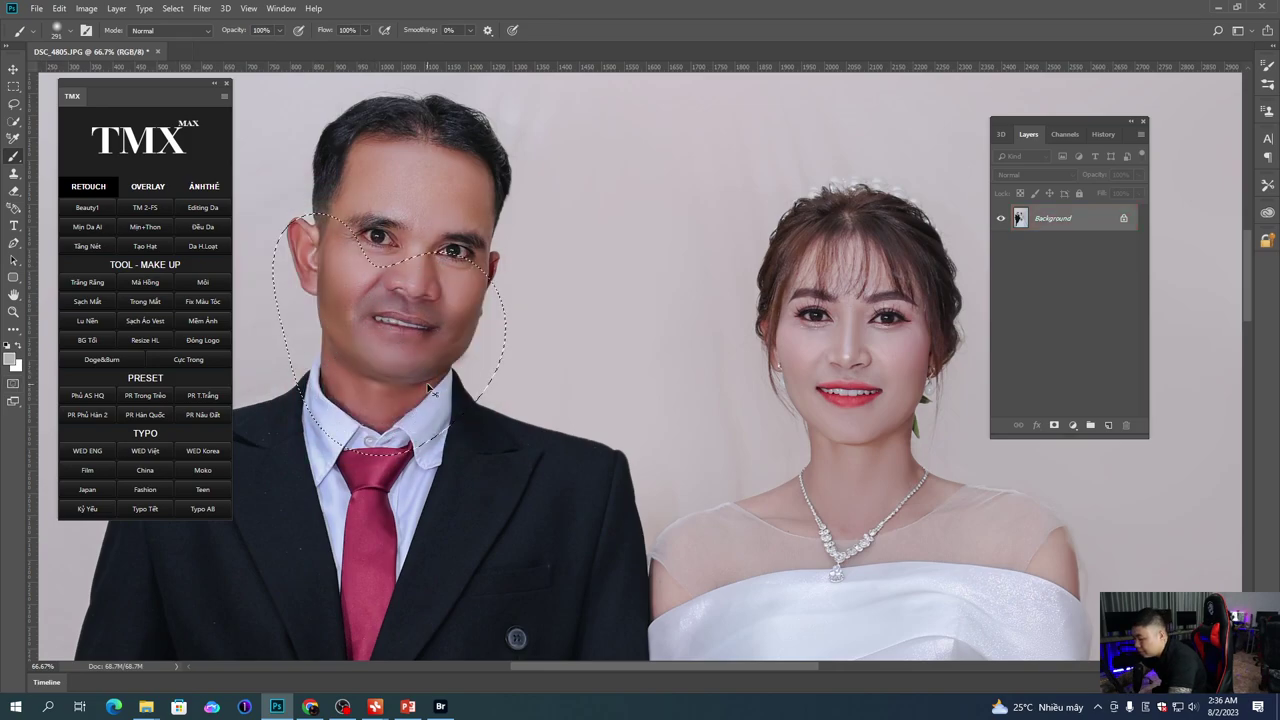
Step: Adjust the Reds of the selected lower face with Hue/Saturation, setting Hue to -1 and Lightness to +14
key(ctrl+u)
click(853, 583)
click(452, 368)
drag(966, 558, 968, 563)
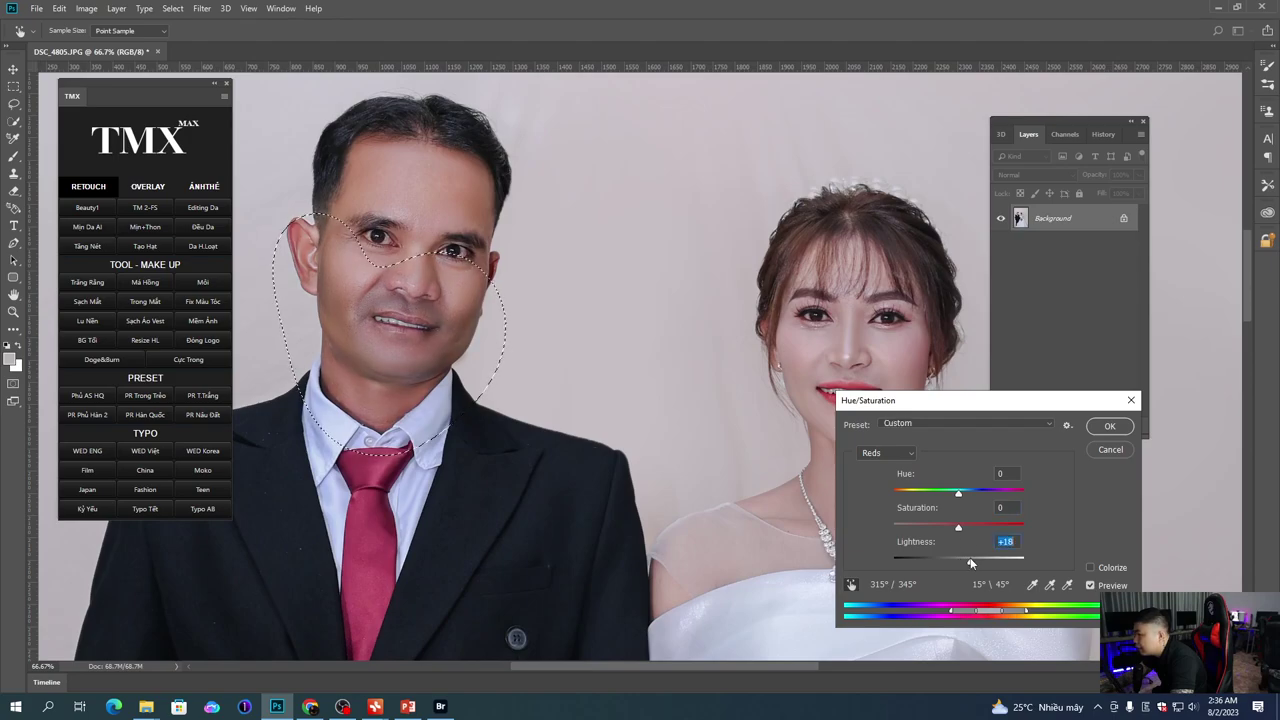
drag(959, 494, 958, 495)
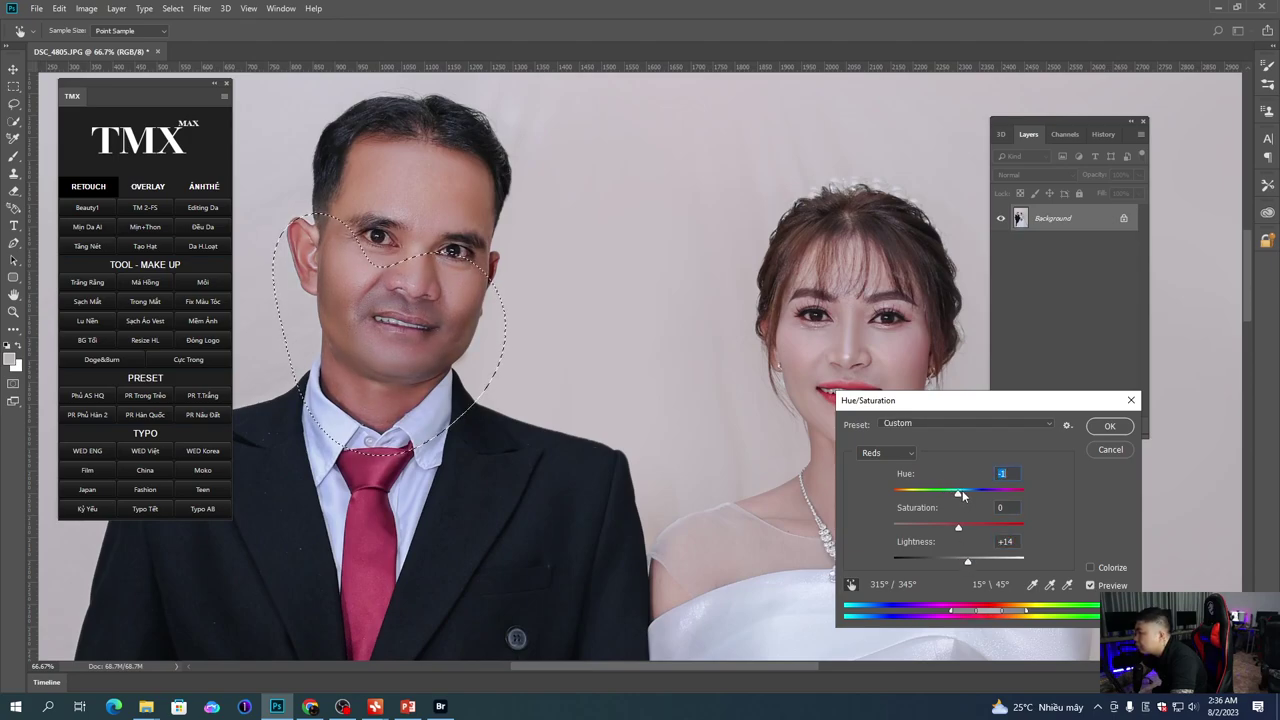
key(Return)
Step: Brighten the selected lower face slightly with Curves, fade the adjustment, and deselect
key(ctrl+m)
drag(922, 345, 930, 331)
key(Return)
key(ctrl+shift+f)
key(Return)
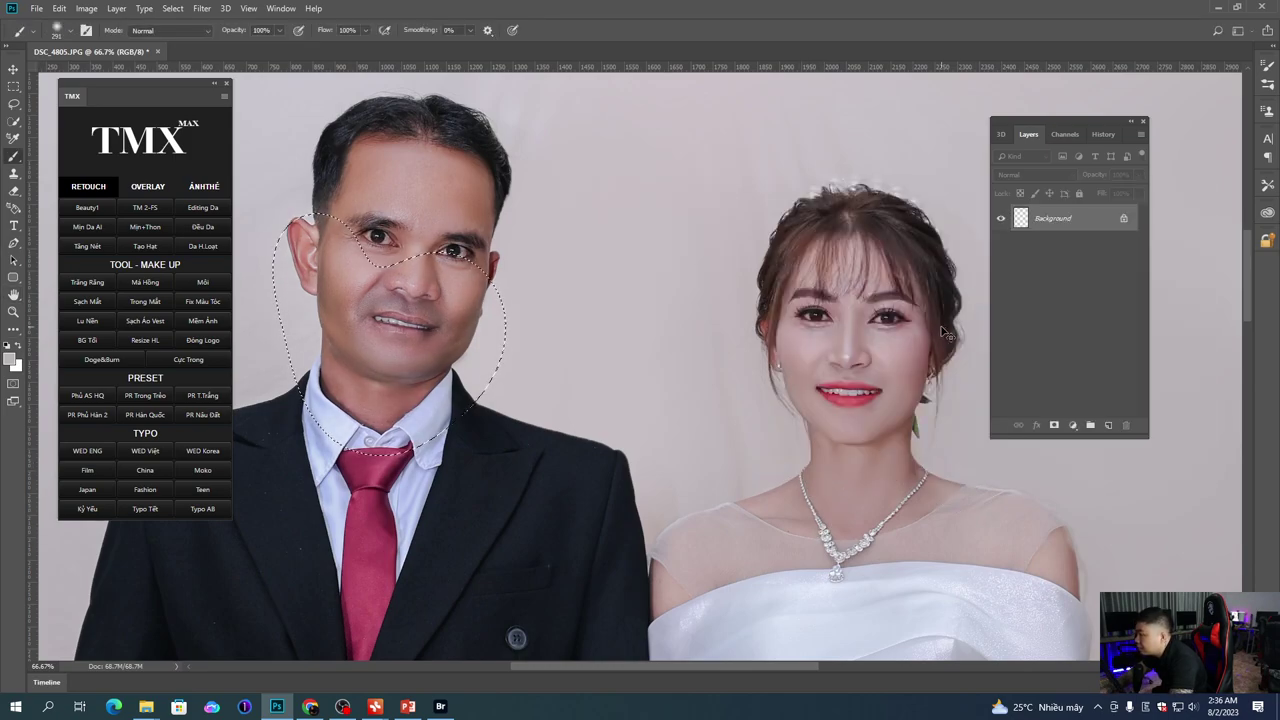
key(ctrl+d)
Step: Mask the man's lower lip in Quick Mask with a 17 px soft round brush
key(ctrl+minus)
scroll(516, 340, down, 3)
scroll(463, 348, up, 8)
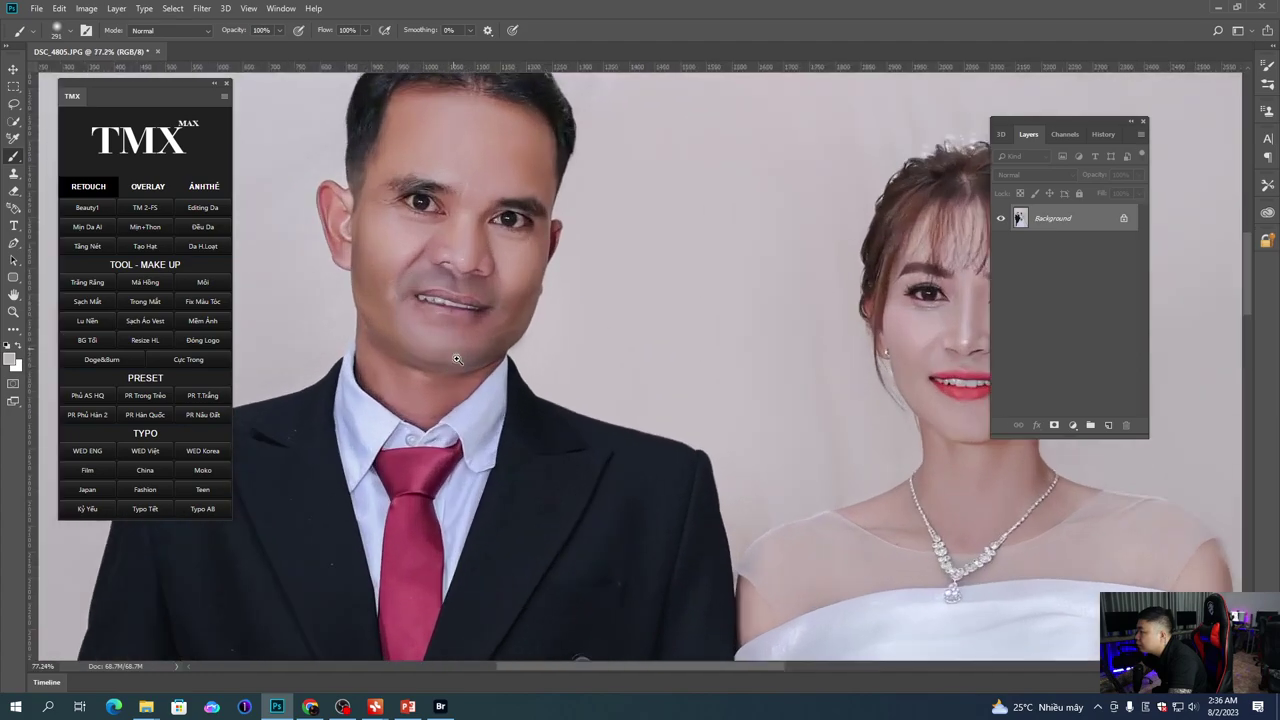
scroll(446, 312, up, 3)
scroll(446, 318, up, 4)
key(q)
key(shift+b)
key(shift+b)
key(shift+b)
key(shift+b)
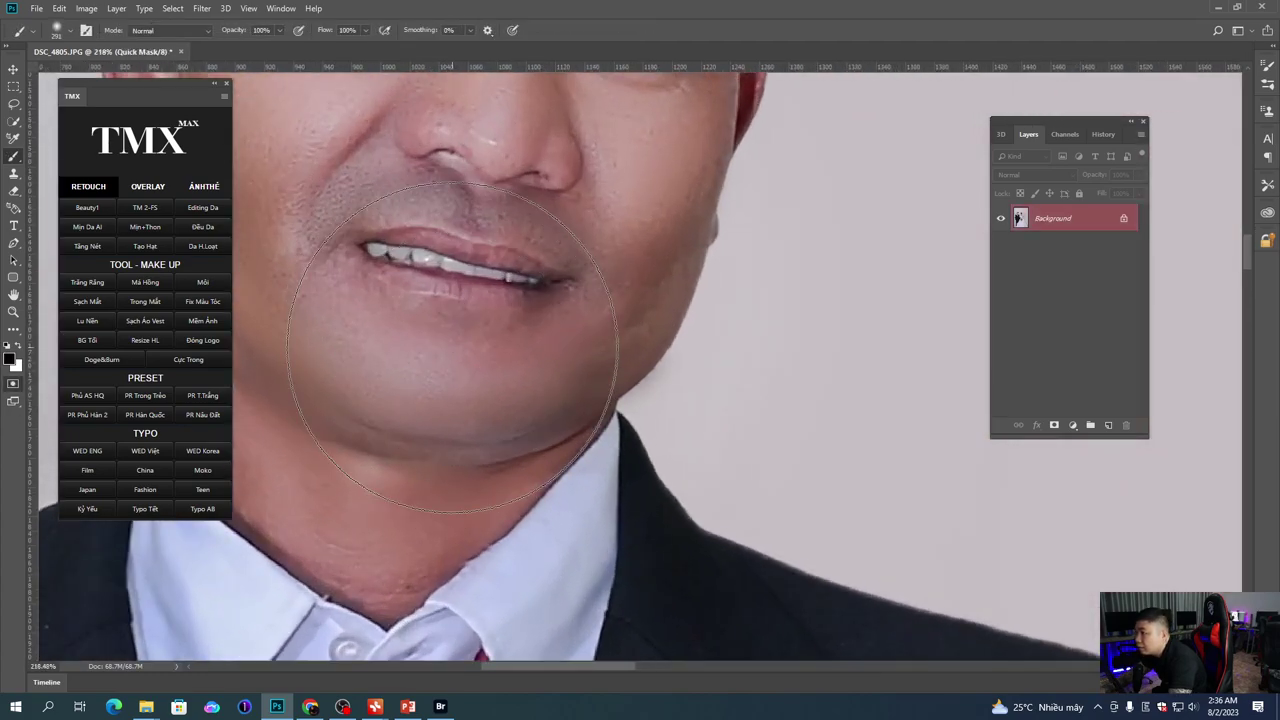
right_click(458, 344)
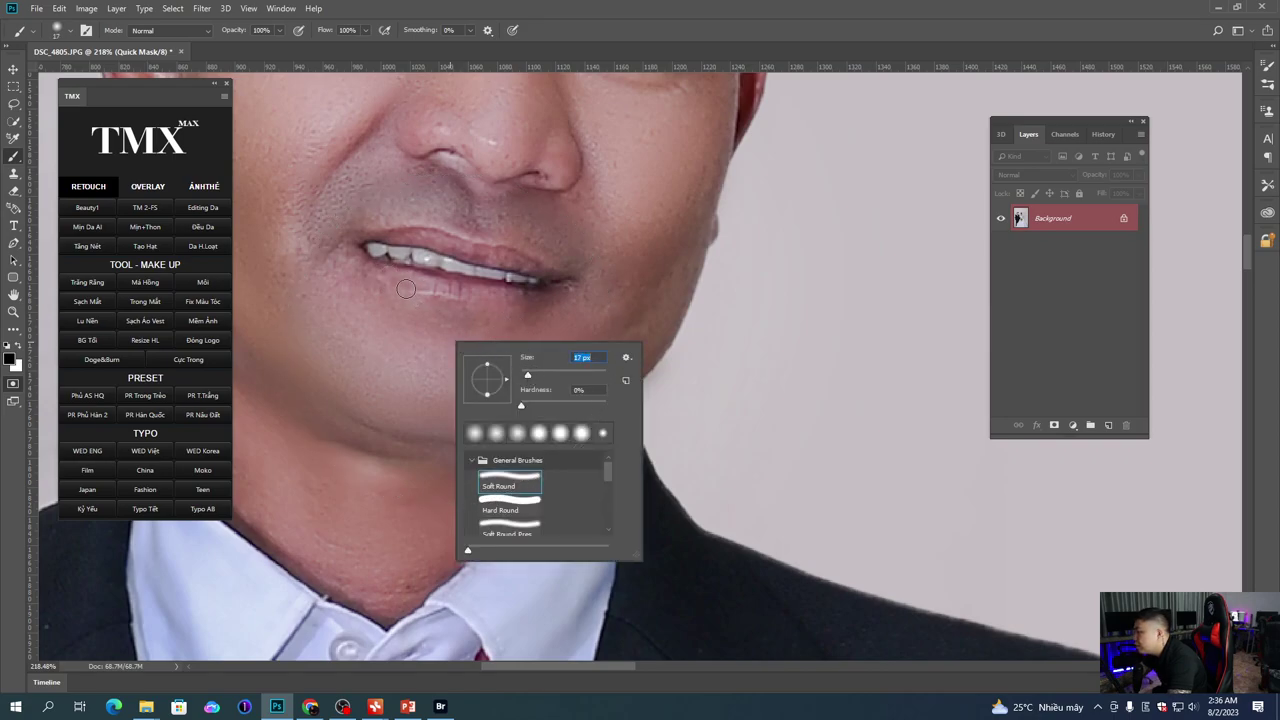
drag(380, 267, 503, 298)
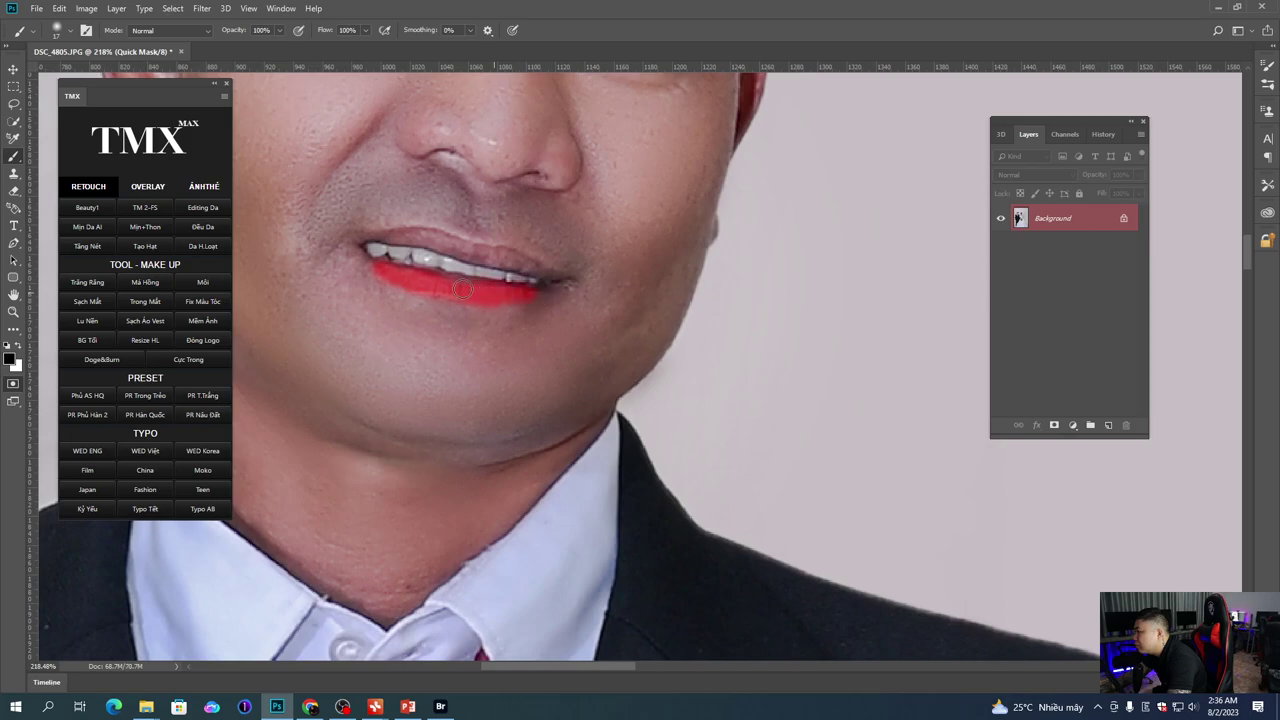
Step: Reduce the brush to 15 px, mask the man's upper lip, and convert the Quick Mask into a lip selection
right_click(510, 284)
drag(584, 319, 586, 319)
drag(482, 272, 525, 280)
right_click(512, 282)
click(498, 275)
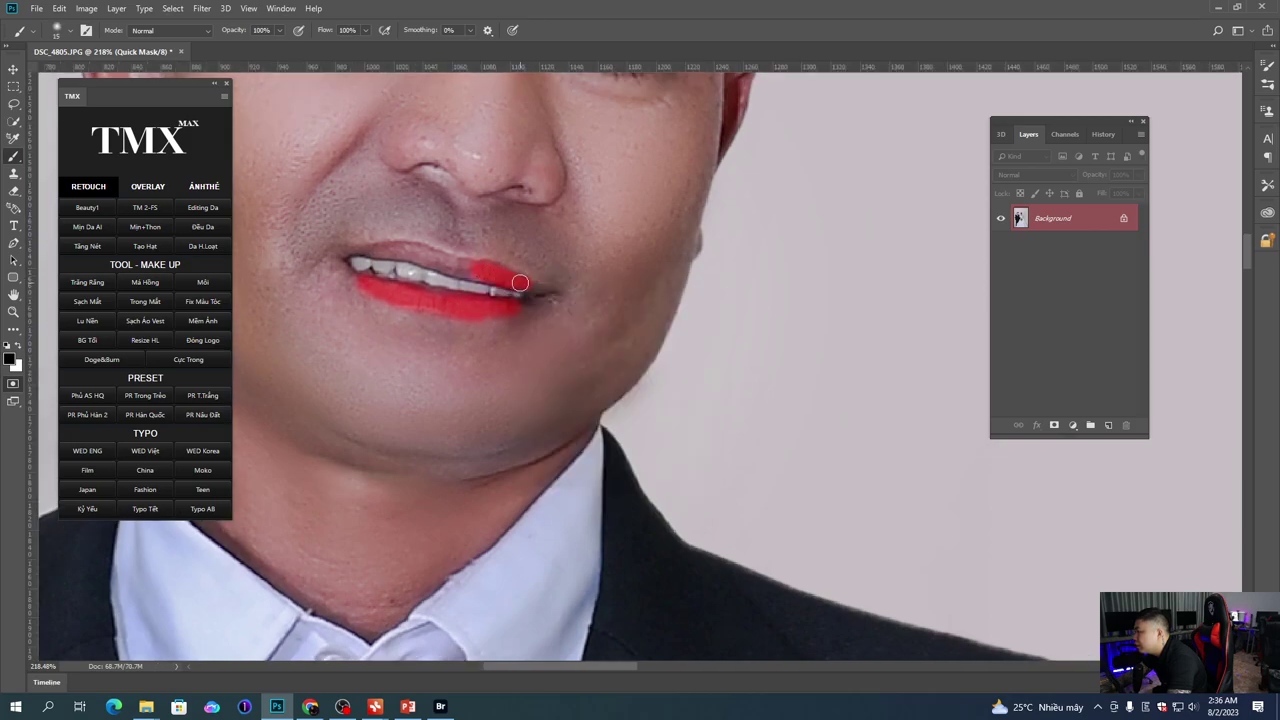
drag(444, 262, 400, 250)
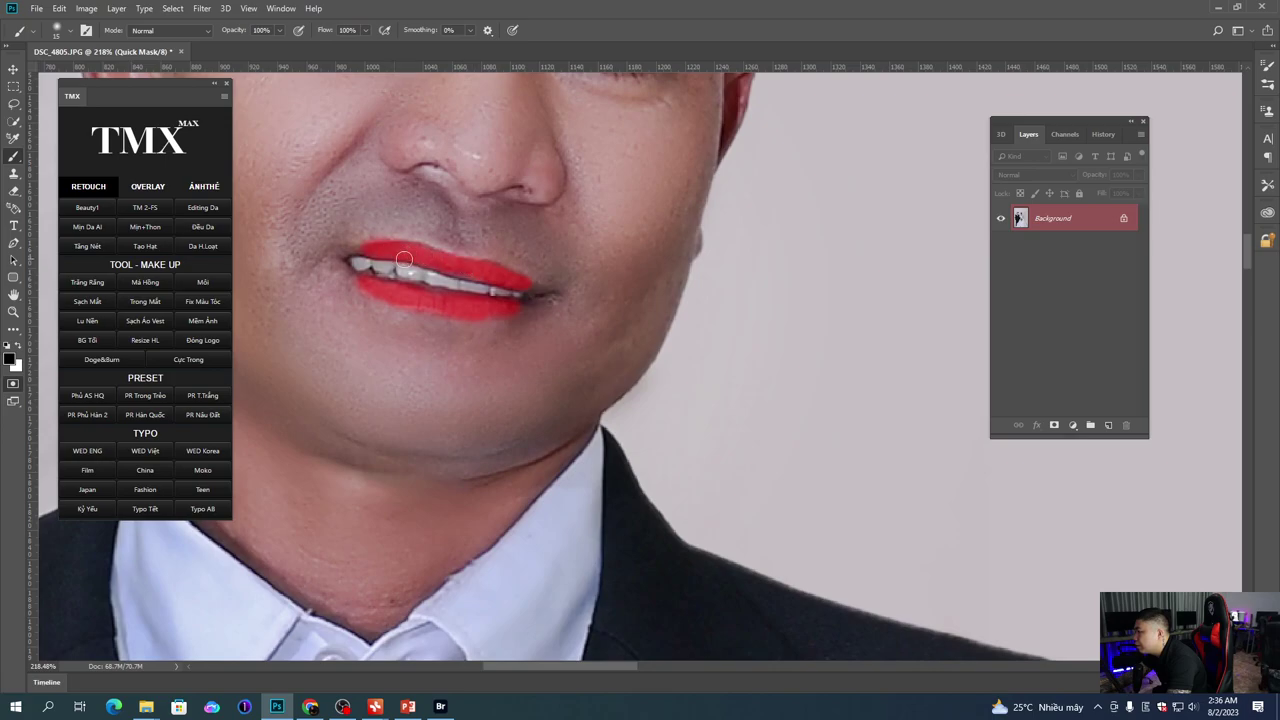
scroll(398, 257, down, 3)
key(q)
Step: Brighten the selected lips with Levels by setting the white input level to 243
scroll(505, 326, down, 3)
key(ctrl+l)
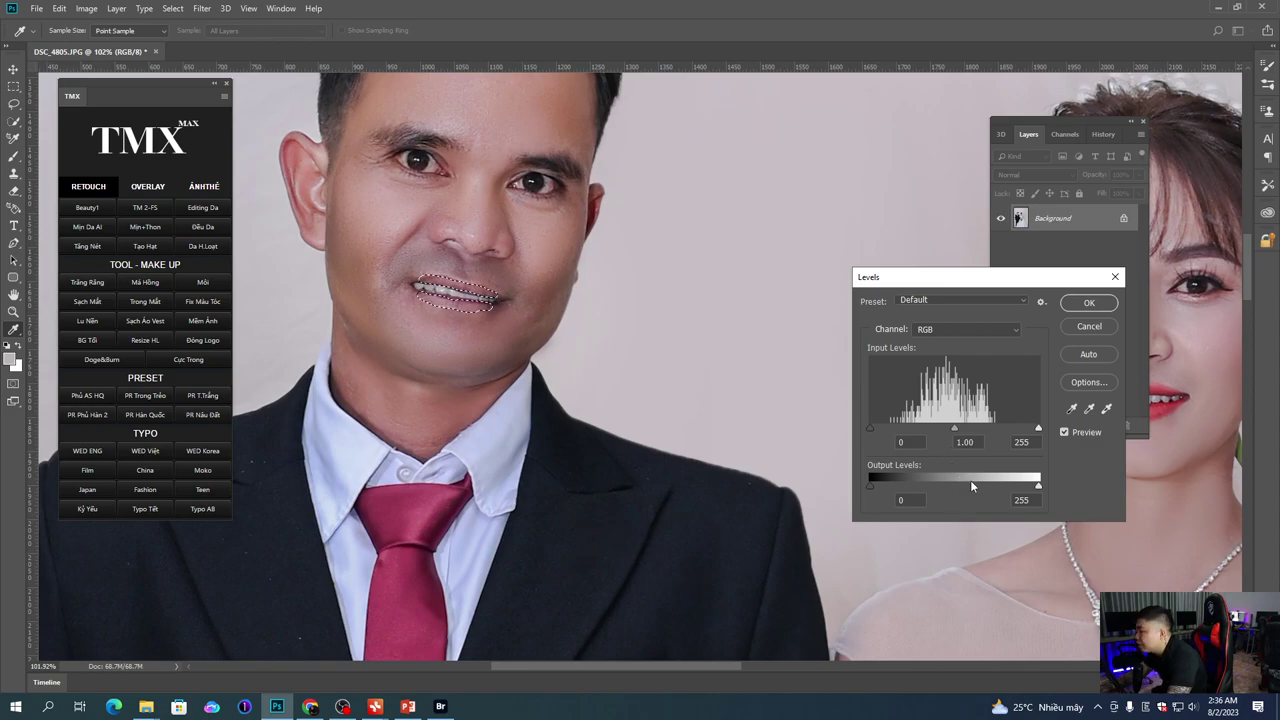
drag(1038, 430, 1029, 430)
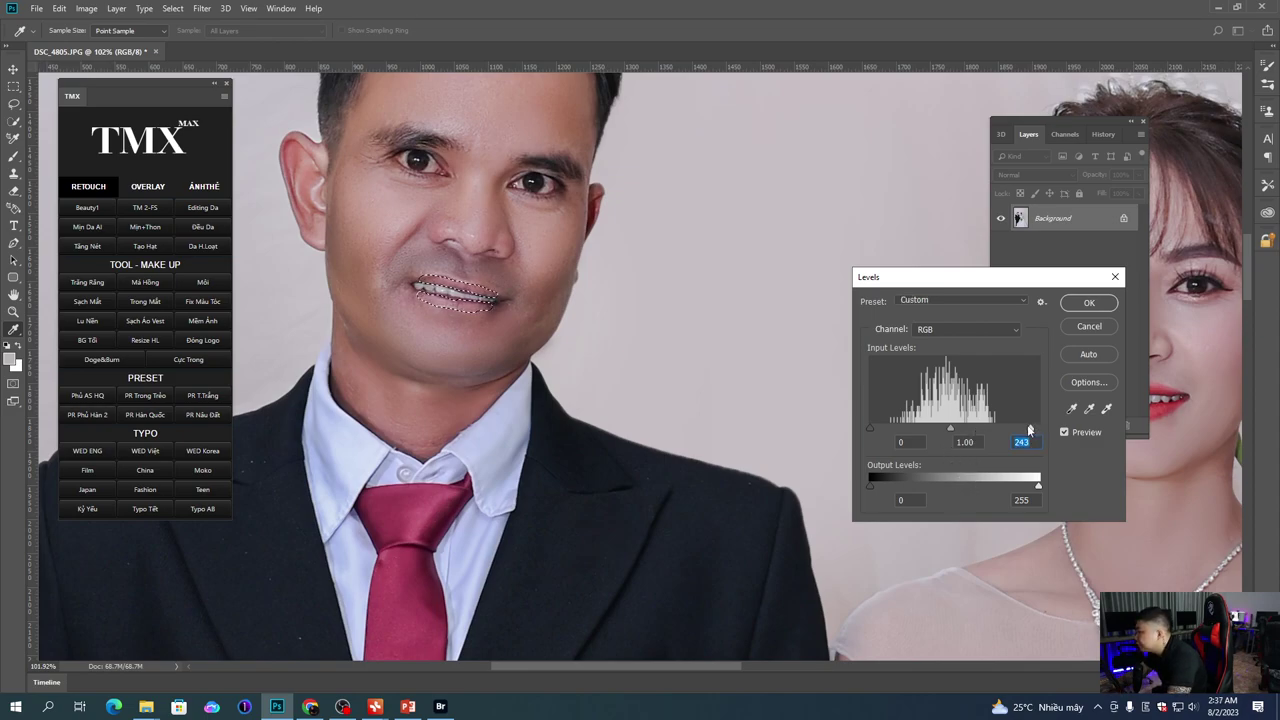
key(Return)
Step: Shift the selected lips' colour with Color Balance, fade the adjustment to 50%, and deselect
key(ctrl+b)
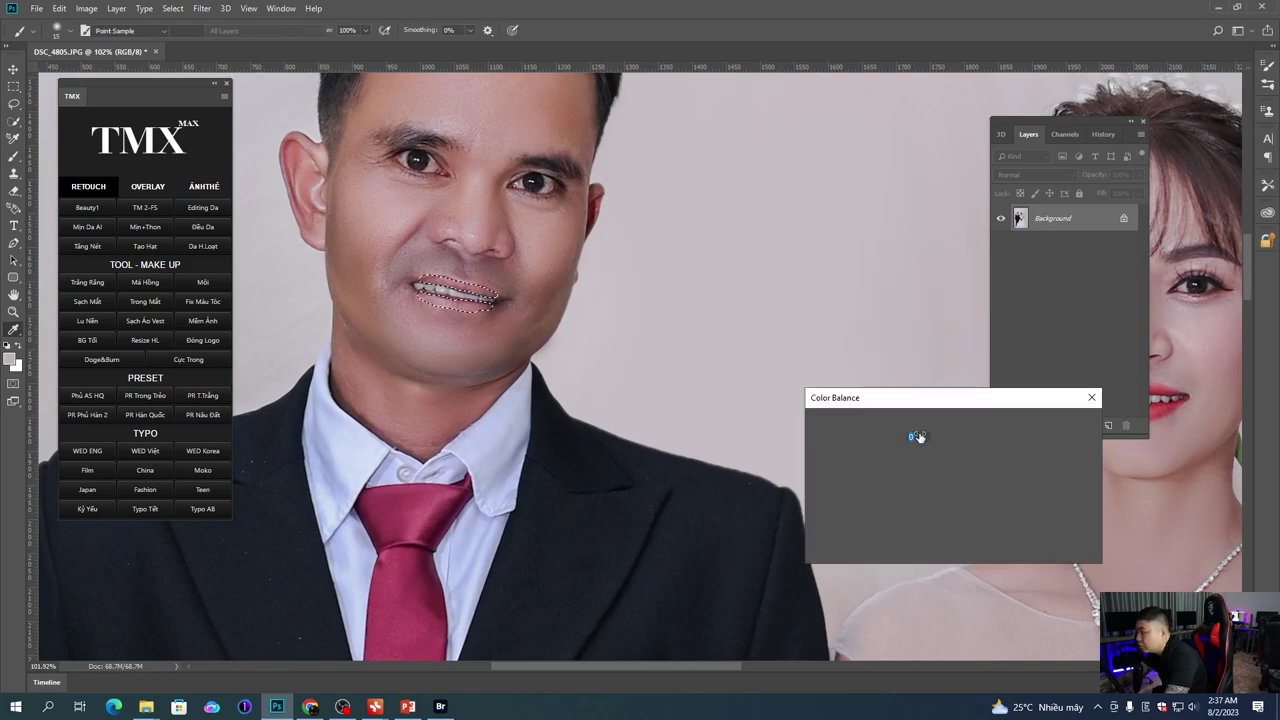
mouse_move(944, 457)
mouse_down()
mouse_move(966, 457)
mouse_move(915, 471)
mouse_move(974, 456)
mouse_move(926, 472)
mouse_up()
key(Return)
key(ctrl+shift+f)
text(50)
key(Return)
key(ctrl+shift+f)
key(Return)
key(ctrl+d)
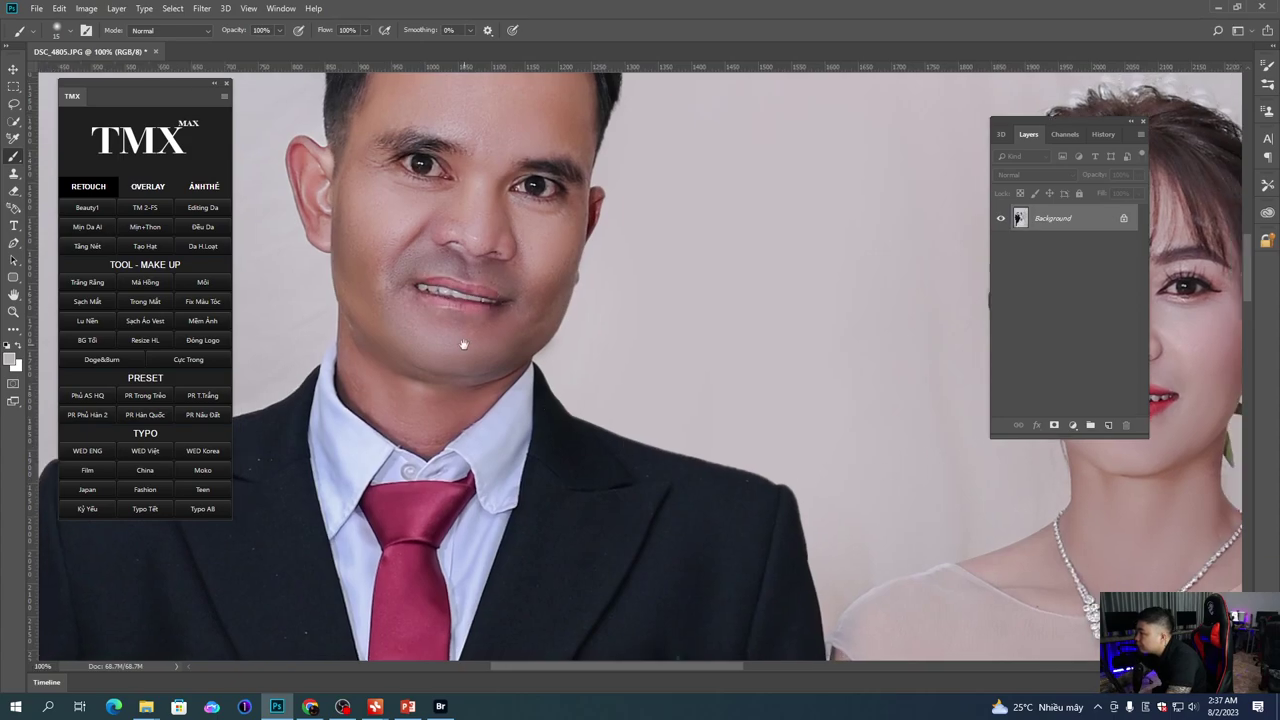
key(ctrl+0)
ctrl+click(553, 242)
right_click(559, 294)
click(586, 300)
scroll(516, 285, up, 3)
scroll(545, 300, down, 2)
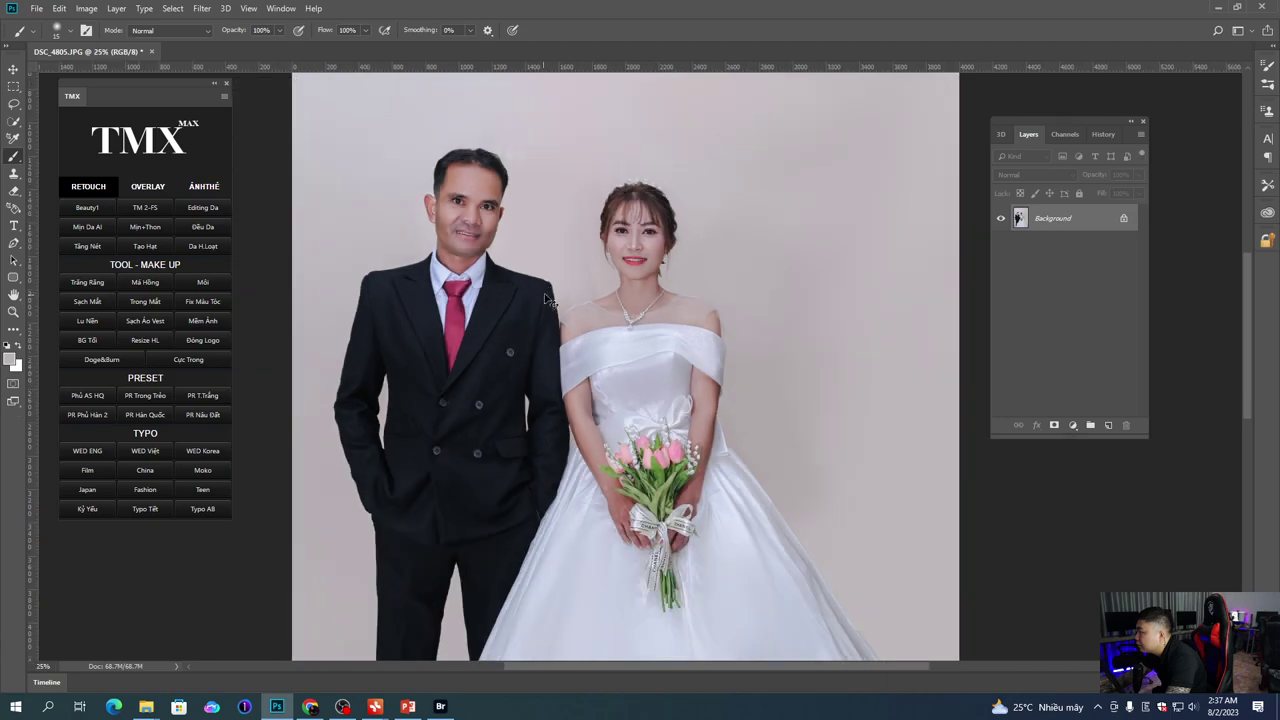
scroll(540, 235, up, 4)
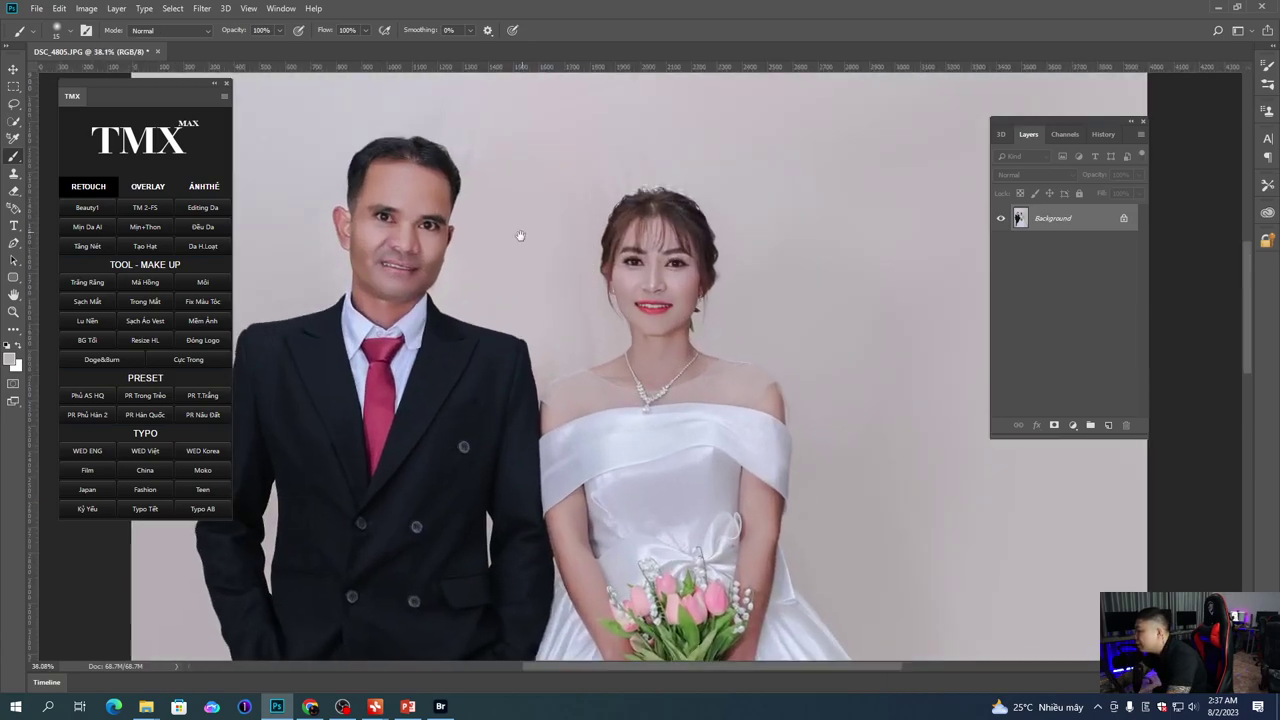
click(150, 208)
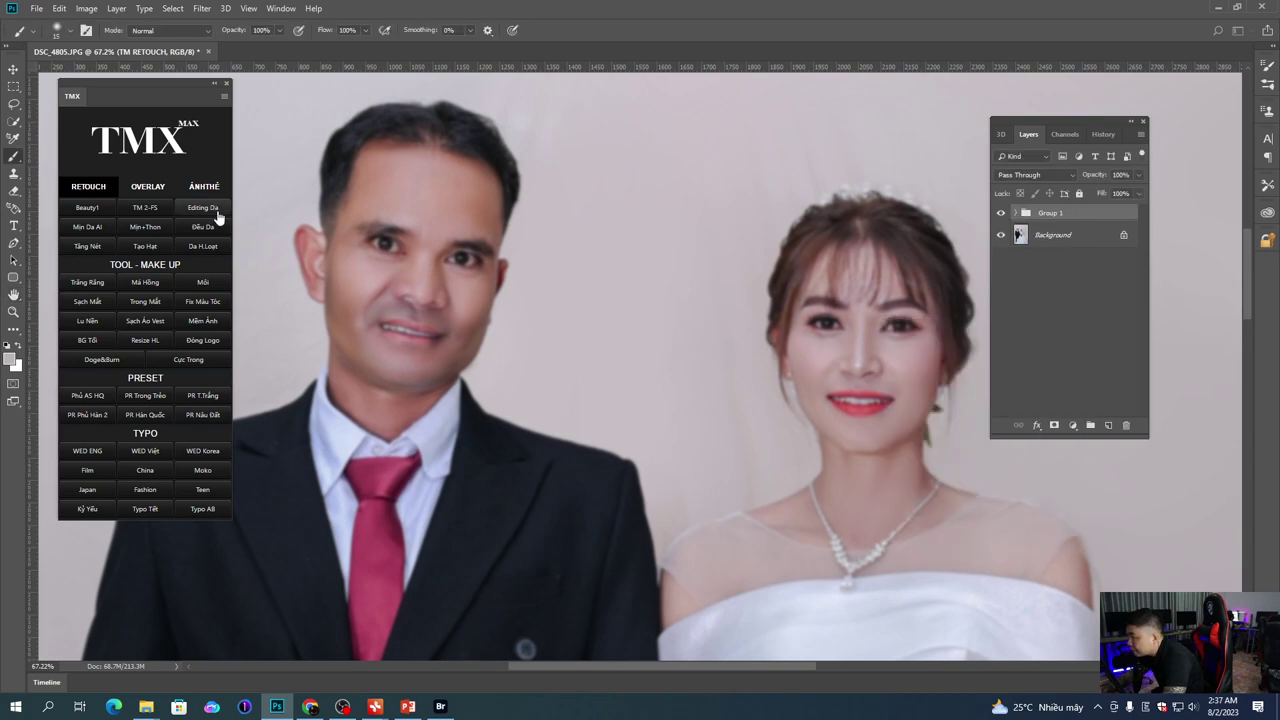
key(Return)
click(1036, 217)
key(Delete)
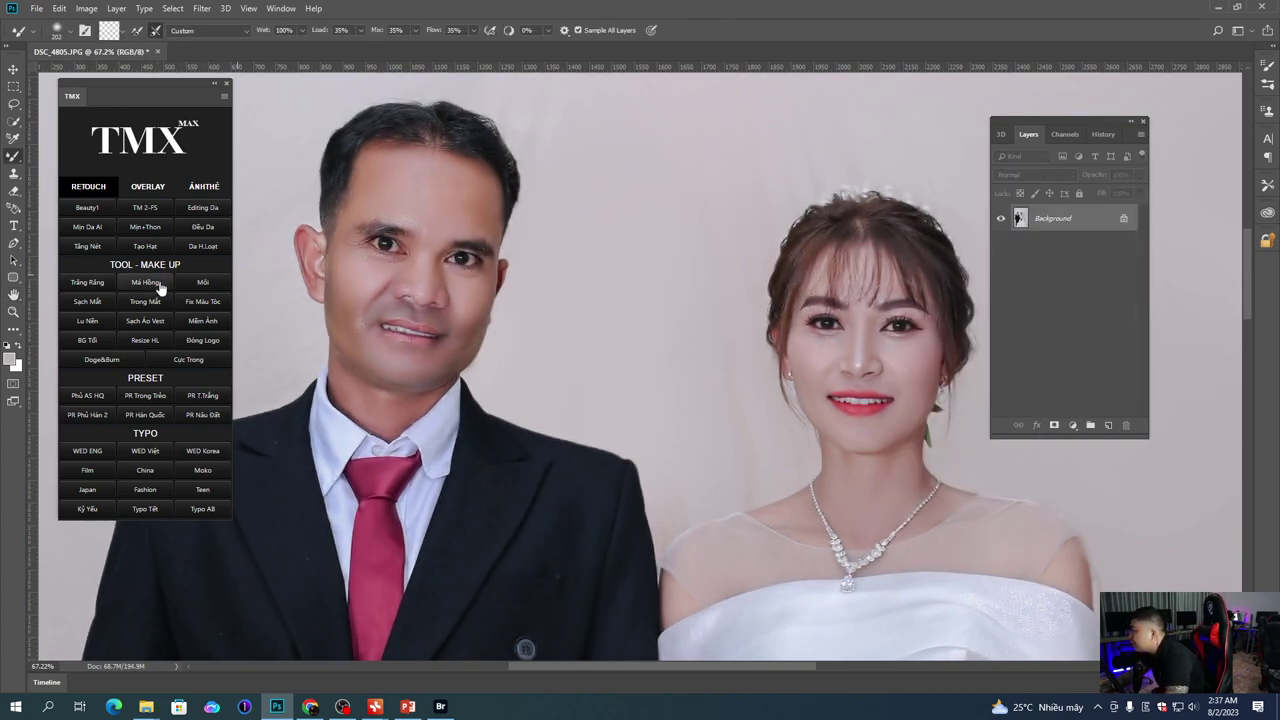
Step: Run the skin retouch action to build texture and retouch layers, using a Gaussian Blur radius of 3.0 pixels
click(157, 222)
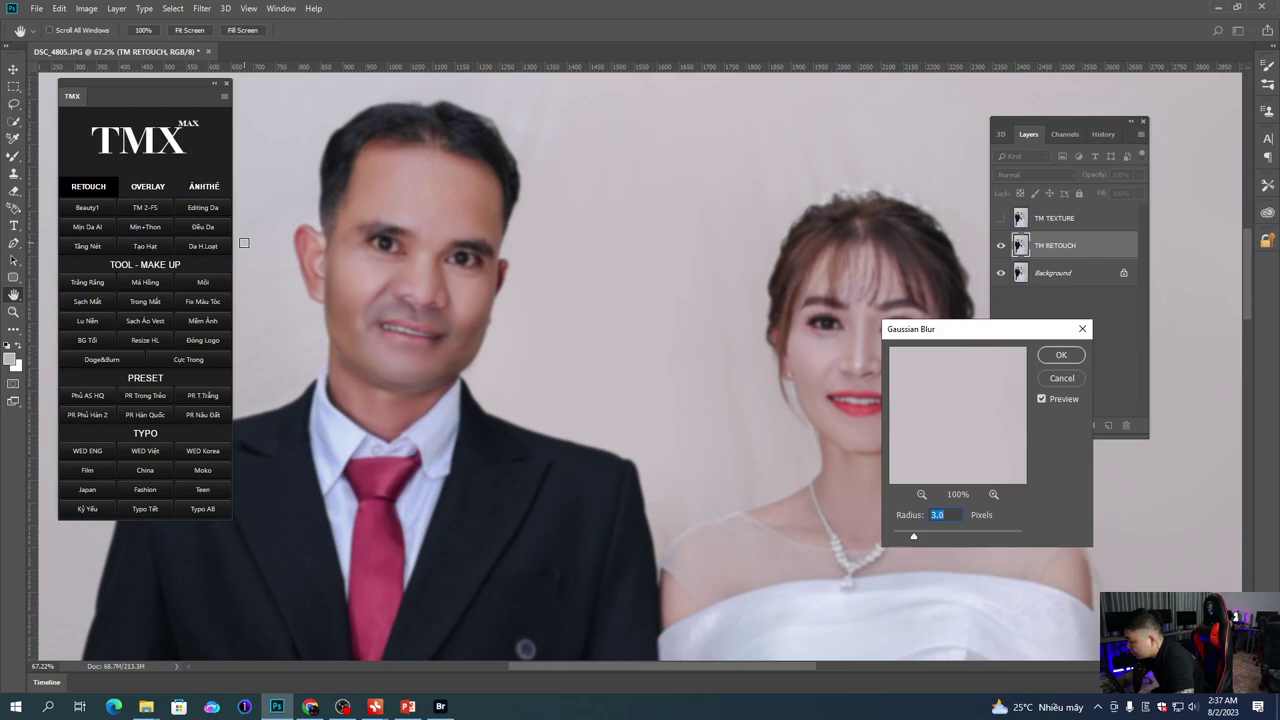
key(Return)
scroll(328, 325, up, 5)
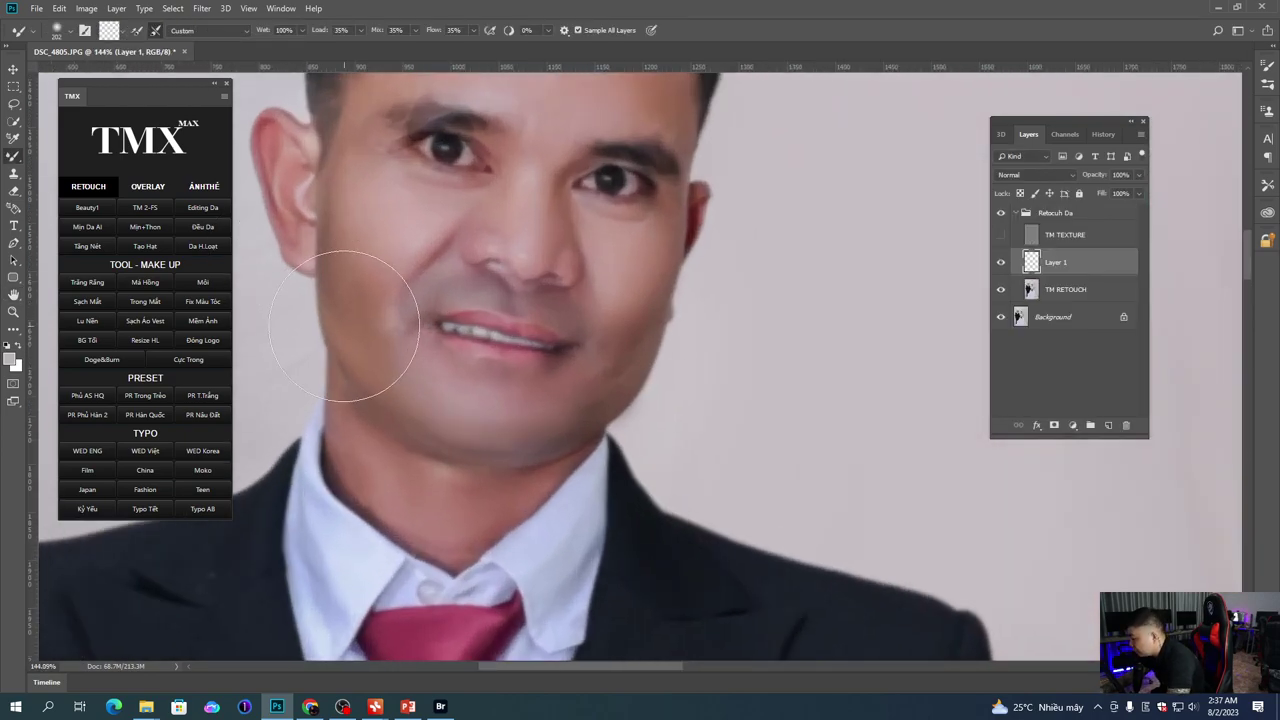
Step: Blend the skin of the man's neck on Layer 1 with a soft Mixer Brush at 20% wet, reducing its size to 61 px
scroll(345, 325, down, 2)
right_click(415, 400)
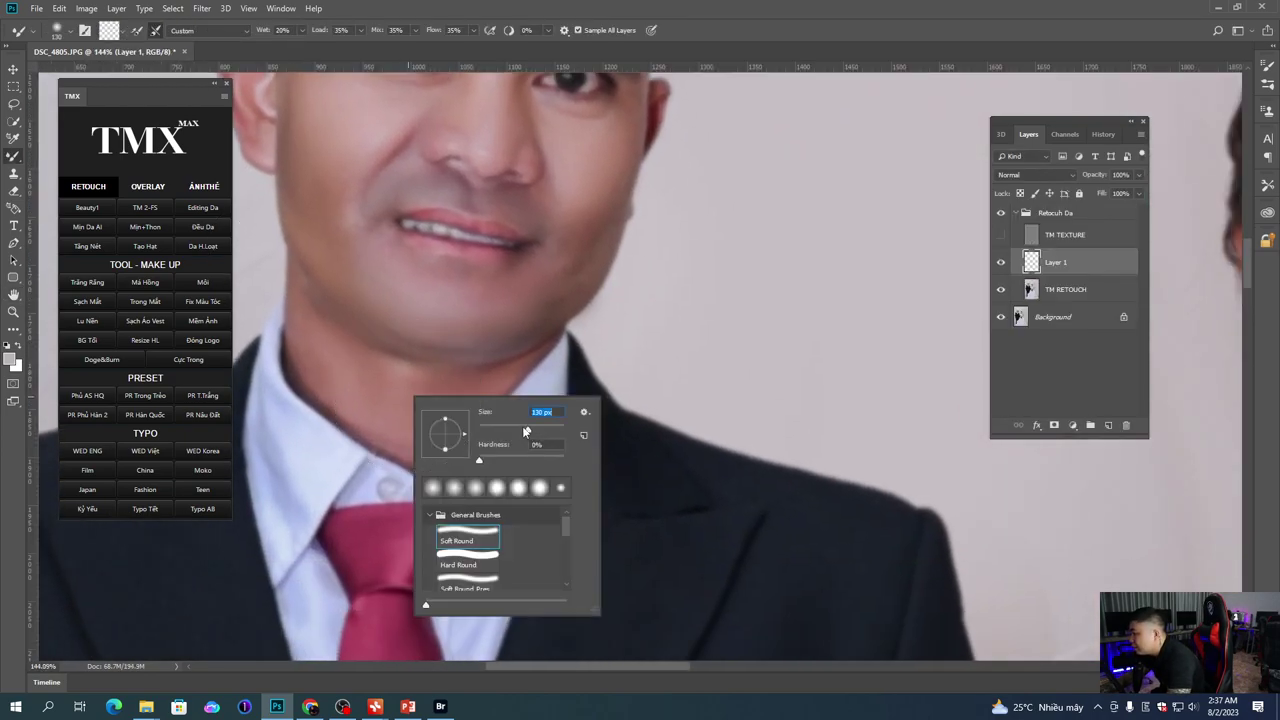
key(Return)
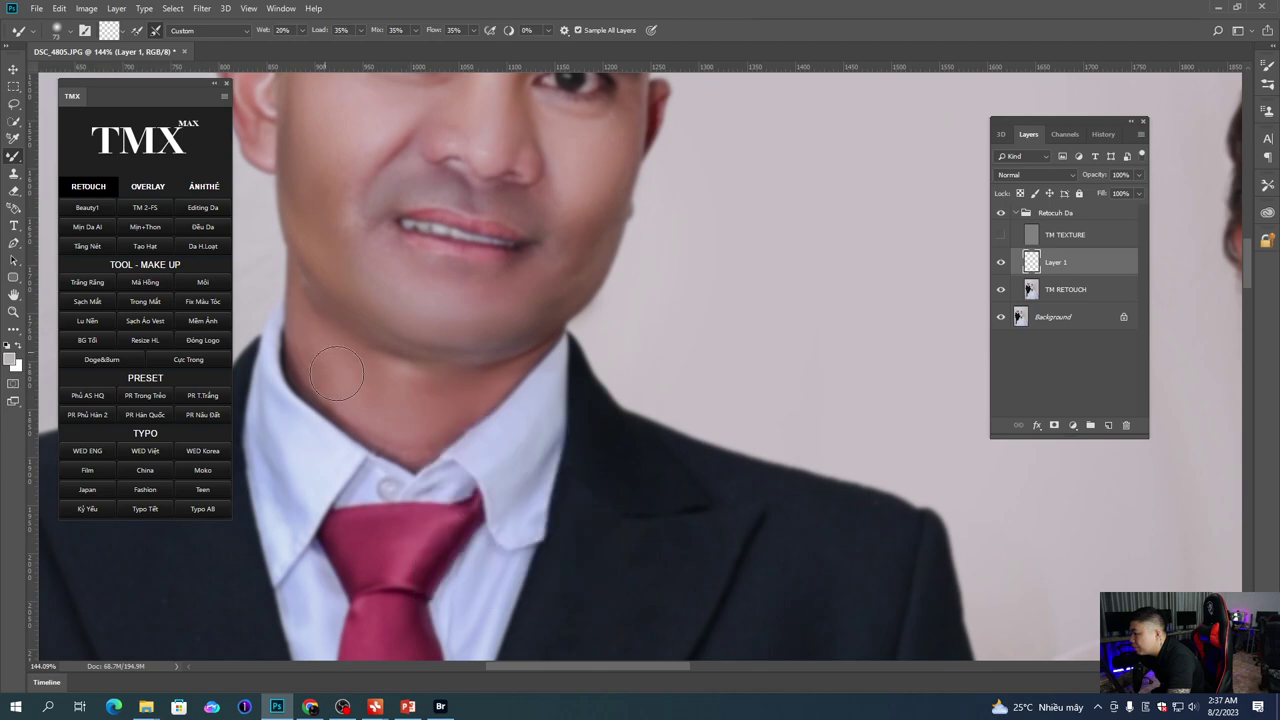
right_click(382, 410)
drag(517, 456, 513, 456)
key(Return)
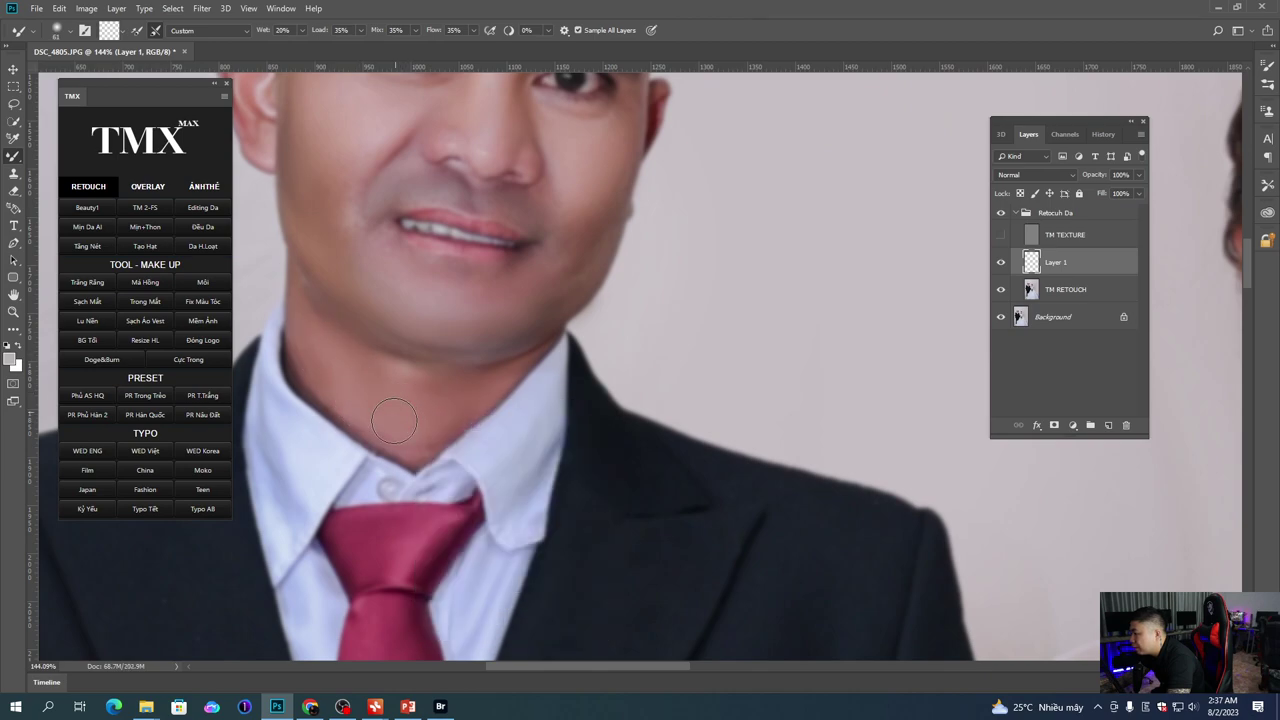
Step: Reduce the Mixer Brush to 51 px and smooth the skin along the man's jawline and upper neck
right_click(460, 380)
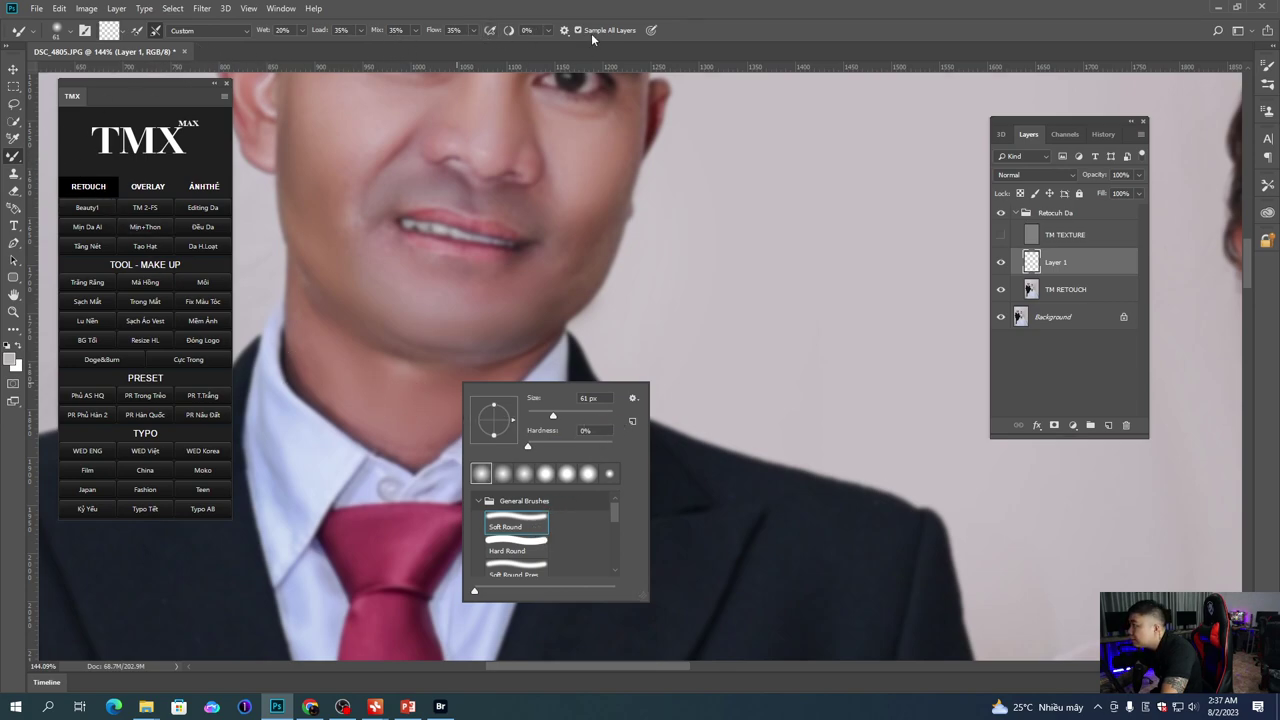
click(414, 374)
right_click(420, 380)
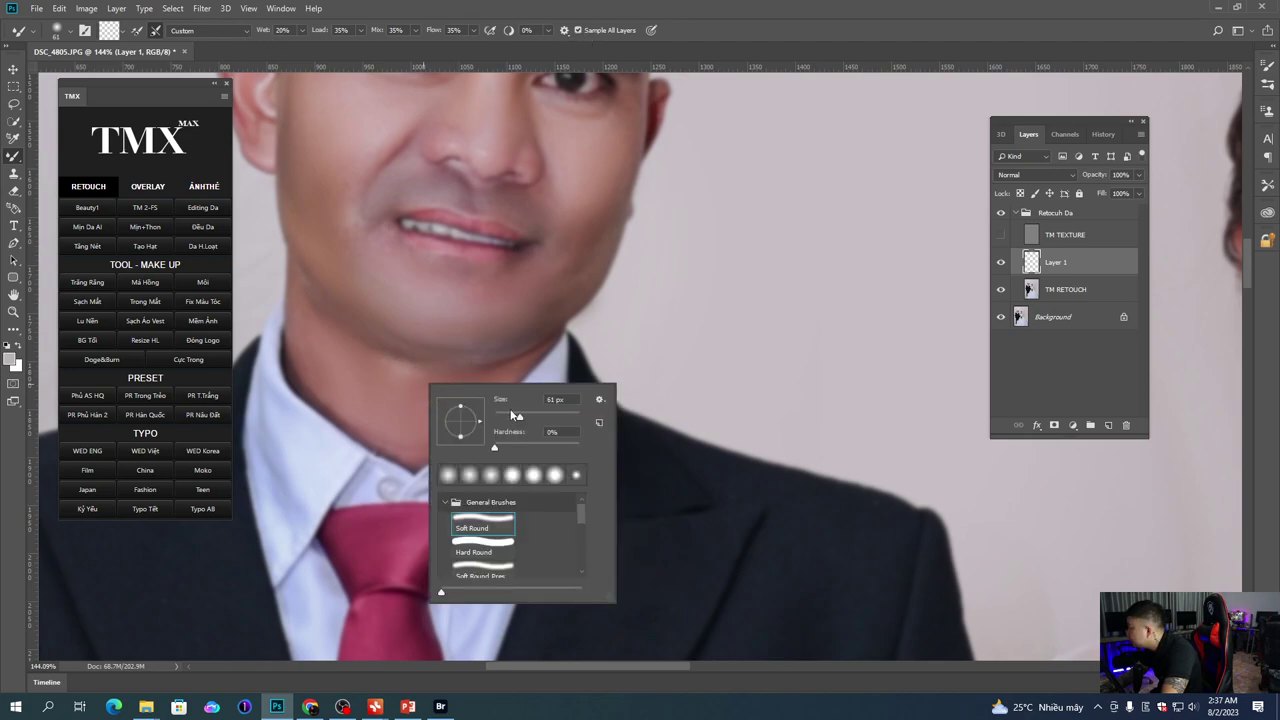
click(370, 350)
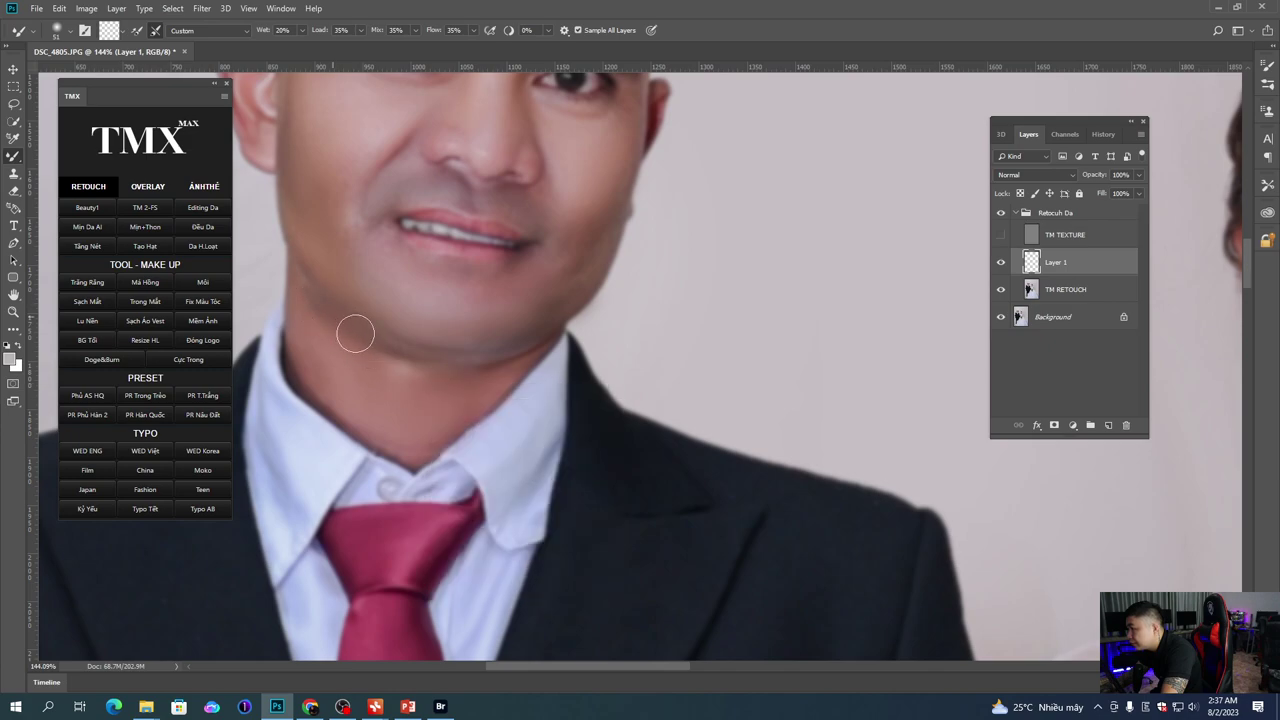
drag(347, 330, 320, 316)
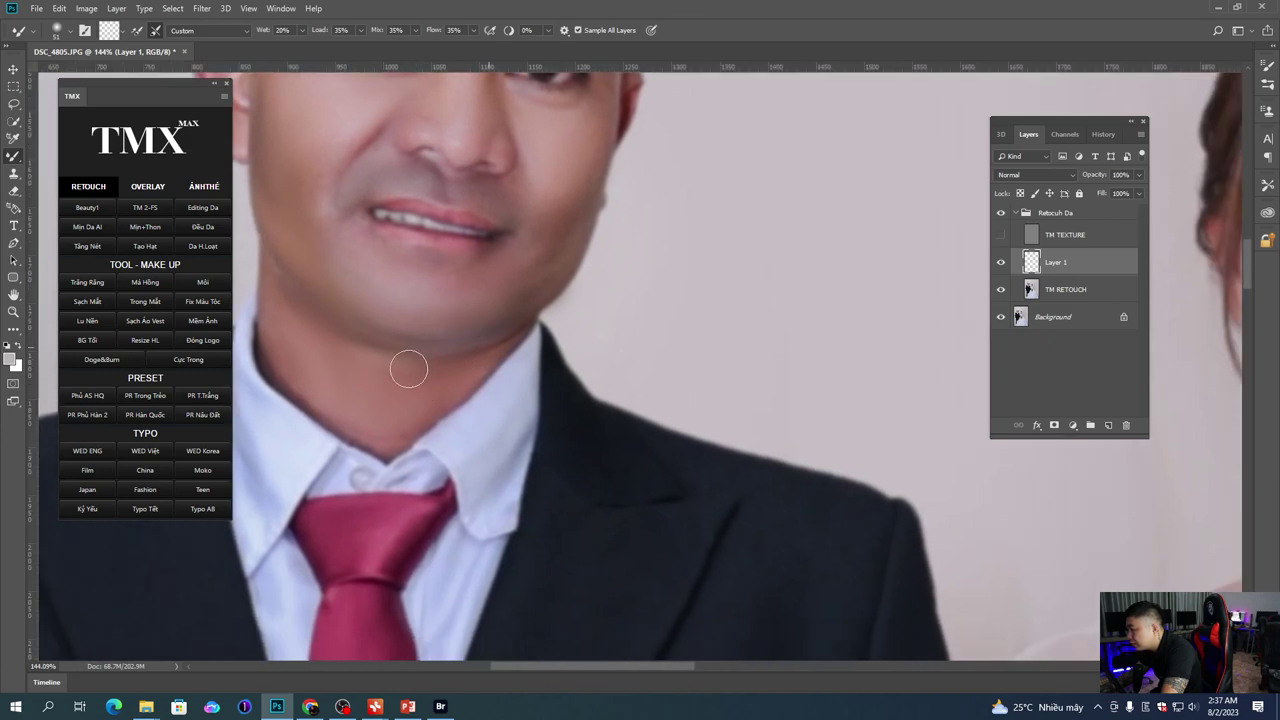
drag(520, 297, 523, 317)
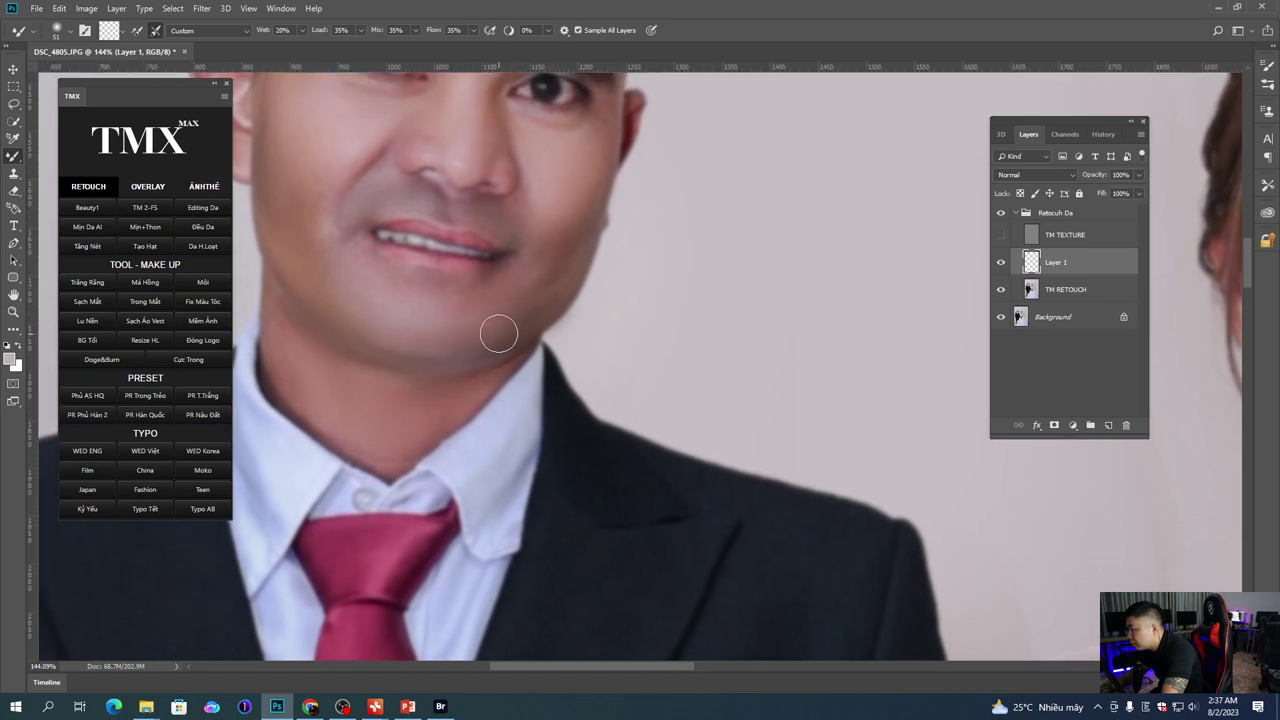
Step: Set the Mixer Brush to 50 px and blend the man's cheeks, chin and the area around his mouth
right_click(427, 307)
click(513, 338)
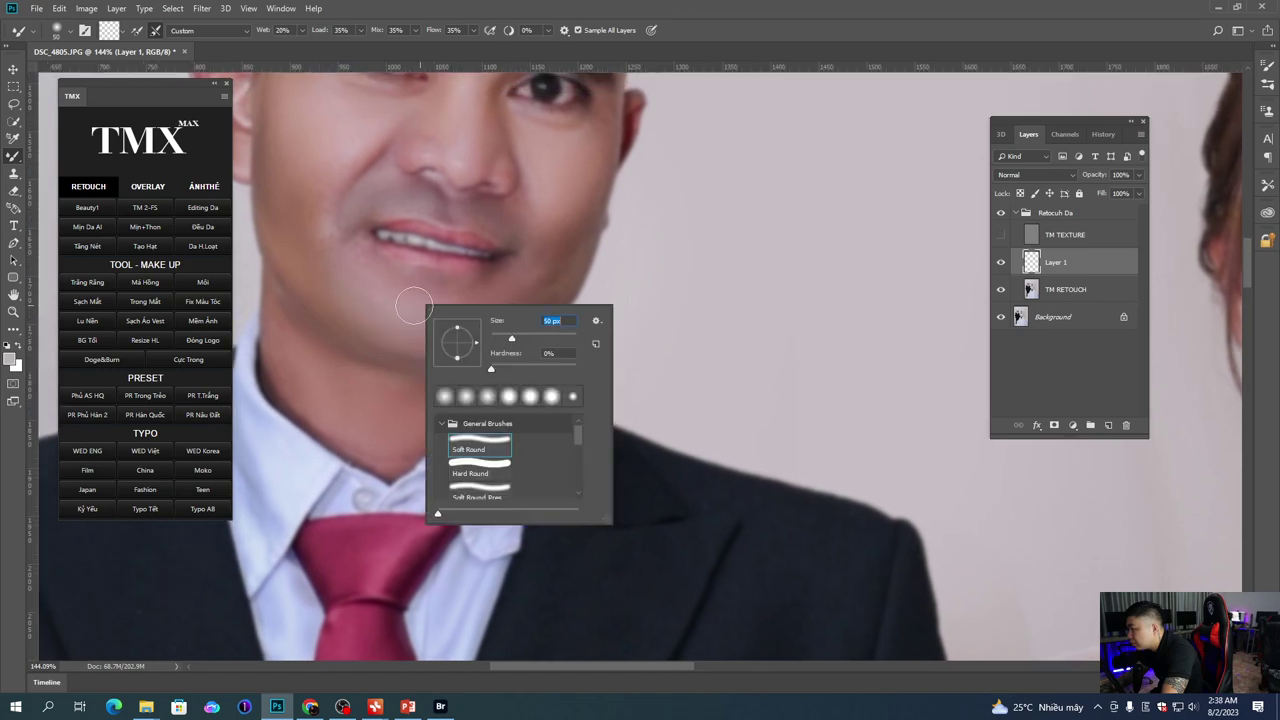
key(Return)
drag(332, 249, 383, 308)
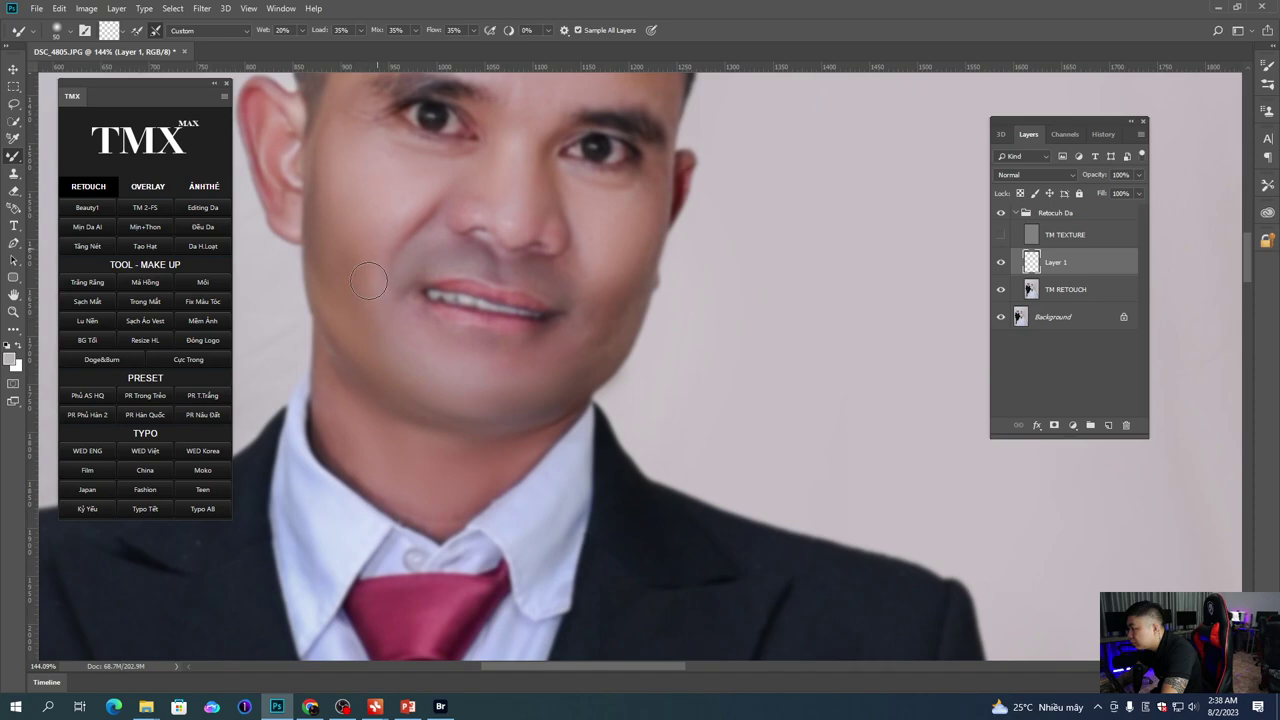
drag(573, 320, 498, 307)
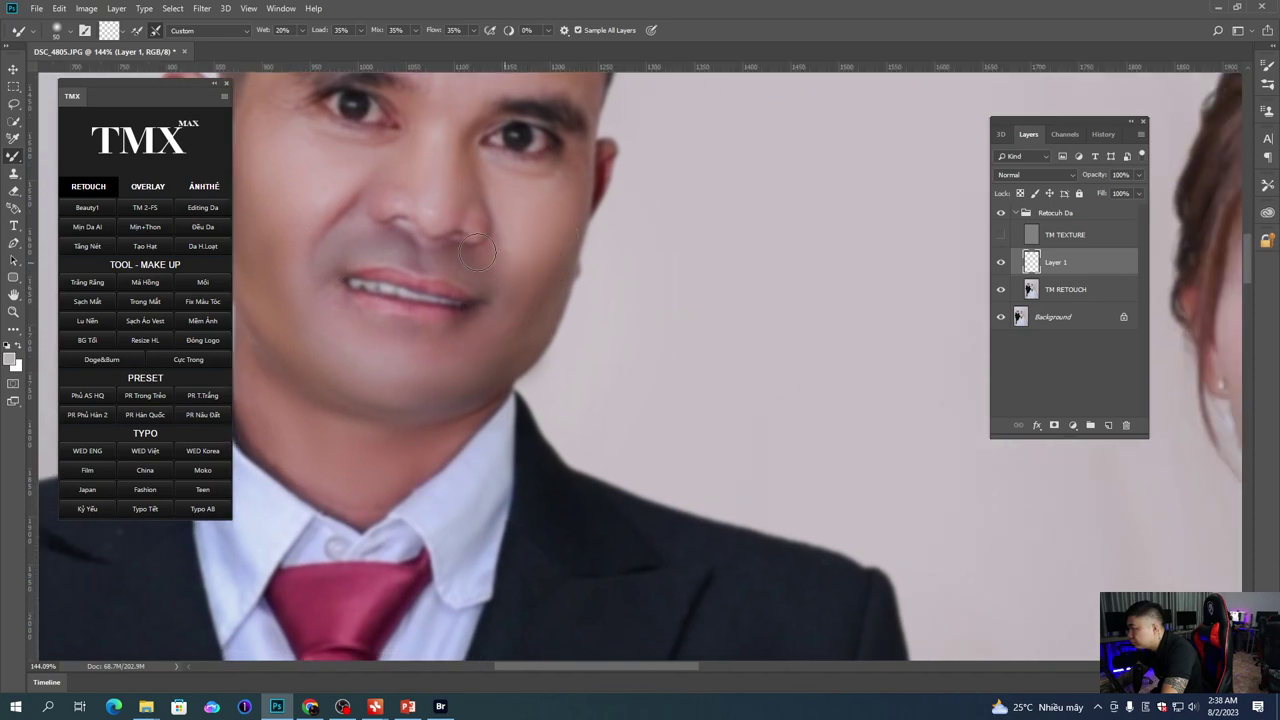
drag(388, 262, 450, 288)
Step: Smooth the side of the man's nose with a 34 px brush and his cheek with a 69 px brush
scroll(384, 284, up, 2)
scroll(384, 284, right, 1)
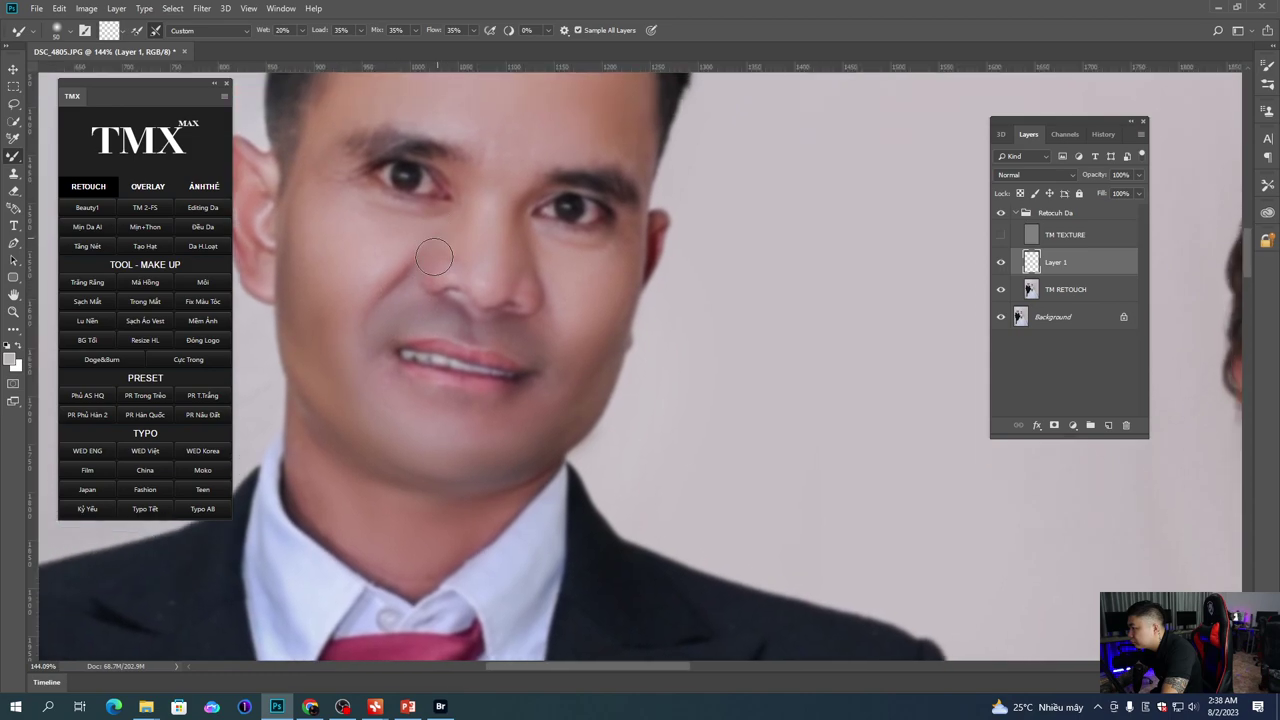
right_click(512, 300)
drag(434, 226, 441, 245)
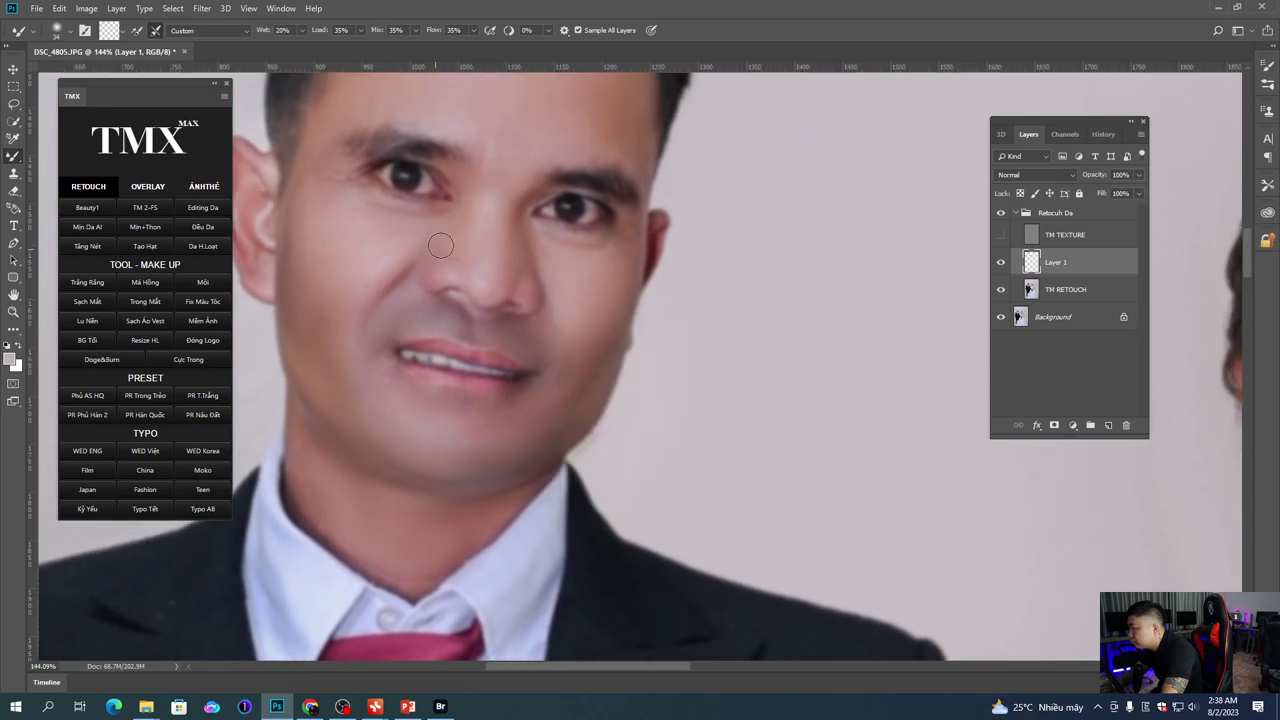
right_click(359, 325)
mouse_move(300, 278)
mouse_down()
mouse_move(318, 326)
mouse_move(320, 314)
mouse_up()
drag(362, 244, 355, 297)
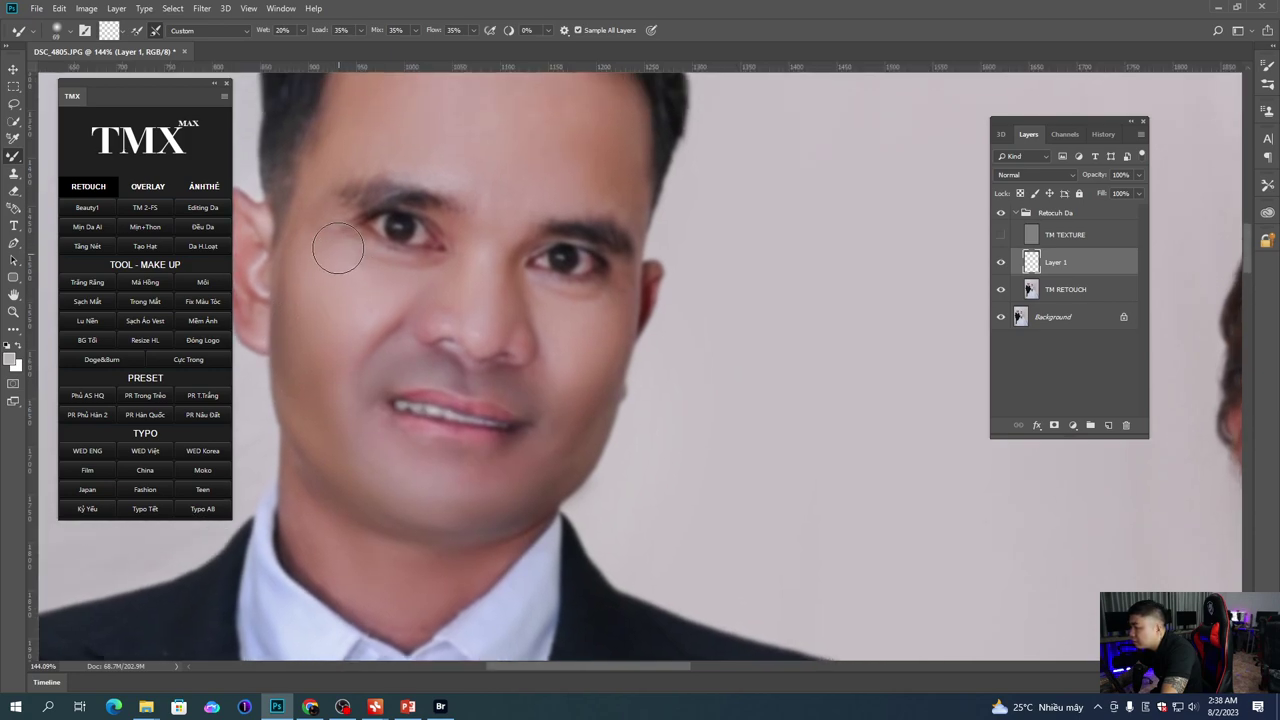
Step: Set the Mixer Brush to 40 px and blend the skin beneath both of the man's eyes and beside his nose
right_click(360, 251)
click(334, 213)
scroll(421, 287, right, 2)
right_click(443, 276)
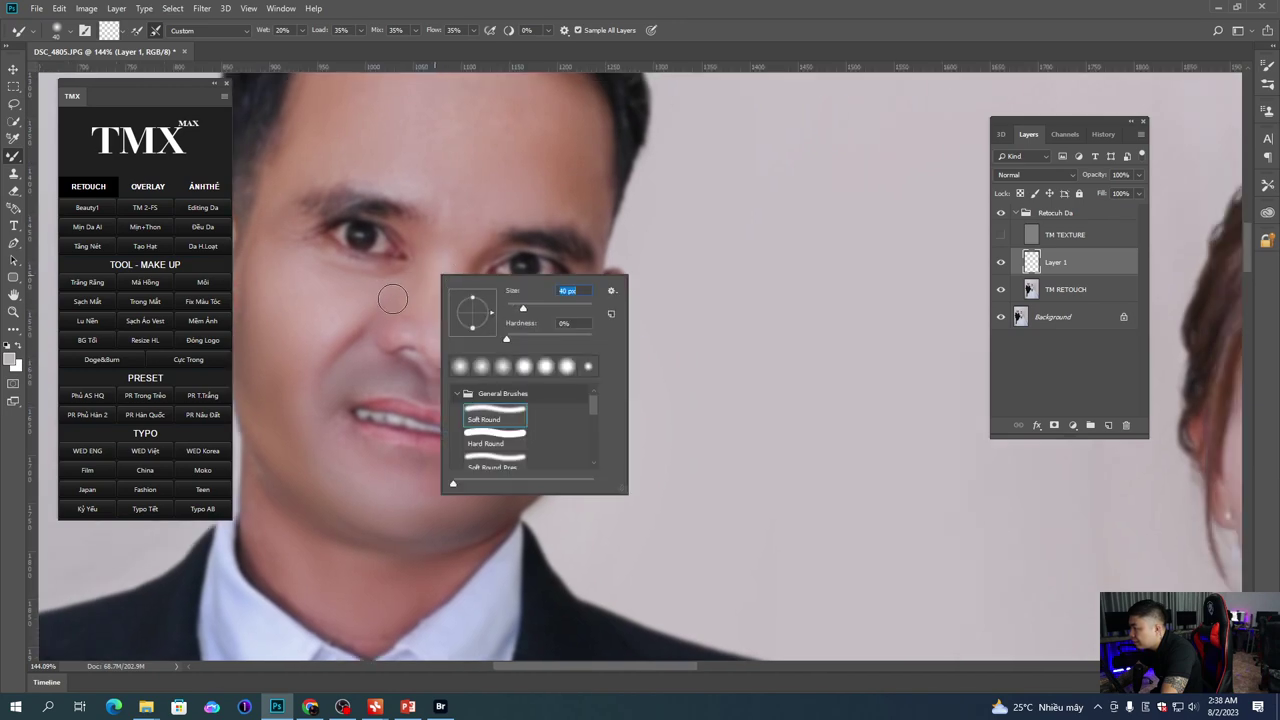
click(421, 287)
scroll(430, 280, right, 3)
scroll(430, 280, down, 1)
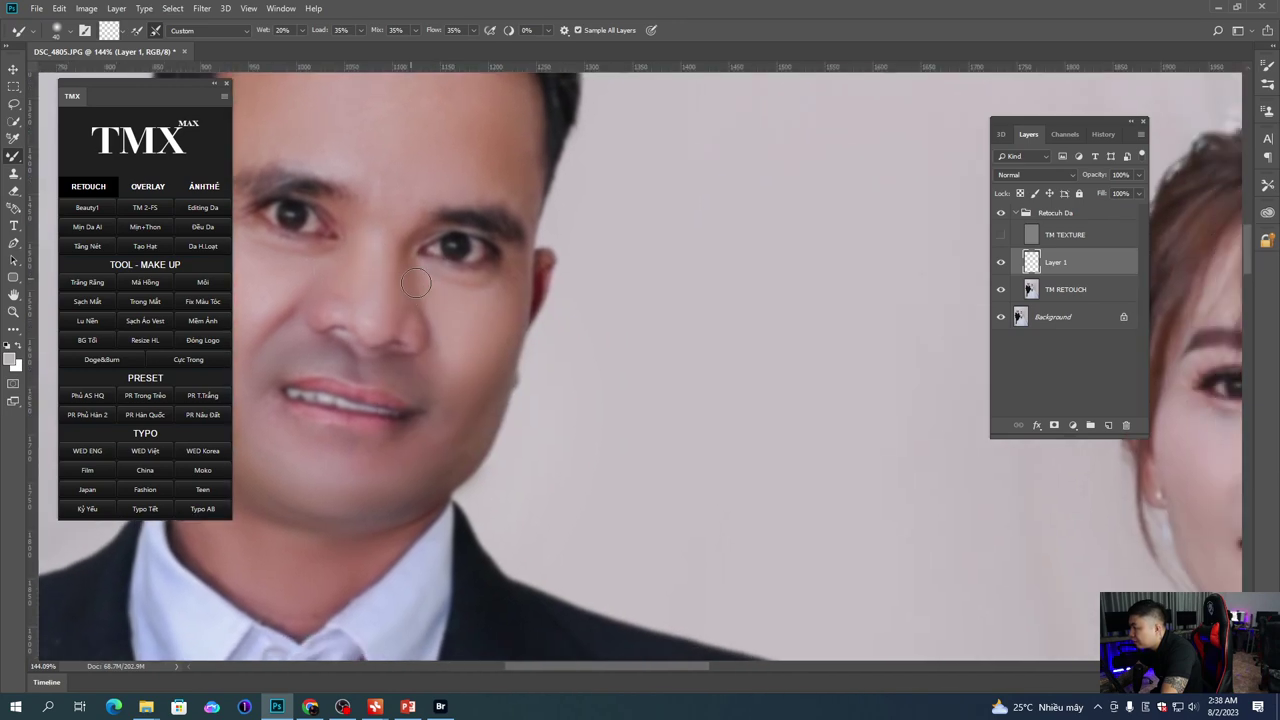
scroll(421, 281, down, 3)
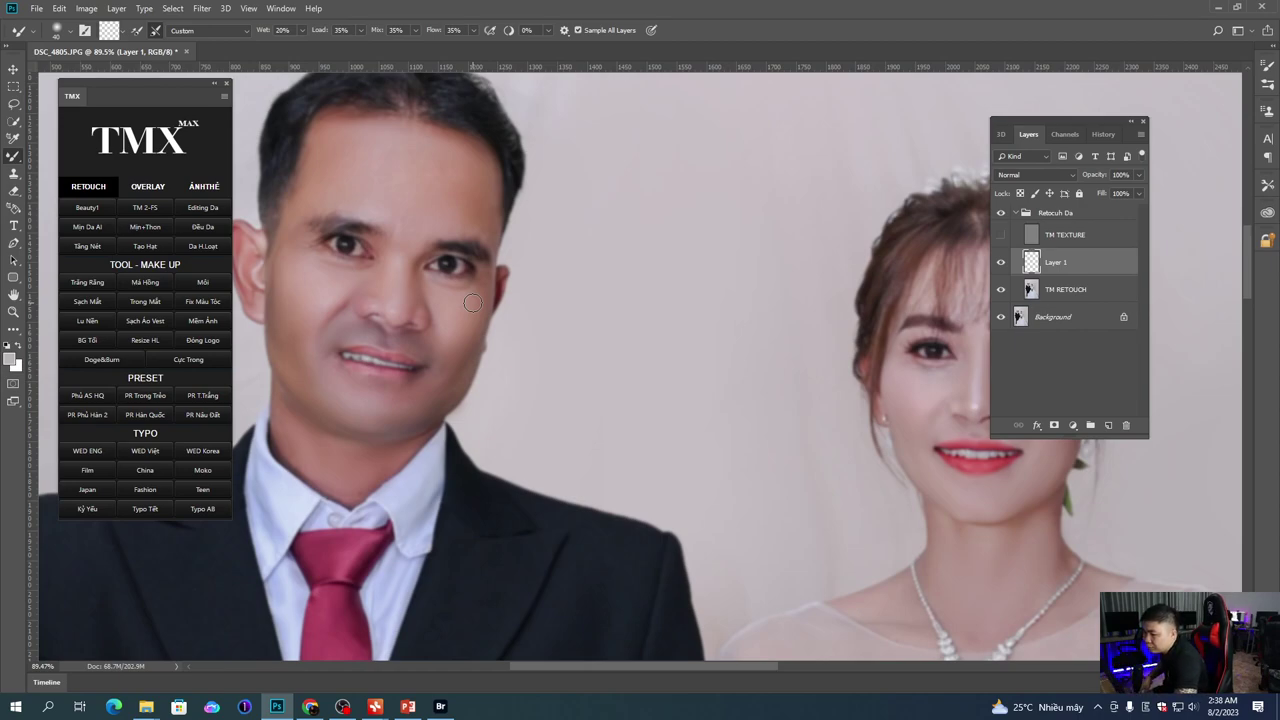
Step: Set the Mixer Brush to 50 px and smooth the skin of the bride's neck above the necklace
drag(965, 548, 558, 361)
scroll(582, 381, up, 3)
right_click(586, 389)
click(676, 418)
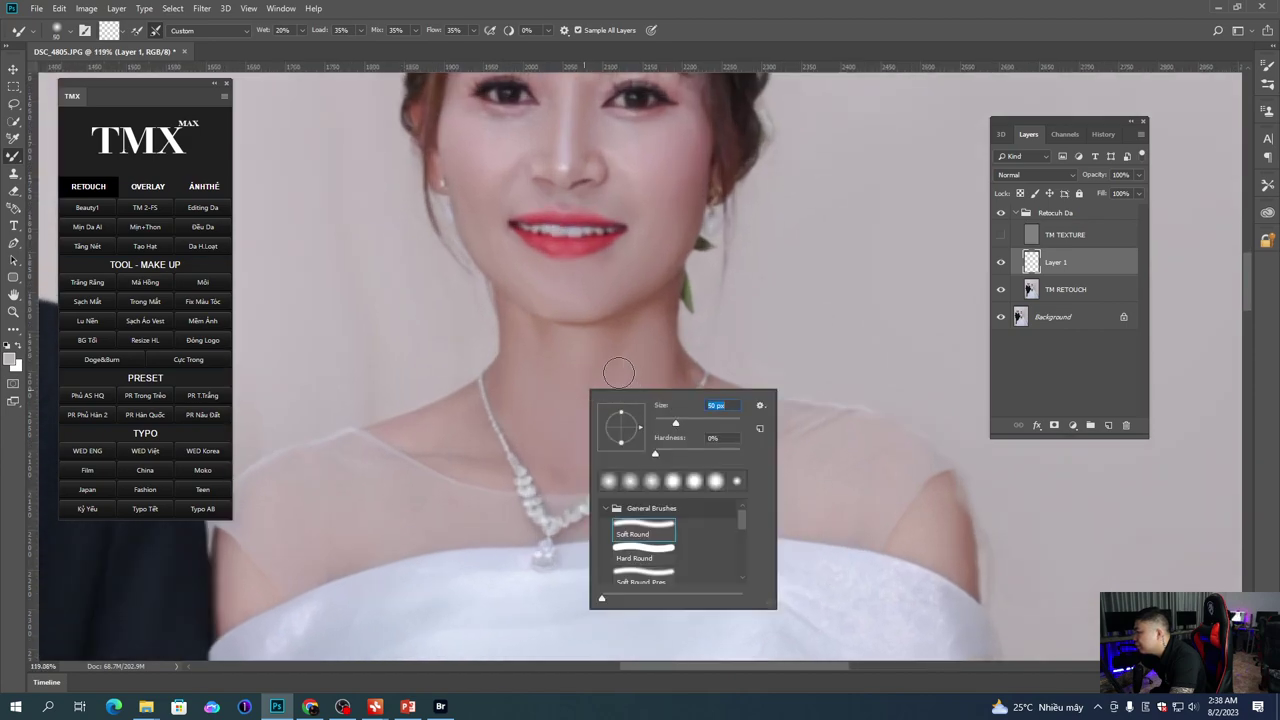
key(Return)
drag(581, 451, 577, 437)
drag(619, 398, 562, 429)
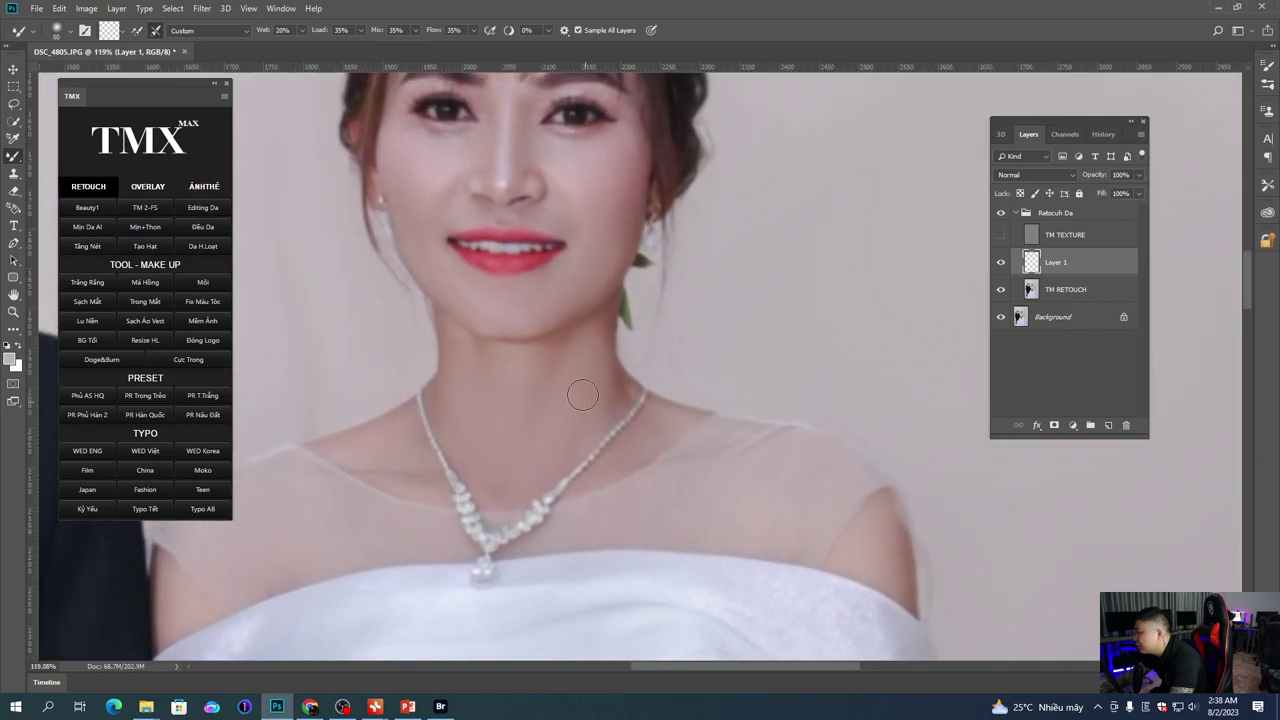
Step: Blend the bride's chin and upper neck, reducing the Mixer Brush from 50 to 47 and 36 px along the jawline
scroll(570, 395, up, 1)
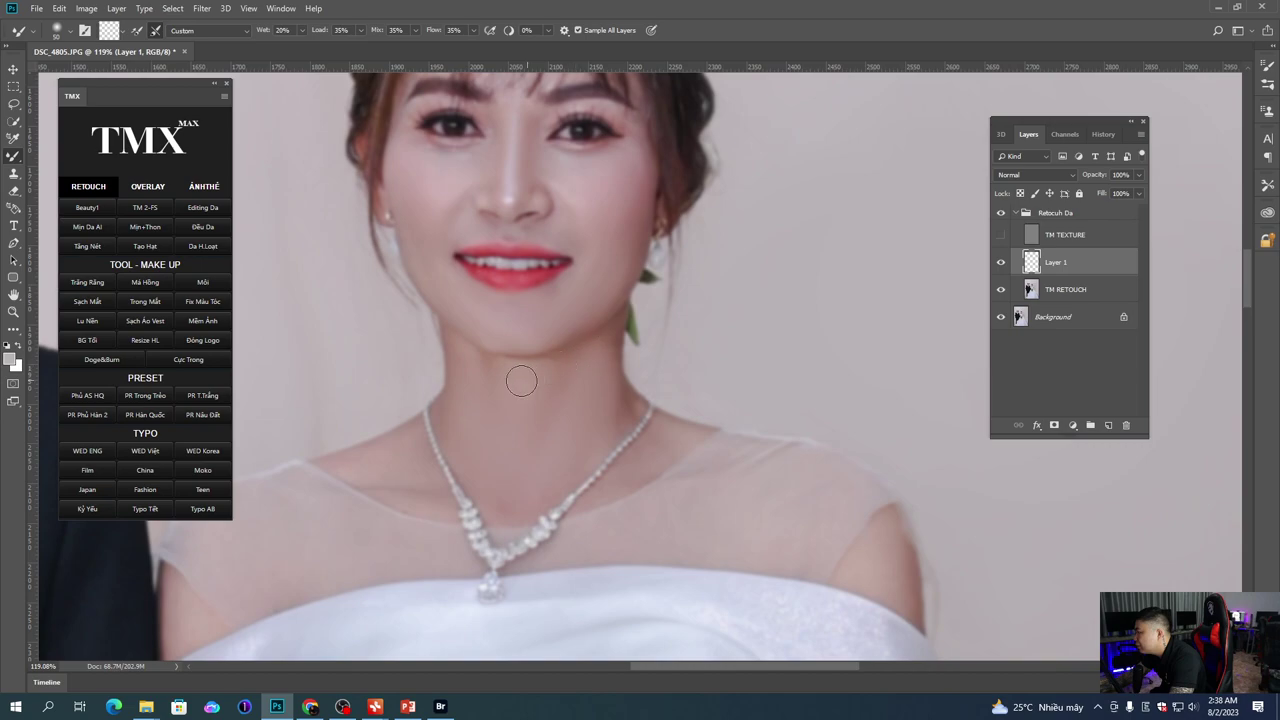
drag(528, 380, 537, 375)
drag(497, 325, 513, 362)
right_click(522, 378)
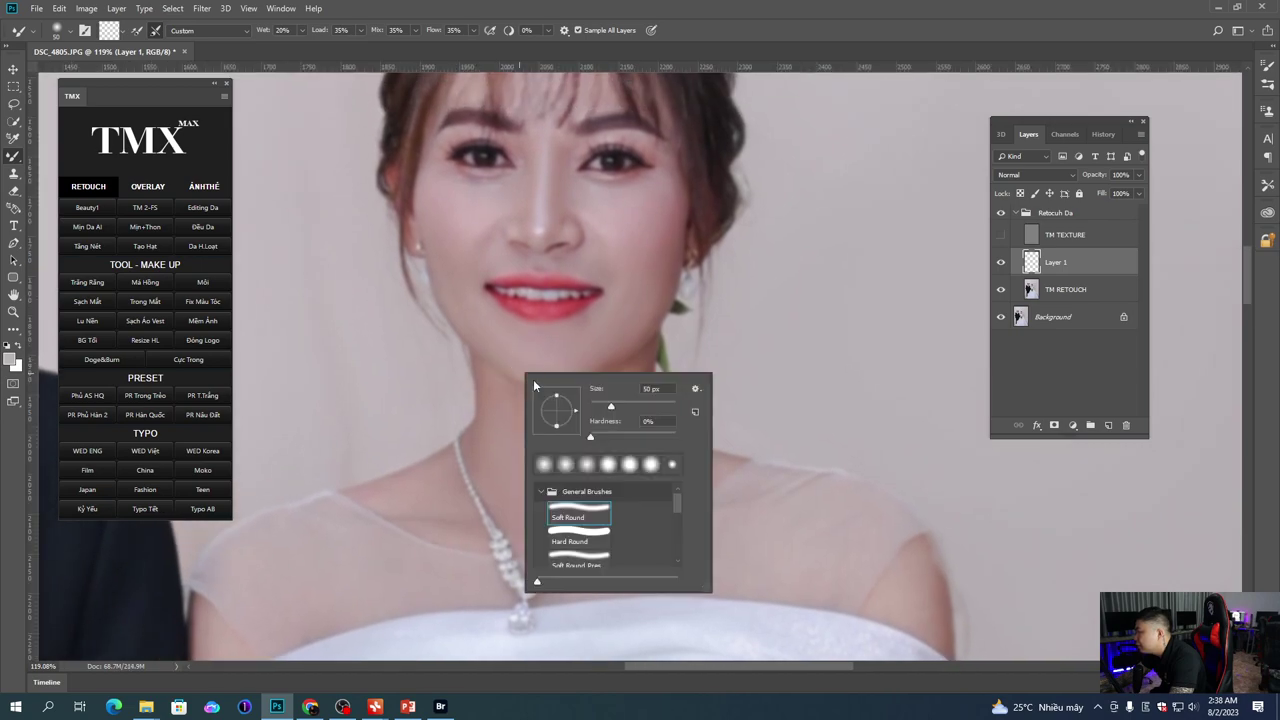
click(496, 348)
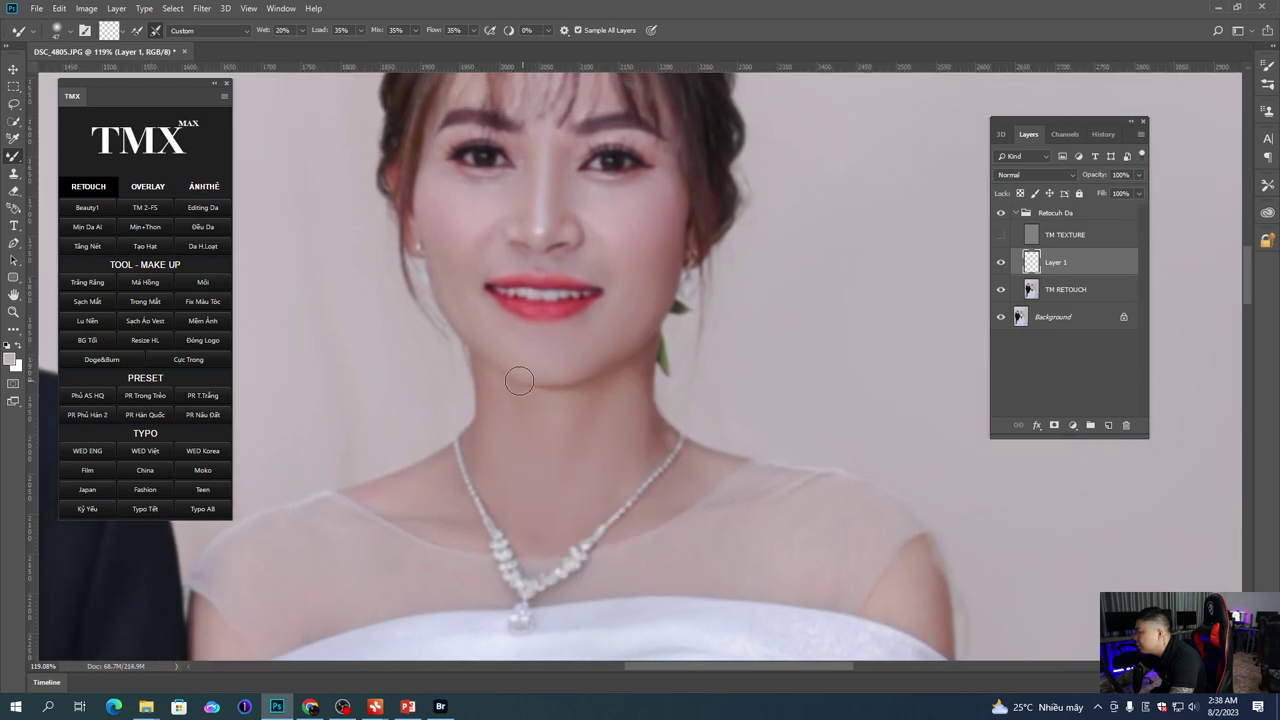
right_click(520, 386)
click(521, 383)
right_click(565, 393)
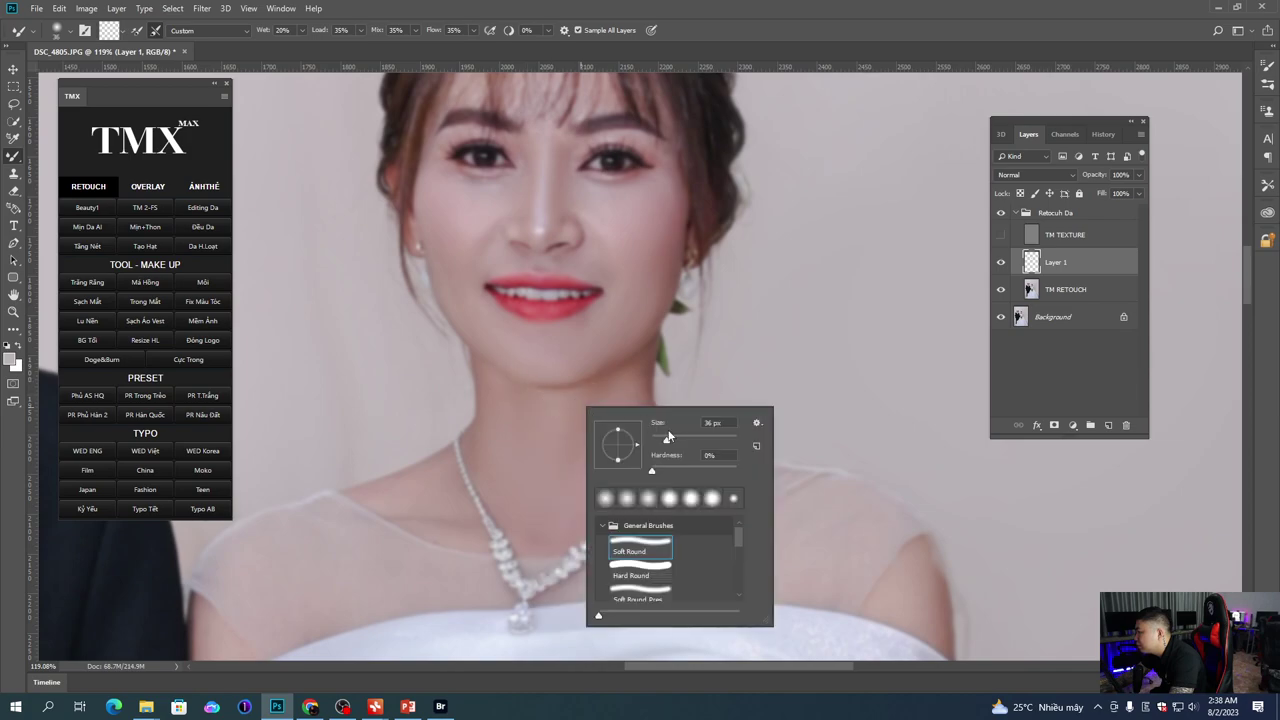
click(613, 371)
Step: Set the Mixer Brush to 31 px and blend the skin between the bride's nose and upper lip
scroll(699, 446, down, 5)
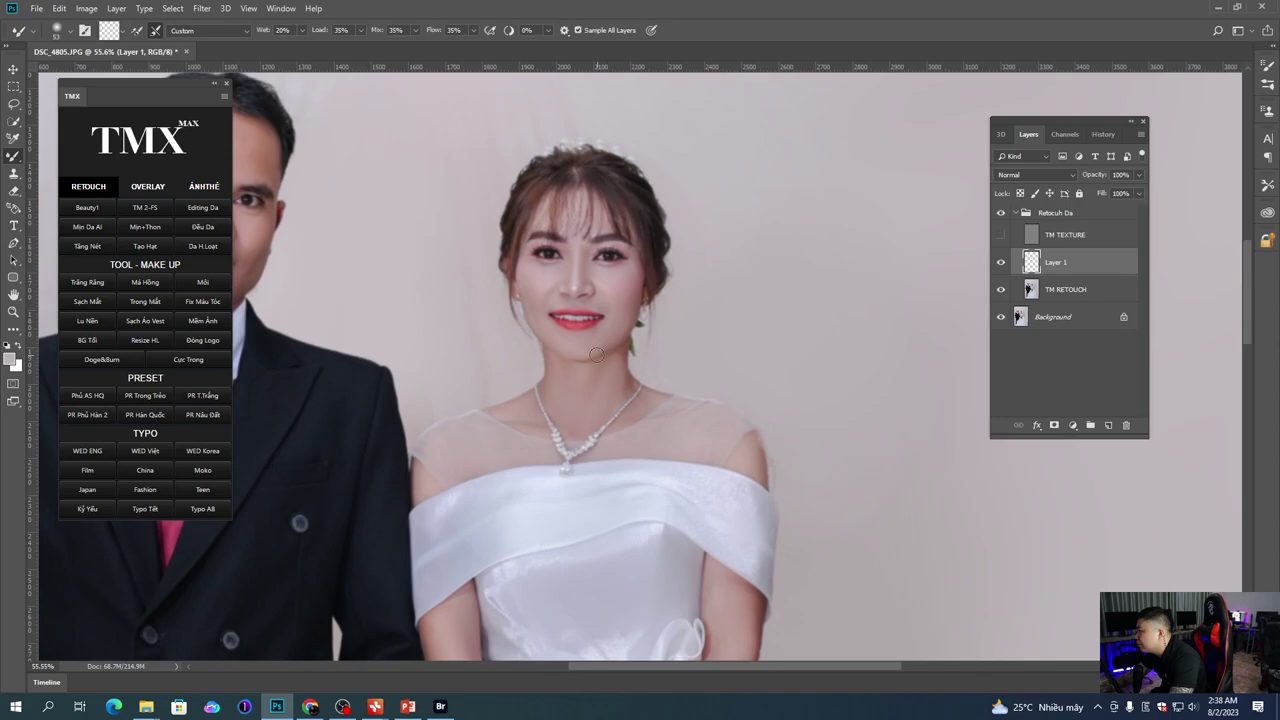
scroll(660, 394, up, 6)
right_click(618, 334)
click(622, 302)
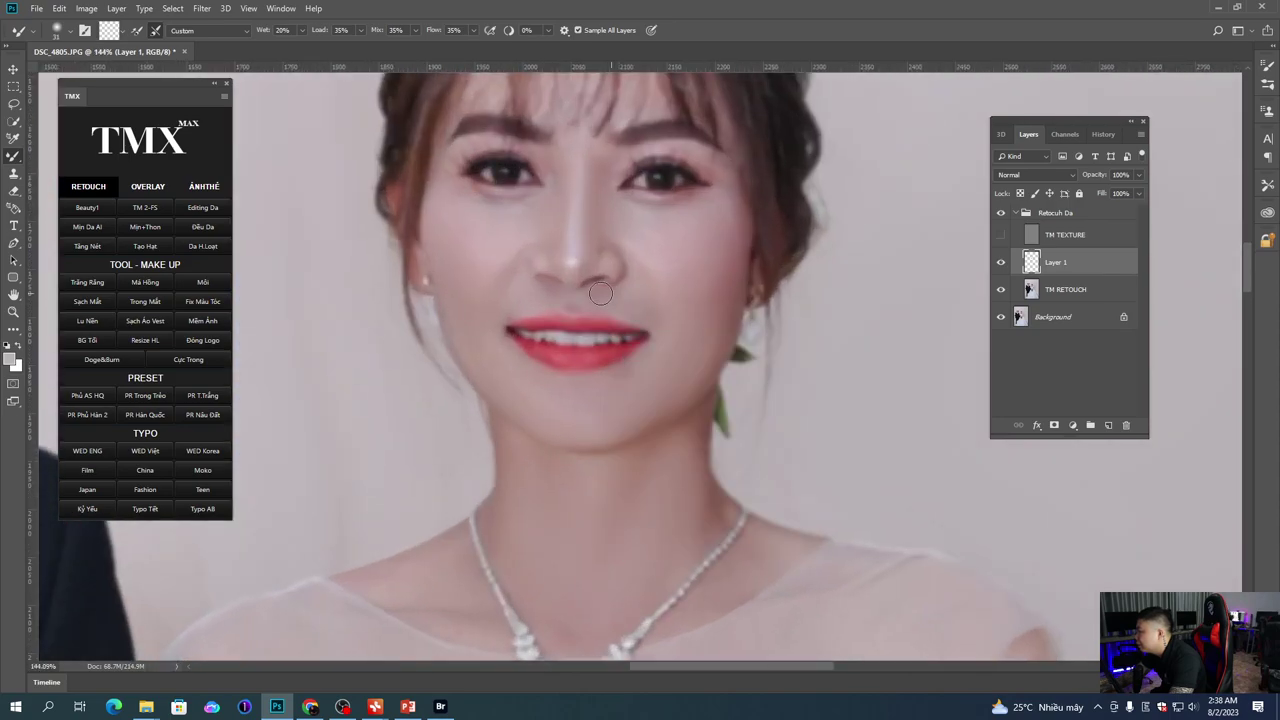
Step: Show the TM TEXTURE layer and toggle the retouch group's visibility to compare the whole portrait before and after
scroll(635, 287, down, 4)
scroll(600, 300, down, 3)
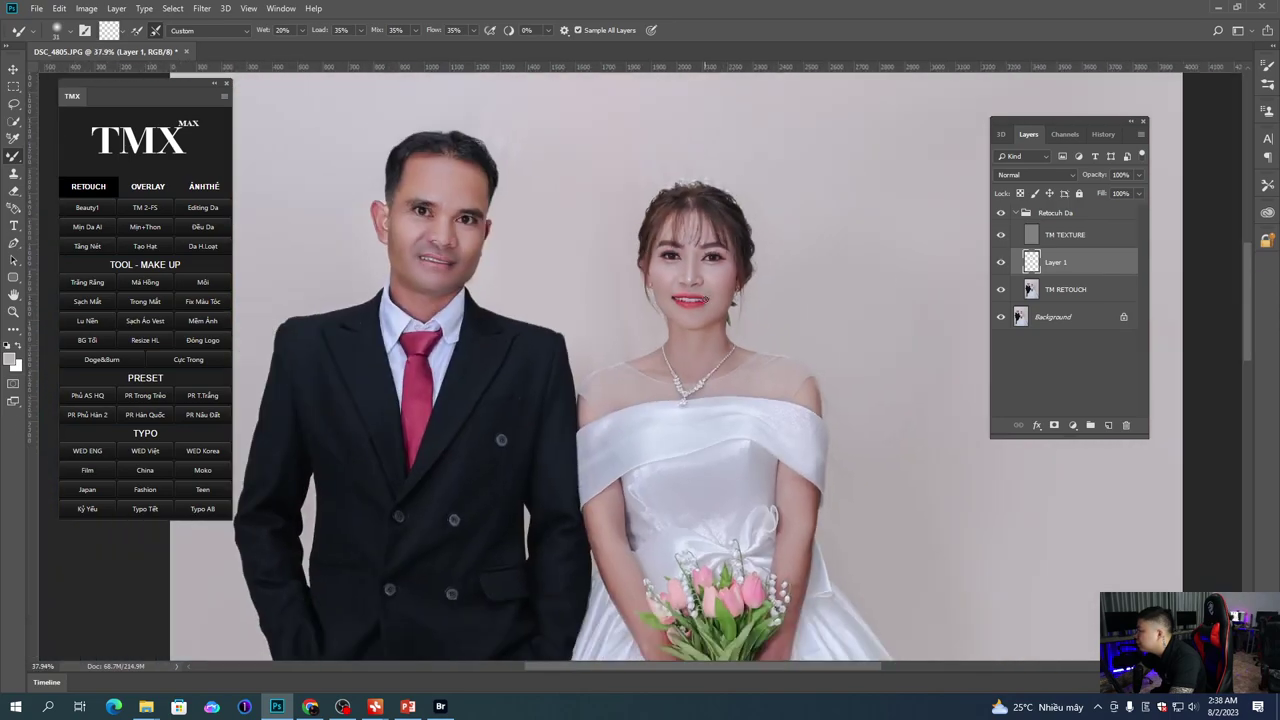
scroll(531, 289, up, 3)
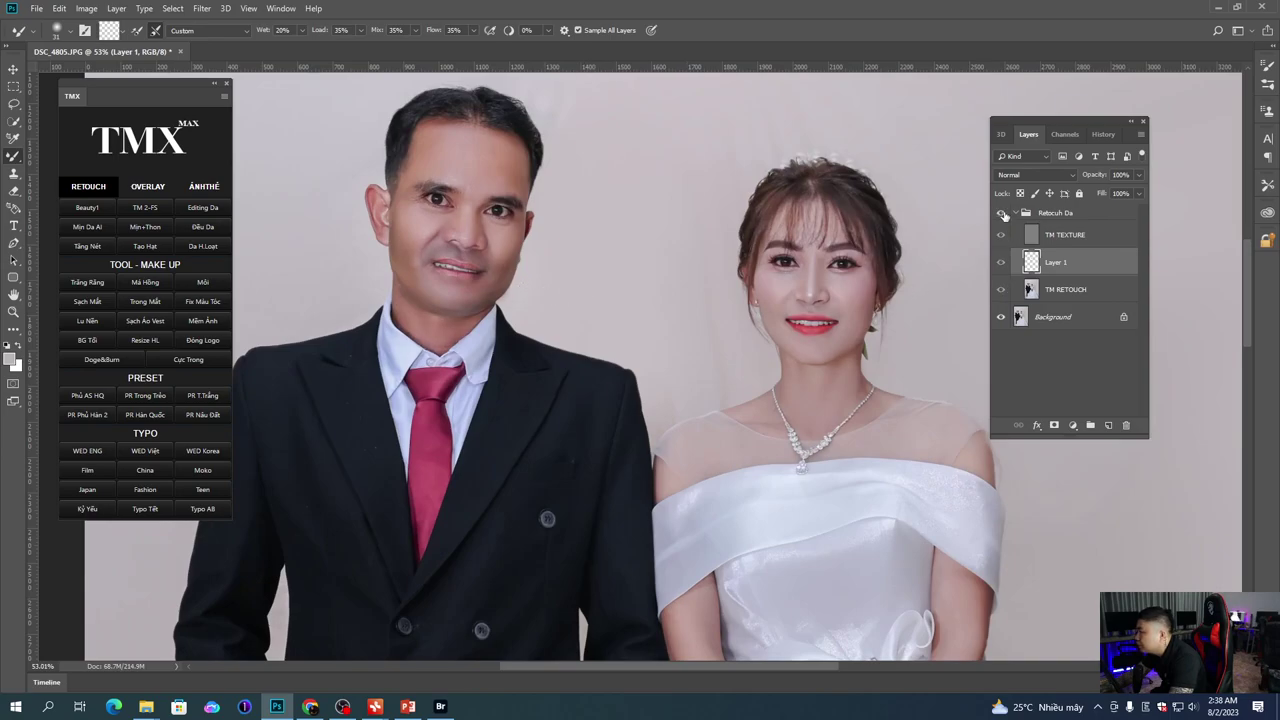
Step: Merge all visible layers into the background and save the portrait as a JPEG at maximum quality 12
scroll(573, 304, down, 3)
drag(651, 354, 592, 296)
right_click(592, 296)
click(626, 305)
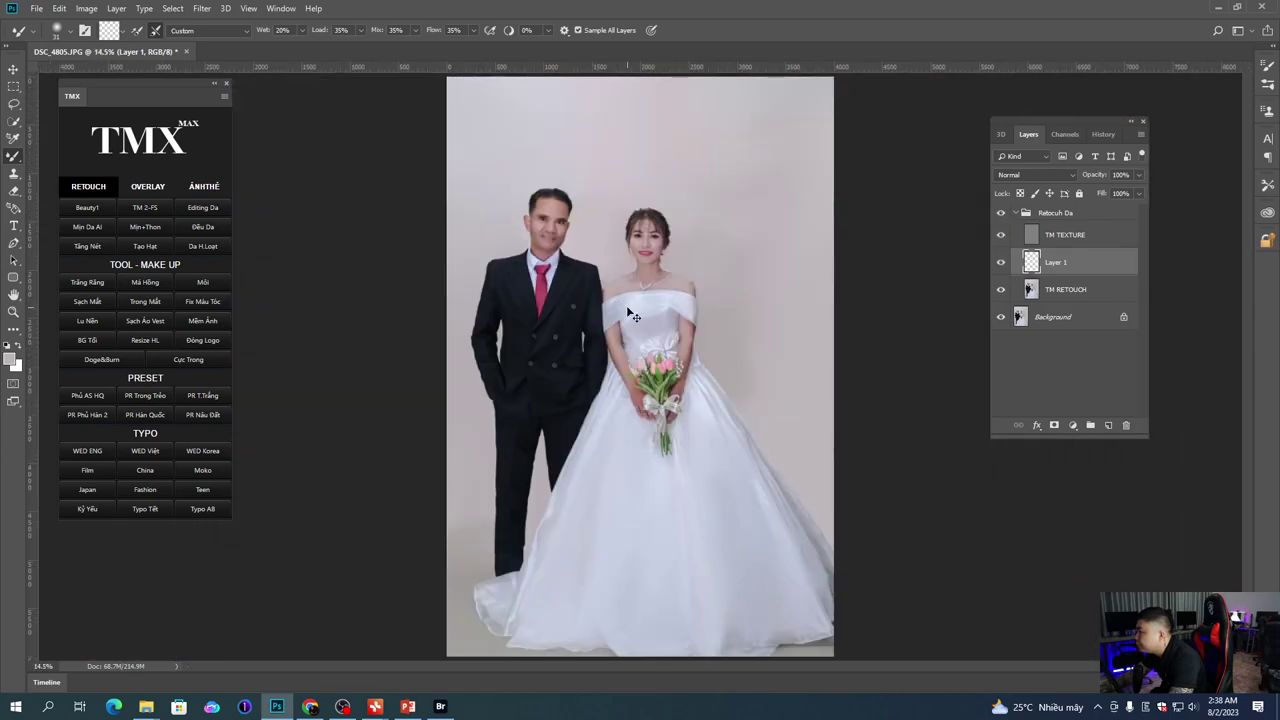
key(ctrl+shift+e)
key(ctrl+s)
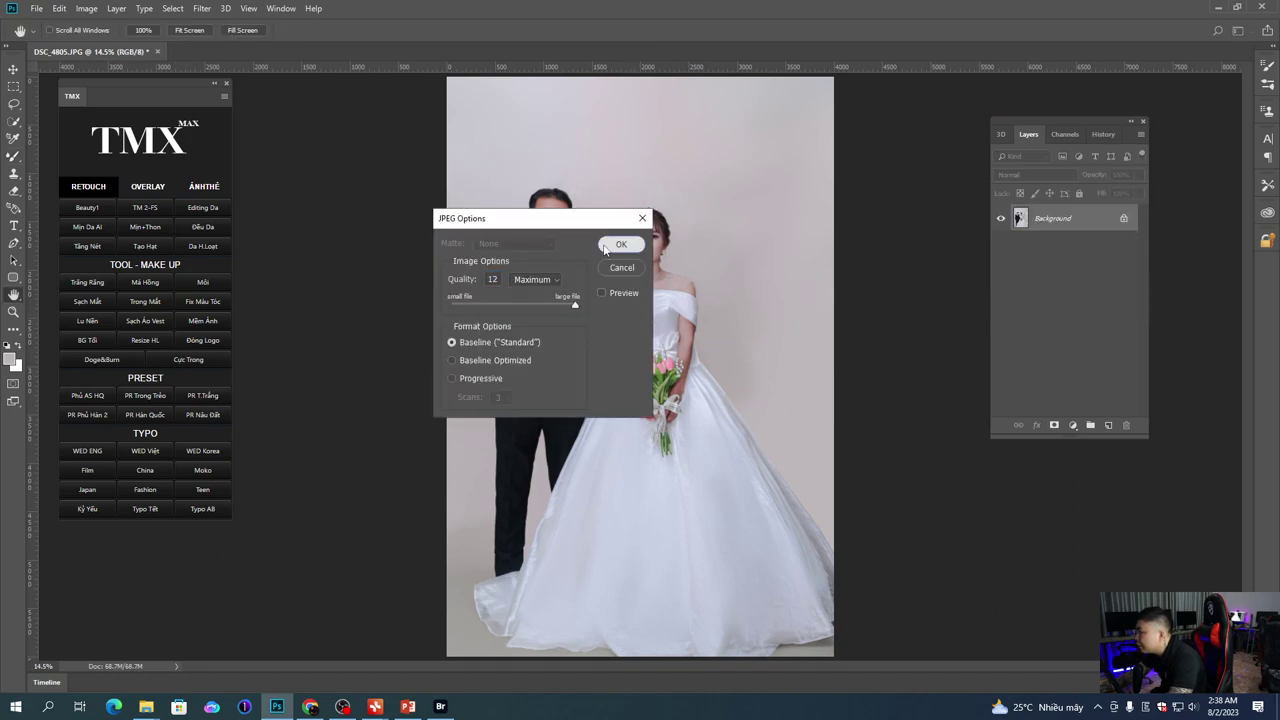
key(Return)
scroll(628, 331, down, 1)
scroll(629, 325, up, 3)
scroll(630, 310, down, 2)
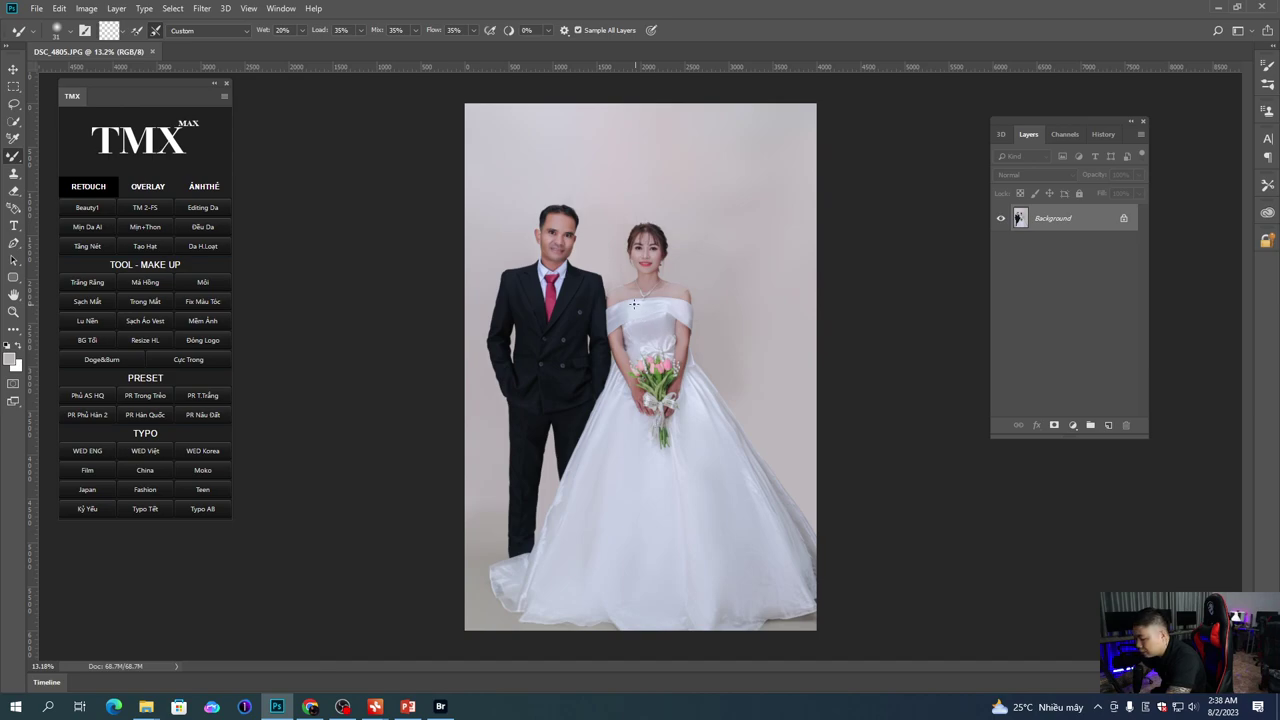
Step: Try a slightly tighter crop of the portrait at the 2:3 ratio and undo it
key(c)
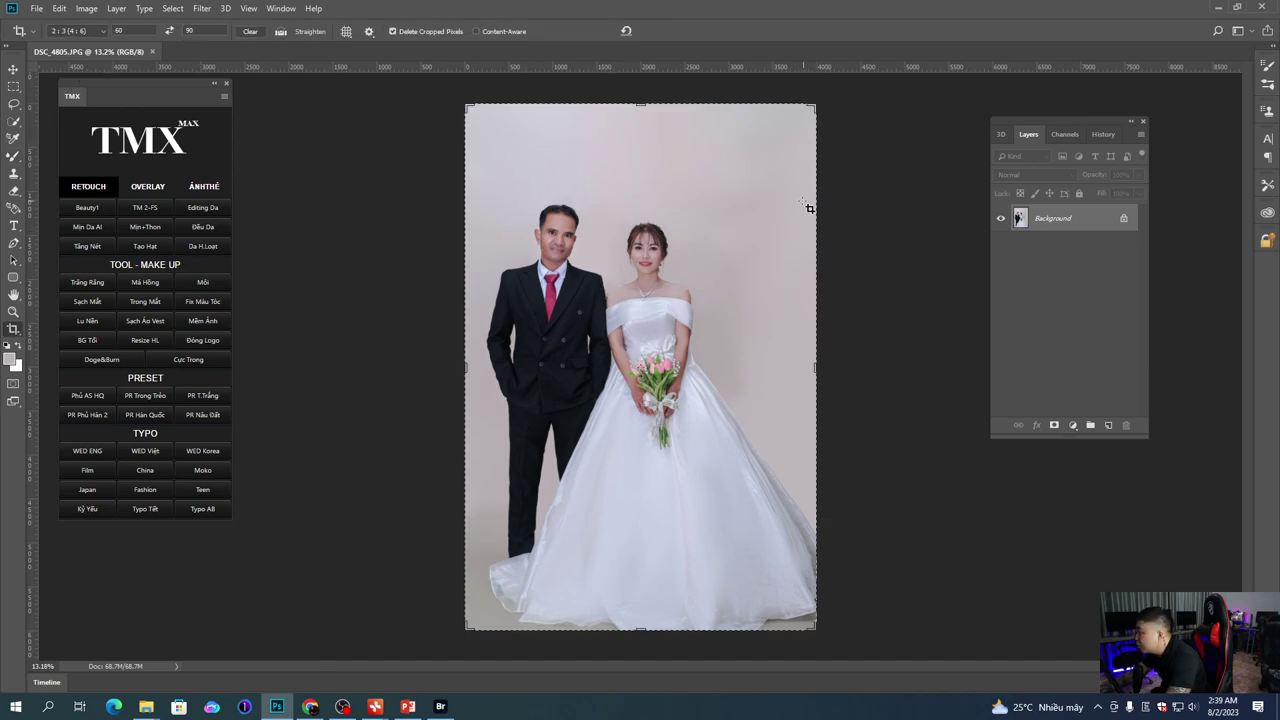
drag(820, 106, 822, 112)
key(Return)
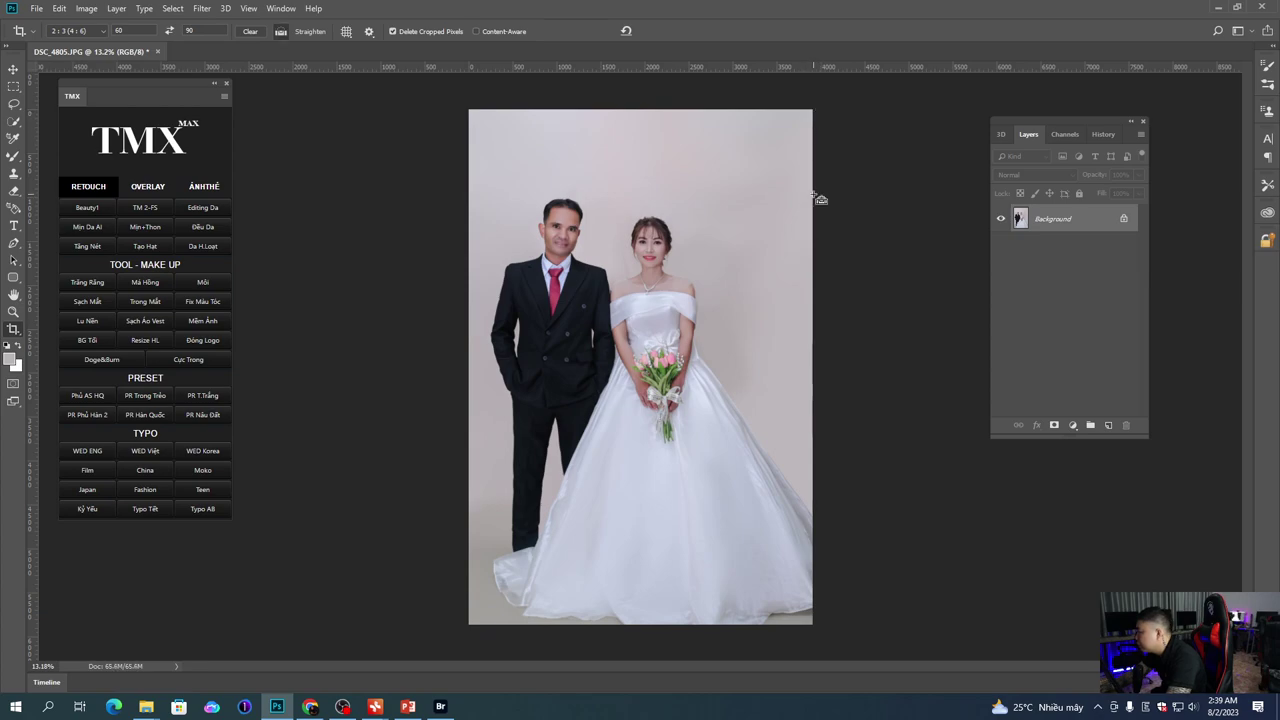
key(ctrl+z)
drag(831, 629, 944, 560)
scroll(565, 439, left, 2)
scroll(565, 438, down, 6)
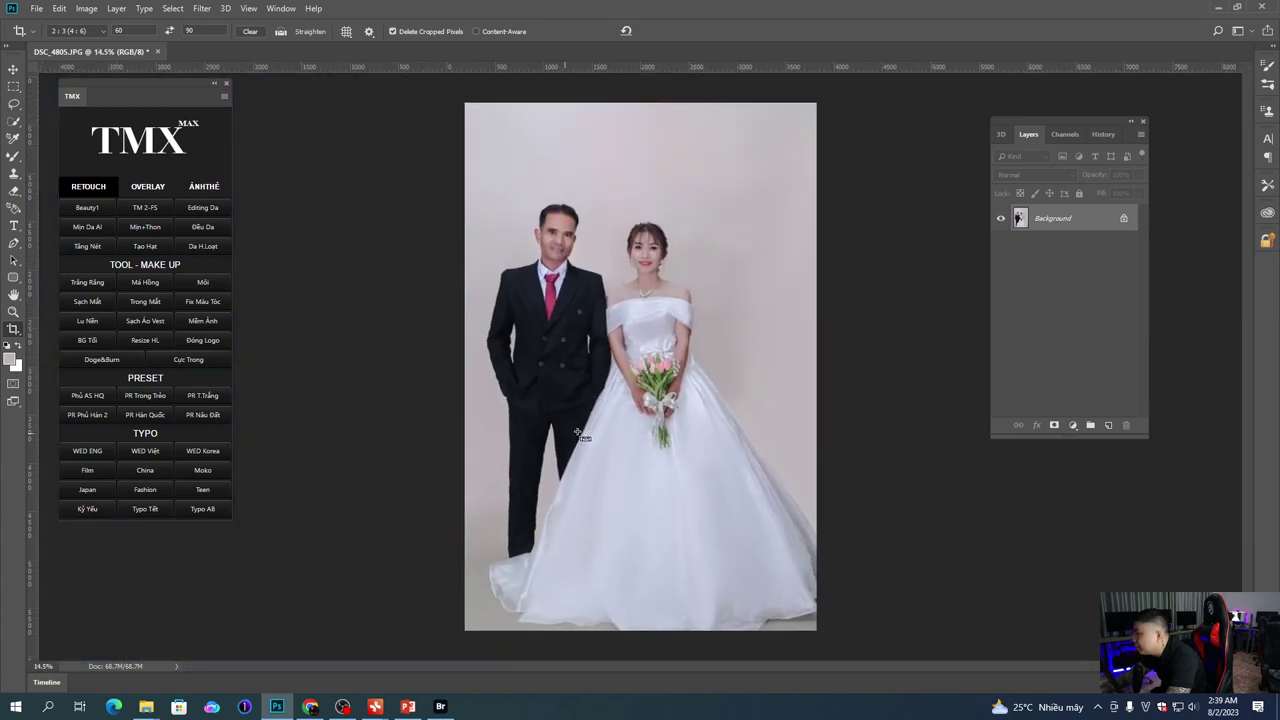
Step: Run the TM 2-FS retouch action, set the Mixer Brush to 174 px, and smooth the skirt's outer edge near the hem
click(162, 212)
key(Return)
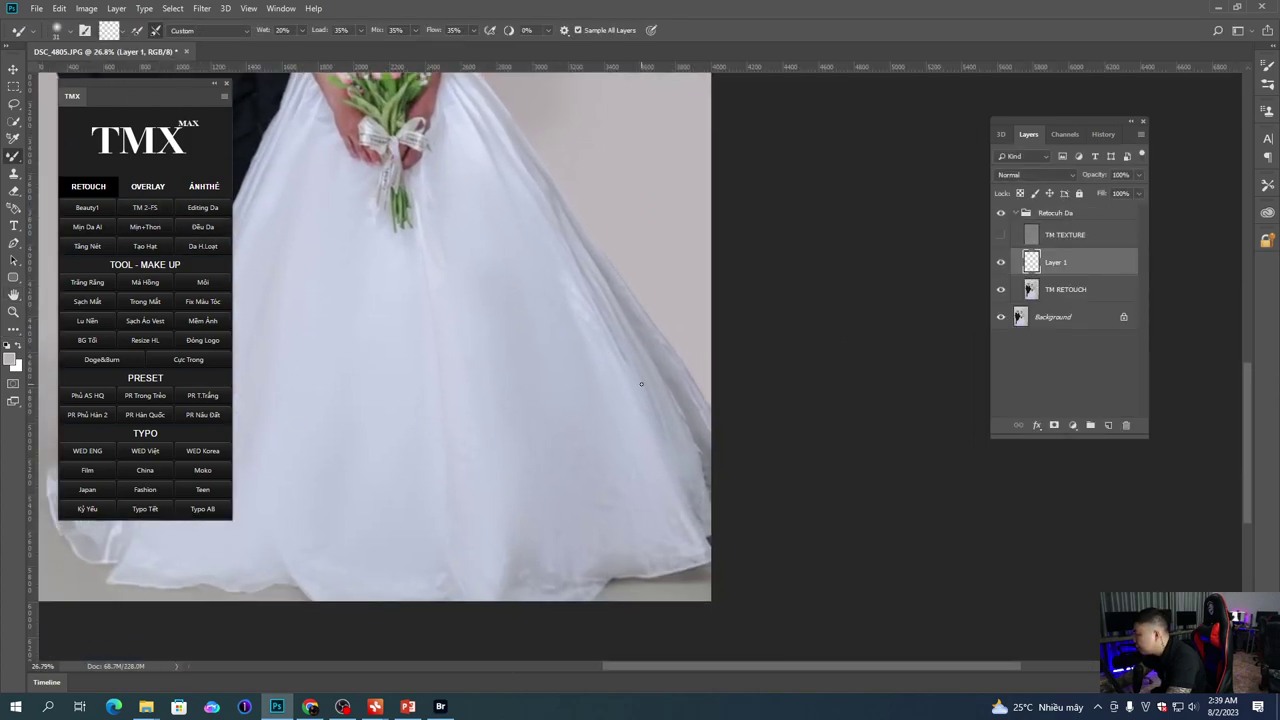
right_click(641, 383)
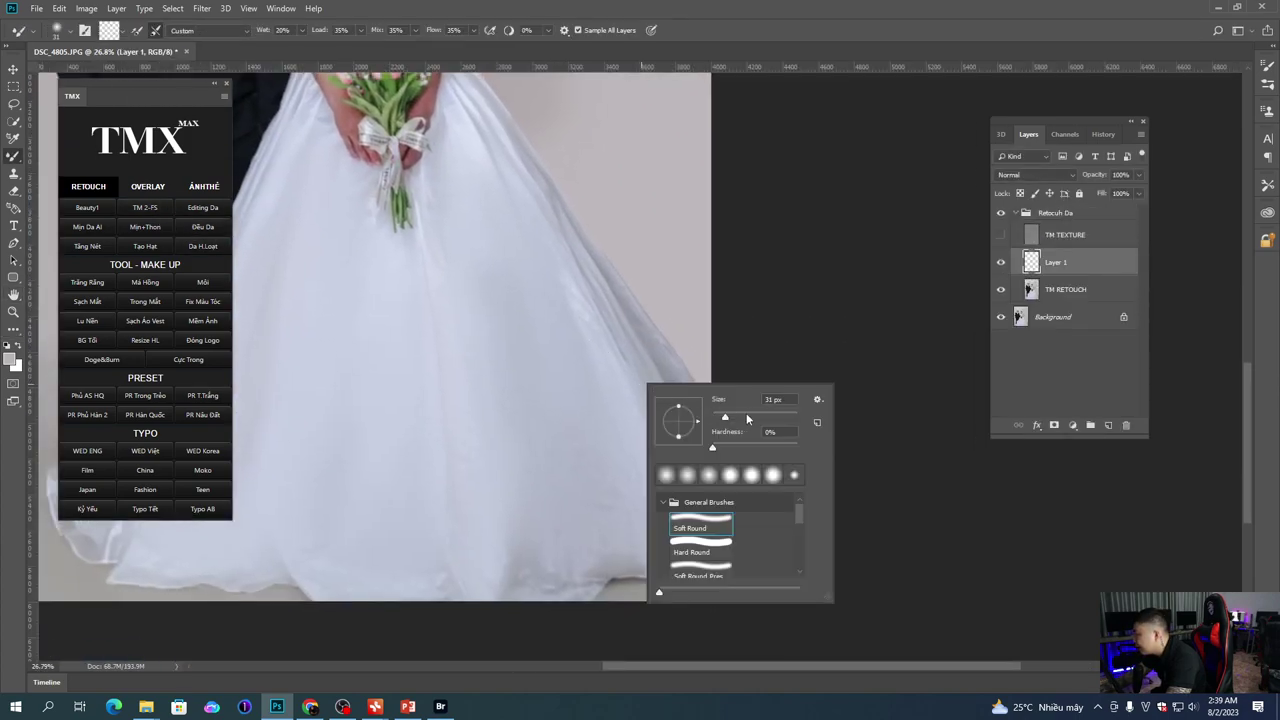
key(Return)
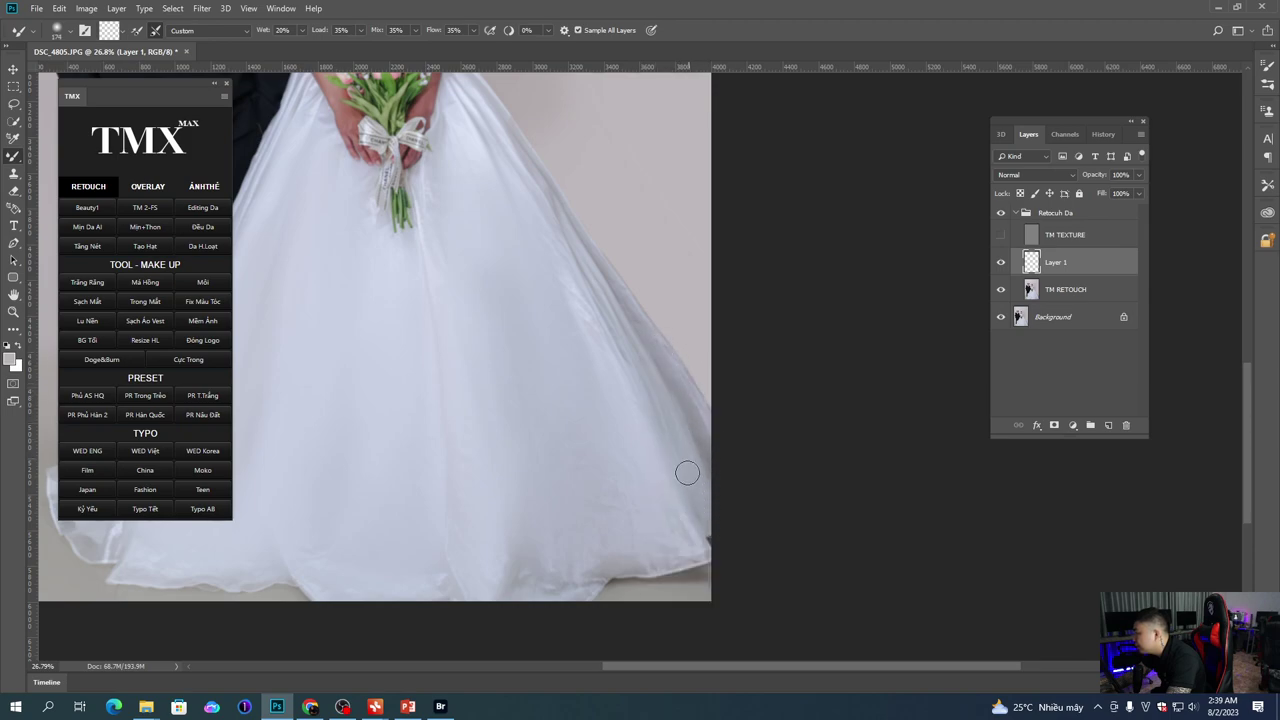
drag(637, 367, 749, 476)
drag(677, 353, 698, 410)
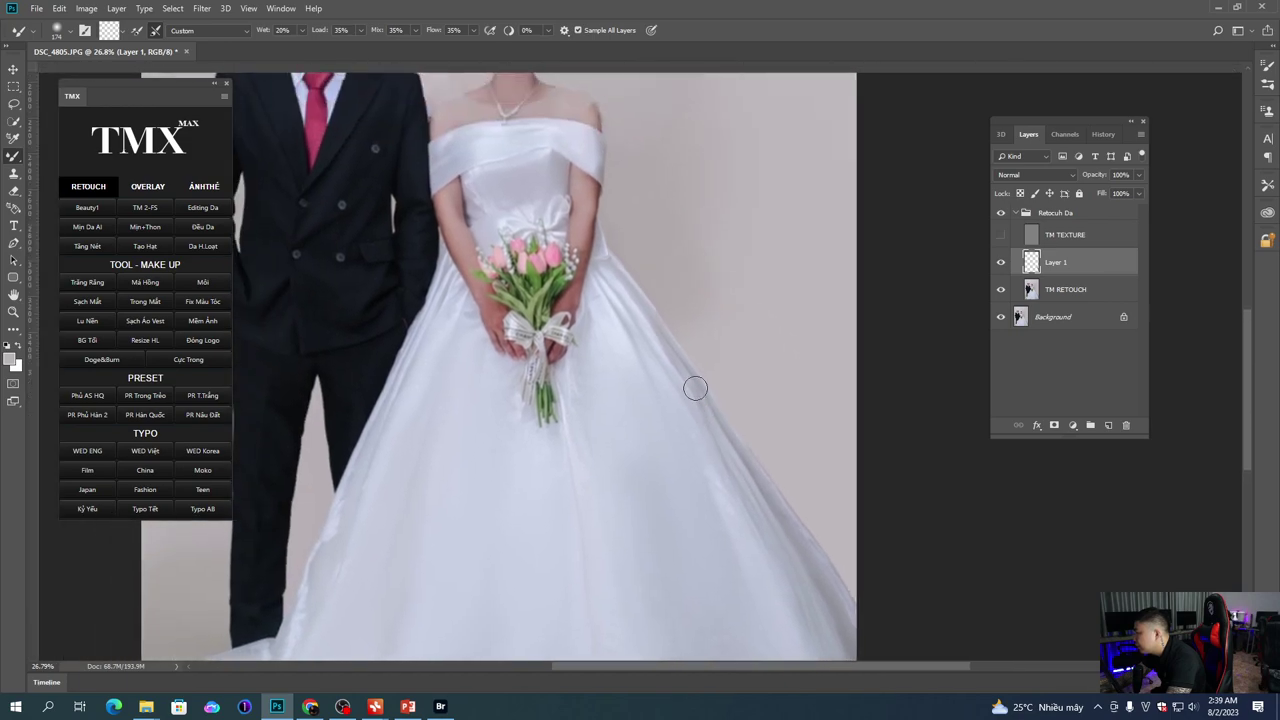
Step: Blend the folds of the skirt's upper and middle part with the 174 px Mixer Brush
drag(630, 299, 658, 353)
drag(711, 441, 648, 347)
mouse_move(759, 522)
mouse_down()
mouse_move(696, 331)
mouse_move(769, 446)
mouse_move(657, 351)
mouse_move(696, 384)
mouse_move(715, 444)
mouse_move(739, 428)
mouse_move(721, 440)
mouse_up()
drag(832, 394, 703, 453)
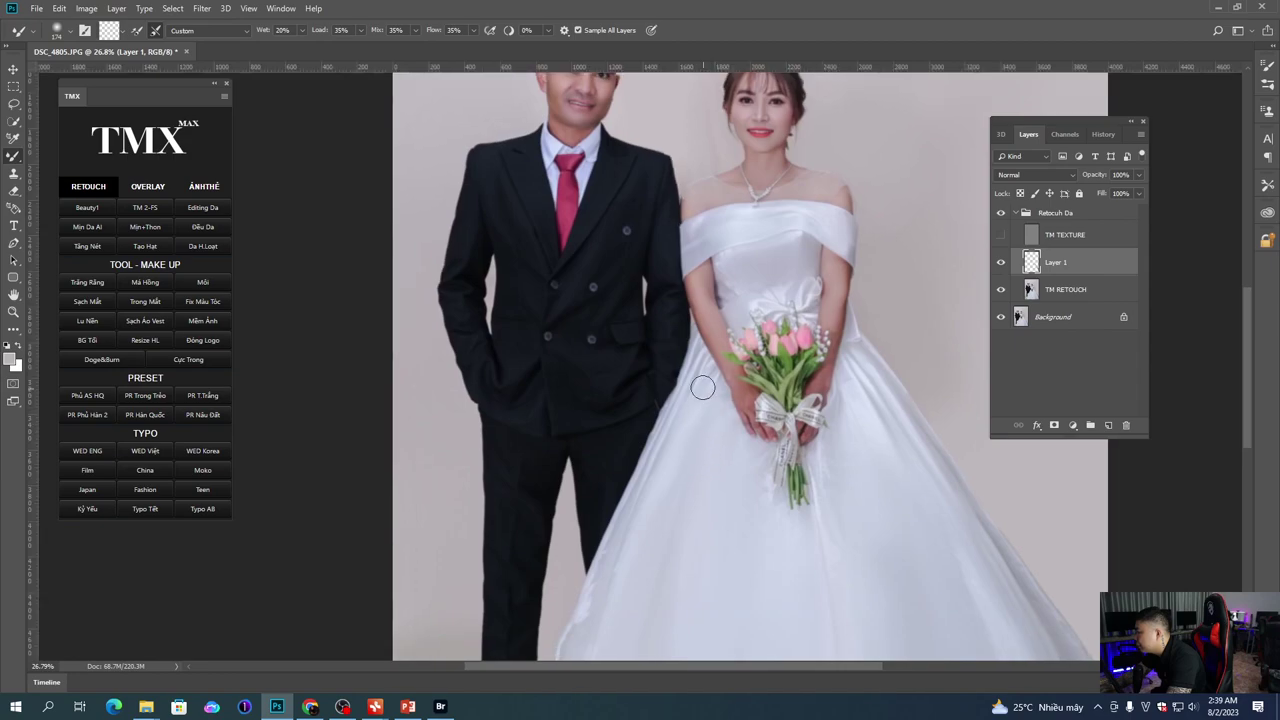
scroll(707, 386, down, 3)
drag(739, 410, 754, 426)
scroll(754, 426, down, 3)
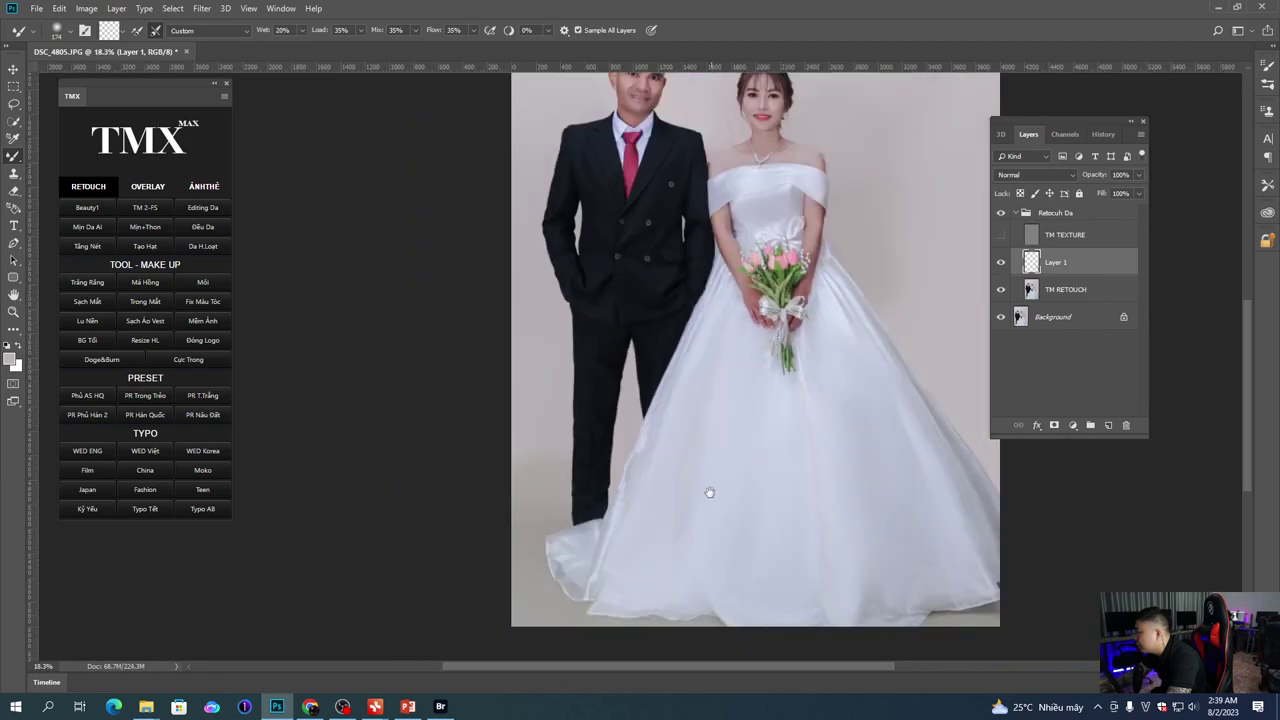
Step: Enlarge the Mixer Brush to 322 px and smooth the broad front and lower area of the skirt
right_click(722, 493)
click(826, 426)
right_click(818, 441)
key(Escape)
drag(833, 576, 821, 538)
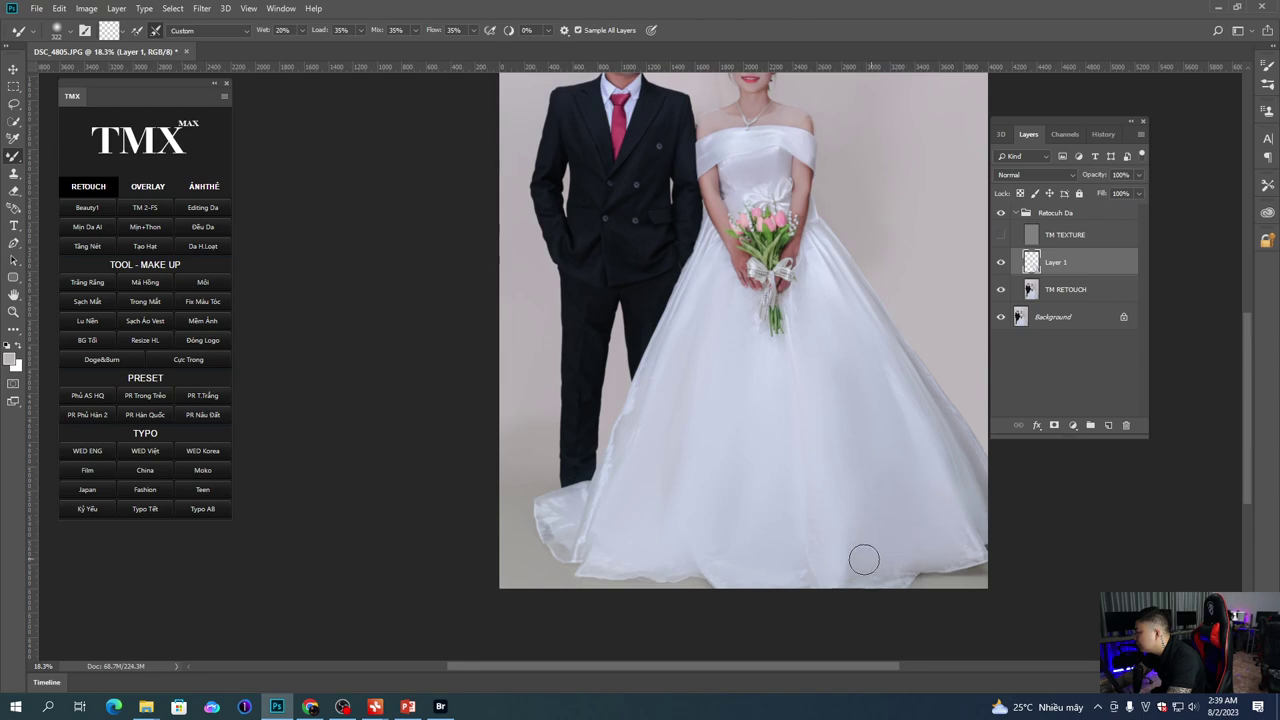
drag(727, 366, 717, 456)
Step: Check the retouched dress and merge all retouch layers into the background
scroll(717, 456, up, 3)
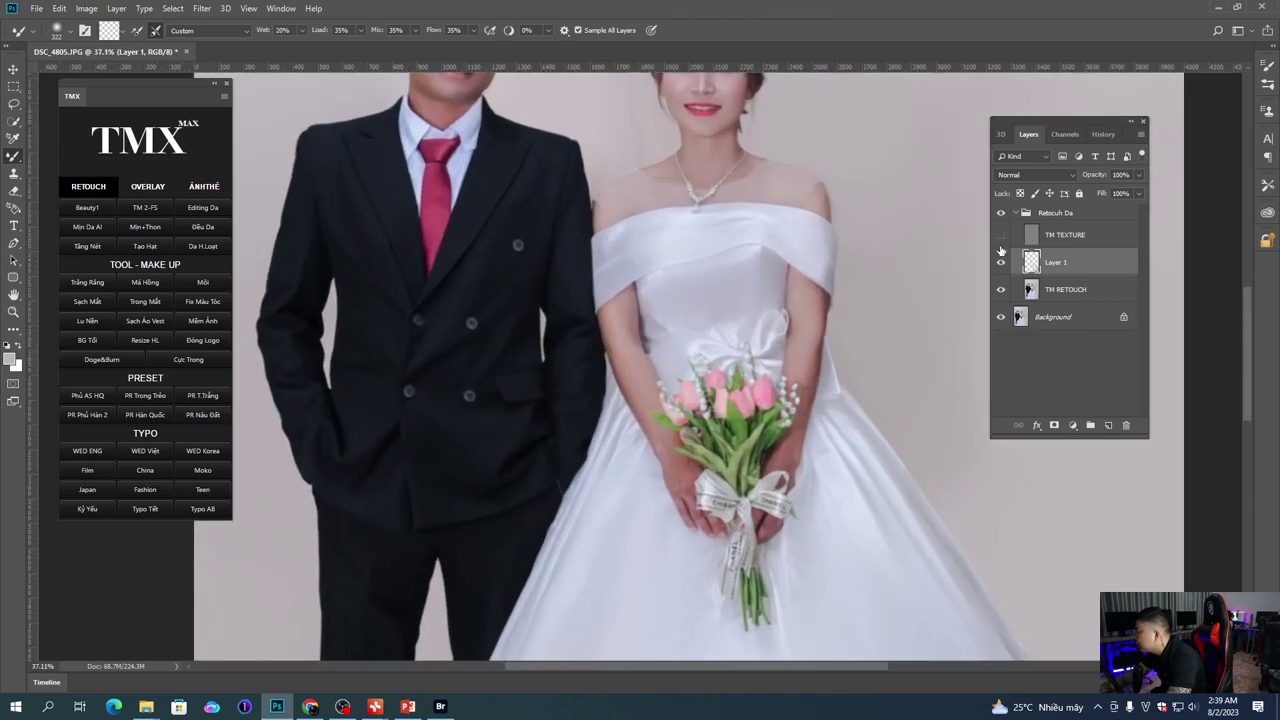
drag(661, 252, 667, 358)
scroll(734, 337, down, 4)
key(ctrl+shift+e)
scroll(636, 327, up, 2)
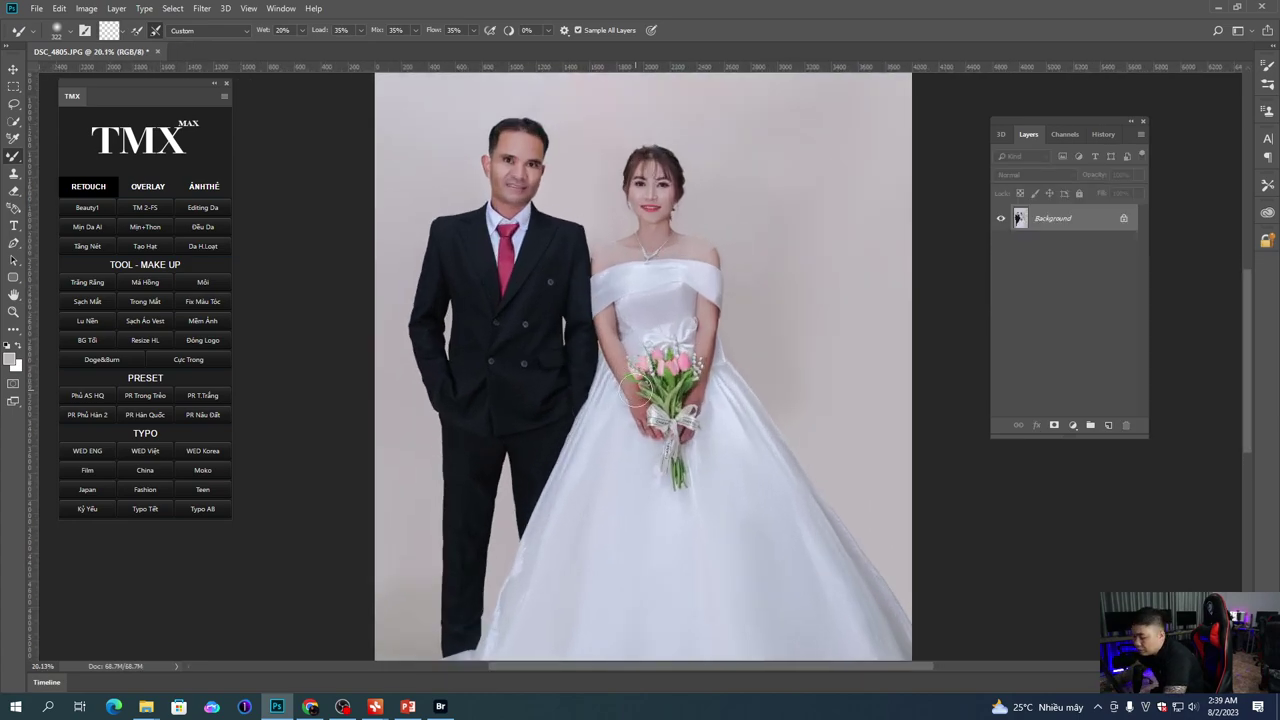
Step: Paint a Quick Mask over the bride's arms and hands with a 338 px brush and turn it into a selection
key(q)
key(shift+b)
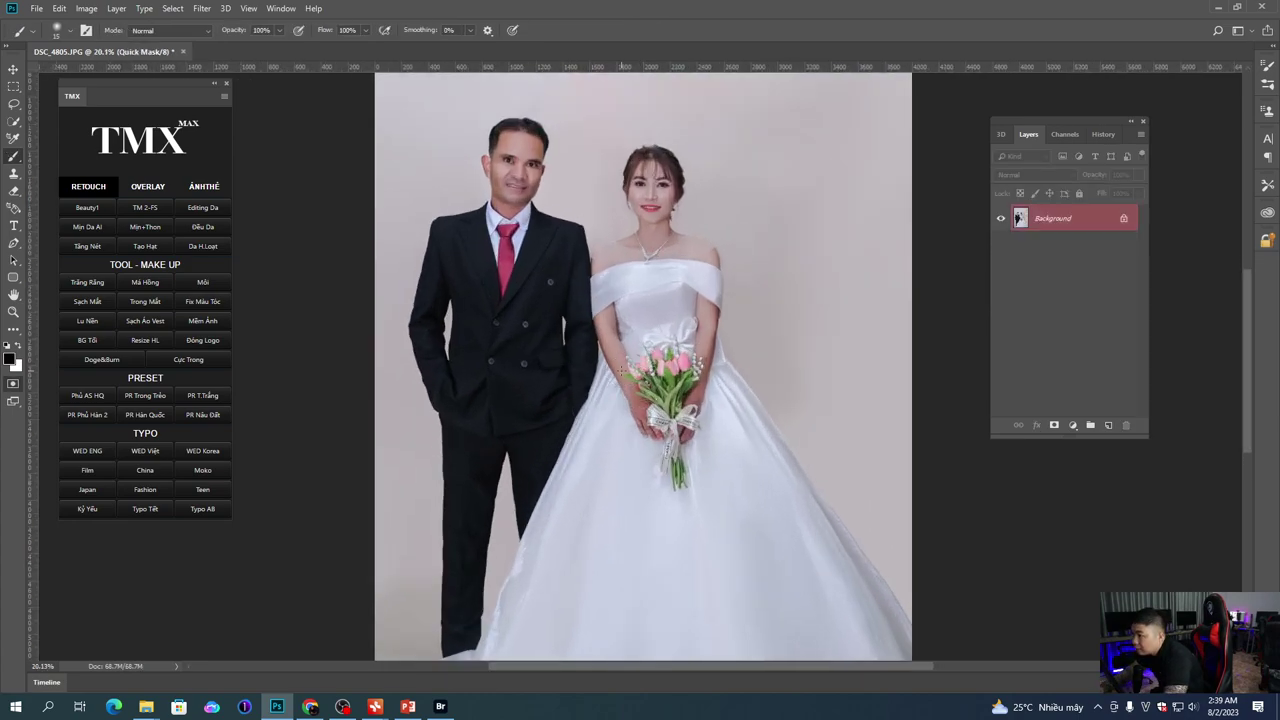
right_click(643, 415)
key(Return)
mouse_move(601, 334)
mouse_down()
mouse_move(659, 444)
mouse_move(703, 378)
mouse_move(711, 312)
mouse_up()
mouse_move(663, 297)
mouse_down()
mouse_move(674, 330)
mouse_move(727, 352)
mouse_up()
key(q)
key(ctrl+r)
scroll(776, 437, up, 1)
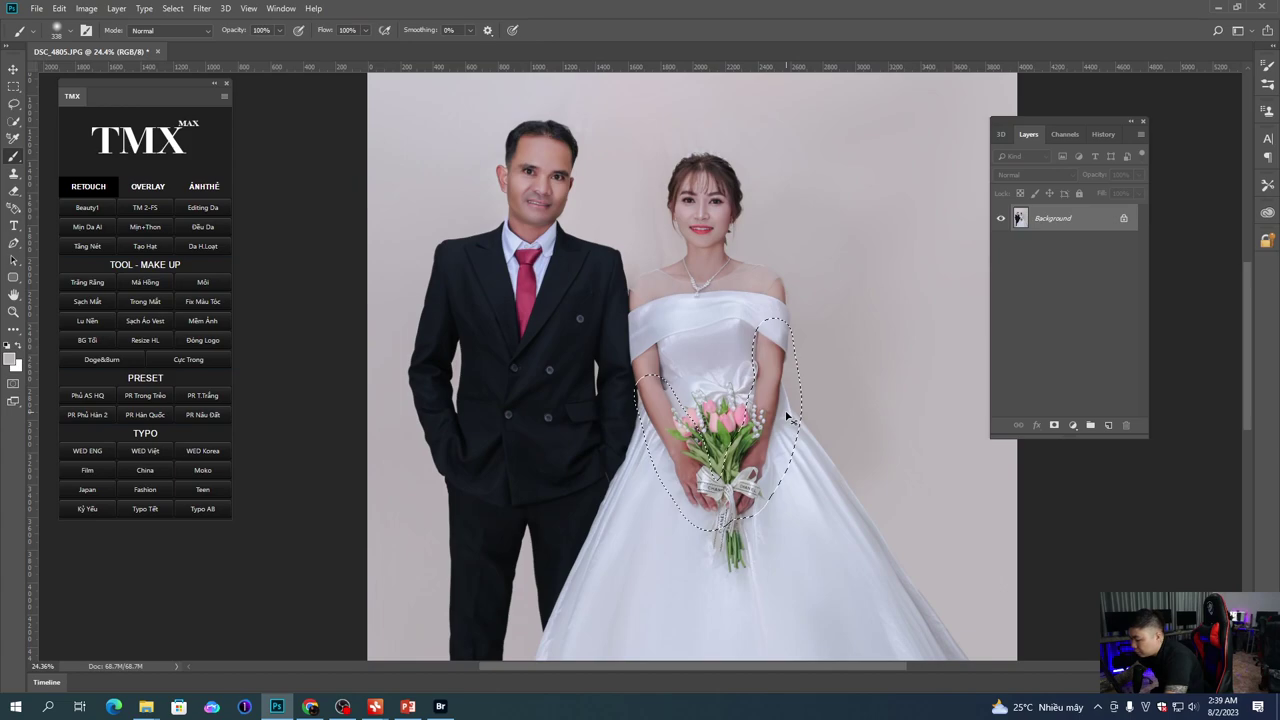
key(ctrl+u)
key(alt+3)
click(851, 585)
click(762, 458)
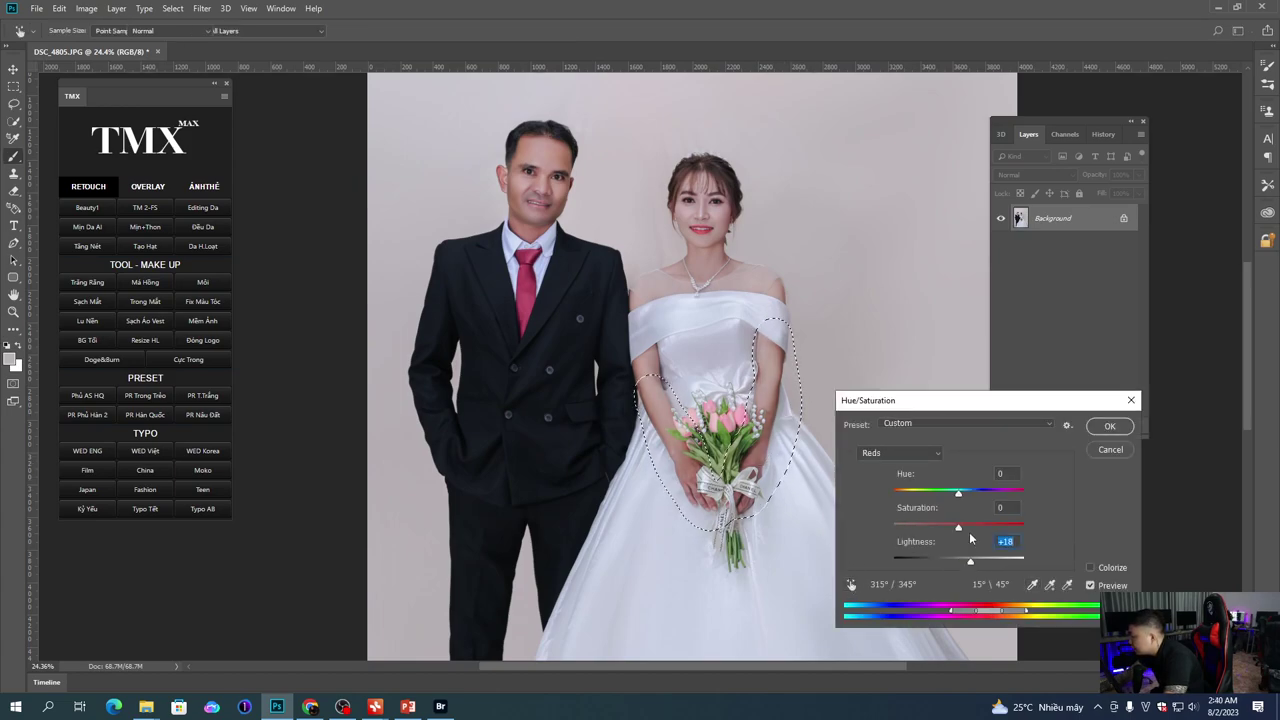
key(Escape)
Step: Brighten the selected arms with a Curves point at input 147 and output 155, and clear the selection
key(ctrl+m)
drag(937, 331, 942, 322)
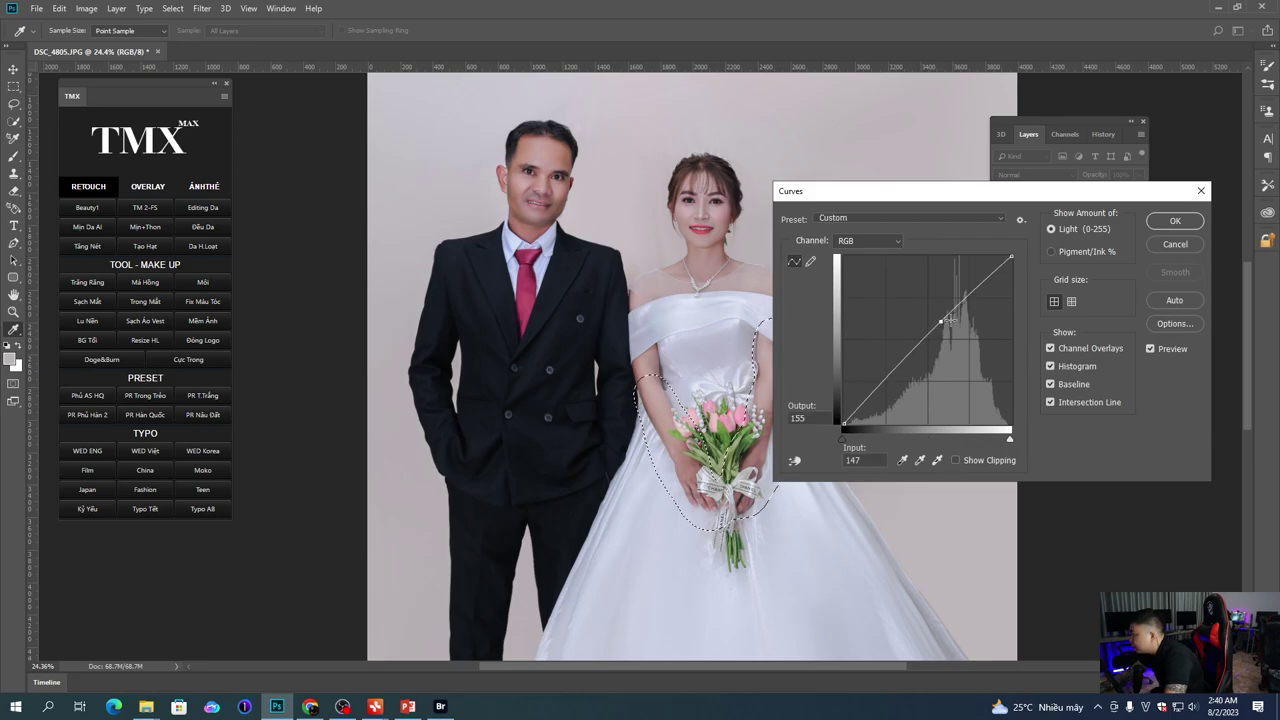
key(Return)
key(ctrl+d)
Step: Select the bride's forearms and hands through a Quick Mask and apply a Levels adjustment to them
key(b)
key(q)
mouse_move(672, 430)
mouse_down()
mouse_move(689, 457)
mouse_move(790, 395)
mouse_up()
key(q)
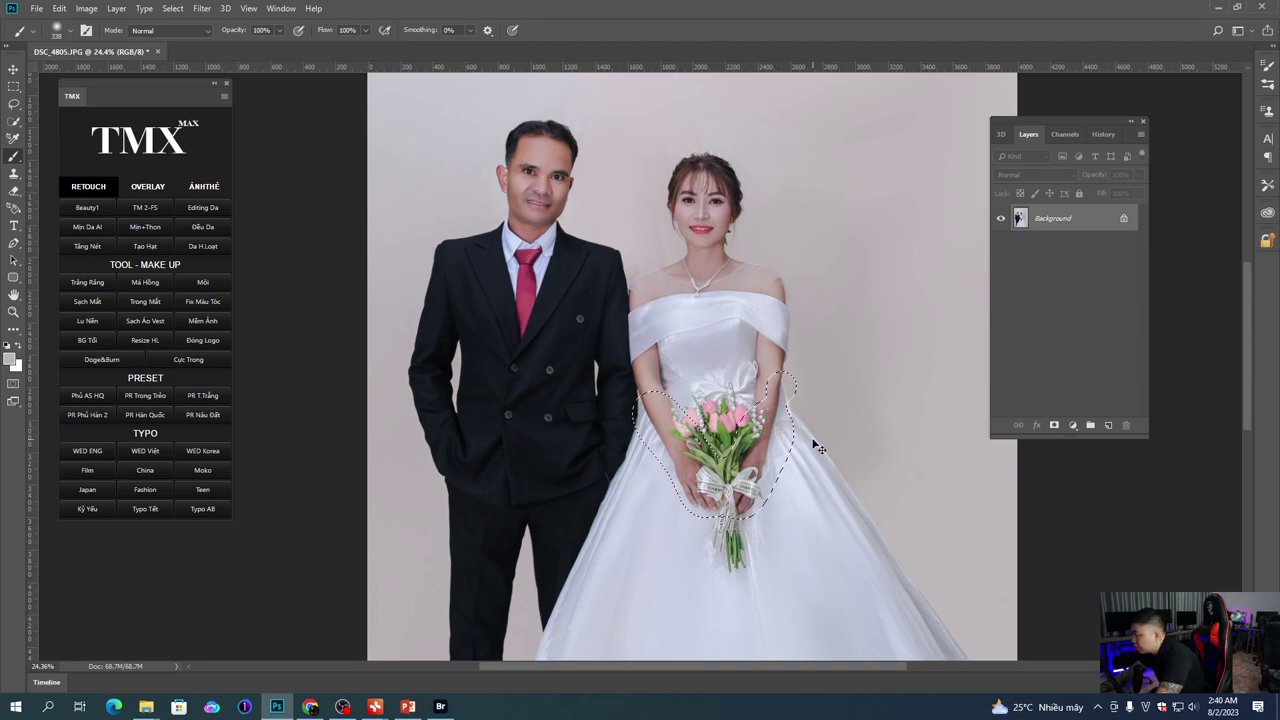
key(ctrl+l)
key(Return)
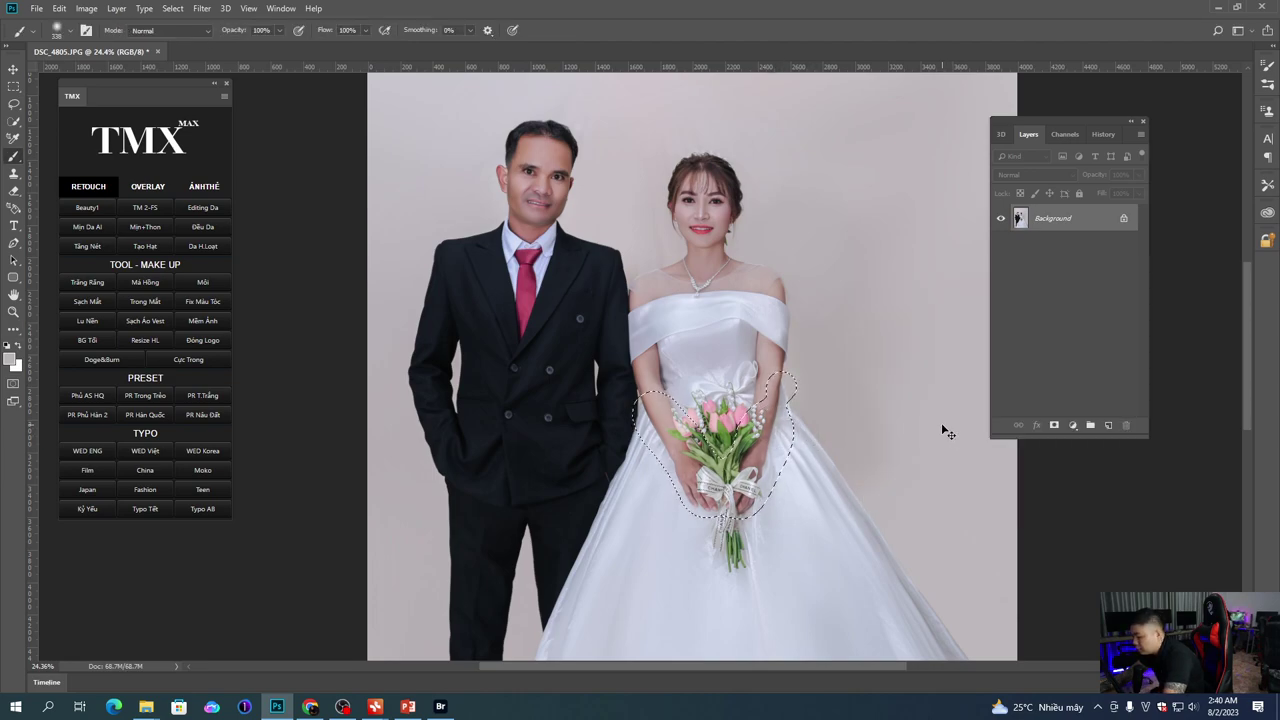
Step: Raise the lightness of the reds in the selected forearms with Hue/Saturation, apply Fade, and clear the selection
key(ctrl+u)
key(alt+3)
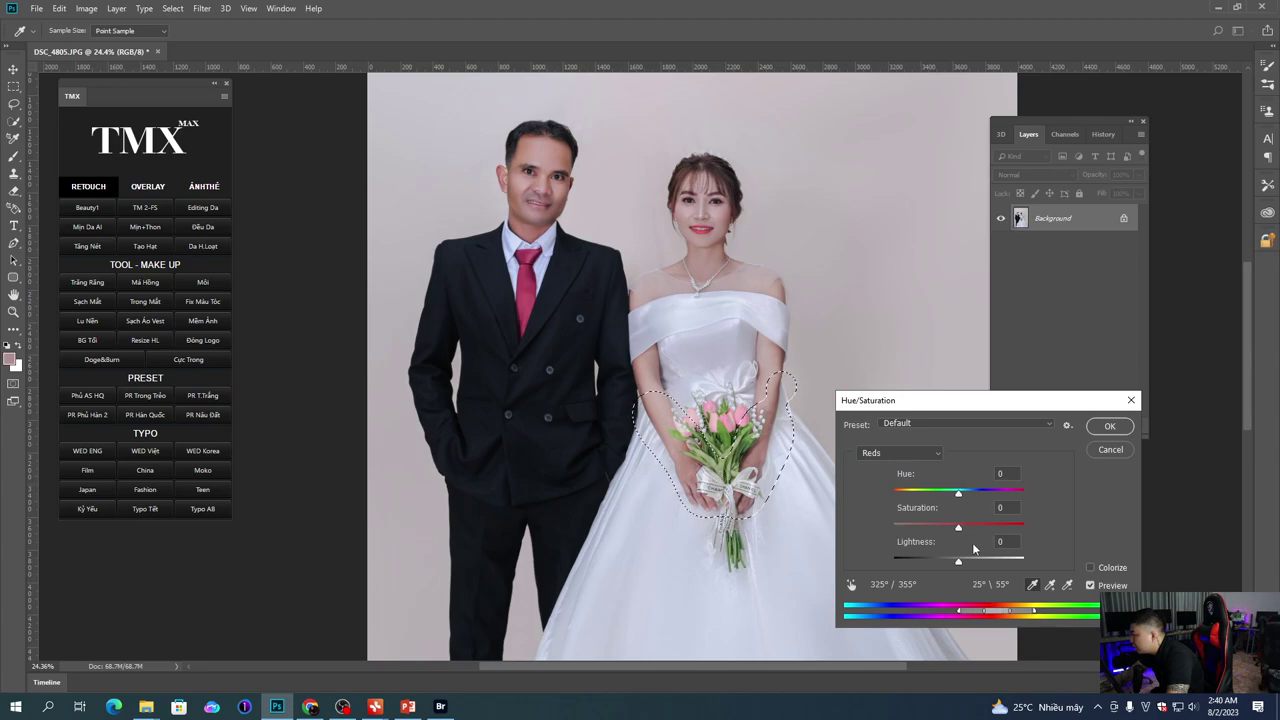
click(968, 560)
key(Return)
key(ctrl+shift+f)
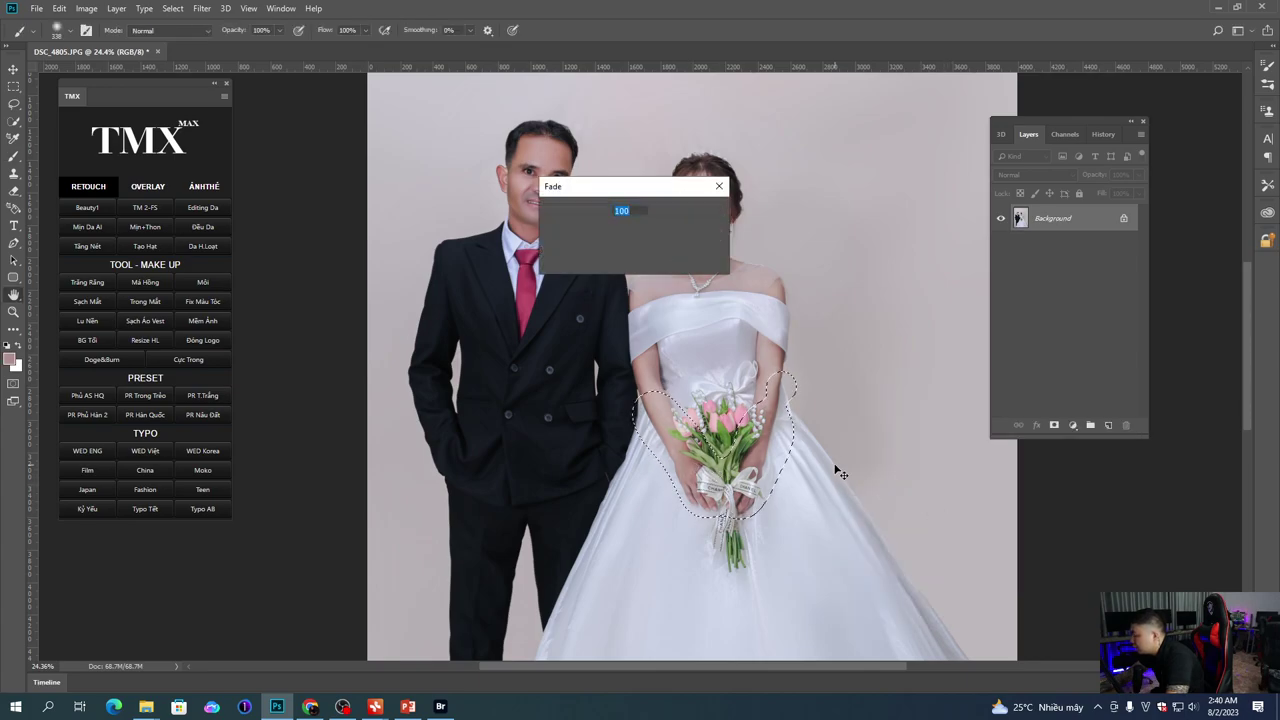
key(Return)
key(ctrl+d)
key(ctrl+minus)
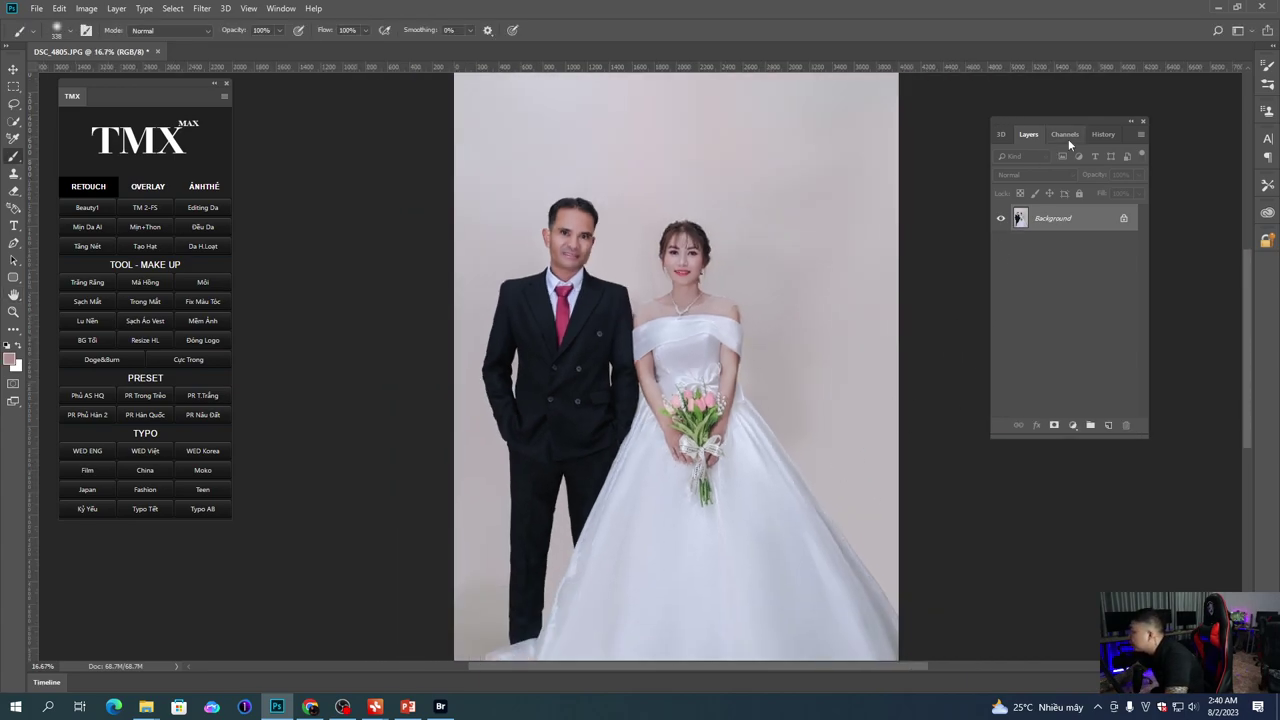
Step: Examine the couple's faces, skin and clothing up close and across the whole portrait
scroll(618, 323, up, 5)
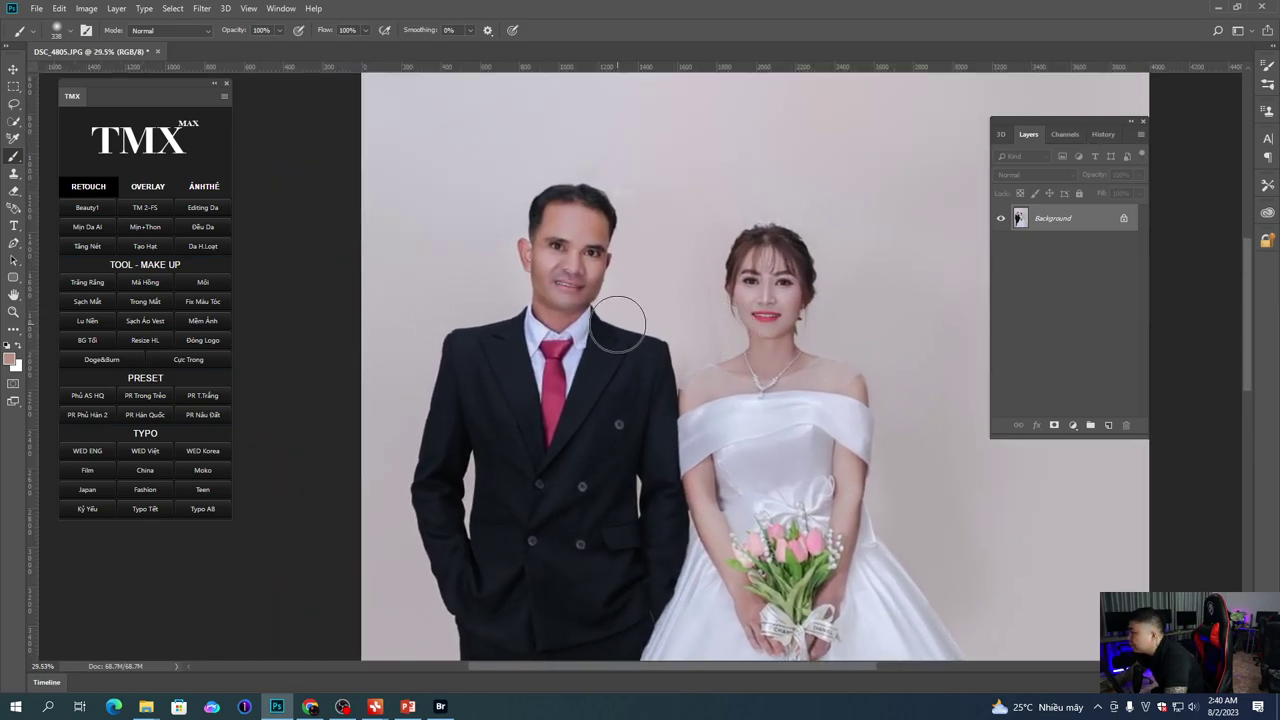
scroll(618, 323, up, 1)
scroll(648, 302, down, 4)
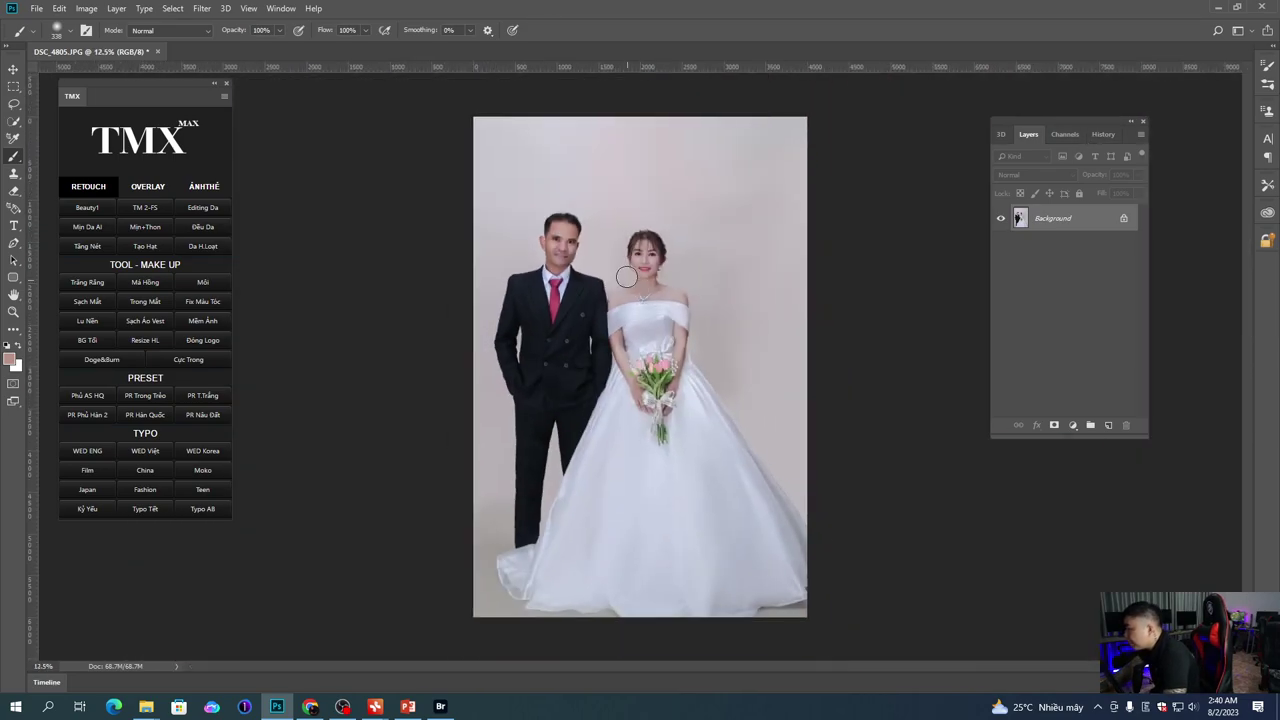
scroll(712, 290, up, 5)
scroll(717, 289, down, 4)
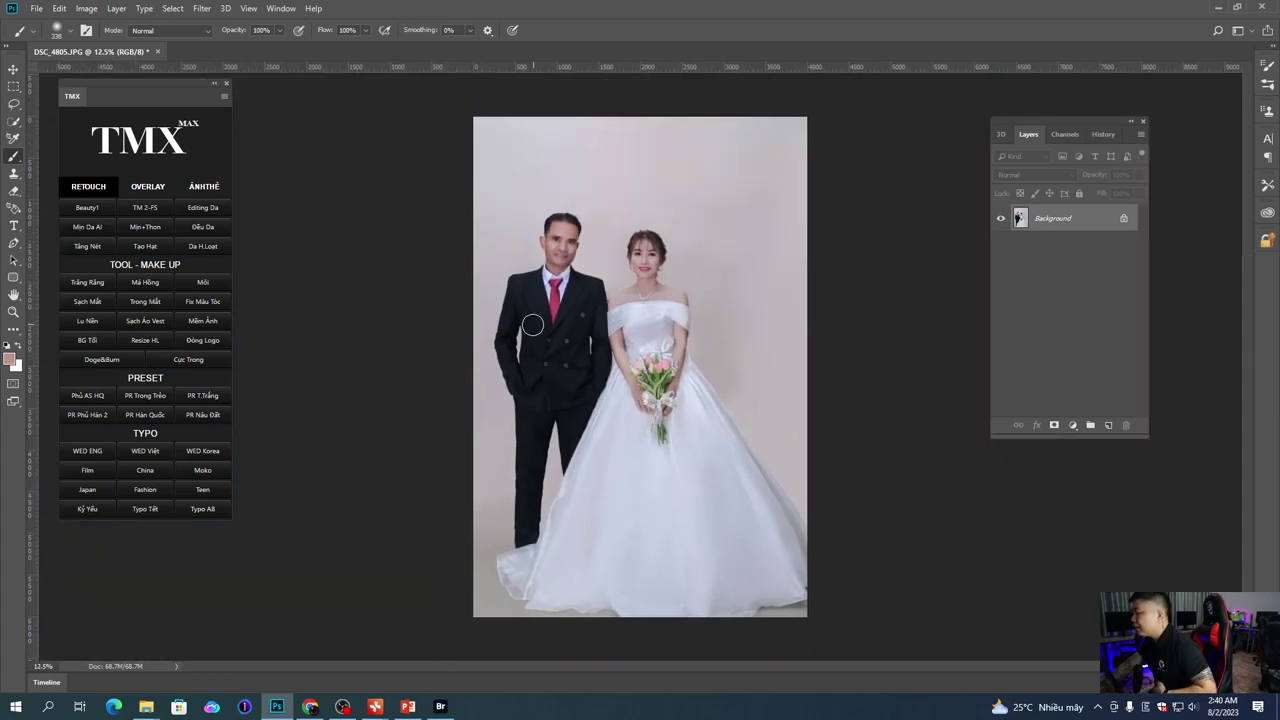
scroll(598, 320, up, 2)
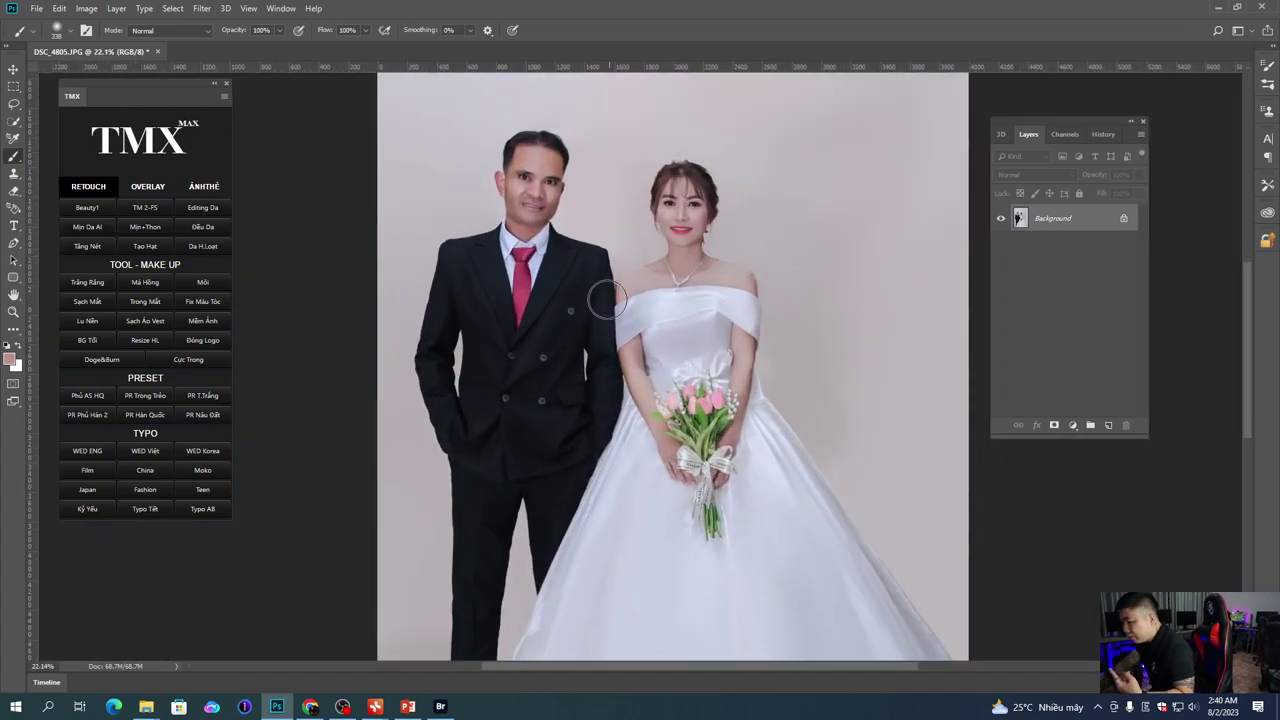
scroll(600, 200, up, 3)
scroll(596, 210, down, 4)
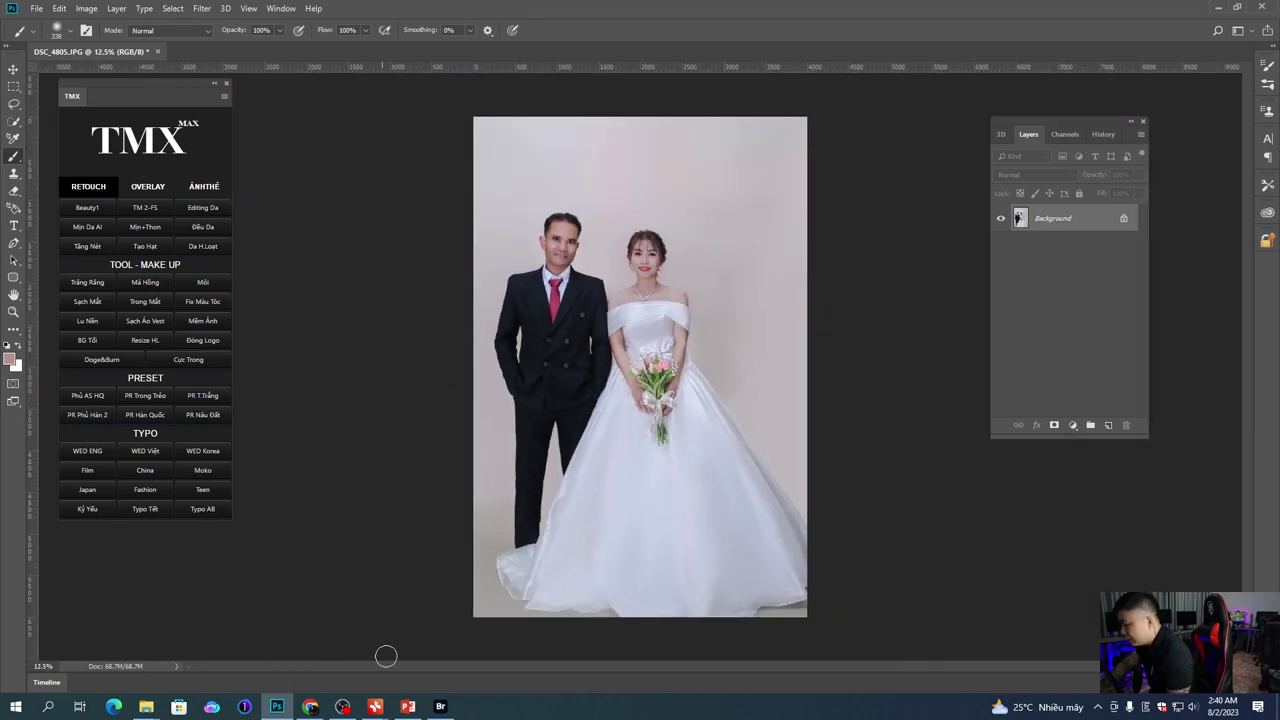
Step: Switch to the YT PHOTOSHOP LÀM NGHỀ 2023 mind map and highlight the Thêm typo and Fix ảnh cho khách topics
click(407, 706)
mouse_move(375, 706)
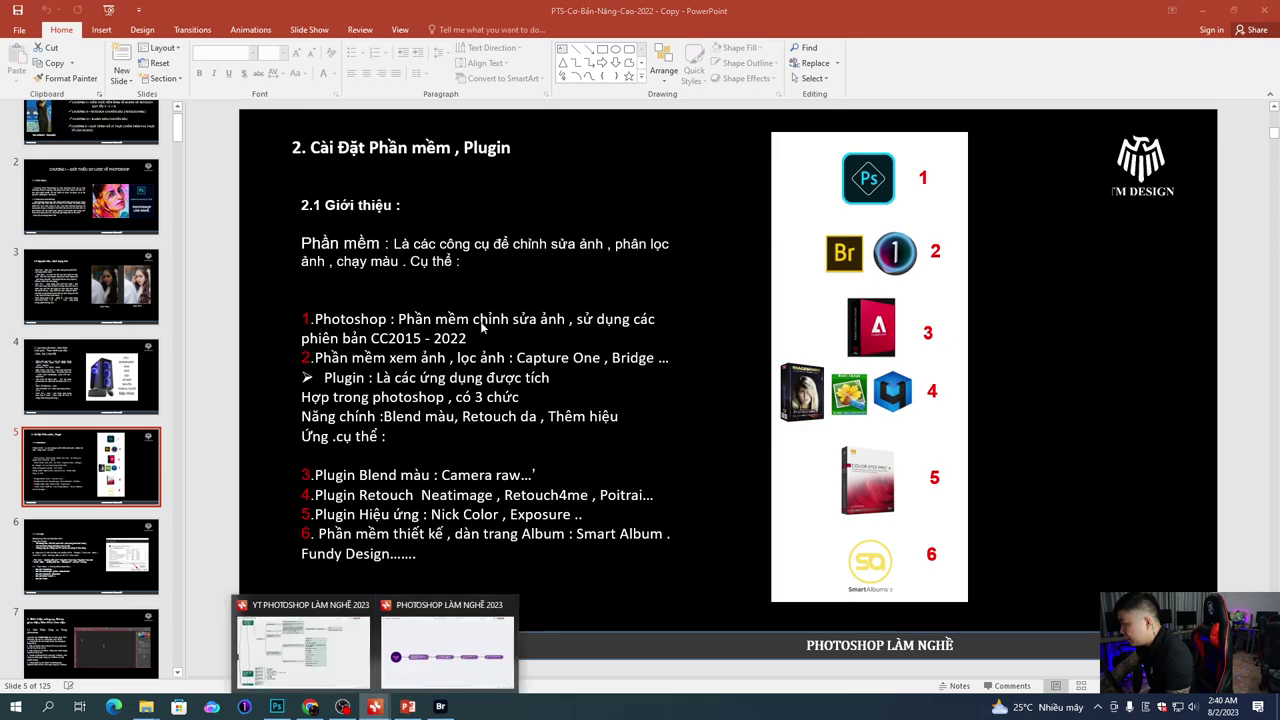
click(346, 659)
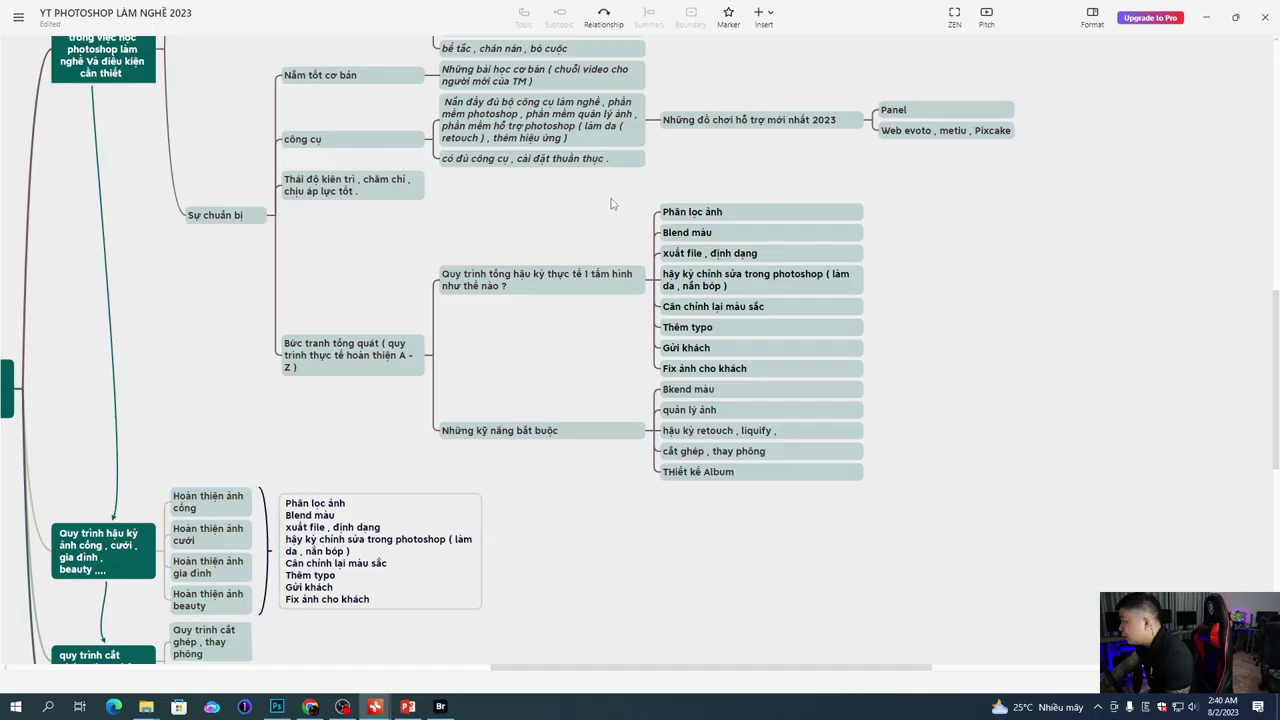
click(749, 327)
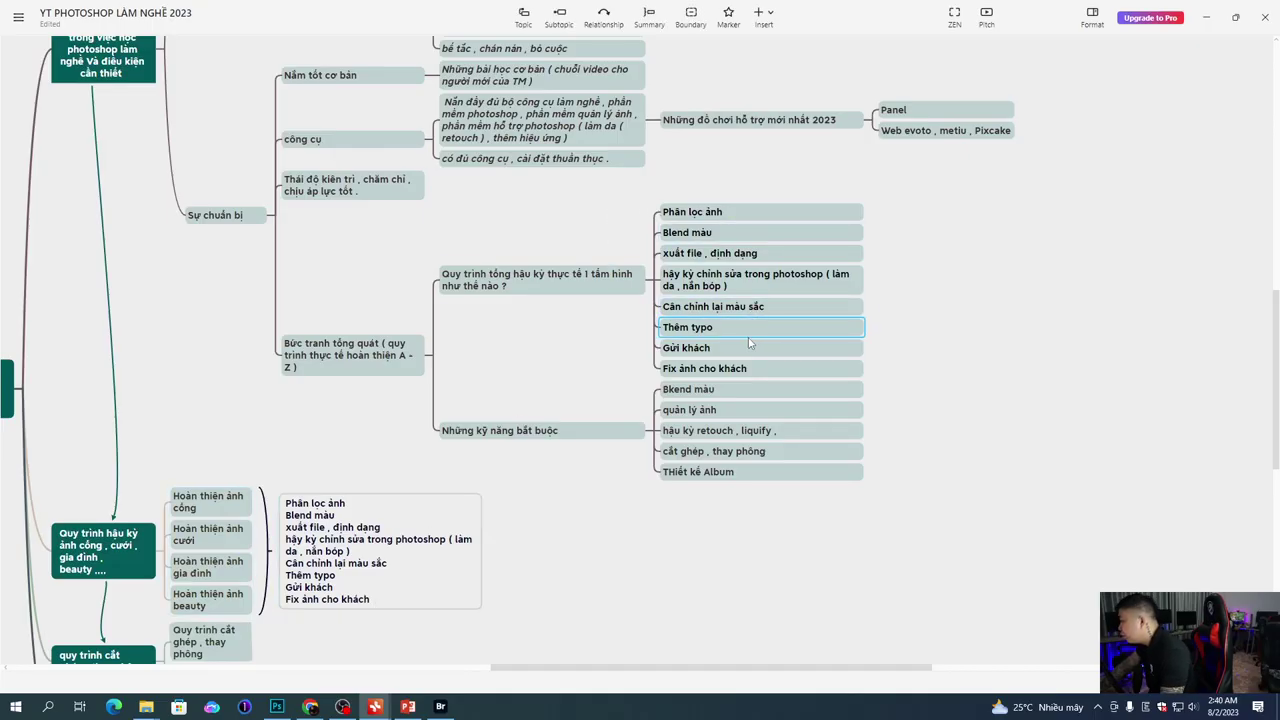
click(757, 369)
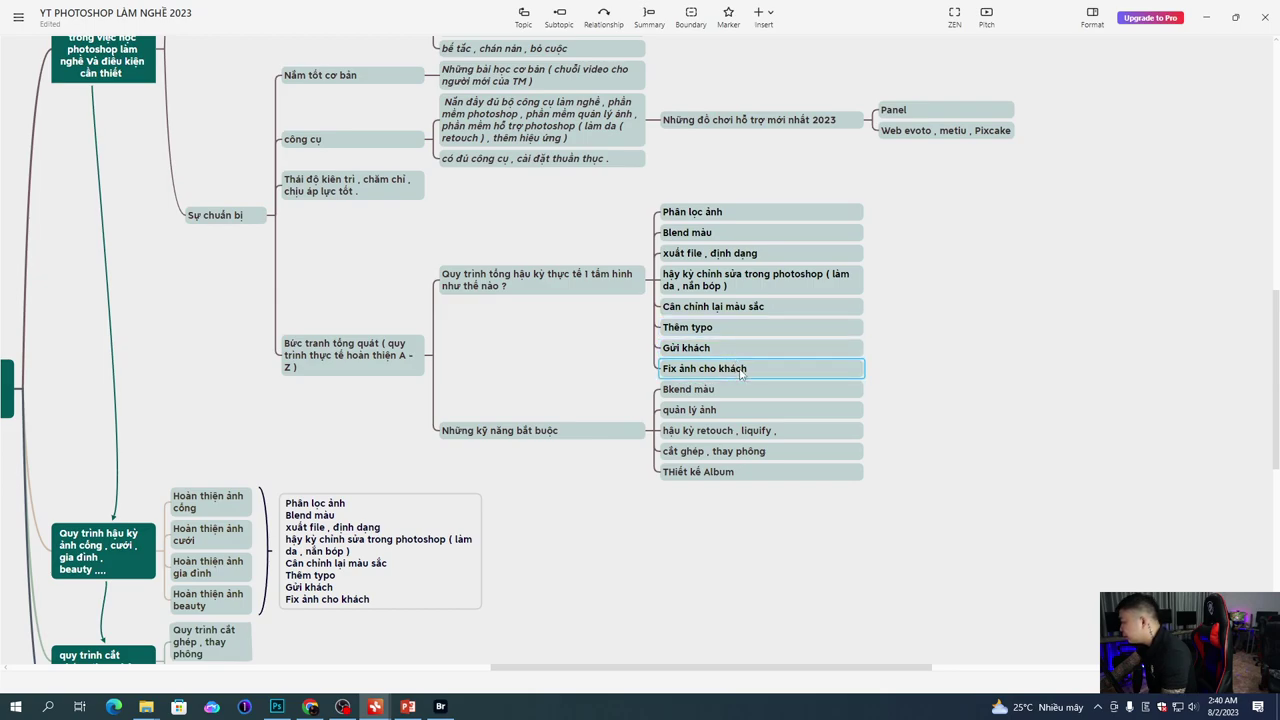
Step: Switch back to Photoshop and review the full wedding portrait
key(alt+Tab)
key(alt+Tab)
key(Tab)
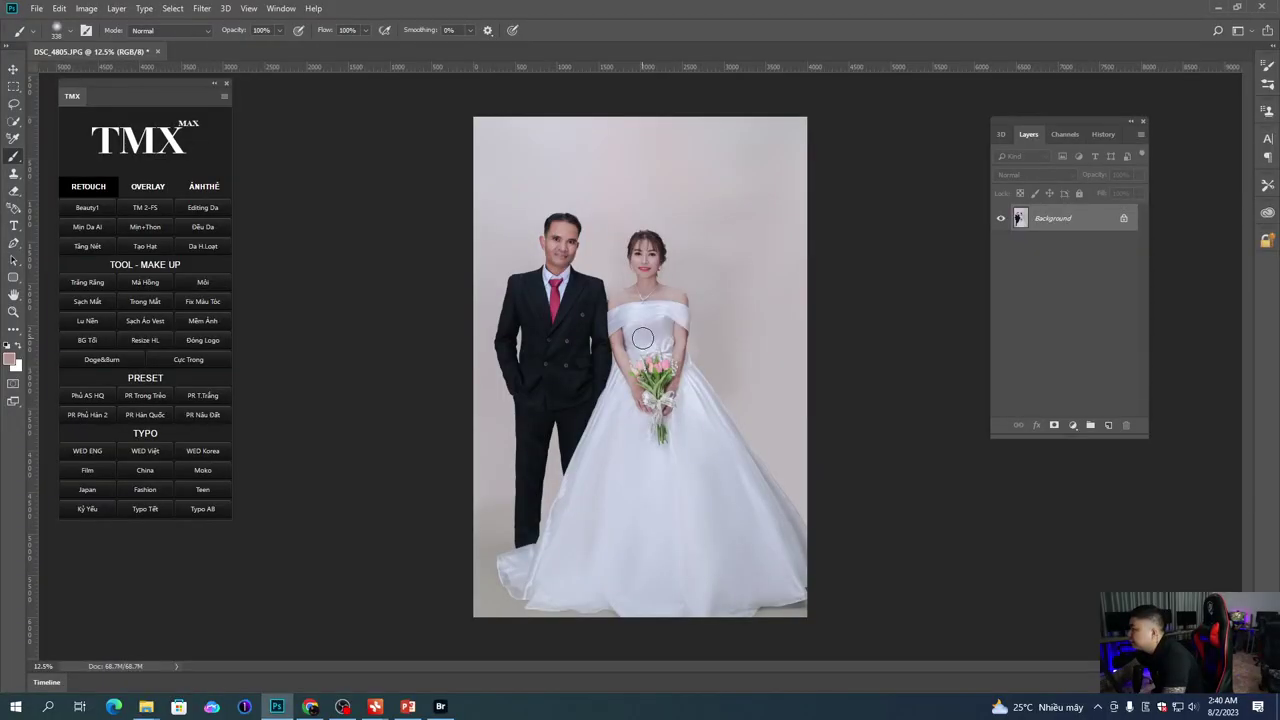
scroll(640, 296, up, 3)
scroll(643, 305, down, 2)
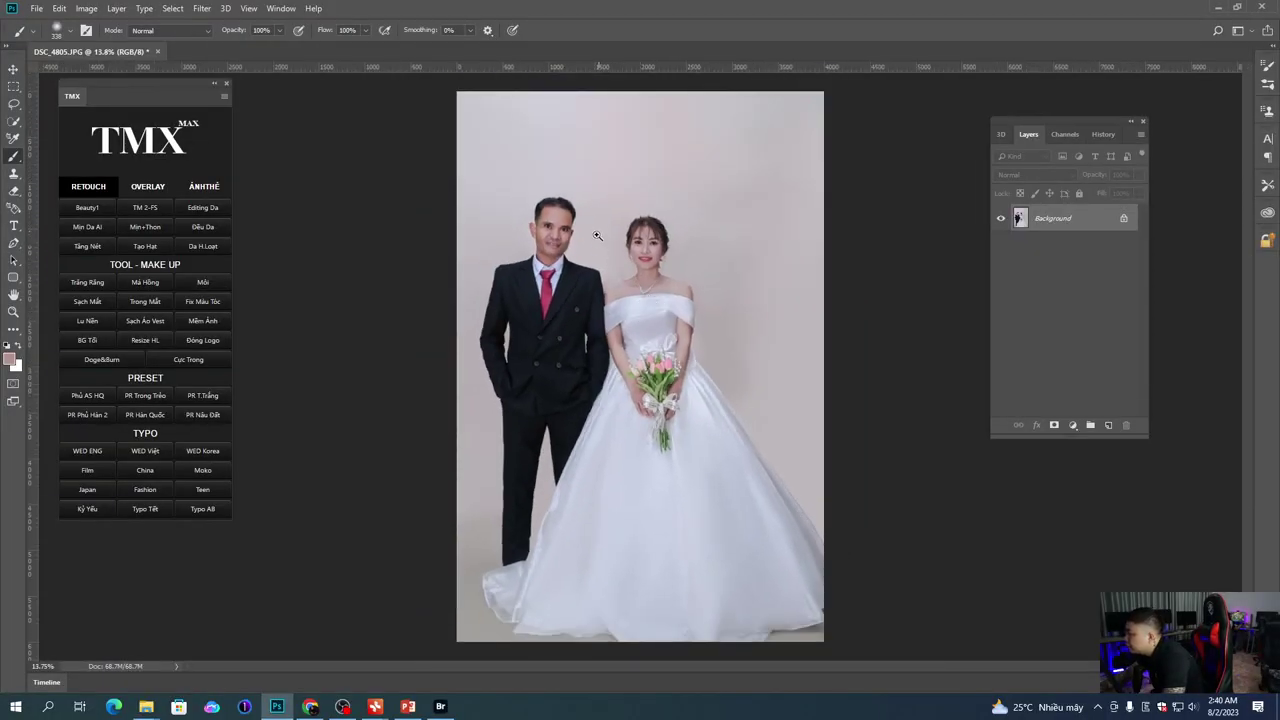
Step: Duplicate the Background layer and open the copy in the Camera Raw filter
drag(600, 241, 677, 300)
drag(688, 480, 651, 335)
key(ctrl+0)
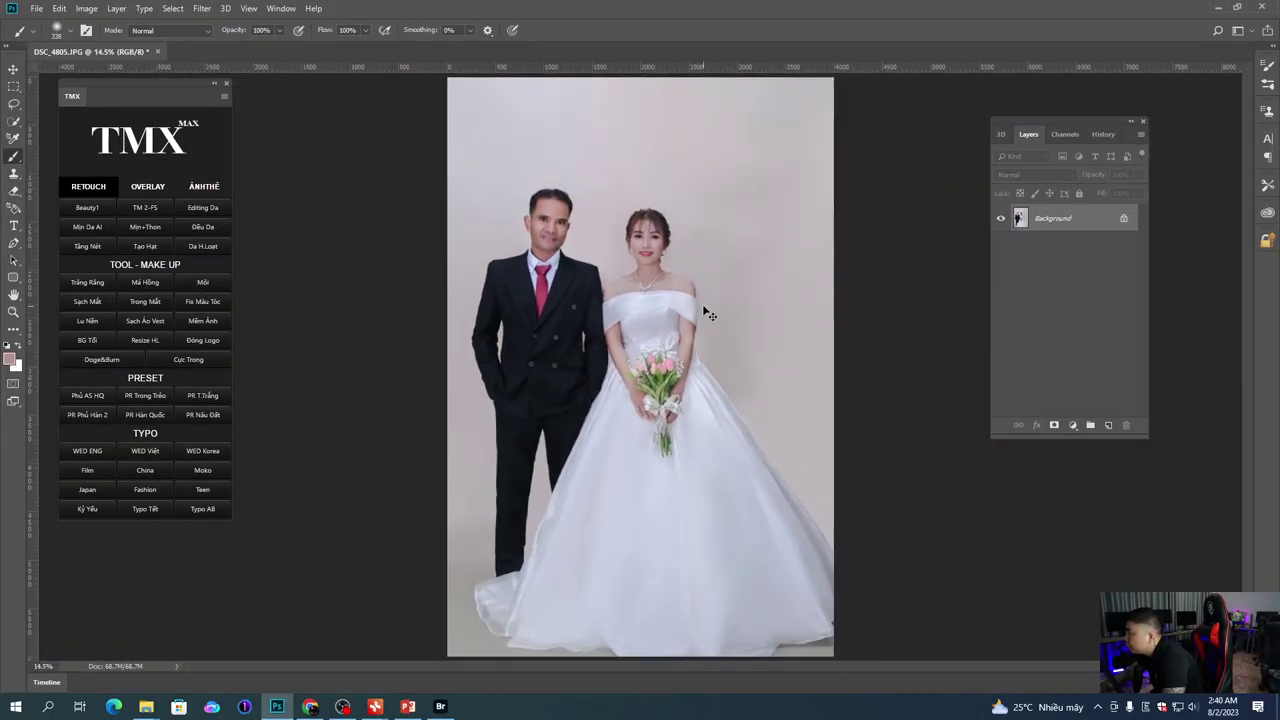
scroll(706, 314, down, 1)
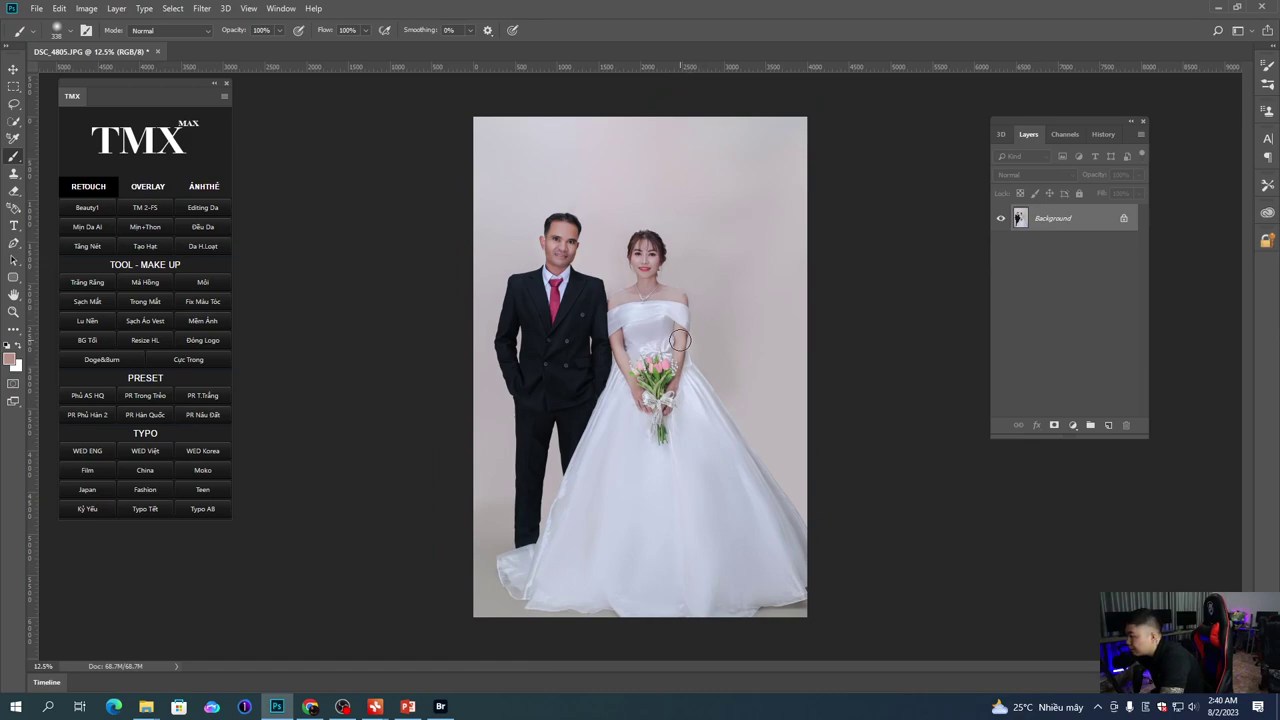
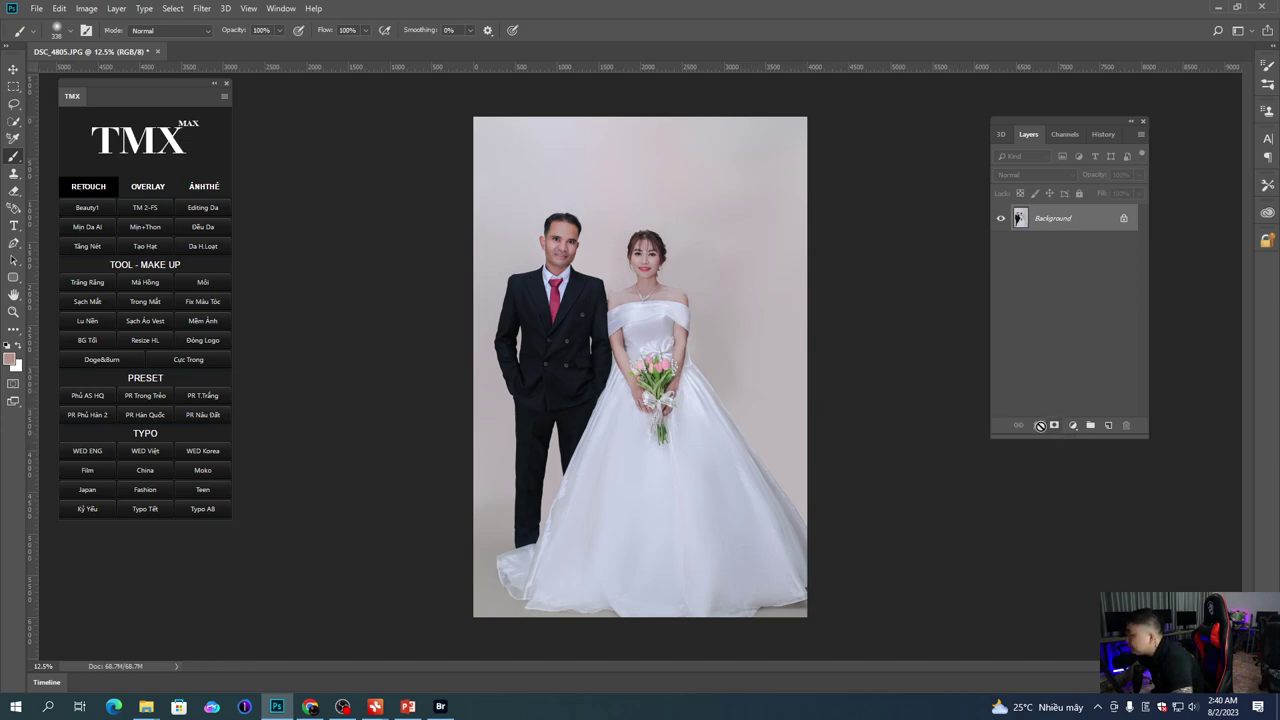
key(ctrl+j)
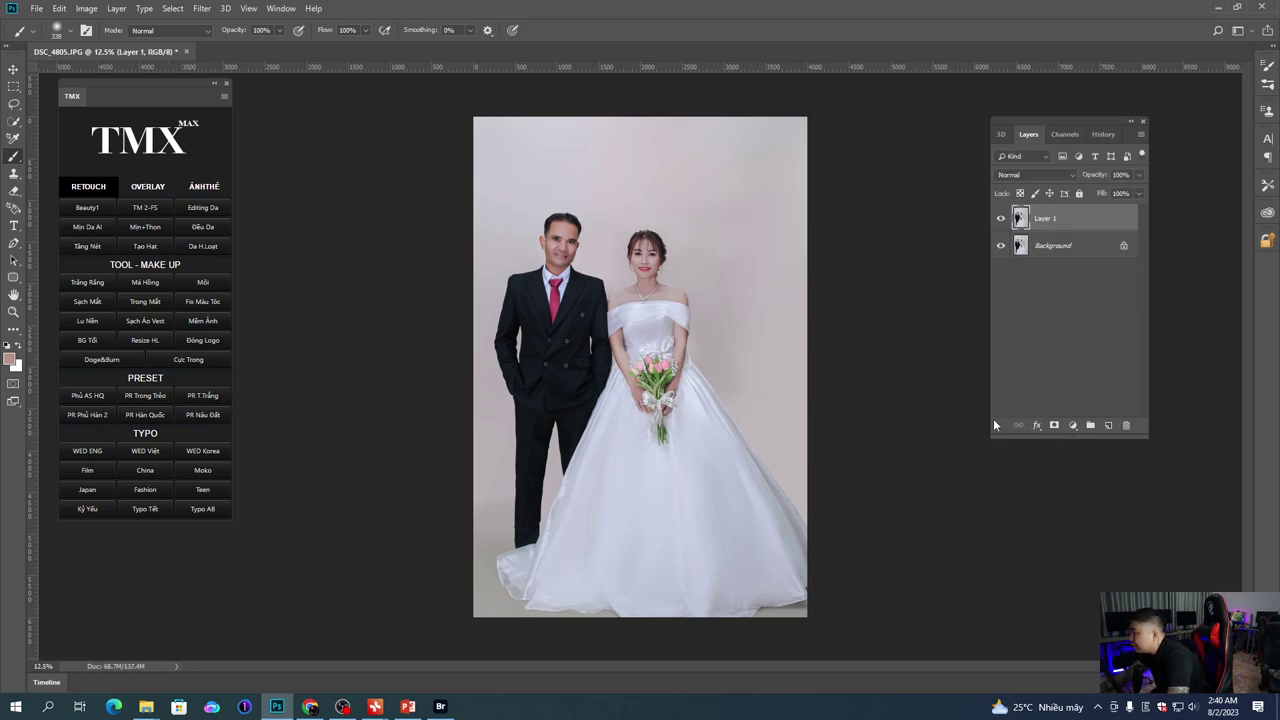
key(ctrl+shift+a)
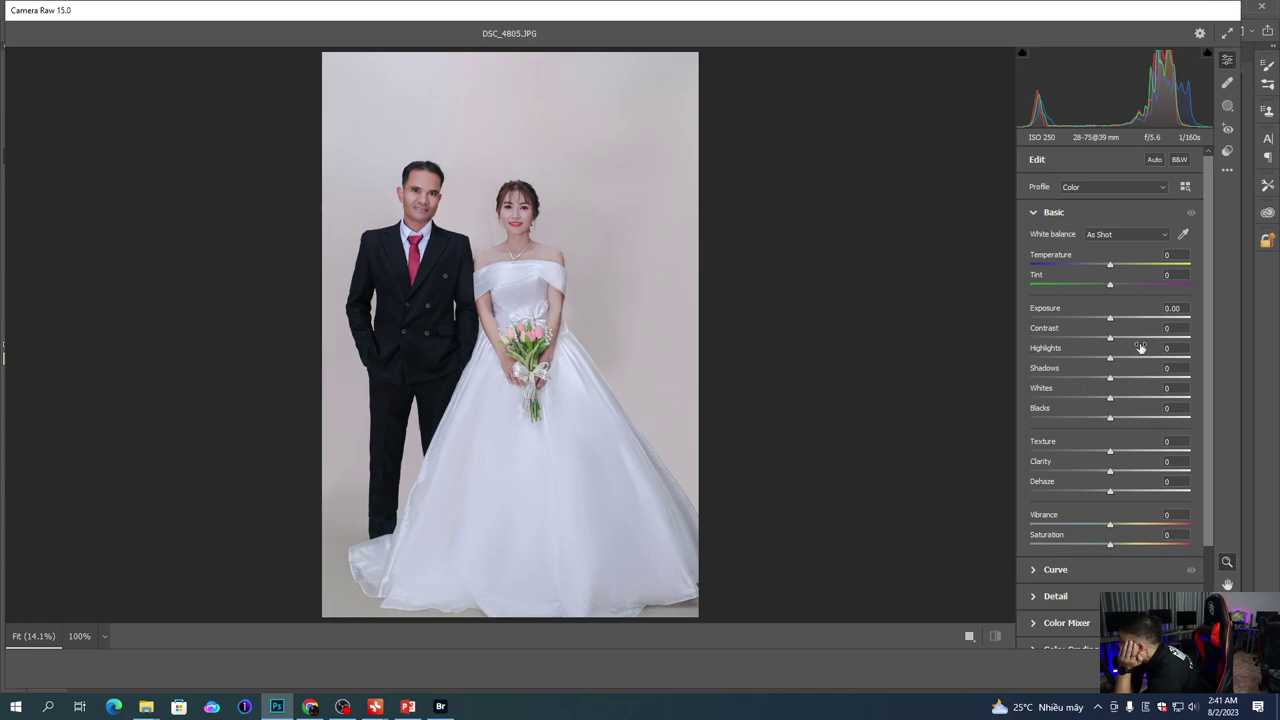
Step: Set Shadows to -26 and Exposure to +0.10 in the Basic adjustments
drag(1092, 378, 1089, 380)
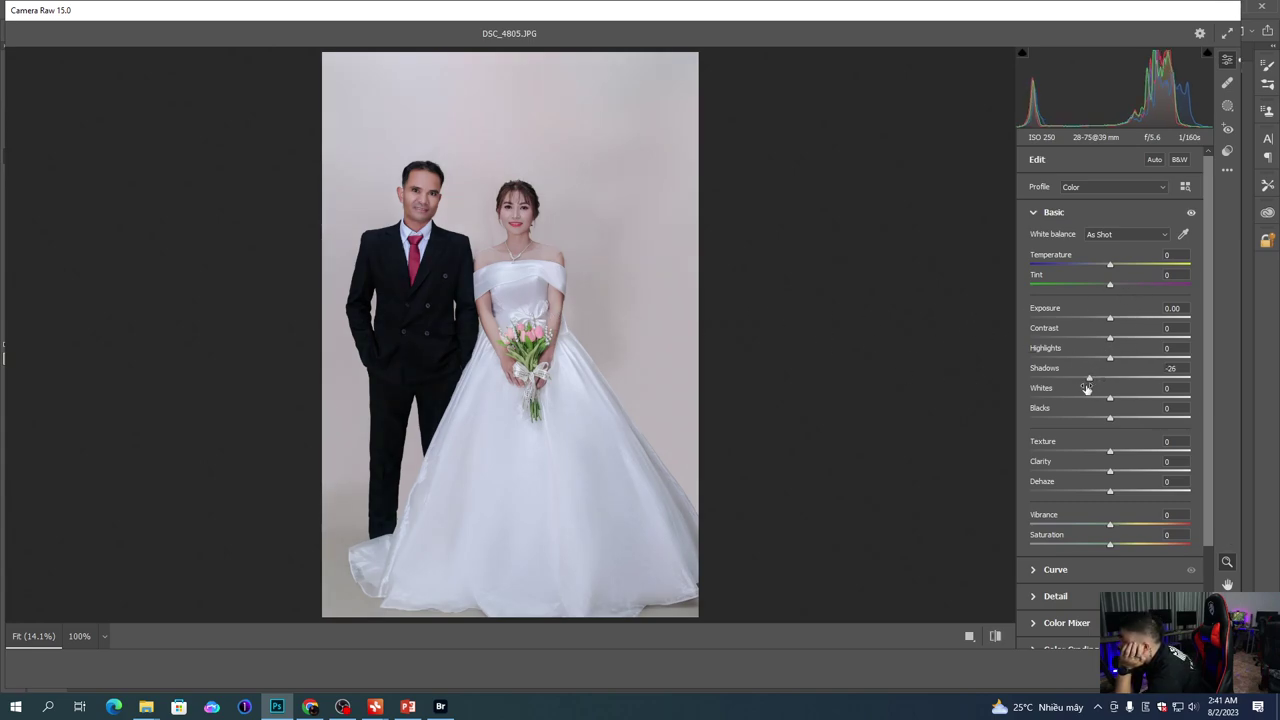
click(1181, 311)
key(Up)
key(Up)
key(Up)
key(Up)
key(Up)
key(Down)
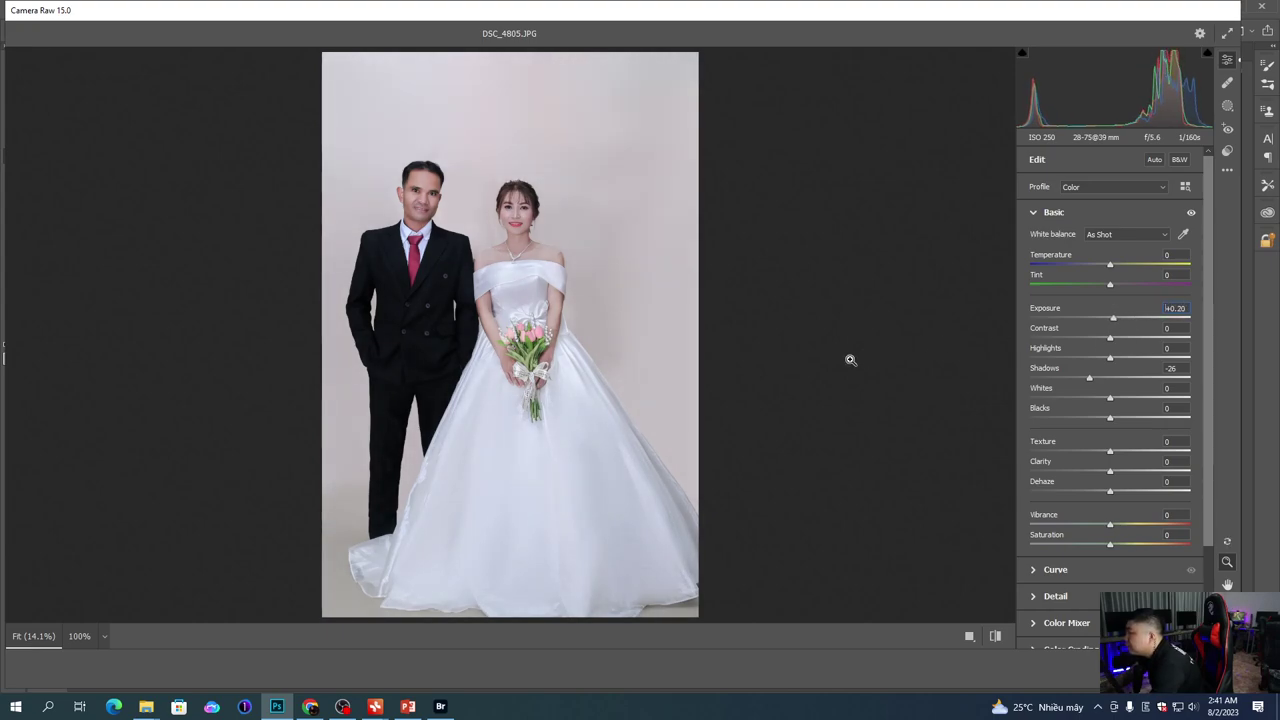
click(432, 221)
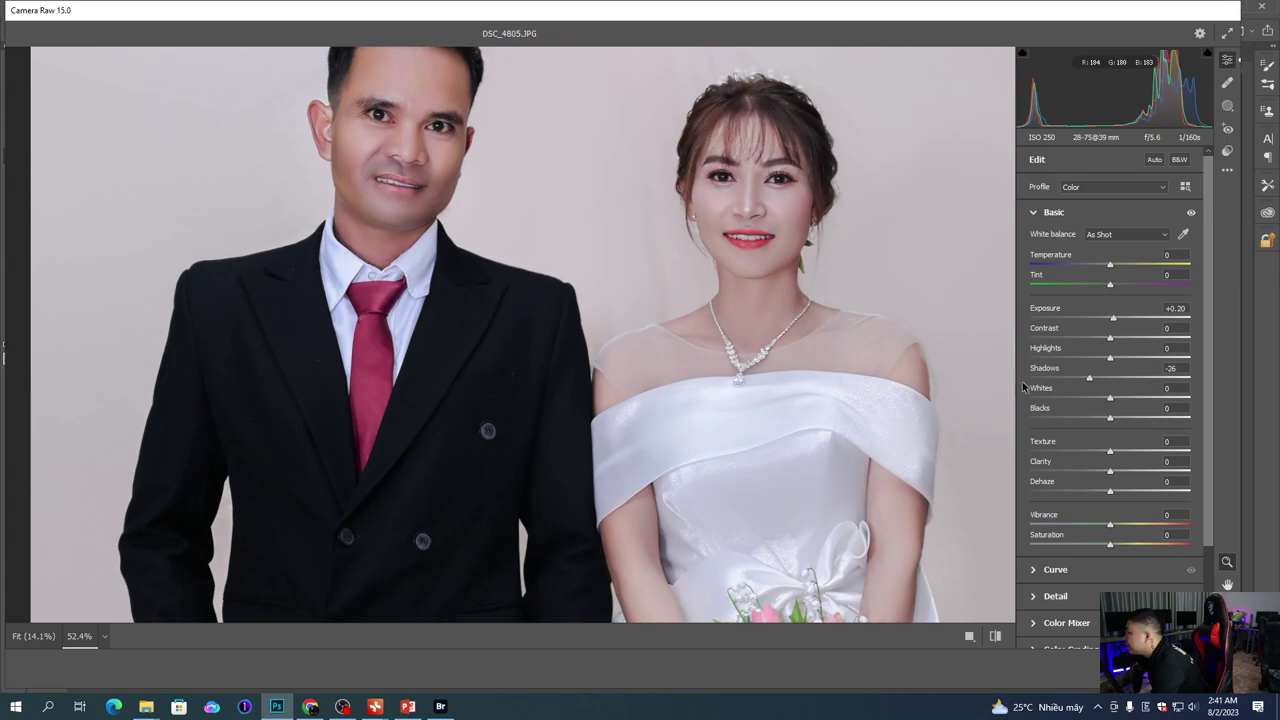
key(Down)
key(Down)
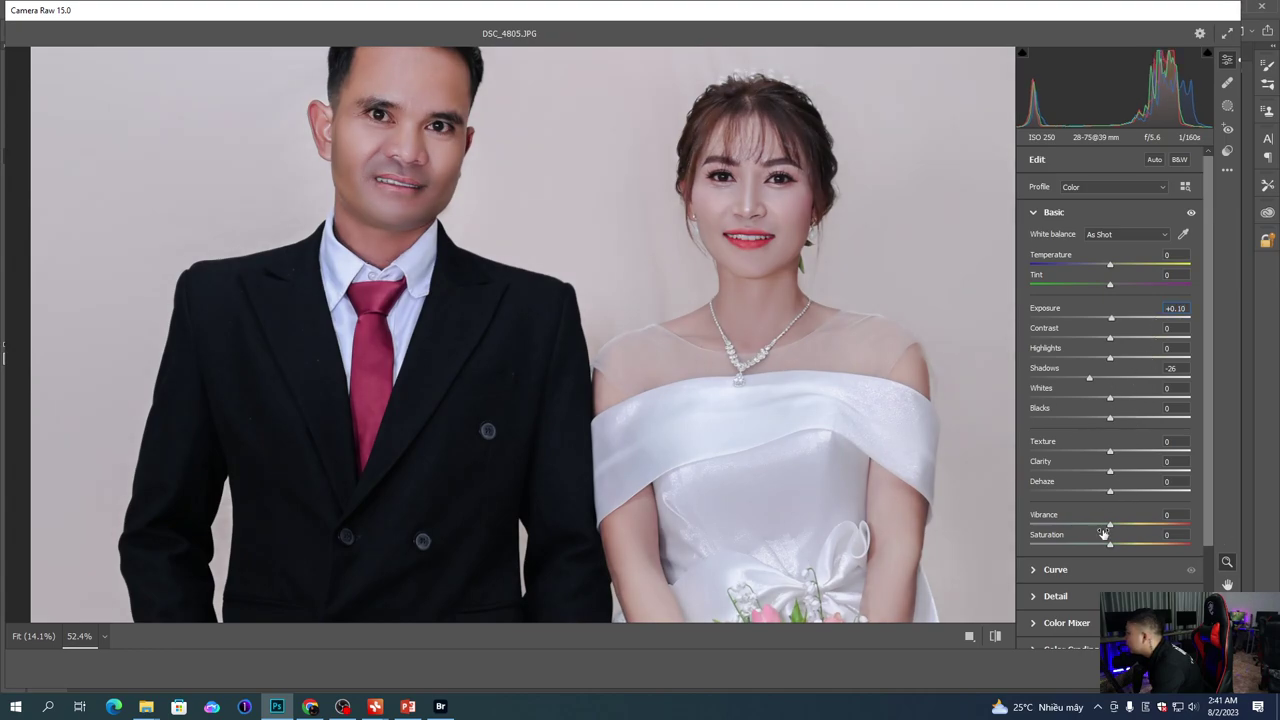
Step: In the Color Mixer, set luminance to +10 for Reds and +13 for Oranges, and shift the Reds hue slightly positive
click(1066, 623)
click(1119, 333)
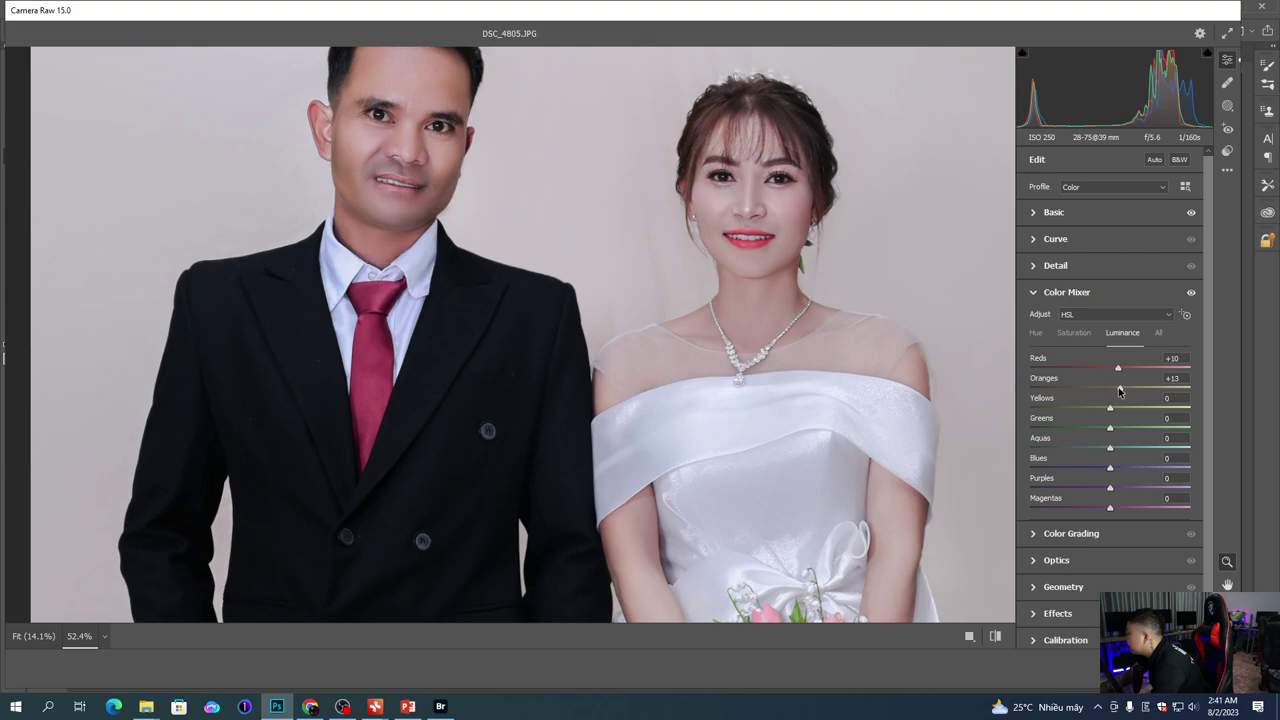
click(1037, 333)
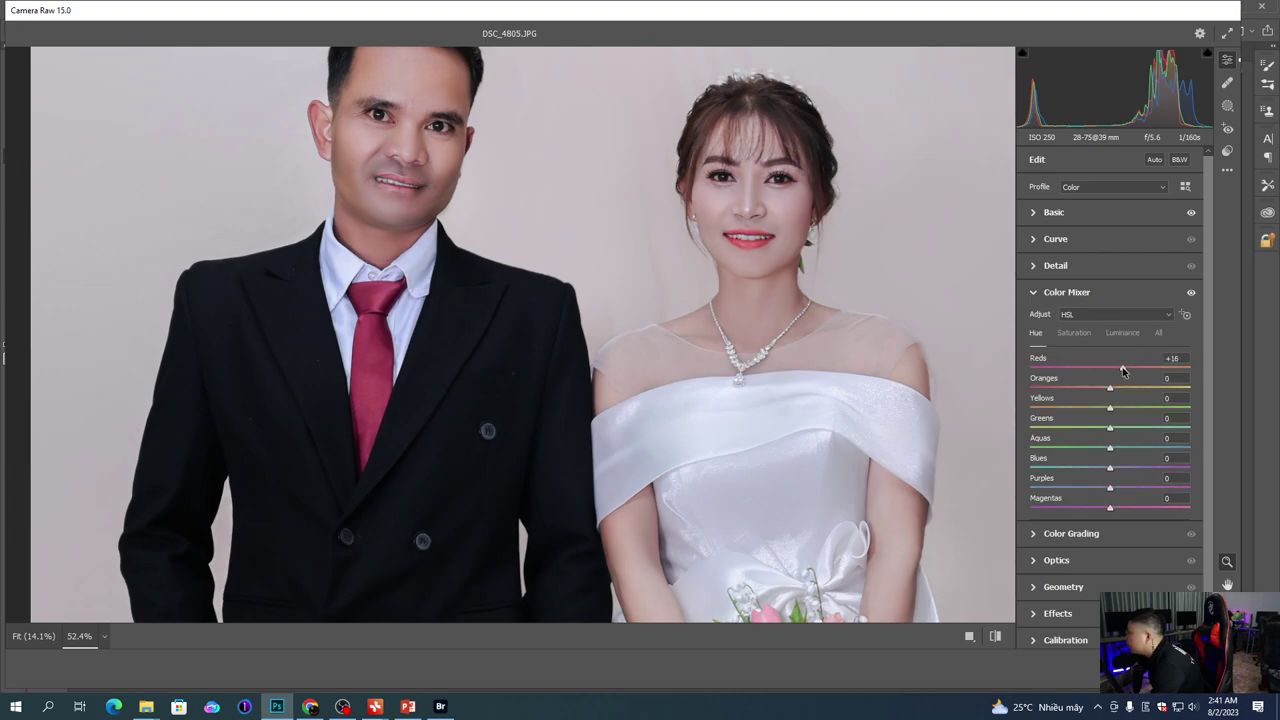
drag(1122, 368, 1116, 368)
Step: Set the Color Mixer saturation to -12 for Oranges and -11 for Yellows, and raise the Oranges luminance to +19
click(1074, 333)
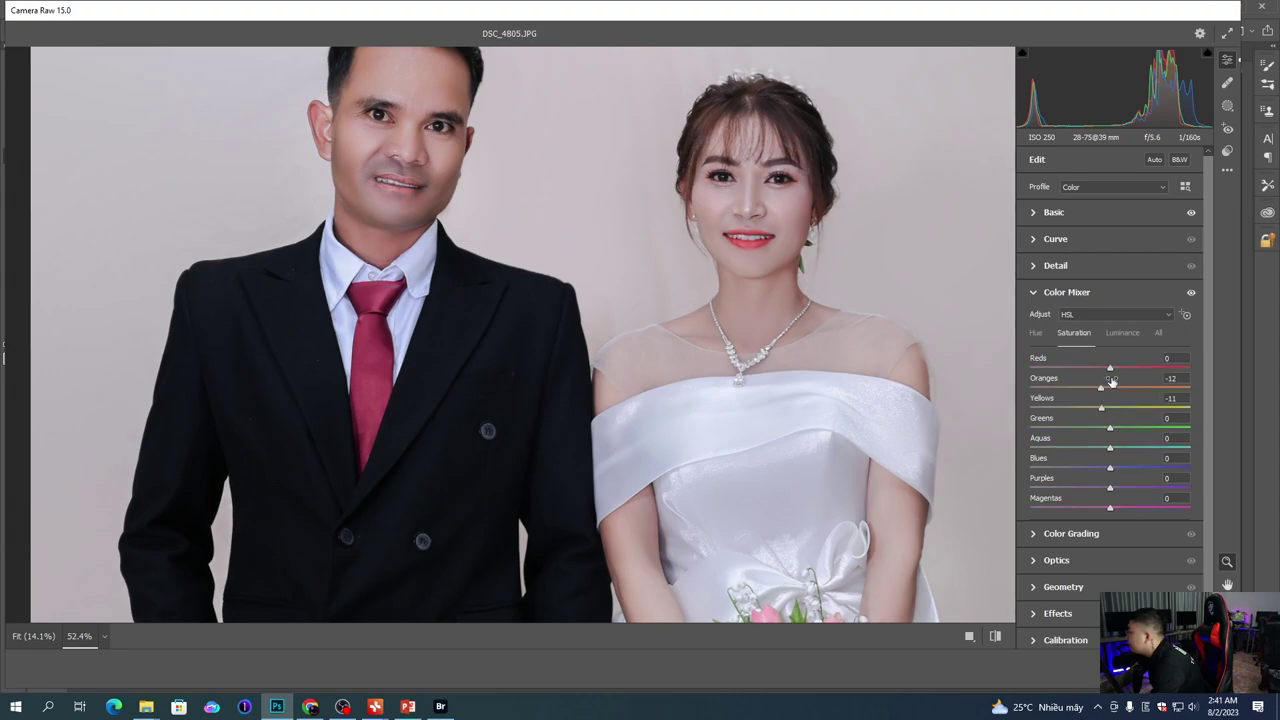
click(1125, 332)
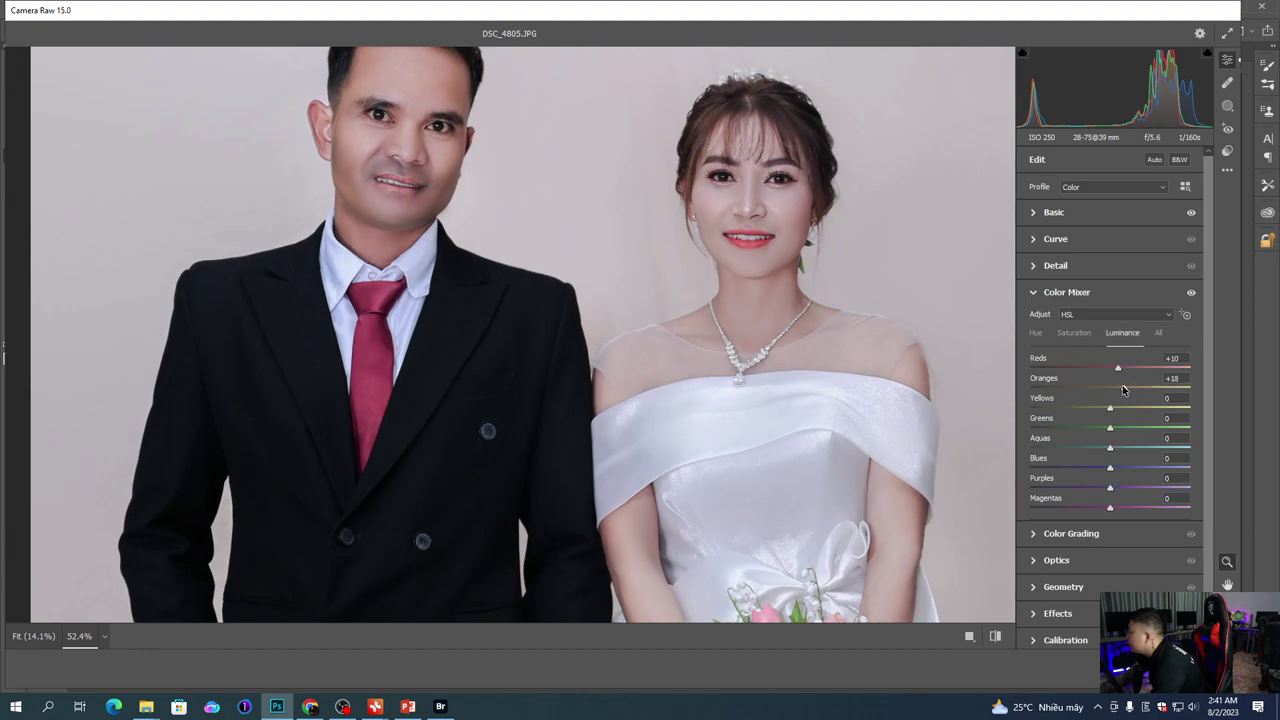
Step: Add a point to the green channel curve at input 186 and one to the blue channel curve at input 185
click(717, 363)
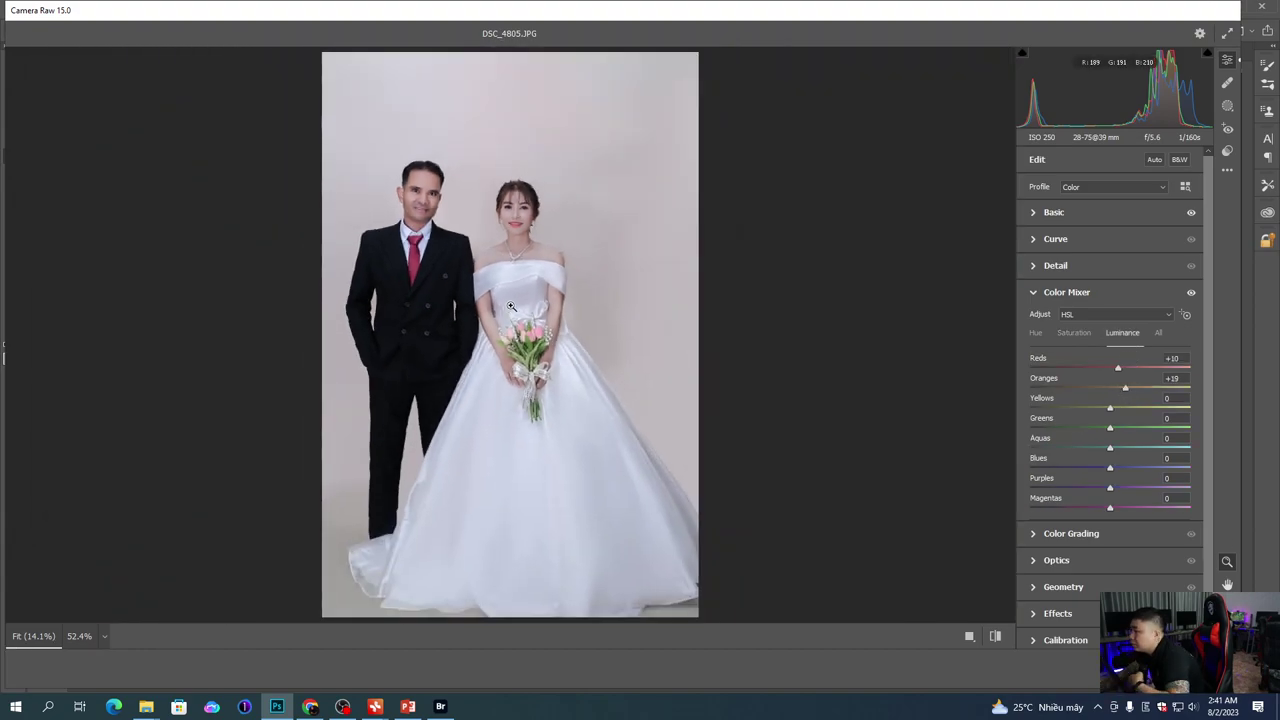
drag(423, 209, 480, 248)
key(space)
drag(706, 311, 584, 293)
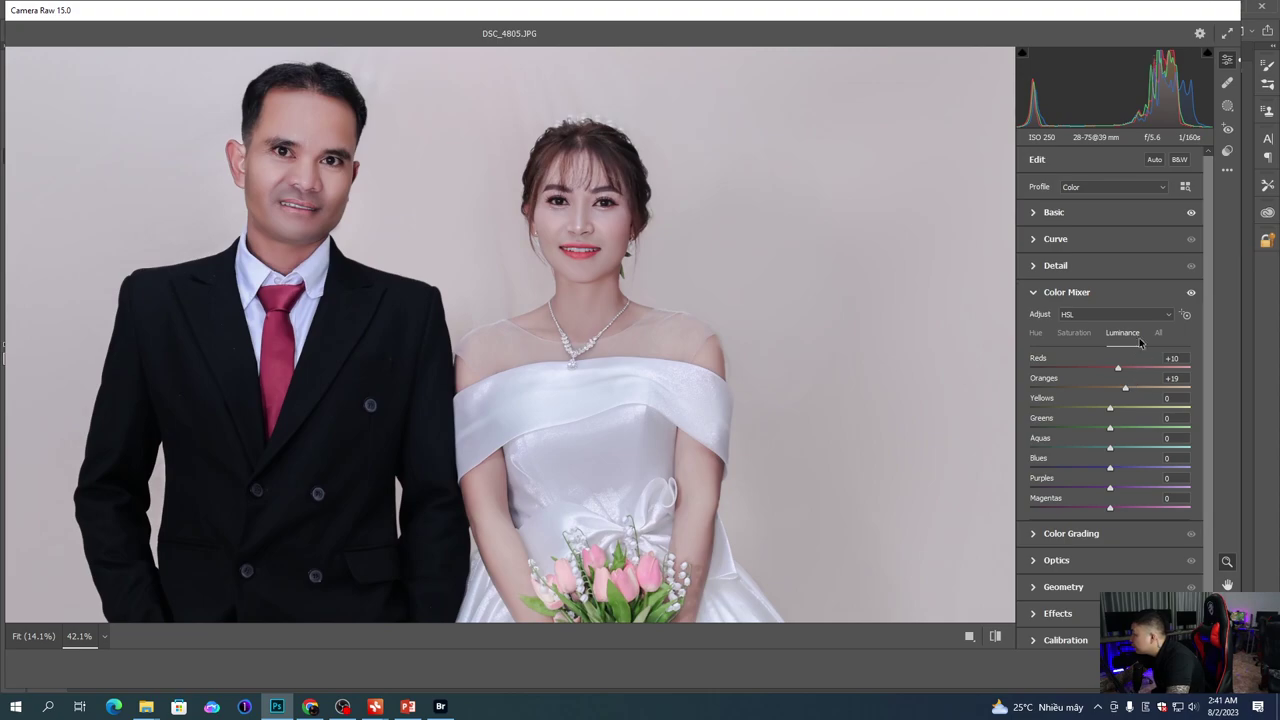
click(1071, 238)
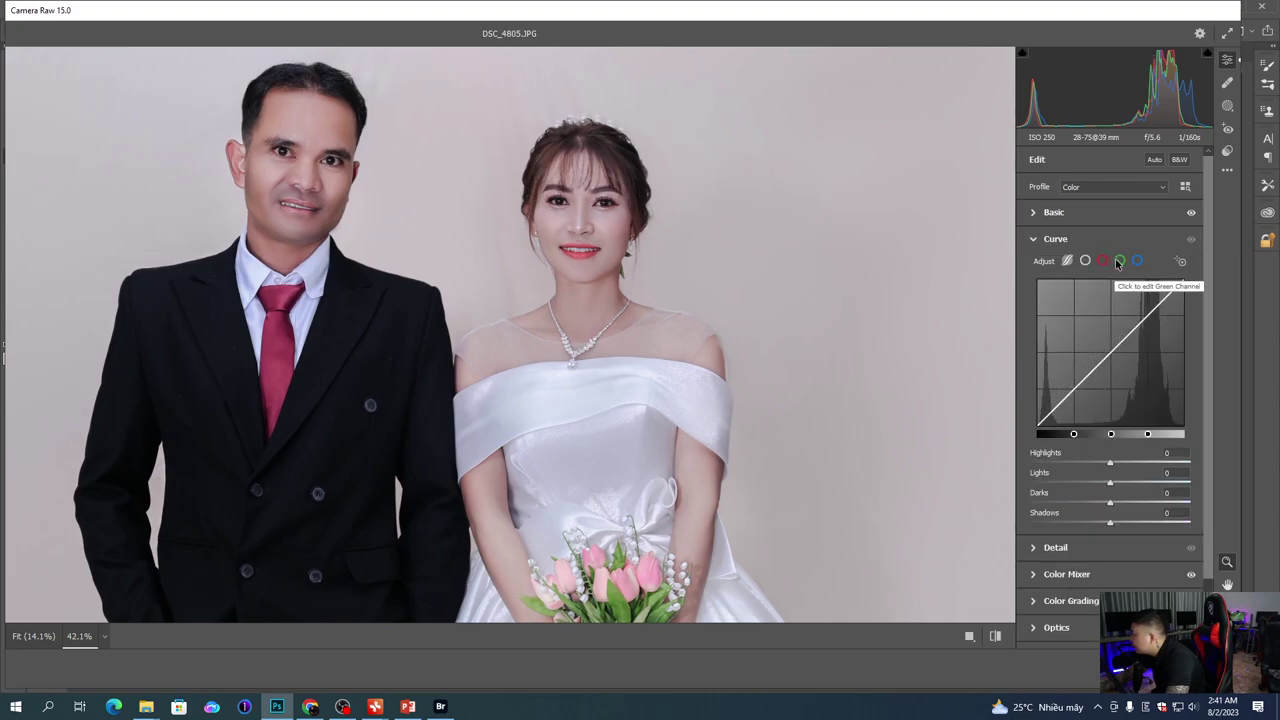
click(1119, 261)
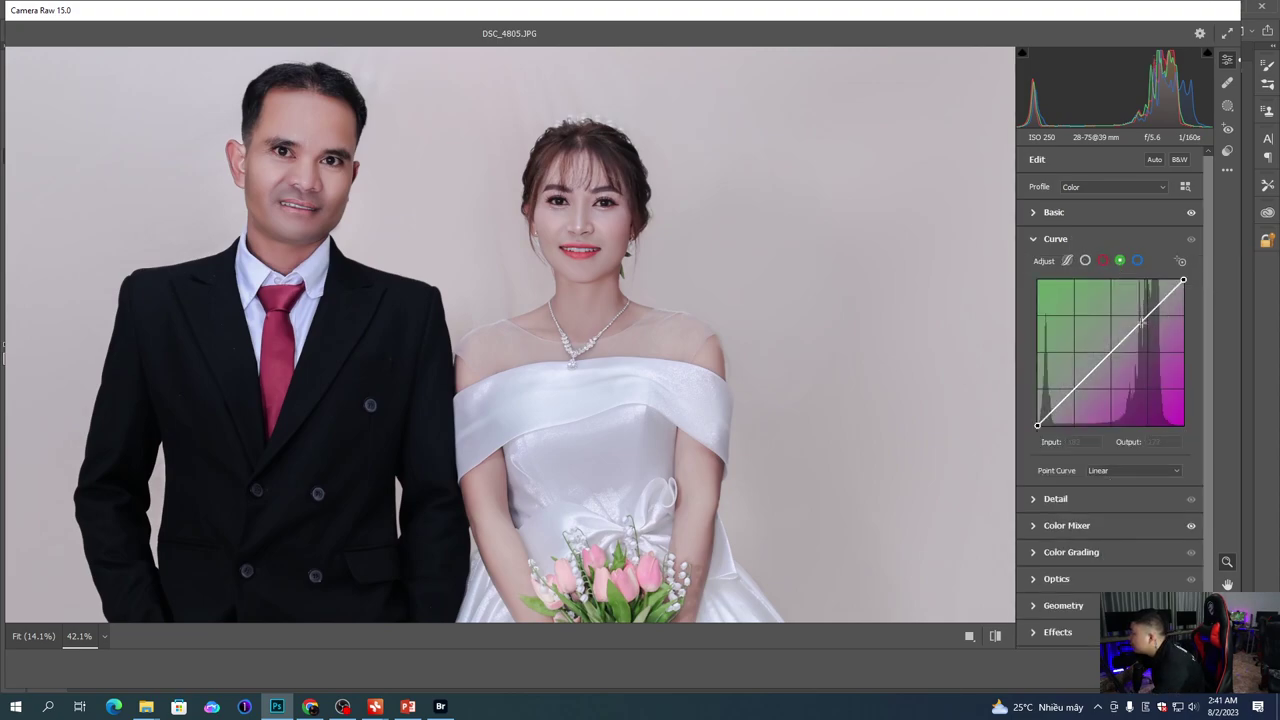
click(1144, 318)
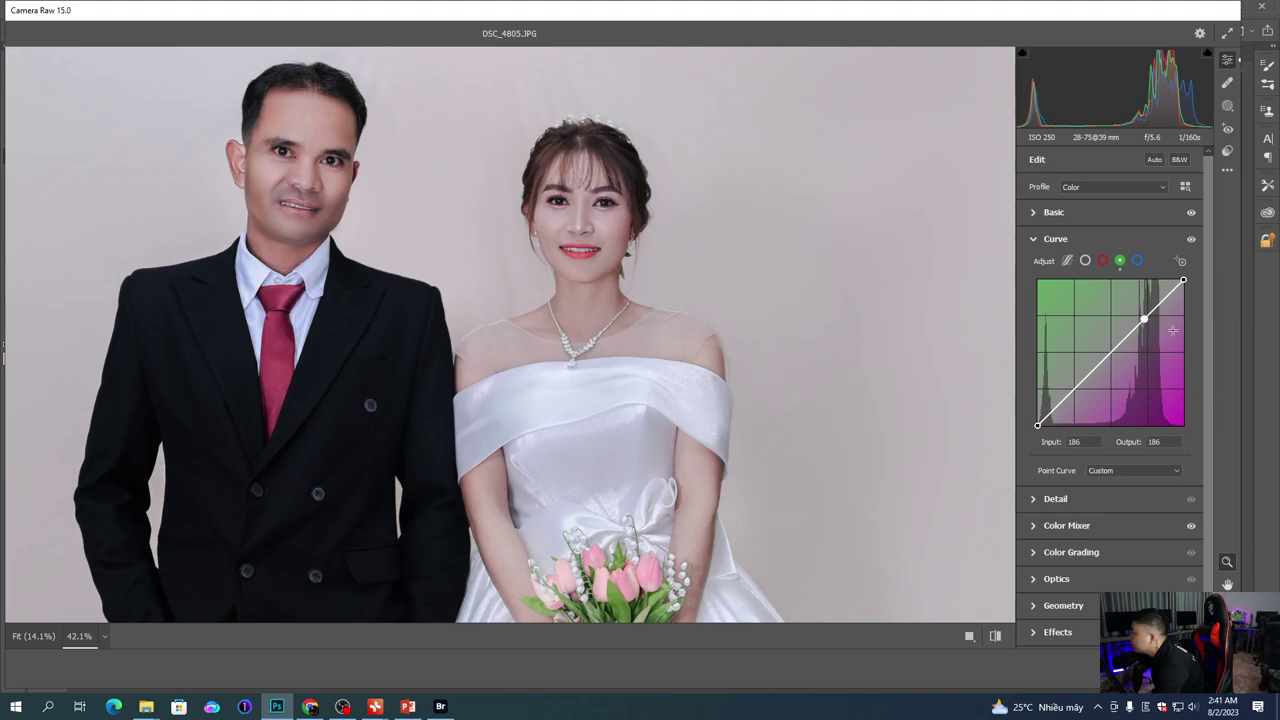
click(1138, 261)
click(1143, 318)
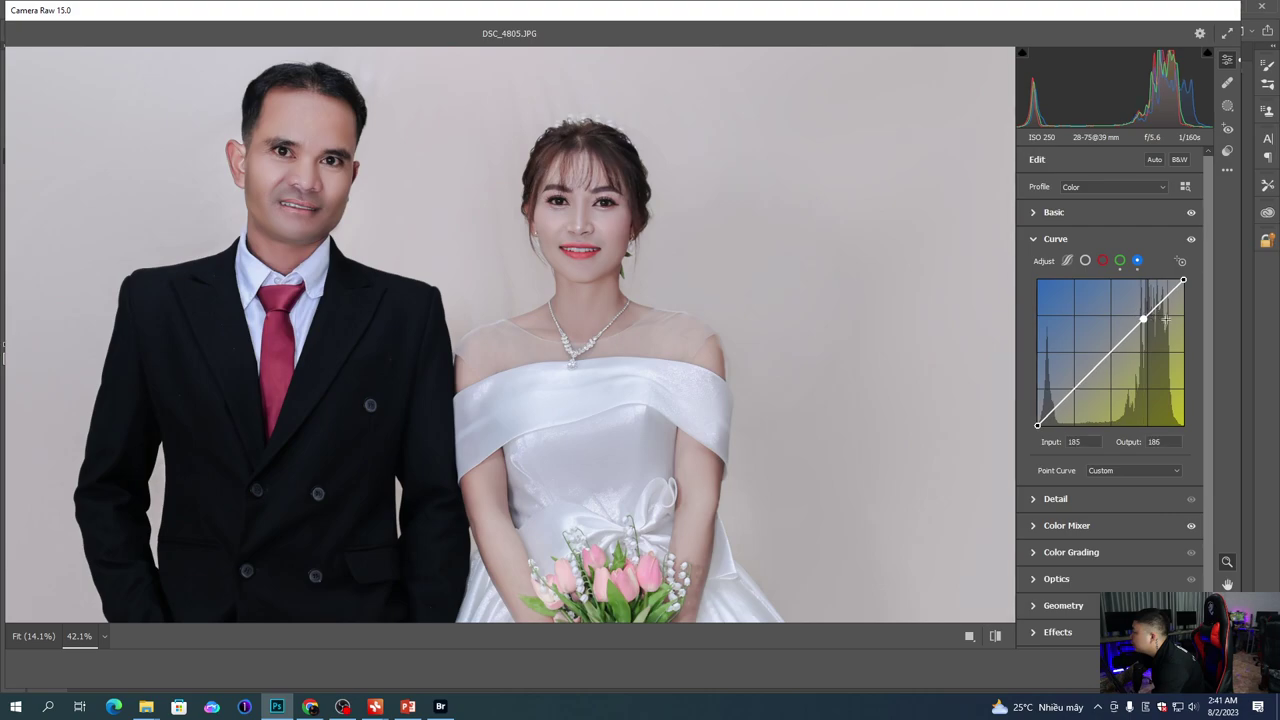
Step: Add a red curve point at input 186, output 188, and raise the green and blue curve points to output 187
click(1103, 261)
click(1145, 318)
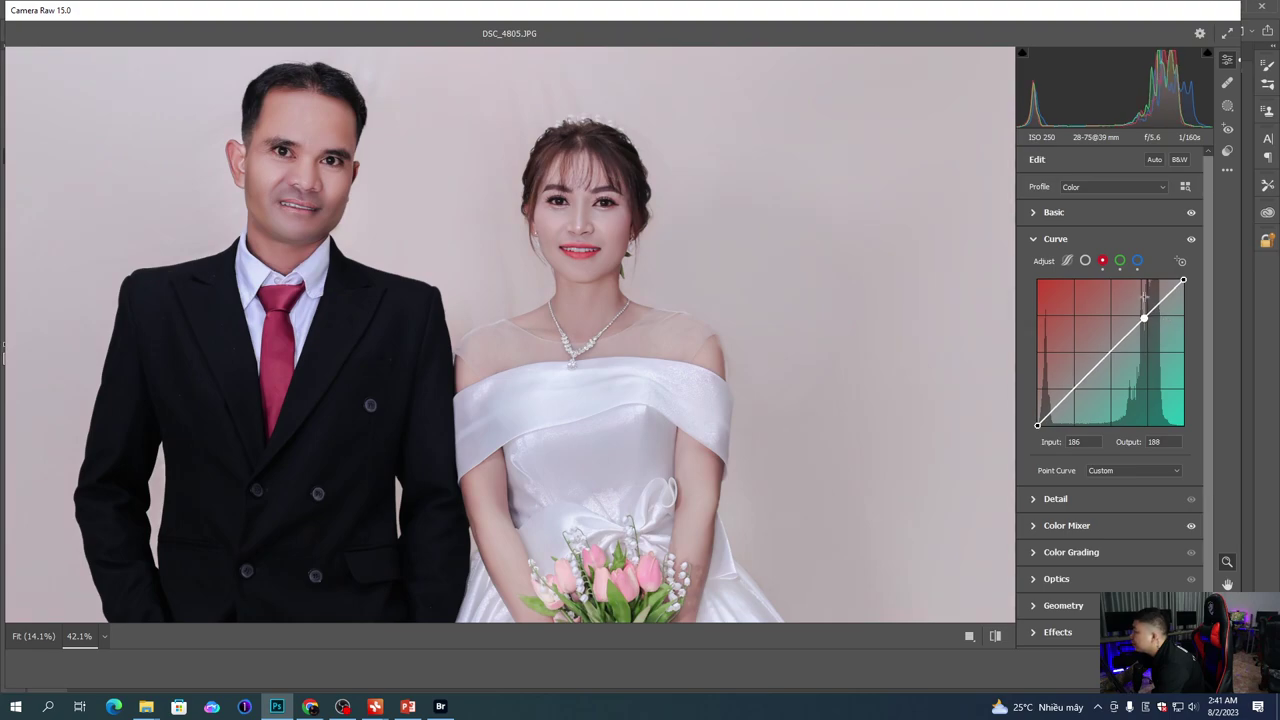
click(1120, 261)
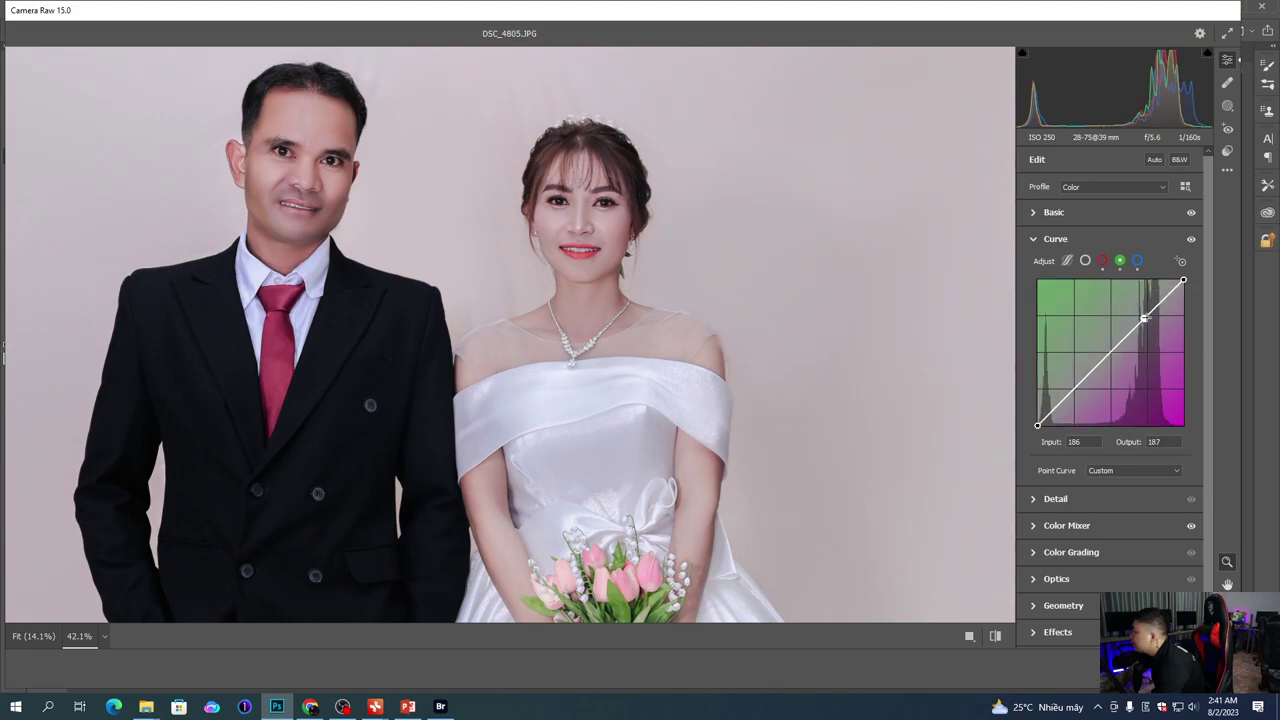
click(1137, 261)
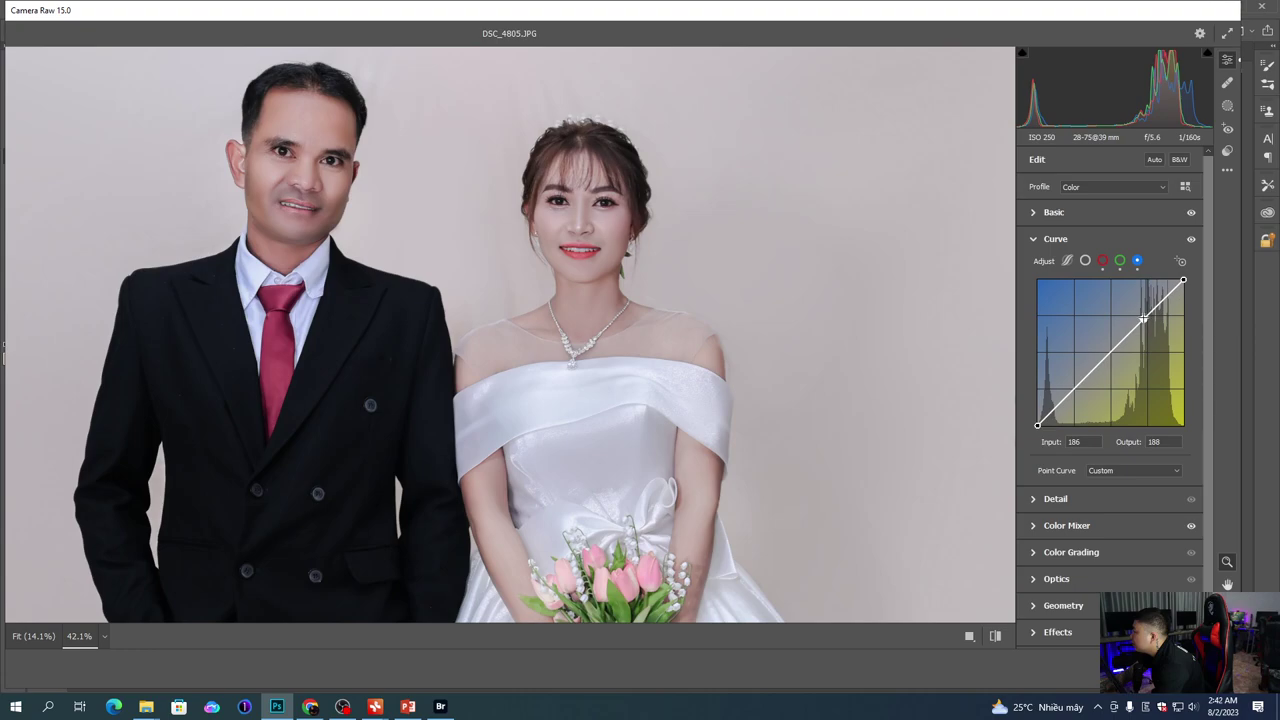
key(Up)
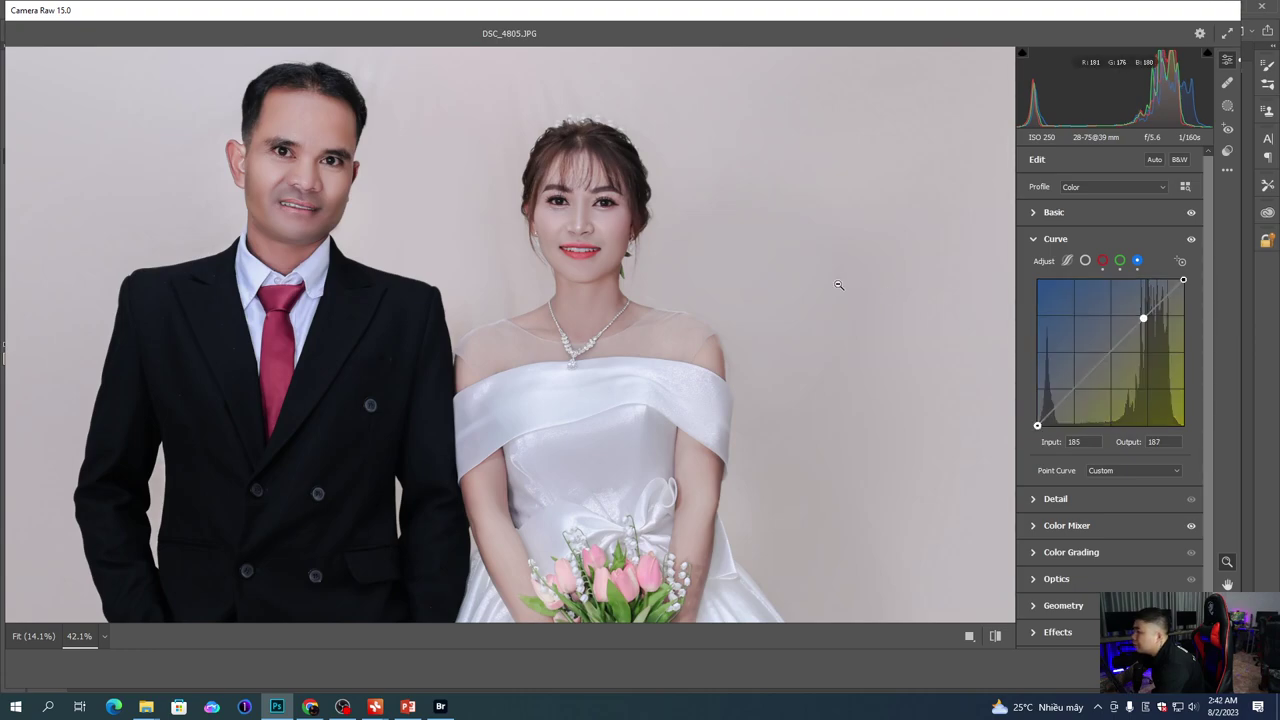
Step: Examine the couple's faces, skin tones and overall colour balance up close and across the whole portrait
scroll(650, 305, down, 6)
scroll(645, 425, up, 3)
scroll(530, 205, up, 3)
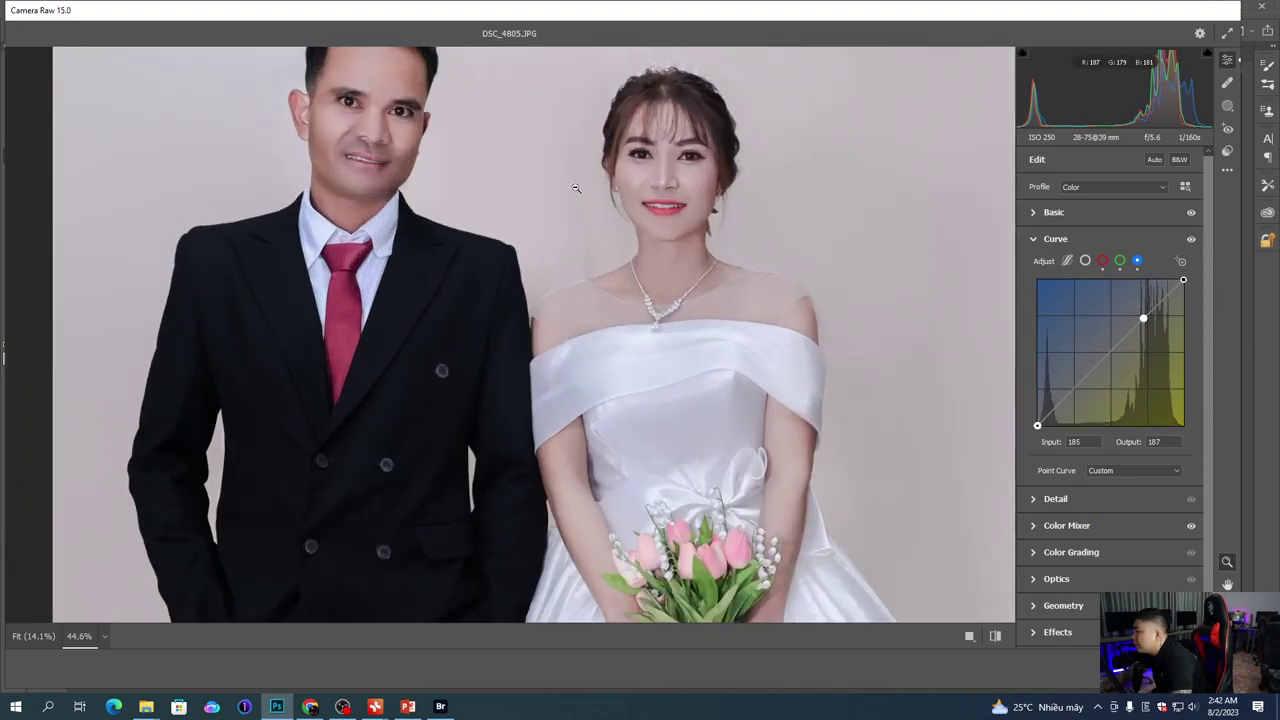
scroll(595, 201, up, 3)
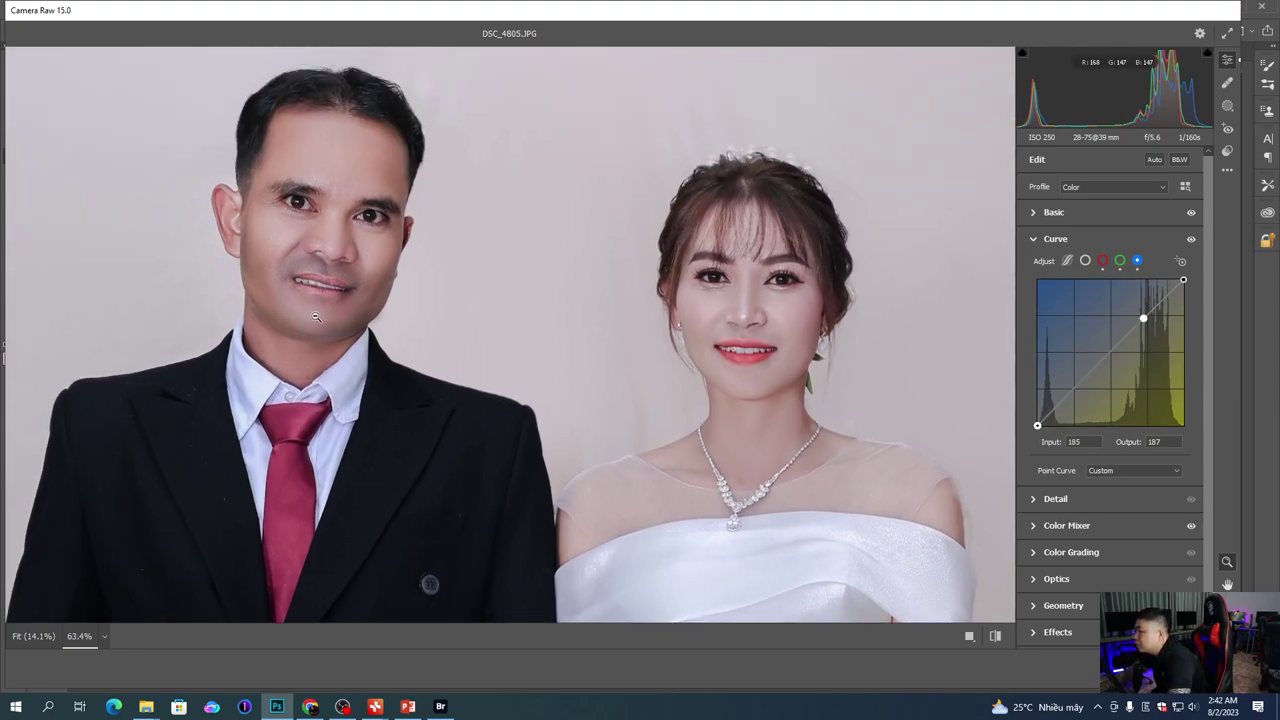
scroll(370, 327, up, 2)
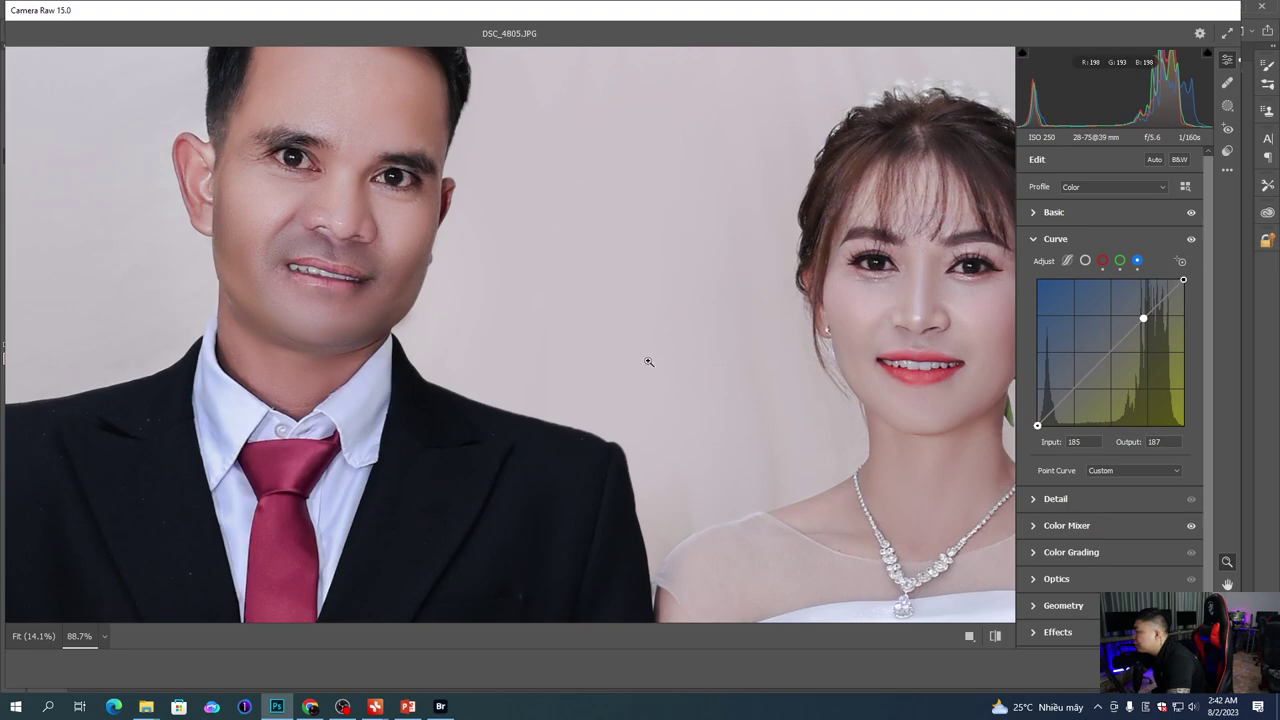
key(ctrl+0)
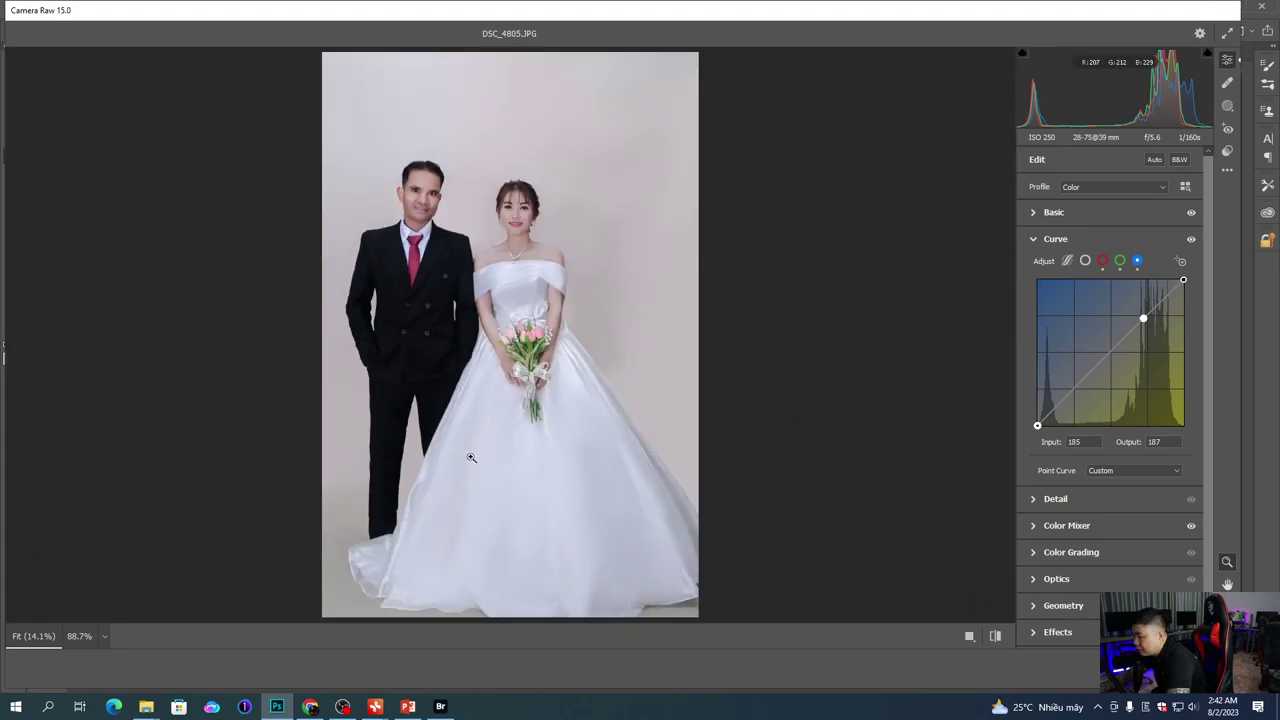
scroll(500, 243, up, 4)
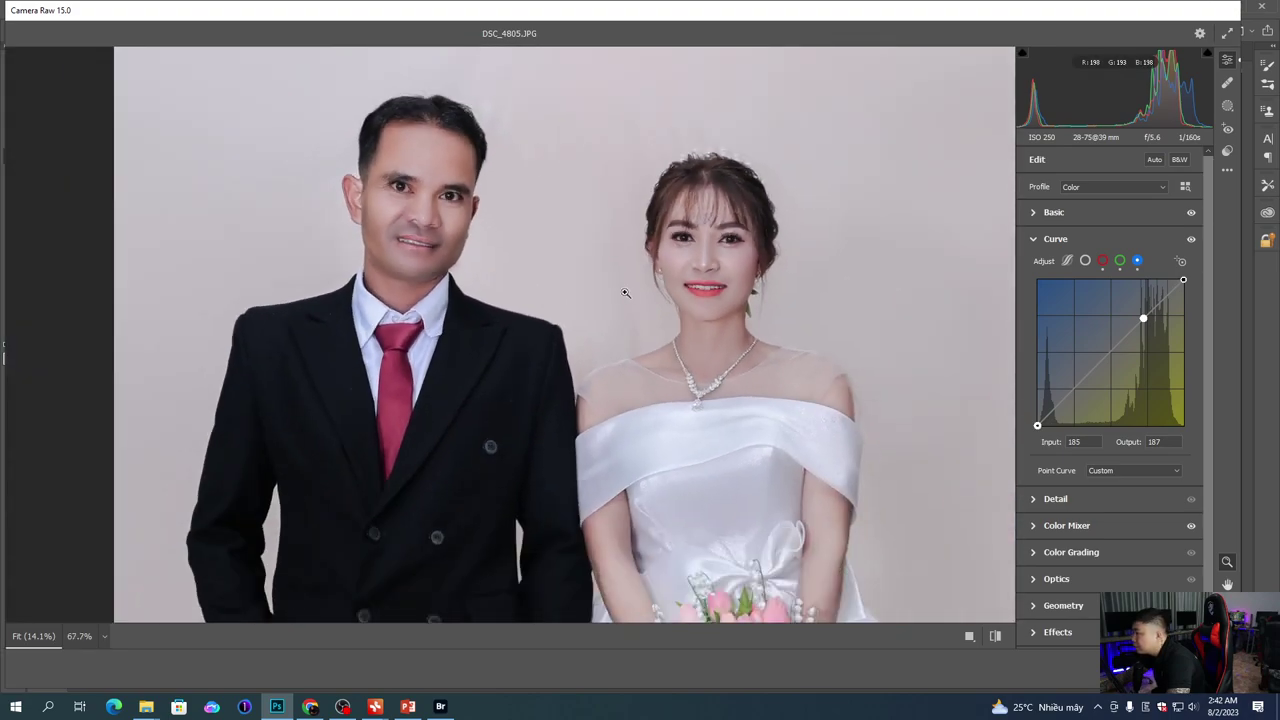
drag(488, 182, 646, 267)
click(543, 311)
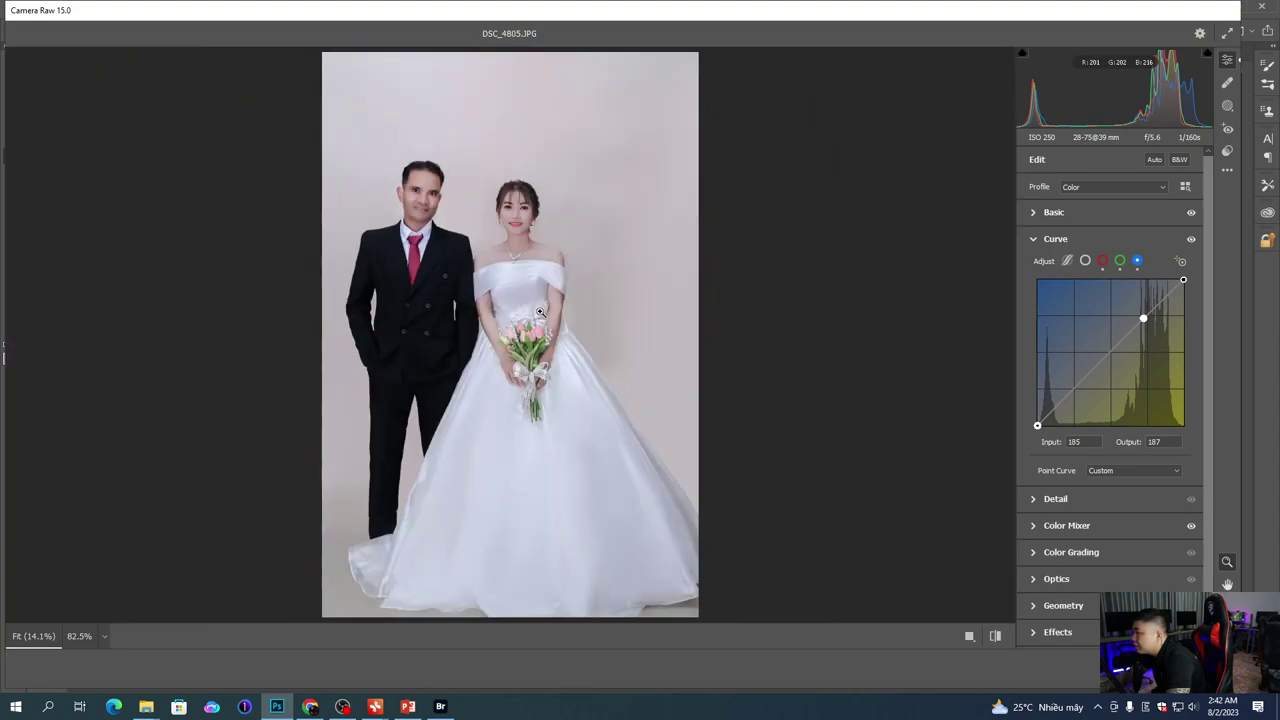
scroll(542, 313, up, 4)
scroll(546, 219, down, 4)
click(1227, 170)
click(513, 241)
click(515, 242)
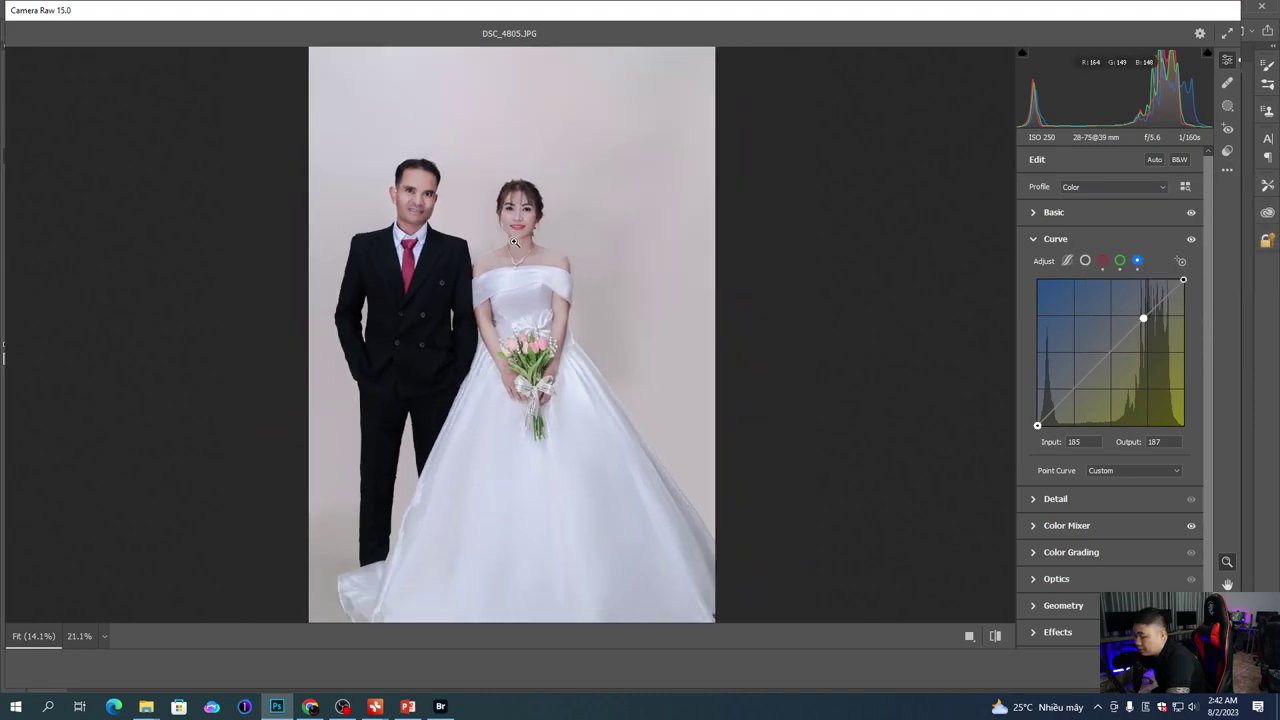
Step: Show the before and after versions side by side, and set Shadows to -15 and Whites to +12
key(q)
drag(697, 279, 788, 225)
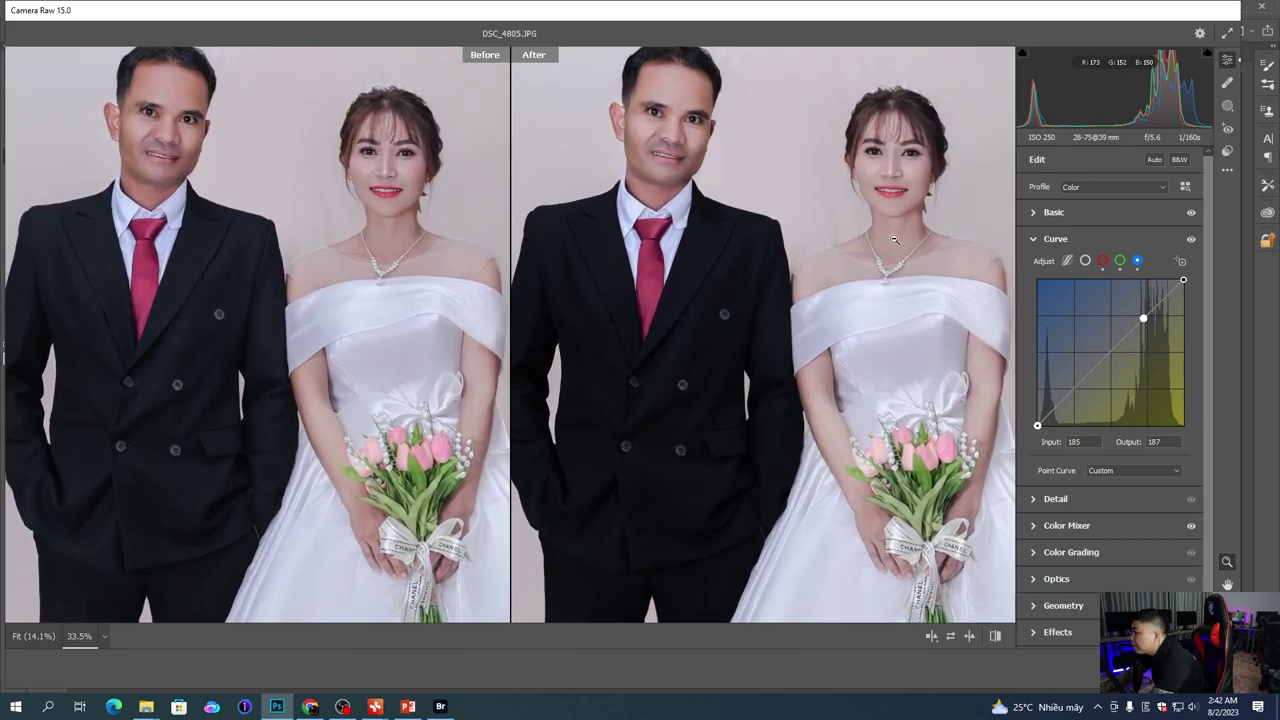
click(1050, 212)
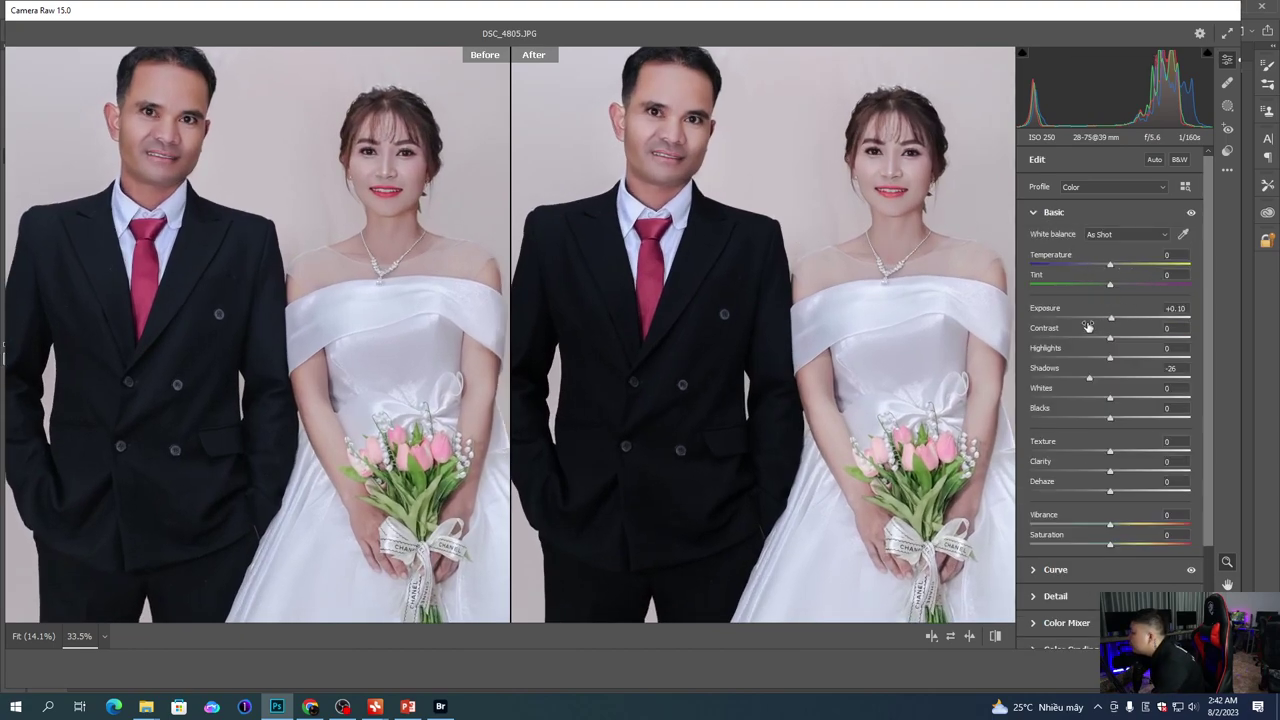
drag(1098, 381, 1098, 379)
mouse_move(1110, 398)
mouse_down()
mouse_move(1134, 400)
mouse_move(1121, 400)
mouse_up()
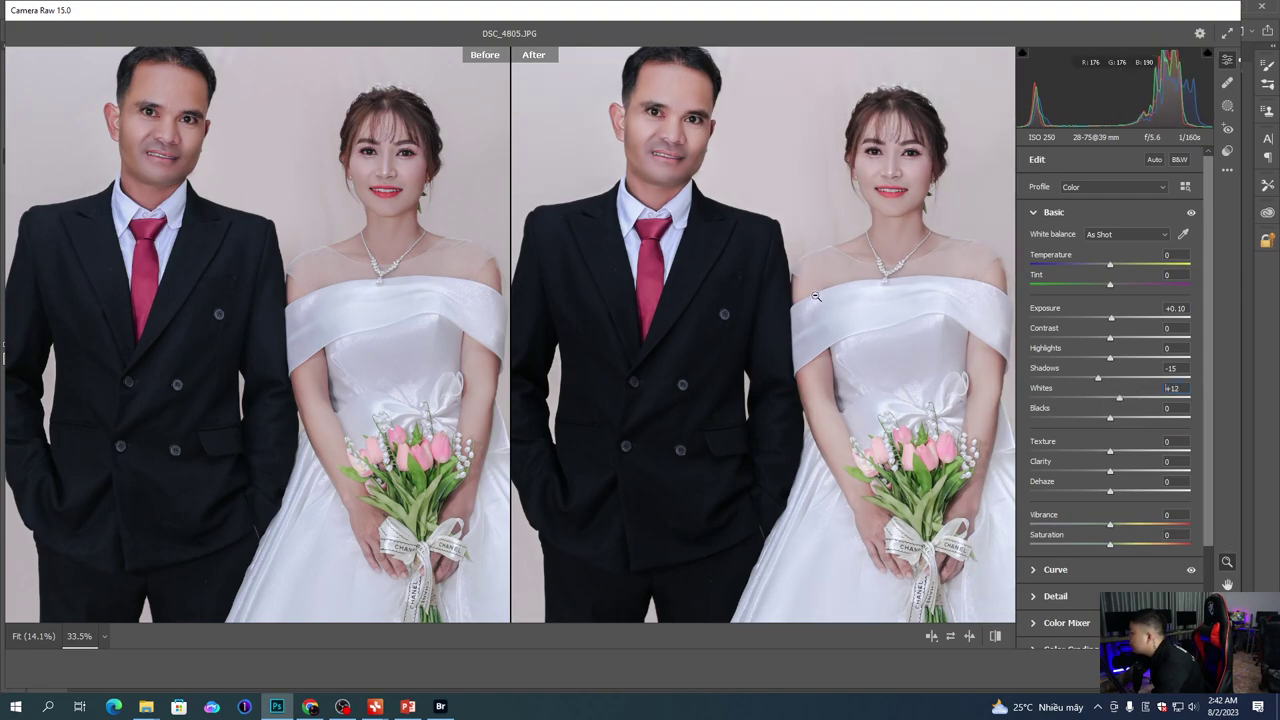
scroll(829, 304, down, 5)
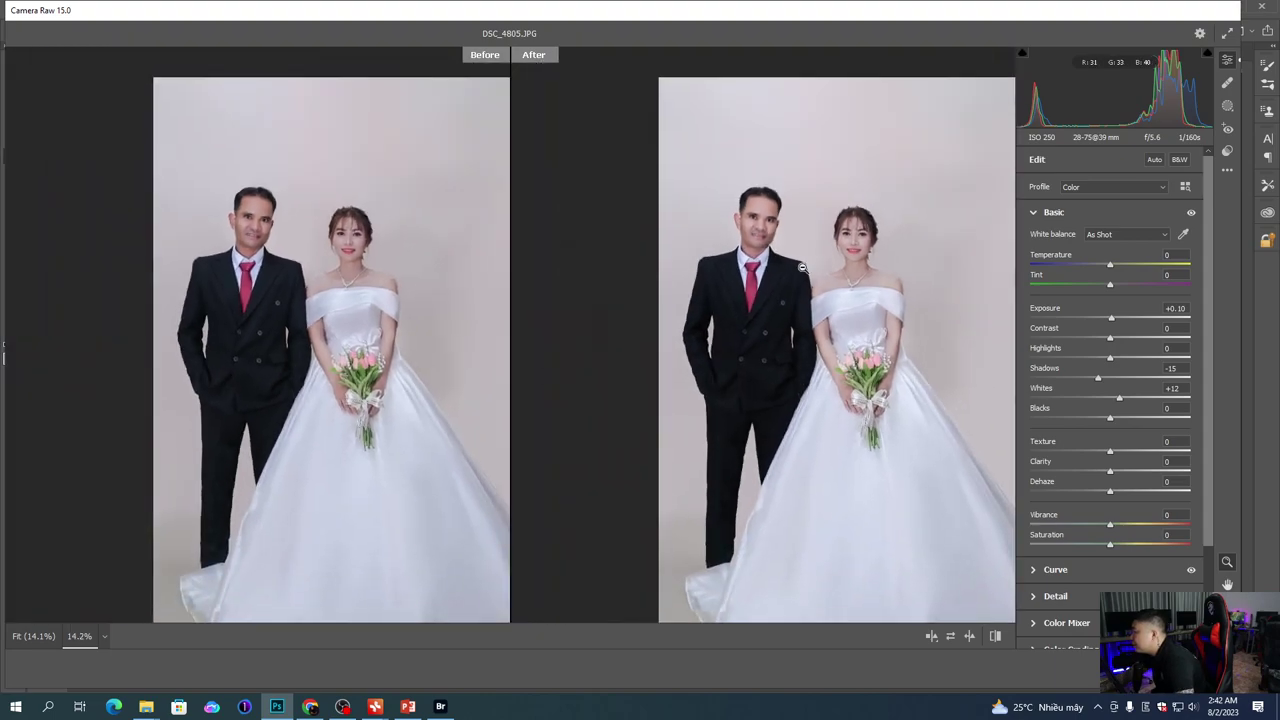
drag(857, 353, 782, 242)
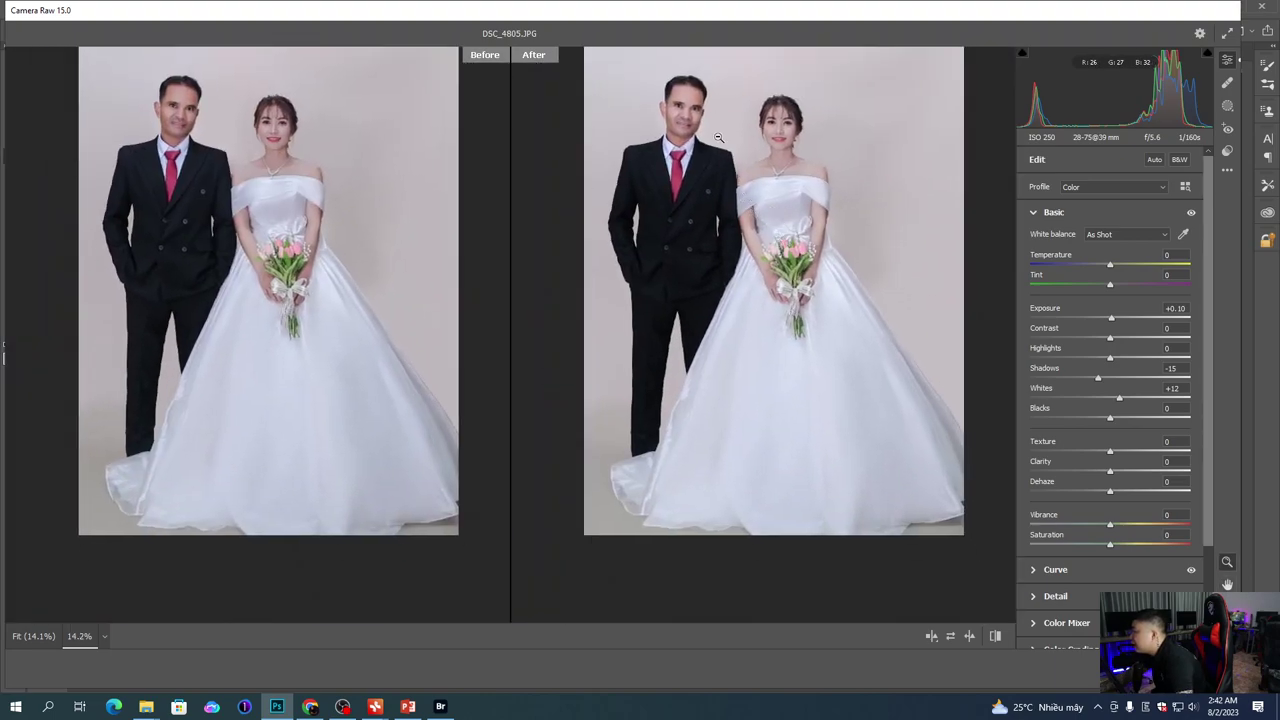
Step: Set the Oranges hue to -8 in the Color Mixer while comparing the couple's skin tones
scroll(809, 206, up, 5)
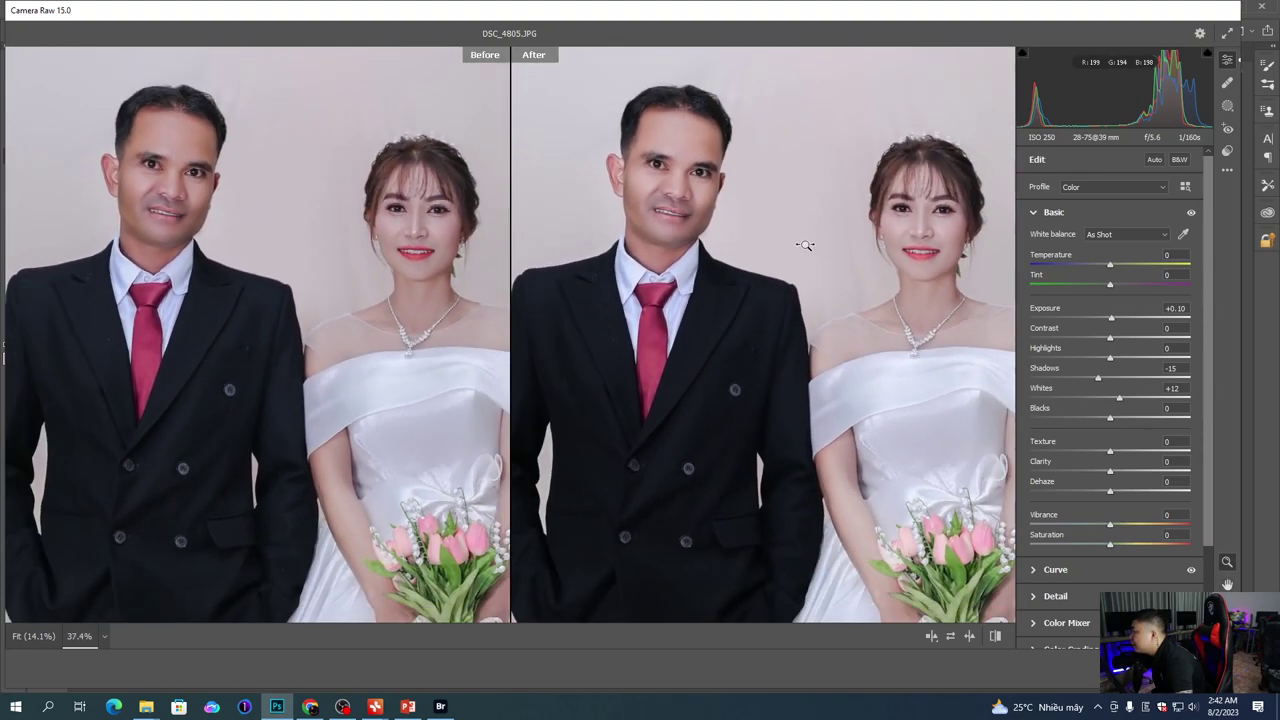
scroll(806, 245, down, 2)
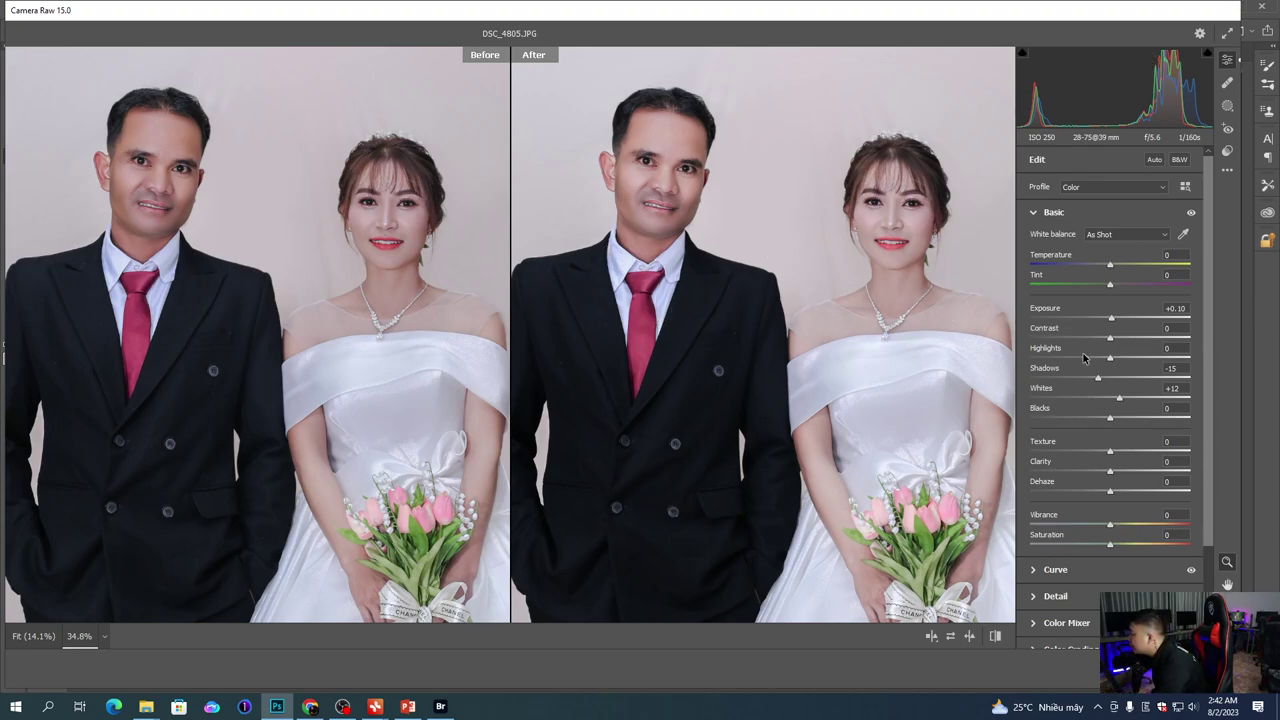
click(1068, 620)
click(1038, 334)
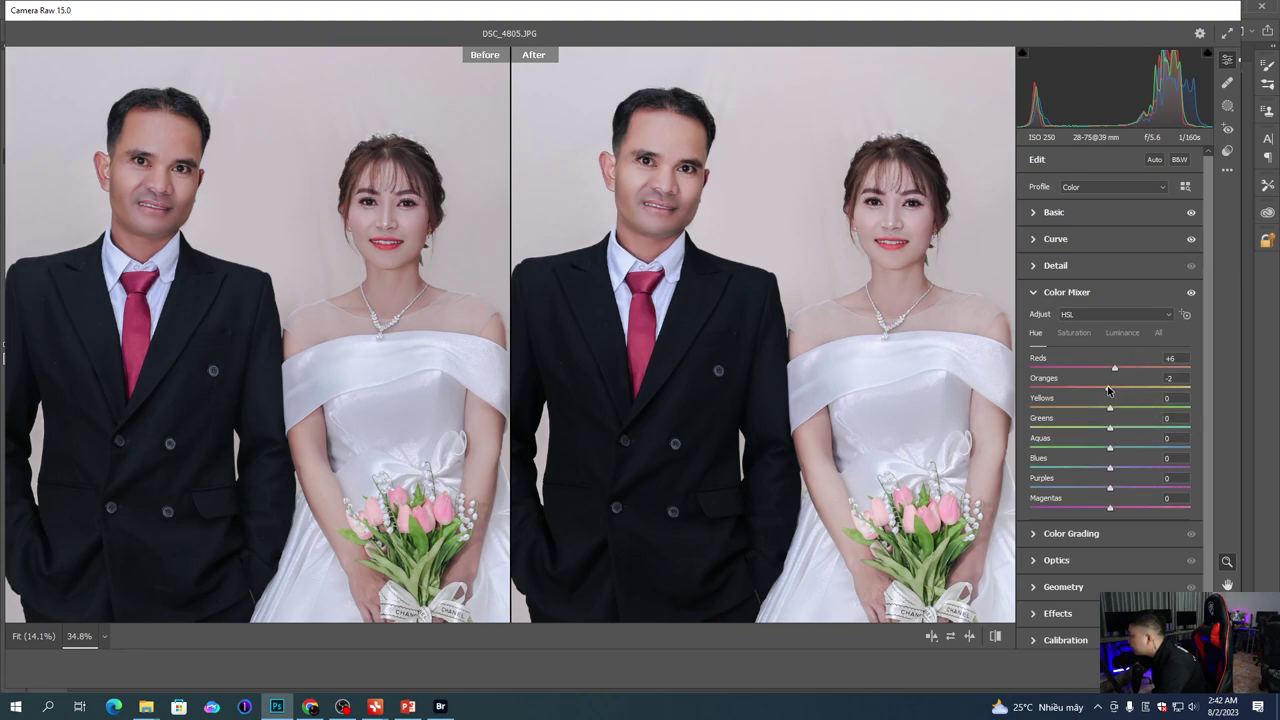
mouse_move(822, 343)
mouse_down()
mouse_move(763, 320)
mouse_move(836, 349)
mouse_up()
scroll(836, 349, down, 2)
scroll(790, 360, up, 3)
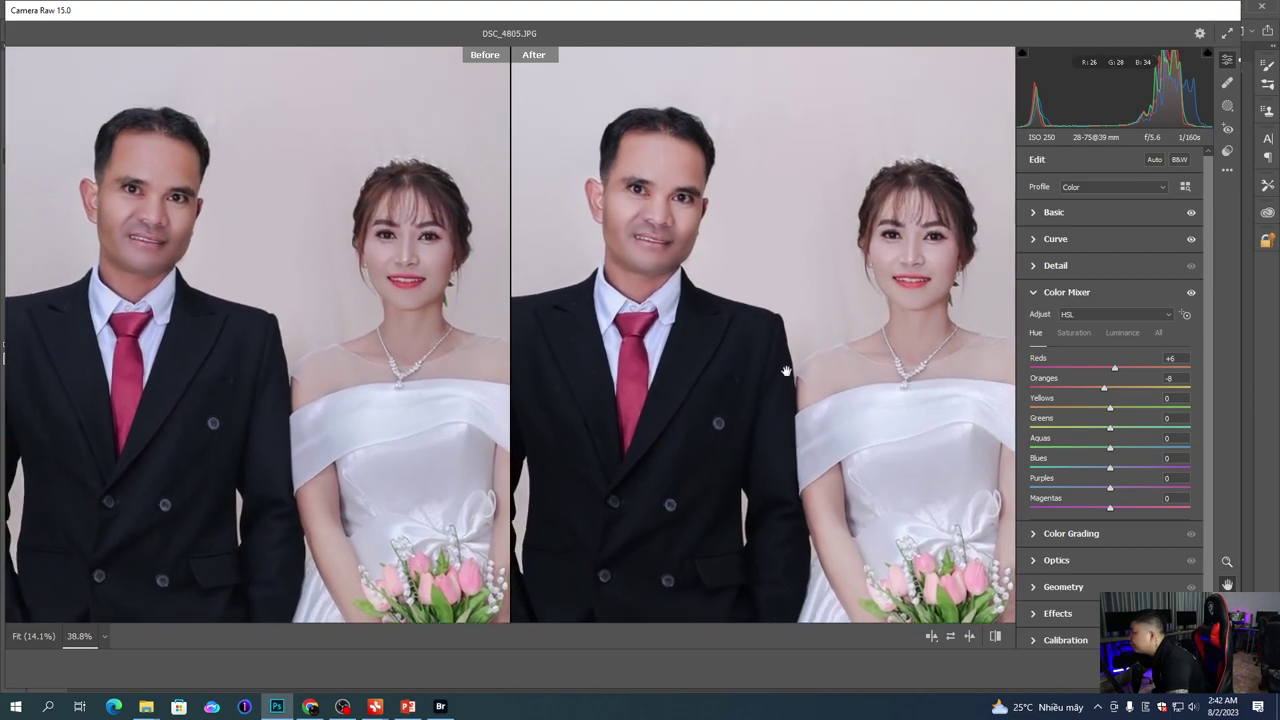
Step: Set the Reds luminance to +3 and the Oranges saturation to -18 in the Color Mixer
click(1118, 332)
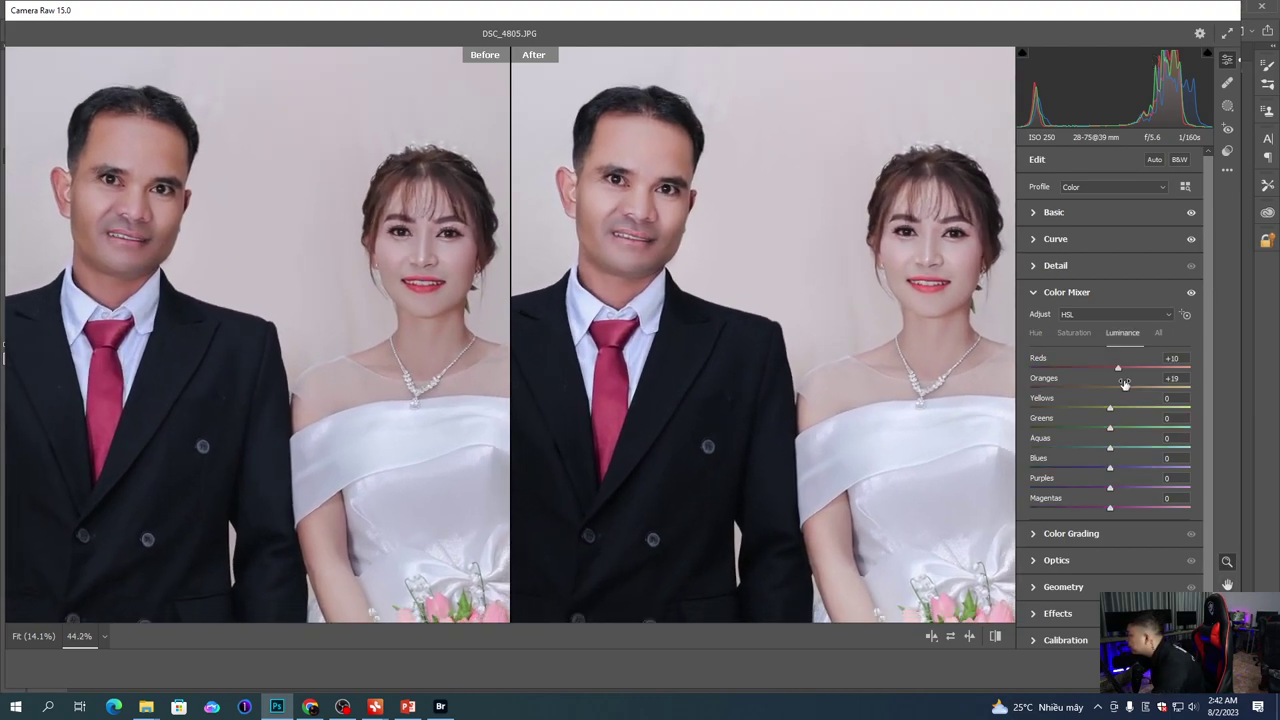
drag(1126, 372, 1105, 376)
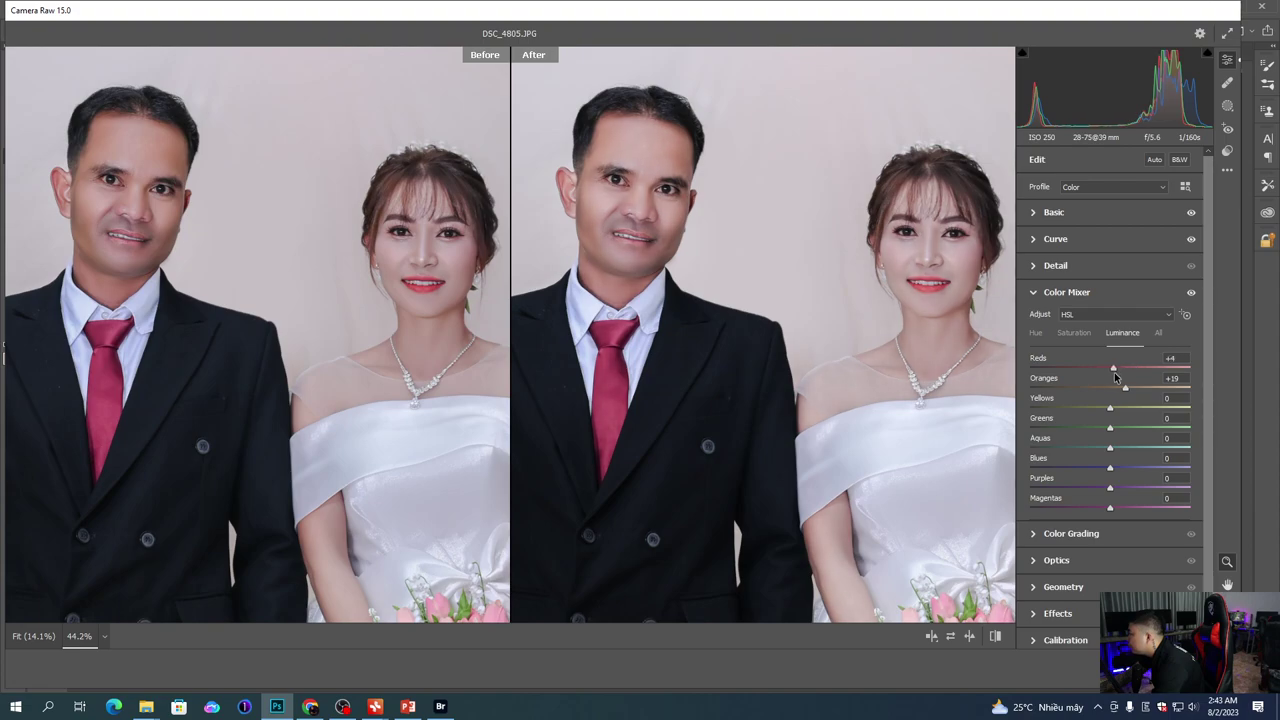
click(1080, 333)
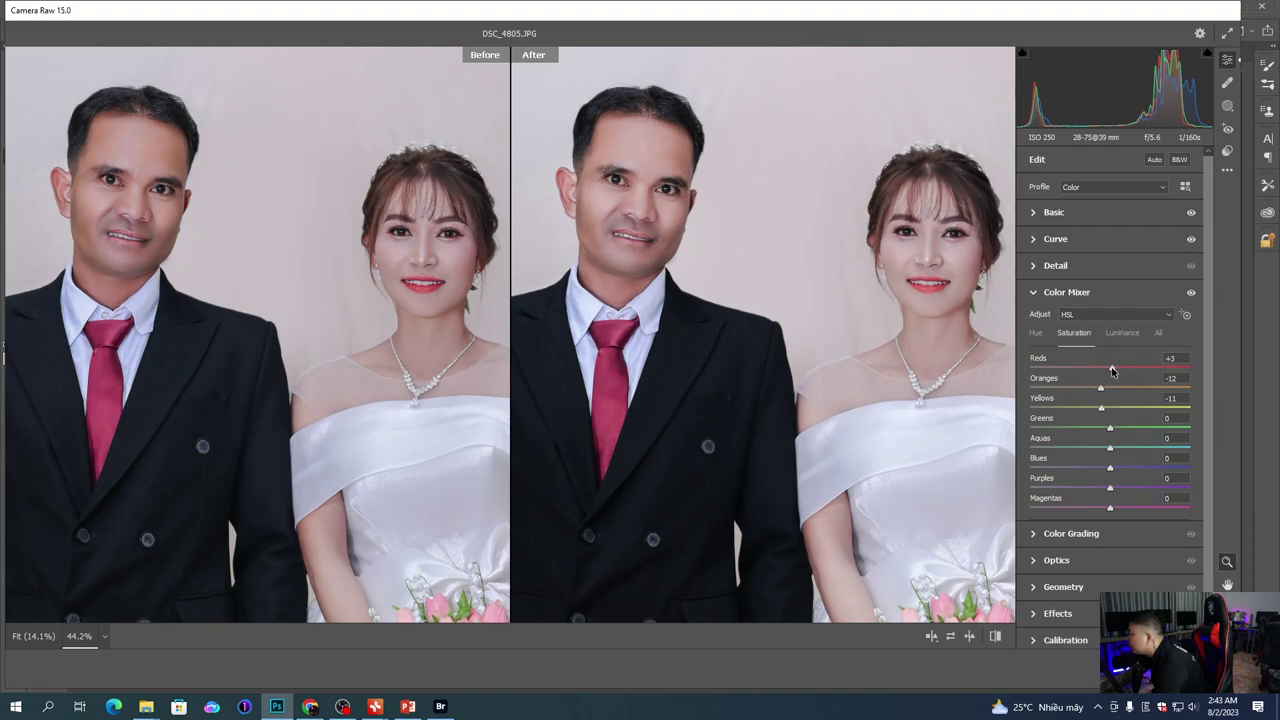
click(1118, 334)
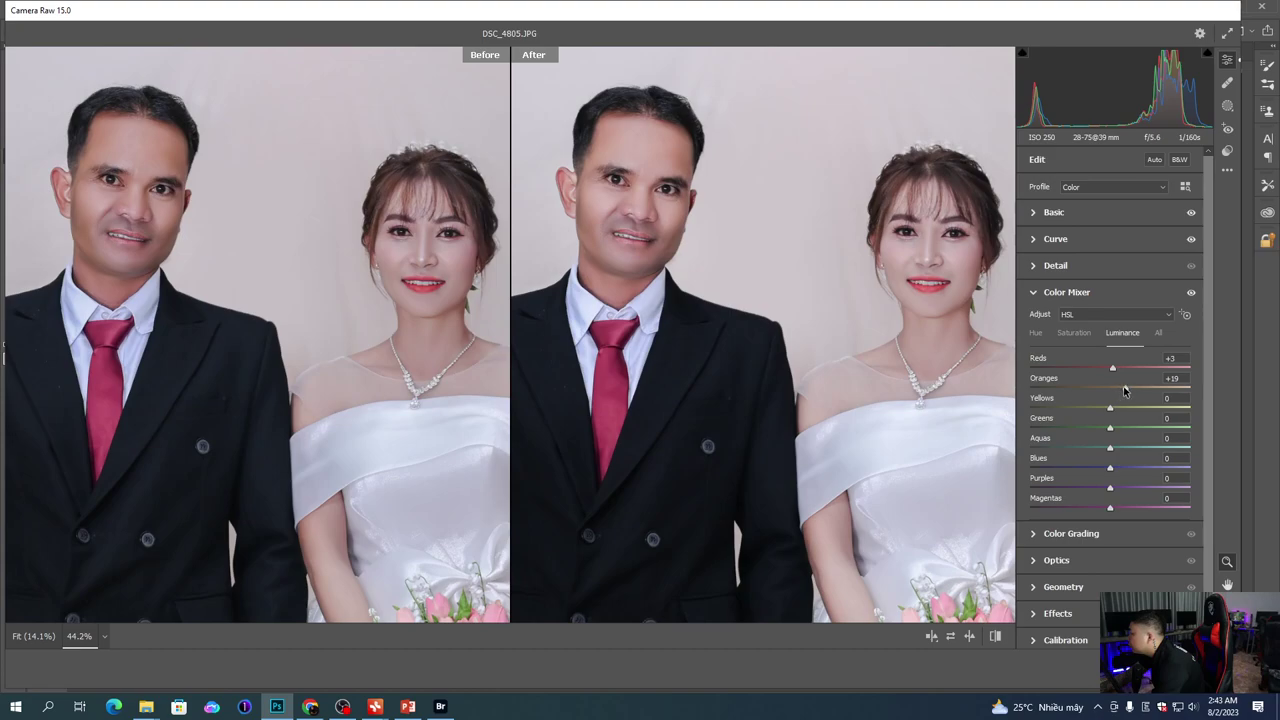
click(1072, 334)
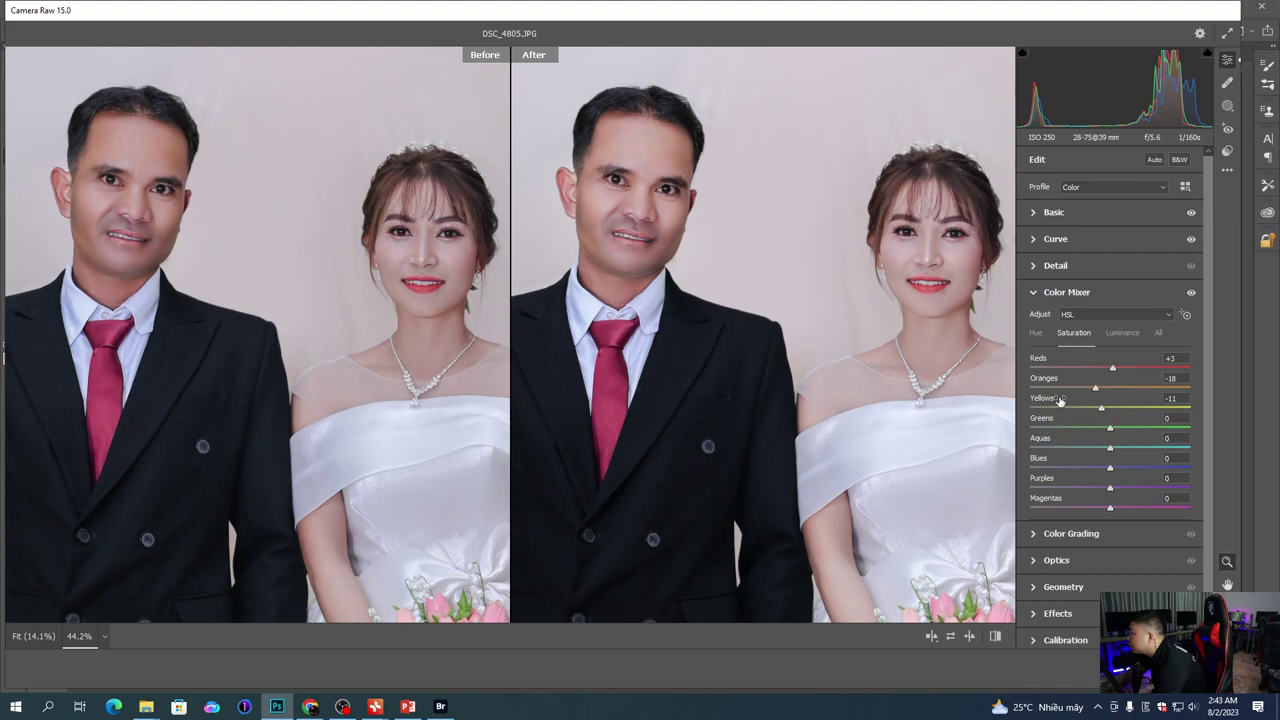
Step: Check the couple in the before and after view, and apply the Camera Raw adjustments to the layer
click(841, 366)
click(718, 263)
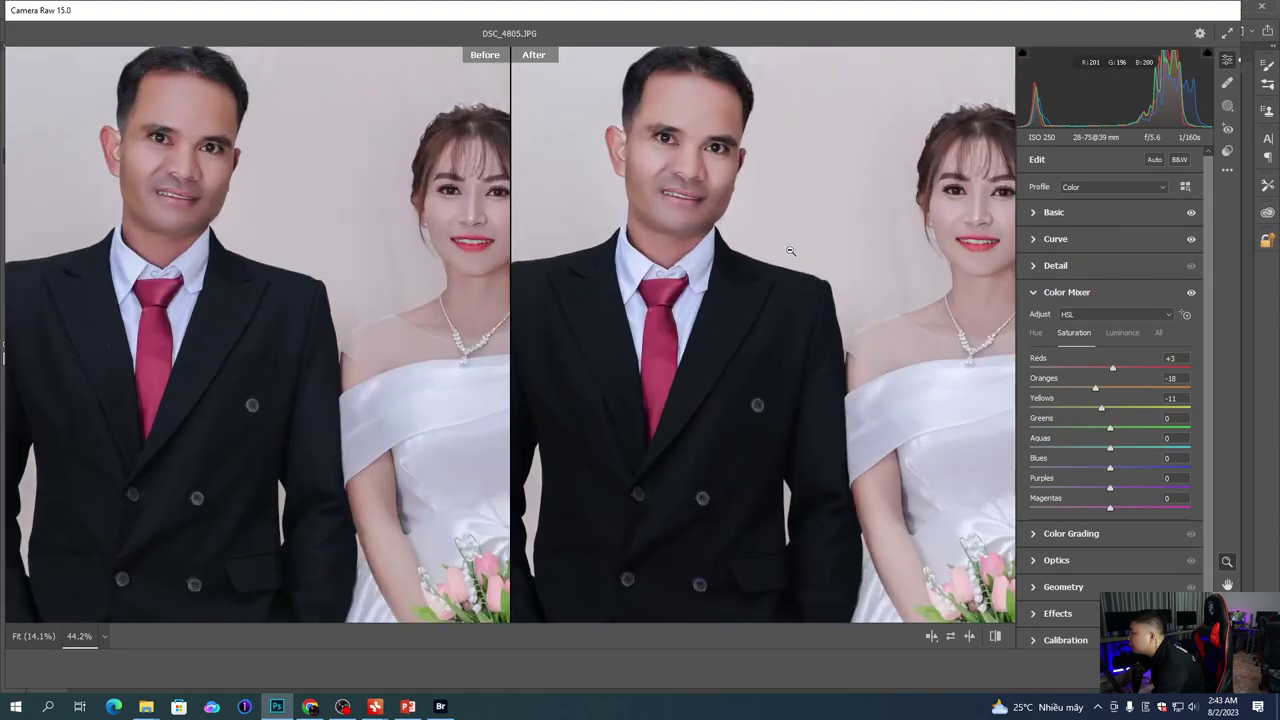
click(791, 250)
key(Return)
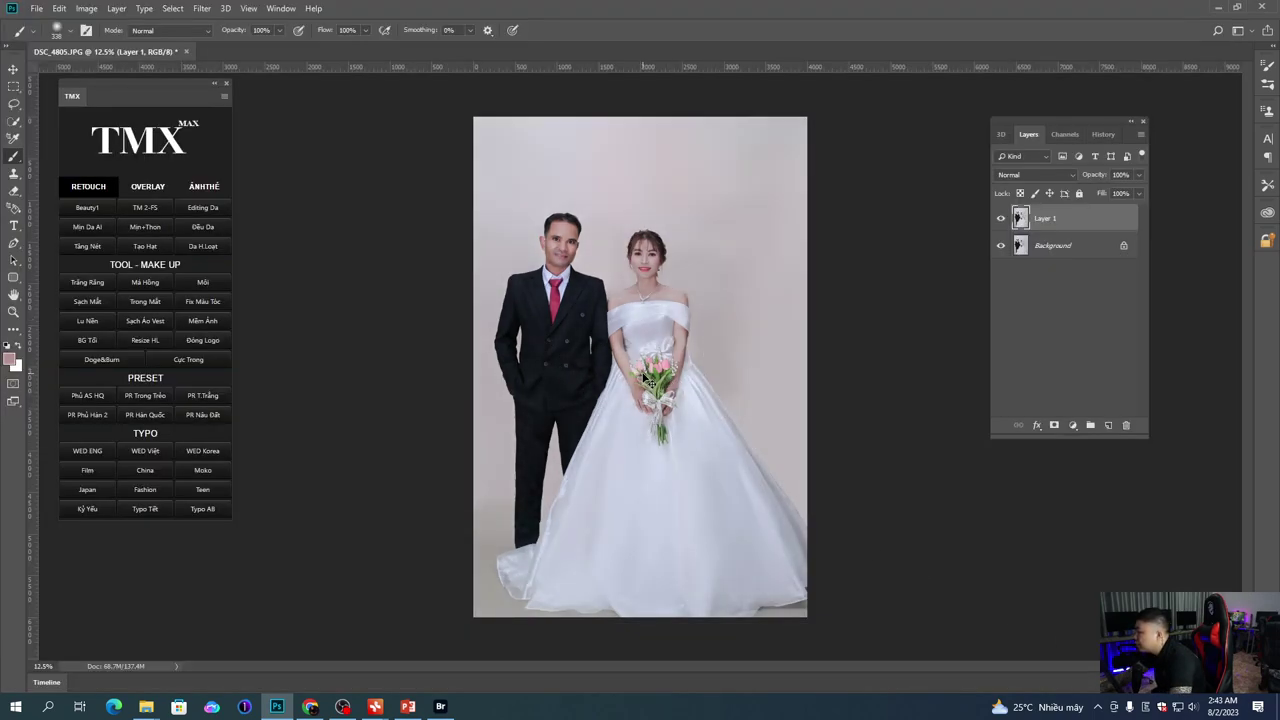
Step: Compare the portrait with and without the Camera Raw adjusted layer, and merge that layer into the background
drag(532, 250, 568, 292)
scroll(567, 292, up, 5)
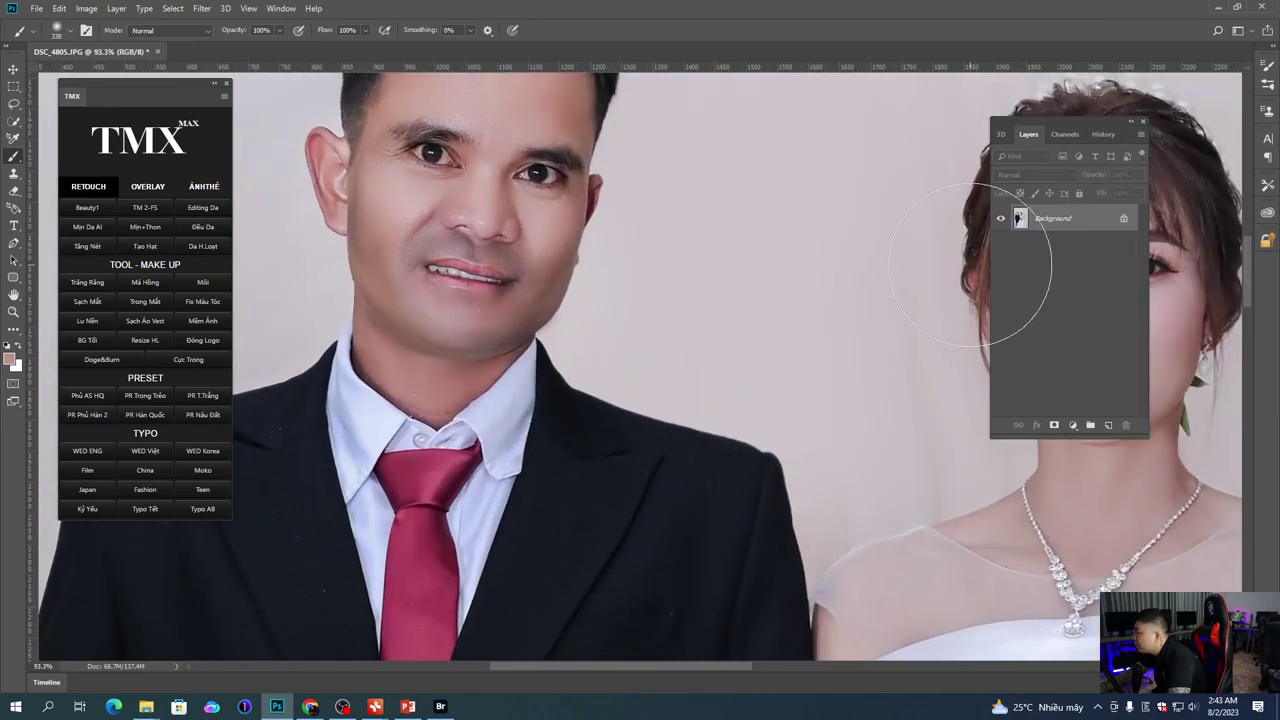
click(1001, 219)
click(1001, 219)
click(1001, 219)
click(1001, 219)
scroll(455, 287, up, 2)
key(ctrl+e)
scroll(455, 287, down, 2)
Step: Draw a rectangular selection around the groom's upper body and open the selected area in Liquify
right_click(548, 311)
click(563, 320)
key(m)
key(m)
mouse_move(449, 170)
mouse_down()
mouse_move(650, 290)
mouse_move(656, 330)
mouse_up()
key(ctrl+shift+x)
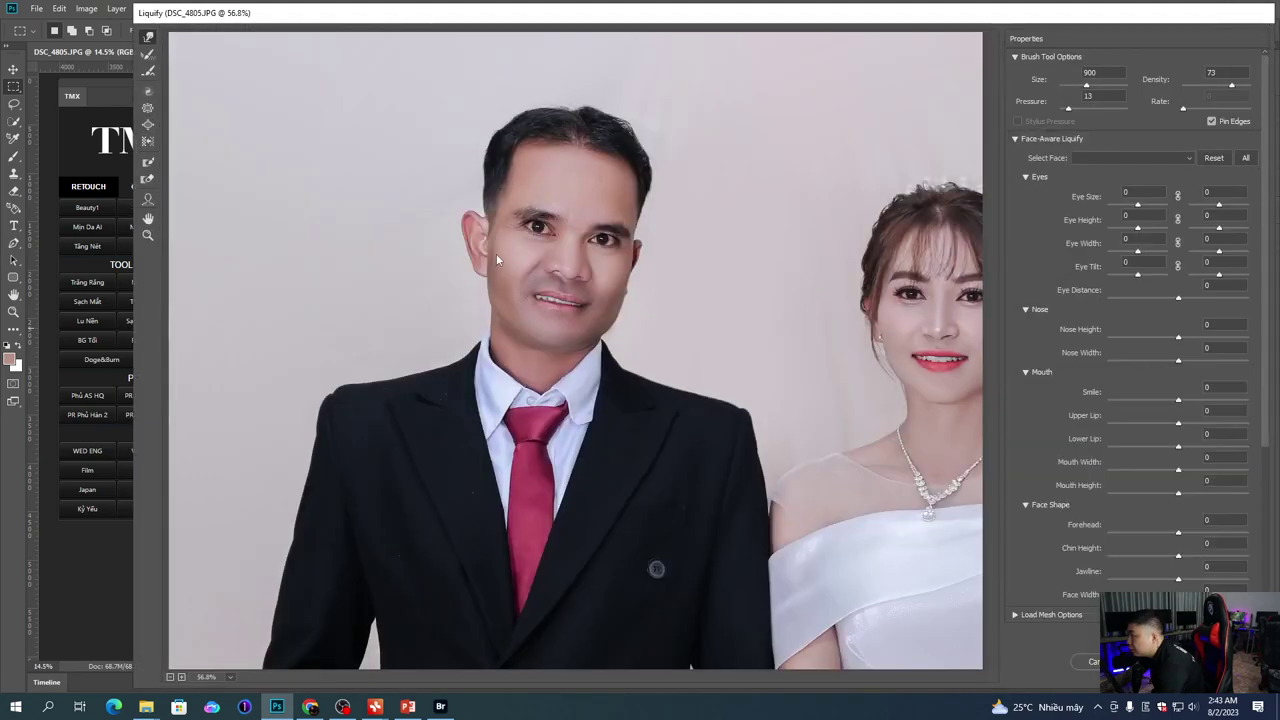
Step: Subtly reshape the groom's mouth and jaw in Liquify with a size 150 brush, and apply the result
key([)
key([)
key([)
key([)
key([)
key([)
key([)
key([)
scroll(532, 300, up, 2)
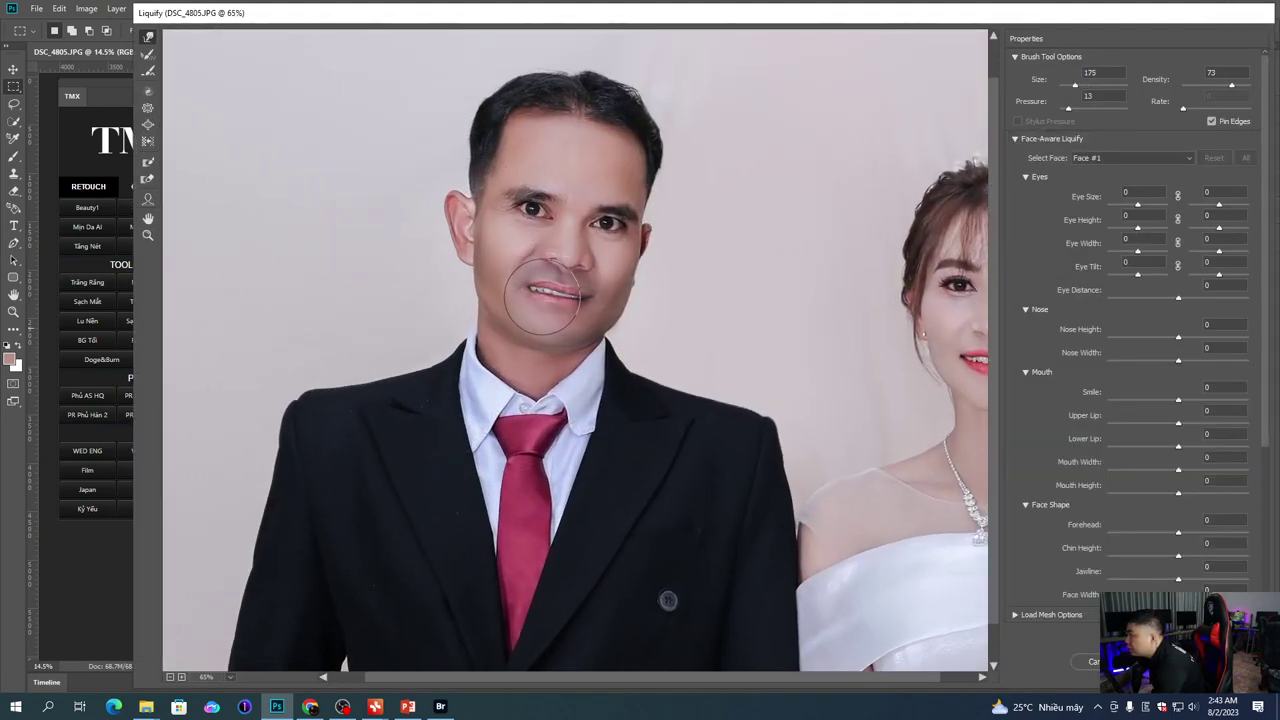
scroll(528, 304, up, 1)
key(bracketleft)
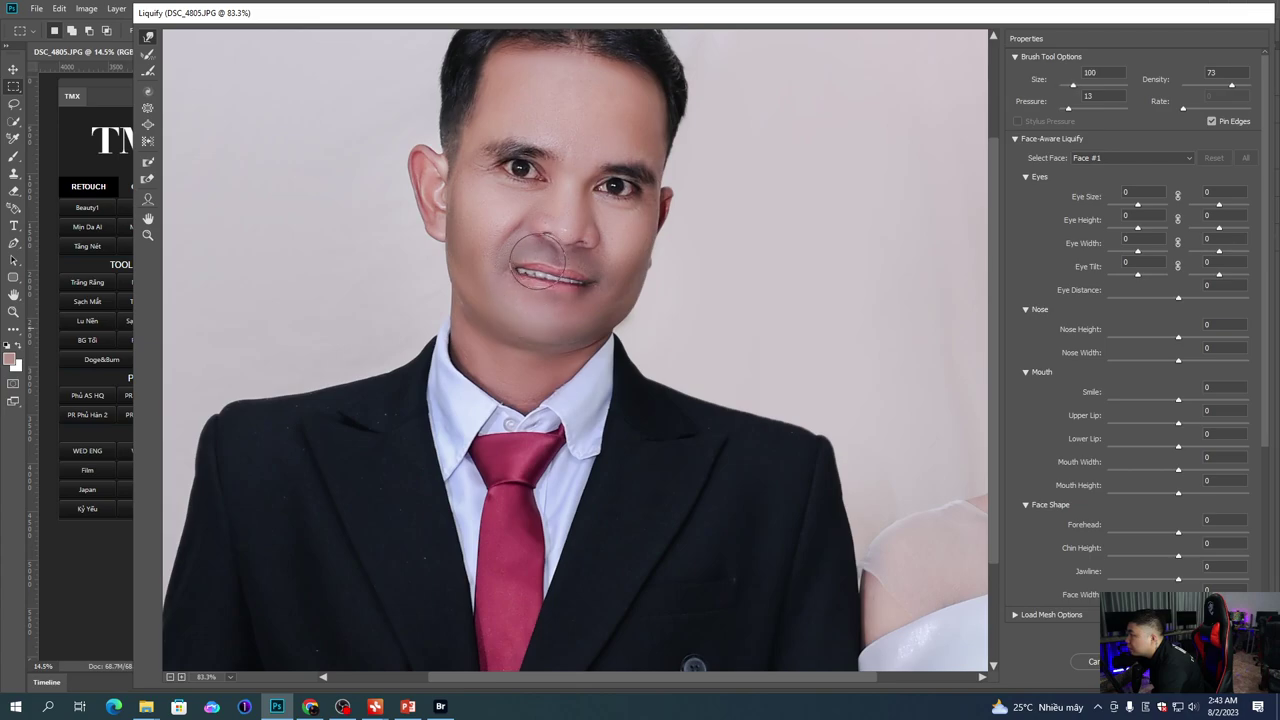
key(bracketright)
key(bracketright)
key(bracketright)
key(bracketright)
key(bracketright)
key(bracketright)
key(bracketleft)
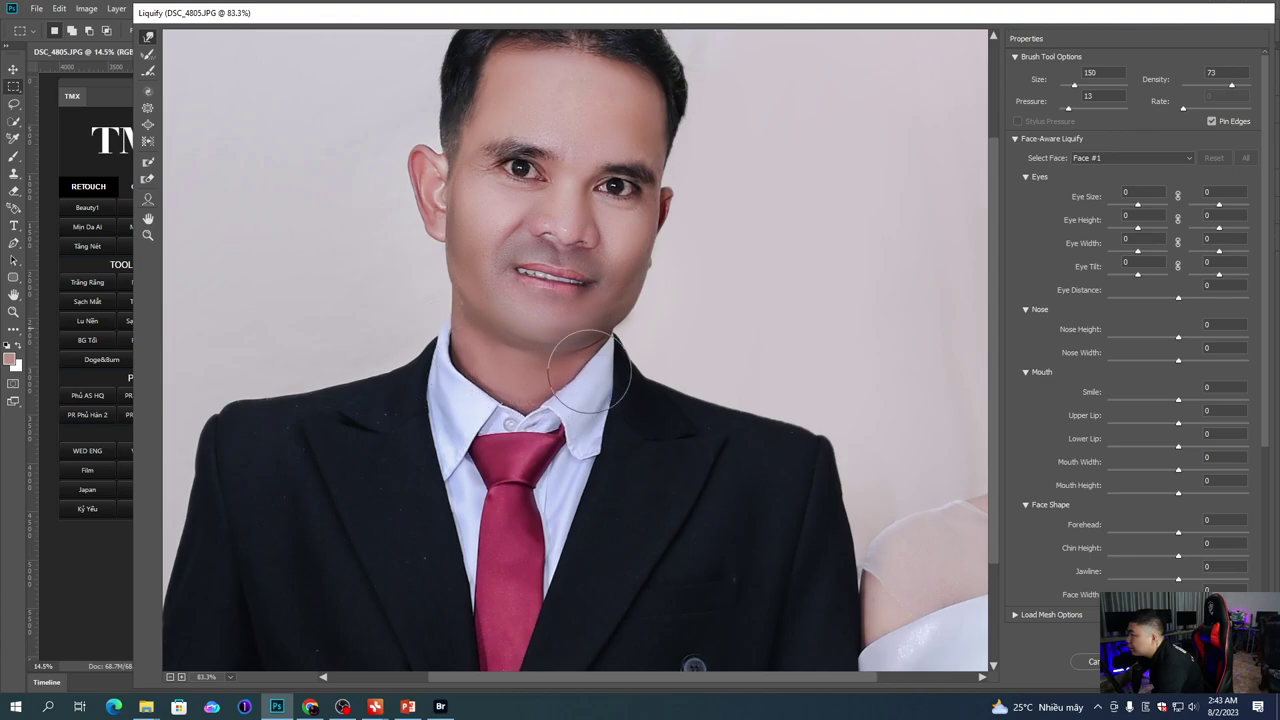
key(bracketright)
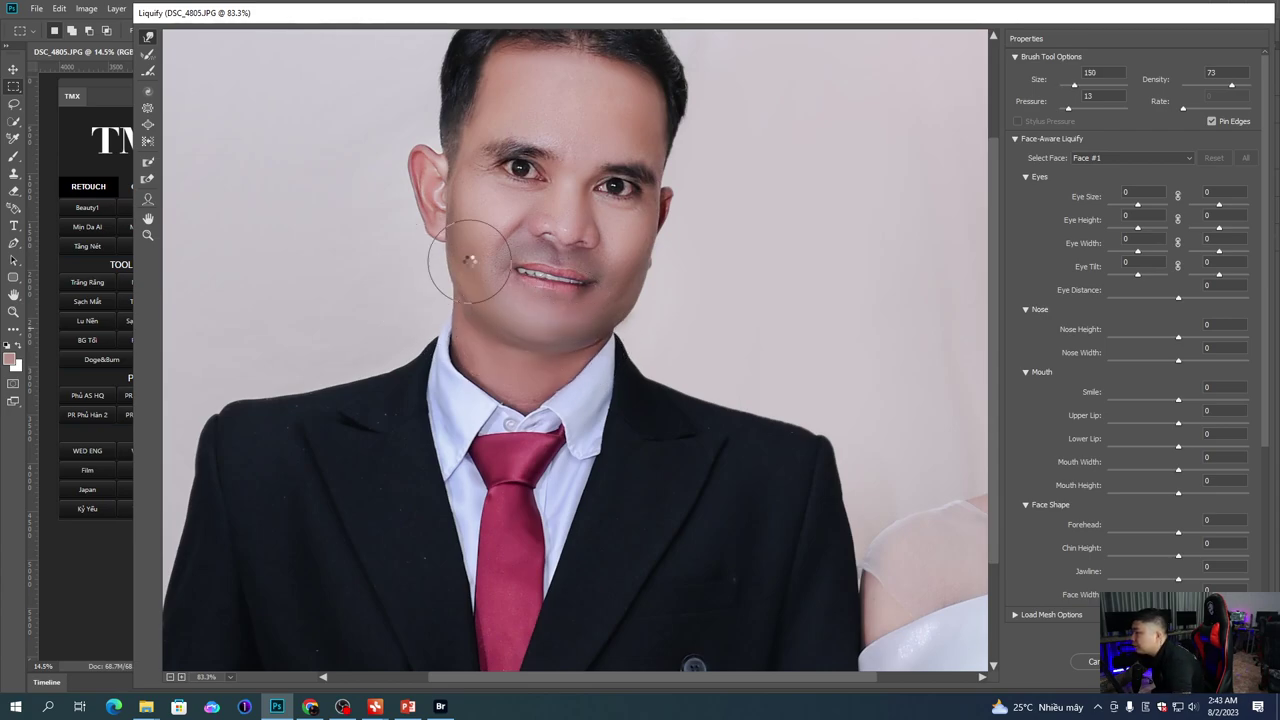
key(Return)
Step: Paint a Quick Mask over the groom's lower face with a soft brush and convert it to a selection
scroll(577, 281, up, 3)
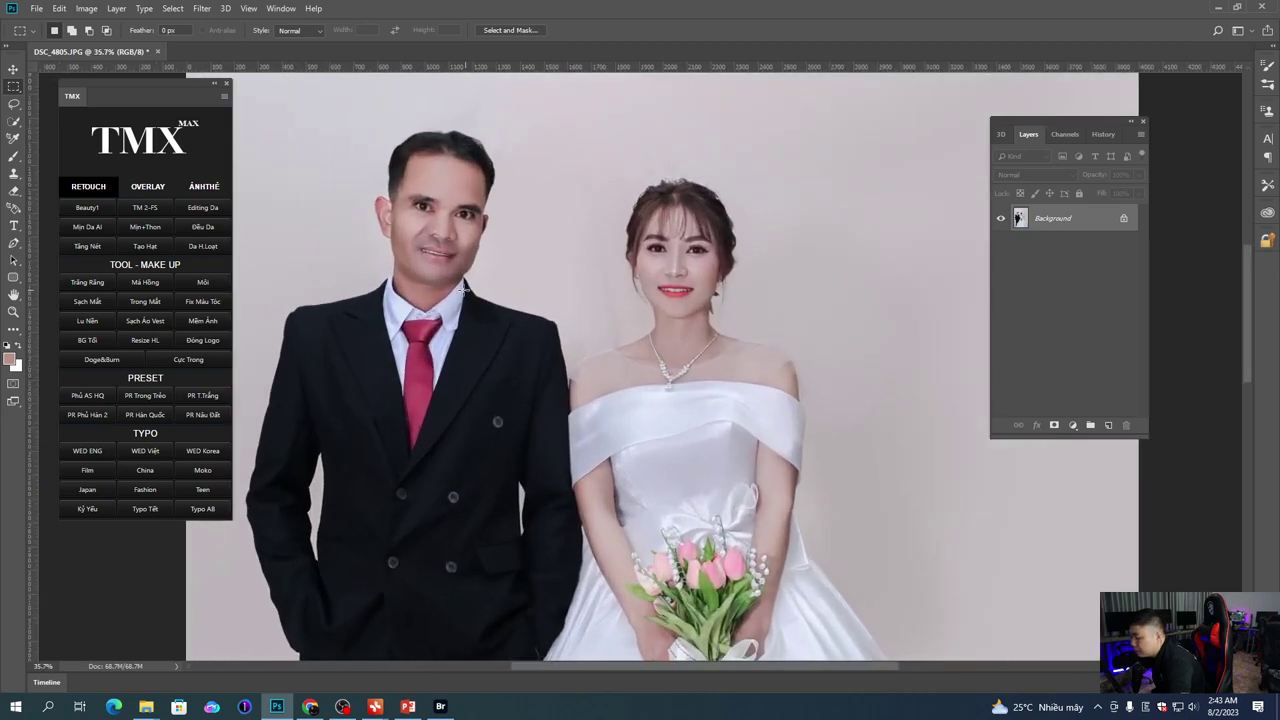
key(q)
key(b)
scroll(417, 243, up, 2)
right_click(422, 250)
mouse_move(424, 222)
mouse_down()
mouse_move(451, 246)
mouse_move(437, 234)
mouse_move(486, 242)
mouse_move(436, 298)
mouse_move(399, 262)
mouse_move(450, 277)
mouse_up()
key(ctrl+z)
key(q)
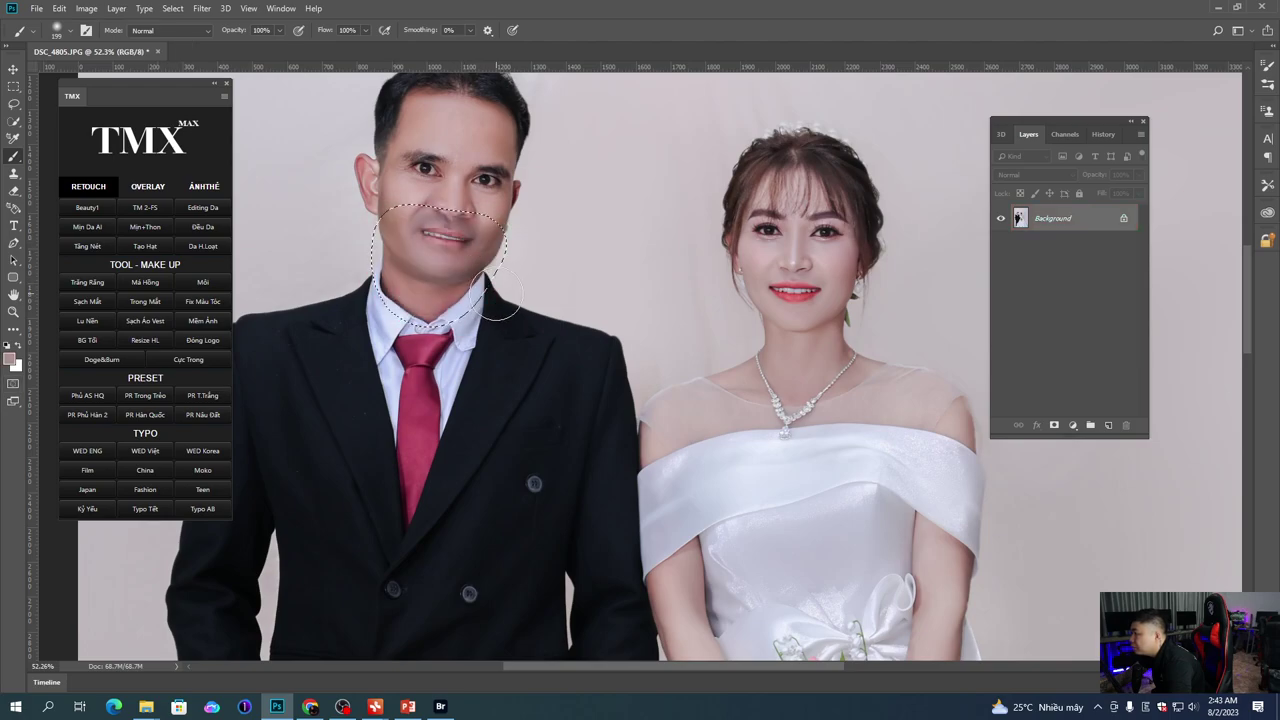
Step: Copy the groom's lower face to a new layer and brighten it in Levels with a white input of 243
key(ctrl+j)
key(ctrl+l)
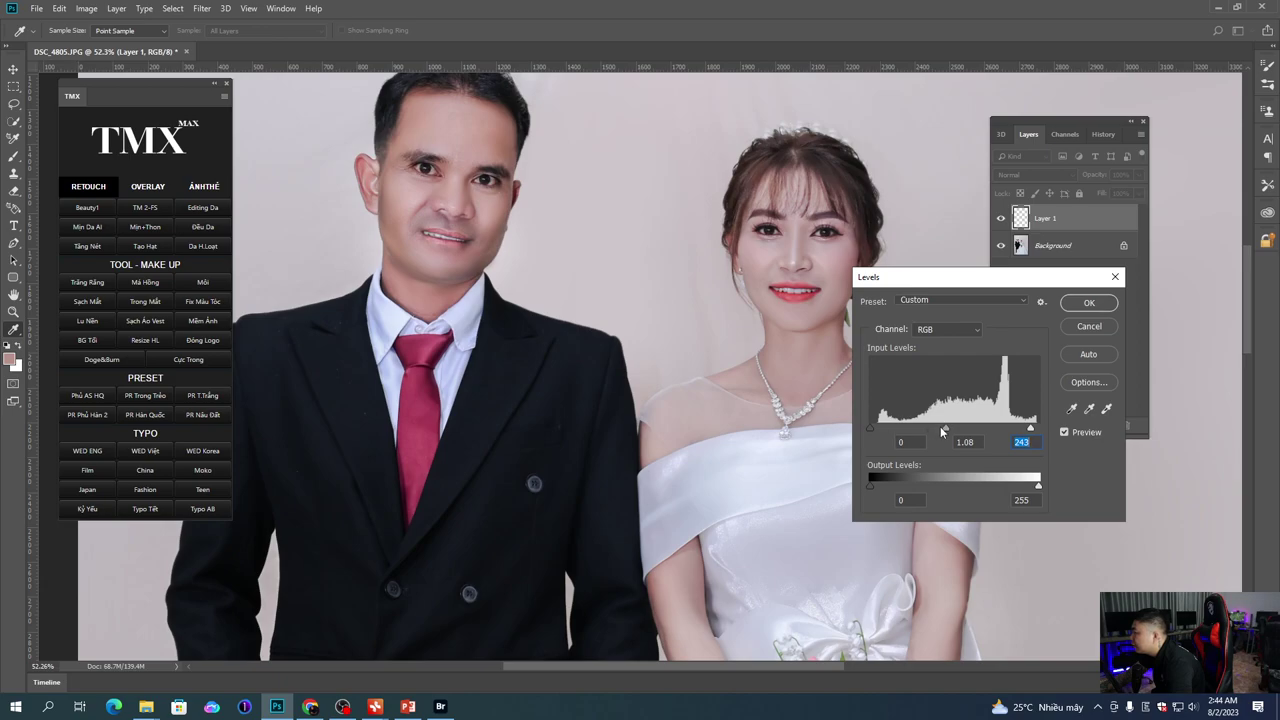
drag(944, 429, 938, 431)
key(Return)
key(ctrl+z)
key(ctrl+z)
drag(580, 363, 571, 360)
drag(464, 262, 503, 292)
scroll(503, 292, up, 2)
scroll(615, 262, down, 1)
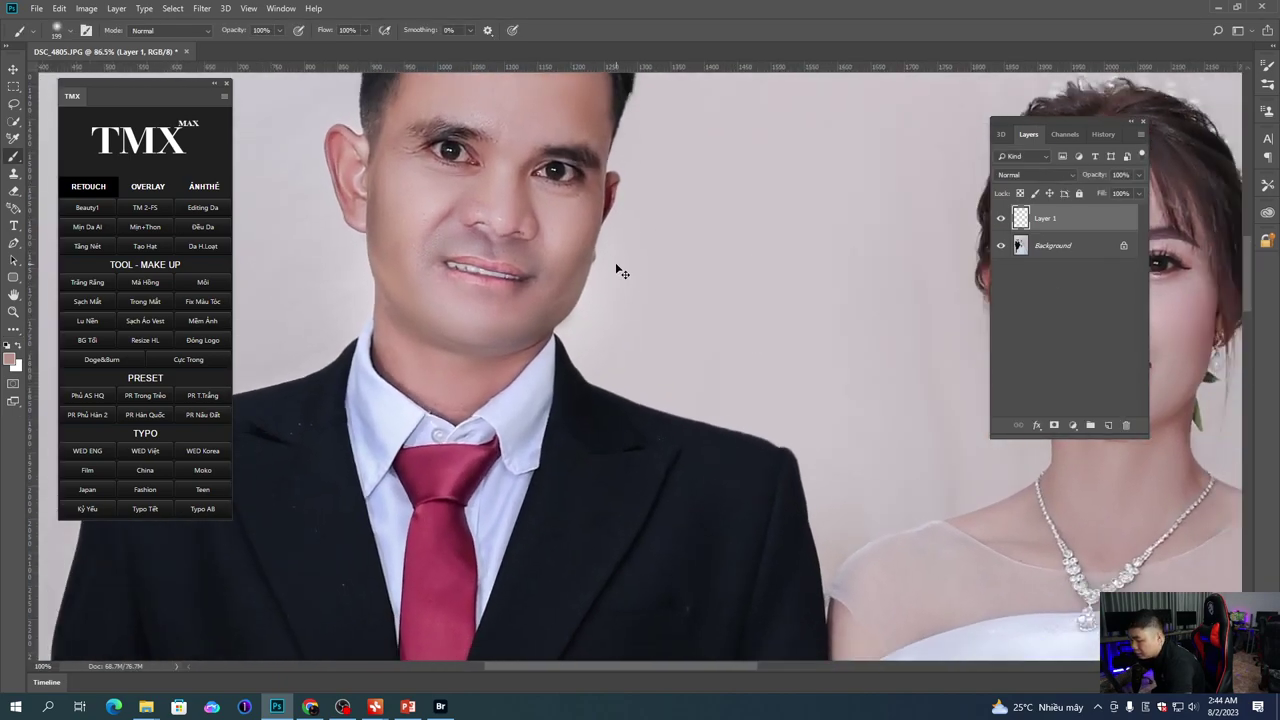
Step: Lower the opacity of the brightened lower-face layer to 30%
key(v)
key(5)
drag(615, 263, 620, 271)
key(3)
key(ctrl+minus)
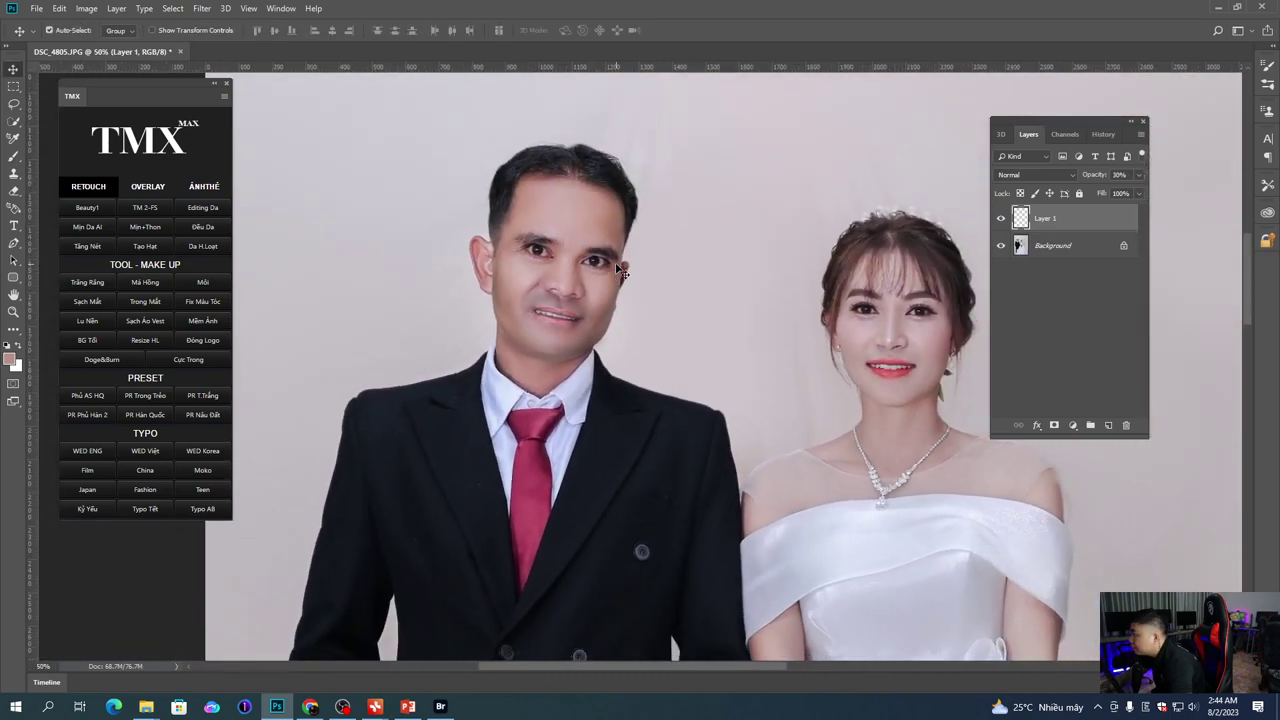
Step: Adjust the lower-face layer in Hue/Saturation with Hue +6 and Saturation +7
key(ctrl+u)
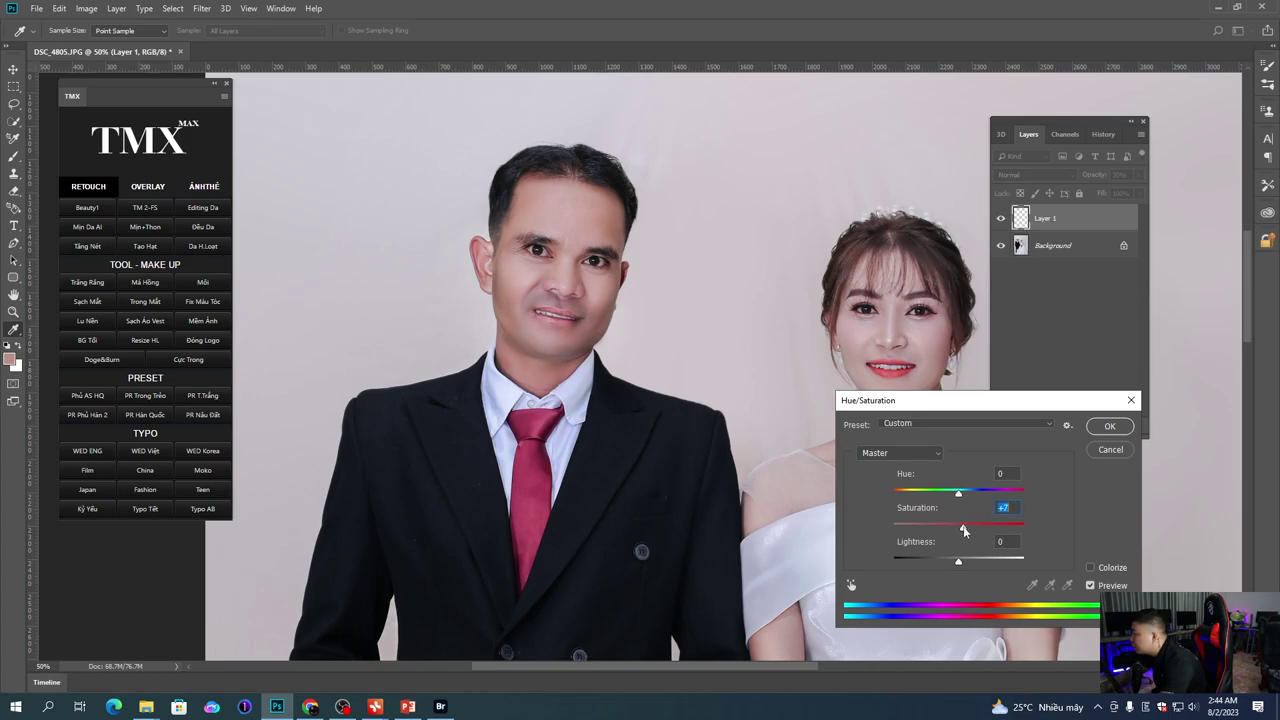
drag(955, 497, 961, 498)
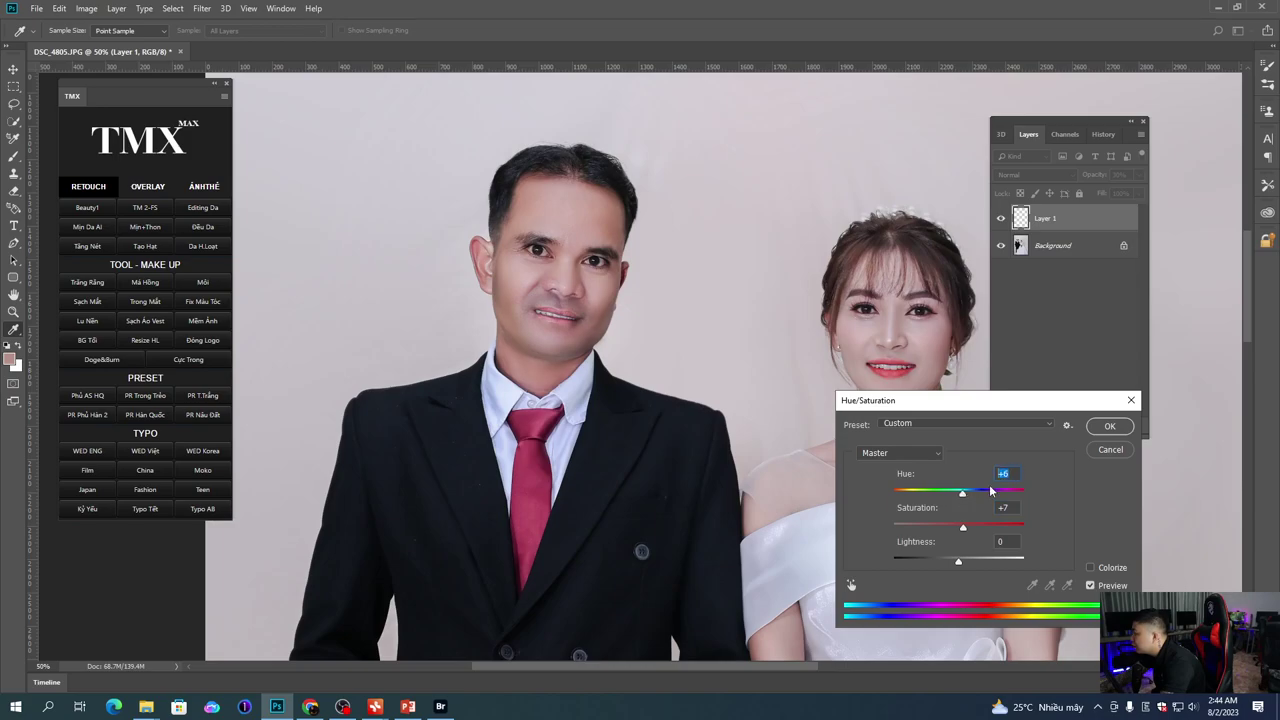
click(1109, 426)
key(ctrl)
Step: Compare the groom's face with and without the lower-face layer, reduce it to 25% opacity and merge it down
click(1000, 219)
click(1000, 219)
key(ctrl+plus)
key(ctrl+minus)
key(v)
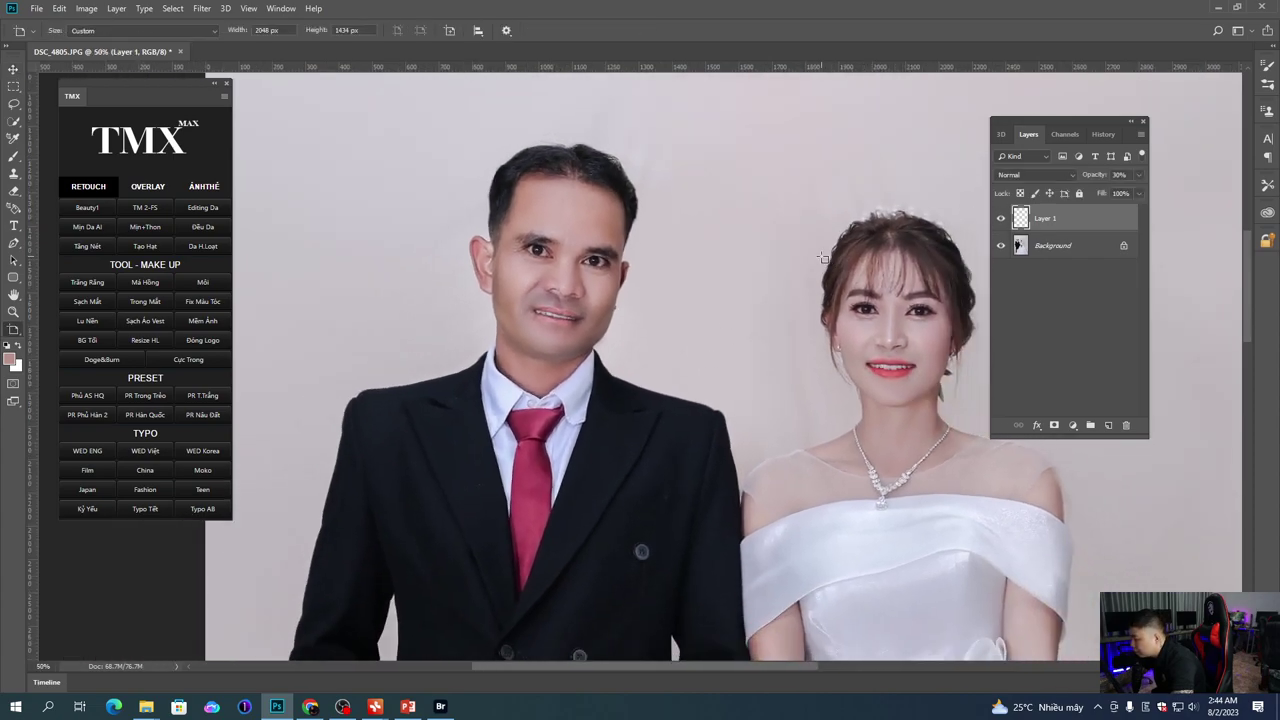
key(shift+v)
key(ctrl+minus)
key(ctrl+minus)
key(ctrl+minus)
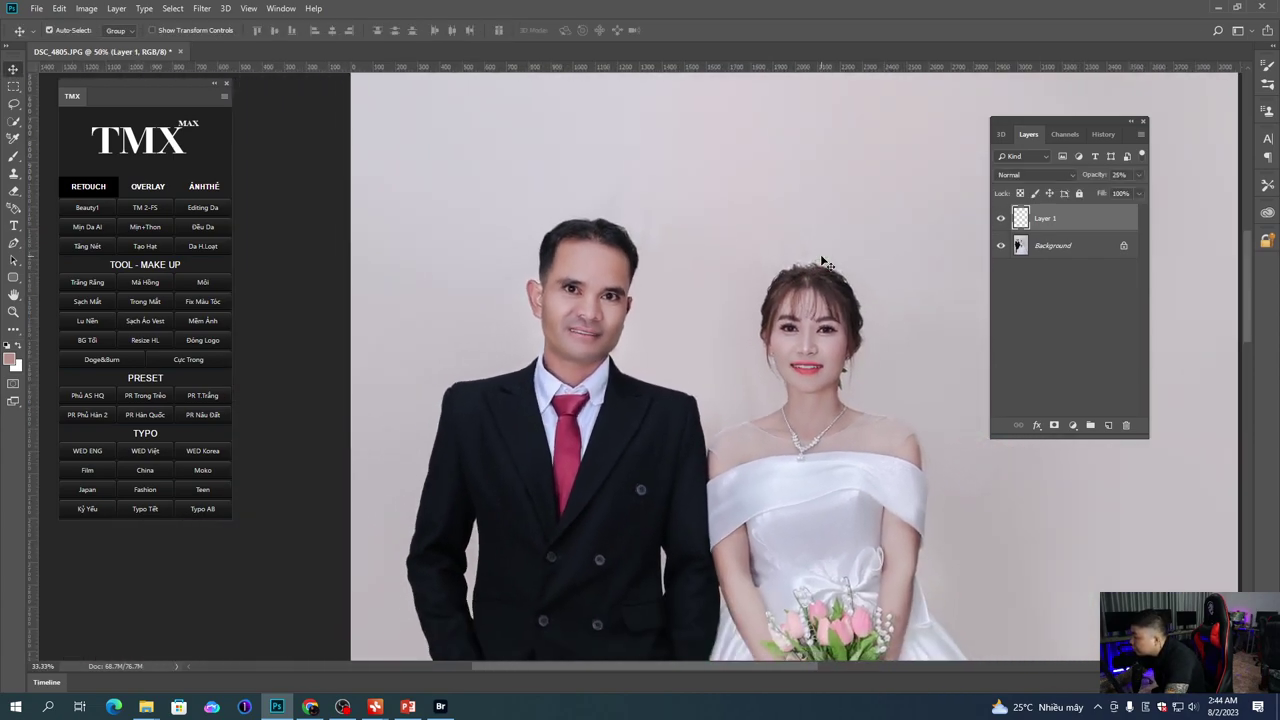
key(ctrl+e)
Step: Select the groom's red tie with the Quick Selection tool and feather the selection by 10 pixels
drag(856, 300, 775, 198)
key(ctrl+plus)
key(ctrl+plus)
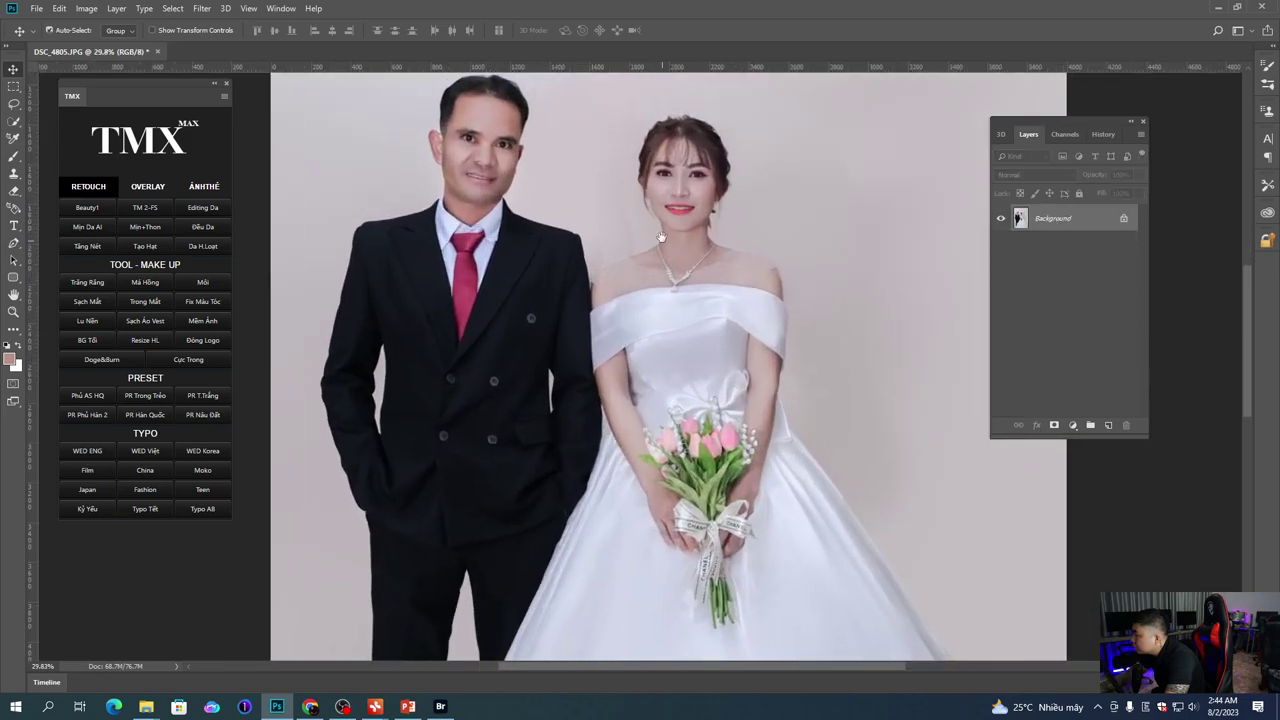
key(ctrl+minus)
key(ctrl+minus)
key(ctrl+minus)
scroll(509, 326, up, 5)
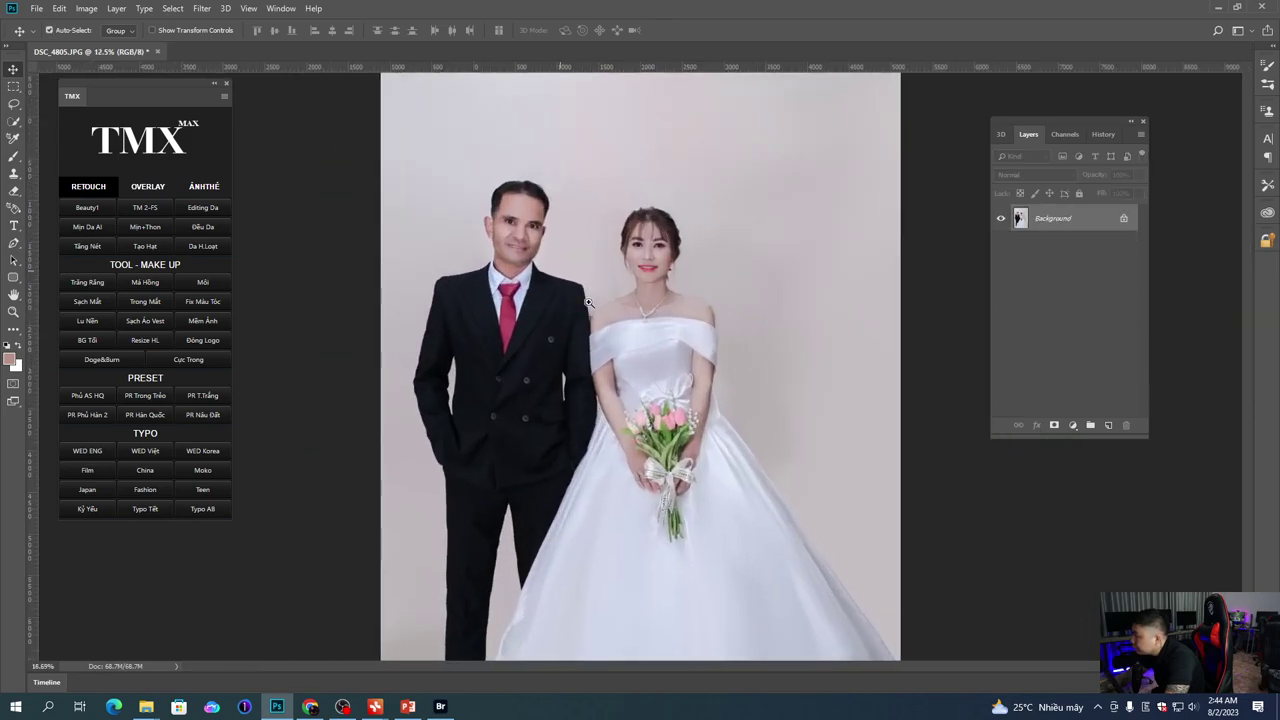
scroll(480, 335, up, 1)
key(w)
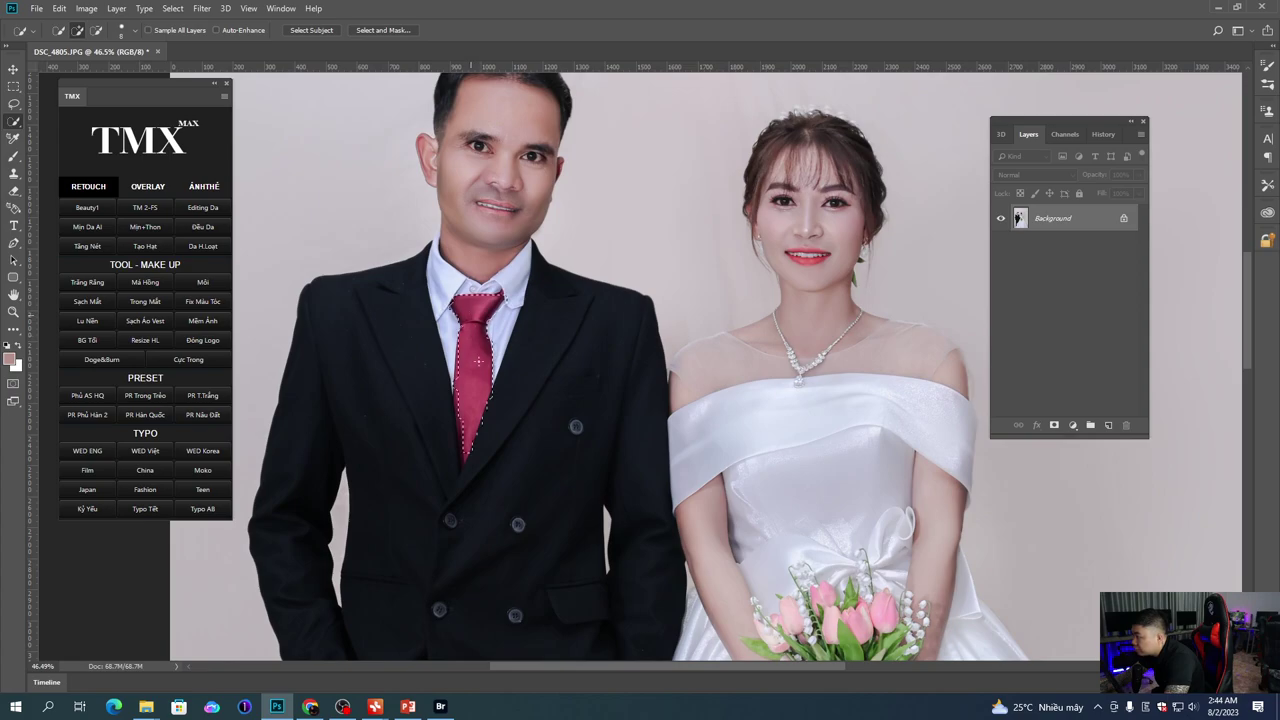
key(shift+F6)
text(01)
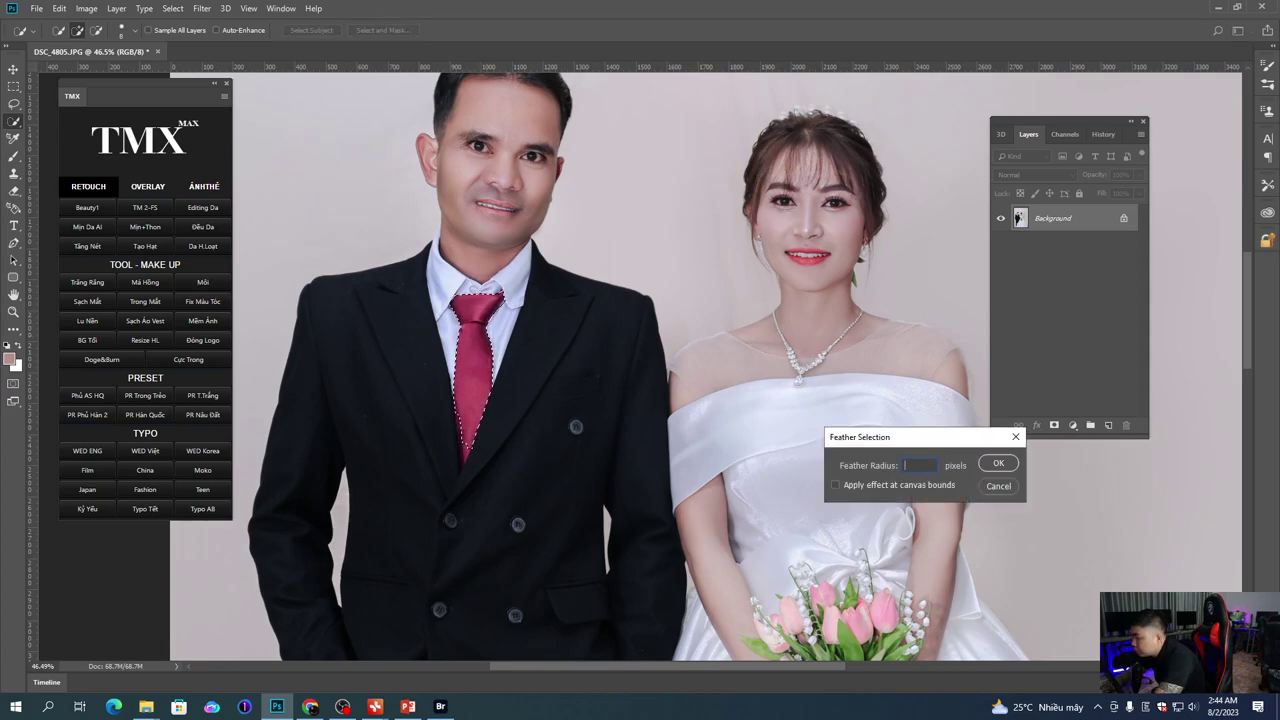
key(Return)
Step: Deepen the red of the groom's tie with Levels, and deselect it
key(ctrl+l)
drag(960, 430, 886, 430)
key(Return)
key(ctrl+d)
key(ctrl+0)
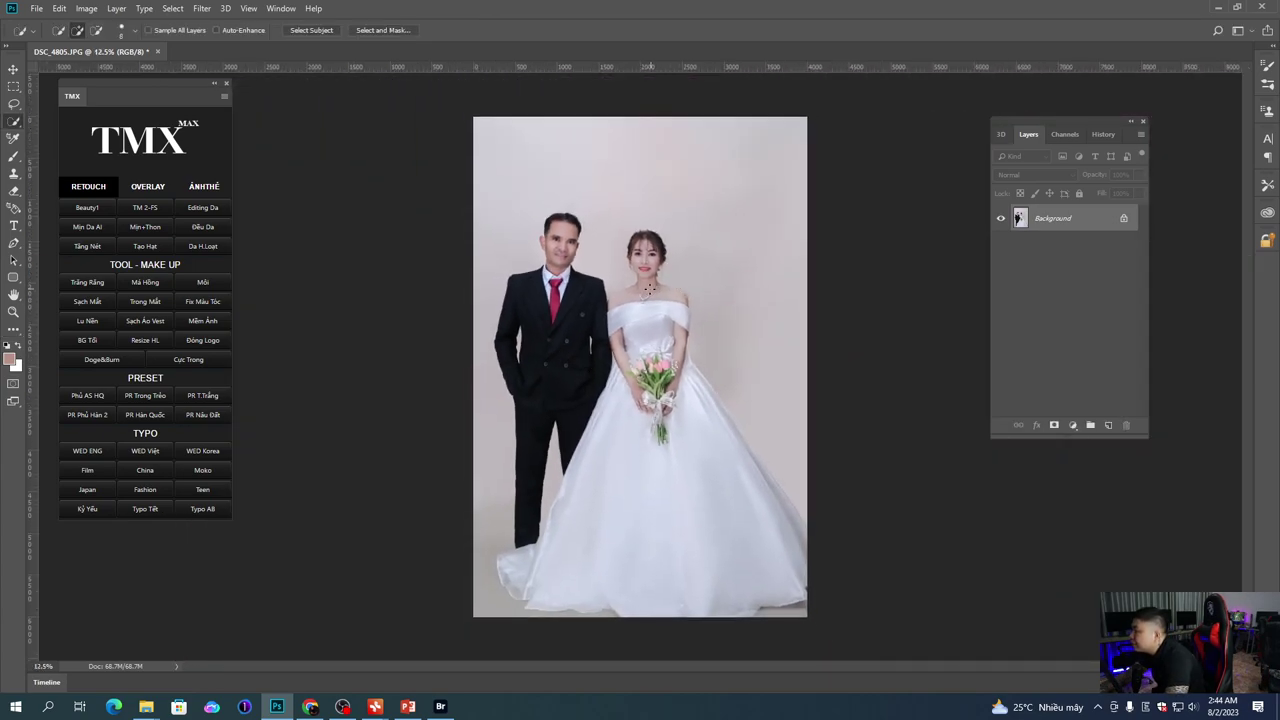
Step: Select the backdrop above and beside the couple with the Quick Selection tool and feather it by 10 pixels
key(shift+w)
key(shift+w)
mouse_move(569, 163)
mouse_down()
mouse_move(448, 137)
mouse_move(411, 149)
mouse_up()
key(shift+F6)
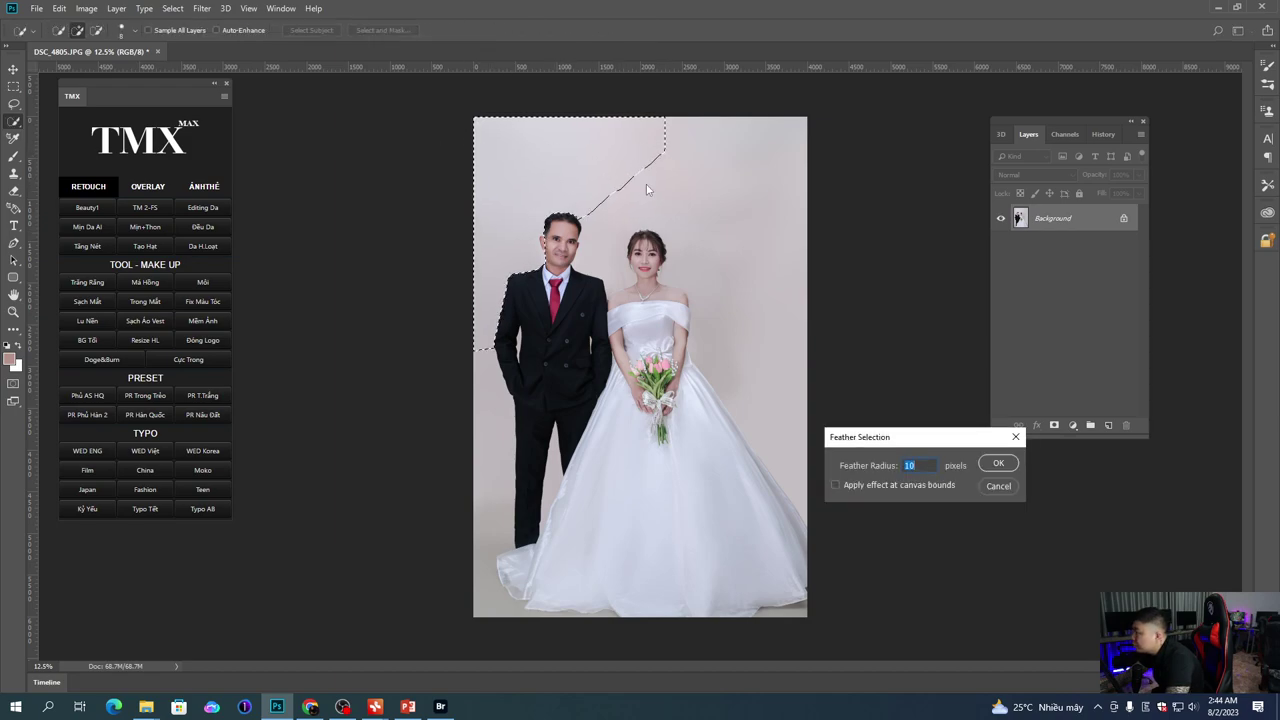
key(Return)
drag(708, 205, 783, 269)
key(shift+F6)
key(Return)
Step: Even out the selected backdrop with a large soft brush at 23% opacity using sampled backdrop colours, and deselect
key(b)
right_click(737, 170)
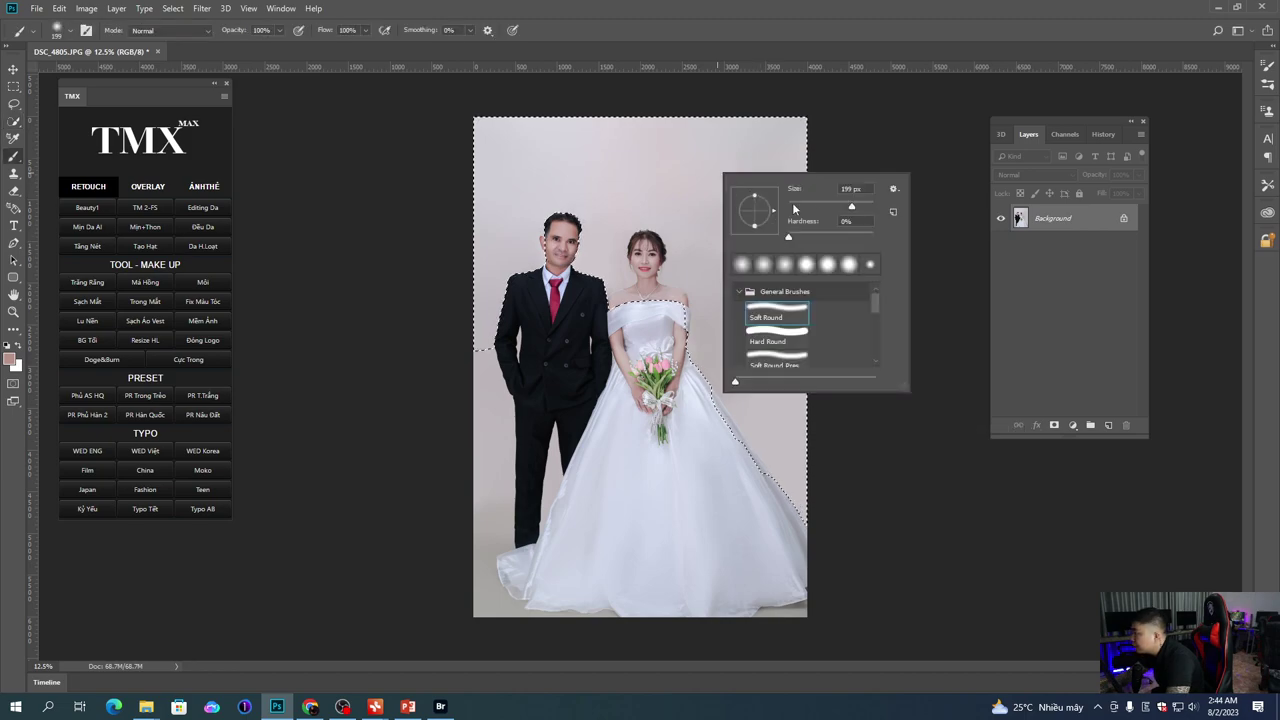
alt+click(714, 170)
key(2)
key(3)
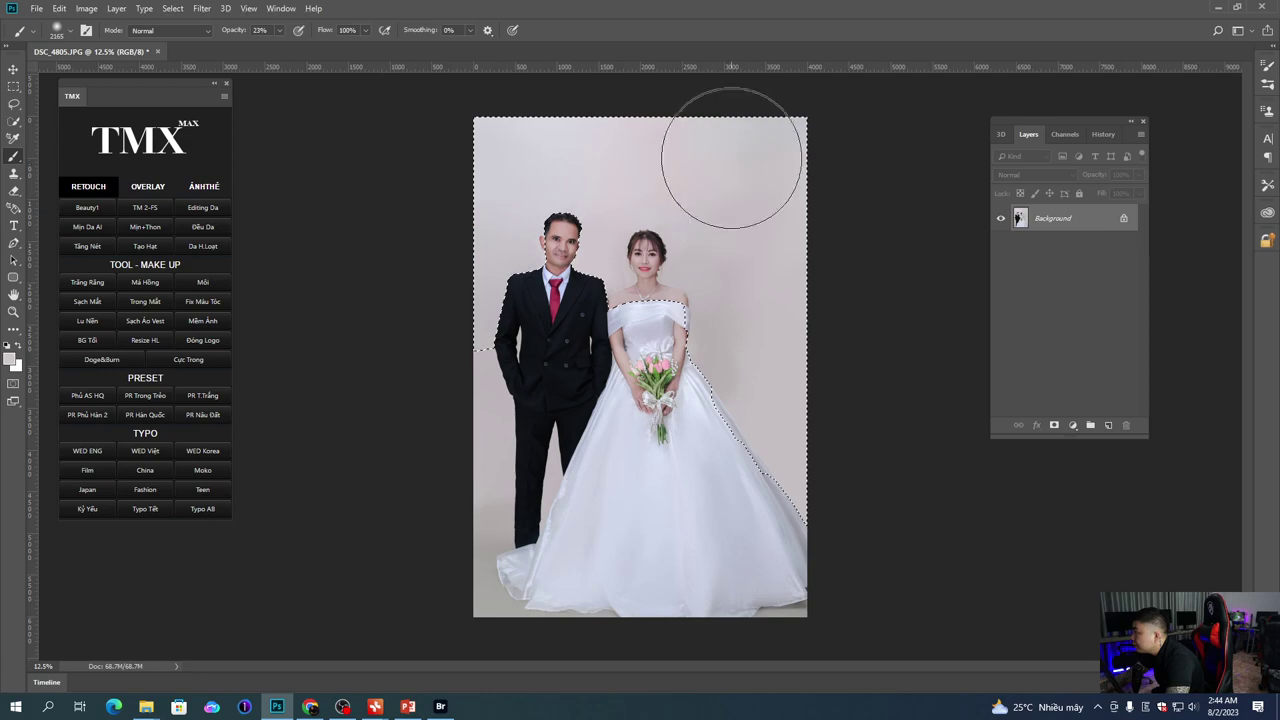
alt+click(689, 168)
mouse_move(640, 176)
mouse_down()
mouse_move(513, 140)
mouse_move(545, 152)
mouse_up()
key(ctrl+d)
Step: Restore the edges of the groom's face and hair with the History Brush, using the Feather state before the backdrop brush strokes as source
drag(505, 243, 600, 250)
right_click(571, 262)
click(582, 268)
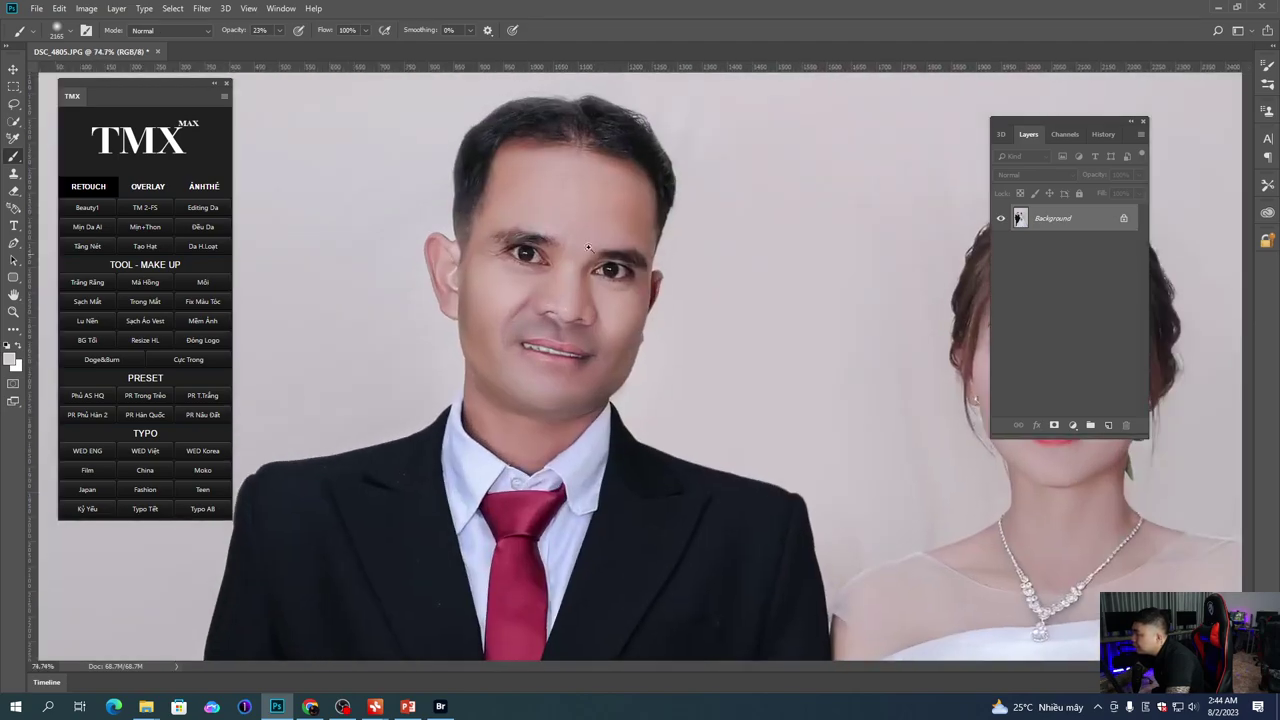
scroll(546, 208, up, 5)
scroll(468, 256, down, 1)
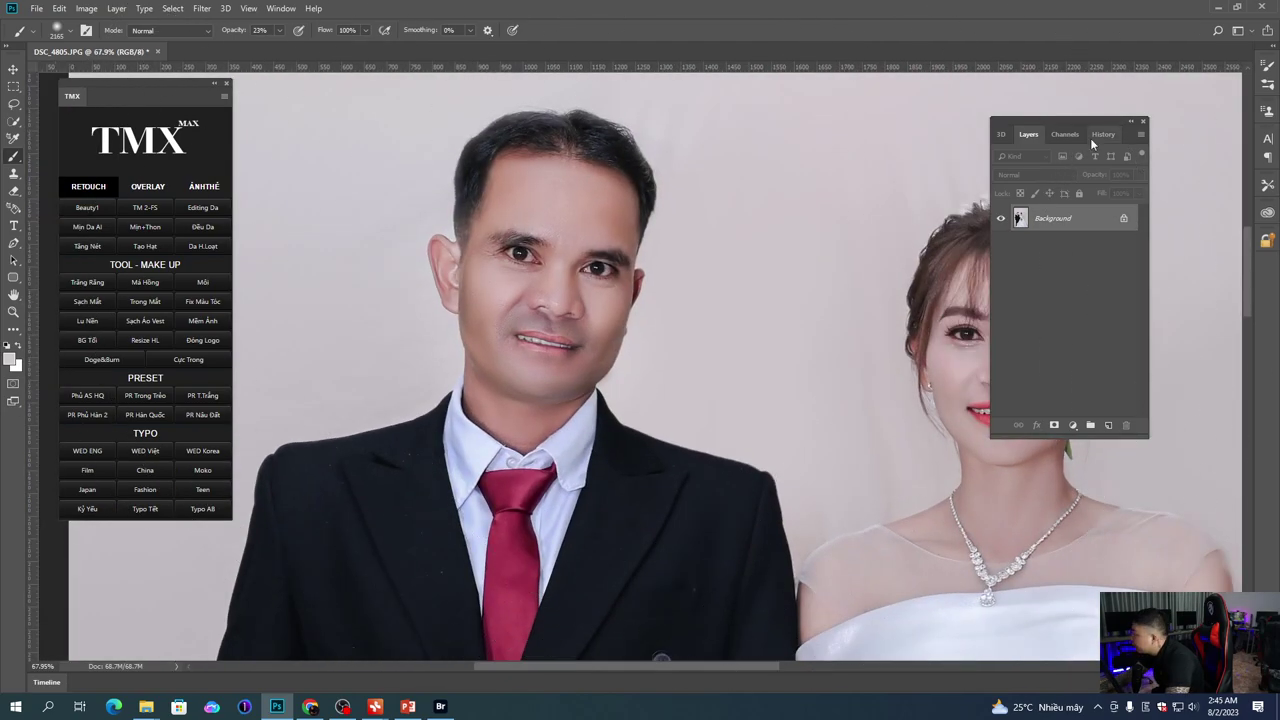
click(1102, 134)
click(1001, 257)
key(y)
mouse_move(451, 242)
mouse_down()
mouse_move(444, 282)
mouse_move(442, 326)
mouse_up()
key(ctrl+0)
drag(594, 264, 610, 250)
ctrl+click(610, 250)
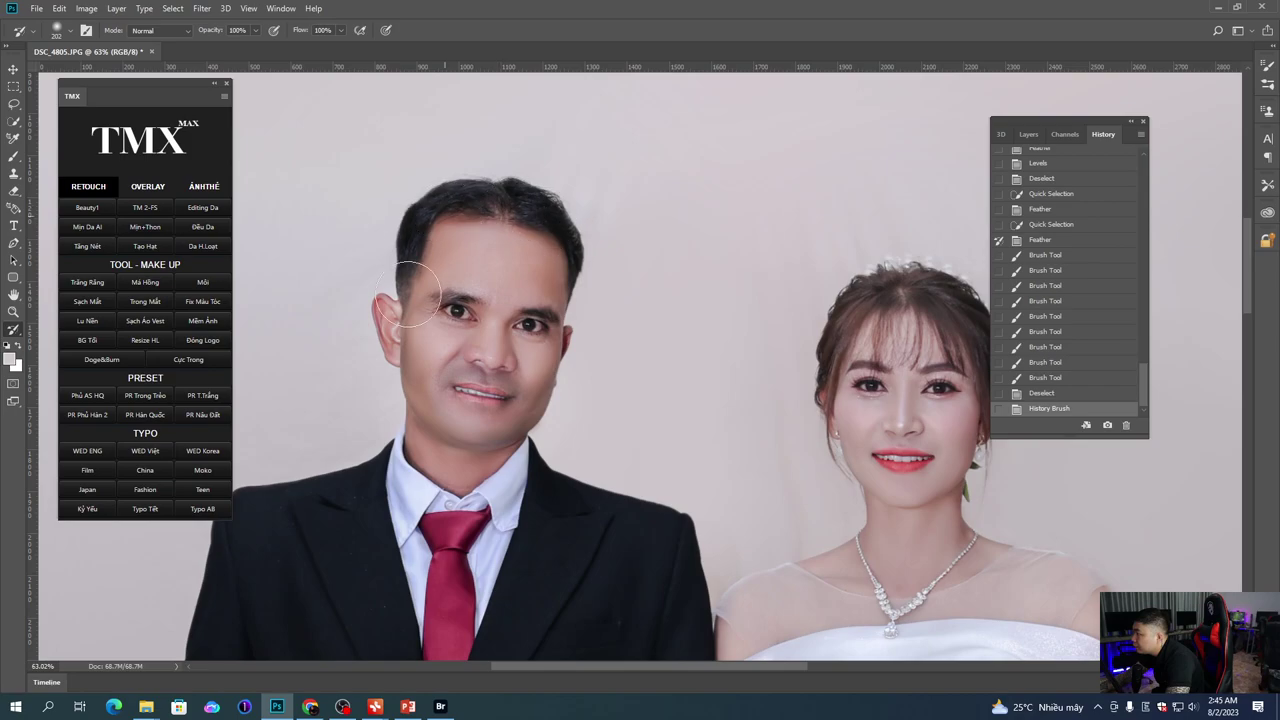
drag(452, 412, 483, 386)
click(432, 389)
key(ctrl+0)
key(ctrl+minus)
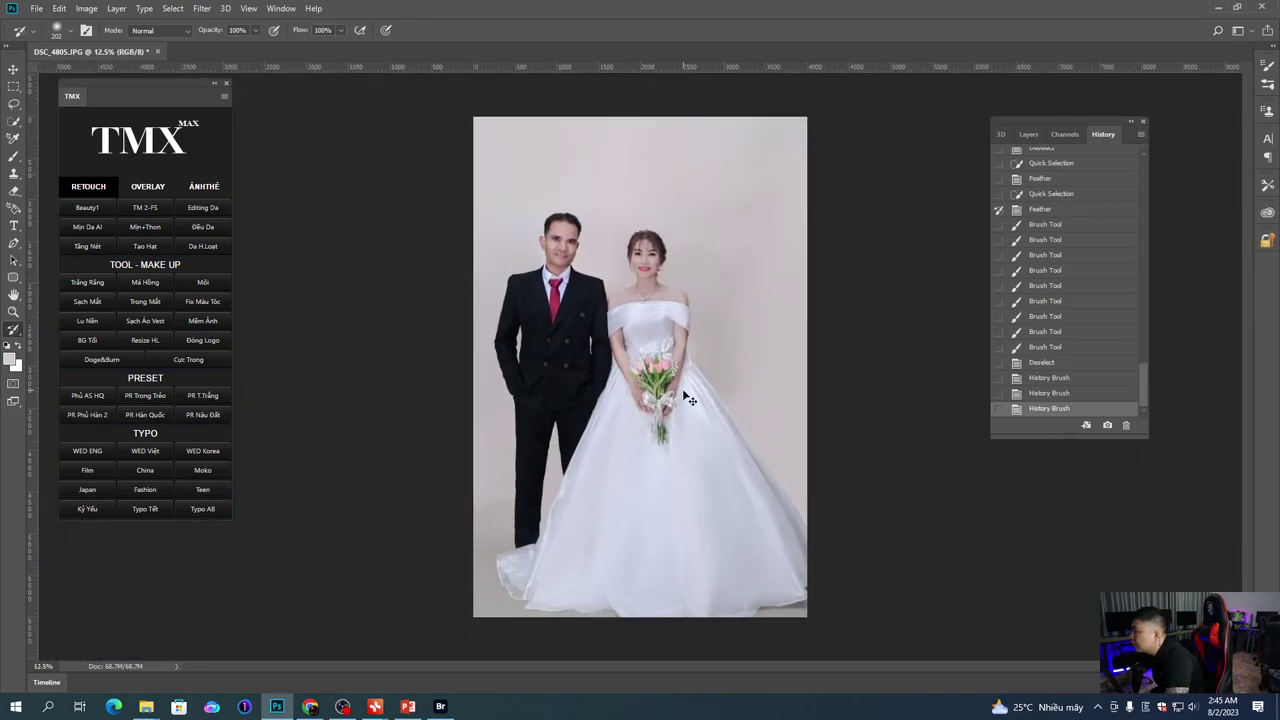
Step: Compare the original opening snapshot with the retouched portrait, examining the couple's faces, and return to the latest edit
scroll(640, 310, up, 3)
scroll(652, 318, down, 3)
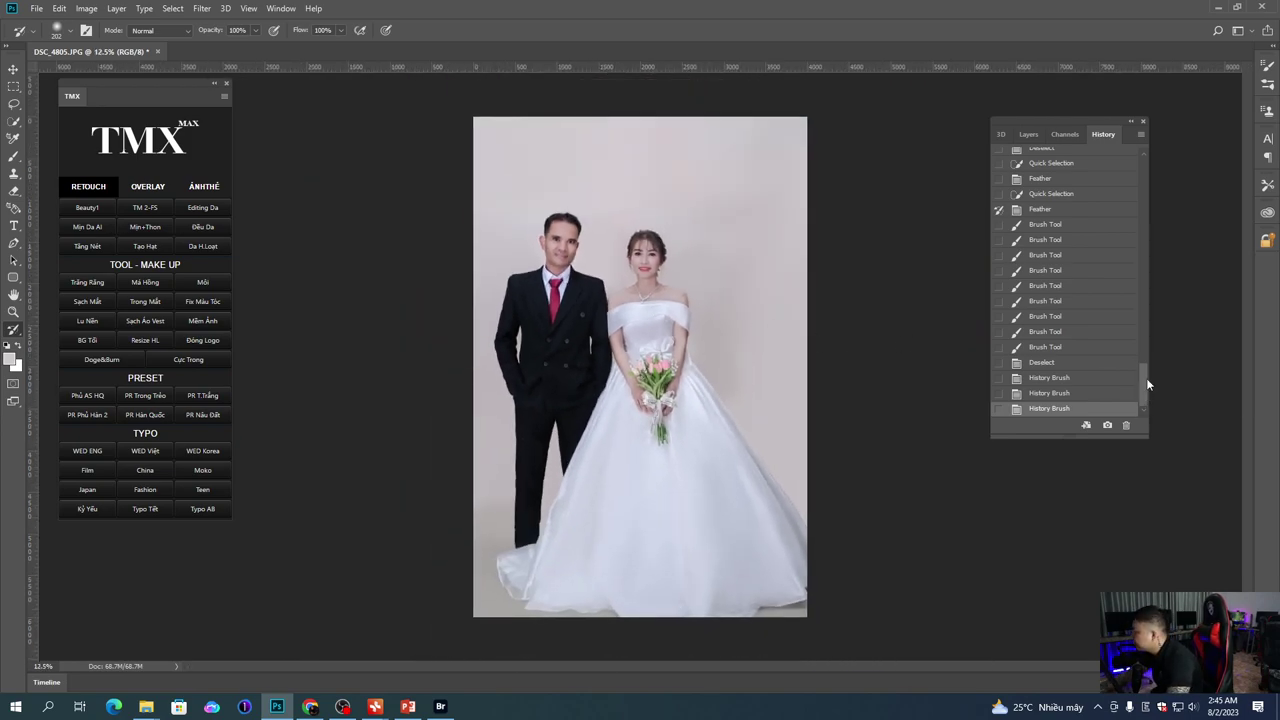
drag(1145, 393, 1124, 171)
click(1075, 169)
key(ctrl+z)
key(ctrl+z)
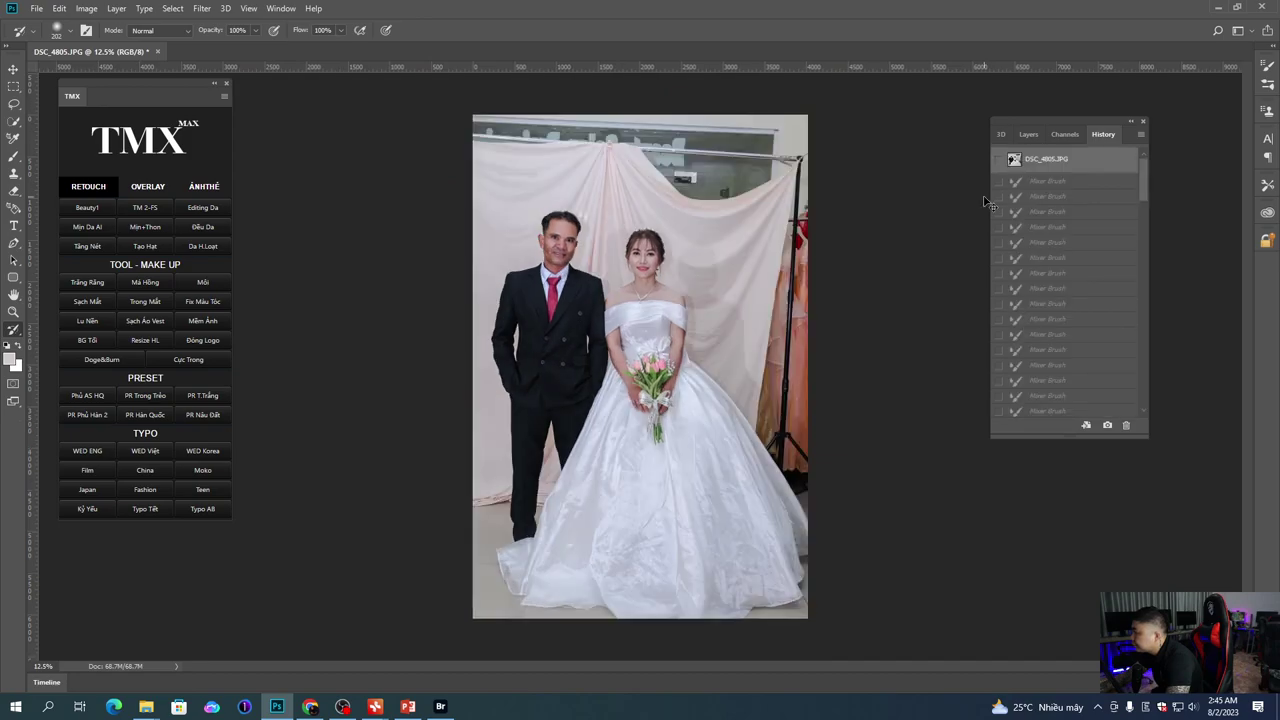
key(ctrl+z)
drag(625, 249, 772, 249)
key(ctrl+z)
drag(436, 228, 531, 258)
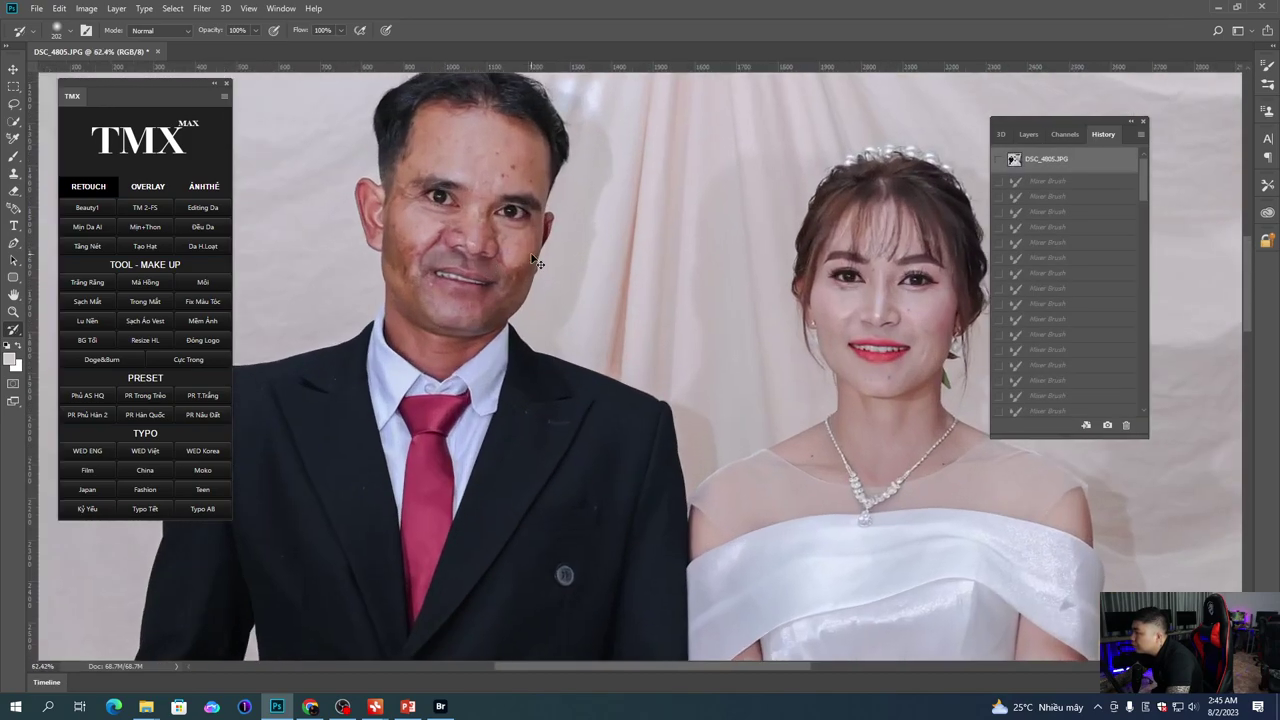
key(ctrl+alt+z)
key(ctrl+alt+z)
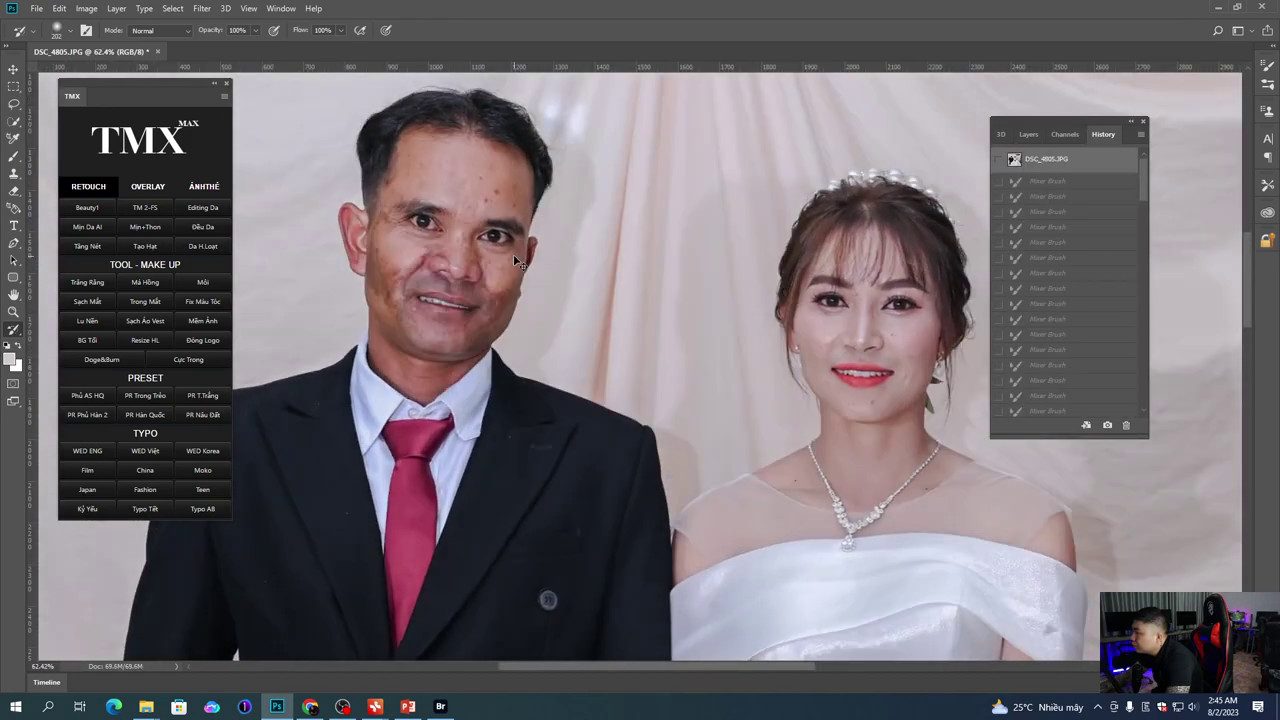
key(ctrl+alt+z)
scroll(551, 251, right, 1)
key(ctrl+alt+z)
key(ctrl+alt+z)
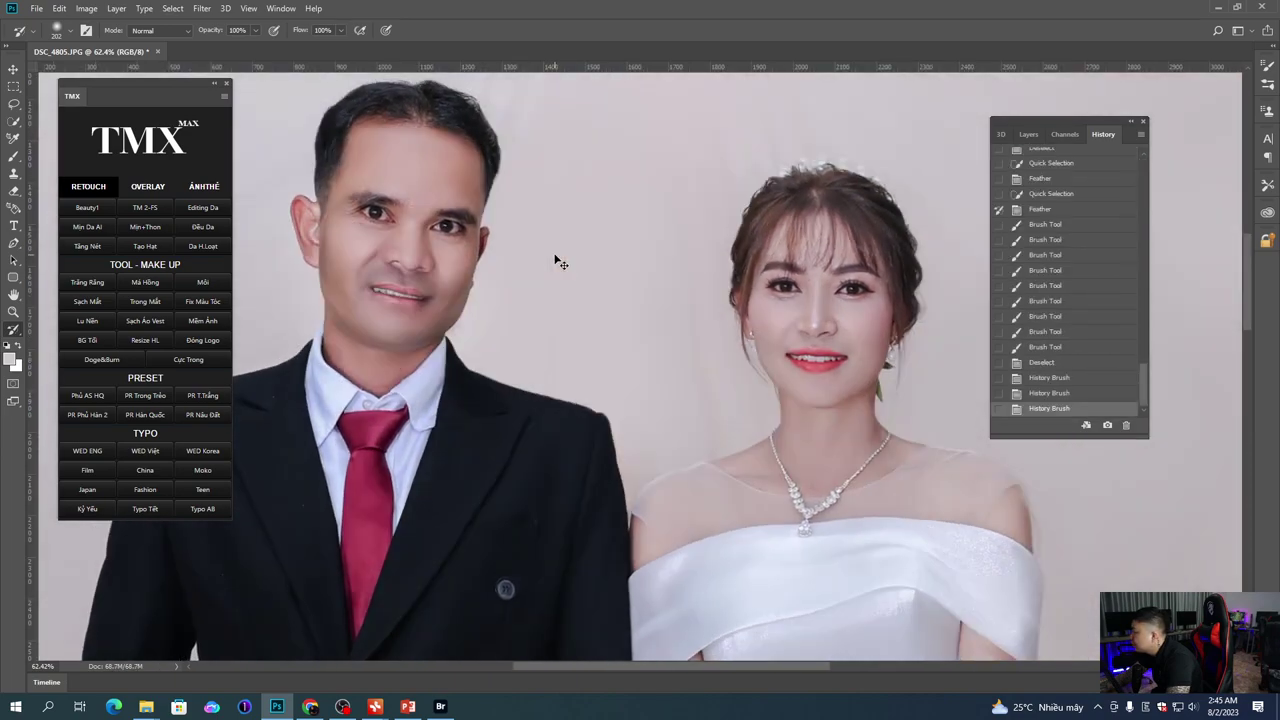
key(ctrl+alt+z)
key(ctrl+alt+z)
key(ctrl+minus)
Step: Paint over the groom's upper and lower lips in Quick Mask with a small brush at 100% opacity and load the mask as a selection
scroll(470, 310, up, 8)
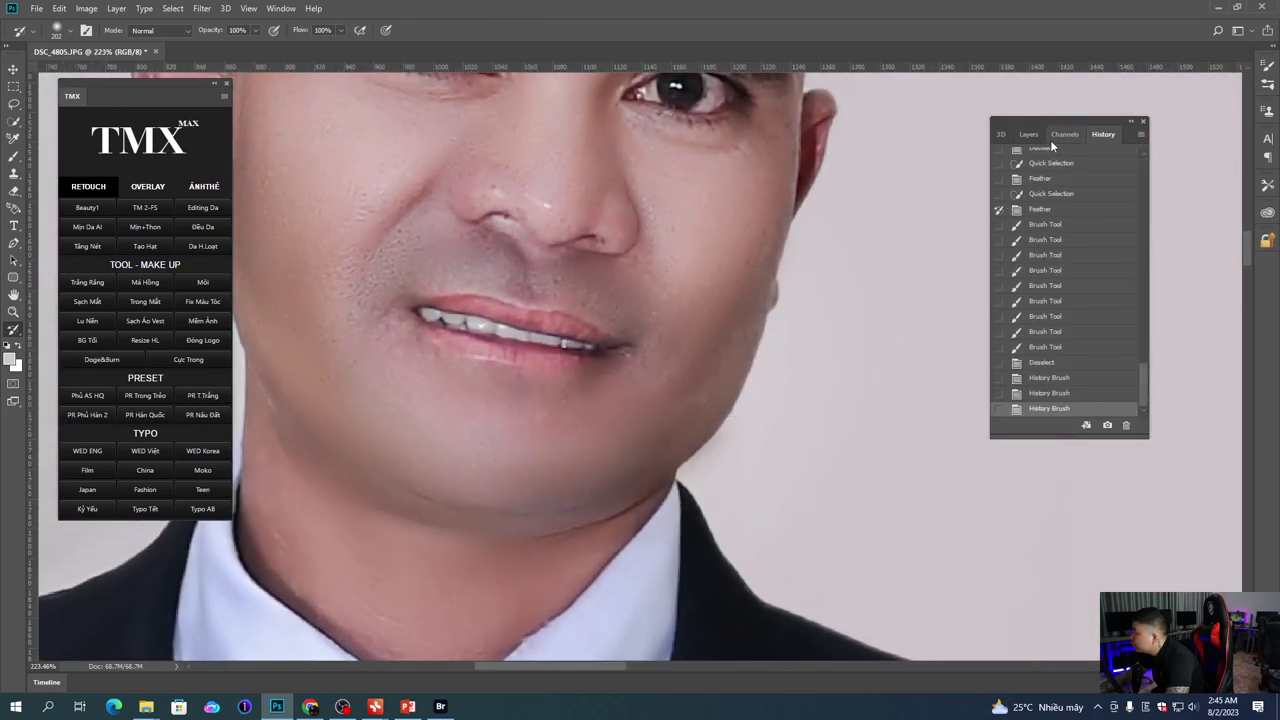
click(1028, 134)
key(q)
key(b)
right_click(486, 350)
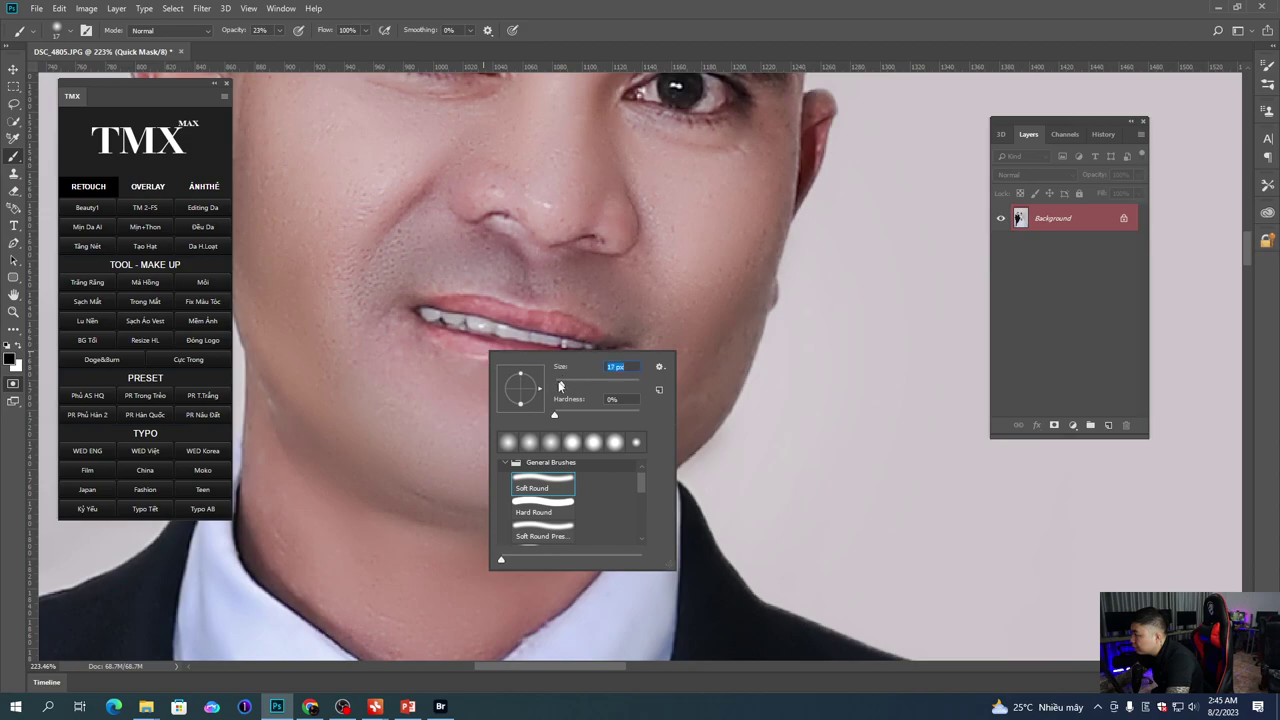
drag(456, 341, 462, 343)
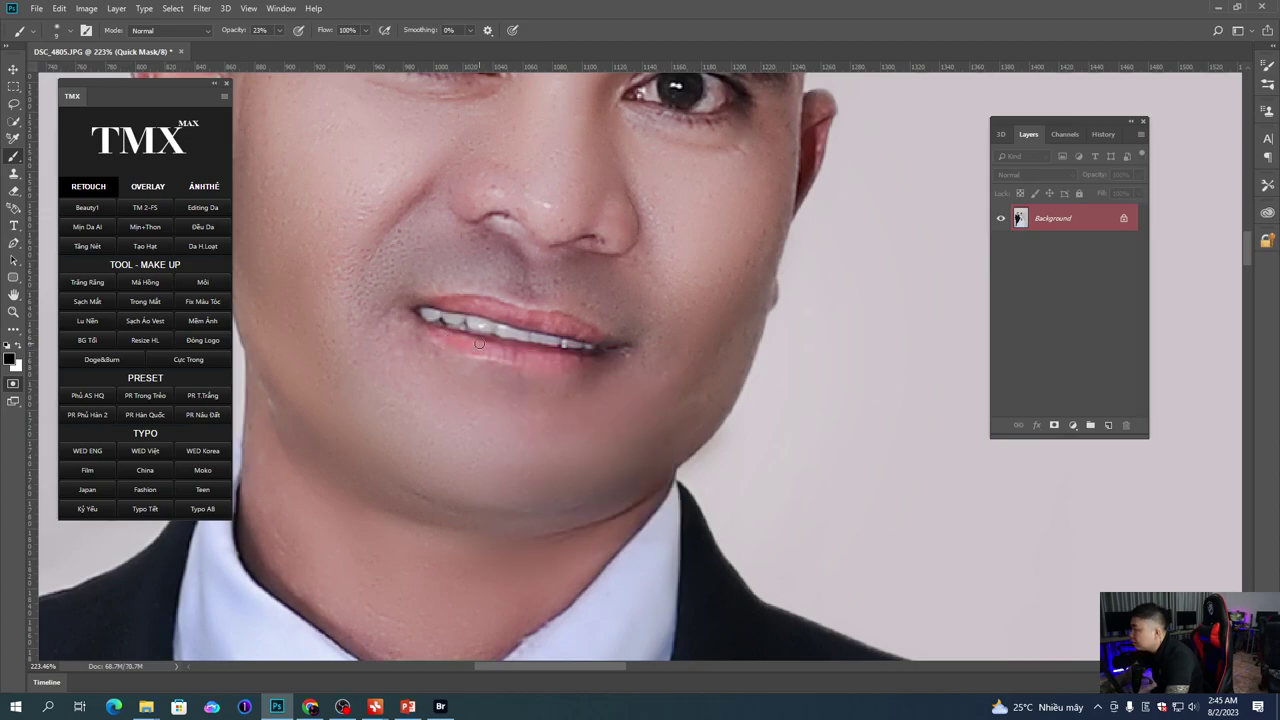
key(0)
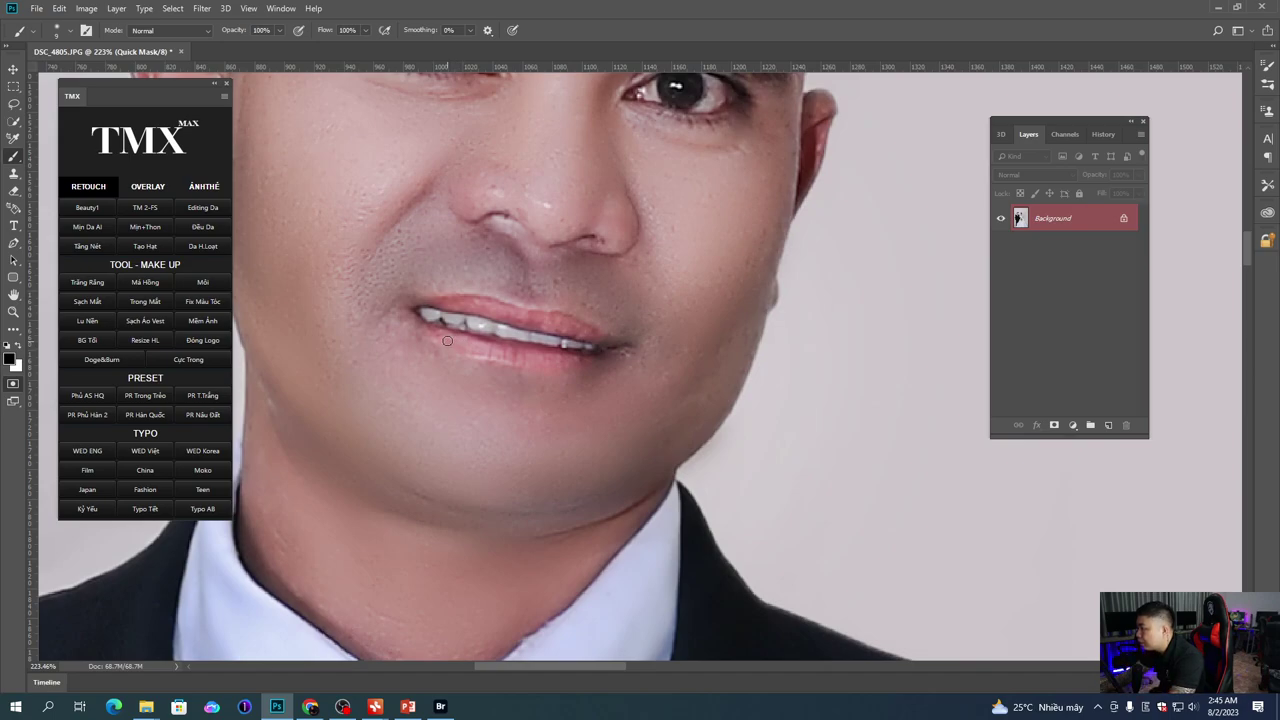
drag(559, 362, 506, 356)
mouse_move(481, 309)
mouse_down()
mouse_move(479, 321)
mouse_move(572, 340)
mouse_move(464, 320)
mouse_up()
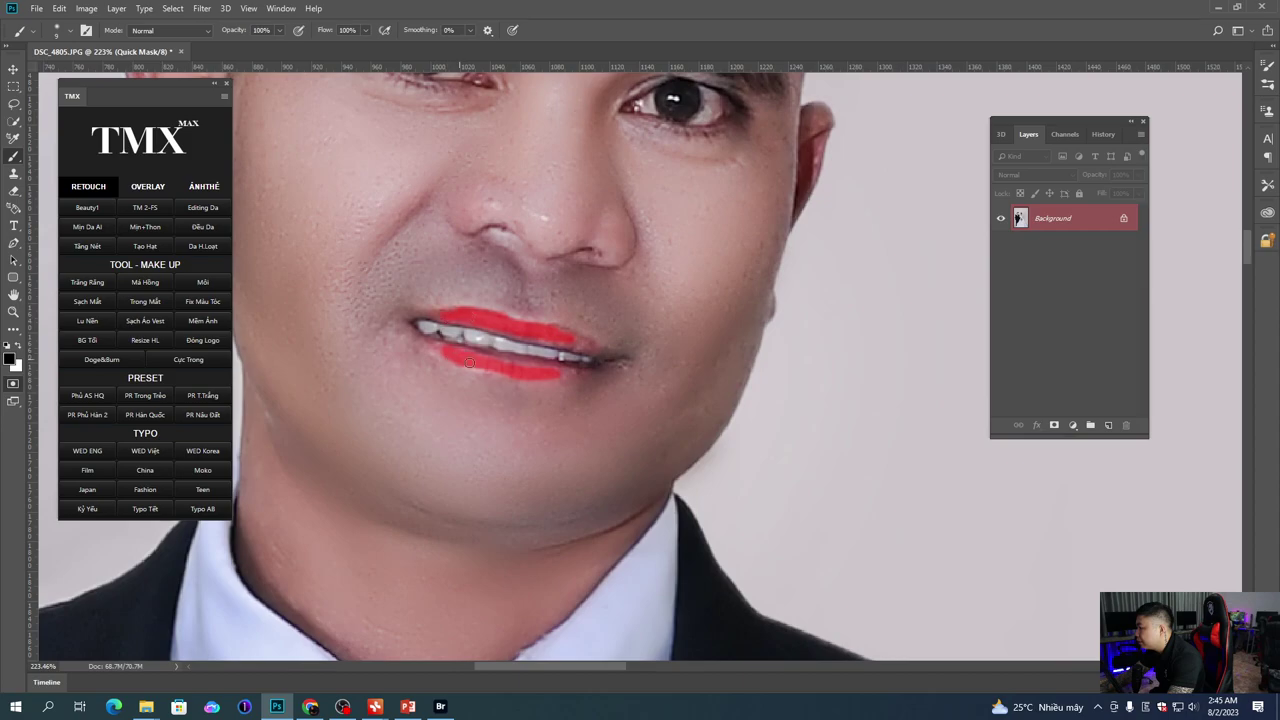
key(q)
Step: Adjust the colour of the groom's selected lips with Color Balance and fade the adjustment
scroll(550, 380, down, 3)
key(ctrl+b)
drag(928, 457, 959, 455)
key(Return)
key(ctrl+shift+f)
key(Return)
key(ctrl+1)
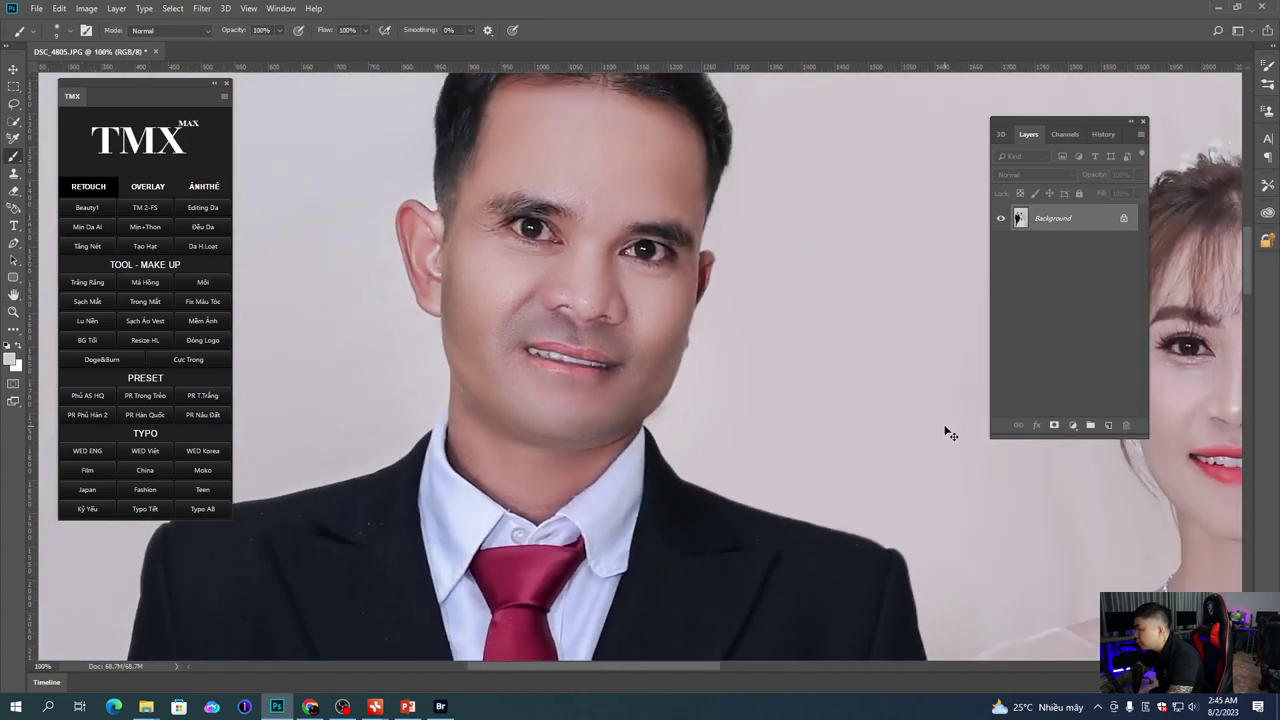
Step: Paint over the groom's lower lip in Quick Mask and load it as a selection
scroll(951, 433, down, 2)
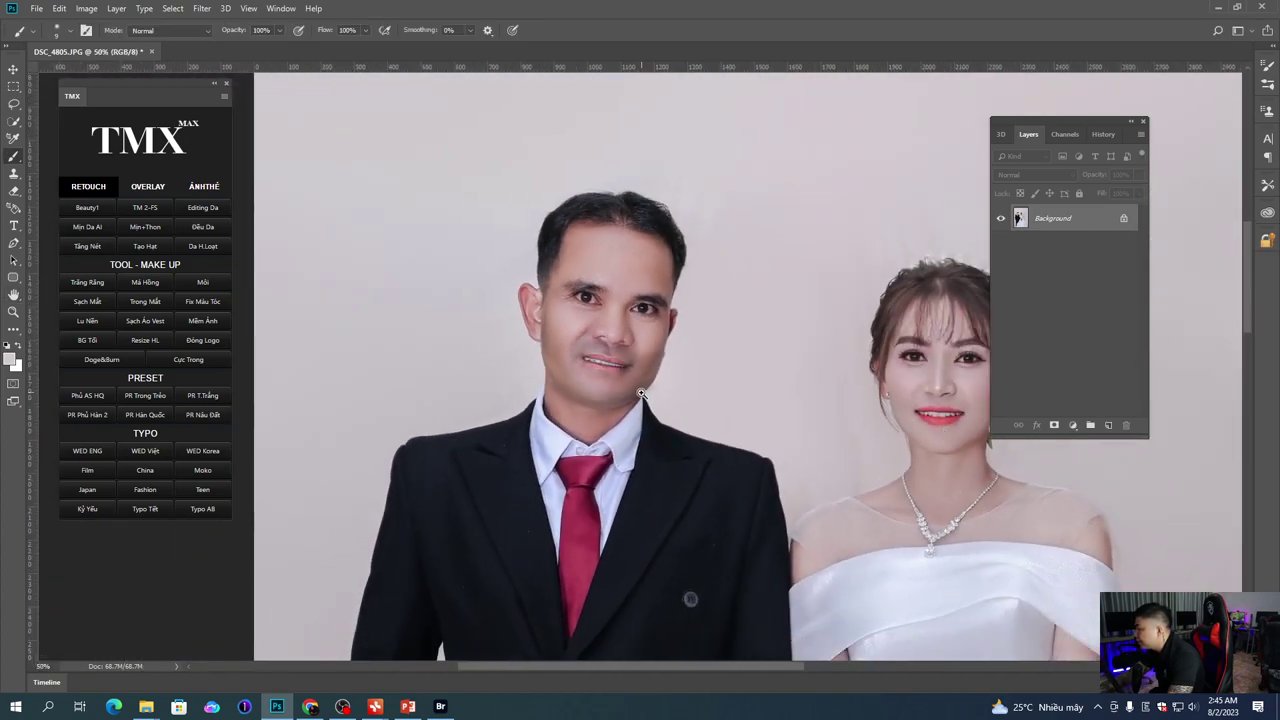
scroll(641, 393, up, 3)
key(q)
scroll(504, 404, up, 1)
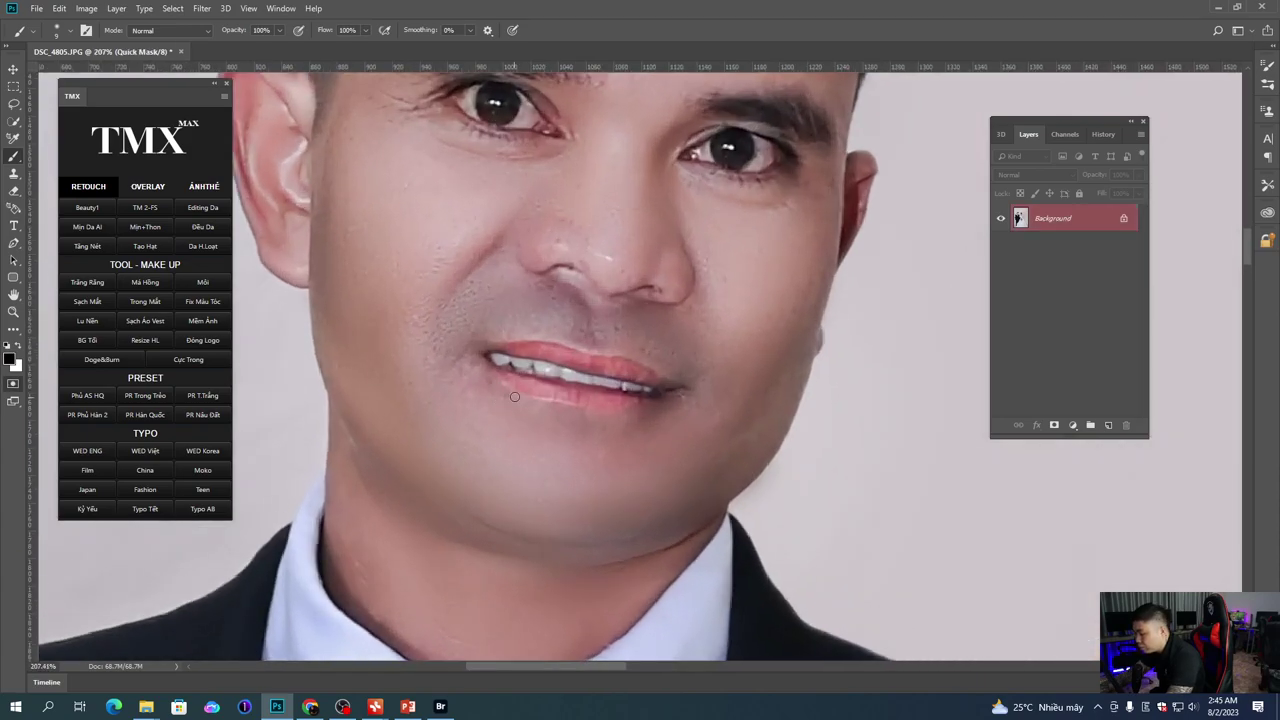
right_click(524, 393)
key(Escape)
drag(520, 390, 622, 418)
key(q)
Step: Darken the selected lower lip slightly with Curves, fade the adjustment at 50% and again at 60%, and deselect
scroll(624, 420, down, 1)
key(ctrl+m)
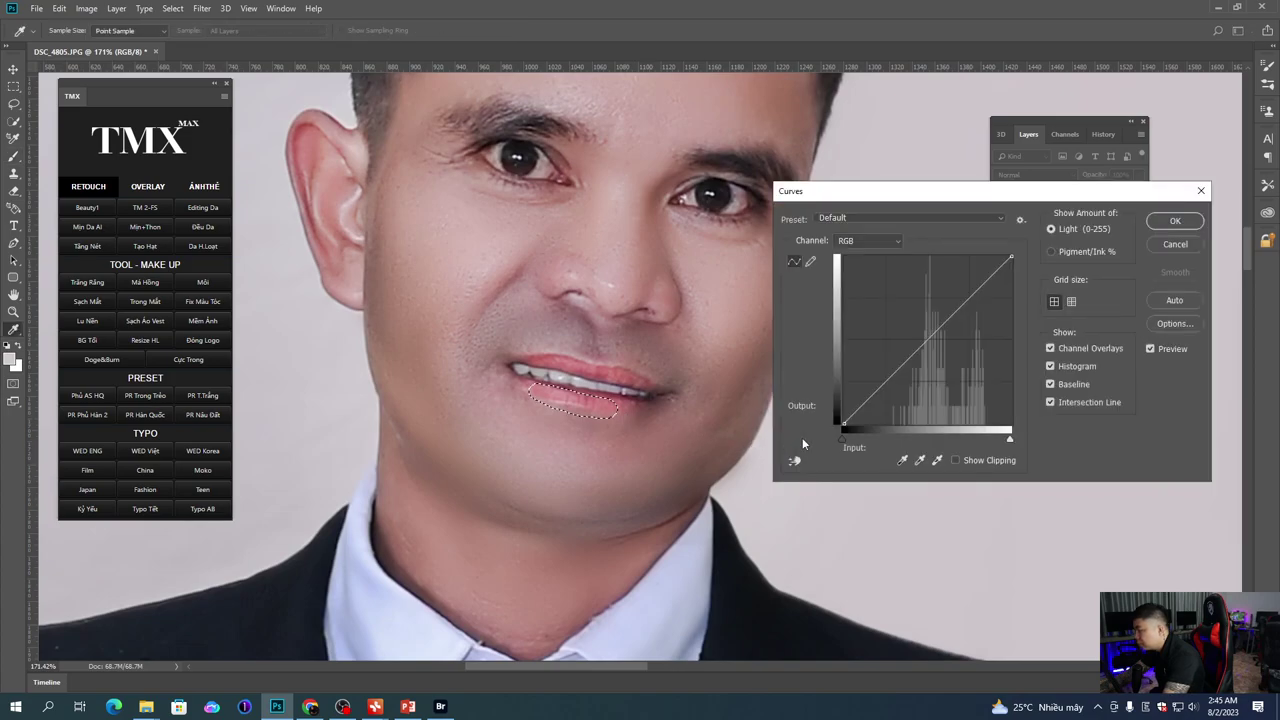
drag(932, 340, 938, 345)
key(Return)
key(ctrl+minus)
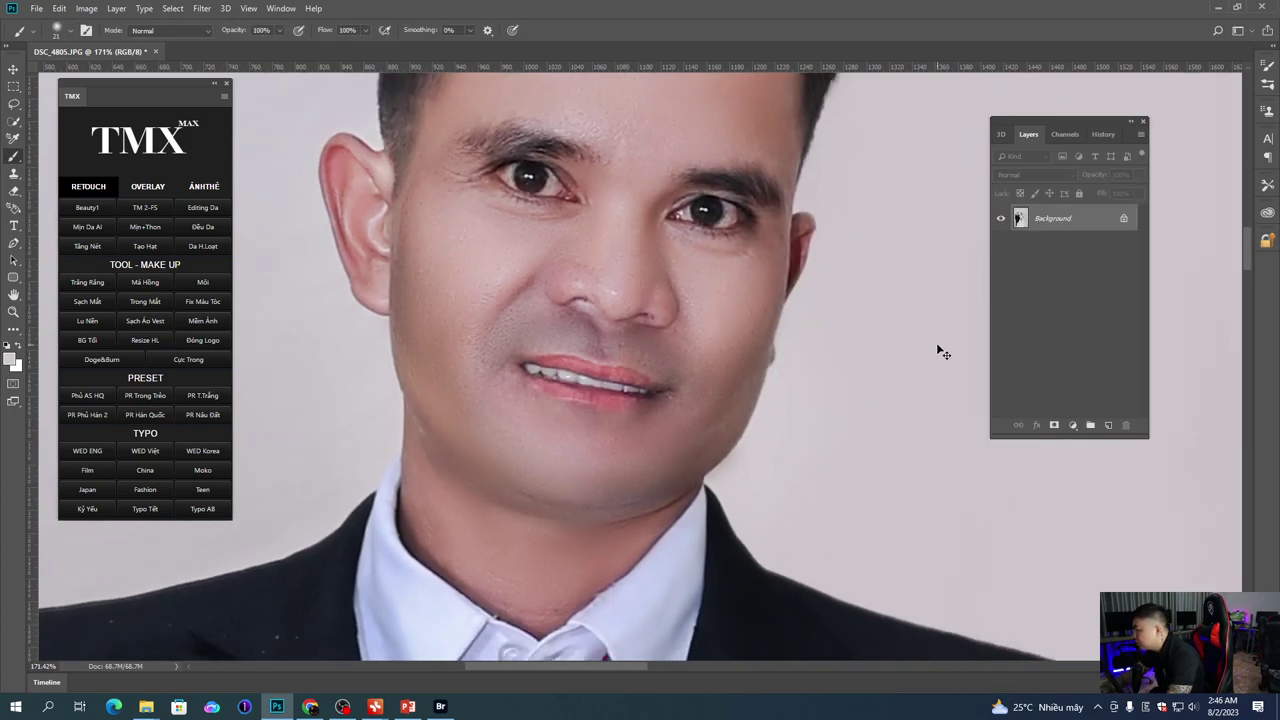
key(ctrl+shift+f)
text(50)
key(Return)
key(ctrl+shift+f)
text(60)
key(Return)
key(ctrl+d)
Step: Fine-tune the tones of the whole portrait with Levels
key(ctrl+minus)
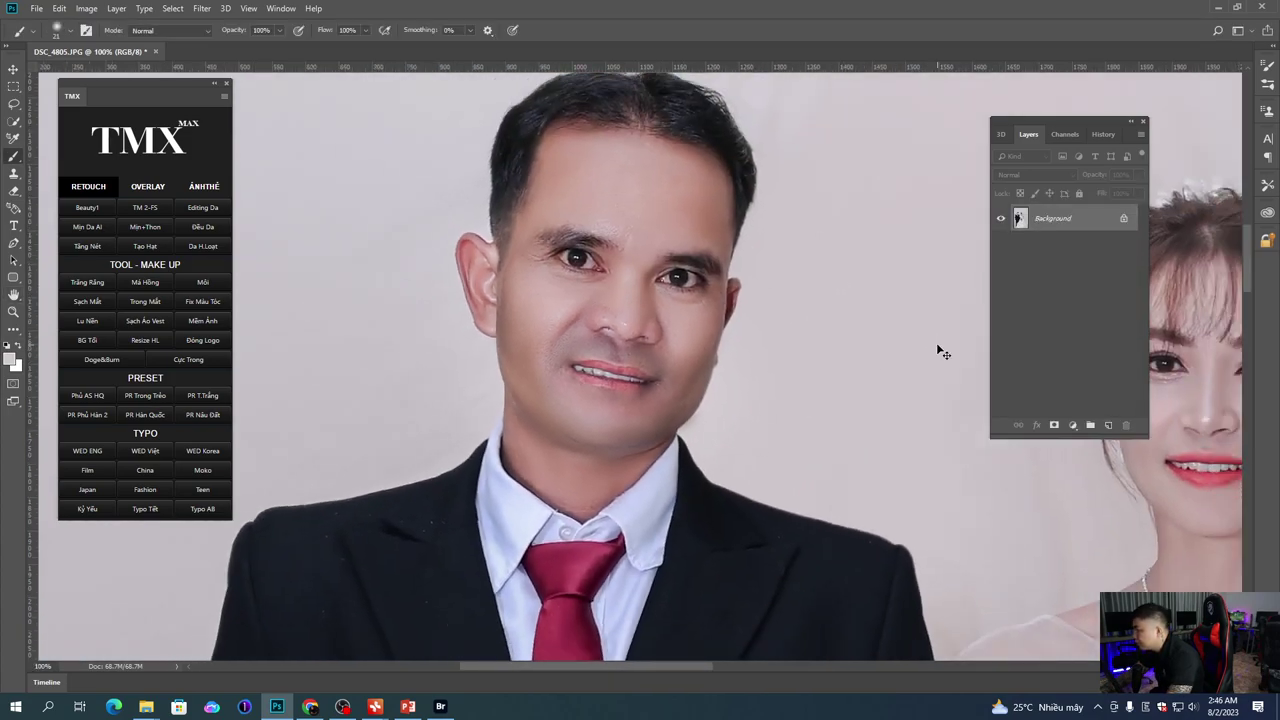
drag(610, 310, 686, 320)
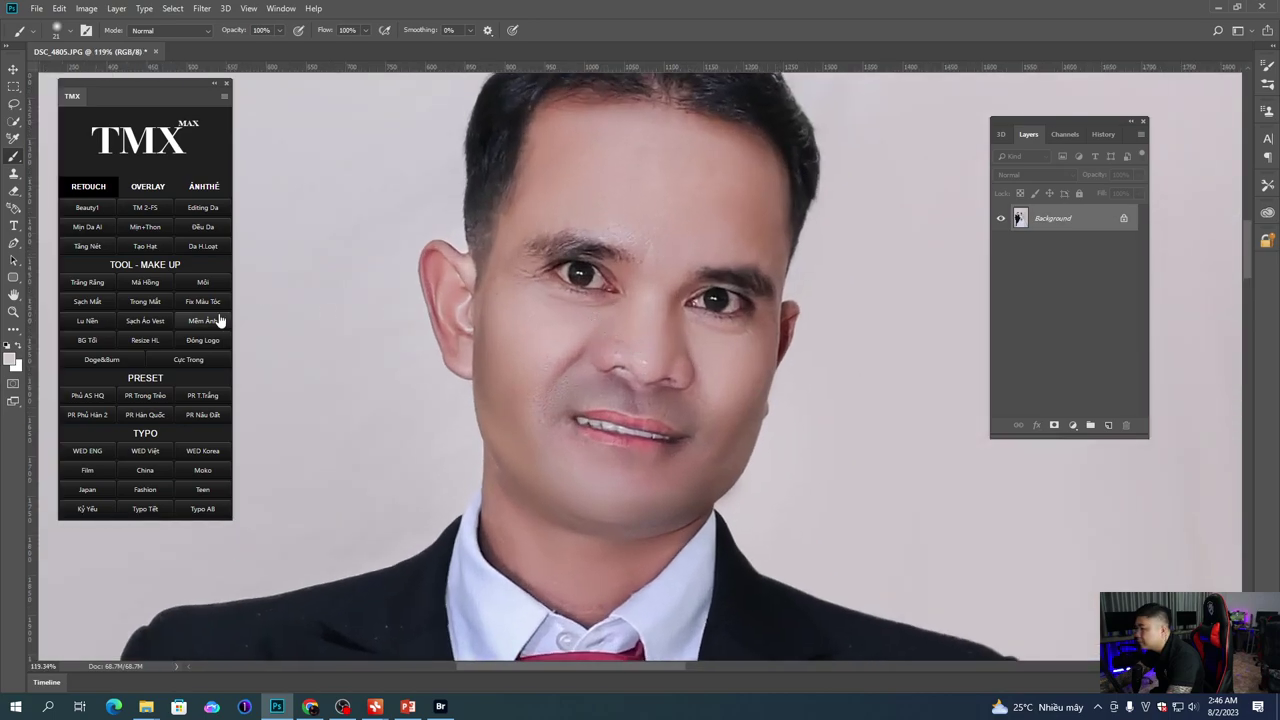
scroll(410, 285, down, 3)
right_click(581, 371)
click(587, 378)
key(ctrl+minus)
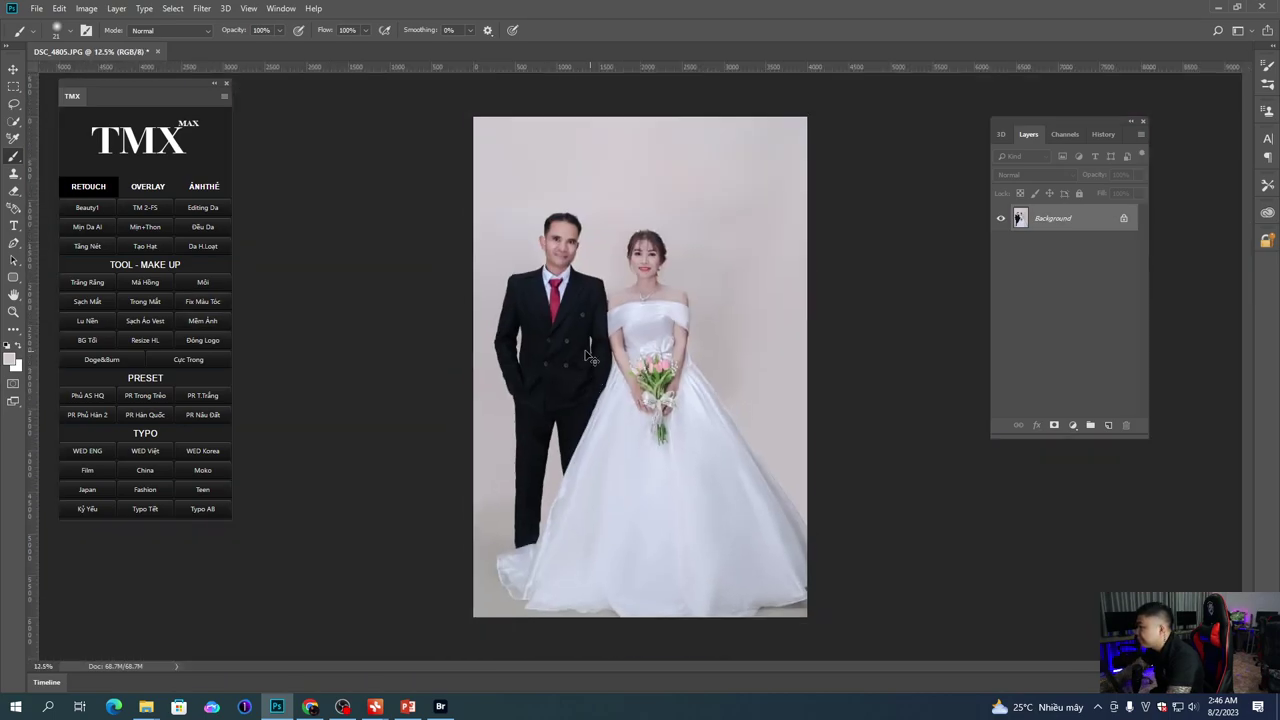
scroll(640, 345, up, 1)
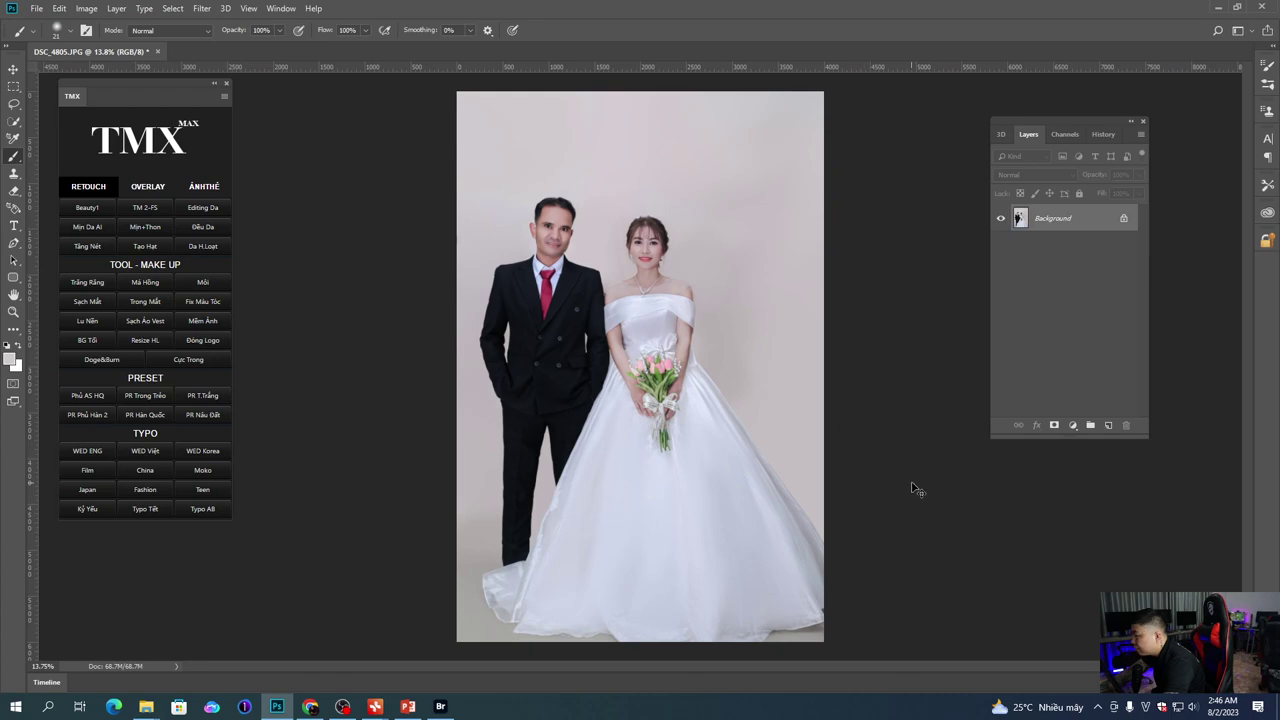
key(ctrl+l)
drag(953, 428, 951, 428)
drag(1037, 430, 1034, 430)
drag(952, 427, 948, 425)
key(Return)
Step: Fade the Levels adjustment on the portrait to 50%
scroll(654, 296, up, 3)
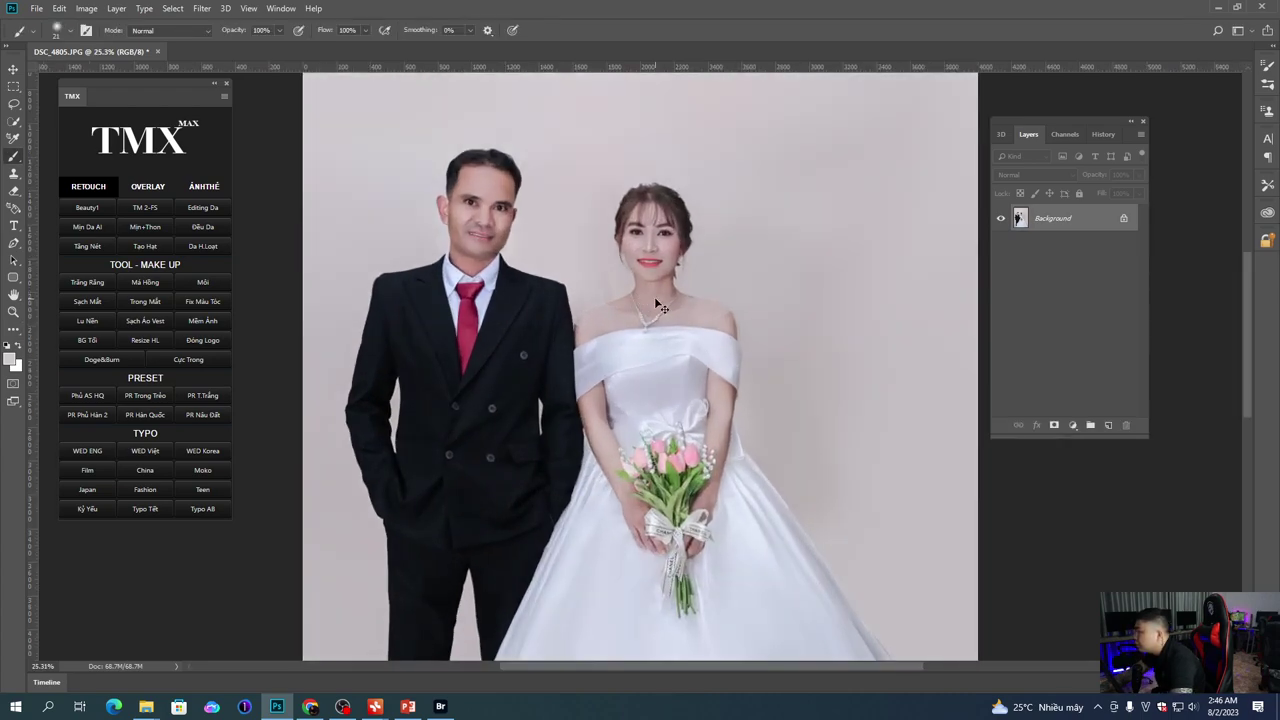
key(ctrl+shift+f)
text(50)
key(Return)
scroll(660, 308, down, 1)
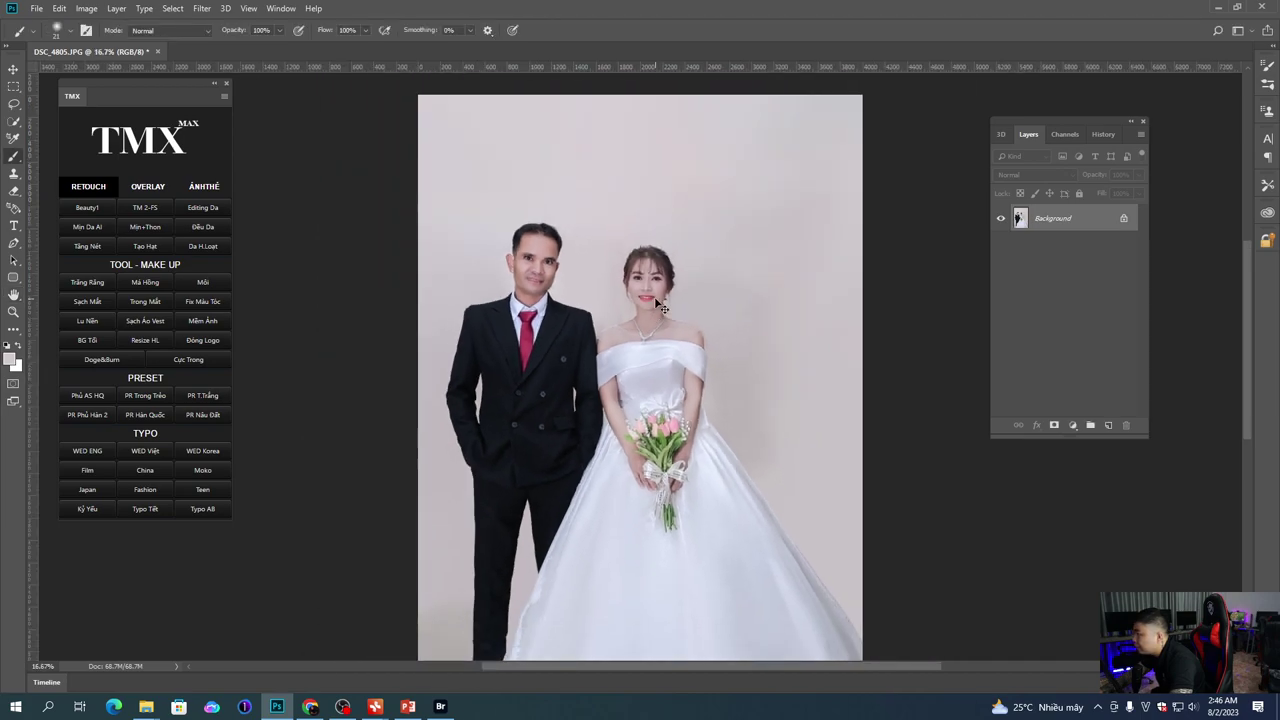
scroll(645, 308, down, 1)
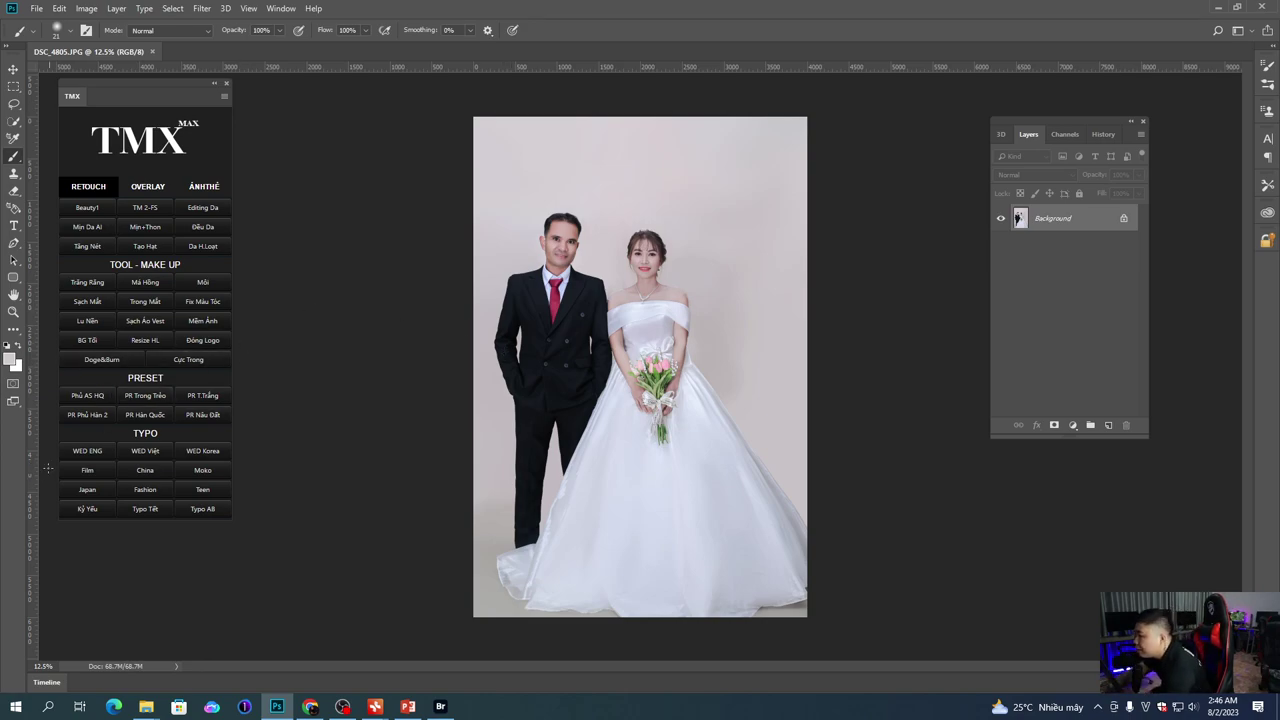
Step: Browse the English wedding typo designs on pages 02 and 03, and the first page of the Korean wedding designs
click(85, 451)
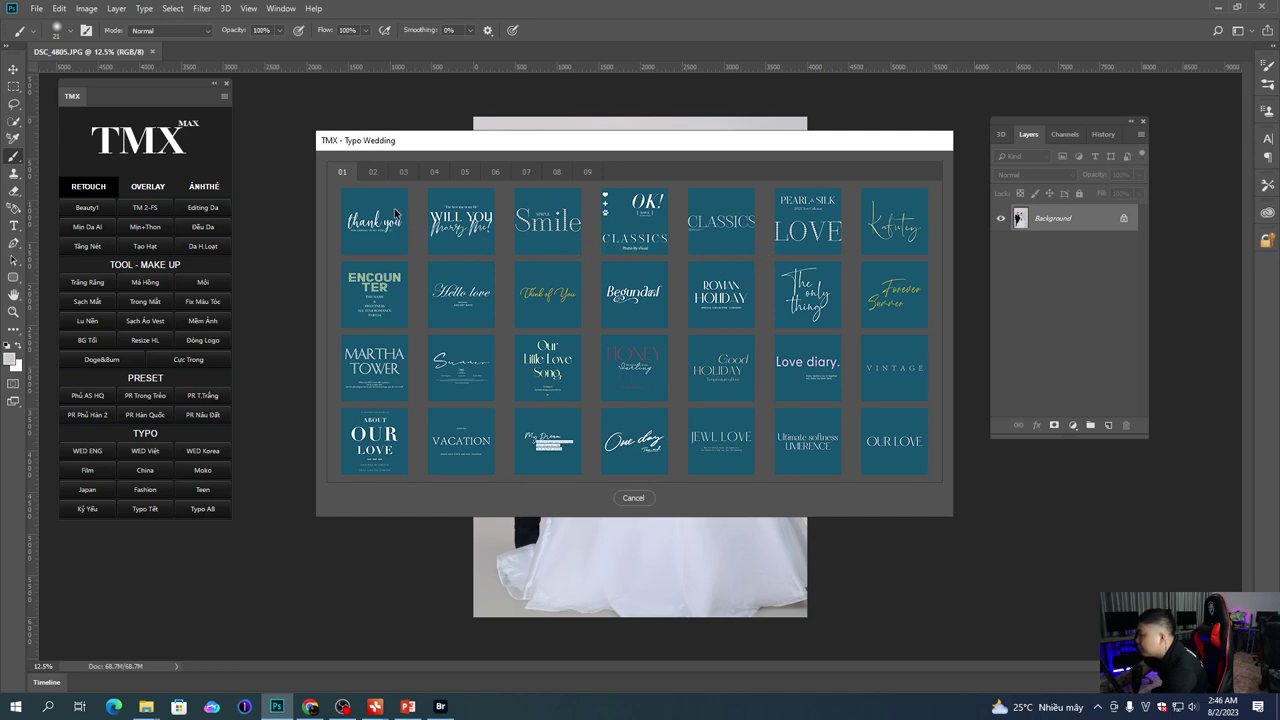
click(393, 173)
click(375, 173)
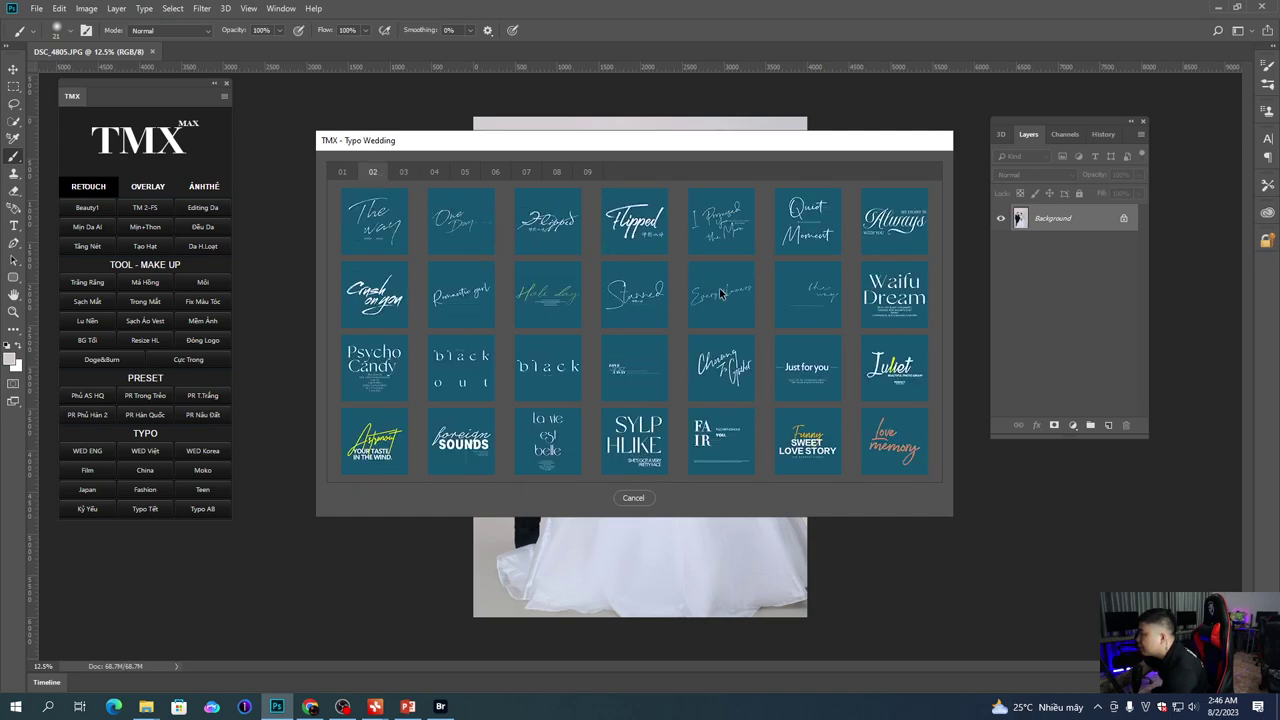
click(403, 172)
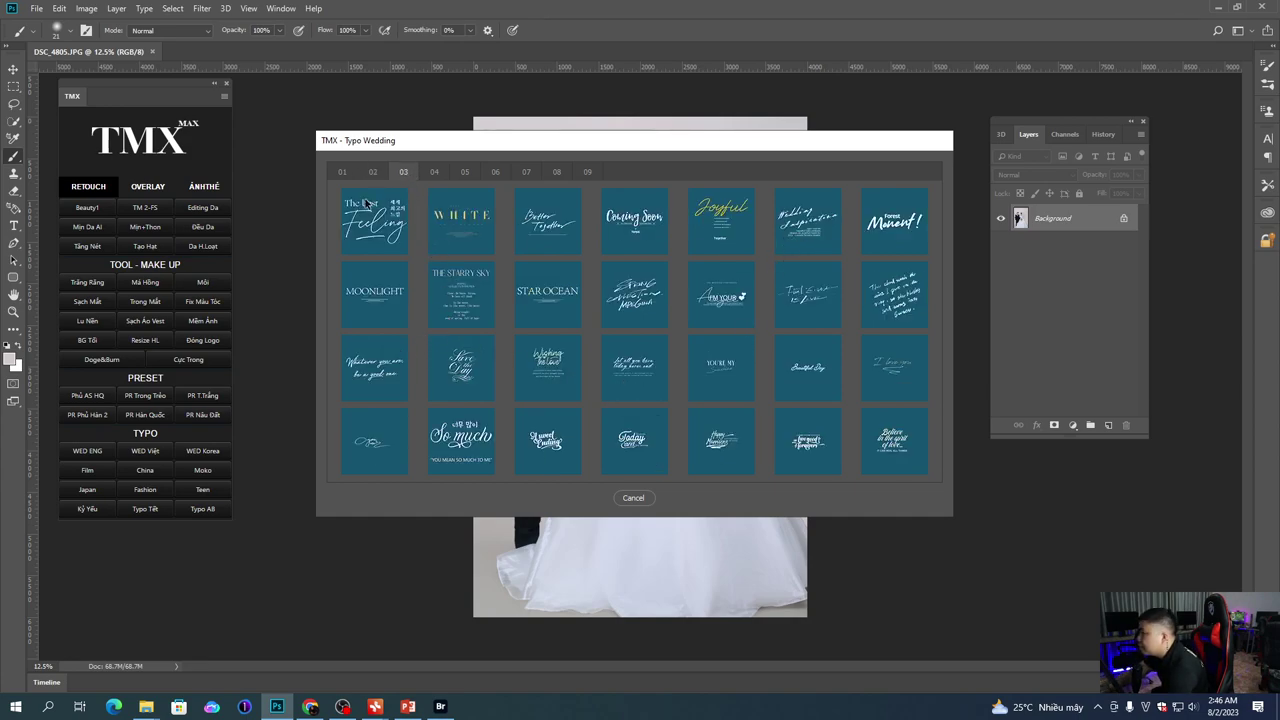
key(Escape)
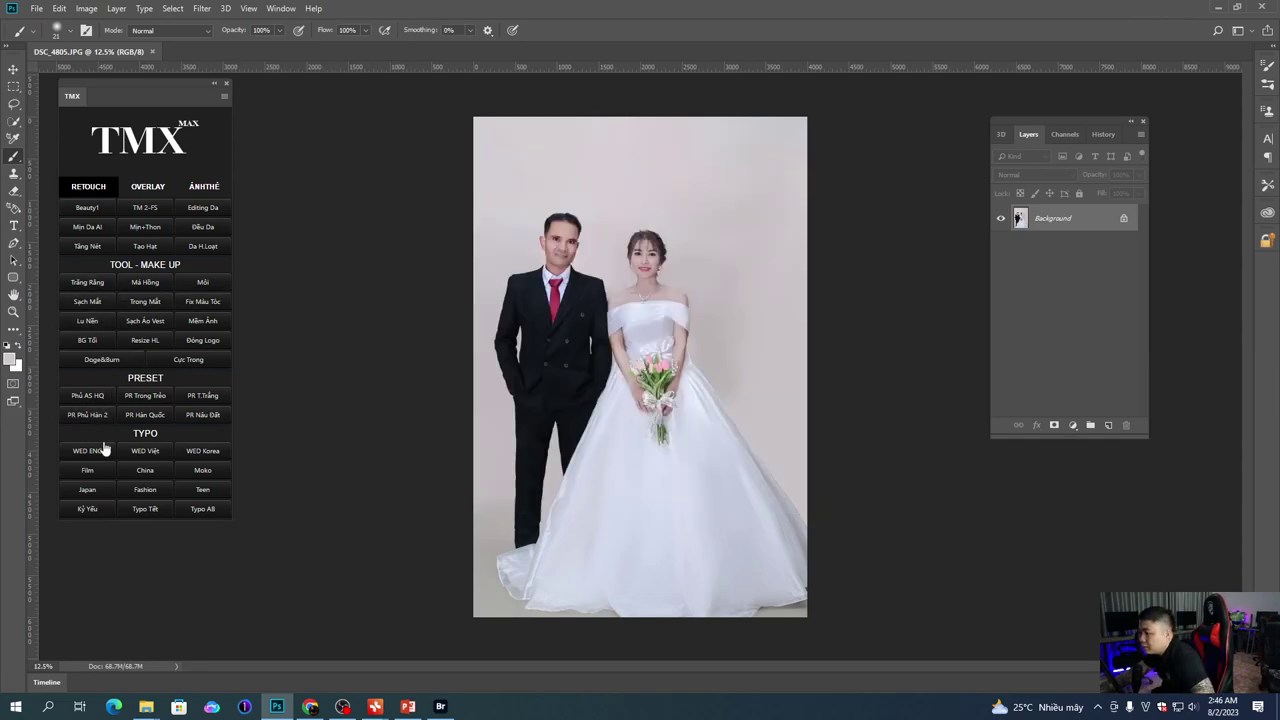
click(148, 456)
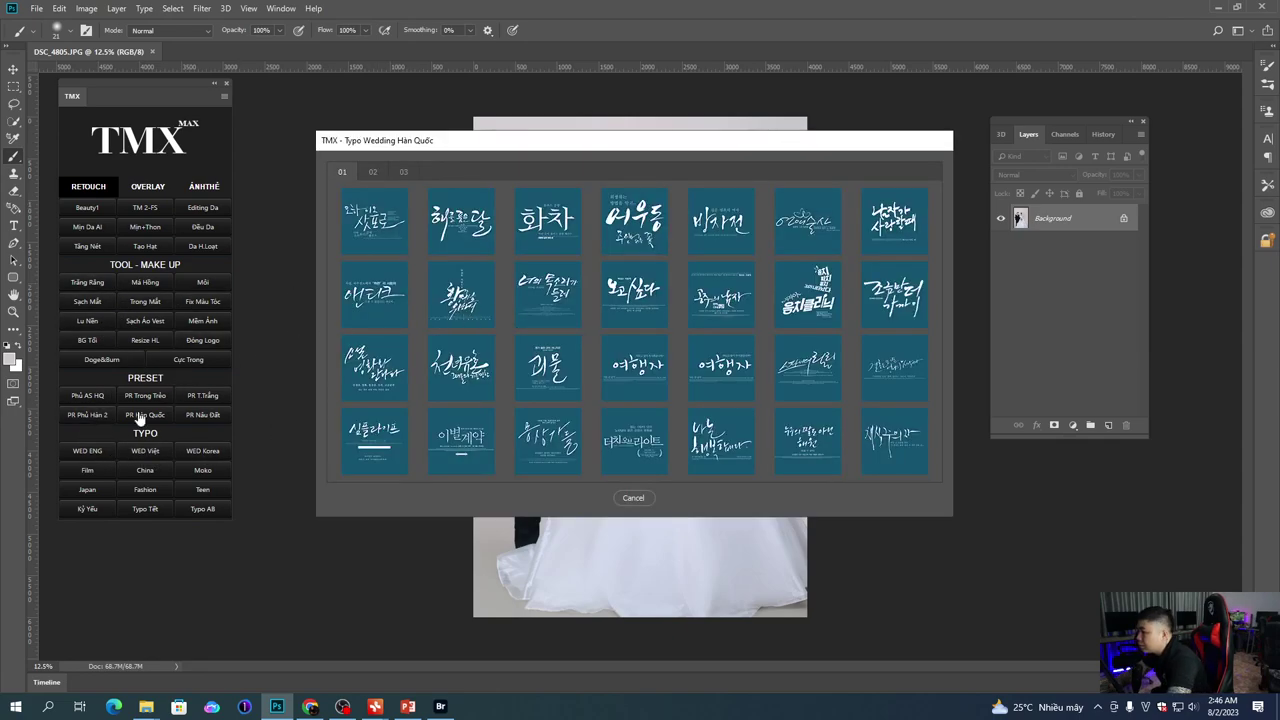
key(Escape)
Step: Insert the "ABOUT OUR LOVE" English wedding typo, scale it to about 40%, and place it on the backdrop above the bride
click(81, 455)
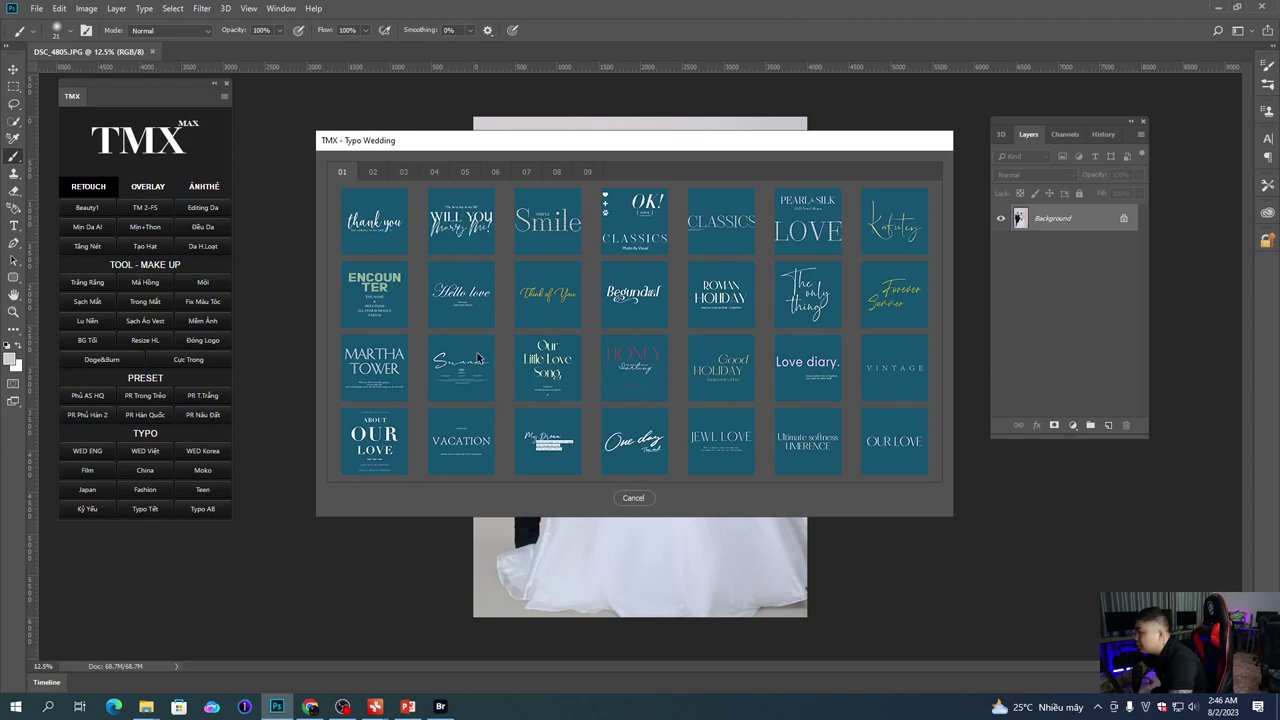
click(383, 444)
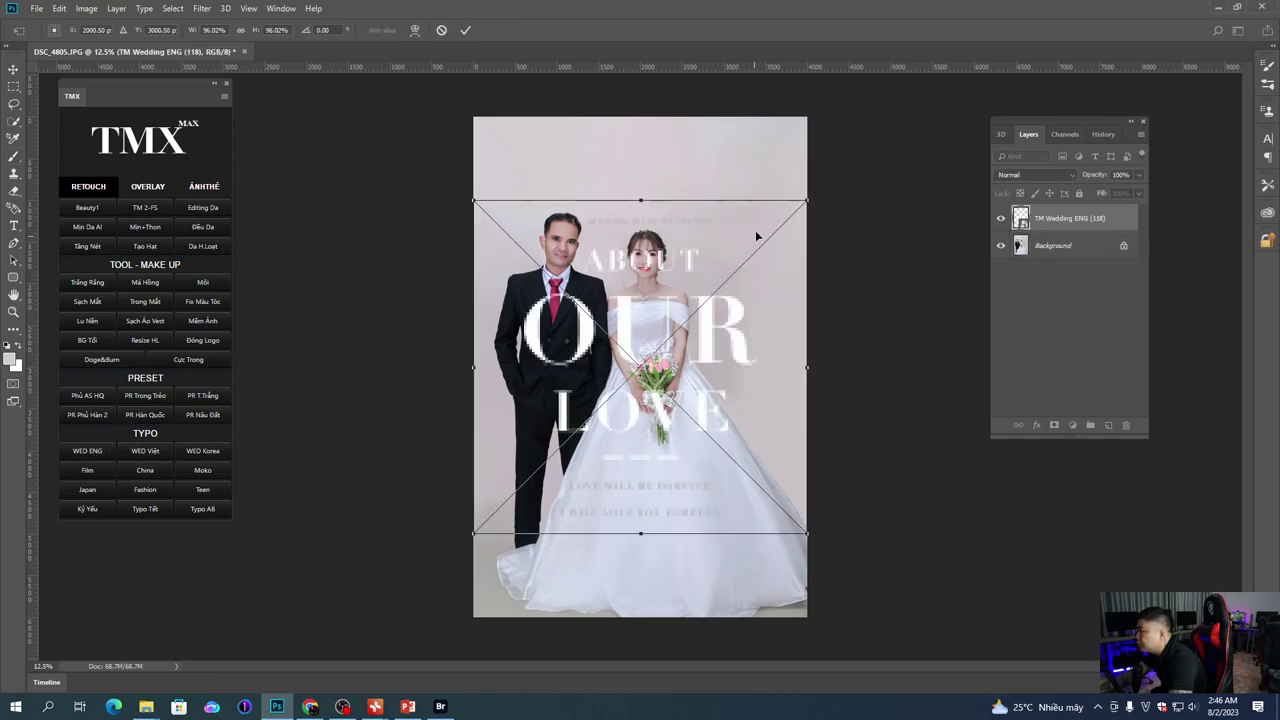
drag(806, 200, 712, 296)
drag(652, 366, 762, 194)
key(Return)
Step: Darken the "ABOUT OUR LOVE" typo with Hue/Saturation at Lightness -67
key(ctrl+u)
drag(604, 299, 560, 300)
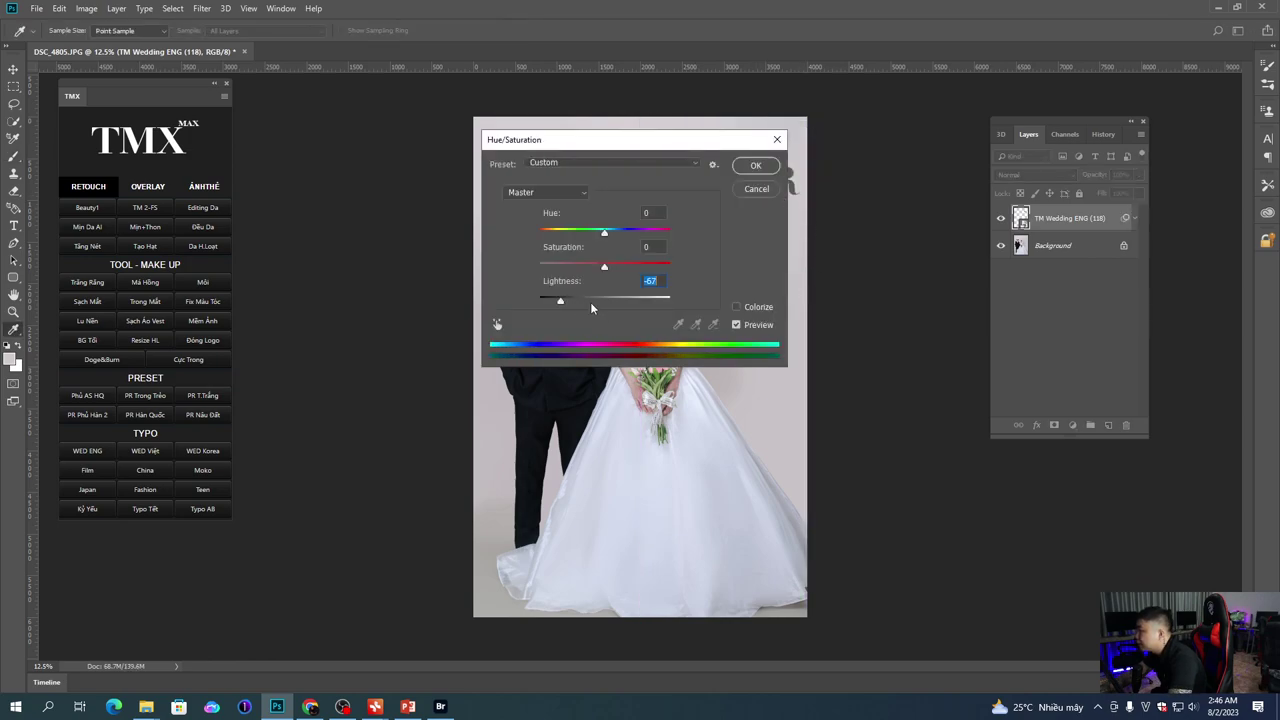
key(Return)
Step: Scale the "ABOUT OUR LOVE" typo down and fit it inside the backdrop area above the bride
key(ctrl+t)
click(651, 272)
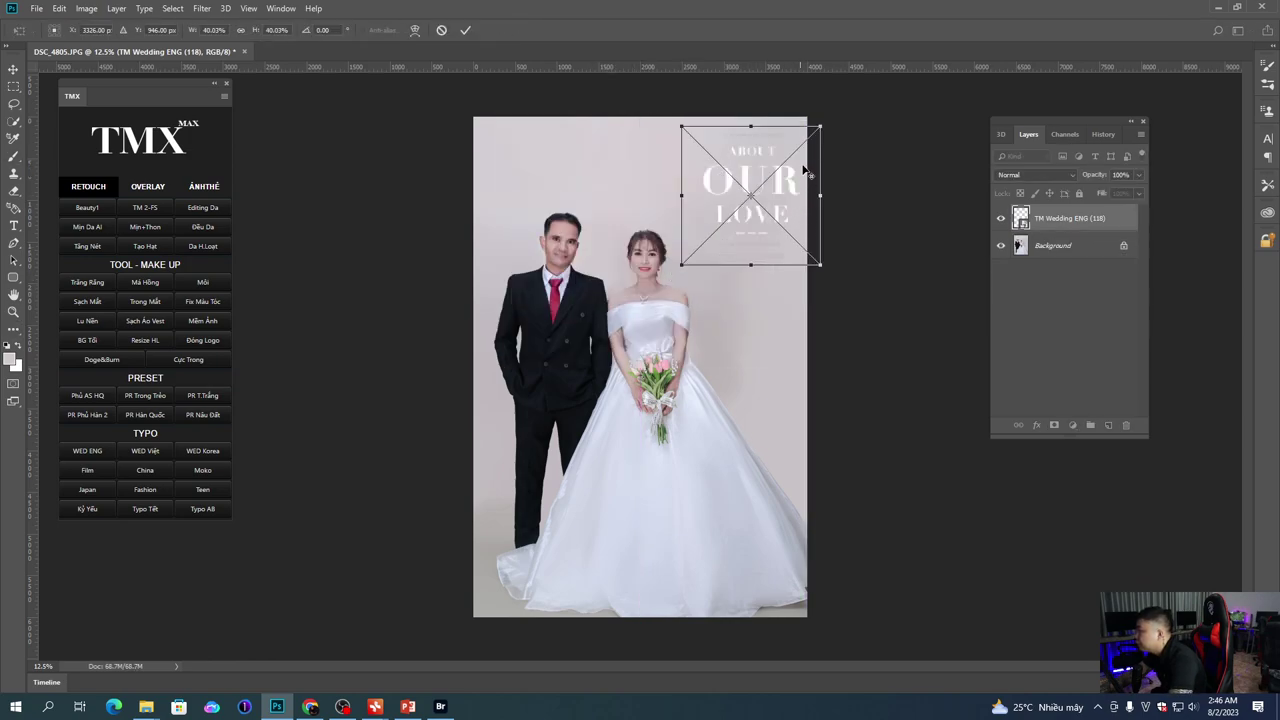
drag(822, 126, 776, 153)
key(Return)
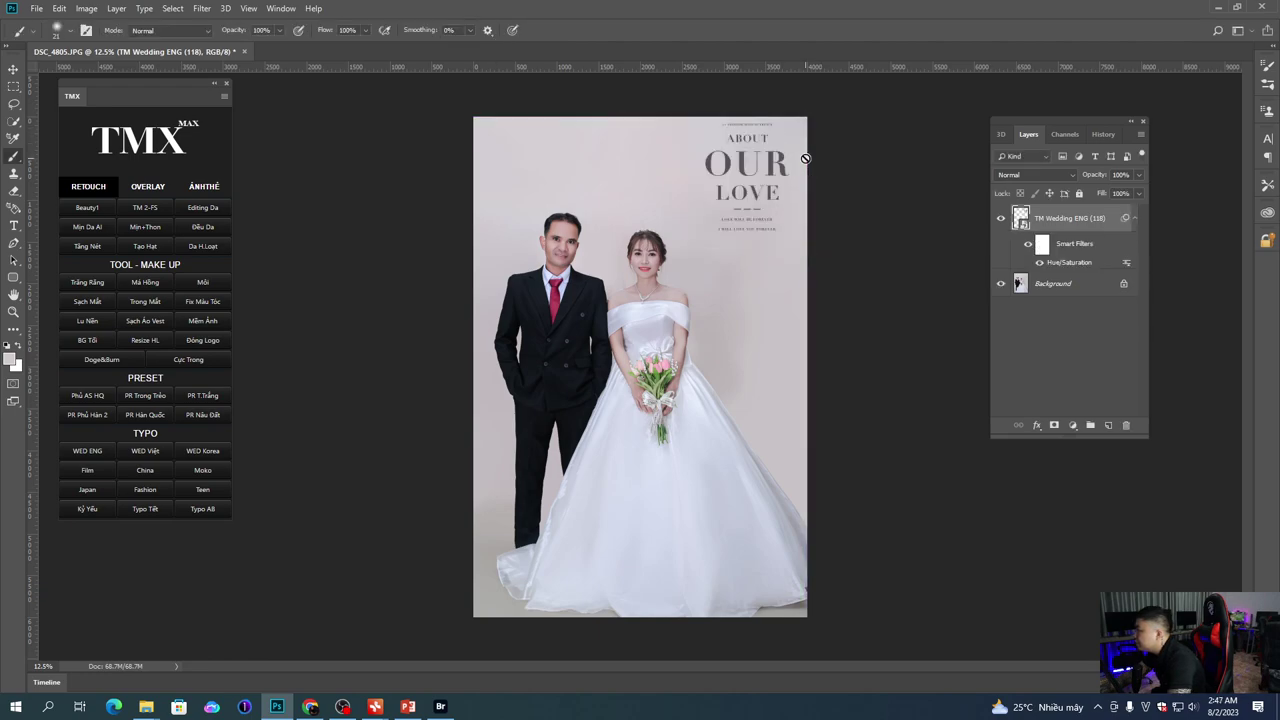
Step: Remove the "ABOUT OUR LOVE" typo from the portrait
key(v)
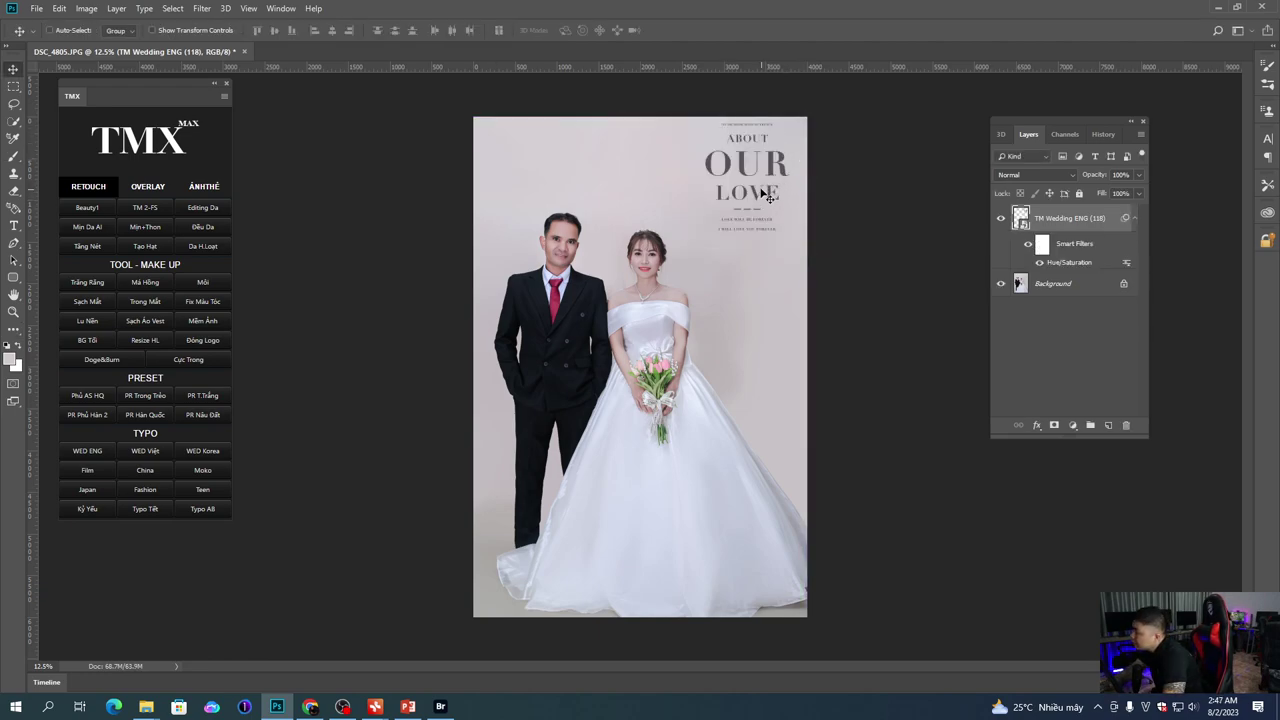
drag(760, 190, 759, 208)
key(Delete)
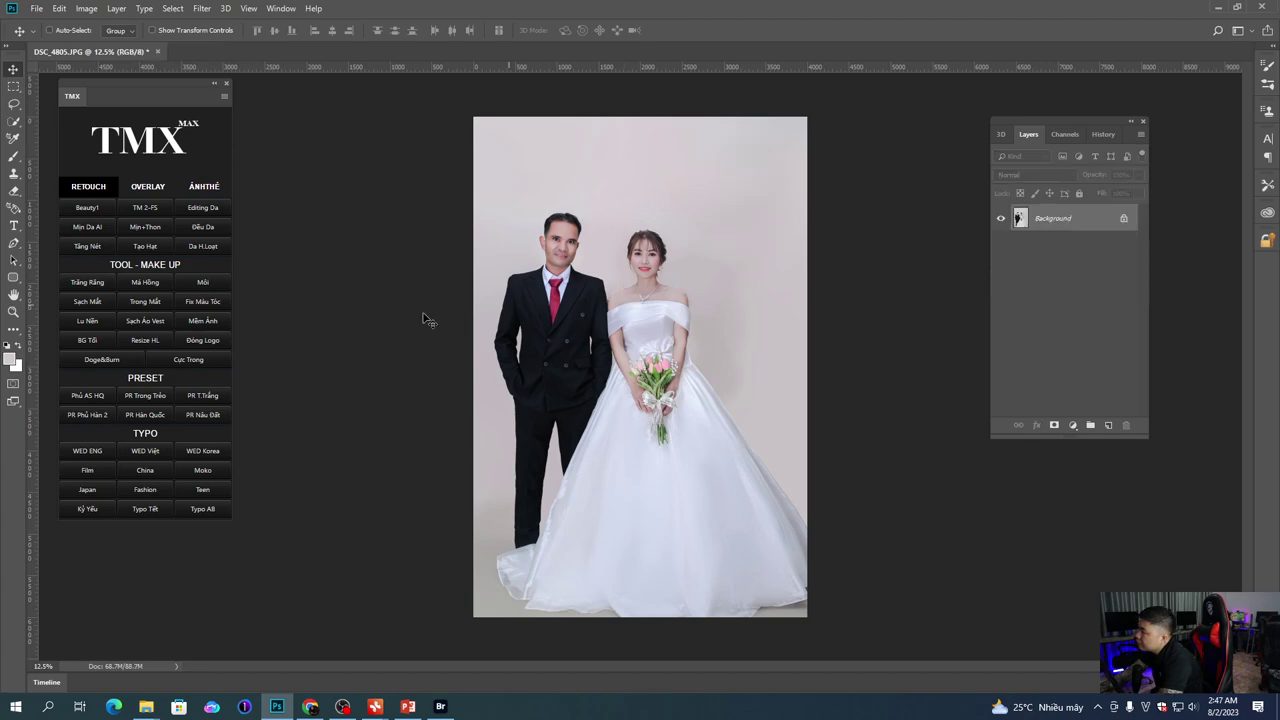
Step: Insert the "JEWL LOVE" English wedding typo, scale it to about 33%, and place it on the backdrop above the bride
click(143, 453)
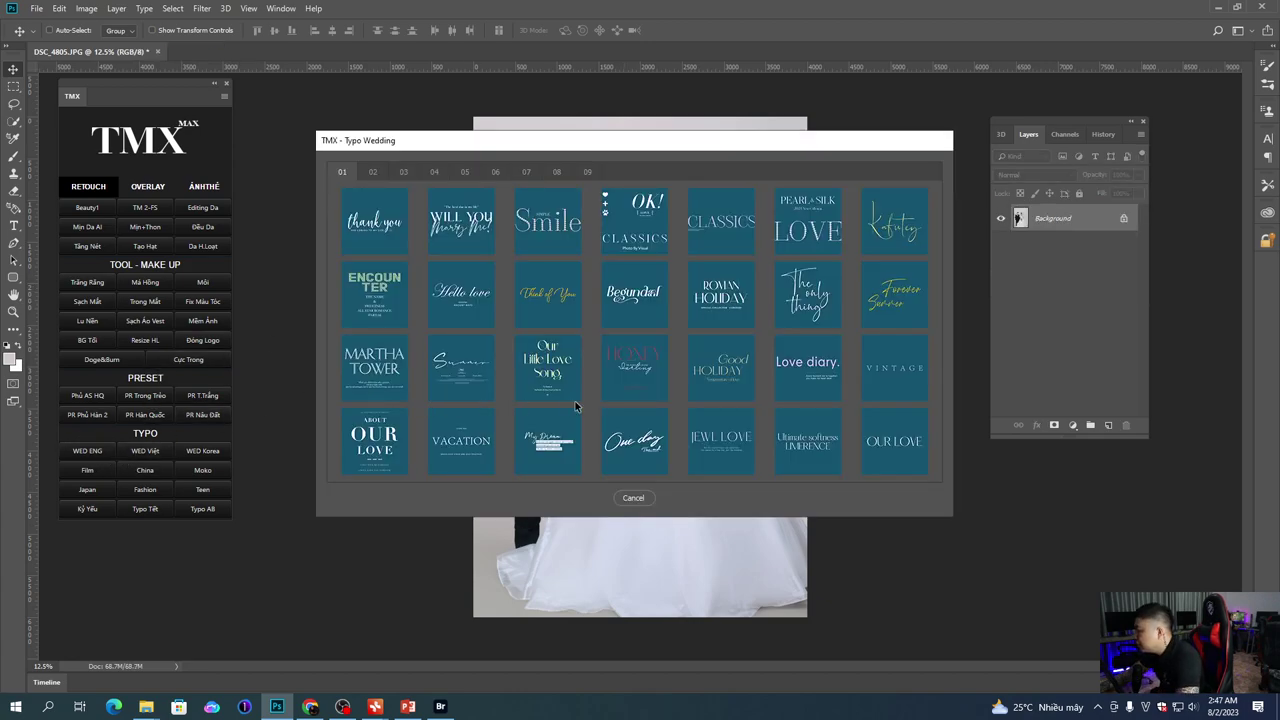
click(722, 440)
key(ctrl+t)
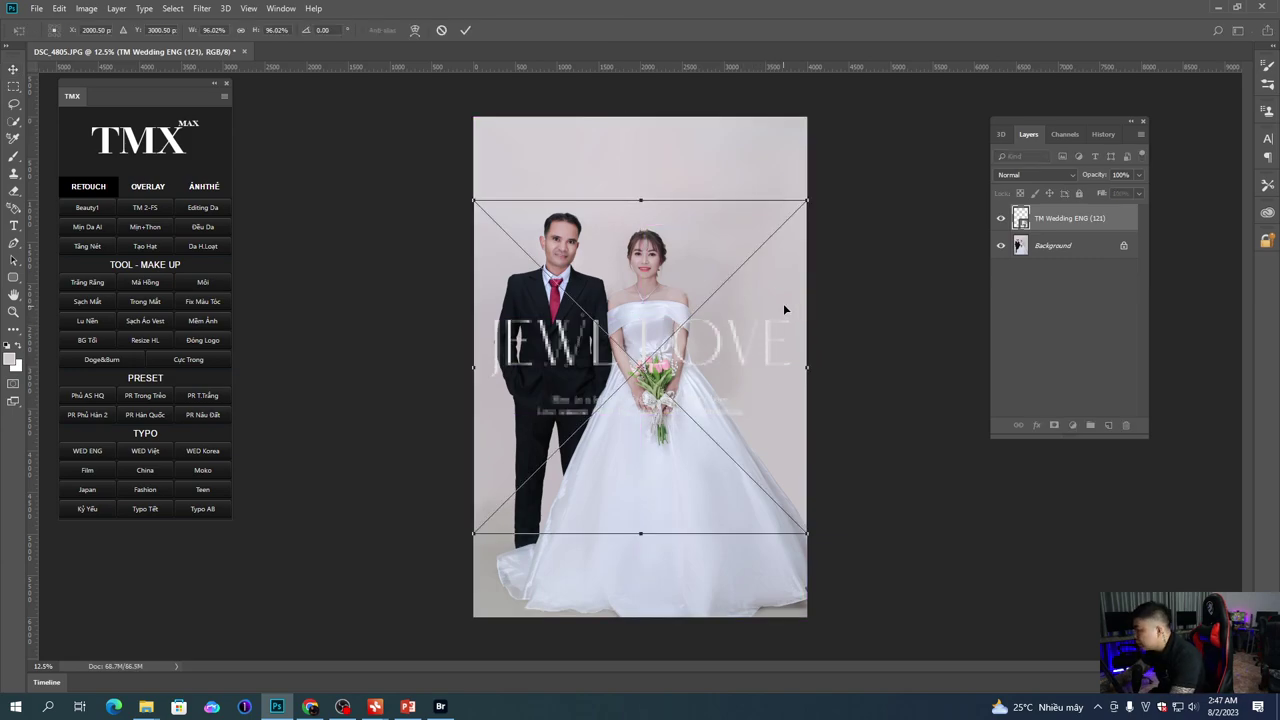
drag(807, 194, 709, 298)
drag(669, 358, 751, 162)
drag(661, 229, 723, 192)
key(Return)
Step: Darken the "JEWL LOVE" typo with Hue/Saturation at Lightness -64
key(ctrl+u)
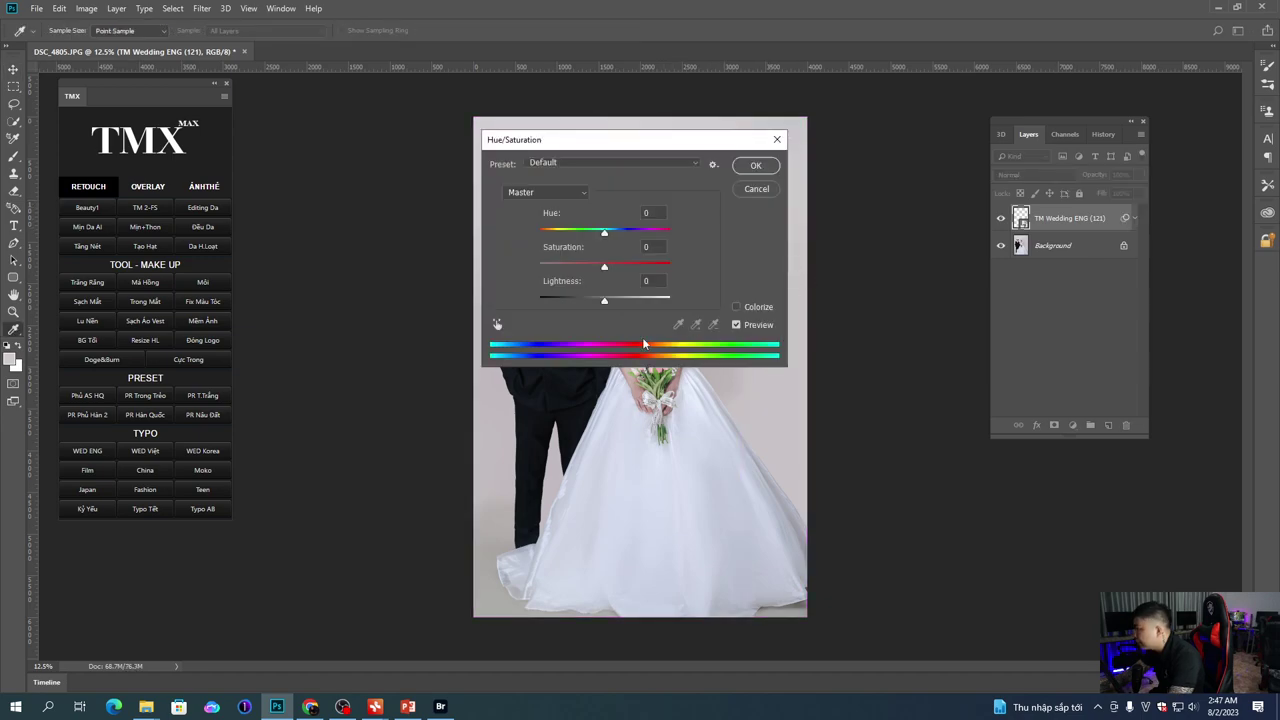
click(563, 300)
drag(435, 343, 435, 343)
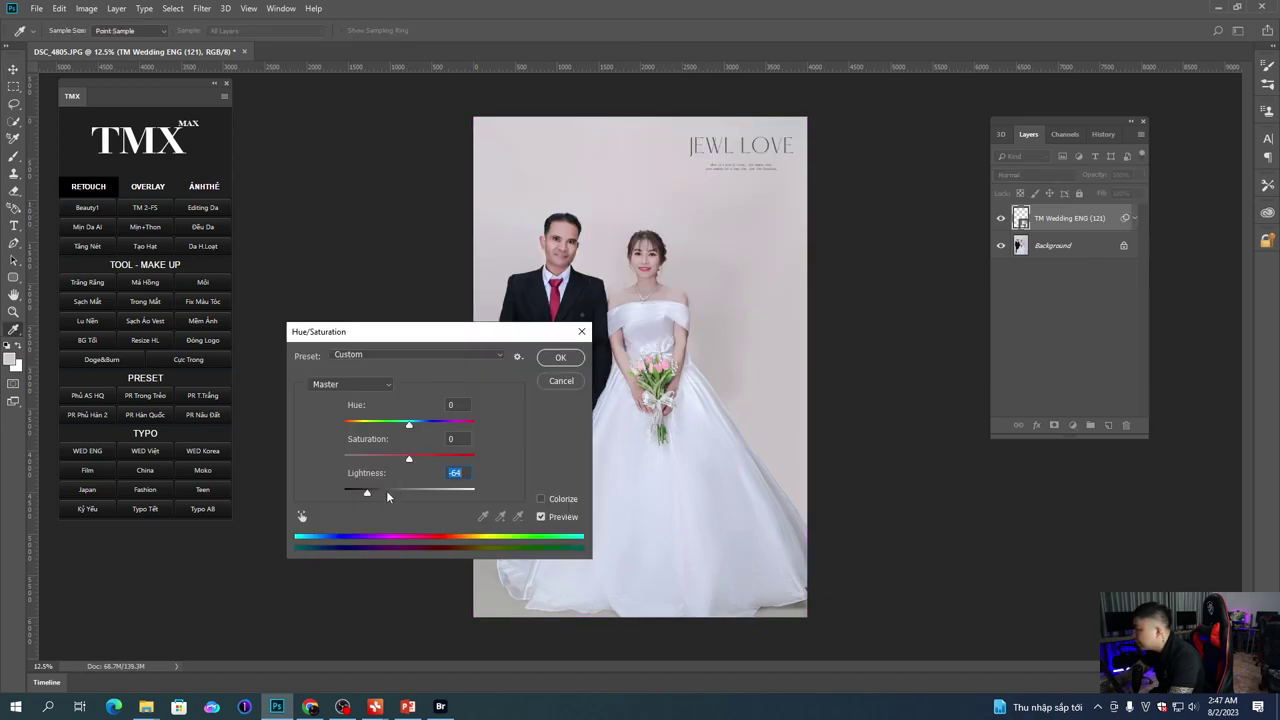
click(566, 362)
Step: Enlarge the "JEWL LOVE" typo slightly, and delete it from the portrait
key(ctrl+t)
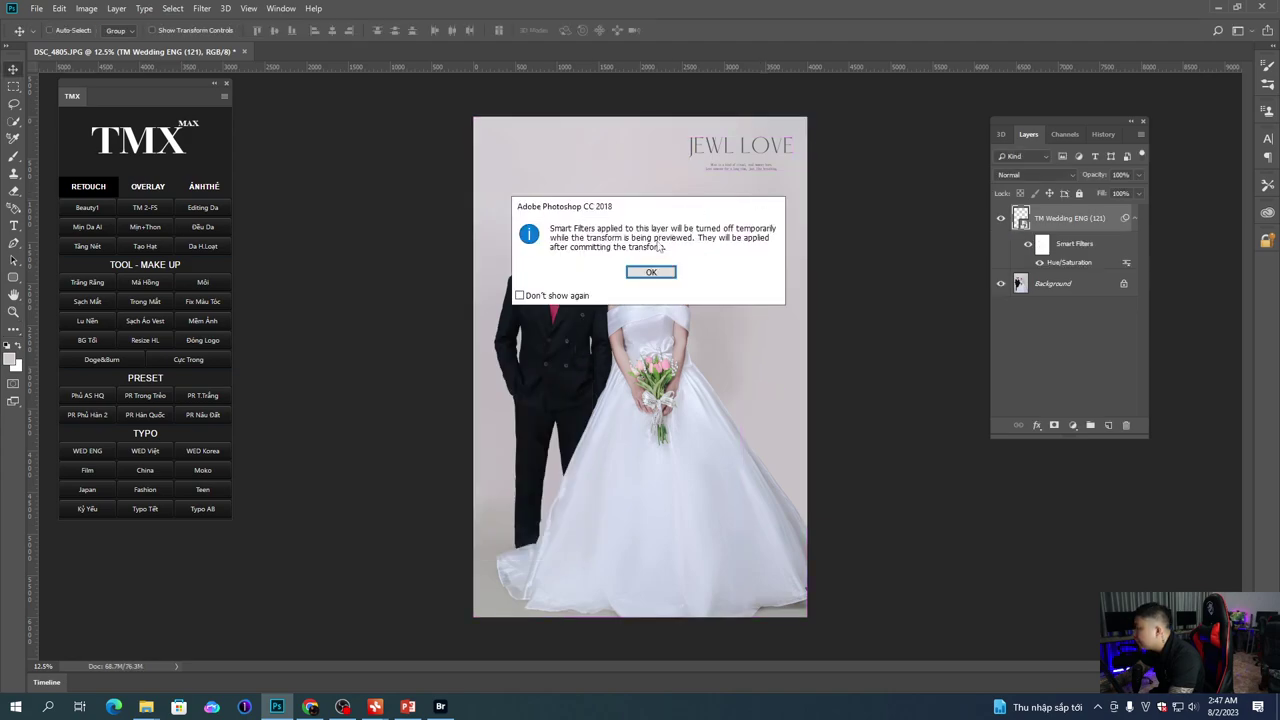
click(652, 272)
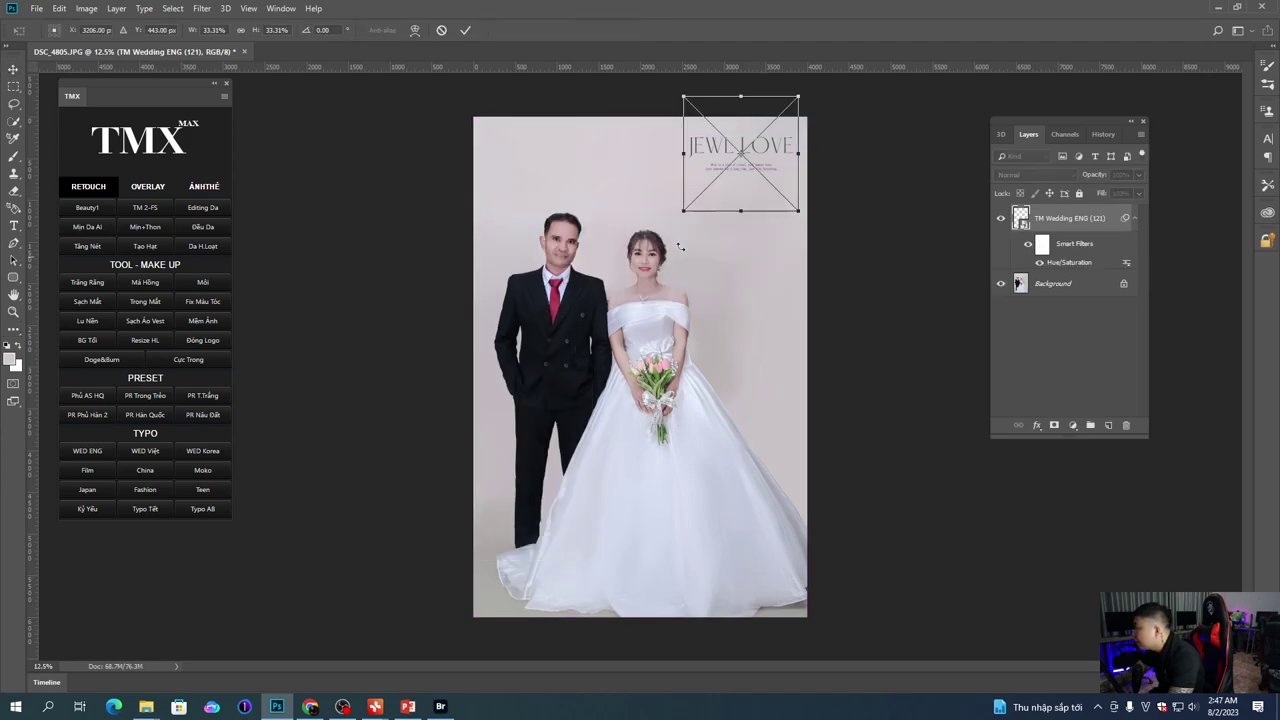
double_click(732, 188)
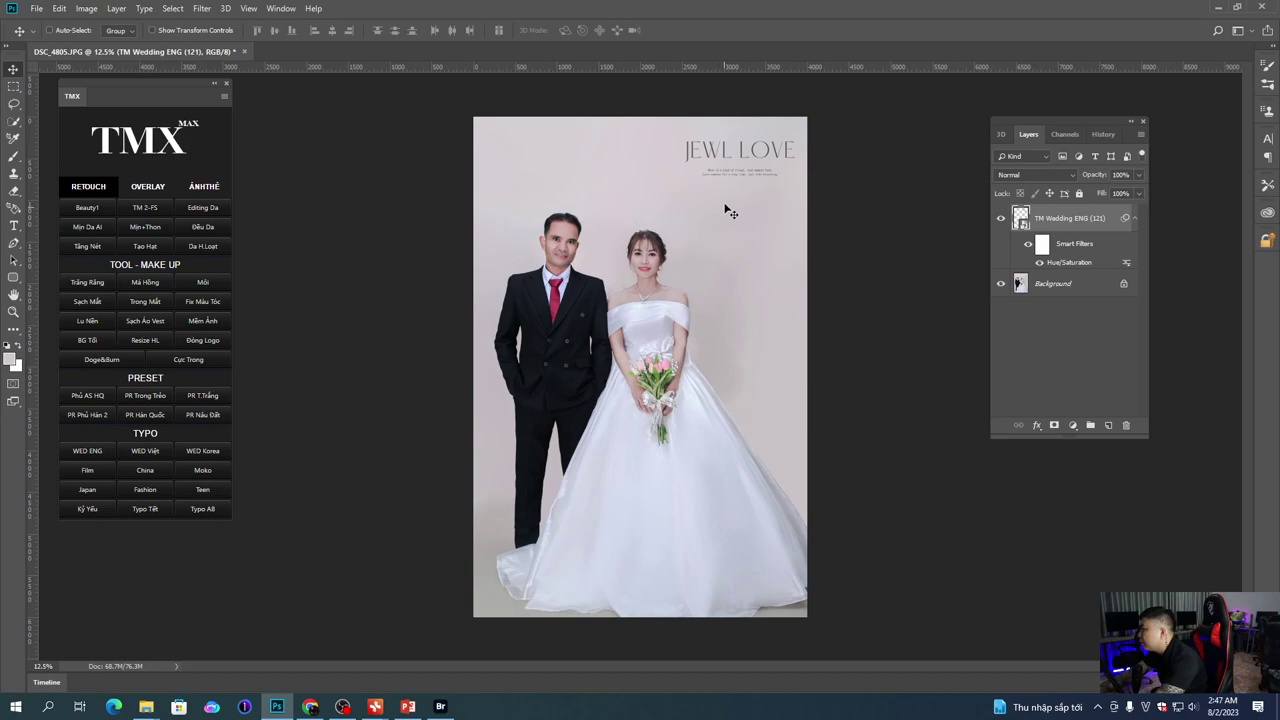
key(Delete)
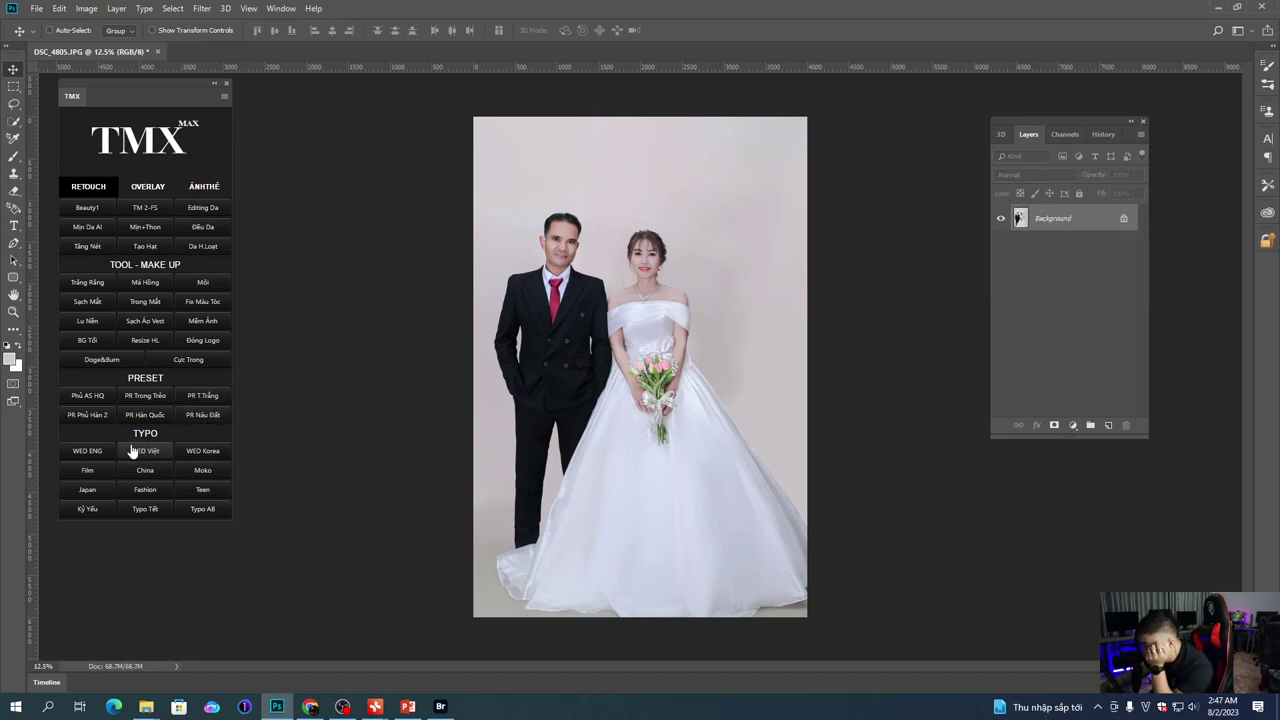
Step: Insert the script "Wedding" typo from page 04 of the English wedding designs and darken it with Hue/Saturation at Lightness -71
click(88, 451)
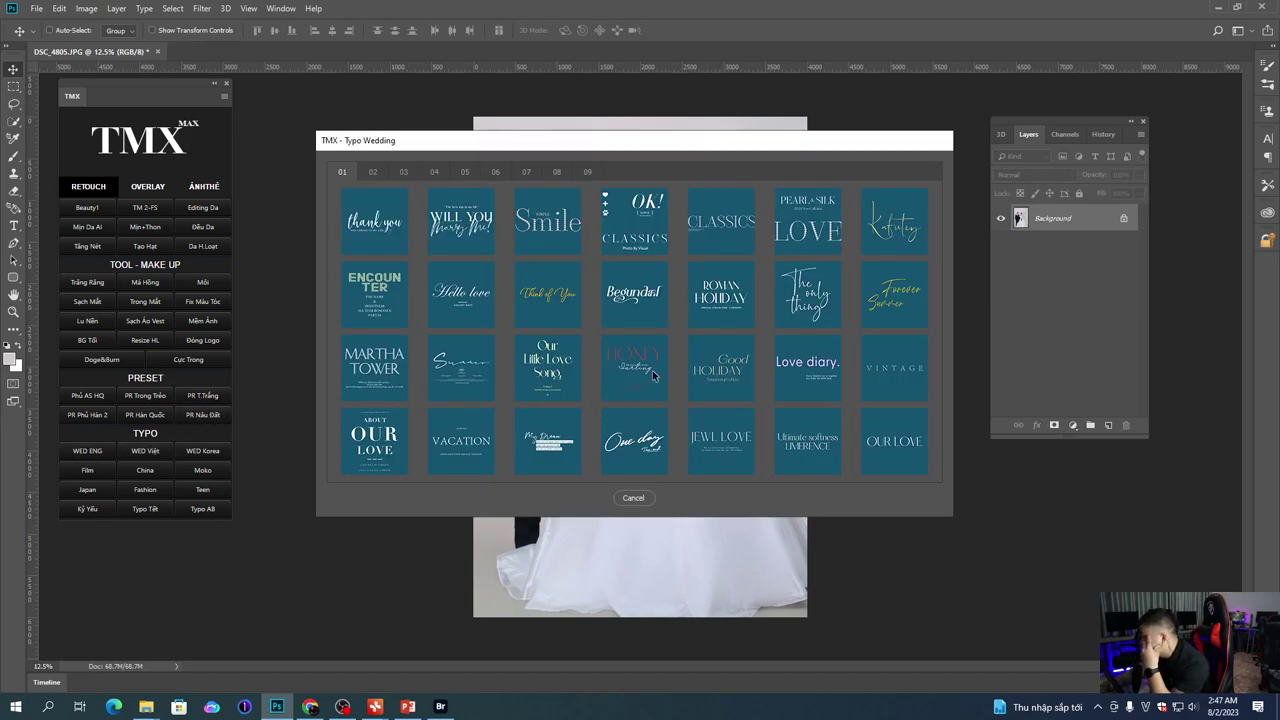
click(405, 173)
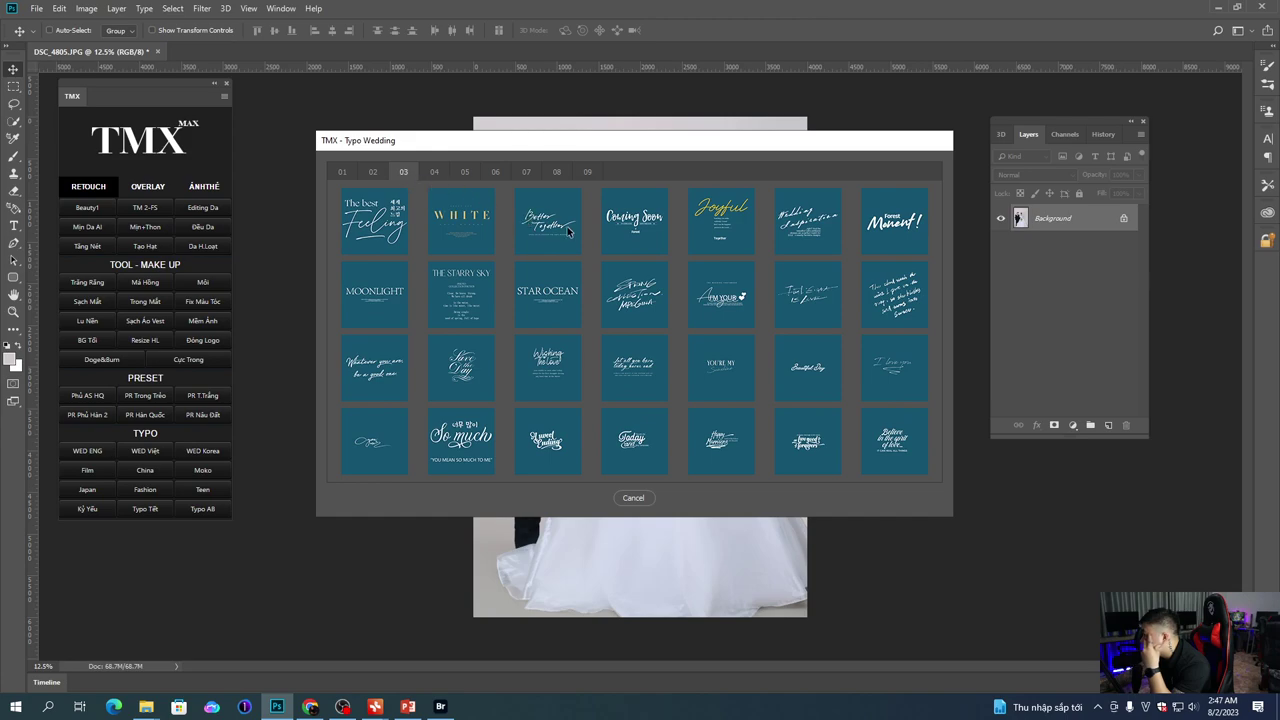
click(466, 173)
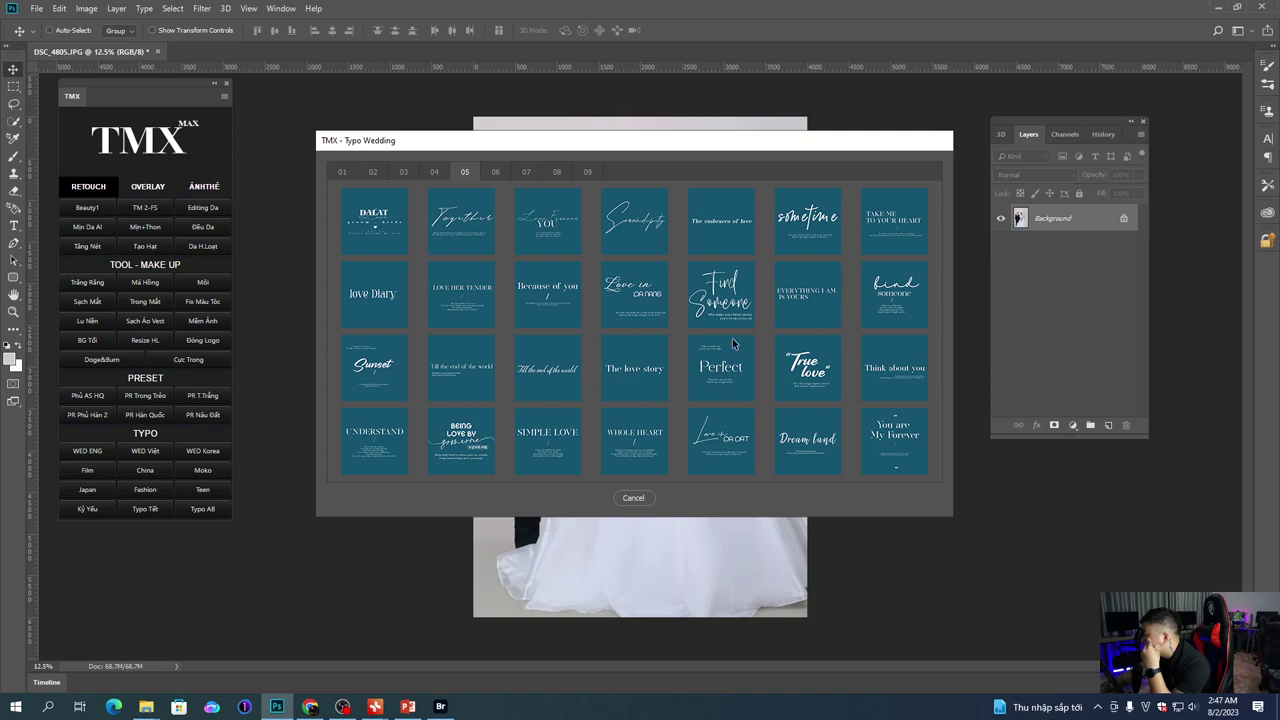
click(435, 173)
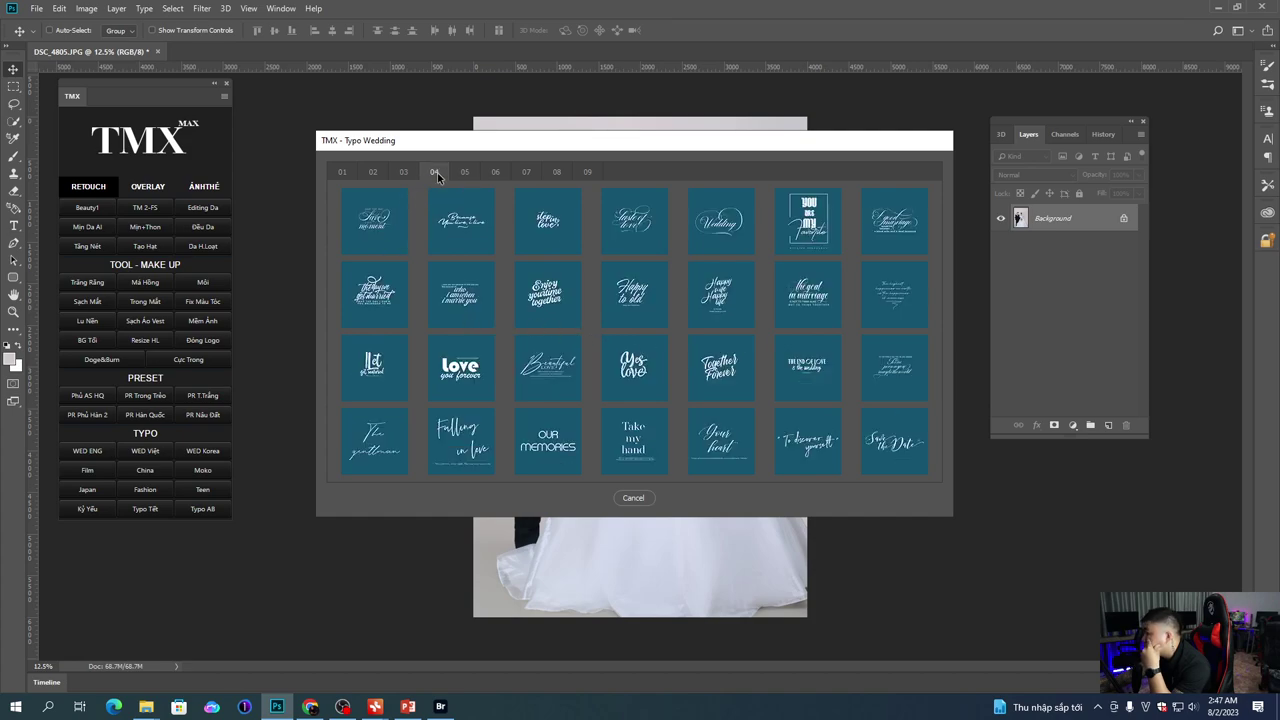
click(729, 228)
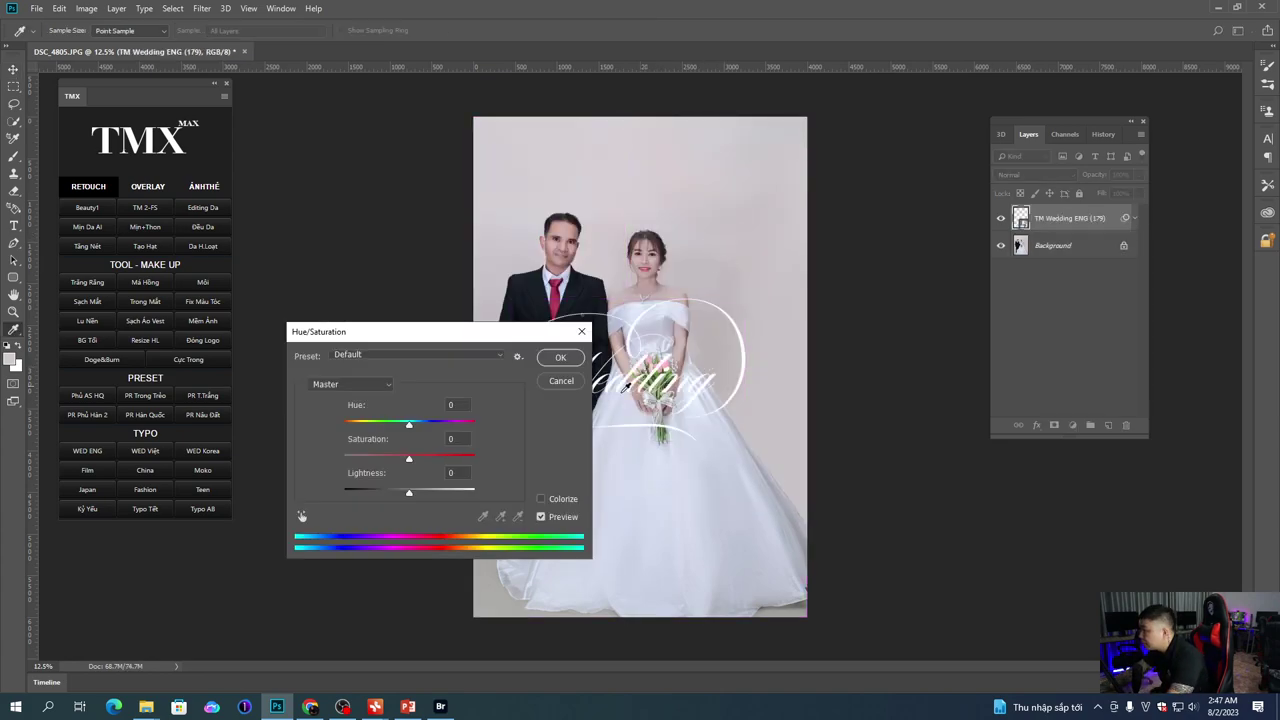
drag(368, 488, 363, 497)
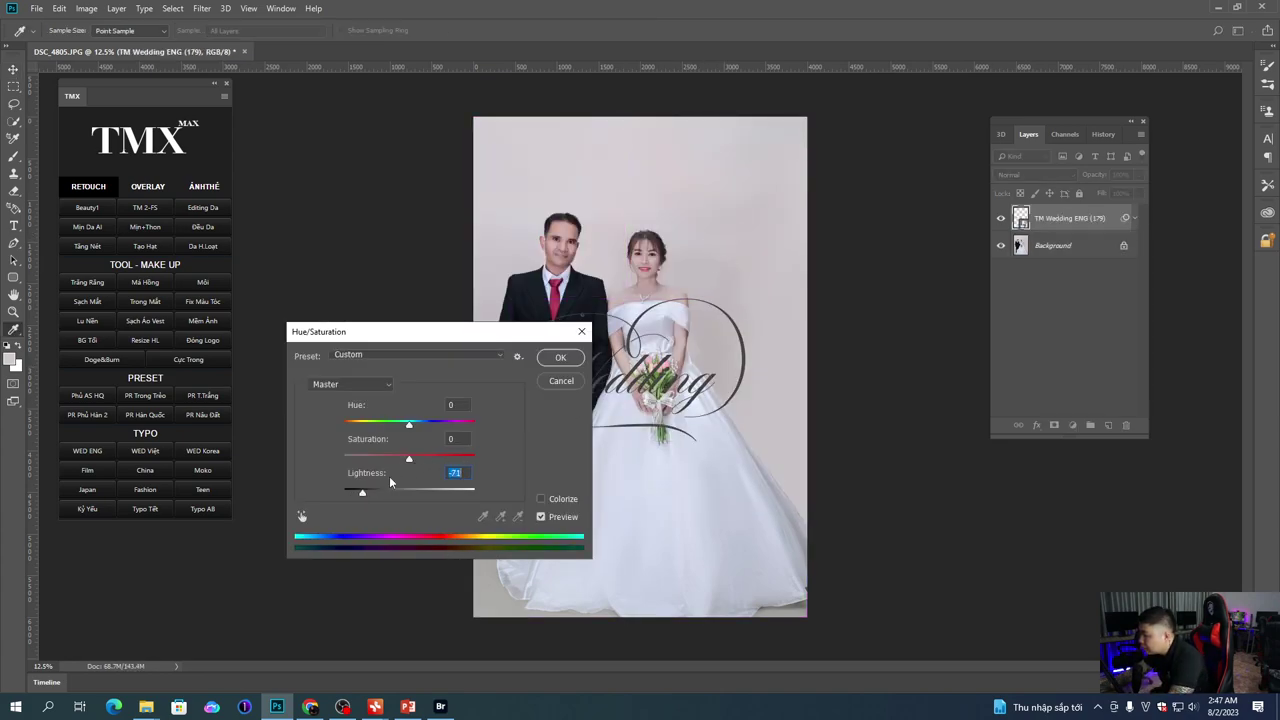
click(560, 357)
Step: Scale the "Wedding" typo to about 38% and place it on the backdrop above the bride
key(ctrl+t)
click(657, 271)
drag(811, 214, 785, 146)
drag(693, 216, 728, 205)
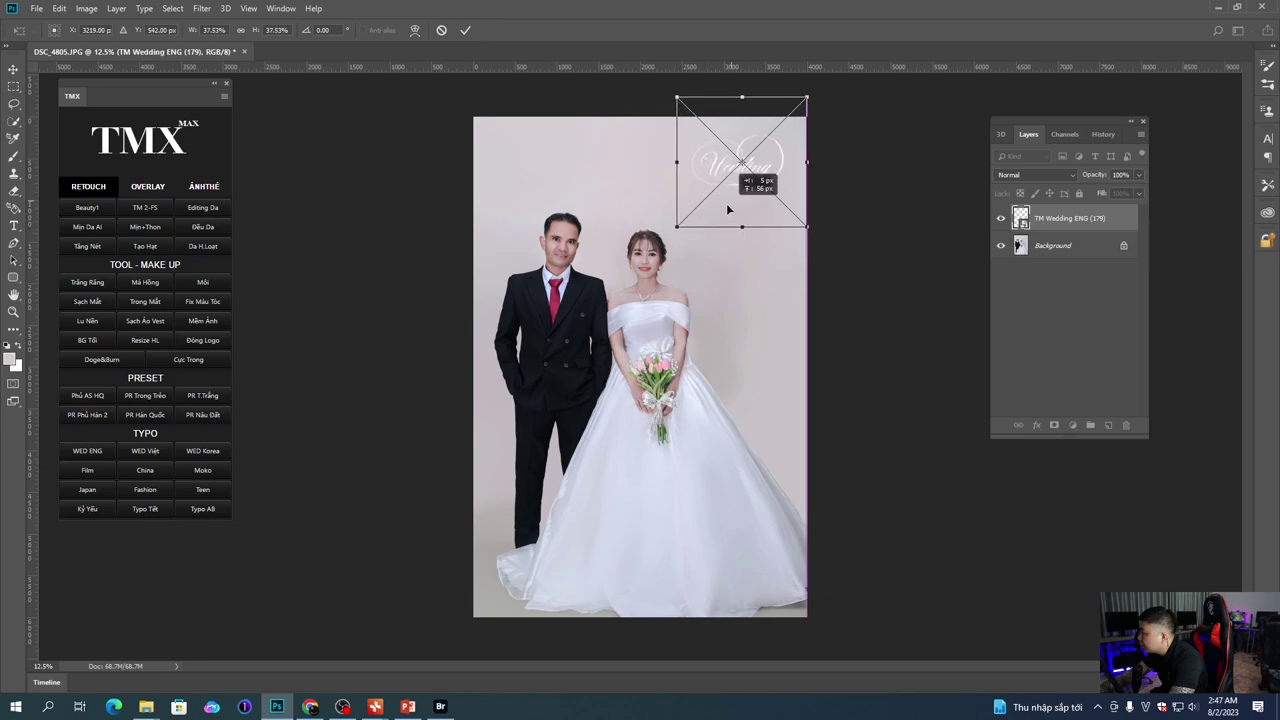
key(Return)
scroll(697, 262, up, 3)
key(ctrl+t)
key(Return)
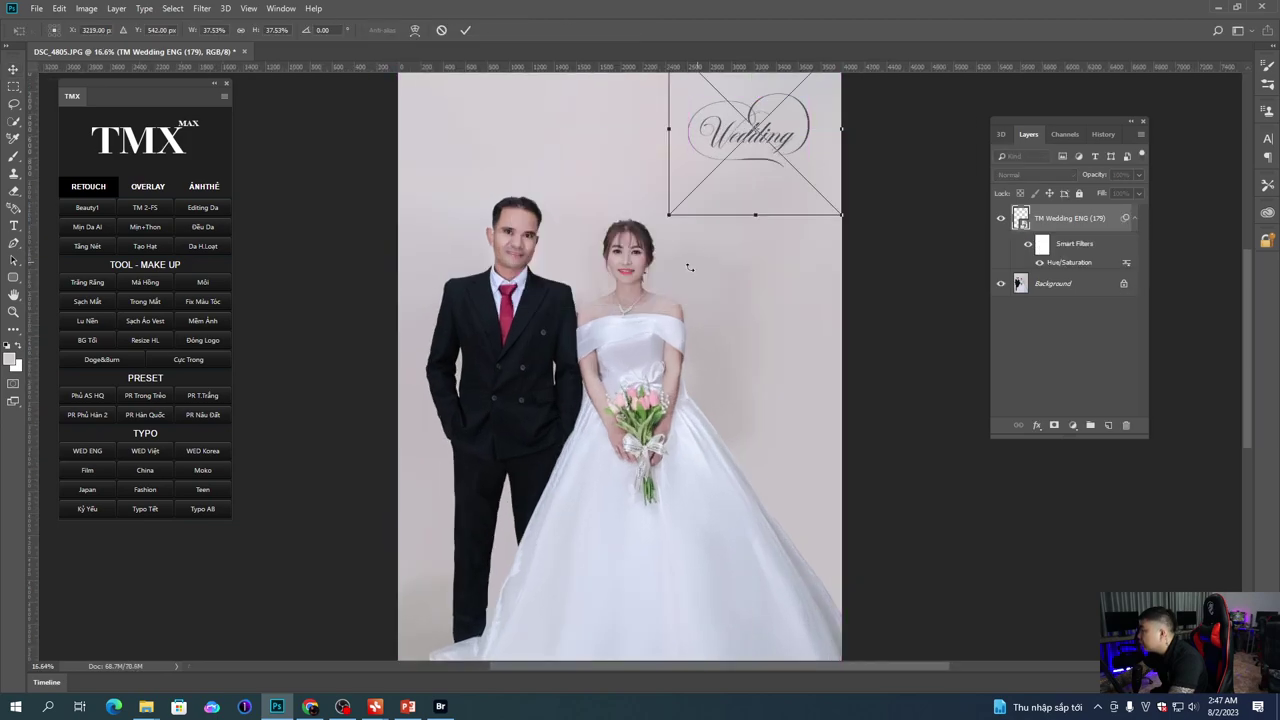
drag(770, 183, 754, 254)
key(Return)
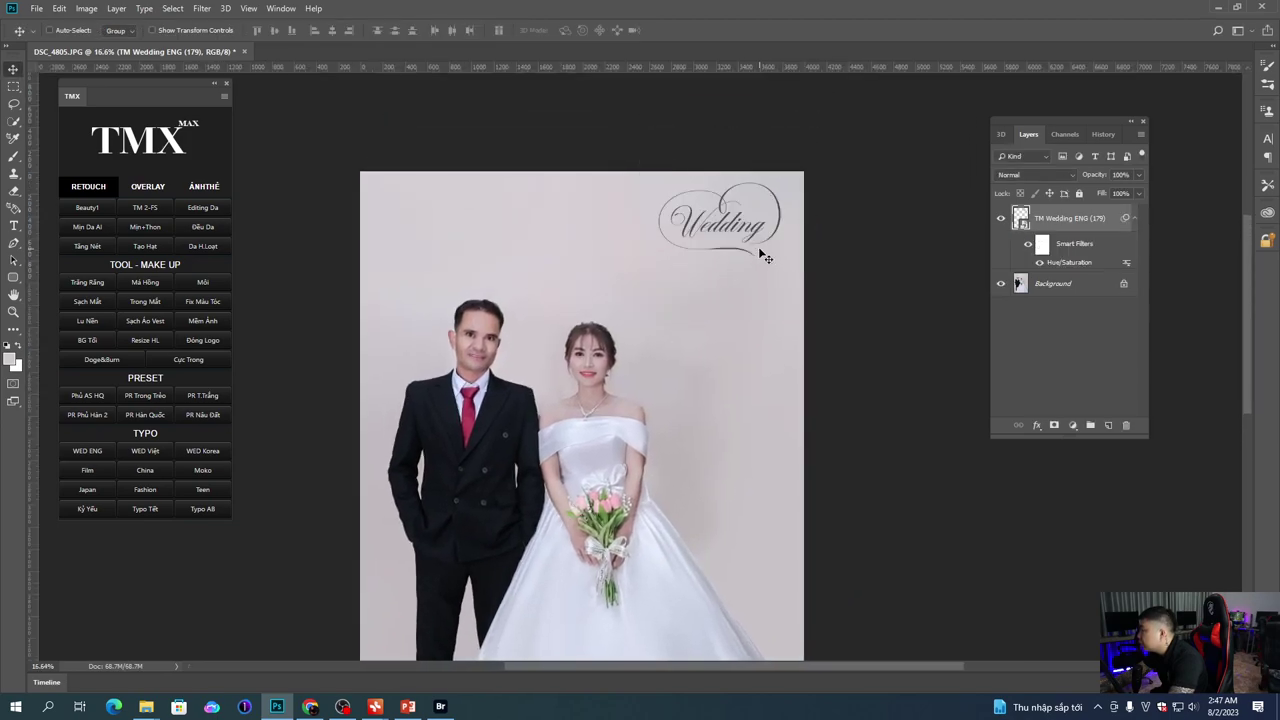
Step: Delete the "Wedding" typo from the portrait
scroll(757, 266, down, 1)
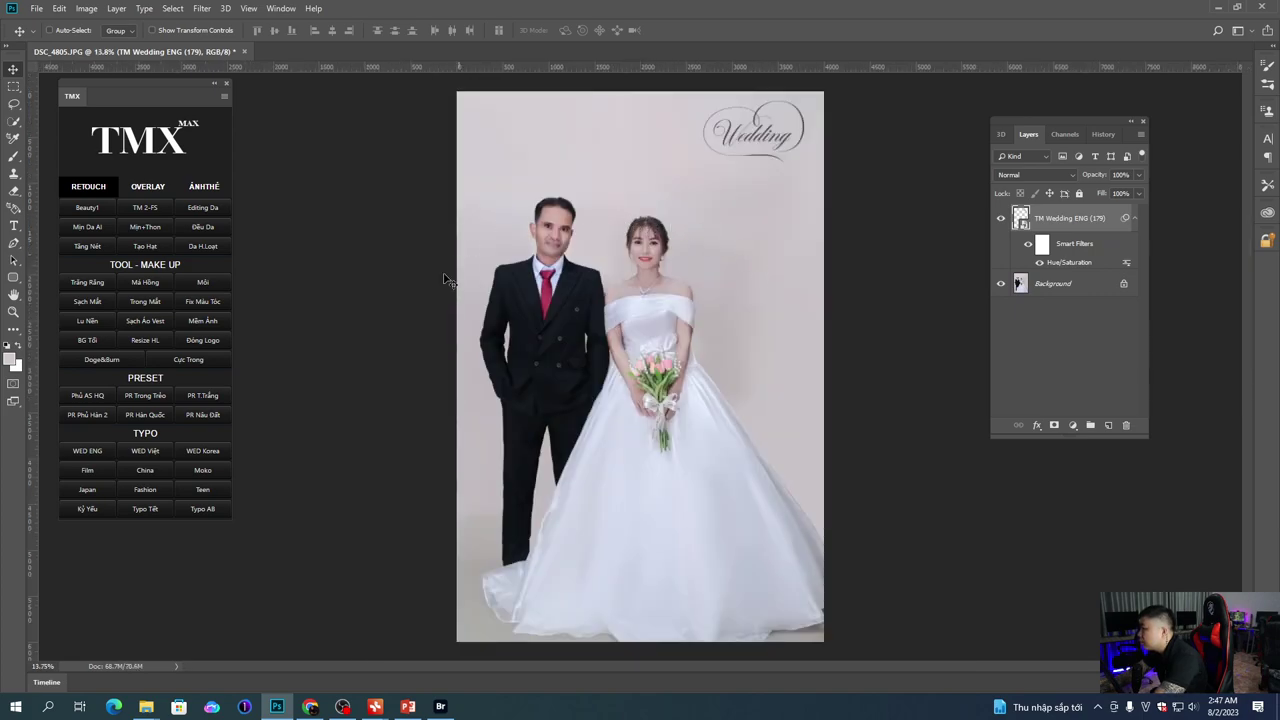
key(Delete)
Step: Browse the English wedding typo designs on pages 04 to 09 for one that suits the portrait
click(100, 452)
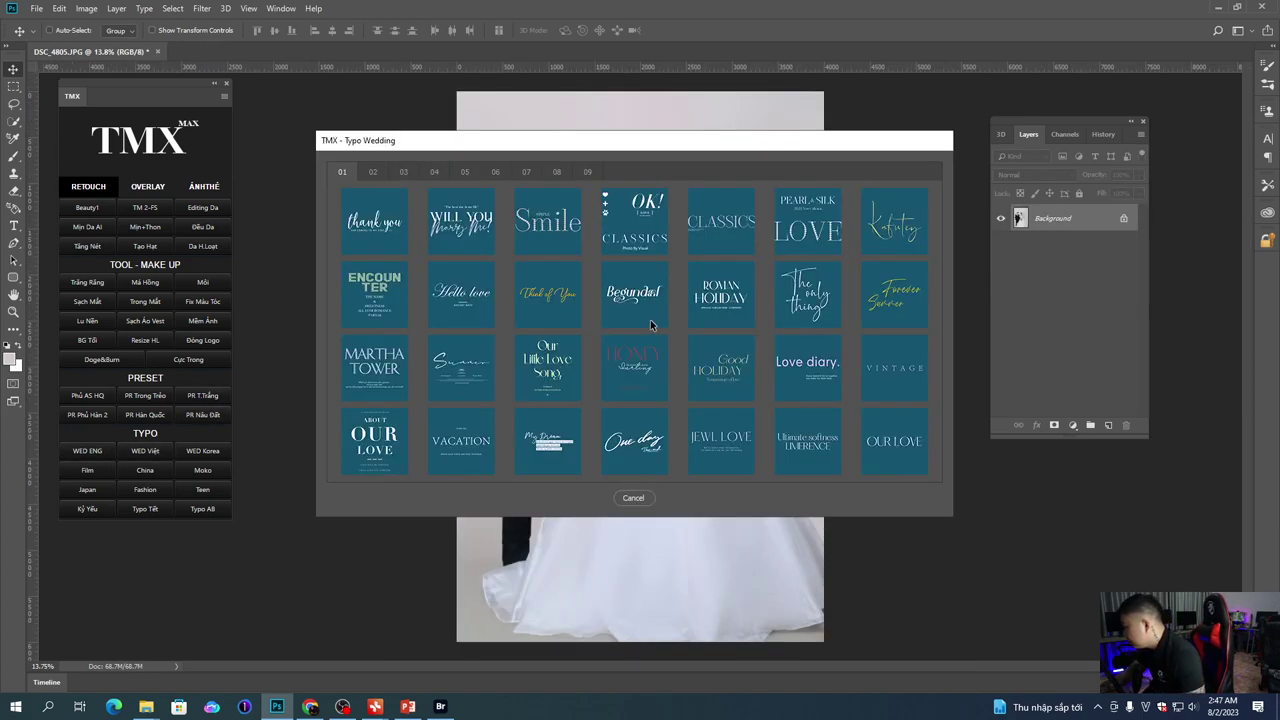
click(493, 172)
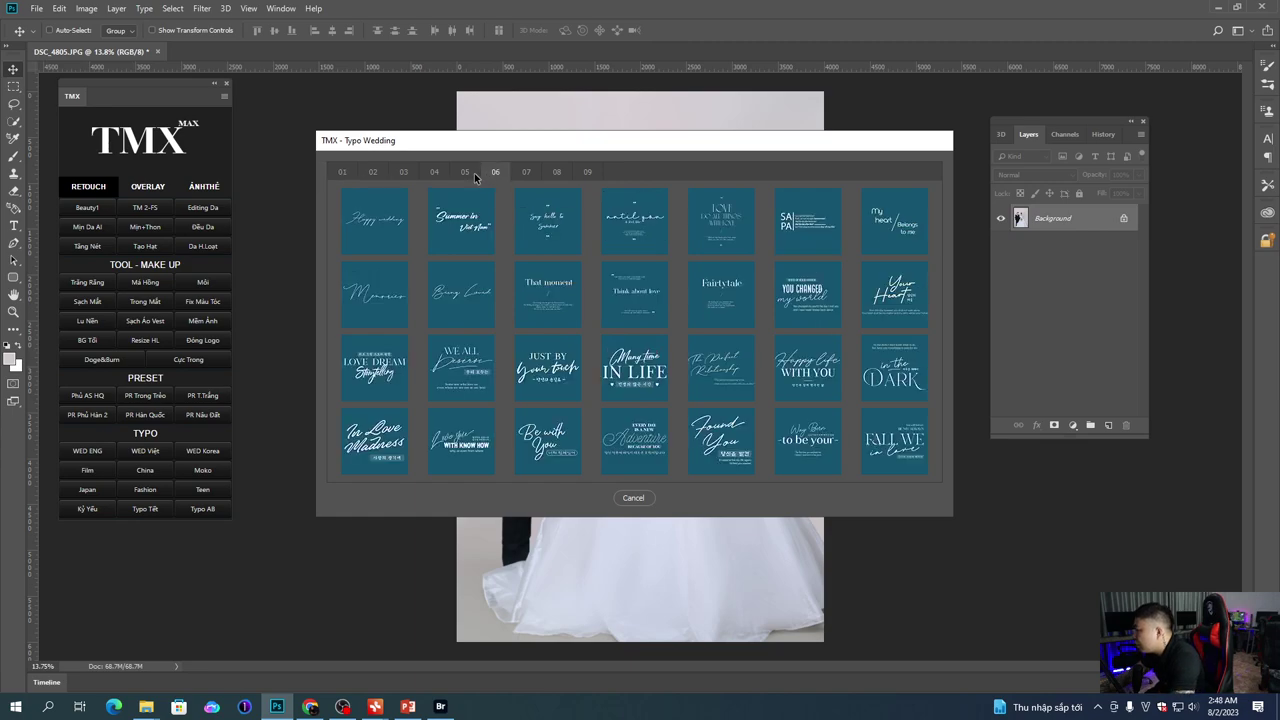
click(467, 172)
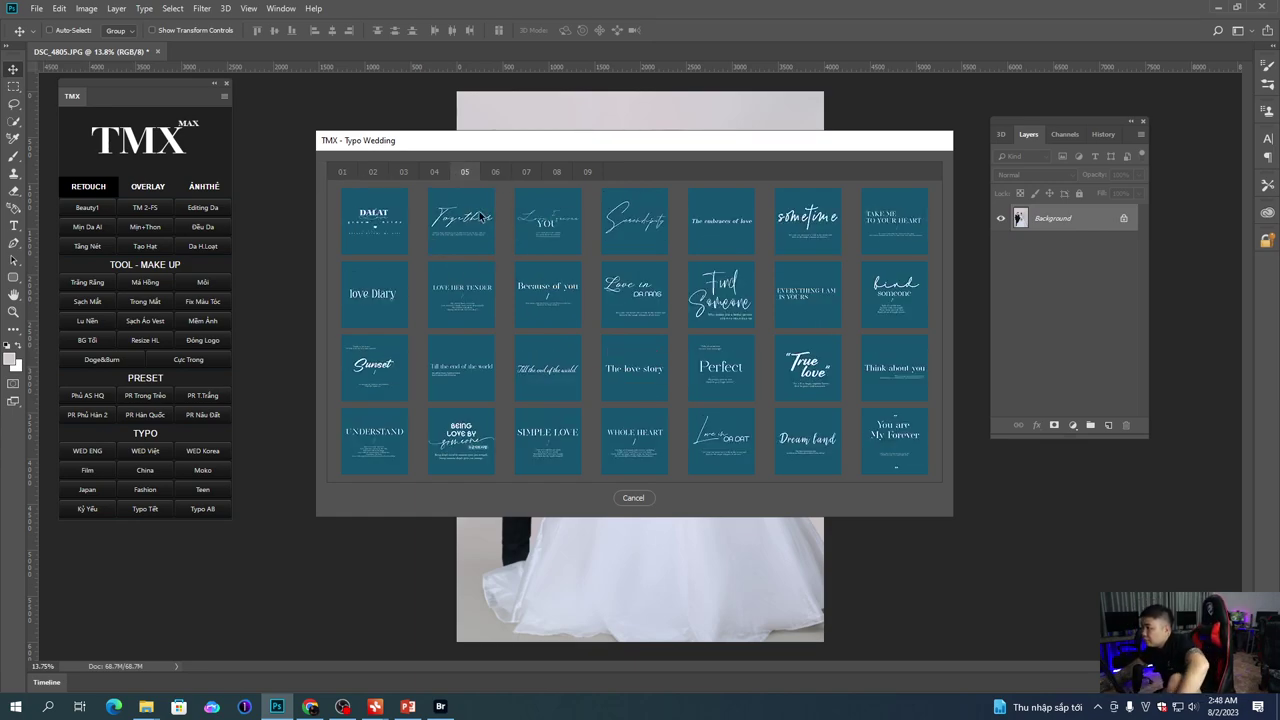
click(434, 172)
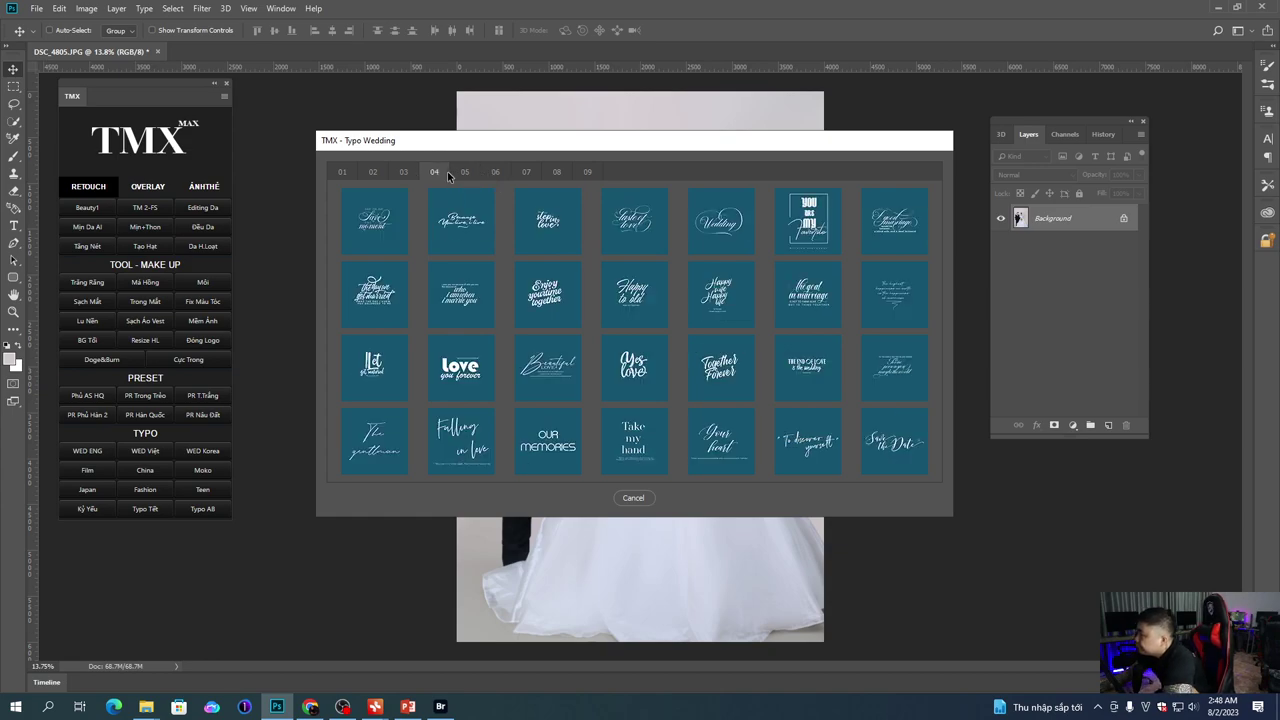
click(498, 173)
click(526, 173)
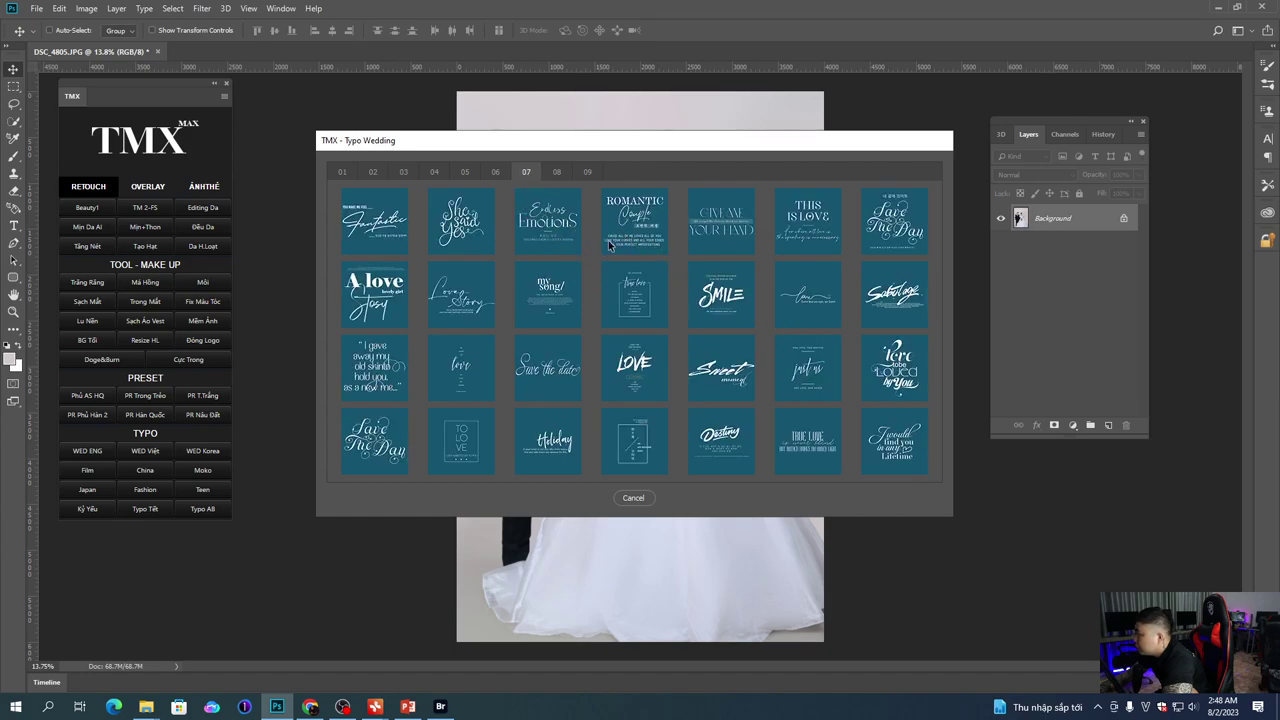
click(558, 173)
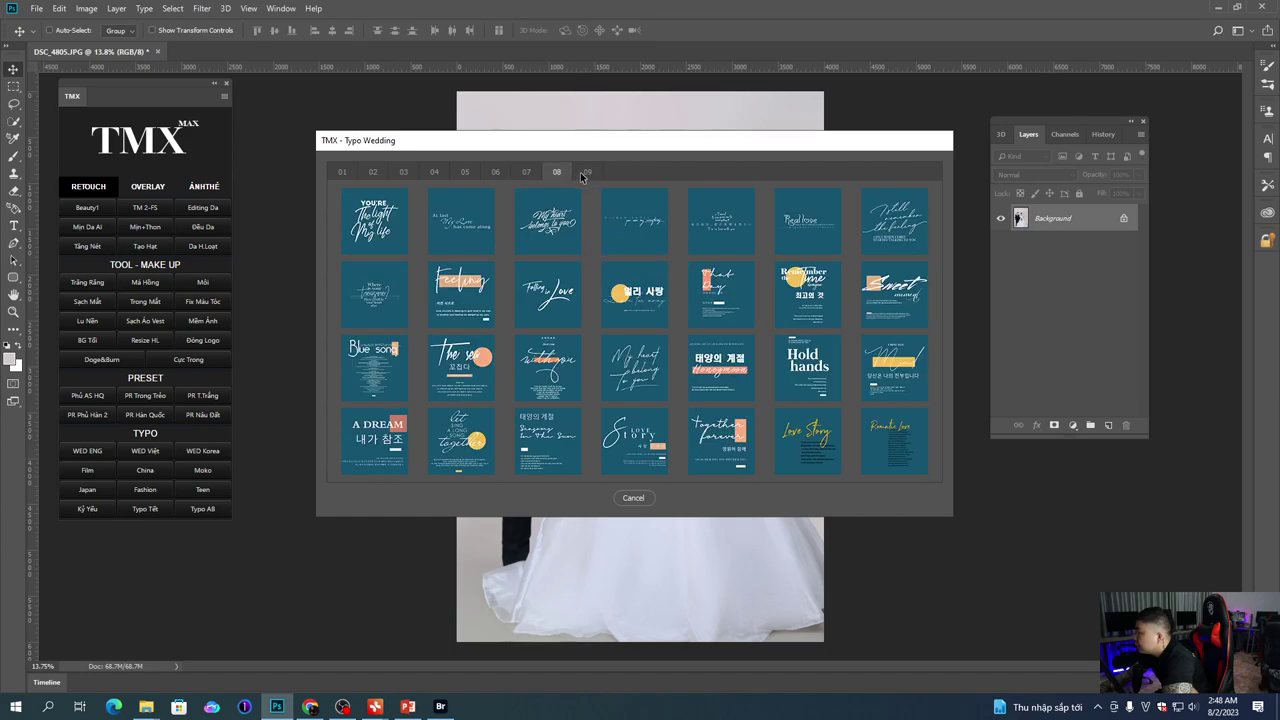
click(586, 173)
click(464, 173)
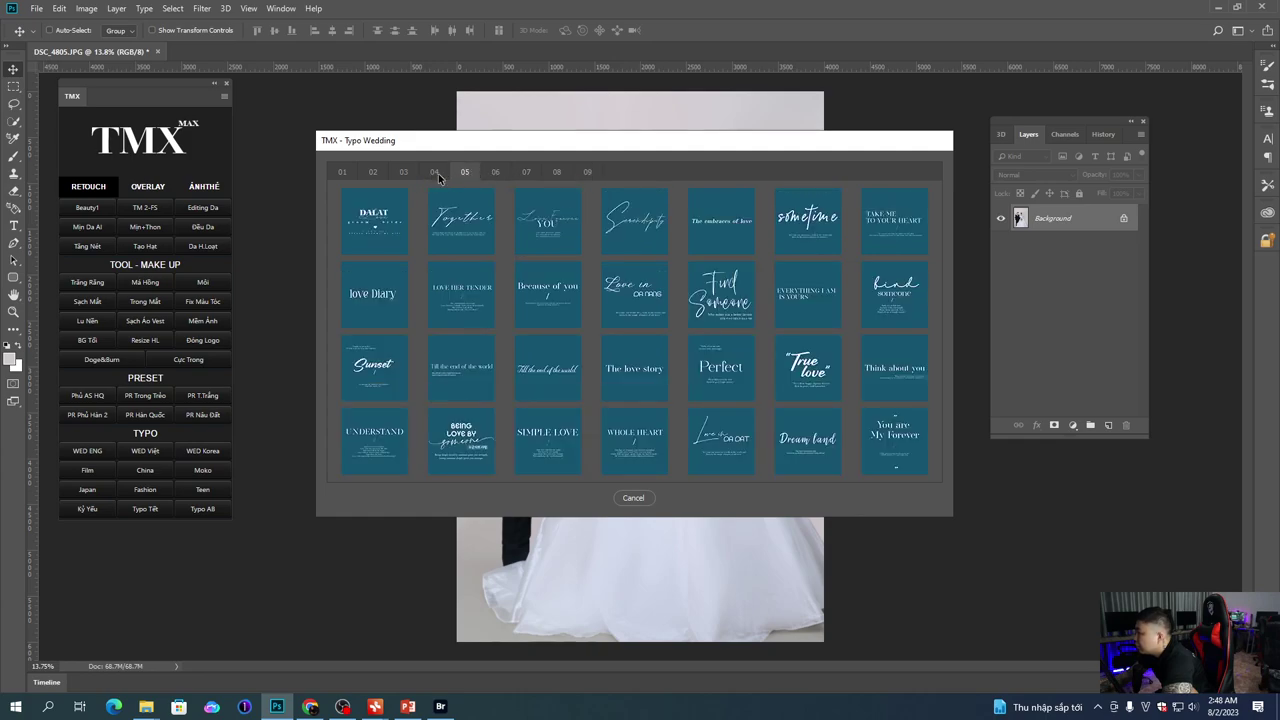
click(436, 174)
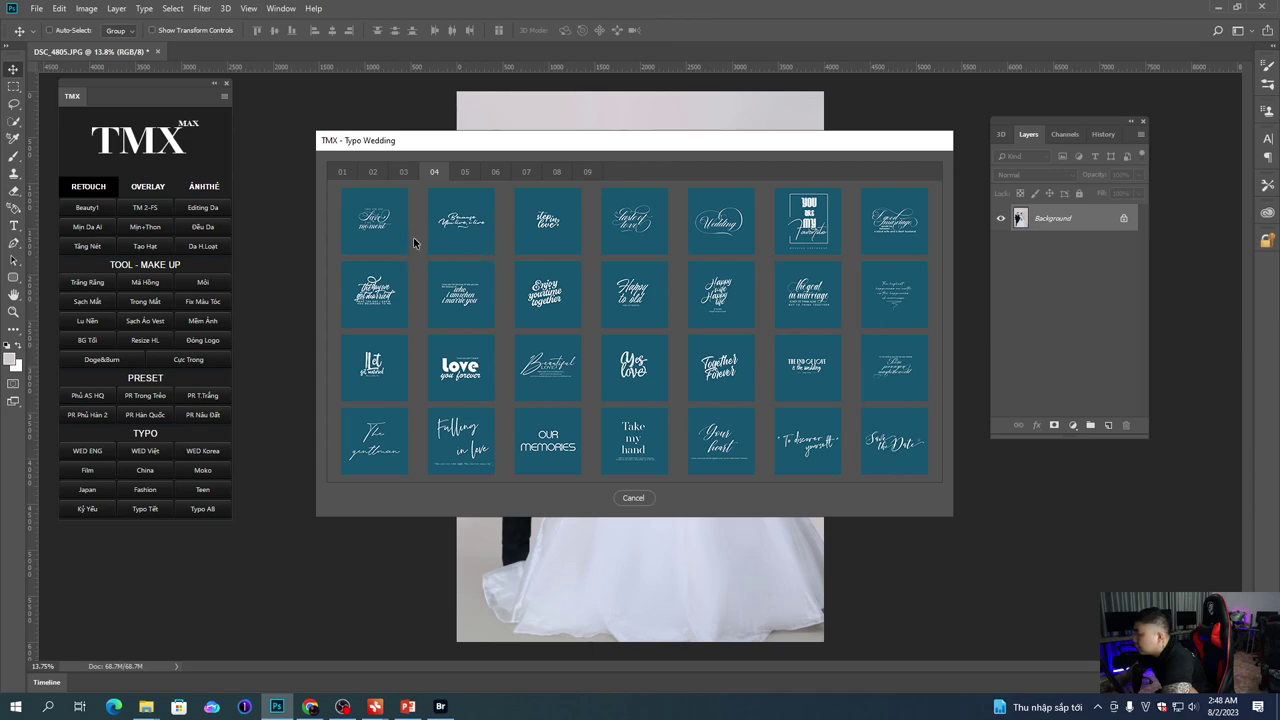
Step: Insert the "OUR MEMORIES" typo from page 04, scale it down, and place it on the backdrop above the bride
click(558, 447)
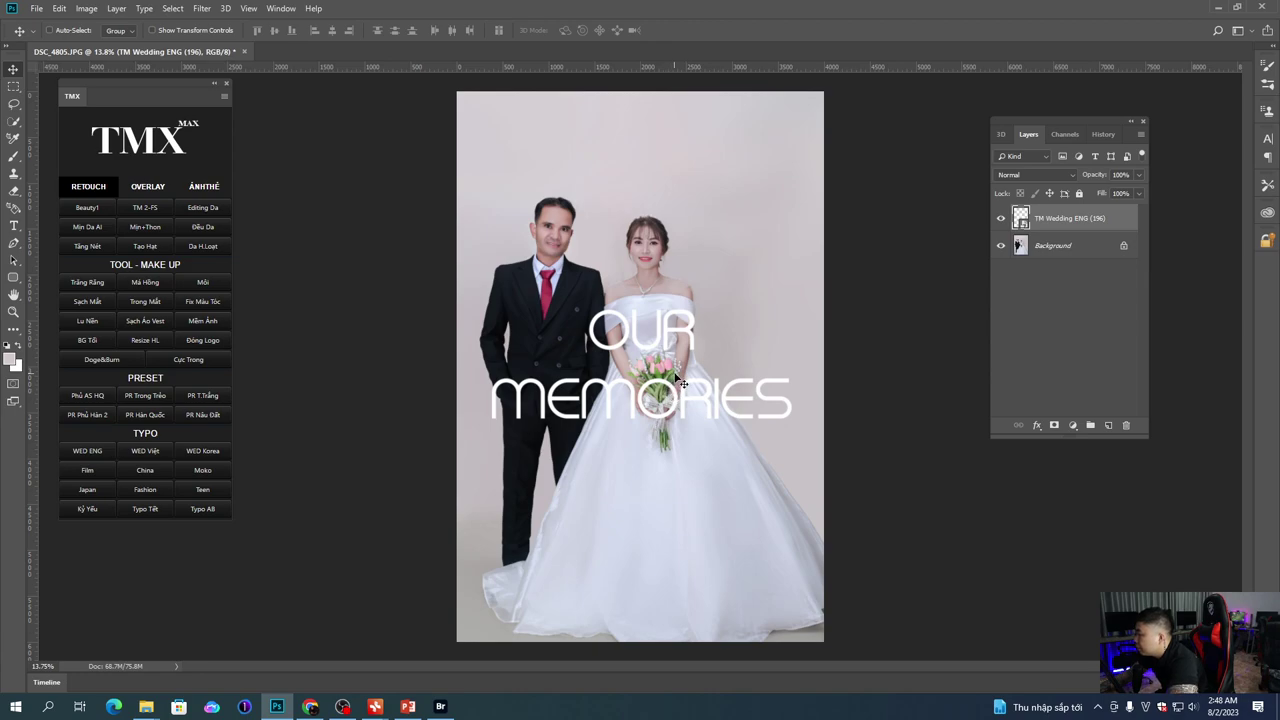
drag(824, 183, 712, 338)
drag(655, 370, 772, 122)
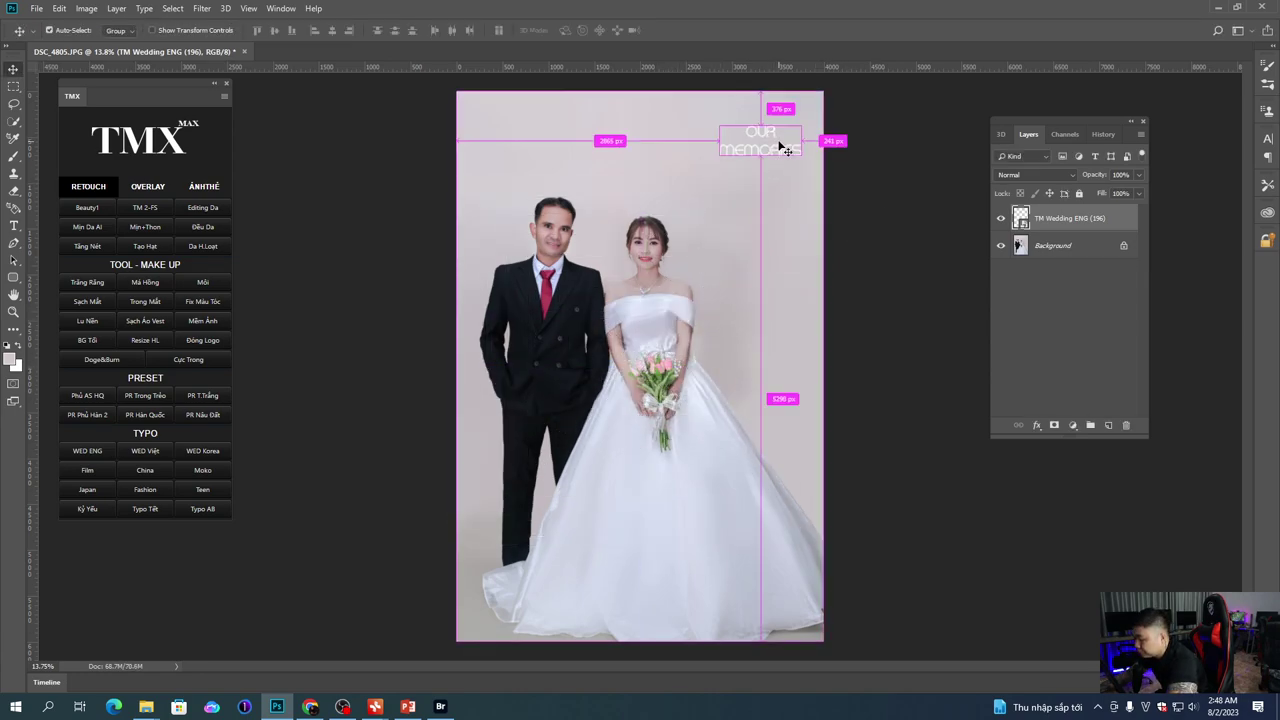
key(Return)
Step: Darken the "OUR MEMORIES" typo with Hue/Saturation at Lightness -84, and enlarge and reposition it slightly
drag(409, 490, 354, 498)
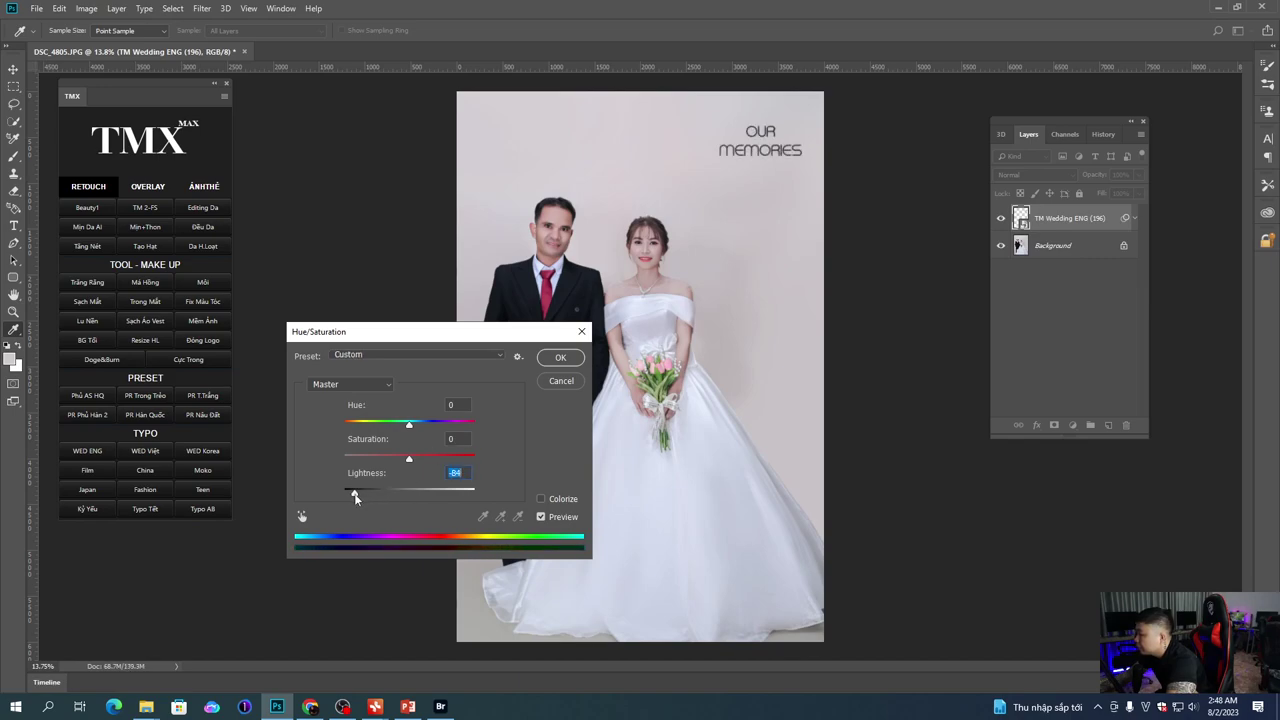
key(Return)
key(ctrl+t)
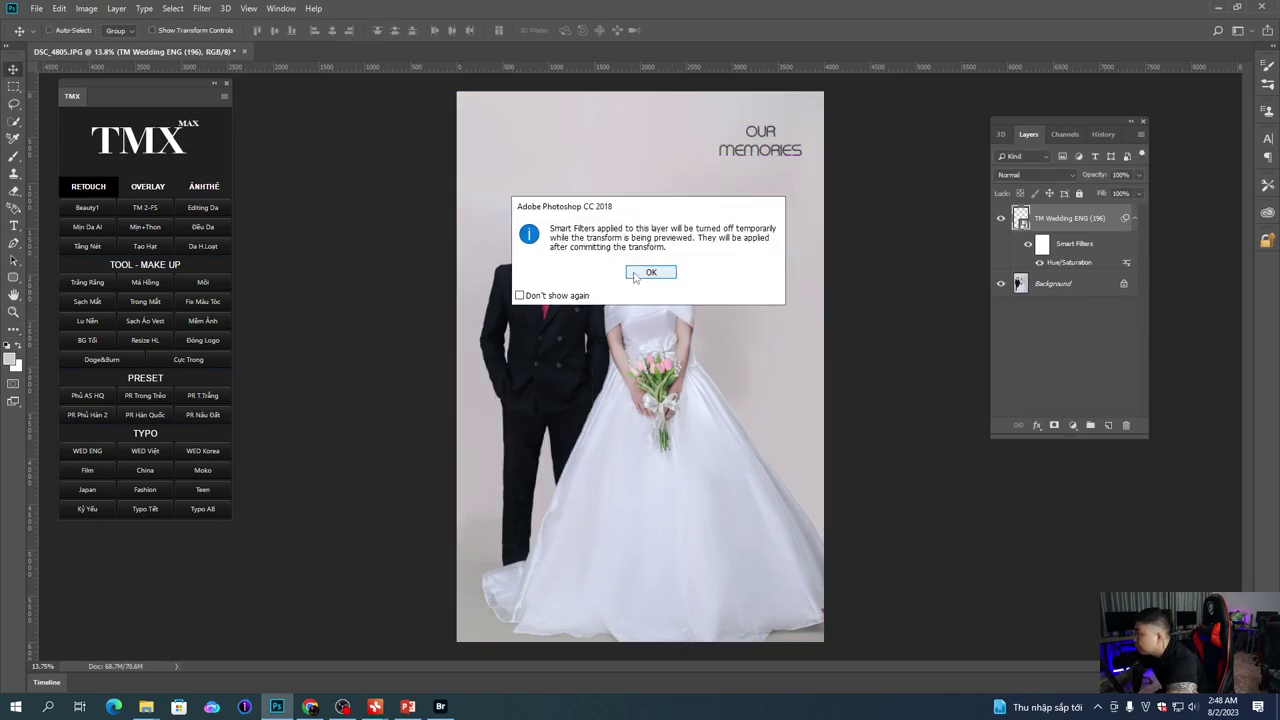
key(Return)
drag(710, 191, 753, 156)
key(Return)
Step: Add a text line with the couple's names below the "OUR MEMORIES" typo, coloured dark grey sampled from the typo's lettering
key(t)
click(701, 186)
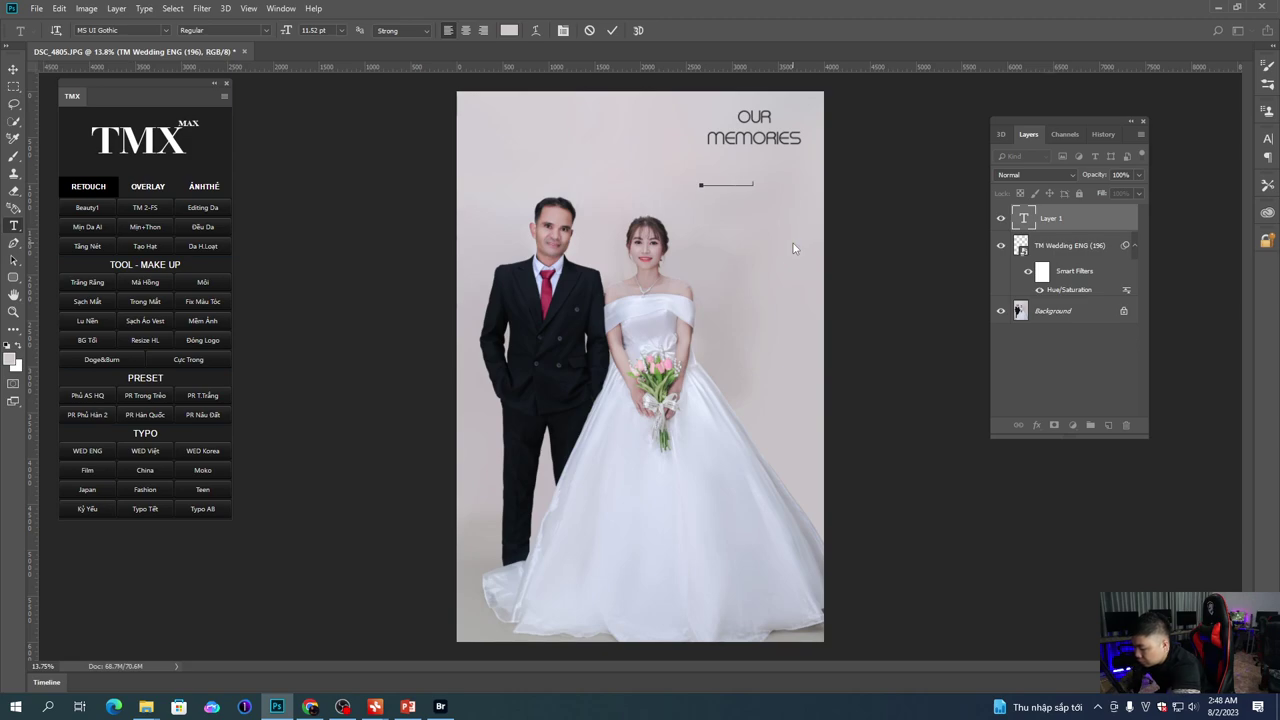
click(793, 243)
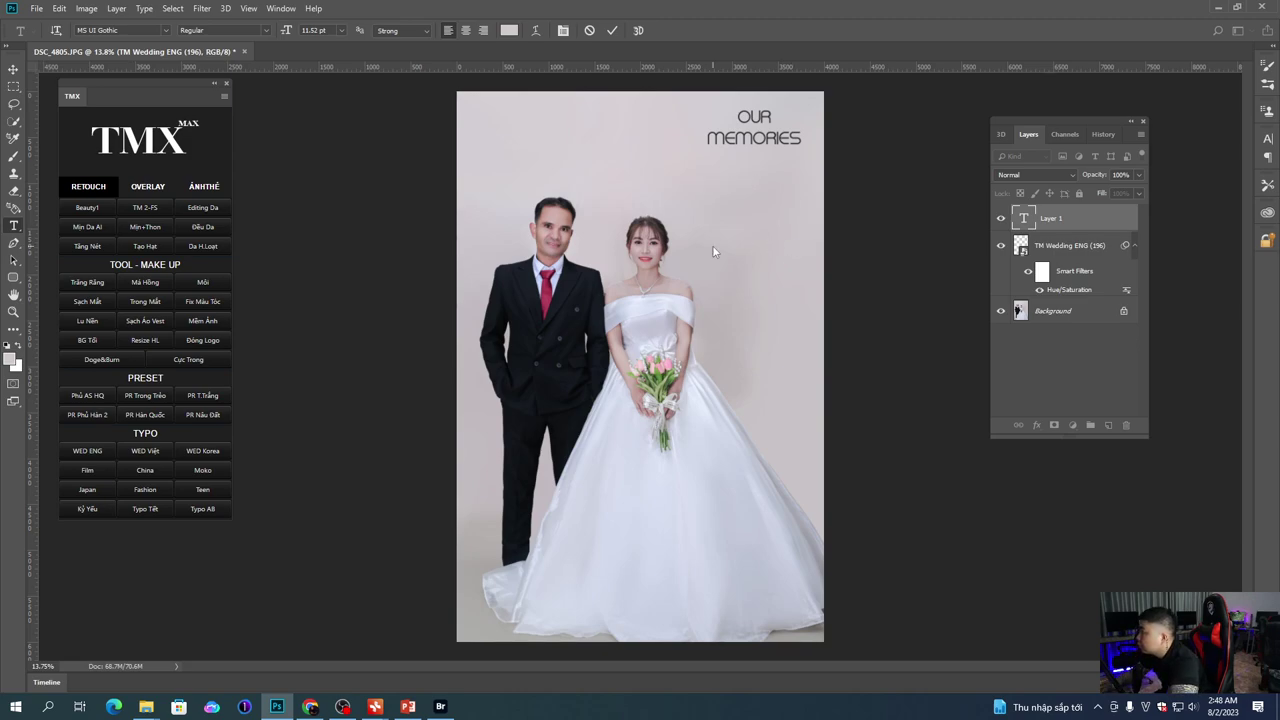
click(512, 30)
scroll(800, 162, up, 5)
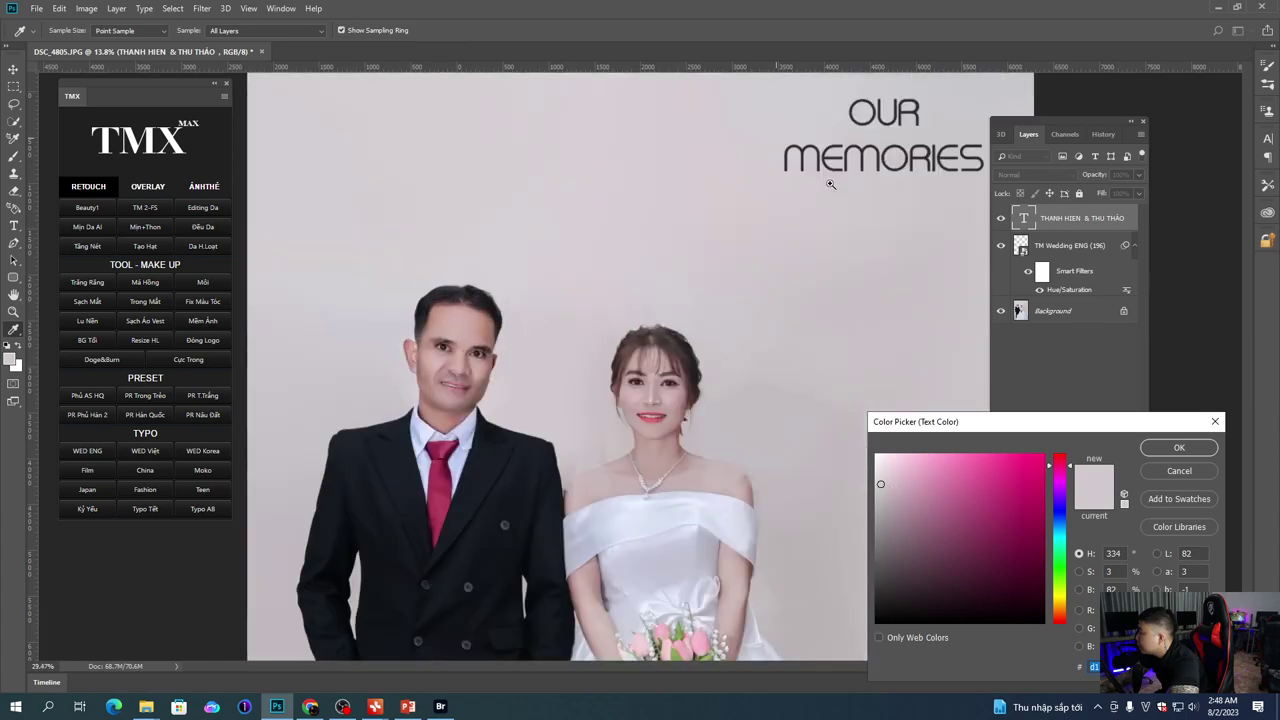
click(840, 190)
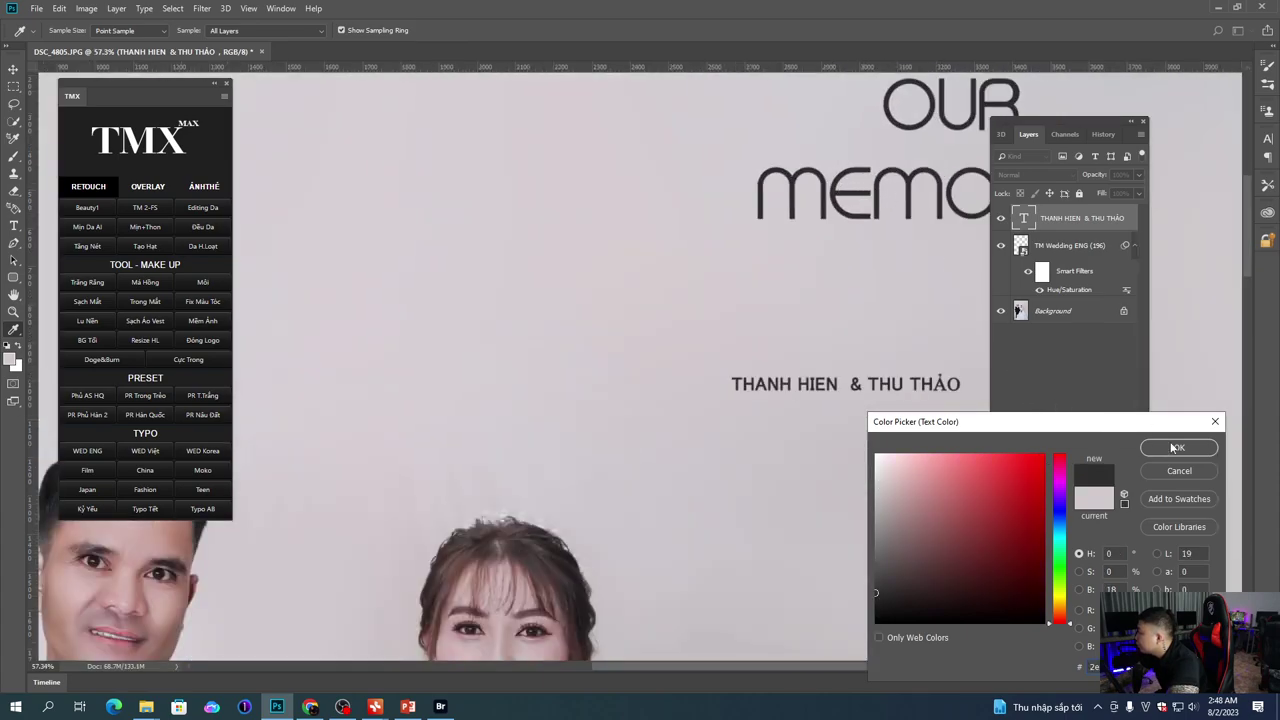
click(1177, 447)
Step: Retype the first name in the couple's names line with its Vietnamese accent marks
scroll(850, 365, down, 1)
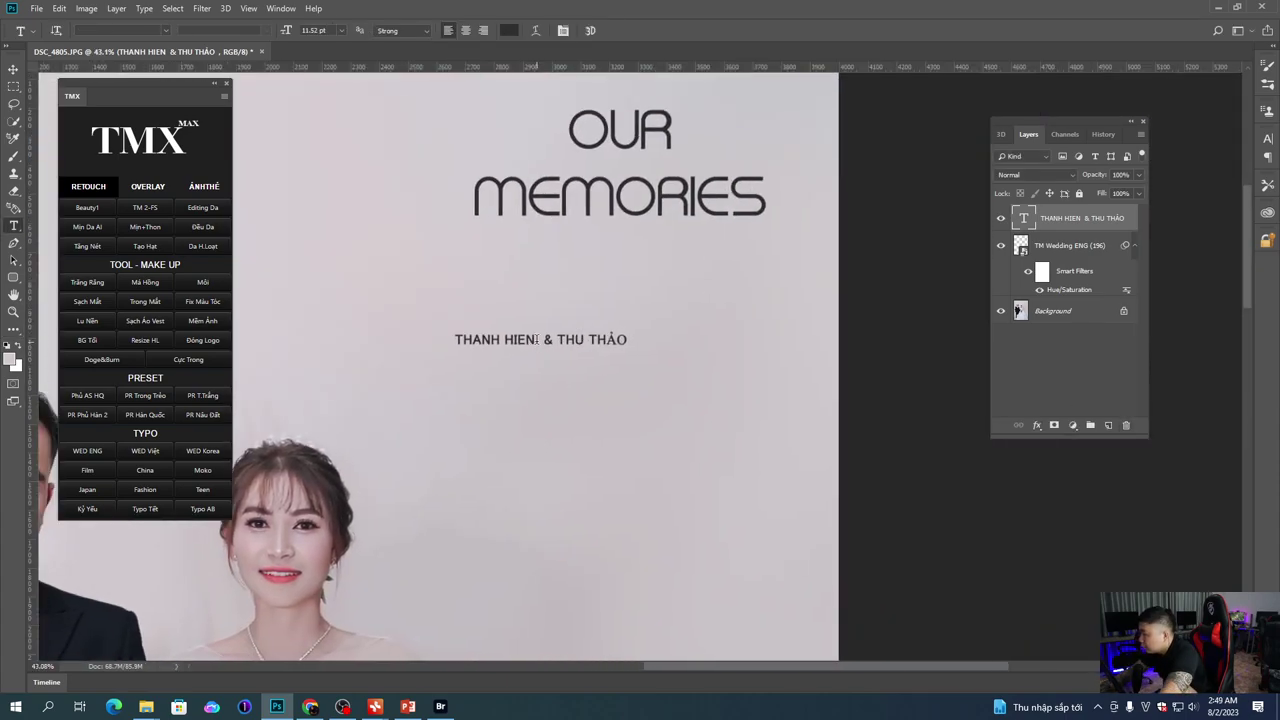
drag(533, 337, 347, 318)
text(THANH)
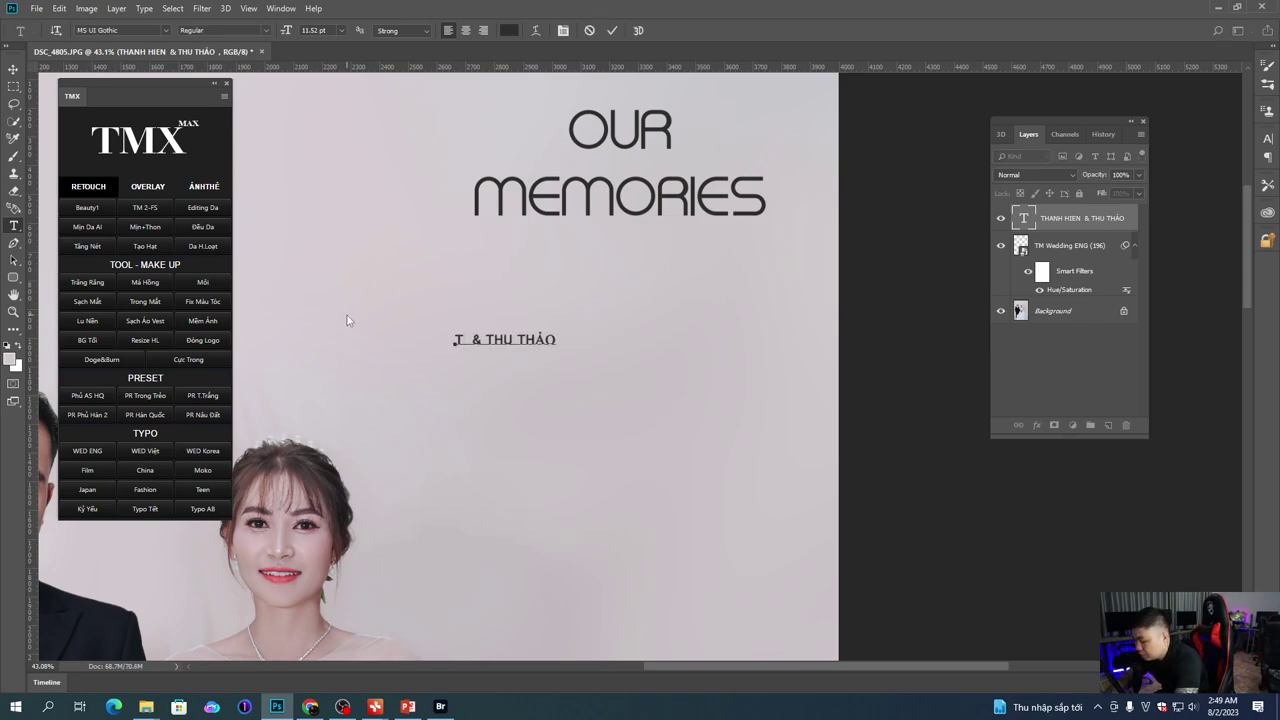
text( HIỀN)
key(ctrl+Return)
Step: Move the couple's names line directly beneath "MEMORIES" and enlarge it to nearly the width of that word
scroll(401, 396, down, 4)
key(v)
drag(525, 361, 631, 275)
key(ctrl+t)
drag(585, 313, 596, 291)
key(Return)
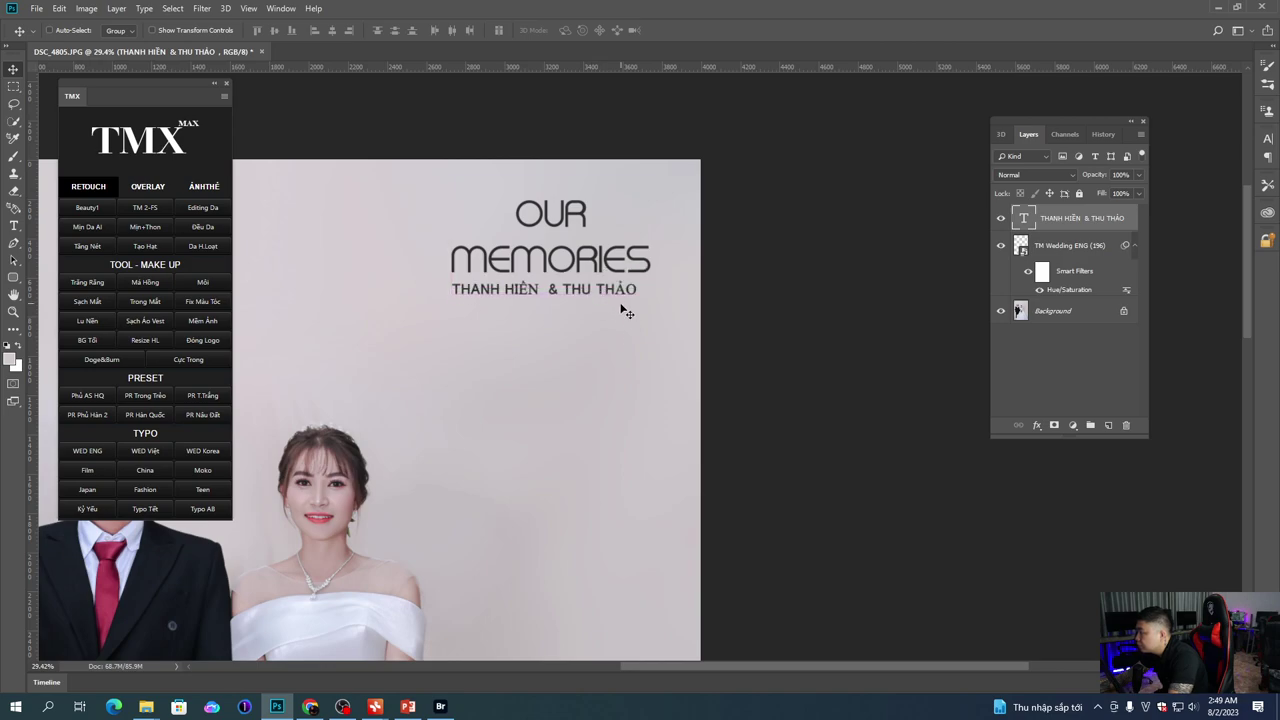
key(Left)
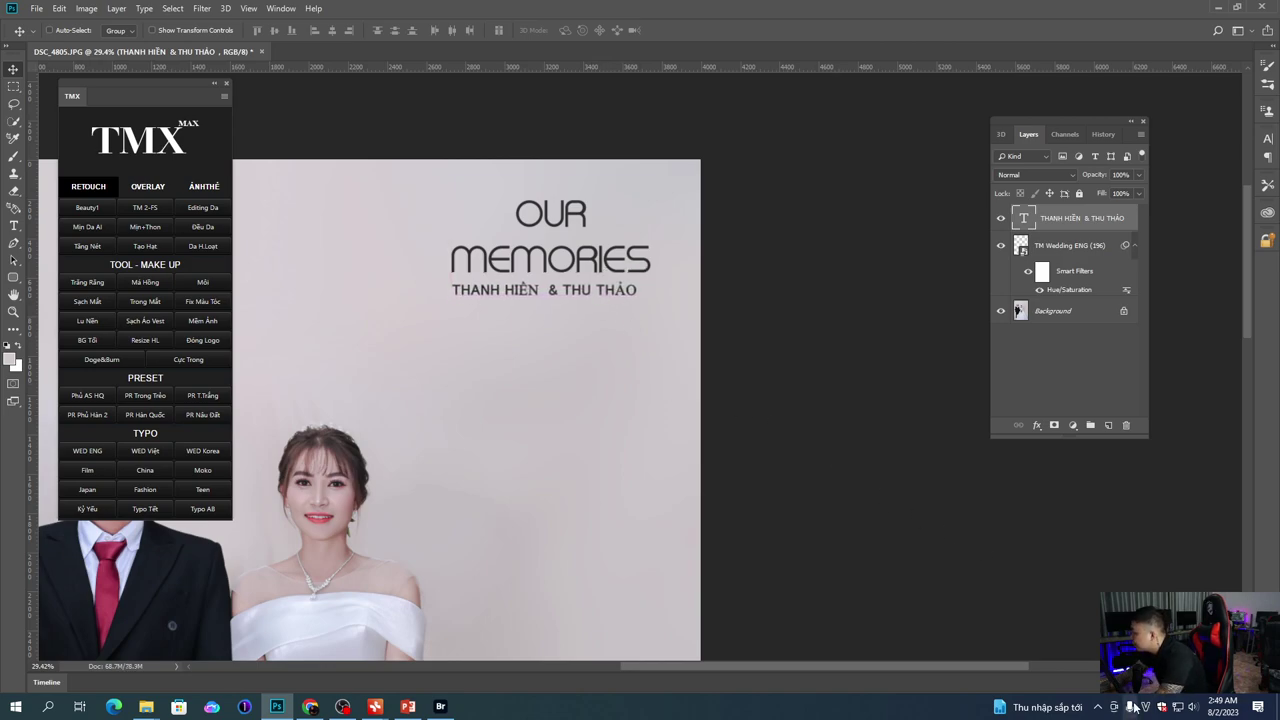
Step: Check the Vietnamese typing settings in EVKey, and move the couple's names line slightly lower beneath the typo
double_click(1133, 706)
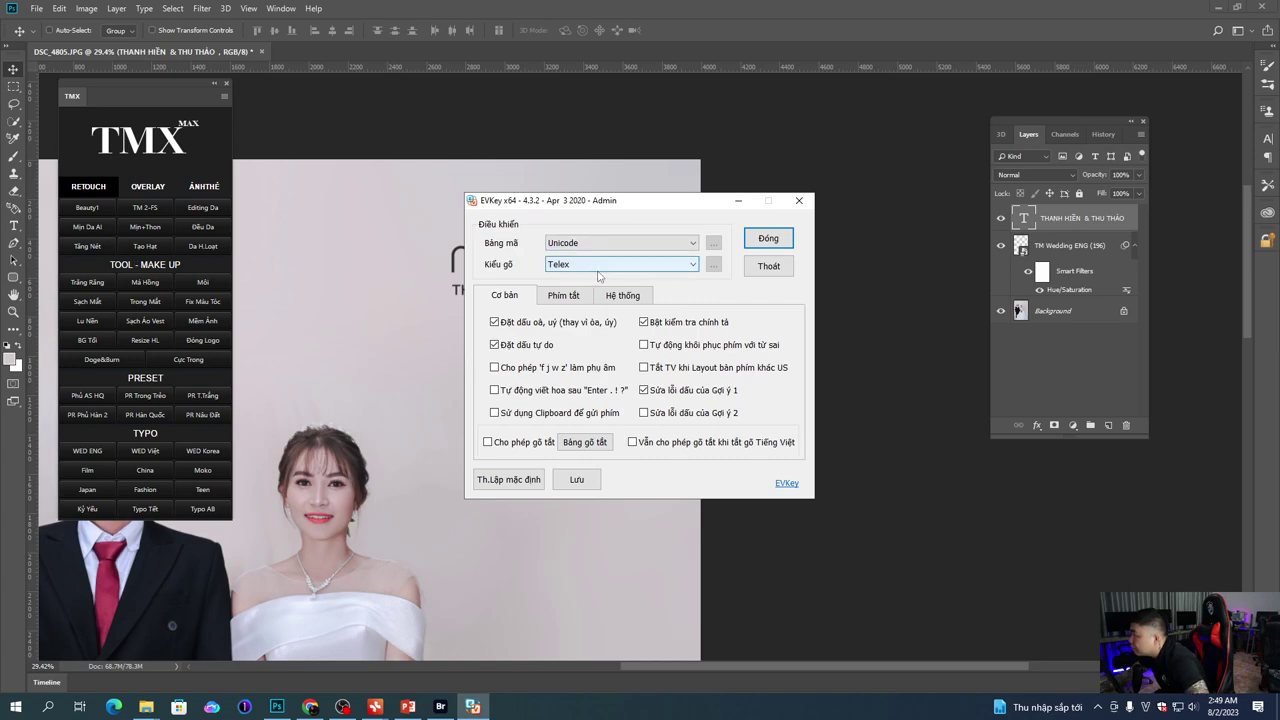
click(776, 240)
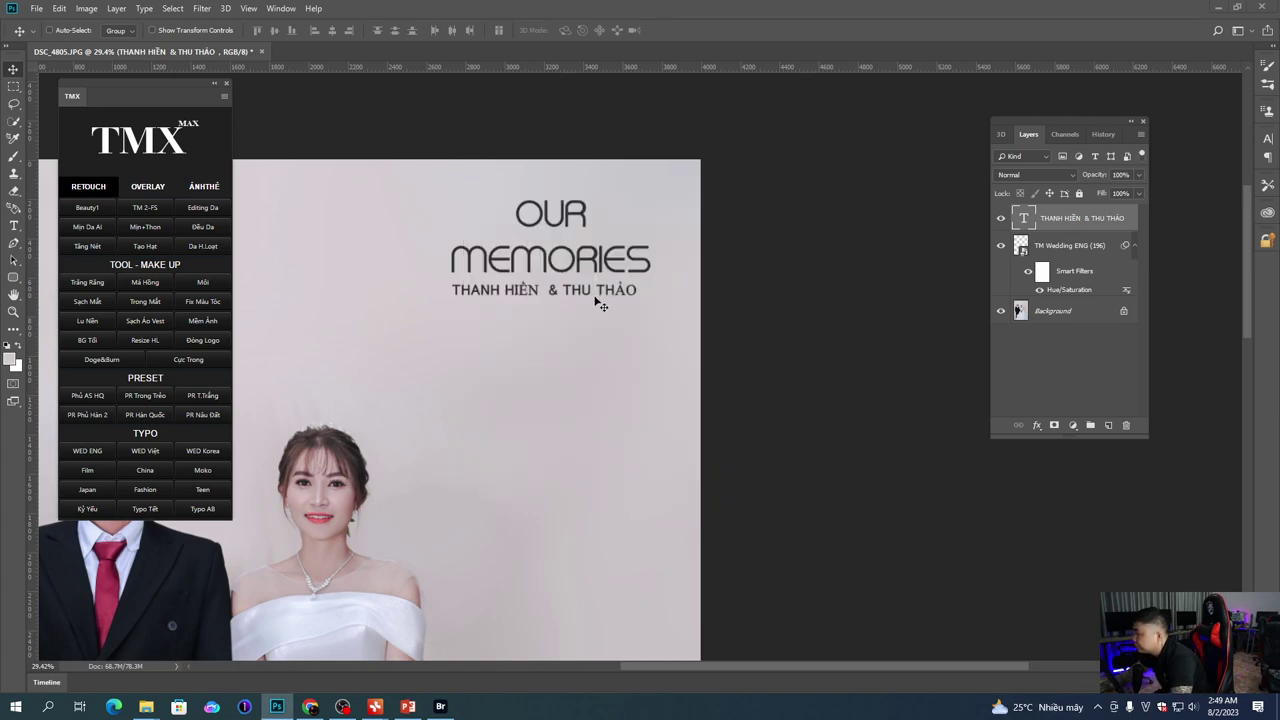
drag(598, 306, 600, 313)
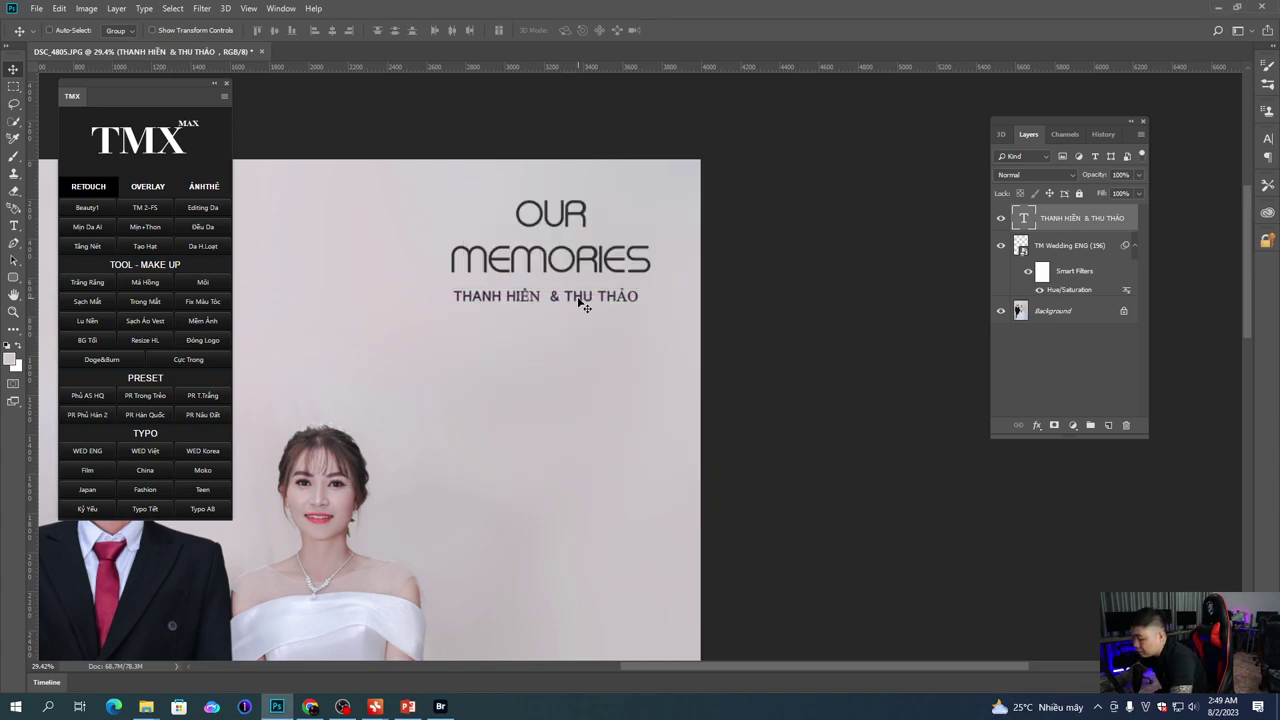
Step: Set the couple's names line to the DFVN Mongek font and enlarge it to about 23 pt, matching the width of MEMORIES
key(t)
click(166, 31)
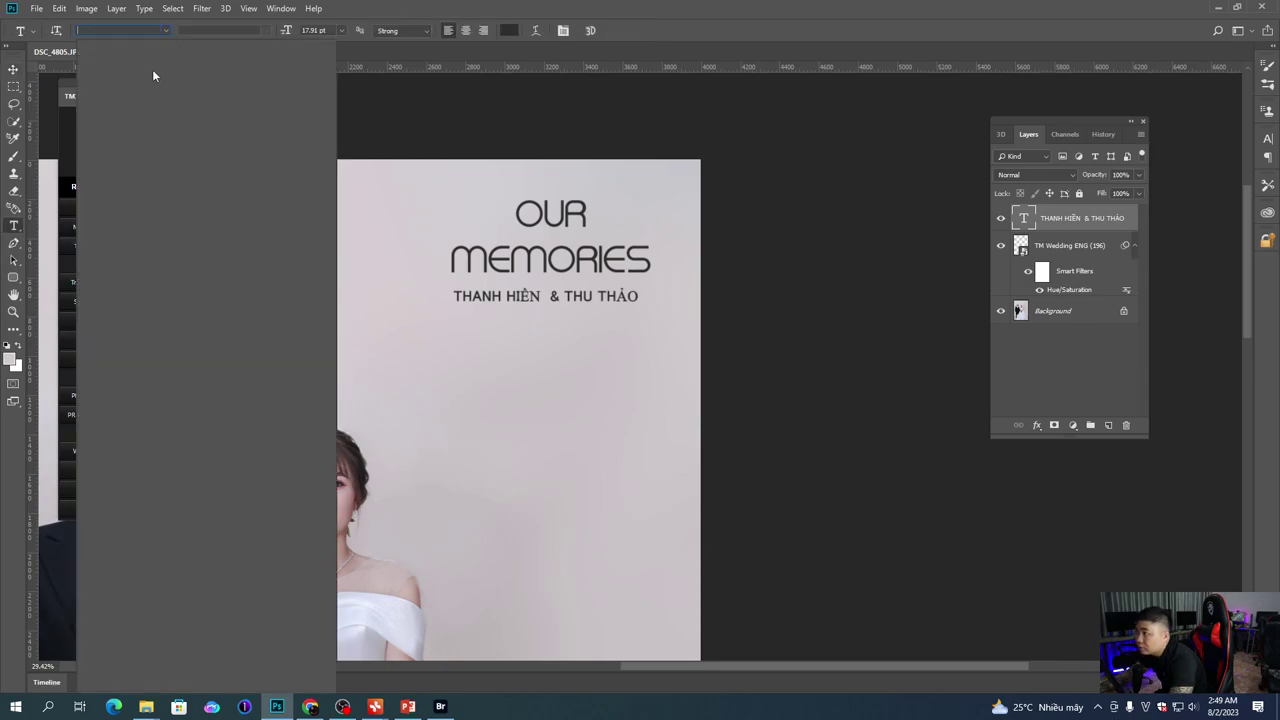
drag(332, 141, 336, 185)
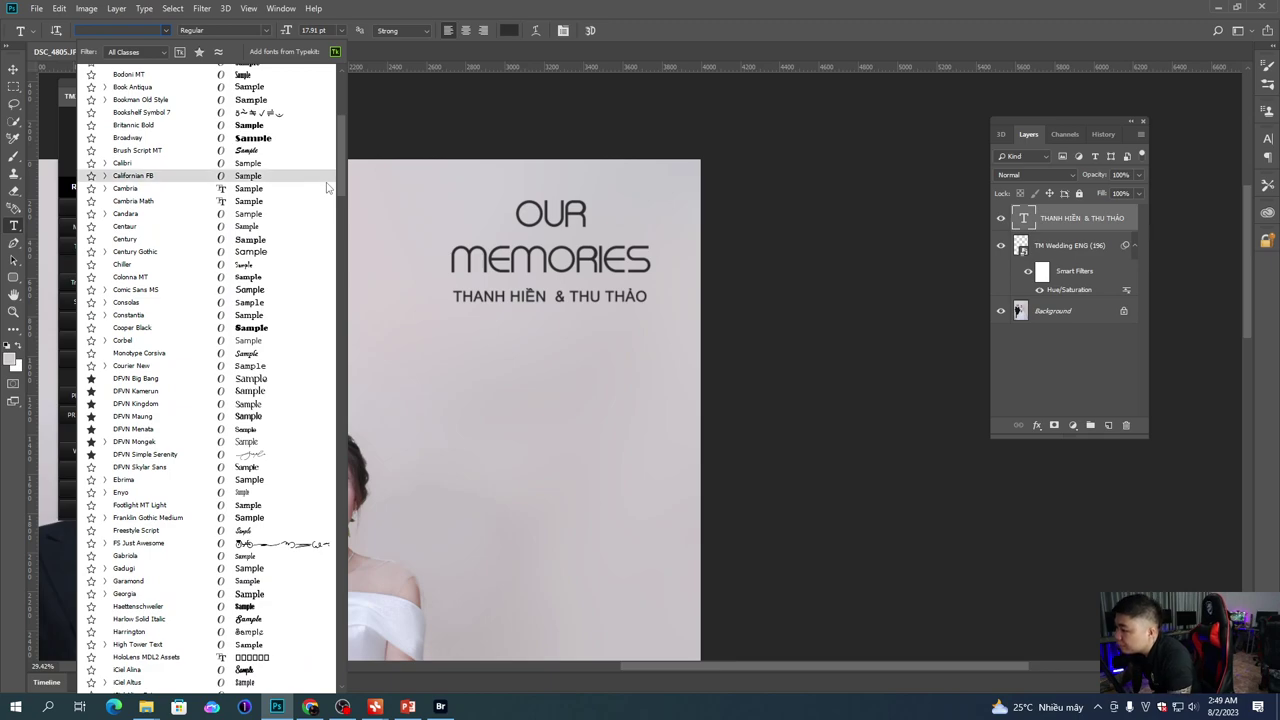
click(250, 442)
key(ctrl+t)
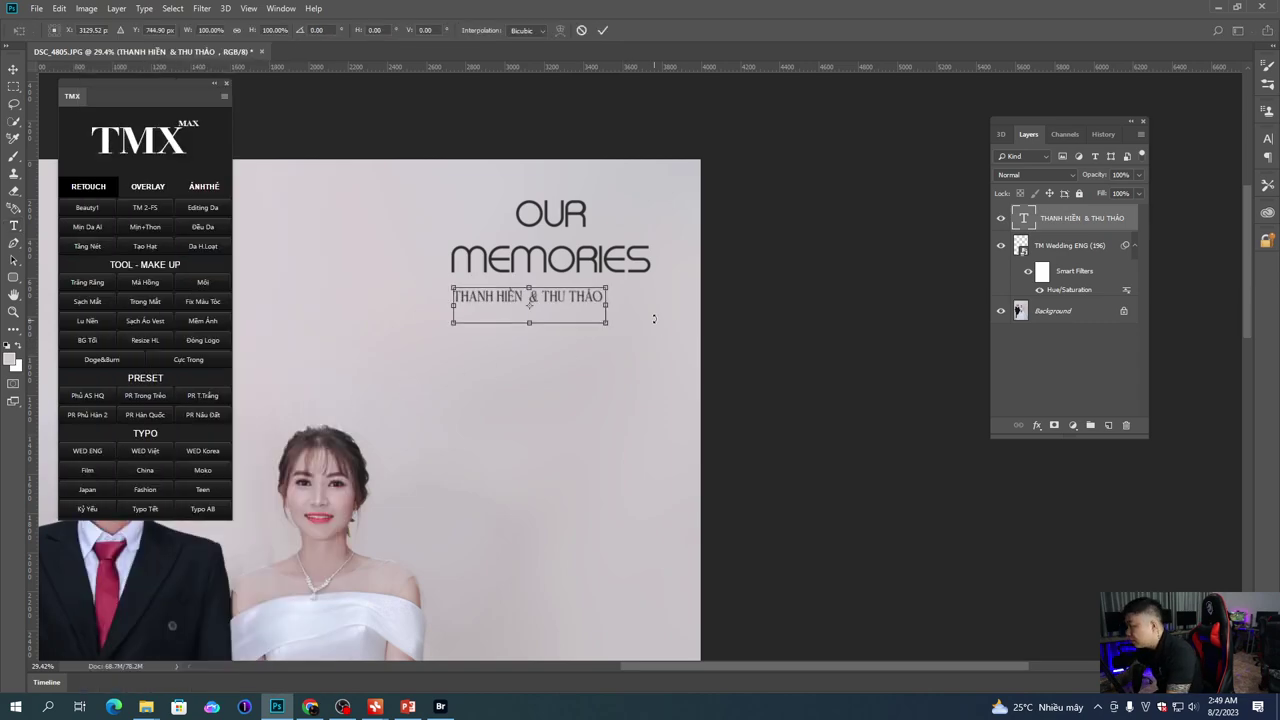
drag(605, 288, 552, 318)
key(Return)
Step: Merge the names text and the title graphic with the retouched photo into a single Background layer
scroll(552, 318, down, 4)
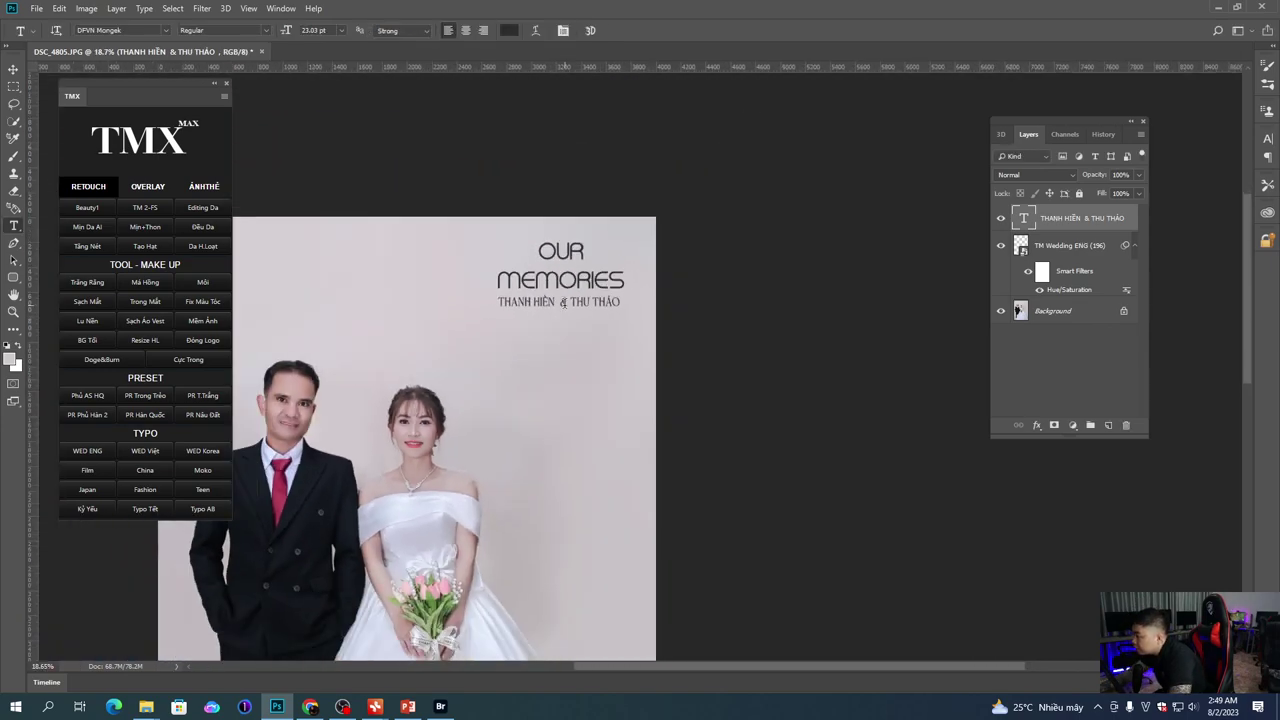
scroll(560, 302, down, 1)
scroll(663, 232, up, 2)
scroll(707, 269, down, 3)
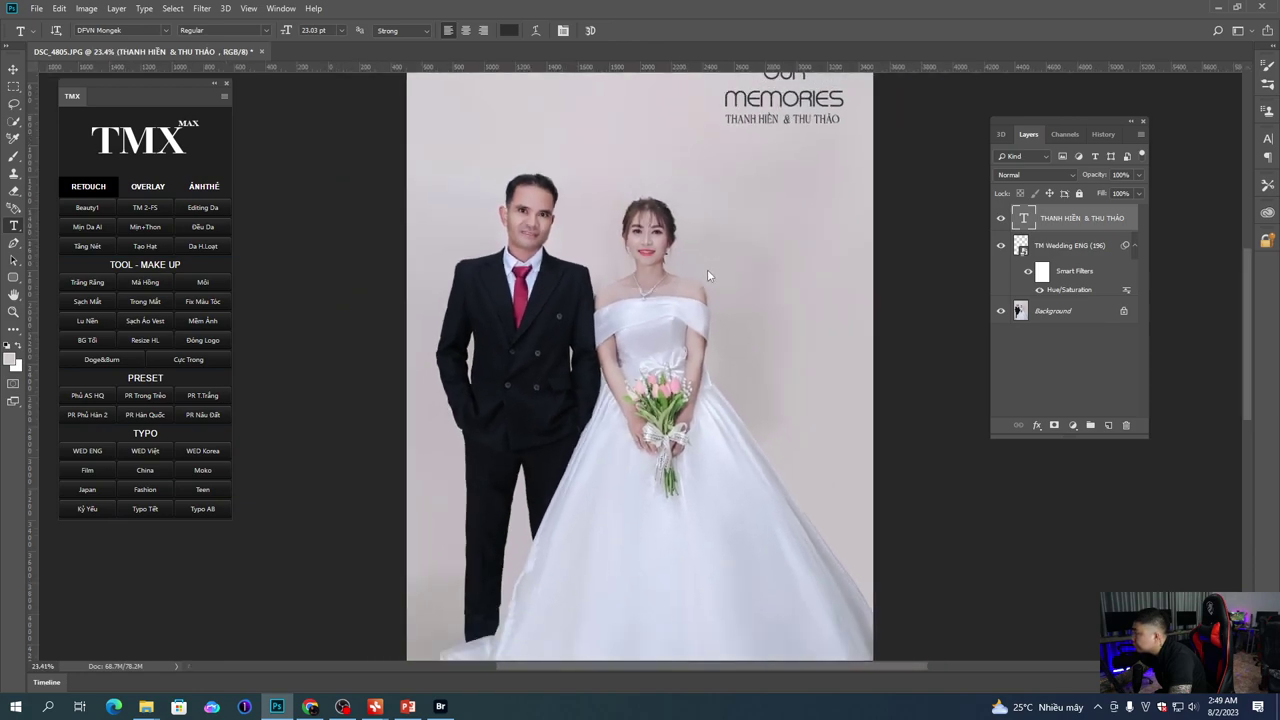
key(ctrl+shift+e)
scroll(690, 262, up, 3)
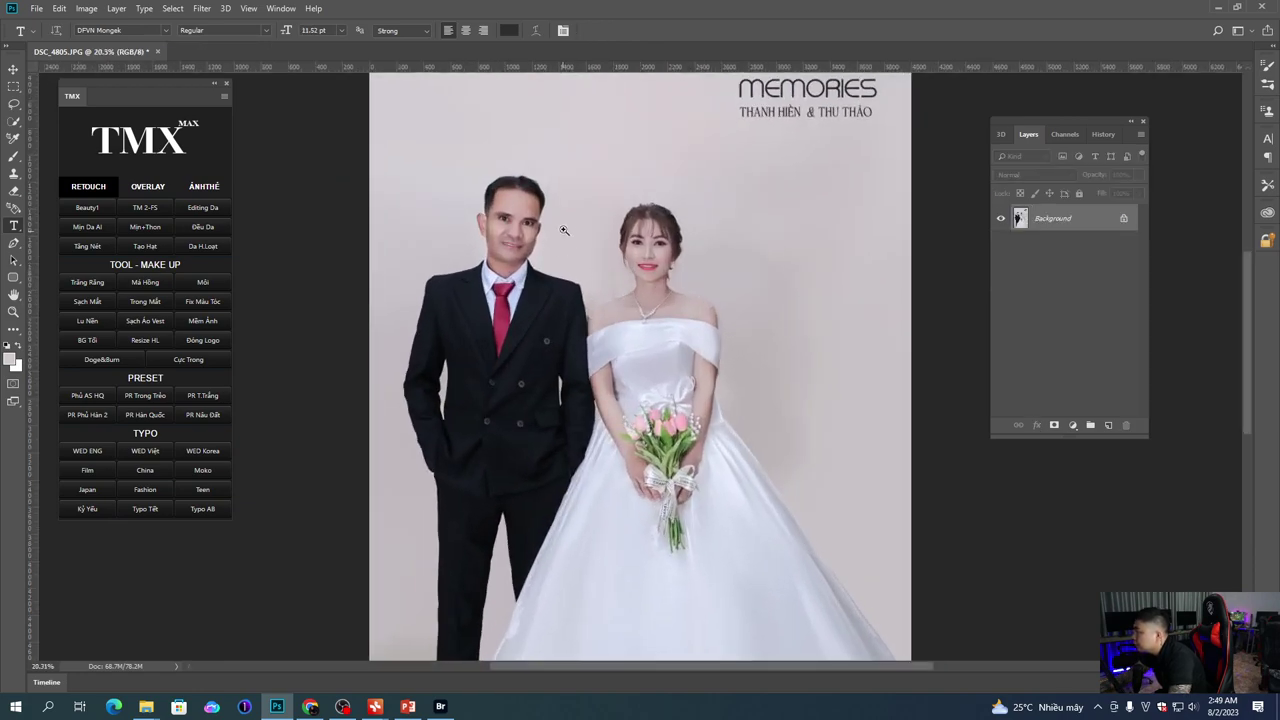
scroll(643, 252, down, 2)
scroll(648, 258, down, 1)
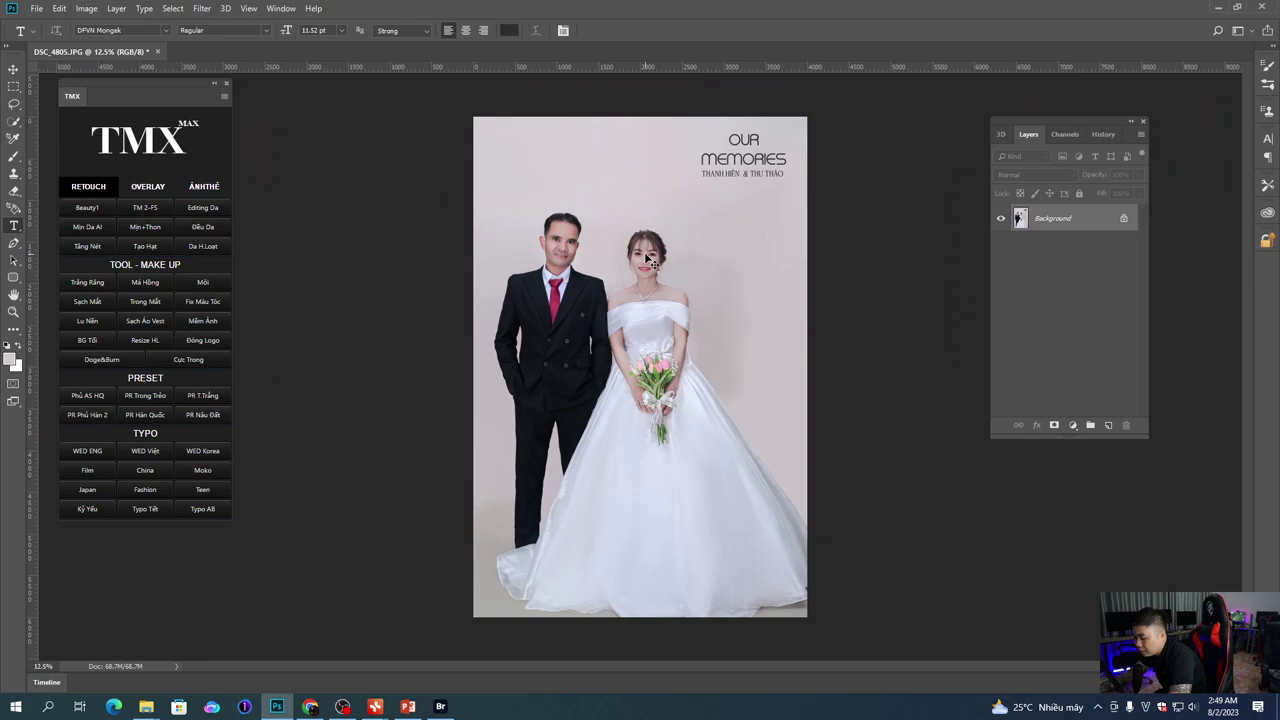
Step: Revert the document to the original DSC_4805.JPG snapshot in the history
click(1103, 134)
drag(1141, 387, 1147, 160)
click(1087, 166)
scroll(645, 328, down, 2)
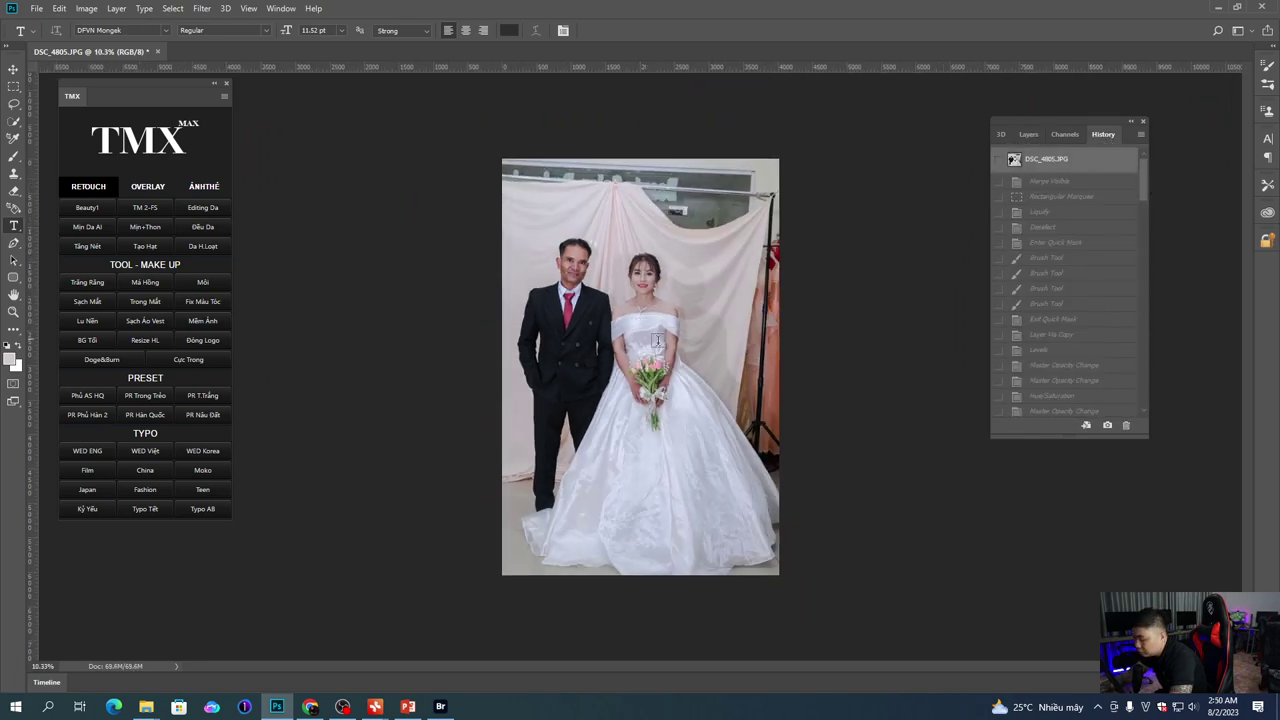
Step: Clear the 60 by 90 crop ratio so the crop frame is unconstrained, and commit the crop at the full photo
key(c)
drag(782, 376, 897, 369)
key(Escape)
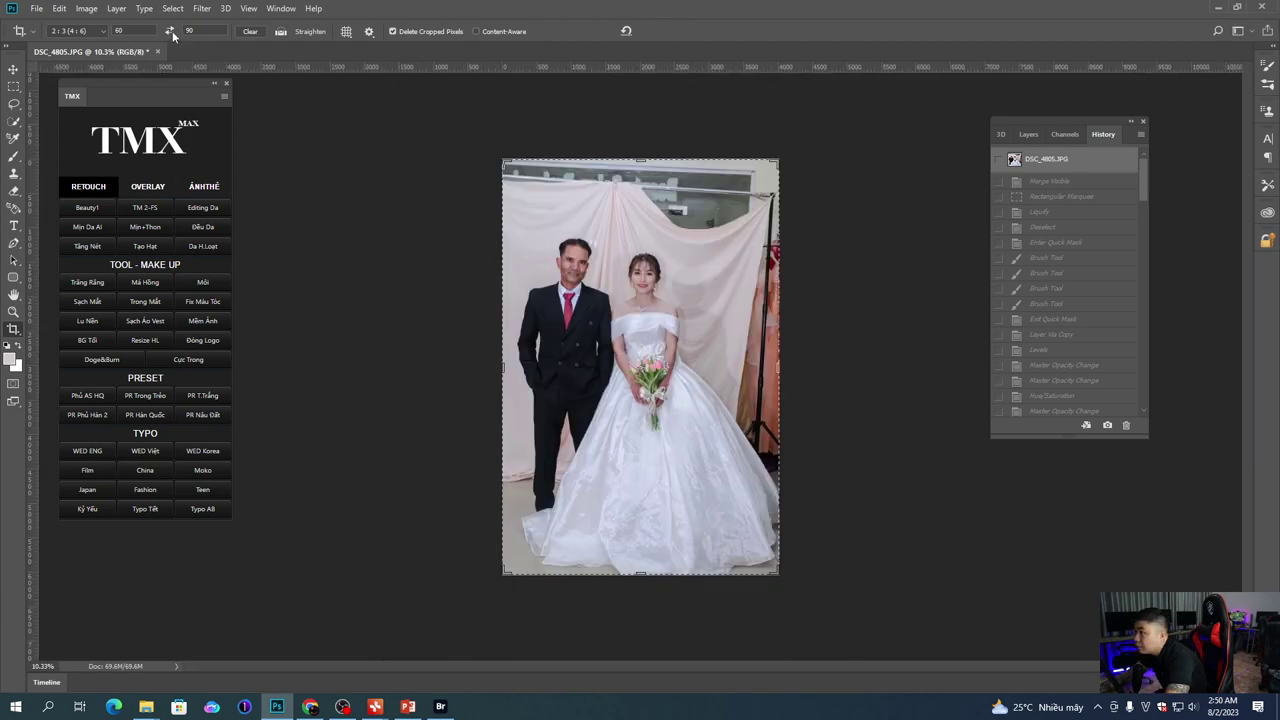
key(BackSpace)
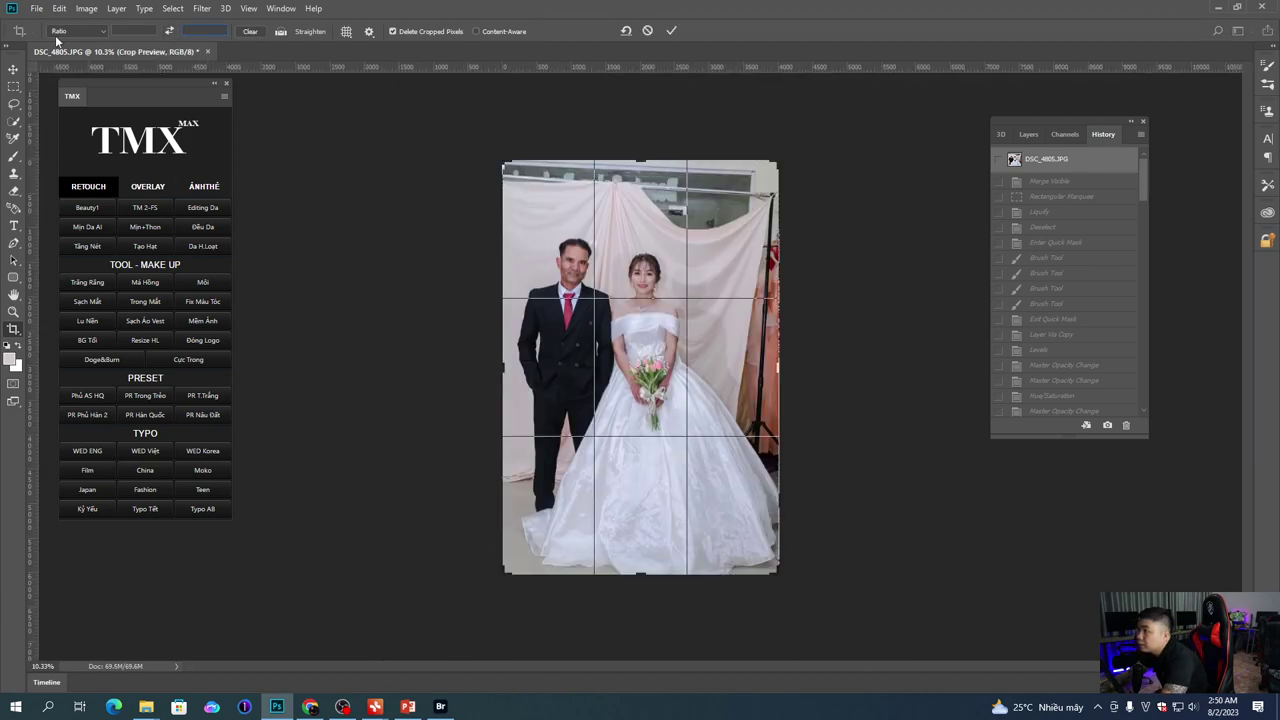
click(671, 31)
click(691, 344)
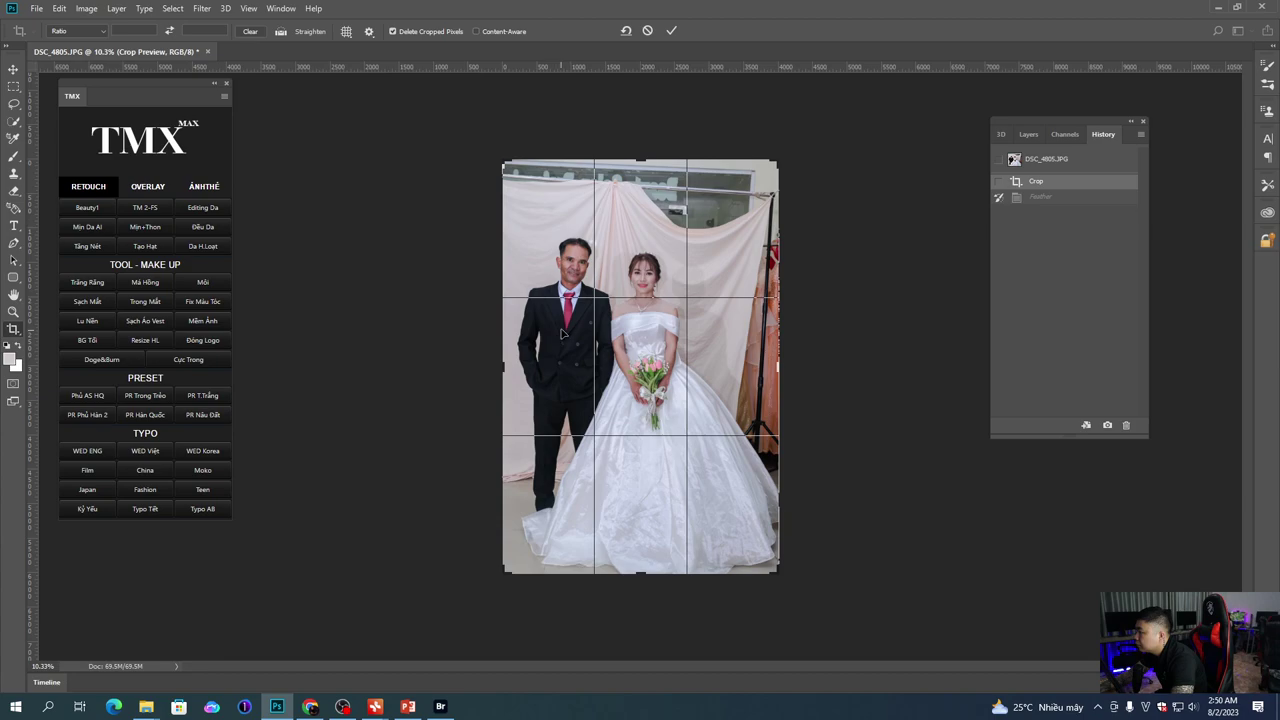
key(Return)
Step: Extend the canvas to the right of the original photo to about 8164 px wide and set the surrounding workspace color to black
key(f)
drag(600, 327, 438, 316)
drag(617, 367, 757, 360)
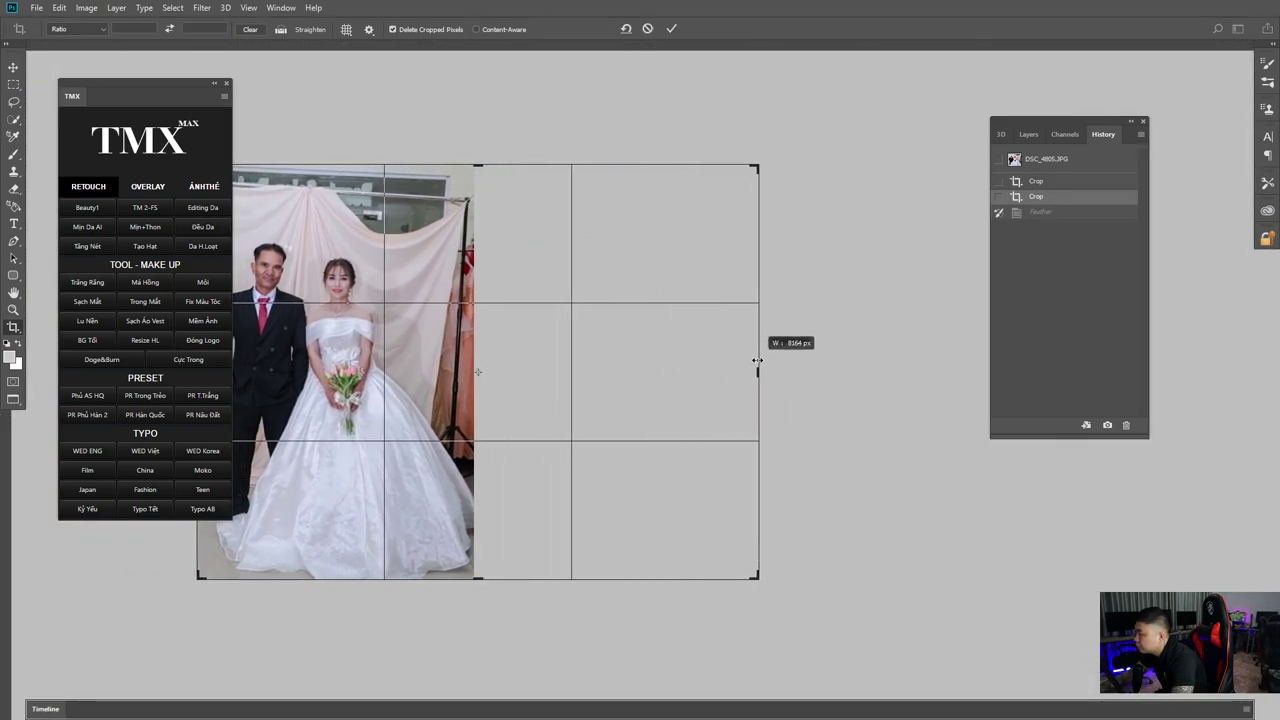
key(Return)
right_click(652, 132)
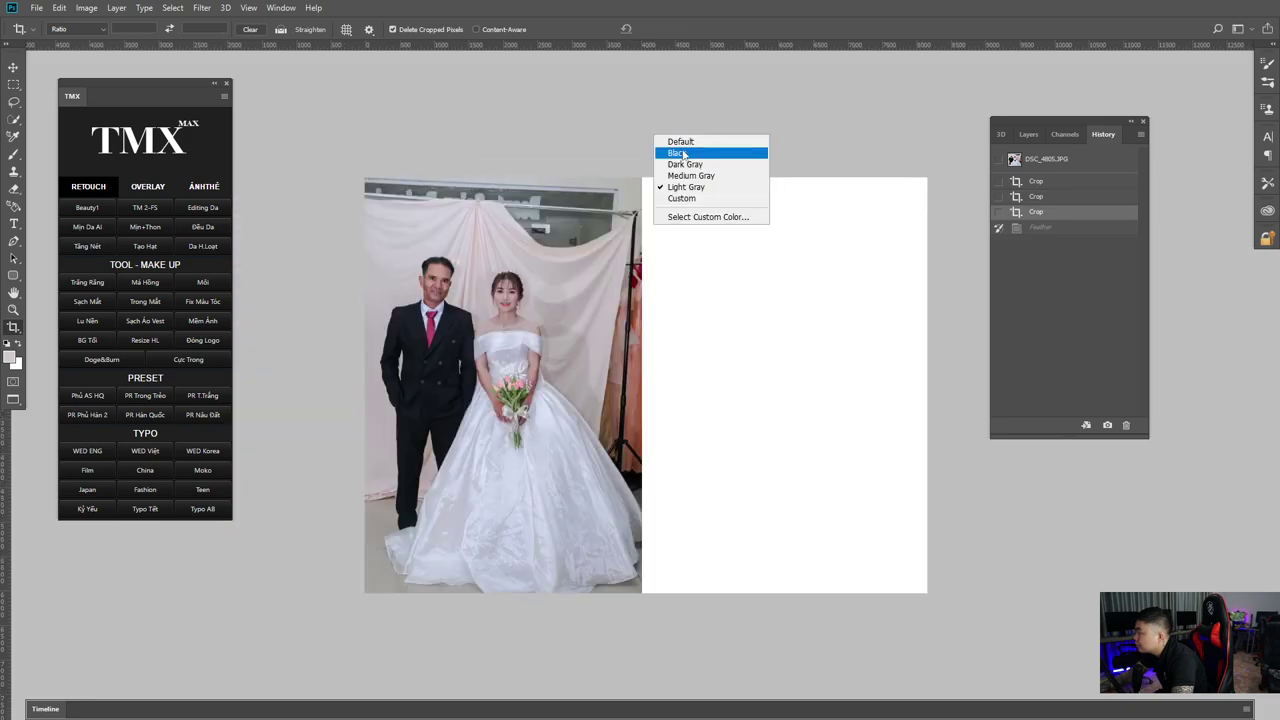
click(688, 154)
Step: Paste the retouched photo and position it on the blank canvas directly beside the original, leaving a thin white gap
key(ctrl+v)
key(ctrl+t)
drag(660, 332, 798, 369)
key(Left)
key(Left)
key(Left)
key(shift+Left)
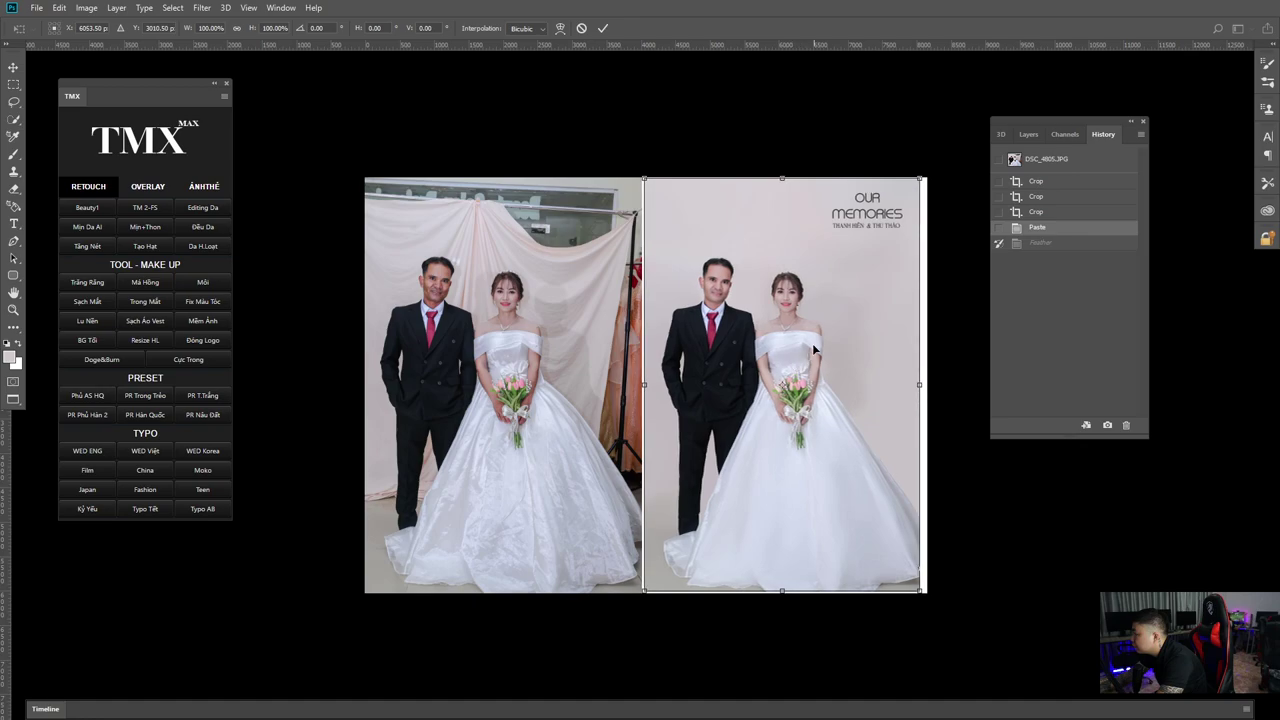
key(Return)
Step: Crop away the excess white canvas to the right of the retouched photo
key(c)
scroll(832, 340, up, 4)
drag(943, 361, 783, 351)
scroll(783, 351, up, 1)
scroll(826, 343, up, 2)
drag(1005, 390, 686, 336)
scroll(735, 346, up, 3)
scroll(621, 359, down, 2)
drag(570, 358, 622, 326)
scroll(622, 326, right, 3)
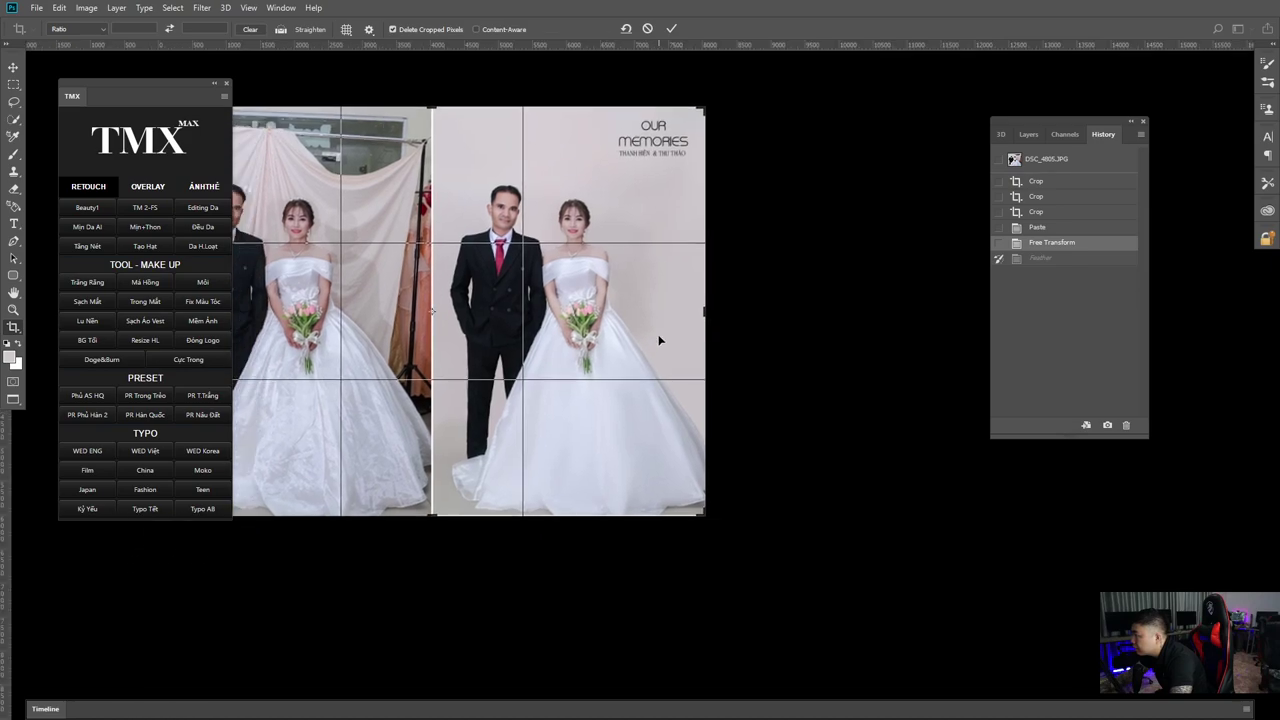
key(Return)
Step: Nudge the retouched photo layer slightly down to align it with the canvas
drag(657, 373, 648, 343)
scroll(586, 311, up, 3)
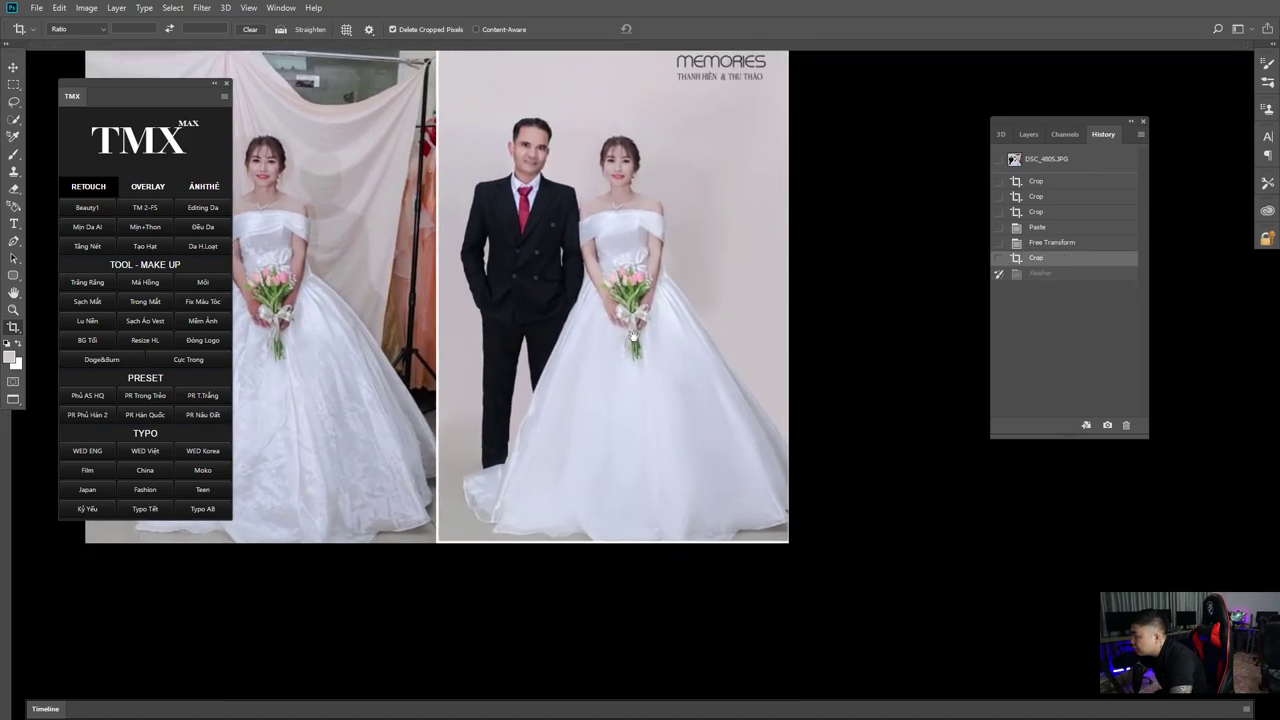
key(v)
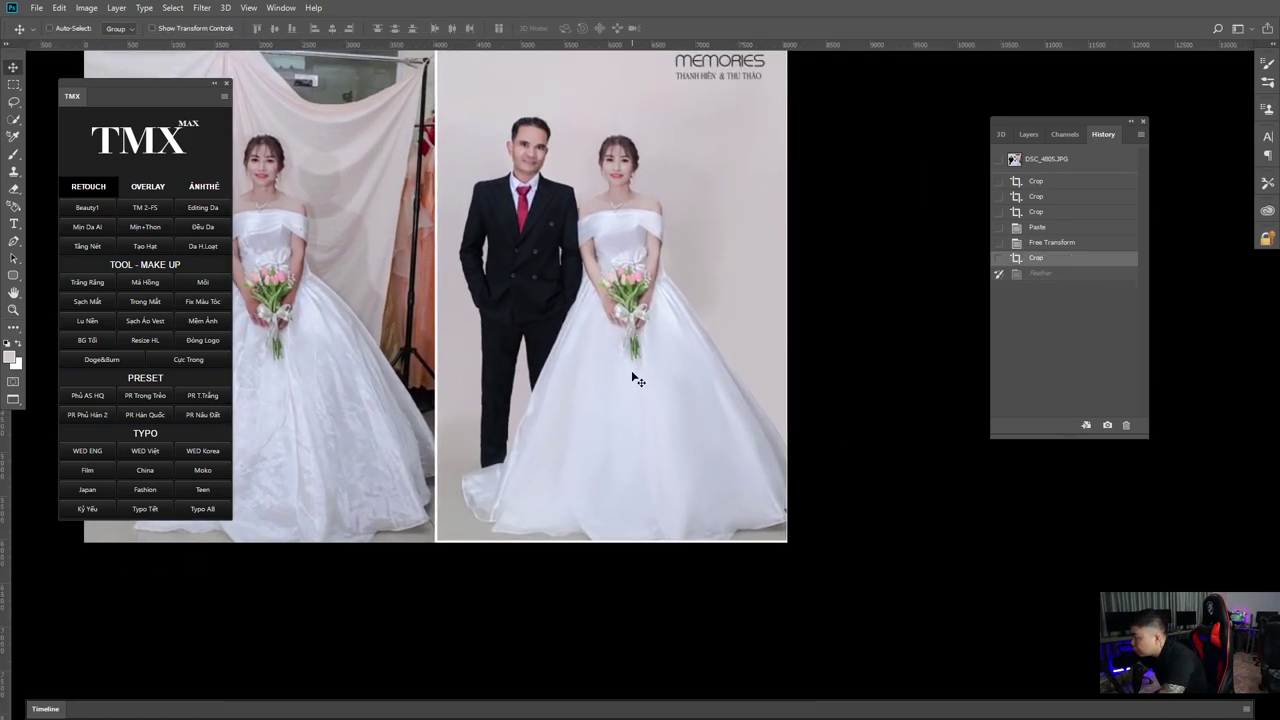
key(Down)
key(Down)
scroll(644, 360, down, 2)
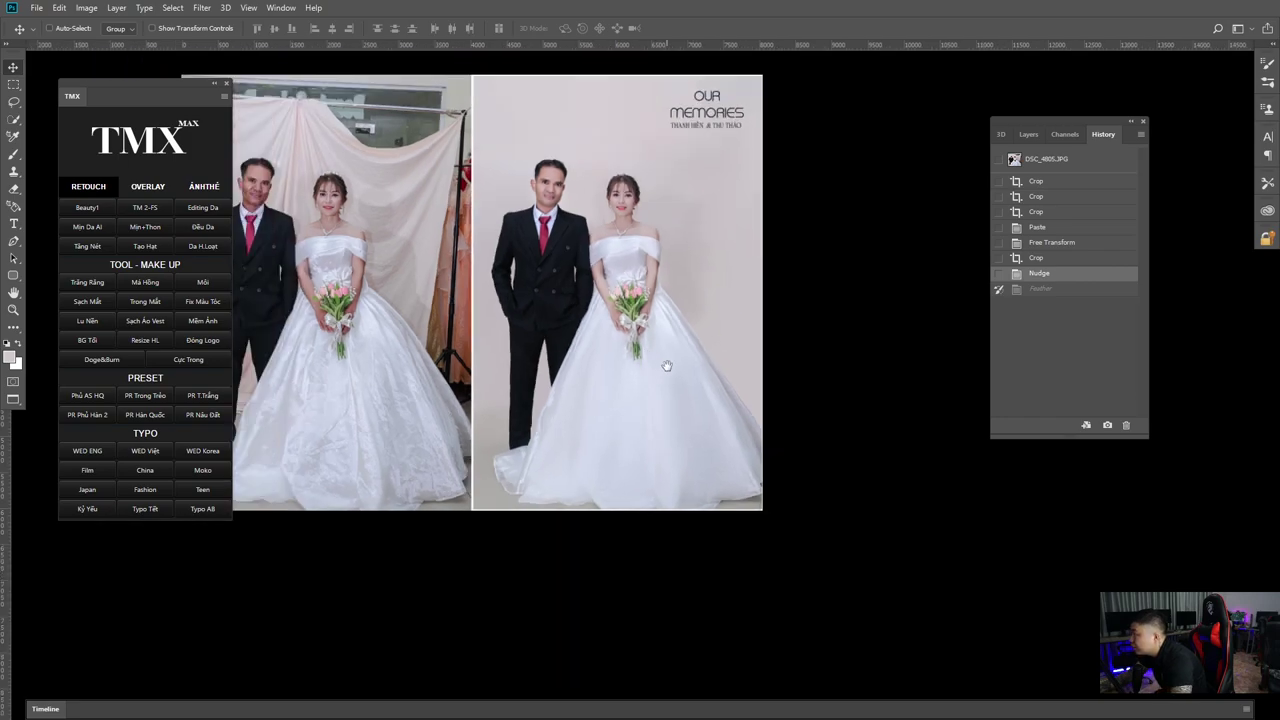
Step: Paint a Quick Mask over the lower dress and floor of the retouched photo with a large soft brush and convert it to a selection
key(q)
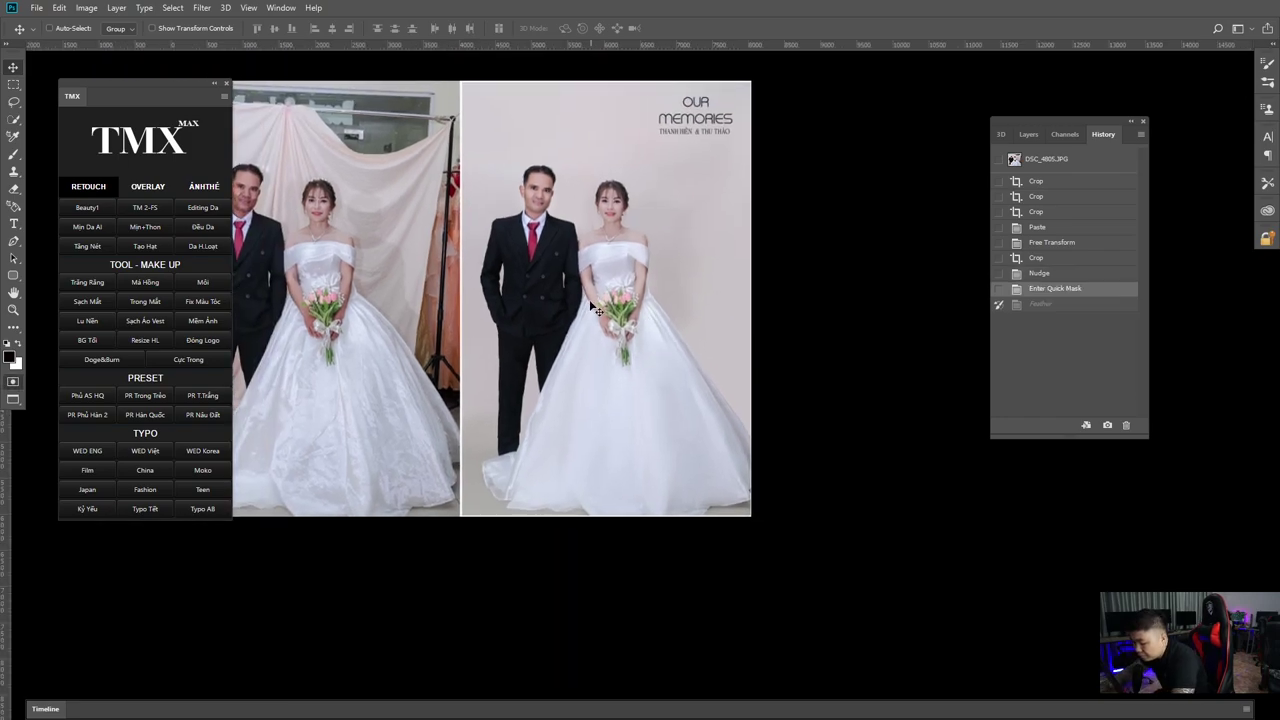
key(b)
right_click(621, 357)
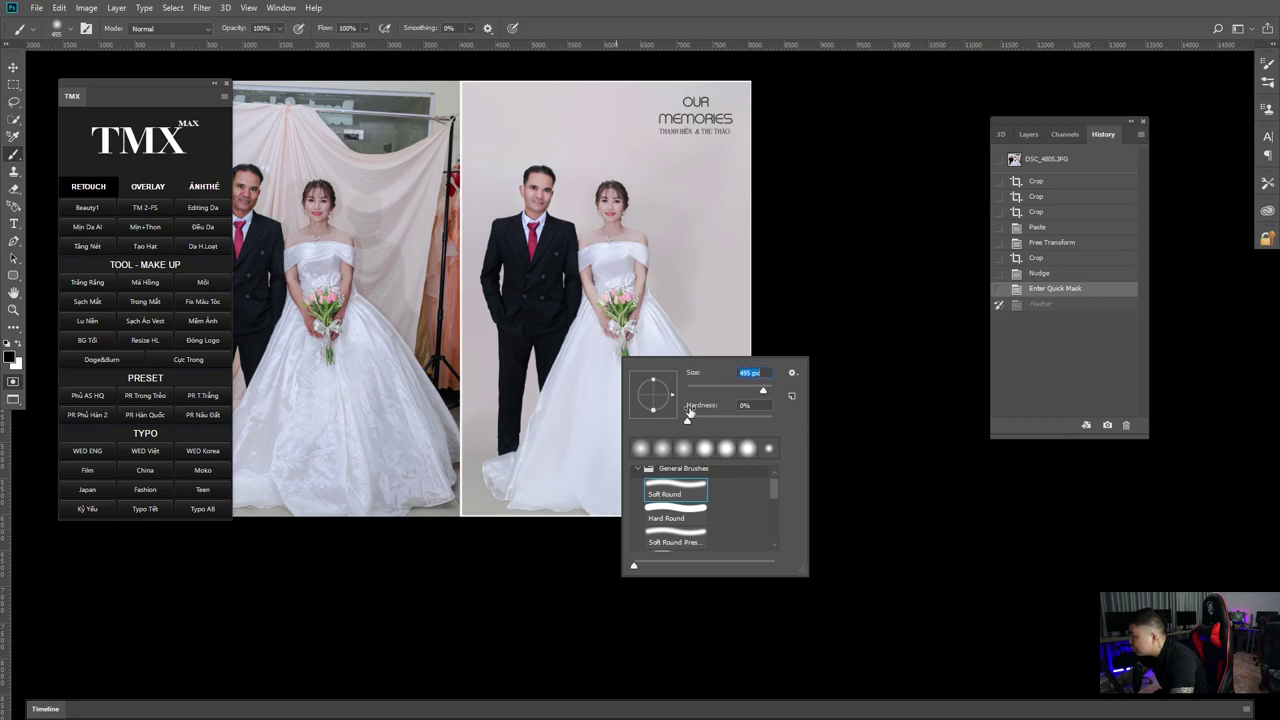
mouse_move(543, 429)
mouse_down()
mouse_move(518, 491)
mouse_move(716, 477)
mouse_move(648, 479)
mouse_move(746, 434)
mouse_move(589, 519)
mouse_move(490, 510)
mouse_up()
key(q)
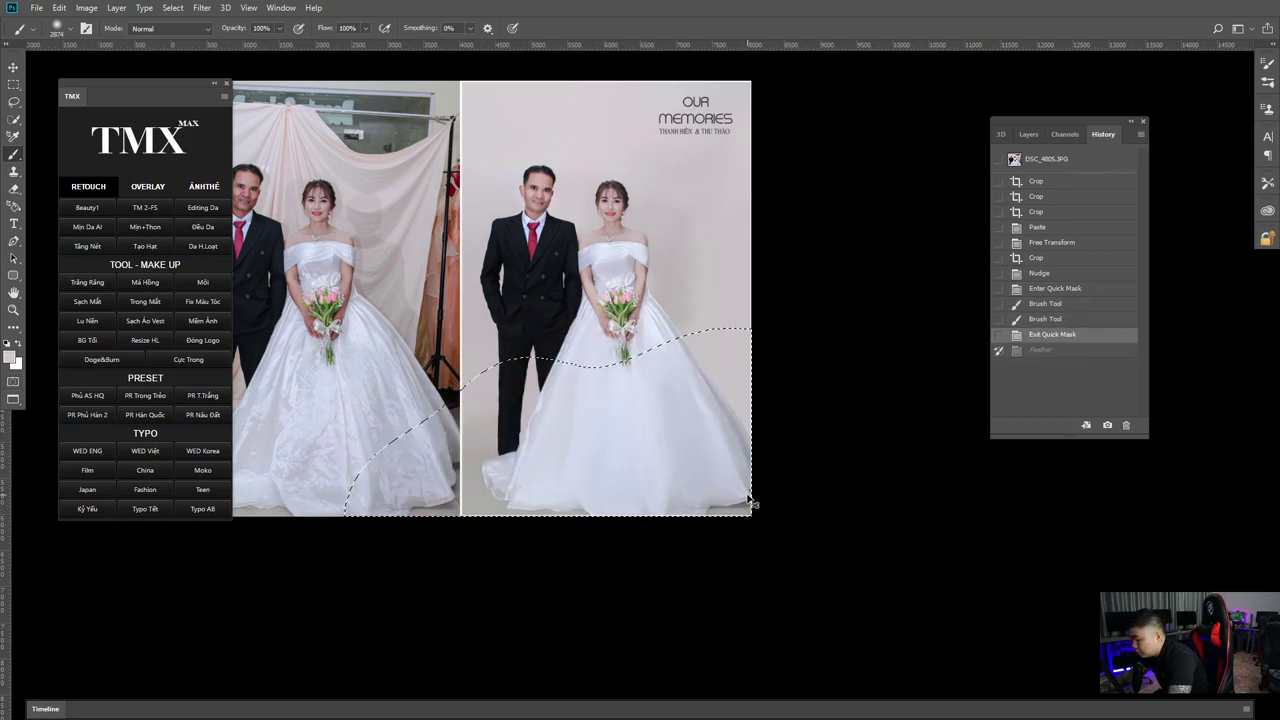
Step: Brighten the selected lower dress area with Curves, raising the midtones from input 142 to output 150
key(ctrl+m)
drag(939, 326, 933, 320)
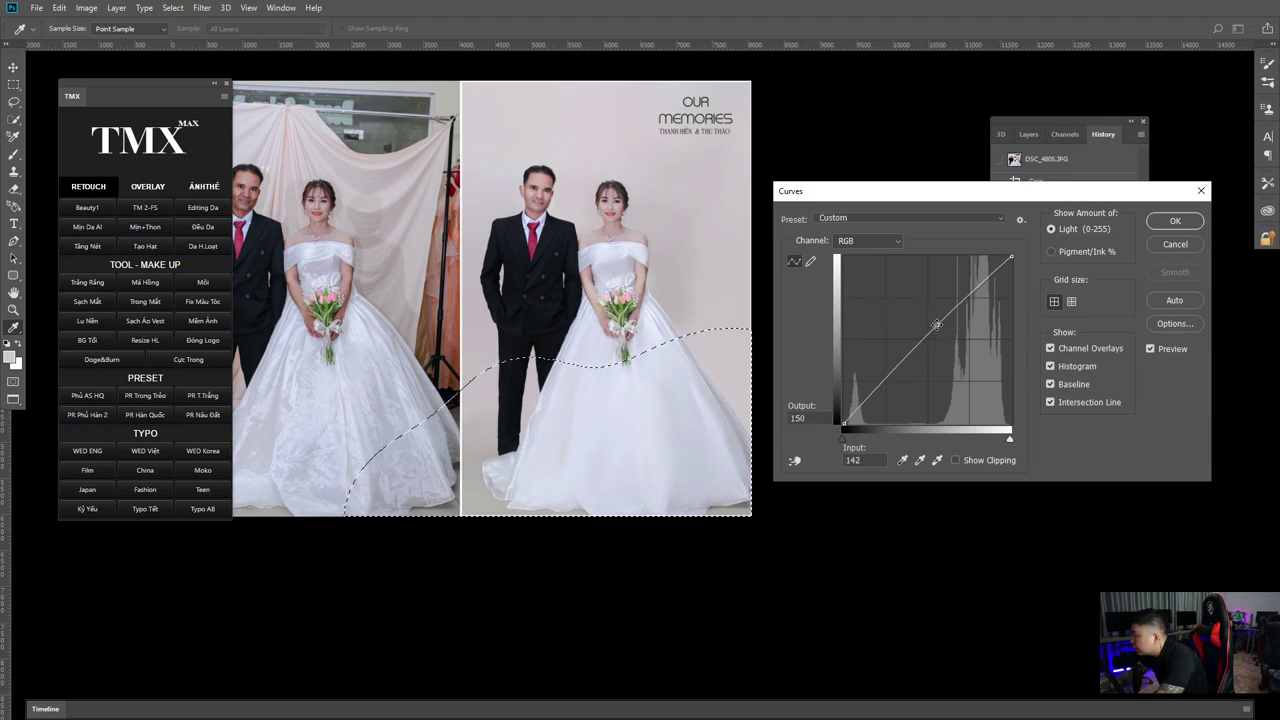
key(Return)
Step: Apply Color Balance to the selected area's highlights with a magenta–green level of -2
key(ctrl+b)
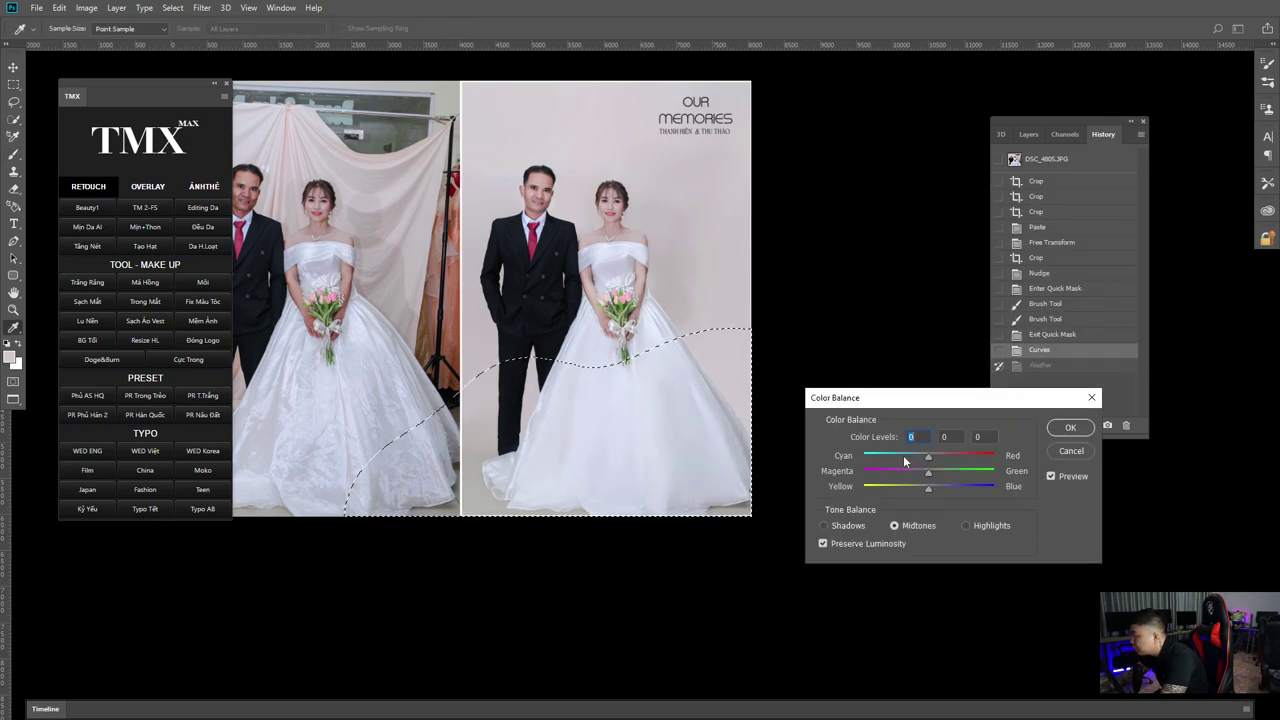
click(964, 526)
drag(929, 474, 927, 474)
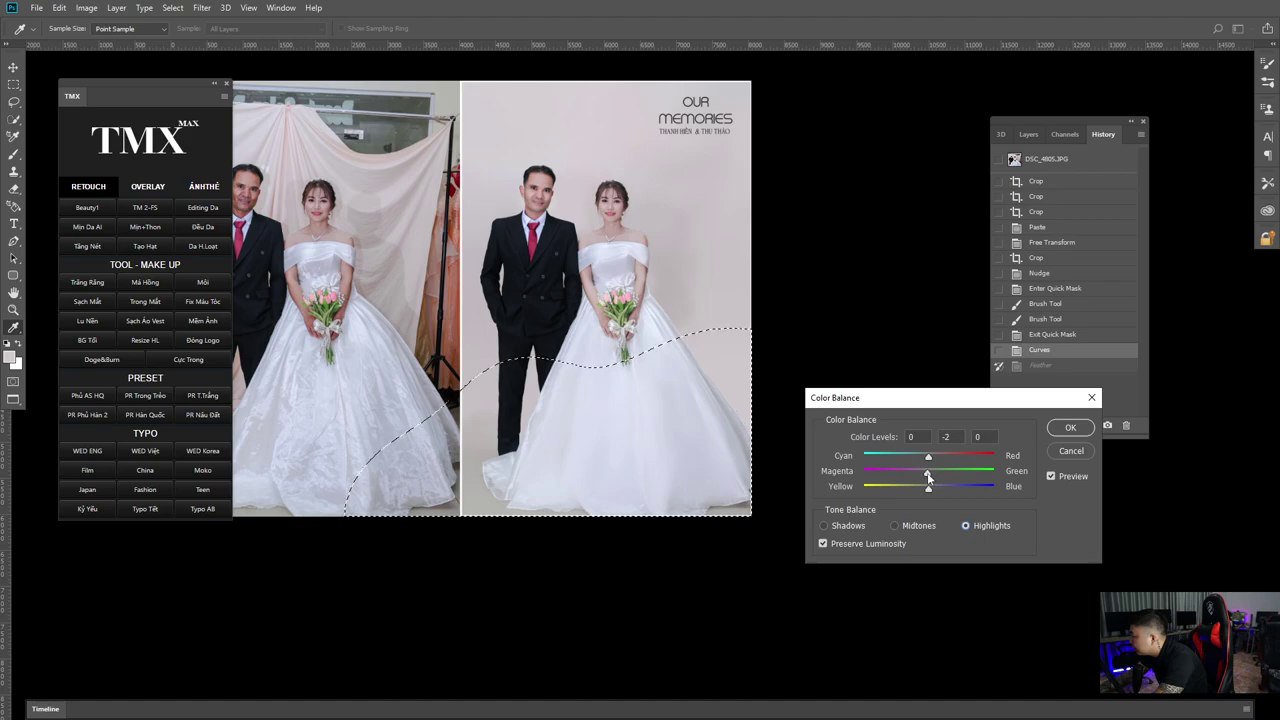
click(1068, 427)
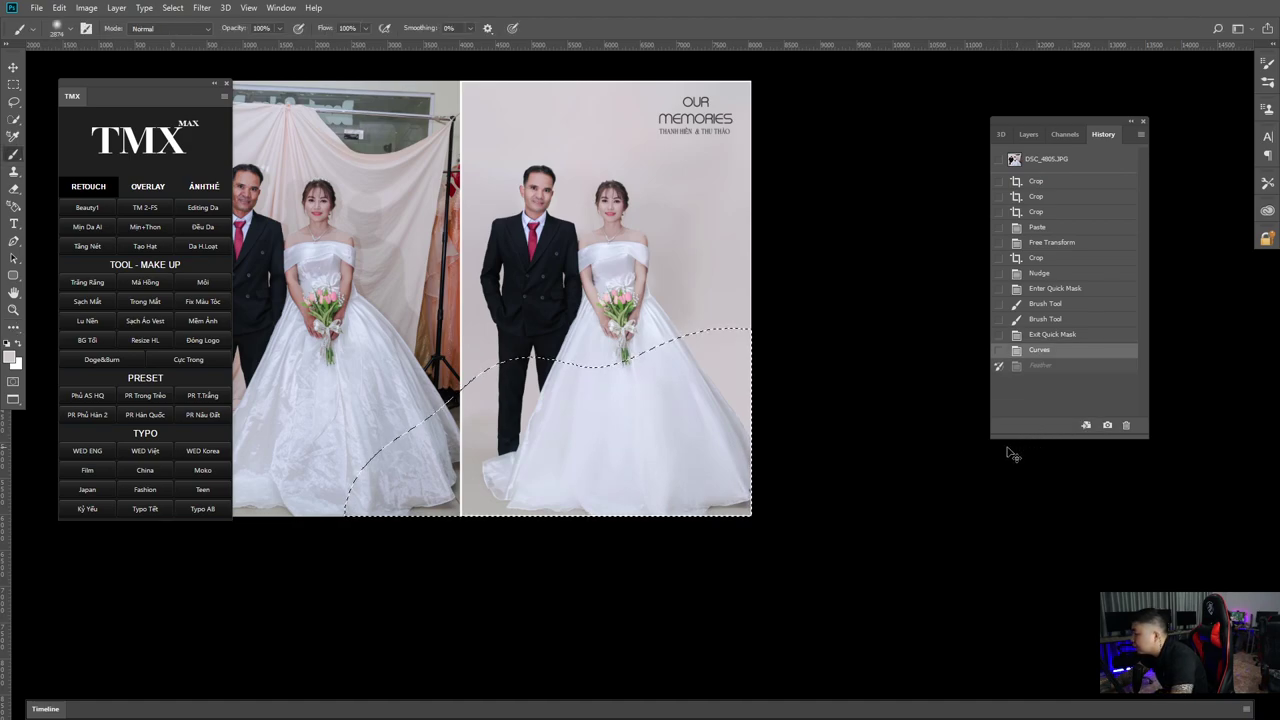
Step: Fade the Color Balance adjustment and deselect the lower dress area
key(ctrl+shift+f)
key(Return)
key(ctrl+d)
key(ctrl+minus)
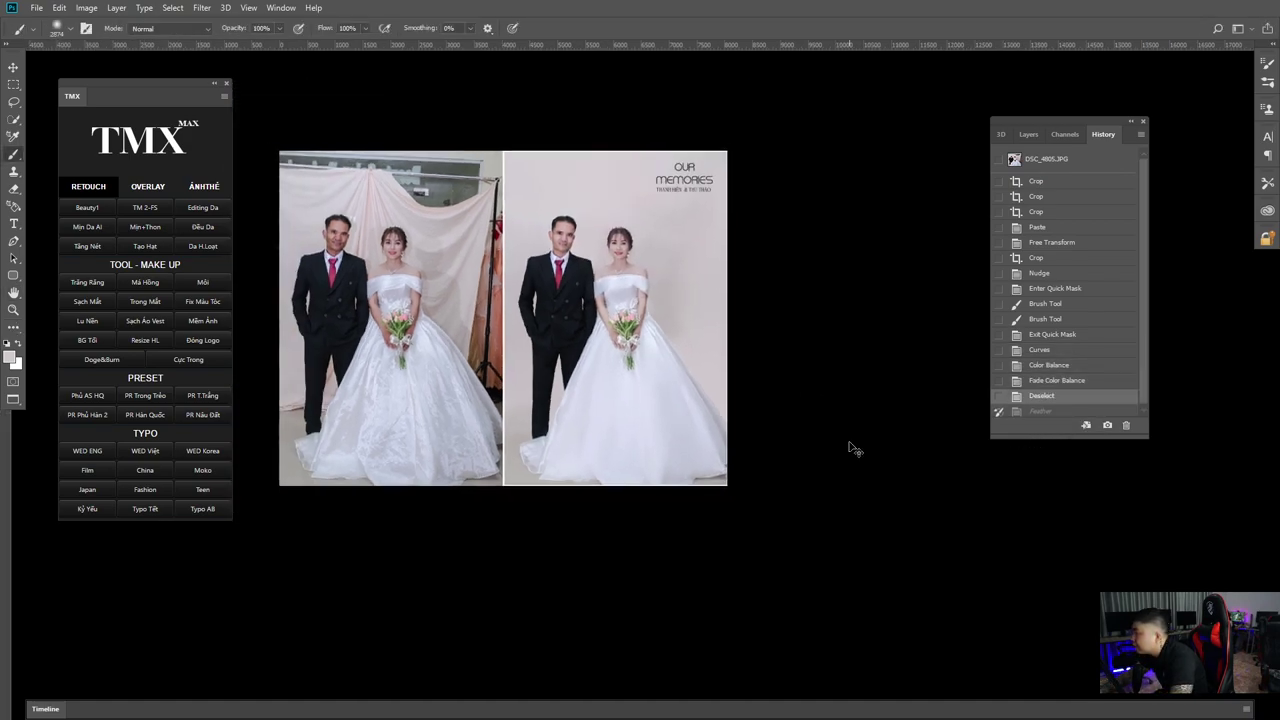
Step: Toggle the retouched photo layer's visibility to check it, merge it into the Background, and compare the two photos
click(1029, 134)
click(1002, 217)
click(1002, 217)
drag(587, 279, 705, 303)
key(ctrl+minus)
key(ctrl+e)
drag(708, 197, 840, 242)
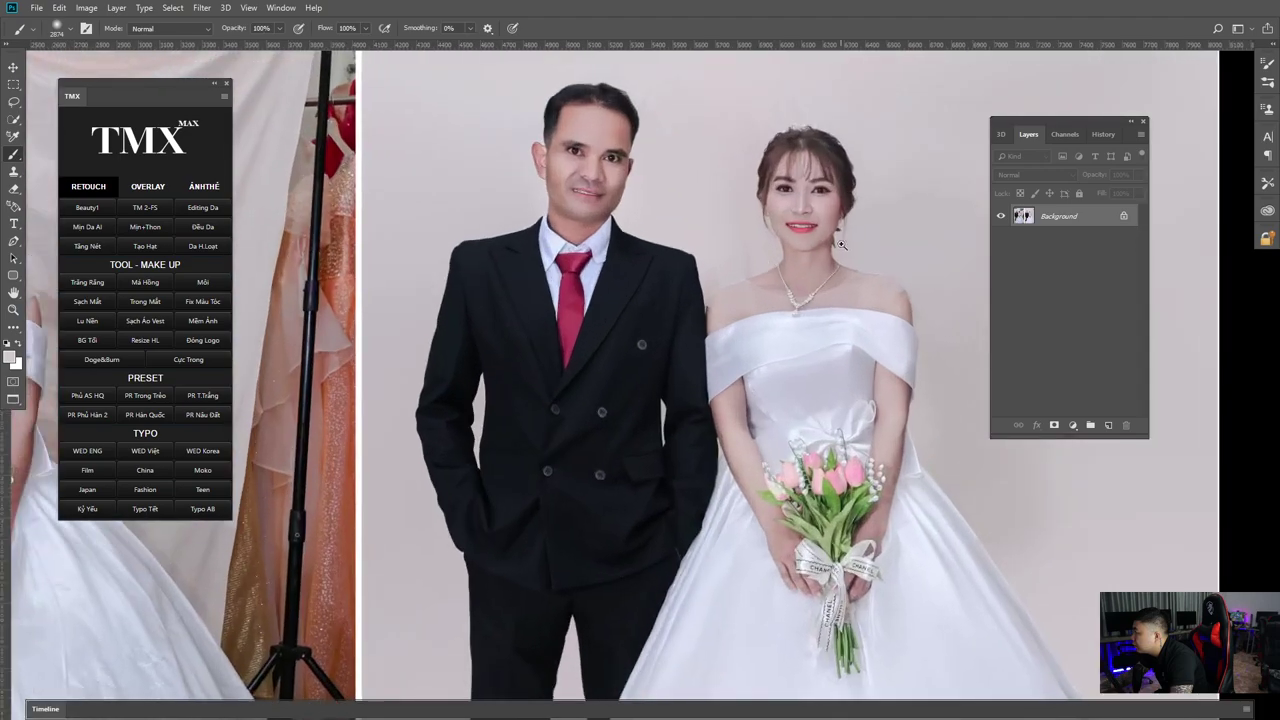
scroll(838, 240, up, 2)
key(ctrl+0)
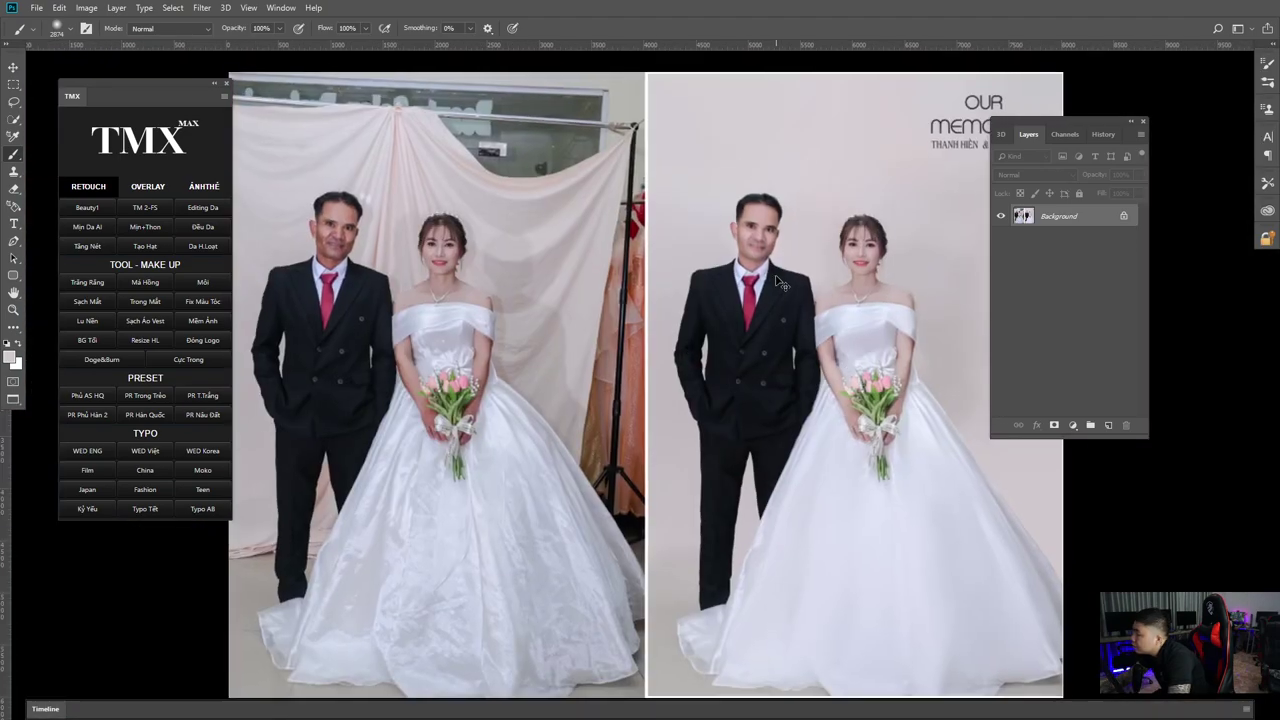
scroll(776, 282, down, 1)
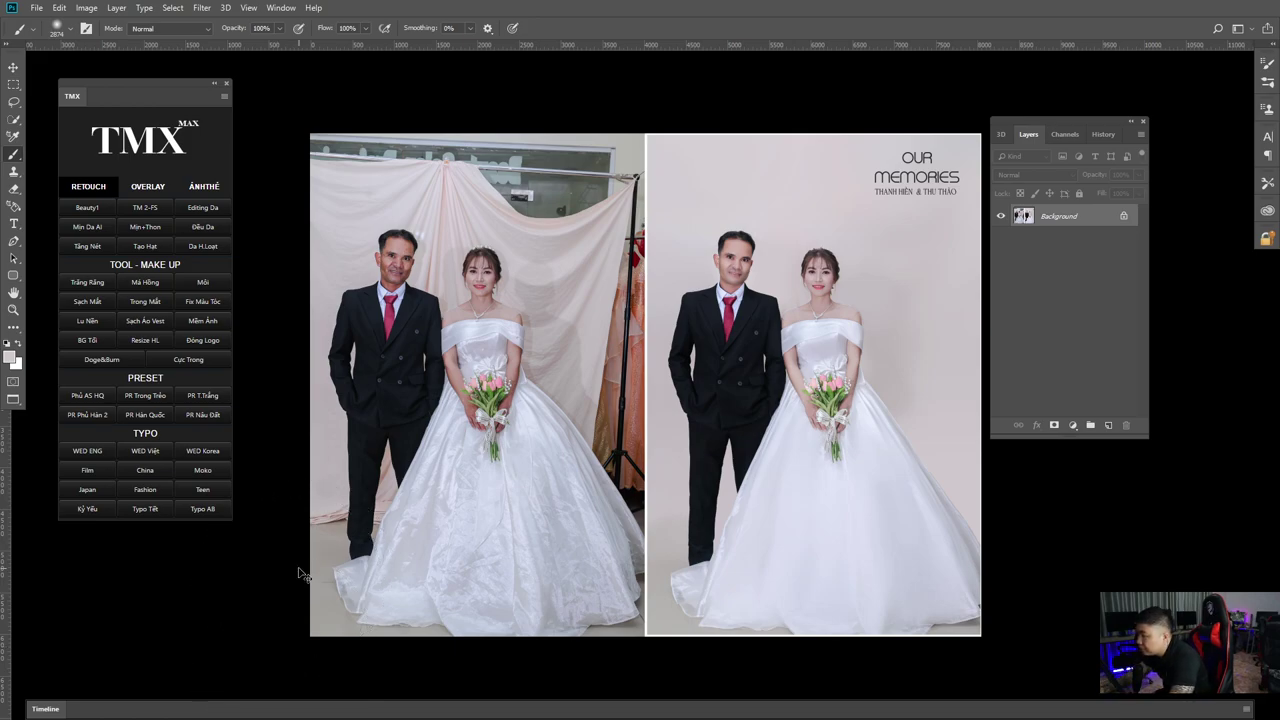
Step: Duplicate the document and crop the copy down to only the retouched photo
key(alt+i)
key(d)
key(Return)
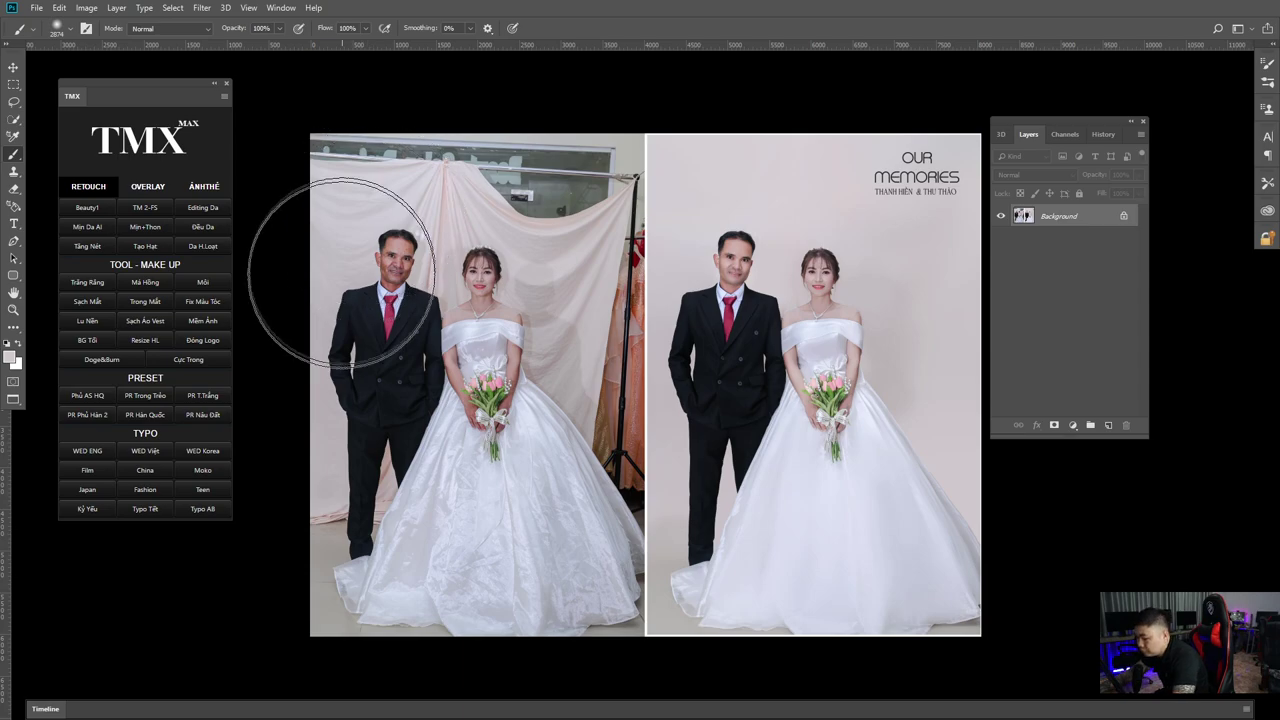
key(c)
drag(318, 384, 482, 396)
key(Return)
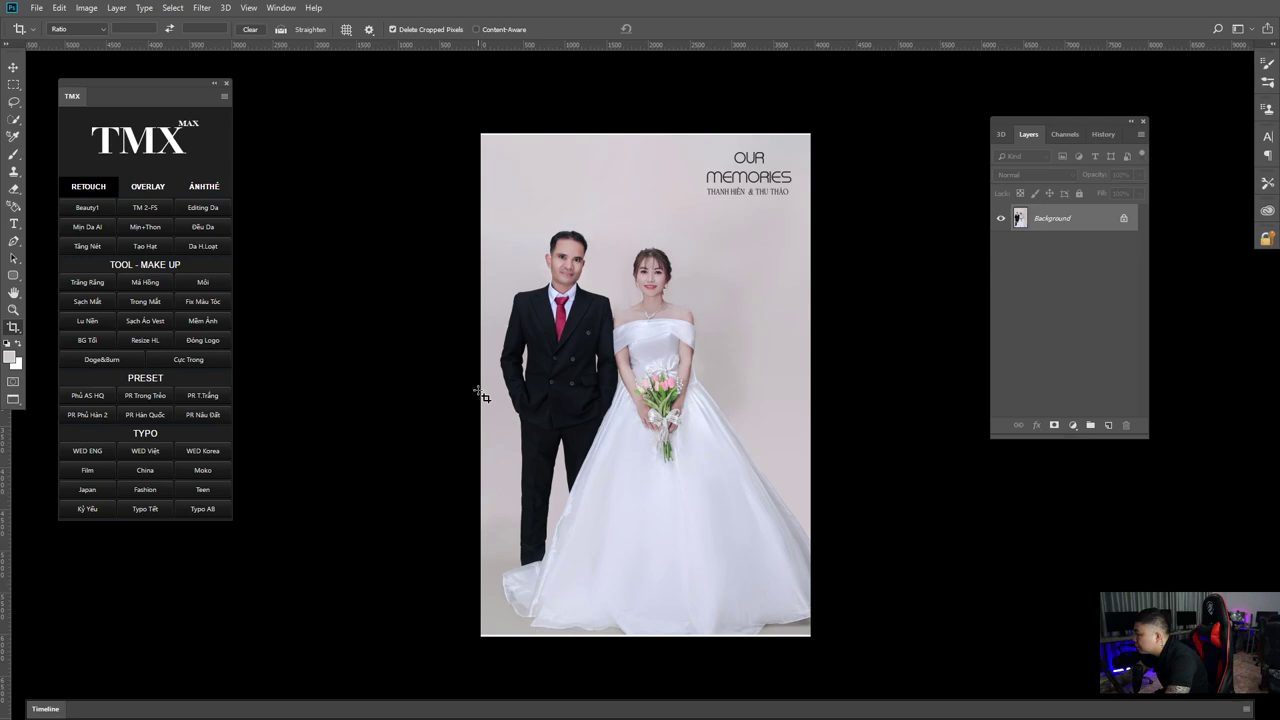
Step: Save the cropped retouched photo as a JPEG named ok in the JPG folder of 0.STOCK QUAY VIDEO, at quality 12
key(ctrl+shift+s)
click(290, 534)
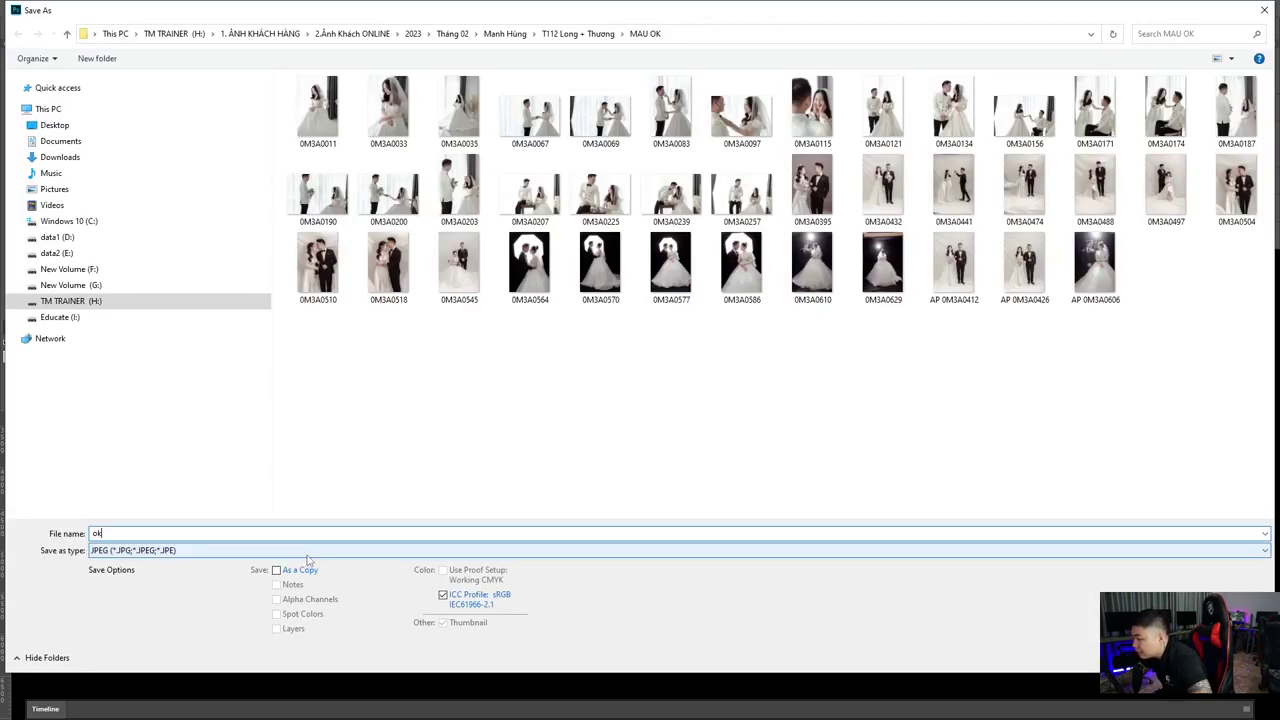
click(70, 301)
double_click(388, 115)
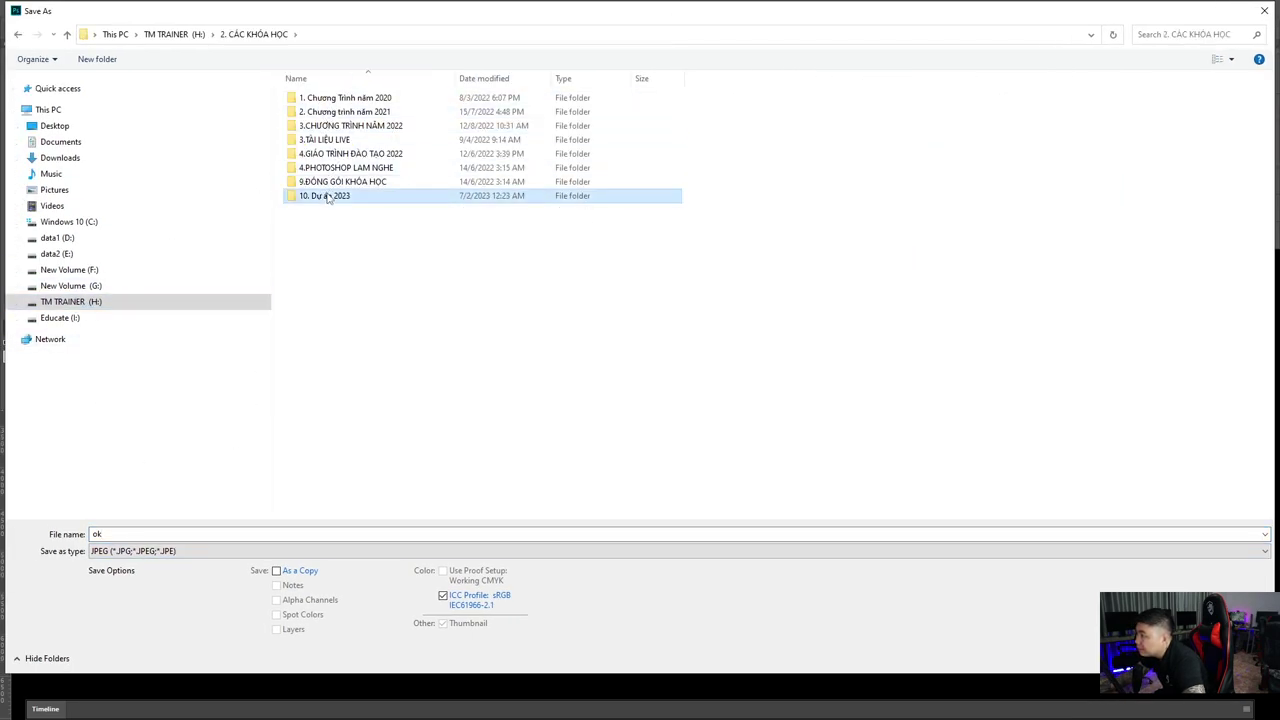
double_click(329, 195)
double_click(332, 98)
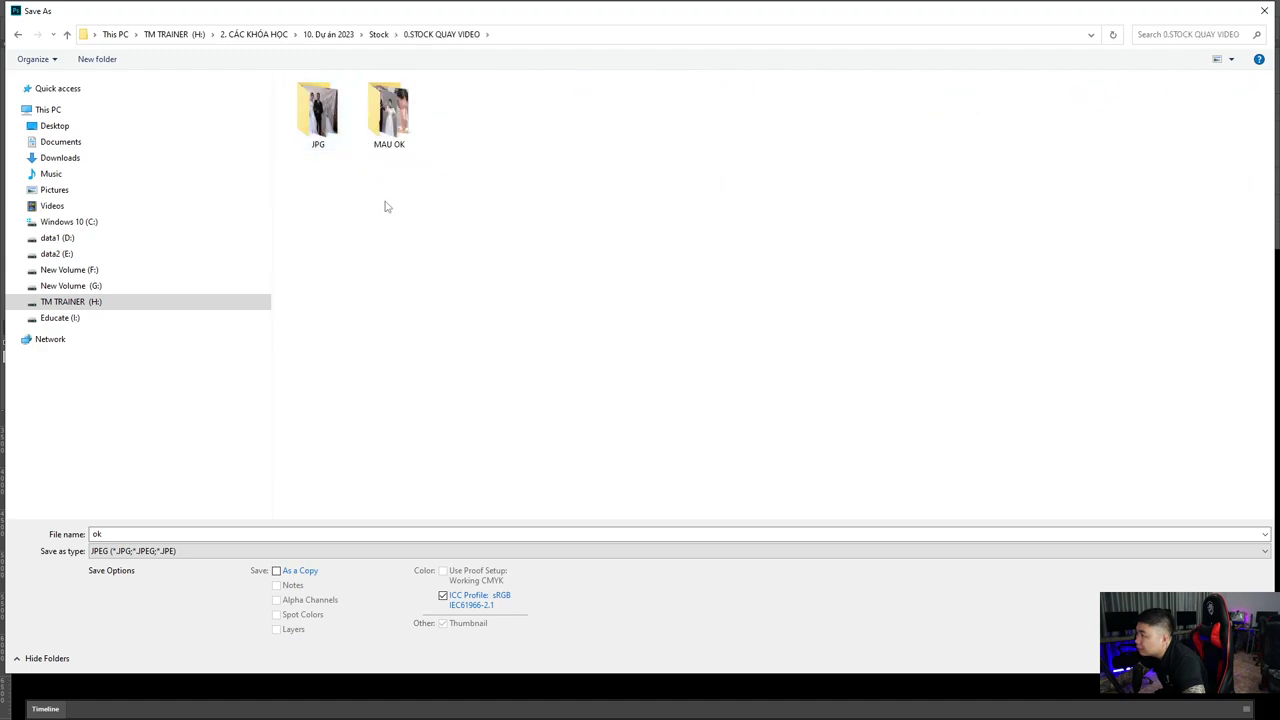
double_click(392, 127)
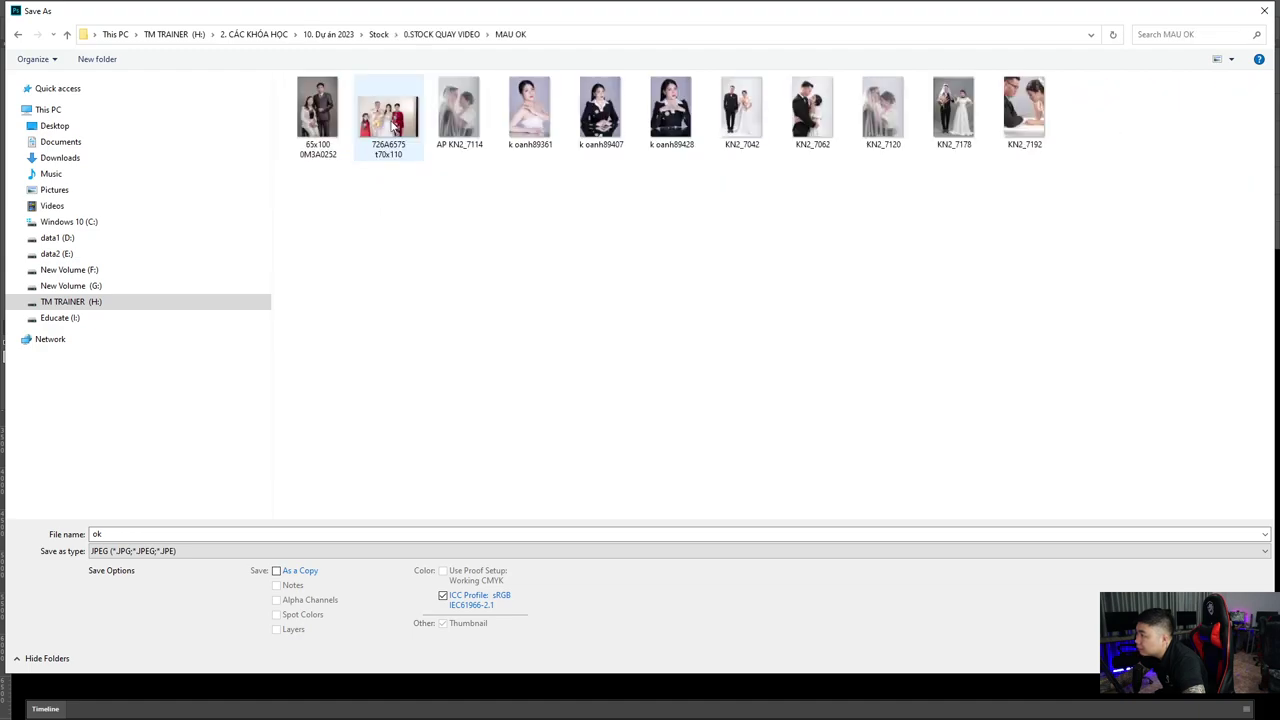
key(BackSpace)
double_click(323, 124)
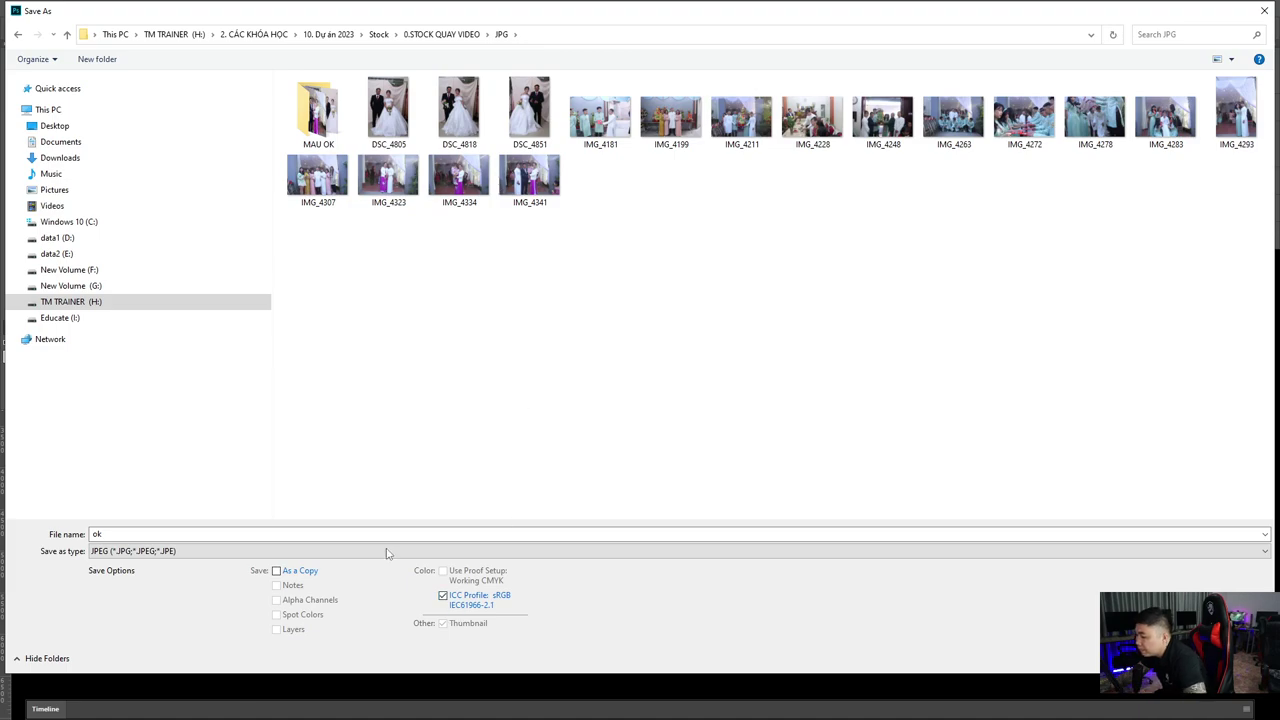
key(Return)
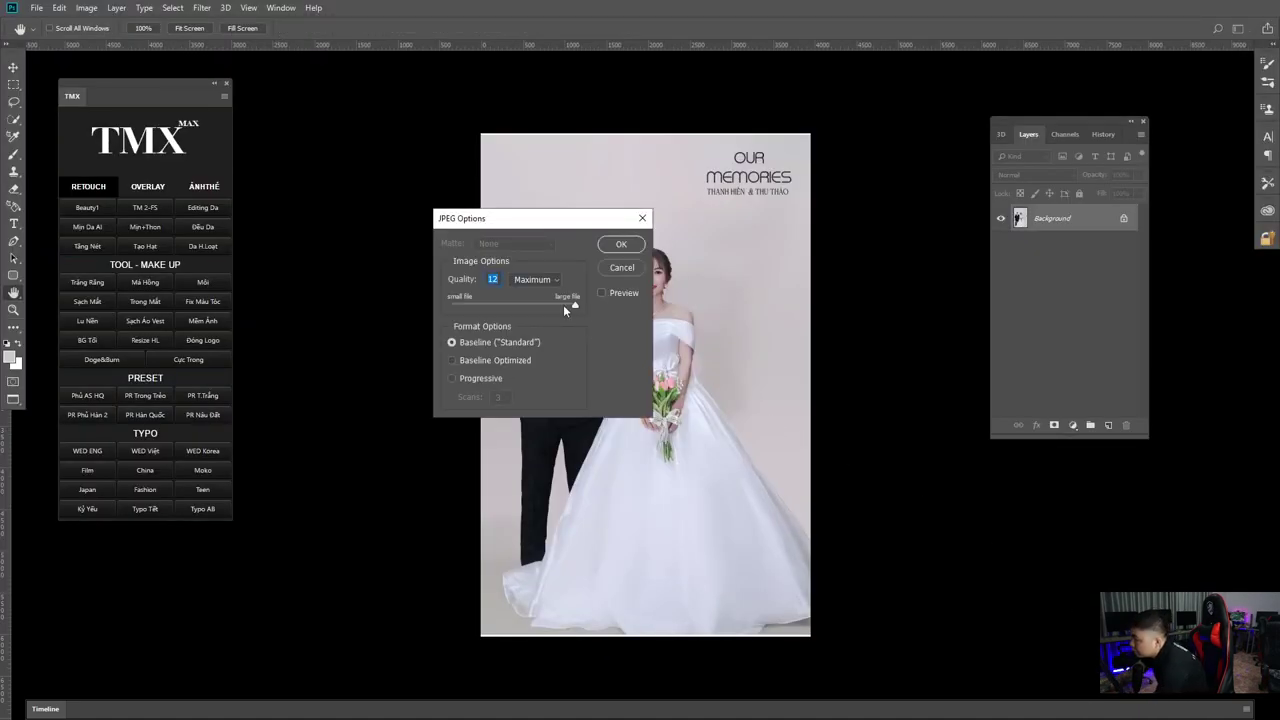
click(620, 246)
Step: Examine the retouched wedding photo up close and at full view, checking the couple's faces, skin, clothing and background
key(c)
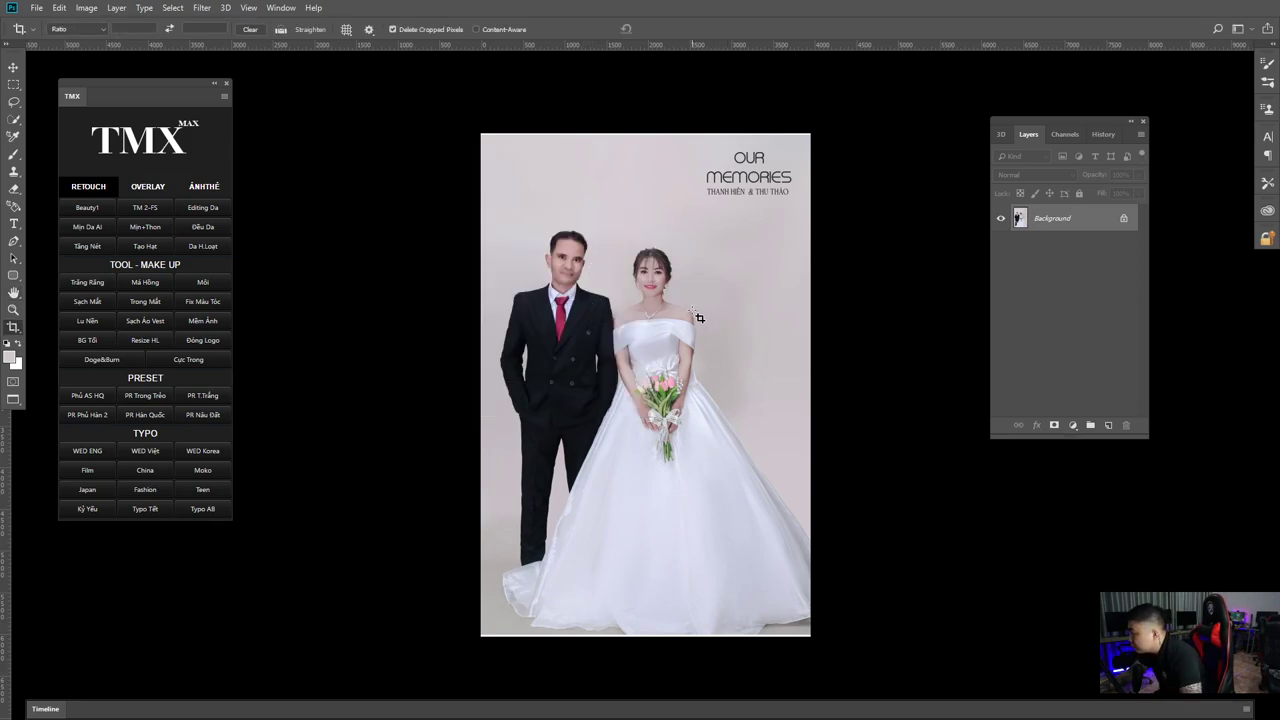
scroll(699, 318, up, 5)
scroll(590, 287, down, 4)
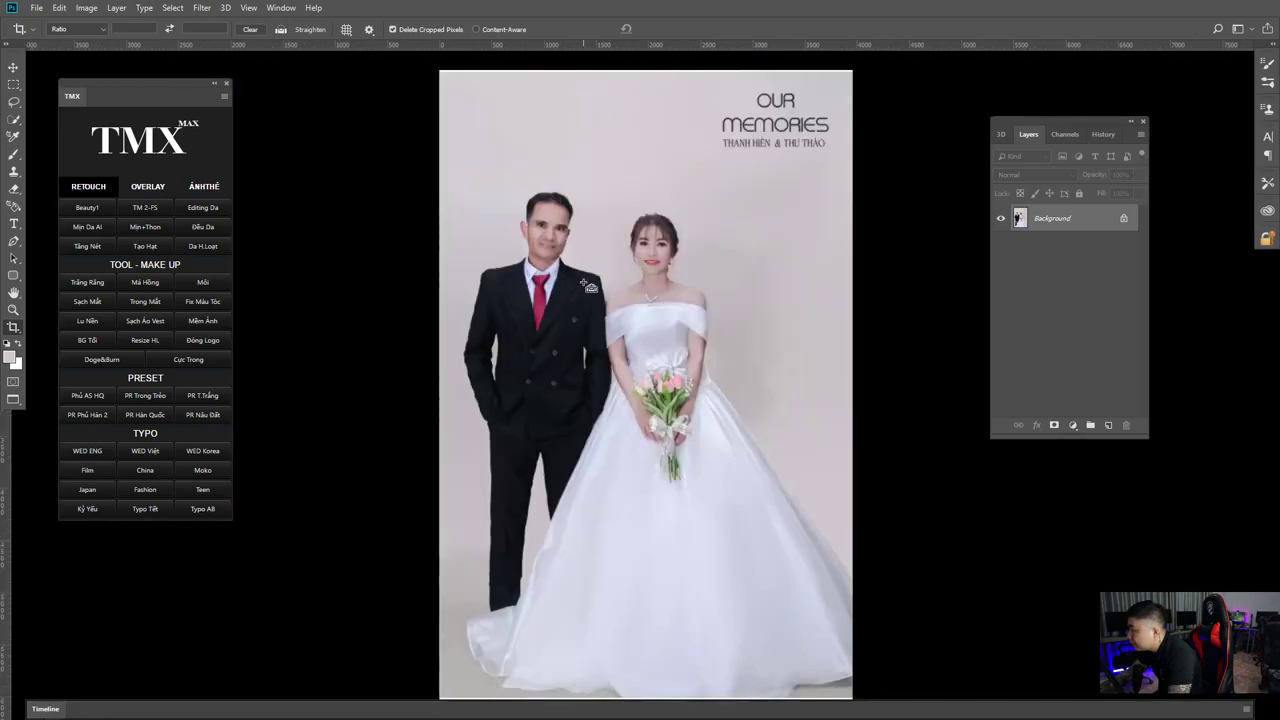
scroll(590, 287, down, 2)
scroll(590, 287, up, 5)
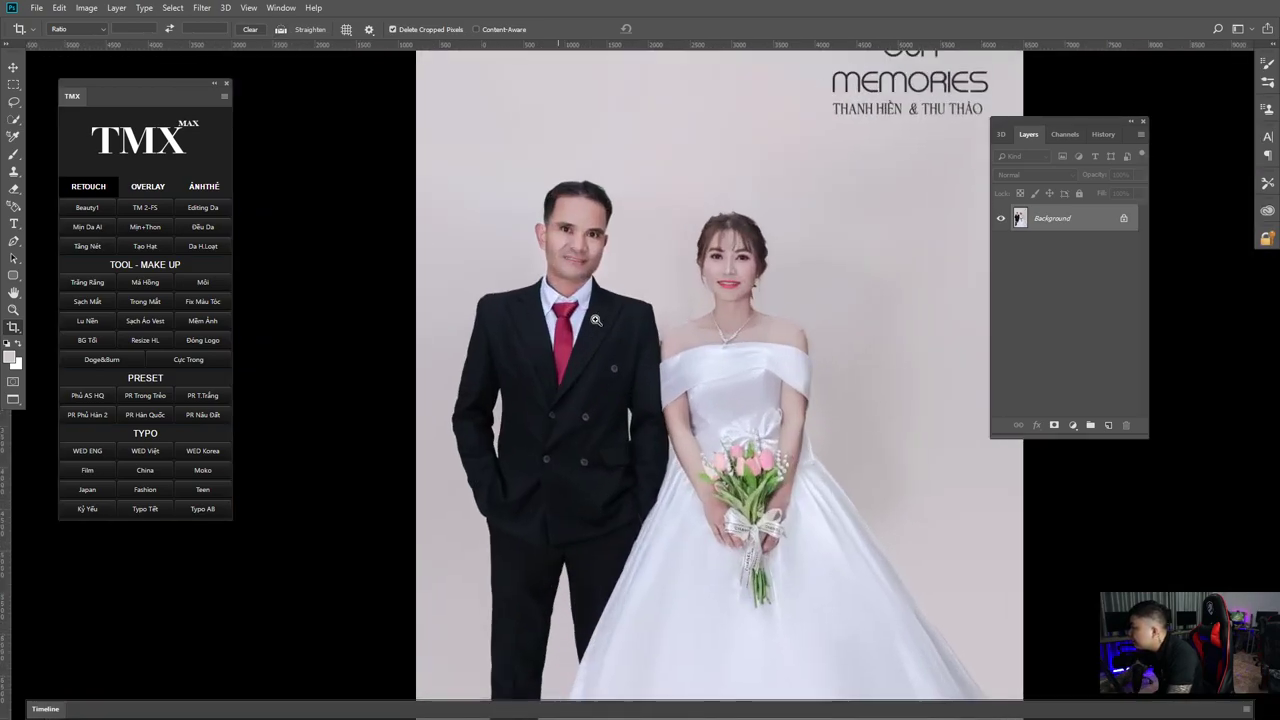
scroll(562, 248, down, 2)
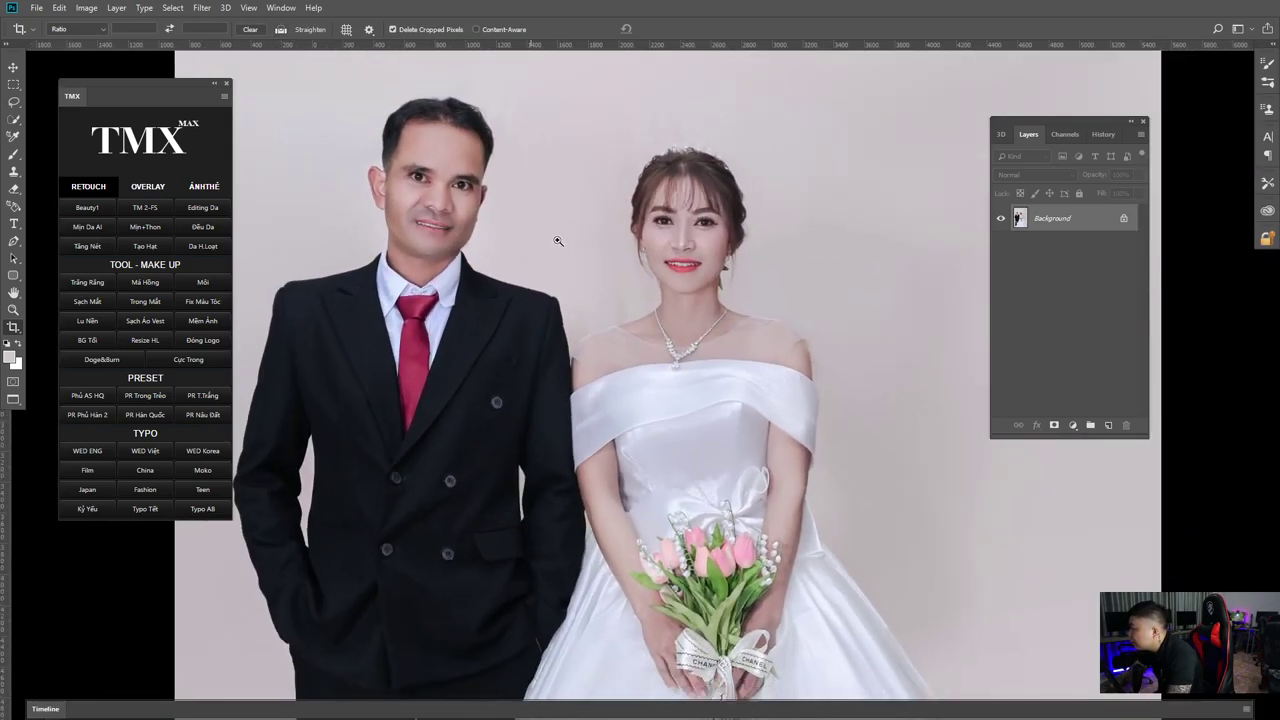
scroll(558, 270, up, 5)
scroll(557, 276, down, 5)
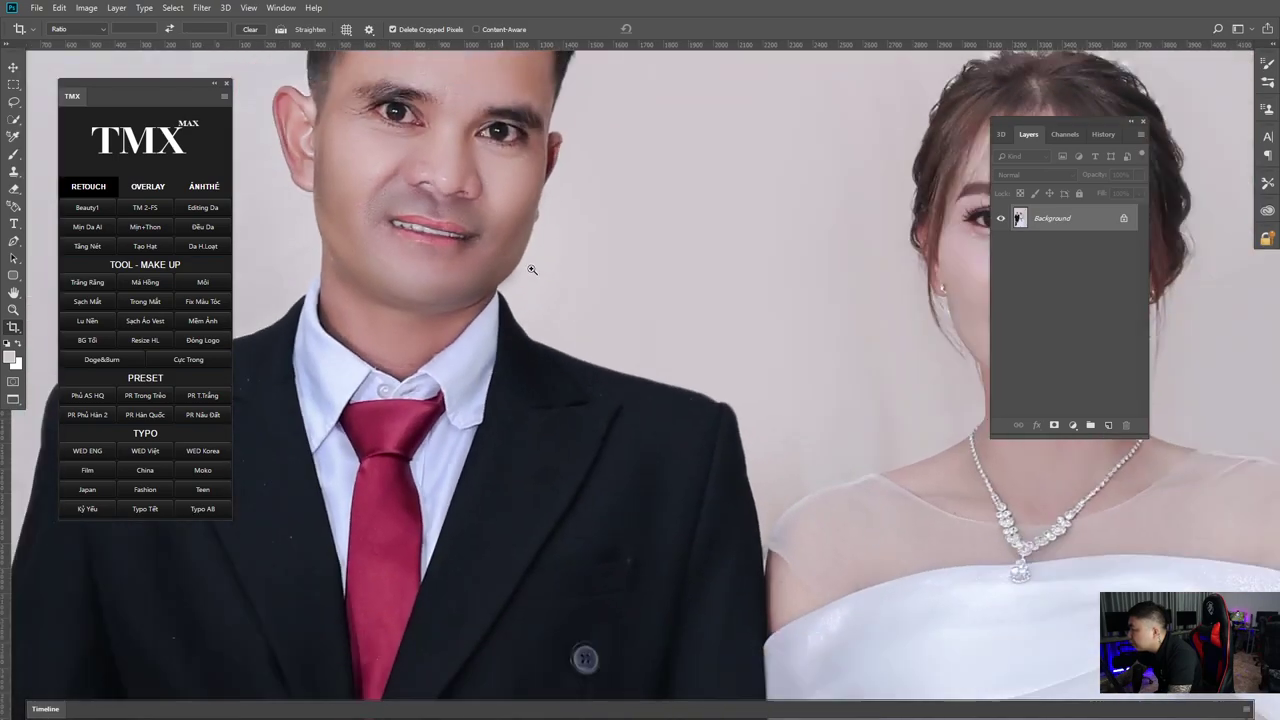
drag(555, 275, 583, 268)
scroll(583, 268, down, 5)
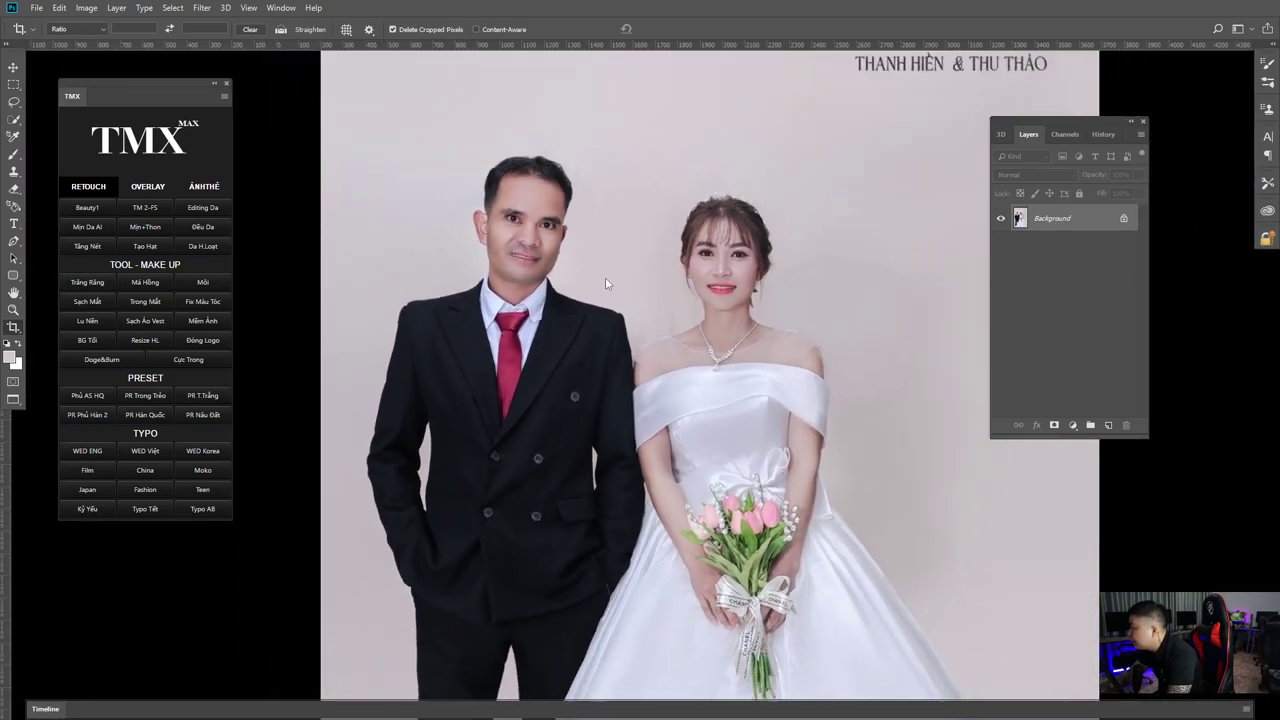
scroll(578, 296, up, 5)
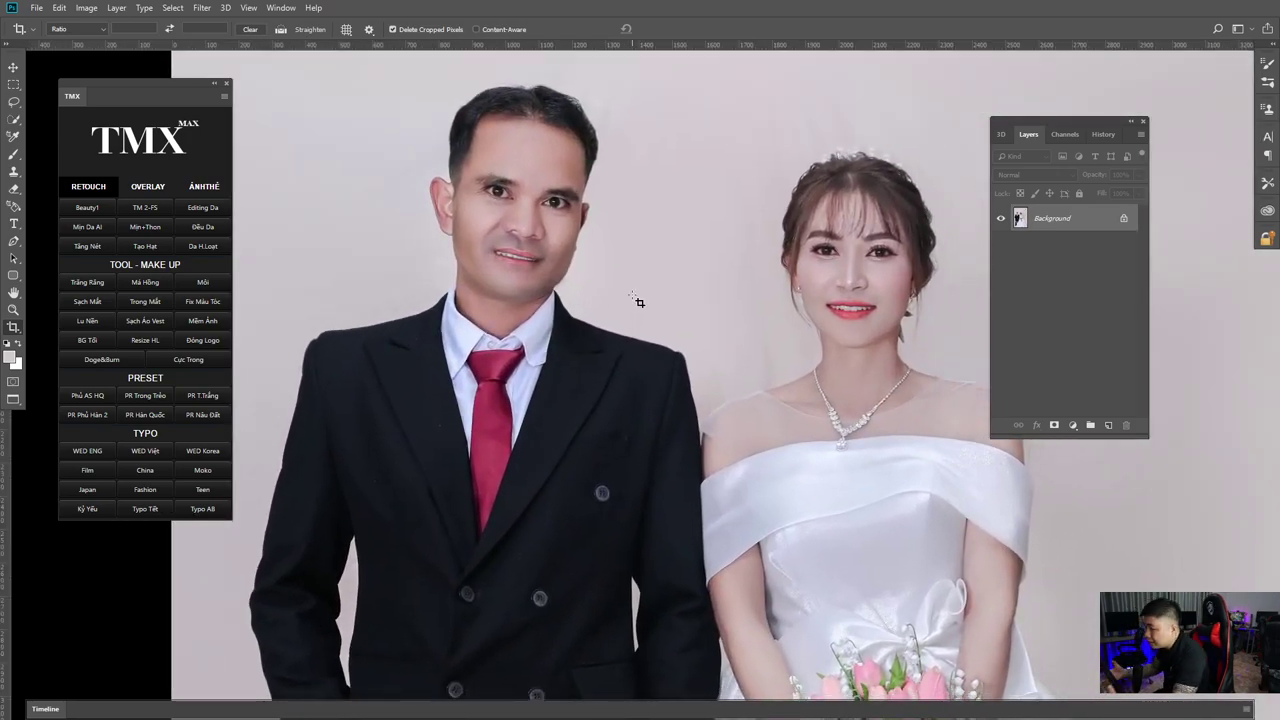
scroll(607, 305, down, 5)
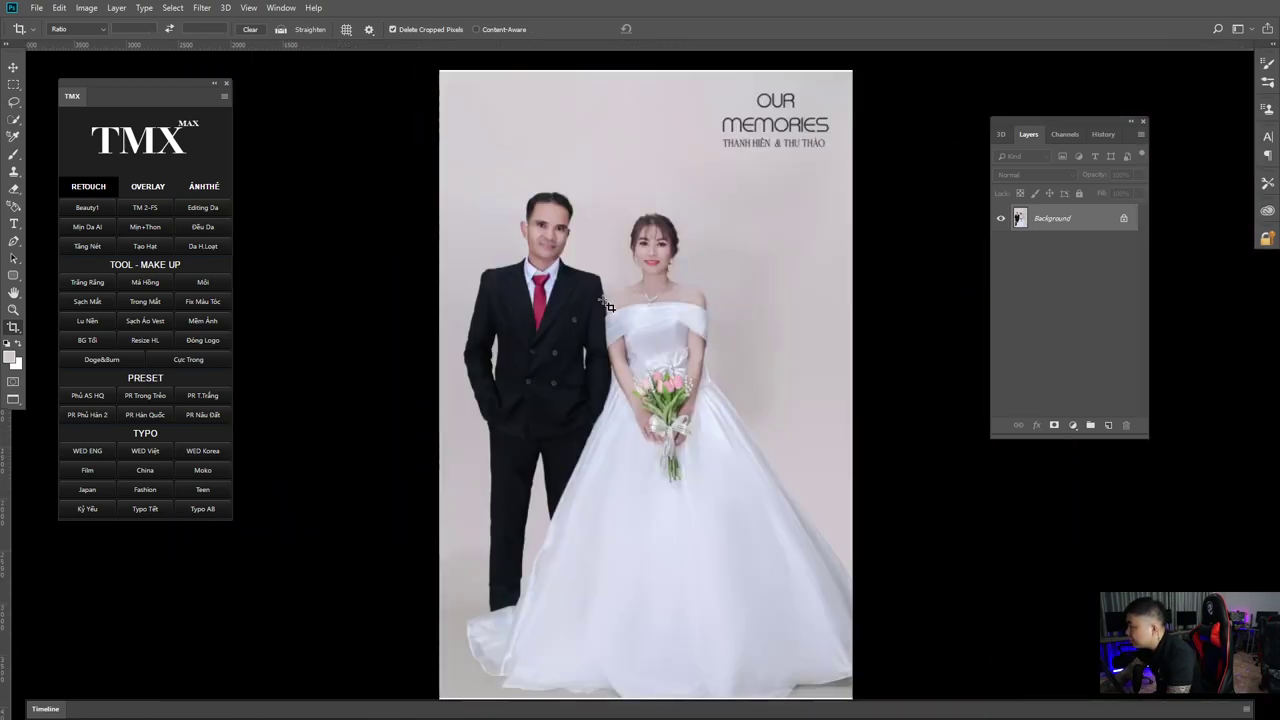
scroll(607, 304, down, 2)
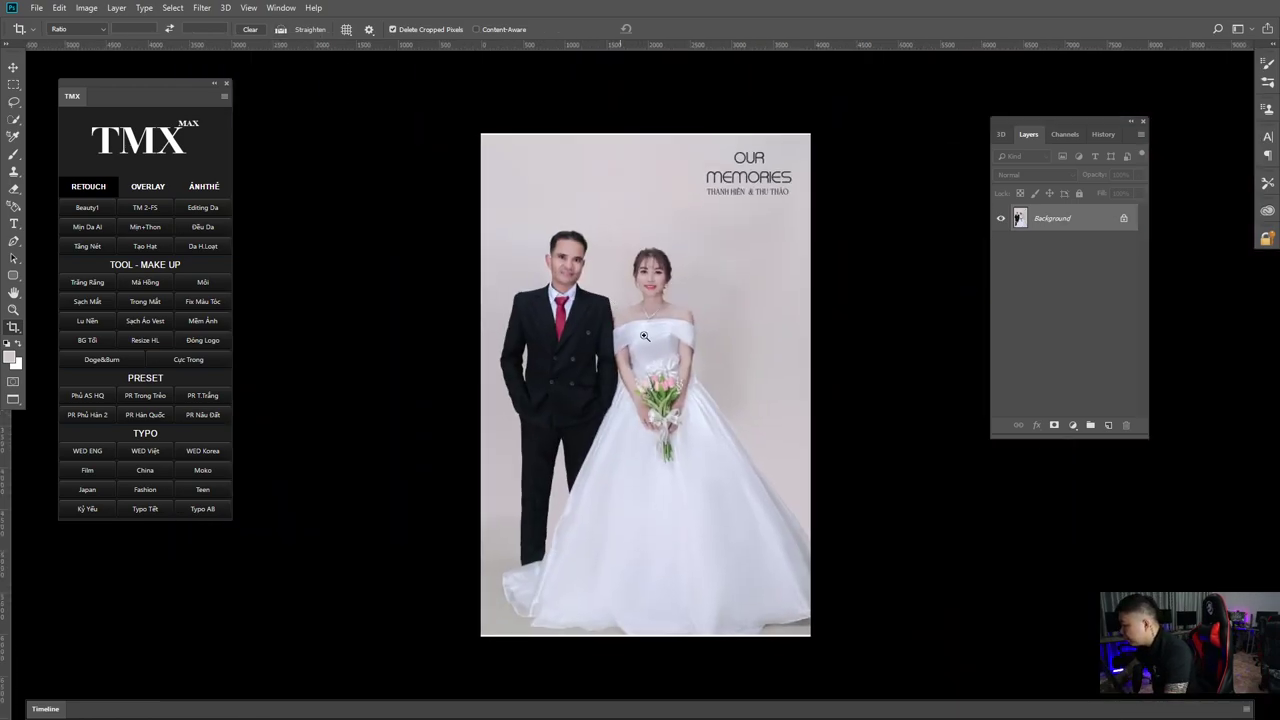
scroll(616, 312, up, 8)
scroll(621, 318, down, 4)
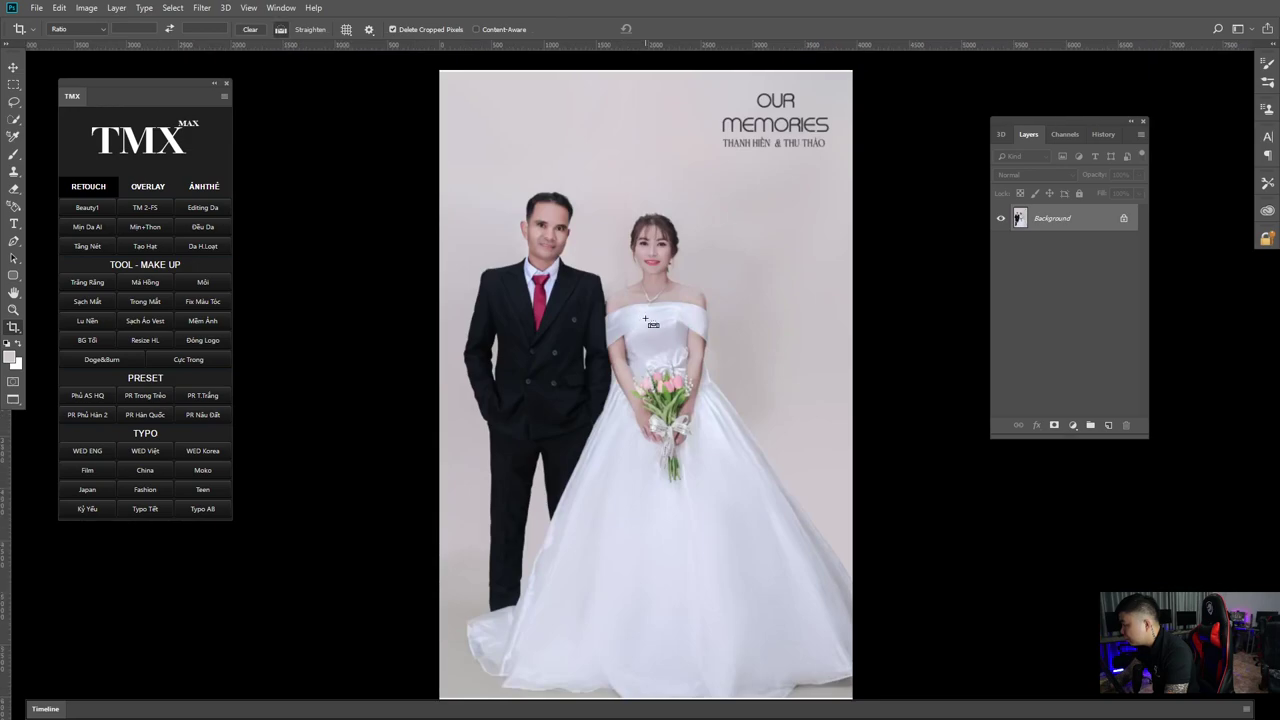
scroll(619, 290, up, 4)
scroll(590, 305, up, 2)
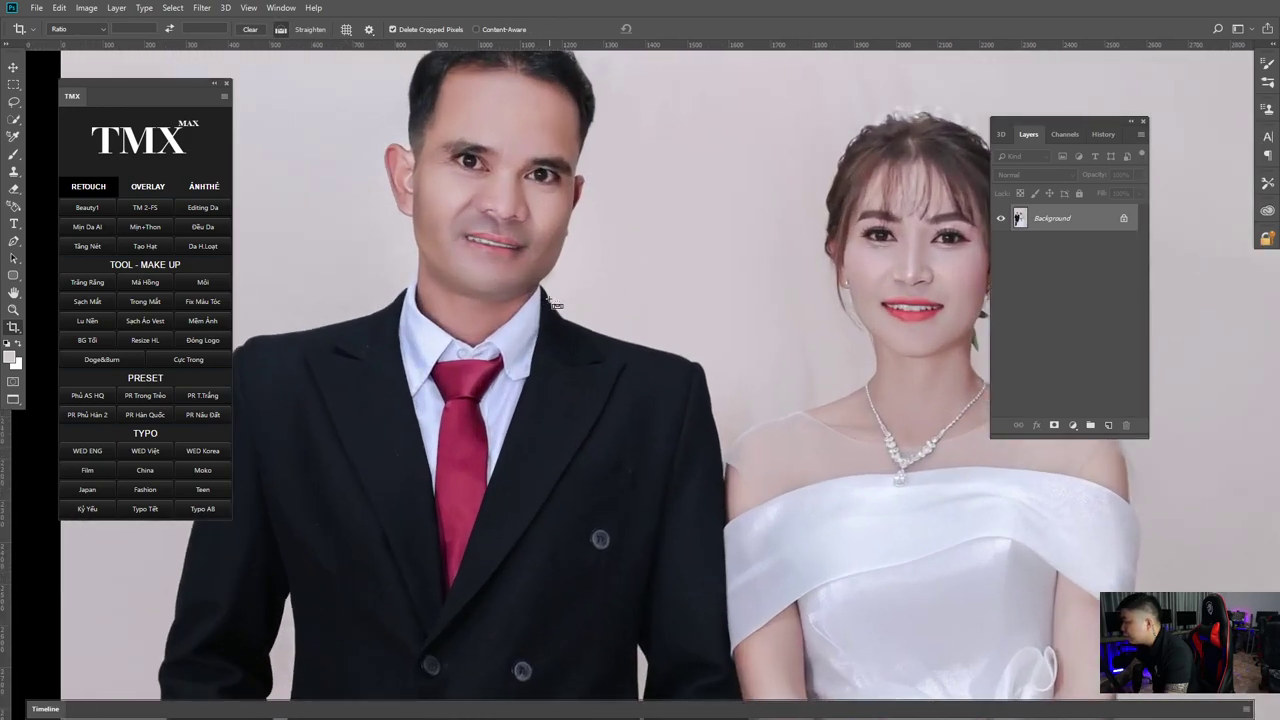
drag(630, 334, 446, 347)
drag(608, 314, 643, 314)
drag(498, 308, 658, 338)
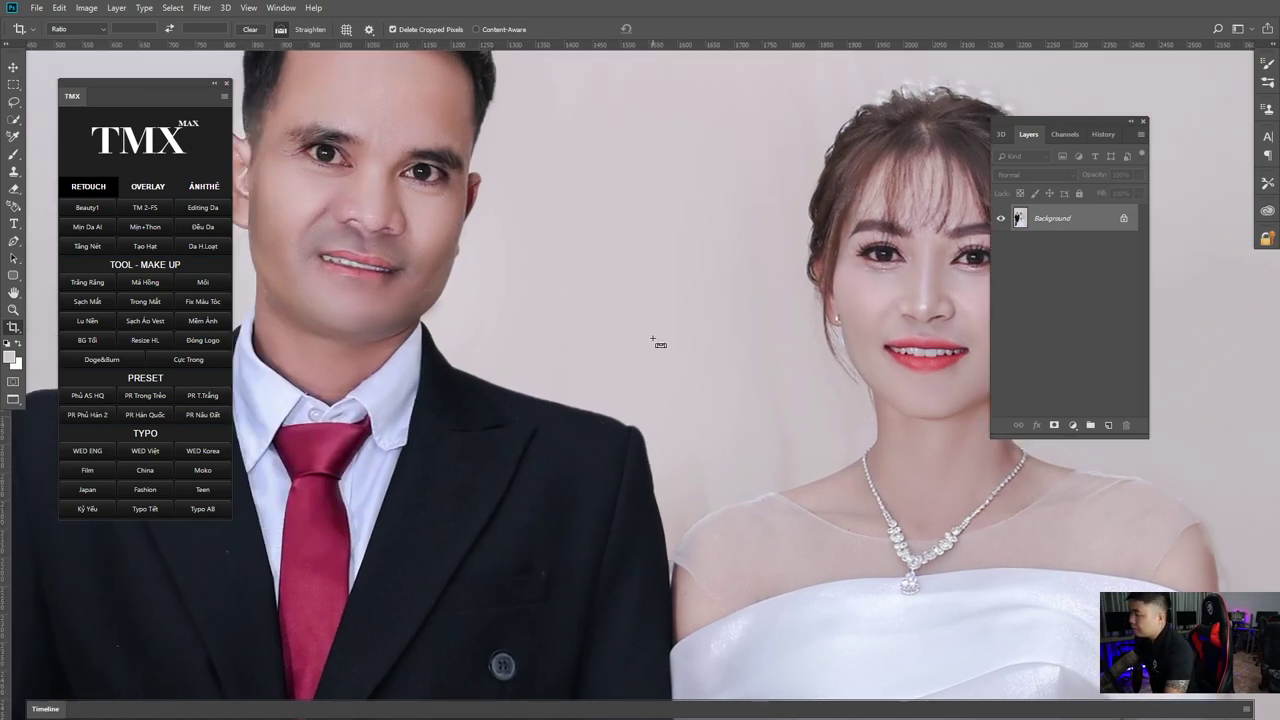
scroll(655, 341, down, 1)
scroll(660, 340, down, 1)
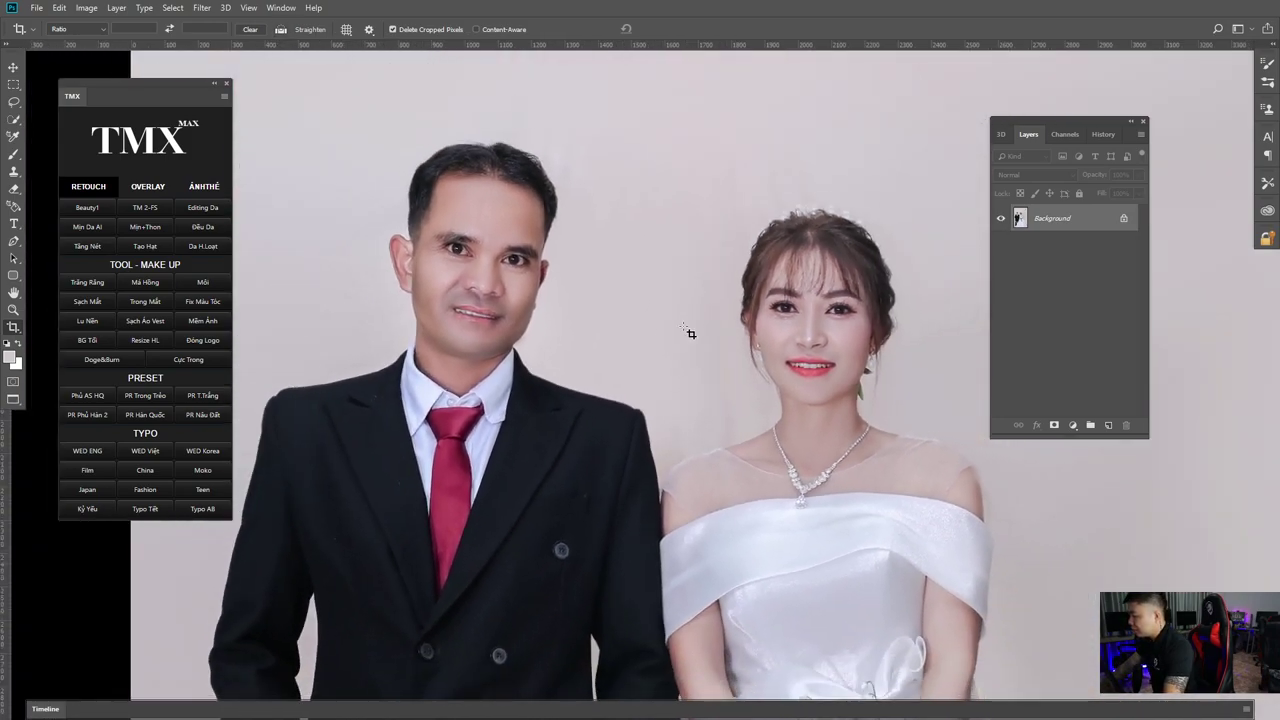
scroll(522, 353, down, 1)
scroll(522, 353, up, 2)
key(ctrl+0)
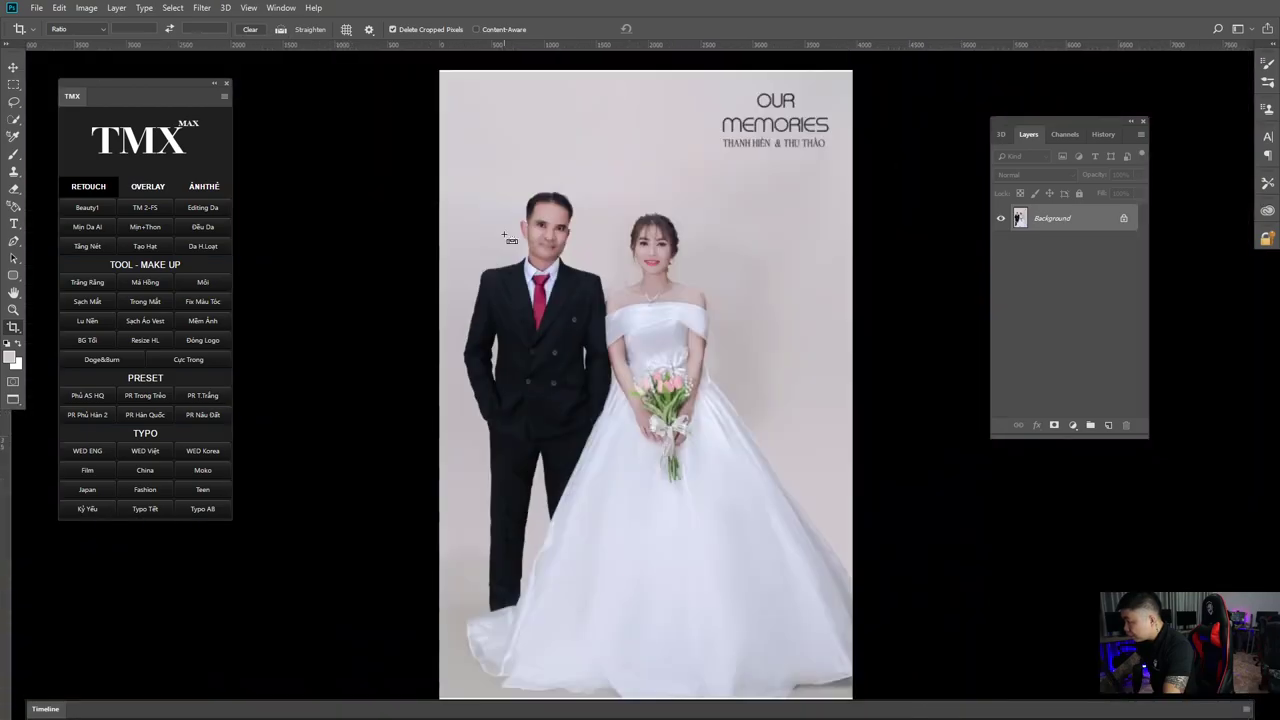
scroll(661, 270, up, 4)
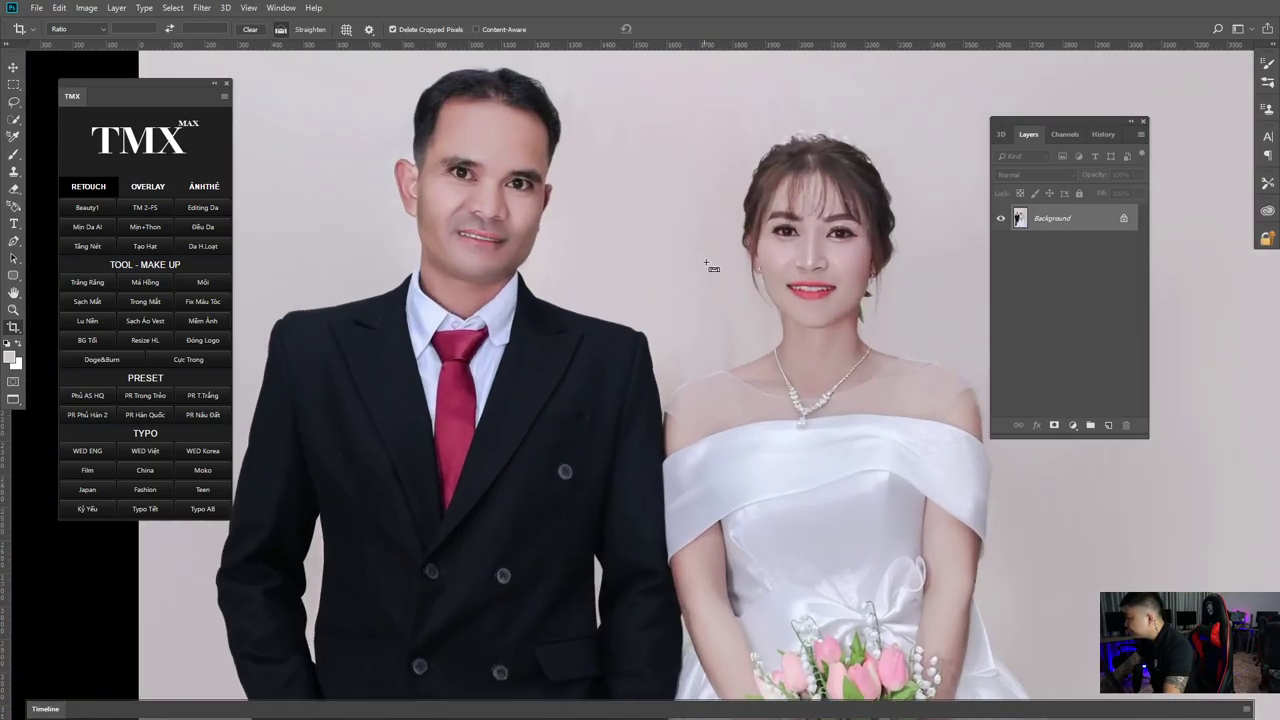
scroll(709, 264, down, 5)
Step: Compare the couple's faces and clothing in the original and retouched halves of the before/after document, ending at full view
scroll(430, 280, up, 8)
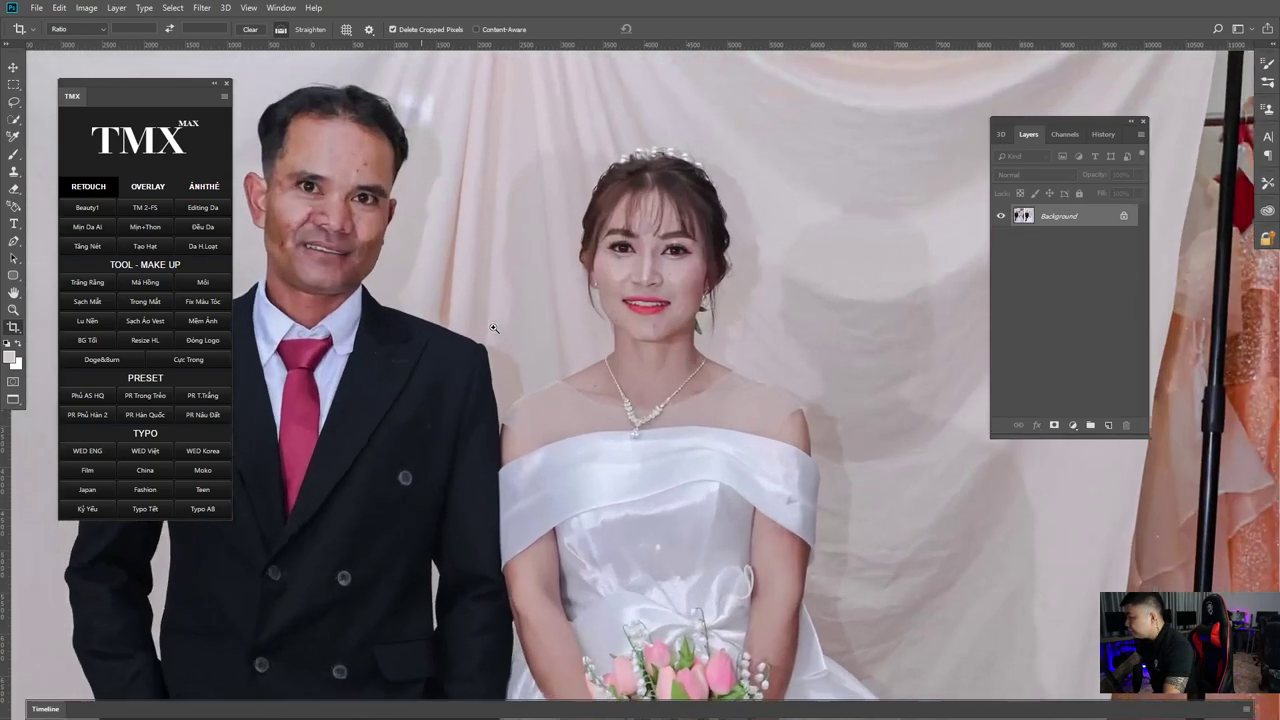
scroll(617, 271, down, 3)
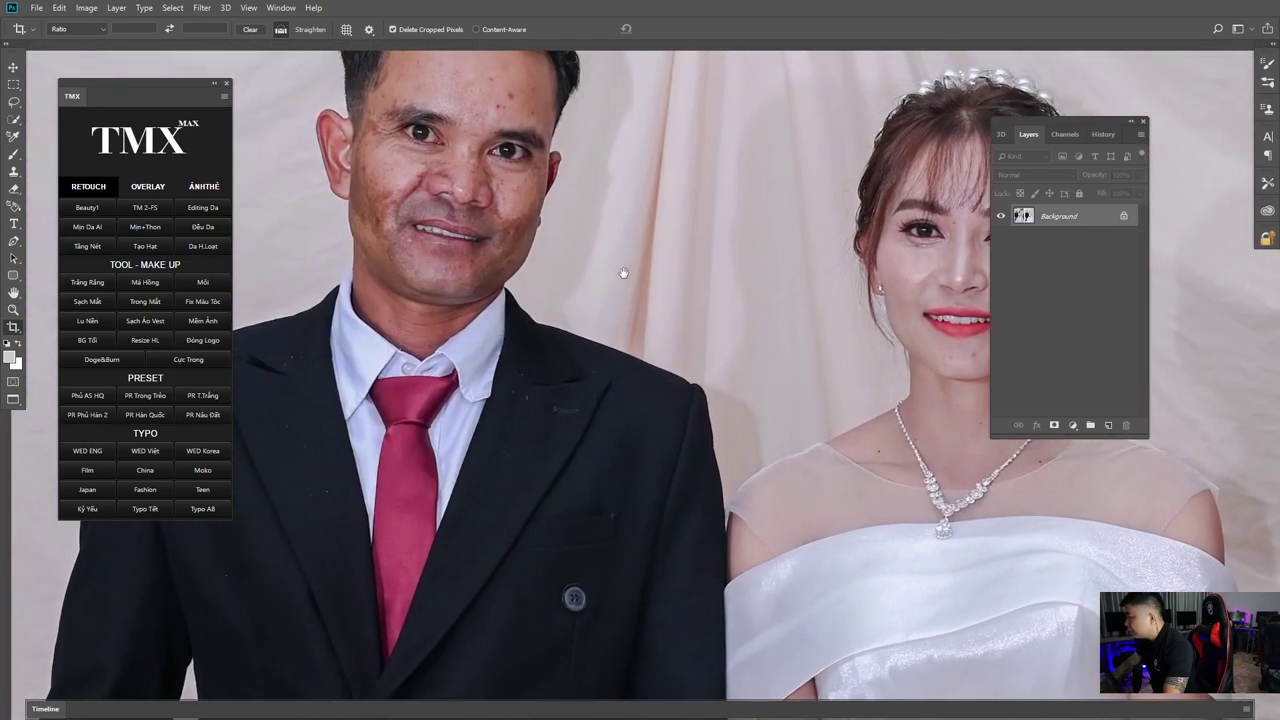
scroll(663, 266, down, 3)
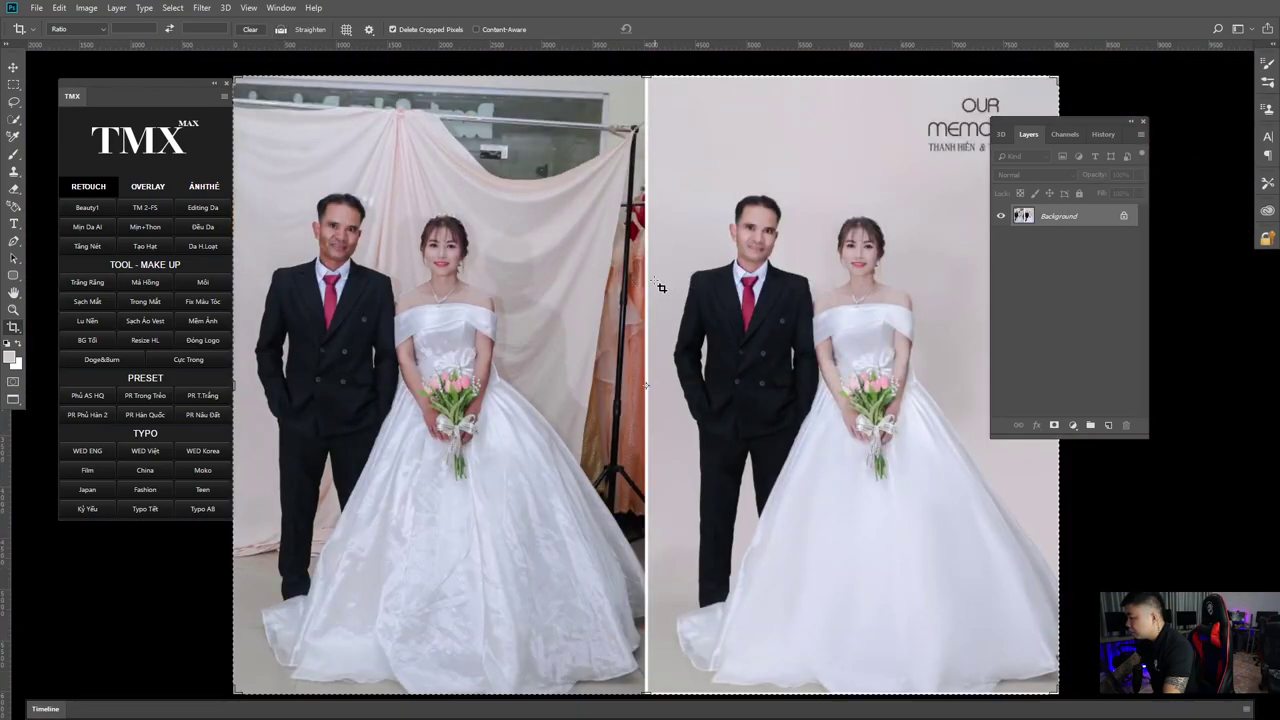
drag(828, 274, 880, 274)
drag(585, 289, 430, 363)
scroll(571, 233, up, 2)
scroll(571, 233, down, 1)
right_click(656, 259)
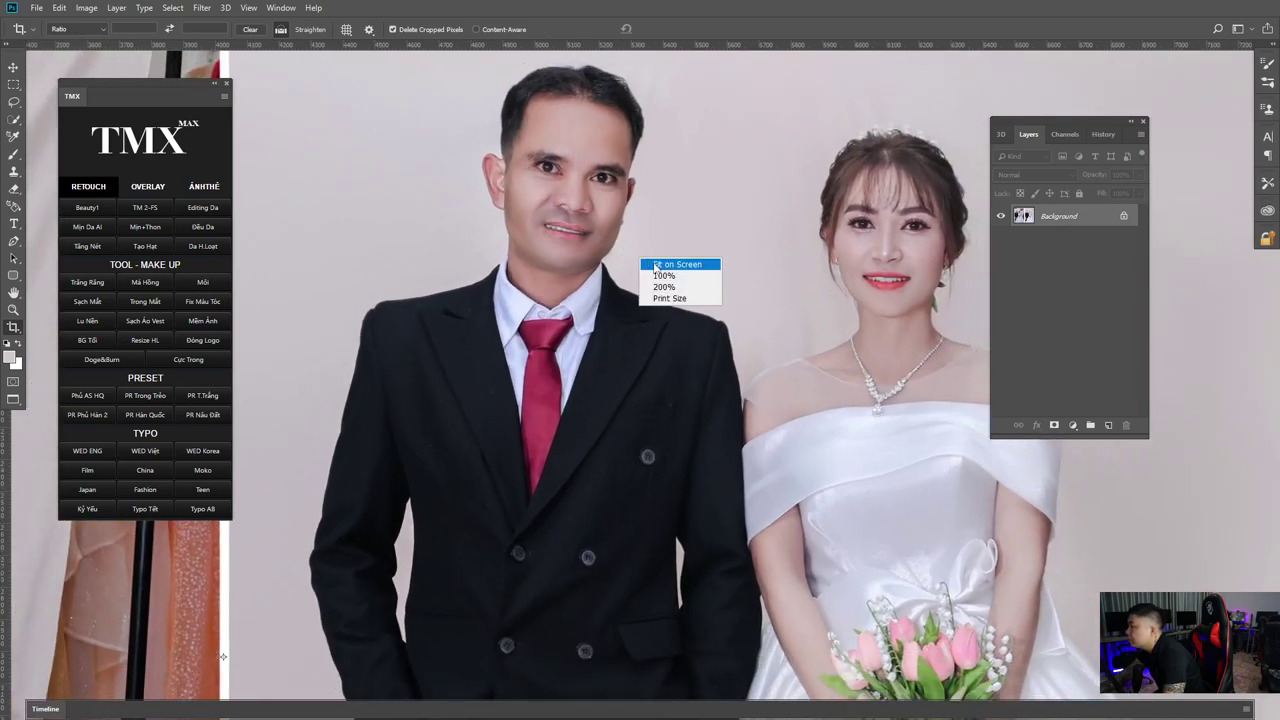
click(668, 266)
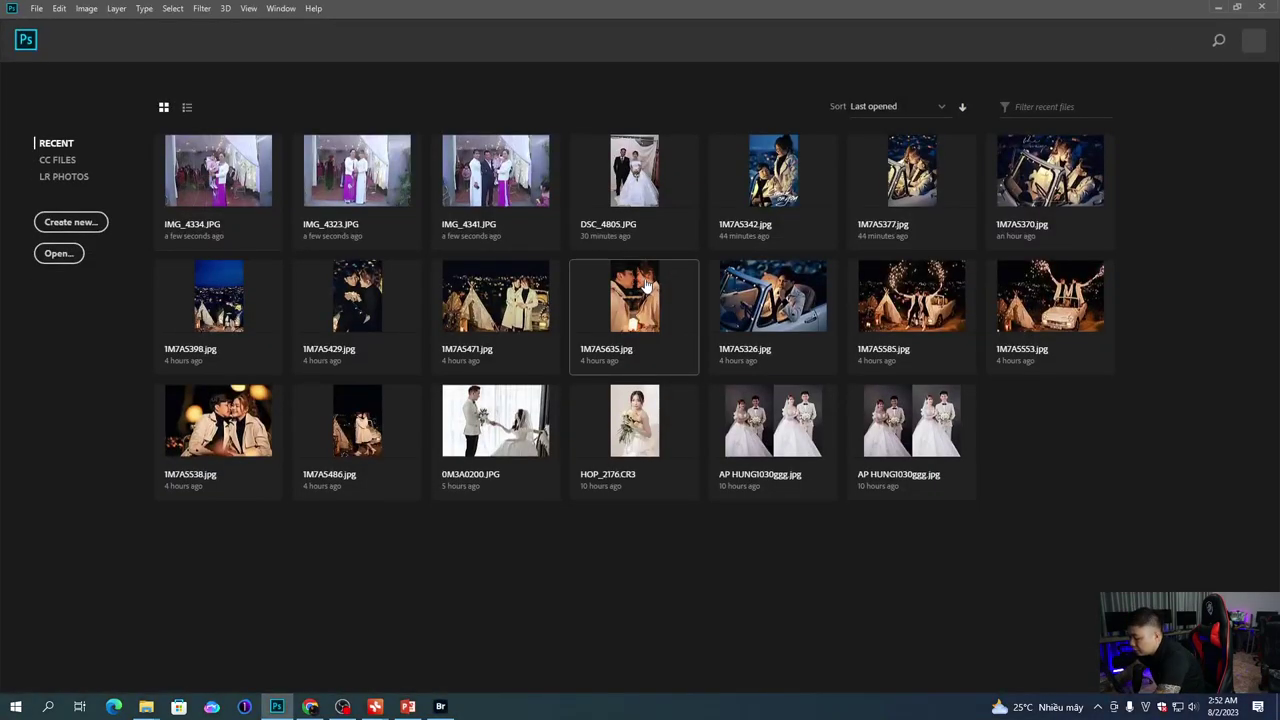
Step: Open the photos 726A6575 t70x110, k oanh89361 and k oanh89407 together from the MAU OK folder of 0.STOCK QUAY VIDEO
key(ctrl+o)
key(alt+Up)
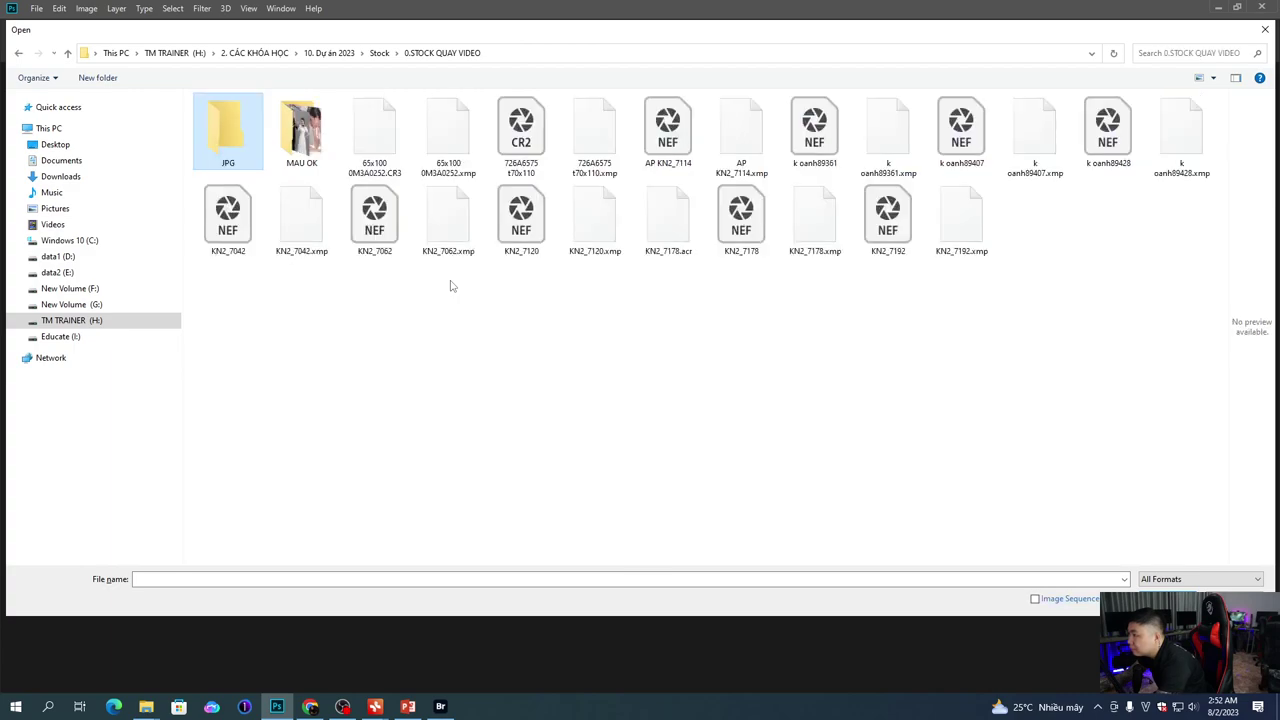
double_click(301, 128)
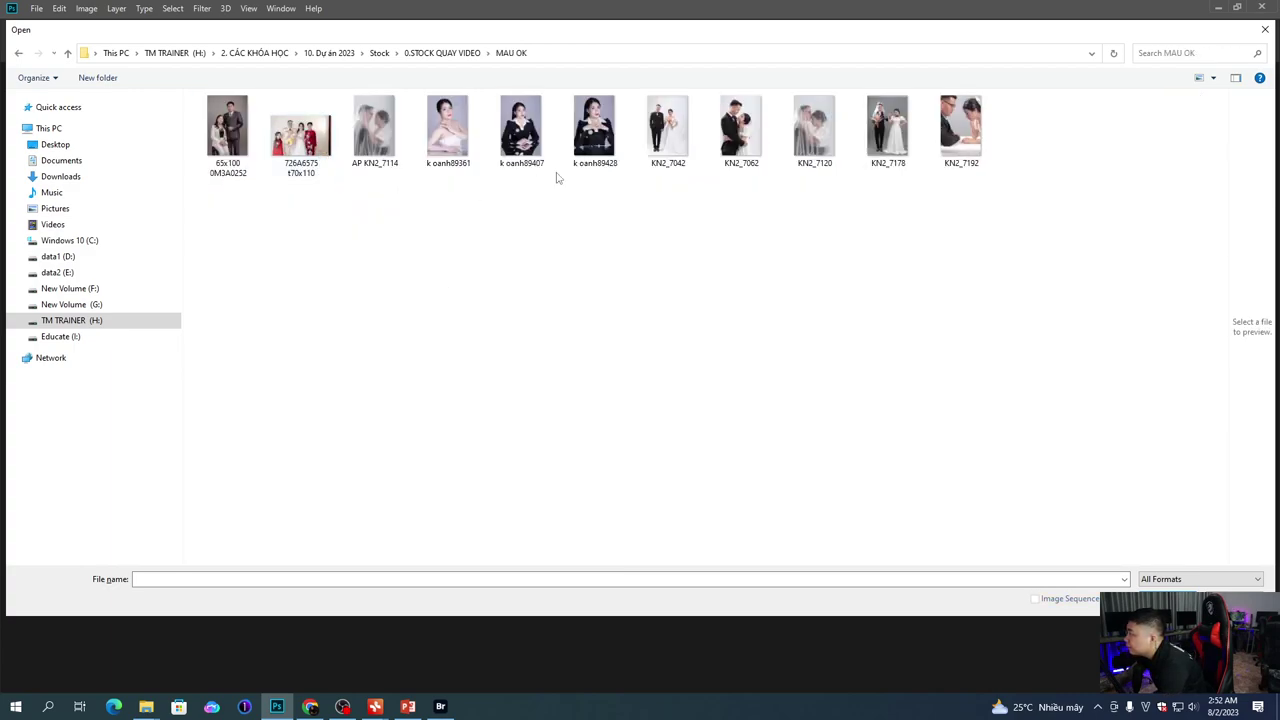
click(285, 162)
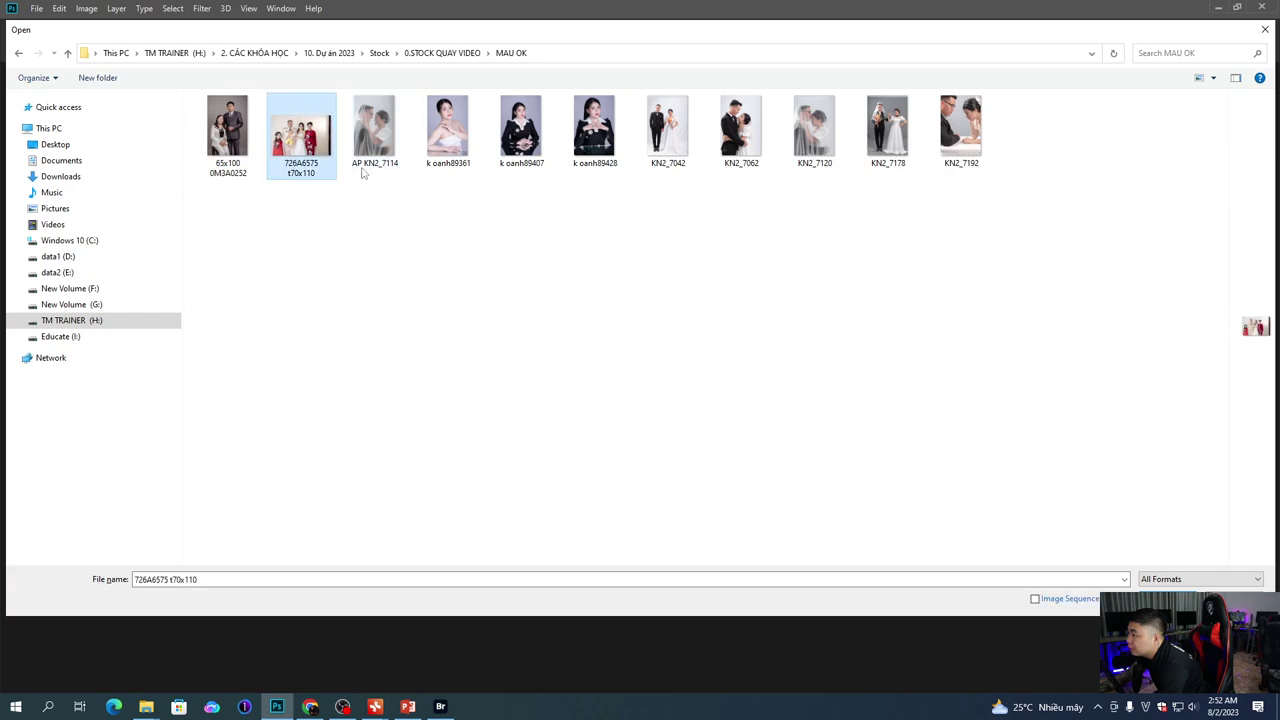
drag(446, 185, 540, 150)
key(Return)
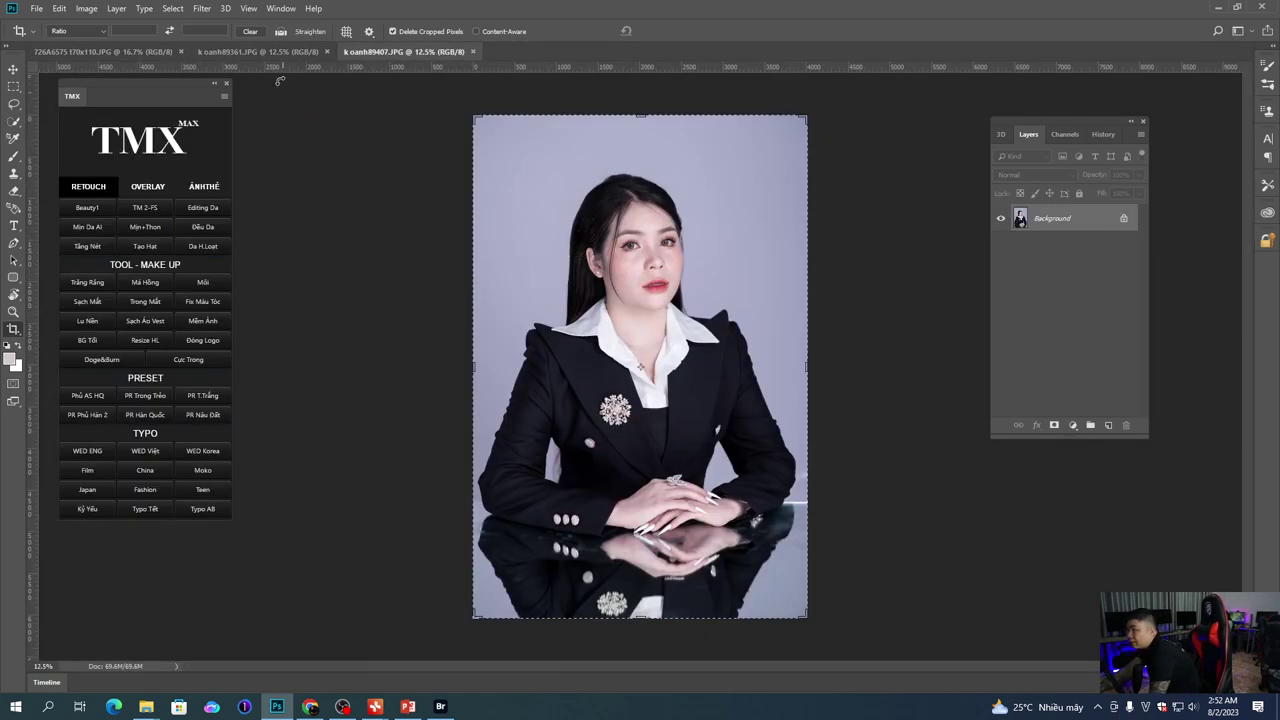
Step: Switch to the k oanh89361 portrait and apply a crop that keeps practically the full frame
click(290, 53)
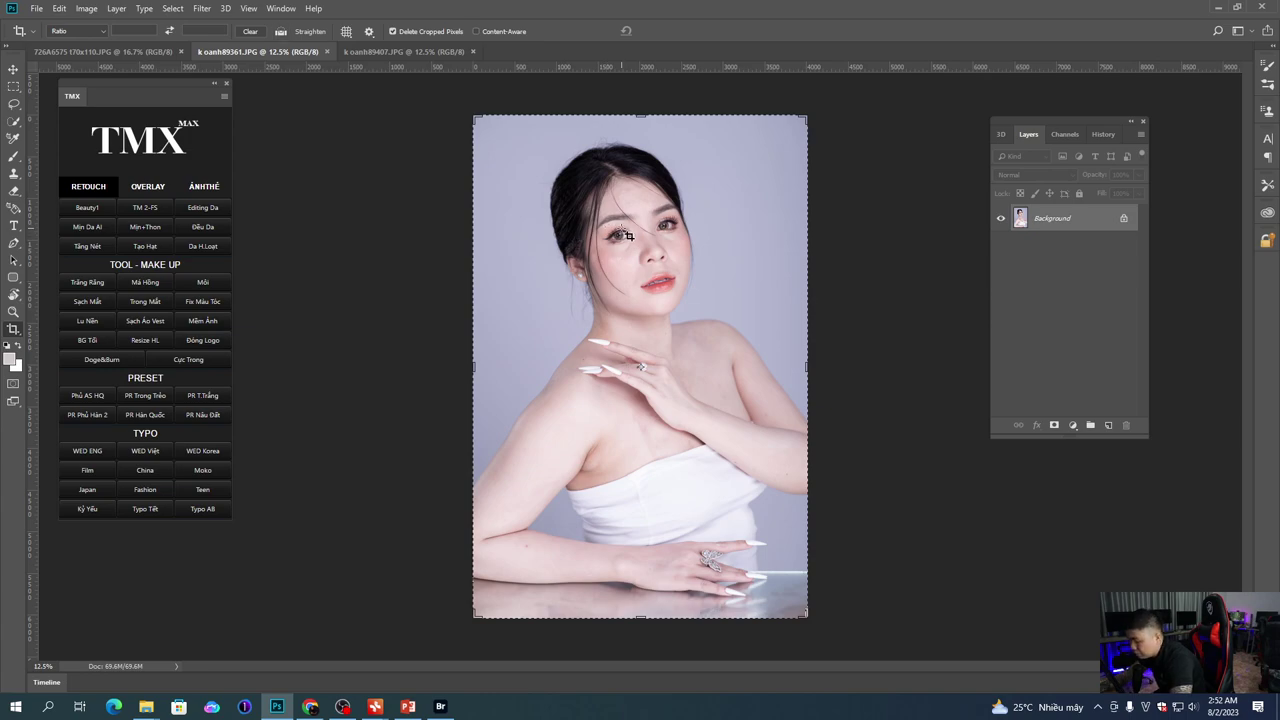
drag(873, 399, 871, 383)
key(Return)
Step: Select the entire k oanh89361 portrait with the rectangular marquee and open it in the Liquify filter
key(m)
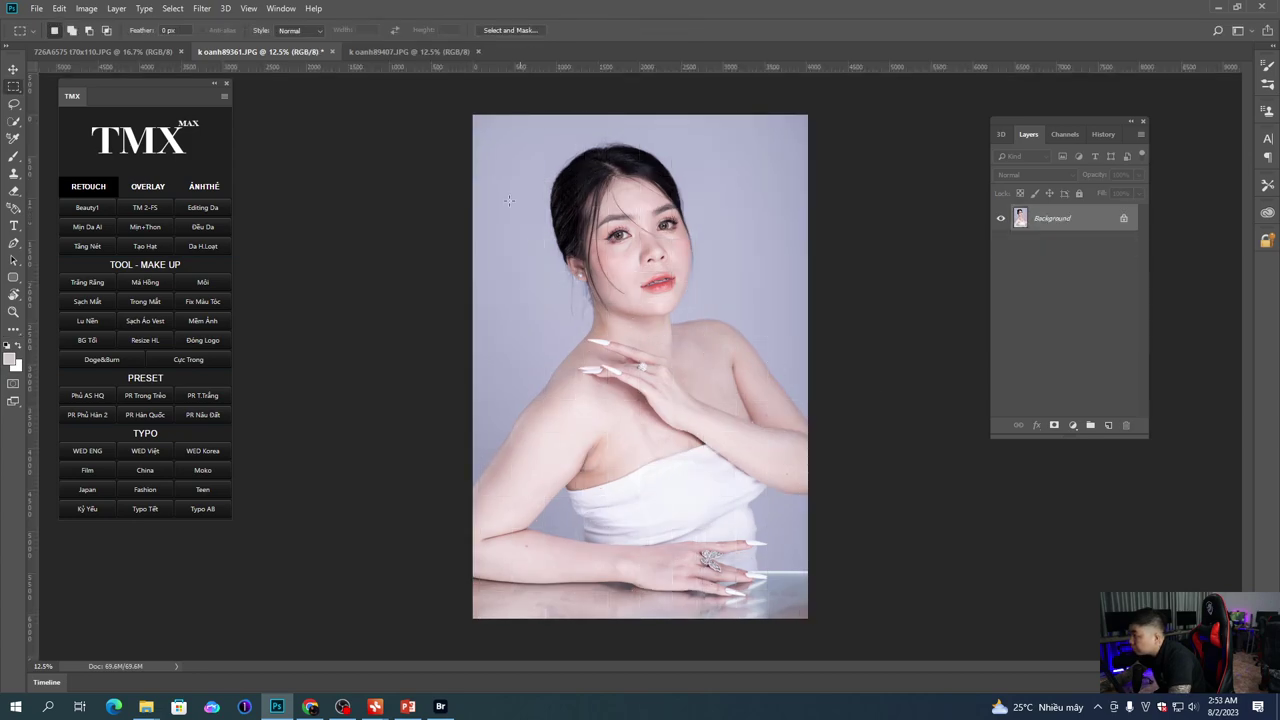
drag(465, 117, 1028, 668)
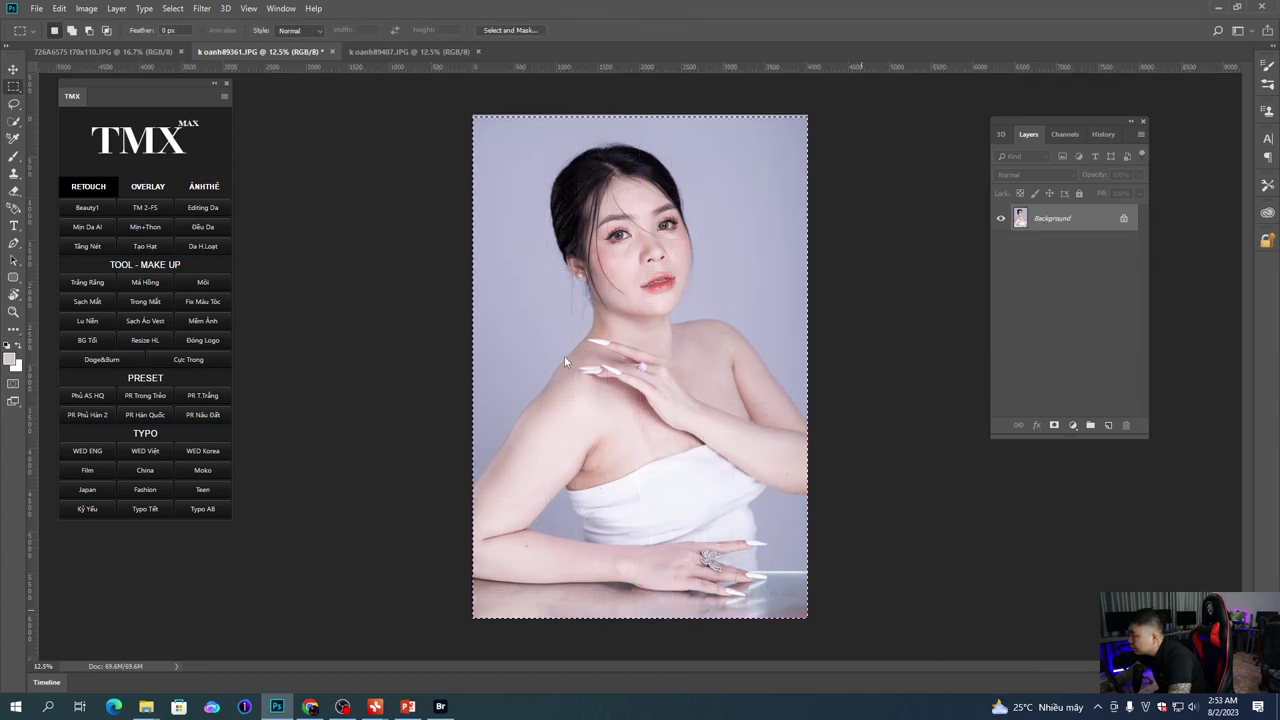
key(ctrl+shift+x)
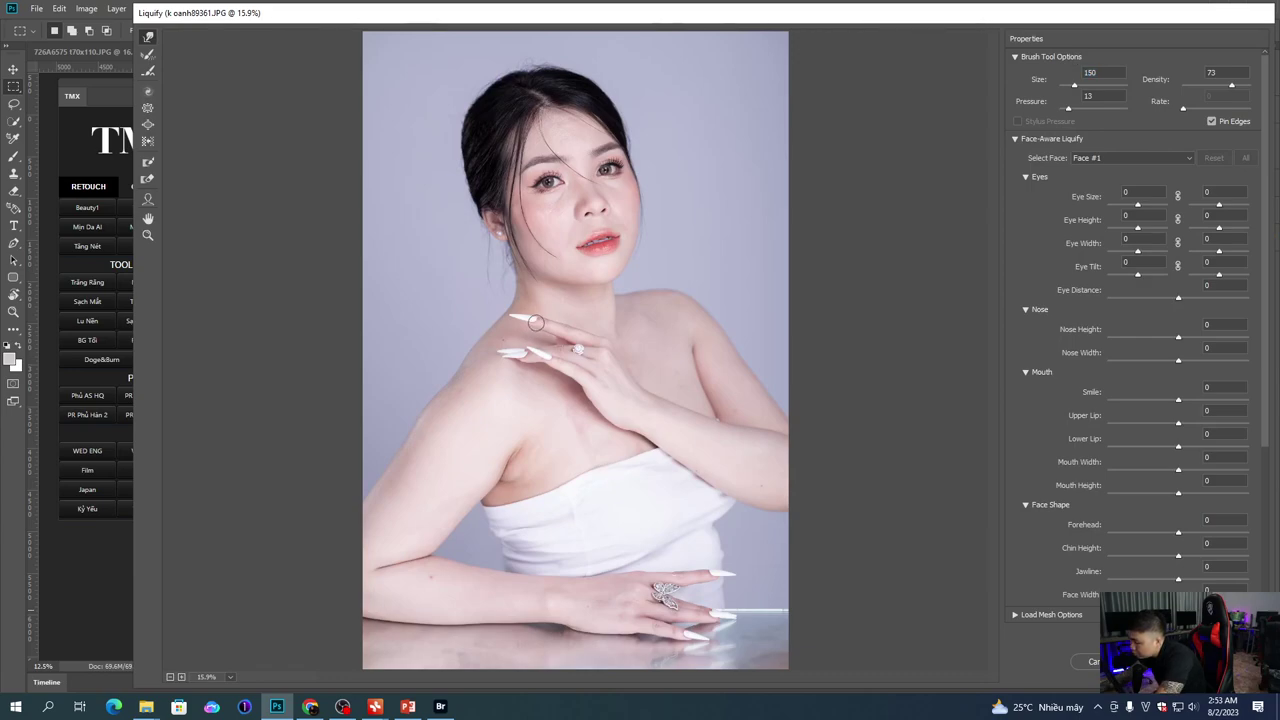
Step: With the Forward Warp brush at sizes 1100 to 1400, refine the outer contour of the shoulder and resting arm
key(bracketright)
key(bracketright)
key(bracketright)
key(bracketright)
key(bracketright)
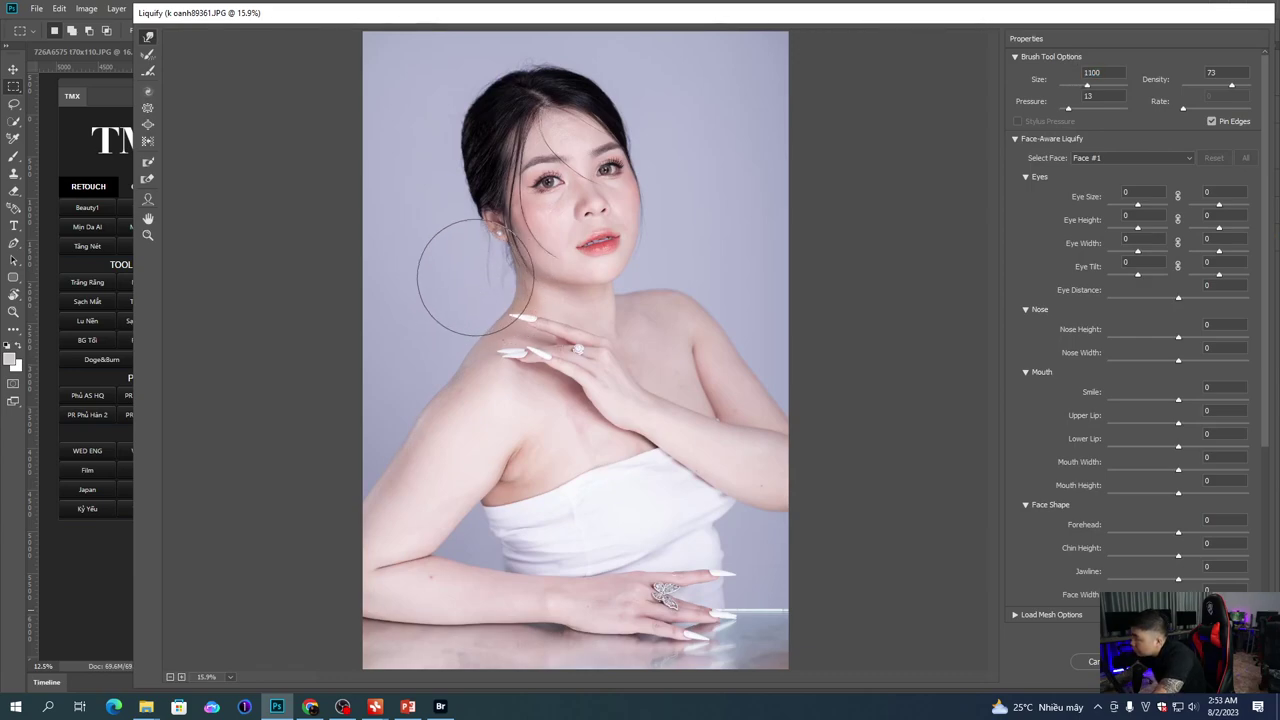
key(bracketright)
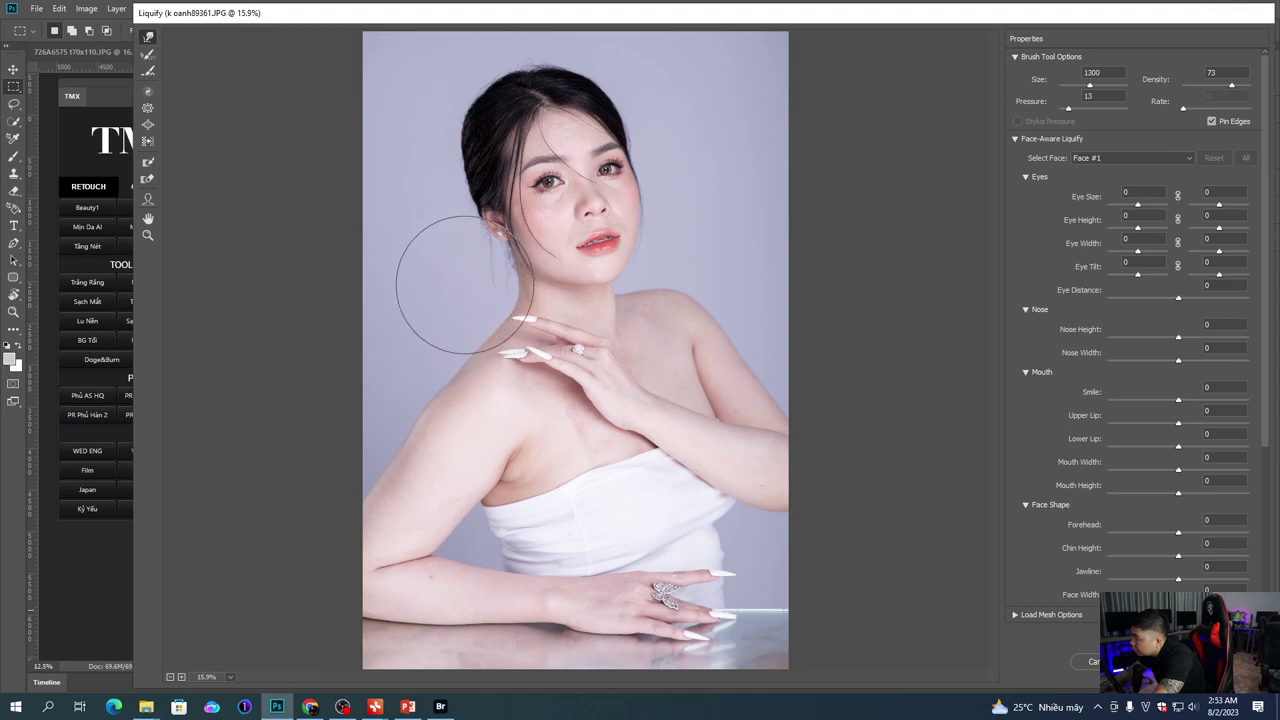
key(bracketright)
key(bracketright)
scroll(487, 287, down, 1)
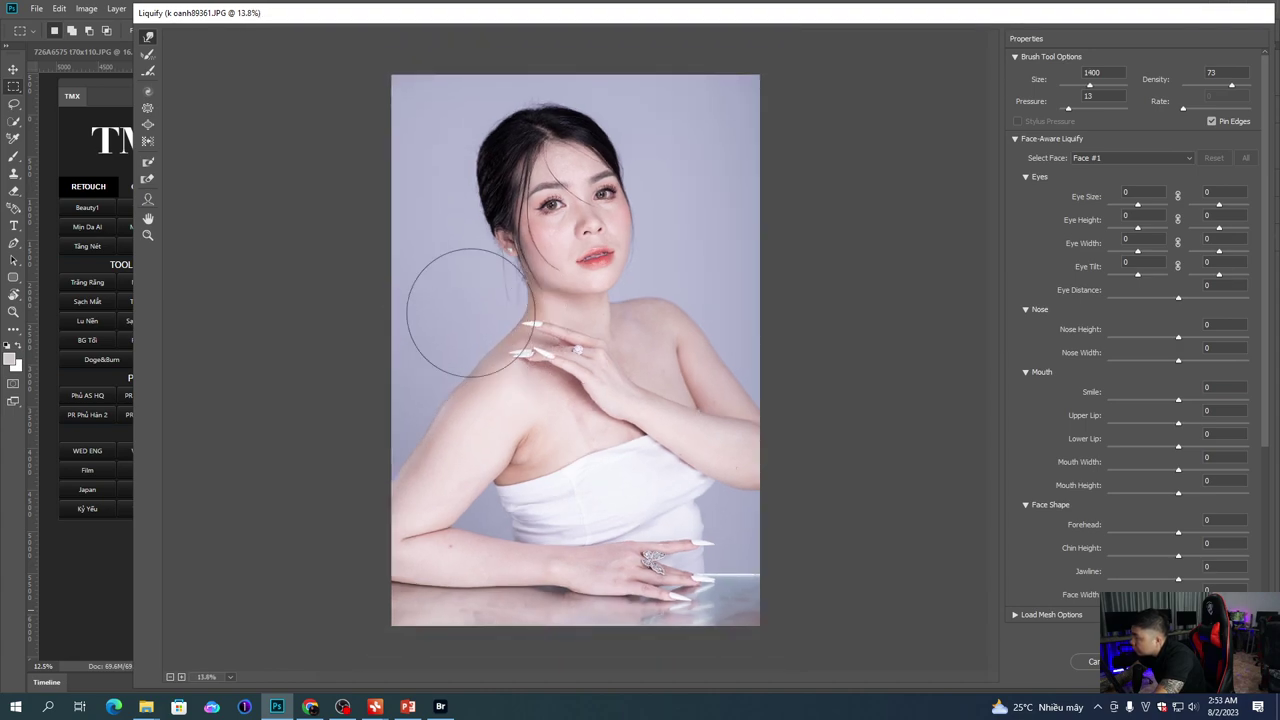
key(bracketleft)
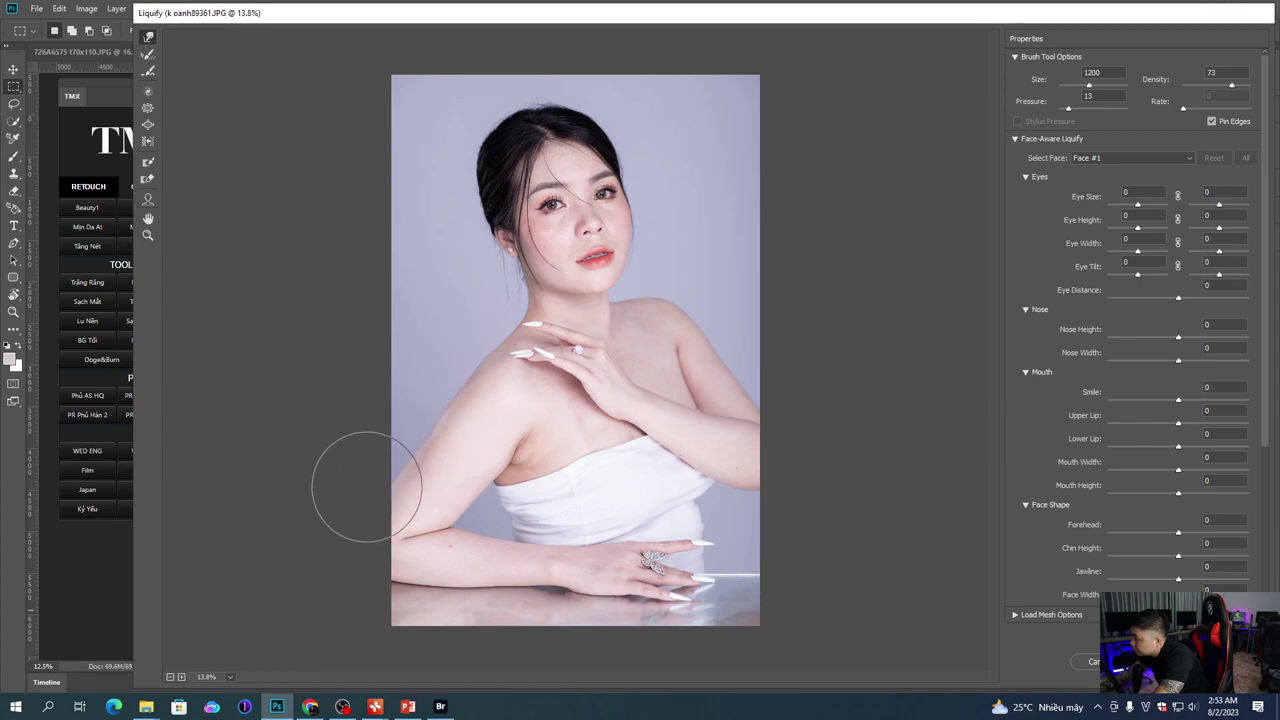
key(bracketright)
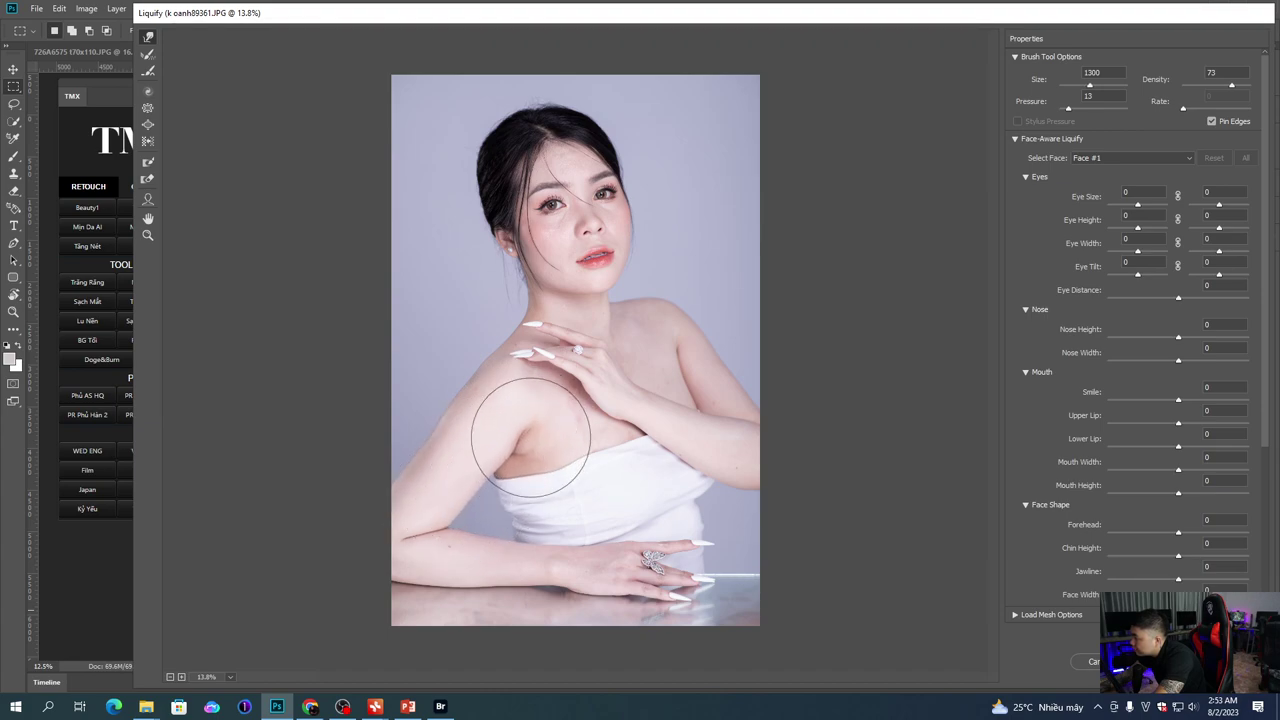
Step: Reshape the resting arm's inner contour and armpit with Forward Warp brush sizes between 800 and 1200
key(bracketleft)
key(bracketleft)
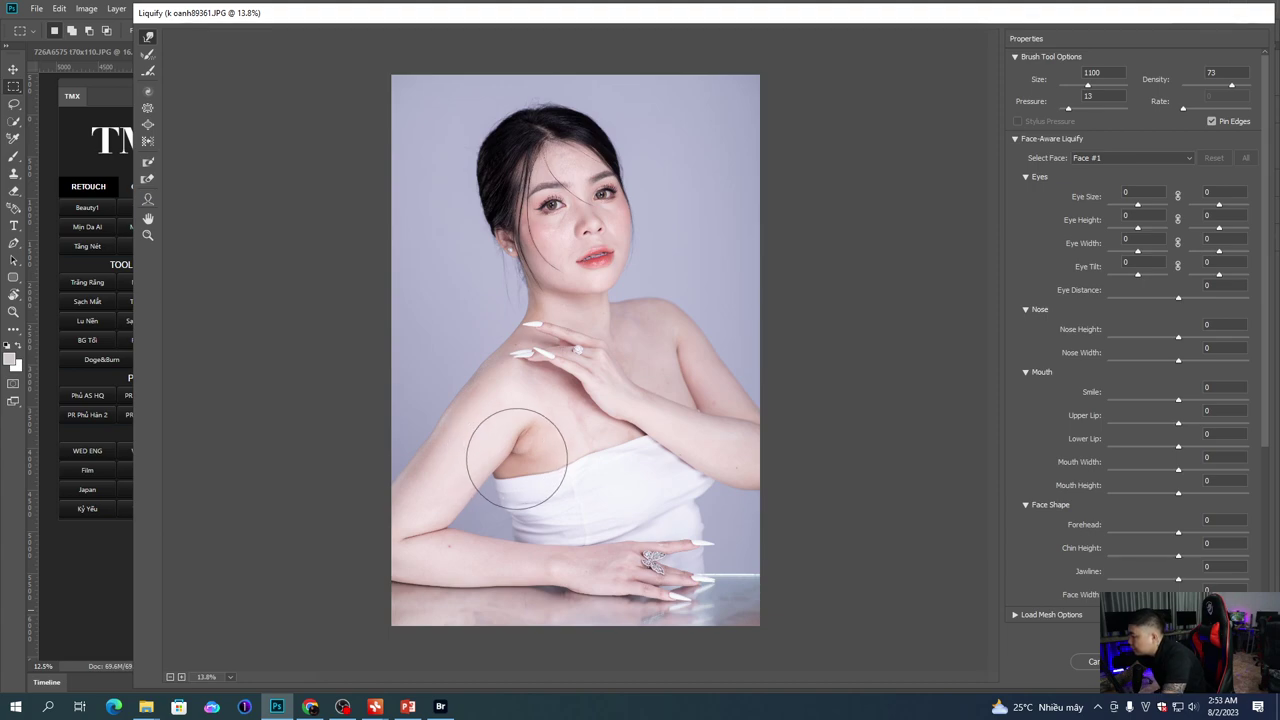
key(bracketleft)
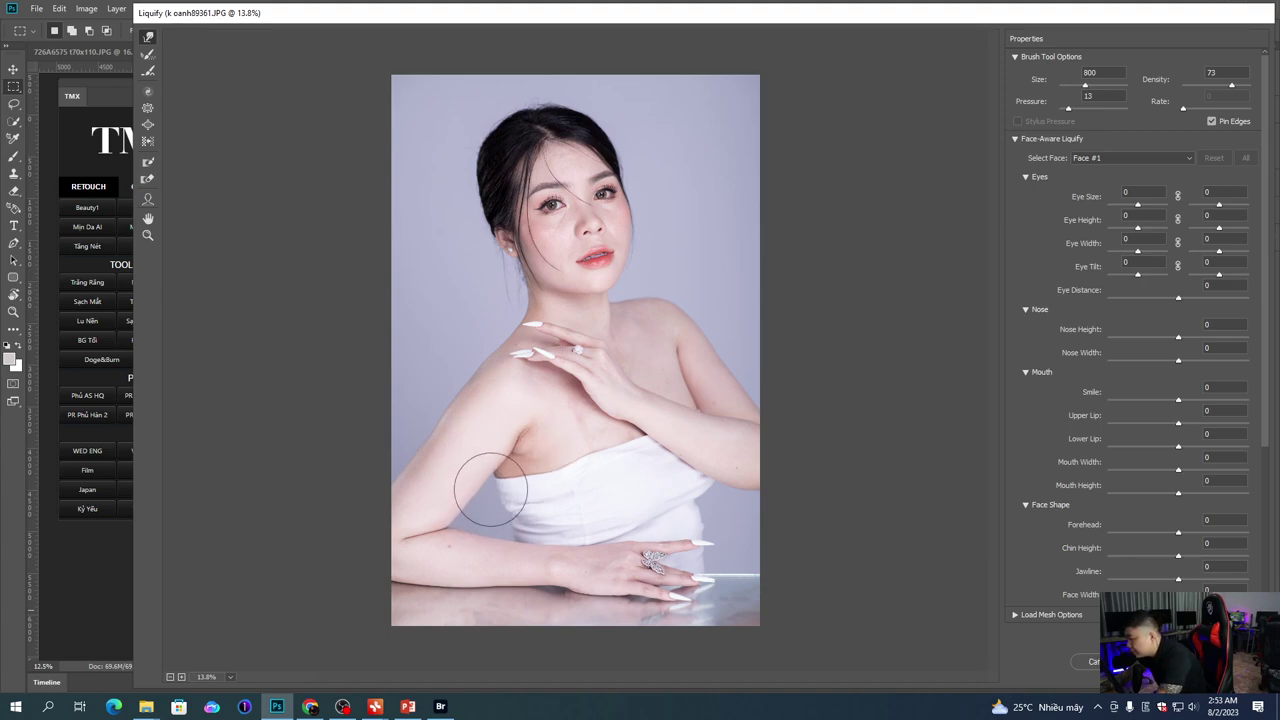
key(bracketright)
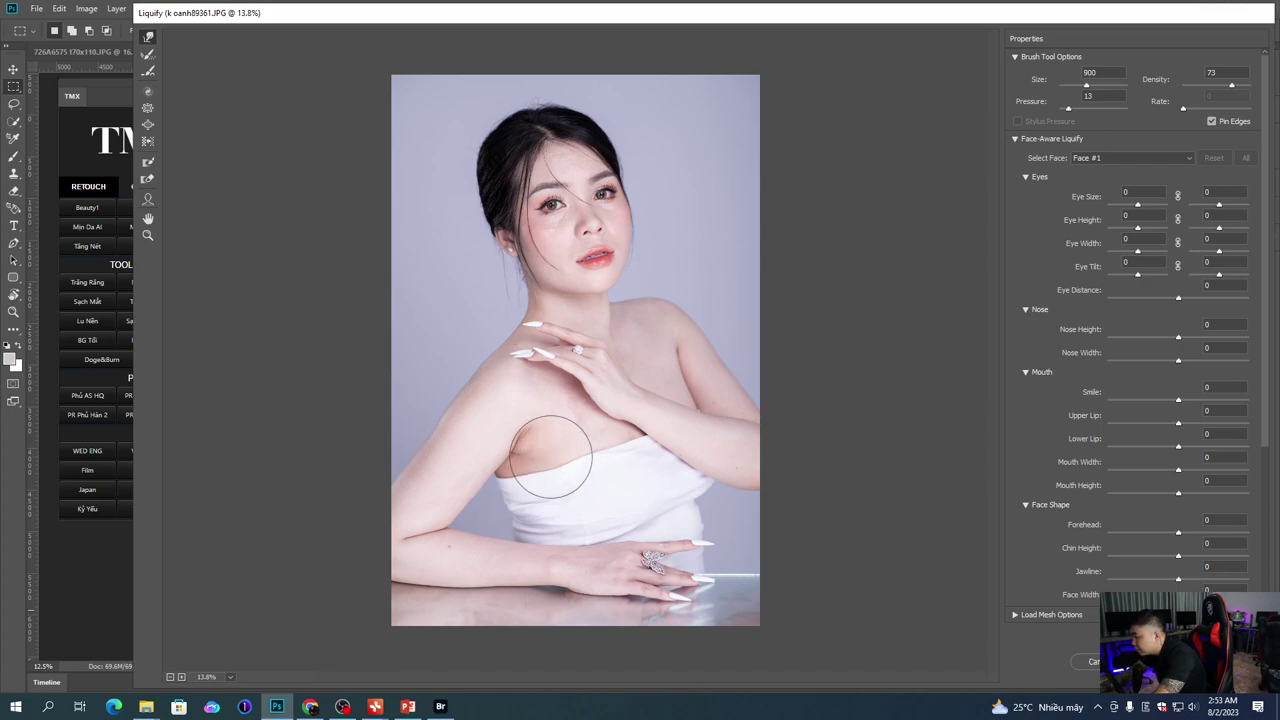
key(bracketleft)
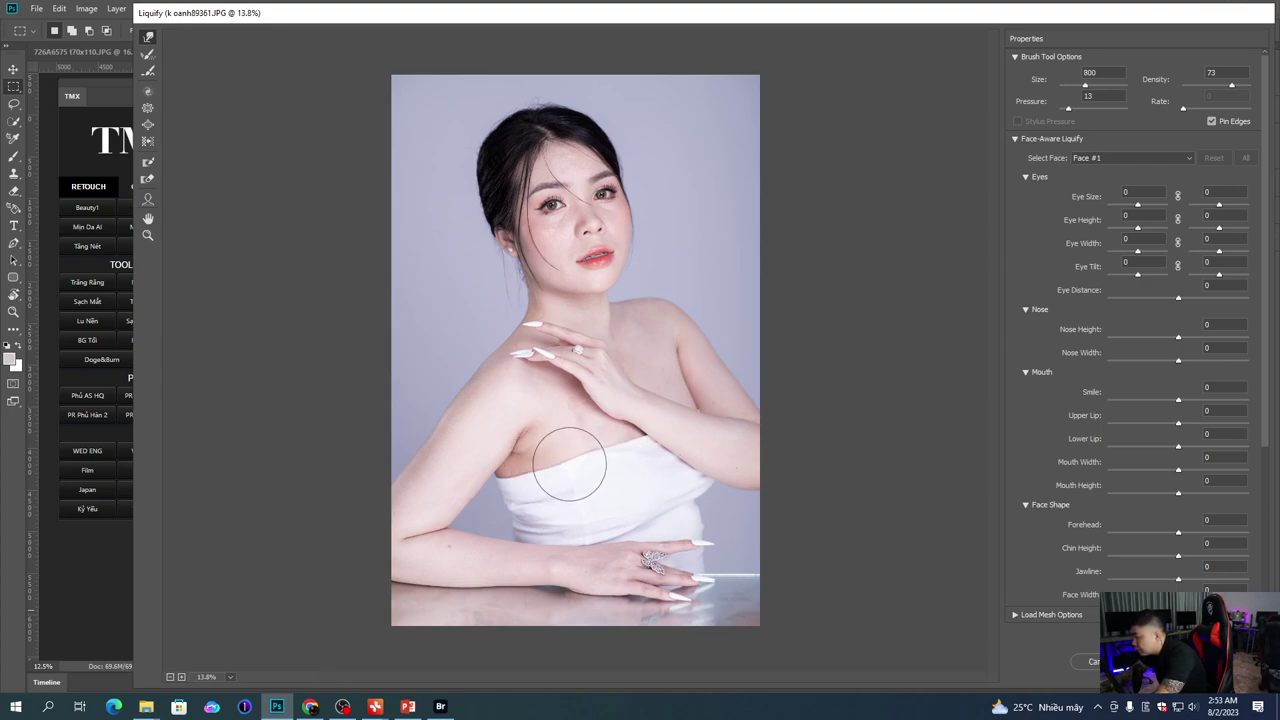
key(bracketright)
key(bracketright)
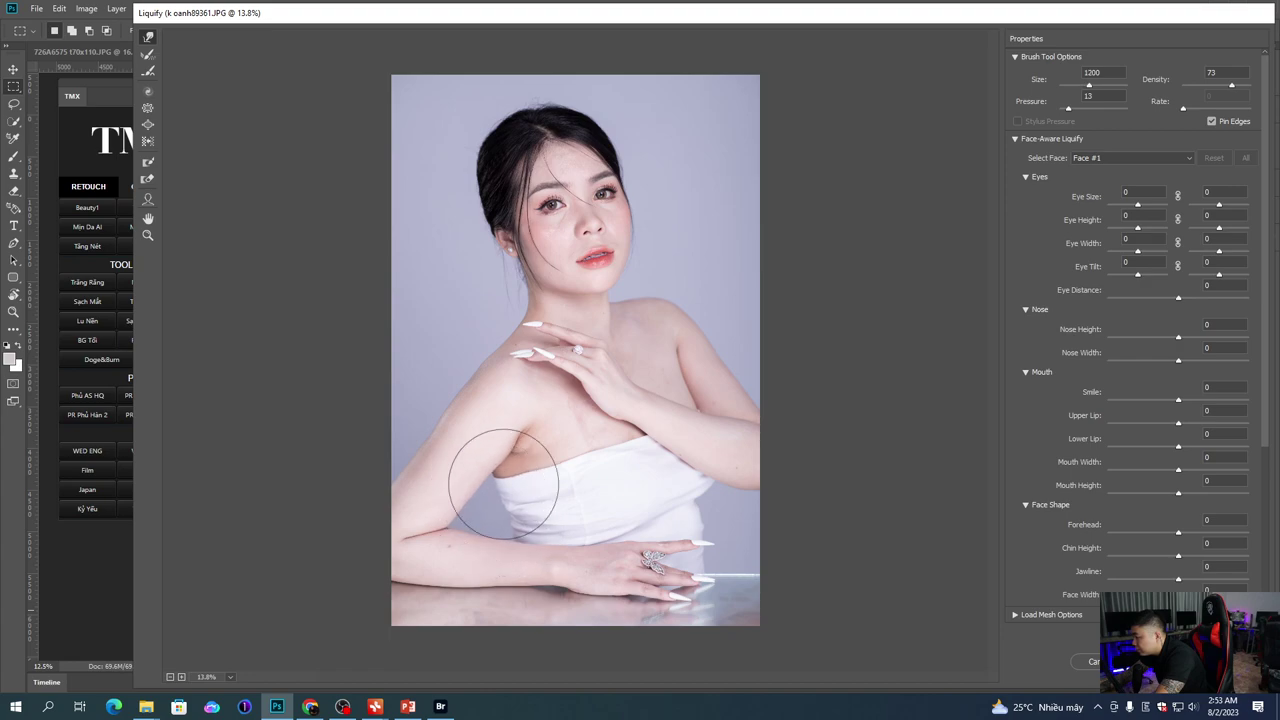
Step: Raise the Forward Warp brush pressure to 22 and set its size to 1000
key(bracketleft)
key(bracketleft)
key(bracketright)
key(bracketright)
key(bracketright)
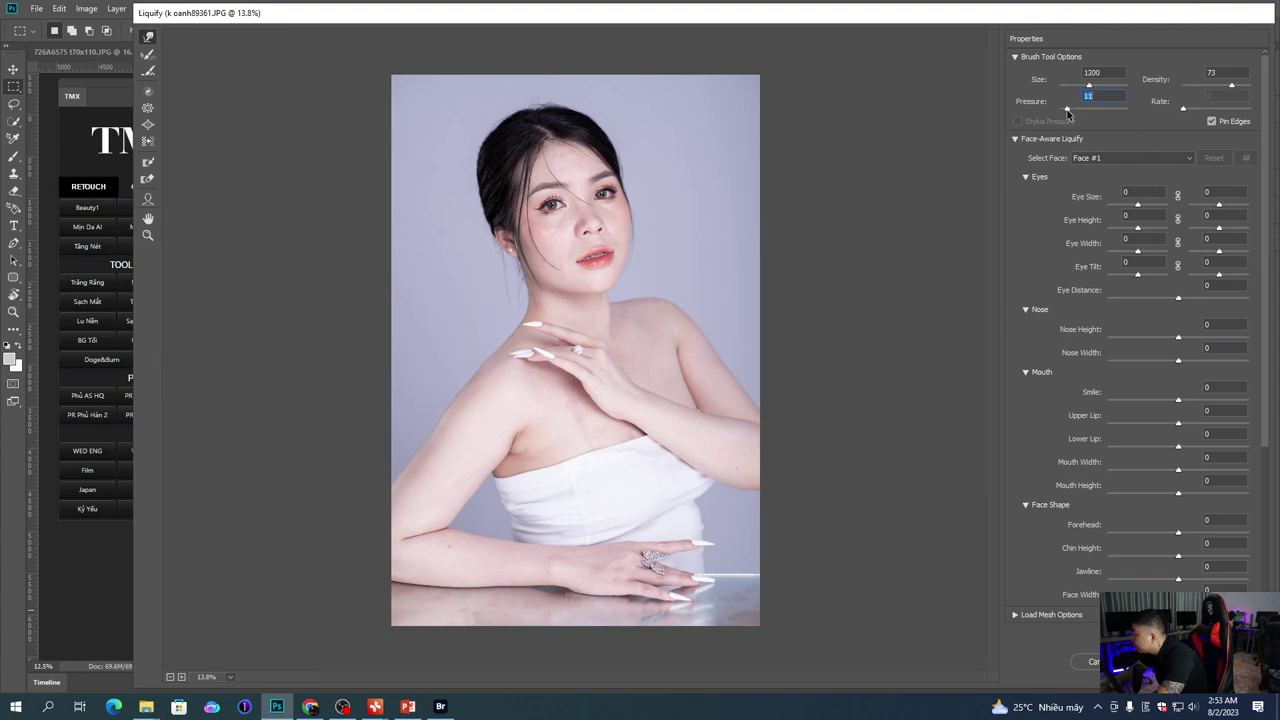
key(bracketleft)
key(bracketleft)
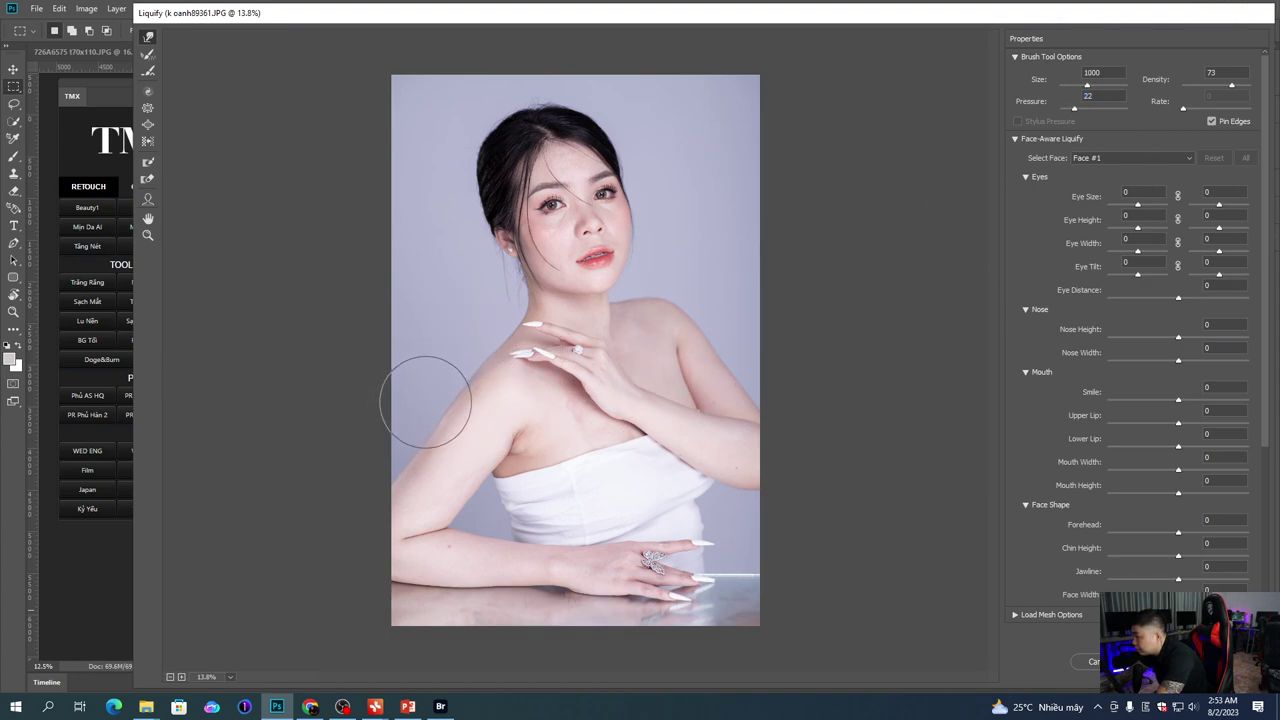
Step: Slim the outer edge of the resting upper arm toward the elbow with a brush size of 1200 to 1300
key(bracketright)
key(bracketright)
key(bracketright)
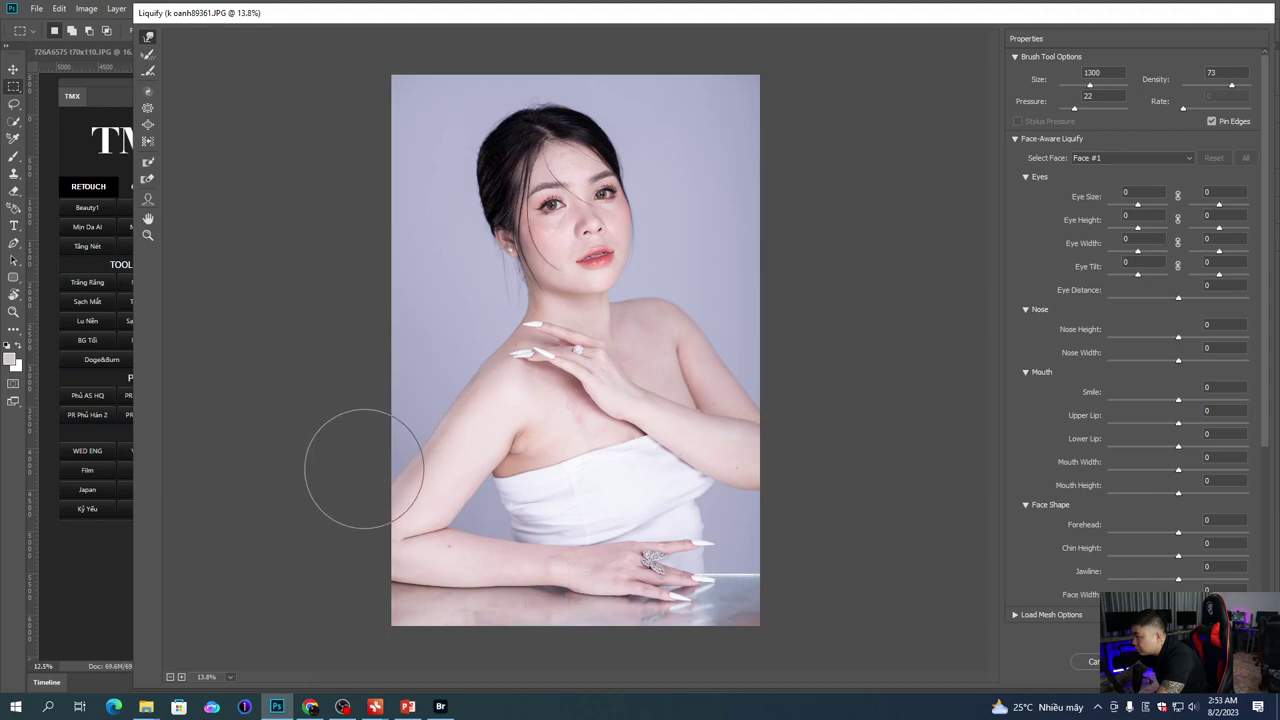
key(bracketleft)
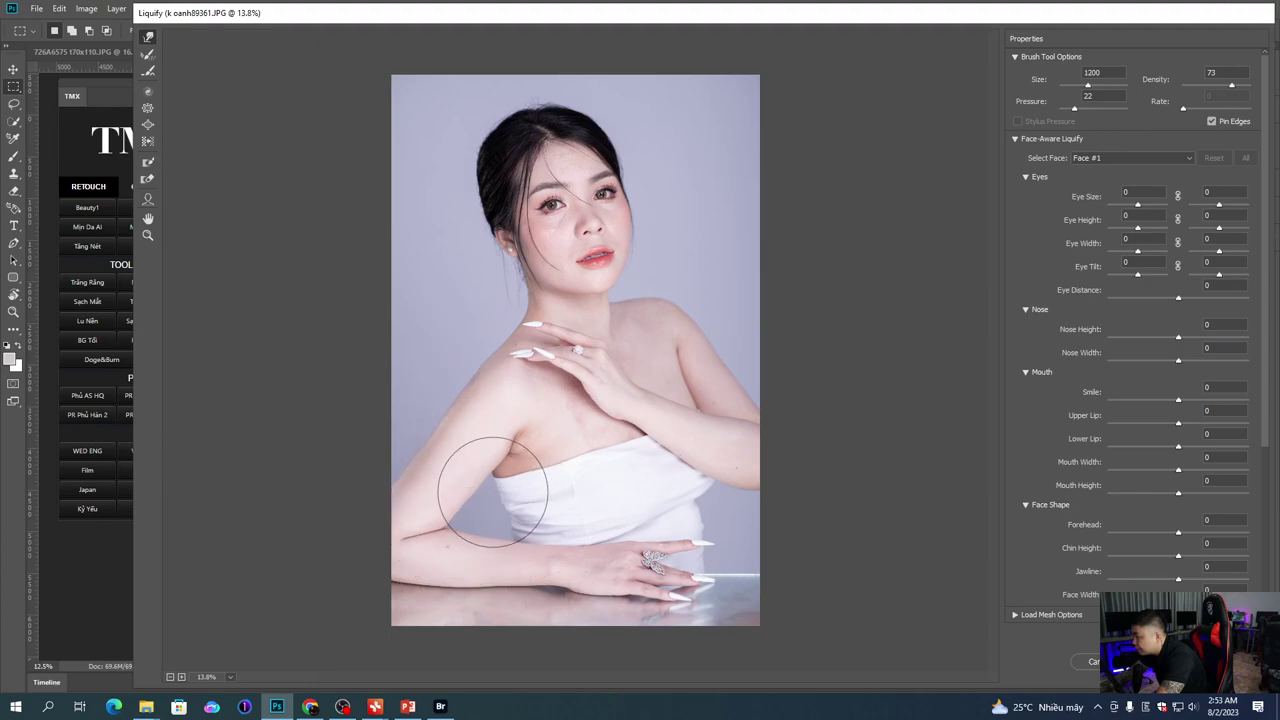
Step: Push the white top's side edge near the armpit and inner arm inward with a brush size of 800 to 900
key(bracketleft)
key(bracketleft)
key(bracketleft)
key(bracketleft)
key(bracketleft)
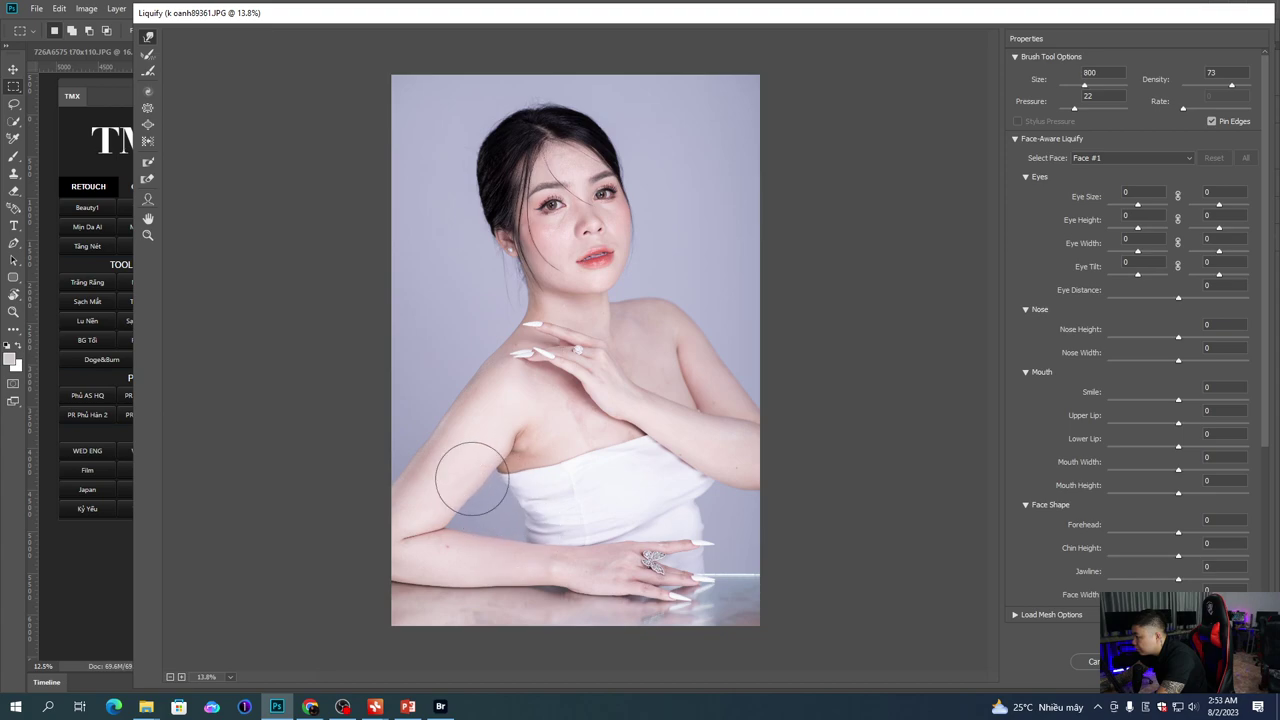
key(bracketleft)
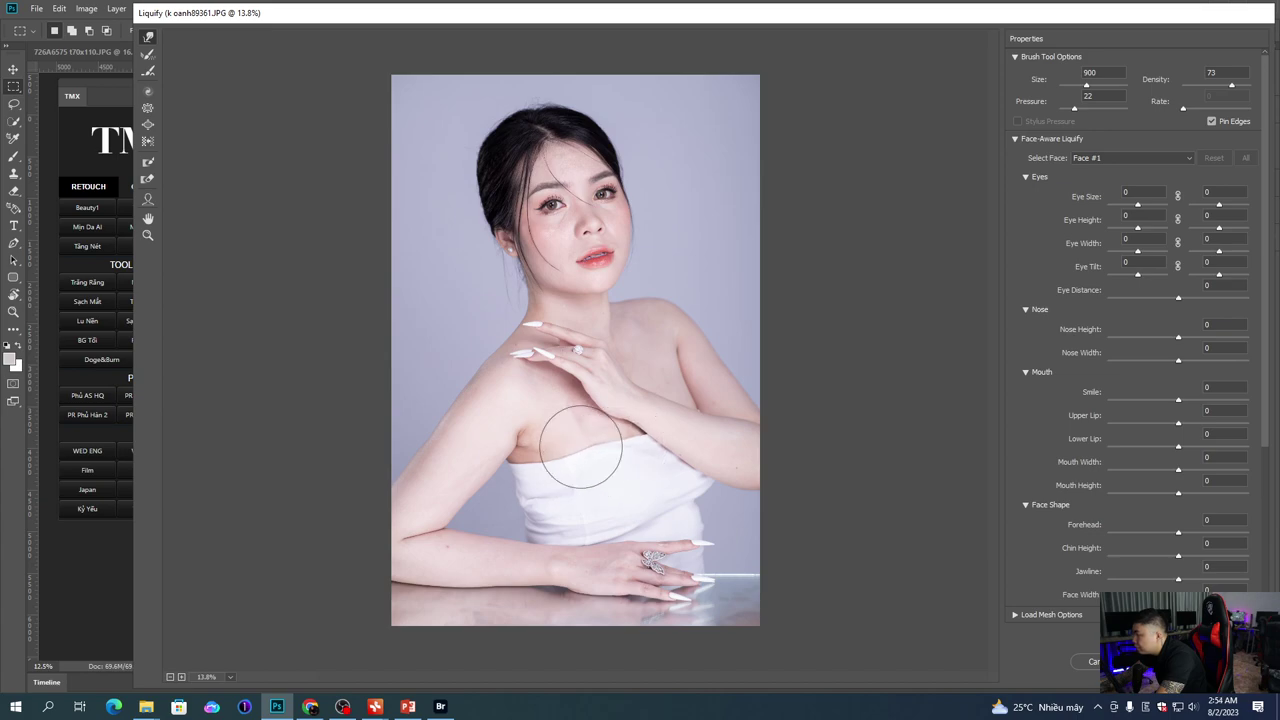
Step: Smooth the upper neckline of the white top with a brush size of about 600
key(bracketleft)
key(bracketleft)
key(bracketleft)
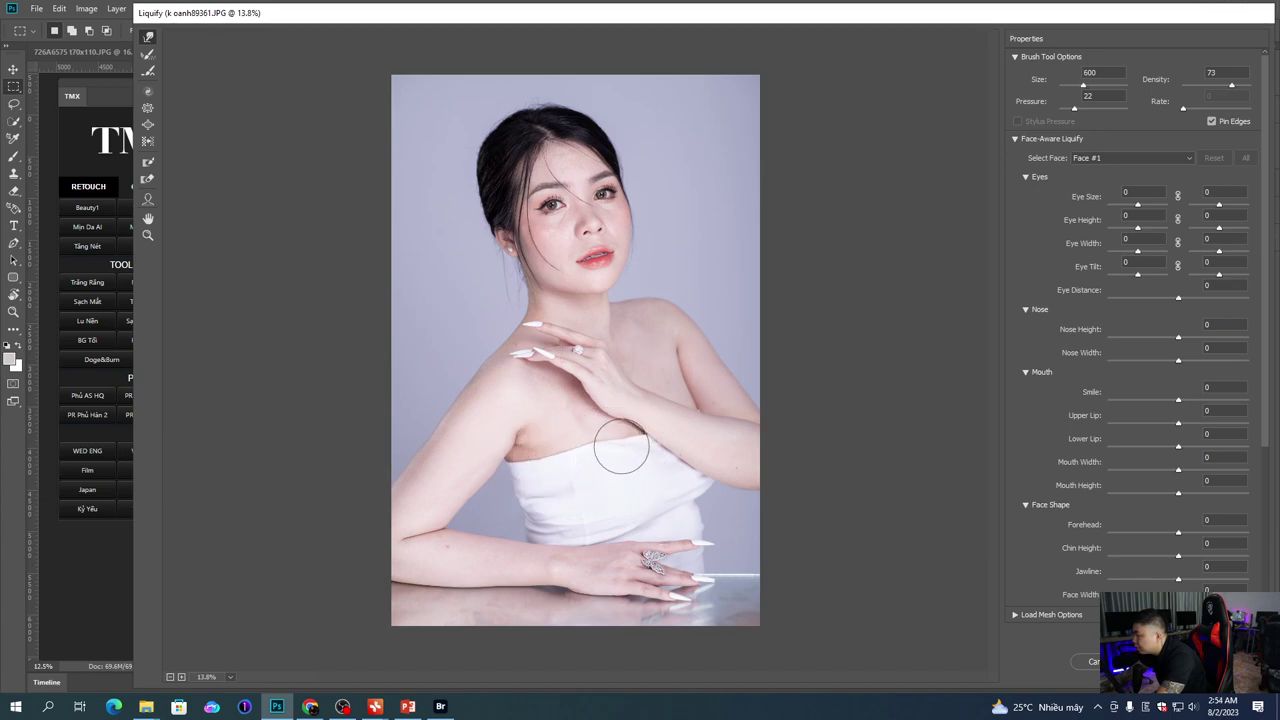
key(bracketleft)
Step: Slim the waist below the bust on the image's right side with brush sizes 500 to 800
key(bracketleft)
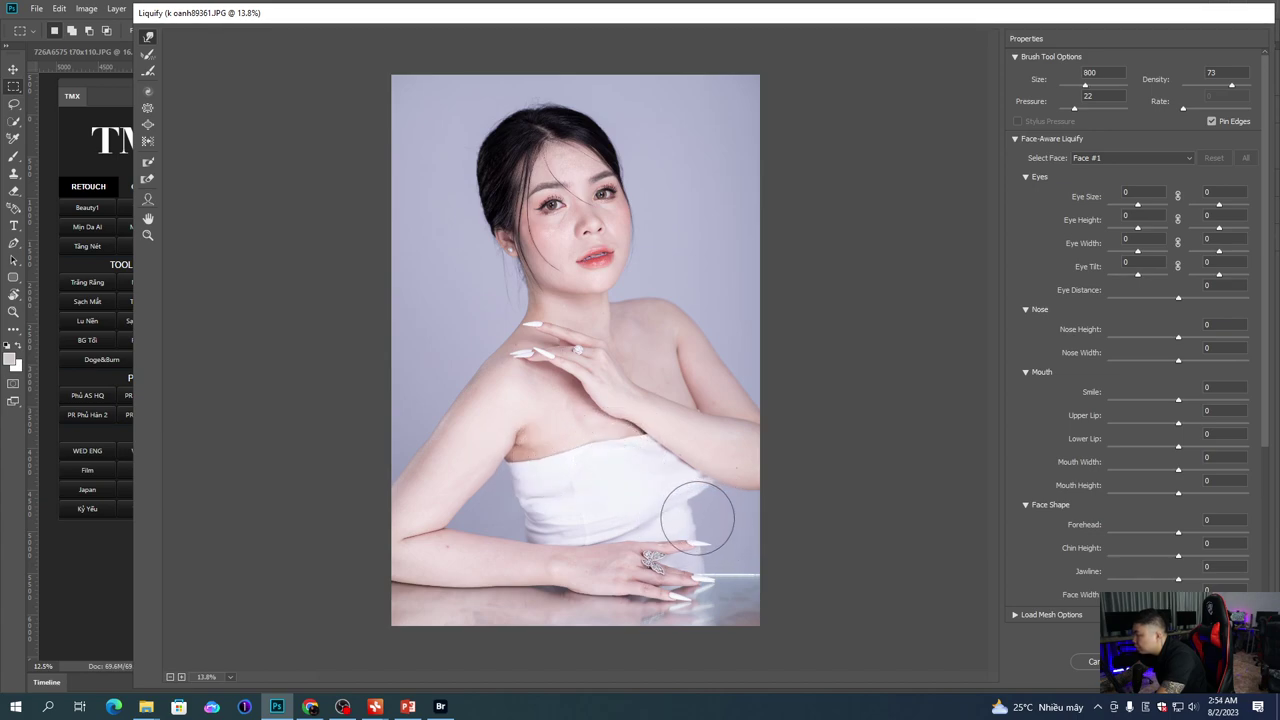
key(bracketright)
key(bracketright)
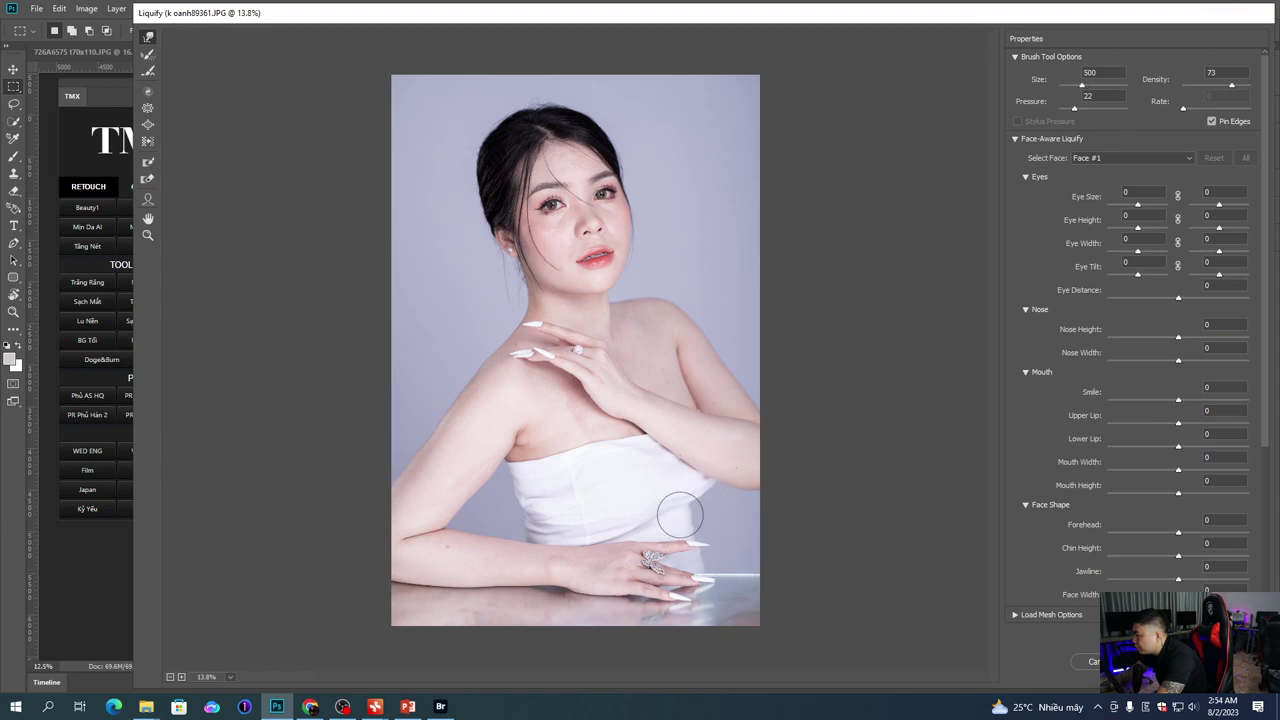
key(bracketleft)
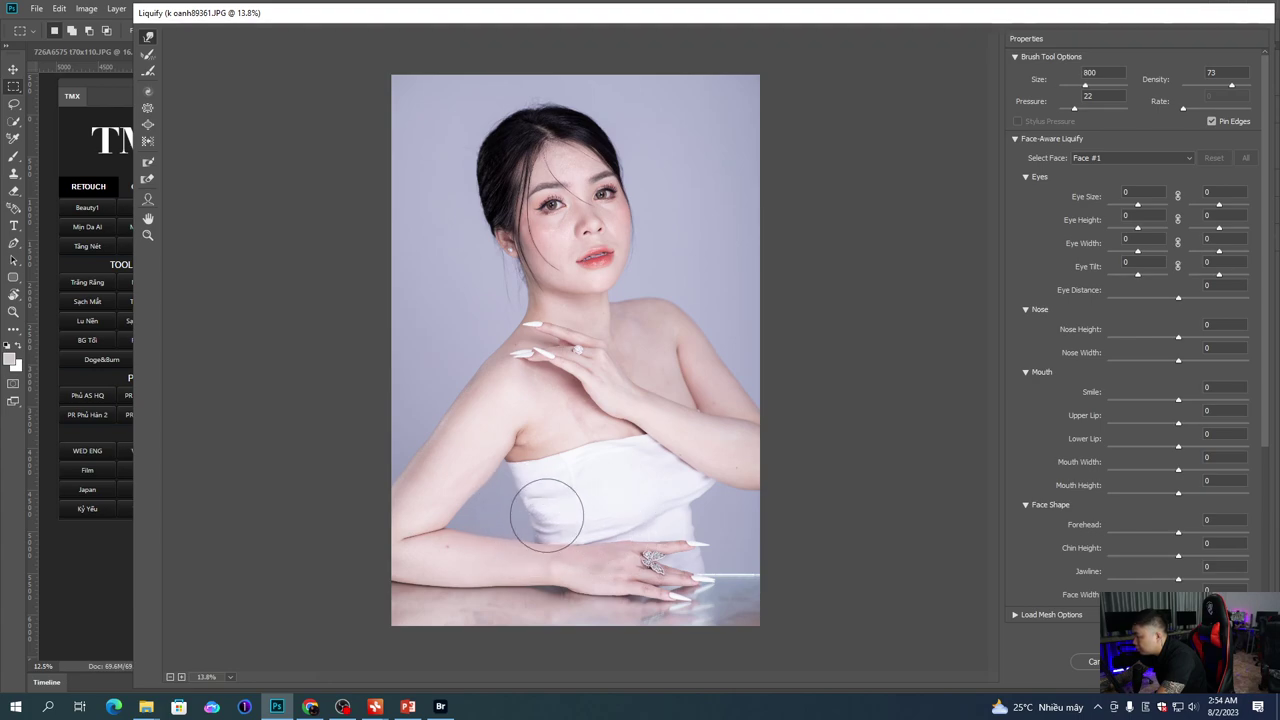
Step: Refine the resting arm's outer elbow and the gap between arm and waist with brush sizes 1000 to 1100
key(bracketright)
key(bracketright)
key(bracketright)
key(bracketright)
key(bracketright)
key(bracketright)
key(bracketleft)
key(bracketleft)
key(bracketleft)
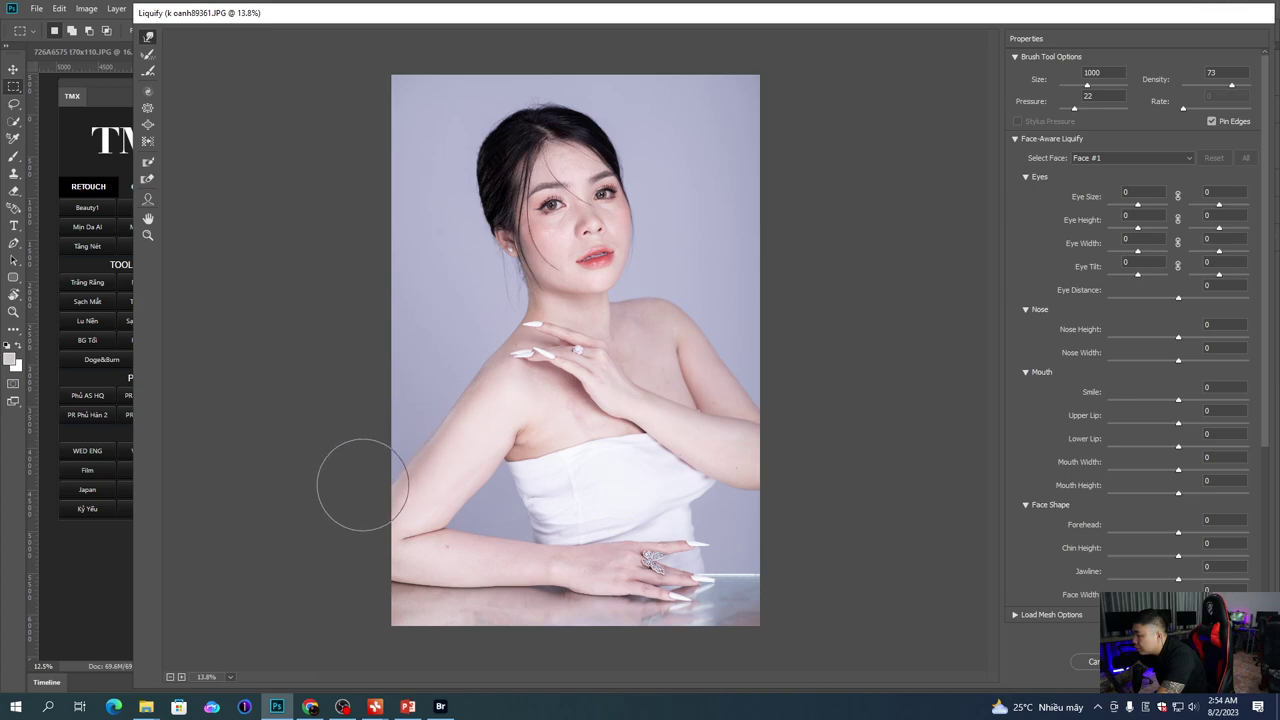
key(bracketright)
key(bracketleft)
key(bracketleft)
key(bracketleft)
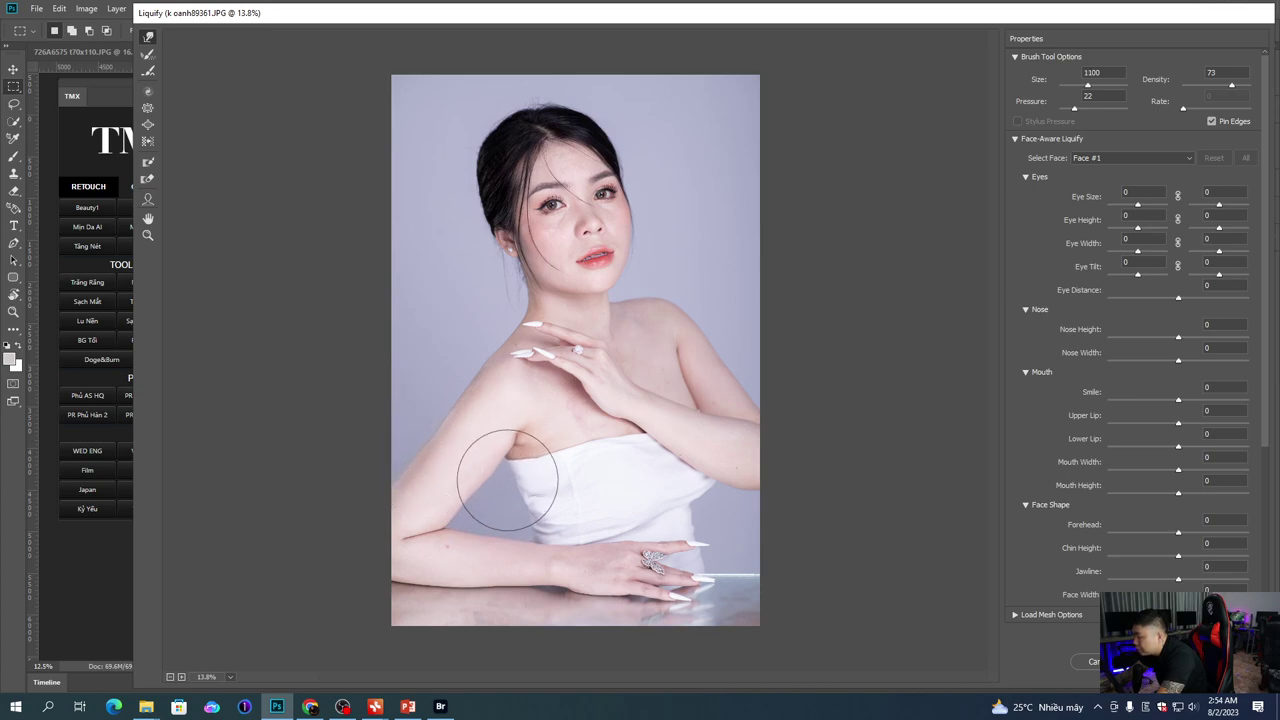
Step: Refine the contour of the forearm resting on the table with brush sizes 1100 to 1200
key(bracketright)
key(bracketright)
key(bracketright)
key(bracketright)
key(bracketright)
key(bracketright)
key(bracketleft)
key(bracketleft)
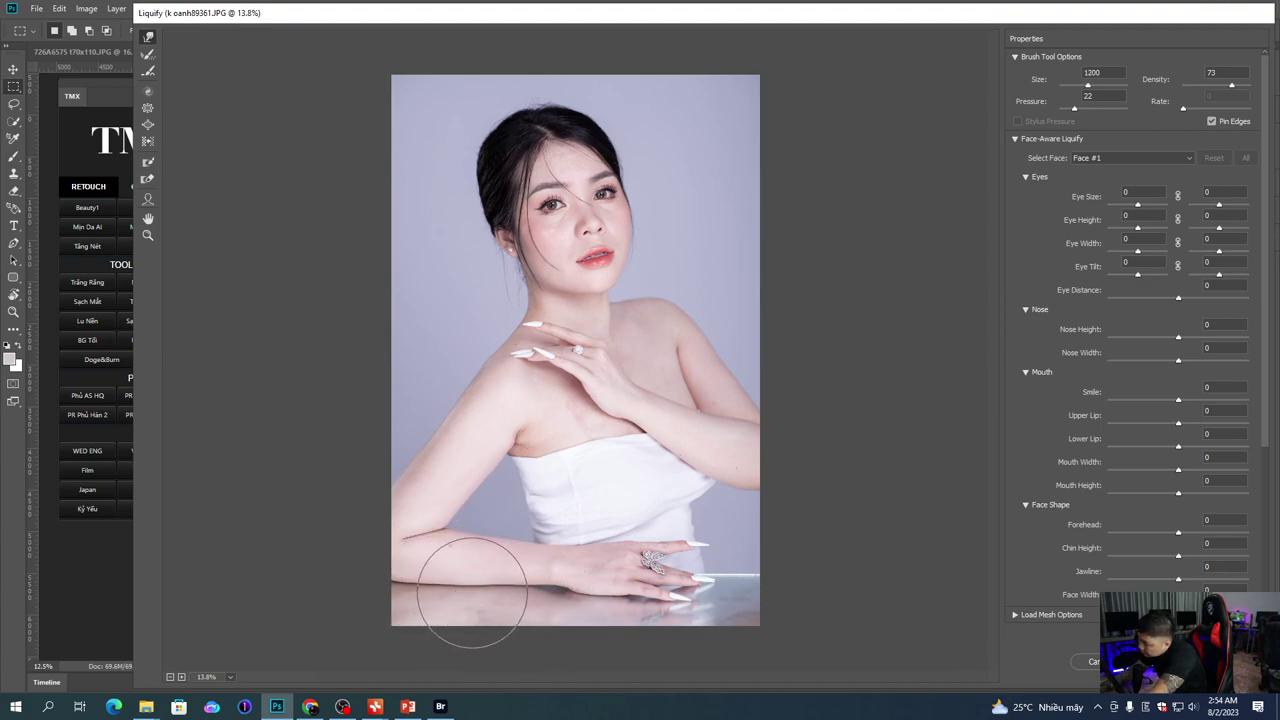
key(bracketleft)
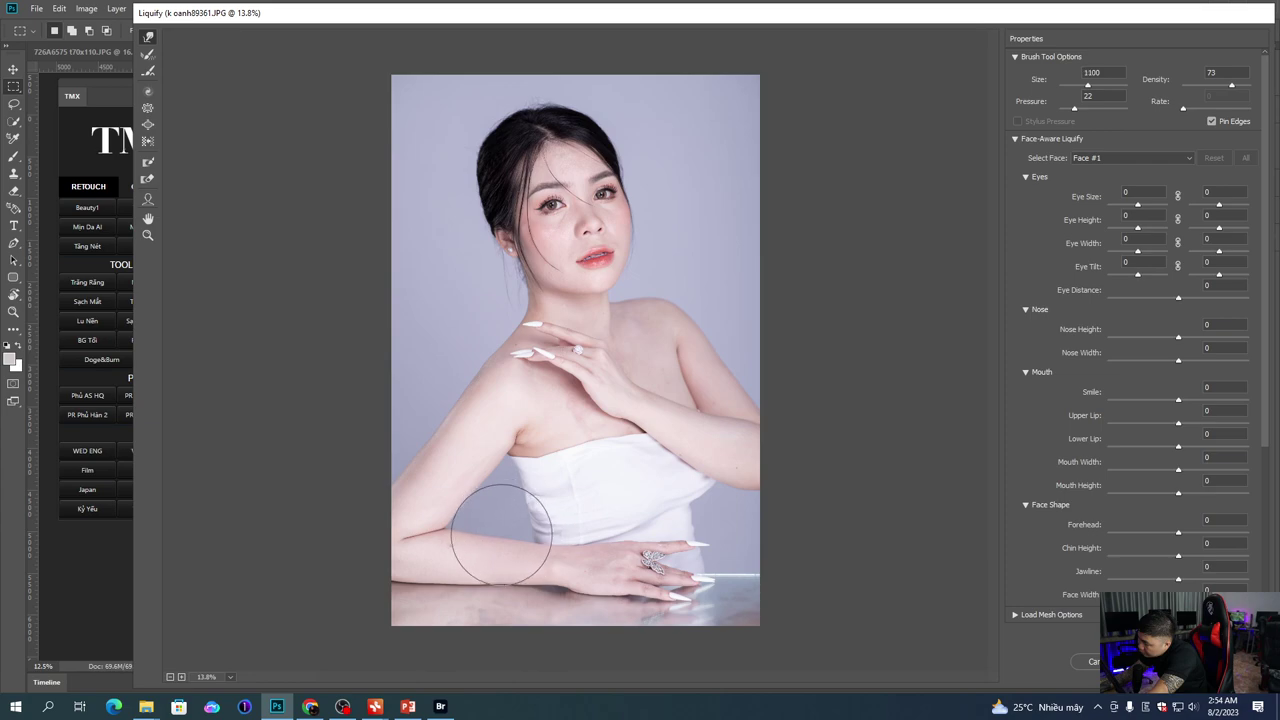
Step: Adjust the white top's armpit corner and neckline with brush sizes 500 to 800
key(bracketleft)
key(bracketleft)
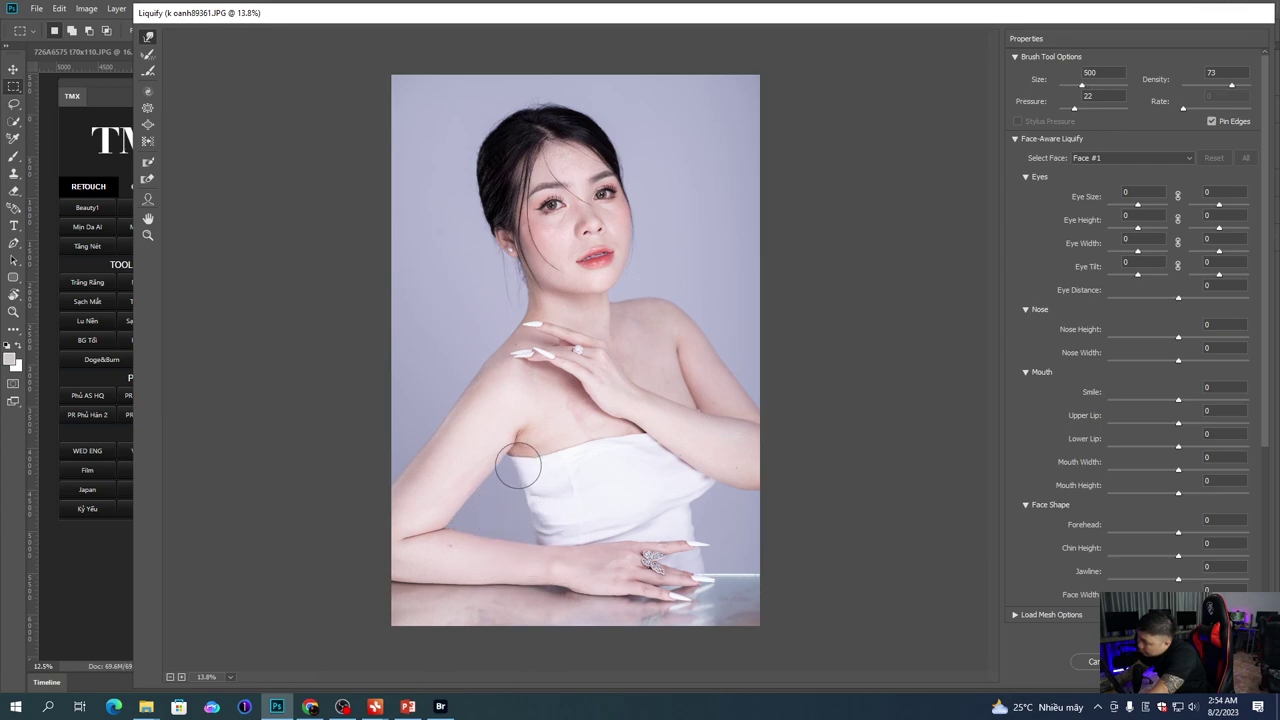
key(bracketleft)
key(bracketleft)
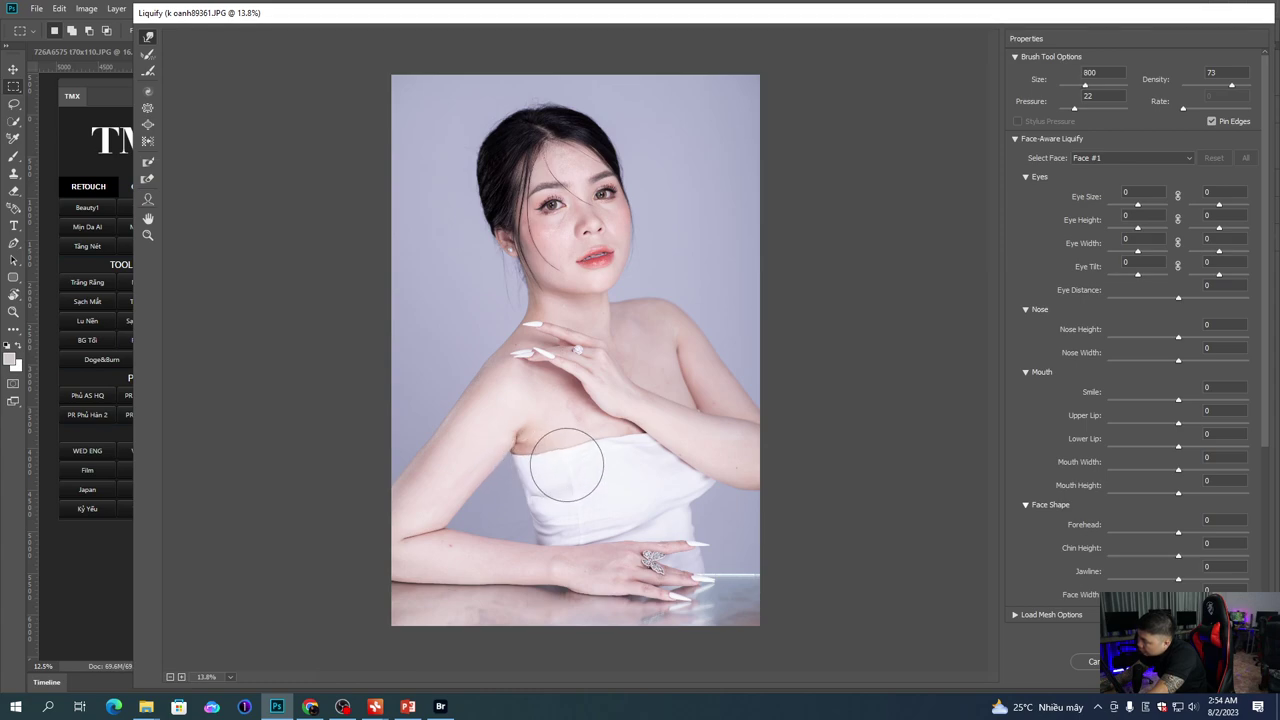
key(bracketleft)
key(bracketleft)
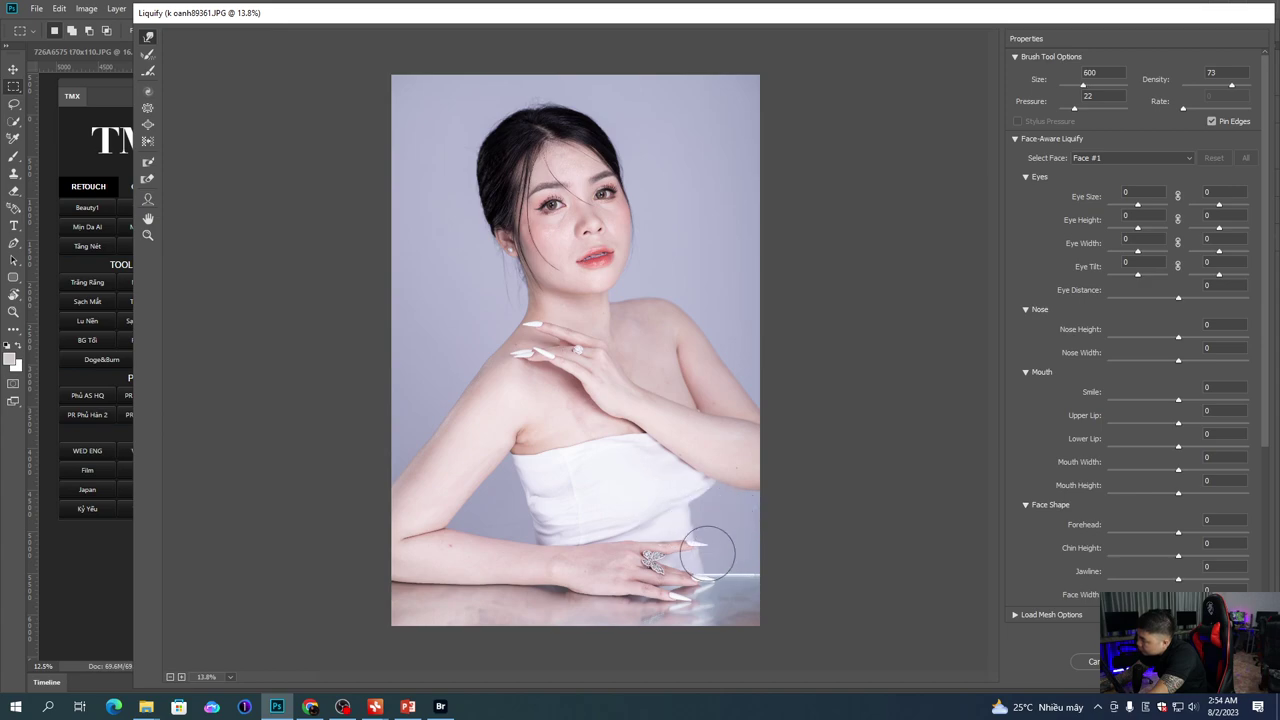
Step: Enlarge the brush to 1400 and slim the underside of the raised forearm near the image's right edge
key(bracketleft)
key(bracketleft)
key(bracketright)
key(bracketright)
key(bracketright)
key(bracketright)
key(bracketright)
key(bracketright)
key(bracketright)
key(bracketright)
key(bracketright)
key(bracketright)
key(bracketright)
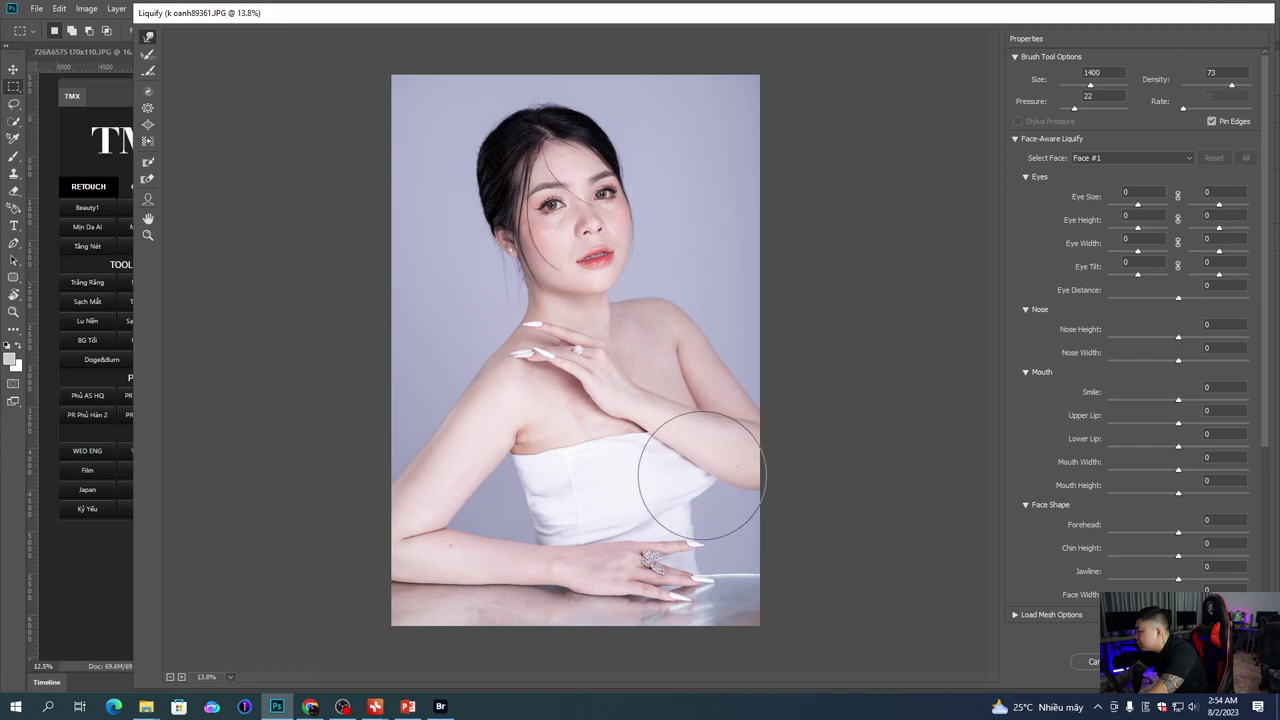
Step: Reshape the white top's contour beneath the raised forearm with a brush size of 800
key(bracketleft)
key(bracketleft)
key(bracketleft)
key(bracketleft)
key(bracketleft)
key(bracketright)
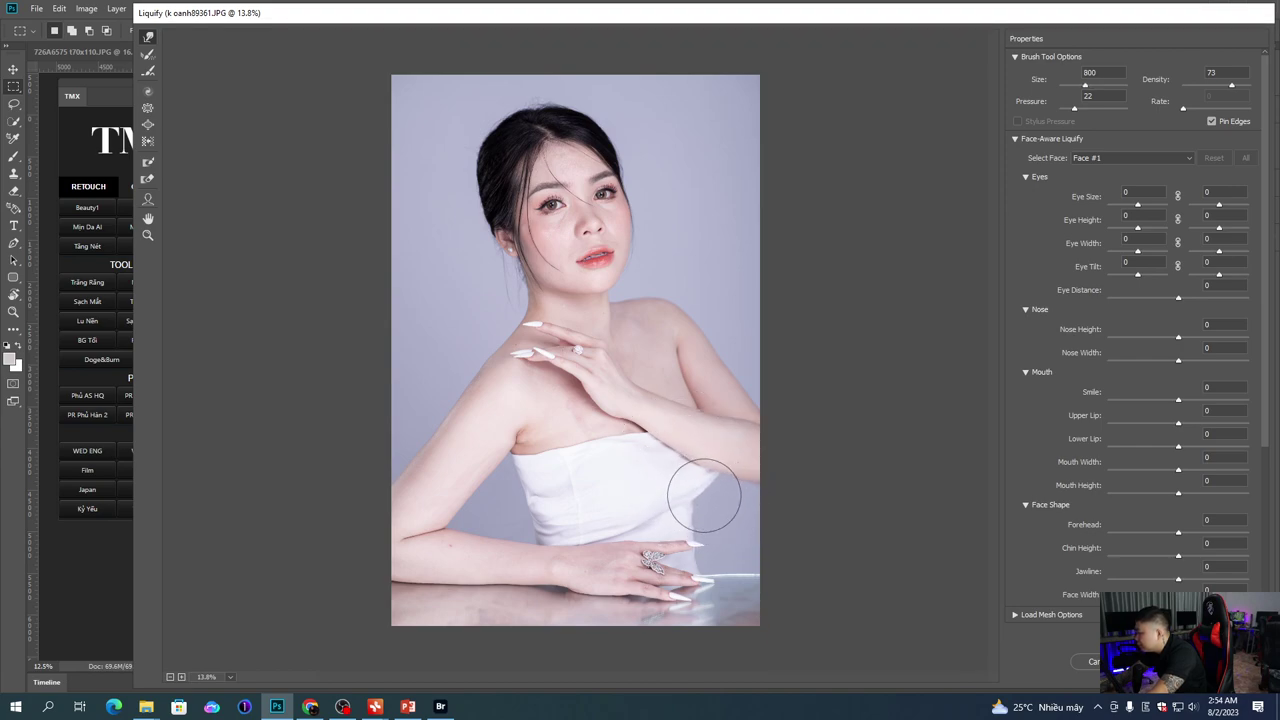
key(bracketleft)
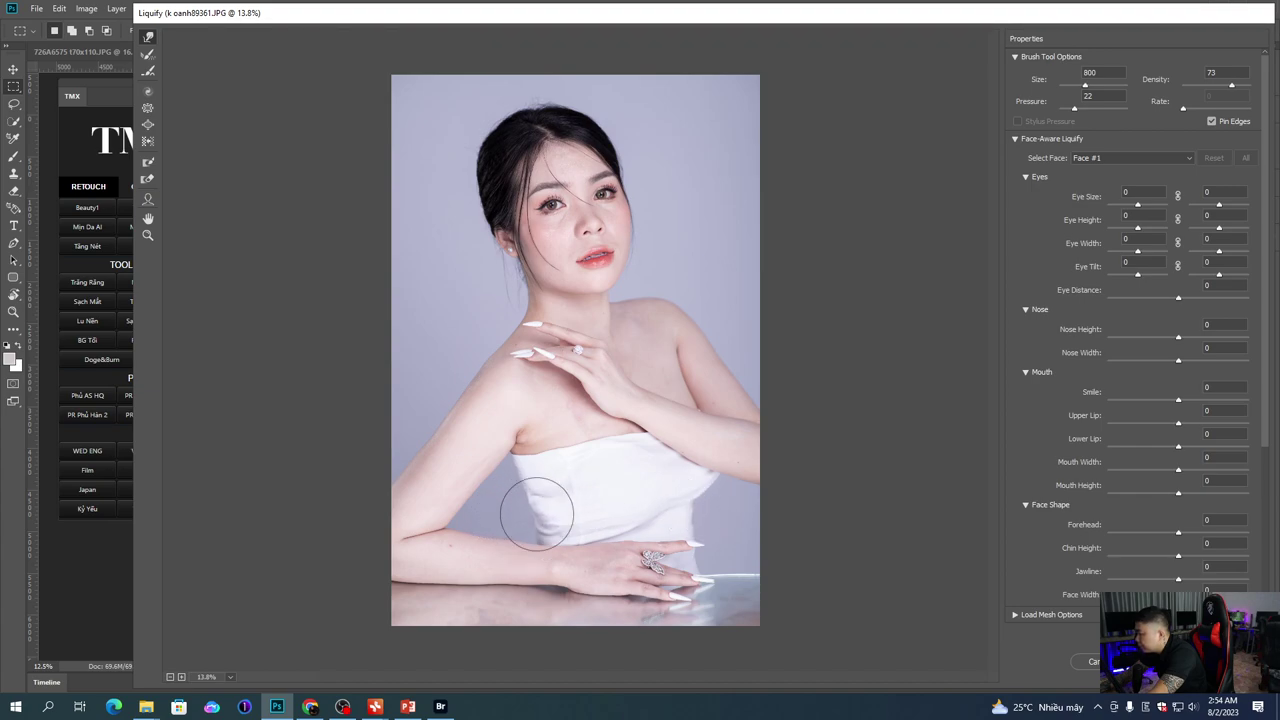
Step: Refine the resting arm's inner contour down to the elbow crease with brush sizes 700 to 800
key(bracketleft)
key(bracketleft)
key(bracketleft)
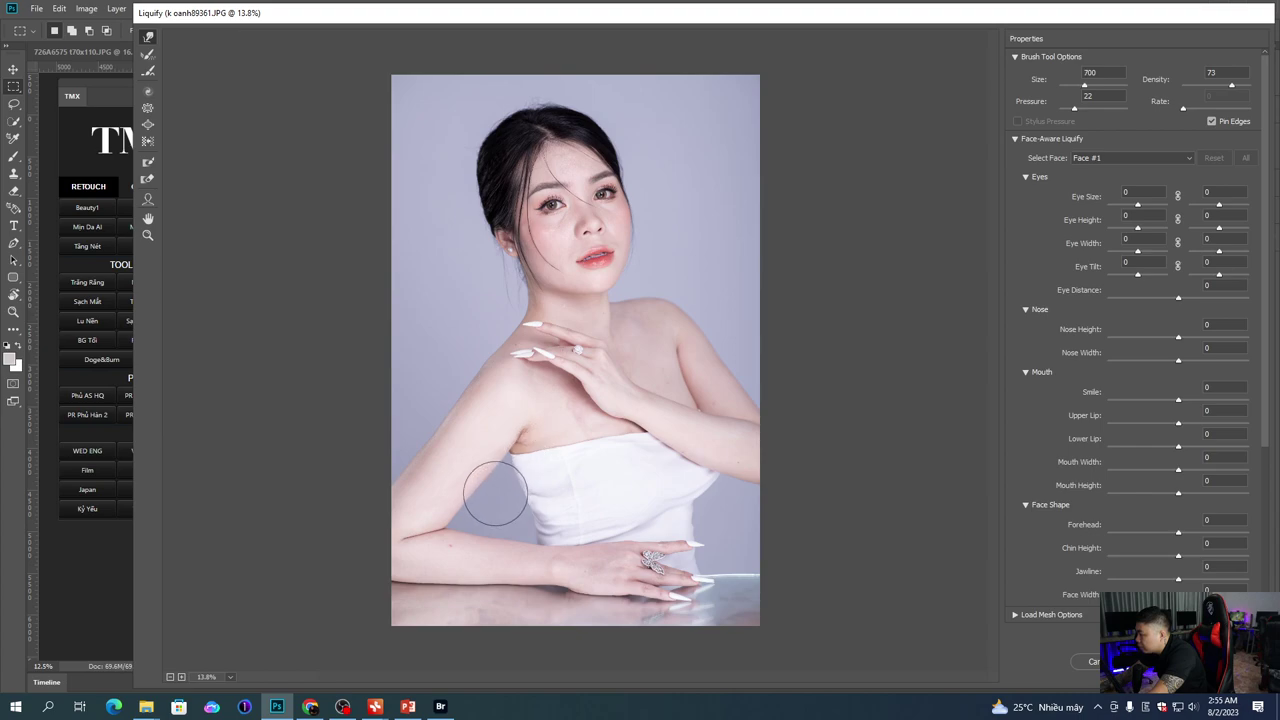
key(bracketright)
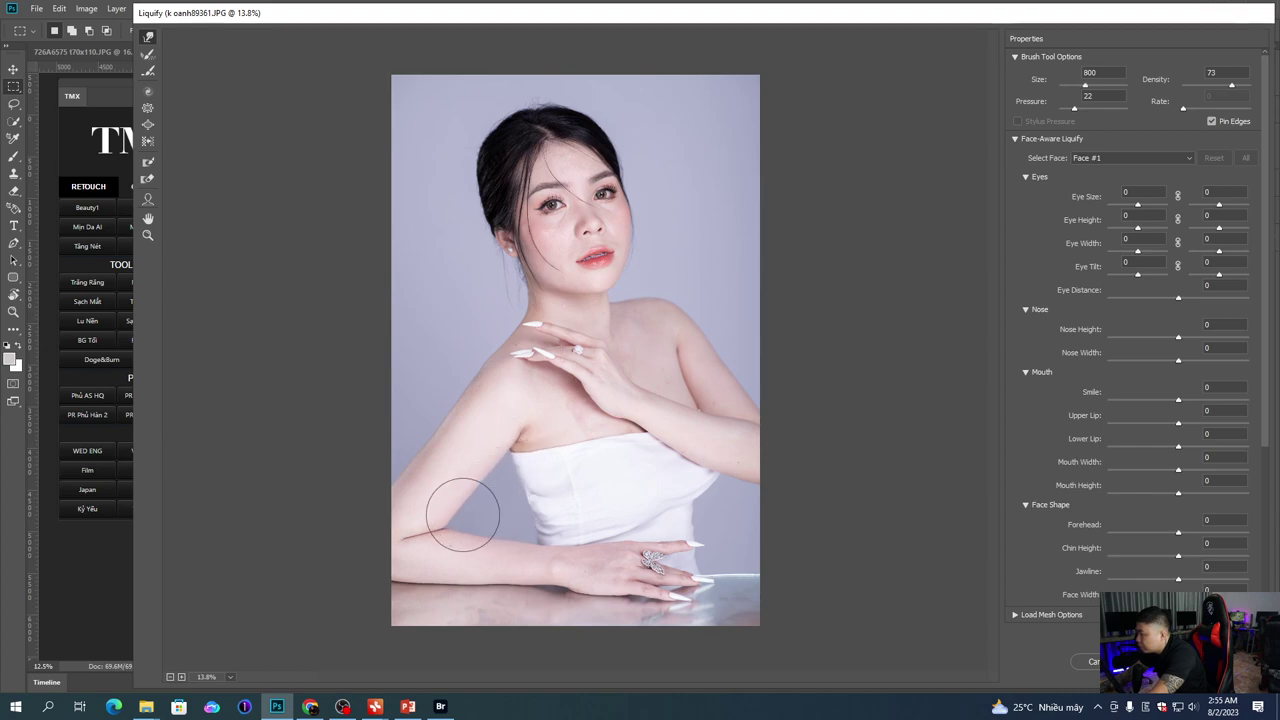
Step: Refine the resting arm's elbow crease and the near shoulder contour with brush sizes 800 to 1000
key(bracketright)
key(bracketright)
key(bracketleft)
key(bracketleft)
key(bracketright)
key(bracketright)
key(bracketleft)
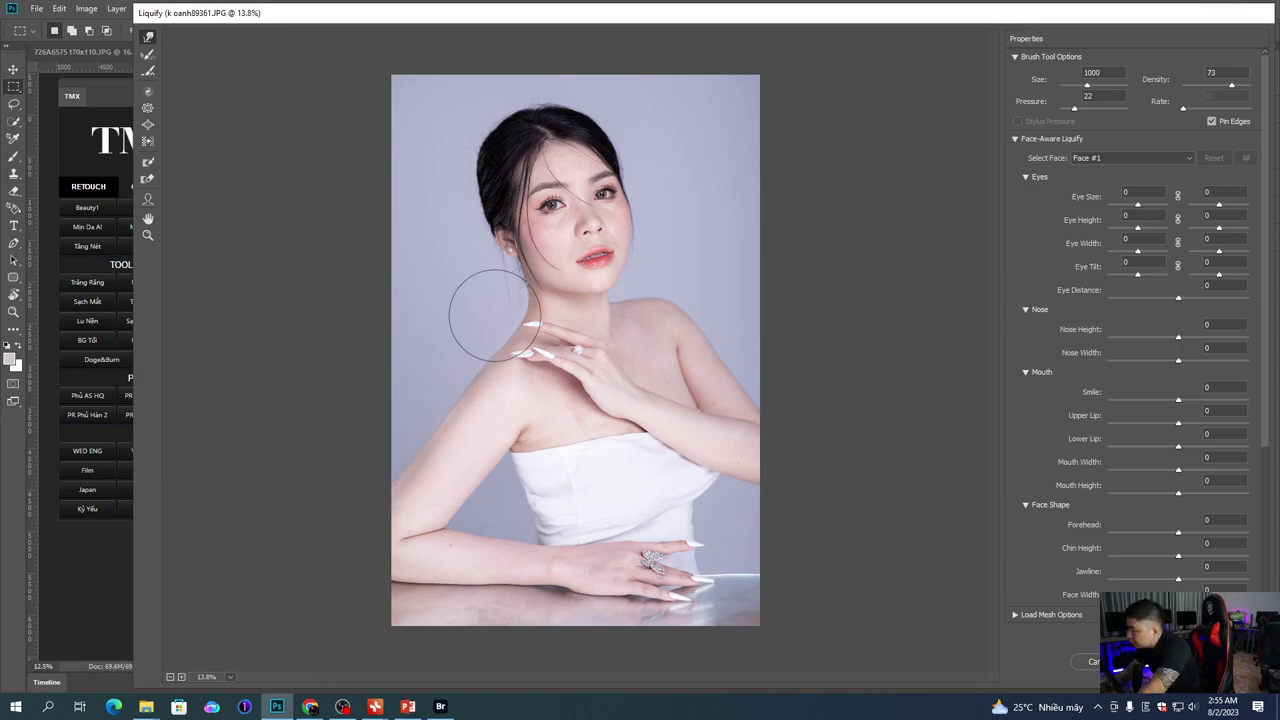
key(bracketleft)
key(bracketleft)
key(bracketleft)
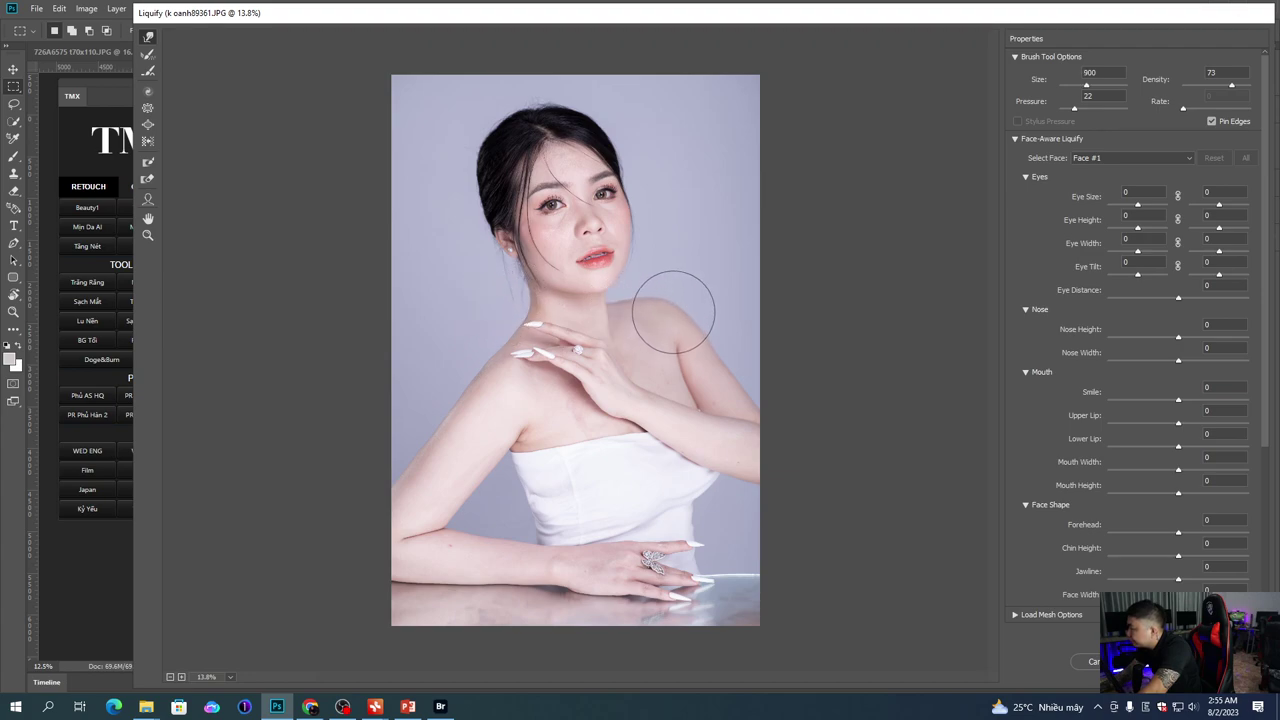
Step: Smooth the far shoulder and outer upper arm contour with brush sizes 900 to 1200
key(bracketright)
key(bracketright)
key(bracketright)
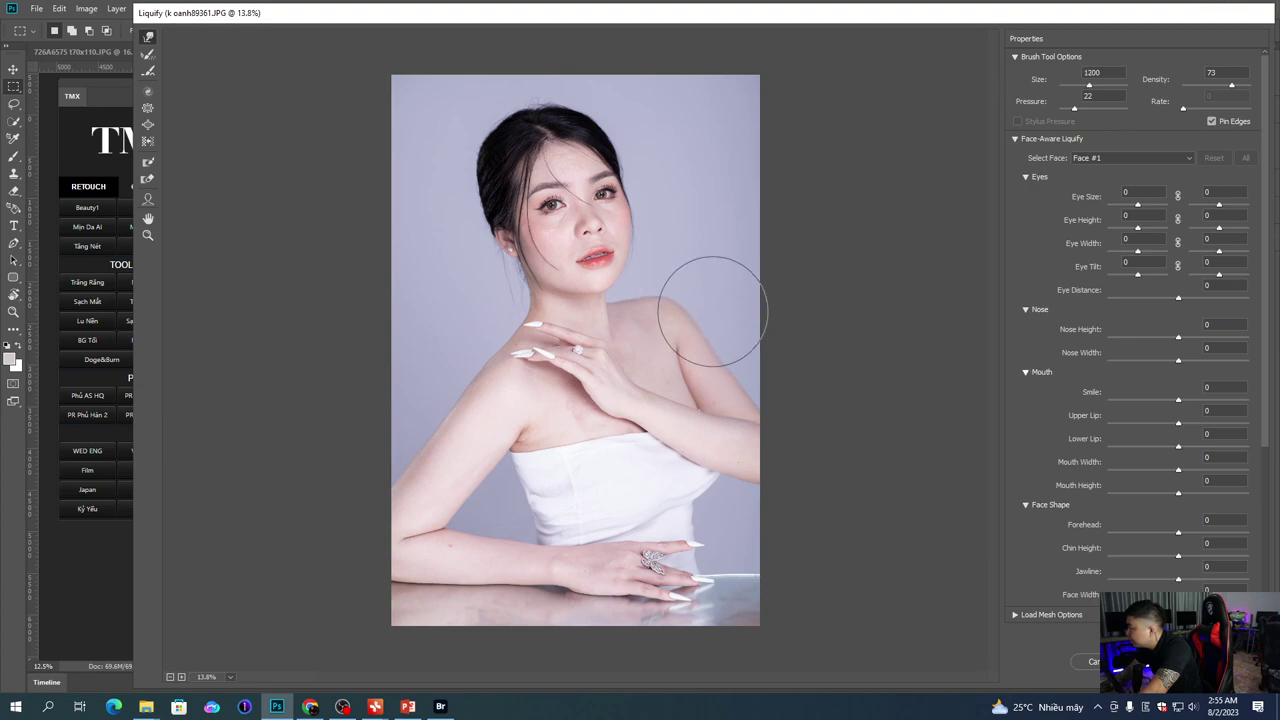
key(bracketleft)
key(bracketleft)
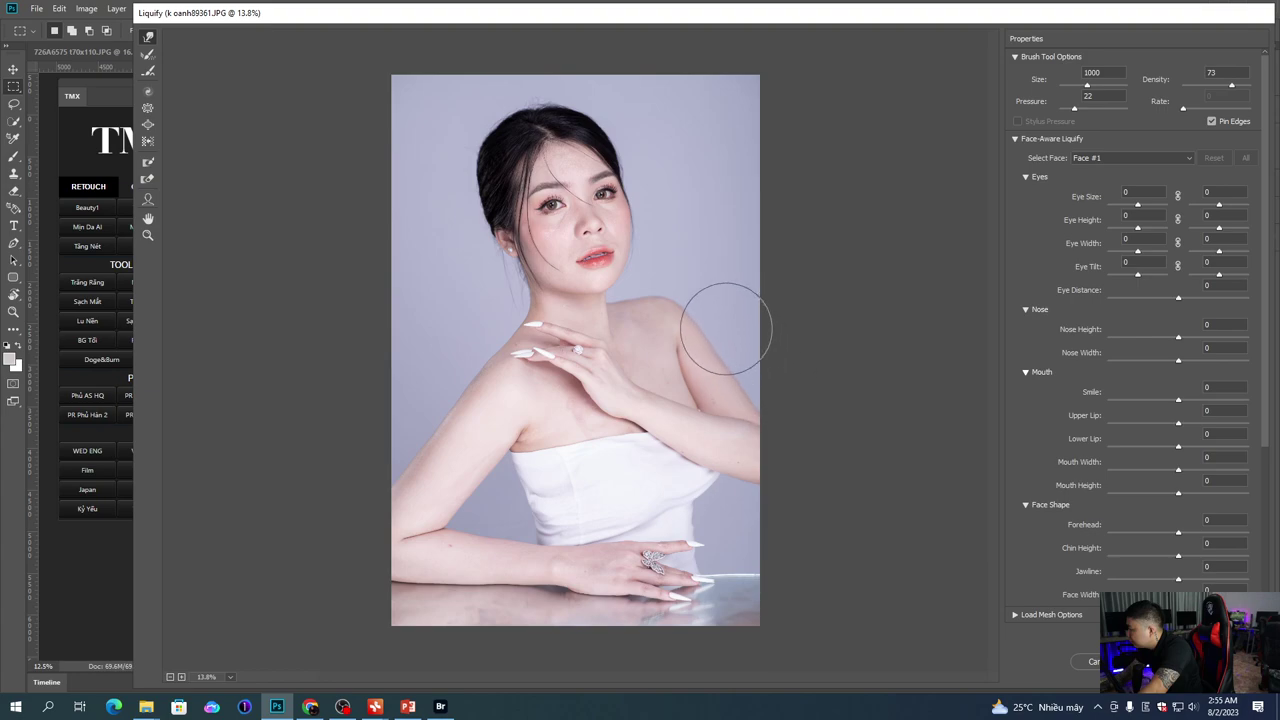
key(bracketleft)
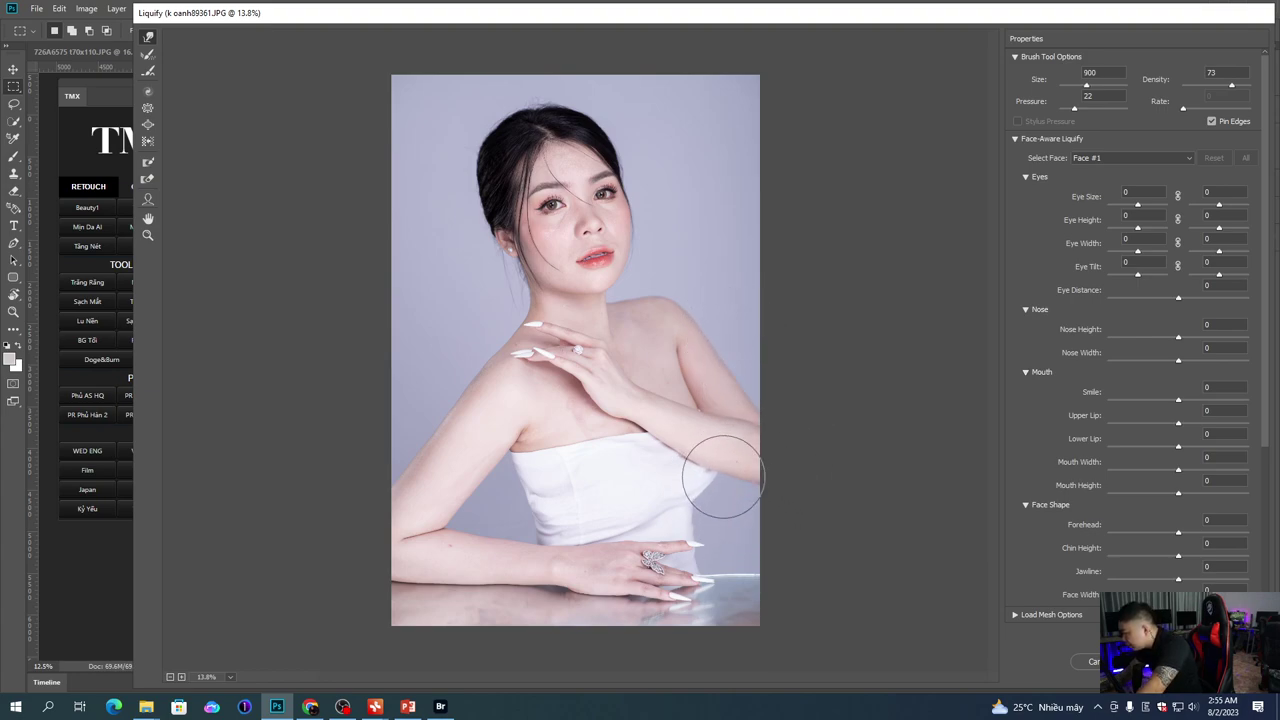
Step: Touch up the white top's waist edge and the neck contour with brush sizes 400 to 1000
key(bracketleft)
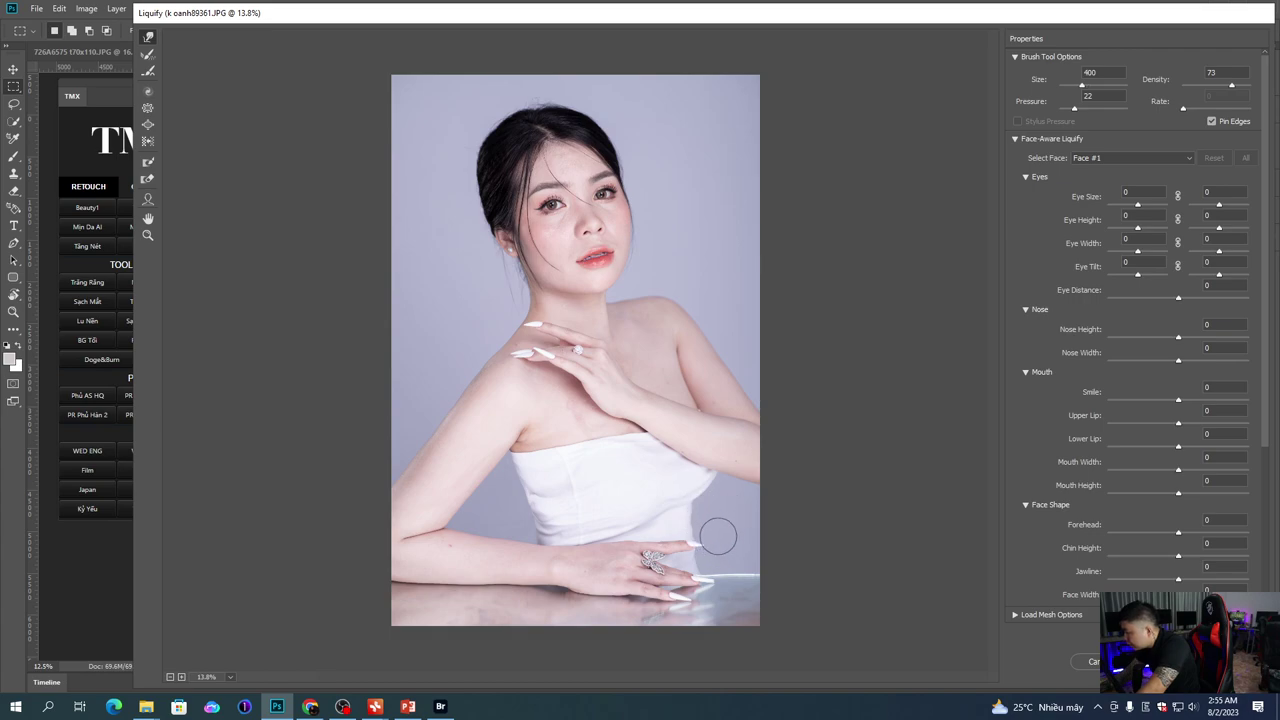
key(bracketright)
key(bracketright)
key(bracketright)
key(bracketright)
key(bracketright)
key(bracketright)
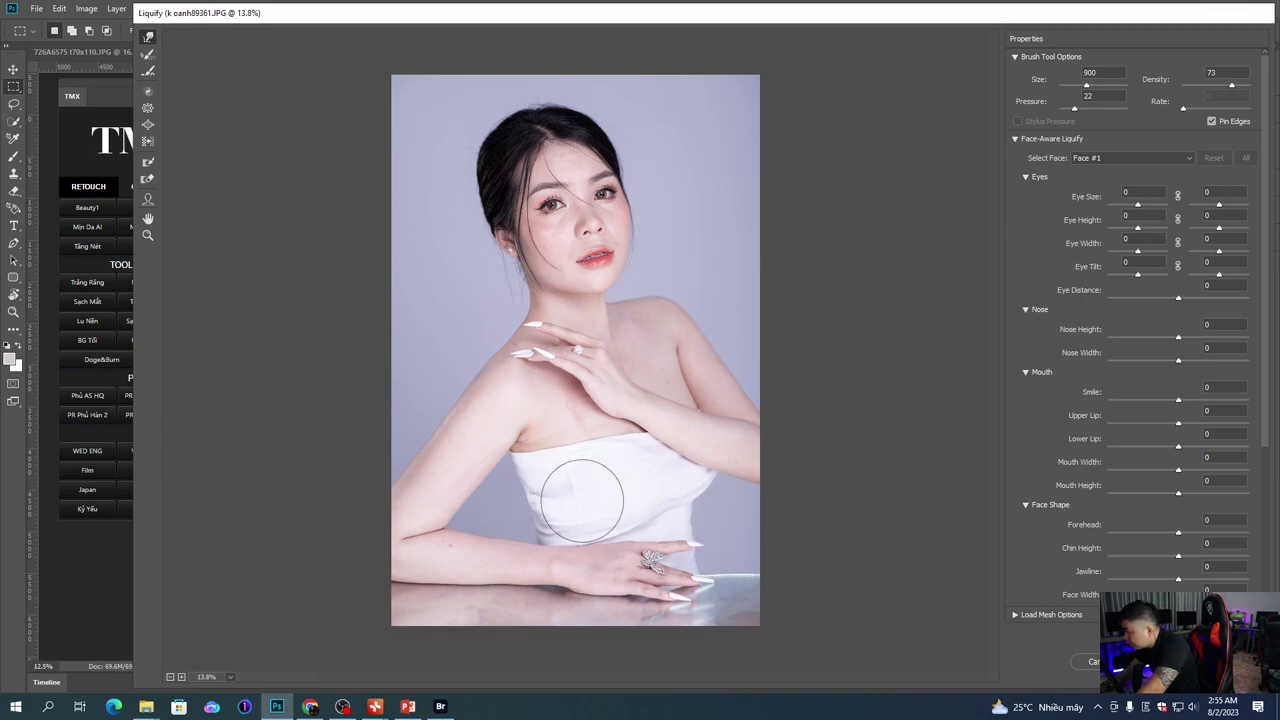
key(bracketright)
key(bracketright)
key(bracketright)
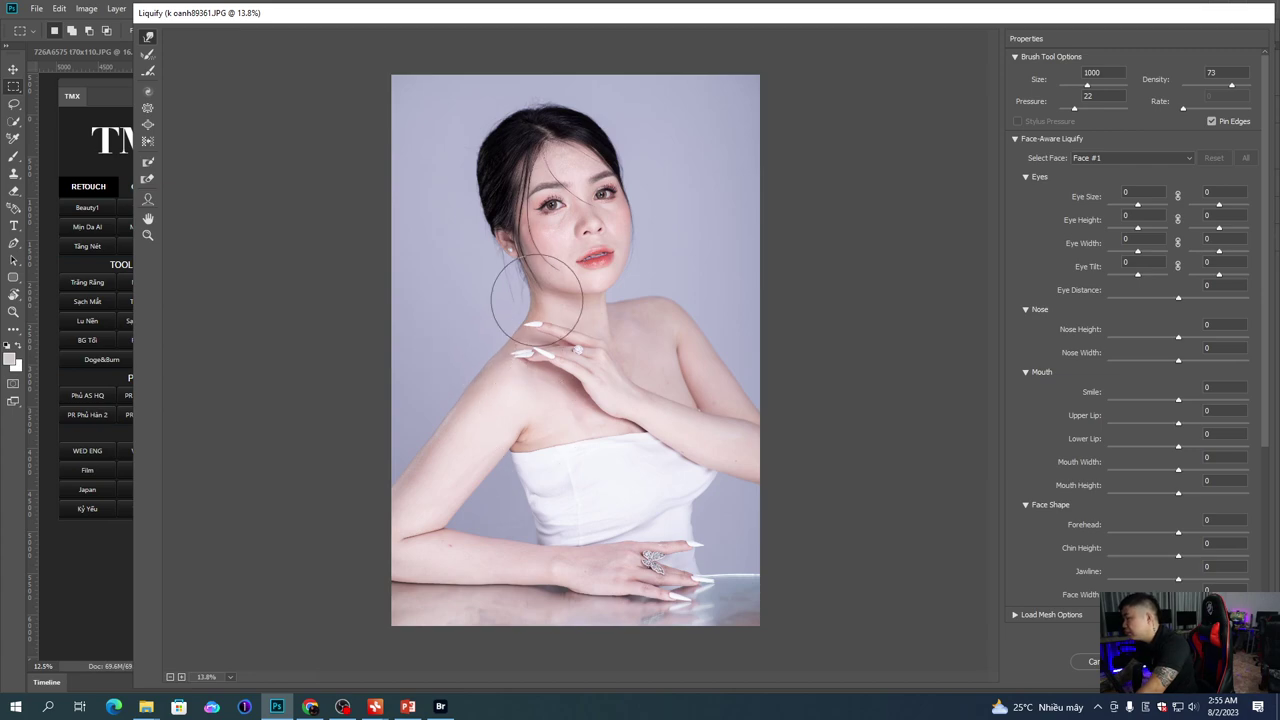
key(bracketleft)
Step: Slim the portrait's jaw with the Face tool, setting Jawline to -53
key(ctrl+plus)
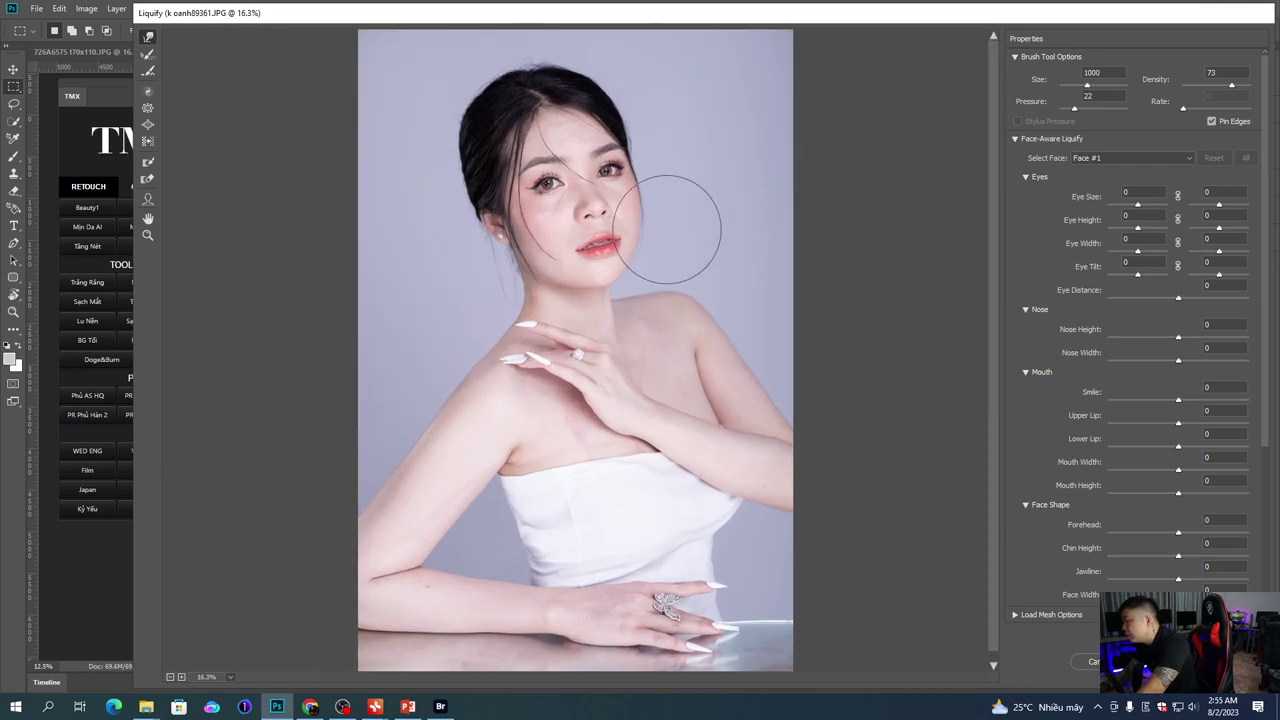
click(148, 199)
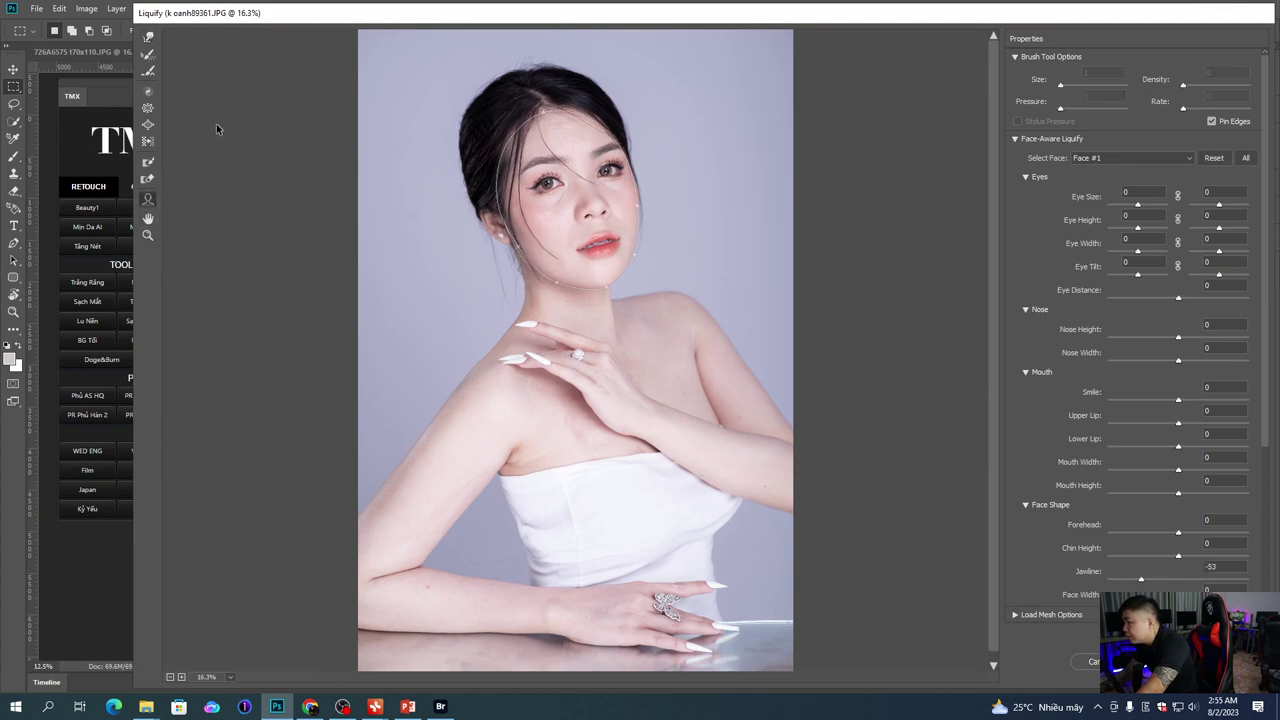
Step: Reshape the cheek, neck side and hair outline using Forward Warp with brush sizes 900 to 1100
click(148, 37)
key(bracketright)
key(bracketright)
key(bracketright)
key(bracketright)
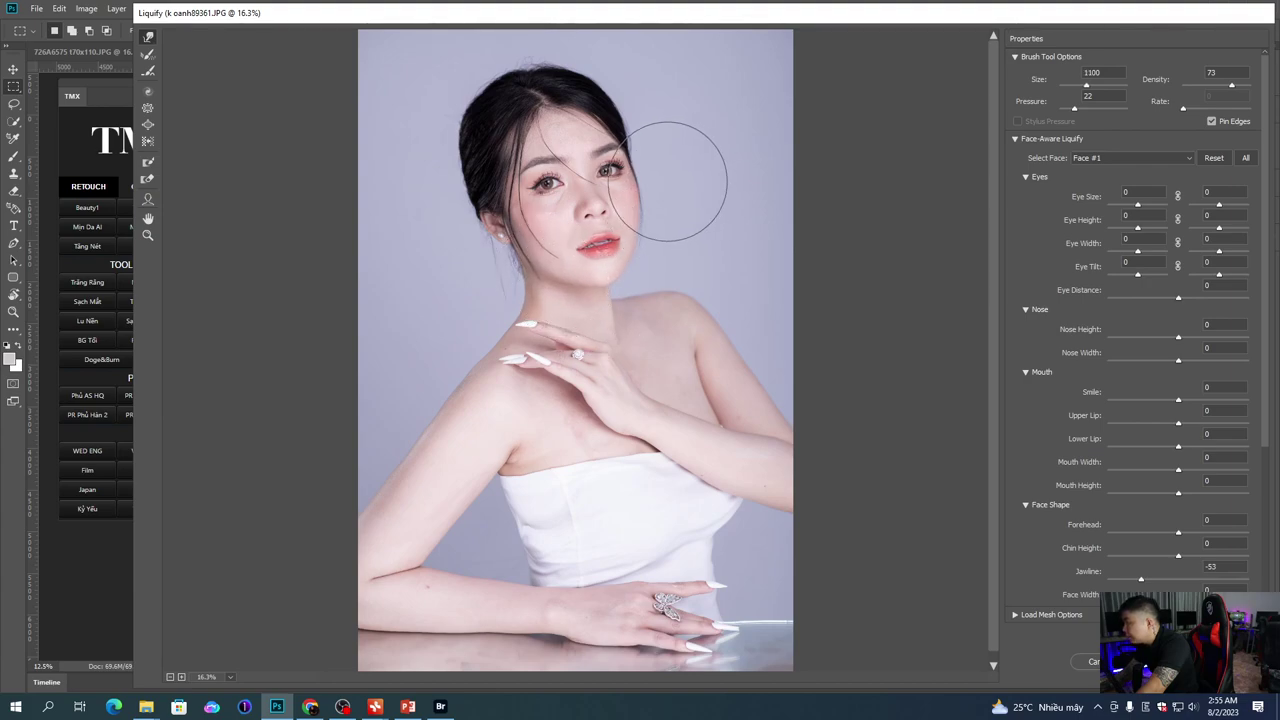
key(bracketleft)
key(bracketleft)
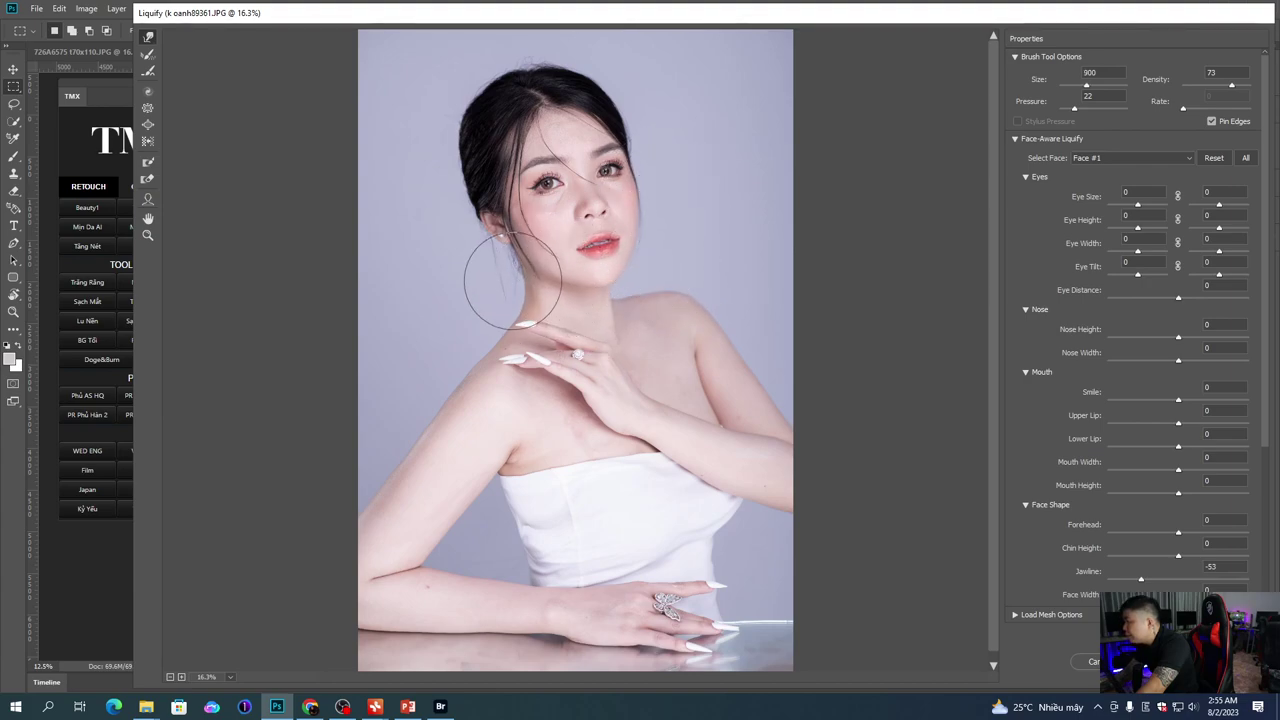
key(bracketright)
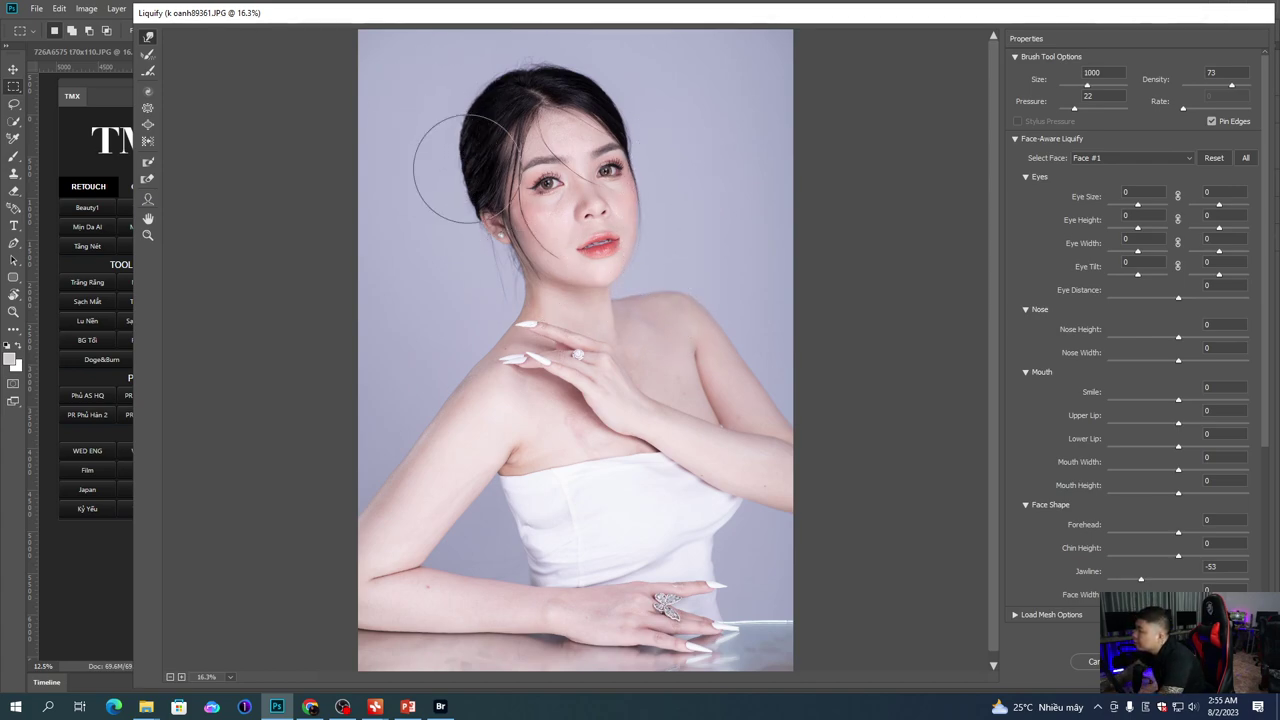
Step: Refine both sides of the white top's waist with brush sizes 500 to 900, and apply the Liquify edits
key(ctrl+minus)
key(bracketleft)
key(bracketleft)
key(bracketleft)
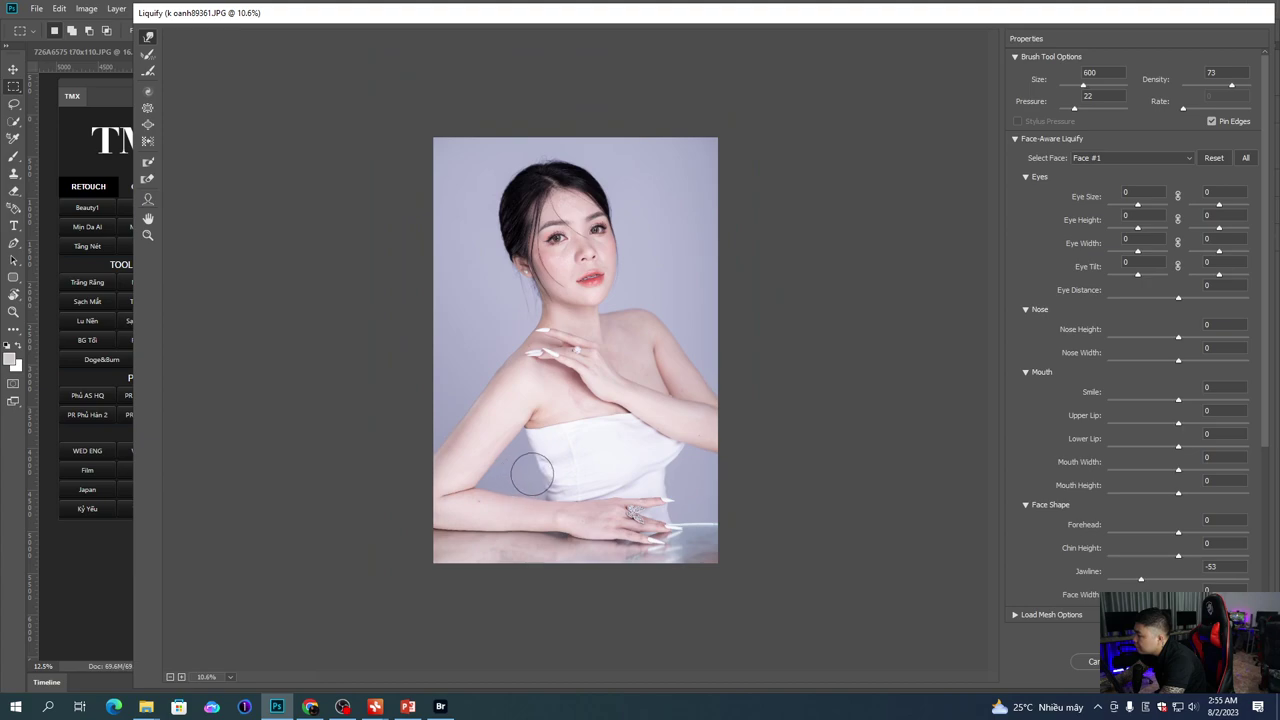
key(bracketright)
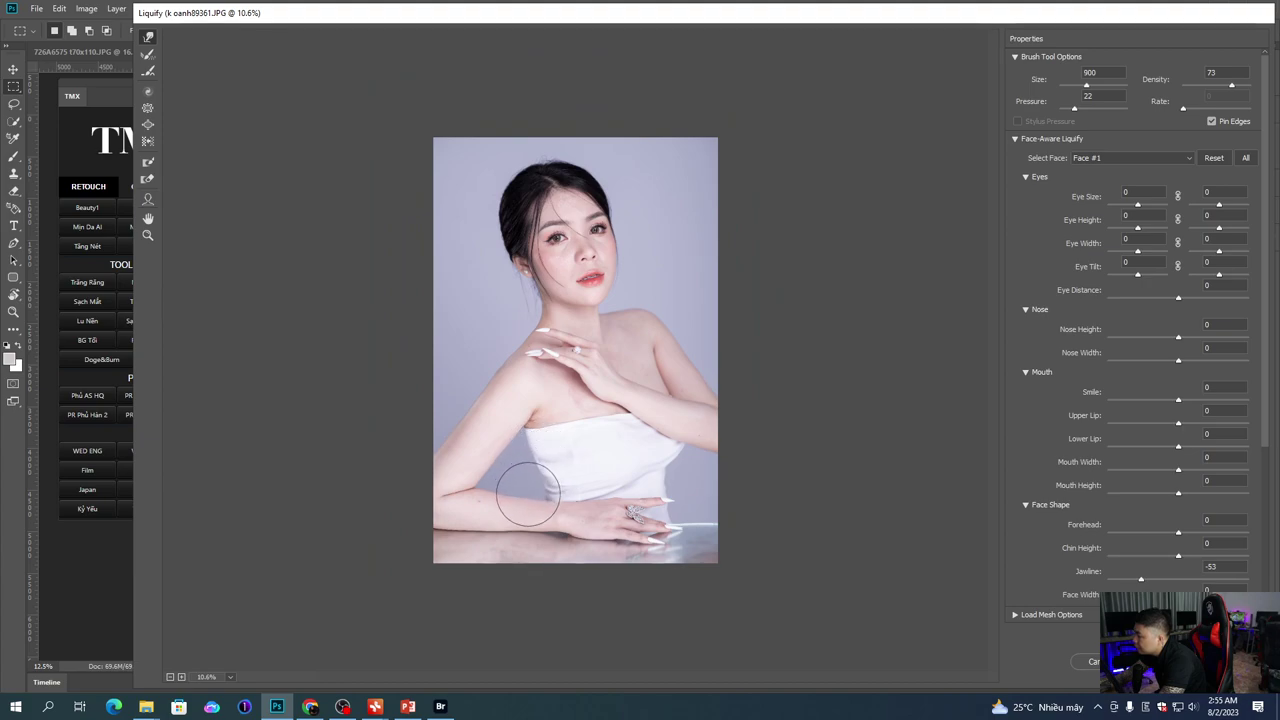
key(bracketleft)
key(bracketleft)
key(bracketleft)
key(bracketright)
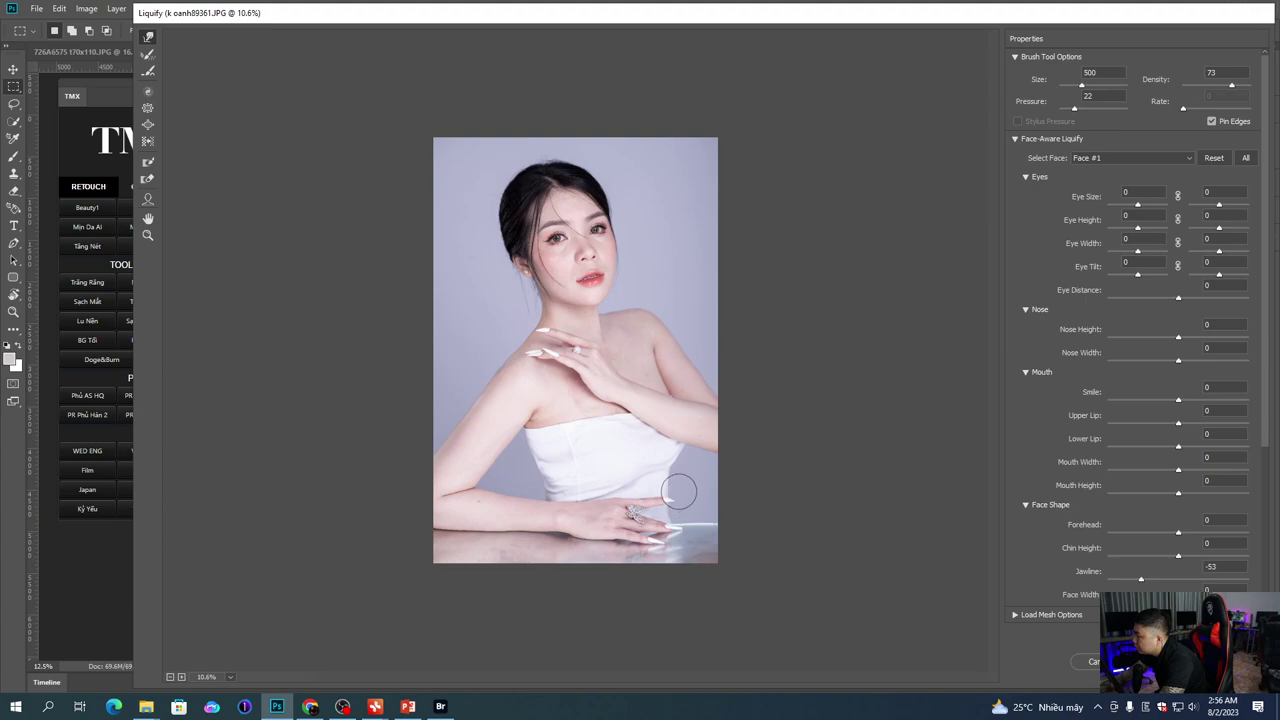
key(bracketleft)
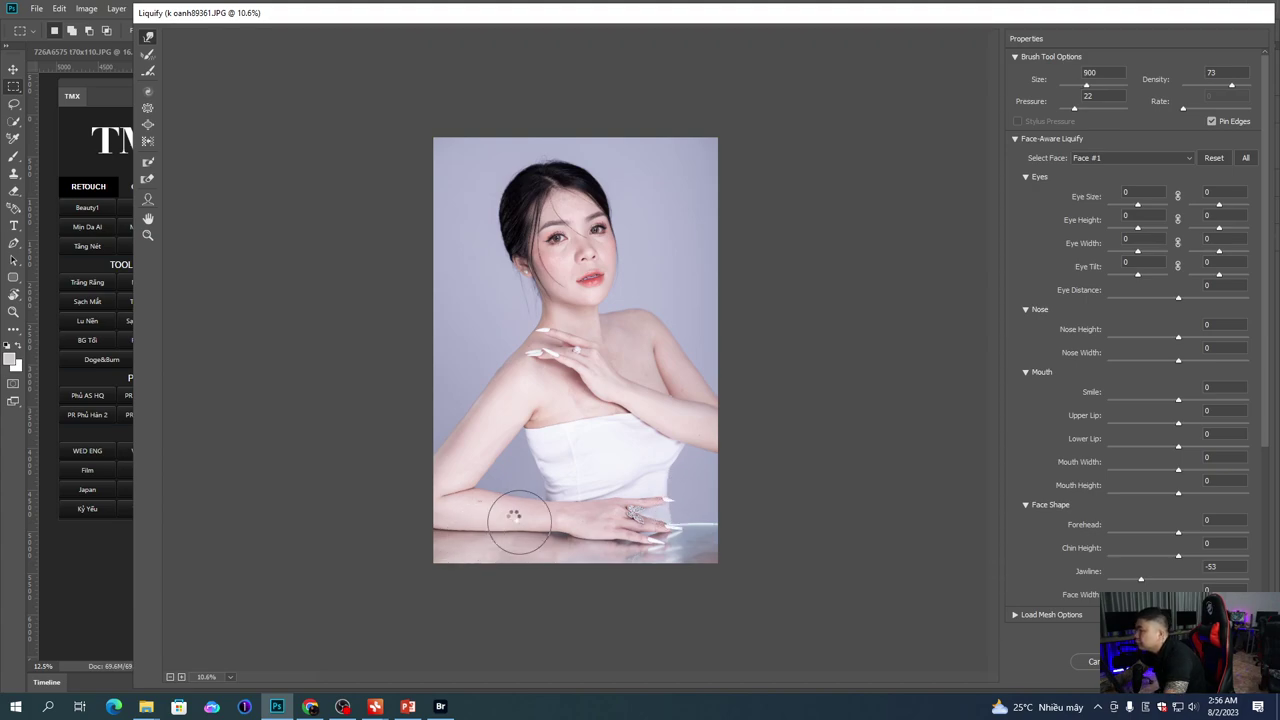
key(Return)
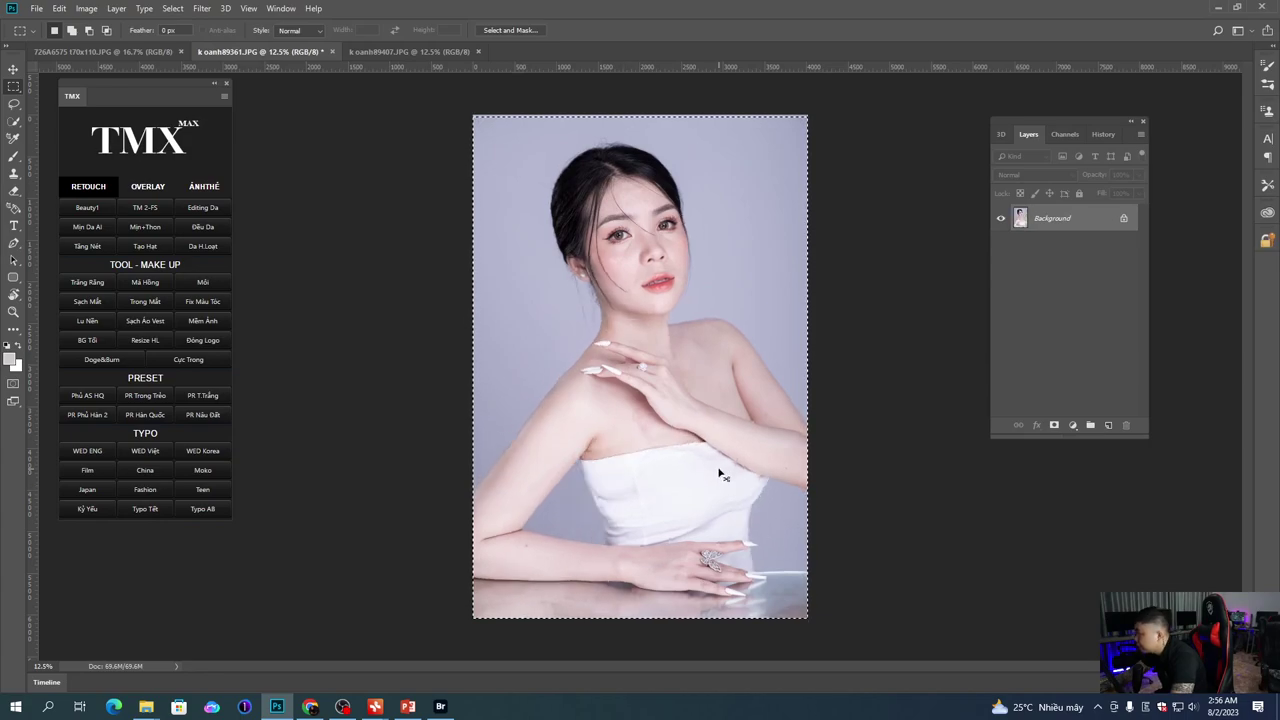
Step: Clear the full-image selection, lasso loosely around the head down to the neck, and copy it onto a new layer
key(ctrl+d)
key(l)
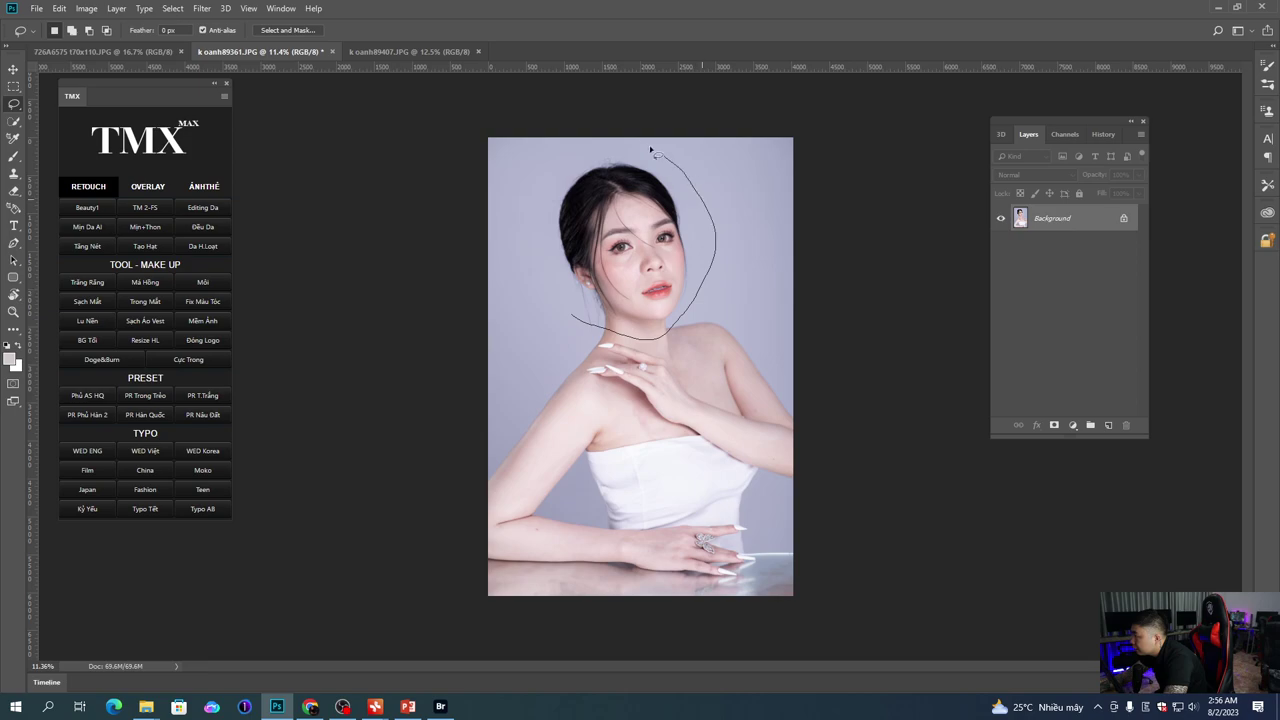
drag(533, 232, 572, 316)
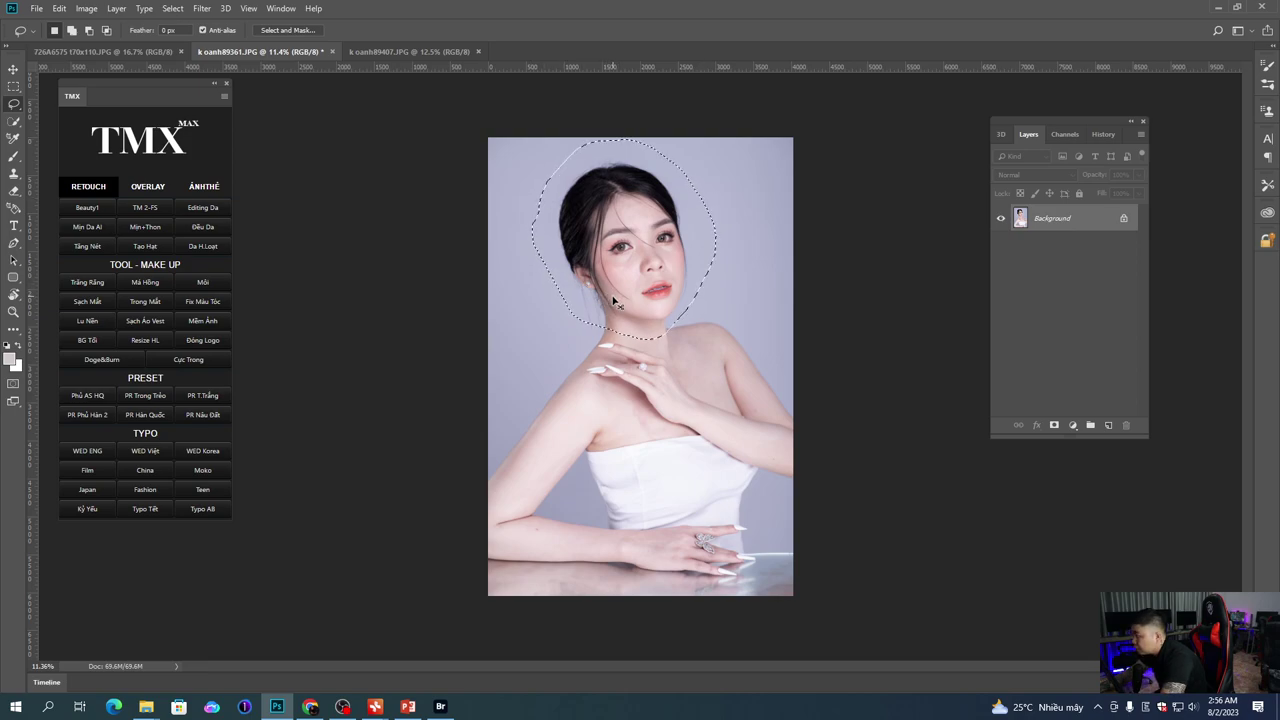
key(ctrl+j)
Step: Scale the copied head layer to about 96.4% and position its center at X 1786.5, Y 1332 to align with the neck
key(ctrl+t)
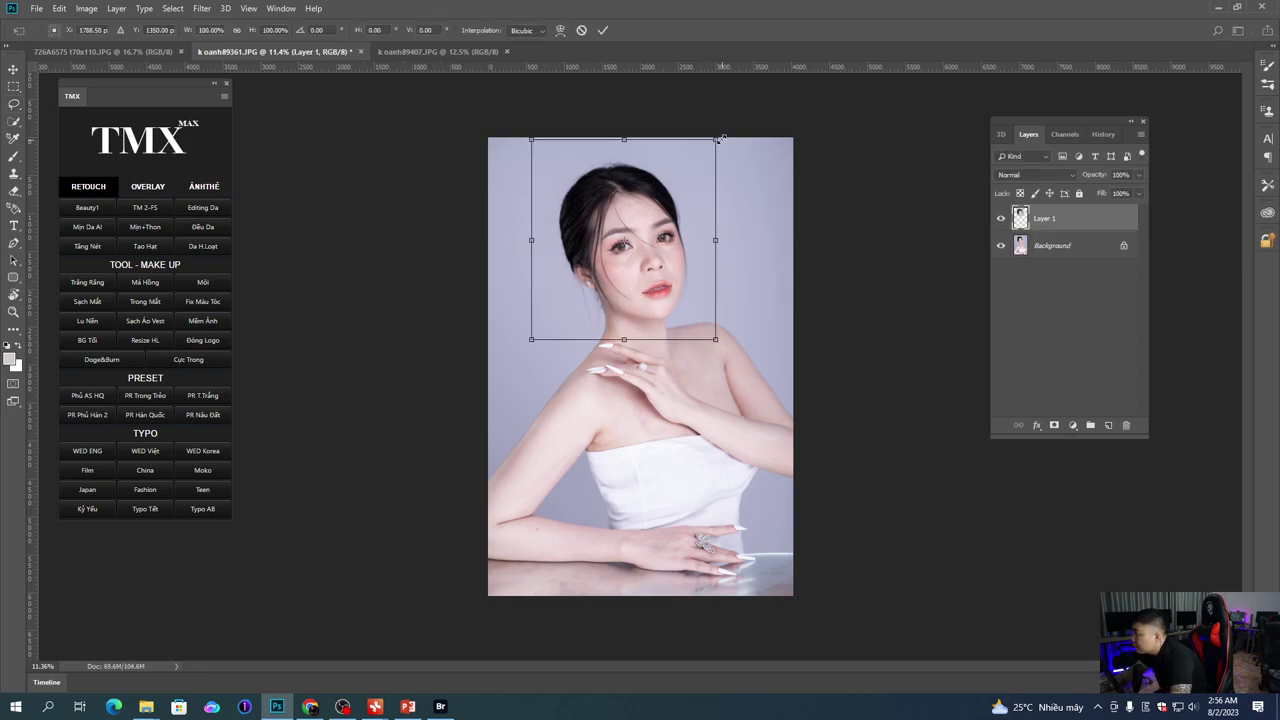
drag(719, 135, 709, 145)
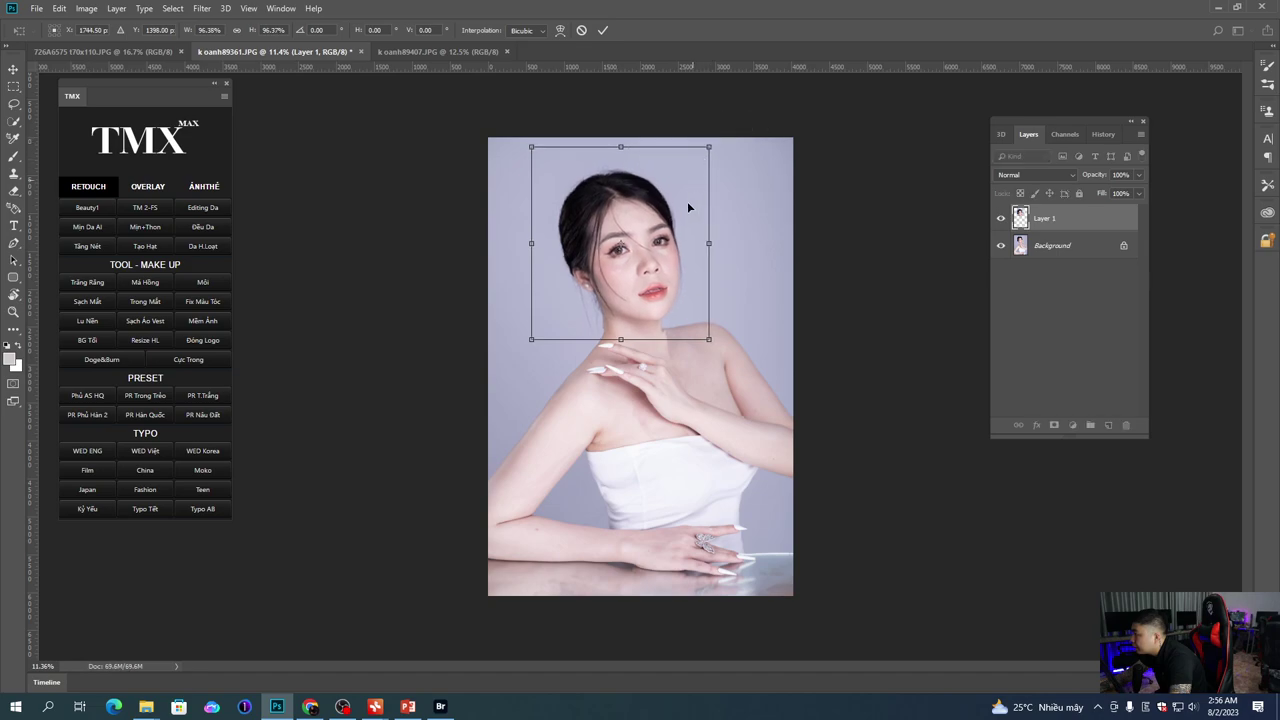
scroll(664, 330, up, 2)
scroll(684, 311, up, 1)
drag(689, 310, 690, 317)
key(Right)
key(Right)
key(Up)
key(Up)
key(Up)
key(Up)
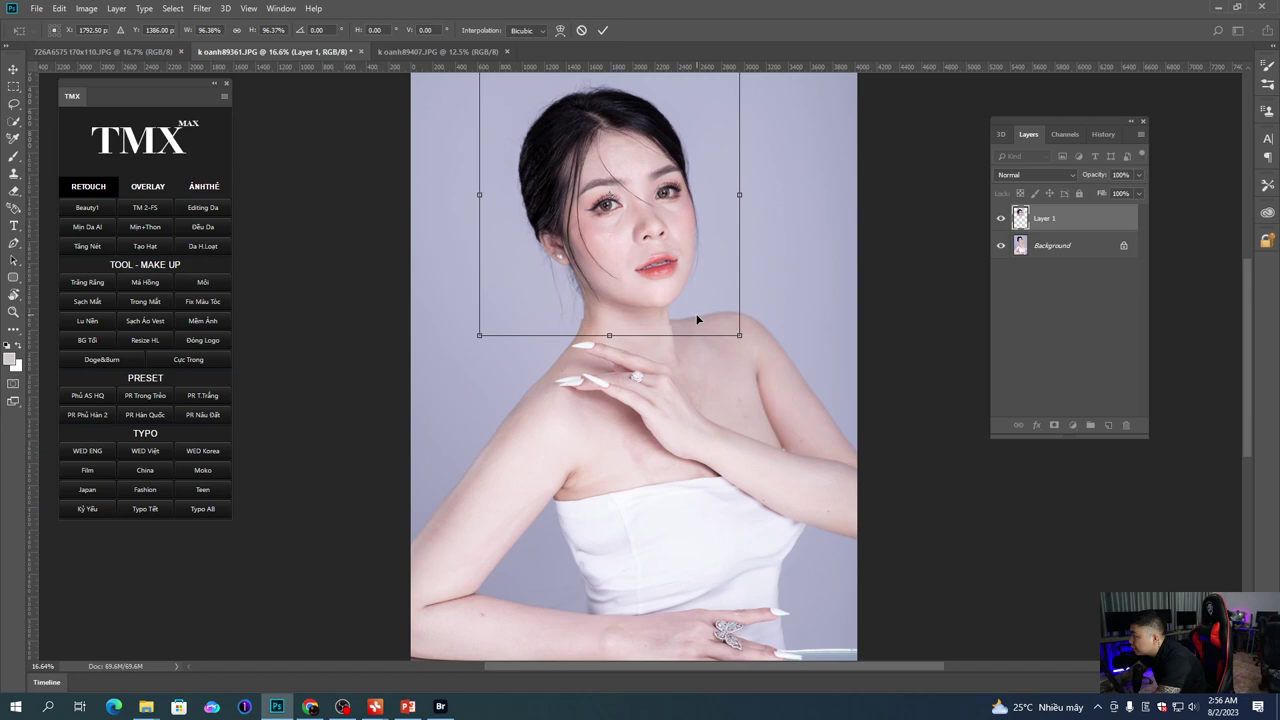
key(Left)
key(Left)
key(Left)
key(Left)
key(Left)
key(Left)
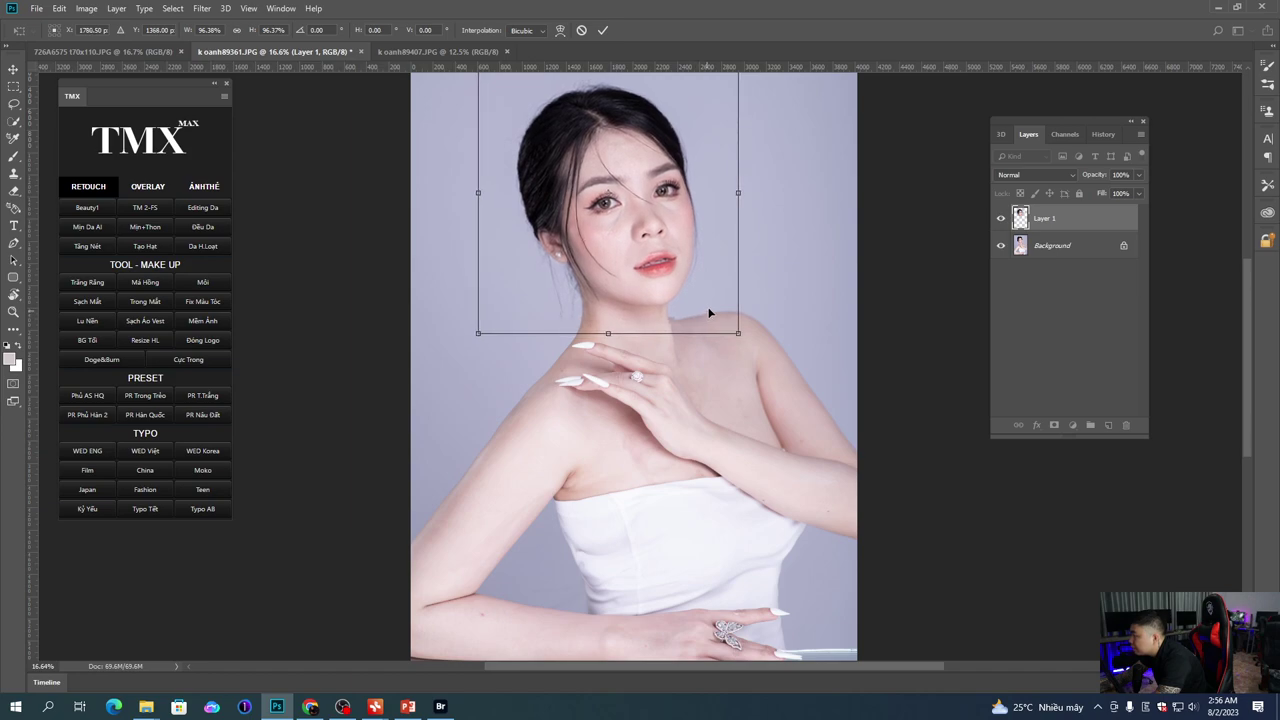
key(Right)
key(Right)
key(Right)
key(Right)
key(Right)
key(Right)
key(Up)
key(Up)
key(Up)
key(Up)
key(Up)
key(Up)
key(Up)
key(Up)
key(Up)
key(Up)
key(Up)
key(Up)
key(Up)
key(Up)
key(Up)
key(Up)
key(Up)
key(Up)
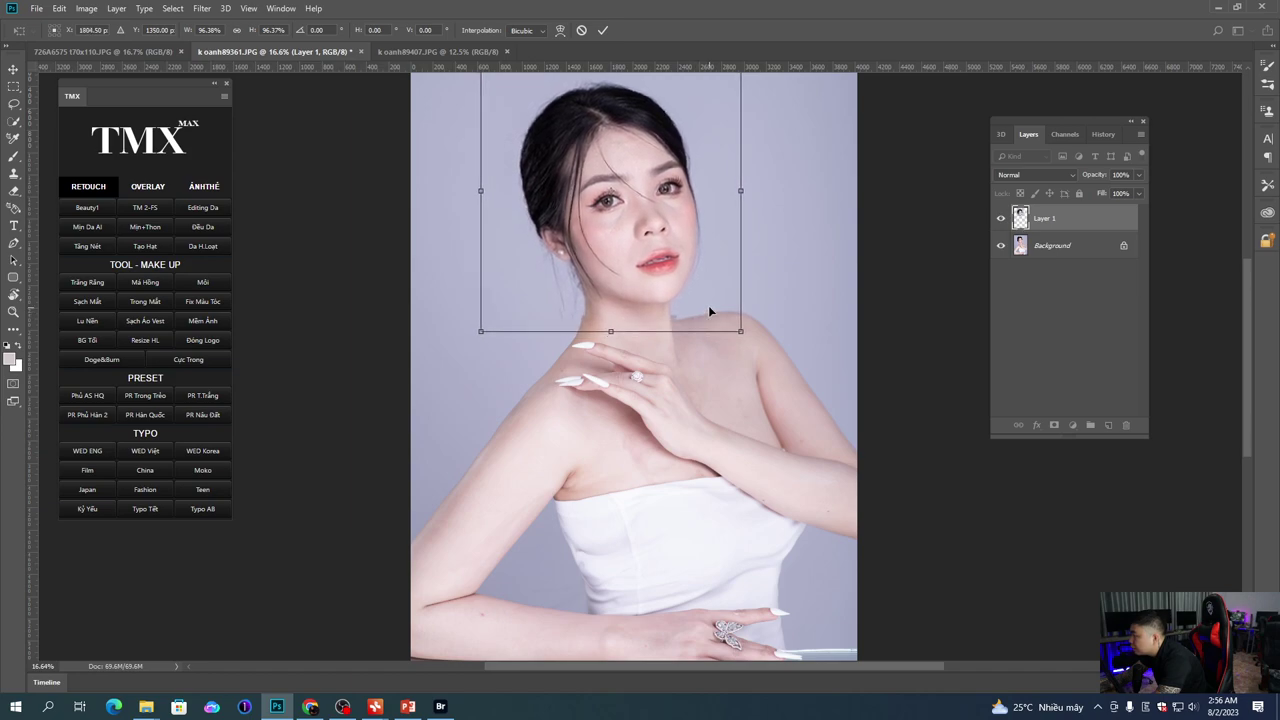
key(Left)
key(Left)
key(Left)
key(Left)
key(Left)
key(Left)
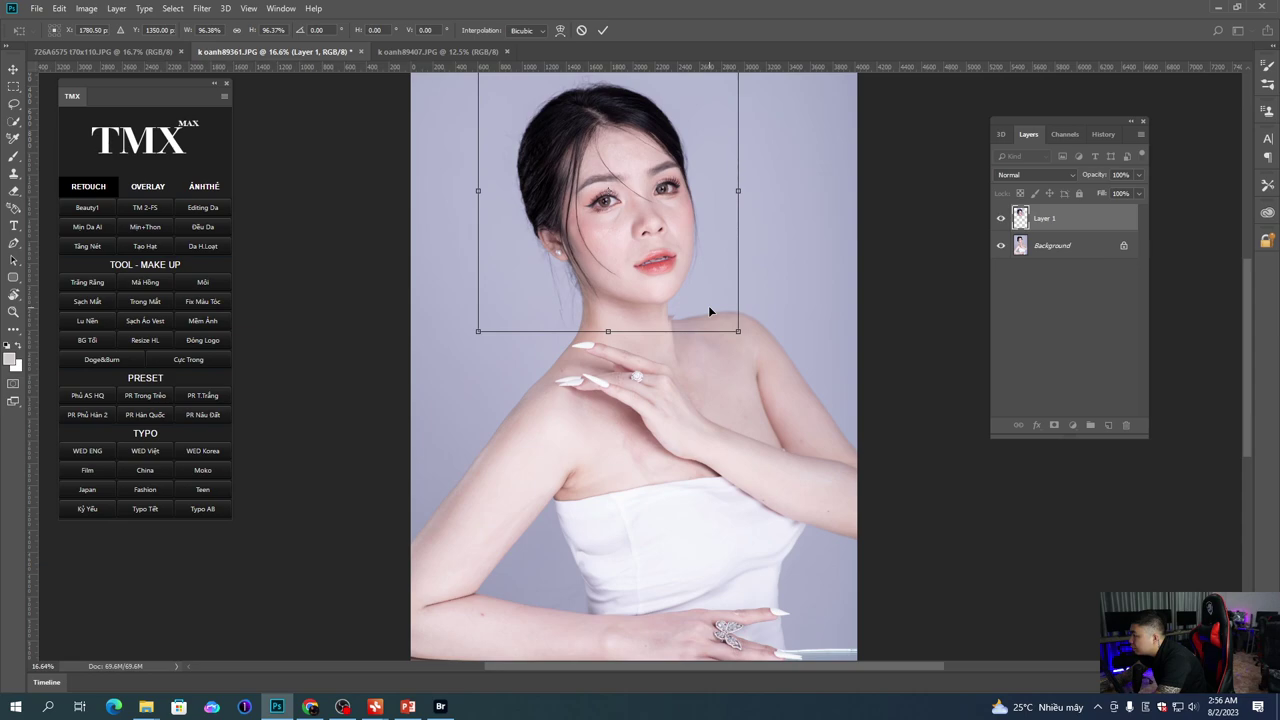
key(Up)
key(Up)
key(Up)
key(Up)
key(Up)
key(Up)
key(Up)
key(Up)
key(Up)
key(Up)
key(Up)
key(Up)
key(Up)
key(Up)
key(Up)
key(Up)
key(Up)
key(Up)
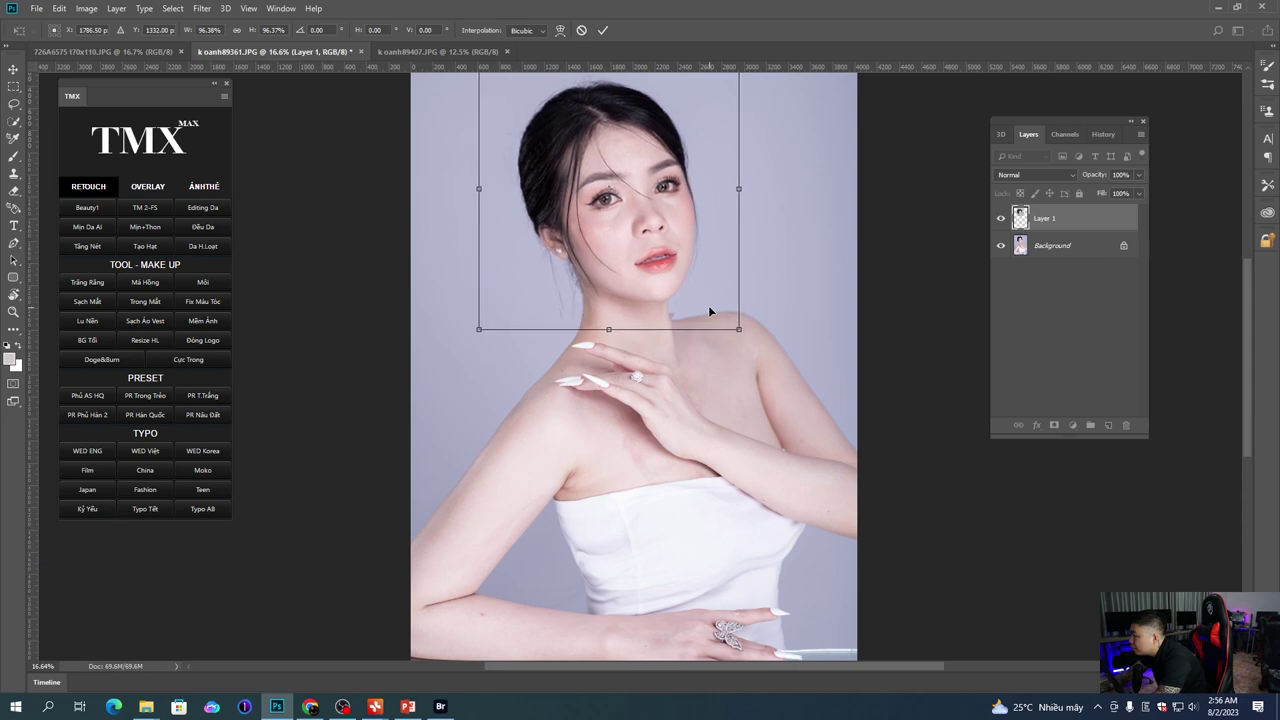
key(Return)
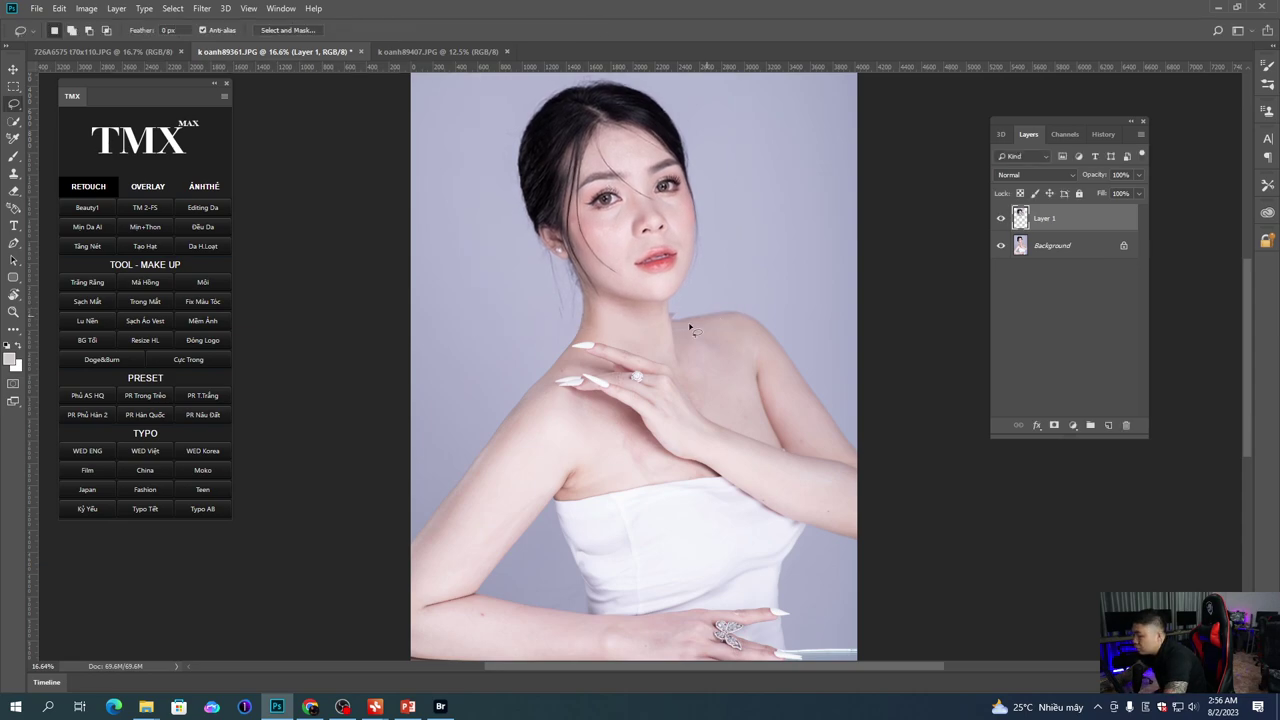
Step: Erase the mismatched edge of the head layer where the neck meets the far shoulder with a 146 px soft eraser
key(e)
scroll(698, 322, up, 2)
scroll(698, 322, up, 2)
right_click(698, 322)
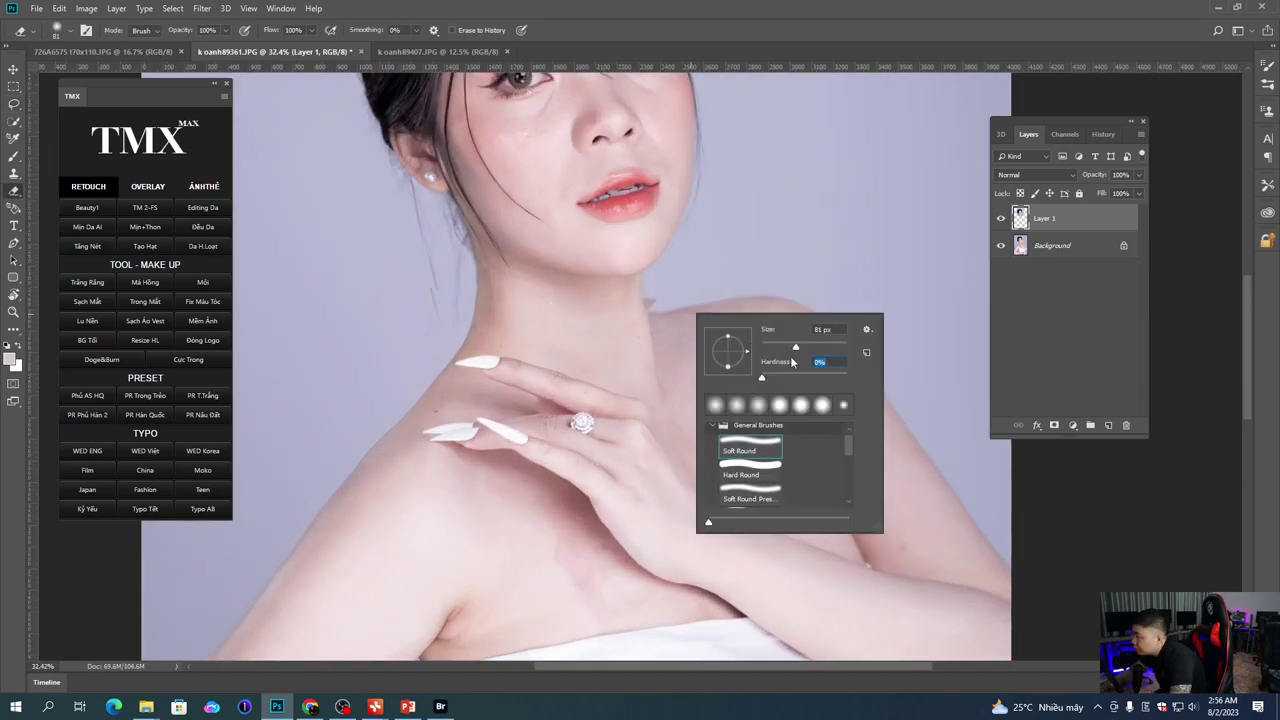
click(654, 300)
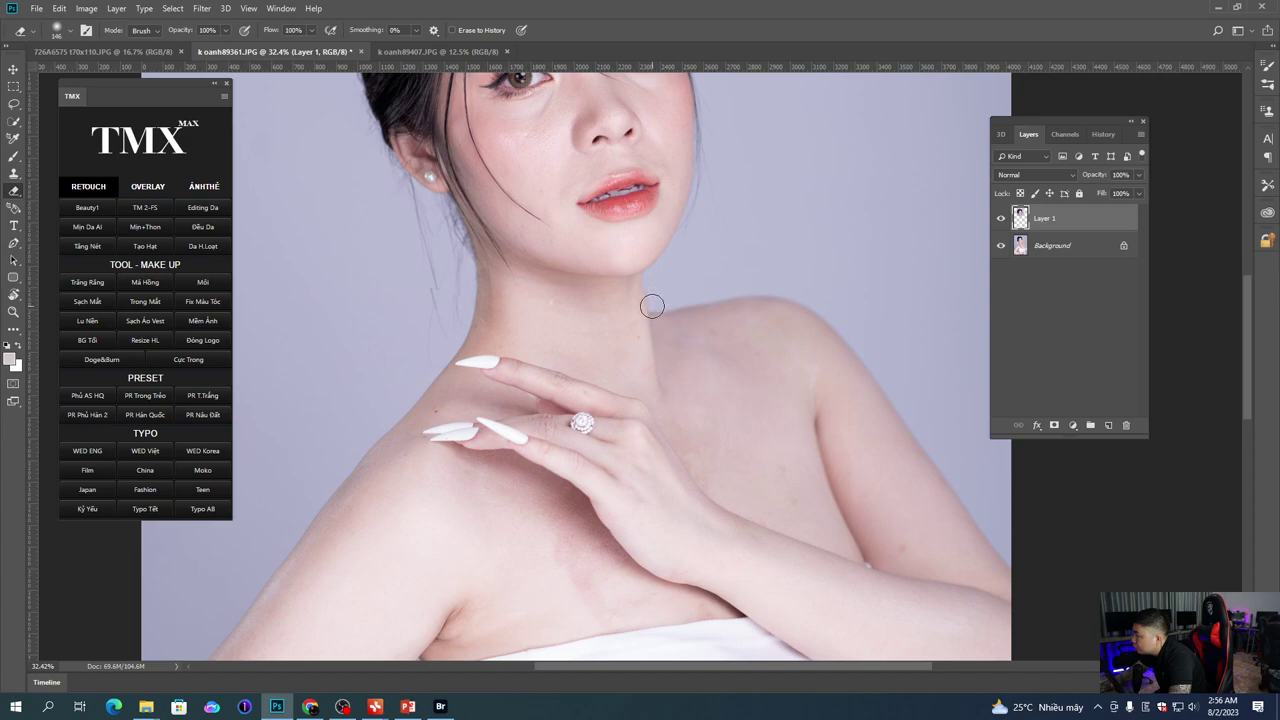
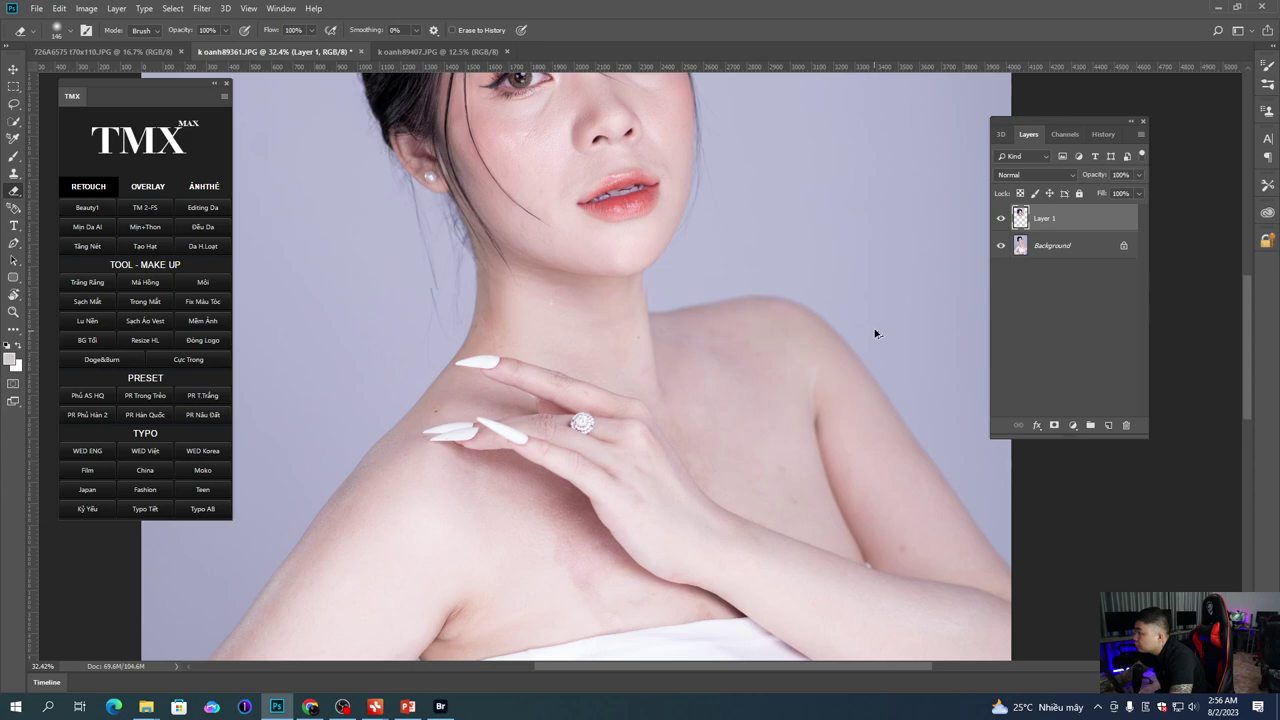
Step: Add a layer mask to the head layer and blend its lower edge into the neck with a 102 px soft round brush
click(1054, 425)
key(b)
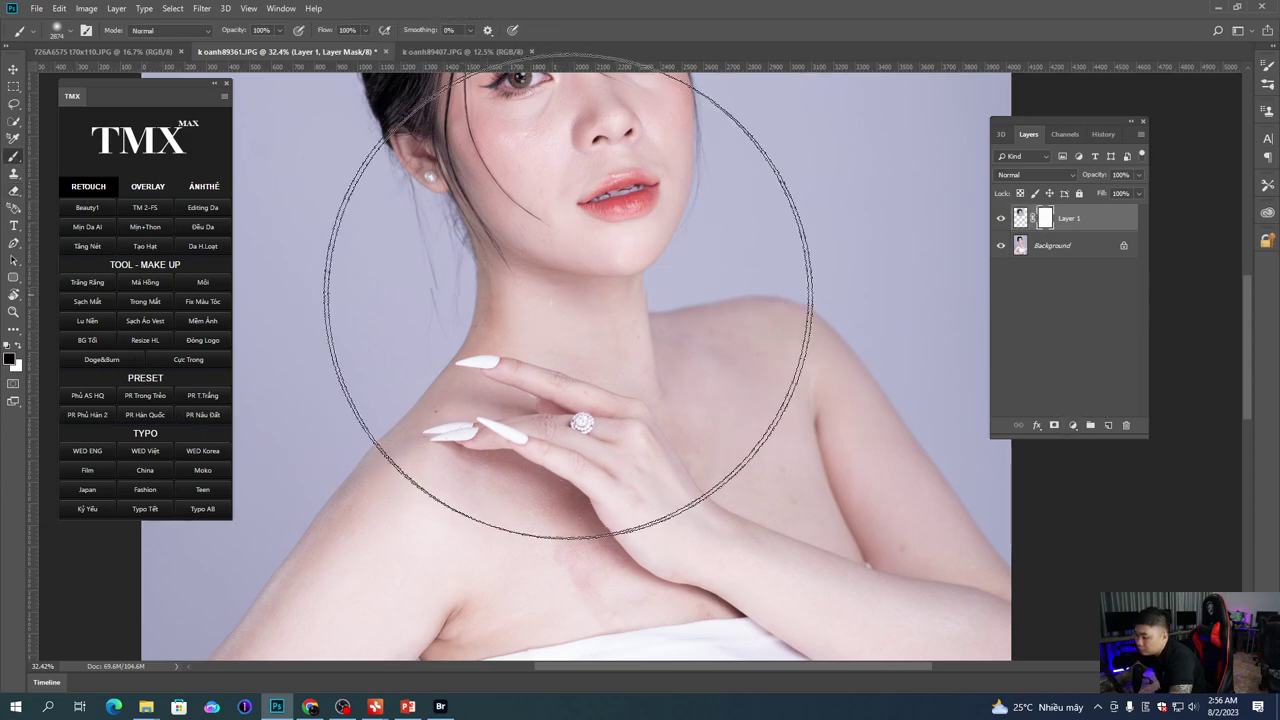
right_click(773, 367)
drag(597, 358, 543, 325)
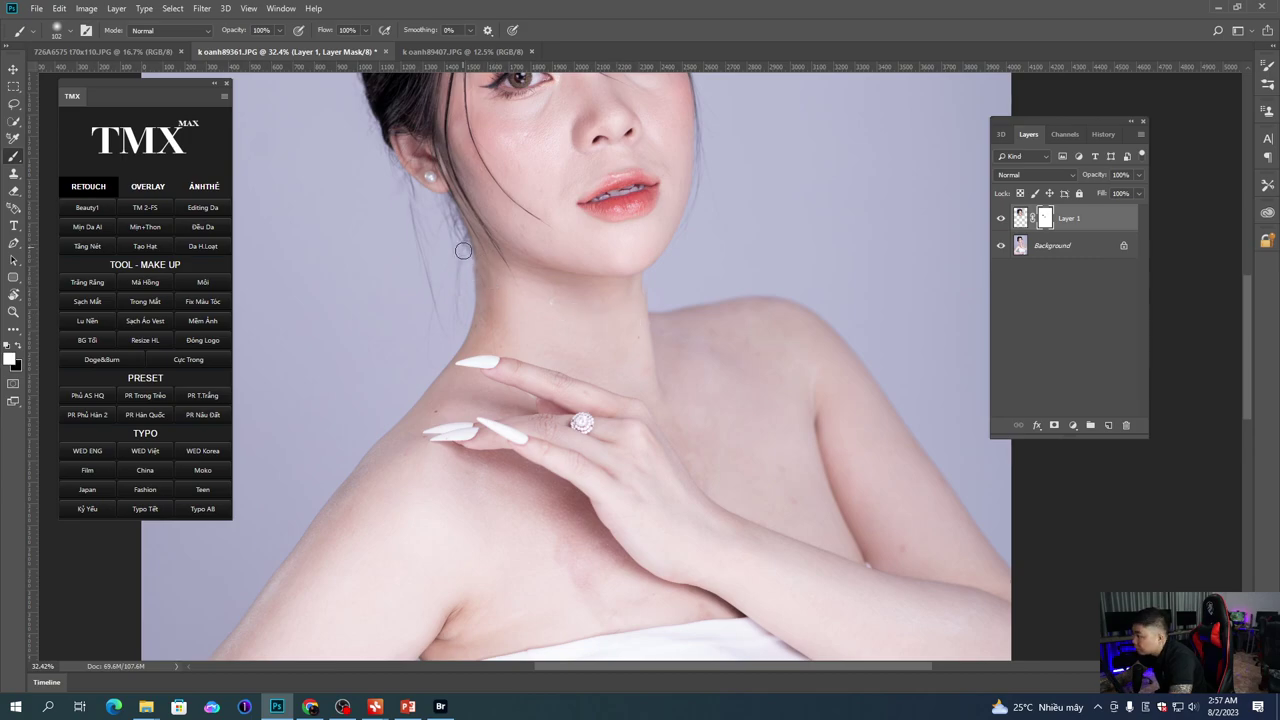
Step: Mask out the remaining head-layer mismatch at the neck edge below the jaw with a 37 px black soft brush and merge the layer down
scroll(634, 309, up, 4)
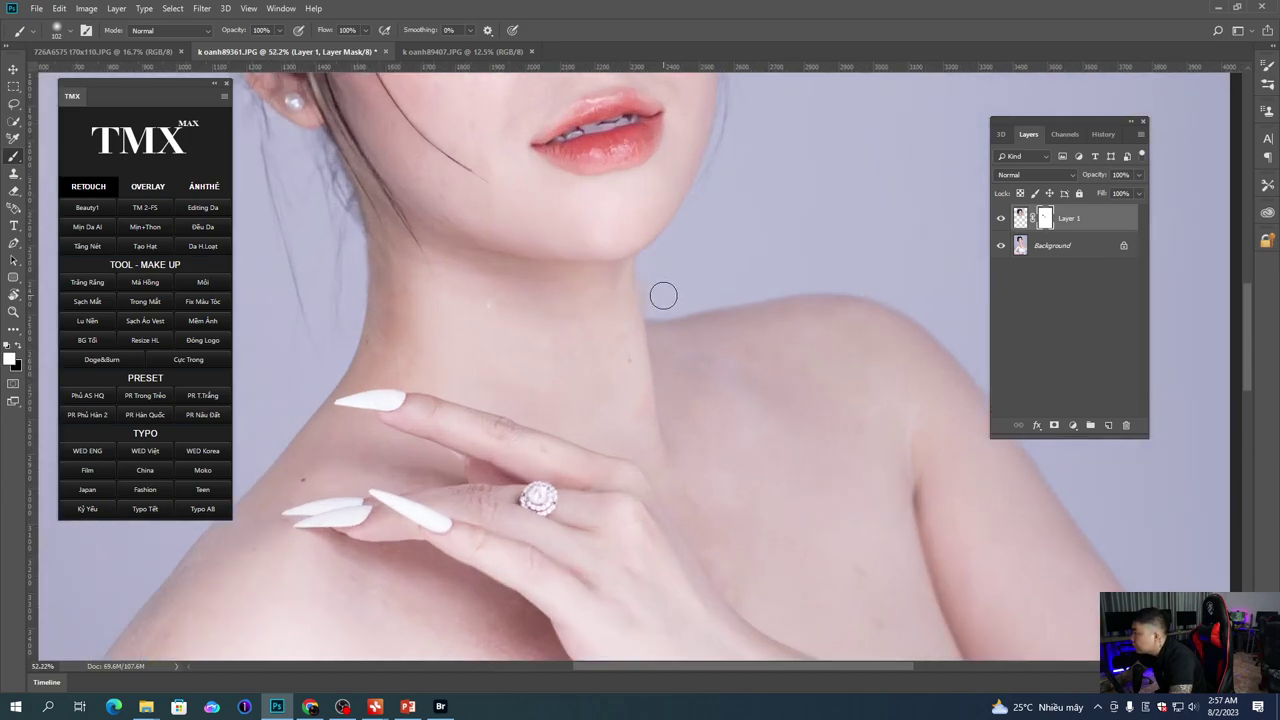
right_click(630, 300)
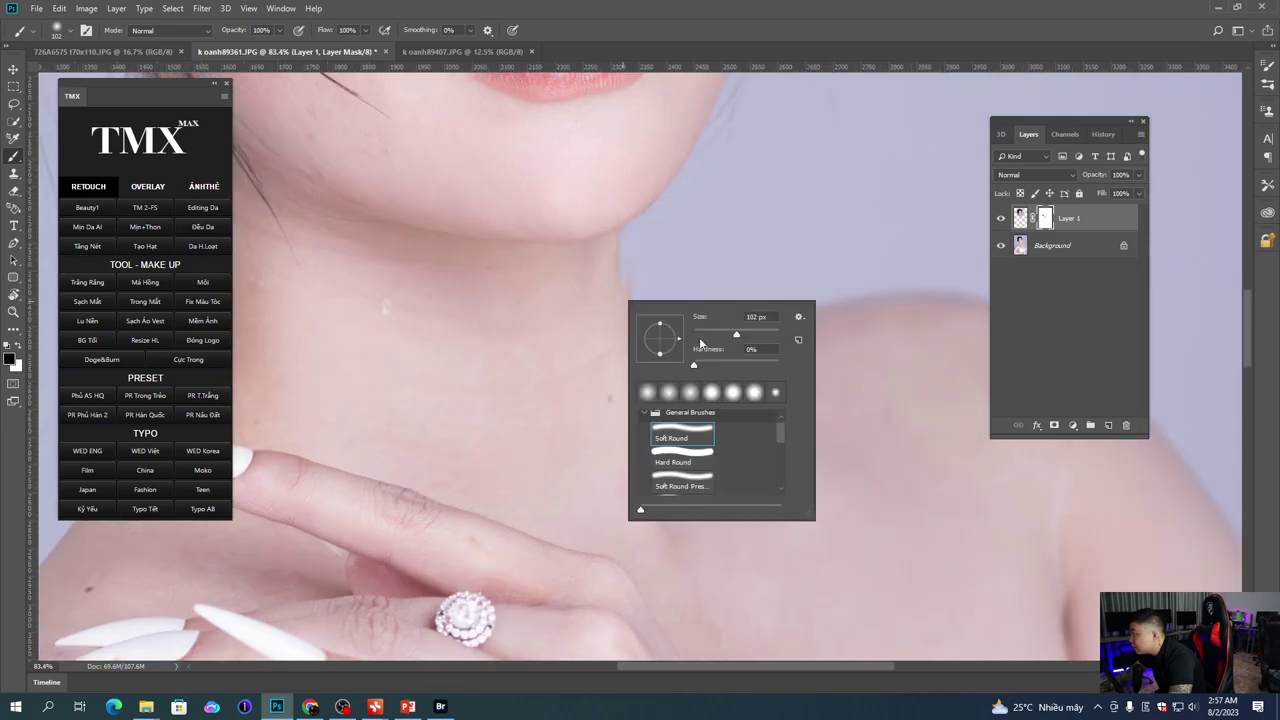
click(620, 250)
scroll(640, 246, down, 4)
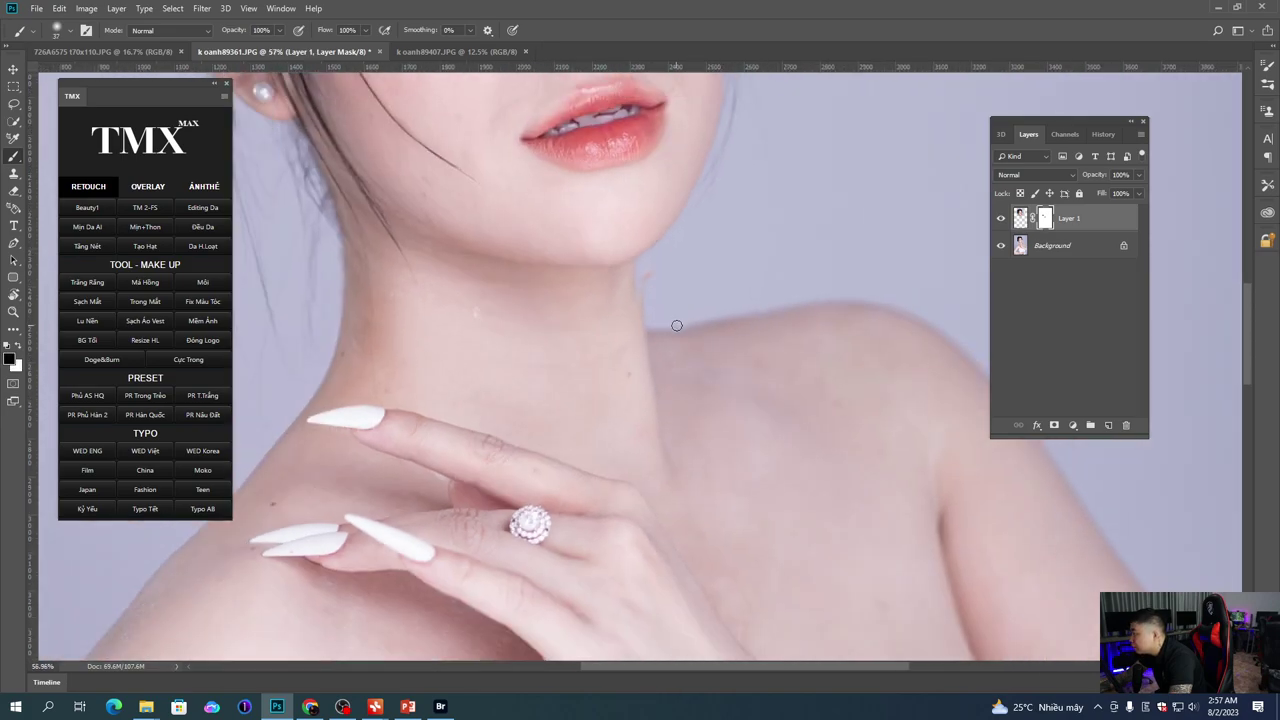
scroll(760, 365, up, 1)
key(ctrl+e)
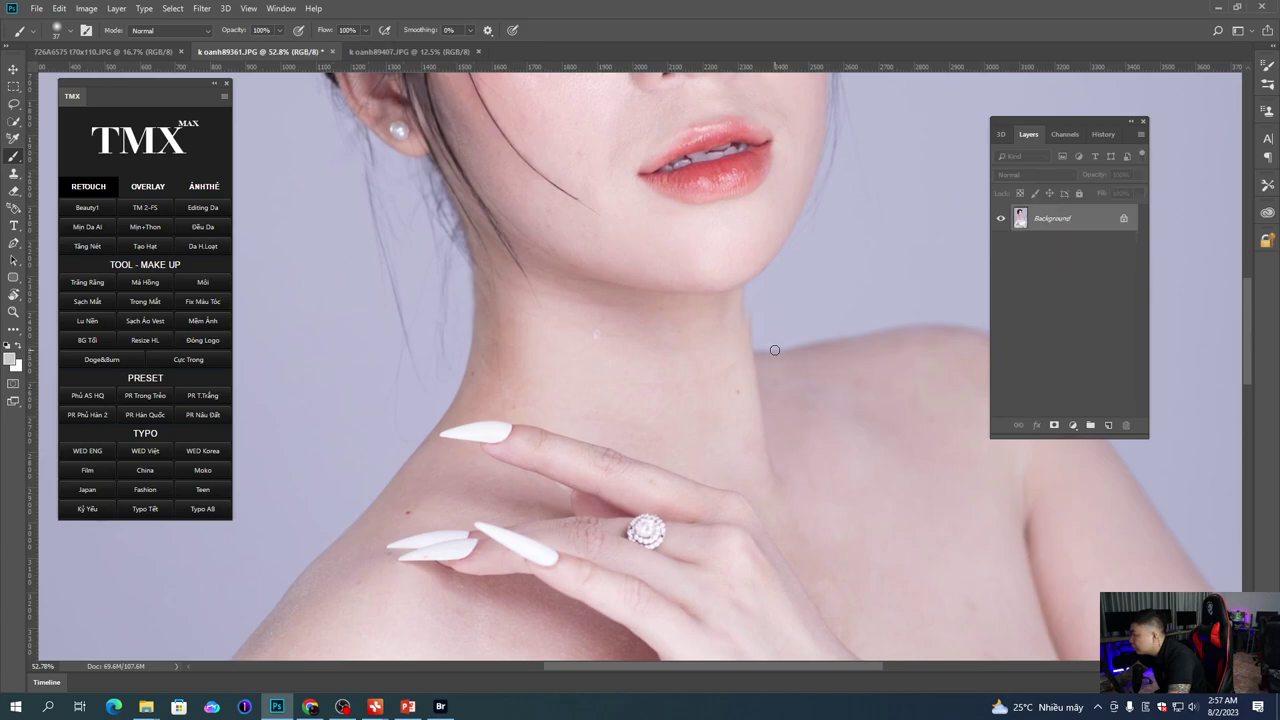
Step: Use the Patch tool on the neck skin and on the seam where the neck meets the jaw, then clear the selection
key(j)
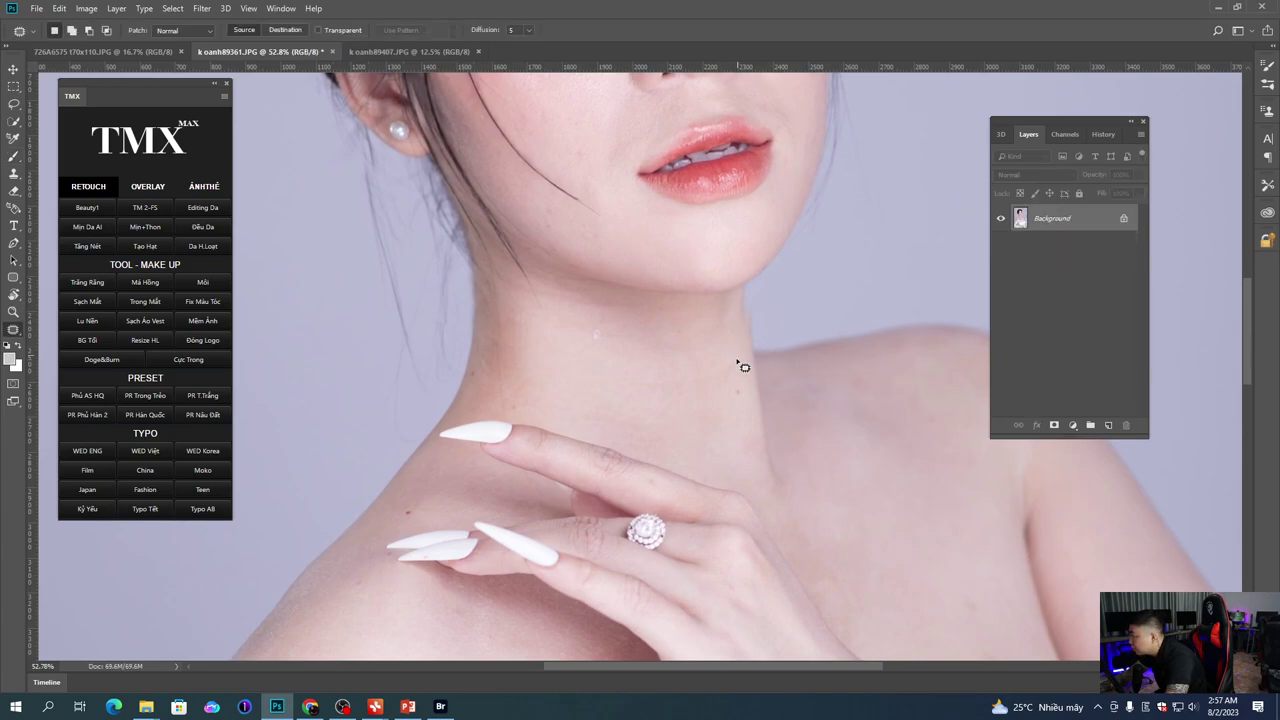
drag(703, 370, 698, 394)
drag(741, 295, 742, 318)
drag(746, 310, 794, 334)
key(ctrl+d)
scroll(763, 344, down, 1)
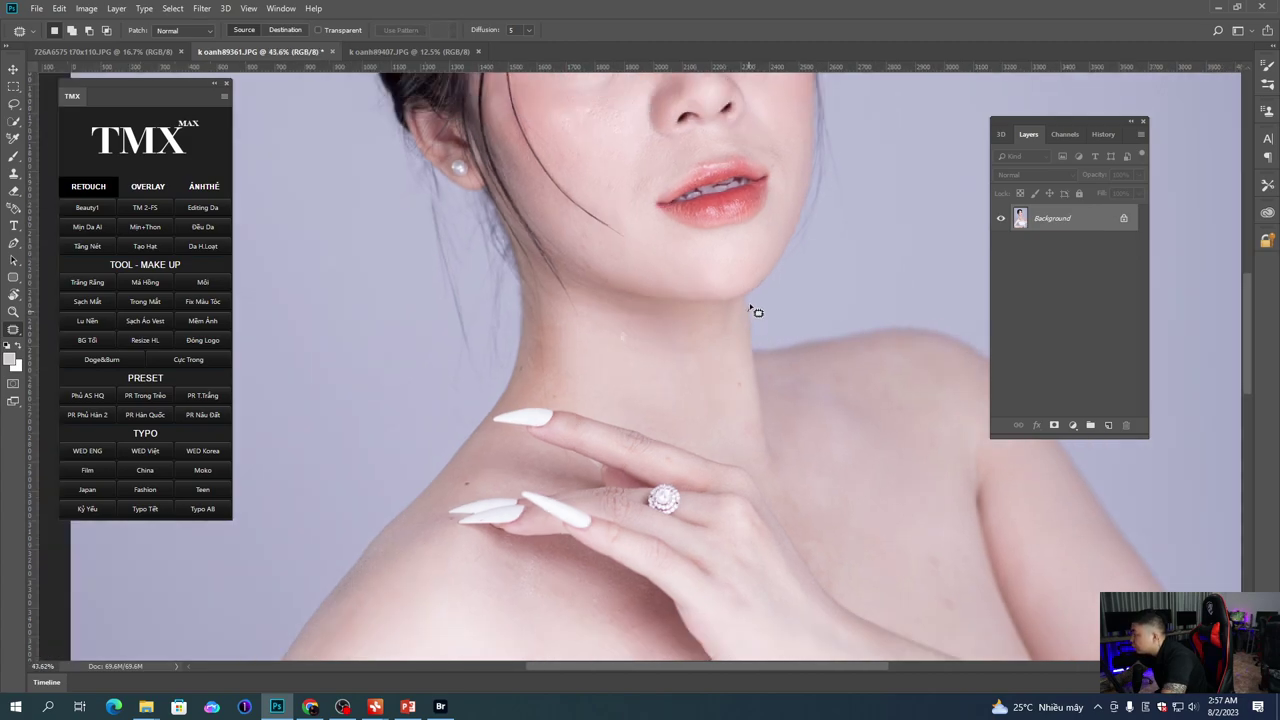
drag(520, 314, 654, 333)
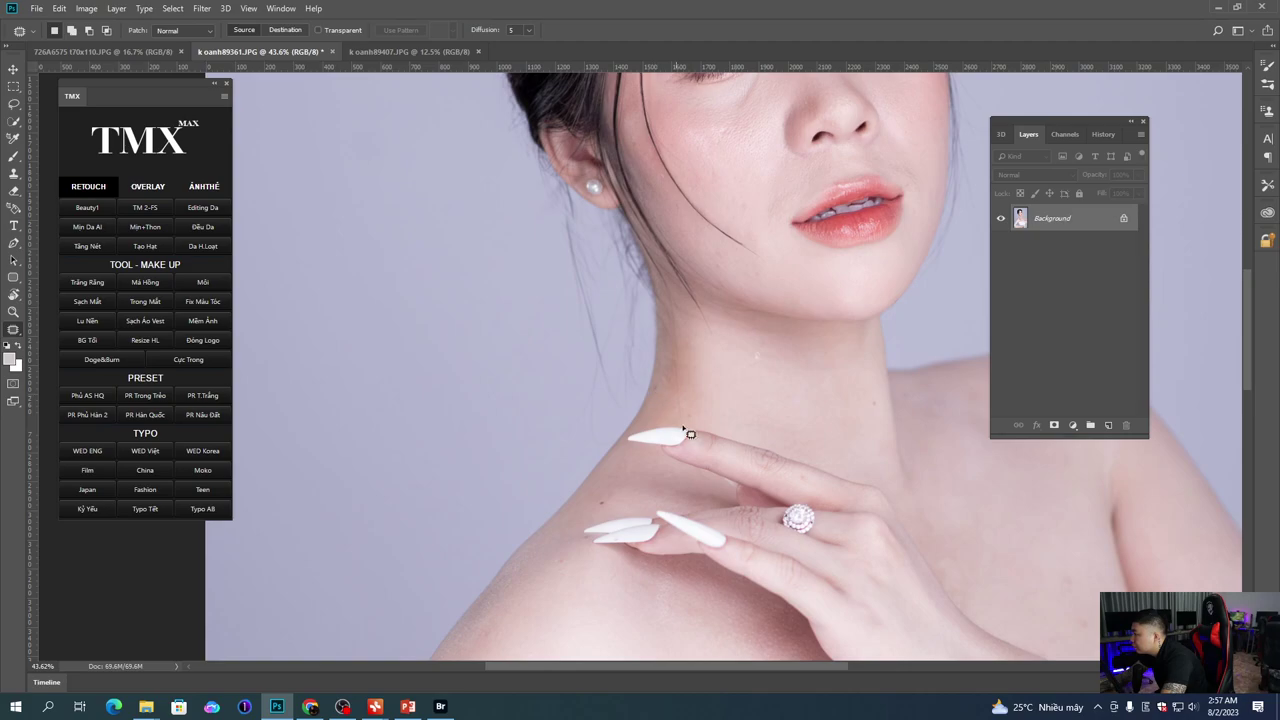
scroll(760, 360, right, 1)
scroll(760, 360, down, 1)
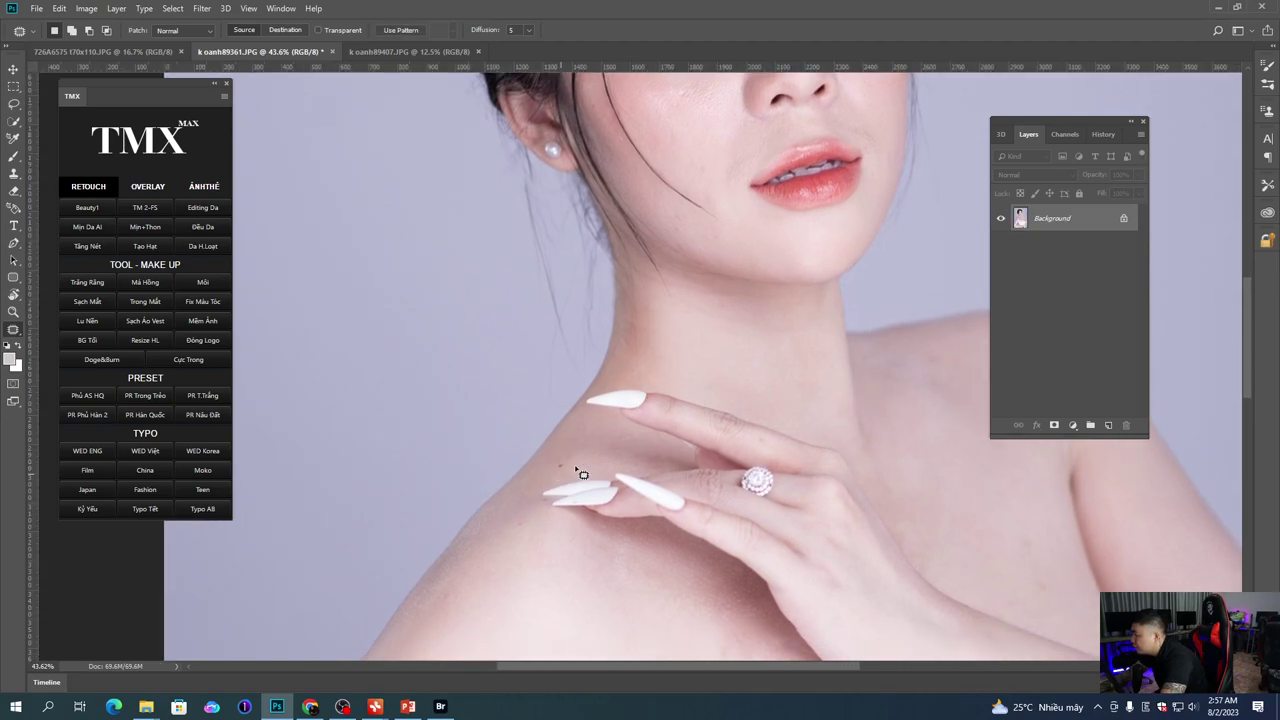
scroll(568, 482, down, 6)
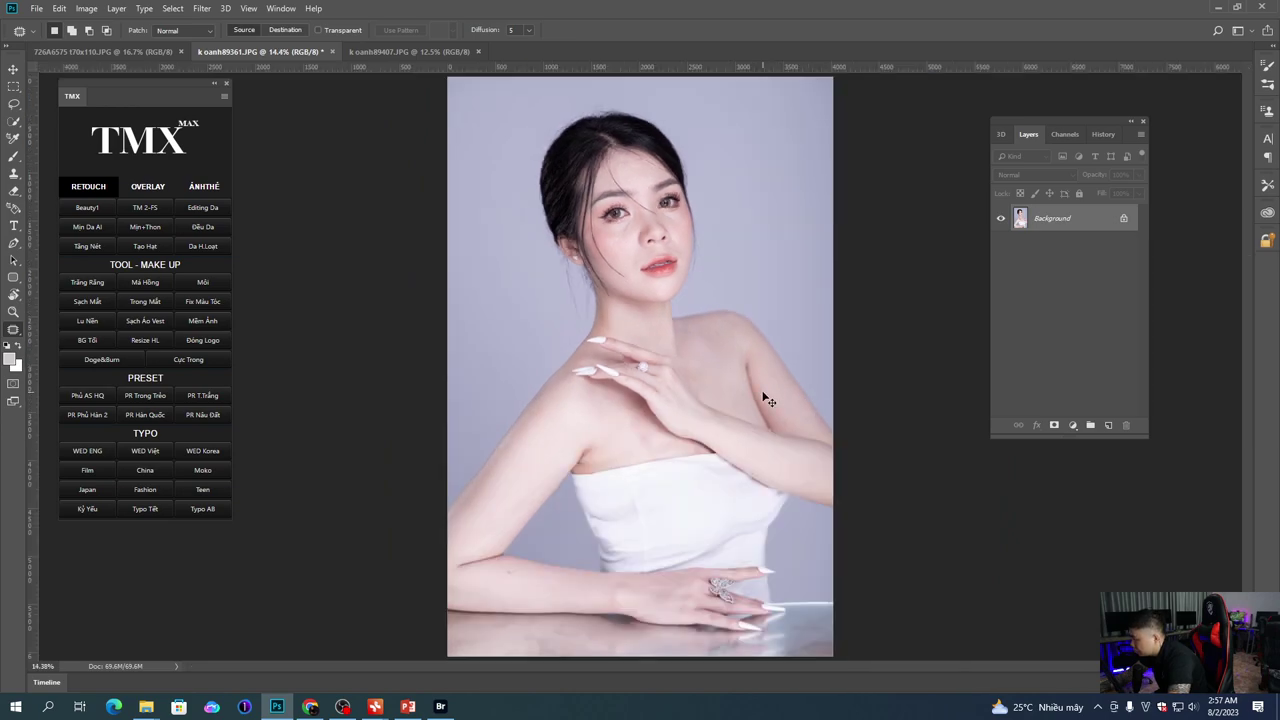
Step: Select the full-width area from the top of the hair down to the image's lower edge and open it in Liquify
scroll(765, 400, down, 1)
key(m)
drag(431, 141, 836, 645)
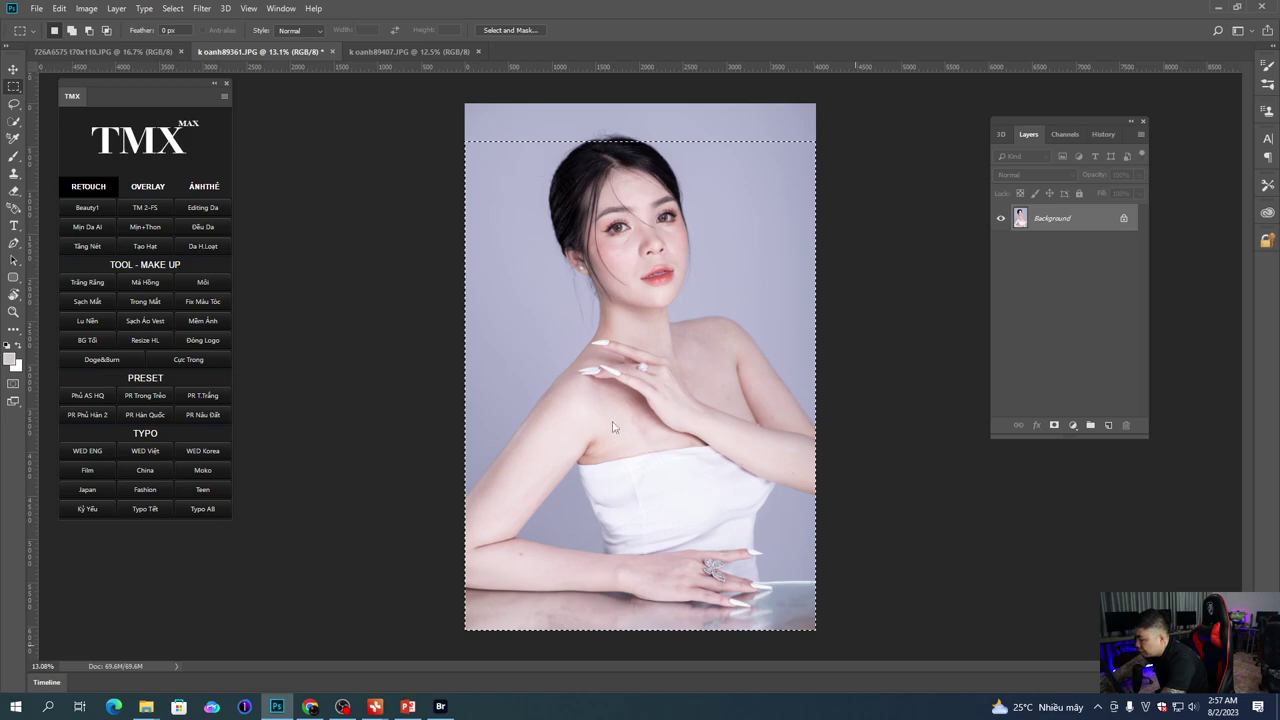
key(ctrl+shift+x)
scroll(467, 393, down, 1)
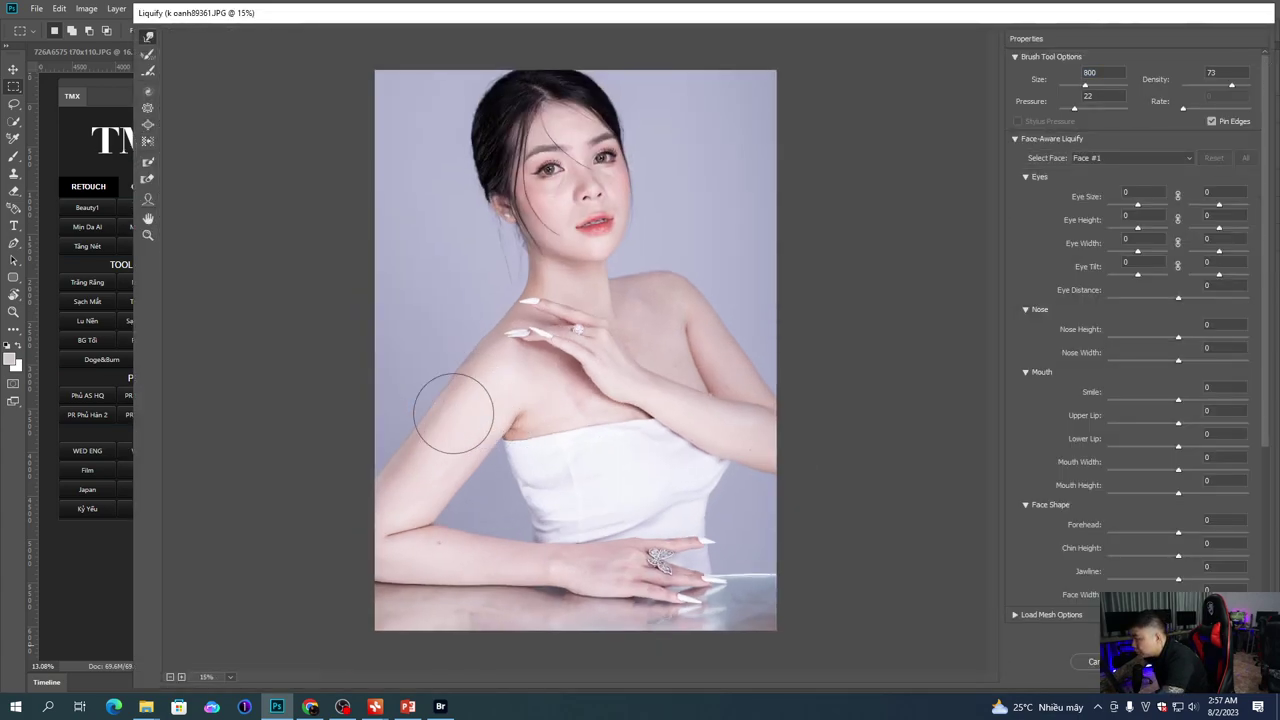
Step: Reshape the near shoulder and upper arm contour with the Forward Warp brush at 800 to 1000 px and pressure 22
key(])
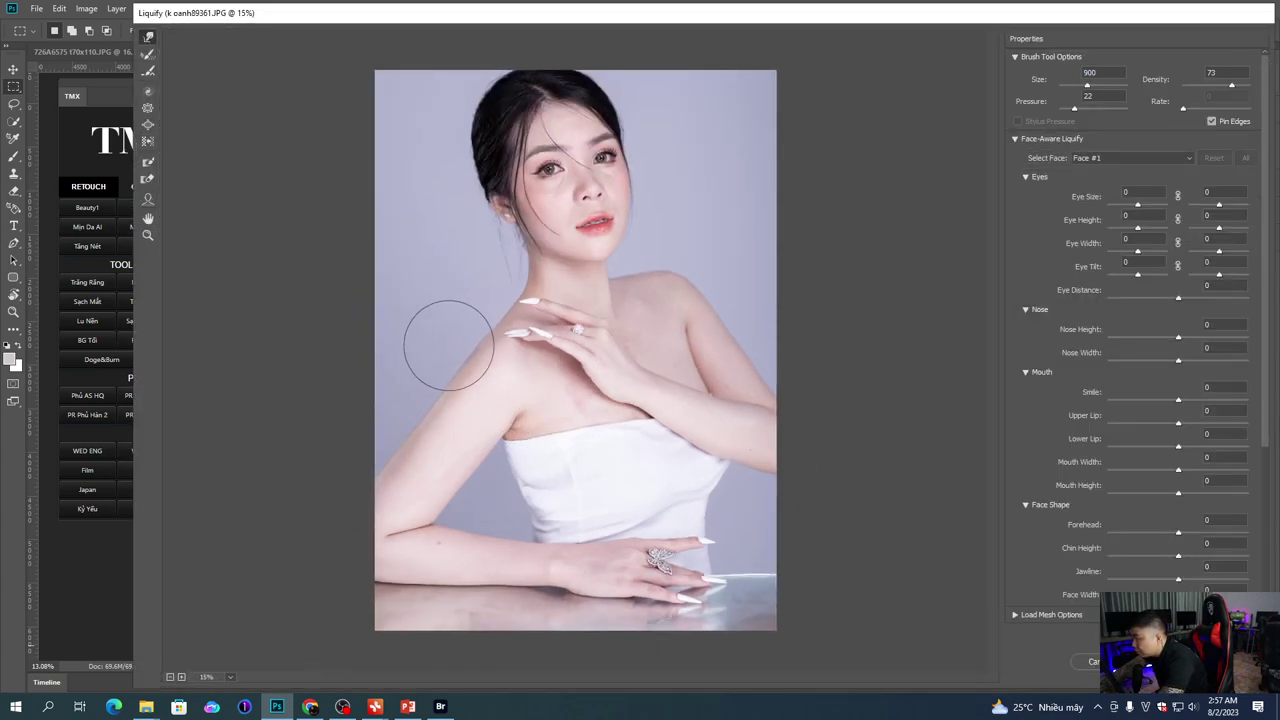
key(bracketleft)
key(bracketleft)
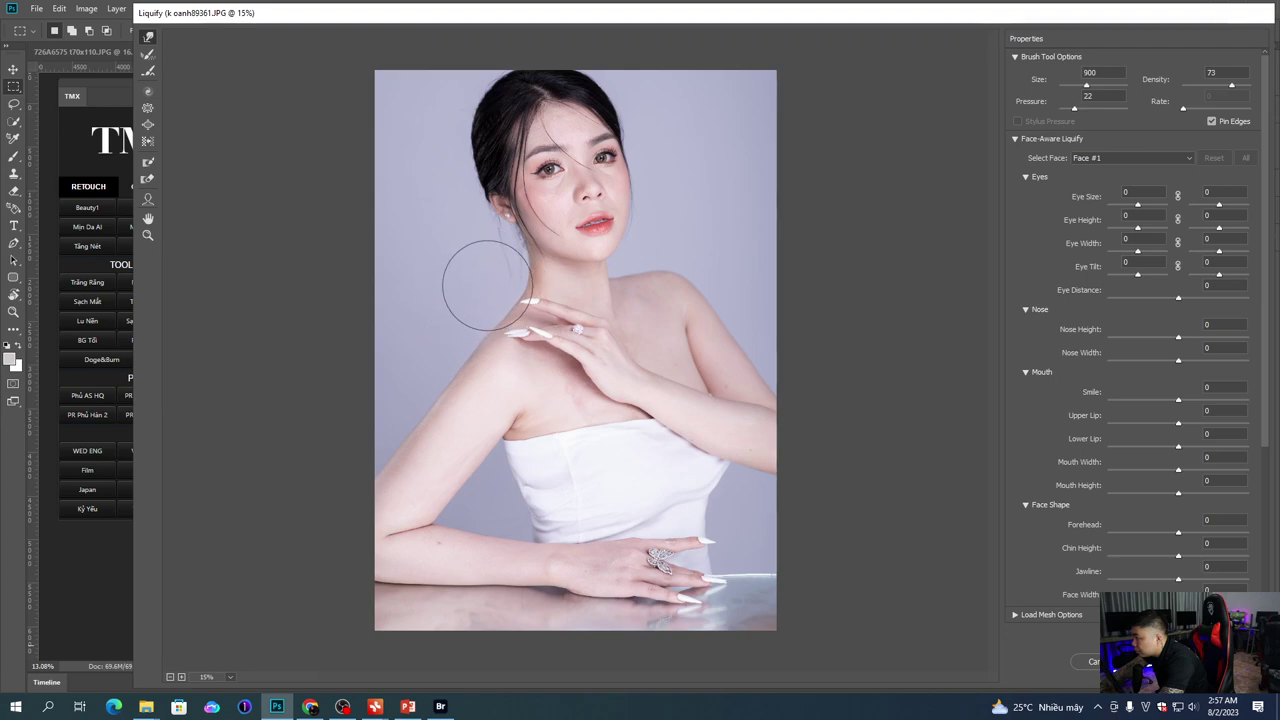
key(bracketright)
key(bracketright)
key(bracketright)
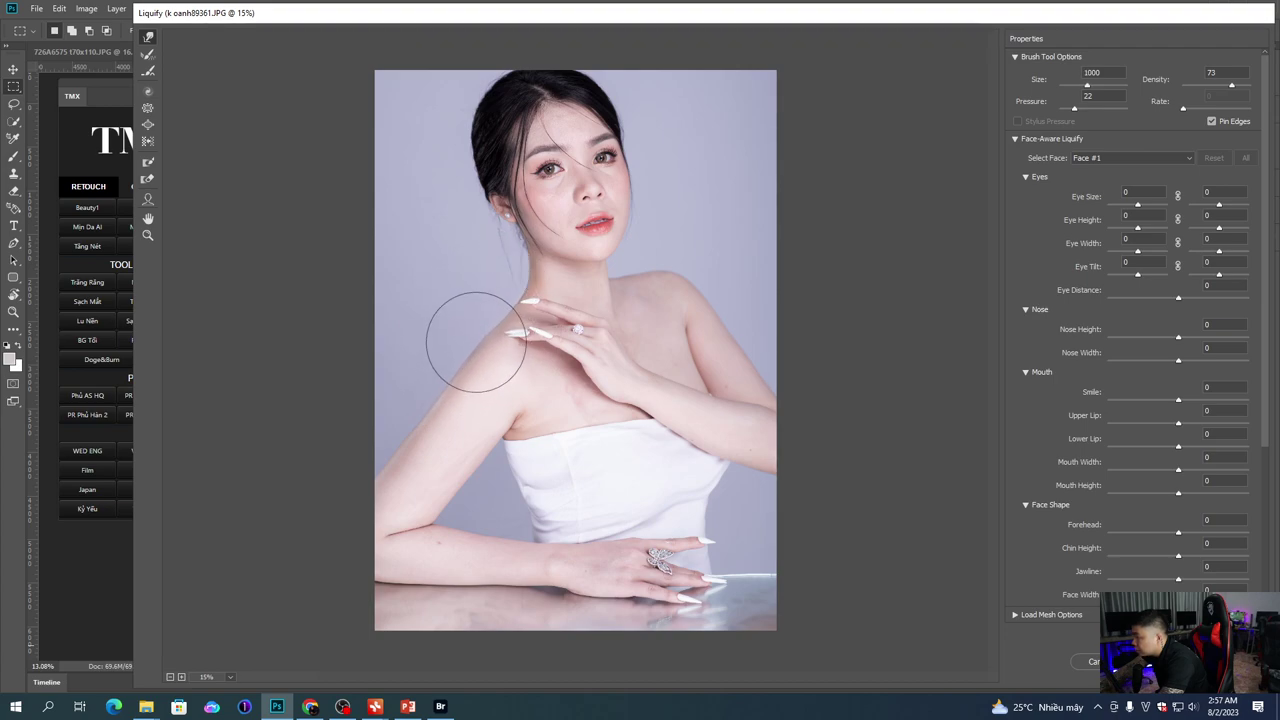
key(bracketleft)
key(bracketleft)
key(bracketleft)
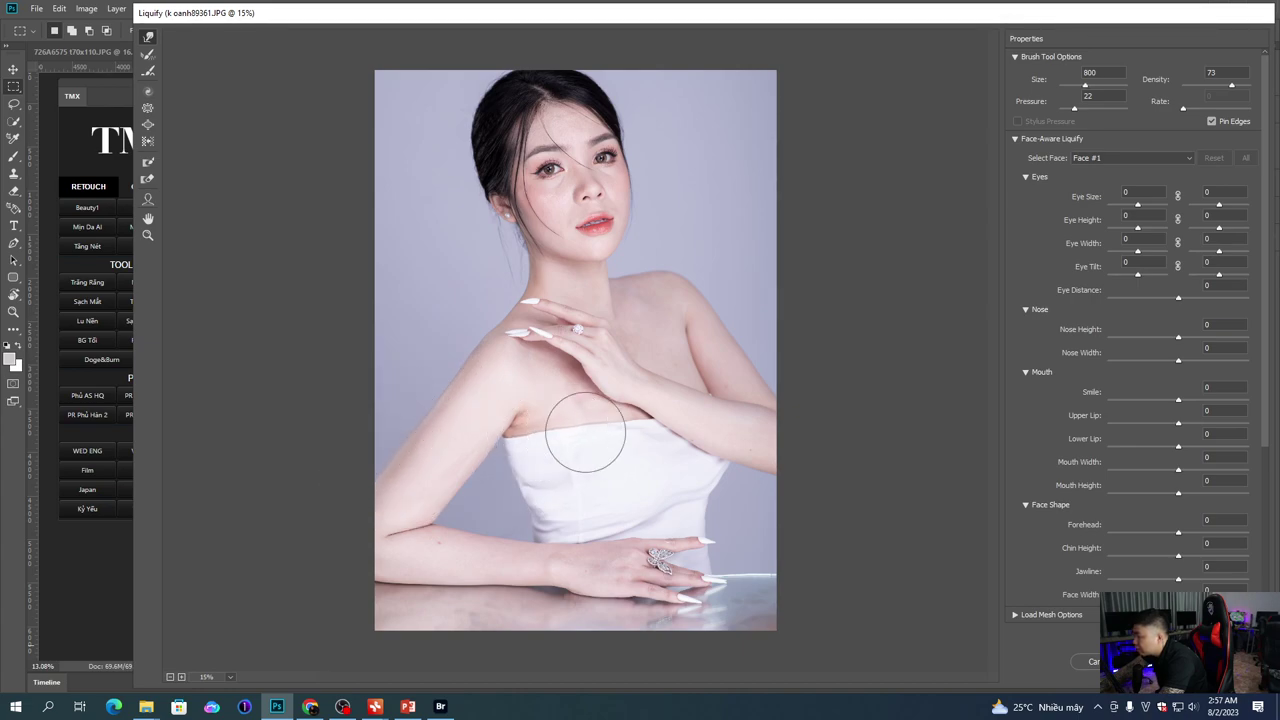
Step: Reshape the dress's side and waist beside the bent arm with the Forward Warp brush between 300 and 800 px
key(bracketleft)
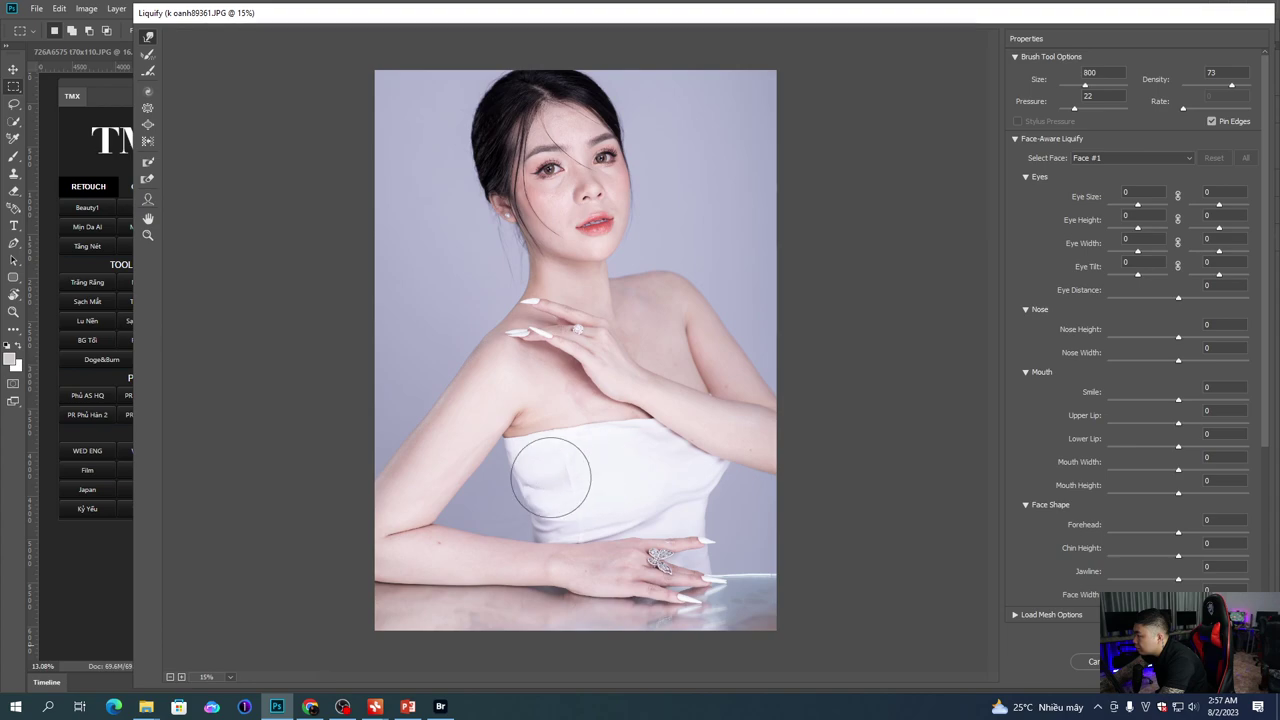
key(bracketright)
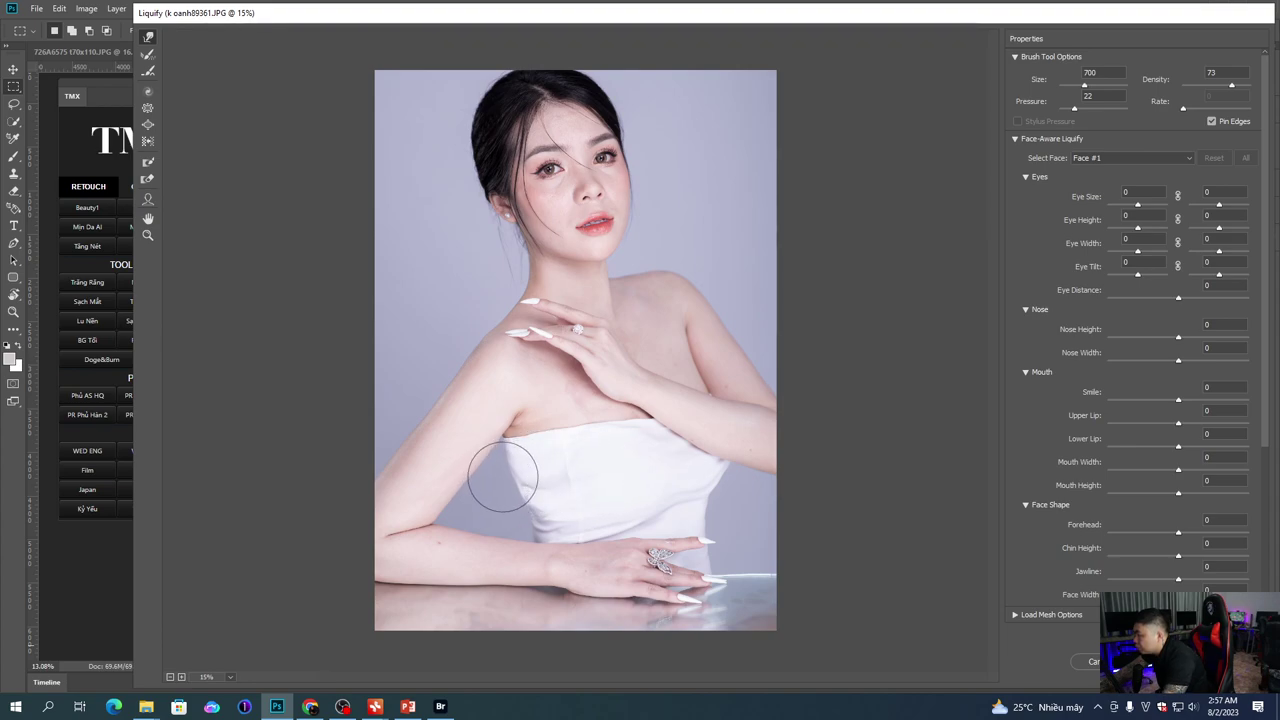
key(bracketleft)
key(bracketleft)
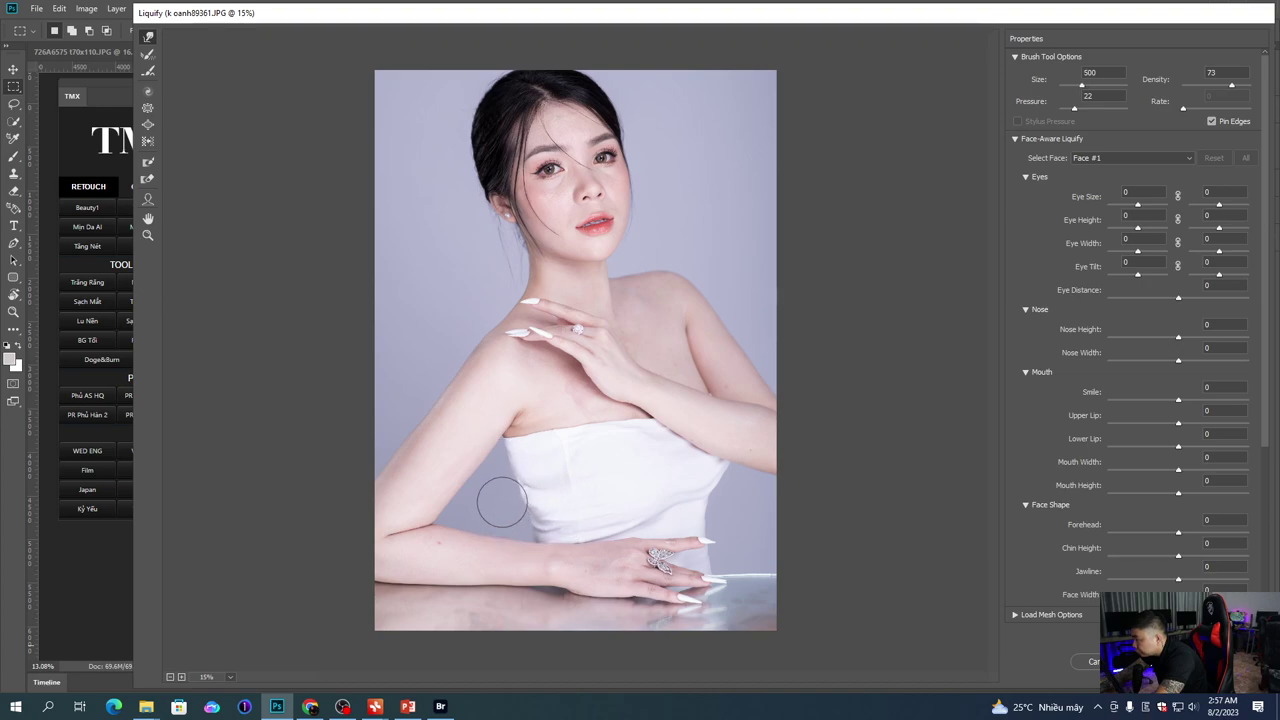
key(bracketright)
key(bracketright)
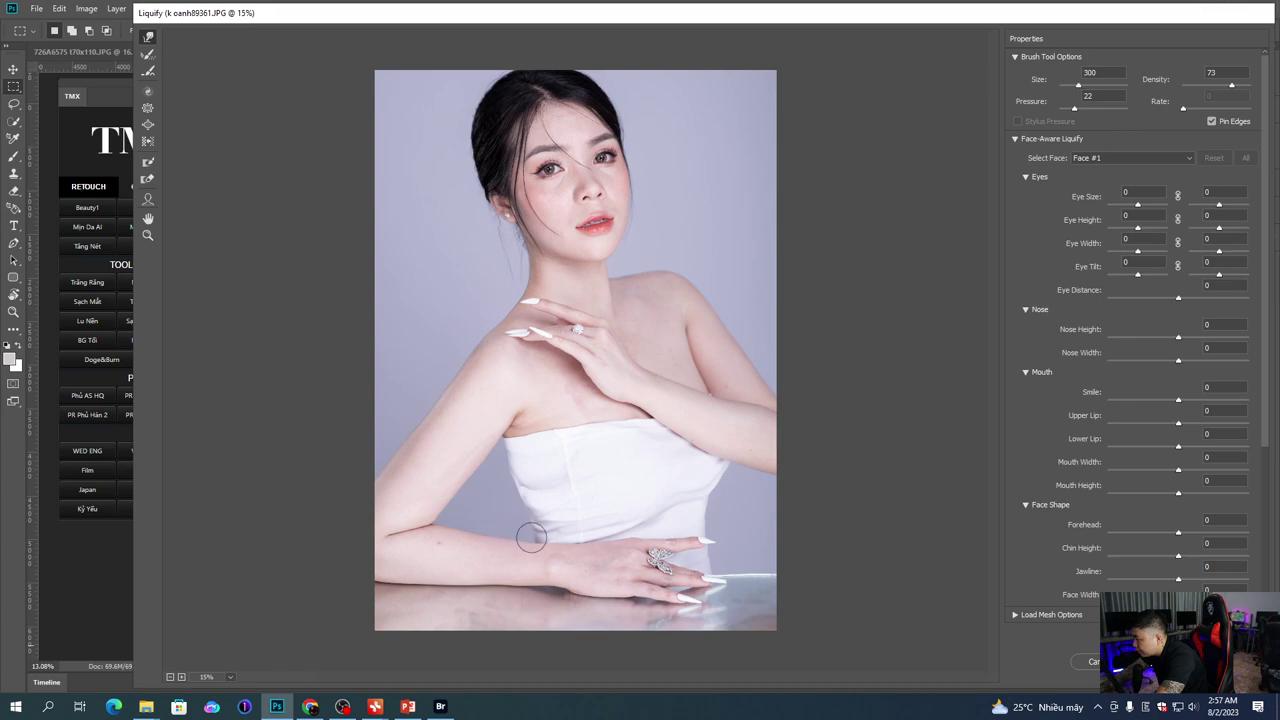
key(bracketright)
key(bracketright)
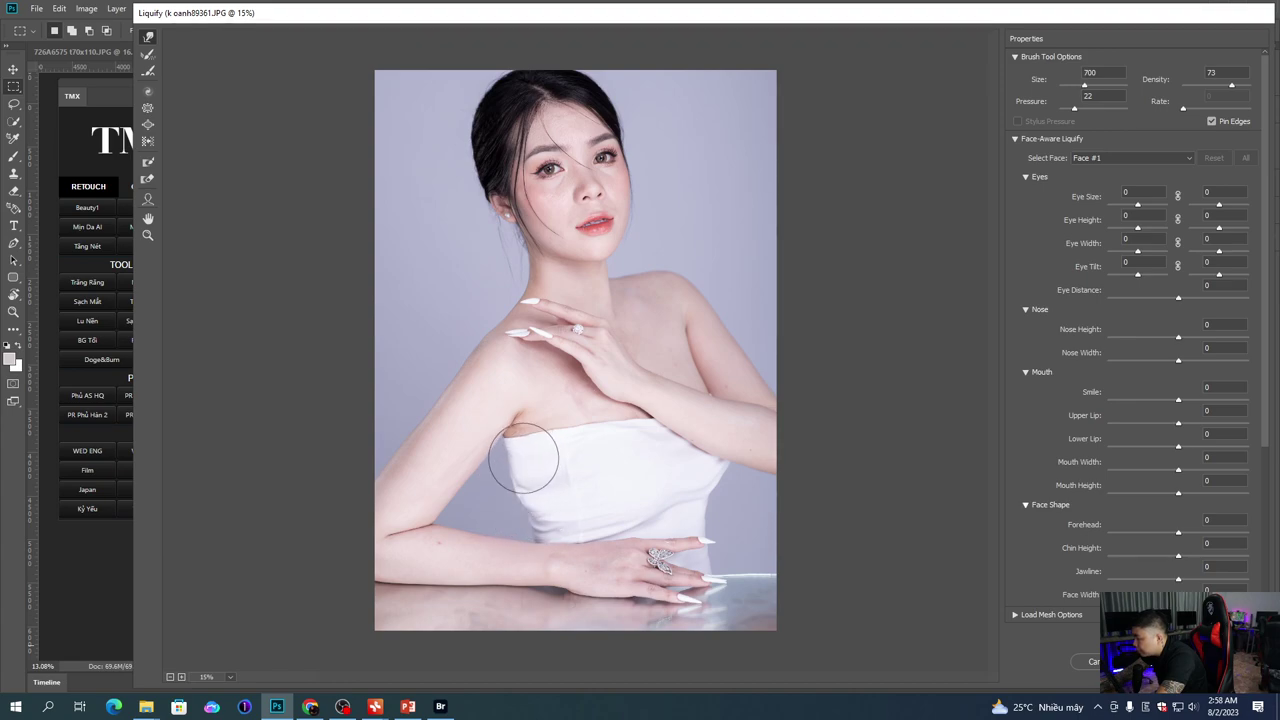
key(bracketright)
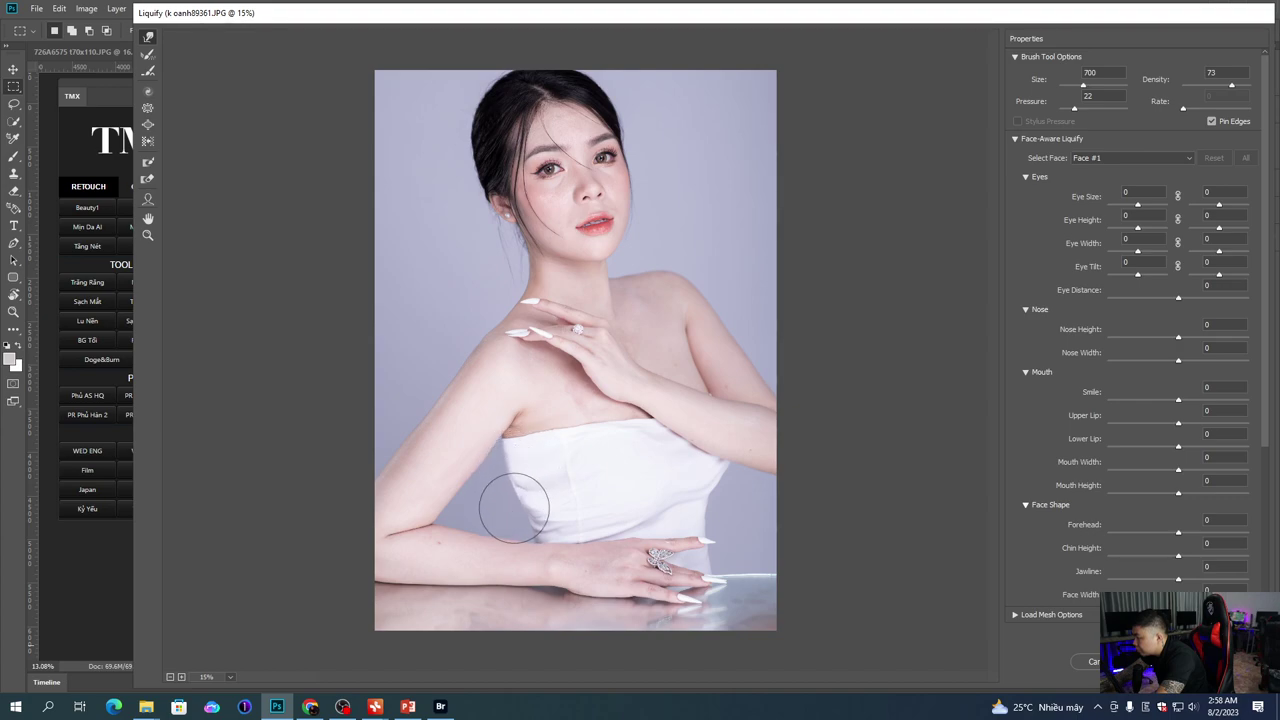
key(bracketleft)
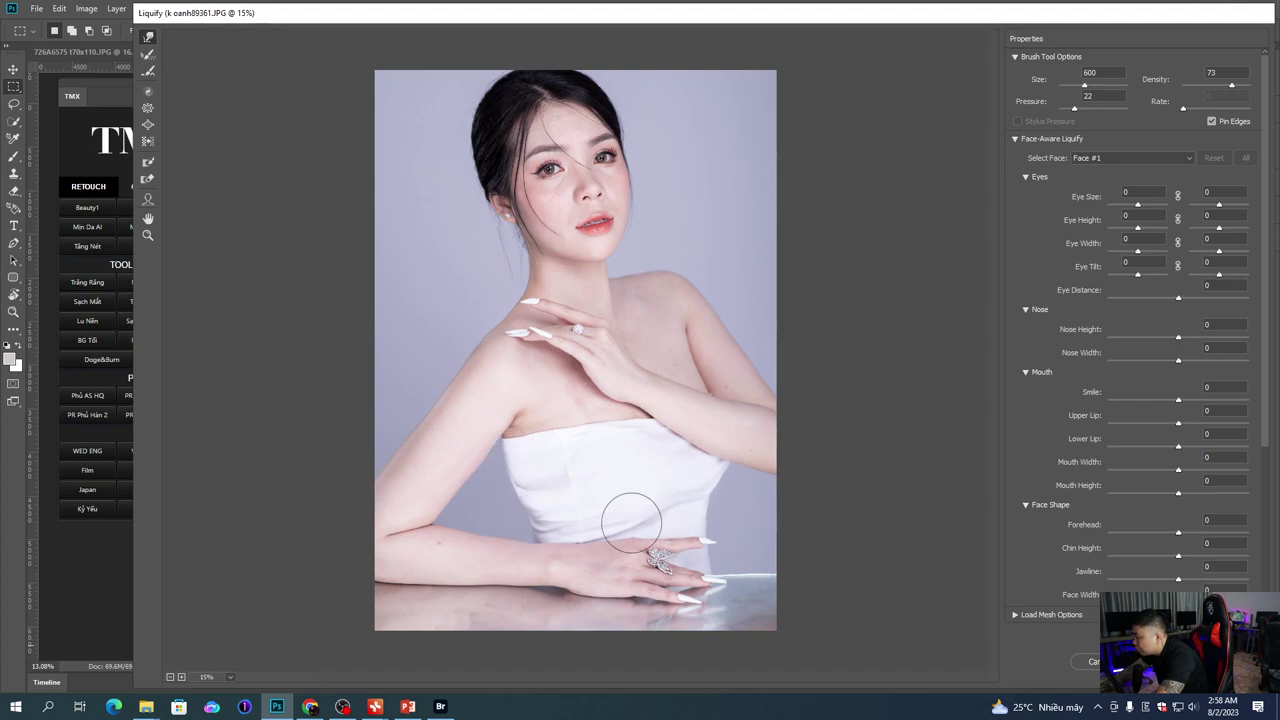
Step: Refine the dress's bust, neckline edge and armpit area with the Forward Warp brush at 600 to 800 px
key(bracketright)
key(bracketright)
key(bracketleft)
key(bracketleft)
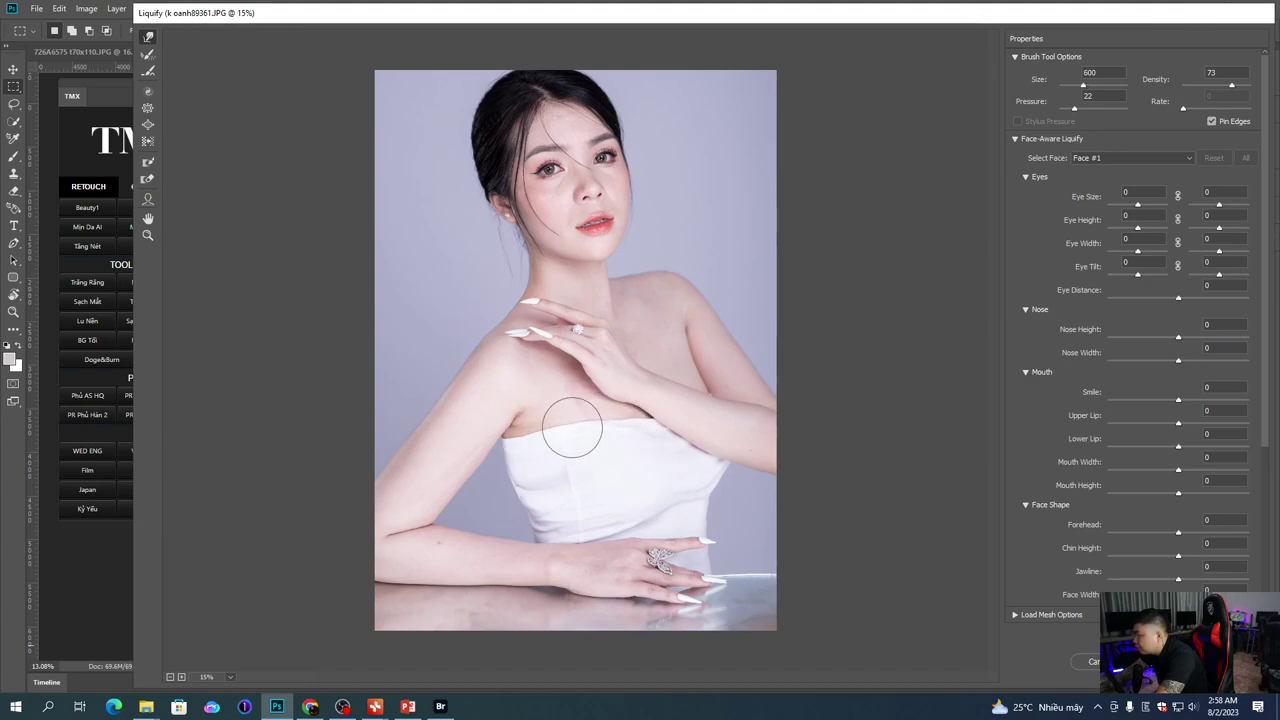
key(bracketright)
key(bracketright)
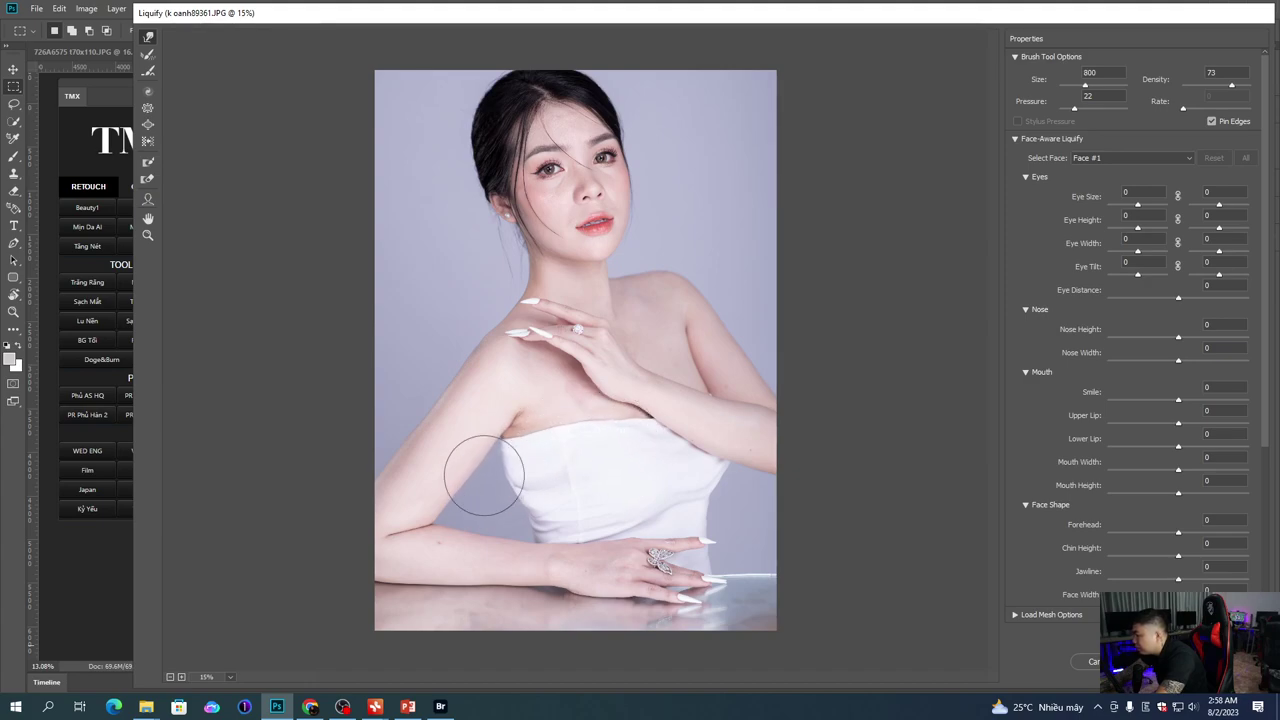
key(bracketleft)
key(bracketleft)
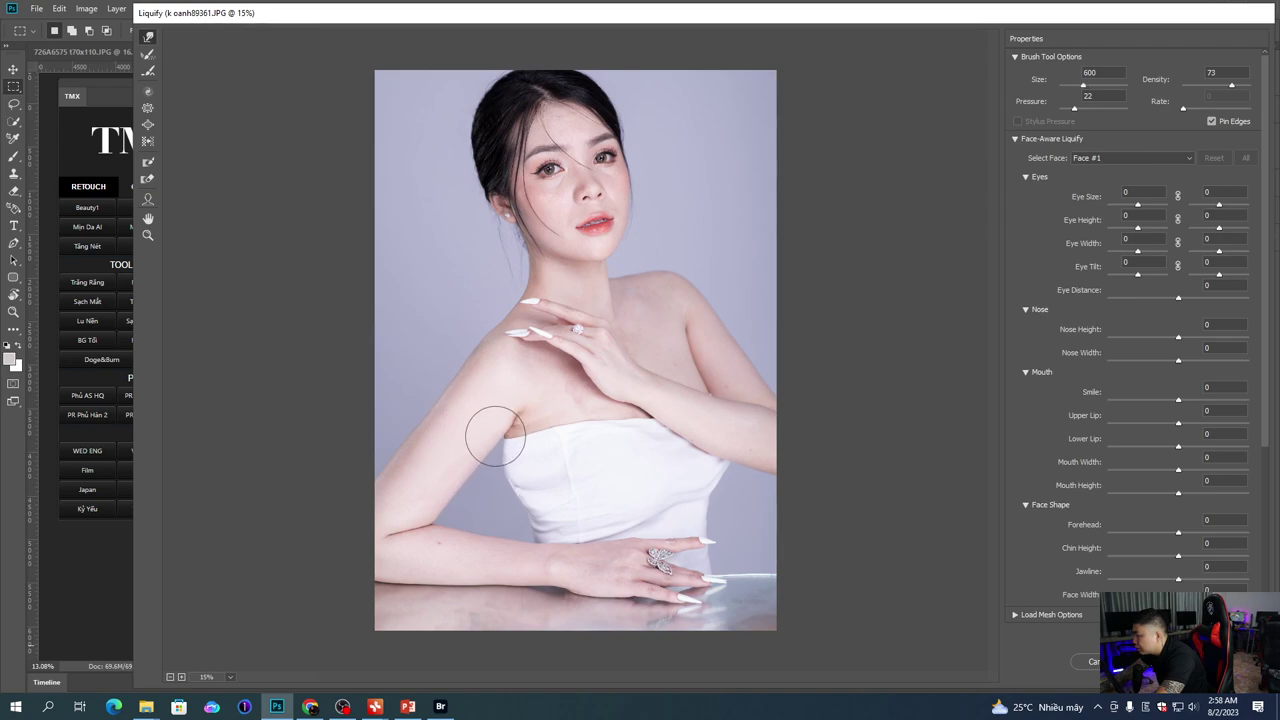
Step: Adjust the outer contour of the near upper arm with a 700 px Forward Warp brush
key(bracketright)
key(bracketright)
key(bracketright)
key(bracketright)
key(bracketright)
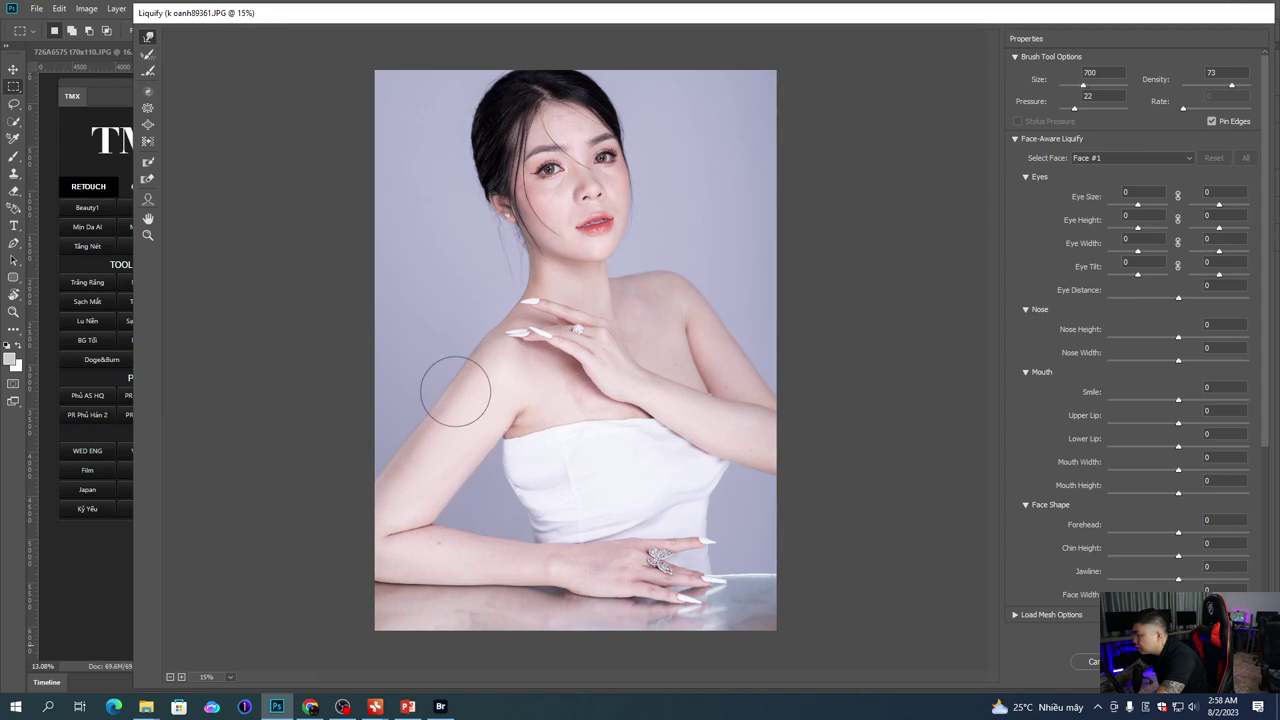
Step: Push the near arm and elbow inward from the image edge with the Forward Warp brush enlarged to 3500 px
key(ctrl+minus)
key(bracketright)
key(bracketright)
key(bracketright)
key(bracketright)
key(bracketright)
key(bracketright)
key(bracketright)
key(bracketright)
key(bracketright)
key(bracketright)
key(bracketright)
key(bracketright)
key(bracketright)
key(bracketright)
key(bracketright)
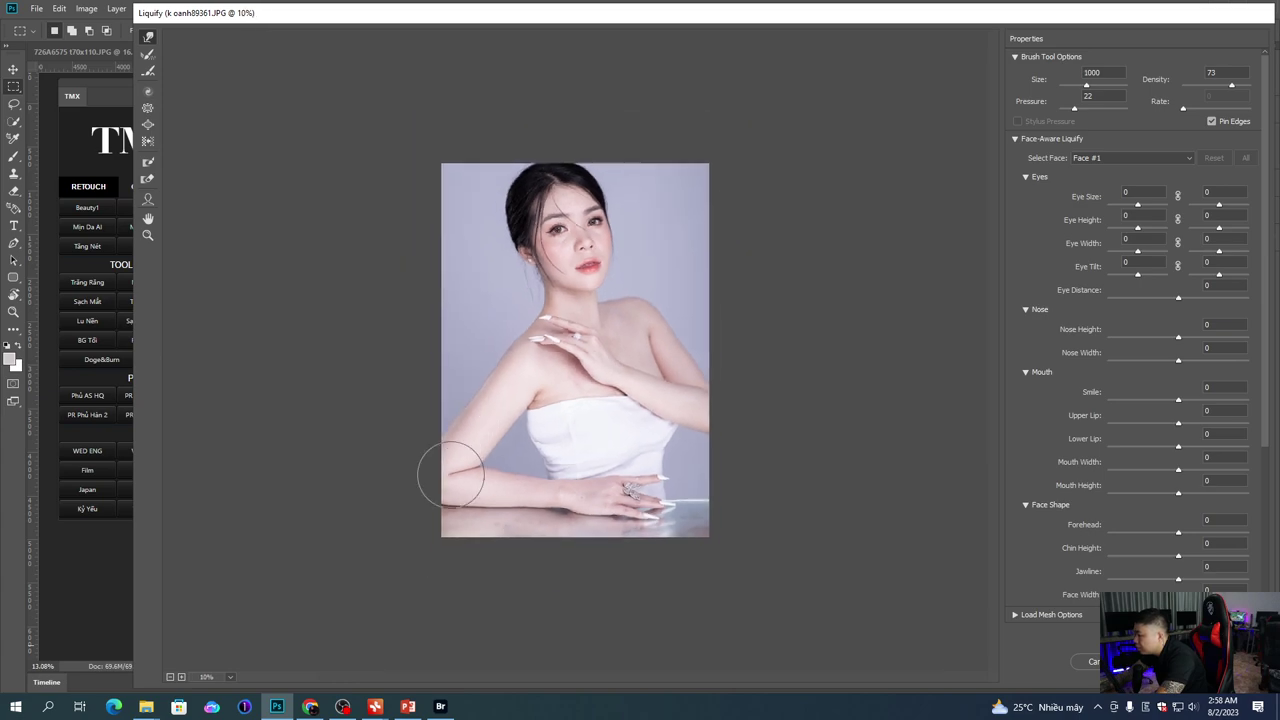
key(bracketright)
key(bracketright)
key(bracketright)
key(bracketright)
key(bracketright)
key(bracketright)
key(bracketright)
key(bracketright)
key(bracketright)
key(bracketright)
key(bracketright)
key(bracketright)
key(bracketright)
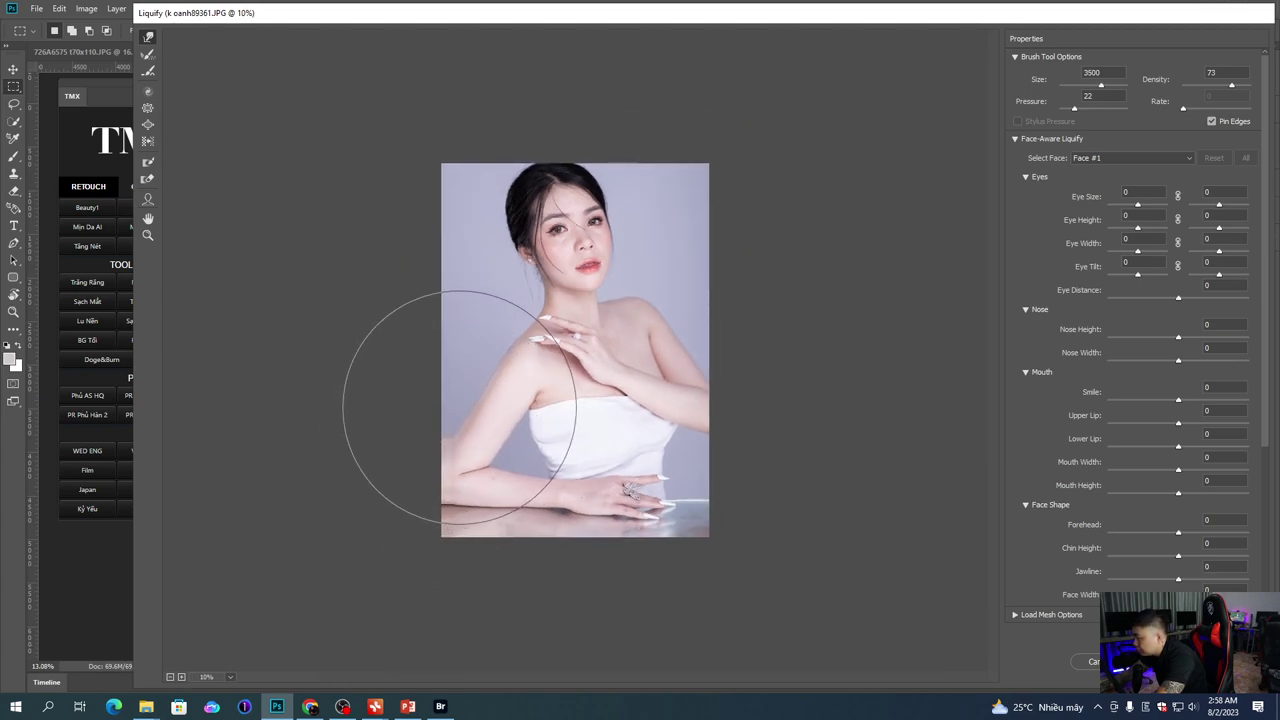
Step: Adjust the position of the forearm resting on the table with a 3300 px Forward Warp brush
key(bracketleft)
key(bracketleft)
key(bracketleft)
key(bracketleft)
key(bracketleft)
key(bracketleft)
key(bracketleft)
key(bracketleft)
key(bracketleft)
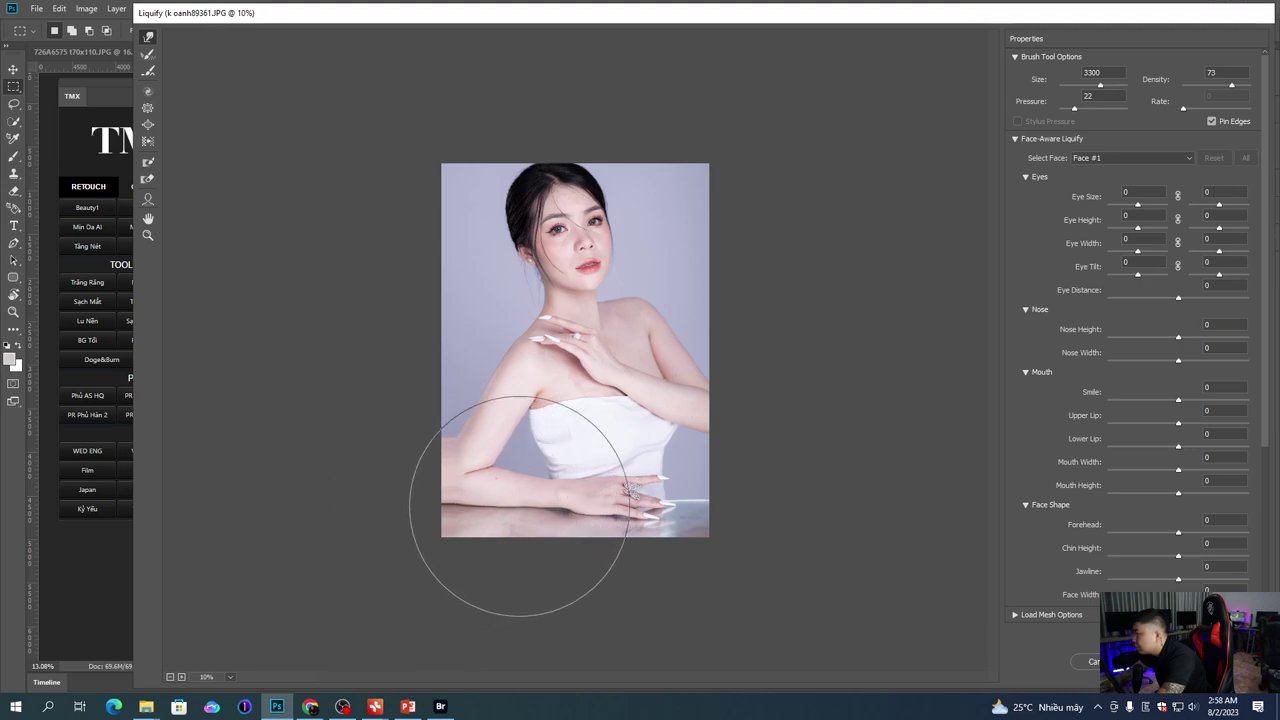
Step: Refine the dress's bust and the shoulder line near the raised hand, reducing the Forward Warp brush from 1000 to 400 px
key(bracketleft)
key(bracketleft)
key(bracketleft)
key(bracketleft)
key(bracketleft)
key(bracketleft)
key(bracketleft)
key(bracketleft)
key(bracketleft)
key(bracketleft)
key(bracketleft)
key(bracketleft)
key(bracketleft)
key(bracketleft)
key(bracketleft)
key(bracketleft)
key(bracketleft)
key(bracketleft)
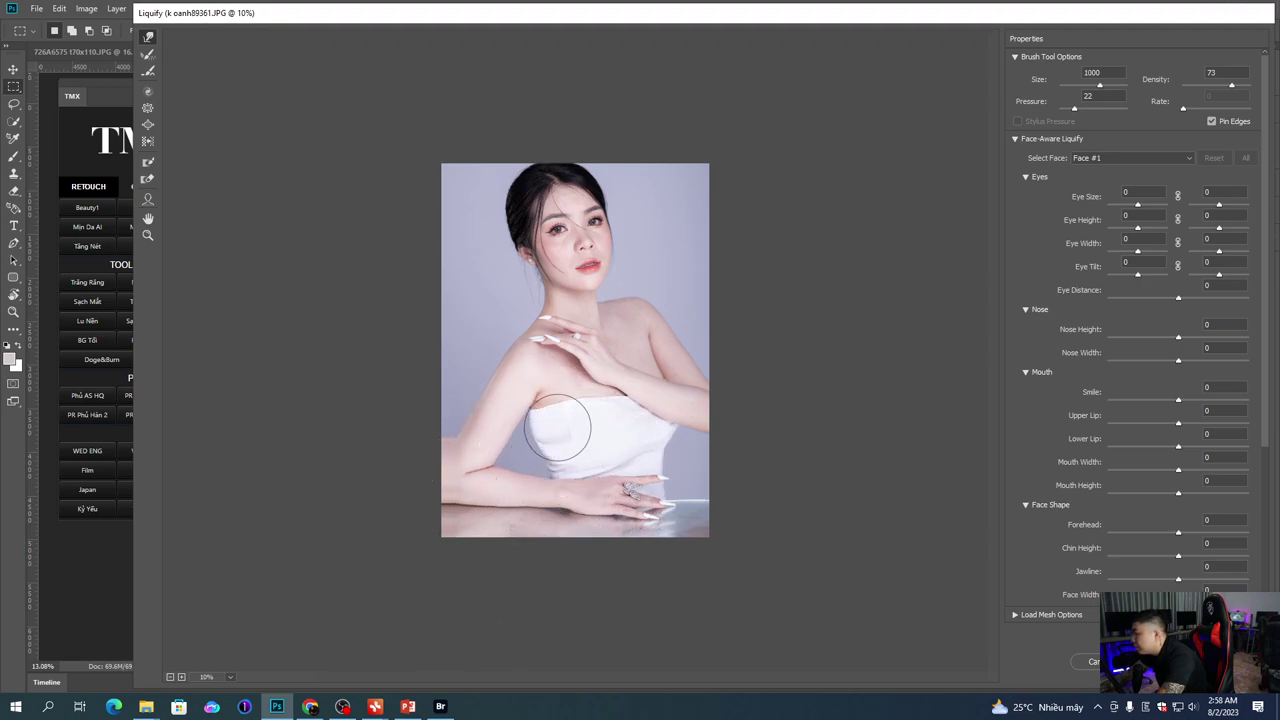
key(bracketright)
key(bracketleft)
key(bracketleft)
key(bracketleft)
scroll(512, 312, up, 1)
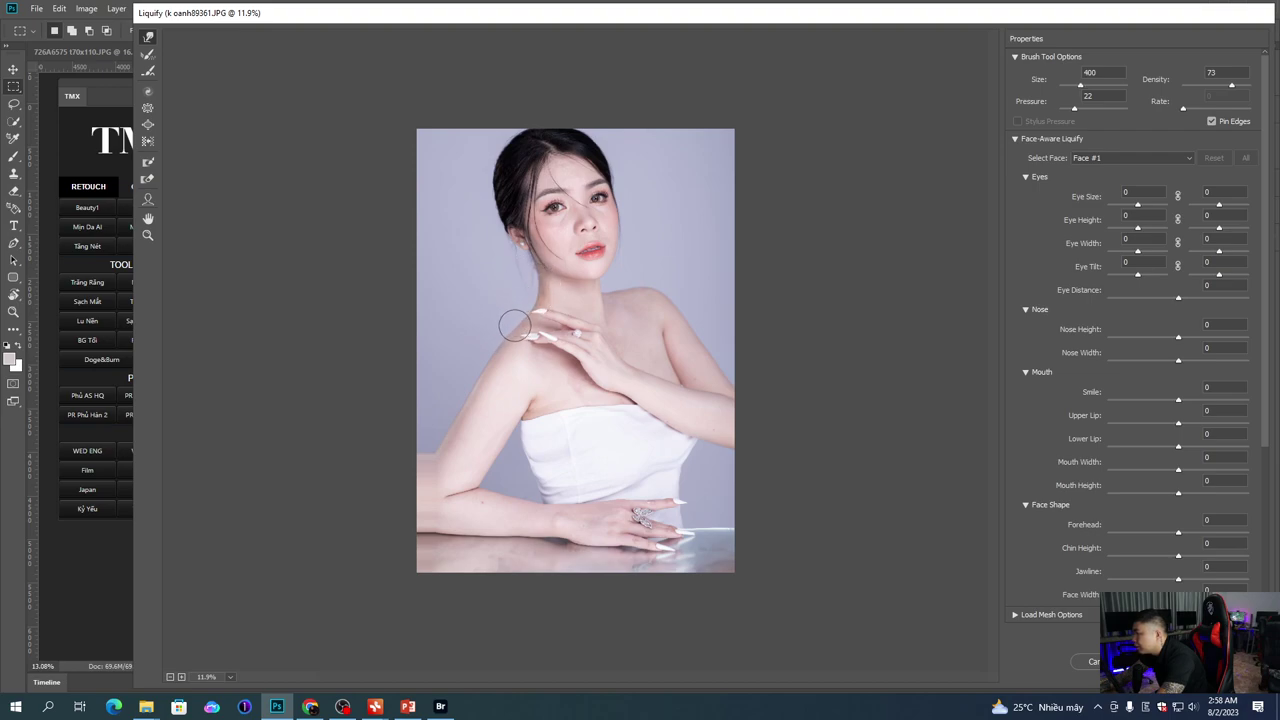
Step: Refine the chin and jaw contour with a Forward Warp brush reduced to 300 px
key(bracketright)
key(bracketright)
key(bracketright)
key(bracketright)
scroll(620, 297, up, 3)
key(bracketleft)
key(bracketleft)
key(bracketleft)
key(bracketleft)
key(bracketleft)
key(bracketleft)
key(bracketright)
key(bracketright)
key(bracketright)
key(bracketleft)
key(bracketleft)
scroll(578, 237, down, 2)
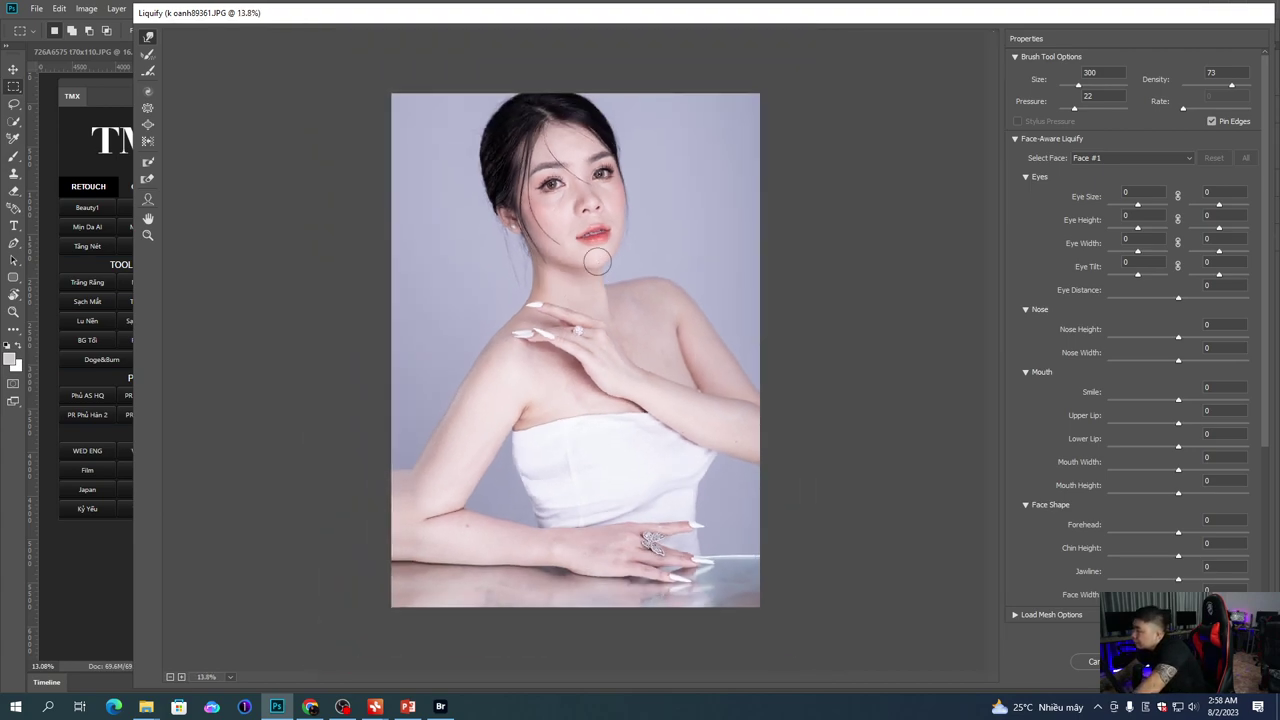
Step: Refine the neck and near shoulder contour with the Forward Warp brush enlarged from 400 to 1000 px
key(bracketright)
key(bracketright)
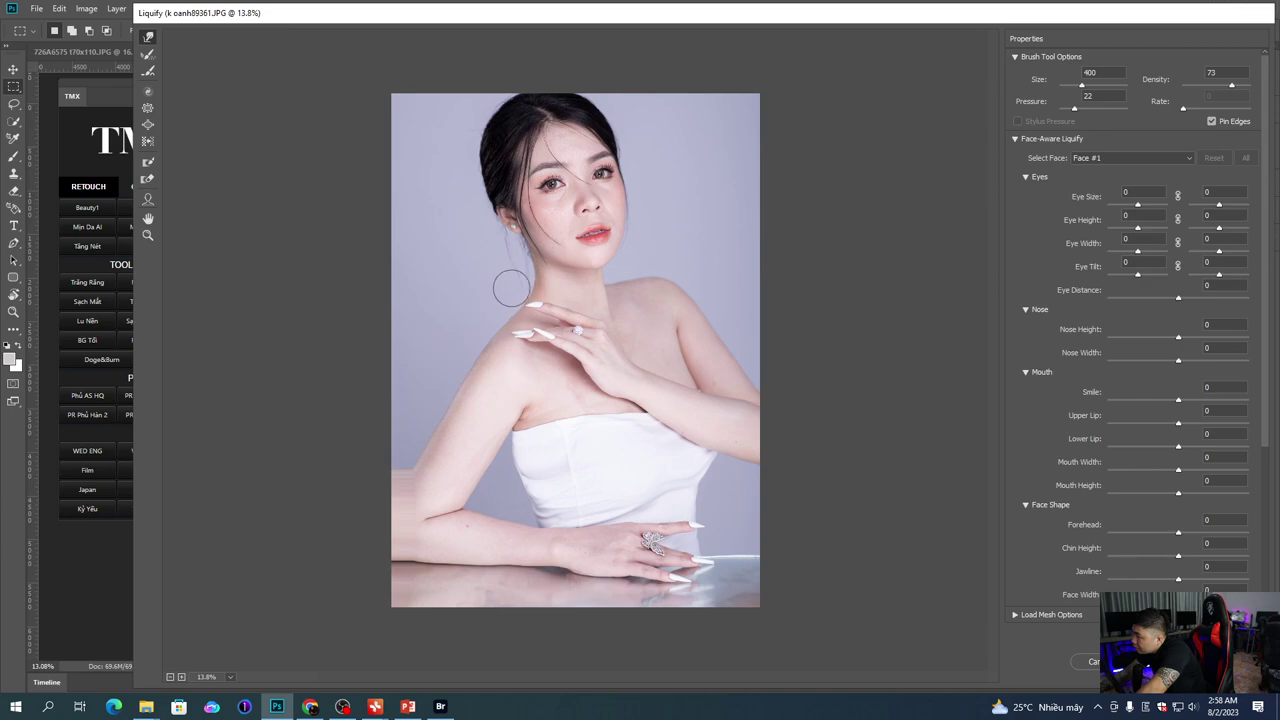
key(bracketright)
key(bracketright)
key(bracketright)
key(bracketright)
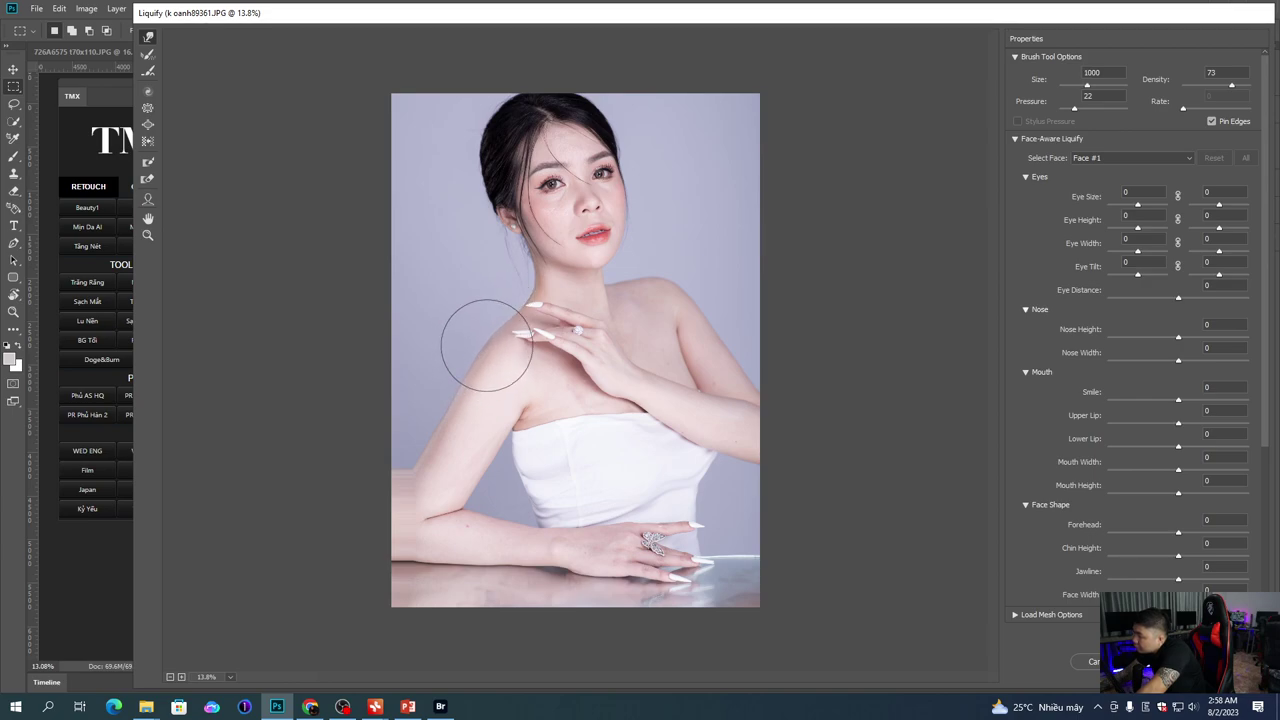
Step: Adjust the dress edge at the armpit and the bust neckline with 400 px and 700 px Forward Warp brushes
key(bracketleft)
key(bracketleft)
key(bracketleft)
key(bracketleft)
key(bracketleft)
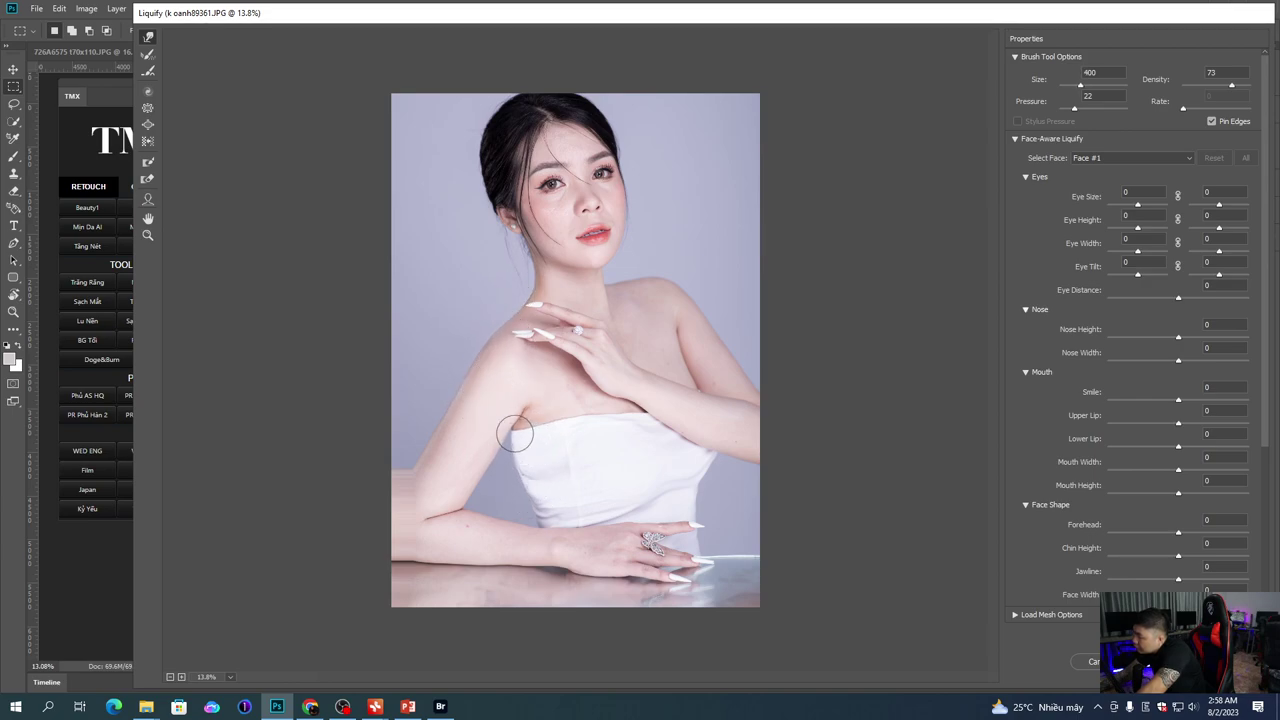
key(bracketright)
key(bracketright)
key(bracketright)
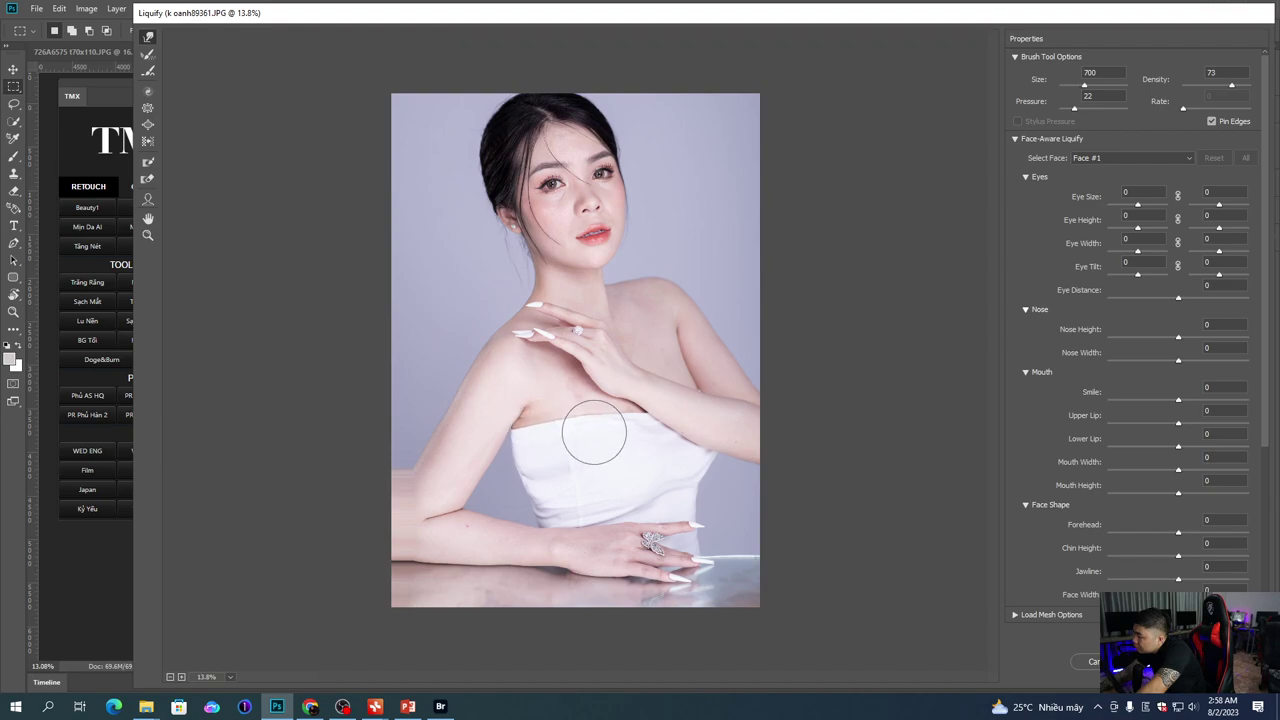
Step: Refine the dress's side and waist with Forward Warp brushes between 400 and 600 px and apply the Liquify changes
key(bracketleft)
key(bracketleft)
key(bracketleft)
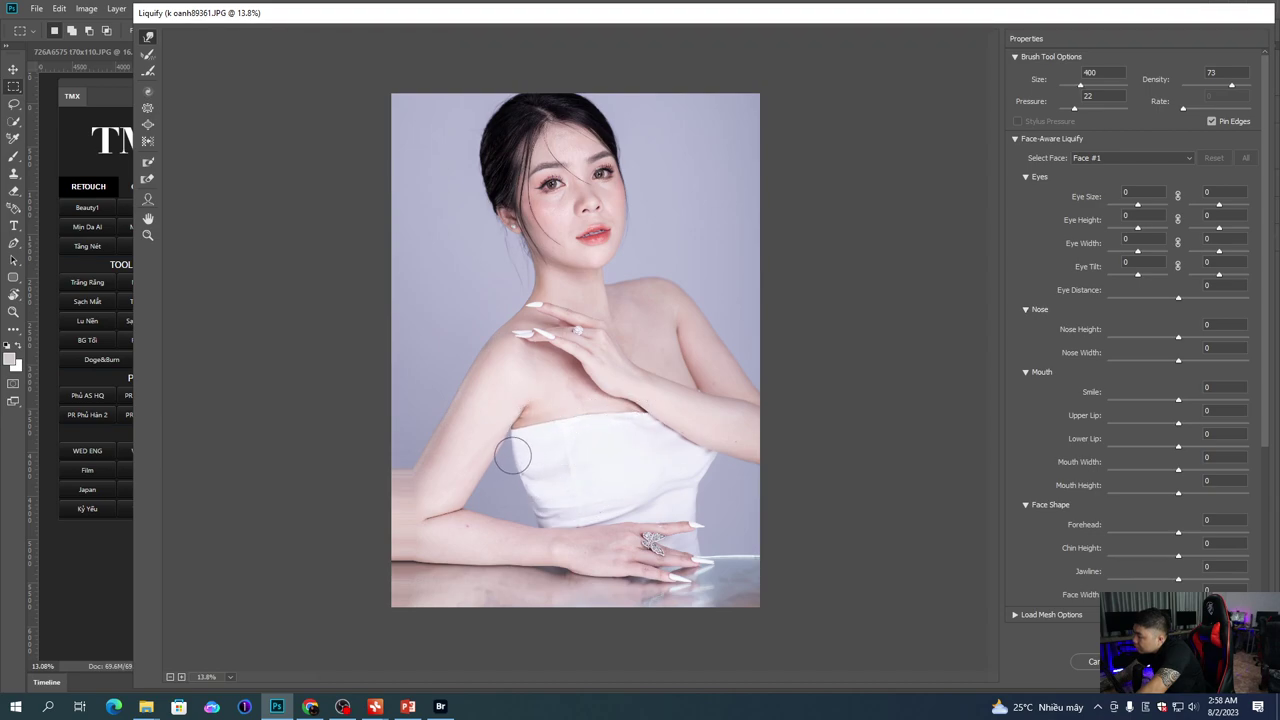
key(bracketleft)
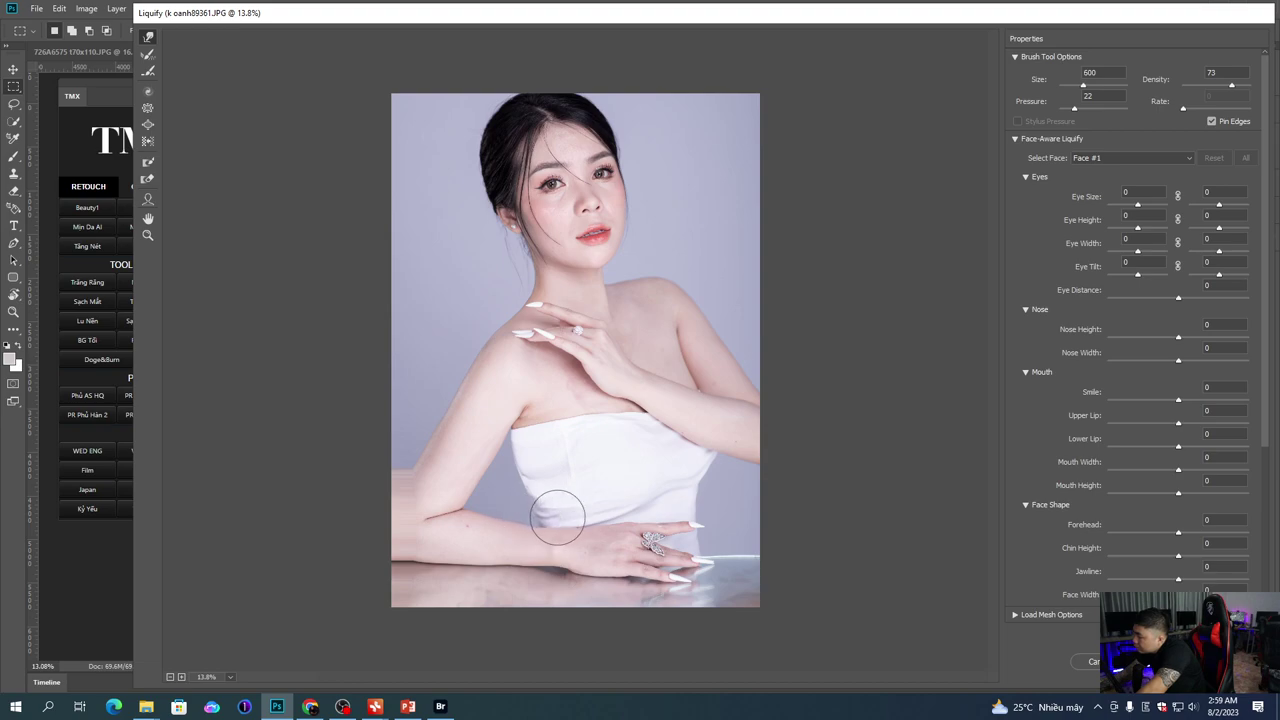
key(bracketright)
key(Return)
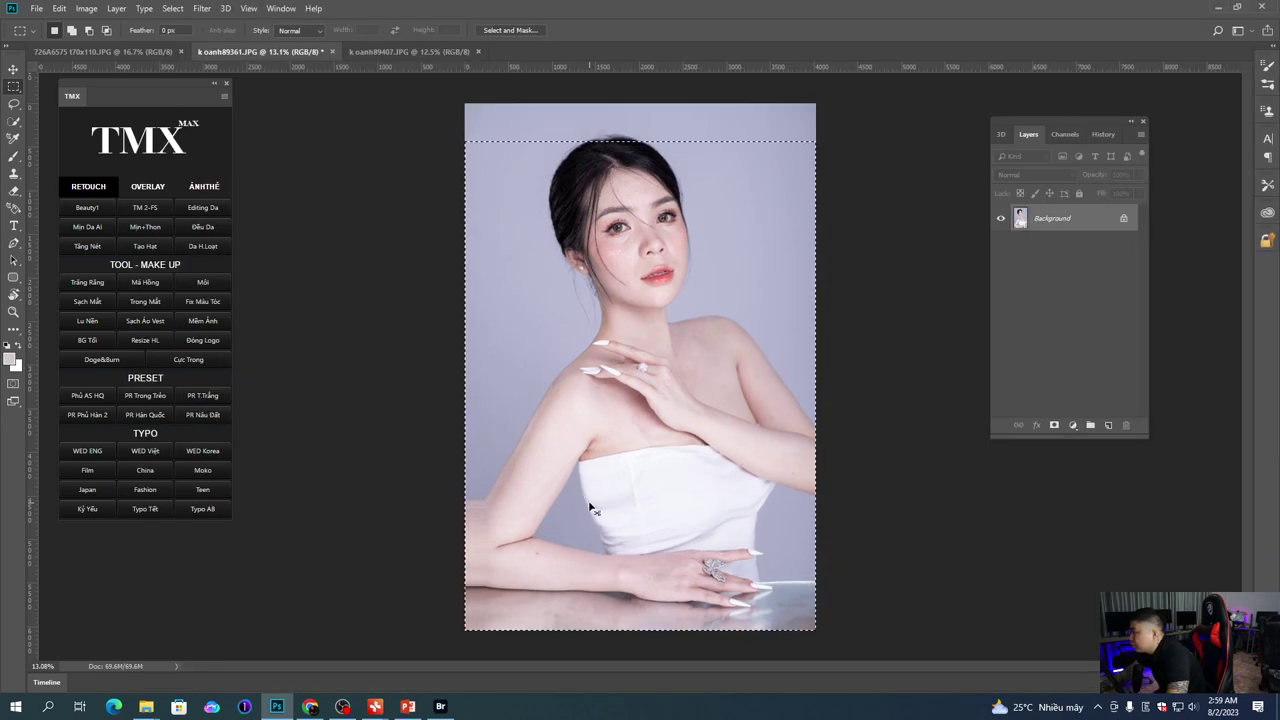
Step: Crop the photo's side edge inward to cut off the distorted strip beside the near elbow
key(c)
drag(471, 366, 491, 367)
key(Return)
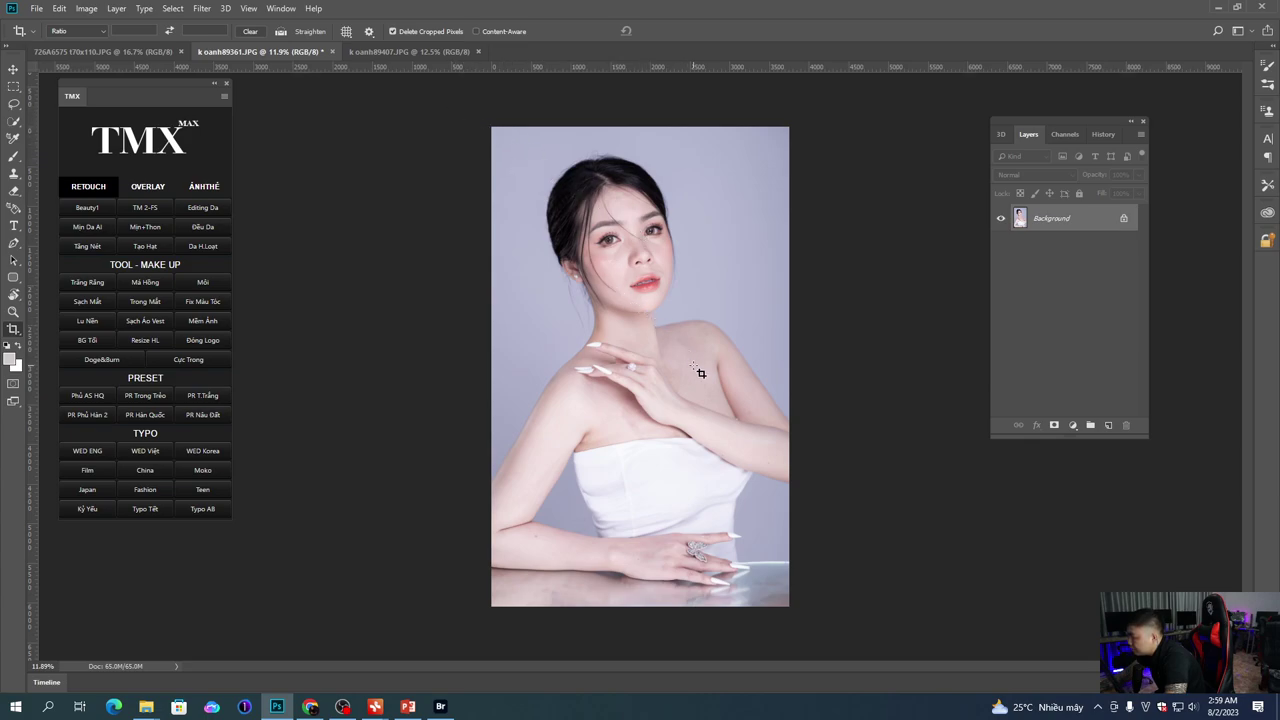
key(m)
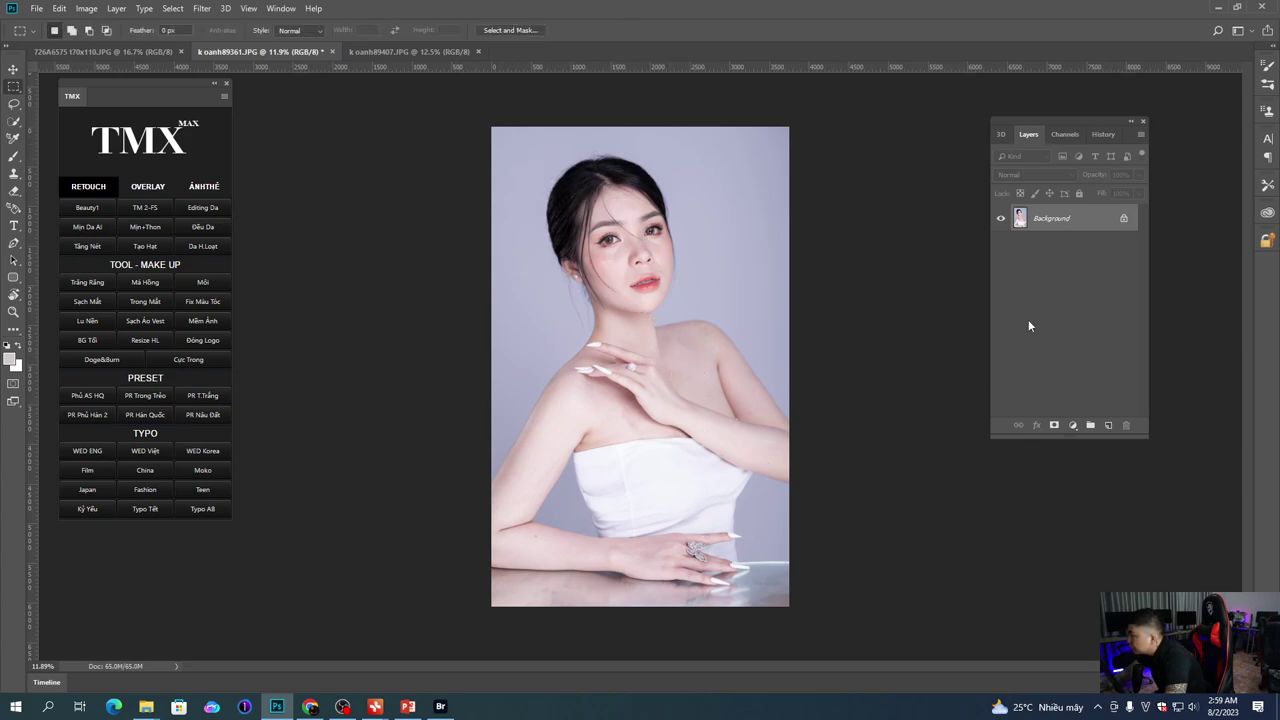
Step: Quick-select the tabletop below the forearm, exclude the fingertips, and feather the selection by 10 pixels
key(w)
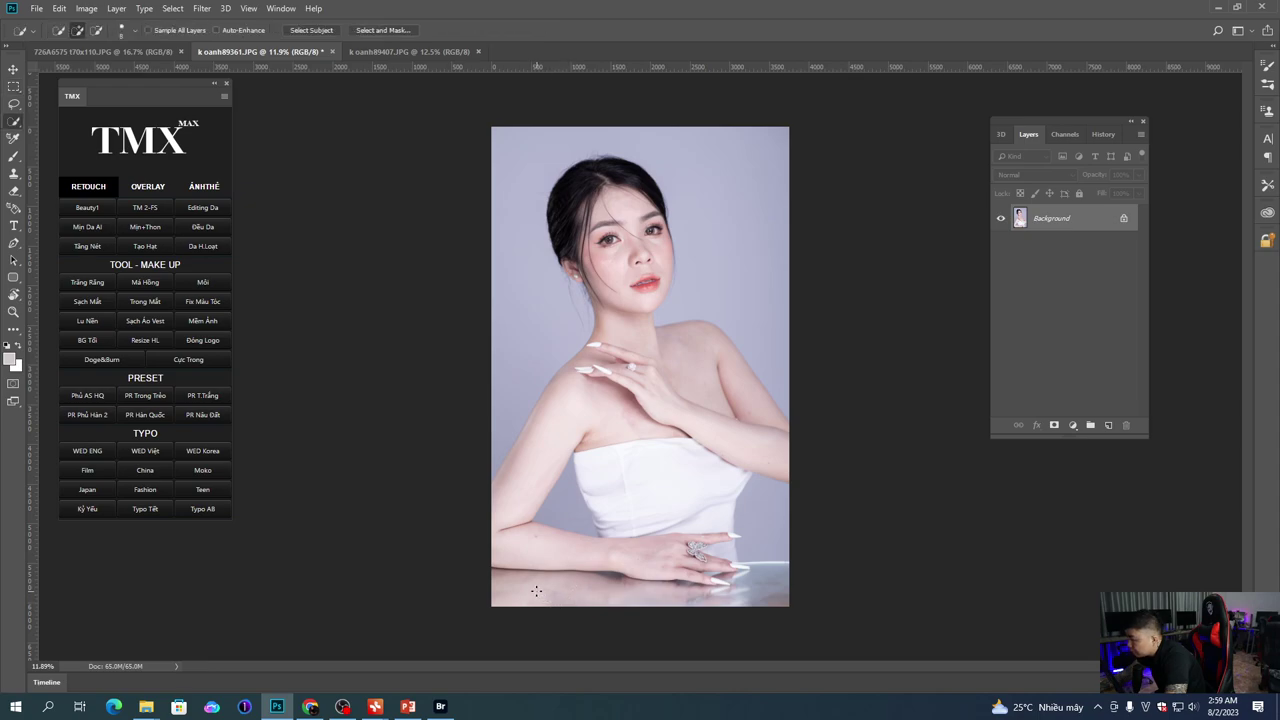
key(shift+F6)
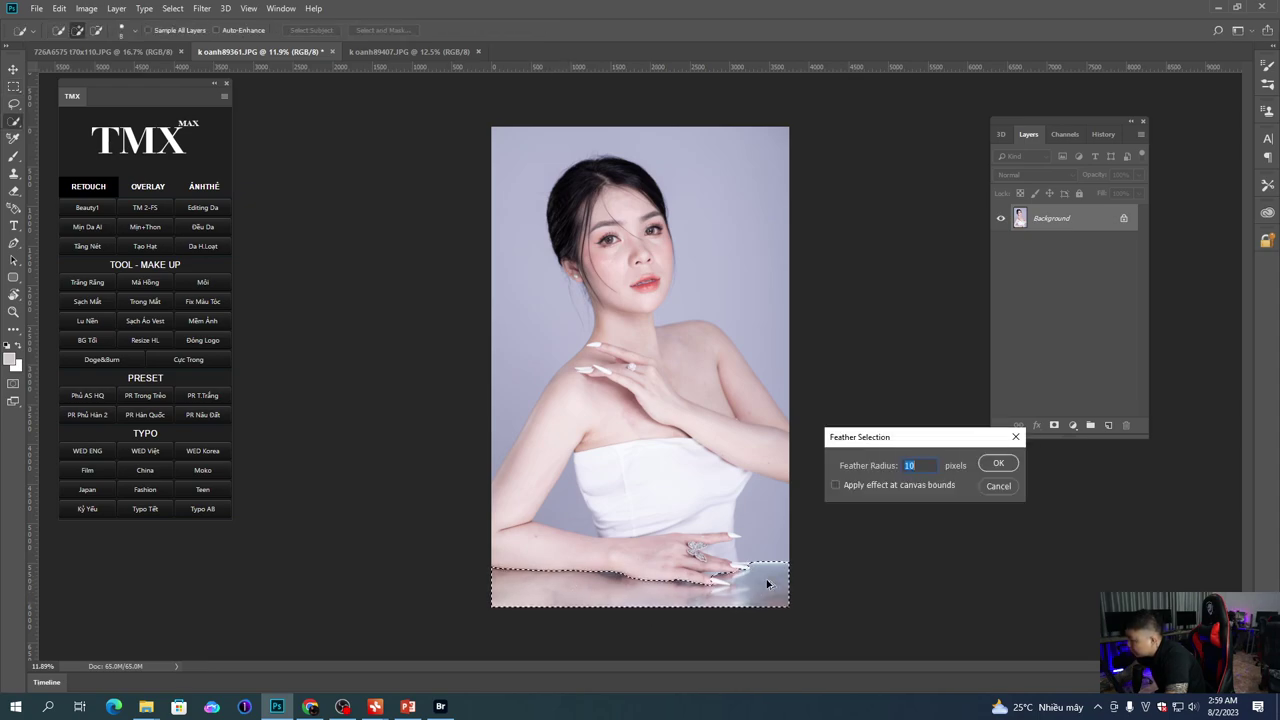
key(Return)
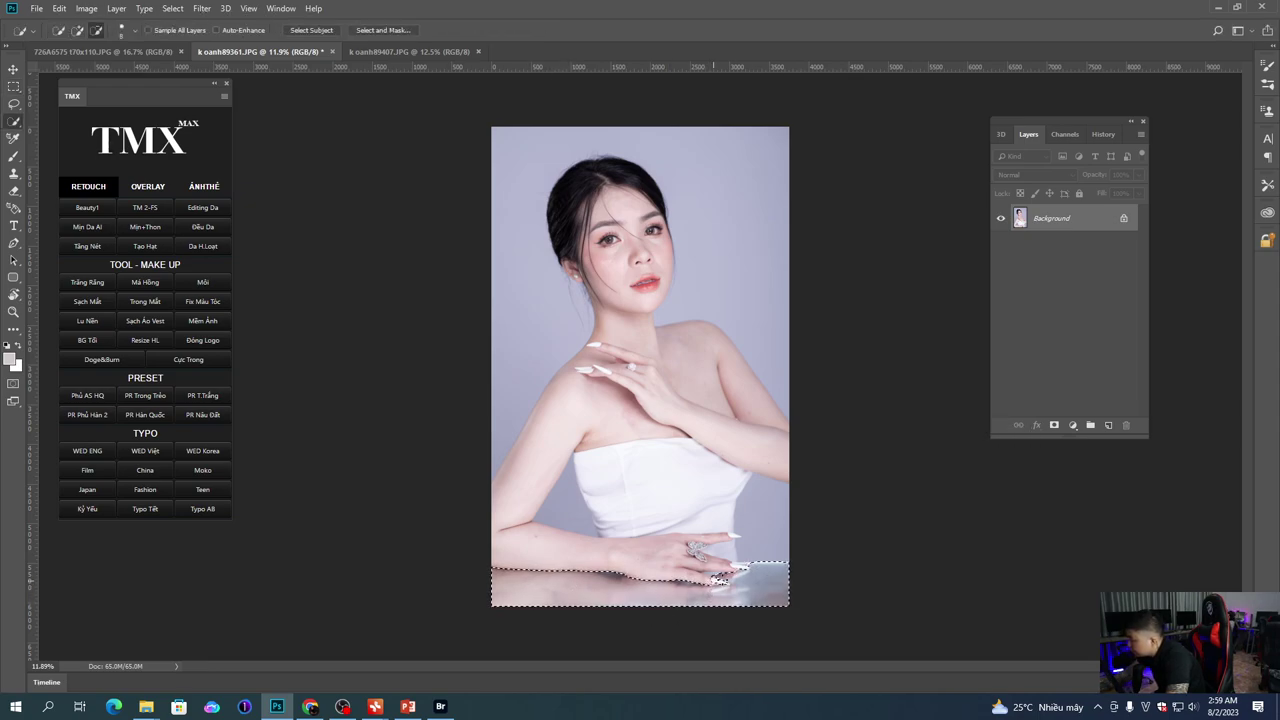
key(shift+F6)
key(Return)
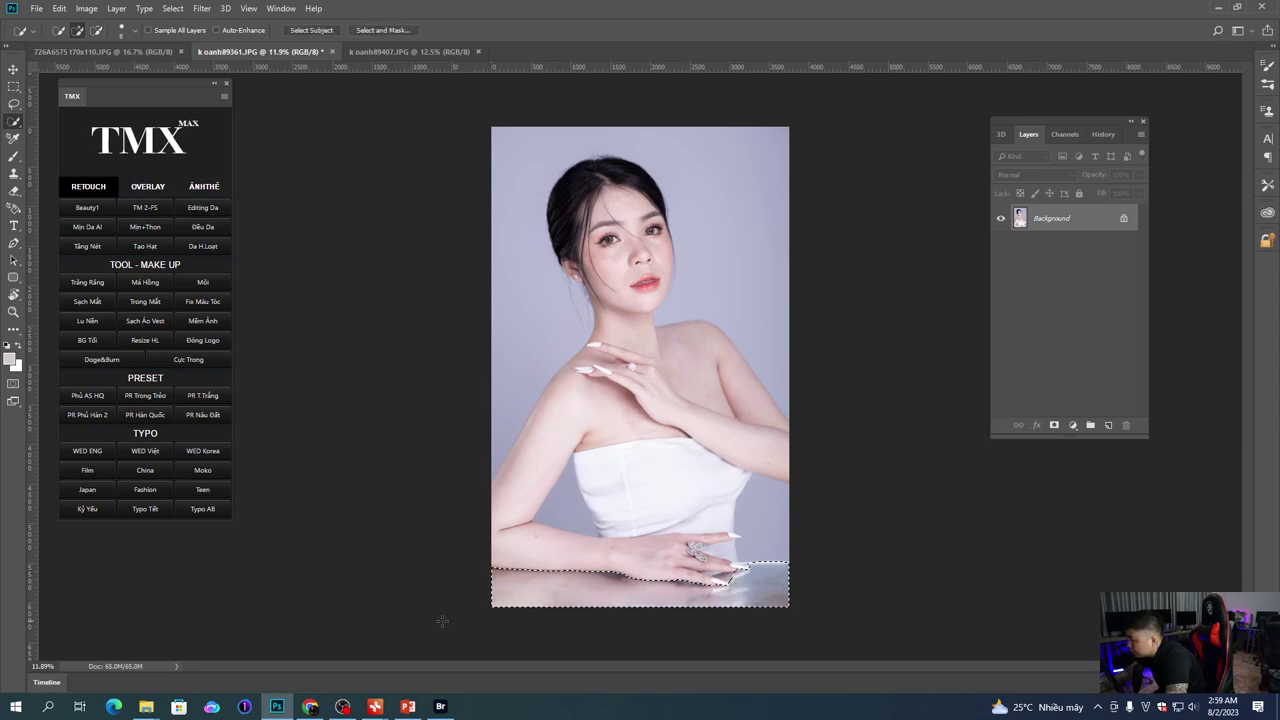
Step: Smooth the selected tabletop with the manual Lu Nền action, using a Gaussian Blur radius of 127.3 pixels
click(88, 321)
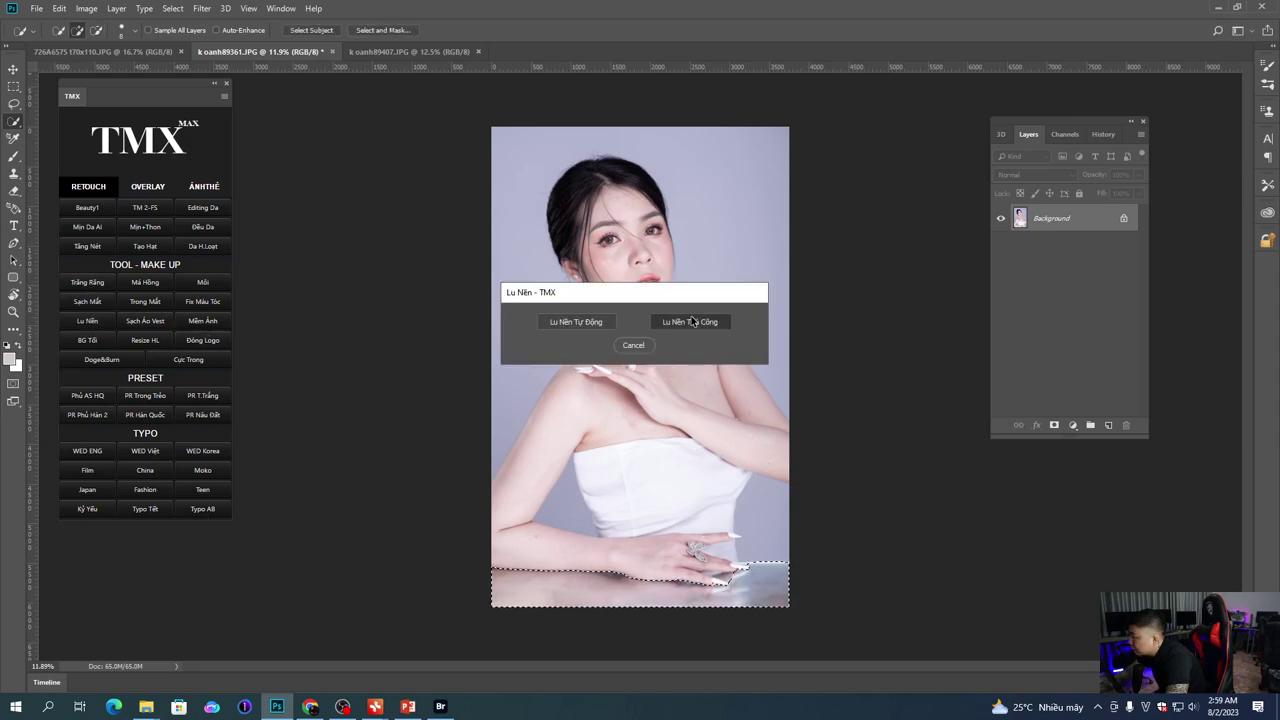
click(690, 321)
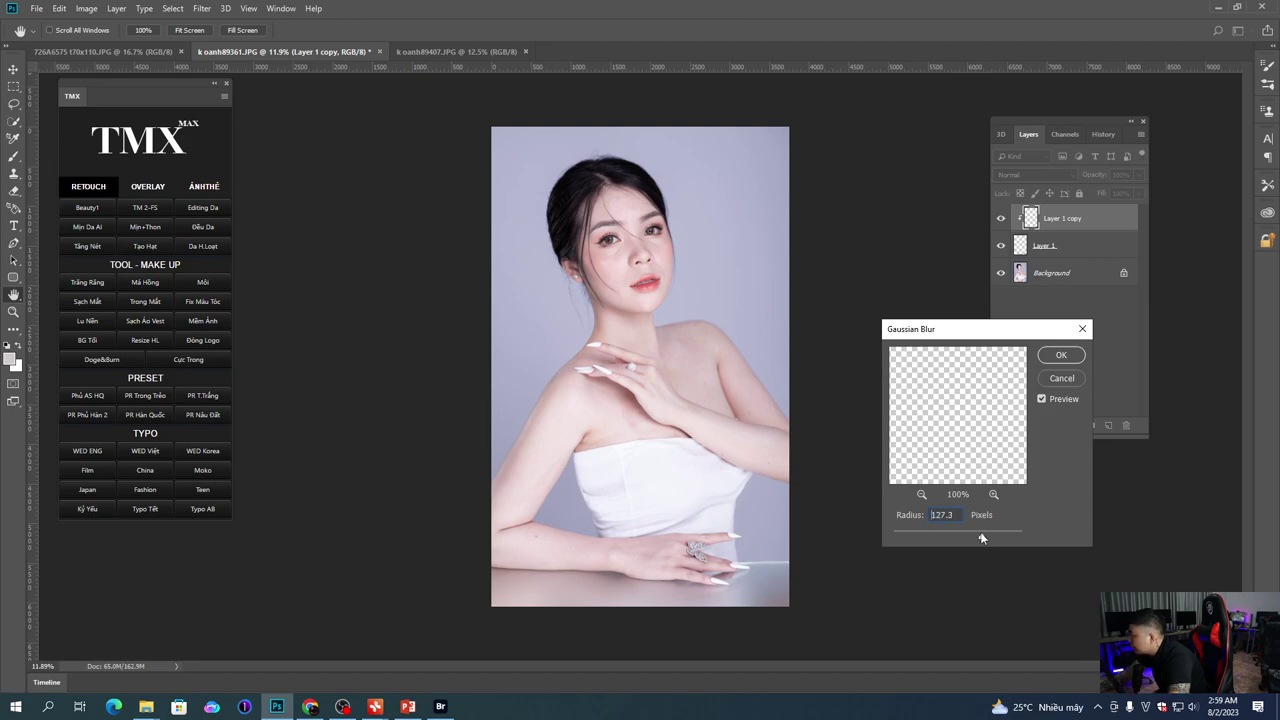
key(Return)
Step: Quick-select the face, shoulders, arms and hands, subtract the white dress from the selection, and feather it
scroll(627, 259, up, 5)
right_click(681, 305)
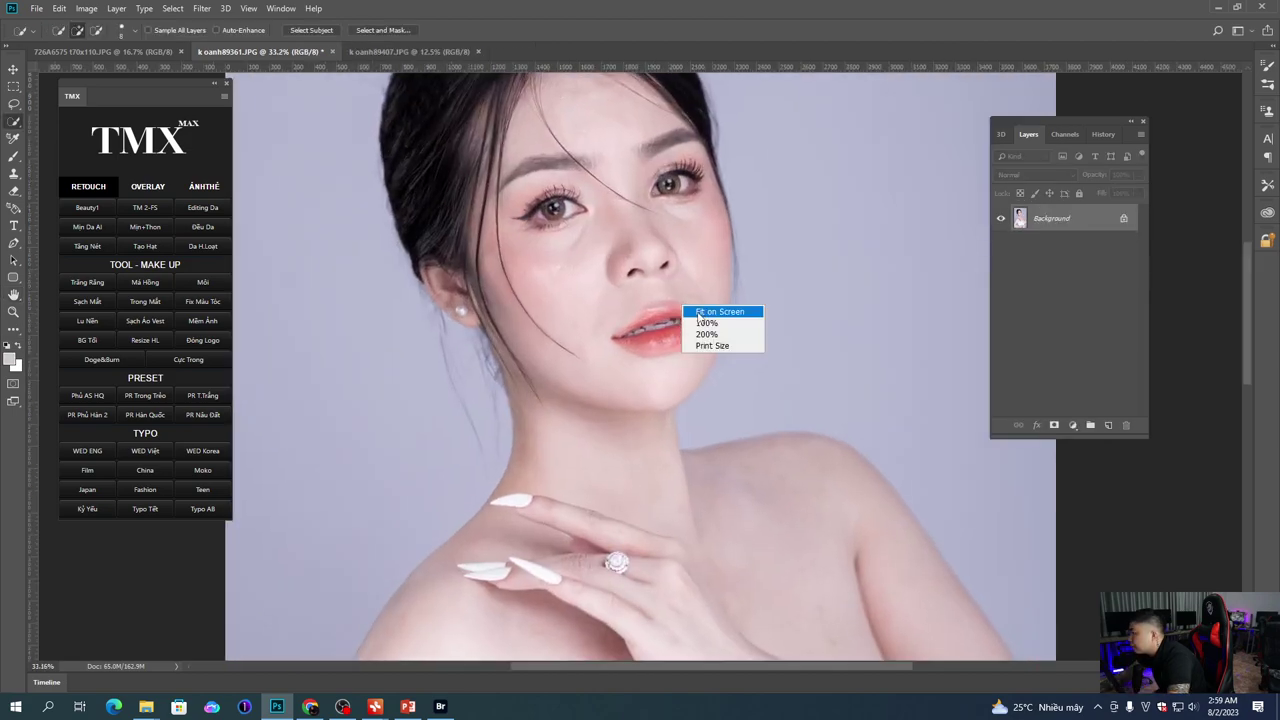
click(719, 312)
scroll(697, 312, down, 1)
scroll(673, 317, up, 3)
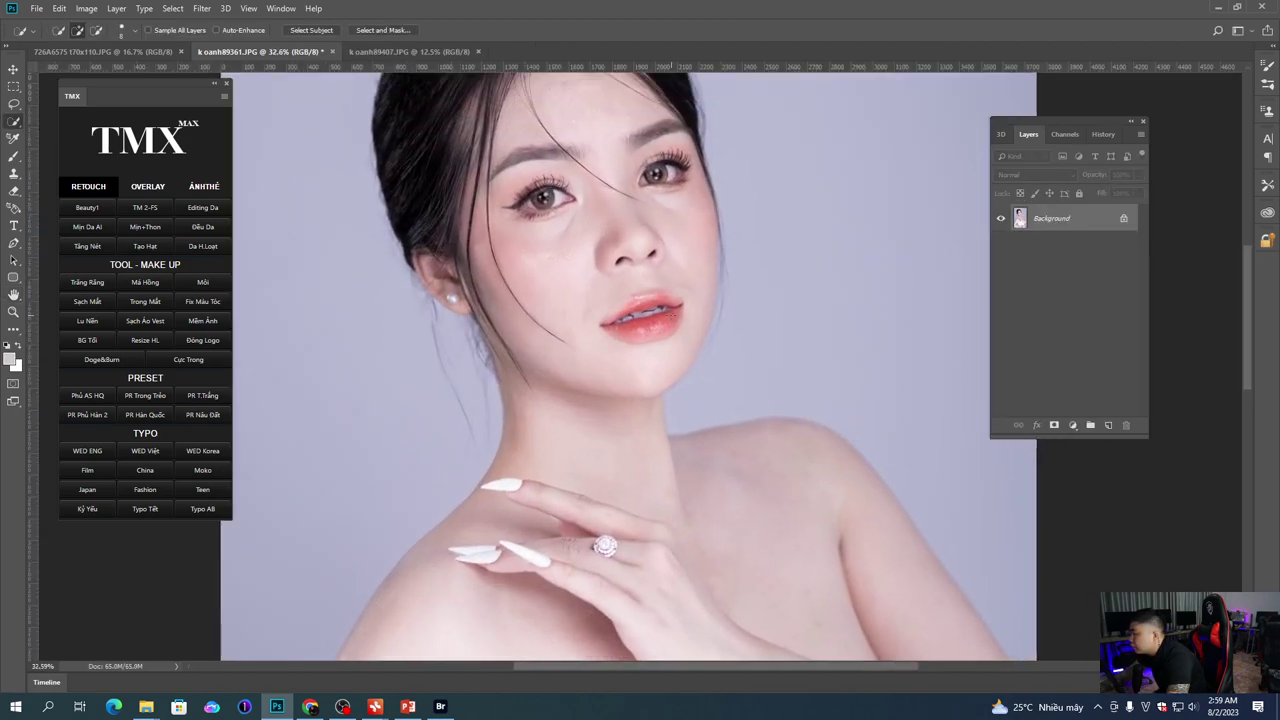
scroll(660, 320, down, 2)
mouse_move(609, 212)
mouse_down()
mouse_move(624, 428)
mouse_move(684, 401)
mouse_move(767, 390)
mouse_up()
scroll(624, 428, down, 1)
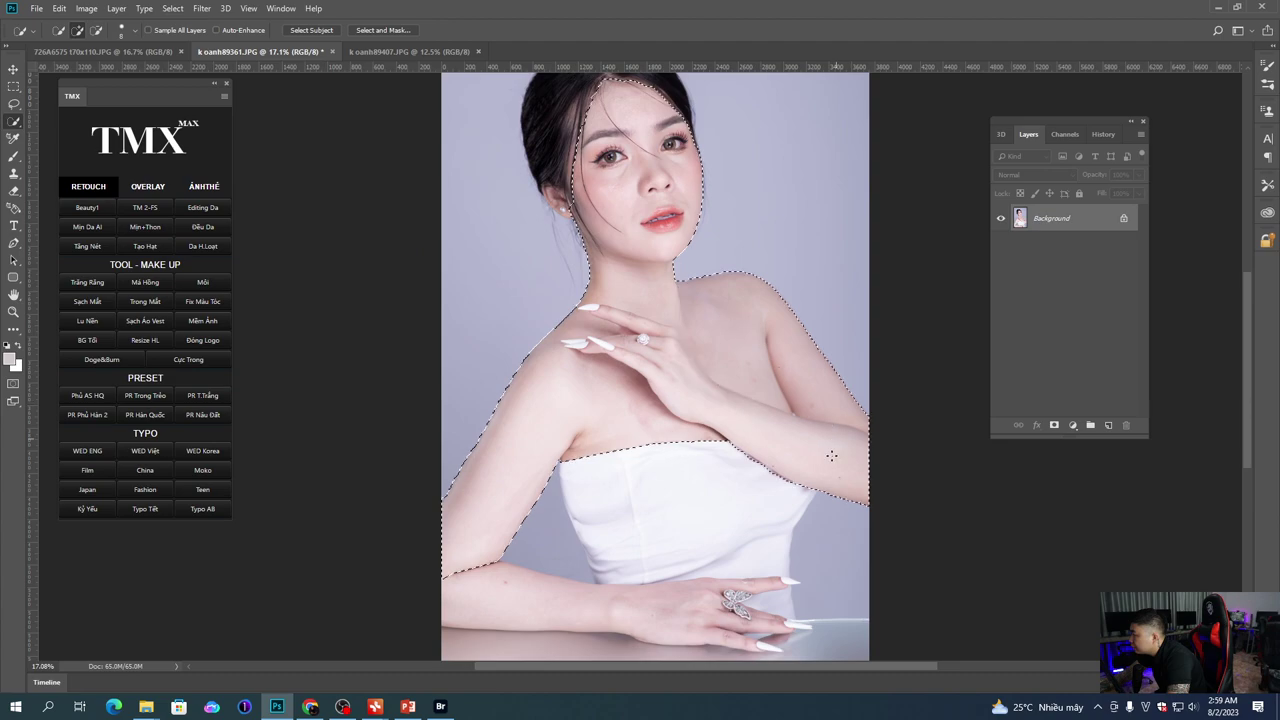
drag(613, 624, 669, 617)
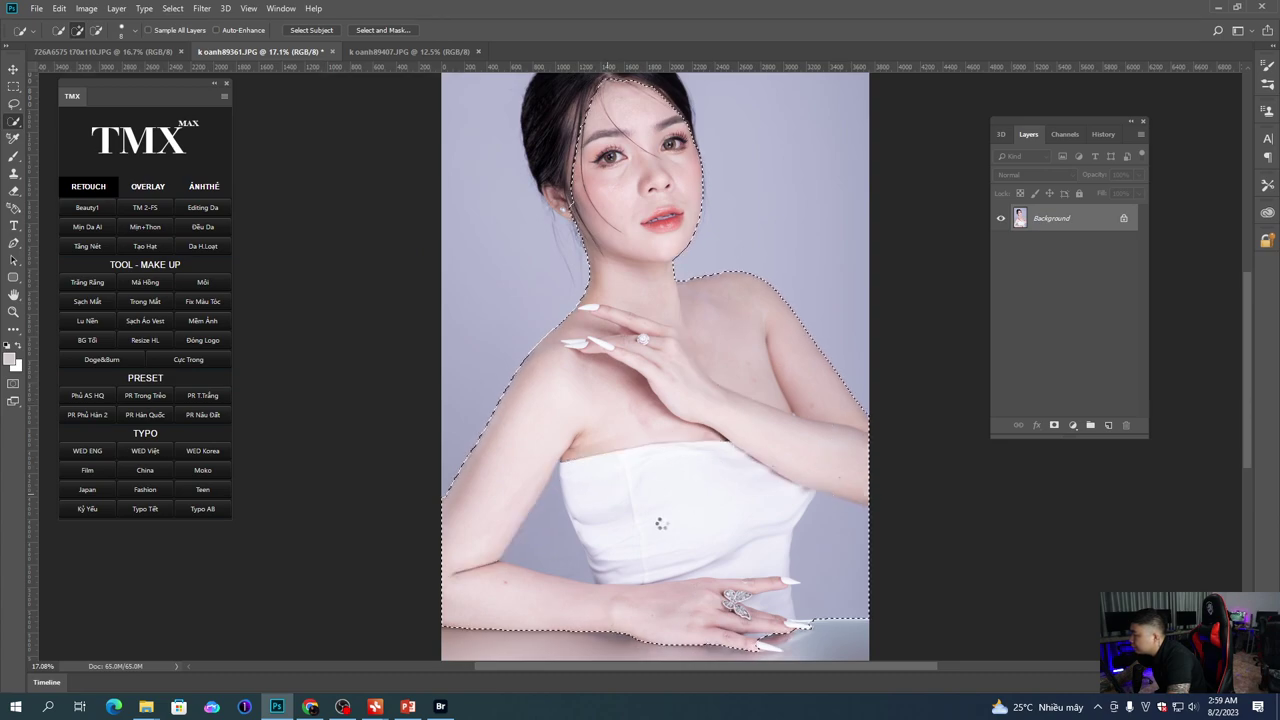
mouse_move(621, 495)
mouse_down()
mouse_move(592, 509)
mouse_move(708, 555)
mouse_move(750, 528)
mouse_up()
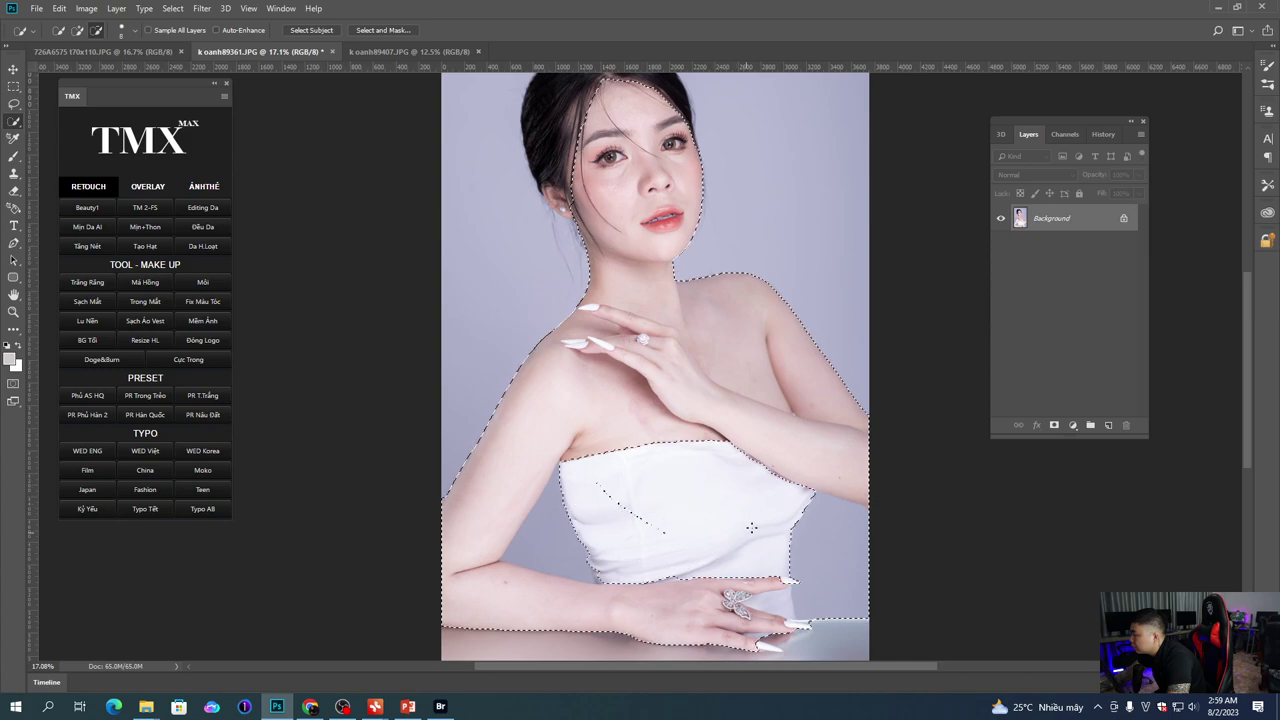
key(shift+F6)
key(Return)
Step: Apply Retouch4me Heal to the selected skin with sensitivity 100 and clear the selection
key(alt+t)
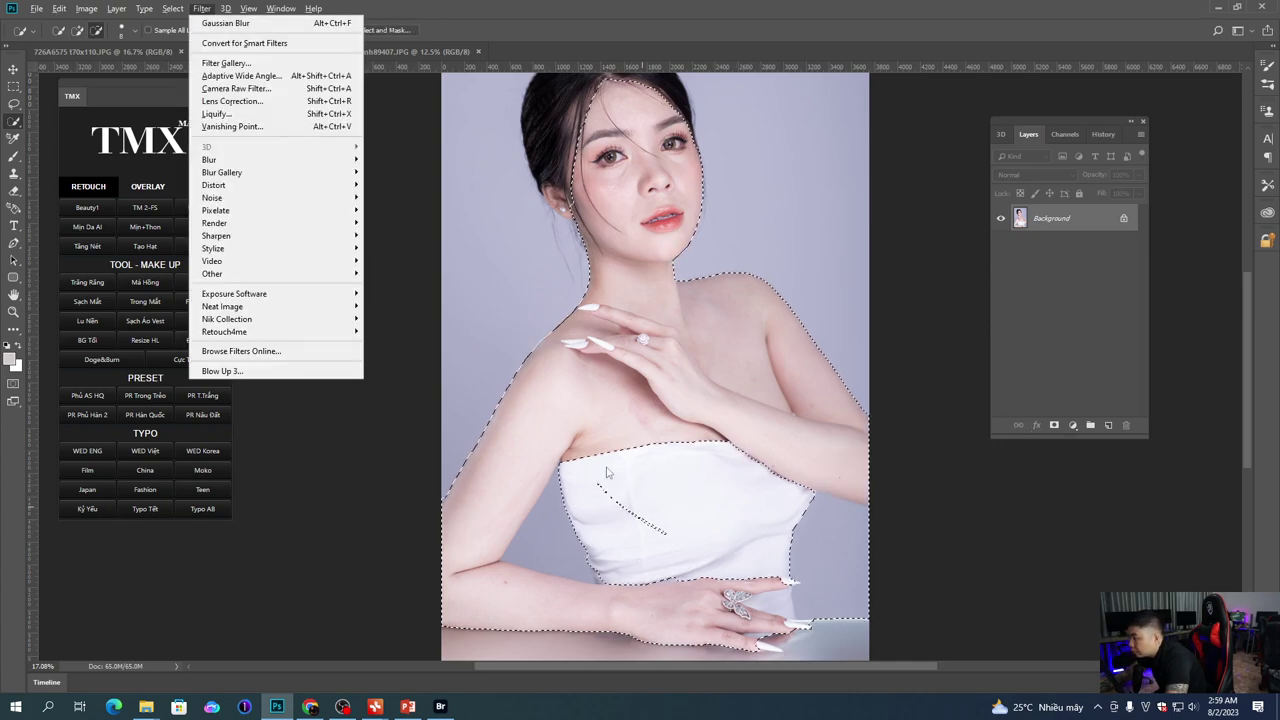
mouse_move(267, 337)
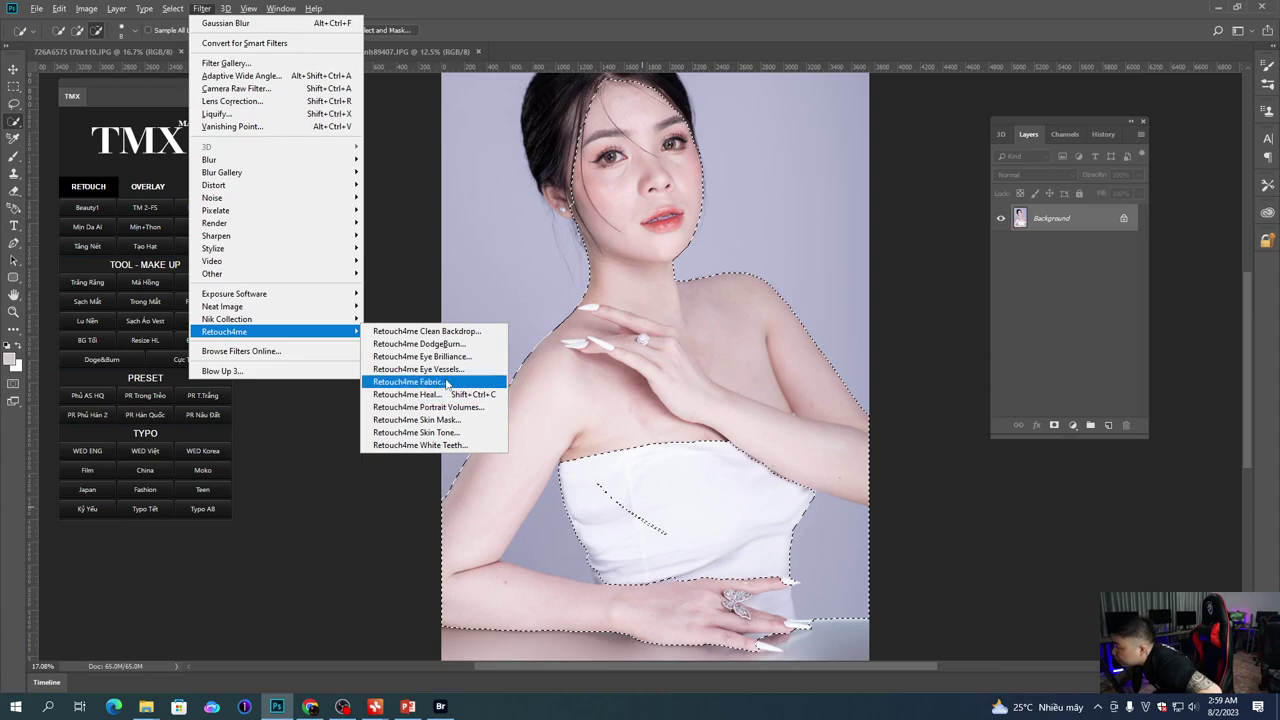
click(456, 396)
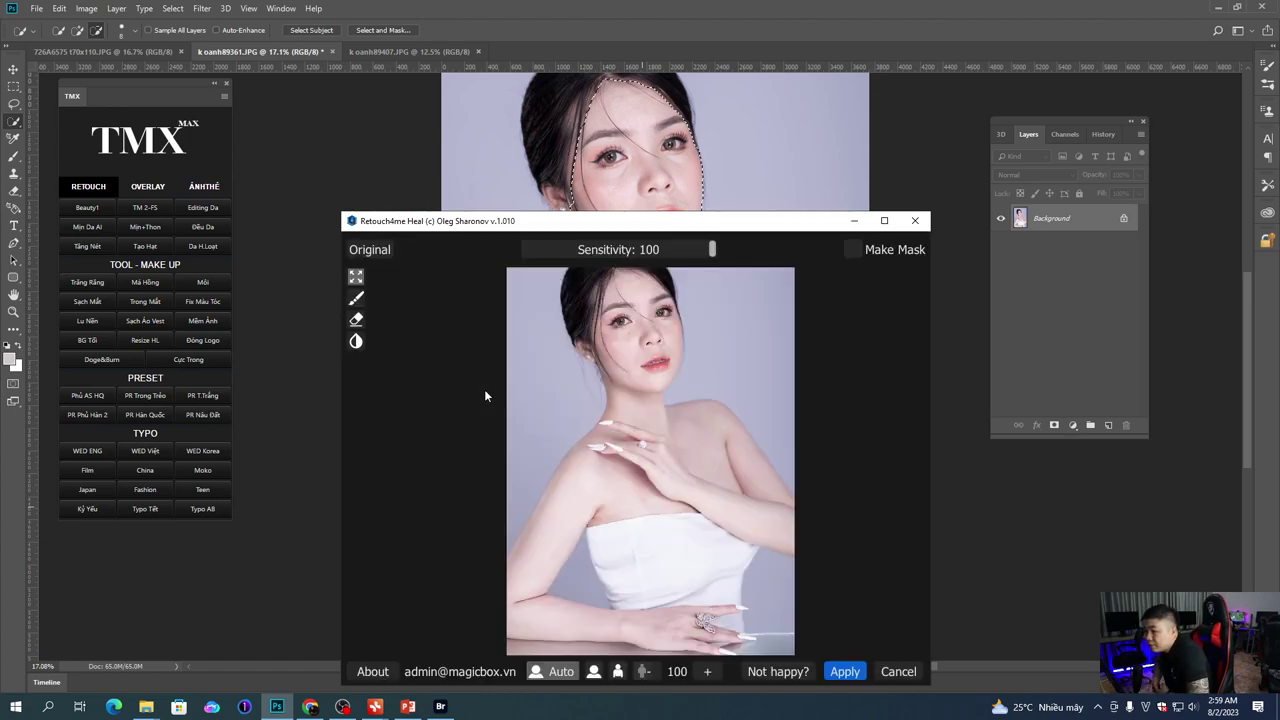
click(844, 671)
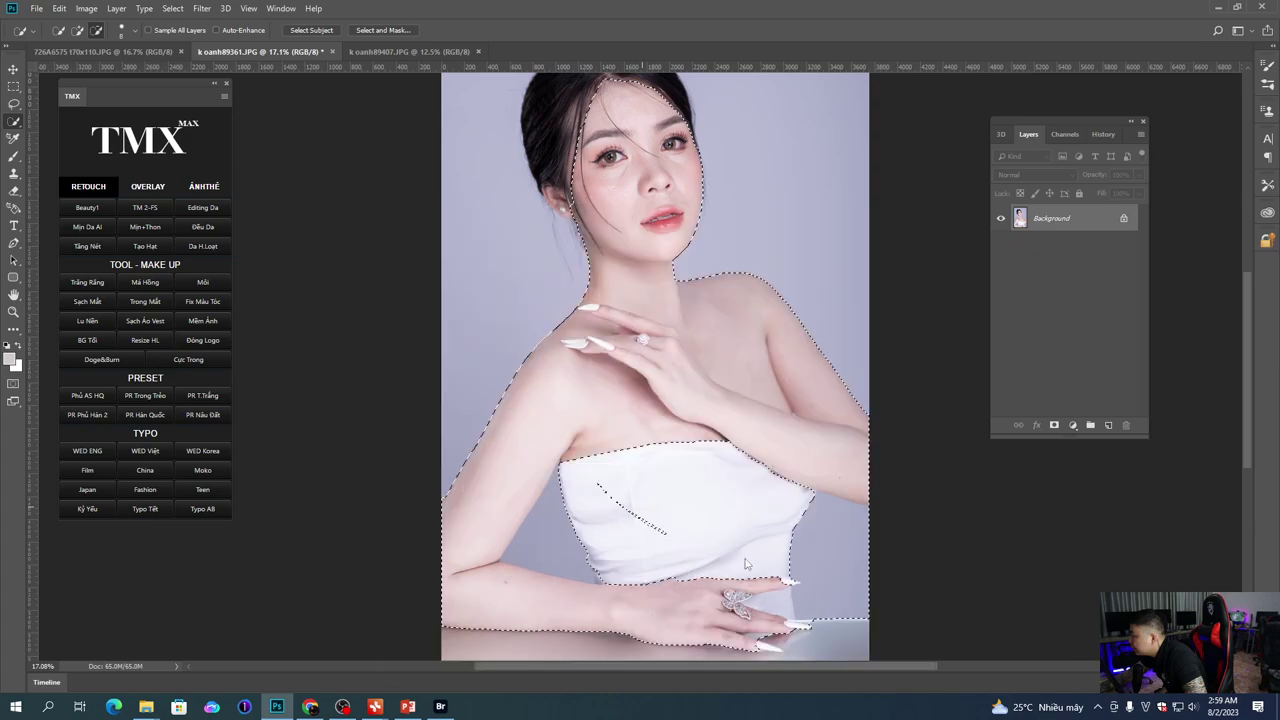
scroll(735, 400, up, 6)
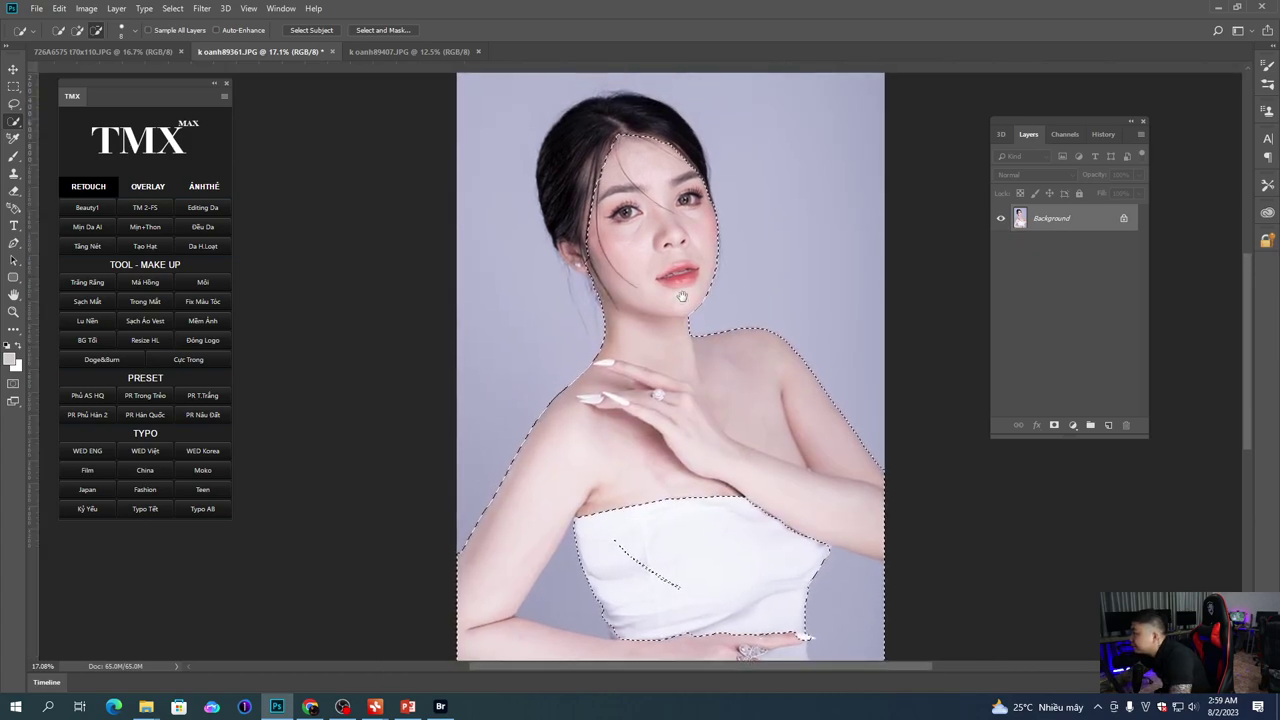
key(ctrl+d)
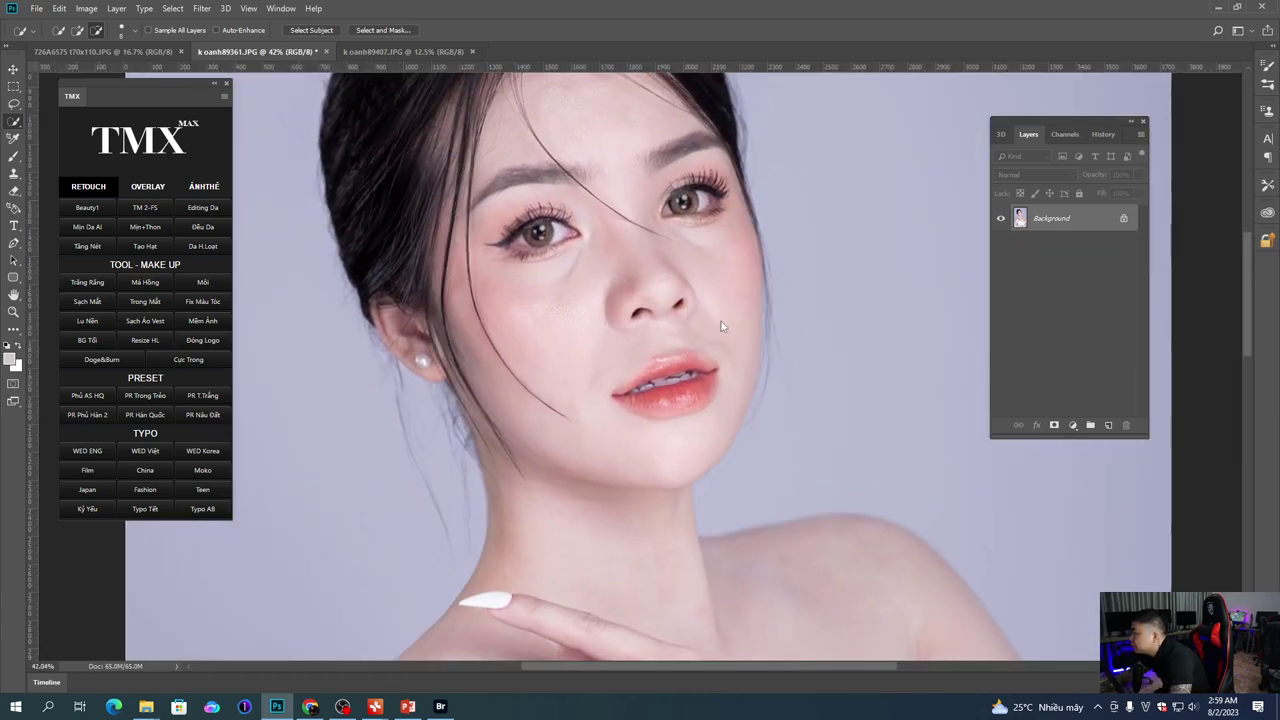
Step: Clean up the fine stray hairs on the forehead below the hairline with the Patch tool
scroll(720, 323, down, 7)
scroll(723, 337, up, 4)
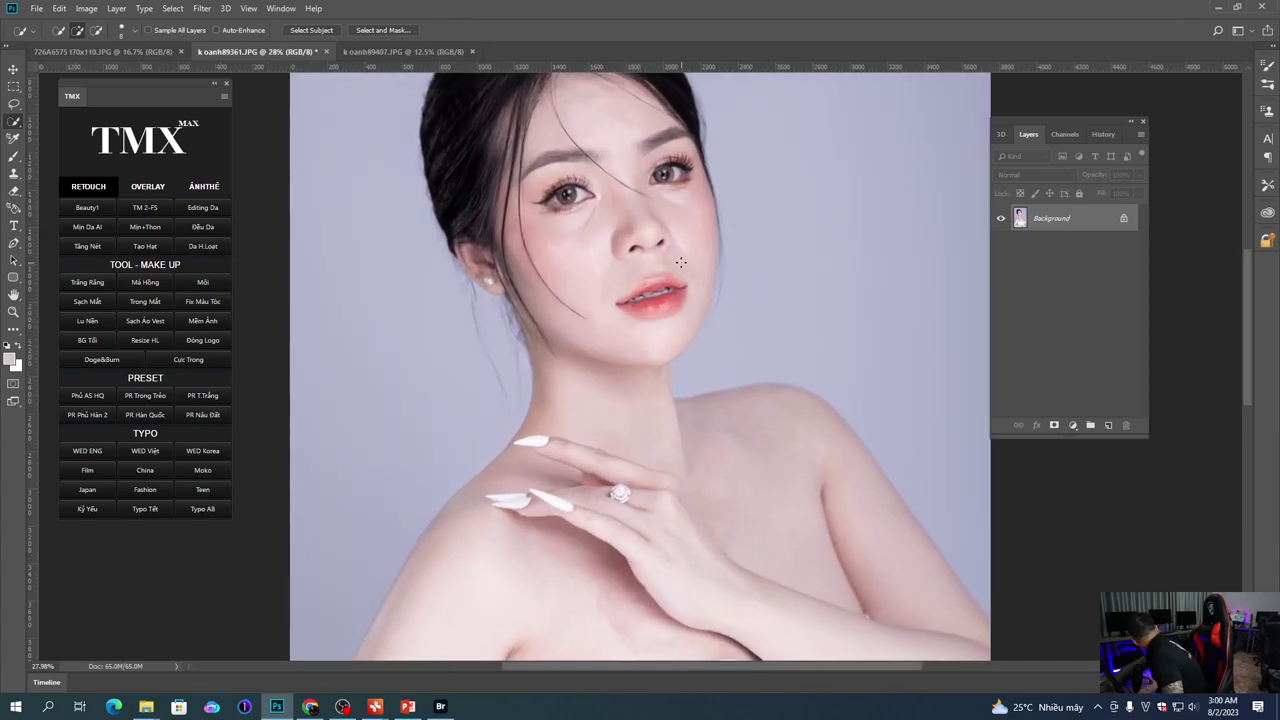
scroll(625, 293, up, 3)
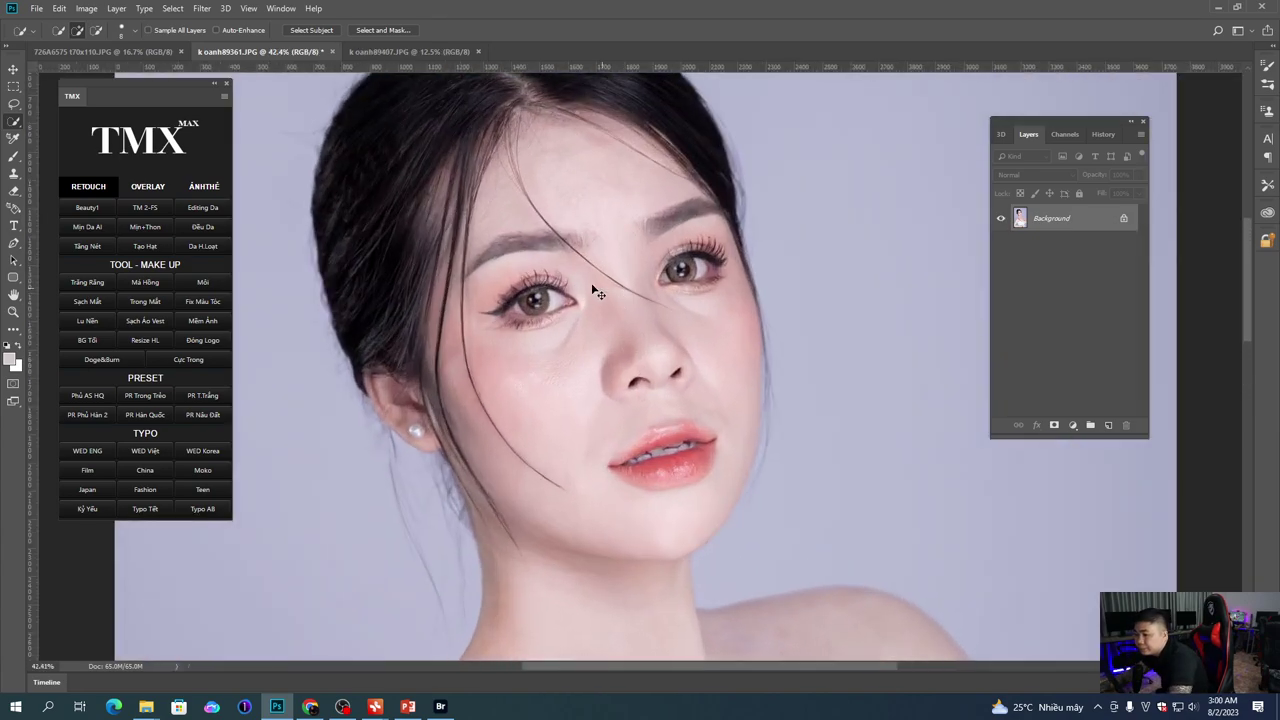
scroll(586, 296, up, 2)
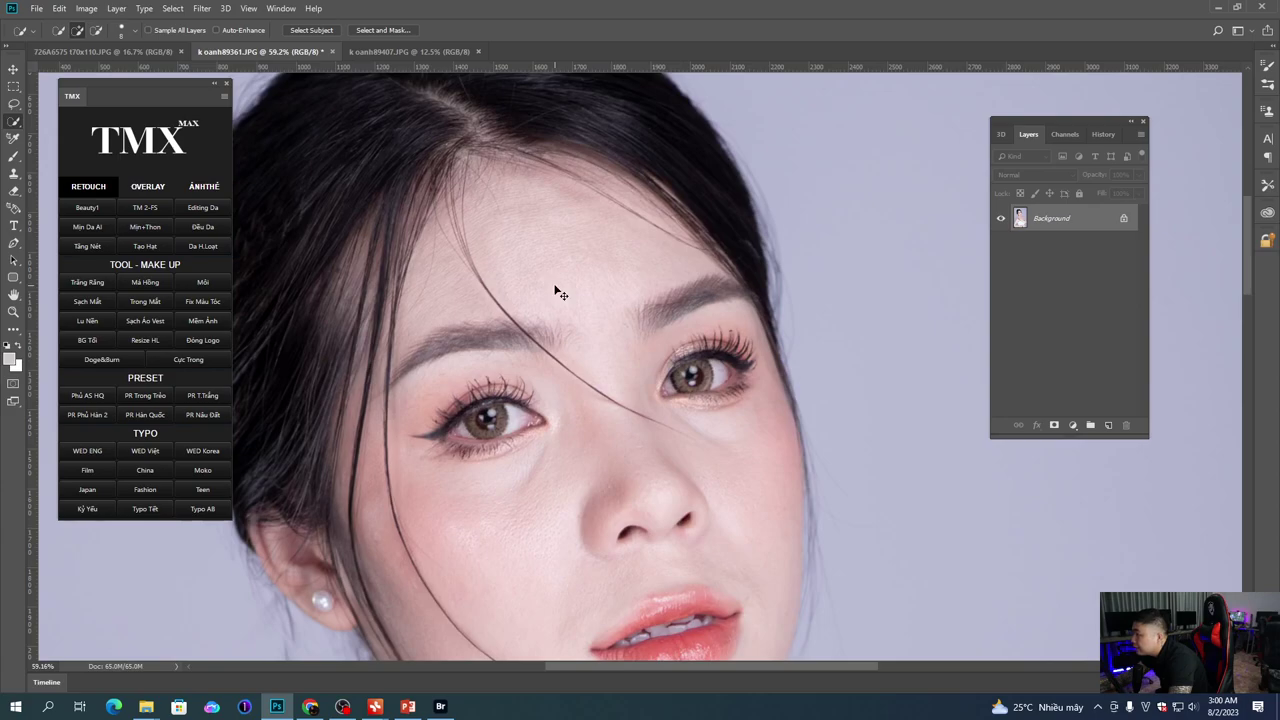
scroll(560, 293, up, 4)
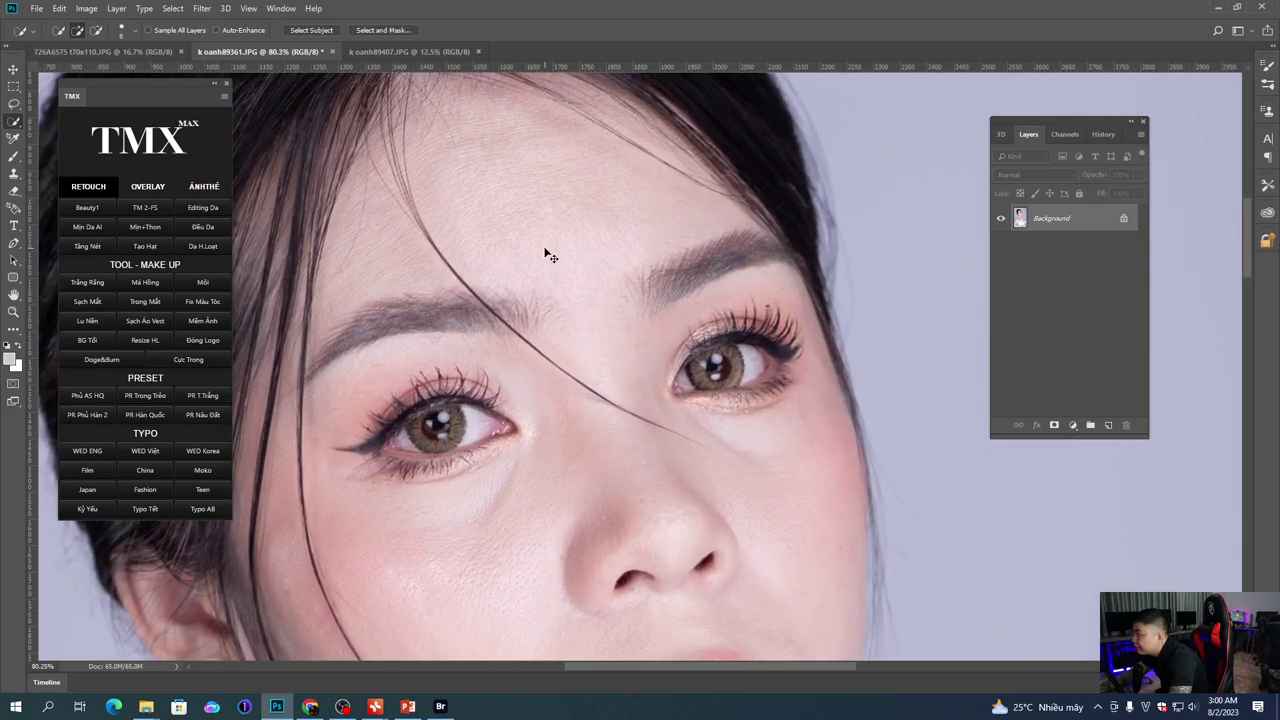
key(shift+j)
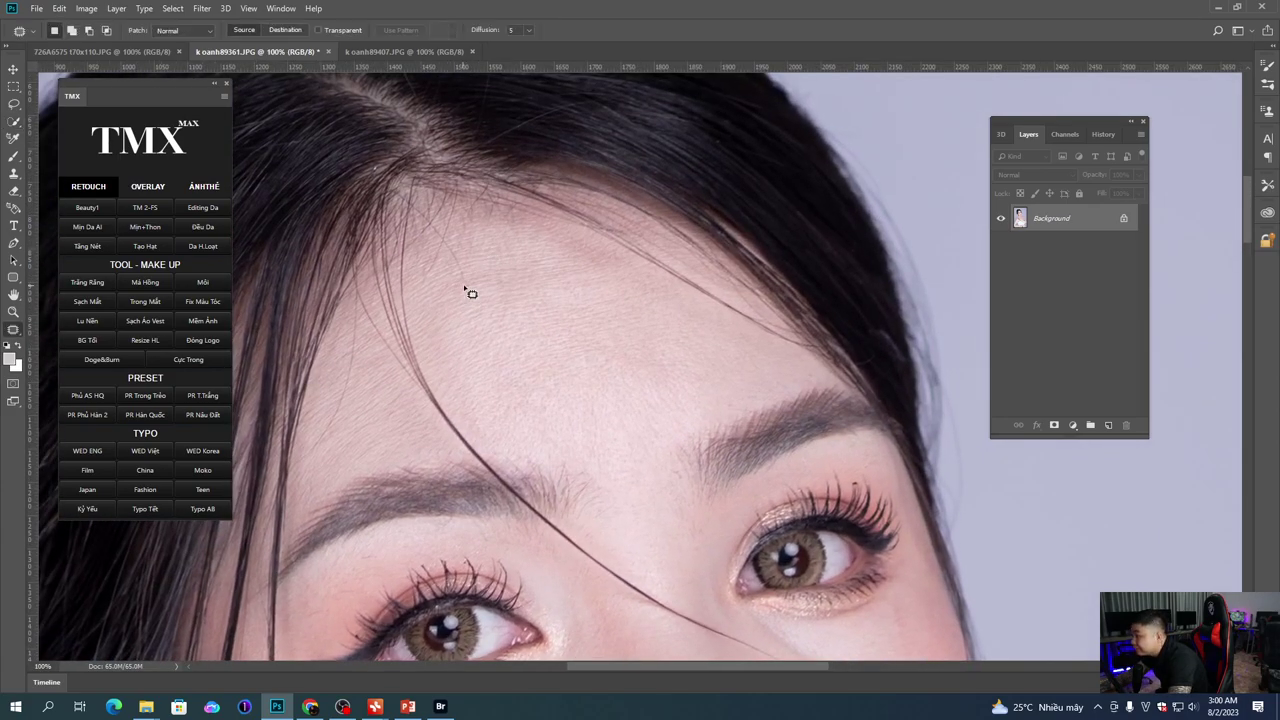
mouse_move(450, 246)
mouse_down()
mouse_move(446, 263)
mouse_move(463, 218)
mouse_up()
drag(344, 356, 409, 295)
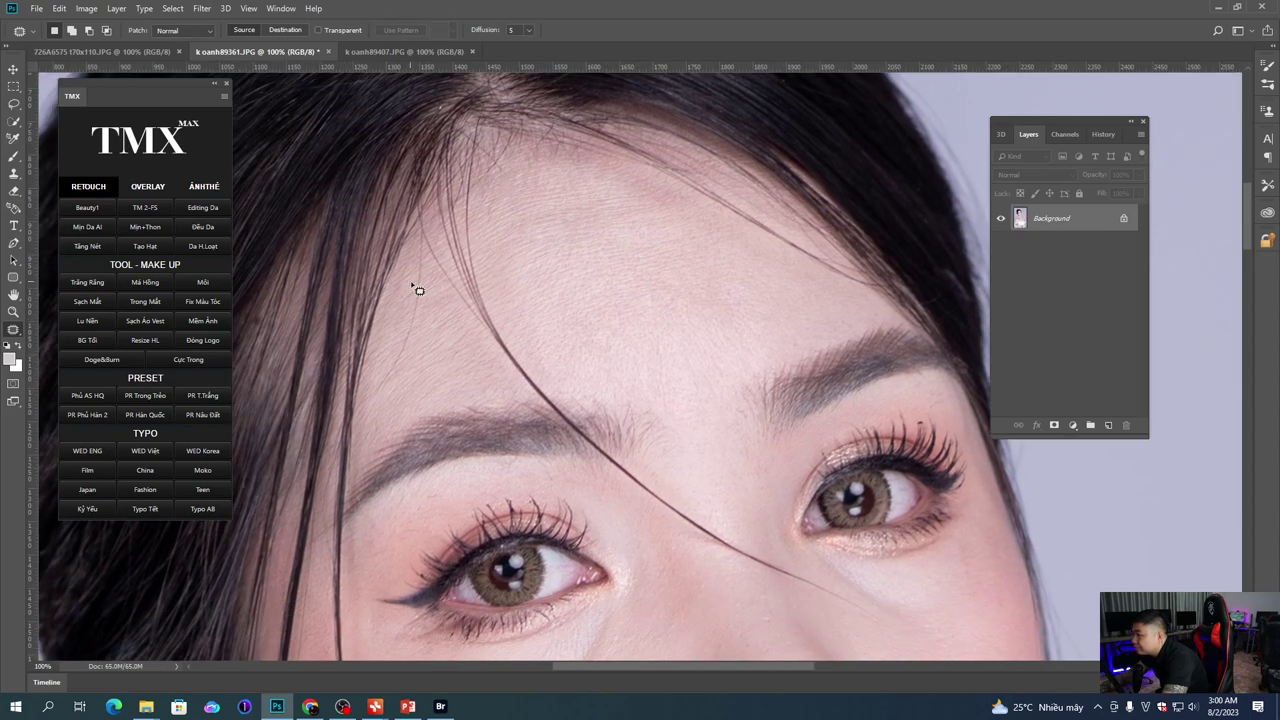
key(ctrl+d)
drag(508, 369, 420, 369)
drag(586, 492, 557, 360)
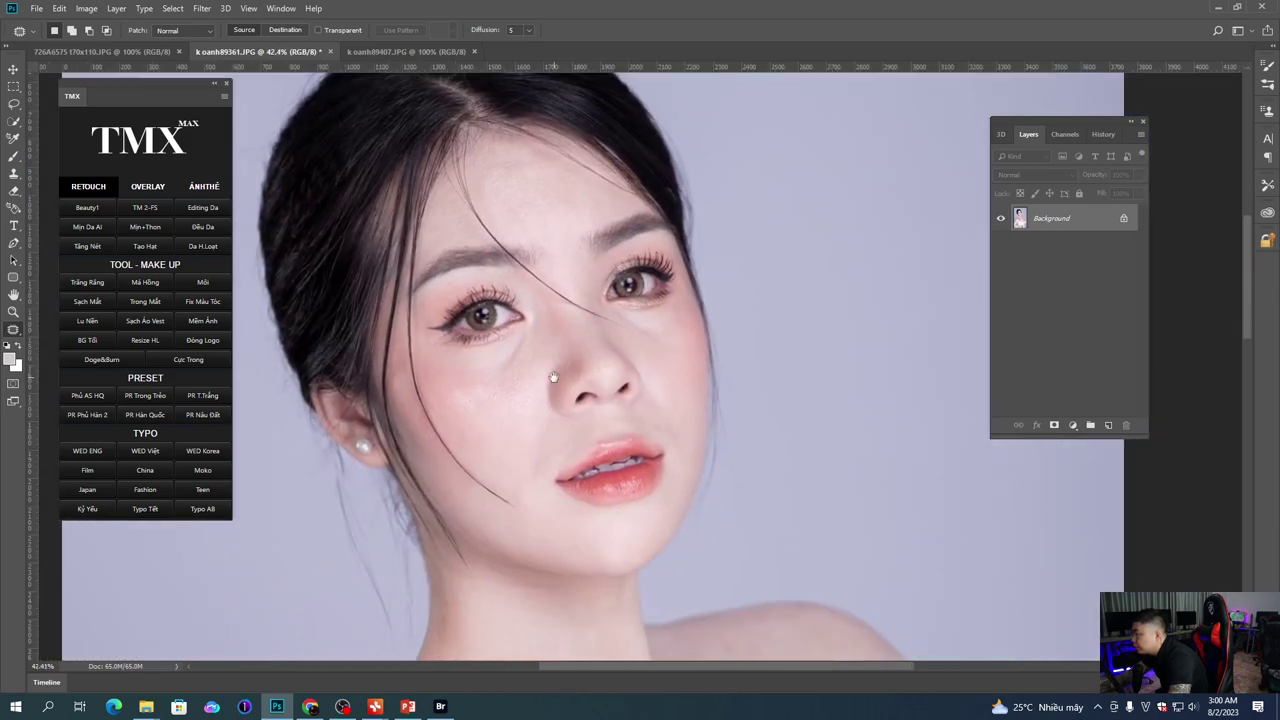
Step: Patch the crease under the eye nearer the ear, fade the patch to 50%, and clear the selection
key(ctrl+0)
scroll(607, 268, up, 5)
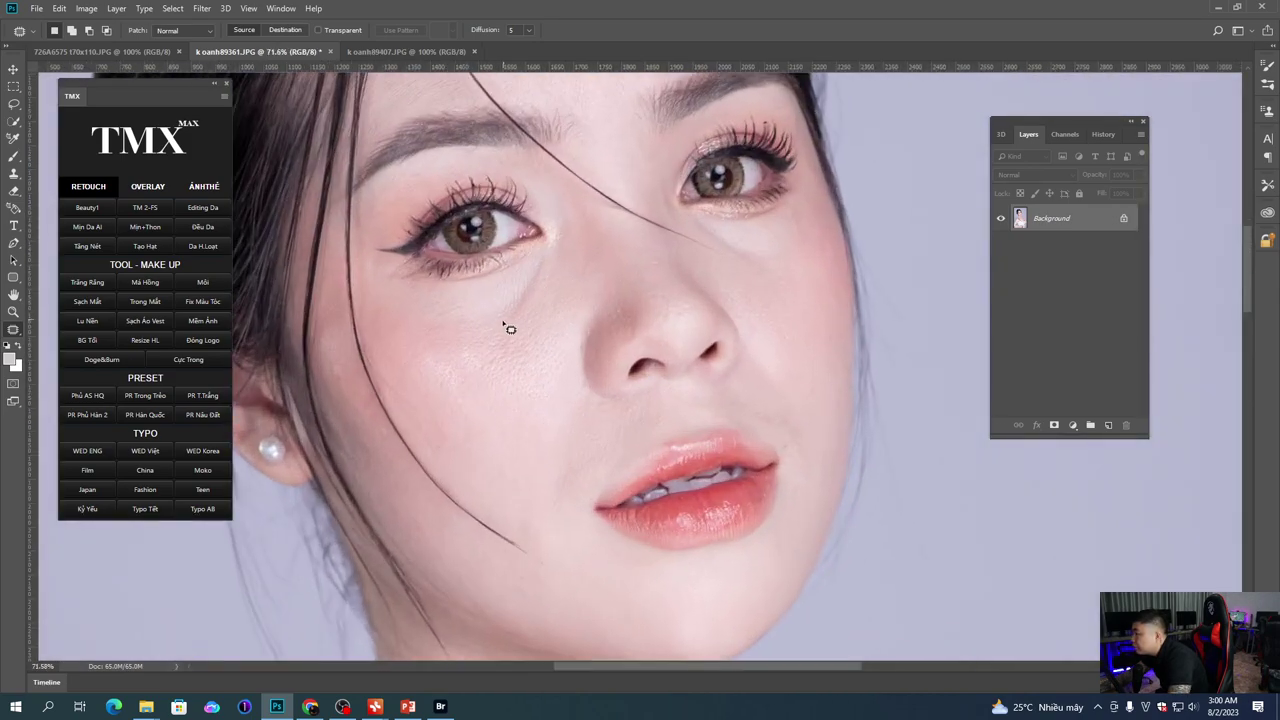
drag(549, 252, 551, 250)
drag(522, 286, 598, 294)
key(ctrl+shift+f)
text(50)
key(Return)
key(ctrl+d)
Step: Patch the crease under the eye farther from the ear and fade the patch to 50%
drag(785, 219, 621, 303)
key(ctrl+r)
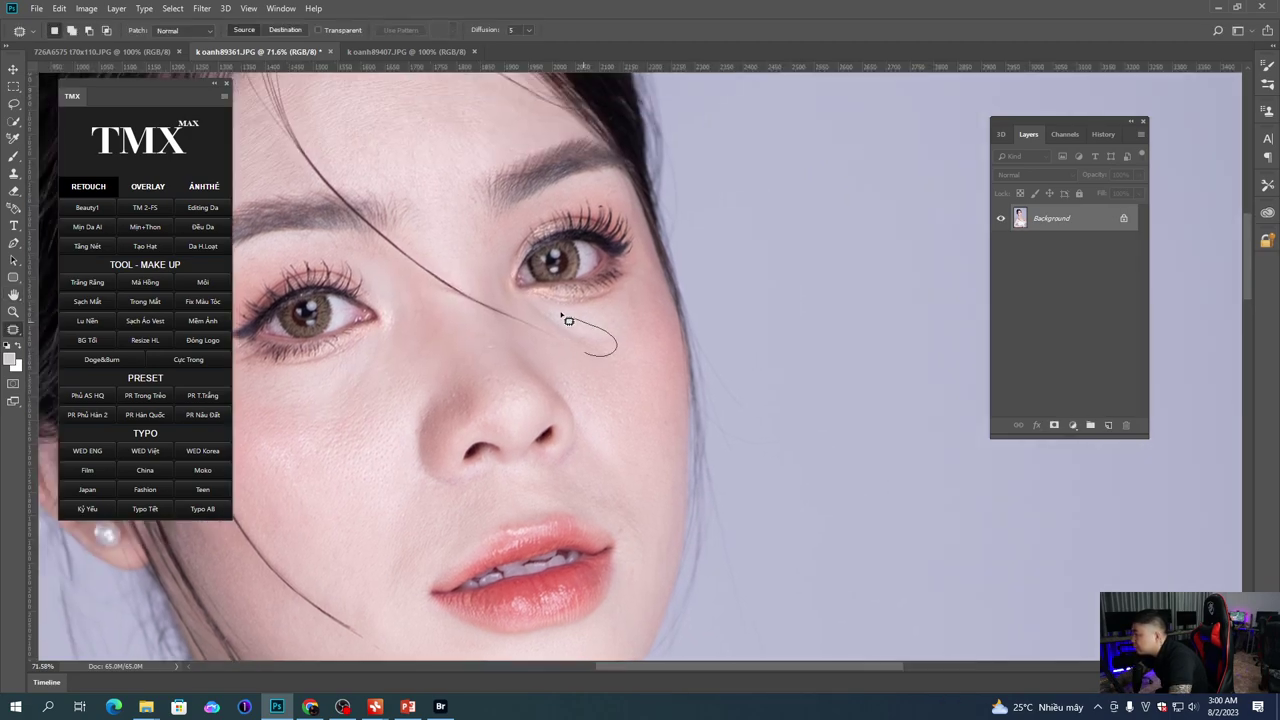
drag(567, 343, 594, 334)
key(shift+F6)
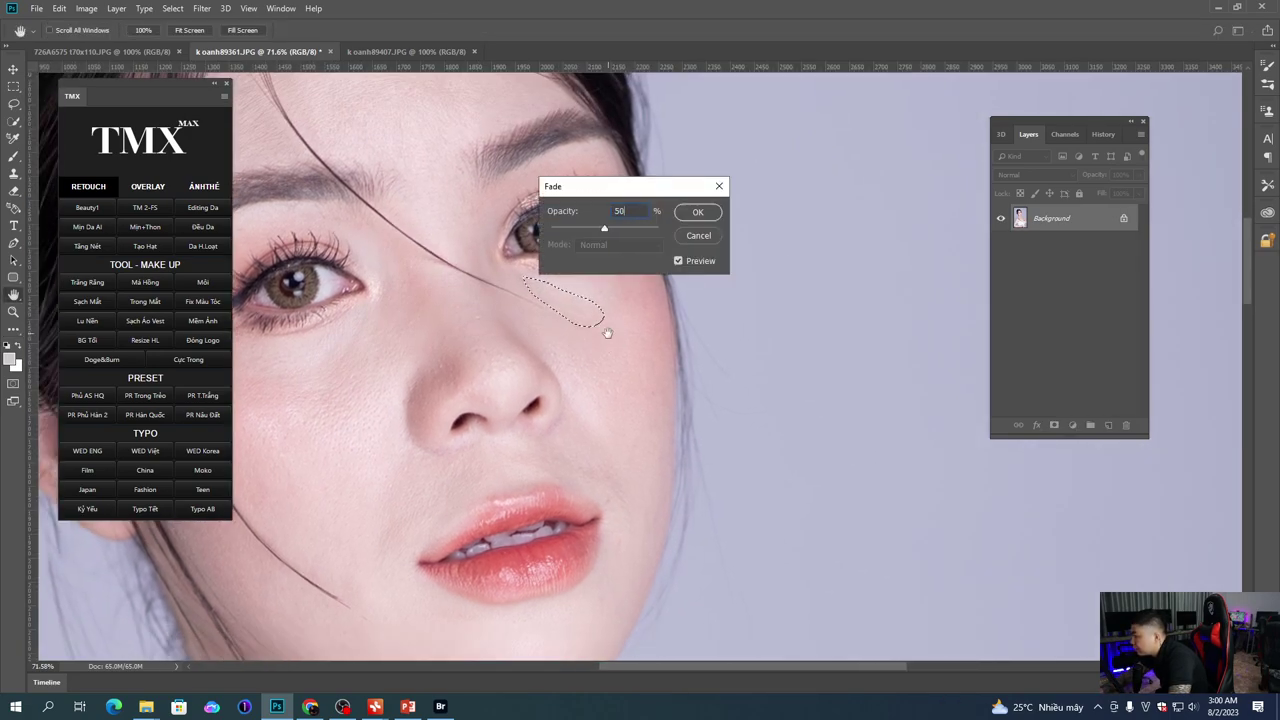
key(Return)
Step: Patch the armpit crease above the dress edge, fade the patch to 50%, and clear the selection
scroll(577, 325, down, 2)
scroll(414, 251, down, 3)
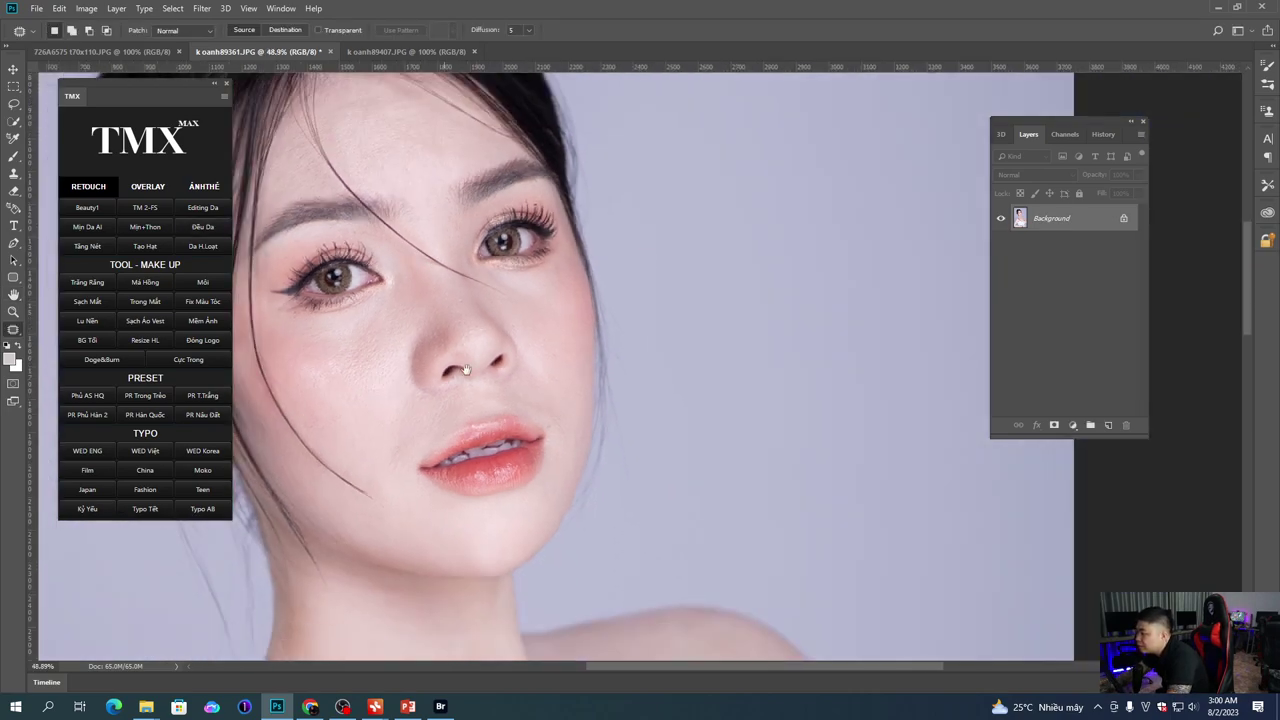
scroll(501, 342, down, 1)
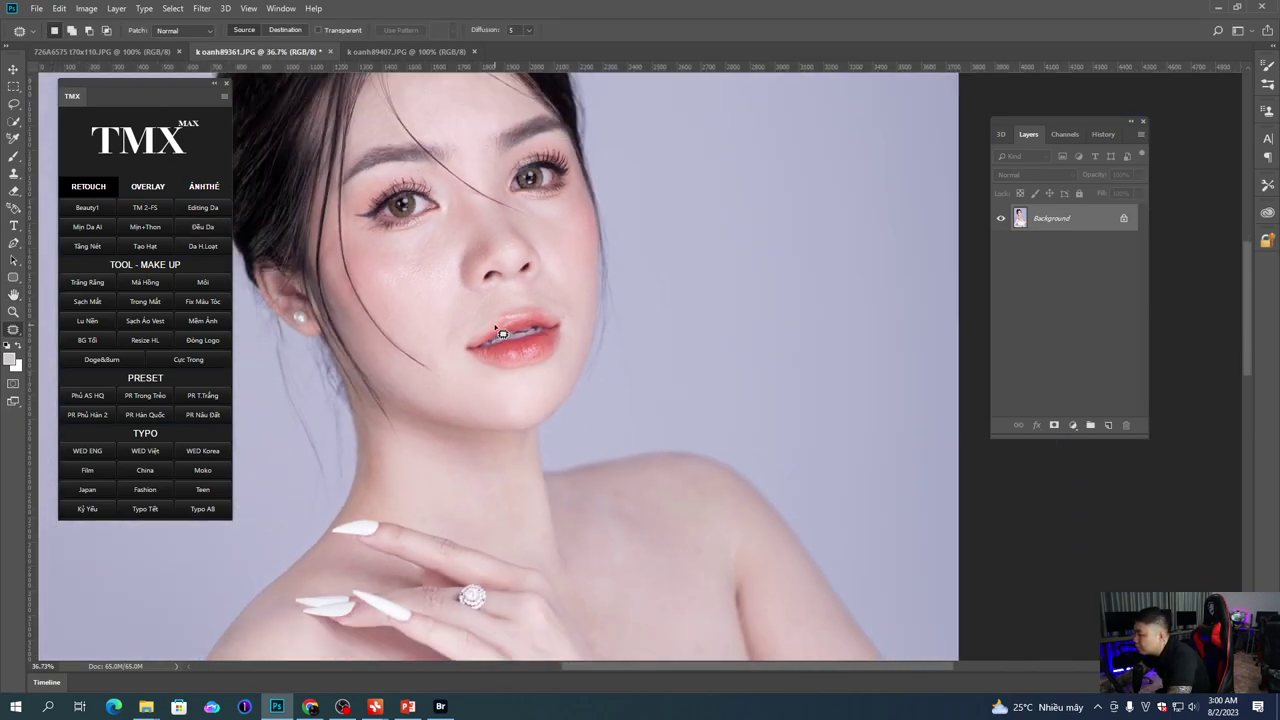
scroll(505, 354, down, 3)
drag(563, 555, 585, 240)
drag(542, 381, 564, 319)
scroll(497, 378, up, 5)
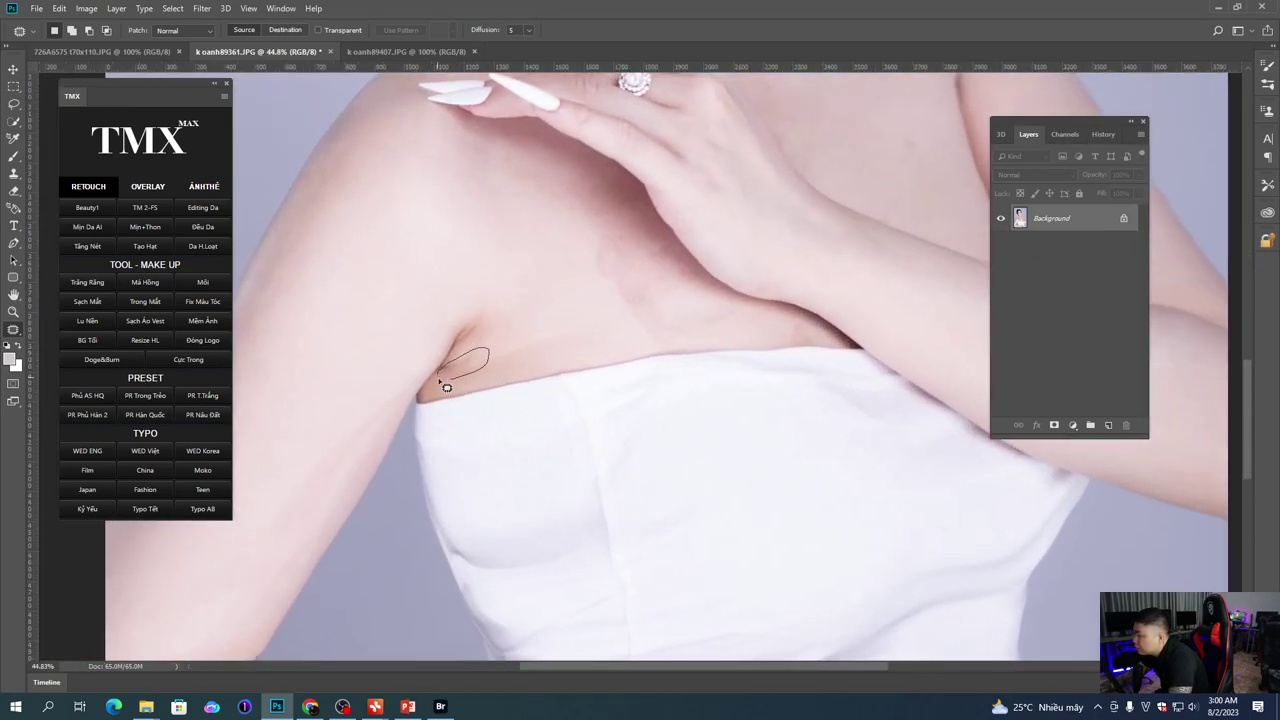
drag(485, 329, 454, 352)
drag(474, 350, 563, 311)
key(ctrl+shift+f)
text(50)
key(Return)
key(ctrl+d)
Step: Patch the remaining shadow at the upper end of the armpit fold and fade it to 80%
mouse_move(462, 311)
mouse_down()
mouse_move(446, 362)
mouse_move(526, 322)
mouse_up()
key(shift+ctrl+f)
text(60)
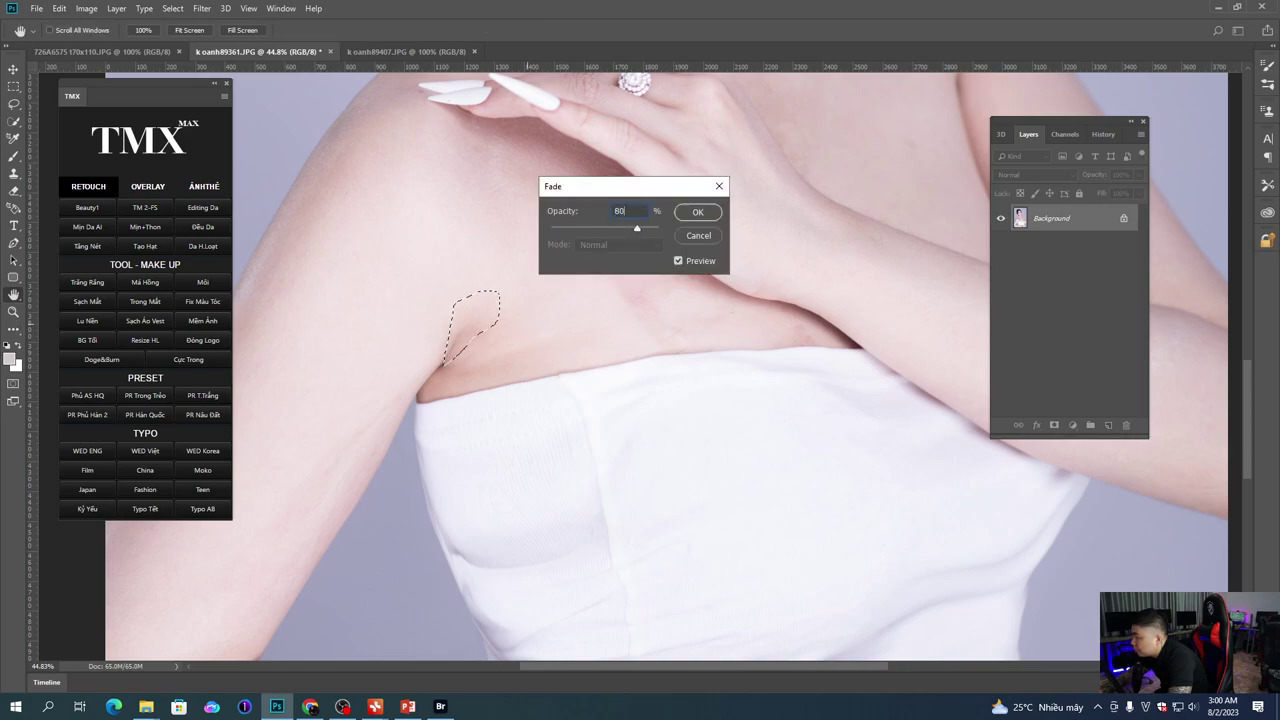
key(Return)
Step: Marquee-select the arm and bodice area and use Liquify with a size 600 brush to nudge the armpit fold and dress corner upward, then deselect
key(ctrl+0)
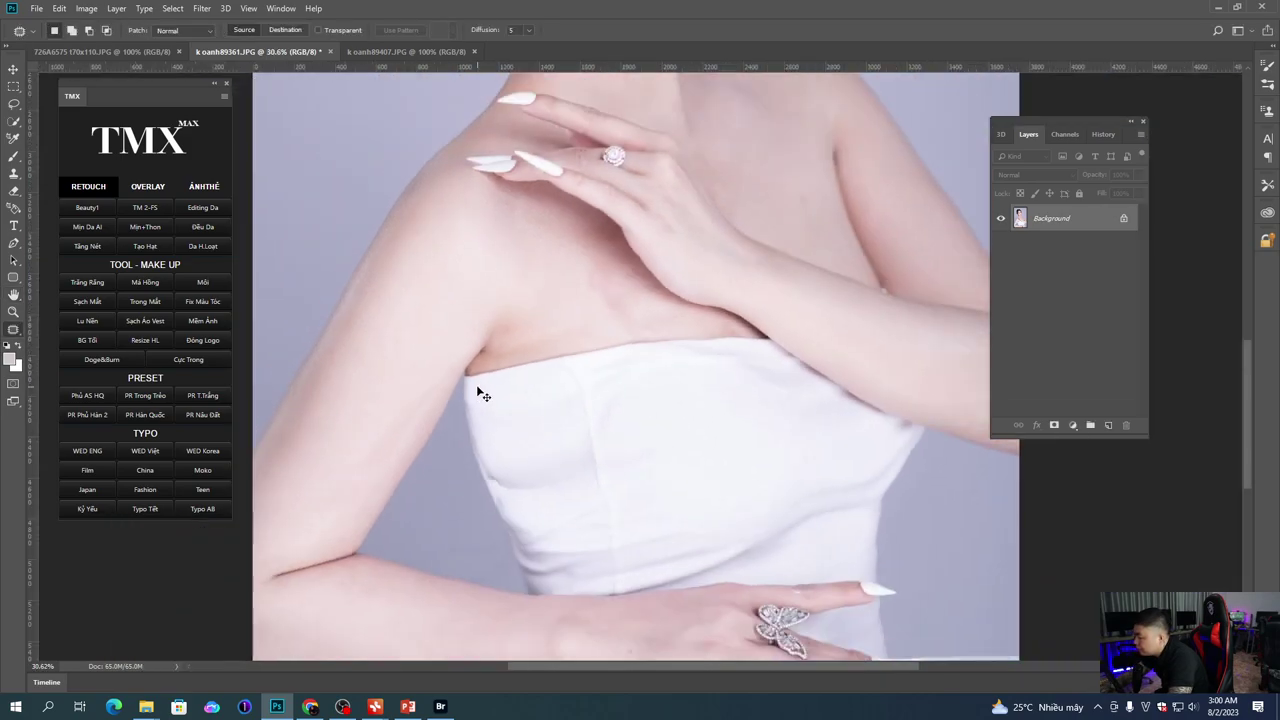
key(m)
drag(308, 251, 673, 592)
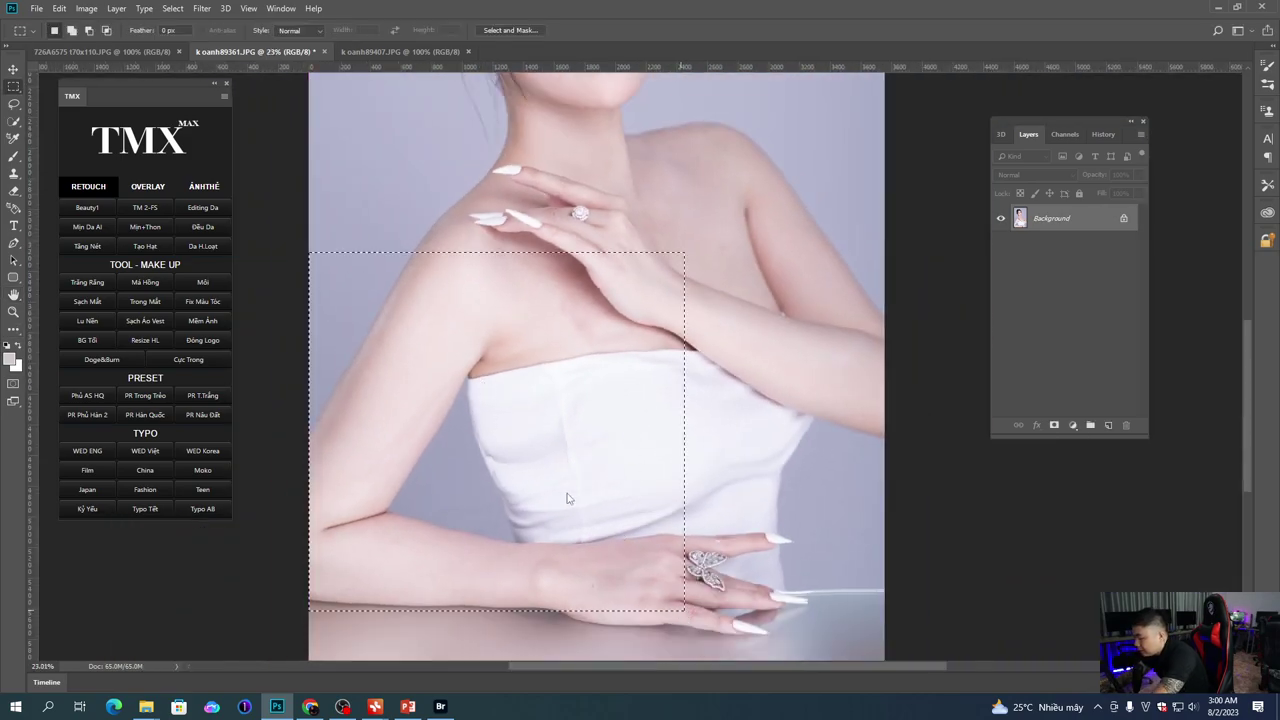
key(shift+ctrl+x)
text(800)
key(Return)
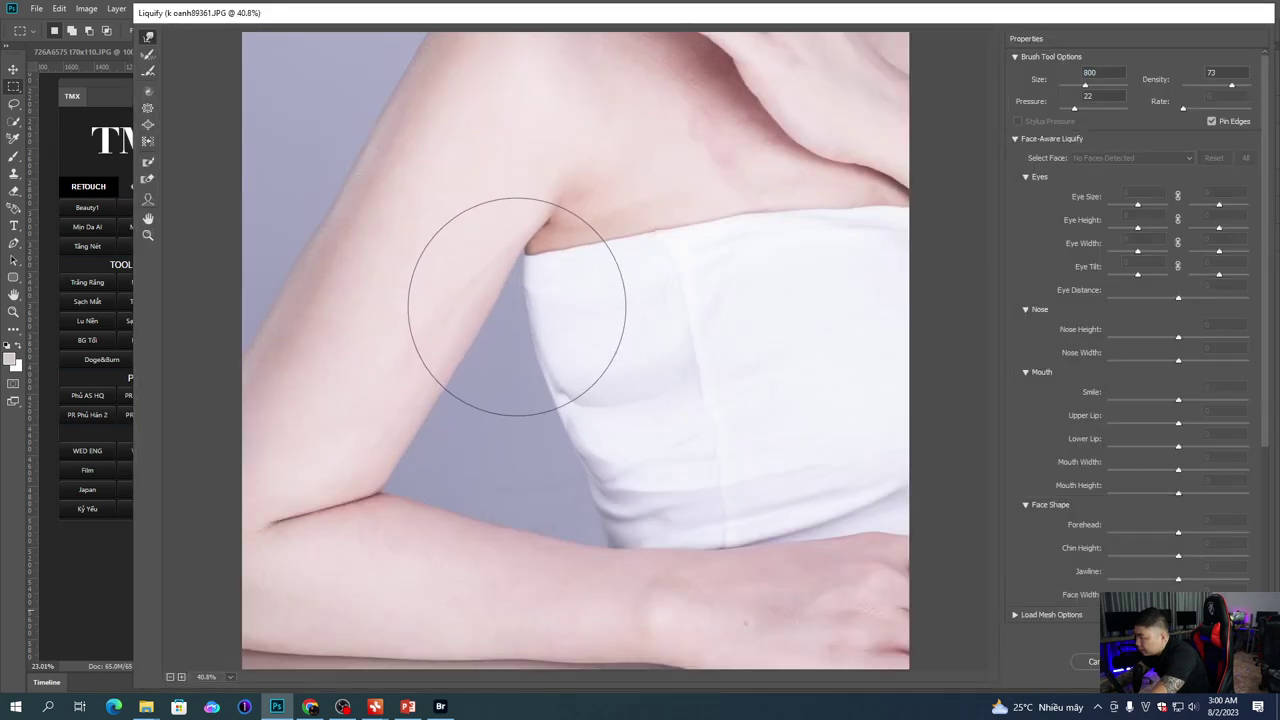
key(bracketleft)
key(bracketleft)
key(bracketleft)
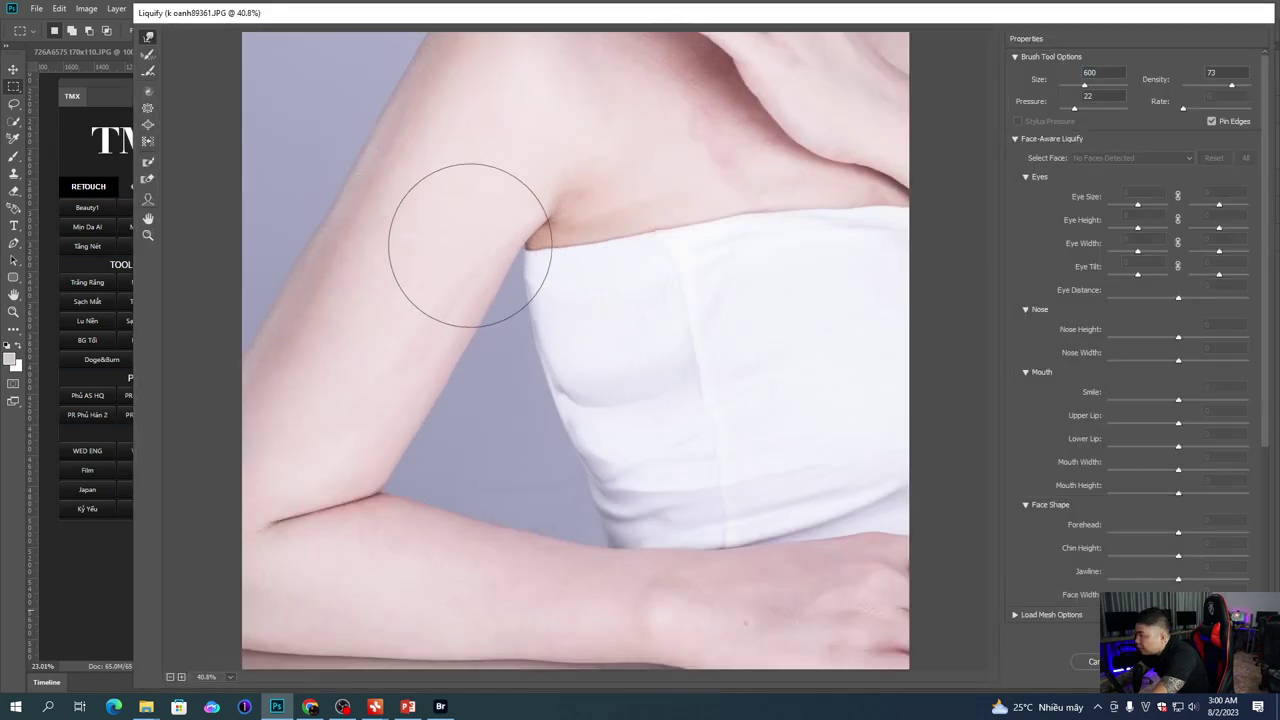
drag(576, 215, 574, 191)
drag(568, 244, 570, 229)
drag(494, 248, 504, 234)
drag(530, 286, 531, 256)
key(Return)
key(ctrl+d)
Step: Check the whole portrait and save it as a baseline JPEG at quality 12
drag(604, 180, 545, 400)
key(ctrl+plus)
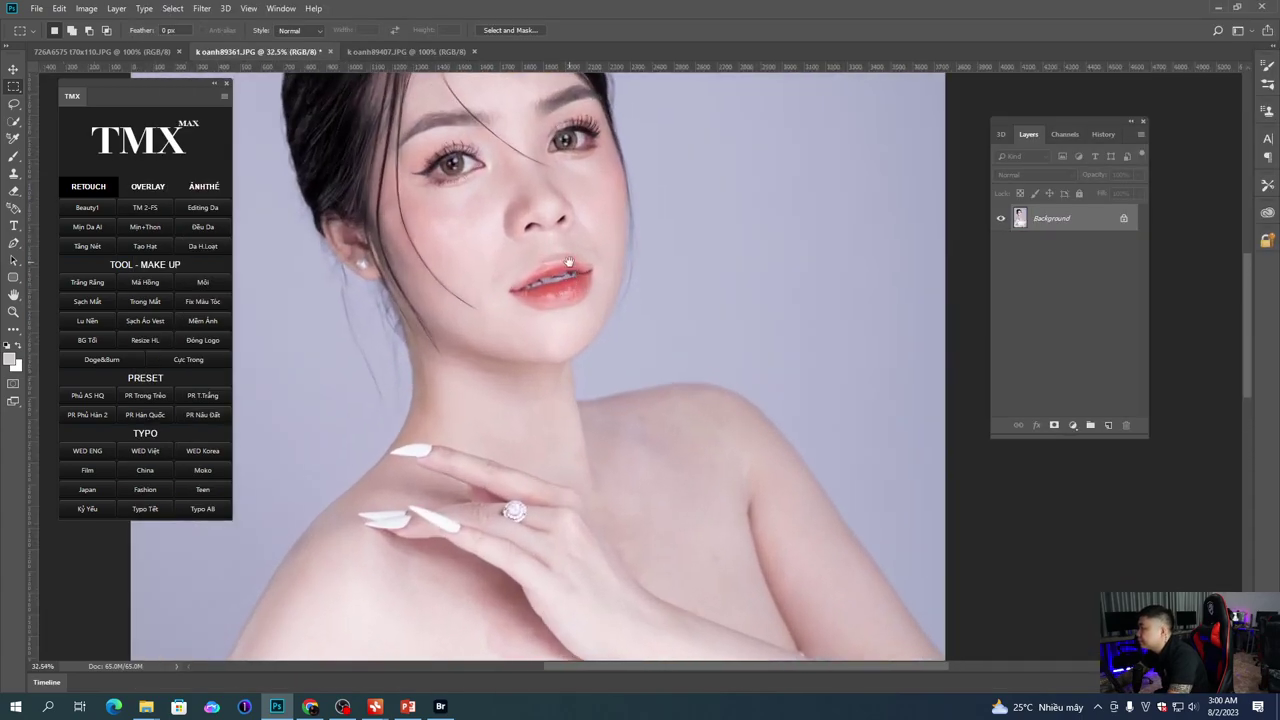
key(ctrl+0)
key(ctrl+minus)
scroll(598, 274, down, 1)
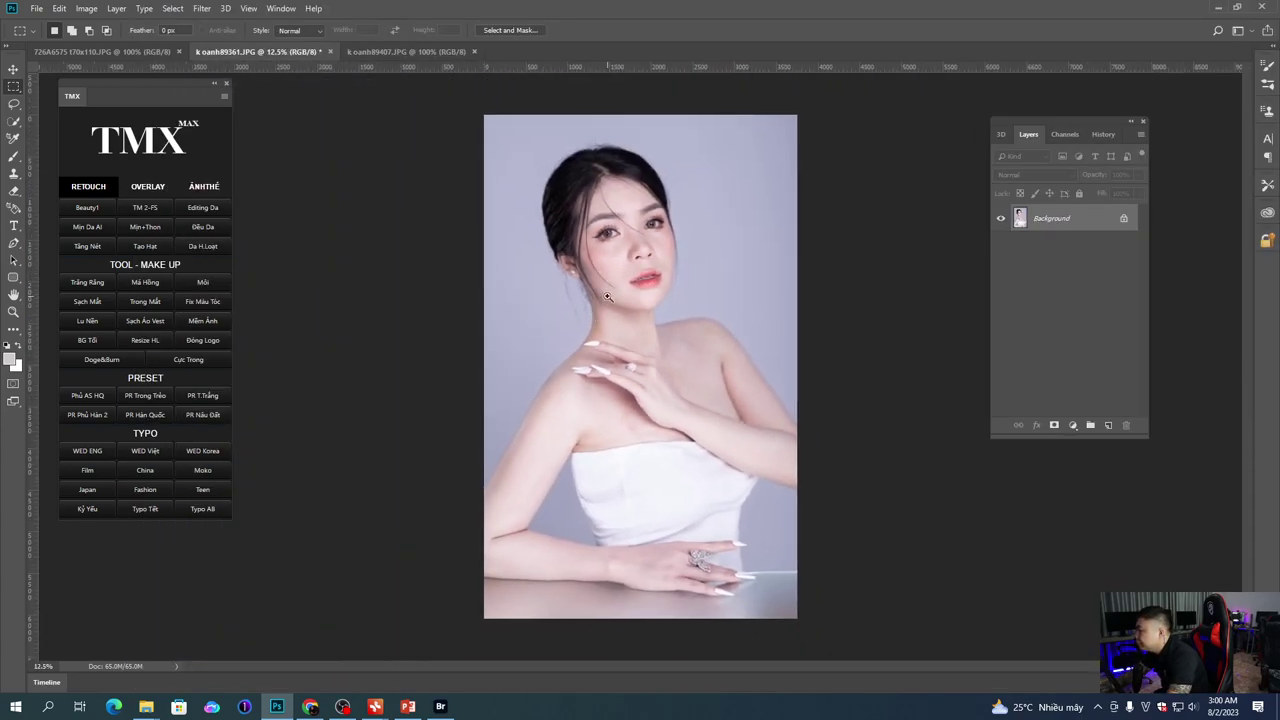
scroll(607, 296, up, 3)
key(ctrl+s)
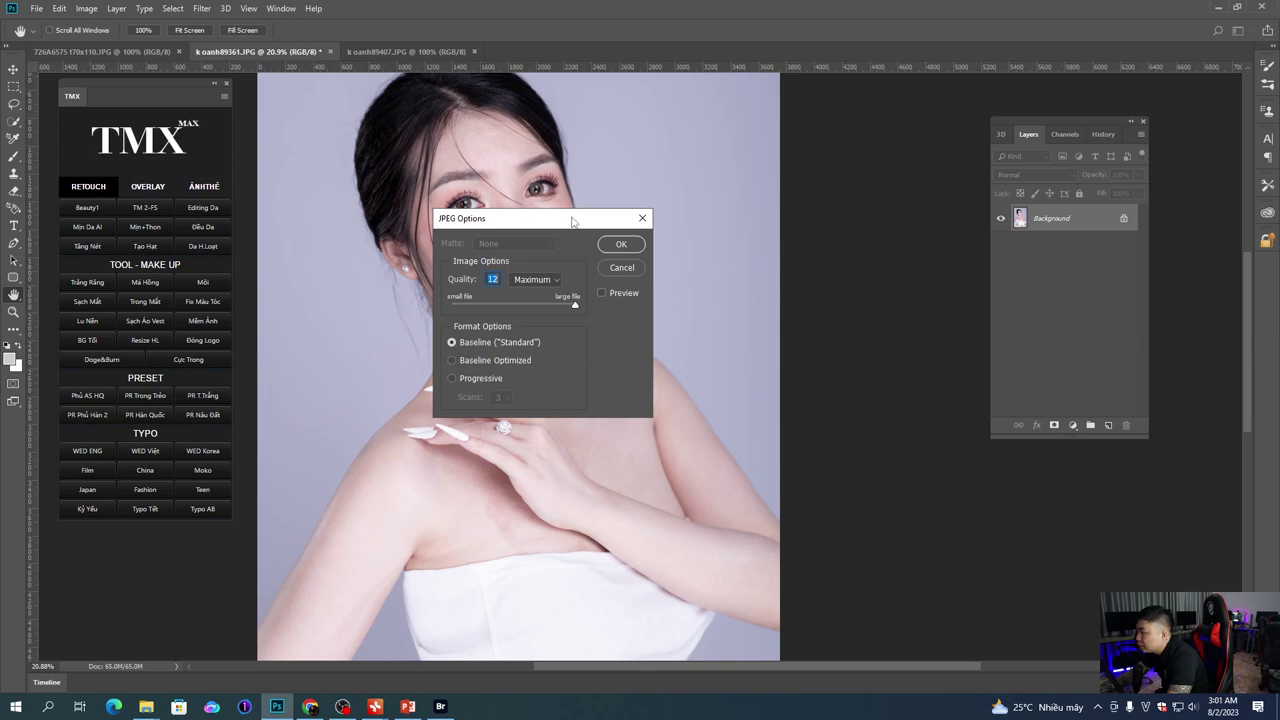
drag(572, 222, 548, 250)
click(598, 272)
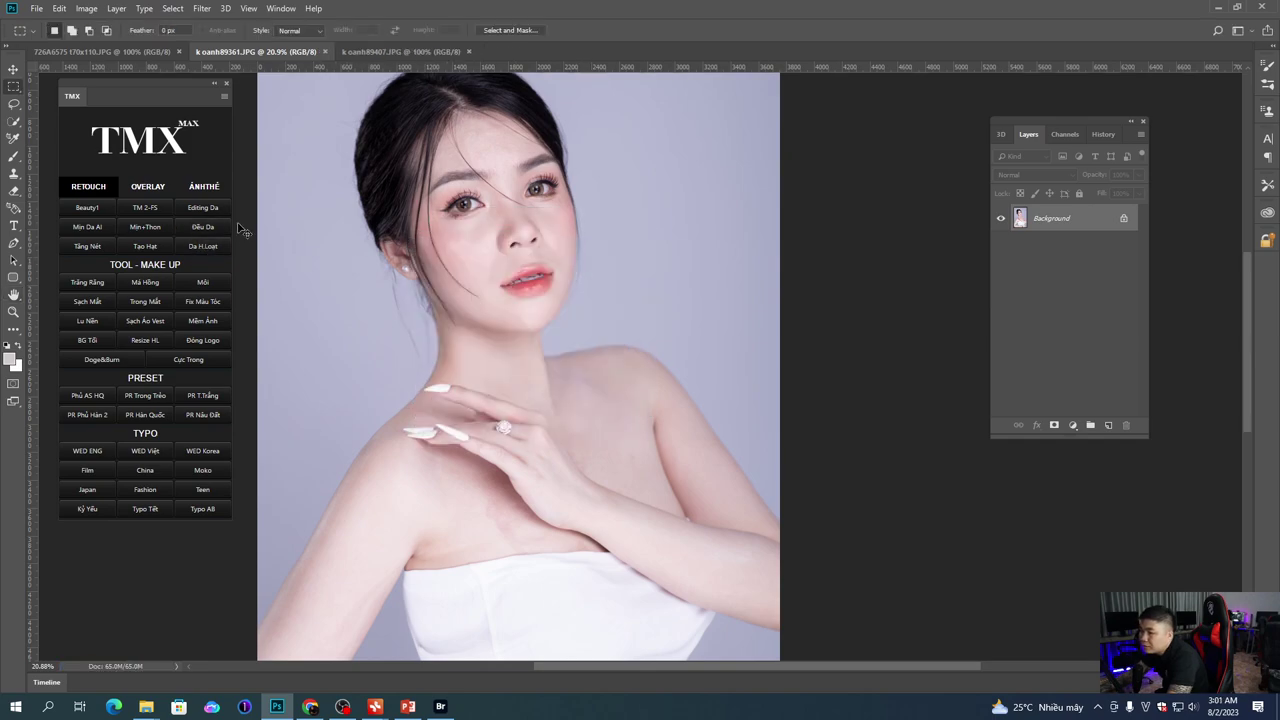
Step: Run the TM 2-FS skin retouch action with a Gaussian Blur radius of 3.0 pixels
click(145, 207)
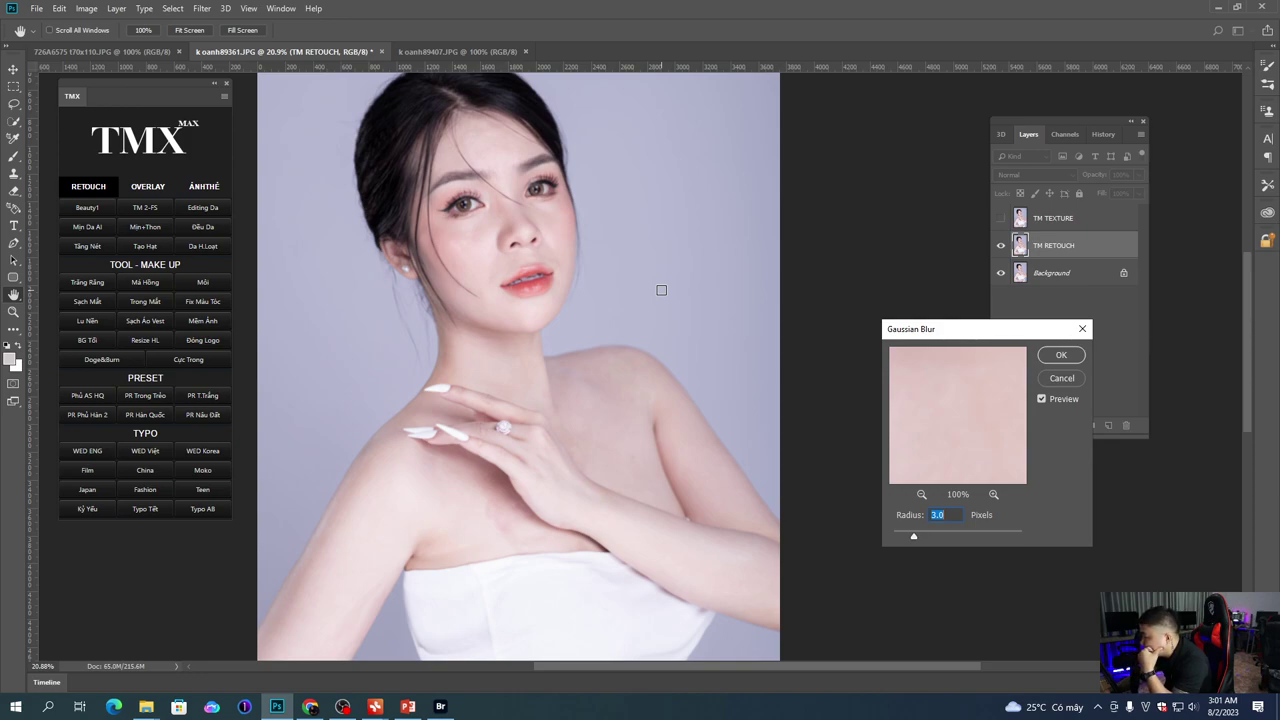
key(Return)
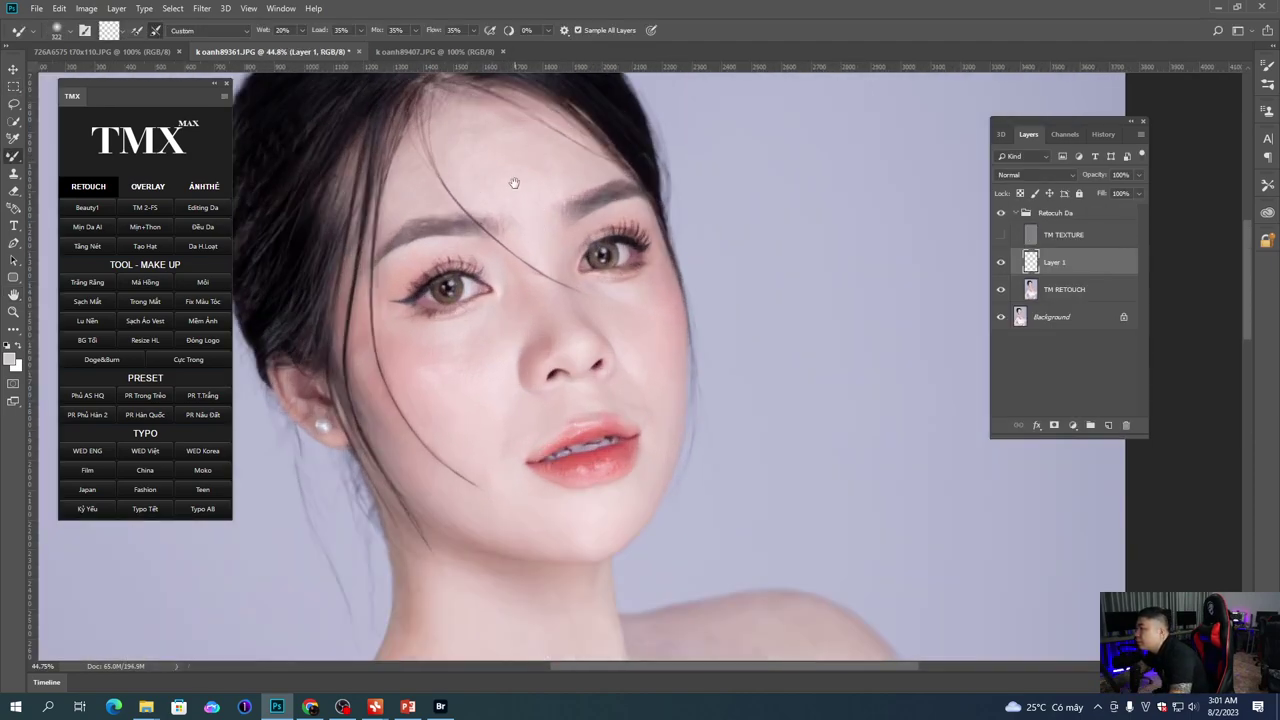
Step: Blend the forehead skin on Layer 1 with a soft 152 px Mixer Brush
drag(514, 183, 525, 300)
scroll(575, 325, up, 4)
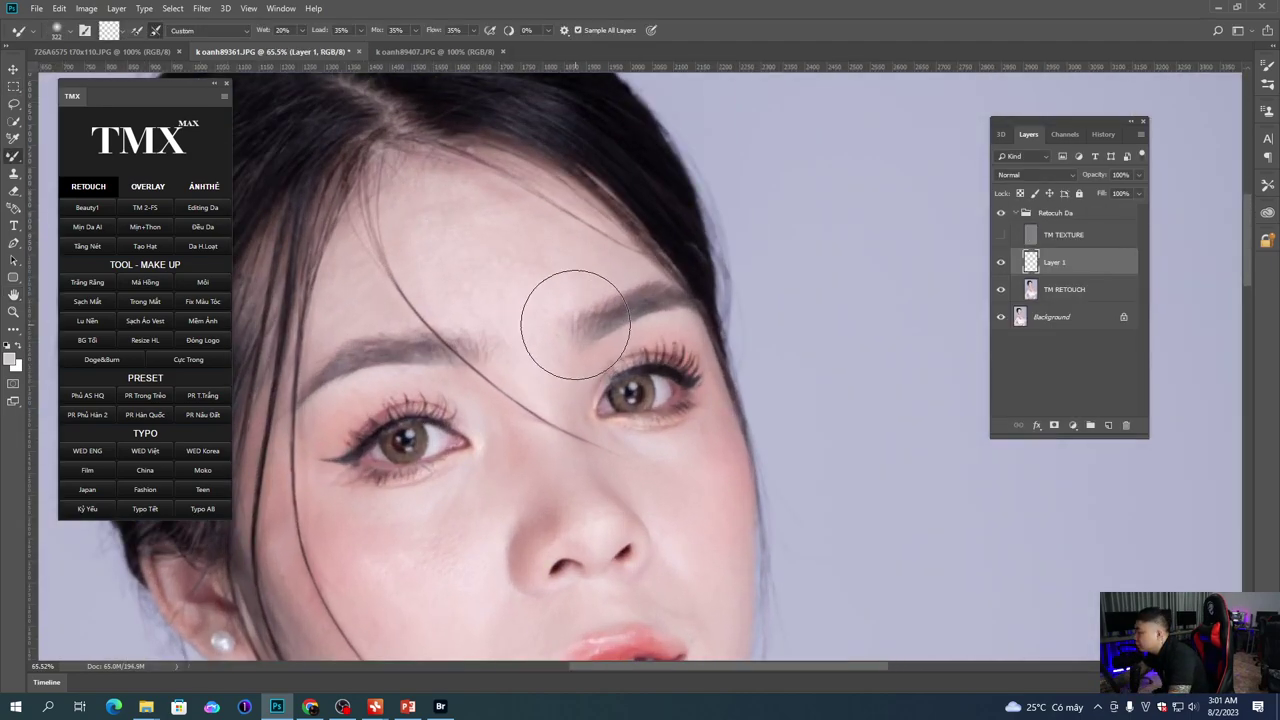
right_click(553, 350)
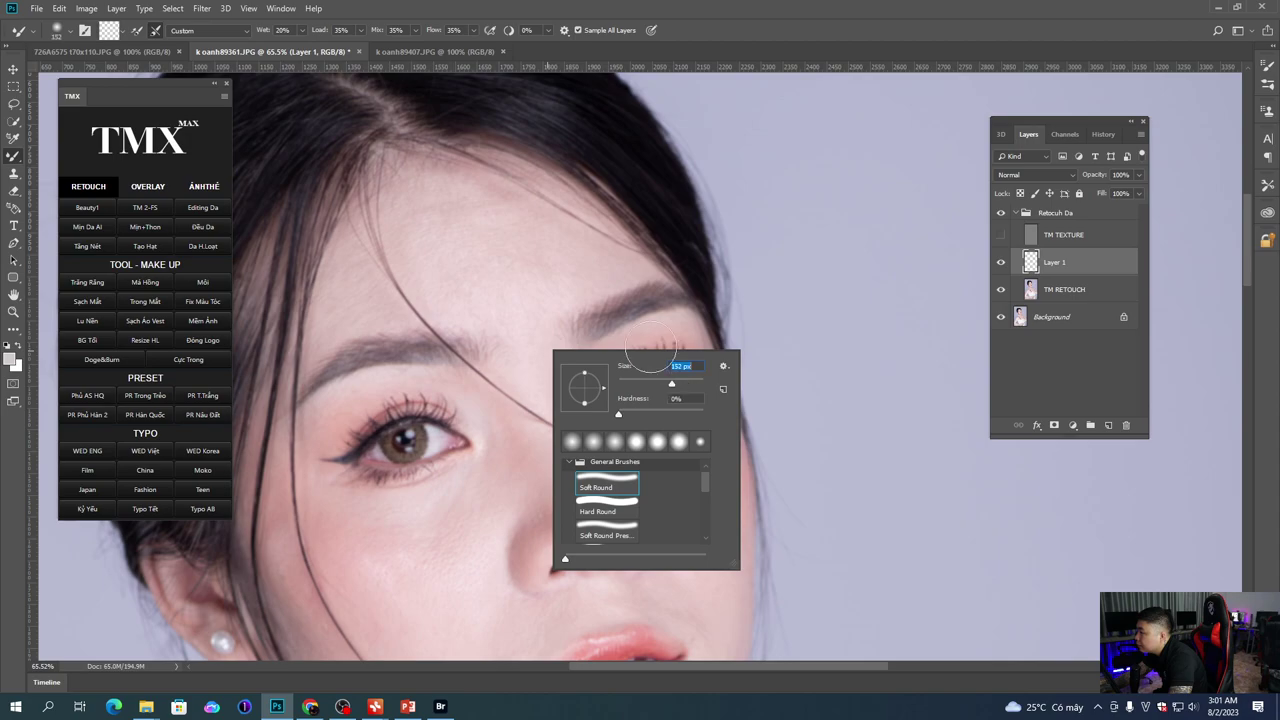
key(Return)
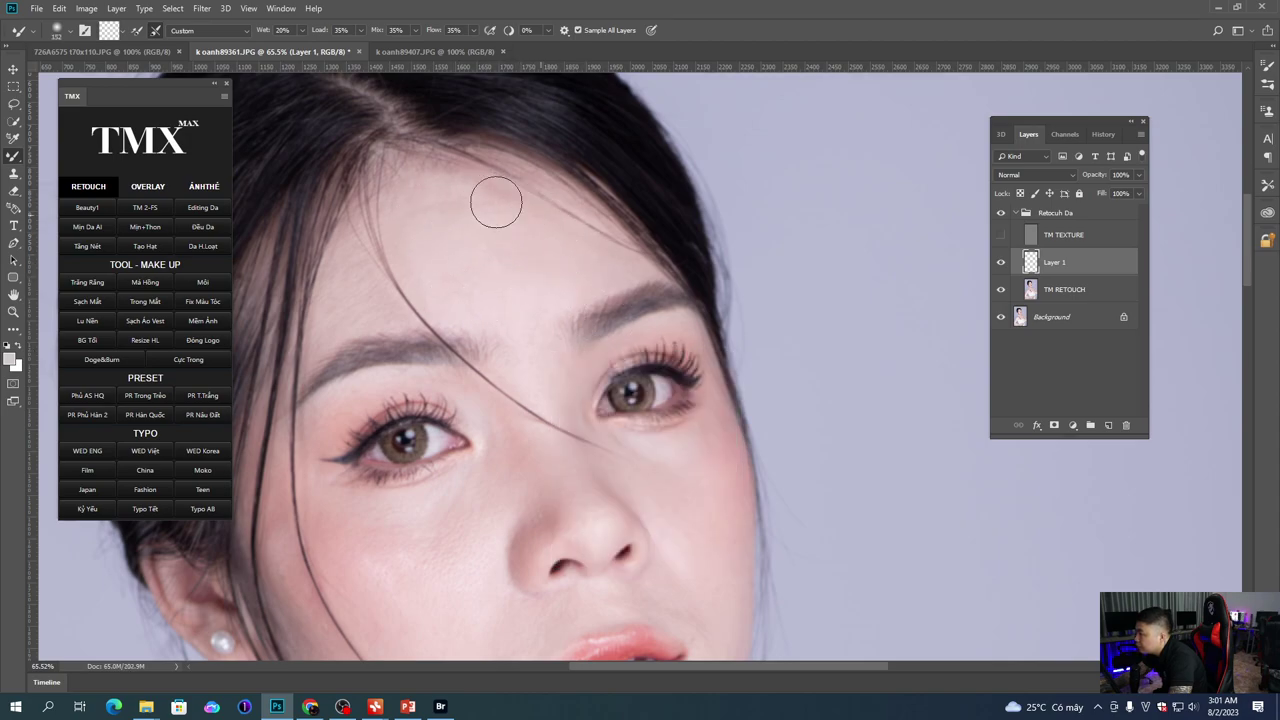
drag(354, 305, 424, 264)
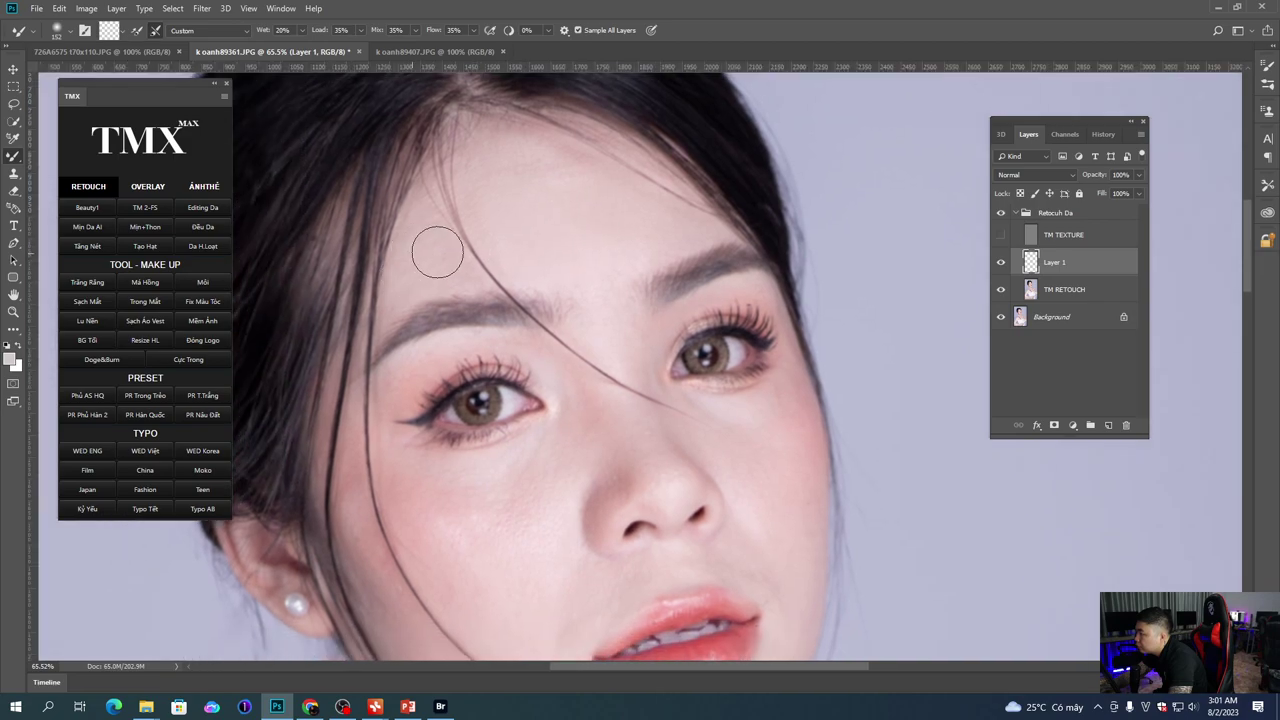
Step: Blend the skin around the nose bridge and inner eyes with the Mixer Brush, reducing it from 124 px to 97 px
mouse_move(582, 478)
mouse_down()
mouse_move(523, 322)
mouse_move(482, 288)
mouse_up()
right_click(513, 282)
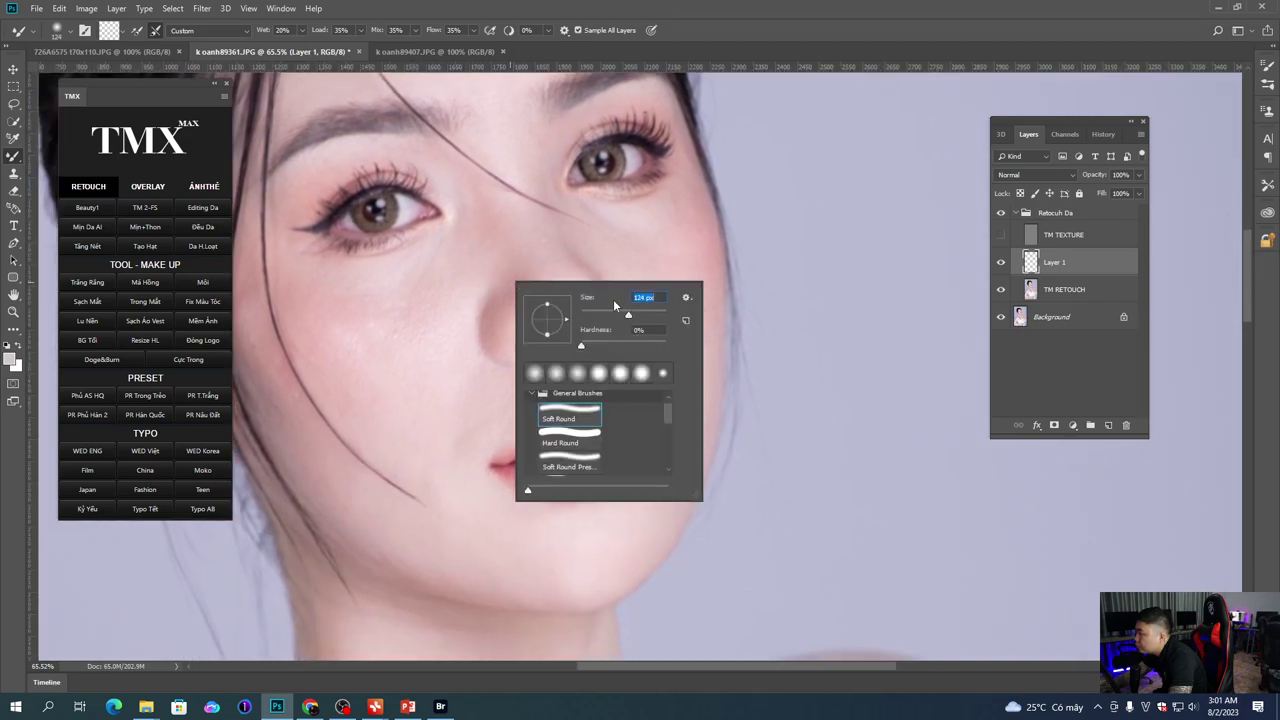
key(Return)
right_click(569, 285)
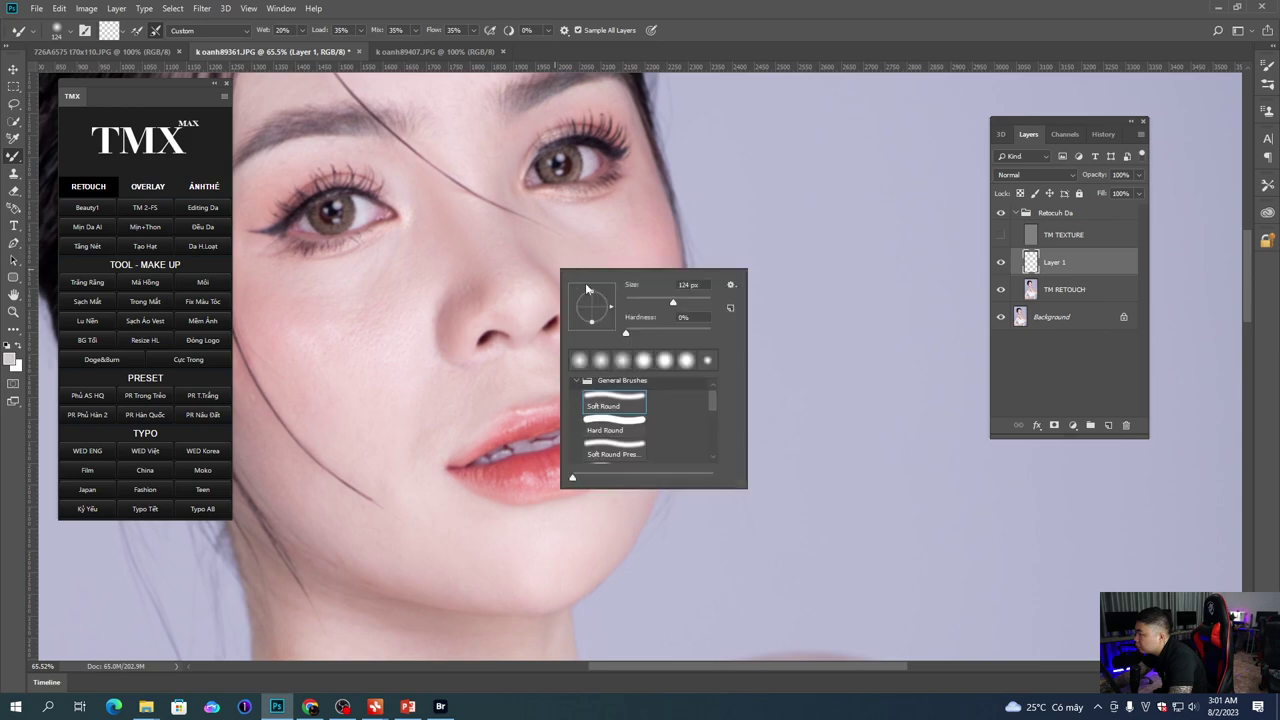
key(Return)
mouse_move(514, 200)
mouse_down()
mouse_move(524, 264)
mouse_move(506, 220)
mouse_up()
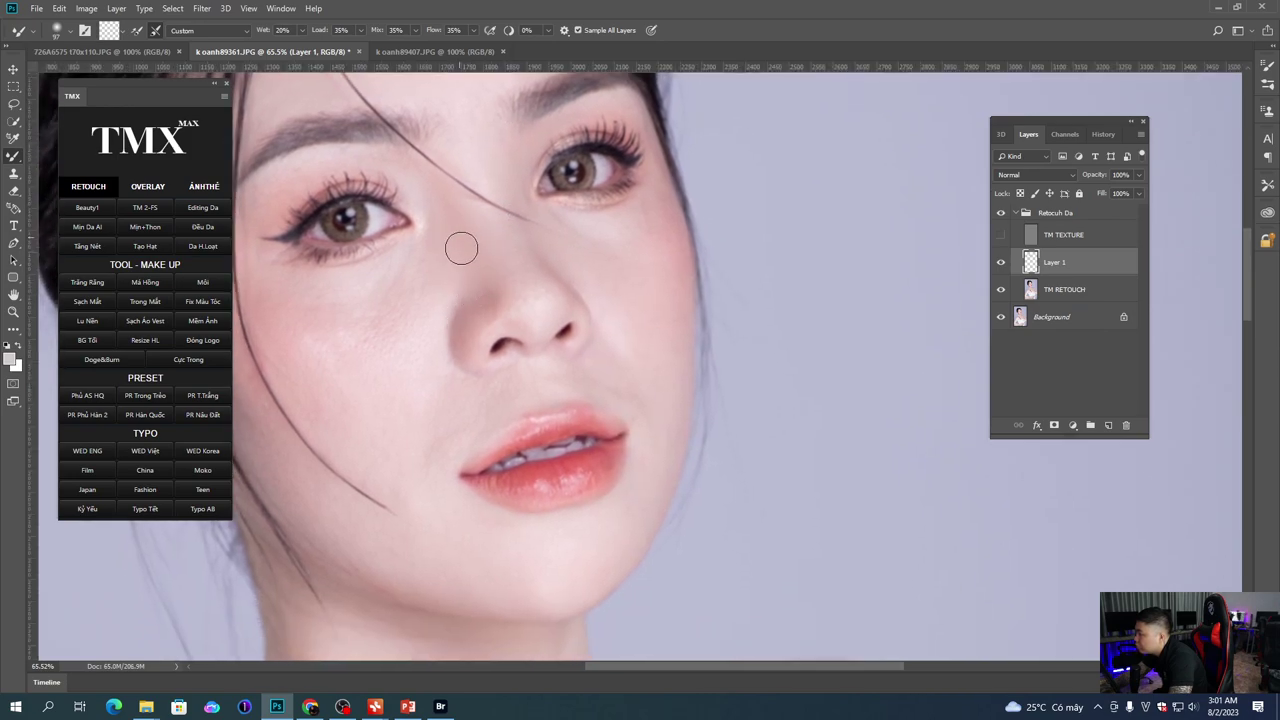
Step: Smooth the ear-side cheek beside the nose and under the eye with a larger soft Mixer Brush
drag(462, 318, 489, 252)
right_click(480, 278)
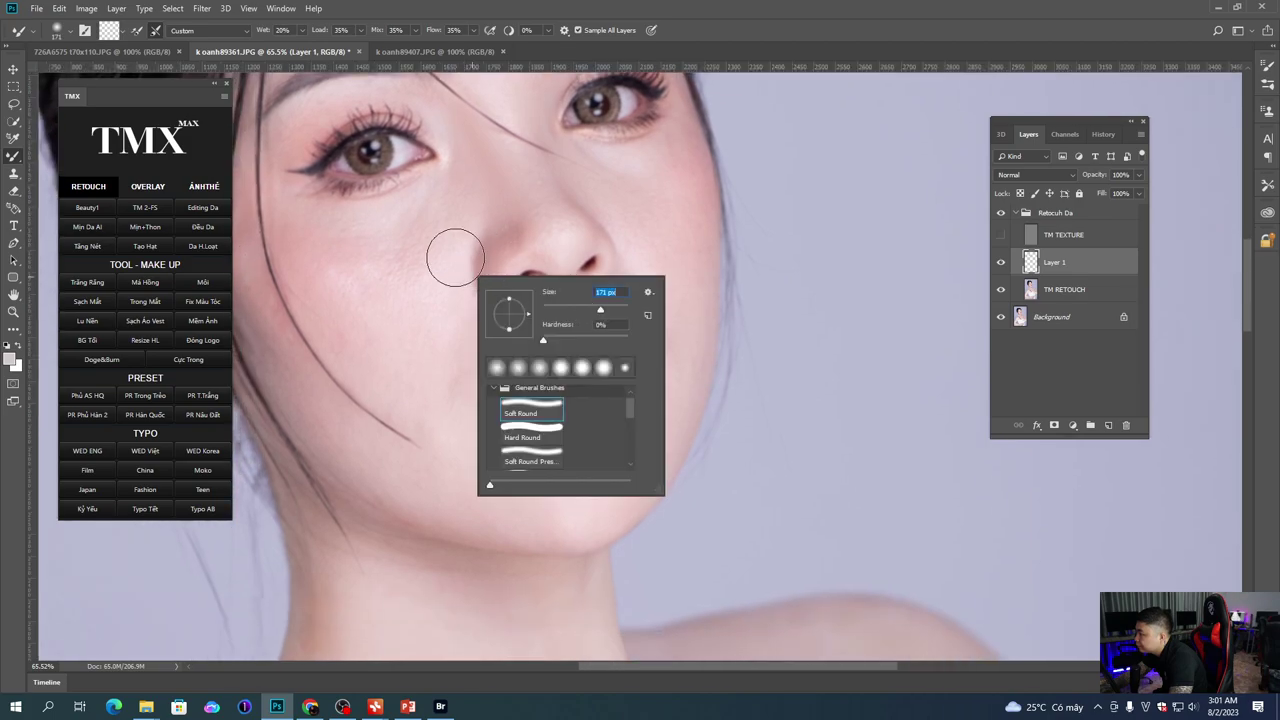
key(Return)
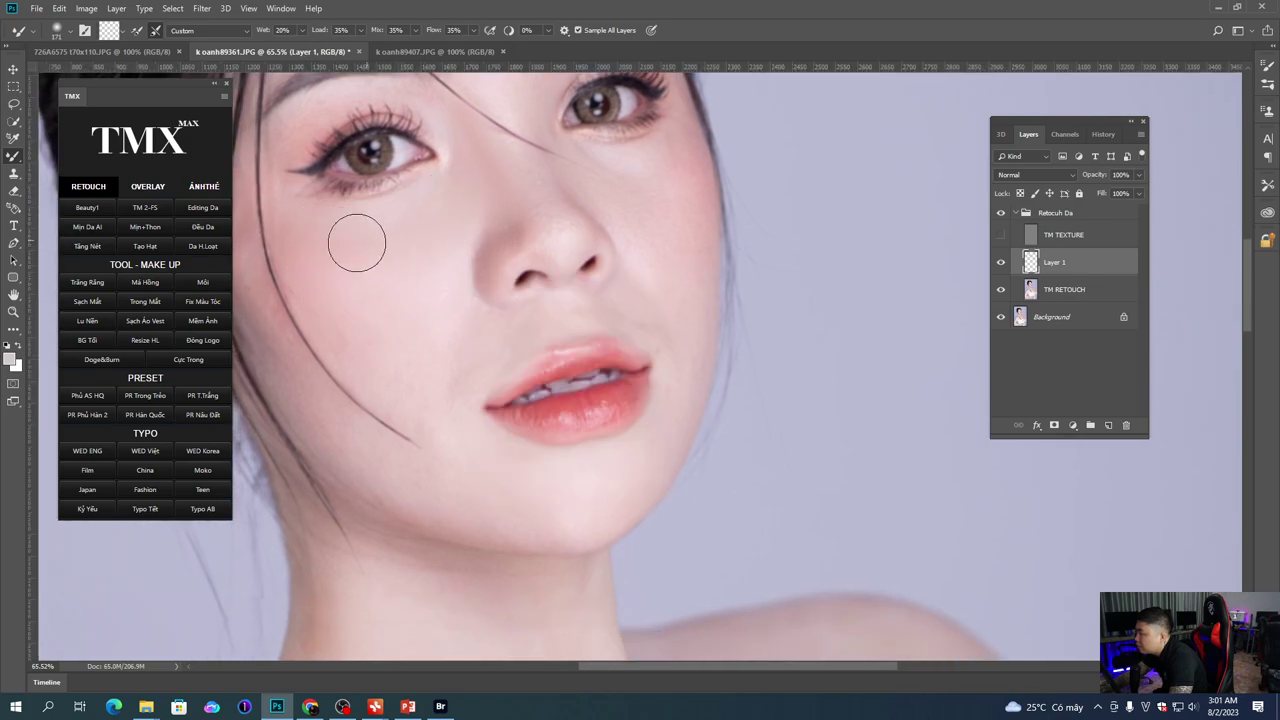
mouse_move(412, 321)
mouse_down()
mouse_move(386, 283)
mouse_move(399, 319)
mouse_up()
drag(496, 306, 480, 312)
Step: Resize the Mixer Brush and blend the skin under the far eye and on the far cheek
mouse_move(697, 215)
mouse_down()
mouse_move(518, 268)
mouse_move(503, 240)
mouse_move(460, 254)
mouse_move(434, 244)
mouse_up()
right_click(495, 281)
click(615, 314)
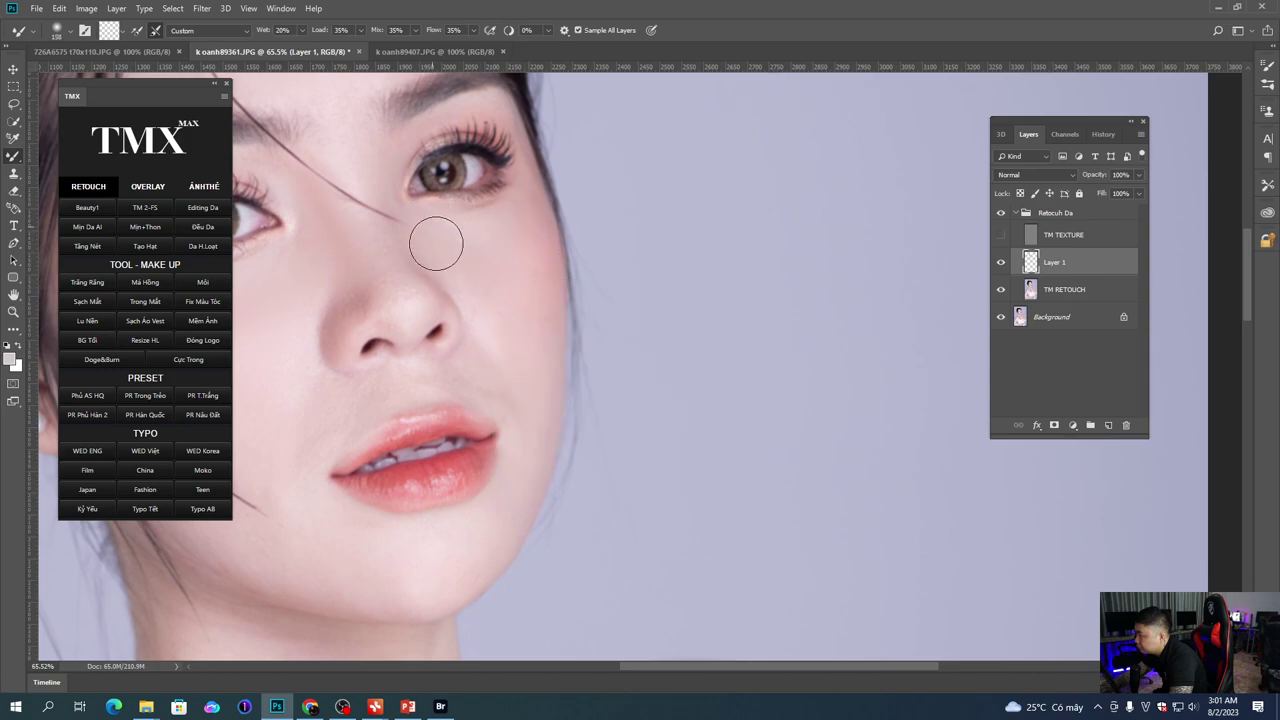
Step: Blend the lower cheek and the skin near the mouth corner with a 155 px Mixer Brush
mouse_move(505, 349)
mouse_down()
mouse_move(494, 329)
mouse_move(503, 286)
mouse_move(508, 306)
mouse_move(643, 281)
mouse_up()
right_click(517, 355)
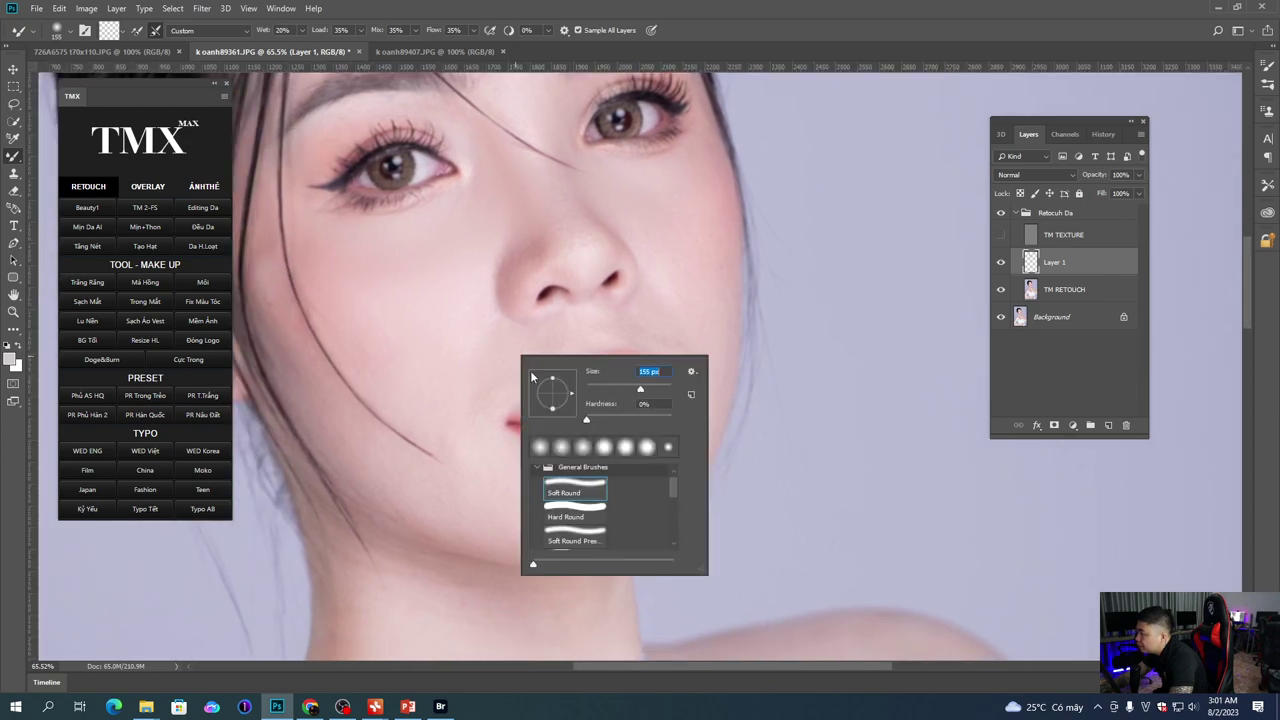
key(Return)
scroll(466, 366, down, 3)
scroll(466, 366, right, 1)
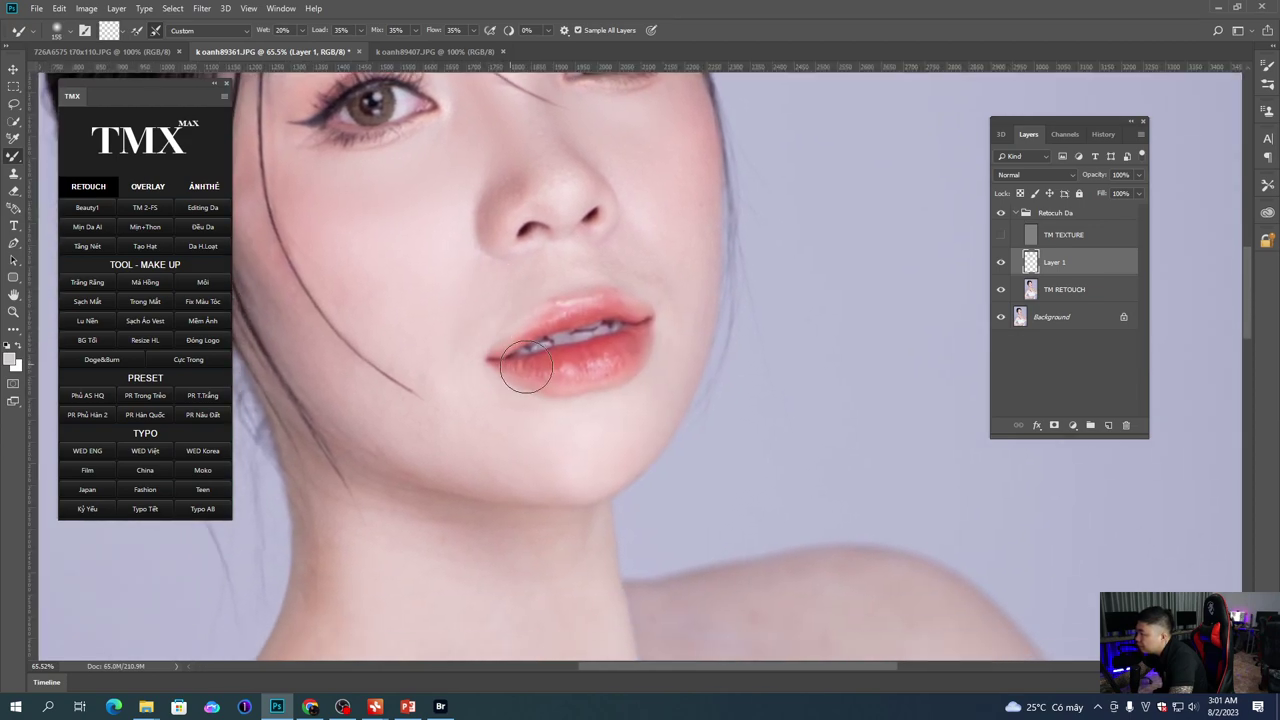
Step: Blend the skin around the lips with the Mixer Brush reduced to 62 px
right_click(560, 376)
drag(497, 317, 416, 304)
right_click(541, 332)
drag(655, 365, 644, 365)
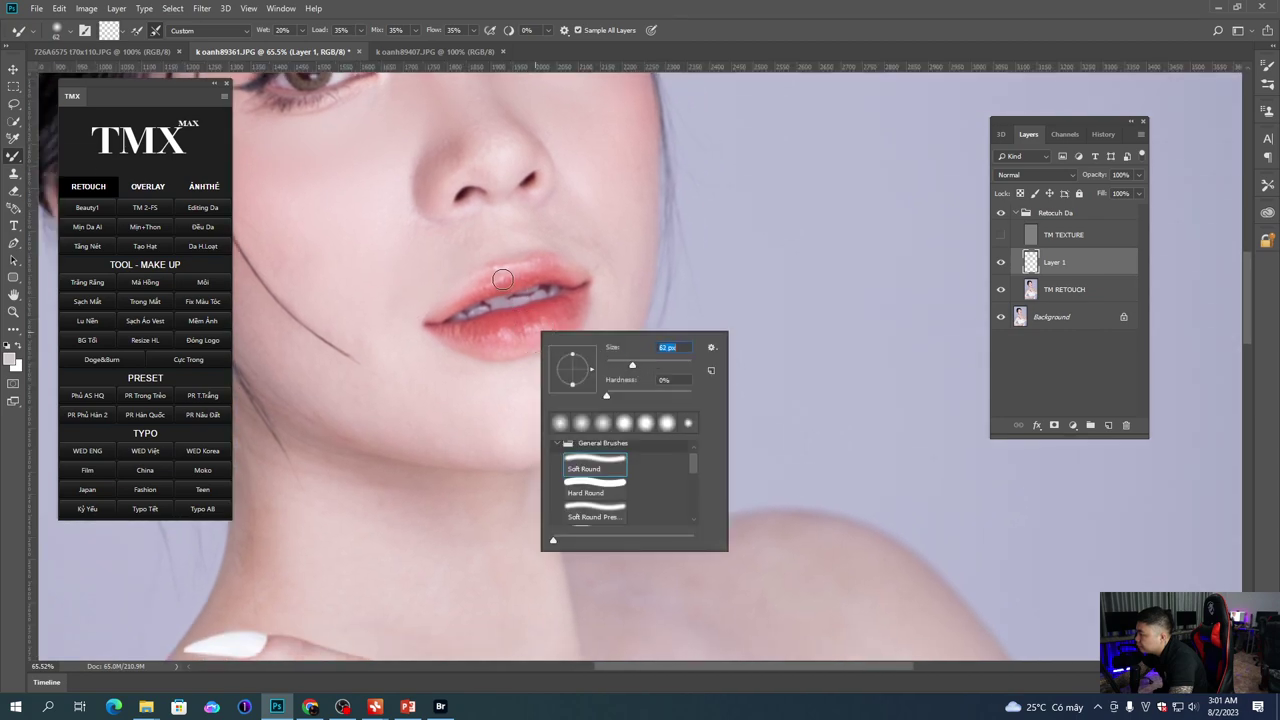
key(Return)
scroll(501, 263, down, 2)
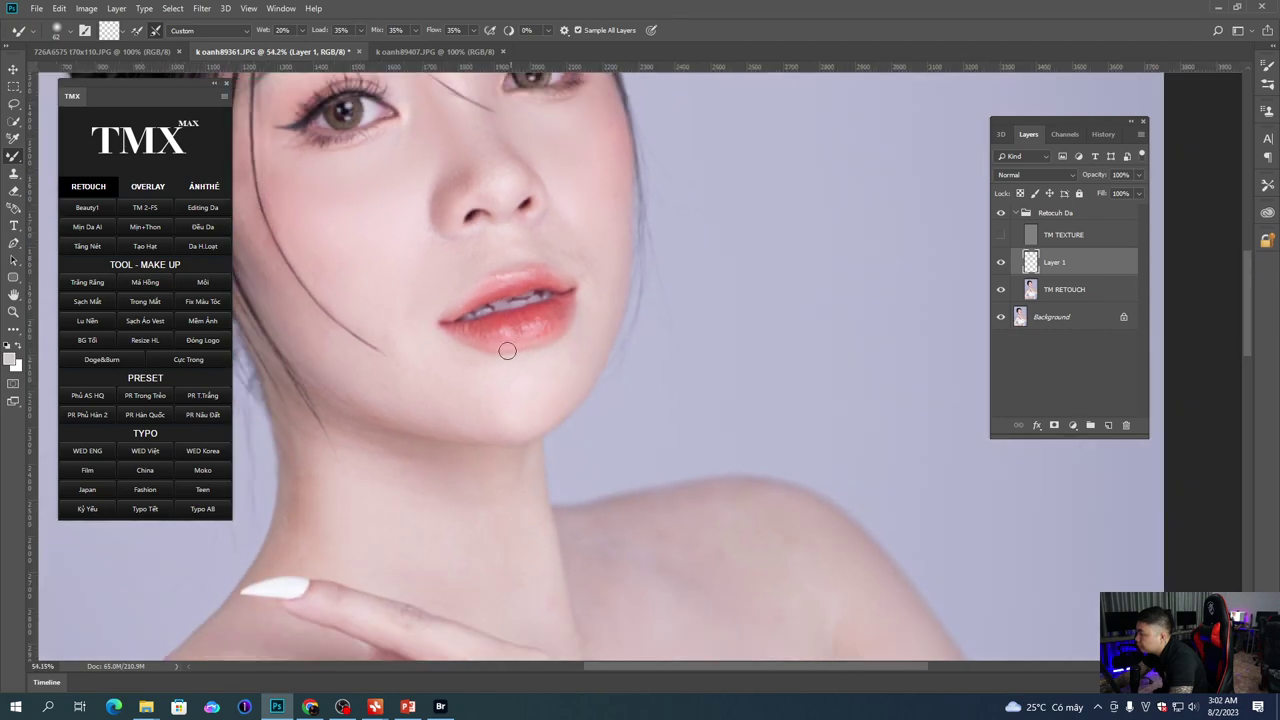
Step: Enlarge the Mixer Brush beyond 127 px and smooth the cheek skin between the hair strands near the ear
scroll(498, 317, up, 2)
scroll(498, 317, left, 2)
right_click(476, 331)
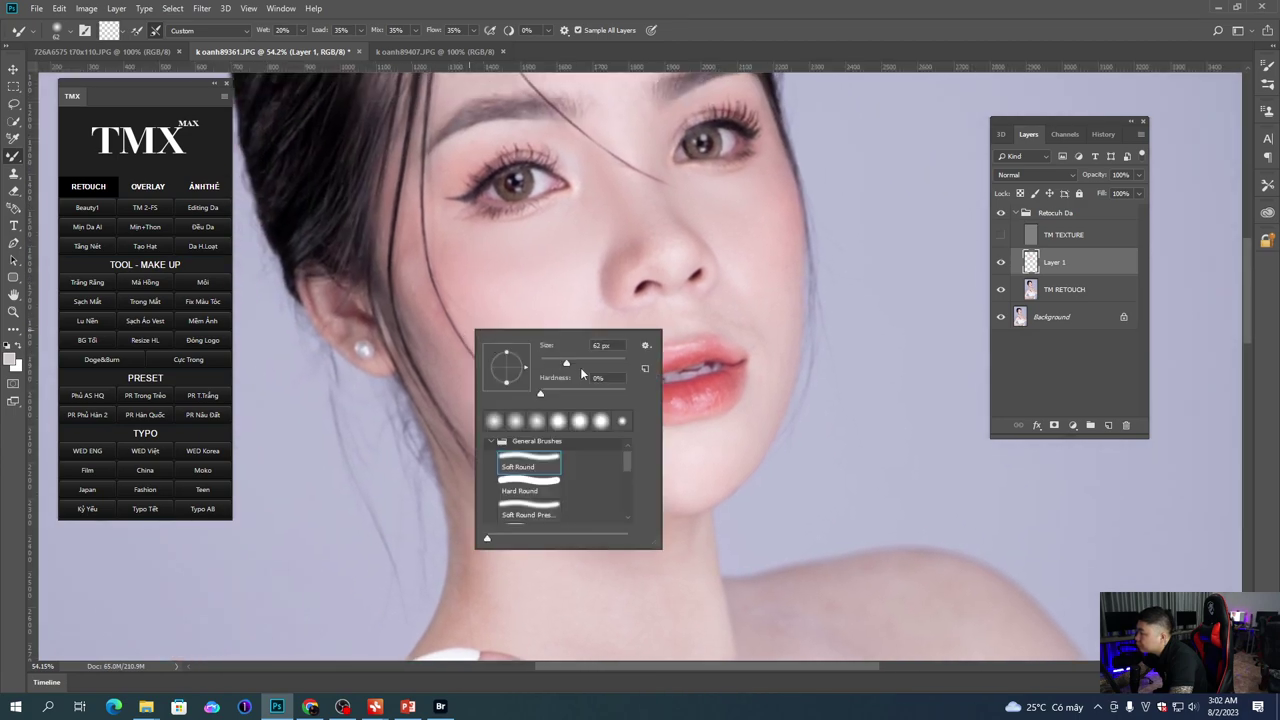
key(Return)
right_click(455, 350)
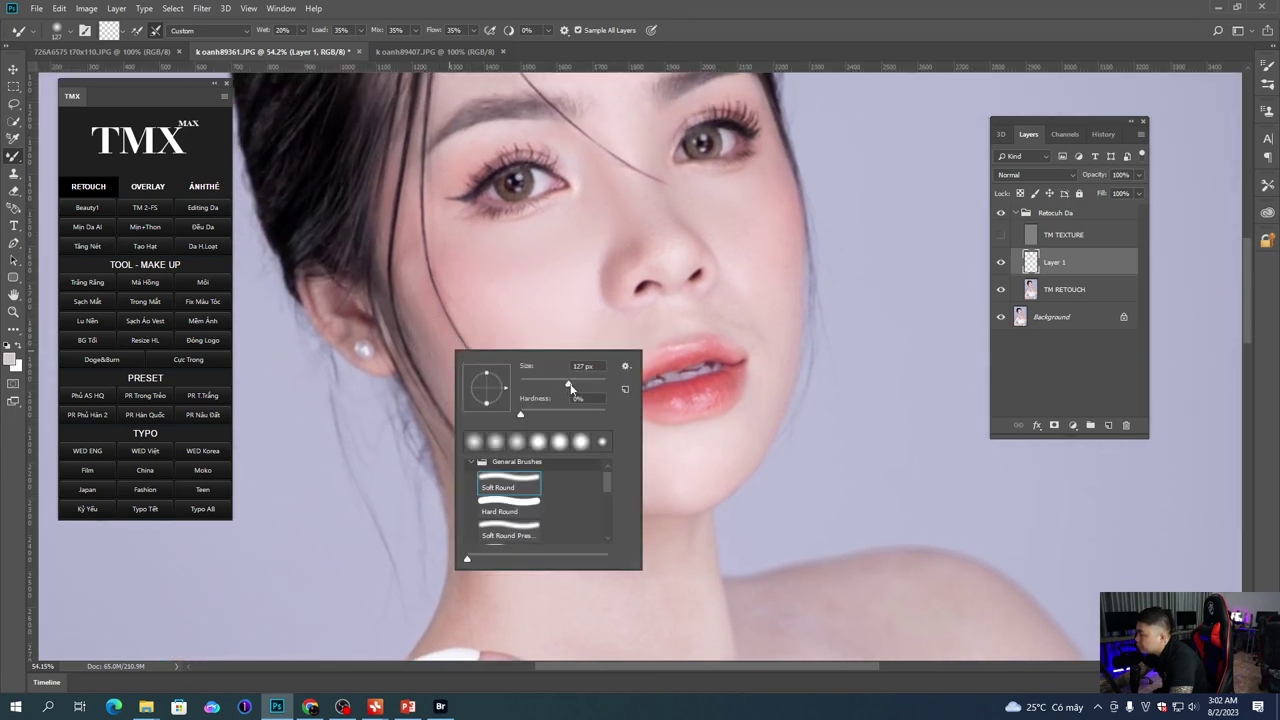
key(Return)
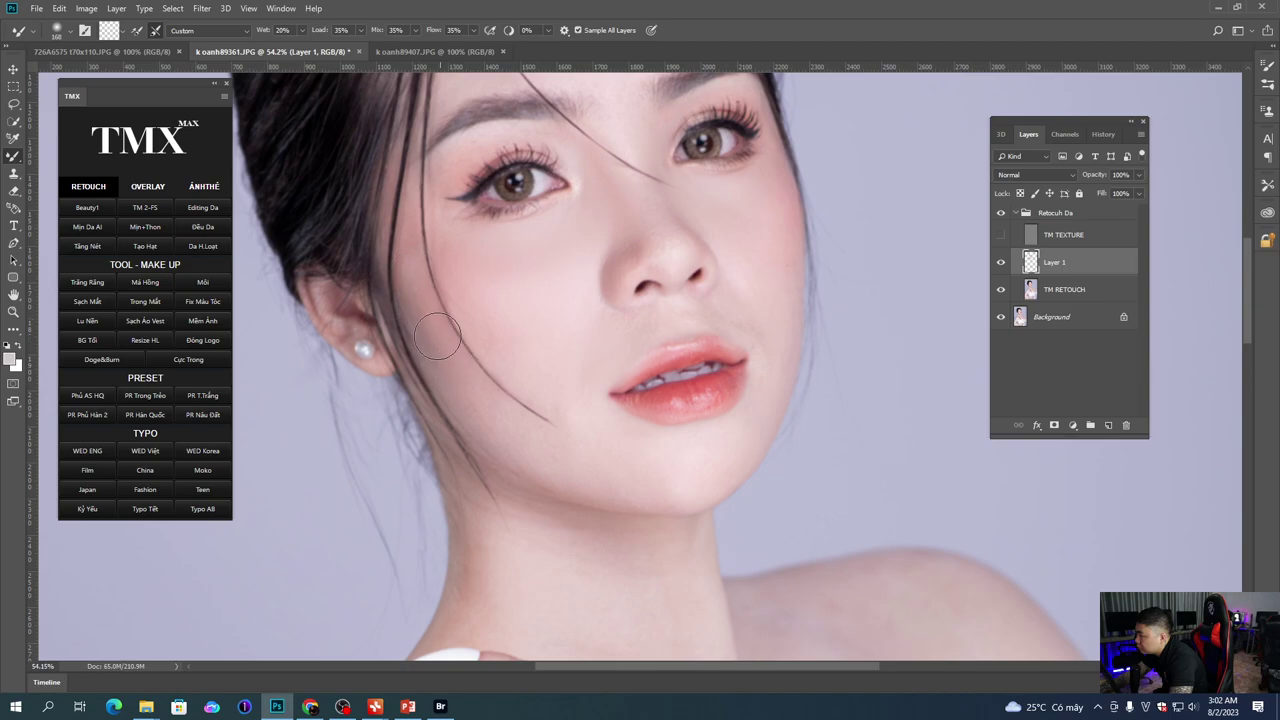
drag(460, 268, 450, 287)
Step: Blend the skin along the jaw and chin with a 168 px Mixer Brush
scroll(467, 316, down, 5)
scroll(467, 316, right, 3)
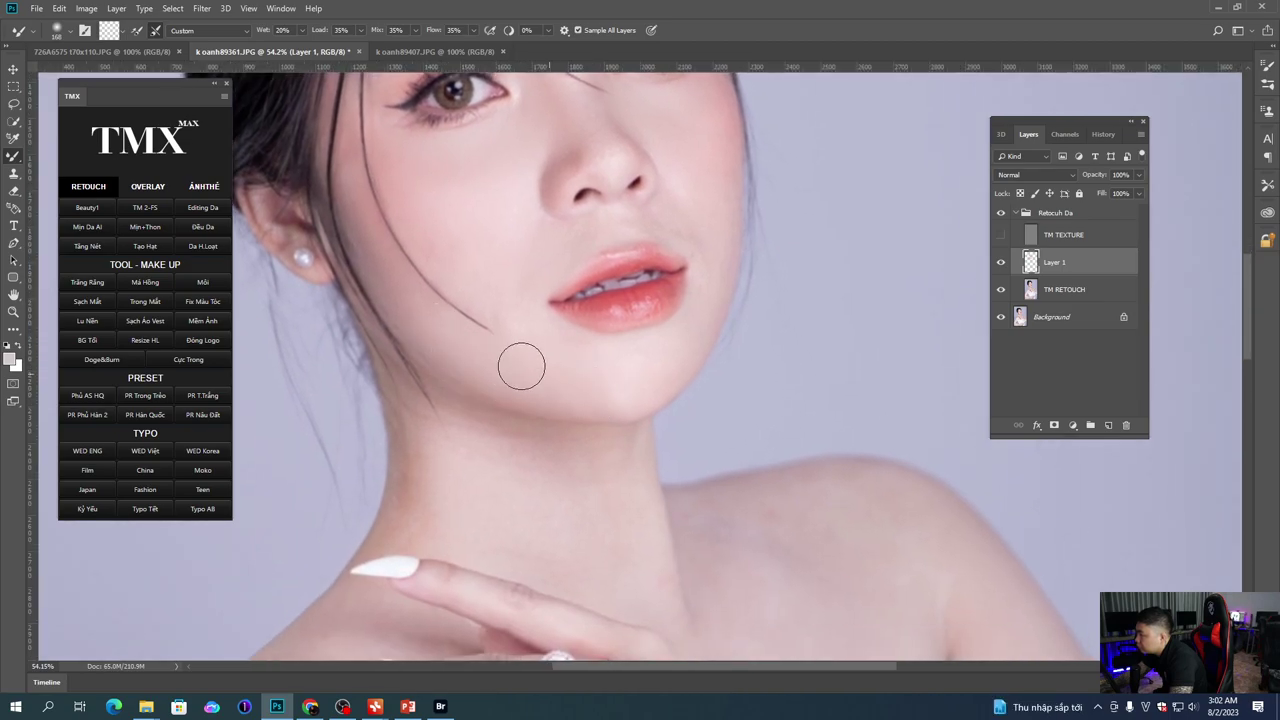
scroll(566, 357, down, 3)
scroll(566, 357, right, 4)
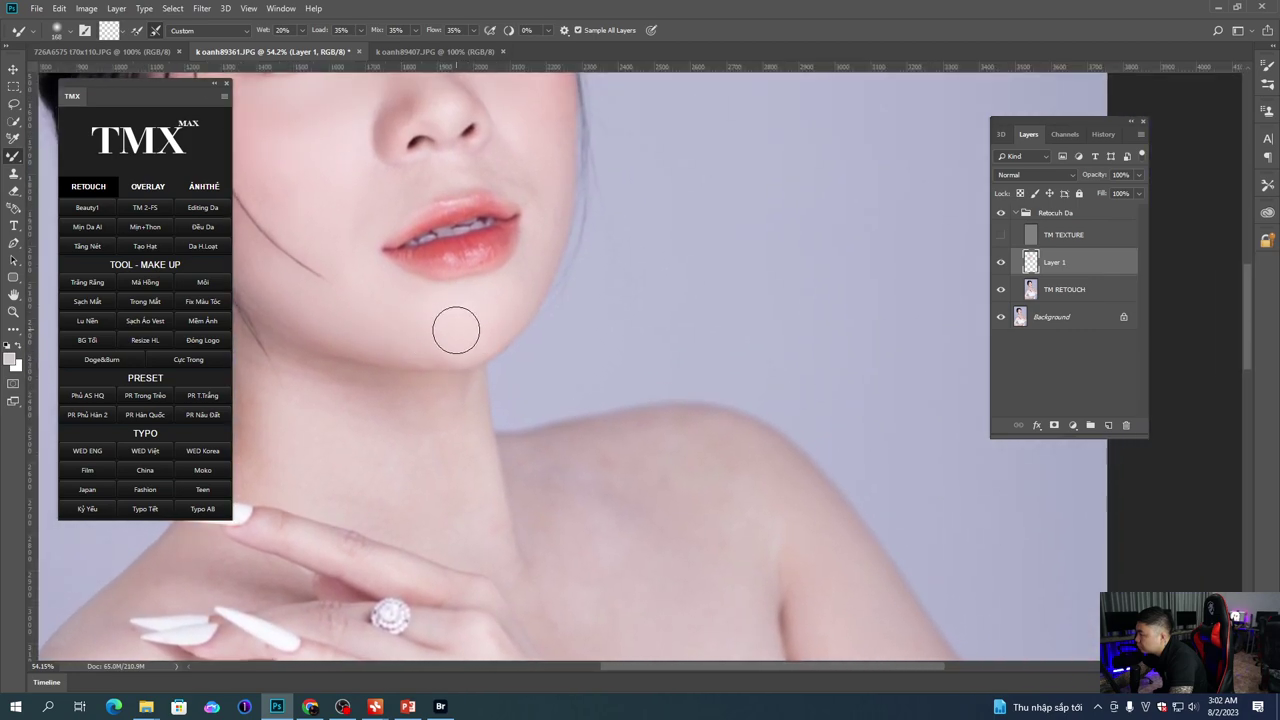
scroll(456, 328, up, 3)
scroll(456, 328, right, 2)
right_click(549, 331)
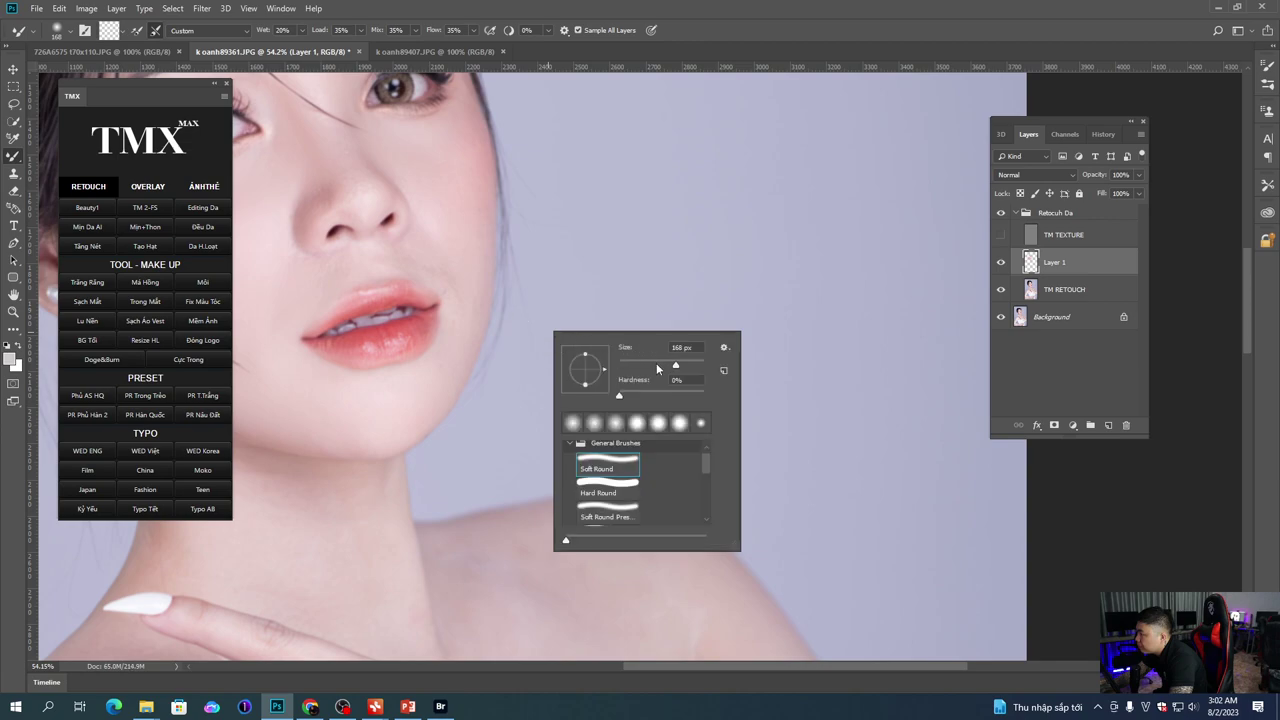
click(447, 257)
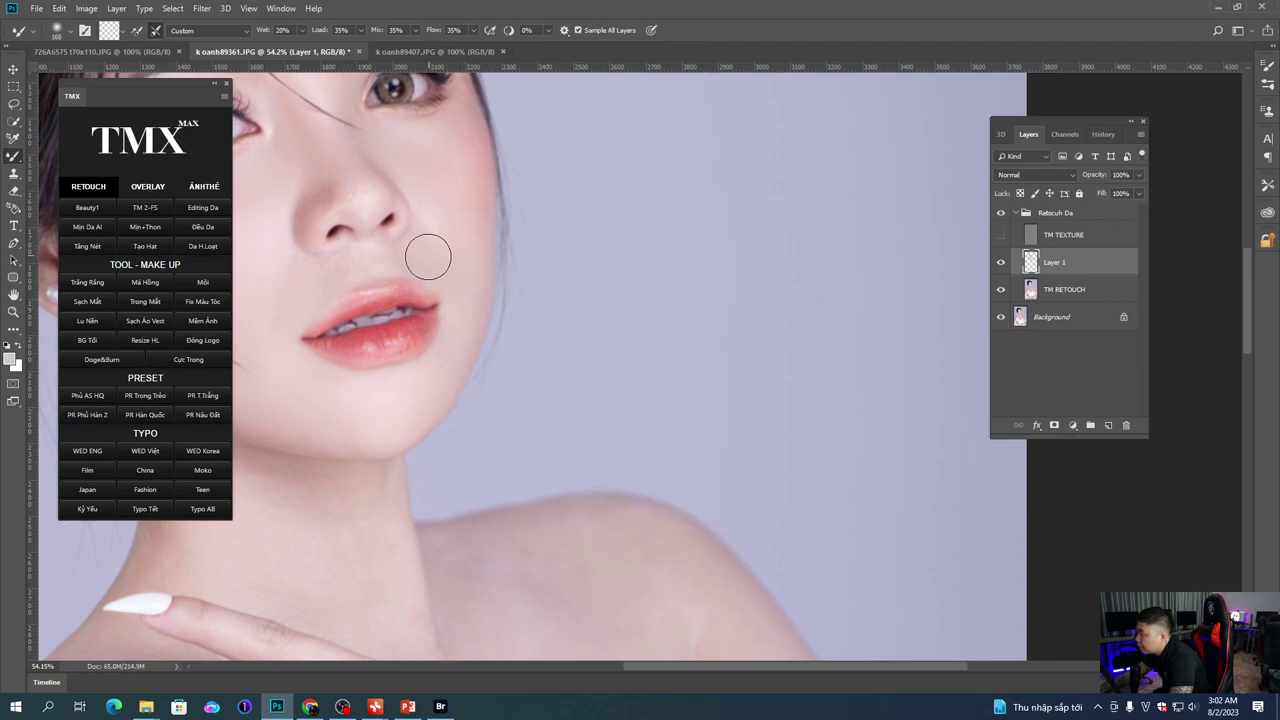
Step: Smooth the skin beside the nose and on the far cheek with the Mixer Brush at 105 px and 136 px
drag(424, 241, 444, 341)
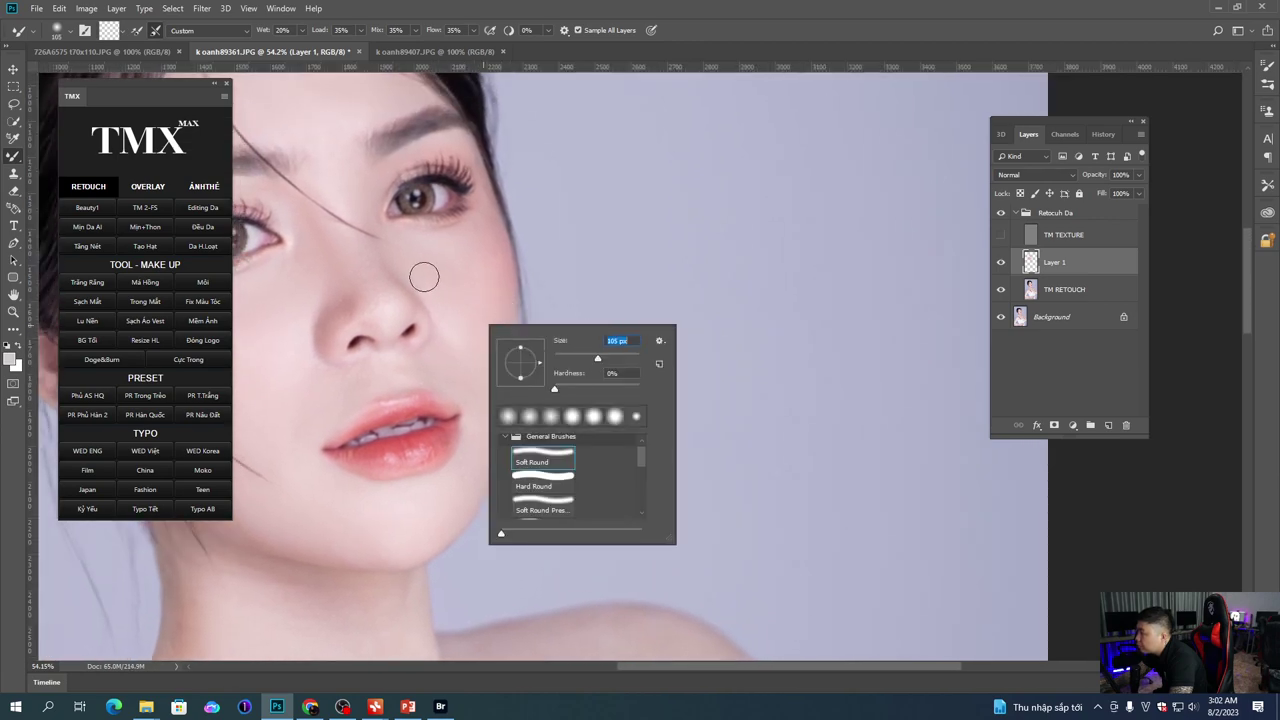
key(Return)
right_click(477, 321)
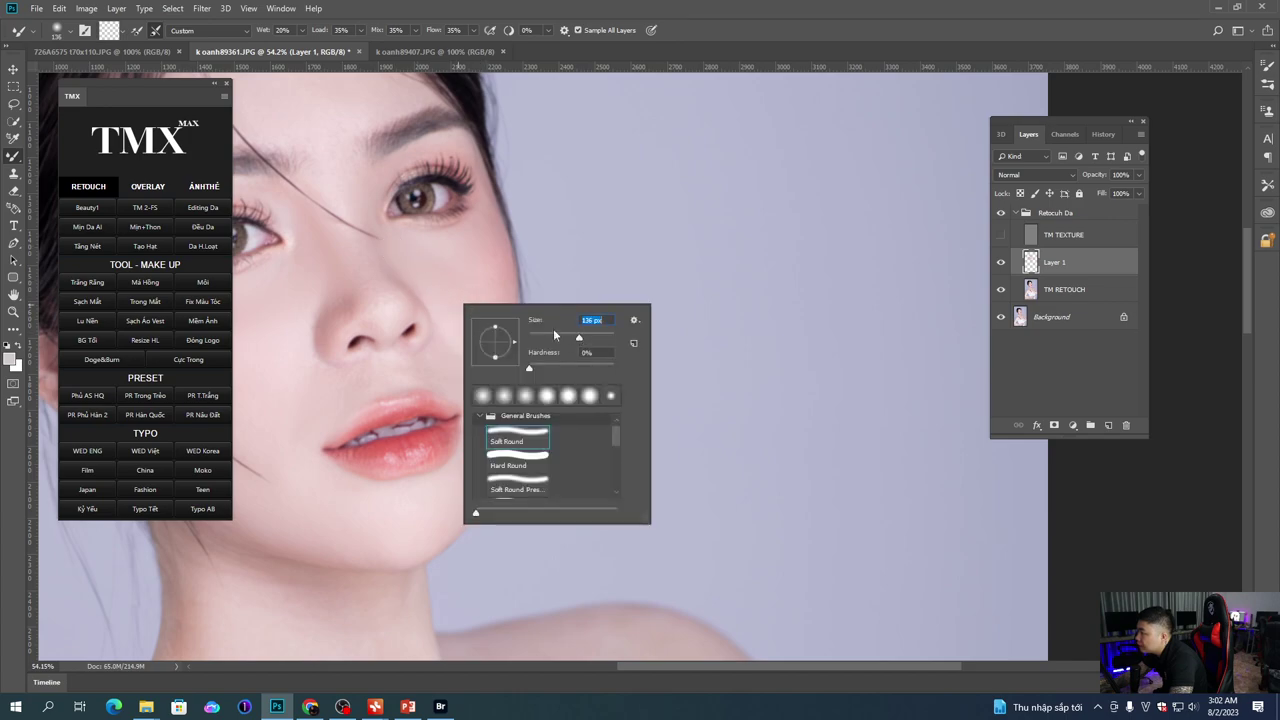
key(Return)
scroll(363, 316, down, 5)
drag(411, 371, 460, 337)
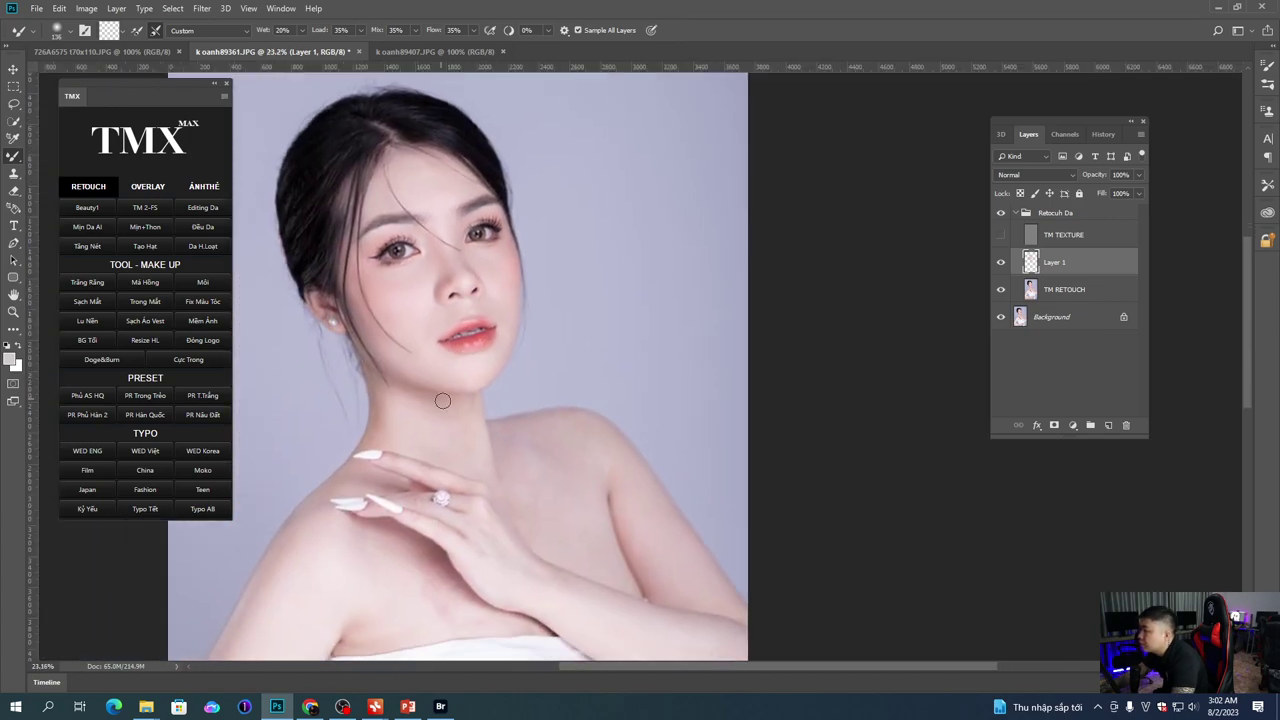
Step: Blend the neck and the shadow under the jaw with the Mixer Brush enlarged to 183 px and 243 px
scroll(450, 400, up, 2)
drag(440, 415, 454, 325)
right_click(453, 325)
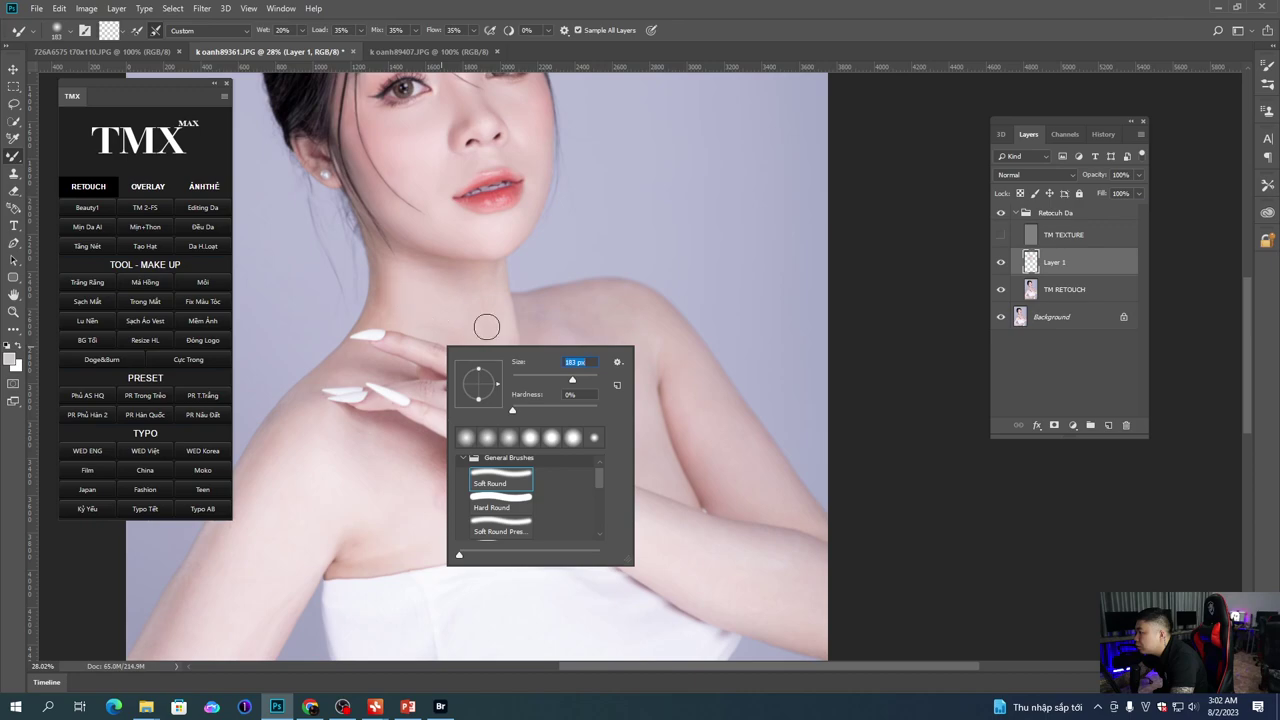
key(Return)
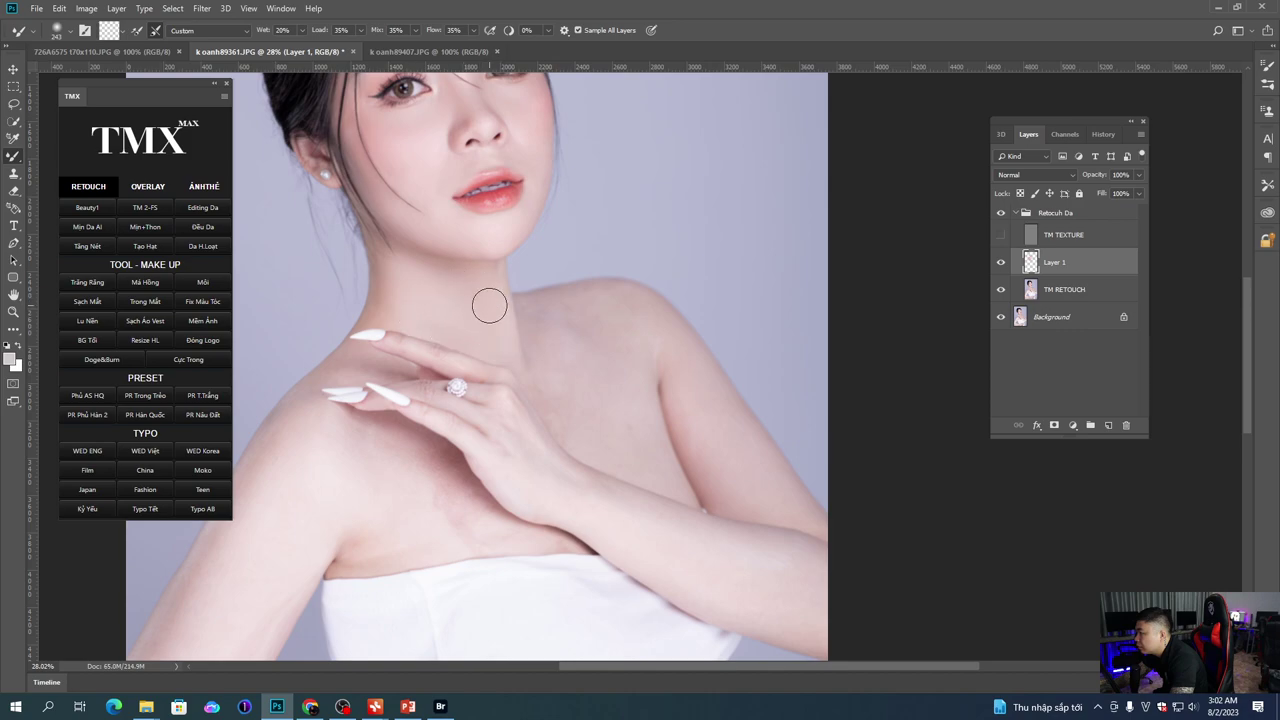
drag(406, 219, 421, 270)
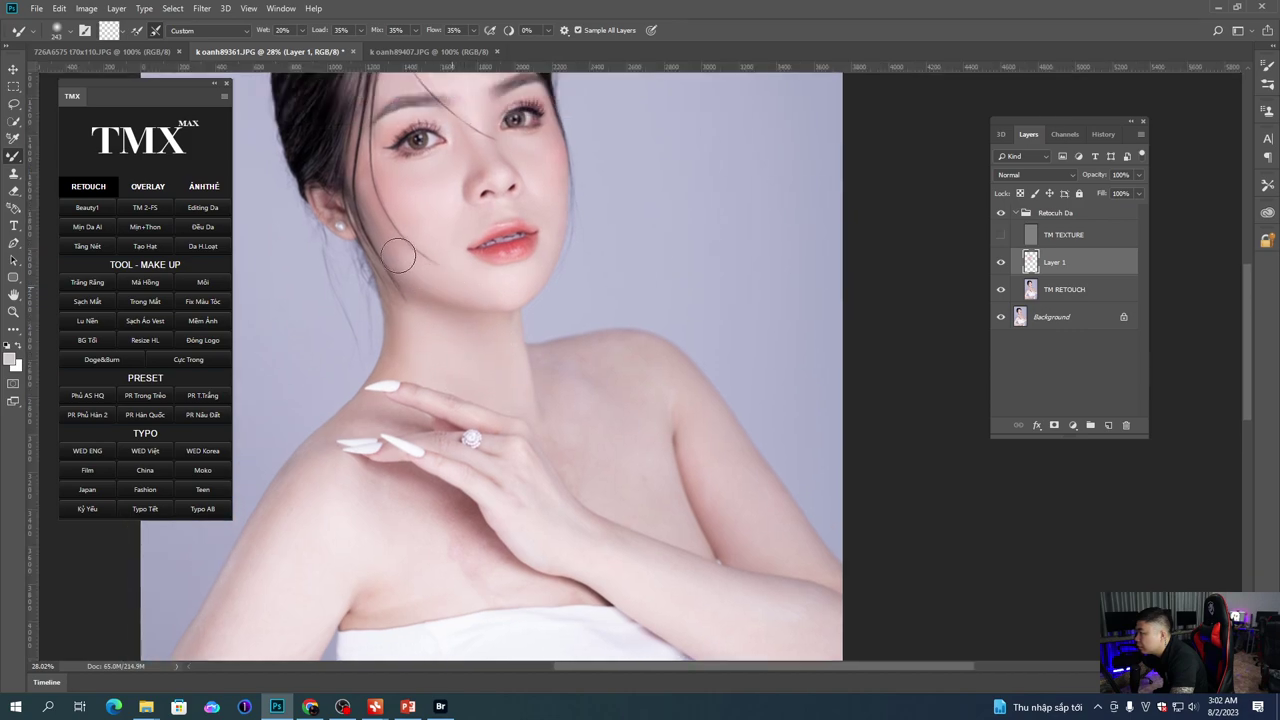
scroll(446, 283, down, 3)
drag(560, 420, 524, 352)
Step: Smooth the near shoulder and upper arm with the Mixer Brush enlarged to 369 px
key(ctrl+0)
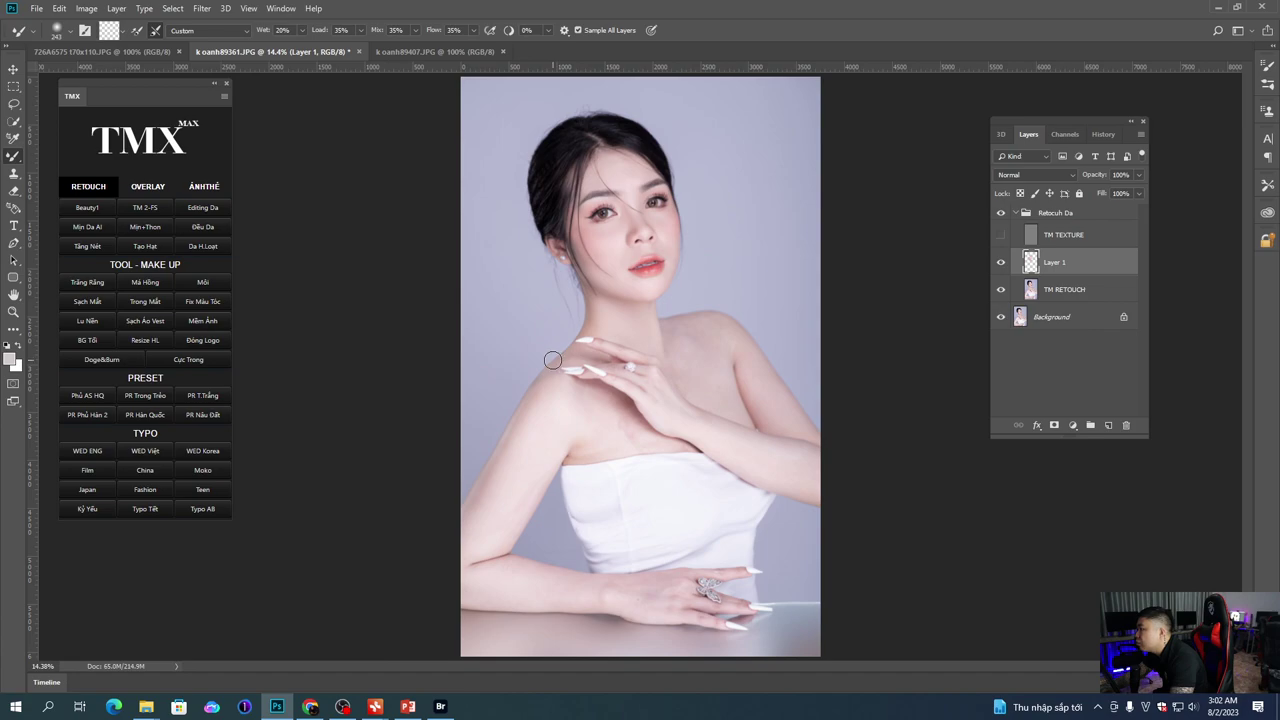
scroll(585, 357, up, 6)
drag(840, 460, 616, 497)
drag(492, 359, 497, 368)
drag(408, 442, 562, 244)
right_click(480, 339)
click(617, 371)
key(Return)
drag(425, 355, 441, 317)
right_click(444, 318)
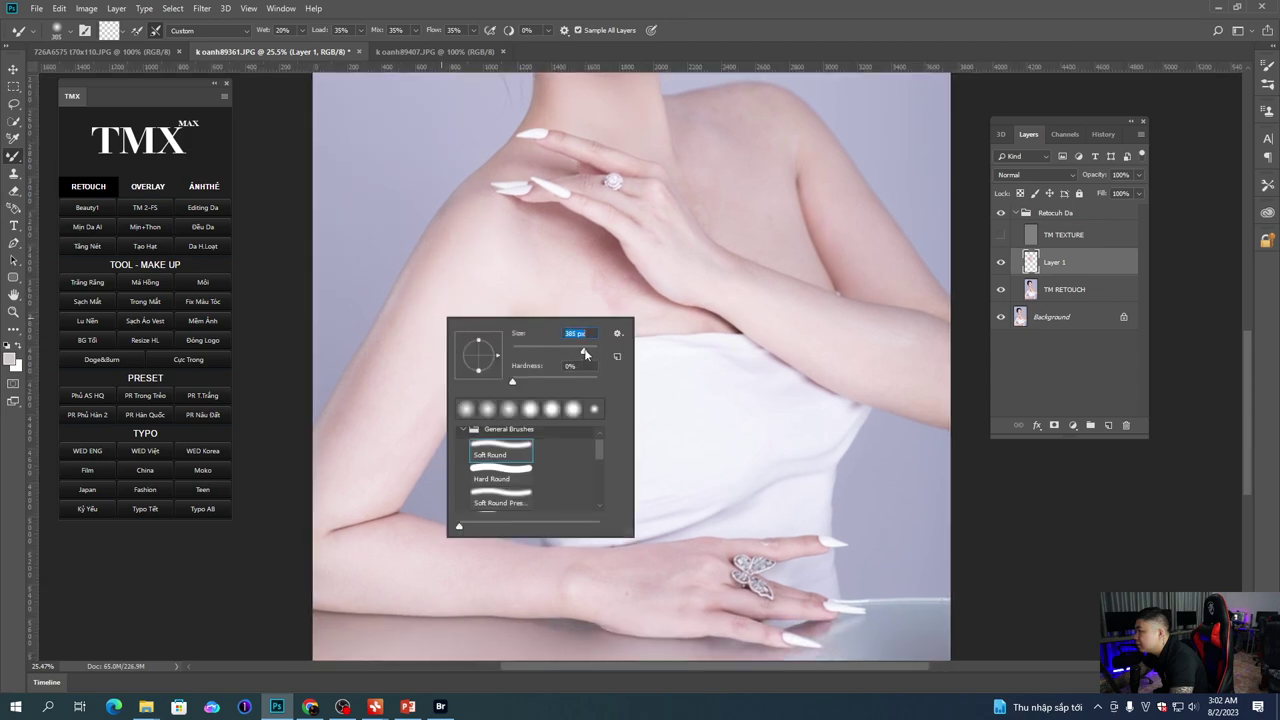
key(Return)
drag(386, 381, 417, 316)
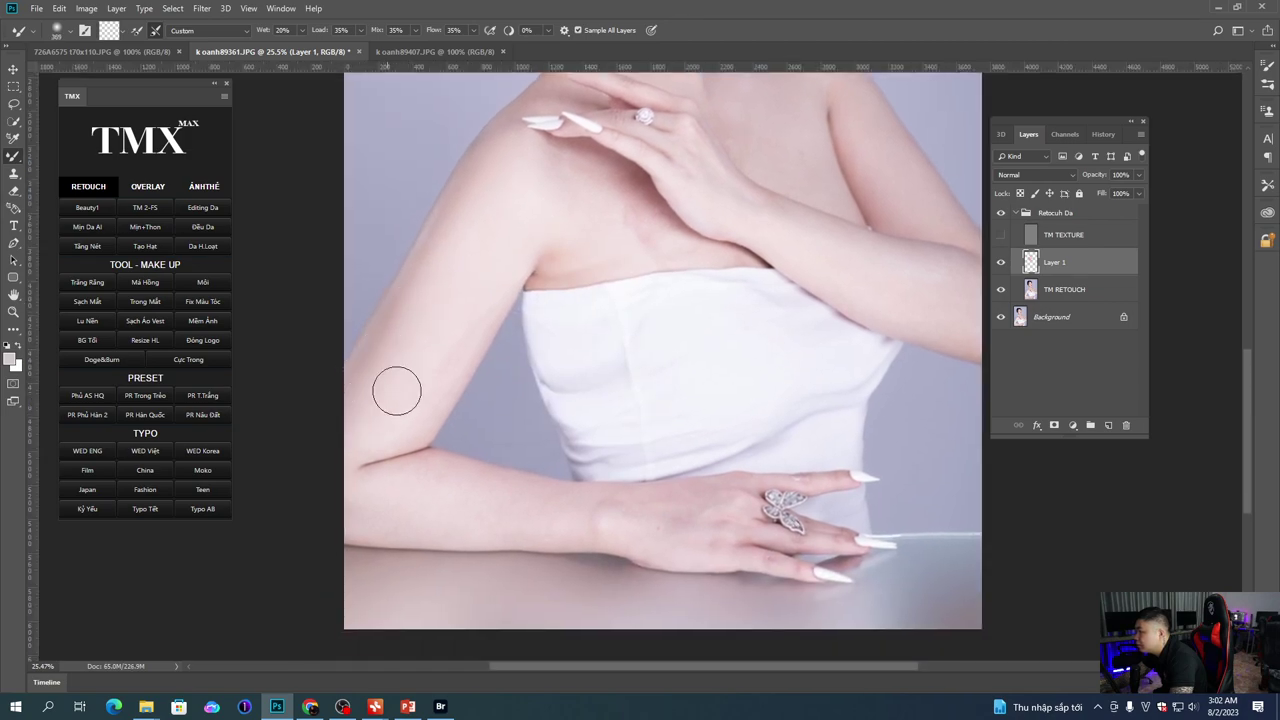
Step: Blend away the reddish blotch on the chest beneath the raised hand with a 291 px Mixer Brush
drag(578, 226, 540, 263)
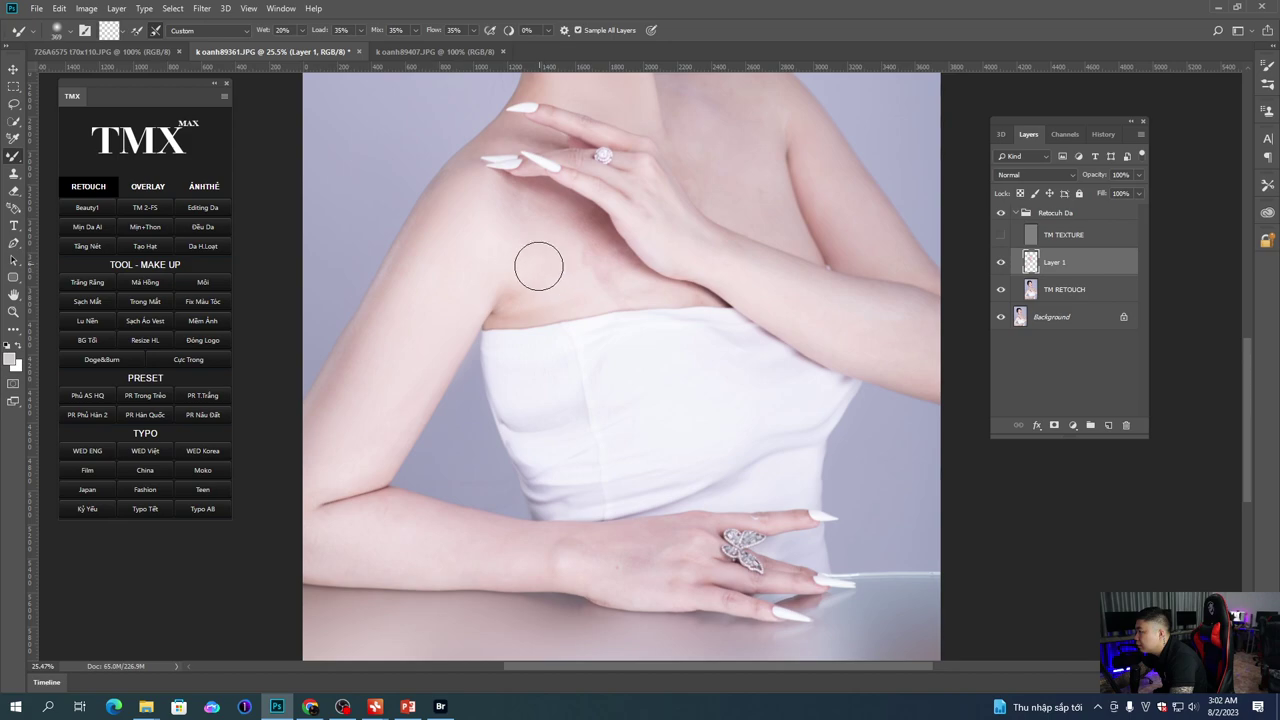
right_click(540, 285)
key(Return)
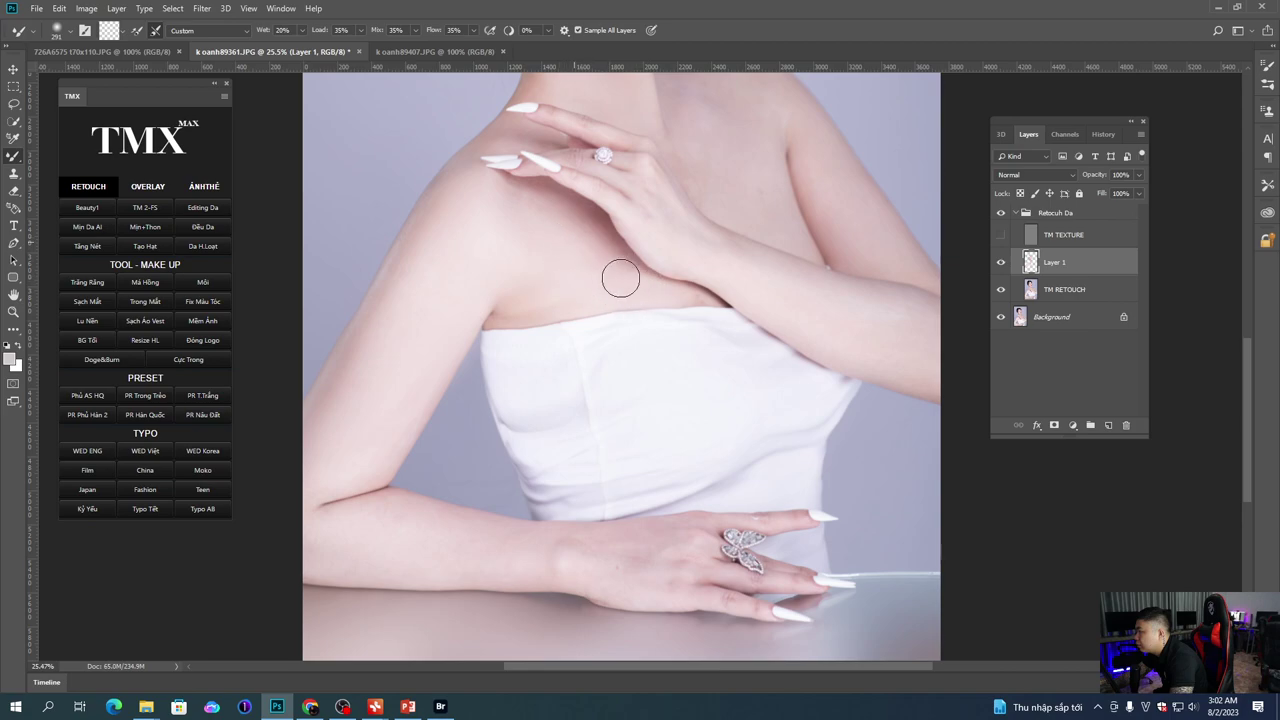
Step: Smooth the near shoulder and the forearm resting on the table with the Mixer Brush
scroll(481, 201, down, 5)
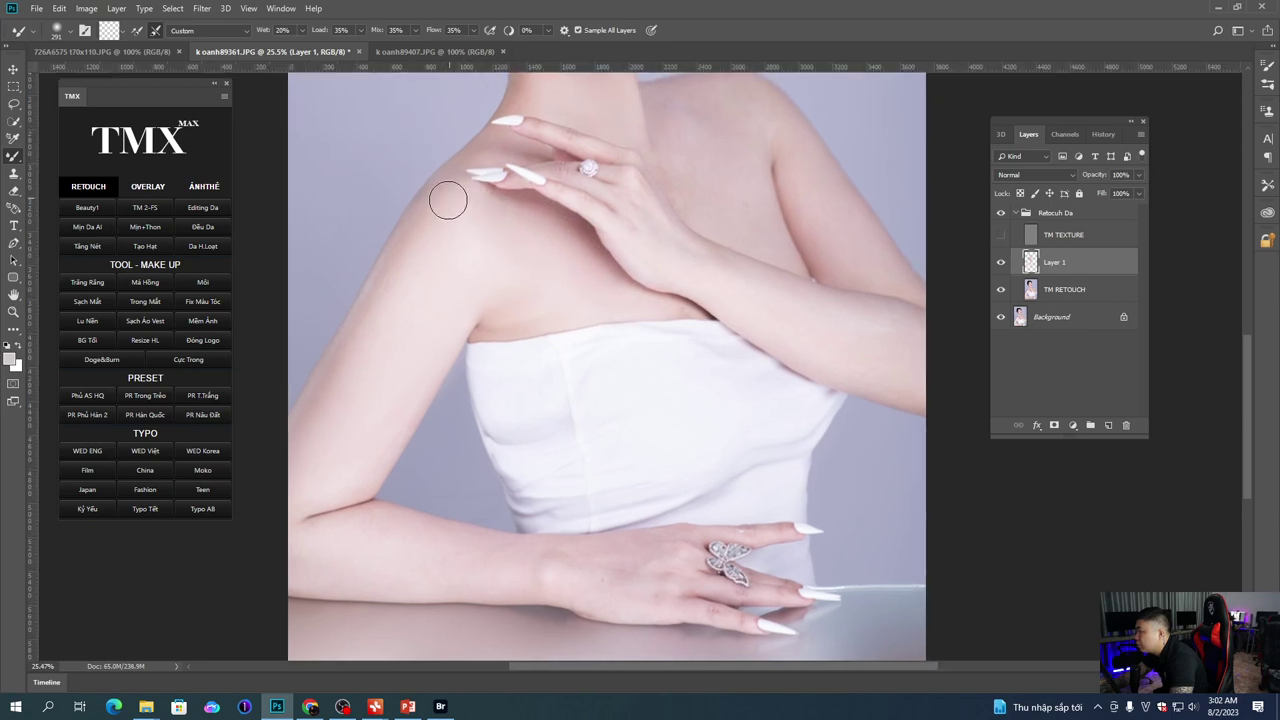
key(ctrl+r)
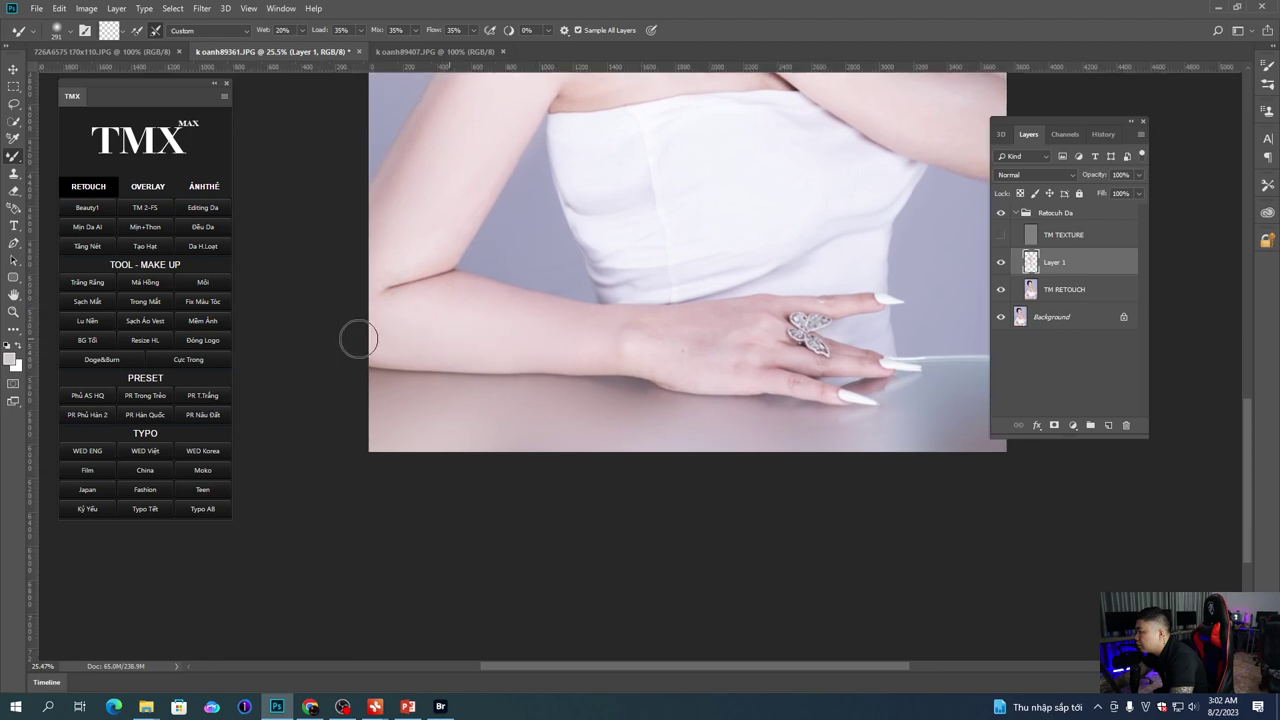
drag(620, 357, 449, 337)
Step: Blend the wrist and back of the hand resting on the table with a 243 px Mixer Brush
right_click(495, 345)
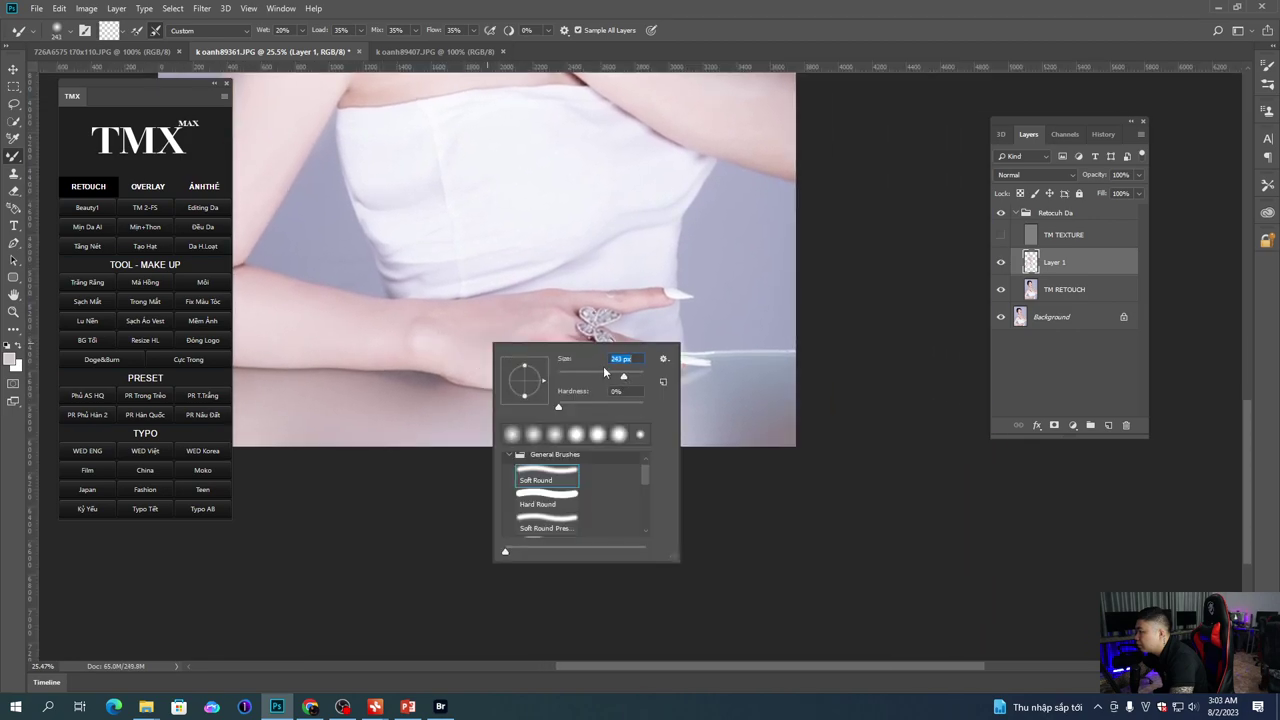
click(446, 323)
scroll(491, 322, right, 2)
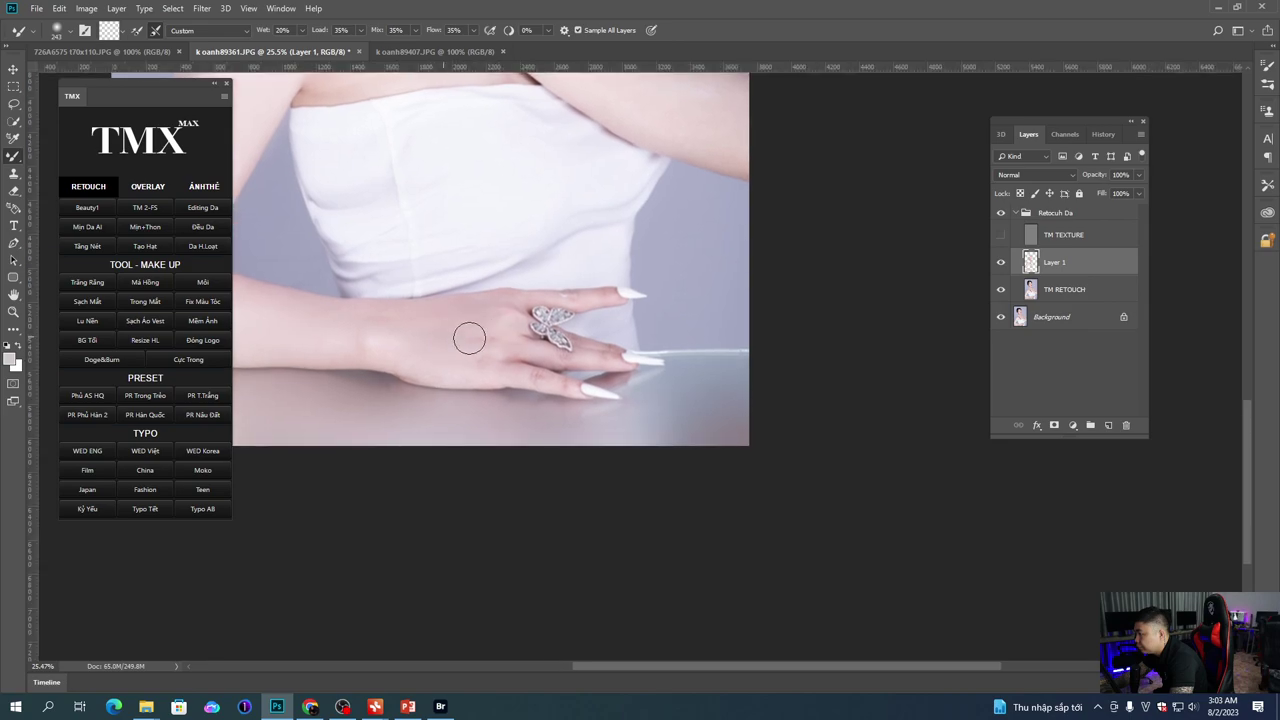
scroll(473, 328, right, 1)
scroll(473, 328, up, 1)
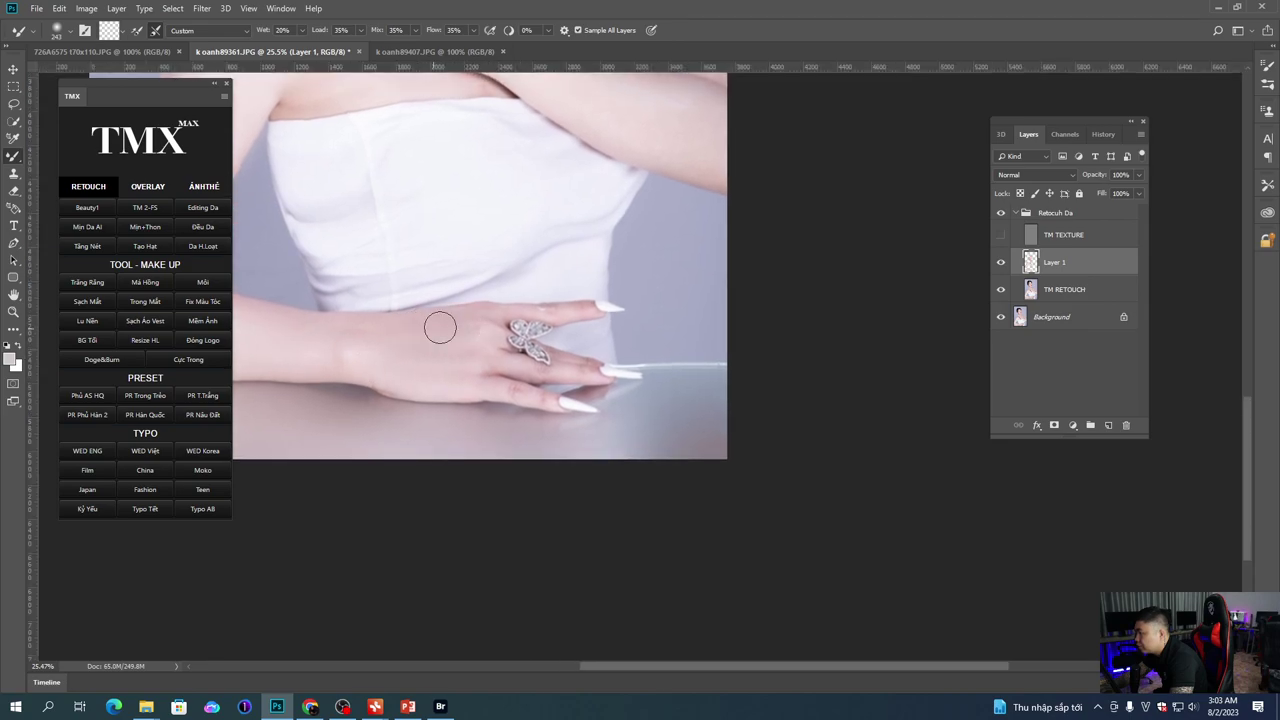
Step: Smooth the fingers around the butterfly ring with the Mixer Brush reduced to 127 px
scroll(423, 329, right, 4)
scroll(480, 331, up, 1)
right_click(476, 343)
key(Return)
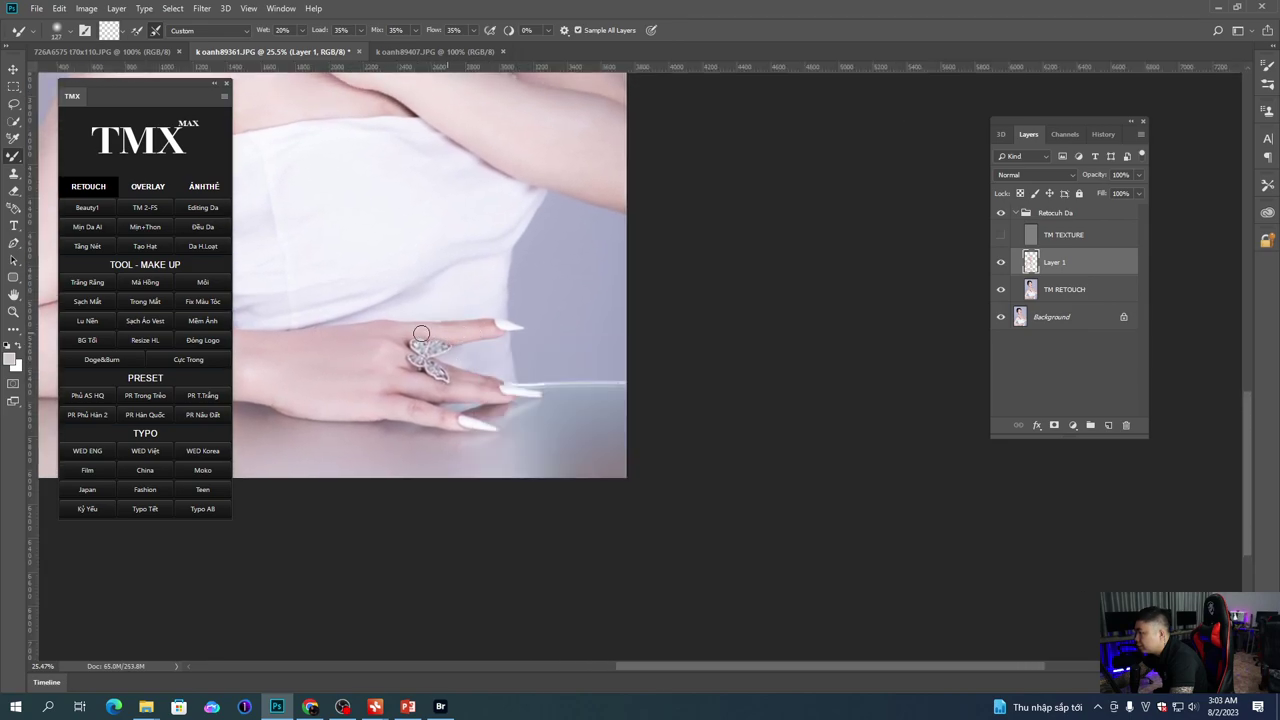
drag(474, 392, 516, 353)
drag(428, 367, 462, 343)
Step: Smooth the folds and seam of the white strapless top with the Mixer Brush enlarged to 385 px
drag(502, 185, 531, 297)
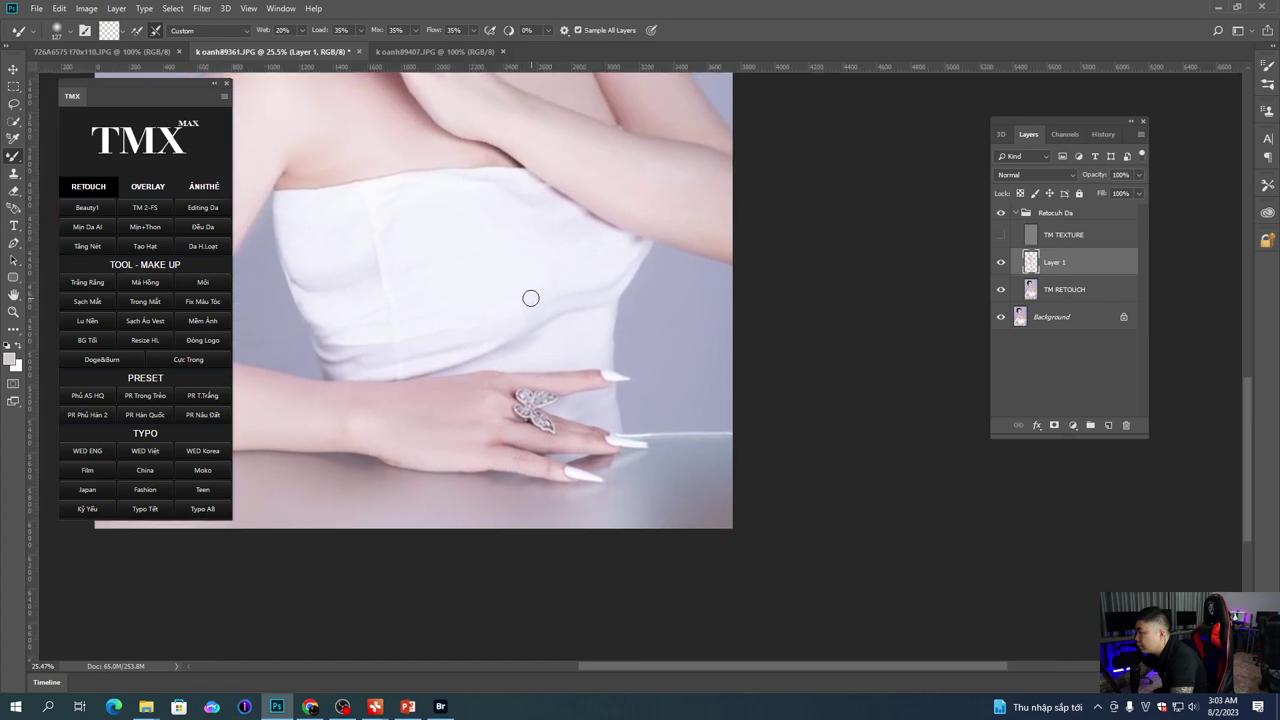
right_click(531, 297)
key(Escape)
right_click(599, 278)
drag(703, 305, 708, 305)
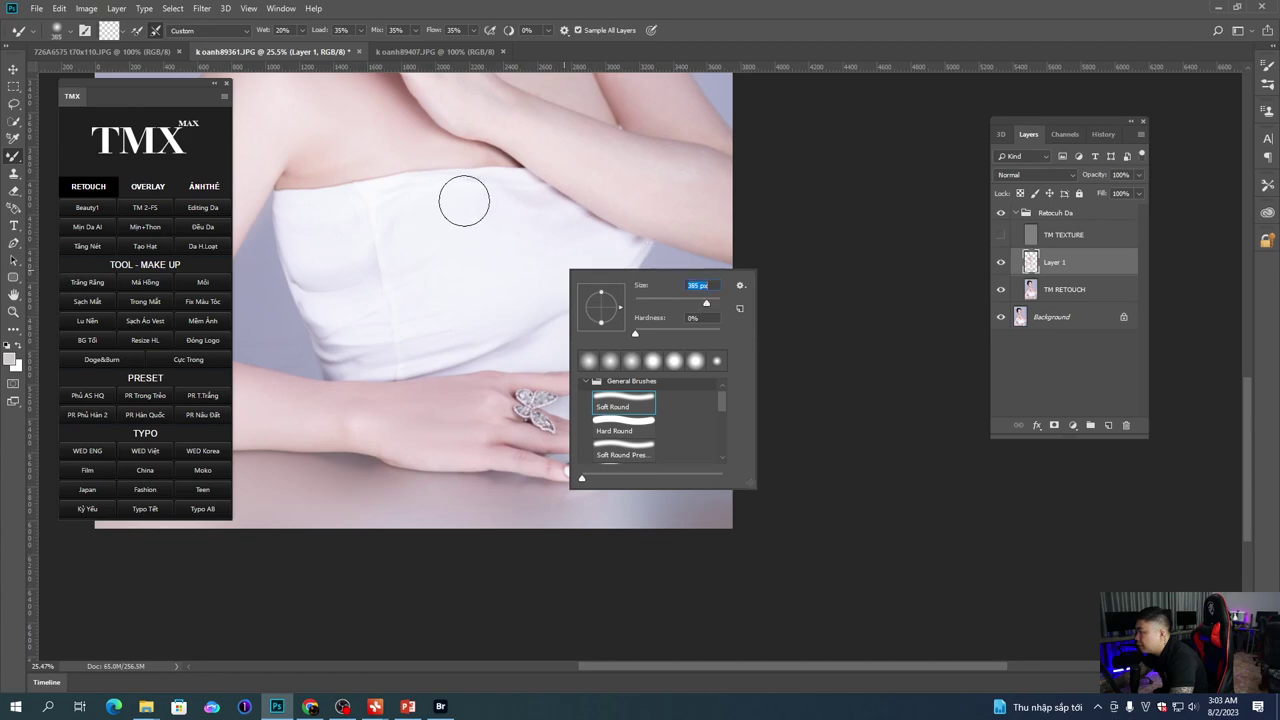
key(Return)
drag(378, 240, 445, 243)
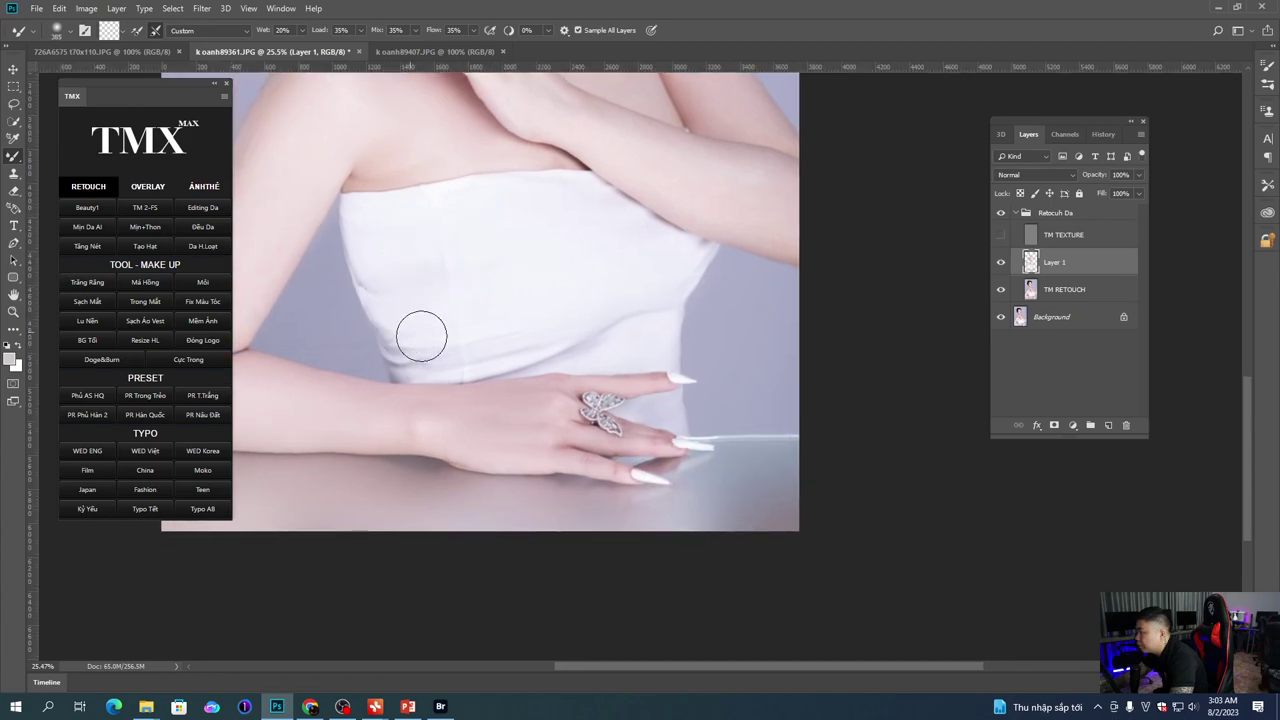
drag(481, 338, 471, 298)
key(ctrl+r)
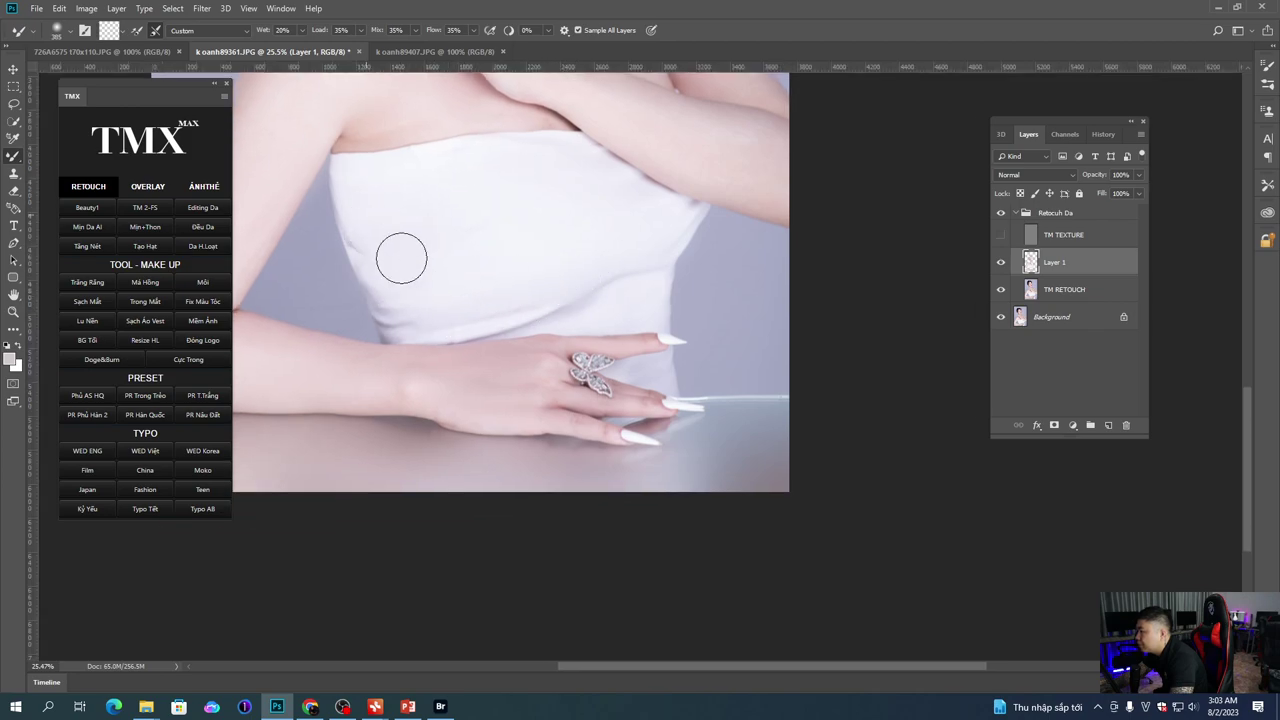
Step: Blend the skin of the raised forearm with a 259 px Mixer Brush
scroll(400, 266, down, 3)
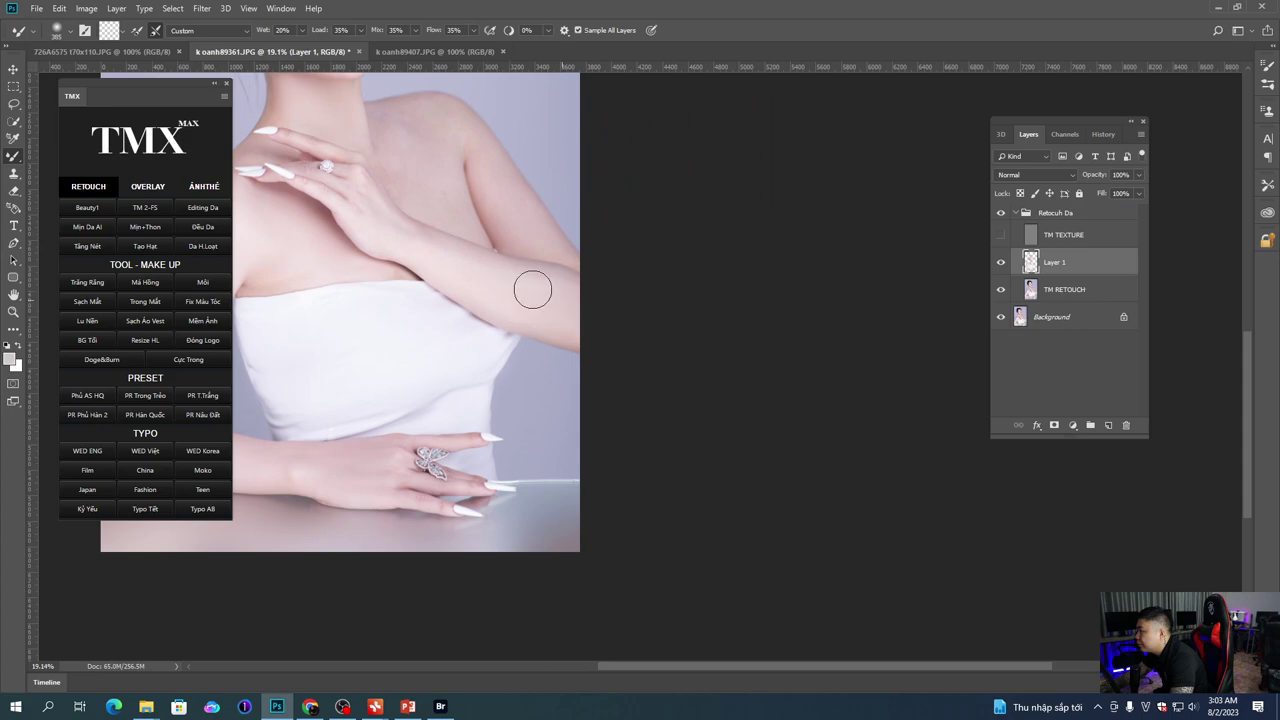
right_click(535, 330)
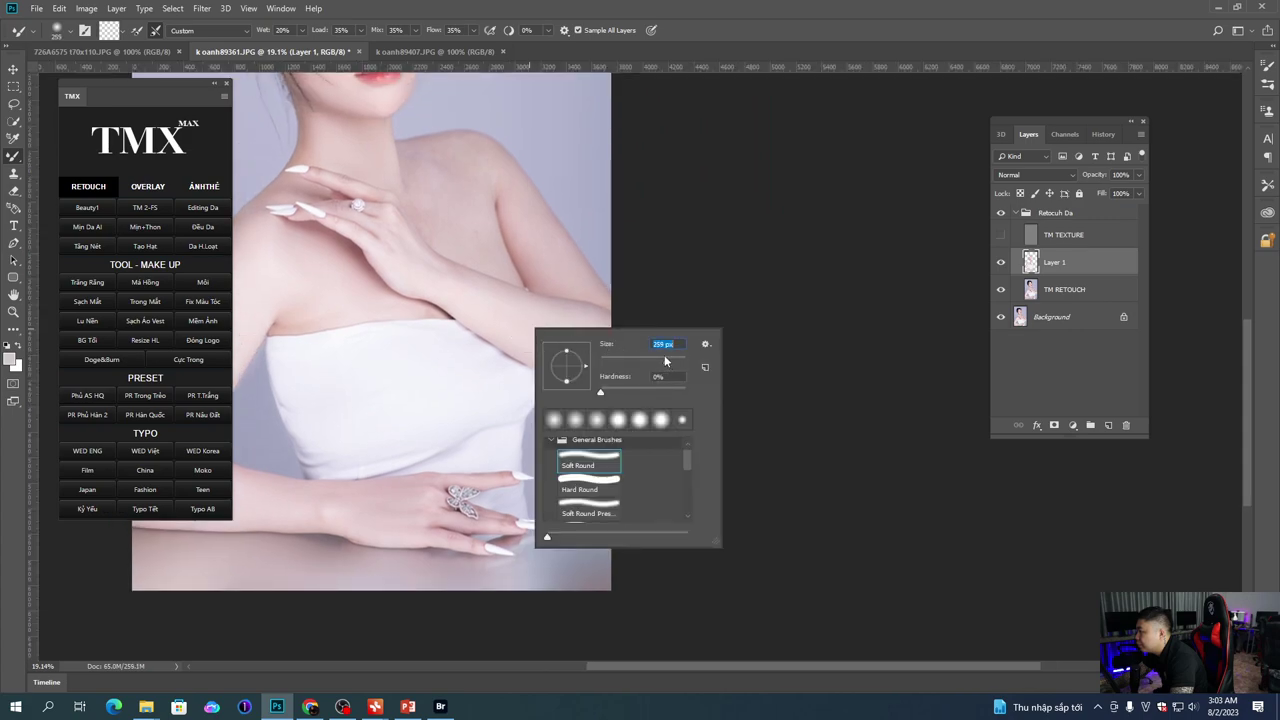
click(486, 312)
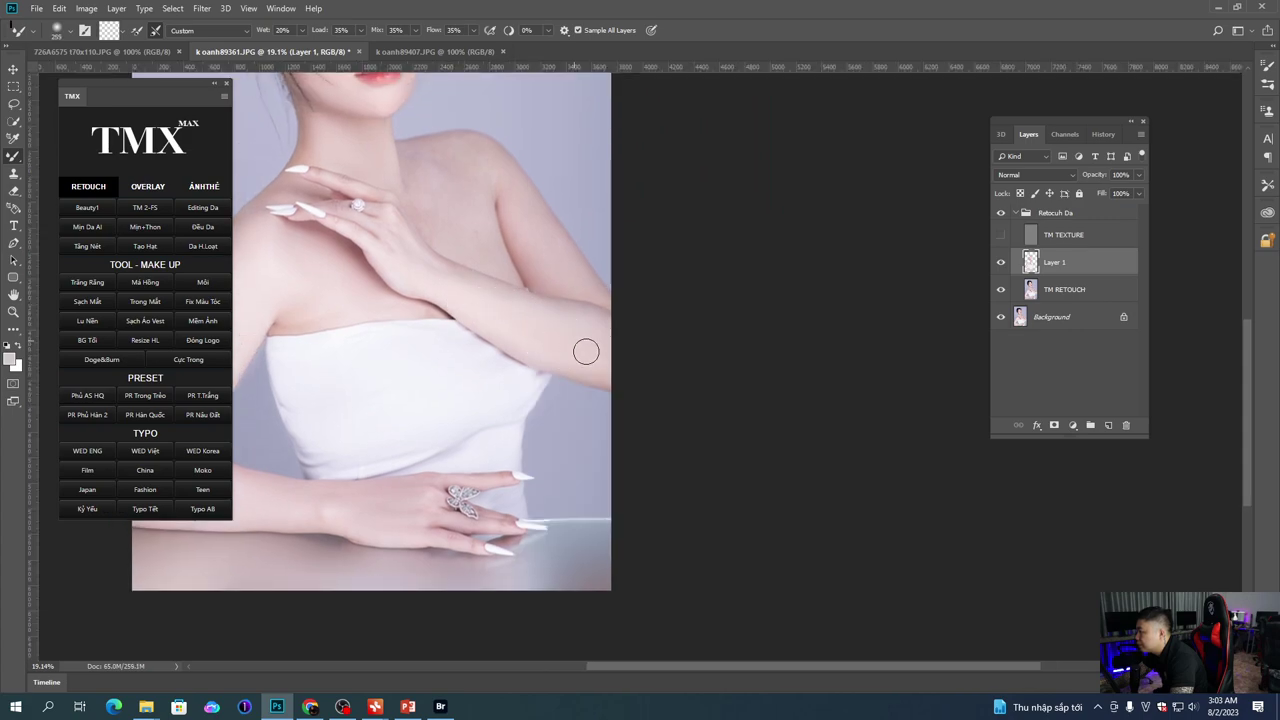
drag(414, 267, 470, 309)
Step: Smooth the upper chest between the neck and the far shoulder with a 417 px Mixer Brush
scroll(450, 272, up, 1)
right_click(489, 281)
key(Return)
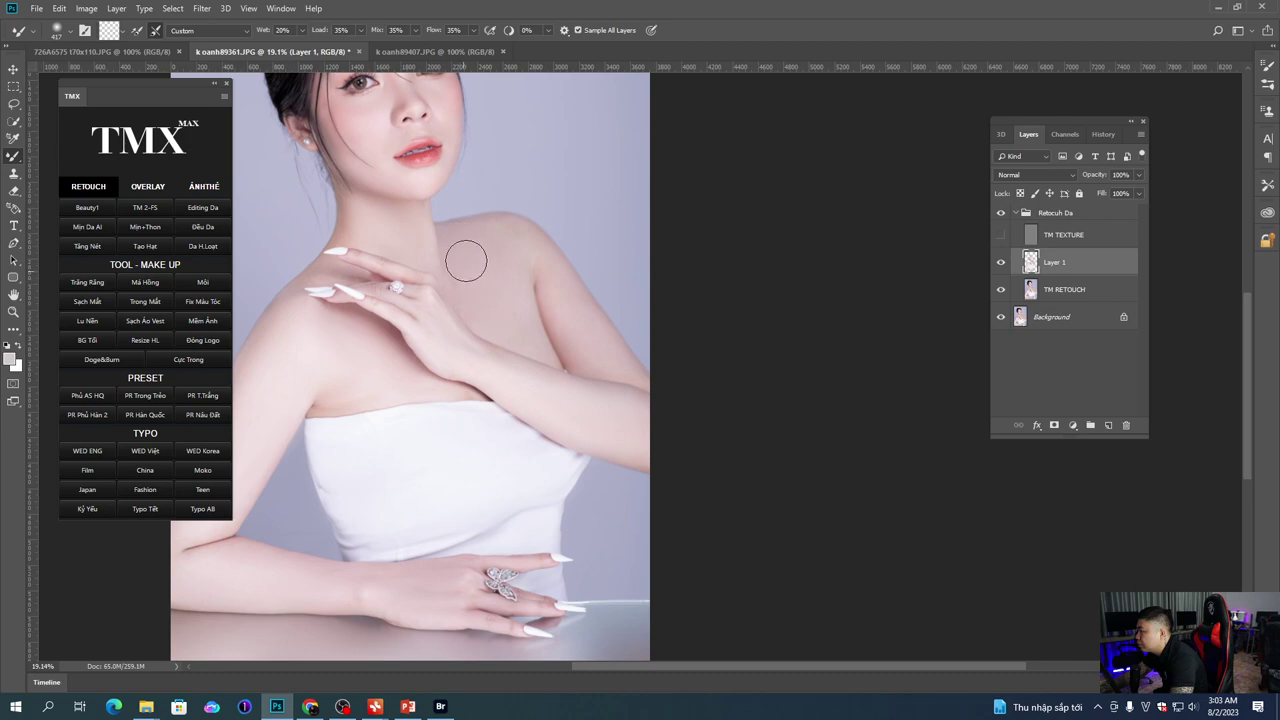
drag(437, 248, 452, 299)
Step: Blend the far shoulder, armpit crease and upper arm with the Mixer Brush at 152 px, 199 px and 354 px
right_click(459, 289)
click(583, 326)
key(Return)
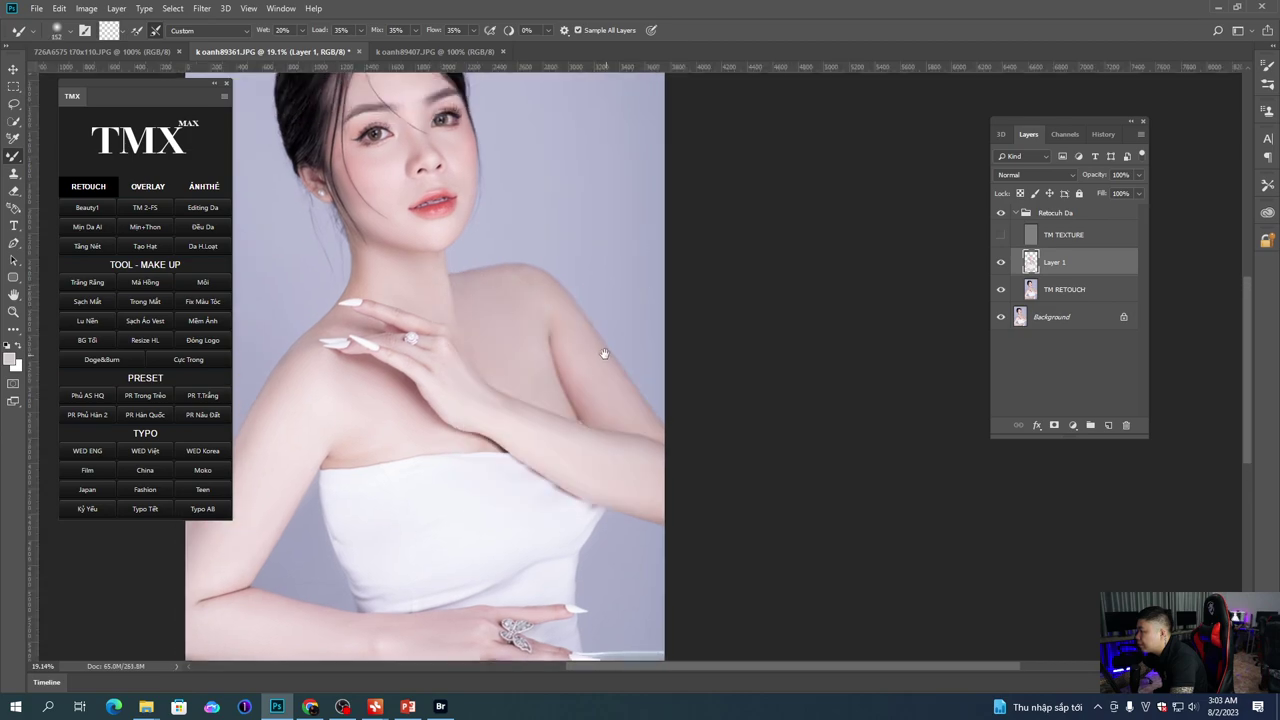
drag(606, 355, 525, 287)
right_click(506, 311)
key(Return)
right_click(486, 272)
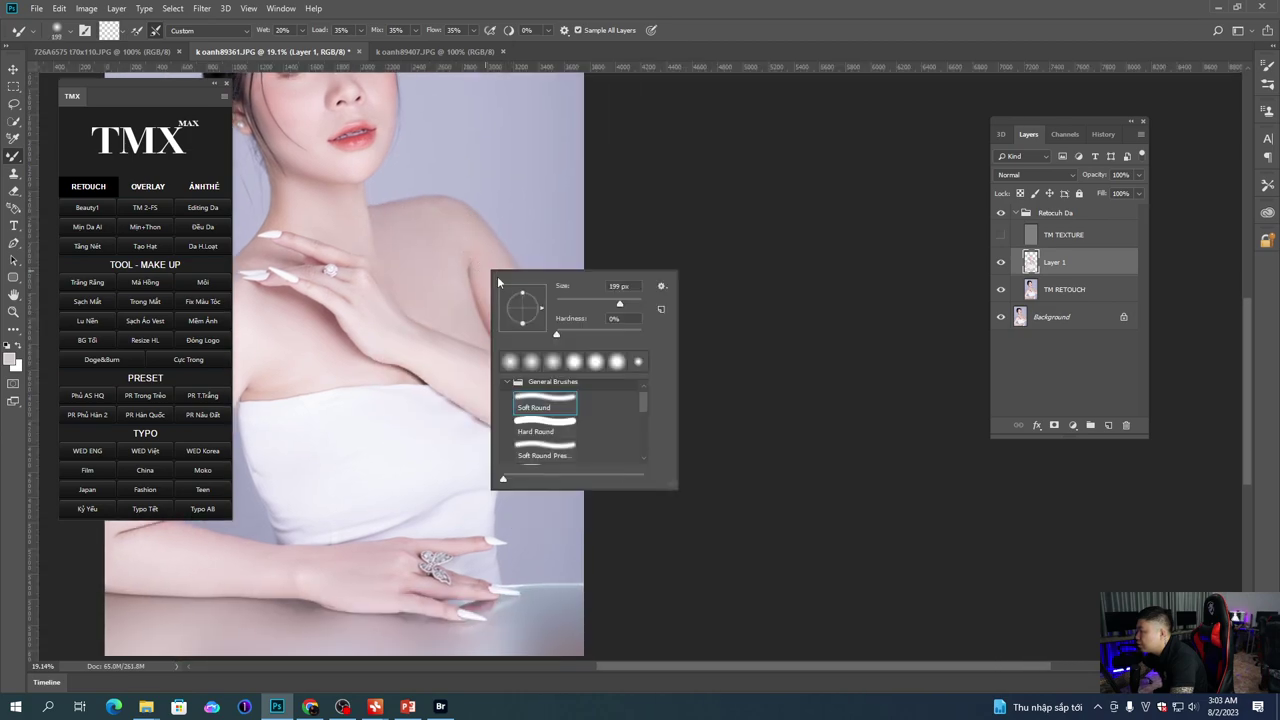
key(Return)
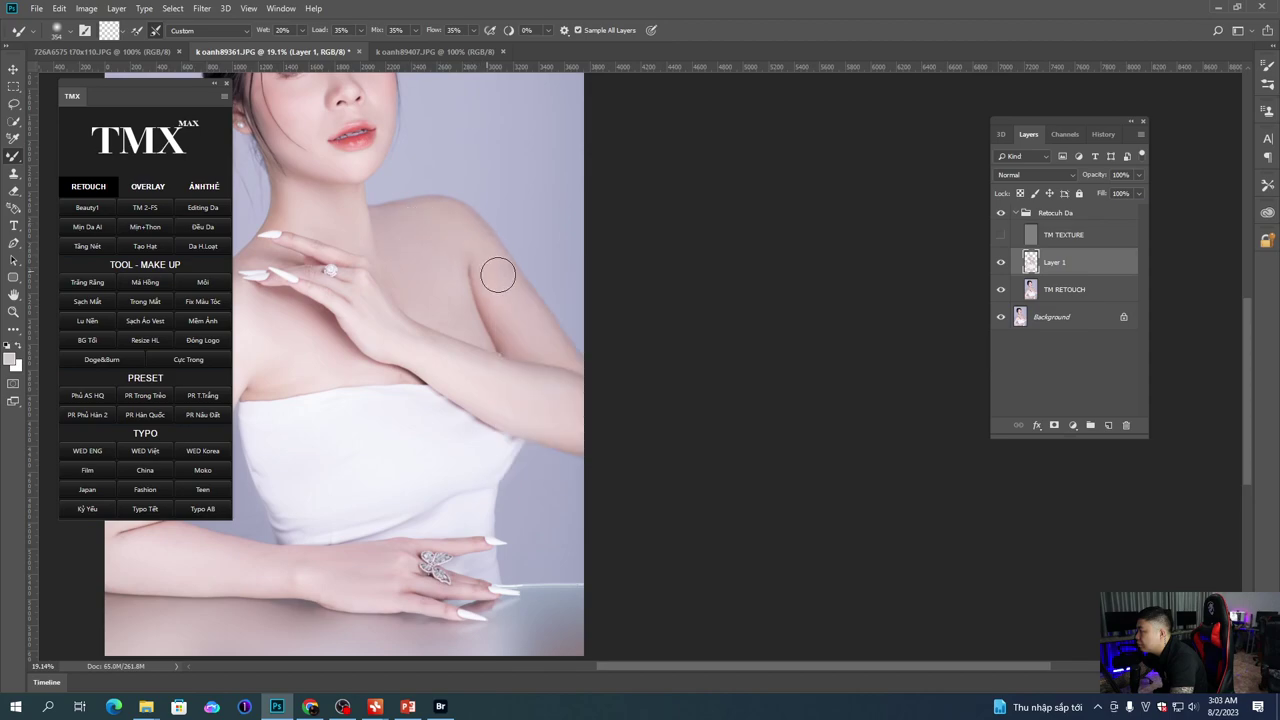
drag(514, 394, 491, 309)
drag(362, 249, 494, 374)
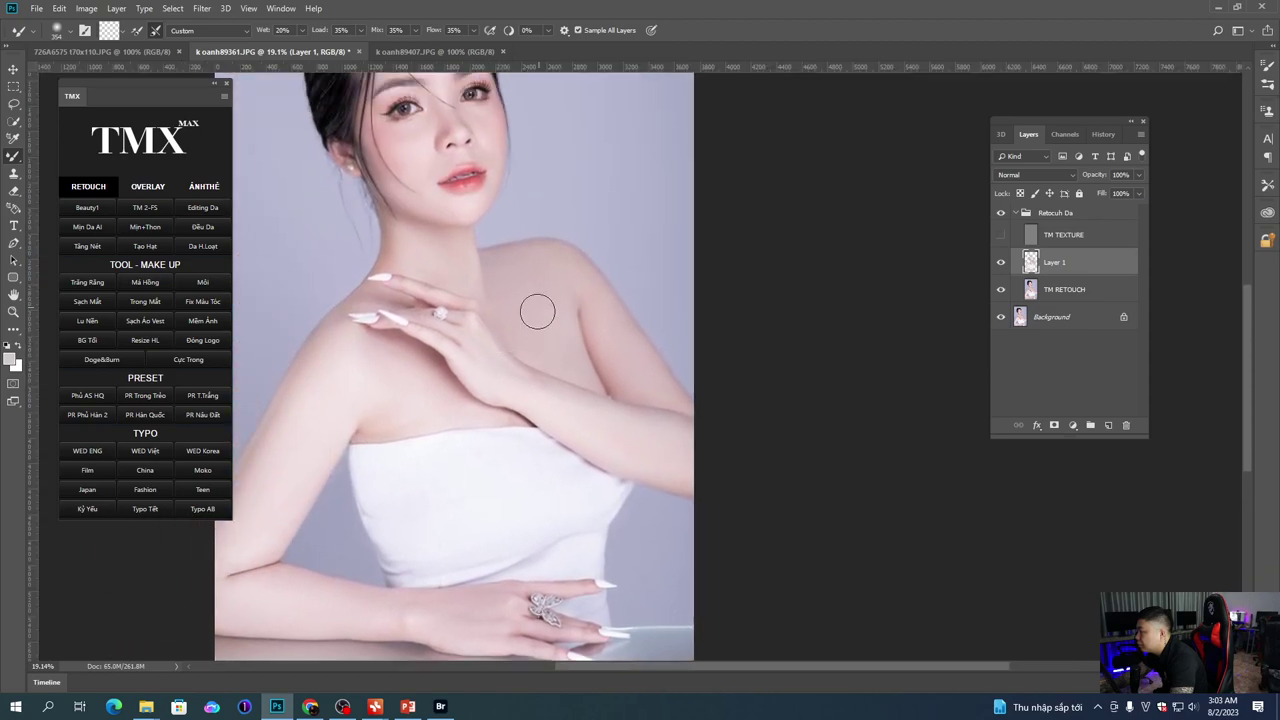
Step: Blend the skin between the raised forearm and the top's upper edge with the Mixer Brush reduced to 83 px
drag(465, 443, 470, 360)
scroll(492, 362, up, 2)
right_click(518, 358)
click(618, 390)
key(Return)
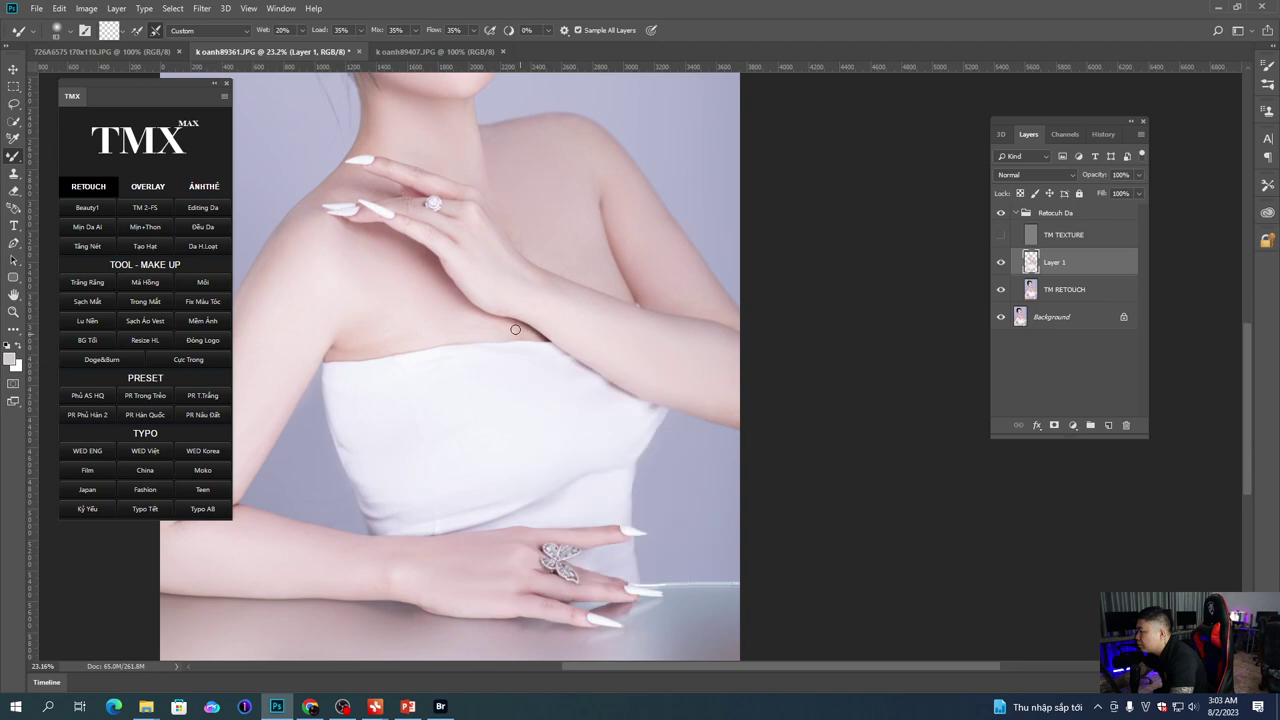
scroll(514, 332, down, 3)
scroll(600, 337, up, 4)
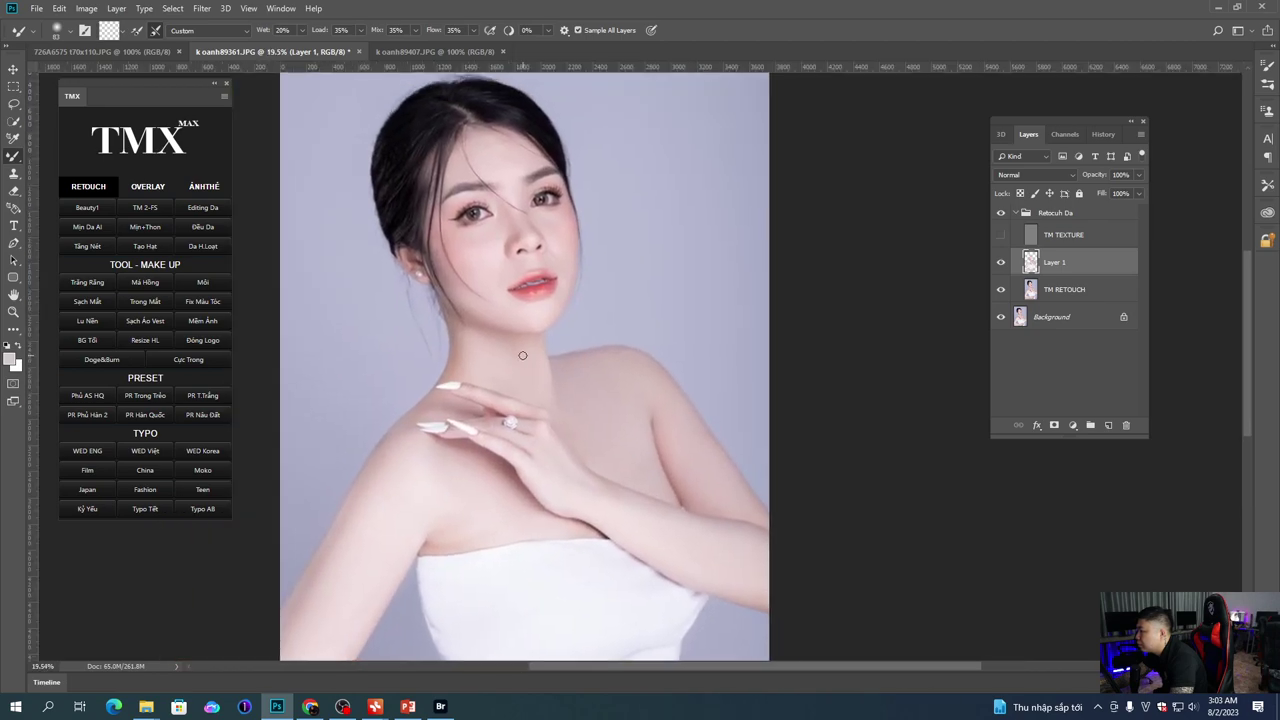
Step: Touch up the neck with a 202 px Mixer Brush and merge all visible layers with TM TEXTURE turned back on
right_click(493, 375)
key(Return)
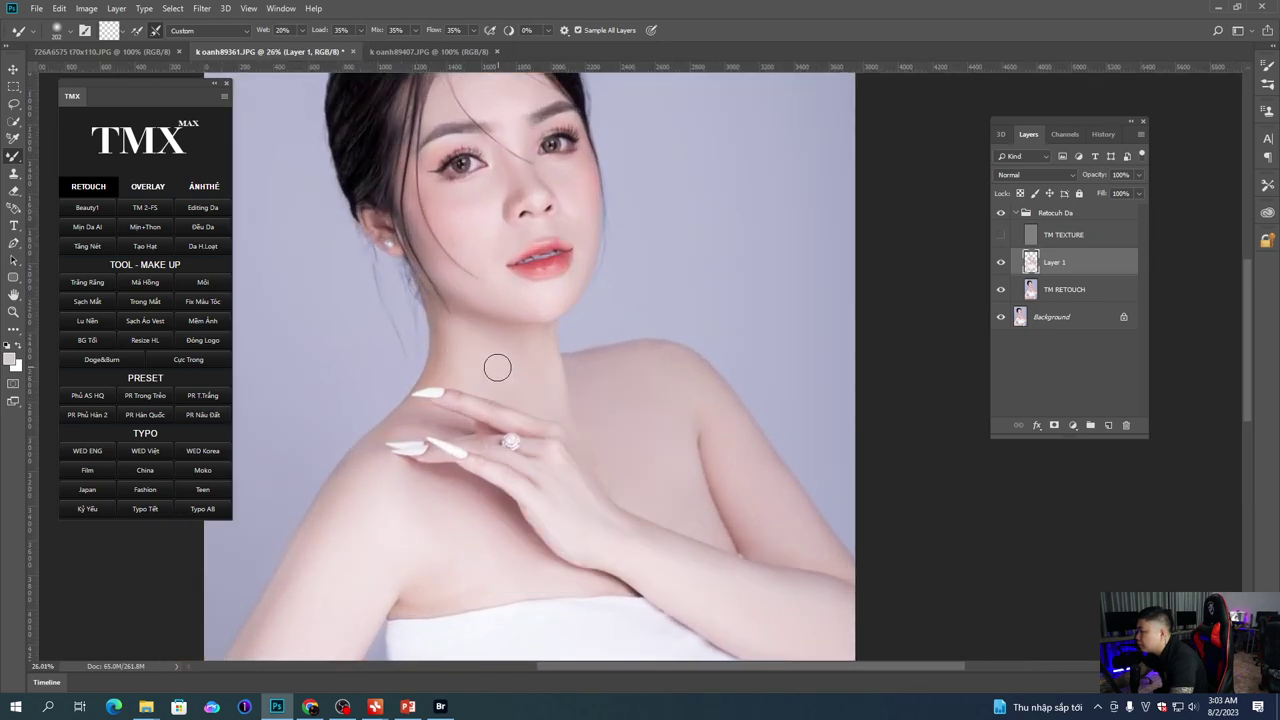
scroll(465, 338, down, 5)
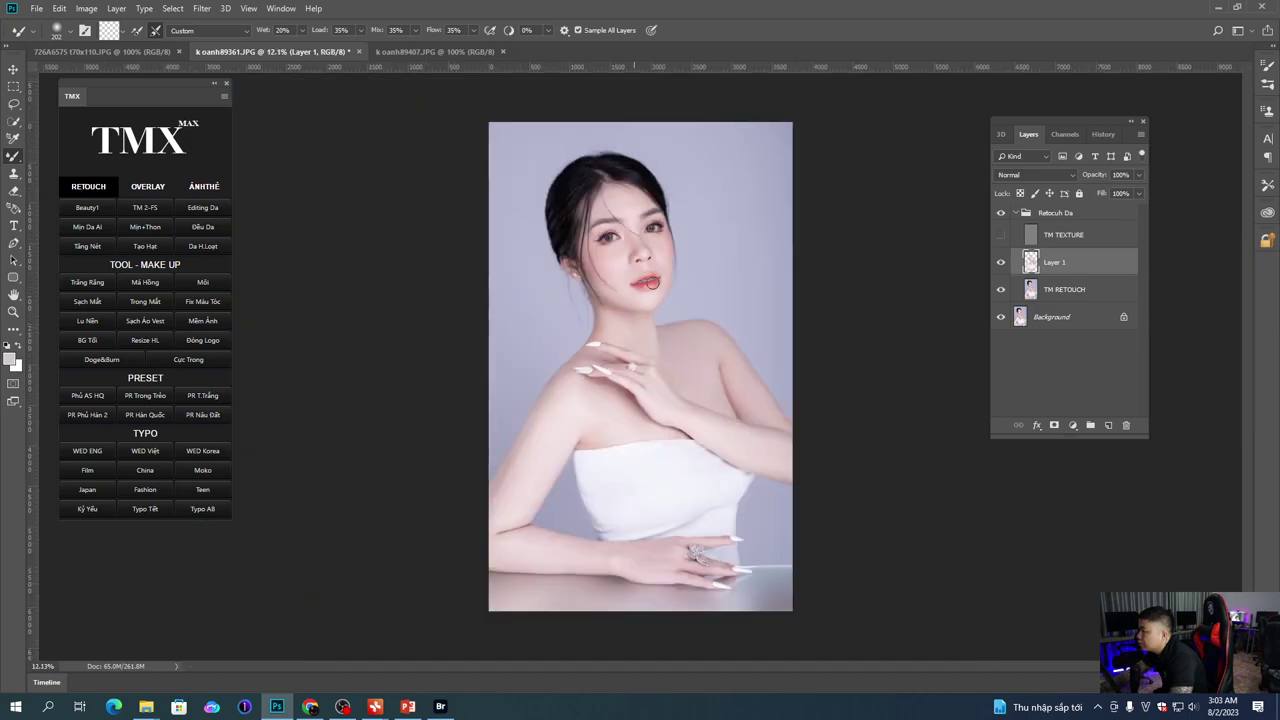
scroll(742, 290, up, 3)
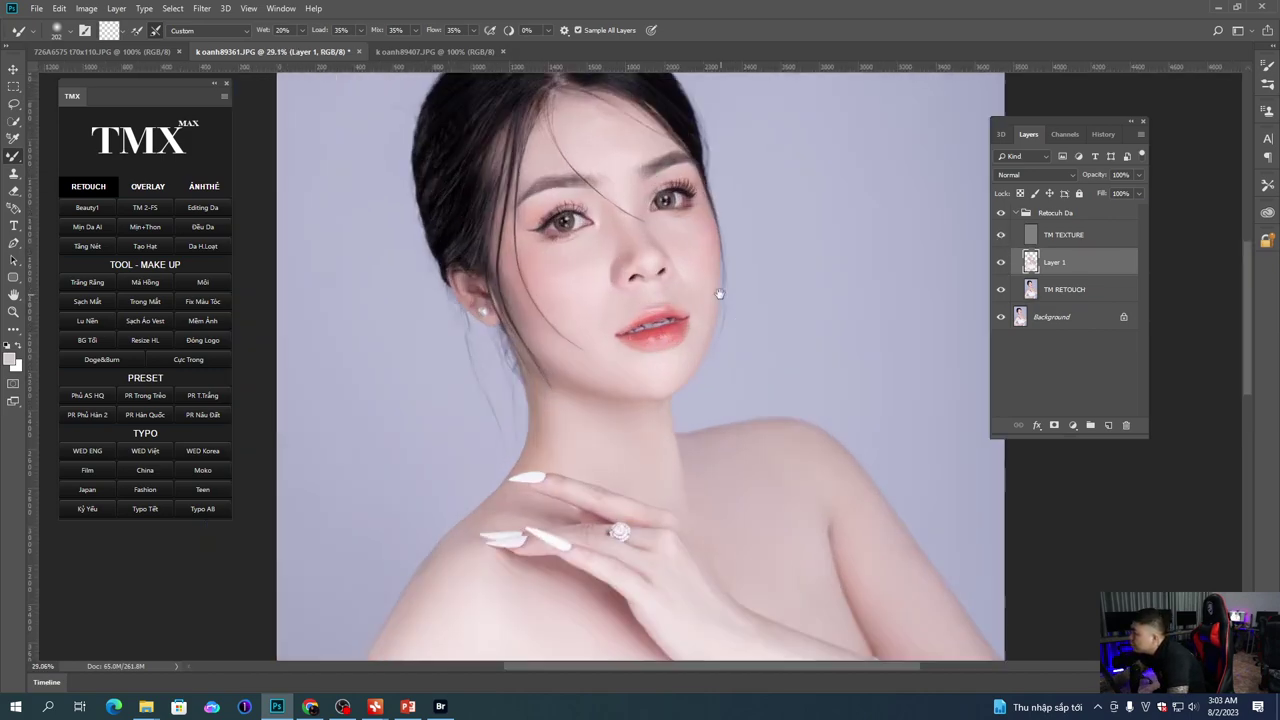
scroll(742, 290, down, 2)
key(F12)
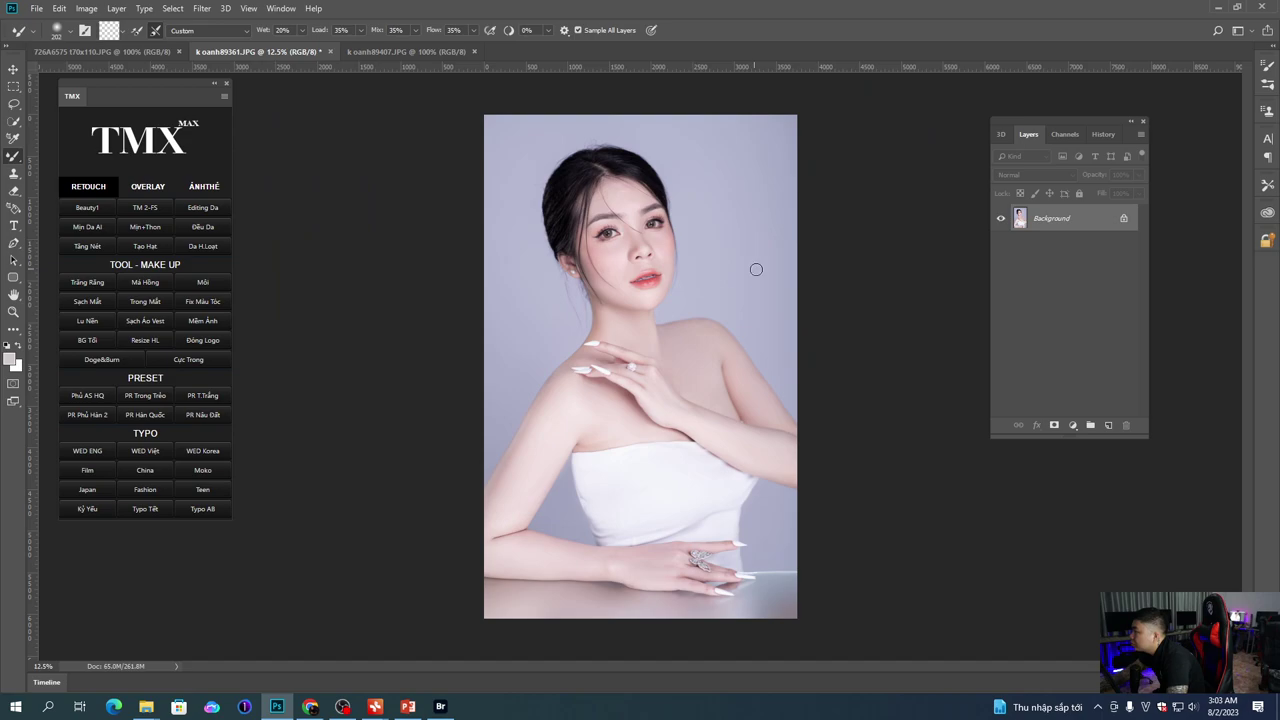
Step: Review the earlier Mixer Brush states in the history and compare them with the merged portrait
click(1101, 134)
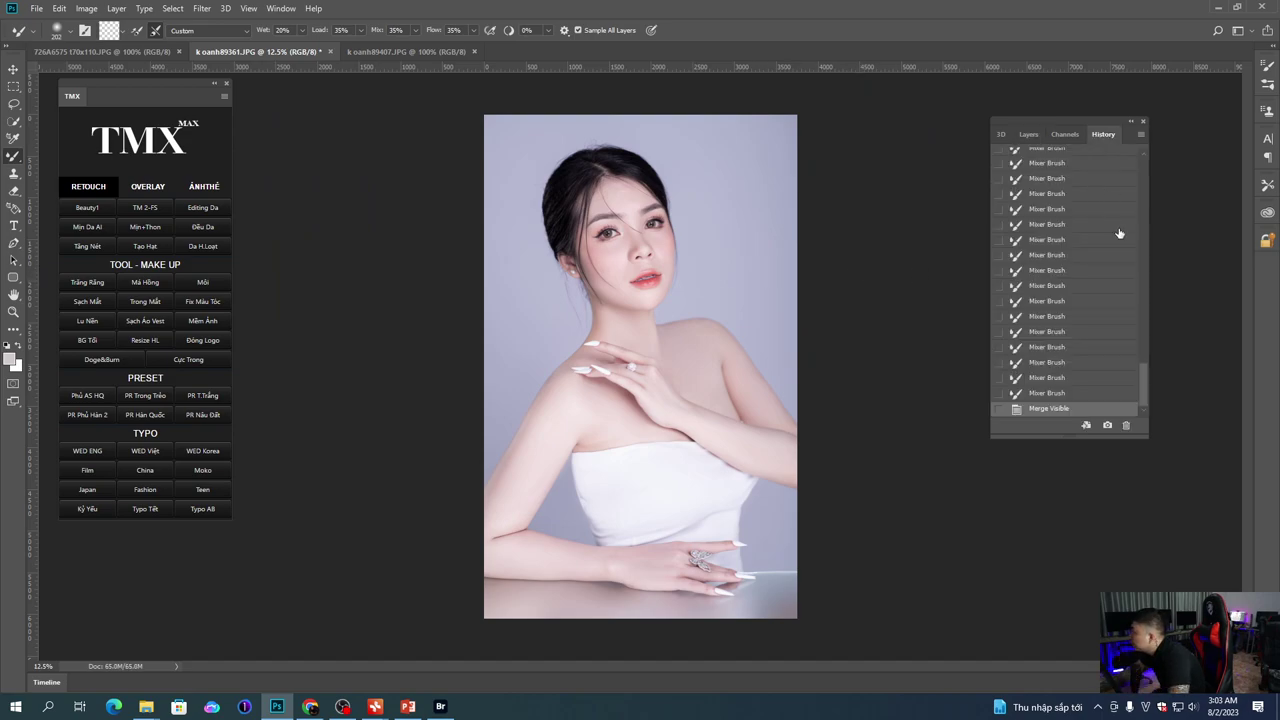
drag(1142, 378, 1137, 165)
click(1050, 161)
key(ctrl+z)
key(ctrl+z)
key(ctrl+z)
key(ctrl+z)
key(ctrl+z)
key(ctrl+z)
key(ctrl+z)
Step: Compare the face and upper body before and after the retouch, both close up and at full view
drag(646, 248, 760, 285)
scroll(650, 260, down, 5)
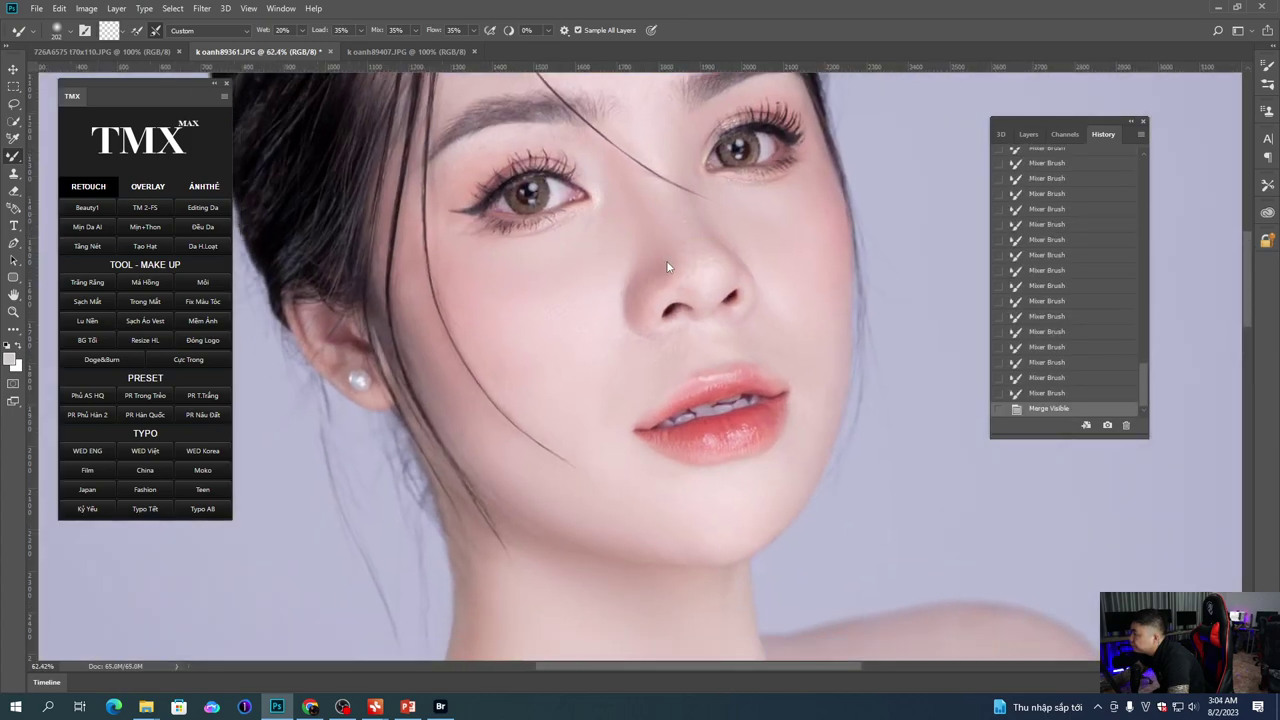
key(ctrl+alt+z)
key(ctrl+alt+z)
key(ctrl+alt+z)
key(ctrl+alt+z)
key(ctrl+alt+z)
key(ctrl+alt+z)
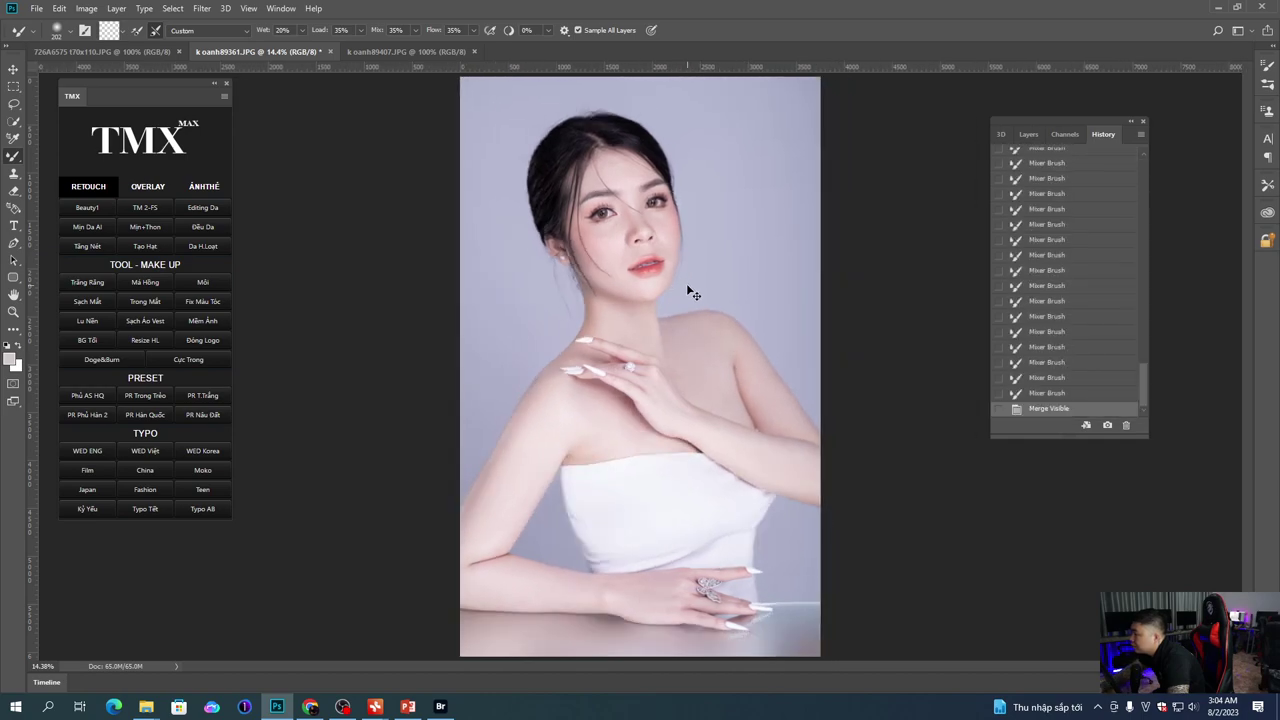
key(ctrl+z)
key(ctrl+z)
drag(686, 283, 716, 288)
scroll(597, 285, down, 5)
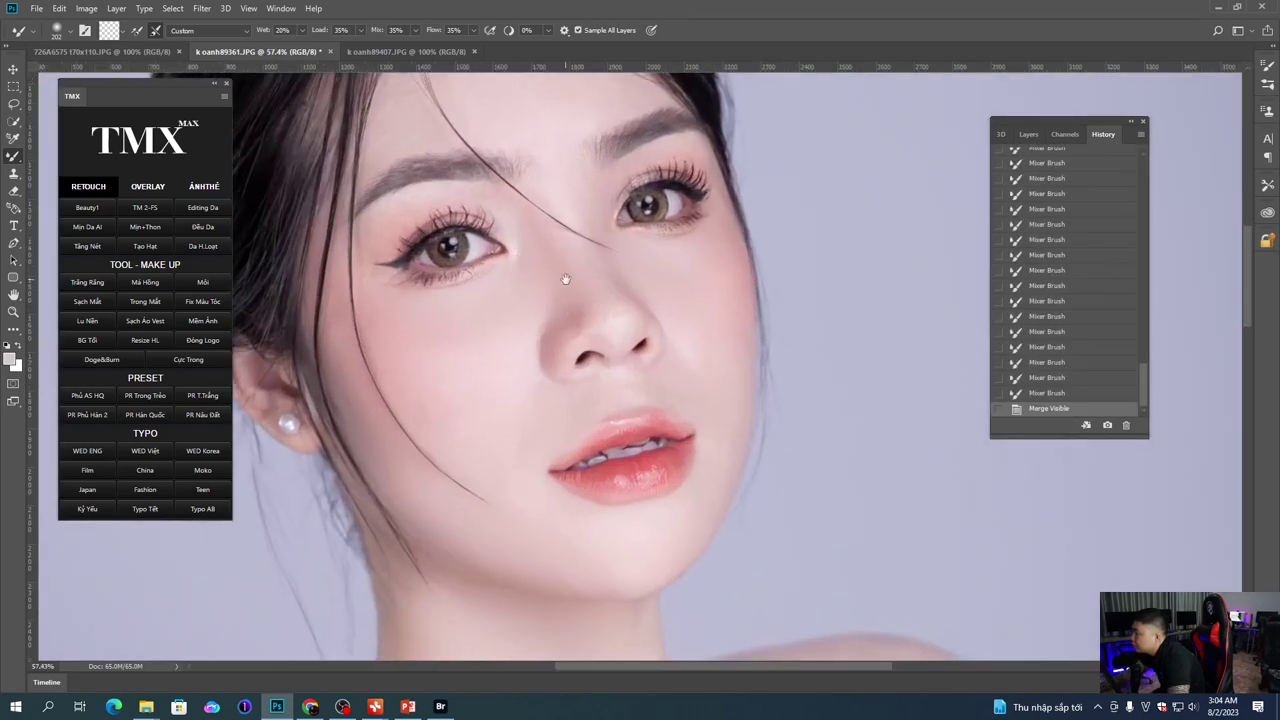
scroll(700, 308, up, 4)
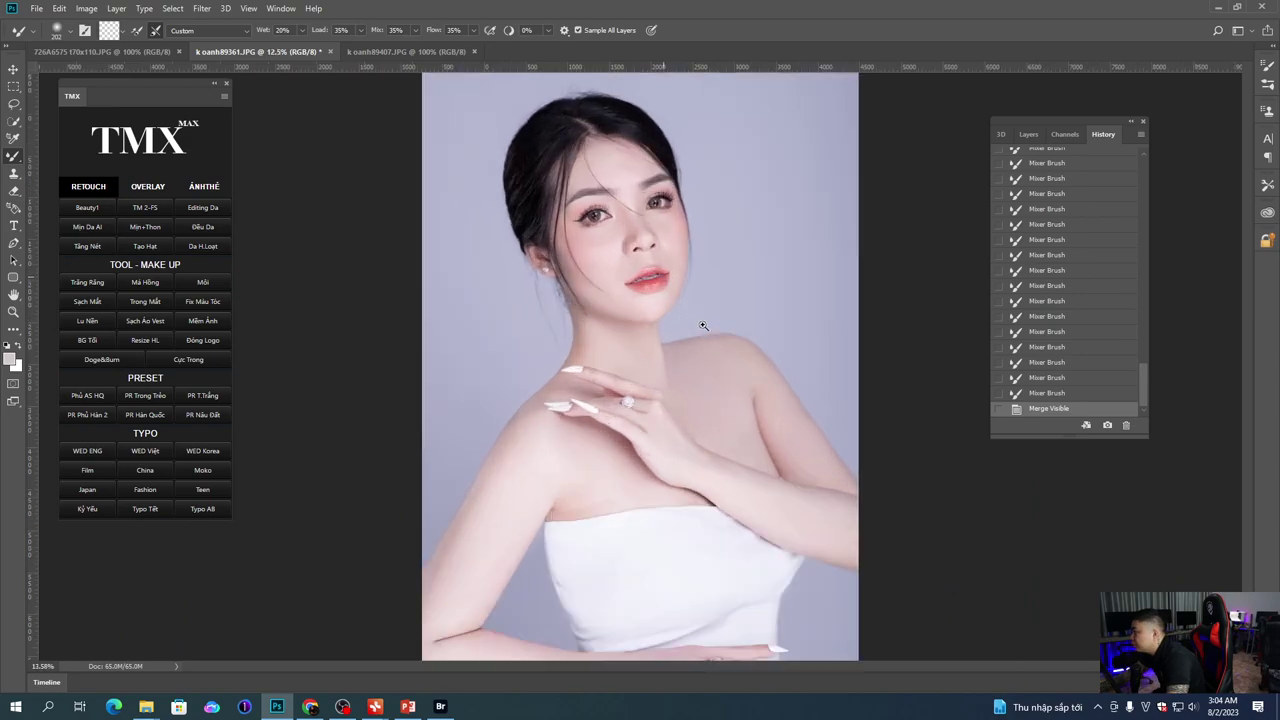
scroll(716, 310, down, 3)
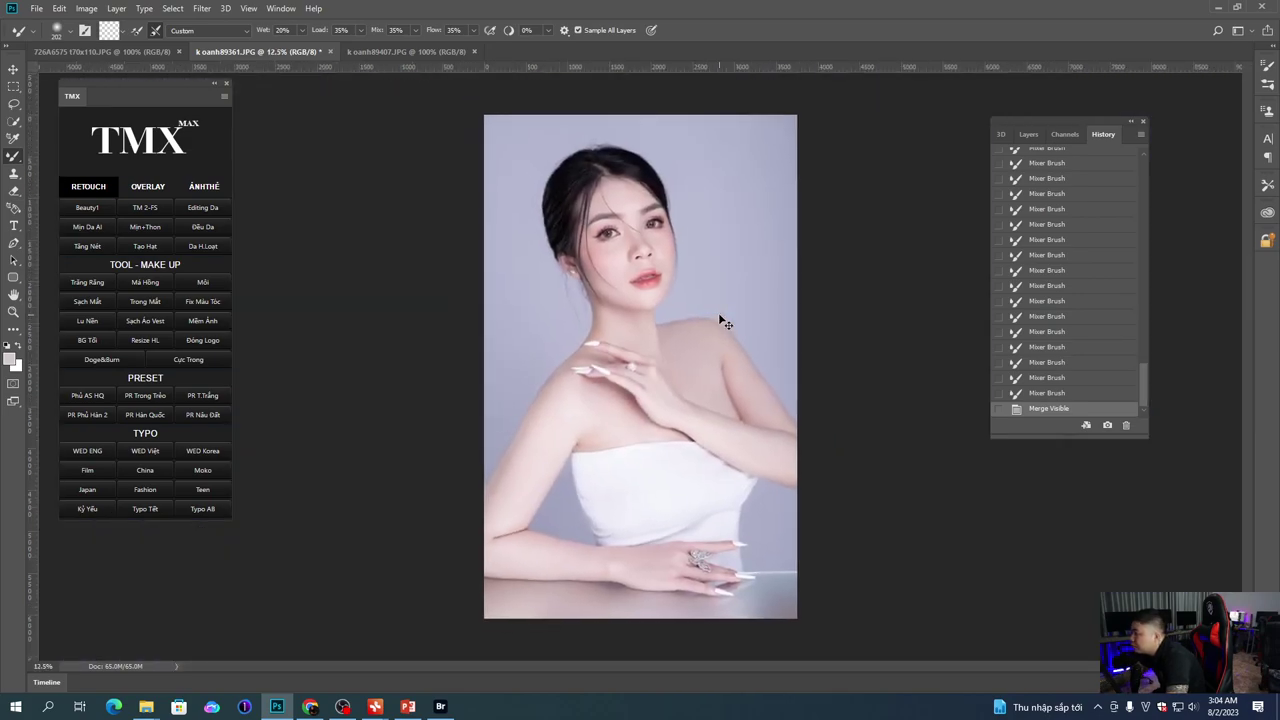
scroll(549, 297, up, 2)
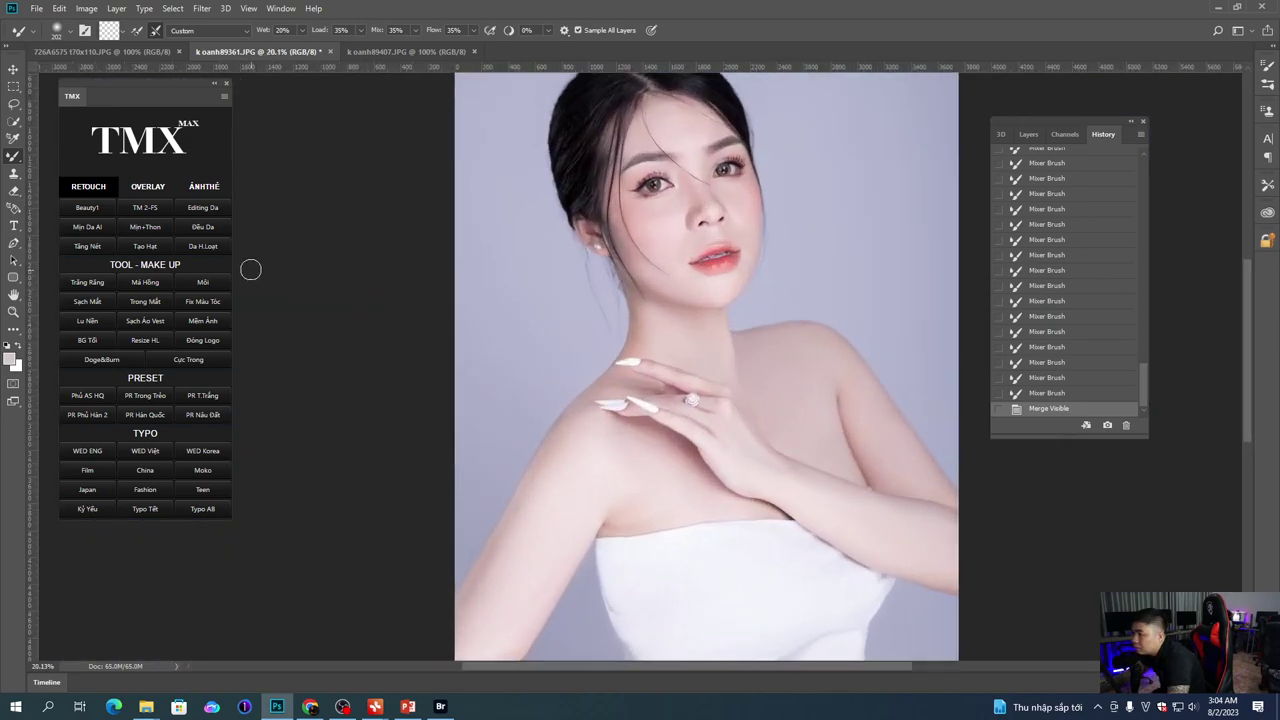
Step: Run the TM 2-FS frequency separation again and blend the area beside the ear, jaw and neck with the 202 px Mixer Brush
click(146, 209)
key(Return)
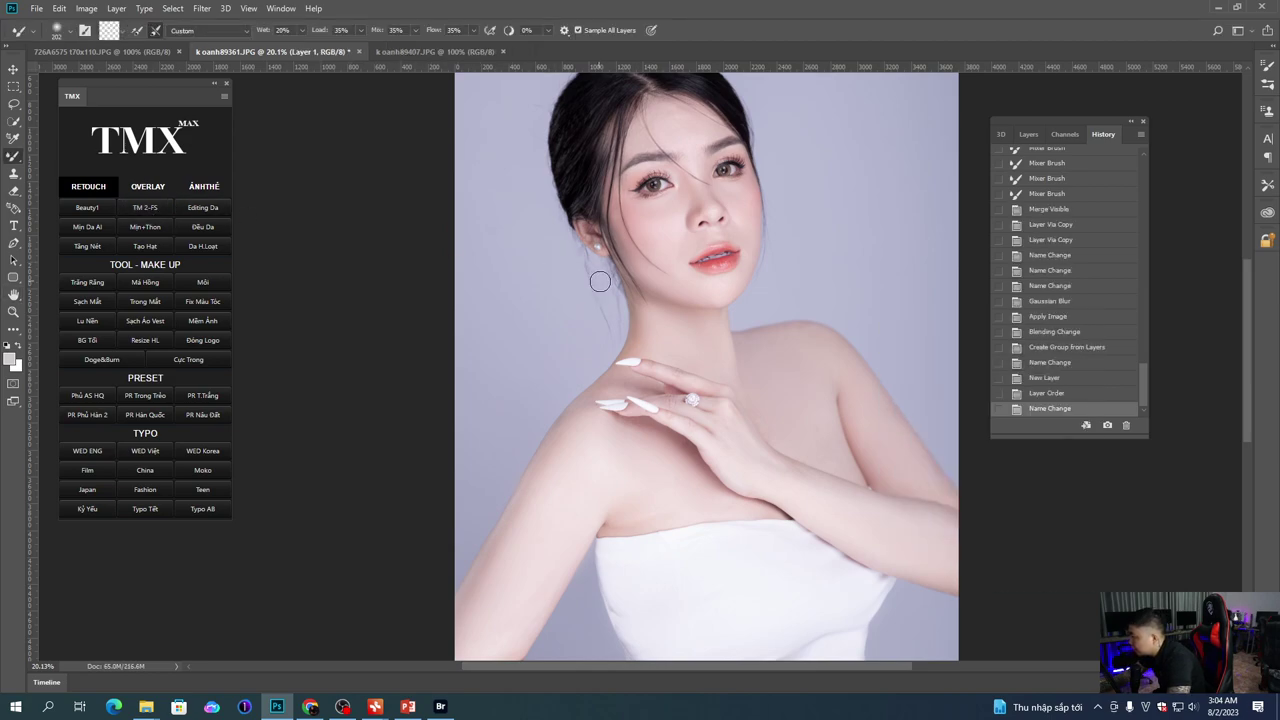
scroll(567, 259, up, 1)
mouse_move(570, 263)
mouse_down()
mouse_move(590, 312)
mouse_move(564, 238)
mouse_move(552, 237)
mouse_move(609, 328)
mouse_move(584, 268)
mouse_move(603, 294)
mouse_move(607, 280)
mouse_move(608, 292)
mouse_move(558, 231)
mouse_move(581, 274)
mouse_move(641, 281)
mouse_up()
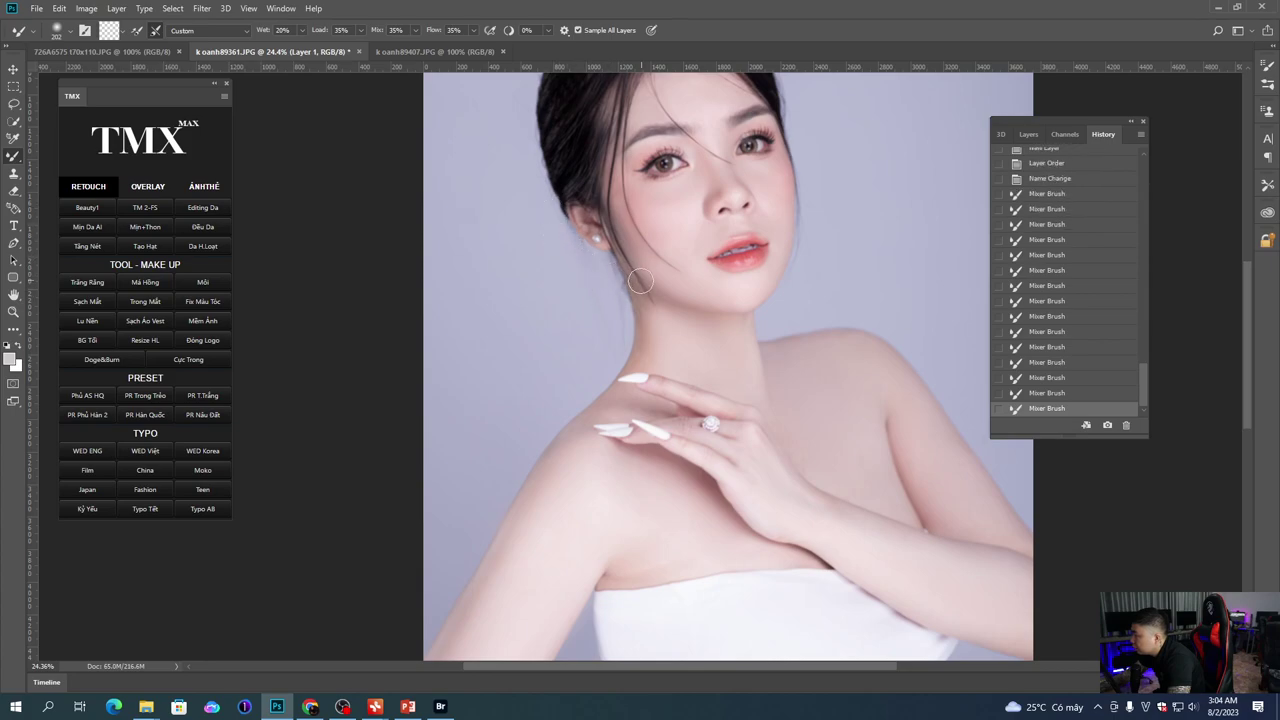
key(ctrl+z)
key(ctrl+shift+z)
Step: Fit the portrait on screen and merge all visible layers into the Background
right_click(668, 268)
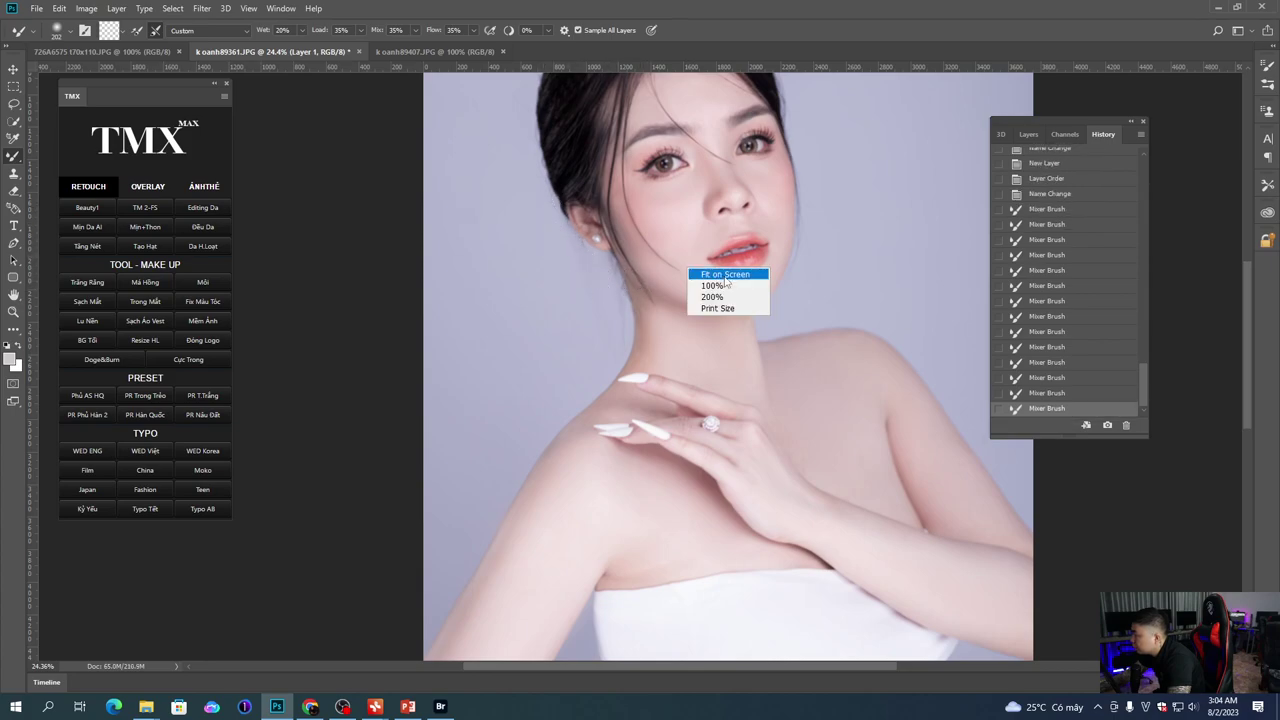
click(735, 271)
click(1028, 135)
scroll(669, 254, up, 5)
key(ctrl+0)
key(ctrl+shift+e)
key(ctrl+minus)
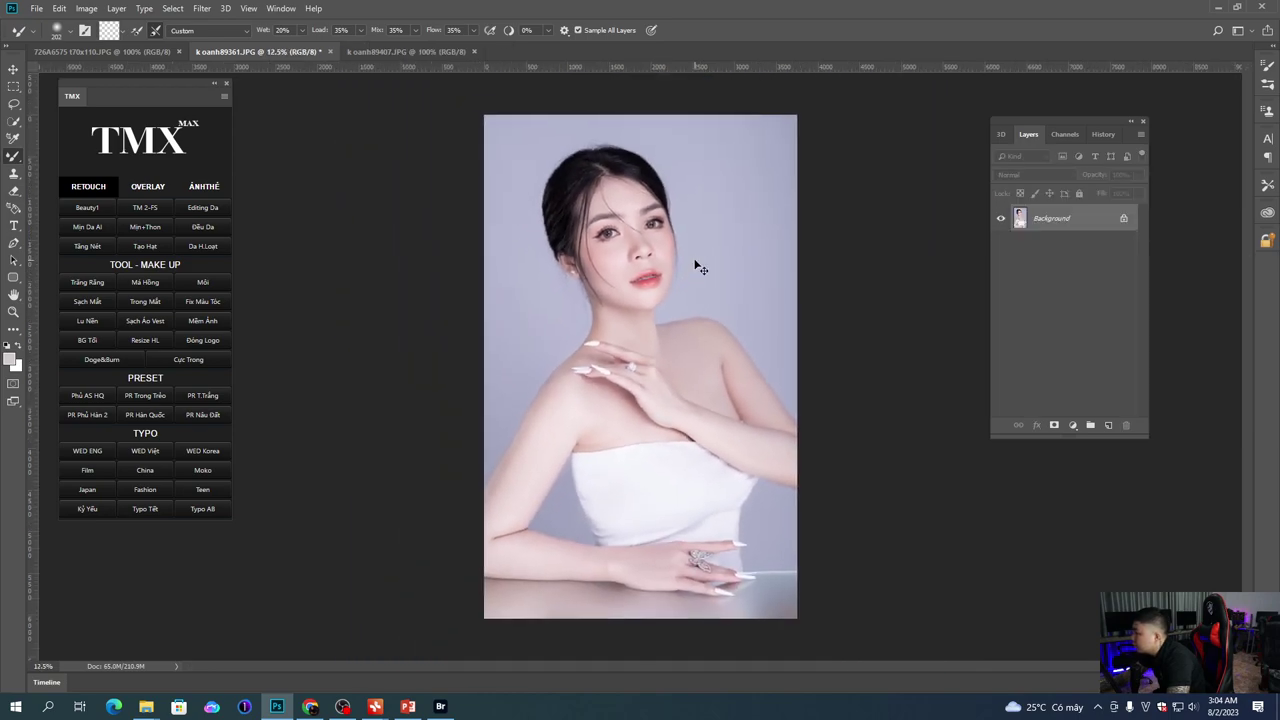
scroll(701, 328, down, 1)
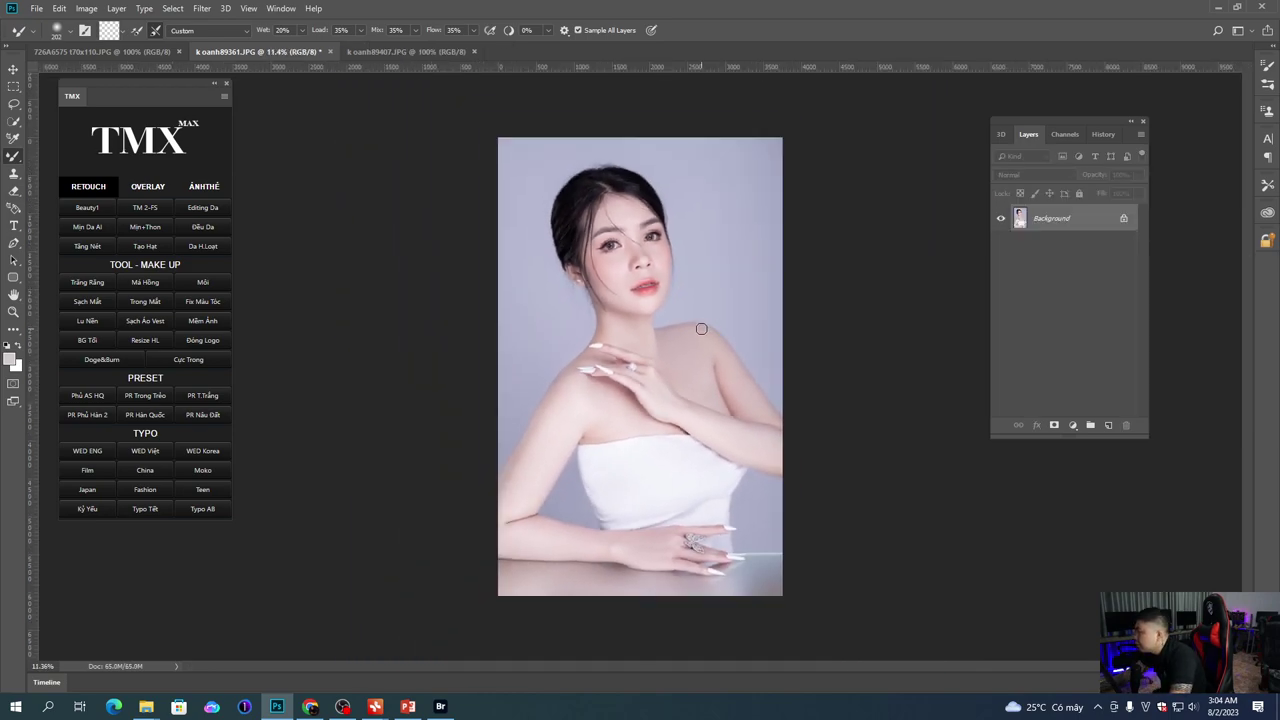
scroll(701, 328, up, 3)
scroll(702, 292, down, 2)
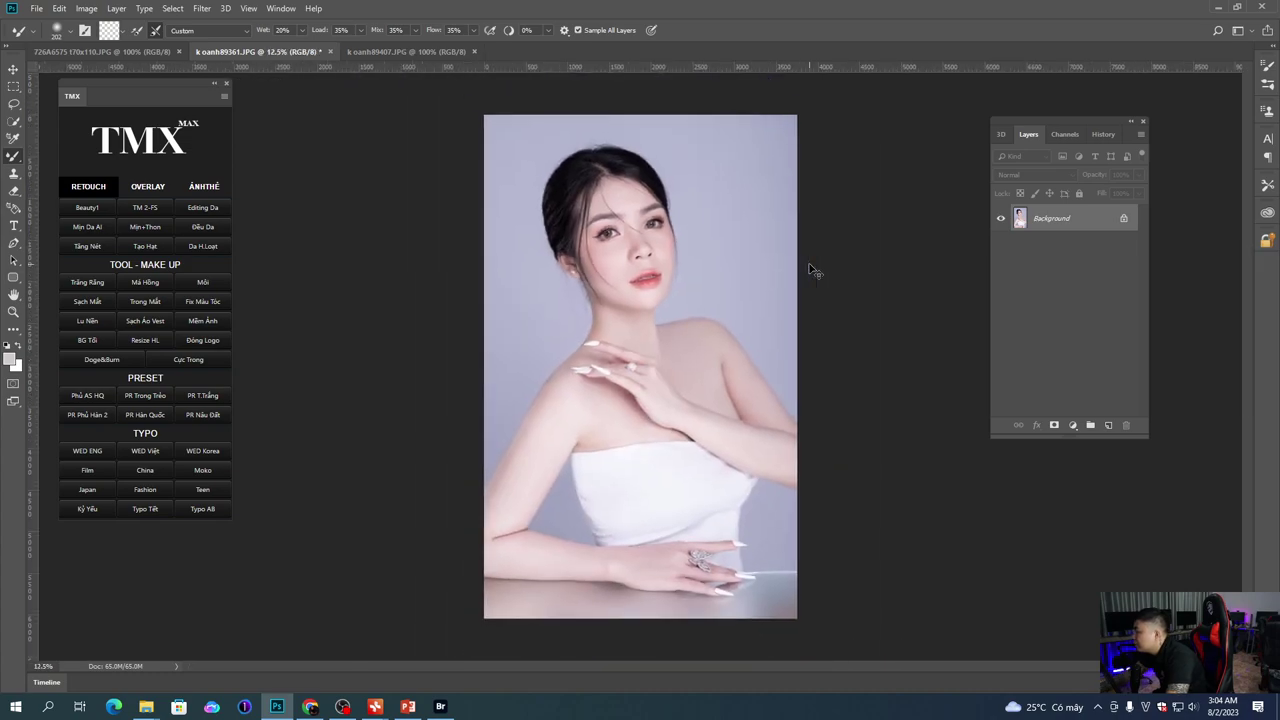
Step: Brighten the portrait with a Levels adjustment layer, setting the midtones to 1.14 and the white input to 244
click(1073, 425)
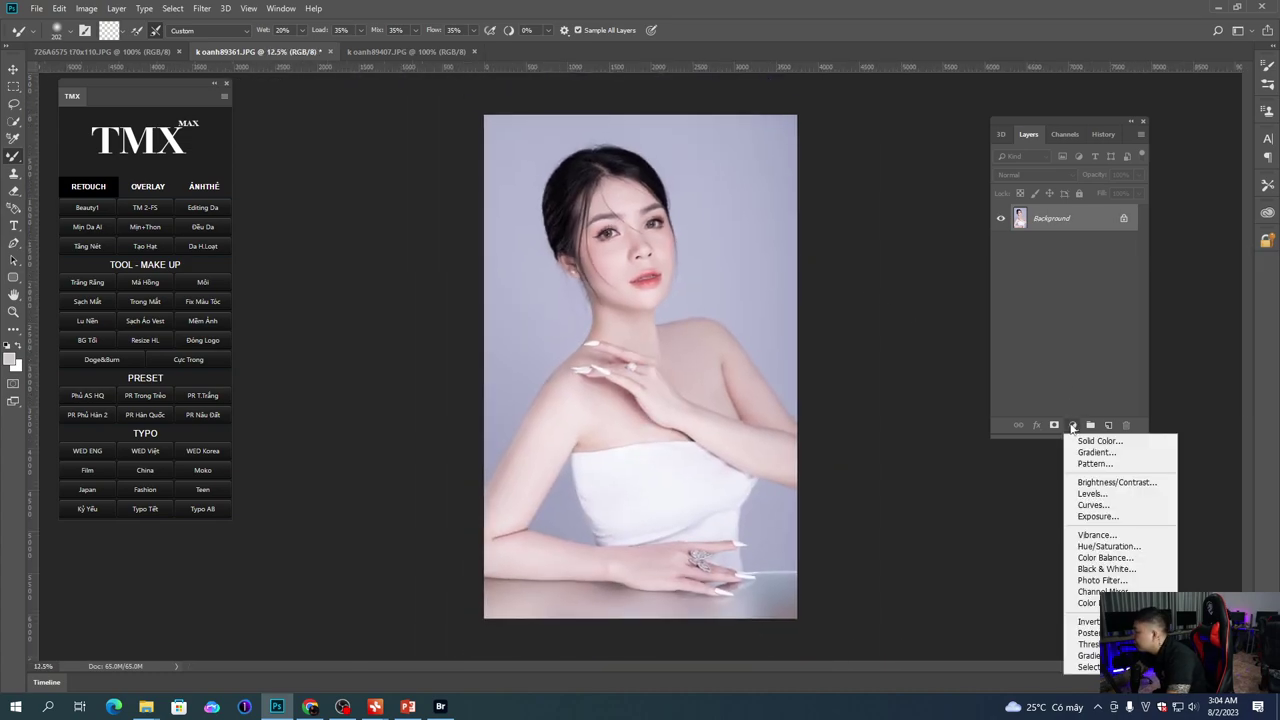
click(1092, 493)
drag(1057, 443, 1103, 443)
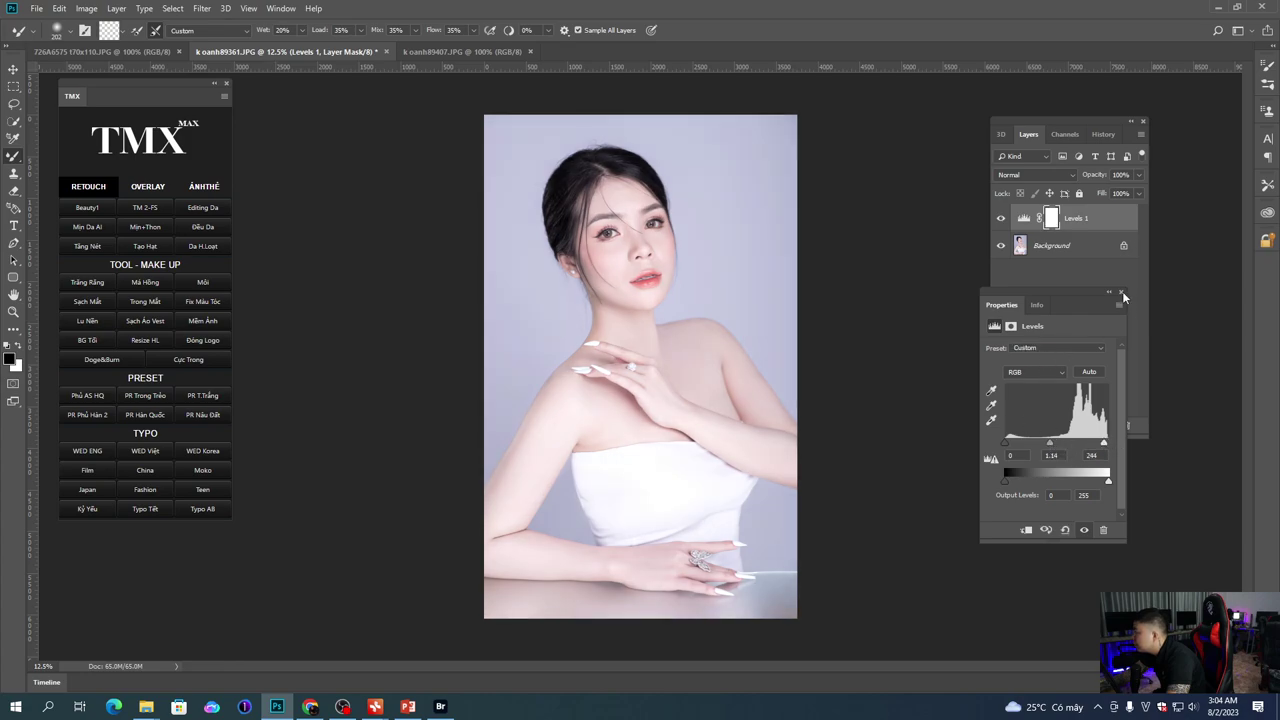
click(1122, 293)
click(1000, 218)
click(1000, 218)
drag(657, 284, 675, 295)
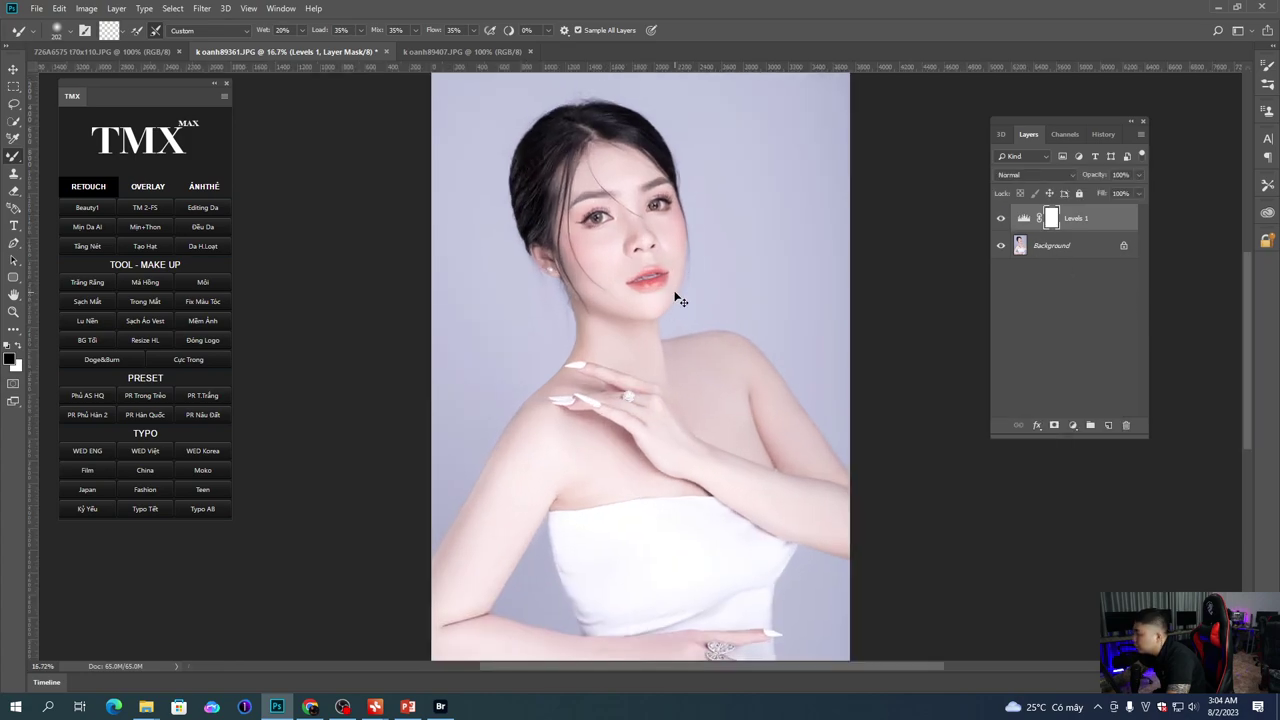
Step: Reduce the Levels layer to 50% opacity and merge it into the Background
key(v)
key(5)
scroll(678, 299, down, 2)
scroll(690, 292, up, 2)
key(ctrl+e)
scroll(622, 262, up, 2)
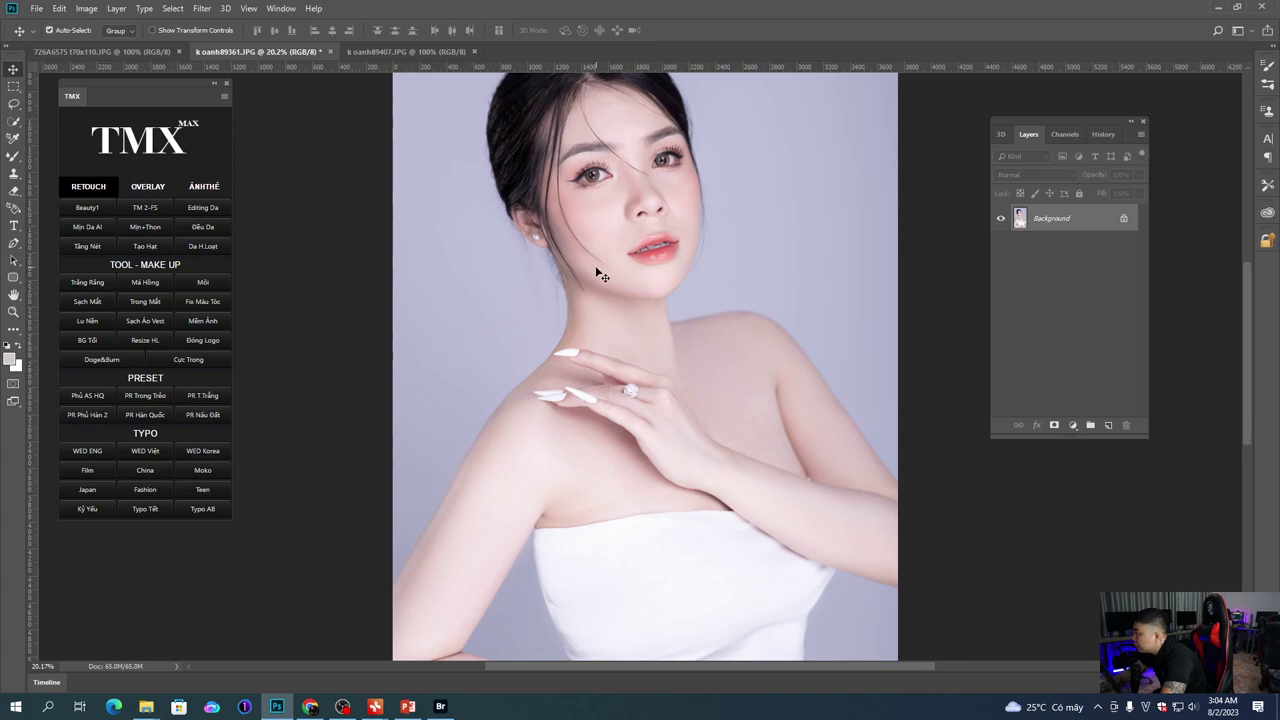
Step: Duplicate the Background and select both cheeks by painting a Quick Mask with a 291 px soft Brush
key(ctrl+j)
scroll(612, 276, up, 1)
key(q)
key(b)
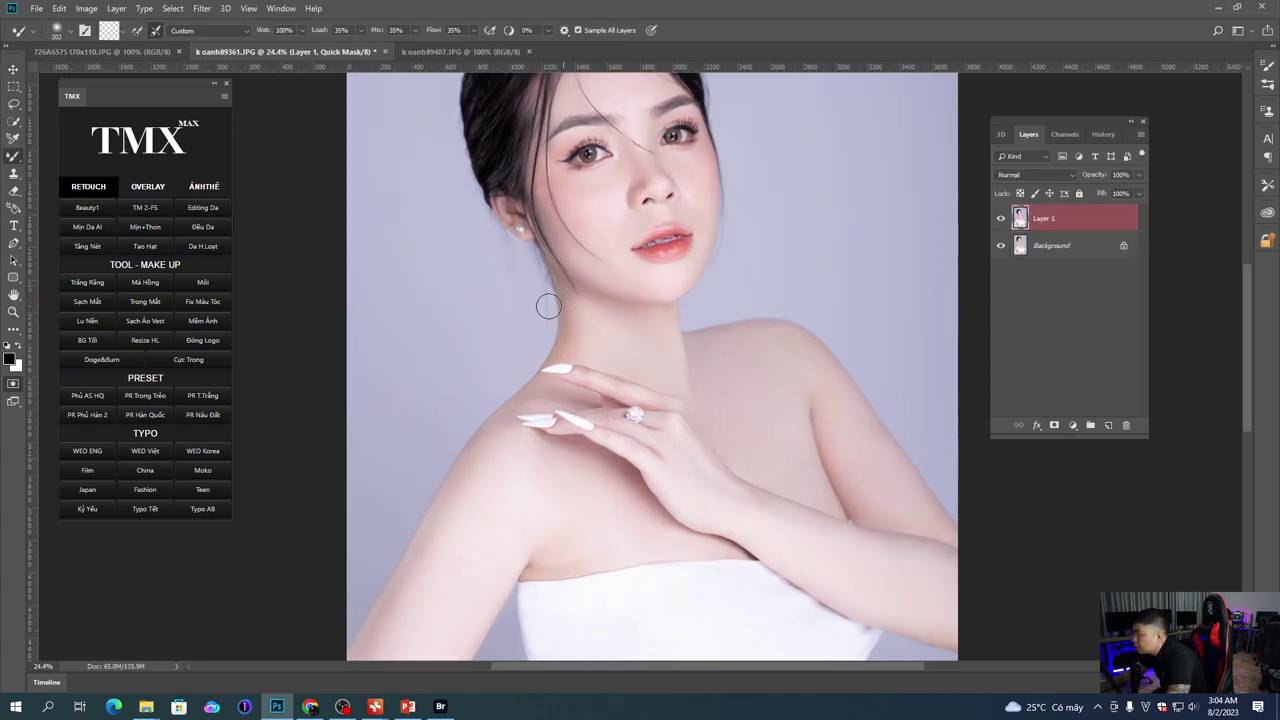
scroll(558, 301, up, 1)
right_click(486, 343)
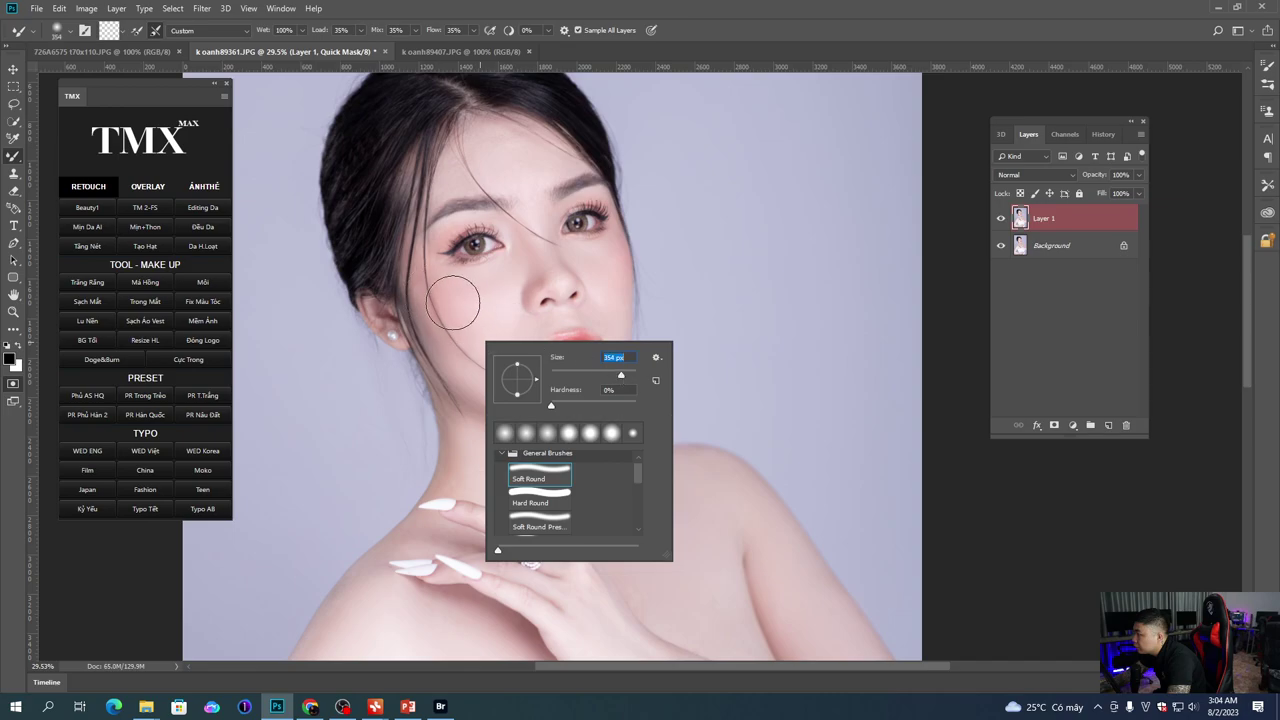
key(Return)
key(shift+b)
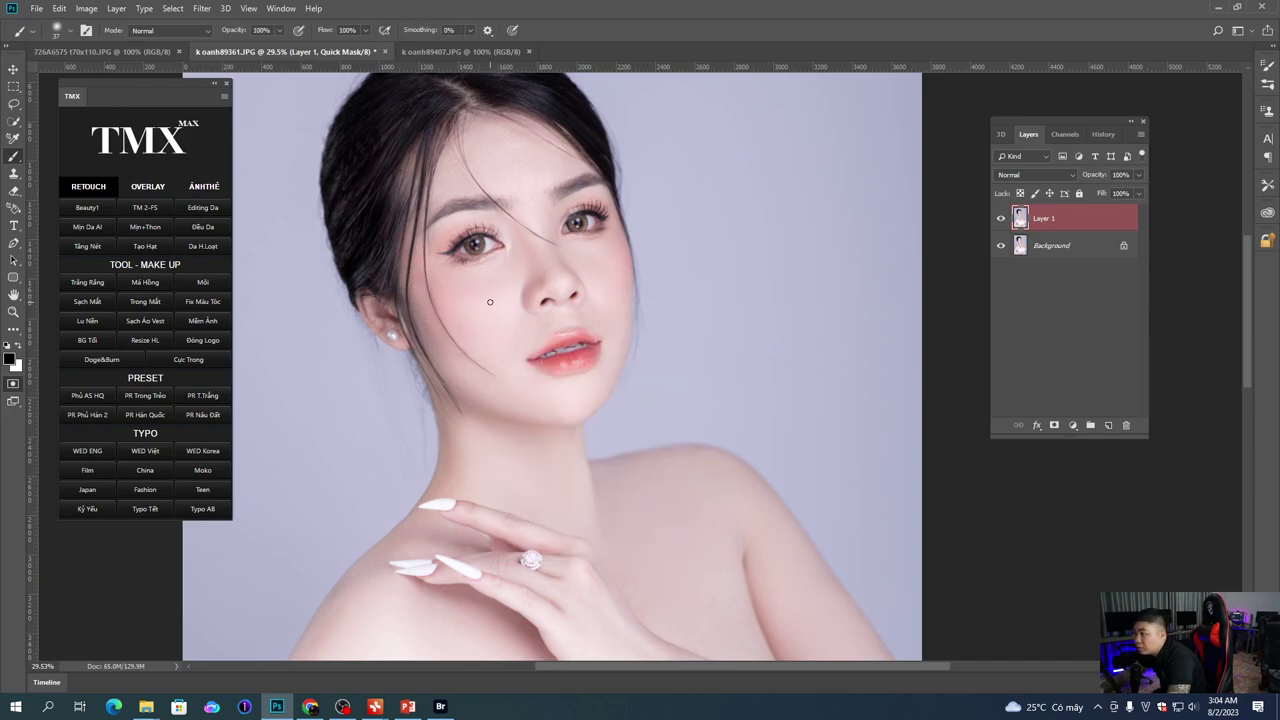
right_click(503, 336)
drag(436, 290, 494, 292)
drag(617, 250, 596, 266)
key(q)
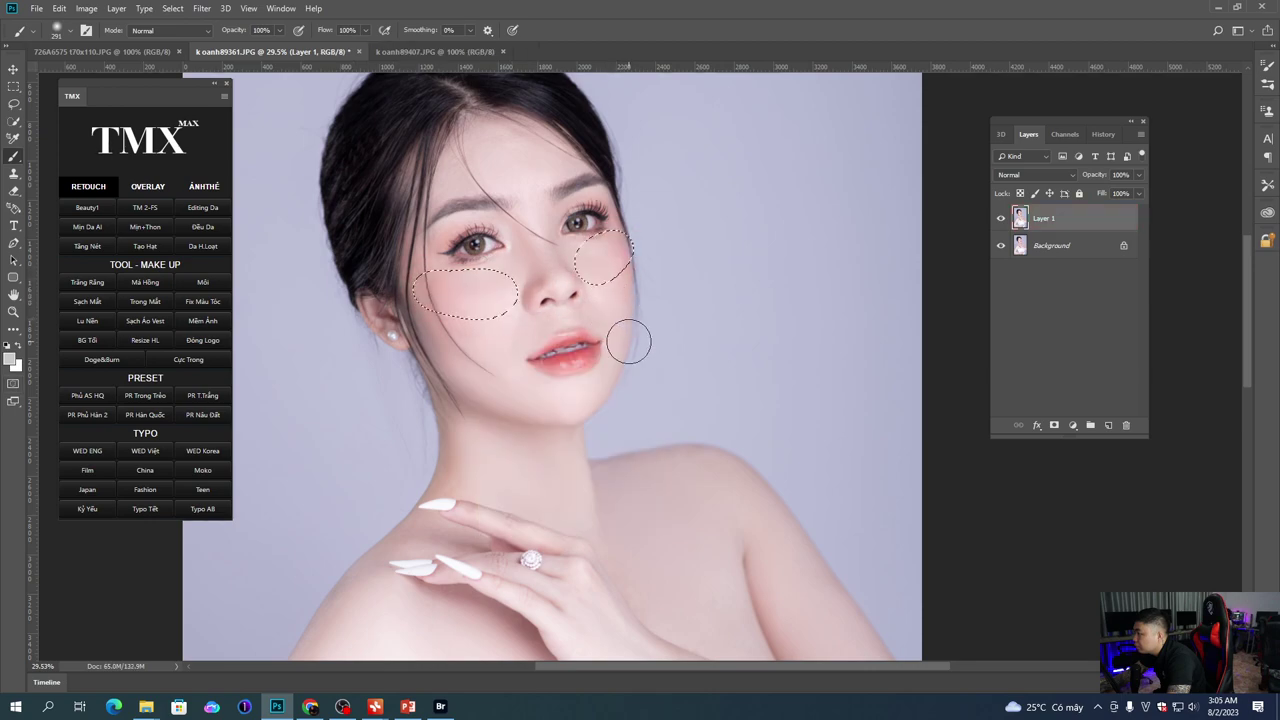
Step: Tint the selected cheeks with Color Balance, fade the adjustment and clear the selection
key(ctrl+b)
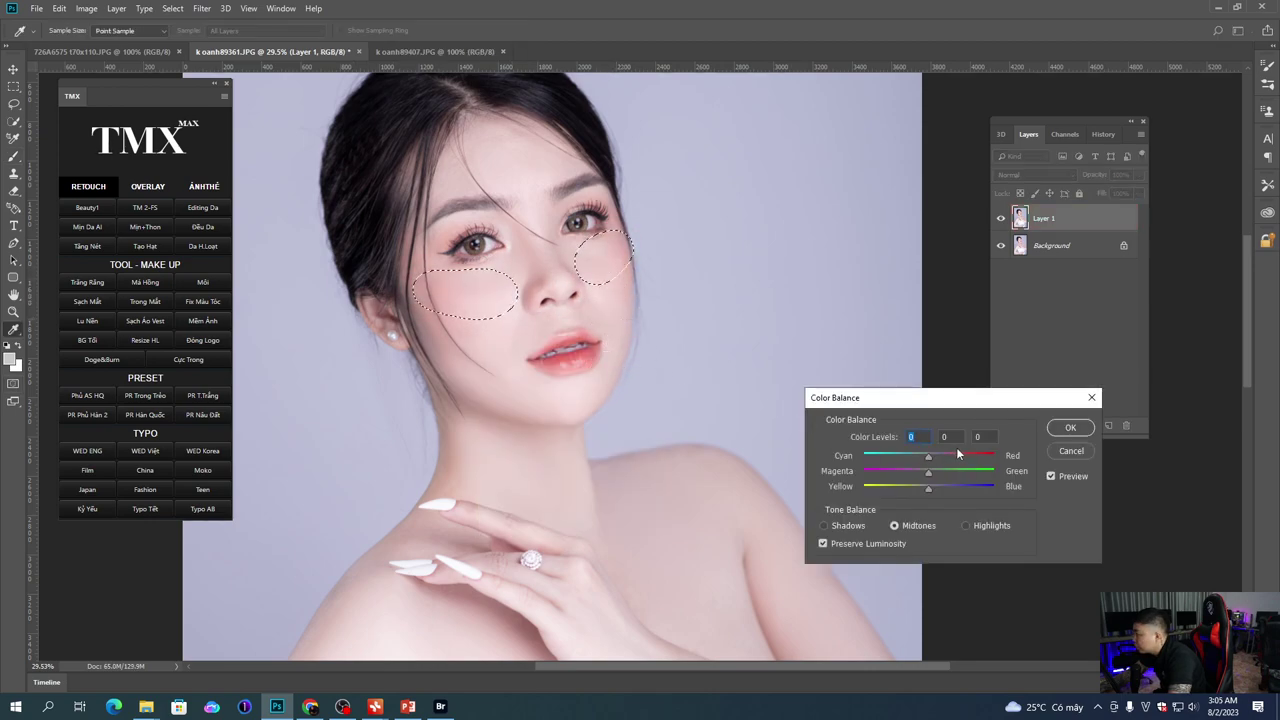
key(Return)
key(ctrl+shift+f)
key(Return)
key(b)
key(ctrl+d)
Step: Select the lower lip with a 77 px Quick Mask brush and darken its midtones to about 0.92 with Levels
key(q)
scroll(610, 390, up, 3)
right_click(583, 370)
drag(600, 335, 550, 344)
key(q)
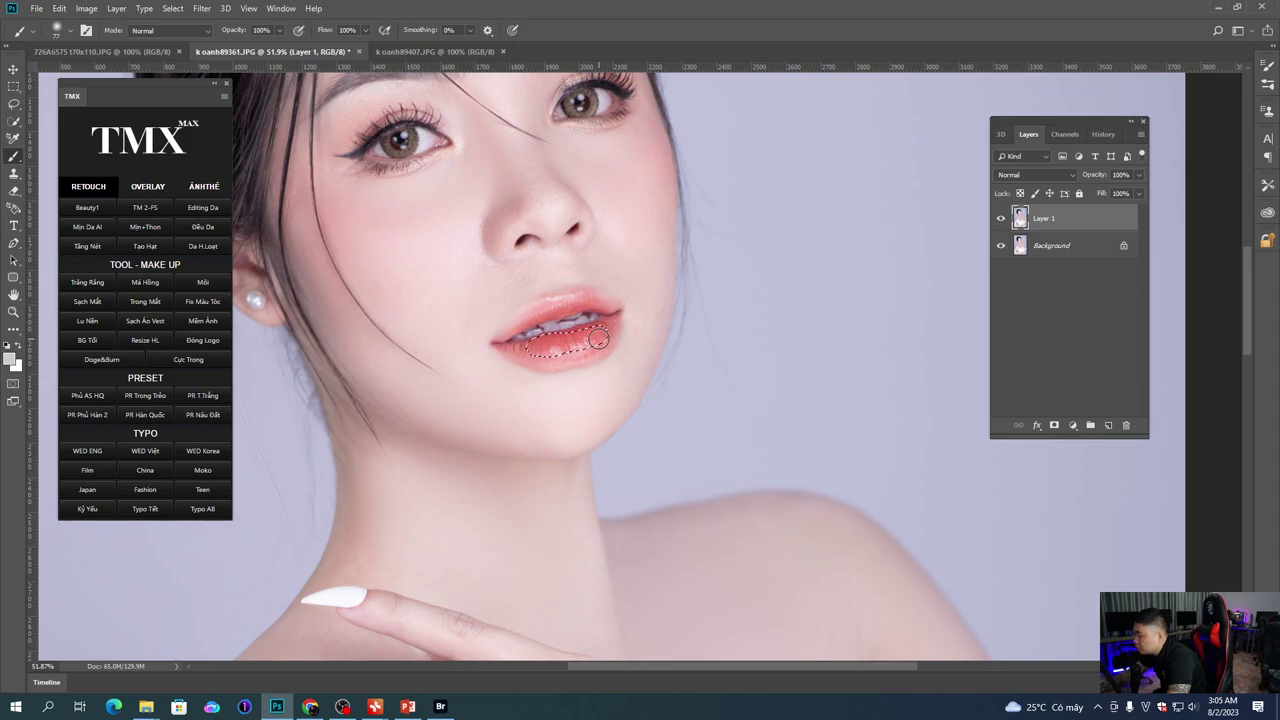
key(ctrl+l)
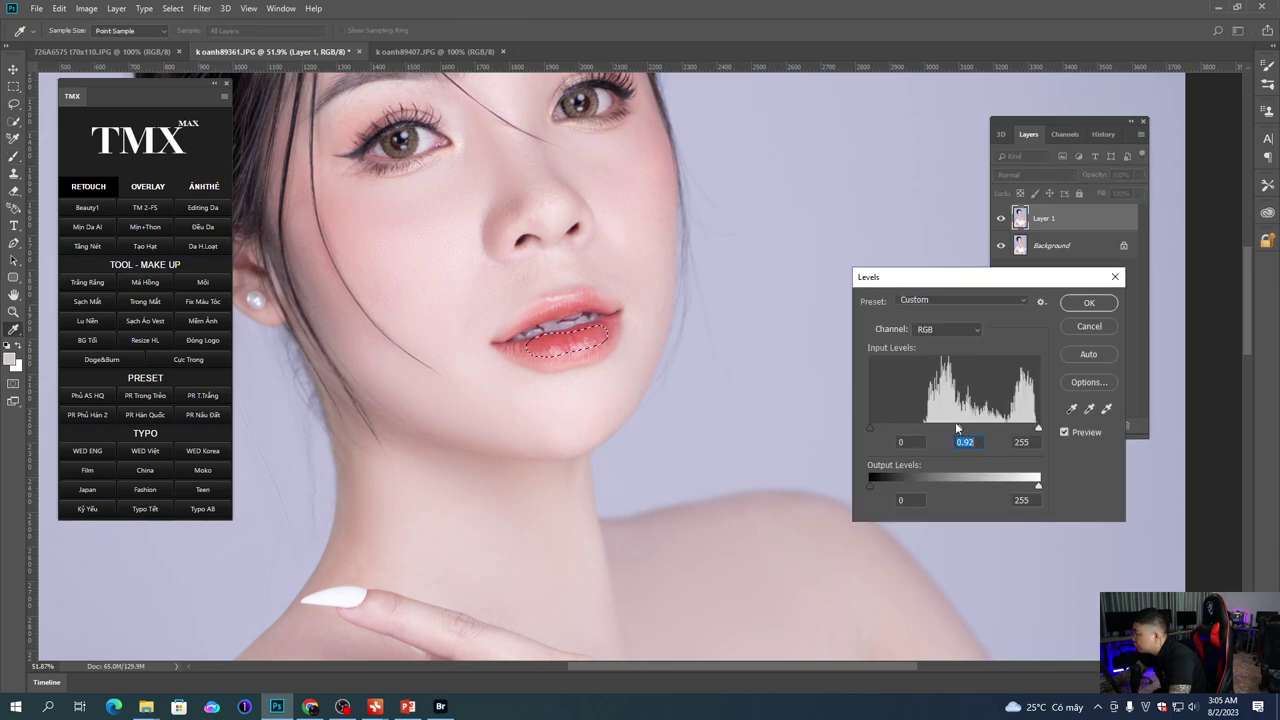
key(Return)
key(b)
key(ctrl+d)
Step: Select the upper lip with a 61 px Quick Mask brush and adjust its tint with Color Balance
key(q)
right_click(603, 327)
mouse_move(591, 307)
mouse_down()
mouse_move(514, 327)
mouse_move(569, 319)
mouse_up()
key(q)
scroll(620, 322, down, 2)
key(ctrl+b)
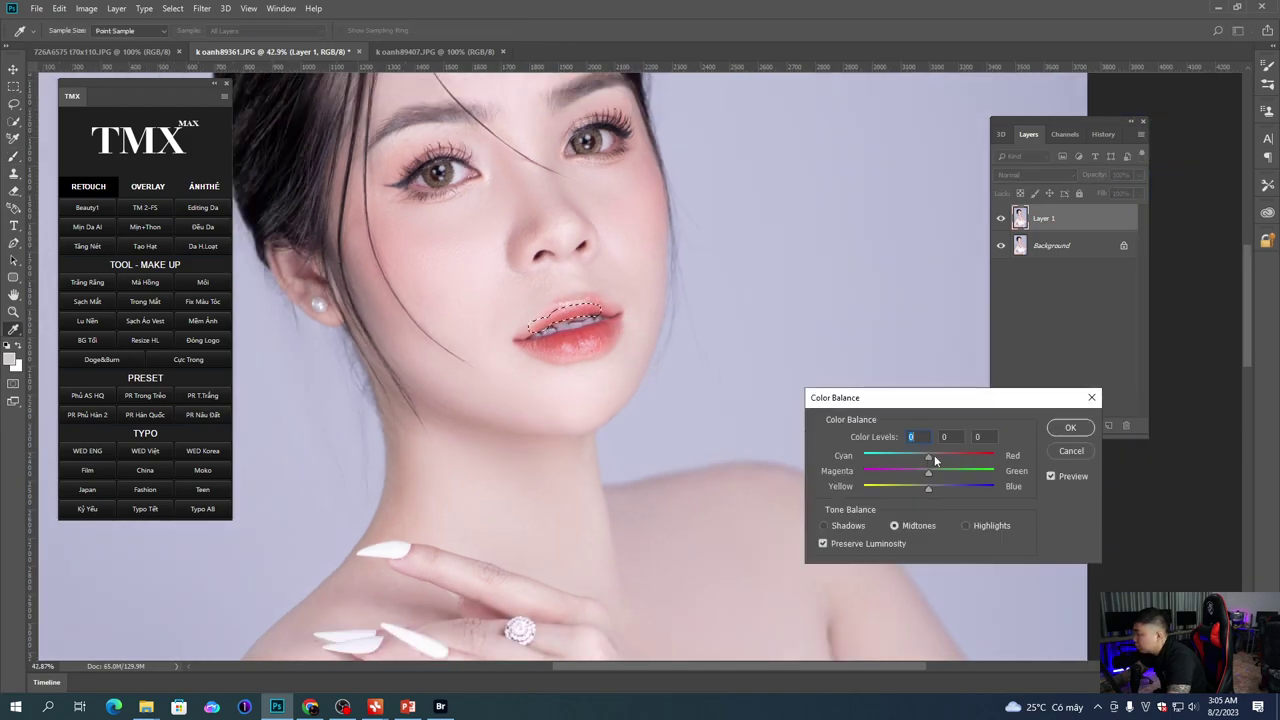
key(Return)
key(ctrl+d)
Step: Merge the retouched layer into the Background and save the portrait
scroll(706, 363, down, 4)
key(ctrl+e)
key(ctrl+s)
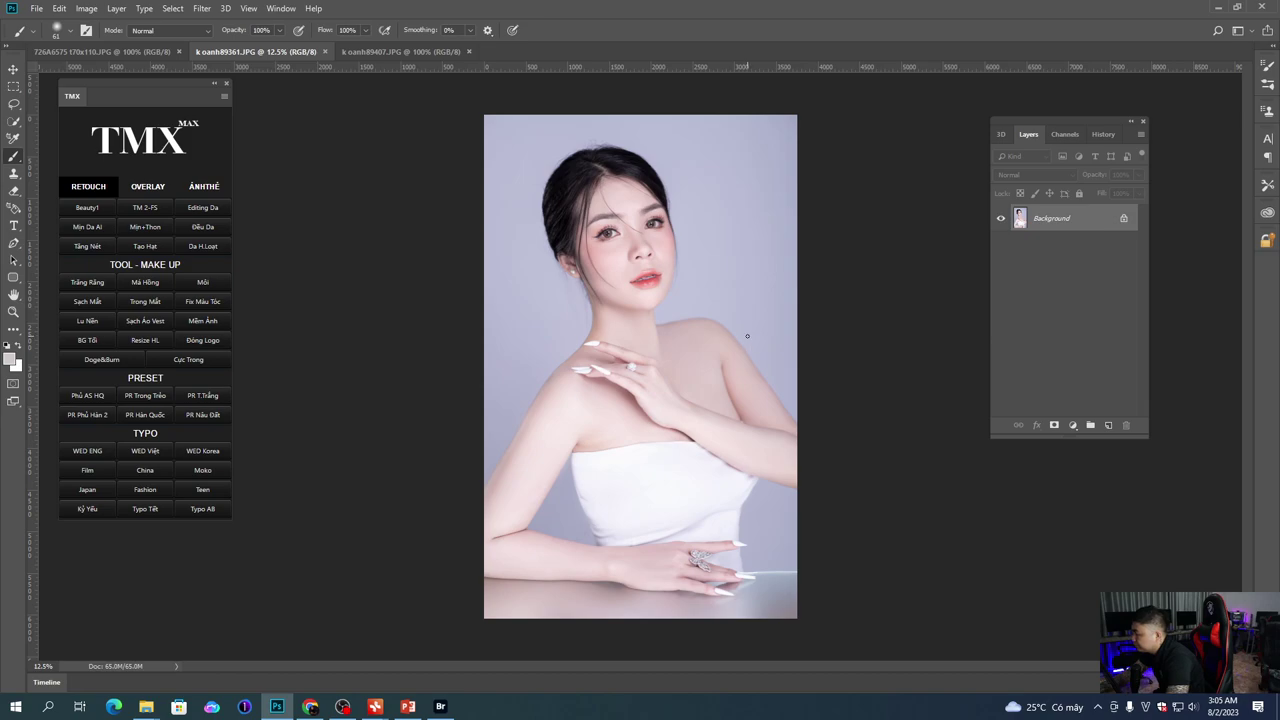
Step: Enter Quick Mask mode on the Background
key(q)
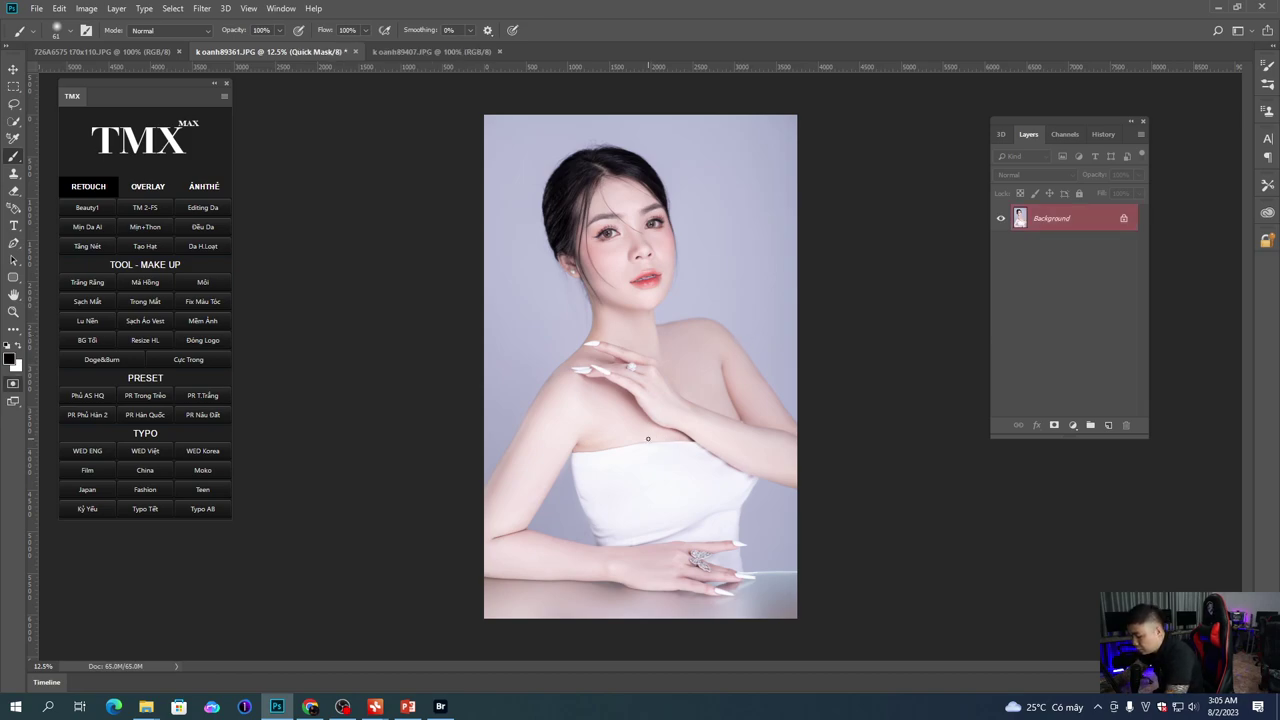
key(shift+b)
right_click(690, 480)
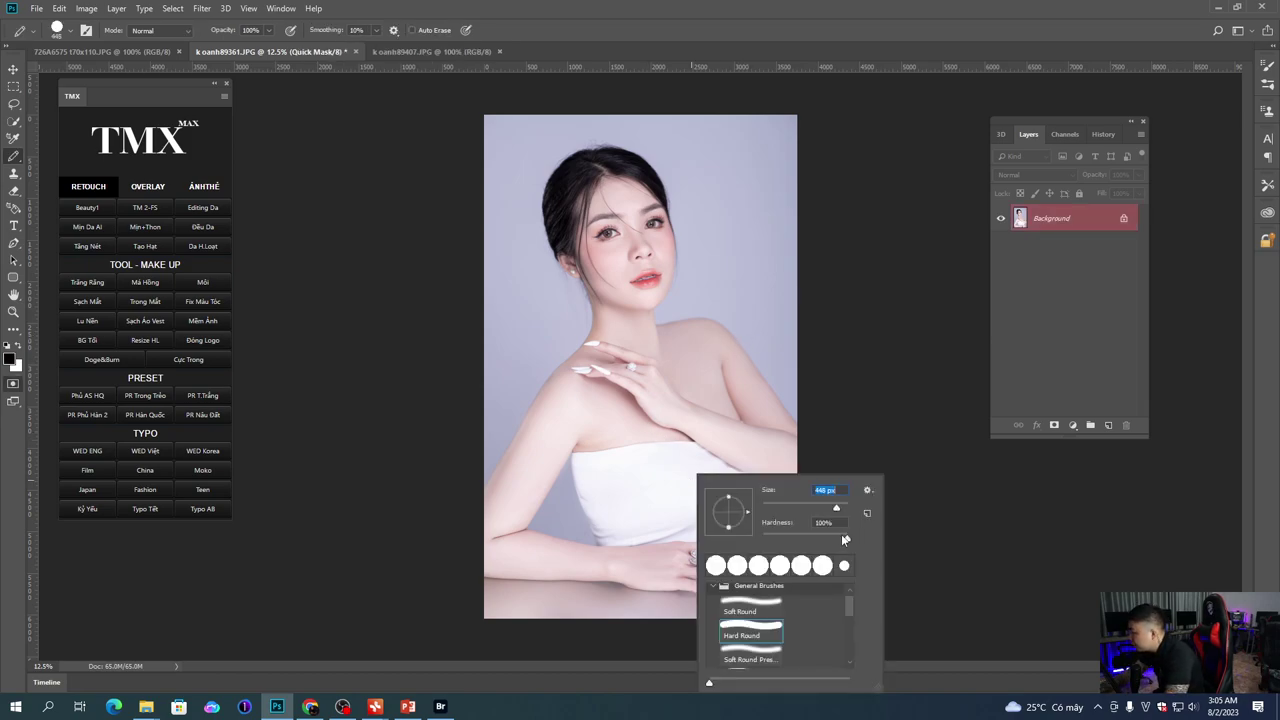
click(757, 601)
drag(640, 569, 668, 564)
key(ctrl+z)
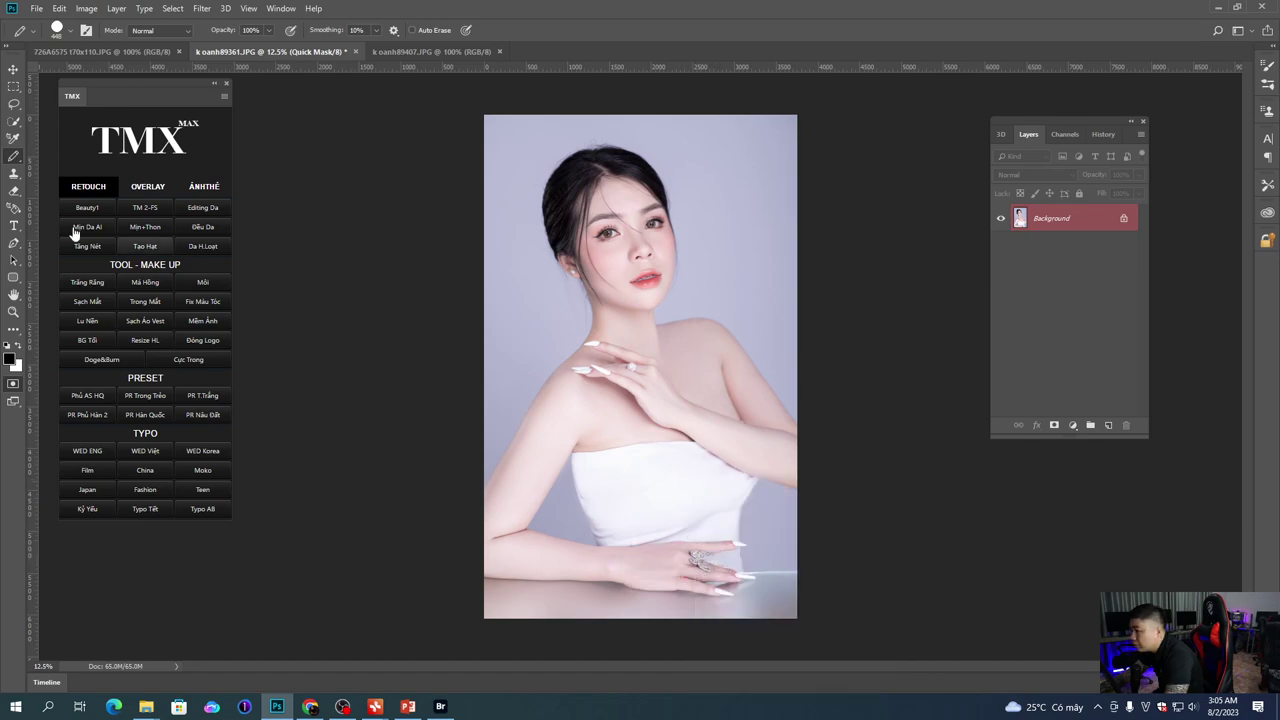
Step: Paint the Quick Mask over both hands, the upper chest and the far shoulder with a 511 px soft brush
right_click(12, 160)
click(52, 162)
right_click(819, 505)
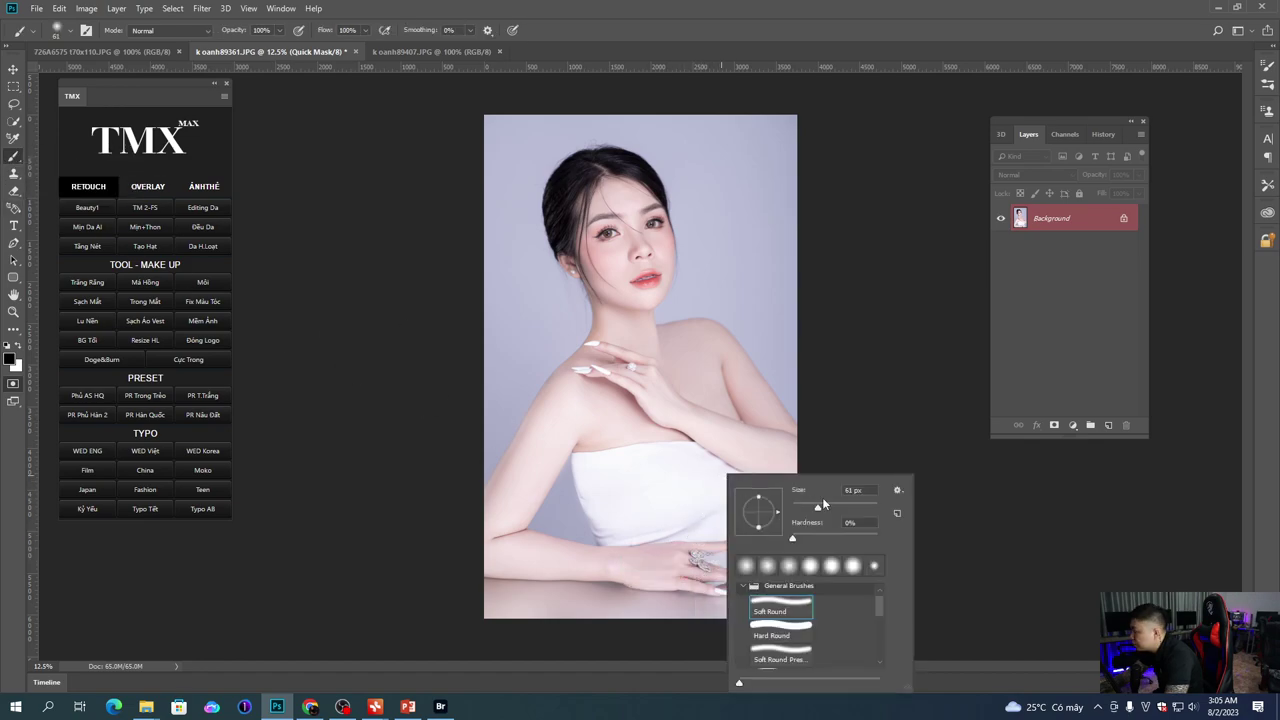
mouse_move(665, 573)
mouse_down()
mouse_move(760, 588)
mouse_move(690, 542)
mouse_up()
mouse_move(660, 436)
mouse_down()
mouse_move(588, 355)
mouse_move(578, 368)
mouse_up()
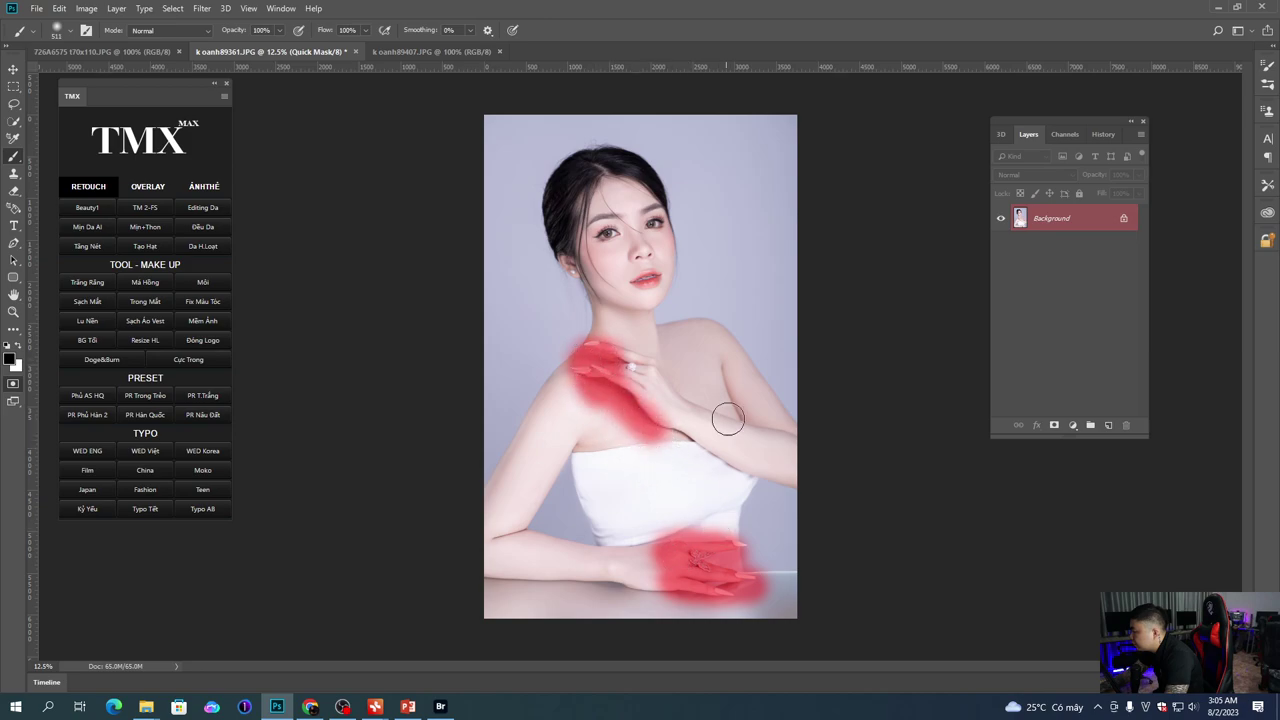
mouse_move(729, 385)
mouse_down()
mouse_move(691, 368)
mouse_move(781, 405)
mouse_move(707, 336)
mouse_move(675, 337)
mouse_move(659, 372)
mouse_up()
Step: Turn the mask into a selection, slightly brighten its midtones with Levels, and deselect
key(q)
key(ctrl+l)
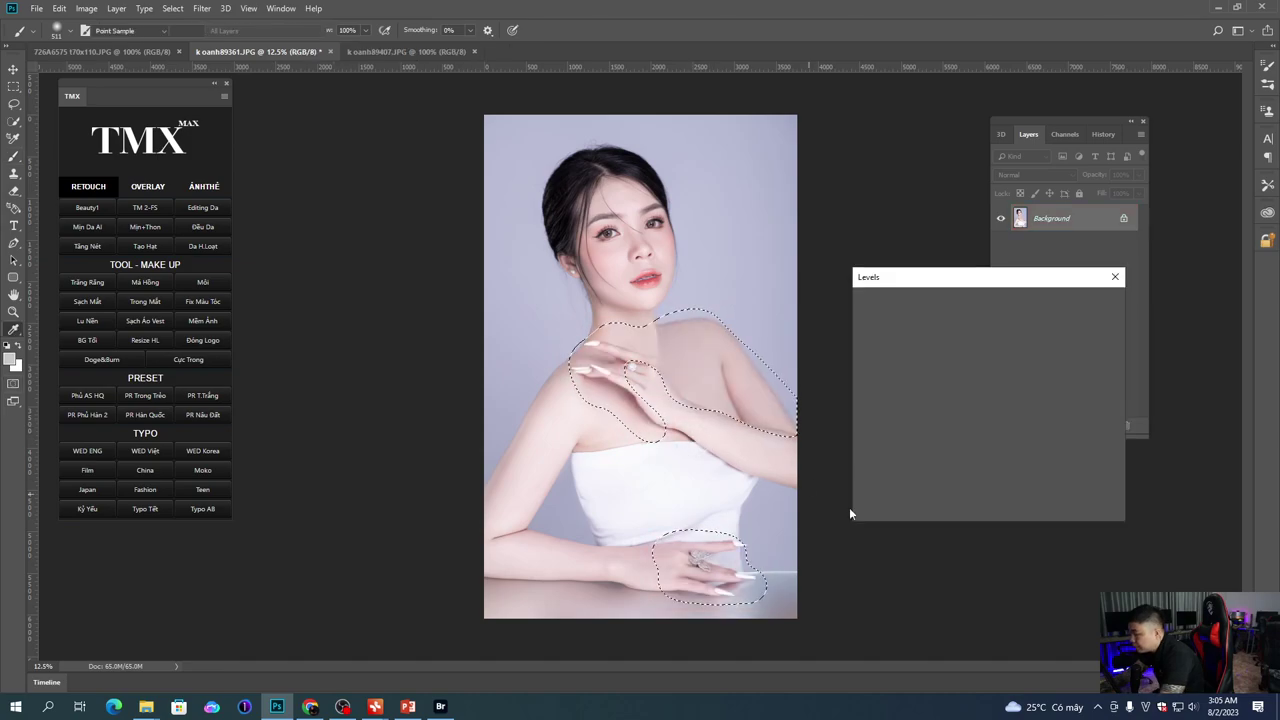
drag(954, 429, 946, 429)
key(Return)
key(ctrl+d)
scroll(638, 321, up, 5)
scroll(671, 336, down, 5)
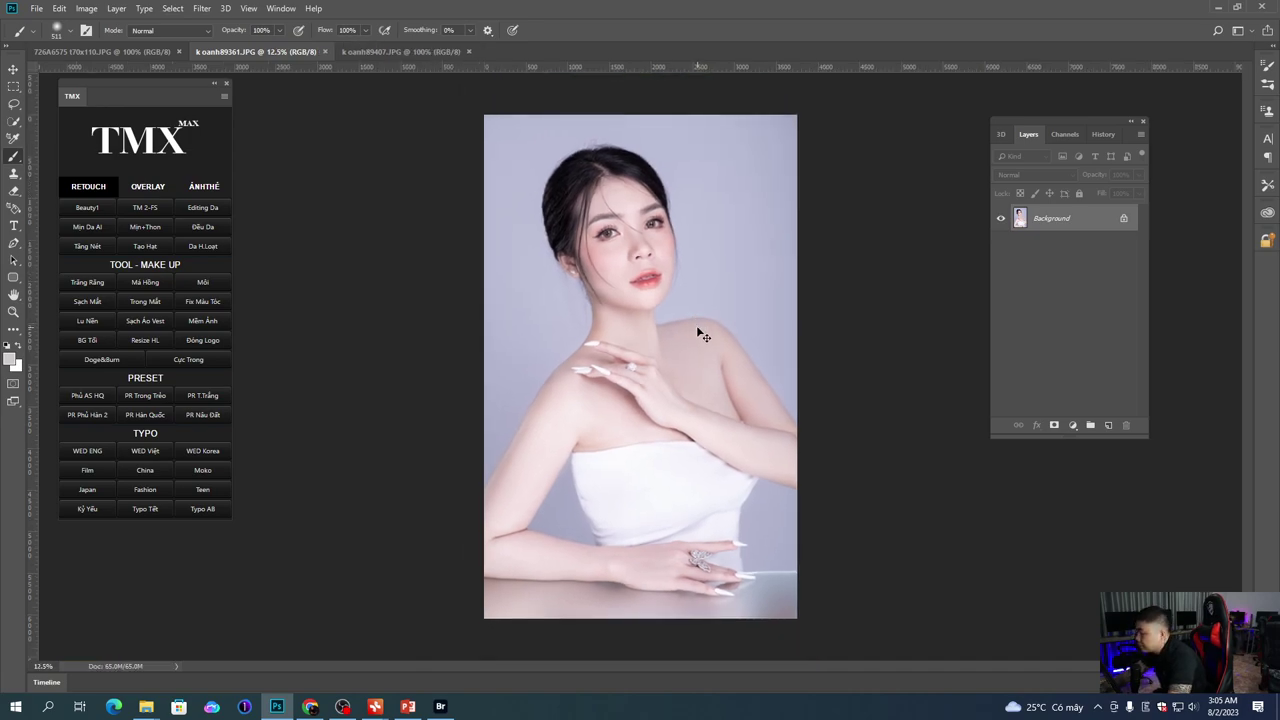
Step: Revert the document to its original opening snapshot and extend the canvas to the right with the Crop tool
click(1103, 134)
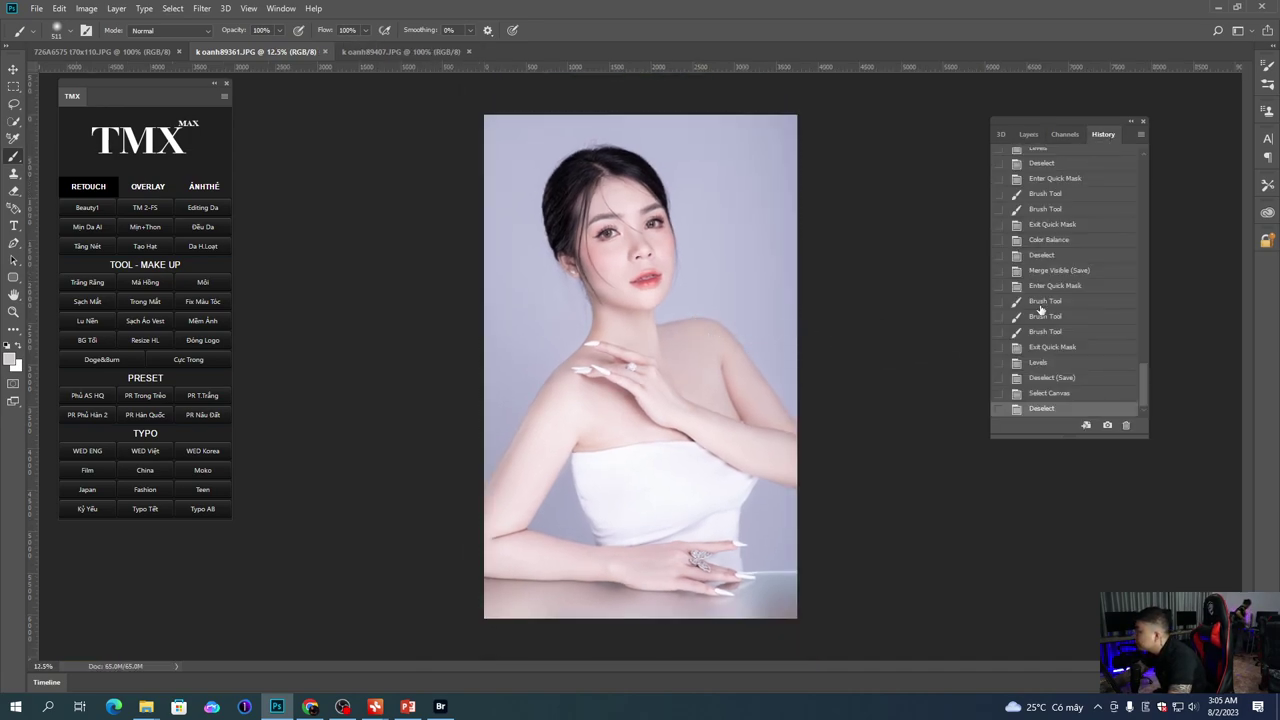
drag(1145, 379, 1139, 161)
click(1090, 159)
scroll(763, 369, down, 1)
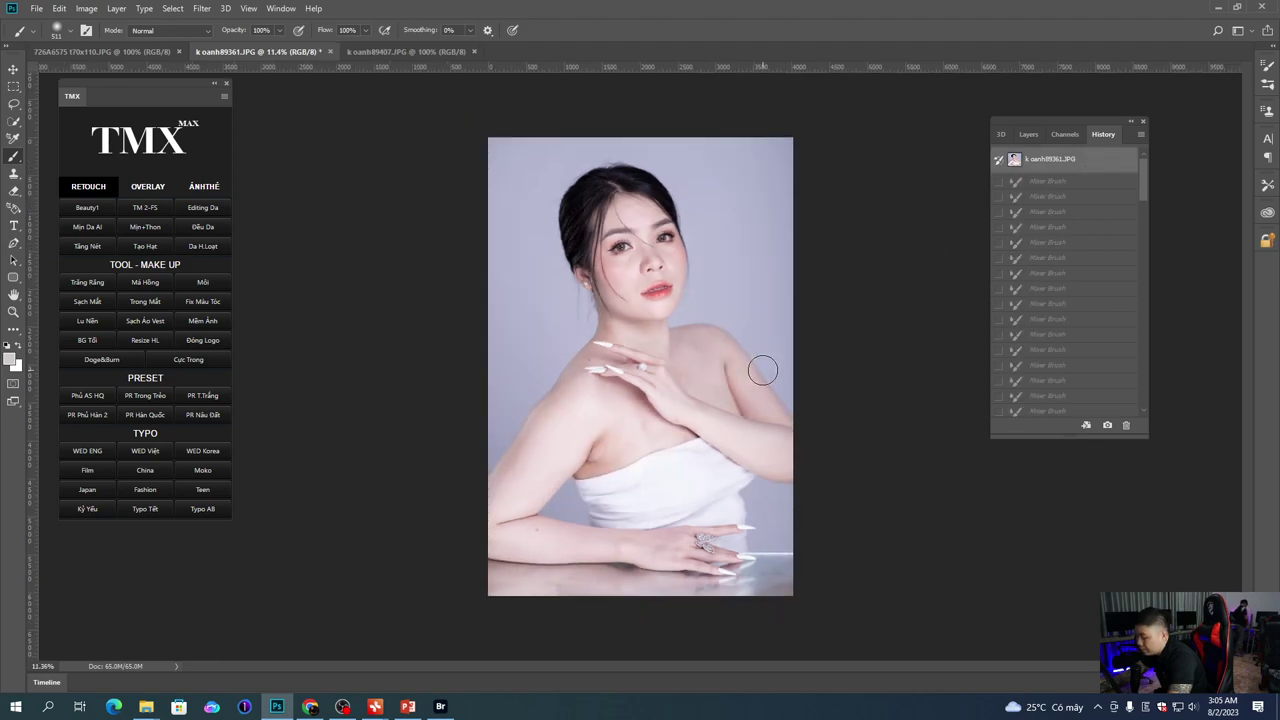
key(c)
drag(793, 366, 948, 366)
key(Return)
Step: Paste the copied retouched portrait and place it in the empty canvas directly beside the original
key(ctrl+v)
key(ctrl+t)
drag(632, 349, 768, 347)
key(Left)
key(Left)
key(Left)
key(Left)
key(Left)
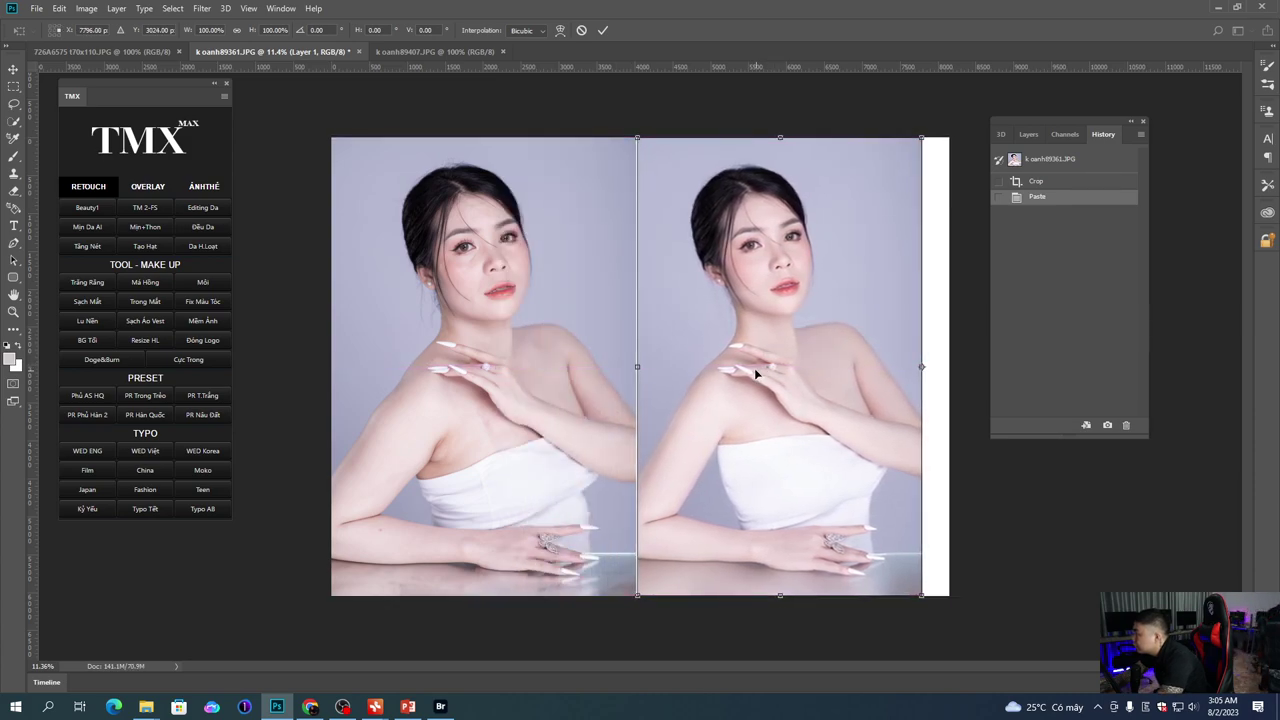
Step: Switch to full-screen view and crop away the blank white strip at the canvas's right edge
key(c)
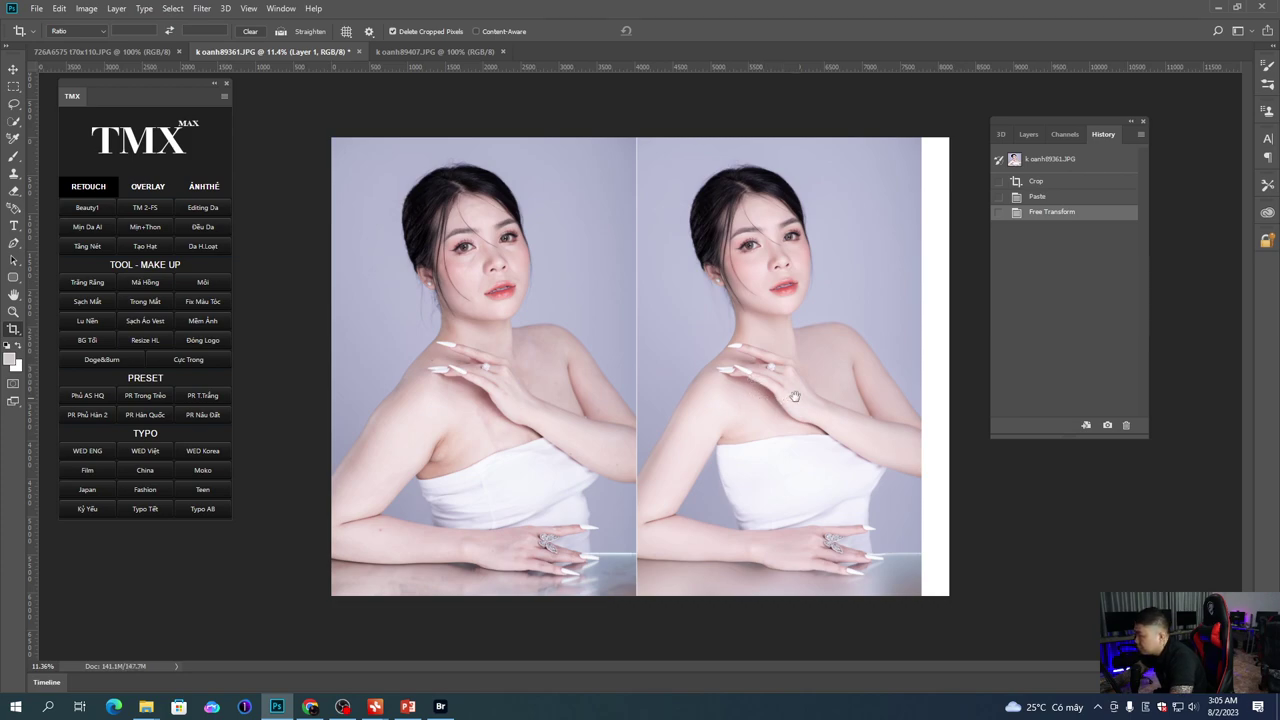
key(d)
key(f)
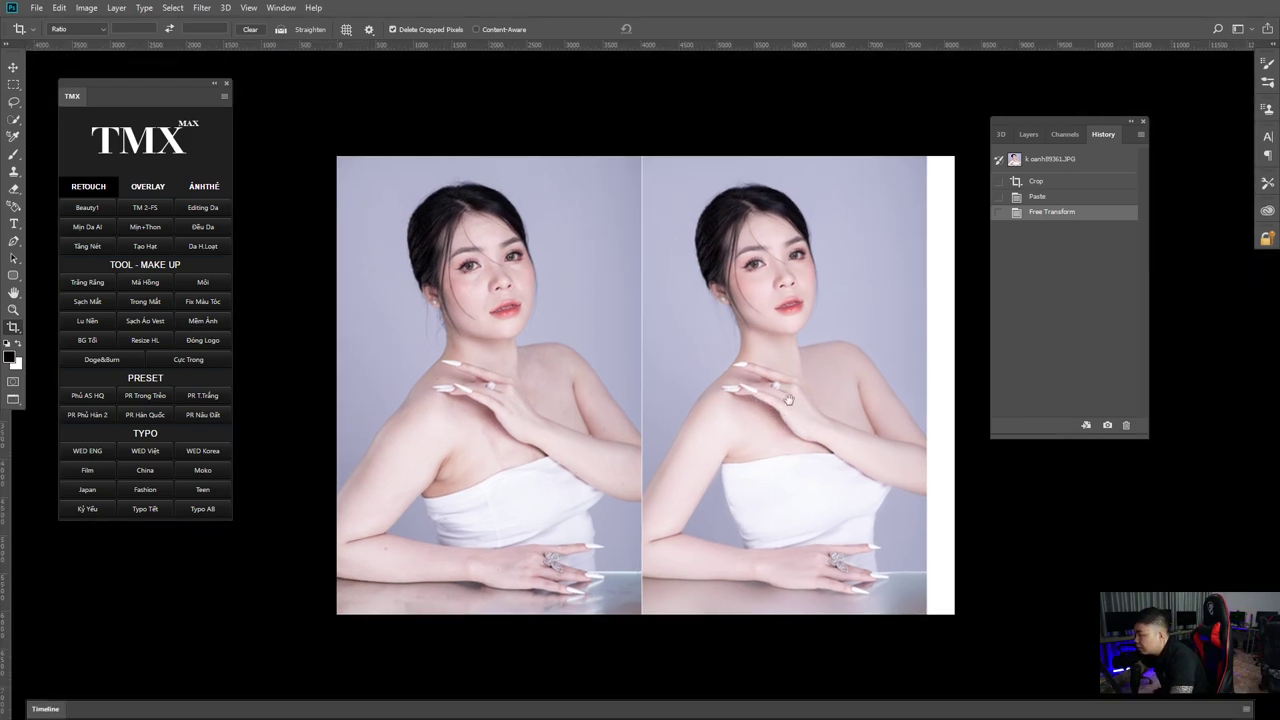
drag(785, 397, 741, 383)
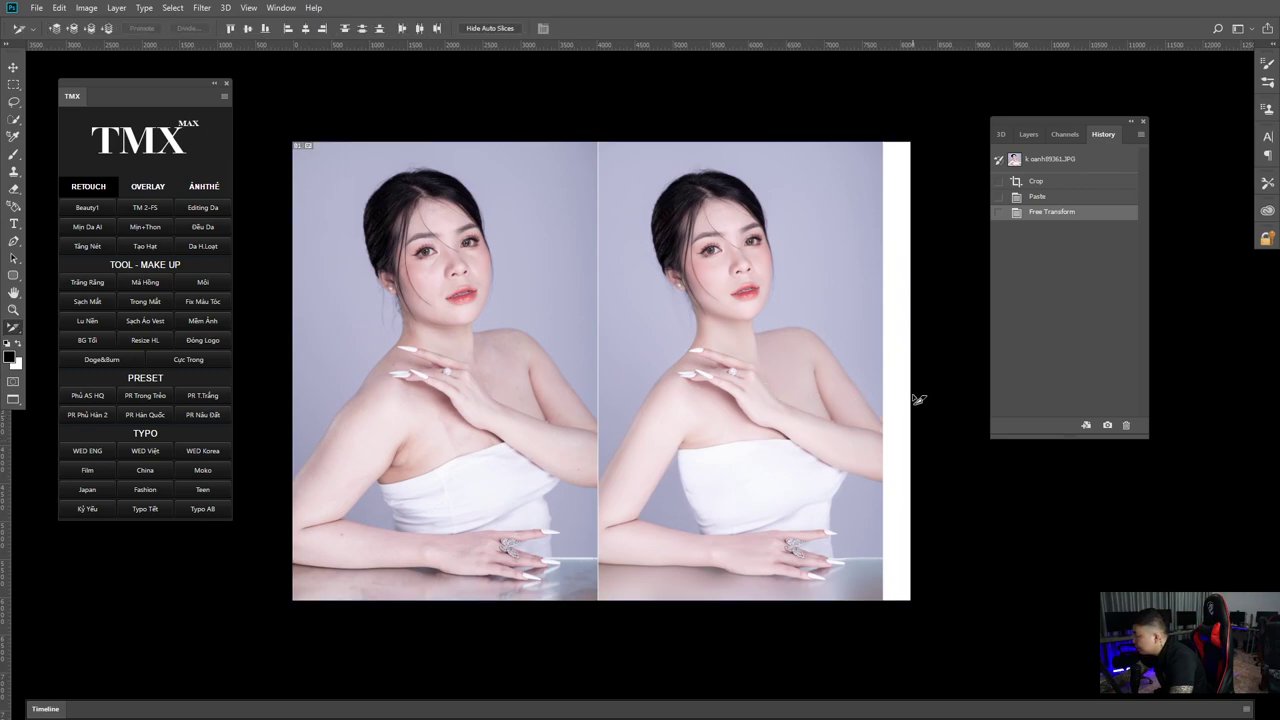
drag(912, 376, 896, 377)
key(Return)
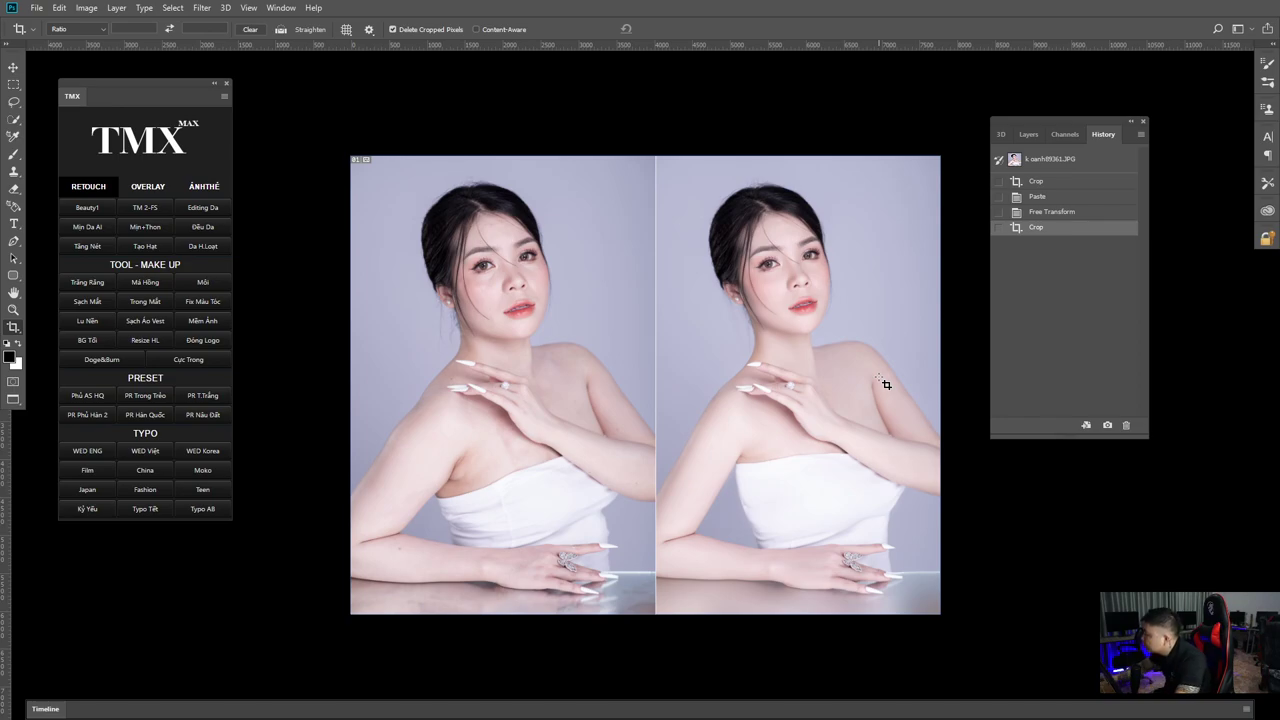
Step: Merge the pasted portrait into the Background and run the Doge&Burn action on it
drag(786, 250, 762, 319)
scroll(703, 325, up, 2)
key(ctrl+e)
scroll(694, 304, down, 3)
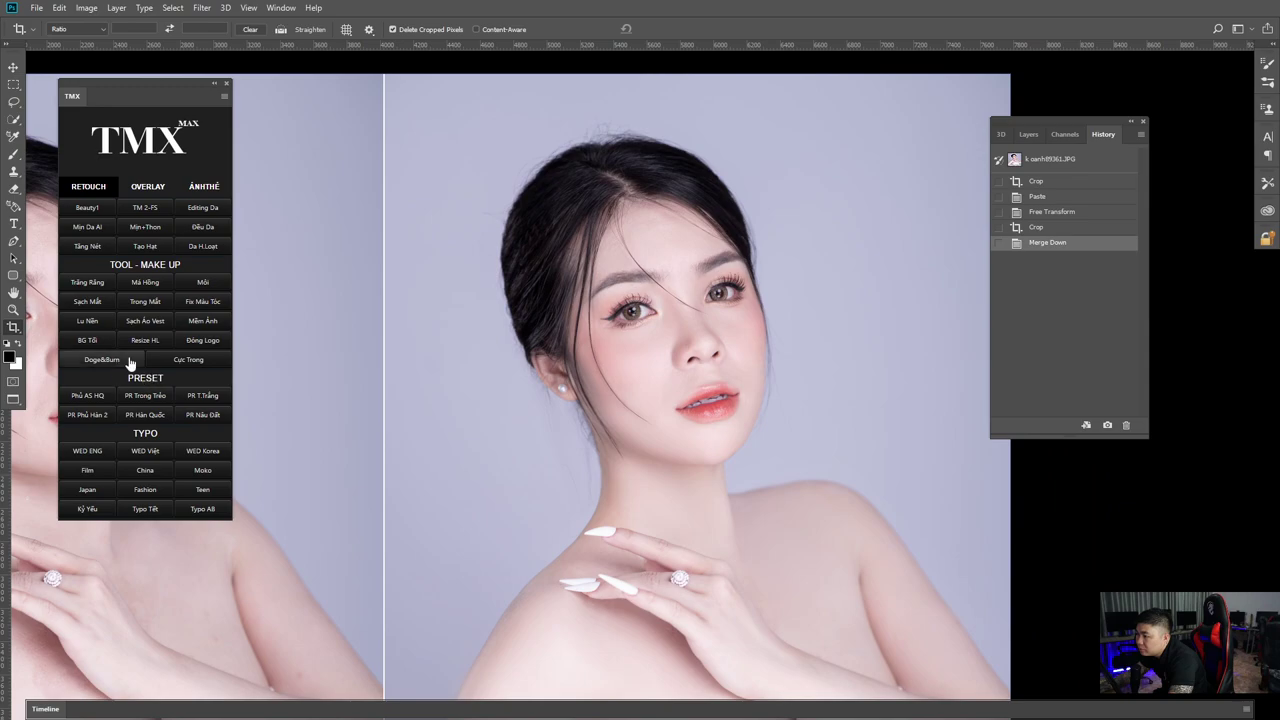
click(90, 362)
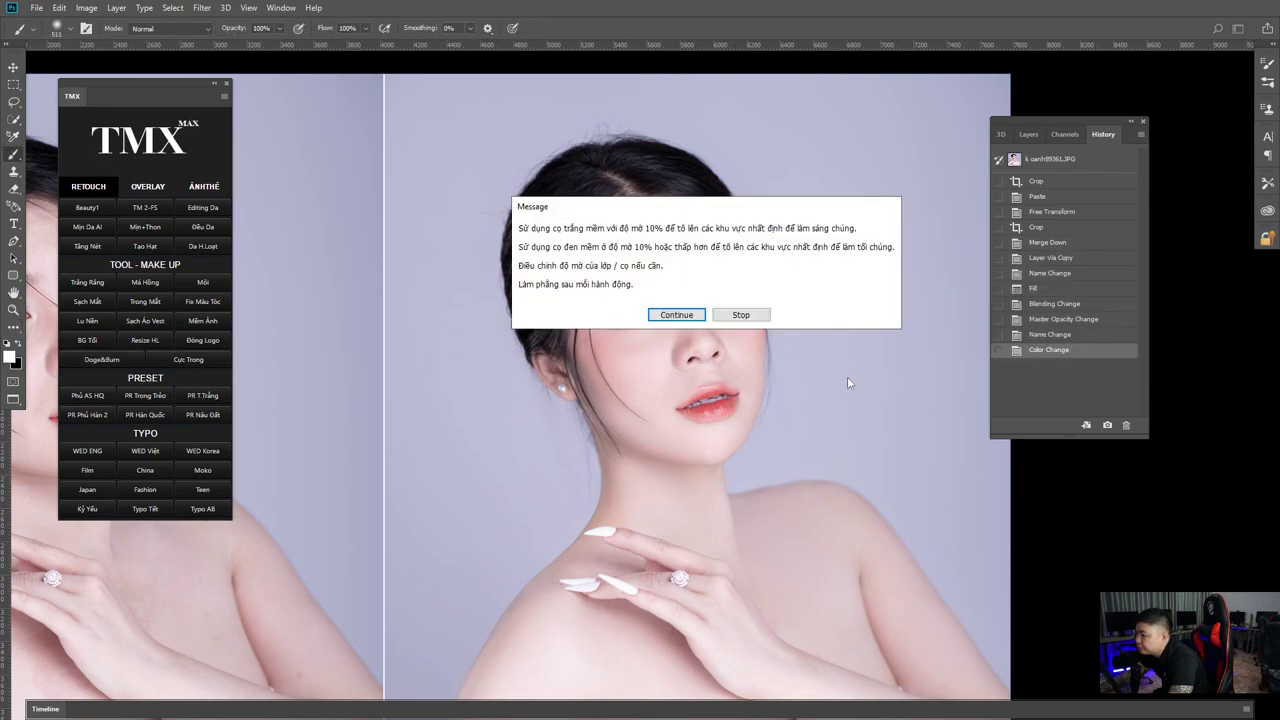
click(676, 315)
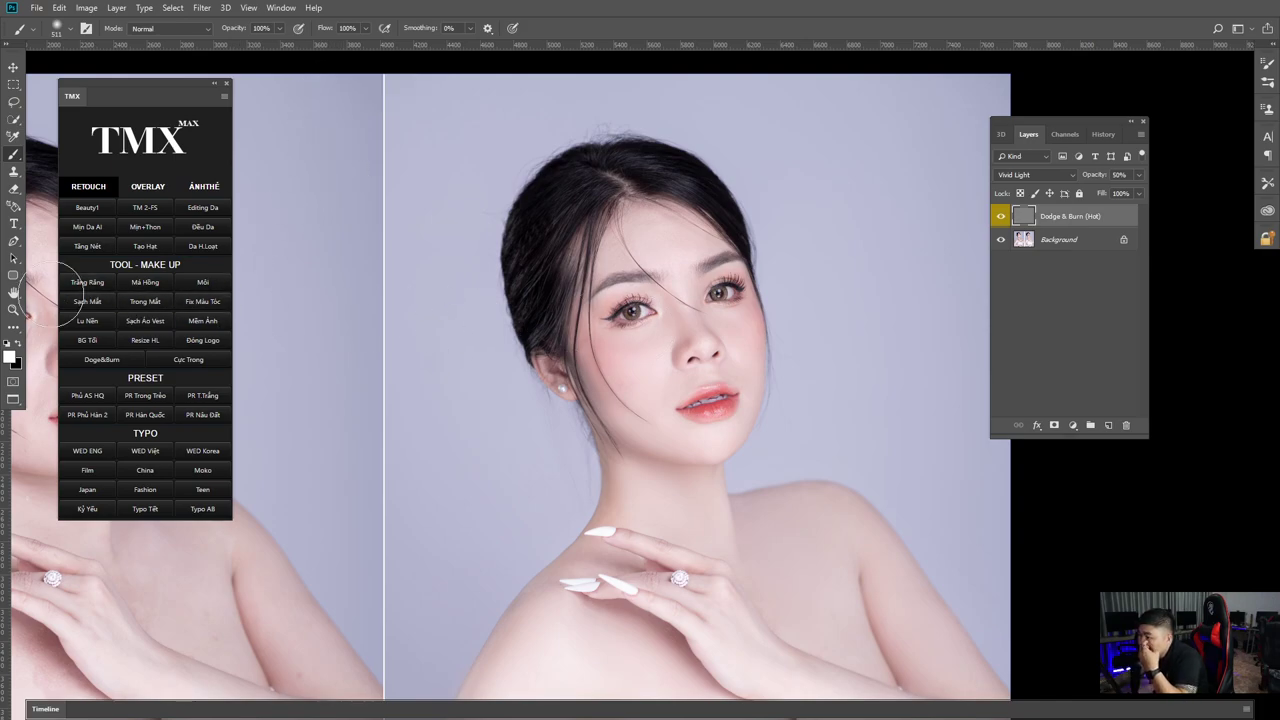
click(14, 296)
click(14, 327)
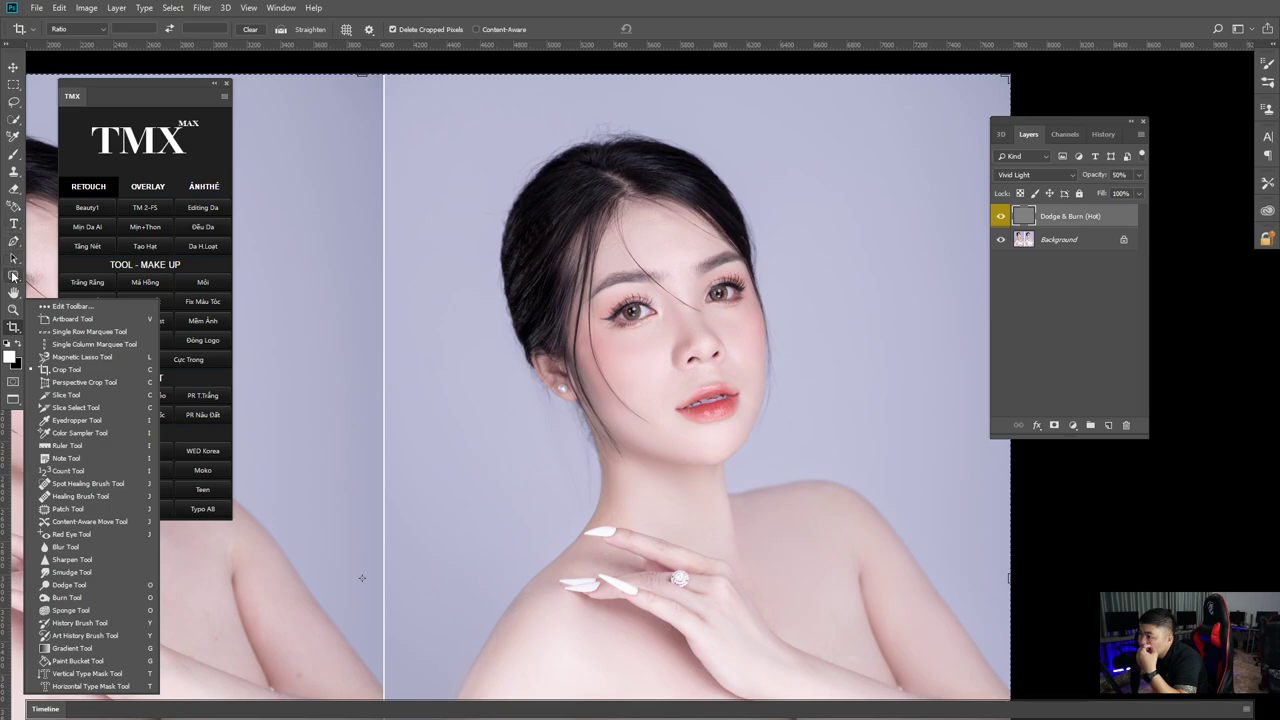
click(13, 67)
key(o)
key(Delete)
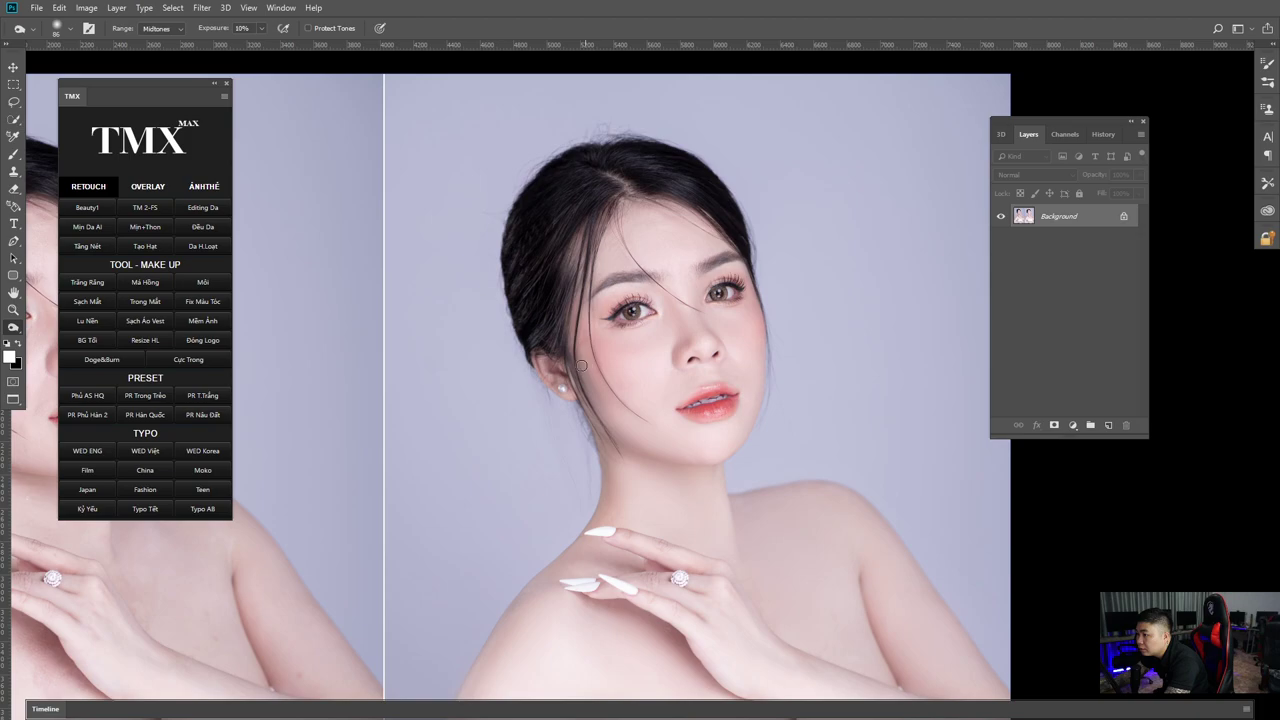
key(ctrl+z)
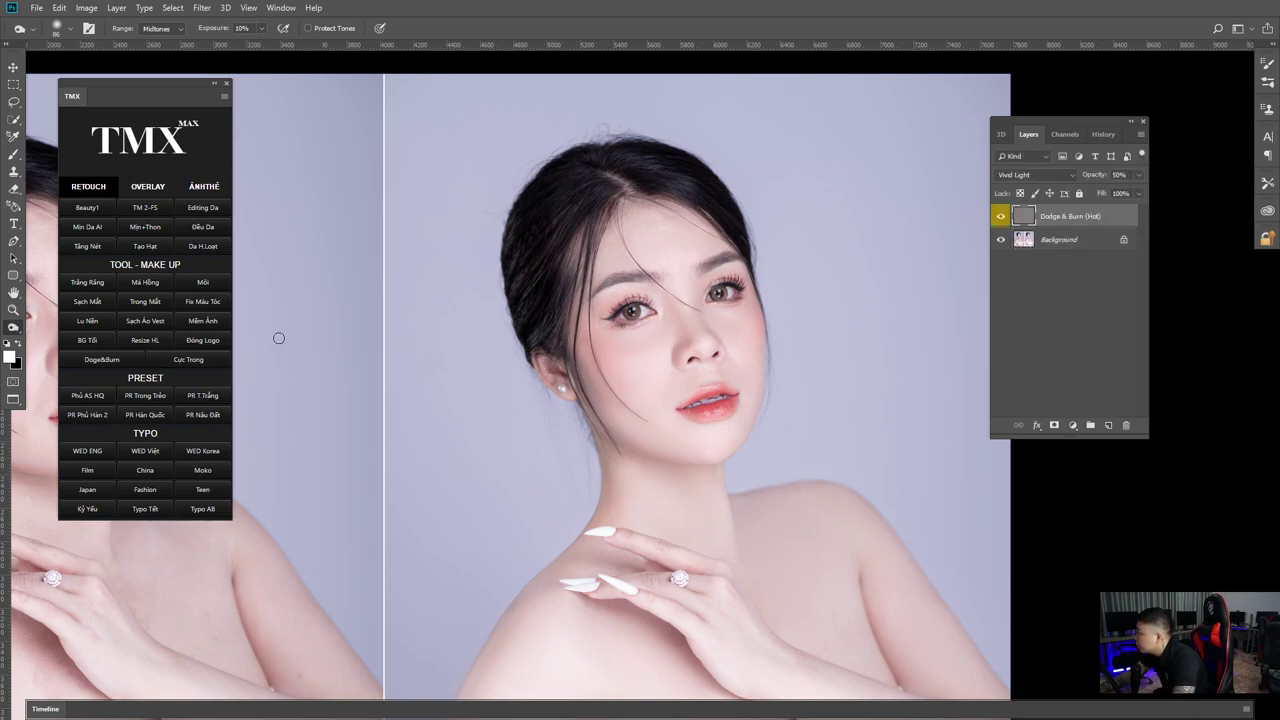
Step: Open the toolbar customization and add the Burn Tool to the Hand Tool group
click(16, 331)
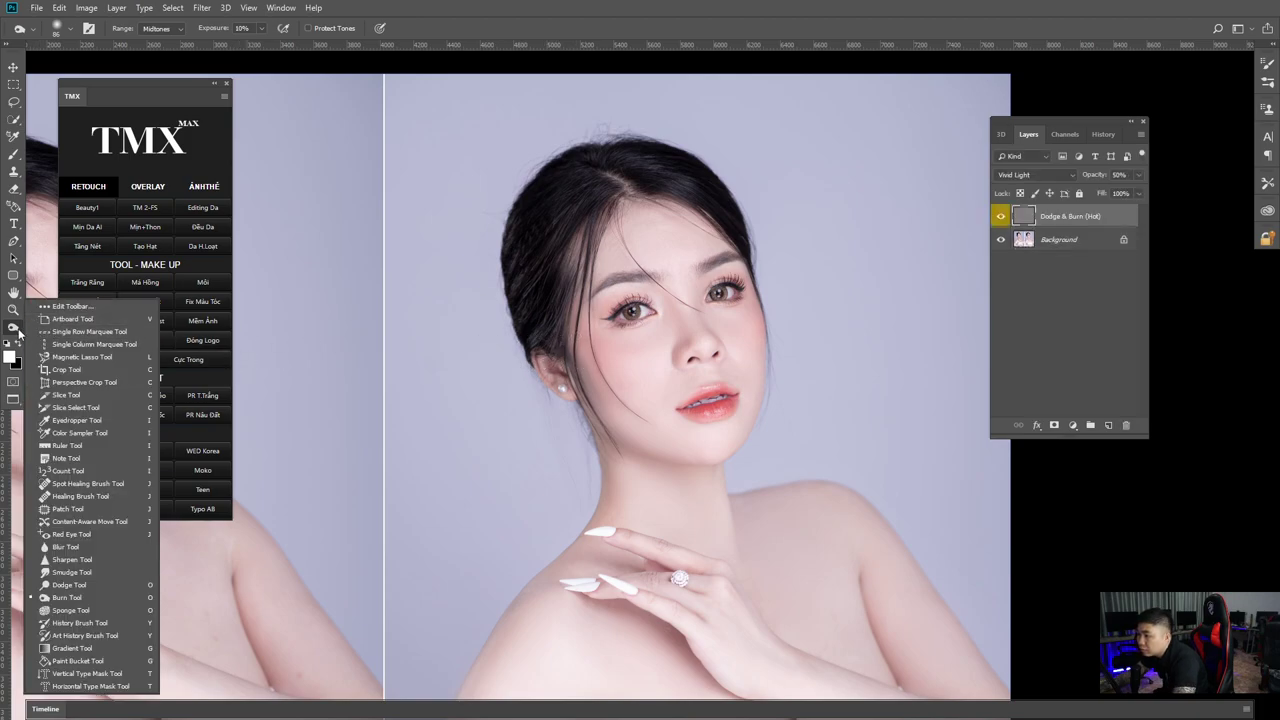
click(70, 306)
scroll(705, 285, down, 6)
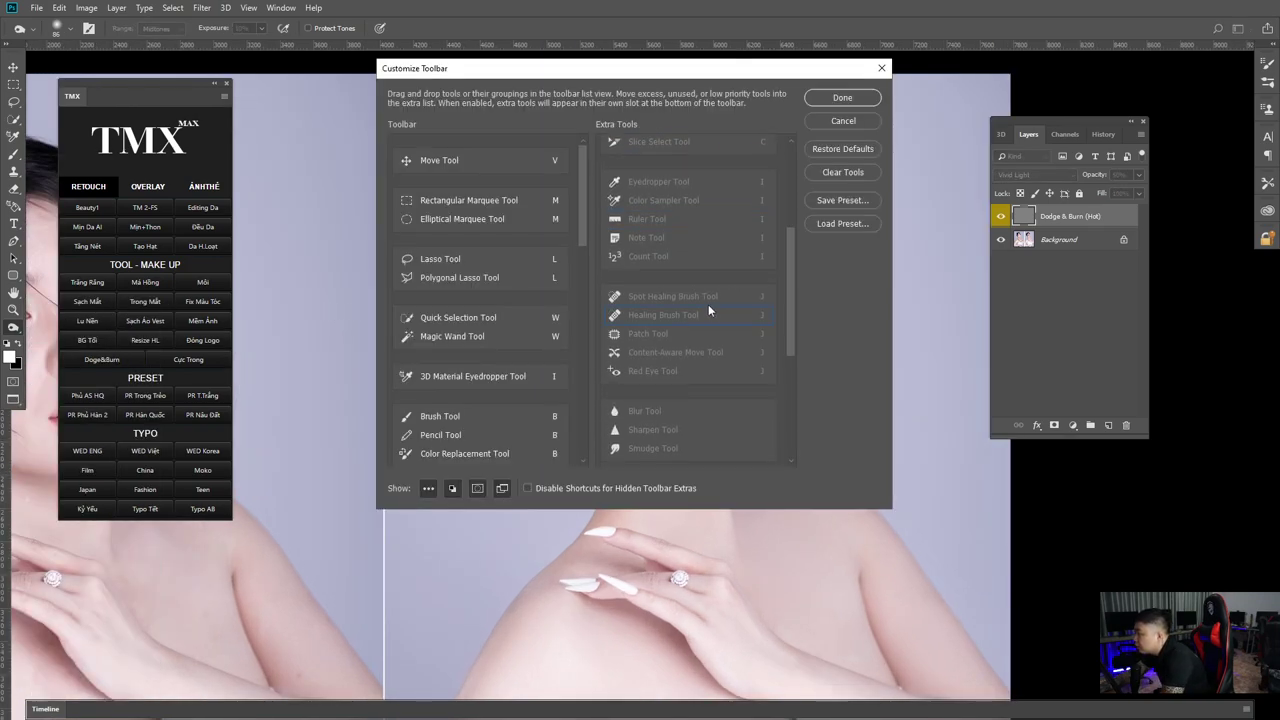
scroll(708, 329, down, 1)
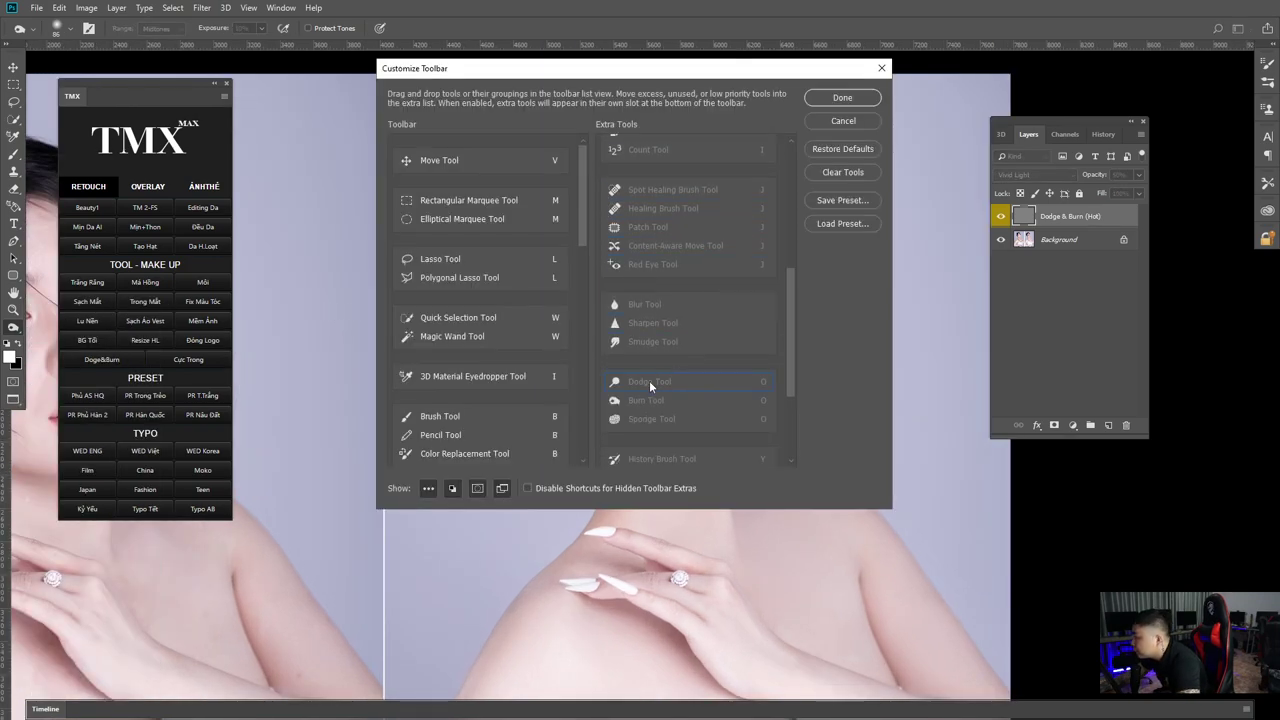
scroll(580, 302, down, 8)
drag(582, 336, 583, 449)
drag(635, 404, 497, 386)
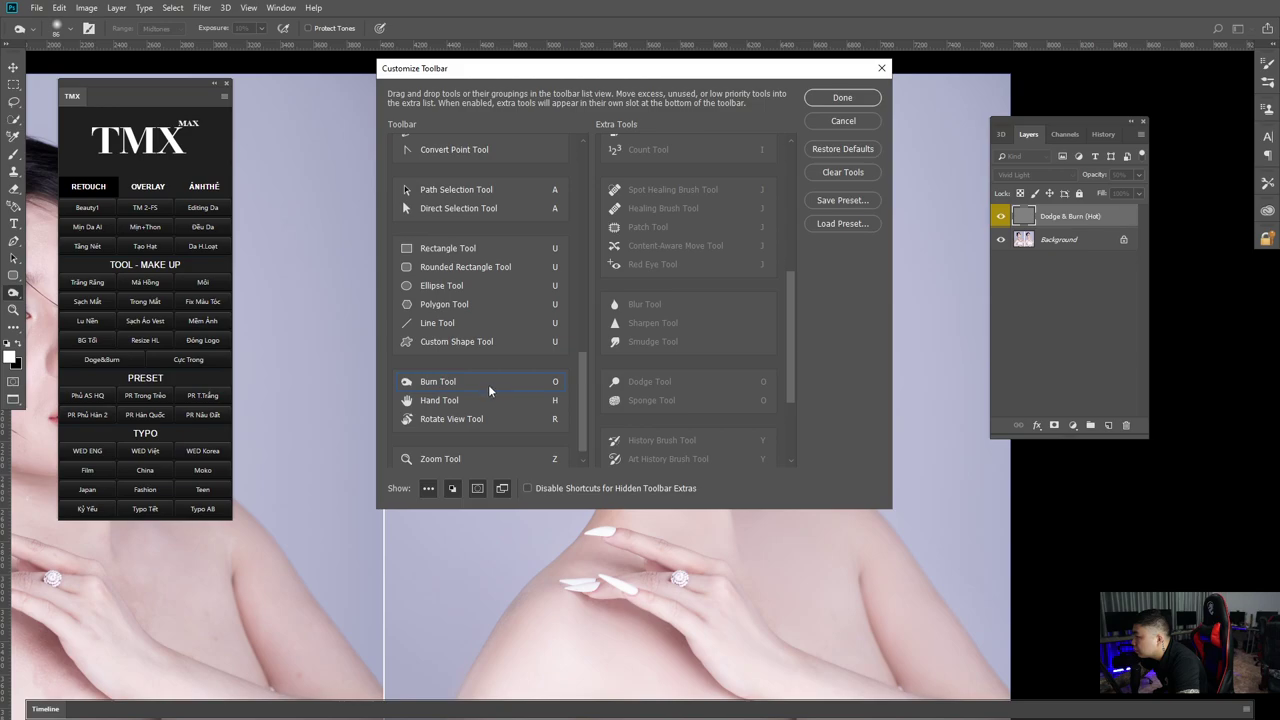
Step: Look through the toolbar groups to check how the tools are arranged
scroll(488, 384, down, 1)
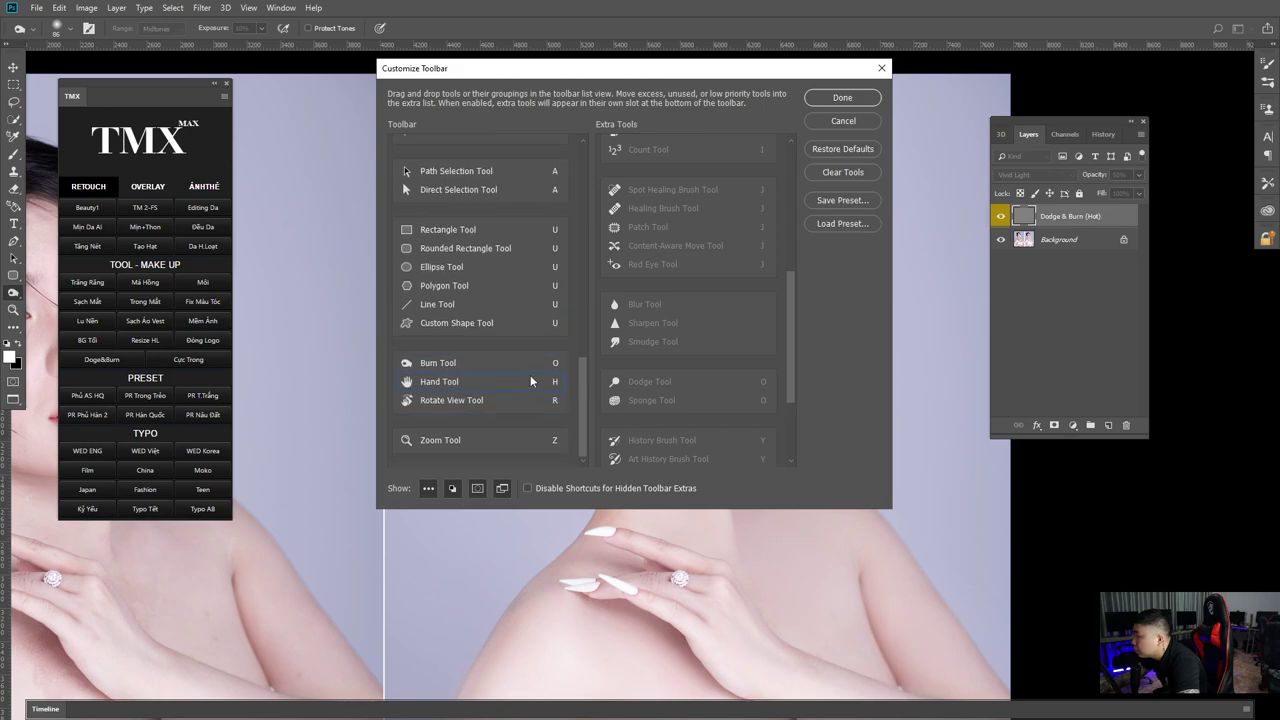
scroll(587, 380, up, 3)
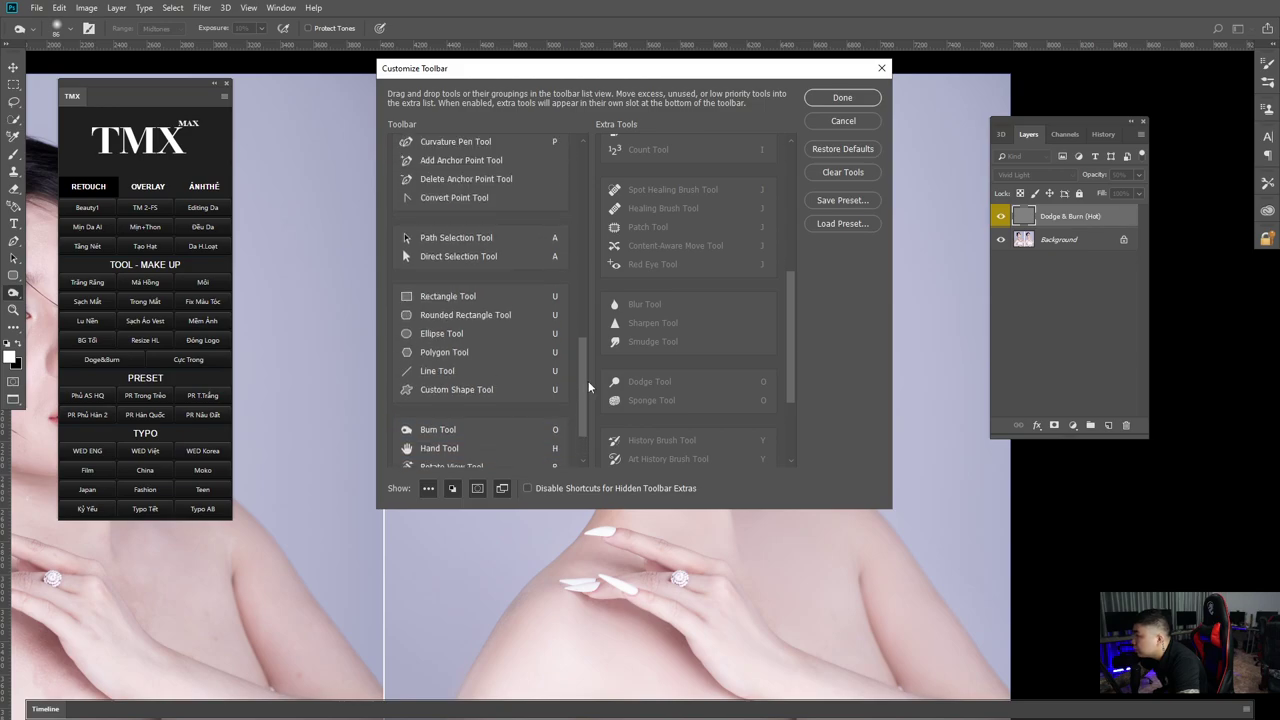
scroll(714, 335, up, 3)
scroll(470, 287, up, 1)
scroll(470, 287, up, 8)
scroll(510, 281, up, 3)
scroll(517, 288, down, 7)
scroll(520, 298, down, 5)
scroll(520, 298, down, 2)
scroll(520, 298, down, 1)
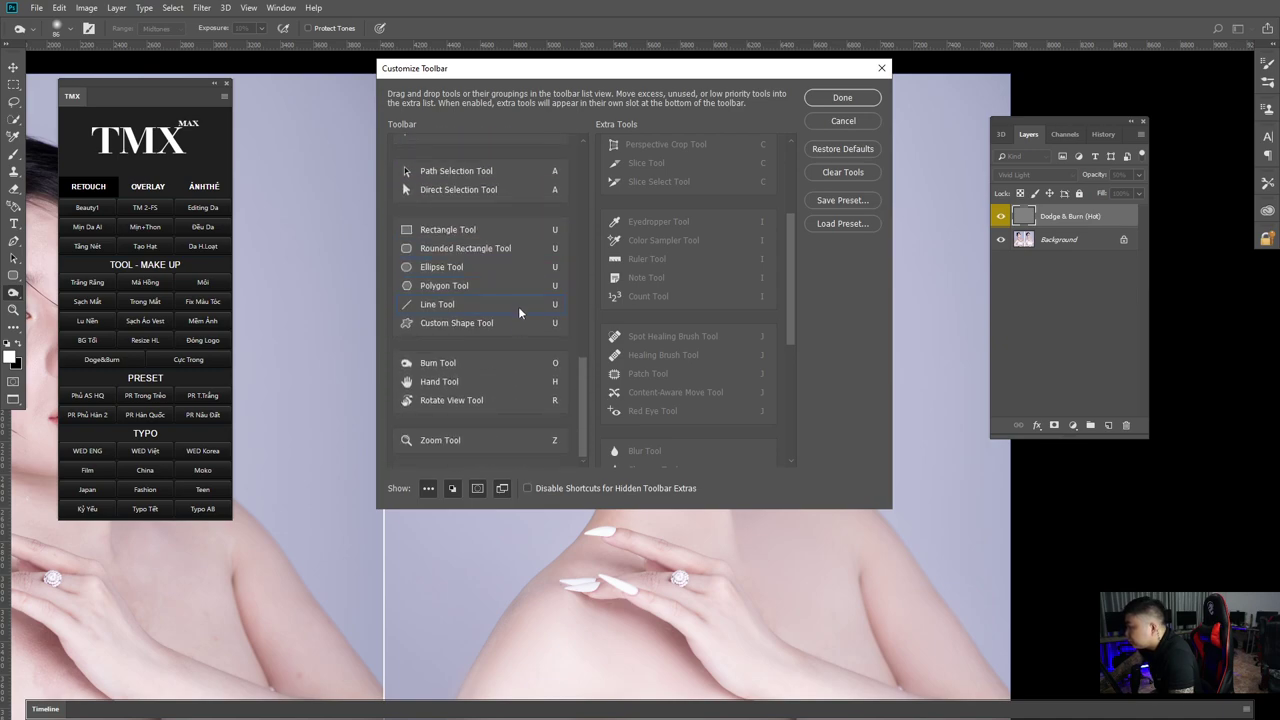
Step: Add the Dodge Tool to the toolbar group holding the Burn Tool and apply the customization
mouse_move(792, 316)
mouse_down()
mouse_move(775, 445)
mouse_move(811, 237)
mouse_move(798, 454)
mouse_up()
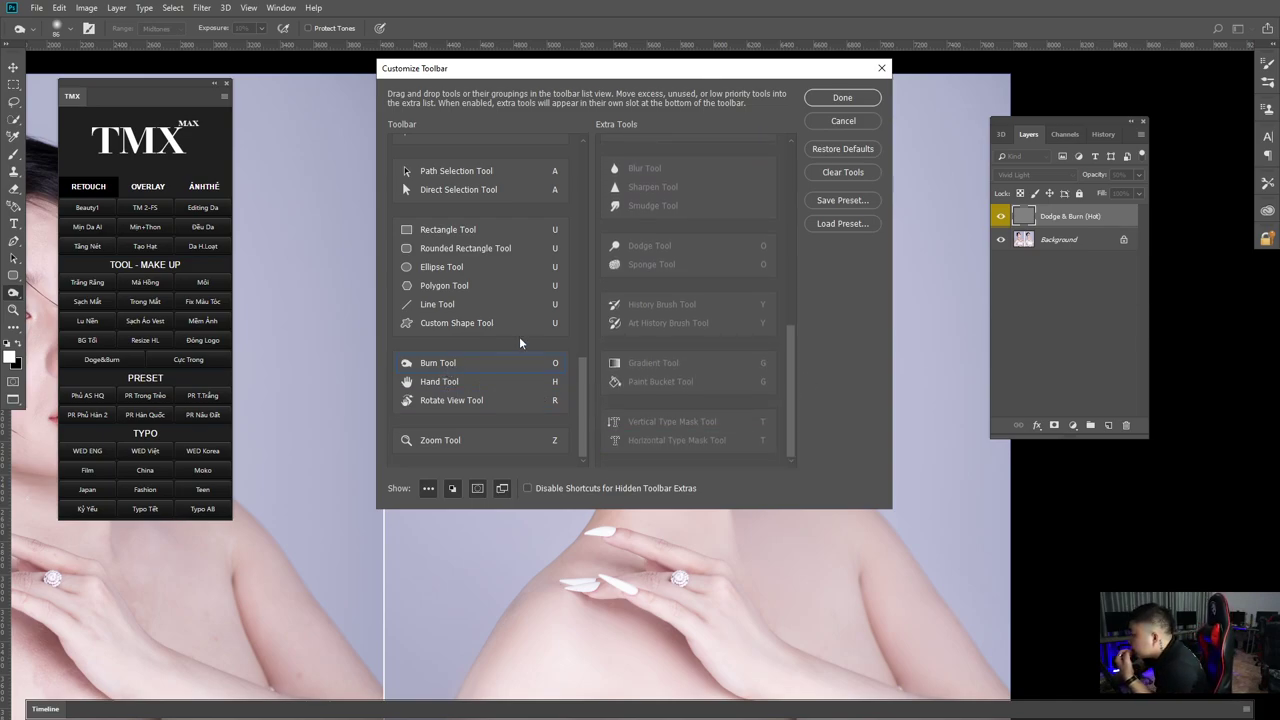
mouse_move(654, 267)
mouse_down()
mouse_move(483, 357)
mouse_move(499, 364)
mouse_up()
click(843, 98)
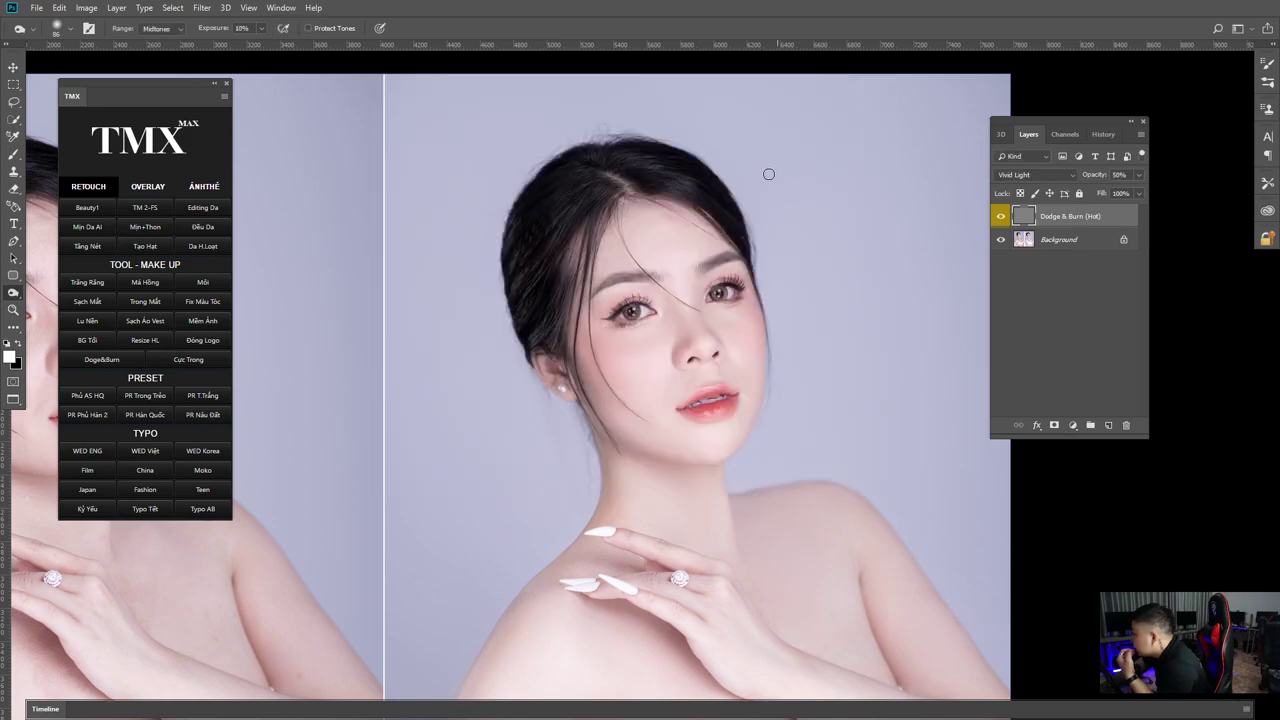
key(o)
key(ctrl+e)
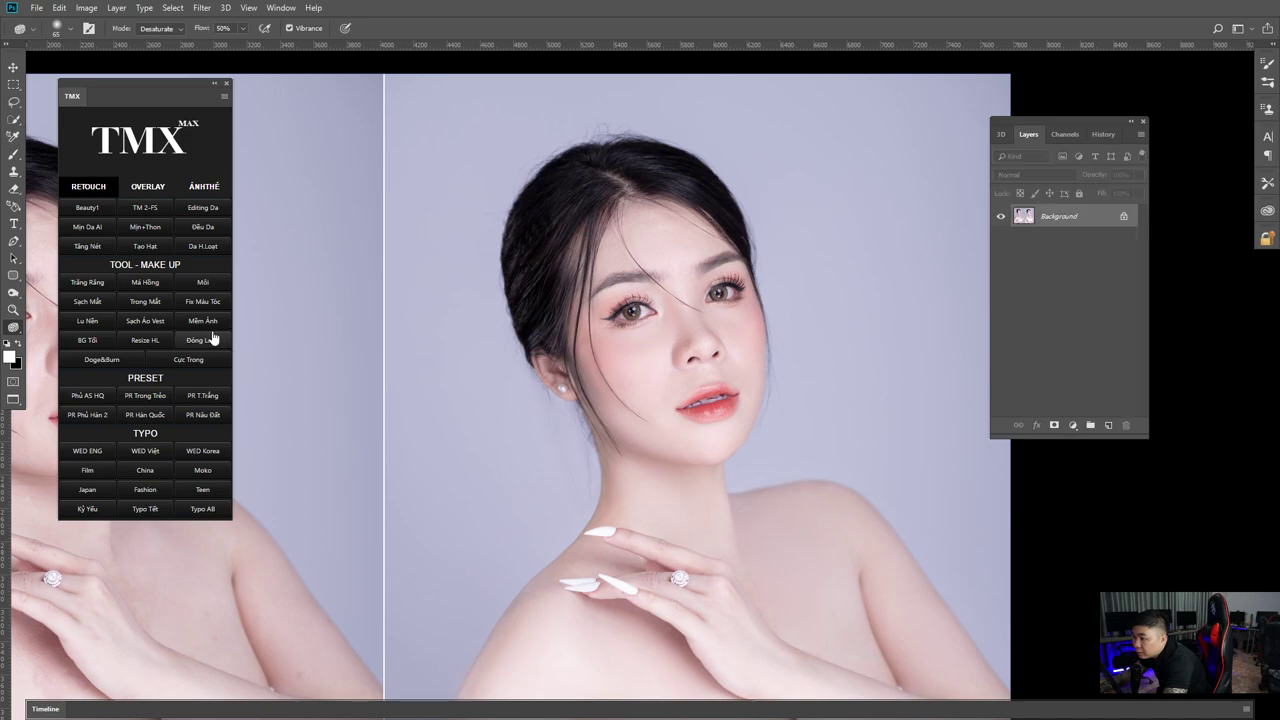
key(ctrl+z)
Step: Lighten the nose bridge on the dodge-and-burn layer using the Dodge Tool with a 51 px soft brush
right_click(14, 294)
click(60, 298)
scroll(790, 320, up, 2)
right_click(680, 336)
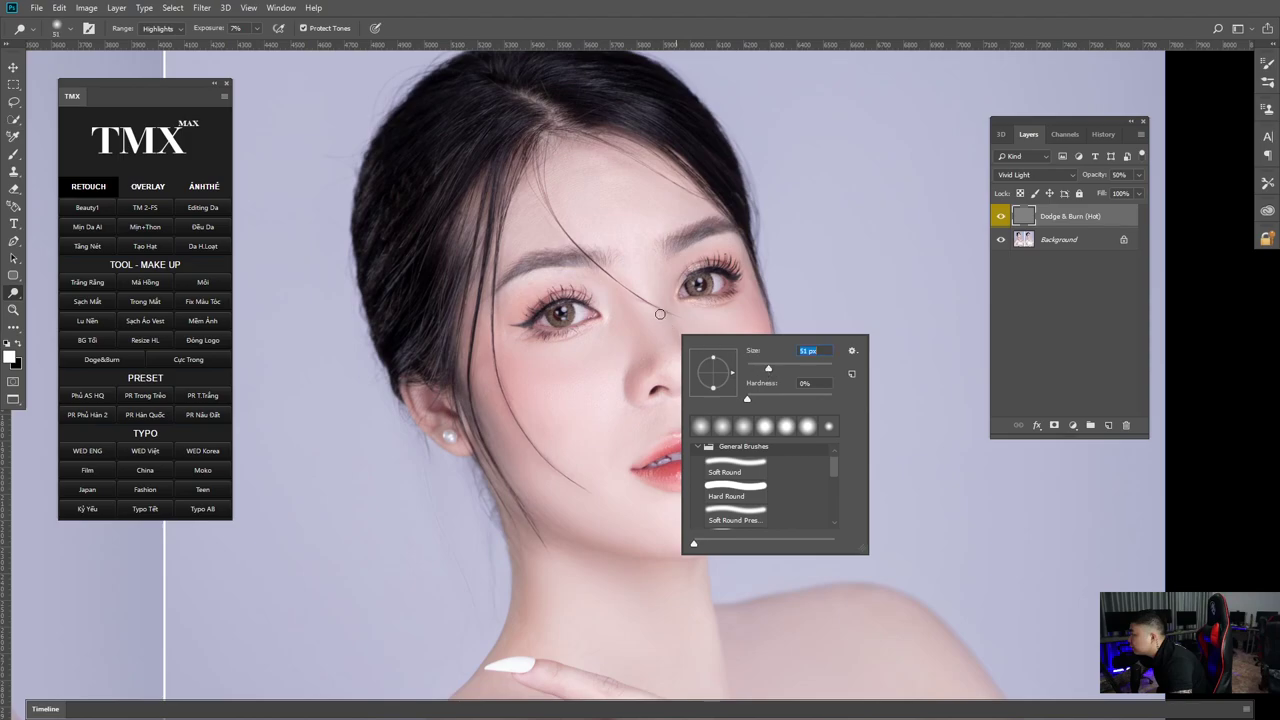
mouse_move(646, 291)
mouse_down()
mouse_move(671, 355)
mouse_move(657, 303)
mouse_up()
drag(714, 387, 746, 362)
Step: Set the Dodge Tool to 5% exposure and a 66 px brush, and lighten the nose highlight
right_click(717, 339)
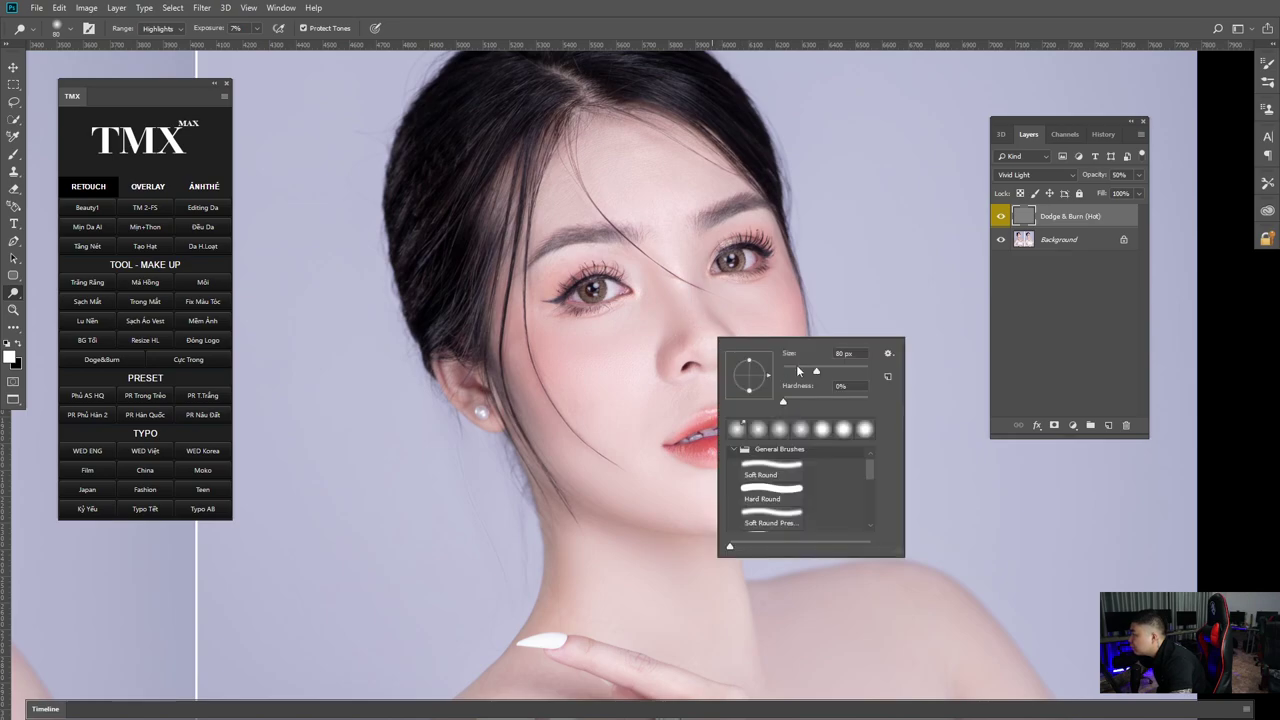
key(Return)
scroll(703, 305, up, 3)
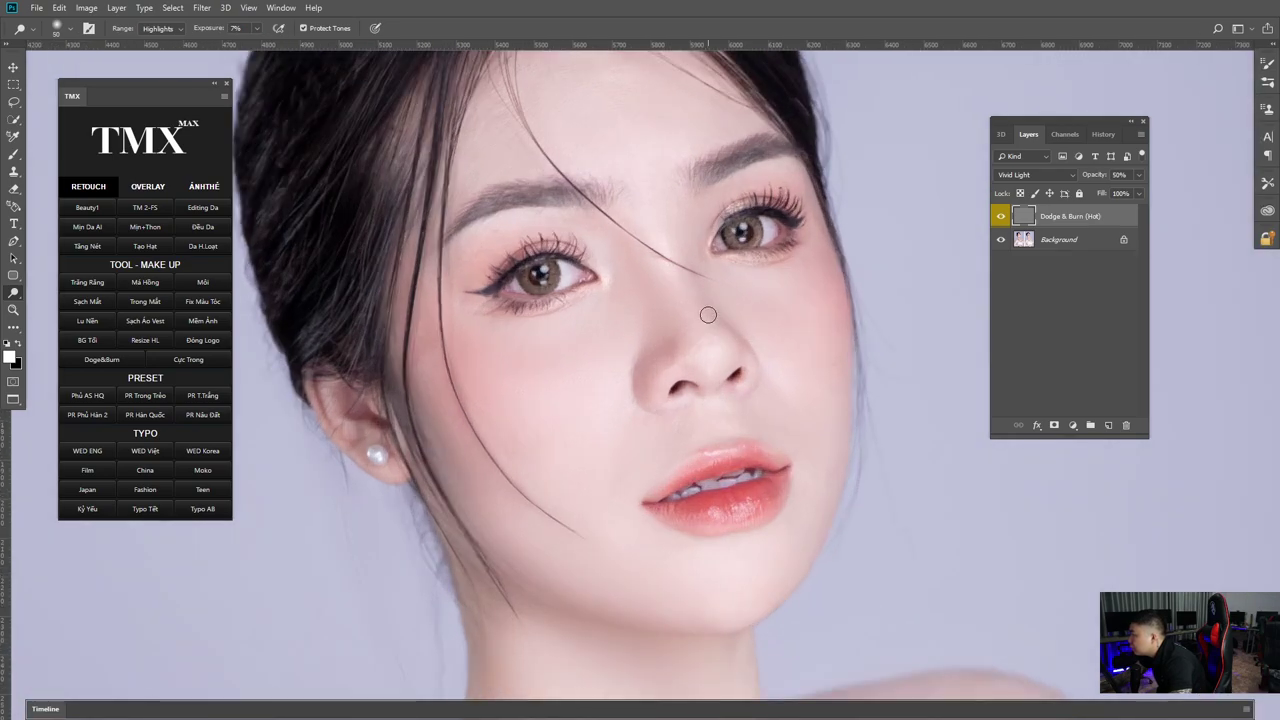
key(0)
key(5)
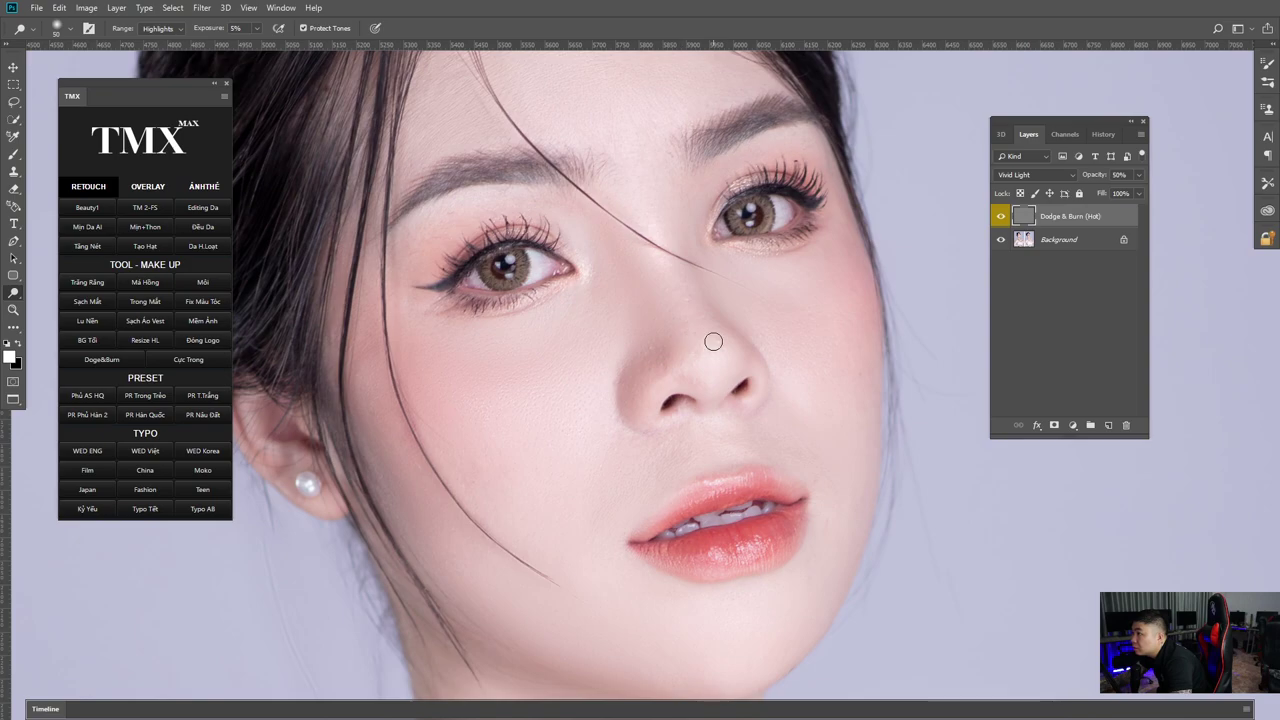
right_click(708, 334)
drag(800, 368, 807, 370)
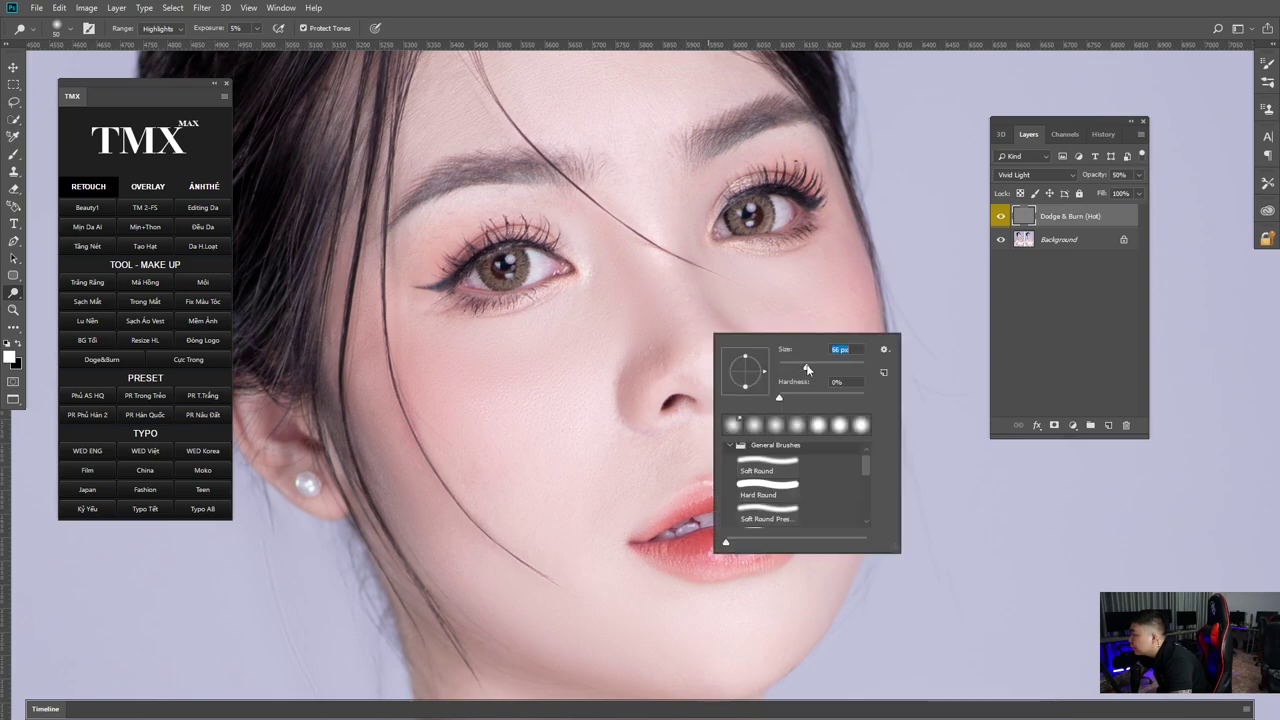
key(Return)
drag(710, 363, 740, 317)
Step: Dodge the cheek with a 291 px brush, then set the brush to 187 px for the chin
scroll(739, 333, down, 3)
right_click(704, 362)
drag(804, 394, 834, 394)
key(Return)
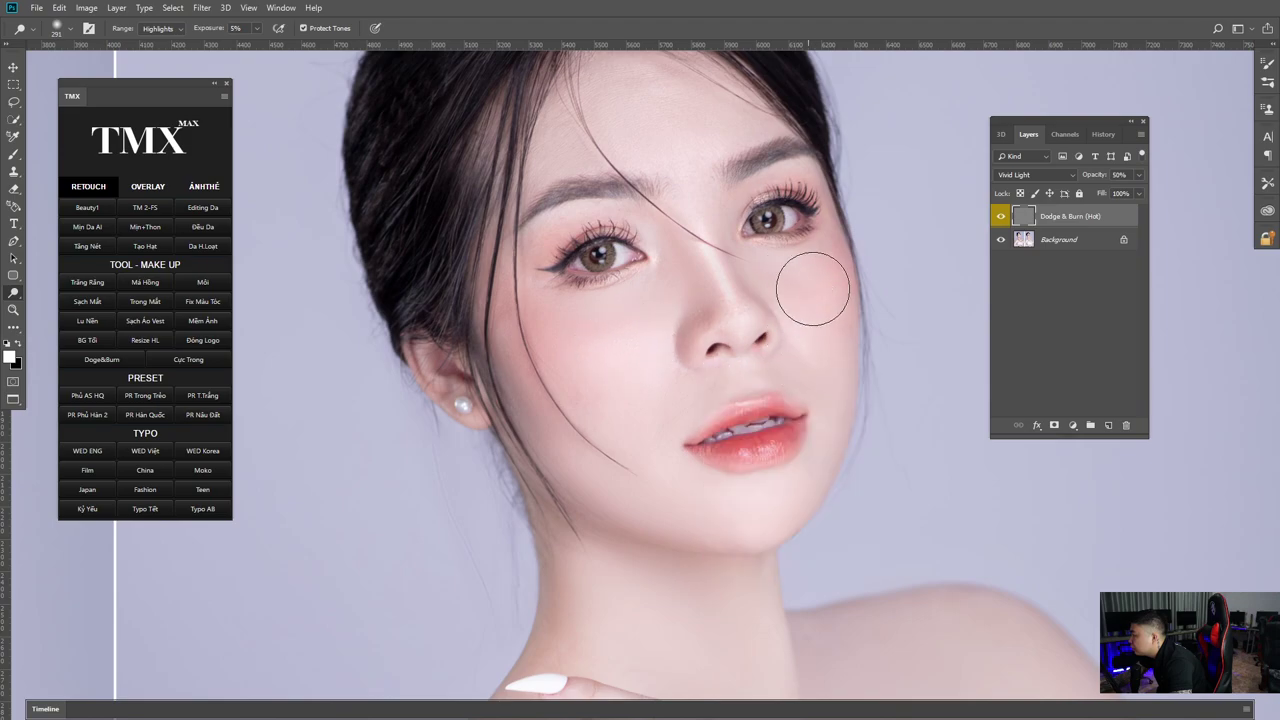
right_click(782, 478)
click(903, 506)
key(Return)
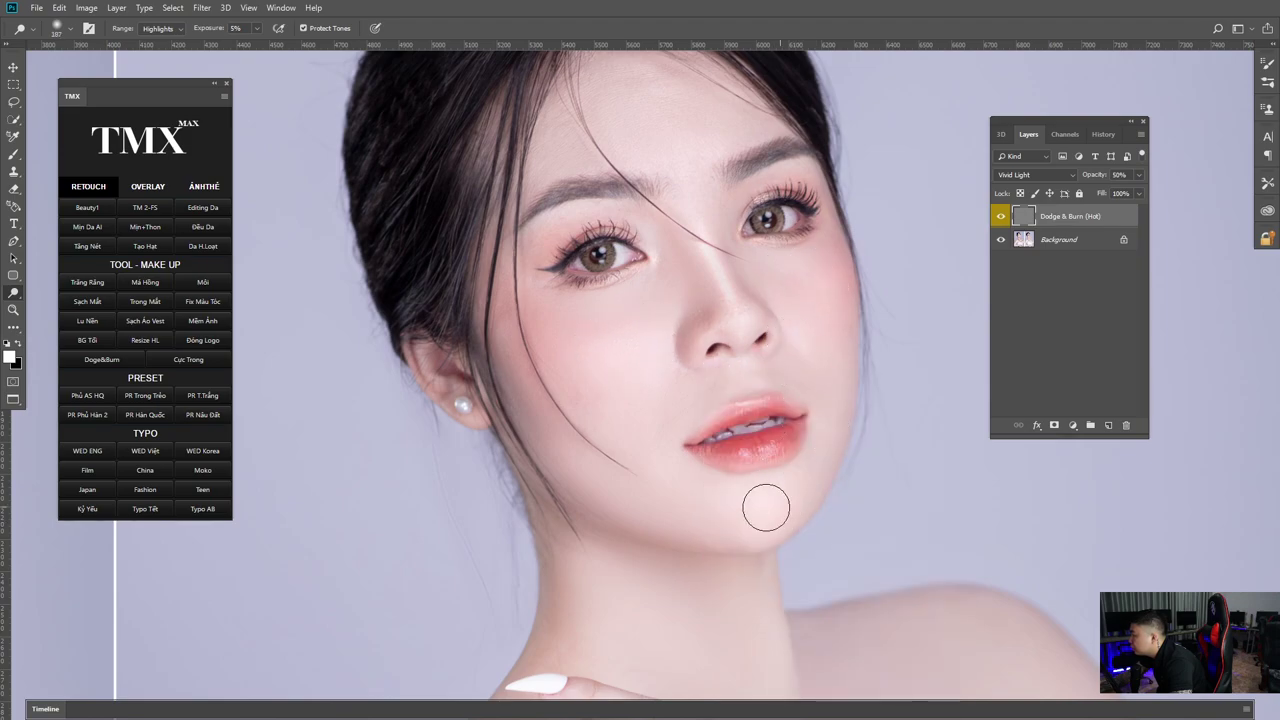
Step: Reduce the Dodge brush to 66 px for finer highlights and view both portraits side by side
right_click(798, 483)
click(895, 505)
key(Return)
scroll(756, 410, down, 4)
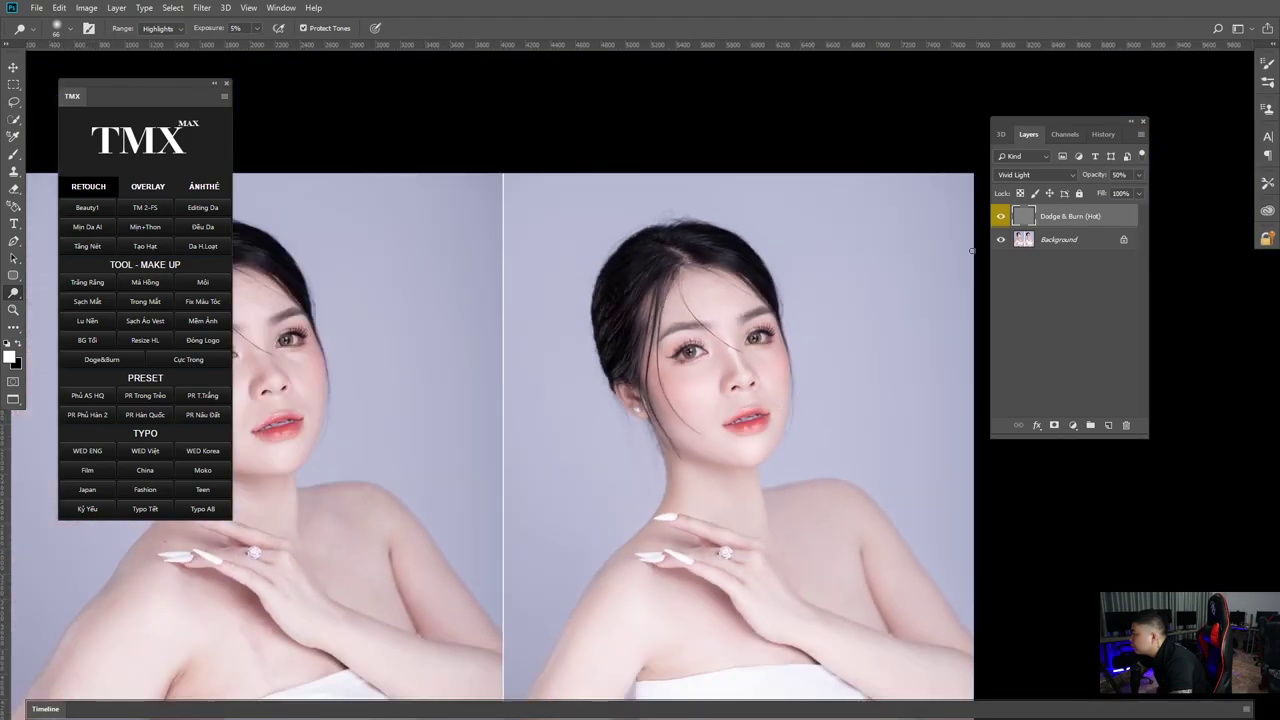
Step: Lower the Dodge & Burn (Hot) layer's opacity to 16% and merge it into the Background
click(1137, 176)
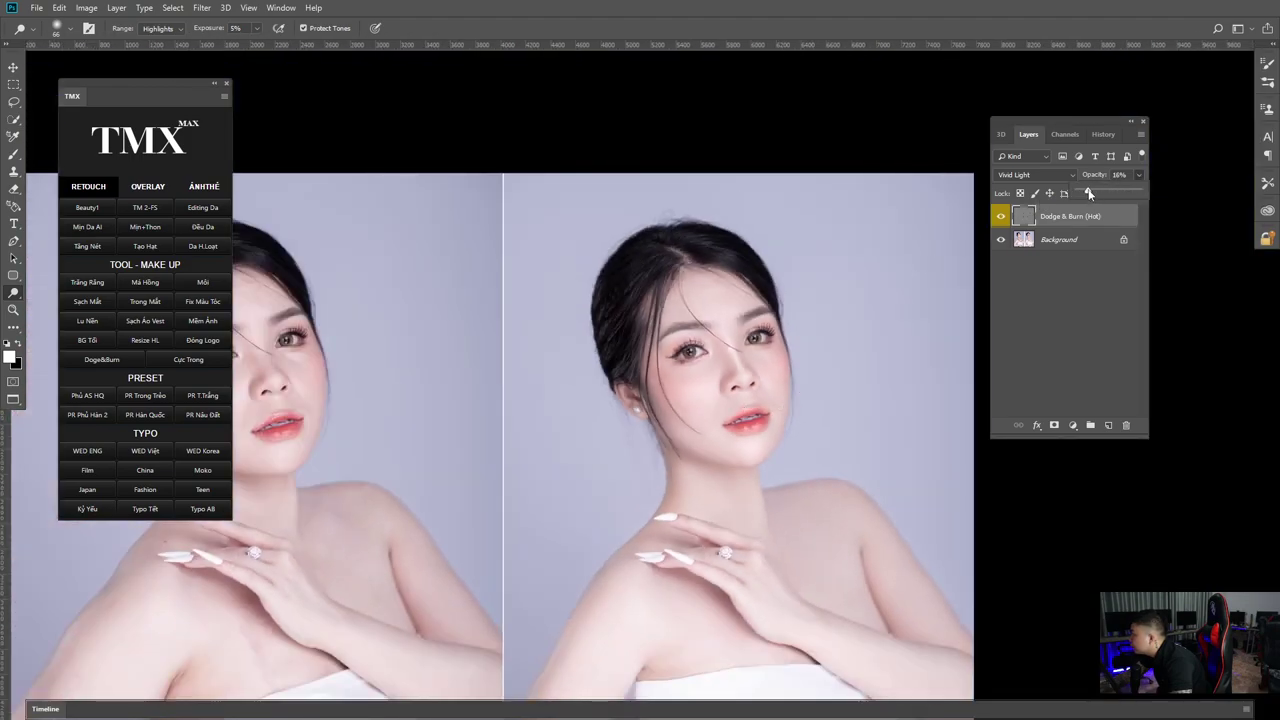
scroll(818, 317, down, 2)
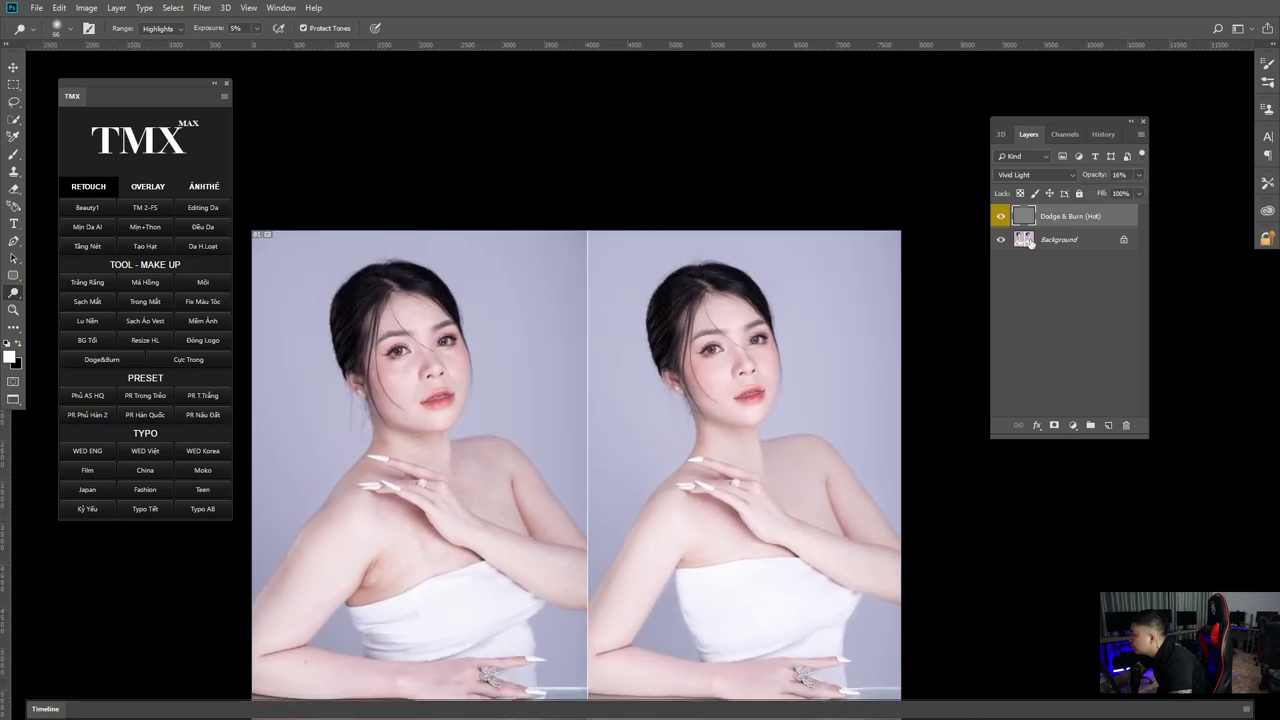
key(ctrl+0)
key(ctrl+minus)
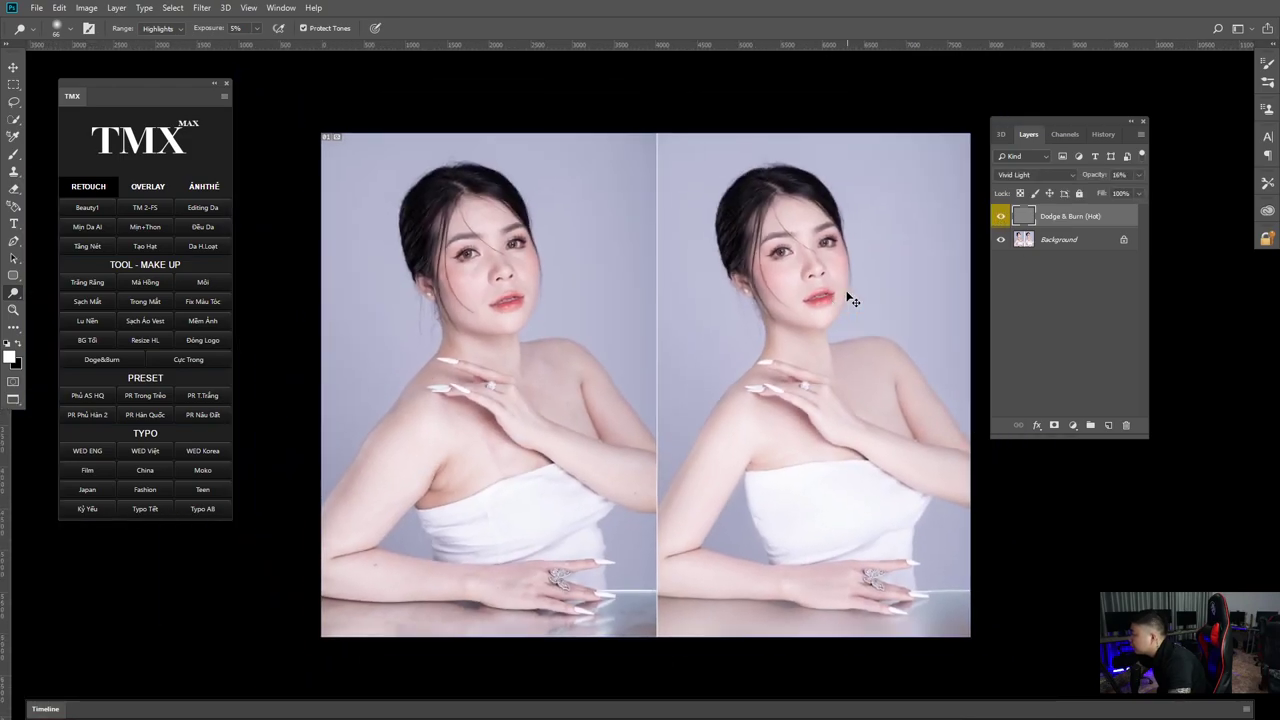
key(ctrl+e)
key(ctrl+minus)
scroll(847, 300, up, 2)
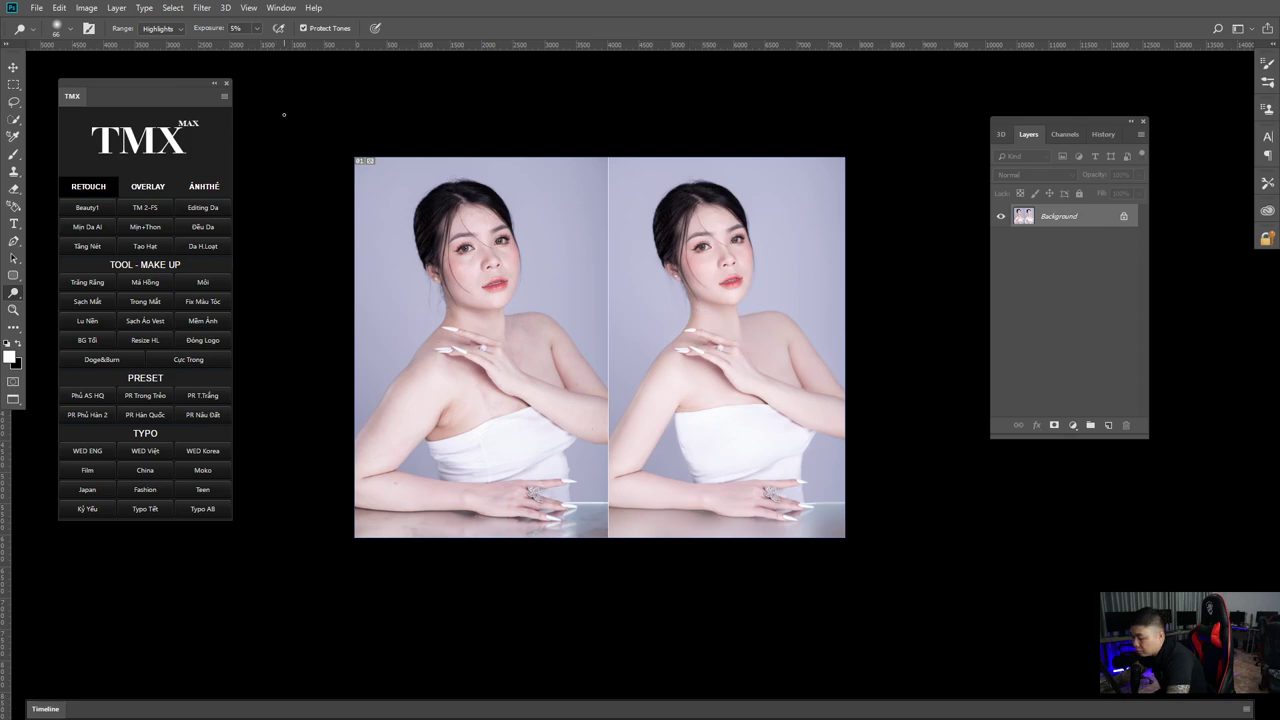
Step: Review the before-and-after portrait against k oanh89407.JPG, and close both documents
key(f)
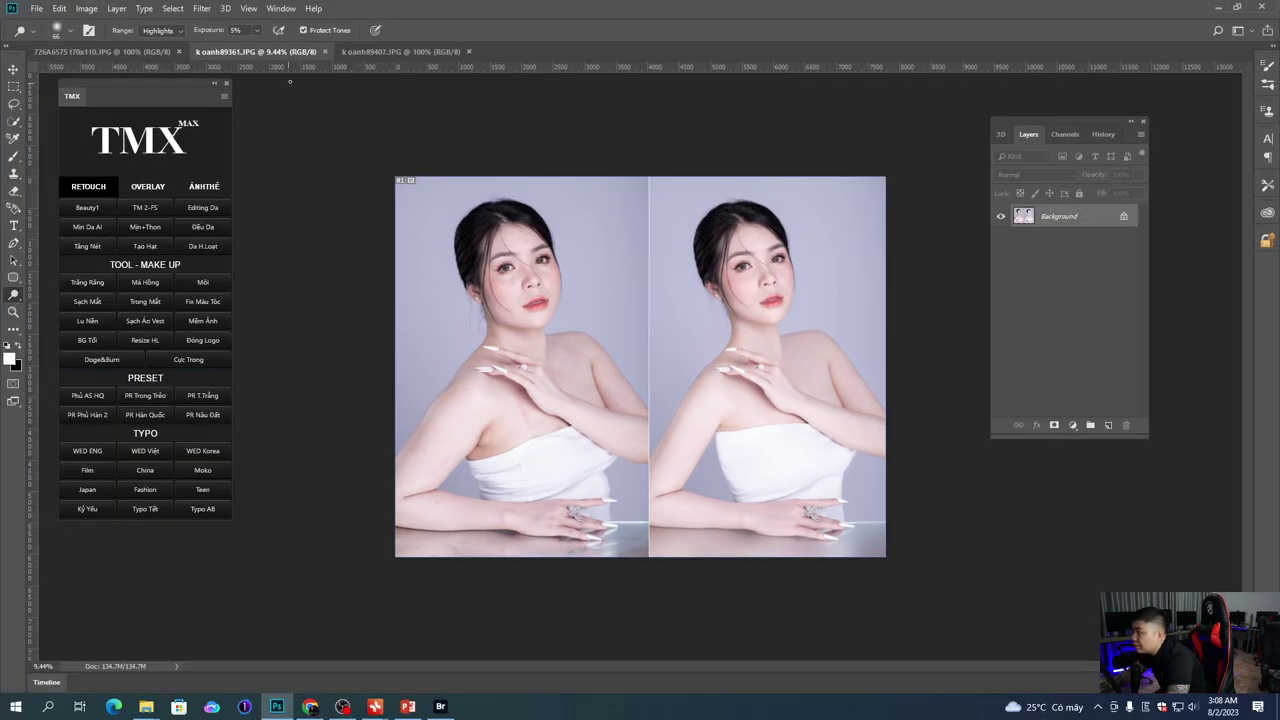
click(374, 51)
key(ctrl+0)
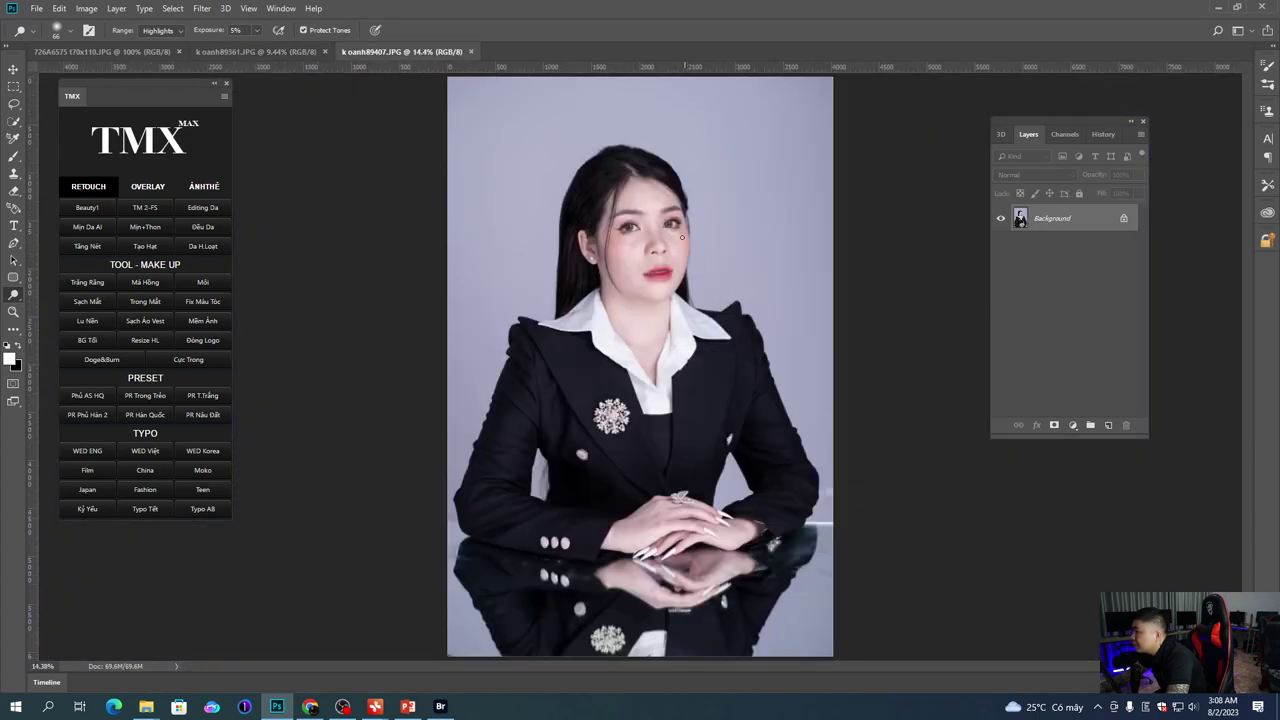
click(266, 52)
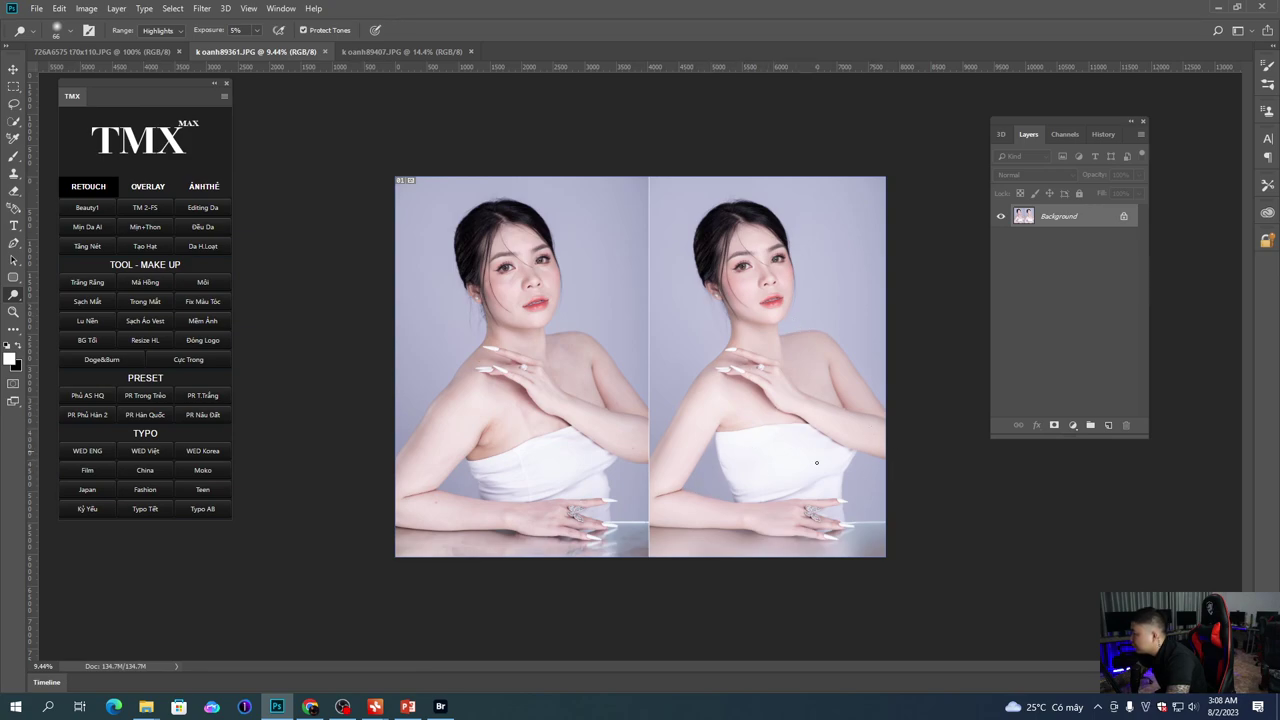
key(ctrl+plus)
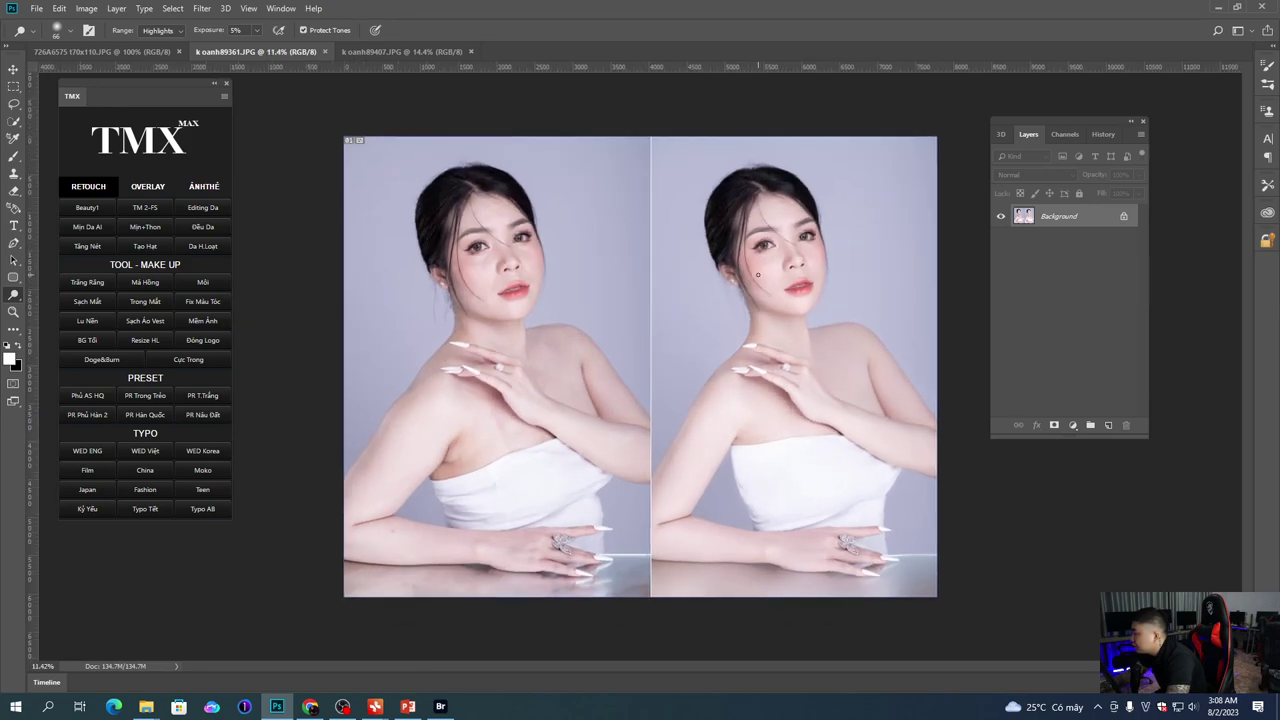
key(ctrl+minus)
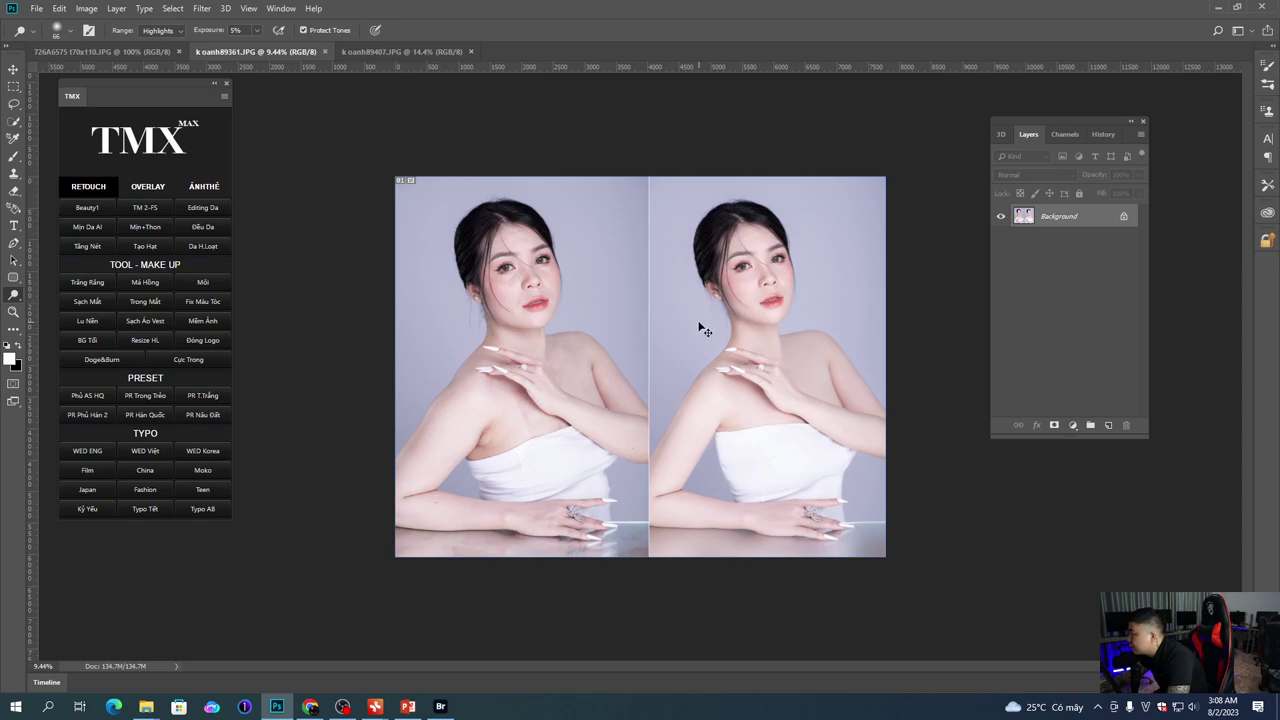
key(ctrl+w)
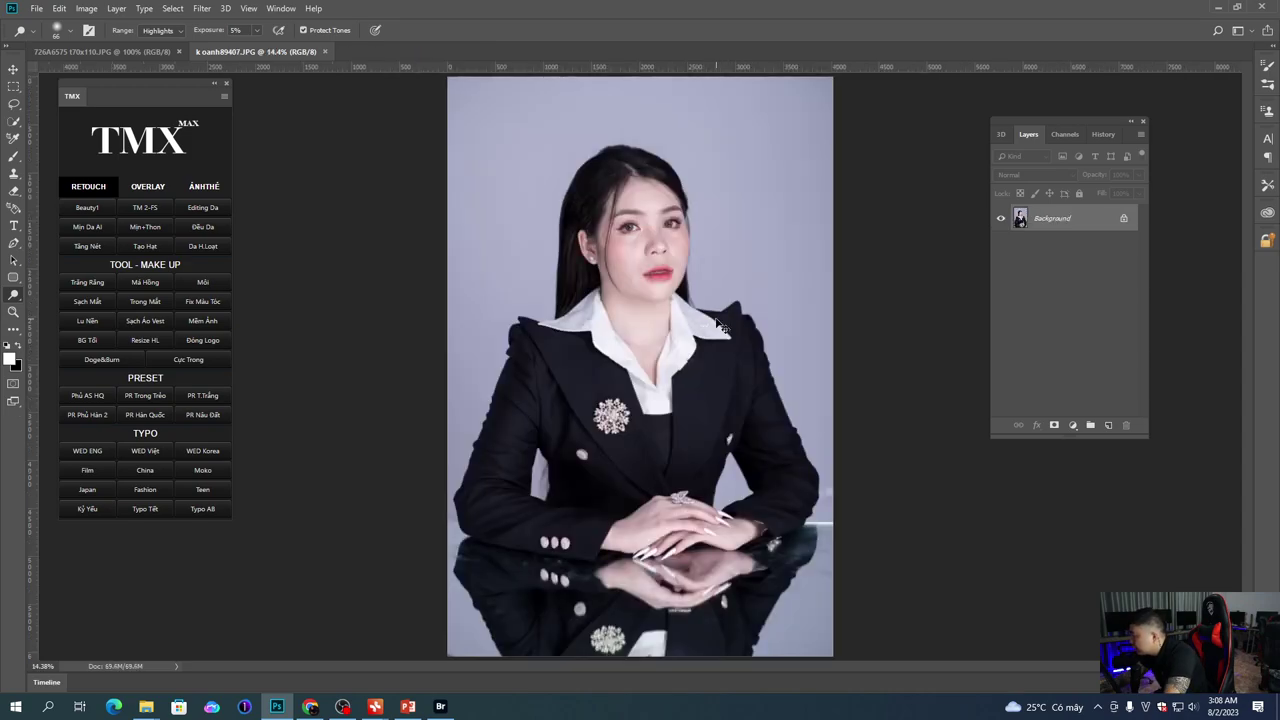
key(ctrl+w)
Step: Crop the family photo to about 6241 × 4306 px, cutting off the dark strip beside the backdrop
scroll(670, 290, down, 10)
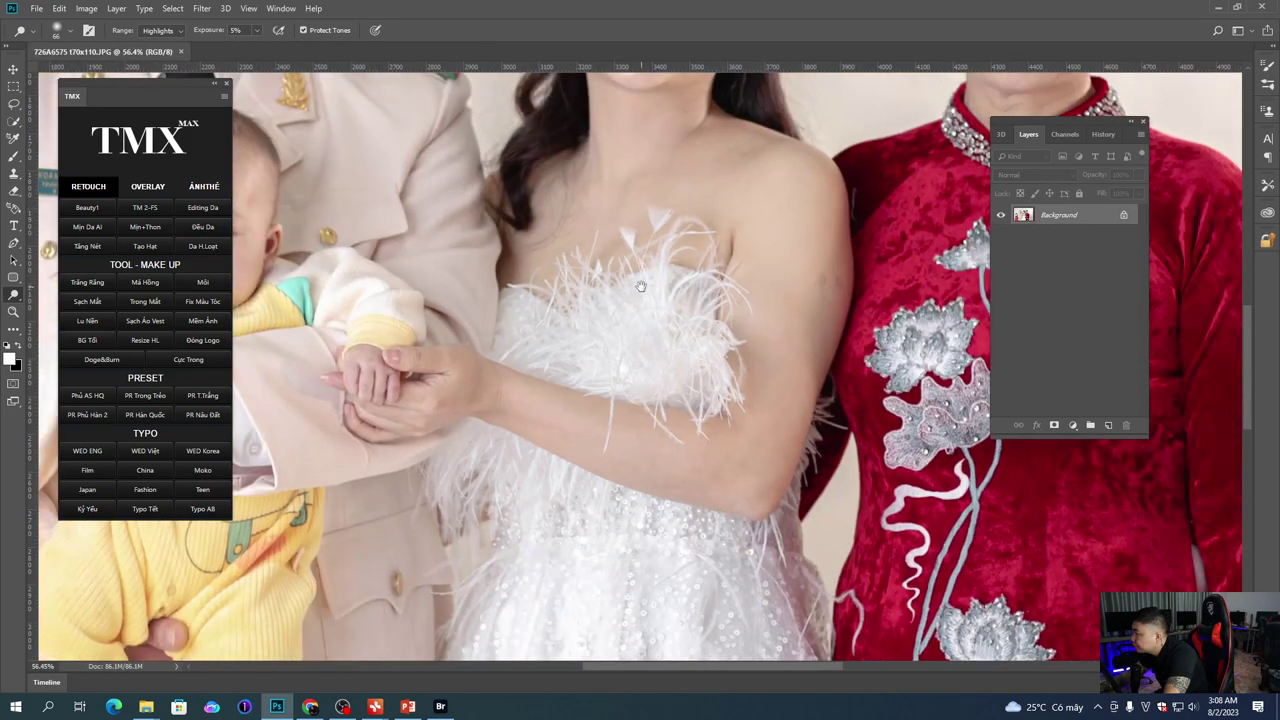
scroll(678, 298, down, 1)
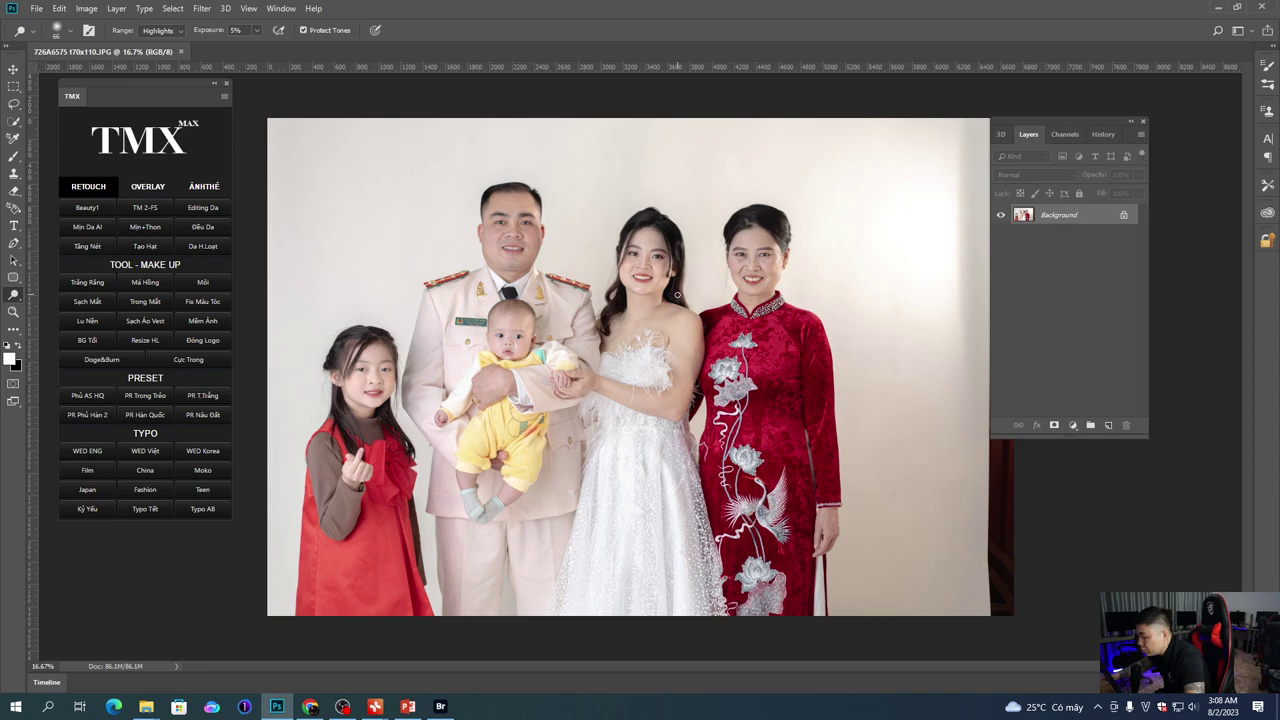
key(m)
scroll(727, 260, down, 2)
key(c)
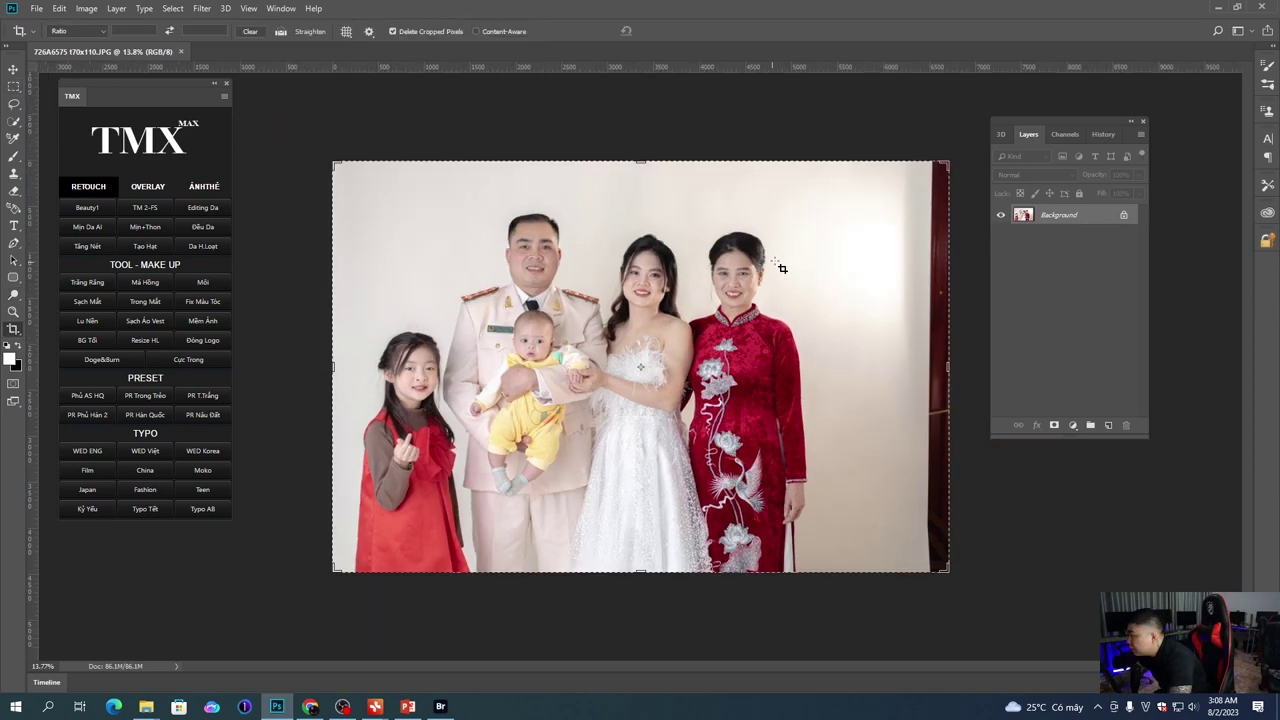
drag(940, 162, 938, 160)
drag(928, 163, 925, 170)
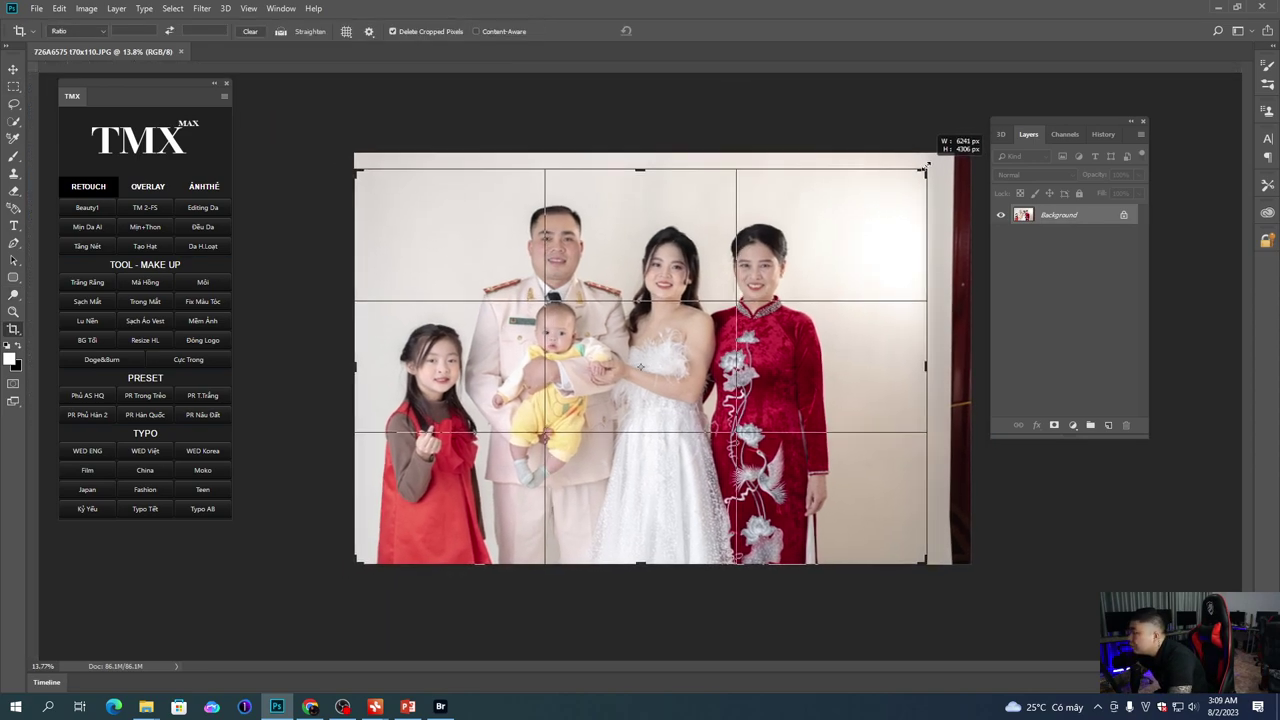
key(Return)
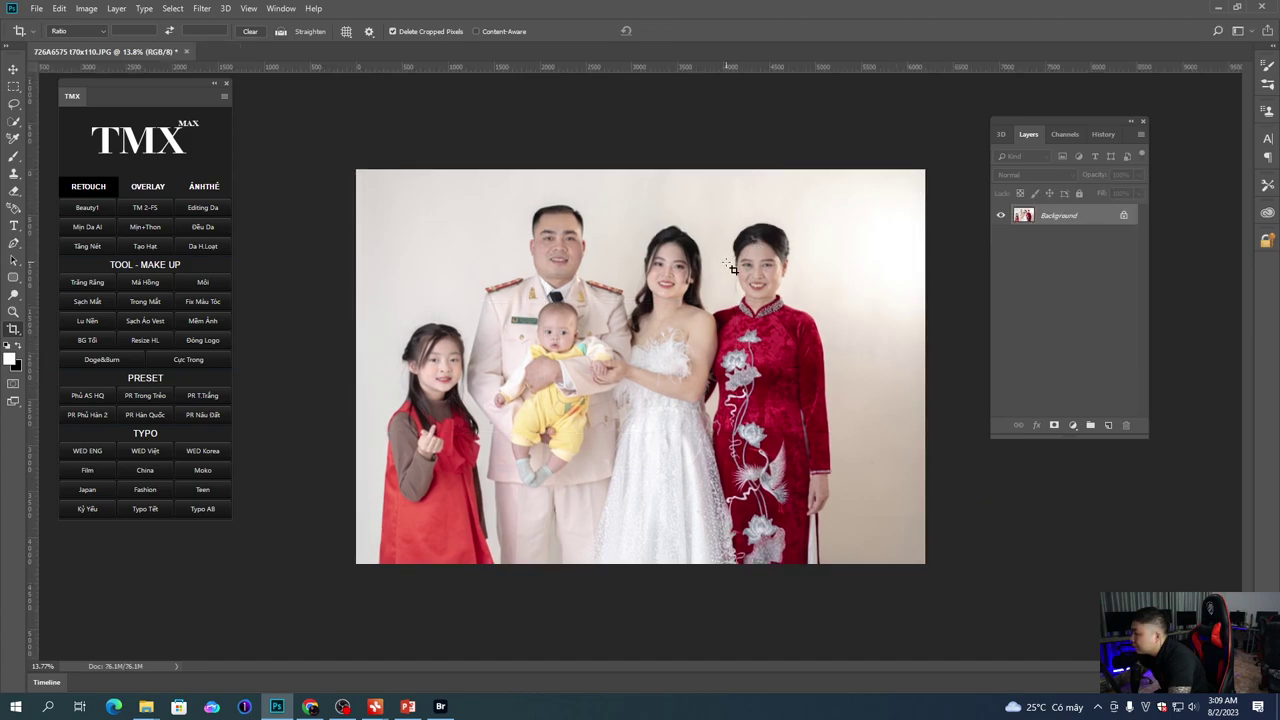
Step: Select the plain backdrop strip beside the woman in red, stretch it outward with Free Transform, and deselect
scroll(729, 263, down, 1)
key(shift+c)
key(shift+c)
key(shift+c)
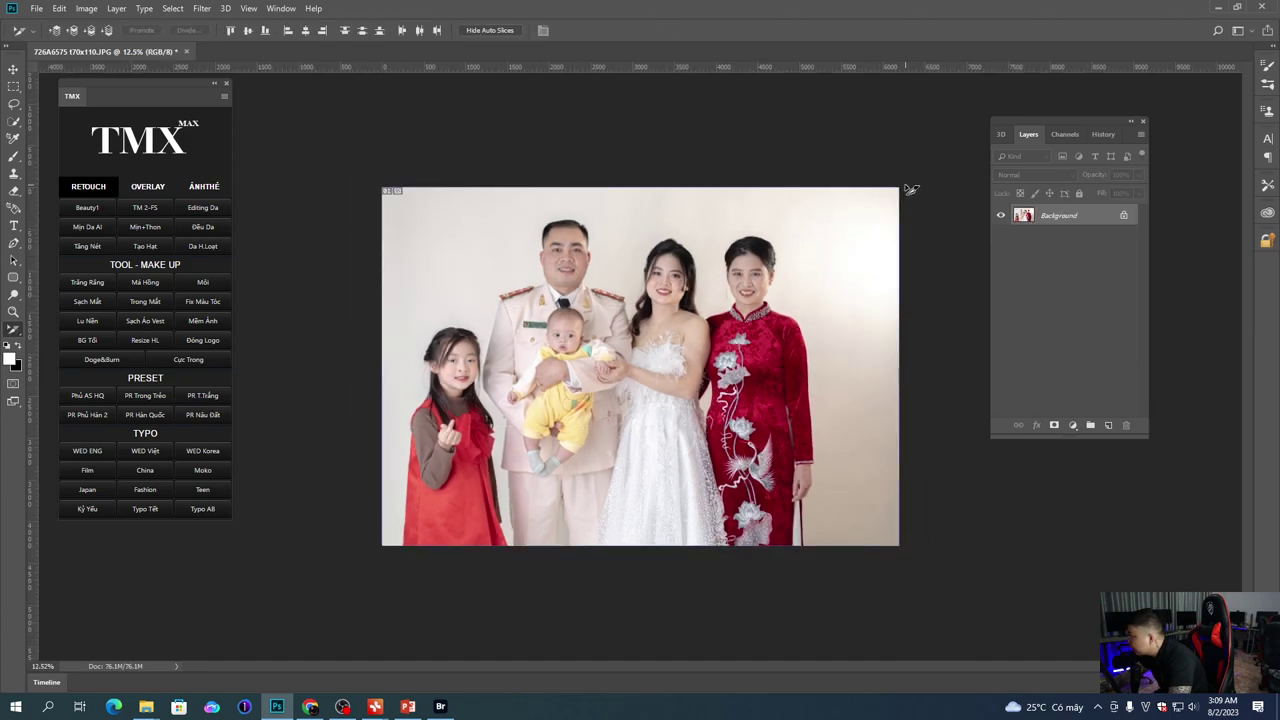
key(m)
drag(909, 166, 835, 570)
key(ctrl+t)
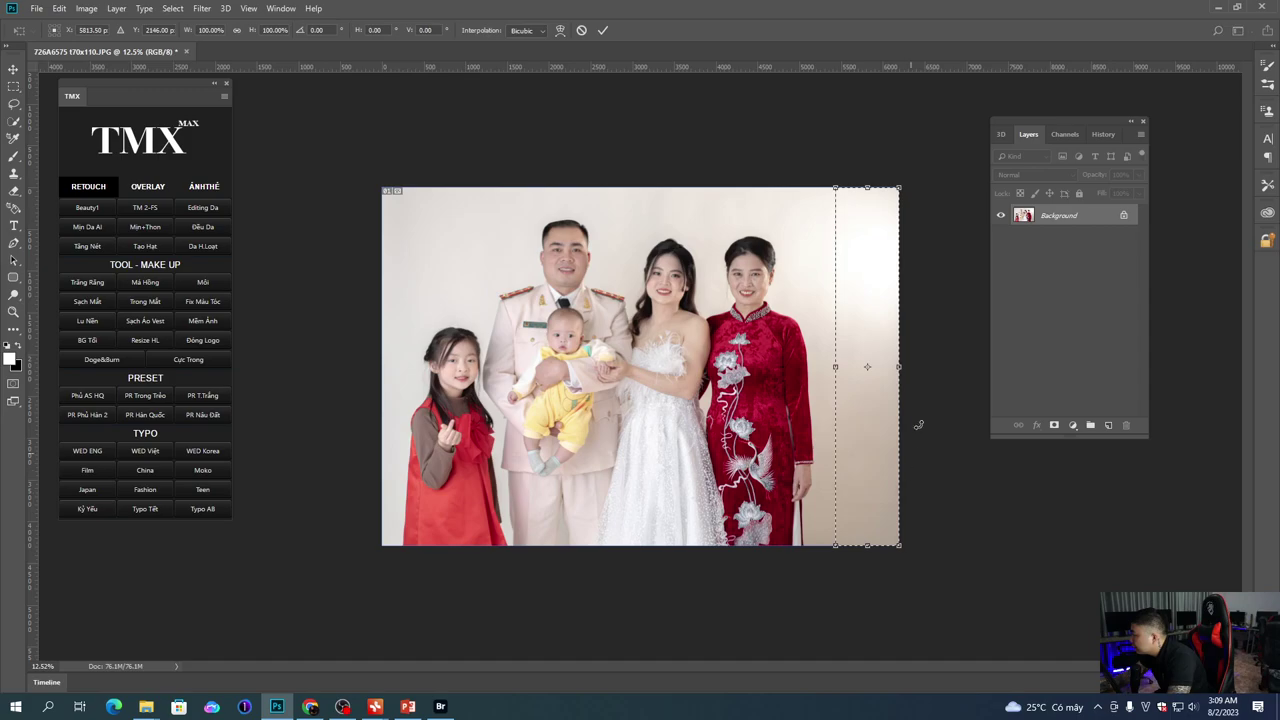
drag(903, 360, 943, 357)
key(Return)
key(ctrl+d)
Step: Crop the family photo slightly tighter on all sides and shift the group upward within the crop frame
key(shift+c)
key(shift+c)
key(shift+c)
key(shift+c)
key(shift+c)
key(shift+c)
drag(899, 188, 886, 193)
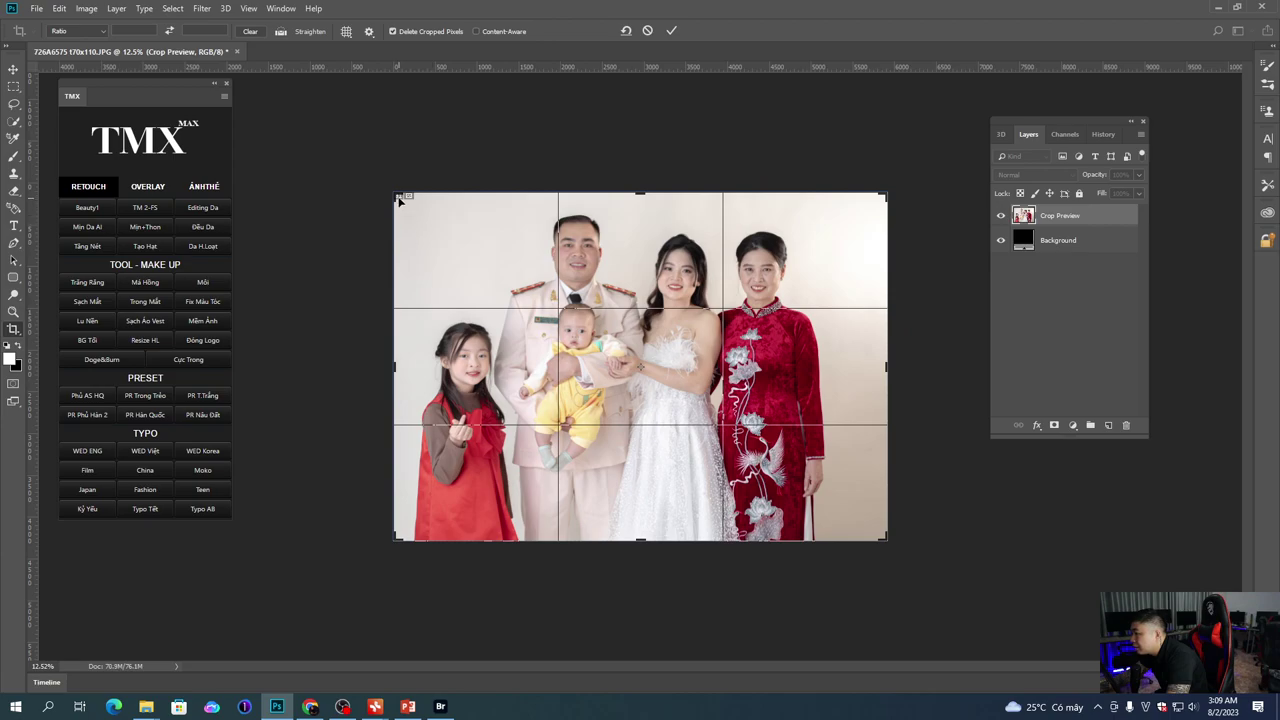
drag(396, 195, 400, 202)
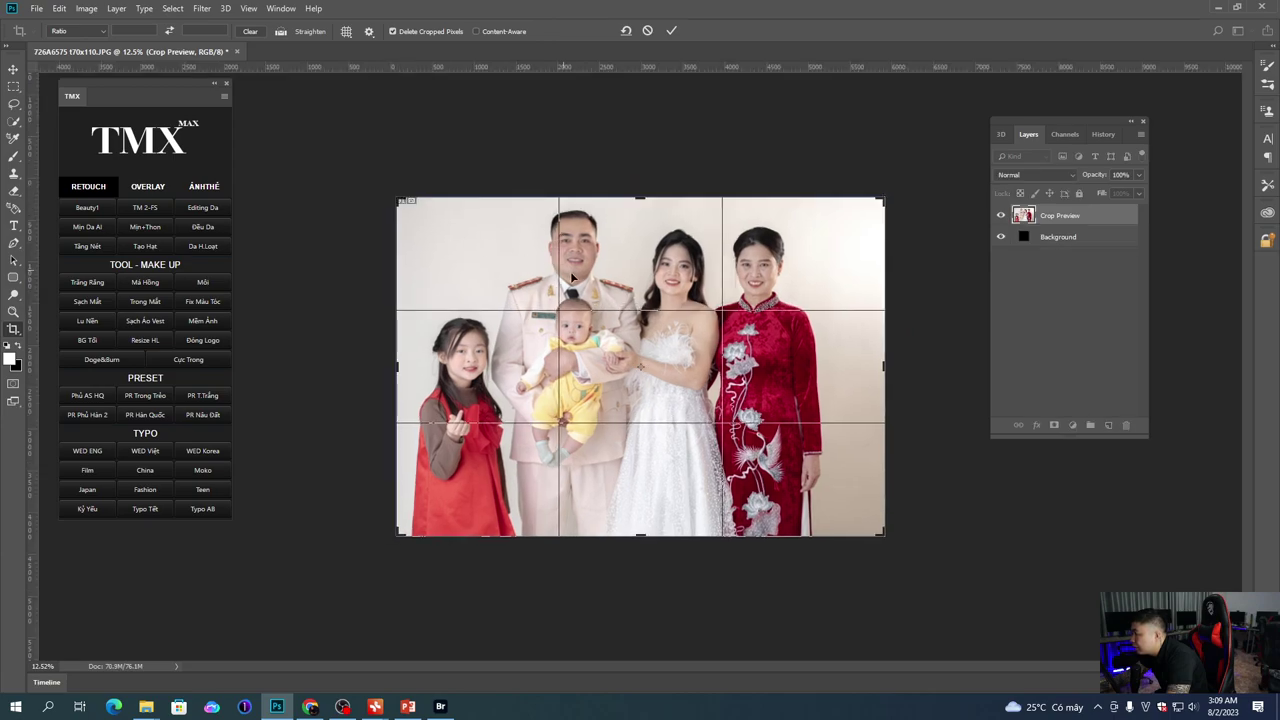
drag(617, 303, 652, 296)
key(Return)
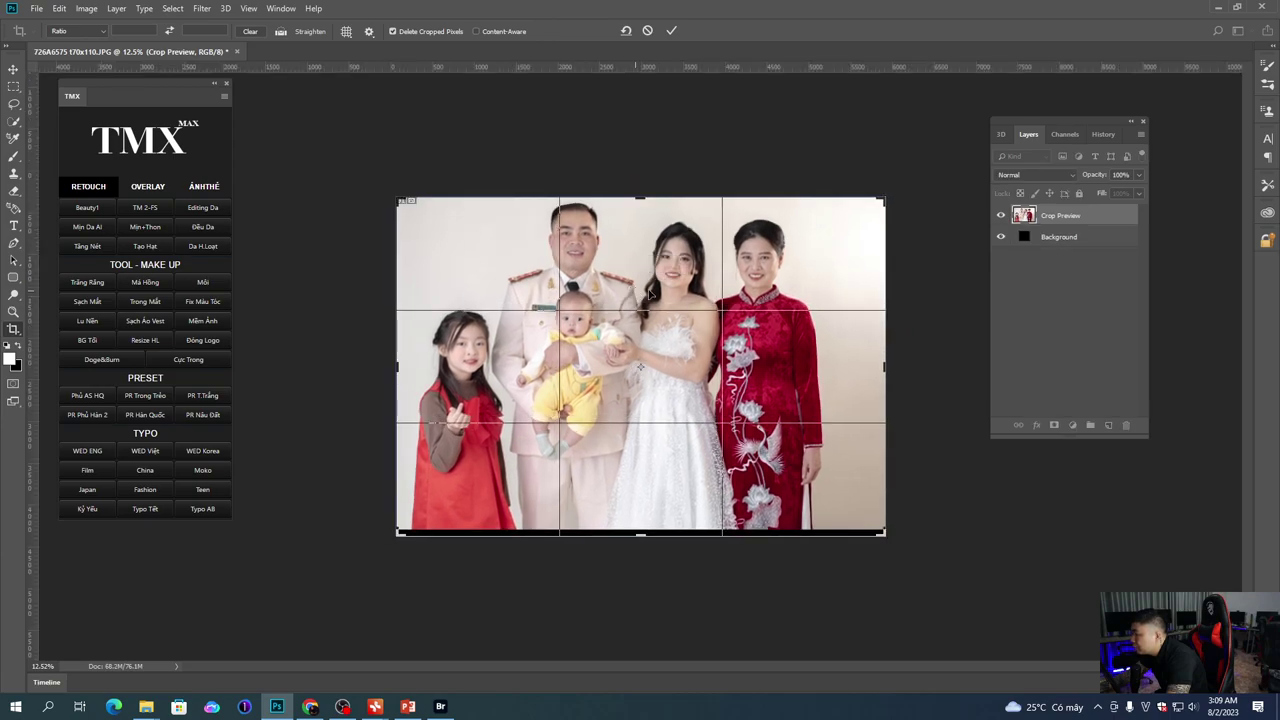
Step: Select the strip along the photo's lower edge, stretch it down to fill the empty gap, and deselect
key(m)
drag(392, 545, 920, 470)
key(ctrl+t)
drag(640, 535, 648, 540)
key(Return)
key(ctrl+d)
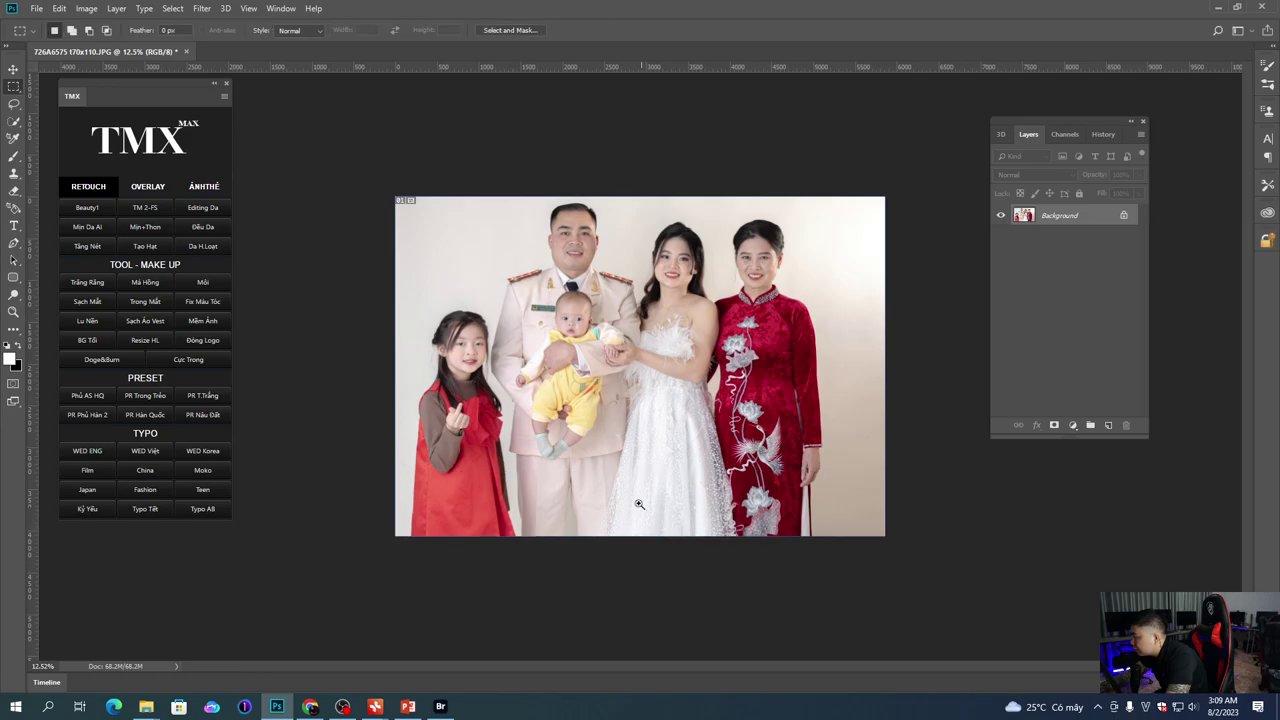
Step: Check the recomposed family photo and run the Mịn Da AI automatic skin smoothing on it
drag(576, 314, 672, 330)
key(ctrl+0)
key(ctrl+minus)
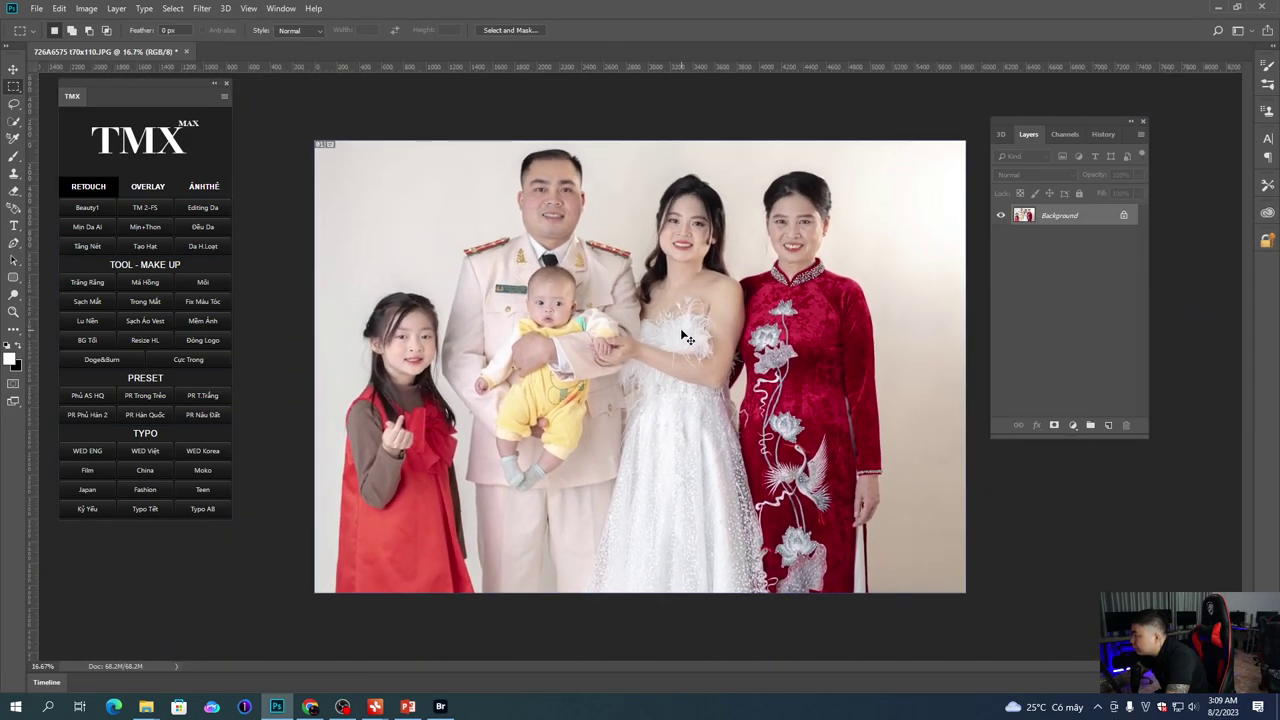
scroll(550, 186, up, 4)
scroll(625, 257, down, 4)
scroll(822, 243, up, 4)
scroll(722, 308, down, 3)
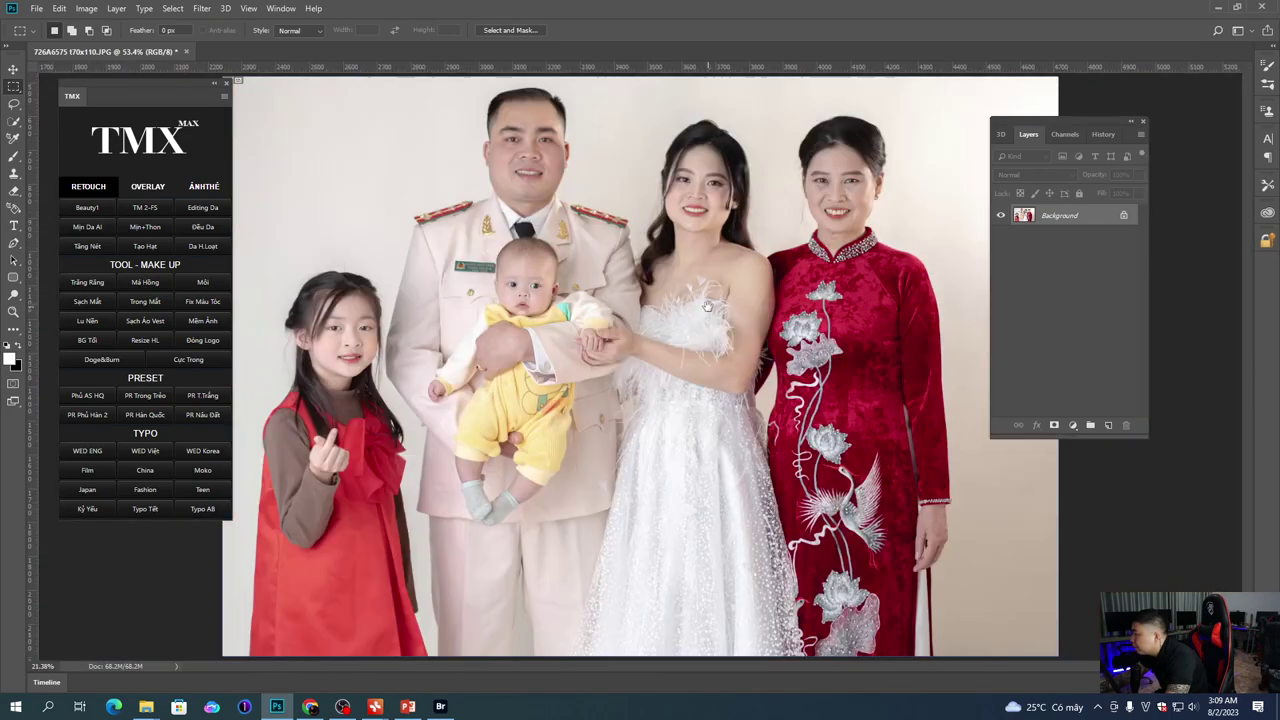
scroll(722, 308, down, 1)
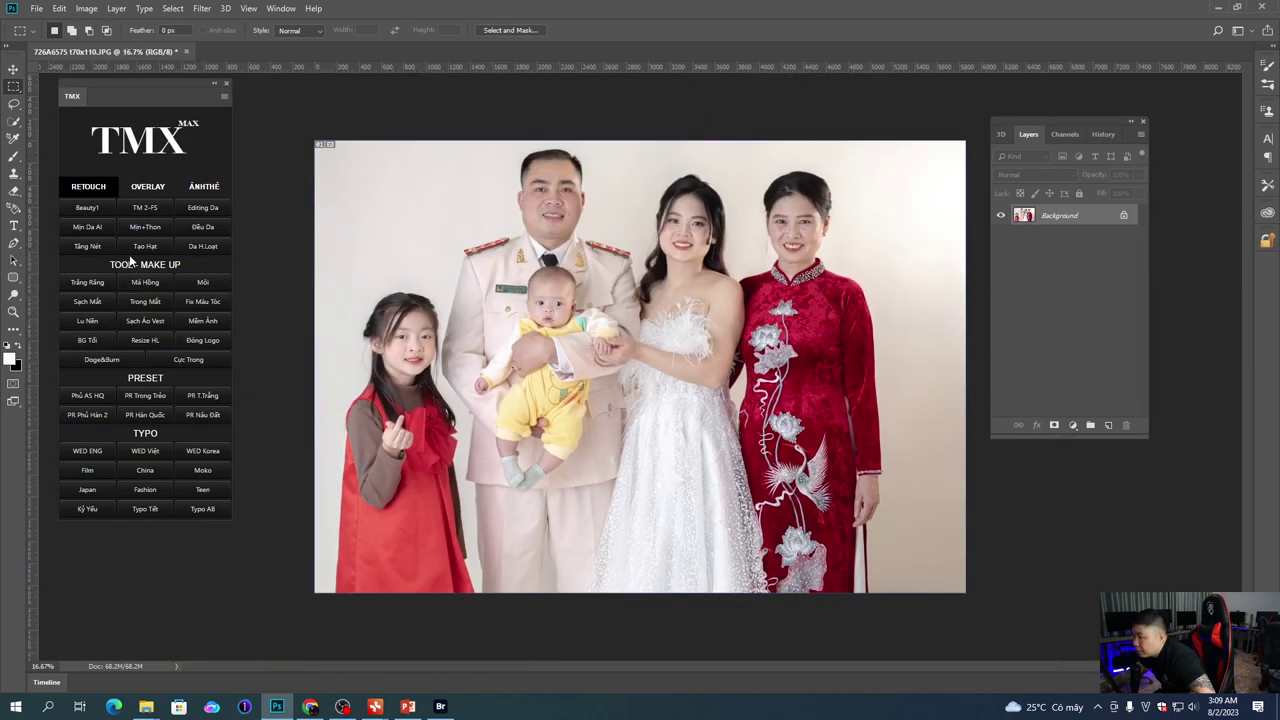
click(105, 233)
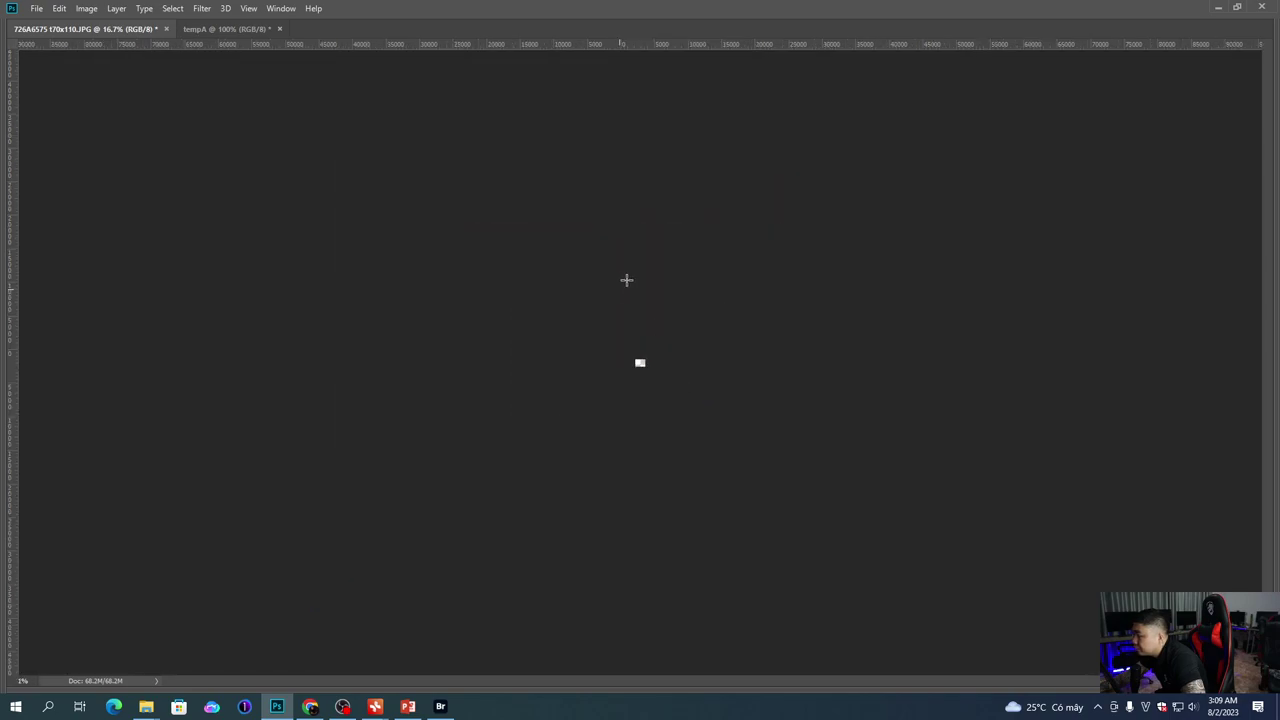
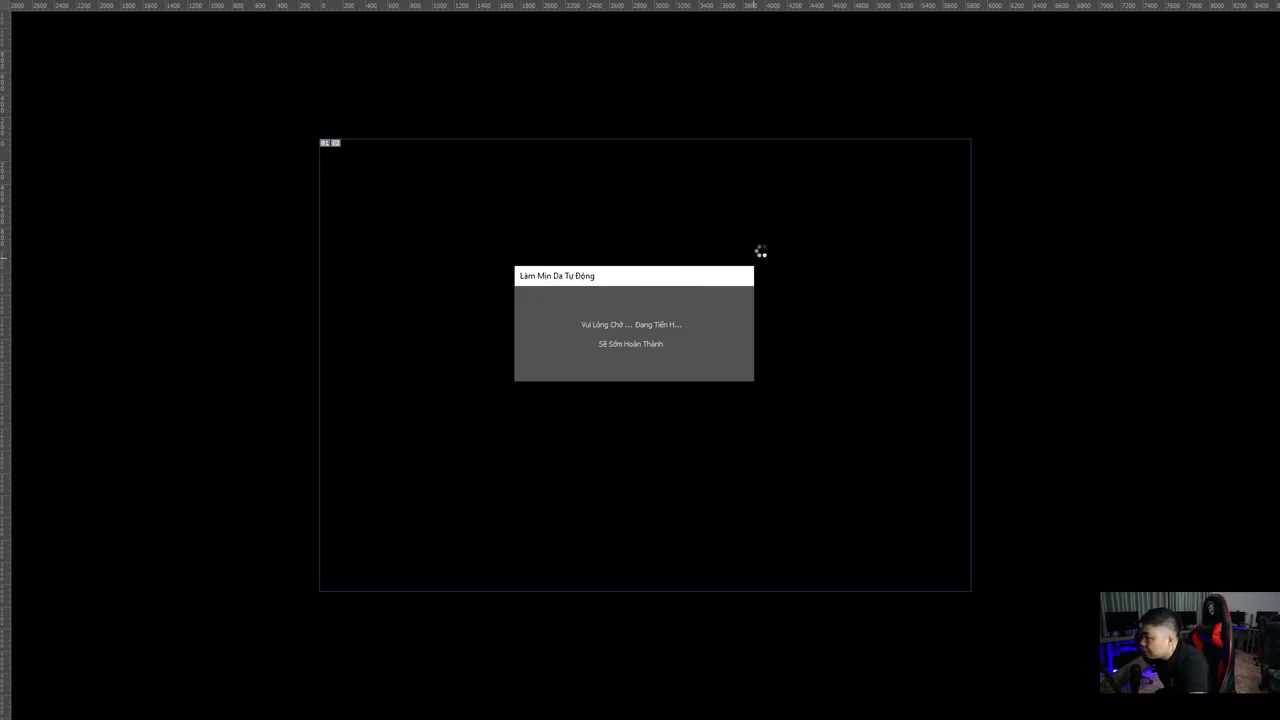
Step: Examine the family members' faces with the skin-smoothing layer hidden and shown
scroll(753, 238, up, 8)
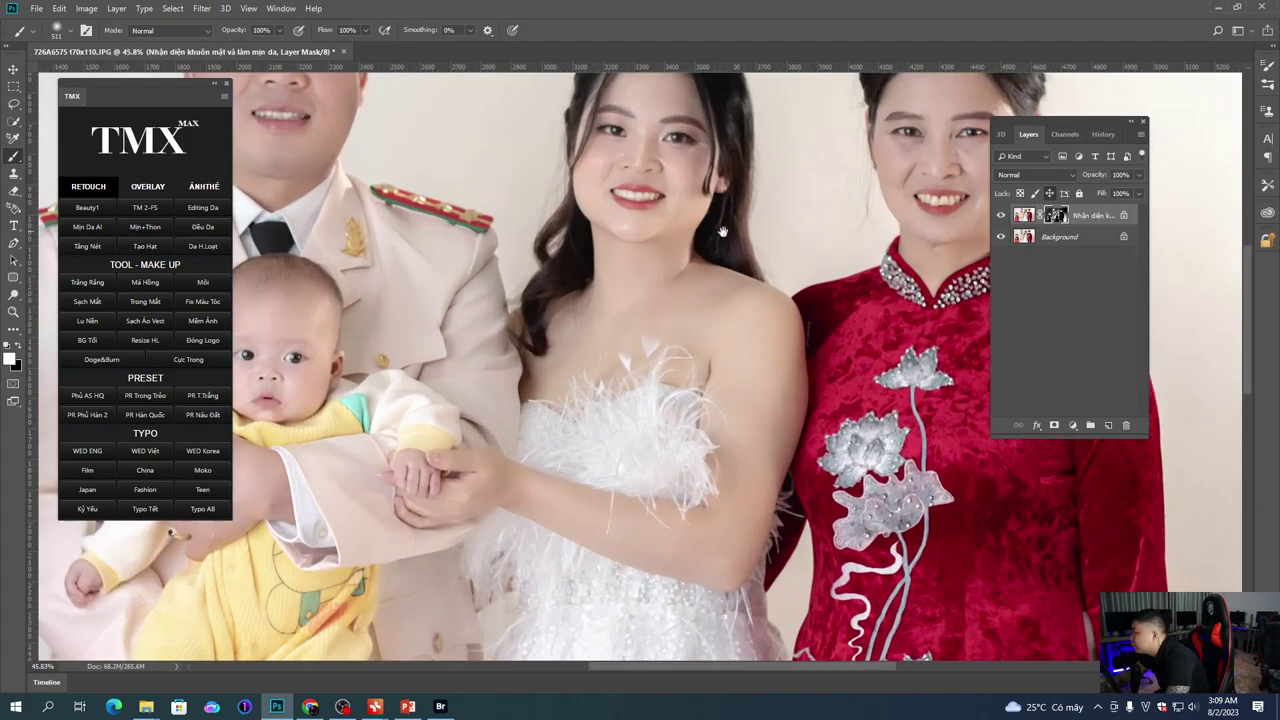
drag(672, 169, 732, 334)
drag(527, 335, 560, 329)
click(1001, 215)
click(1001, 215)
scroll(825, 297, right, 5)
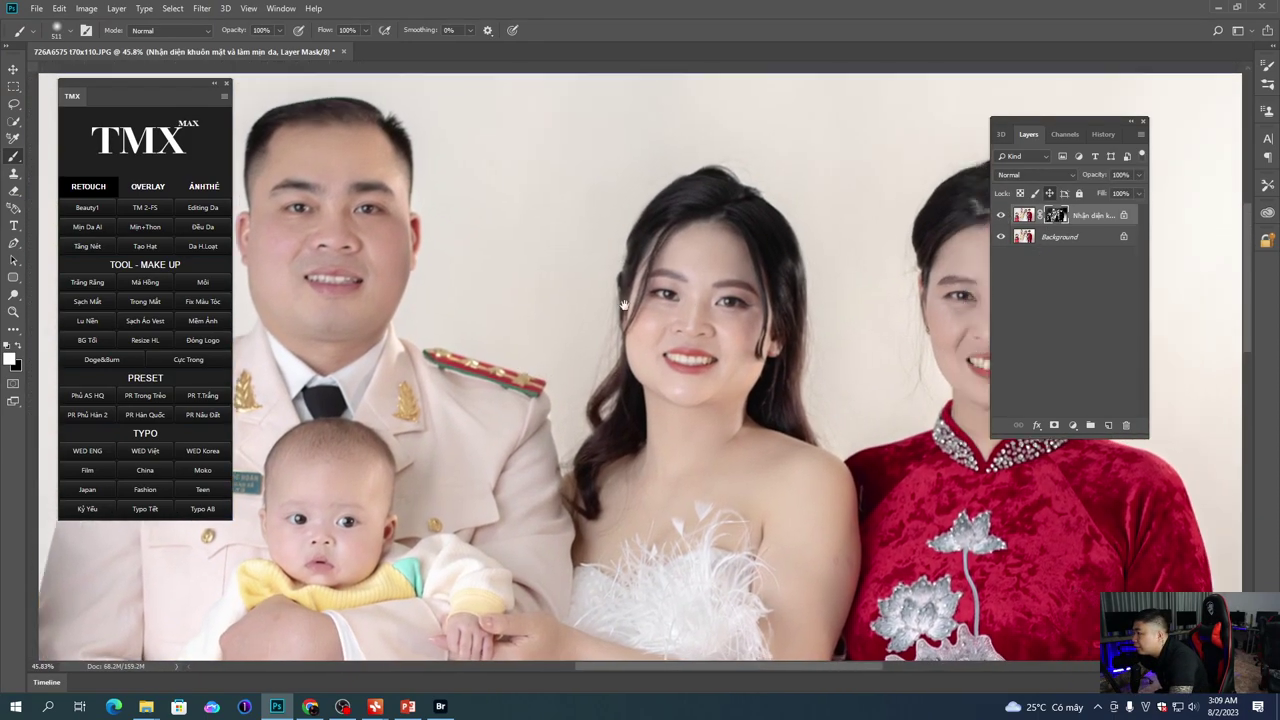
click(1002, 217)
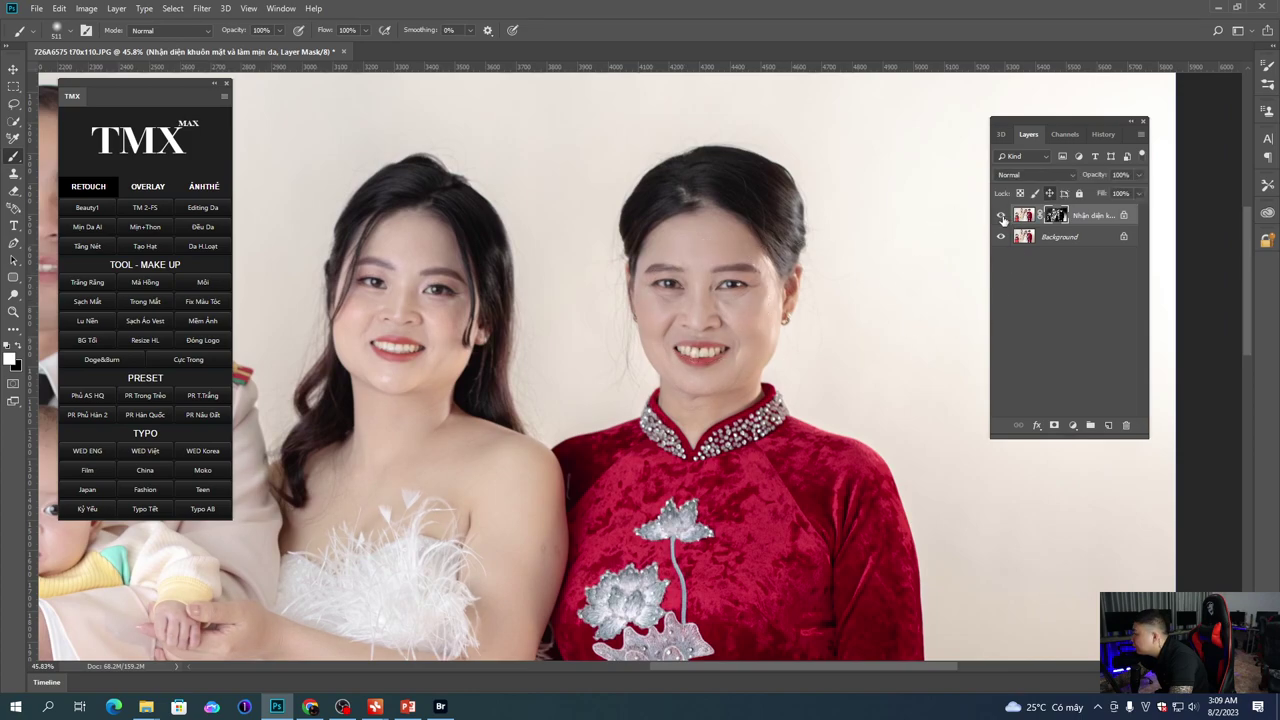
click(1002, 217)
scroll(557, 343, down, 3)
drag(738, 315, 798, 291)
drag(300, 420, 523, 331)
scroll(523, 331, up, 2)
click(1002, 217)
drag(814, 215, 494, 287)
drag(791, 287, 743, 371)
click(1003, 217)
click(1003, 217)
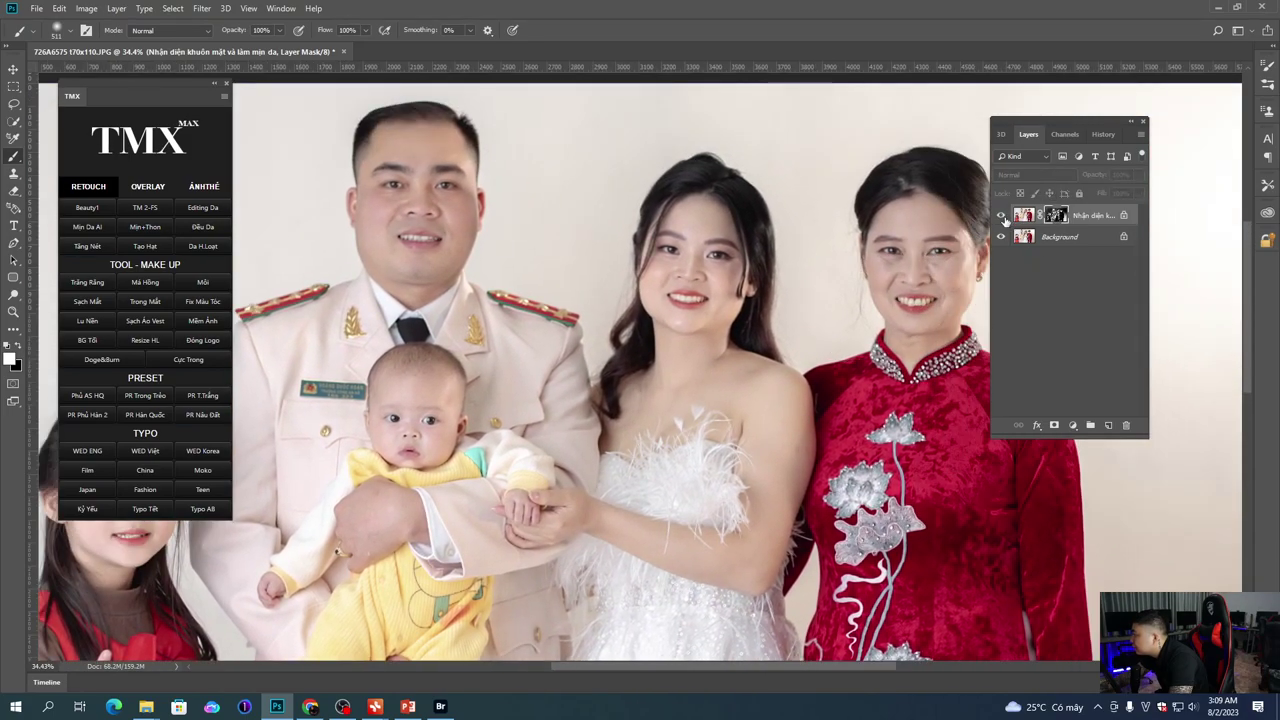
Step: Lower the skin-smoothing layer's opacity to 71% and compare the photo with and without the layer
click(1003, 217)
click(1003, 217)
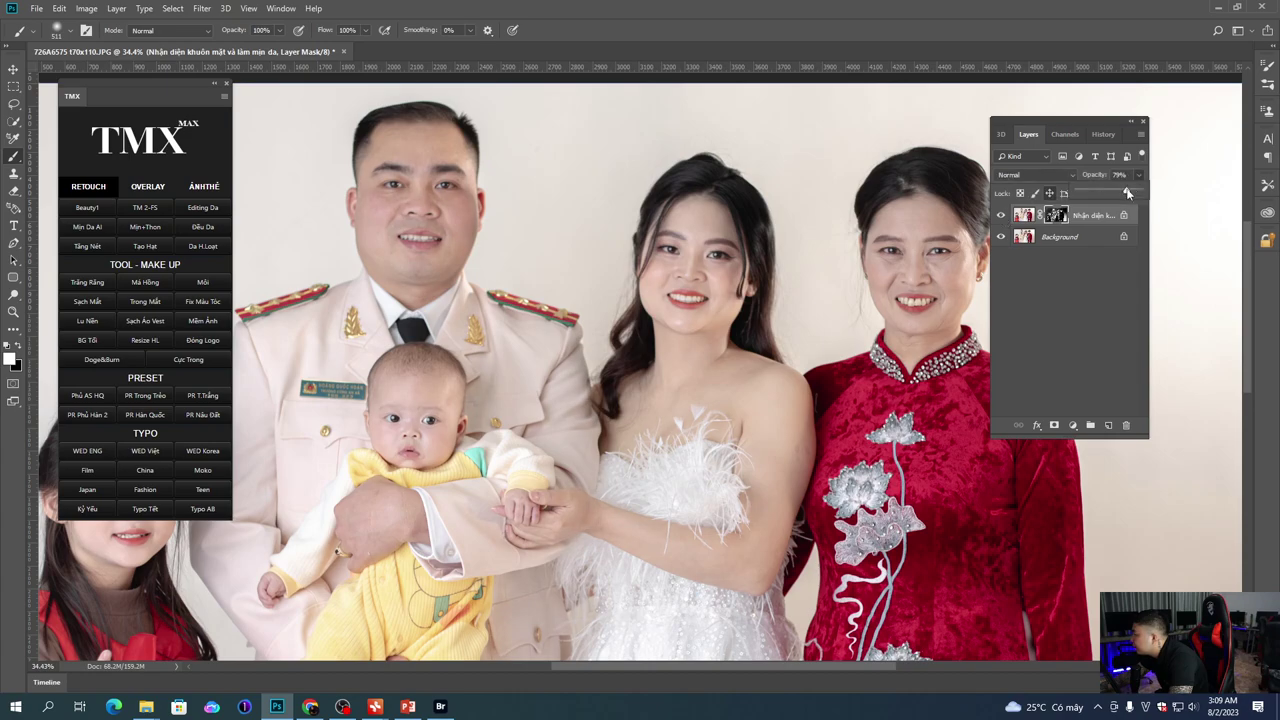
click(1001, 215)
click(1001, 215)
click(1001, 215)
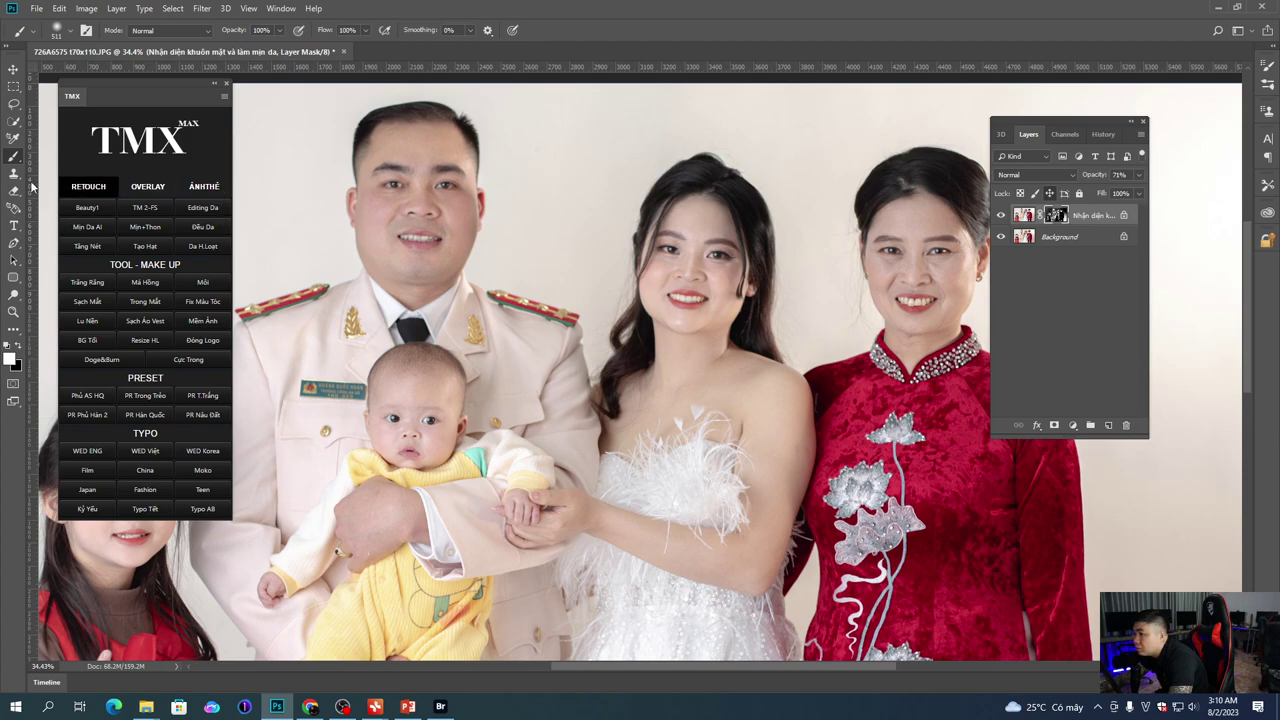
Step: Paint black on the skin-smoothing mask over the family members' lips with a 139 px soft round brush
right_click(871, 256)
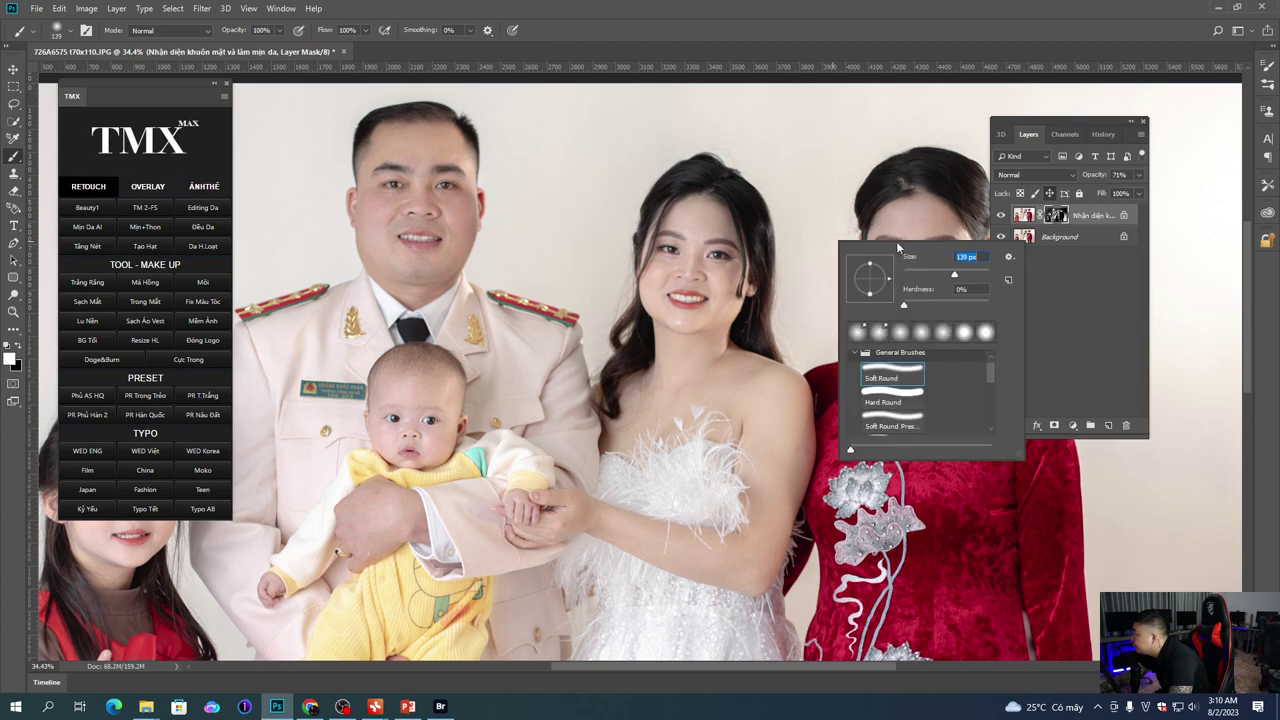
key(Return)
key(x)
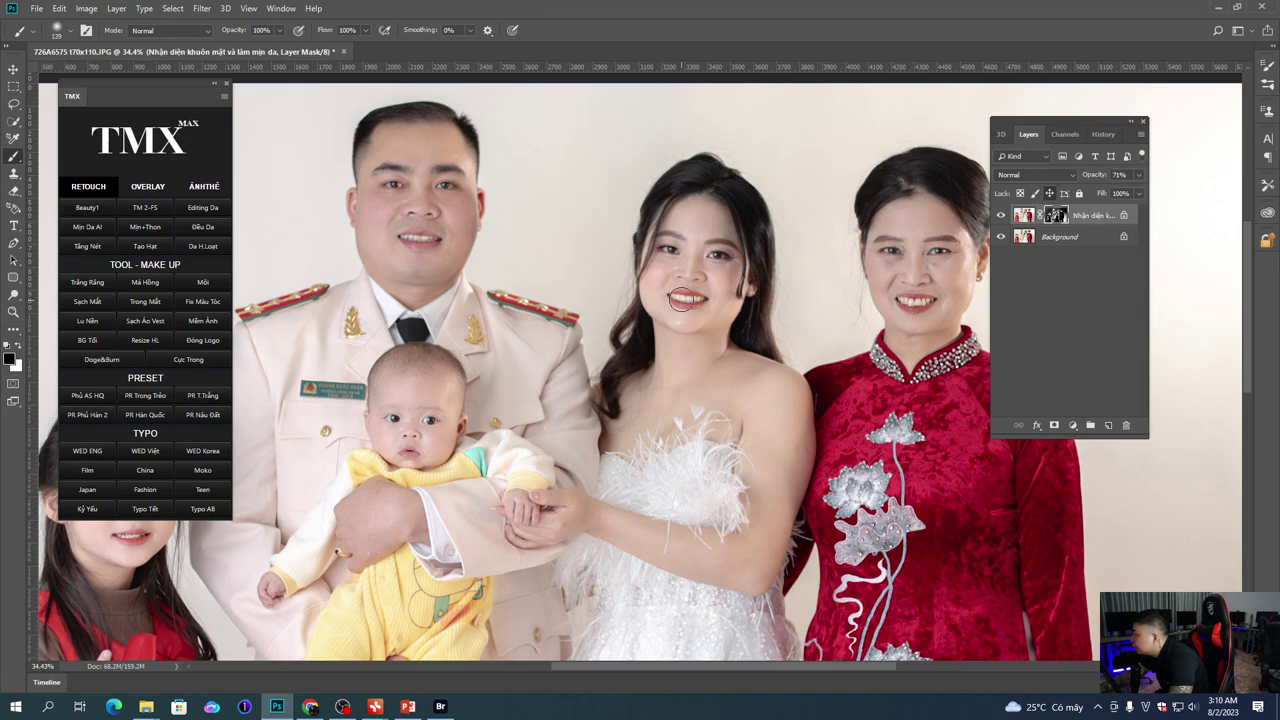
scroll(424, 318, down, 3)
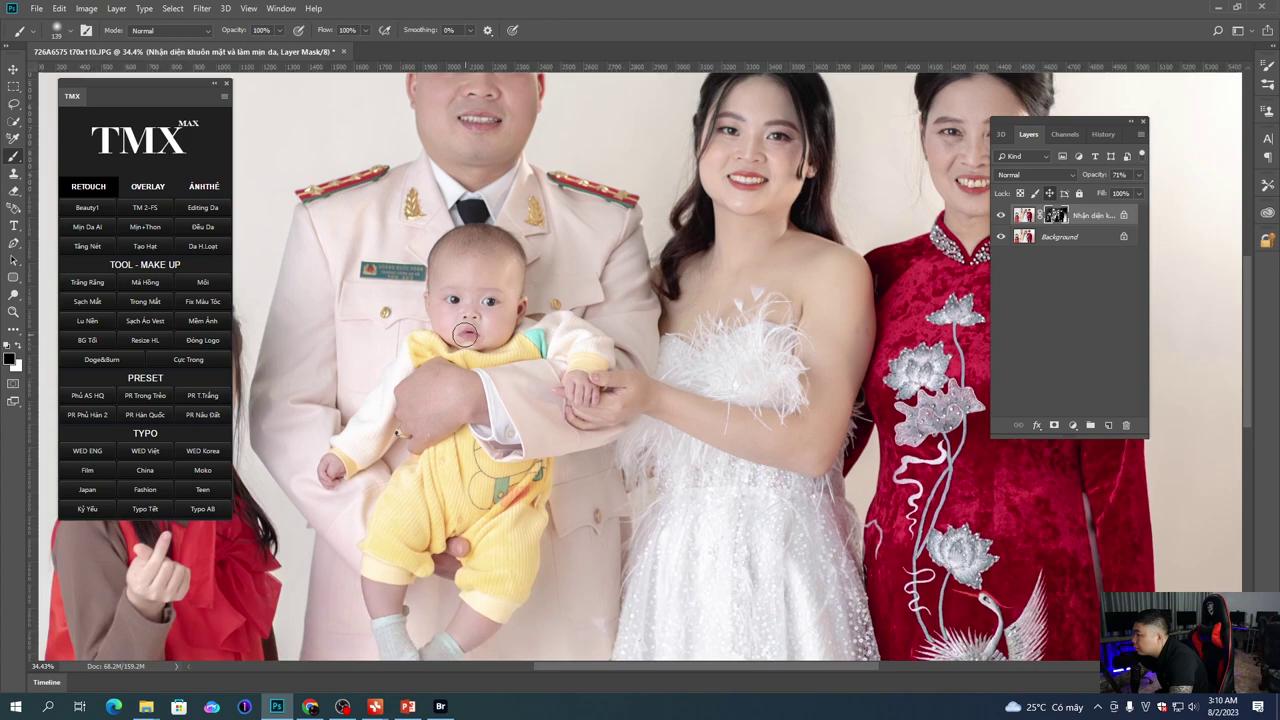
scroll(510, 333, left, 5)
scroll(538, 331, down, 4)
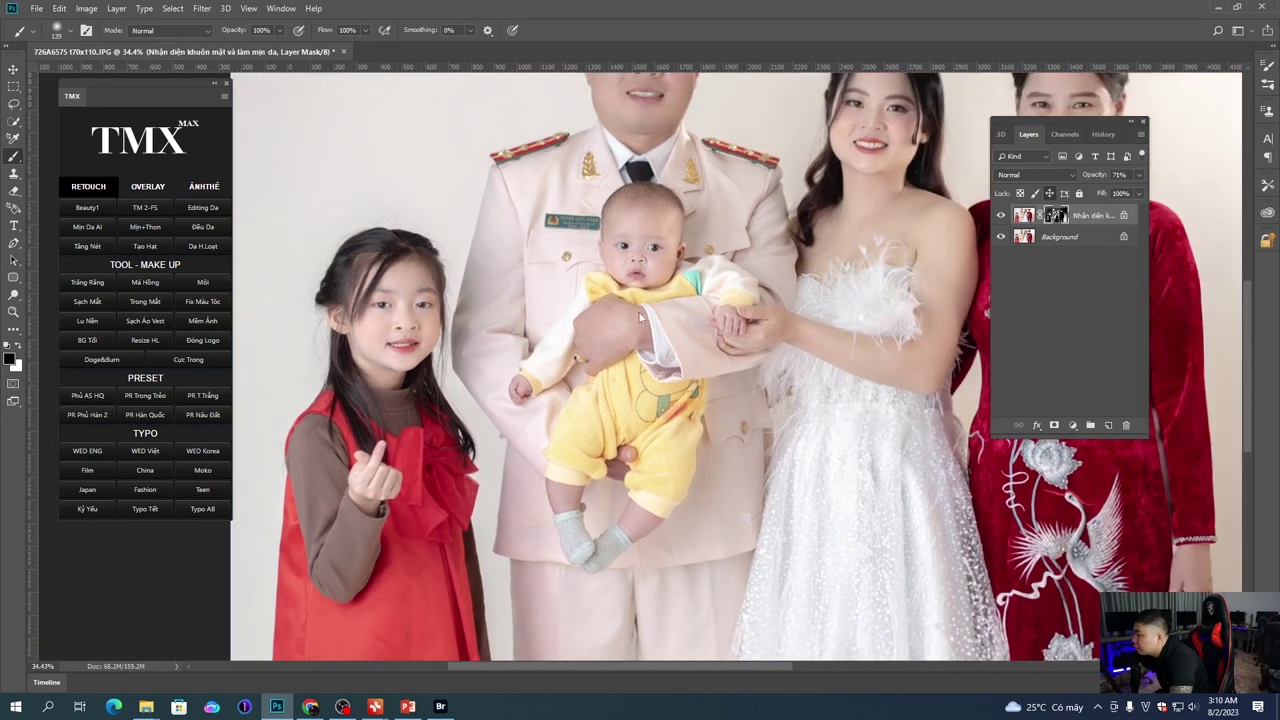
Step: Mask the skin smoothing off the clothing around the red dress with a 322 px soft black brush
right_click(682, 362)
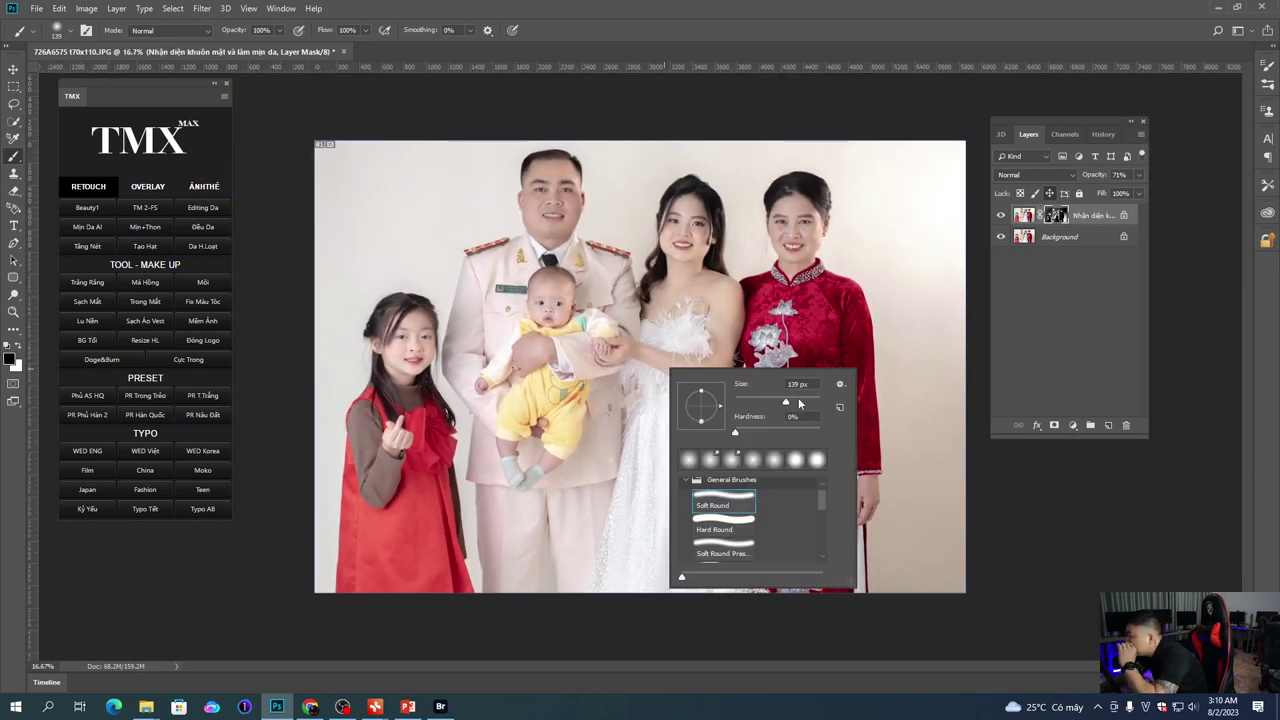
drag(813, 404, 819, 404)
click(813, 403)
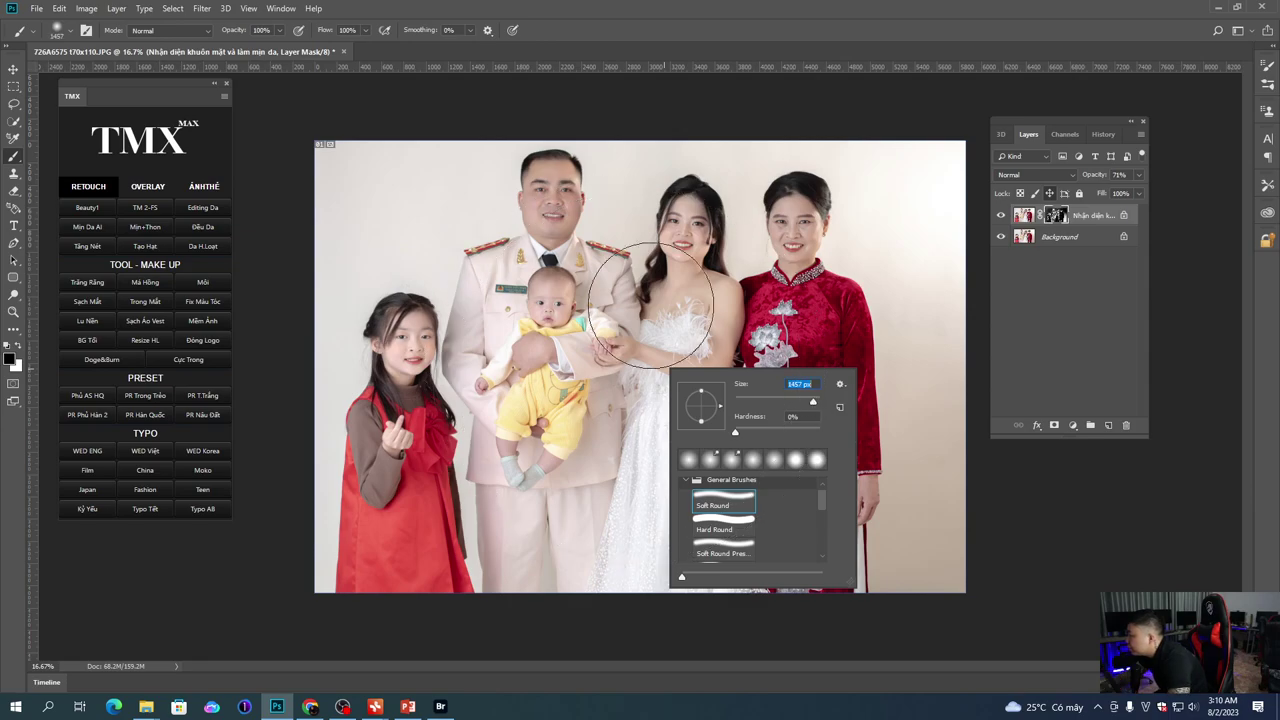
key(Return)
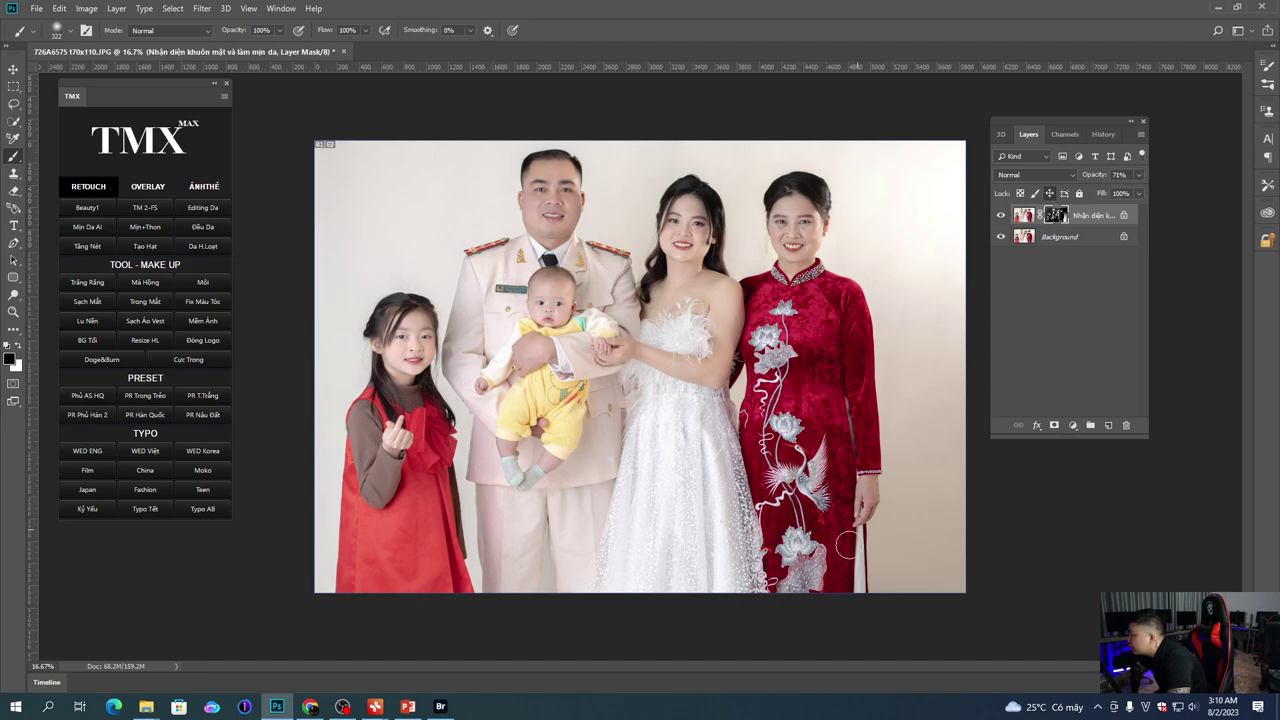
scroll(730, 285, up, 3)
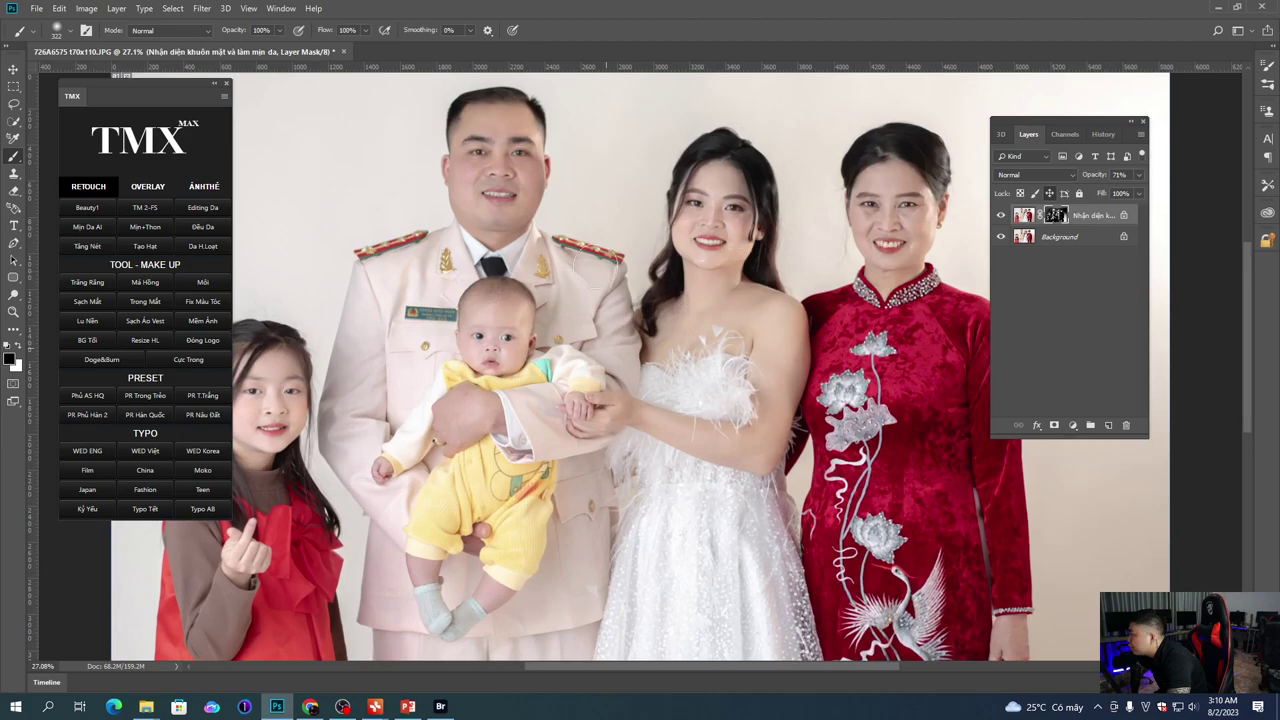
scroll(707, 378, down, 3)
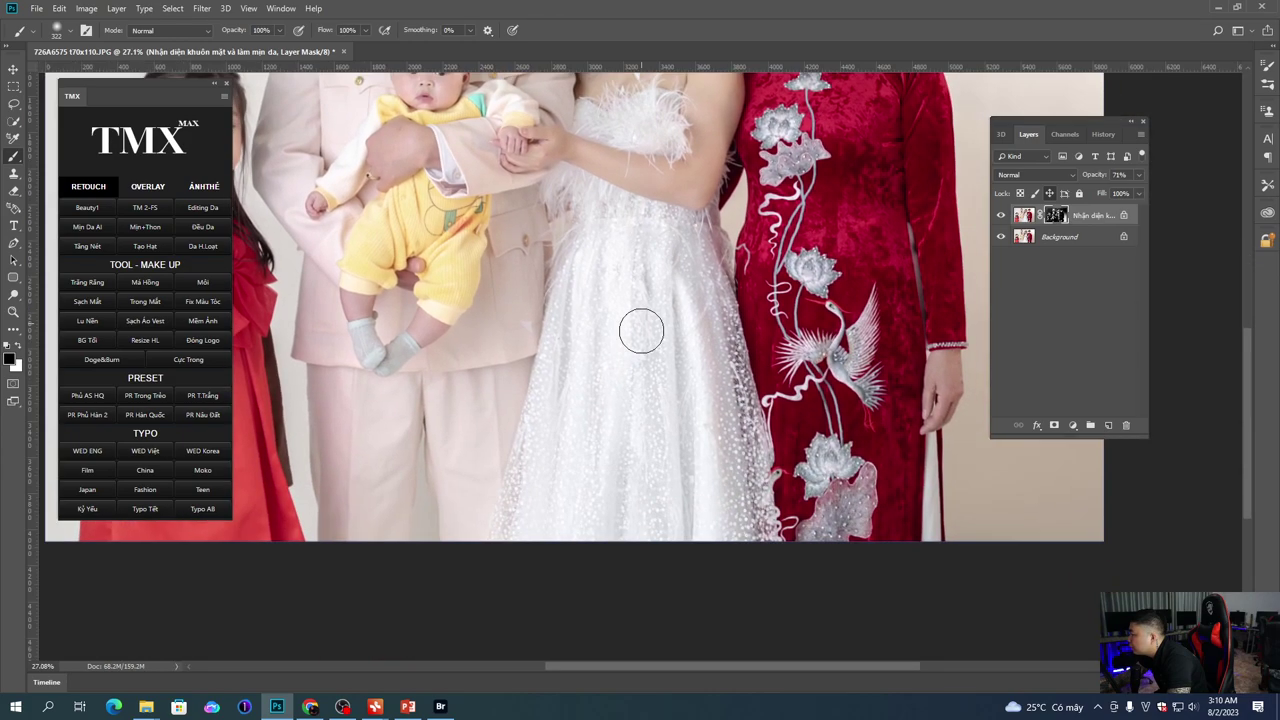
Step: Mask the skin smoothing off the remaining clothing, including the girl's red outfit, with a 511 px soft black brush
right_click(646, 345)
key(Return)
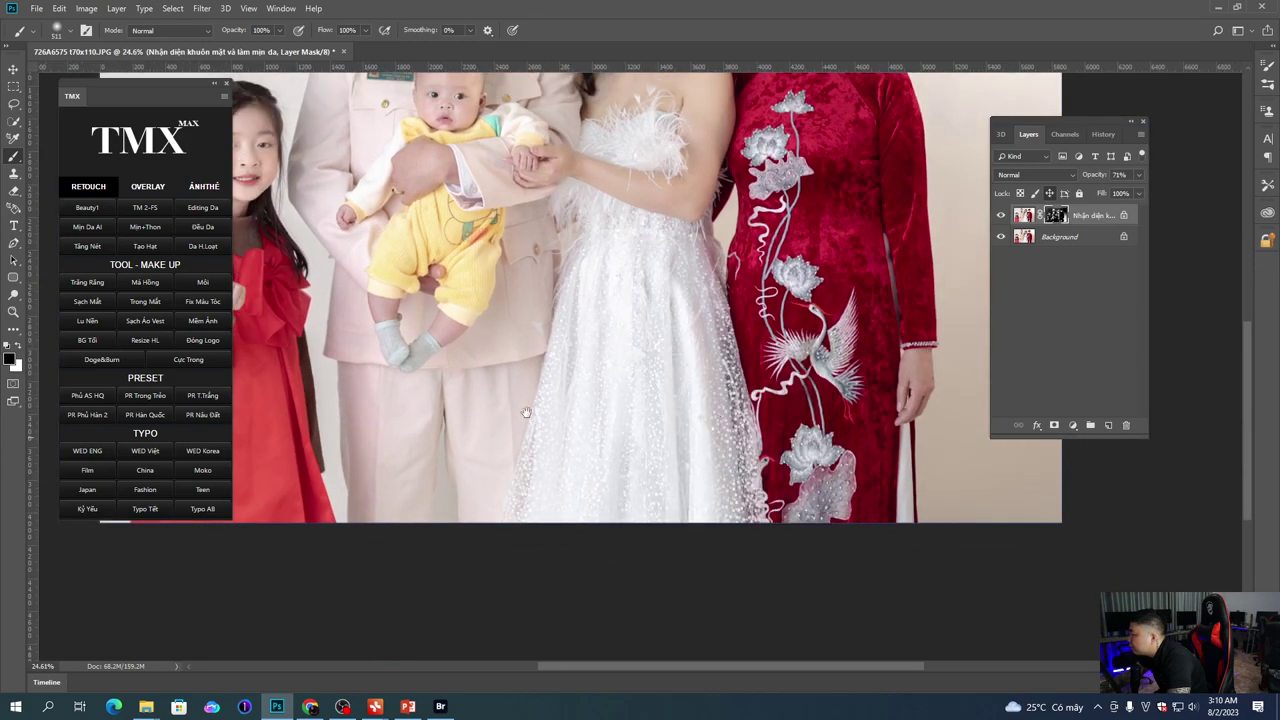
drag(568, 433, 840, 510)
scroll(480, 580, up, 2)
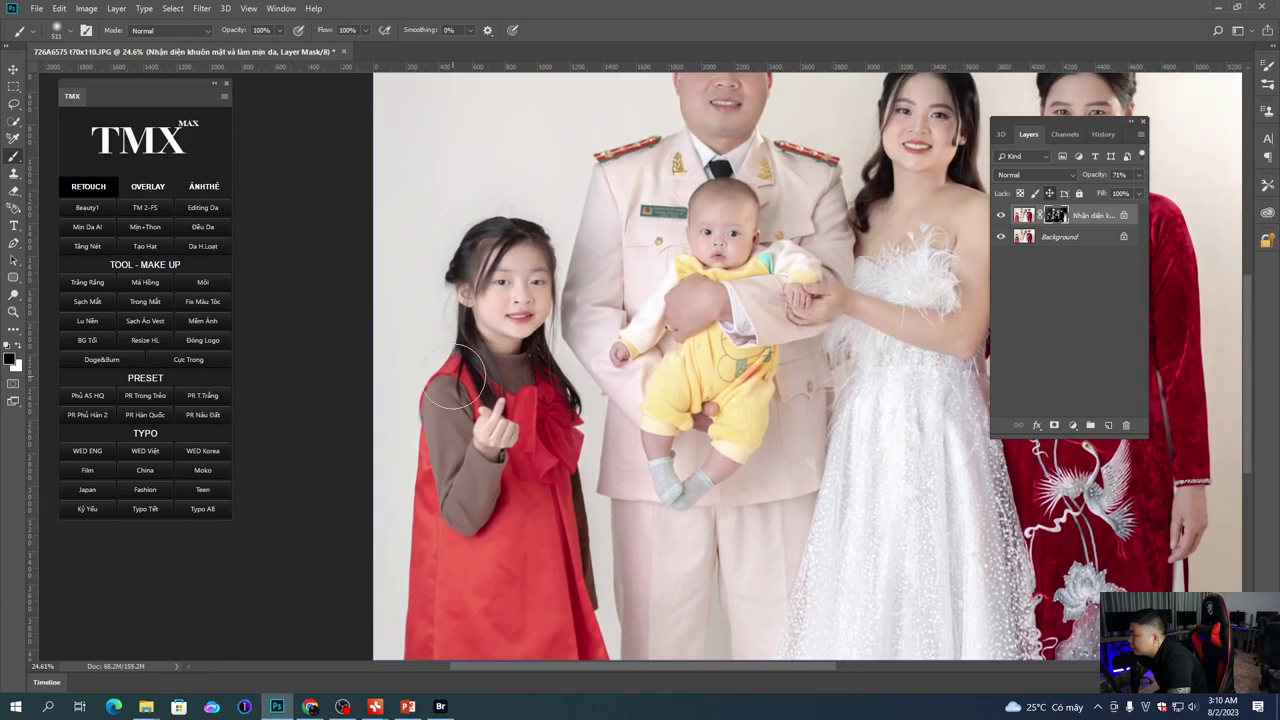
Step: Fit the whole photo on screen and merge the skin-smoothing layer into the Background
right_click(612, 232)
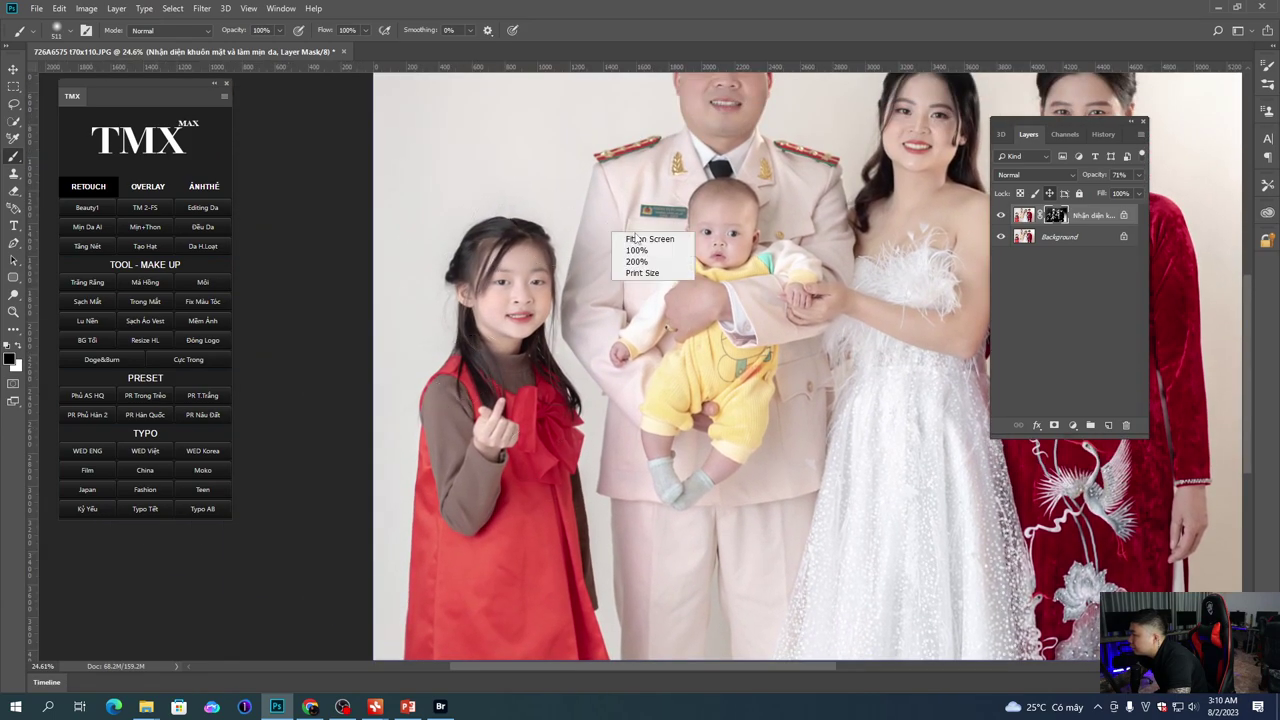
click(645, 238)
key(ctrl+e)
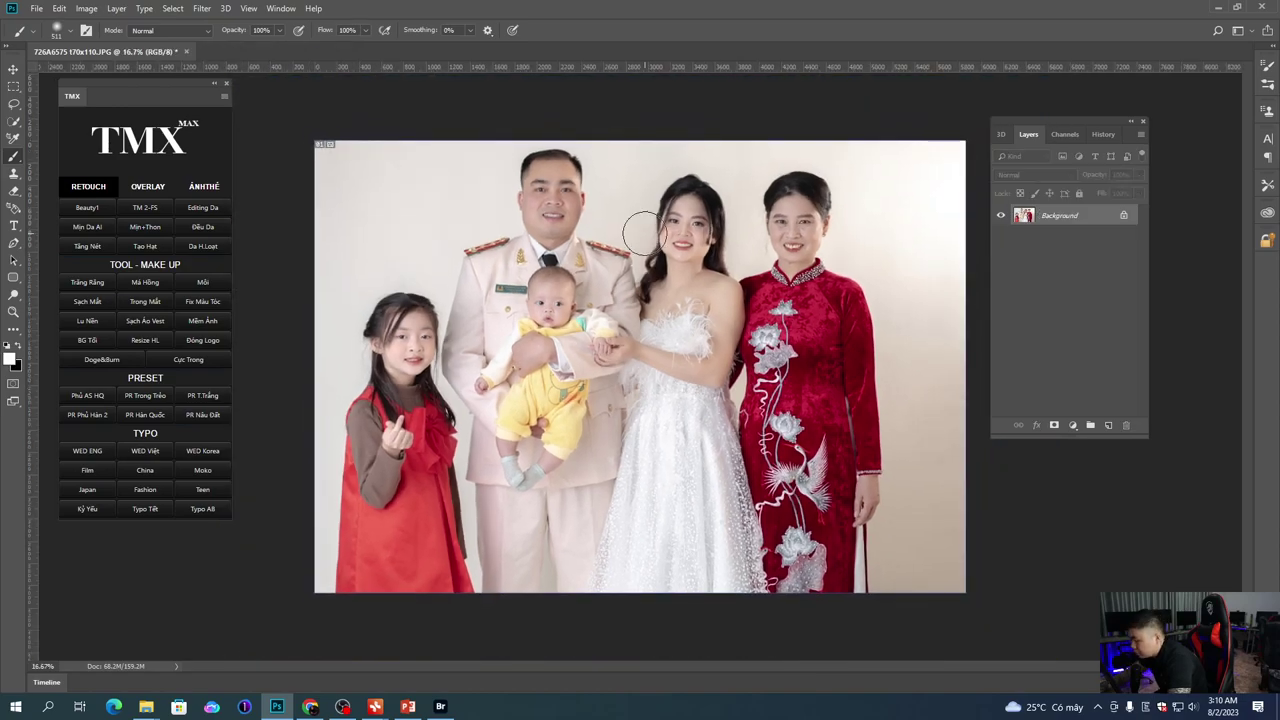
Step: Select almost the entire photo, open it in Liquify, and set the warp brush size to 600
scroll(644, 236, down, 2)
key(m)
drag(375, 163, 985, 688)
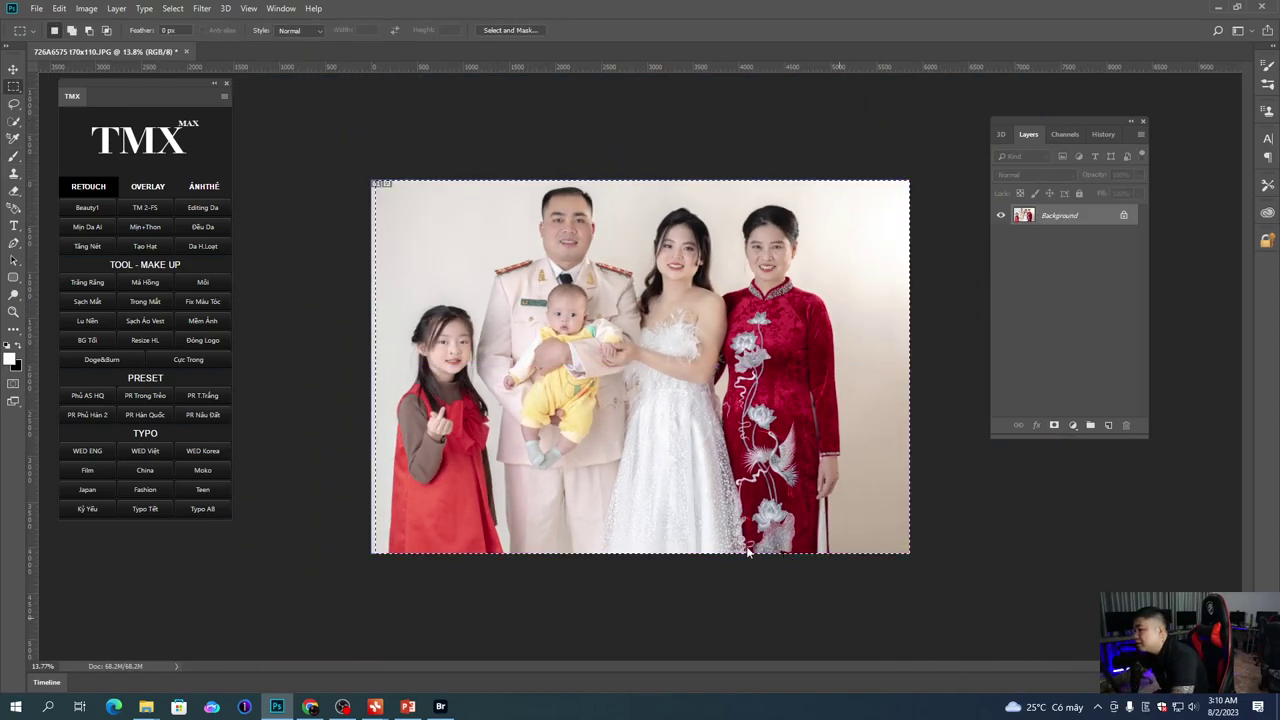
key(ctrl+shift+x)
key(bracketright)
key(bracketright)
key(bracketright)
key(bracketright)
key(bracketright)
key(bracketright)
key(bracketright)
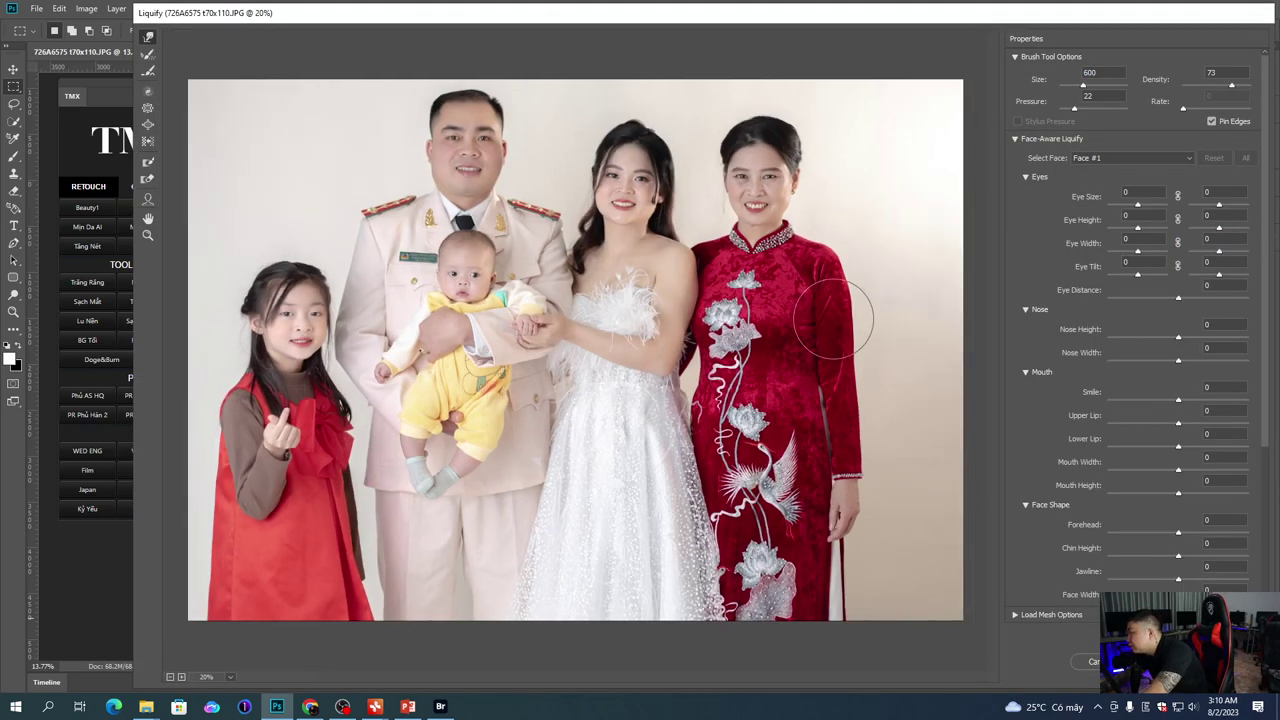
Step: Refine the shoulder and neck contours of the woman in red with Liquify warp brushes sized 400 and 250
key(bracketleft)
key(bracketleft)
key(bracketleft)
key(bracketleft)
key(bracketleft)
key(bracketleft)
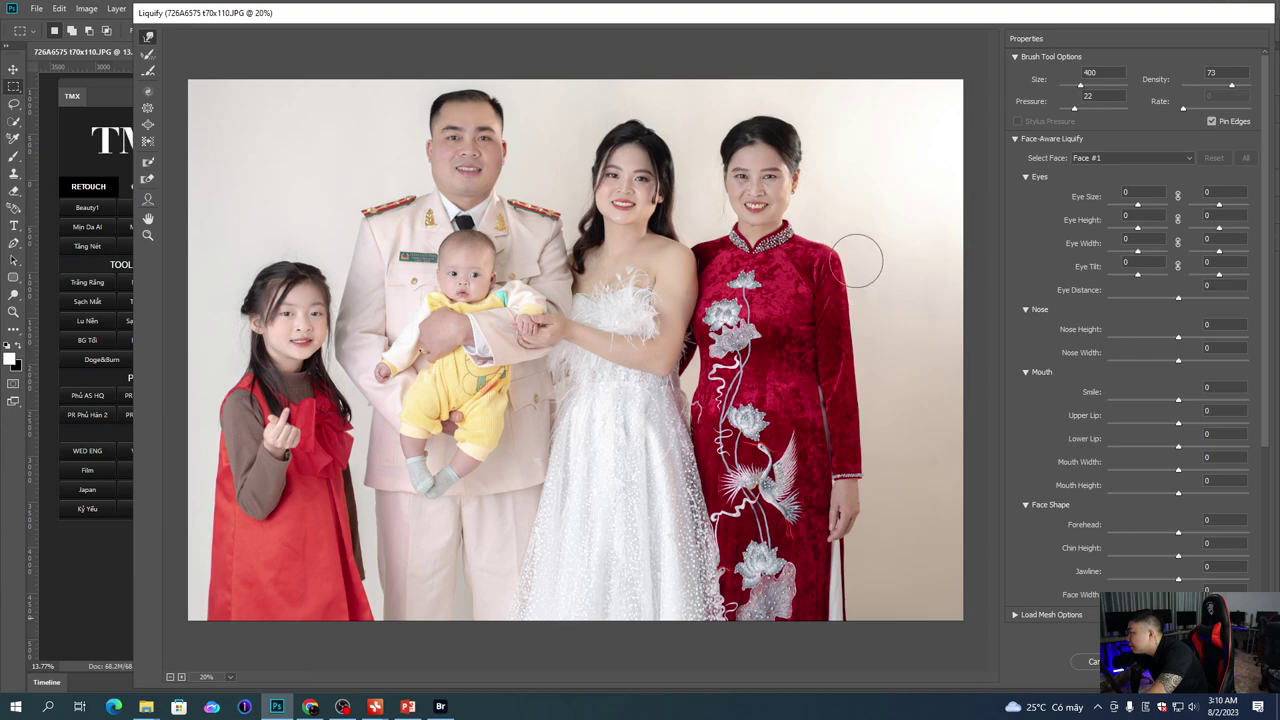
key(bracketleft)
key(bracketleft)
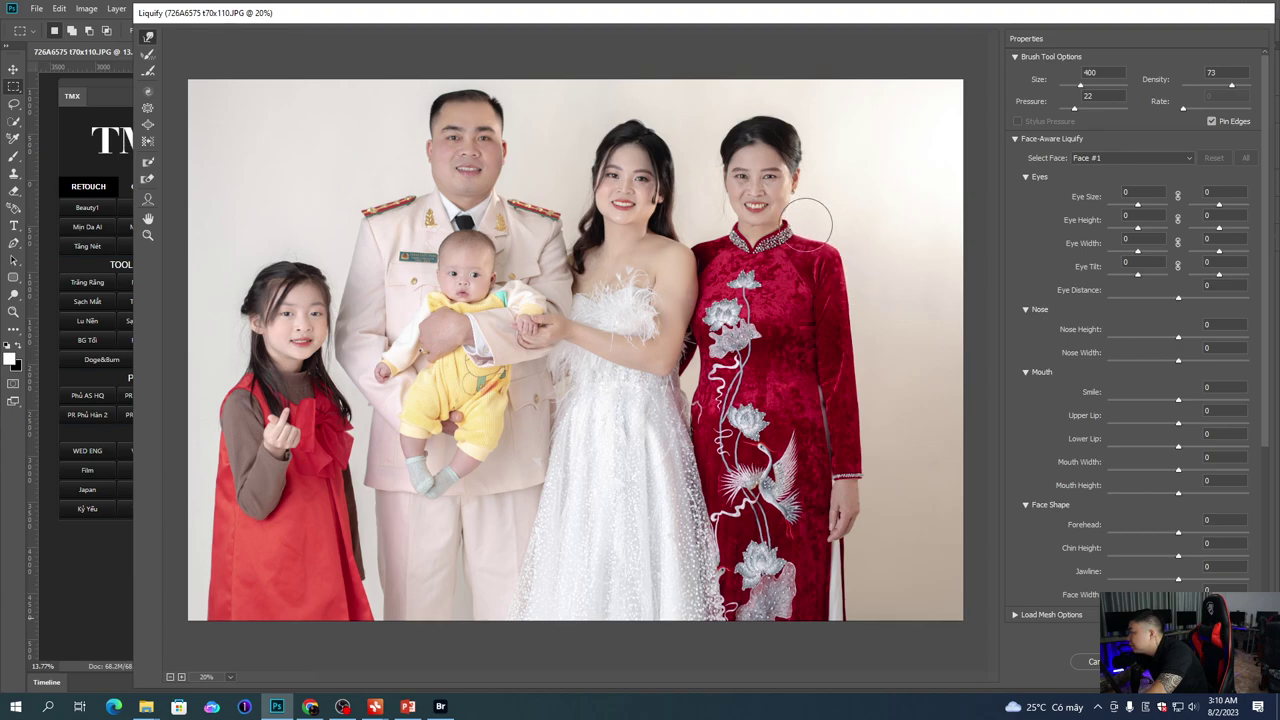
key(bracketright)
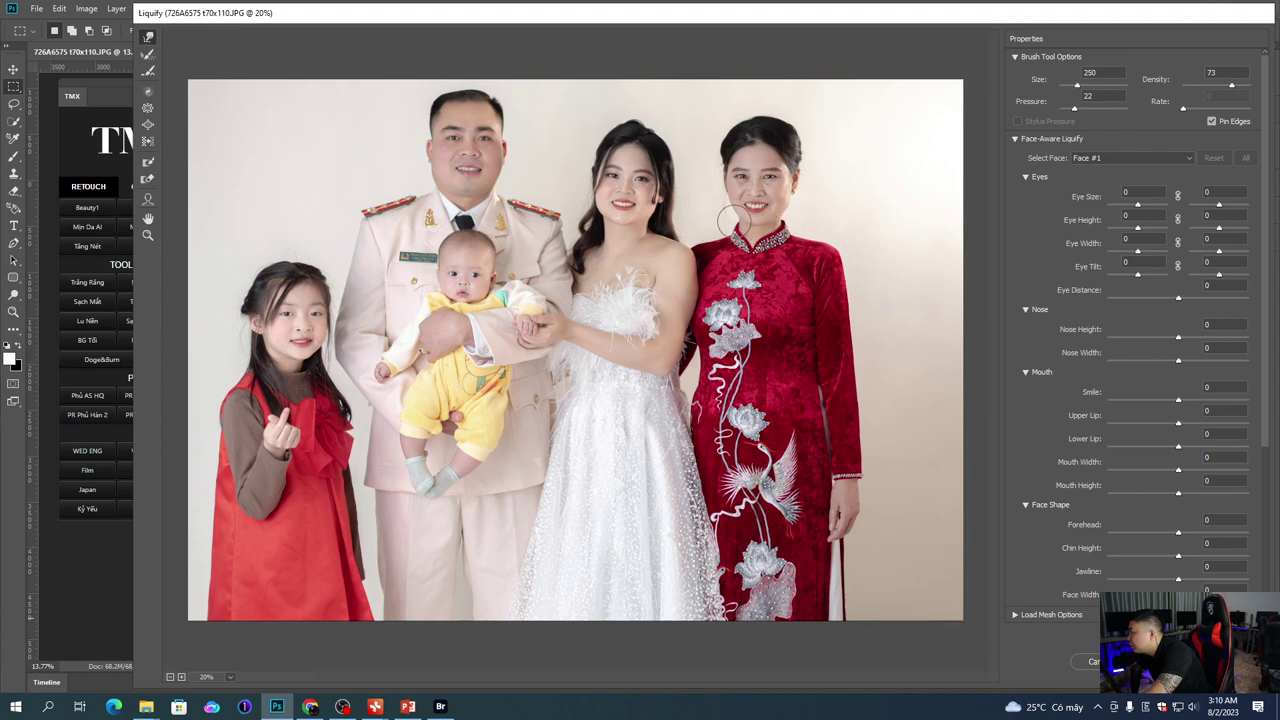
Step: Refine the head and shoulder contours of the woman in red with Liquify warp brushes sized 200 and 500
key(ctrl+plus)
key(bracketright)
key(bracketright)
key(bracketright)
key(bracketleft)
key(bracketleft)
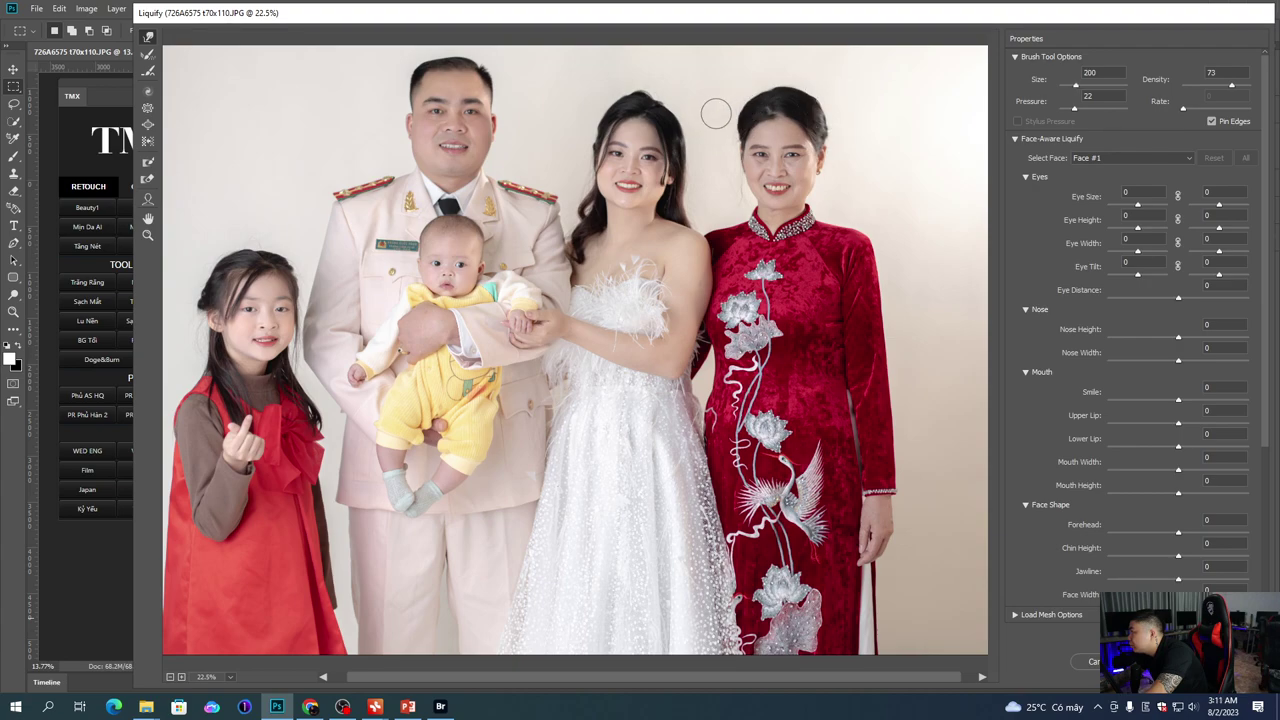
key(bracketright)
key(bracketright)
key(bracketright)
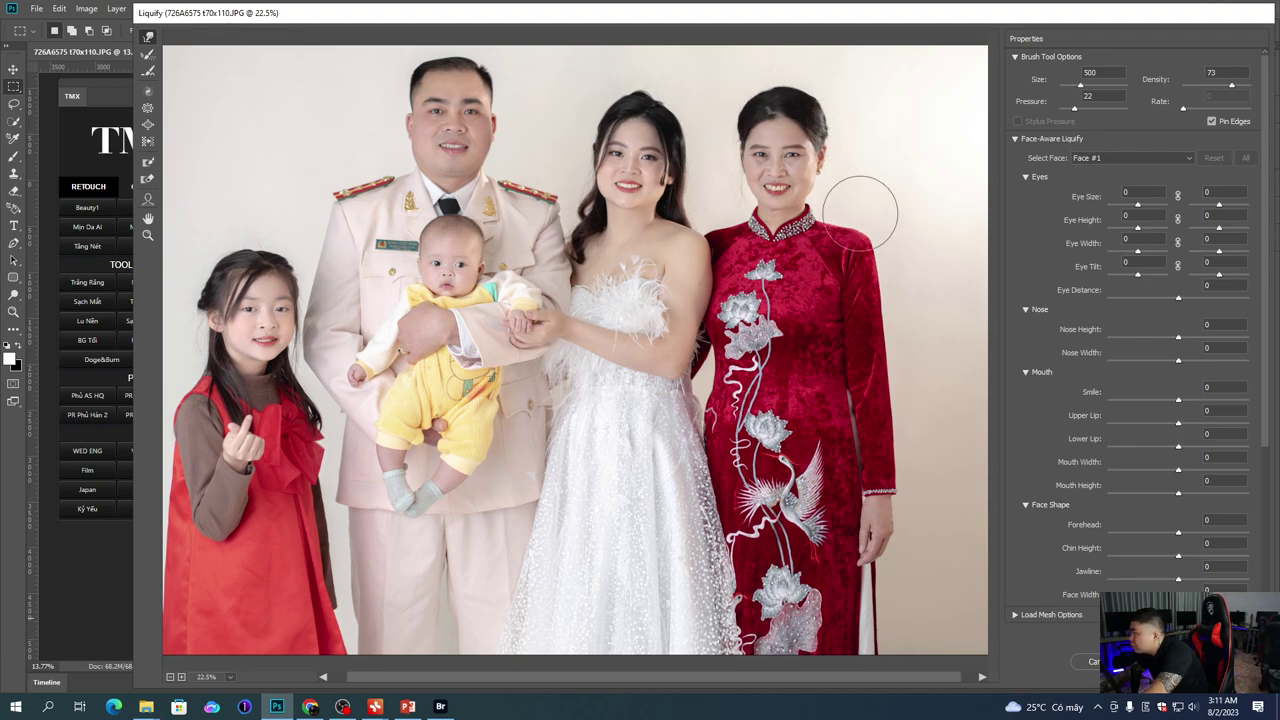
Step: Slim the bride's bare shoulder and upper arm with the Forward Warp tool, varying the brush size between 400 and 700
key(bracketleft)
key(bracketleft)
key(bracketleft)
key(bracketleft)
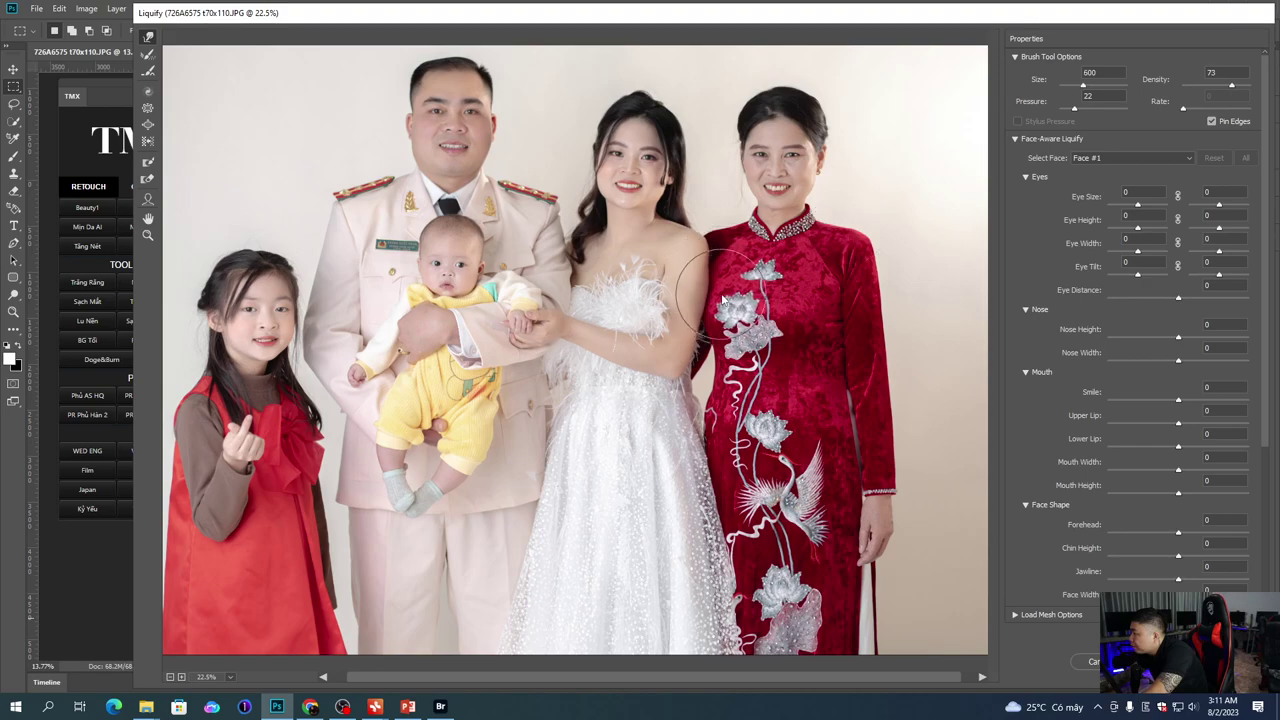
key(bracketleft)
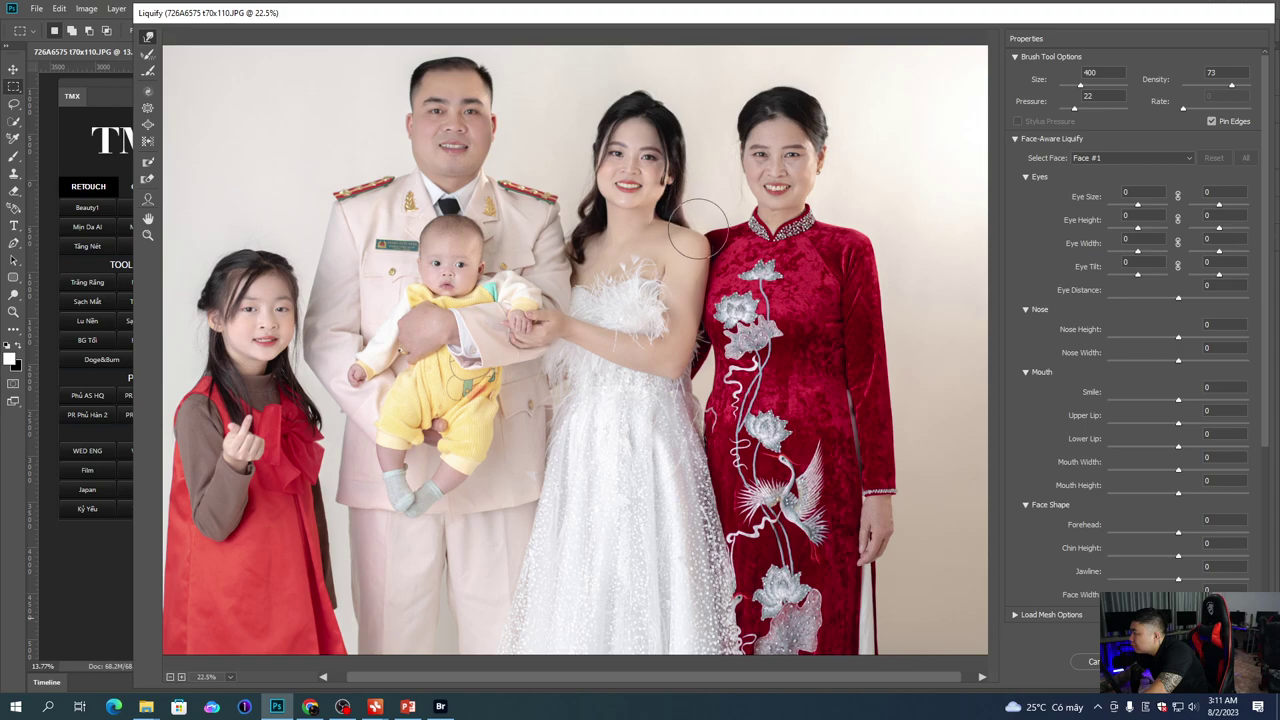
key(bracketright)
key(bracketright)
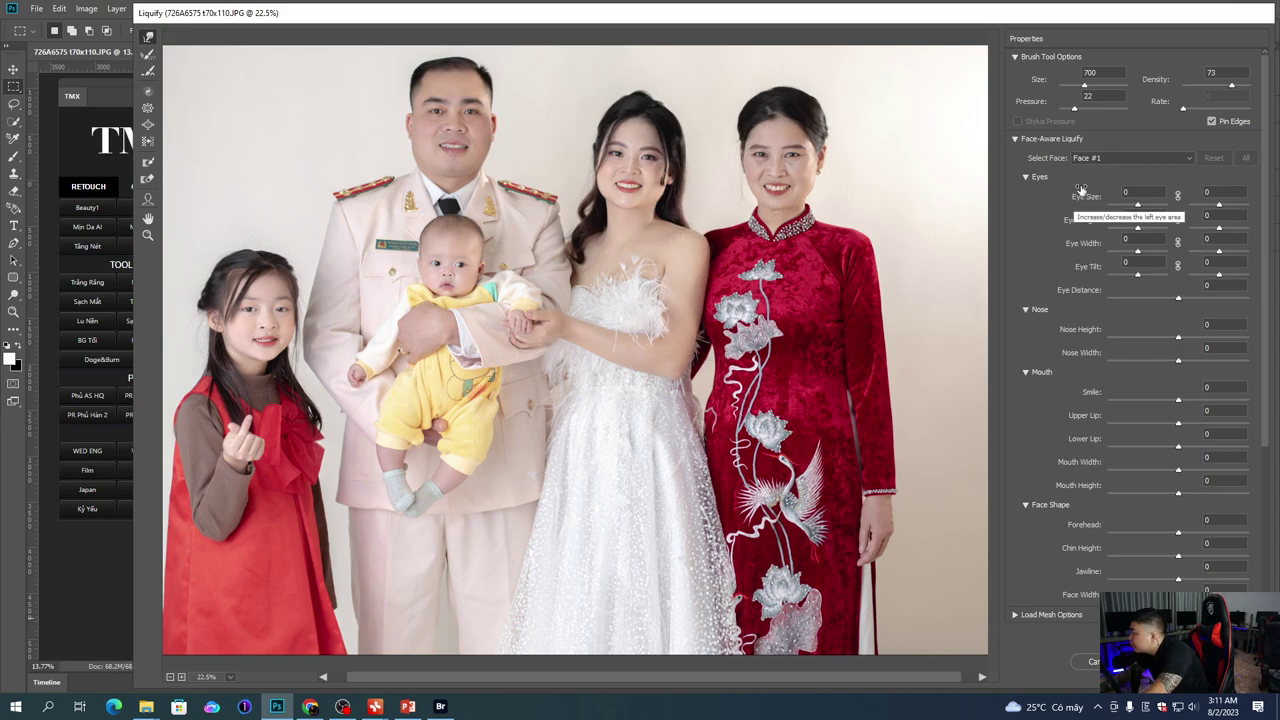
Step: Set the brush pressure to 15 and reshape the bride's waist and arm with brush sizes from 600 to 300
drag(1070, 110, 1069, 110)
key(bracketleft)
key(bracketleft)
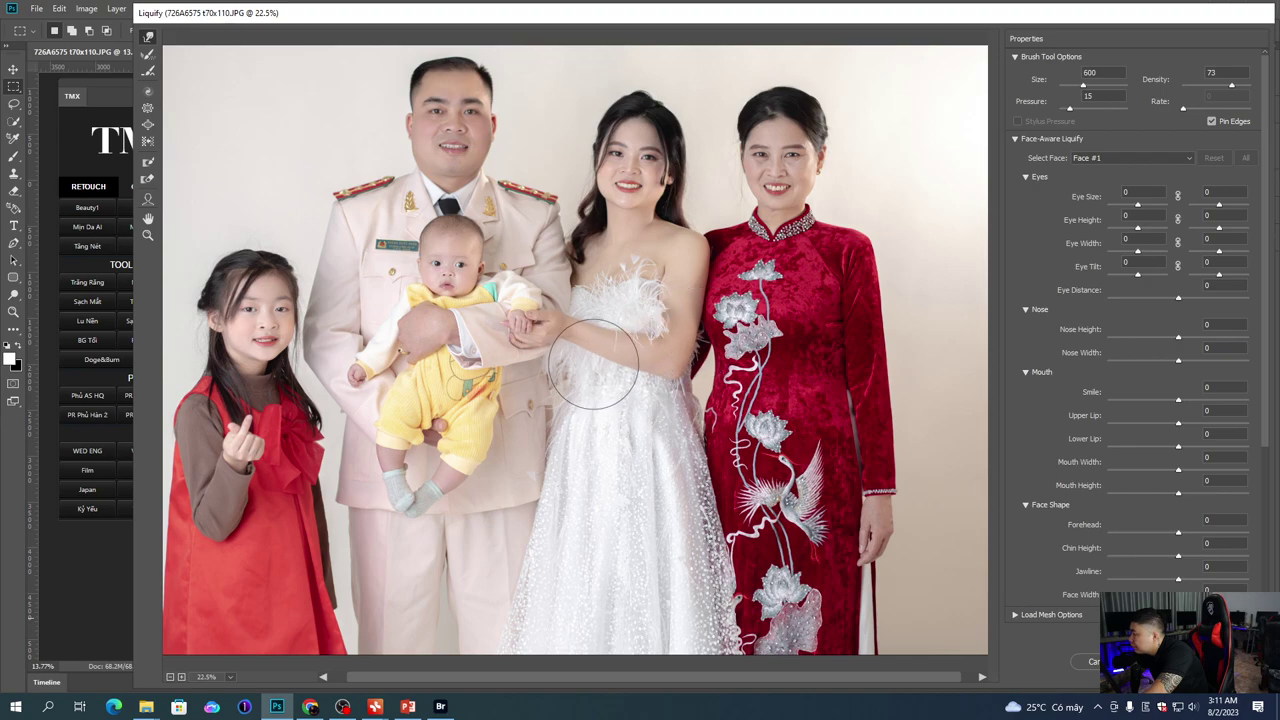
key(bracketleft)
key(bracketright)
key(bracketleft)
key(bracketleft)
key(bracketright)
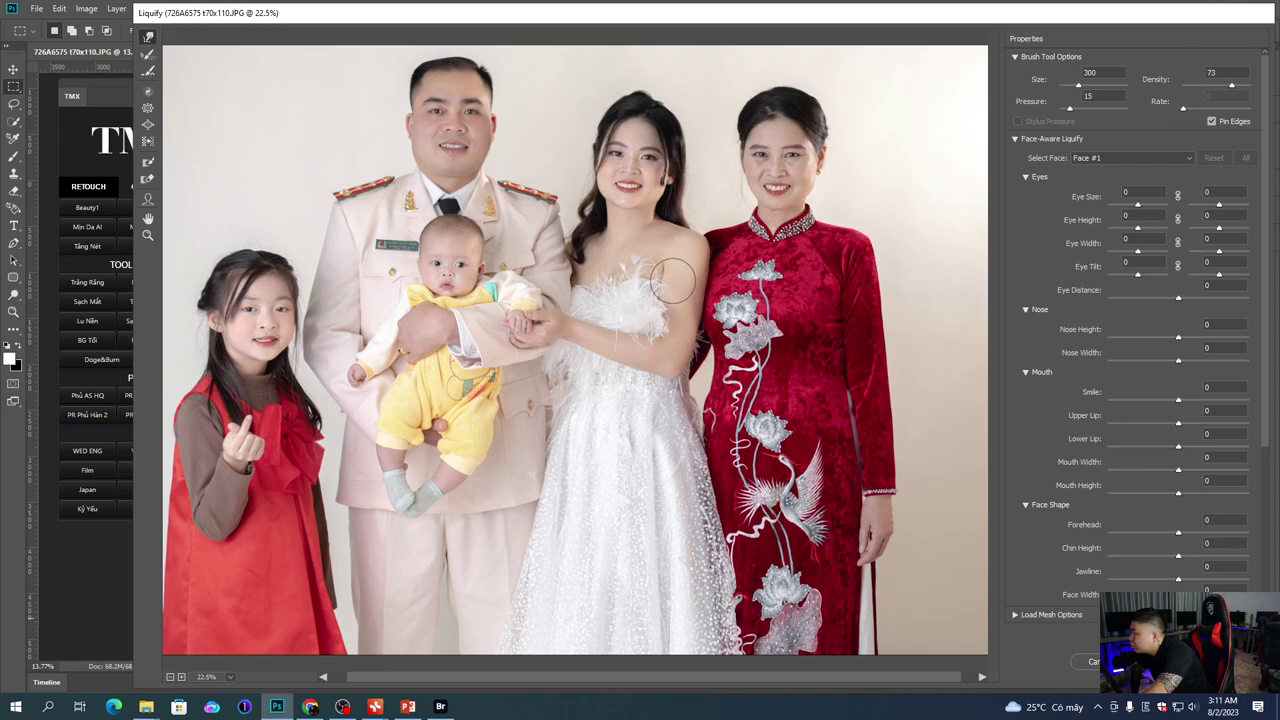
Step: Refine the bride's hair beside her face and neck using warp brush sizes between 250 and 400
scroll(667, 300, up, 2)
key(bracketright)
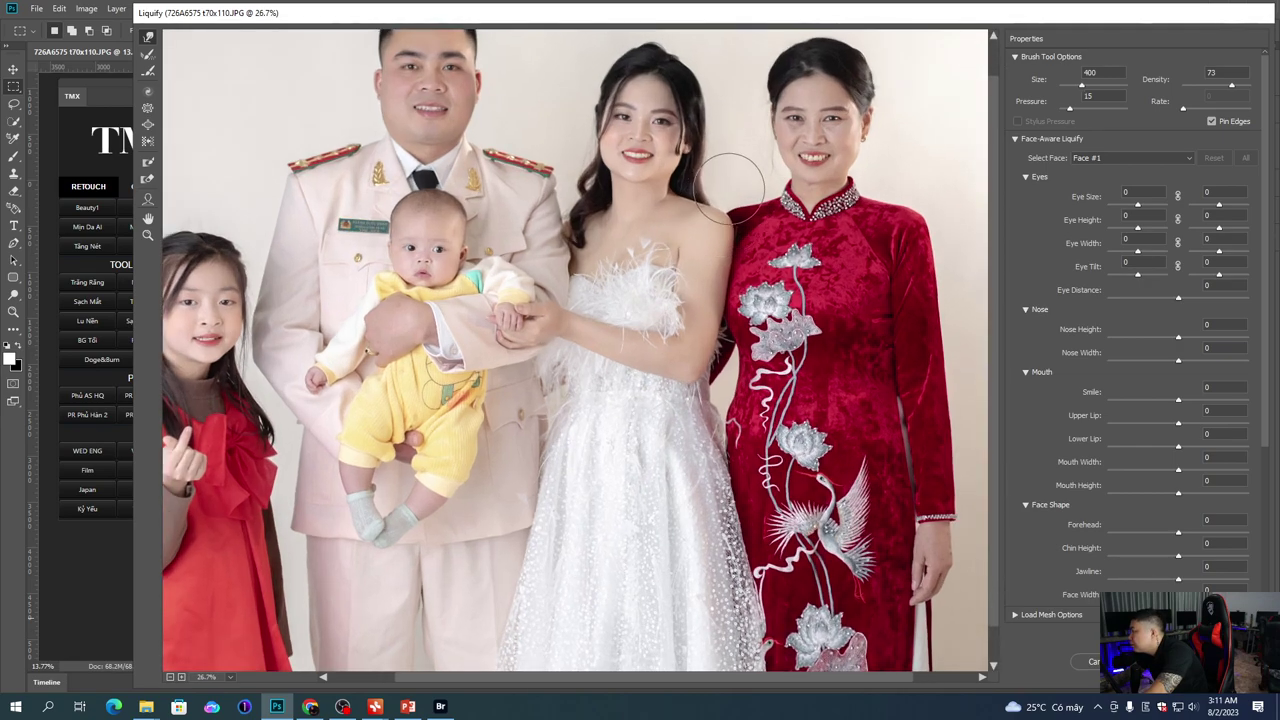
key(bracketleft)
key(bracketleft)
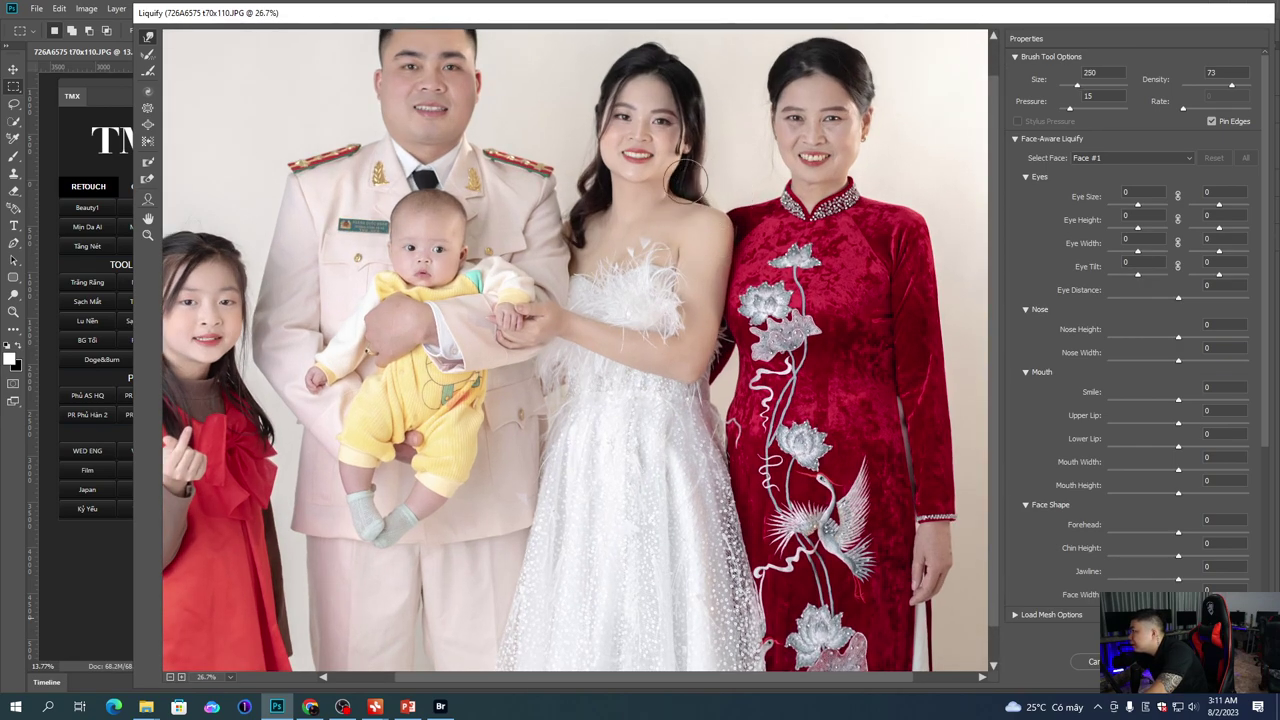
drag(595, 171, 610, 176)
scroll(590, 141, up, 1)
drag(688, 147, 742, 193)
key(bracketleft)
key(bracketleft)
key(bracketright)
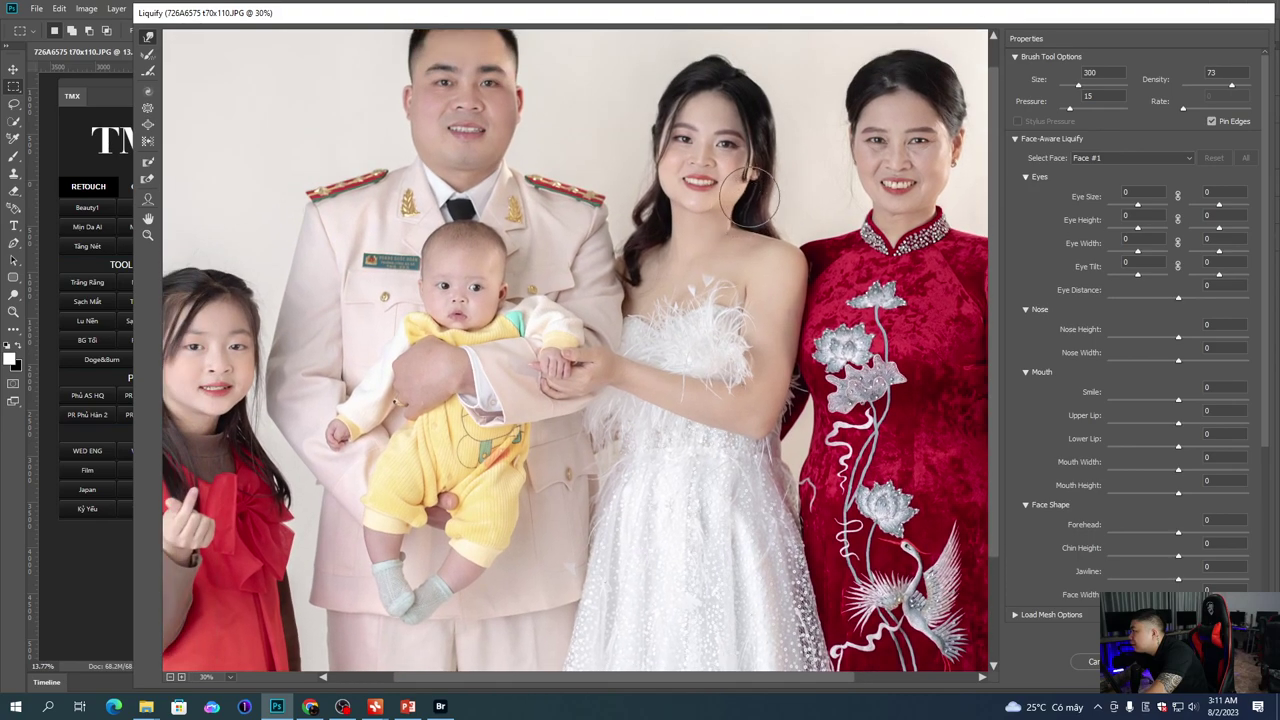
Step: Smooth the contour of the bride's shoulder and upper arm with warp brush sizes between 300 and 600
key(bracketright)
key(bracketright)
key(bracketright)
key(bracketright)
key(bracketright)
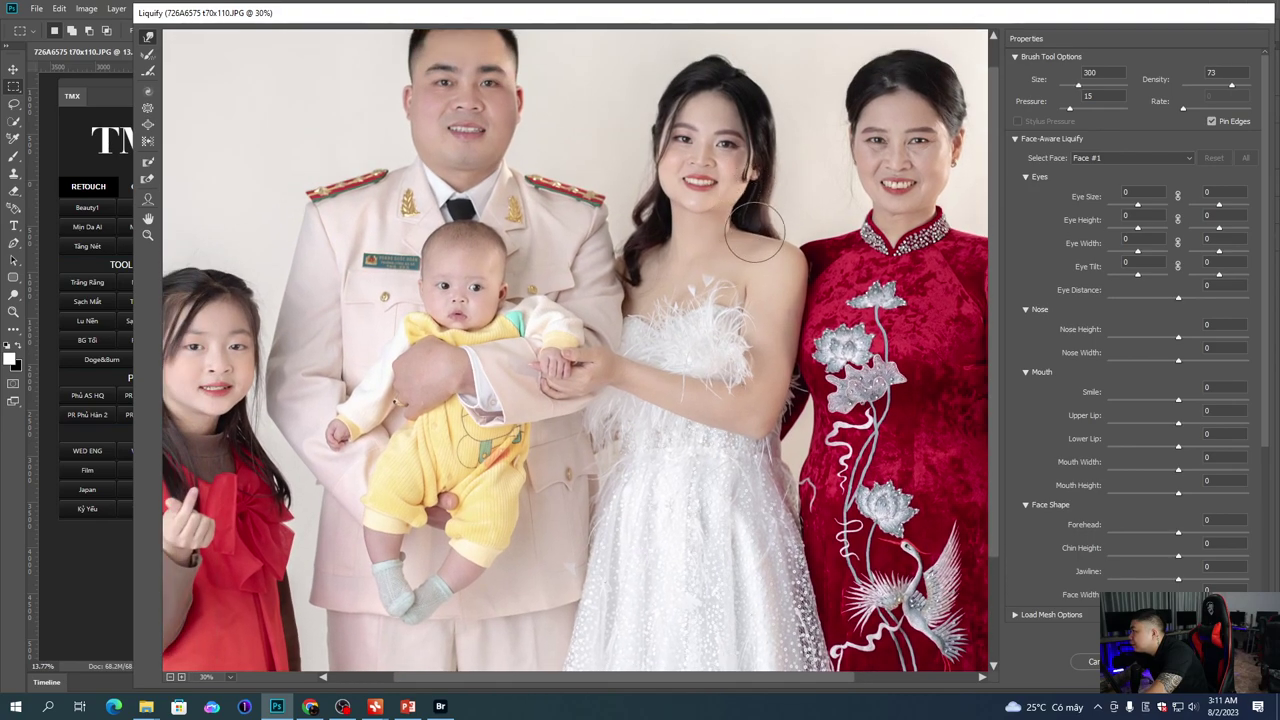
scroll(790, 300, down, 1)
key(bracketright)
key(bracketright)
key(bracketleft)
key(bracketleft)
key(bracketleft)
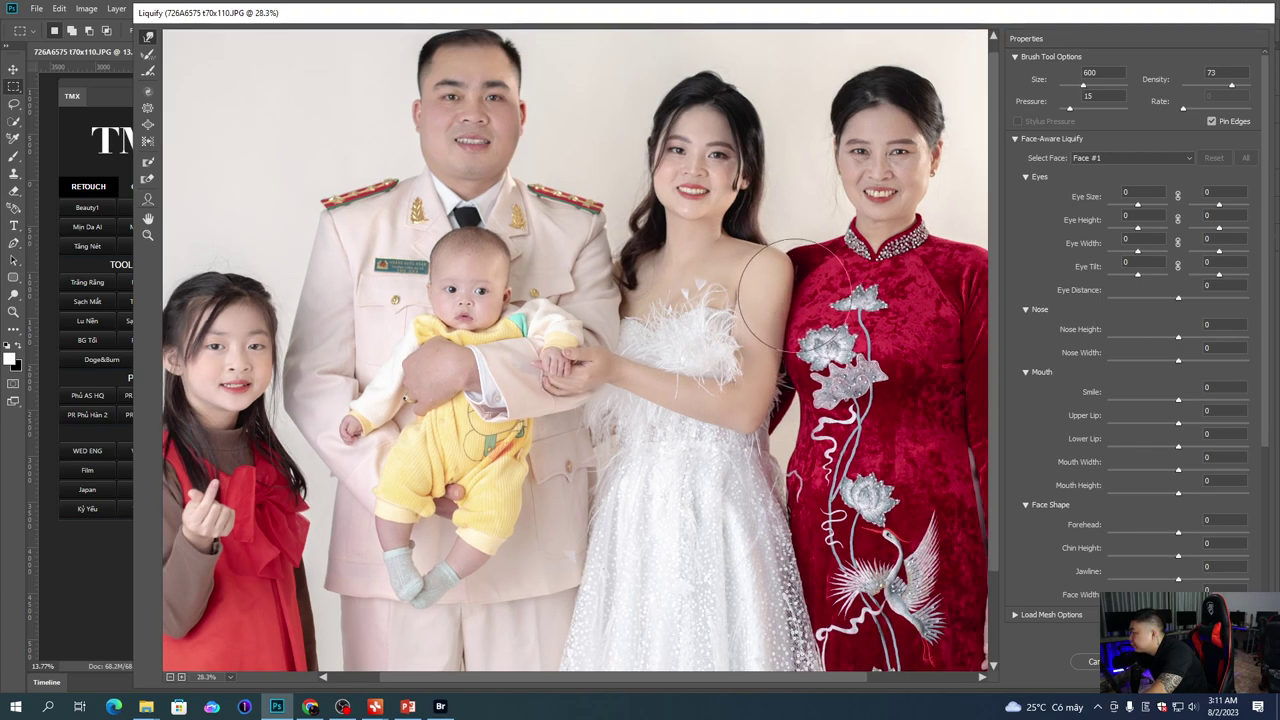
Step: Touch up the outline of the bride's hair with warp brush sizes of 300 and 250
key(bracketleft)
key(bracketleft)
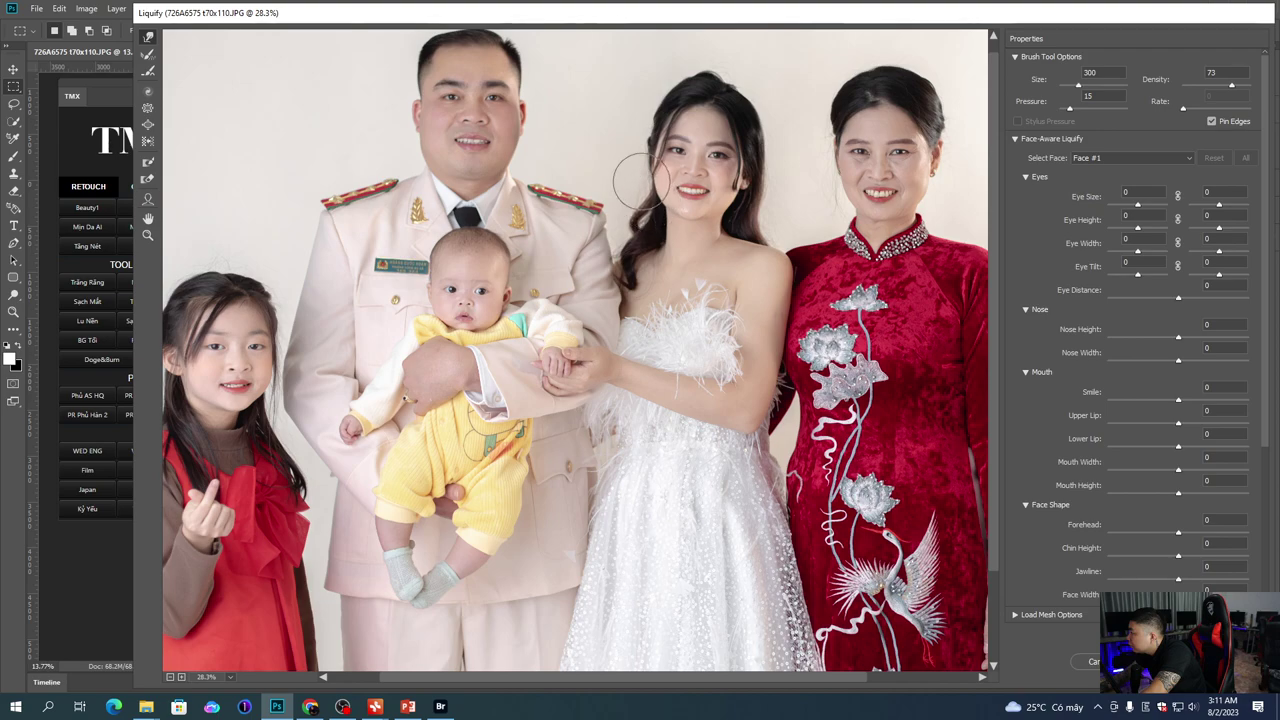
key(bracketleft)
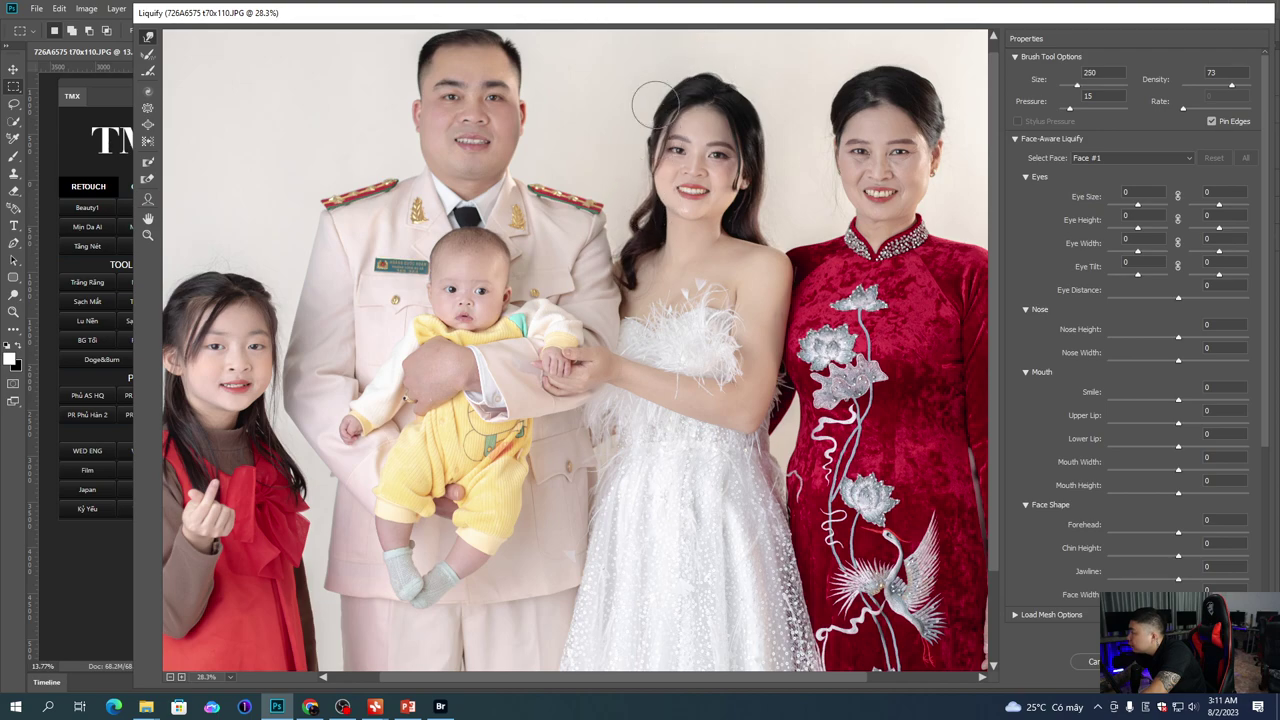
Step: Narrow the bride's jawline to -46 with the Face tool and return to the Forward Warp tool
click(148, 198)
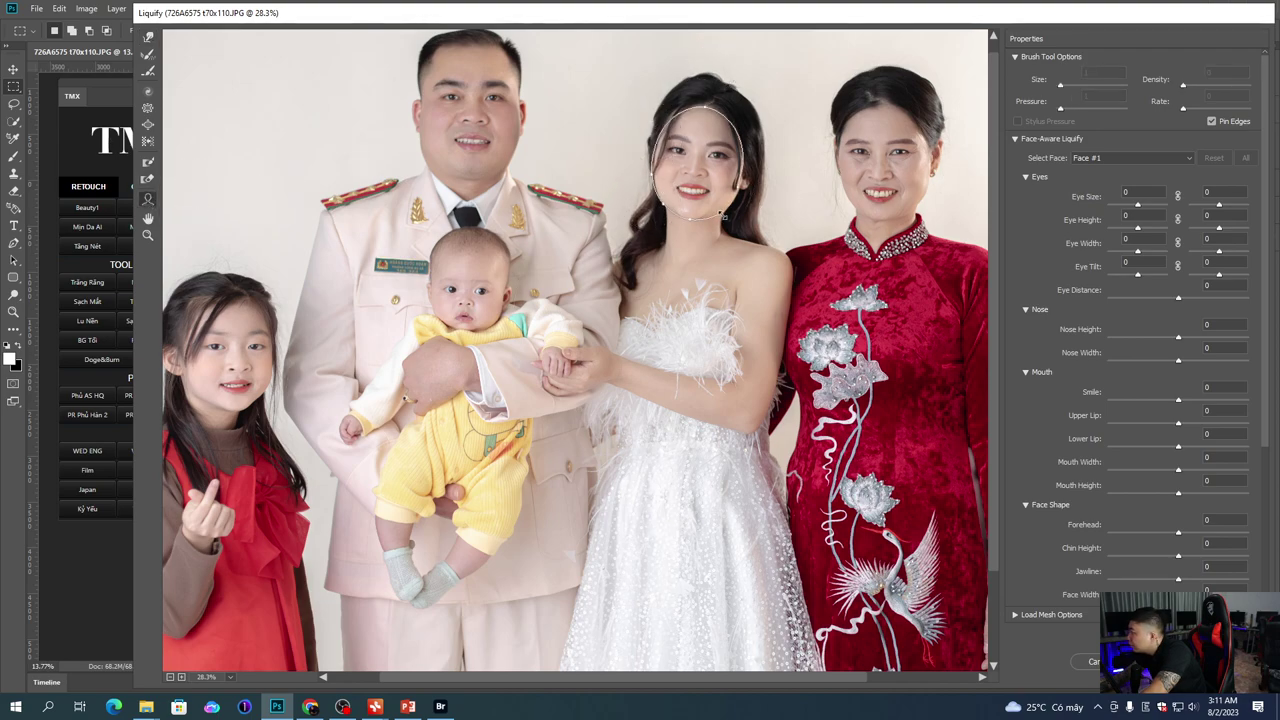
click(722, 215)
key(w)
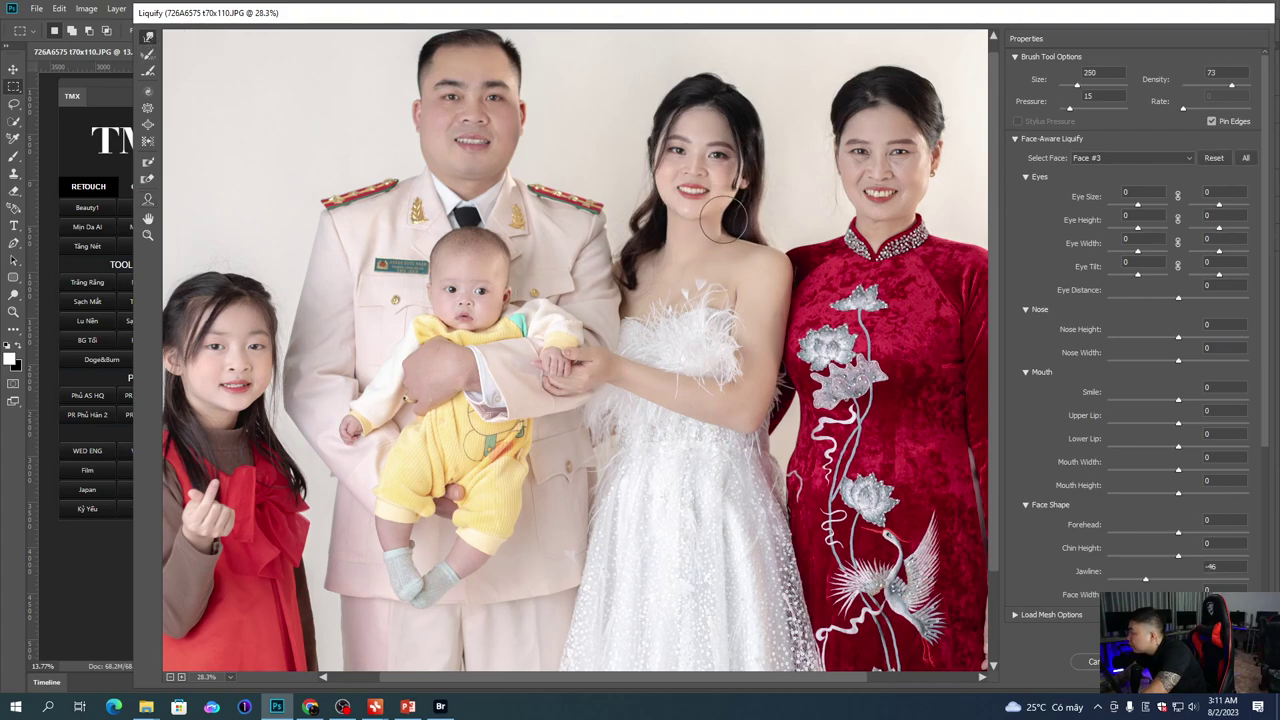
Step: Adjust the bride's shoulder with a 400 brush and the uniformed man's shoulder with a 700 brush
key(bracketright)
key(bracketright)
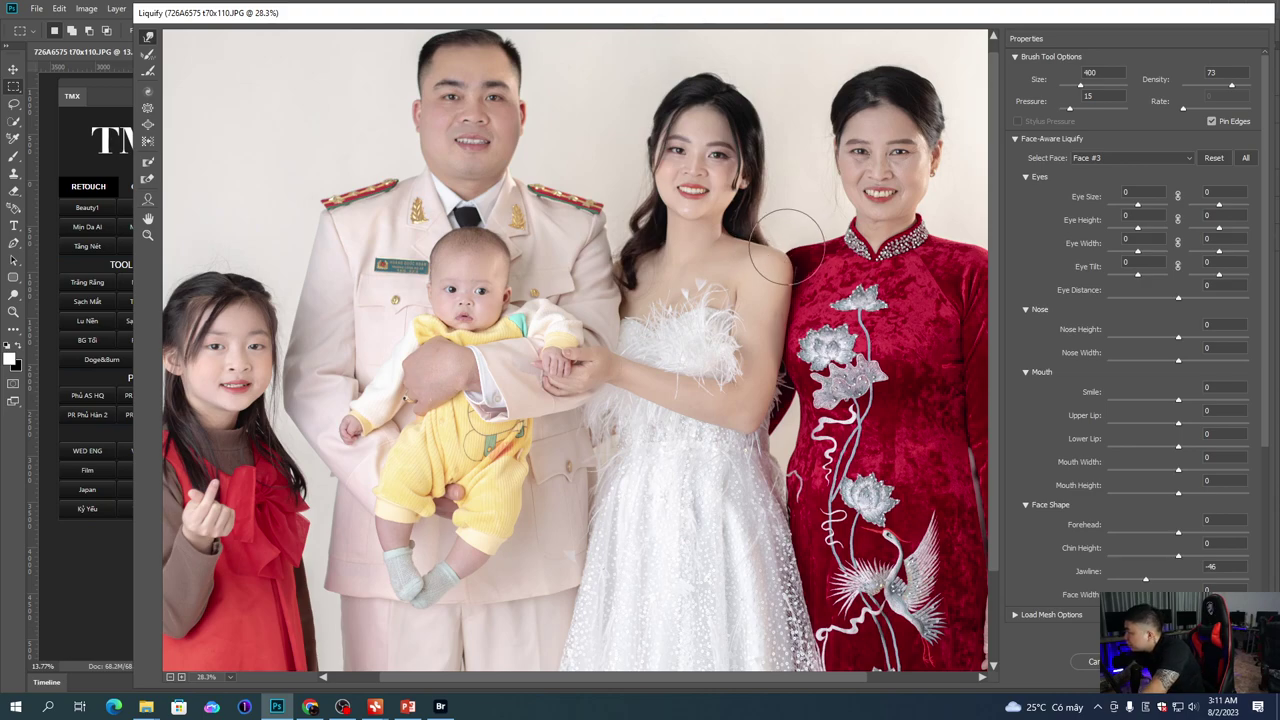
key(bracketright)
key(bracketright)
key(bracketright)
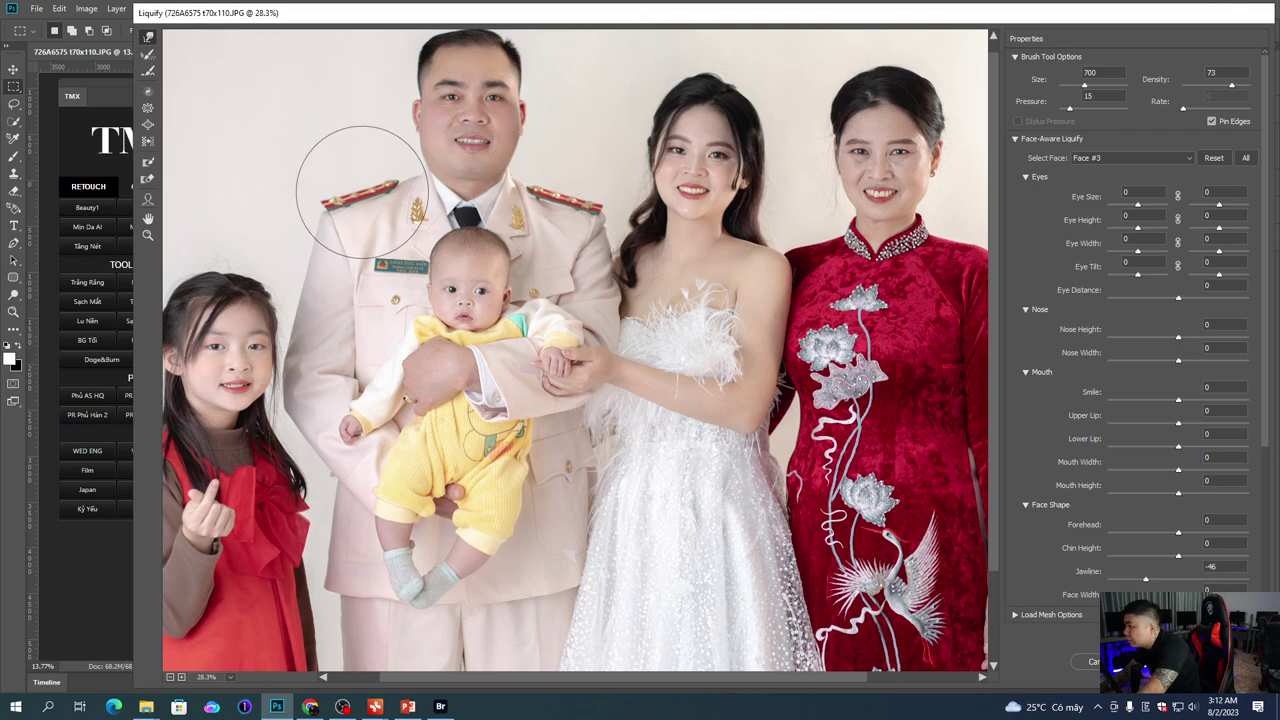
Step: Reshape the bride's waist and the sides of her white skirt with brush sizes from 500 to 1100
scroll(400, 243, down, 2)
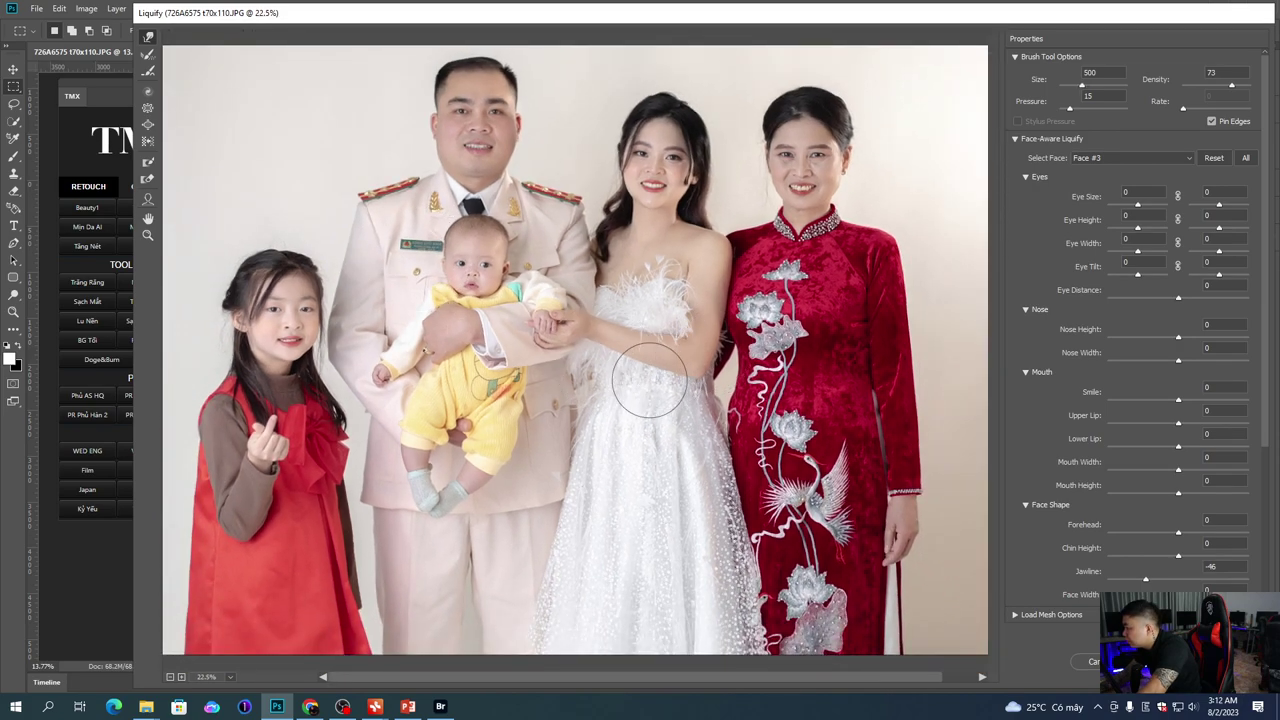
scroll(651, 371, down, 1)
key(bracketright)
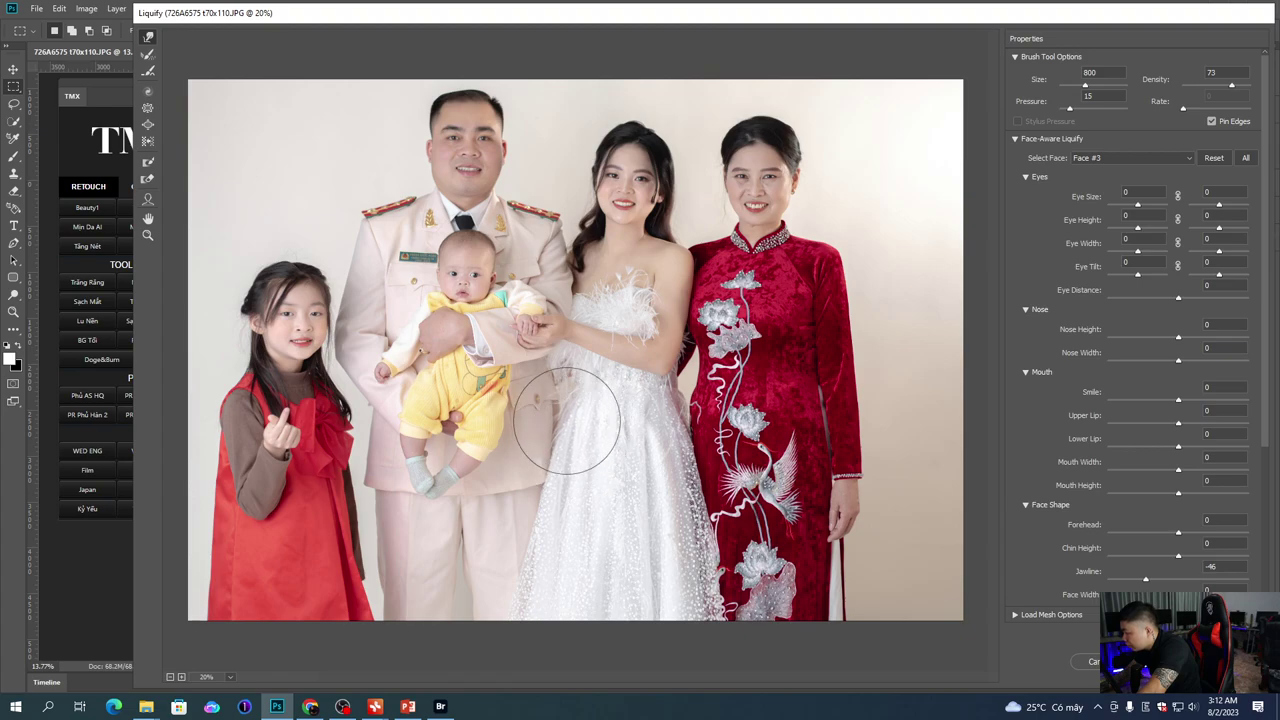
scroll(665, 455, down, 1)
key(bracketright)
key(bracketright)
key(bracketright)
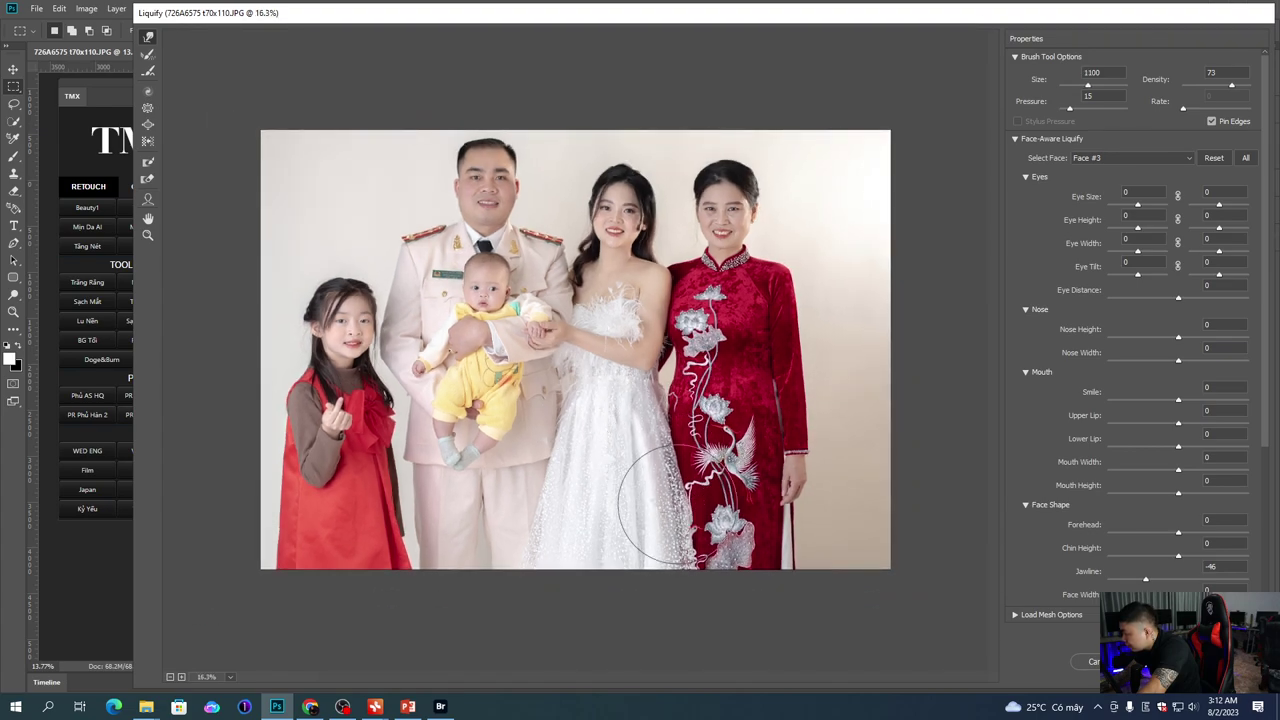
Step: Even out the lower edges of the clothing along the photo's base with brush sizes of 800 and 600
key(bracketleft)
key(bracketleft)
key(bracketleft)
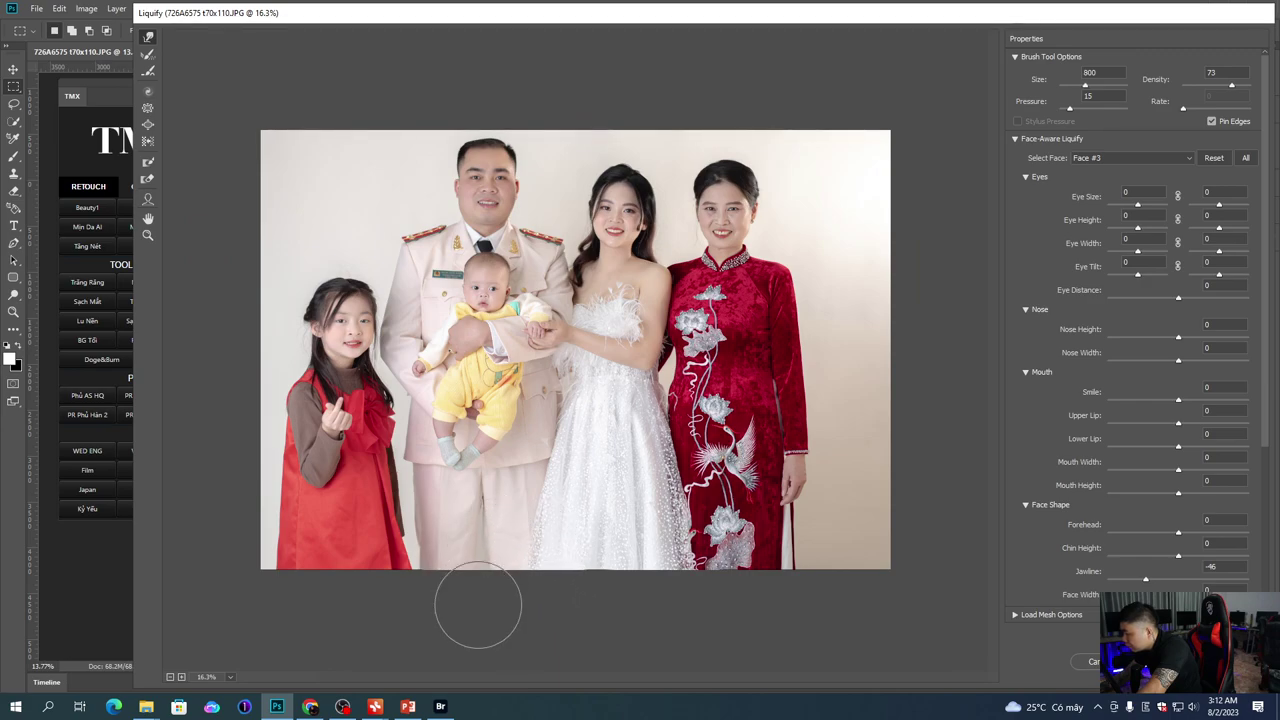
key(bracketleft)
key(bracketleft)
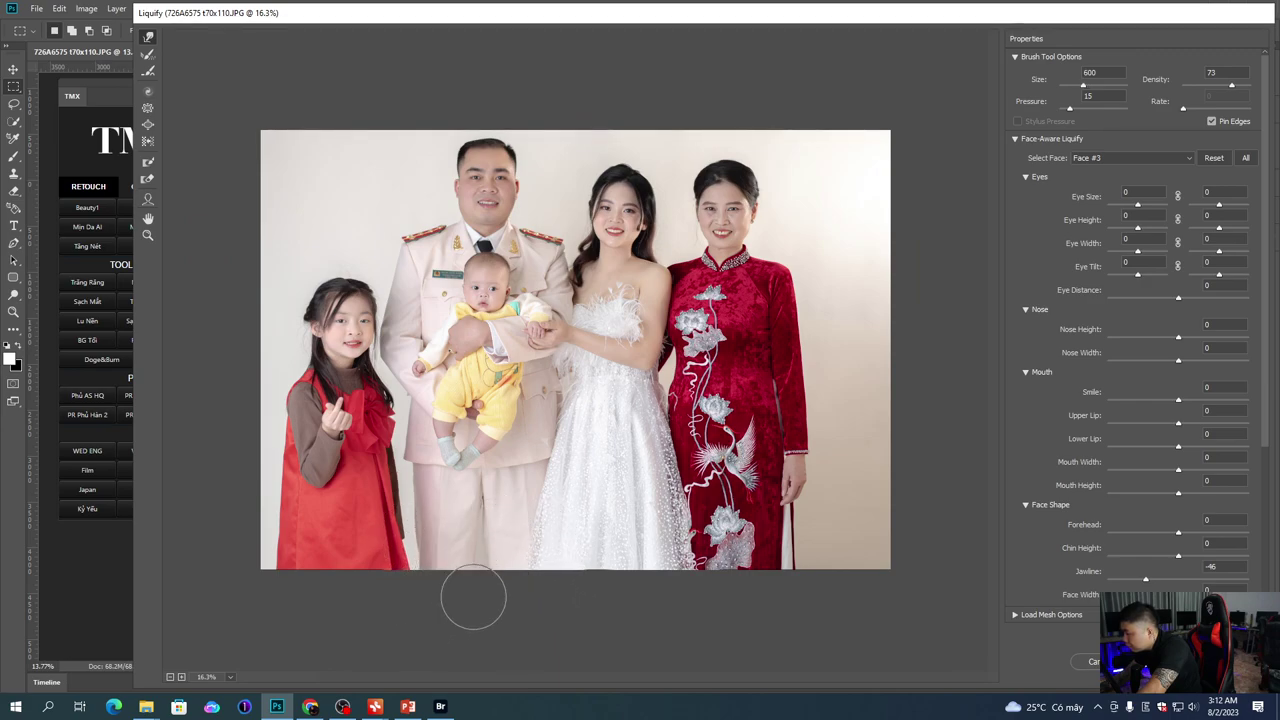
Step: Adjust the side of the little girl's red dress with a 1000 warp brush
key(bracketright)
key(bracketright)
key(bracketright)
key(bracketright)
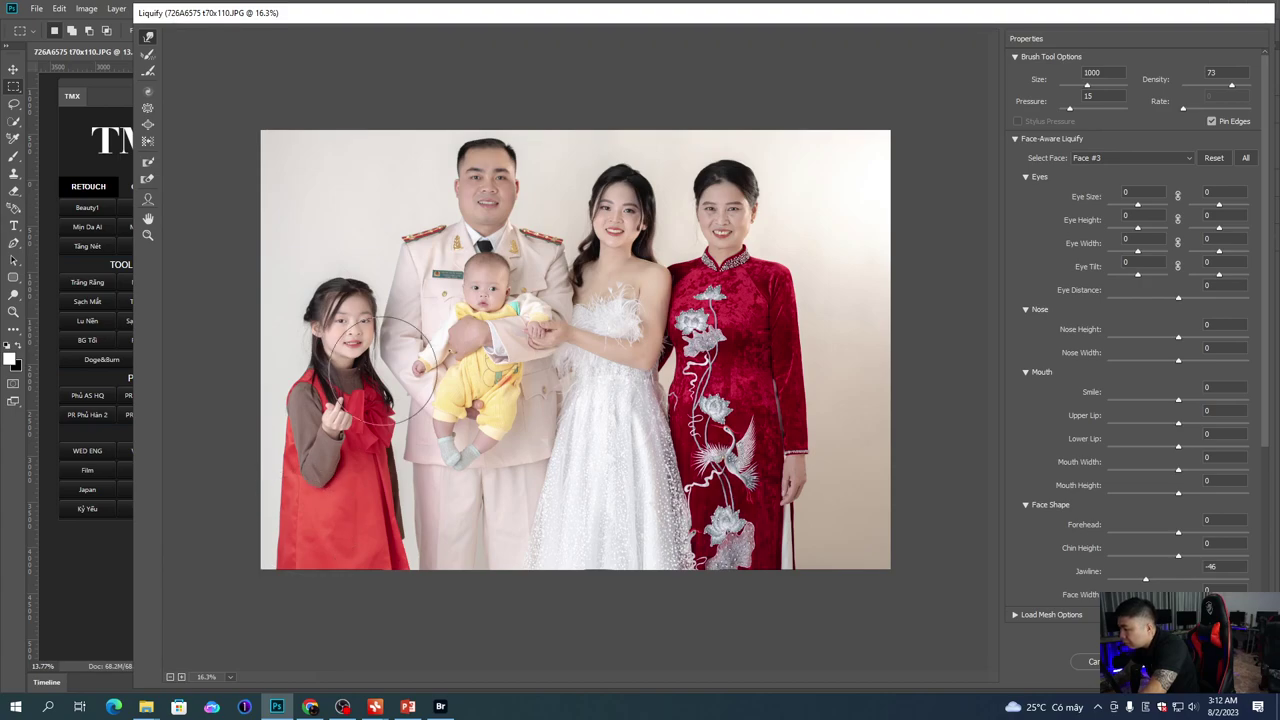
Step: Refine the outline of the little girl's hair with warp brush sizes of 300 and 250
key(ctrl+plus)
key(bracketleft)
key(bracketleft)
key(bracketleft)
key(bracketleft)
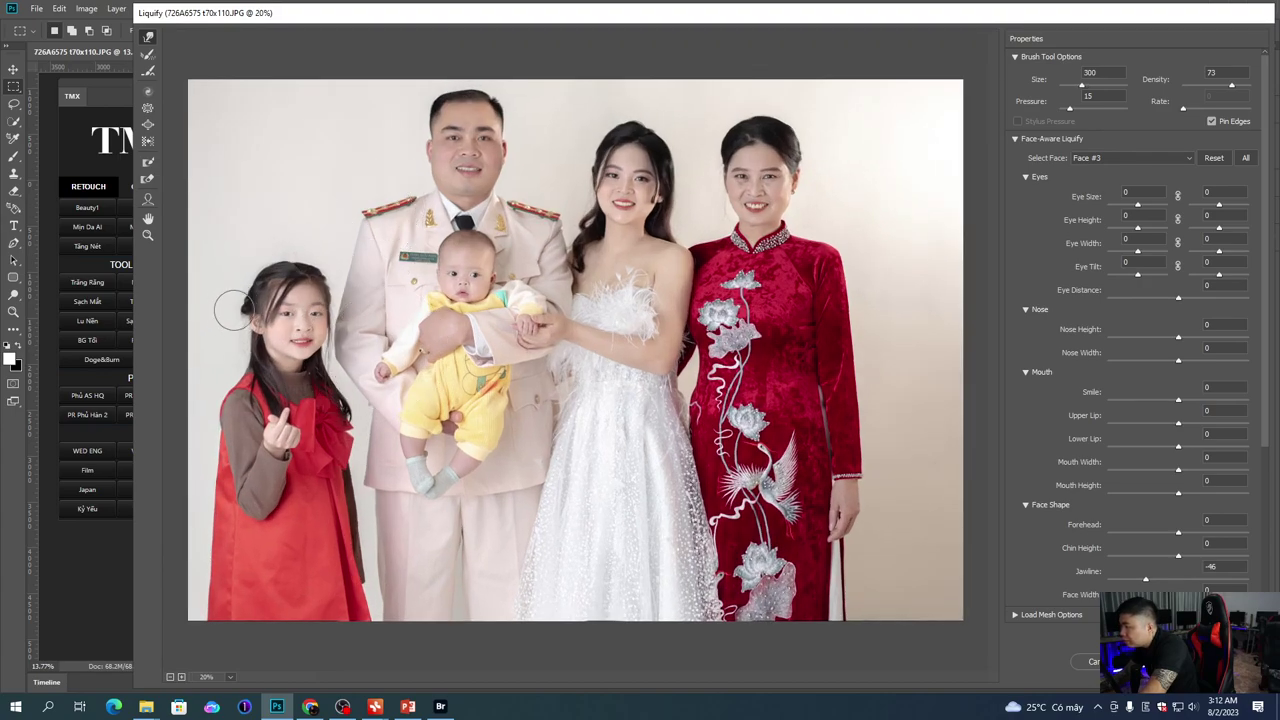
key(ctrl+0)
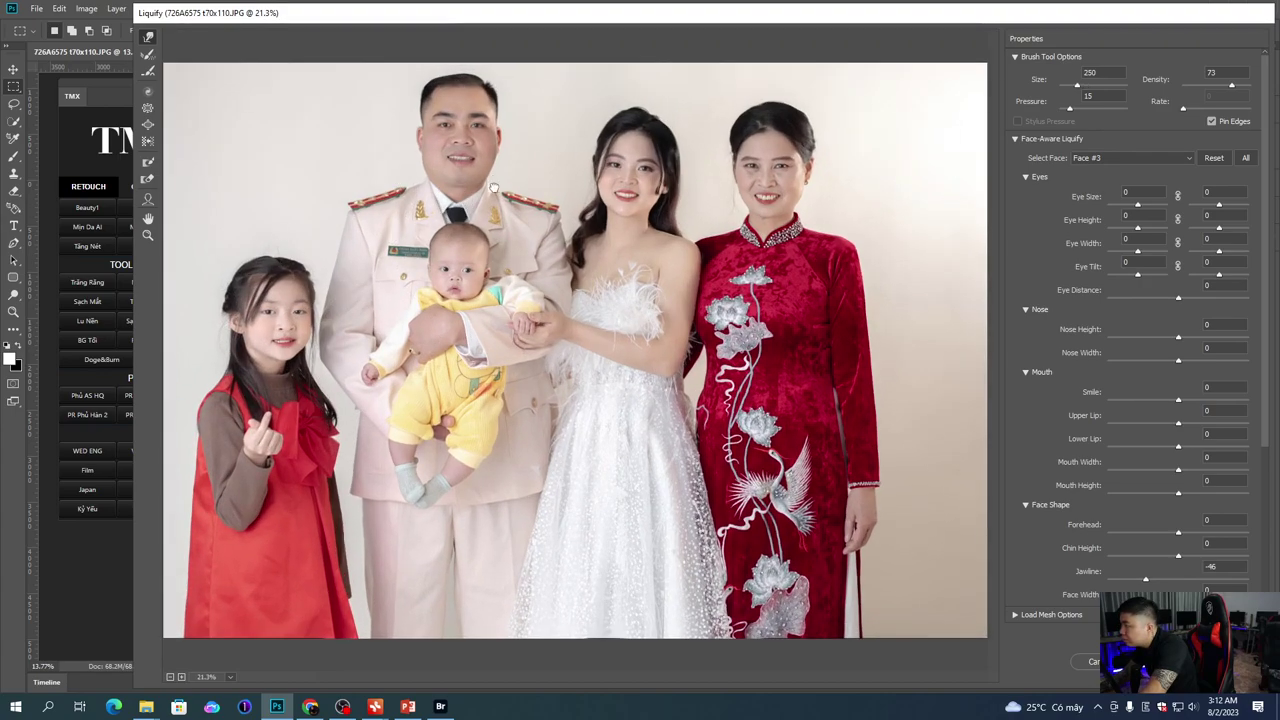
Step: Refine the bride's hair and jaw outline with brush sizes between 175 and 300, and apply the Liquify changes
key(bracketleft)
key(bracketleft)
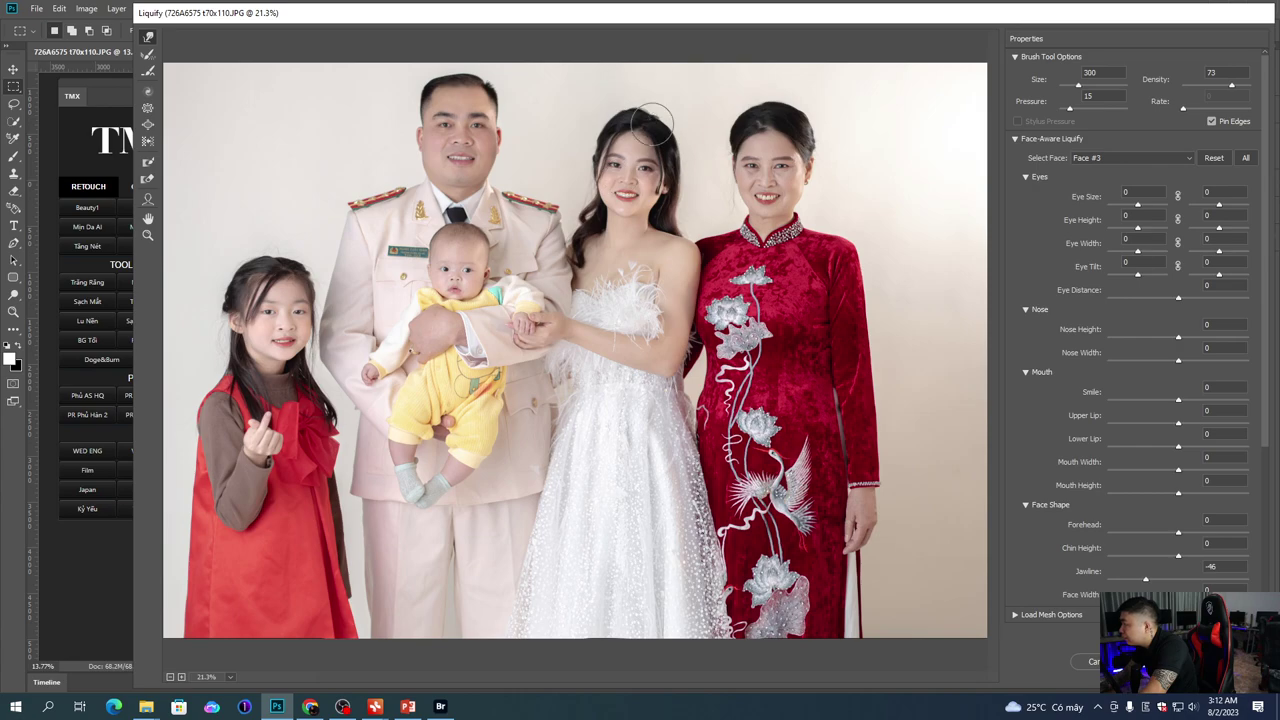
key(ctrl+plus)
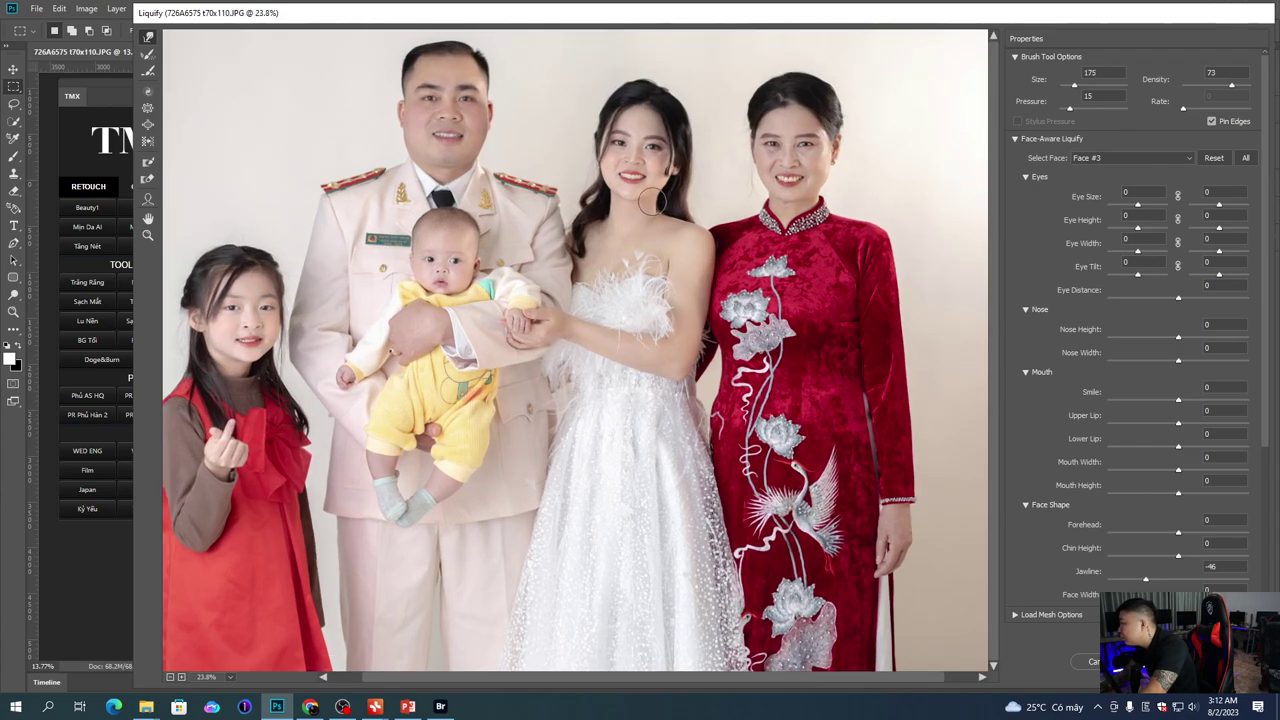
key(bracketright)
key(bracketright)
key(bracketright)
key(bracketright)
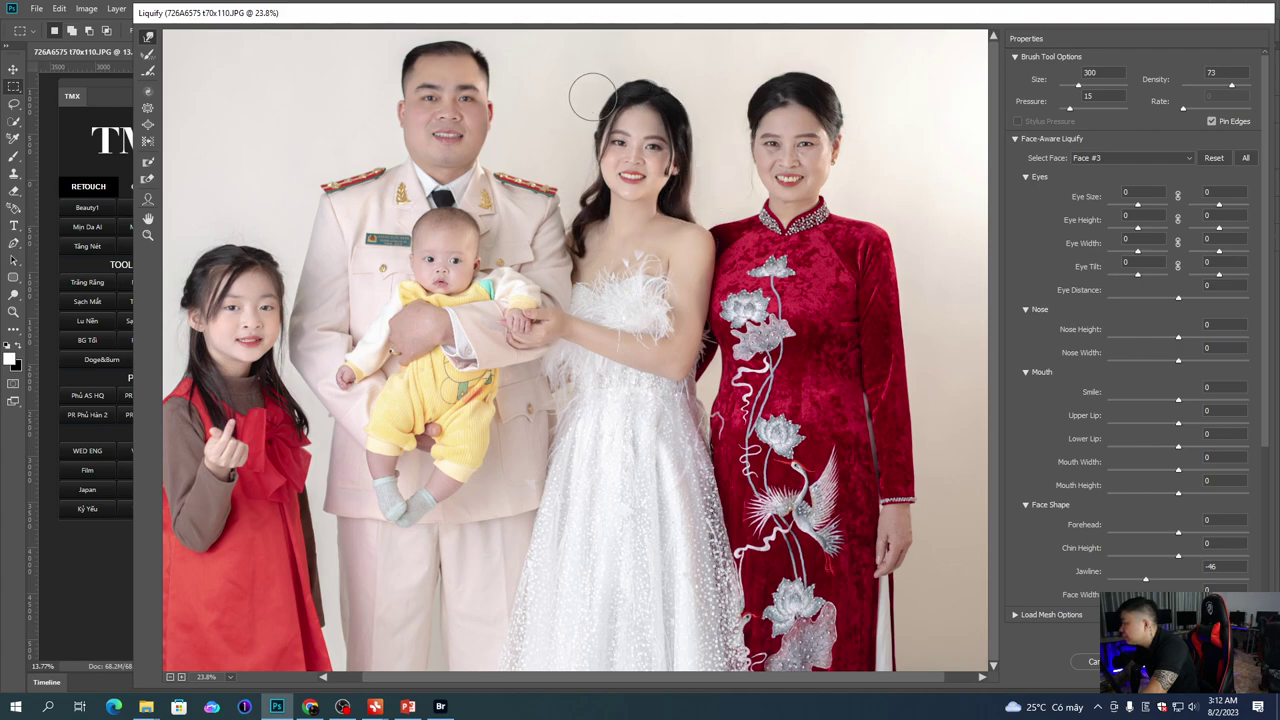
key(Return)
Step: Replace the selection with a rectangle from the man's centre past the photo's right edge and open it in Liquify
key(ctrl+d)
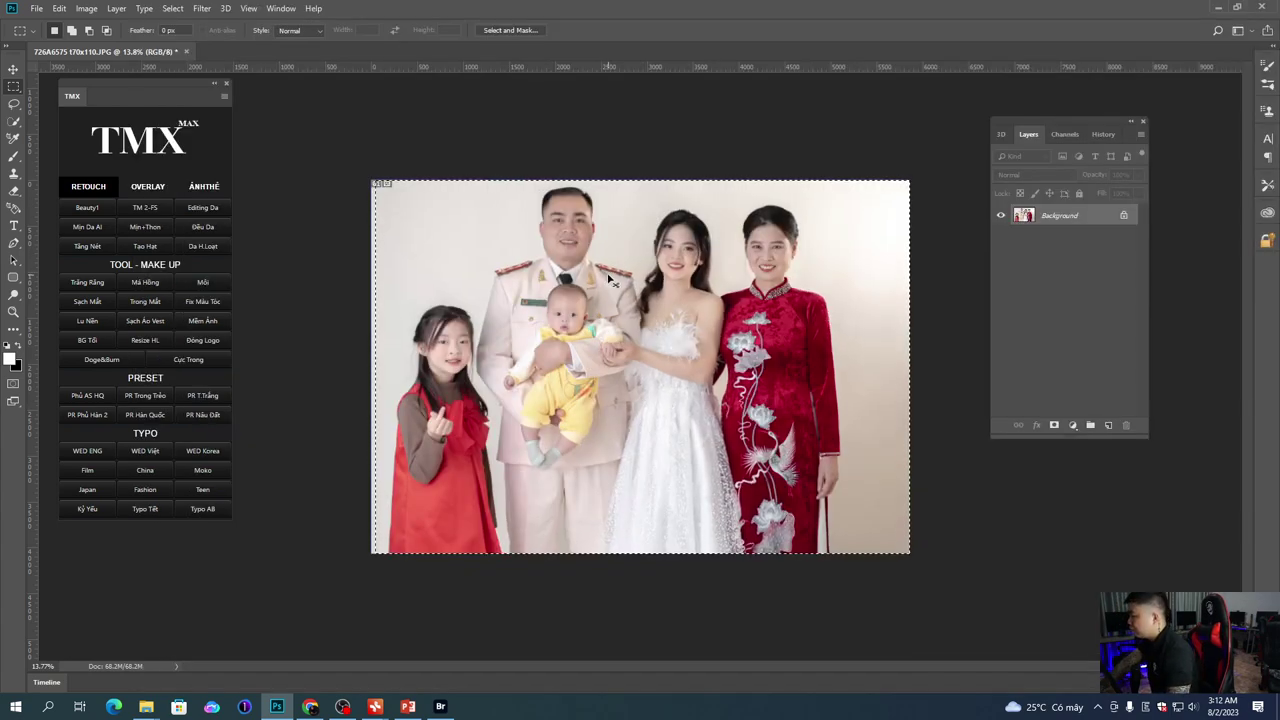
drag(585, 177, 920, 589)
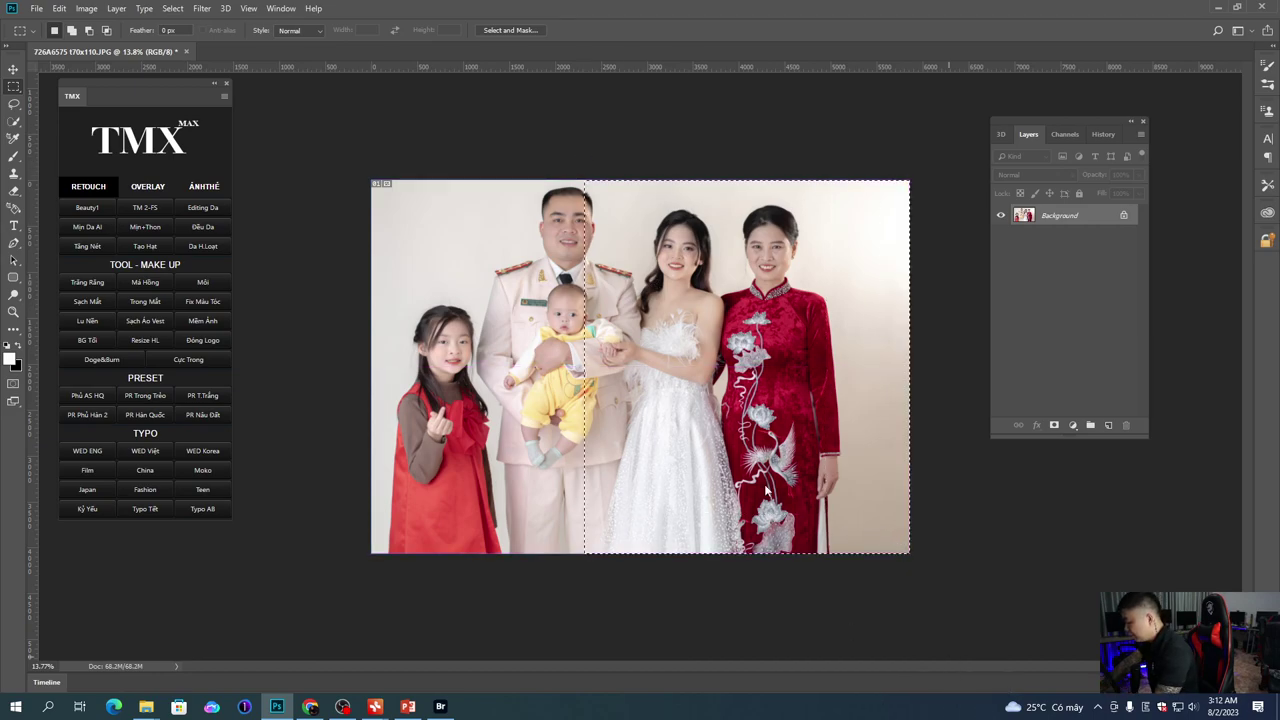
key(ctrl+shift+x)
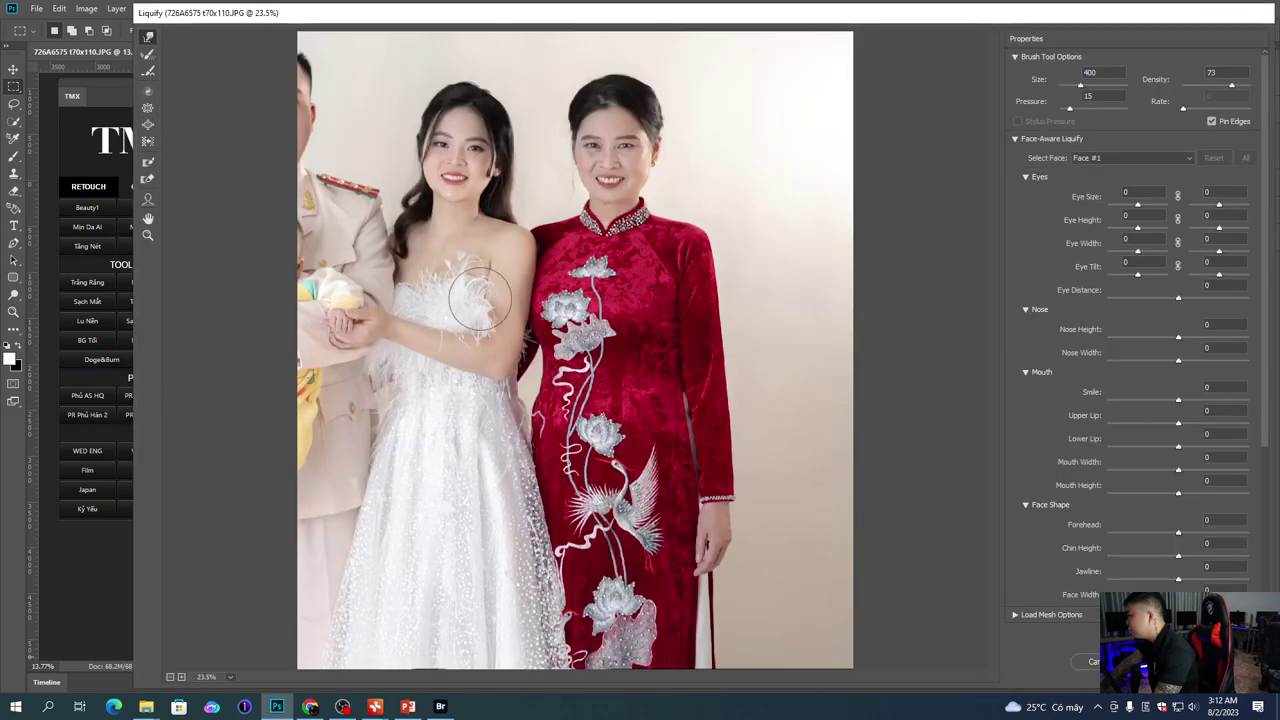
Step: Pull in the bride's waist beside the red dress with warp brush sizes of 500 to 700
key(])
key(])
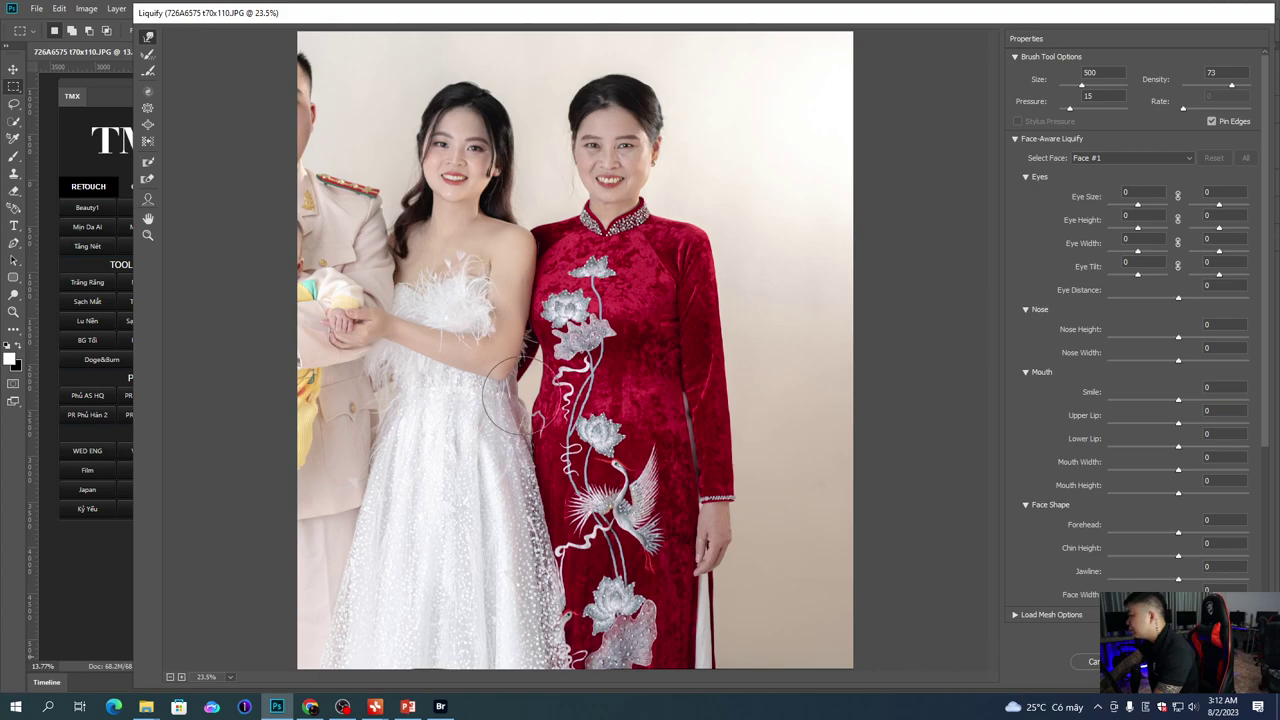
key(bracketleft)
key(bracketleft)
key(bracketleft)
key(bracketleft)
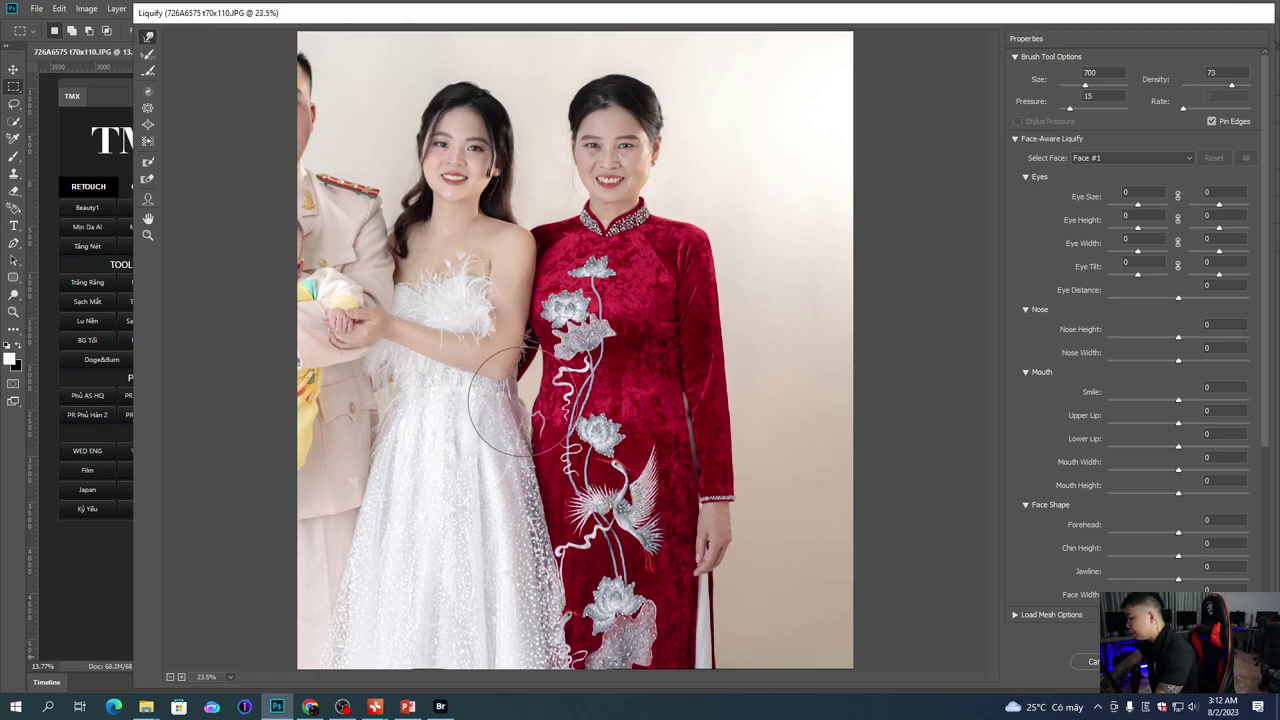
key(bracketright)
key(bracketright)
key(bracketright)
key(bracketright)
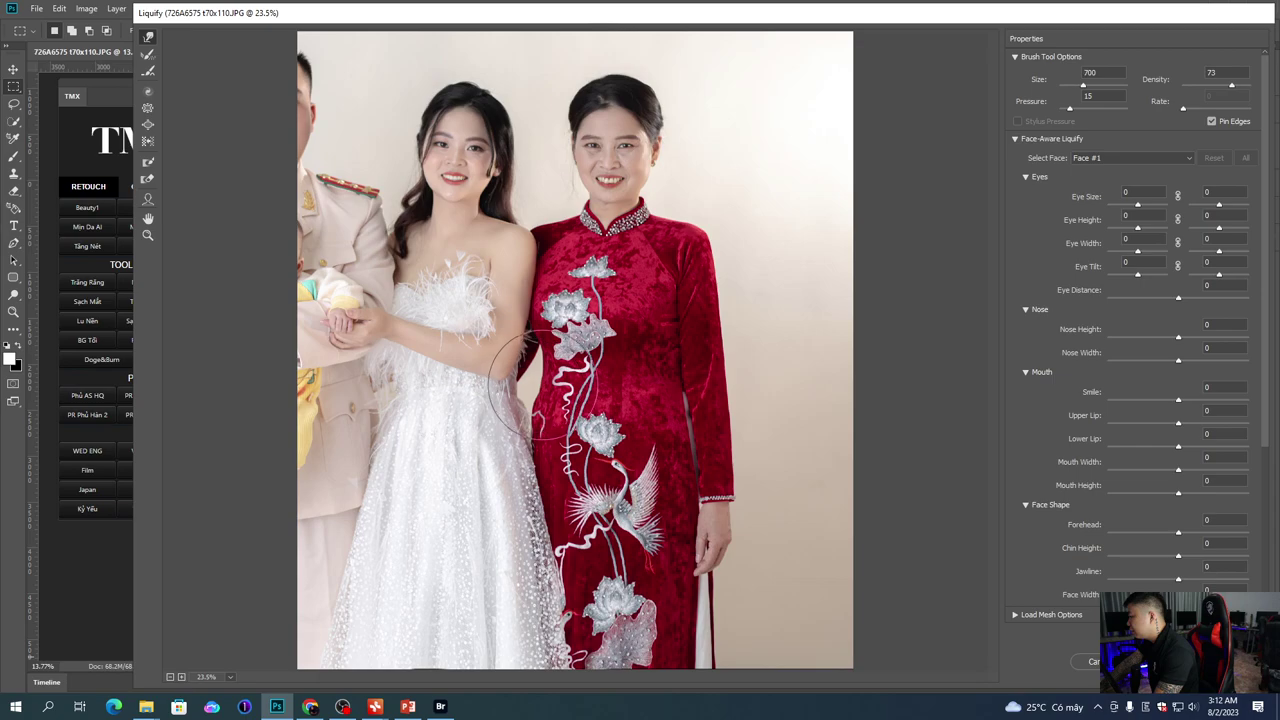
Step: Slim the waist and sleeve of the woman in the red dress with a 900 brush and apply Liquify
key(bracketright)
key(bracketright)
key(bracketright)
key(bracketright)
key(bracketright)
key(bracketright)
key(bracketright)
key(bracketright)
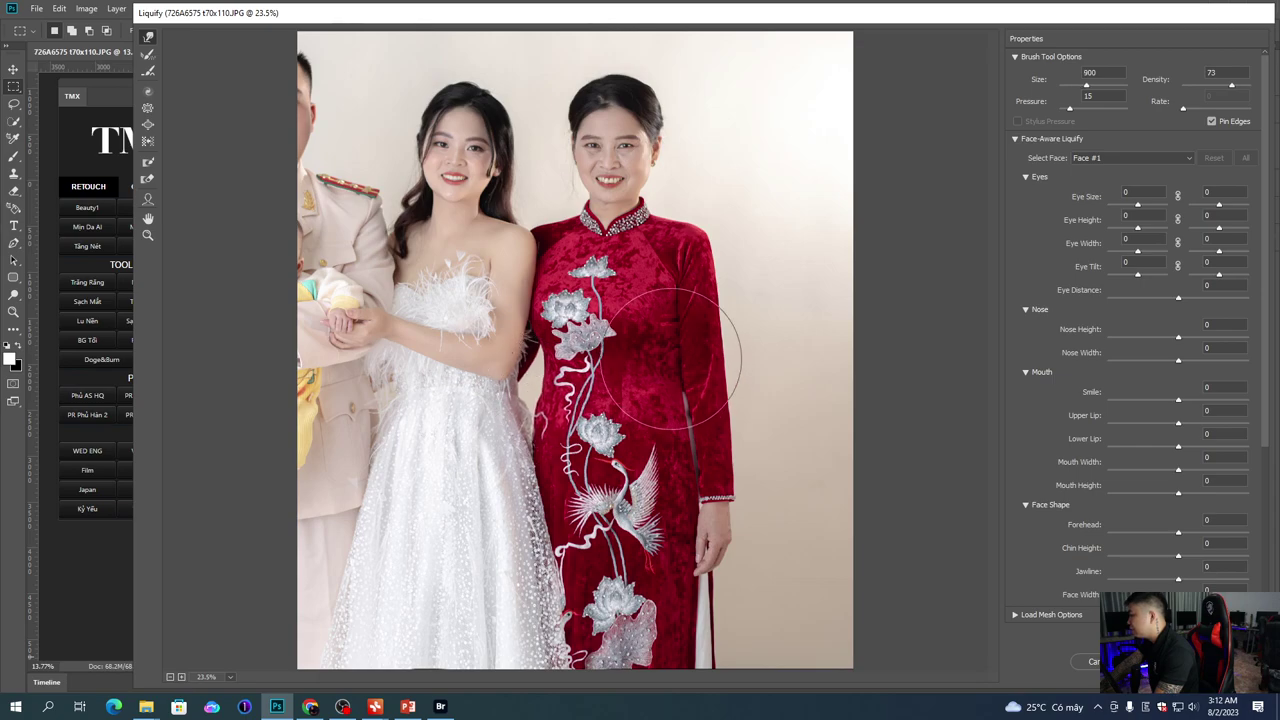
key(Return)
Step: Retouch the front teeth of the woman in the red dress with a 14 px Clone Stamp at 80% opacity
drag(615, 315, 630, 331)
drag(773, 232, 920, 232)
scroll(683, 360, up, 4)
key(s)
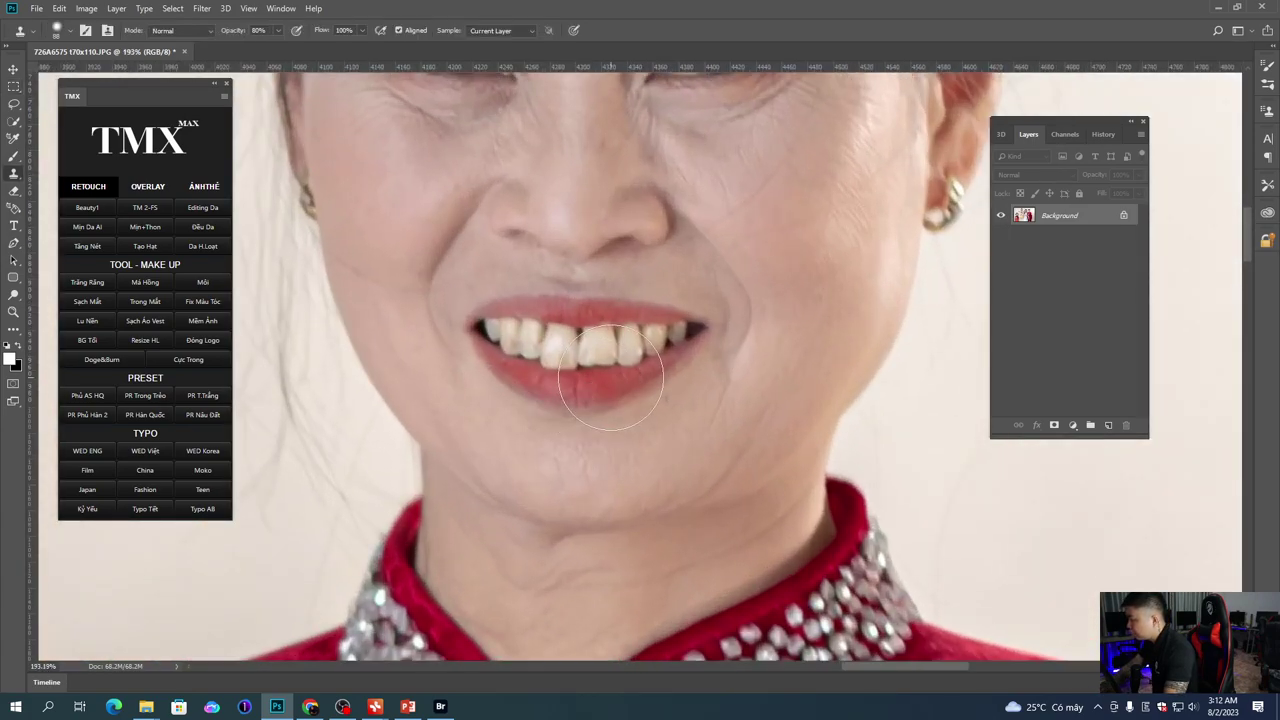
right_click(700, 413)
alt+click(611, 355)
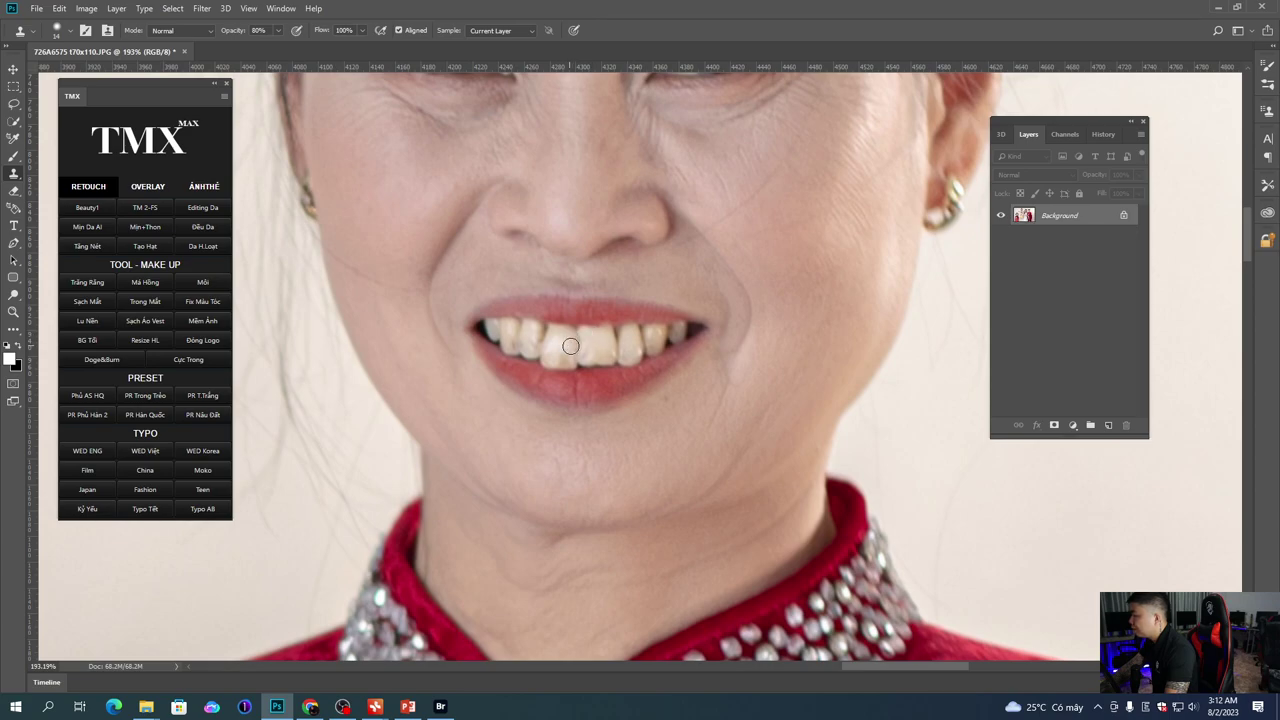
Step: Select a rectangle around the face and collar of the woman in the red dress and open it in Liquify
key(ctrl+0)
key(m)
drag(466, 237, 718, 503)
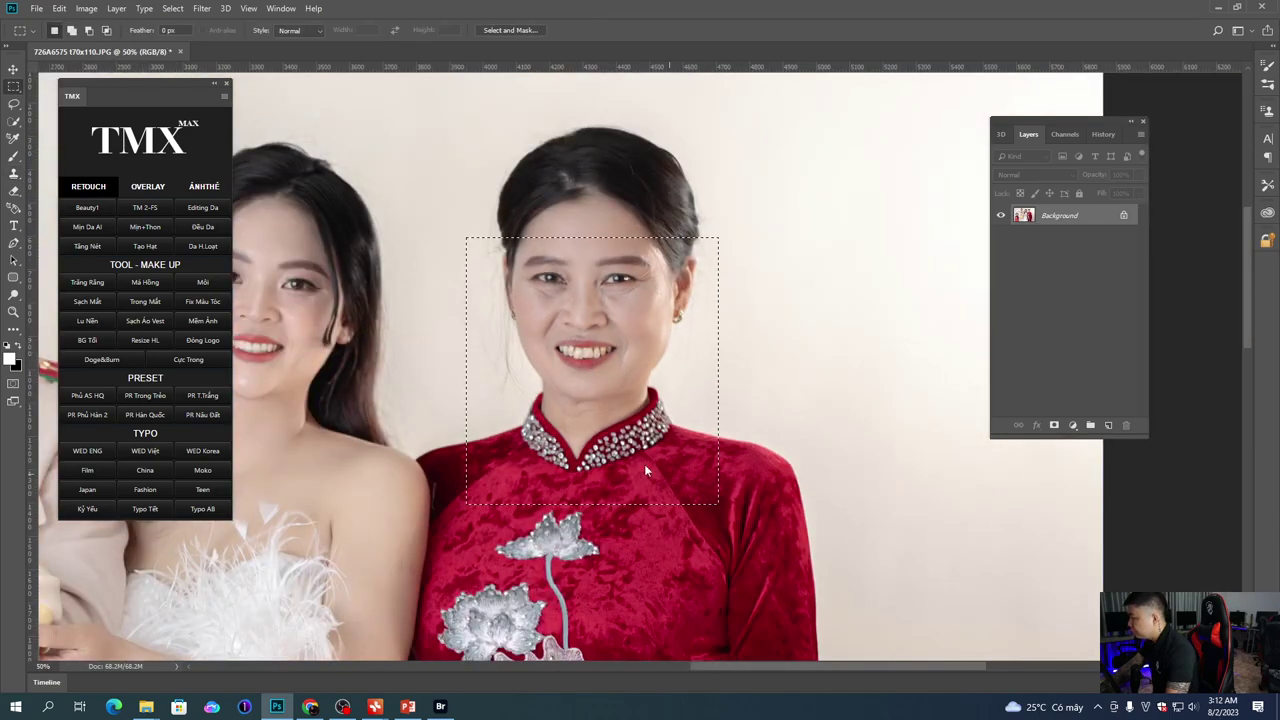
key(ctrl+shift+x)
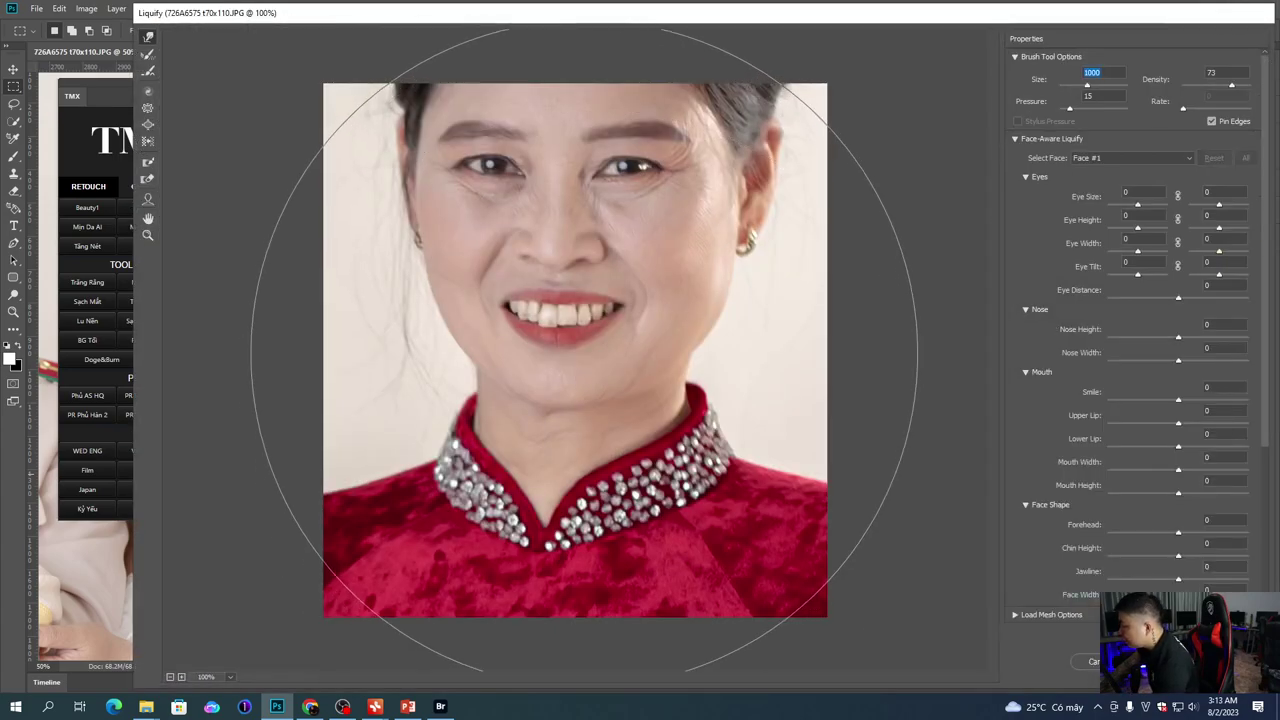
Step: Even out the lower edges of her upper front teeth with warp brush sizes between 60 and 100
key(bracketleft)
key(bracketleft)
key(bracketleft)
key(bracketleft)
key(bracketleft)
key(bracketleft)
key(bracketleft)
key(bracketleft)
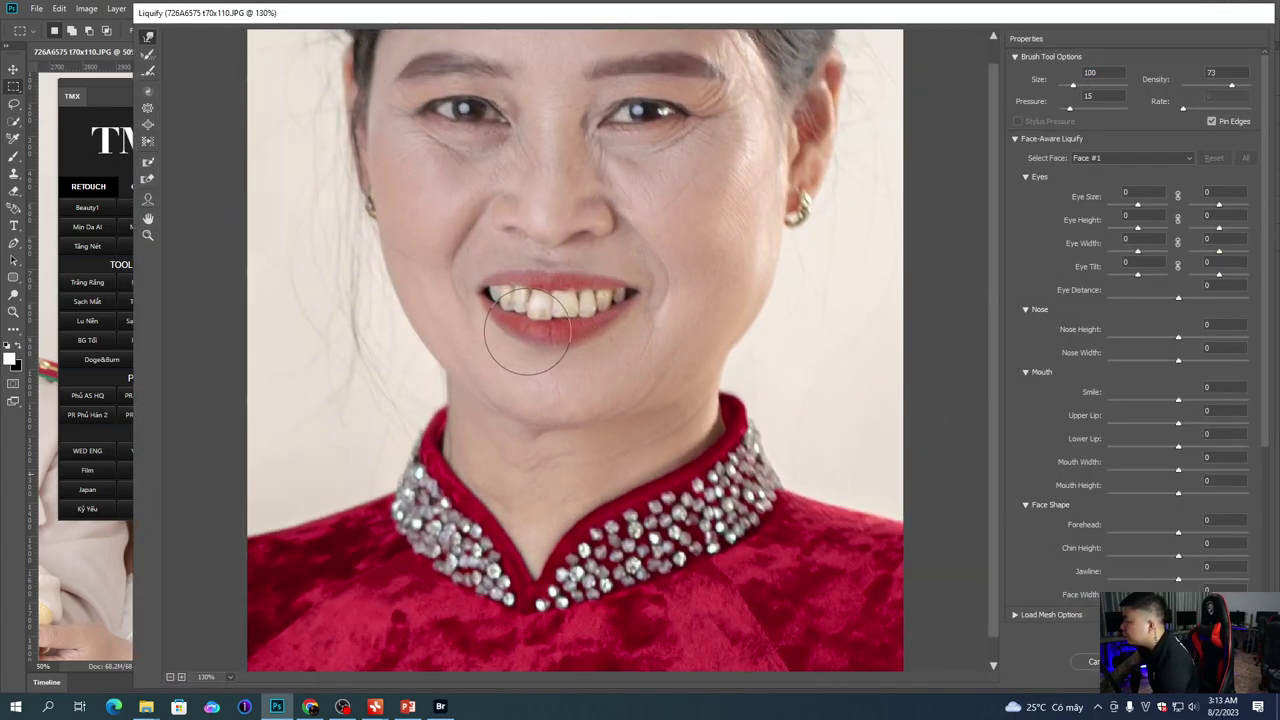
key(bracketleft)
key(bracketleft)
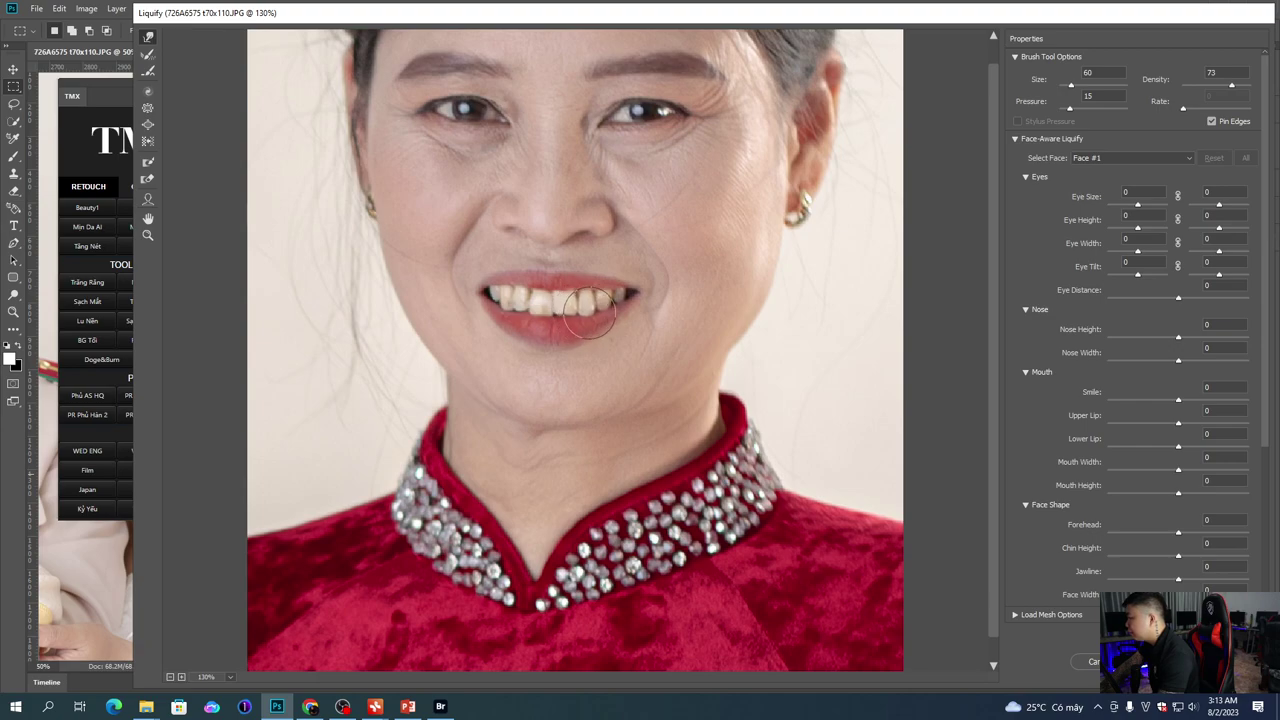
key(bracketleft)
key(bracketright)
key(bracketright)
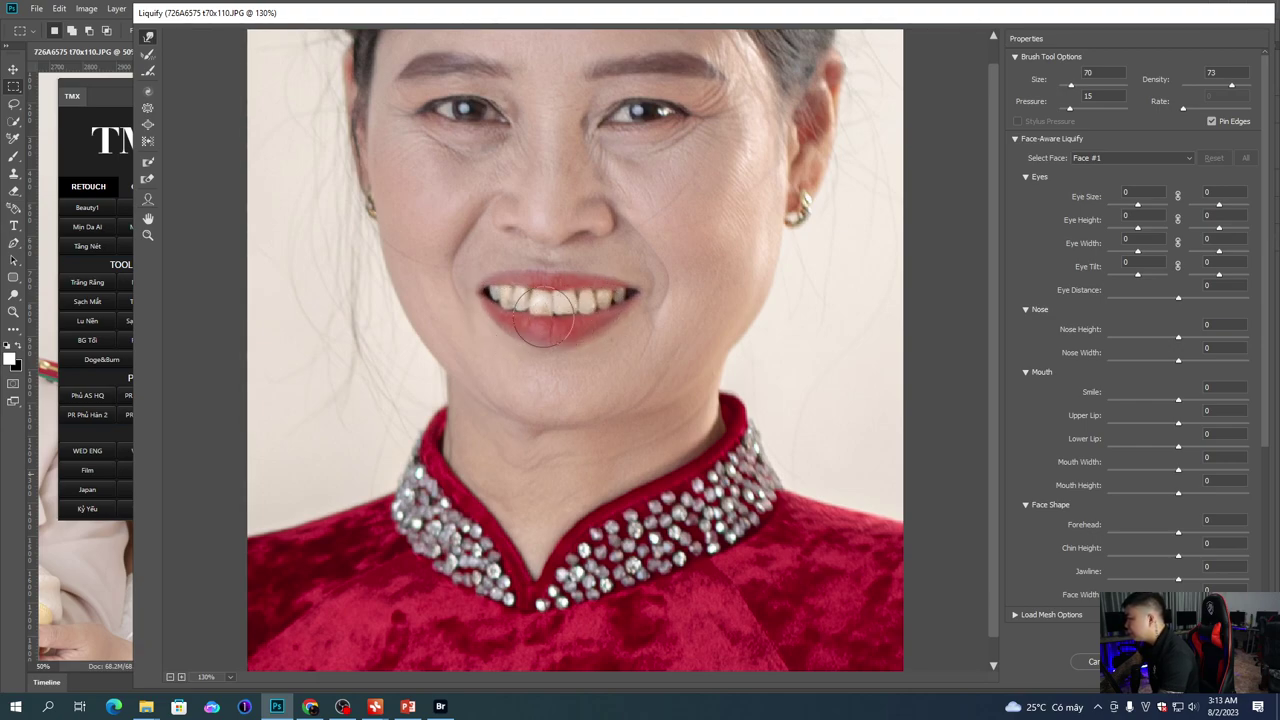
Step: Refine the shape of her individual teeth and upper lip with warp brush sizes from 45 to 90, and apply Liquify
key(bracketleft)
key(bracketleft)
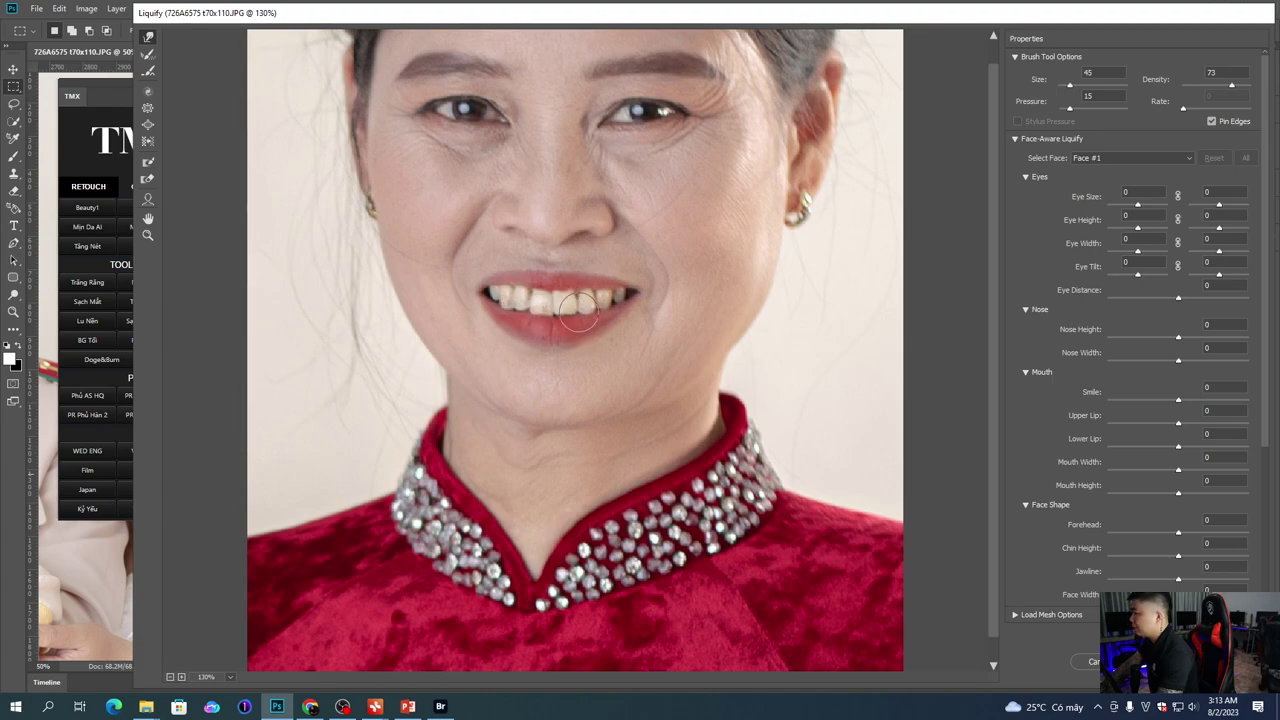
key(bracketright)
key(bracketright)
key(bracketright)
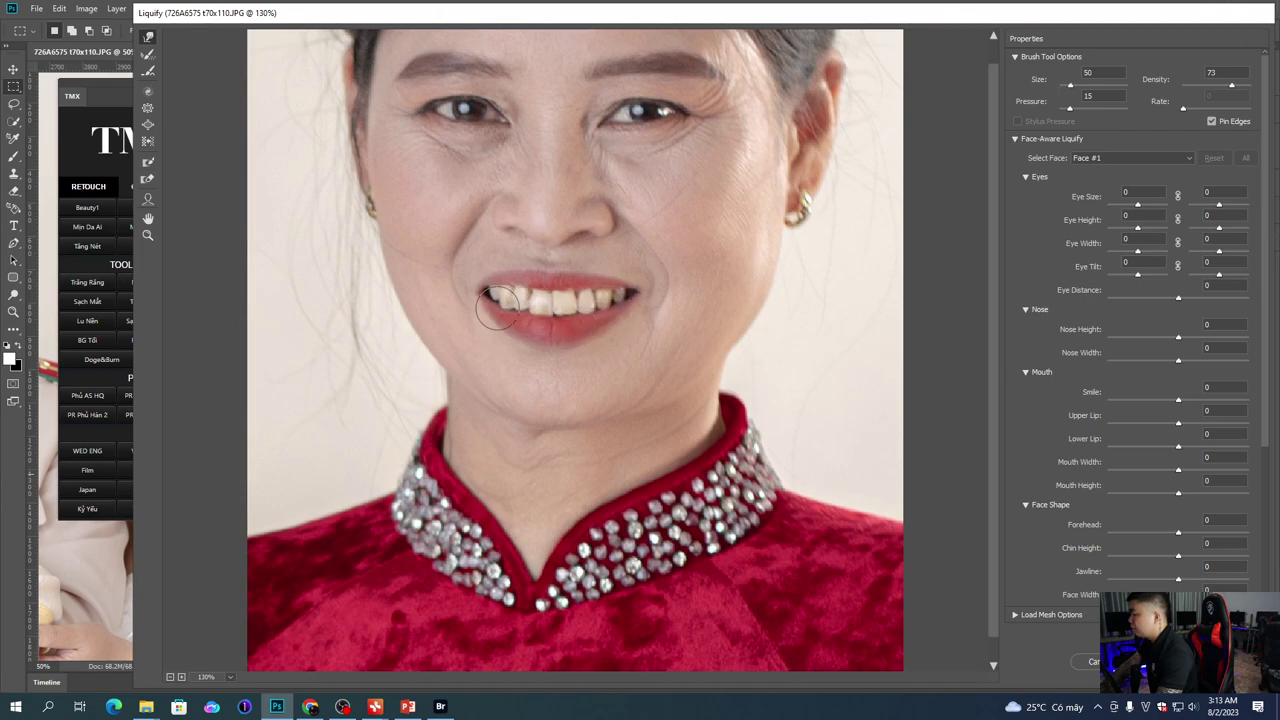
key(bracketright)
key(bracketright)
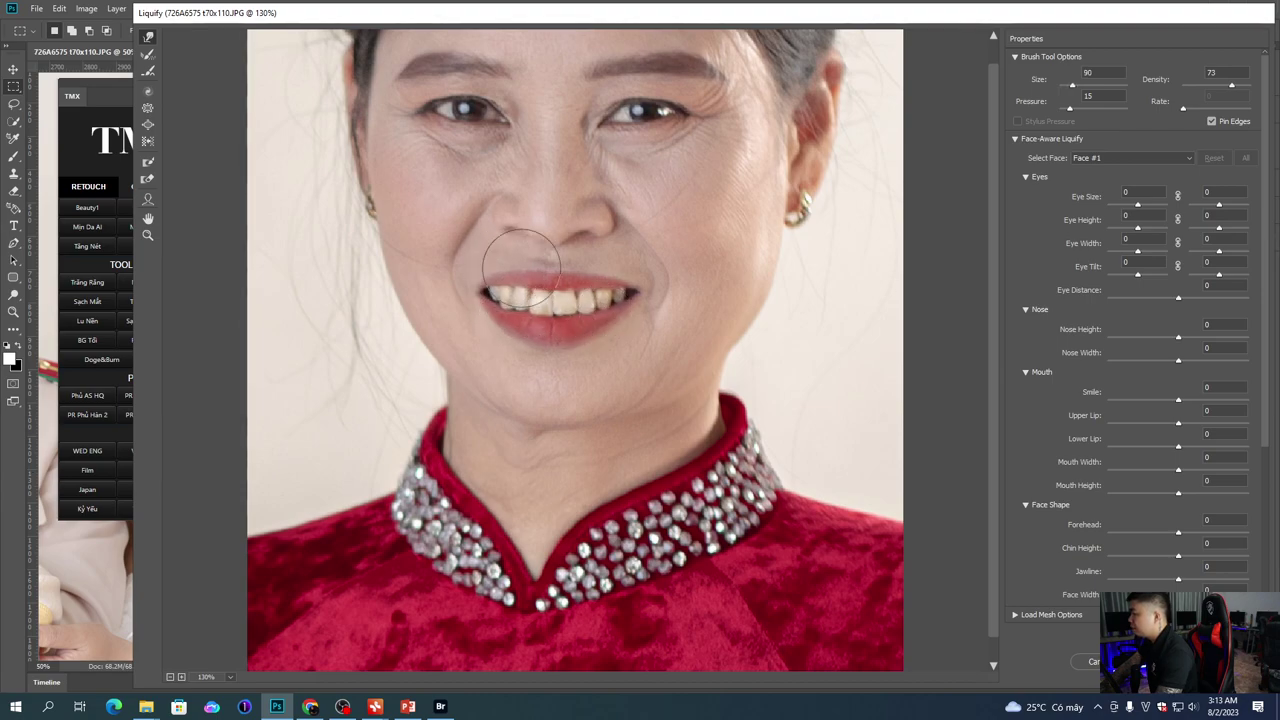
key(Return)
Step: Remove the selection and clean the dark stains between her upper teeth with a 14 px Clone Stamp at 50% opacity
drag(560, 350, 680, 385)
key(ctrl+d)
key(s)
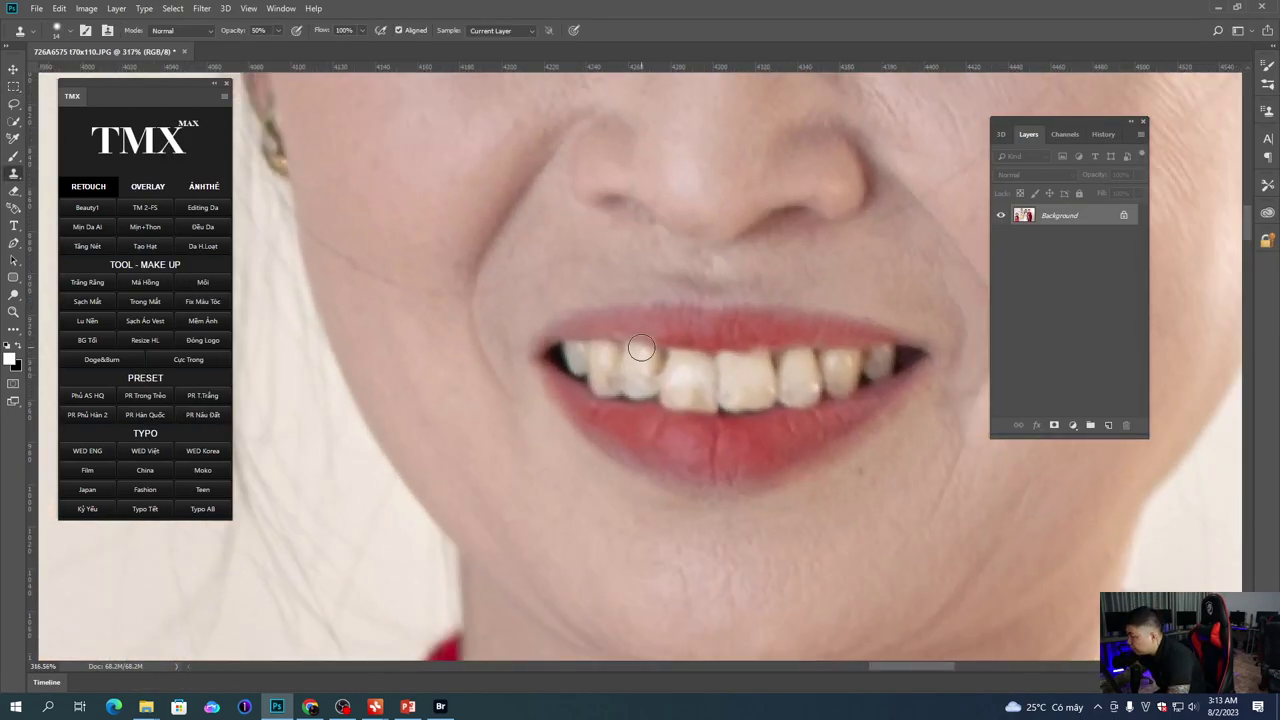
drag(650, 363, 650, 374)
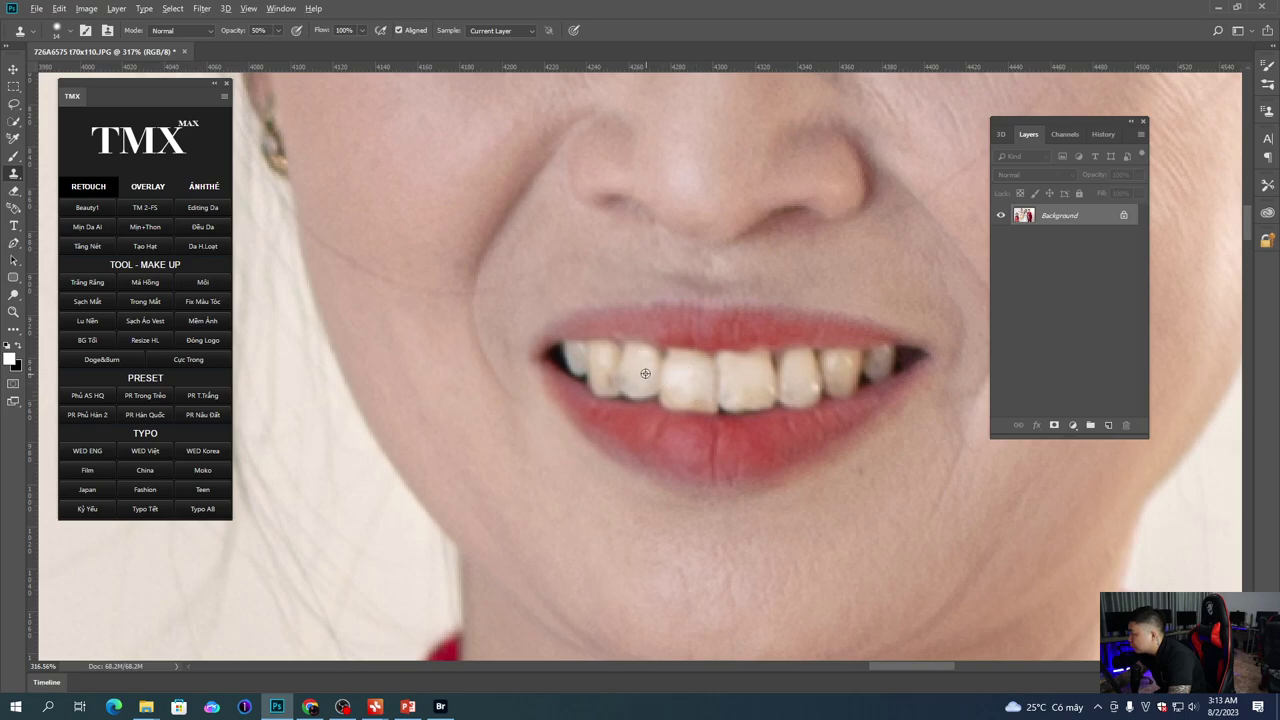
Step: Run the TMX skin retouching action on the whole family photo
scroll(606, 371, down, 5)
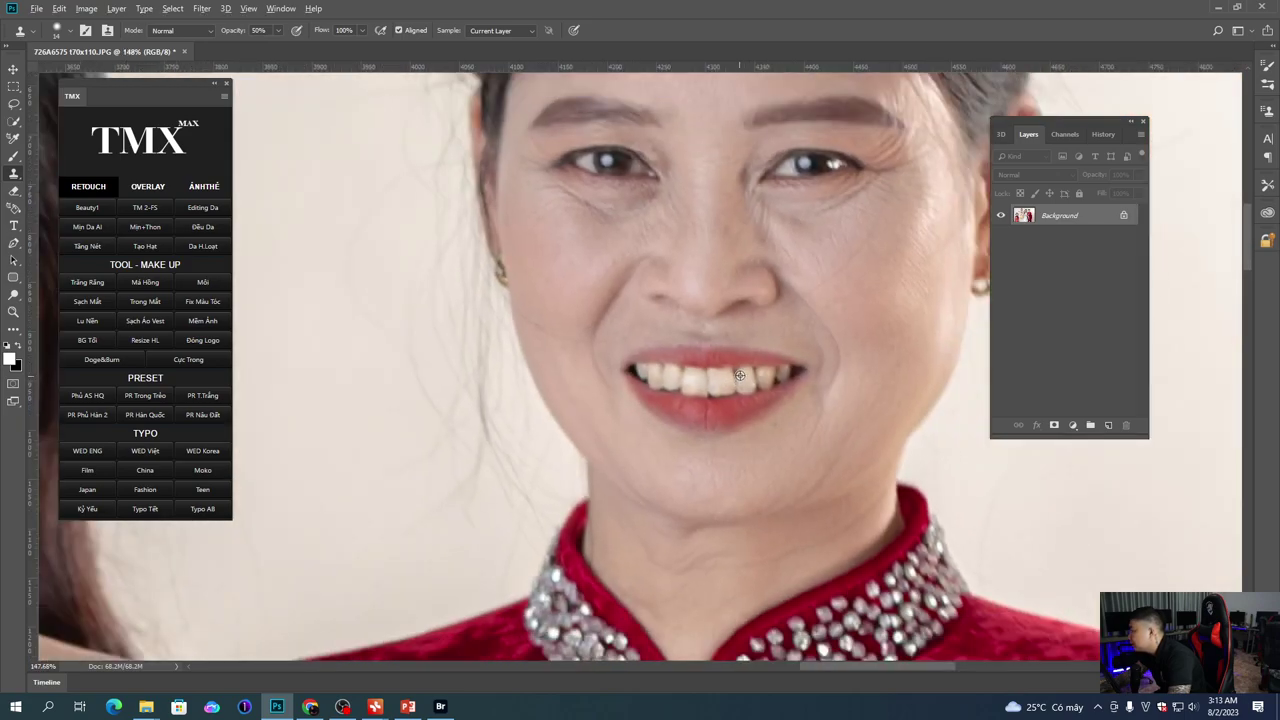
scroll(750, 374, down, 6)
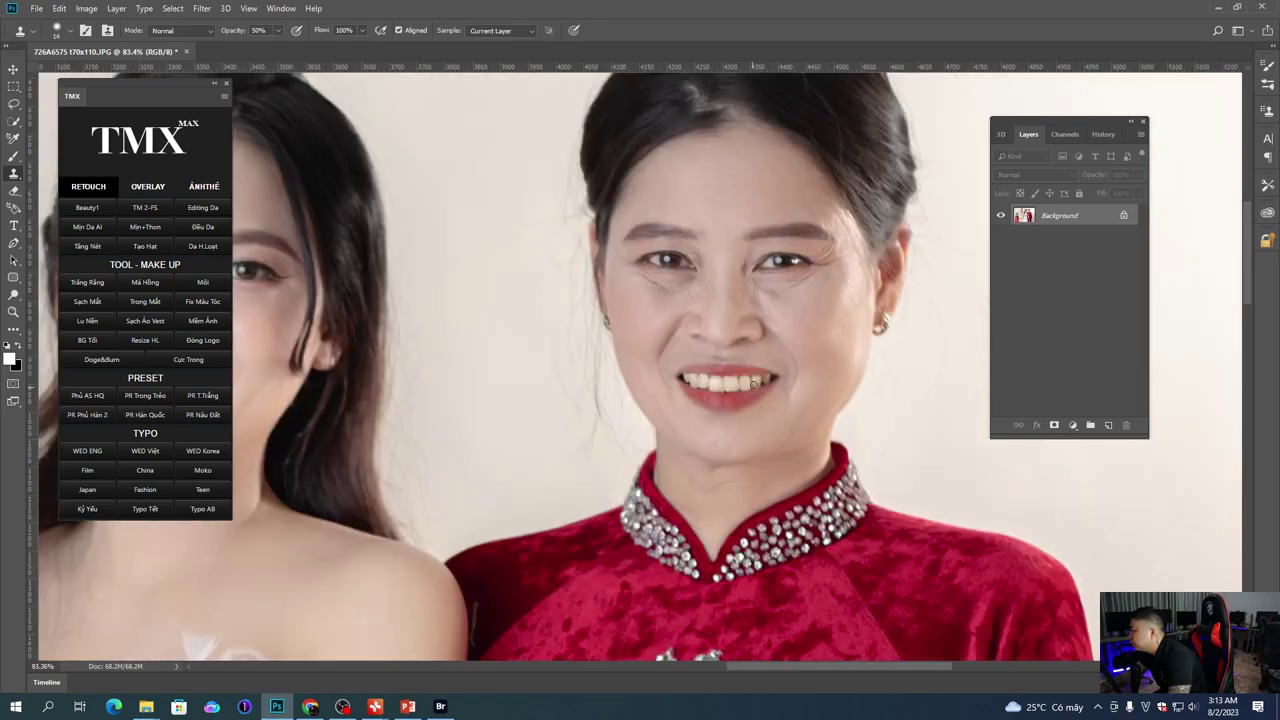
scroll(708, 395, up, 1)
drag(344, 375, 970, 432)
drag(678, 421, 717, 105)
drag(240, 420, 673, 292)
scroll(673, 293, down, 4)
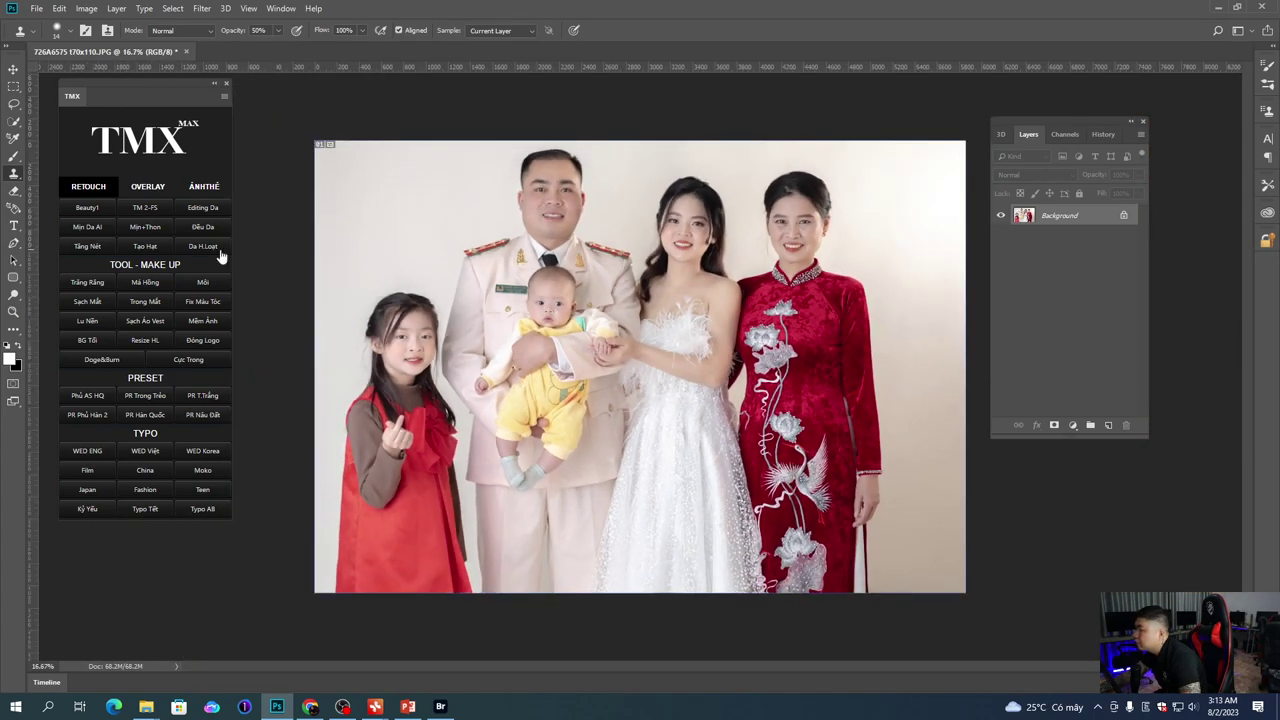
click(145, 226)
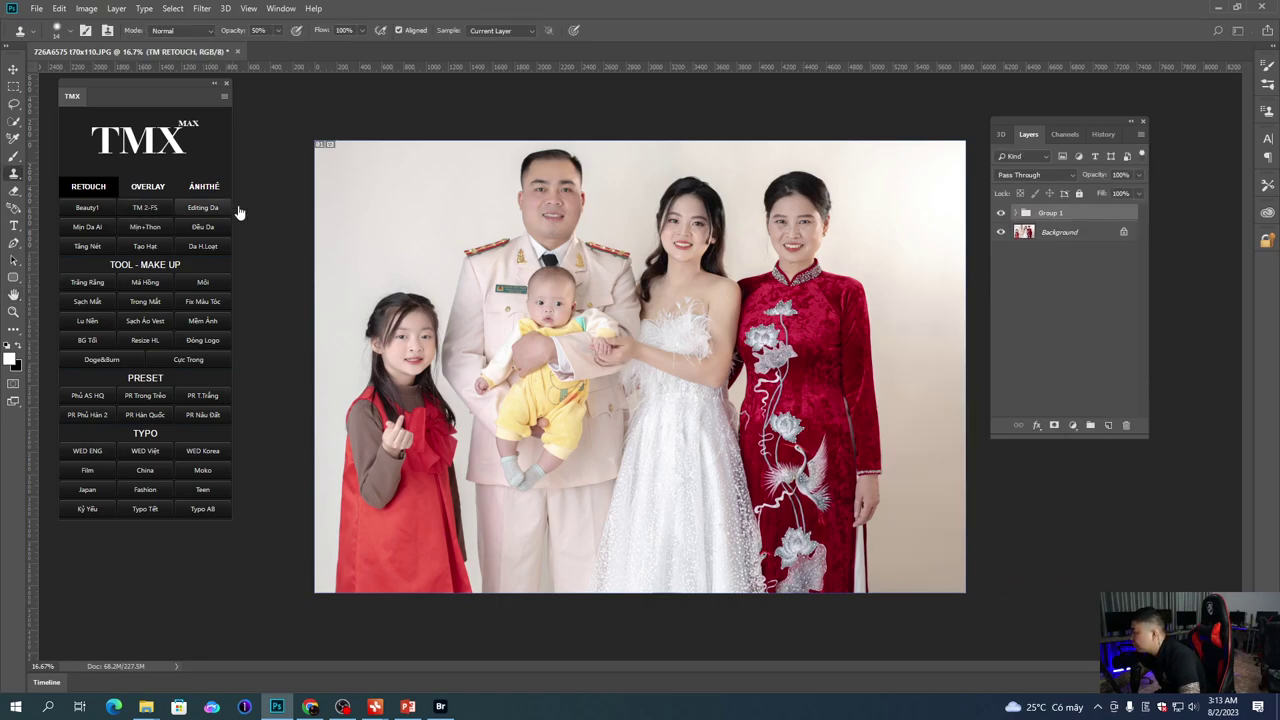
Step: Smooth the forehead of the woman in the red dress with a soft Mixer Brush and set its Wet value to 20%
scroll(704, 264, up, 5)
right_click(566, 303)
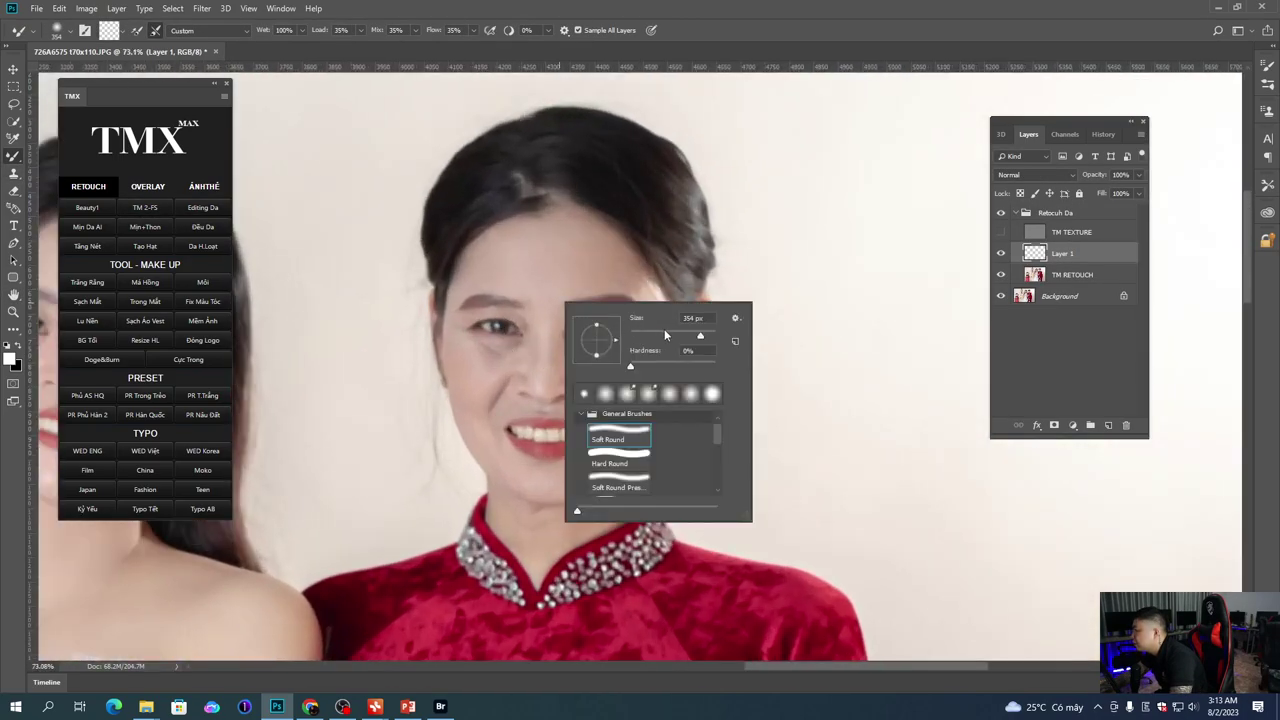
mouse_move(532, 262)
mouse_down()
mouse_move(514, 251)
mouse_move(526, 269)
mouse_up()
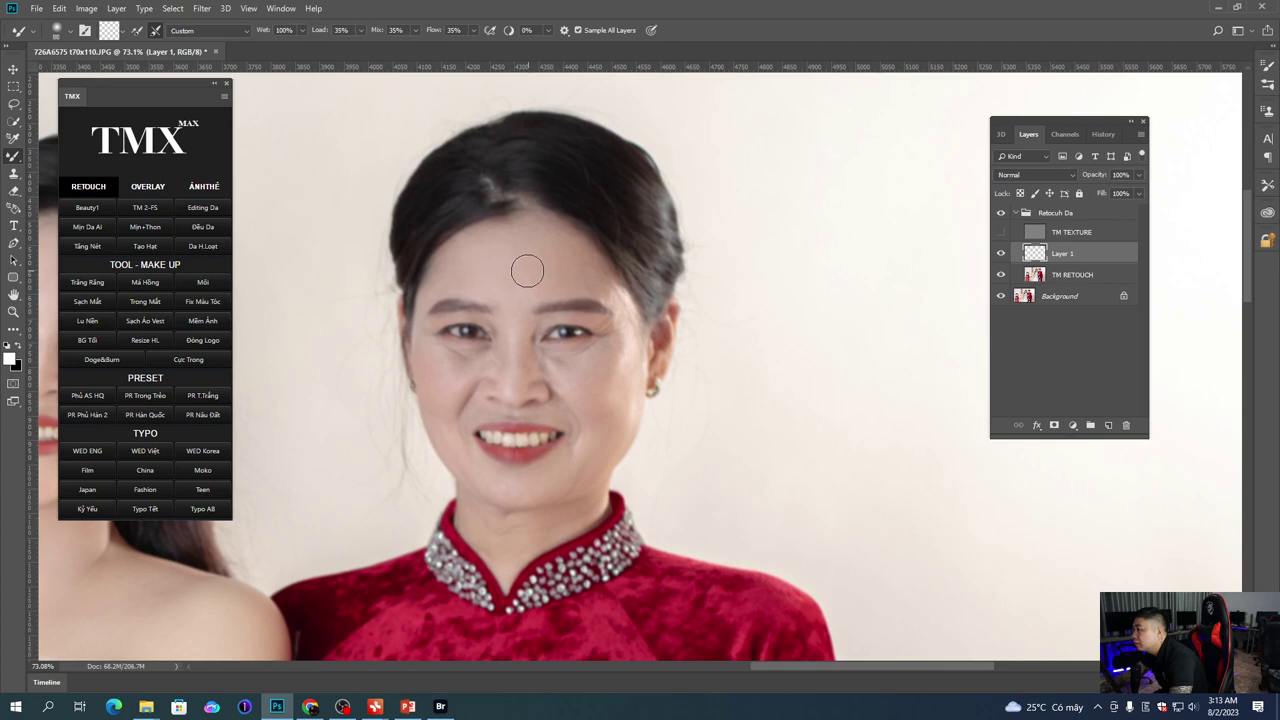
key(2)
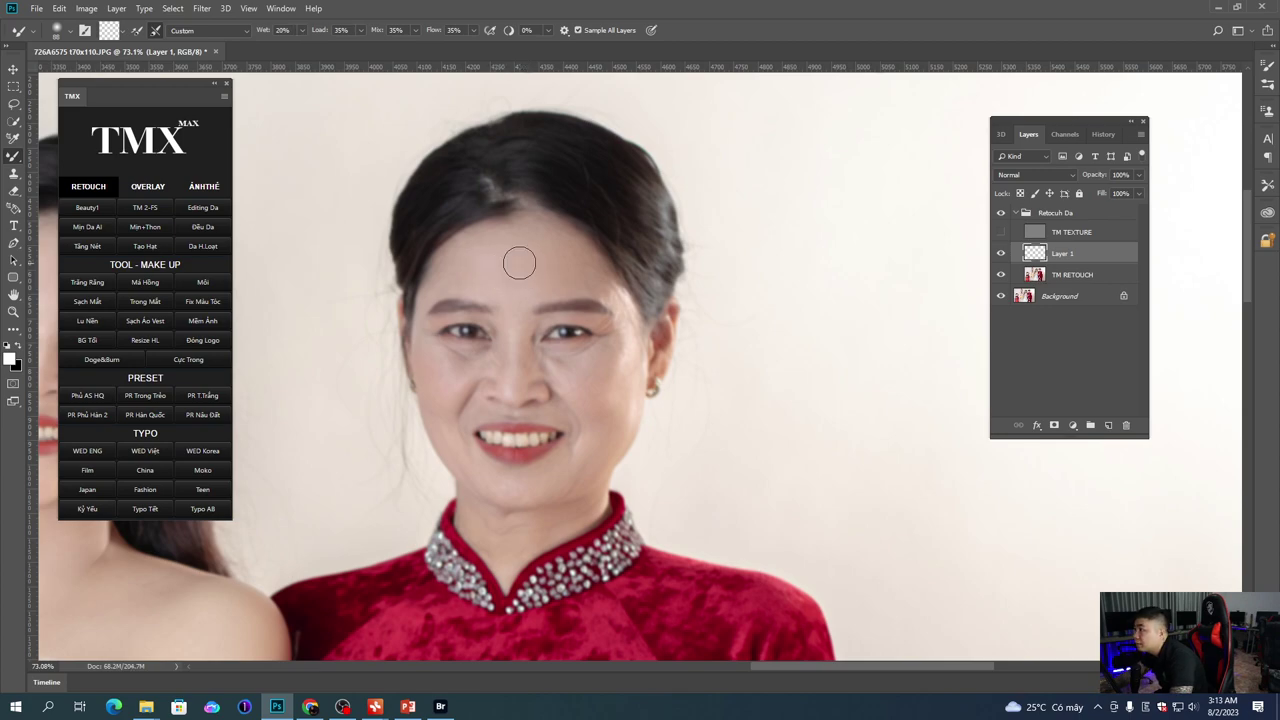
Step: Blend the skin under both eyes and on the cheeks of the woman in red with a 59 px Mixer Brush
right_click(629, 346)
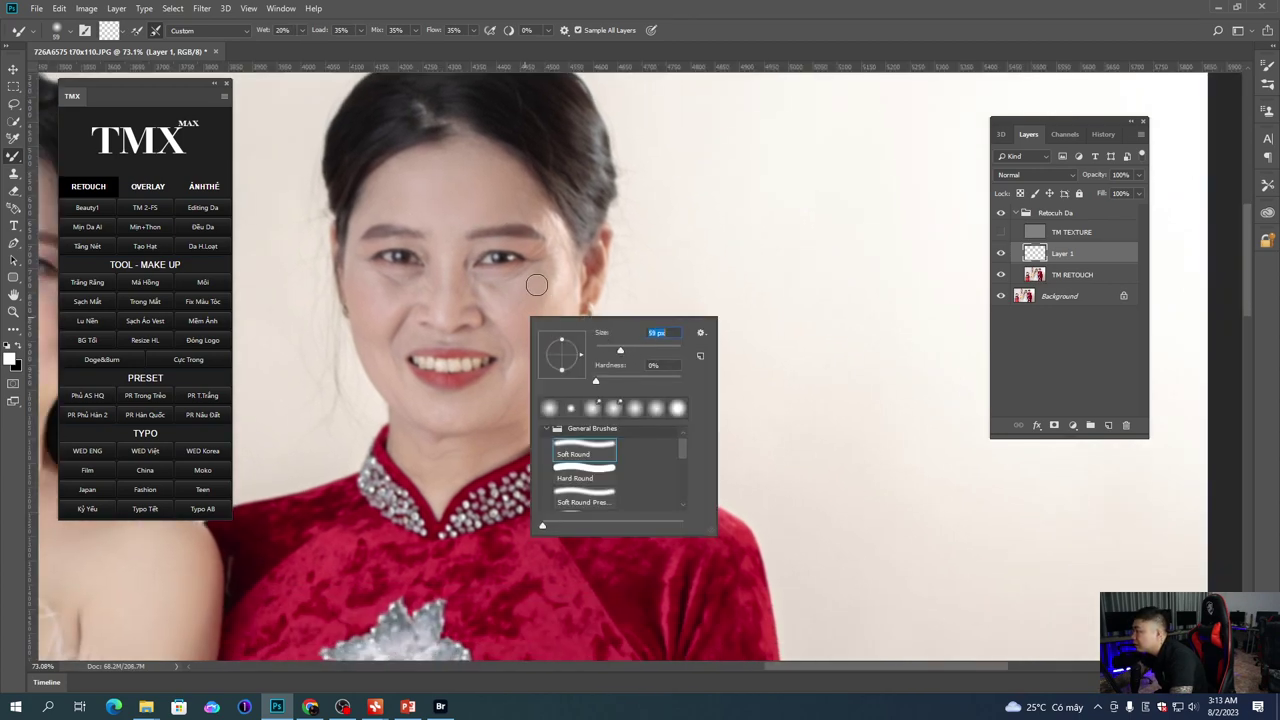
key(Return)
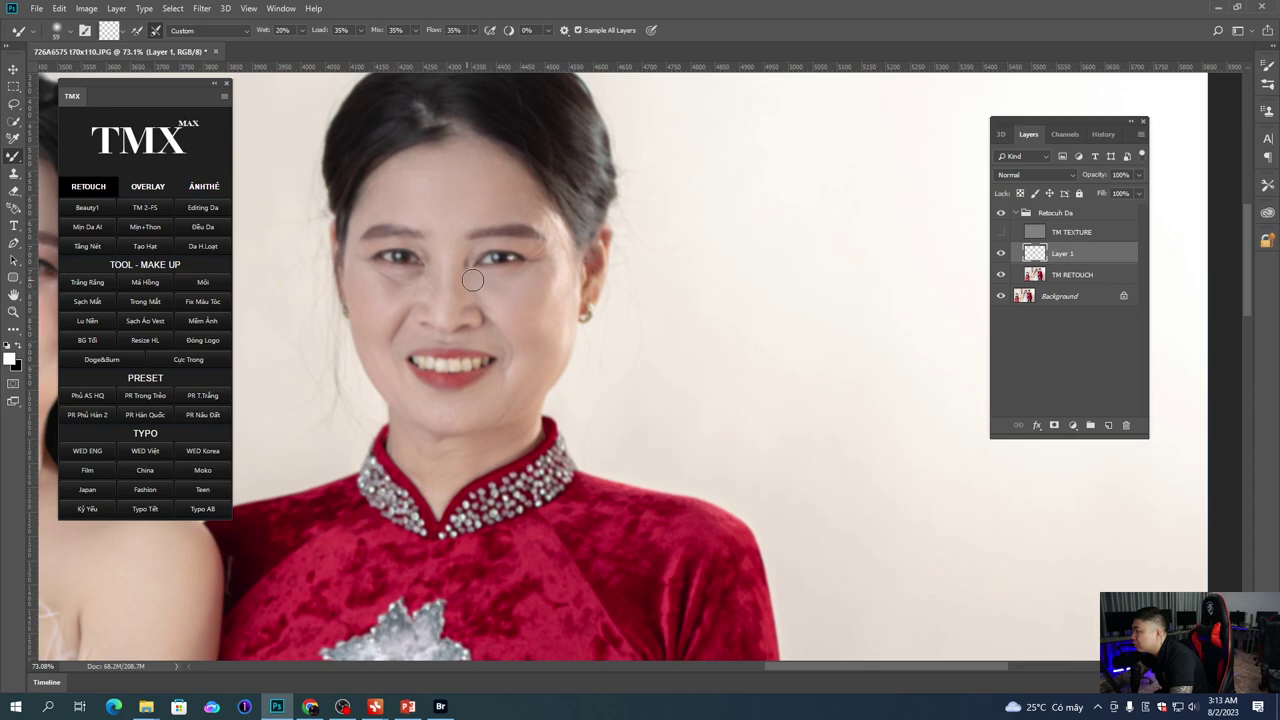
drag(512, 279, 555, 282)
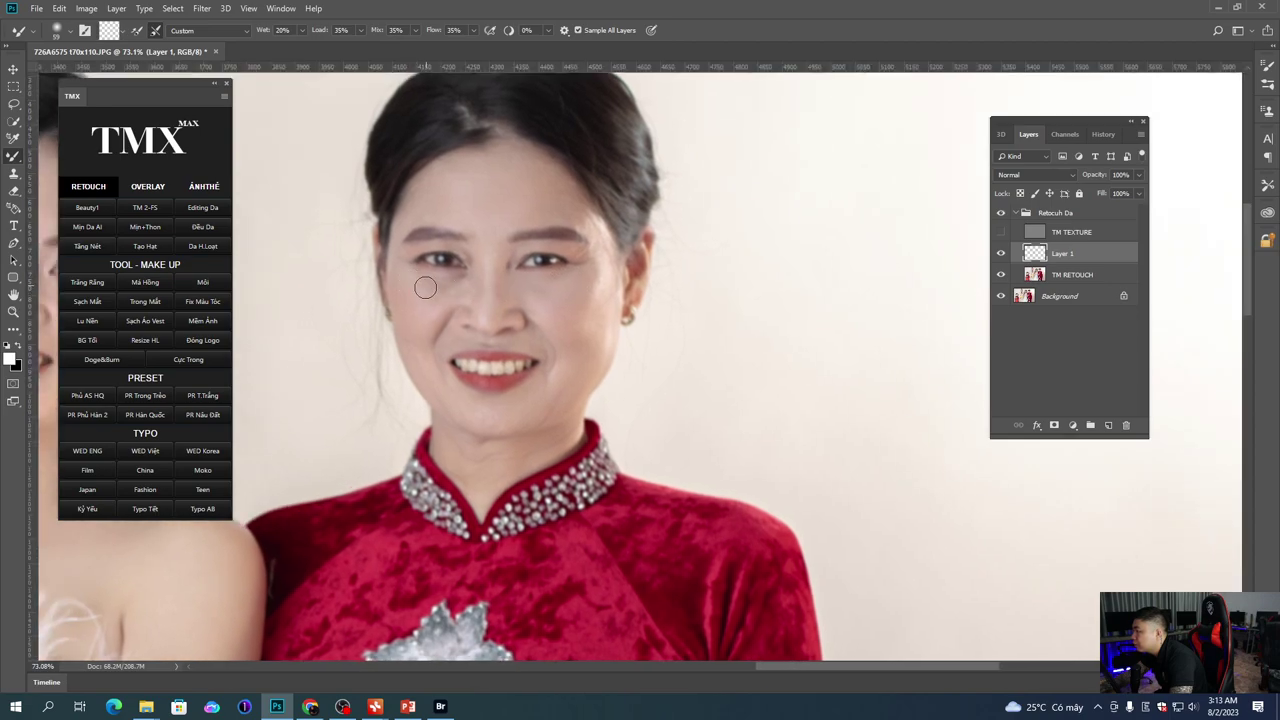
drag(451, 298, 461, 281)
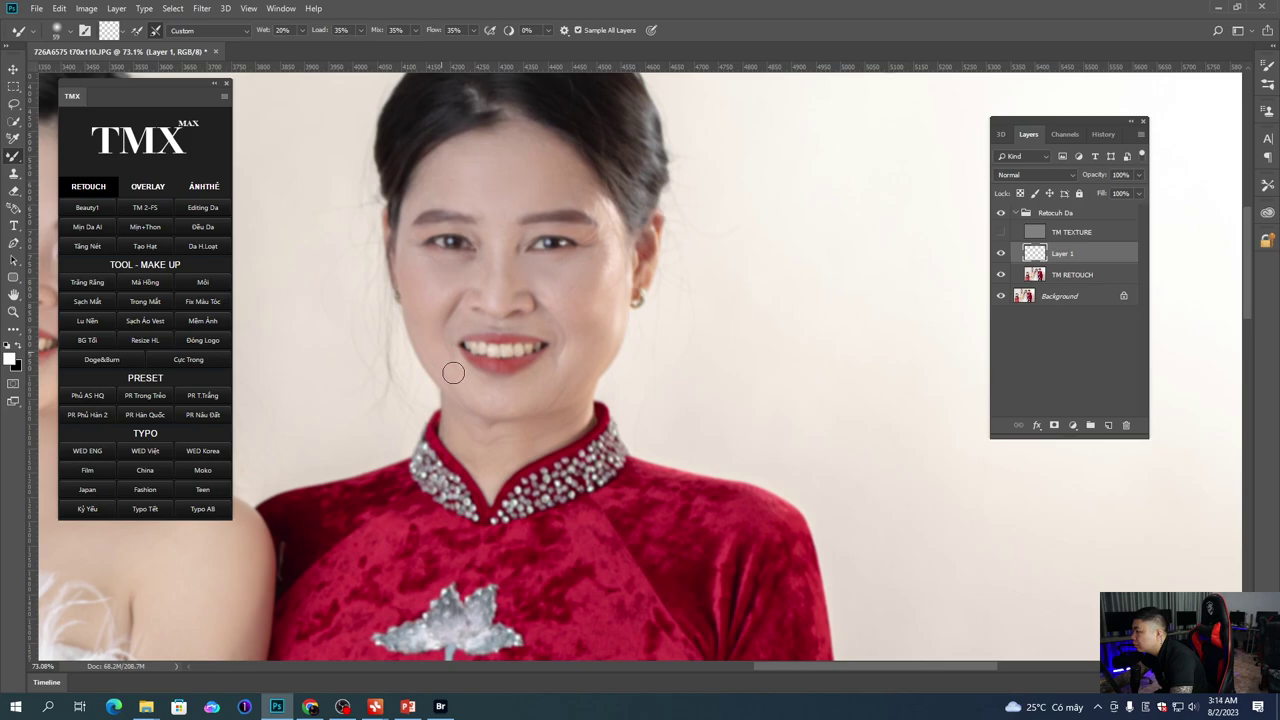
Step: Smooth the neck and chin of the woman in red with a larger soft Mixer Brush
scroll(456, 377, down, 5)
right_click(486, 381)
click(437, 349)
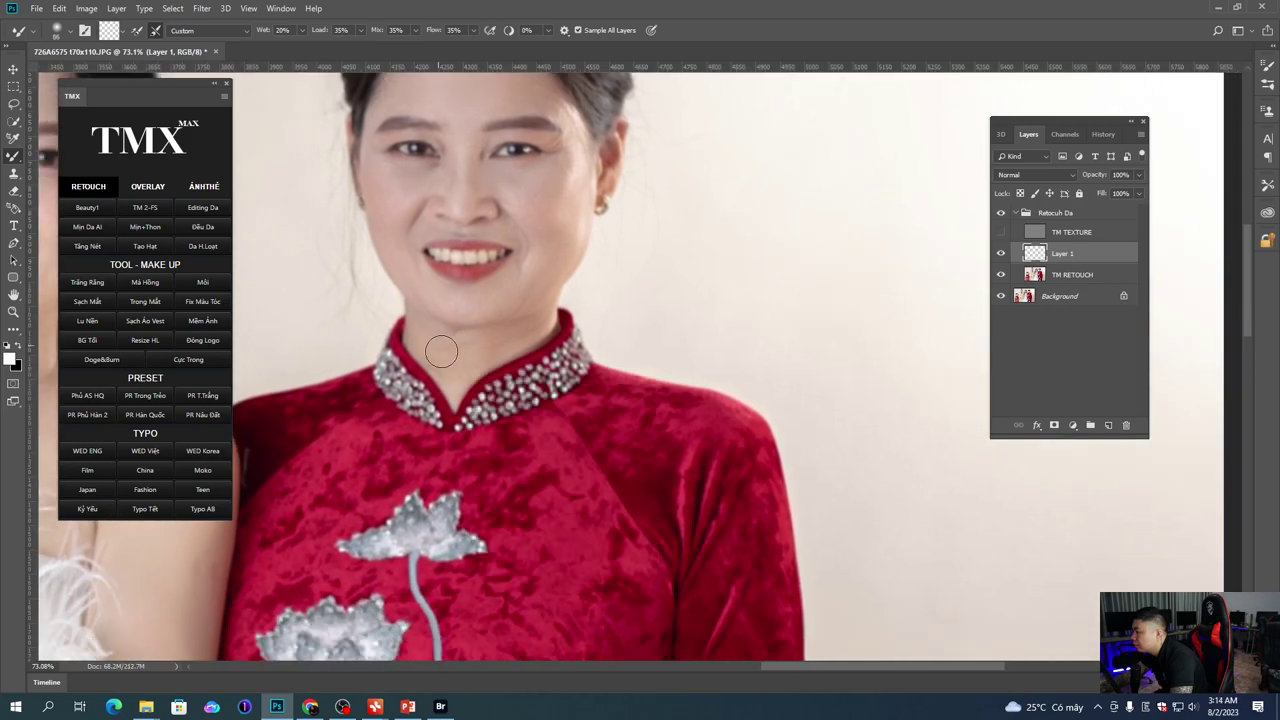
scroll(500, 307, up, 1)
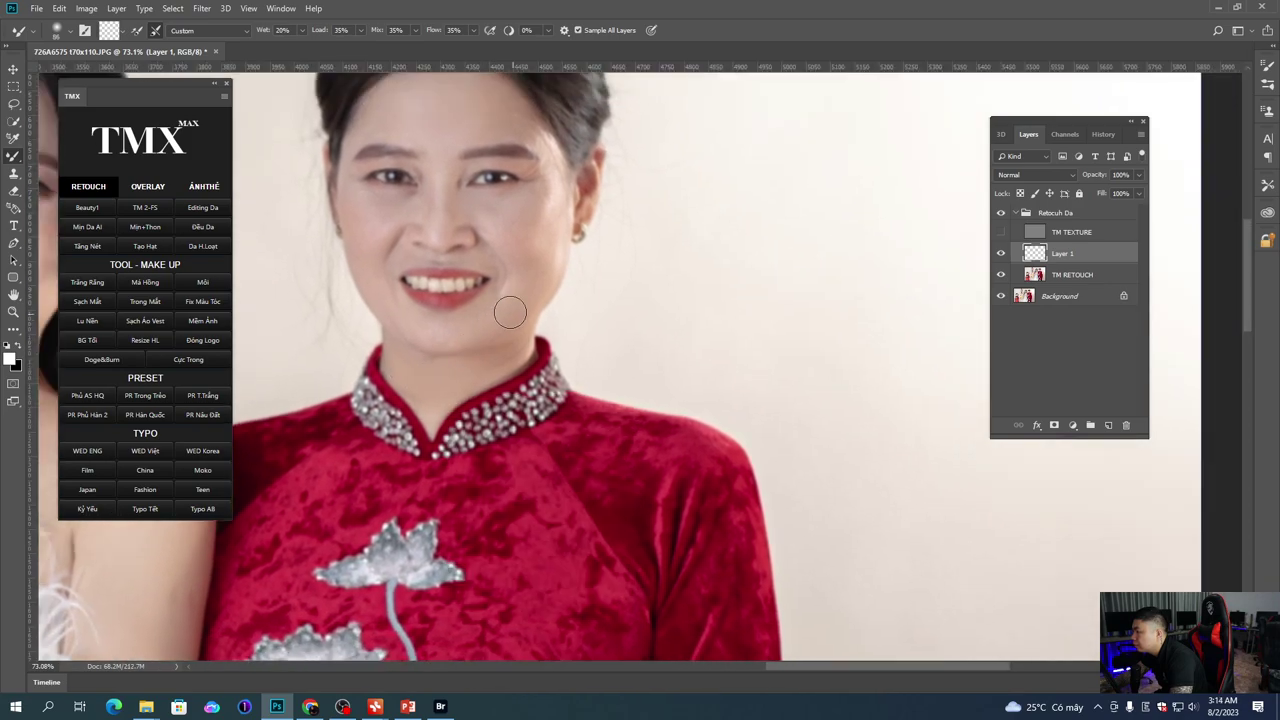
Step: Adjust the Mixer Brush size and blend the outer cheek and nose area of the woman in red
scroll(502, 317, up, 3)
right_click(504, 298)
click(529, 272)
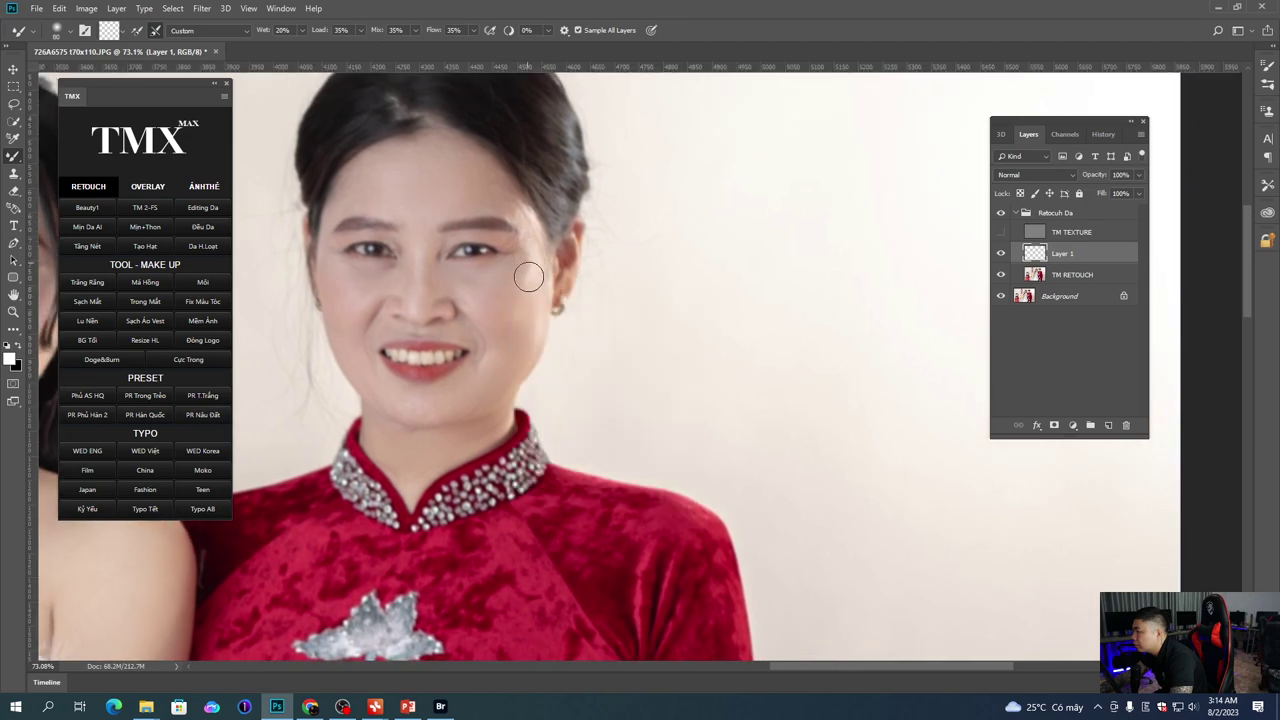
right_click(487, 307)
click(438, 266)
Step: Smooth the bride's forehead with an 84 px Mixer Brush
drag(489, 301, 969, 384)
right_click(443, 309)
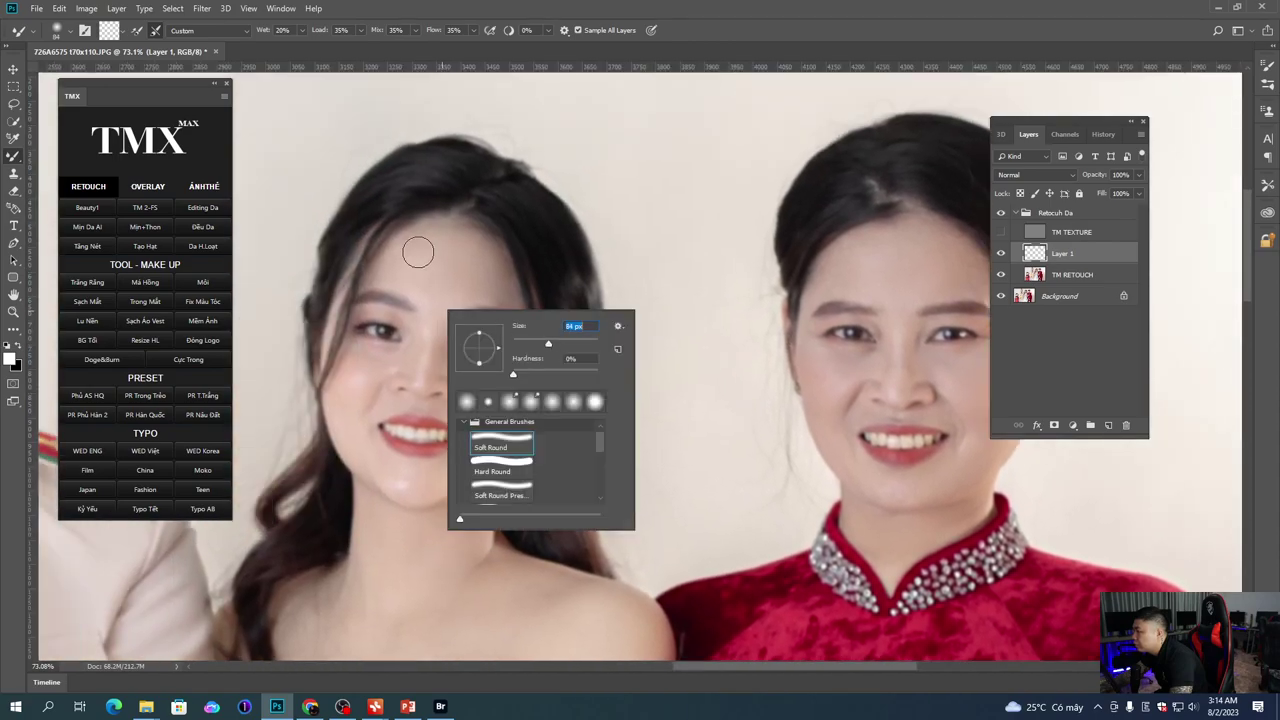
key(Return)
scroll(466, 291, down, 4)
Step: Blend the bride's cheeks, under-eye skin and jaw with a 70 px Mixer Brush
right_click(604, 344)
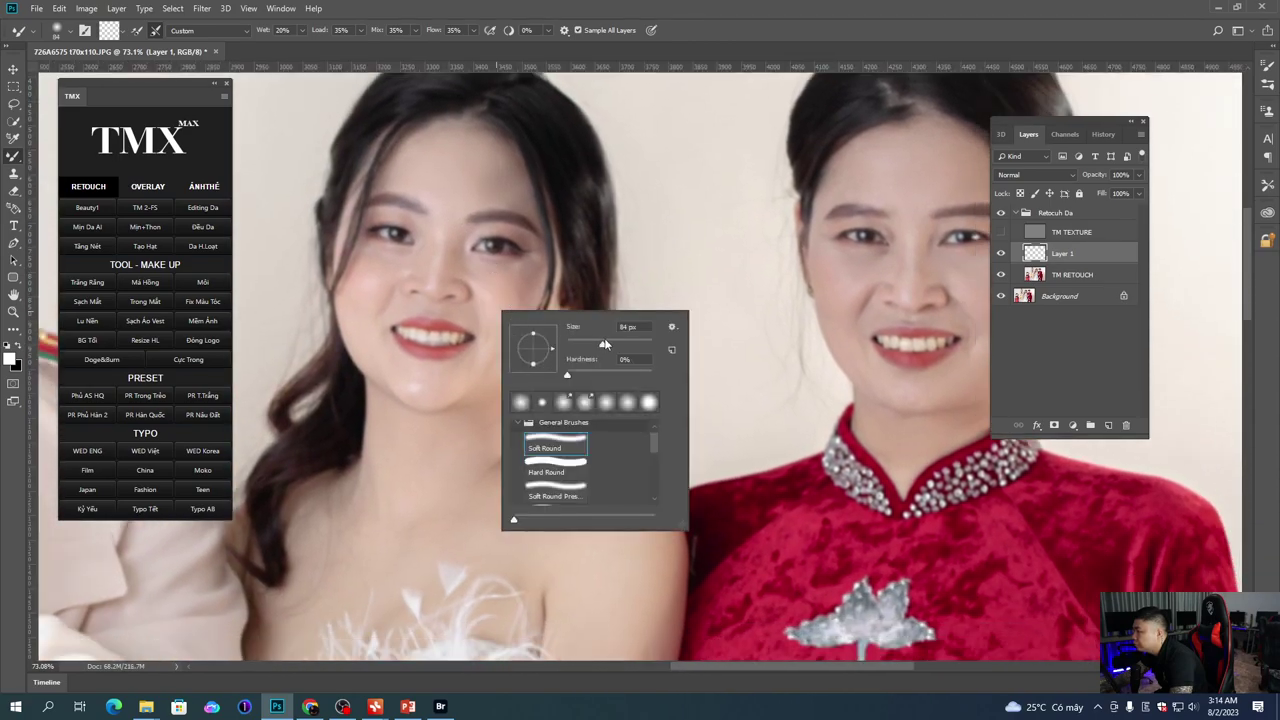
key(Return)
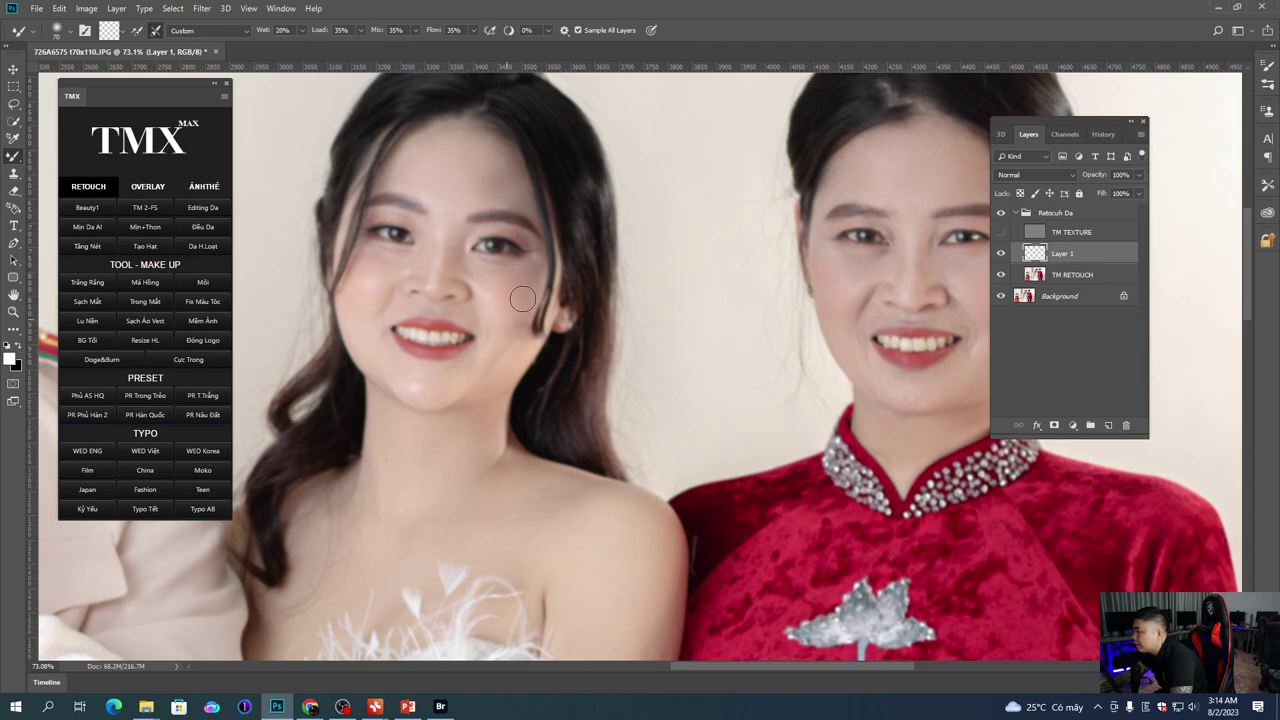
drag(412, 275, 455, 272)
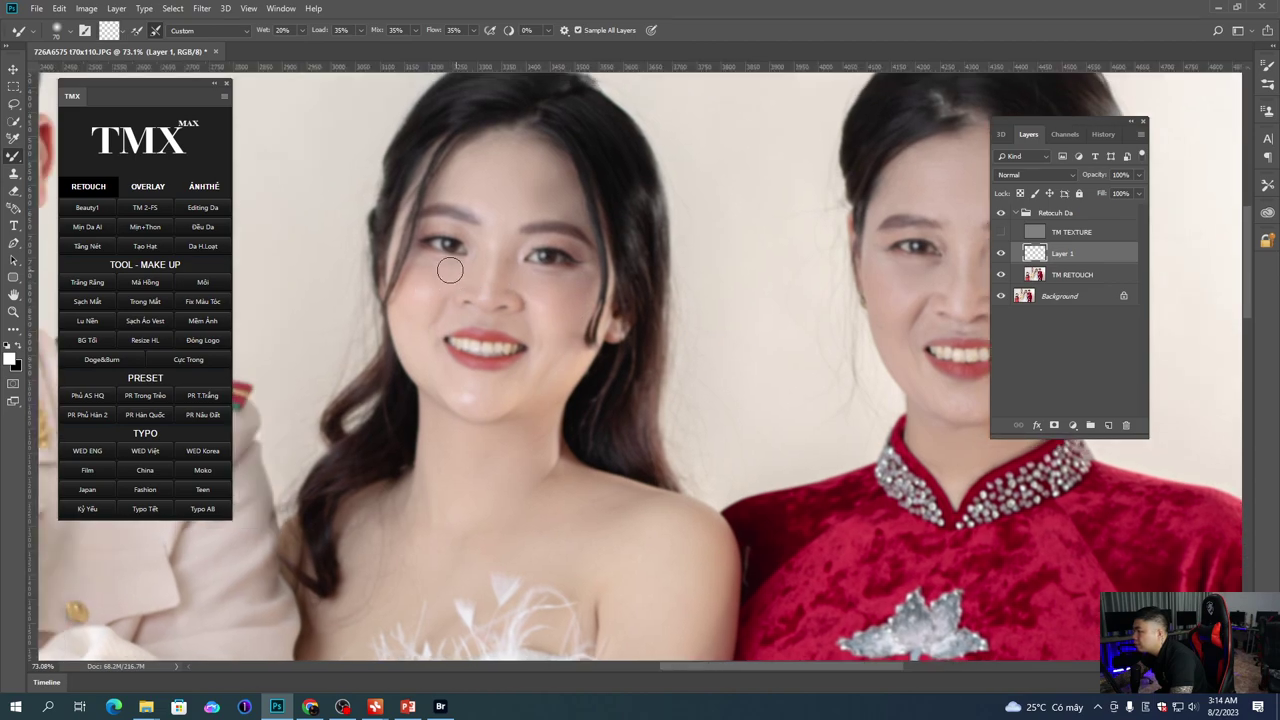
drag(432, 367, 414, 335)
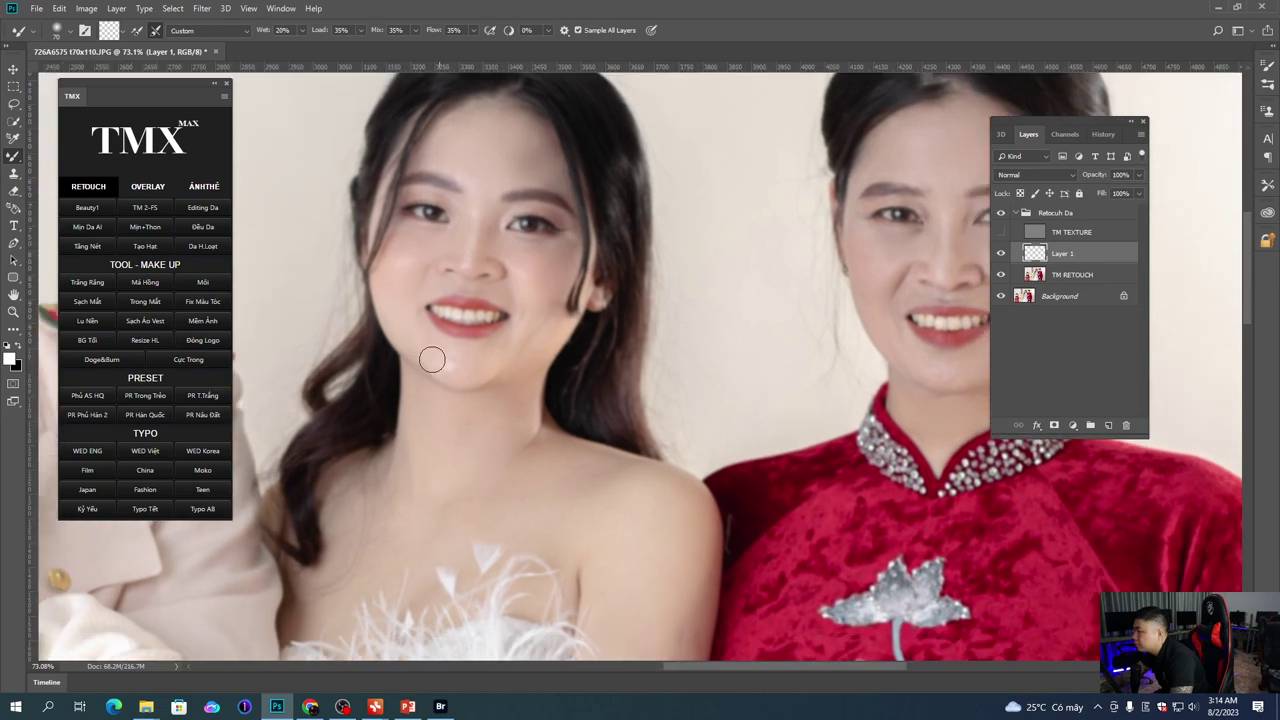
Step: Smooth the bride's neck, chest, shoulder and forearm with a 127 px Mixer Brush
scroll(527, 316, down, 2)
right_click(519, 362)
key(Return)
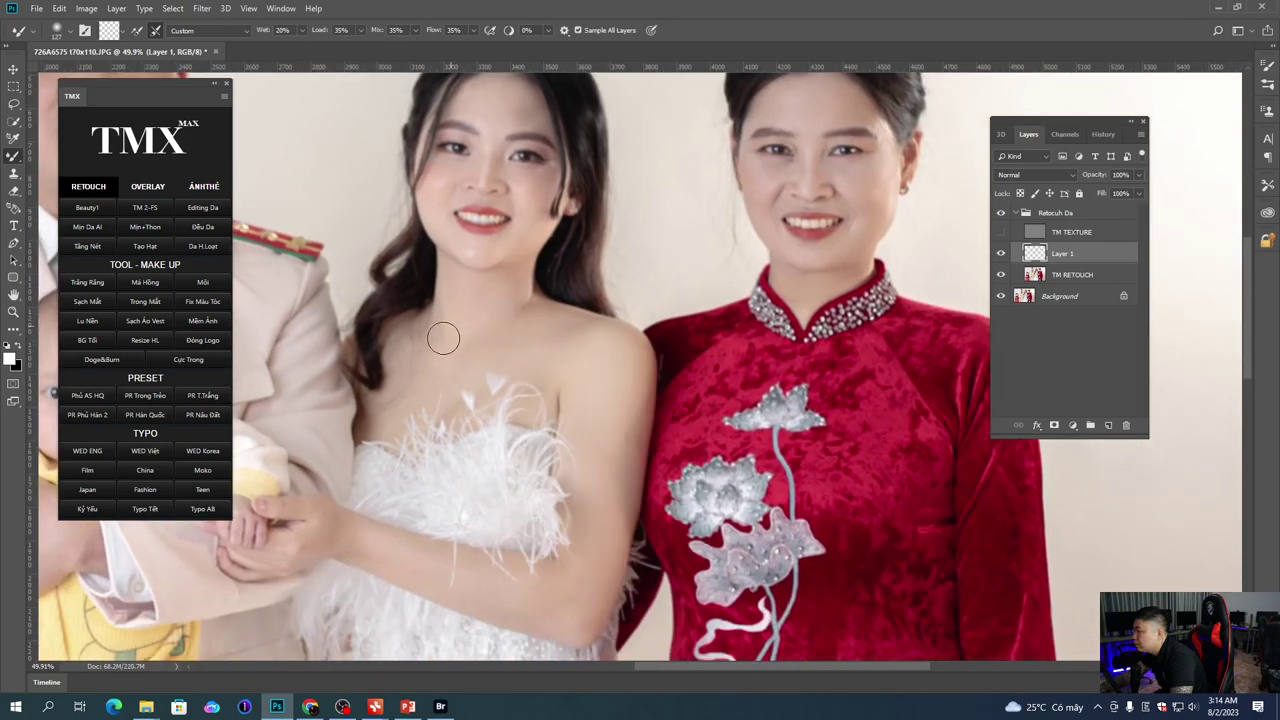
scroll(560, 320, down, 2)
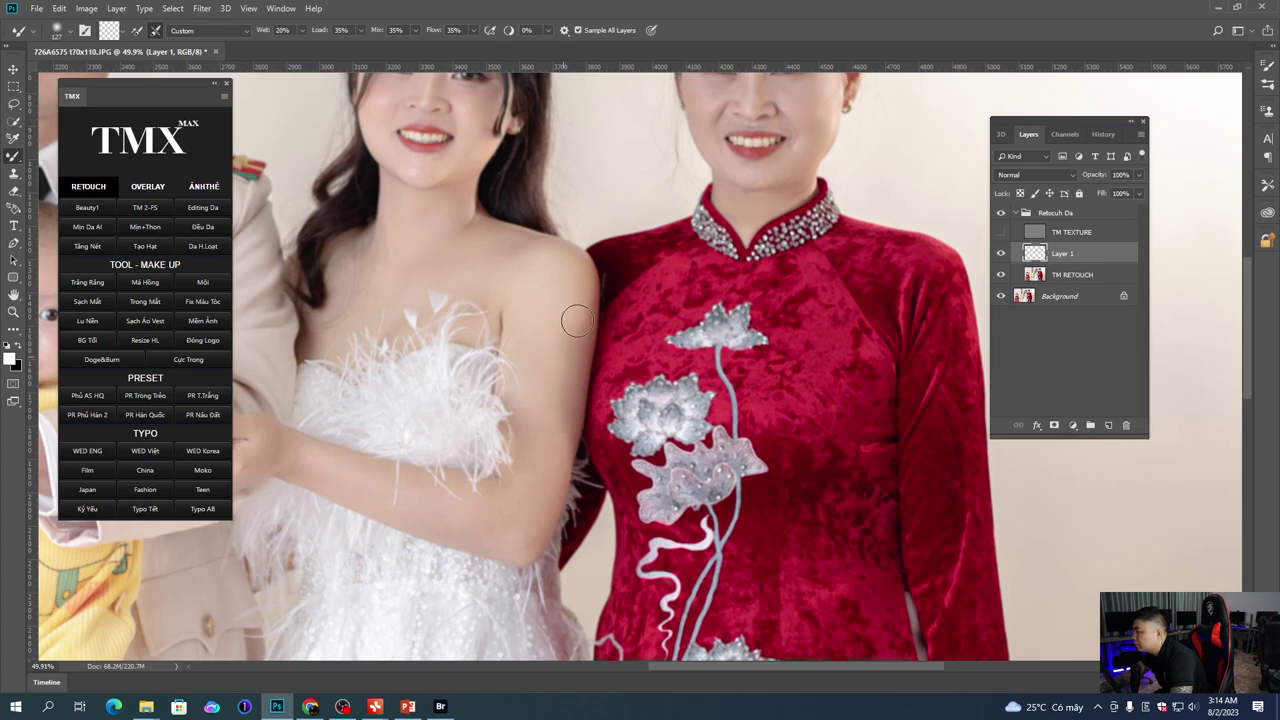
scroll(561, 386, down, 2)
scroll(455, 385, left, 2)
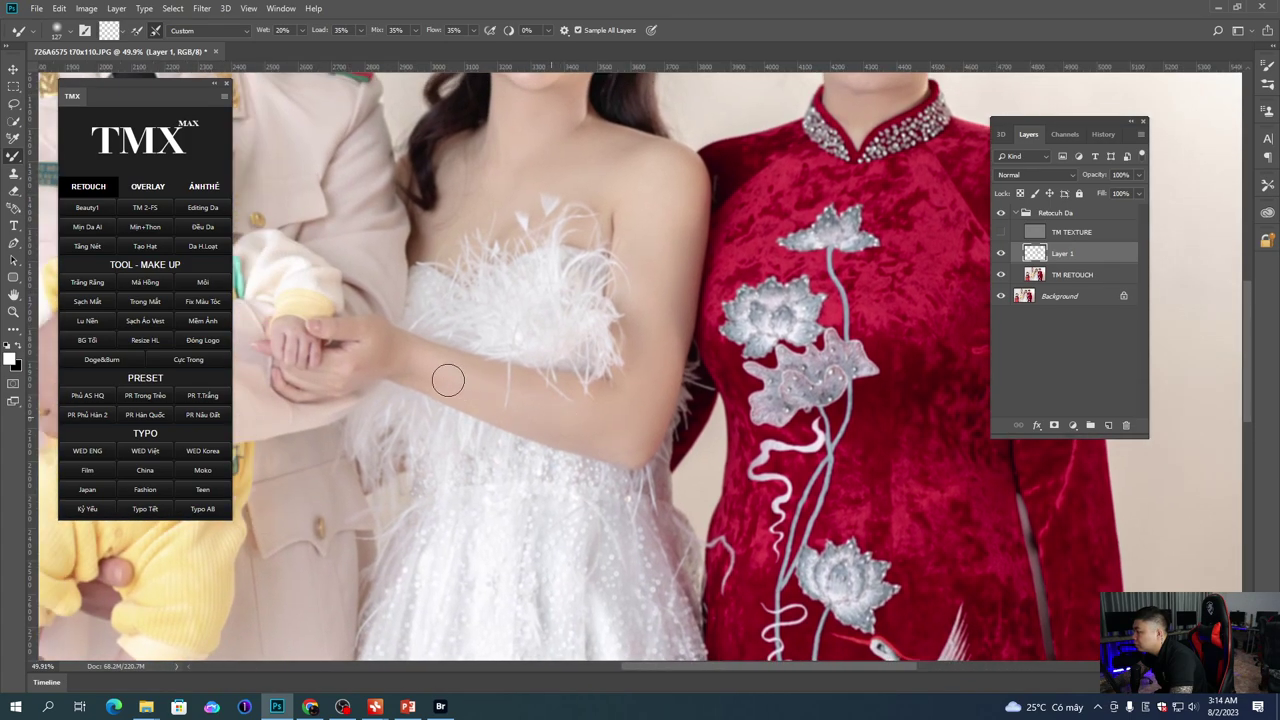
scroll(399, 362, left, 8)
scroll(457, 391, up, 1)
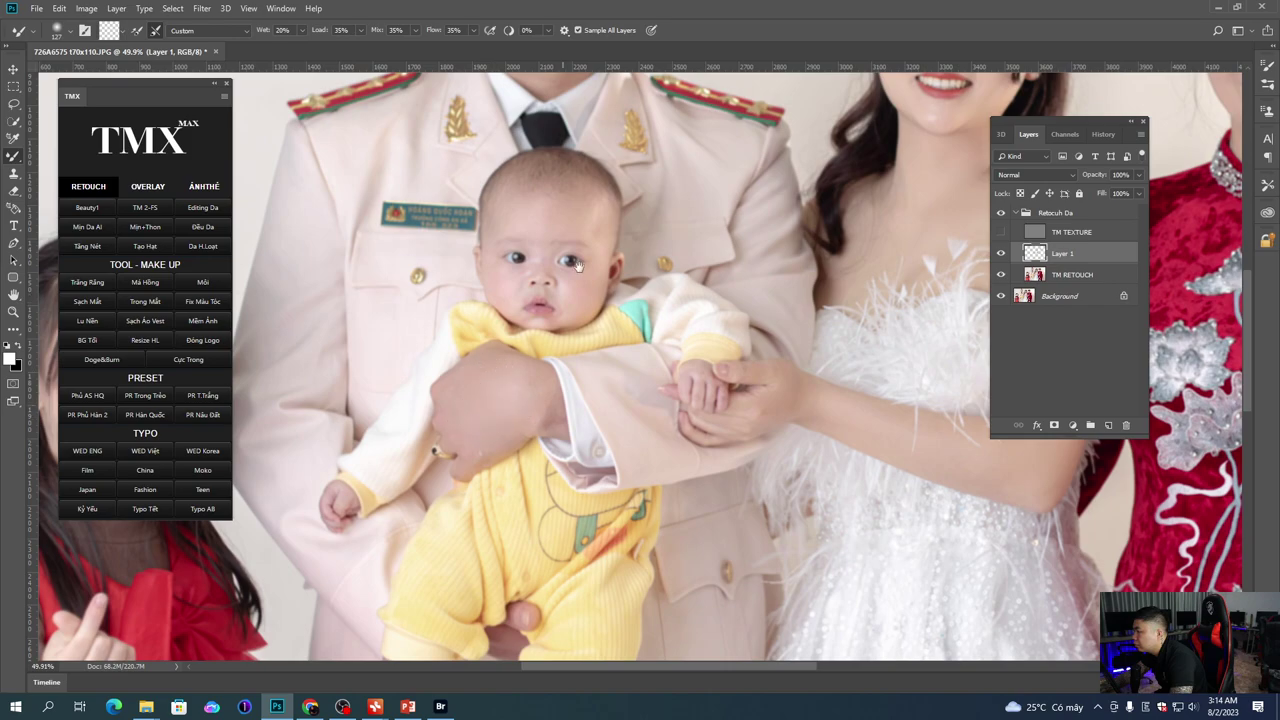
Step: Smooth the baby's face with a 100 px Mixer Brush
scroll(566, 284, up, 2)
scroll(566, 284, right, 1)
right_click(617, 378)
click(500, 339)
scroll(498, 329, up, 1)
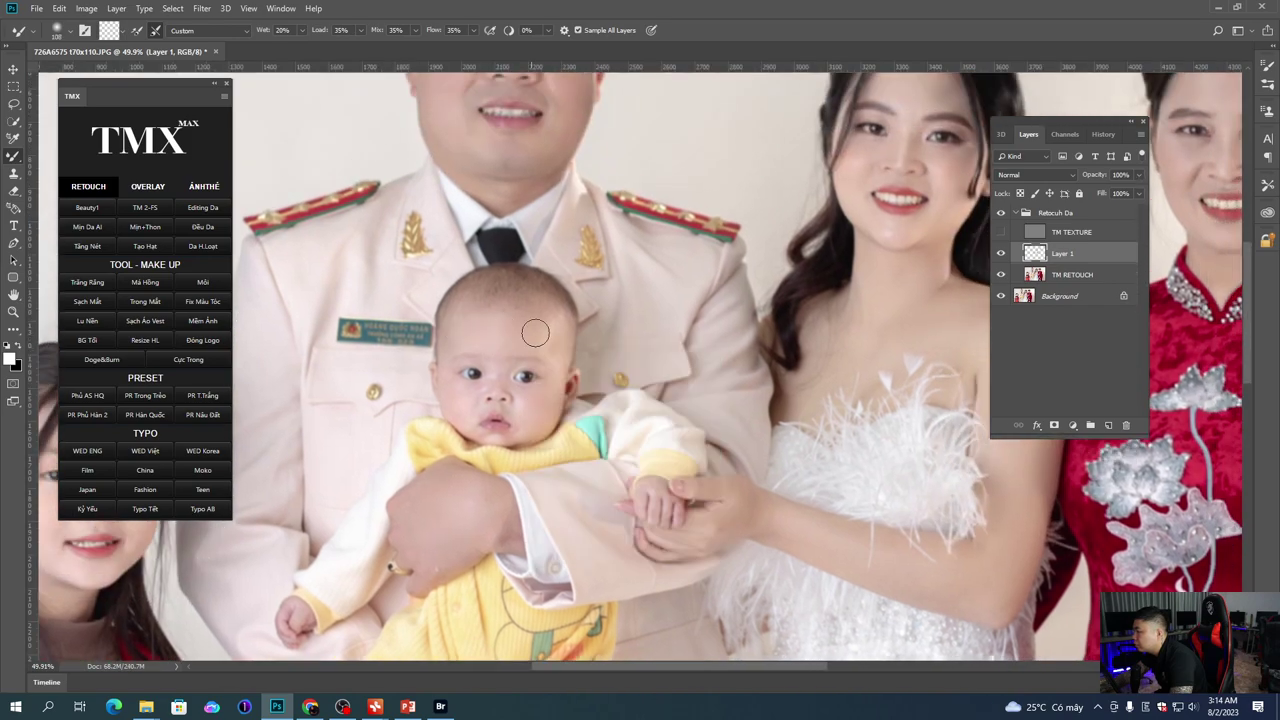
scroll(515, 335, down, 1)
scroll(515, 335, left, 1)
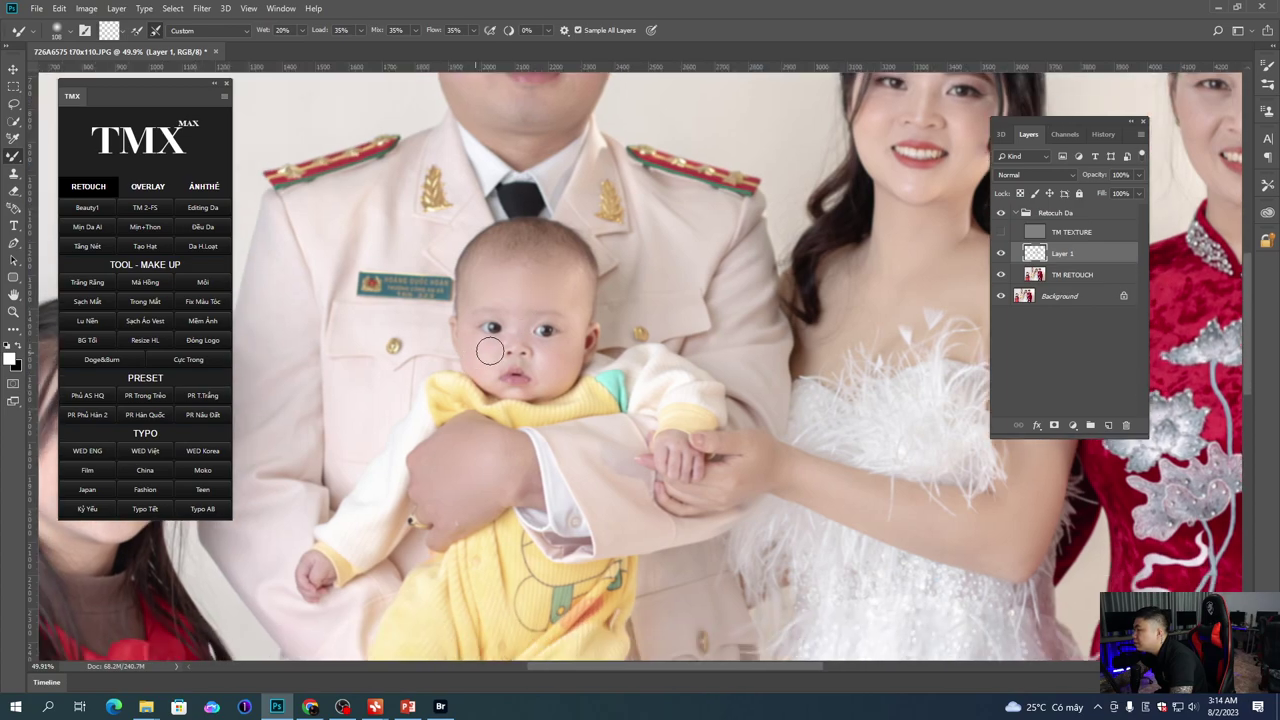
scroll(559, 354, up, 4)
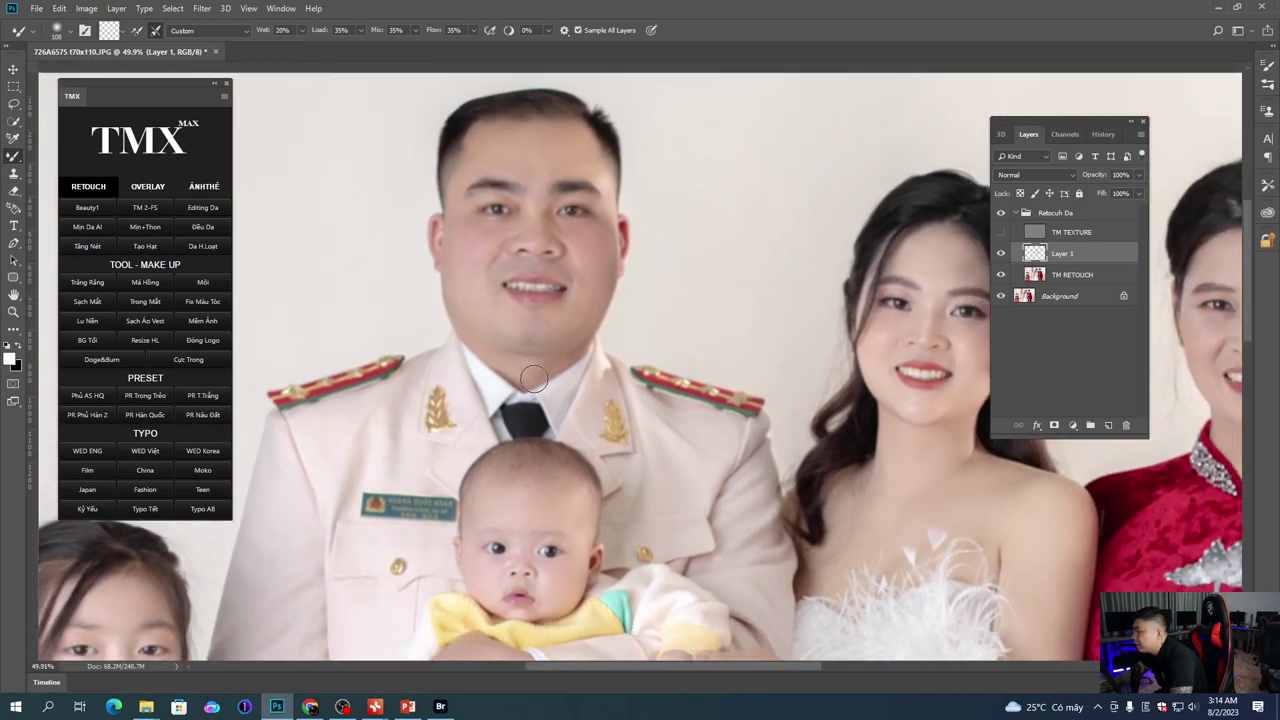
Step: Blend the skin on the man's jaw, cheeks and forehead with a 92 px Mixer Brush
right_click(623, 409)
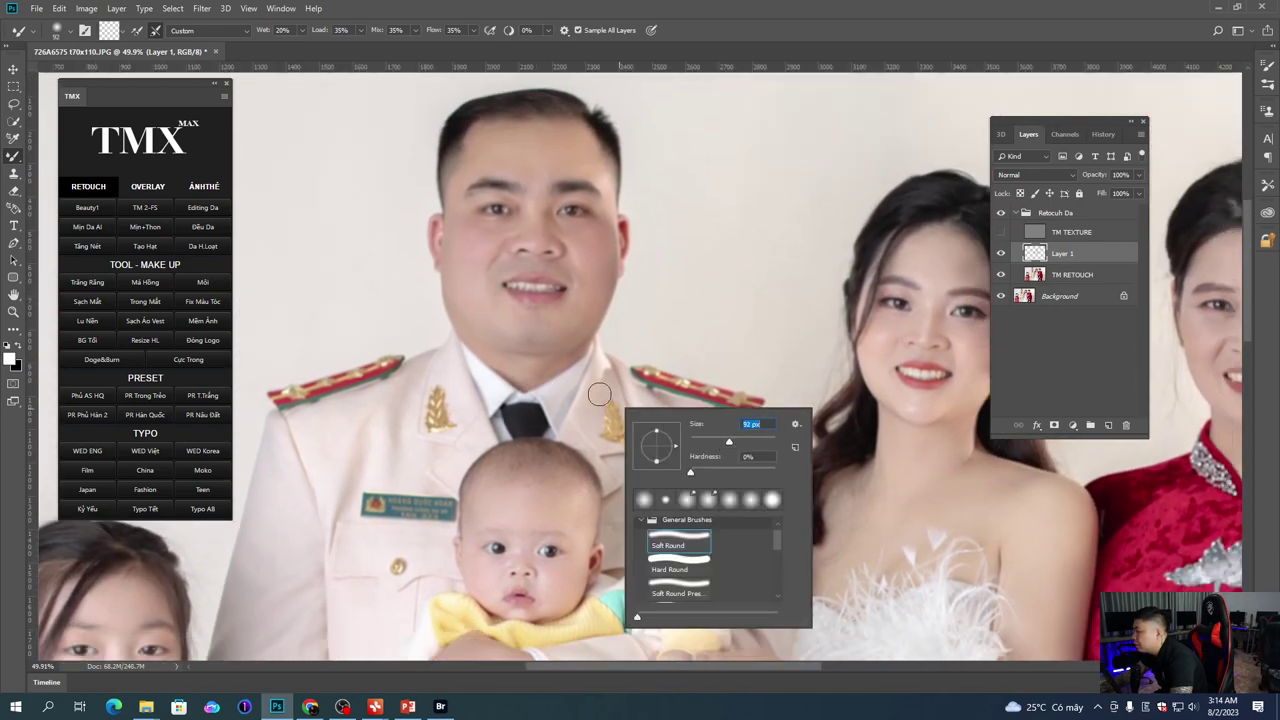
click(545, 372)
scroll(490, 356, up, 1)
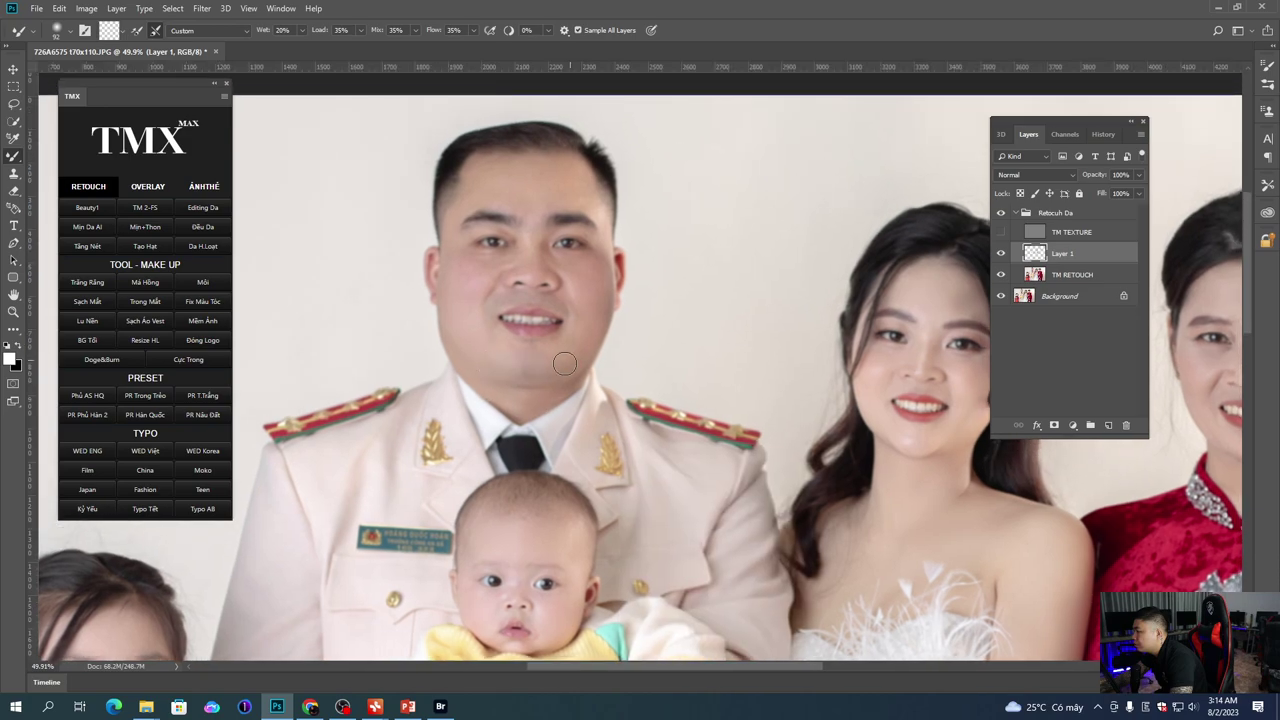
scroll(529, 371, up, 3)
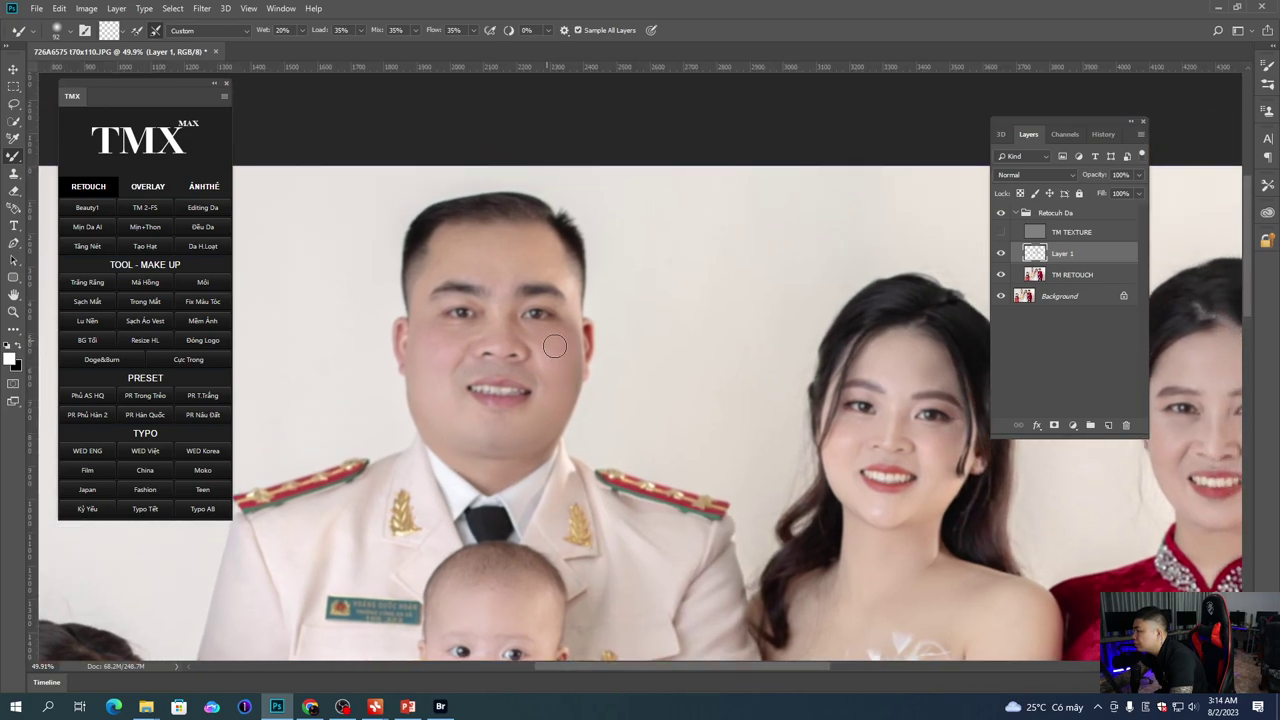
drag(489, 338, 504, 342)
key(ctrl+r)
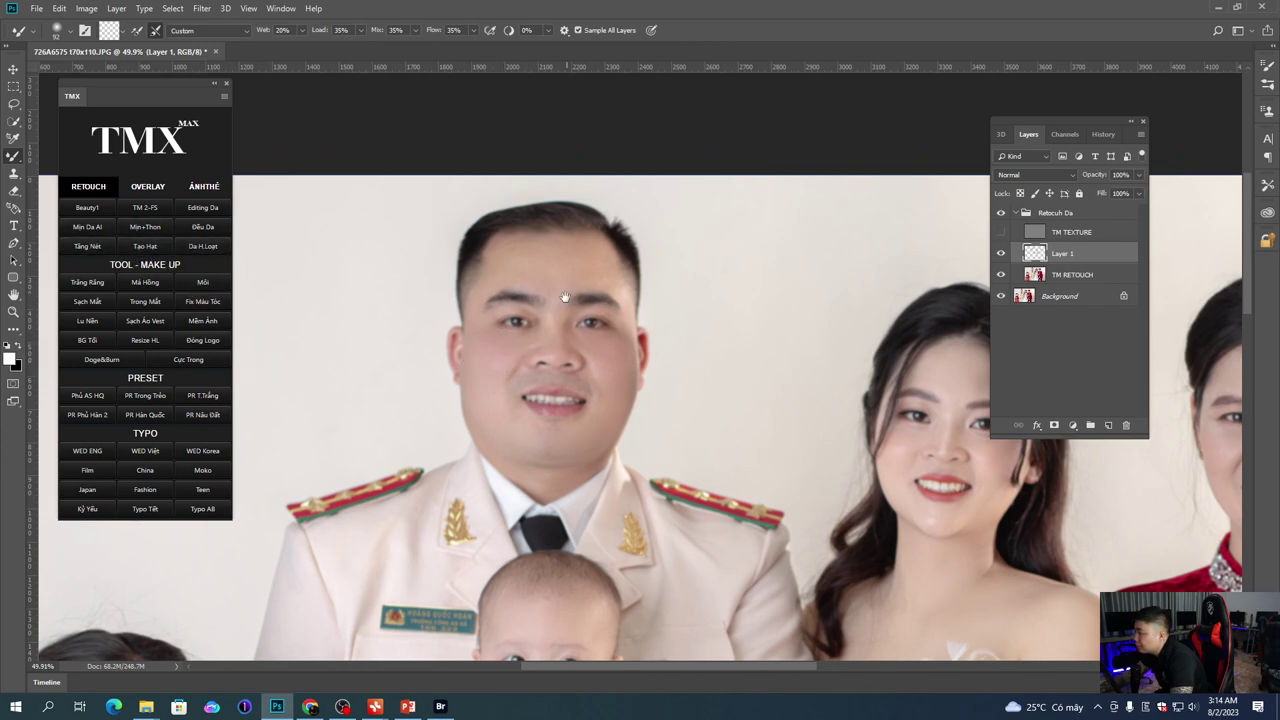
drag(566, 300, 522, 324)
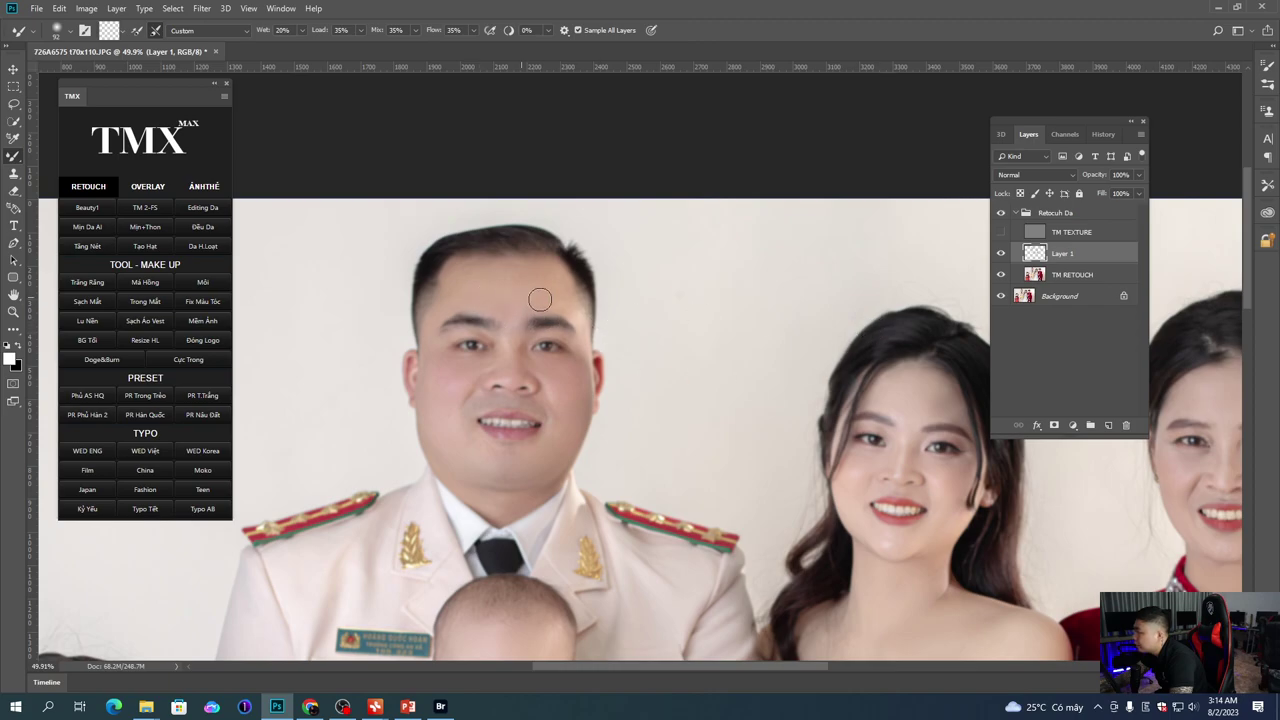
drag(555, 369, 518, 343)
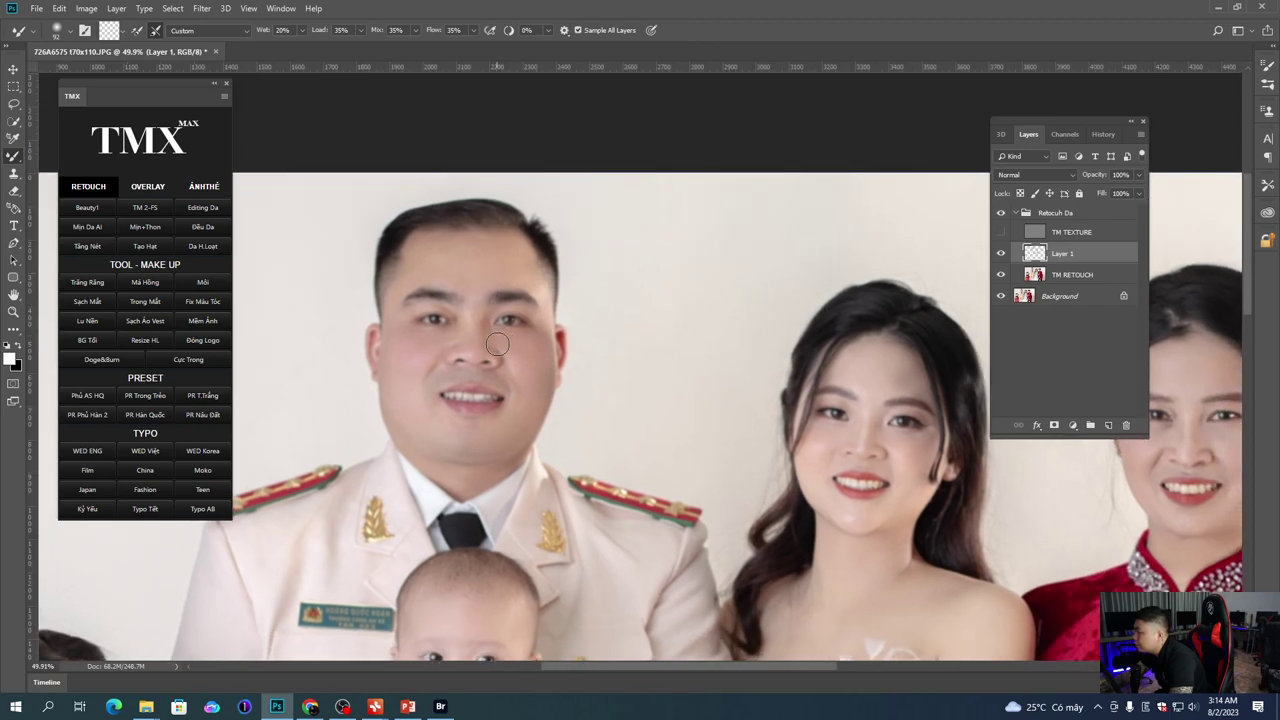
Step: Smooth the young girl's face and raised hand with the 92 px Mixer Brush
scroll(511, 354, down, 3)
drag(508, 430, 552, 292)
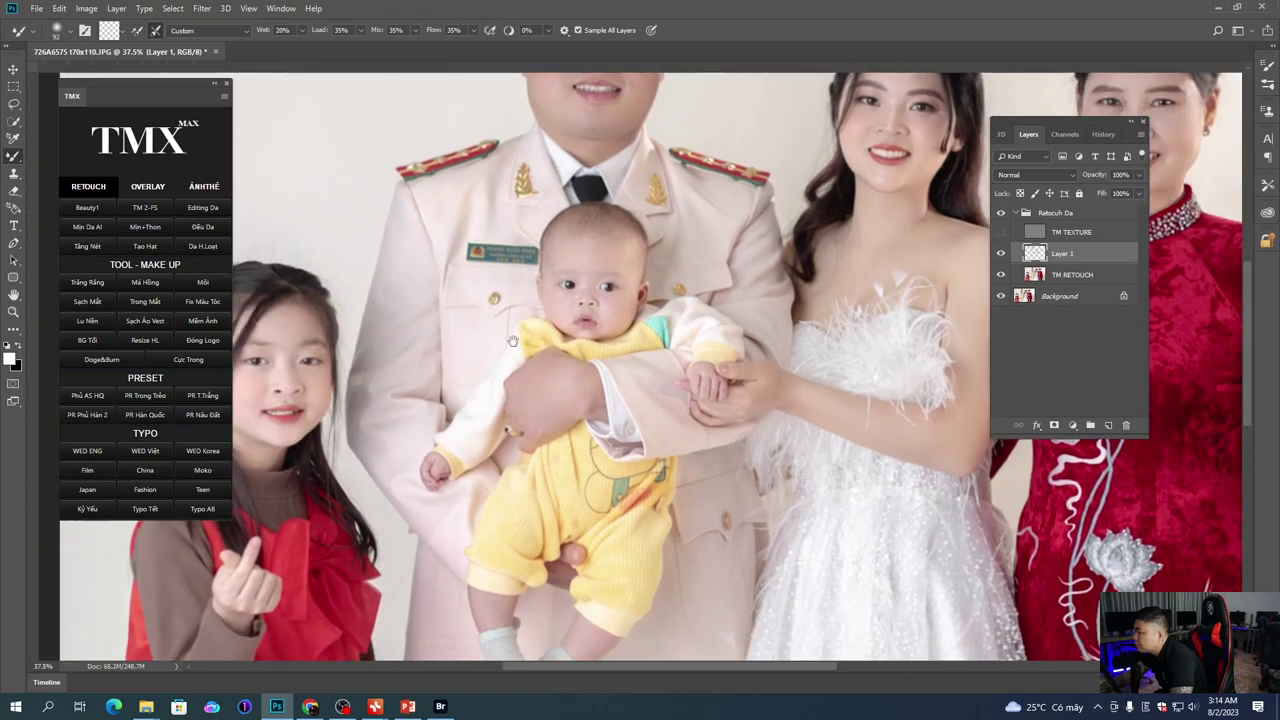
drag(468, 343, 483, 305)
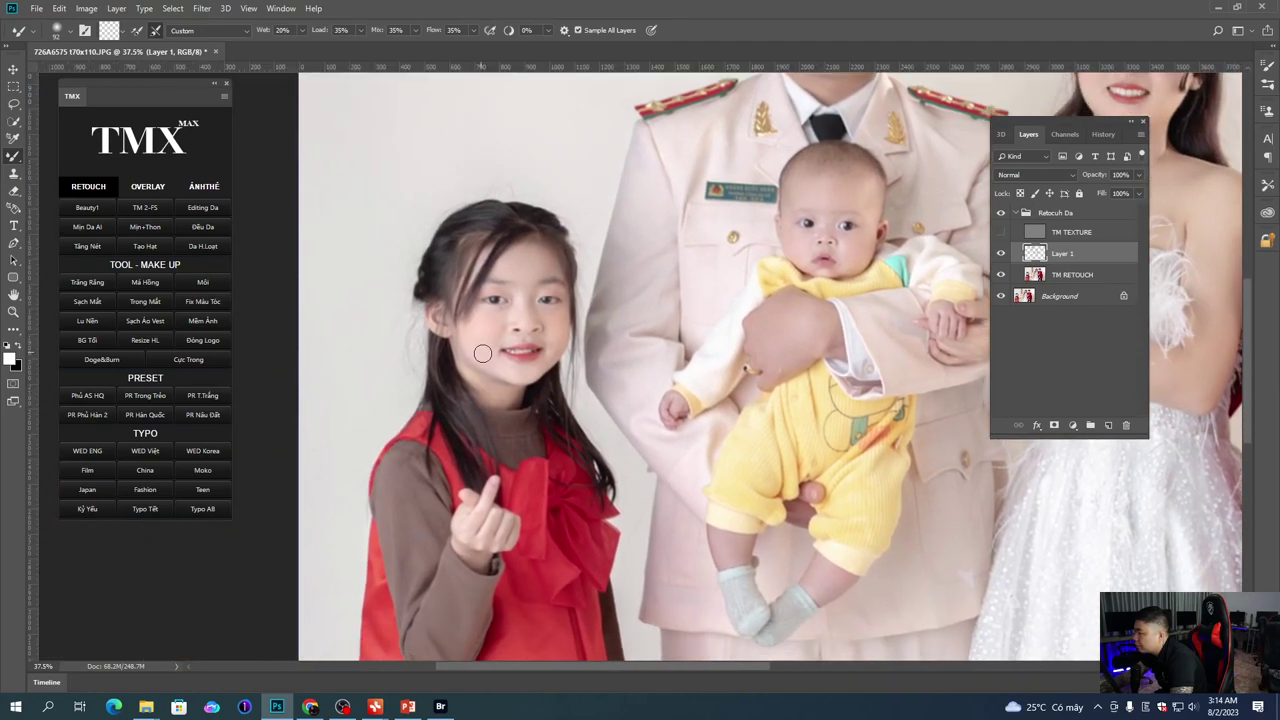
drag(483, 380, 502, 342)
scroll(500, 341, down, 5)
drag(480, 482, 479, 397)
scroll(479, 397, up, 1)
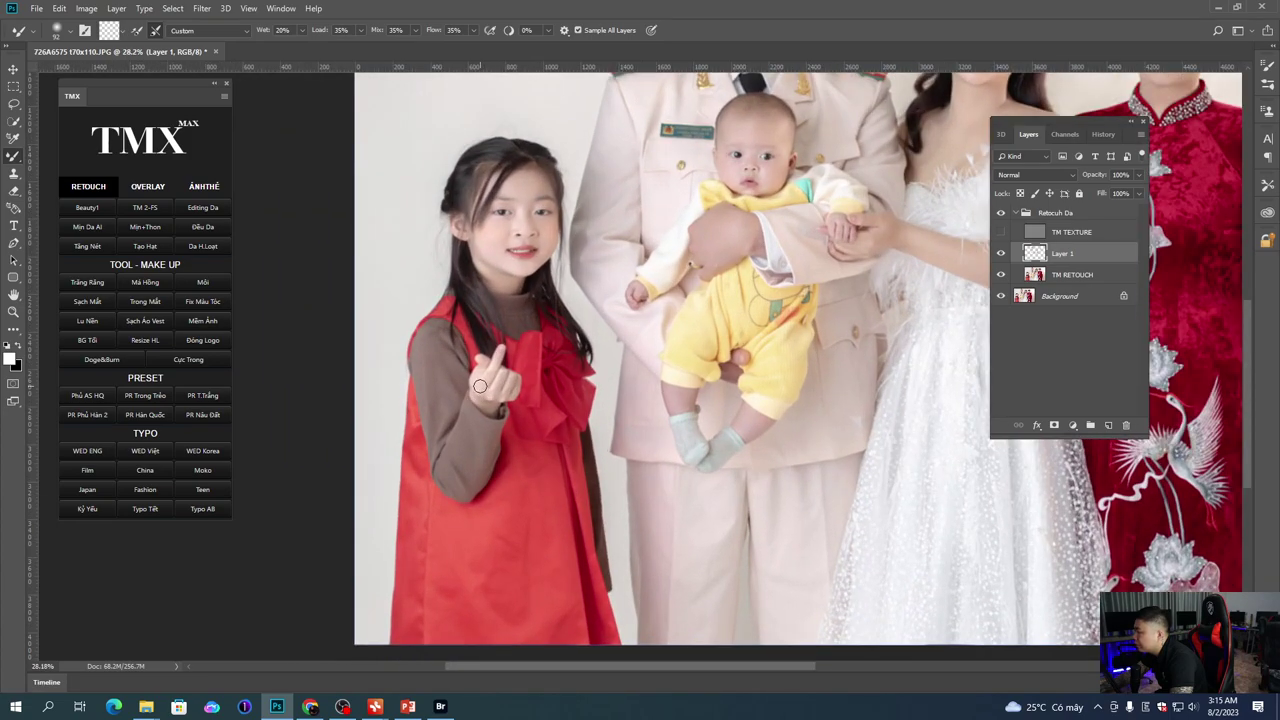
scroll(526, 424, down, 2)
Step: Even out the man's trousers with a 228 px Mixer Brush, undoing one stroke
right_click(556, 398)
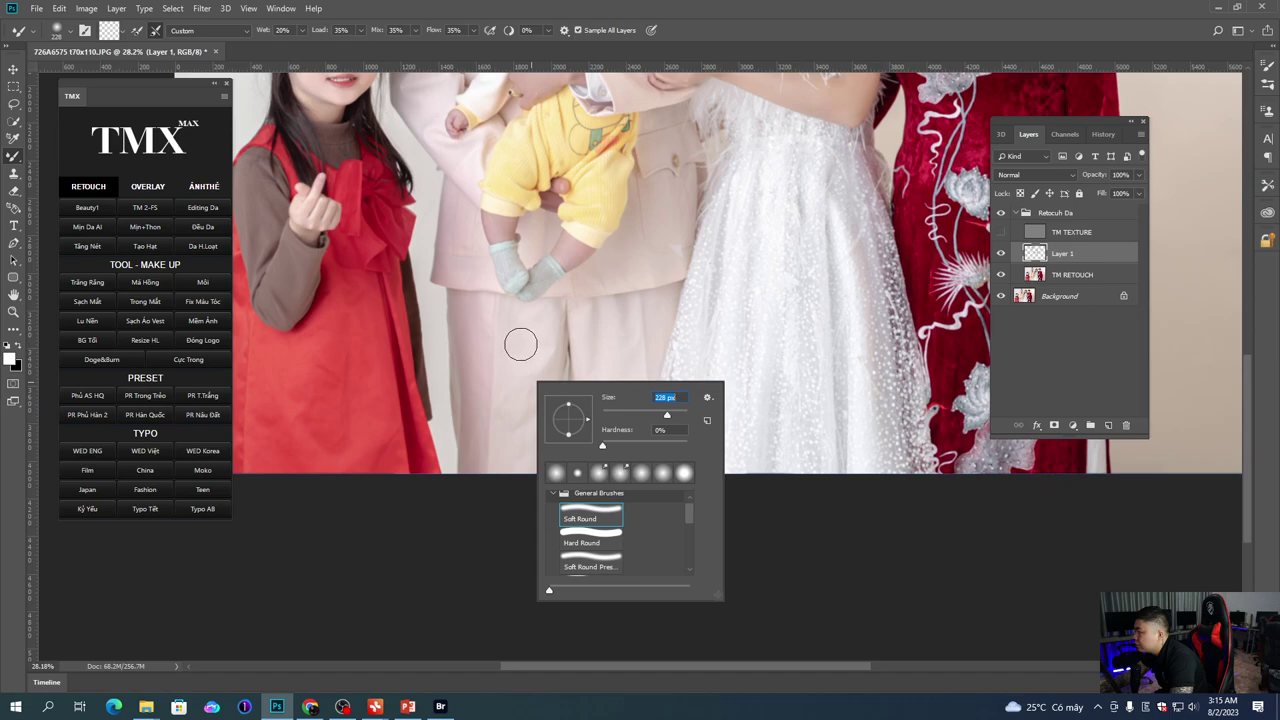
drag(522, 349, 529, 377)
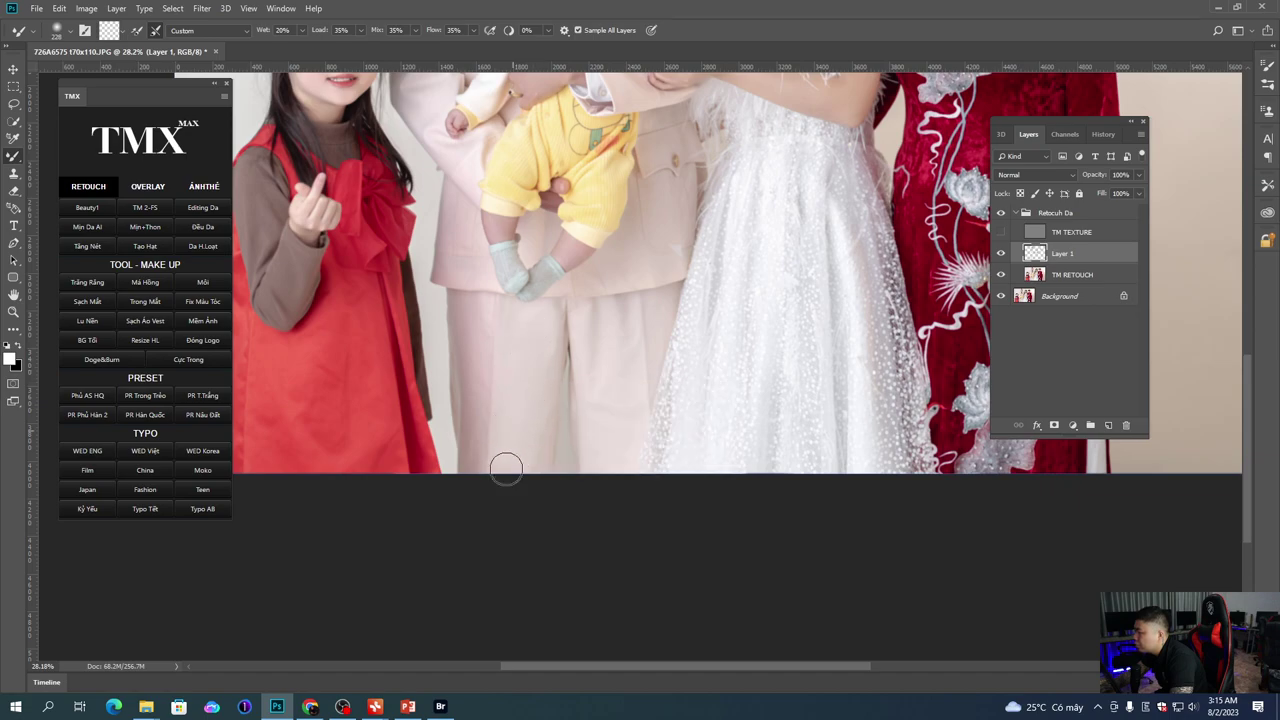
key(ctrl+z)
drag(660, 362, 614, 383)
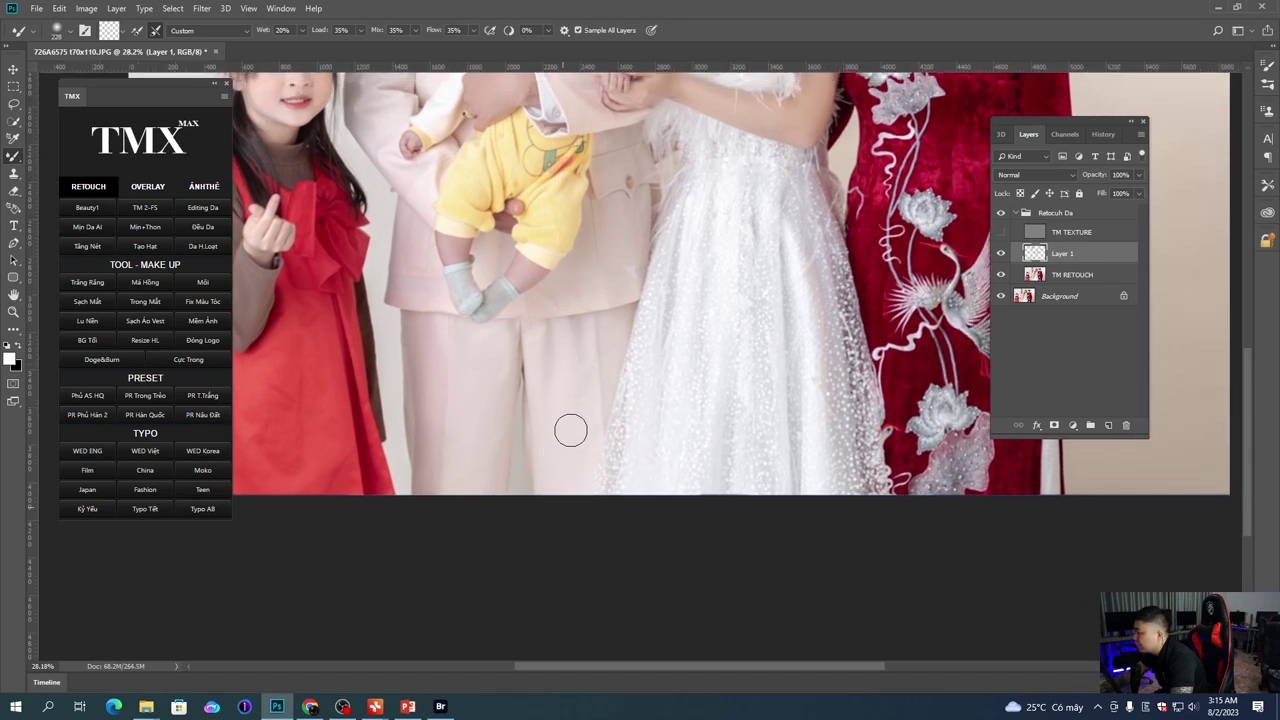
Step: Blend the bride's upper arm and forearm with a 190 px Mixer Brush
scroll(561, 340, up, 6)
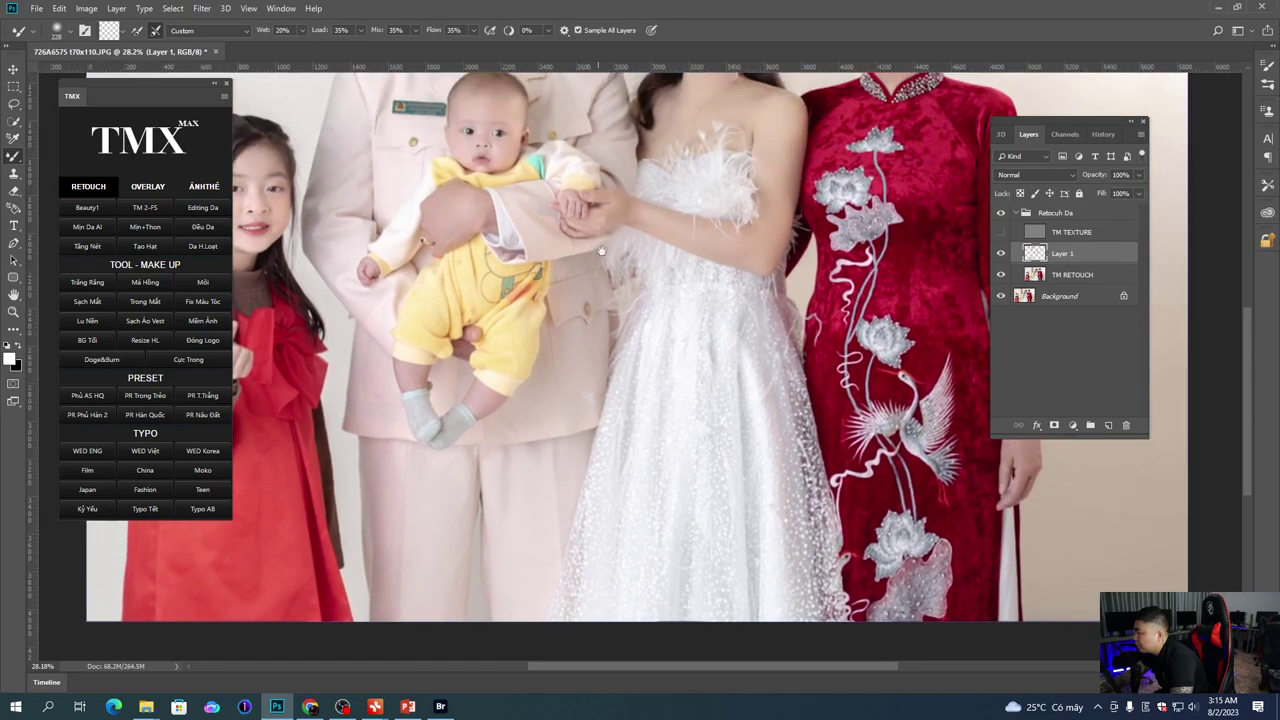
scroll(610, 350, right, 2)
scroll(650, 370, right, 2)
right_click(672, 383)
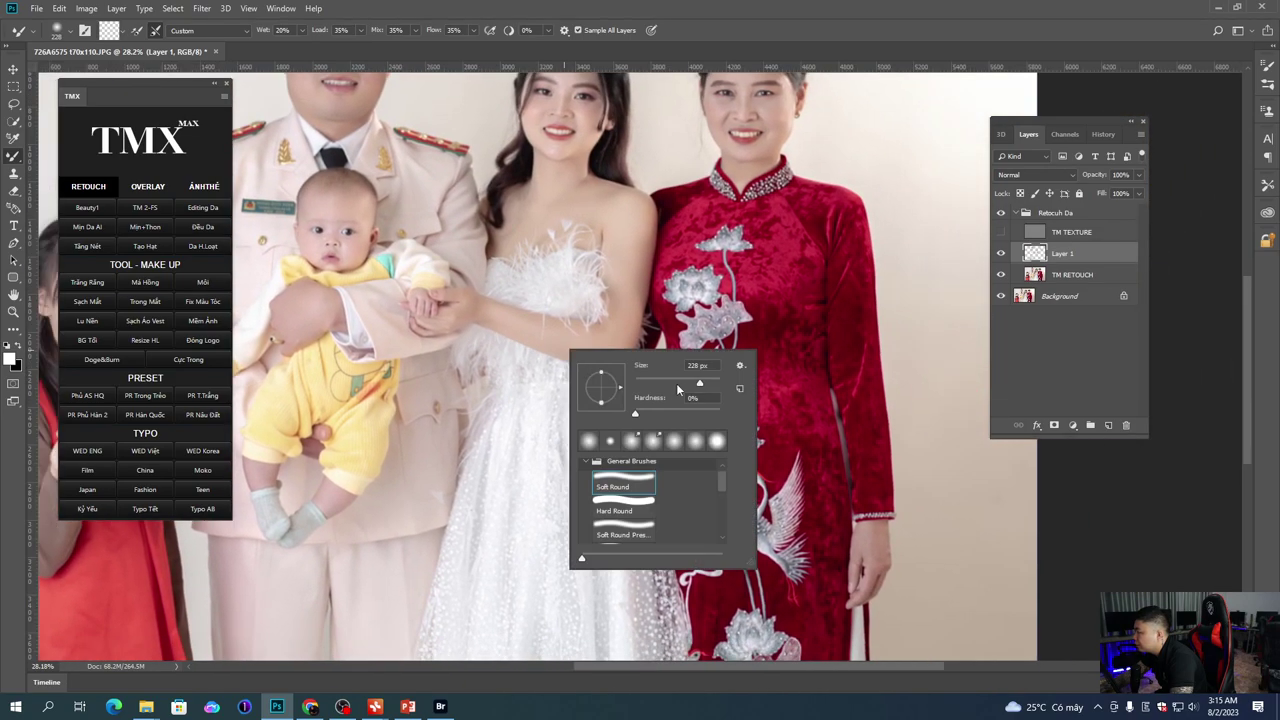
key(Return)
drag(606, 346, 586, 382)
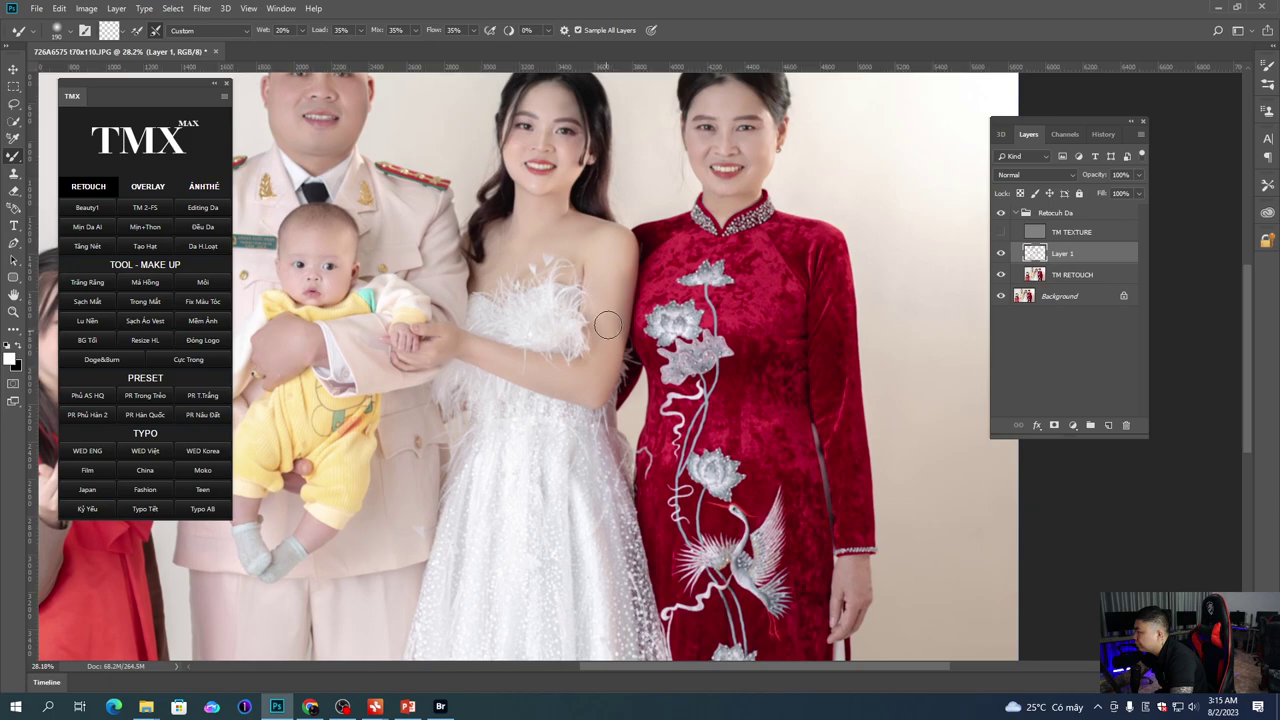
Step: Smooth the hand of the woman in red with a 120 px Mixer Brush
scroll(630, 340, right, 5)
scroll(657, 386, down, 5)
right_click(606, 410)
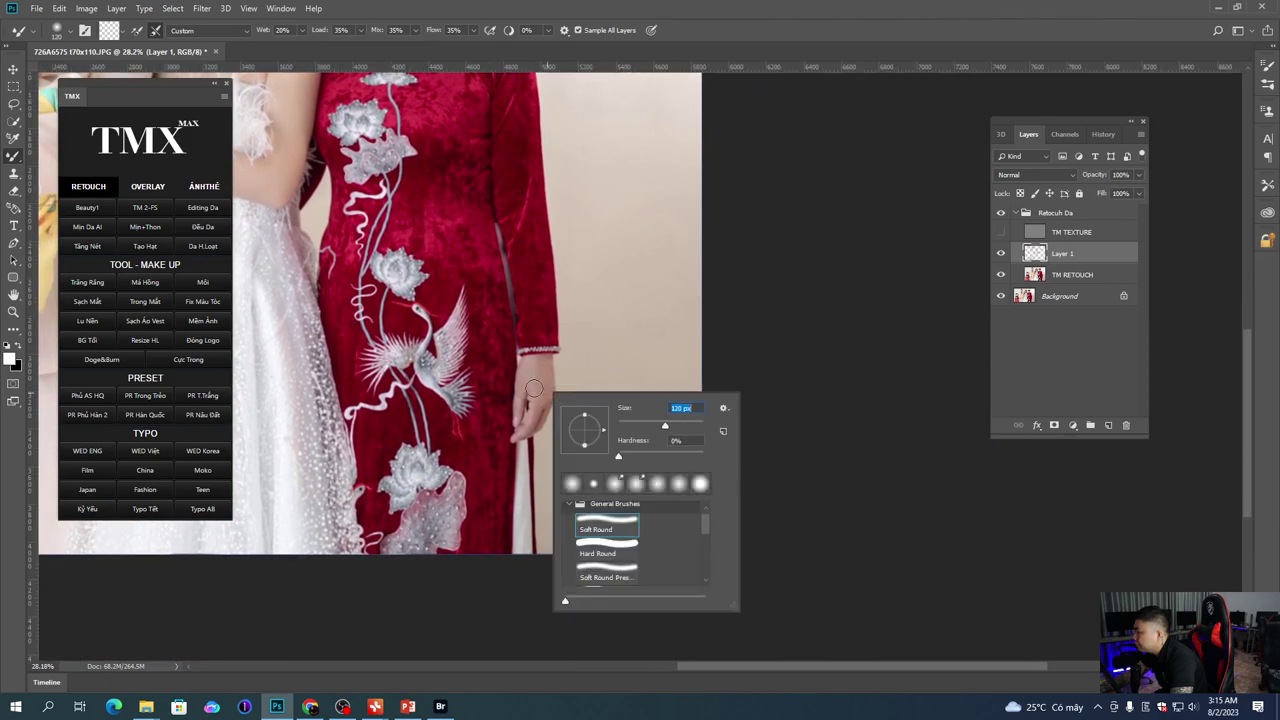
key(Return)
Step: Show the TM TEXTURE layer, compare the retouch group with the original, and merge all visible layers
scroll(544, 371, up, 8)
scroll(544, 371, left, 5)
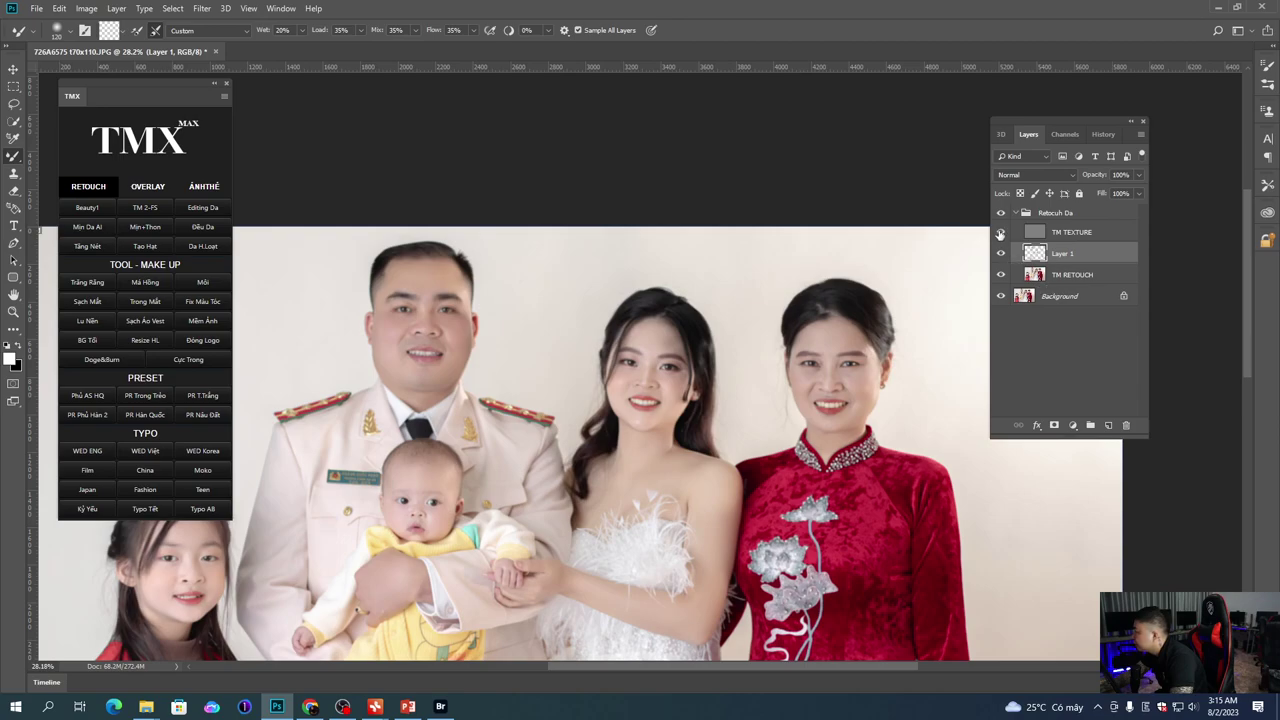
click(1001, 214)
scroll(898, 398, up, 2)
key(ctrl+shift+e)
Step: Run the Trắng Răng teeth-whitening action and paint its mask white over the teeth of the woman in red with a 23 px brush
click(98, 285)
scroll(854, 413, up, 4)
scroll(853, 410, up, 2)
right_click(858, 418)
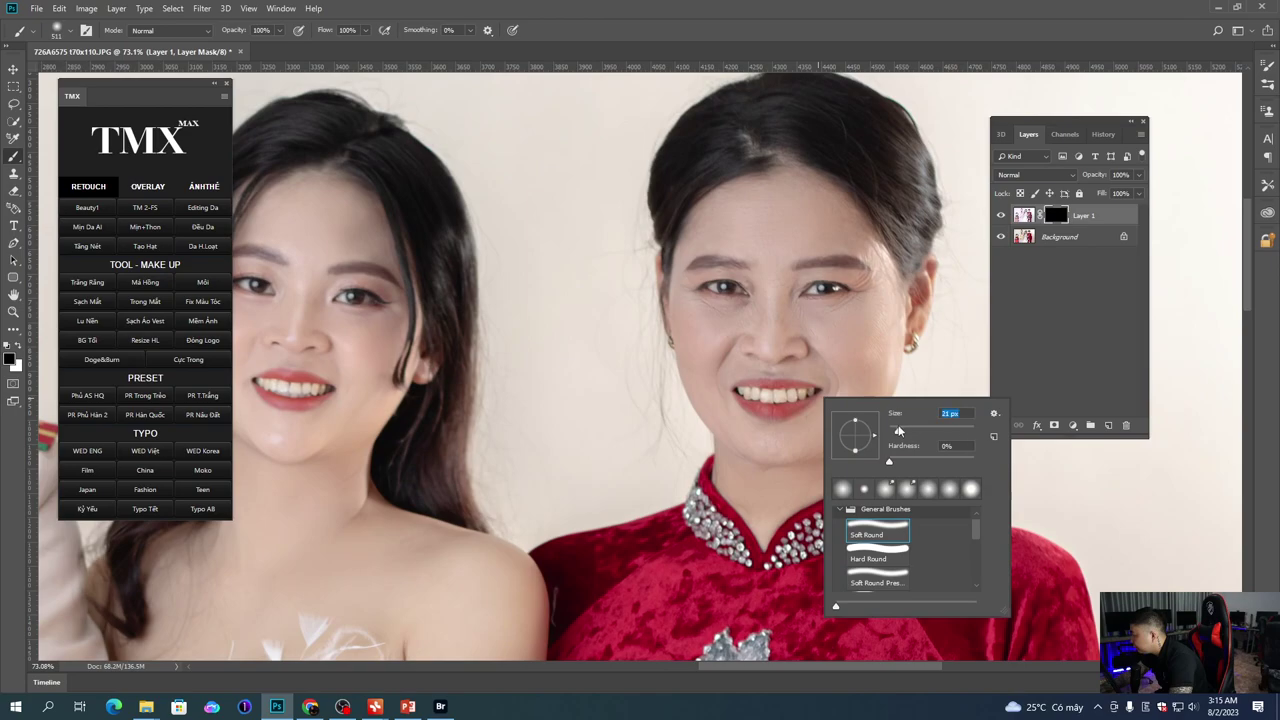
key(Return)
key(x)
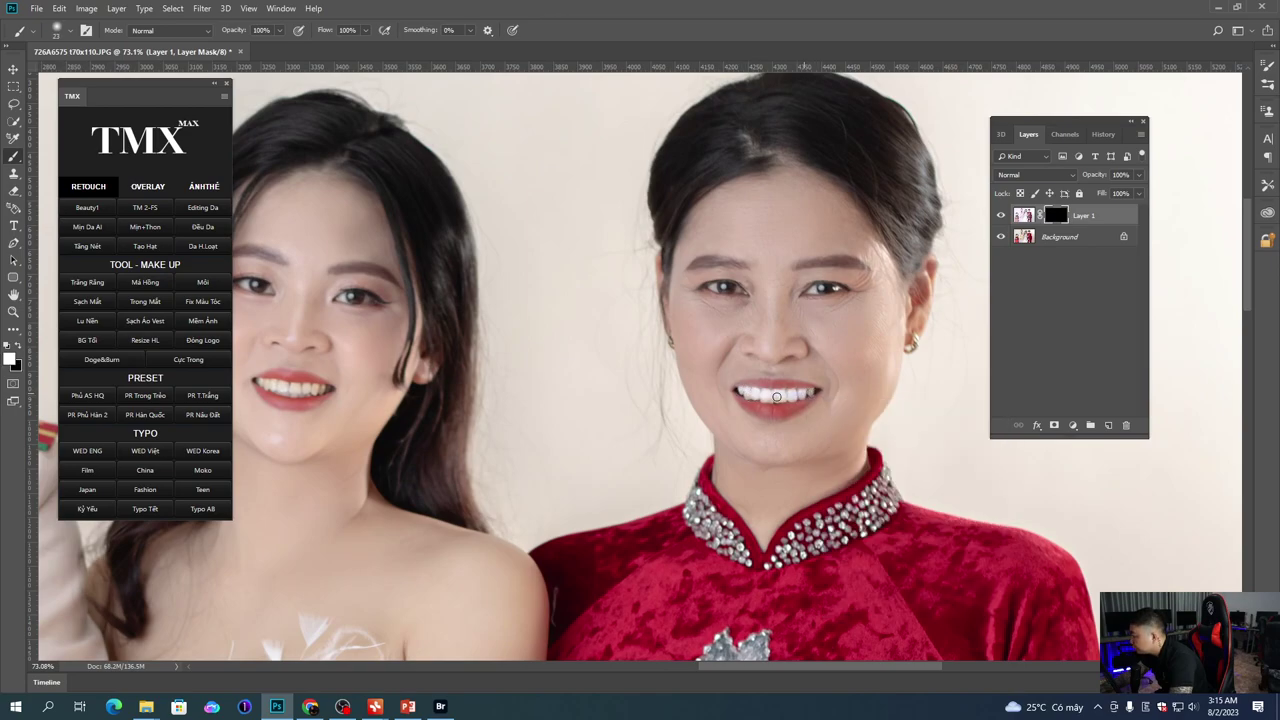
Step: Reveal the whitening on the bride's and the man's teeth by painting the mask with the 23 px brush
scroll(793, 397, left, 5)
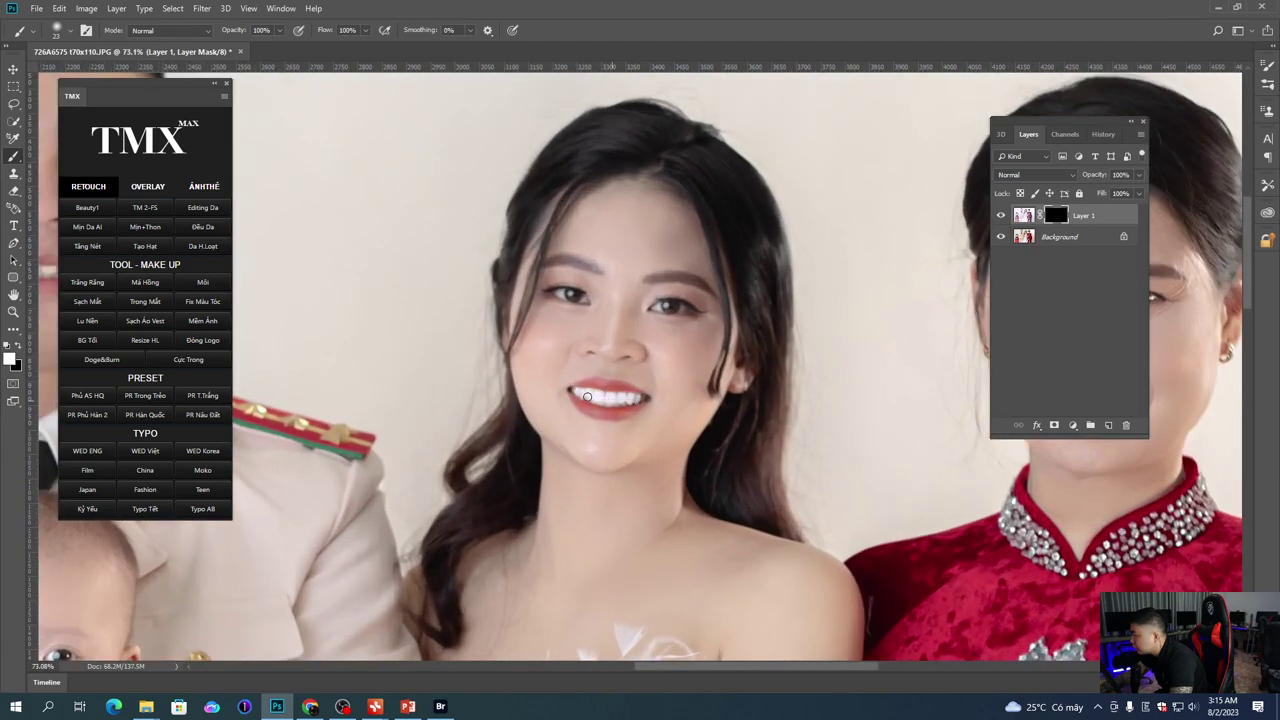
scroll(589, 398, down, 5)
scroll(577, 321, up, 5)
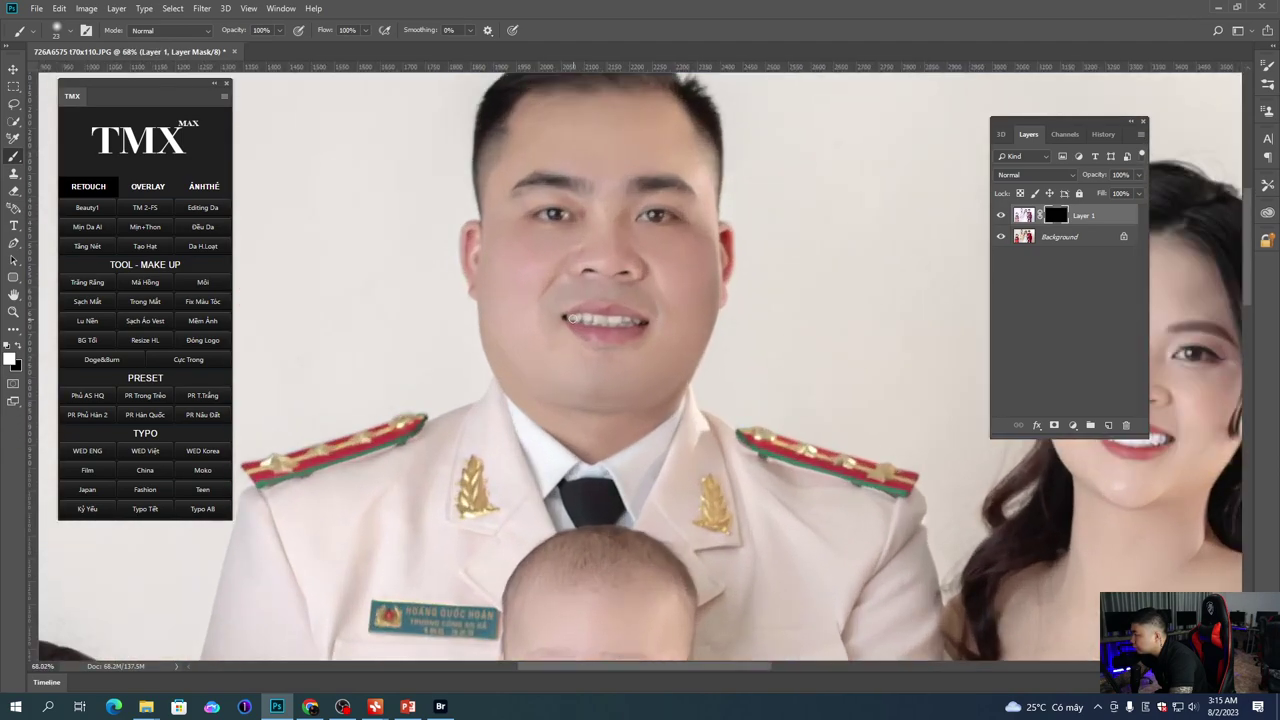
scroll(592, 318, down, 5)
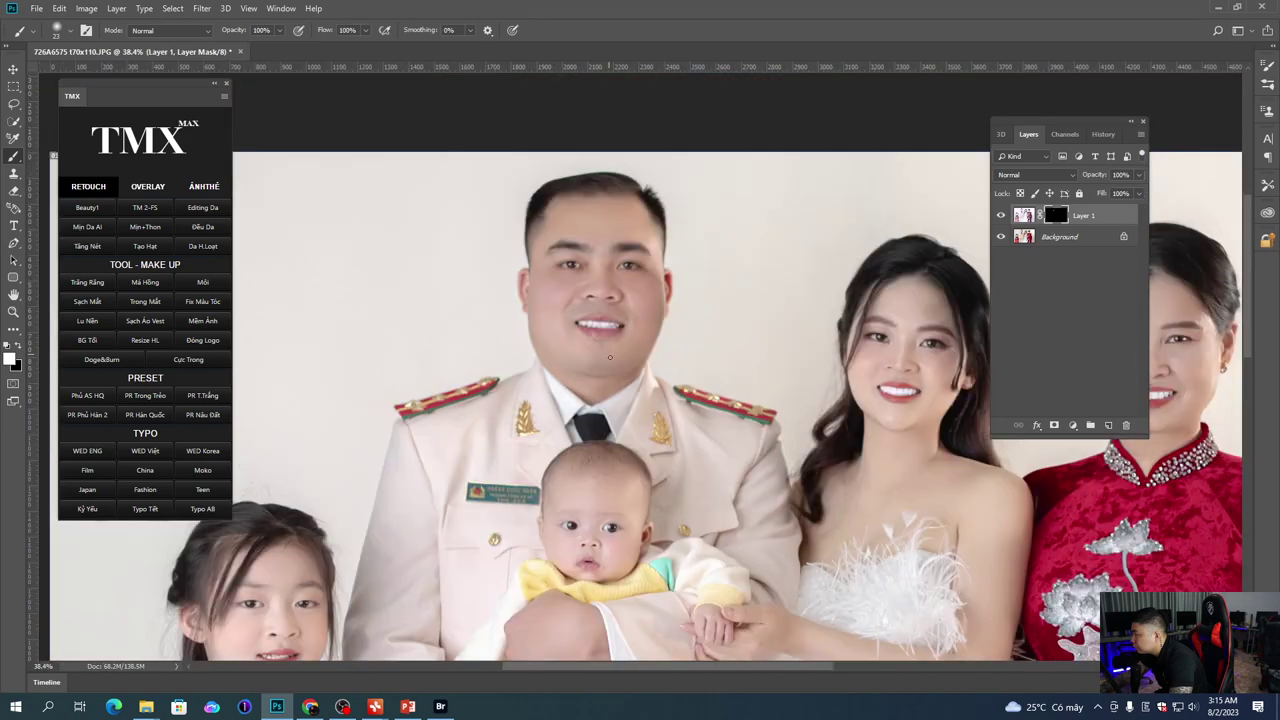
Step: Reduce the brush to 15 px and paint the whitening mask over the young girl's teeth
scroll(342, 449, up, 4)
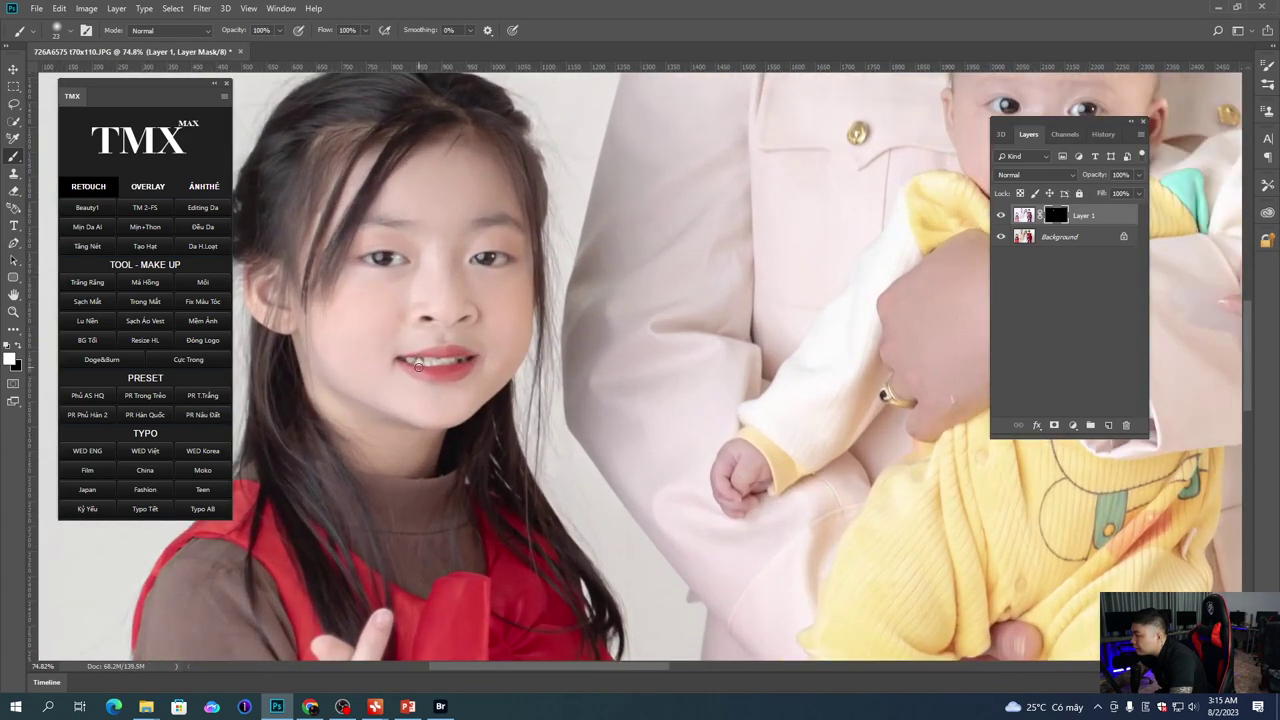
right_click(418, 365)
key(Return)
scroll(540, 372, down, 6)
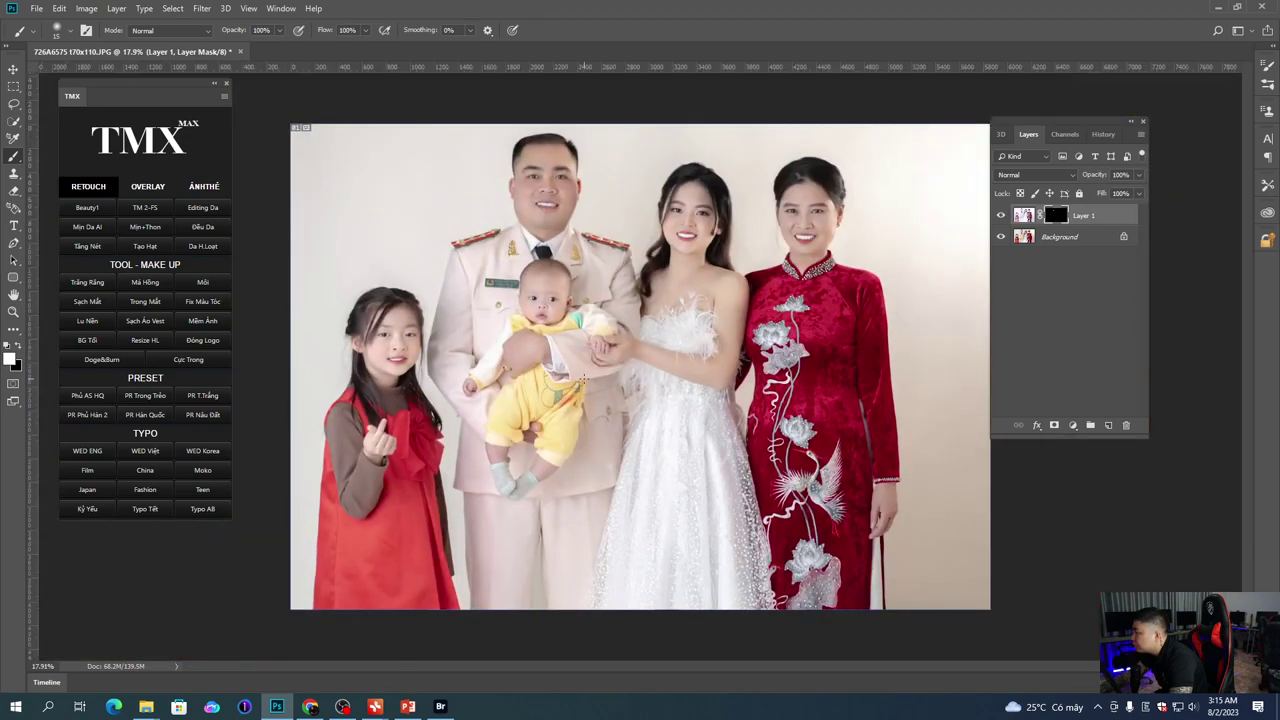
Step: Lower the teeth-whitening layer's opacity to 40% and merge it down into the Background
scroll(744, 308, up, 2)
key(v)
key(5)
scroll(746, 312, down, 2)
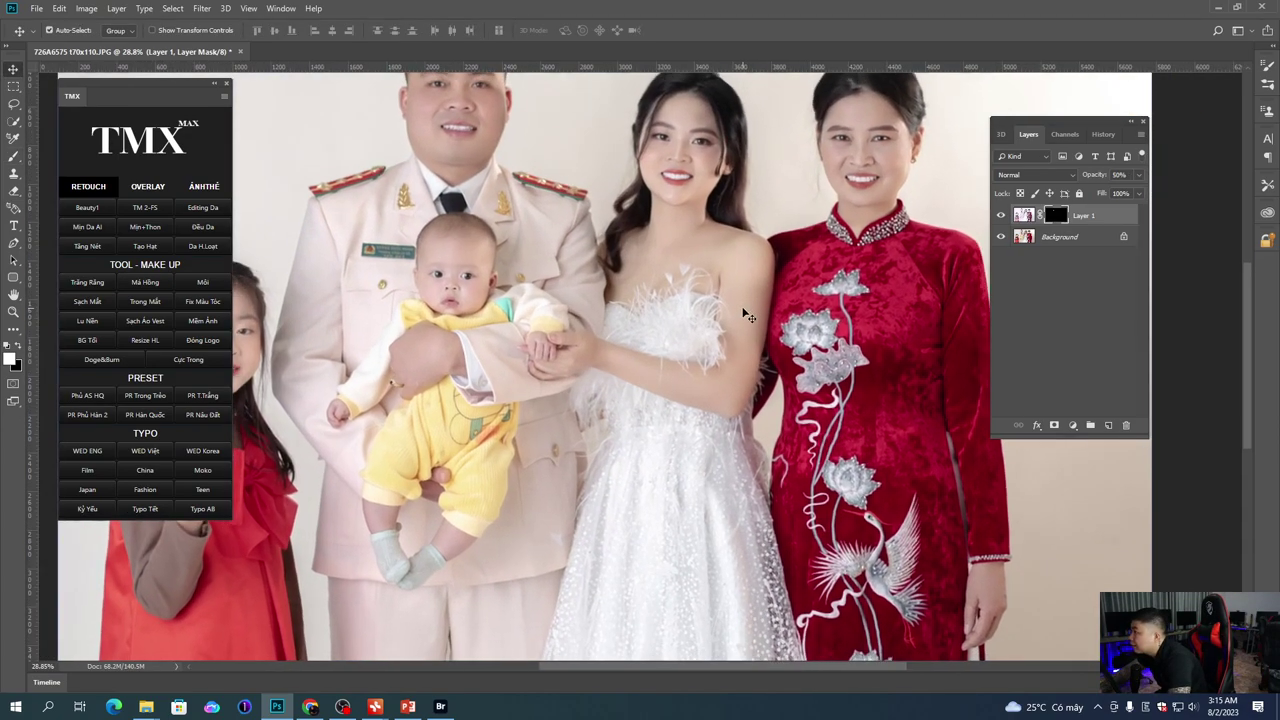
scroll(748, 316, up, 3)
scroll(748, 316, down, 3)
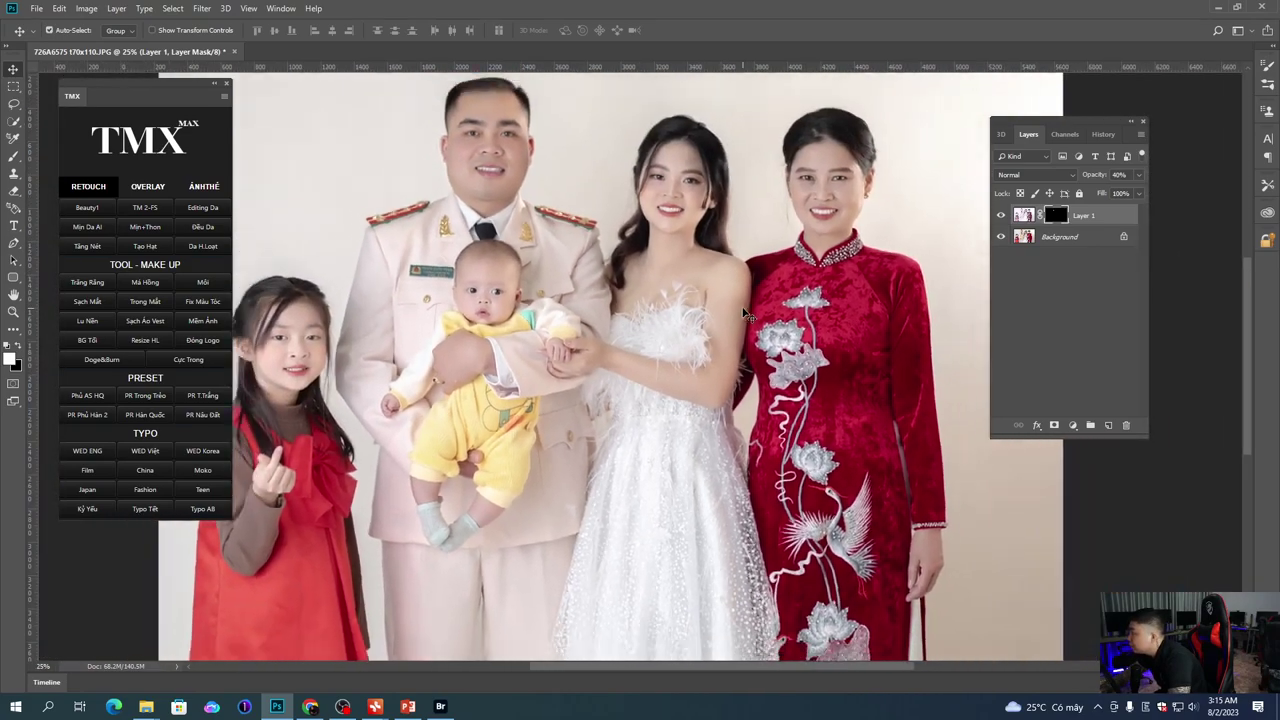
key(ctrl+e)
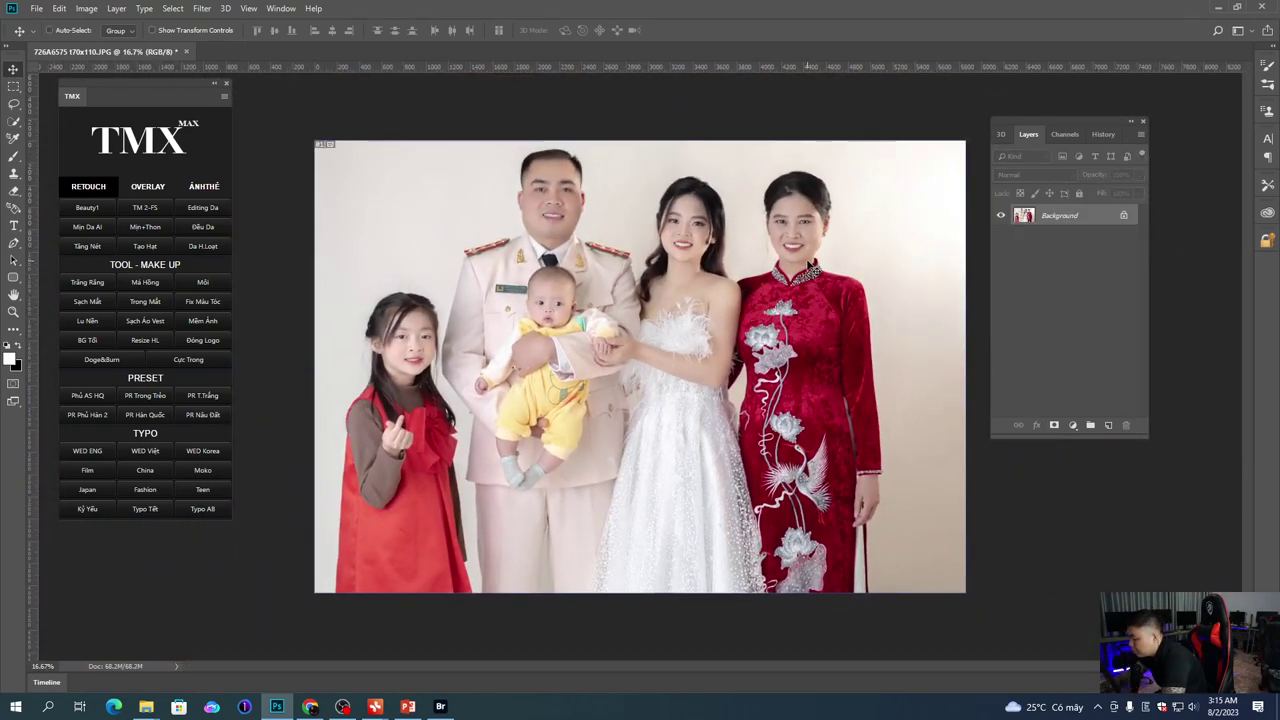
Step: Duplicate the Background layer and apply Color Balance to the copy with midtones Cyan-Red at +46
key(ctrl+j)
key(ctrl+b)
drag(953, 452, 961, 458)
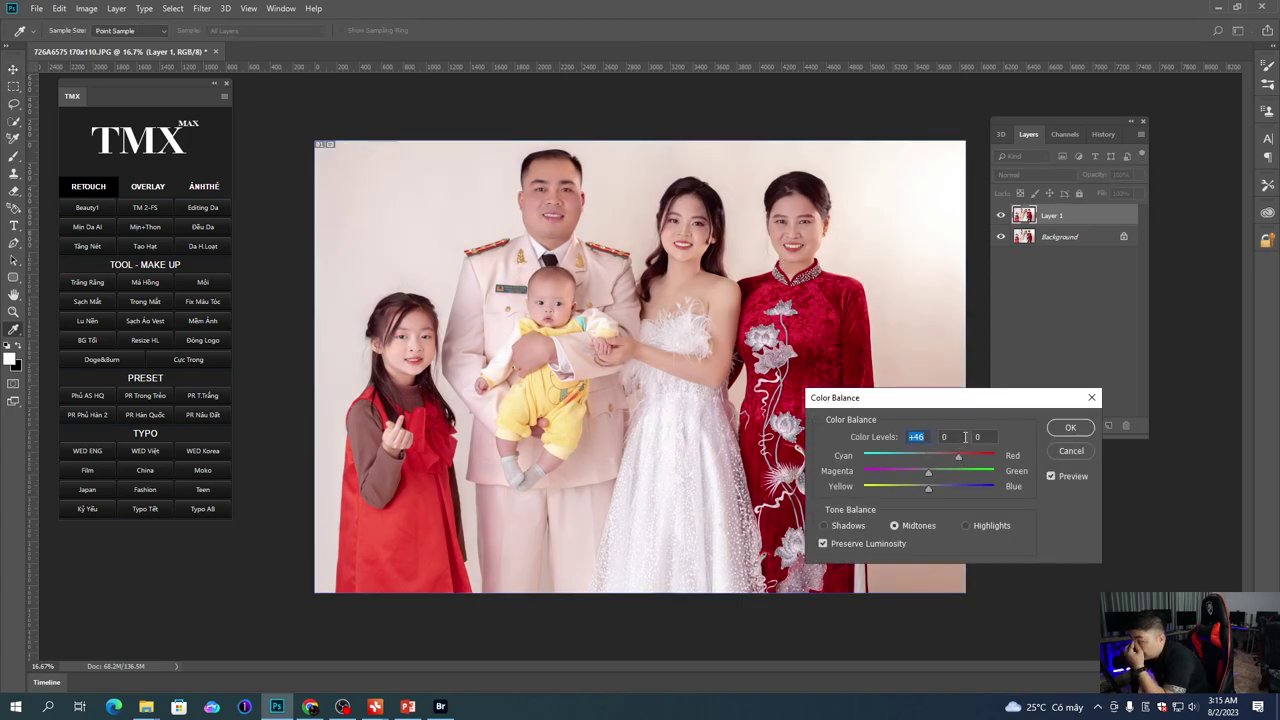
click(1056, 428)
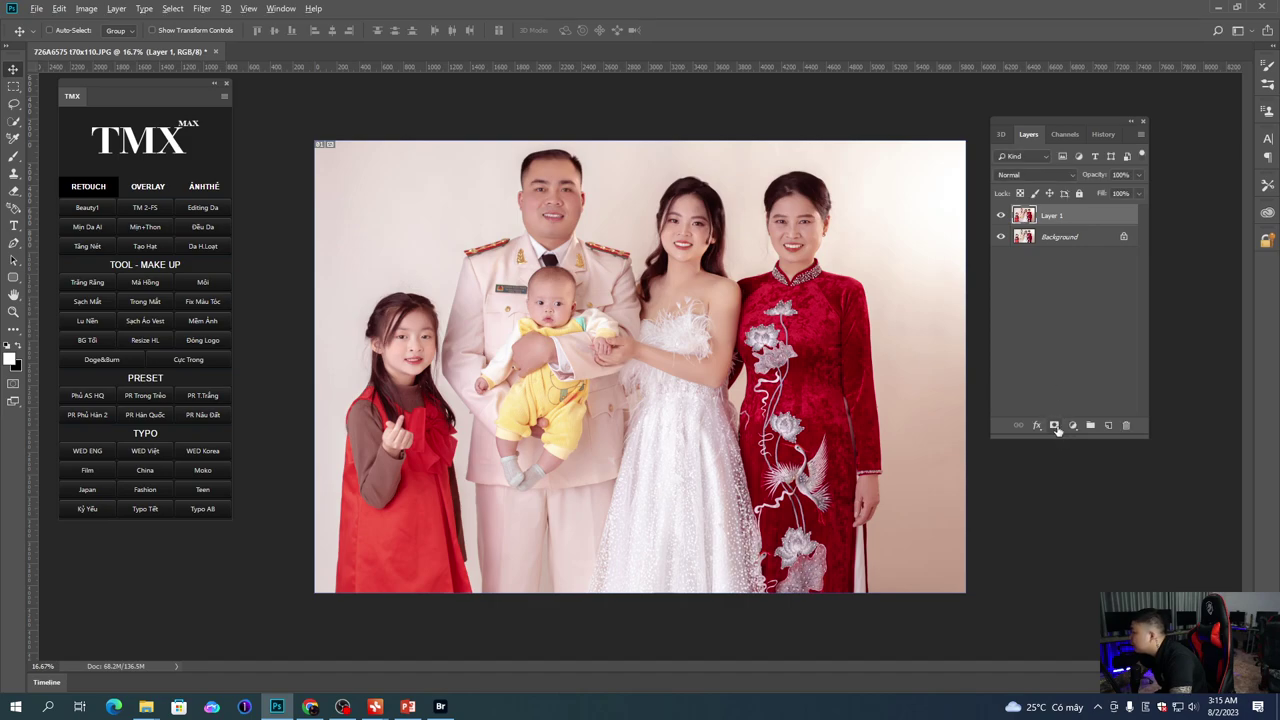
Step: Add a layer mask to the color-balanced copy and invert it to black
click(1054, 426)
key(ctrl)
key(ctrl+i)
Step: Paint the inverted mask with a white 15 px brush to bring the redder color onto the baby's lips
scroll(463, 349, up, 8)
key(b)
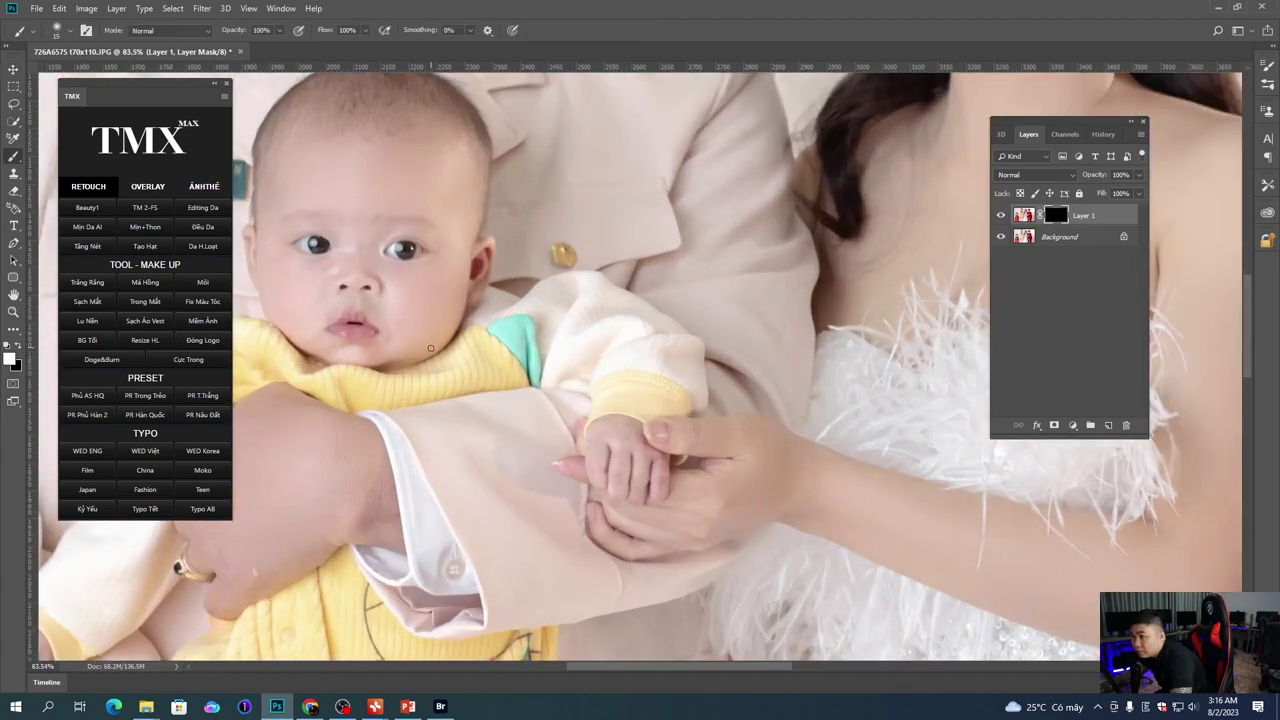
scroll(430, 347, up, 2)
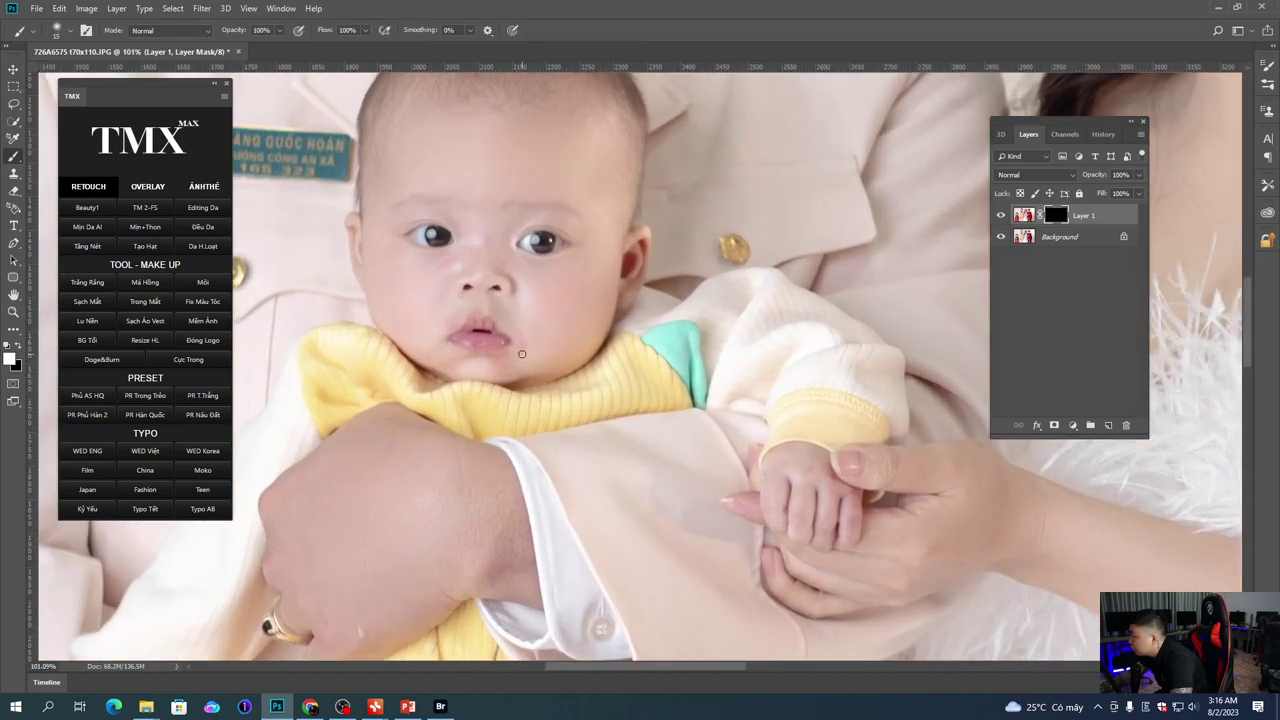
scroll(510, 355, up, 1)
right_click(493, 358)
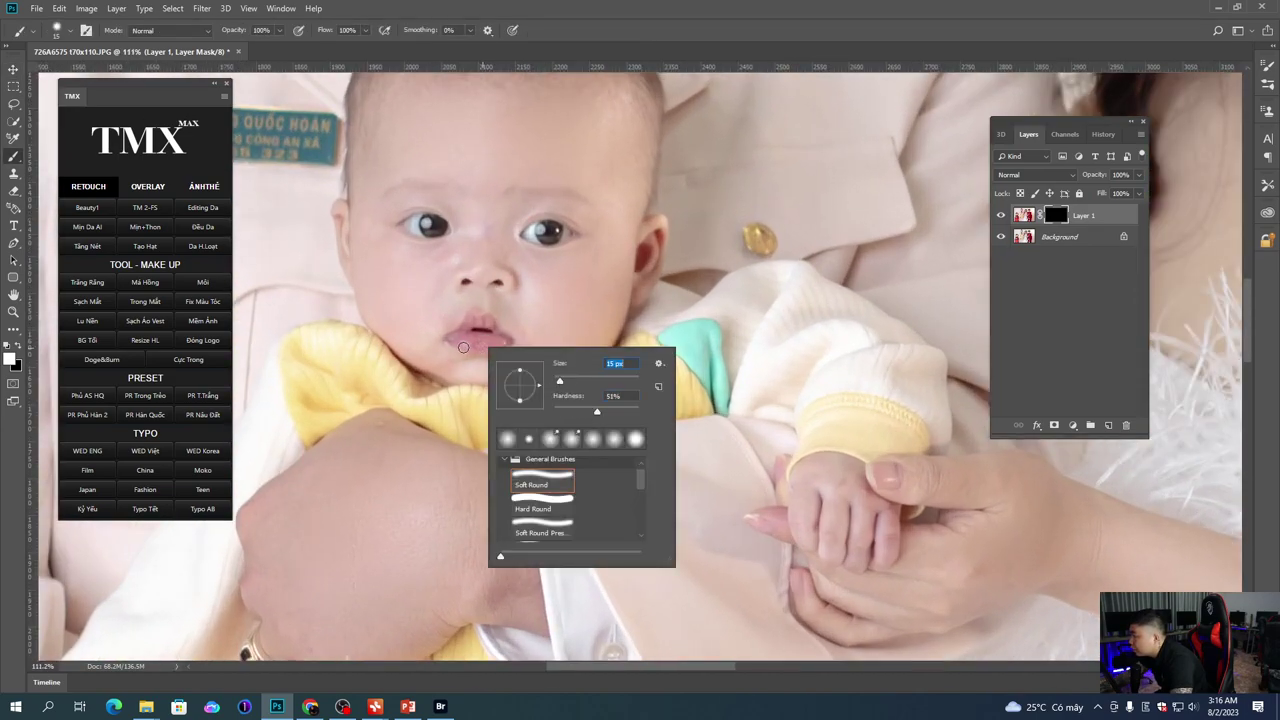
drag(457, 341, 479, 342)
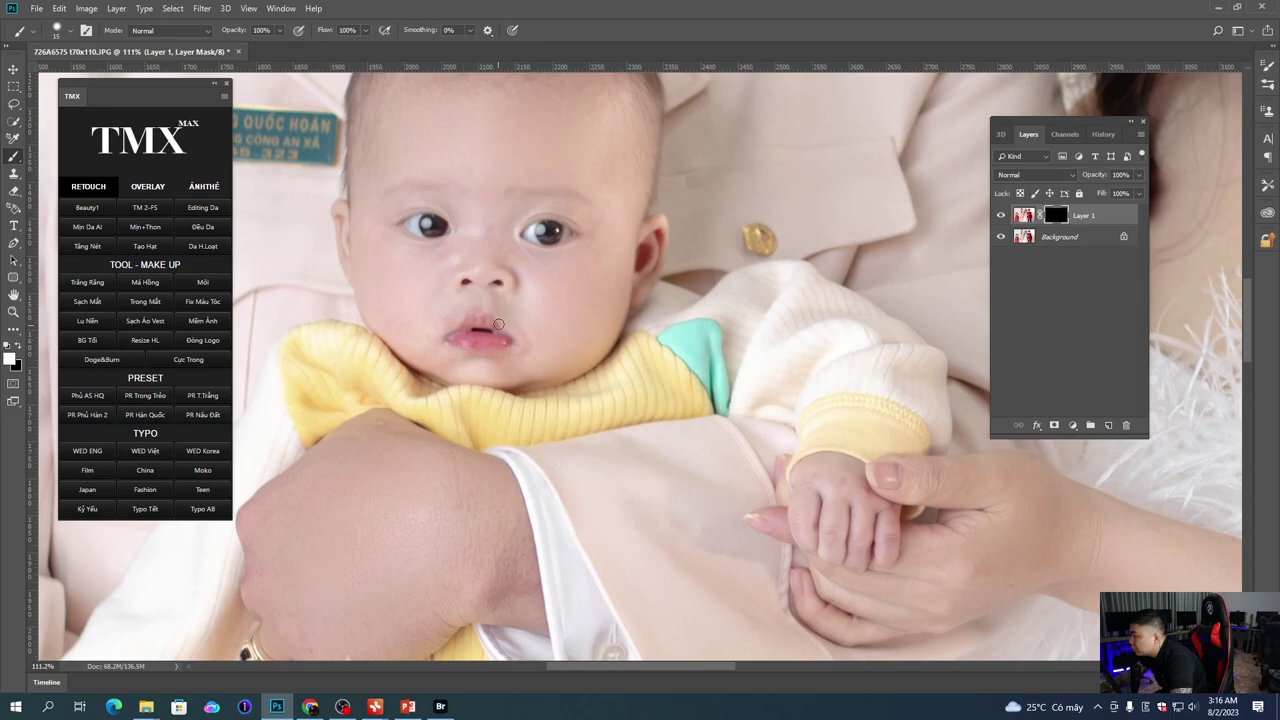
scroll(487, 320, down, 3)
scroll(490, 323, up, 2)
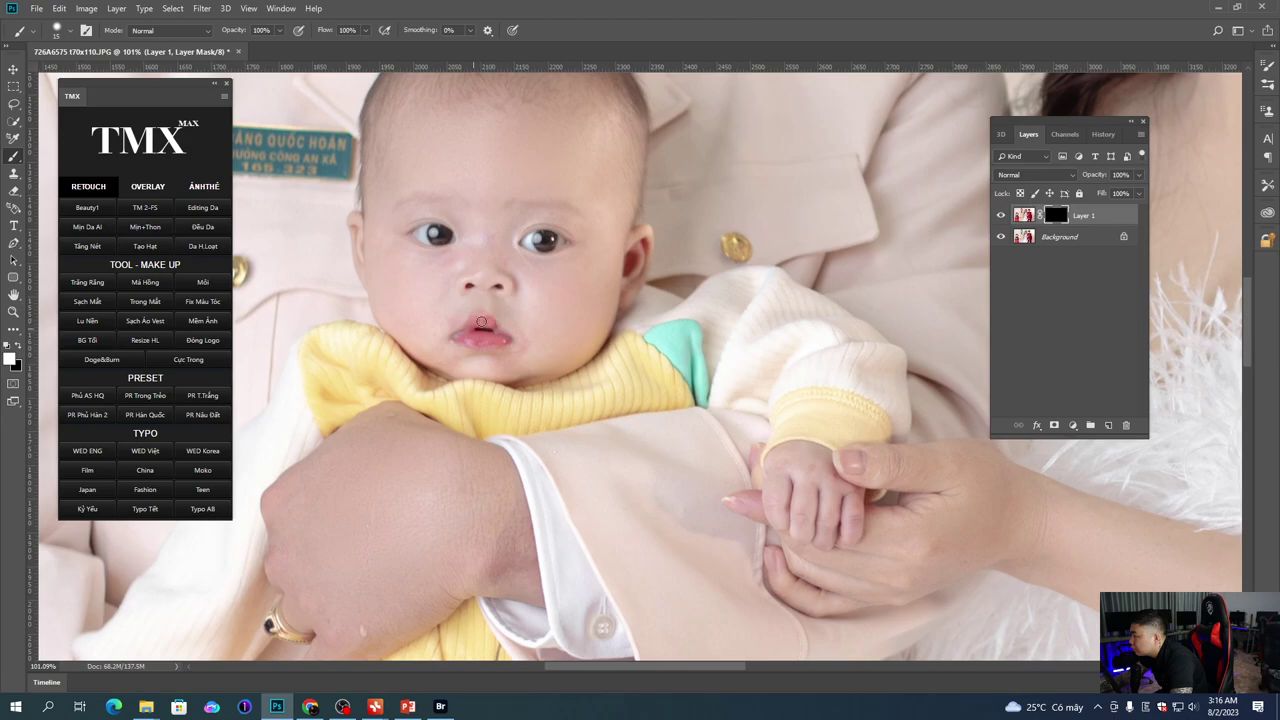
Step: Paint the lip-color mask over the young girl's lips
scroll(481, 322, down, 5)
drag(481, 322, 652, 256)
scroll(365, 390, up, 6)
mouse_move(451, 438)
mouse_down()
mouse_move(514, 439)
mouse_move(480, 397)
mouse_up()
Step: Enlarge the brush and paint the lip-color mask over the man's upper and lower lips
scroll(498, 405, down, 8)
drag(800, 120, 590, 300)
scroll(598, 292, up, 4)
right_click(599, 292)
click(575, 280)
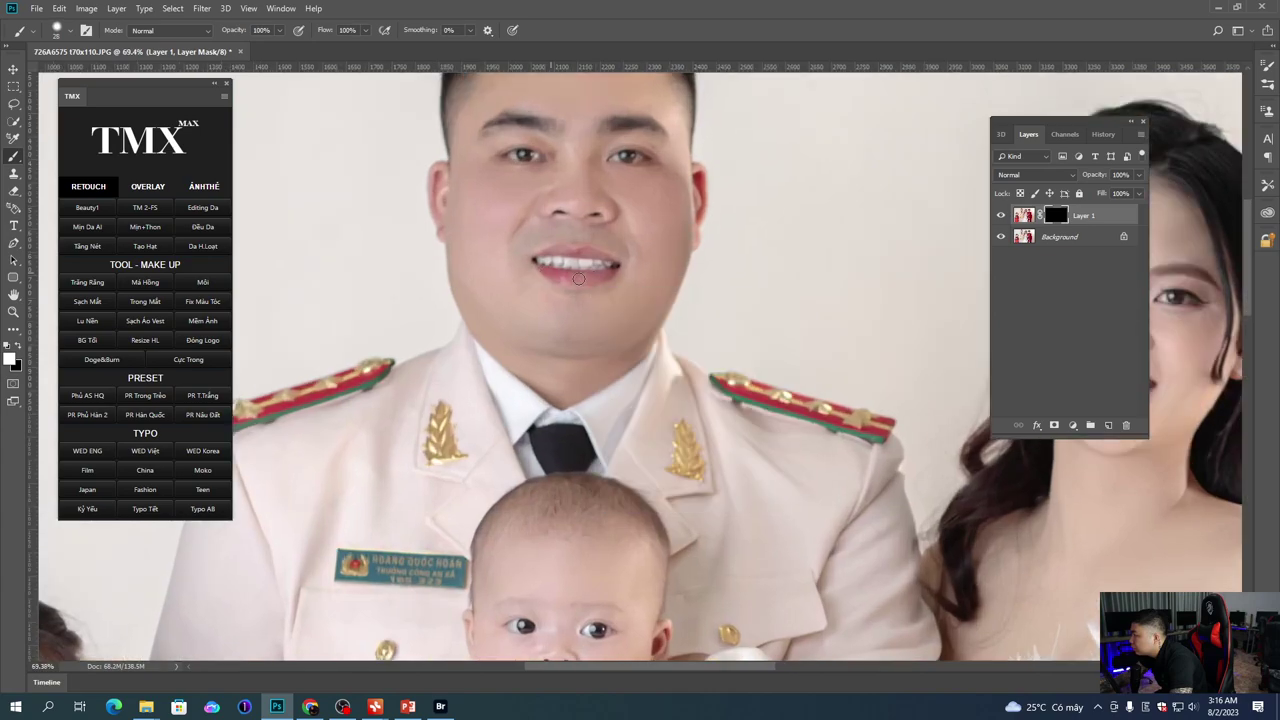
drag(581, 256, 550, 256)
Step: Paint the lip-color mask over the lips of the woman in white and the woman in red
scroll(560, 256, down, 3)
drag(940, 340, 510, 315)
scroll(547, 322, up, 3)
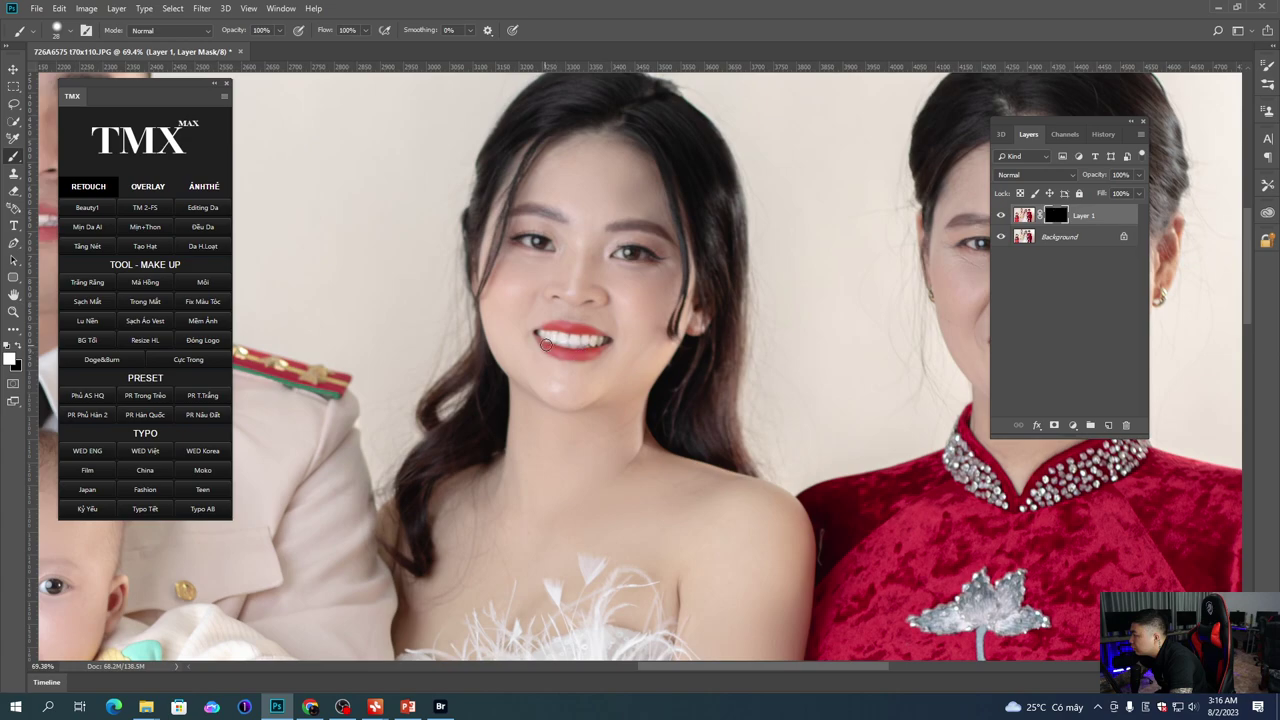
drag(826, 320, 483, 337)
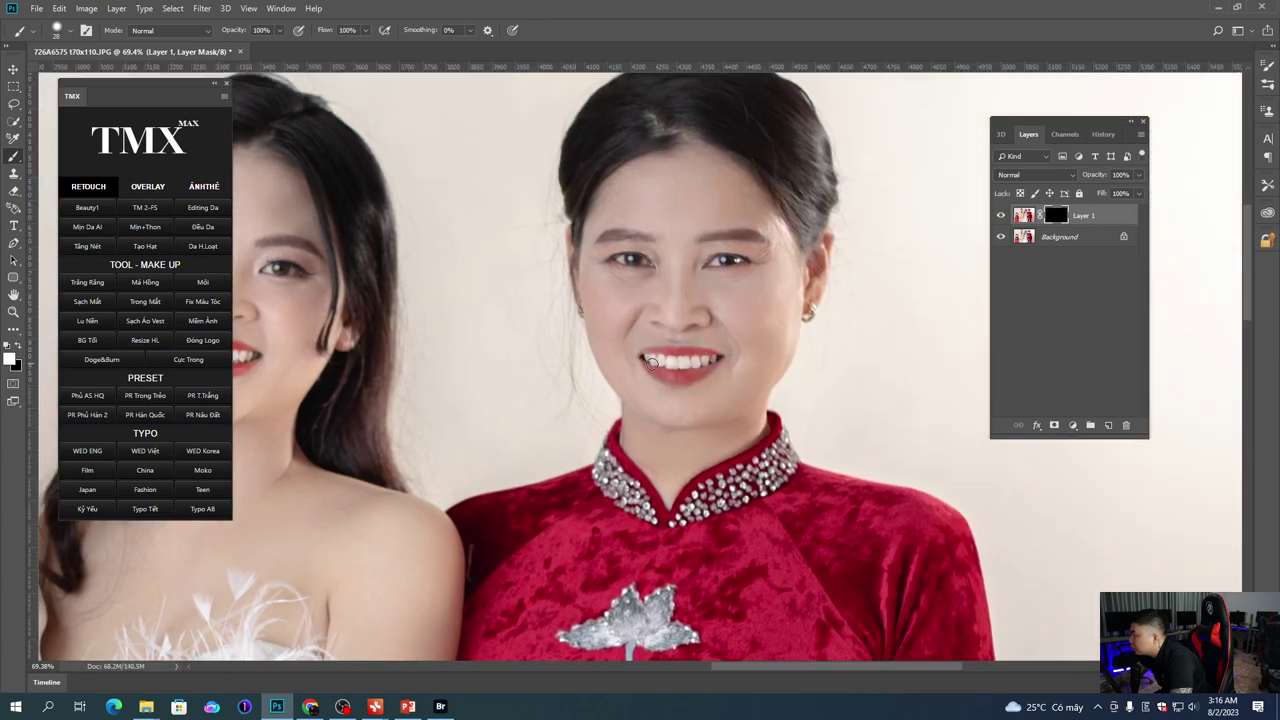
scroll(688, 373, down, 5)
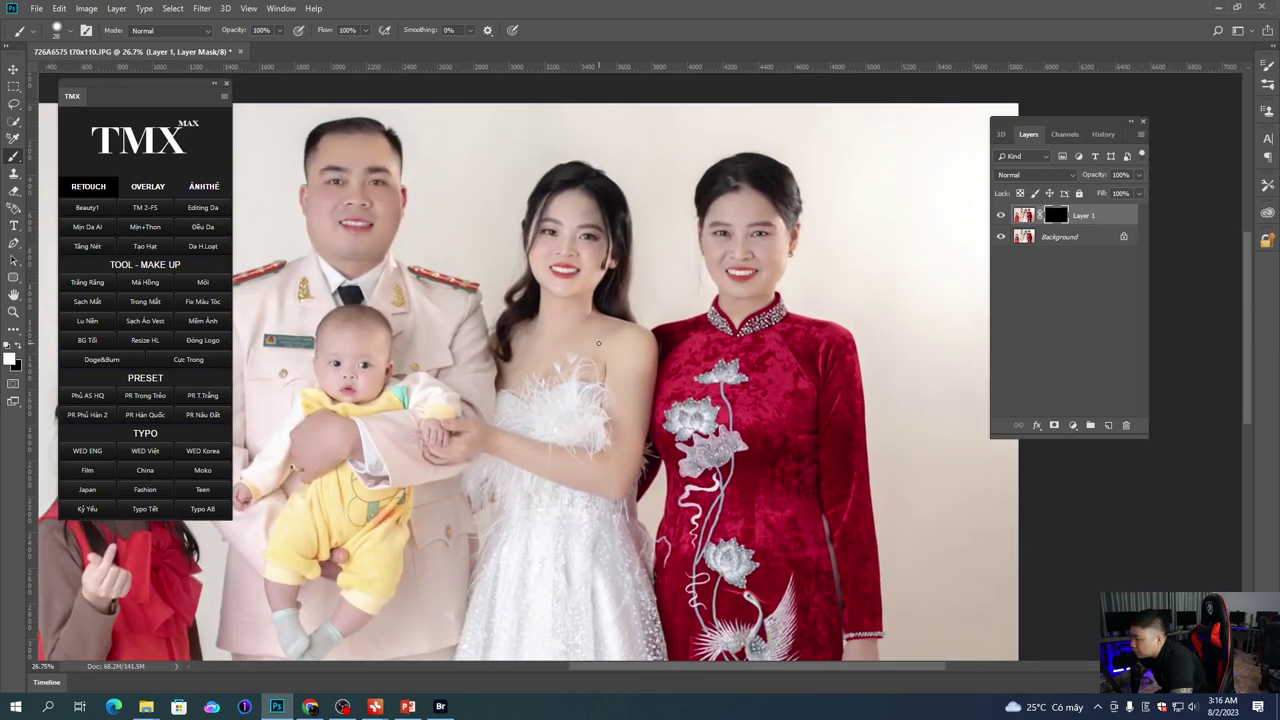
Step: Lower the lip-color layer's opacity to 50% and merge it down into the Background
key(ctrl+minus)
key(ctrl+minus)
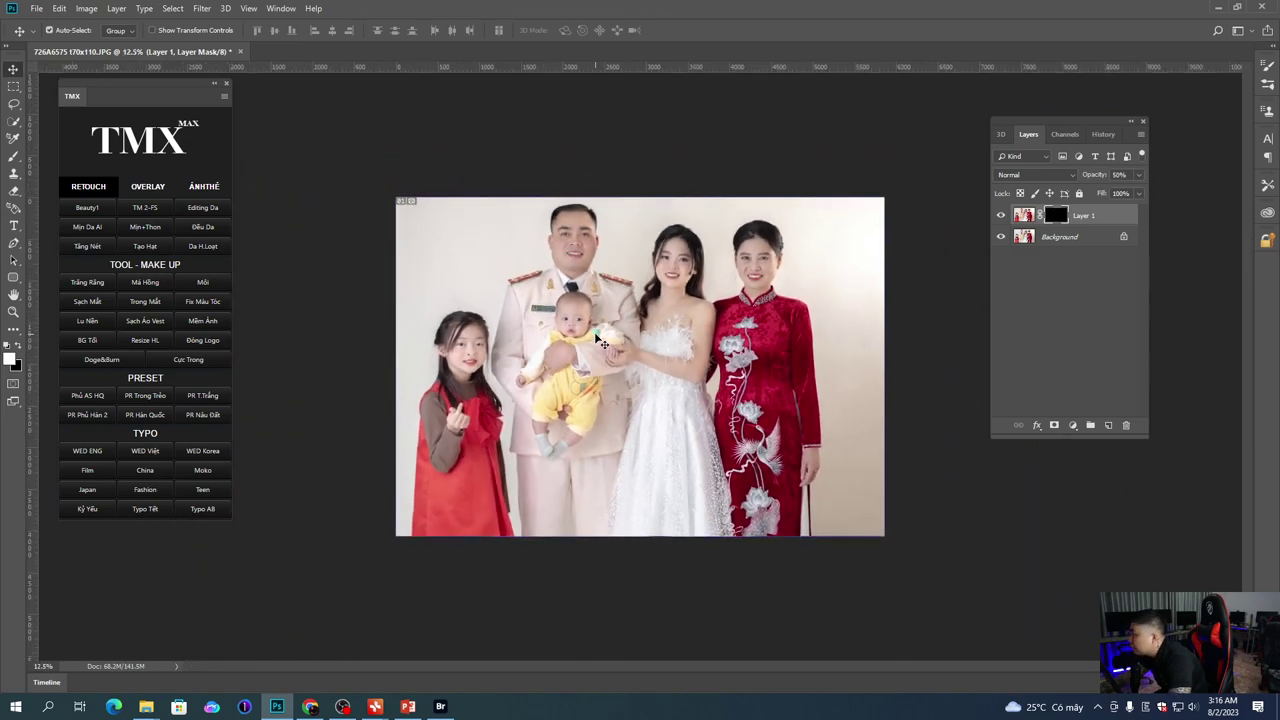
key(ctrl+e)
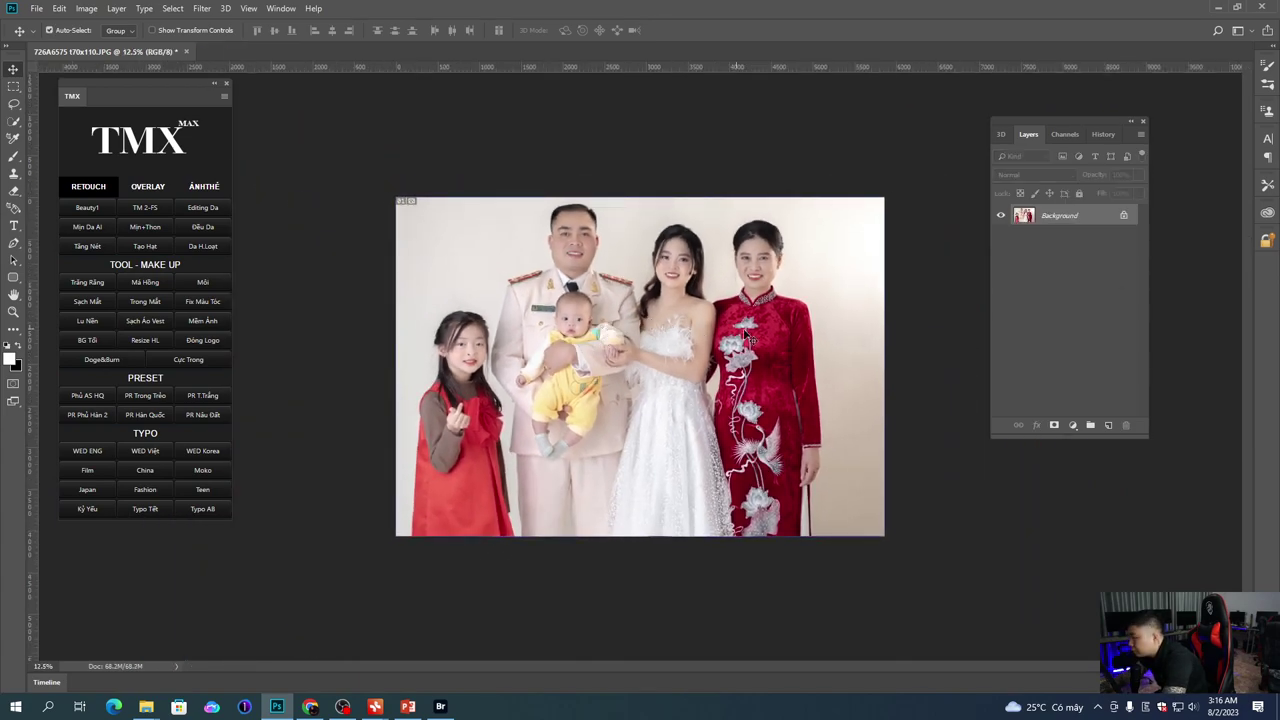
key(ctrl+l)
click(1089, 326)
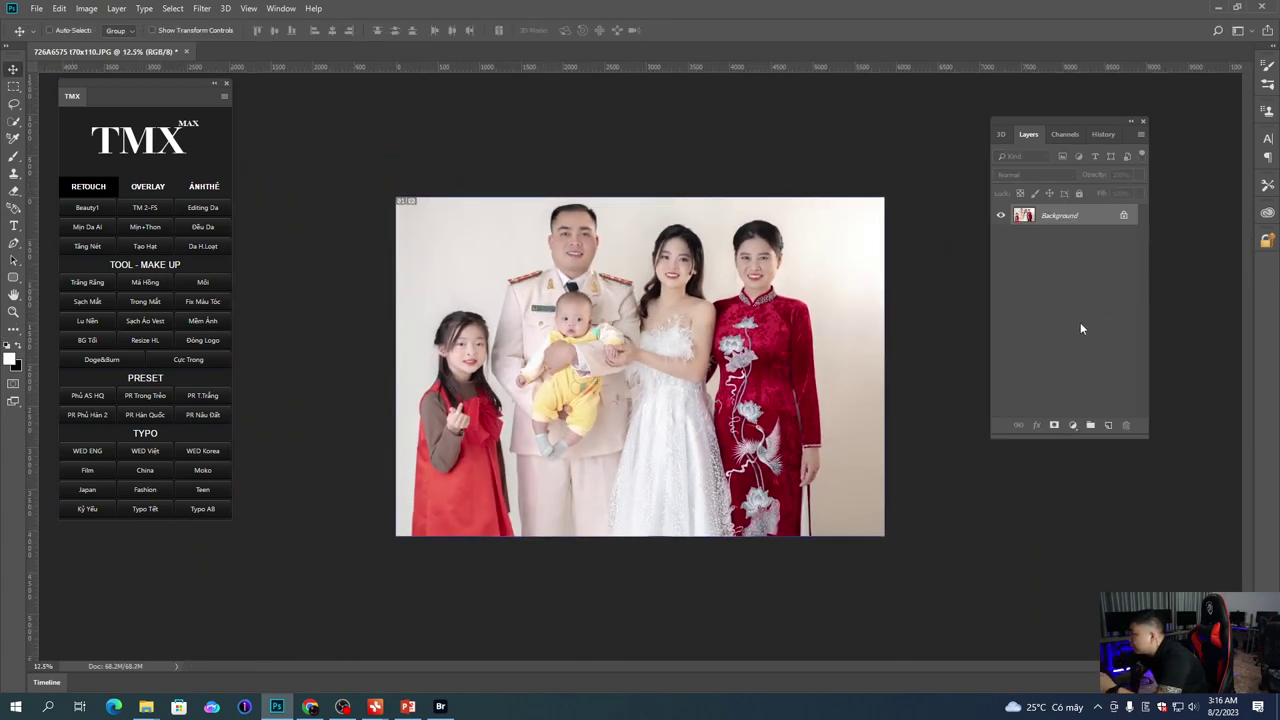
click(1090, 425)
key(ctrl+z)
Step: Add a Levels adjustment layer with input levels of 13 for shadows, 1.03 for midtones and 240 for highlights
click(1075, 425)
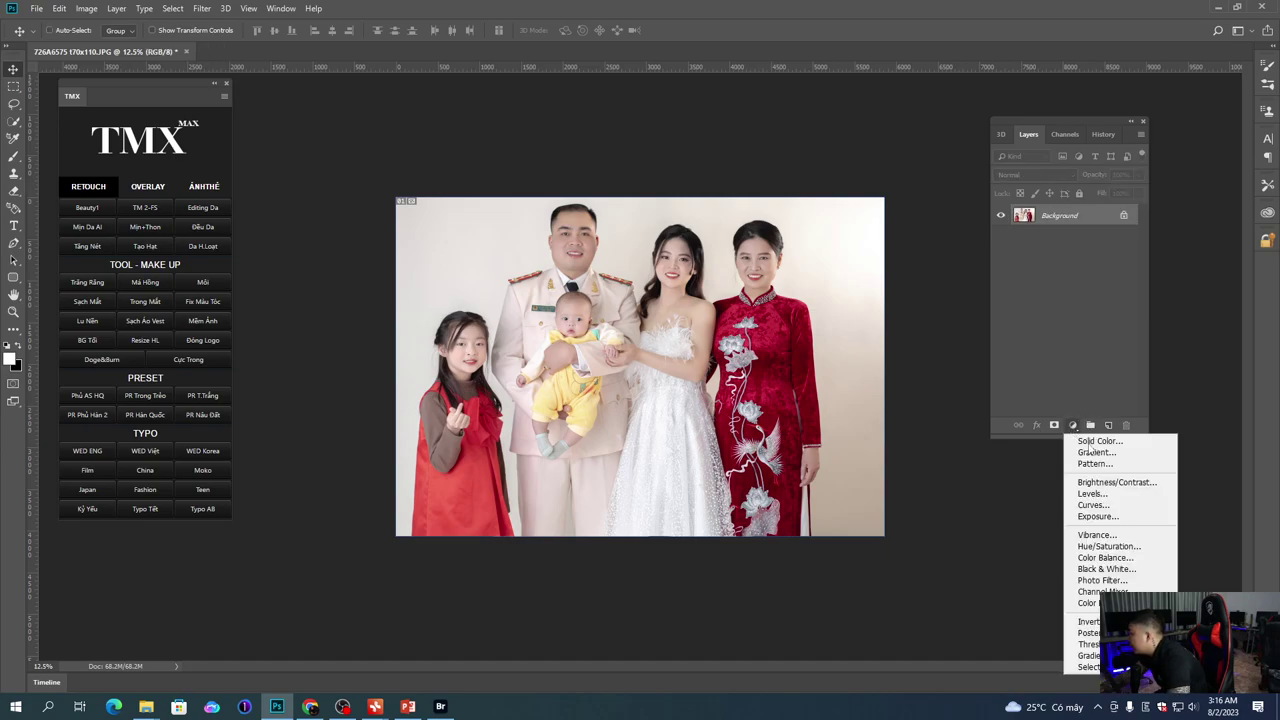
click(1098, 489)
scroll(845, 355, up, 2)
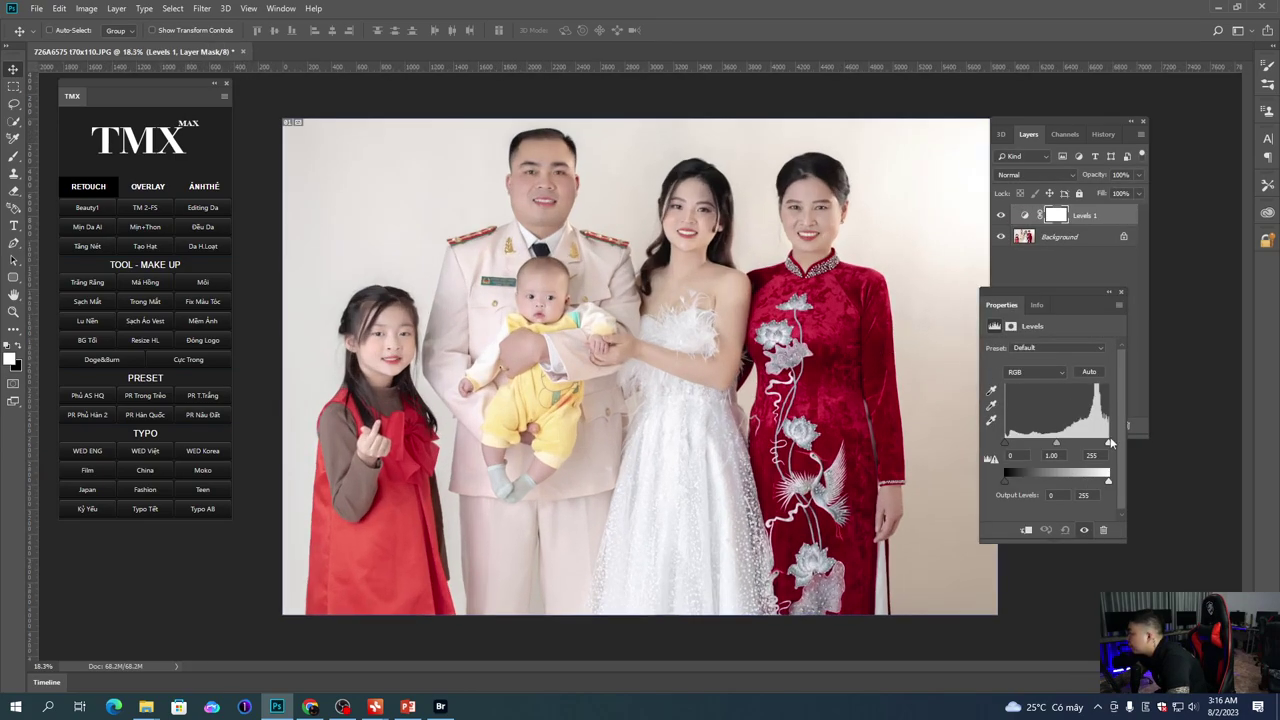
drag(1109, 442, 1103, 444)
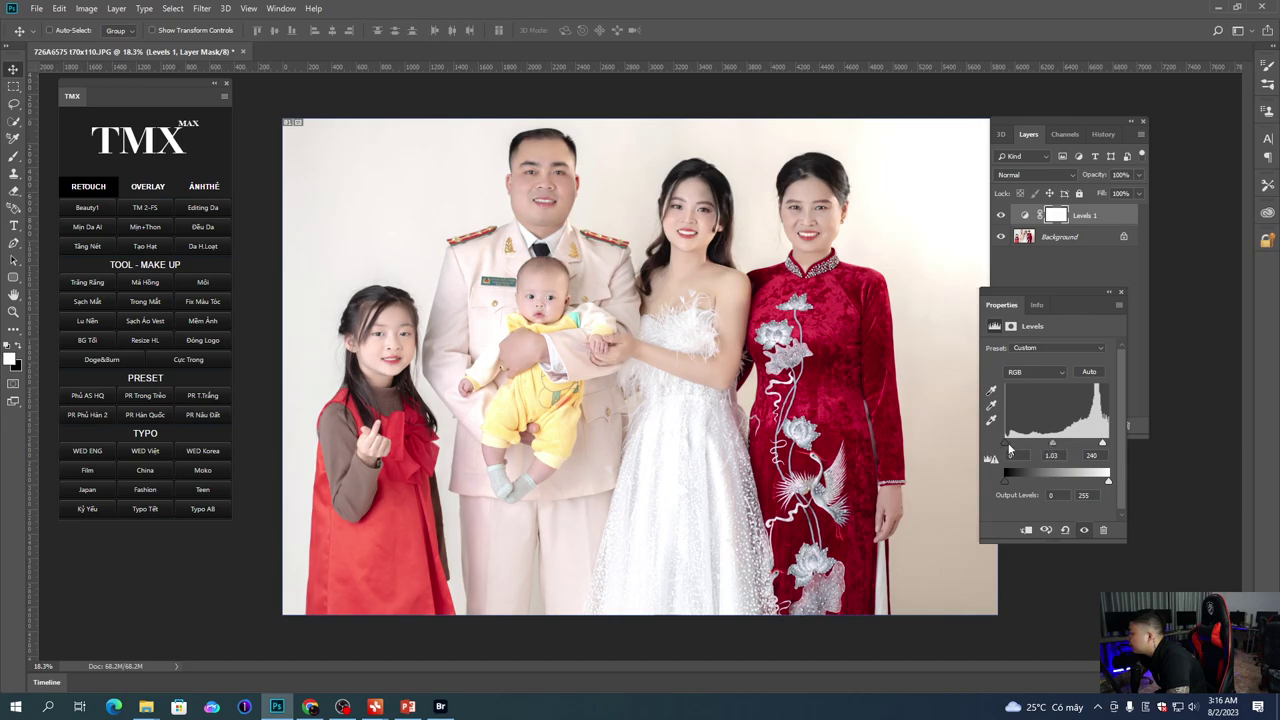
drag(1009, 444, 1012, 444)
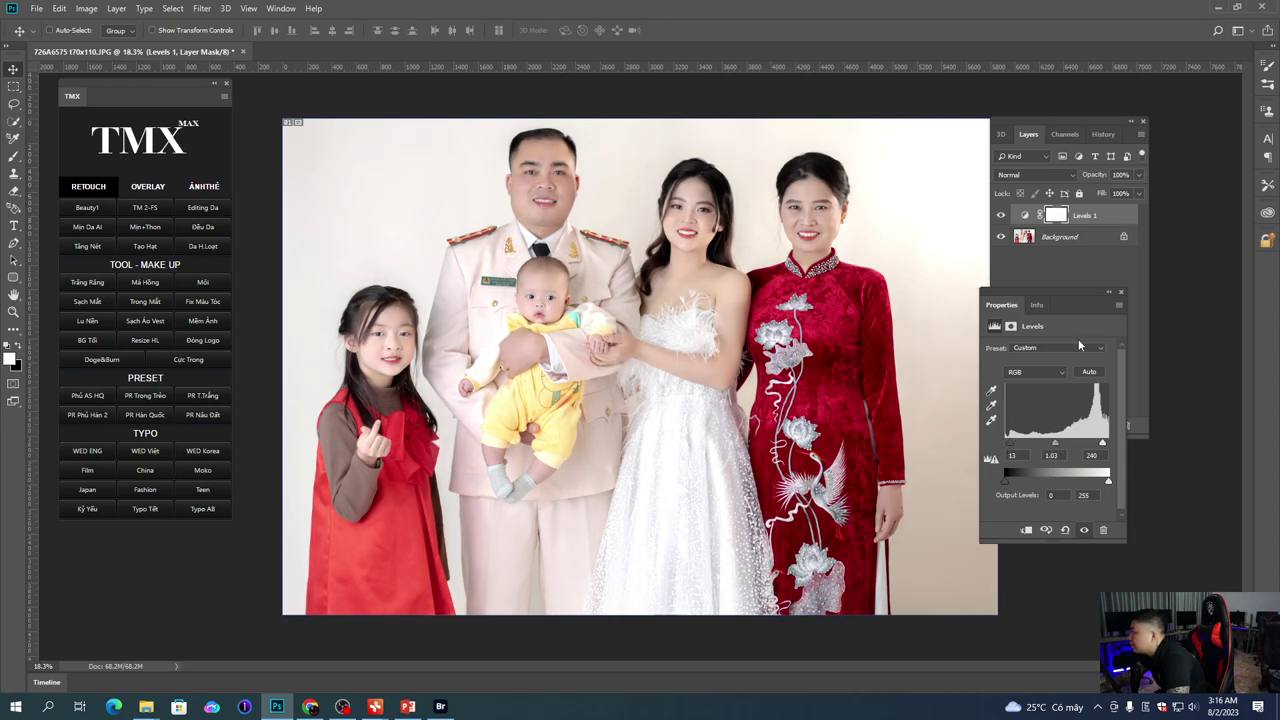
click(1120, 292)
Step: Compare the photo with and without the Levels adjustment layer
scroll(940, 281, up, 1)
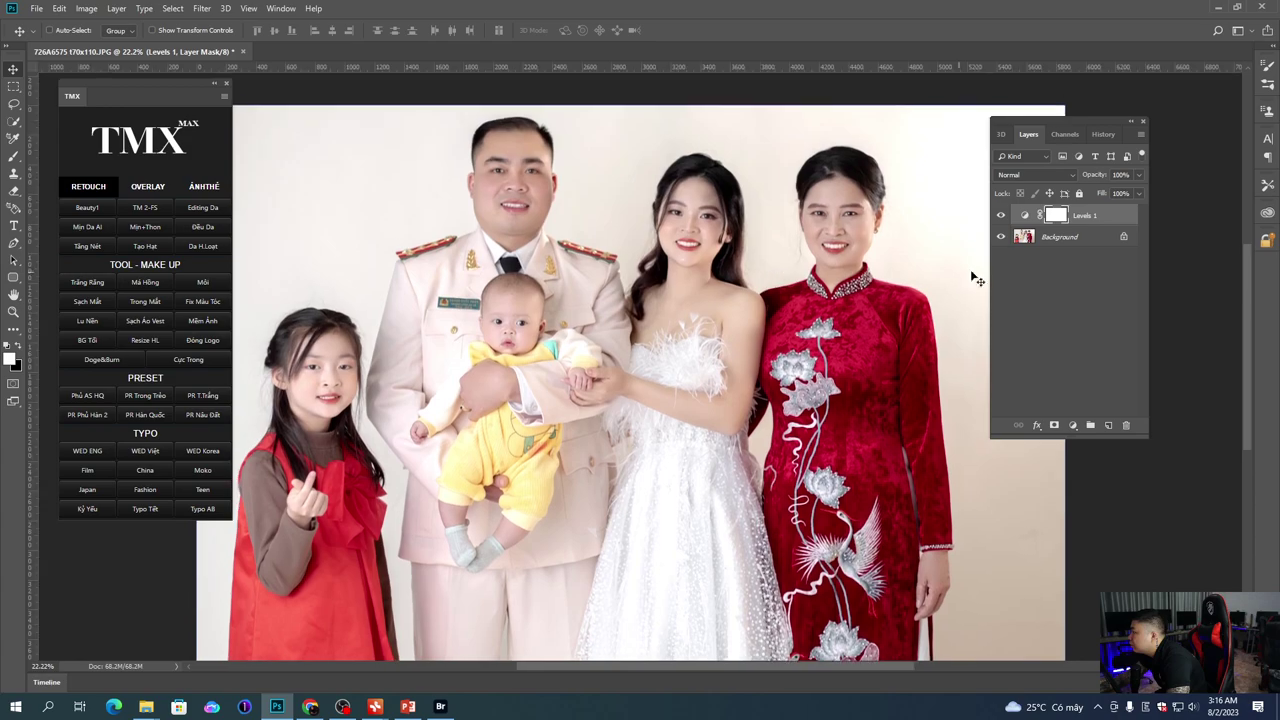
click(1000, 216)
double_click(1000, 216)
click(1000, 216)
scroll(918, 290, up, 1)
click(1001, 216)
click(1001, 216)
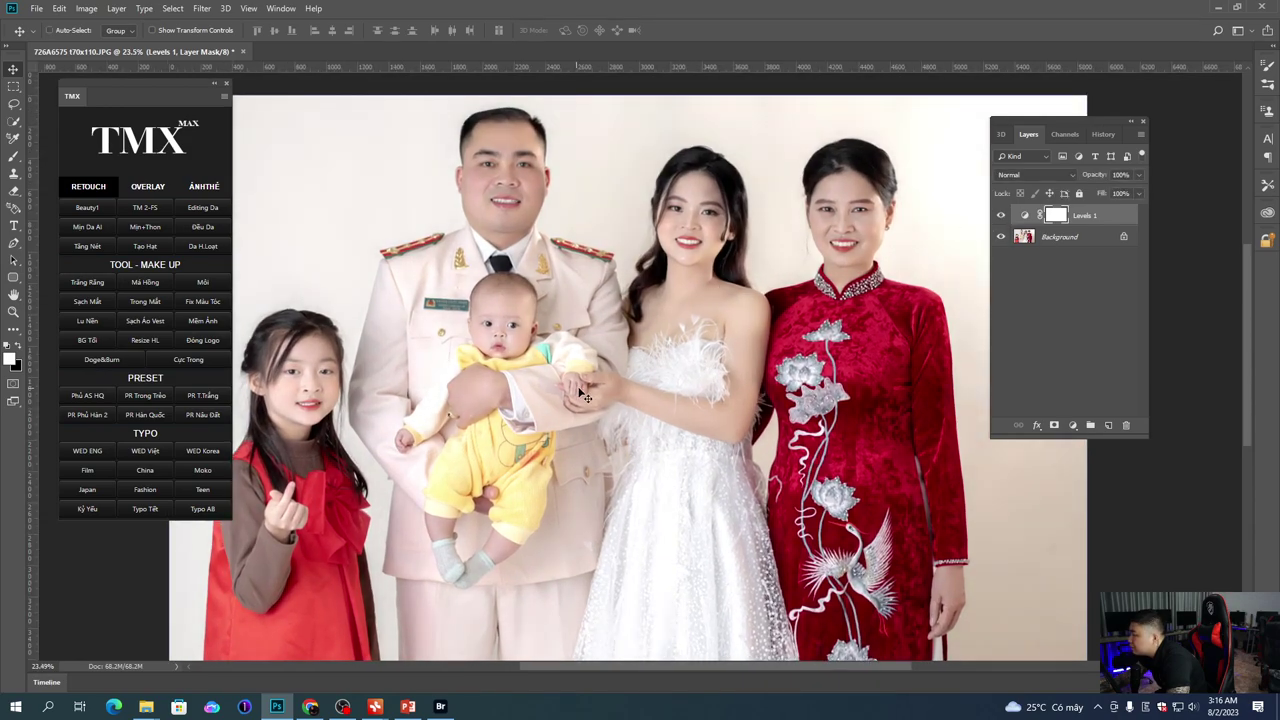
Step: Lower the Levels layer's opacity to 50% and set up a black soft round brush of 401 px with 0% hardness
scroll(585, 393, up, 2)
scroll(588, 396, down, 2)
key(5)
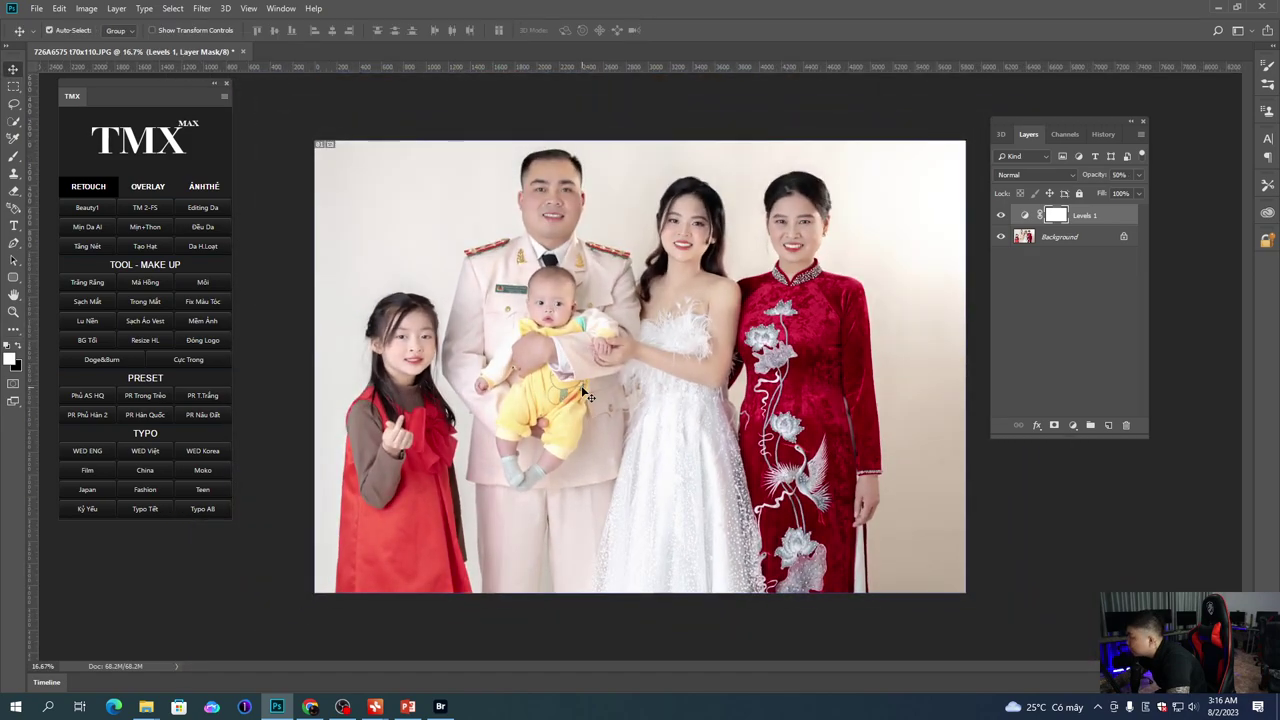
key(b)
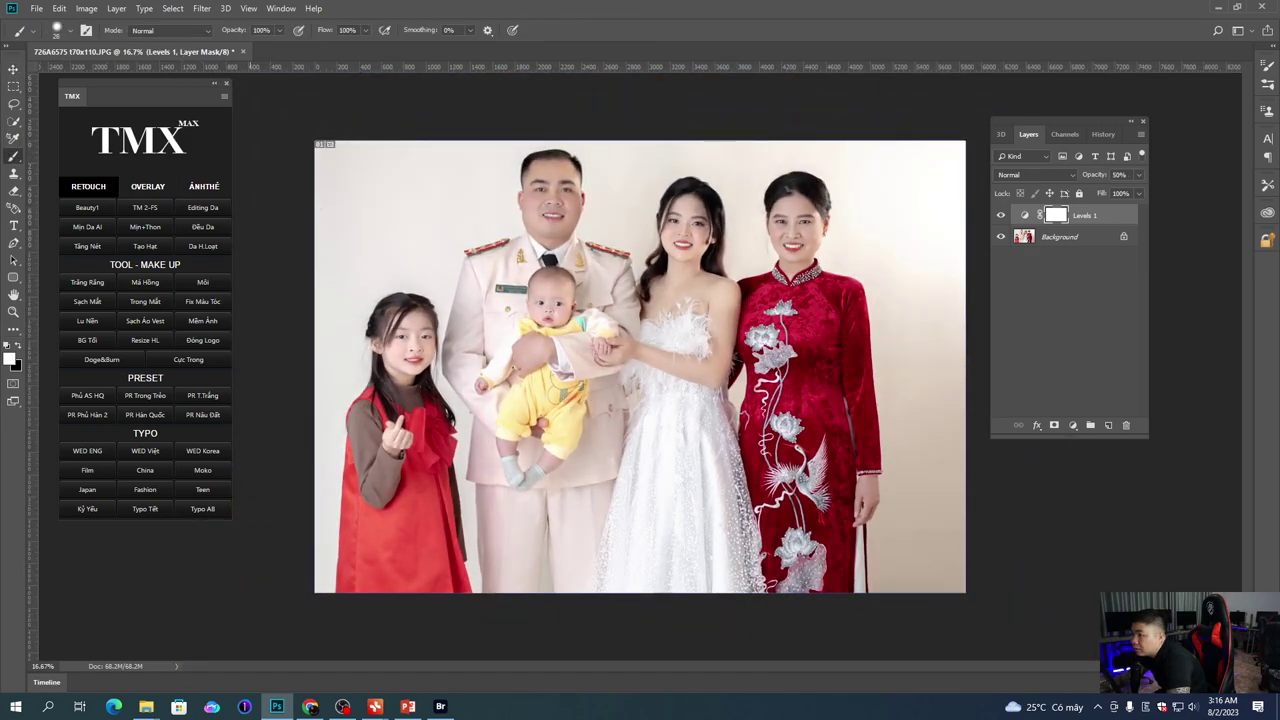
right_click(725, 327)
drag(705, 360, 30, 232)
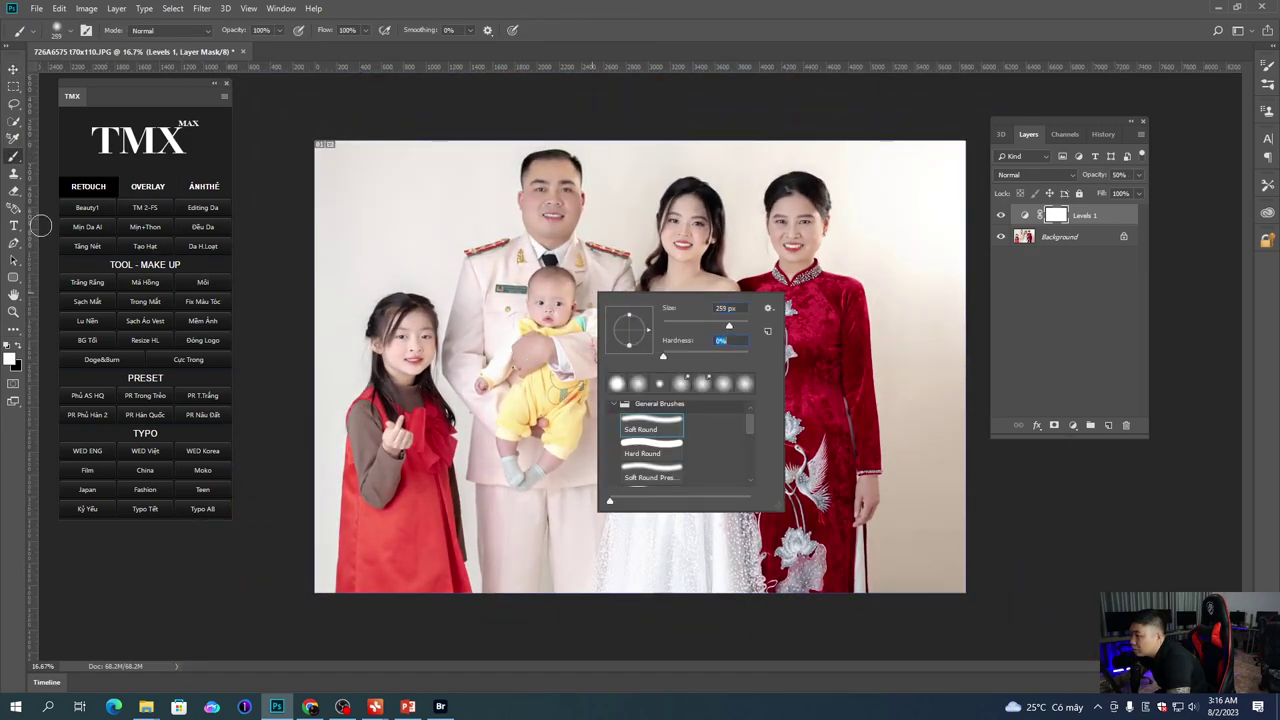
key(Return)
right_click(718, 375)
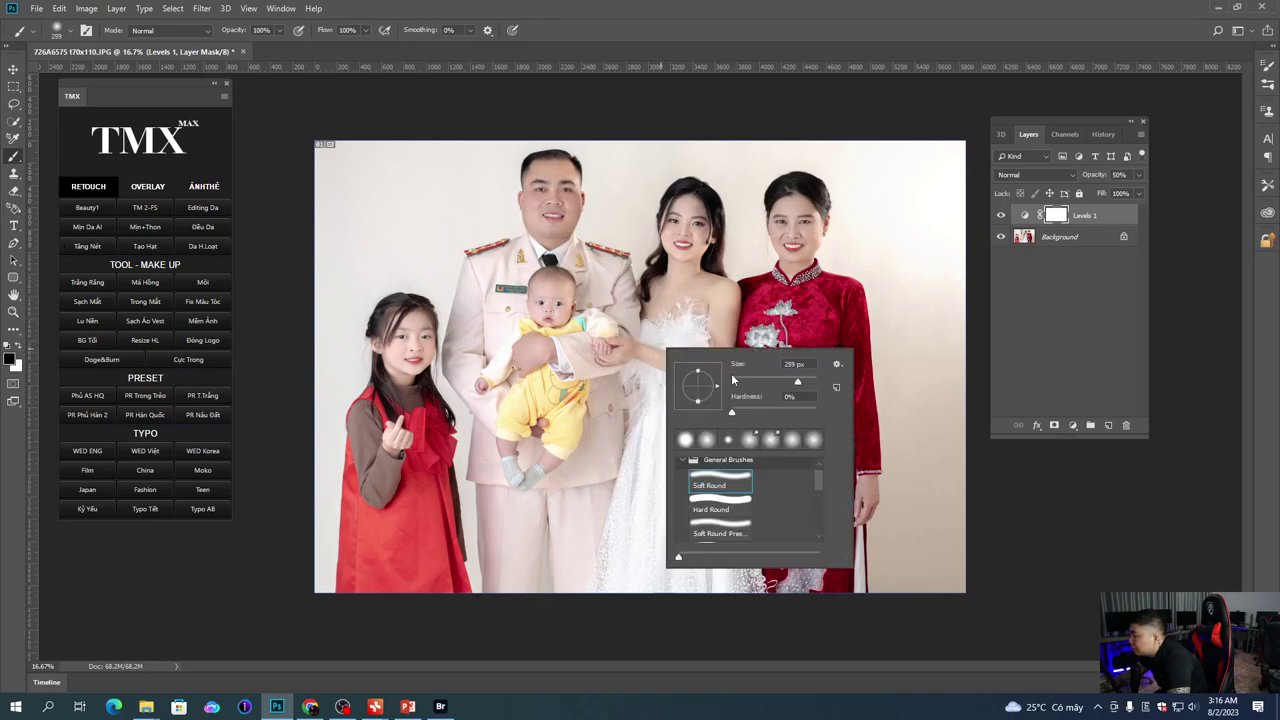
key(Return)
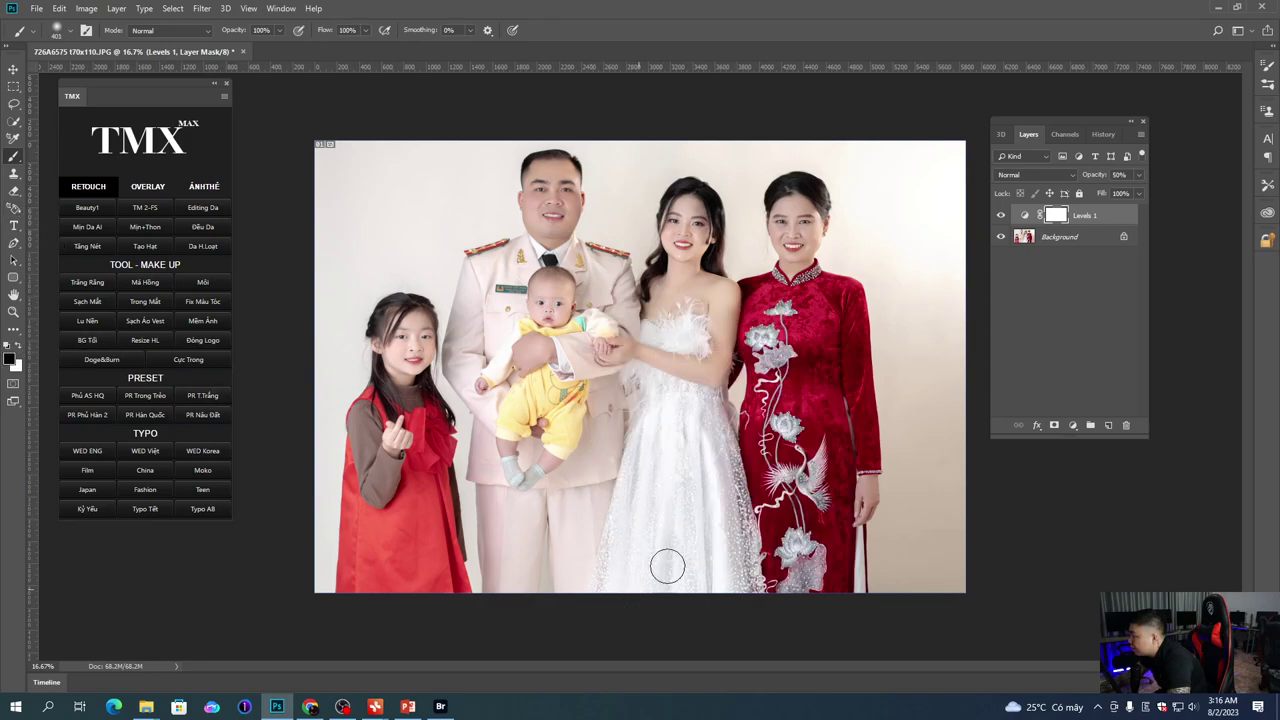
Step: Paint black on the Levels mask over the white dress and the man's light uniform to restore their highlight detail
mouse_move(655, 400)
mouse_down()
mouse_move(688, 326)
mouse_move(621, 377)
mouse_up()
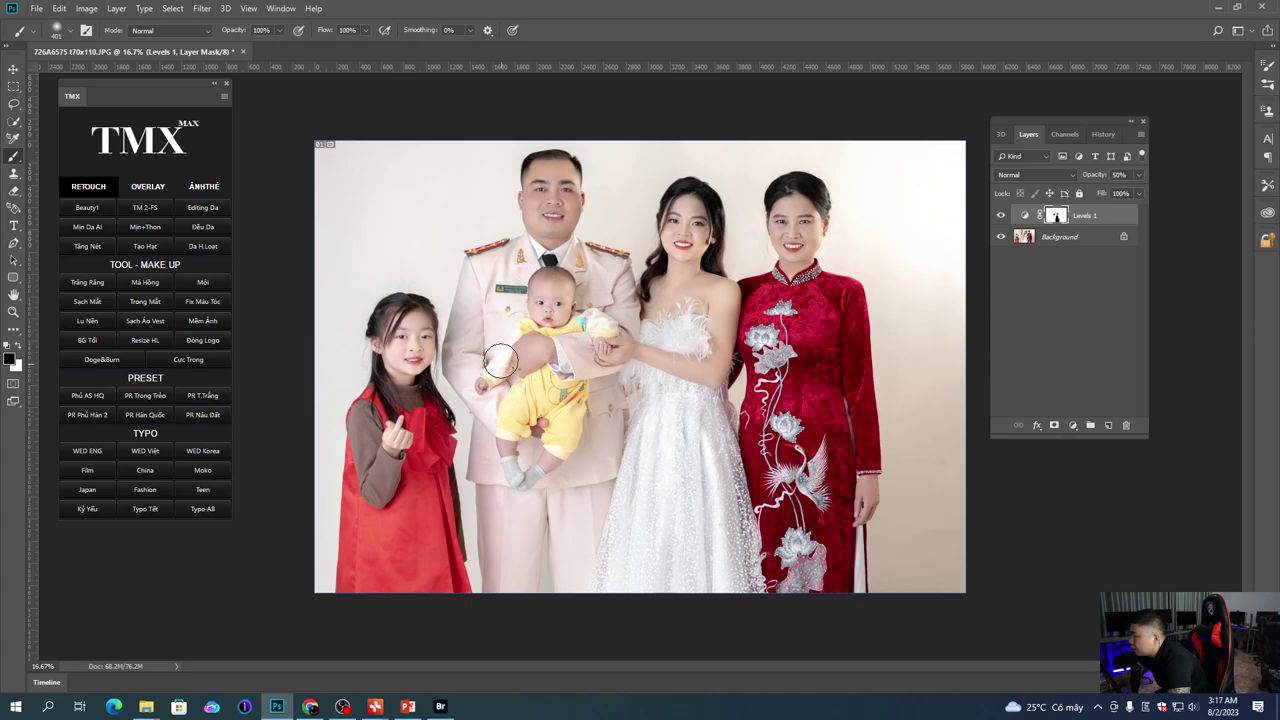
drag(467, 325, 503, 289)
scroll(692, 440, up, 3)
drag(682, 285, 653, 385)
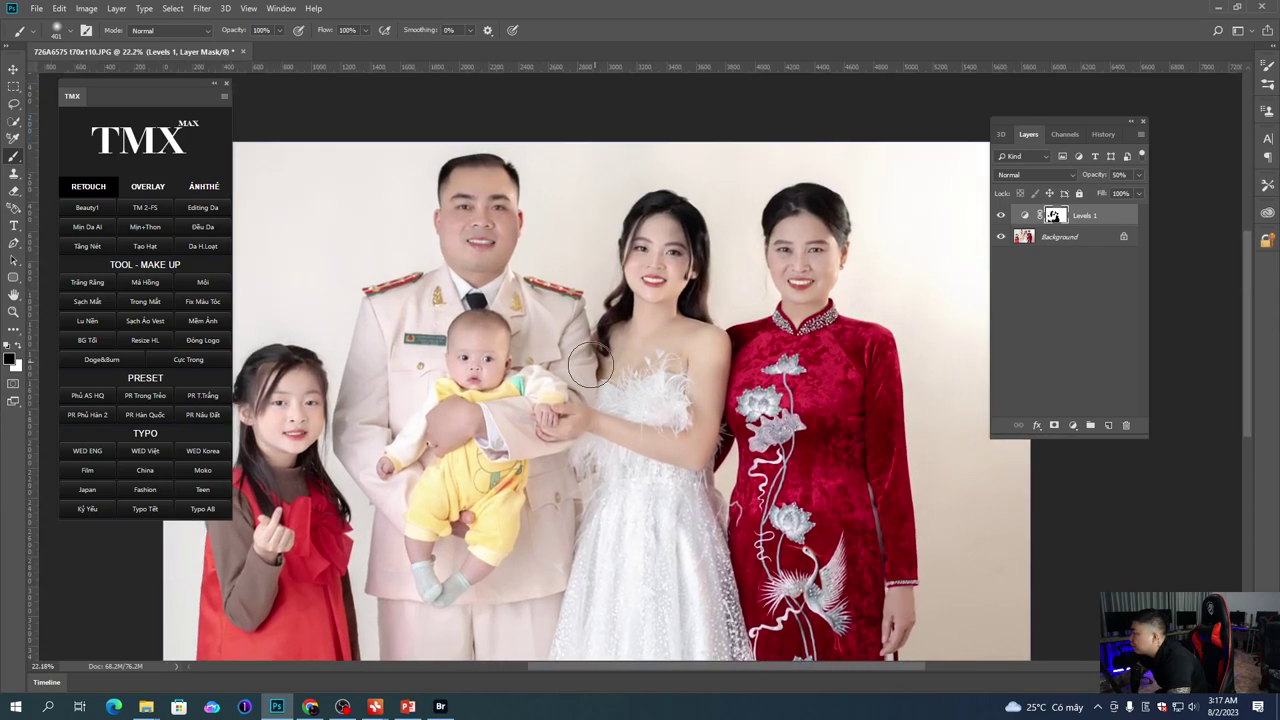
drag(576, 335, 571, 391)
drag(762, 421, 818, 450)
scroll(484, 418, down, 3)
scroll(492, 437, down, 1)
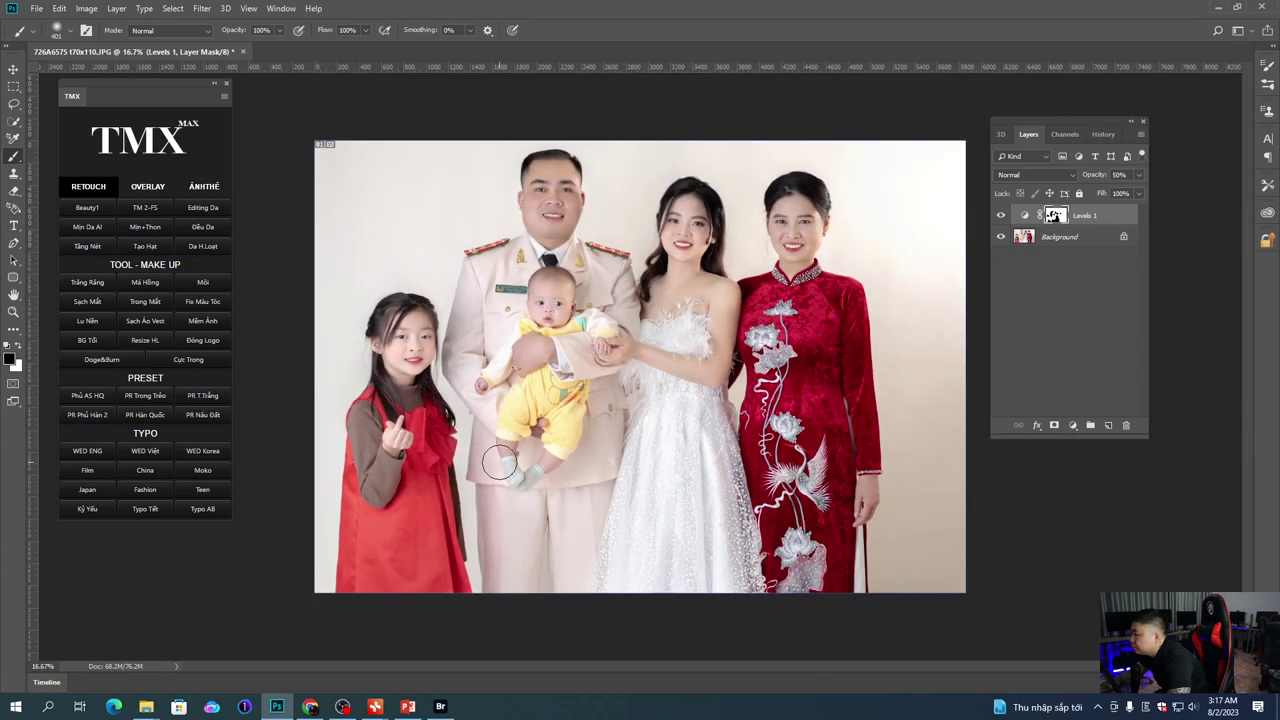
scroll(629, 410, up, 3)
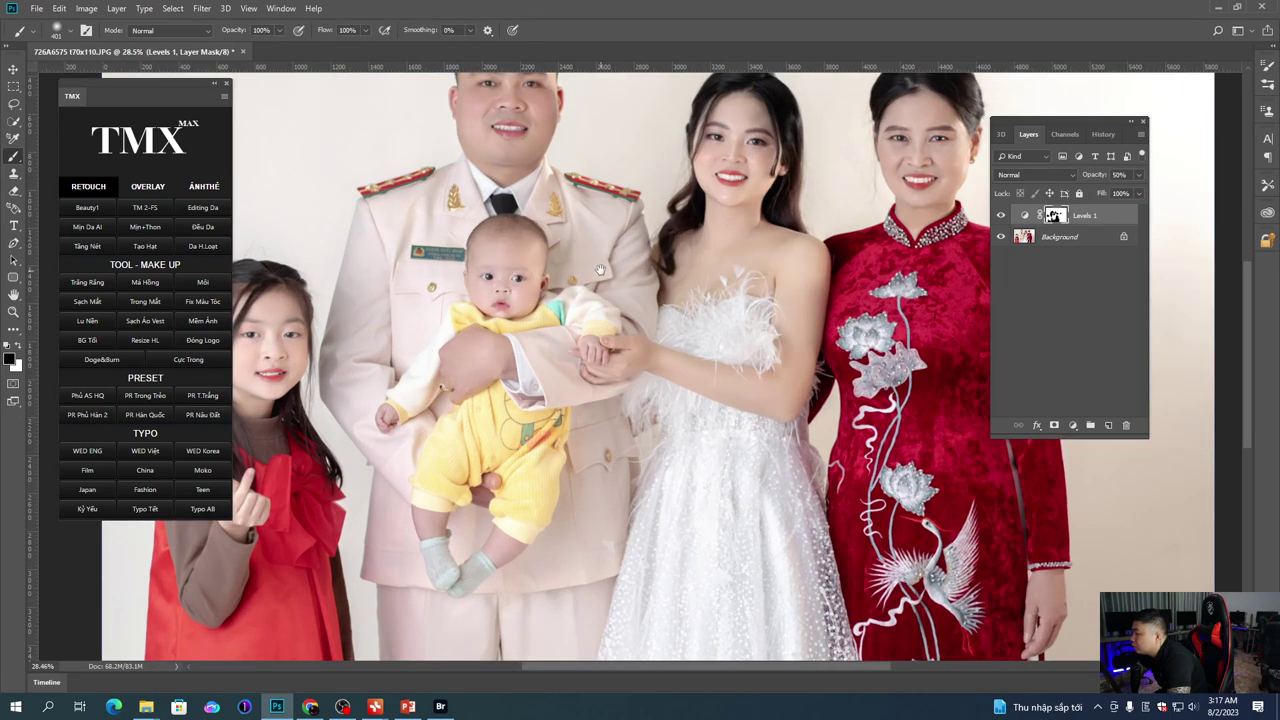
scroll(600, 270, down, 3)
Step: Merge the Levels layer into the Background and sharpen it with Unsharp Mask at 50%, radius 2.5 pixels and threshold 0
key(ctrl+e)
click(87, 246)
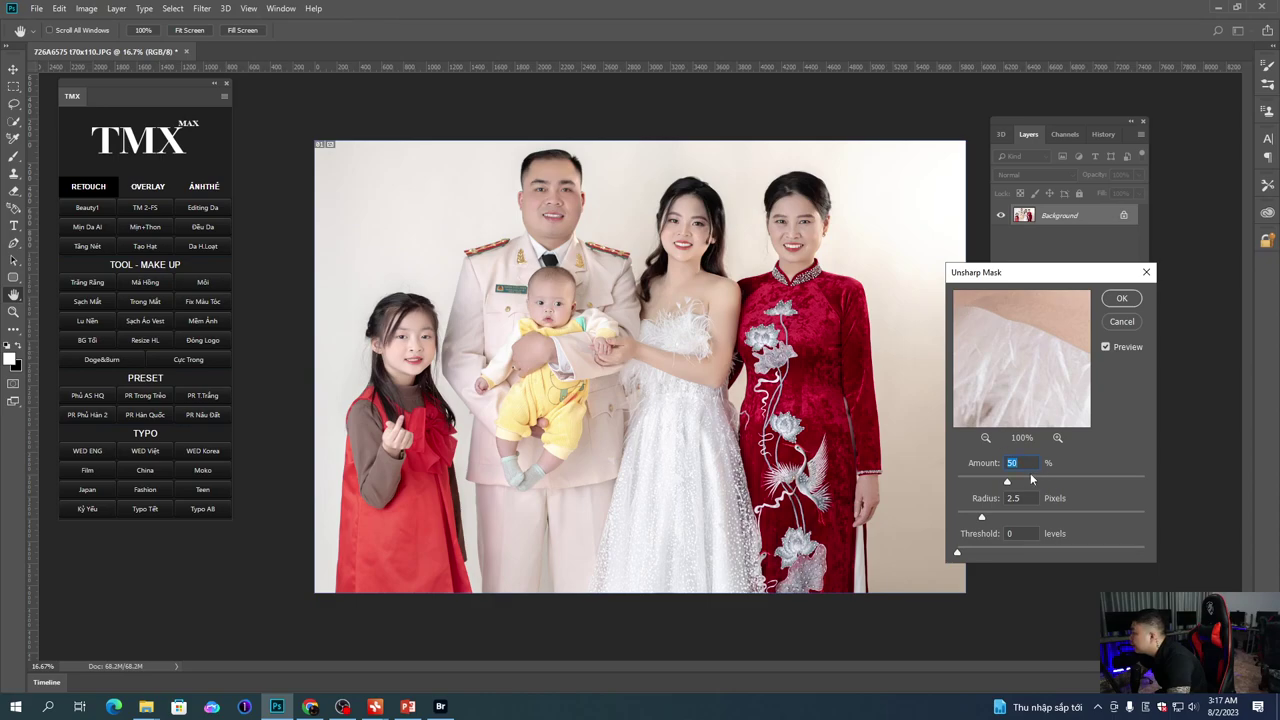
click(1109, 302)
key(ctrl+minus)
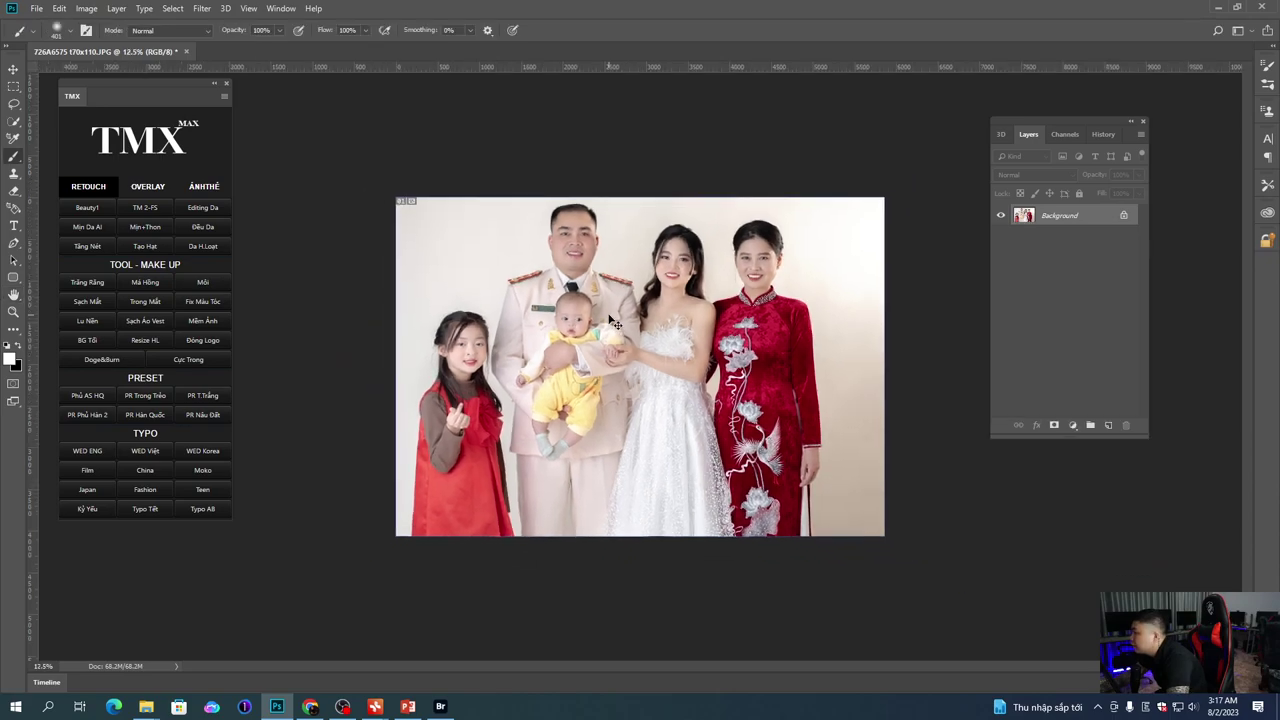
scroll(775, 316, up, 3)
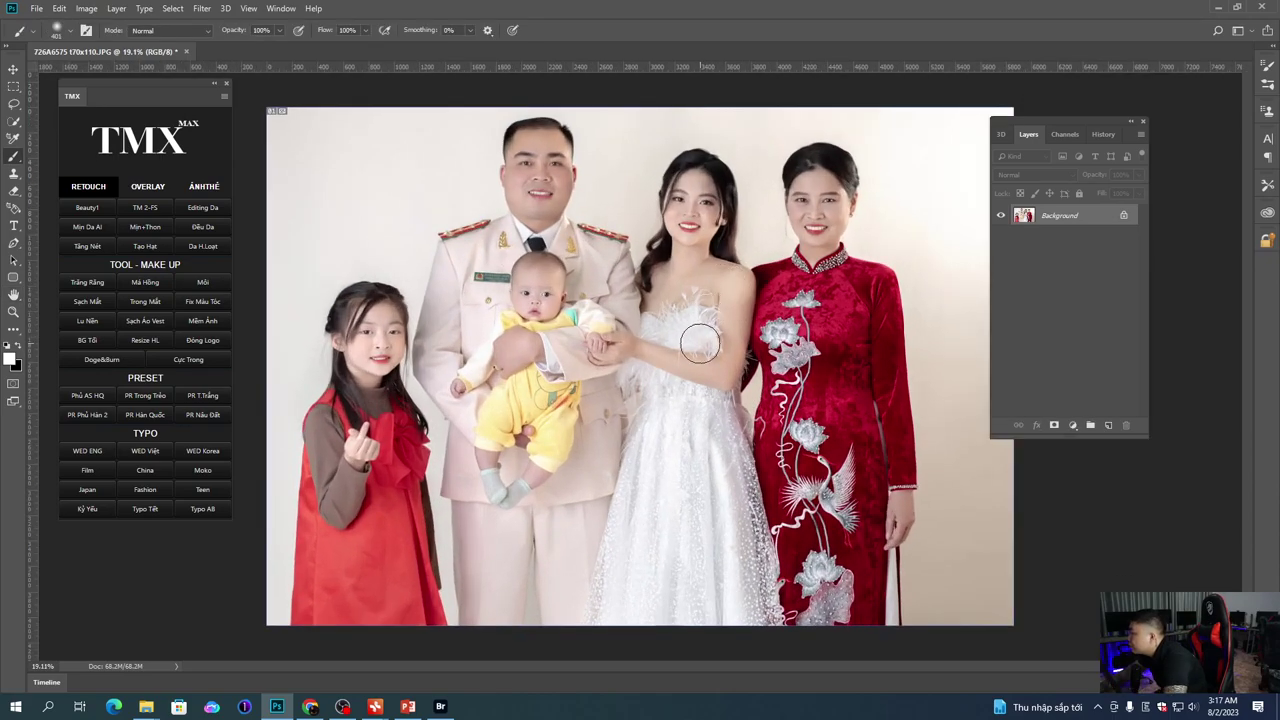
scroll(688, 341, down, 2)
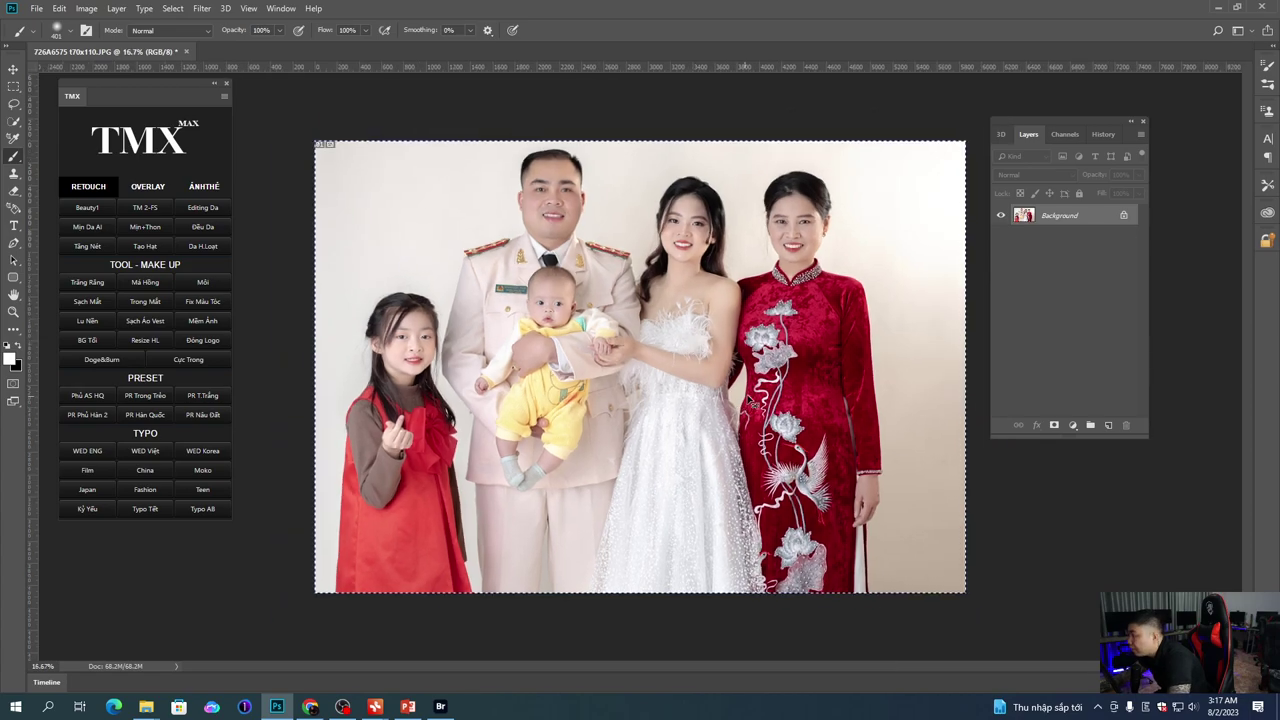
Step: Revert the document to its original opening snapshot, 726A6575 t70x110.JPG, in the history
click(1104, 134)
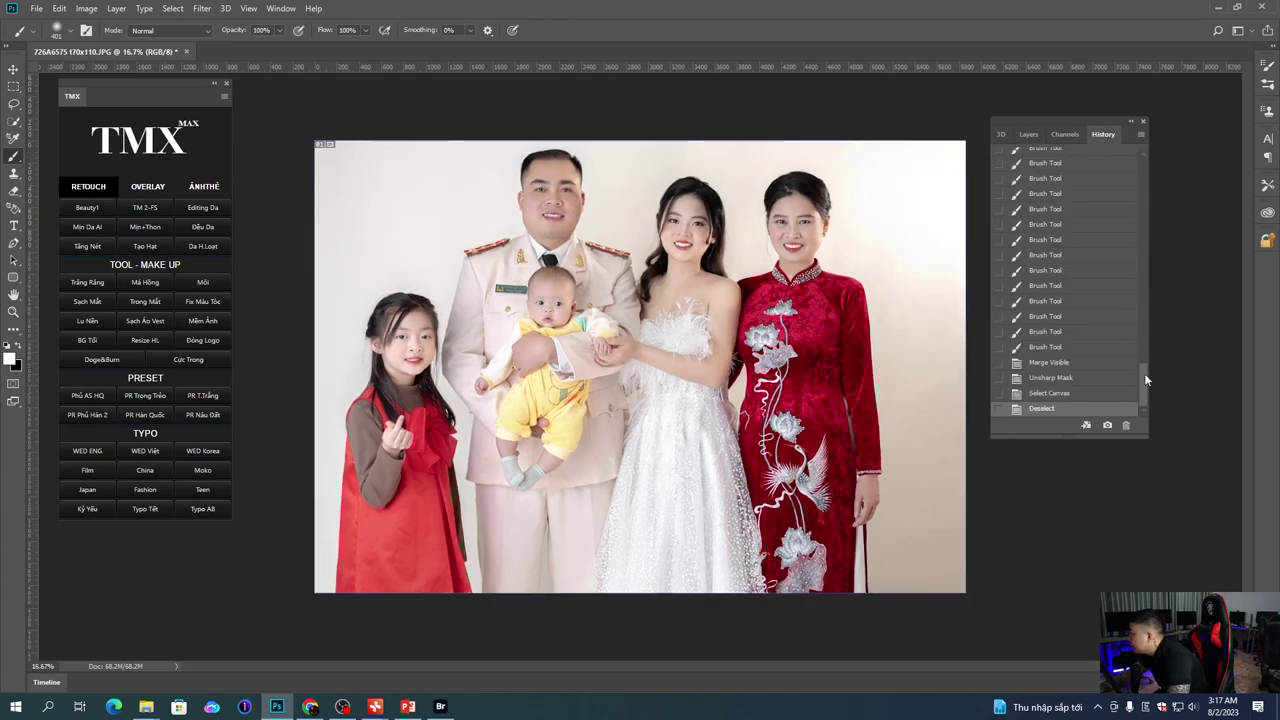
drag(1145, 372, 1144, 161)
click(1083, 160)
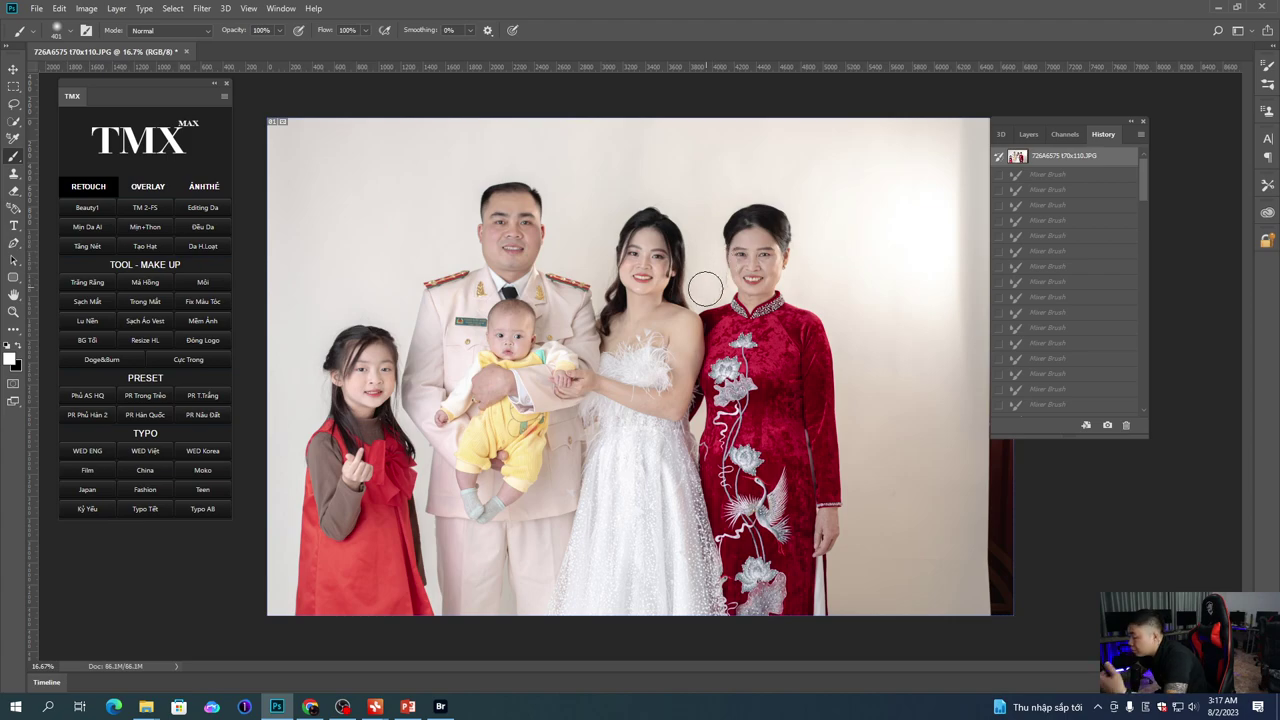
scroll(712, 285, down, 1)
scroll(690, 338, down, 1)
Step: Extend the canvas downward with the Crop tool to make room for a second photo below the original
key(c)
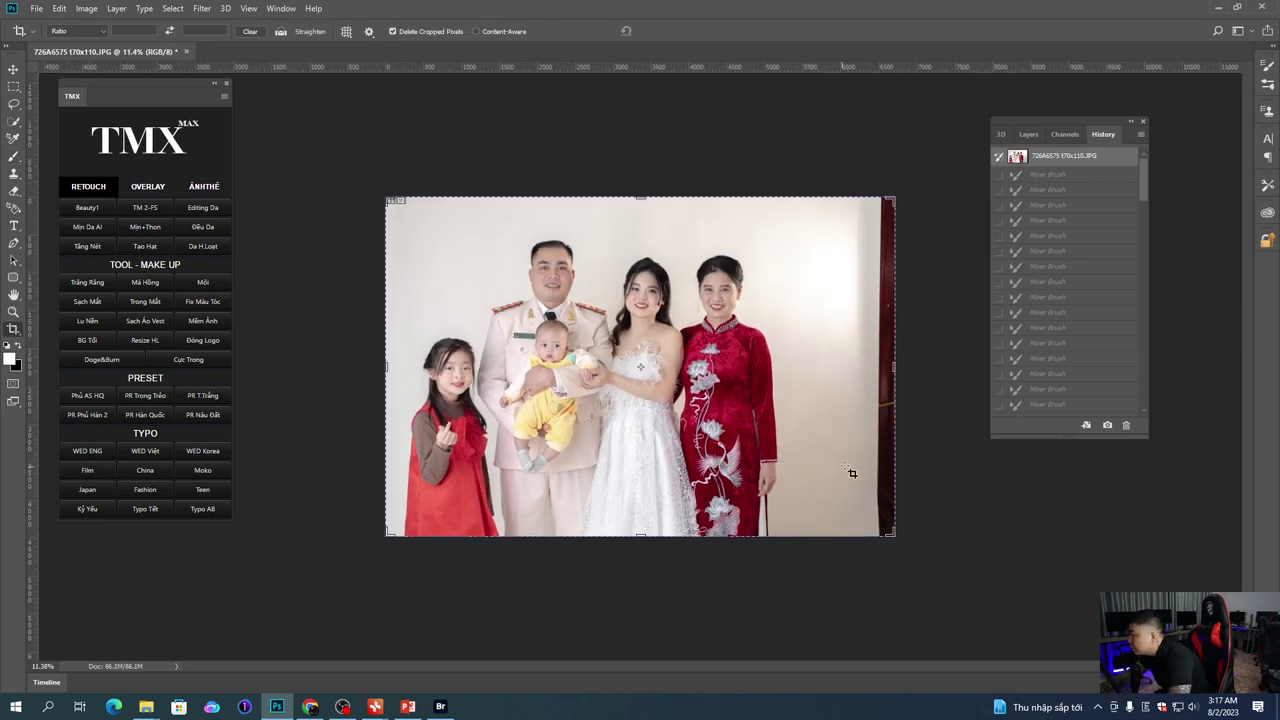
scroll(866, 420, down, 2)
key(f)
drag(634, 564, 623, 488)
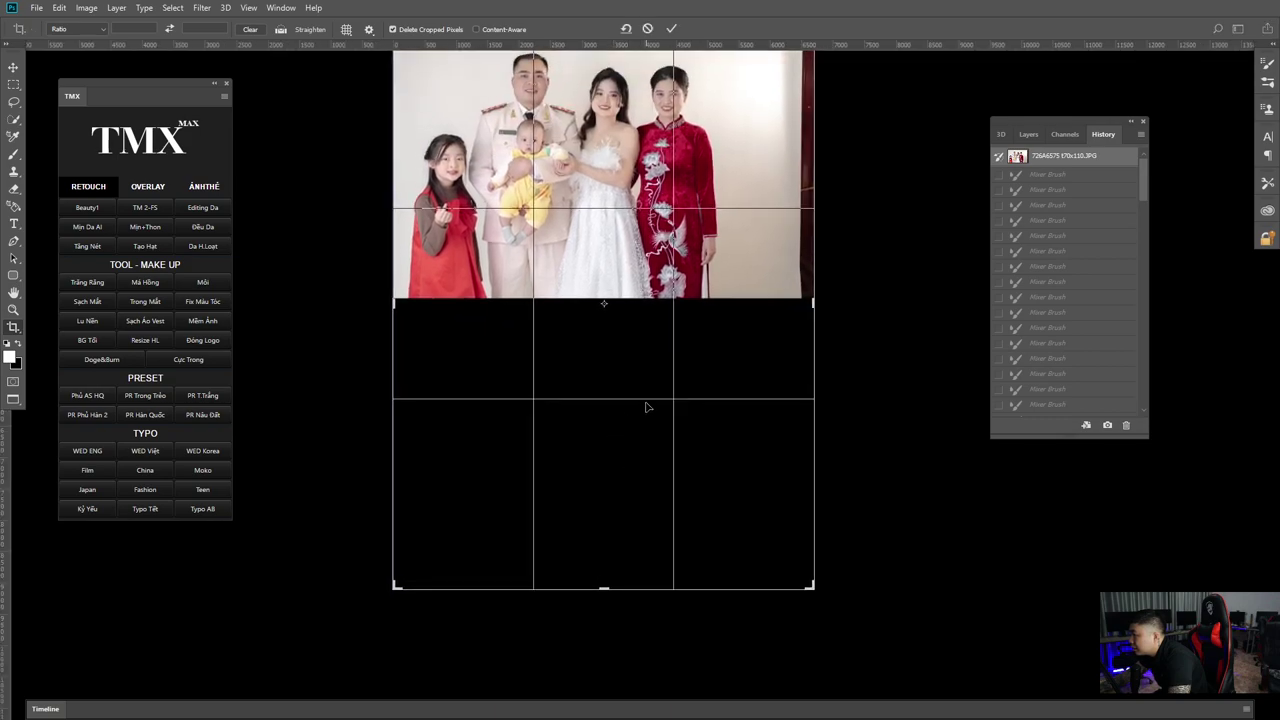
key(Return)
Step: Paste the retouched photo, scale it to about 113% and align it directly below the original
key(ctrl+v)
key(ctrl+t)
drag(656, 414, 648, 485)
scroll(675, 502, up, 6)
drag(777, 690, 740, 452)
drag(838, 471, 909, 529)
scroll(892, 498, down, 1)
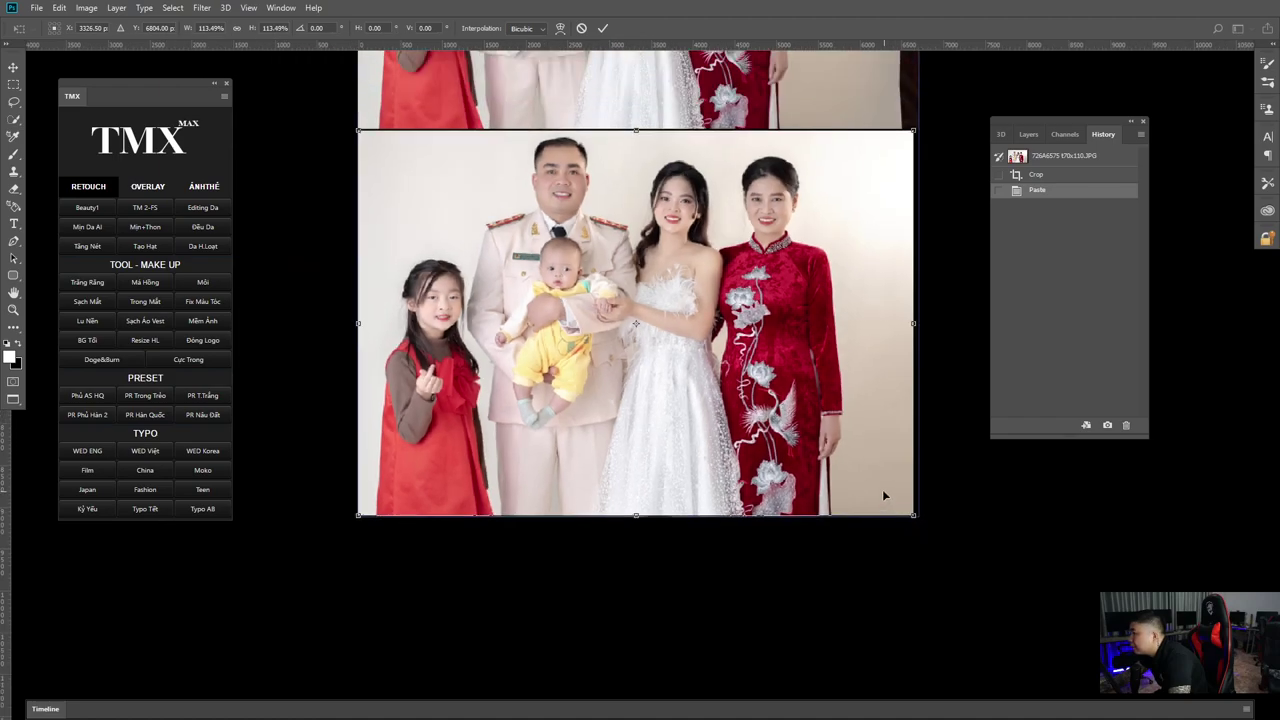
key(Return)
Step: Change the workspace surround color to Dark Gray
key(c)
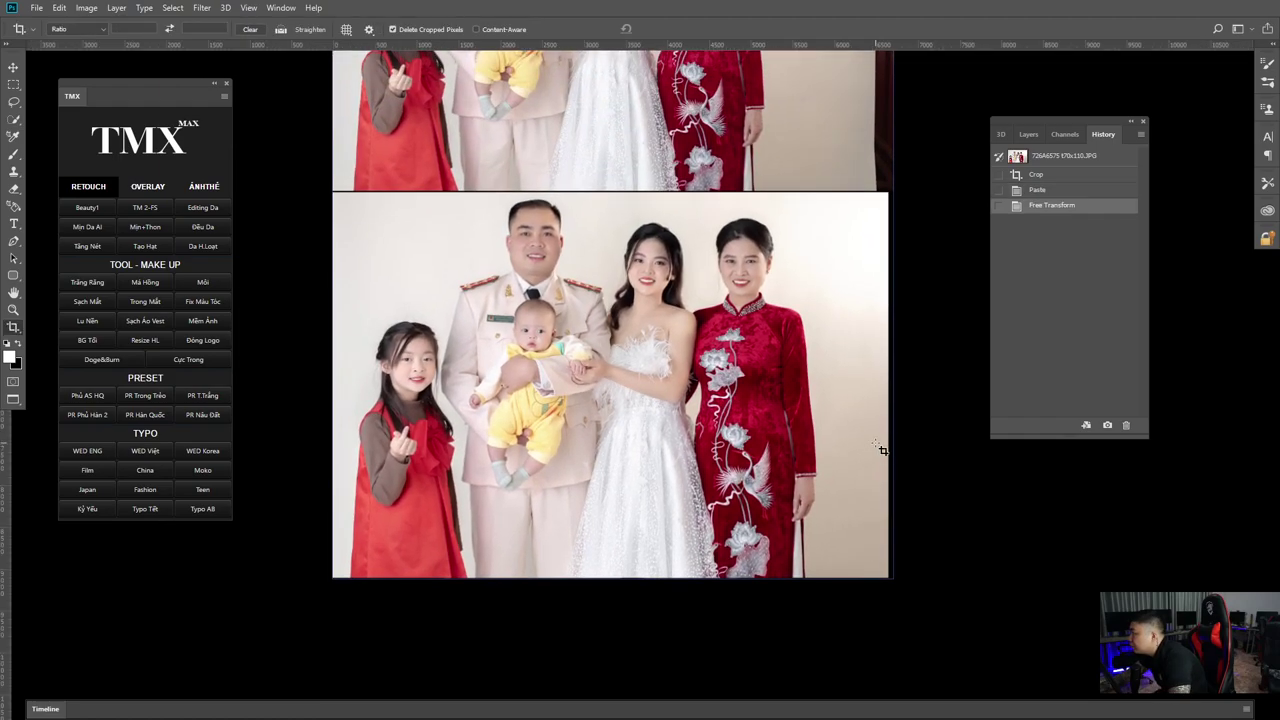
right_click(916, 353)
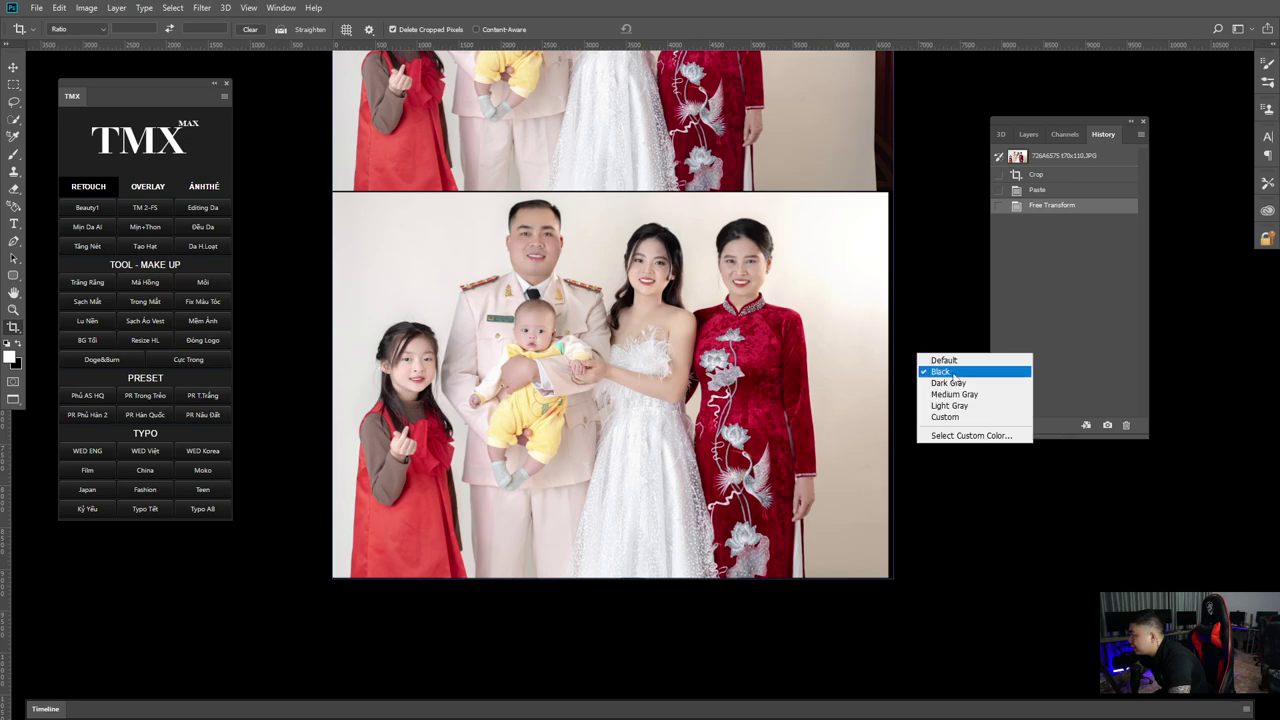
click(932, 381)
Step: Scale the pasted retouched photo to 101.02% so it fills the canvas width below the original
drag(876, 312, 868, 374)
key(ctrl+t)
drag(881, 641, 885, 645)
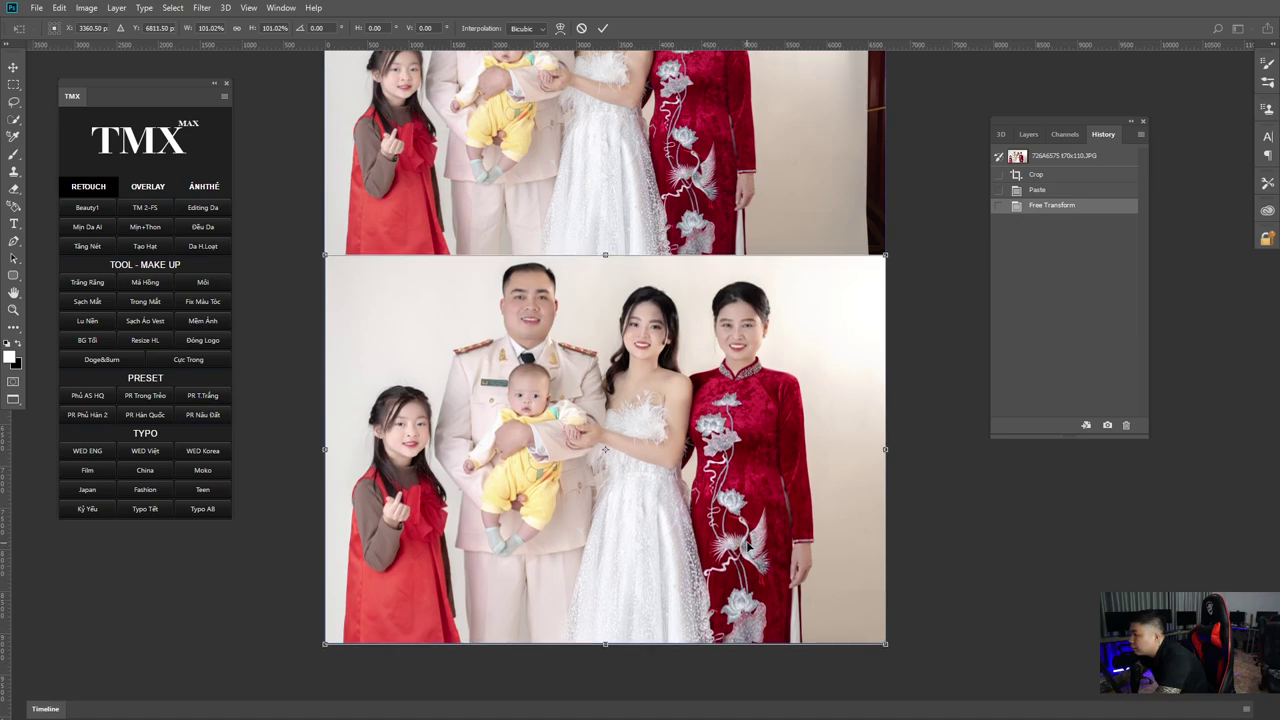
key(Return)
Step: Select a thin full-width strip along the seam between the two photos, fill it with white and deselect
key(m)
drag(323, 251, 907, 257)
key(ctrl+BackSpace)
key(ctrl+d)
key(ctrl+z)
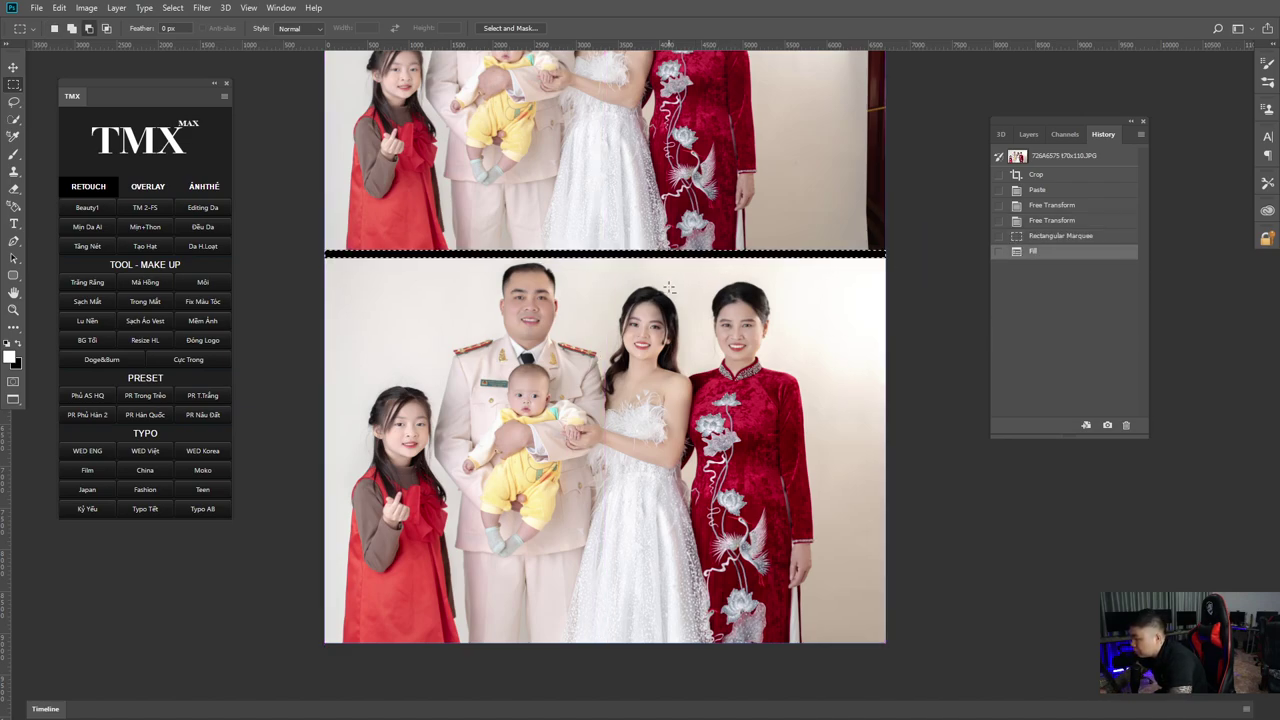
key(alt+BackSpace)
key(ctrl+d)
drag(550, 390, 520, 333)
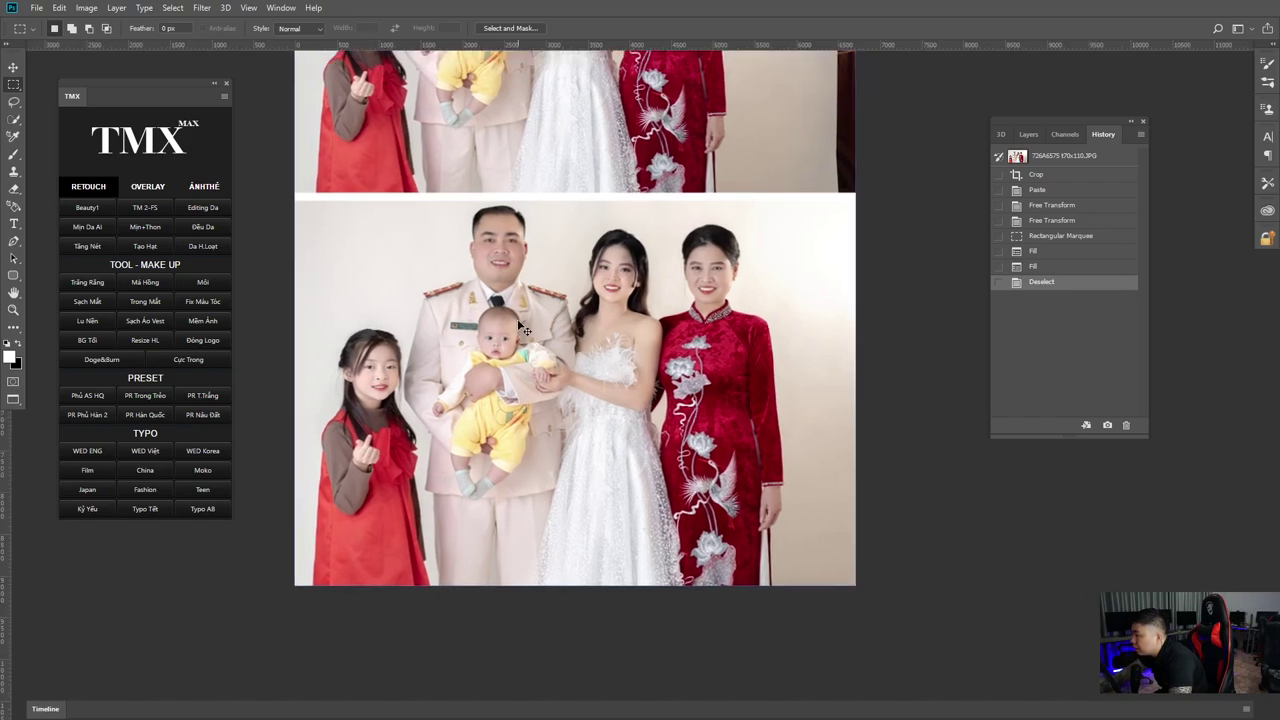
Step: Merge the visible layers and select the girl's red dress in the lower photo with a feathered edge
key(ctrl+shift+e)
scroll(455, 386, up, 2)
key(w)
scroll(330, 550, up, 1)
mouse_move(340, 555)
mouse_down()
mouse_move(396, 533)
mouse_move(410, 450)
mouse_up()
key(shift+F6)
key(Return)
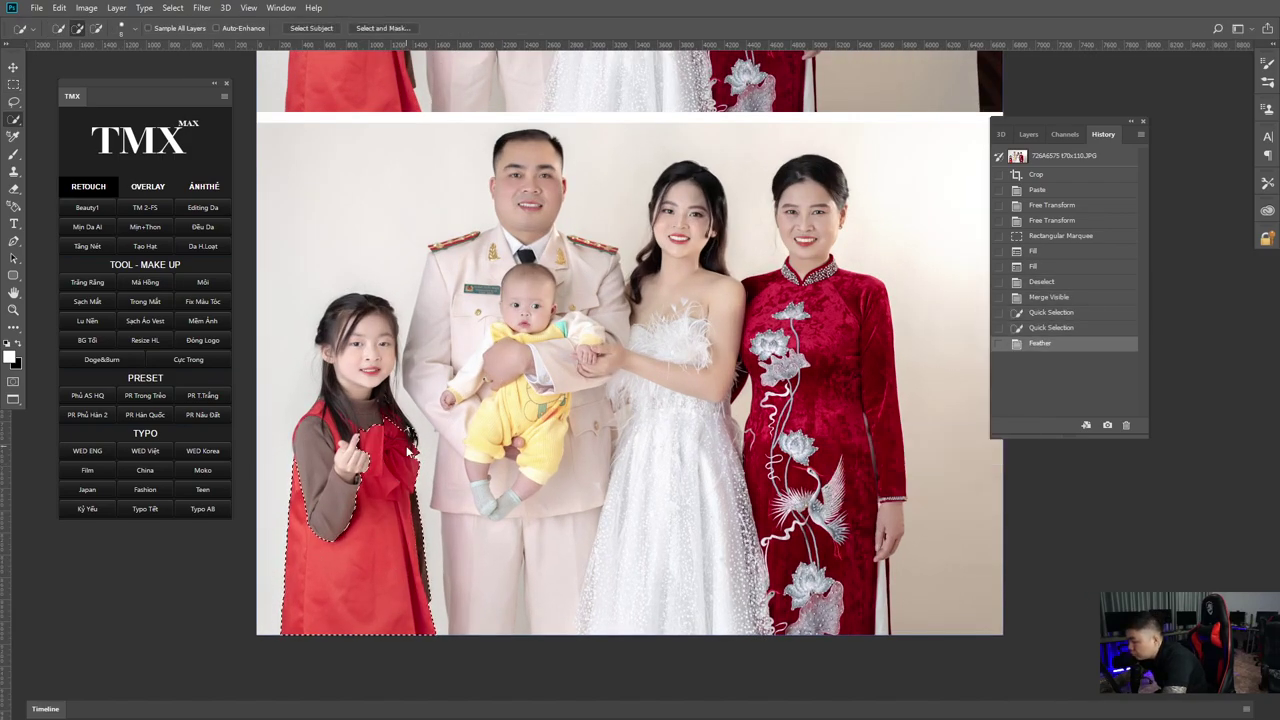
Step: Darken the selected red dress with Levels at input shadows 13 and midtones 0.82
key(ctrl+l)
drag(954, 428, 968, 428)
drag(870, 428, 885, 432)
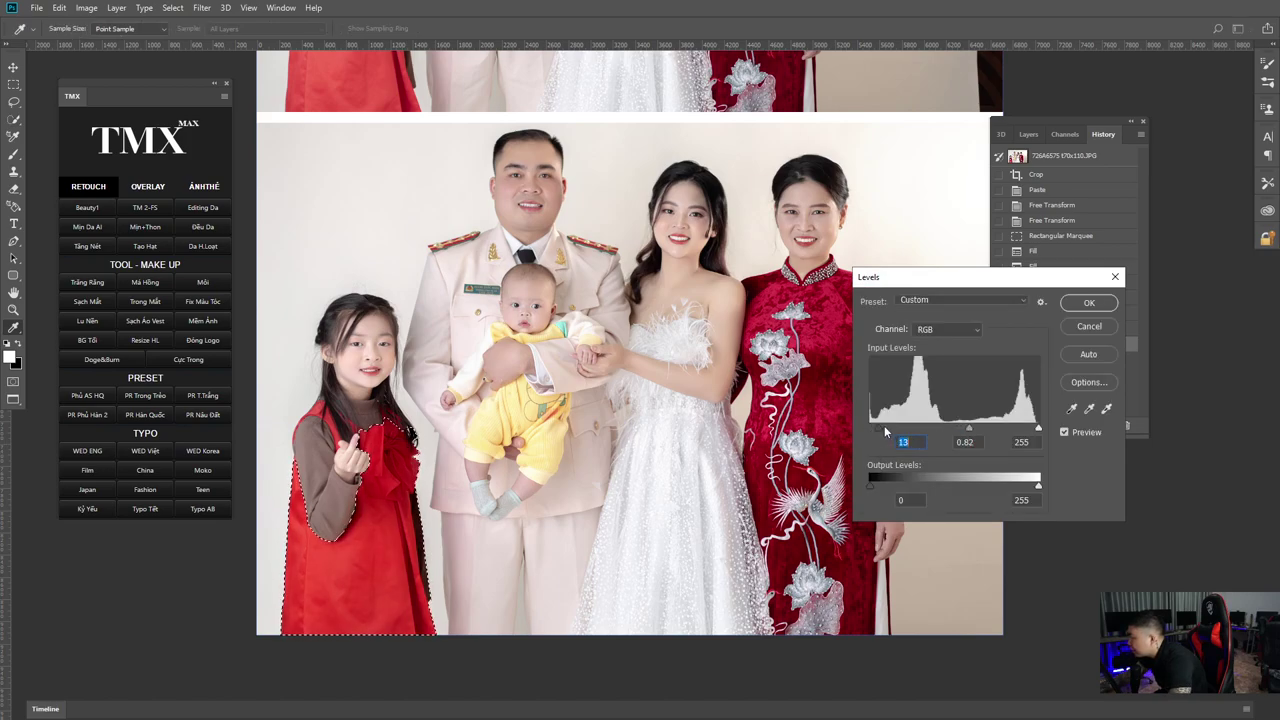
key(Return)
Step: Apply Hue/Saturation with the Reds range sampled from the girl's dress and clear the selection
key(ctrl+u)
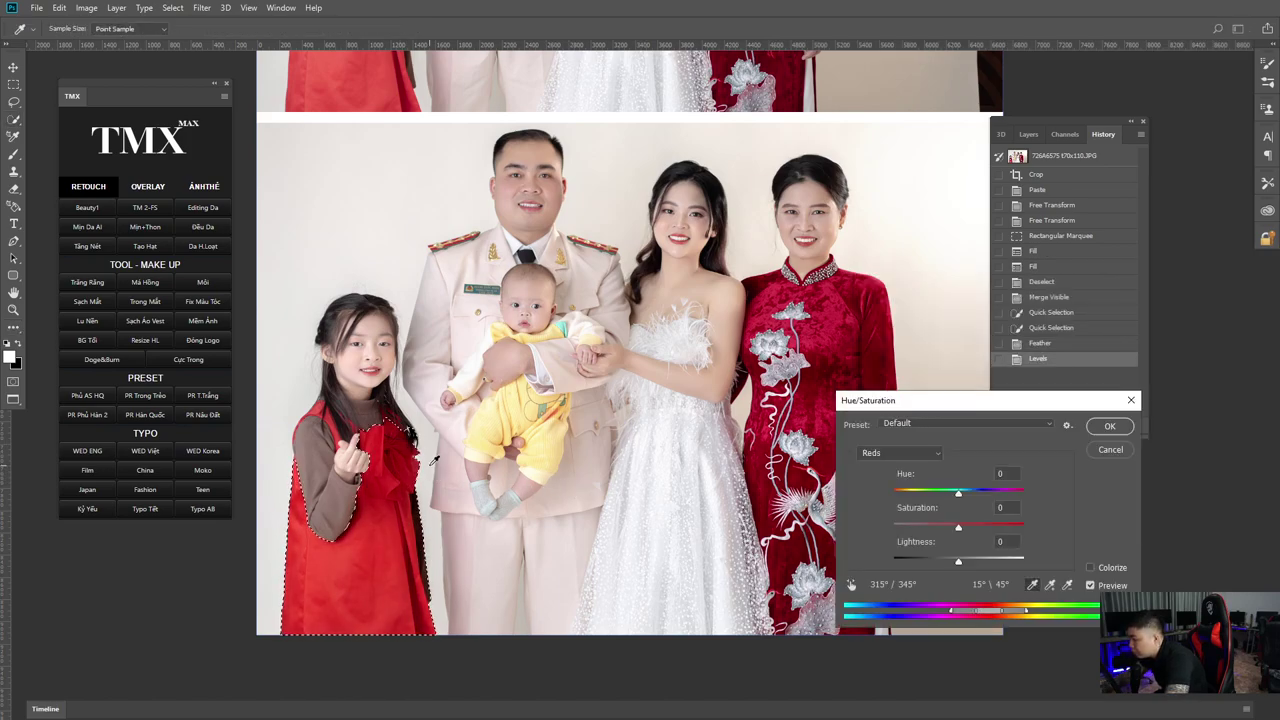
click(421, 522)
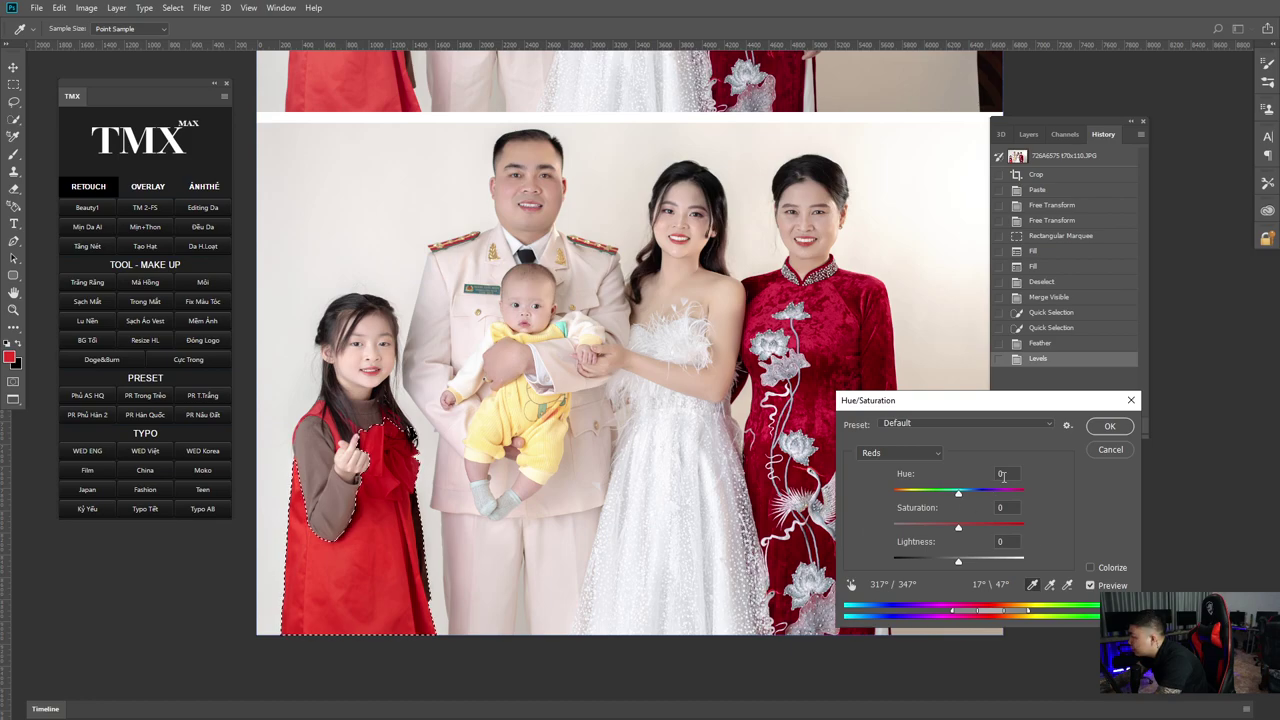
key(Return)
key(ctrl+d)
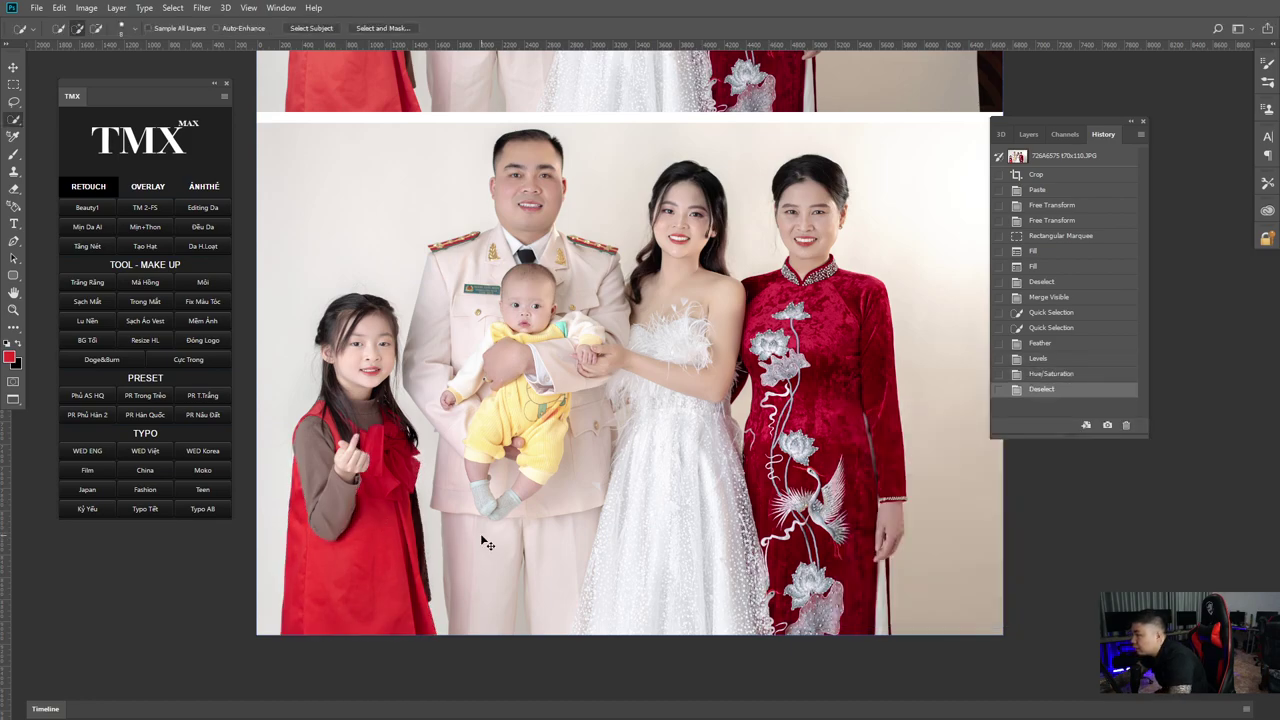
Step: Select the baby's yellow outfit with a feathered edge, darken it with Levels midtones at 0.76 and deselect
key(ctrl+minus)
mouse_move(530, 400)
mouse_down()
mouse_move(565, 401)
mouse_move(580, 440)
mouse_move(597, 433)
mouse_up()
key(shift+F6)
key(Return)
key(ctrl+l)
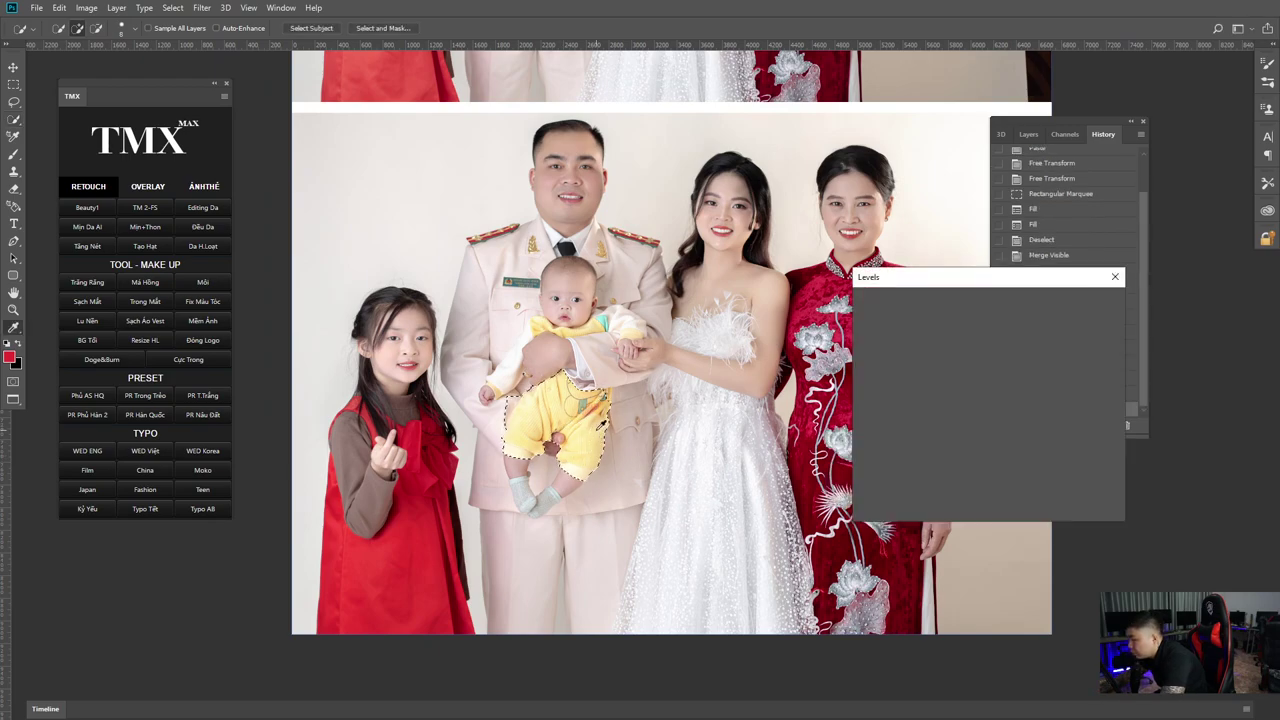
drag(953, 430, 960, 431)
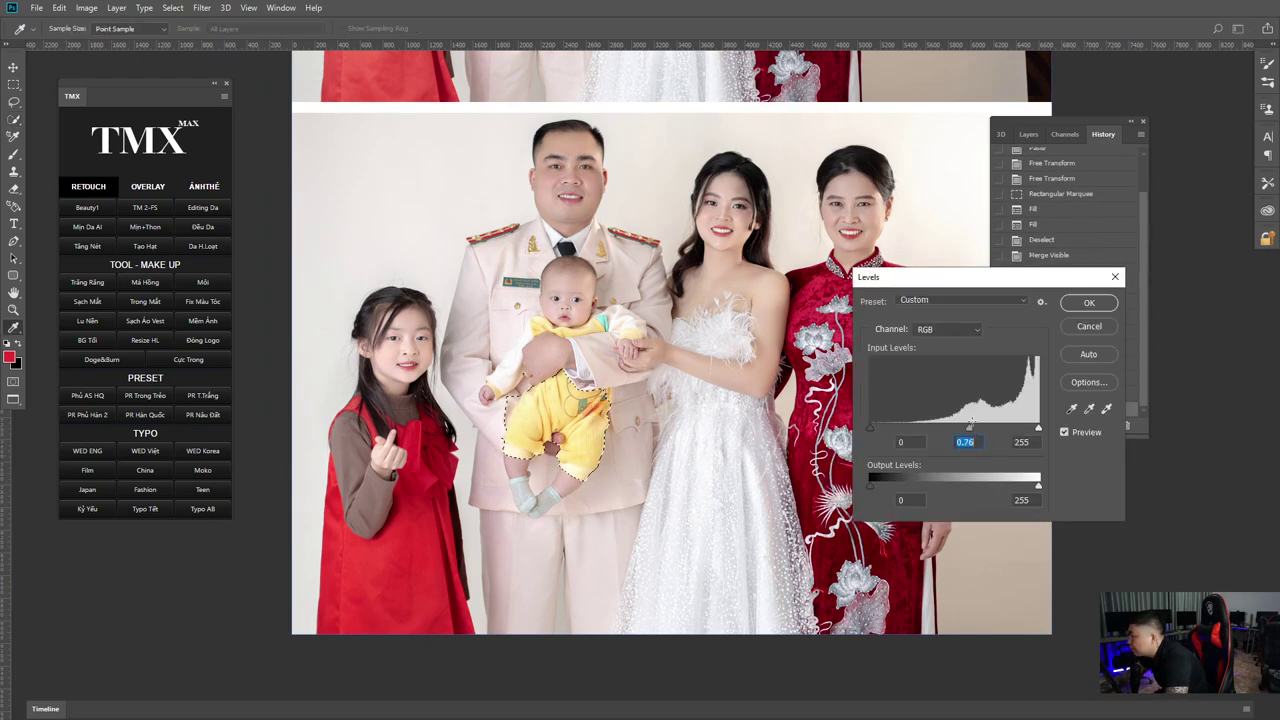
key(Return)
key(ctrl+d)
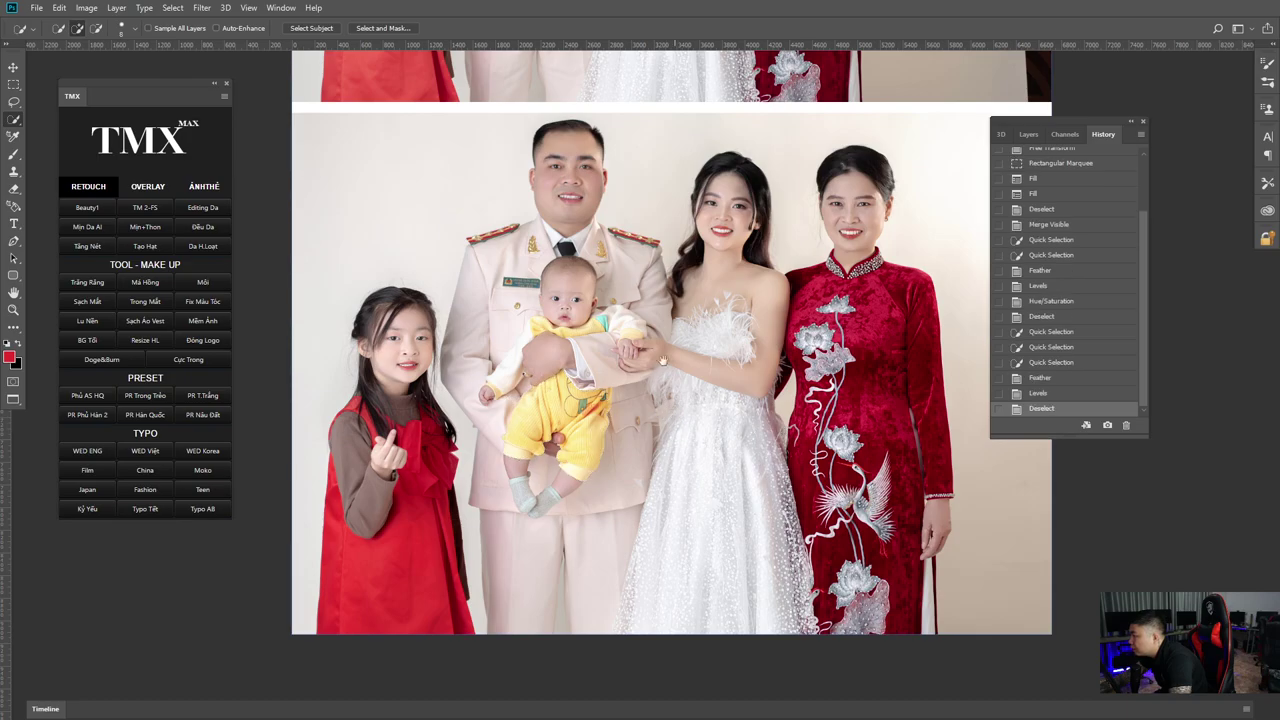
Step: Examine the family's faces and clothing close up, comparing the original photo with the retouched one below
scroll(671, 370, up, 3)
scroll(640, 360, down, 1)
right_click(617, 352)
click(650, 361)
key(ctrl+minus)
drag(612, 458, 676, 458)
drag(668, 400, 451, 346)
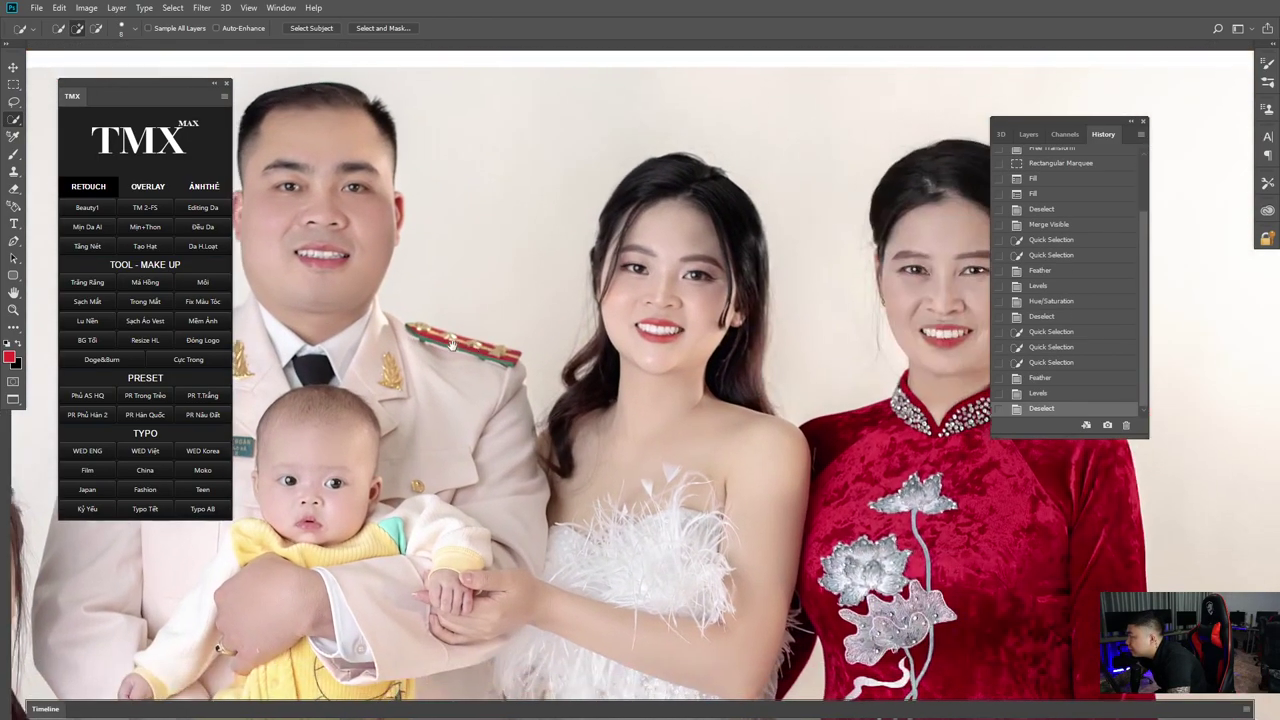
drag(694, 369, 840, 322)
drag(505, 390, 851, 300)
drag(900, 640, 749, 397)
drag(960, 660, 816, 576)
drag(661, 566, 420, 405)
scroll(700, 430, down, 5)
drag(621, 640, 720, 142)
scroll(771, 344, up, 2)
scroll(716, 330, down, 1)
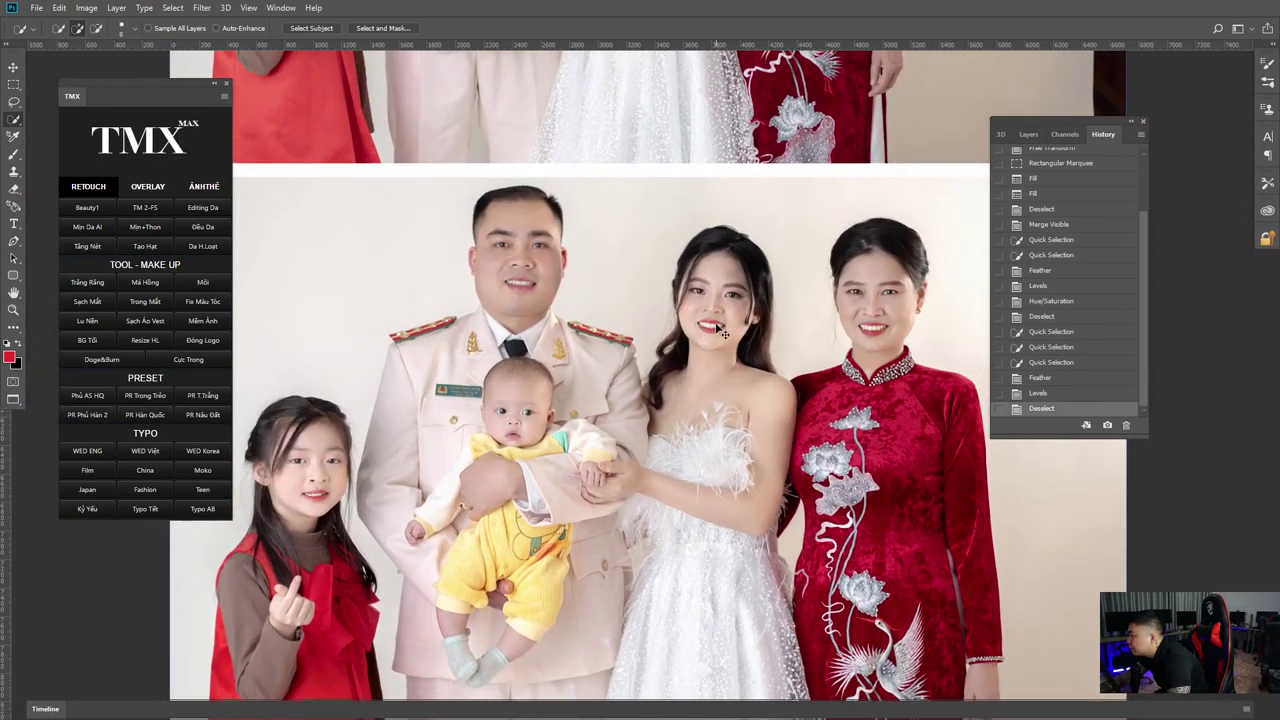
scroll(720, 330, down, 2)
scroll(700, 350, up, 2)
key(ctrl+r)
scroll(679, 372, down, 3)
key(ctrl+r)
Step: Save the before-and-after comparison as a JPEG at quality 12 and close it
key(ctrl+s)
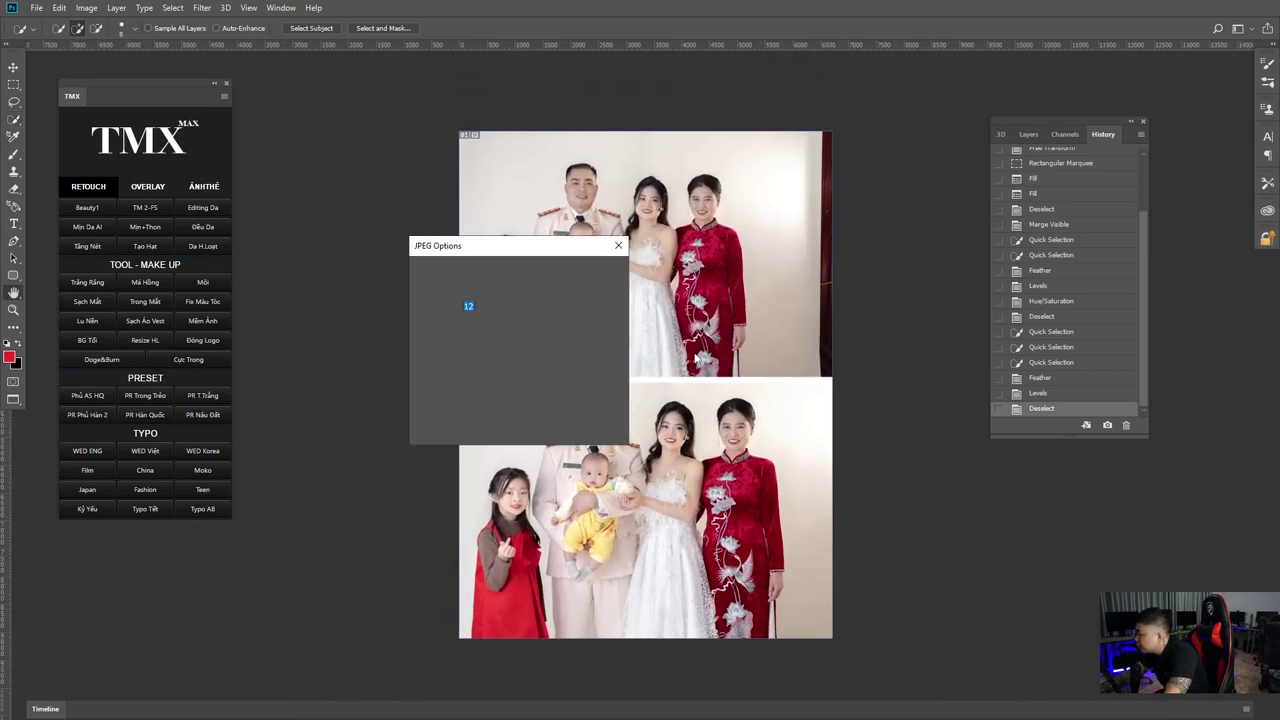
key(Return)
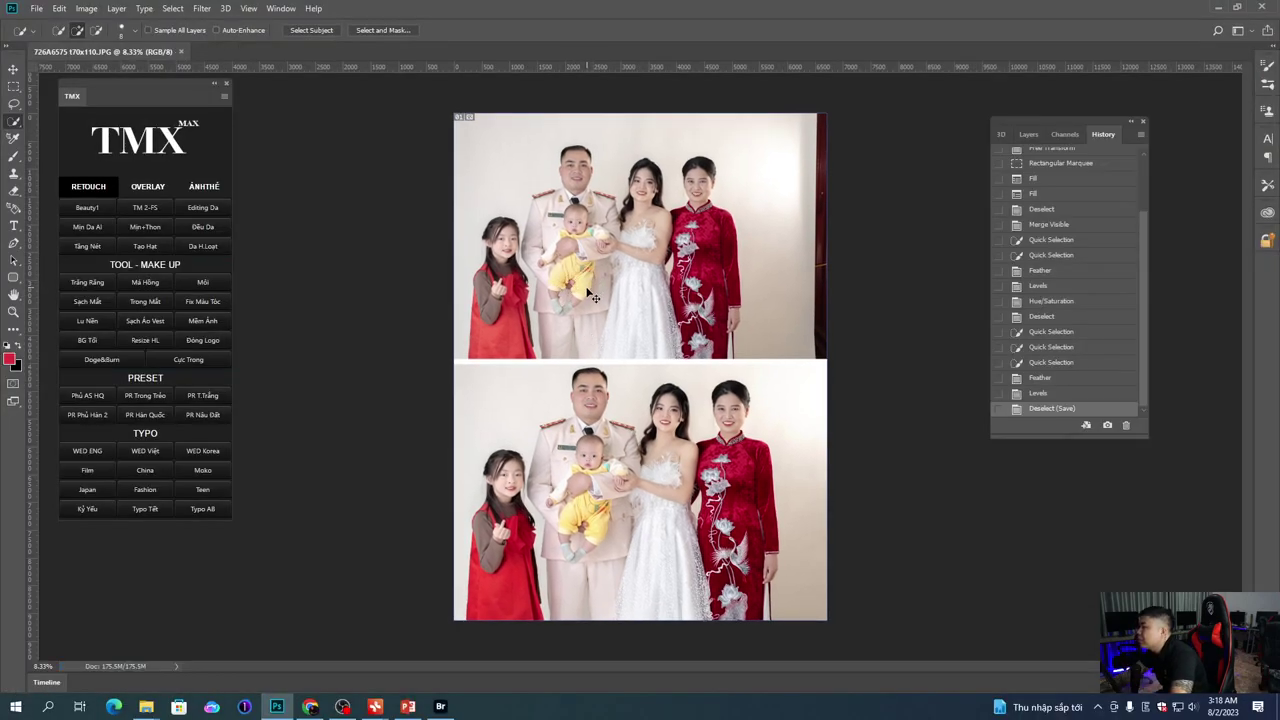
key(ctrl+w)
Step: Open the wedding photos KN2_7178 and KN2_7192 from the MAU OK folder and bring KN2_7178 to the front
key(ctrl+o)
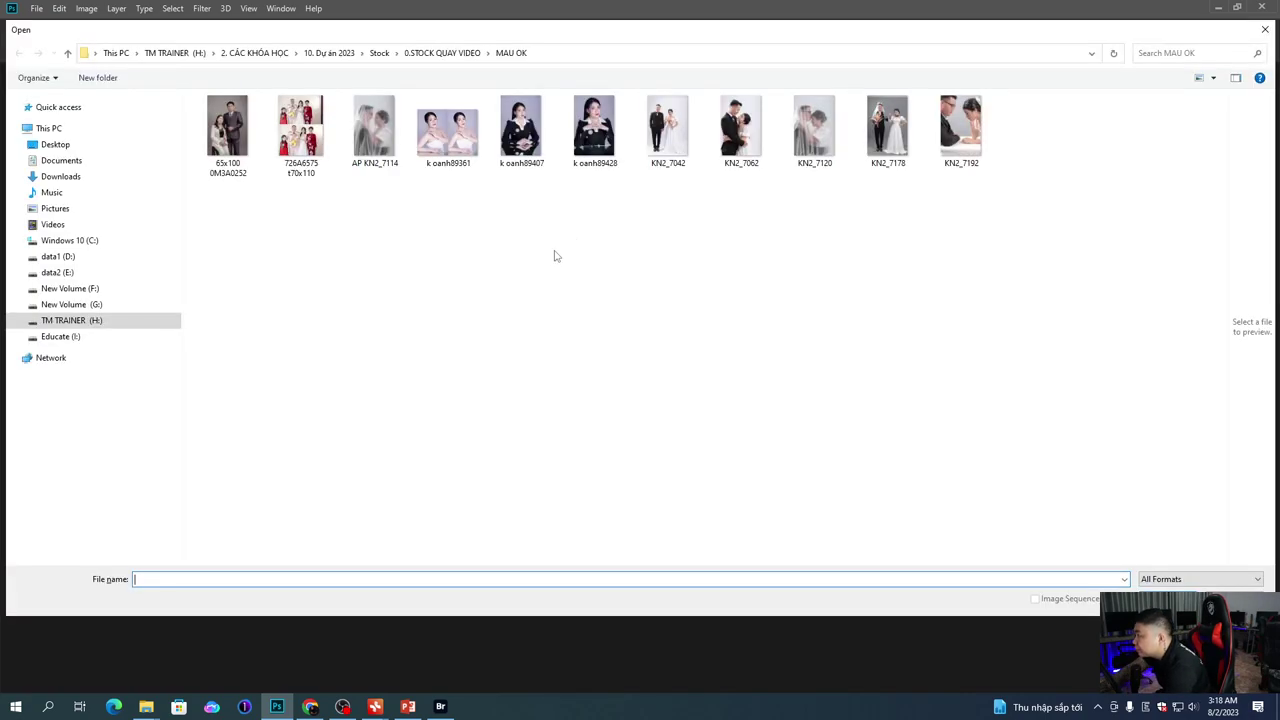
click(741, 130)
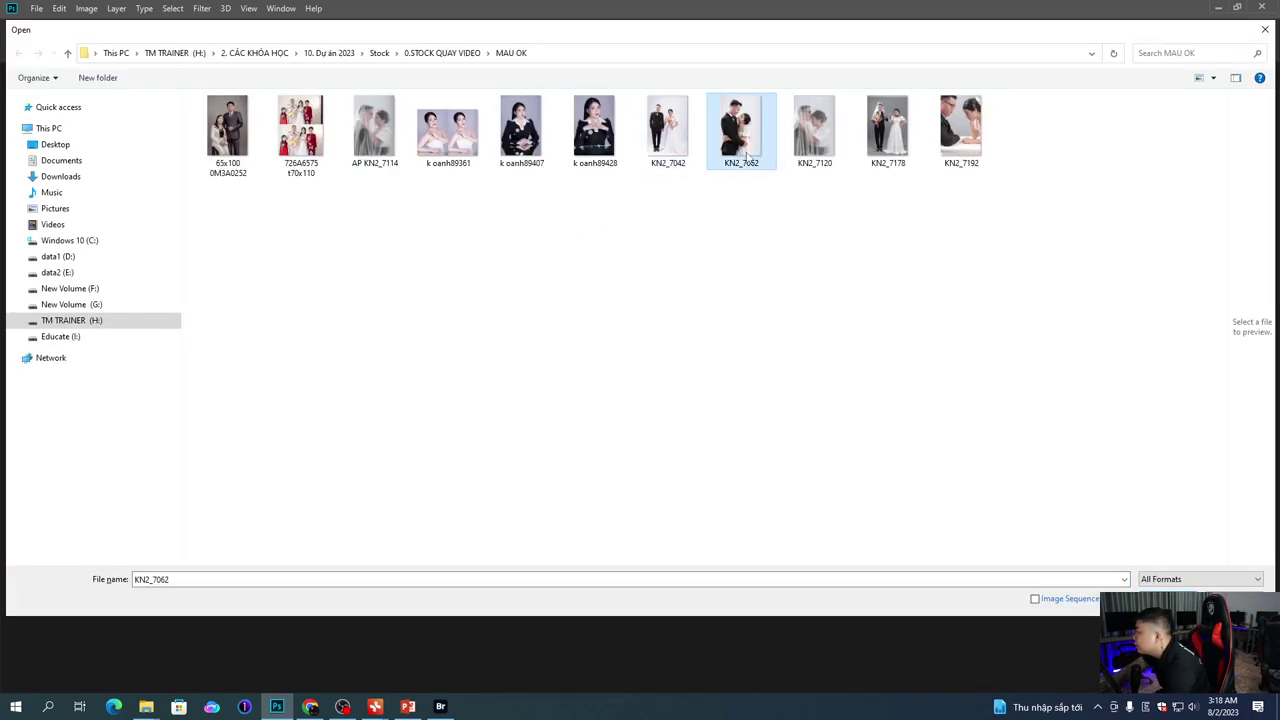
click(893, 163)
double_click(887, 150)
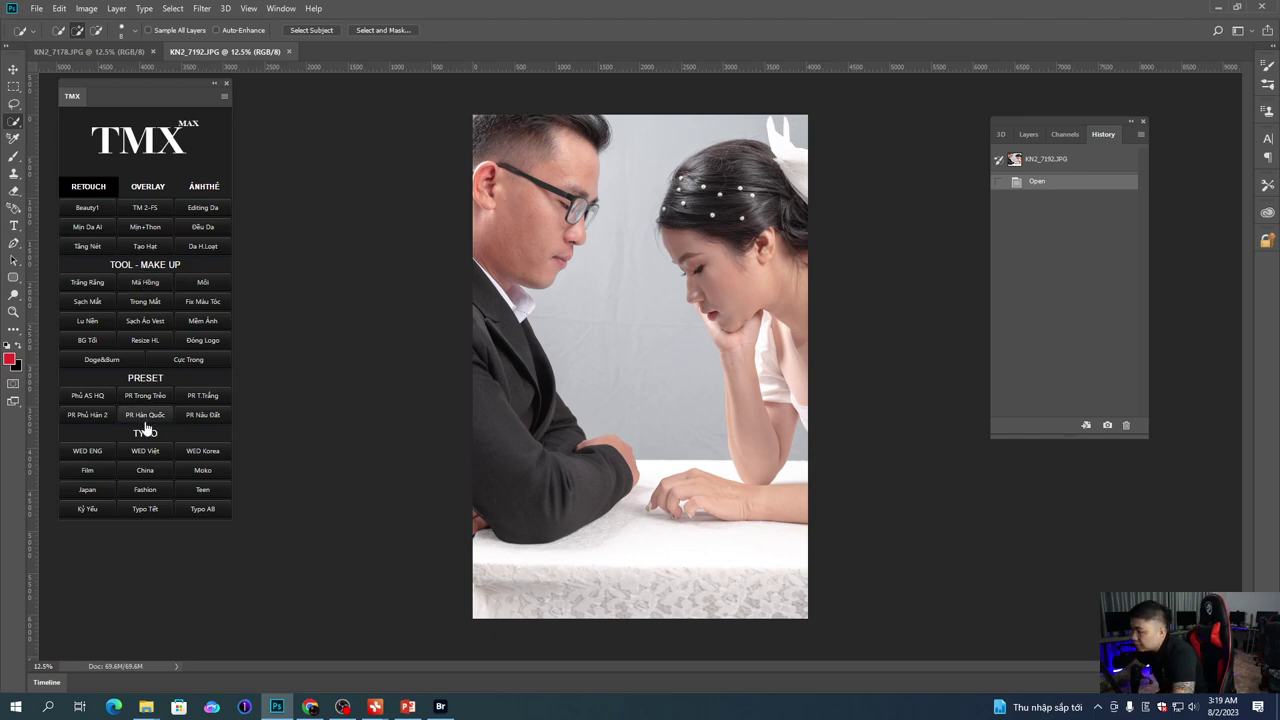
click(90, 51)
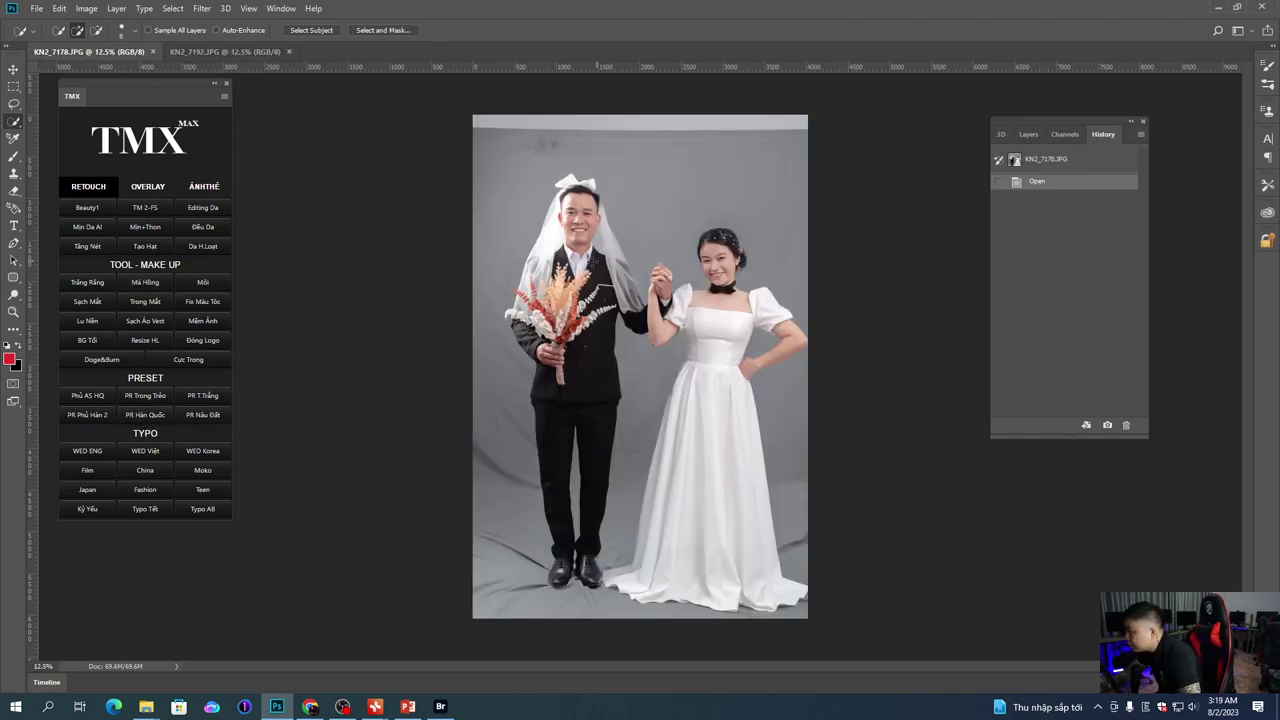
Step: Select the full-width band of backdrop above the couple, stretch it upward with Free Transform and deselect
key(m)
drag(474, 116, 935, 169)
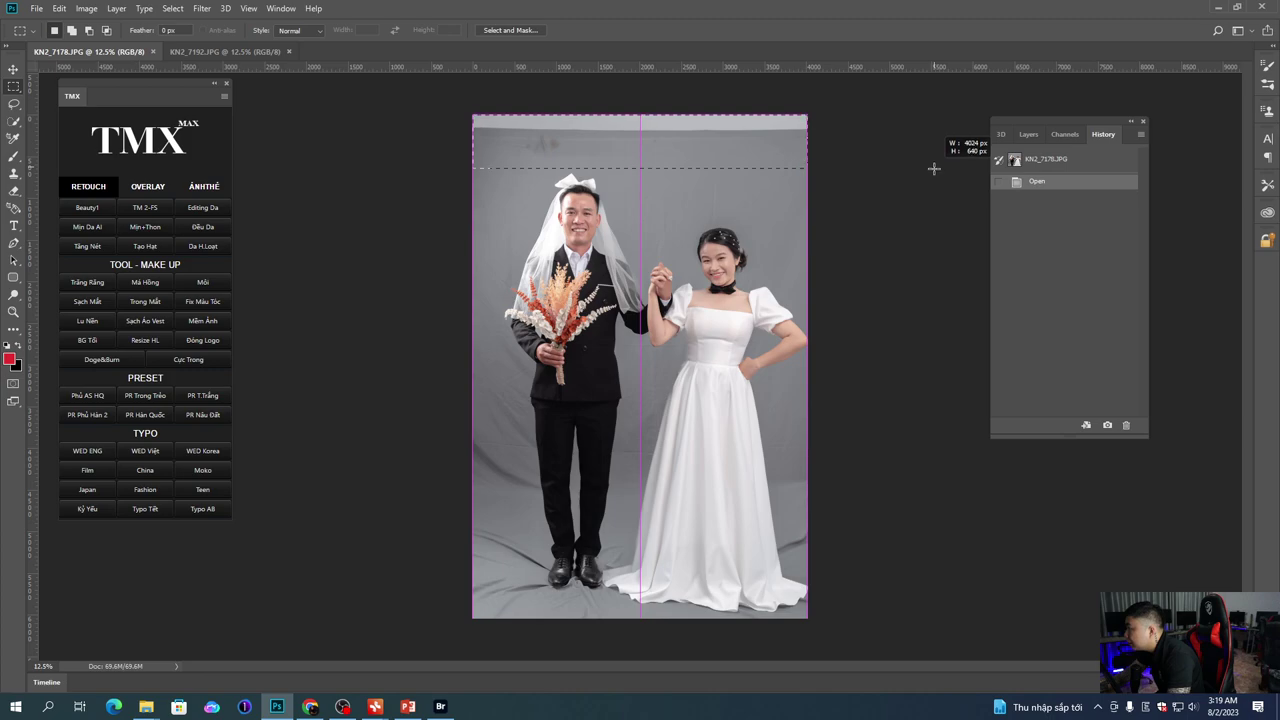
key(ctrl+t)
drag(640, 116, 658, 62)
key(Return)
key(ctrl+d)
Step: Crop the photo tighter at its top and sides, shifting the frame to leave a blank strip below the couple
key(c)
drag(640, 115, 640, 133)
key(Return)
drag(474, 134, 482, 140)
key(Return)
click(650, 296)
drag(687, 251, 687, 231)
drag(644, 136, 644, 131)
key(Return)
Step: Try to stretch the lower part of the photo down over the entire blank strip
key(m)
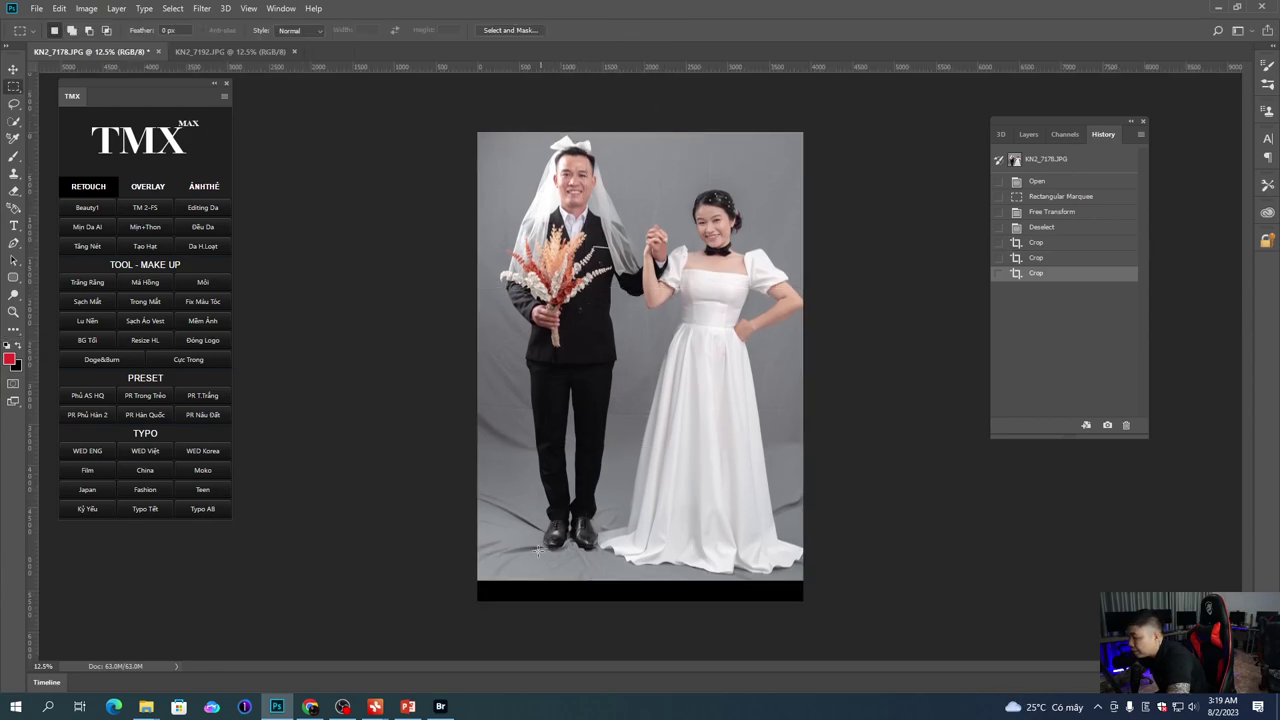
drag(450, 613, 978, 405)
key(ctrl+t)
drag(640, 601, 640, 621)
key(Return)
key(ctrl+d)
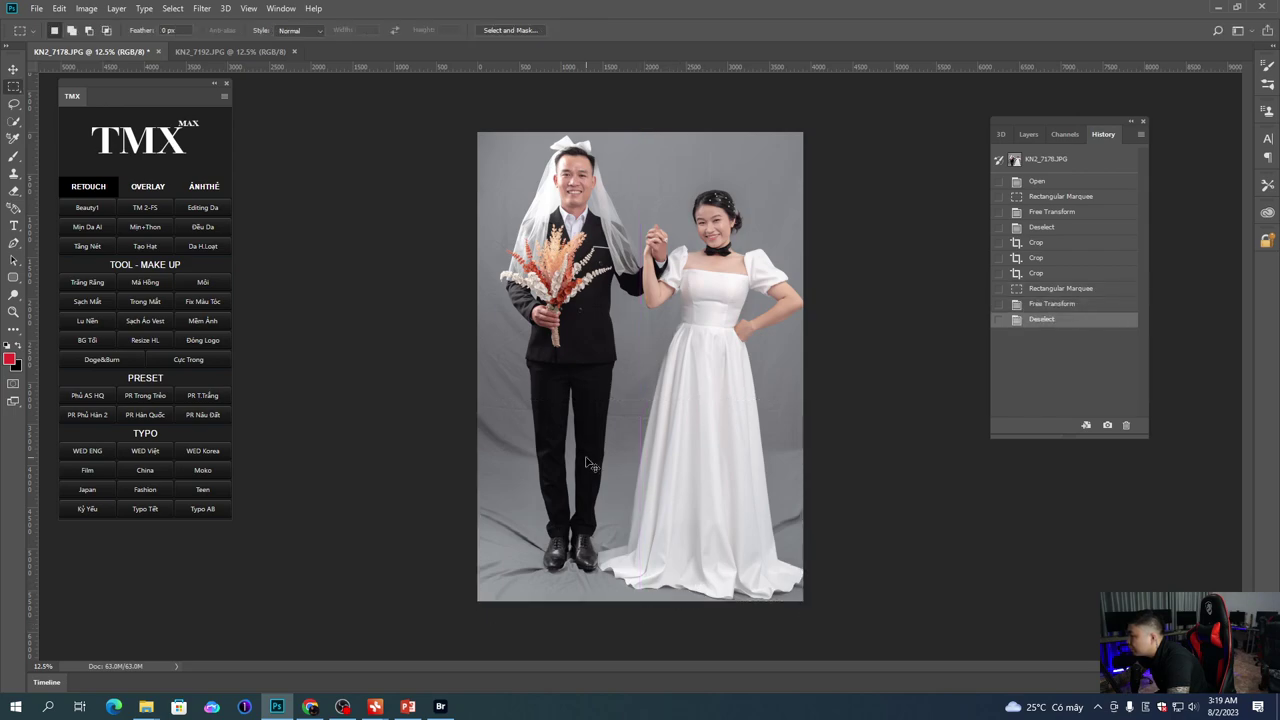
key(ctrl+z)
key(ctrl+z)
key(ctrl+d)
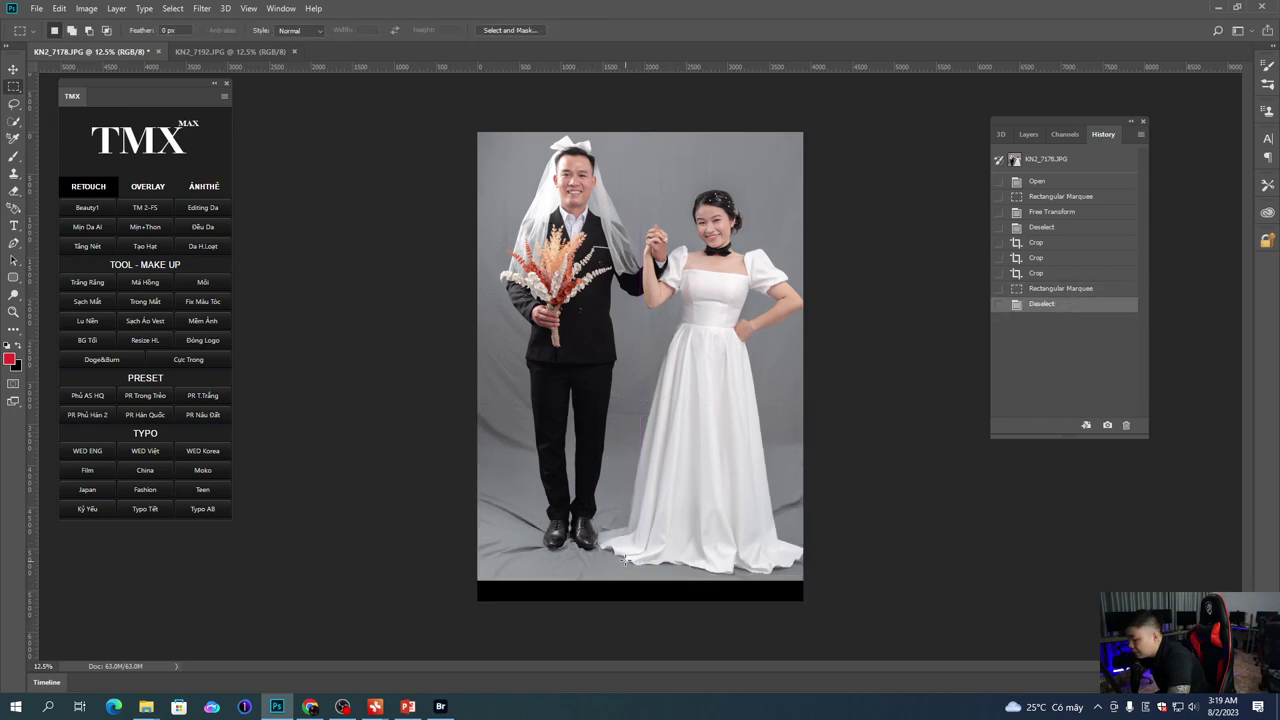
Step: Select the couple's lower part and lengthen it slightly downward with Free Transform, then deselect
drag(492, 610, 966, 415)
key(ctrl+t)
drag(640, 607, 657, 590)
key(Return)
key(ctrl+d)
Step: Crop off the remaining black strip below the couple at about 5472 px height and save the JPEG
key(c)
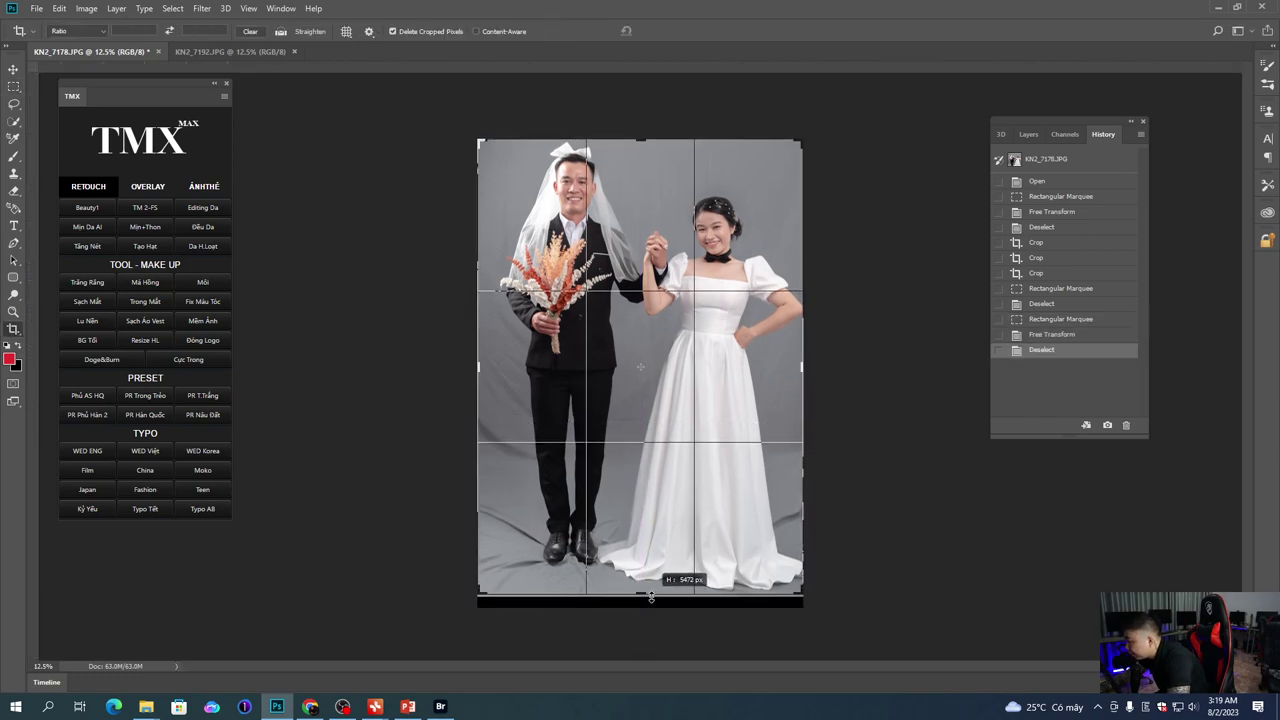
key(Return)
key(ctrl+s)
key(Return)
Step: Select nearly the whole photo with a rectangular marquee and open the selection in Liquify
key(m)
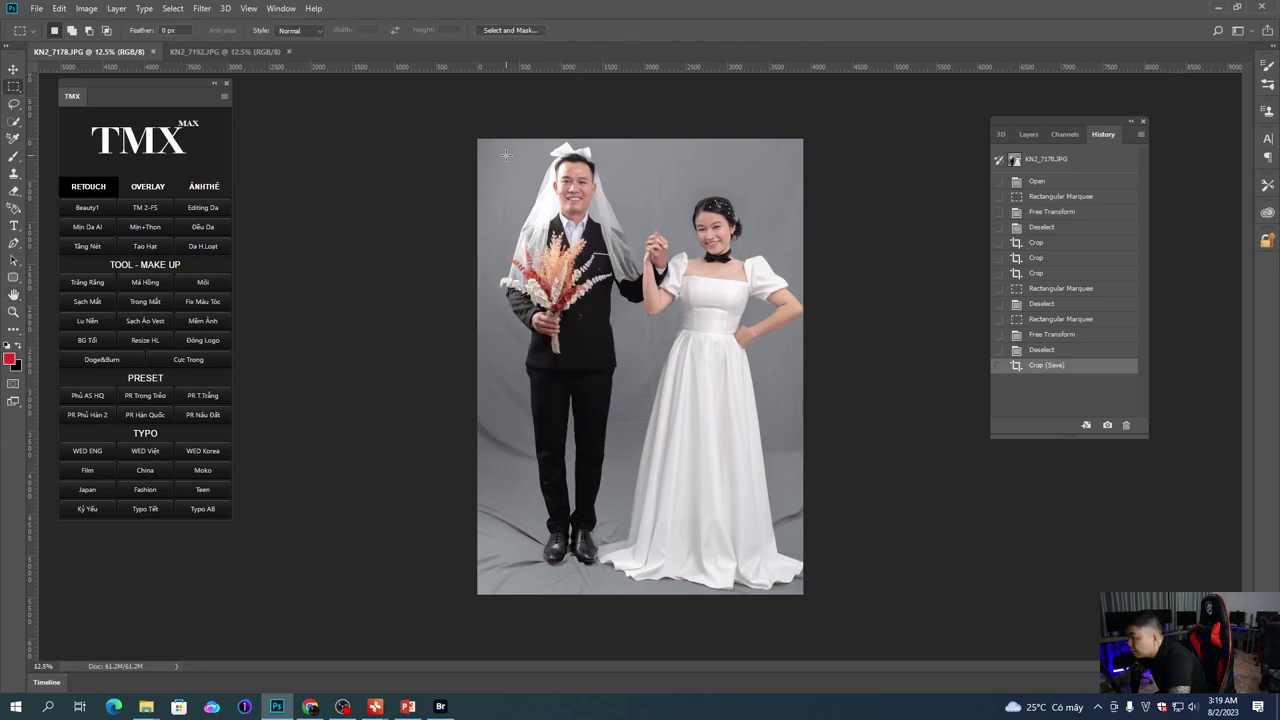
drag(484, 143, 845, 652)
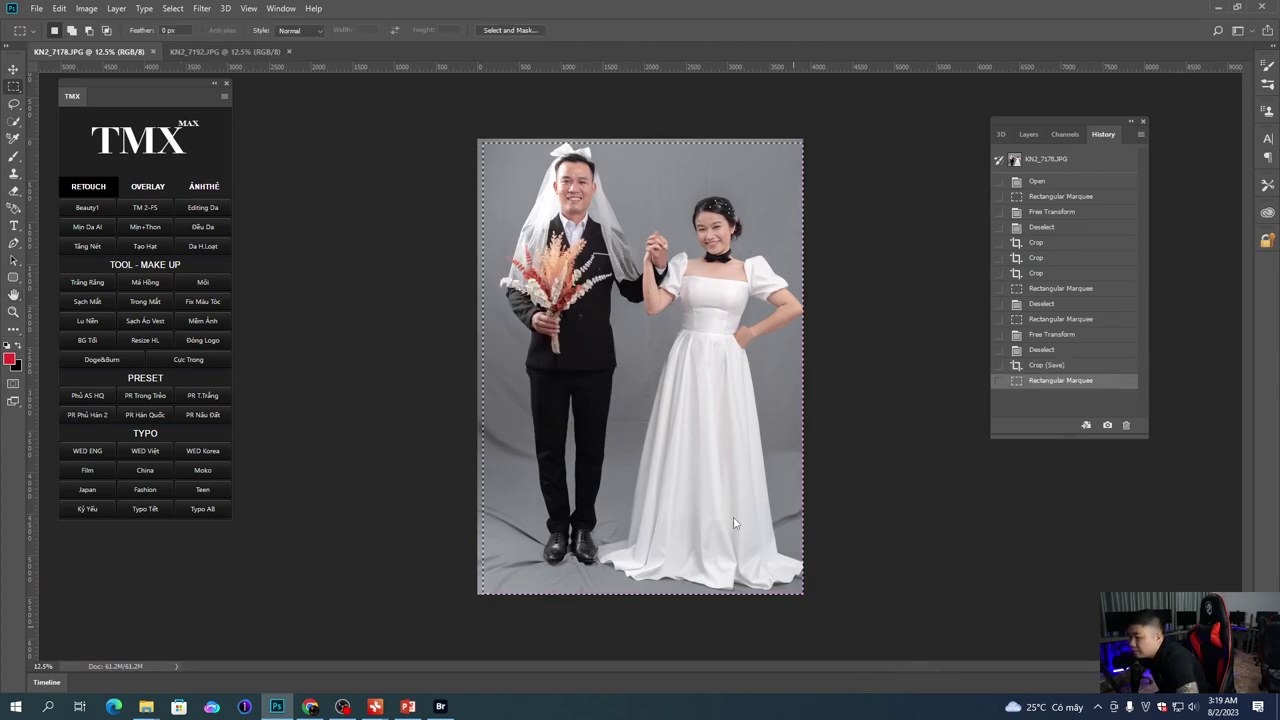
key(ctrl+shift+x)
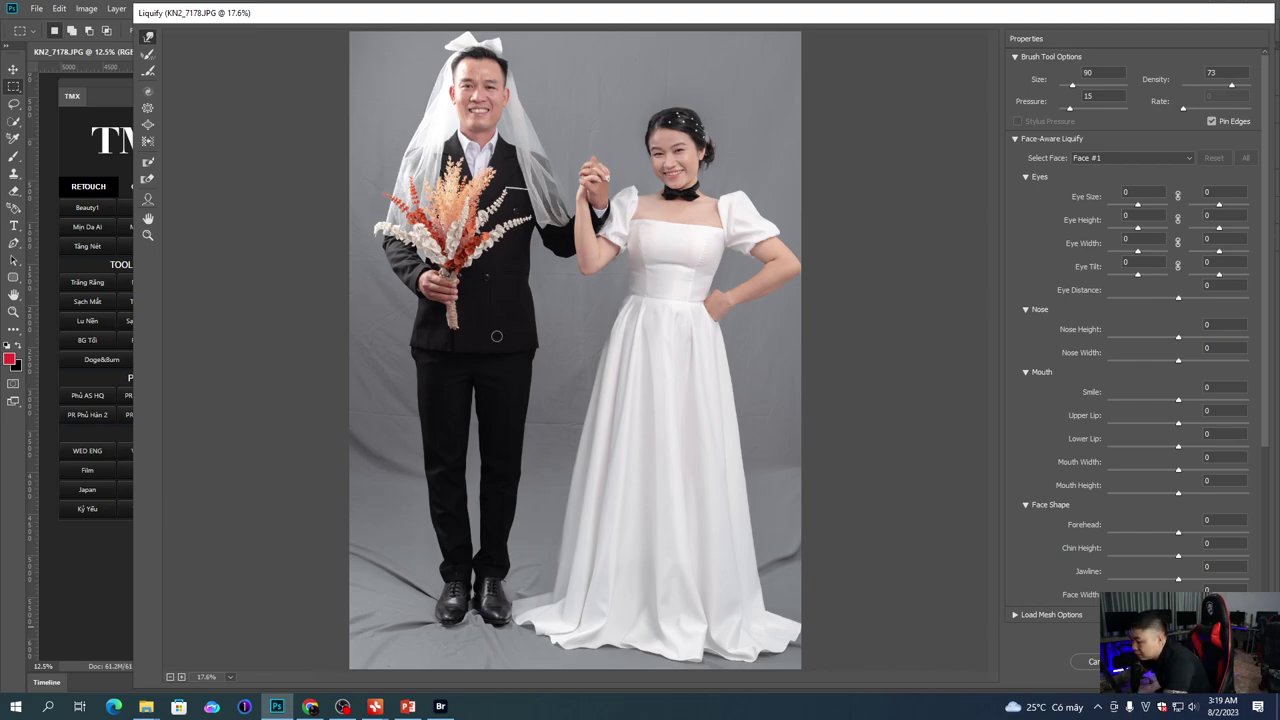
Step: Slim the groom's hips and thighs with the Forward Warp brush at sizes between 300 and 800
key(bracketright)
key(bracketright)
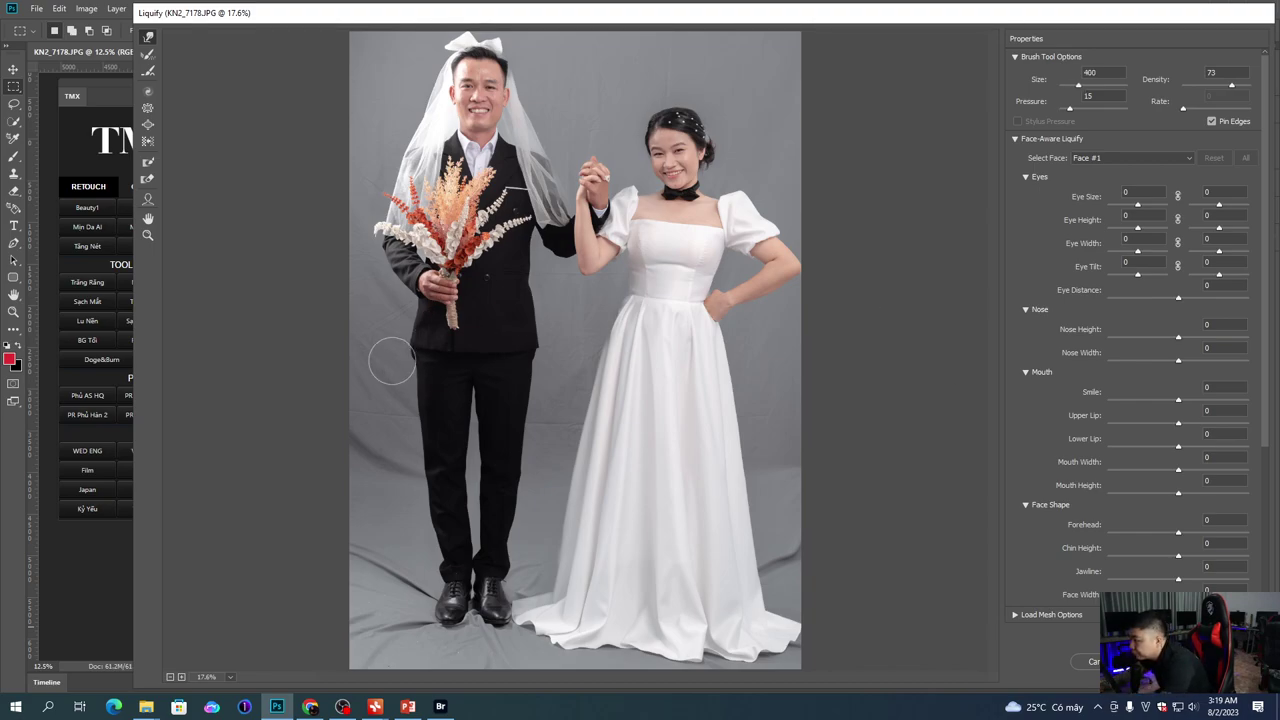
key(bracketleft)
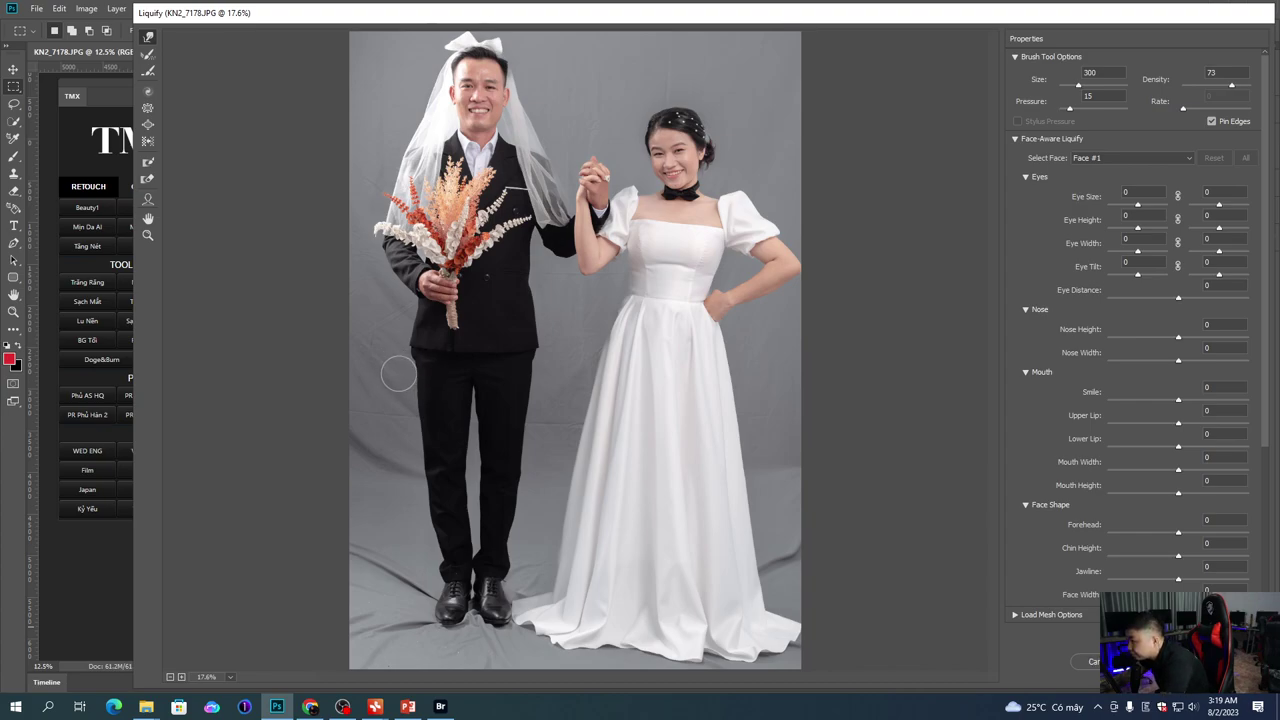
key(bracketright)
key(bracketright)
key(bracketright)
key(bracketright)
key(bracketright)
key(bracketleft)
key(bracketleft)
key(bracketleft)
key(bracketleft)
key(bracketright)
key(bracketright)
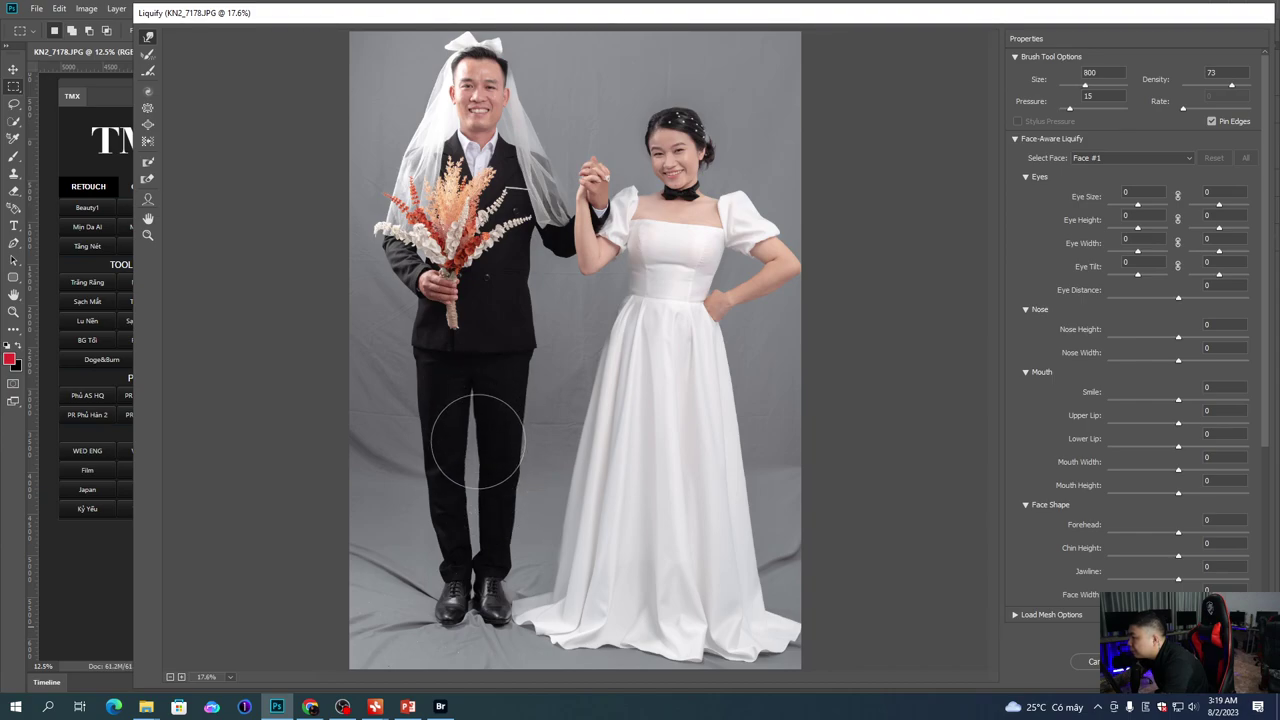
Step: Straighten and slim the groom's lower trouser legs using Forward Warp brush sizes of 500 to 600
key(bracketleft)
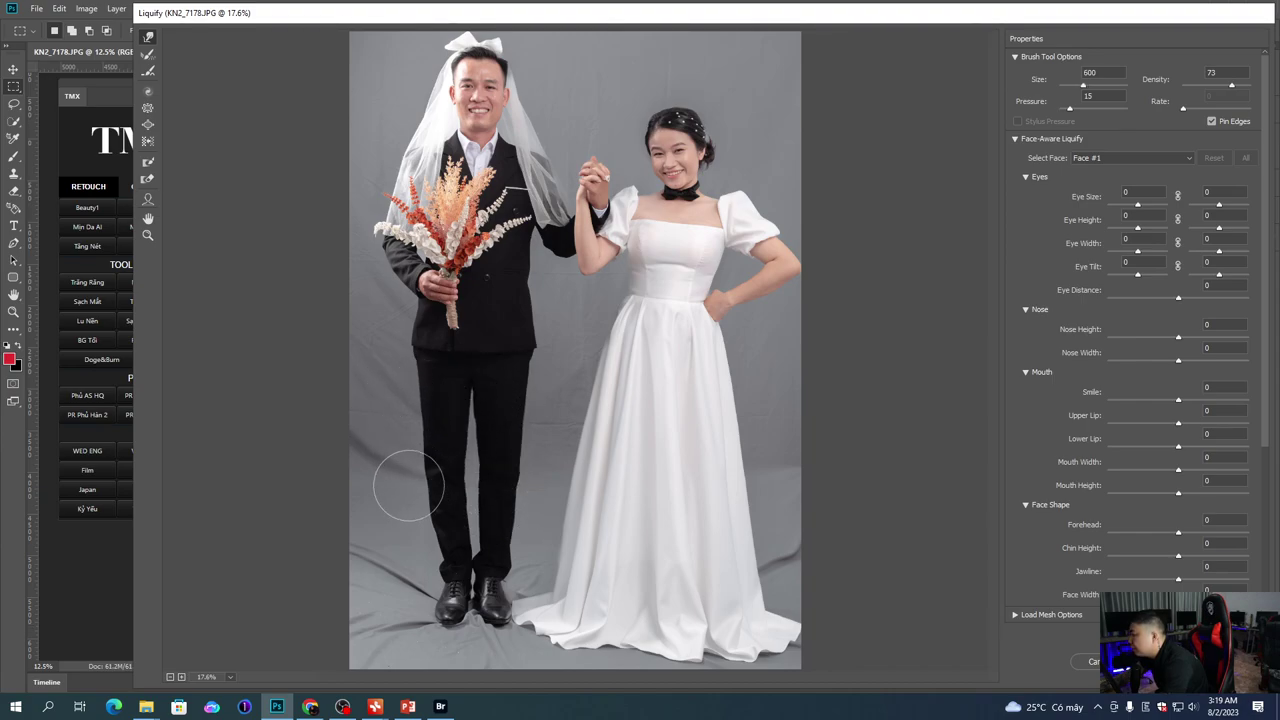
key(bracketright)
key(bracketleft)
key(bracketleft)
key(bracketleft)
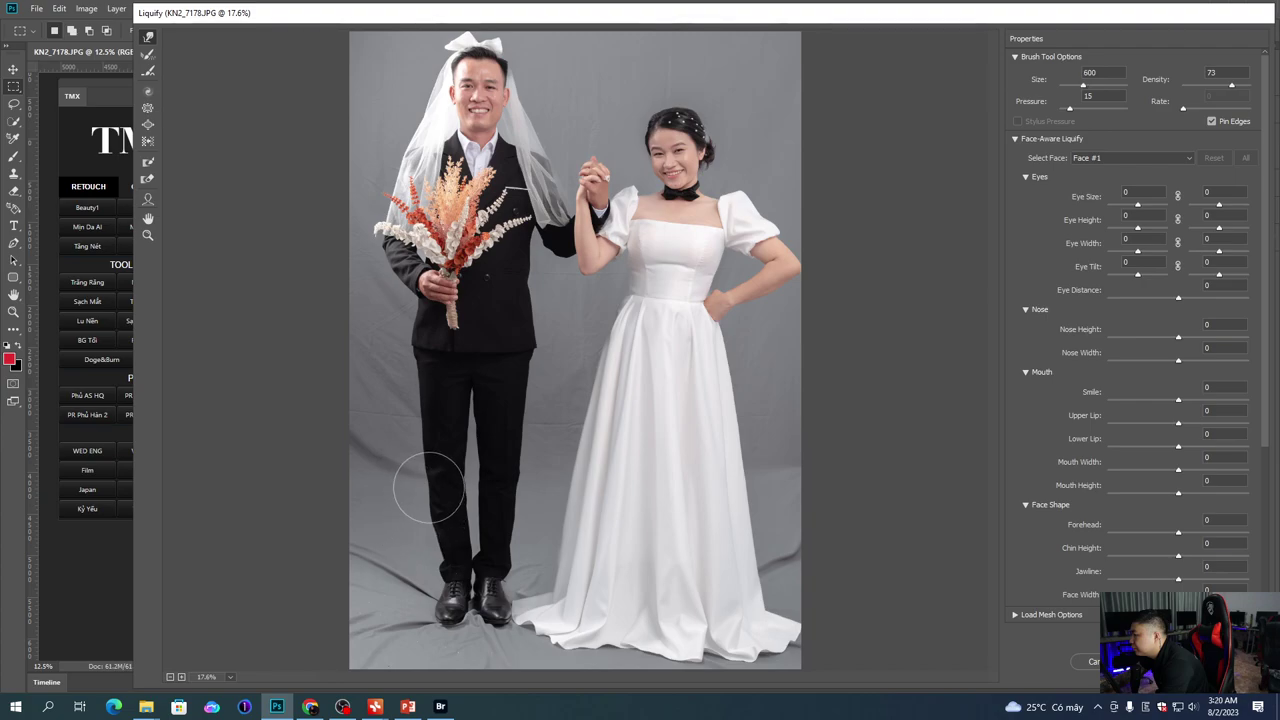
key(bracketright)
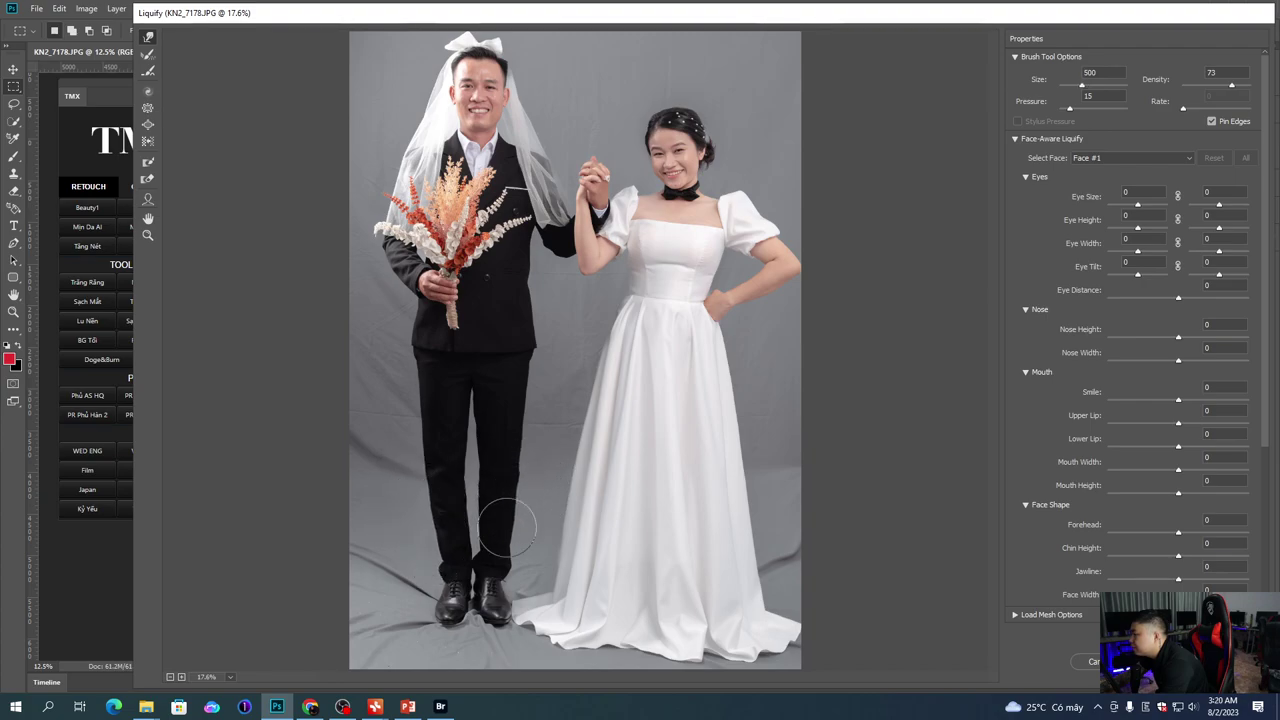
key(bracketright)
key(bracketright)
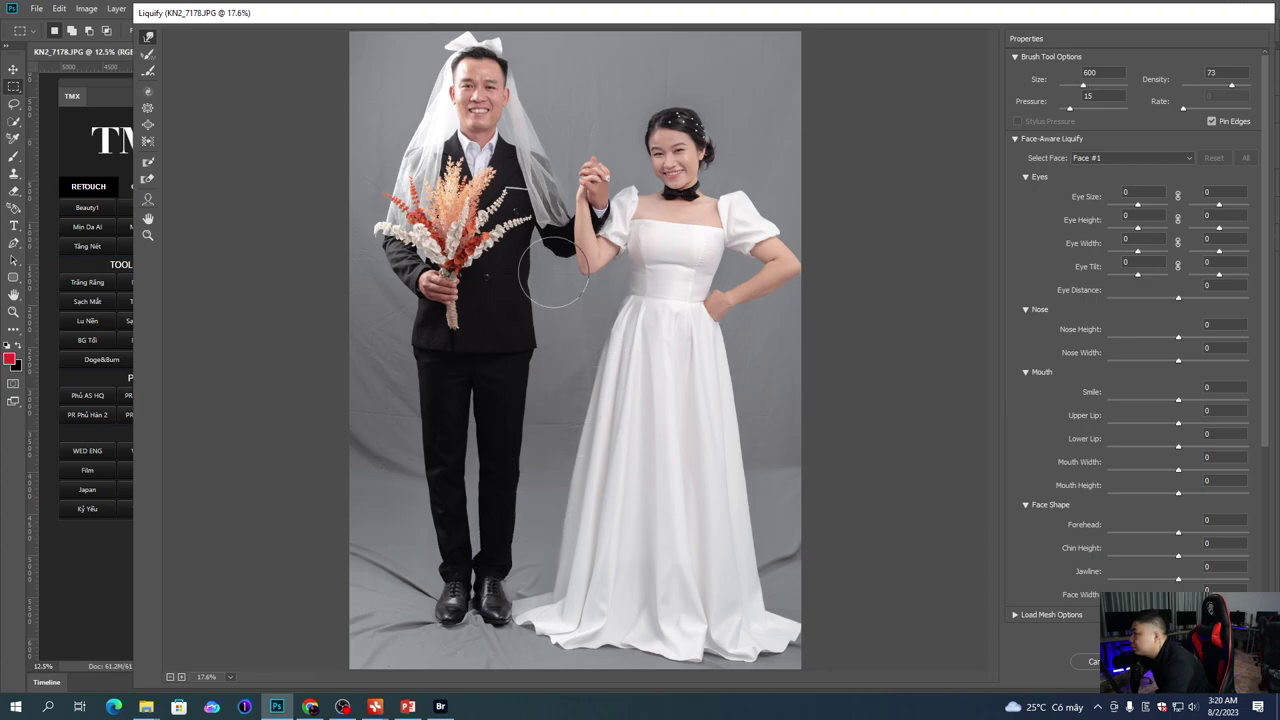
Step: Refine the outline of the groom's jacket and arms with the Forward Warp brush at sizes 400 to 600
key(bracketleft)
key(bracketleft)
key(bracketleft)
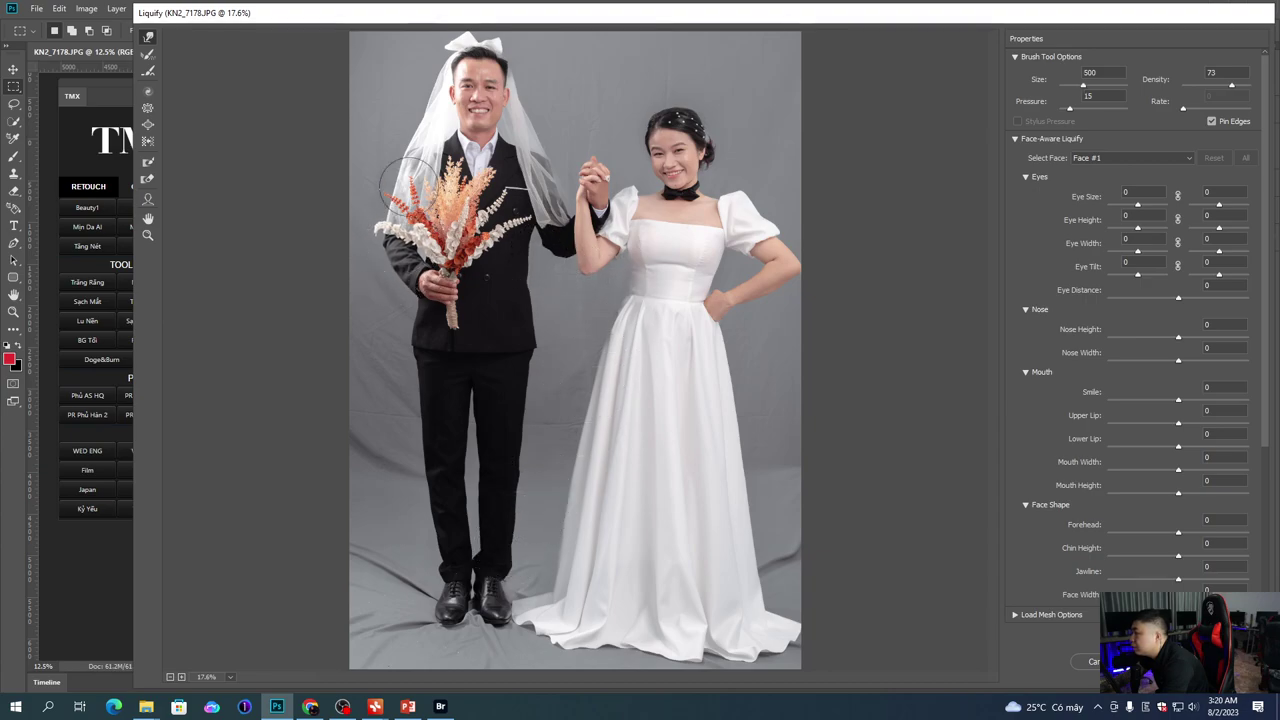
key(bracketright)
key(bracketleft)
key(bracketleft)
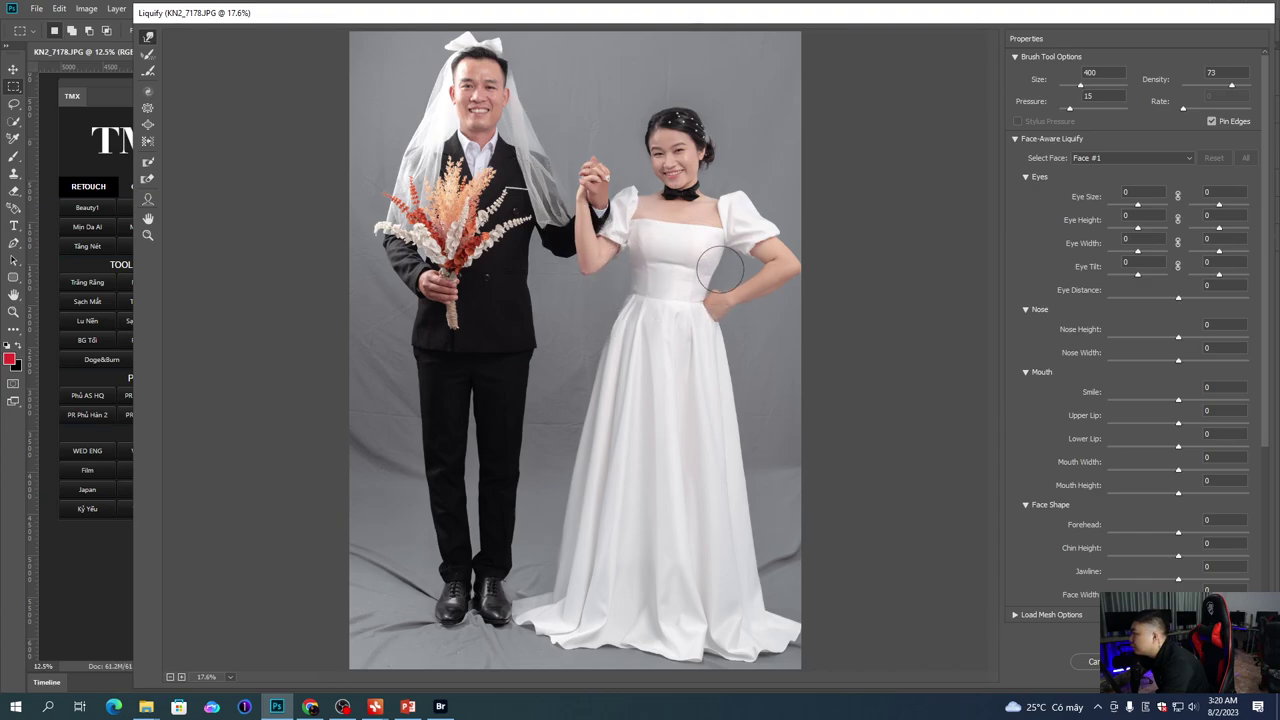
Step: Slim the bride's face with the Face tool, narrowing its width and setting the jawline to -39
key(ctrl+plus)
drag(789, 129, 759, 219)
key(bracketleft)
key(bracketleft)
key(bracketleft)
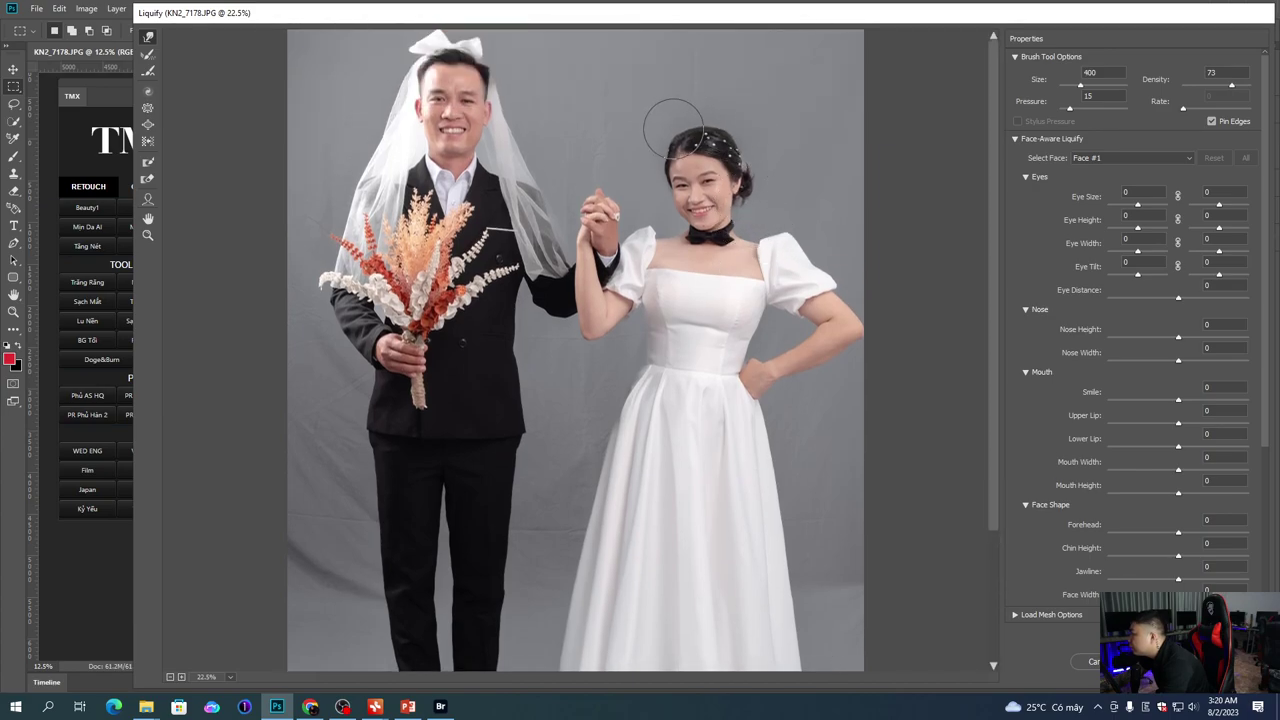
key(bracketleft)
key(ctrl+plus)
key(ctrl+plus)
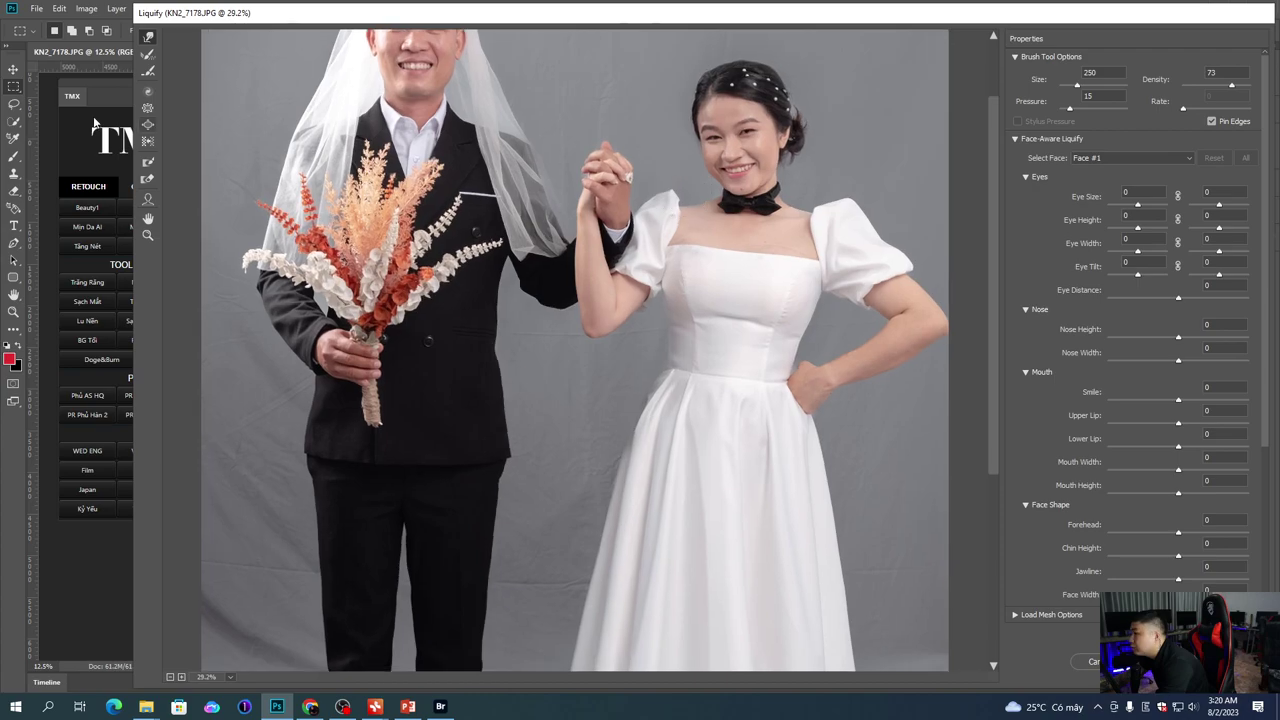
click(148, 198)
mouse_move(768, 181)
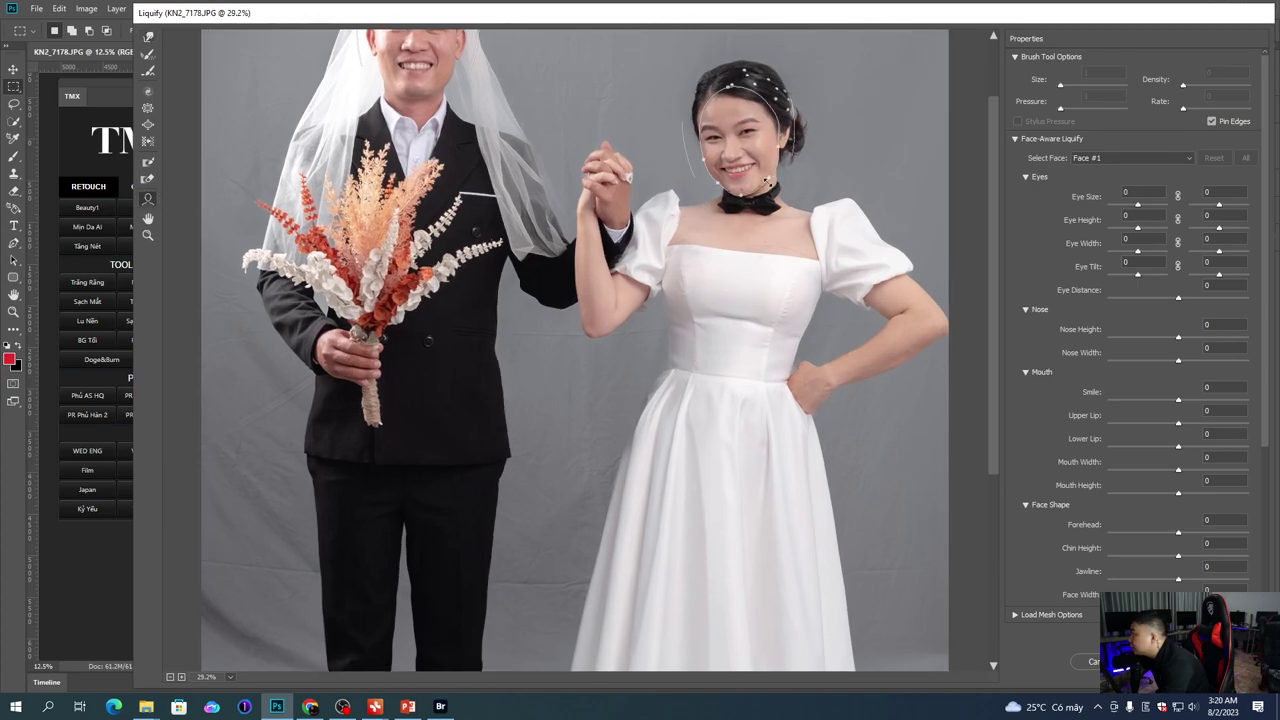
key(ctrl+minus)
key(ctrl+minus)
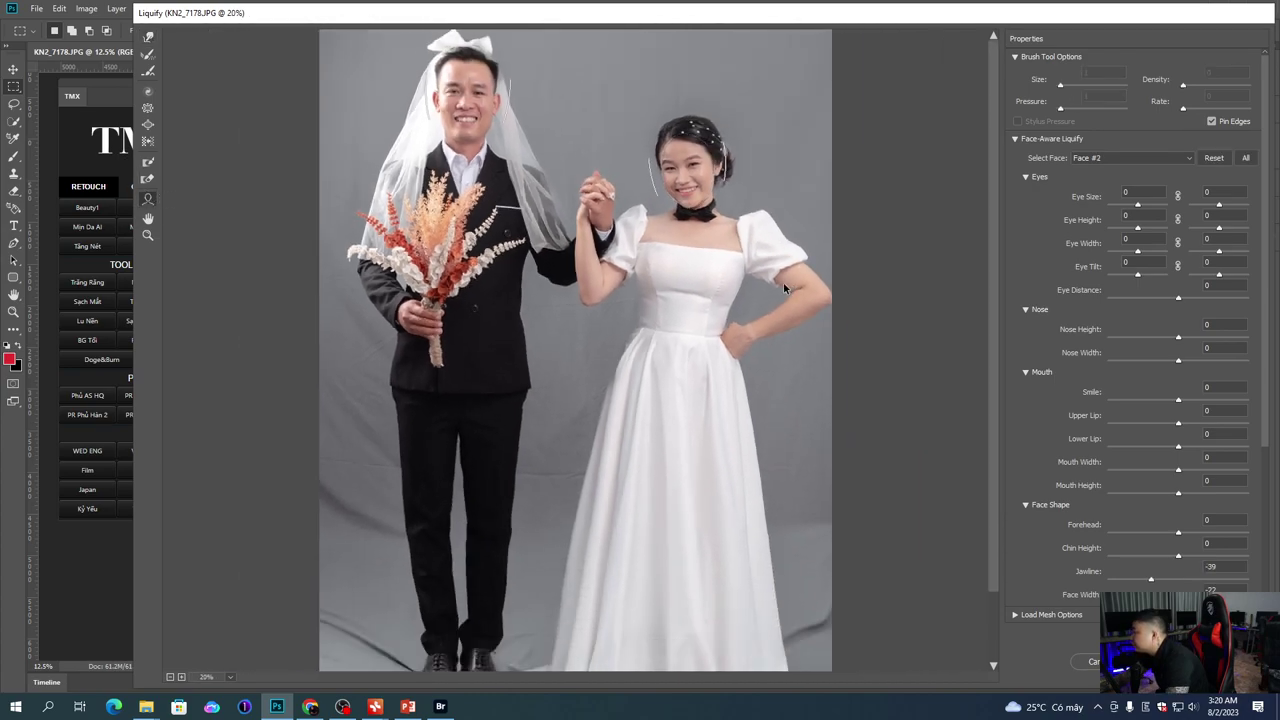
Step: Reshape the bride's puffed sleeve and upper body with the Forward Warp brush at about size 500
click(148, 37)
key(ctrl+minus)
key(bracketright)
key(bracketright)
key(bracketright)
key(bracketright)
key(bracketright)
key(bracketright)
key(bracketright)
key(bracketright)
key(bracketright)
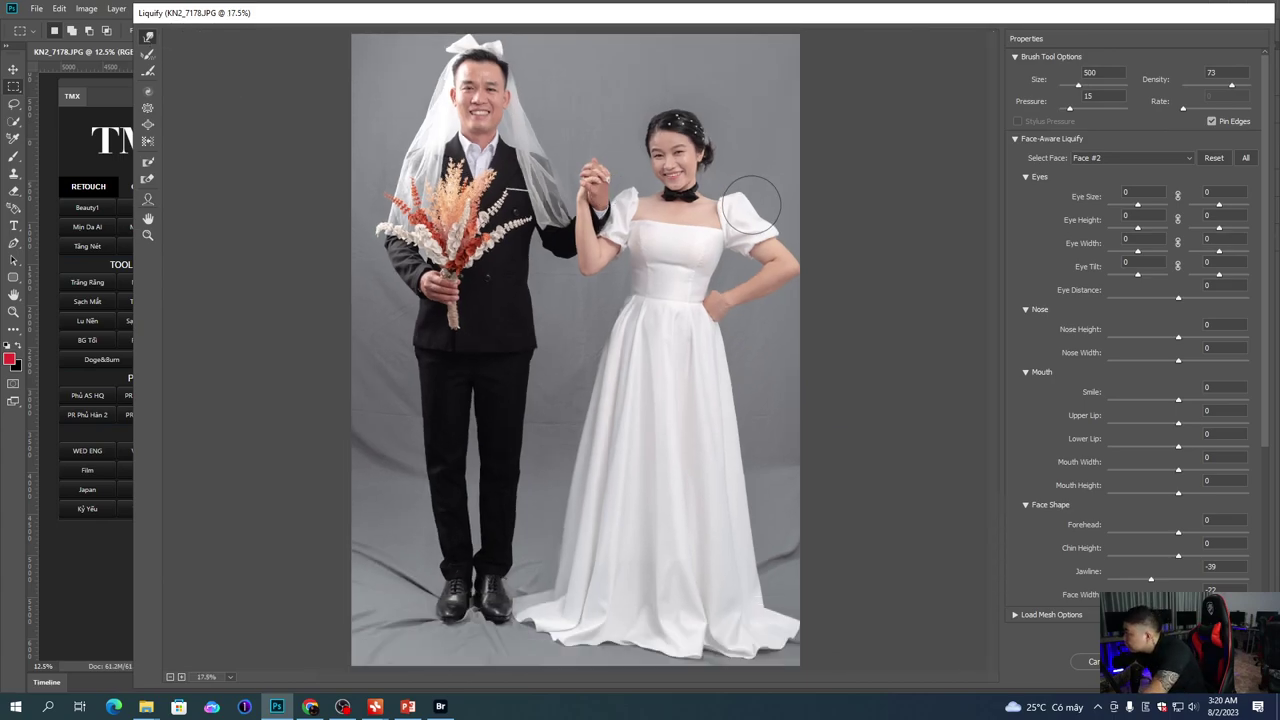
key(bracketleft)
key(bracketleft)
key(bracketleft)
key(bracketleft)
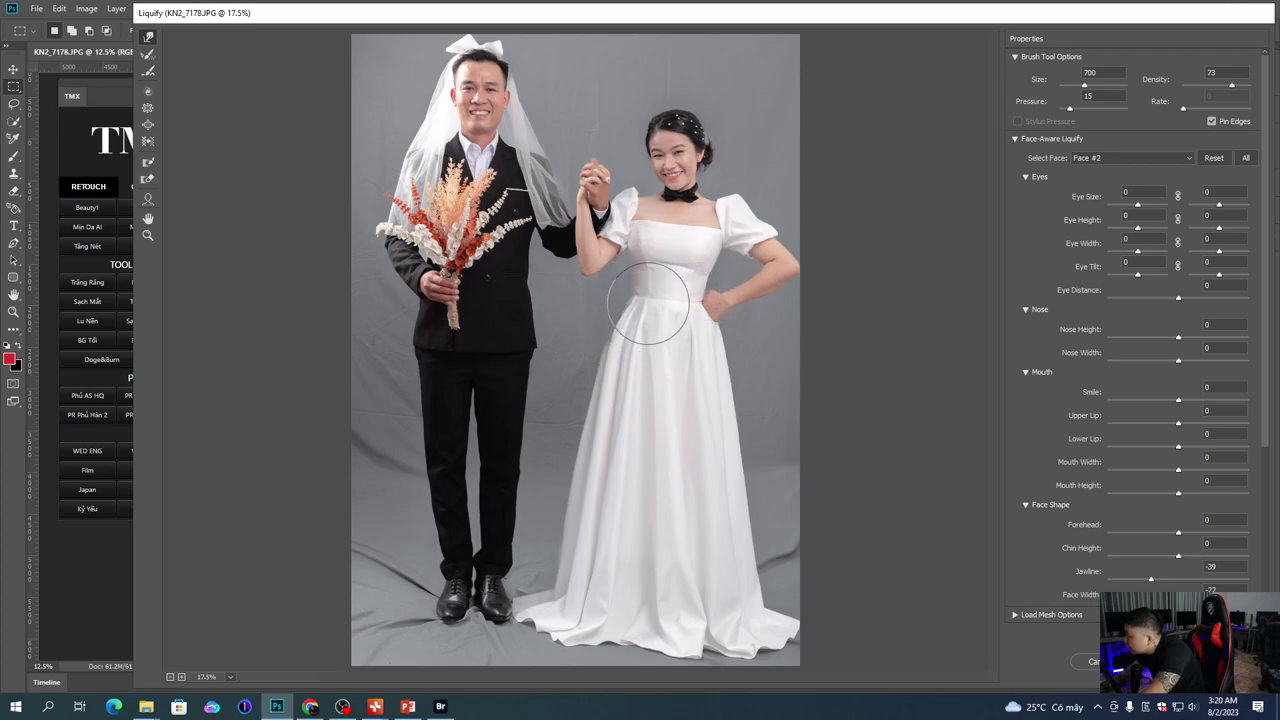
Step: Shape the bride's waist and skirt using larger Forward Warp brush sizes of 700 to 1000
key(bracketright)
key(bracketright)
key(bracketright)
key(bracketright)
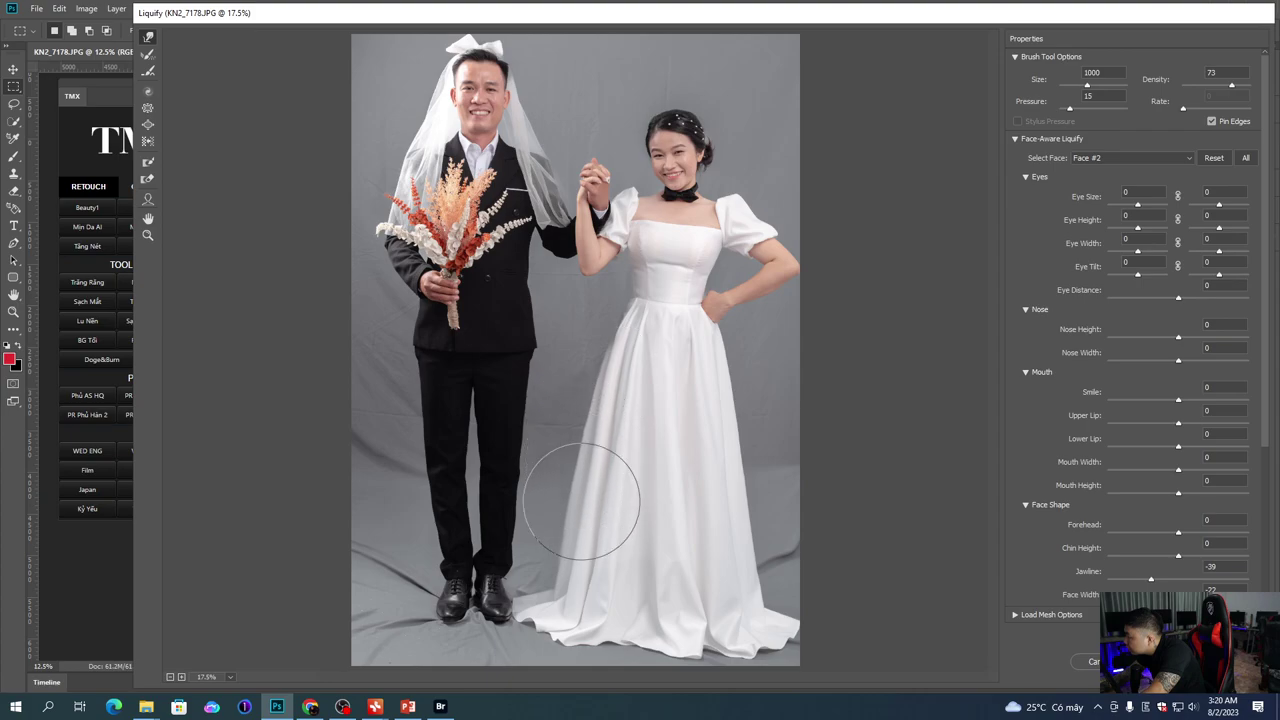
Step: Touch up the outline of the groom's lower trouser legs with a size 400 Forward Warp brush
key(bracketleft)
key(bracketleft)
key(bracketleft)
key(bracketleft)
key(bracketleft)
key(bracketleft)
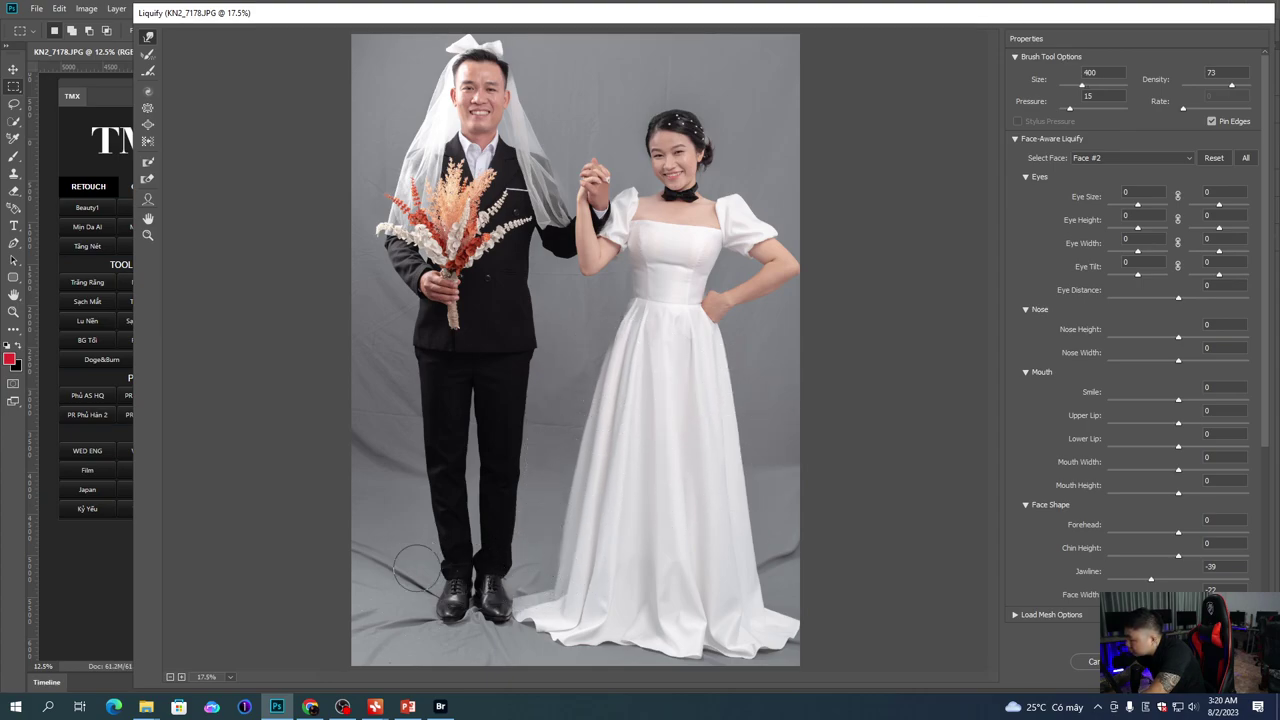
Step: Pull in the side of the groom's jacket at the waist with a size 700 Forward Warp brush
key(bracketright)
key(bracketright)
key(bracketright)
key(bracketleft)
key(bracketleft)
key(bracketleft)
key(bracketleft)
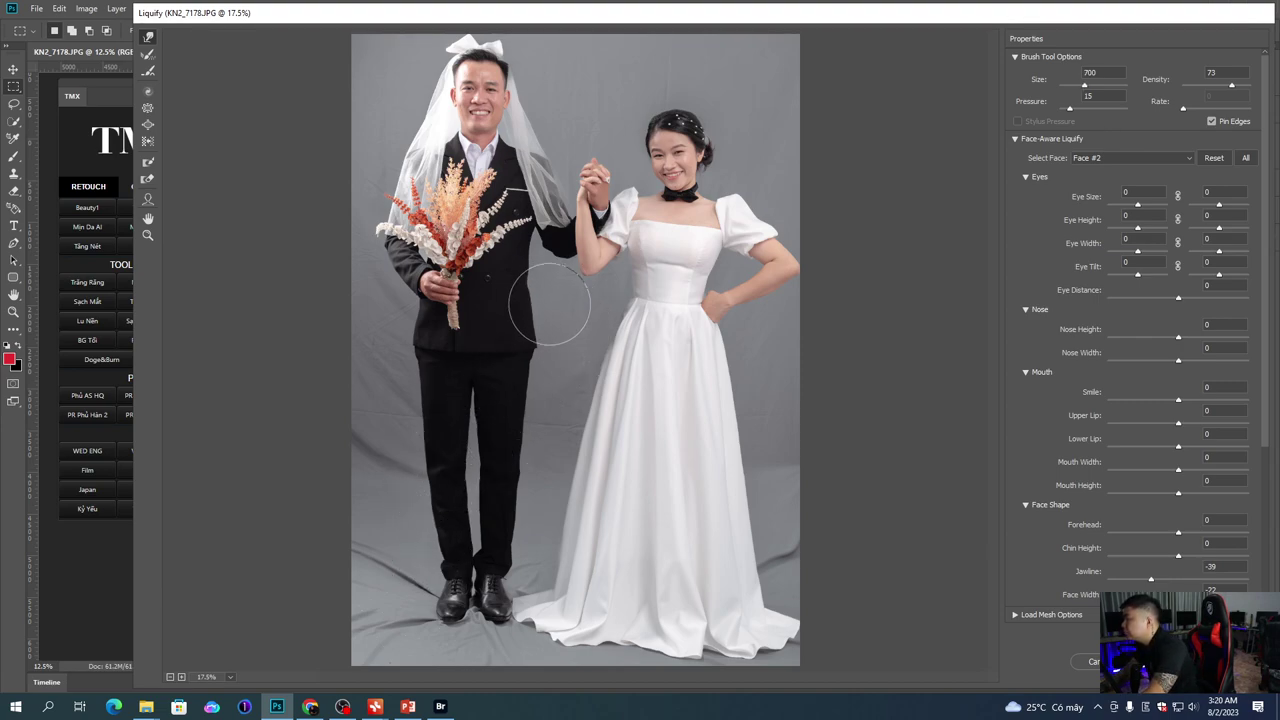
Step: Refine the bride's waist, neck and hair outline with the Forward Warp brush at sizes 300 to 600
key(bracketleft)
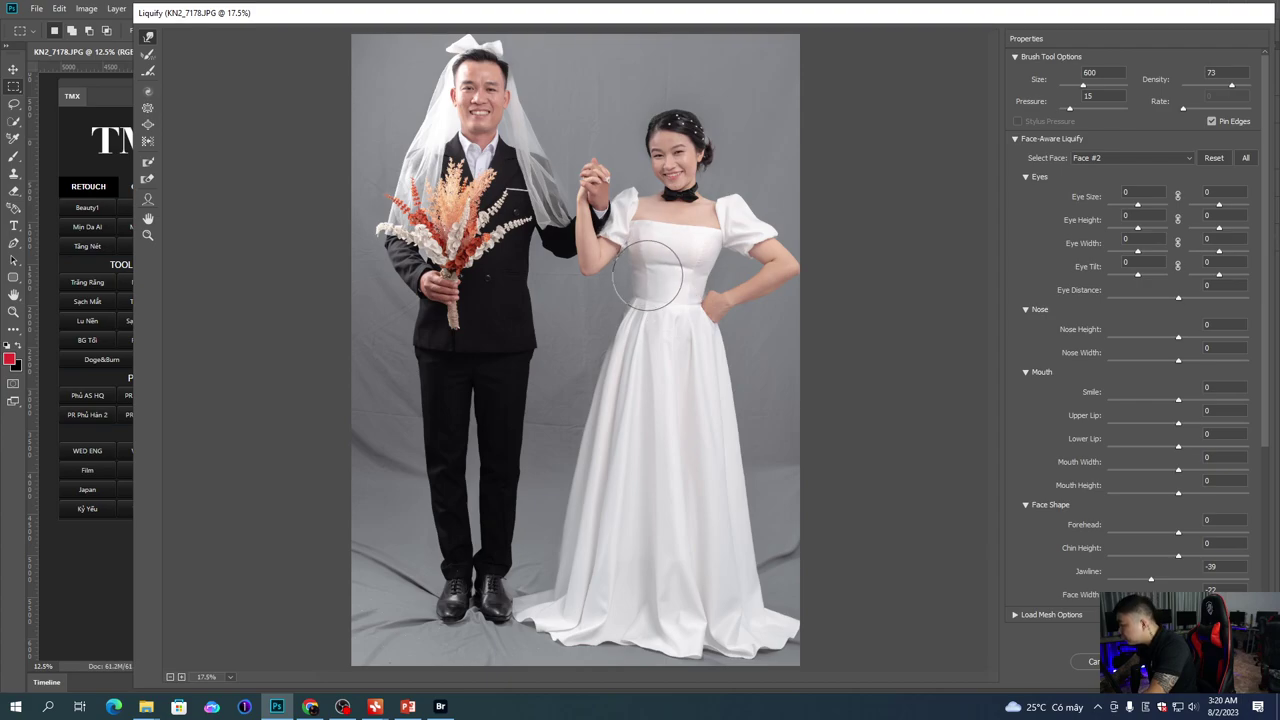
key(bracketleft)
key(bracketleft)
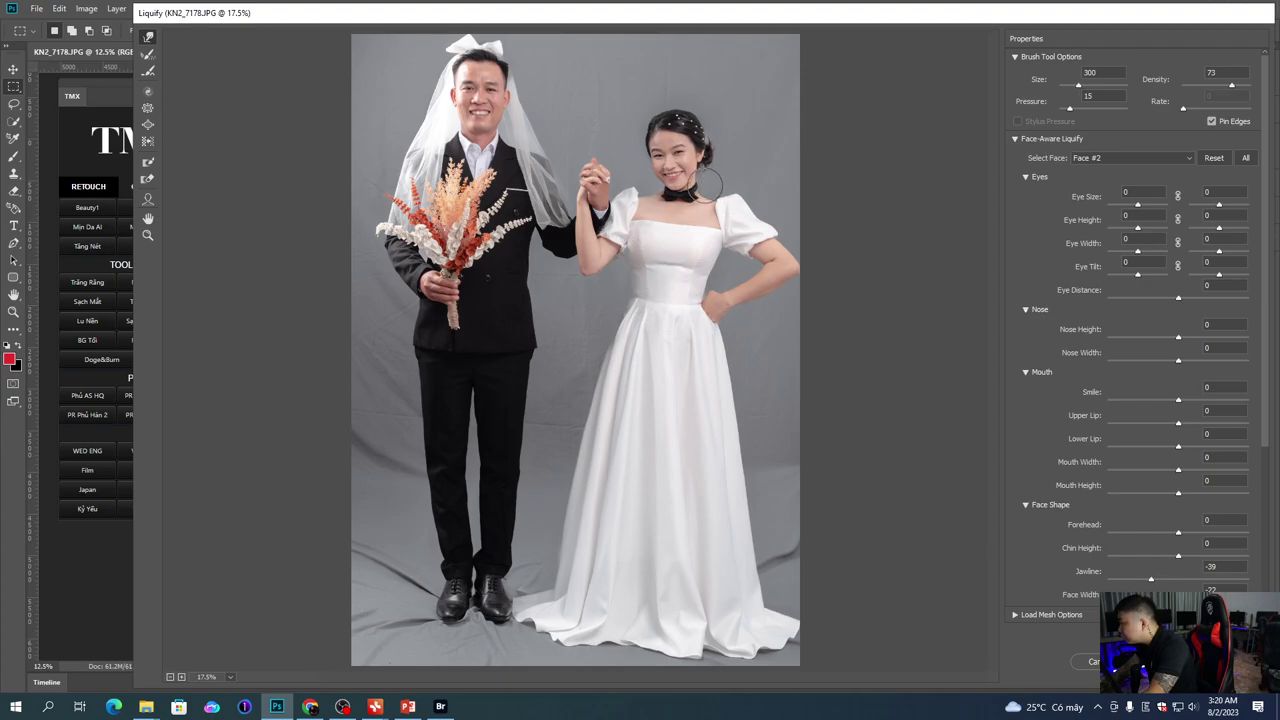
key(ctrl+plus)
key(bracketright)
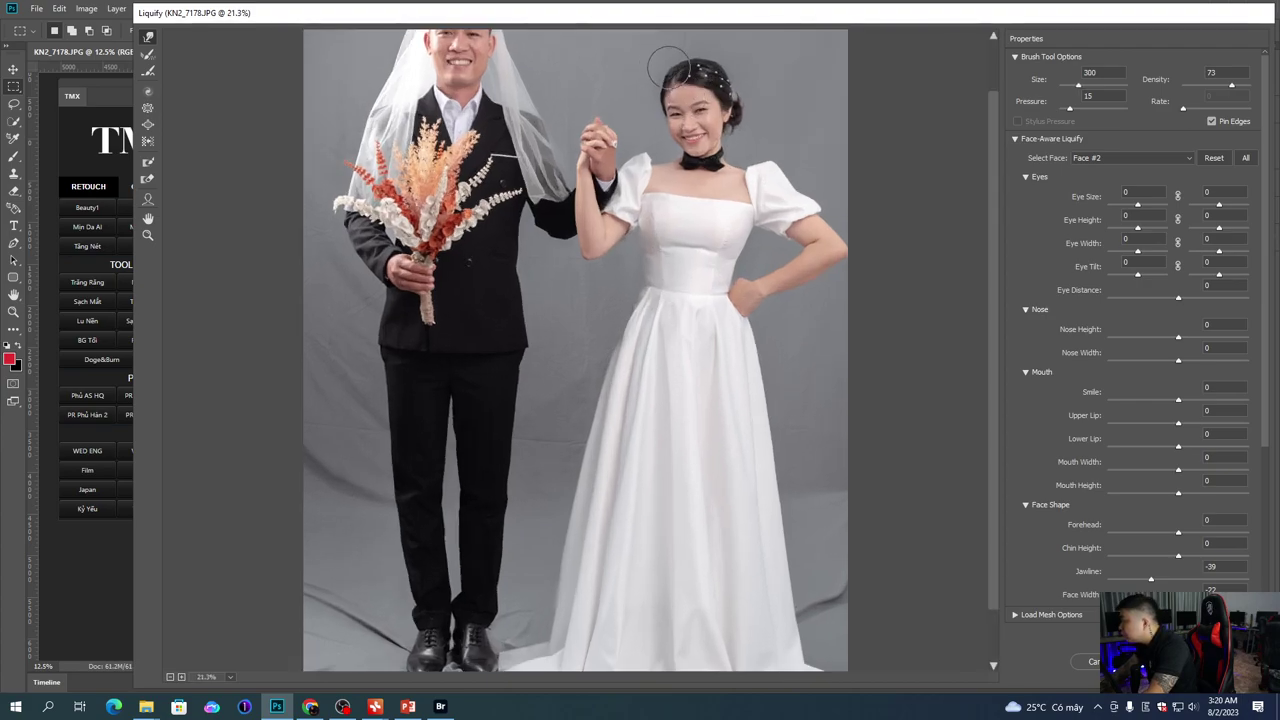
scroll(651, 96, up, 2)
key(bracketright)
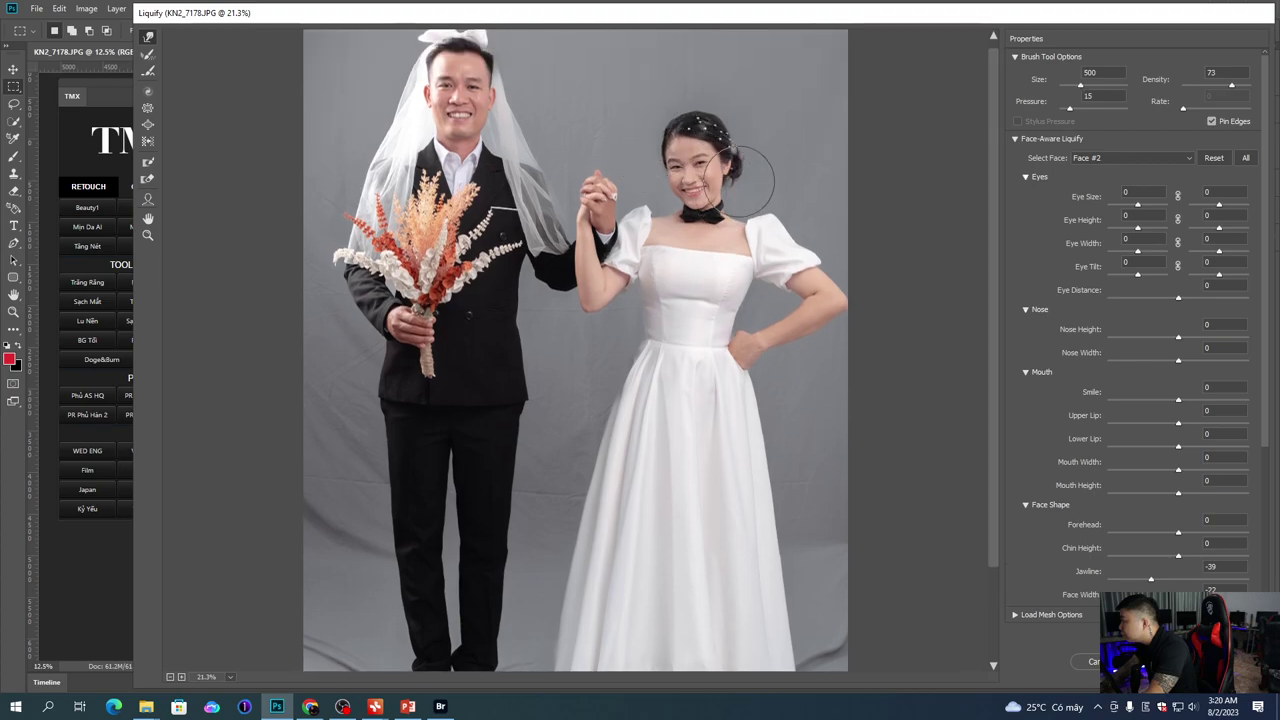
Step: Slim the bride's jaw further with the Face tool, setting the jawline to -81
click(148, 198)
key(ctrl+plus)
key(ctrl+plus)
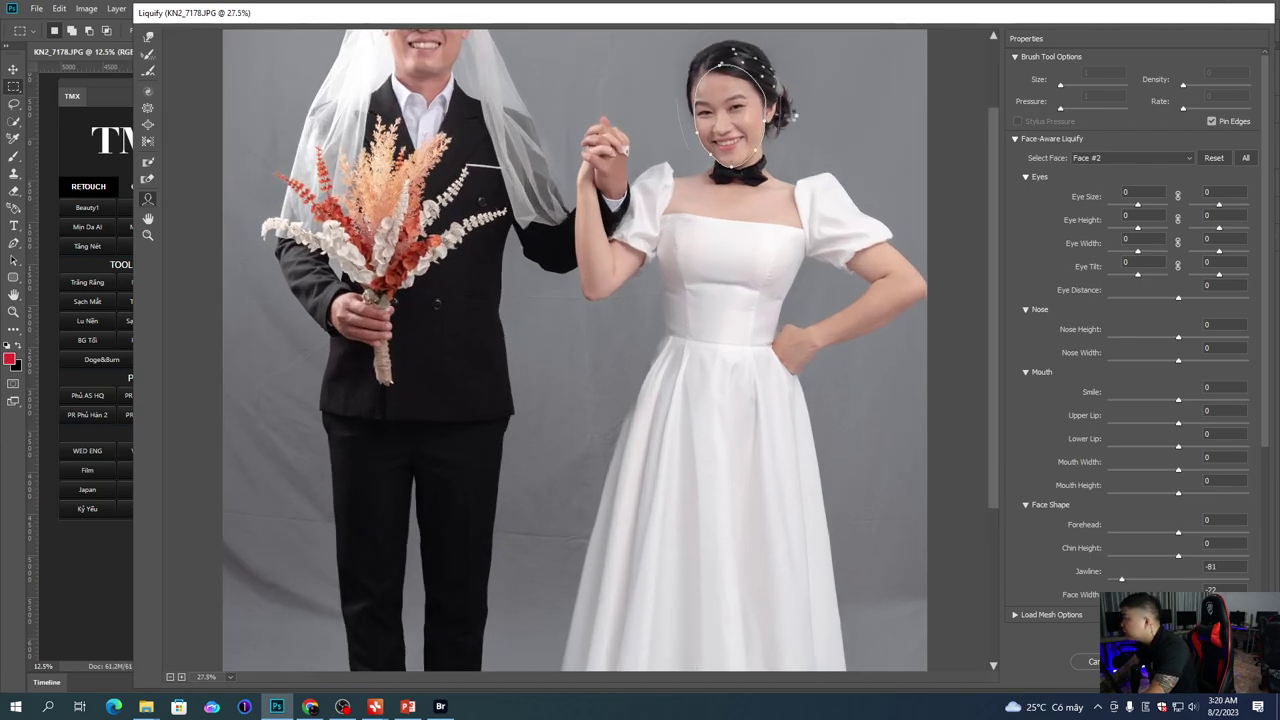
Step: Apply the Liquify changes, deselect and save the photo
key(Return)
key(ctrl+d)
key(ctrl+s)
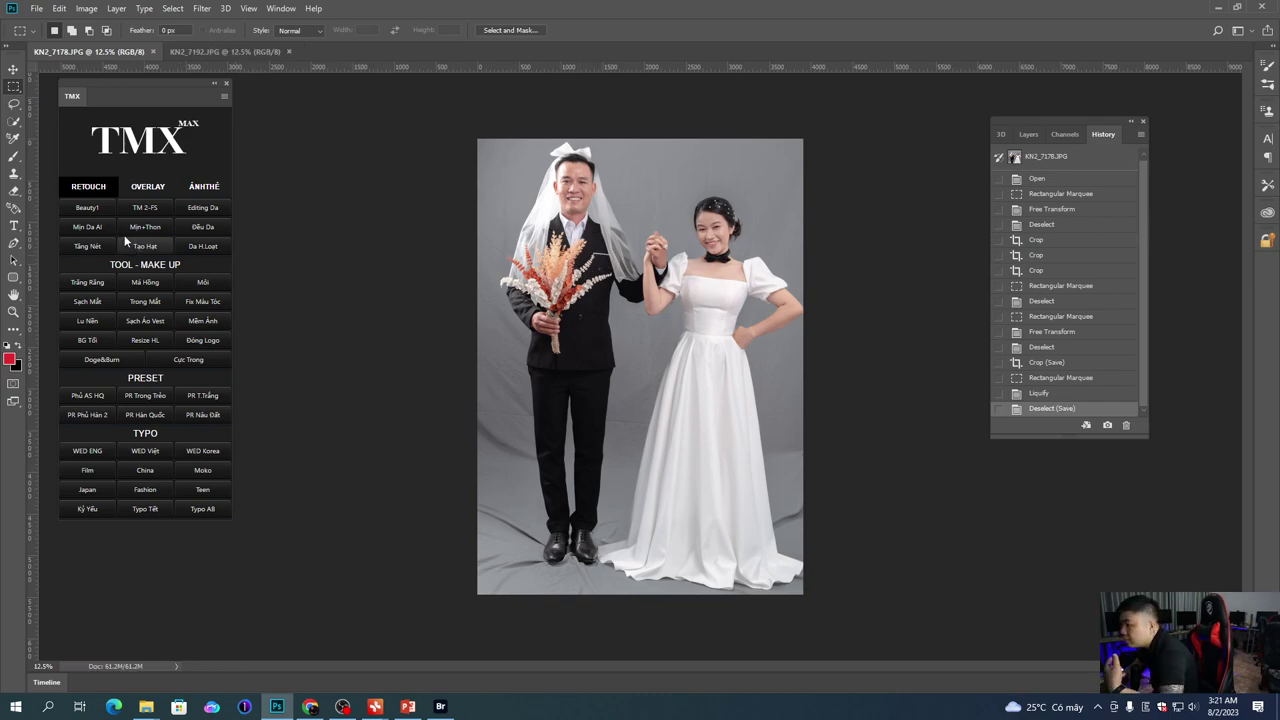
Step: Select the backdrop by inverting a Select Subject selection of the couple, and feather its edge
key(w)
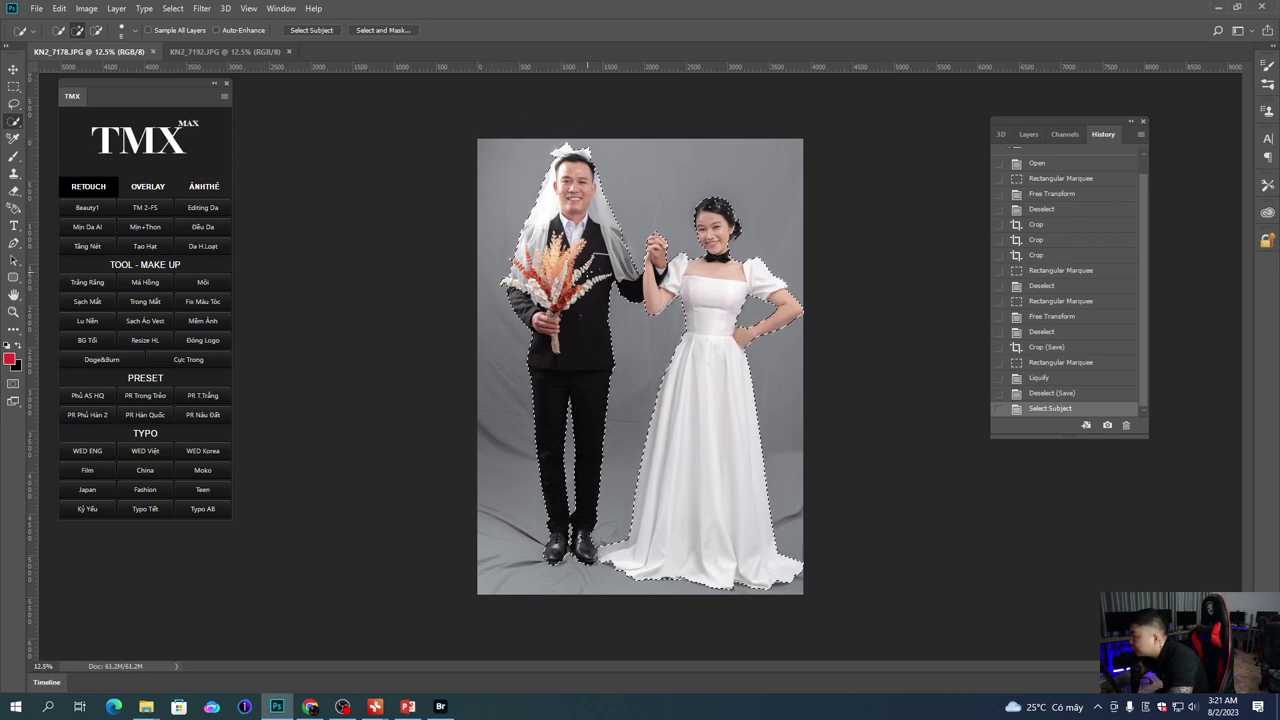
key(shift+ctrl+i)
key(shift+F6)
key(Return)
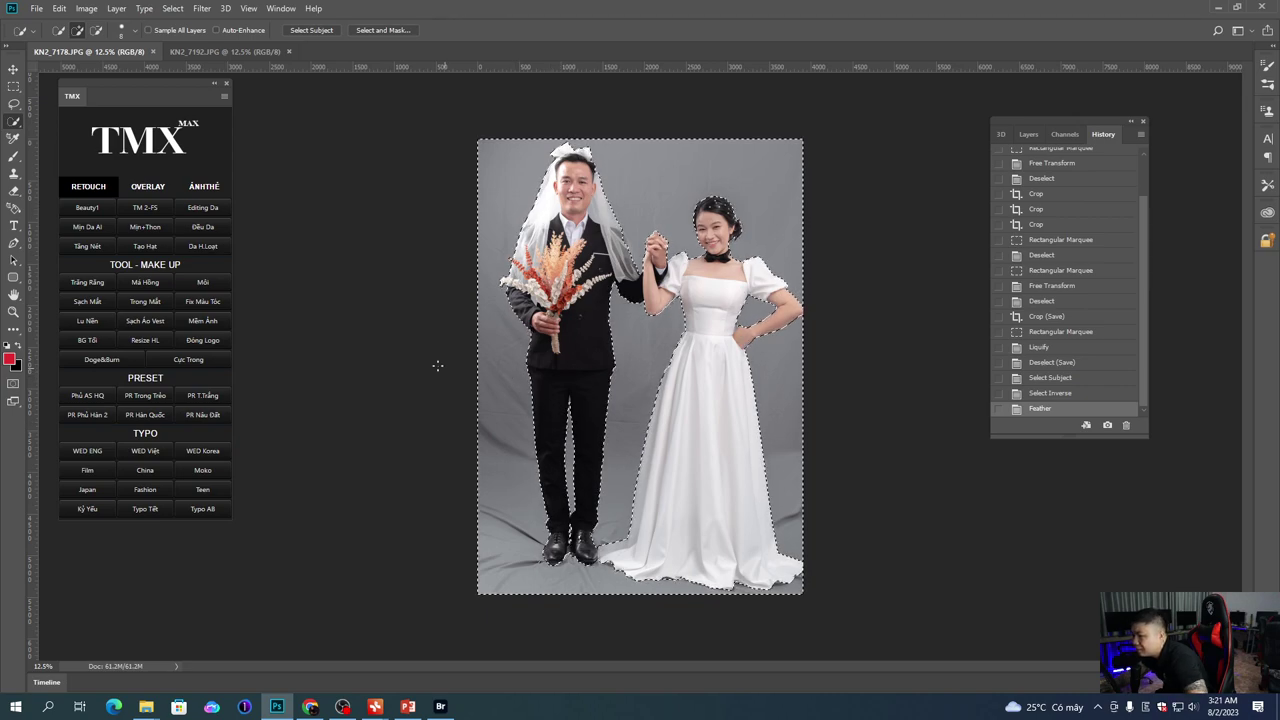
Step: Run the Lu Nền background-smoothing action on the selected backdrop with a Gaussian Blur radius of 170.5 pixels
click(87, 320)
click(693, 321)
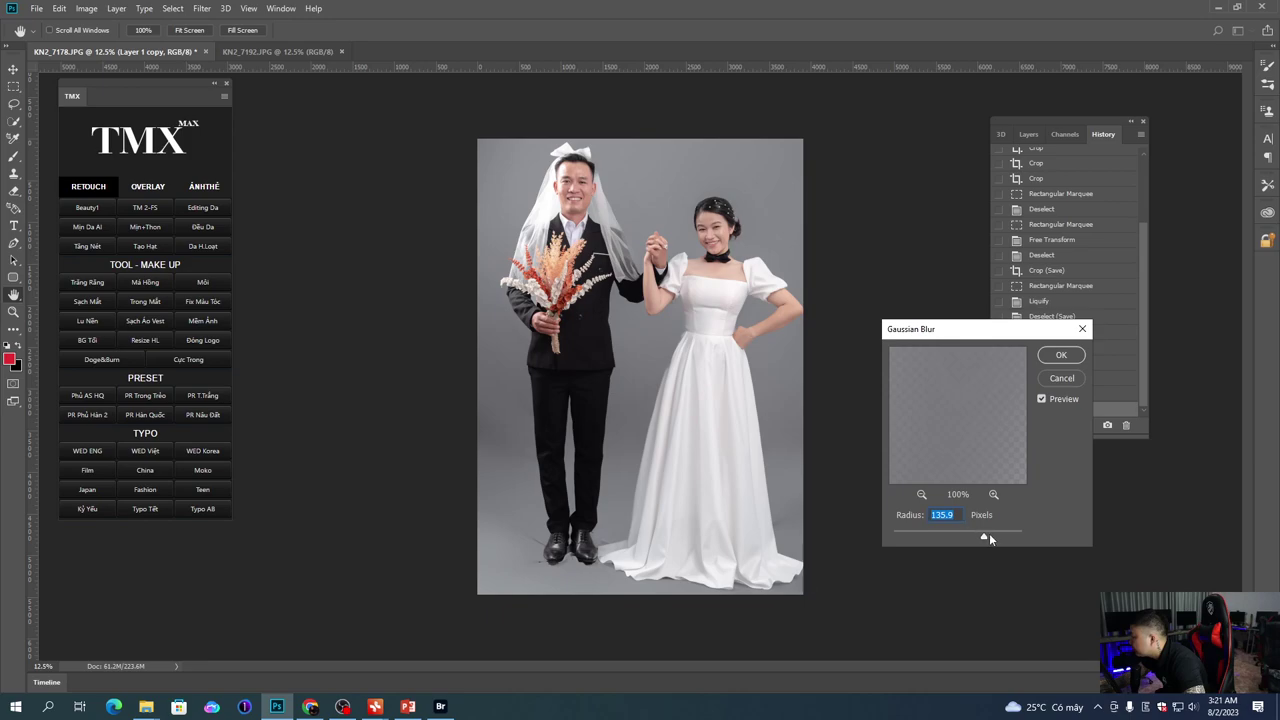
drag(989, 535, 980, 536)
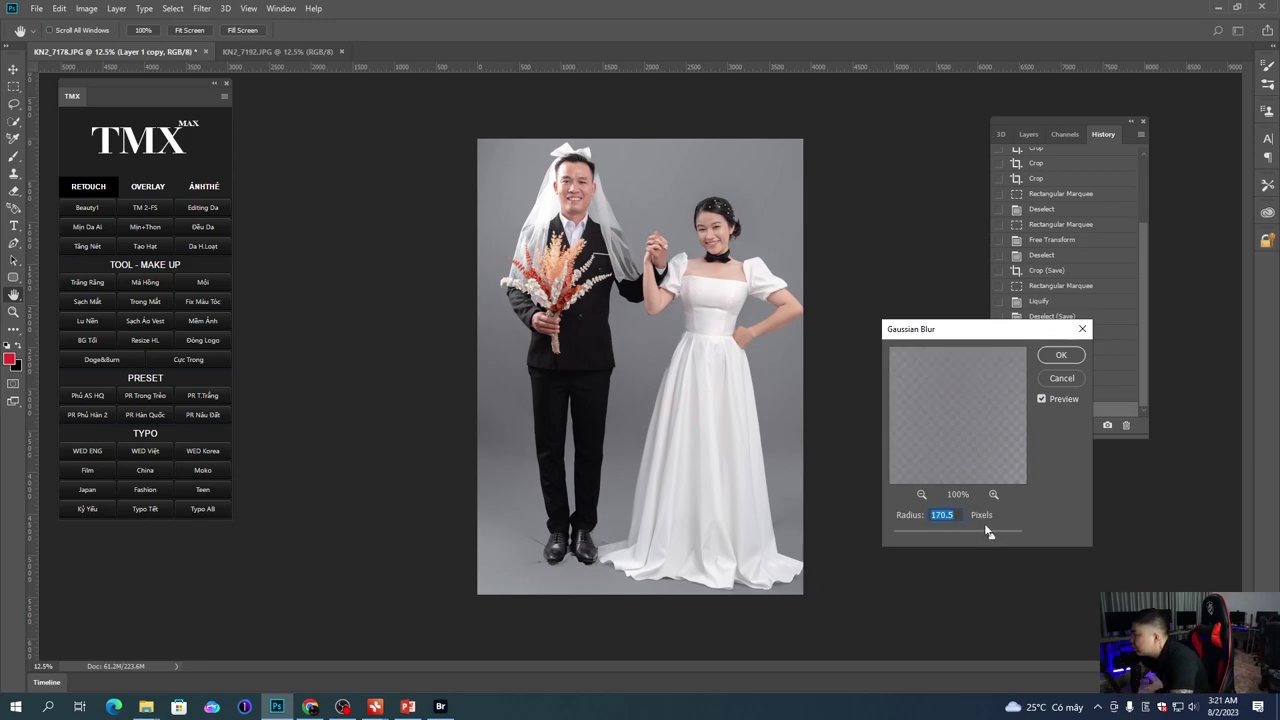
click(1060, 379)
Step: Compare the backdrop with and without Layer 1, and inspect the floor around the groom's shoes up close
click(1036, 134)
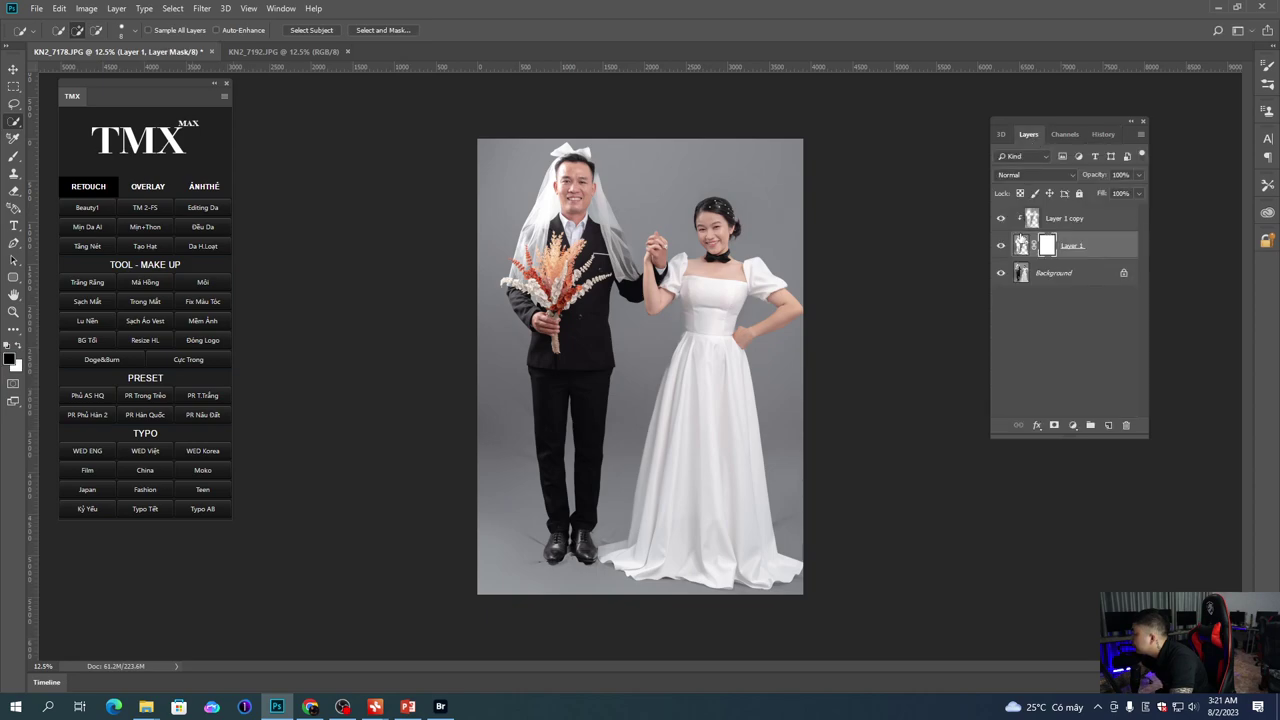
click(1001, 246)
click(1001, 246)
click(1001, 246)
click(1001, 246)
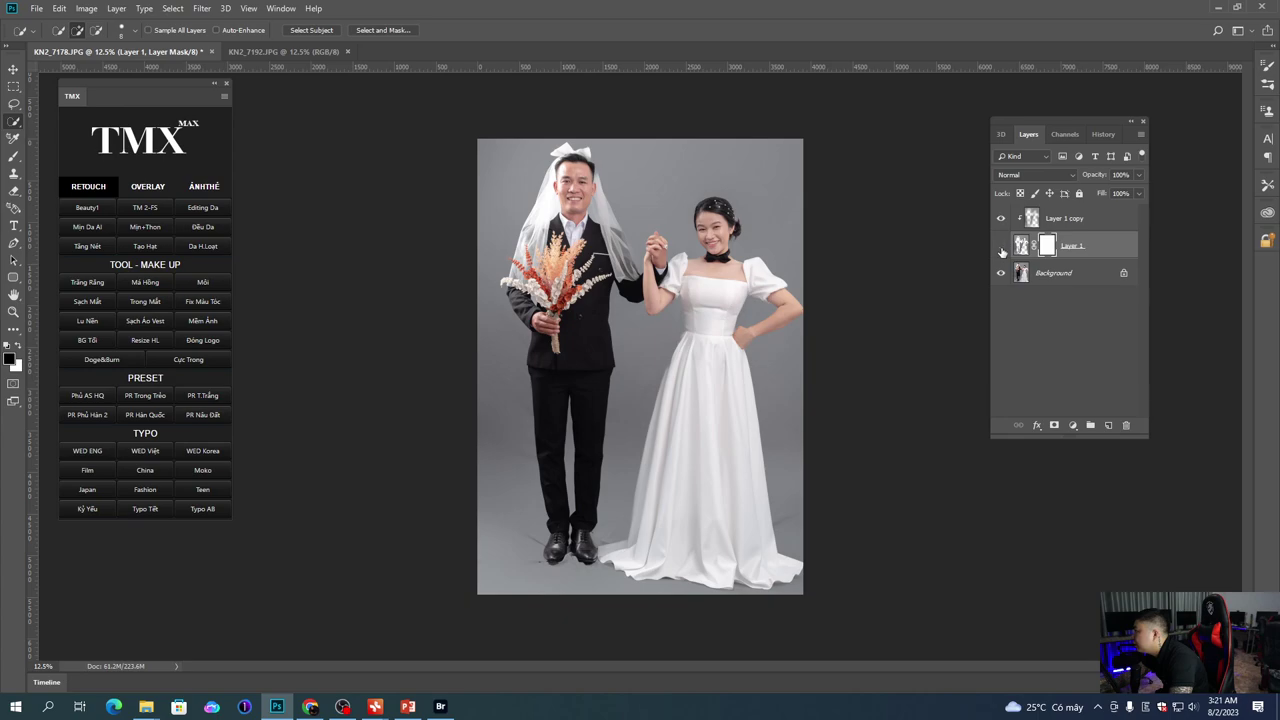
scroll(596, 476, up, 4)
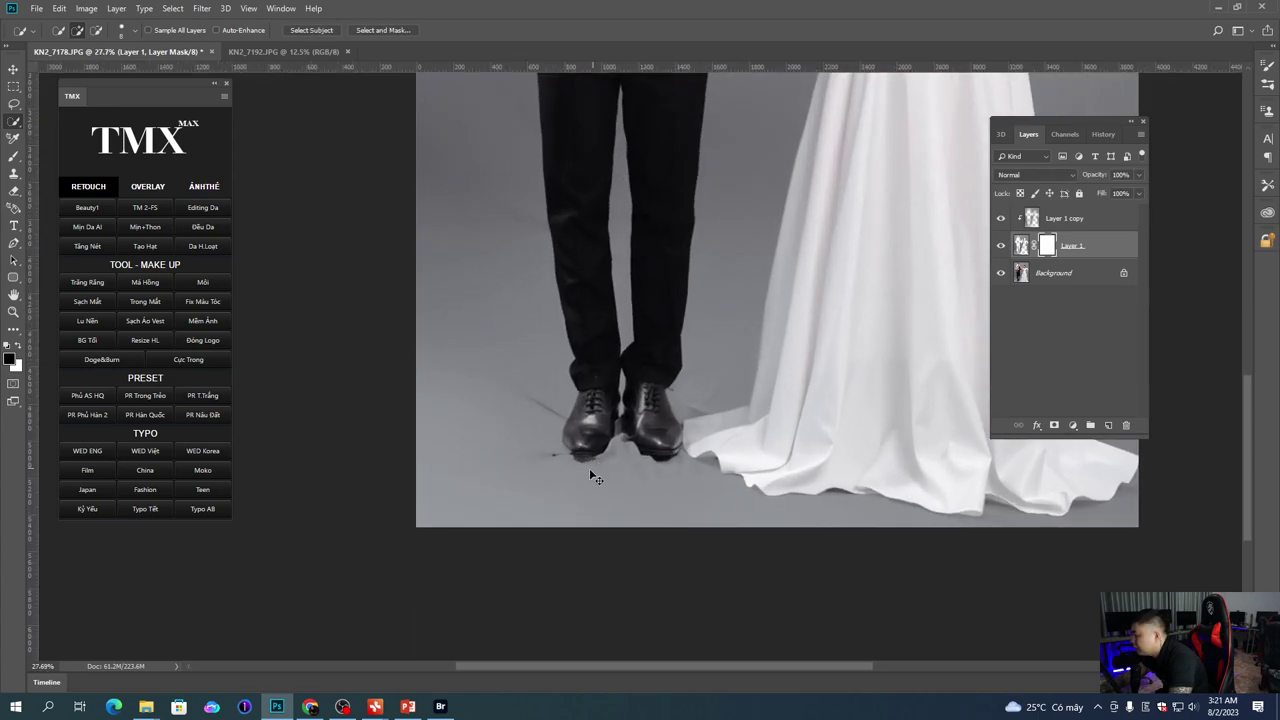
scroll(596, 476, up, 2)
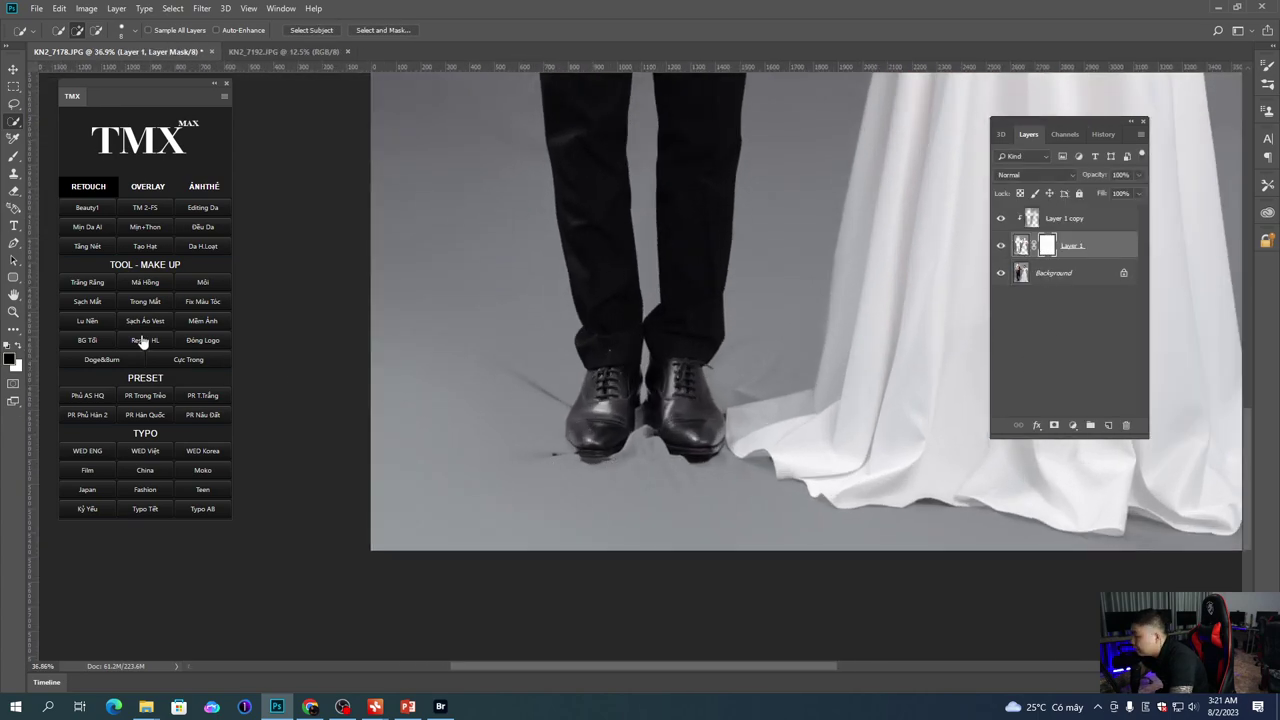
Step: Paint black on the Layer 1 mask over the groom's shoes and the nearby dress hem, and flatten the image
key(b)
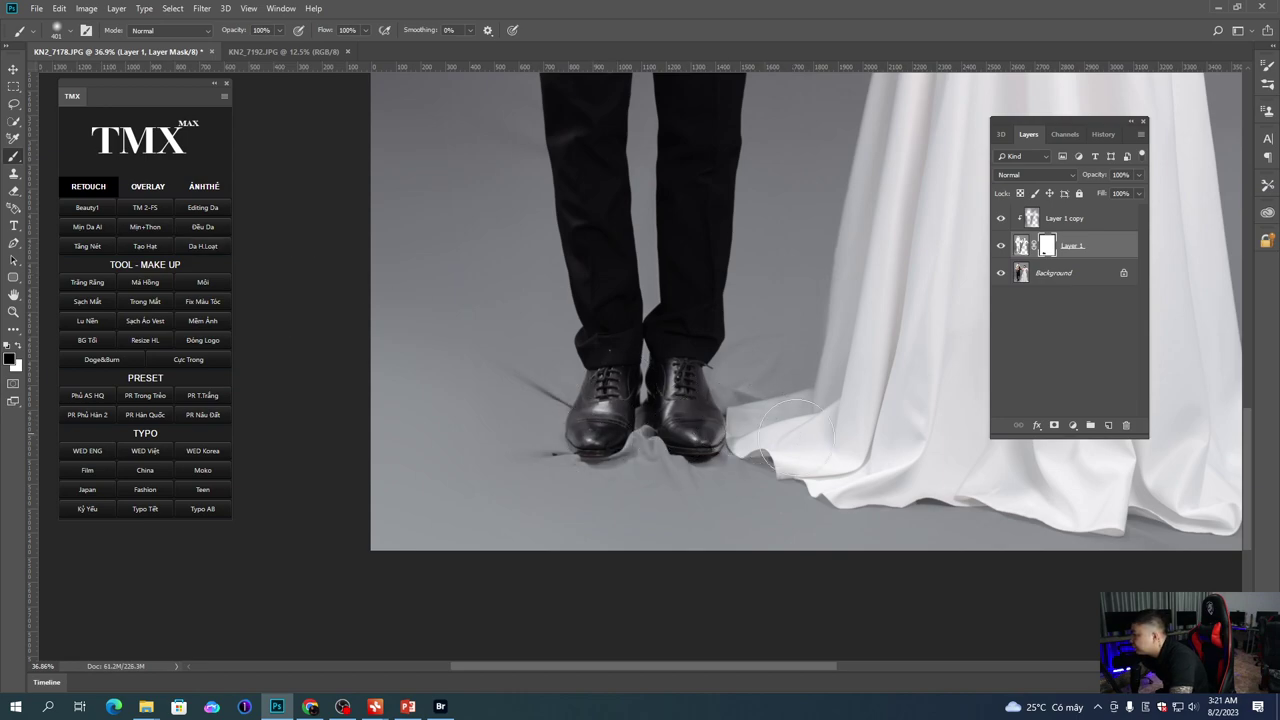
drag(778, 429, 513, 394)
drag(905, 443, 685, 441)
drag(590, 406, 774, 436)
scroll(774, 436, down, 4)
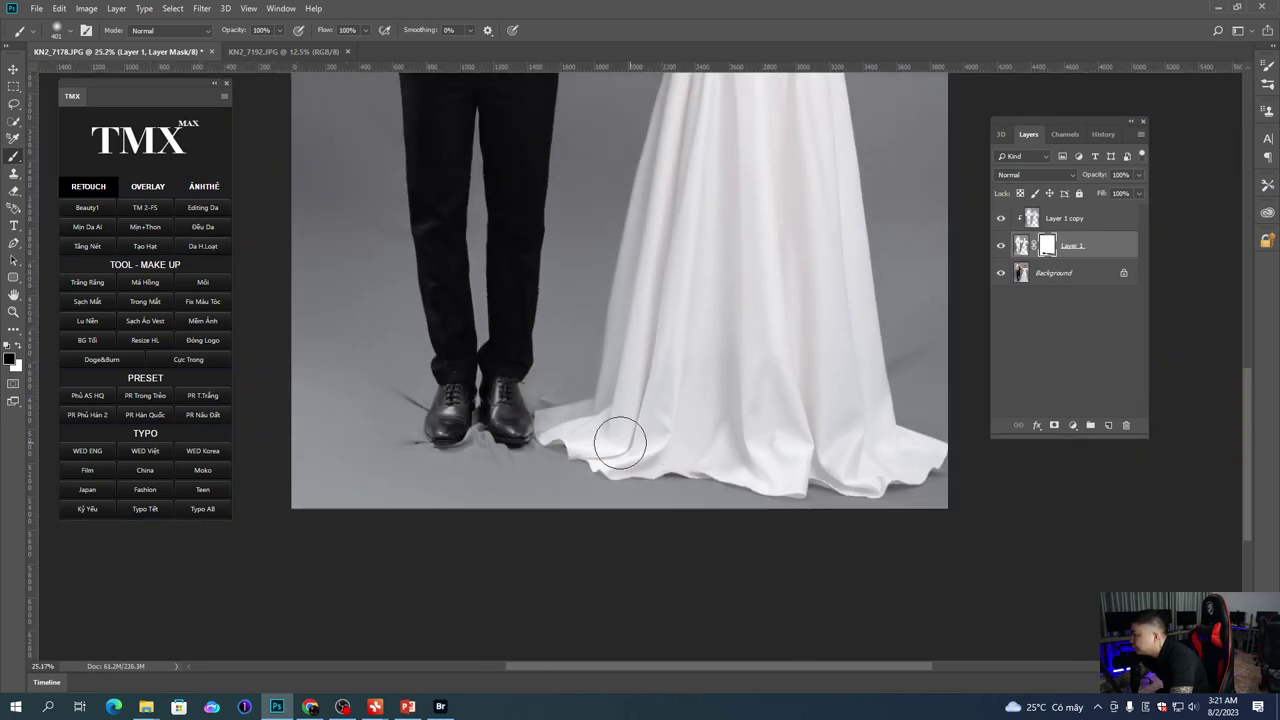
drag(503, 426, 574, 432)
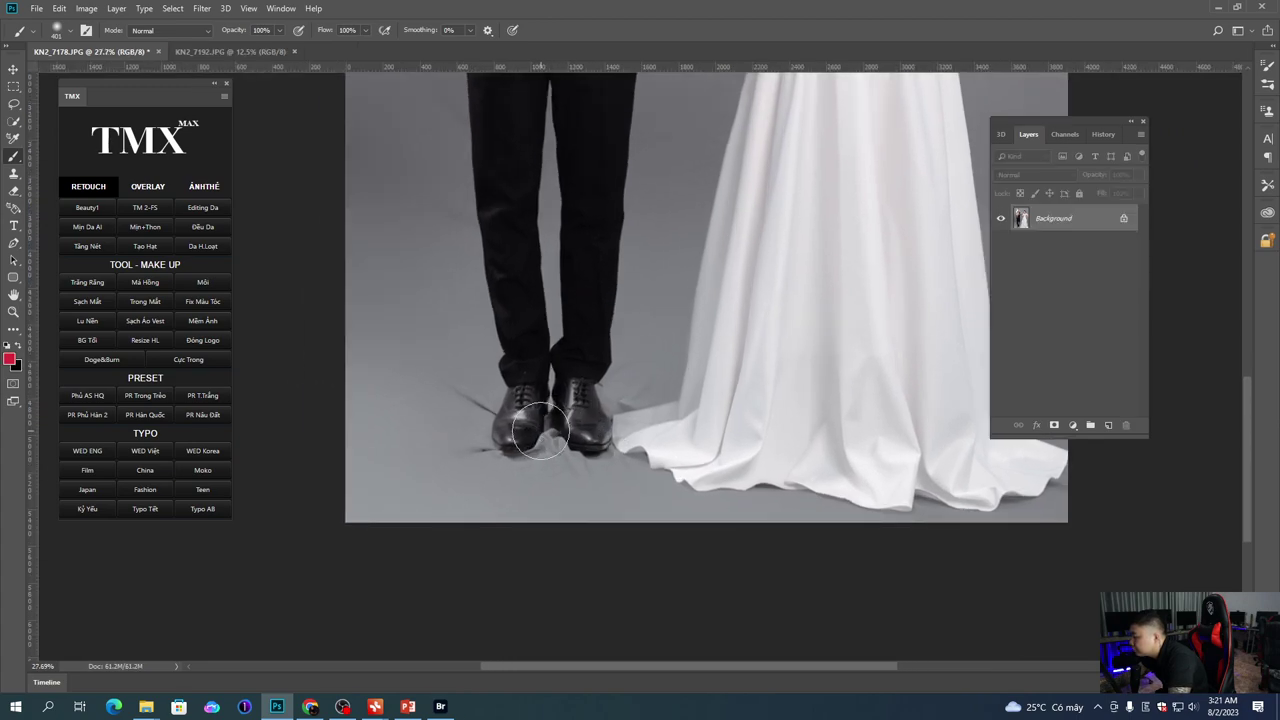
Step: Quick-select the floor and backdrop around the groom's legs and shoes and between his trousers and the dress, excluding the shoes
scroll(492, 431, up, 1)
key(w)
mouse_move(420, 340)
mouse_down()
mouse_move(529, 560)
mouse_move(586, 470)
mouse_move(566, 443)
mouse_up()
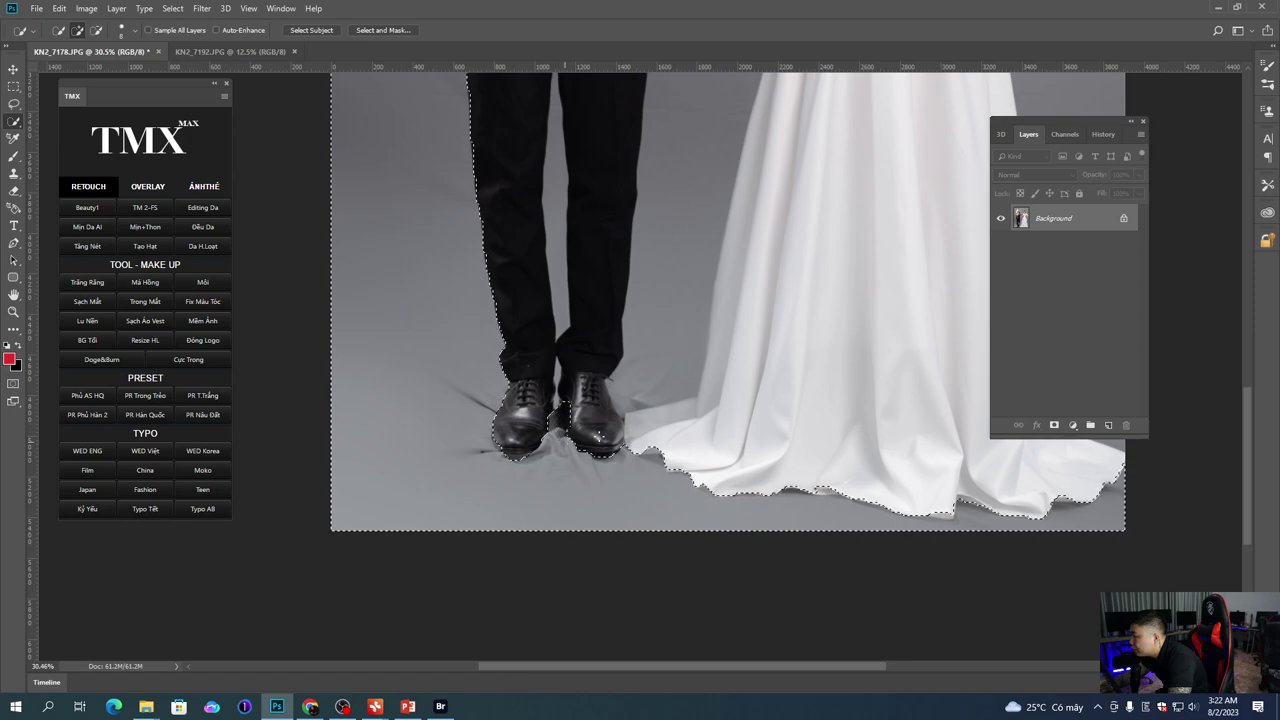
drag(628, 398, 662, 364)
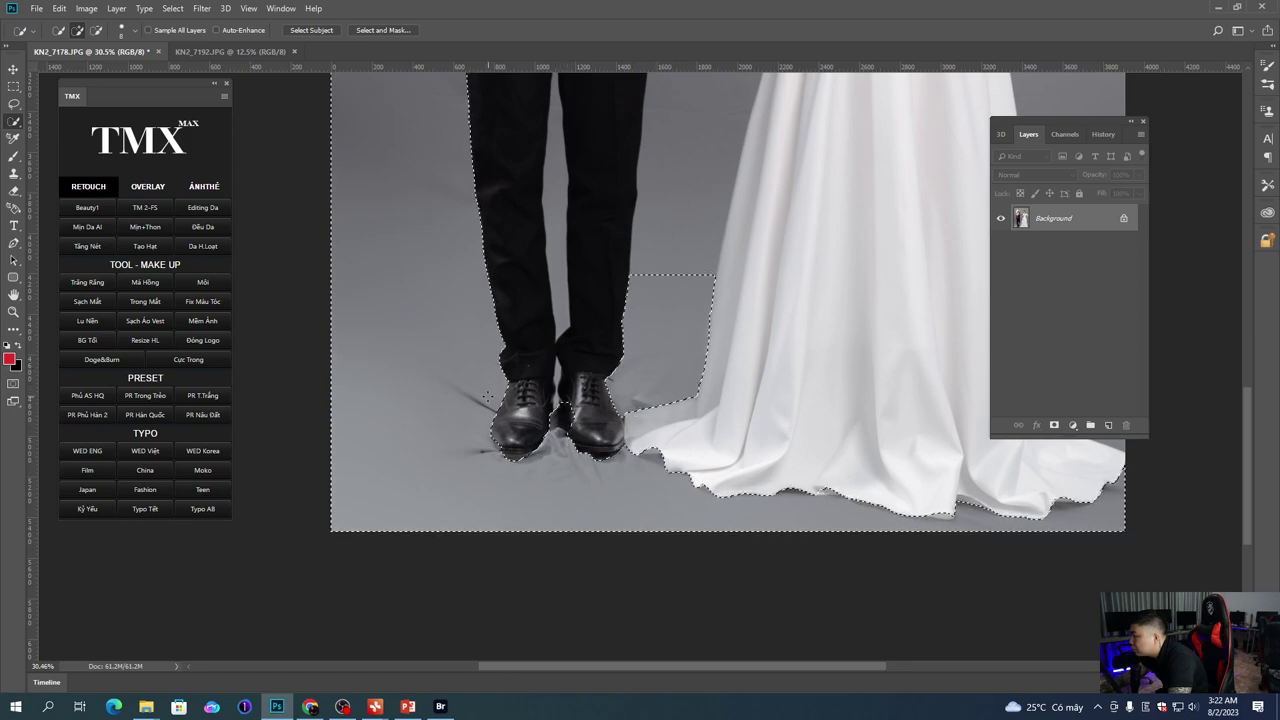
scroll(535, 440, up, 2)
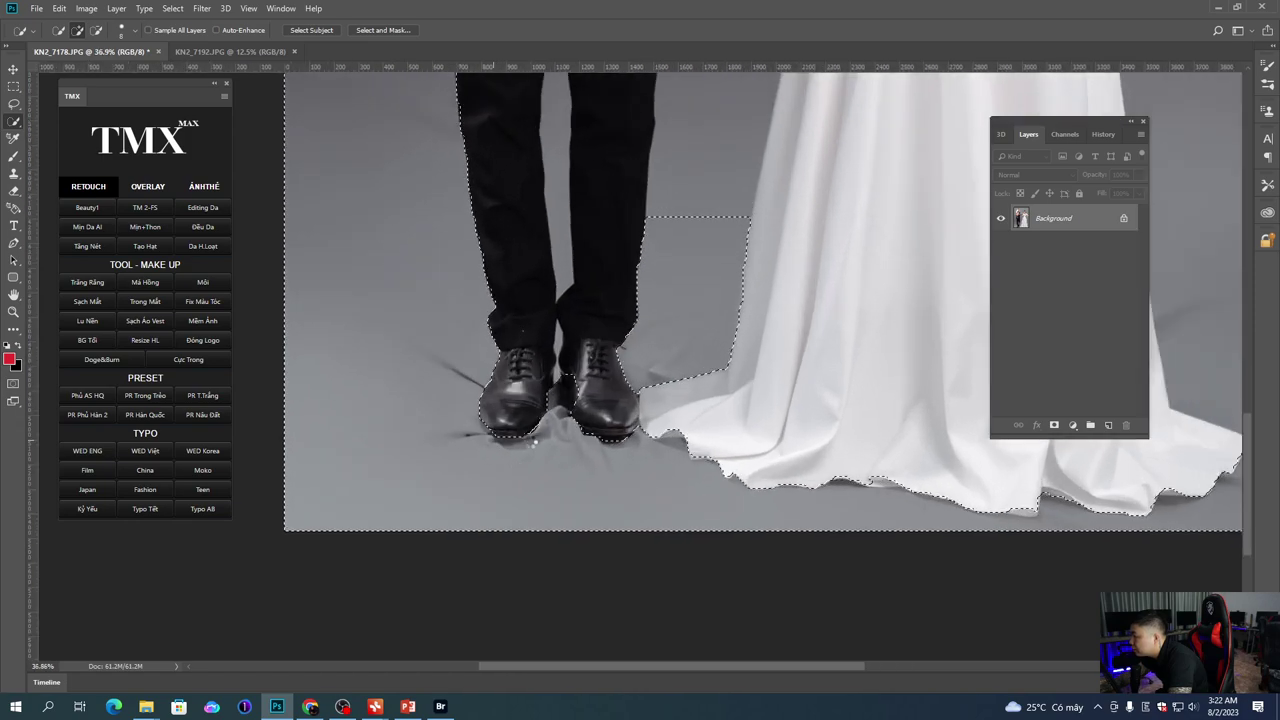
alt+click(534, 429)
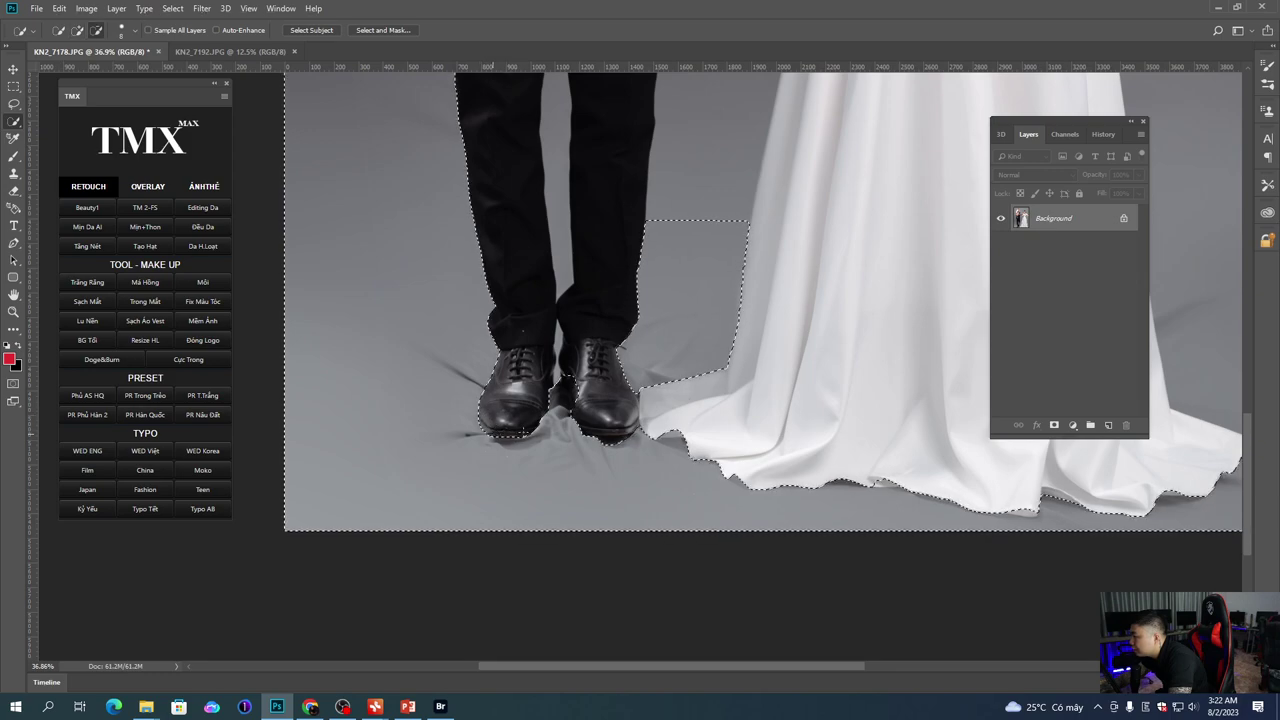
click(570, 388)
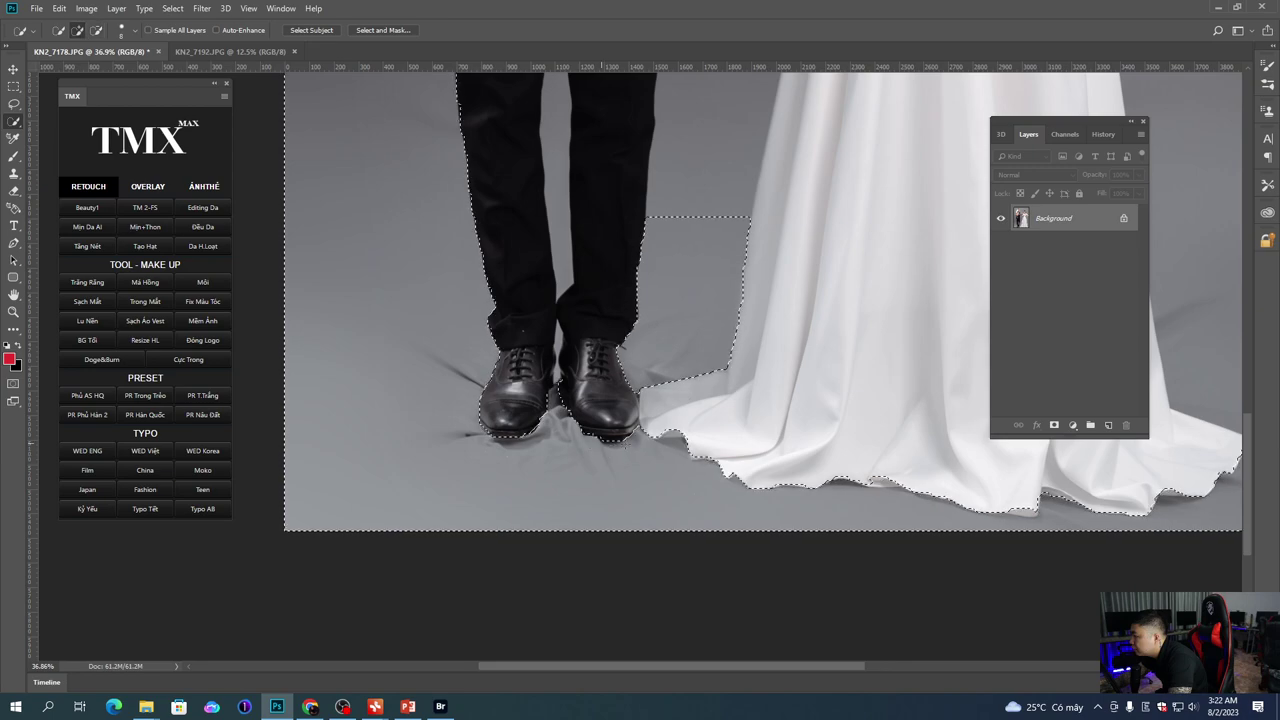
scroll(635, 446, down, 2)
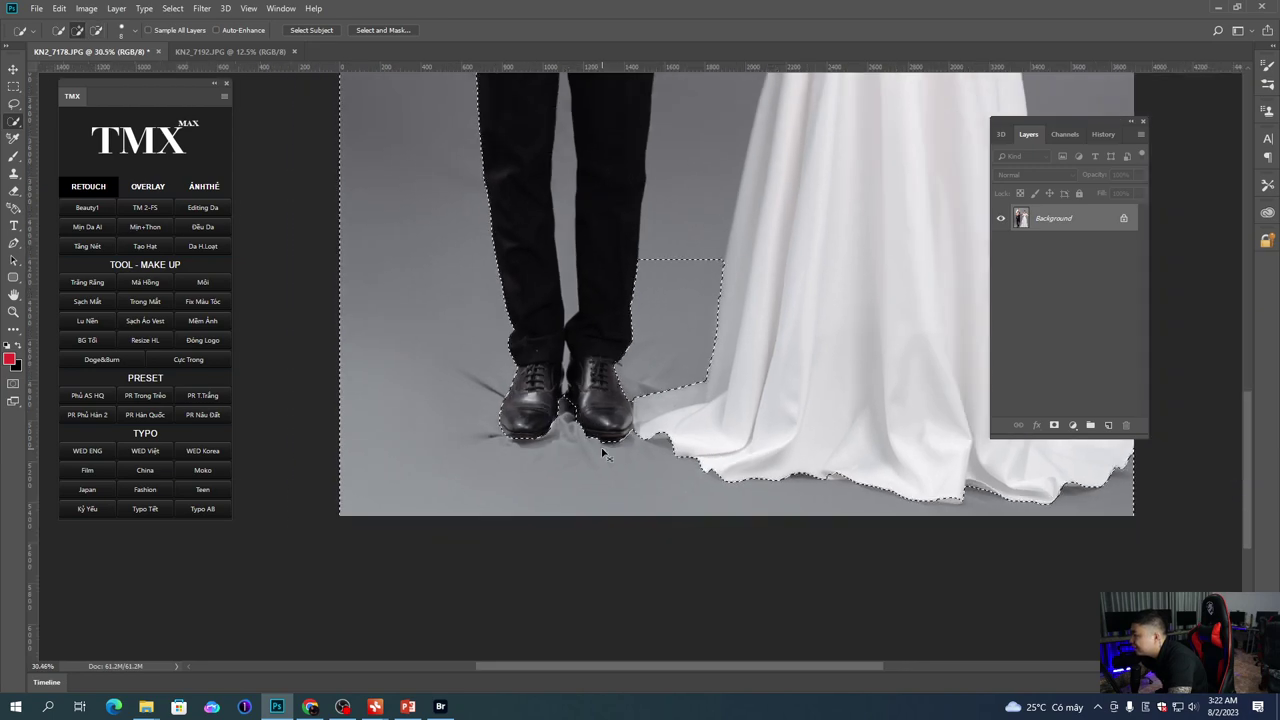
Step: Feather the floor selection, brush sampled grey at 40% opacity over the wrinkles around the shoes, and deselect
key(shift+F6)
key(Return)
scroll(580, 444, down, 2)
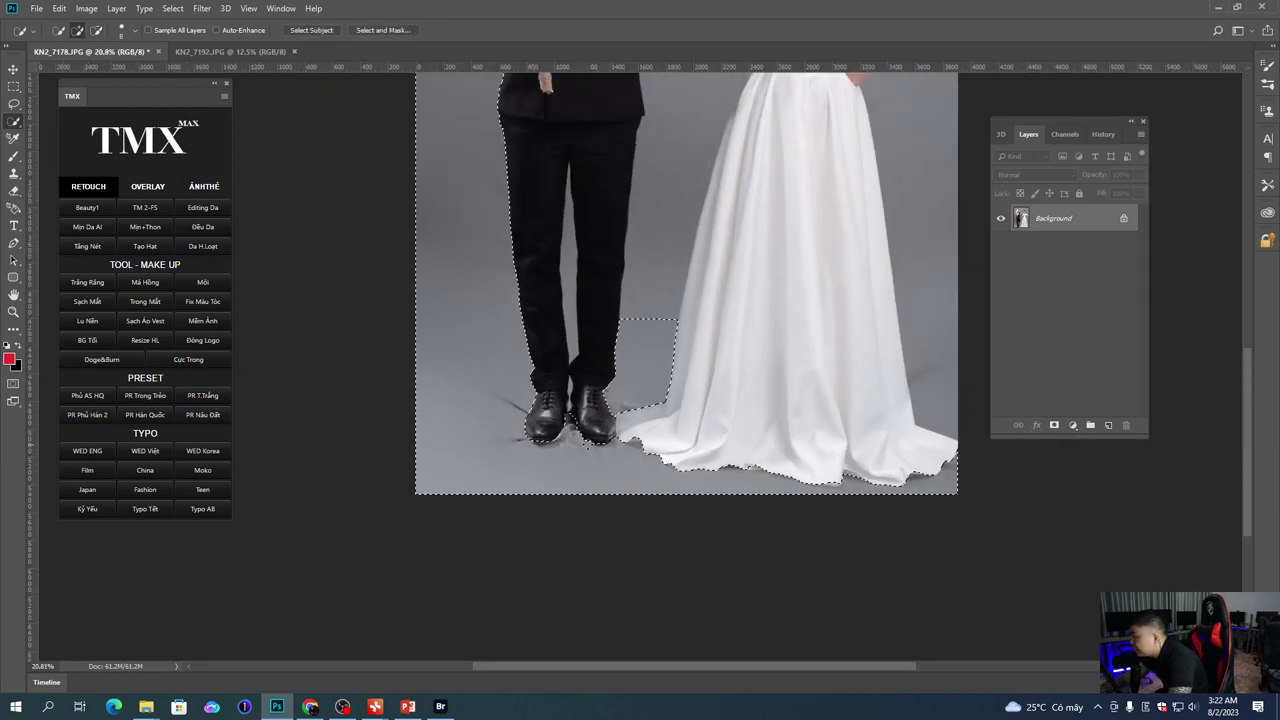
key(b)
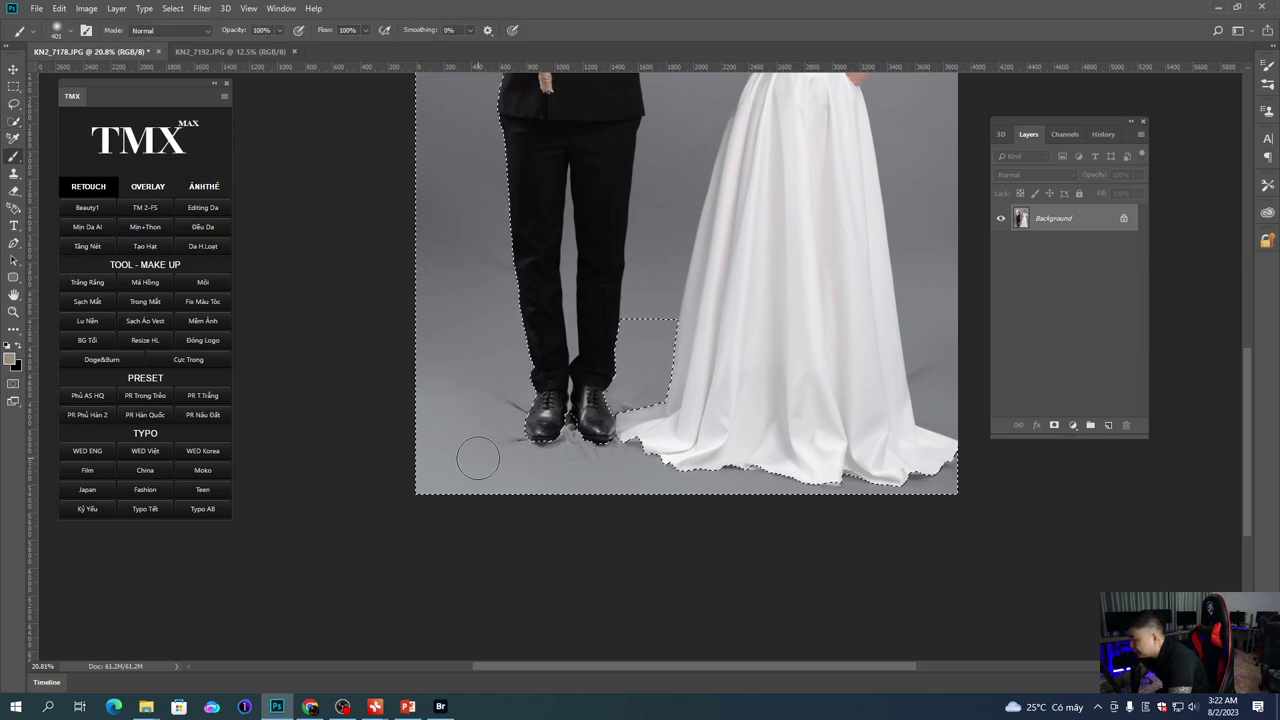
key(4)
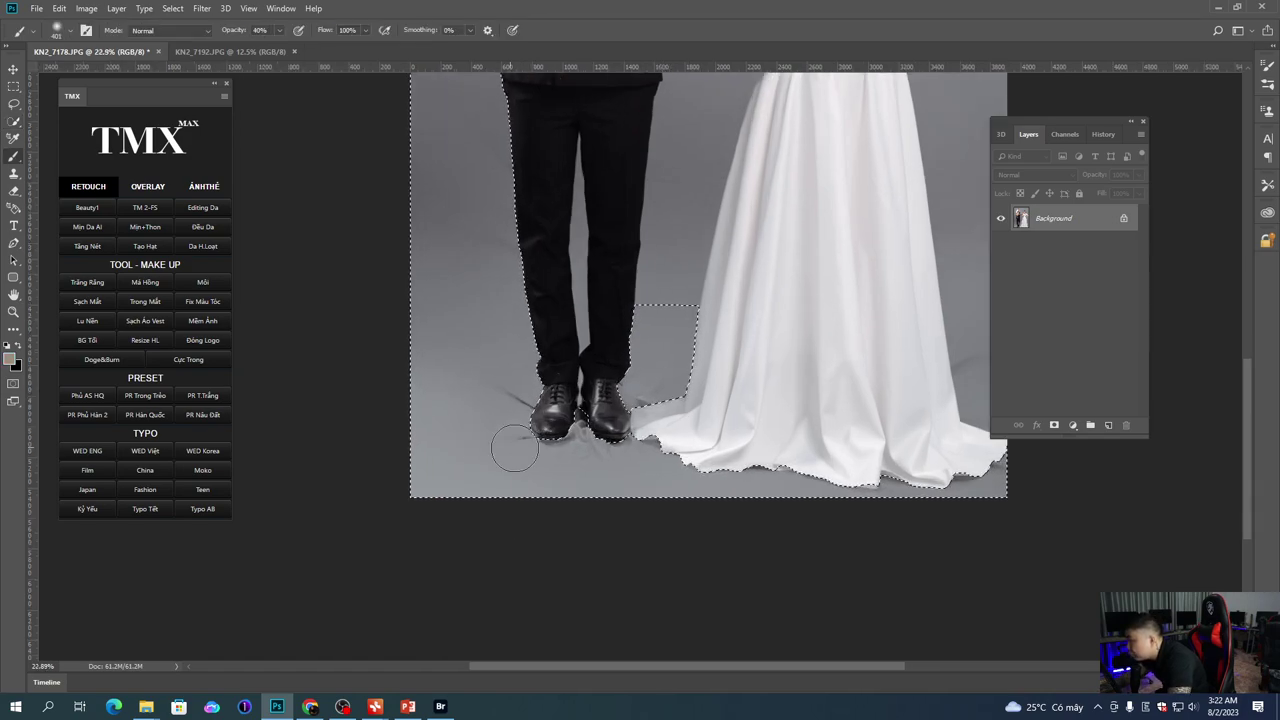
mouse_move(624, 456)
mouse_down()
mouse_move(514, 443)
mouse_move(529, 398)
mouse_move(507, 394)
mouse_up()
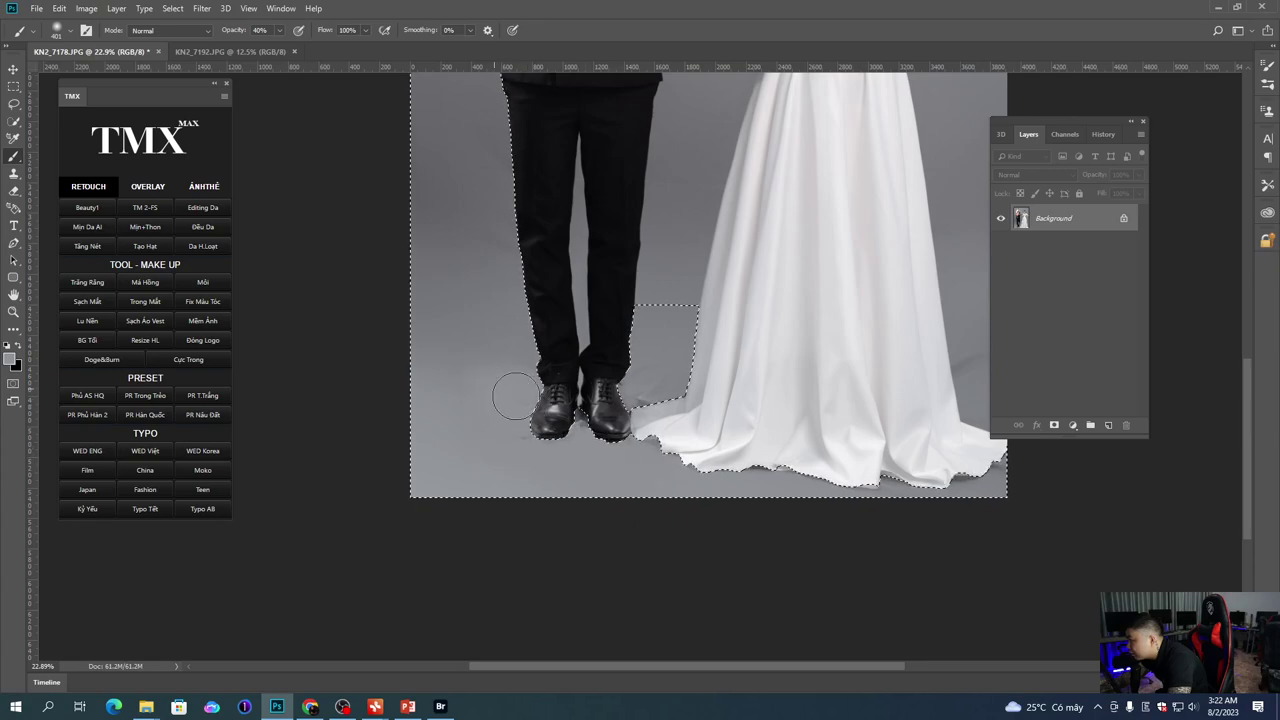
key(ctrl+d)
Step: Patch the dark floor mark beneath the toe of the groom's shoe nearest the bride
scroll(654, 400, down, 3)
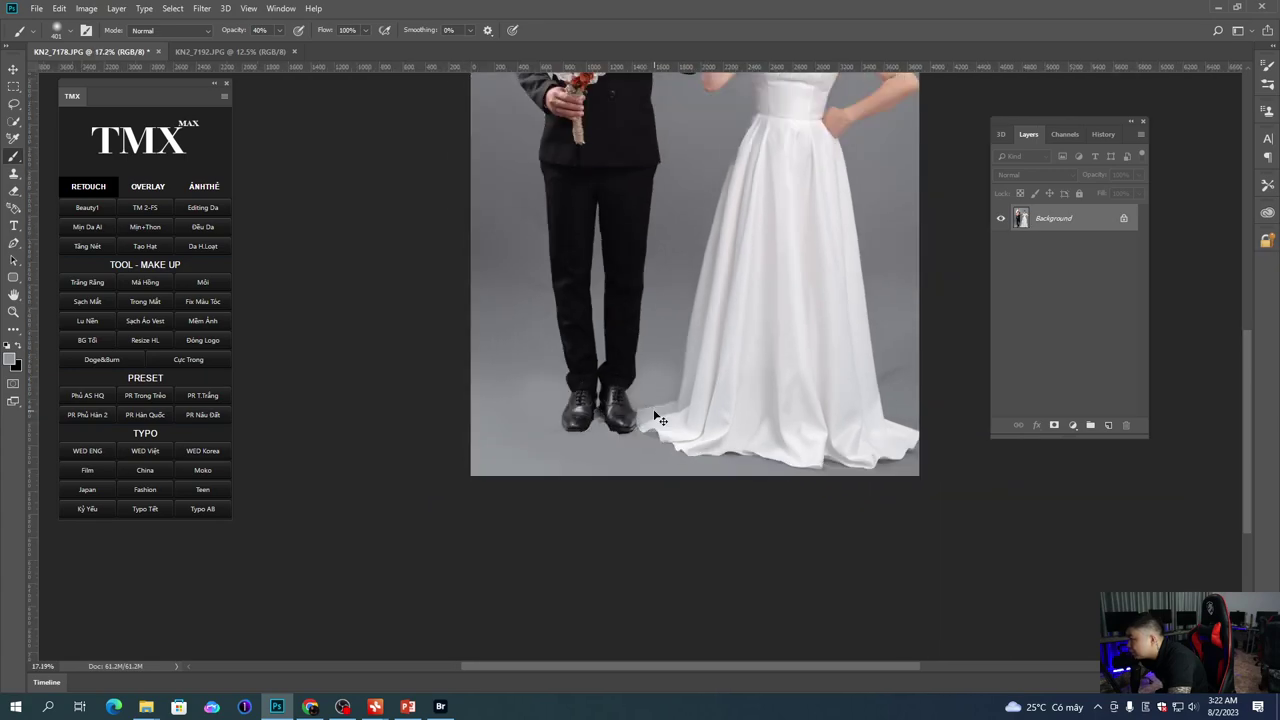
scroll(660, 417, up, 2)
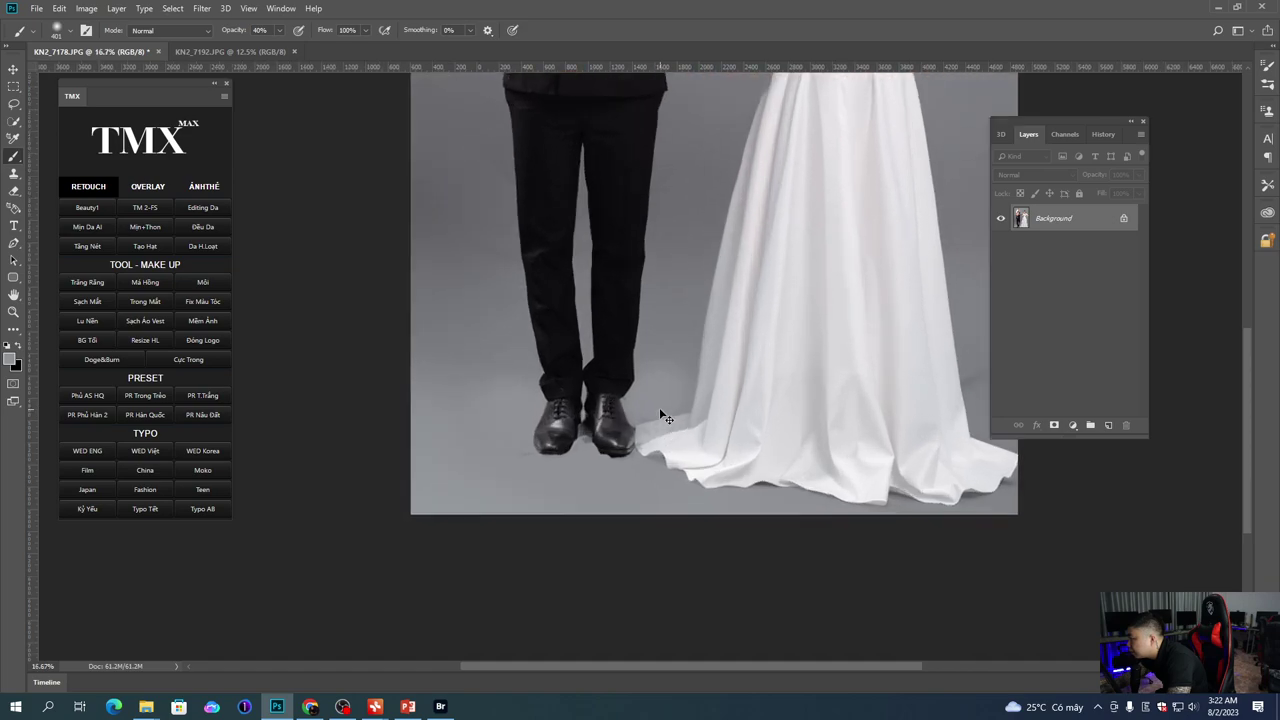
scroll(660, 414, up, 3)
key(j)
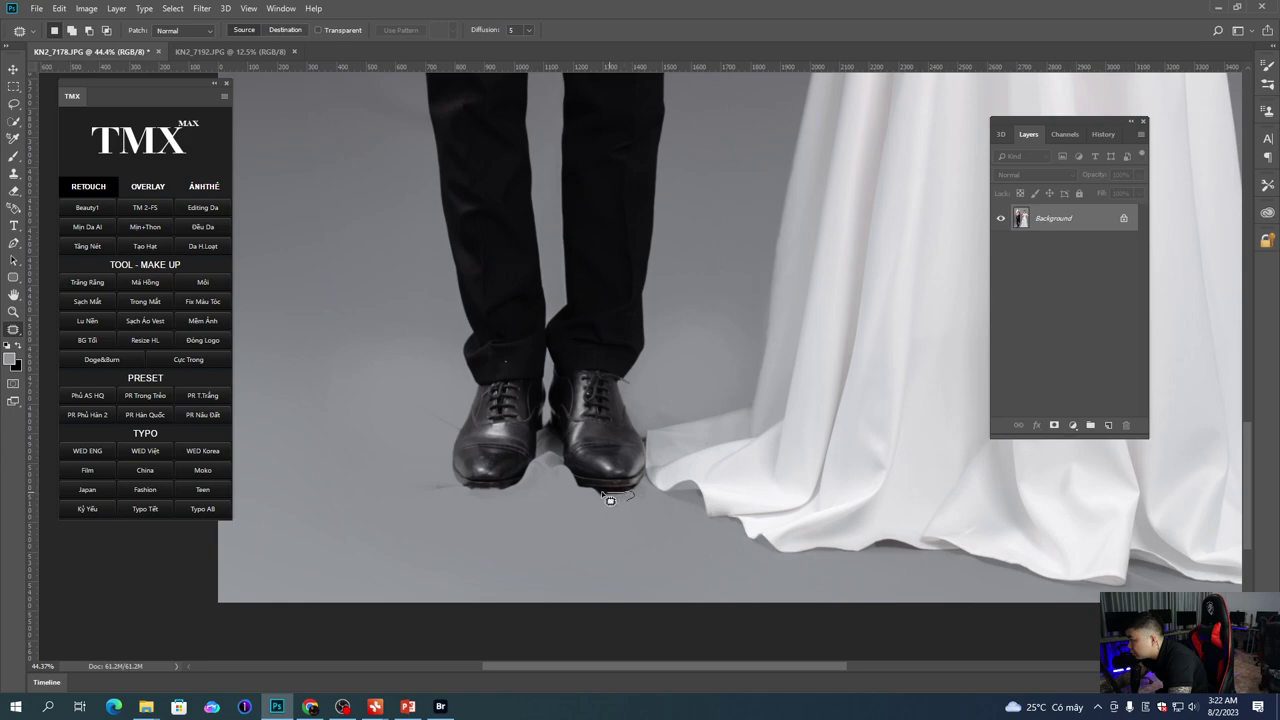
drag(613, 510, 585, 514)
key(ctrl+d)
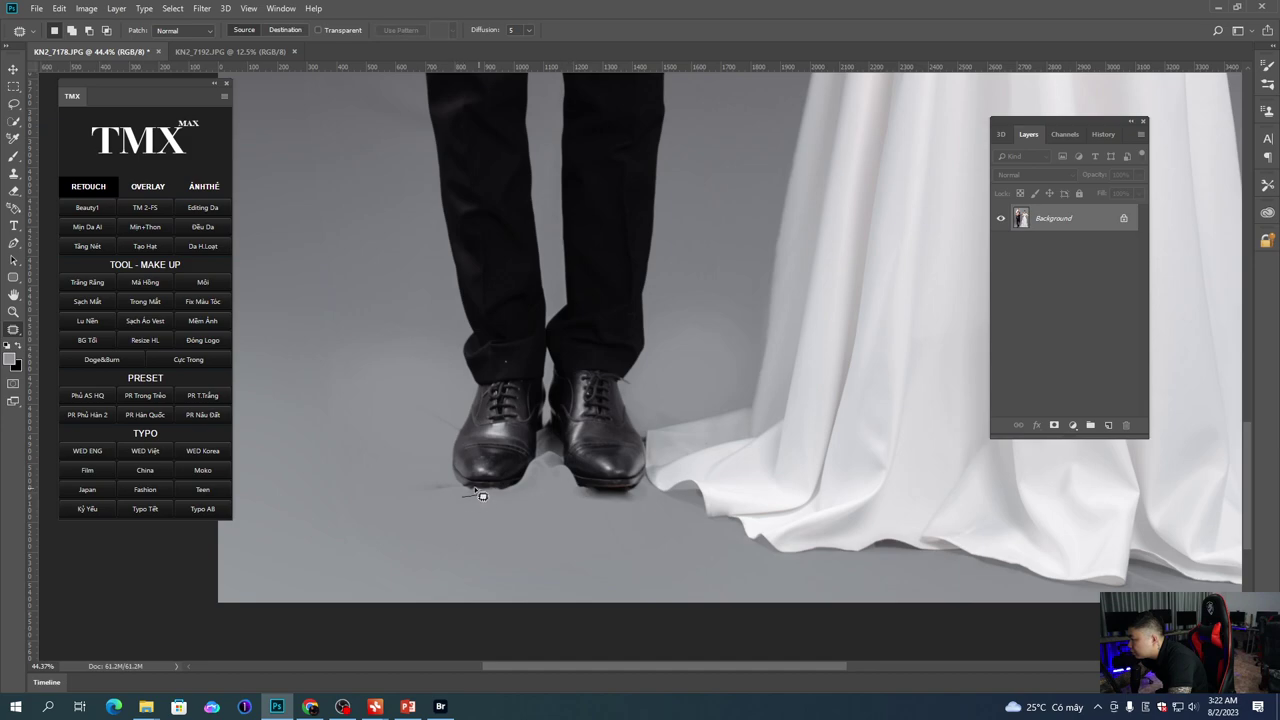
Step: Patch the floor marks beside and beneath the toe of the groom's other shoe, and clear the selection
drag(426, 494, 441, 497)
drag(441, 497, 509, 502)
key(ctrl+d)
mouse_move(471, 486)
mouse_down()
mouse_move(450, 494)
mouse_move(542, 501)
mouse_up()
key(ctrl+d)
scroll(563, 501, down, 3)
scroll(563, 505, up, 2)
key(ctrl+z)
scroll(519, 504, up, 9)
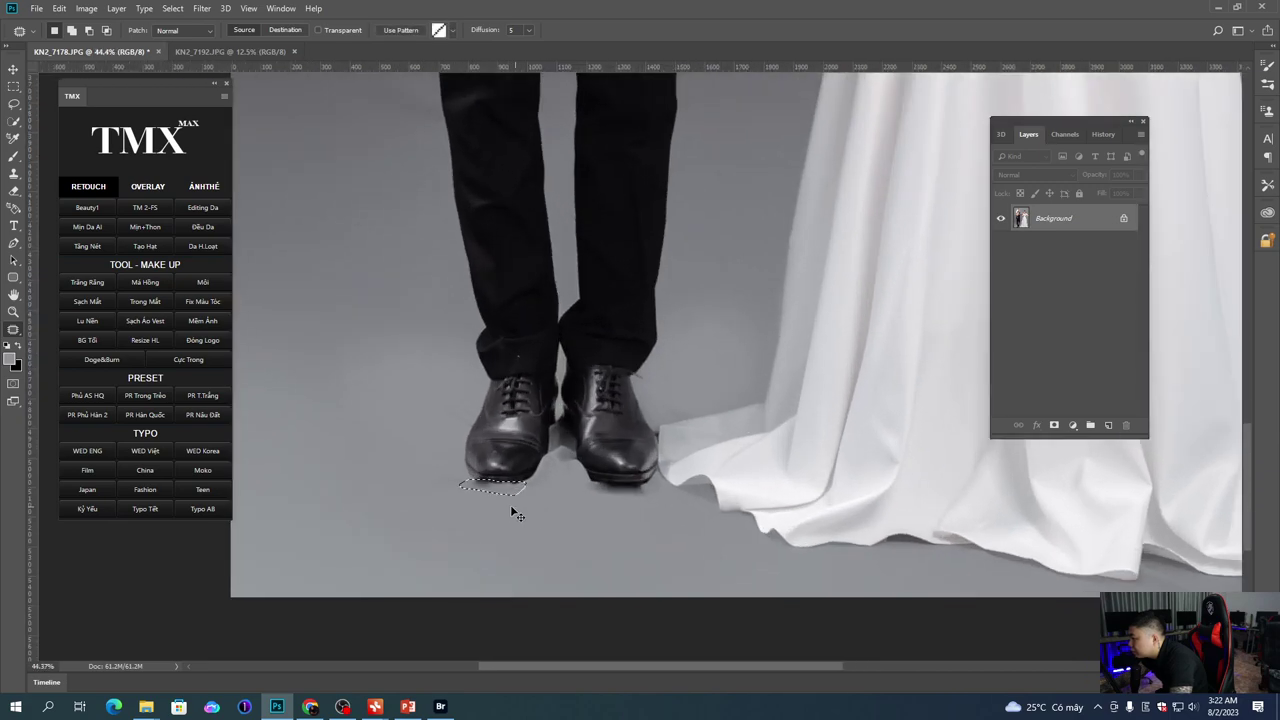
key(ctrl+d)
scroll(514, 505, down, 1)
Step: Clone clean floor over the smudges beneath the groom's shoe farthest from the bride, using a resized Clone Stamp at 50% opacity
key(s)
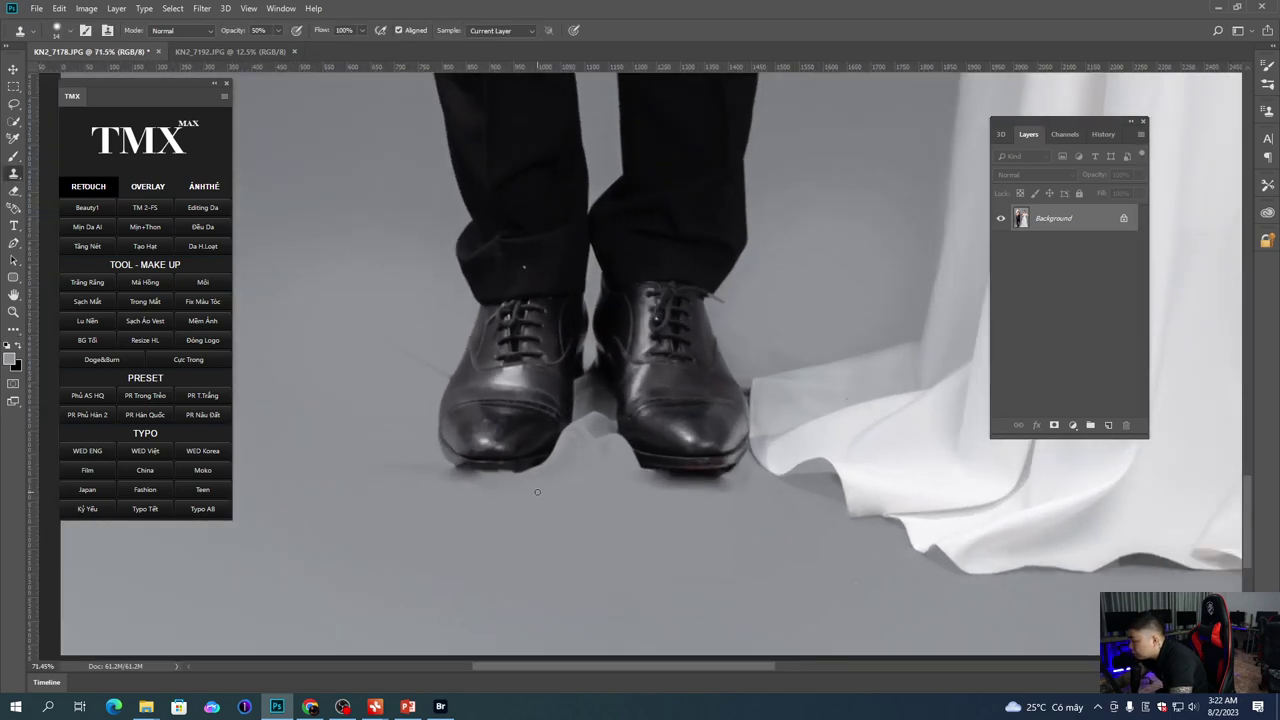
right_click(530, 505)
key(Return)
drag(543, 486, 475, 488)
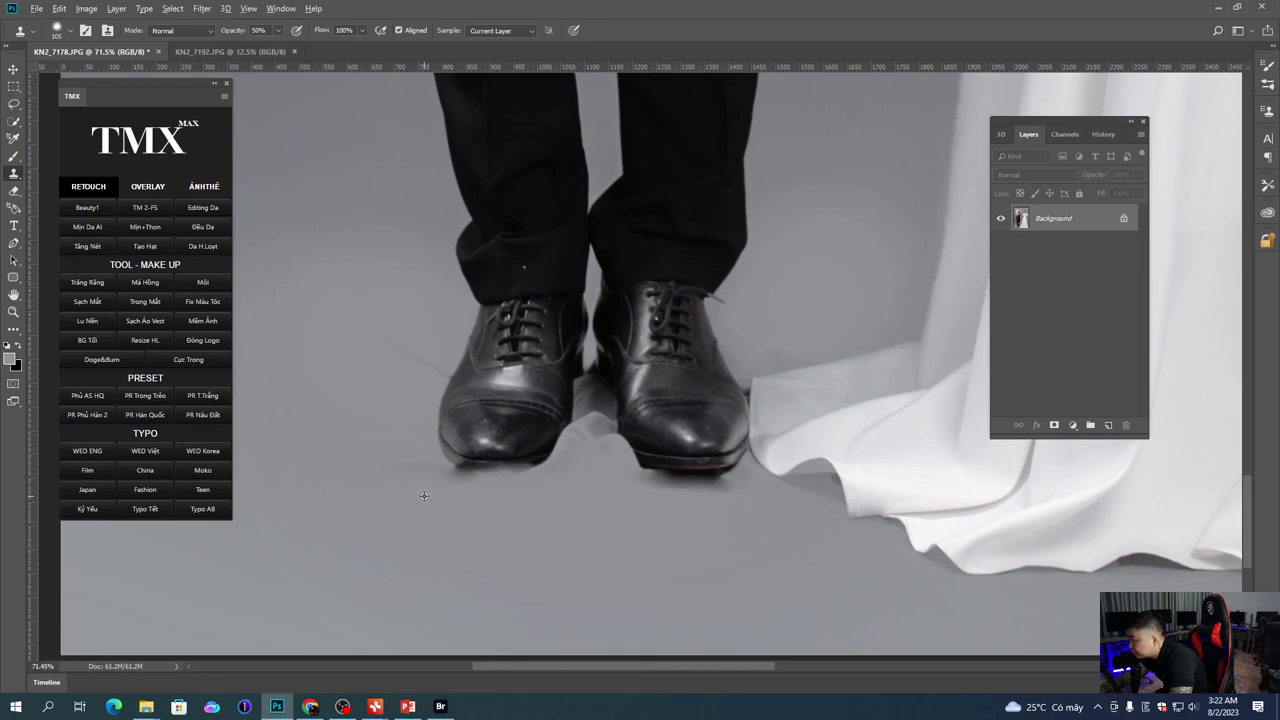
right_click(557, 491)
key(Return)
mouse_move(568, 472)
mouse_down()
mouse_move(375, 473)
mouse_move(438, 478)
mouse_up()
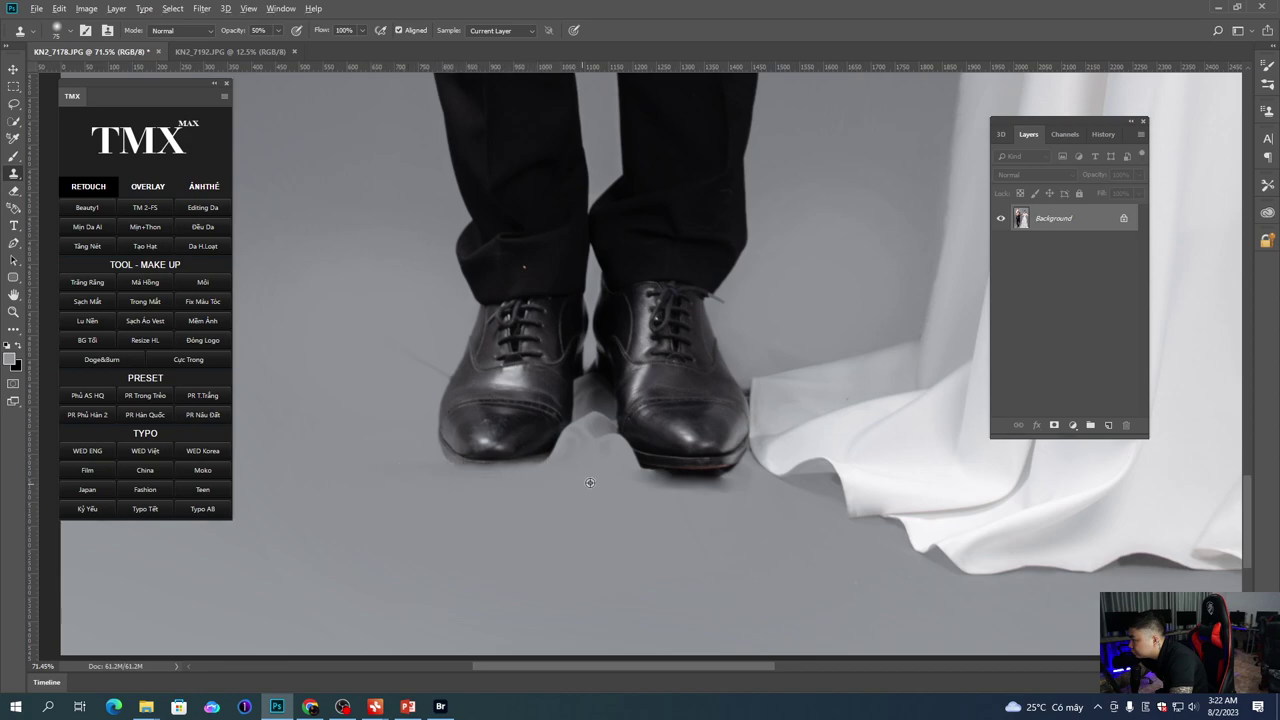
scroll(551, 479, down, 5)
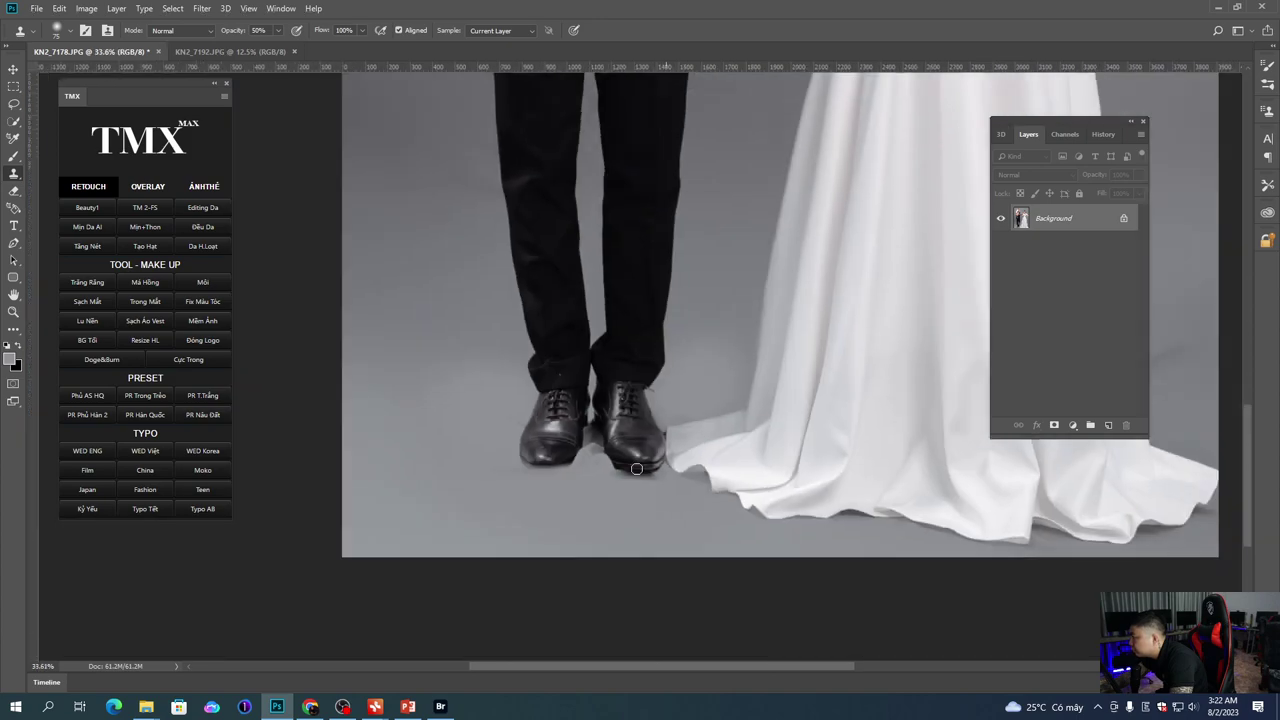
Step: Patch the remaining mark near the groom's shoes and check the whole photo
drag(696, 405, 632, 552)
scroll(587, 482, up, 1)
key(j)
drag(564, 407, 578, 422)
key(ctrl+d)
drag(829, 623, 679, 527)
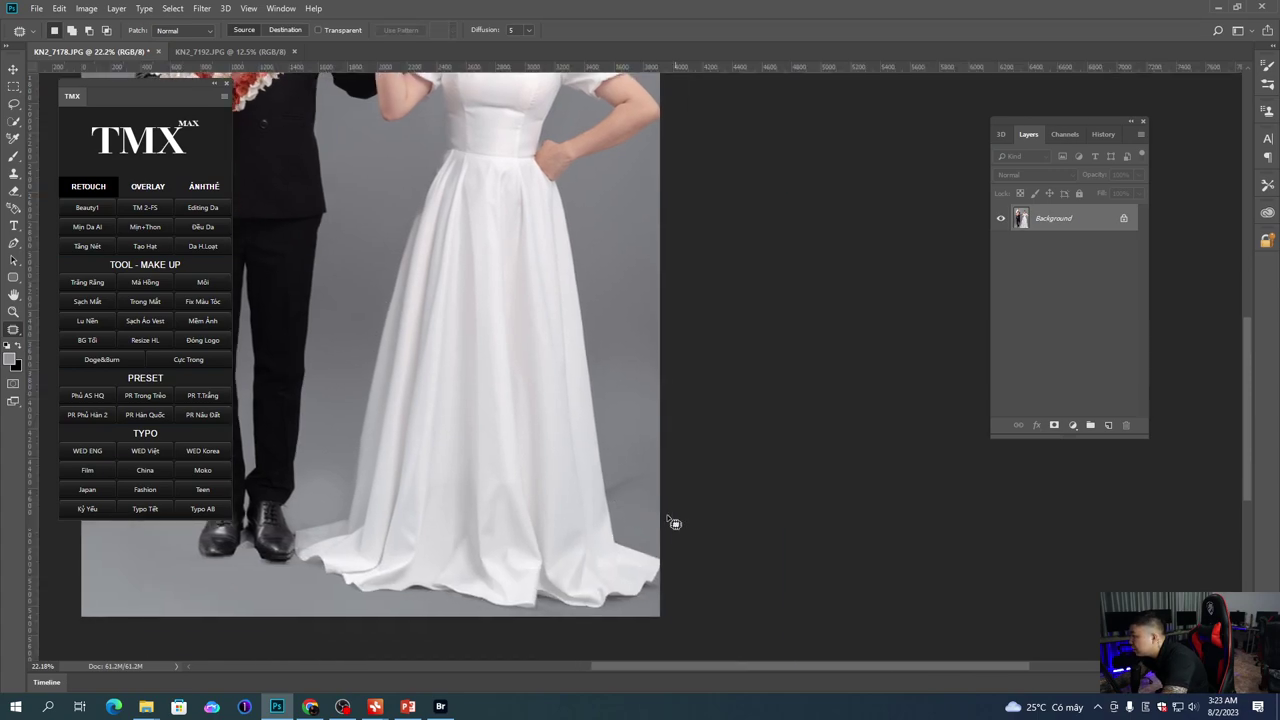
scroll(651, 513, down, 2)
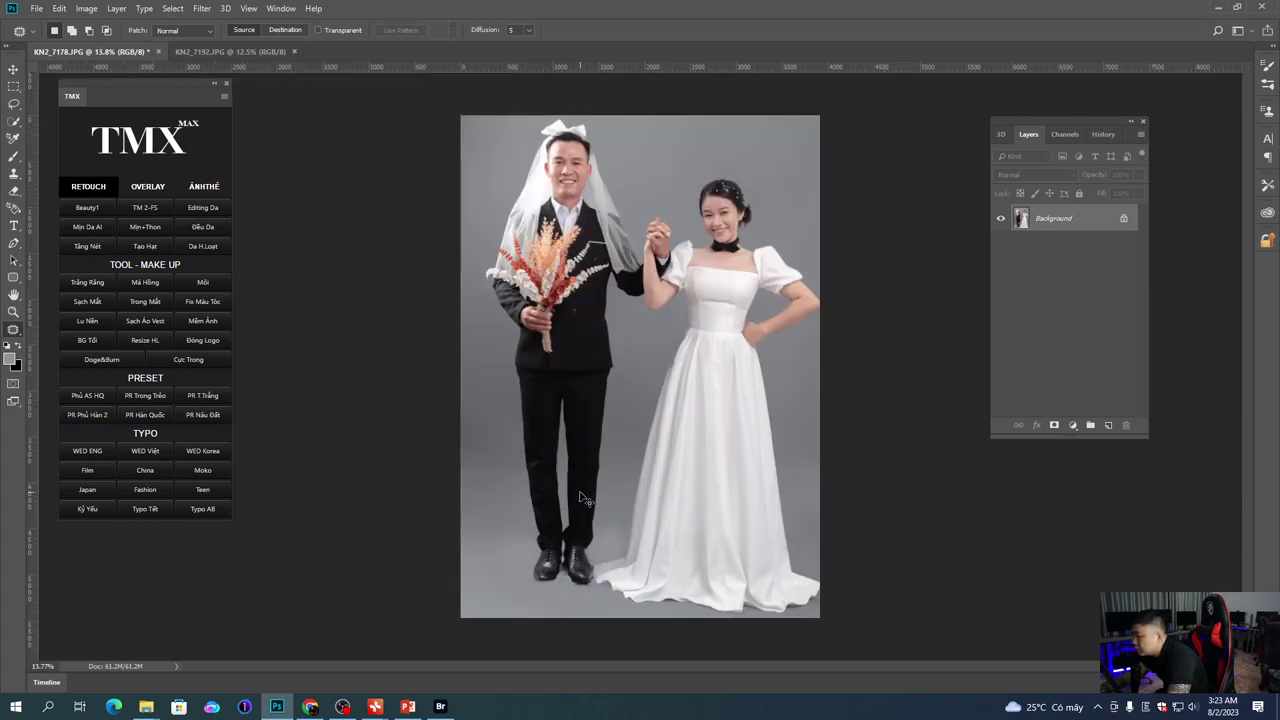
Step: Select the lower part of the photo and push the groom's shoes slightly downward in Liquify with a 900 brush
key(m)
drag(455, 426, 826, 624)
key(ctrl+shift+x)
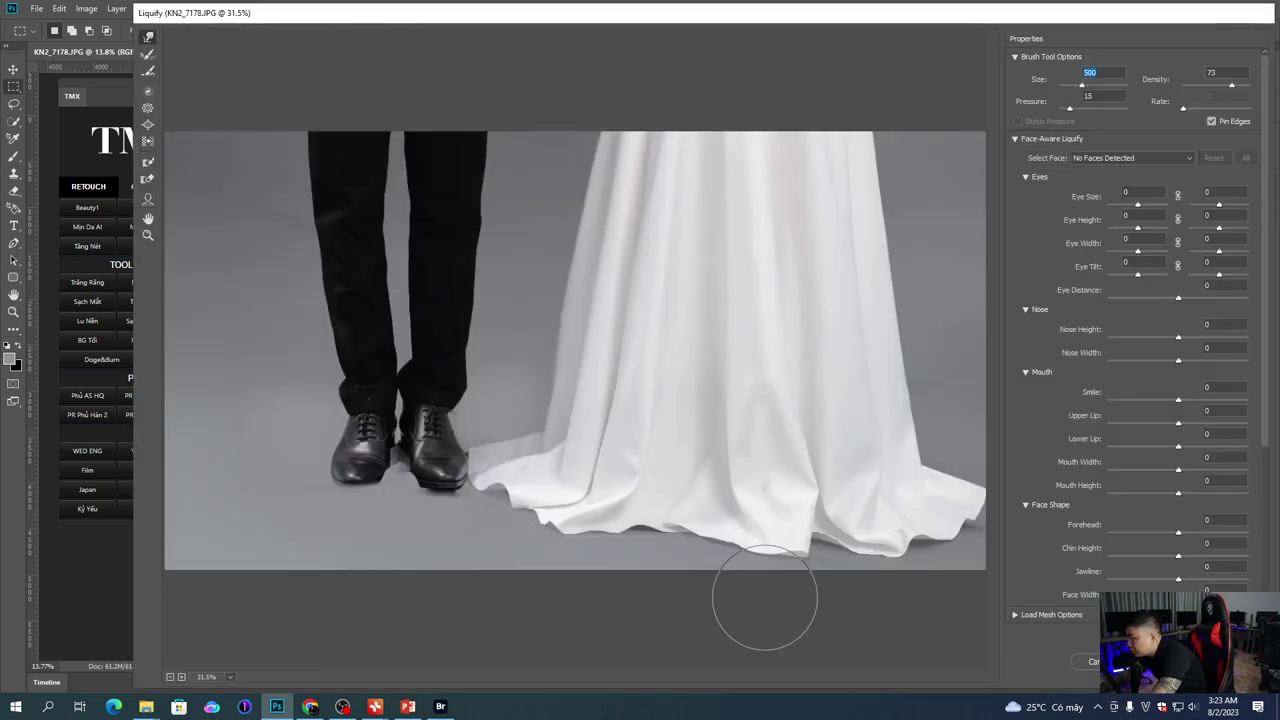
drag(348, 448, 369, 468)
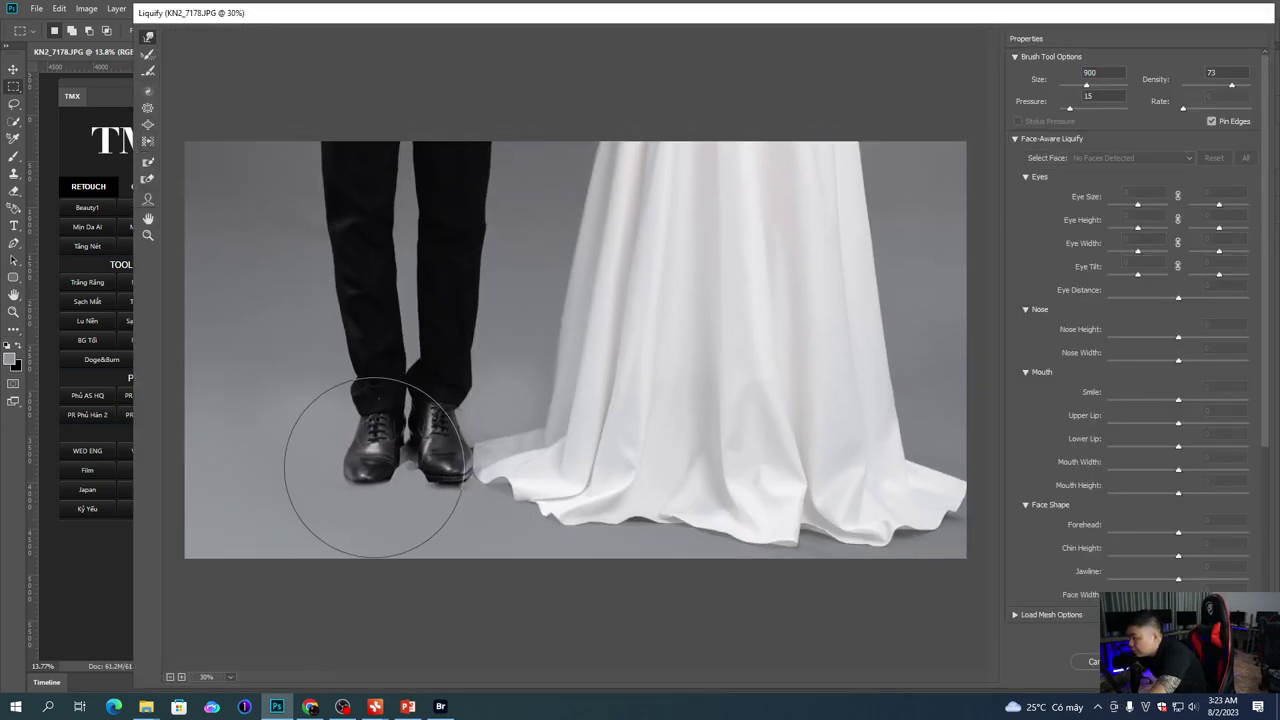
drag(451, 466, 480, 472)
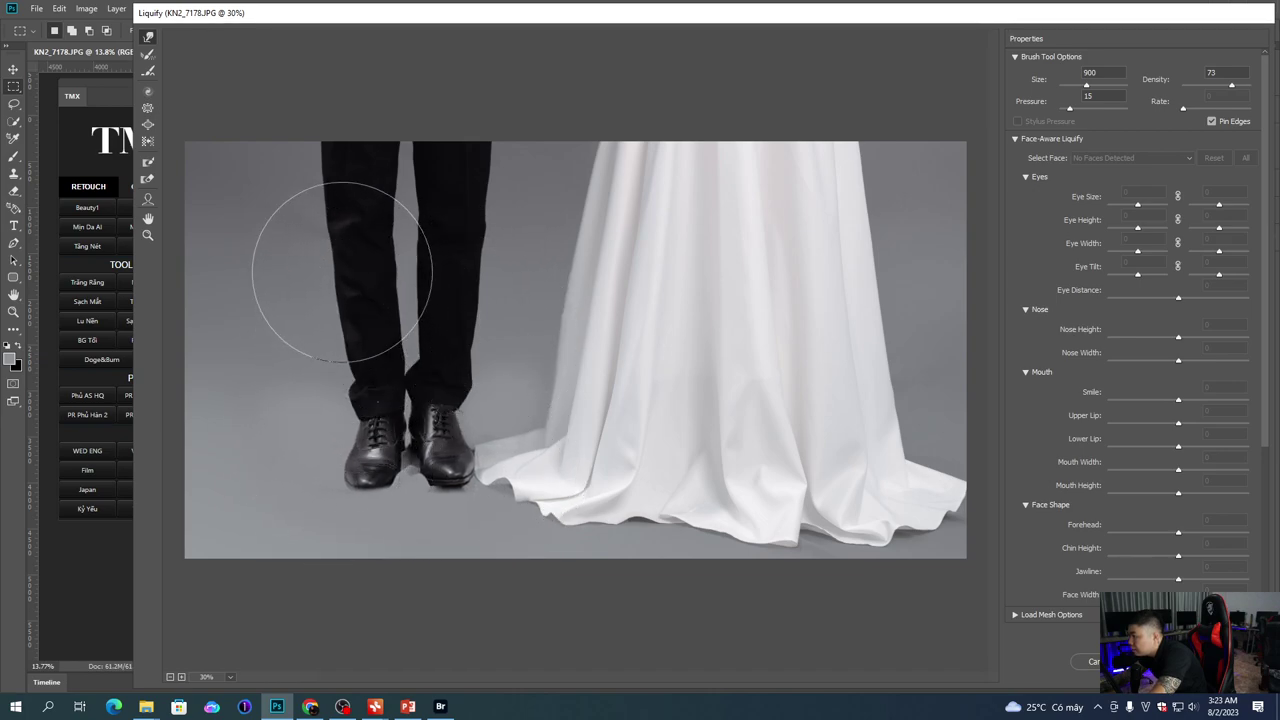
key(bracketright)
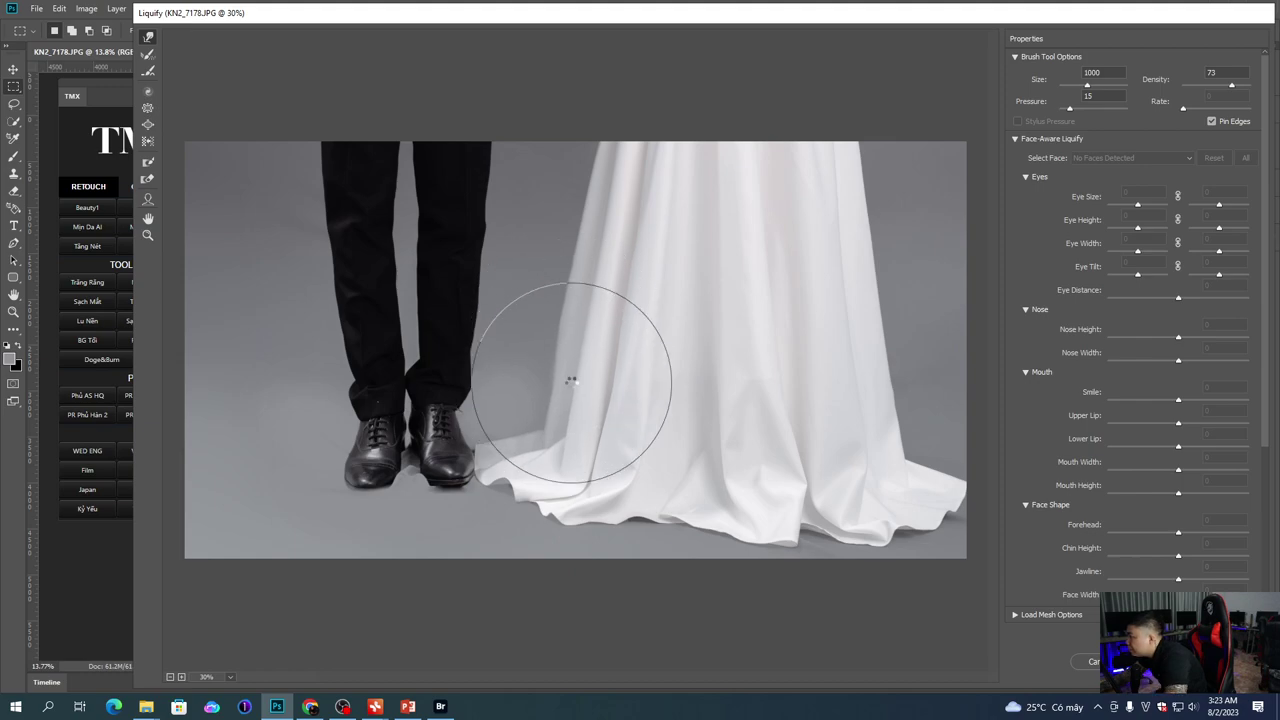
key(Return)
Step: Quick-select both of the groom's shoes and feather the selection
scroll(566, 591, up, 2)
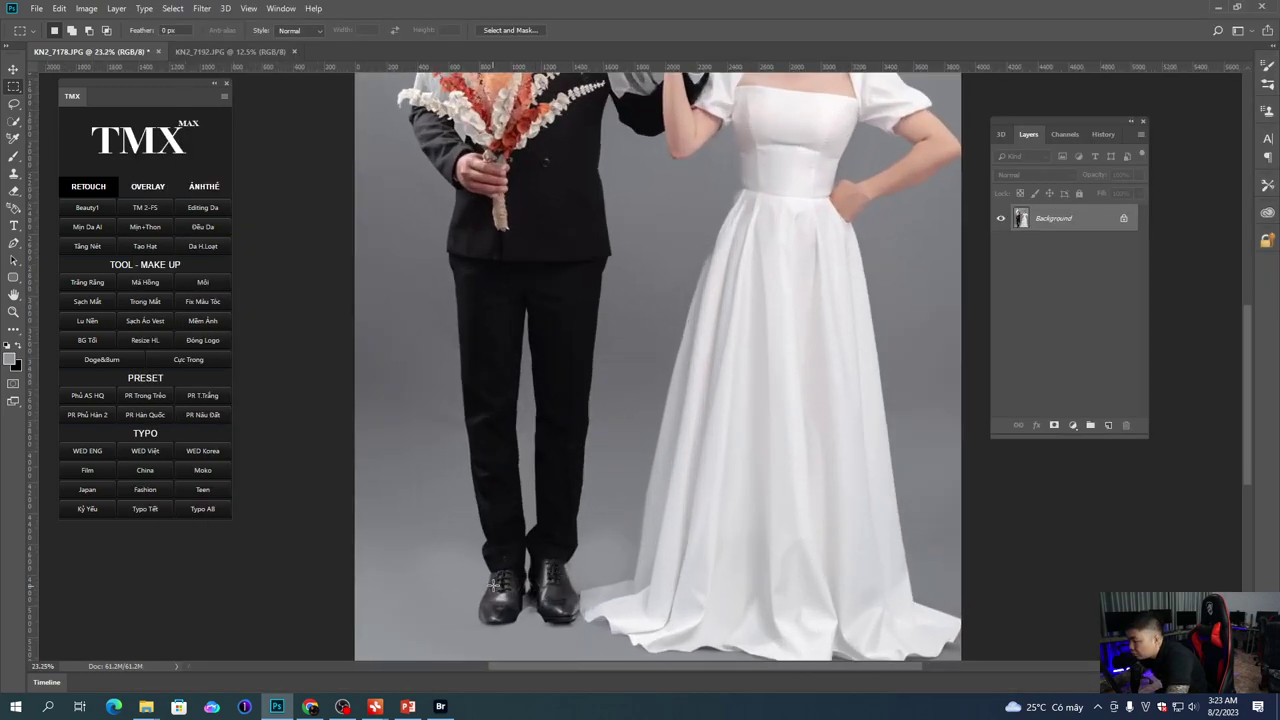
key(w)
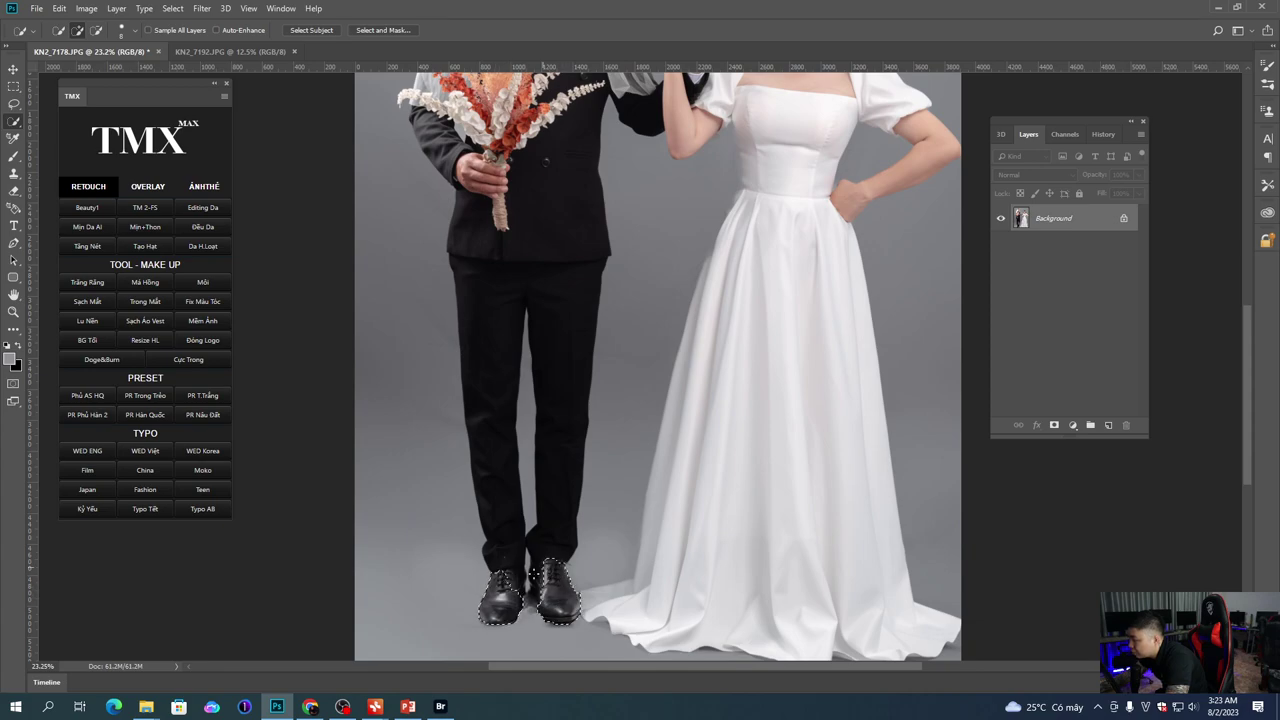
click(516, 571)
key(shift+F6)
key(Return)
Step: Darken the selected shoes with a Levels midtone of 0.84, and compare before and after
key(ctrl+l)
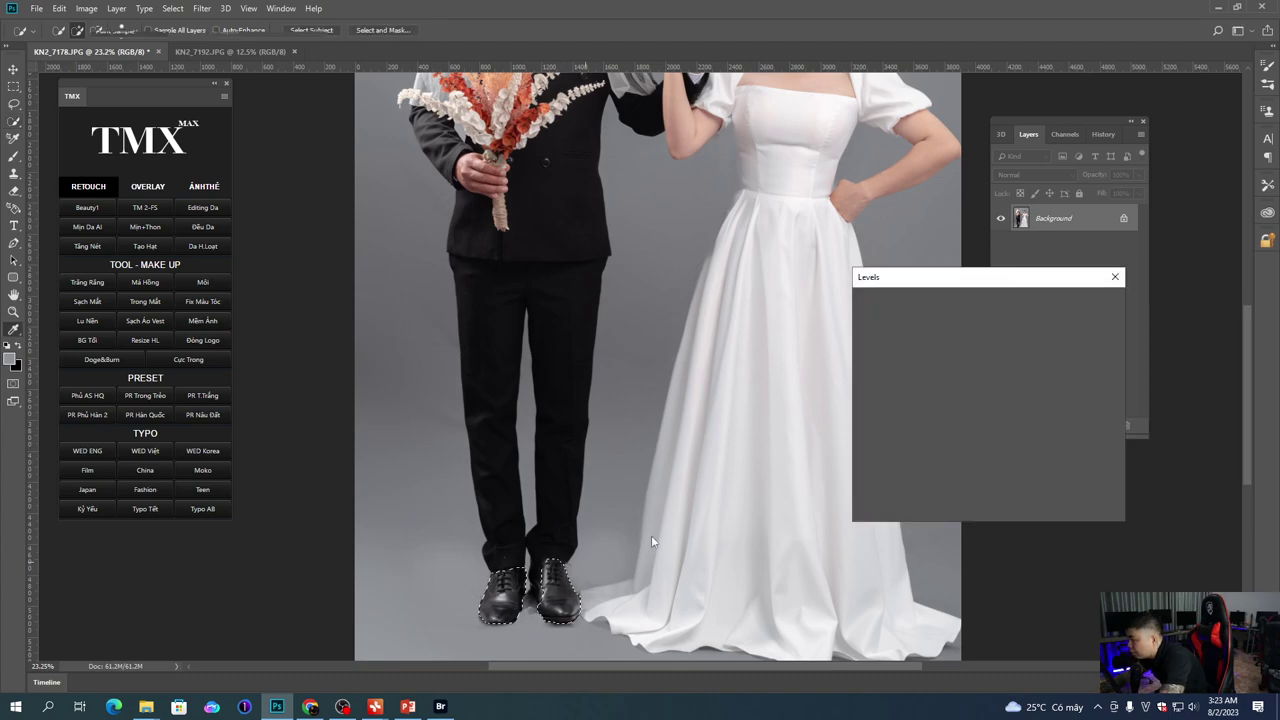
drag(960, 425, 962, 424)
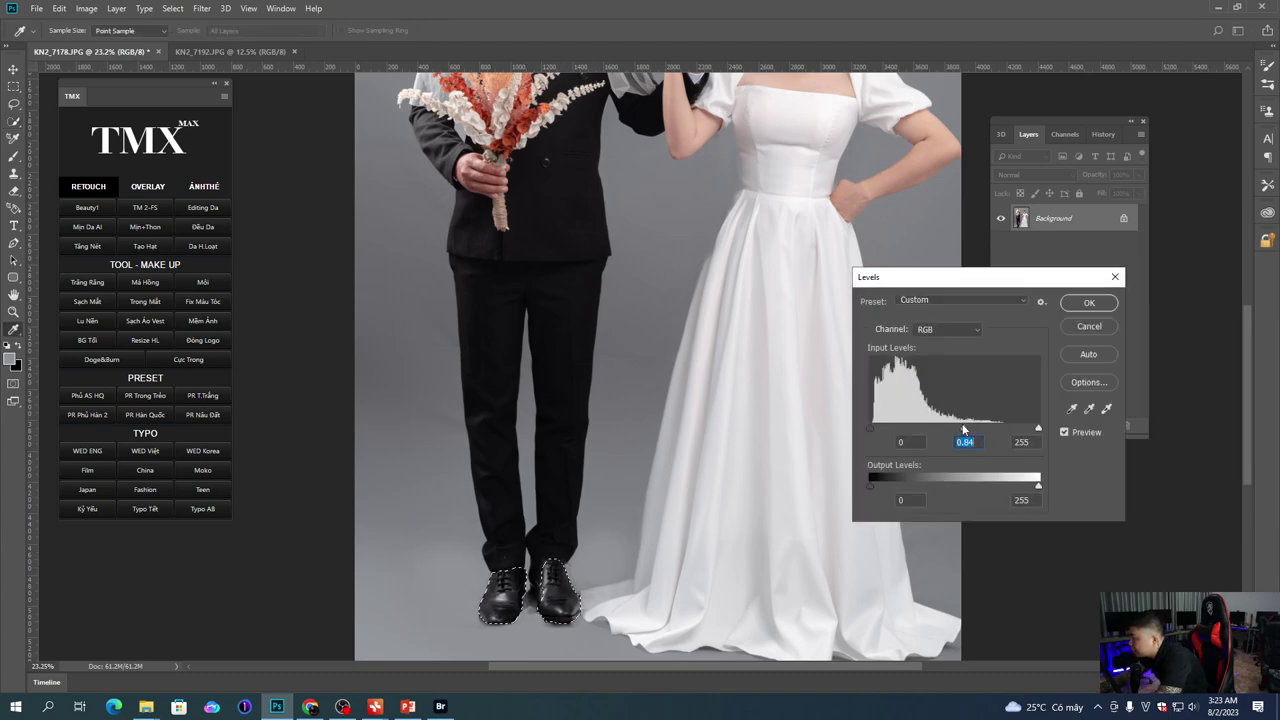
key(Return)
key(ctrl+z)
key(ctrl+z)
Step: Patch the small marks on the backdrop between the groom and the bride
drag(620, 295, 614, 455)
drag(614, 500, 660, 542)
scroll(660, 541, up, 1)
key(j)
drag(579, 532, 614, 543)
mouse_move(614, 537)
mouse_down()
mouse_move(663, 554)
mouse_move(634, 400)
mouse_move(684, 448)
mouse_up()
key(ctrl+d)
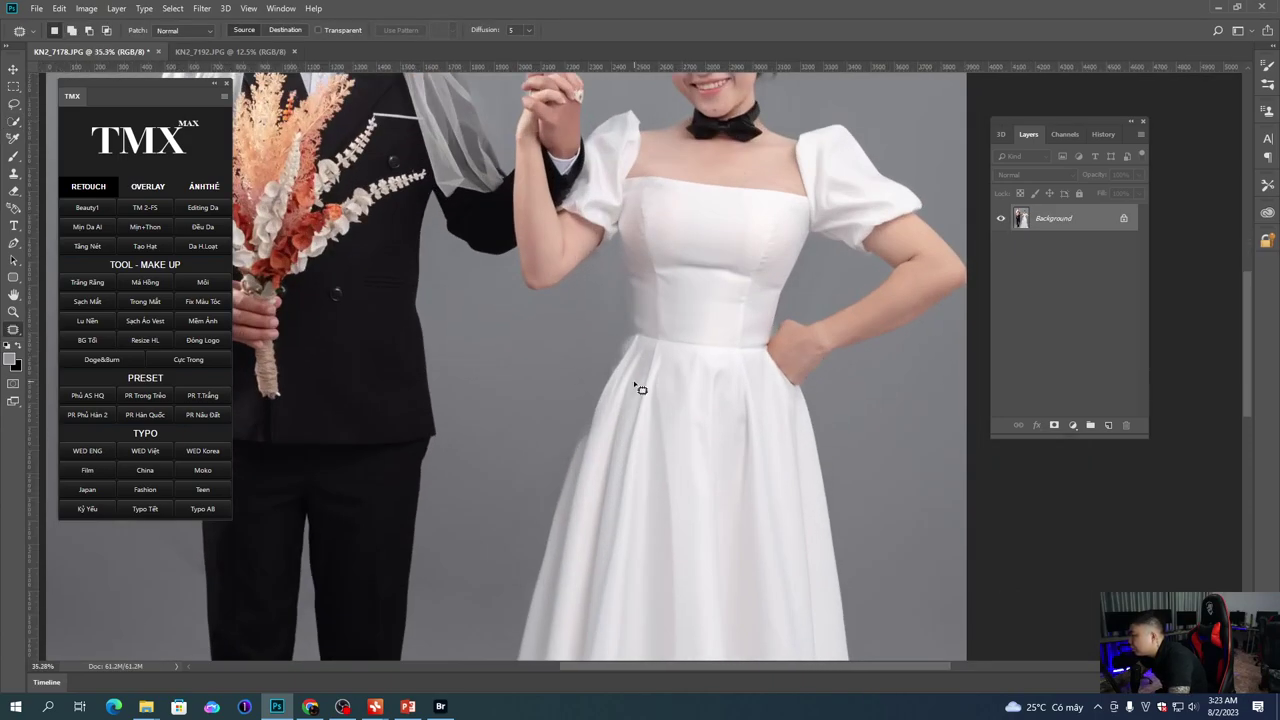
drag(556, 294, 558, 300)
drag(585, 286, 597, 334)
key(ctrl+d)
Step: Draw a closed Pen path around the left part of the bride's skirt, from the waist down along the outer edge
drag(706, 409, 675, 419)
right_click(644, 394)
key(p)
click(652, 368)
scroll(630, 367, down, 2)
drag(604, 405, 596, 450)
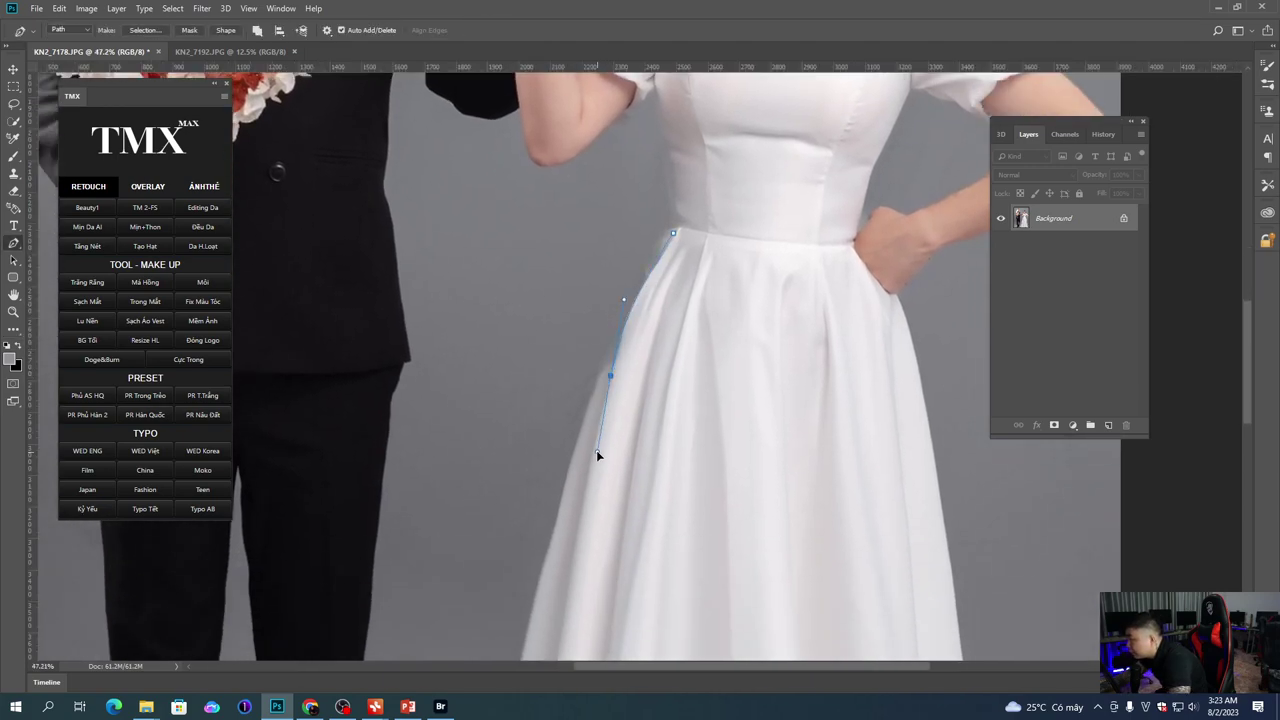
scroll(596, 450, down, 2)
drag(568, 513, 573, 558)
drag(699, 258, 689, 235)
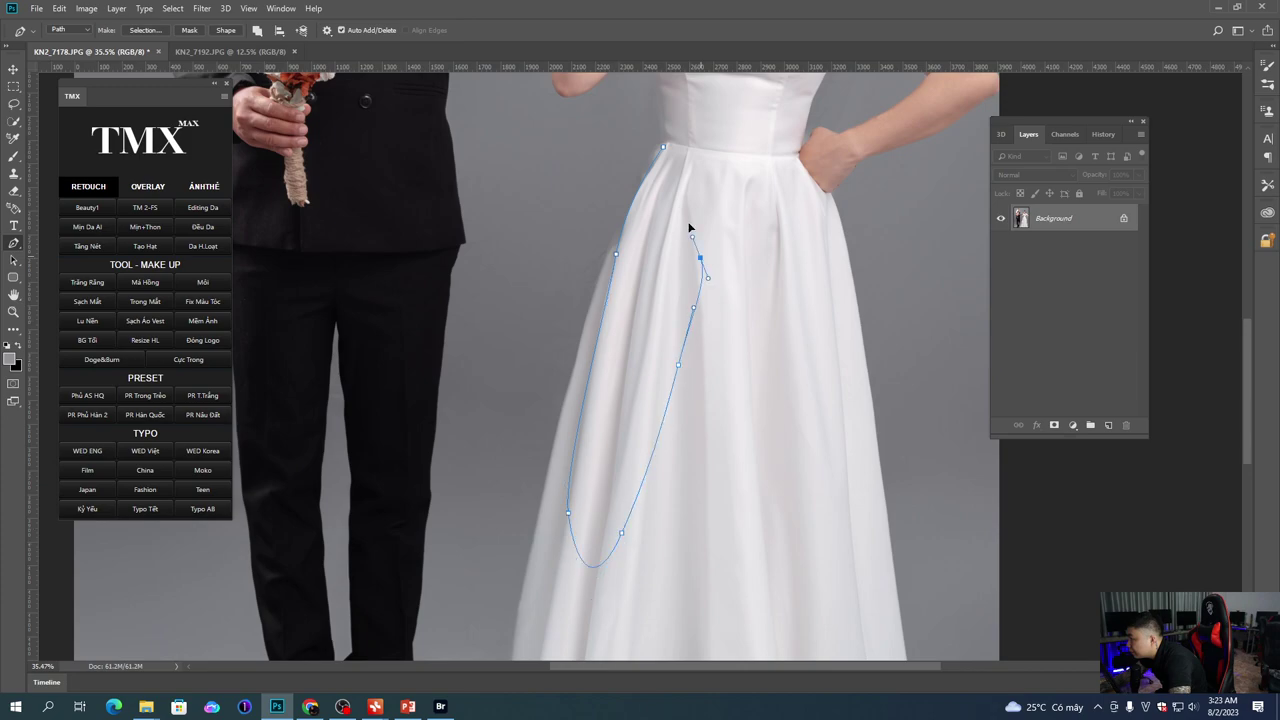
click(677, 156)
Step: Convert the path to a feathered selection and copy that part of the skirt to a new layer for transforming
key(ctrl+Return)
key(shift+F6)
key(Return)
key(ctrl+j)
key(ctrl+t)
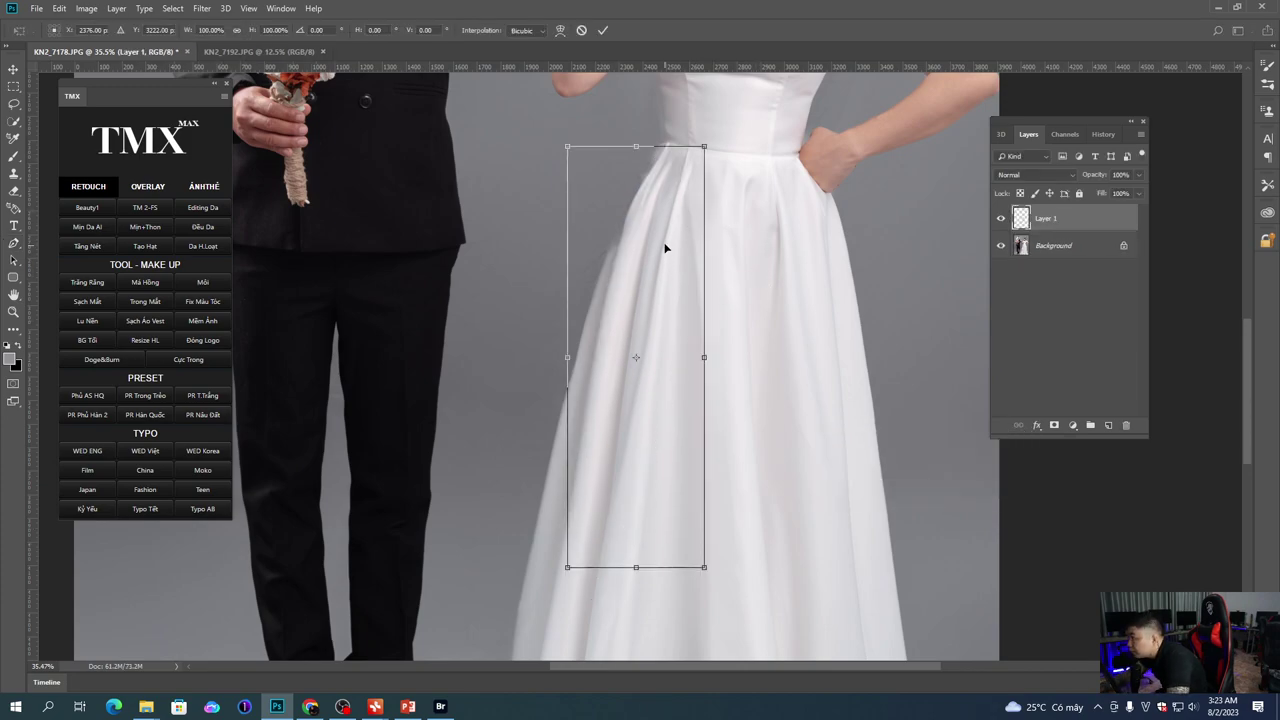
Step: Warp the copied skirt piece to smooth the outline below the waist and lift its upper edge slightly
scroll(650, 255, up, 2)
right_click(637, 262)
click(645, 338)
drag(646, 334, 594, 306)
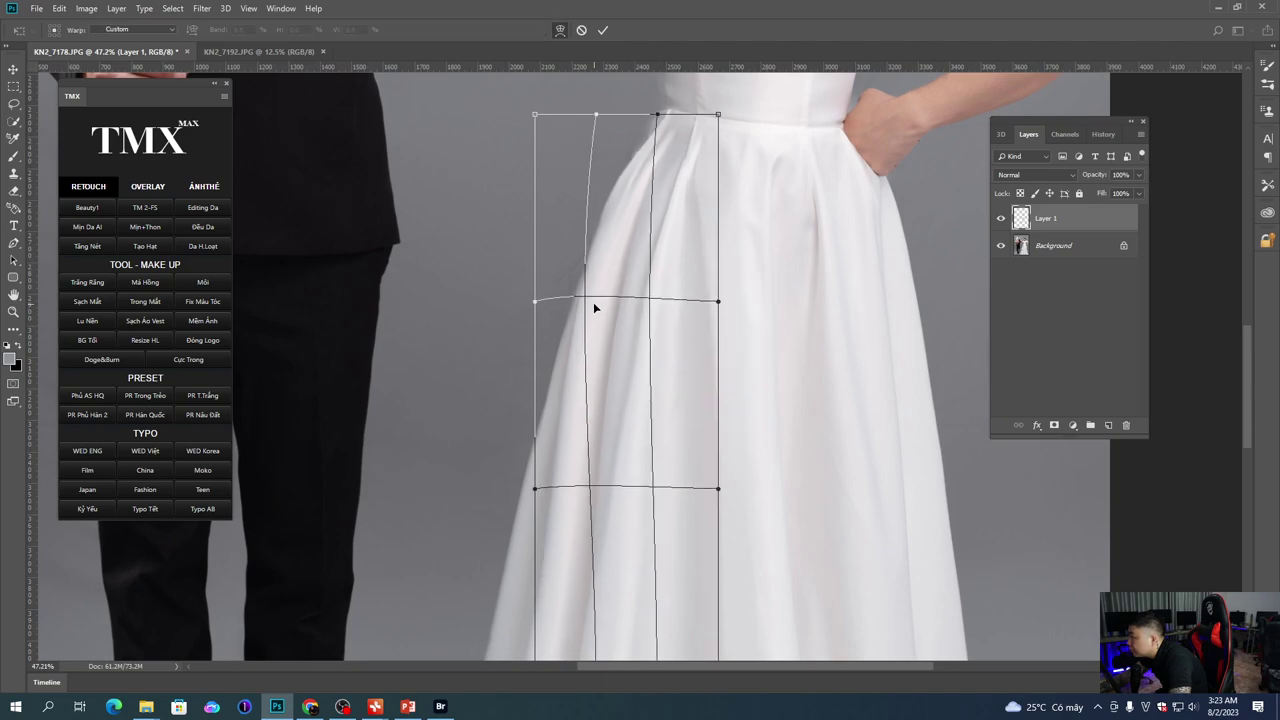
drag(670, 130, 670, 121)
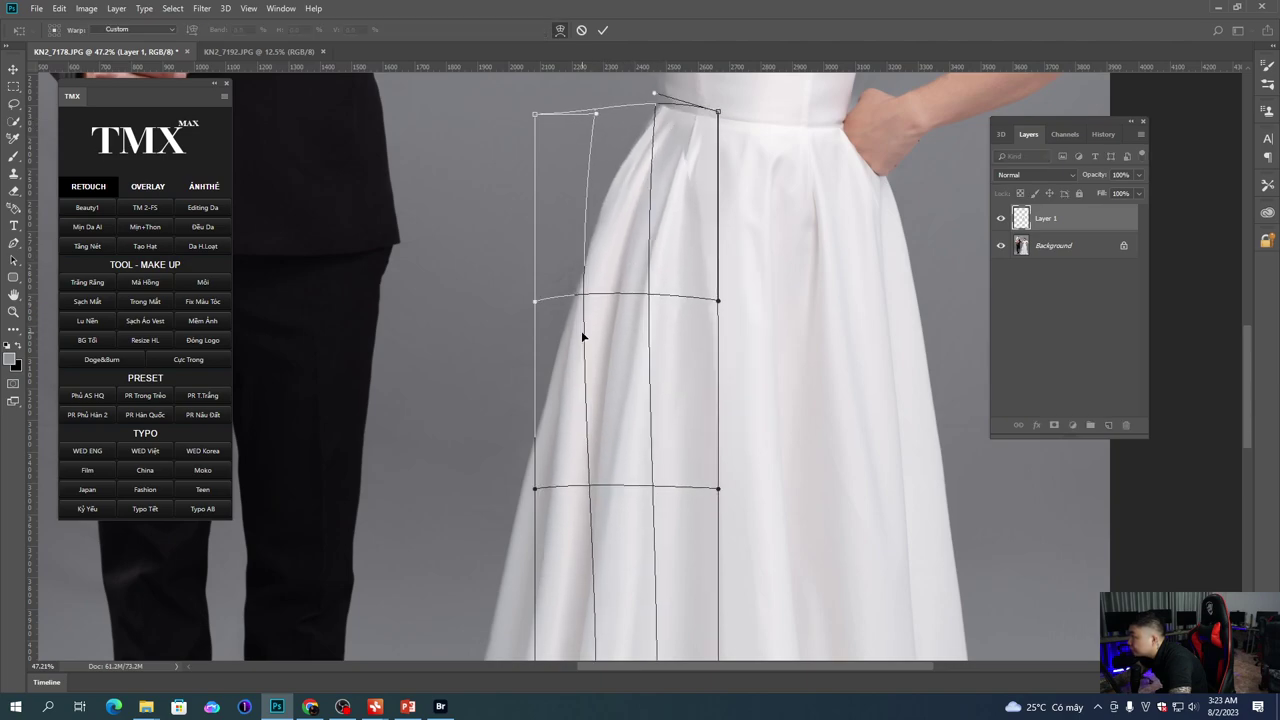
key(Return)
Step: Blend the warped skirt piece's edges with the Eraser at 60% opacity, and merge the layer into the background
key(p)
scroll(657, 320, down, 1)
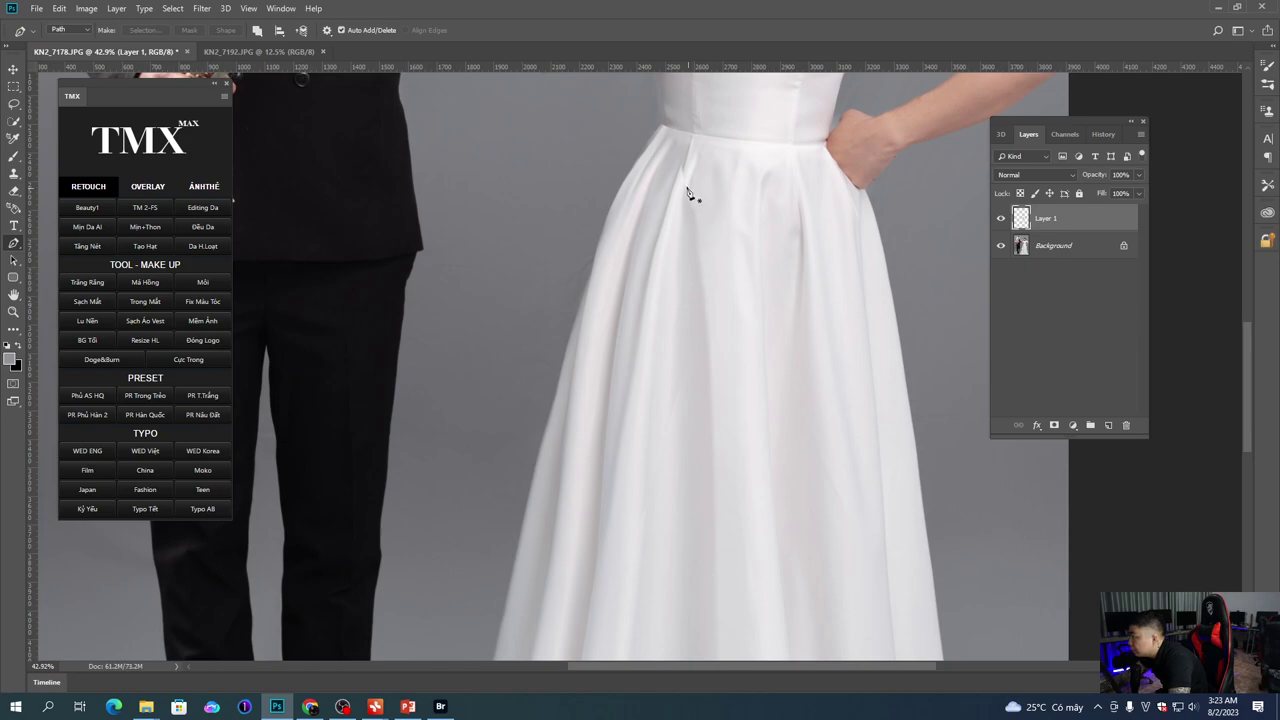
key(e)
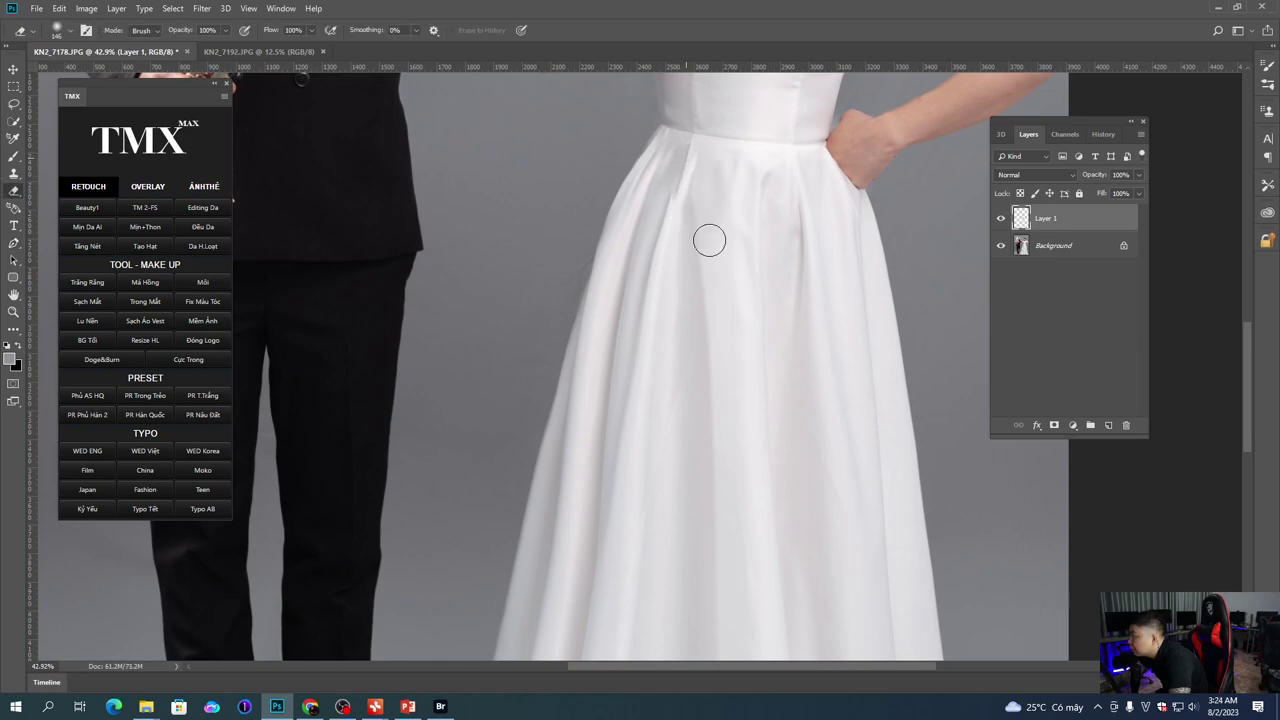
key(6)
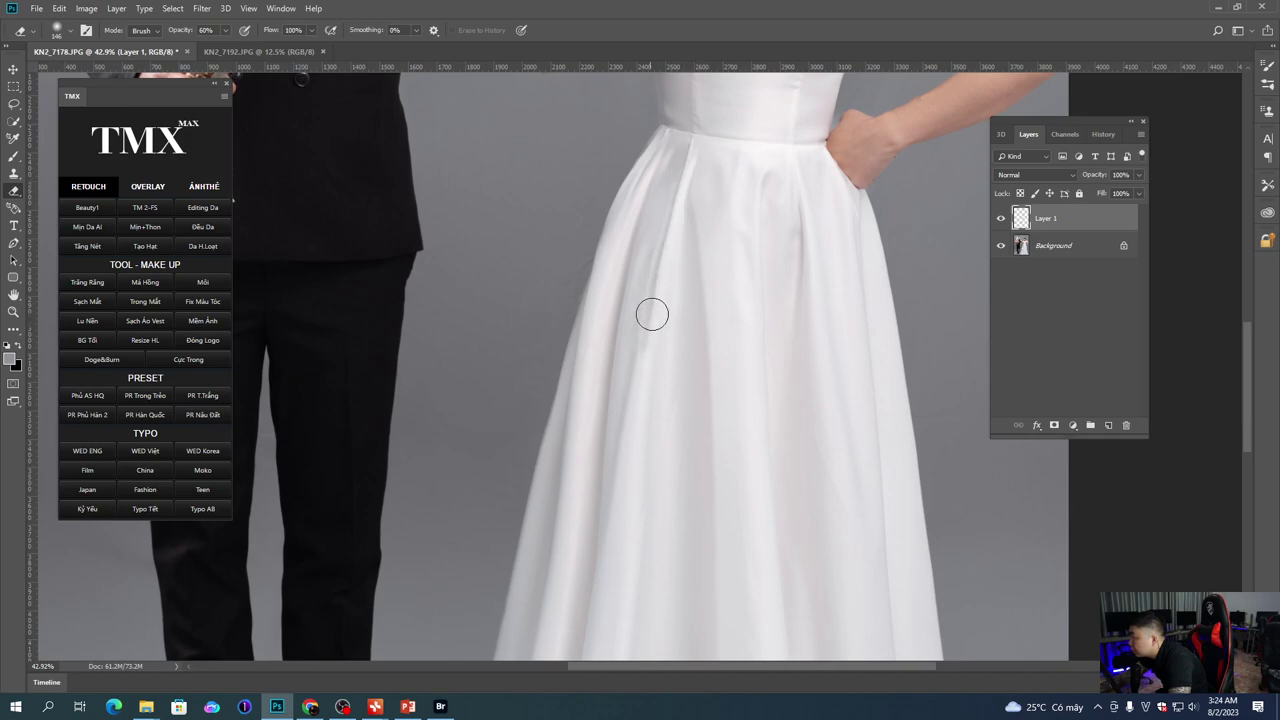
scroll(655, 318, down, 4)
scroll(663, 320, down, 1)
key(ctrl+minus)
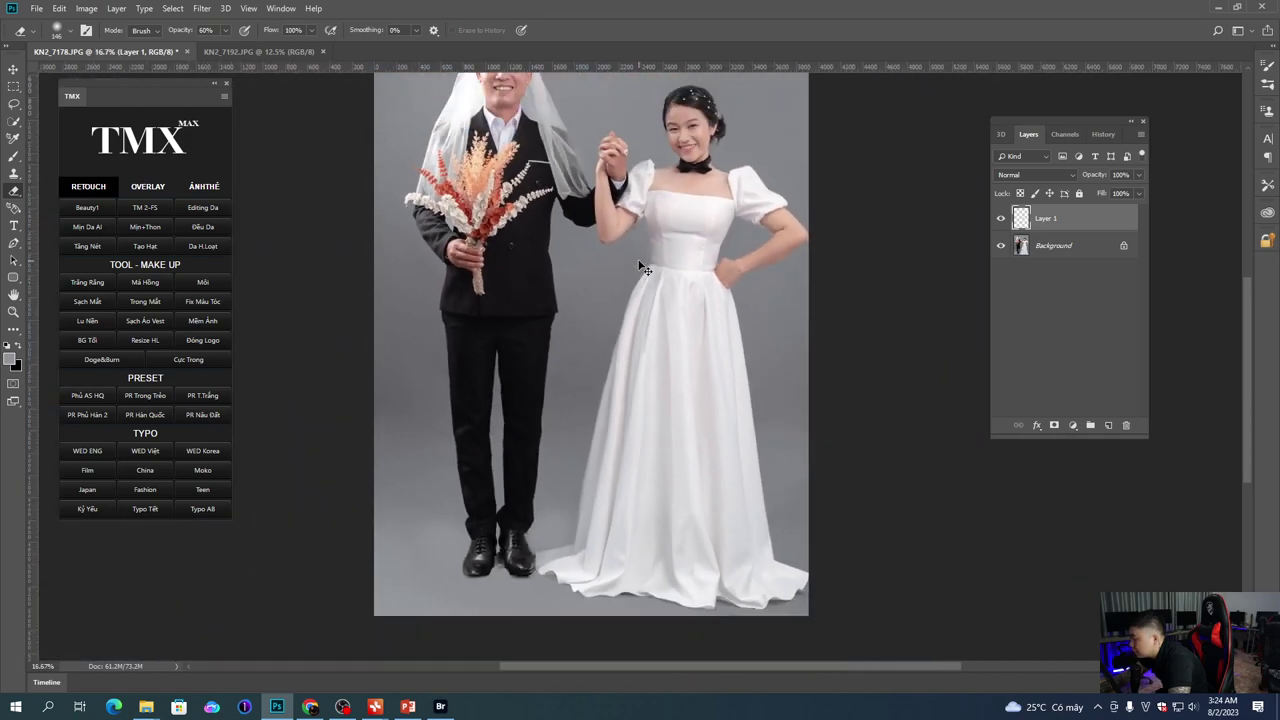
key(ctrl+e)
Step: Select the photo area around the bride and refine her dress outline in Liquify with a reduced brush
key(m)
drag(503, 177, 829, 616)
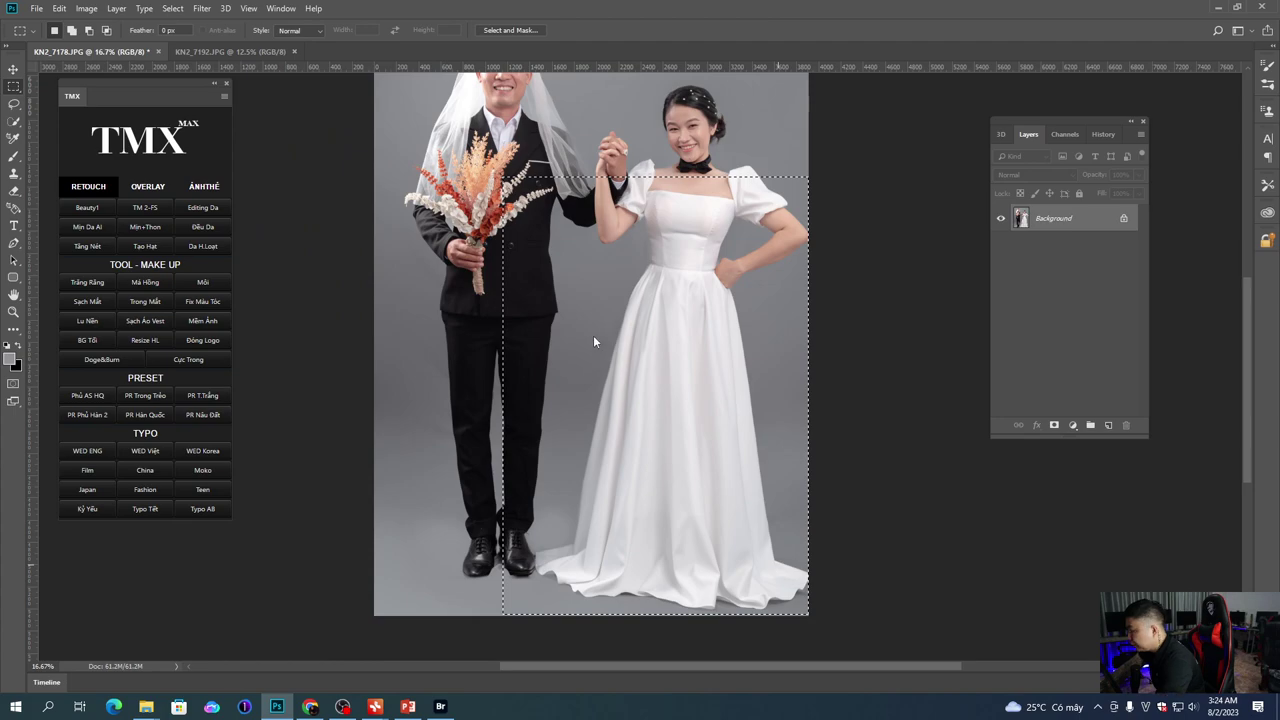
key(ctrl+shift+x)
key(bracketleft)
key(bracketleft)
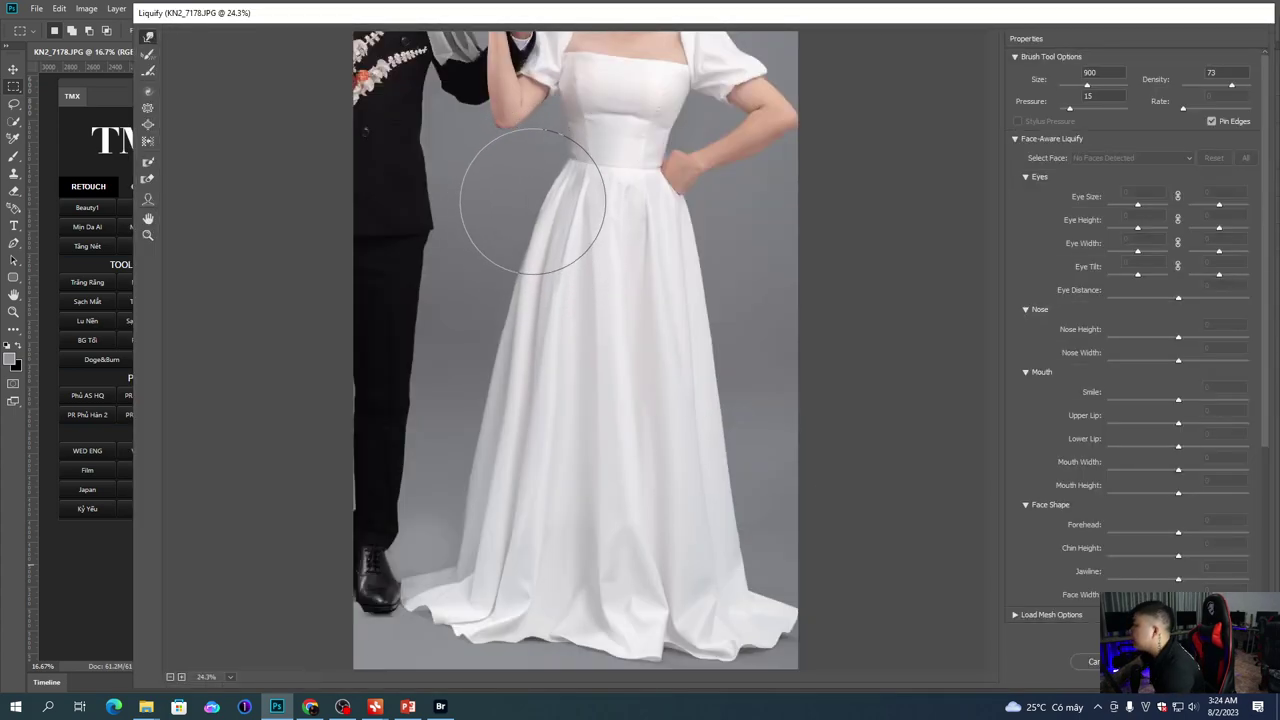
key(bracketleft)
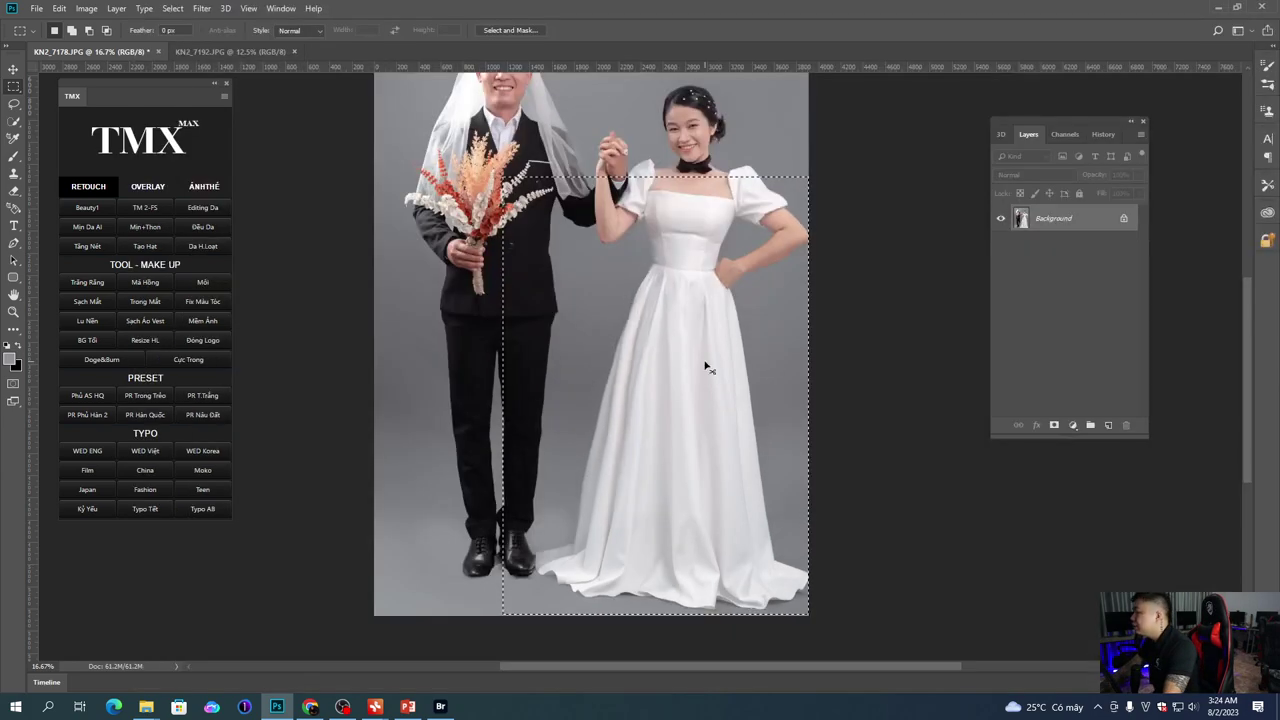
drag(600, 271, 589, 320)
Step: Run the TMX skin-retouch action that builds the separate texture and retouch layers above the background
scroll(534, 222, up, 4)
click(141, 229)
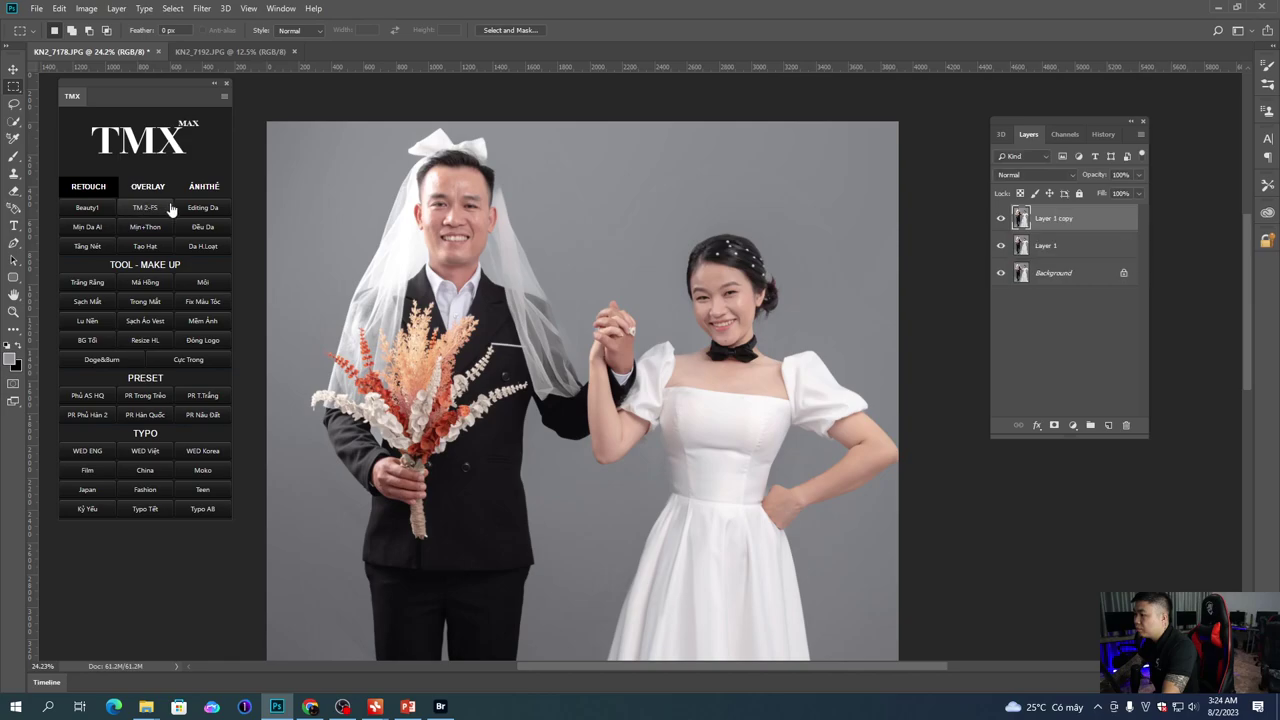
scroll(445, 188, up, 3)
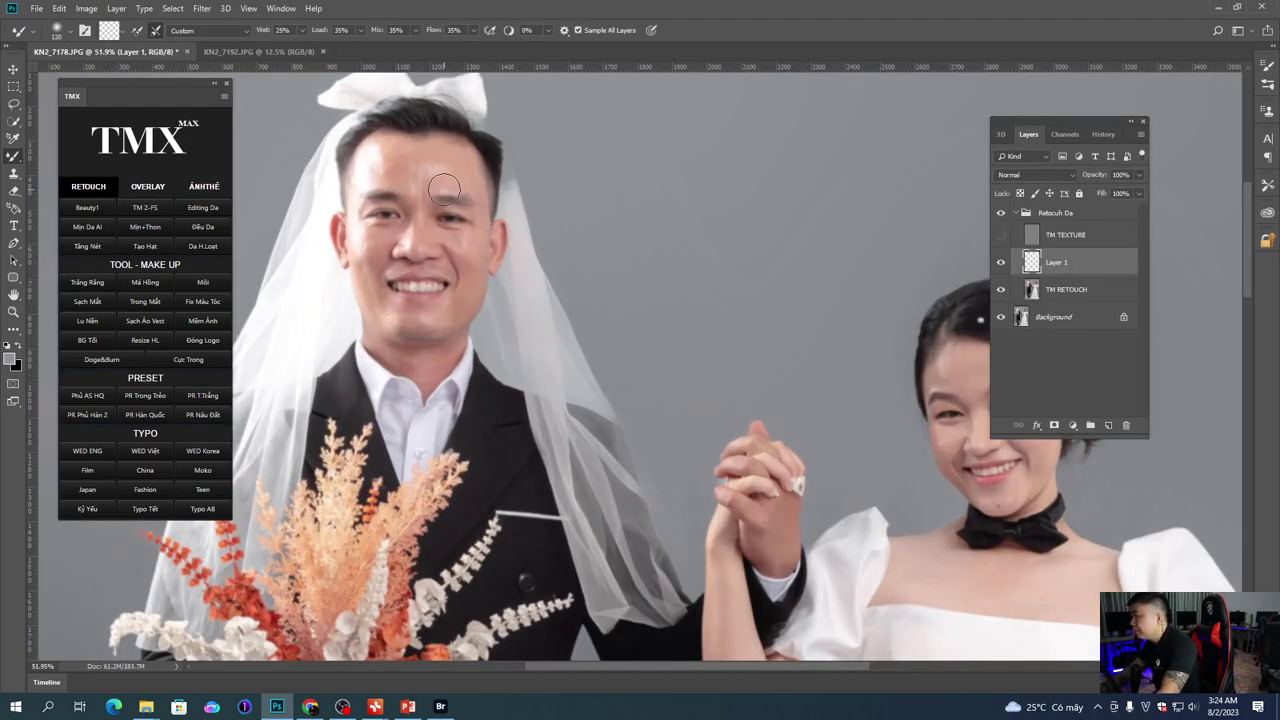
Step: Smooth the skin on the groom's forehead with a soft Mixer Brush of about 90 px
scroll(445, 188, up, 2)
right_click(432, 260)
drag(375, 201, 391, 223)
right_click(436, 236)
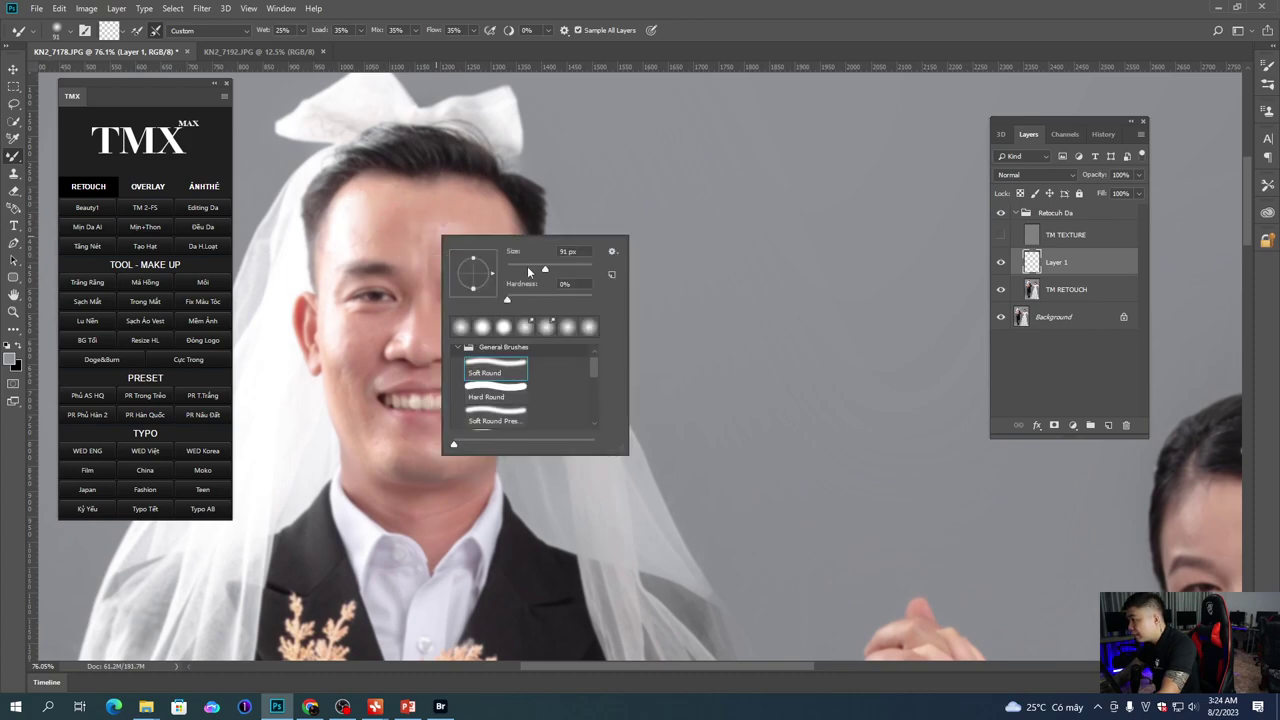
key(Escape)
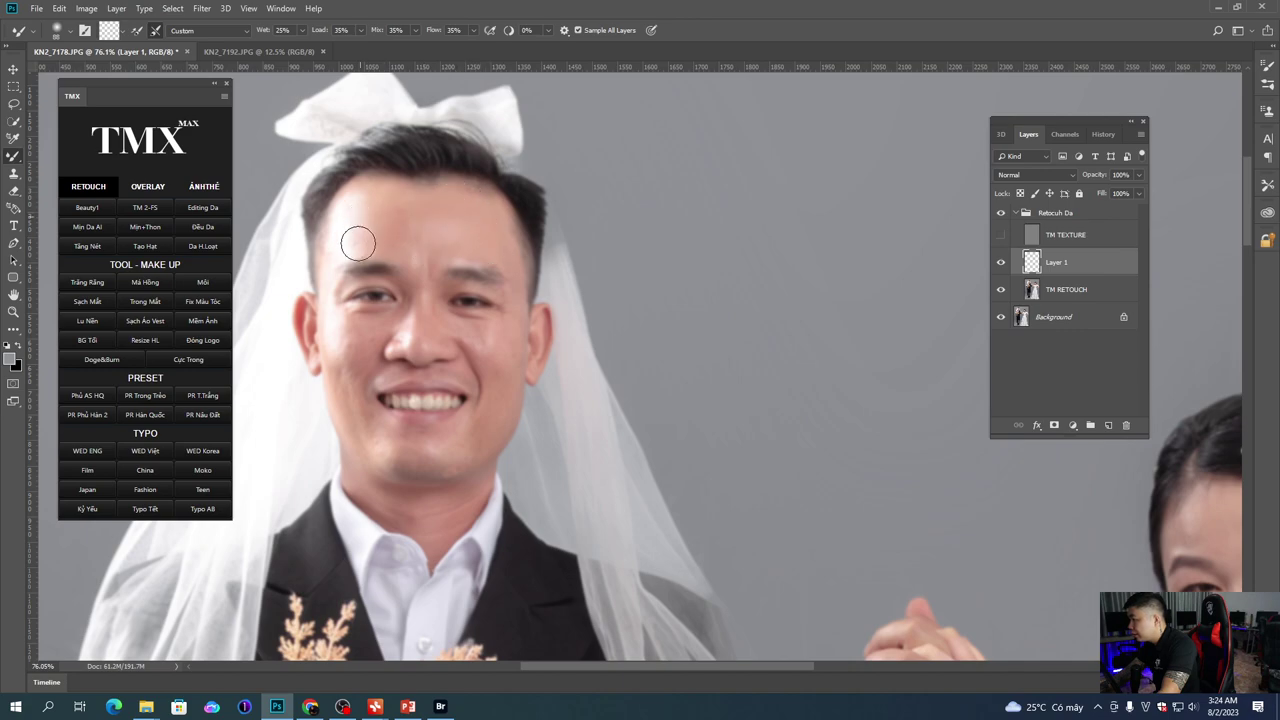
drag(432, 271, 453, 169)
Step: Smooth the groom's cheeks and chin, reducing the Mixer Brush to 80 px and 69 px
right_click(398, 257)
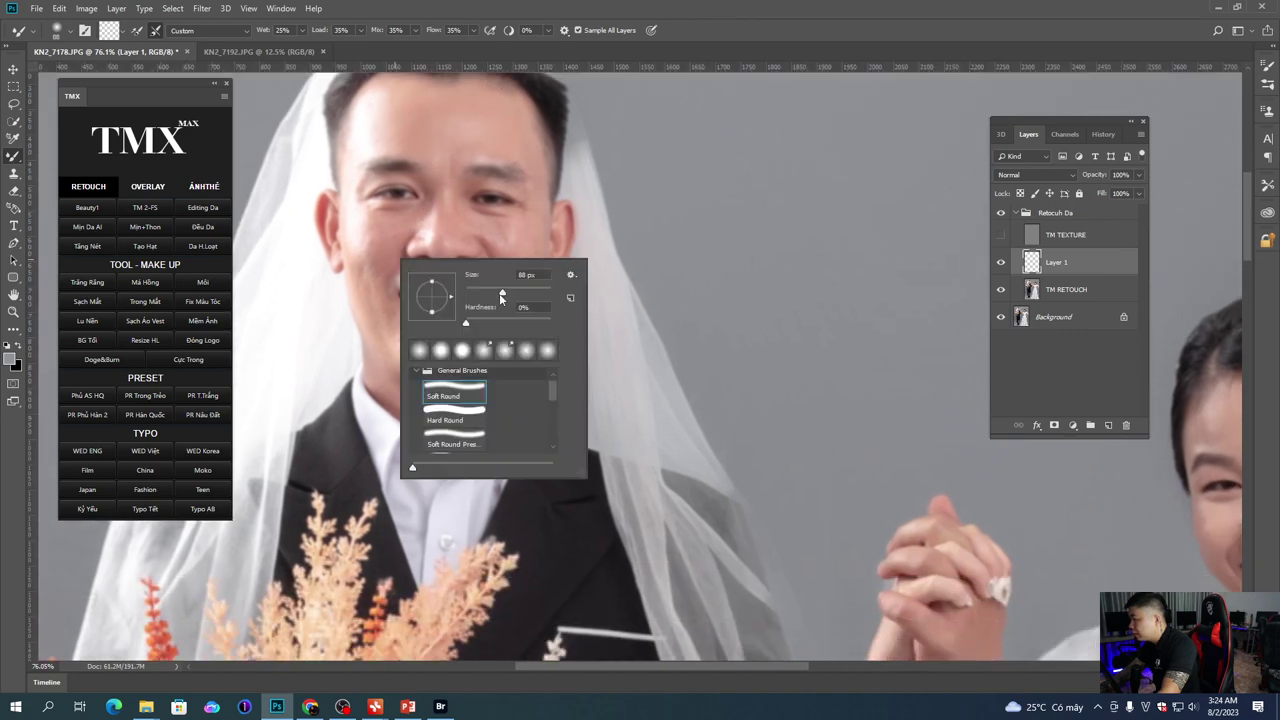
mouse_move(376, 212)
mouse_down()
mouse_move(363, 223)
mouse_move(386, 228)
mouse_up()
drag(484, 236, 427, 221)
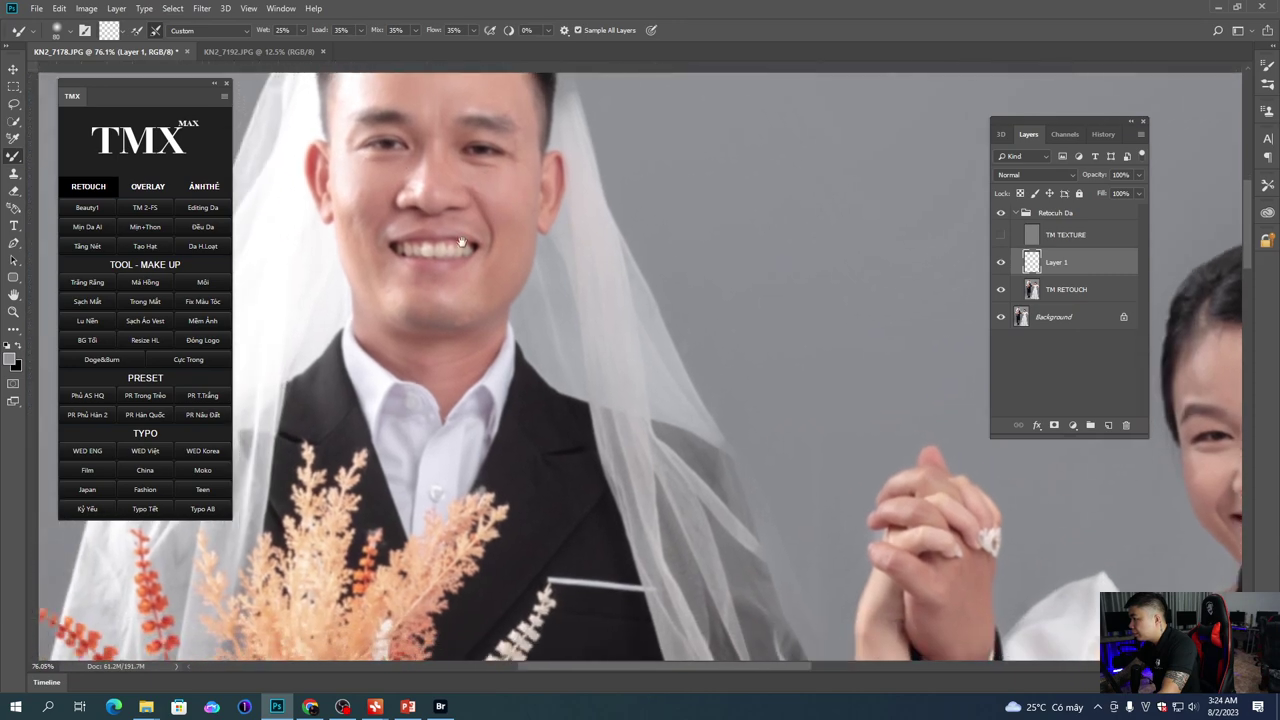
right_click(472, 240)
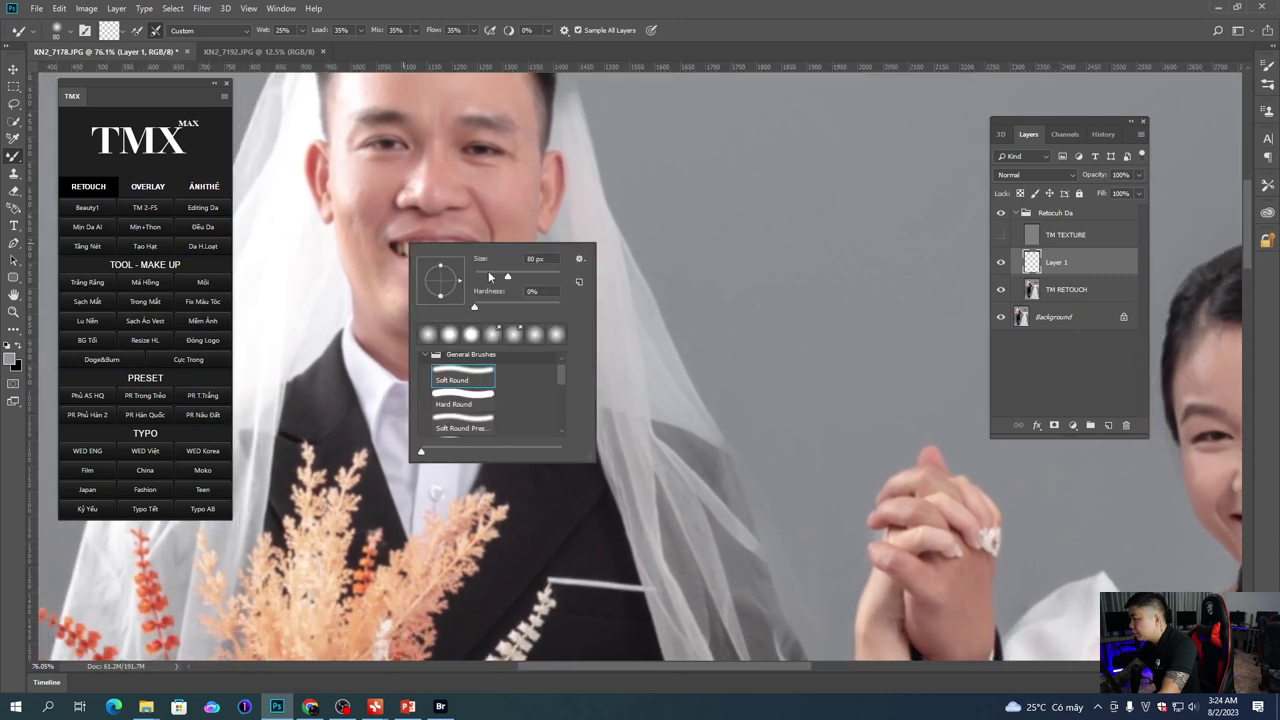
key(Return)
scroll(375, 254, down, 2)
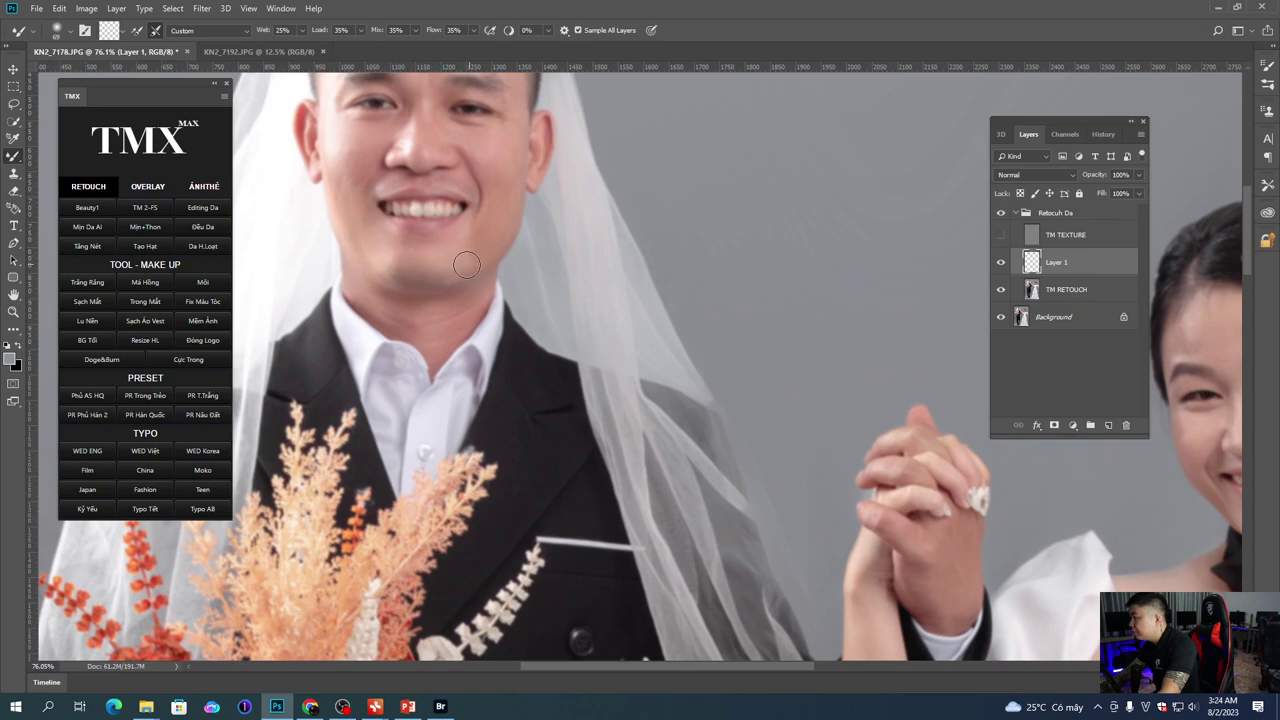
drag(472, 249, 450, 259)
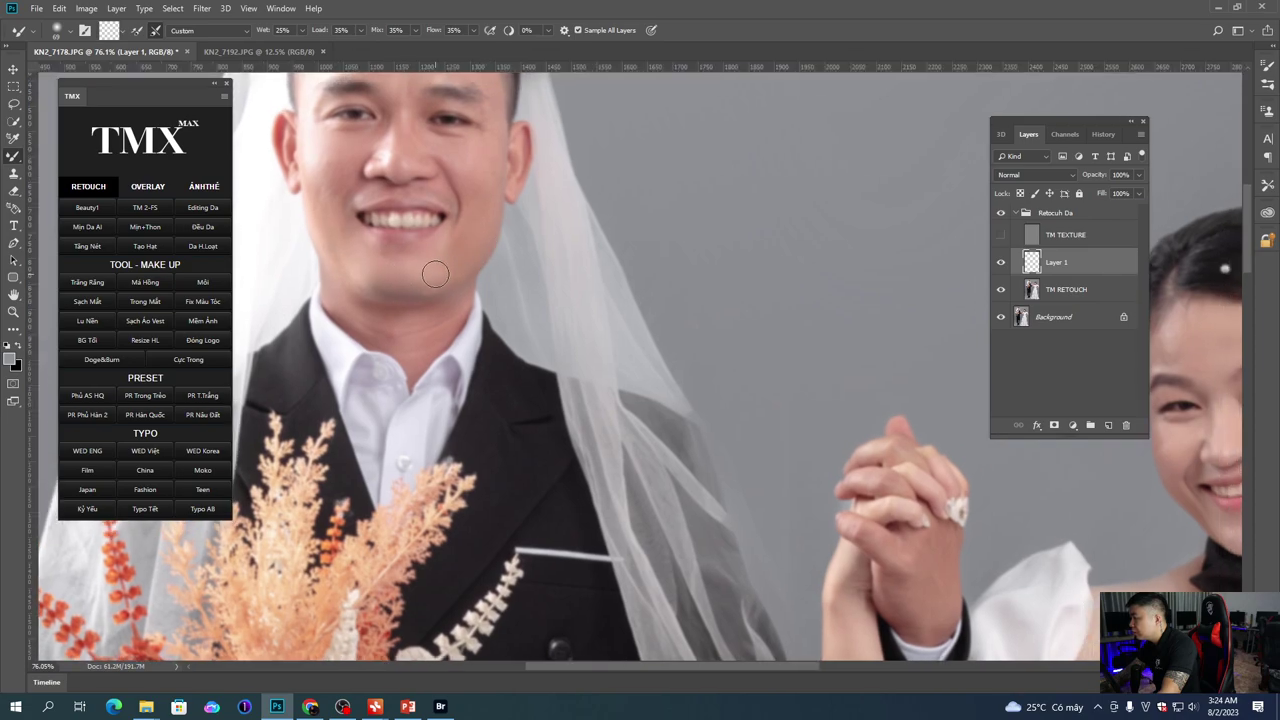
Step: Smooth the skin under the groom's eyes and beside his nose with a 50 px Mixer Brush
scroll(481, 209, up, 3)
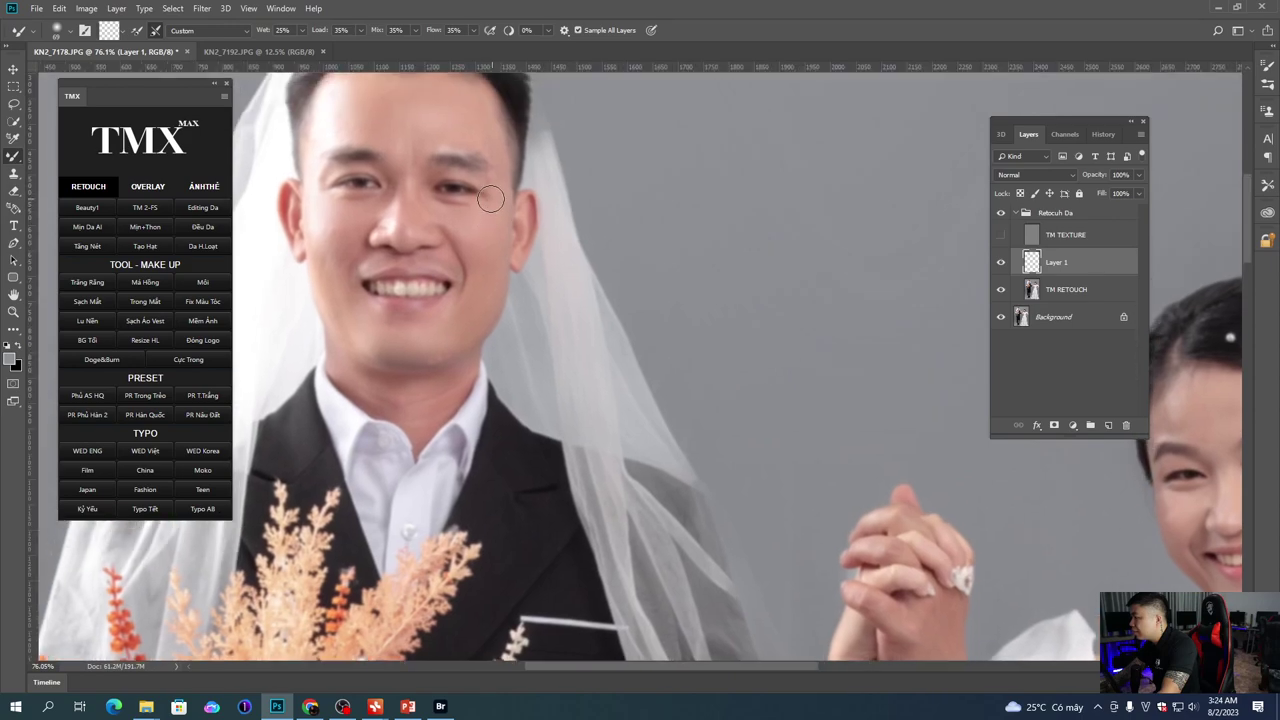
right_click(497, 207)
click(496, 188)
mouse_move(425, 204)
mouse_down()
mouse_move(449, 207)
mouse_move(441, 216)
mouse_up()
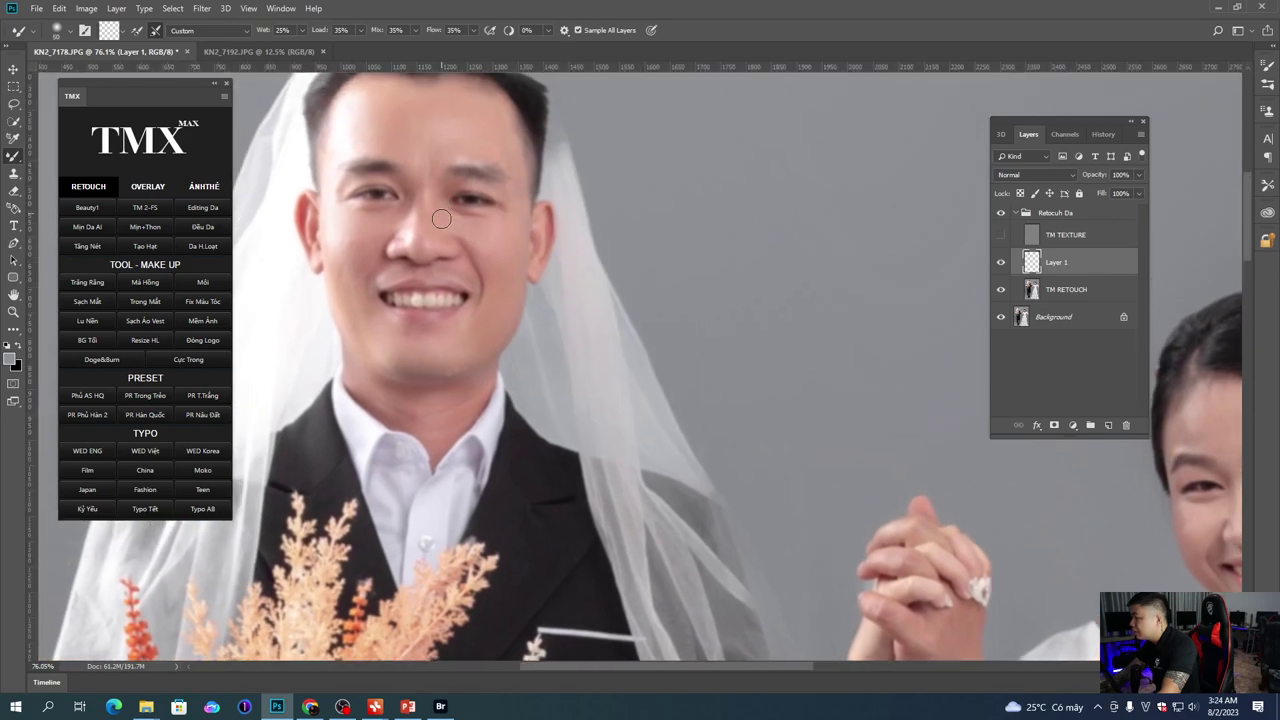
scroll(418, 212, down, 1)
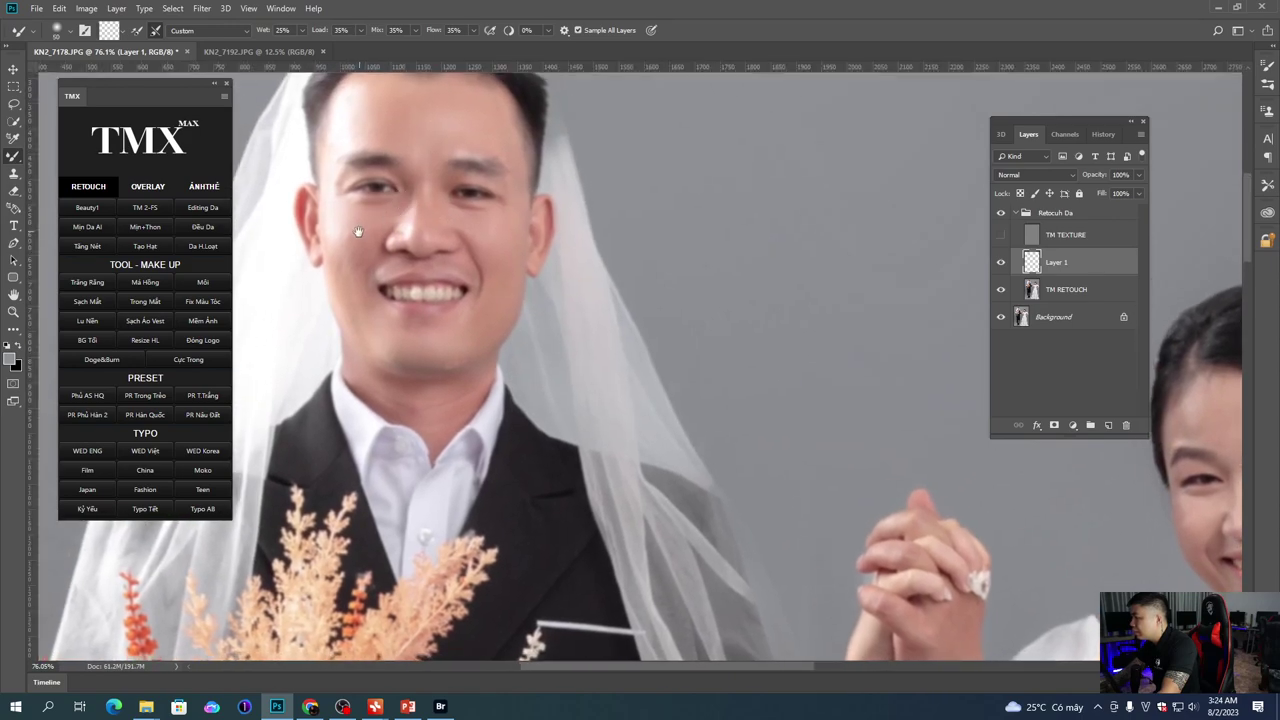
Step: Even out the skin tones on the groom's cheeks with an 83 px Mixer Brush
scroll(361, 231, down, 2)
scroll(361, 231, left, 2)
right_click(376, 211)
key(Escape)
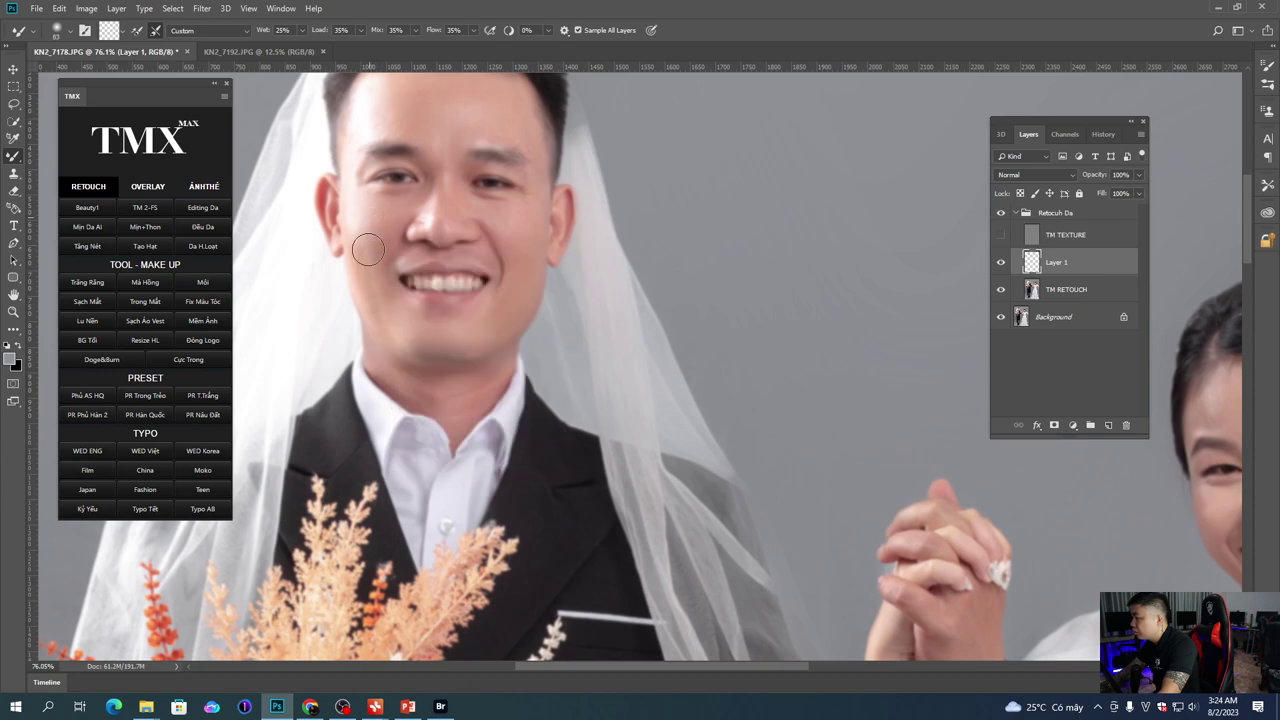
drag(471, 241, 451, 248)
drag(466, 292, 472, 232)
Step: Smooth the groom's jaw and neck with the Mixer Brush reduced to 78 px
right_click(446, 270)
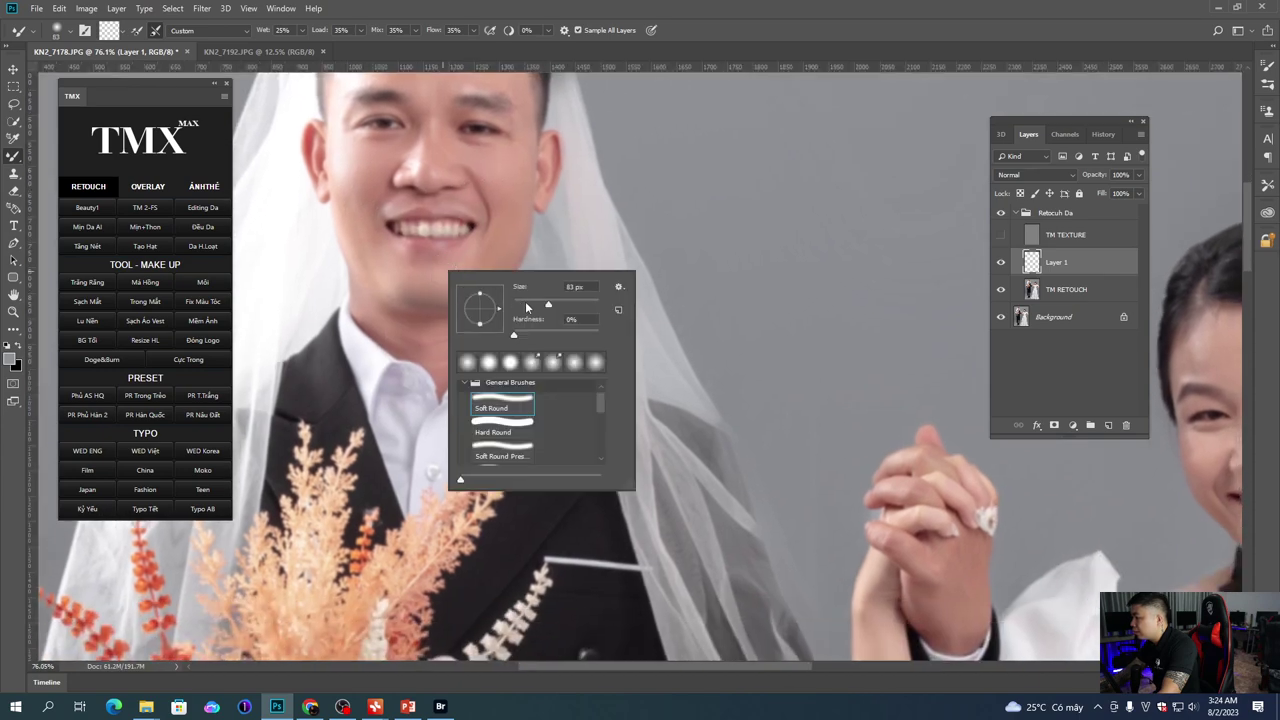
key(Return)
drag(477, 286, 459, 268)
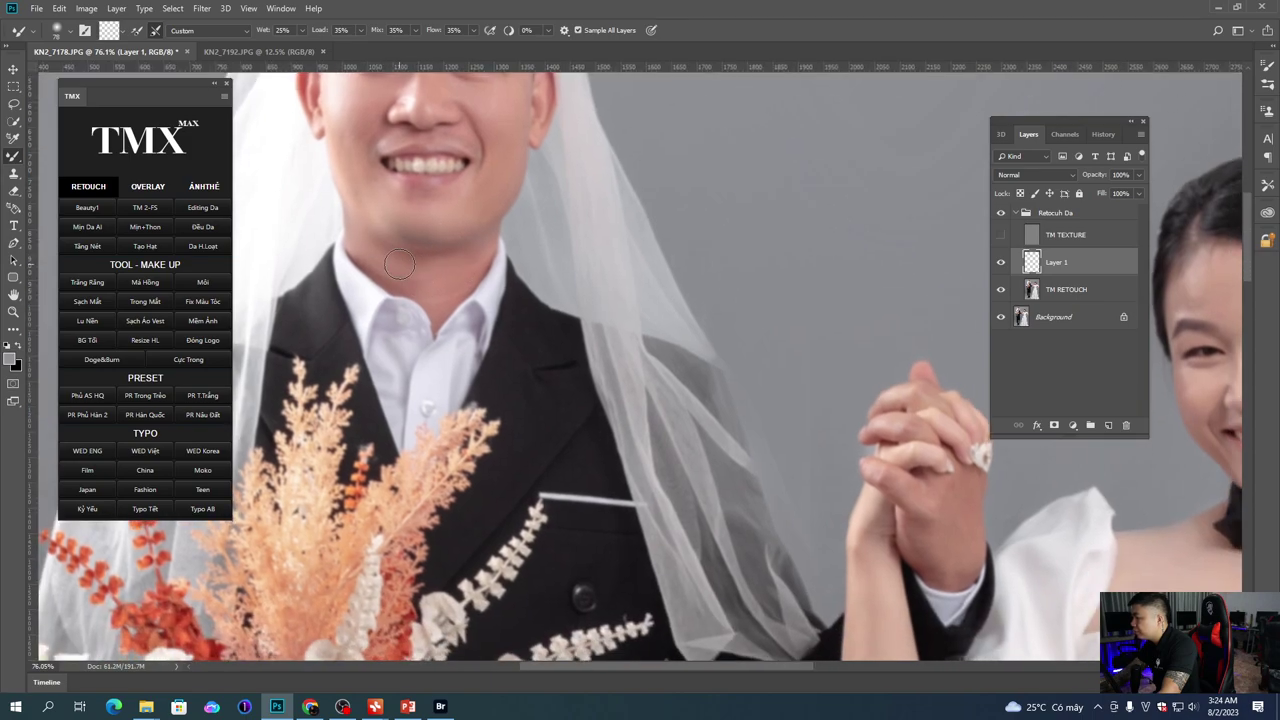
scroll(353, 170, down, 3)
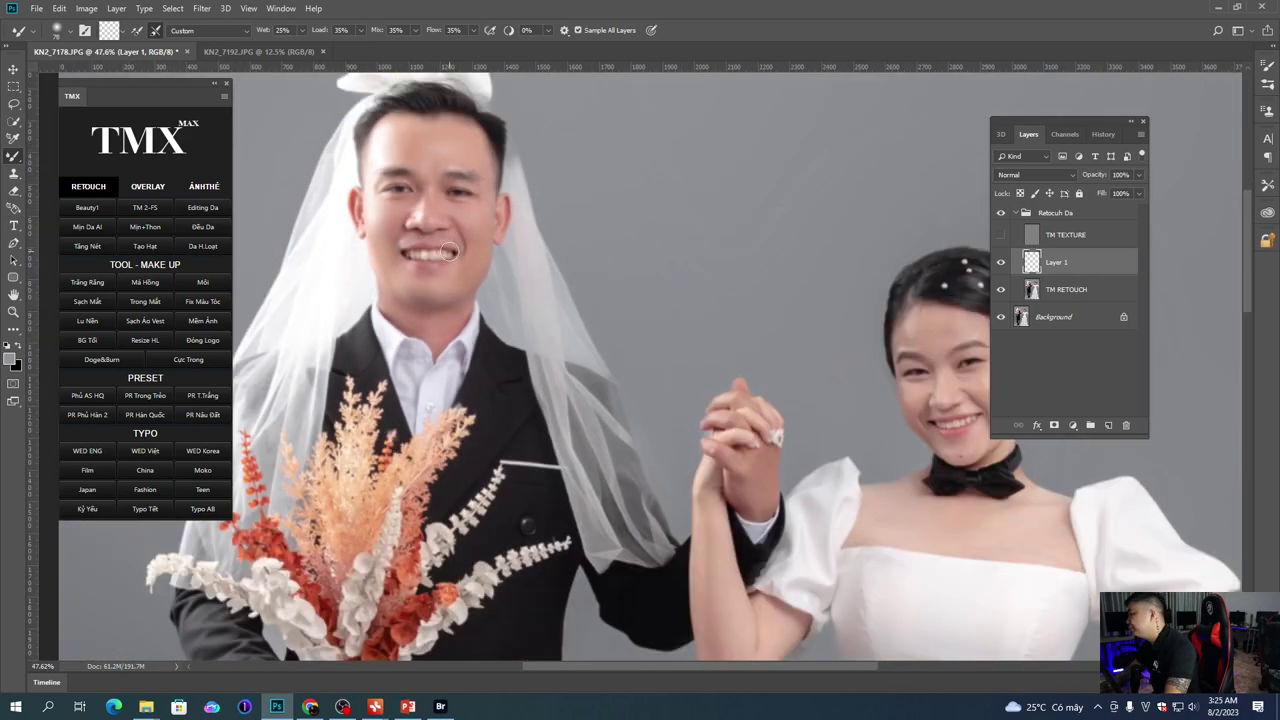
Step: Refine the skin around the groom's mouth and nose with a 51 px Mixer Brush
scroll(448, 252, up, 2)
right_click(440, 276)
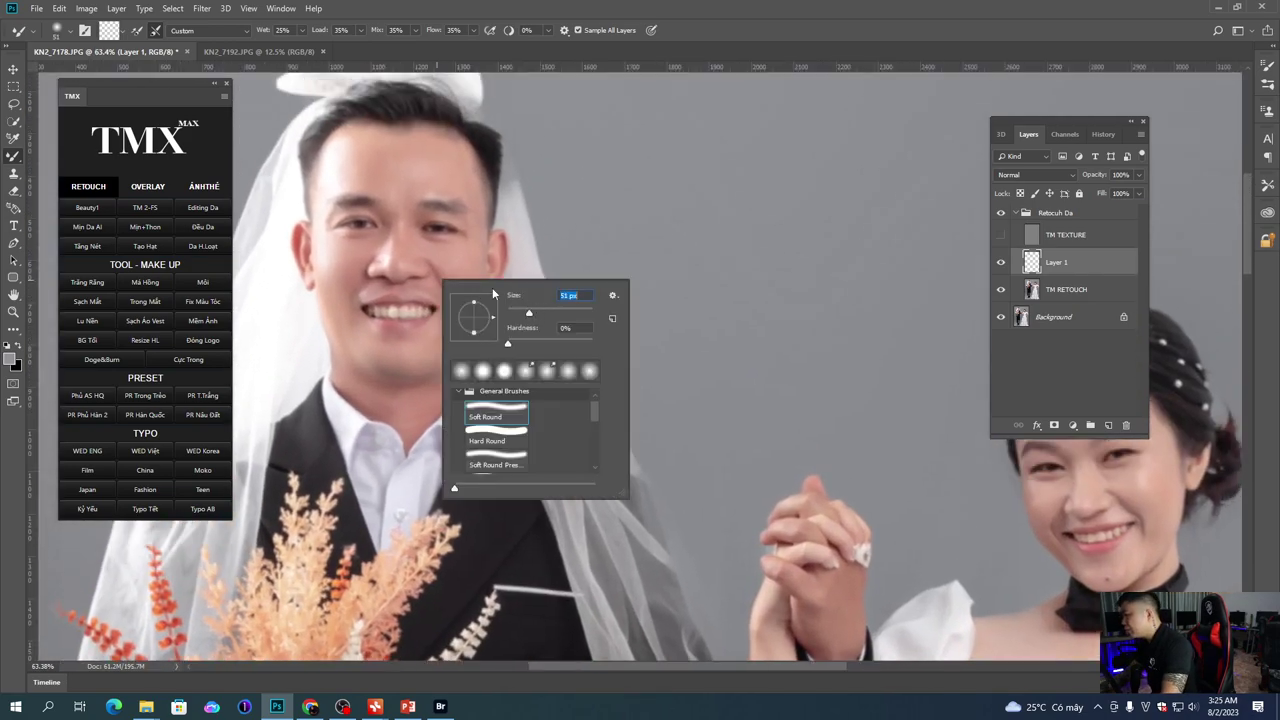
click(427, 246)
drag(402, 250, 408, 277)
drag(368, 196, 358, 233)
Step: Enlarge the Mixer Brush to 97 px and smooth the groom's forehead again
right_click(397, 209)
click(495, 244)
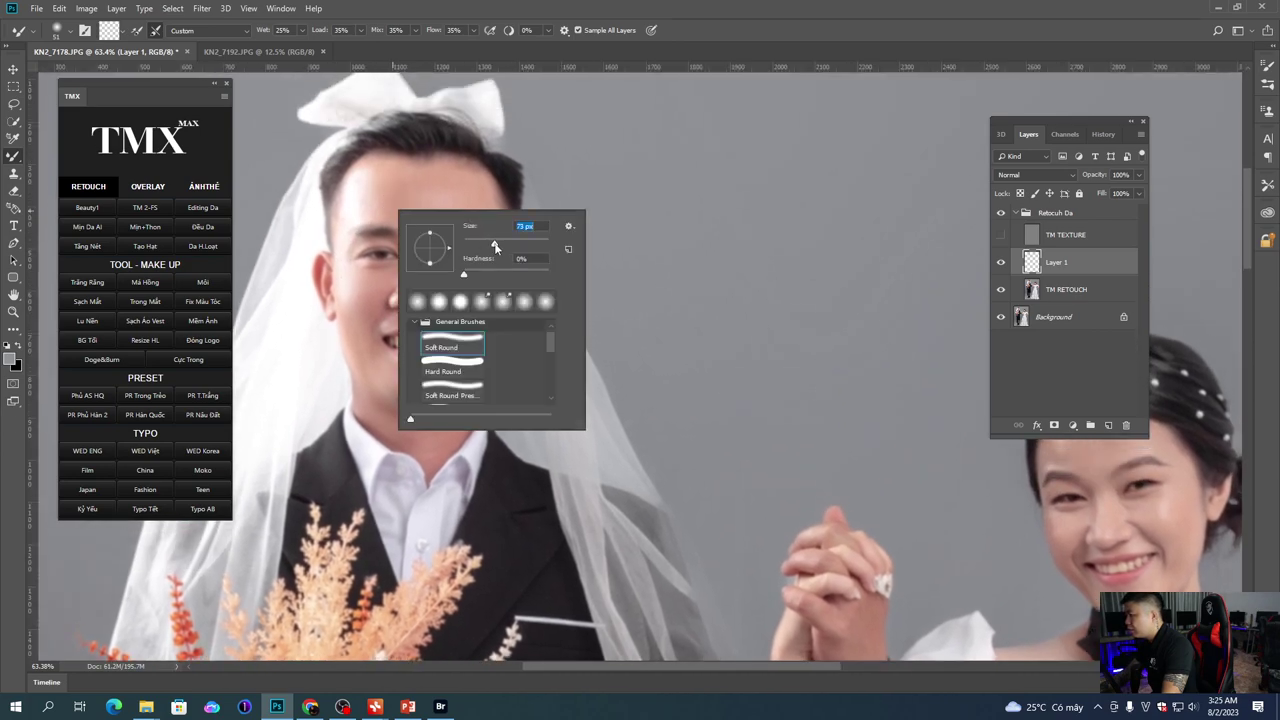
key(Return)
right_click(421, 203)
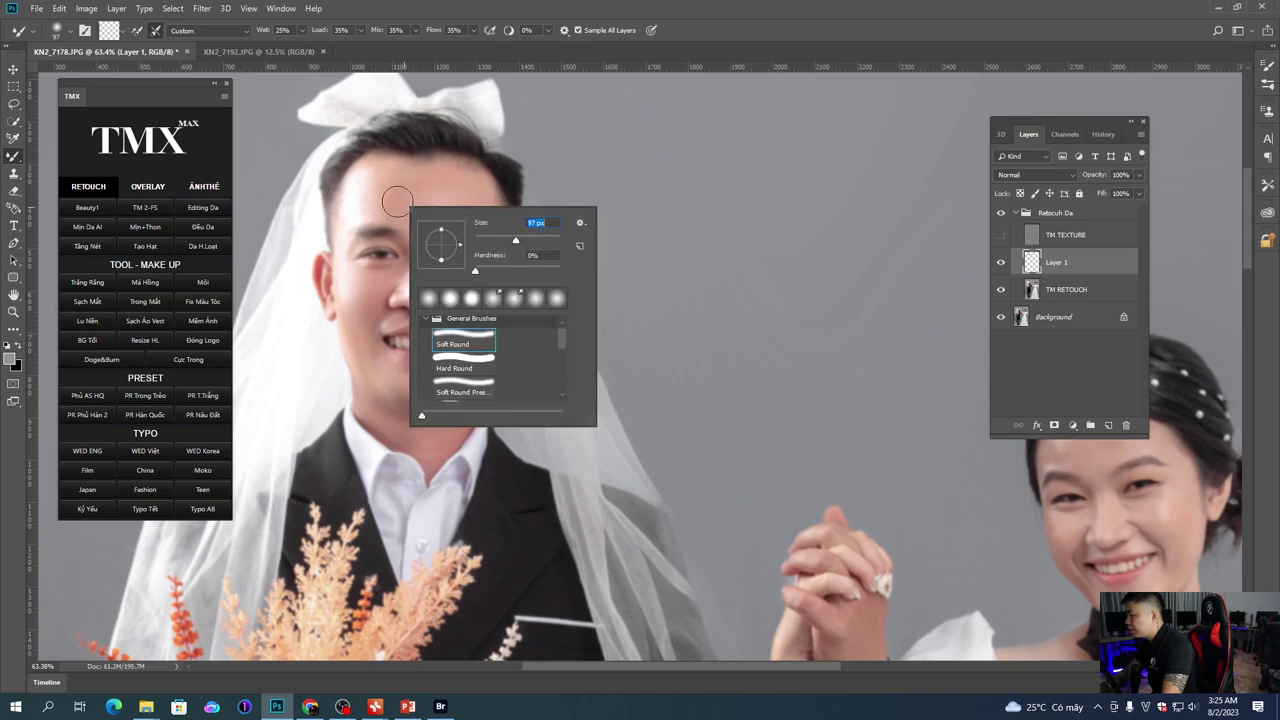
key(Return)
Step: Smooth the groom's hand holding the bouquet with a smaller Mixer Brush
drag(407, 245, 407, 85)
scroll(453, 250, down, 4)
mouse_move(428, 464)
mouse_down()
mouse_move(441, 304)
mouse_move(504, 195)
mouse_up()
scroll(504, 195, up, 1)
right_click(392, 326)
click(479, 360)
key(Return)
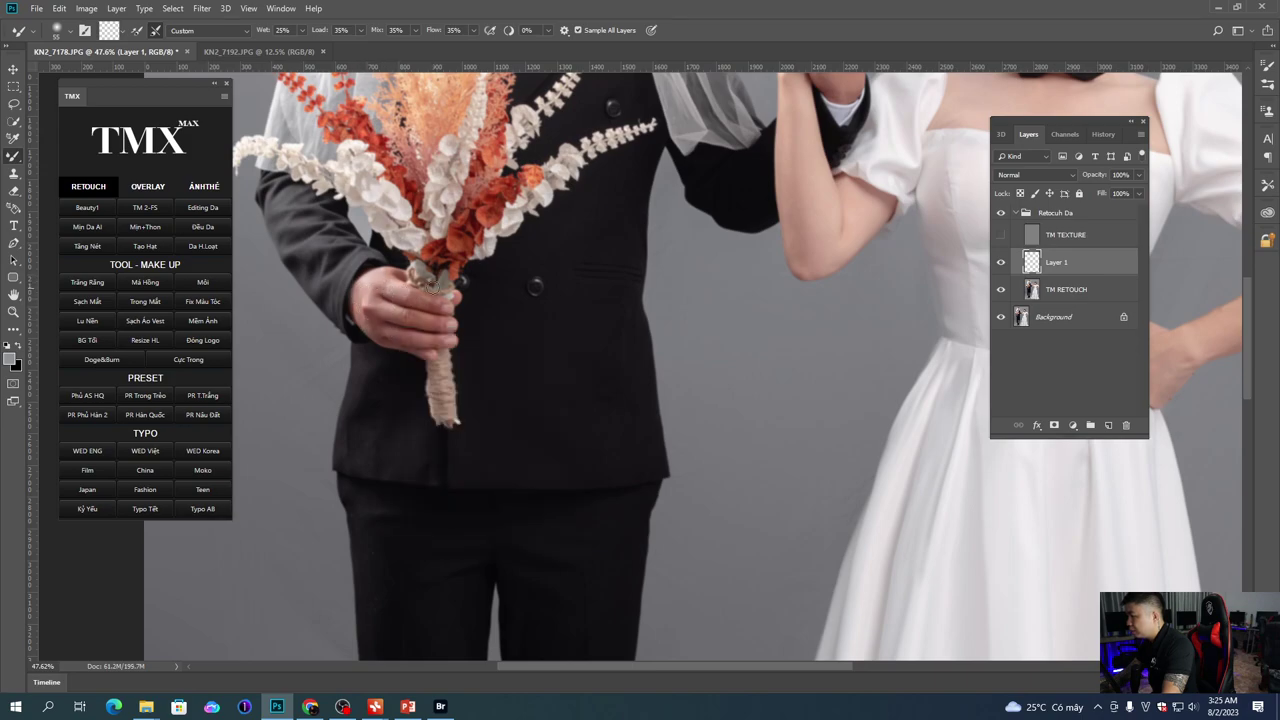
Step: Smooth the skin on the bride's raised arm with a 114 px Mixer Brush
drag(801, 222, 585, 299)
scroll(585, 299, down, 1)
right_click(594, 281)
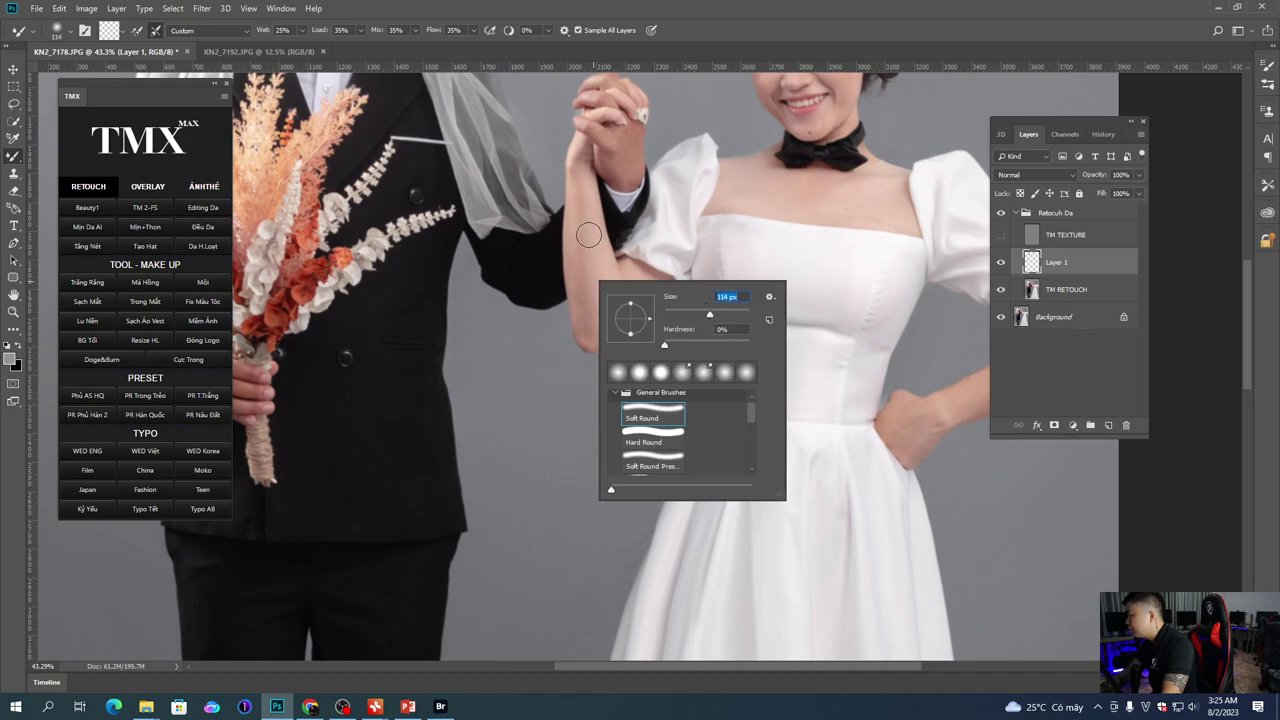
key(Return)
drag(584, 299, 569, 389)
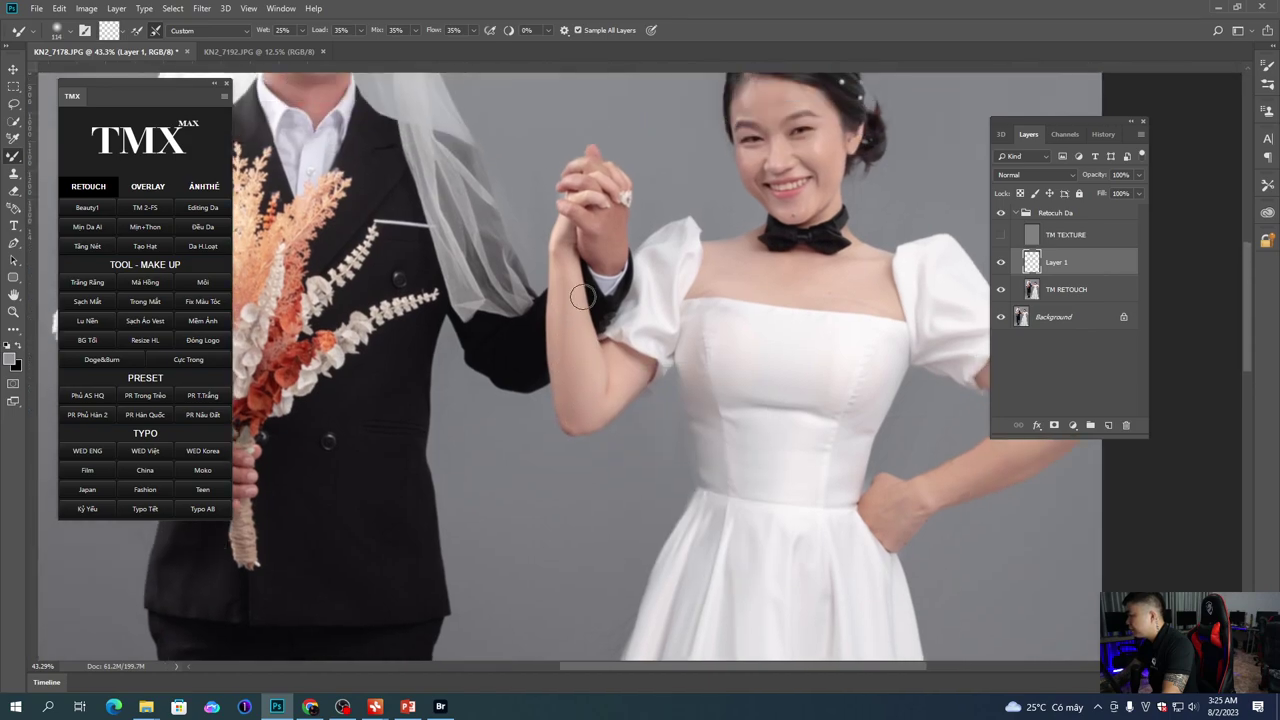
right_click(605, 265)
key(Return)
Step: Enlarge the Mixer Brush to 187 px and smooth the fabric of the bride's dress bodice
mouse_move(779, 295)
mouse_down()
mouse_move(557, 279)
mouse_move(591, 286)
mouse_move(572, 181)
mouse_up()
right_click(559, 277)
key(Return)
right_click(520, 283)
drag(634, 315, 648, 313)
key(Return)
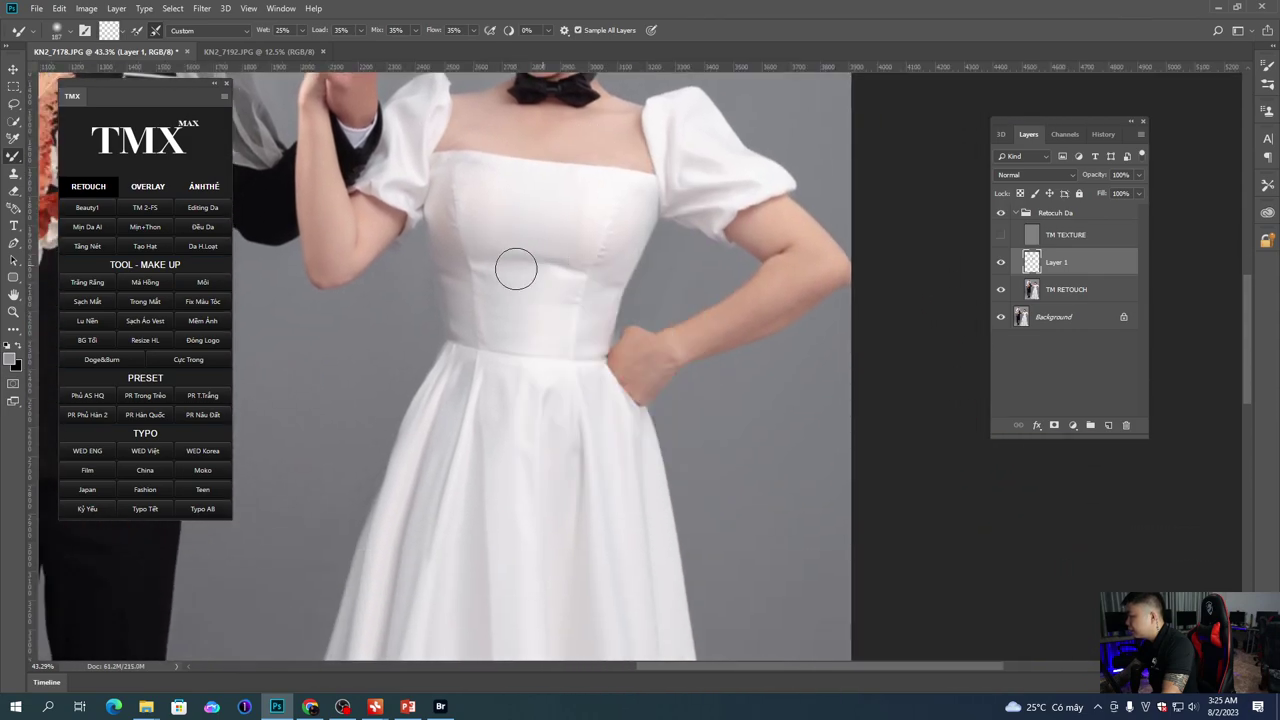
drag(470, 197, 483, 220)
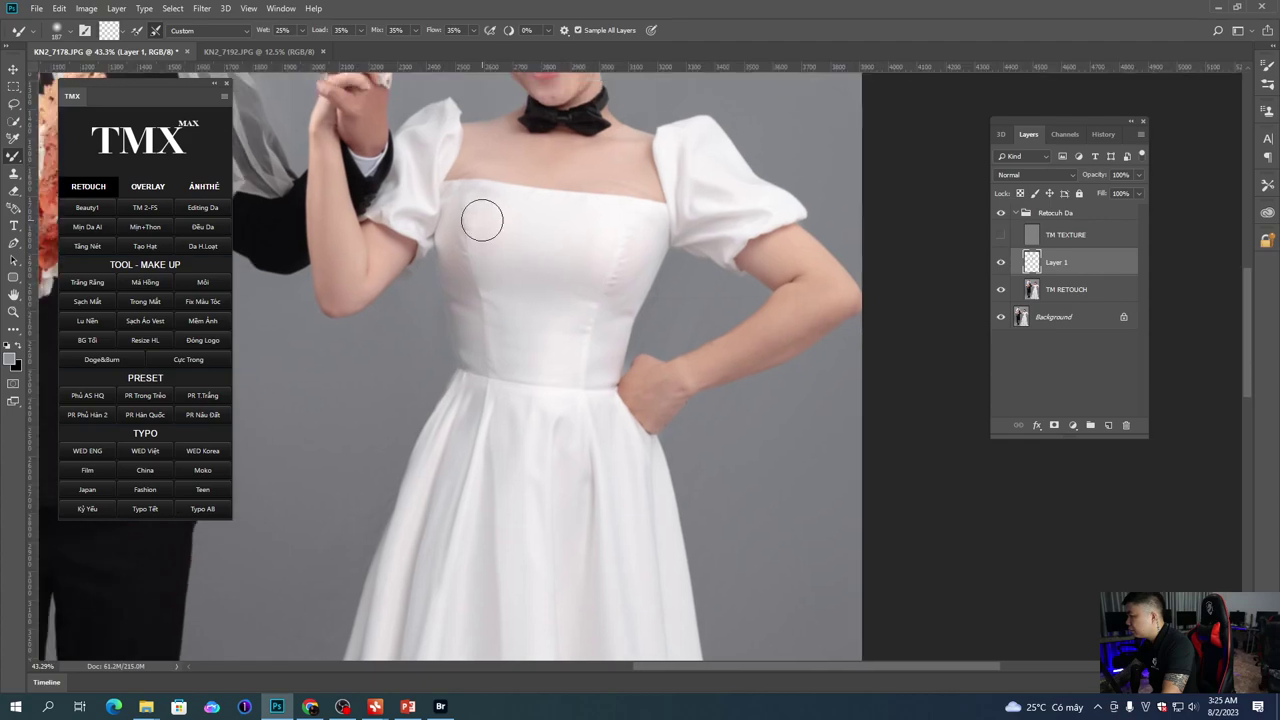
drag(545, 335, 514, 266)
Step: Reduce the Mixer Brush to 127 px and smooth the skin of the bride's bent arm on her hip
scroll(514, 266, down, 4)
drag(682, 257, 551, 325)
right_click(550, 325)
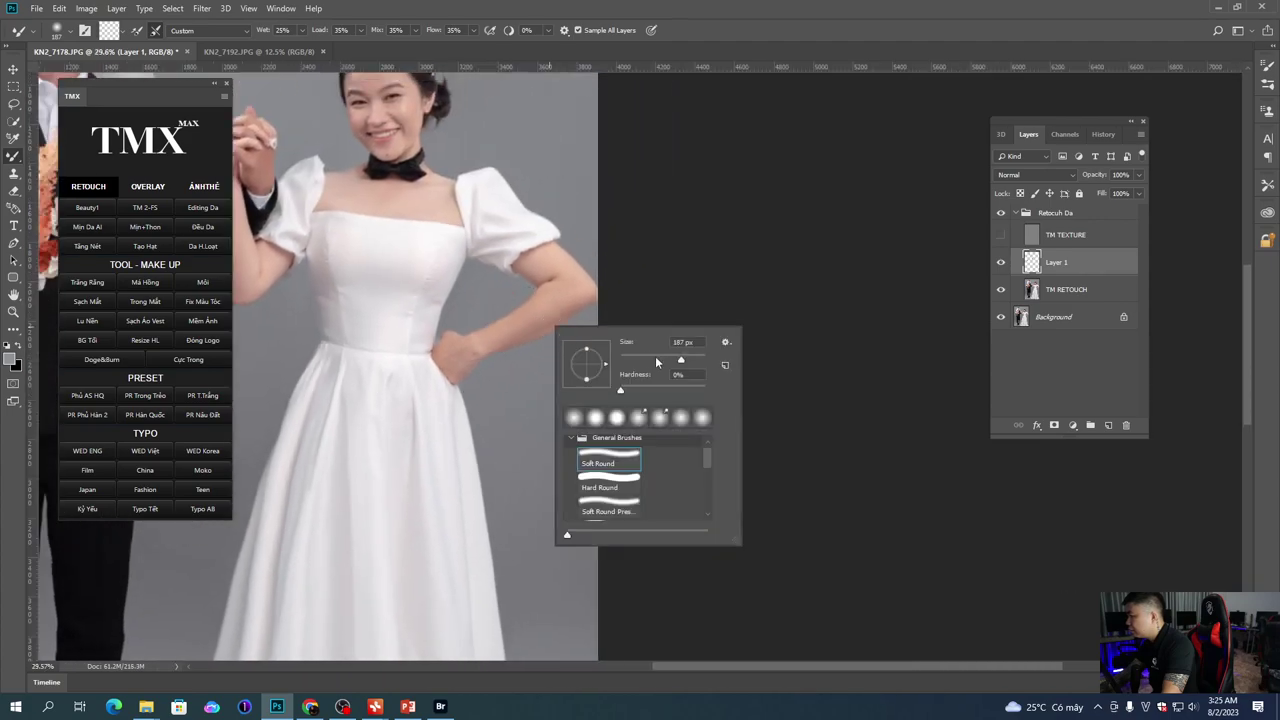
key(Return)
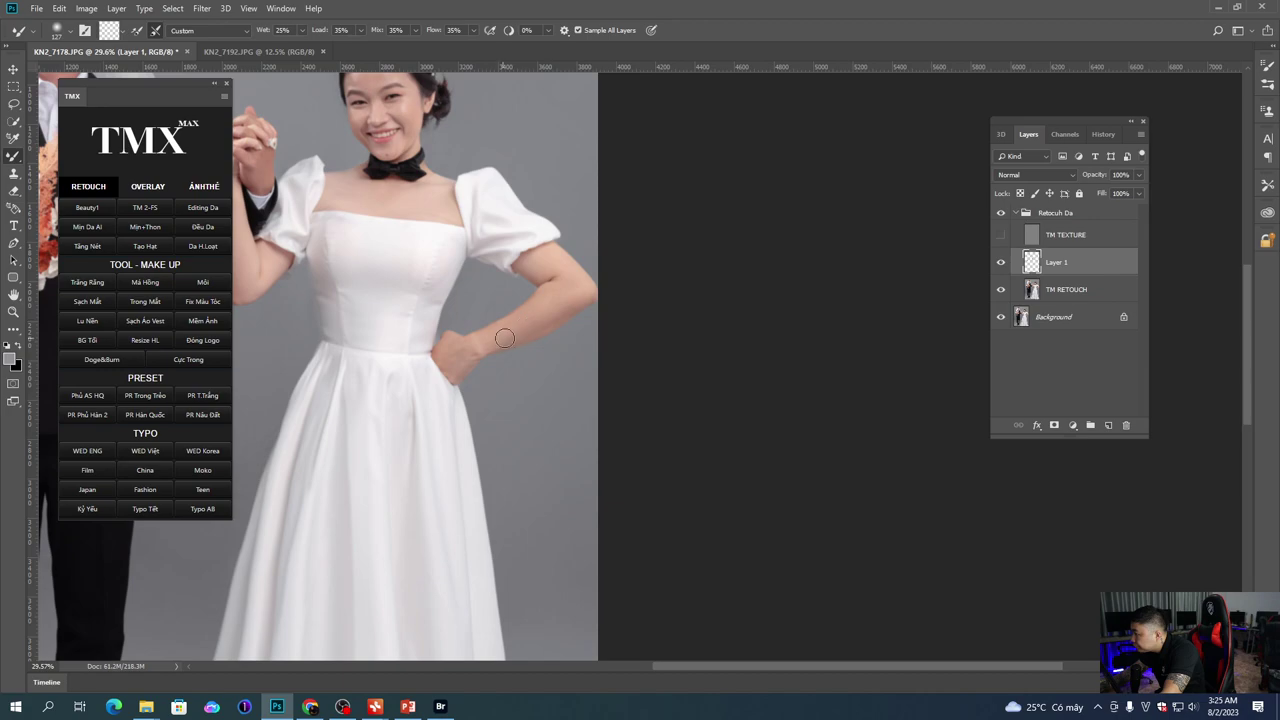
drag(579, 285, 551, 340)
Step: Set the Mixer Brush to 81 px and smooth the bride's forehead and the cheek nearest her ear
scroll(545, 350, up, 2)
scroll(525, 363, left, 3)
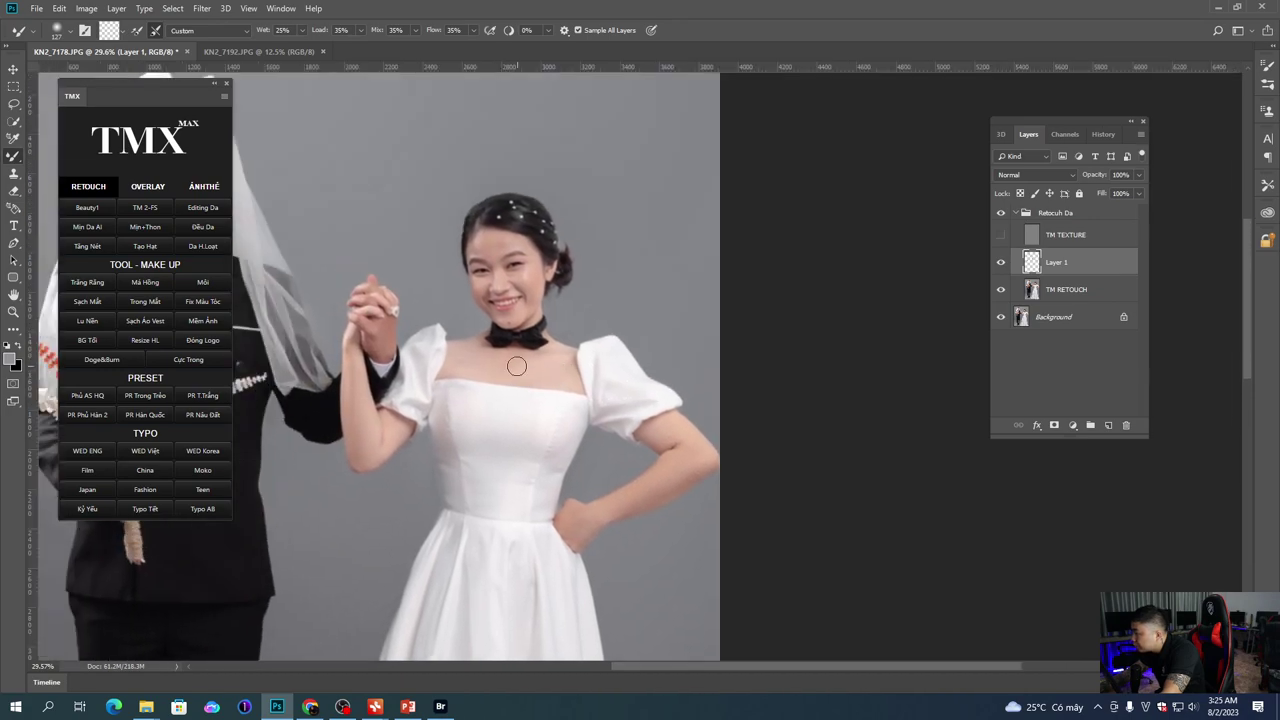
scroll(512, 302, up, 2)
click(613, 314)
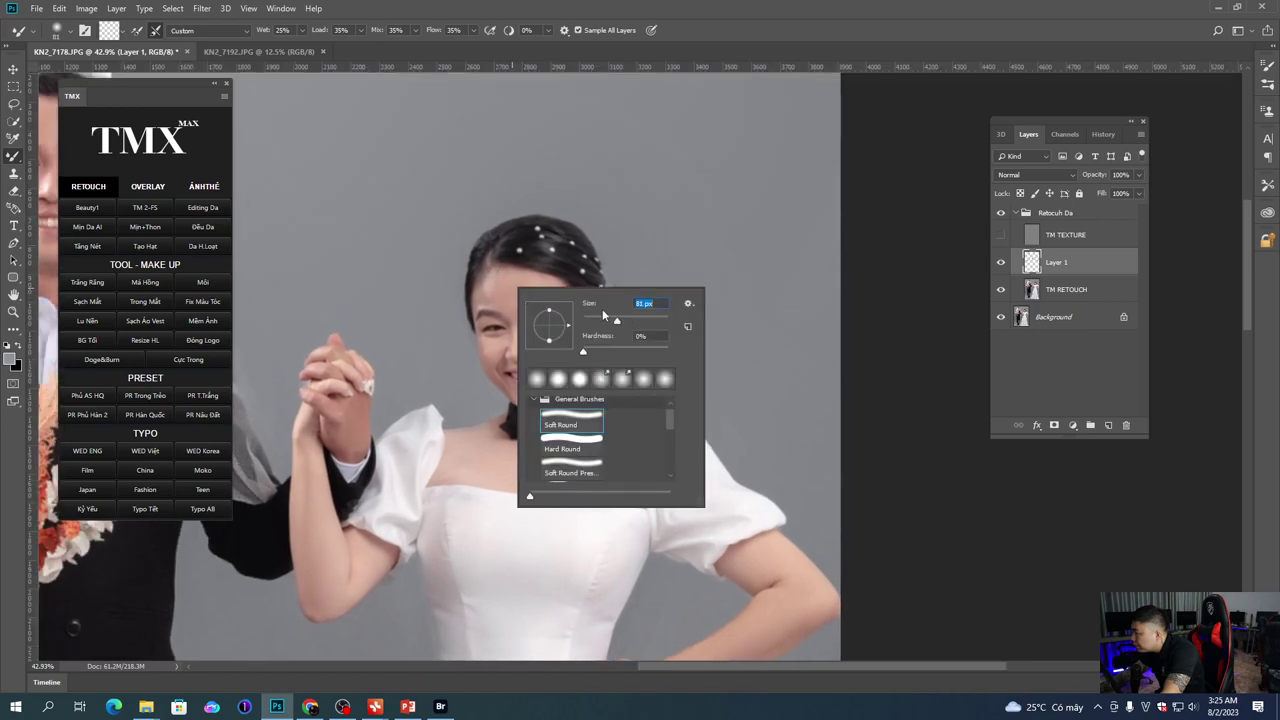
key(Return)
scroll(504, 299, up, 2)
scroll(477, 290, up, 2)
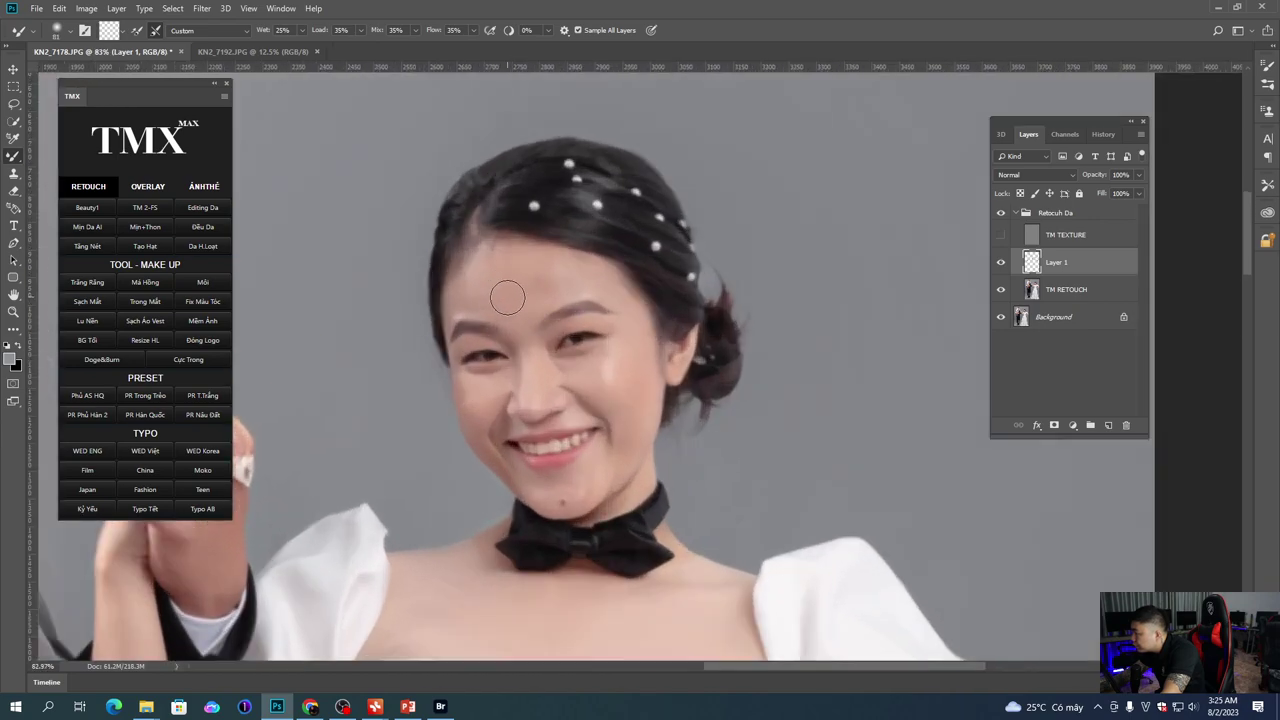
drag(636, 393, 549, 321)
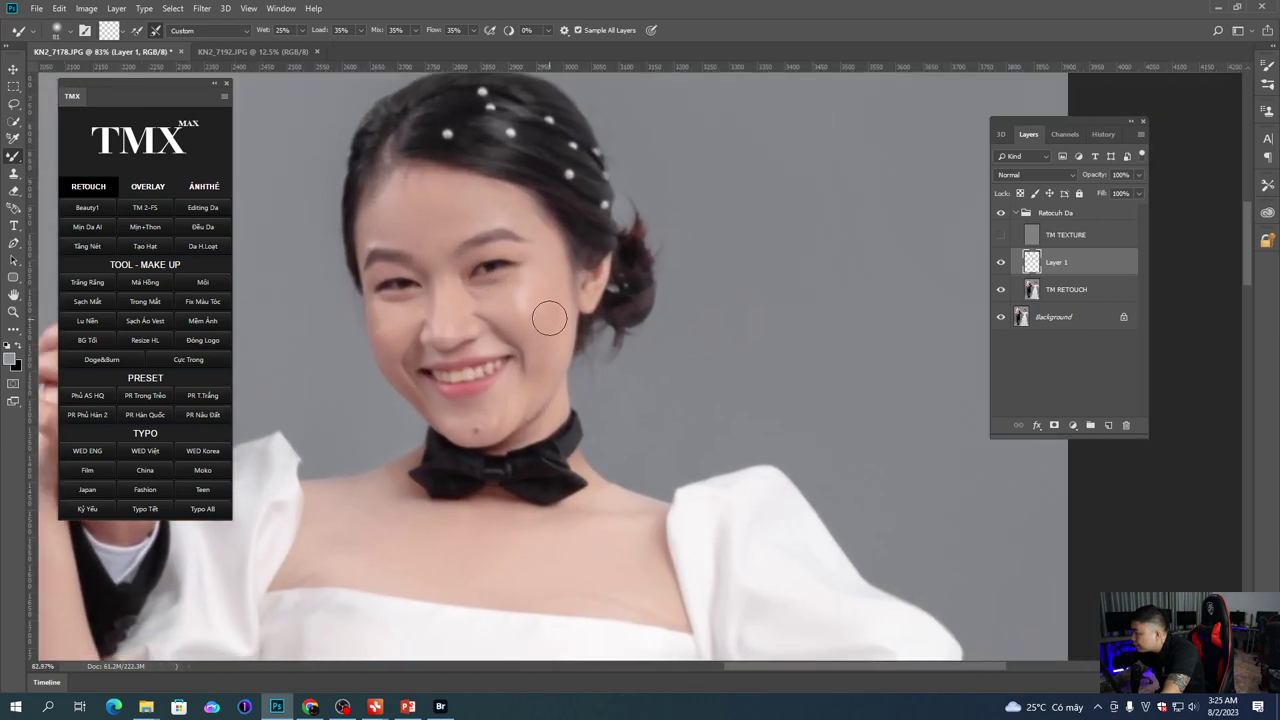
Step: Reduce the Mixer Brush to 50 px and refine the bride's cheeks, chin, nose and the area between her eyebrows
right_click(541, 335)
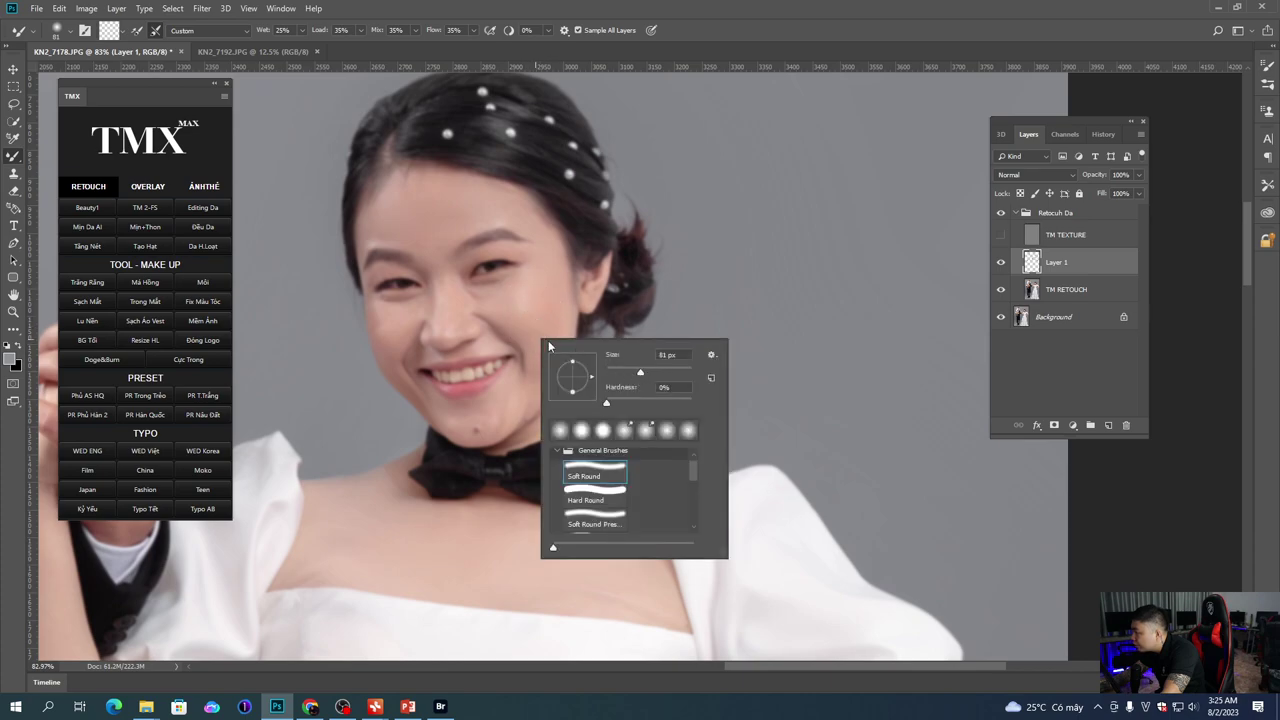
key(Return)
scroll(450, 300, left, 2)
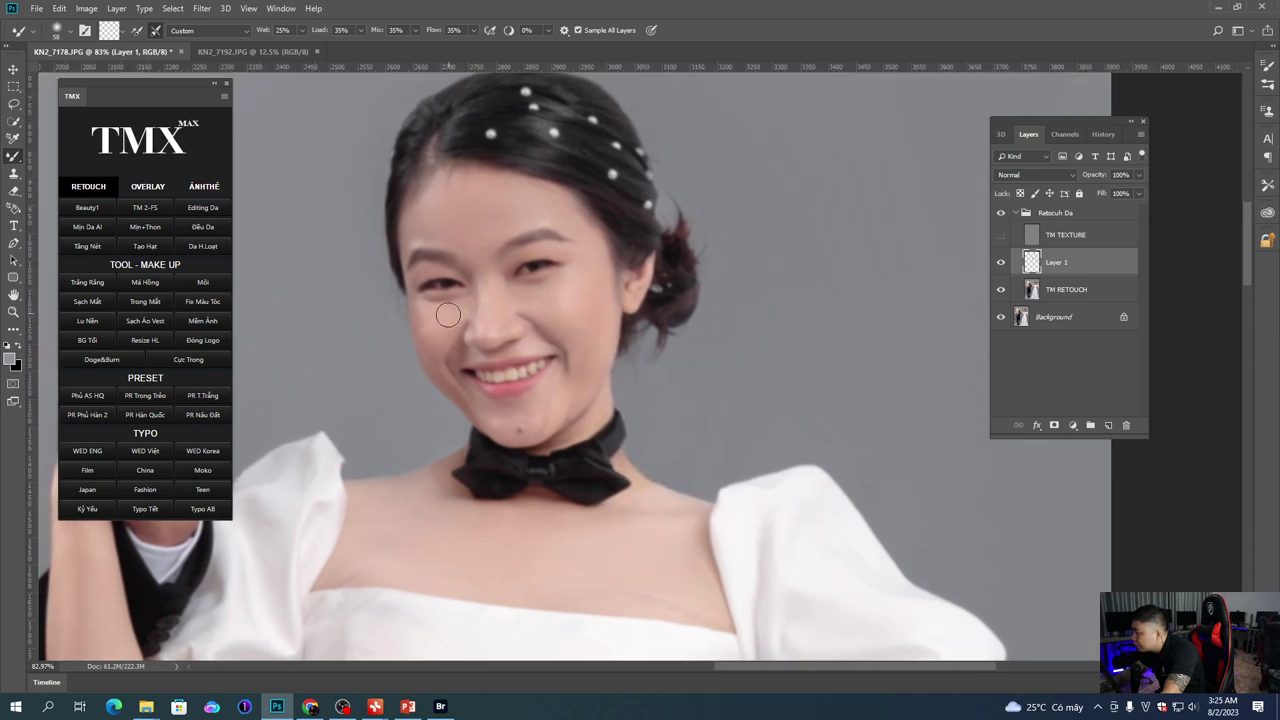
scroll(456, 311, down, 1)
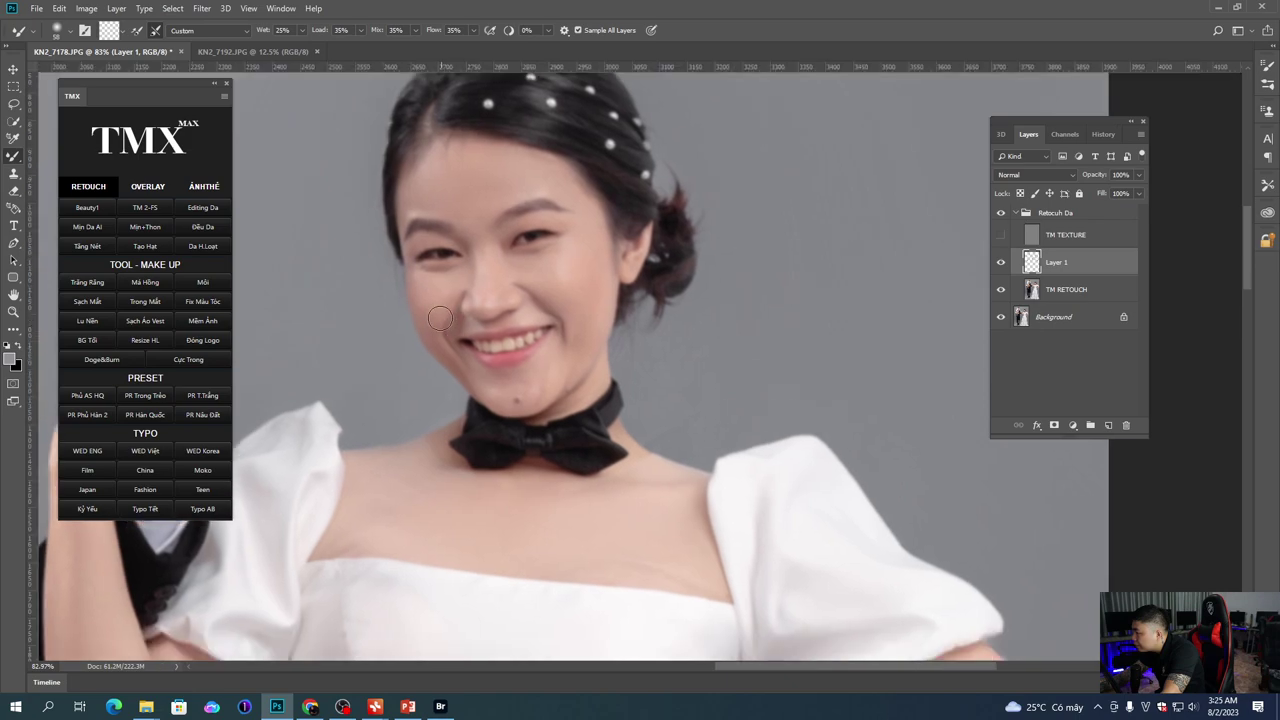
scroll(470, 335, up, 3)
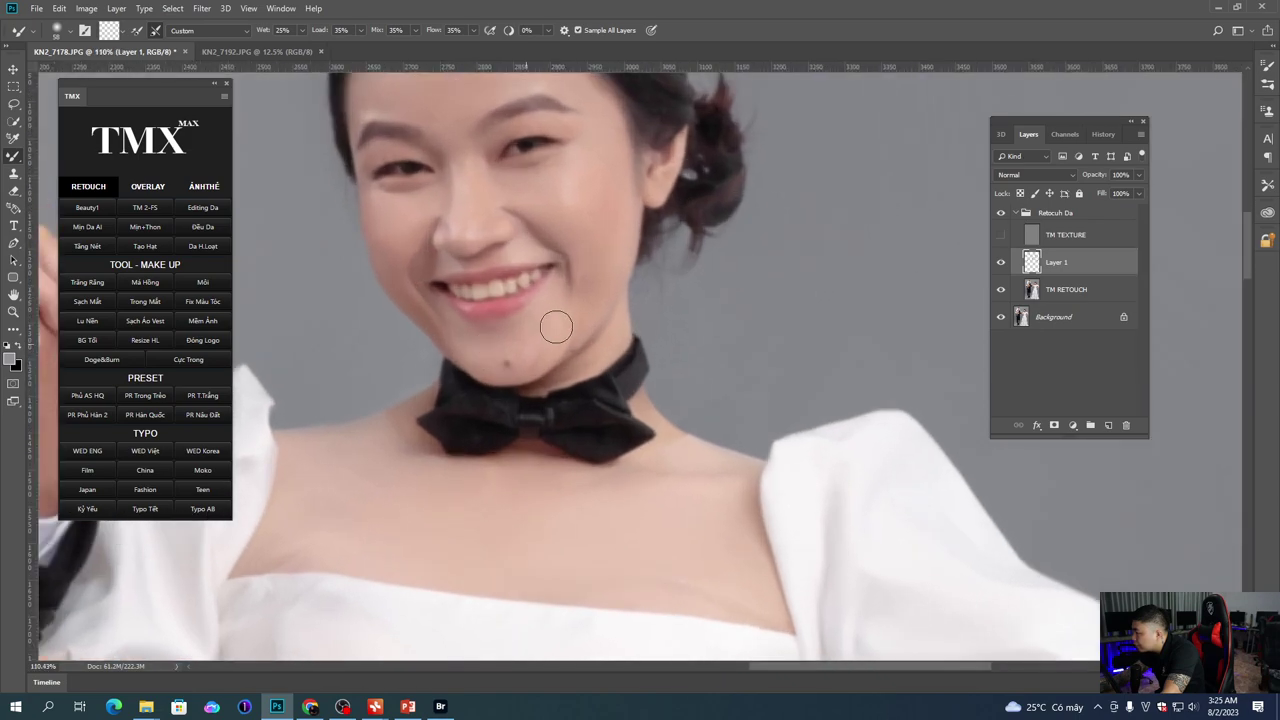
scroll(585, 310, up, 3)
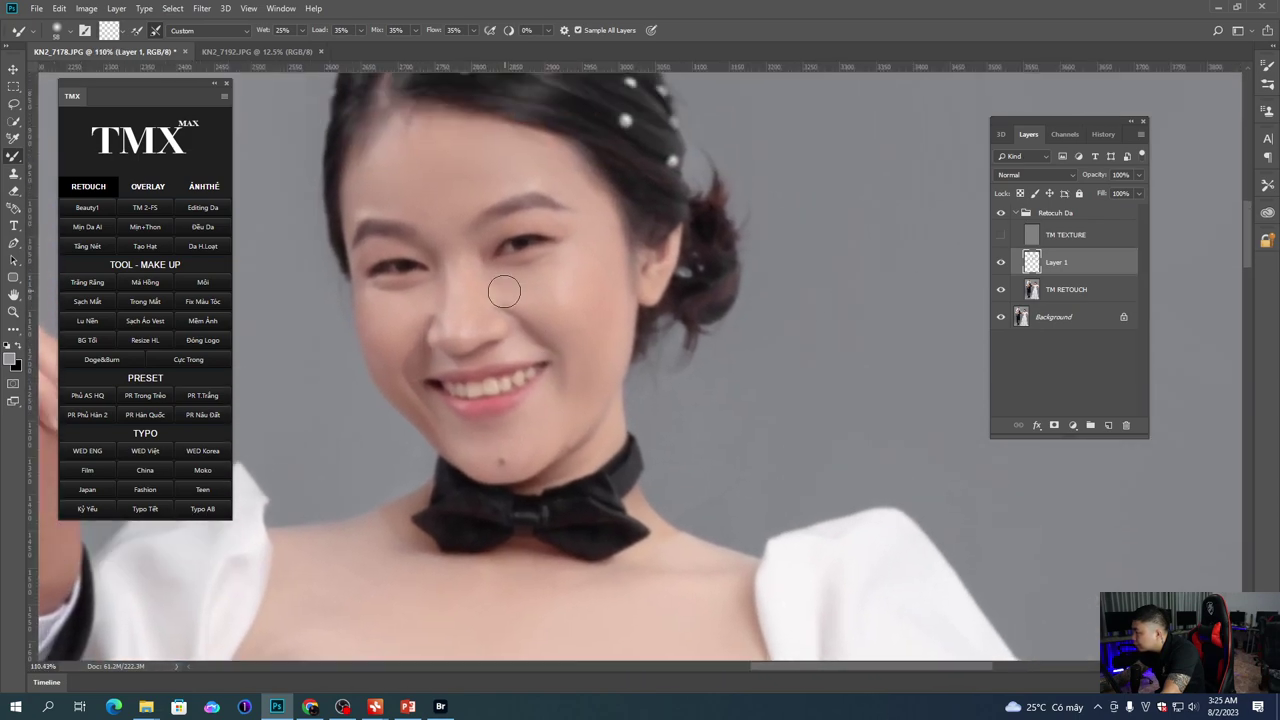
scroll(490, 295, up, 1)
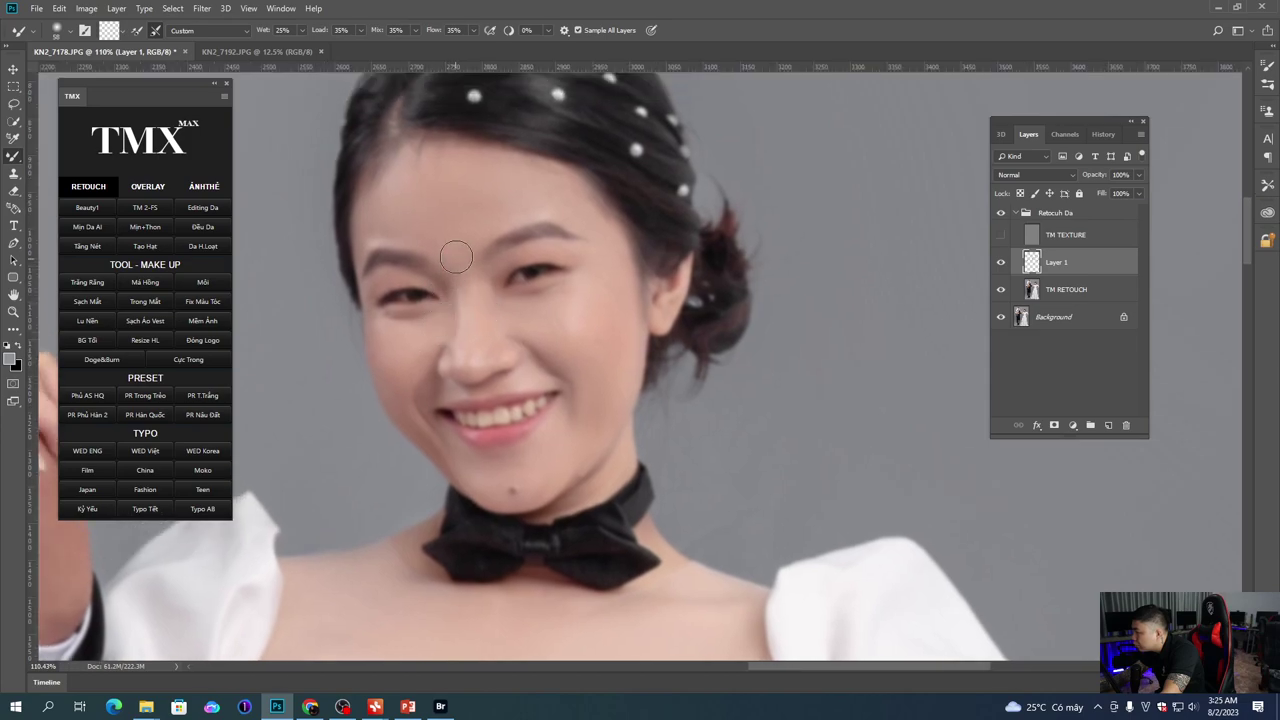
Step: Show the TM TEXTURE layer and compare the couple before and after by toggling the retouch group's visibility
scroll(826, 312, down, 2)
scroll(691, 411, down, 2)
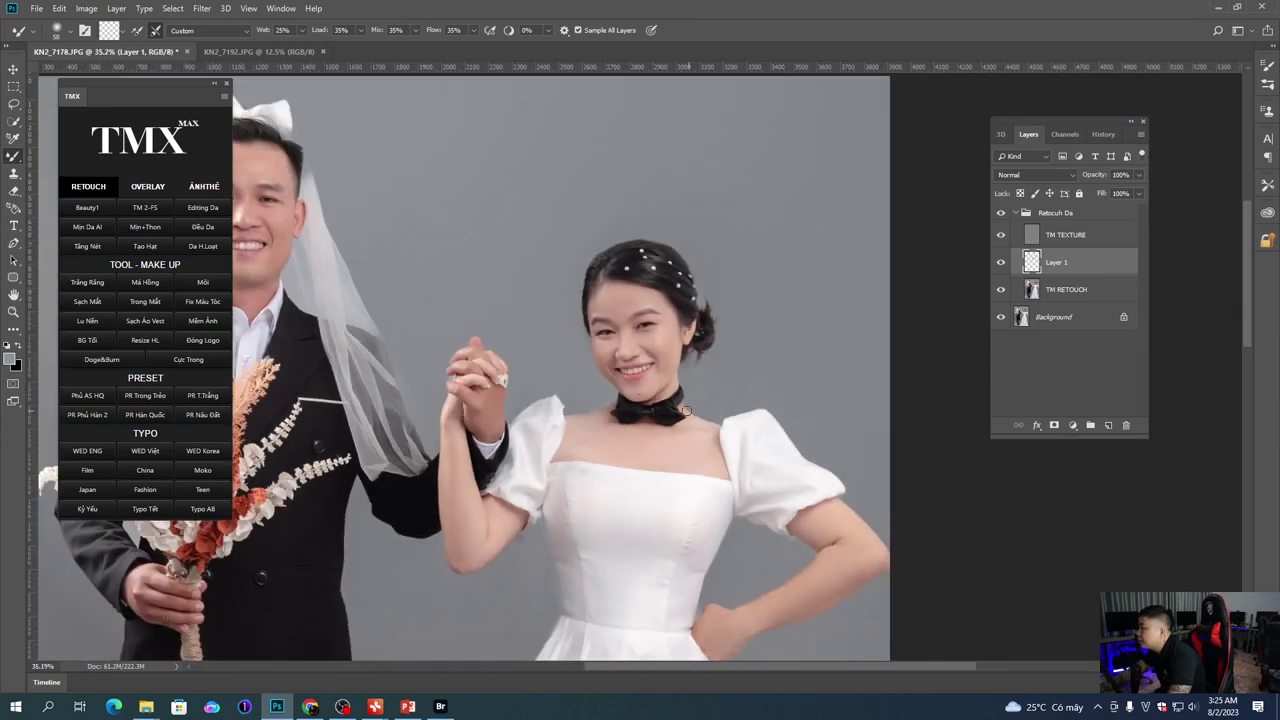
scroll(691, 411, down, 1)
scroll(737, 286, up, 3)
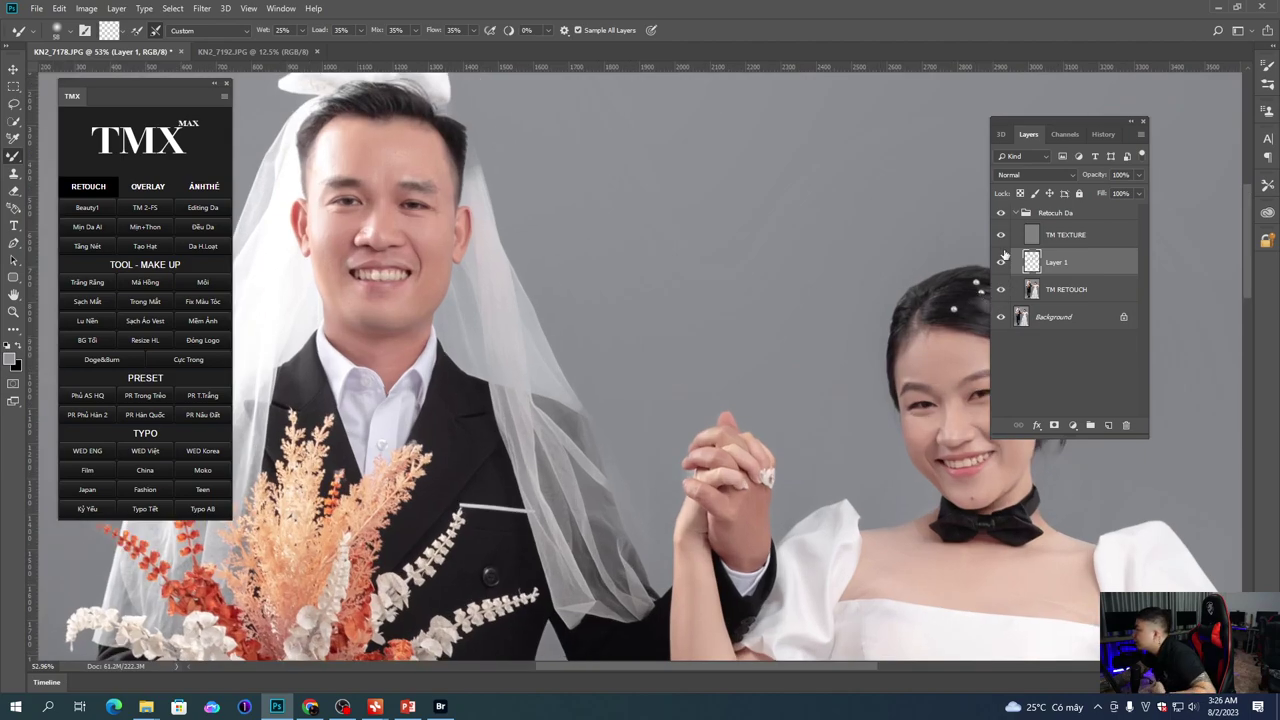
click(1001, 213)
click(1001, 213)
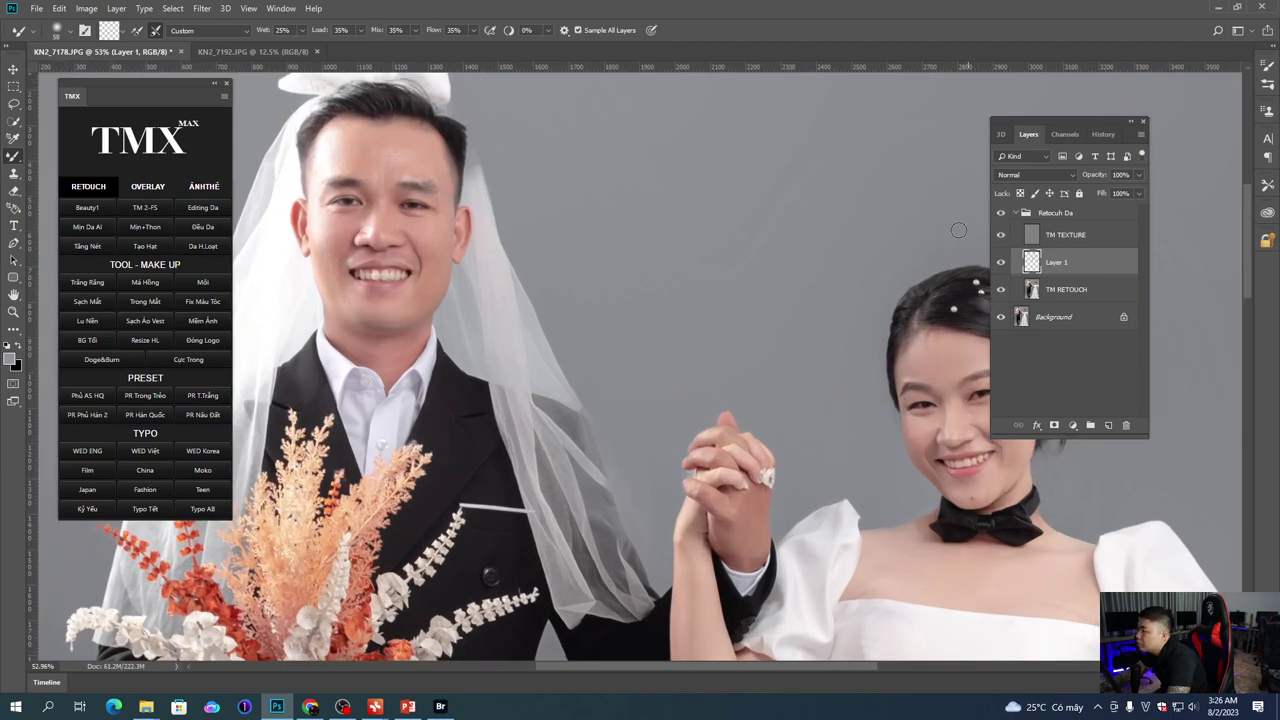
scroll(831, 306, down, 2)
scroll(831, 286, up, 2)
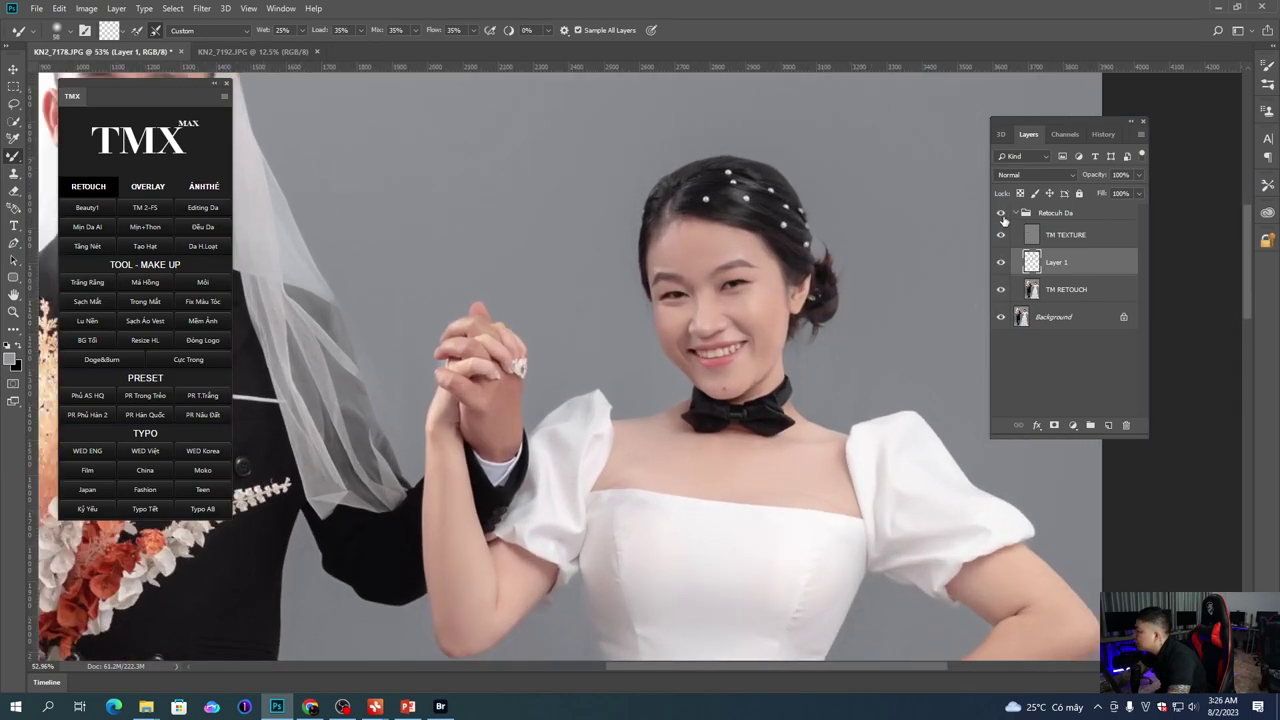
scroll(850, 424, down, 2)
scroll(850, 424, up, 1)
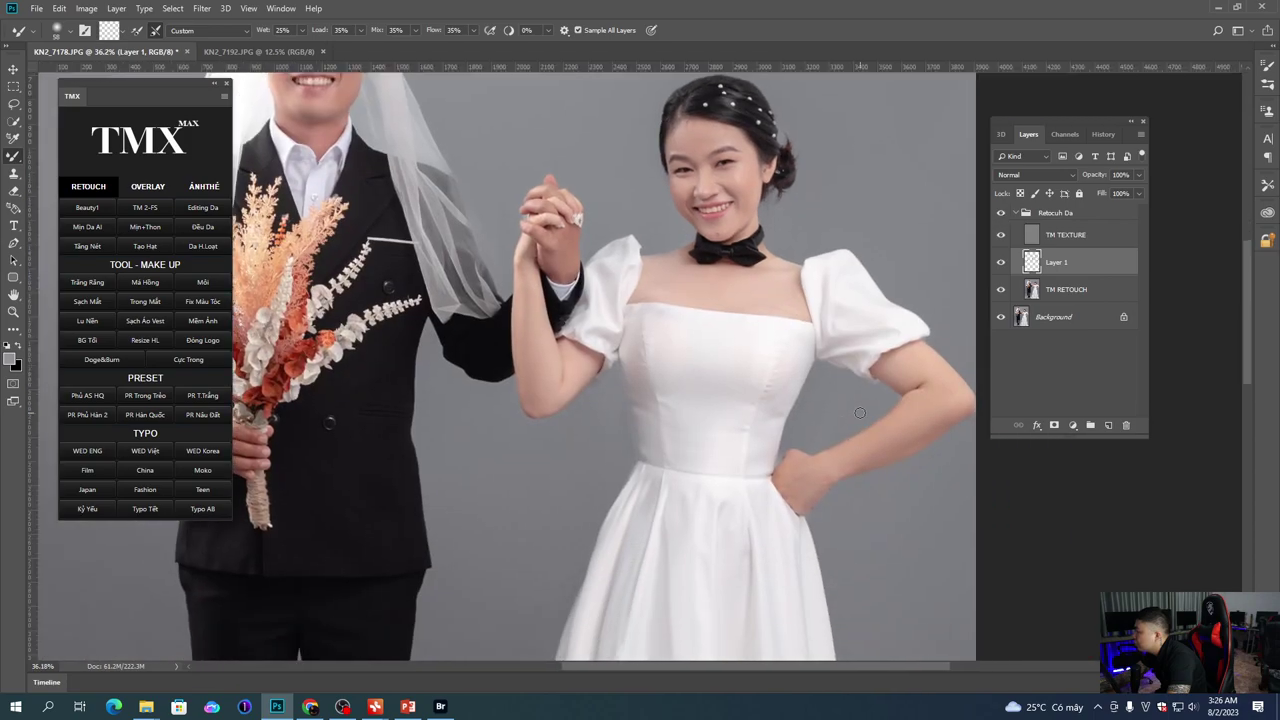
scroll(860, 412, down, 2)
scroll(919, 250, up, 1)
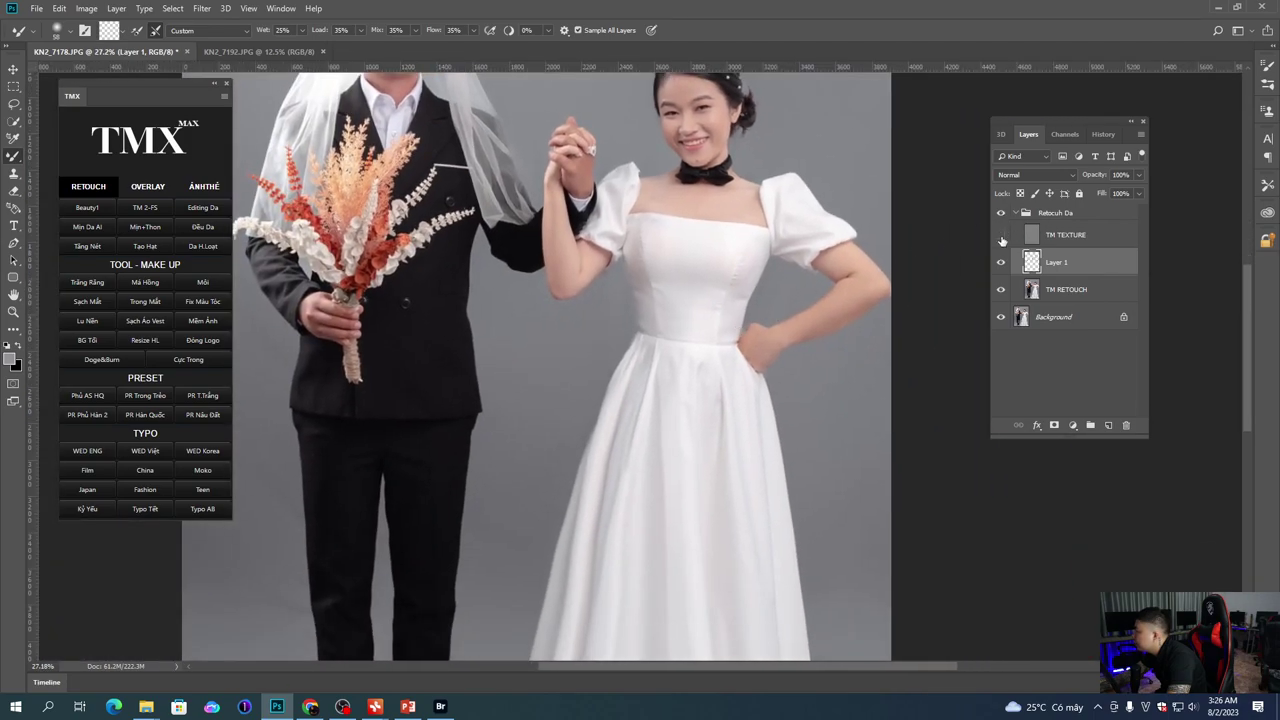
Step: Hide the TM TEXTURE layer, set the Mixer Brush to 139 px and smooth the dress bodice again
scroll(671, 337, up, 1)
right_click(675, 335)
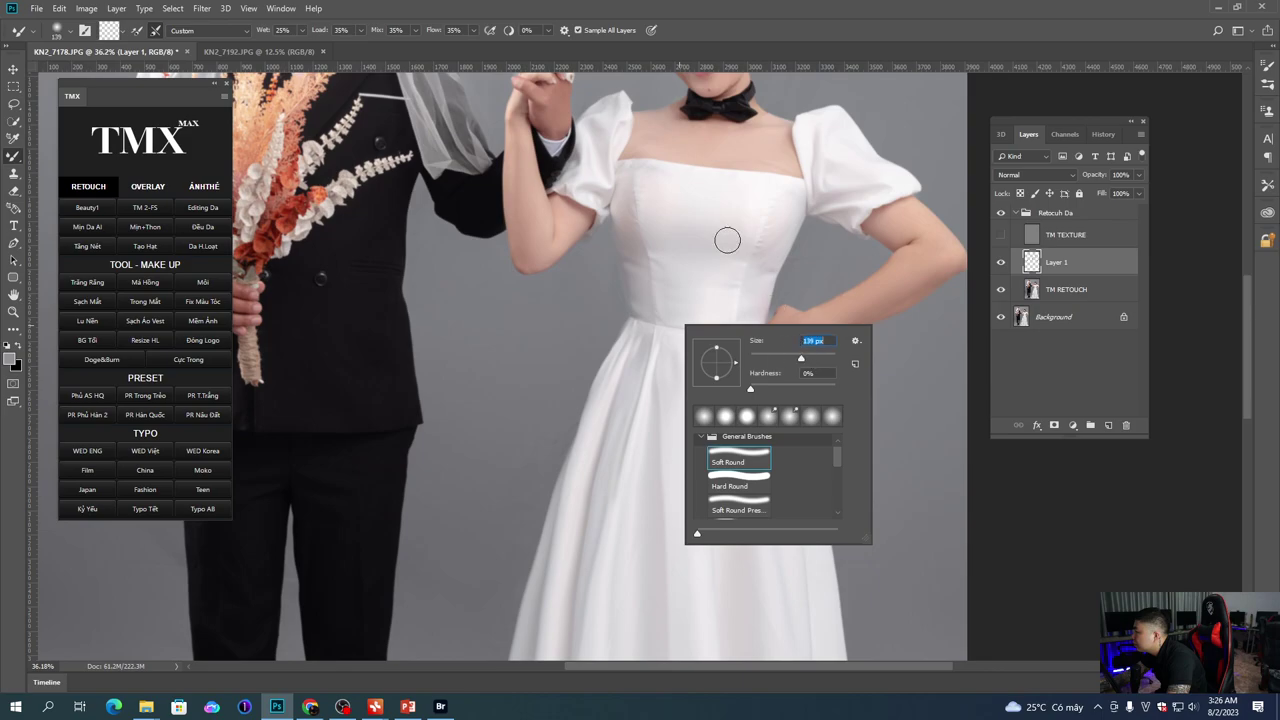
click(728, 243)
scroll(666, 253, down, 1)
Step: Enlarge the Mixer Brush to 202 px and smooth the folds of the dress skirt down to the hem
right_click(810, 388)
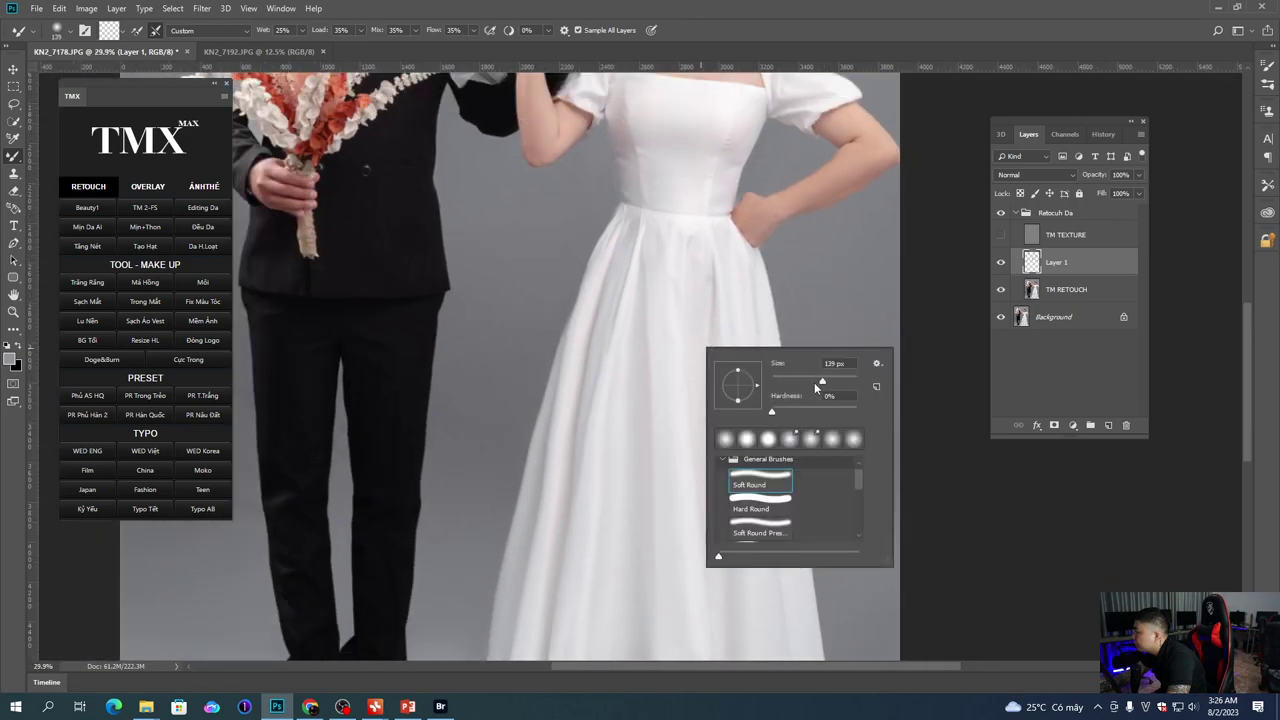
click(689, 260)
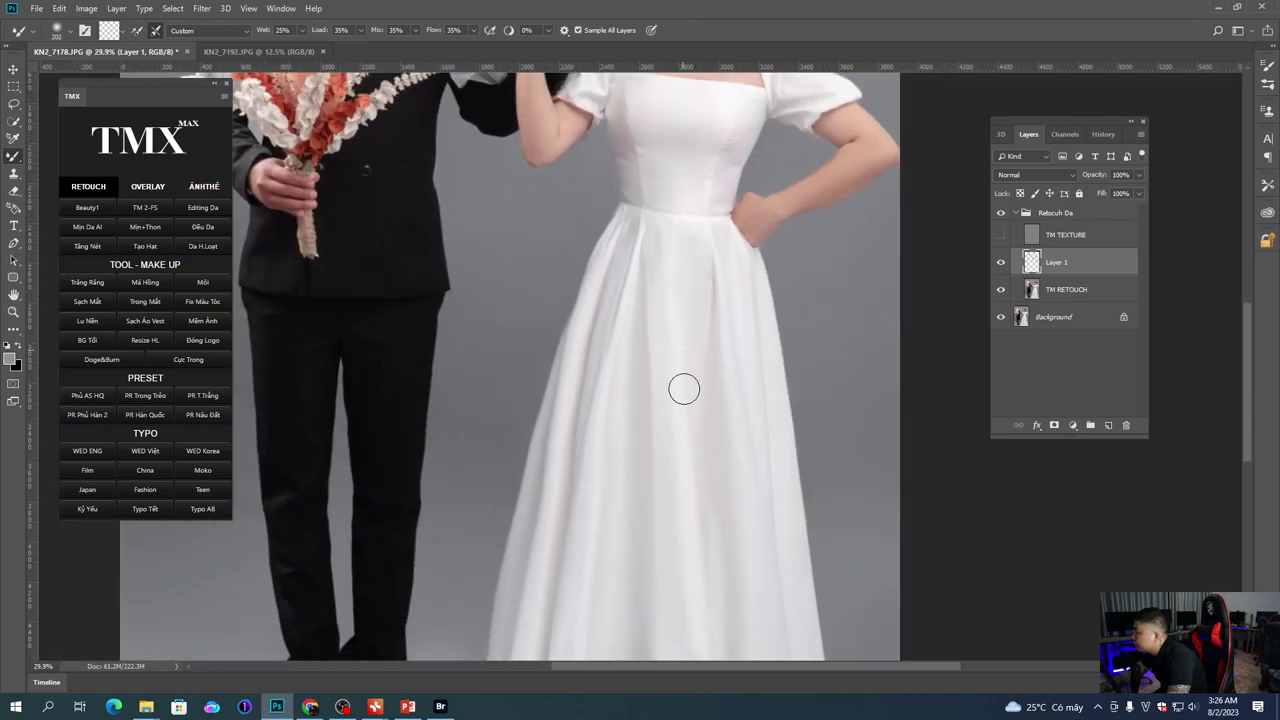
drag(705, 527, 713, 278)
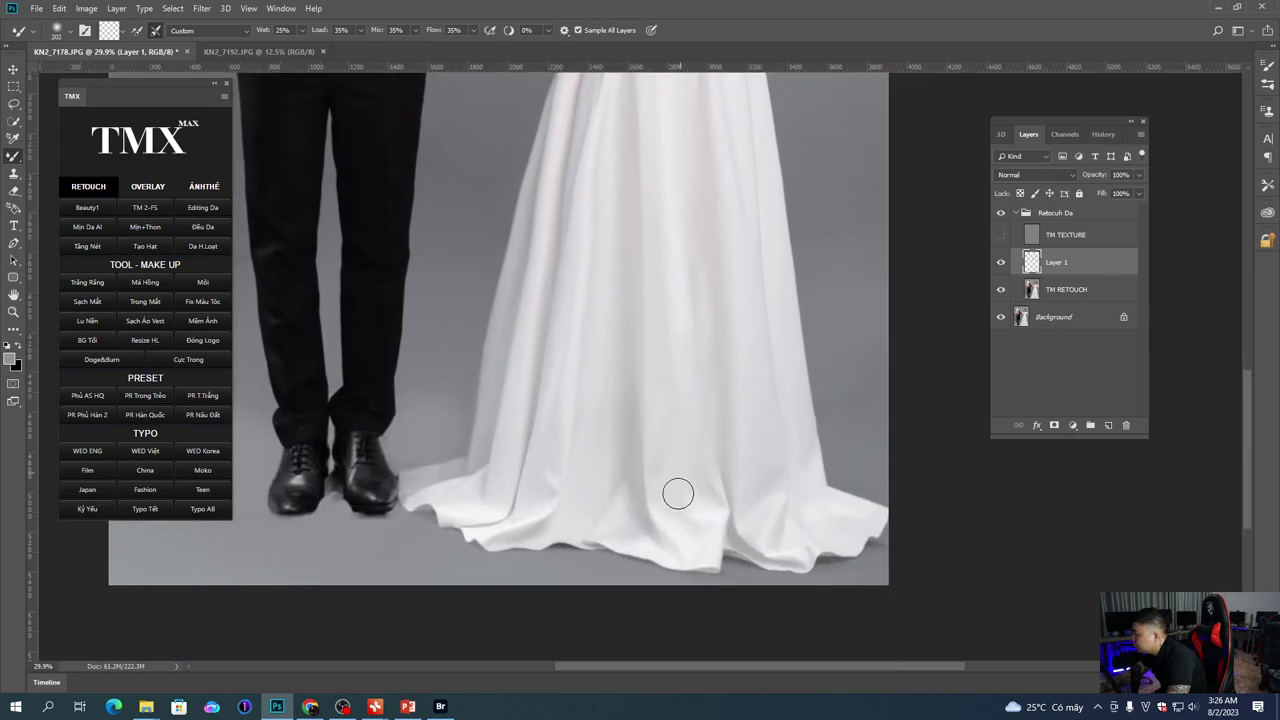
drag(597, 479, 679, 488)
scroll(651, 492, up, 2)
scroll(652, 535, left, 1)
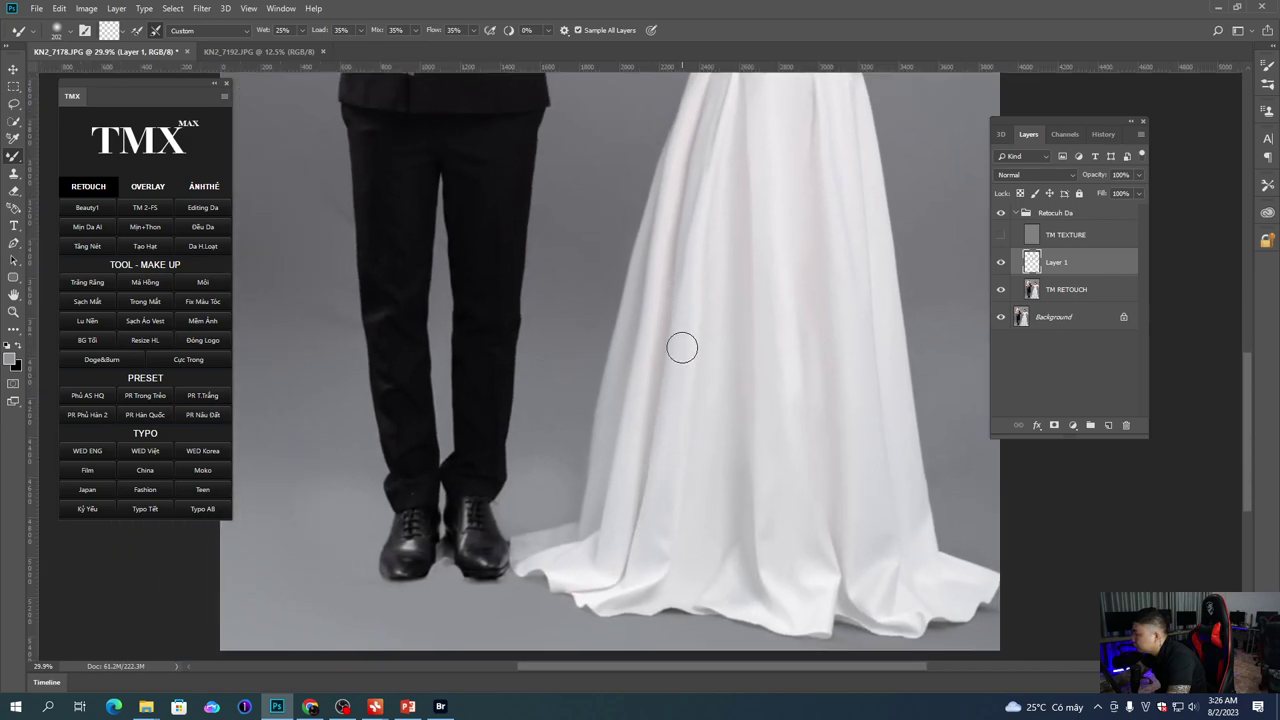
scroll(684, 330, up, 3)
scroll(700, 304, right, 1)
scroll(775, 262, up, 5)
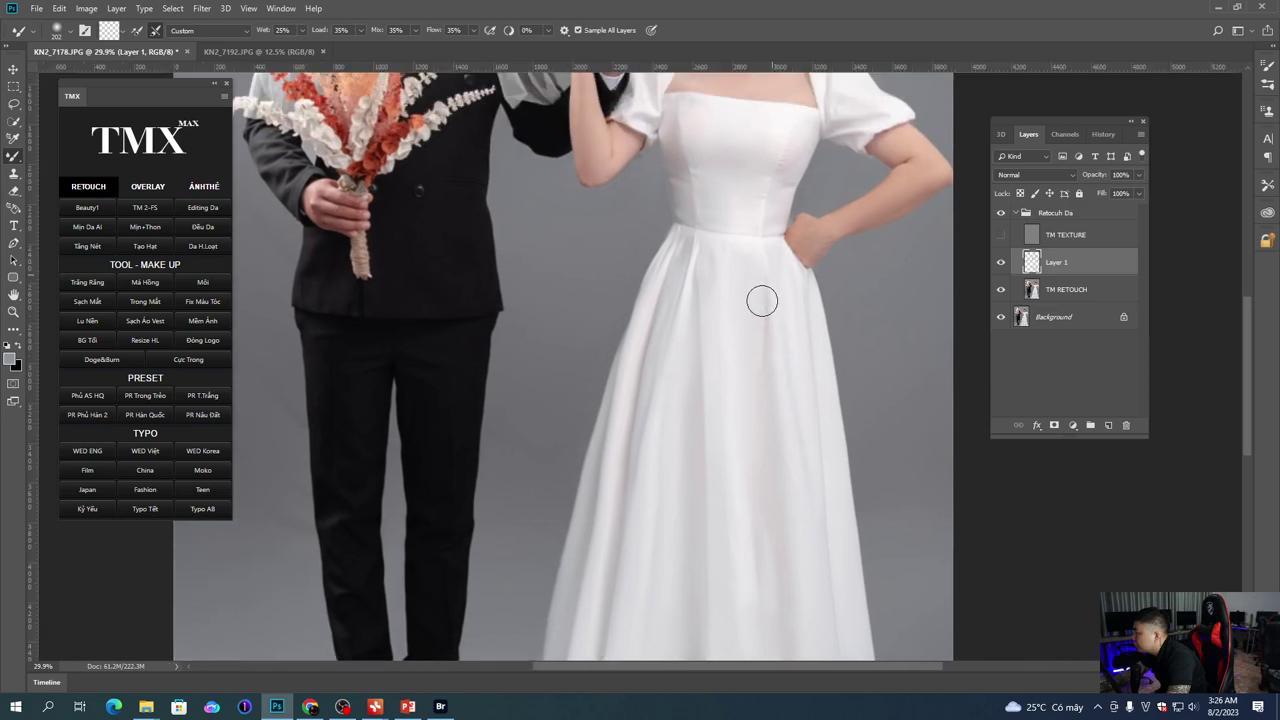
Step: Smooth the bride's puff sleeve above her bent arm with the 202 px Mixer Brush
scroll(760, 260, up, 2)
scroll(760, 260, right, 2)
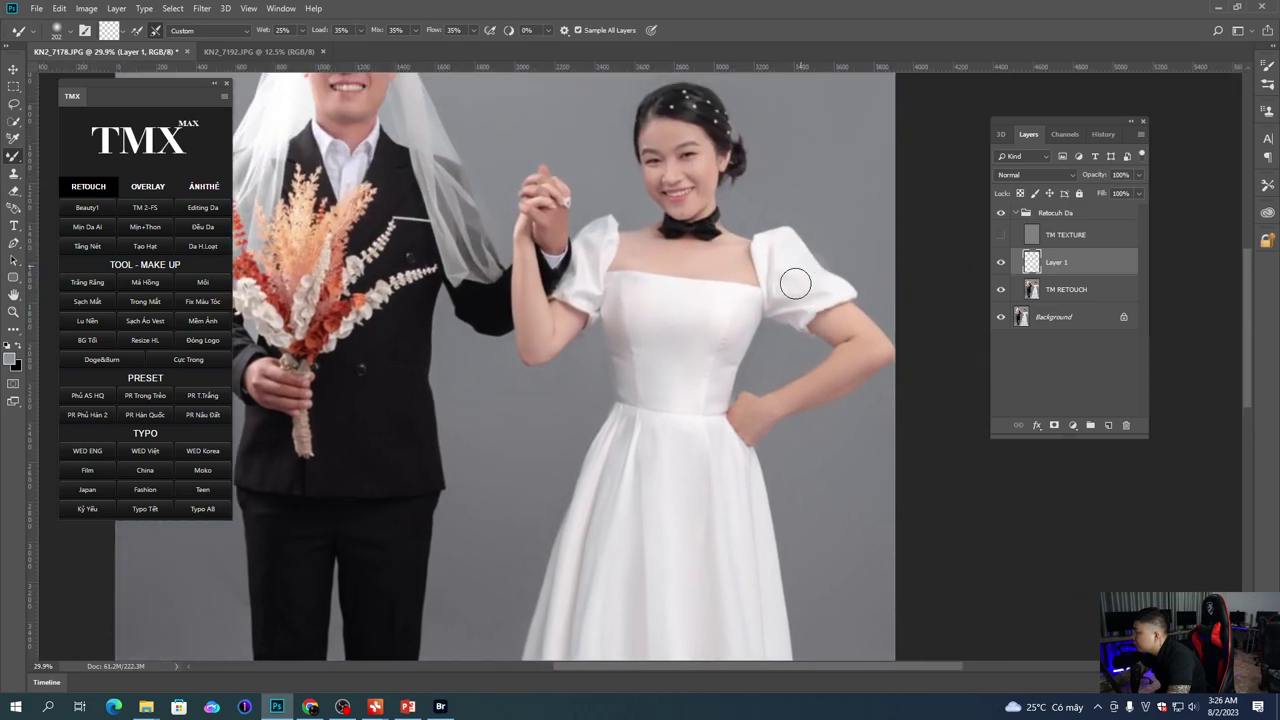
scroll(808, 286, down, 2)
scroll(808, 286, right, 1)
scroll(812, 287, down, 1)
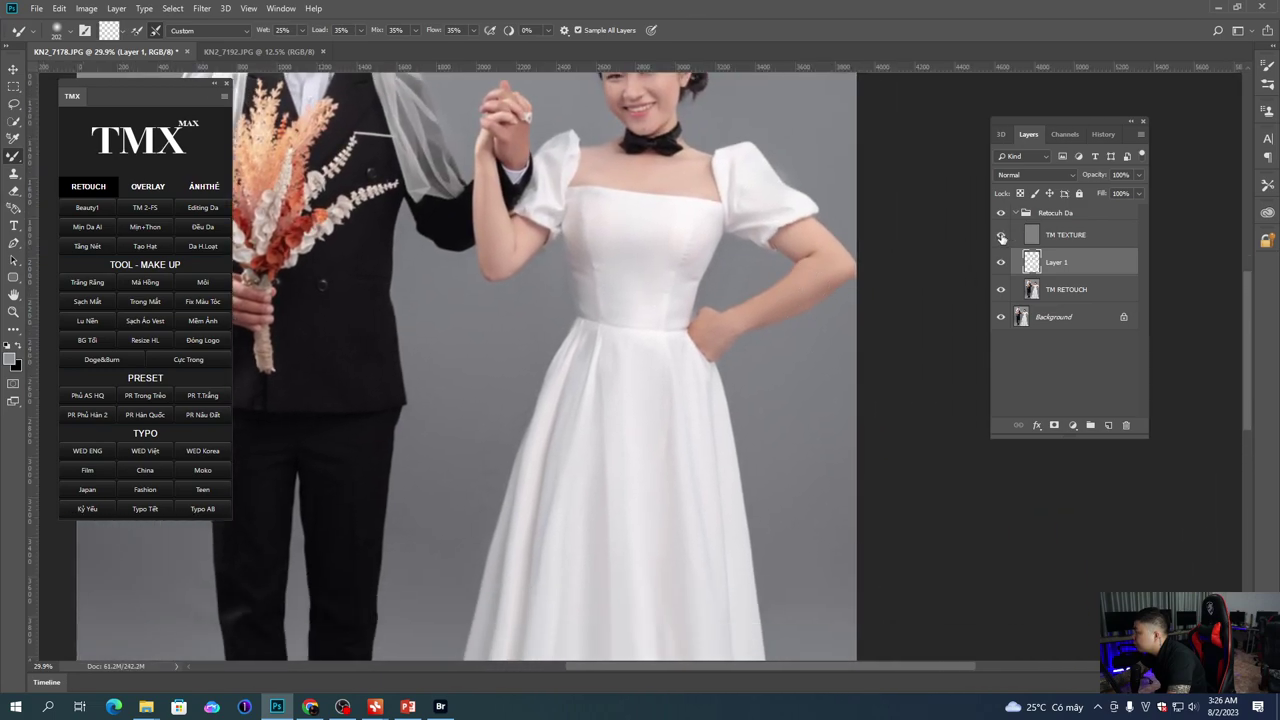
Step: Show the TM TEXTURE layer again and merge all visible layers into the Background
scroll(798, 304, down, 4)
right_click(730, 322)
click(777, 332)
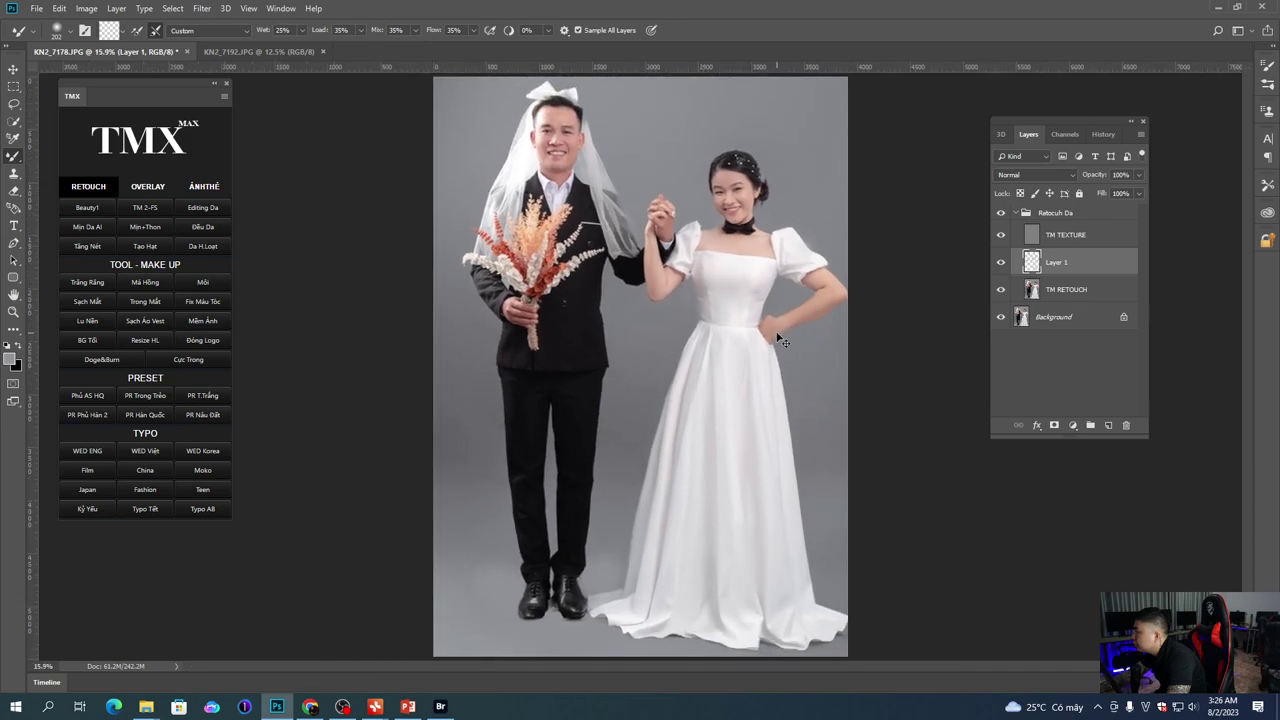
key(ctrl+shift+e)
Step: Select a rectangular area around the bride's upper body and open it in Liquify
key(m)
drag(601, 151, 912, 441)
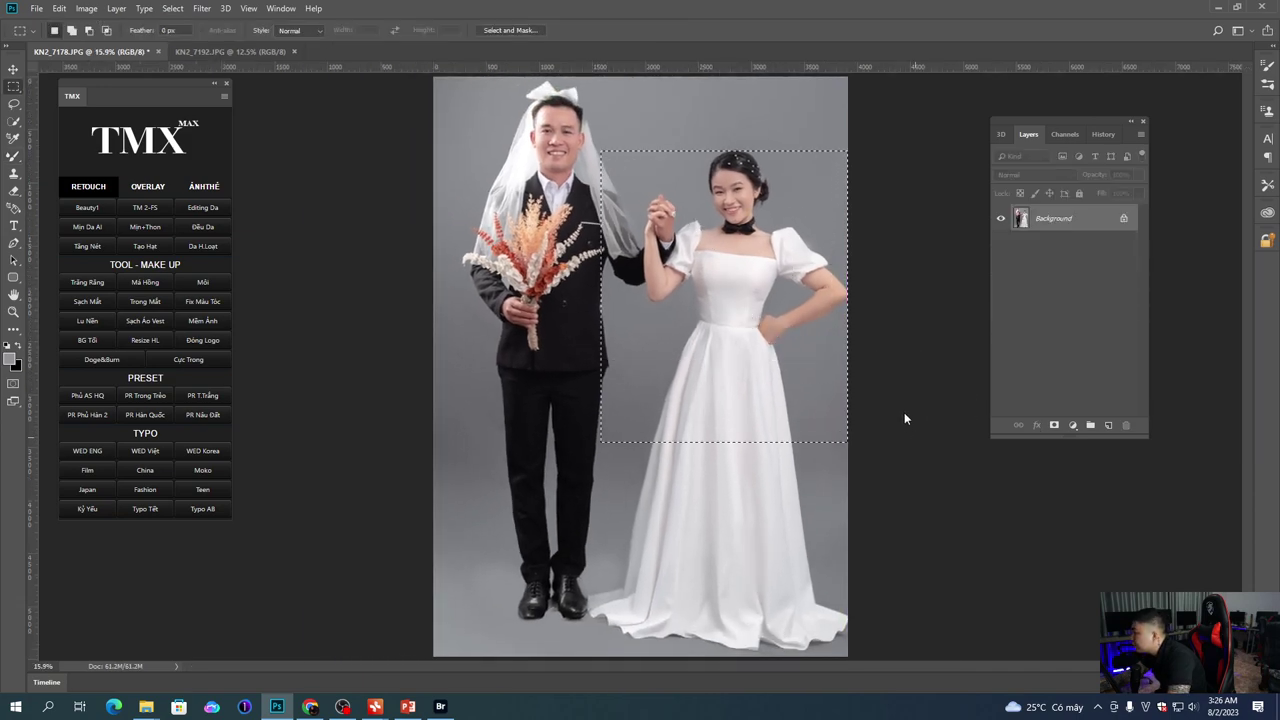
key(ctrl+shift+x)
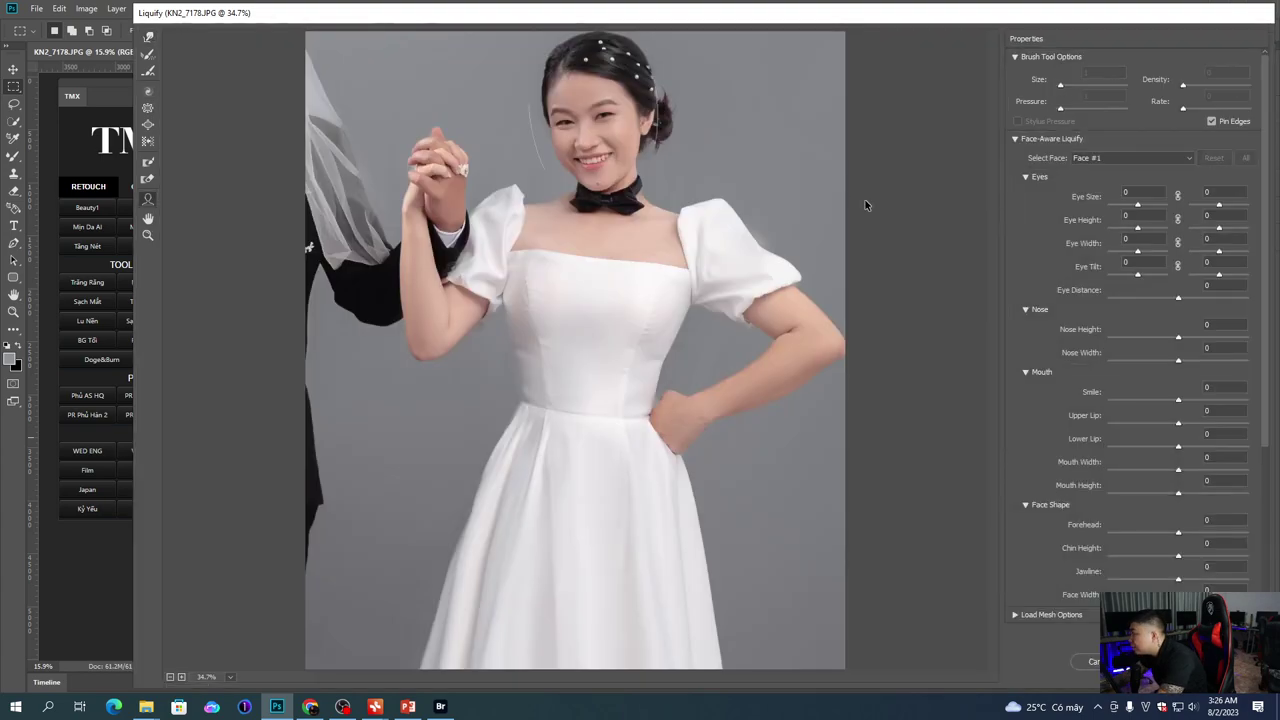
Step: Reshape the bride's puff sleeve and bent arm with the Forward Warp tool at sizes 400 and 500, pressure 15, and apply Liquify
key(bracketleft)
key(bracketleft)
key(bracketleft)
key(bracketleft)
key(bracketleft)
key(bracketleft)
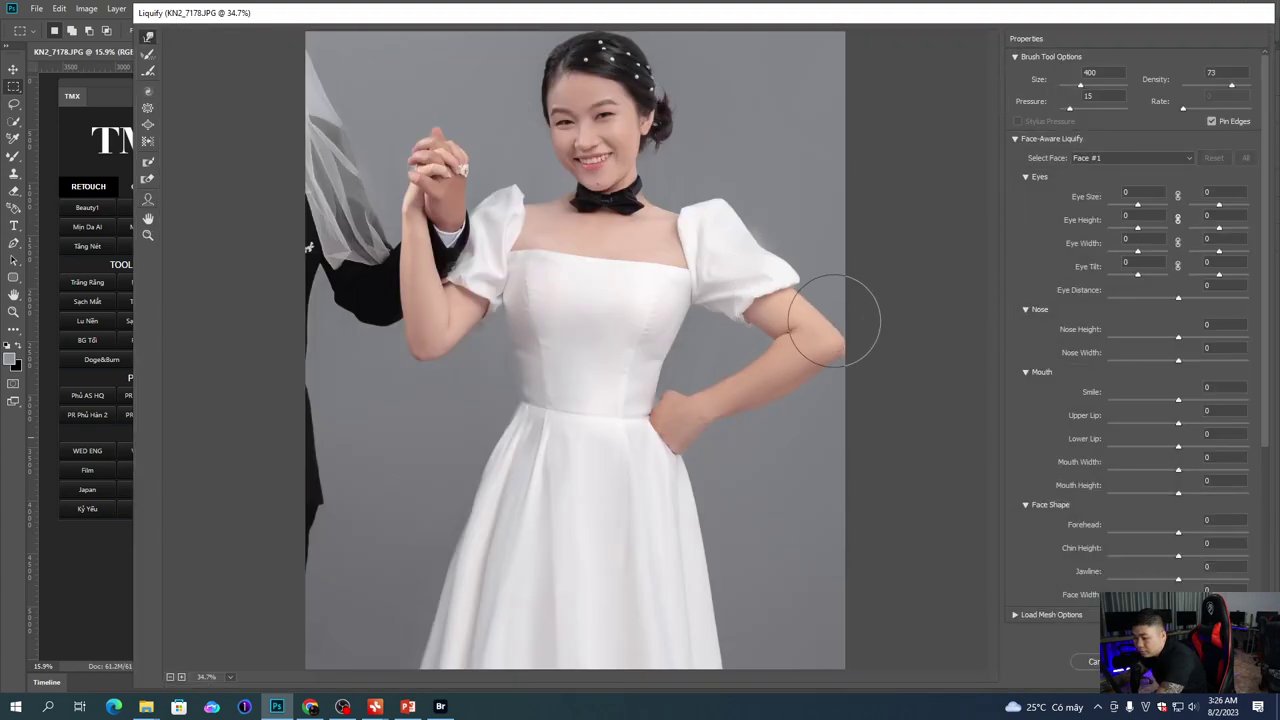
key(bracketleft)
key(bracketleft)
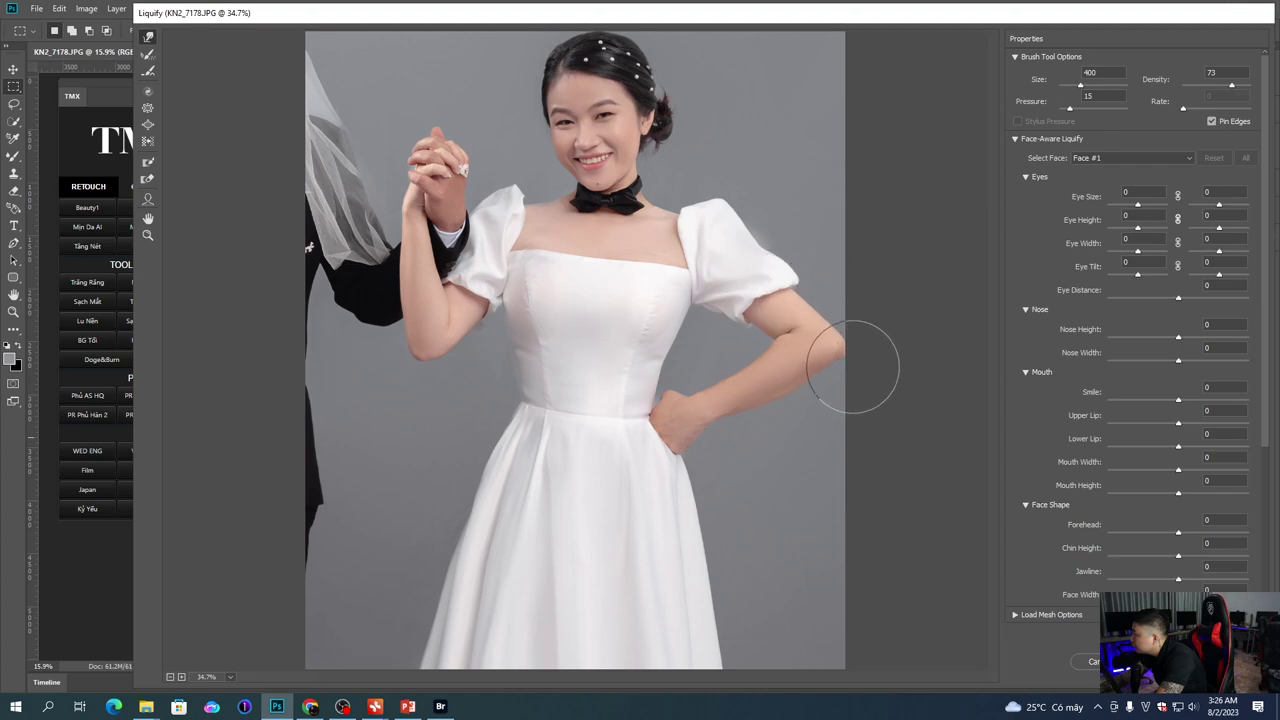
key(bracketright)
key(bracketright)
key(bracketleft)
key(bracketleft)
key(bracketright)
key(bracketright)
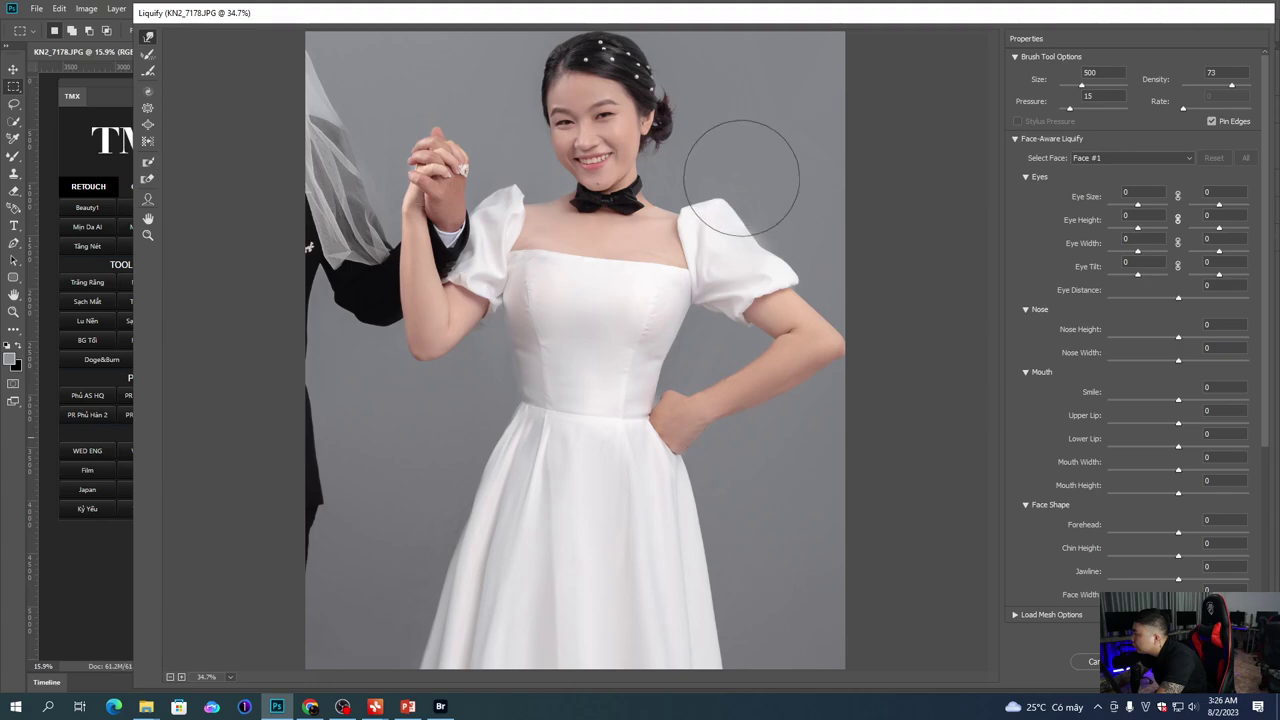
key(Return)
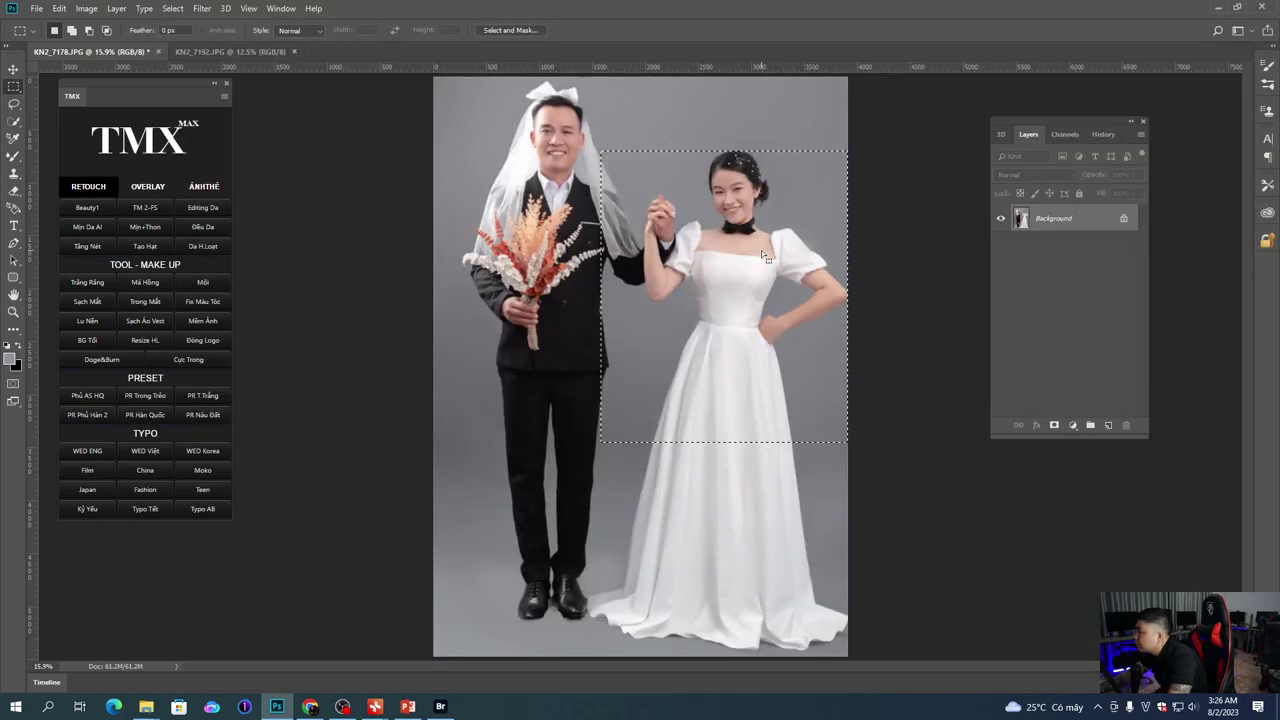
Step: Run the Trắng Răng action and whiten the bride's teeth on the Layer 1 mask with an 18 px white brush at 100% opacity
key(ctrl+0)
click(86, 283)
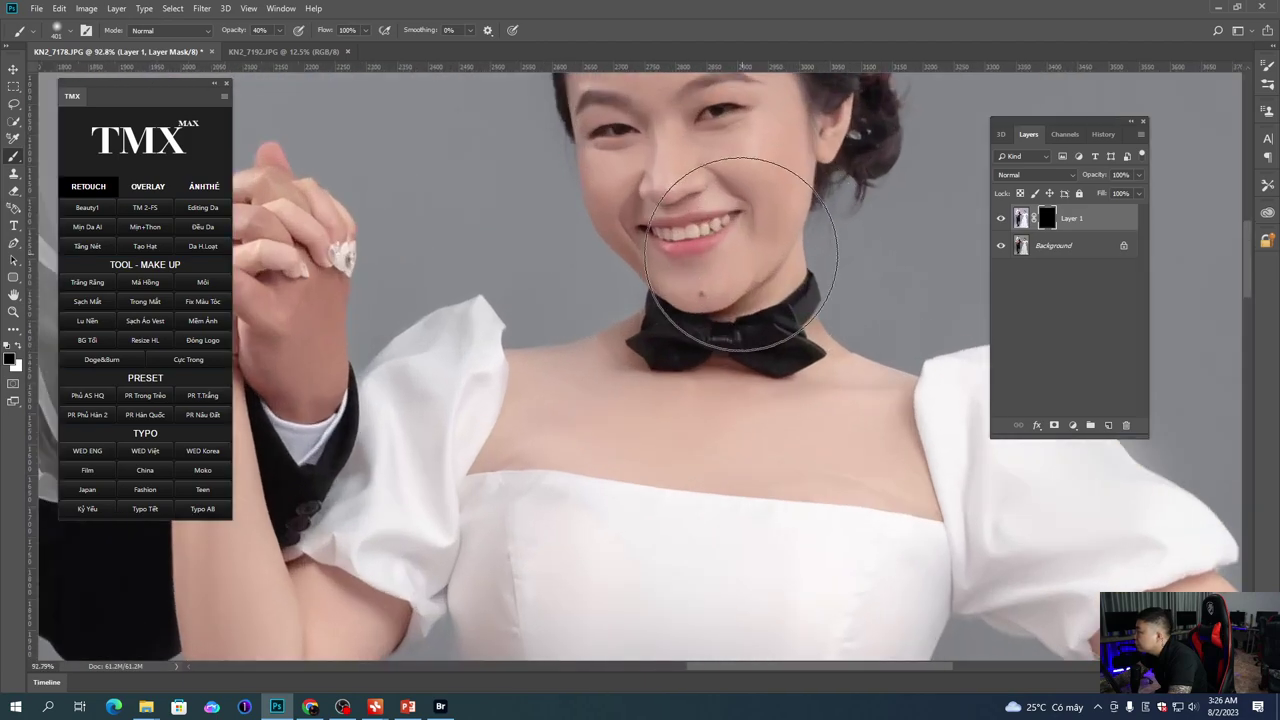
right_click(815, 288)
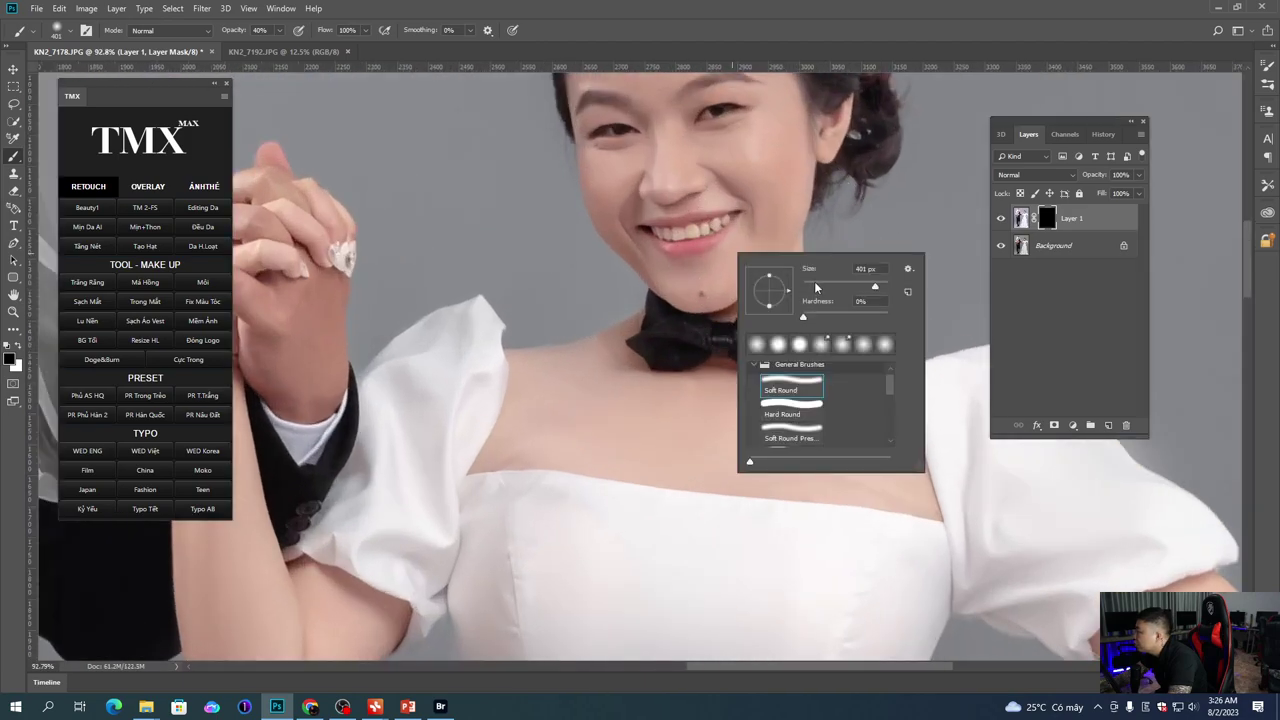
click(660, 234)
scroll(692, 231, up, 1)
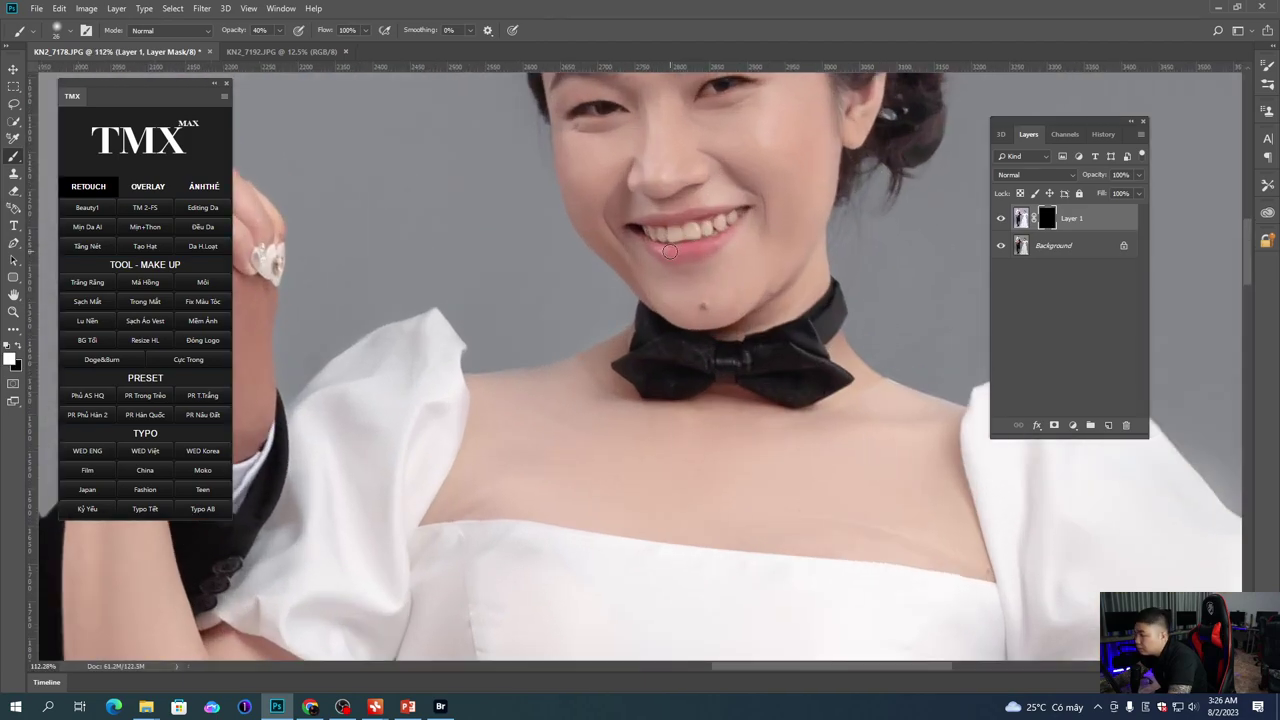
right_click(752, 287)
key(Return)
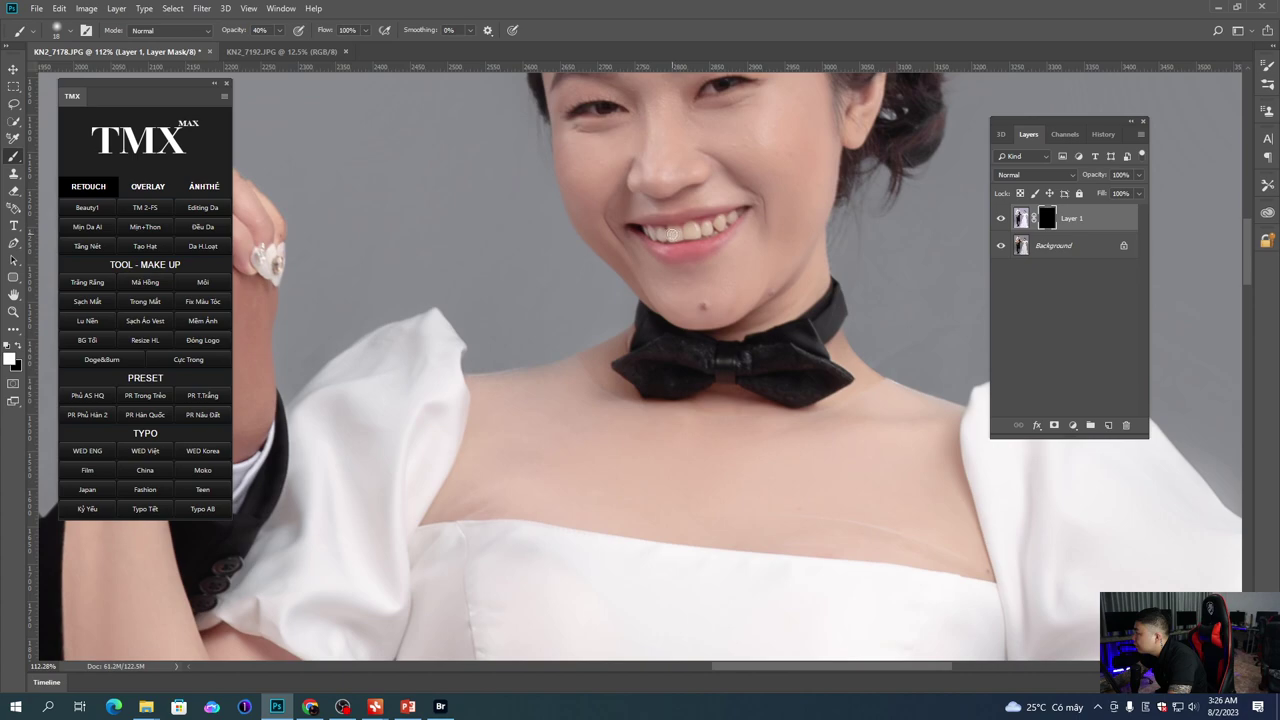
key(0)
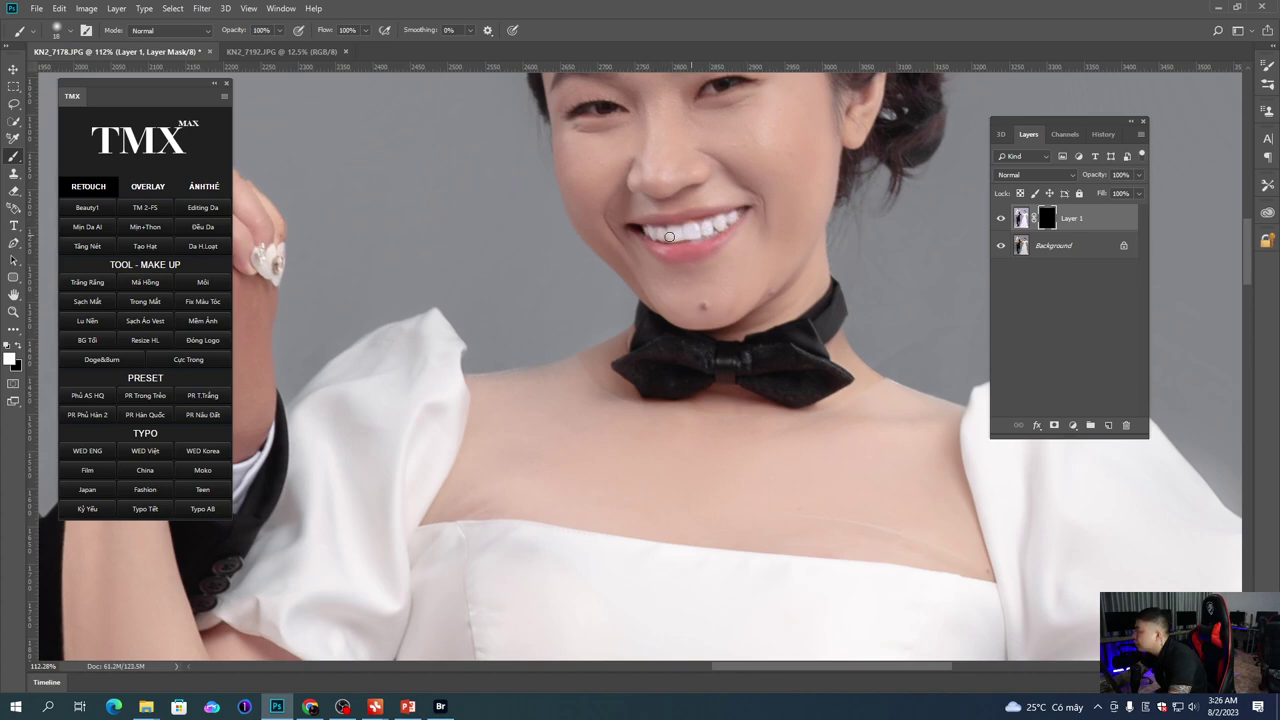
scroll(672, 235, down, 3)
Step: Whiten the groom's teeth by painting white over them on the Layer 1 mask
drag(614, 237, 1186, 557)
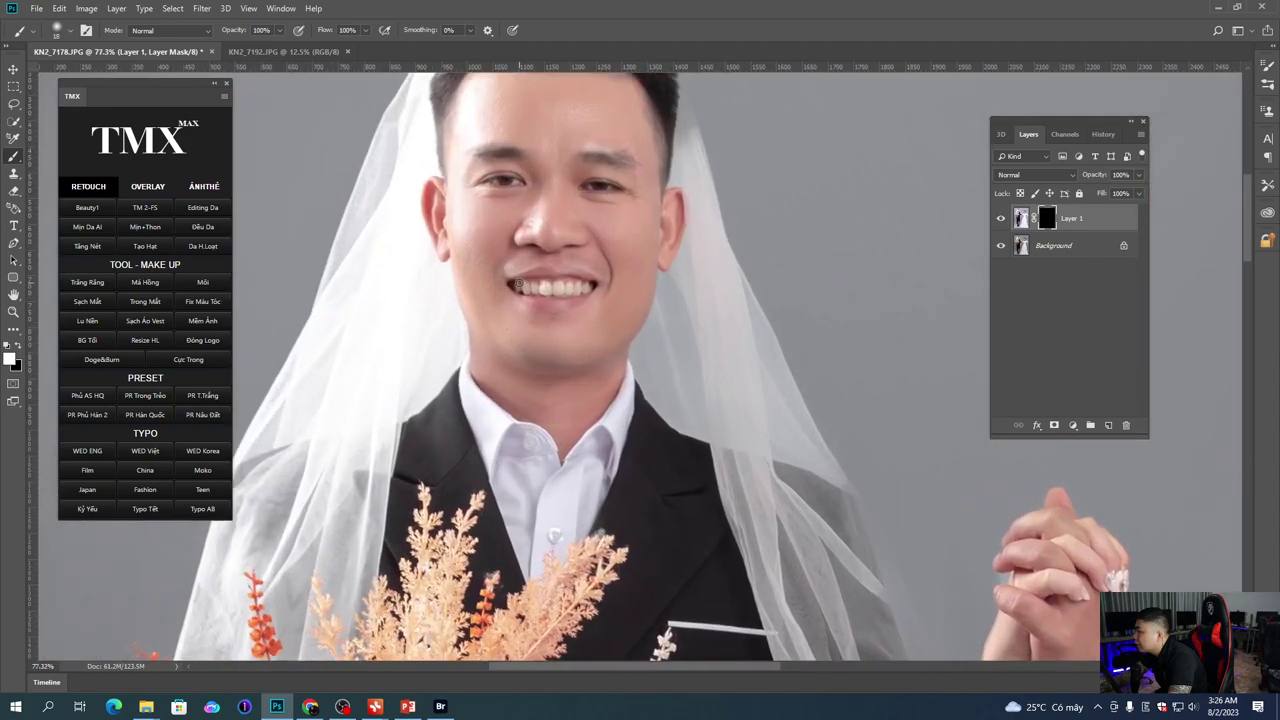
scroll(516, 287, up, 2)
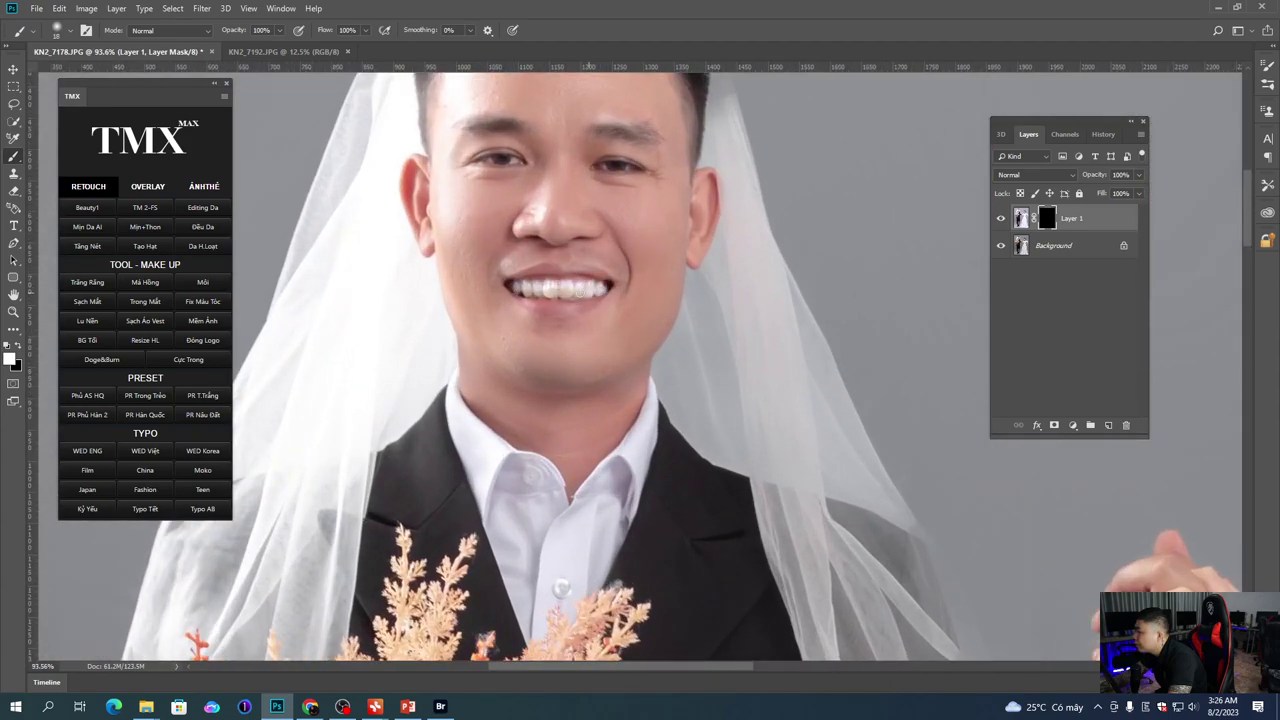
scroll(551, 290, down, 6)
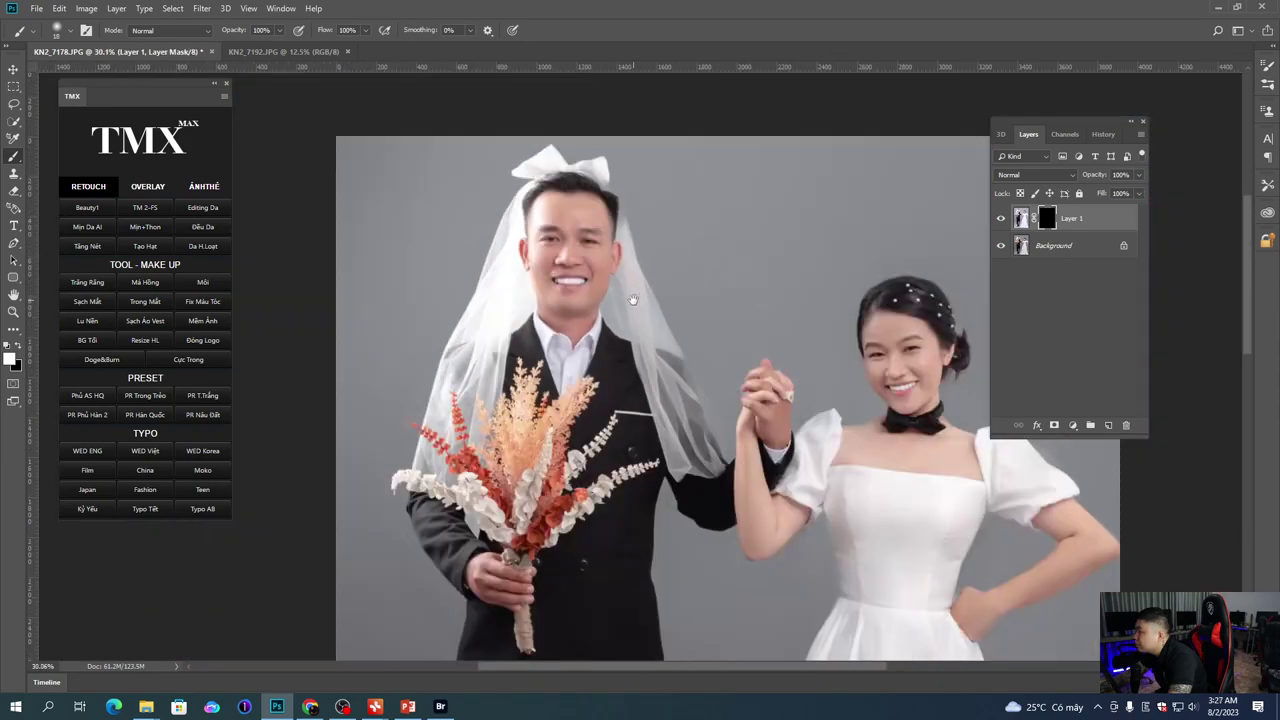
Step: Set the teeth-whitening layer's opacity to 50% and merge it into the Background
scroll(580, 280, right, 3)
key(v)
key(5)
key(ctrl+minus)
key(Delete)
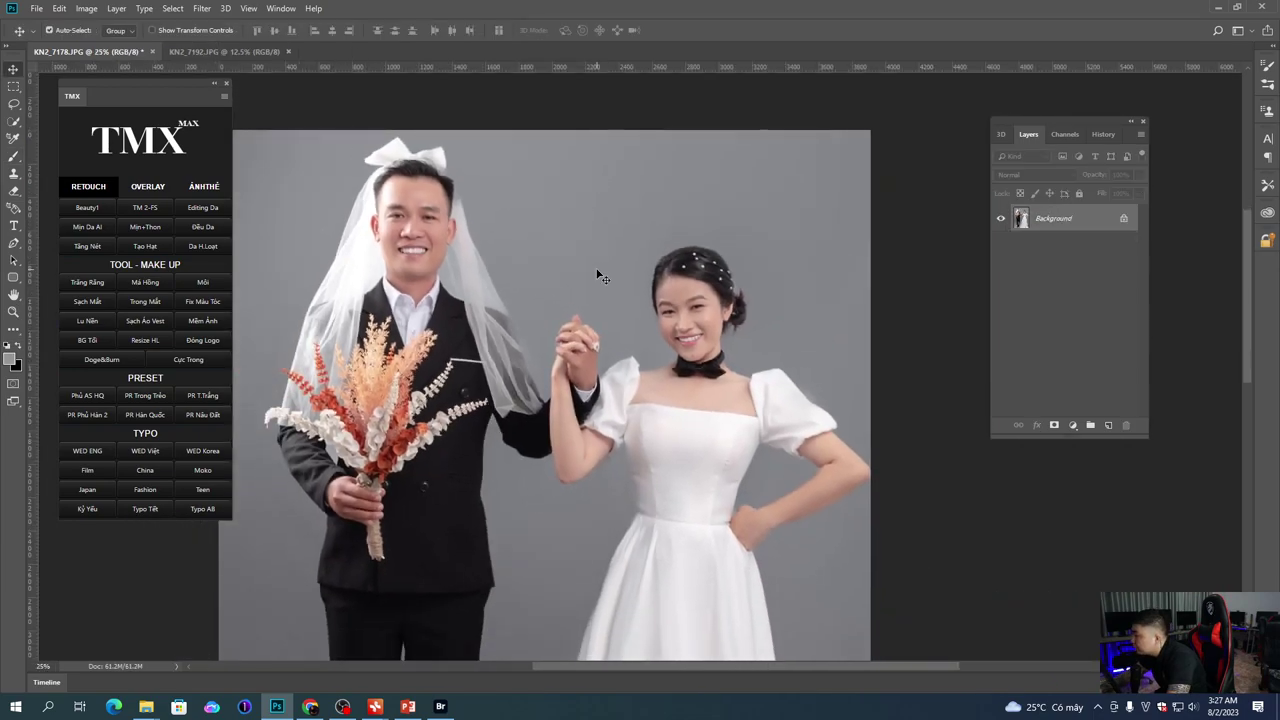
key(ctrl+minus)
key(ctrl+0)
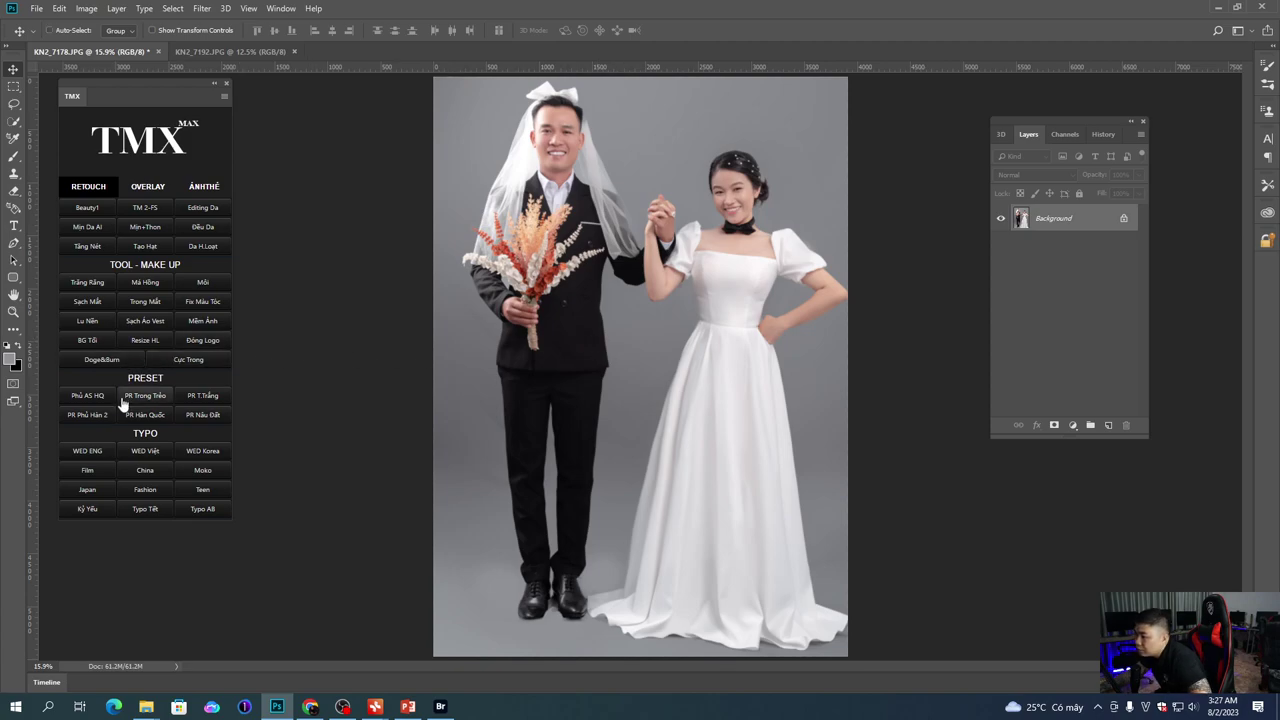
Step: Apply the PR Phủ Hàn 2 preset and toggle the PR Phu Han group's visibility to compare the photo before and after
click(89, 416)
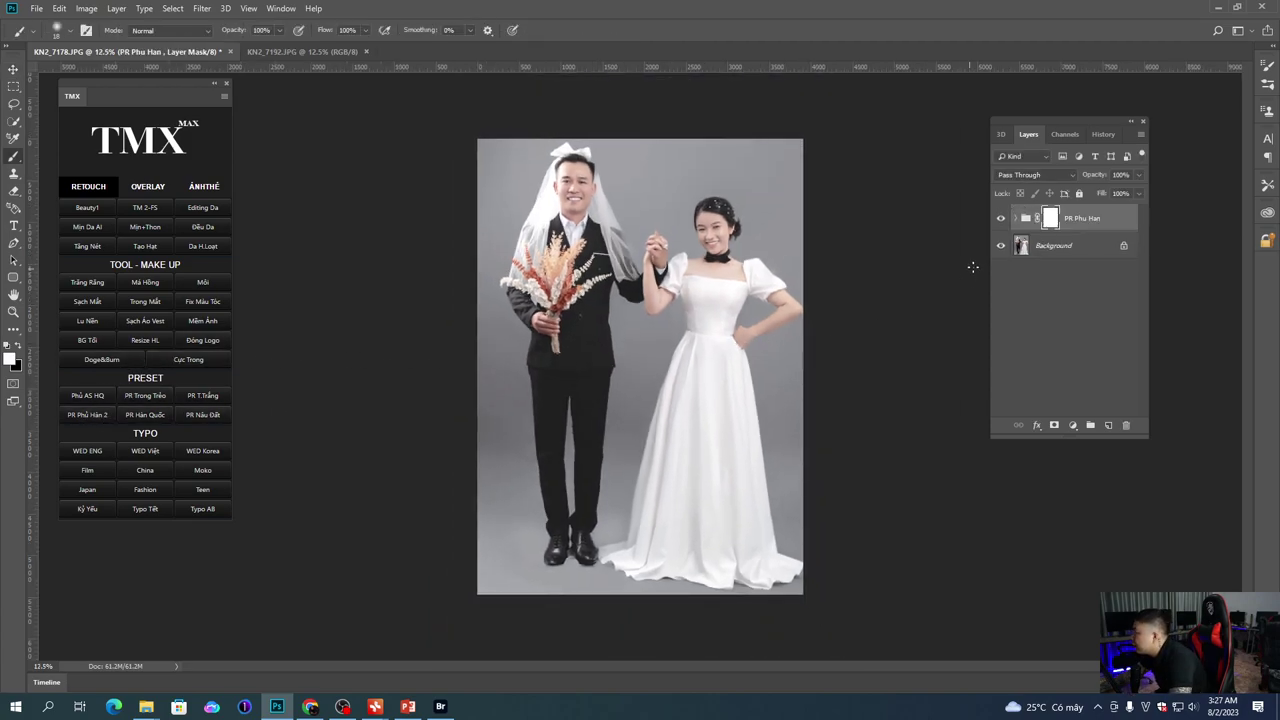
click(1001, 219)
click(1001, 219)
click(1000, 220)
click(999, 222)
scroll(770, 246, up, 1)
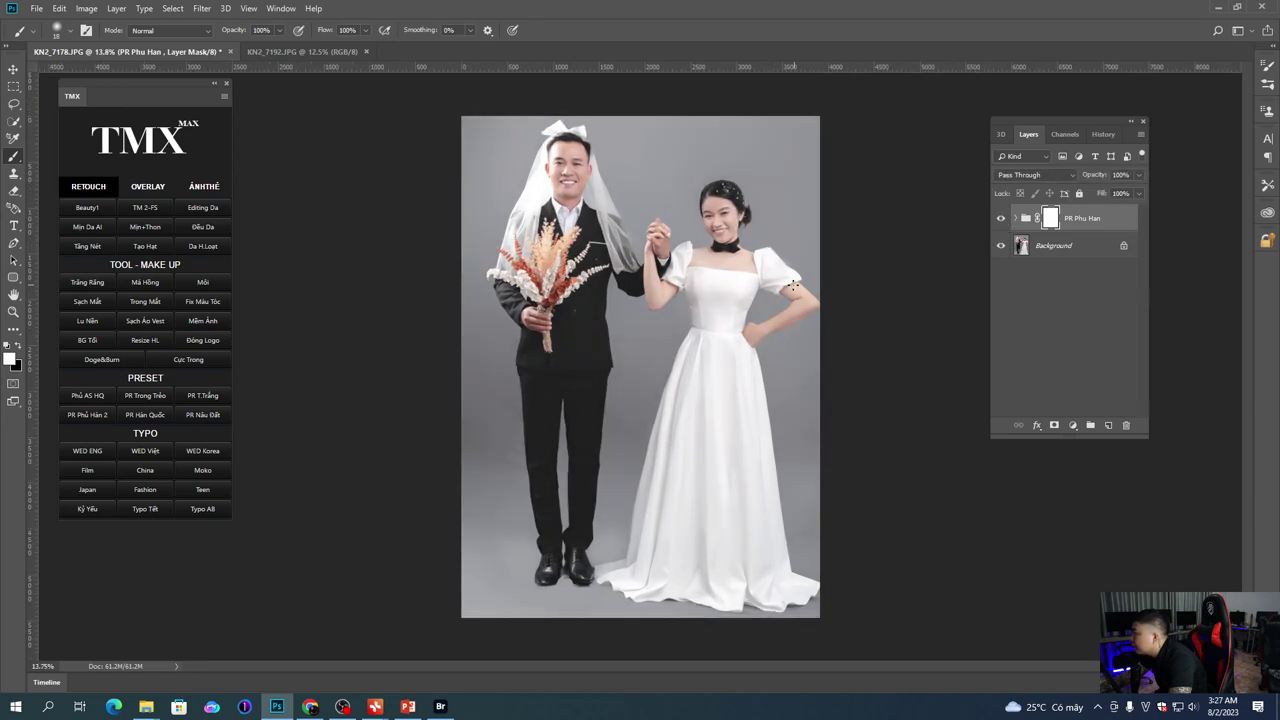
scroll(794, 287, up, 1)
Step: Add a Levels adjustment layer above the PR Phu Han group, with the white input at 244 and the black input raised slightly
click(1073, 426)
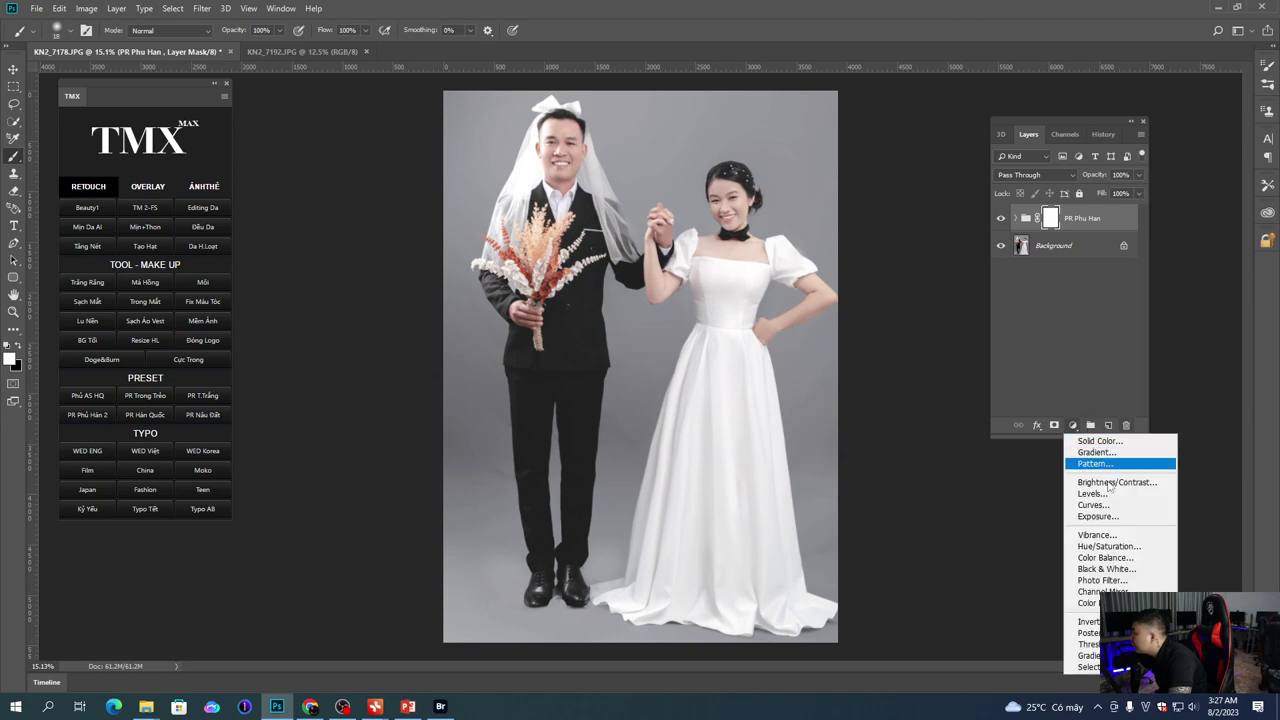
click(1095, 496)
drag(1107, 444, 1103, 446)
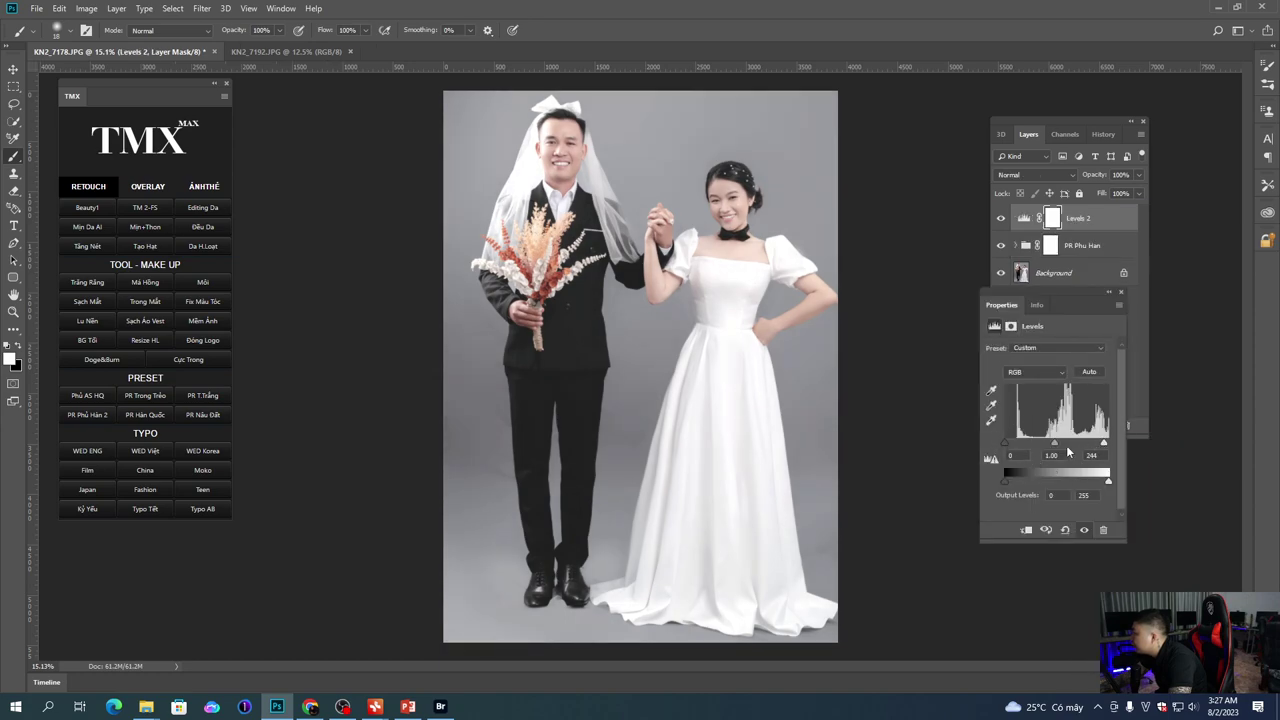
drag(1009, 443, 1014, 443)
click(1120, 292)
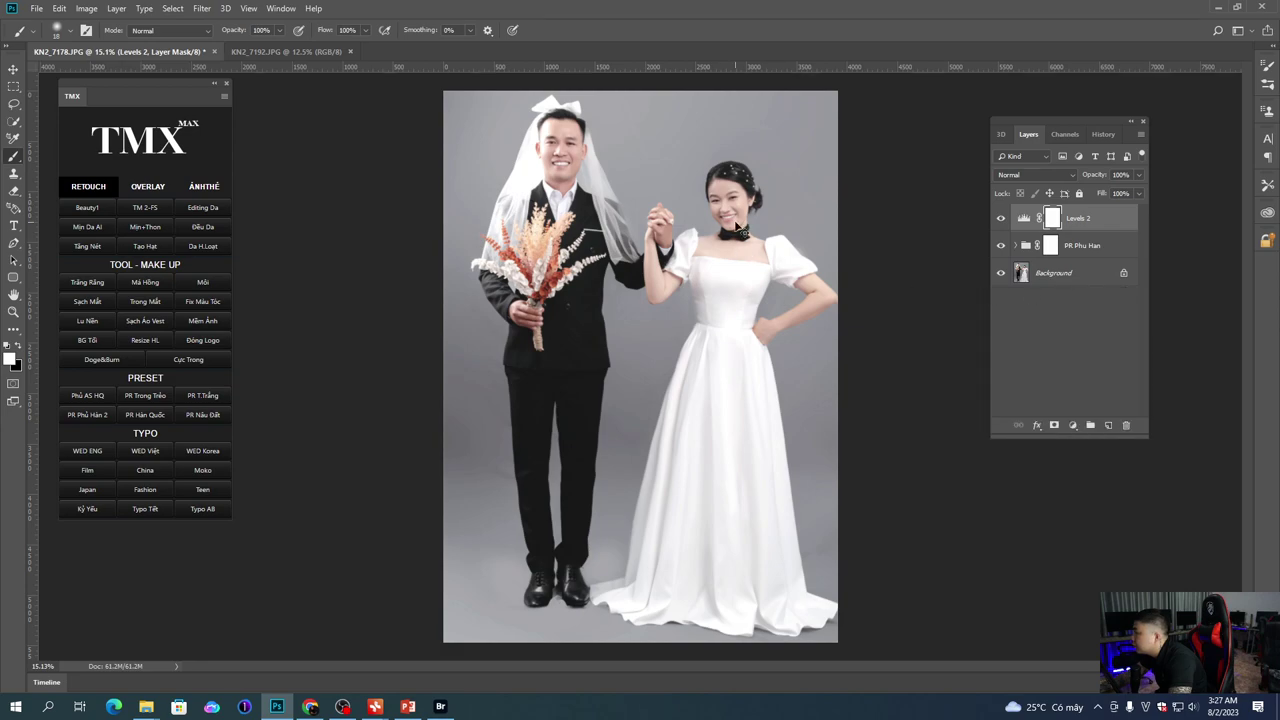
Step: Set the Levels adjustment layer's opacity to 50%
key(ctrl+plus)
key(ctrl+plus)
key(ctrl+minus)
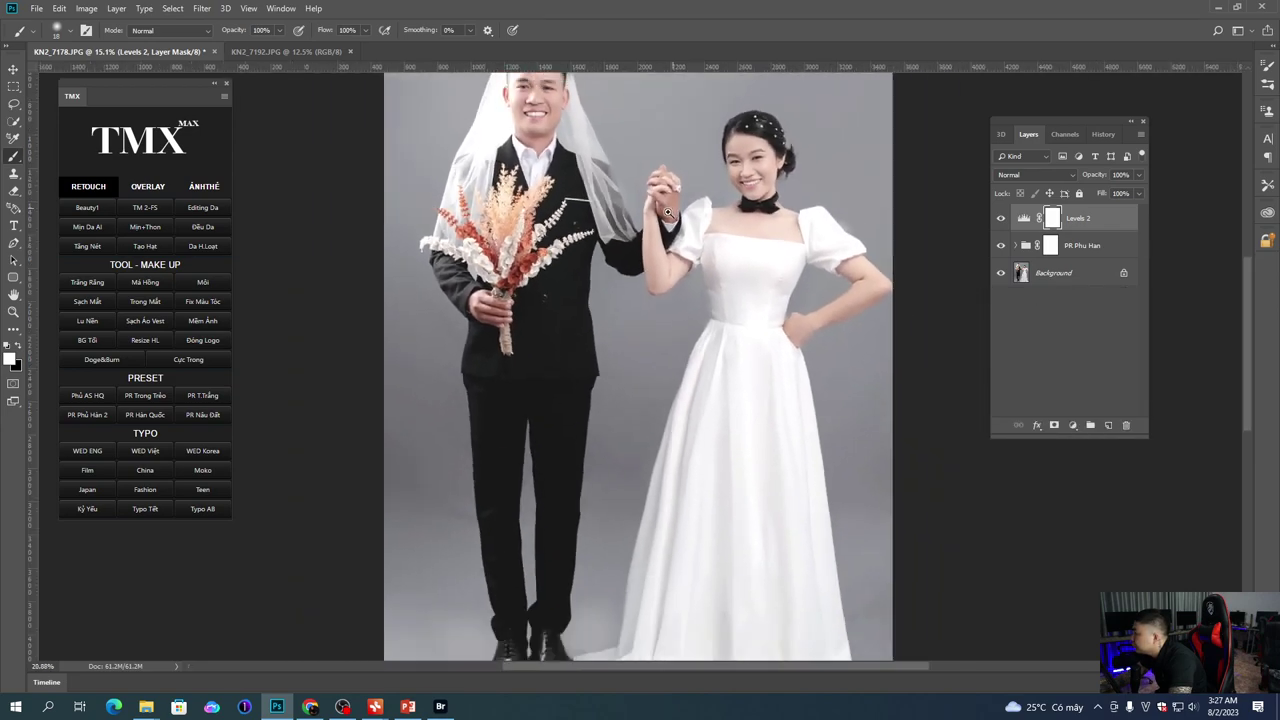
key(ctrl+plus)
key(ctrl+minus)
key(v)
key(5)
scroll(684, 193, down, 1)
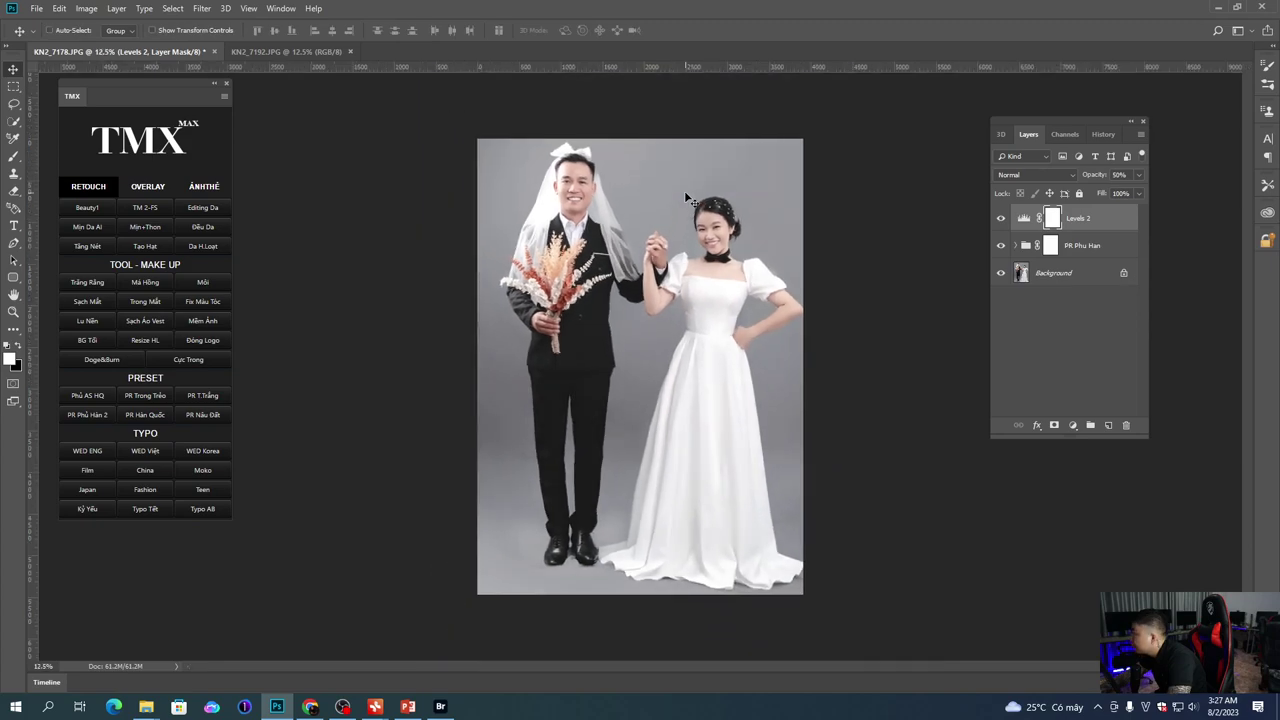
Step: Set the PR Phu Han group's opacity to 60% and merge all visible layers into the Background
click(1081, 255)
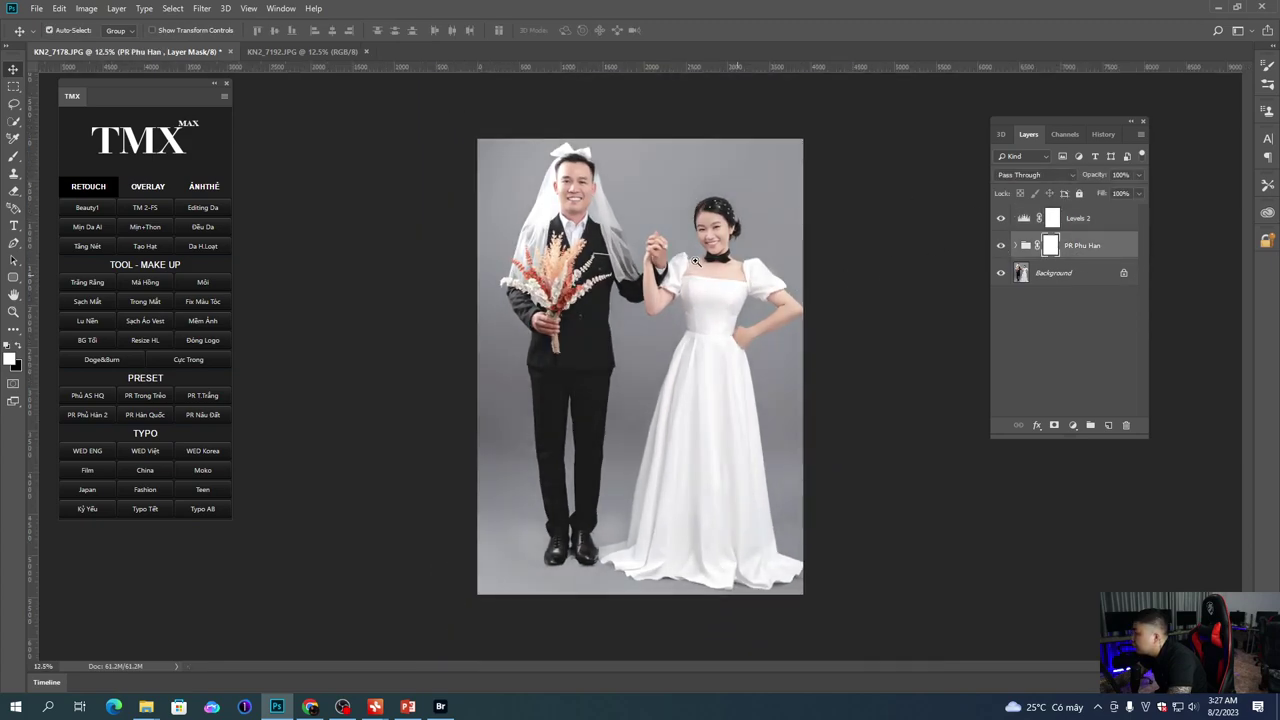
scroll(697, 262, up, 2)
scroll(700, 262, down, 3)
scroll(710, 263, up, 1)
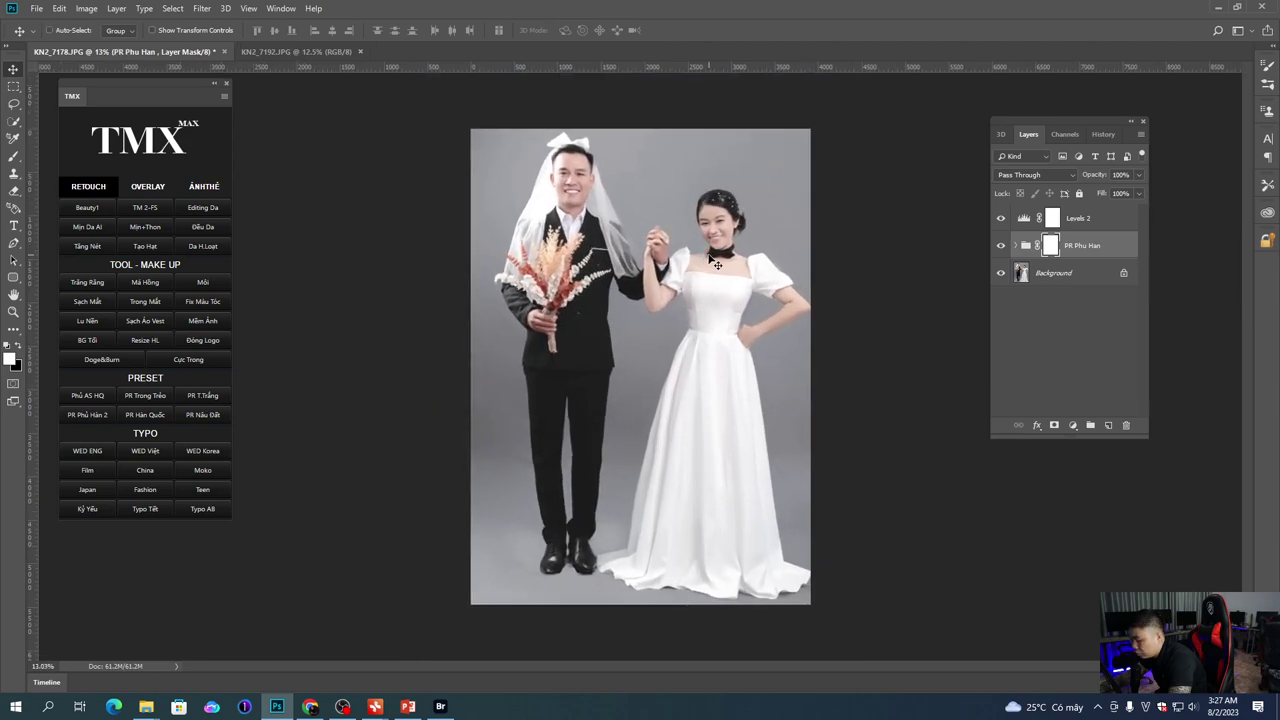
key(8)
scroll(716, 263, up, 1)
scroll(716, 263, down, 1)
key(6)
scroll(717, 263, up, 1)
scroll(722, 261, down, 1)
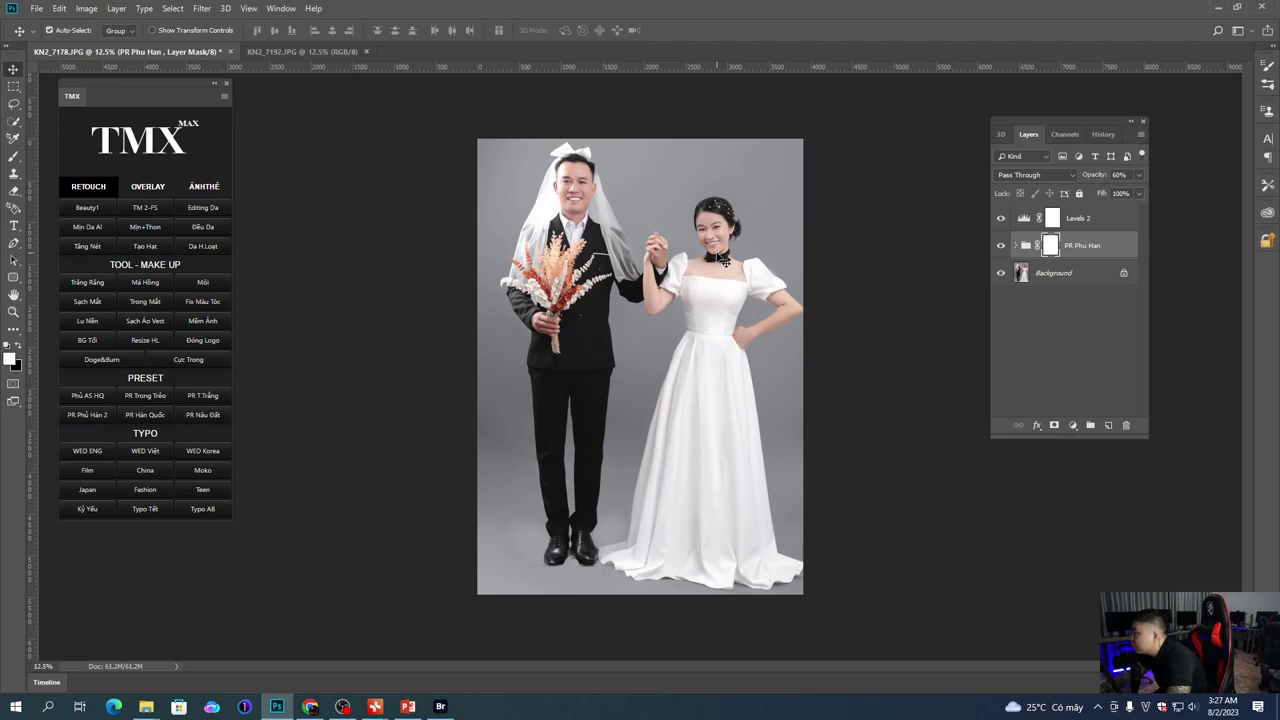
key(ctrl+shift+e)
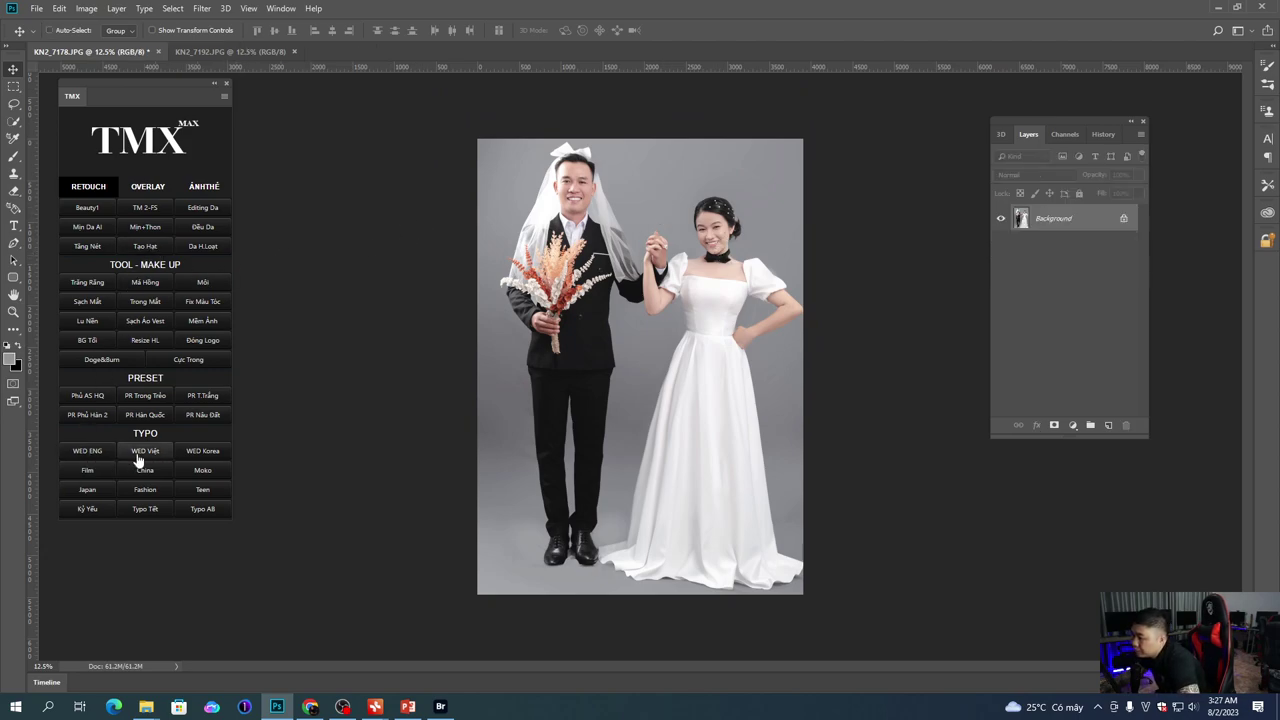
Step: Browse the WED Korea and WED ENG typography collections for a wedding title design
click(203, 452)
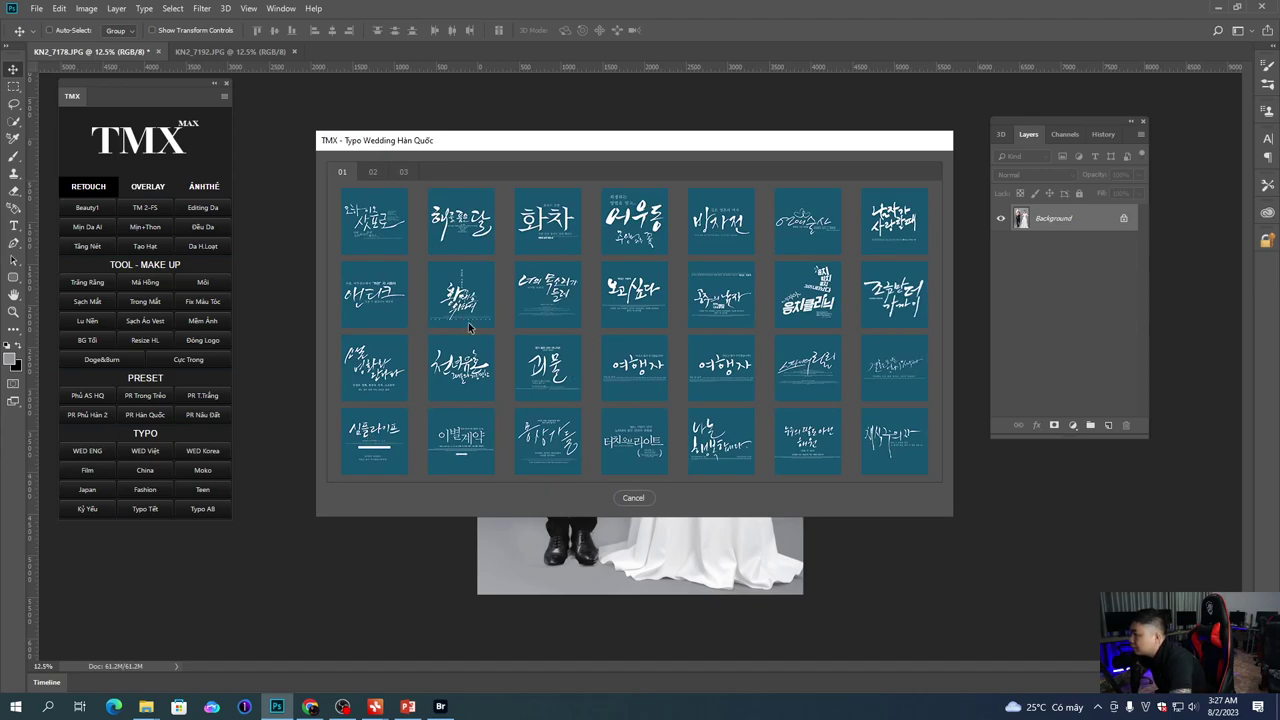
key(Escape)
click(102, 452)
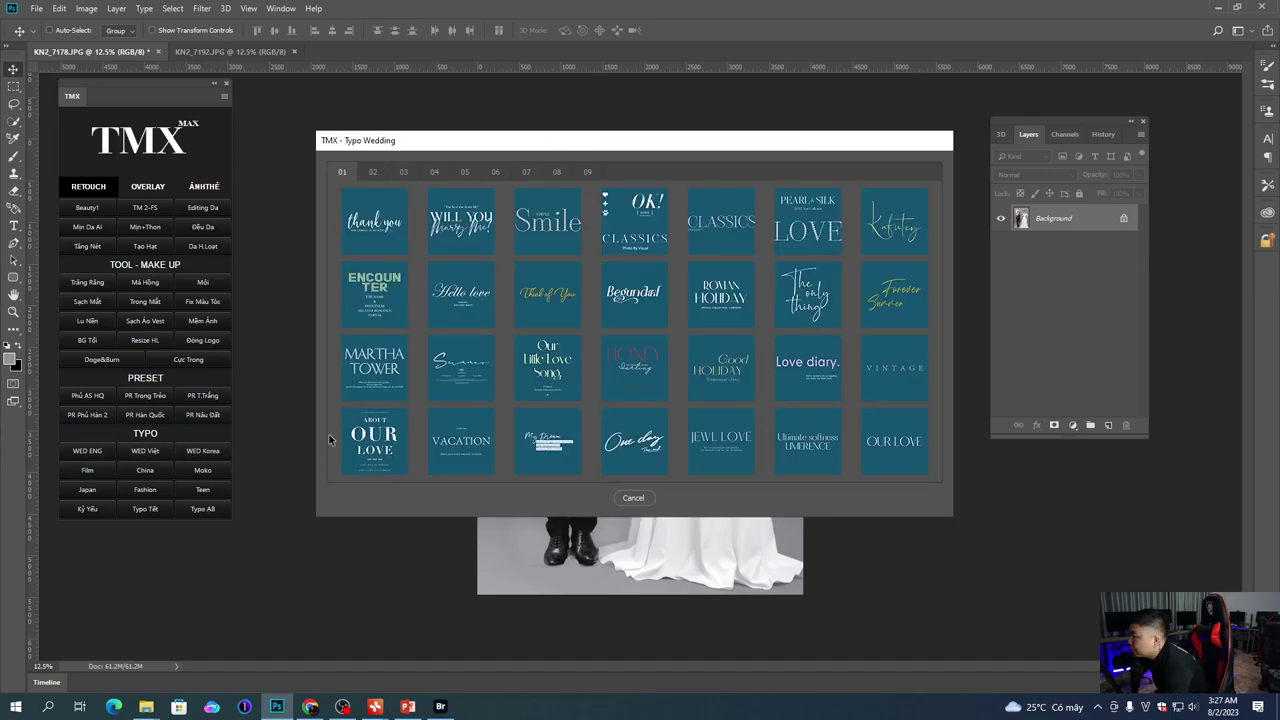
click(434, 174)
click(465, 175)
click(495, 175)
click(525, 175)
click(555, 176)
click(464, 172)
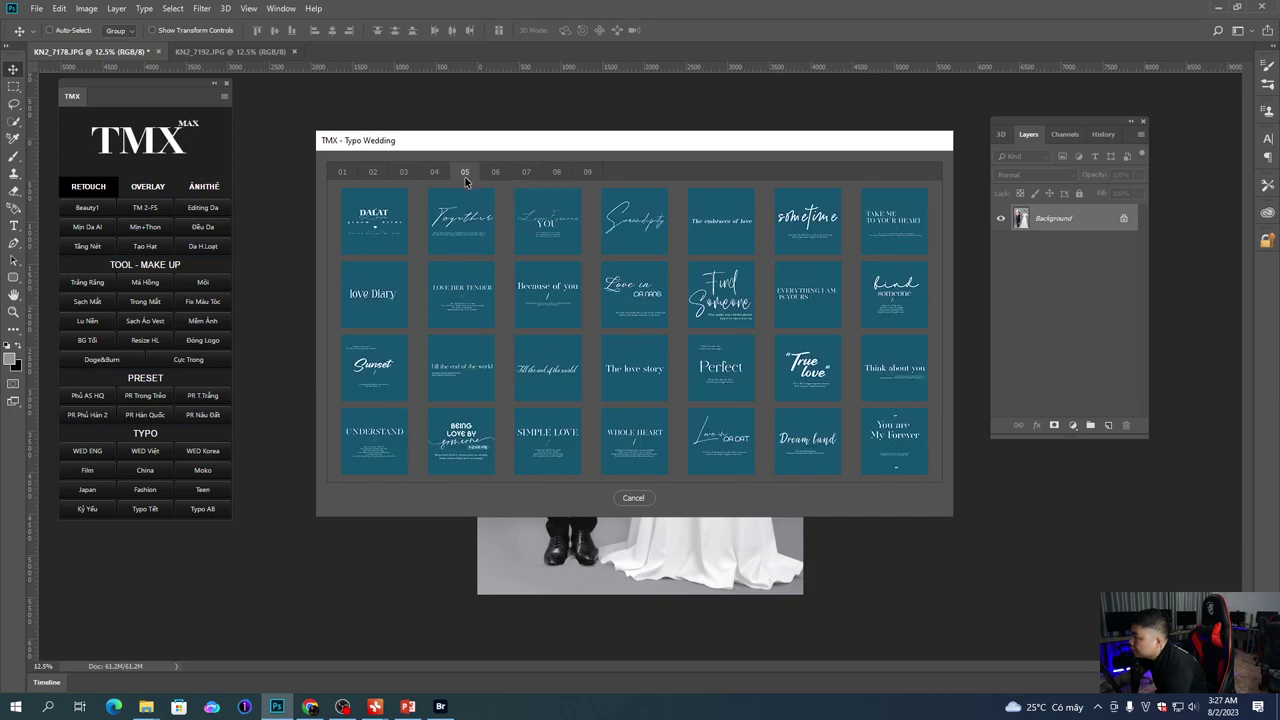
key(Escape)
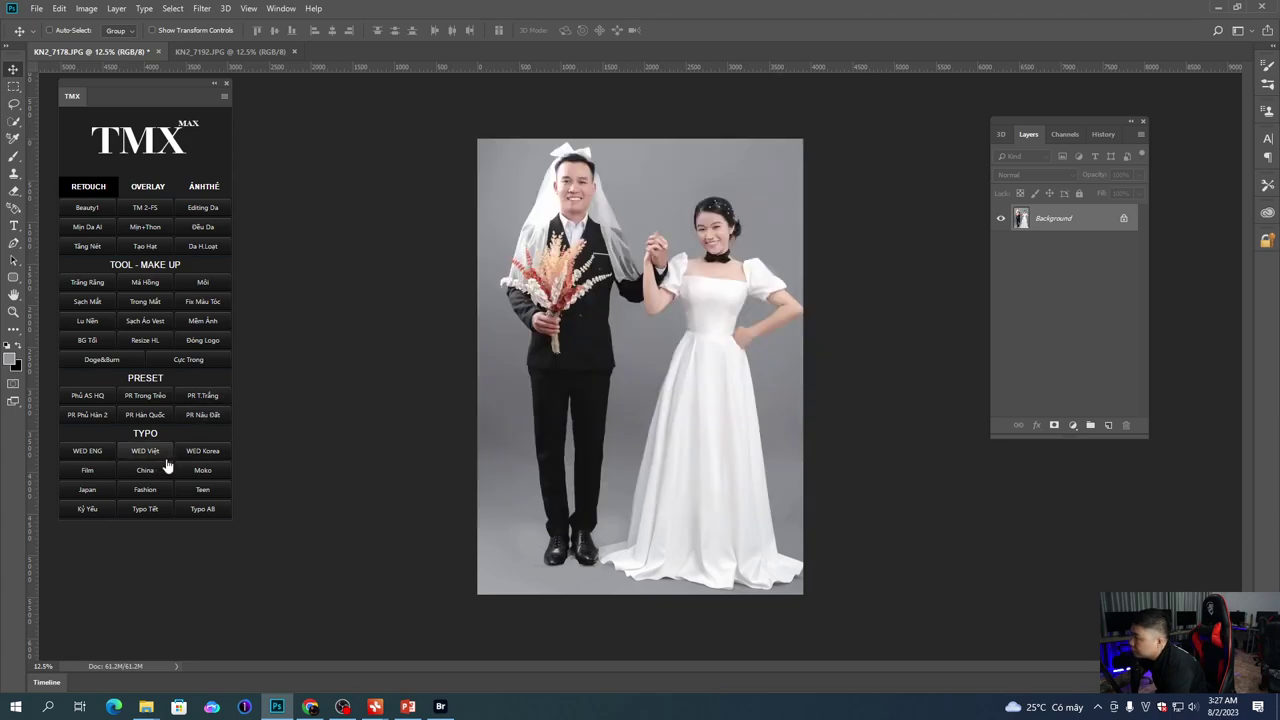
Step: Look through the remaining typography collections, including WED Việt, Film, China, Moko, Japan, Fashion, Teen, Typo Tết and Typo AB
click(166, 452)
click(372, 152)
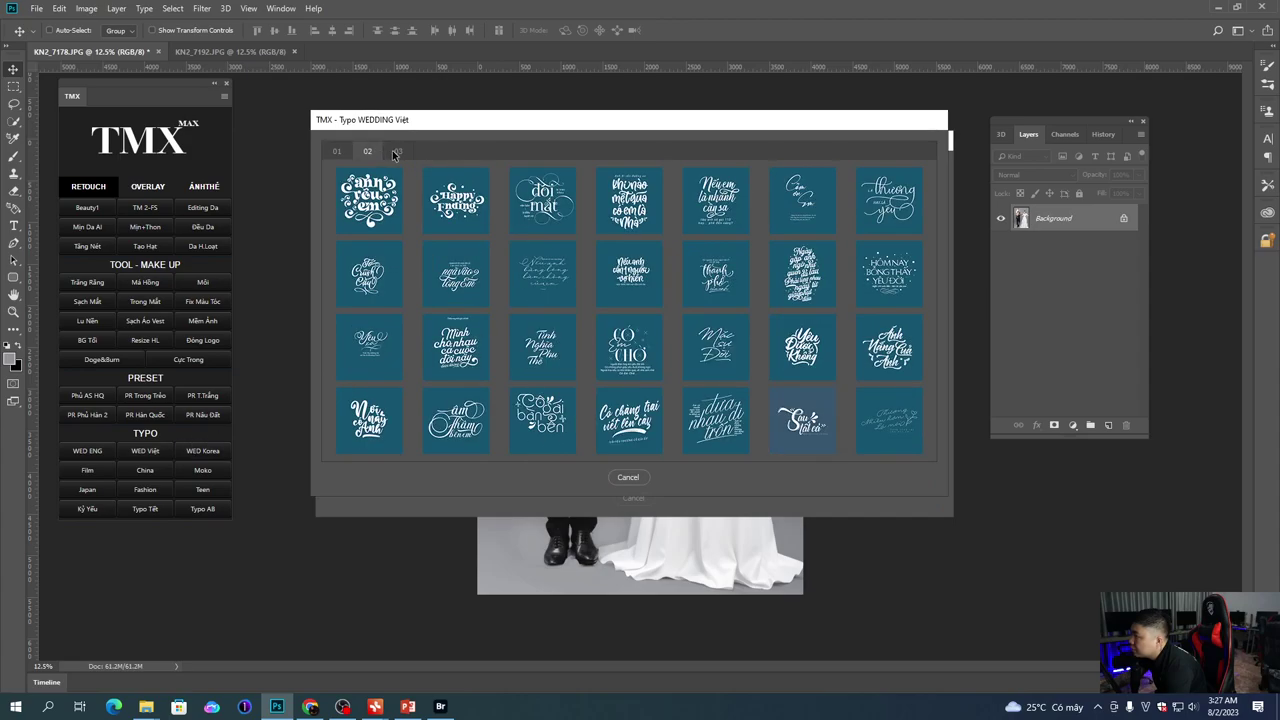
click(396, 152)
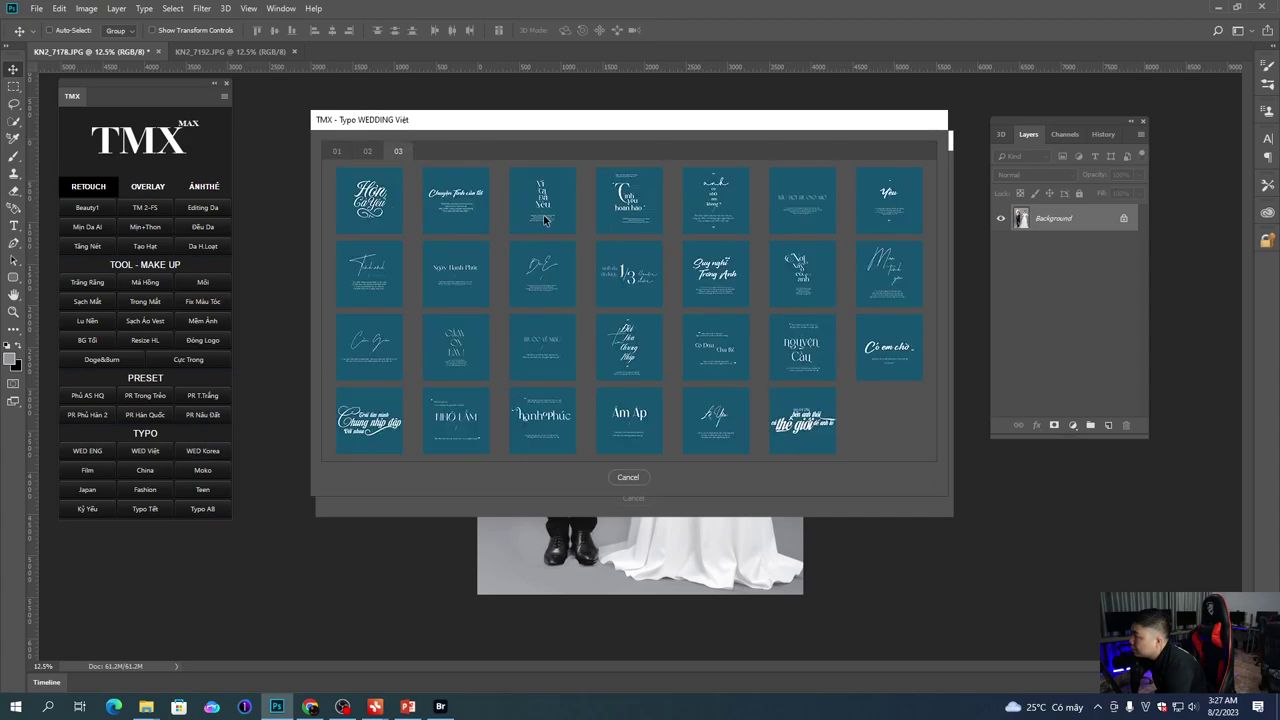
click(88, 470)
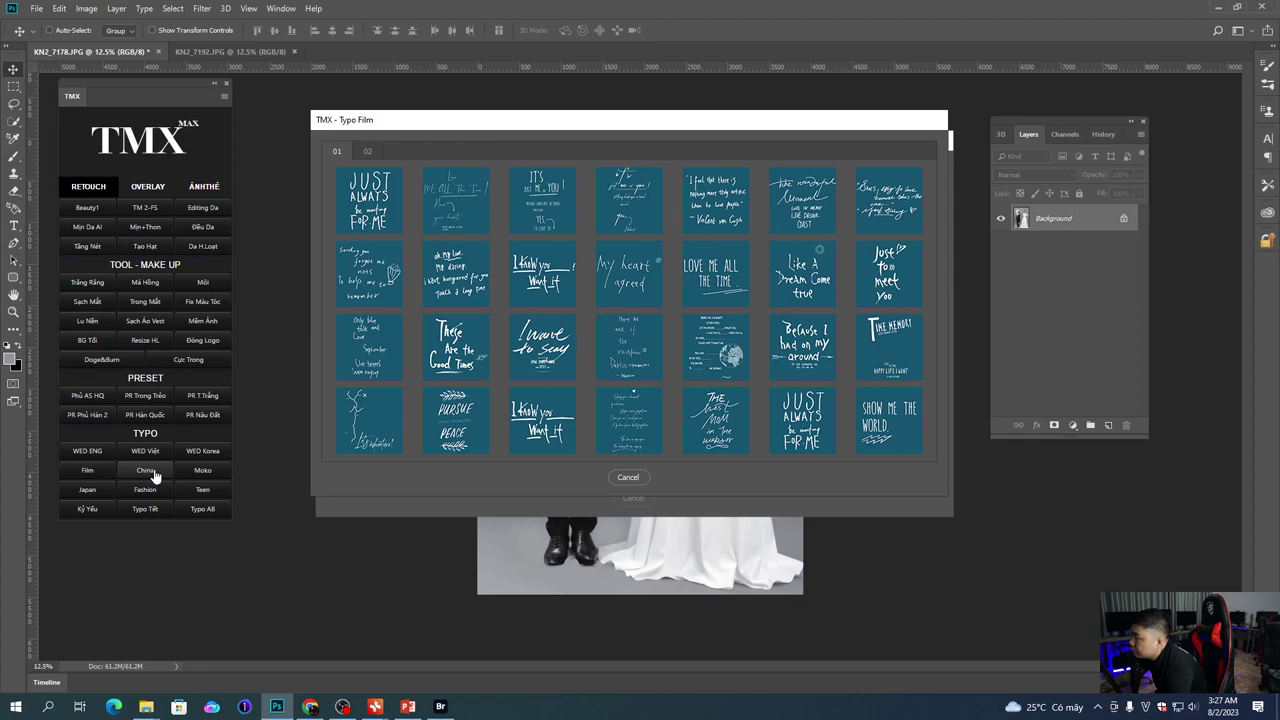
click(150, 472)
click(198, 473)
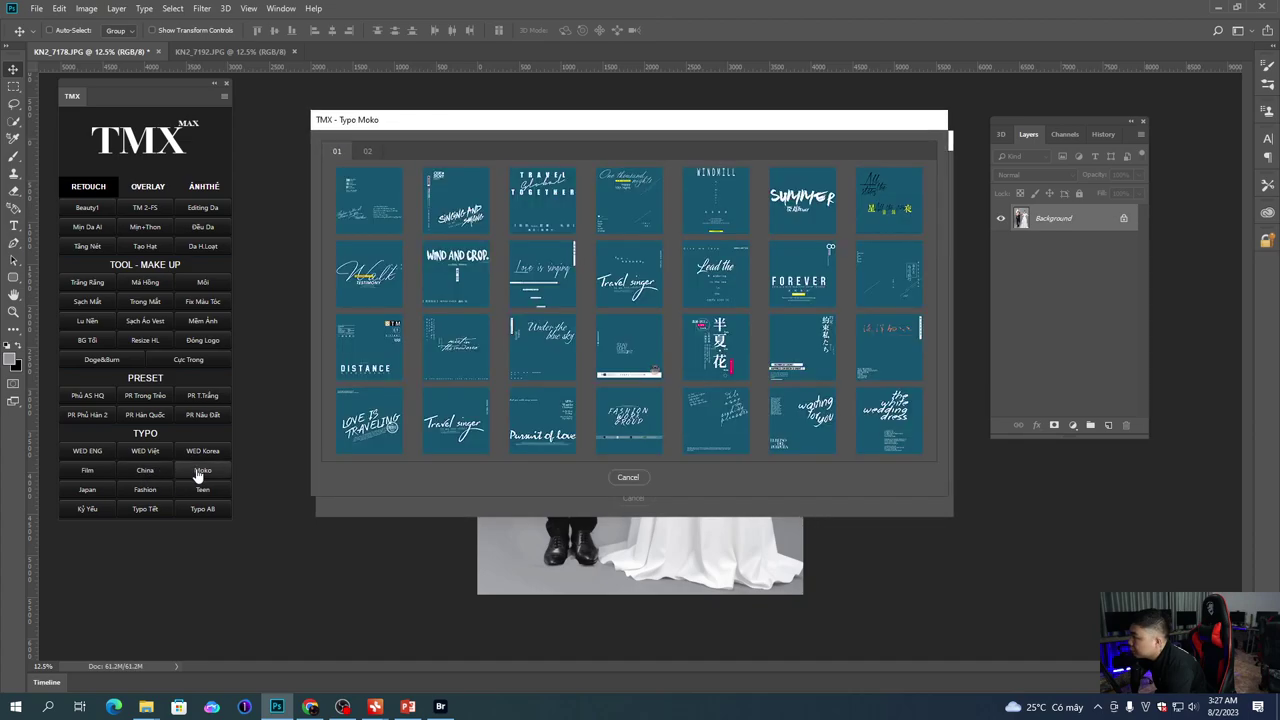
click(200, 489)
click(88, 489)
click(145, 490)
click(204, 489)
click(203, 509)
click(145, 509)
click(200, 509)
key(Escape)
key(Escape)
Step: Place the "Hello love" design from WED ENG, scale it to 88.70% and position it across the couple below waist level
click(97, 455)
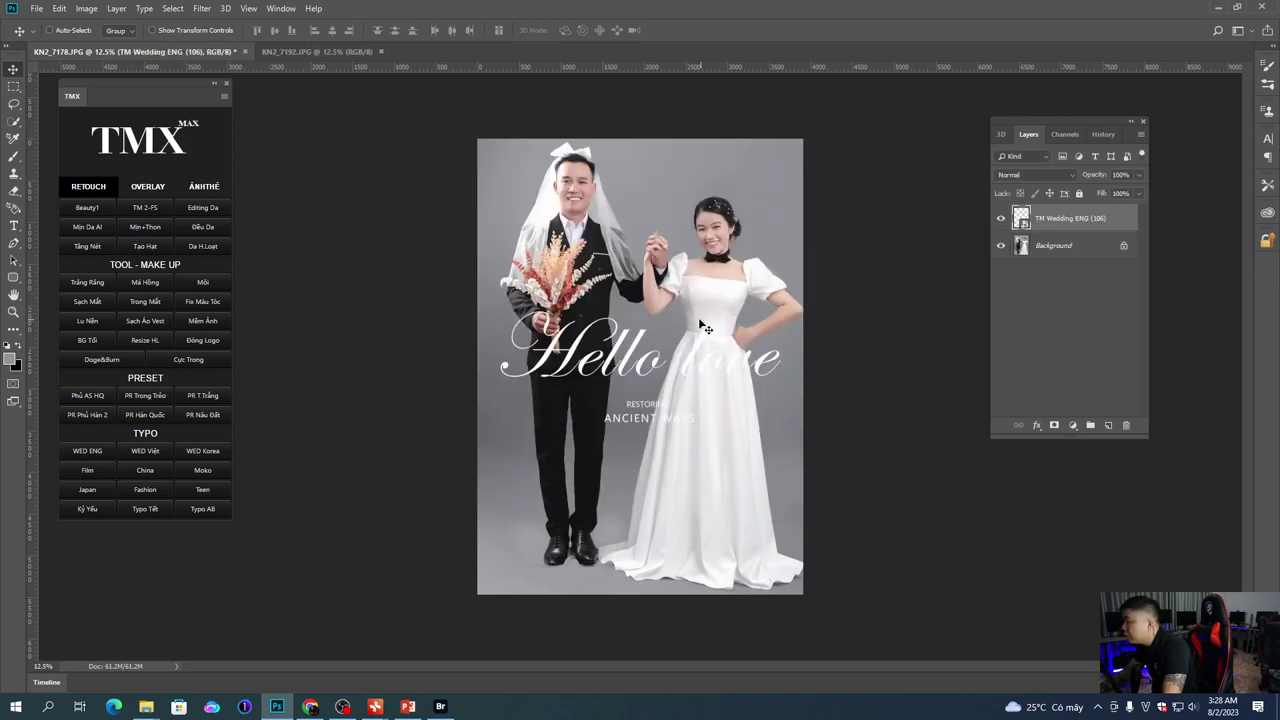
key(ctrl+t)
drag(707, 365, 699, 418)
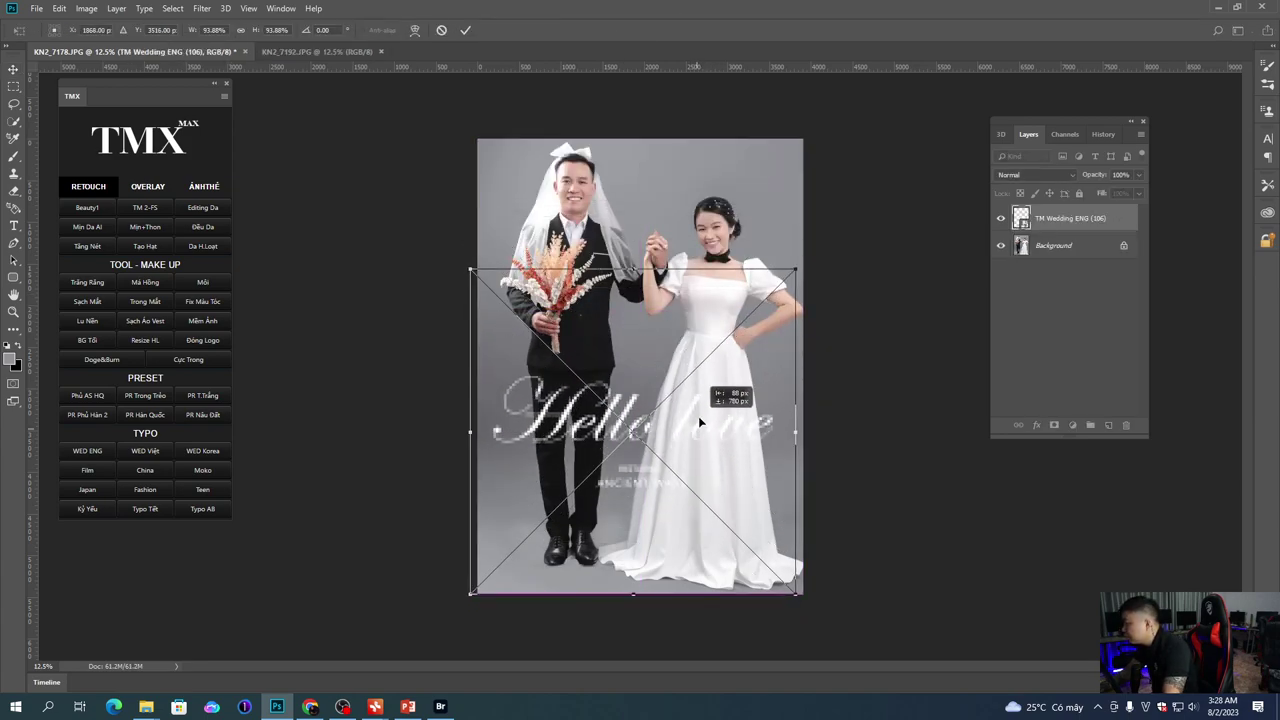
drag(795, 271, 786, 280)
drag(744, 354, 751, 330)
key(Return)
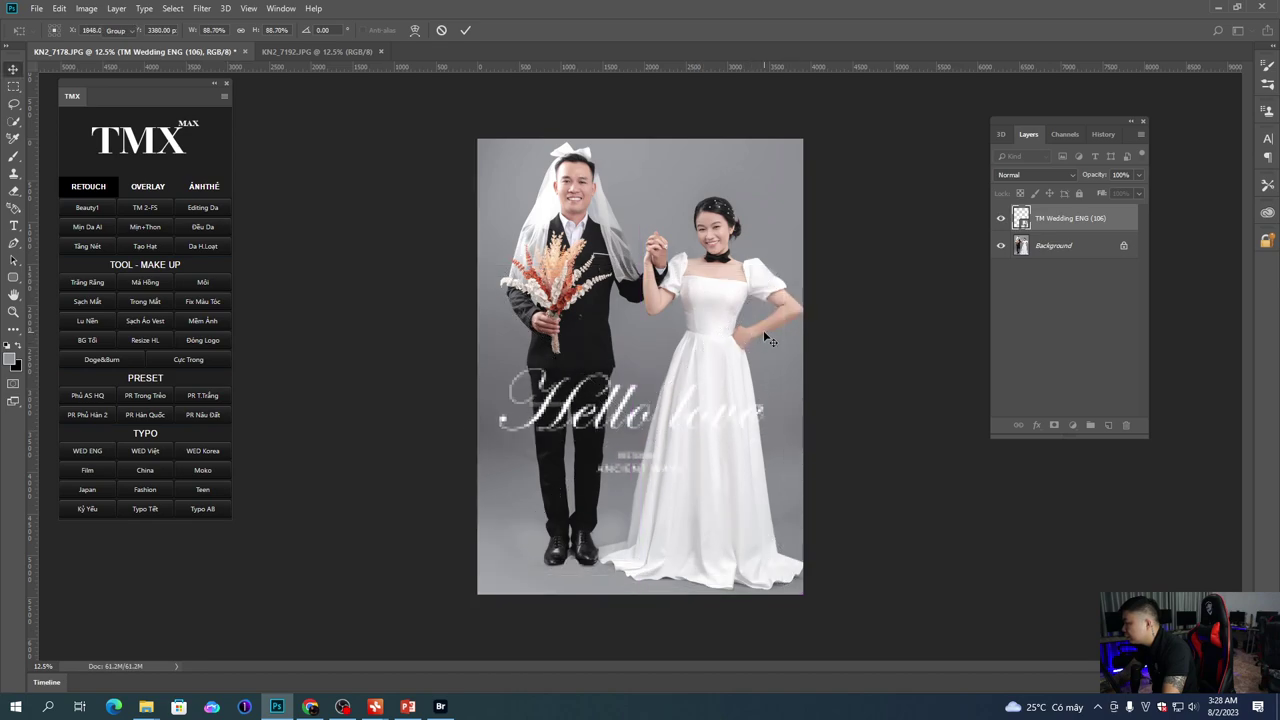
Step: Add a Drop Shadow with a distance of 13 px to the "Hello love" title and shift the title slightly right
click(1037, 426)
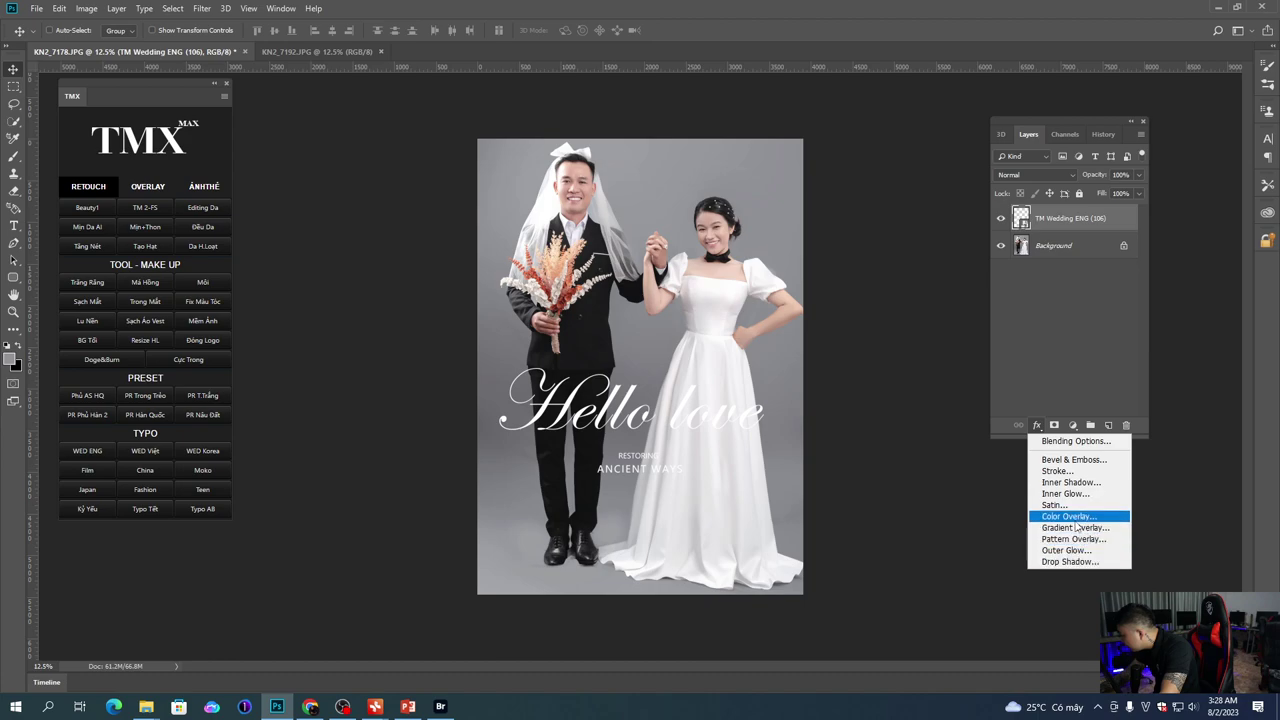
click(1078, 562)
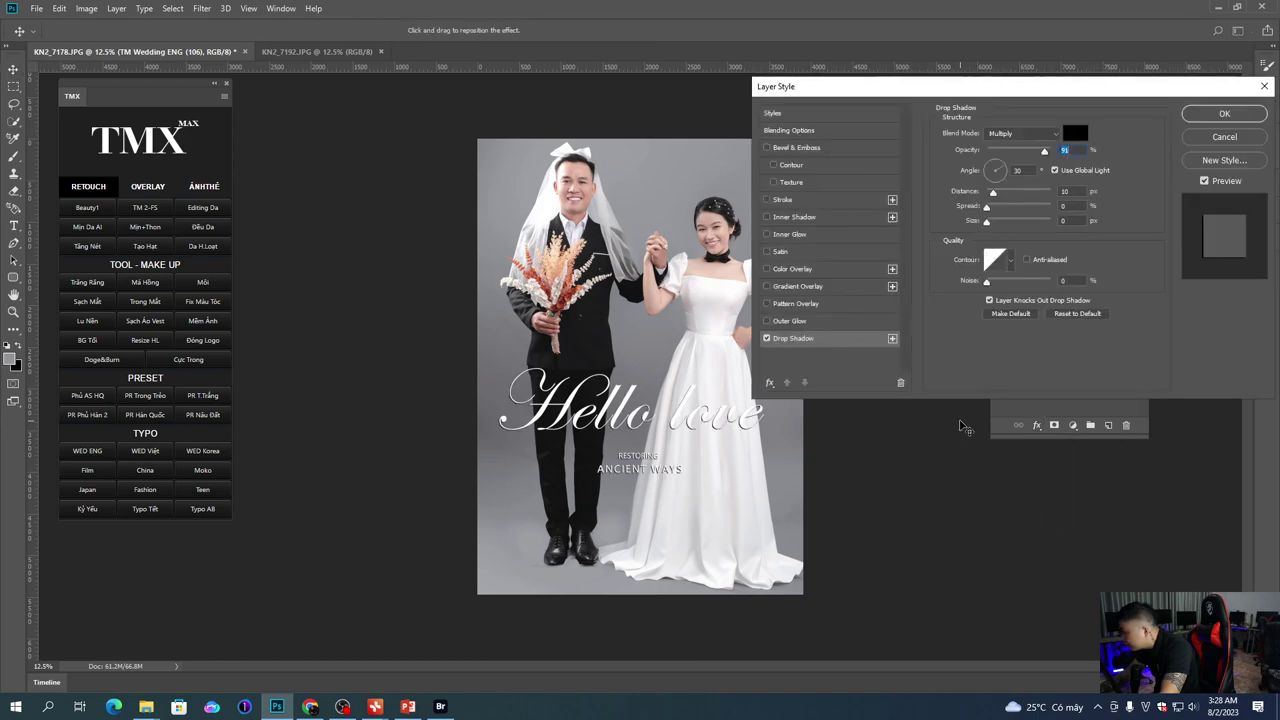
drag(993, 192, 997, 196)
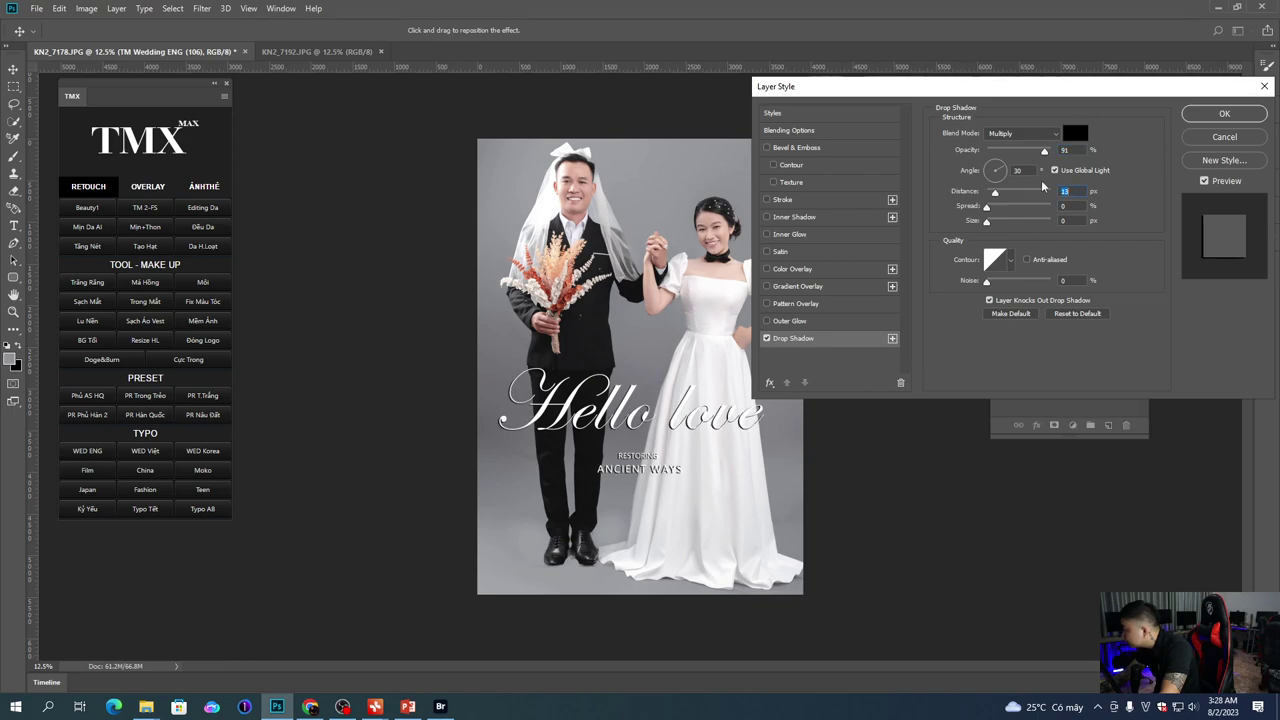
click(1222, 114)
mouse_move(706, 428)
mouse_down()
mouse_move(712, 470)
mouse_move(718, 425)
mouse_move(715, 550)
mouse_move(733, 450)
mouse_move(723, 433)
mouse_up()
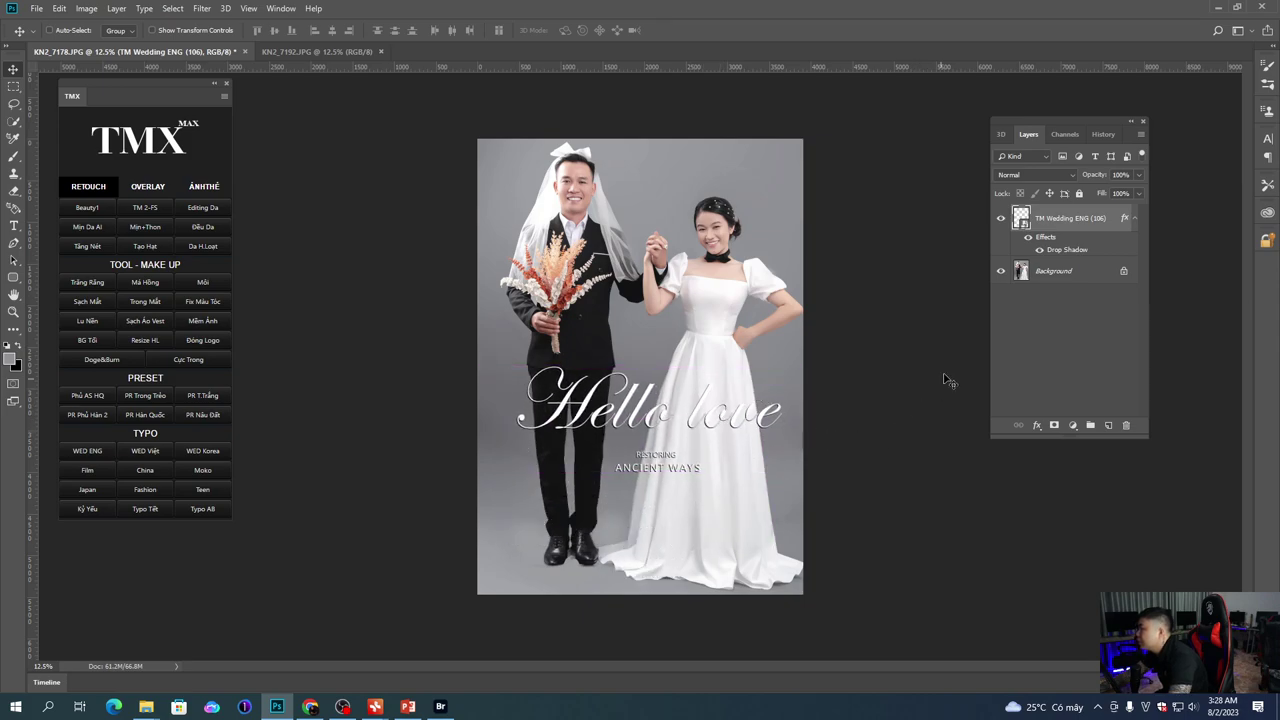
Step: Copy a rectangular band of the Background behind the title to a new layer and blacken it with Hue/Saturation Lightness -100
key(m)
drag(477, 351, 801, 485)
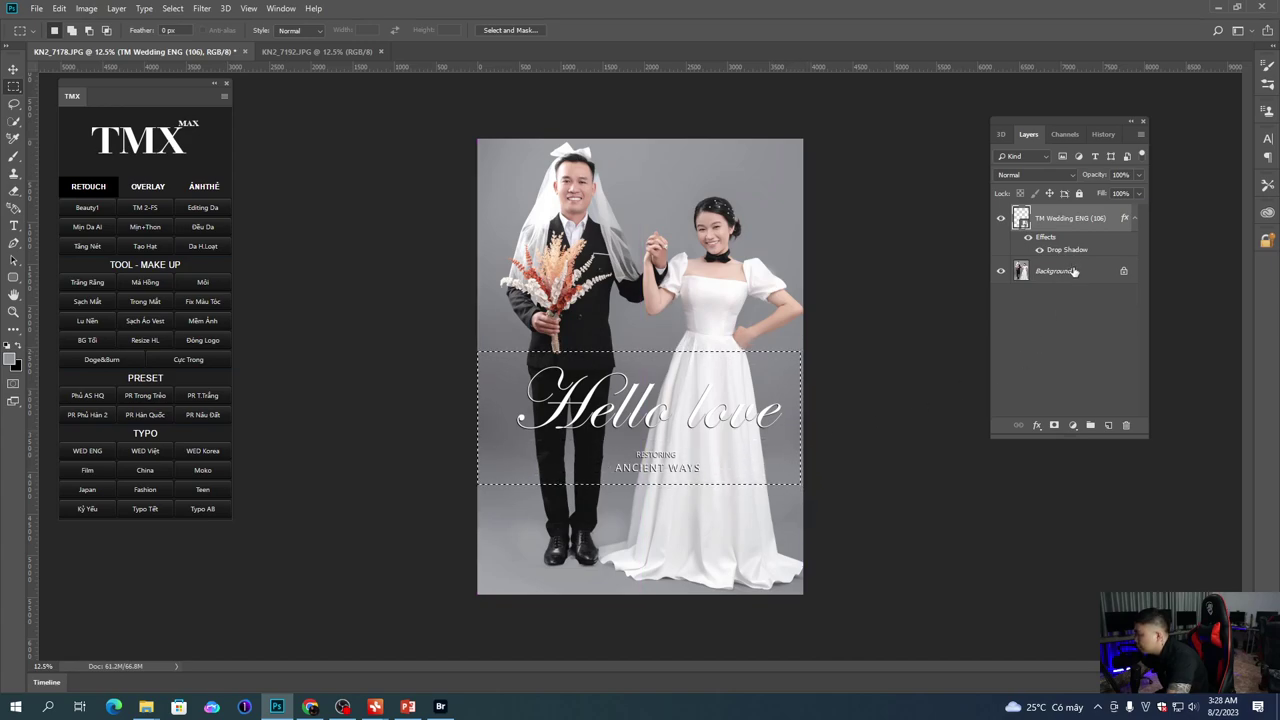
click(1068, 270)
key(ctrl+j)
key(ctrl+u)
drag(955, 561, 896, 558)
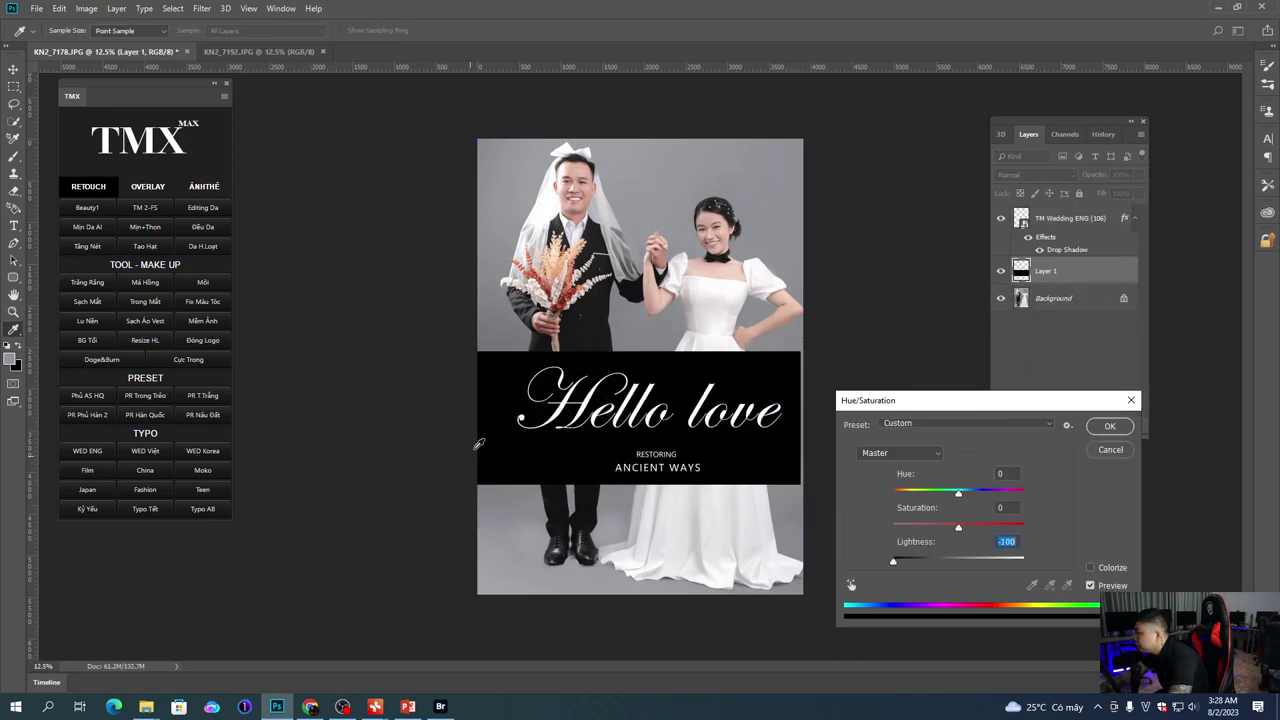
key(Return)
key(ctrl+d)
Step: Set the black band's opacity to 20% and stretch it to the photo's right edge
key(2)
key(ctrl+t)
drag(801, 418, 822, 418)
key(Return)
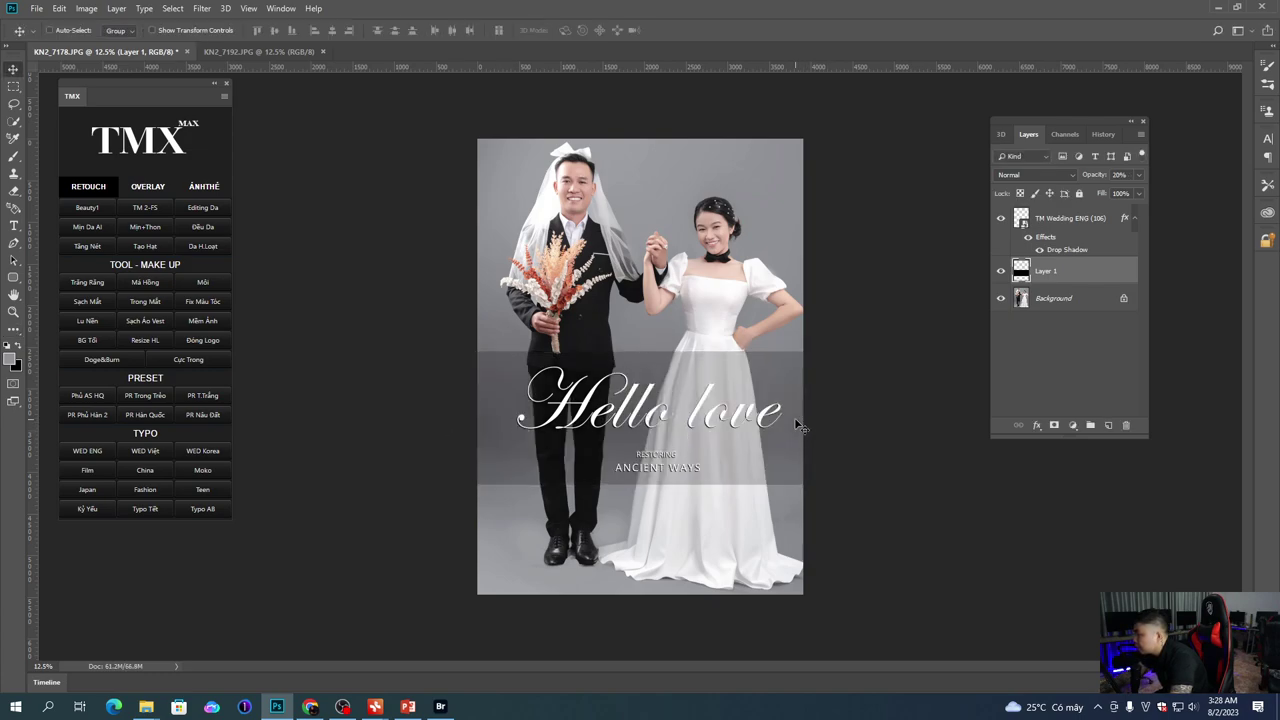
Step: Turn the band white with Hue/Saturation Lightness +100 and reduce its height slightly
key(ctrl+u)
drag(957, 561, 1024, 560)
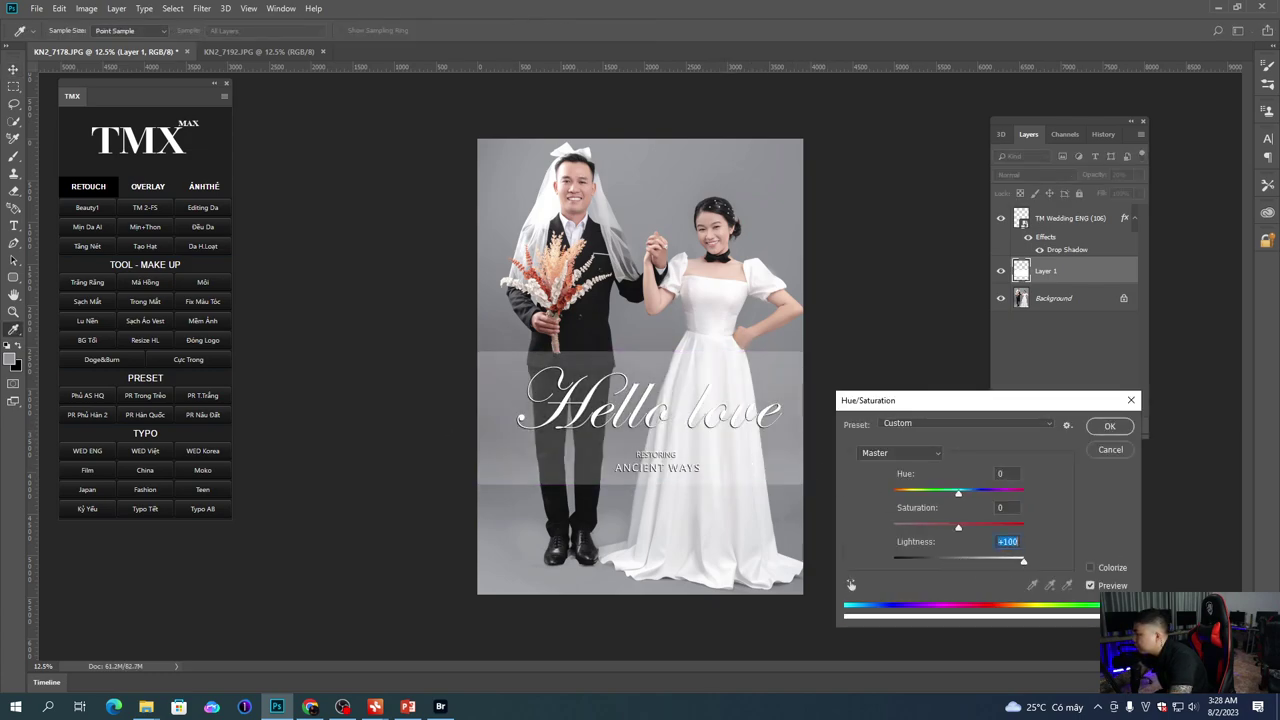
key(Return)
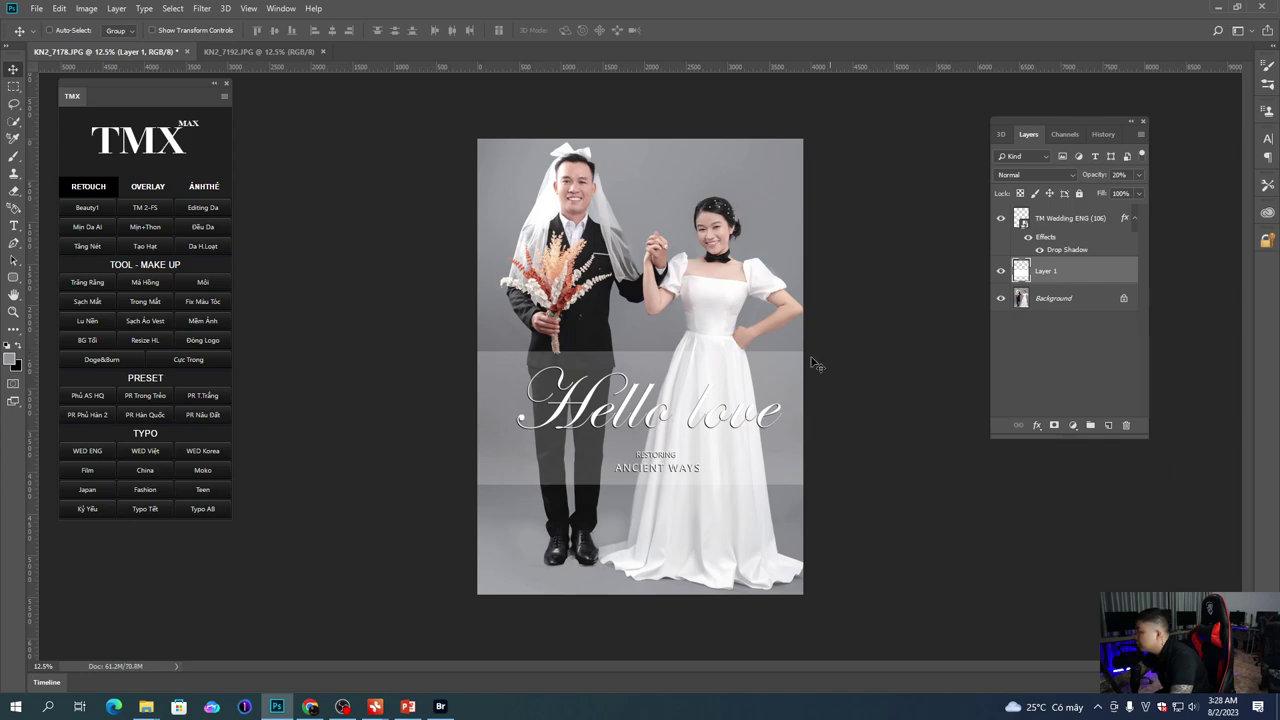
key(ctrl+t)
mouse_move(645, 352)
mouse_down()
mouse_move(647, 367)
mouse_move(652, 355)
mouse_up()
key(Return)
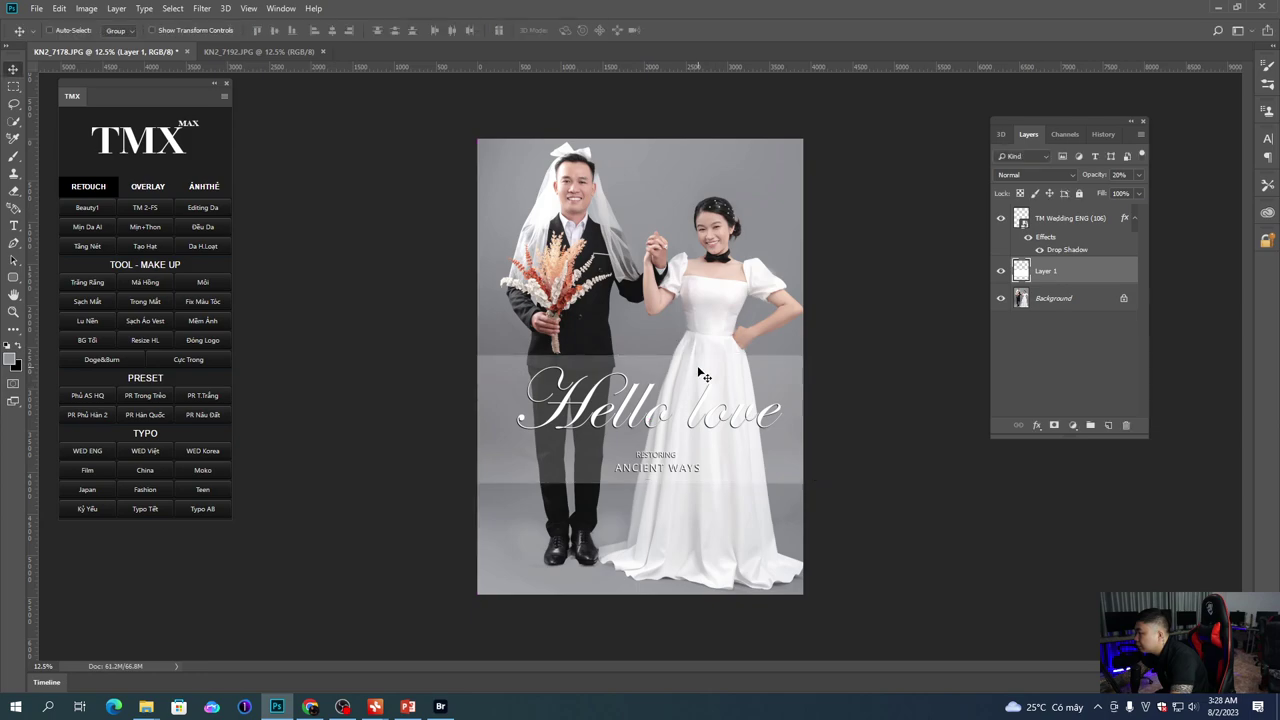
Step: Shift the "Hello love" title slightly left over the white band, and delete the title layer
click(1065, 228)
key(shift+v)
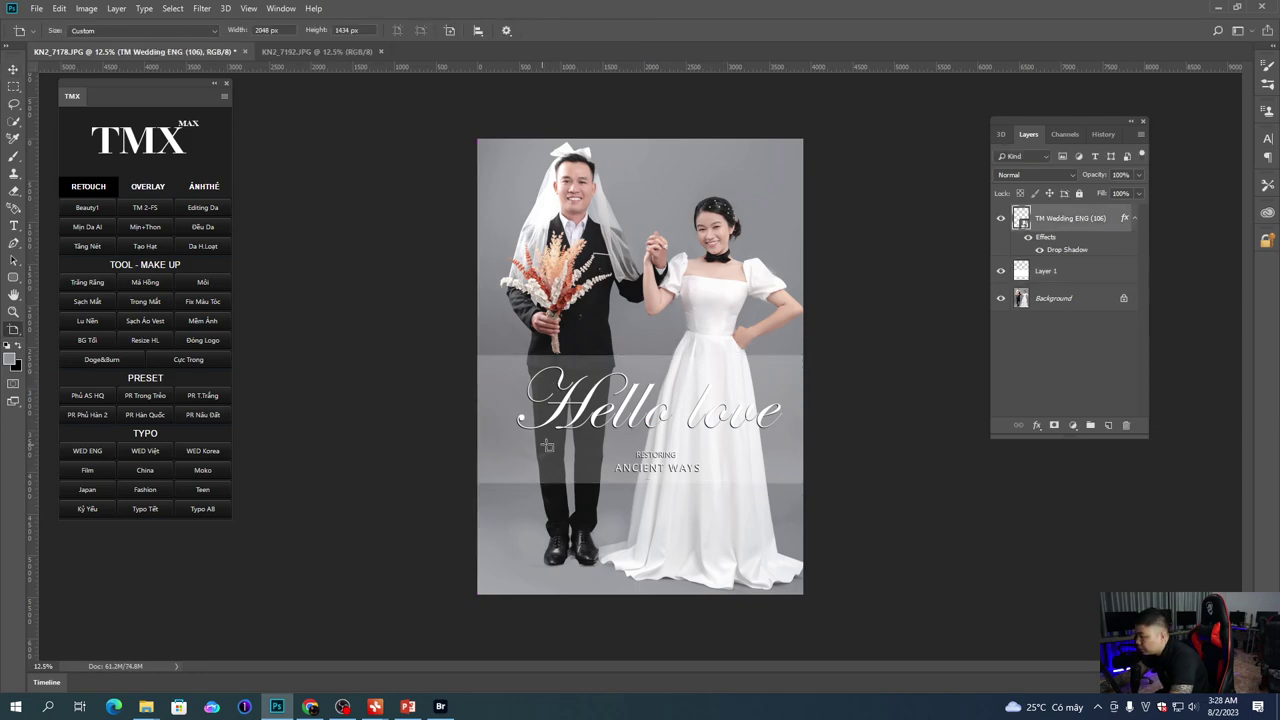
key(v)
drag(582, 428, 572, 428)
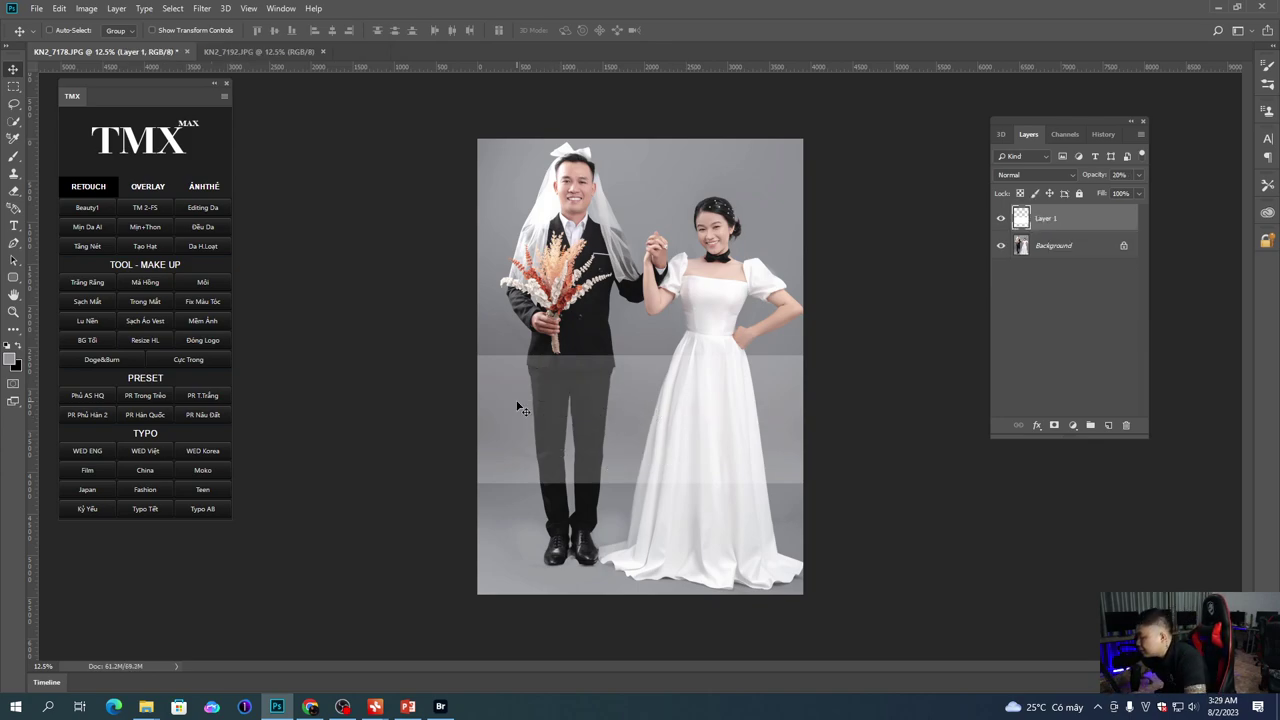
Step: Remove the white band from the photo and apply the Tăng Nét sharpening to the Background
key(ctrl+e)
click(80, 246)
key(Return)
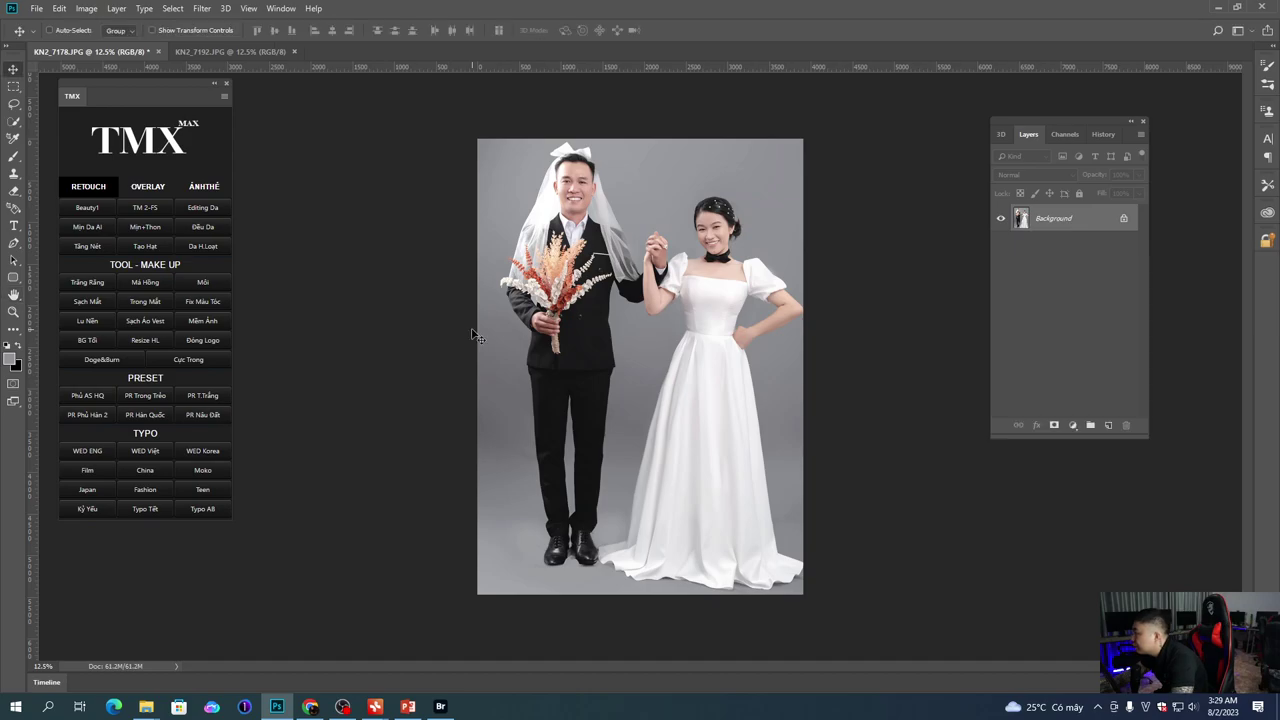
mouse_move(679, 256)
mouse_down()
mouse_move(606, 297)
mouse_move(684, 272)
mouse_up()
key(ctrl+0)
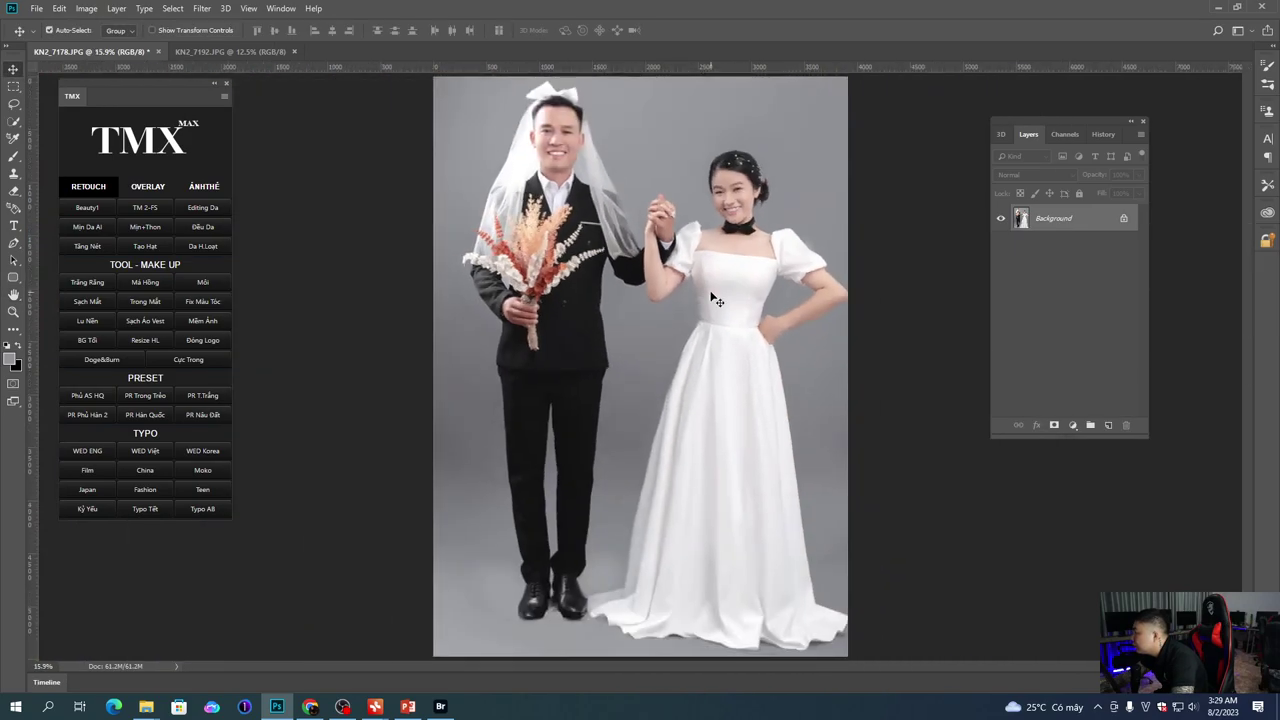
key(ctrl+plus)
key(ctrl+shift+f)
key(Escape)
key(ctrl+alt+f)
key(ctrl+minus)
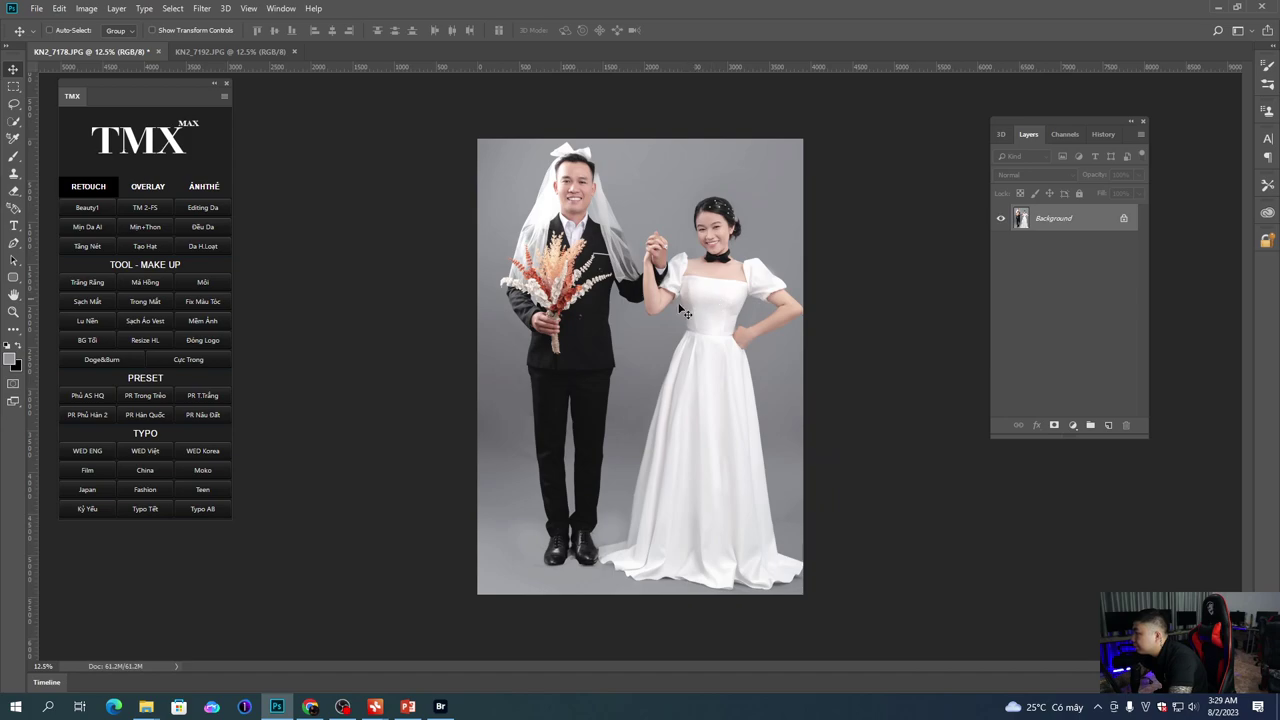
Step: Browse the WED ENG, WED Việt and WED Korea typography collections for another wedding title design
click(86, 455)
key(Escape)
click(148, 452)
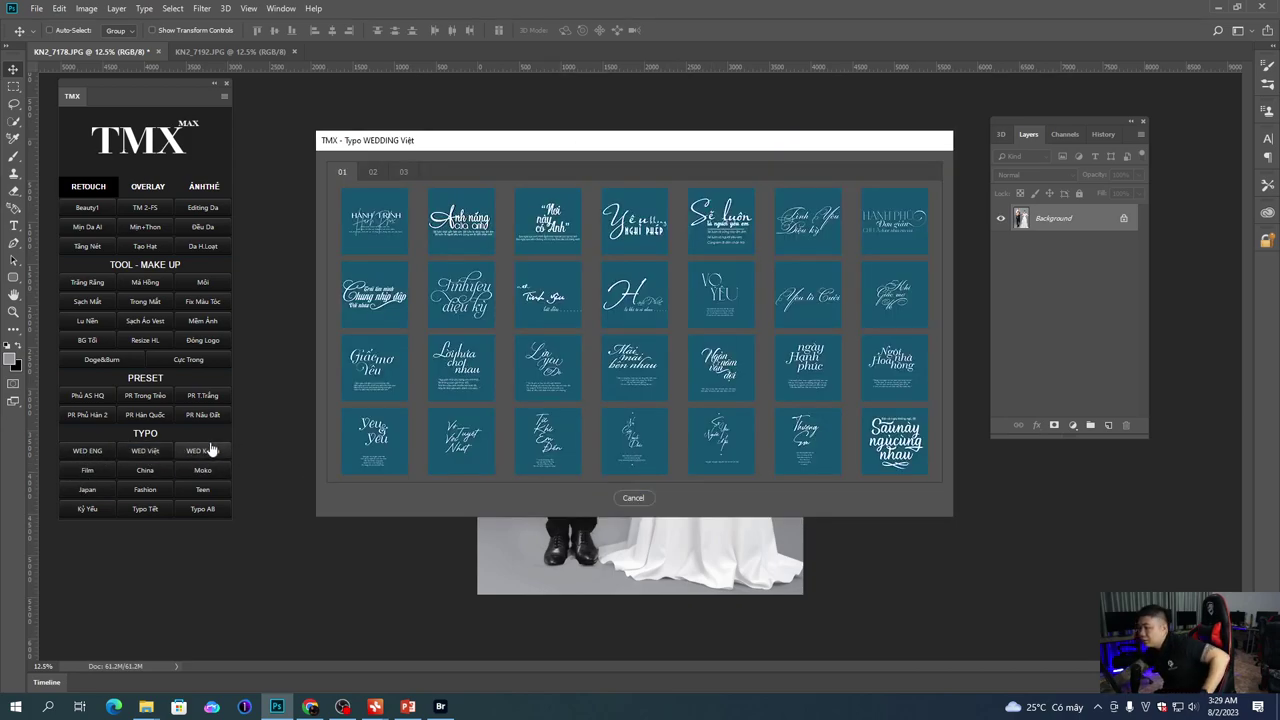
key(Escape)
click(216, 455)
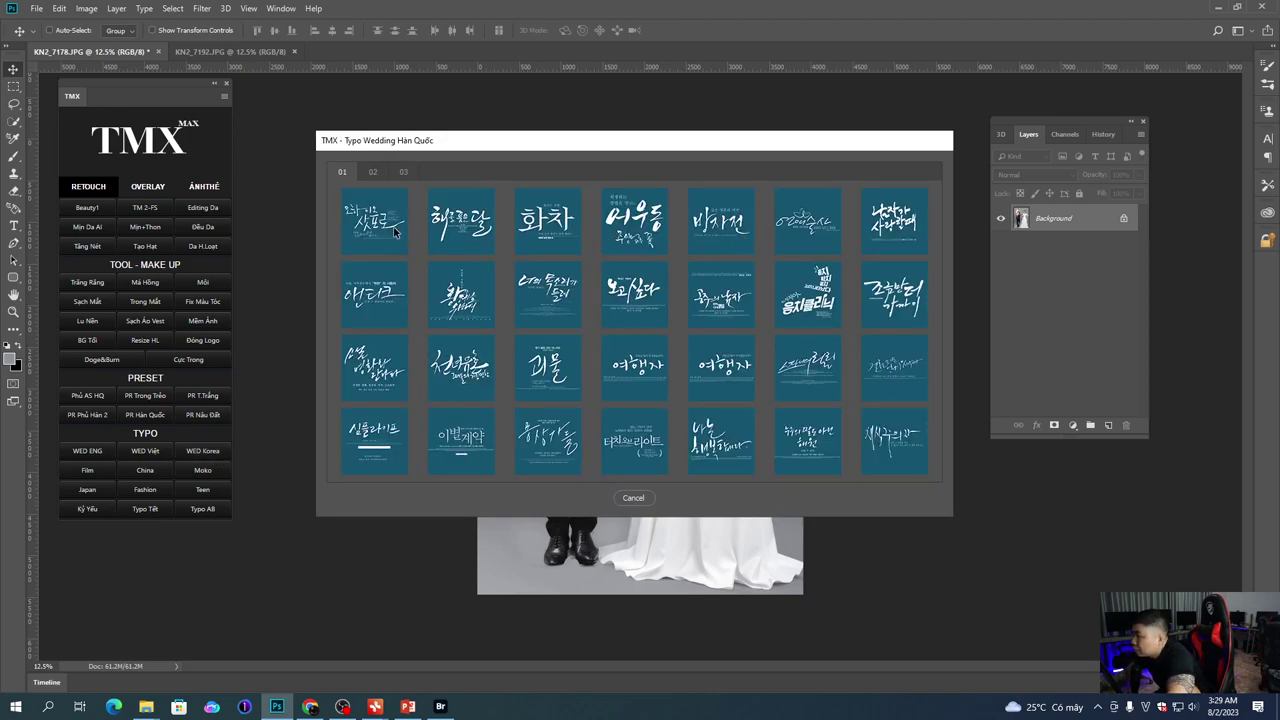
Step: Try the Korean title design TM Hàn Quốc (16) across the couple, and remove it
key(Escape)
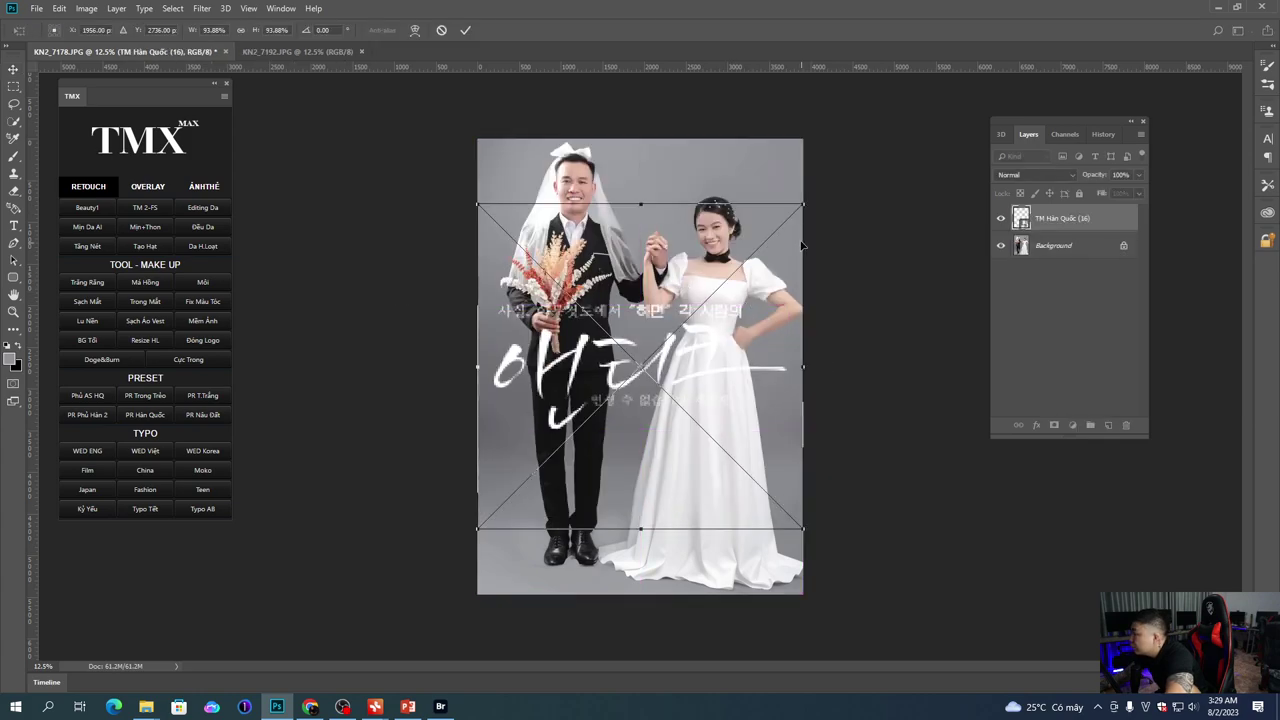
drag(804, 224, 742, 313)
drag(684, 355, 685, 411)
key(Escape)
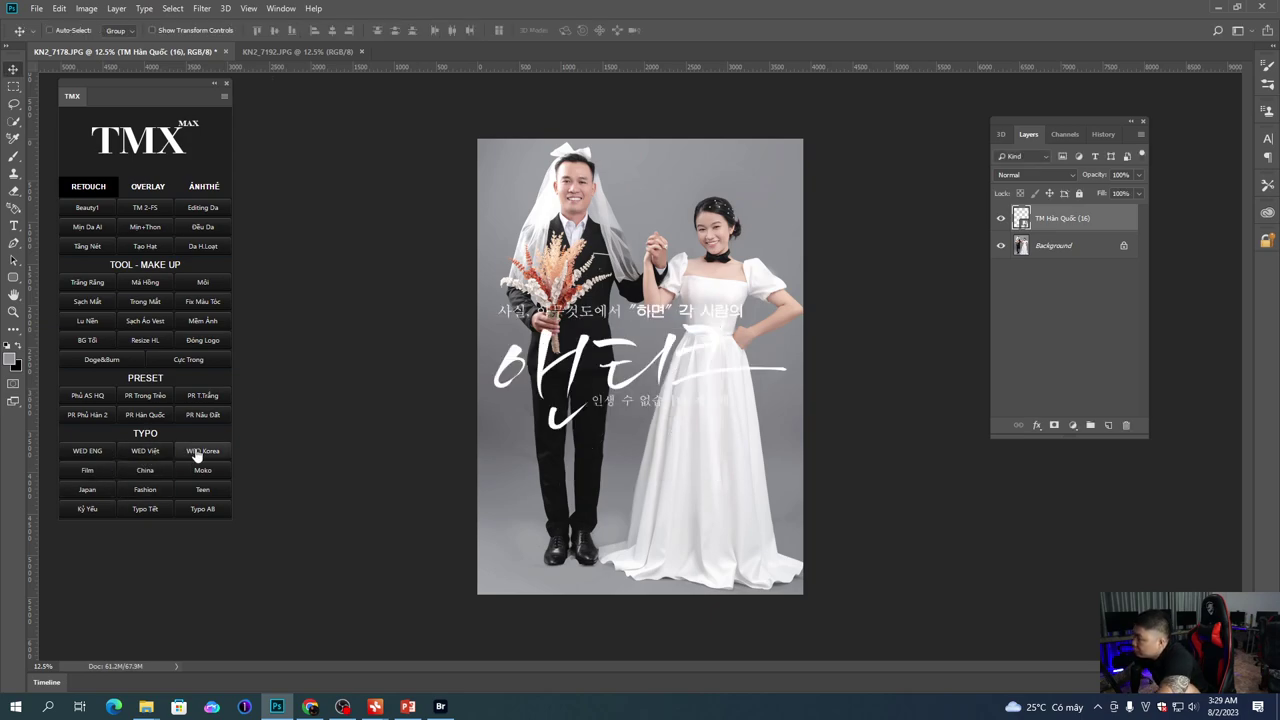
Step: Place the TM Hàn Quốc (30) design from WED Korea, scale it down and position it across the couple below waist level
click(199, 452)
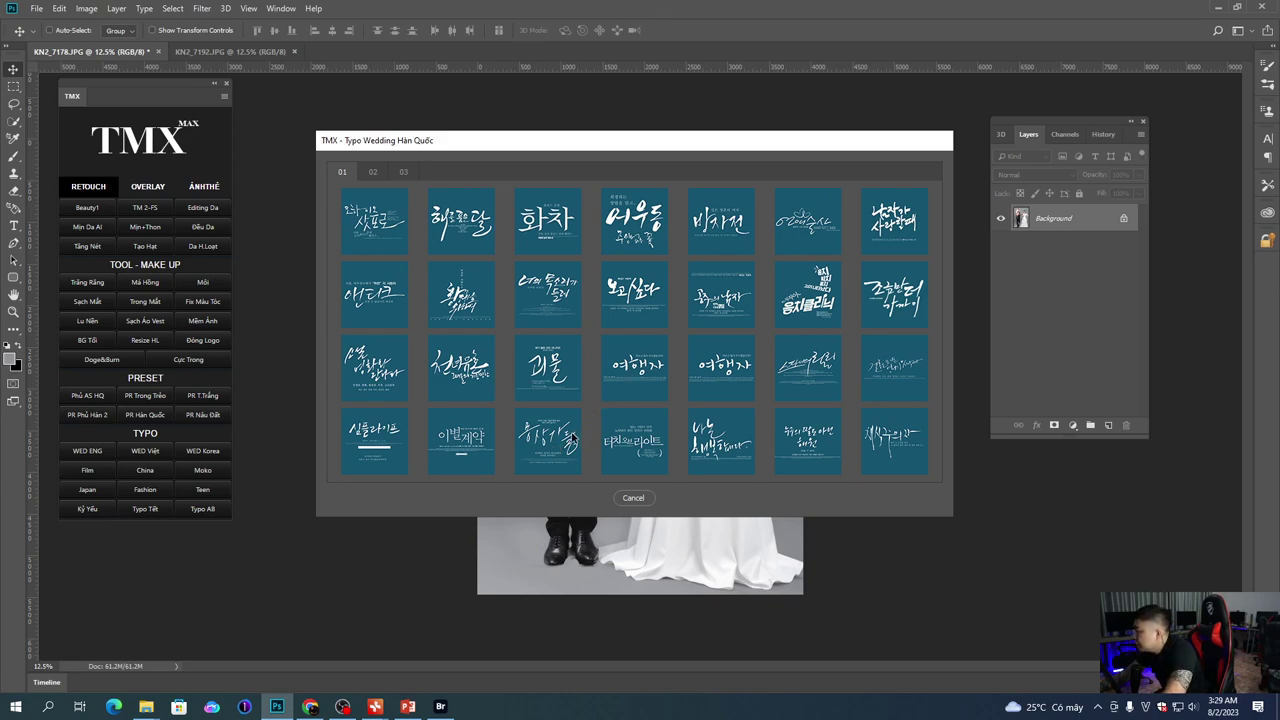
click(567, 438)
drag(706, 298, 720, 442)
drag(810, 298, 769, 336)
drag(755, 399, 748, 372)
key(Return)
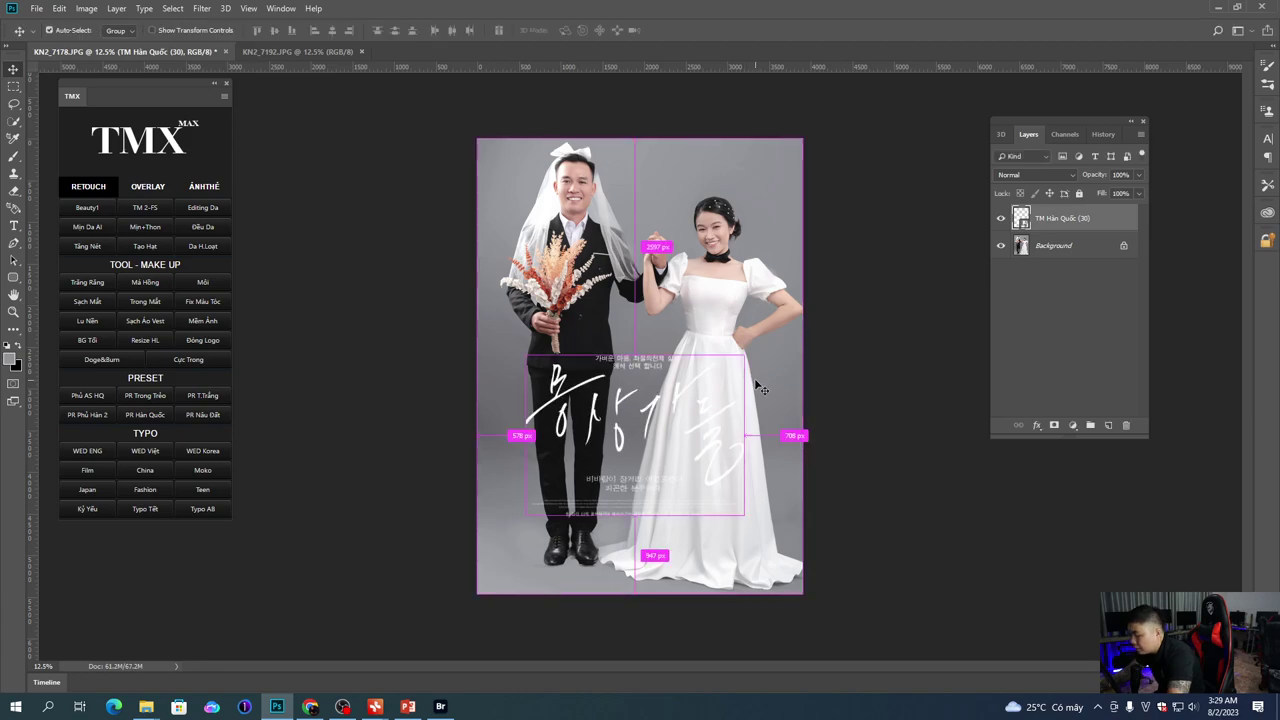
Step: Add a Color Overlay to the Korean title and sample a dark red from the bouquet's flowers as its color
click(1037, 425)
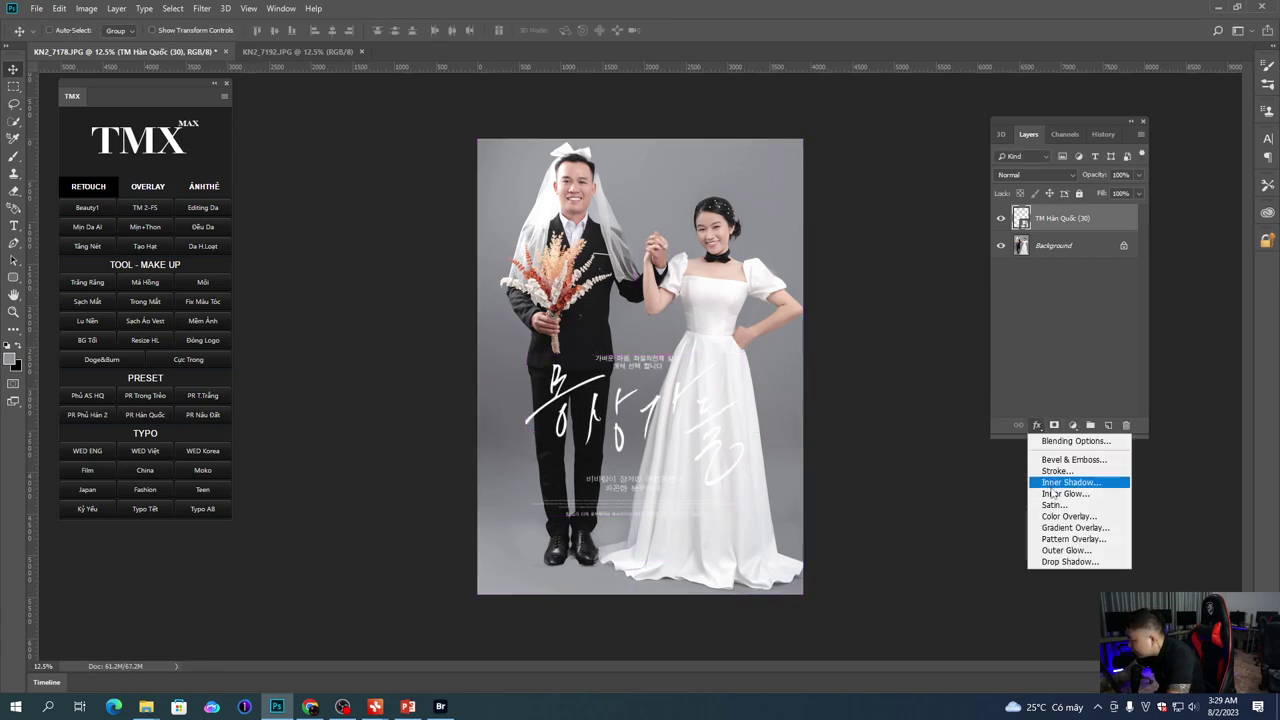
click(1062, 516)
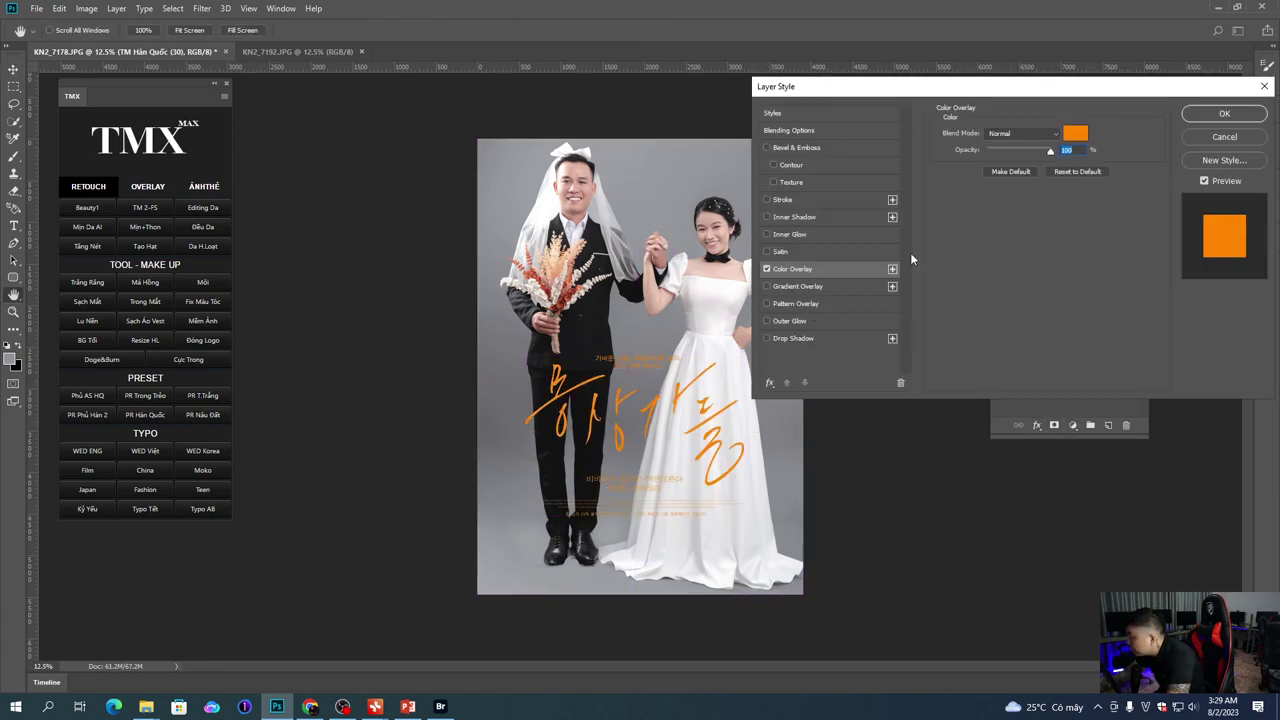
click(1075, 133)
scroll(595, 309, up, 5)
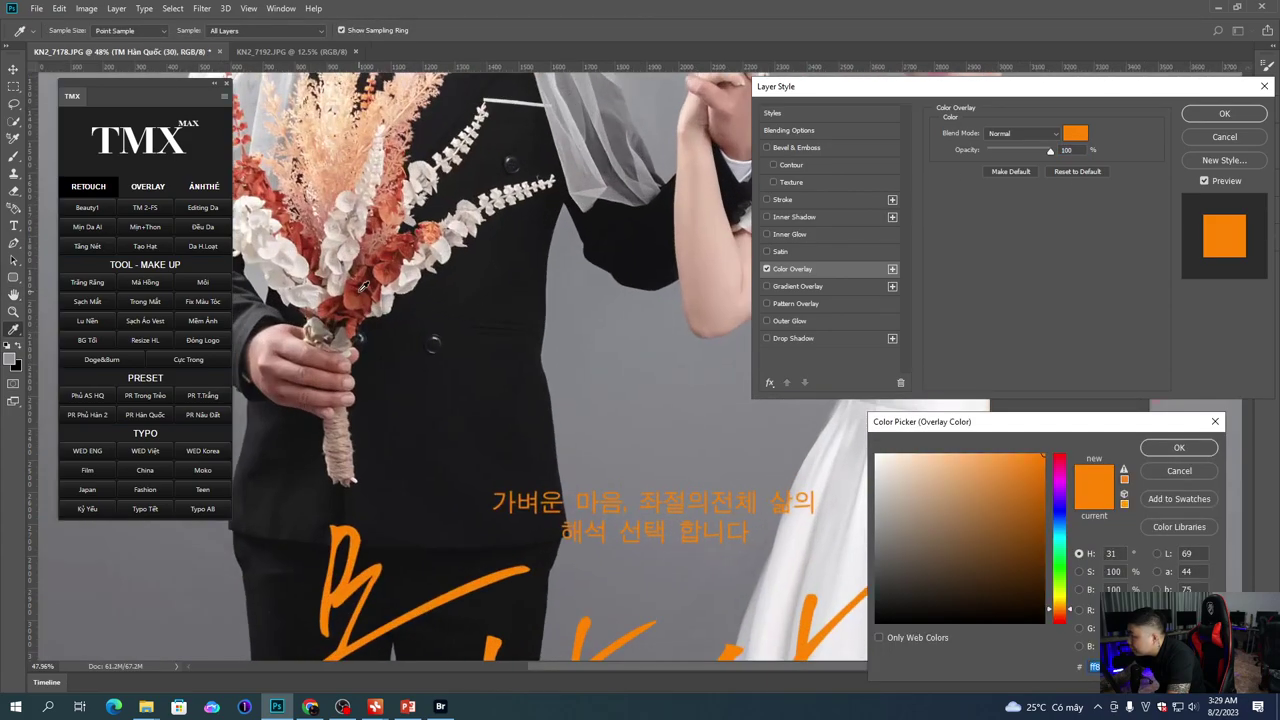
click(362, 288)
scroll(437, 276, down, 3)
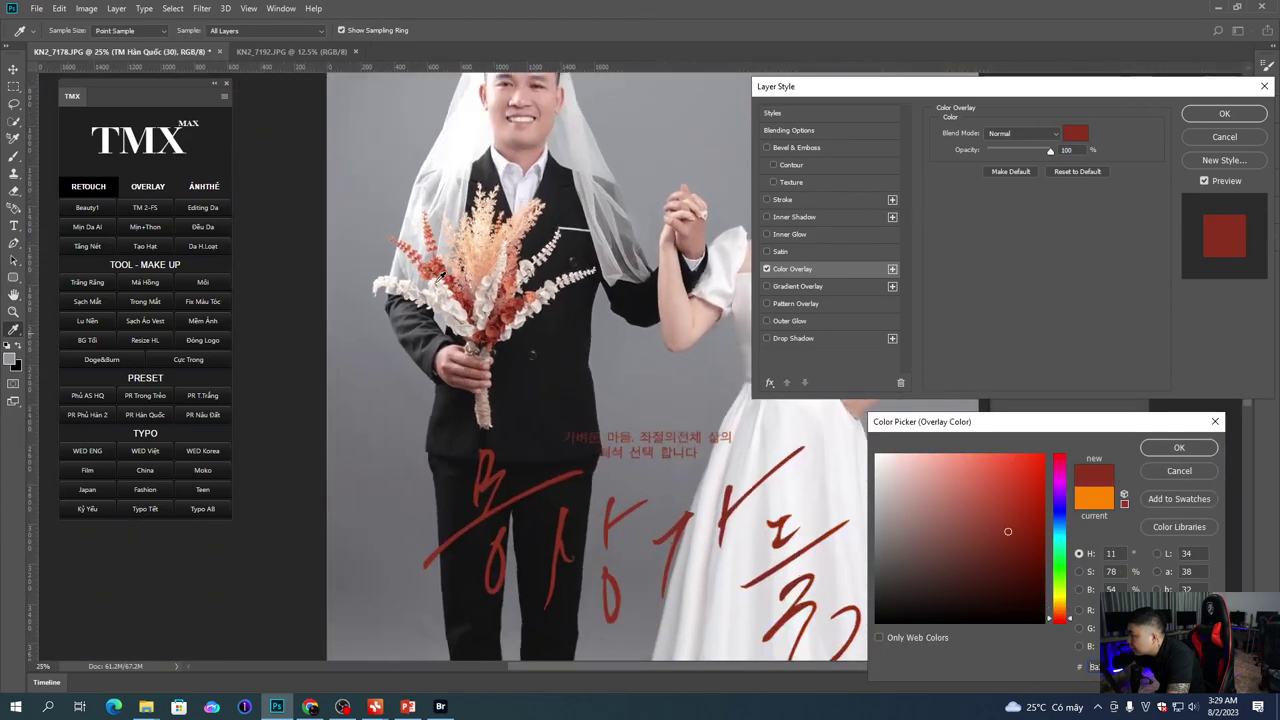
scroll(438, 278, down, 2)
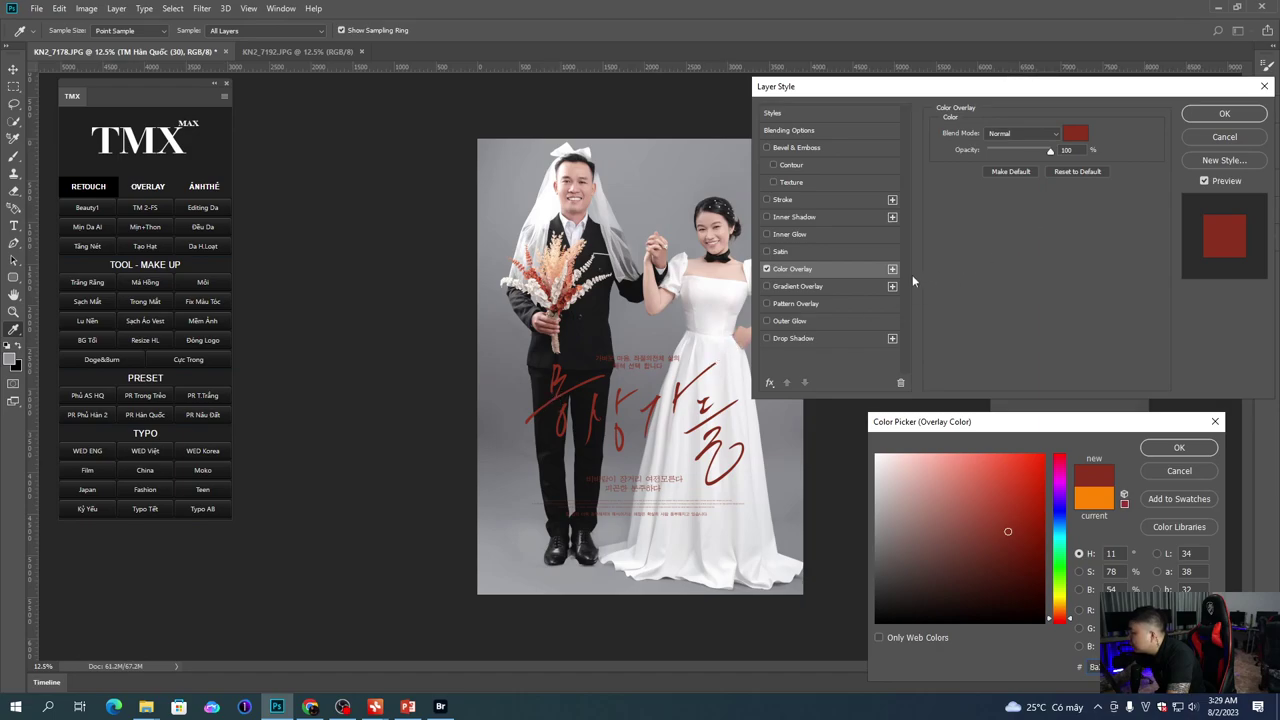
Step: Try a dark teal overlay color for the title, with hue 191, saturation 76% and brightness 31%
scroll(625, 297, up, 2)
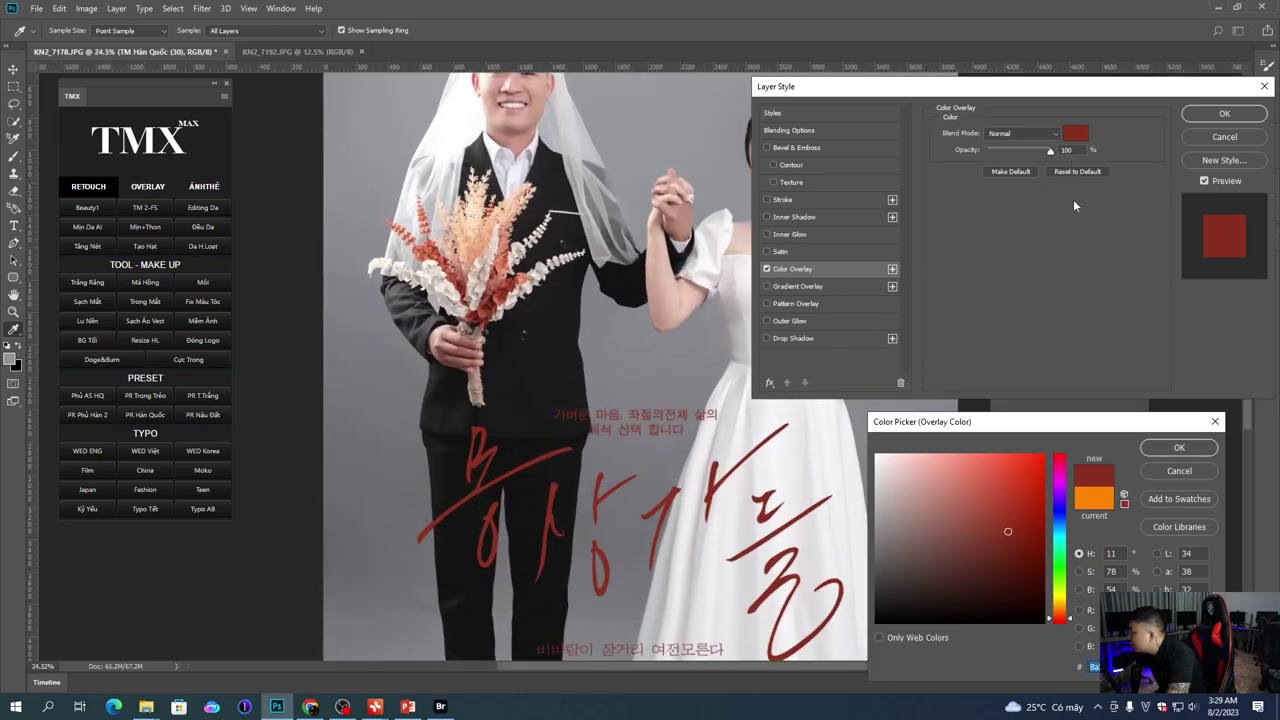
click(1060, 536)
click(1012, 554)
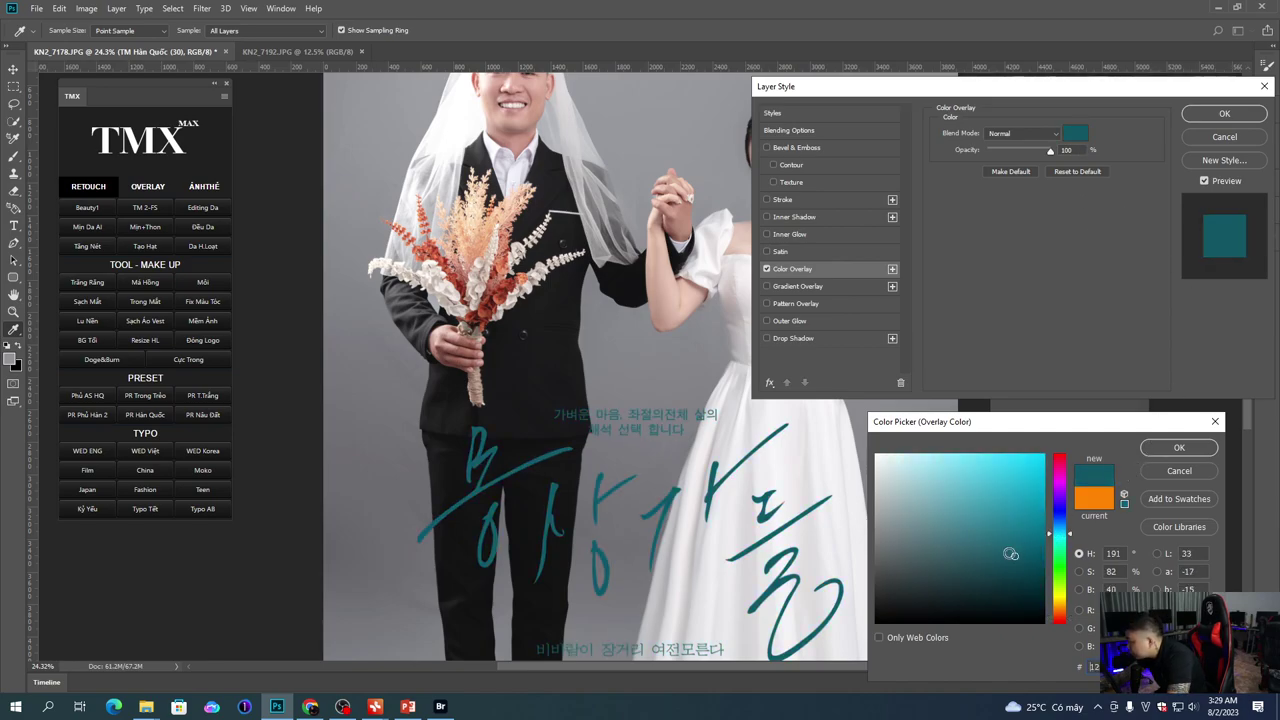
scroll(641, 482, down, 2)
click(1004, 571)
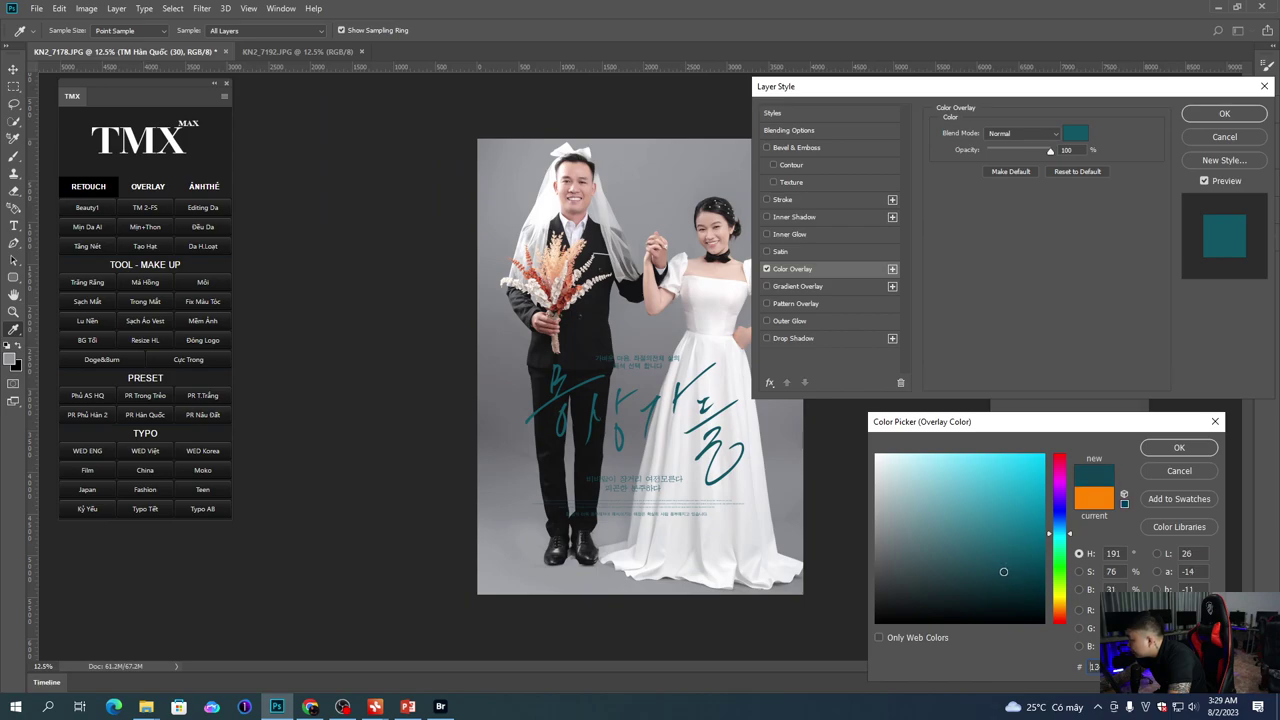
Step: Try a dark green overlay color for the title, with hue 143, saturation 70% and brightness 27%
click(1059, 548)
drag(1063, 551, 1064, 557)
click(1021, 572)
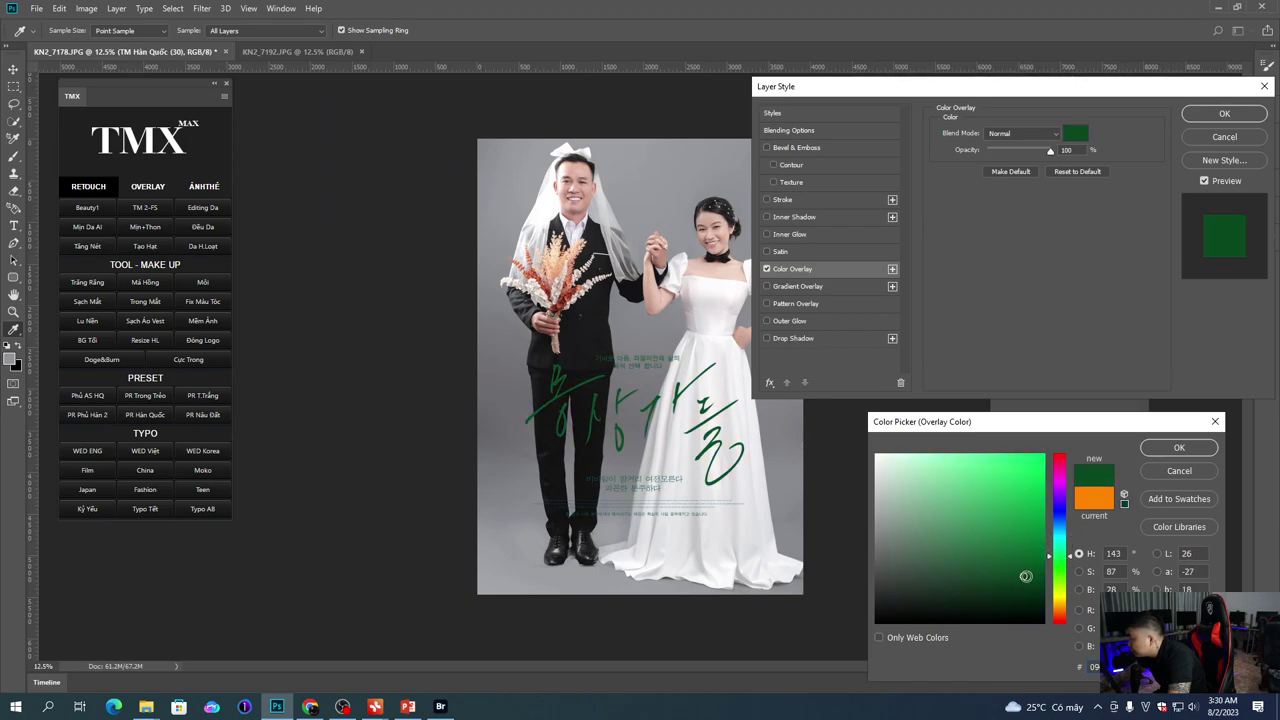
click(994, 577)
Step: Sample the bouquet's red for the overlay, darken it to brown at hue 12, saturation 64%, brightness 29%, and apply the style
scroll(630, 300, up, 5)
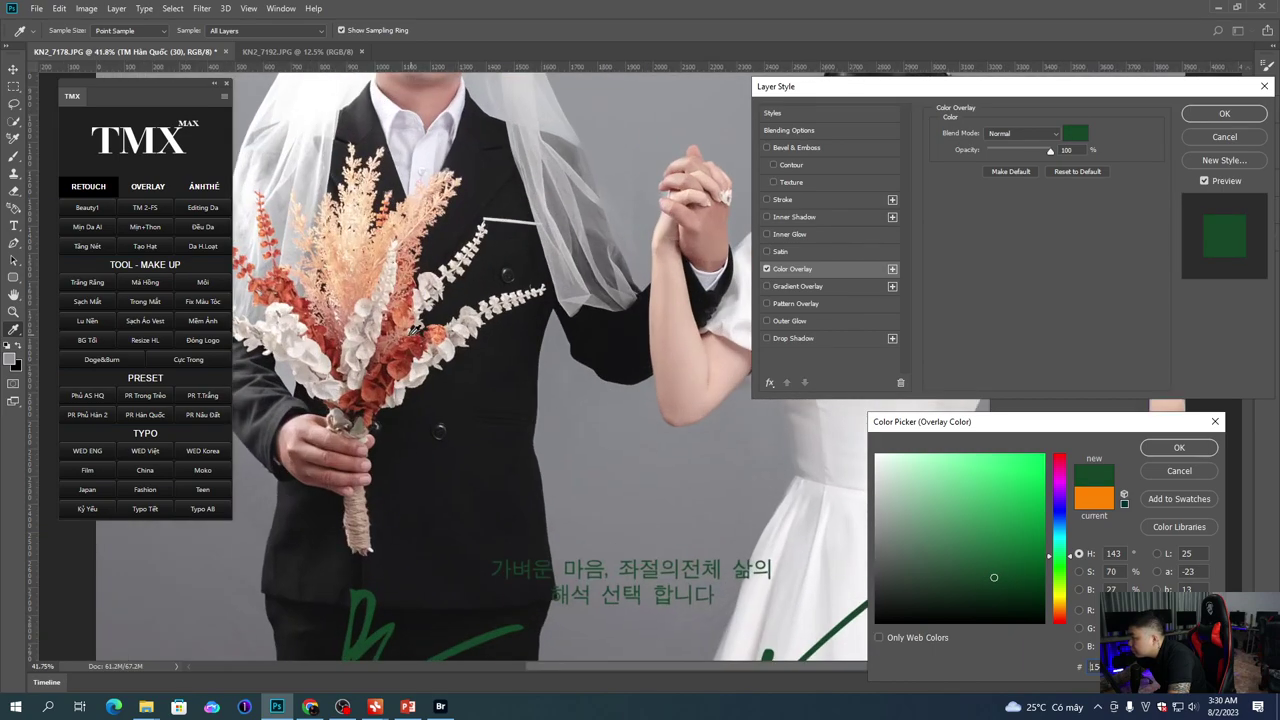
click(372, 378)
scroll(369, 361, down, 5)
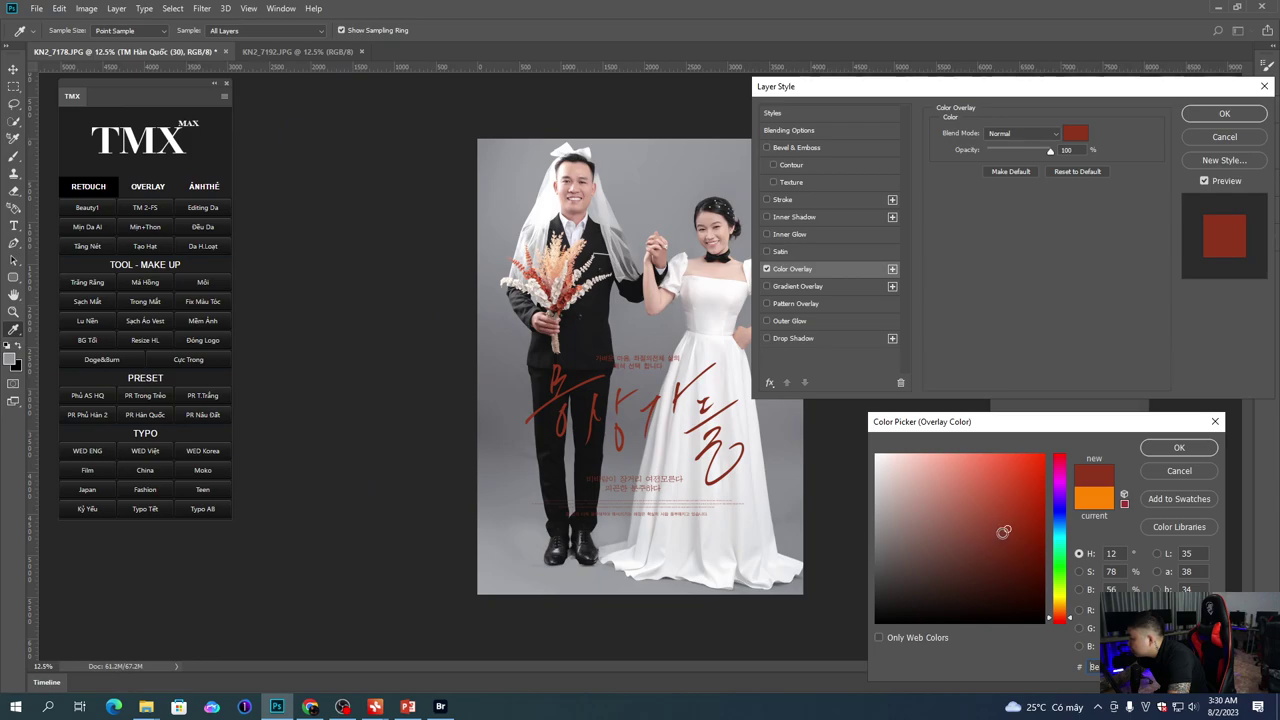
mouse_move(1007, 529)
mouse_down()
mouse_move(998, 556)
mouse_move(977, 564)
mouse_move(997, 566)
mouse_move(967, 563)
mouse_move(1003, 560)
mouse_move(985, 574)
mouse_up()
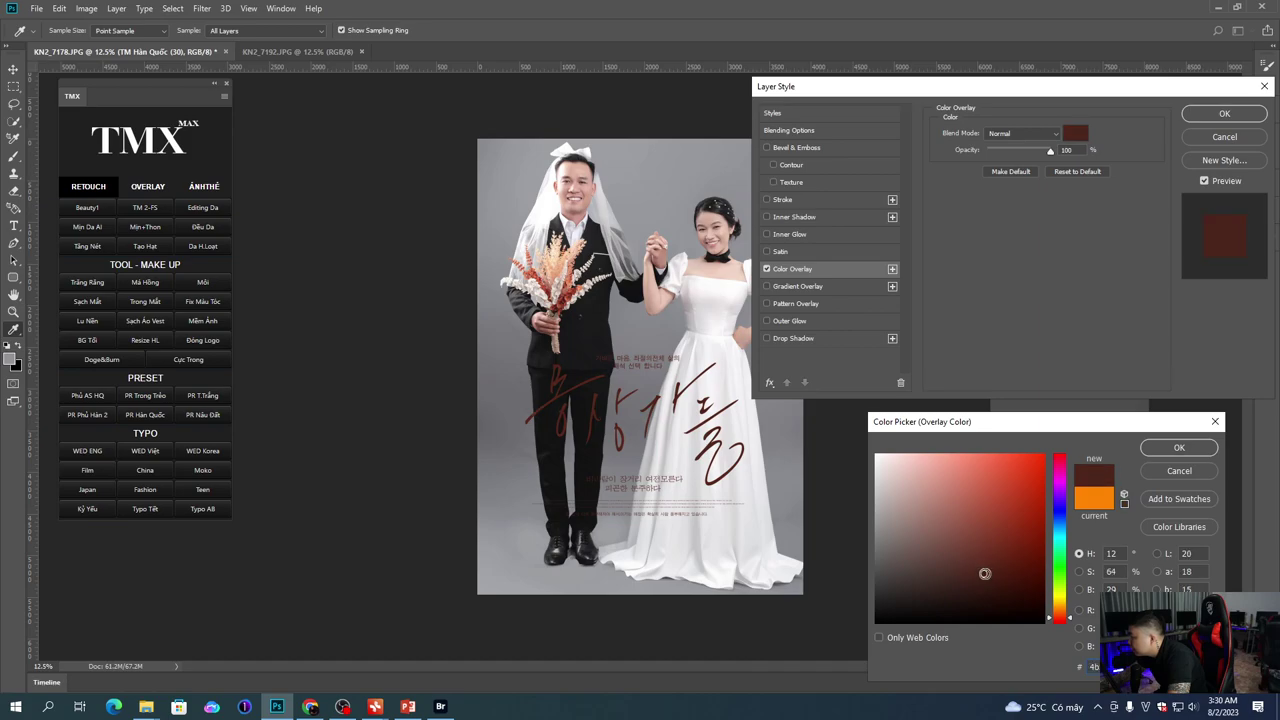
click(1179, 447)
click(1224, 113)
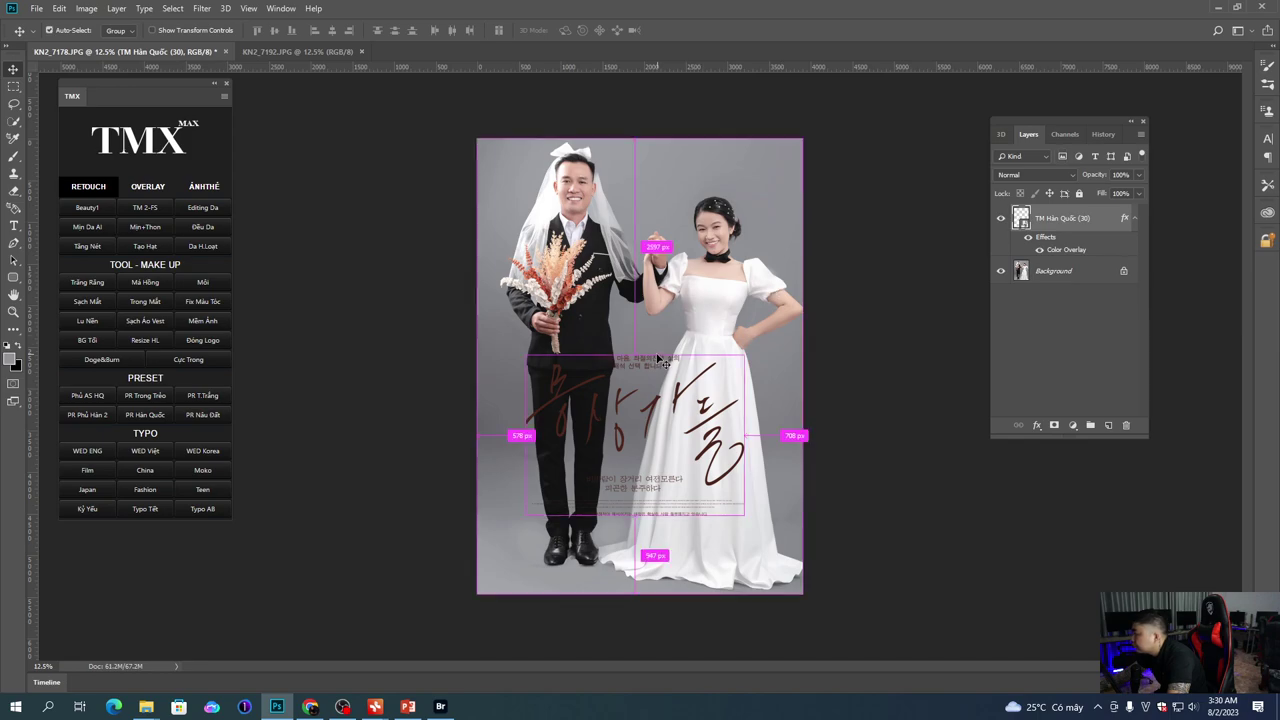
Step: Move the Korean title slightly lower across the couple's legs and the bride's skirt
key(ctrl+t)
drag(714, 391, 712, 420)
key(Return)
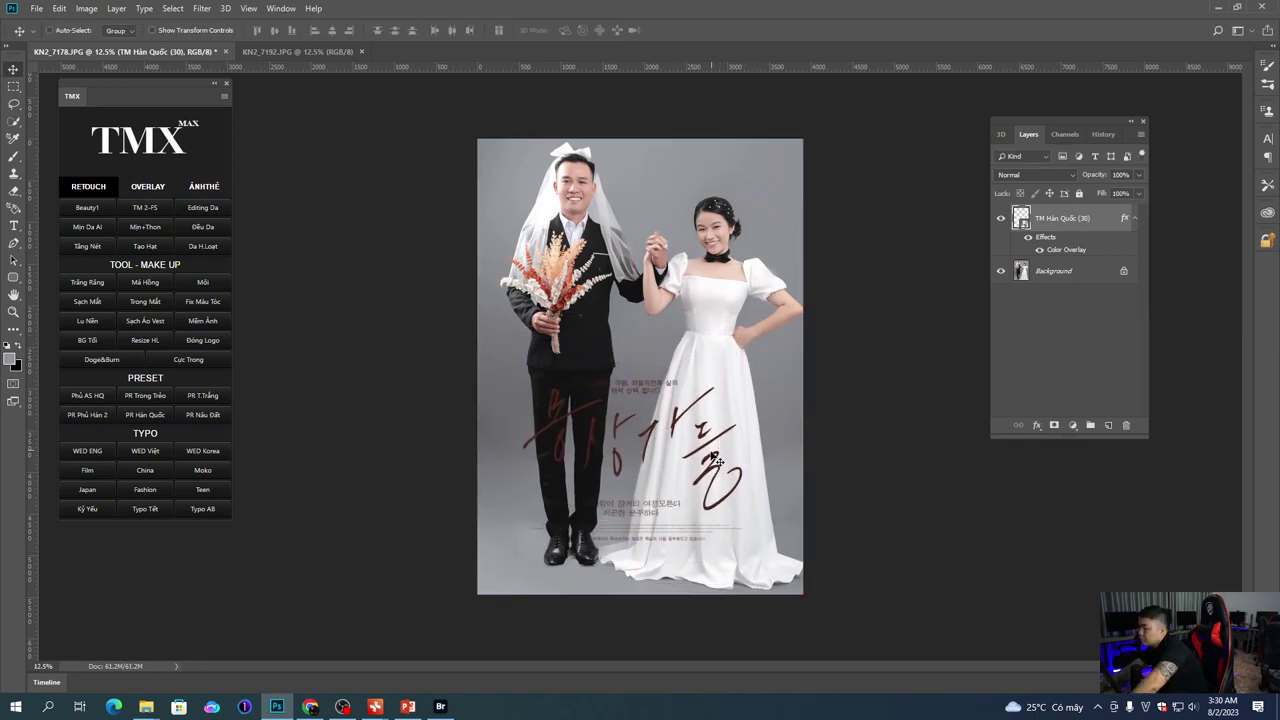
Step: Replace the title with TM Hàn Quốc (41) from set 02 of the Korean wedding typography, placed across the couple's waists and legs
key(Delete)
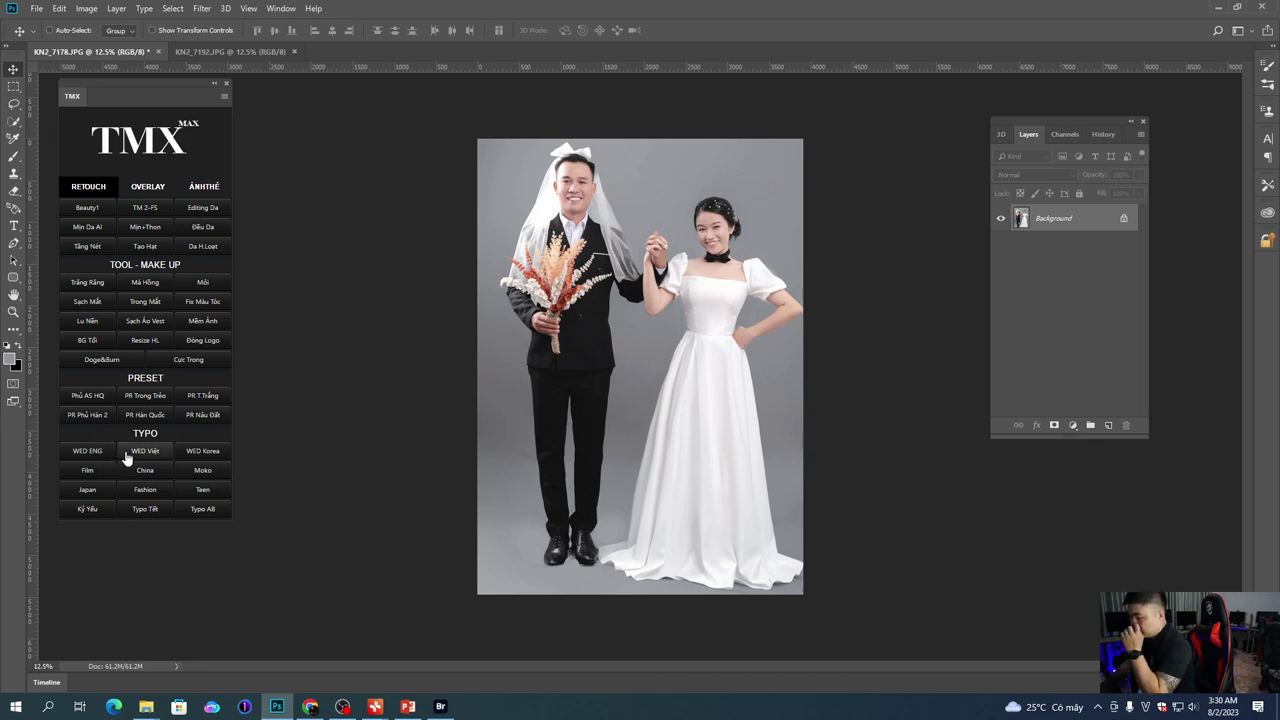
click(193, 455)
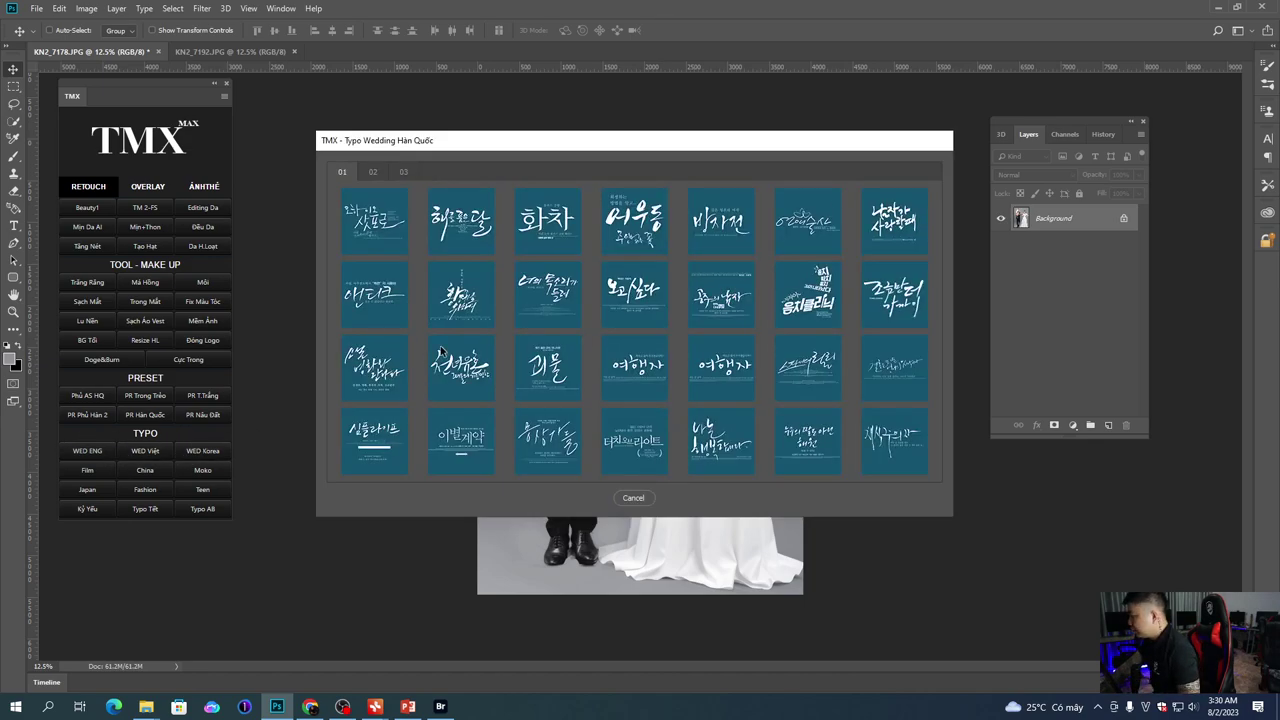
click(372, 173)
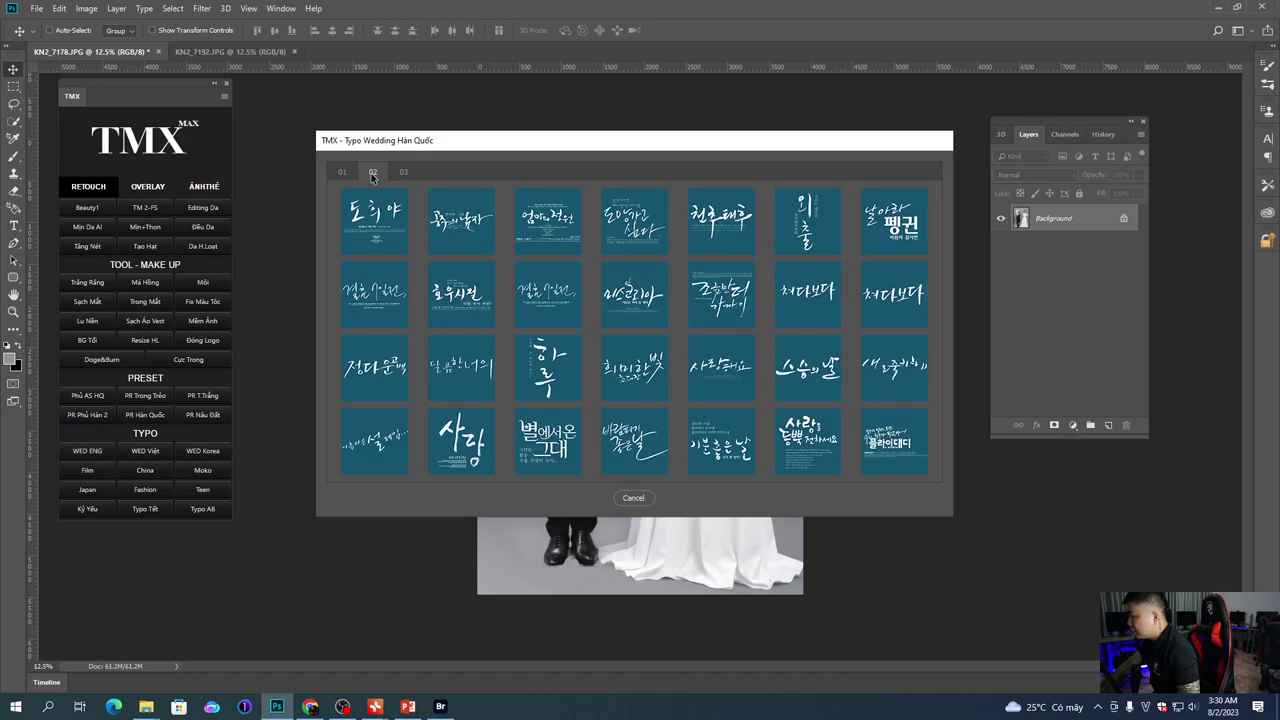
click(388, 300)
drag(670, 408, 709, 412)
key(Return)
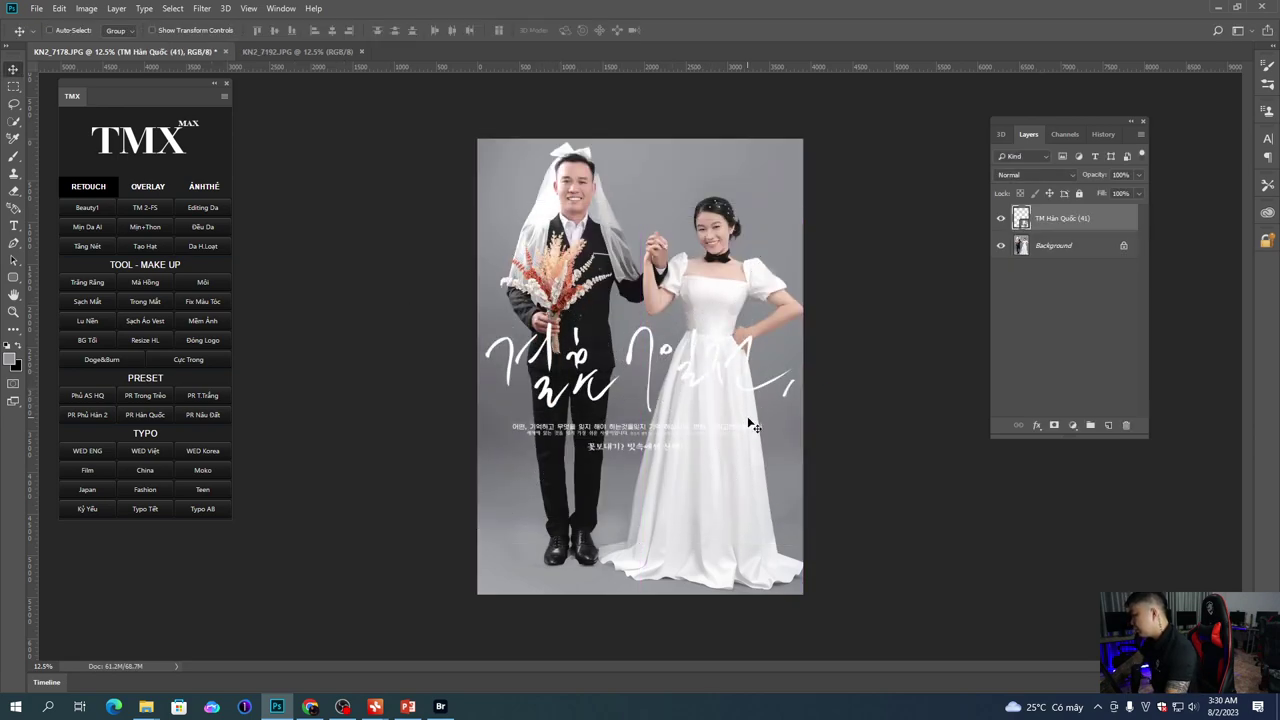
Step: Try a reddish-brown color overlay on the title with hue 14, saturation 71% and brightness 49%, and remove the effect
click(1036, 425)
click(1067, 520)
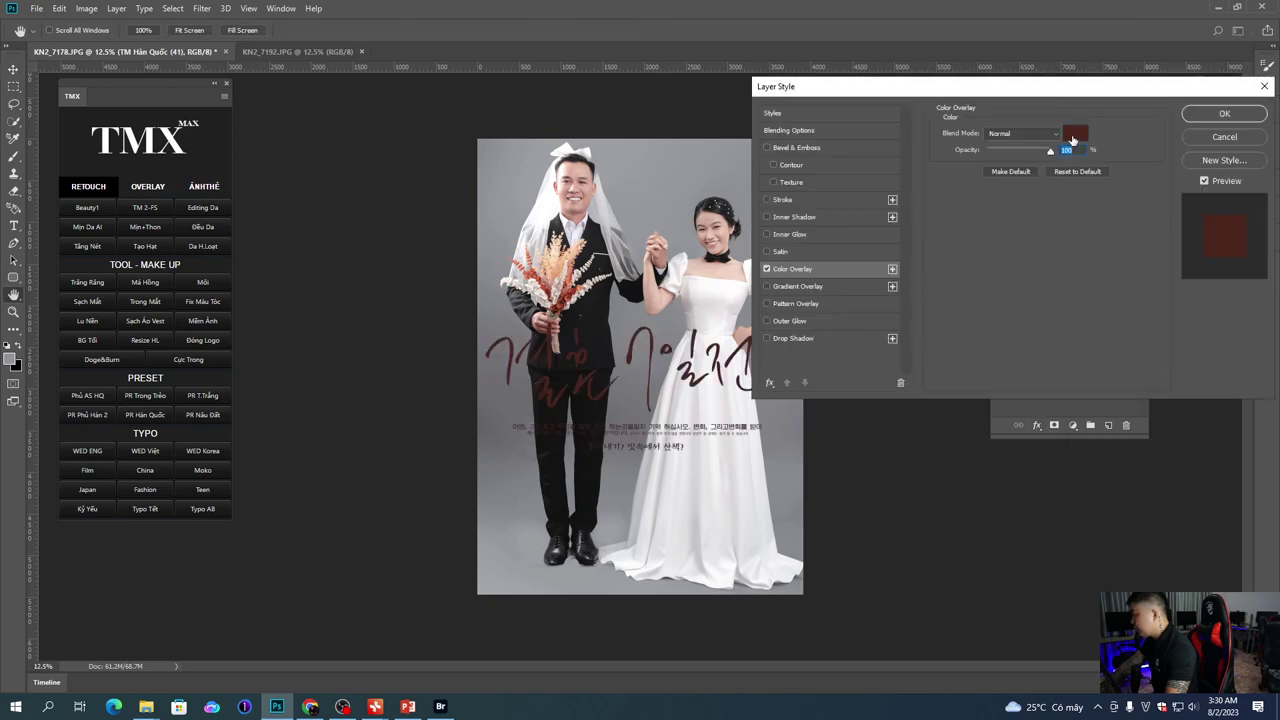
click(1073, 136)
click(996, 531)
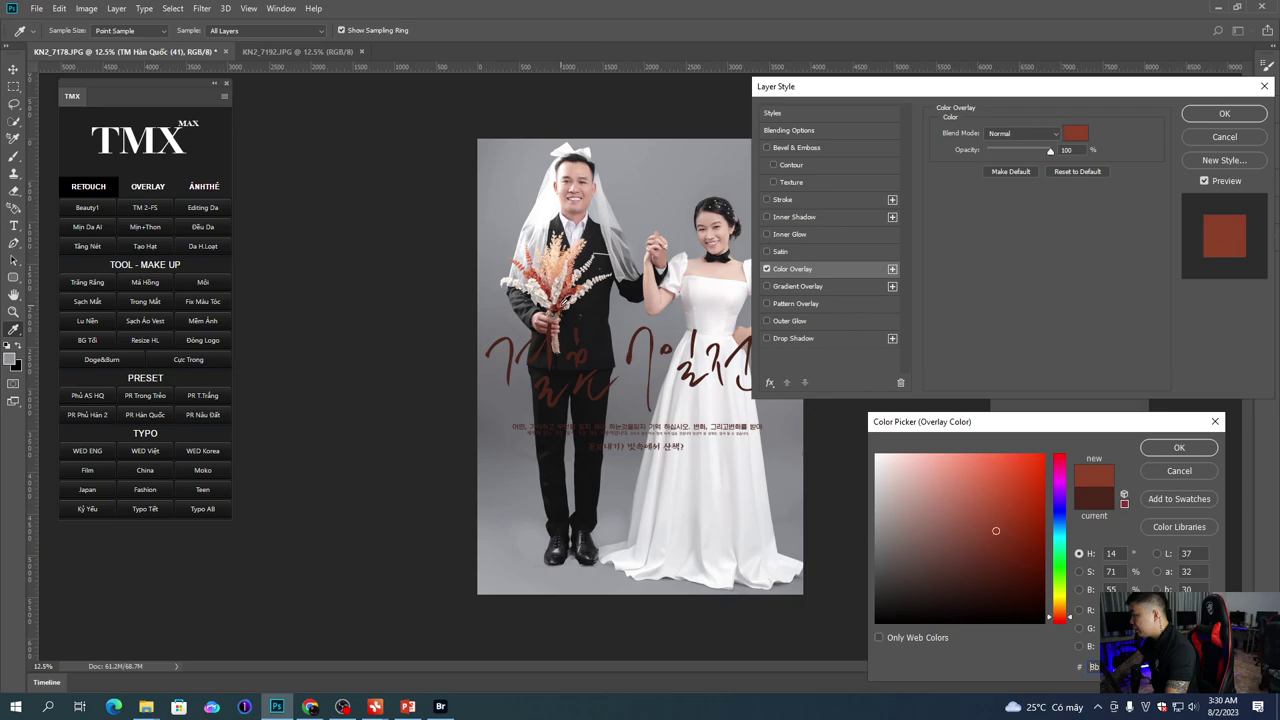
click(998, 538)
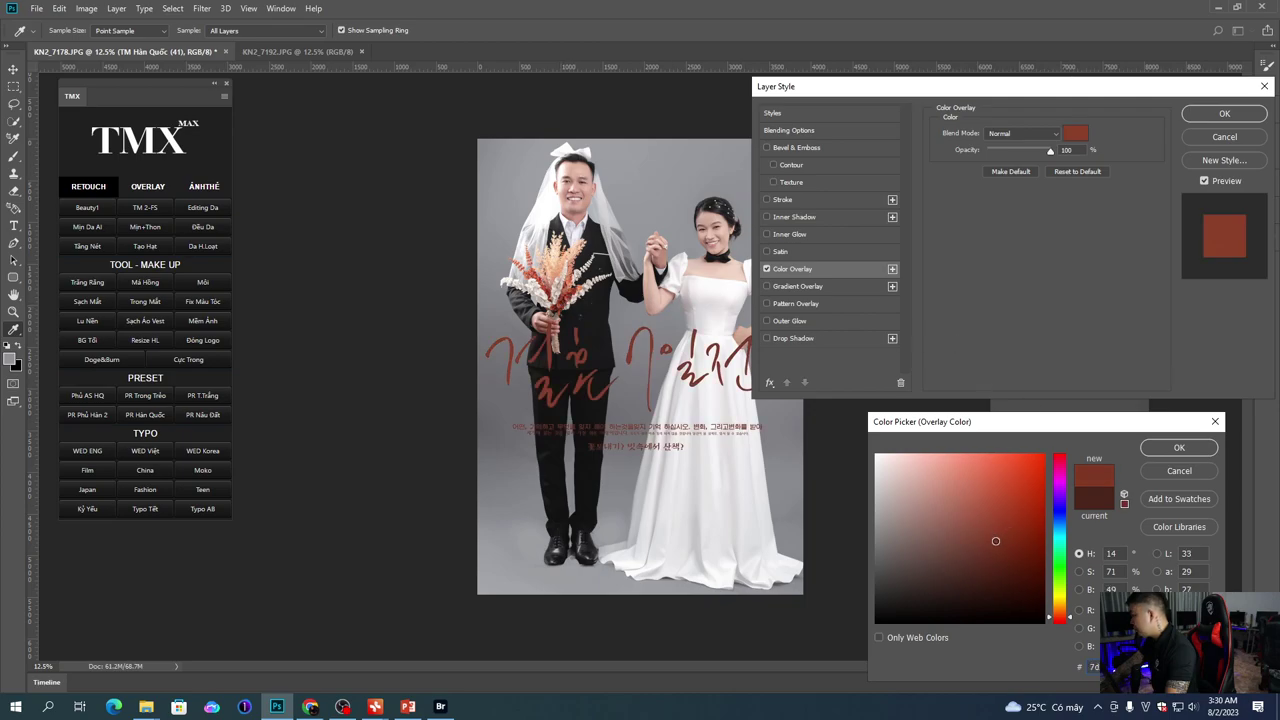
click(1179, 447)
click(1205, 116)
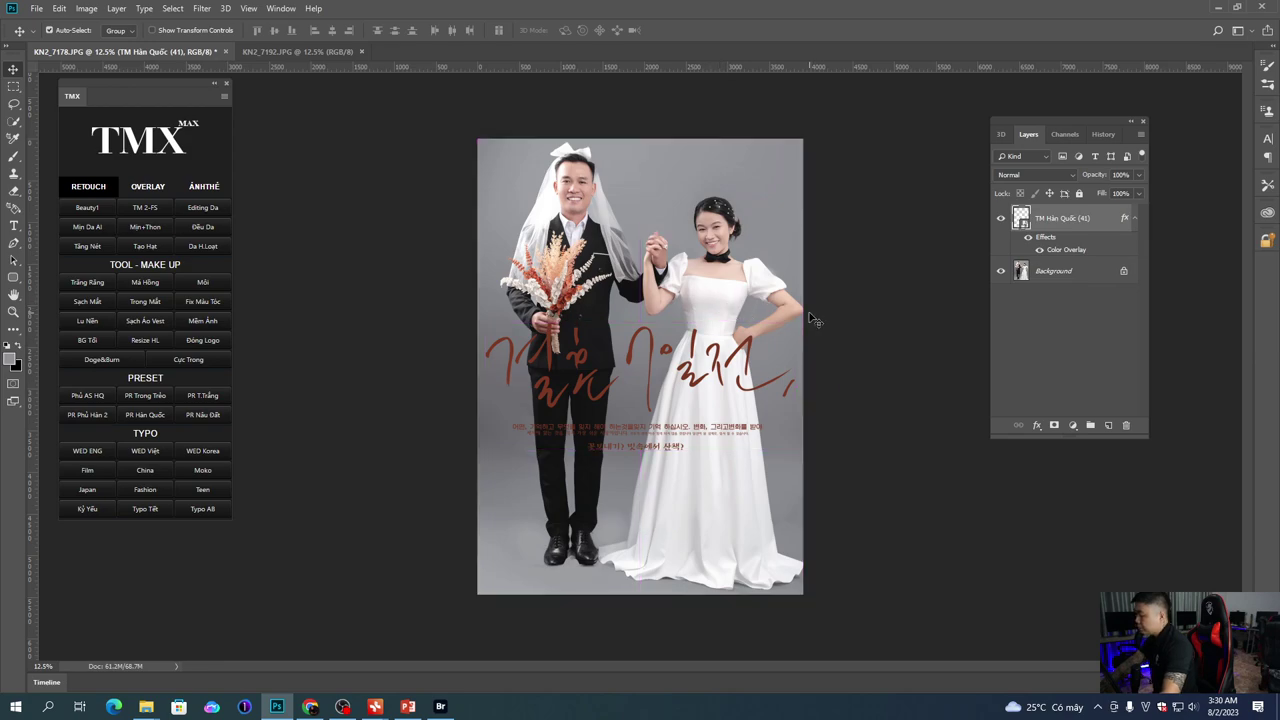
drag(1066, 250, 1124, 427)
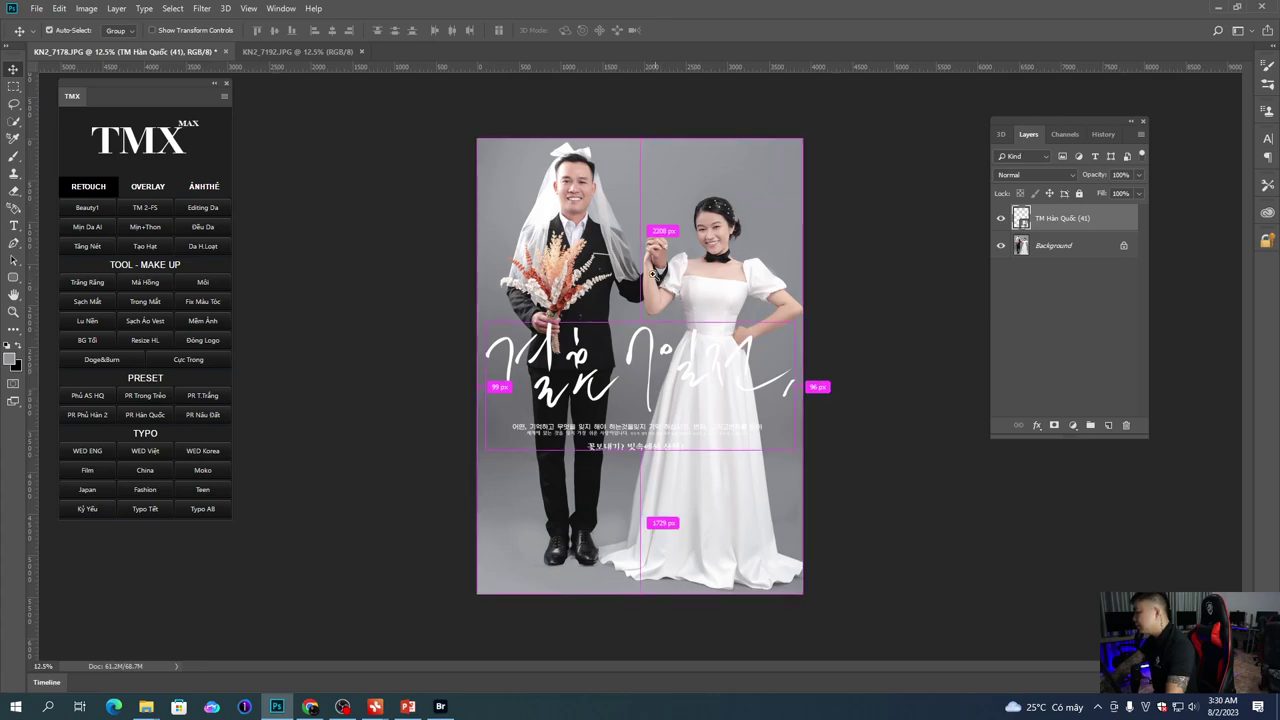
Step: Save the titled photo with its layers as KN2_7178.psd
scroll(668, 268, up, 3)
scroll(668, 268, down, 3)
key(ctrl+s)
key(Return)
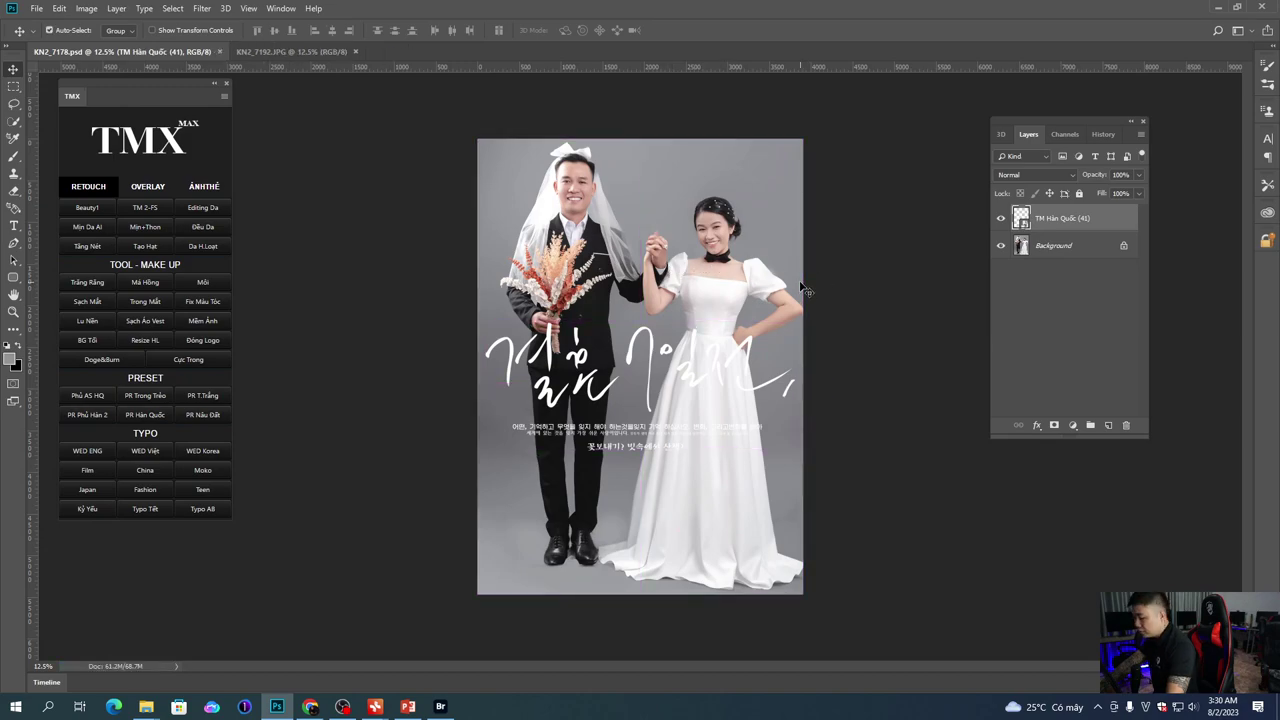
Step: Duplicate the document as KN2_7178 copy and copy its whole canvas as one merged layer
key(alt+i)
key(d)
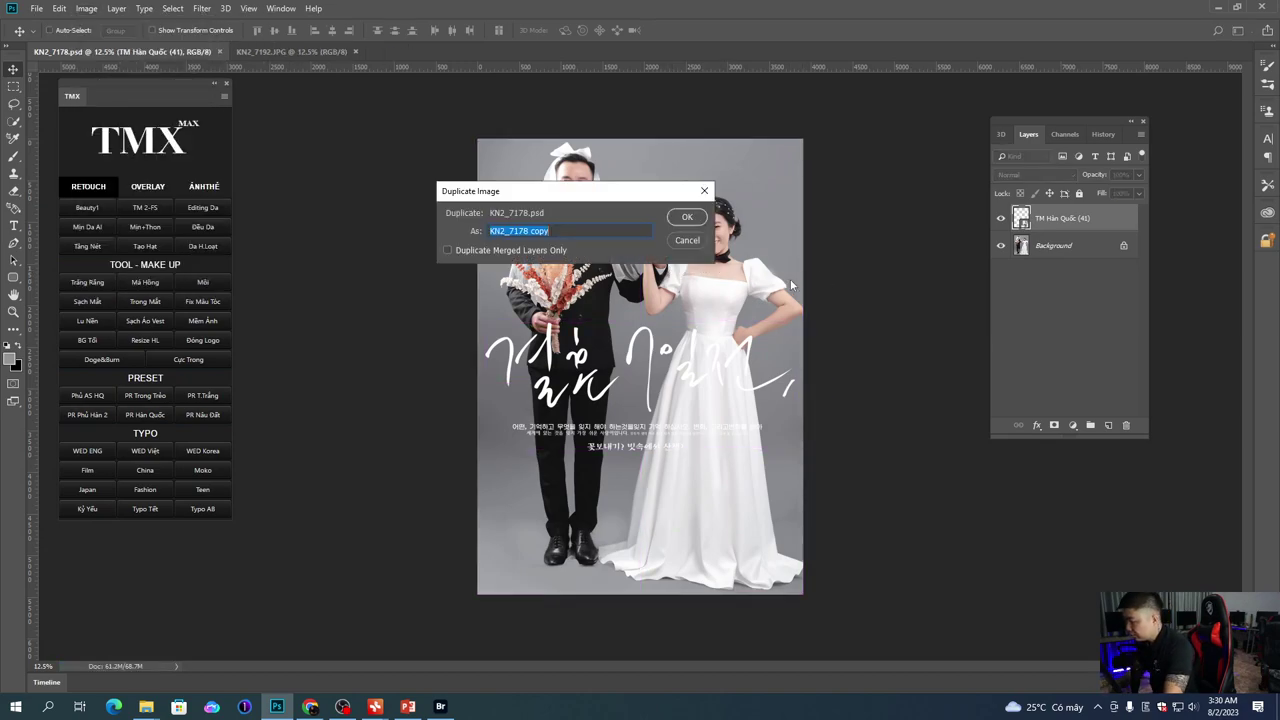
key(Return)
key(ctrl+shift+e)
key(ctrl+a)
Step: Revert KN2_7178.psd to its original opened state and extend the canvas rightward to about twice the photo's width
click(261, 50)
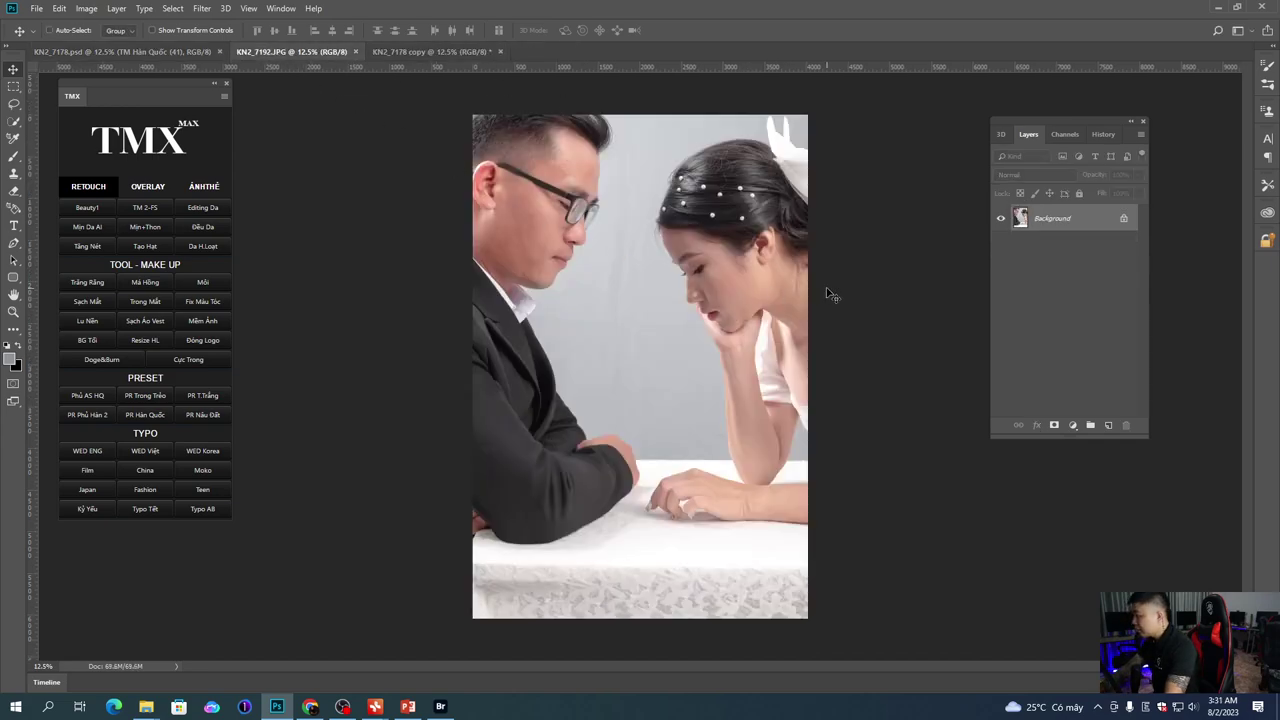
click(160, 50)
click(1103, 134)
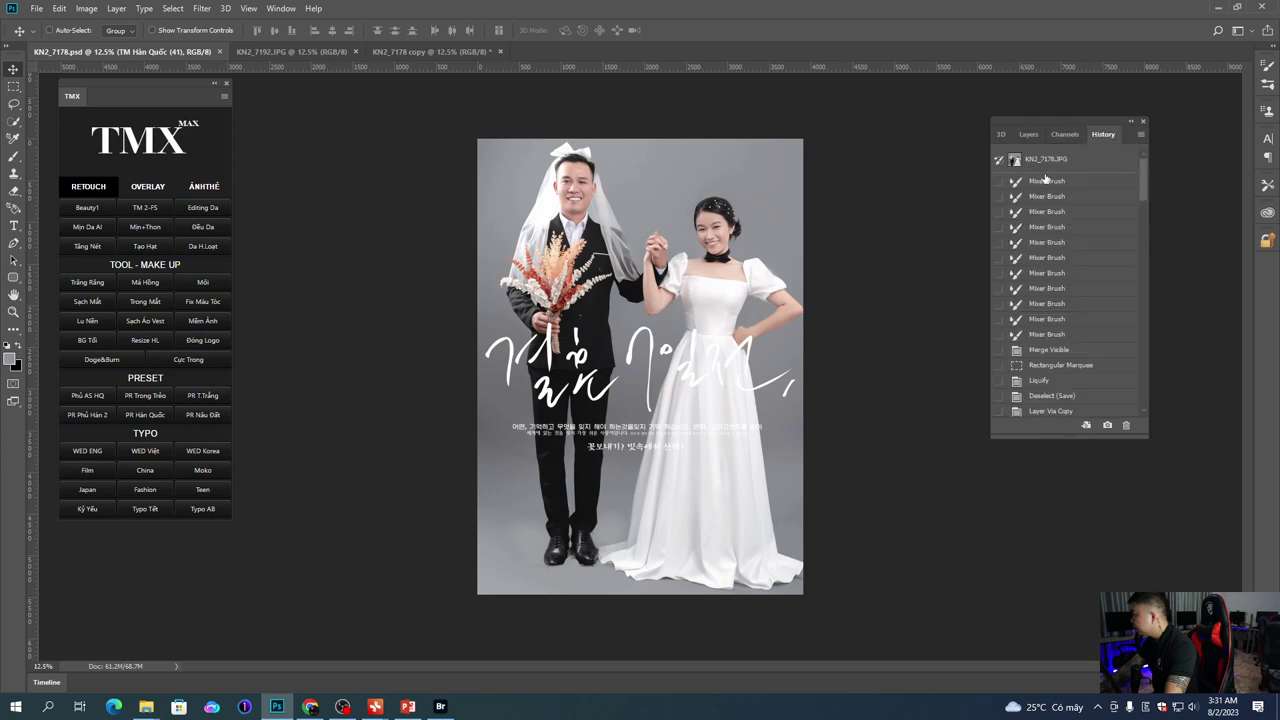
click(1070, 163)
key(c)
drag(805, 366, 978, 364)
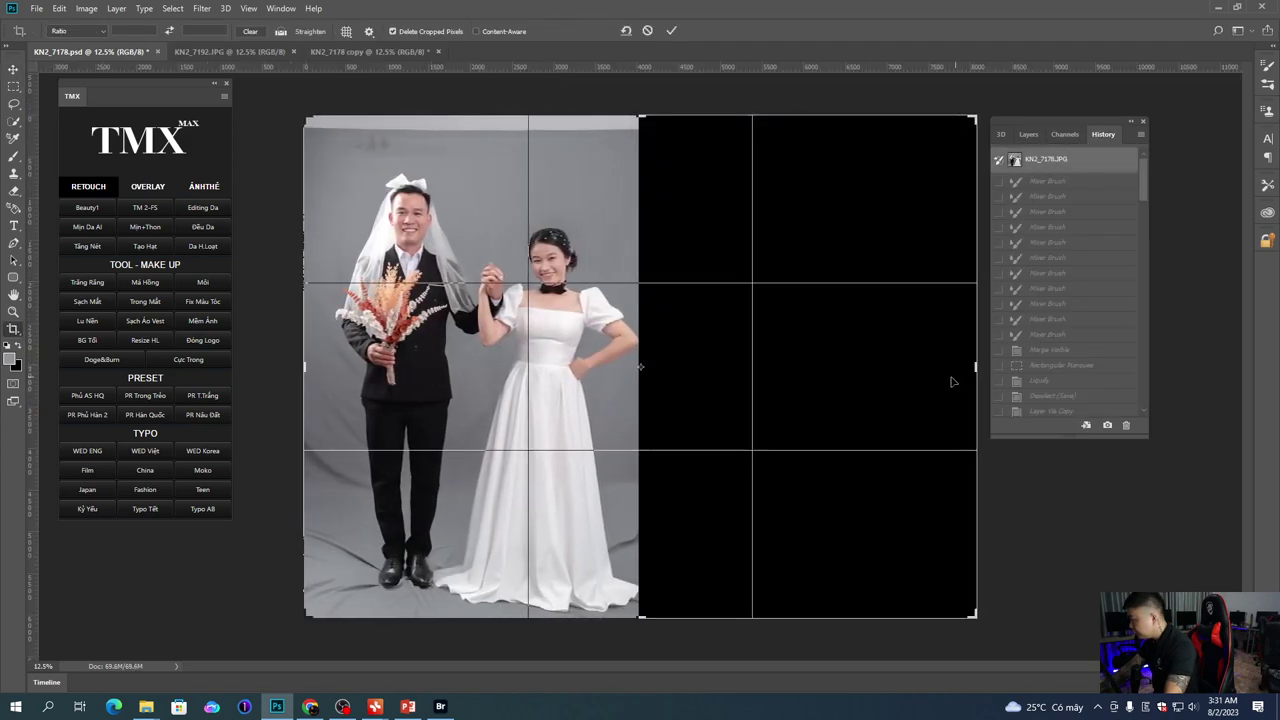
key(Return)
Step: Paste the finished image into the empty right half of the canvas, scaled to about 103.5% and centered vertically beside the original
key(f)
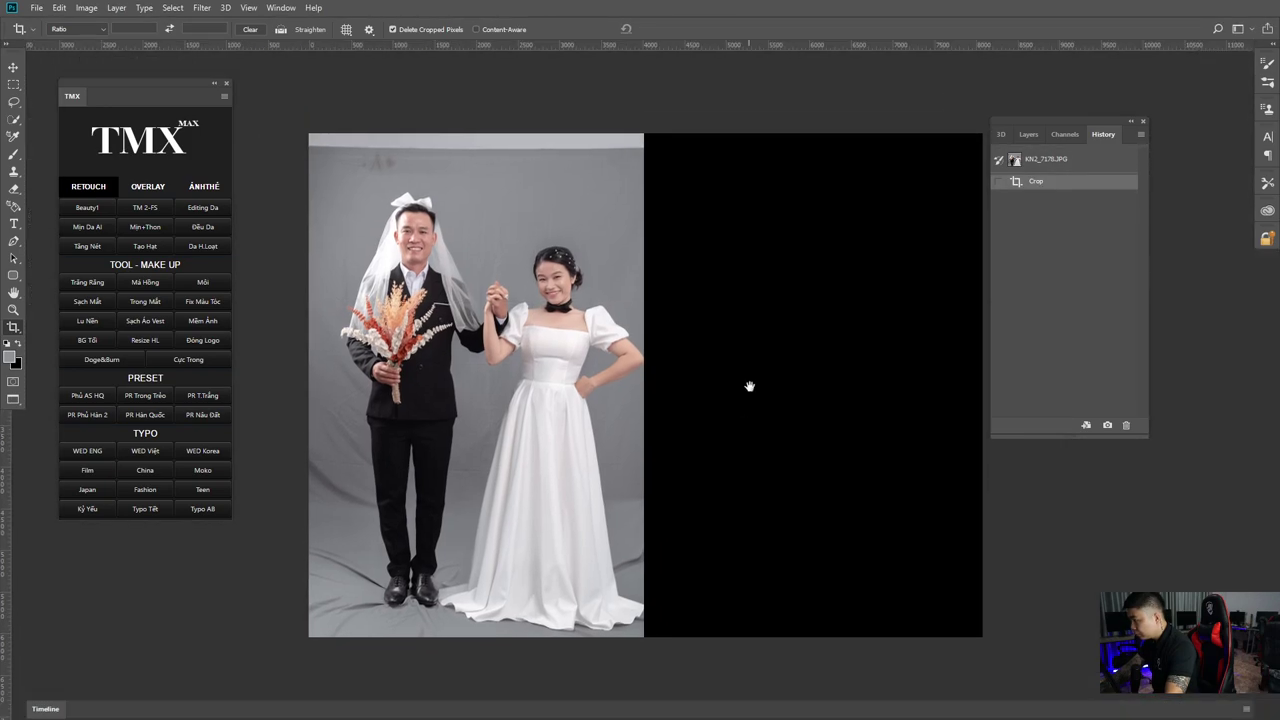
key(ctrl+v)
key(ctrl+t)
drag(667, 380, 825, 377)
drag(927, 588, 938, 603)
drag(829, 558, 815, 553)
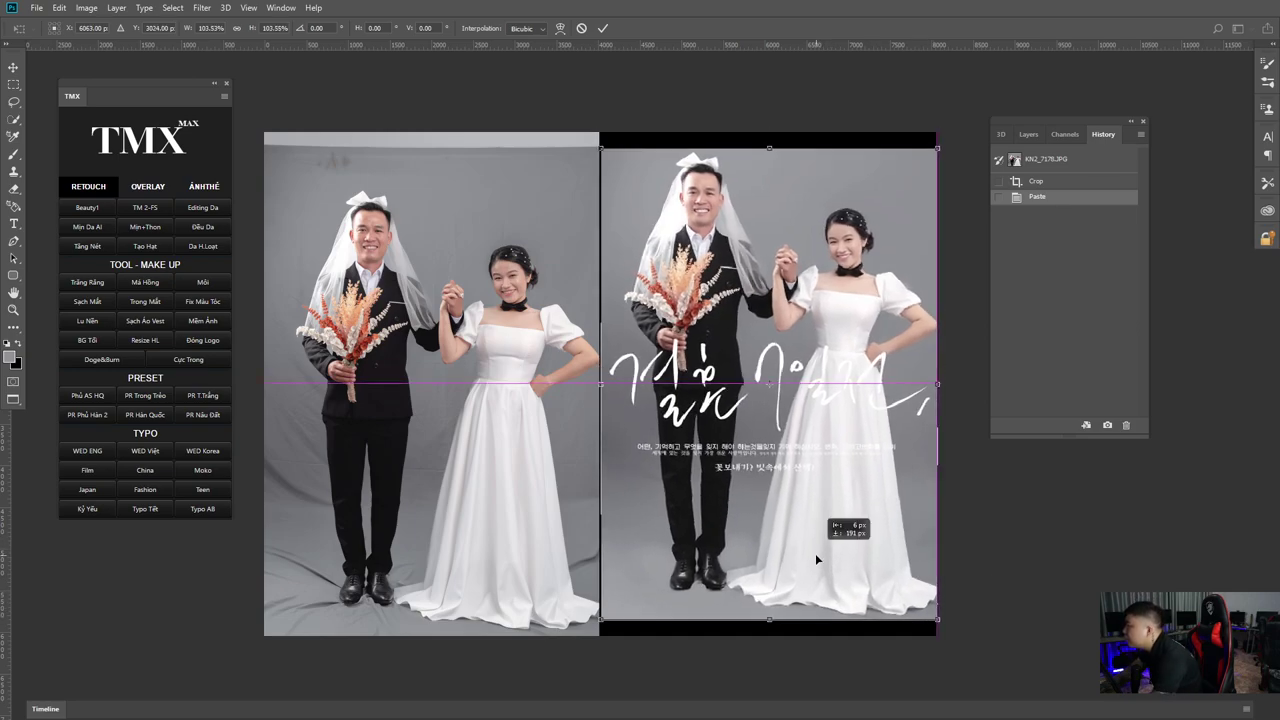
key(c)
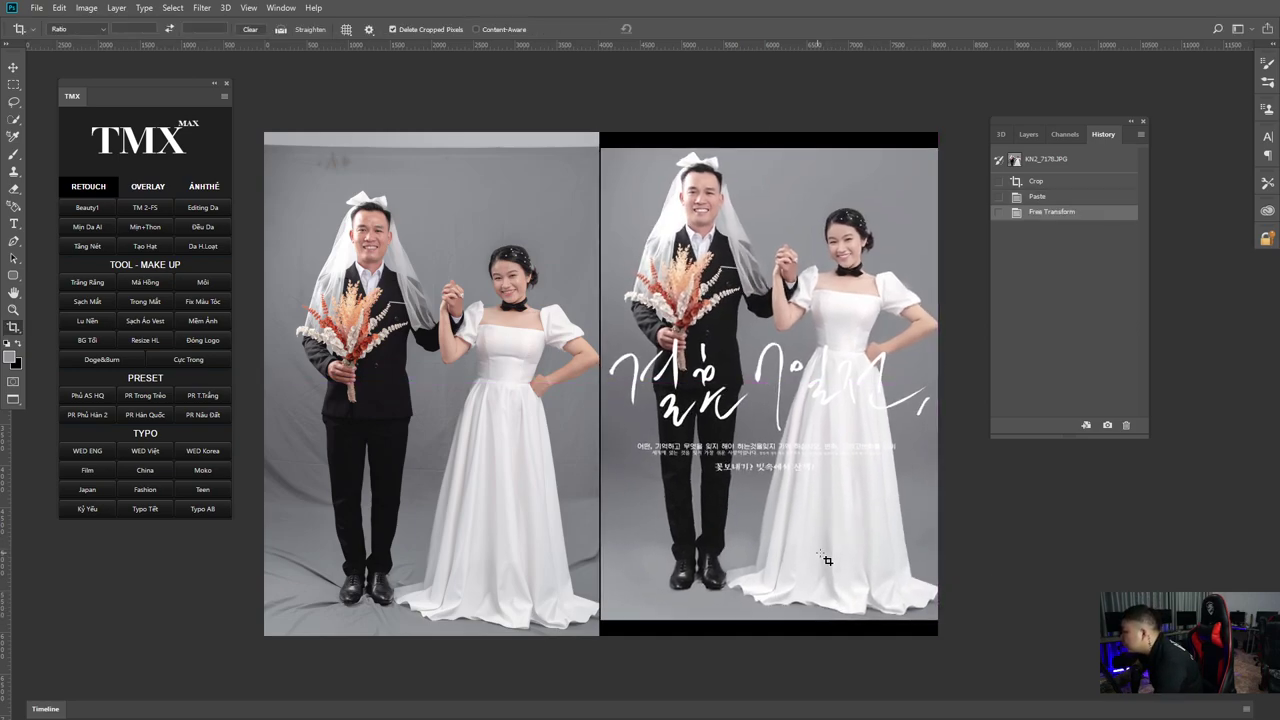